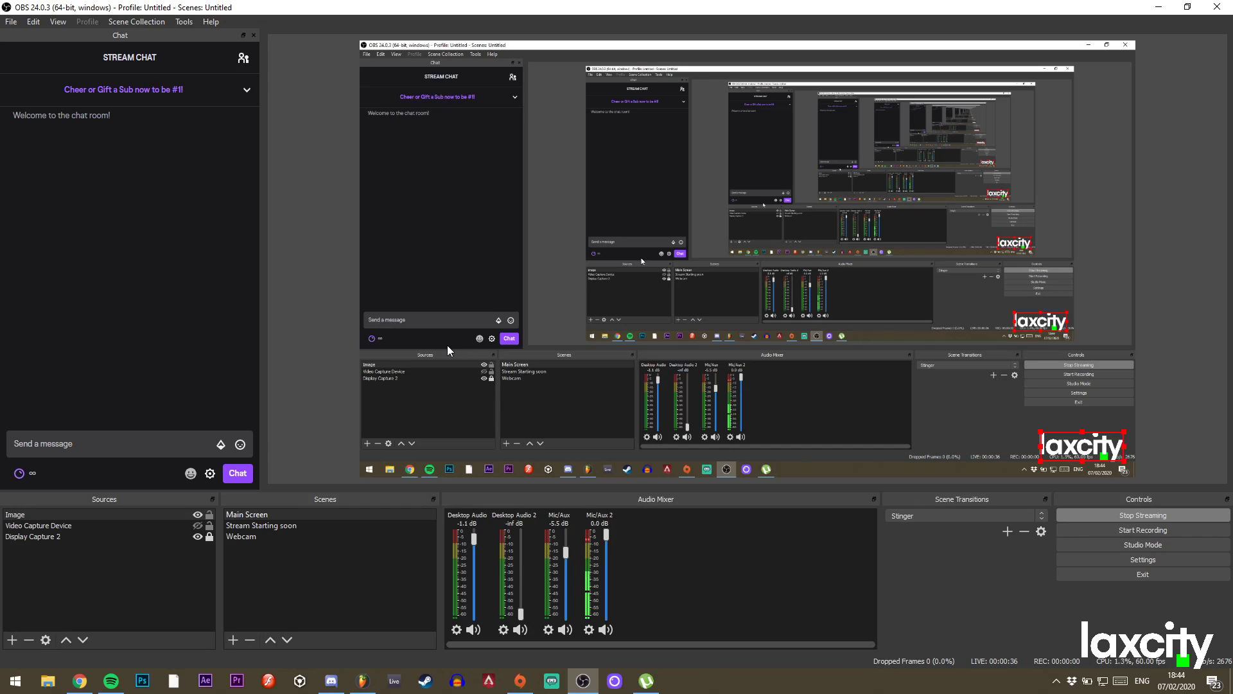
Switch from OBS to FL Studio and browse down the list of 3x Osc consolidated samples.
key(alt+Tab)
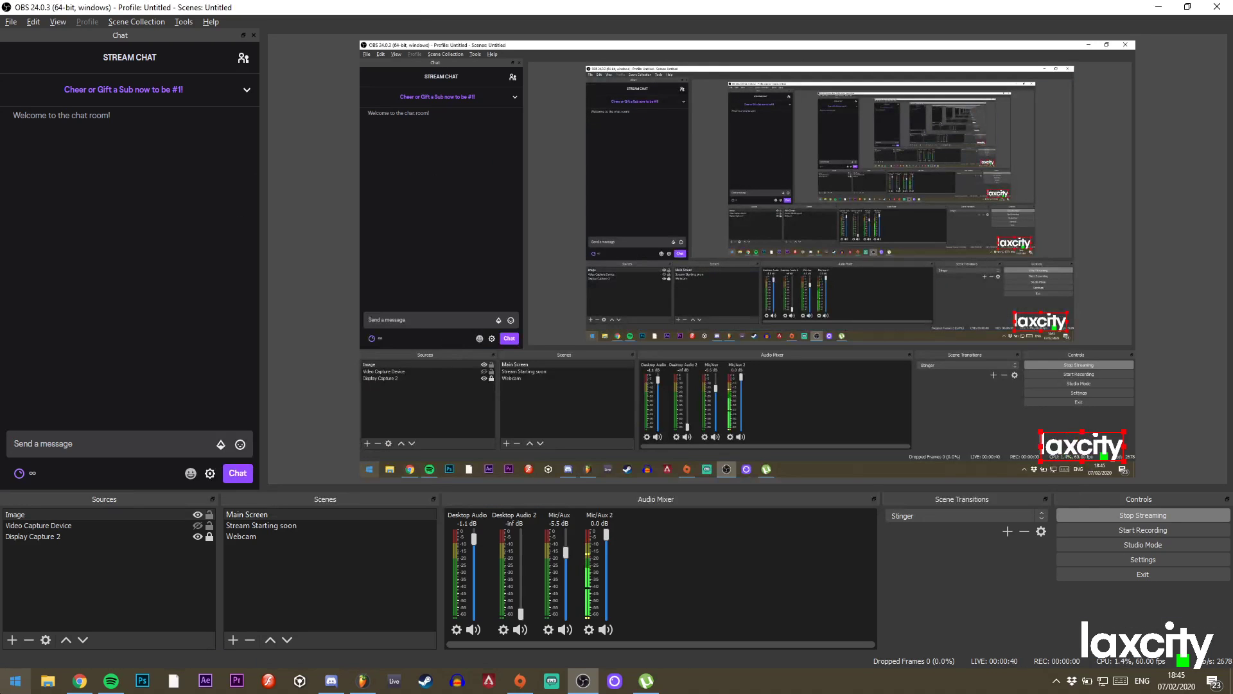
click(365, 683)
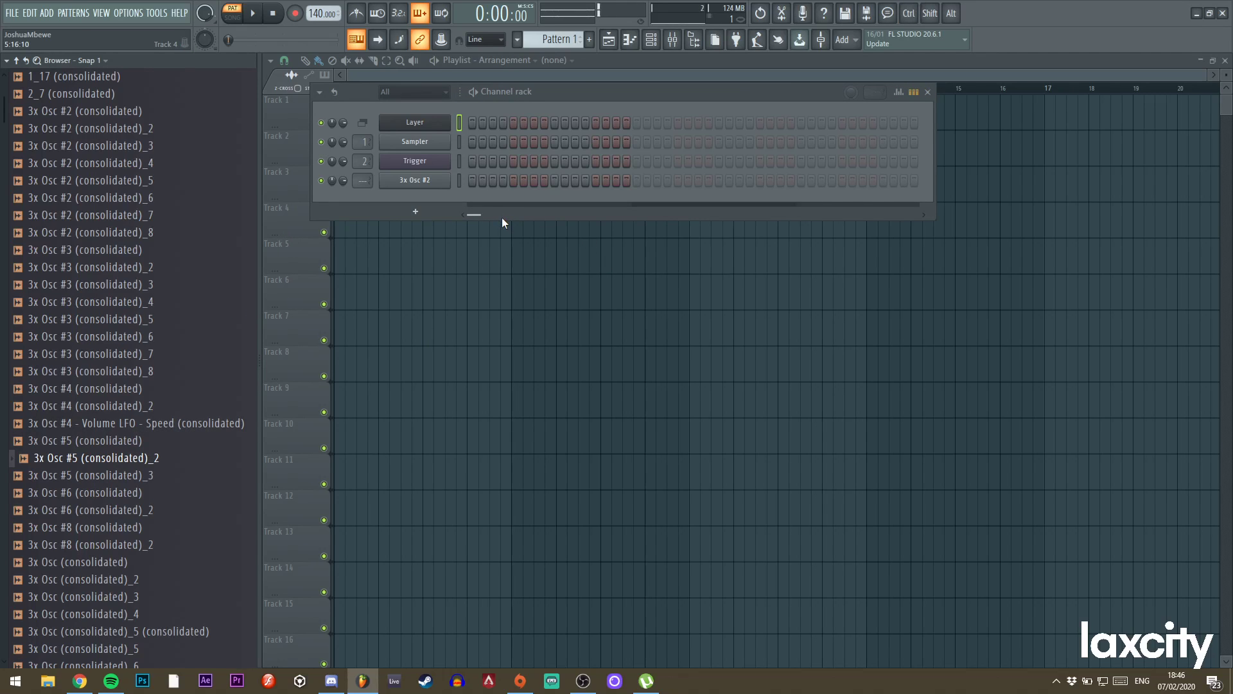
scroll(142, 462, down, 5)
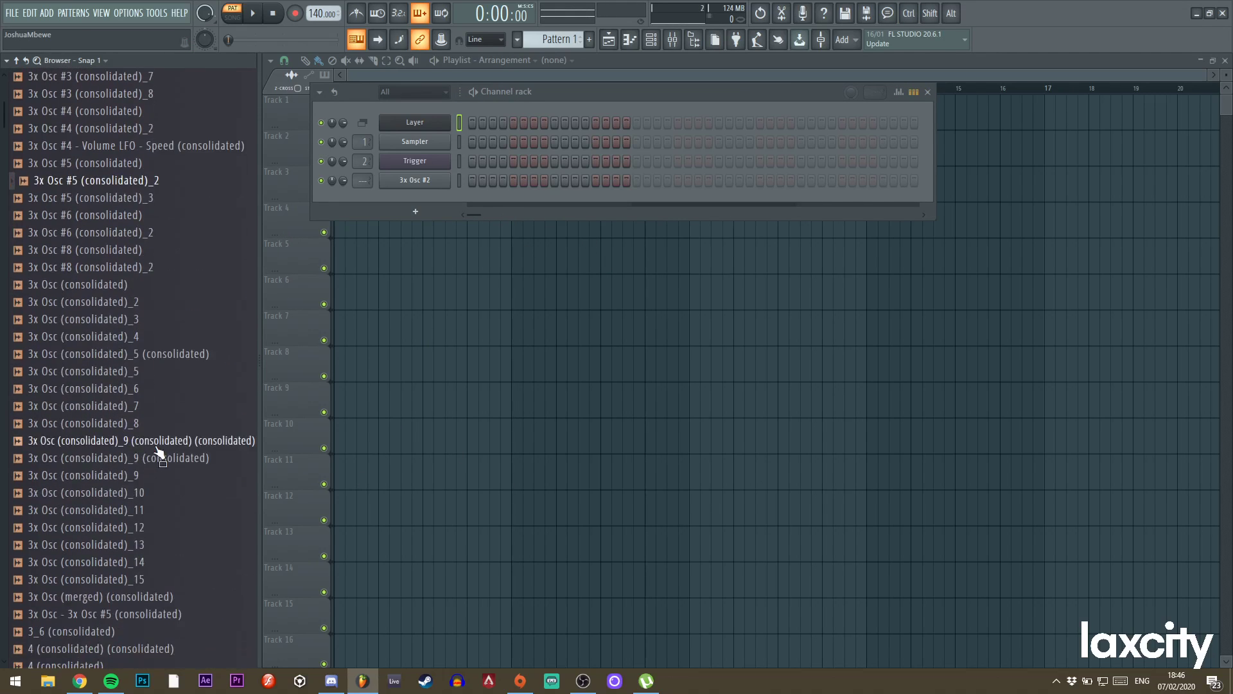
Switch to the second FL Studio window, show its mixer and close the settings window.
shift+click(361, 682)
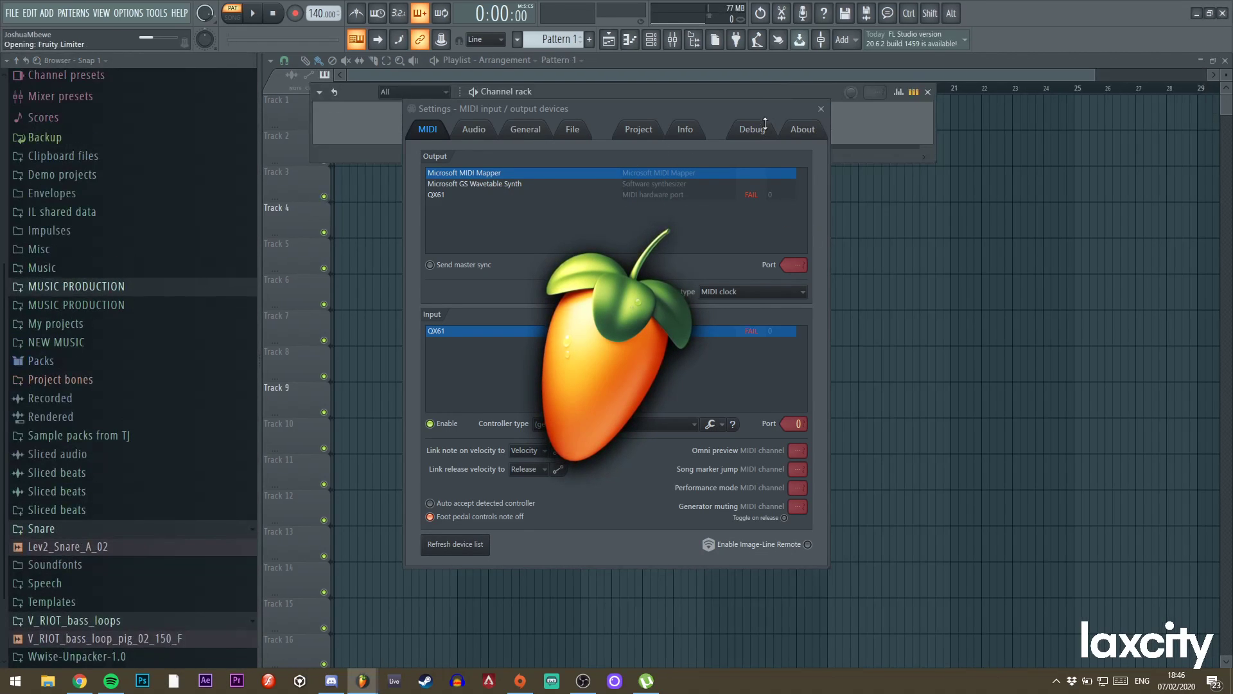
click(675, 38)
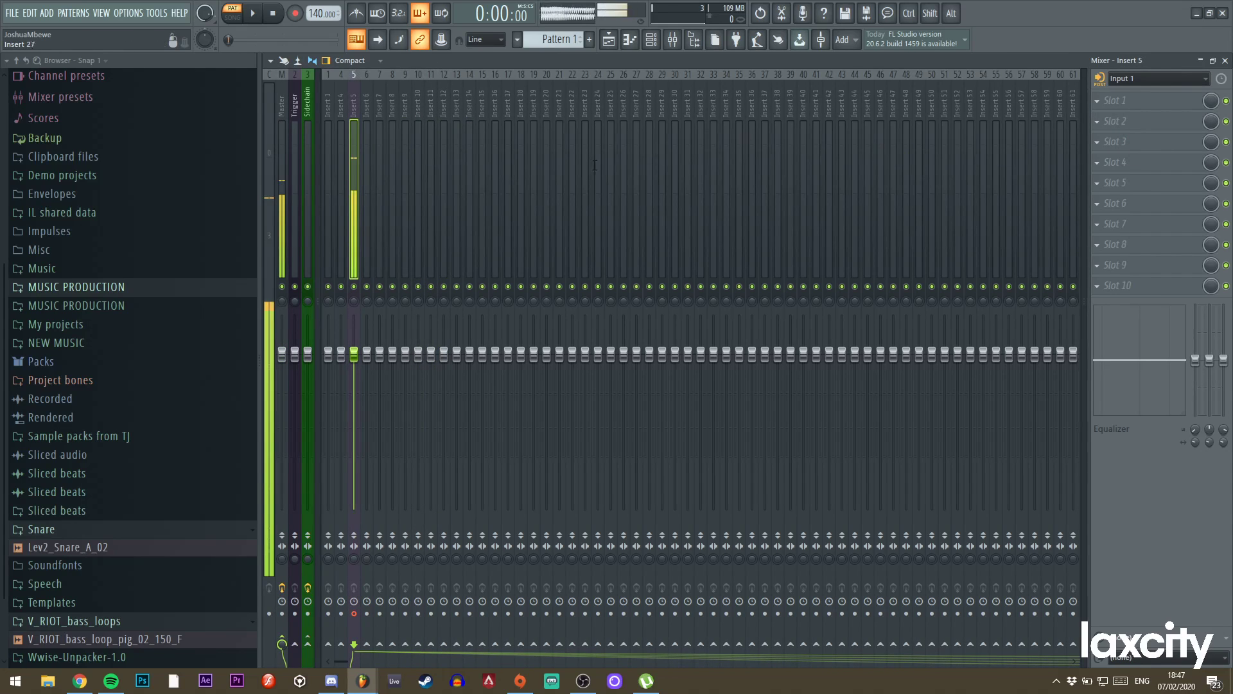
key(F10)
click(821, 109)
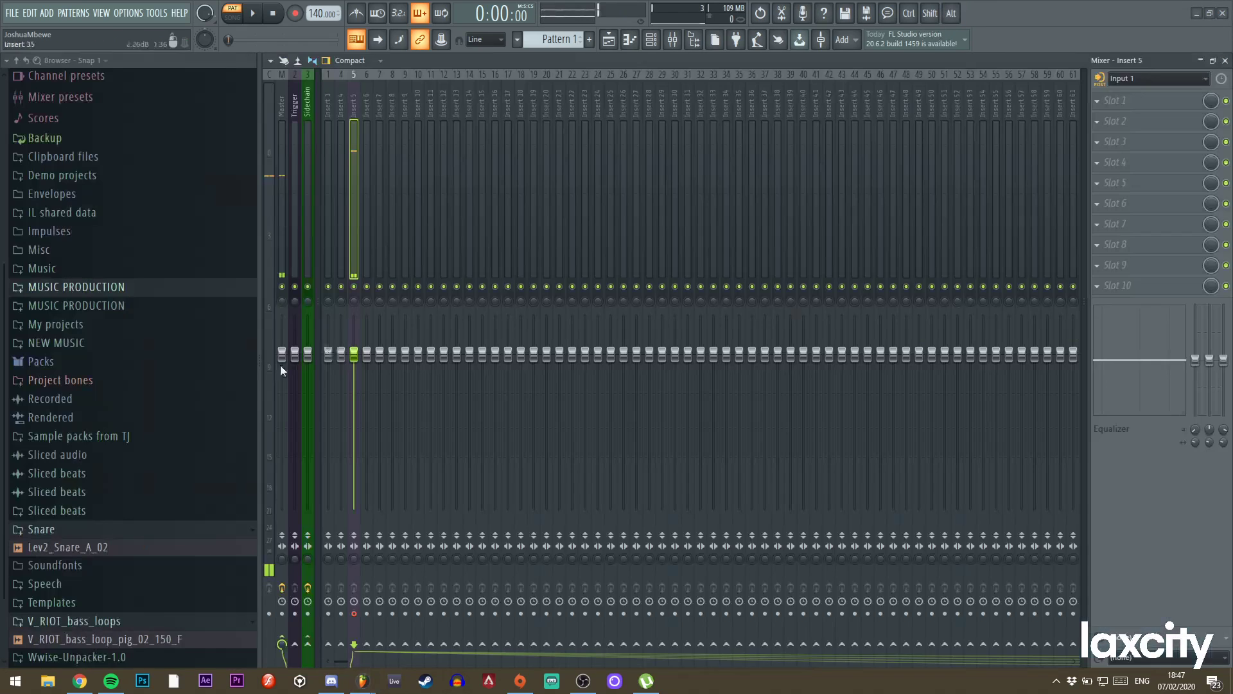
Add Fruity Limiter to slot 3 of Insert 5 with the Noise gate preset and a noise threshold of about -21 dB.
click(1121, 141)
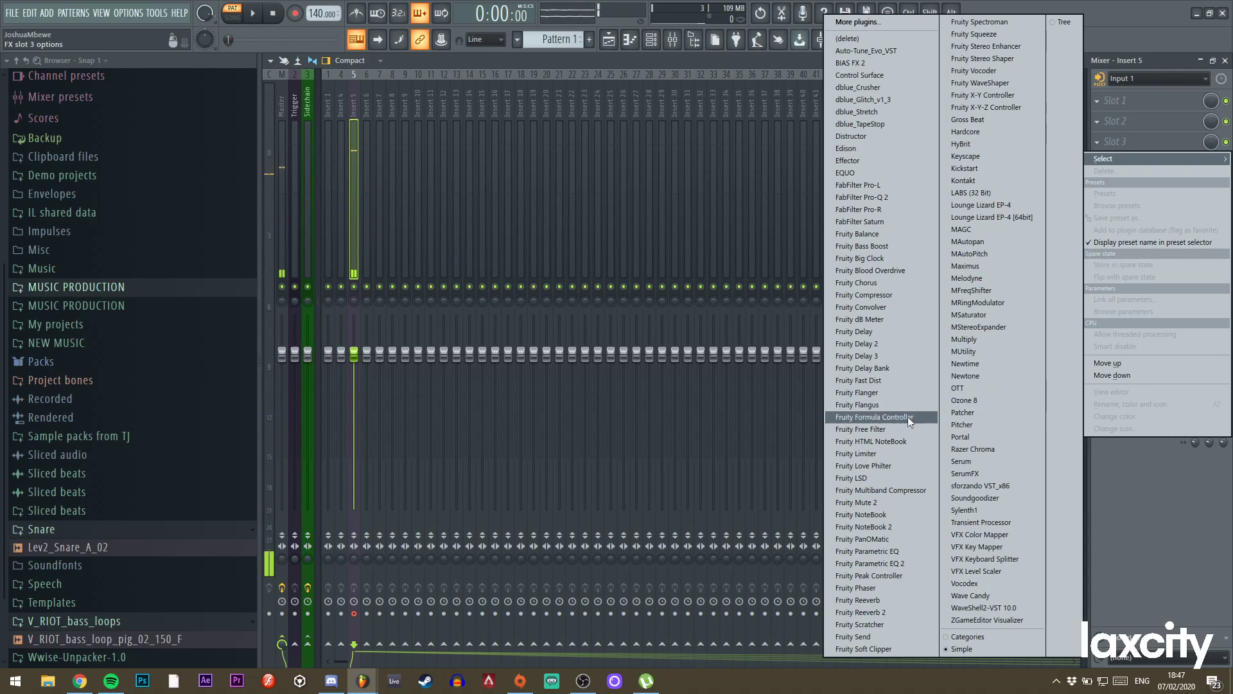
click(858, 454)
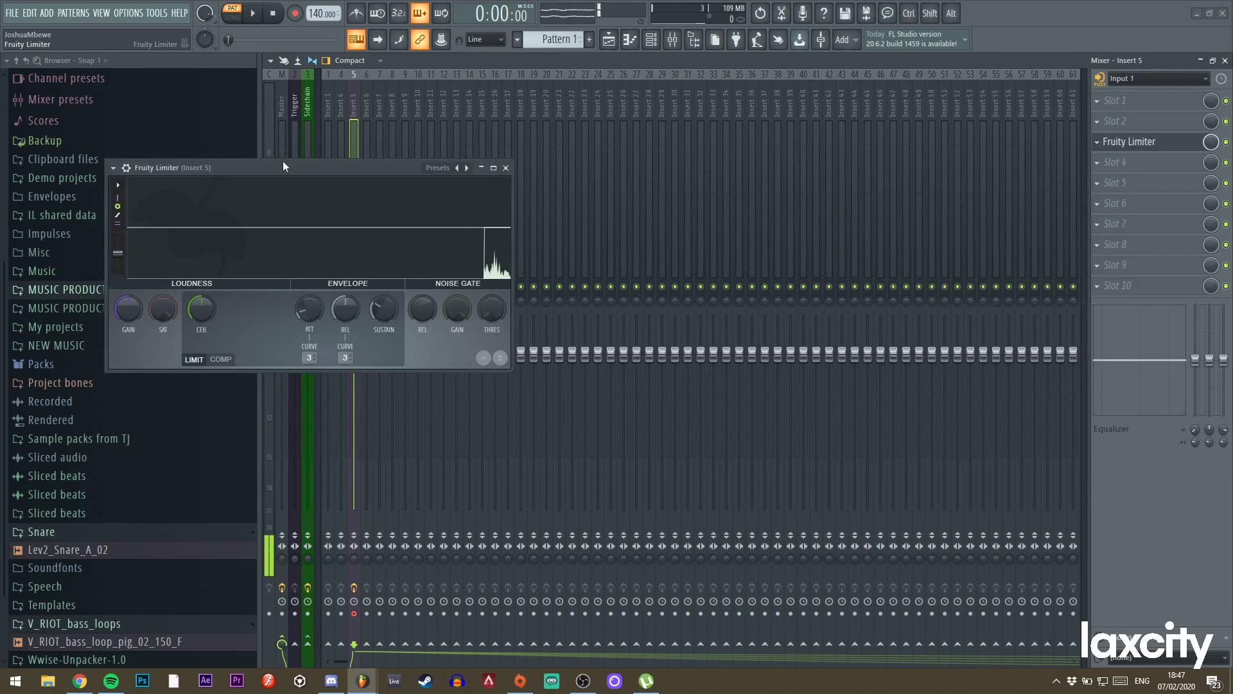
drag(283, 160, 620, 182)
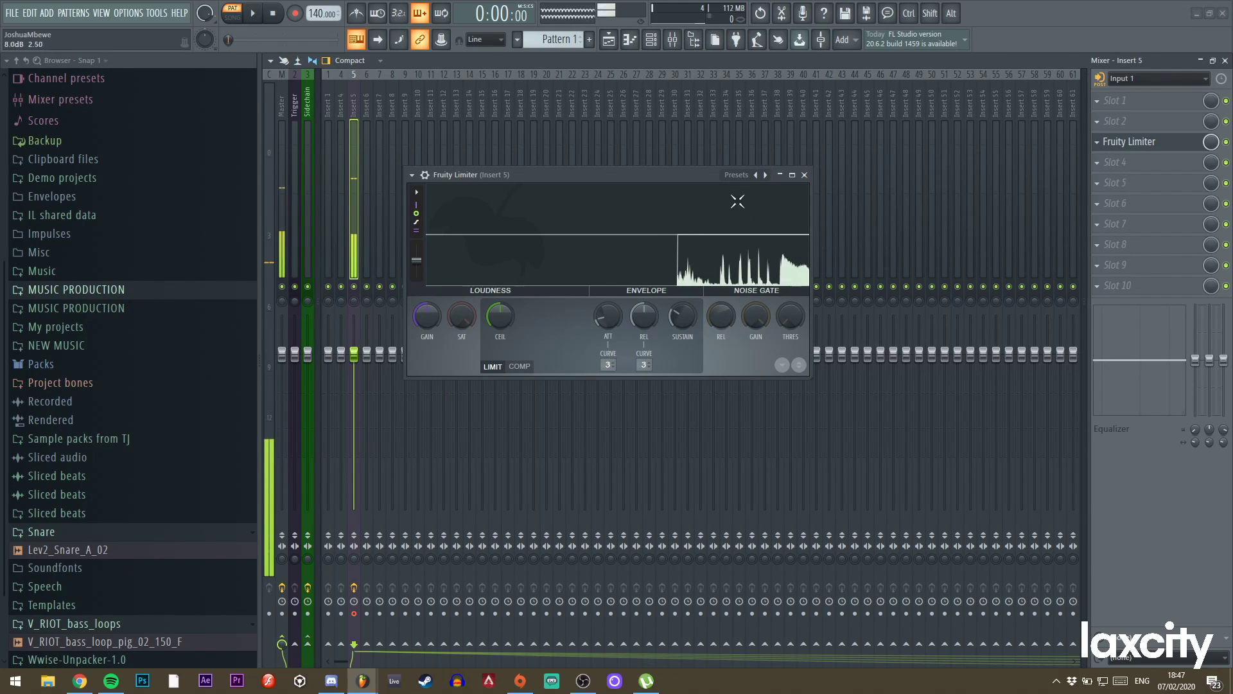
click(738, 174)
click(769, 318)
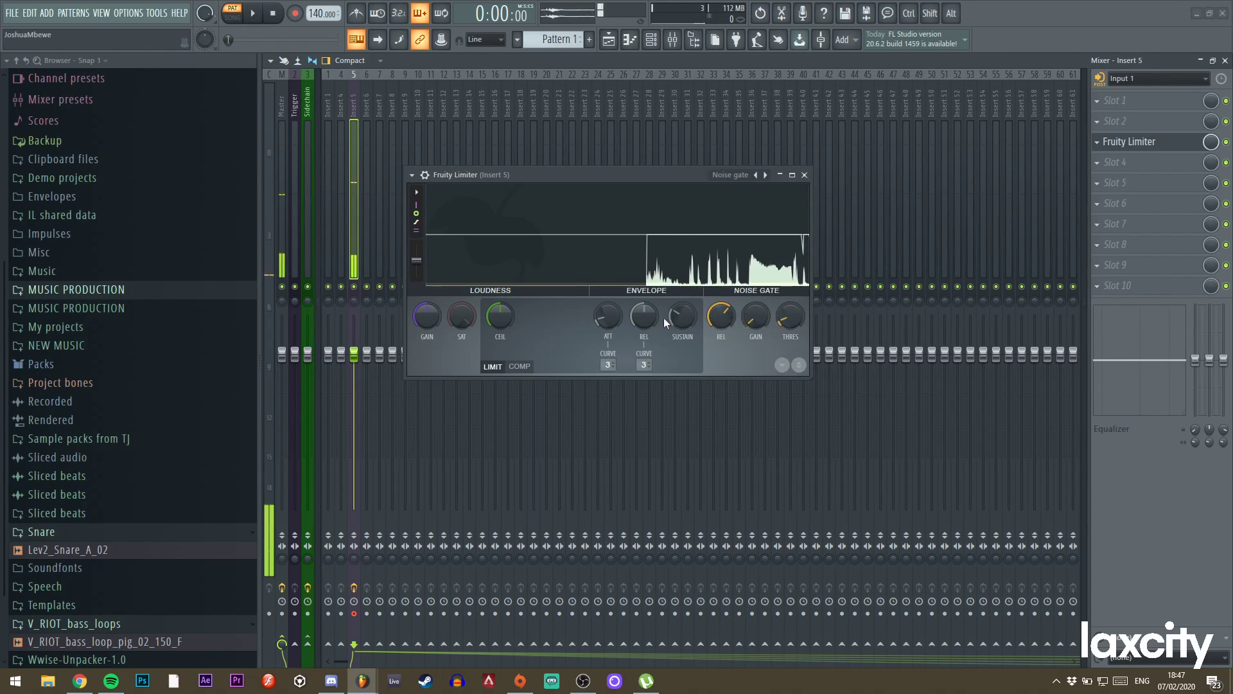
drag(790, 322, 790, 320)
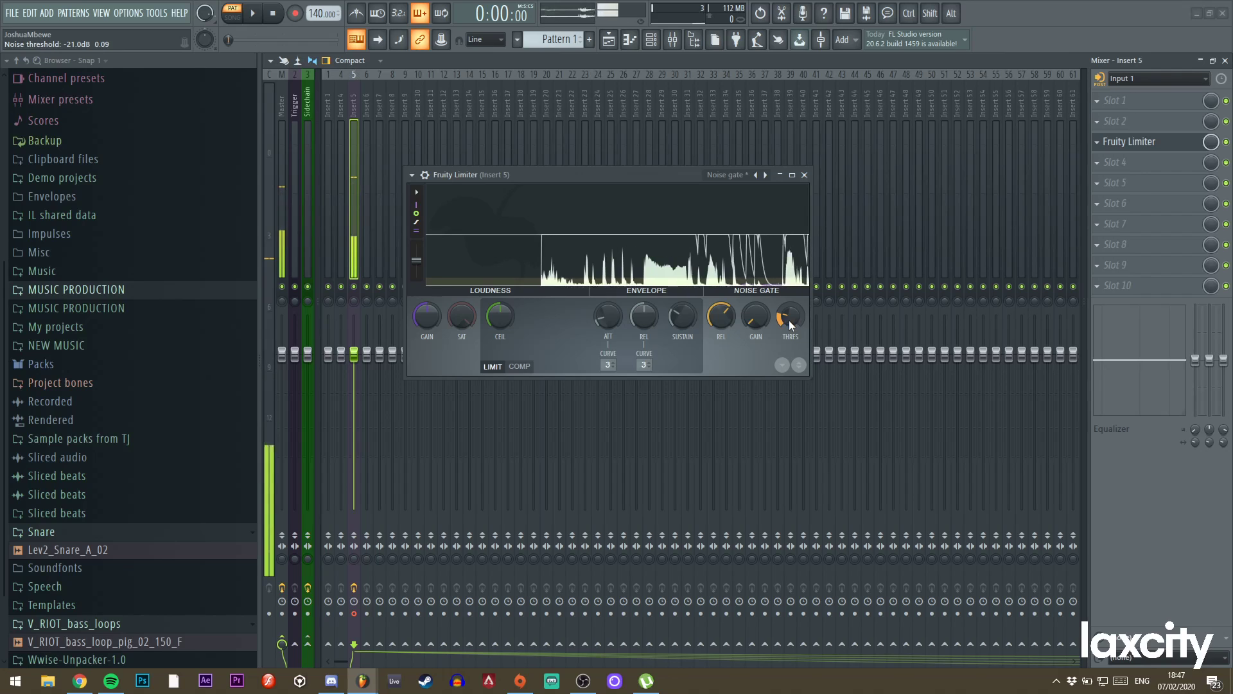
Return to the first FL Studio window and route the 3x Osc #2 channel to mixer track 4, leaving the mixer hidden.
key(alt+Tab)
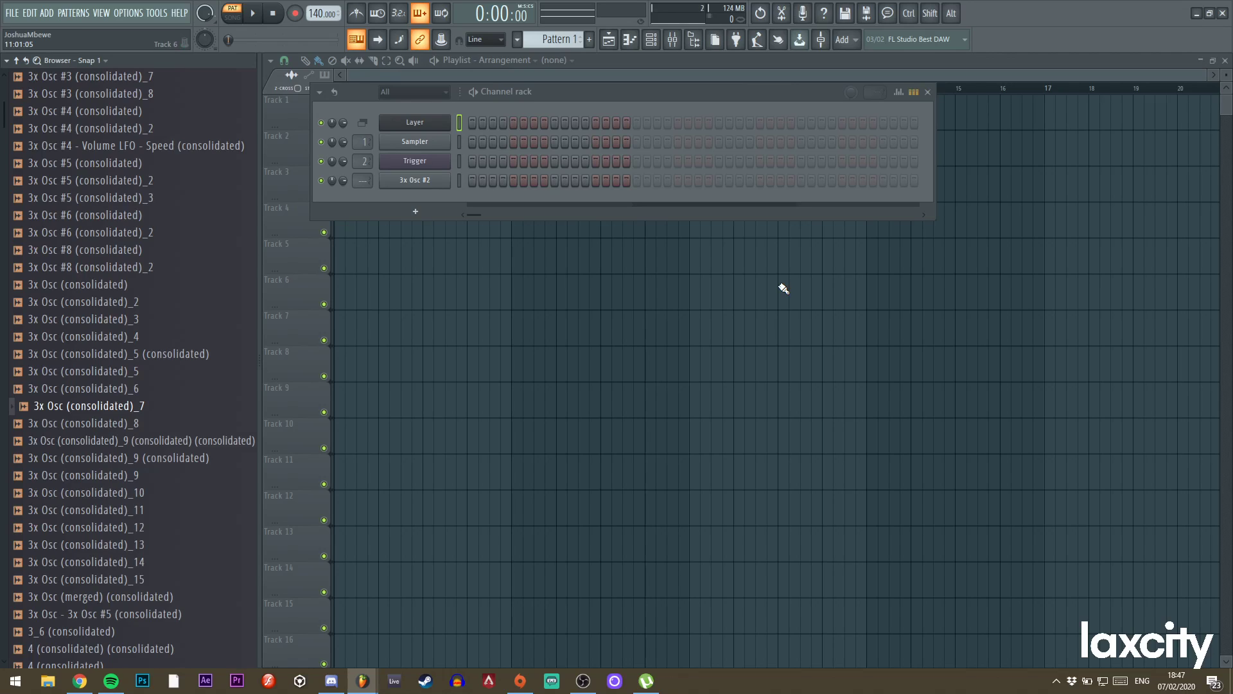
click(459, 182)
key(ctrl+l)
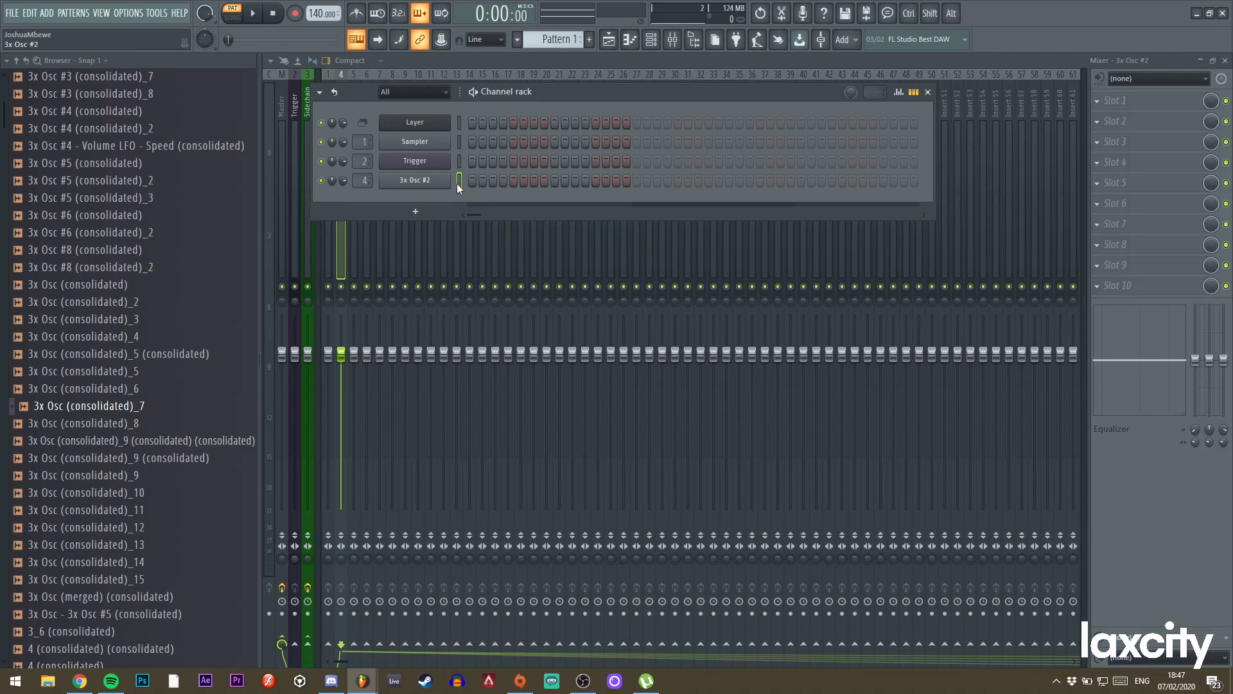
key(F9)
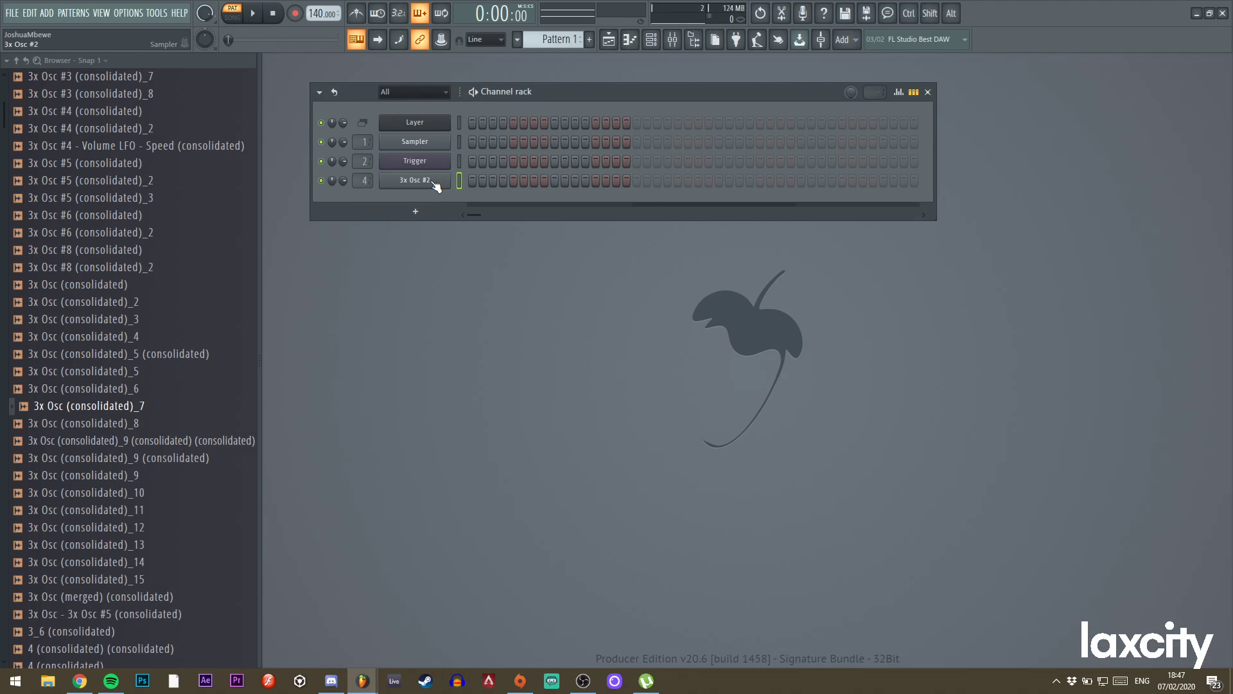
Play a run of notes on the 3x Osc #2 channel to hear its sound.
click(436, 182)
click(759, 238)
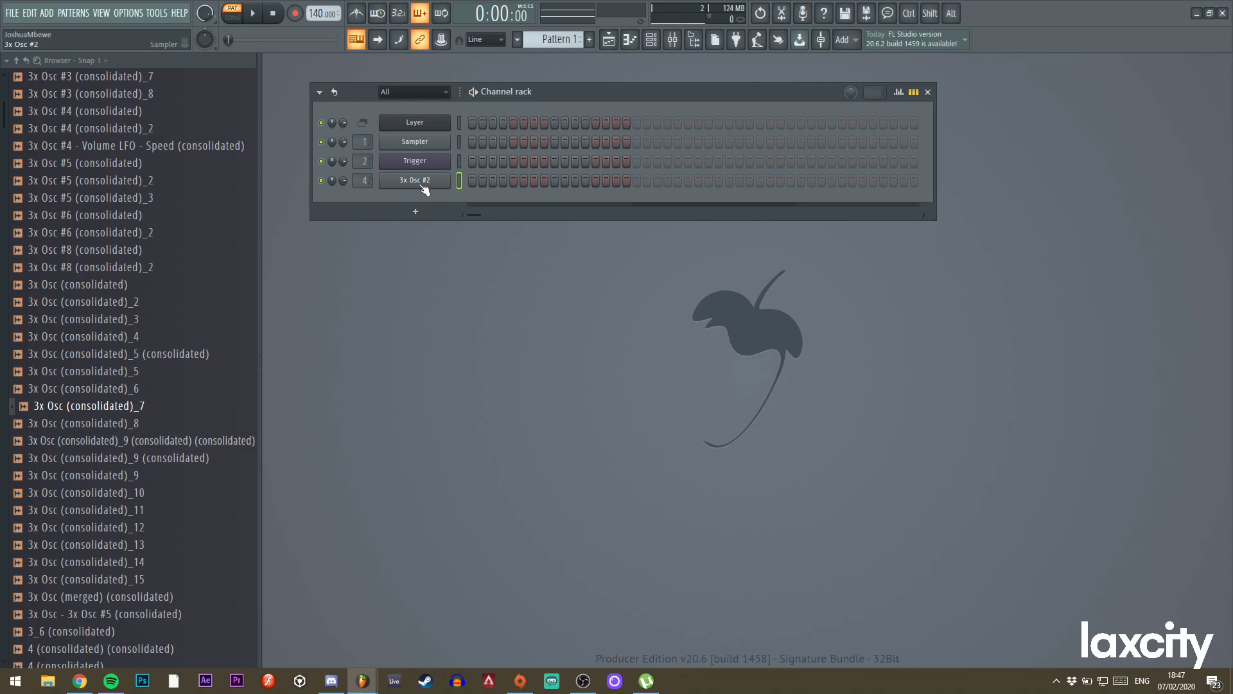
key(x)
key(c)
key(v)
key(b)
key(n)
key(m)
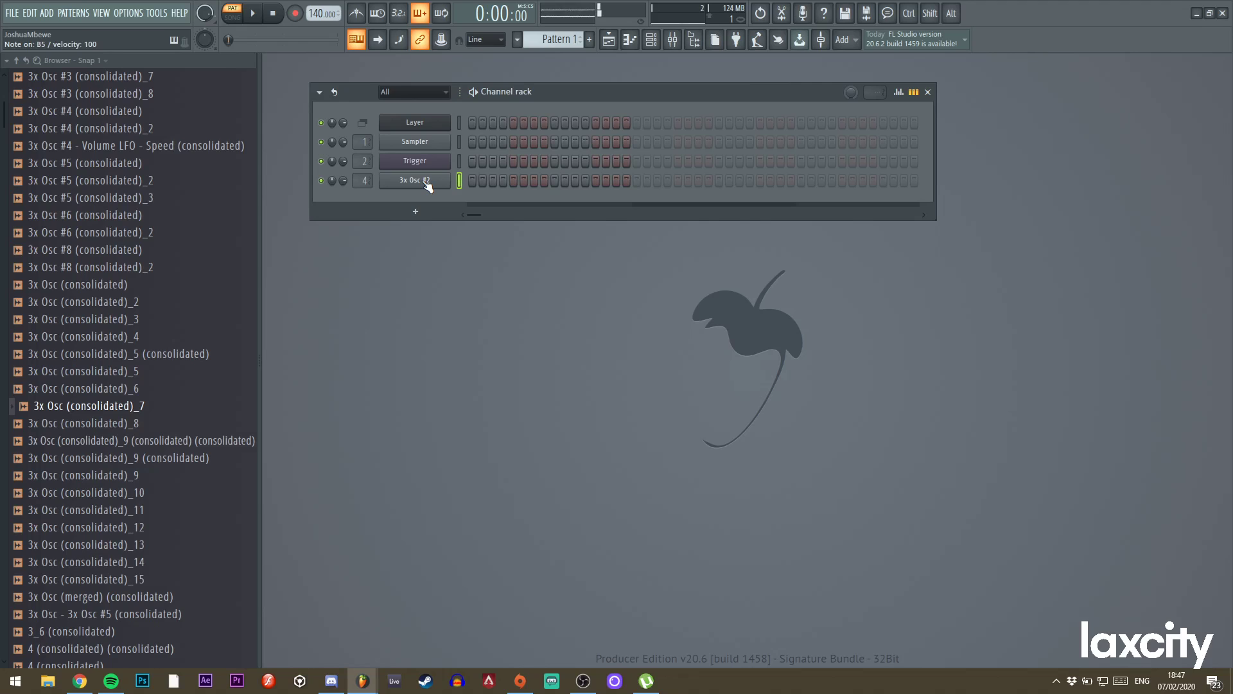
key(comma)
key(F5)
key(F5)
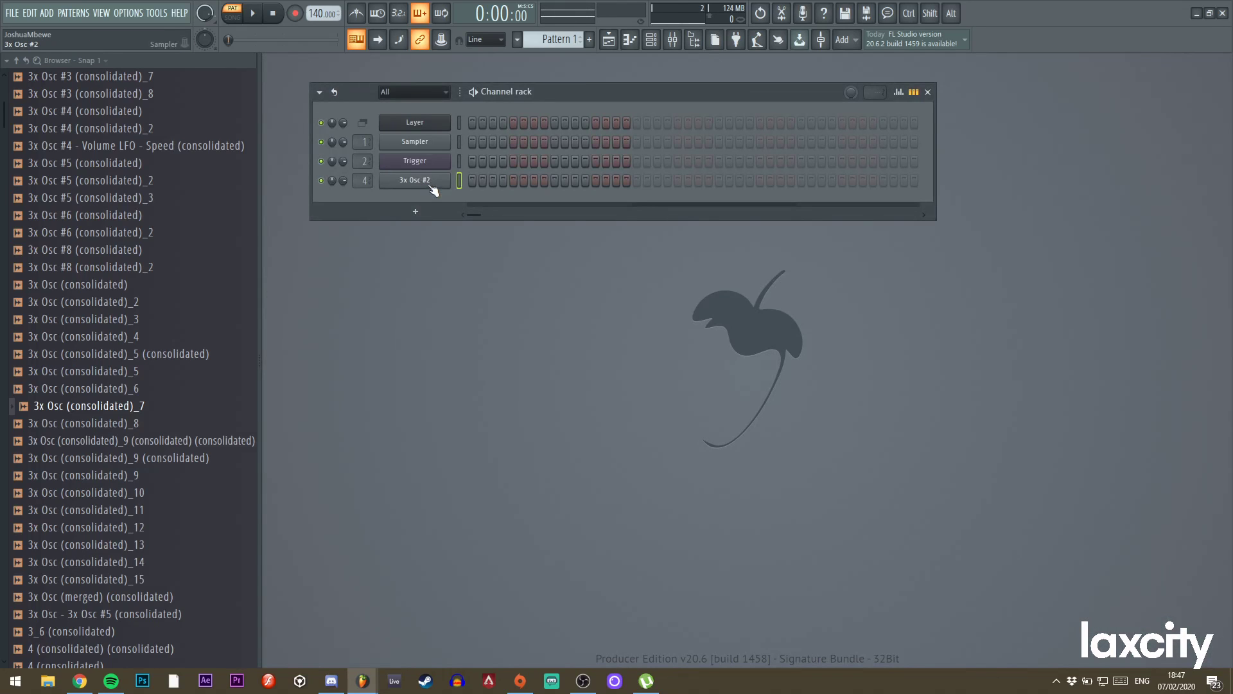
Place three back-to-back A5 notes at the start of the 3x Osc #2 piano roll, with the last one shorter, and play the pattern.
right_click(453, 181)
click(476, 181)
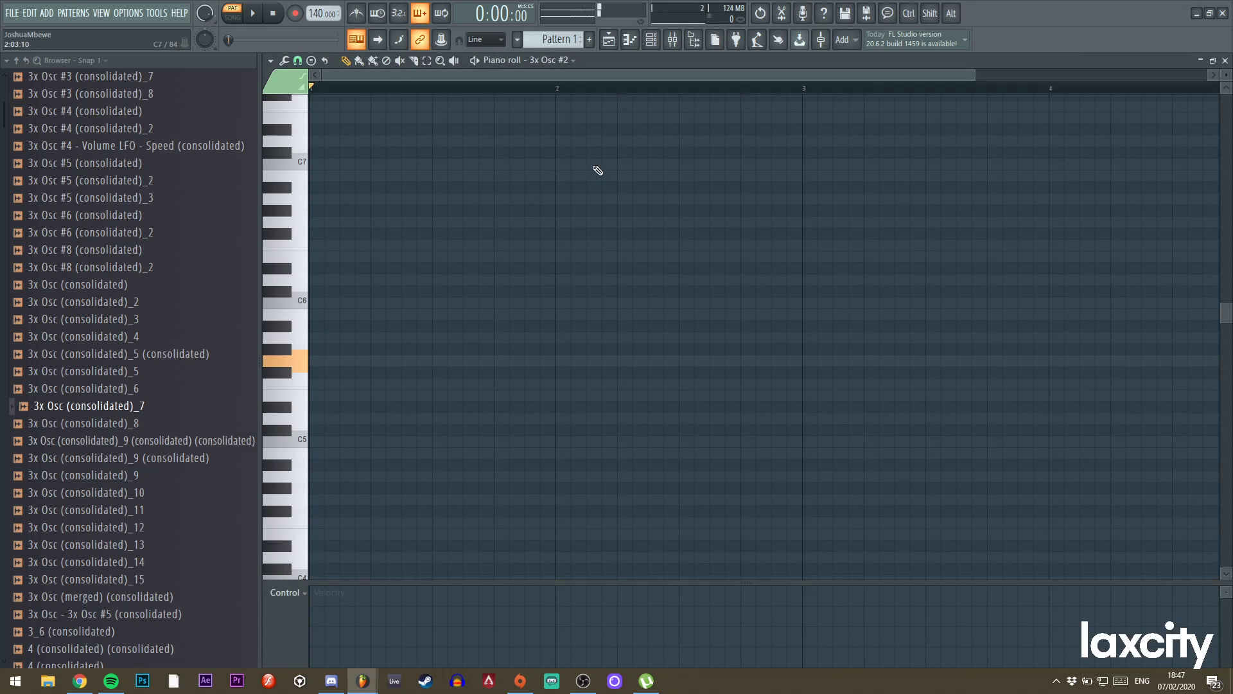
click(321, 337)
drag(338, 337, 358, 338)
key(ctrl+b)
key(ctrl+b)
key(space)
drag(446, 339, 430, 347)
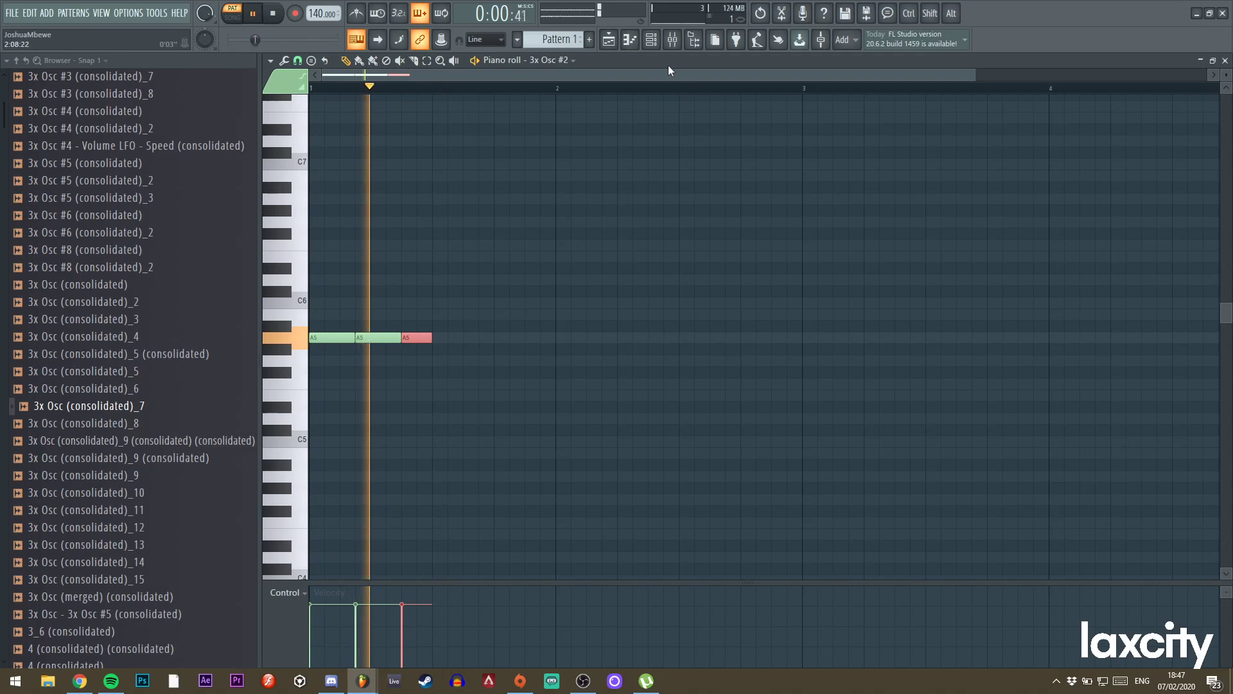
Stop playback, show the channel rack and audition the 3x Osc (consolidated) samples around _7 to _9.
key(F6)
key(space)
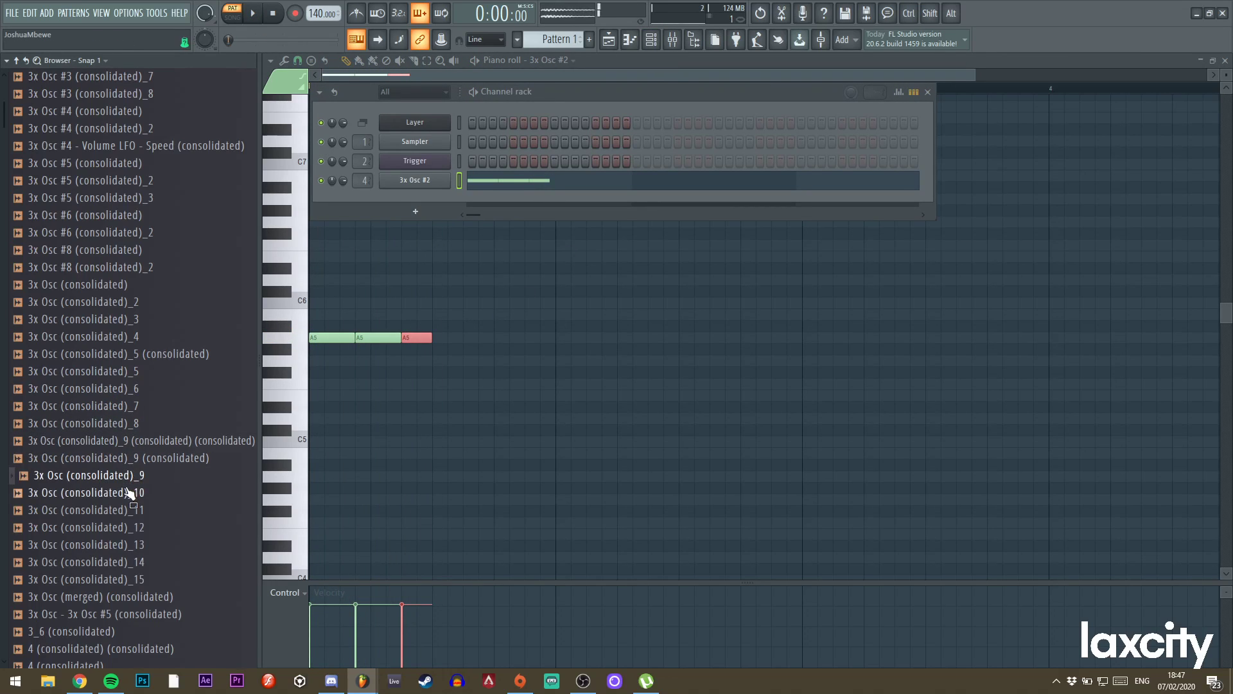
click(131, 459)
click(134, 442)
click(131, 424)
click(133, 408)
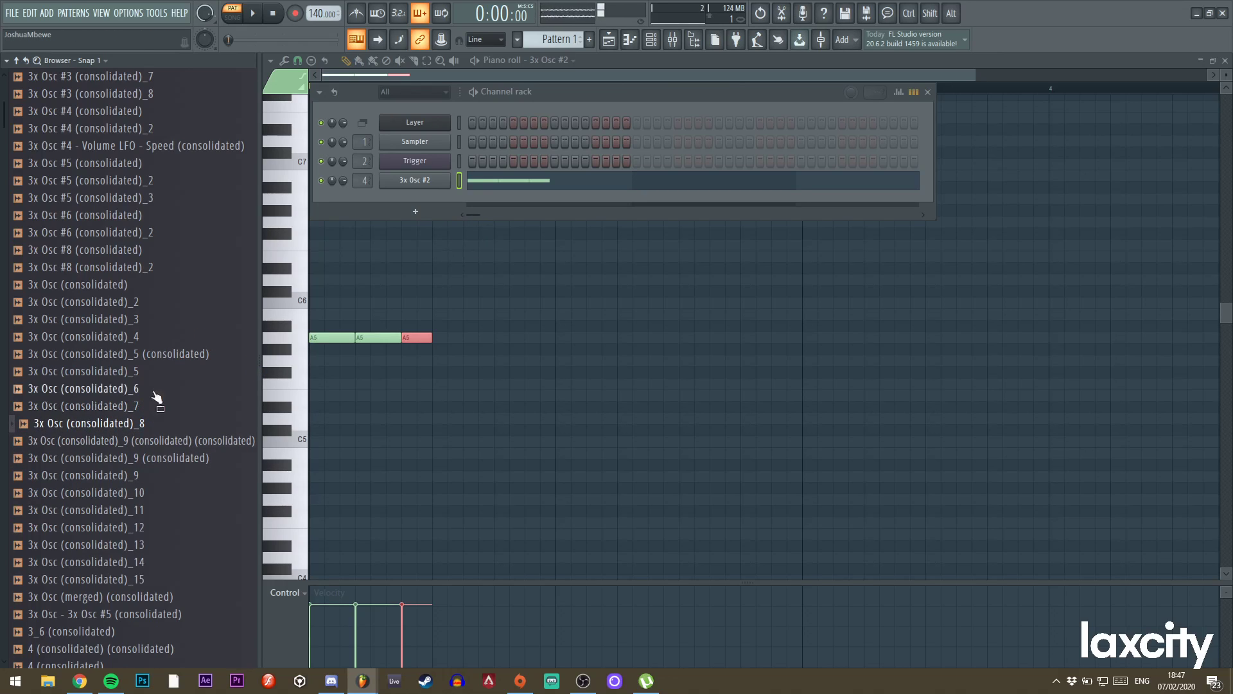
Clone the 3x Osc #2 channel and load the 3x Osc (consolidated)_8 sample into the copy.
right_click(410, 180)
click(478, 303)
drag(119, 420, 148, 411)
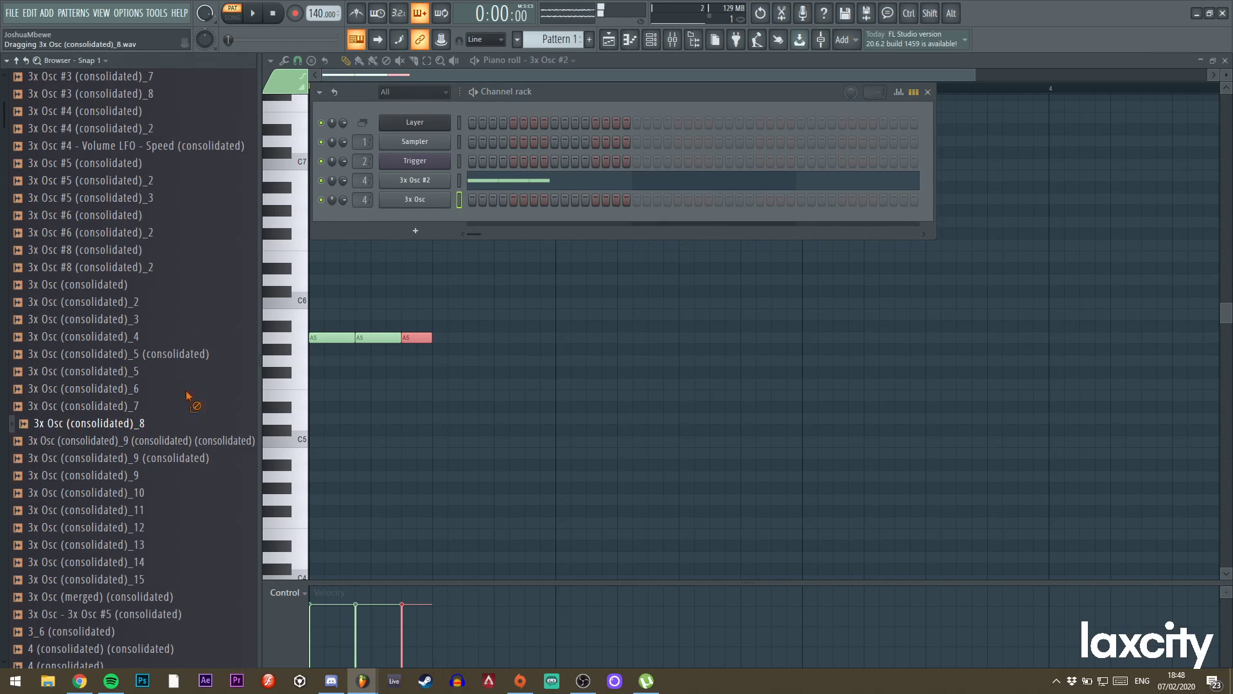
Place a short note at the start of the 3x Osc (consolidated)_8 piano roll and raise it to F#6 while listening to the pattern.
right_click(426, 199)
click(462, 201)
key(space)
key(space)
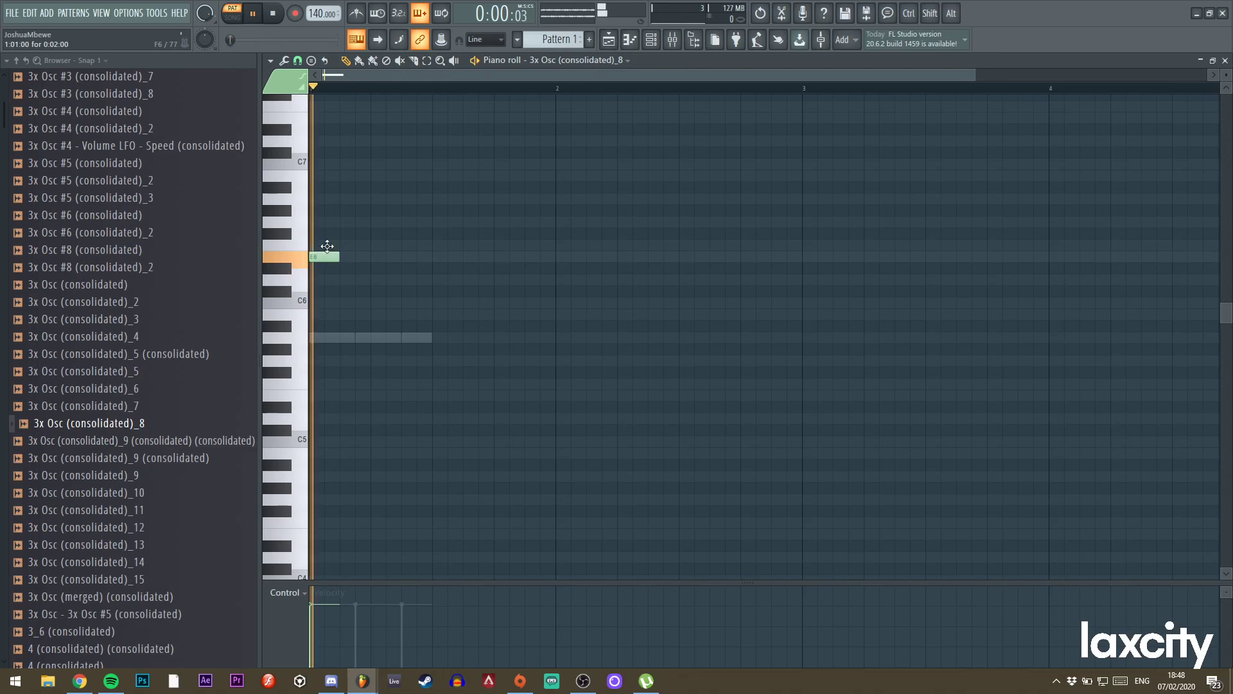
key(space)
drag(322, 255, 327, 233)
key(space)
key(space)
key(space)
Try a second note on G#6 overlapping the first one, and remove it again.
click(329, 211)
key(space)
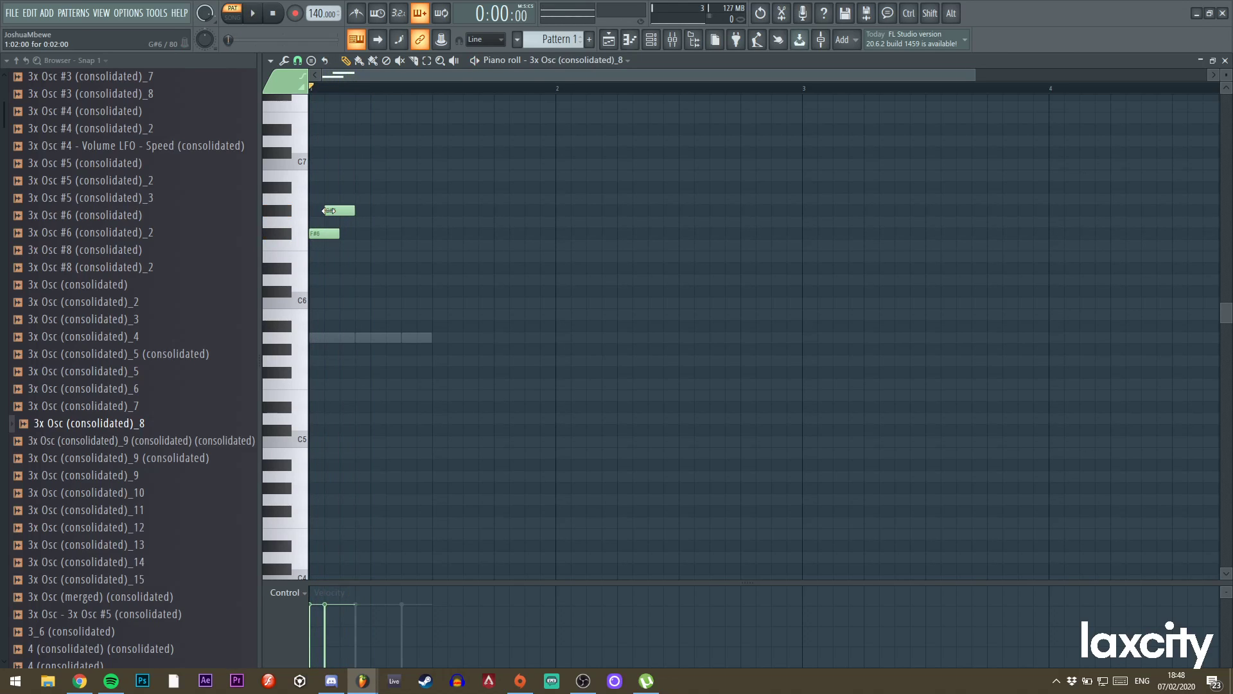
right_click(329, 211)
key(space)
key(space)
key(space)
key(space)
Move the first note to G6 and lengthen it, and add two C6 notes matching the other channel's rhythm.
drag(331, 236, 353, 226)
key(space)
key(space)
key(space)
key(space)
mouse_move(369, 291)
mouse_down()
mouse_move(351, 328)
mouse_move(350, 295)
mouse_up()
key(space)
click(414, 303)
key(space)
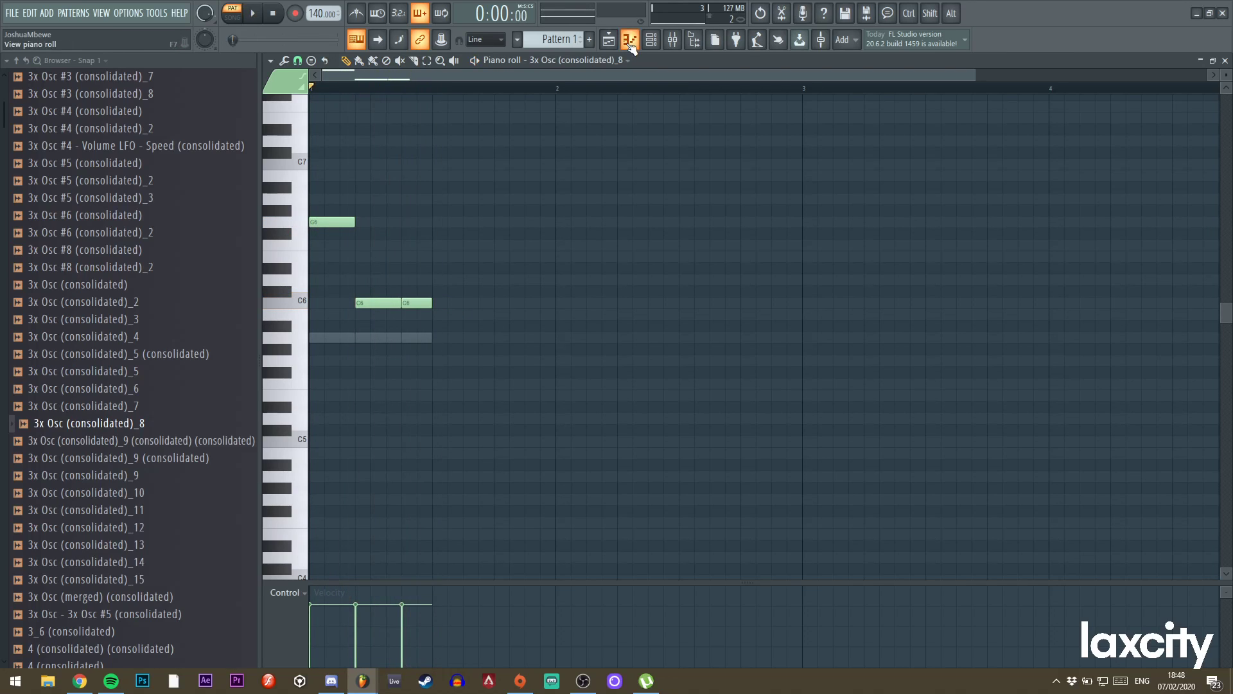
Show the channel rack and look through the 3x Osc (consolidated) samples up to _14 for another sound.
key(space)
click(652, 39)
key(space)
click(108, 529)
scroll(125, 475, down, 4)
scroll(125, 474, down, 2)
click(131, 300)
click(131, 289)
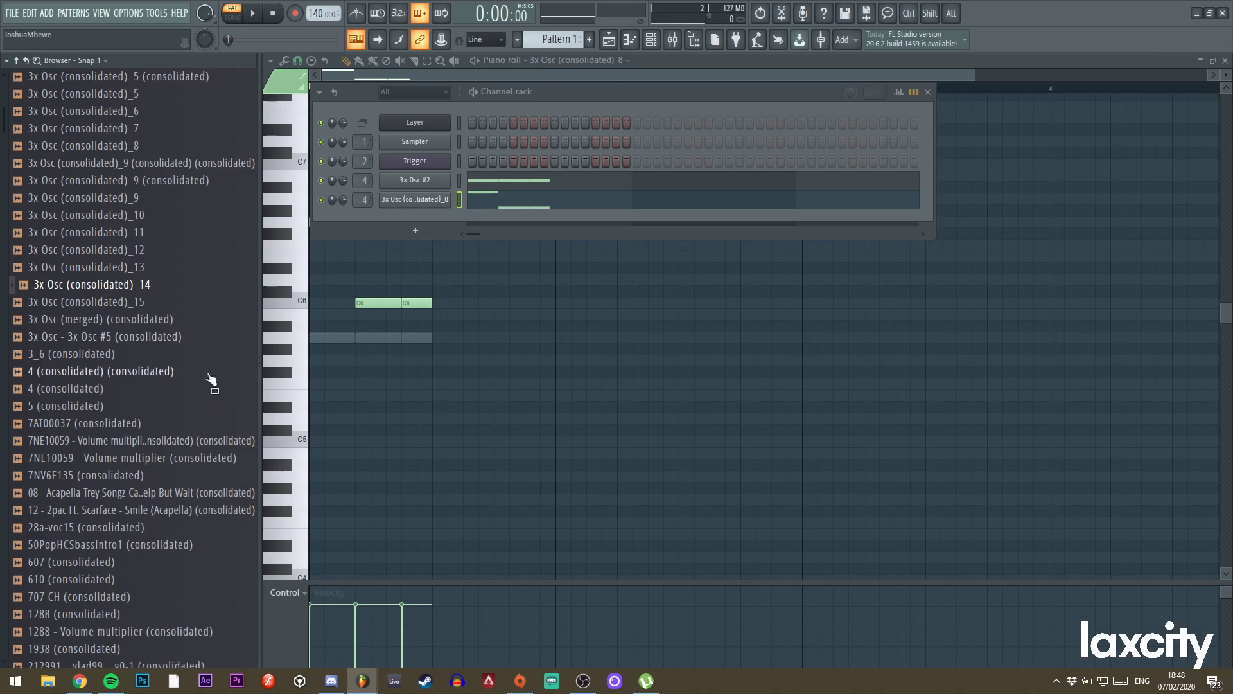
scroll(127, 292, down, 8)
scroll(127, 291, up, 8)
scroll(127, 291, down, 3)
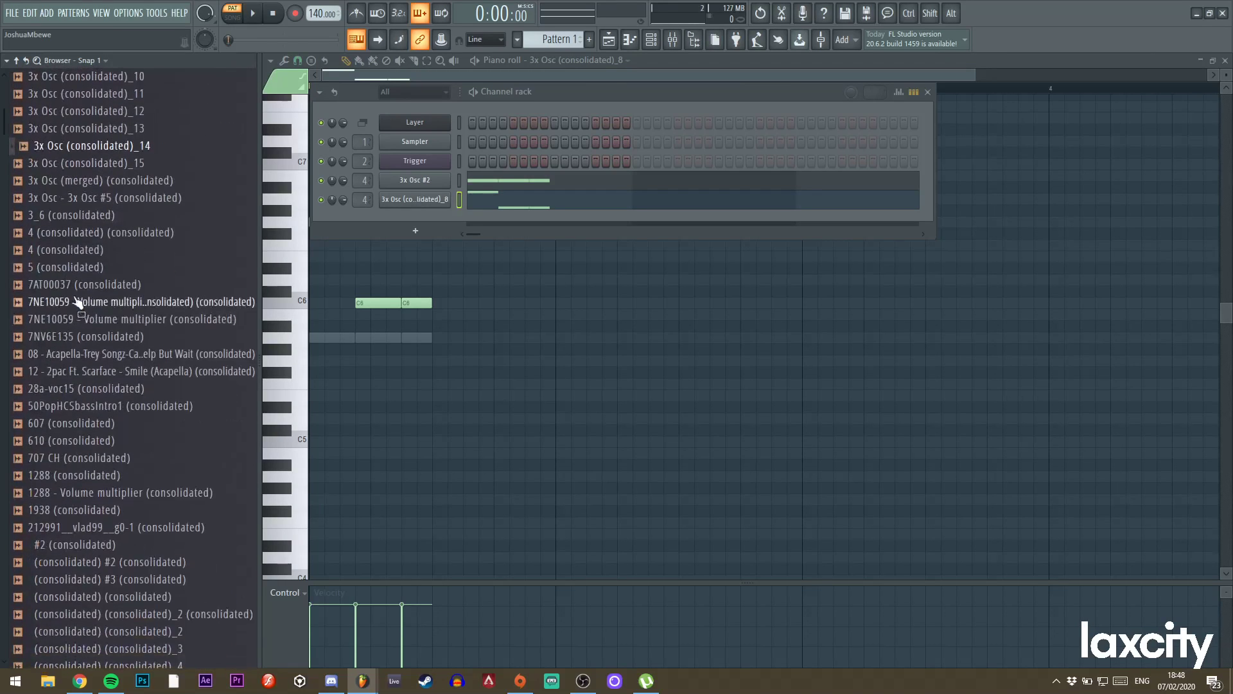
Audition further consolidated samples, including 5, 7NE10059, 7NV6E135, 607 and (consolidated) #3.
click(109, 254)
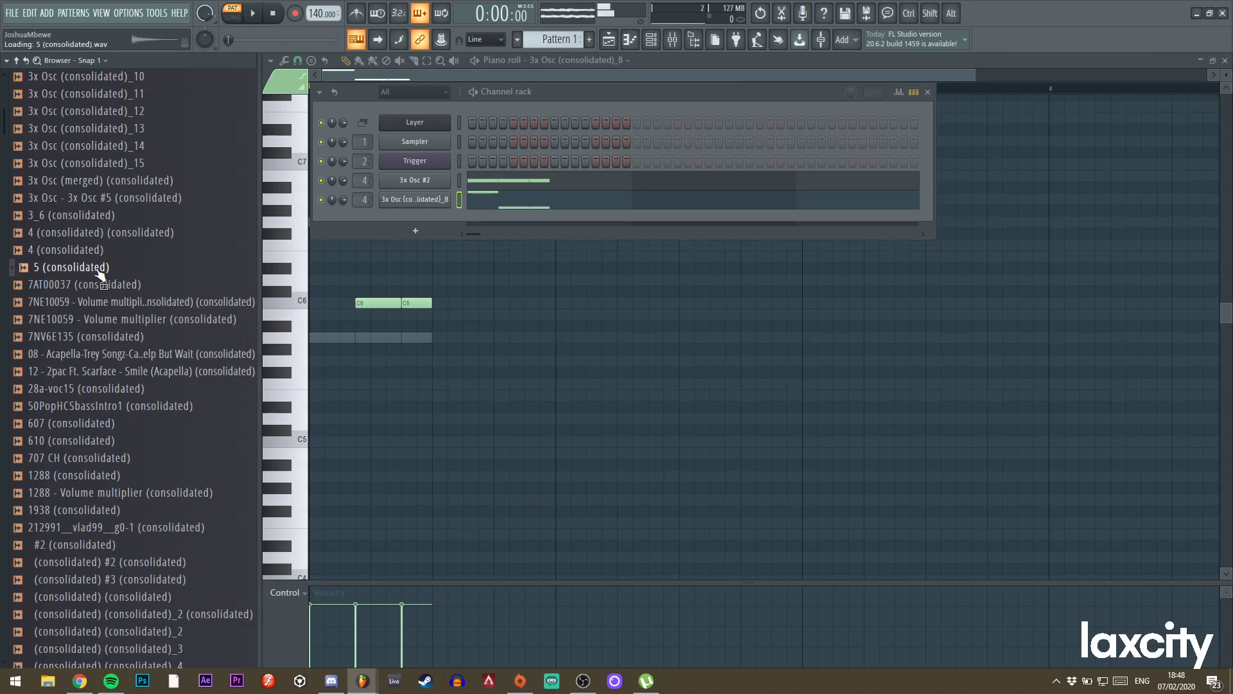
click(102, 301)
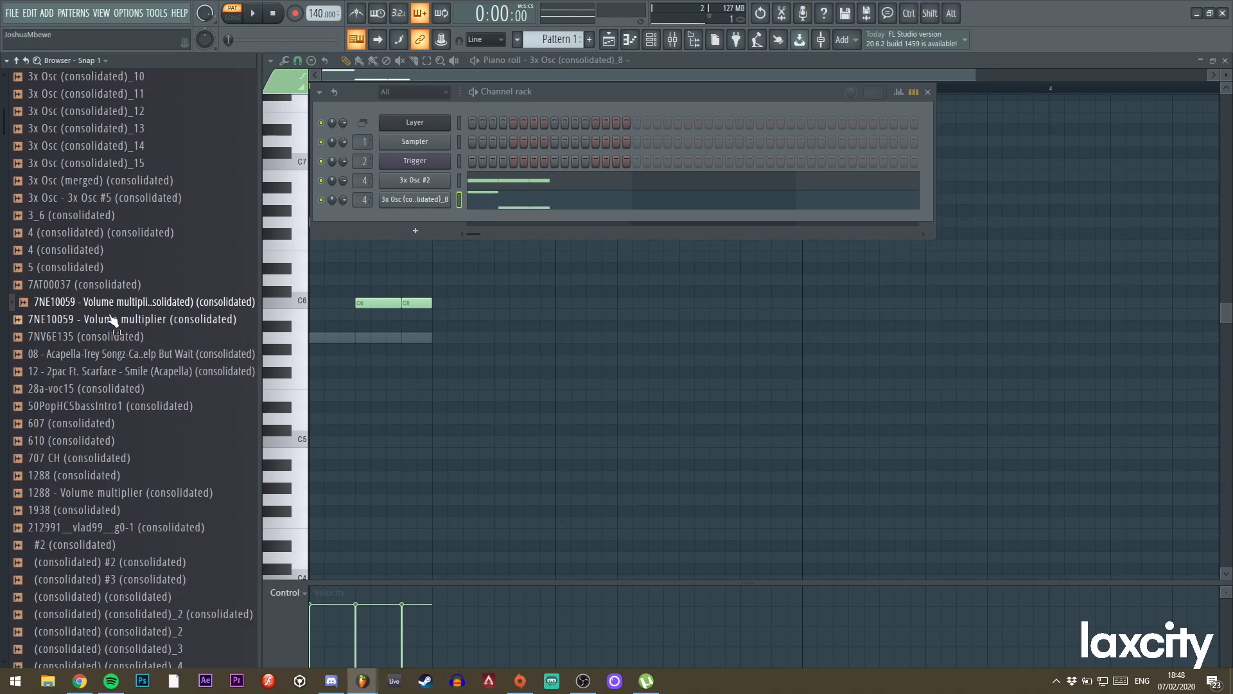
click(101, 337)
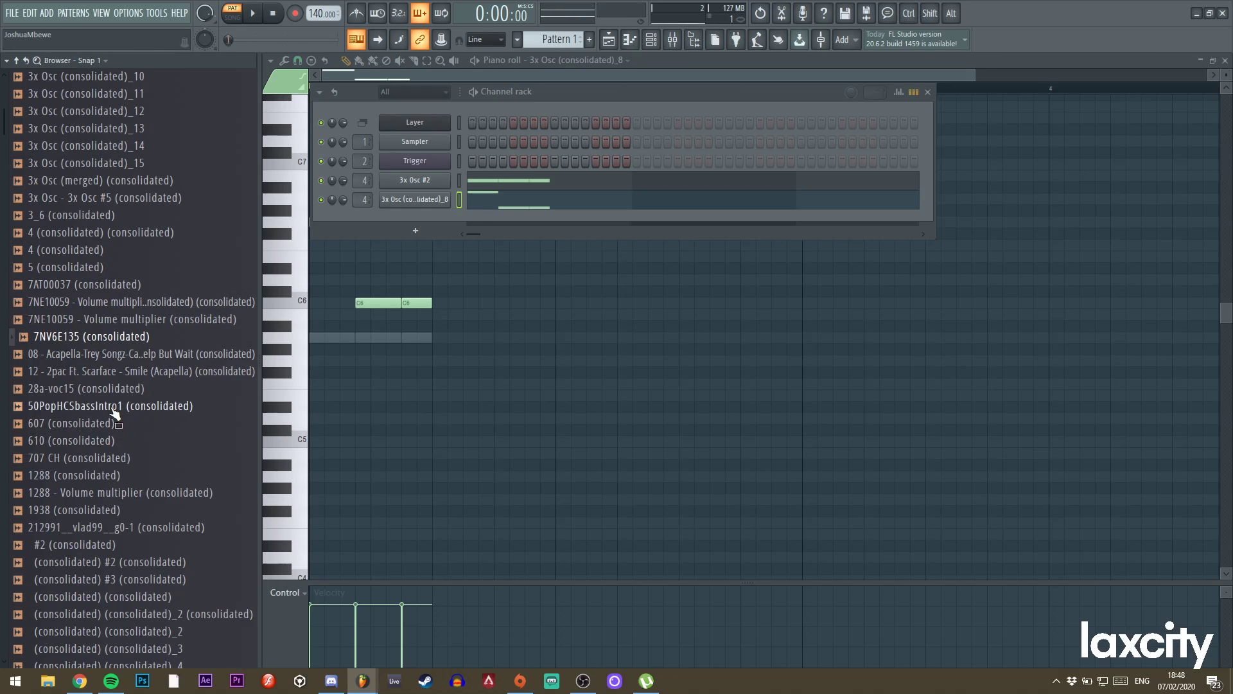
scroll(121, 429, down, 4)
click(110, 221)
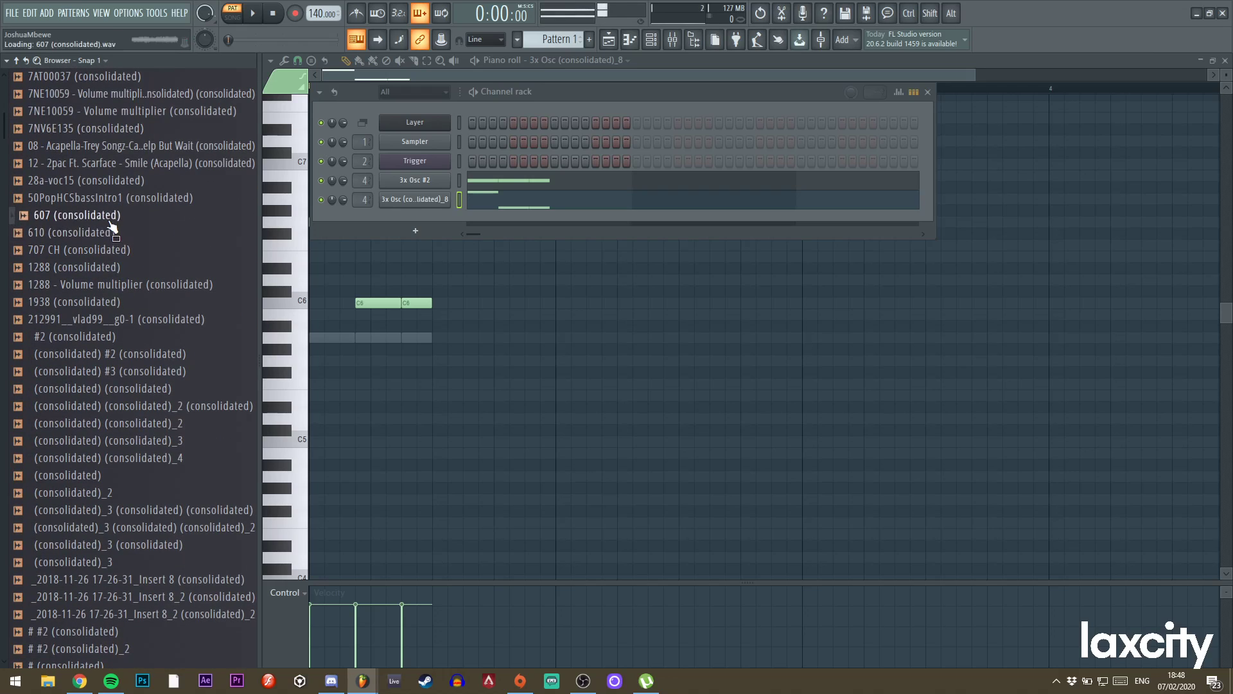
click(99, 352)
click(105, 371)
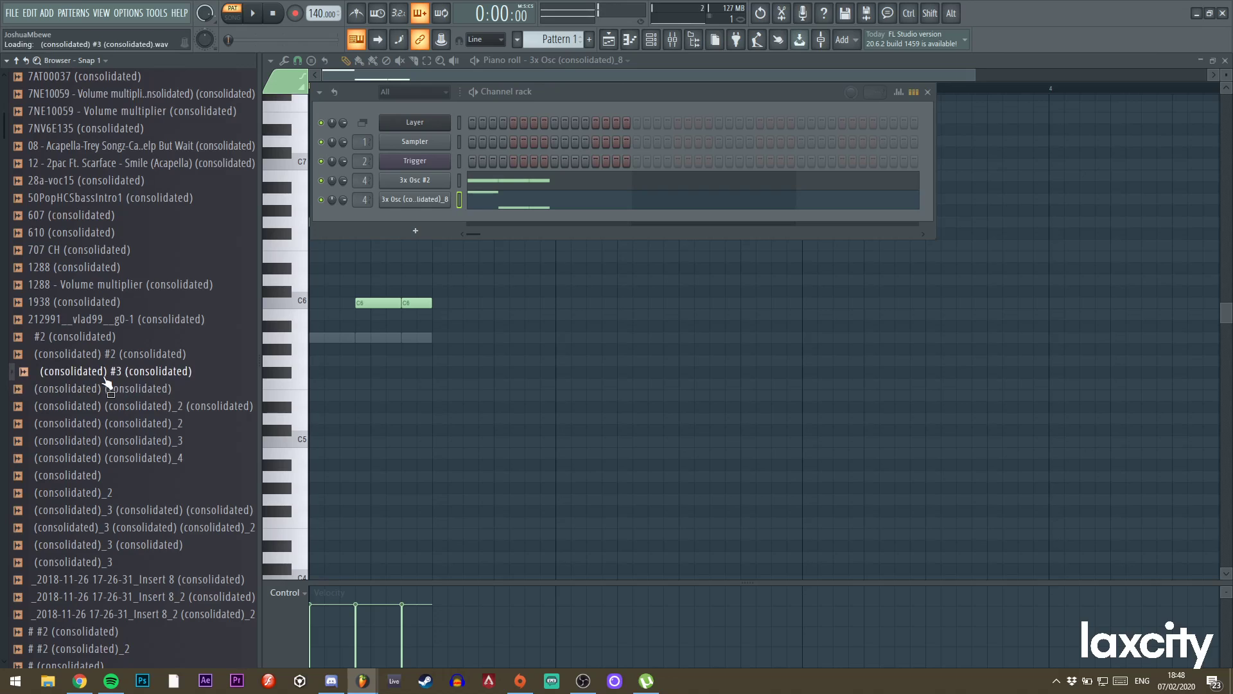
Clone the 3x Osc (consolidated)_8 channel and load the (consolidated) #3 (consolidated) sample into the copy.
right_click(414, 201)
click(472, 317)
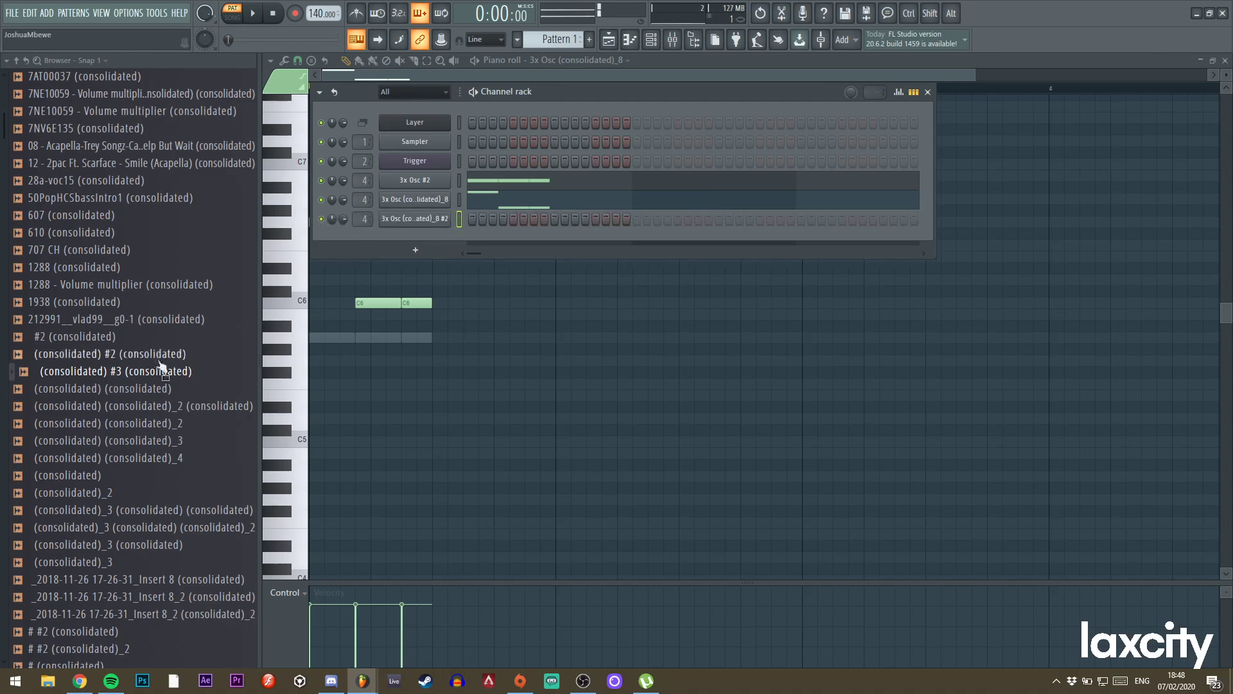
Set the new (consolidated) channel's time-stretching mode to Resample and close its settings.
click(426, 220)
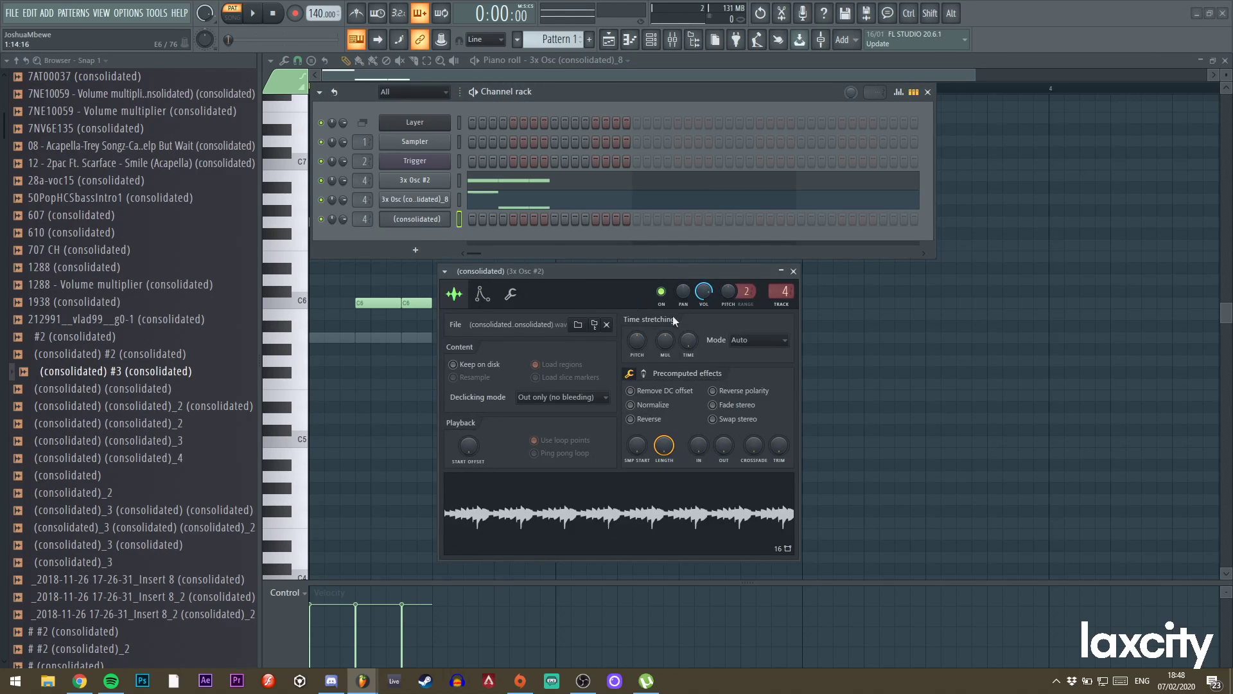
click(760, 344)
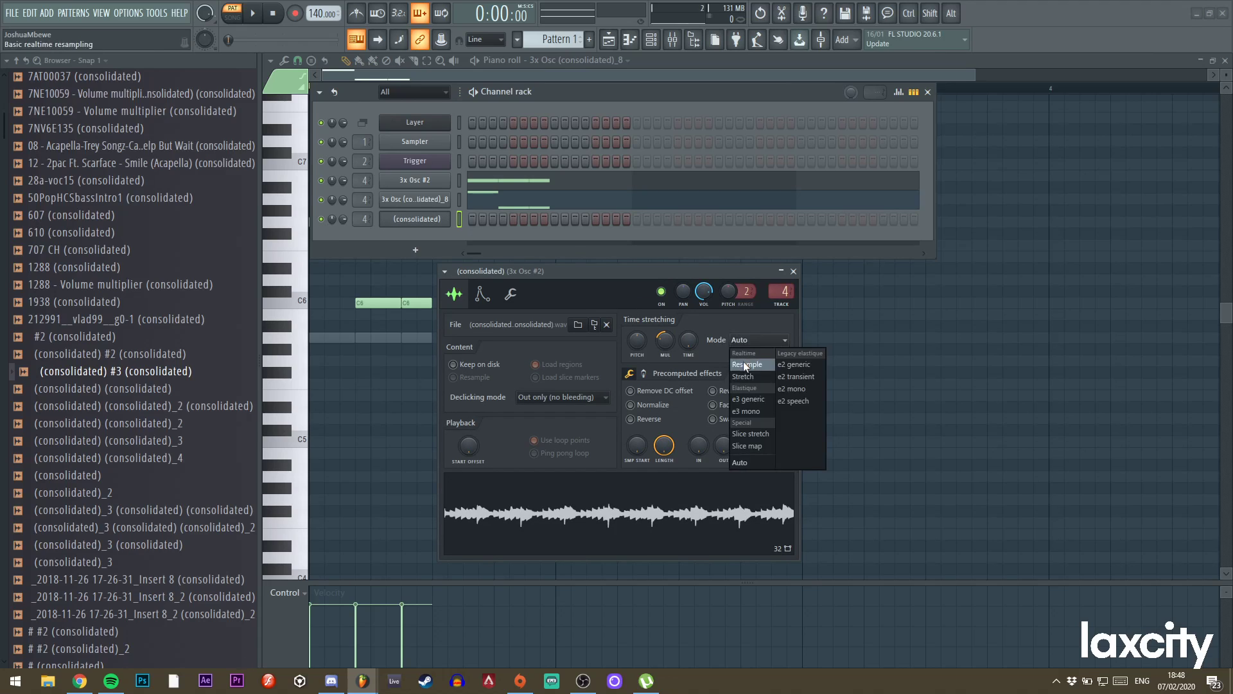
click(745, 364)
click(793, 271)
Add a two-beat F#4 note at the start of the (consolidated) channel's piano roll and replay the loop.
right_click(422, 224)
click(472, 220)
key(space)
key(space)
drag(352, 315, 312, 413)
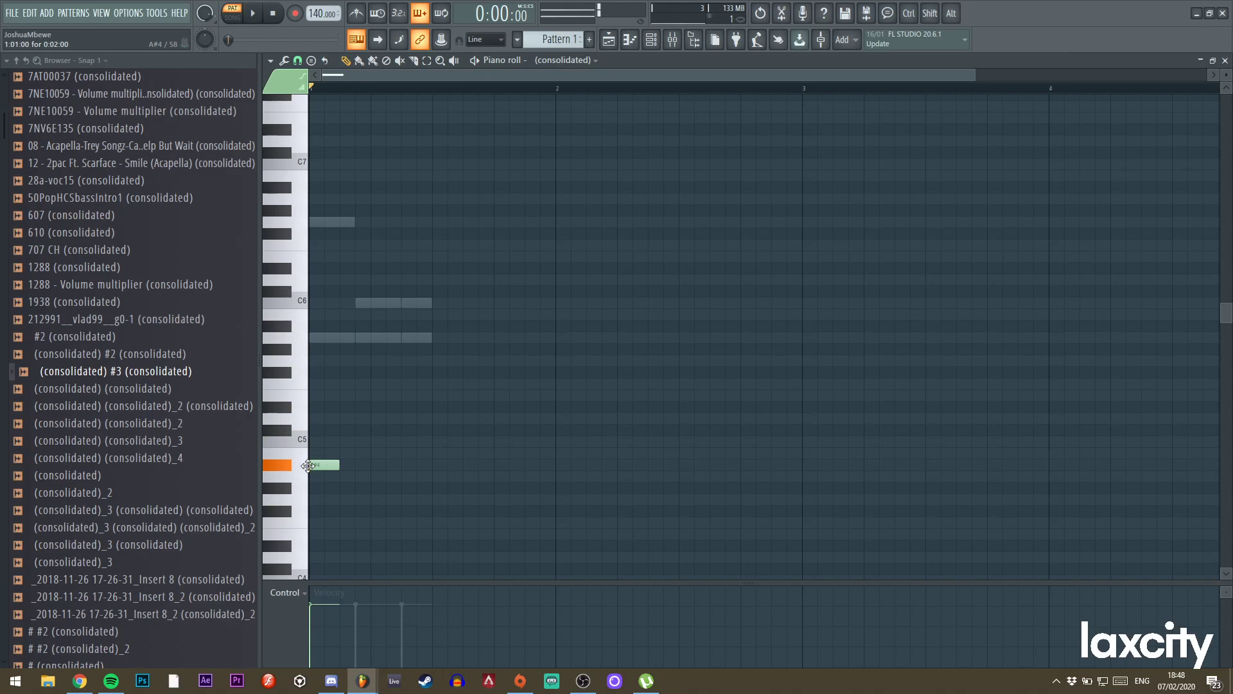
drag(307, 483, 432, 512)
key(space)
key(space)
key(space)
key(space)
key(space)
key(space)
key(space)
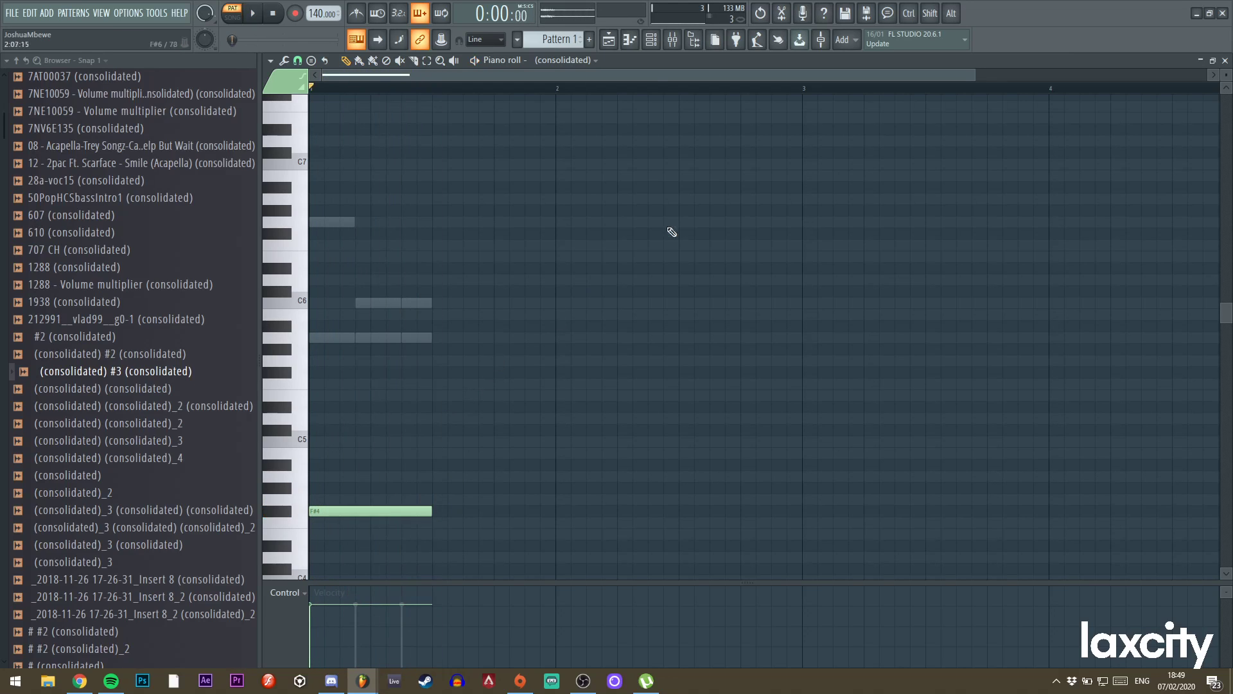
Show the channel rack and audition further samples, including # (consolidated) and # #2 (consolidated).
click(652, 40)
key(space)
click(106, 546)
scroll(106, 550, down, 7)
click(138, 319)
click(113, 287)
Clone the (consolidated) channel and load the # #2 (consolidated) sample into the copy.
right_click(414, 219)
click(469, 345)
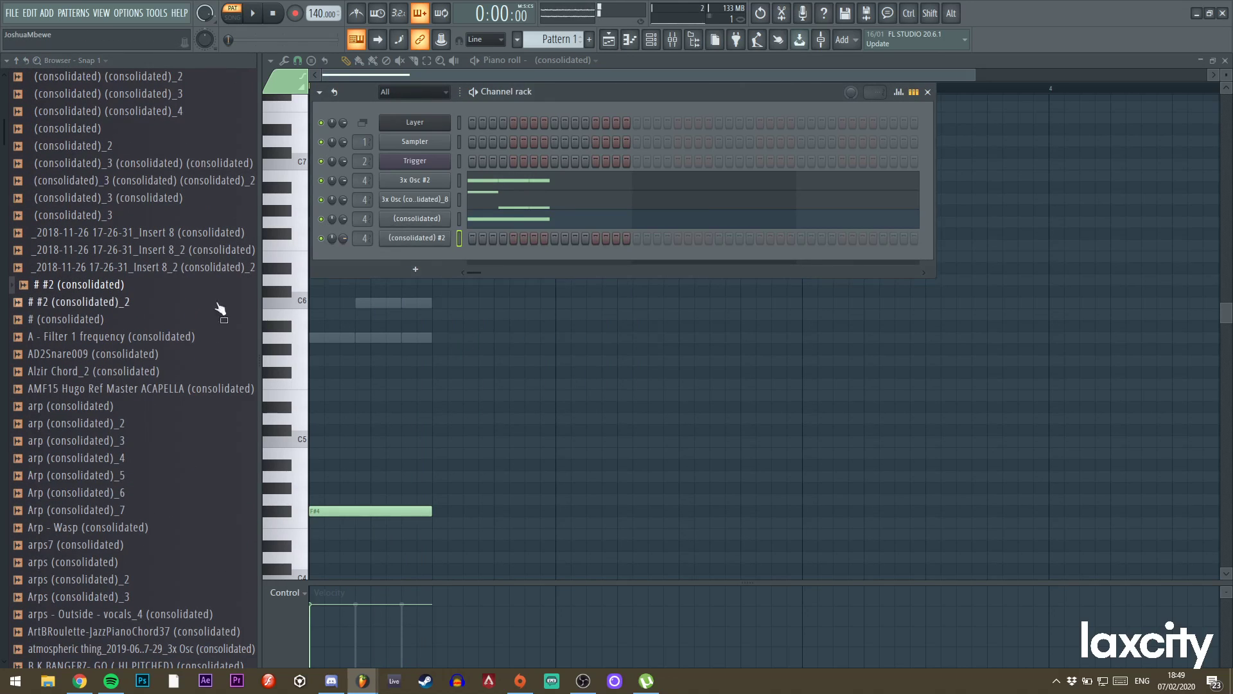
drag(126, 294, 418, 239)
Try a G#4 note in the # channel's piano roll while replaying the loop.
right_click(450, 235)
click(462, 242)
key(space)
drag(340, 271, 350, 489)
key(space)
key(space)
key(space)
key(space)
key(space)
key(space)
key(space)
key(space)
key(space)
key(space)
key(space)
key(space)
key(space)
key(space)
scroll(350, 489, down, 3)
key(space)
key(space)
key(space)
key(space)
key(space)
key(space)
key(space)
key(space)
Move the # channel's note down to C4, replay the loop, and delete the note.
drag(355, 308, 348, 405)
key(space)
key(space)
key(space)
key(space)
key(space)
key(space)
right_click(348, 408)
key(space)
Show the channel rack and audition the arp samples, including Arp (consolidated)_6, arps7 and arps (consolidated)_2.
click(651, 46)
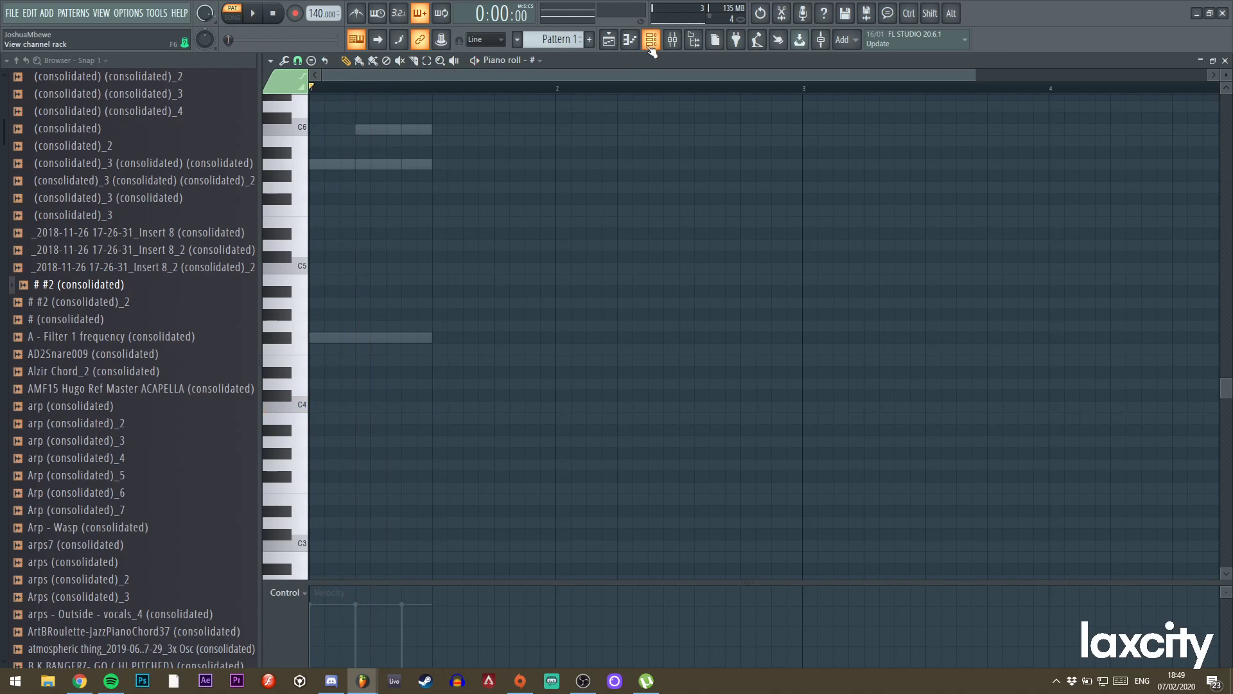
click(121, 459)
click(124, 494)
click(110, 529)
click(113, 493)
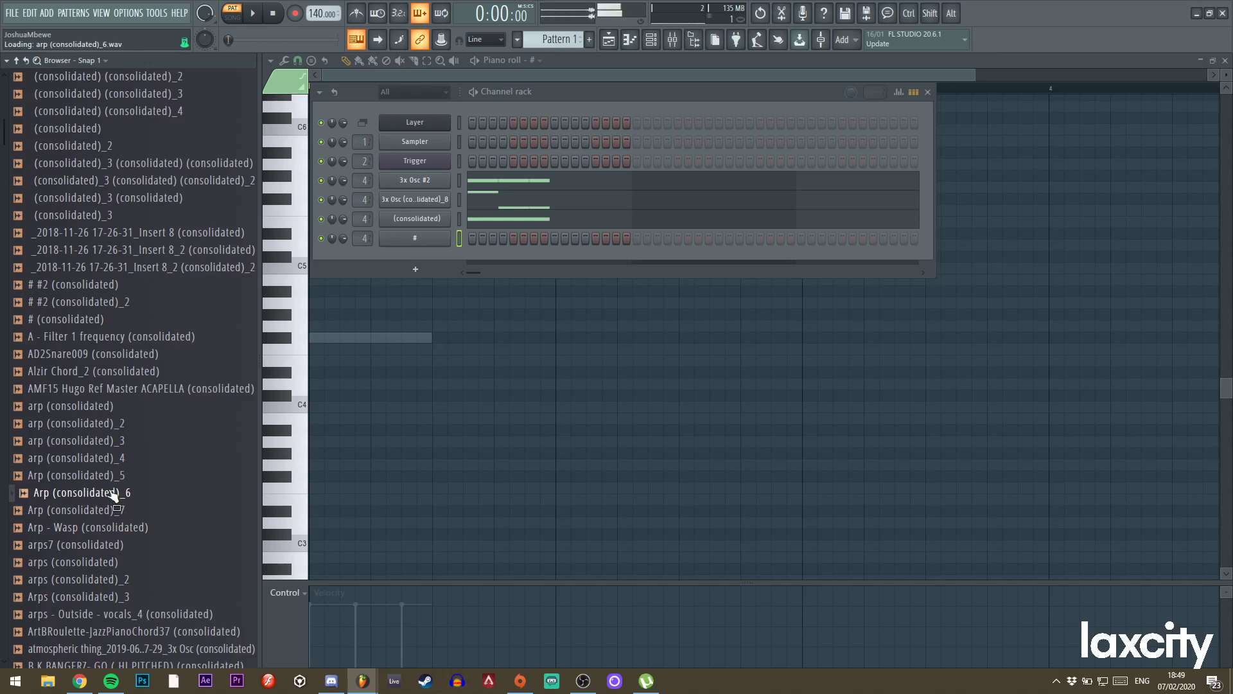
click(116, 548)
click(117, 577)
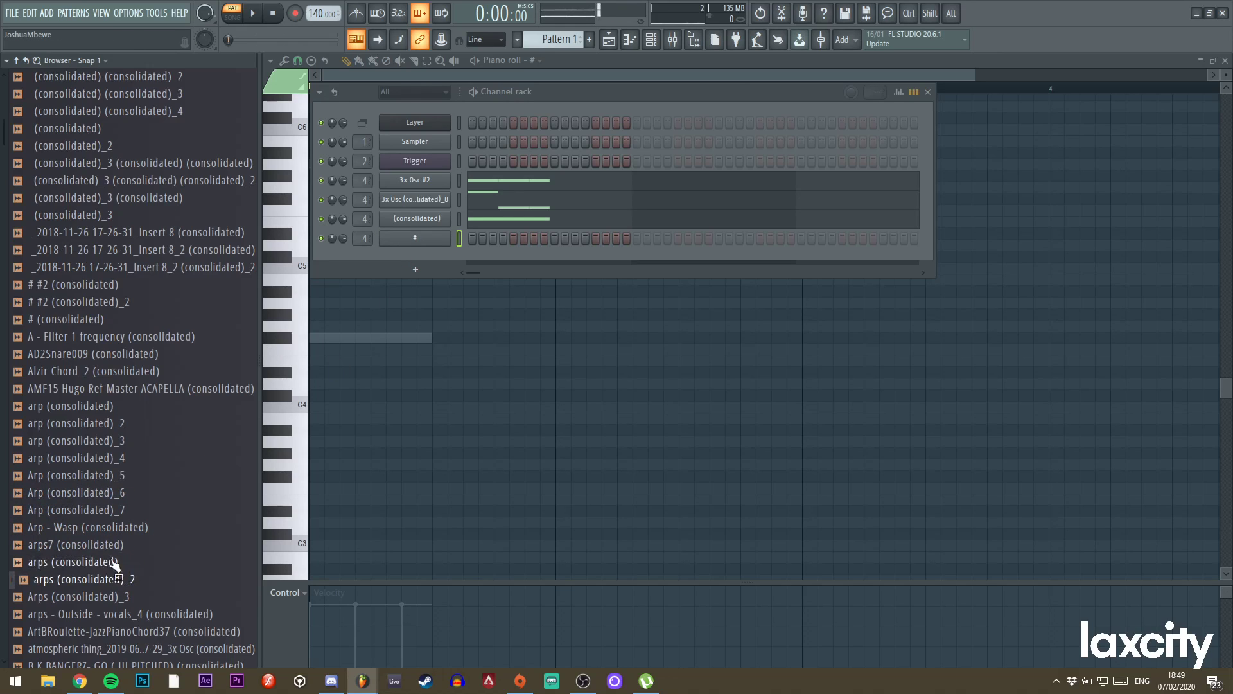
Audition a Bach Solo Violin Sonata sample, Bass 8 (consolidated) (consolidated) and Channel pitch (consolidated).
scroll(112, 566, down, 4)
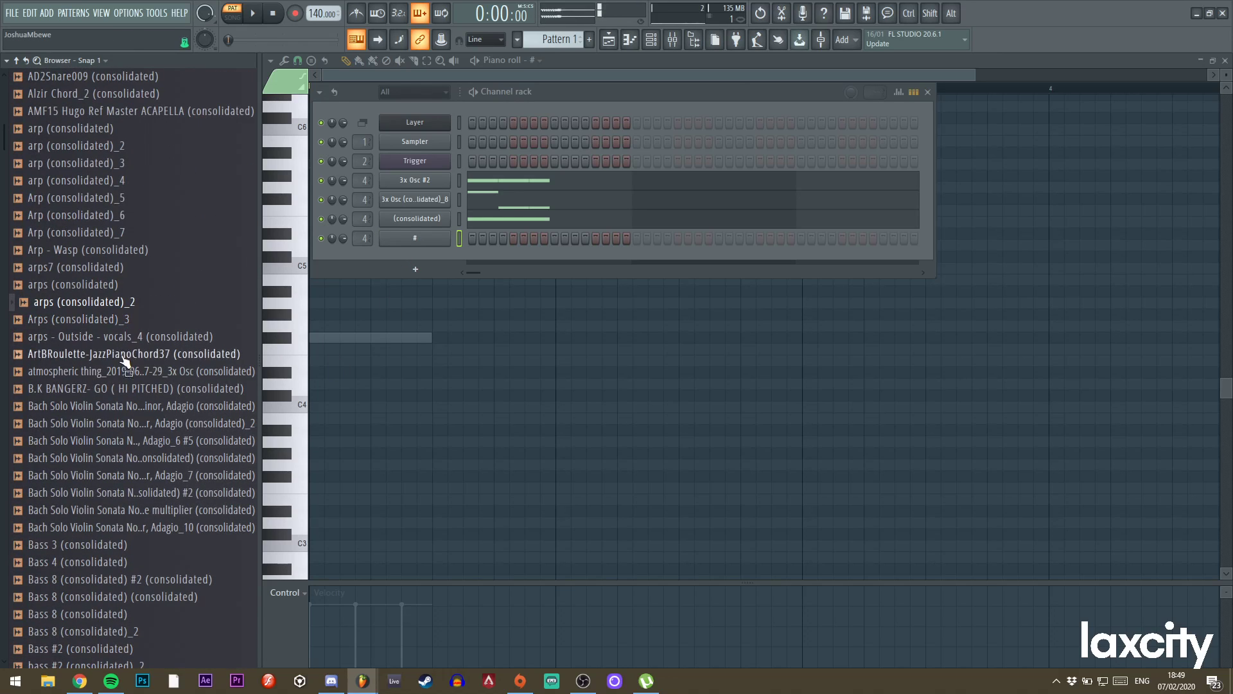
click(131, 441)
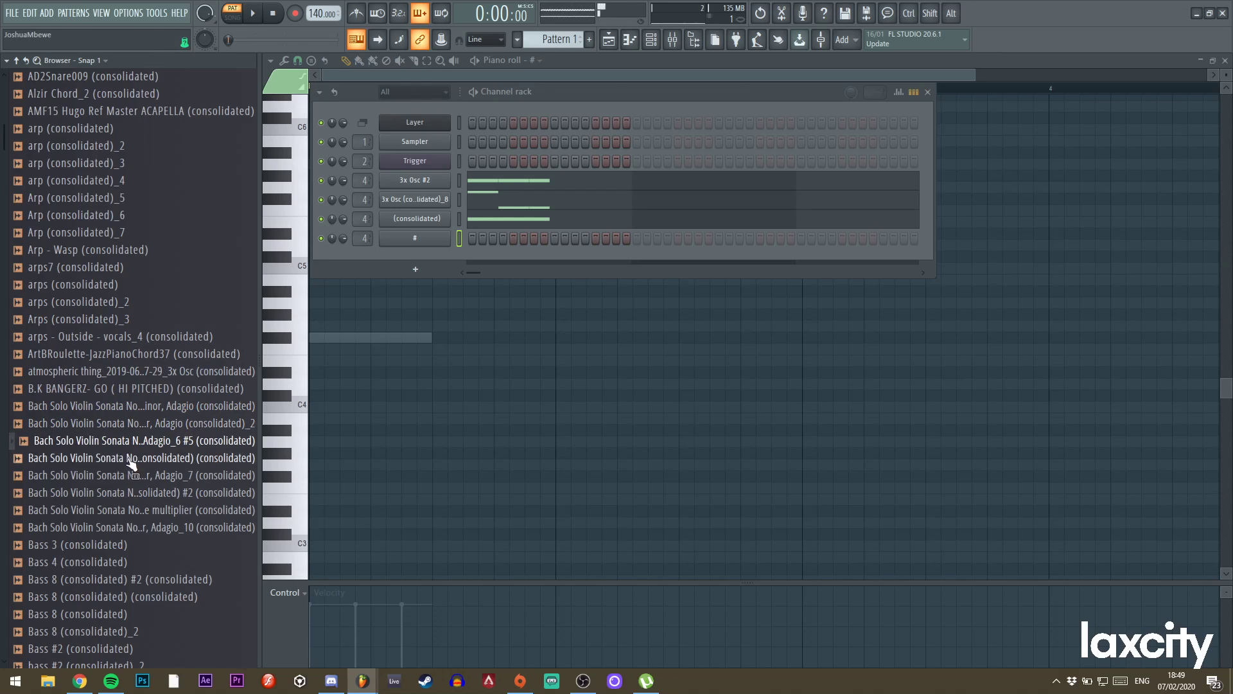
click(122, 596)
scroll(117, 350, down, 9)
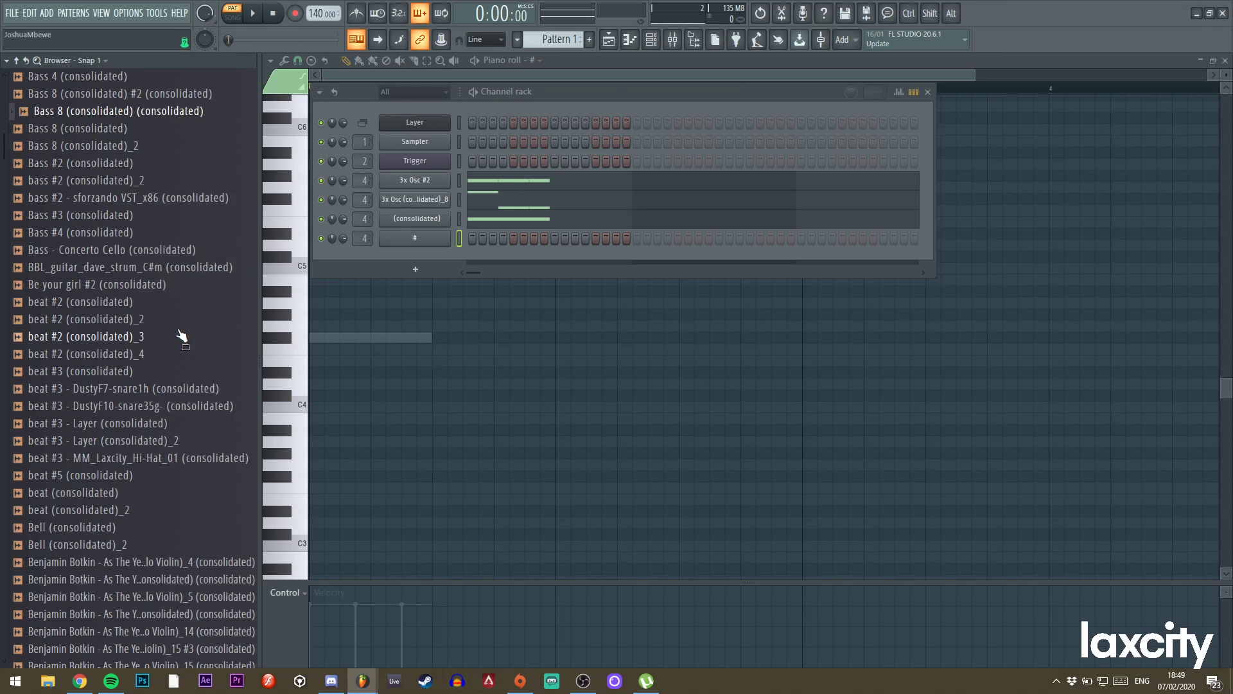
scroll(189, 347, down, 18)
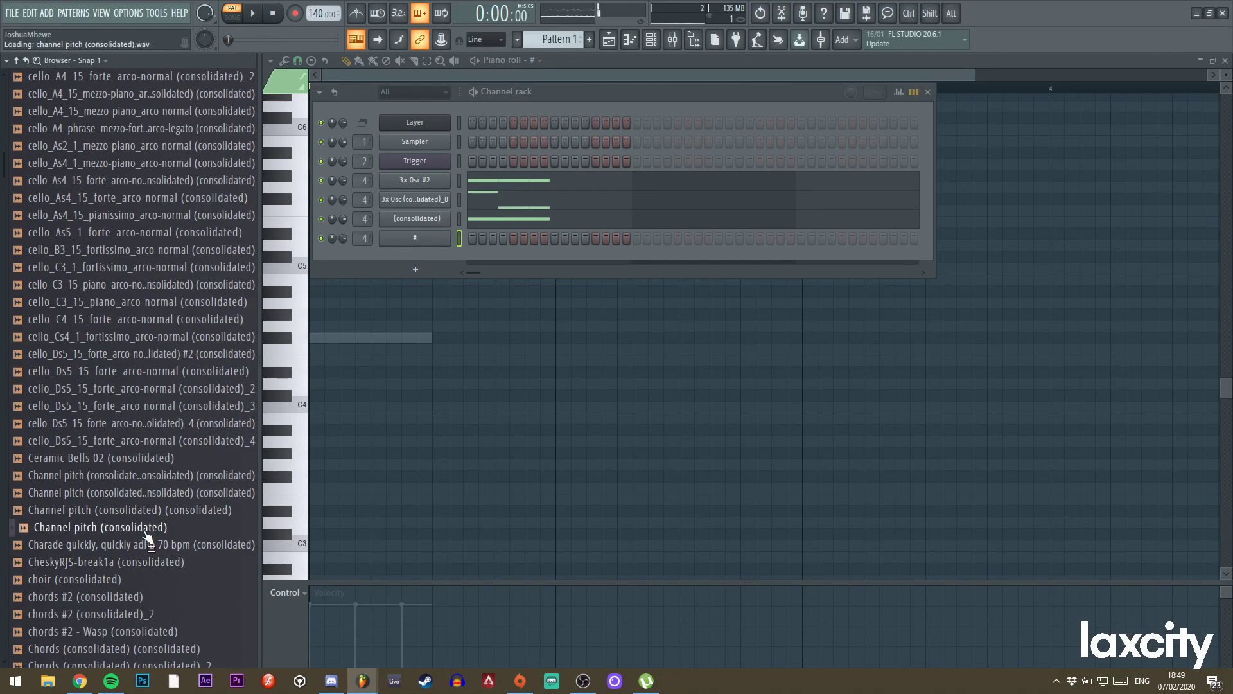
Audition the choir, CheskyRJS-break1a, Charade quickly, chords #2 (consolidated)_2 and chords #2 - Wasp samples.
scroll(140, 508, down, 7)
click(130, 238)
click(146, 217)
click(153, 198)
click(139, 268)
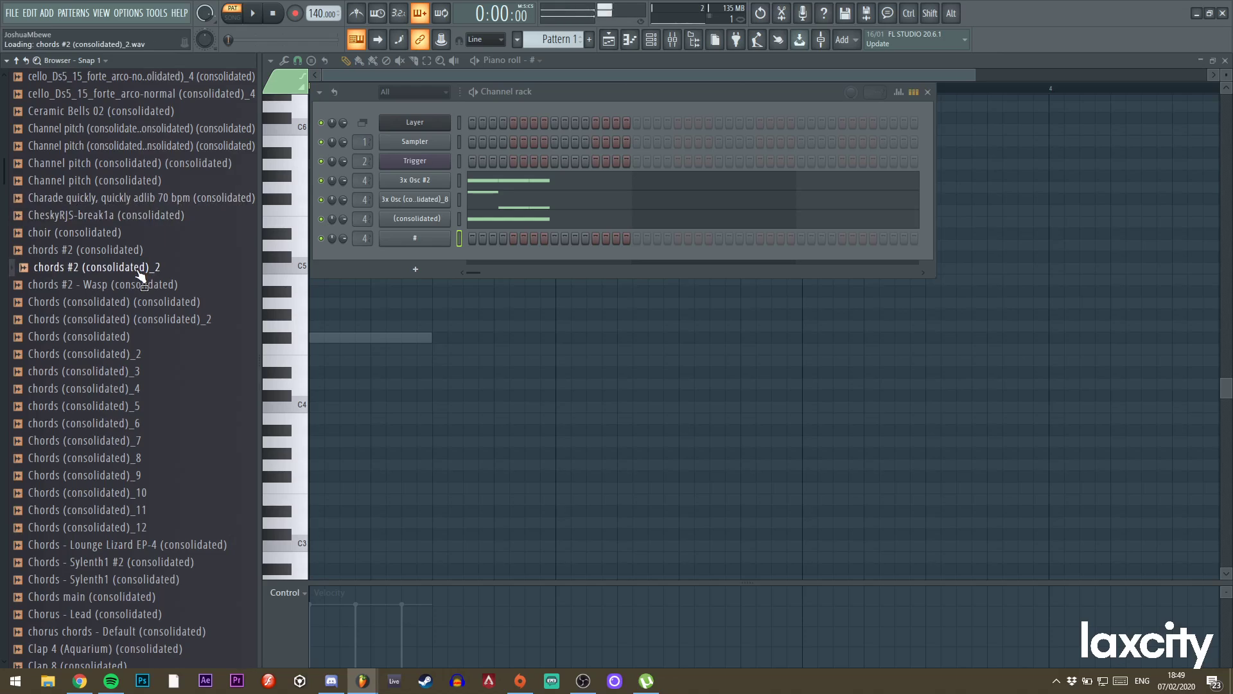
click(146, 289)
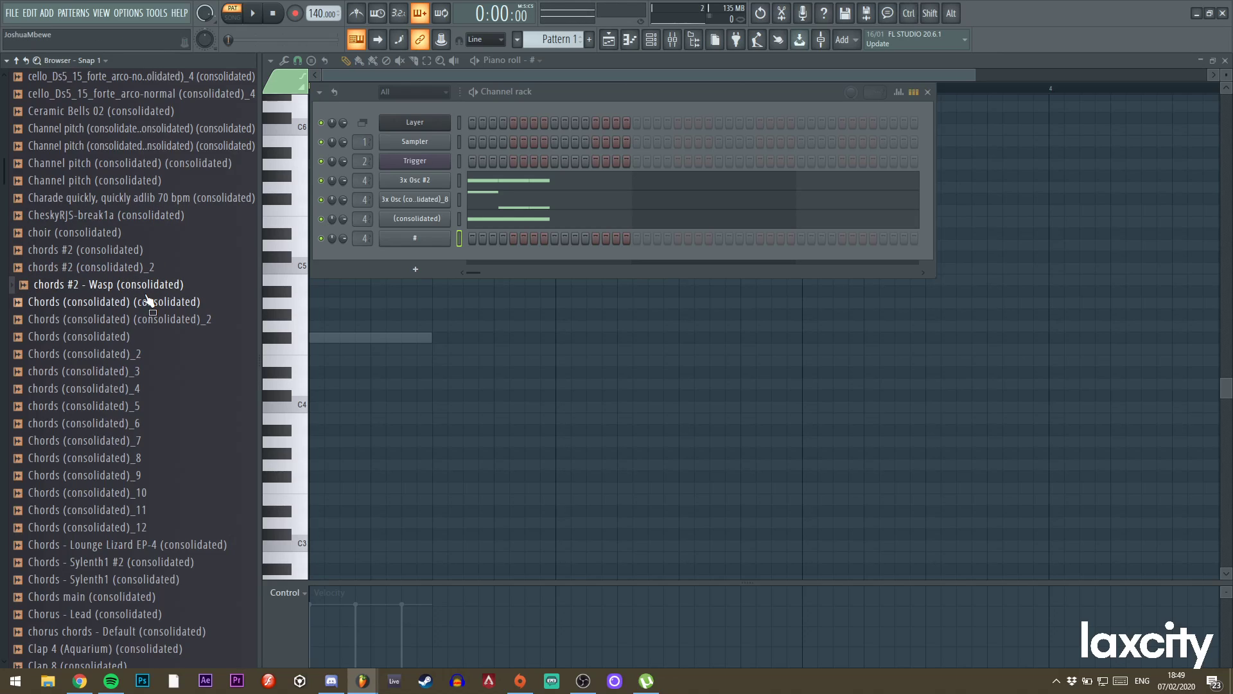
Audition the numbered Chords (consolidated) samples from _4 up to _12.
click(149, 388)
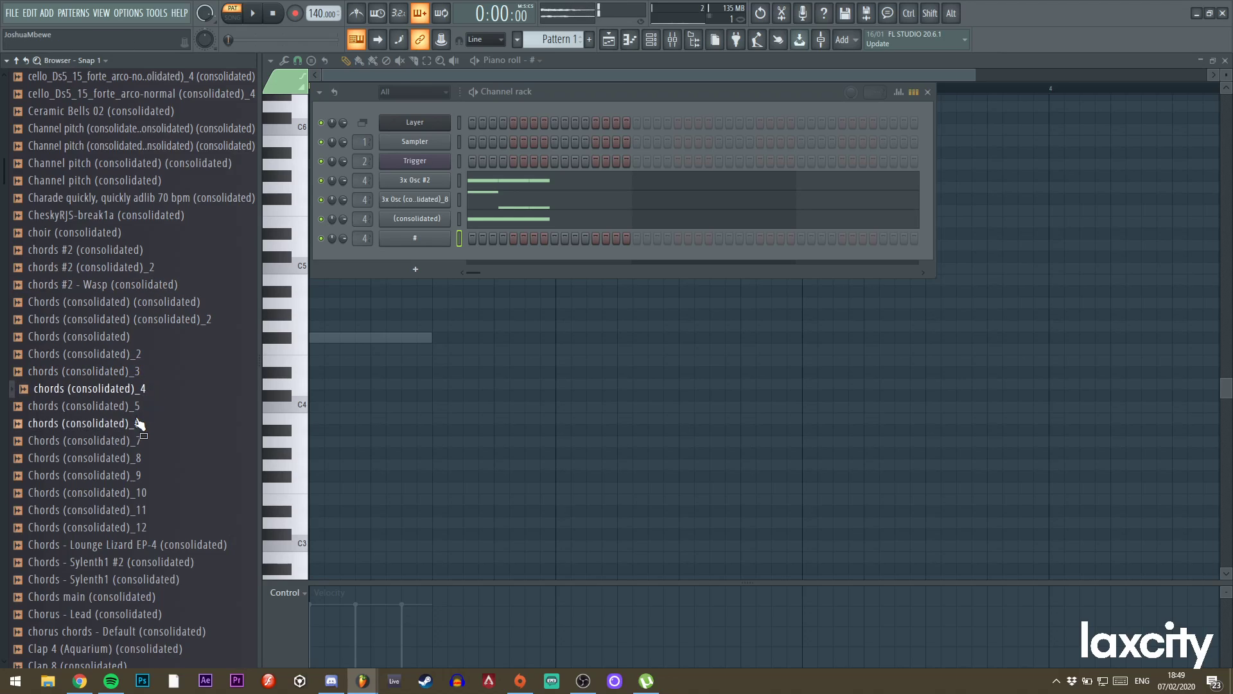
click(138, 408)
click(133, 457)
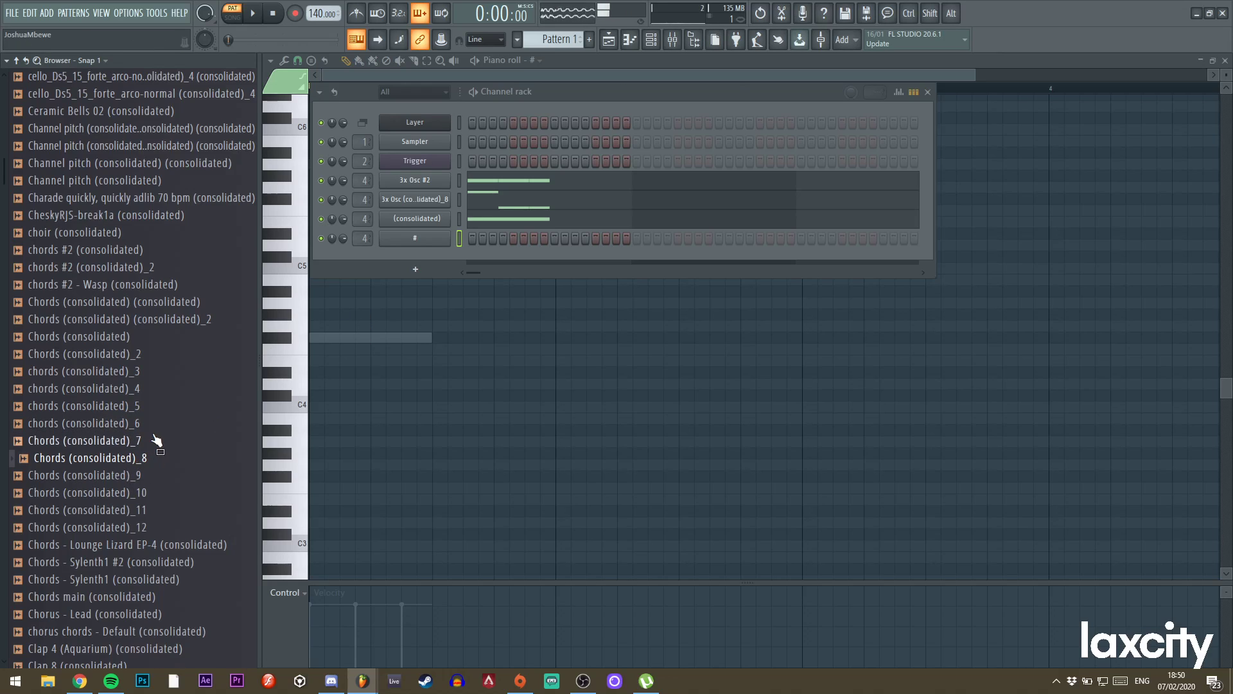
click(62, 548)
click(107, 496)
click(114, 511)
click(127, 533)
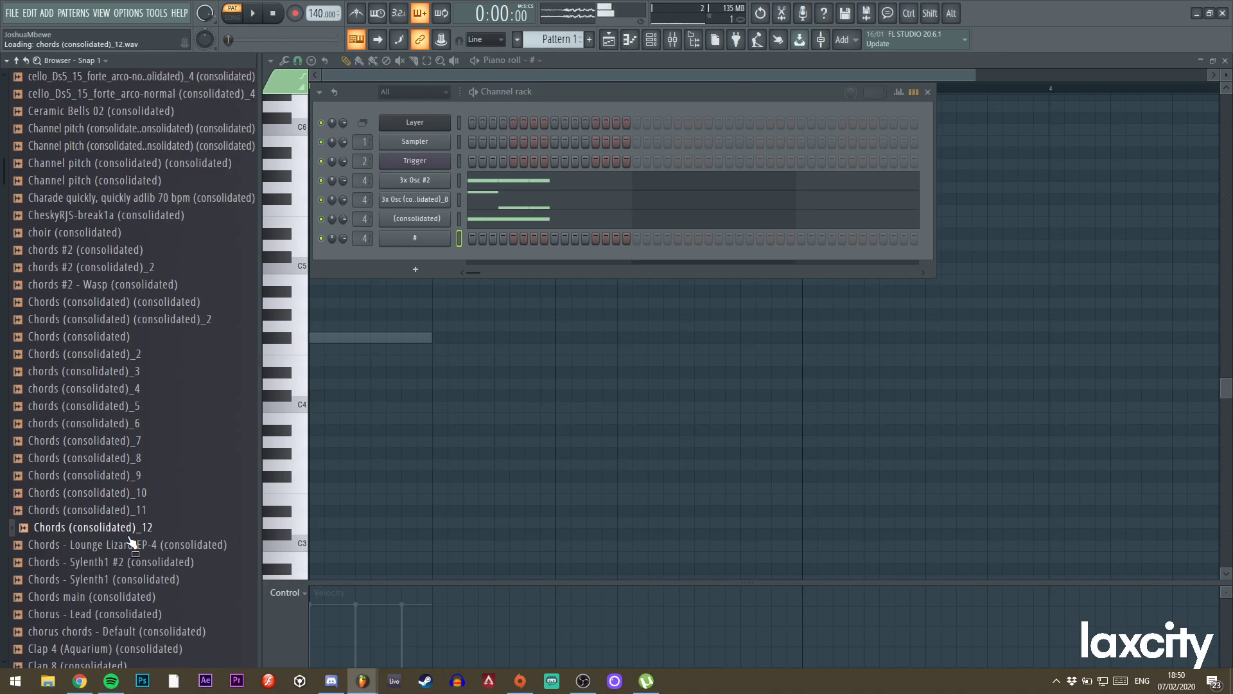
Load the Chords (consolidated)_12 sample into the # channel.
click(130, 531)
click(424, 239)
click(776, 356)
click(724, 361)
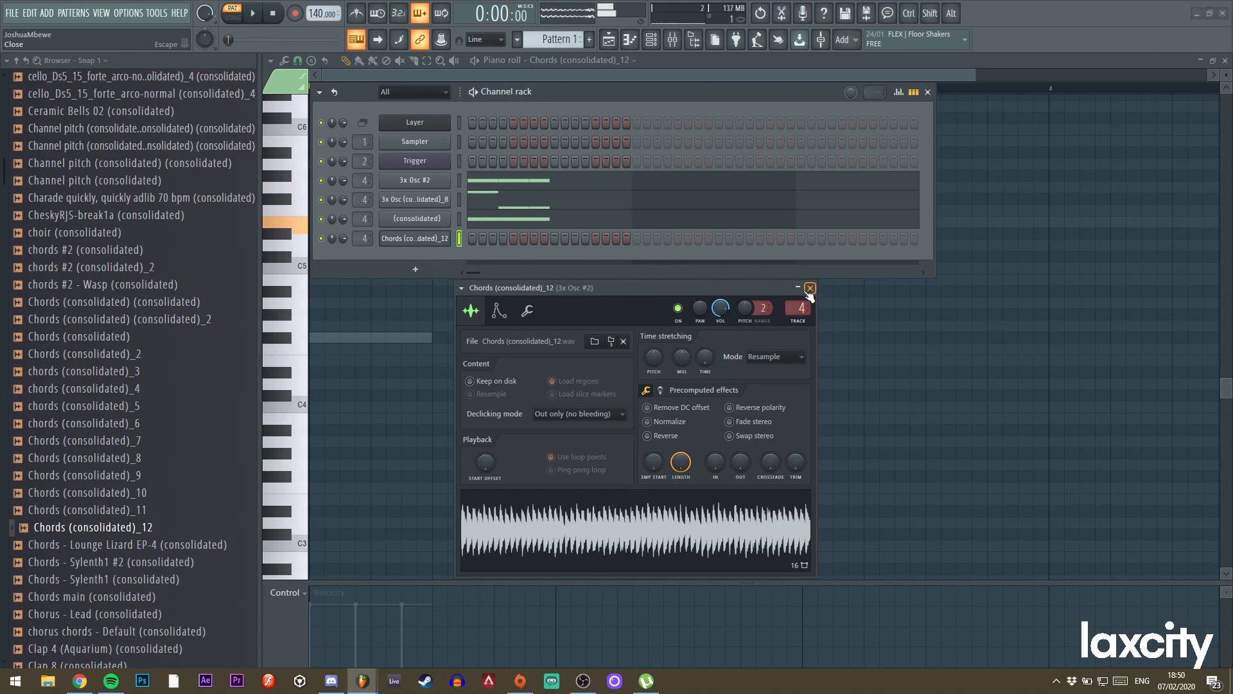
Adjust the Chords (consolidated)_12 channel's time-stretch multiplier and time, set the mode to Stretch, and close its settings.
drag(676, 363, 680, 365)
right_click(680, 360)
click(697, 361)
text(1)
key(Return)
click(776, 356)
click(764, 393)
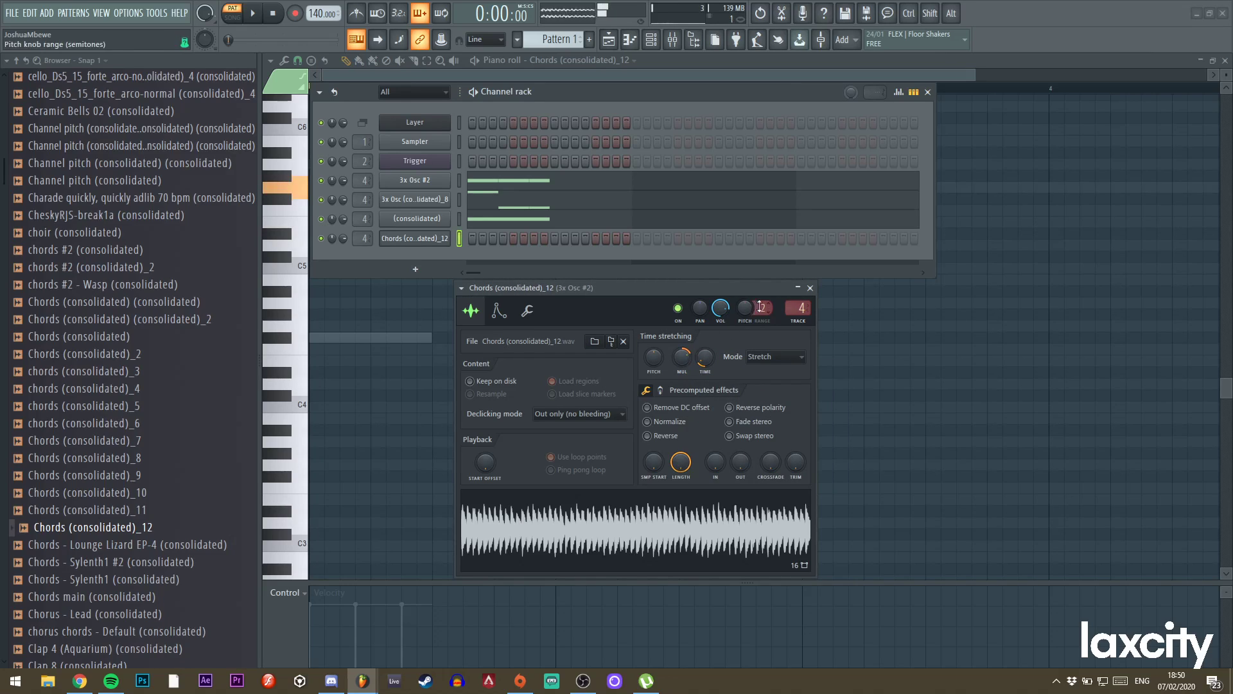
click(811, 289)
Add a two-beat G#5 note at the start of the Chords (consolidated)_12 channel's piano roll and replay the loop.
right_click(421, 239)
click(470, 237)
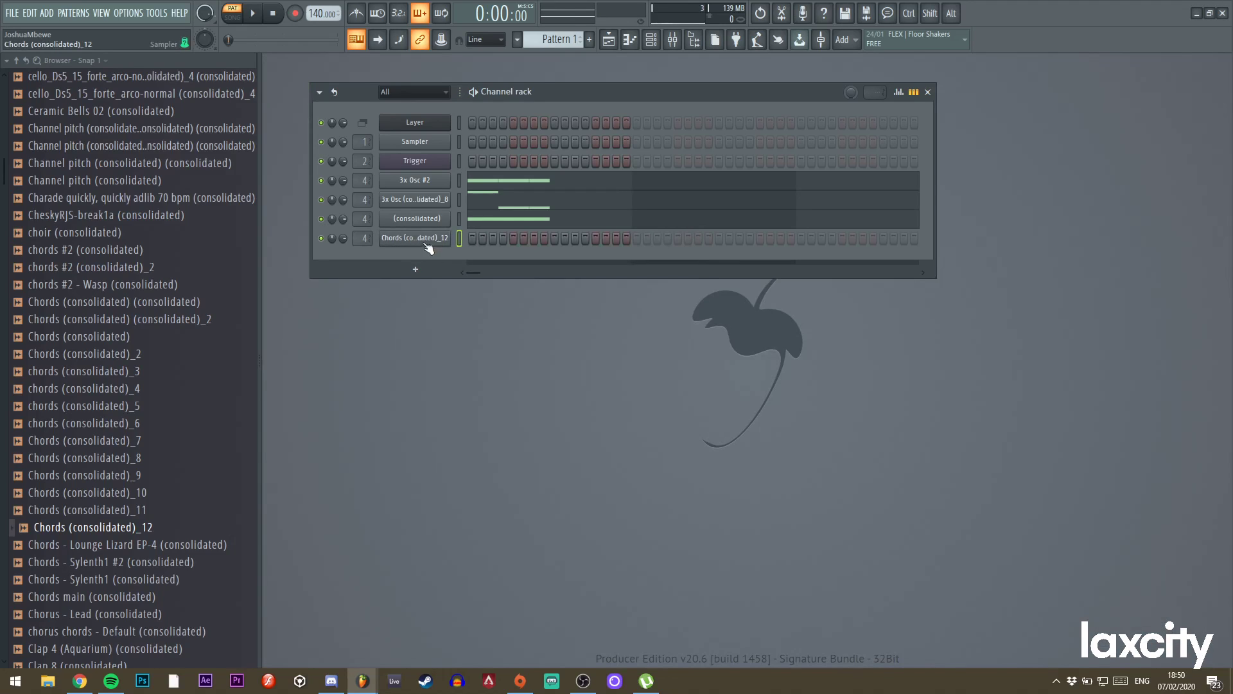
right_click(424, 241)
click(469, 239)
key(space)
key(space)
drag(342, 268, 321, 176)
key(space)
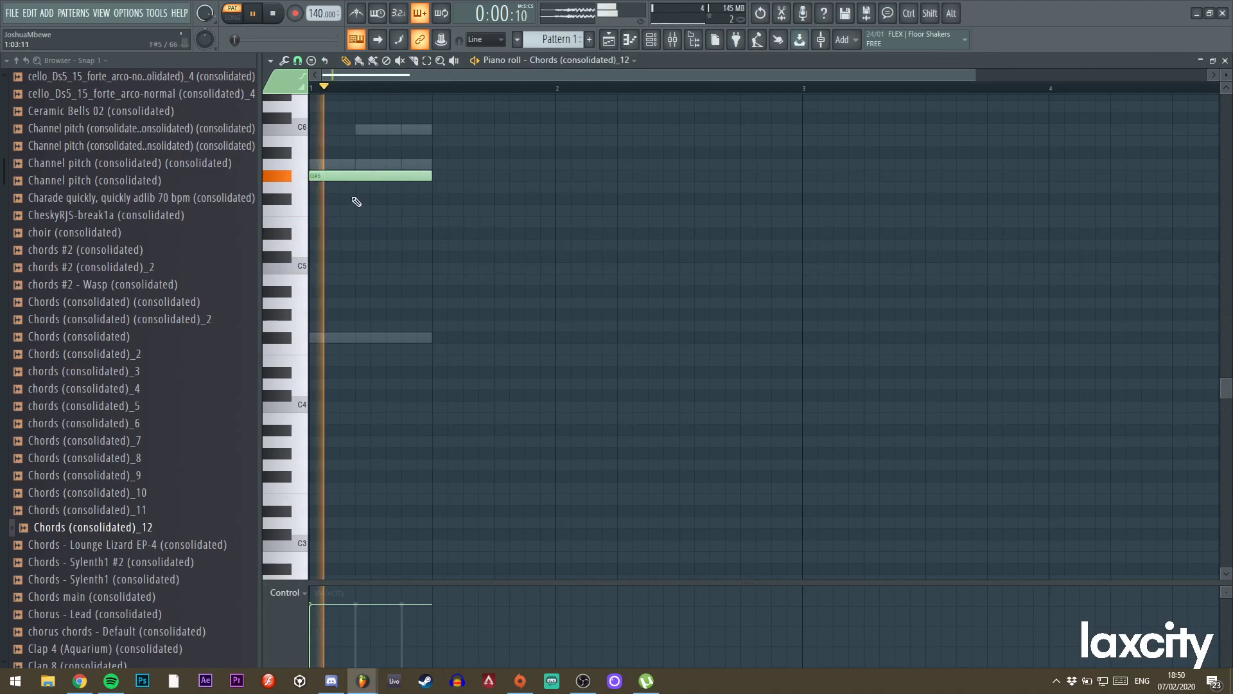
scroll(343, 195, up, 2)
key(space)
Lower the Chords (consolidated)_12 note to D#5, replaying the loop to compare pitches.
drag(336, 244, 345, 270)
key(space)
key(space)
key(space)
key(space)
key(shift+Down)
key(space)
key(space)
key(shift+Down)
key(space)
key(space)
key(space)
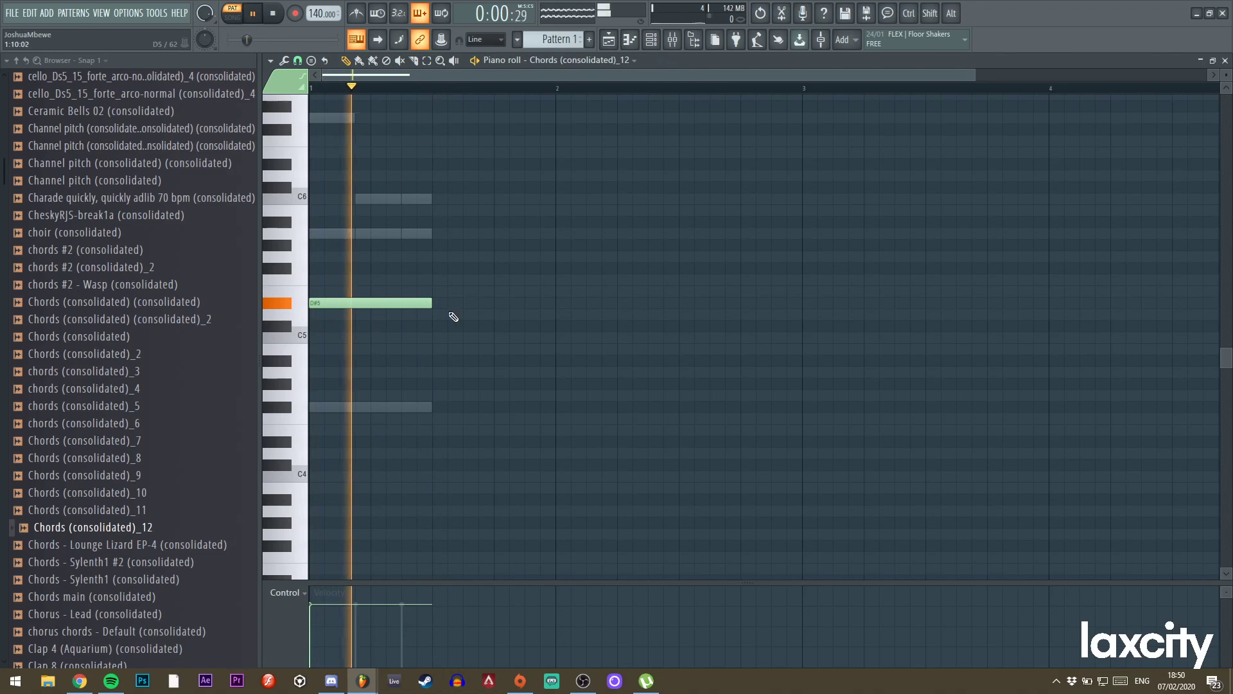
Review the Chords (consolidated)_12 channel's settings from the channel rack and turn on the metronome while replaying the loop.
key(F6)
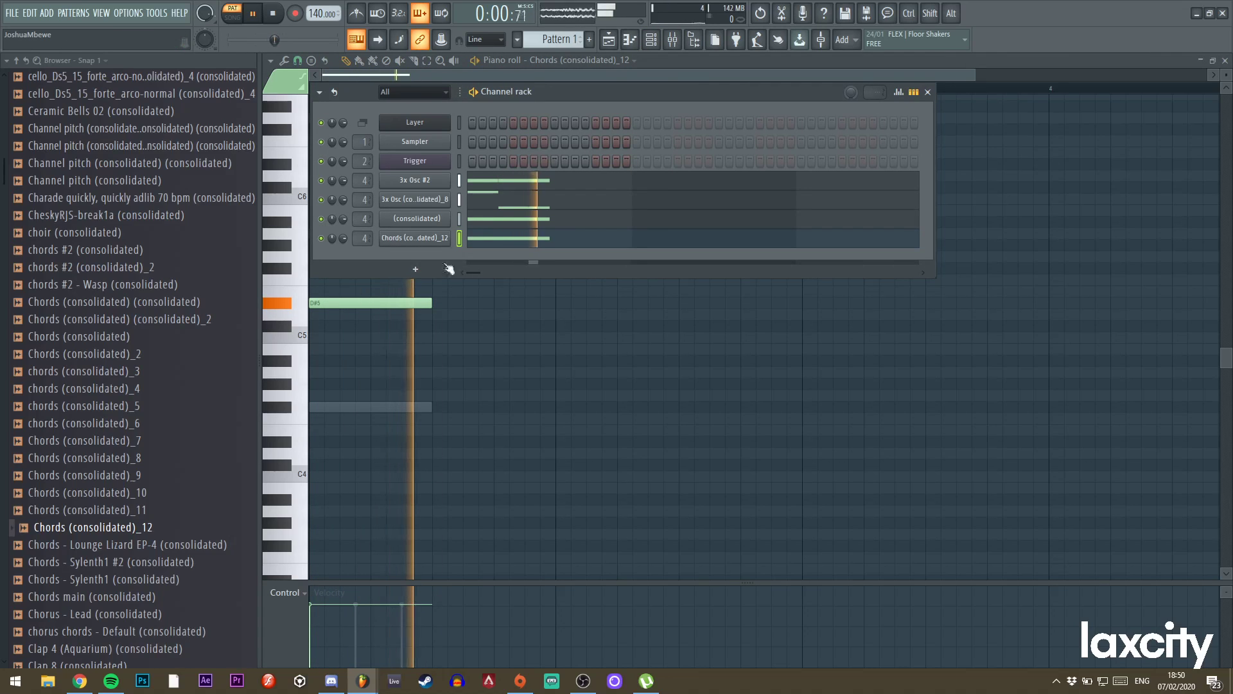
click(415, 239)
key(space)
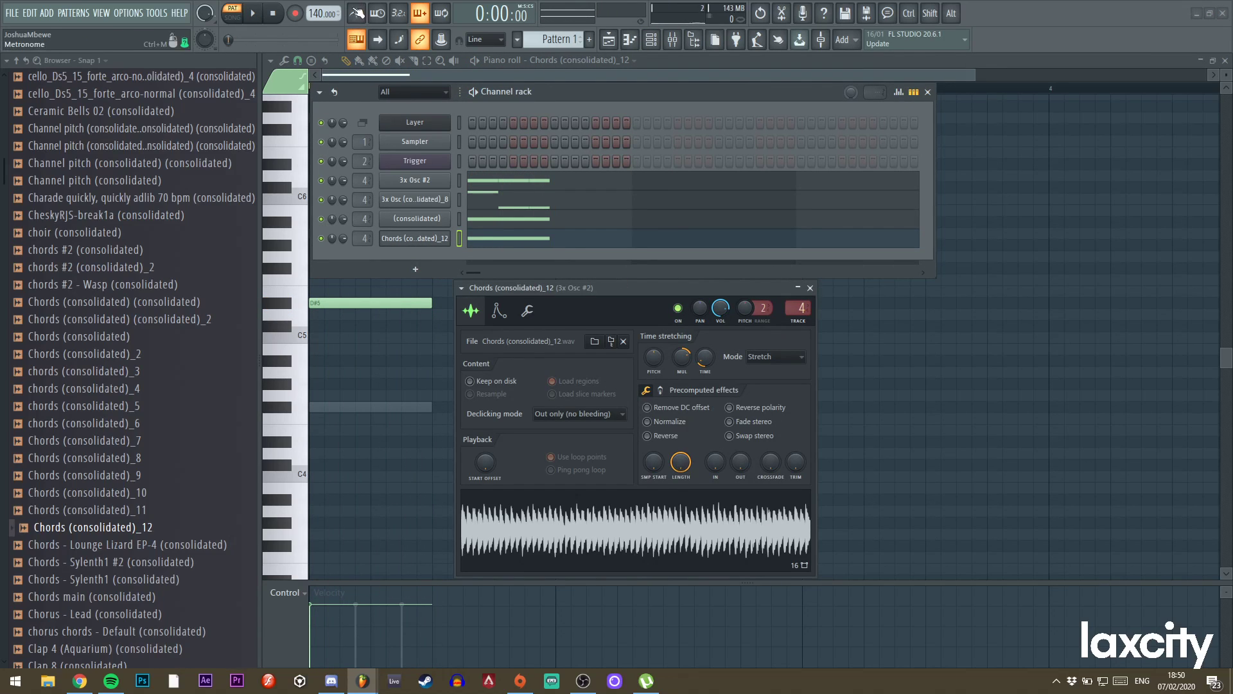
key(space)
click(810, 288)
key(space)
key(space)
key(space)
Audition the Chords - Sylenth1 #2 (consolidated) and Chords - Sylenth1 (consolidated) samples.
click(130, 563)
scroll(117, 566, down, 4)
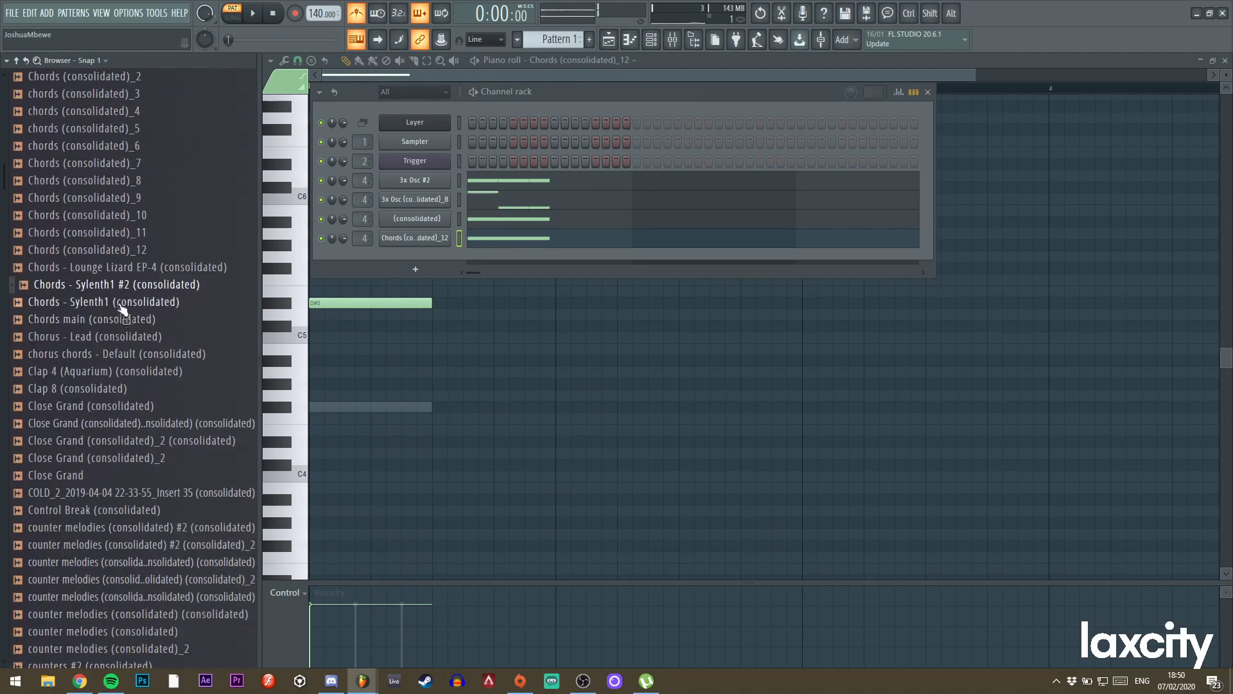
click(120, 301)
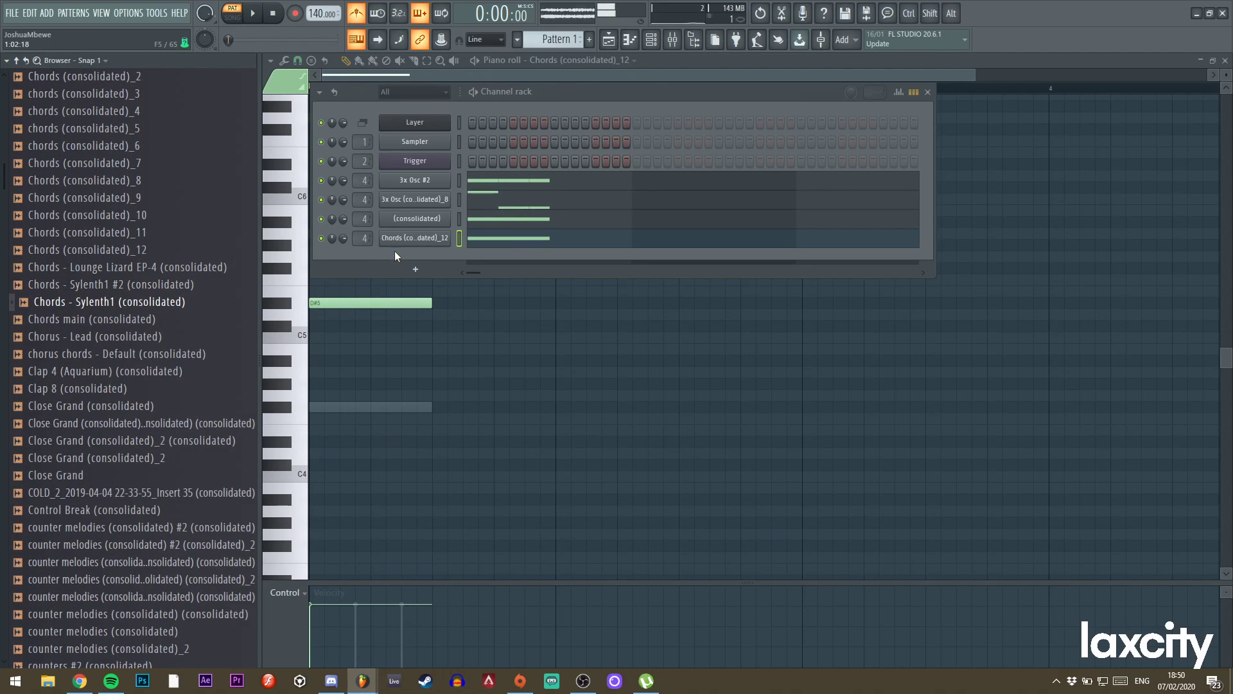
Clone the Chords (consolidated)_12 channel and load the Chords - Sylenth1 (consolidated) sample into the copy.
right_click(411, 238)
click(476, 362)
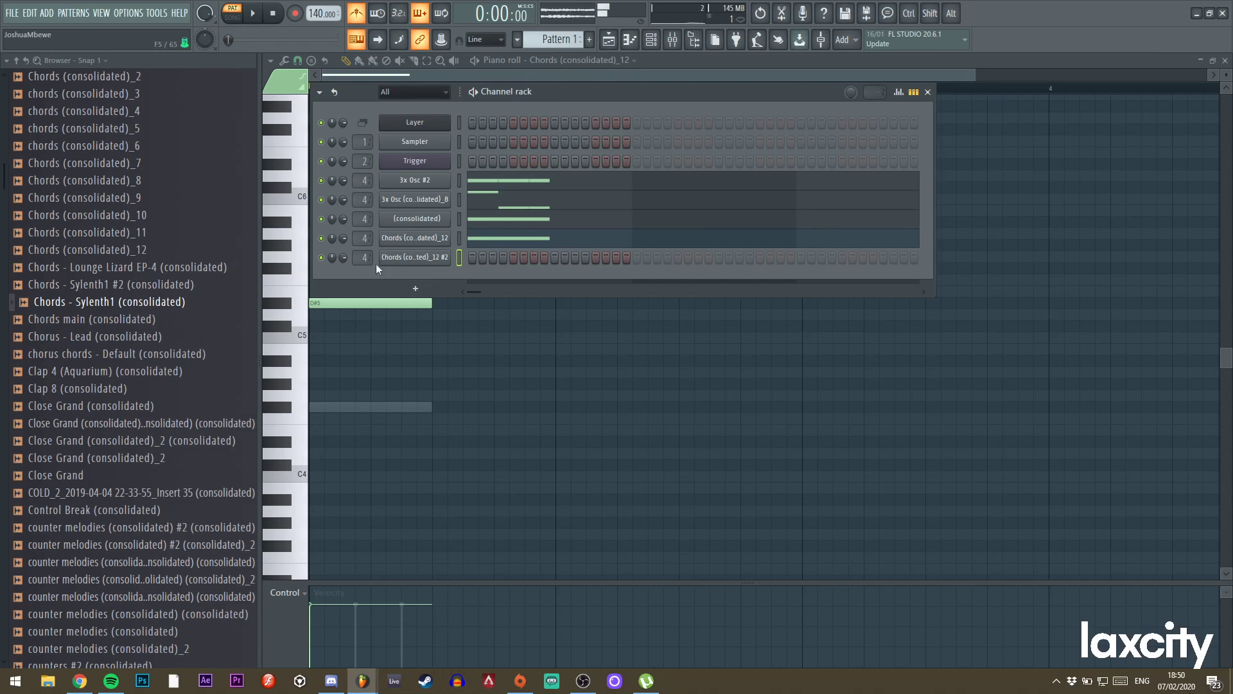
drag(126, 308, 425, 260)
click(431, 261)
Place a two-beat note at the start of the Chords - Sylenth1 channel's piano roll and move it to F#5.
right_click(430, 261)
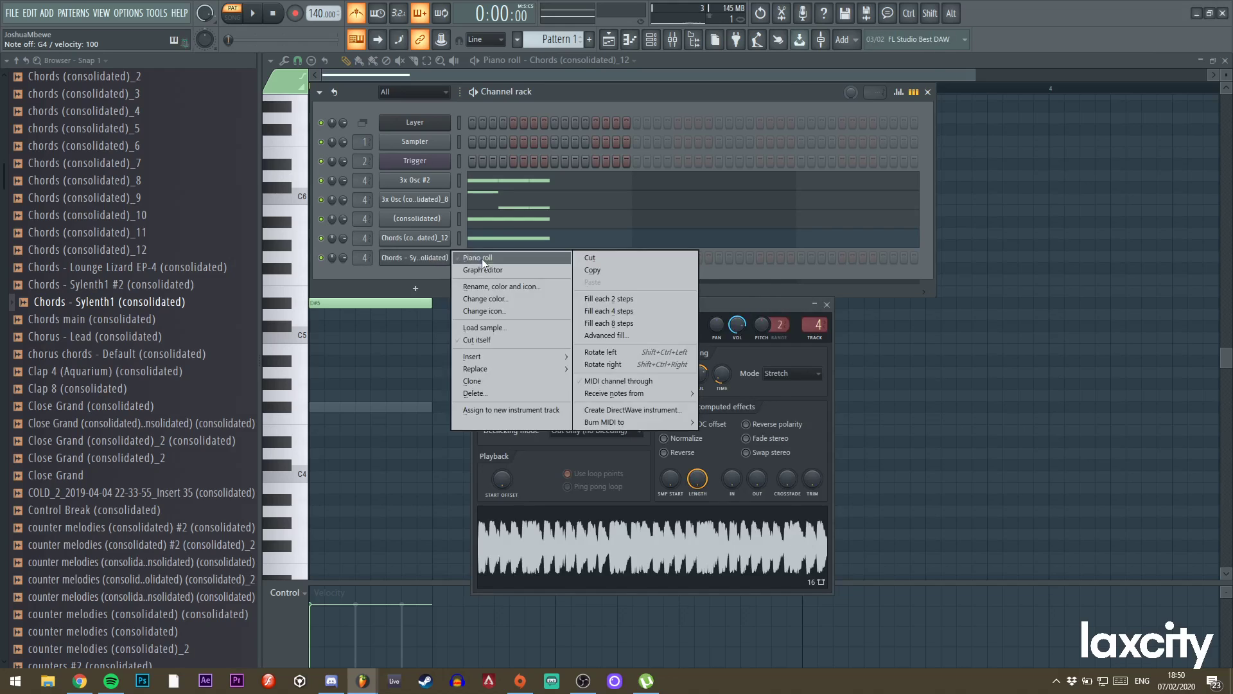
click(473, 258)
key(space)
click(827, 303)
key(space)
click(335, 303)
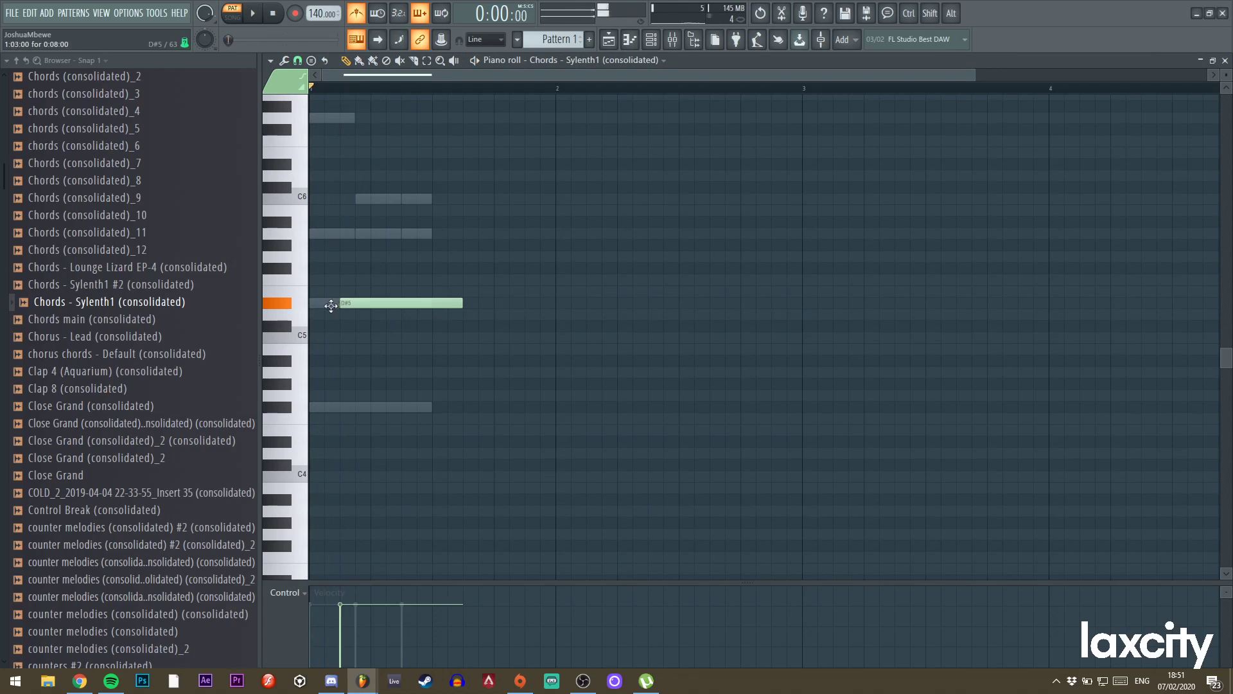
drag(306, 309, 337, 265)
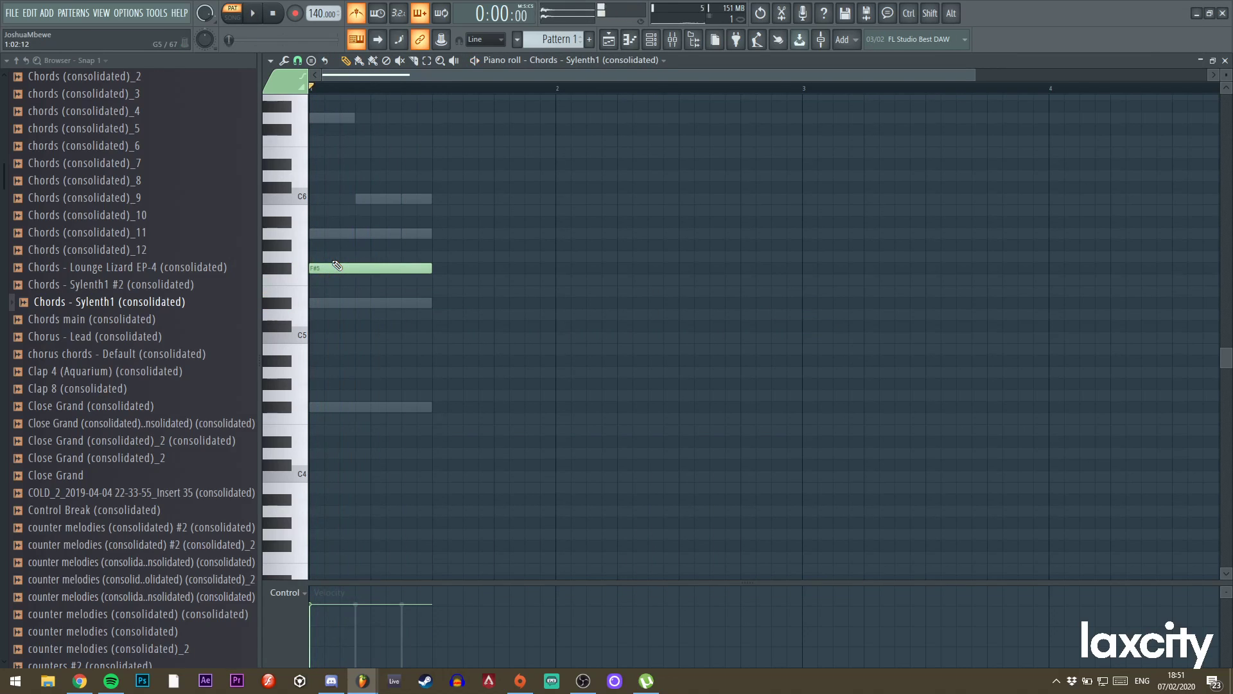
Try the Chords - Sylenth1 note at G#5 and an octave lower at G#4, and close the piano roll.
key(Up)
key(Up)
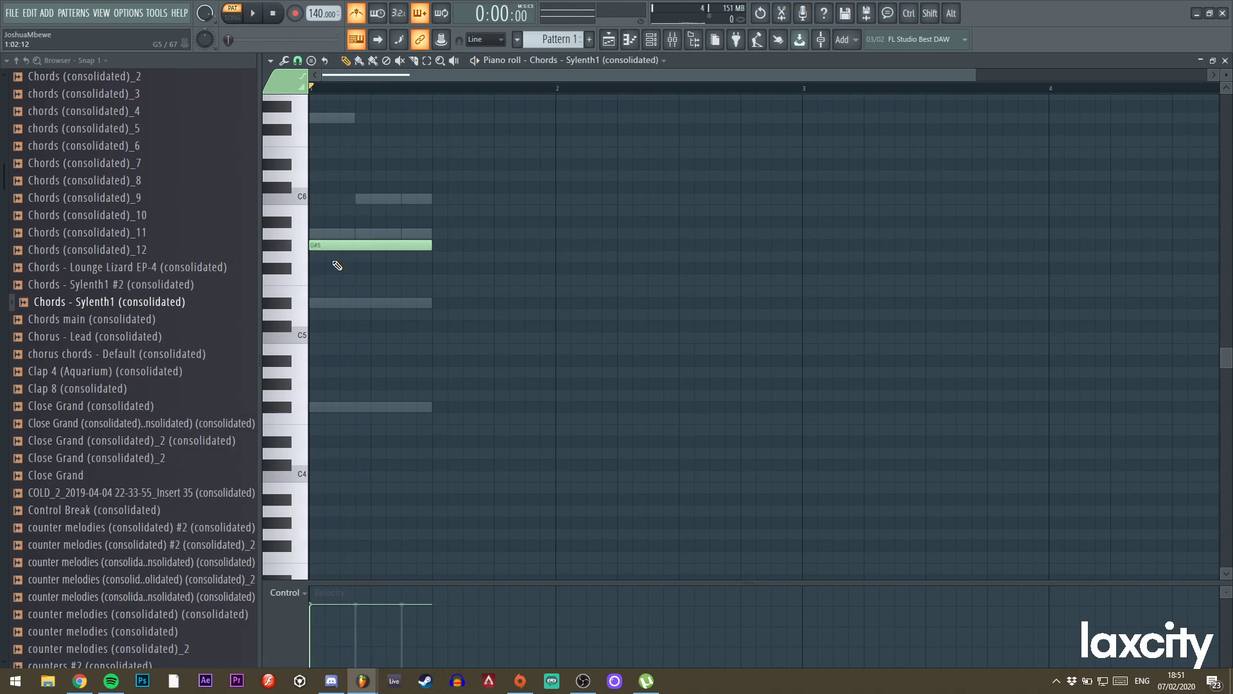
key(ctrl+Down)
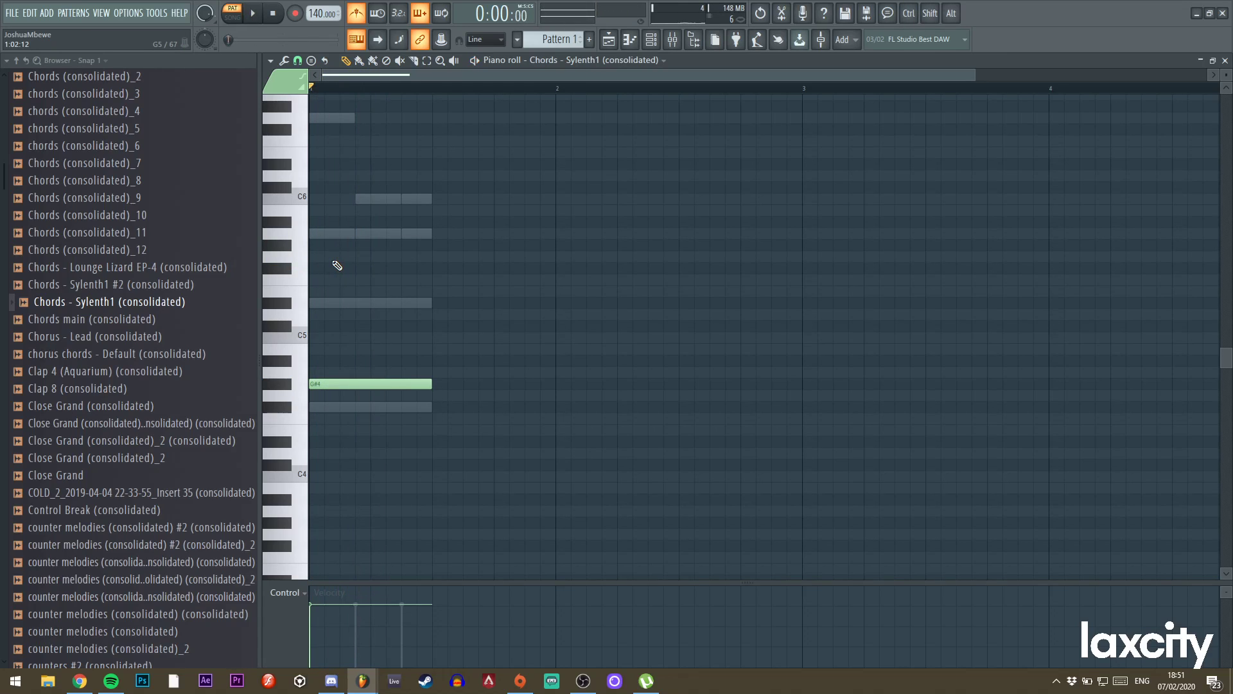
key(F7)
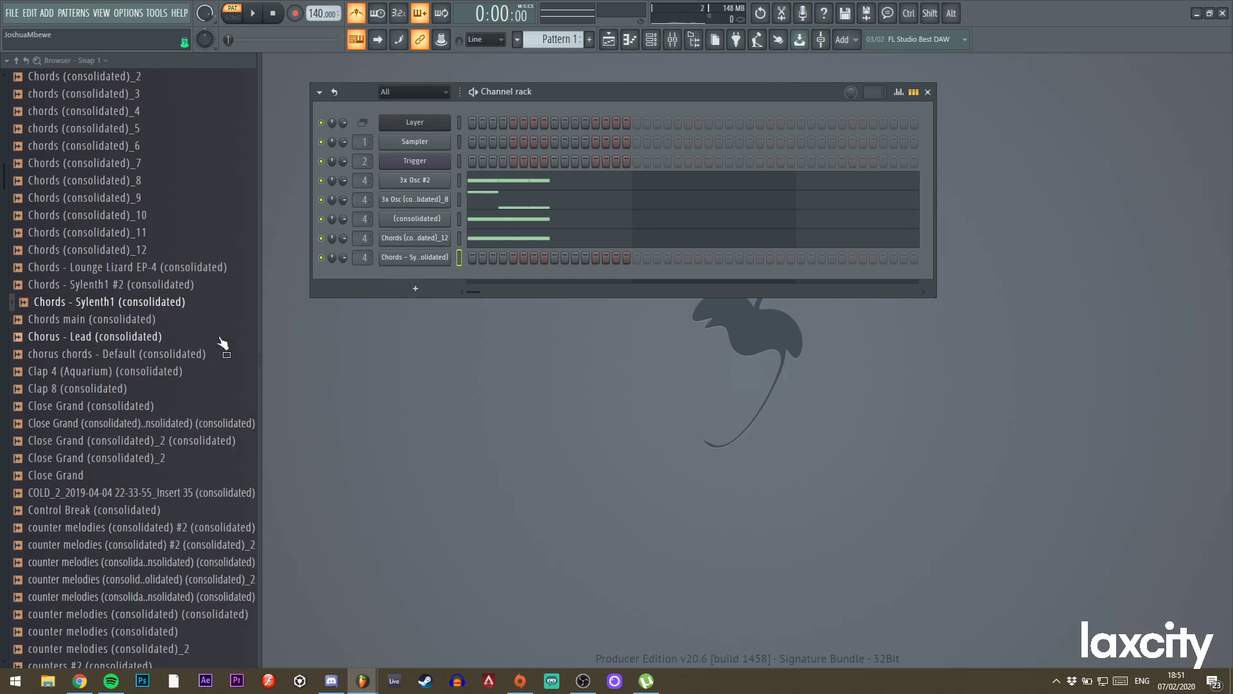
click(133, 337)
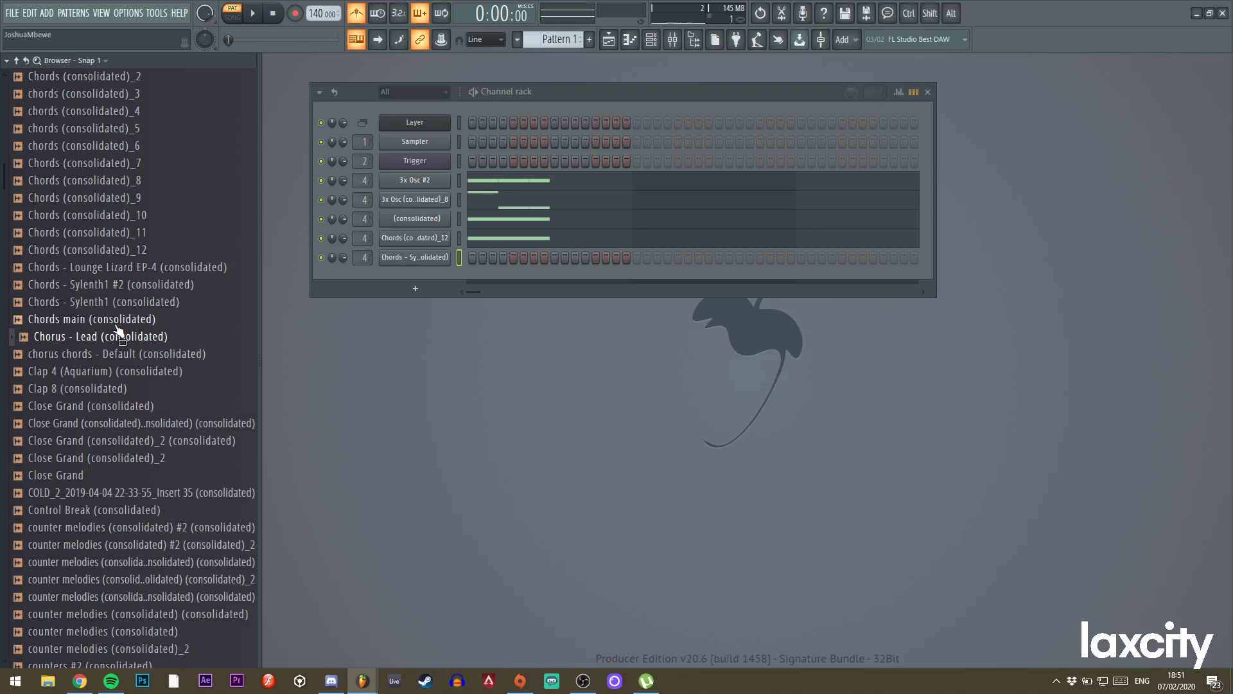
drag(118, 329, 411, 256)
right_click(424, 257)
click(473, 392)
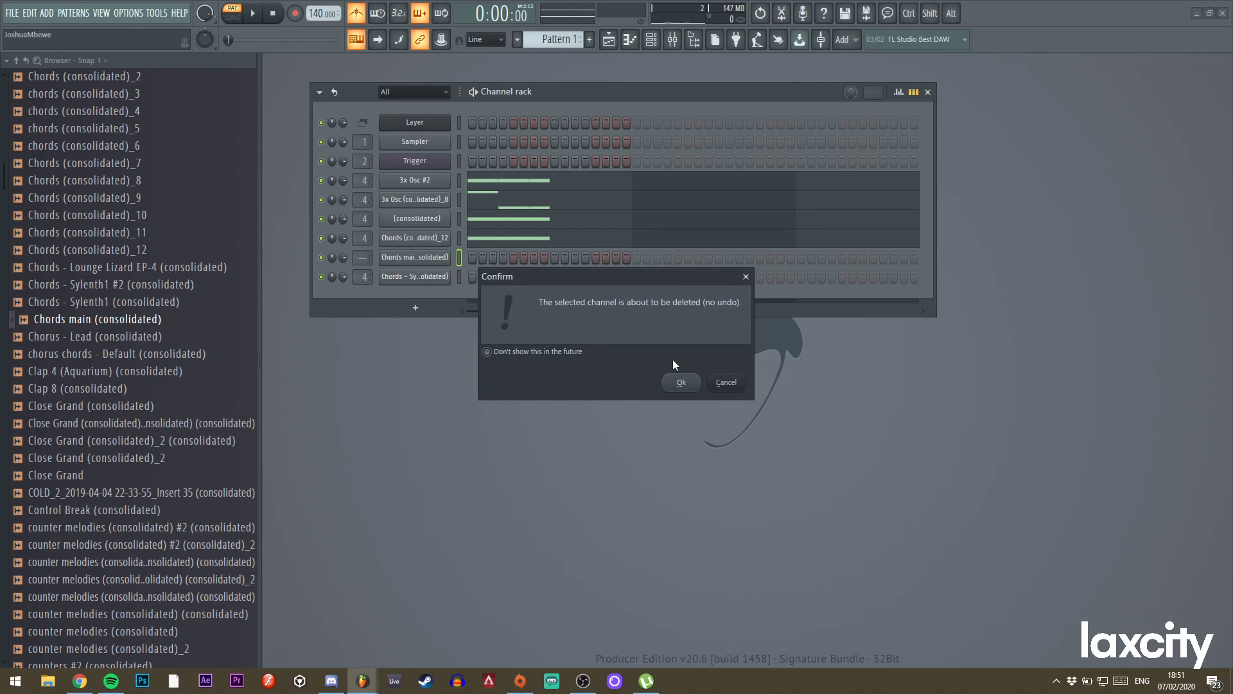
click(678, 380)
Load the Chords main (consolidated) sample into the existing Chords - Sylenth1 channel and open its settings.
drag(96, 319, 413, 255)
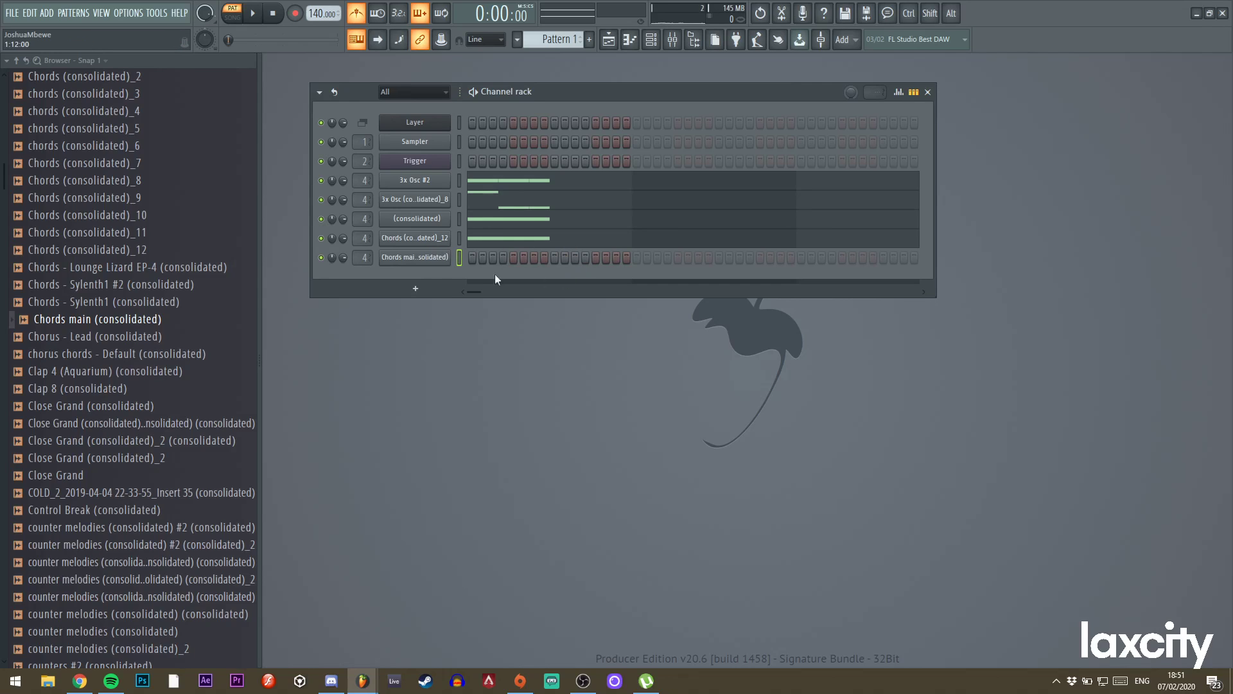
click(415, 257)
right_click(715, 376)
click(738, 371)
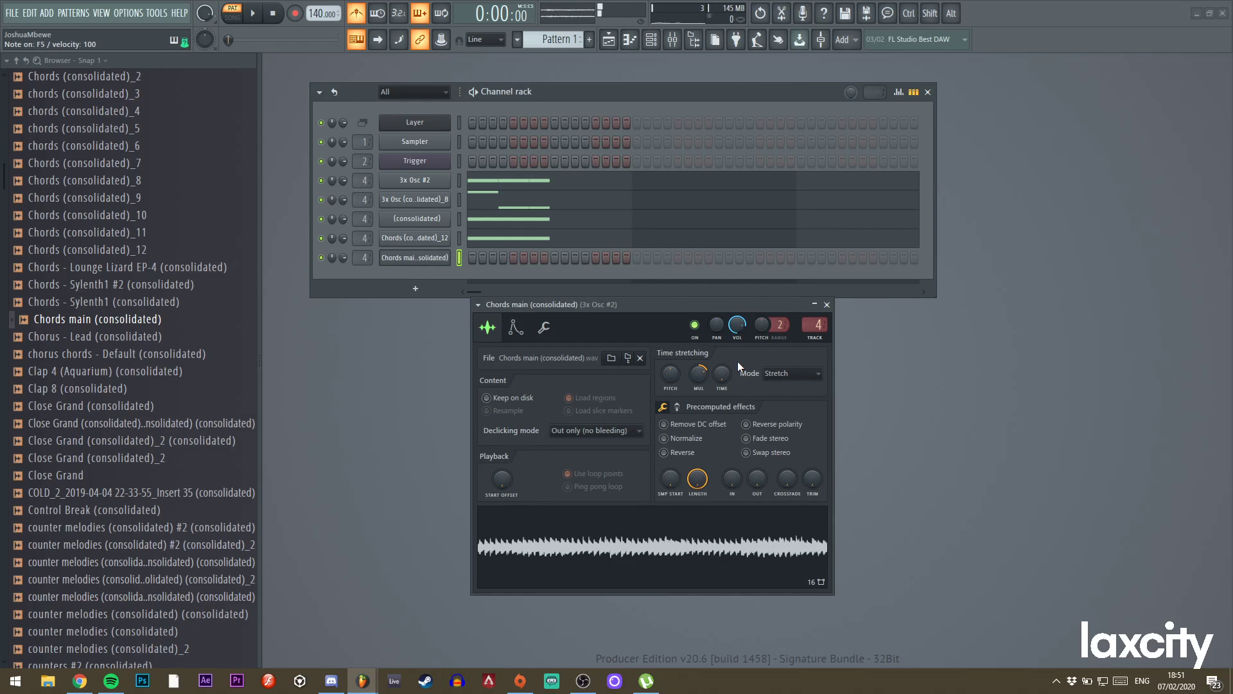
Adjust the Chords main channel's time-stretch multiplier and raise its sample start while auditioning notes, and close the channel settings.
drag(701, 370, 697, 392)
key(e)
right_click(697, 376)
click(695, 380)
drag(698, 374, 698, 368)
key(r)
key(r)
drag(673, 479, 674, 471)
key(r)
key(v)
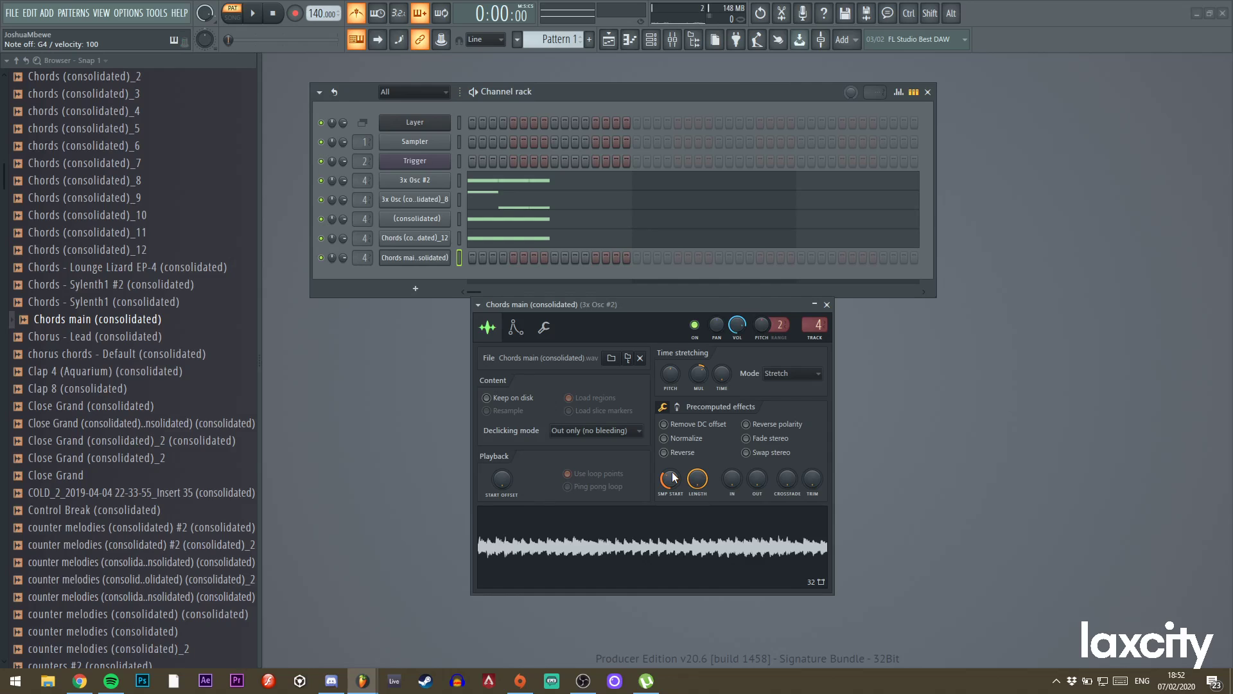
key(Escape)
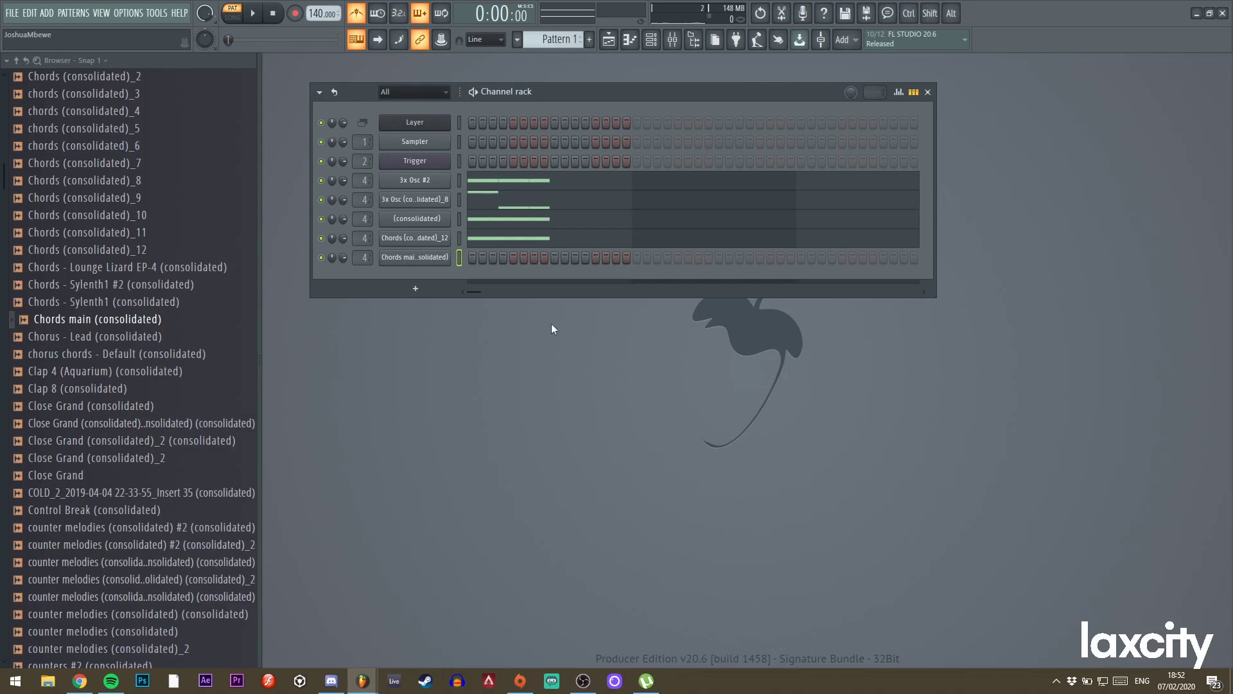
Open the Chords main channel's piano roll and audition several notes against the ghost notes.
right_click(448, 257)
click(463, 255)
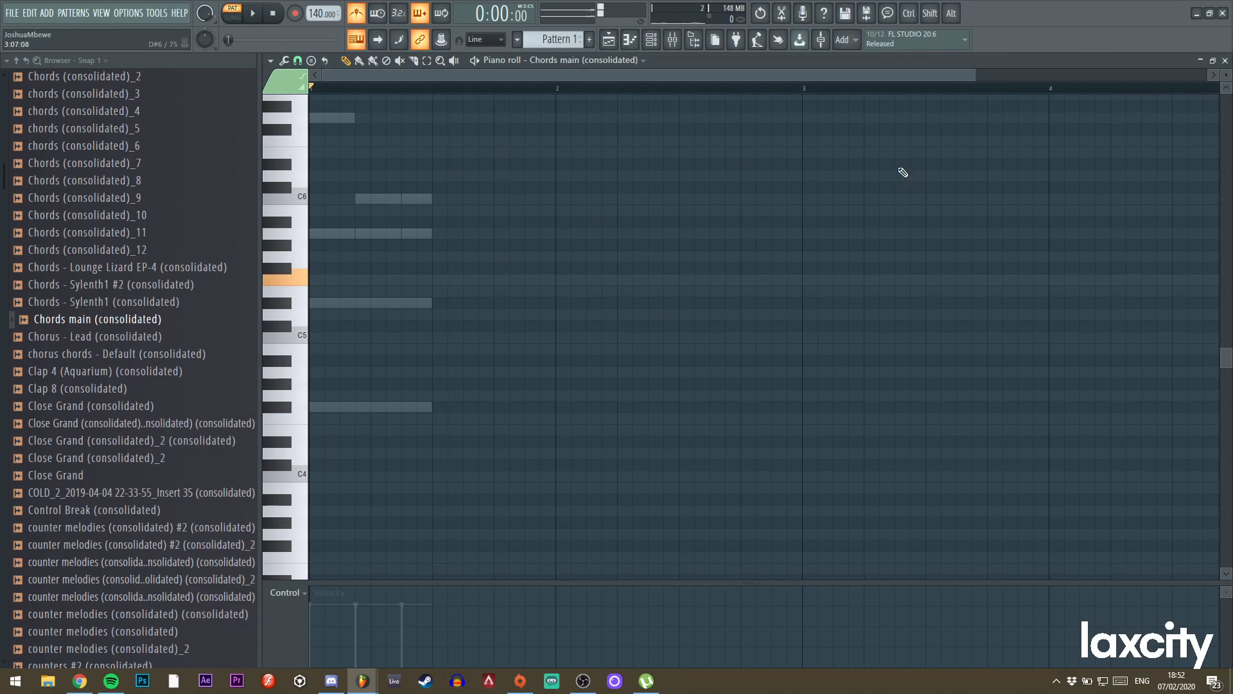
drag(800, 76, 418, 78)
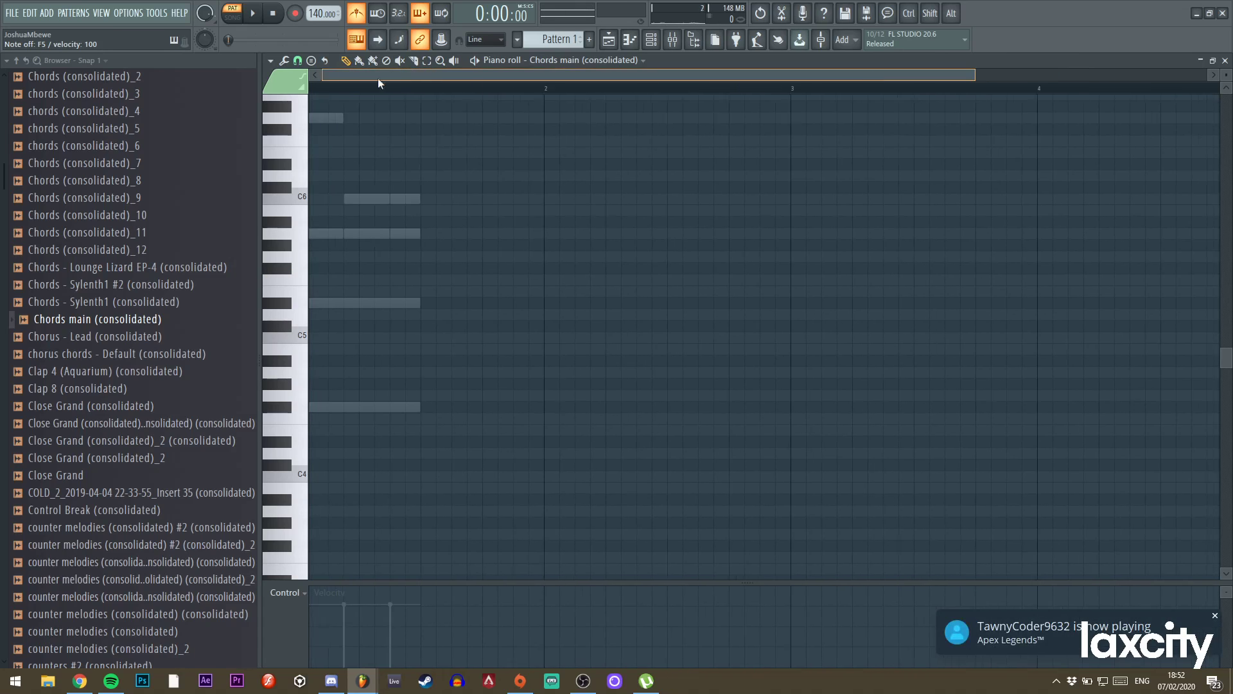
drag(976, 72, 714, 69)
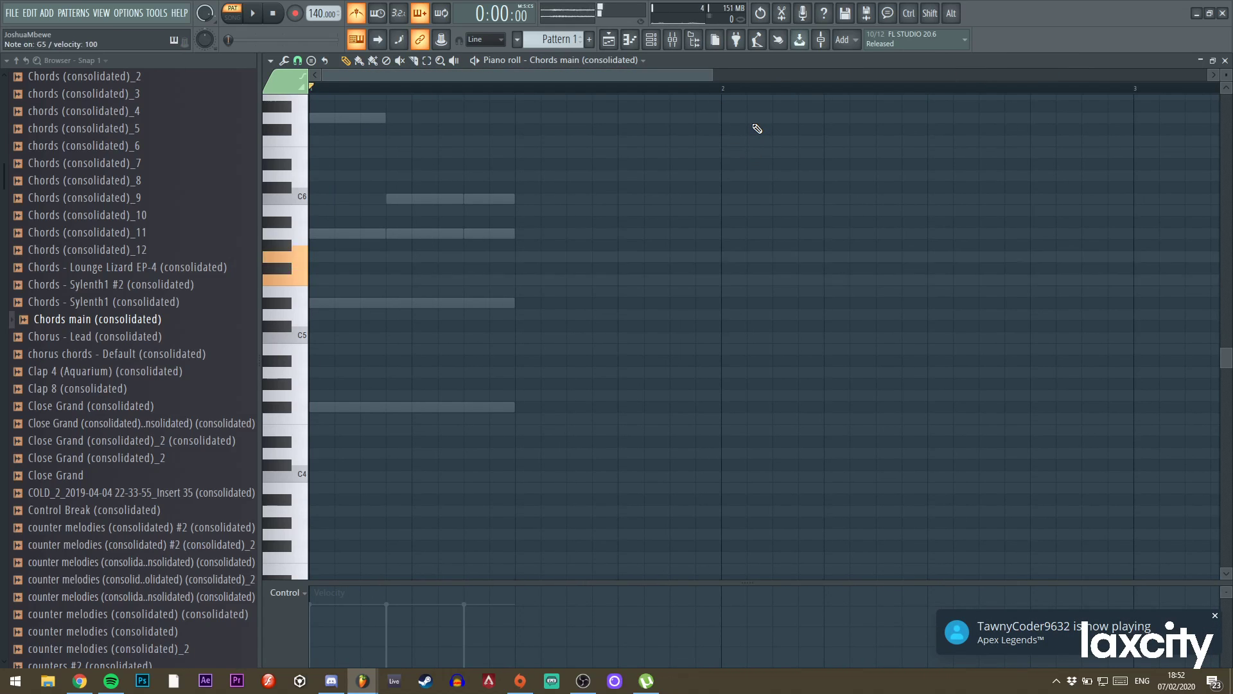
key(q)
key(e)
key(r)
key(w)
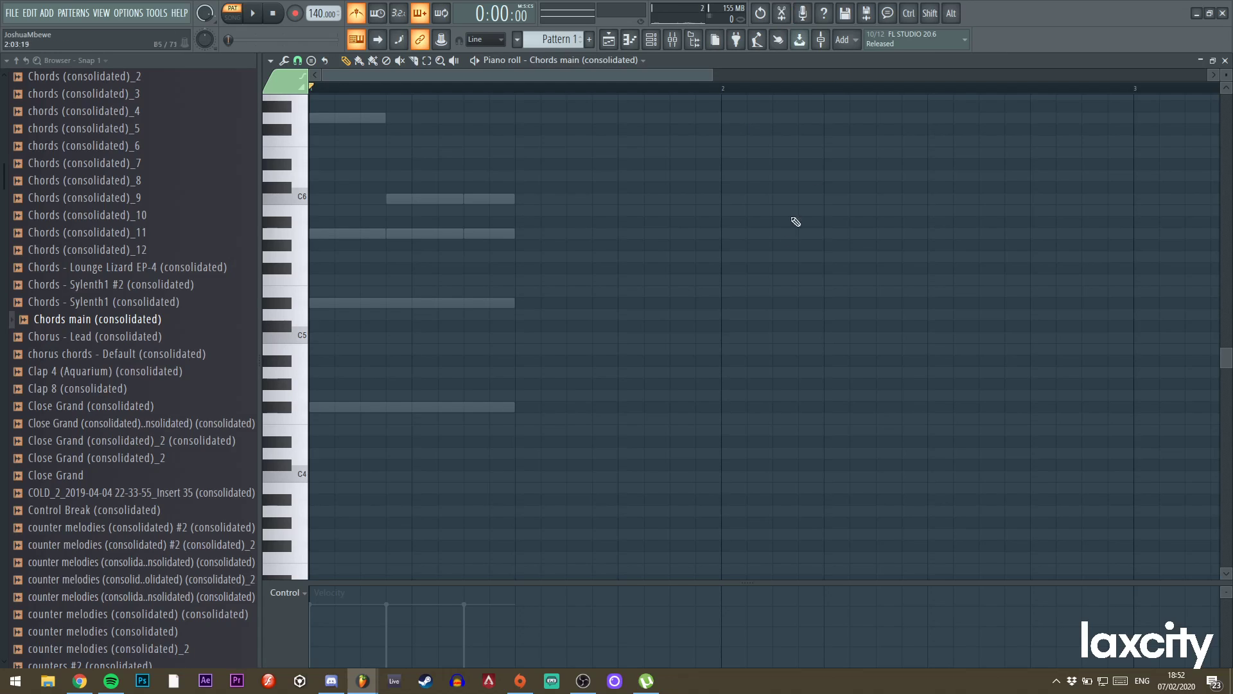
Place a two-beat note in the second half of bar 1, move it to A#4 and play the pattern.
mouse_move(376, 216)
mouse_down()
mouse_move(353, 215)
mouse_move(348, 183)
mouse_move(534, 209)
mouse_move(563, 232)
mouse_move(589, 300)
mouse_move(420, 313)
mouse_move(369, 300)
mouse_move(366, 330)
mouse_move(603, 336)
mouse_move(567, 367)
mouse_up()
key(space)
key(space)
key(space)
key(space)
key(space)
key(space)
key(space)
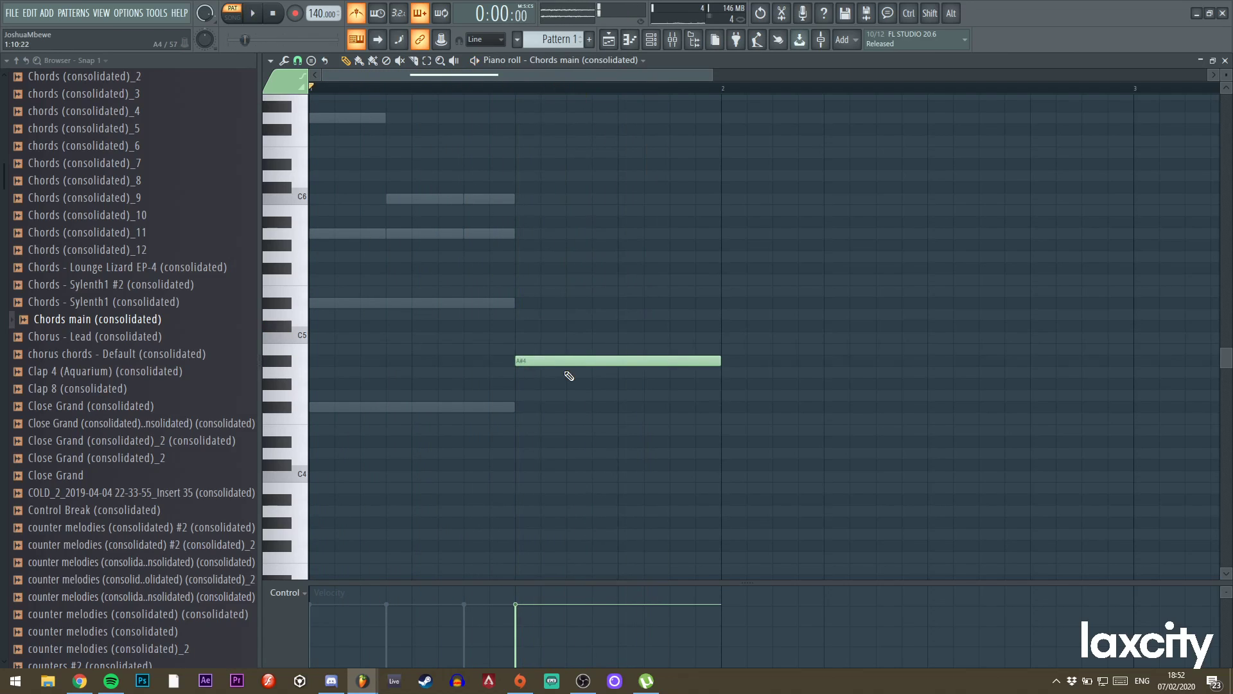
Audition the Control Break and counter melodies samples, and load counter melodies (consolidated) #2 (consolidated)_2 into the Chords main channel.
key(F6)
key(space)
click(125, 511)
click(122, 529)
click(120, 544)
scroll(122, 546, down, 4)
drag(126, 336, 146, 339)
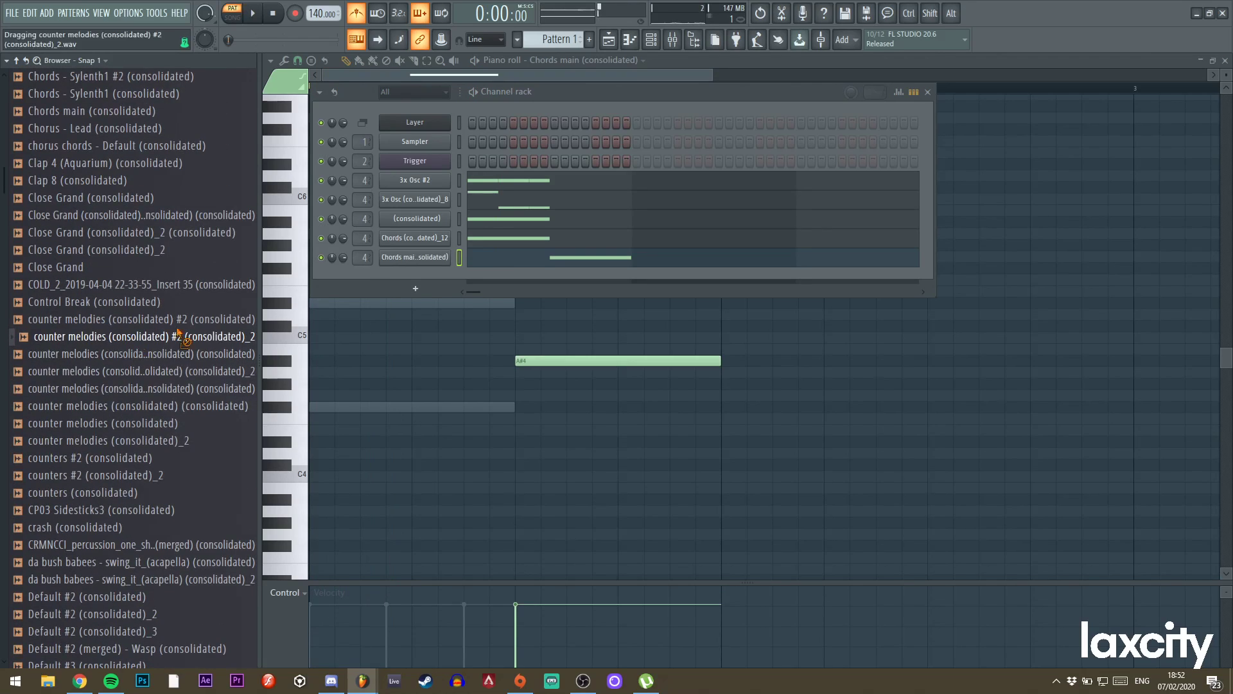
drag(413, 258, 415, 258)
Delete the counter melodies channel's A#4 note, place a two-beat note at the start of bar 1 and move it to C6.
click(578, 258)
key(space)
right_click(574, 362)
key(space)
drag(515, 290, 225, 245)
key(space)
drag(379, 241, 374, 196)
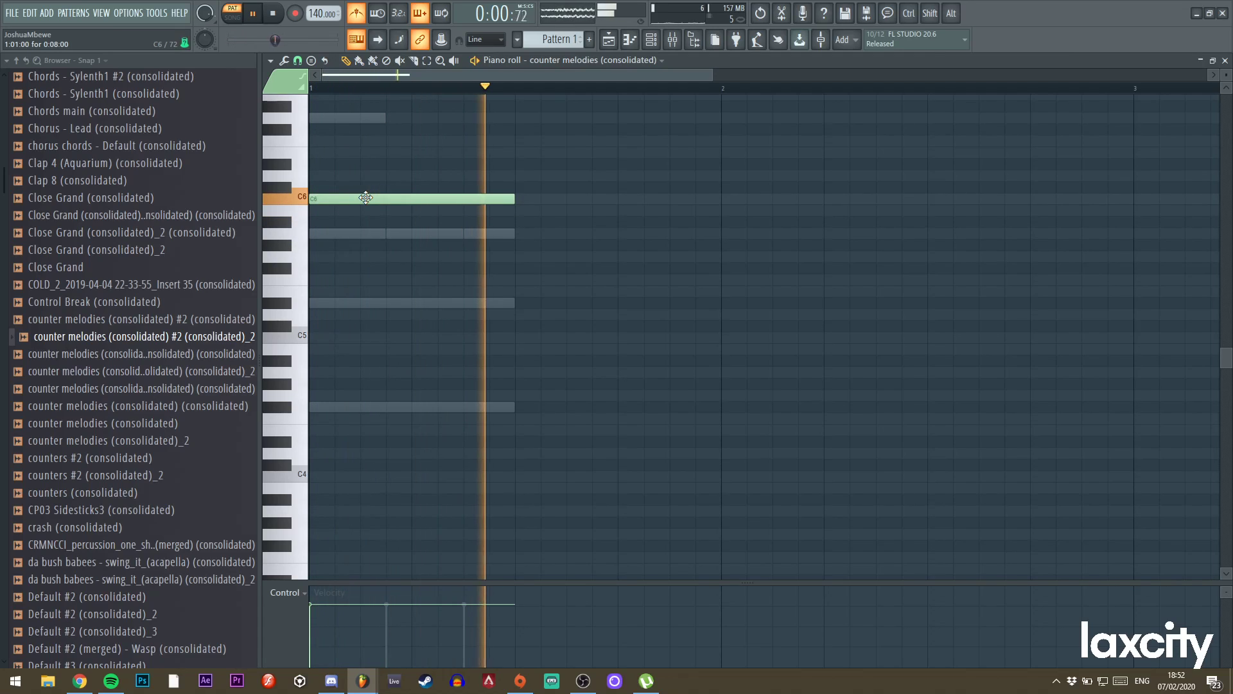
Turn off the metronome and place a Pattern 1 clip at the start of Track 1 in the Playlist.
click(609, 40)
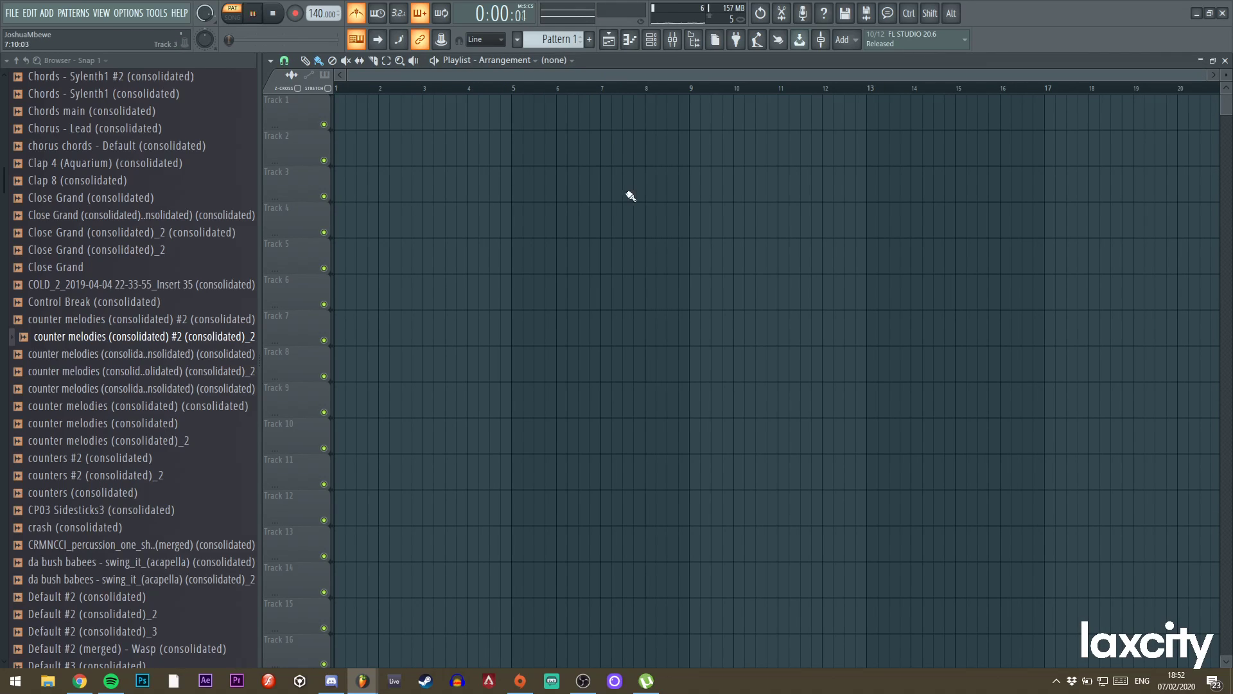
key(space)
click(631, 43)
key(space)
key(F5)
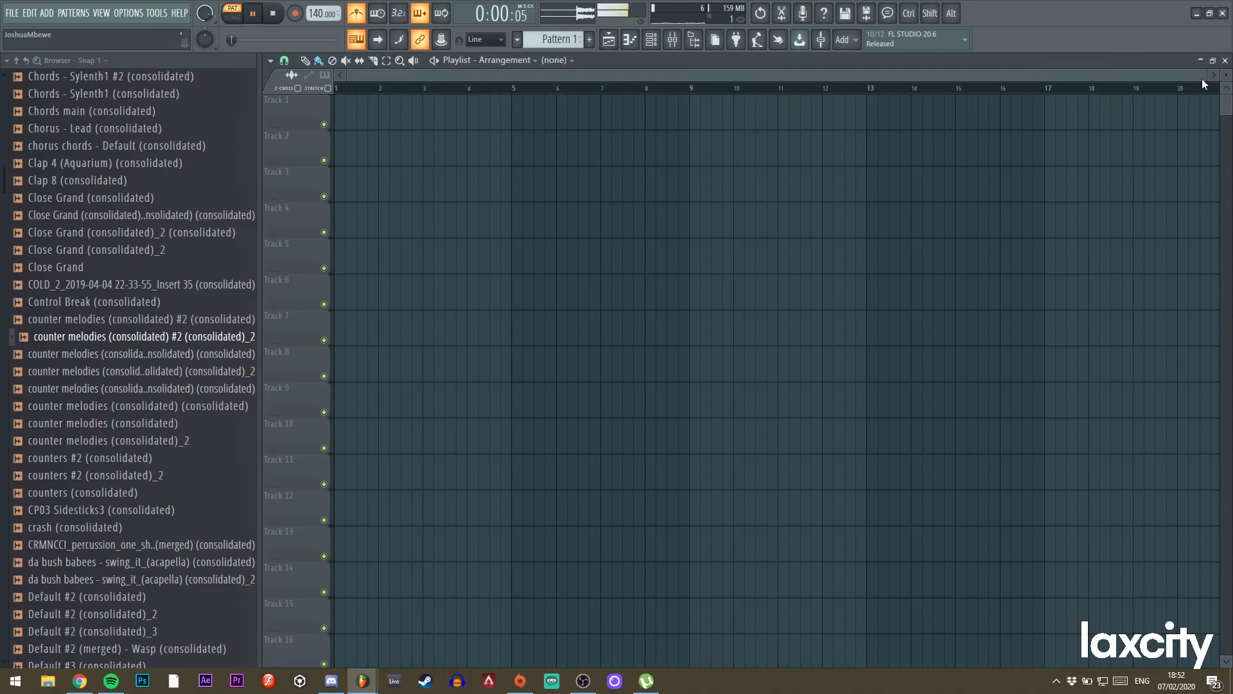
drag(1210, 75, 861, 75)
key(space)
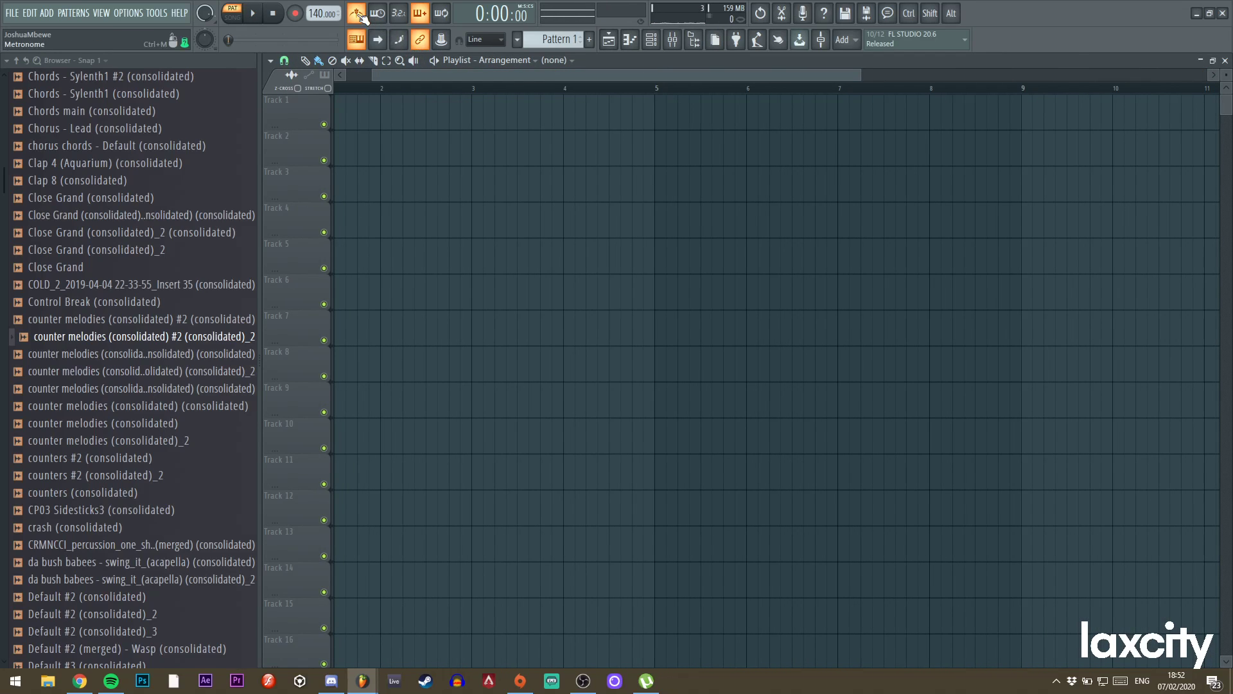
drag(598, 79, 565, 79)
click(424, 149)
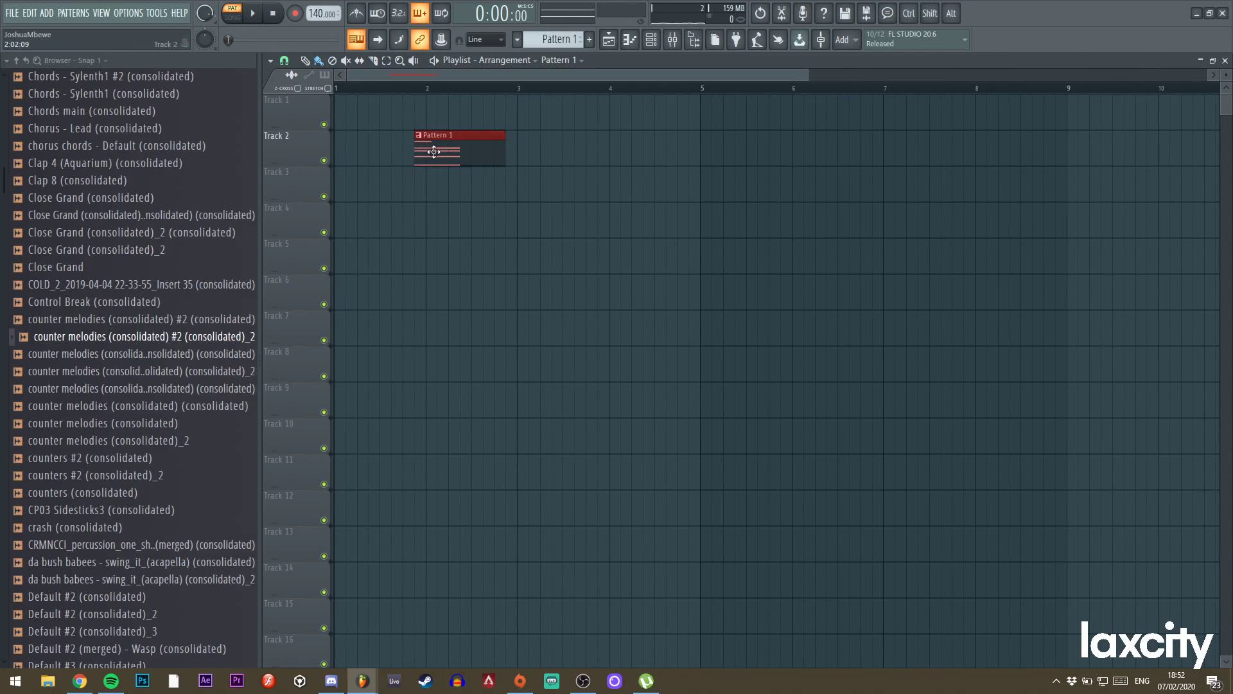
drag(433, 149, 390, 121)
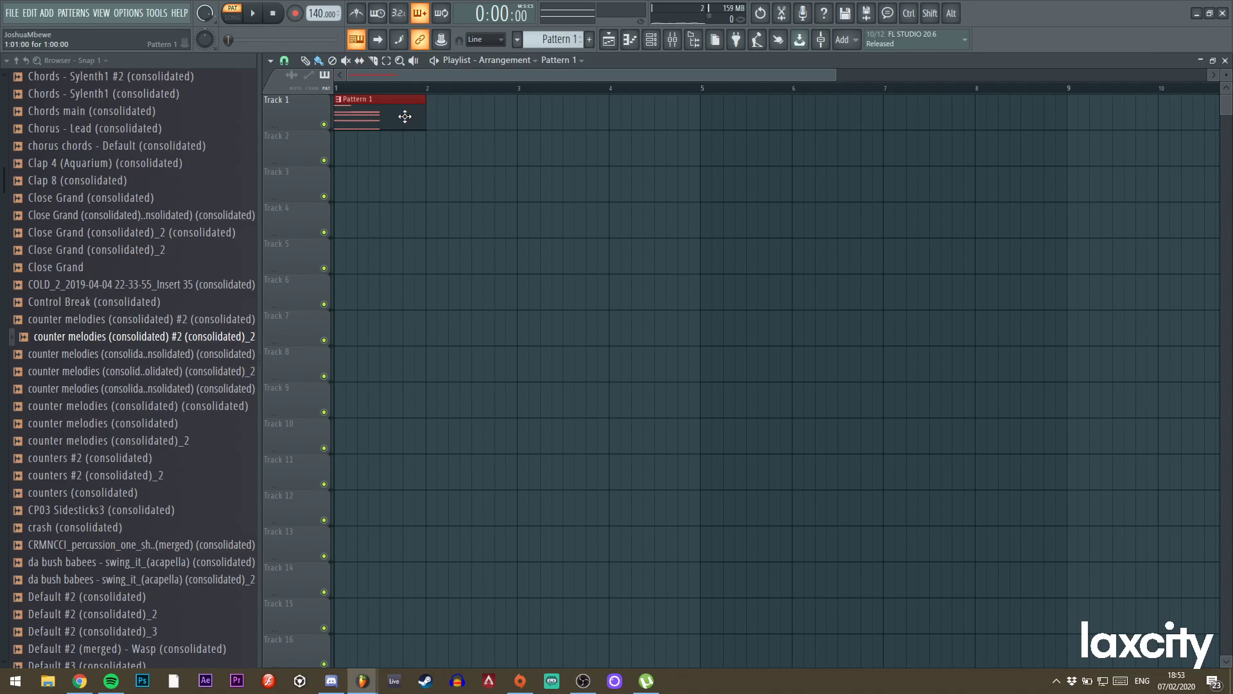
Extend the Pattern 1 clip on Track 1 to two bars, play it in song mode and duplicate it directly after itself.
drag(838, 77, 336, 89)
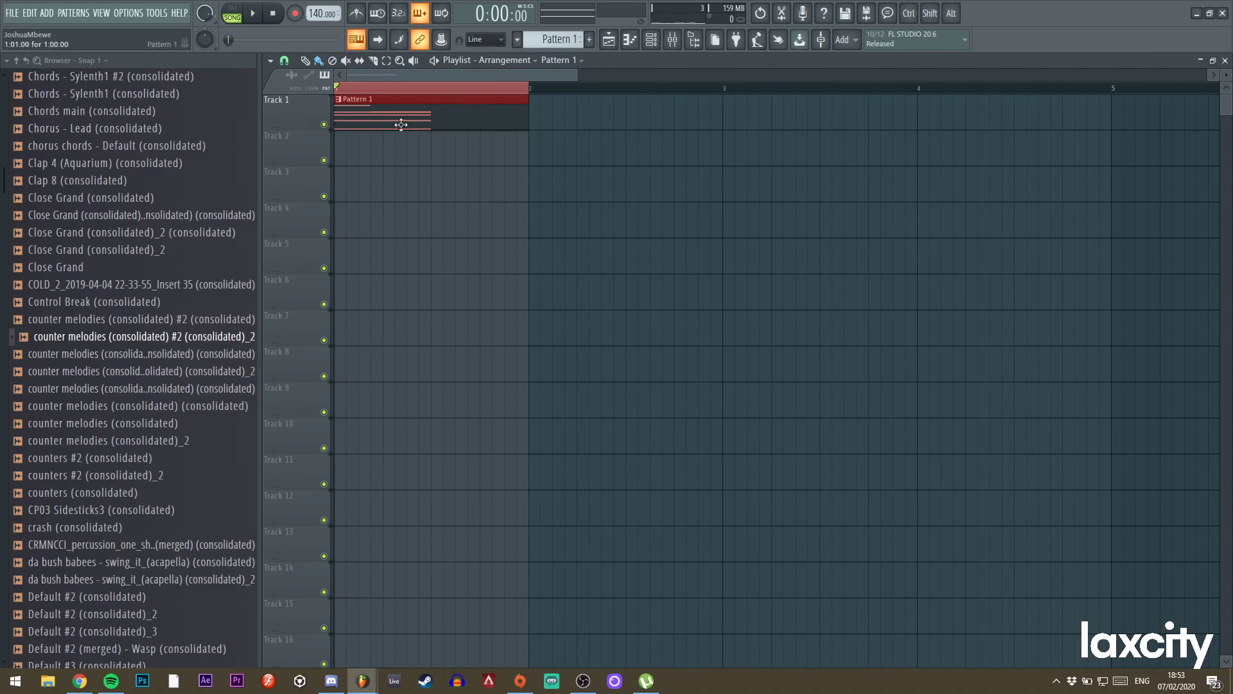
ctrl+click(542, 78)
drag(531, 75, 609, 77)
drag(508, 117, 672, 122)
key(space)
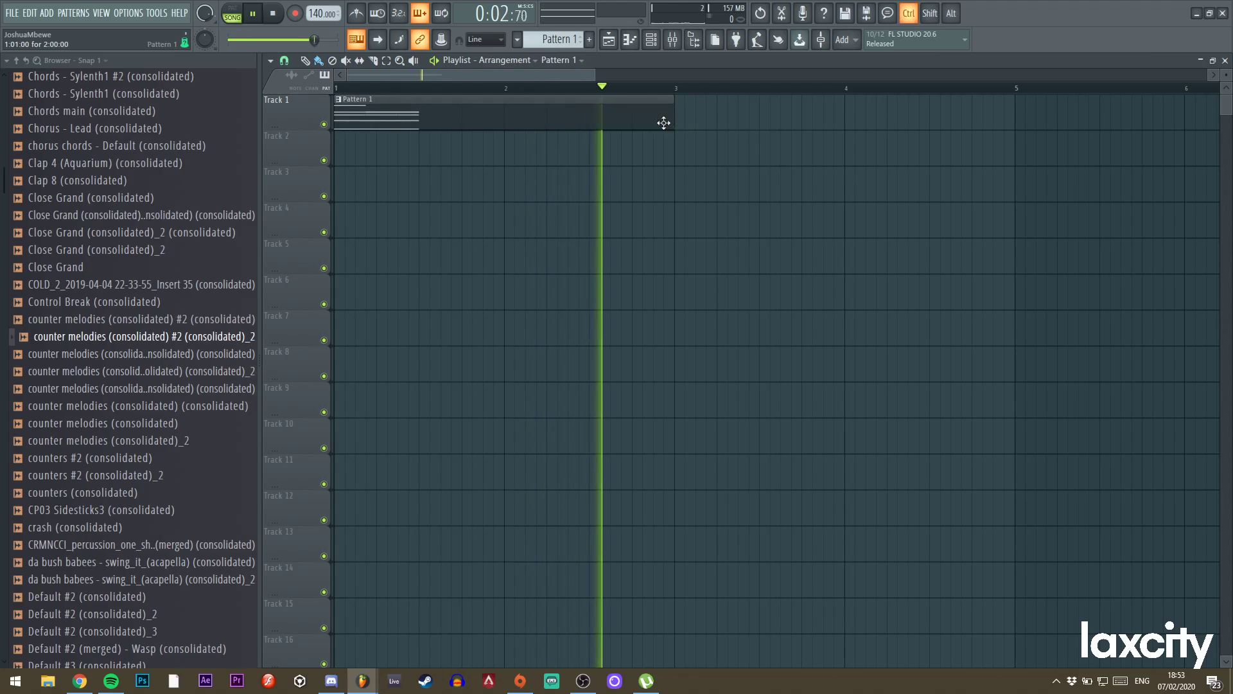
key(ctrl+b)
key(space)
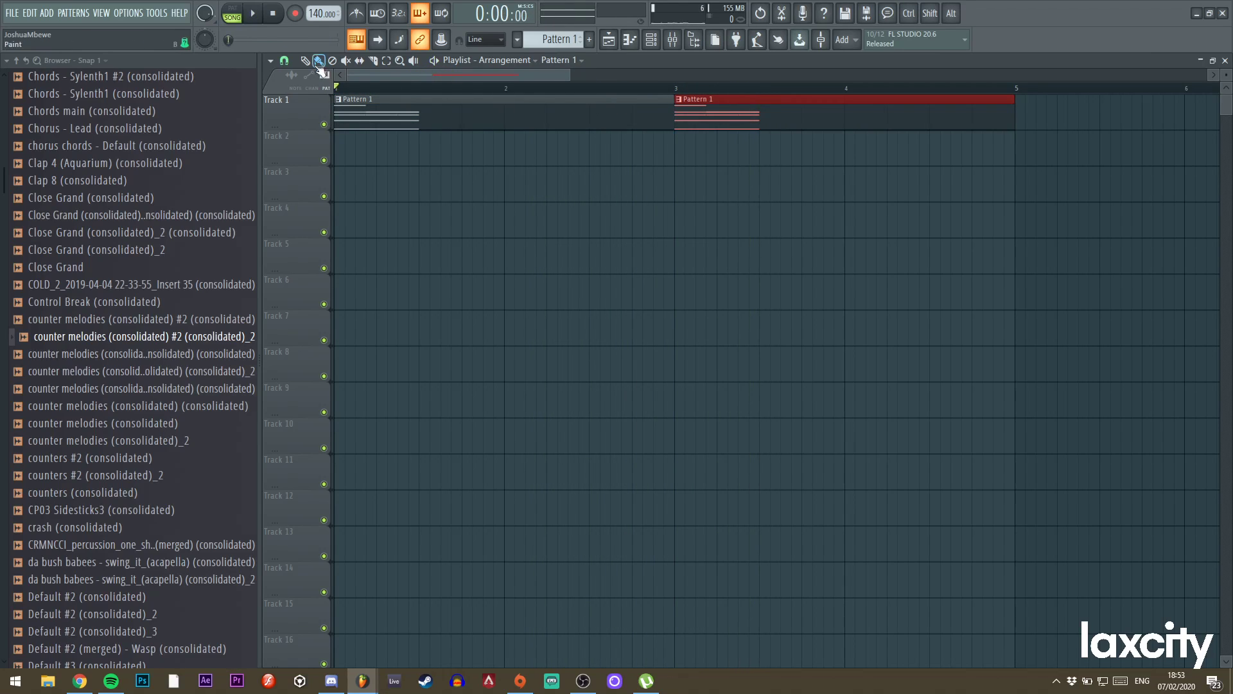
Select both Pattern 1 clips, consolidate them into one audio clip and play it back.
ctrl+click(523, 113)
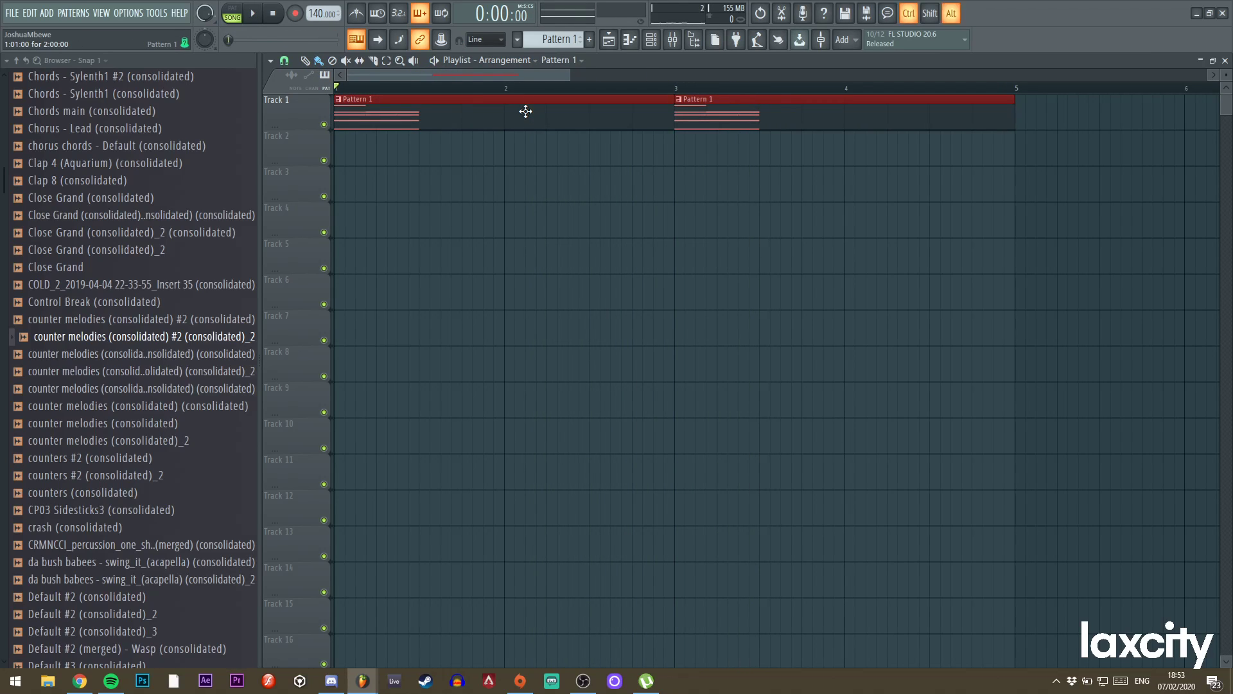
key(ctrl+alt+c)
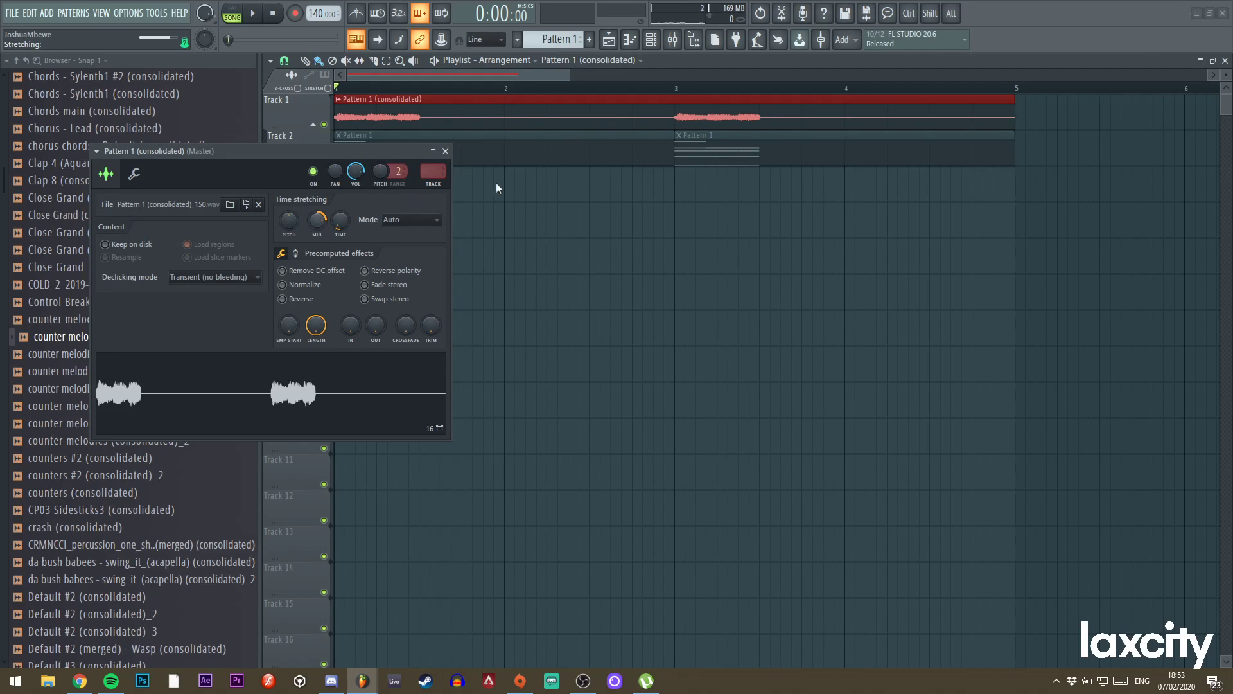
click(445, 151)
key(space)
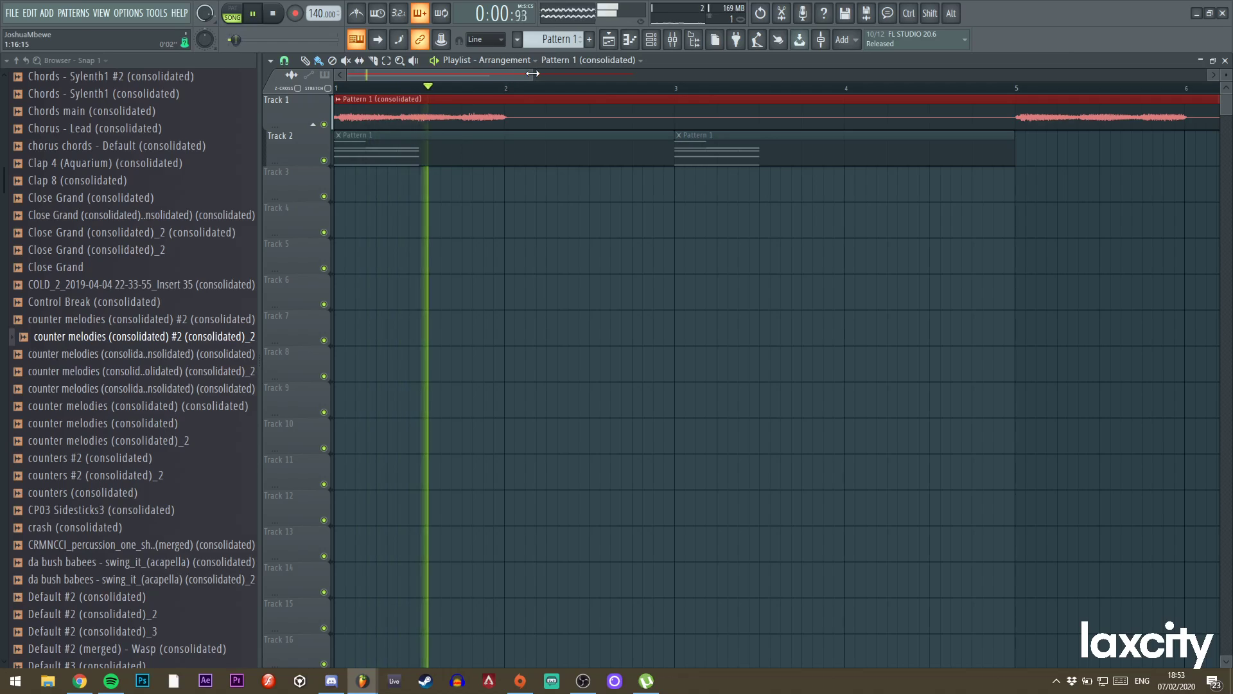
drag(532, 73, 564, 72)
key(space)
Set the consolidated Pattern 1 clip's time-stretching mode to Resample and close its settings.
double_click(487, 121)
click(394, 221)
click(402, 244)
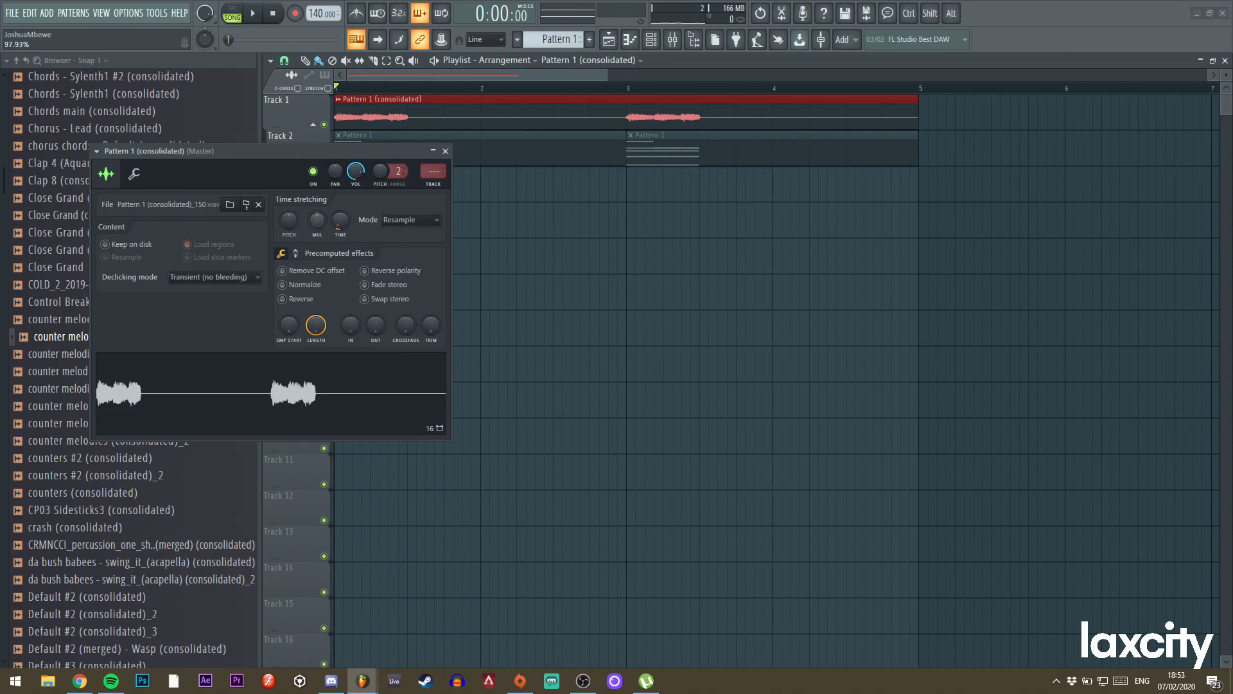
click(445, 151)
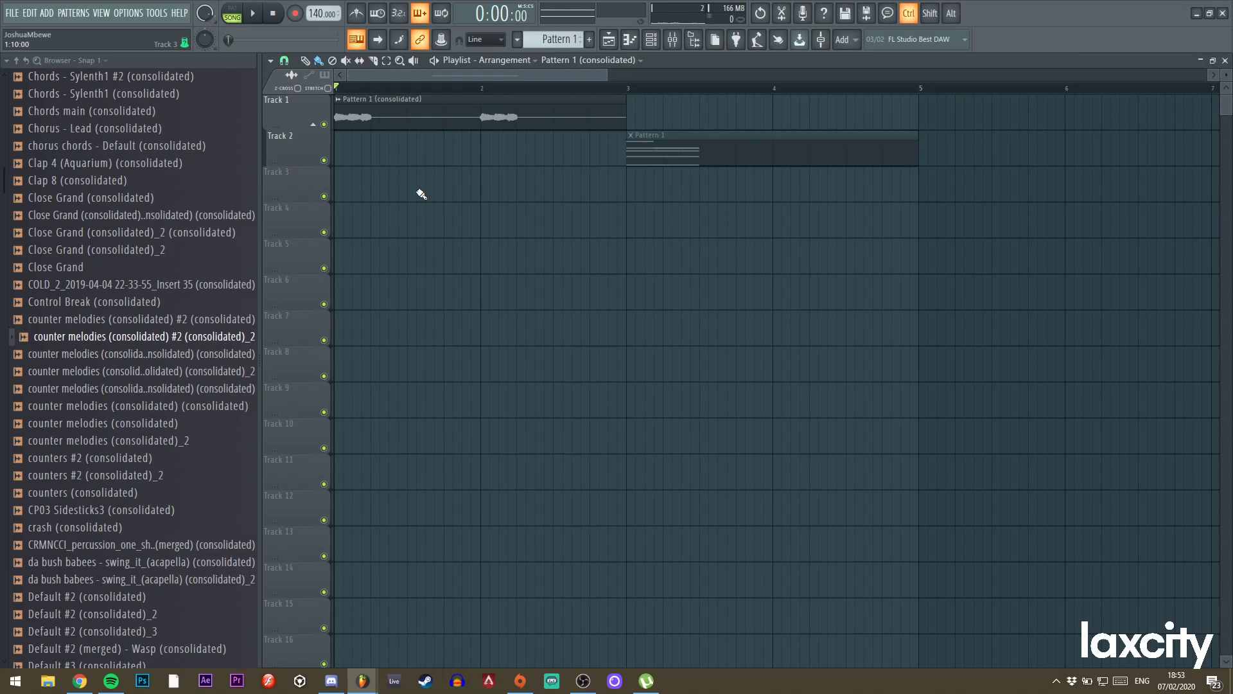
Move the half-length consolidated audio clip to beat 3 of bar 1 on Track 1 and trim it to its first one-beat chord.
key(space)
drag(407, 122, 478, 115)
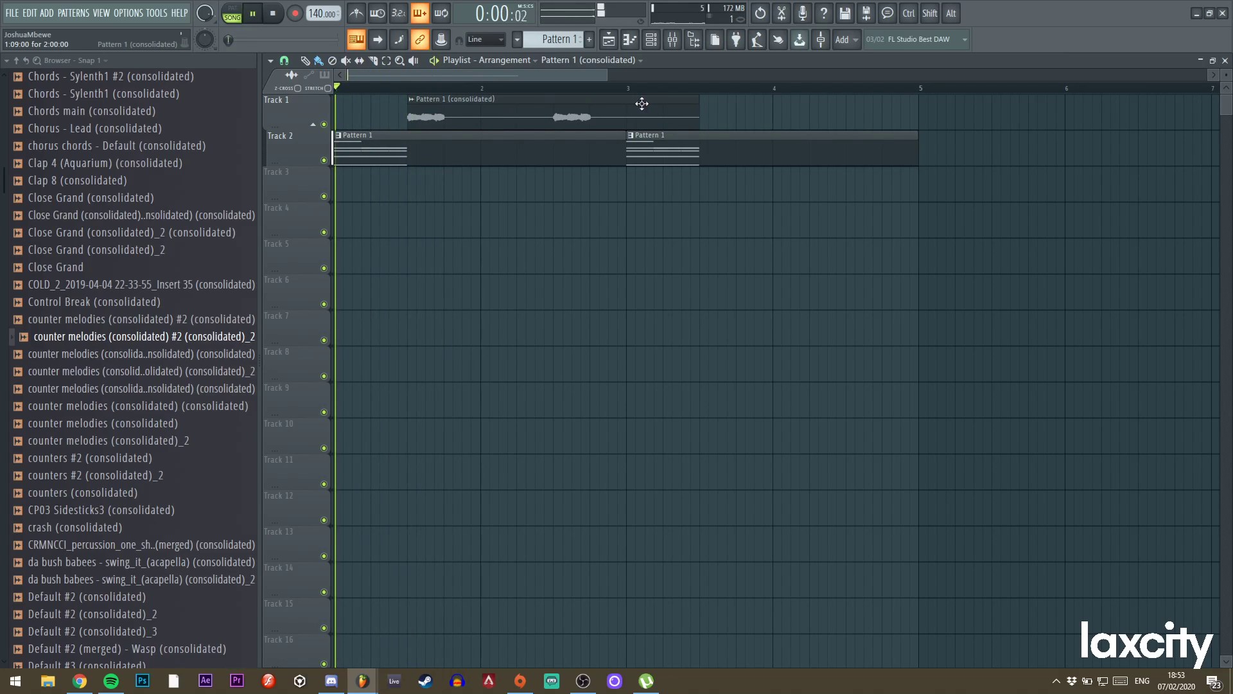
drag(705, 117, 447, 116)
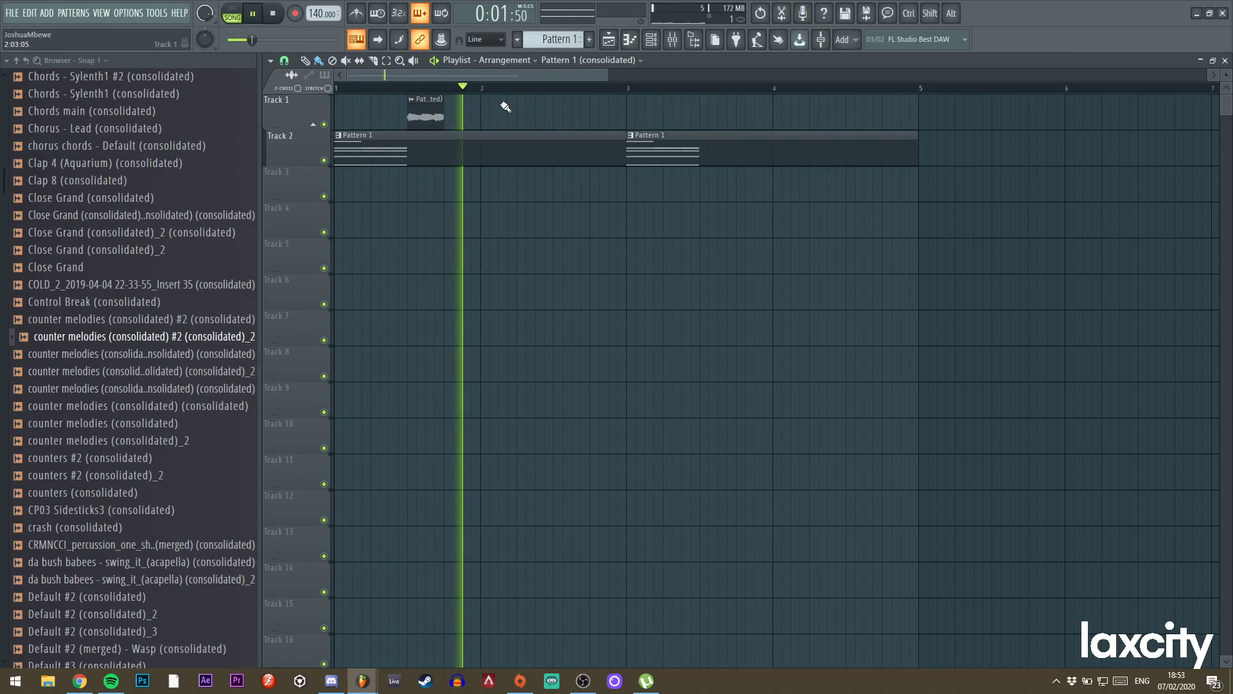
Open Pattern 1 and the channel rack, stop playback and try to add Keyscape as a new instrument channel.
double_click(454, 143)
click(658, 40)
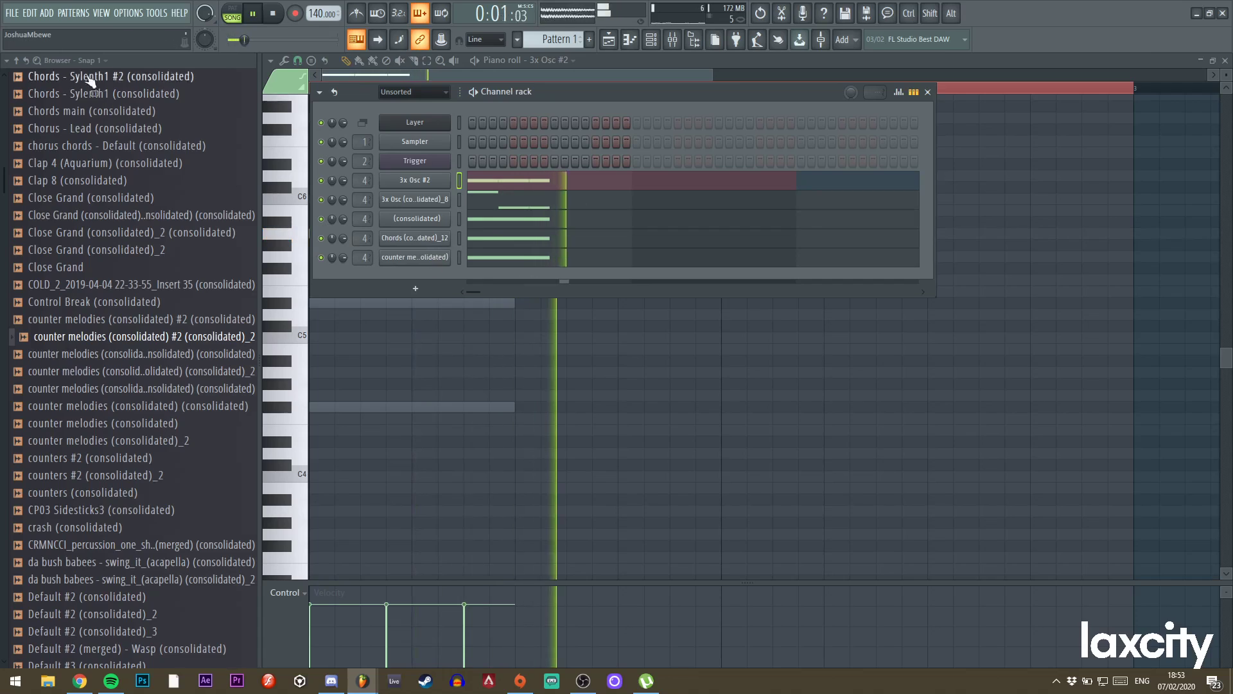
key(space)
click(47, 13)
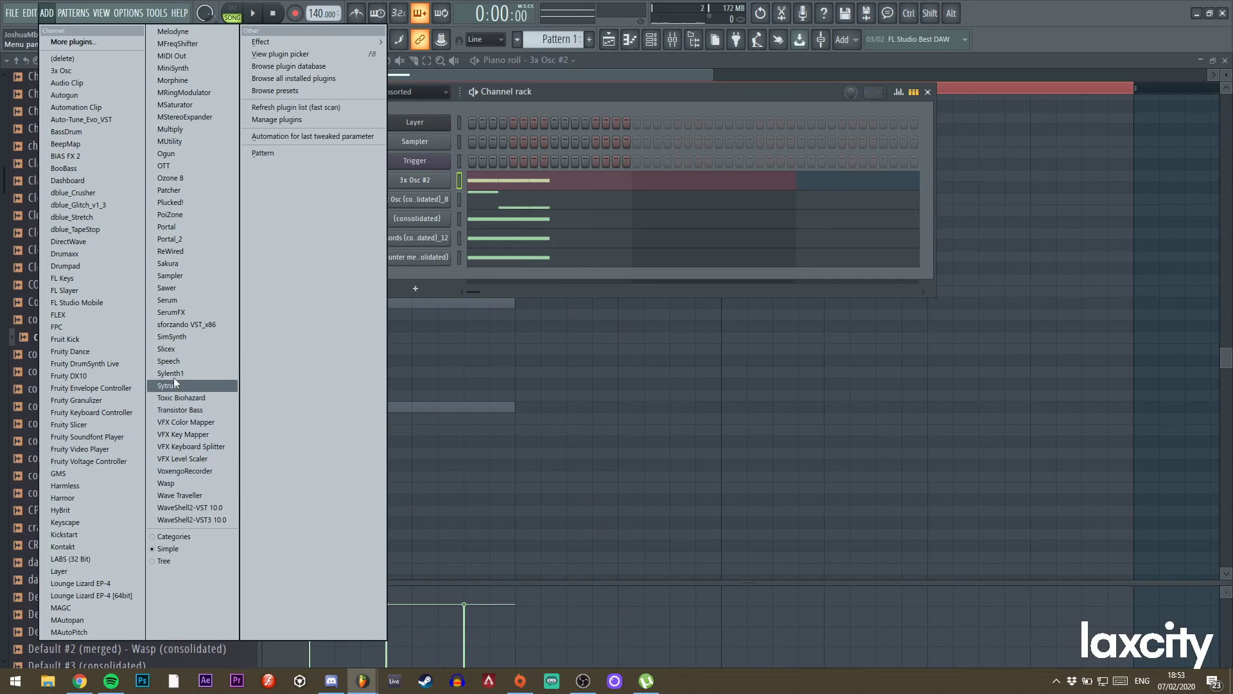
click(82, 522)
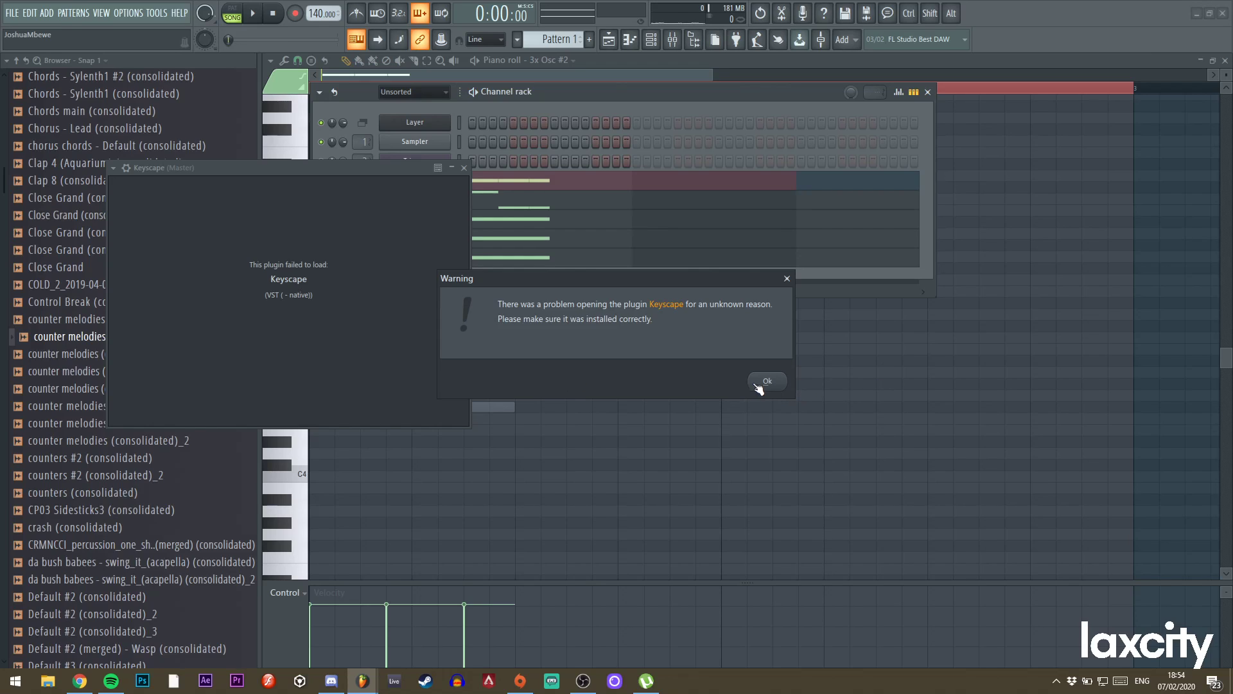
click(765, 383)
click(463, 168)
Reload the plugin in the Keyscape channel by replacing it with Keyscape.
right_click(418, 276)
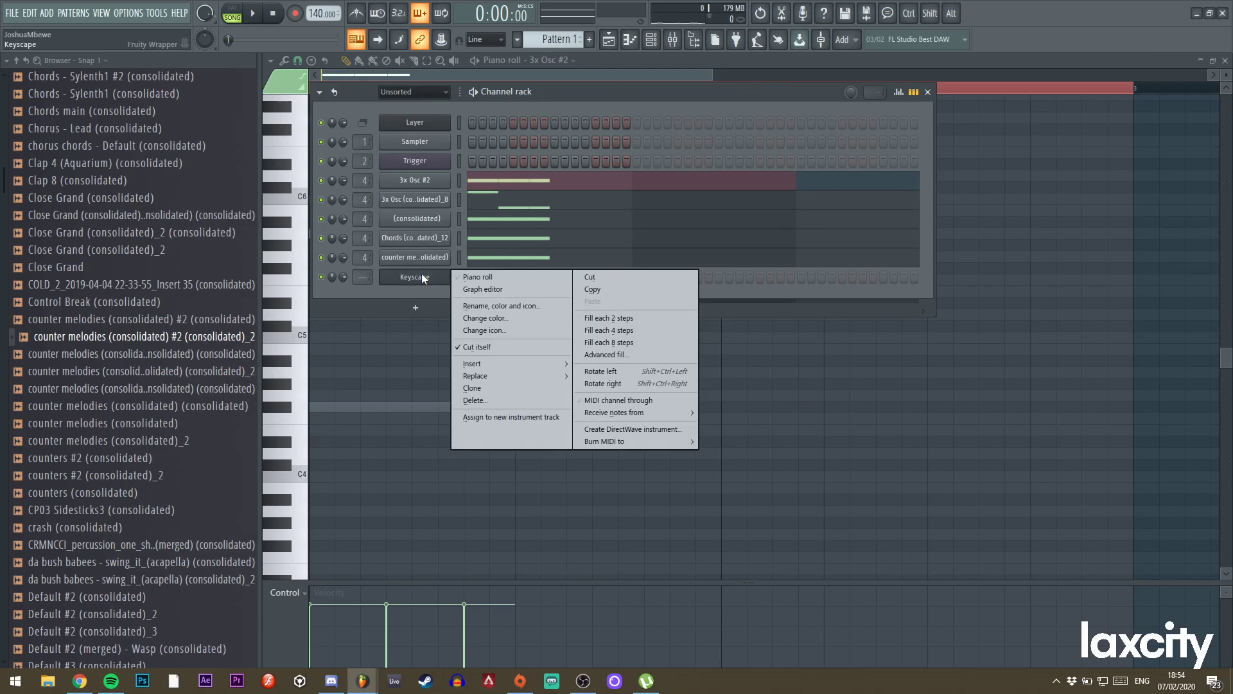
mouse_move(496, 375)
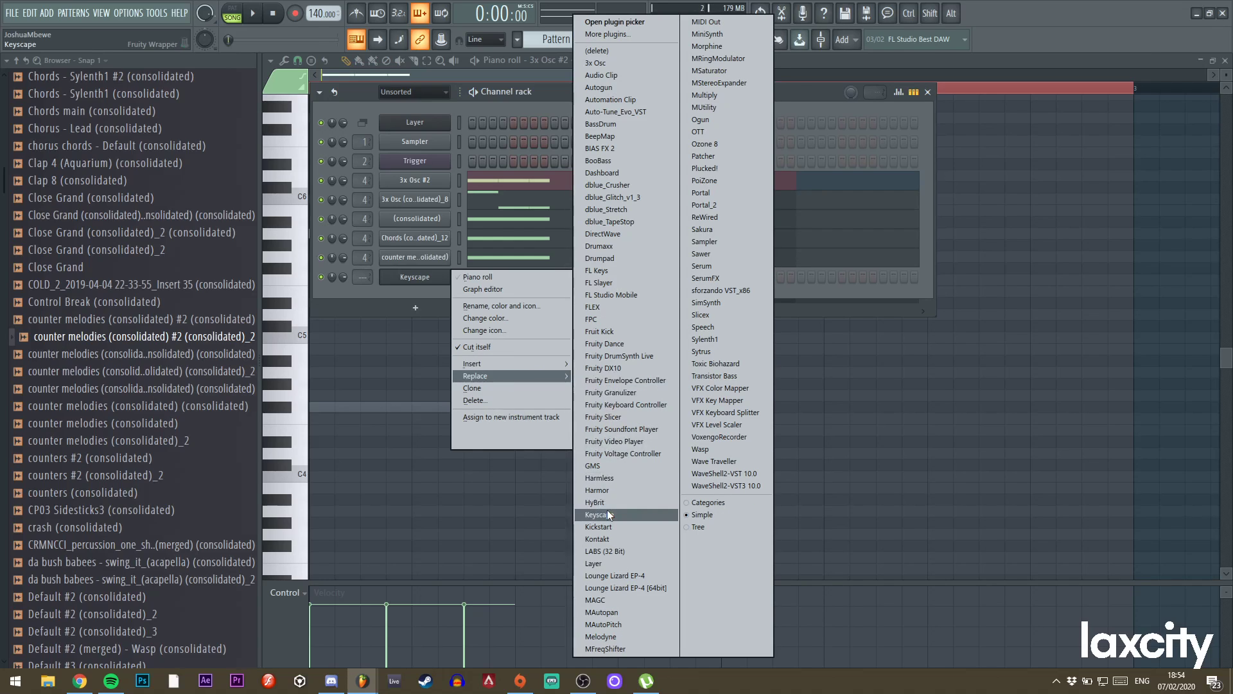
click(607, 515)
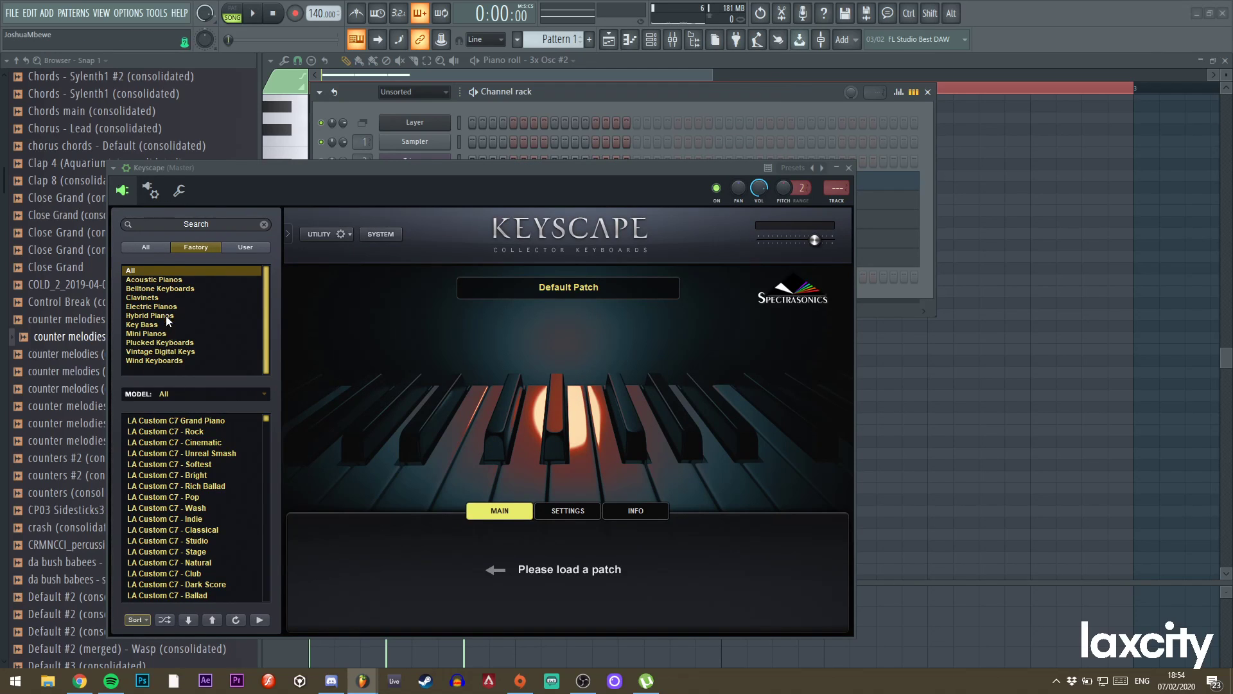
Browse Keyscape's factory keyboard categories and choose the Celeste patch from Belltone Keyboards.
click(167, 322)
click(168, 333)
click(172, 306)
click(172, 288)
click(160, 422)
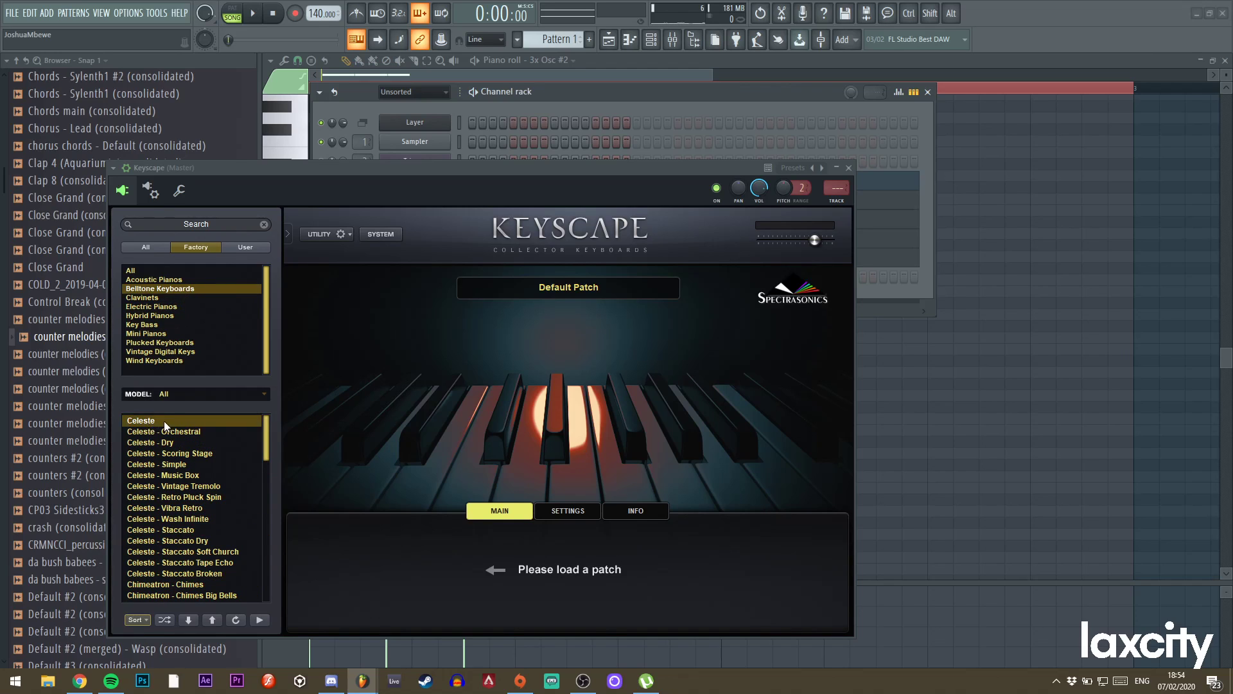
Open the Keyscape channel's piano roll and place an A5 note at the start of bar 1, three steps long.
click(849, 168)
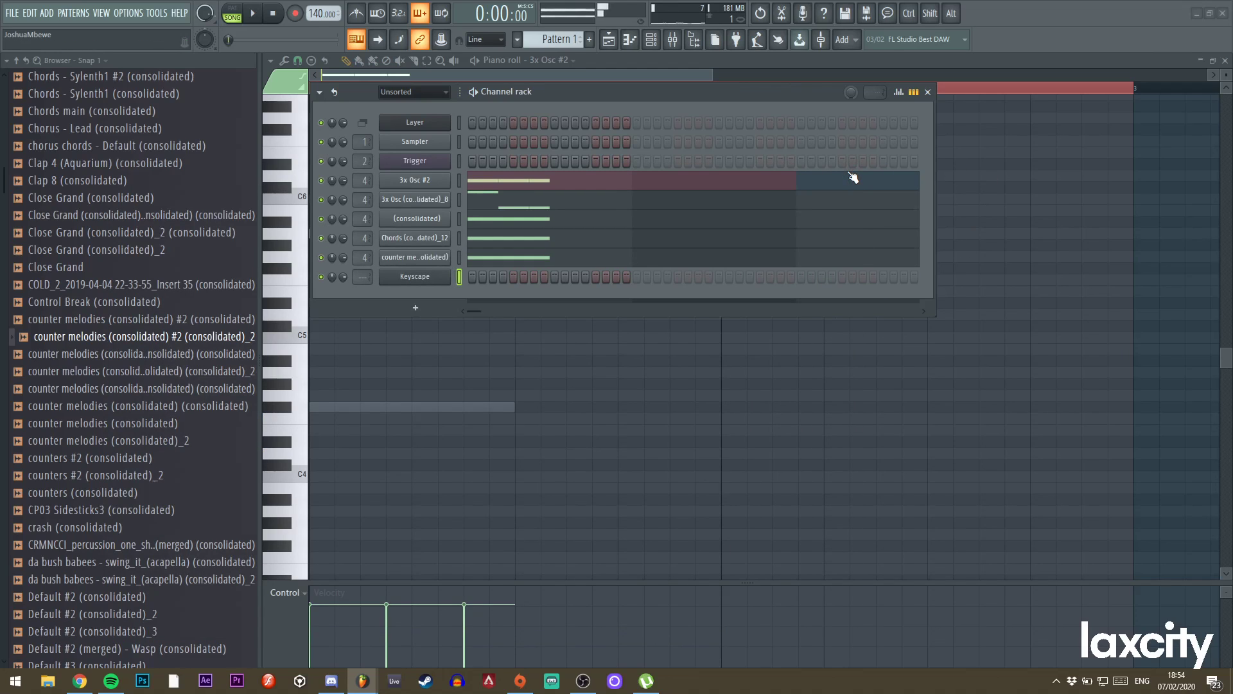
right_click(455, 278)
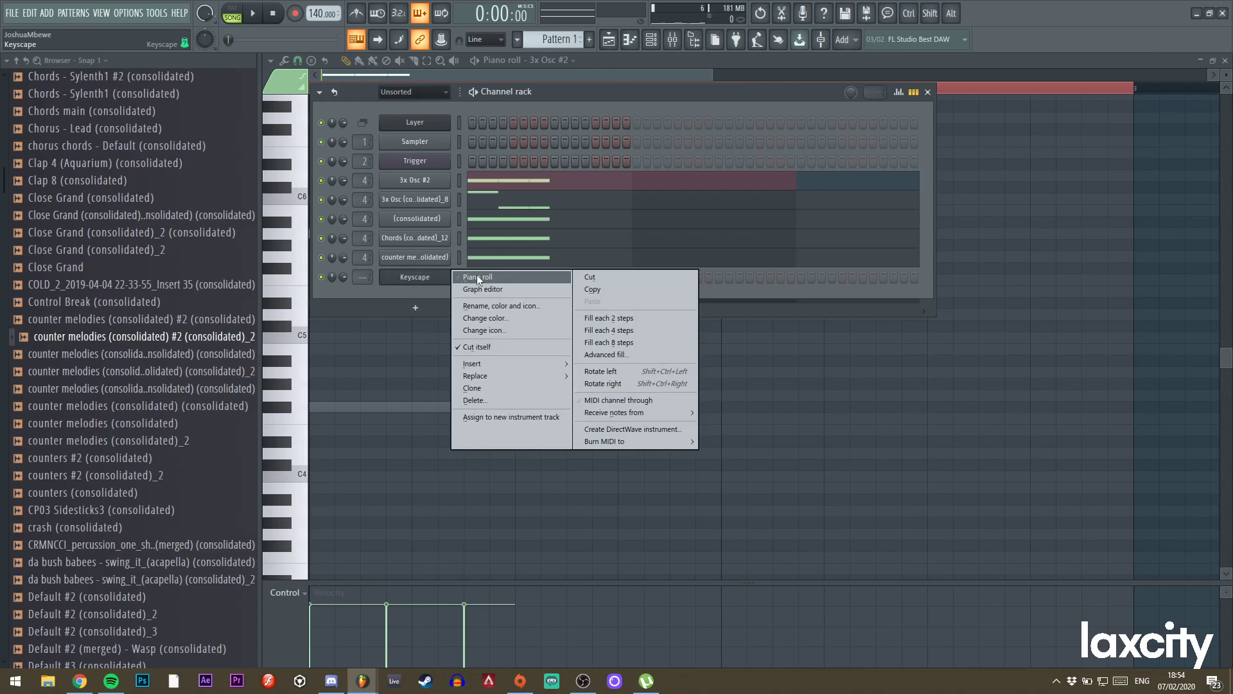
click(472, 275)
drag(326, 309, 319, 231)
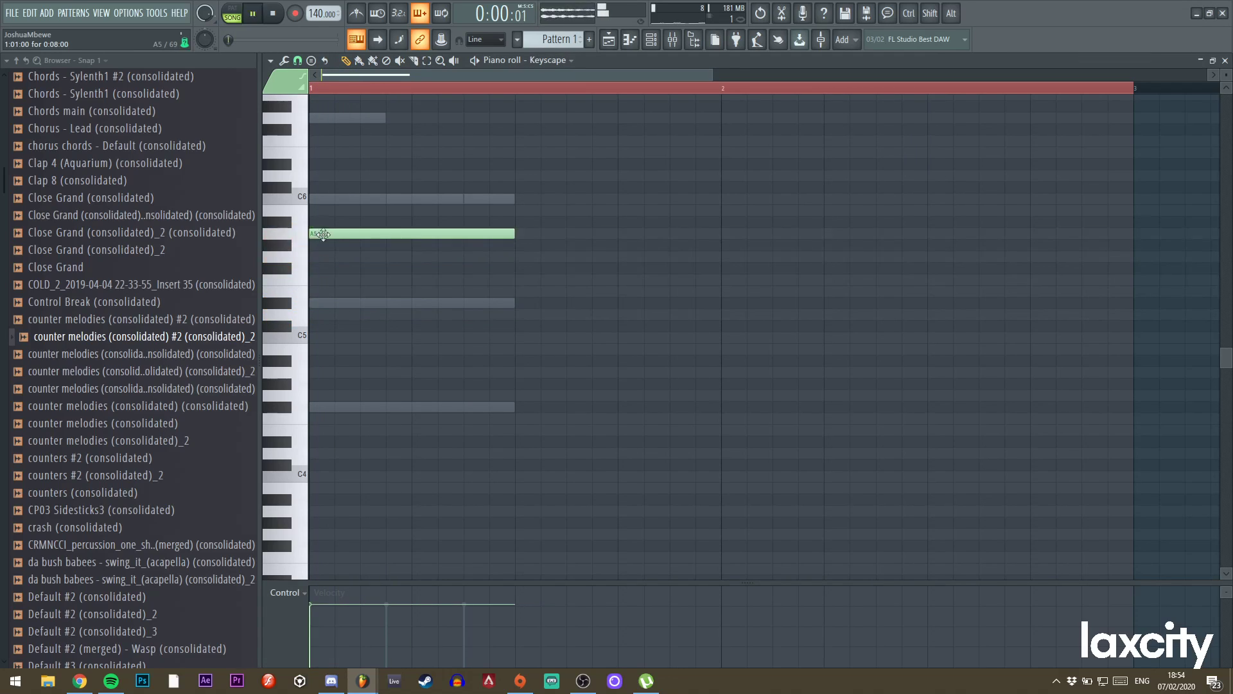
key(space)
drag(509, 234, 421, 240)
key(space)
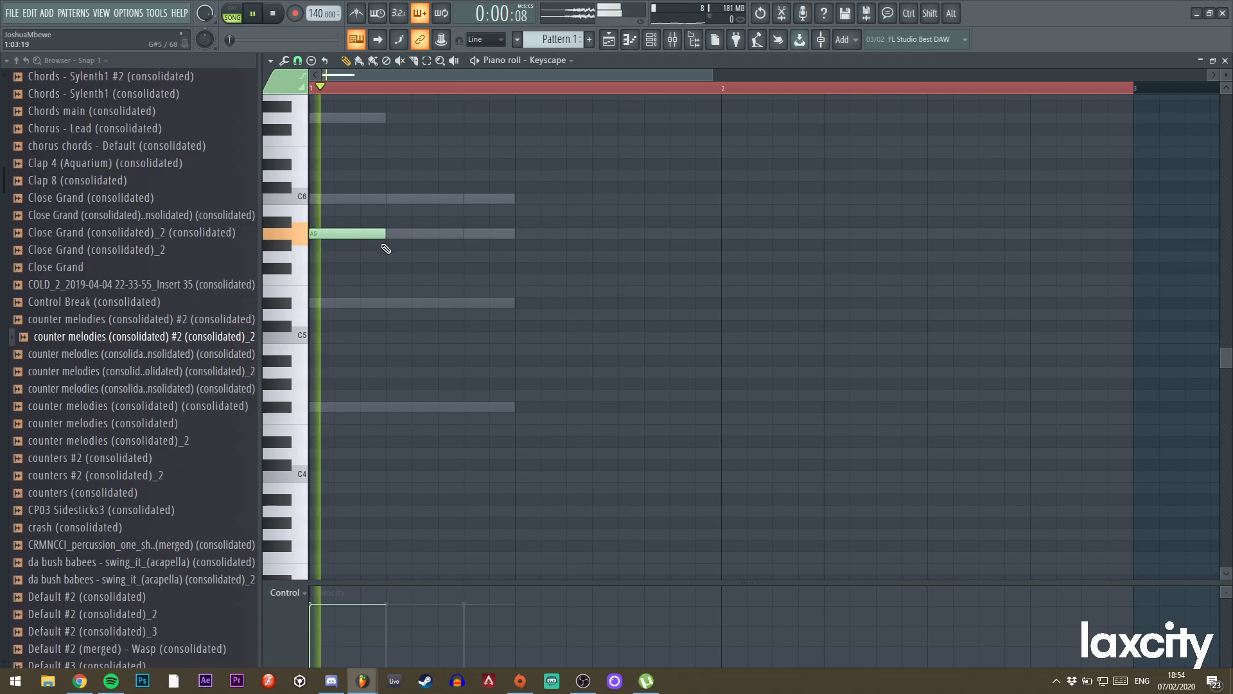
Add a three-step G5 note after the A5, followed by a C5 note shortened to two steps.
key(space)
click(468, 314)
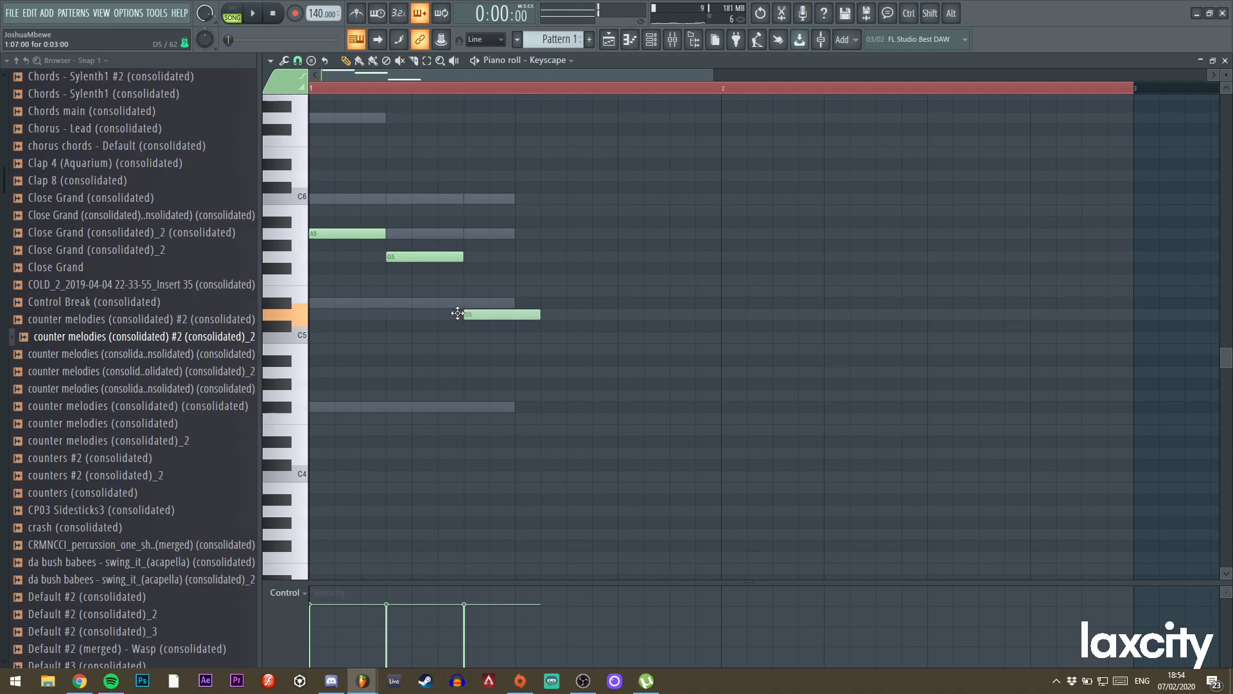
key(space)
drag(539, 338, 514, 341)
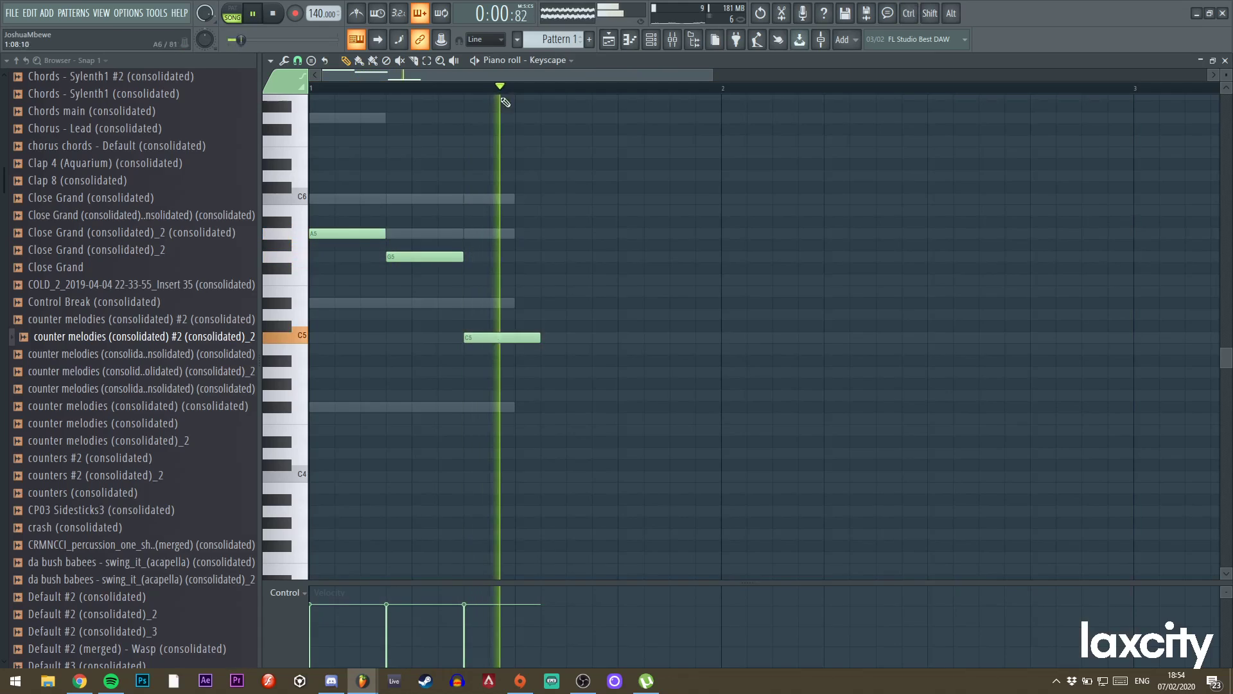
Duplicate the three-note Keyscape phrase directly after itself and transpose the copy down one octave.
key(ctrl+a)
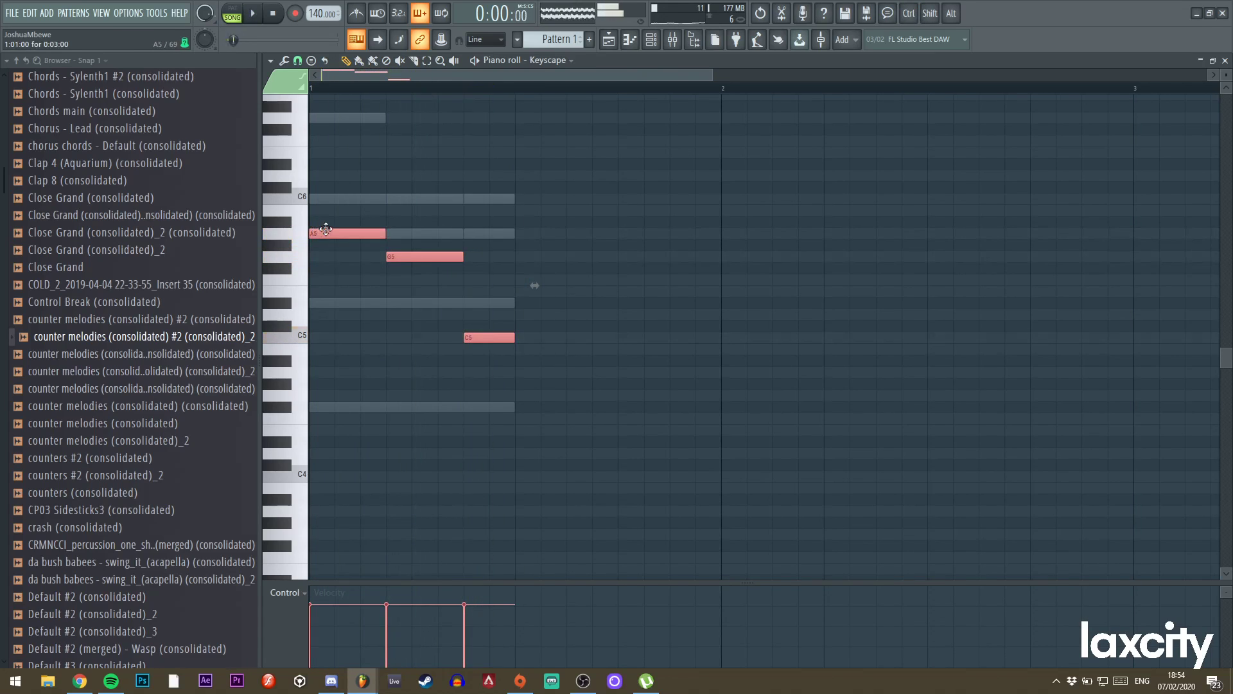
key(ctrl+b)
key(ctrl+d)
drag(693, 75, 818, 76)
key(space)
key(space)
drag(490, 218, 642, 372)
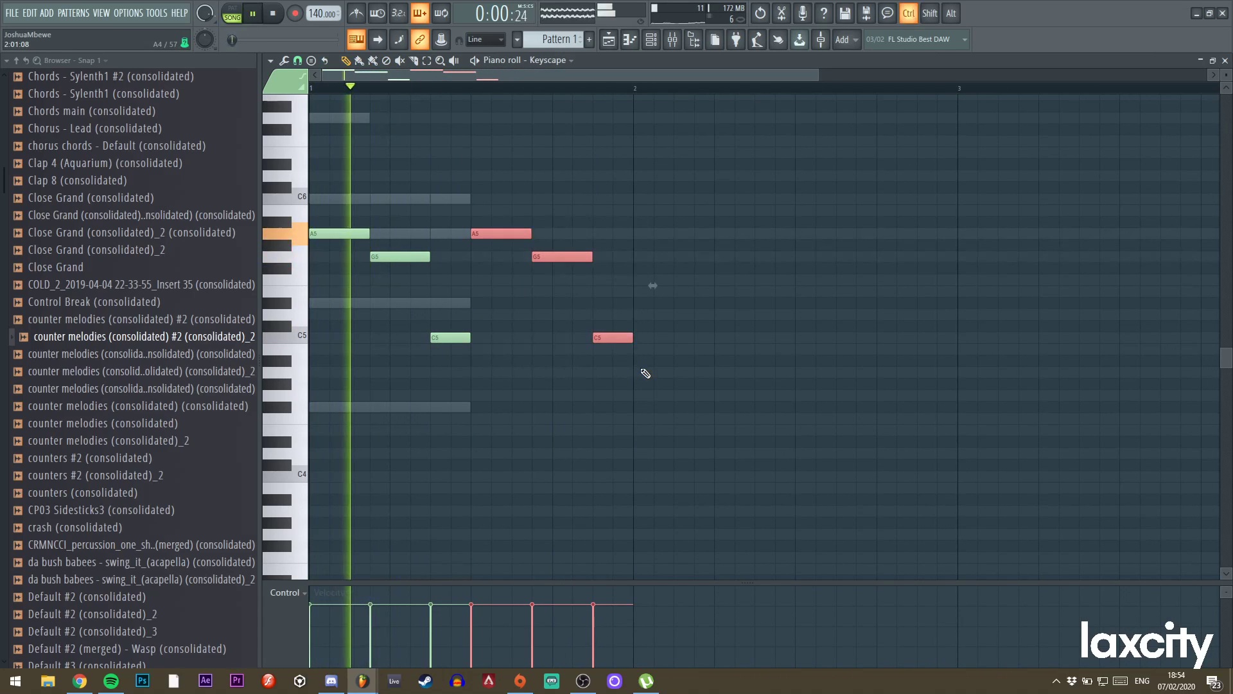
key(ctrl+Down)
click(636, 306)
scroll(639, 302, up, 2)
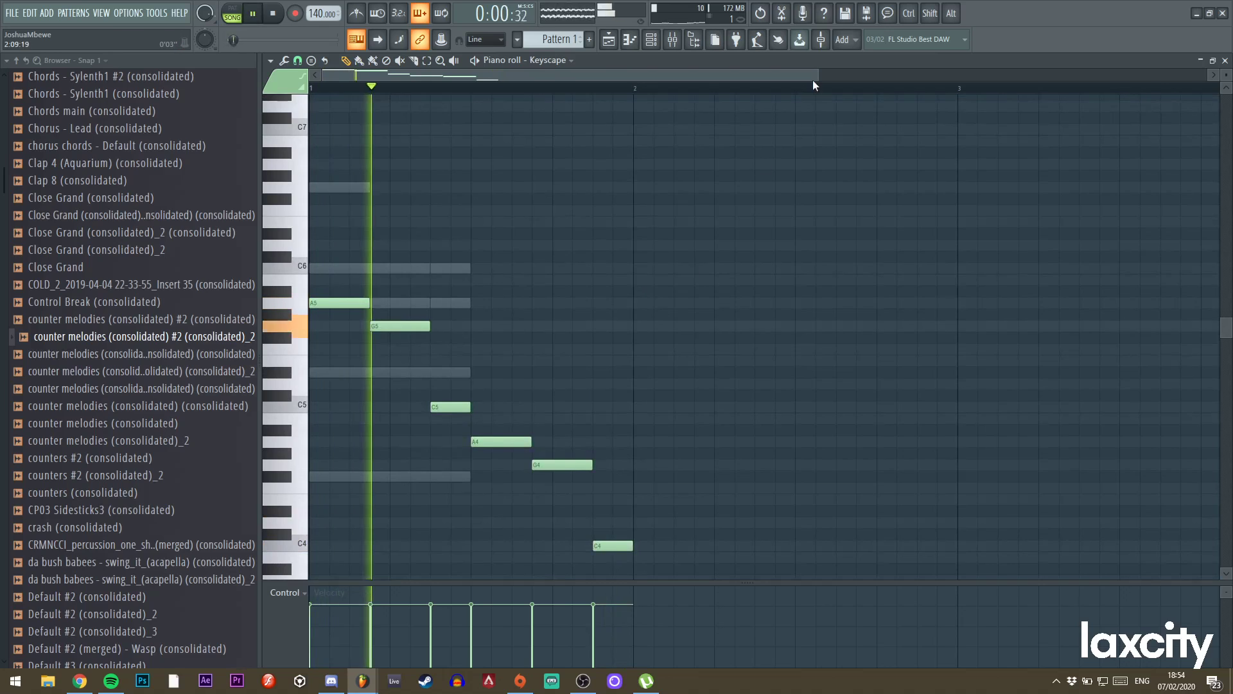
In the Playlist, copy the Track 1 audio clip to the start of bar 2 and make the copy unique.
drag(818, 75, 987, 80)
key(F5)
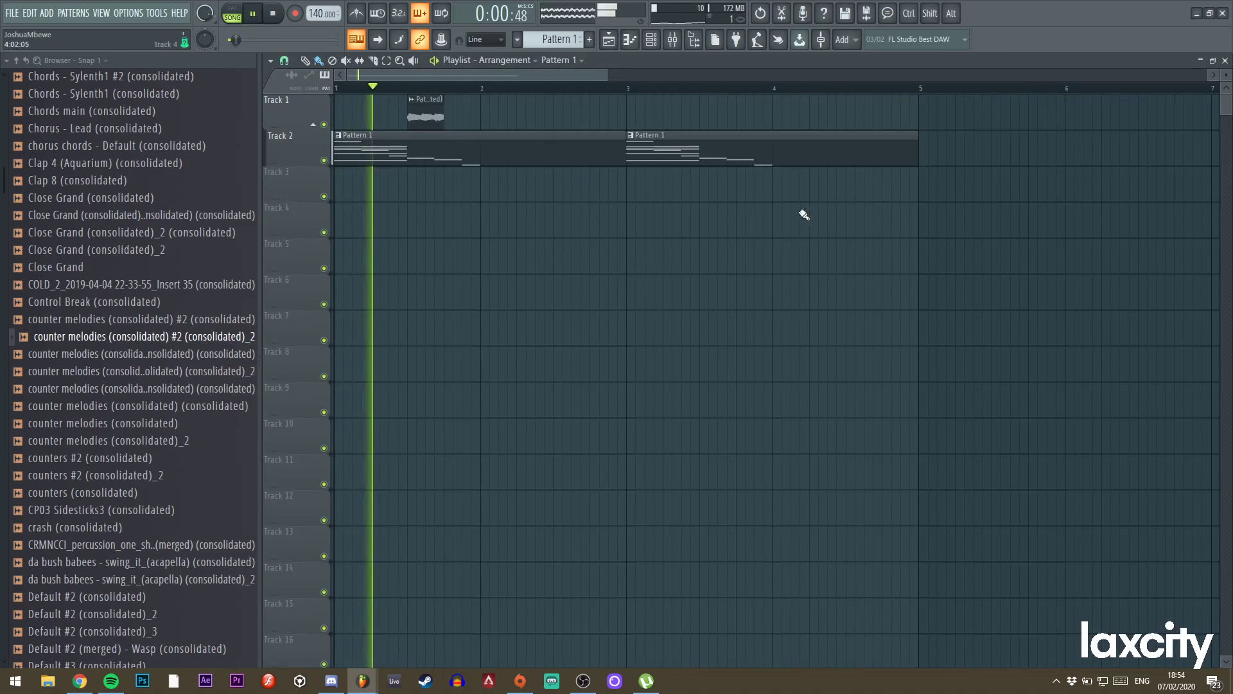
key(space)
key(space)
drag(424, 116, 498, 116)
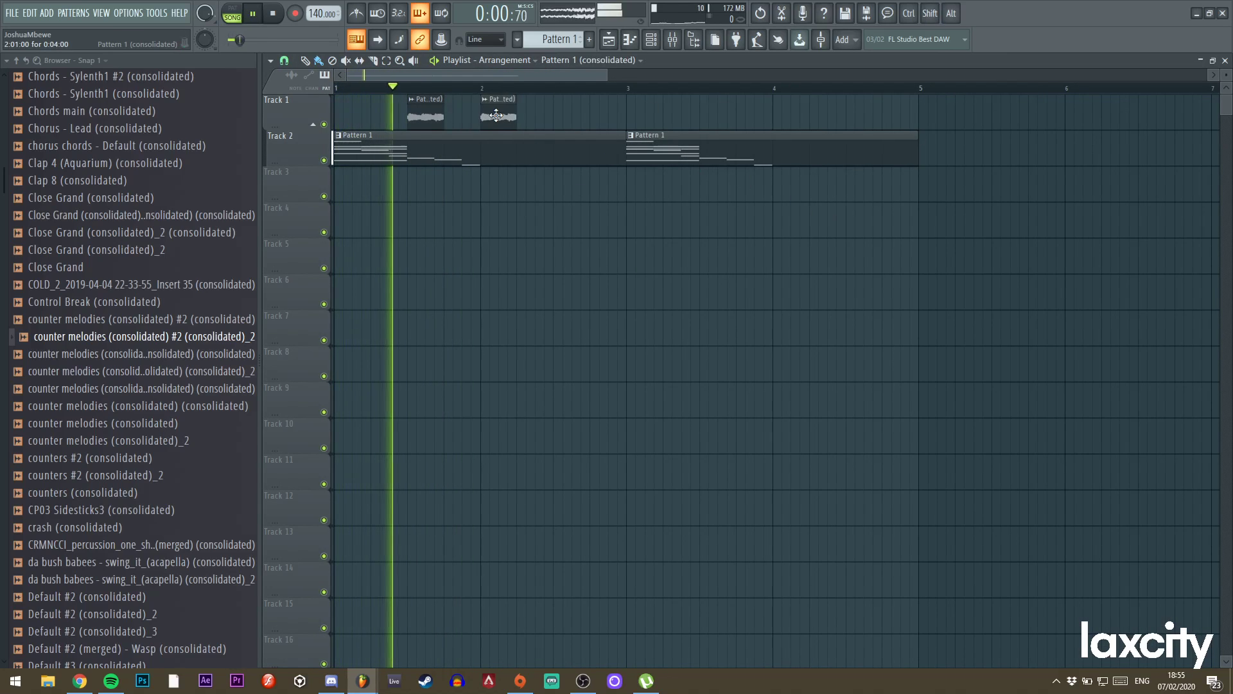
click(485, 99)
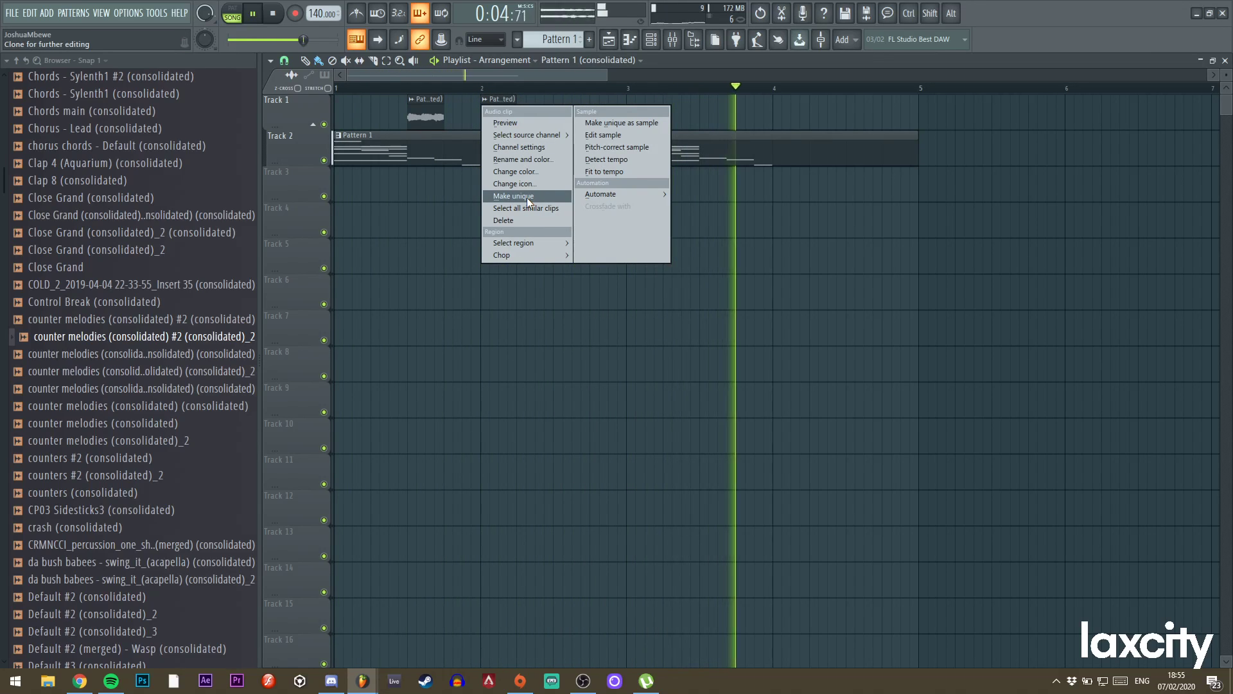
click(527, 197)
Reset the copied clip's time-stretch multiplier and set its stretching mode to Auto.
double_click(501, 115)
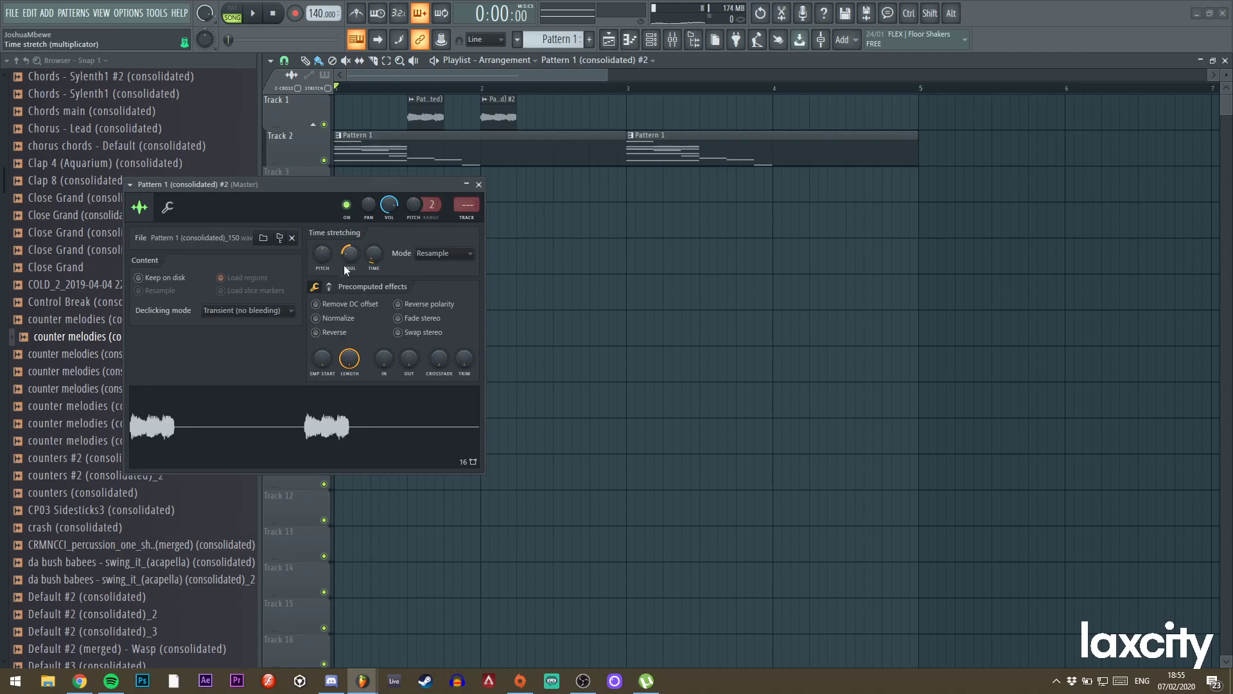
click(426, 255)
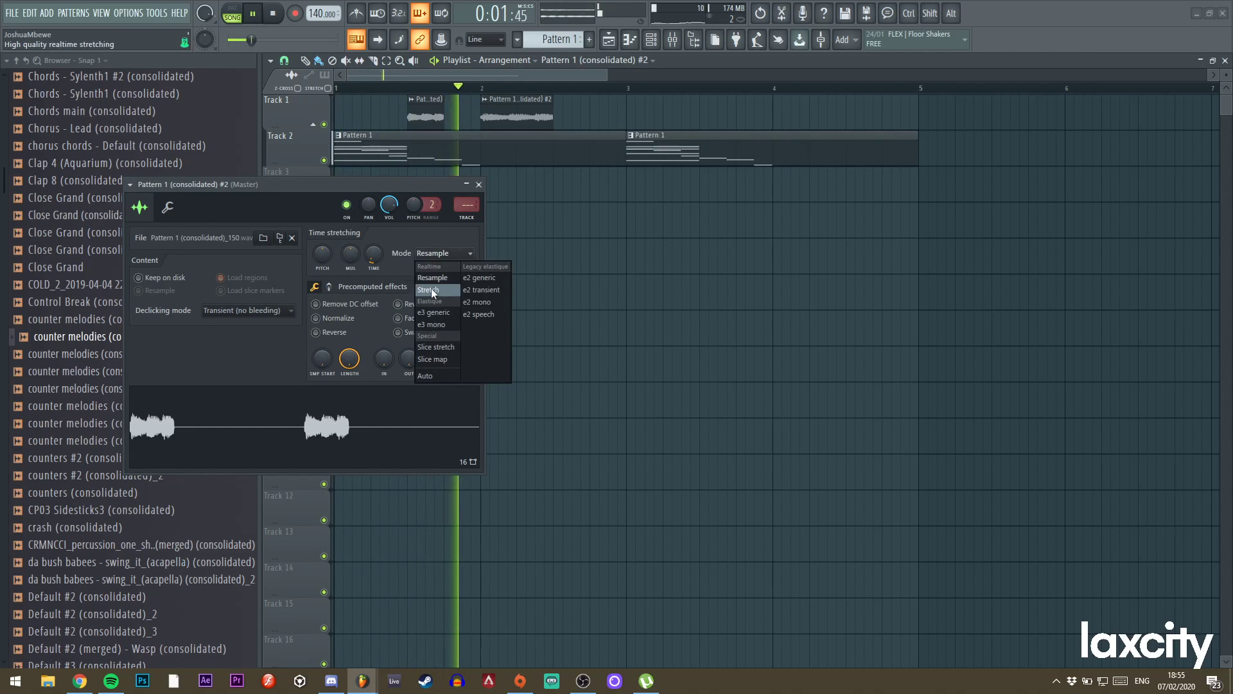
key(space)
Raise the copied clip's time-stretching pitch while auditioning the loop, and close its channel settings.
drag(323, 255, 322, 249)
key(space)
key(space)
key(space)
key(space)
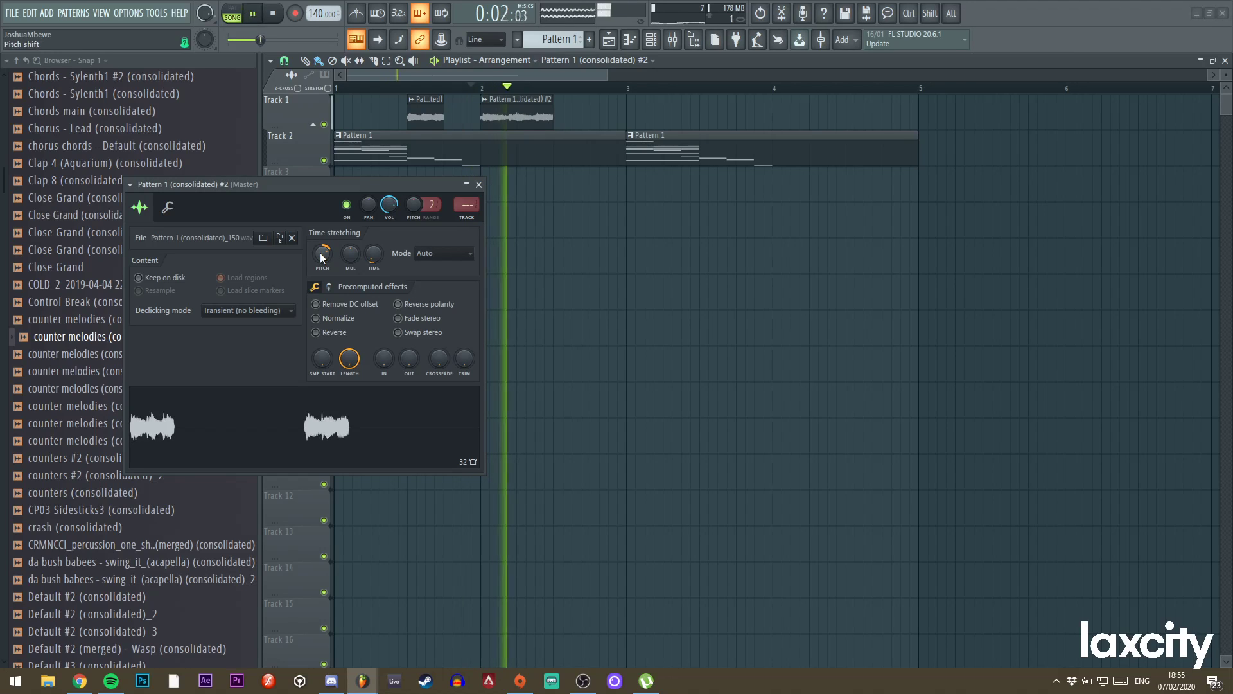
key(space)
key(space)
click(275, 13)
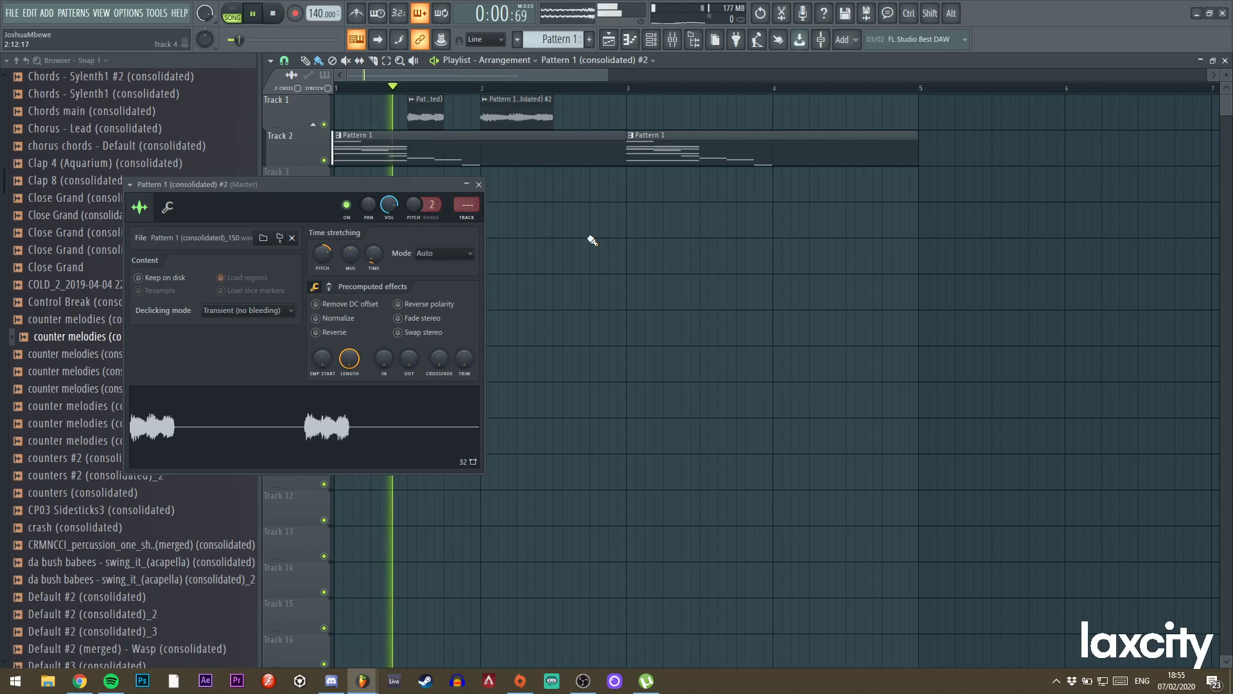
key(space)
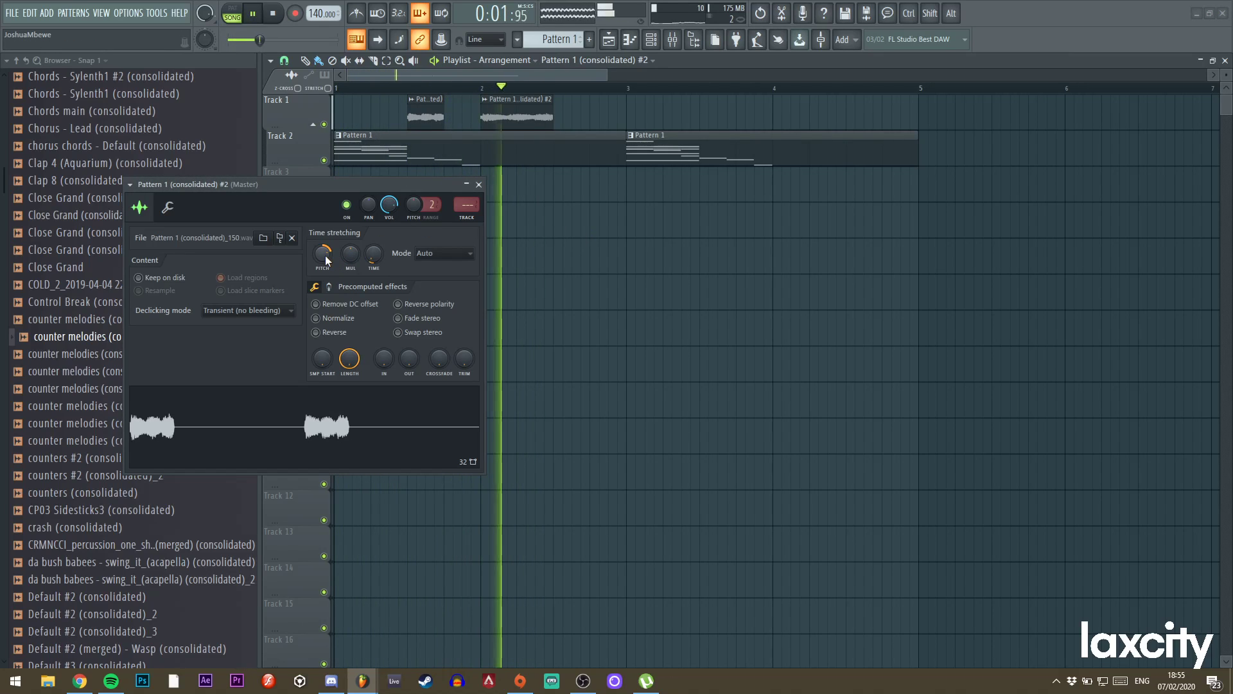
key(space)
key(space)
click(479, 184)
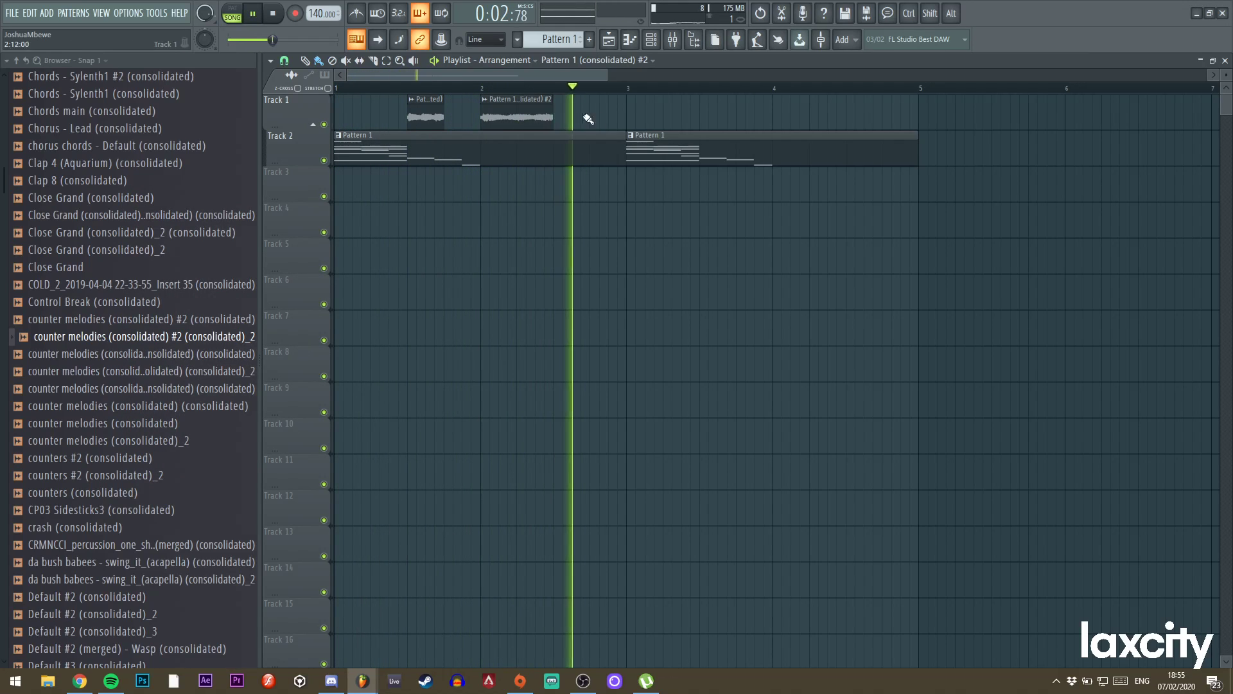
Duplicate the pitched audio clip to the start of bar 4 on Track 1.
drag(512, 113, 802, 108)
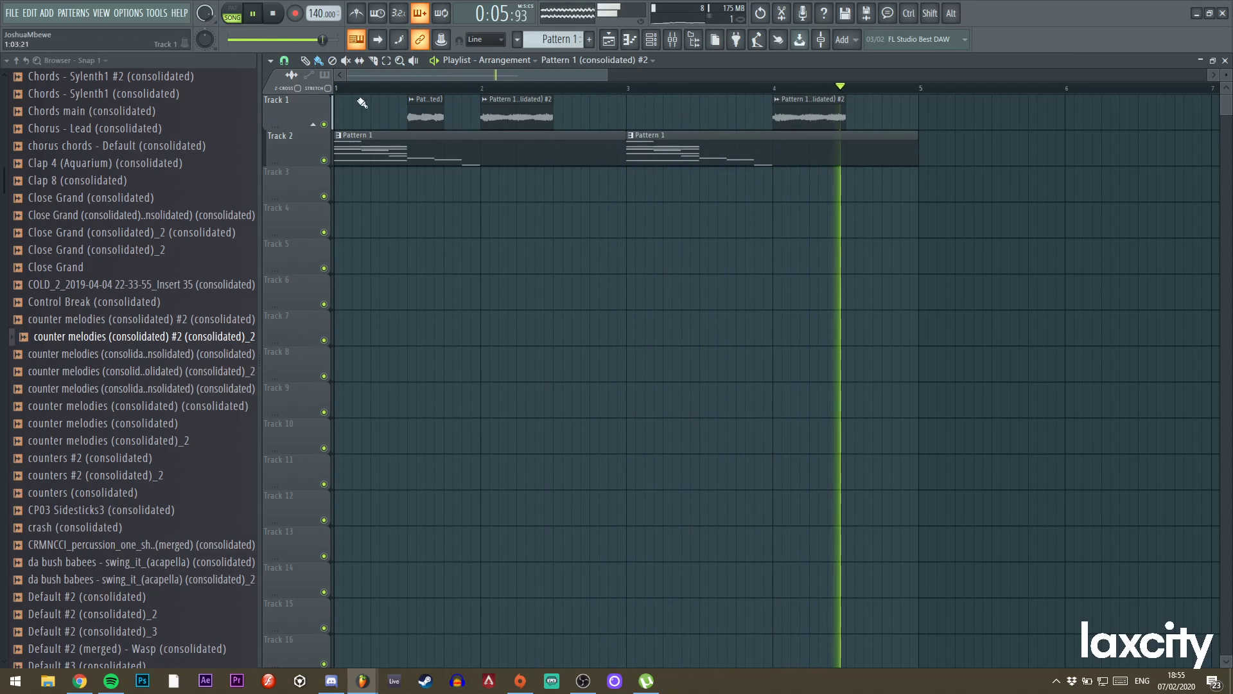
right_click(294, 158)
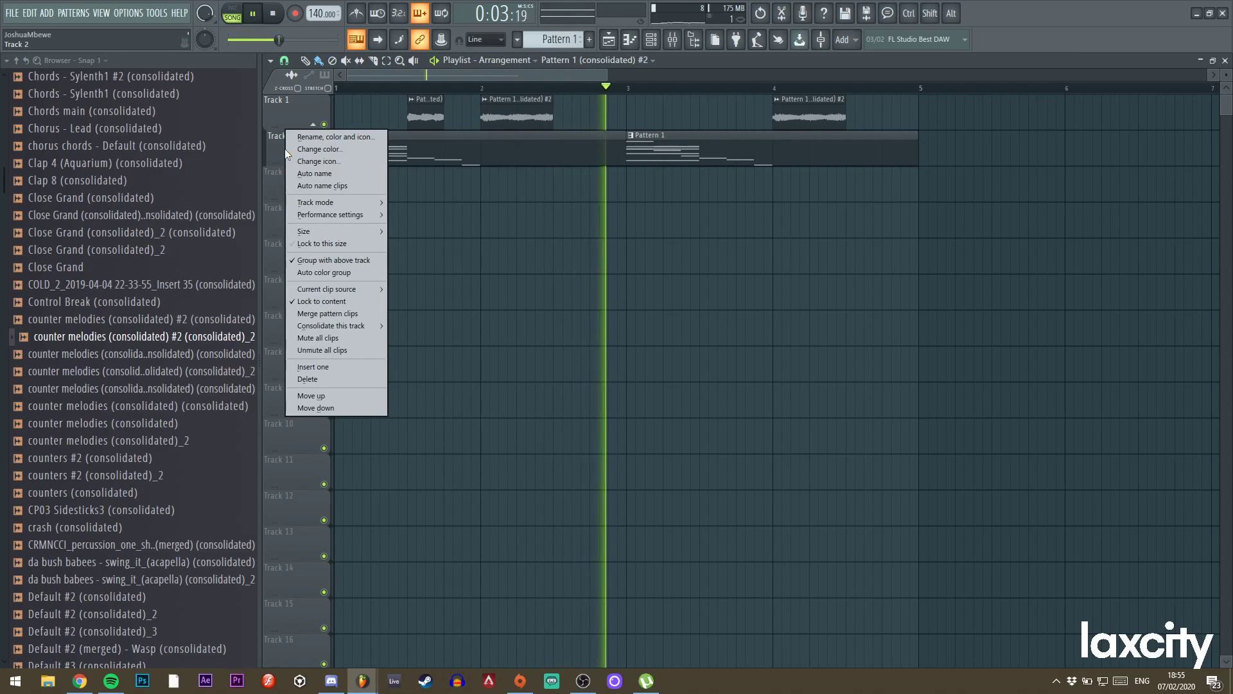
click(281, 155)
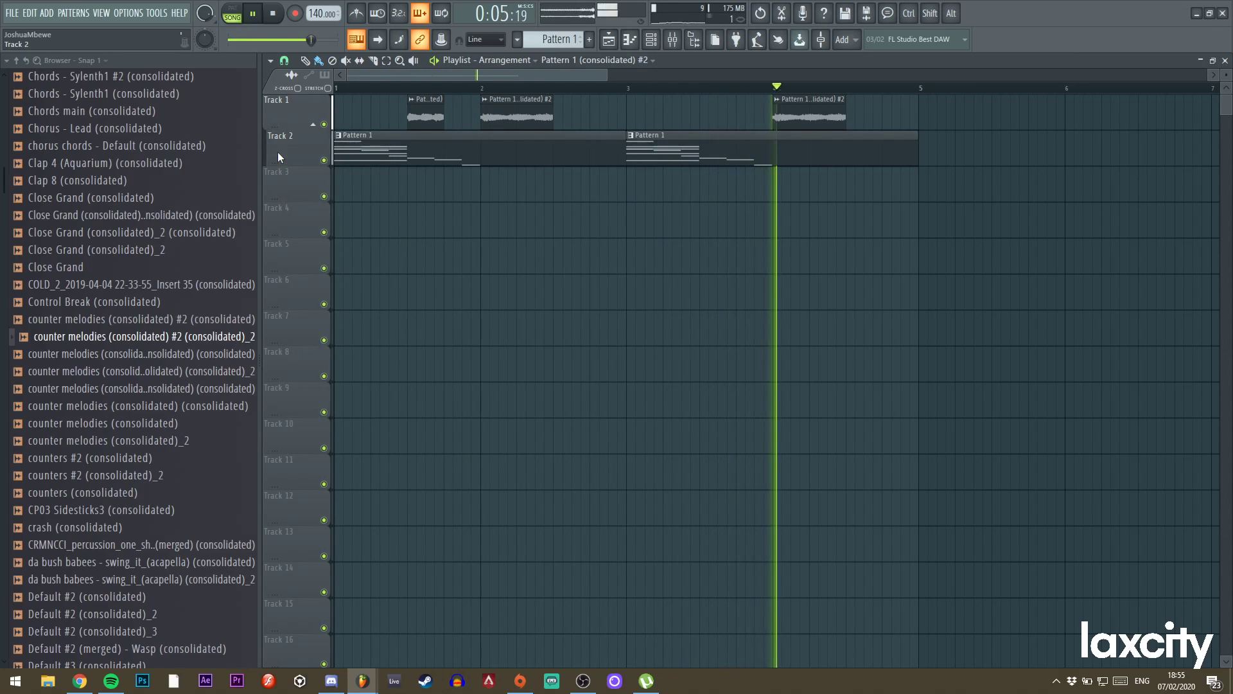
Merge the two Pattern 1 clips on Track 2 into a single four-bar pattern clip.
double_click(432, 144)
click(607, 41)
click(686, 149)
right_click(649, 157)
click(651, 47)
drag(772, 149, 928, 141)
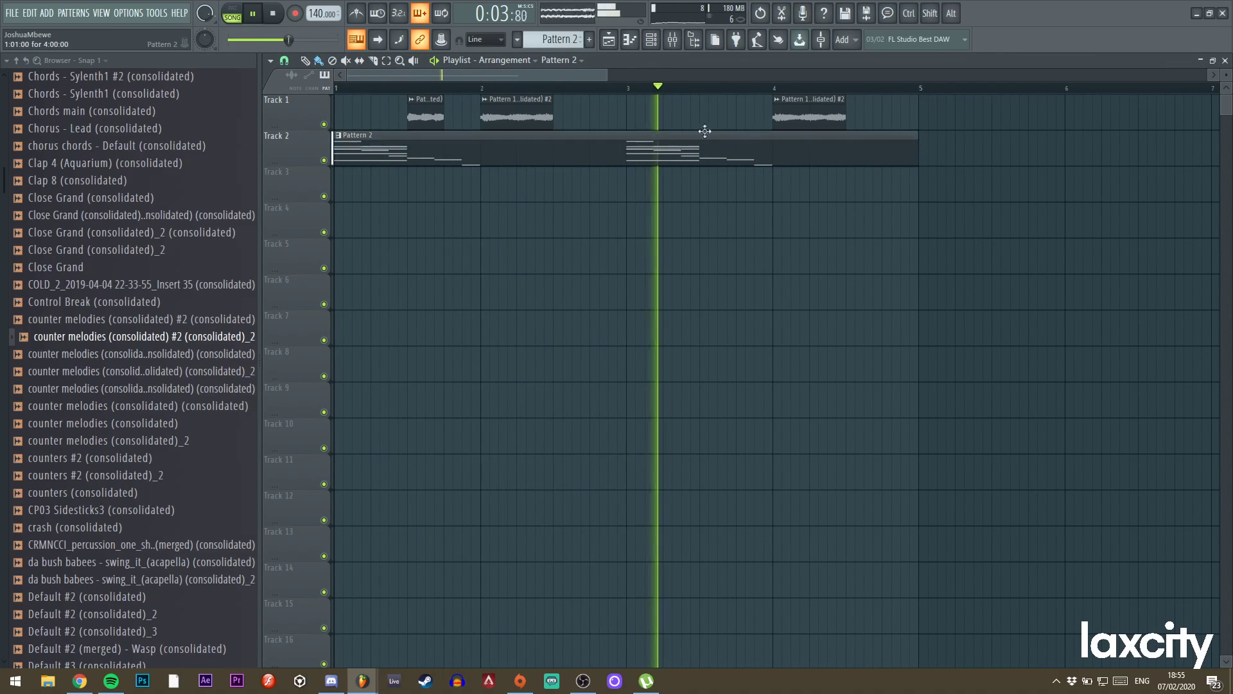
Open the merged pattern's channel rack without the piano roll and return the browser to its main folder list.
double_click(537, 161)
key(F6)
scroll(0, 243, up, 15)
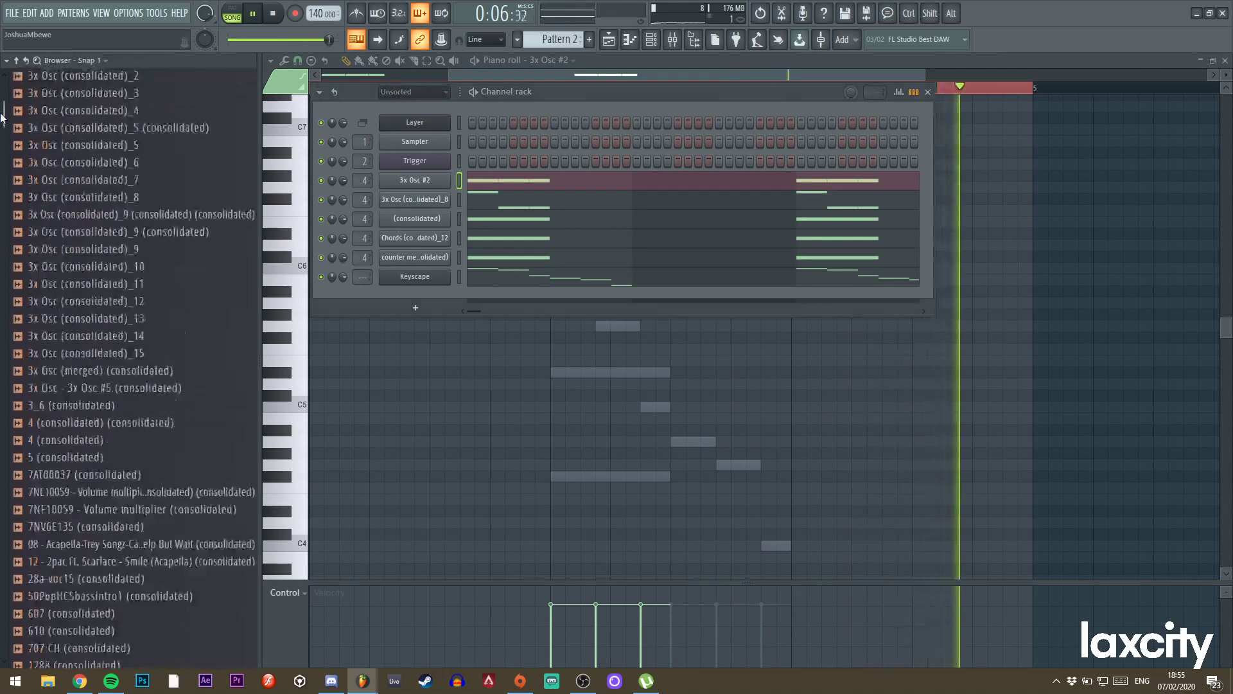
scroll(66, 597, down, 4)
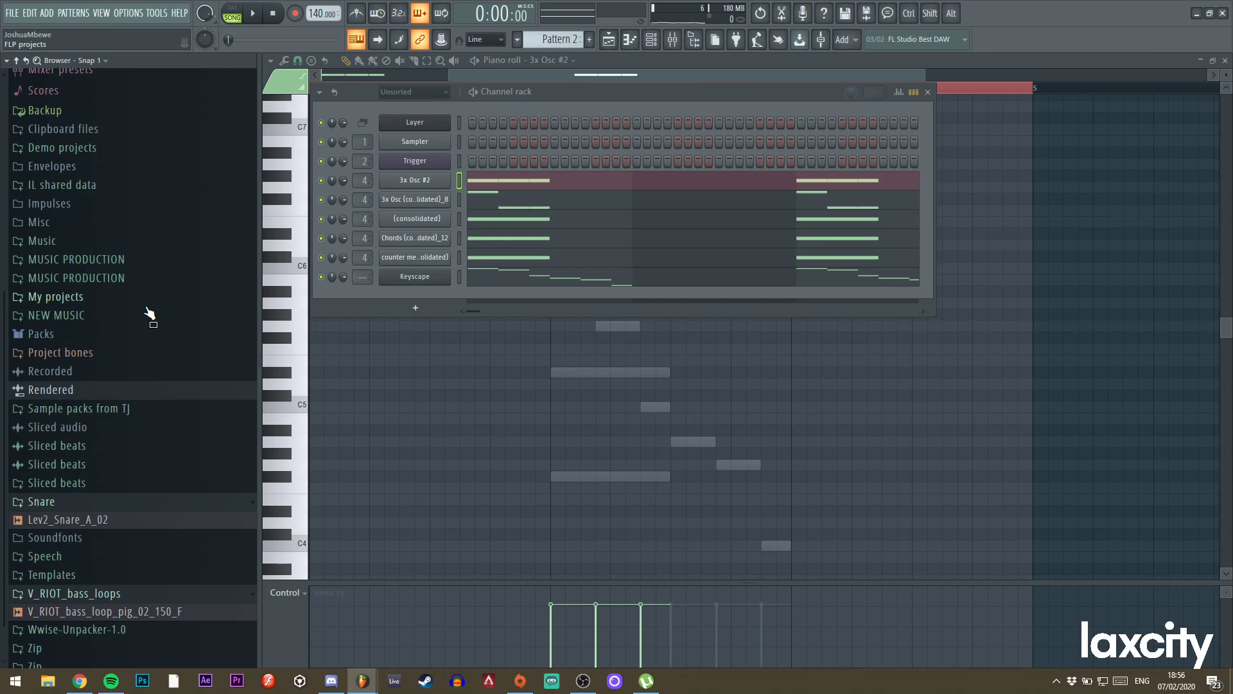
key(F7)
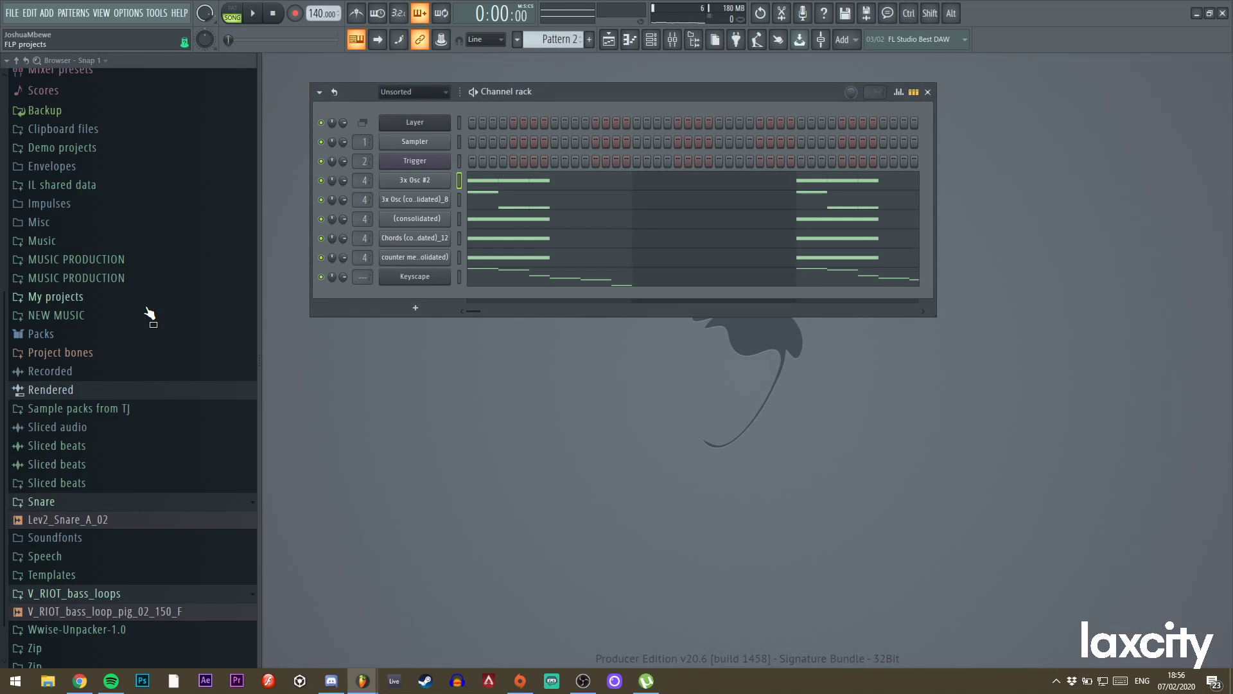
Browse the Rendered folder and audition consolidated samples, including the iCarly acapella, Kady.03_01 and Kontakt (consolidated)_7.
click(97, 390)
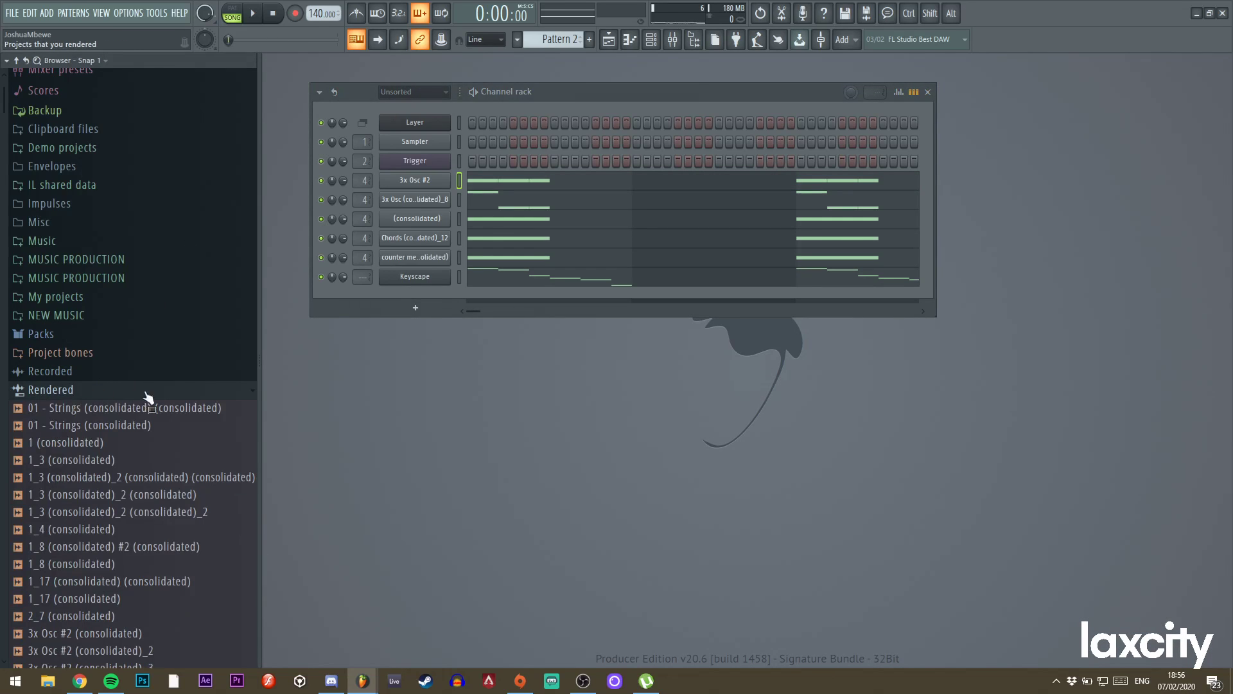
scroll(97, 321, down, 20)
click(103, 333)
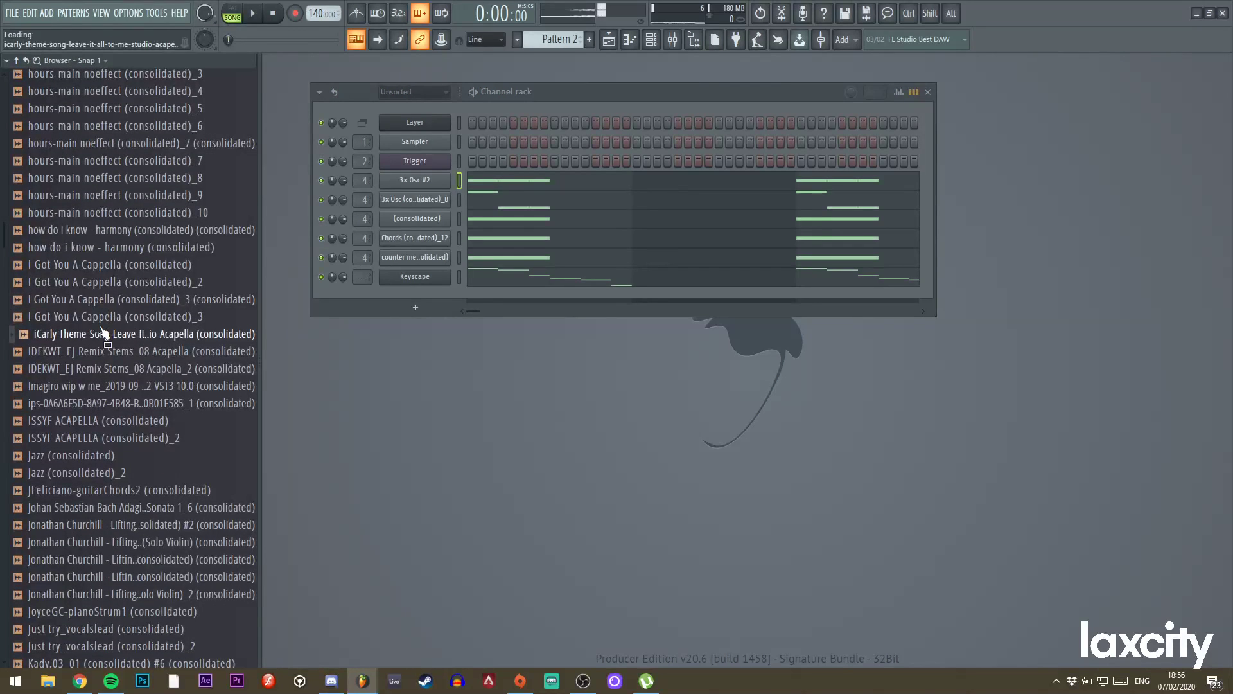
scroll(130, 432, down, 7)
click(108, 316)
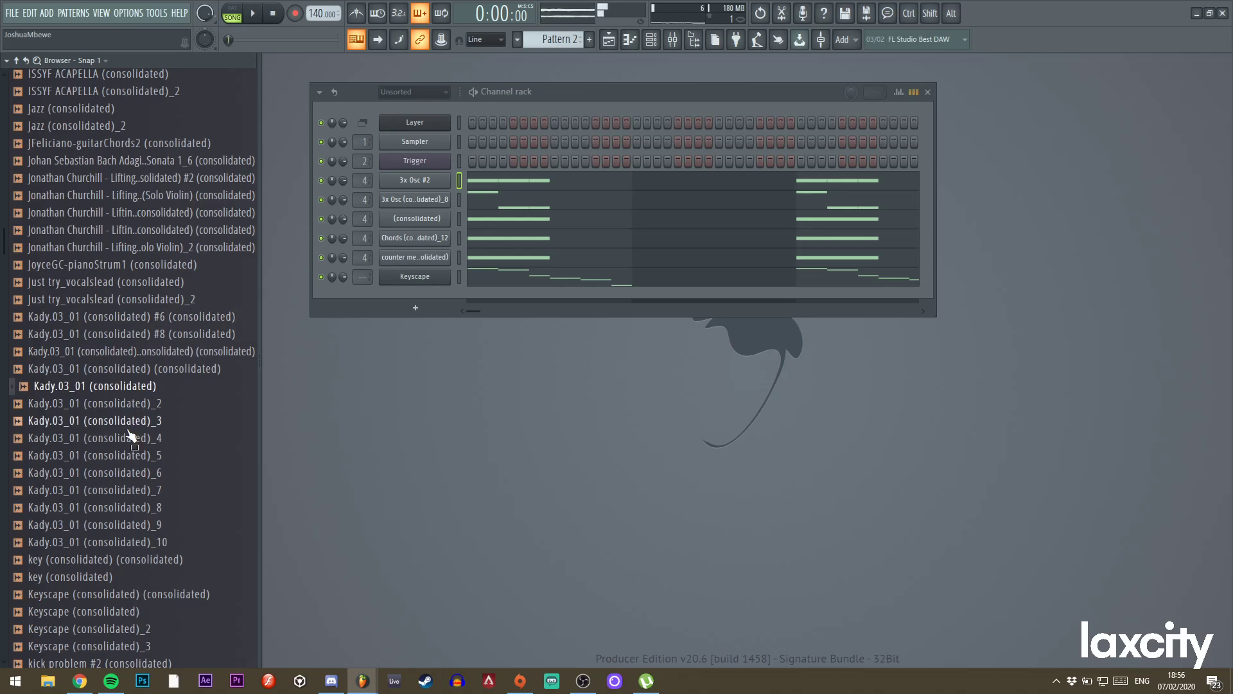
scroll(106, 385, down, 11)
click(103, 335)
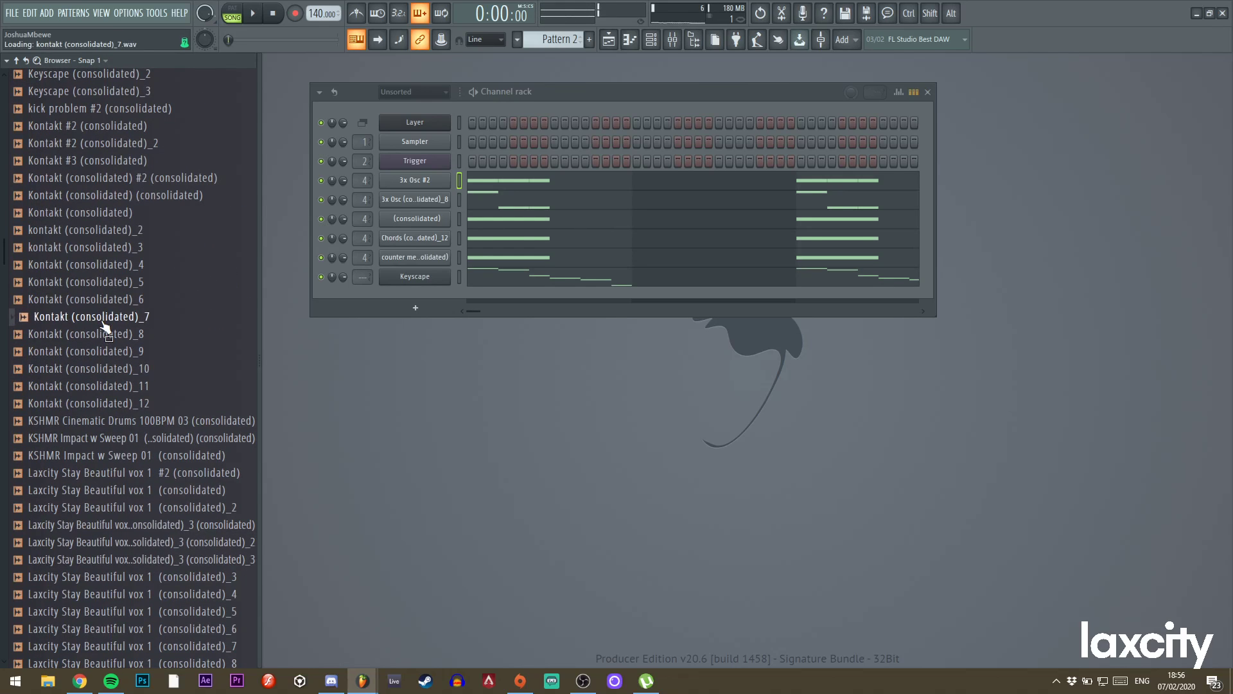
Place Kontakt (consolidated)_7 on Track 4 of the Playlist and set its time-stretching mode to Stretch.
click(608, 40)
drag(55, 320, 508, 230)
double_click(508, 229)
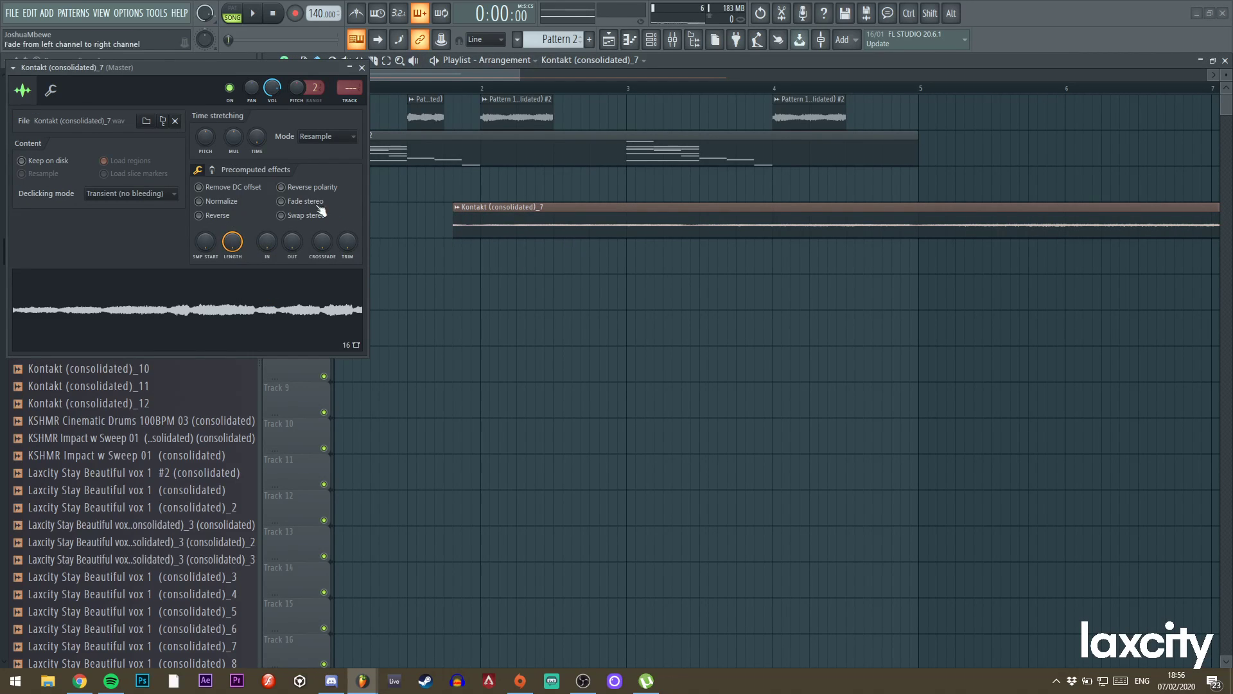
click(327, 136)
click(318, 173)
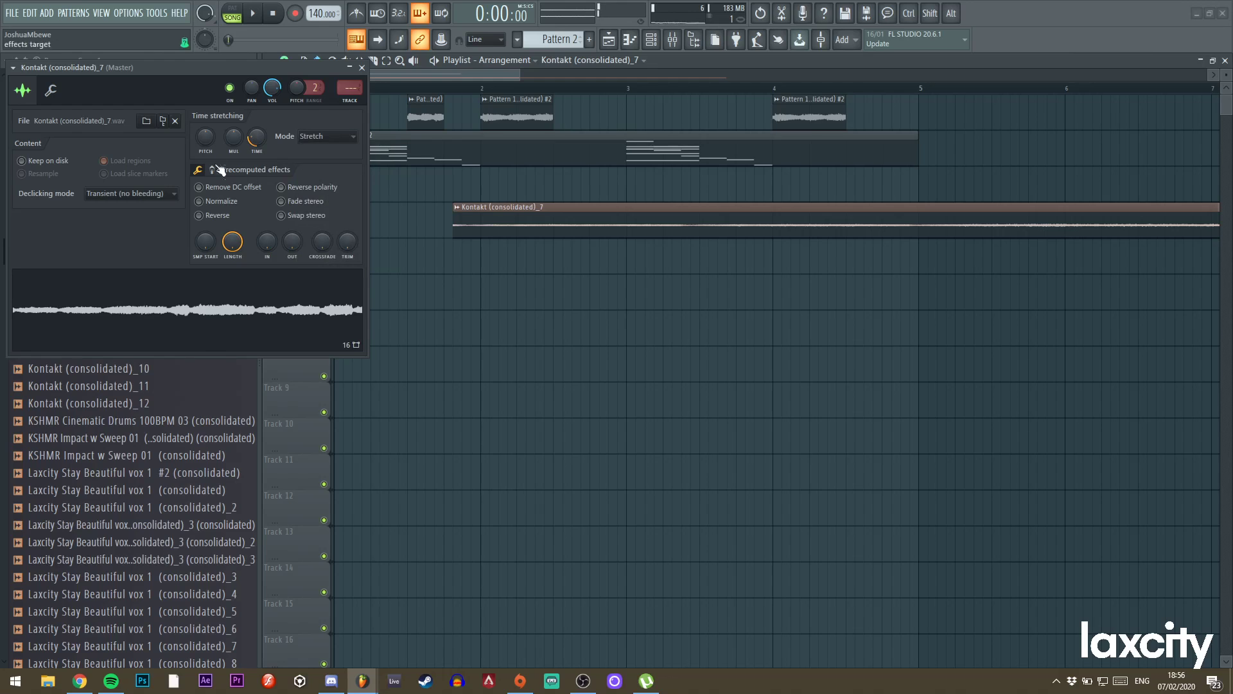
Close the sample settings and move the Kontakt clip to start at beat 3 of bar 1 on Track 4.
click(362, 67)
key(space)
drag(519, 75, 449, 76)
key(space)
drag(586, 226, 515, 223)
key(space)
Normalize the Kontakt sample and raise its time-stretching pitch, closing its channel settings when finished.
double_click(512, 223)
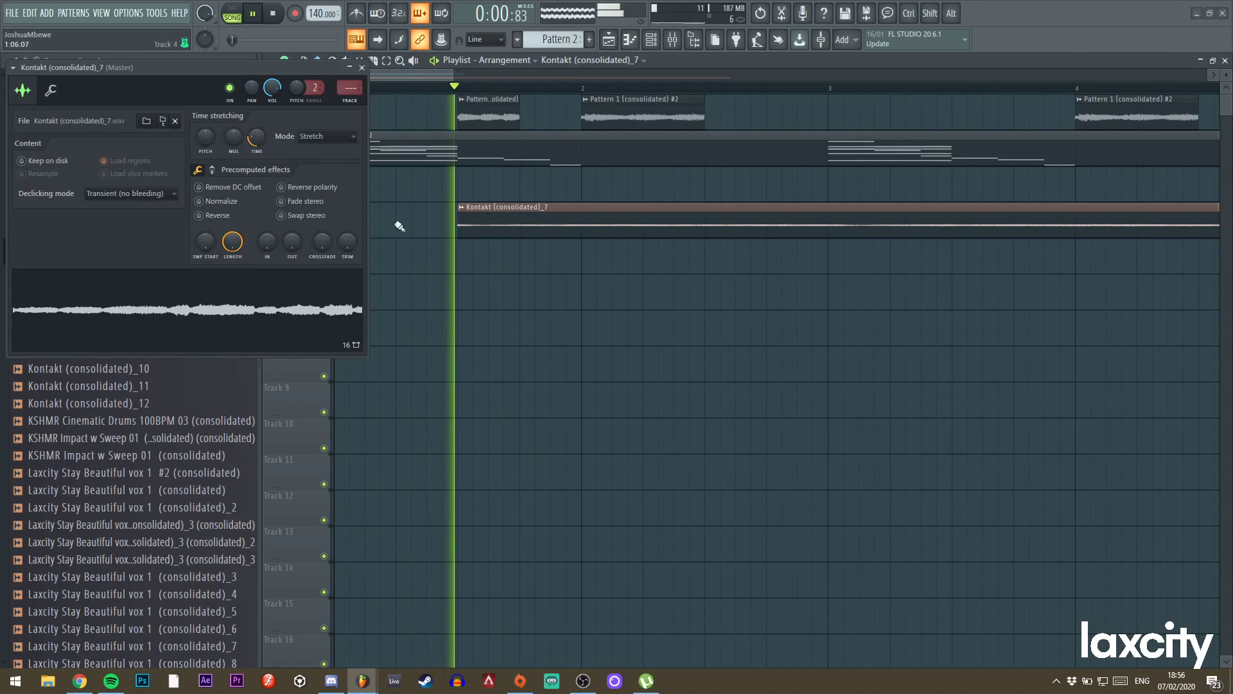
click(214, 203)
key(space)
key(space)
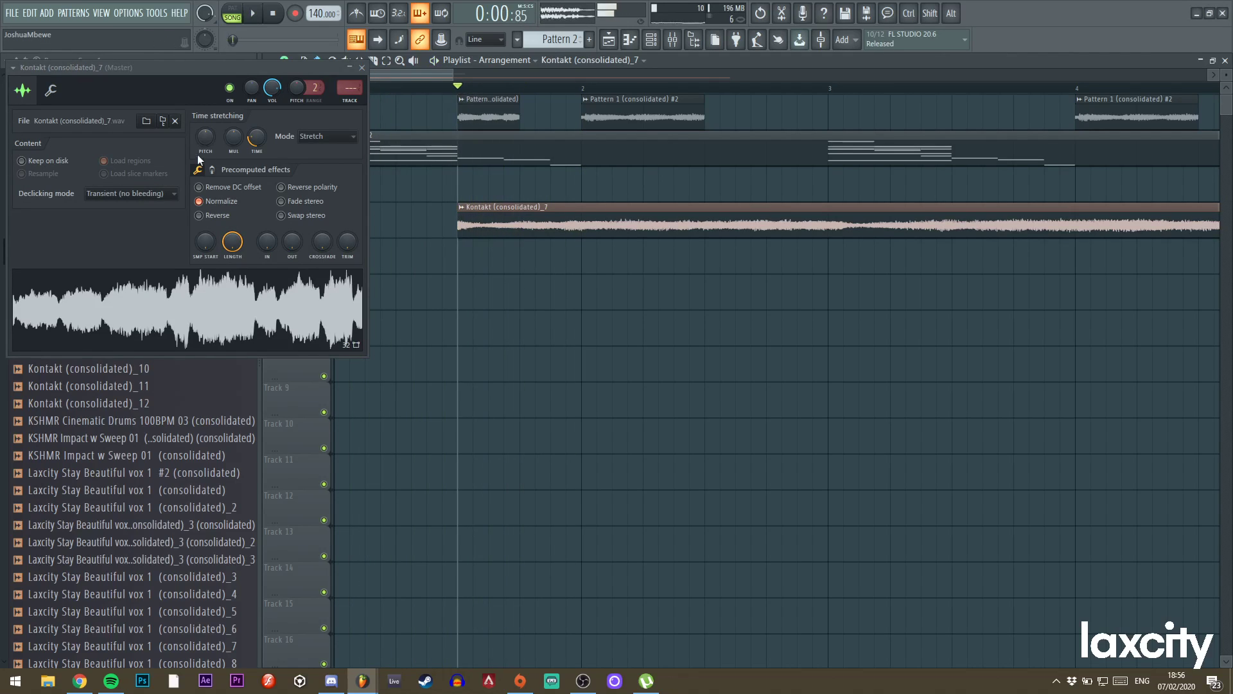
drag(198, 141, 201, 141)
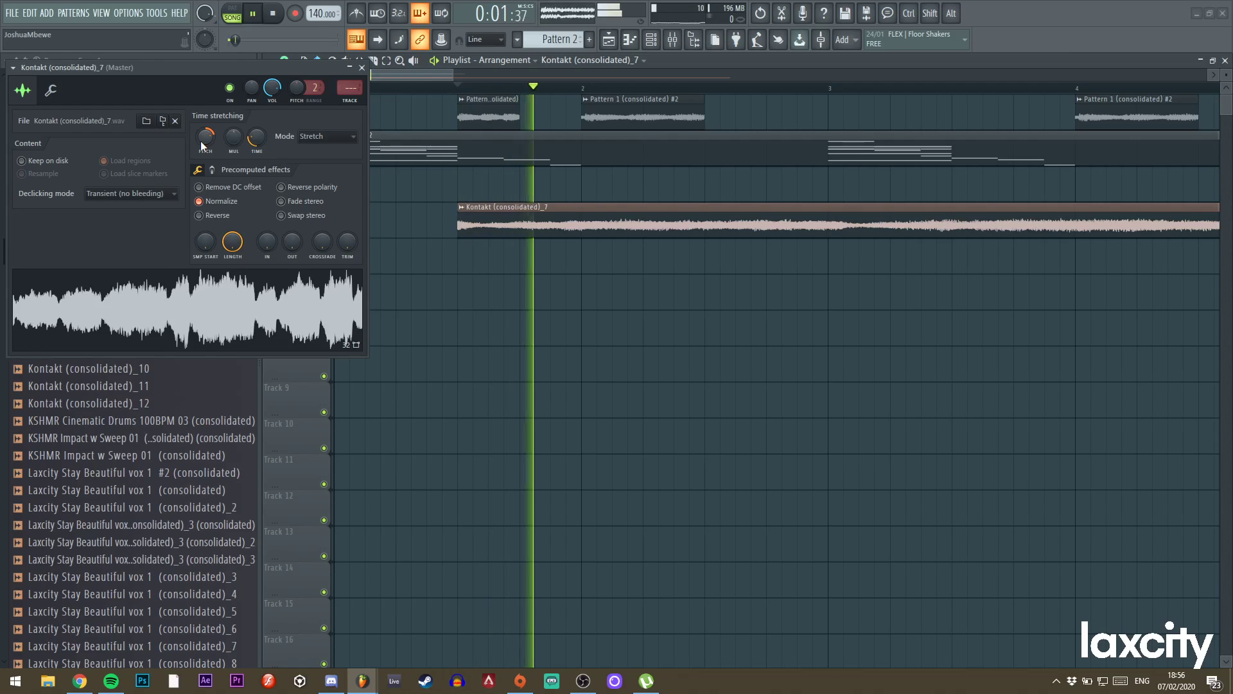
click(362, 68)
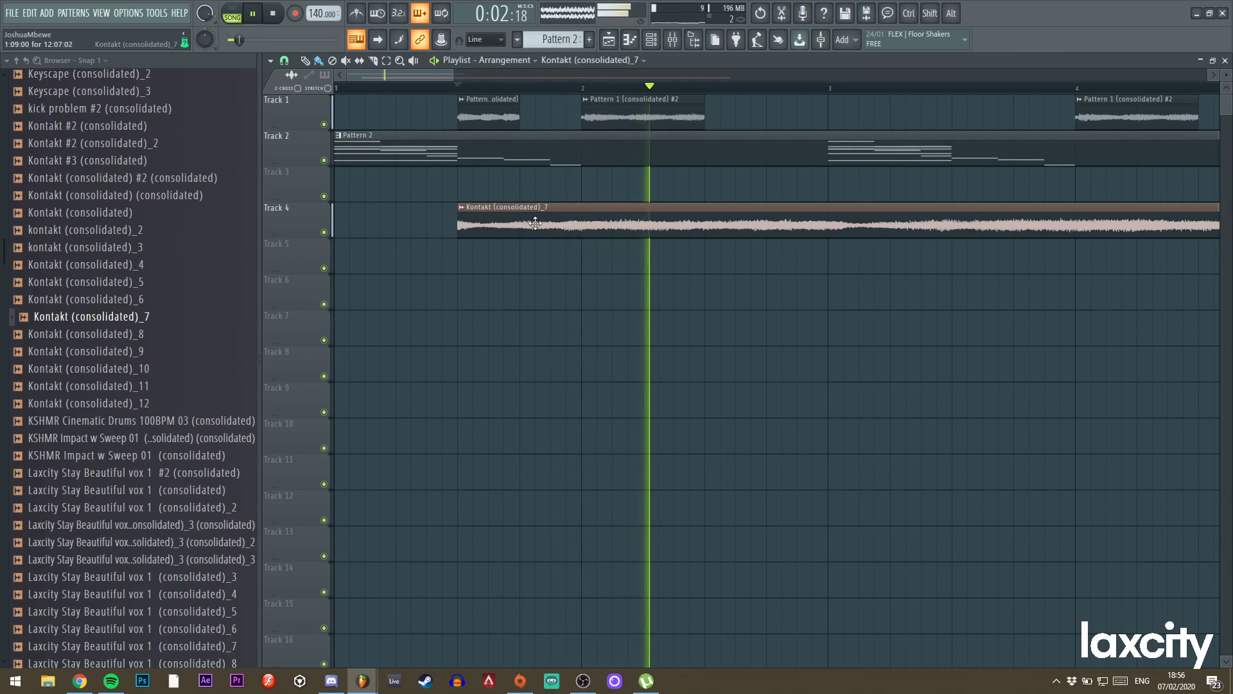
Move the Kontakt clip on Track 4 to start at bar 2, slice it at bar 3 and delete the remainder.
drag(462, 226, 582, 226)
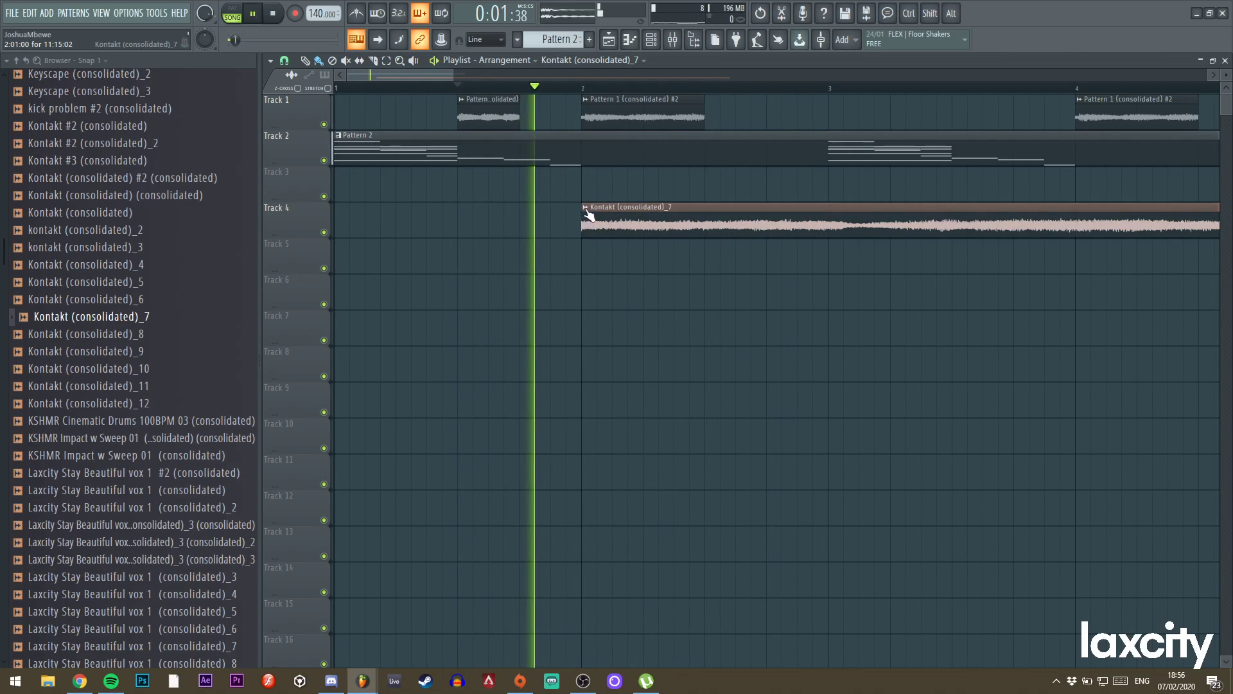
drag(830, 222, 830, 241)
click(306, 61)
key(space)
key(space)
right_click(858, 222)
Create a volume automation clip for the Kontakt clip and place it directly beneath on Track 5.
click(585, 207)
mouse_move(730, 301)
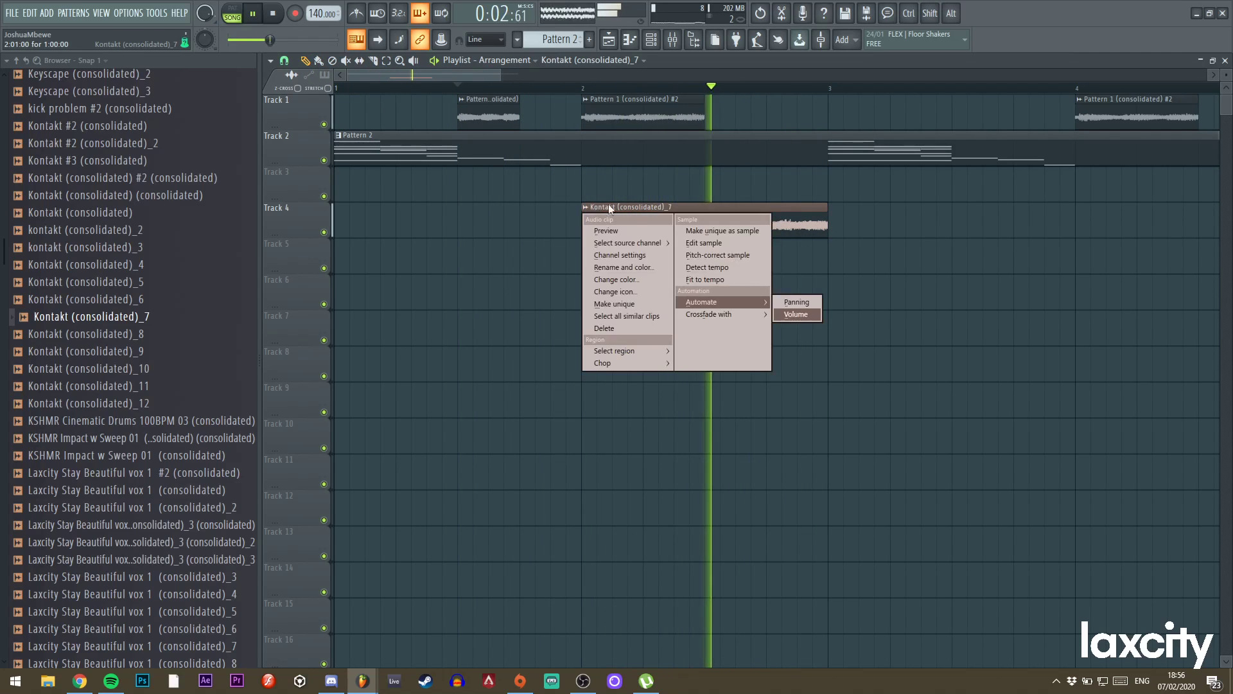
click(795, 314)
key(space)
key(space)
drag(668, 211, 667, 248)
key(space)
key(space)
Drop the volume automation's start point to the minimum and add a low point just past mid-bar 2, delaying the fade-in.
drag(583, 249, 584, 312)
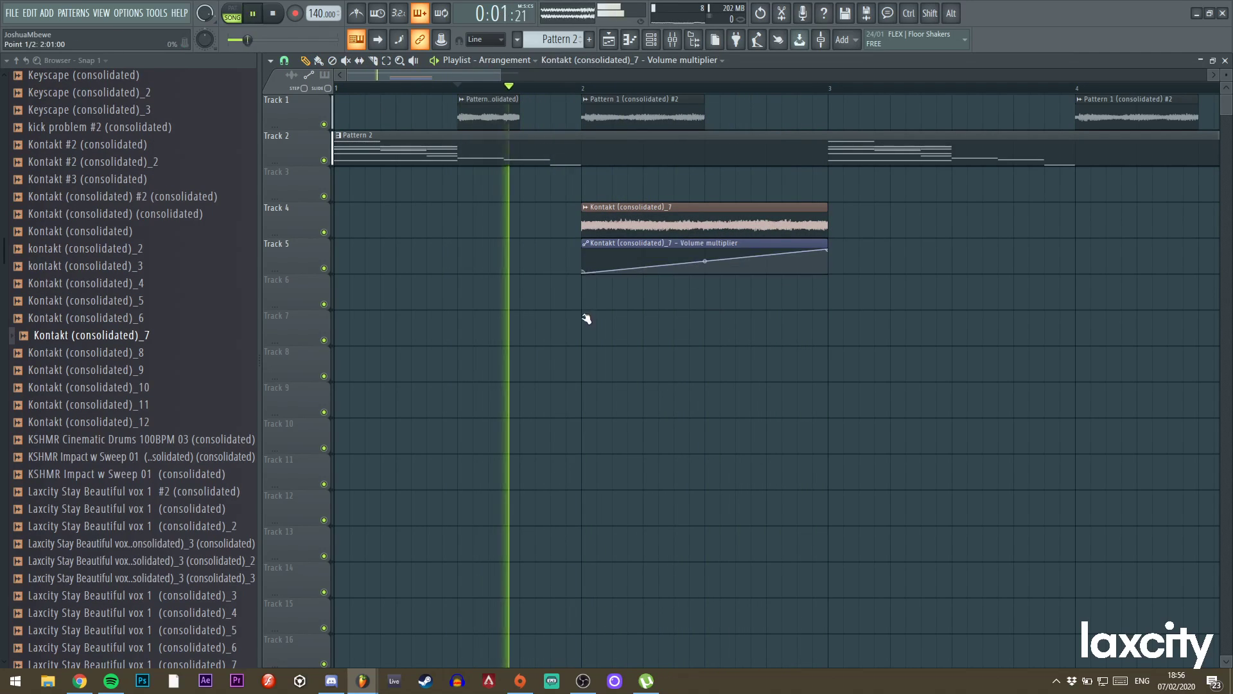
right_click(737, 269)
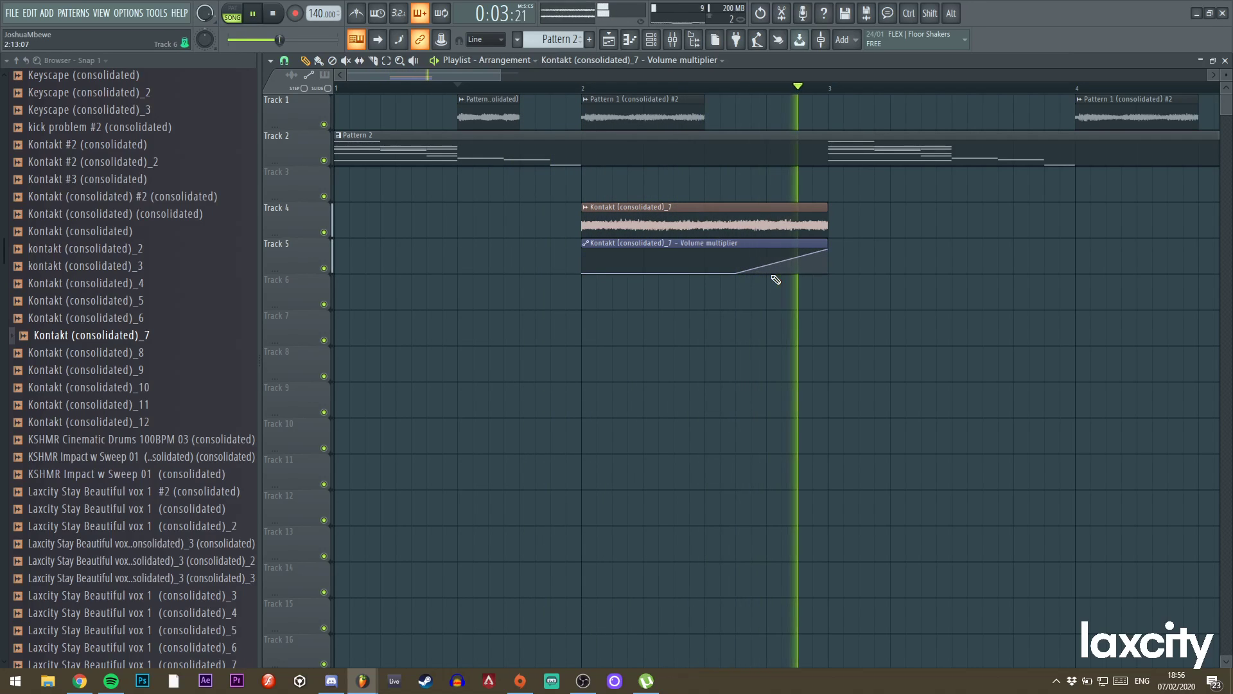
key(space)
click(705, 88)
key(space)
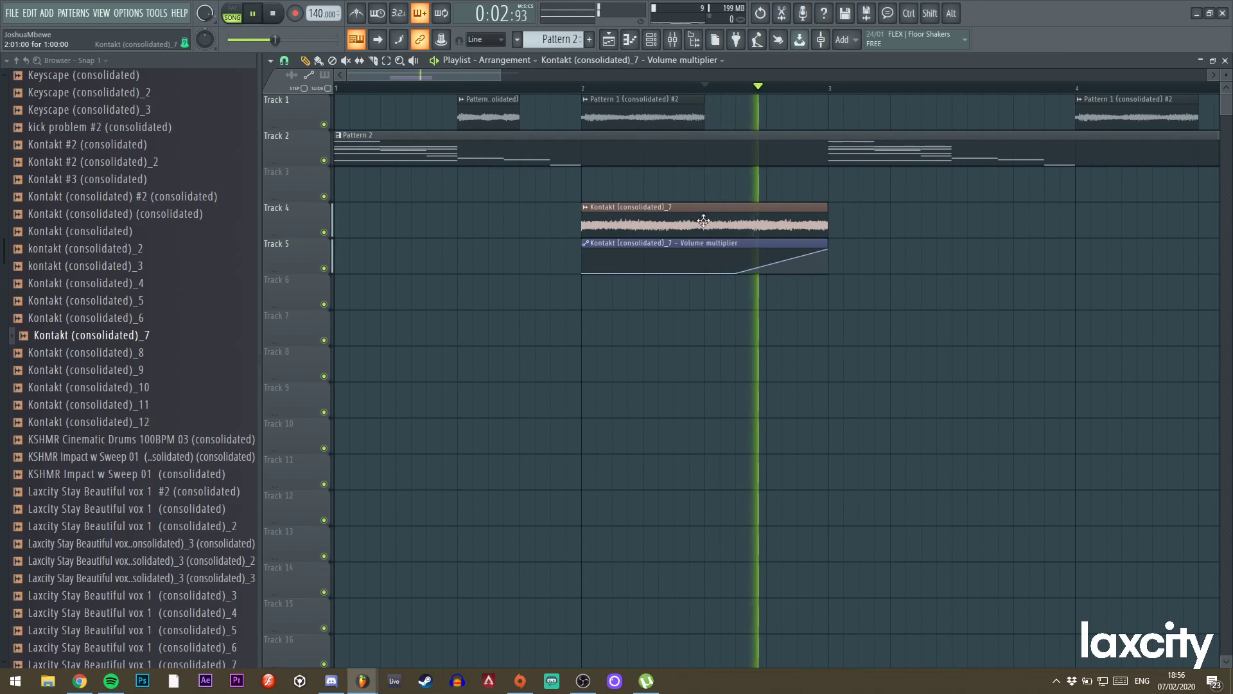
Lower the Kontakt sample's time-stretching pitch slightly in its channel settings and play the arrangement to check it.
double_click(694, 210)
key(space)
key(space)
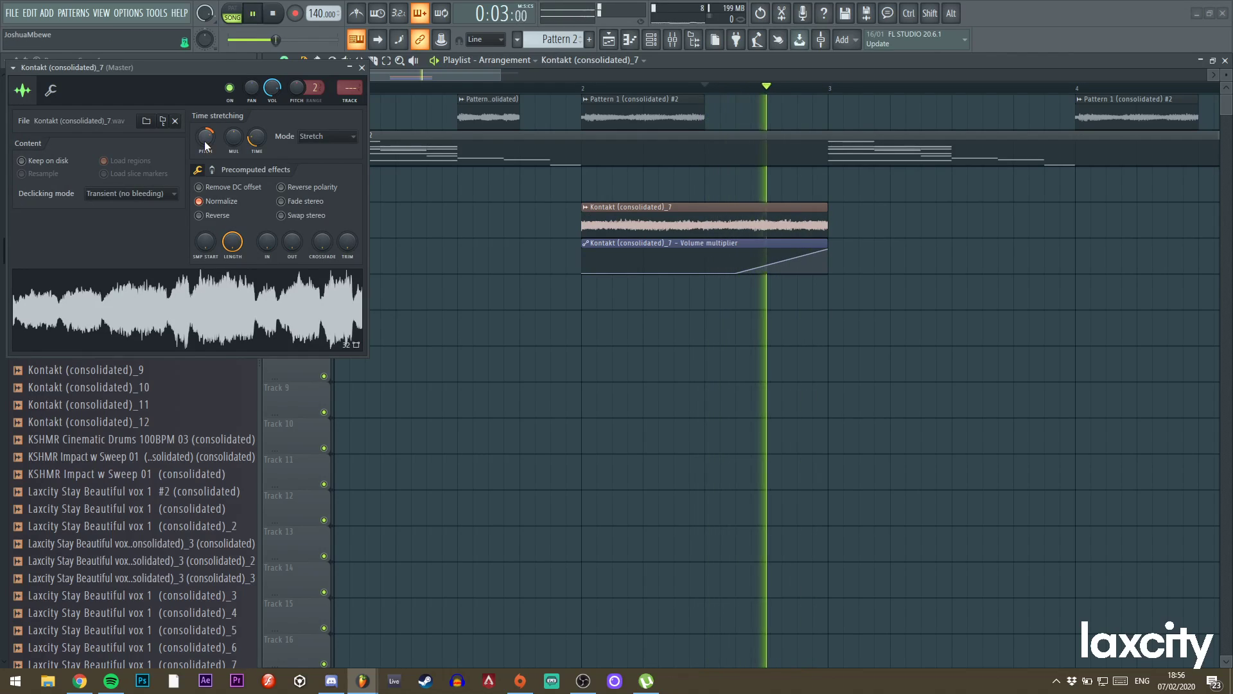
mouse_move(203, 141)
mouse_down()
mouse_move(203, 125)
mouse_move(205, 148)
mouse_up()
key(space)
key(space)
key(space)
key(space)
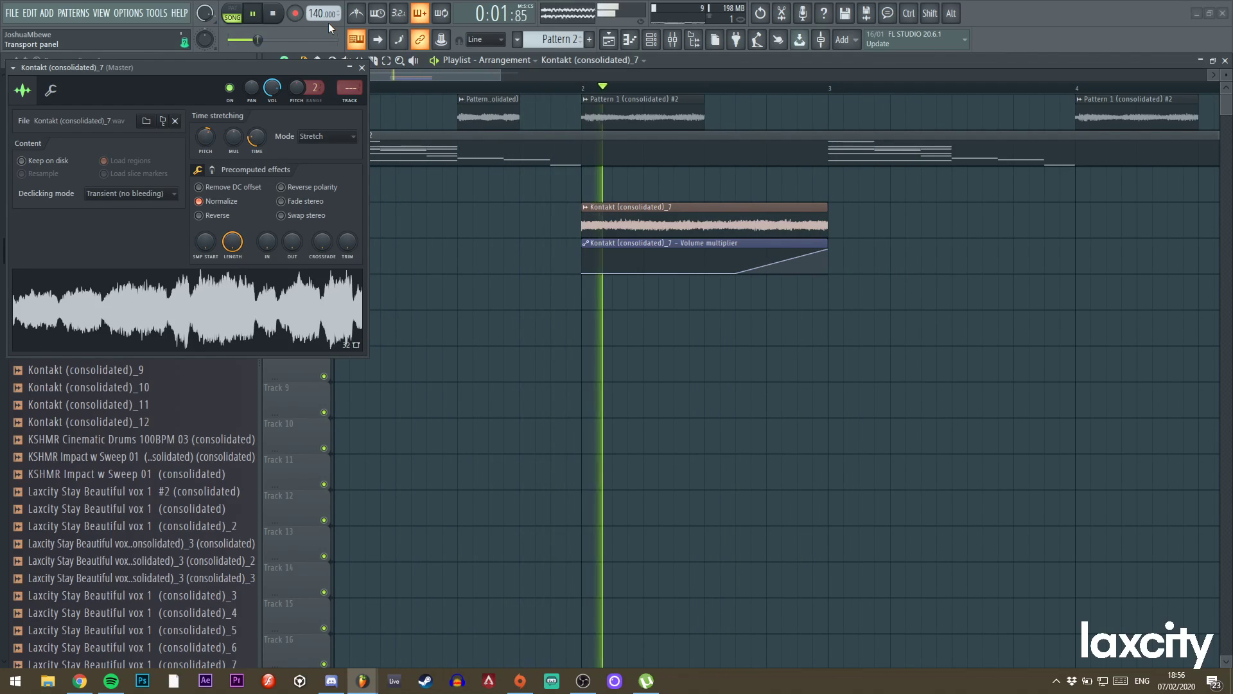
key(space)
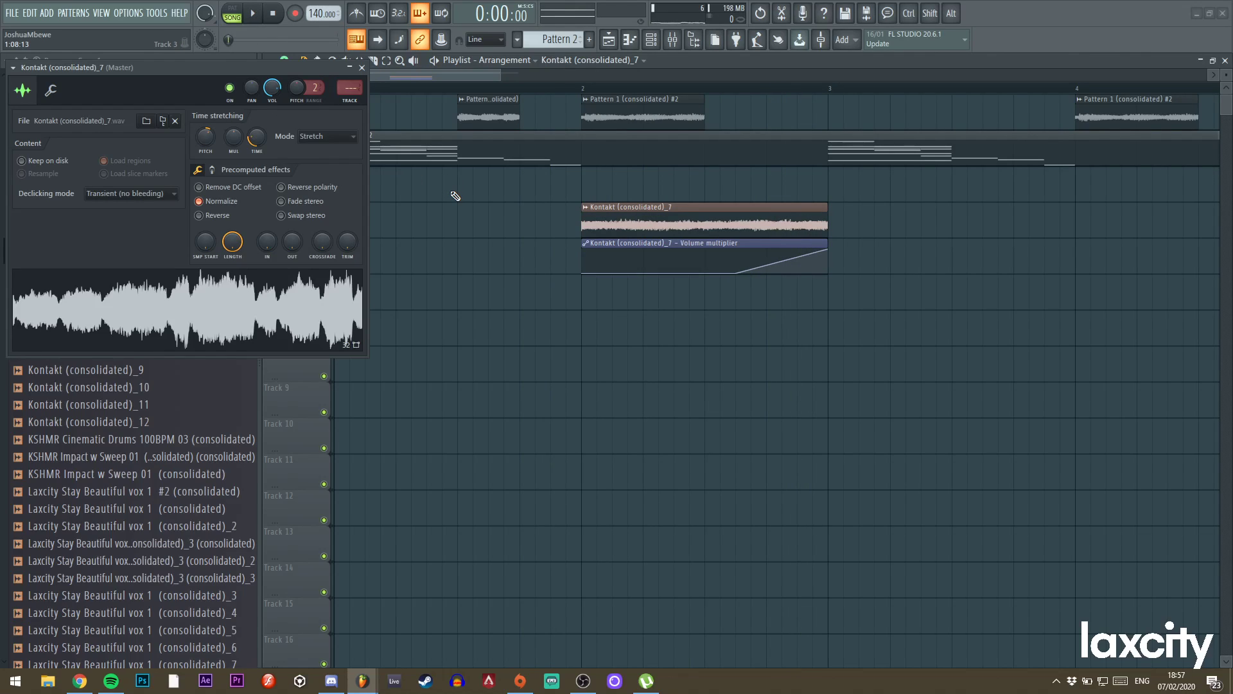
Curve the volume fade-in on Track 5 and copy the Kontakt clip with its automation to bar 4.
drag(276, 67, 672, 350)
drag(499, 74, 584, 75)
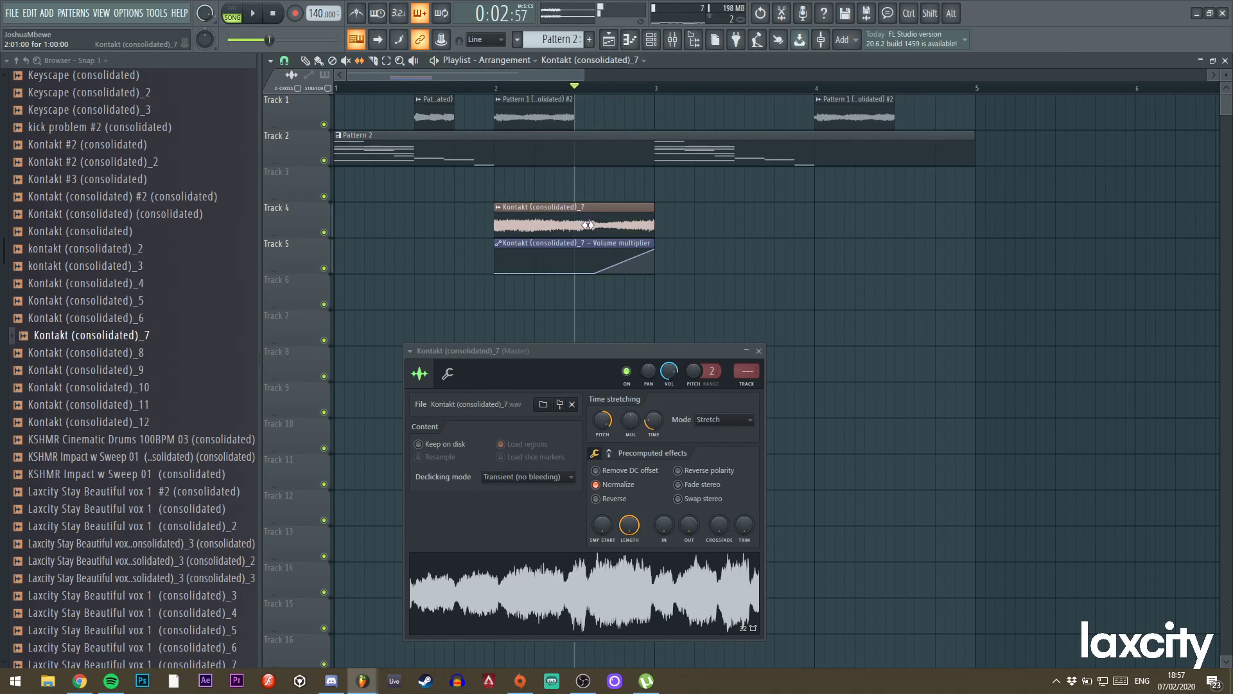
key(space)
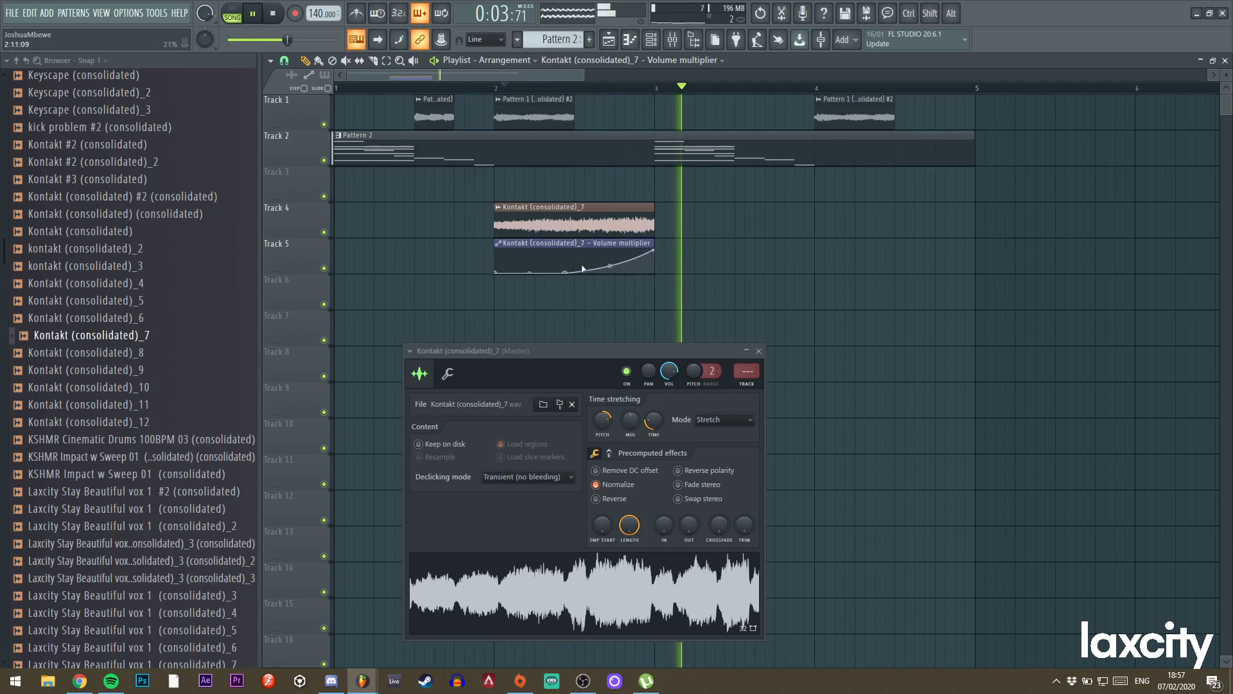
drag(673, 233, 893, 212)
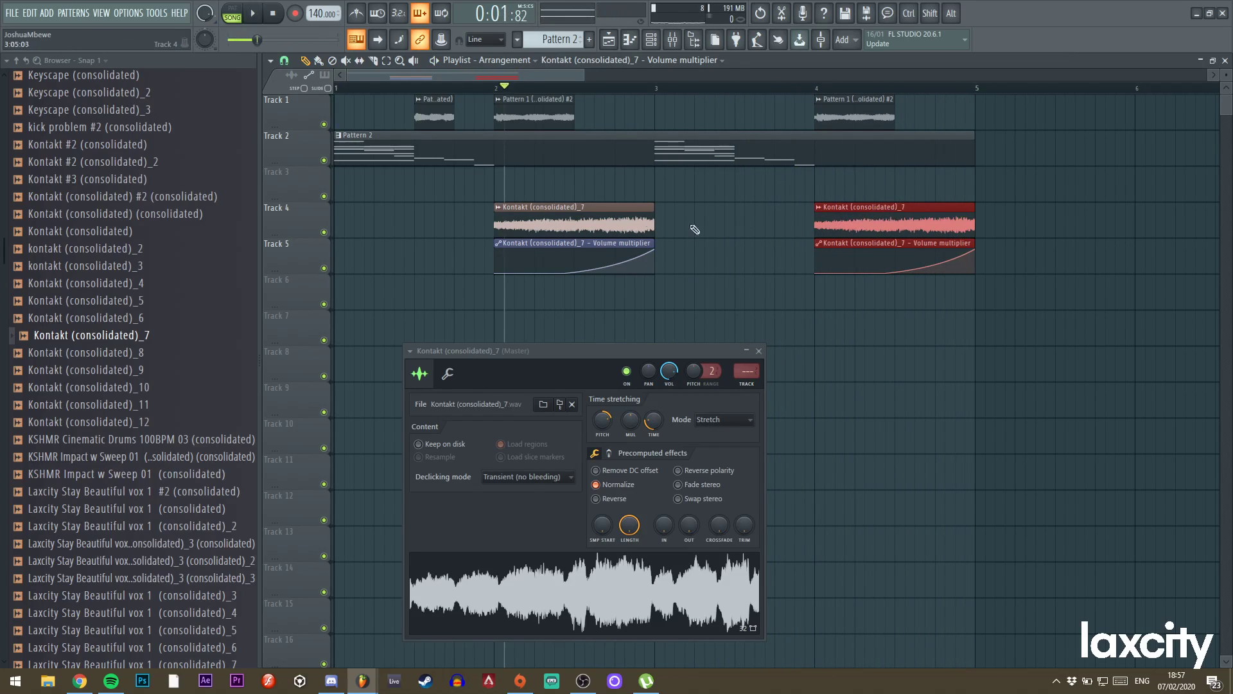
Route the Kontakt sample to mixer track 5 and load Fruity Parametric EQ 2 in effect slot 3.
double_click(613, 214)
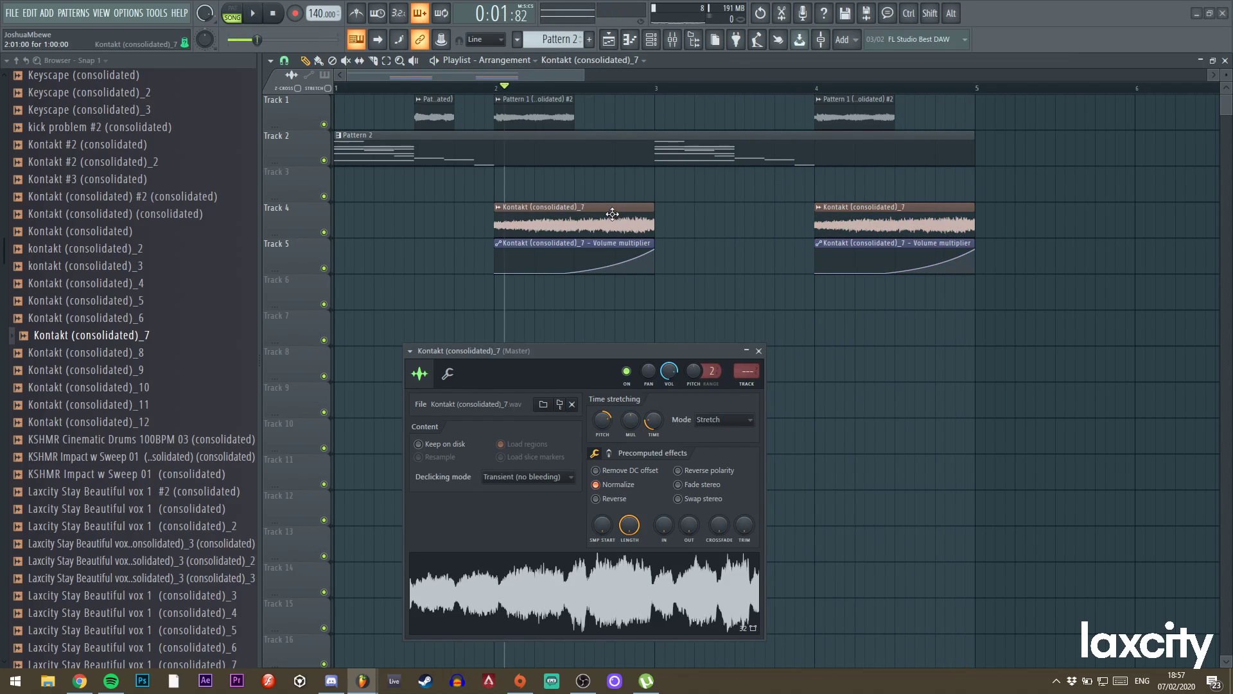
click(755, 384)
click(1109, 139)
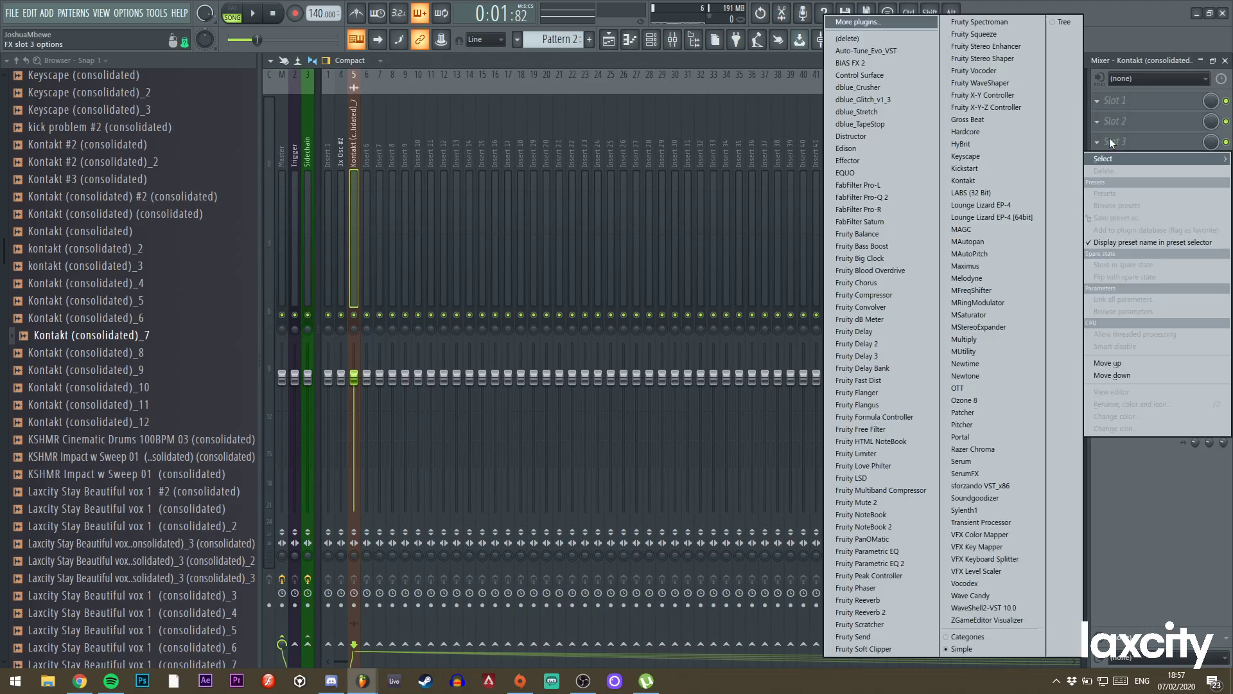
click(880, 563)
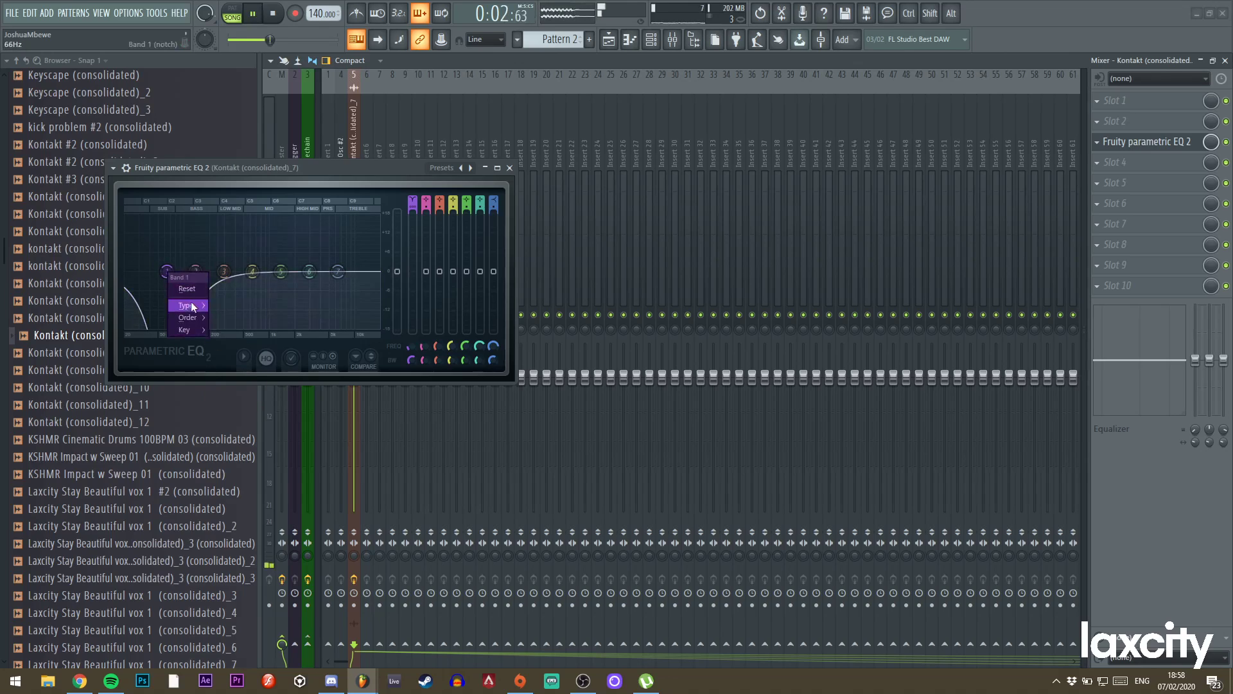
Change the filter type of EQ band 1, lower band 6 slightly and return to the Playlist.
click(230, 343)
drag(309, 271, 310, 285)
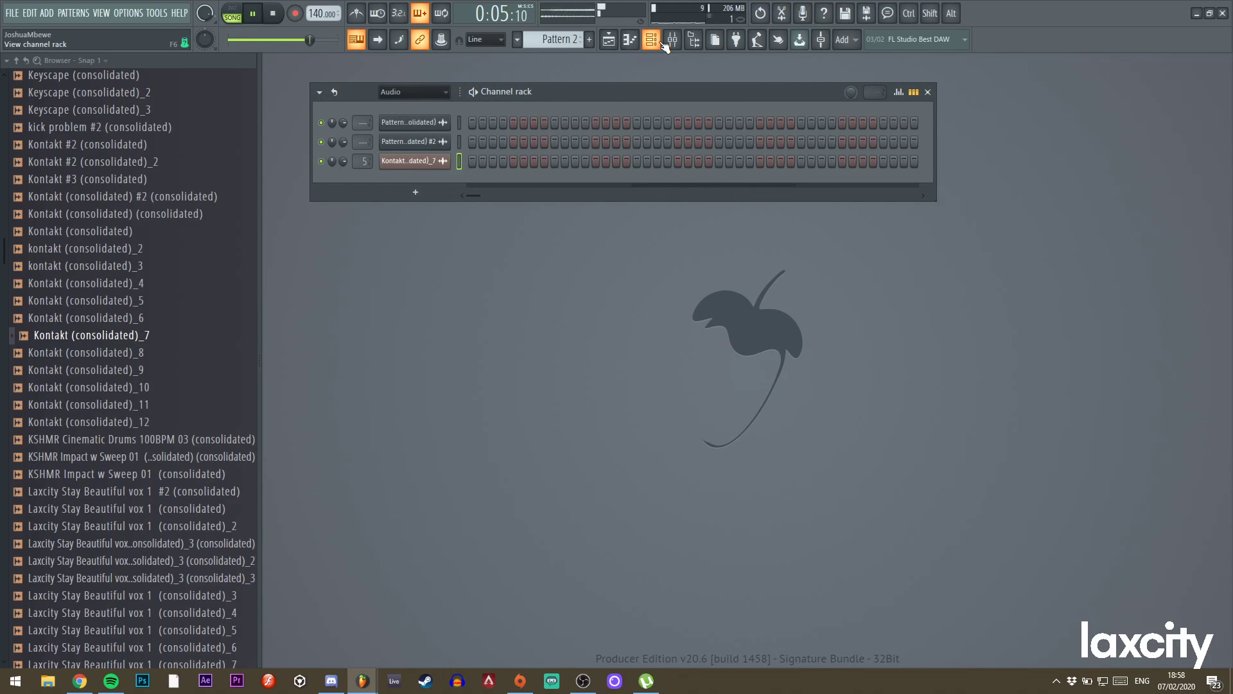
click(608, 40)
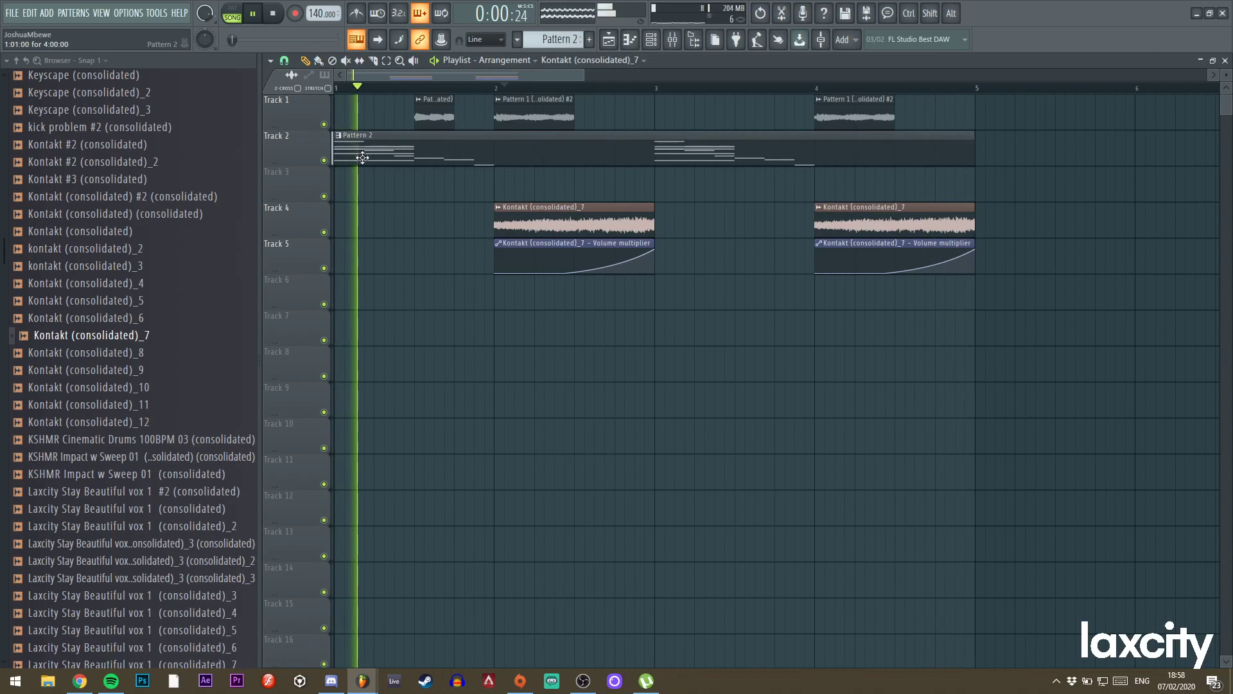
Split Pattern 2 by channel and insert Playlist tracks, leaving Keyscape on Track 2 and the chord layers on Tracks 4 to 8.
click(553, 39)
click(623, 258)
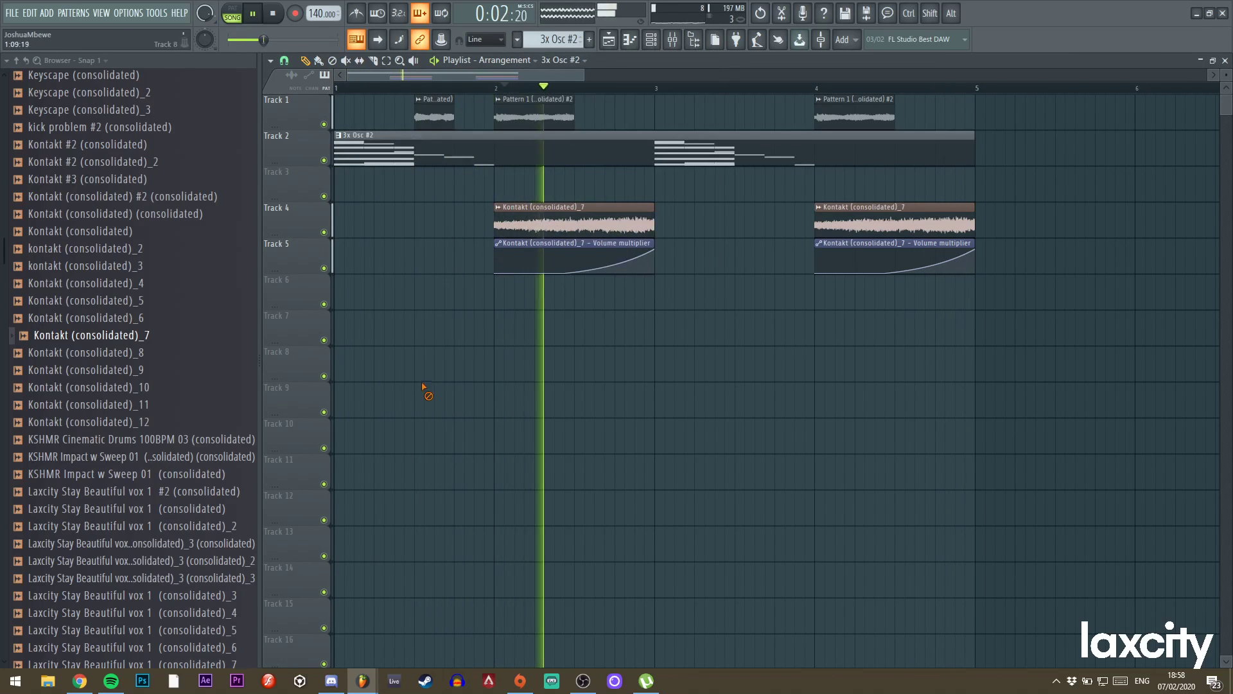
drag(452, 186, 439, 205)
right_click(293, 185)
key(i)
right_click(293, 185)
key(i)
right_click(293, 185)
key(i)
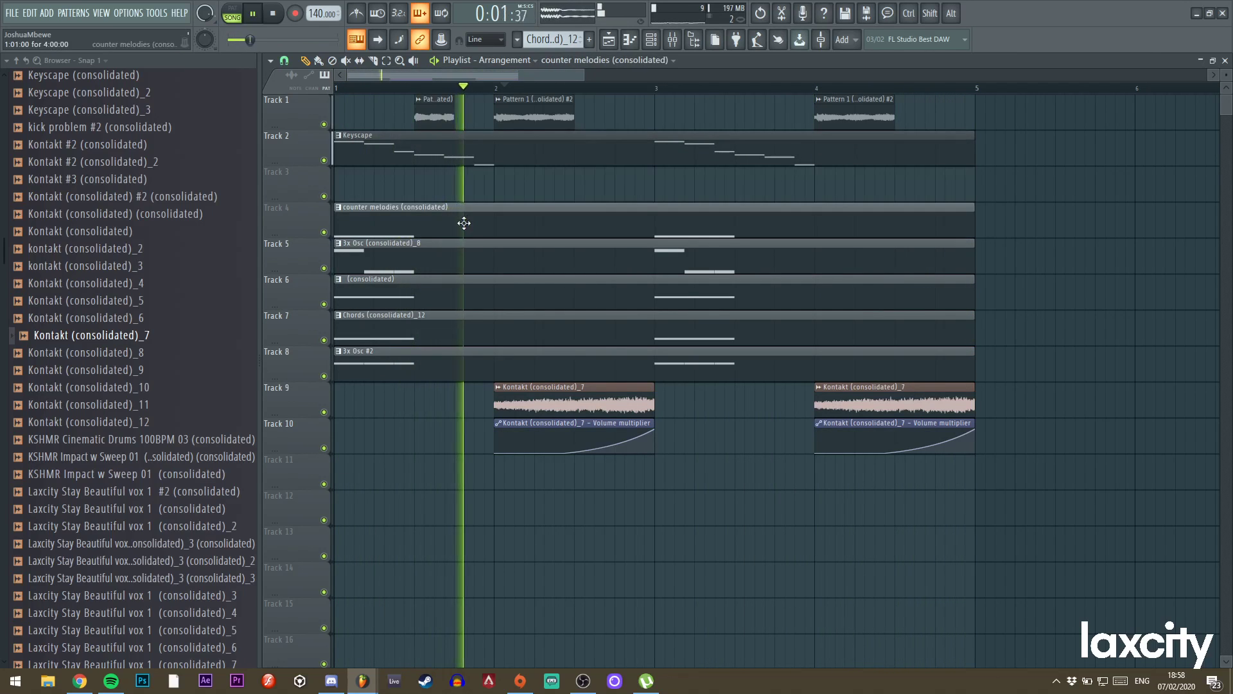
Duplicate the Keyscape melody's first-bar notes into bar 2 in the Piano roll and clear the selection.
double_click(464, 163)
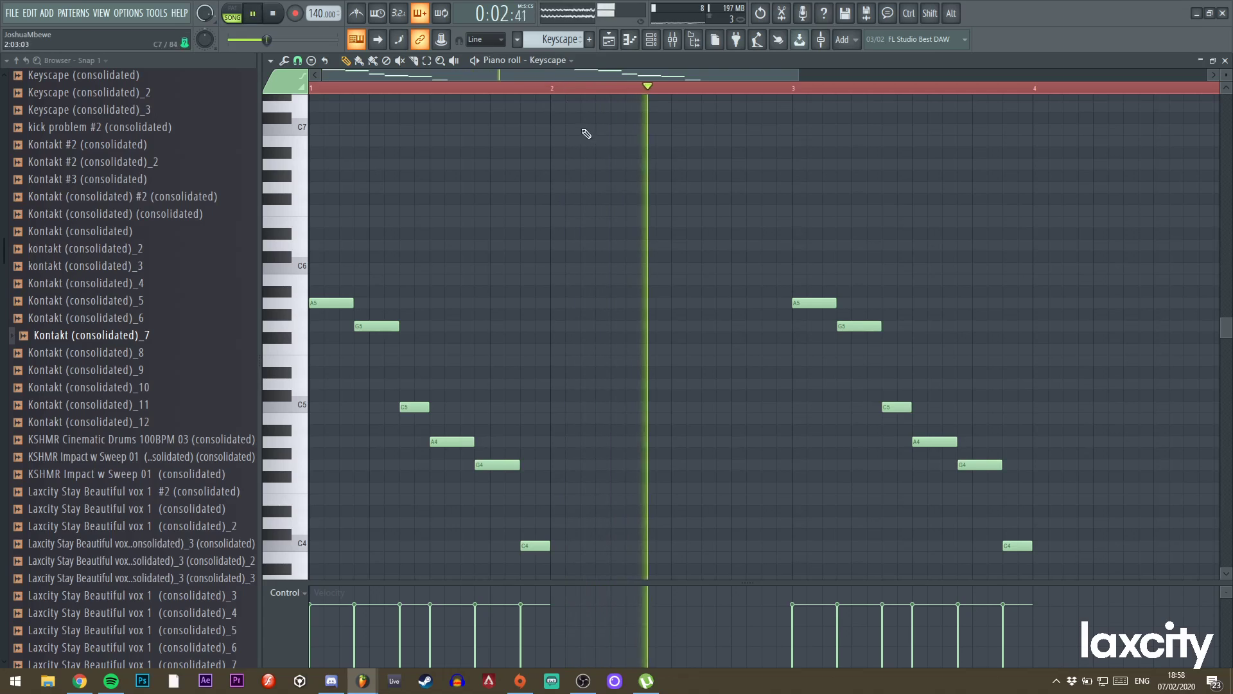
key(space)
drag(575, 570, 328, 290)
key(ctrl+b)
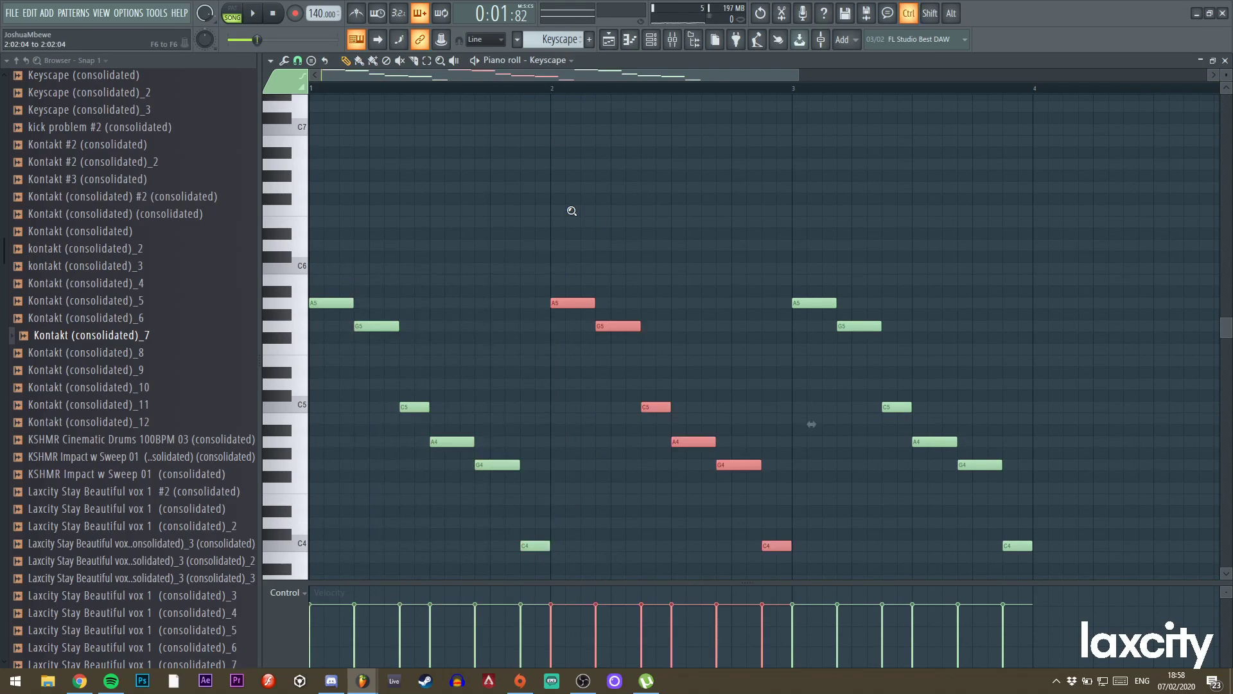
ctrl+right_click(578, 209)
key(space)
key(ctrl+d)
key(space)
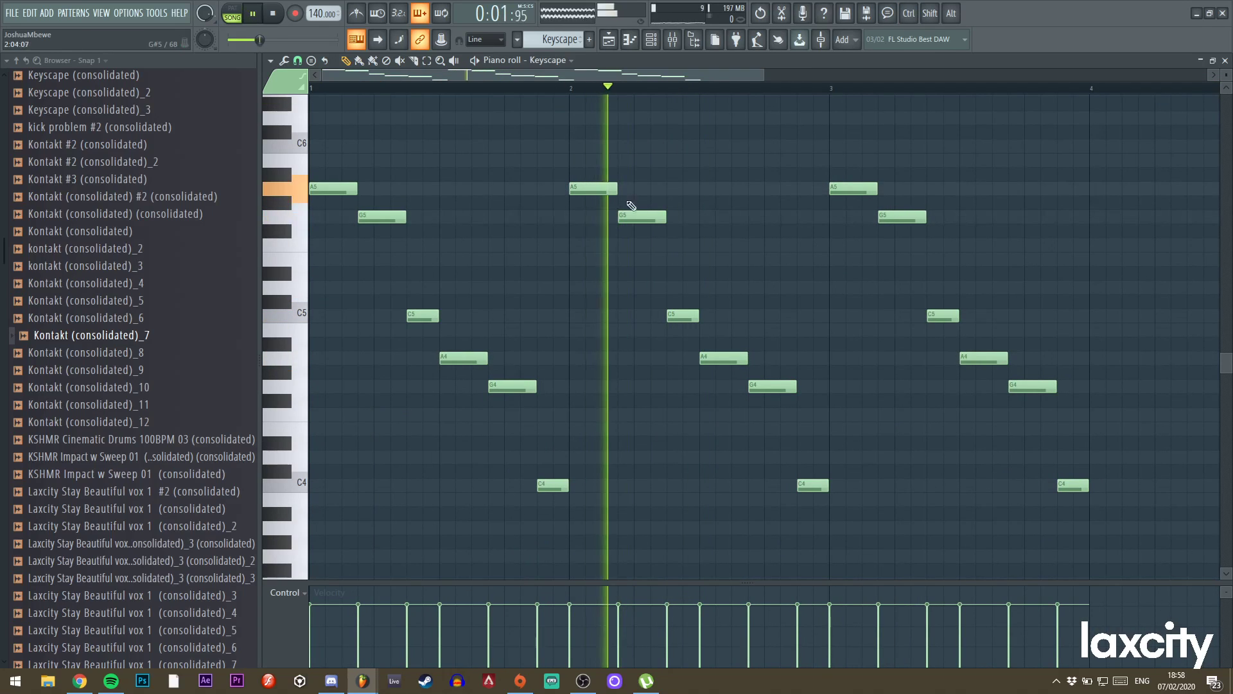
Vary the Keyscape melody in bar 2 by raising its second note to C6 and deleting the last three notes.
drag(635, 215, 638, 170)
key(space)
key(space)
key(space)
right_click(739, 358)
right_click(771, 386)
key(space)
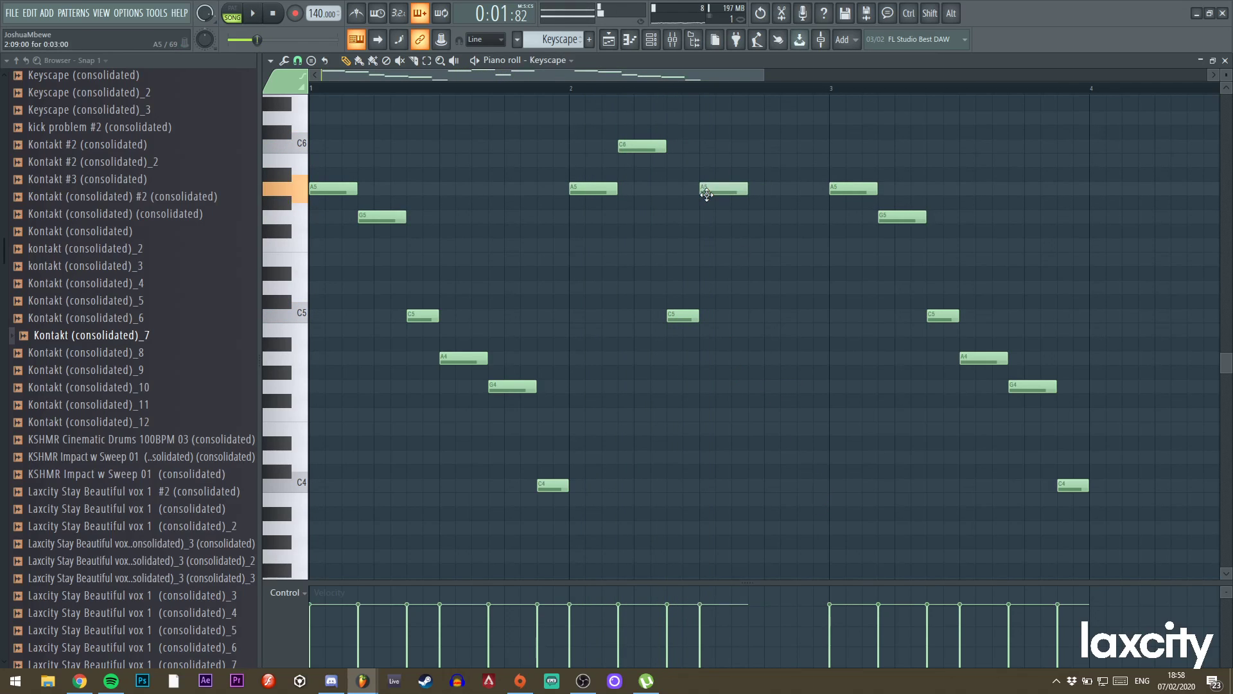
right_click(712, 188)
Delete the Keyscape notes in bar 3 and duplicate the new two-bar phrase into bars 3 and 4.
drag(763, 75, 1015, 91)
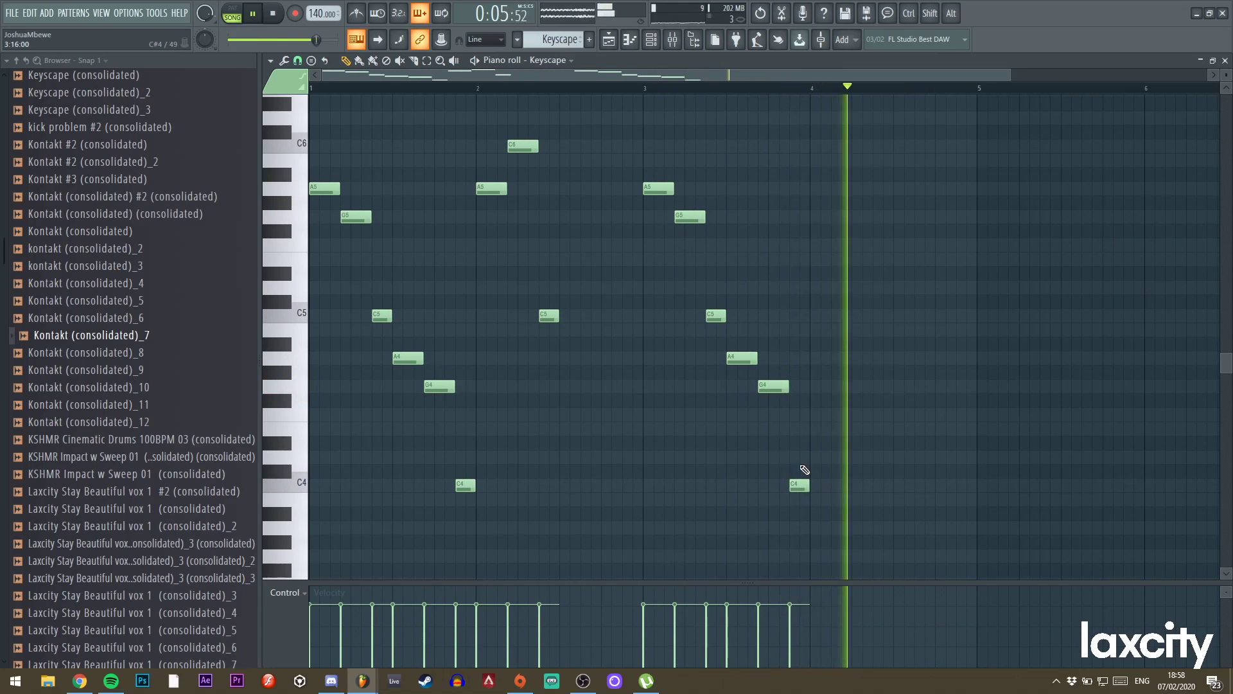
key(space)
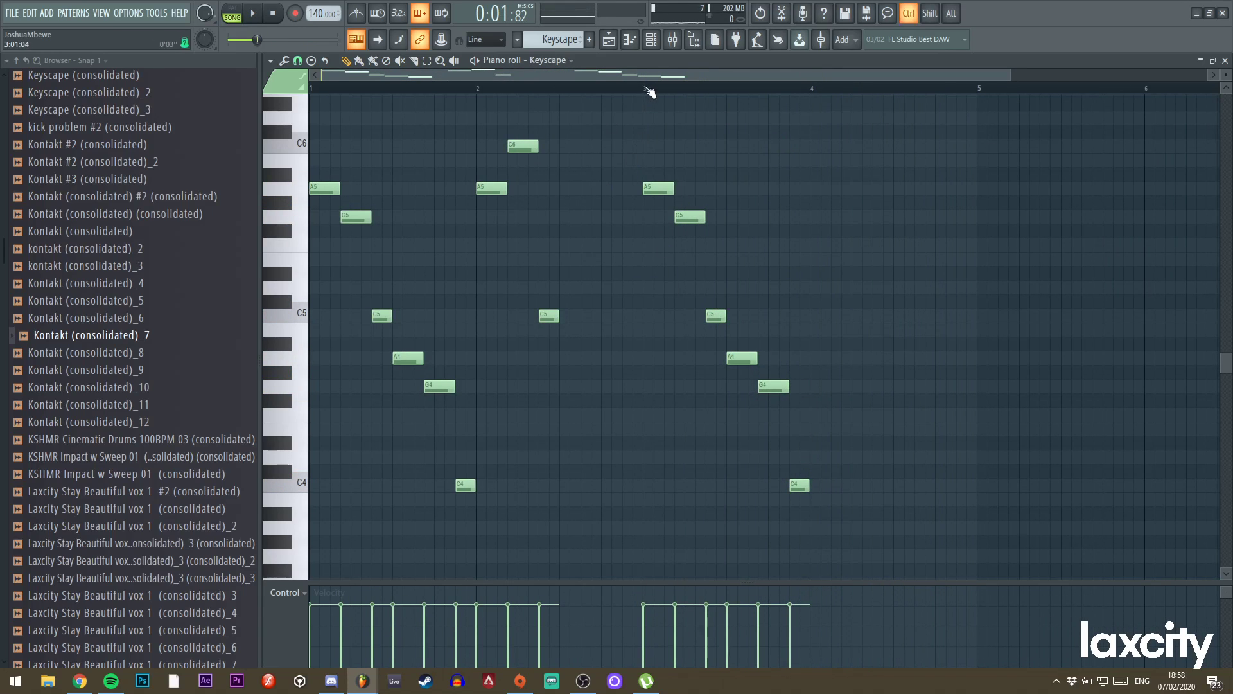
drag(652, 158, 848, 565)
key(Delete)
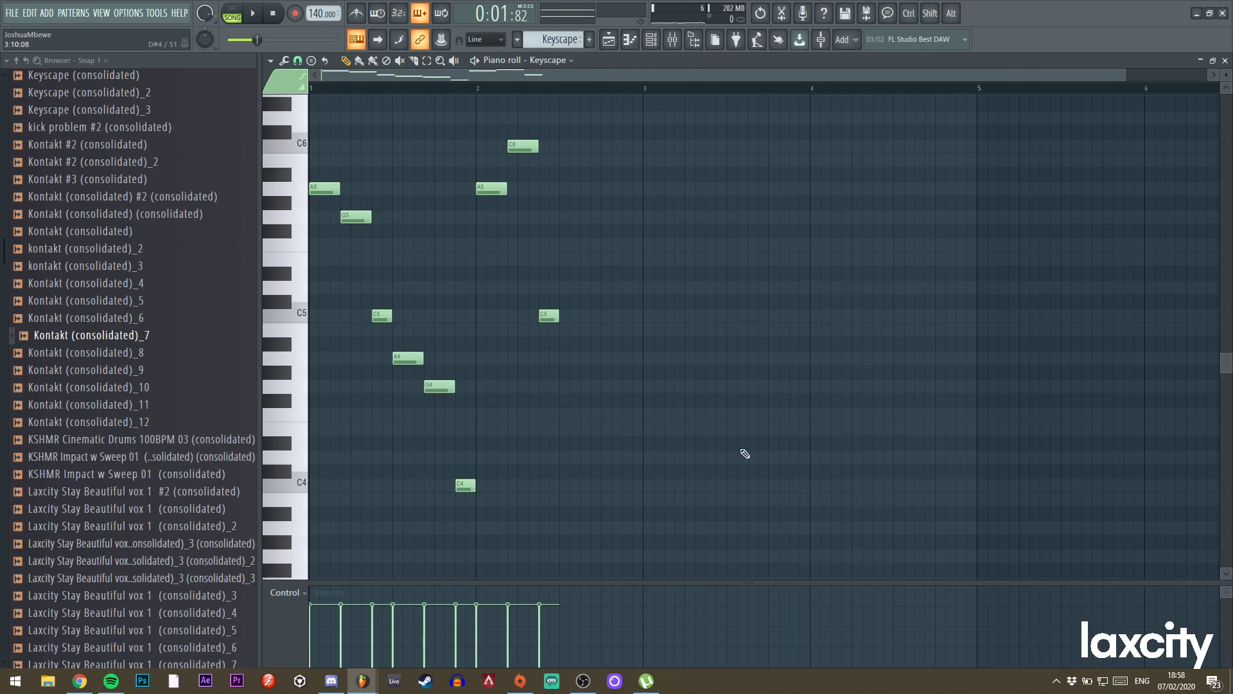
key(ctrl+a)
key(ctrl+b)
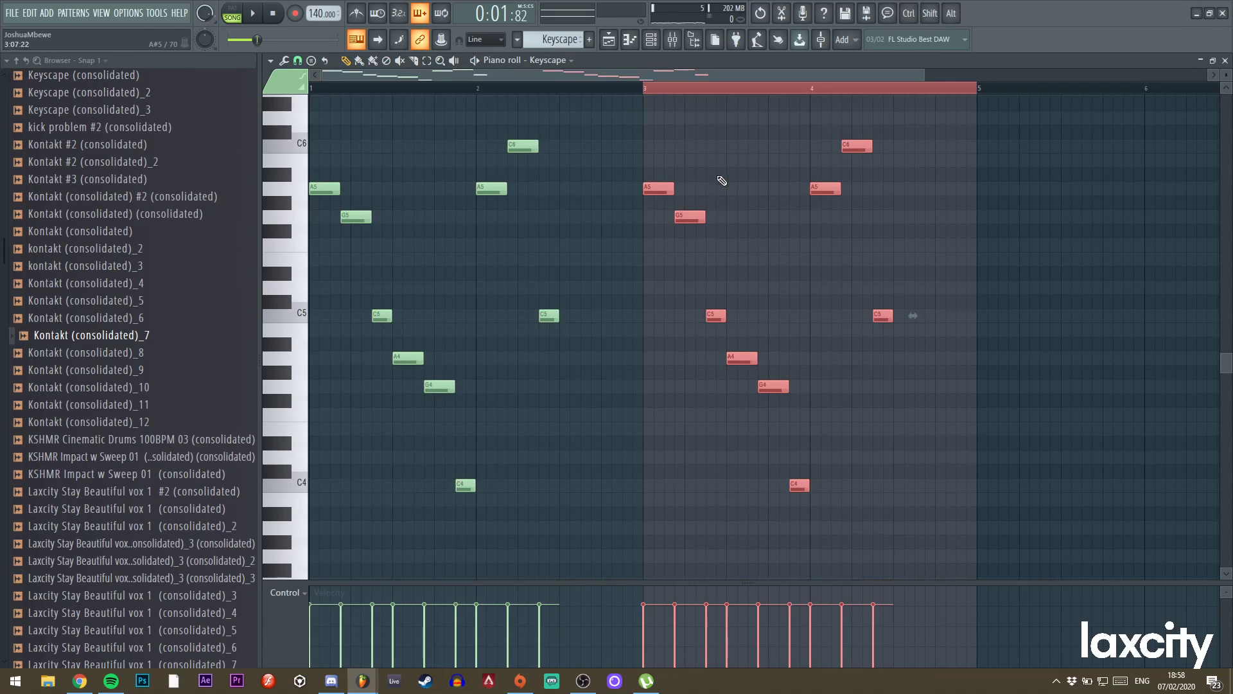
ctrl+click(571, 93)
Play the loop from the start and mute the Kontakt clips and their volume automation on Tracks 9 and 10 of the Playlist.
key(space)
click(272, 14)
click(273, 14)
key(space)
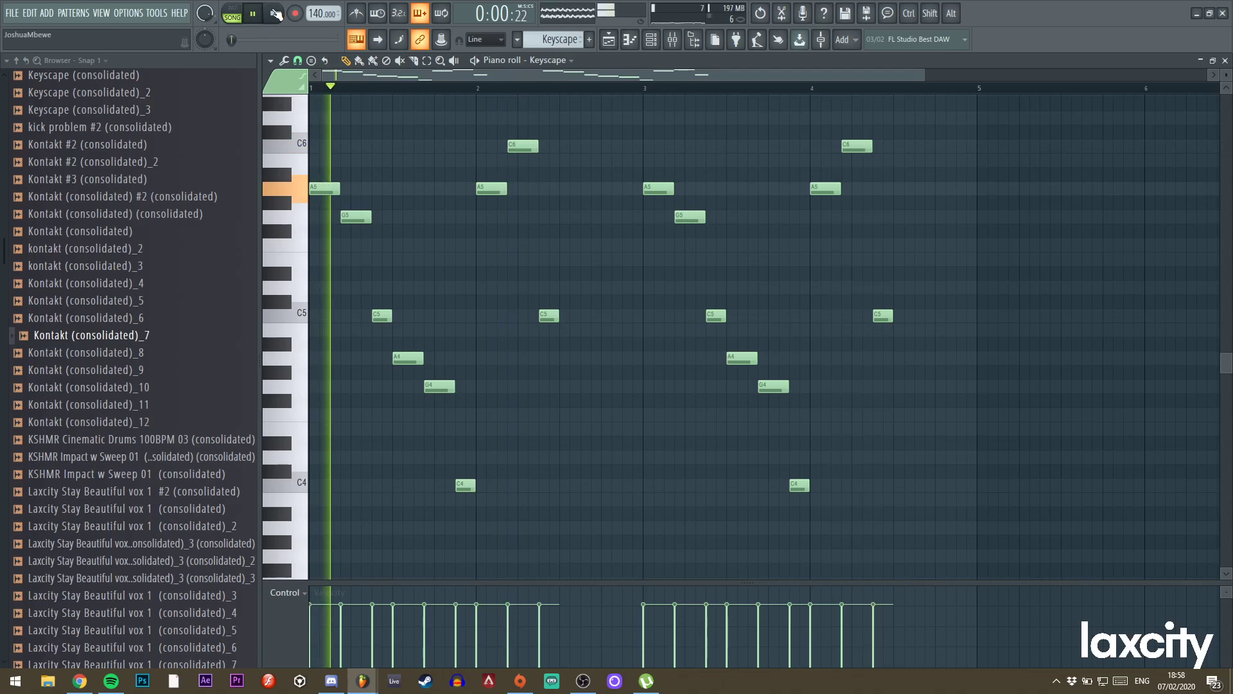
key(F7)
click(612, 44)
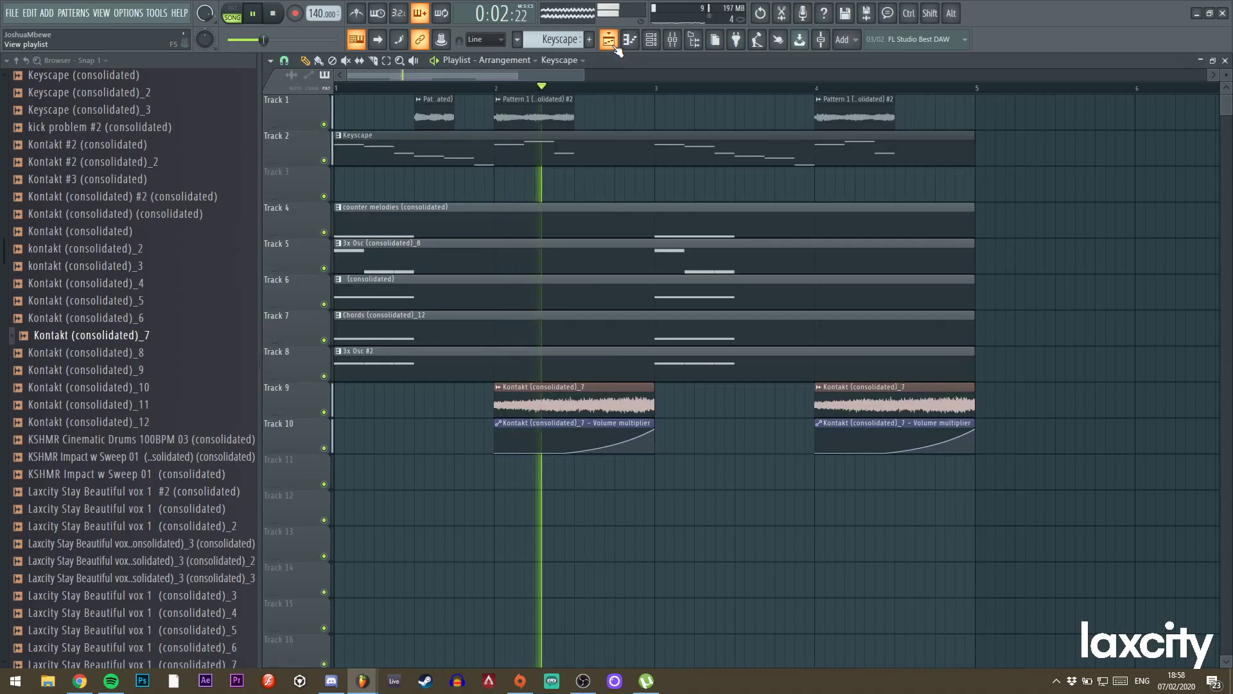
mouse_move(473, 413)
mouse_down()
mouse_move(677, 415)
mouse_move(451, 435)
mouse_up()
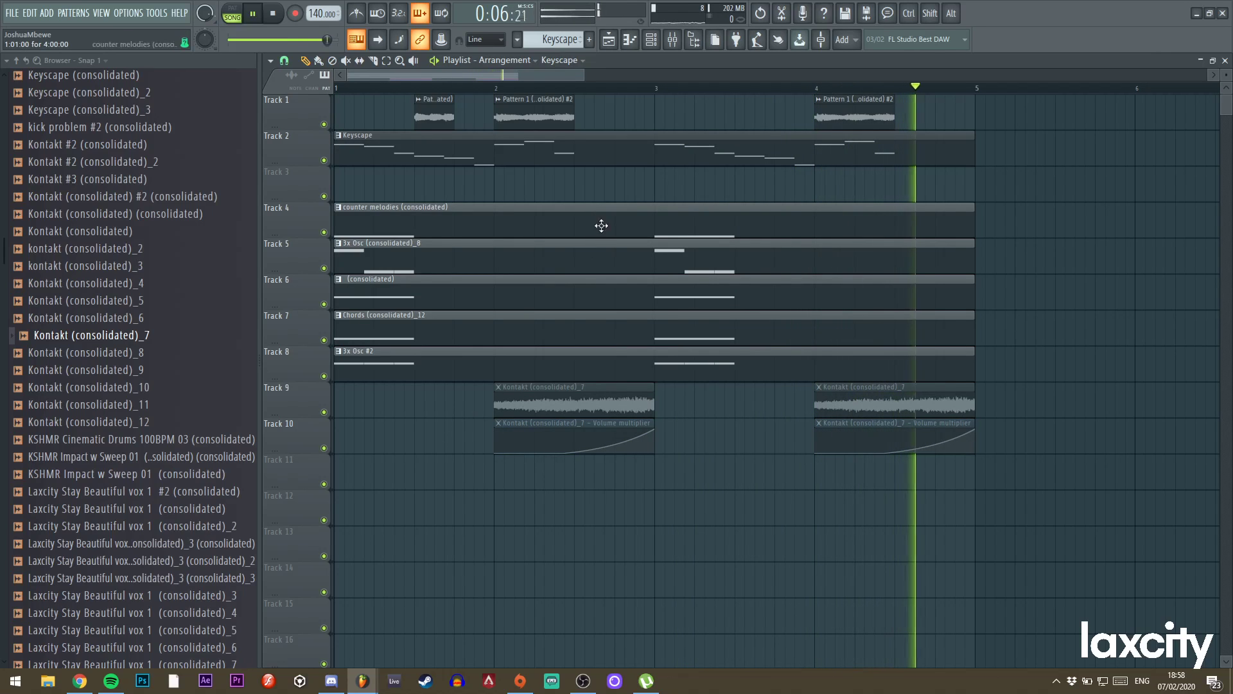
Stop playback and audition more consolidated samples in the browser, including KSHMR Impact, Laxcity Stay Beautiful vox 1 and Layer #3.
key(space)
click(130, 406)
click(131, 423)
click(122, 459)
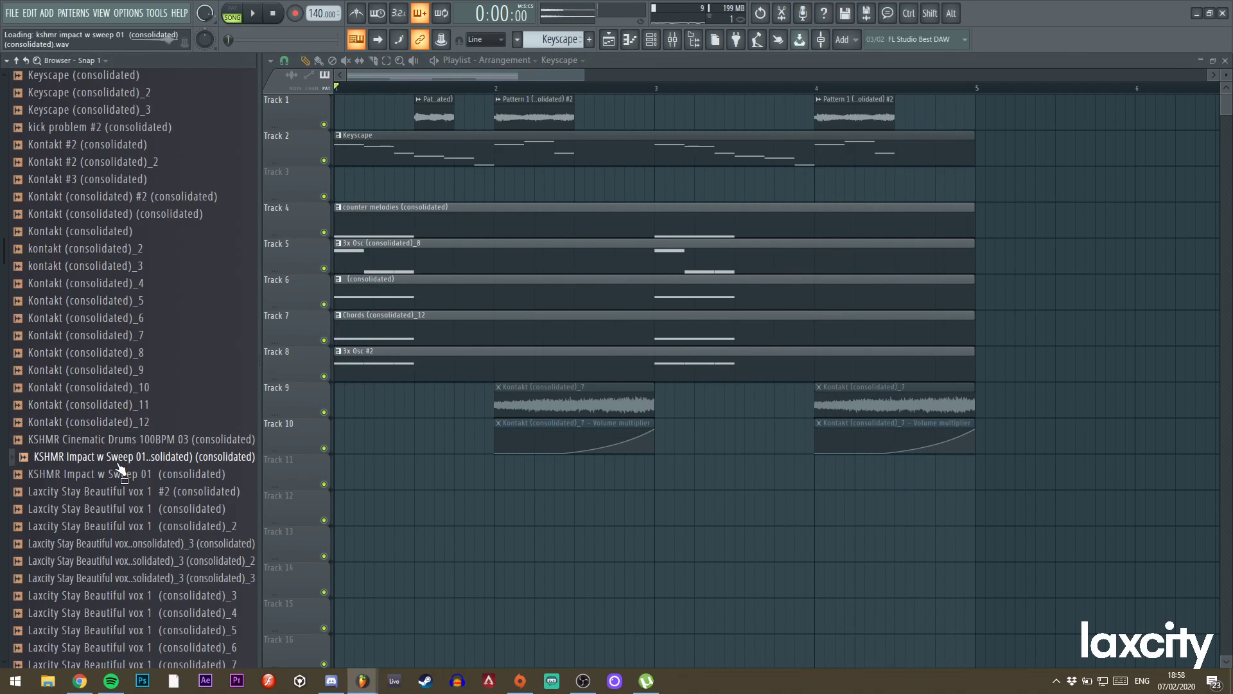
scroll(119, 464, down, 8)
click(107, 233)
click(112, 250)
click(120, 319)
click(122, 372)
click(123, 302)
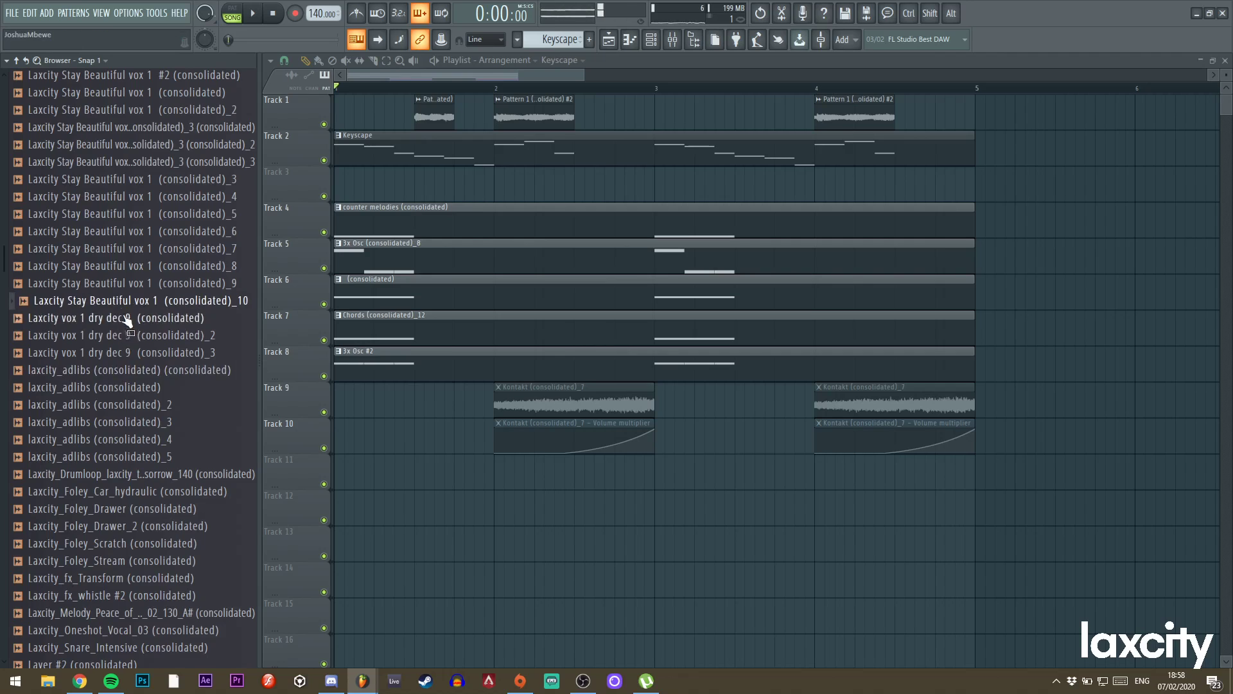
scroll(117, 498, down, 8)
click(117, 321)
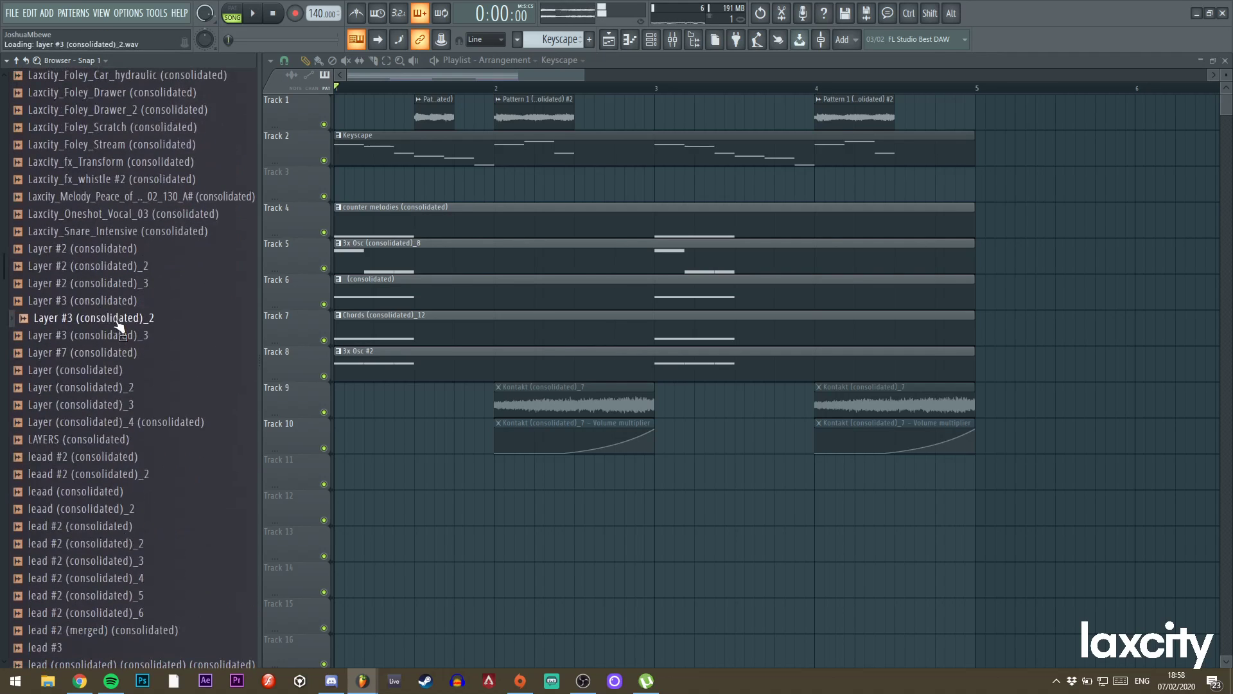
Inspect the counter melodies pattern in the Piano roll and Channel rack, and return to the Playlist.
double_click(404, 205)
click(653, 40)
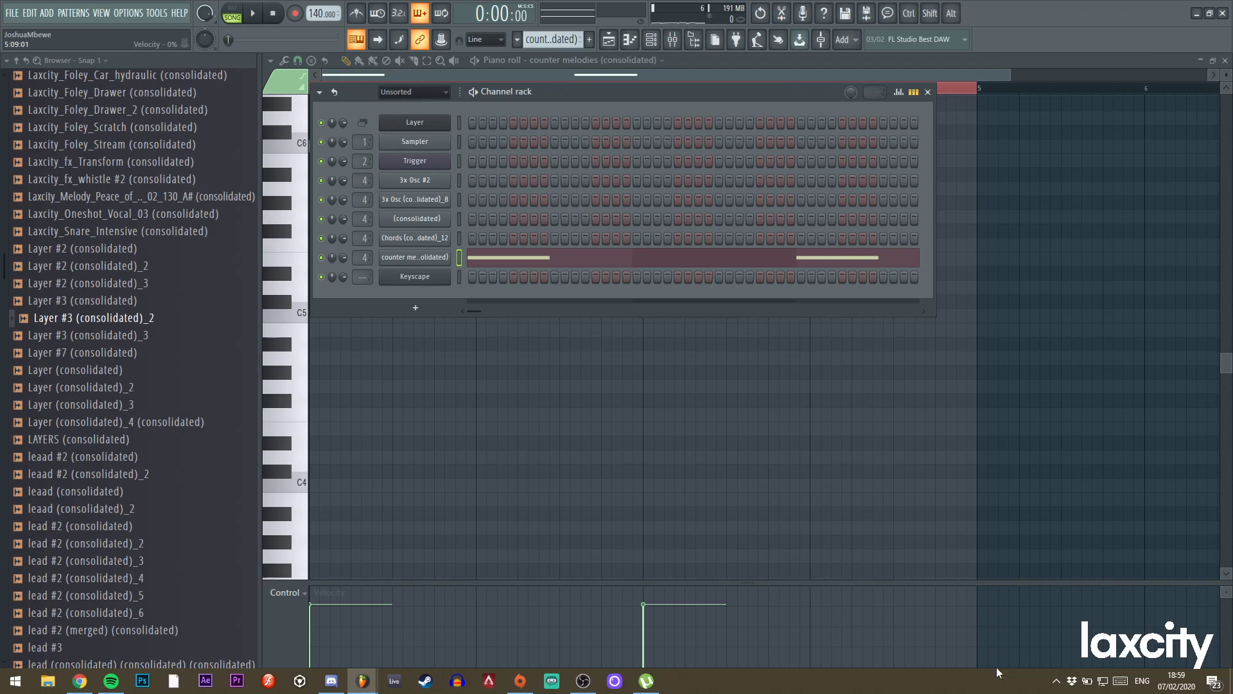
key(F7)
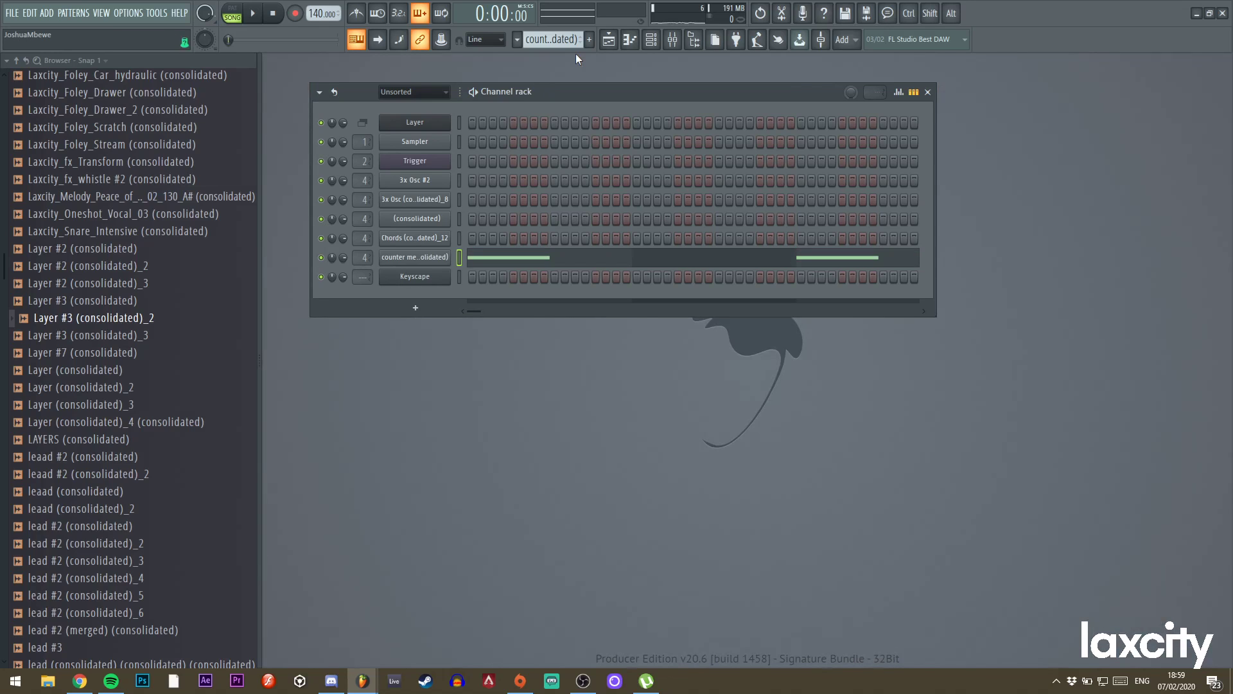
click(608, 39)
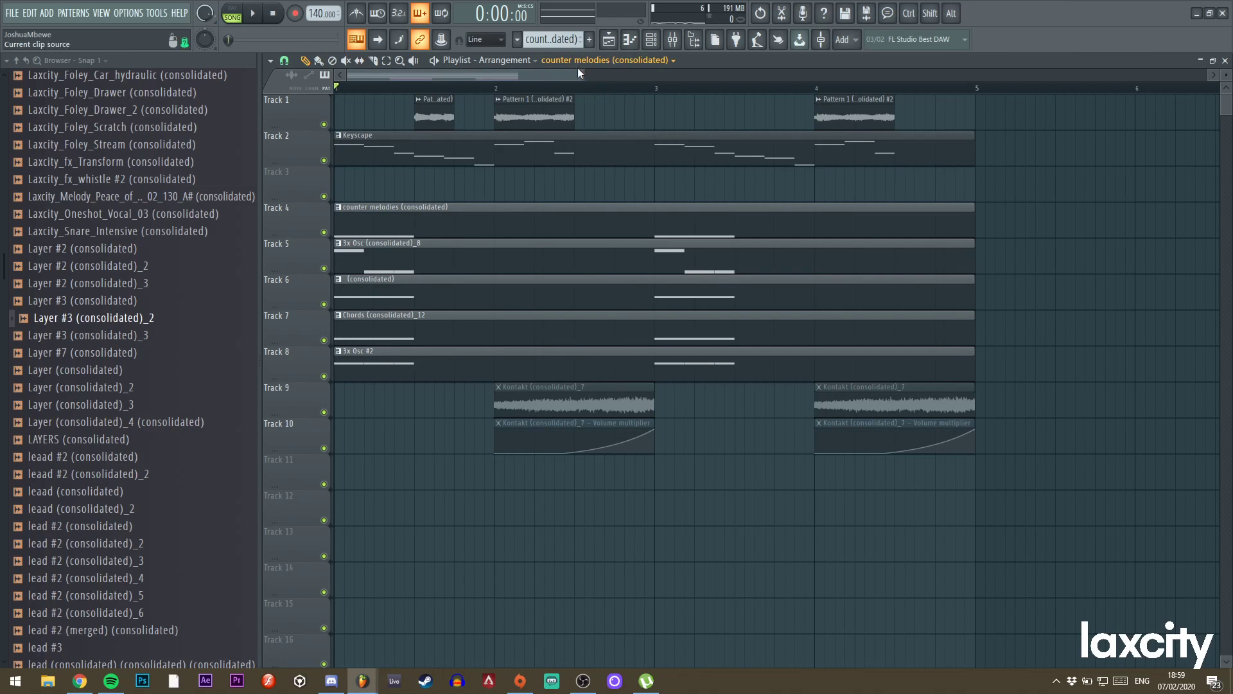
Audition lead samples in the browser, including leaad (consolidated)_2 and Lead (consolidated) (consolidated)_3.
drag(586, 72, 534, 65)
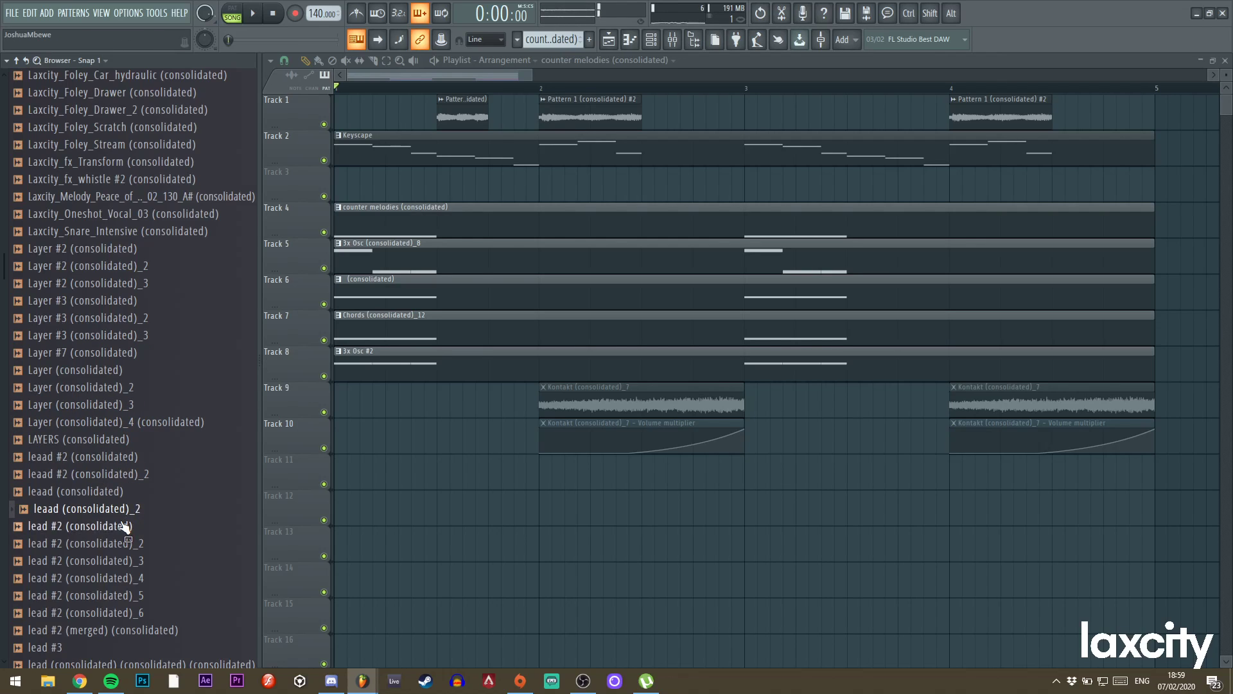
scroll(127, 543, down, 4)
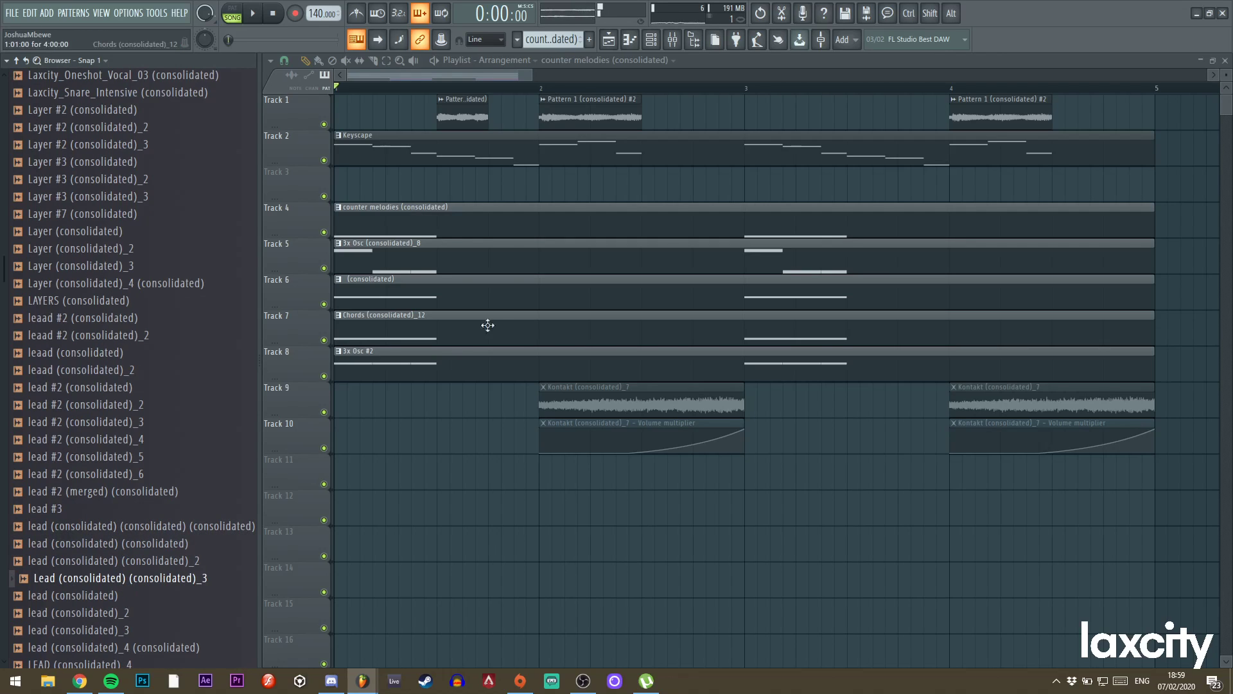
click(502, 177)
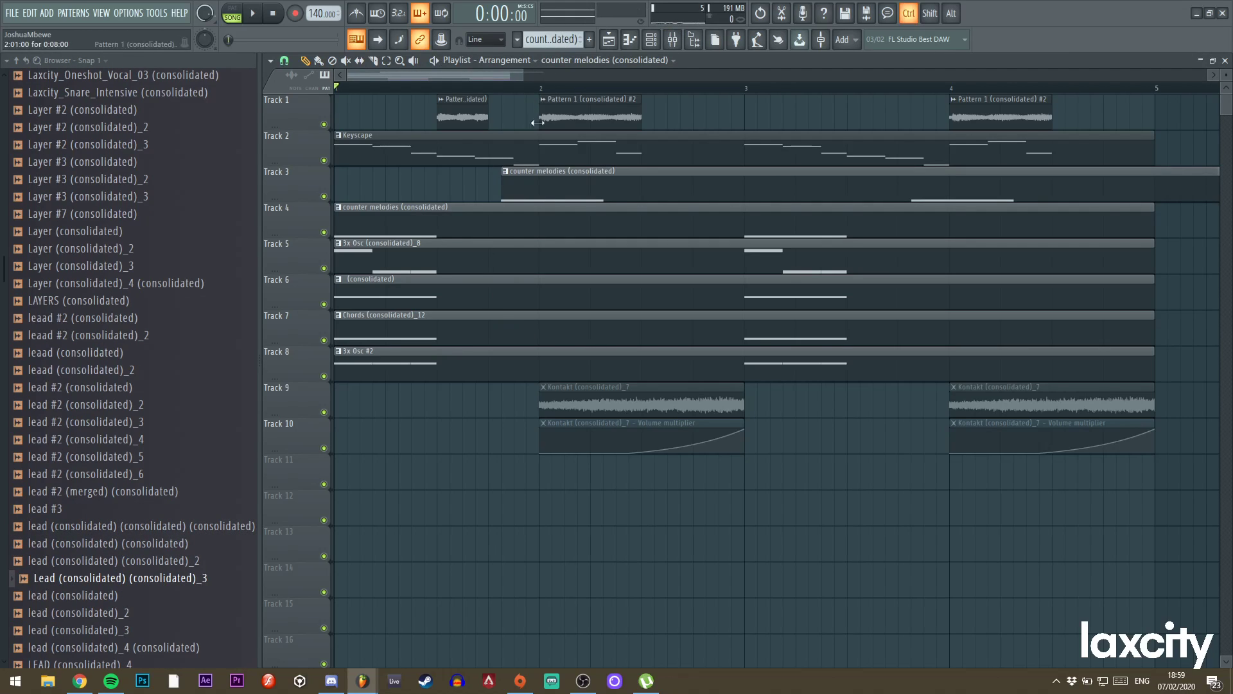
key(ctrl+z)
scroll(212, 347, down, 10)
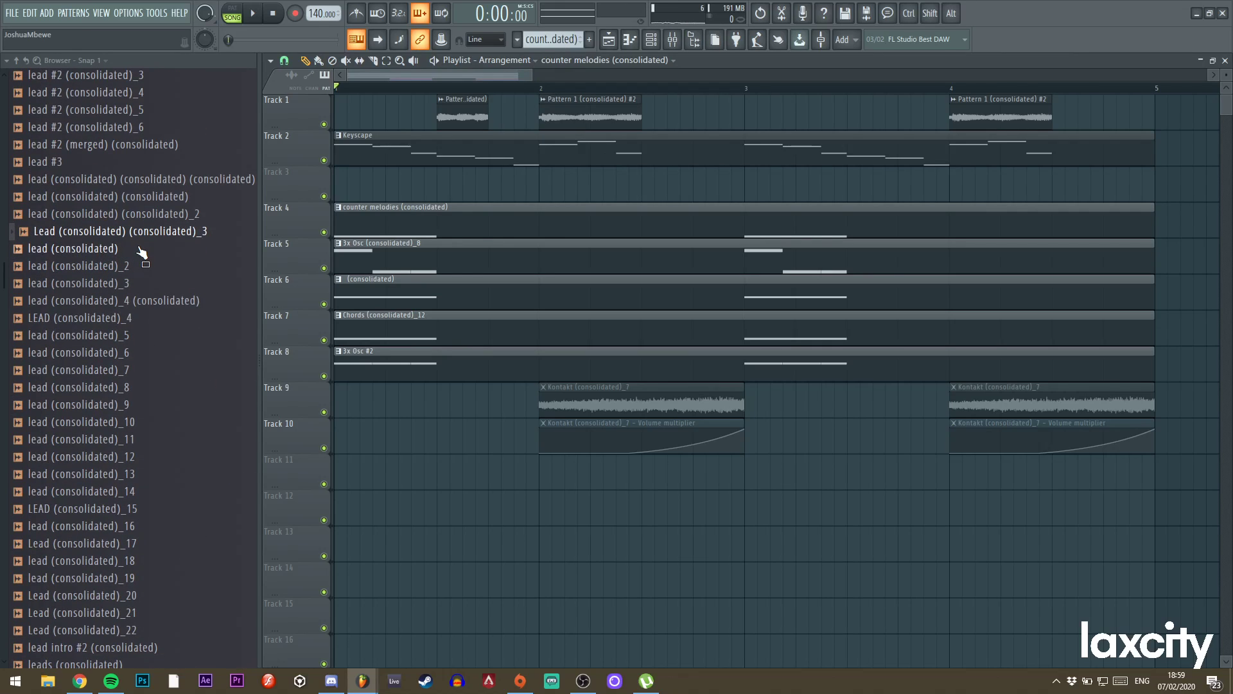
Delete the muted Kontakt clips and their volume automation clips from Tracks 9 and 10.
right_click(598, 410)
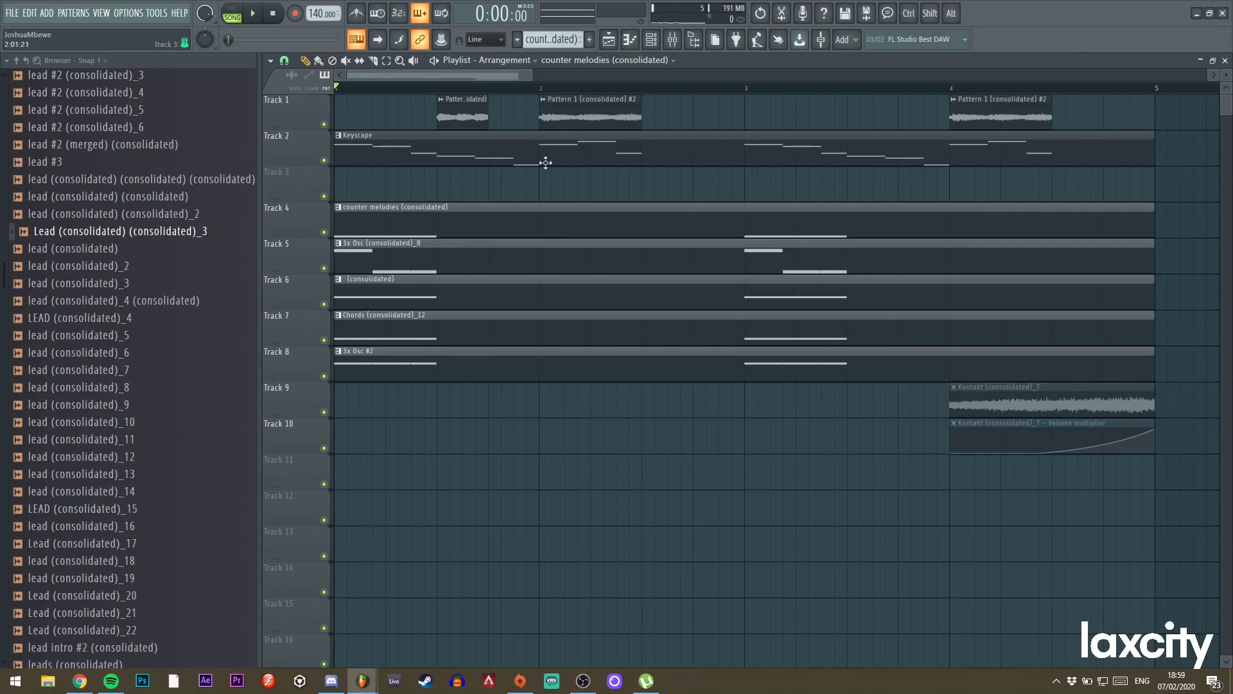
drag(532, 70, 671, 74)
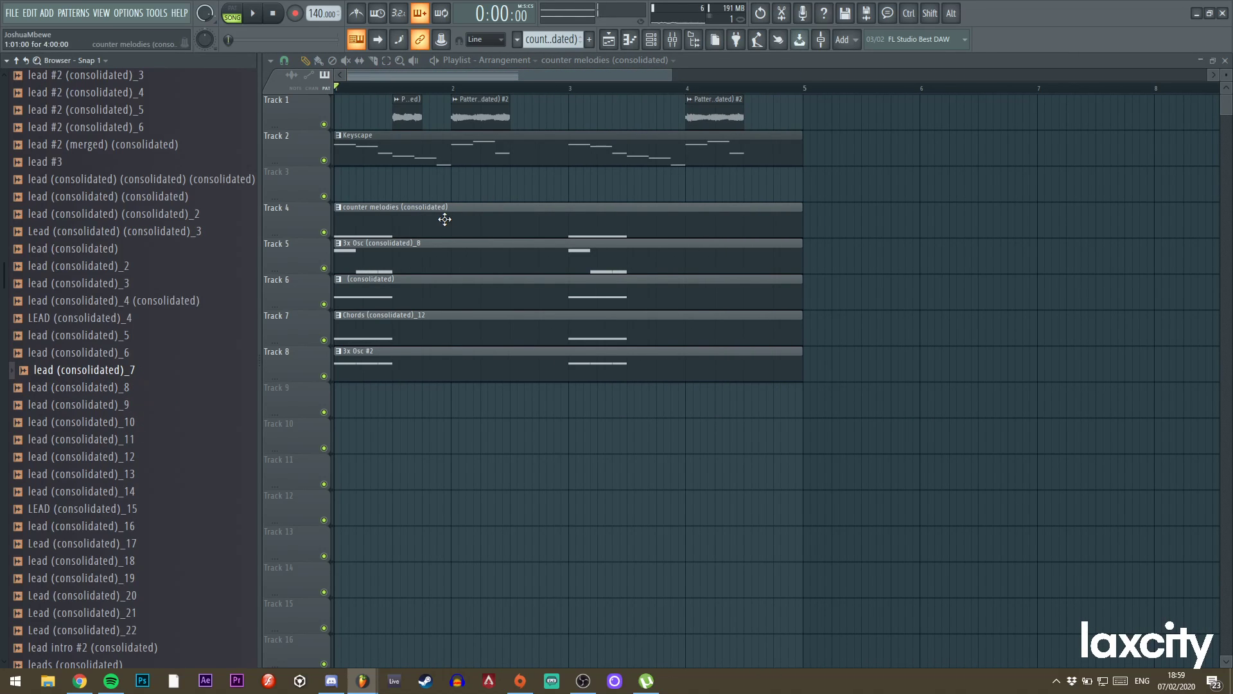
Play the loop while examining the counter melodies notes in the Piano roll and the Channel rack.
key(space)
double_click(503, 228)
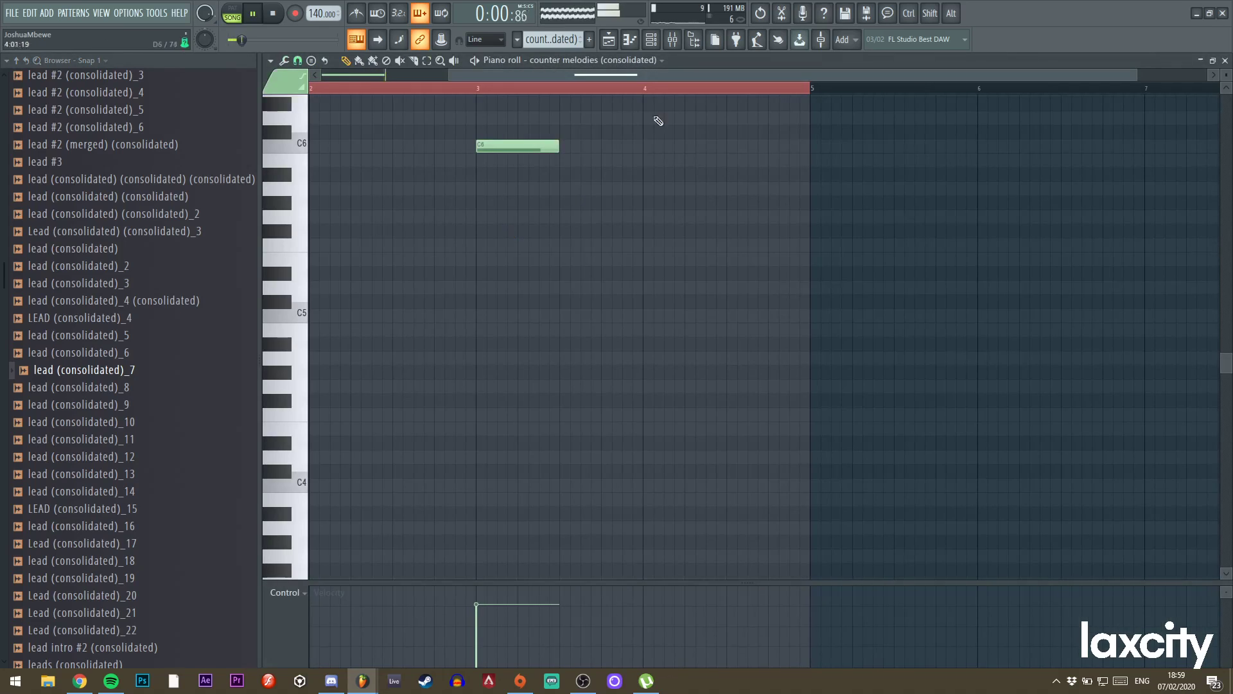
key(space)
scroll(492, 286, up, 3)
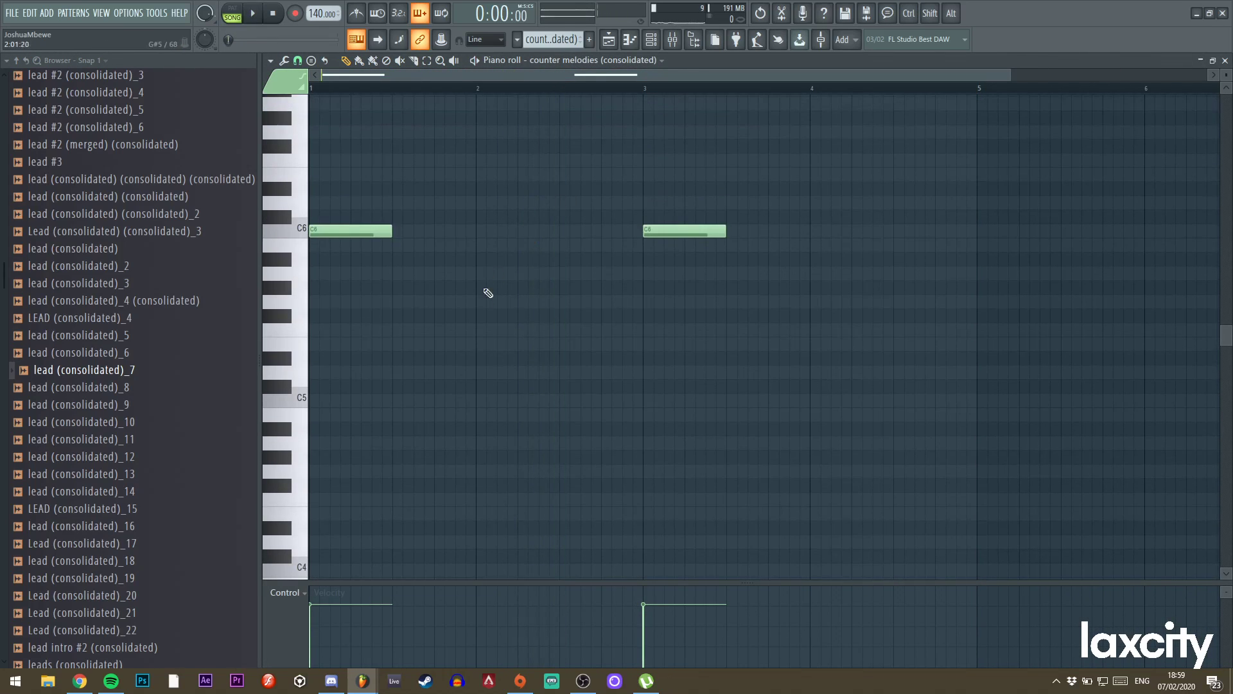
right_click(498, 246)
key(space)
key(F6)
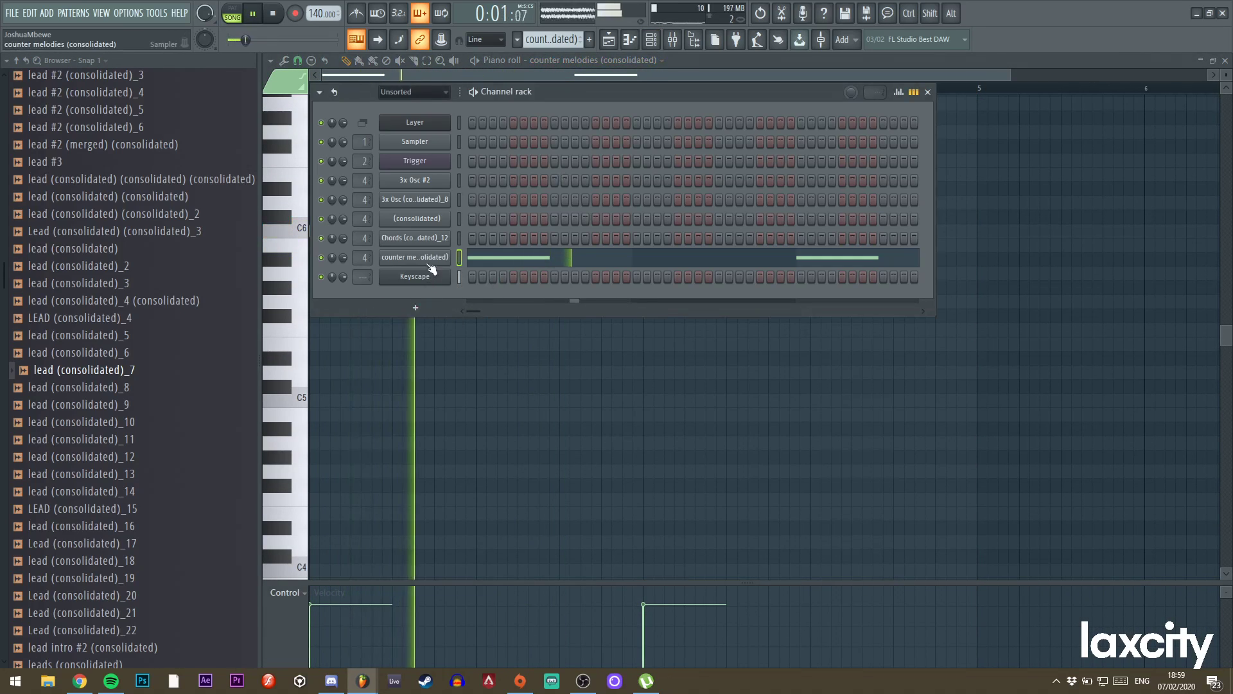
key(space)
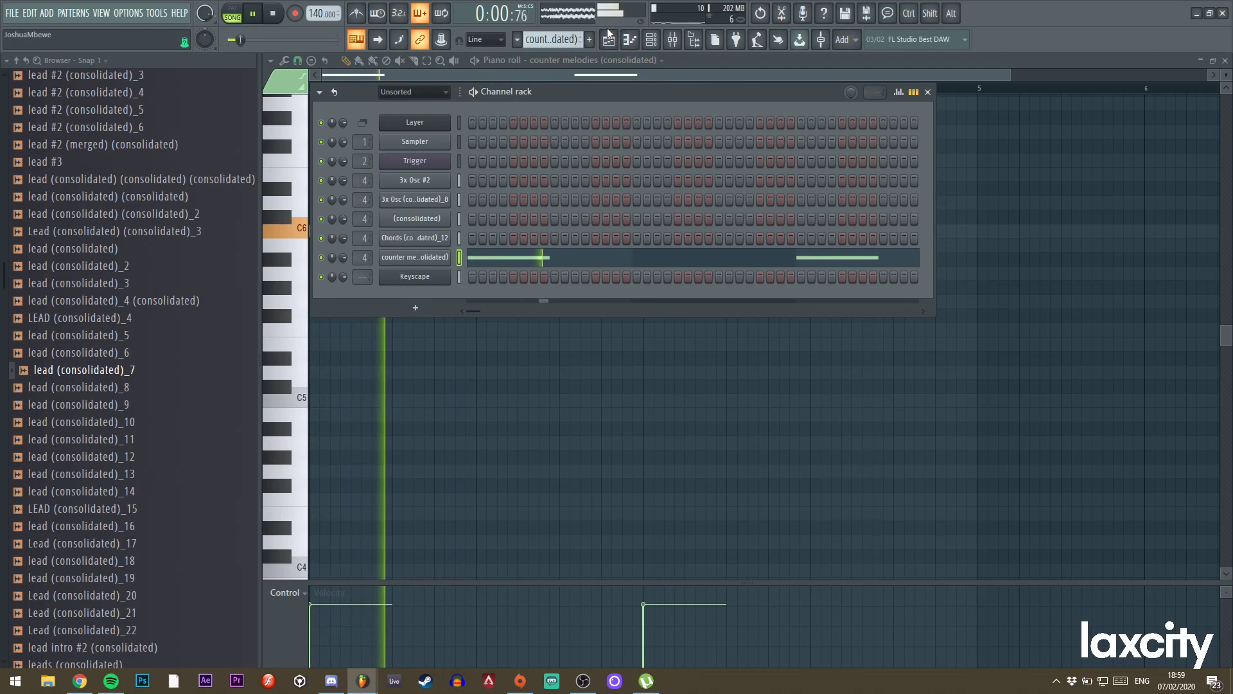
Return to the Playlist and consolidate the Keyscape pattern clip on Track 2 to audio.
key(F5)
key(space)
drag(412, 151, 473, 162)
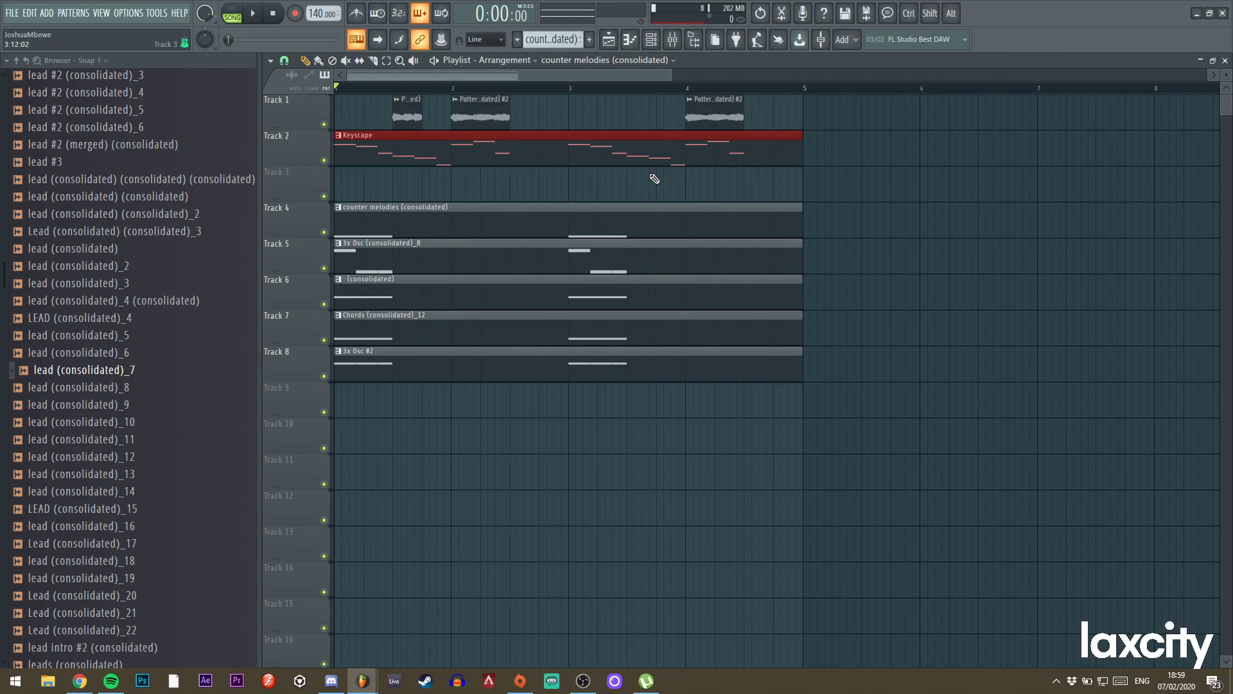
key(ctrl+alt+c)
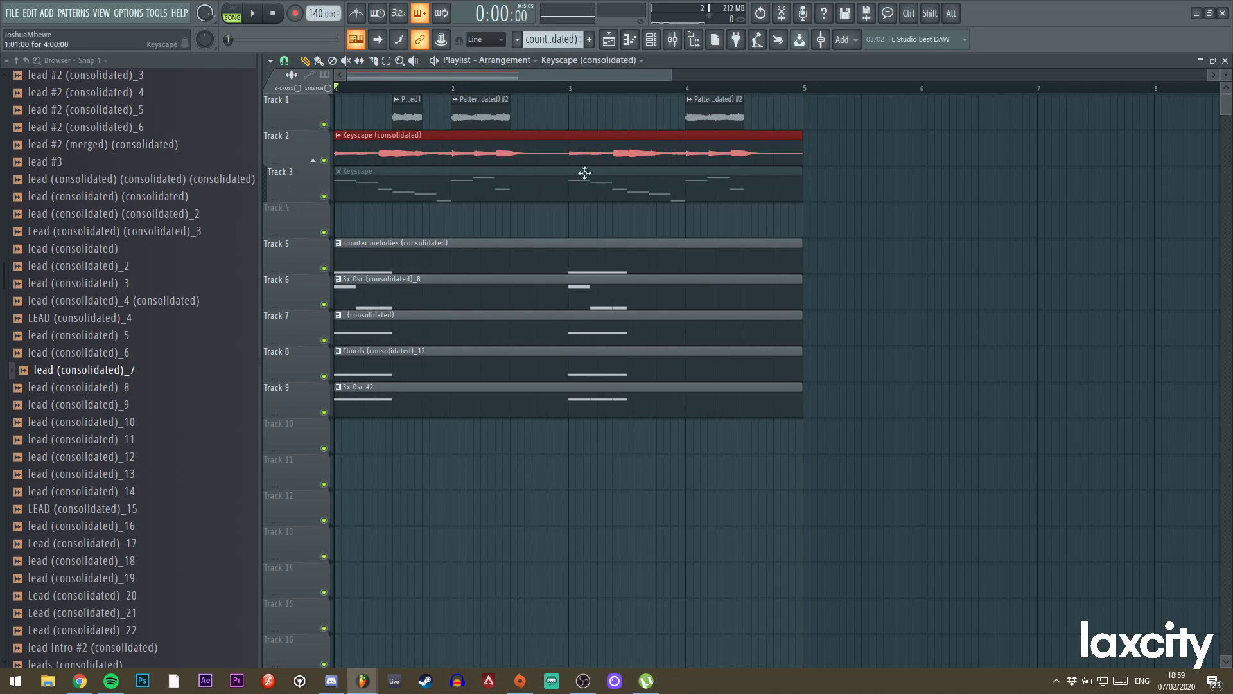
Set the consolidated Keyscape clip's time-stretch multiplier to 50% and duplicate the two-bar clip into bars 3 and 4.
double_click(485, 152)
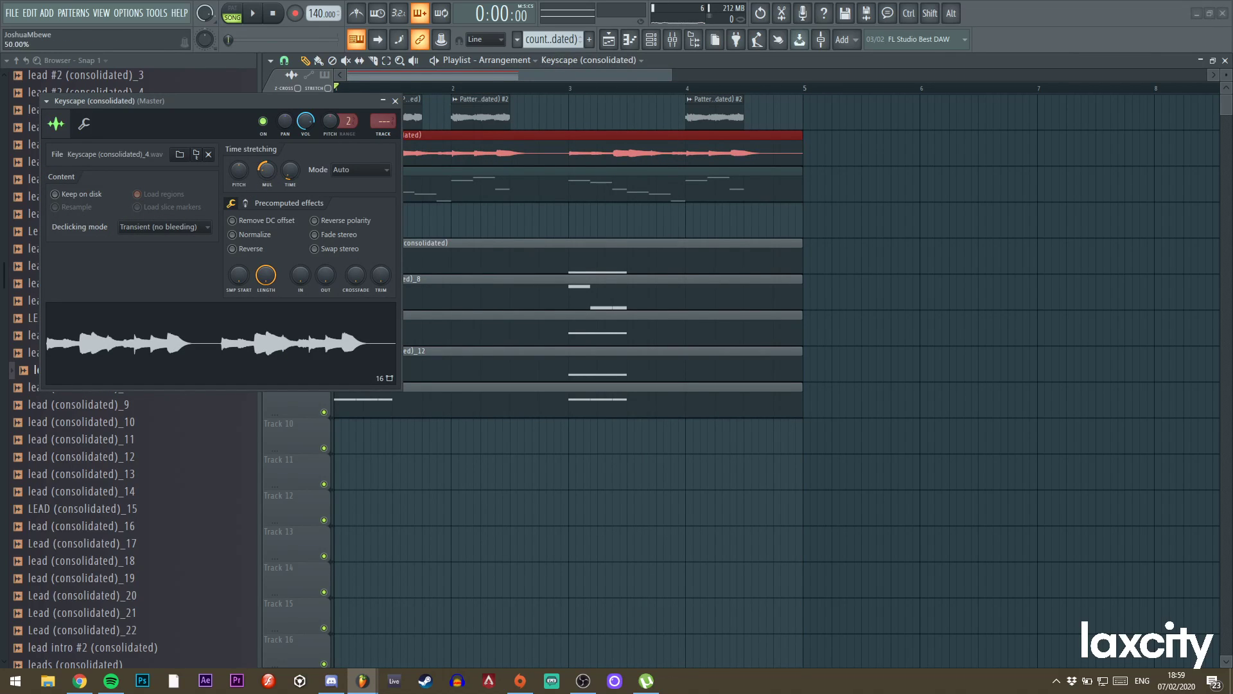
drag(248, 101, 639, 85)
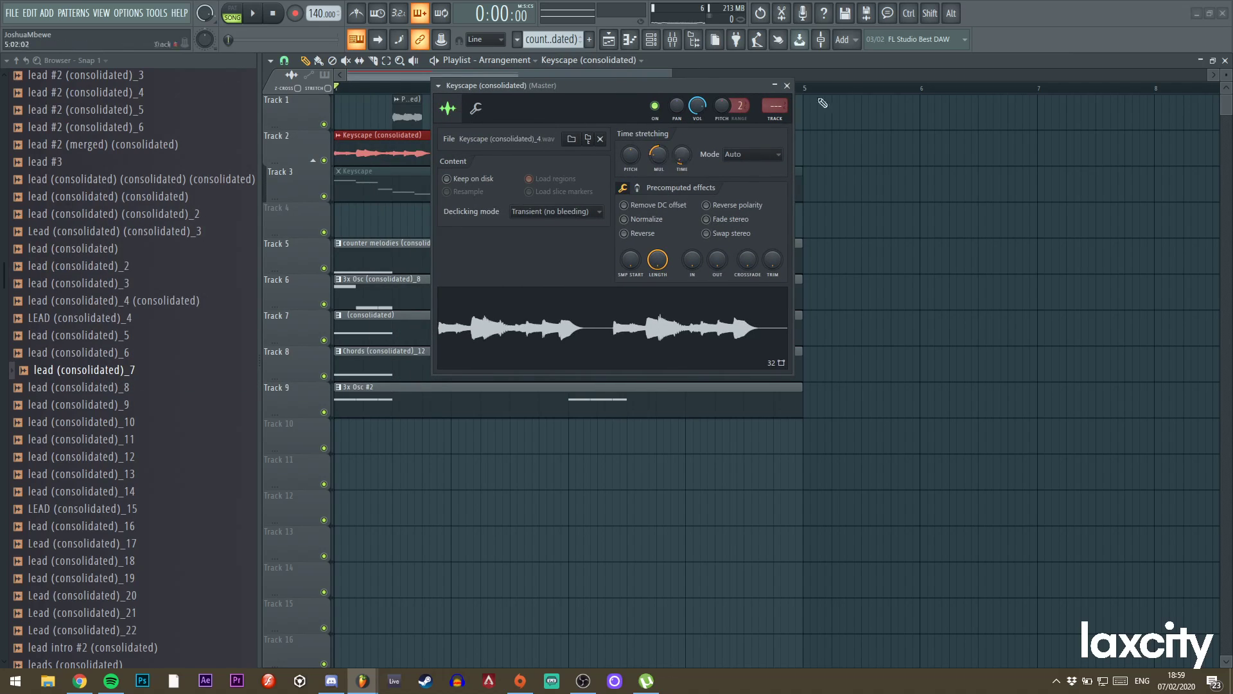
click(788, 85)
click(626, 154)
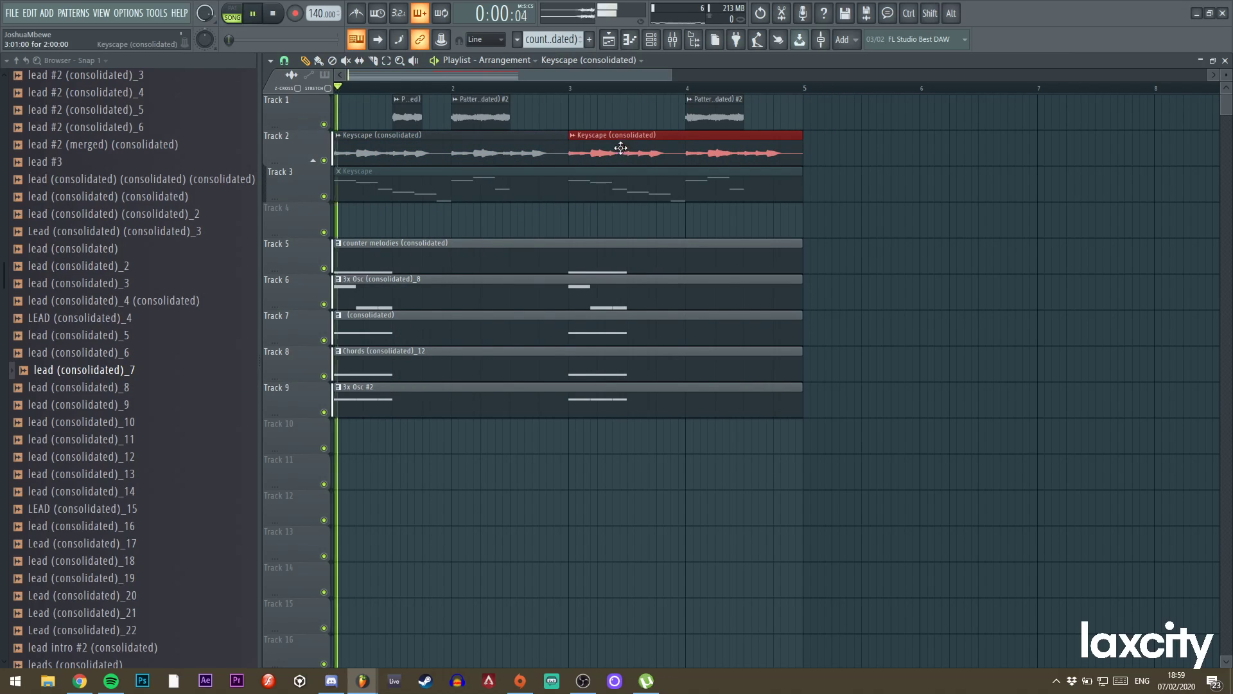
Slice the first Keyscape audio clip halfway through bar 1 and move that opening half-bar slice to Track 4 at bar 2.
right_click(495, 237)
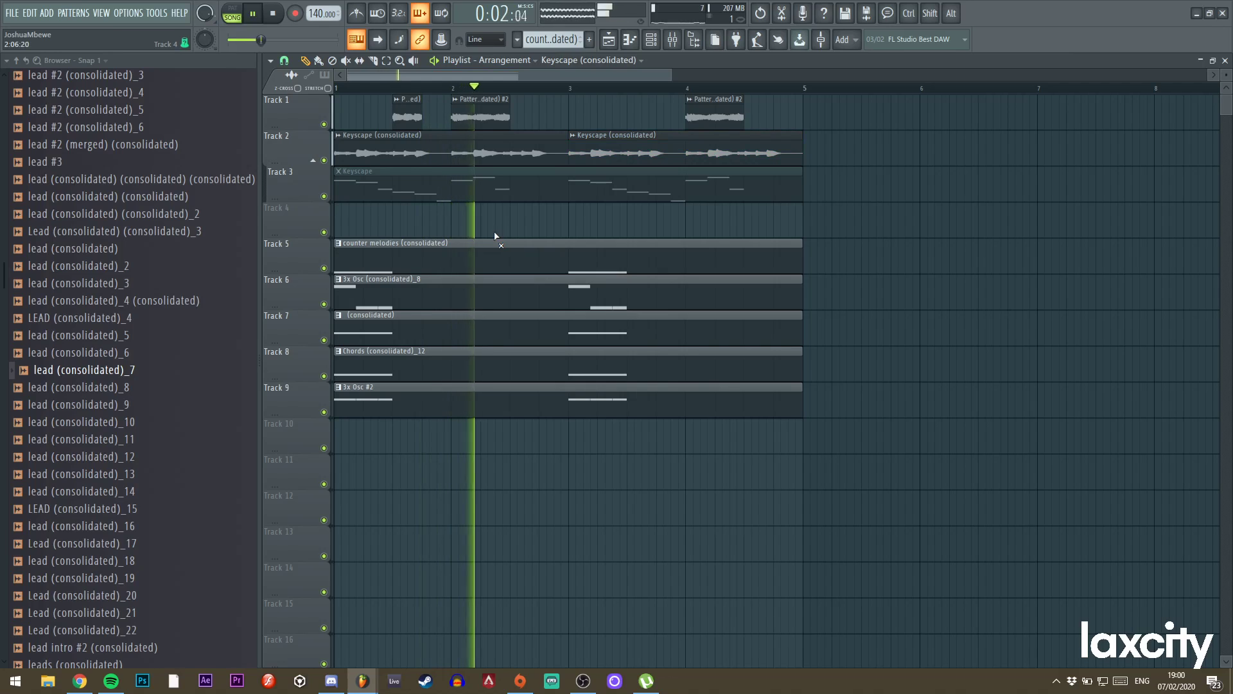
key(space)
click(373, 61)
key(space)
key(space)
drag(397, 161, 471, 223)
click(452, 143)
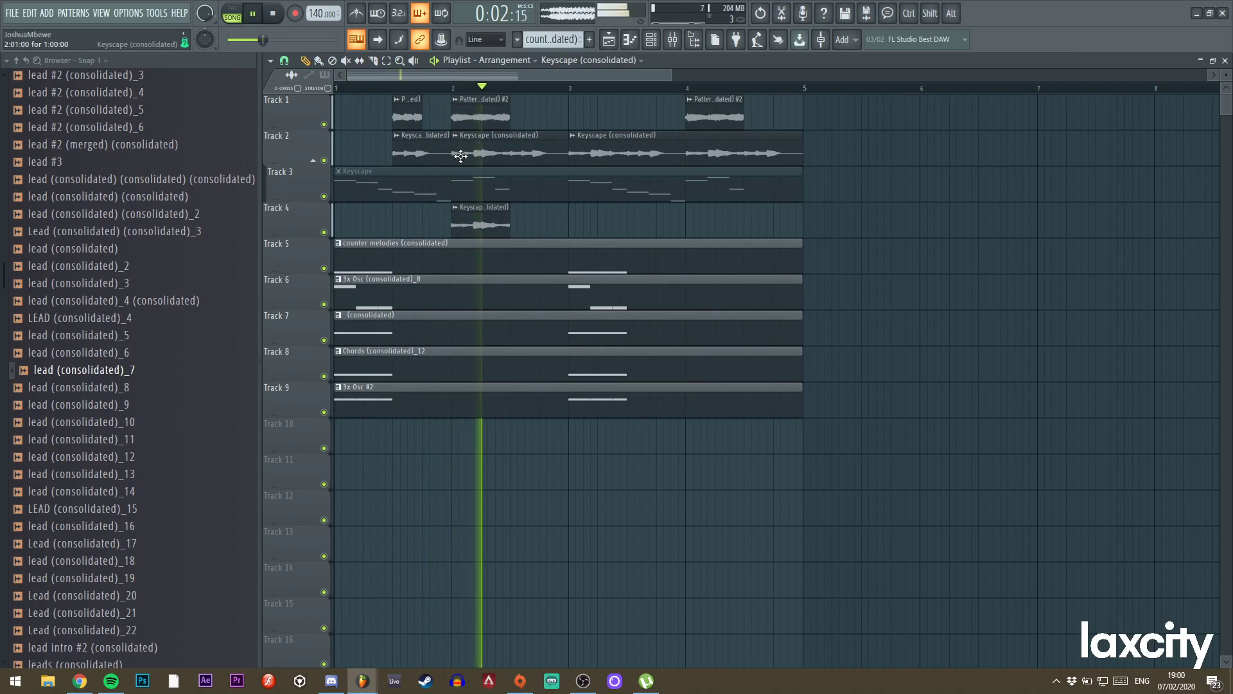
Trim the next Keyscape audio clip on Track 2 to start mid-bar 2, and unmute the Keyscape pattern clip on Track 3.
drag(451, 156, 501, 153)
key(space)
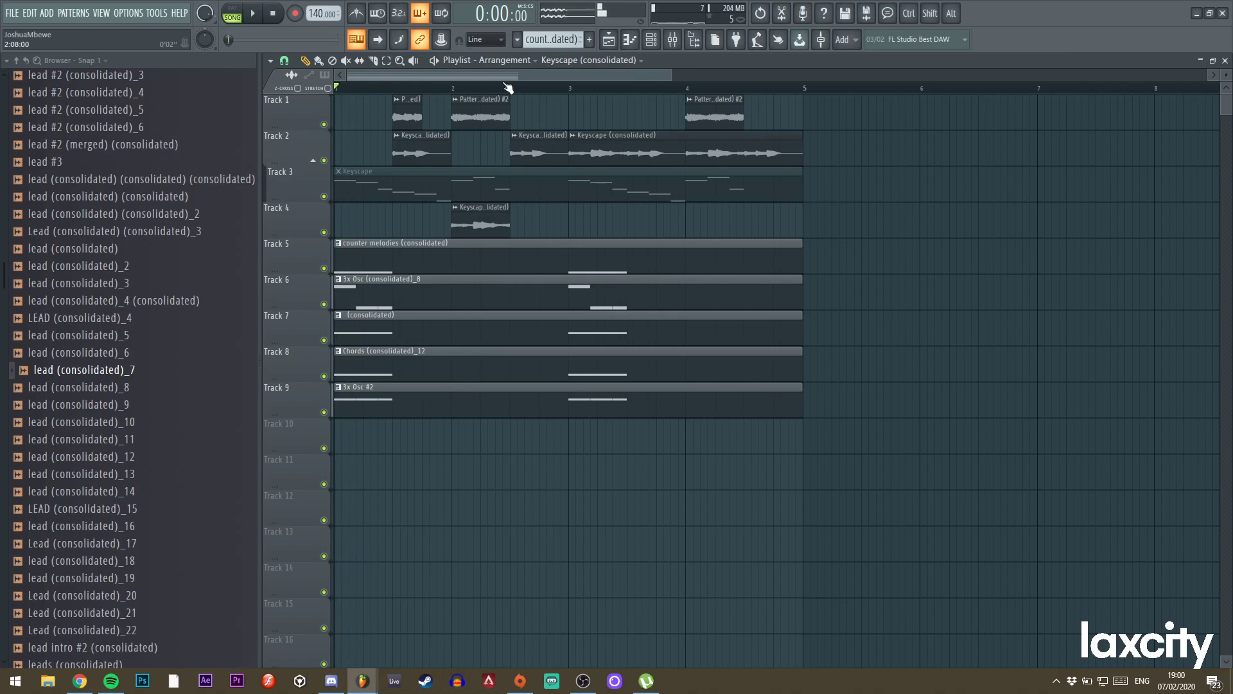
key(space)
key(space)
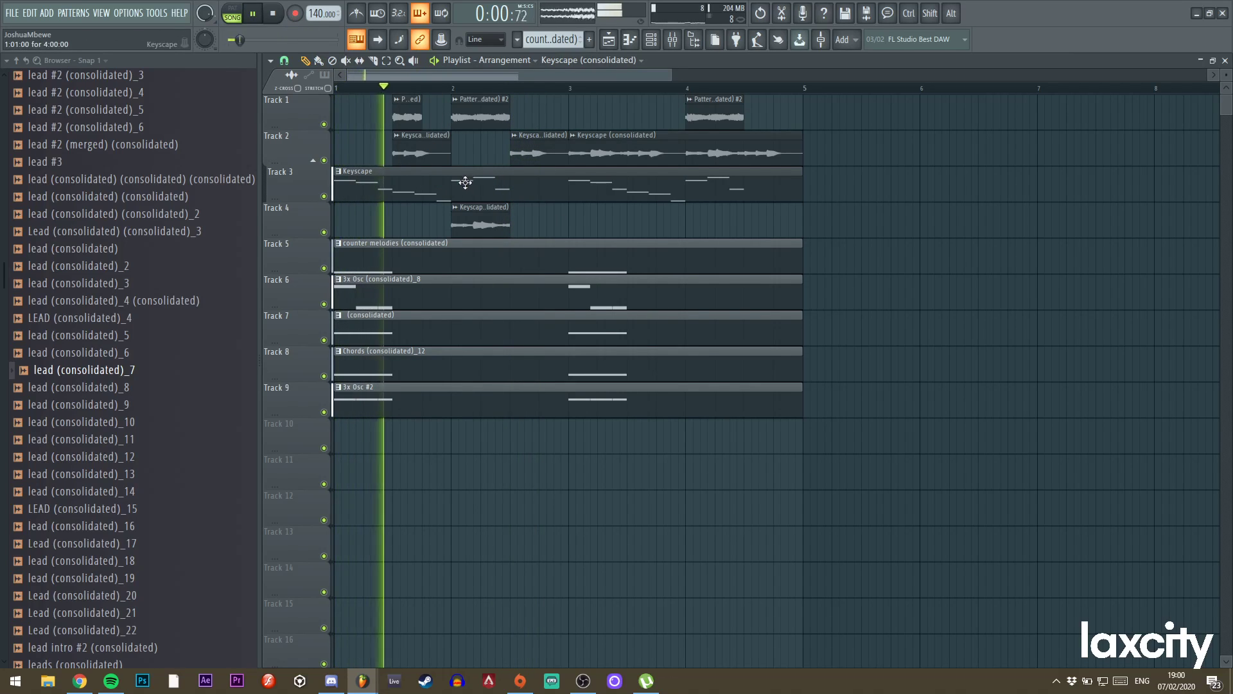
Move the remaining bar 1 Keyscape slice to Track 4 and shift it later in the second half of bar 2.
drag(426, 157, 537, 225)
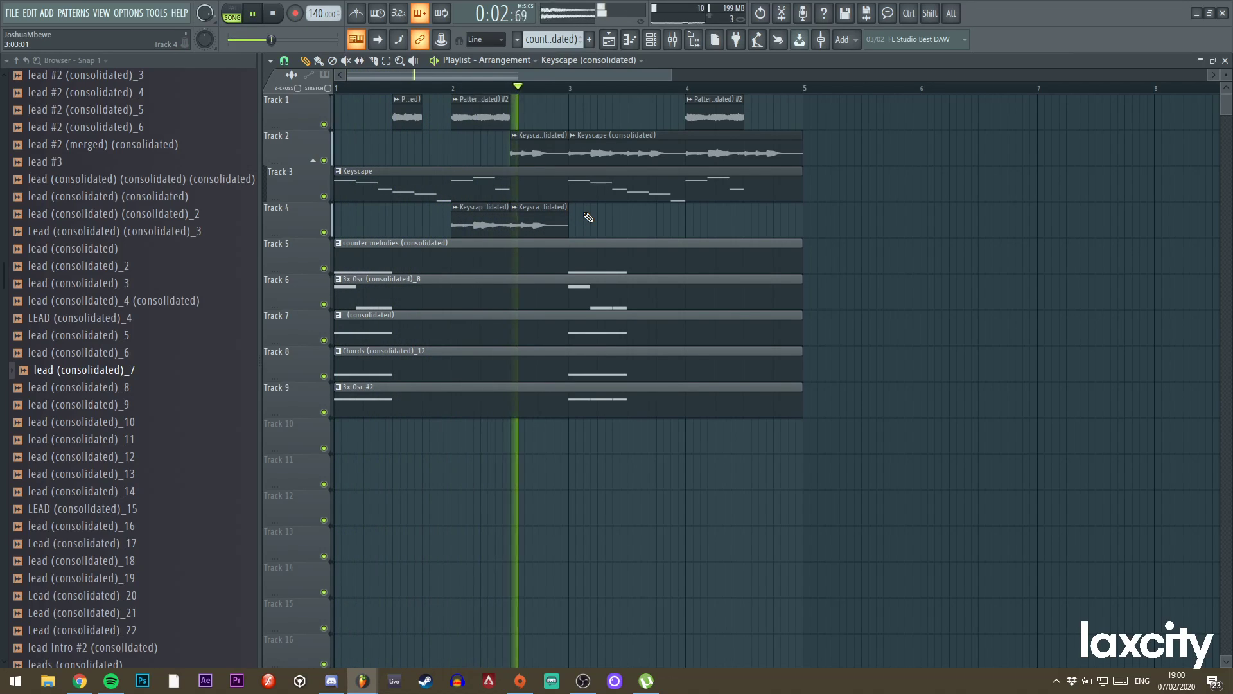
key(space)
drag(535, 212, 557, 210)
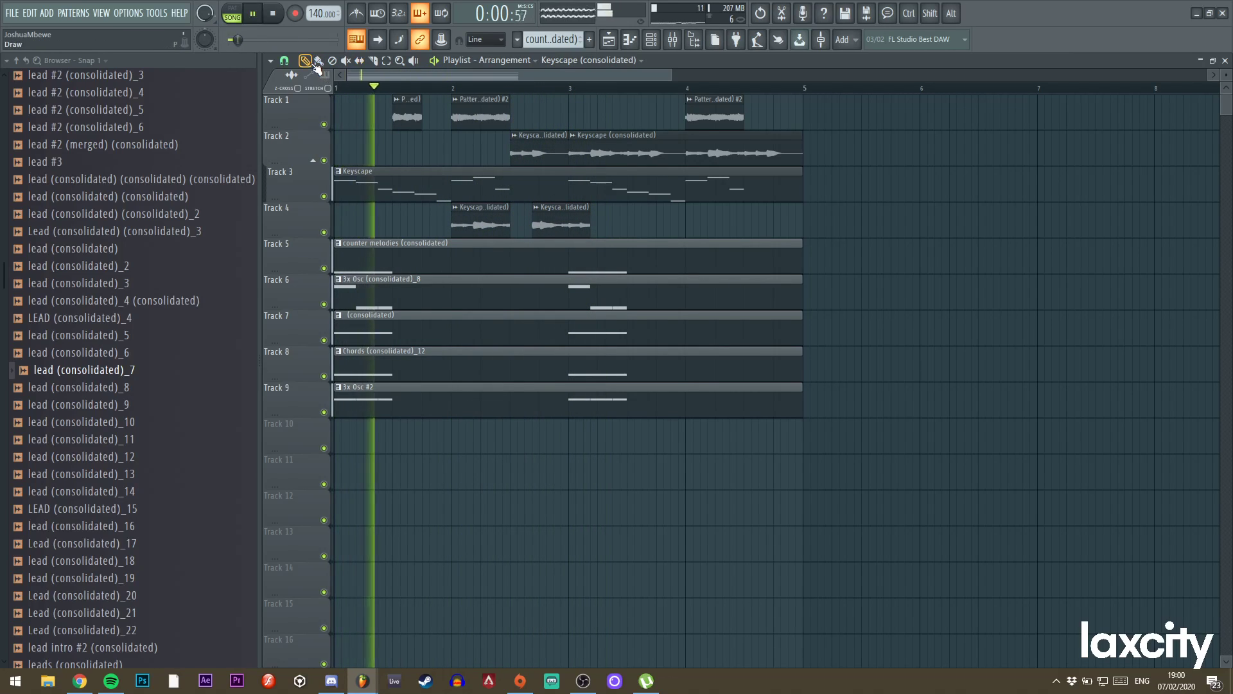
Shorten the two Keyscape slices on Track 4, duplicate them into bar 4 and play the loop.
drag(590, 232, 469, 231)
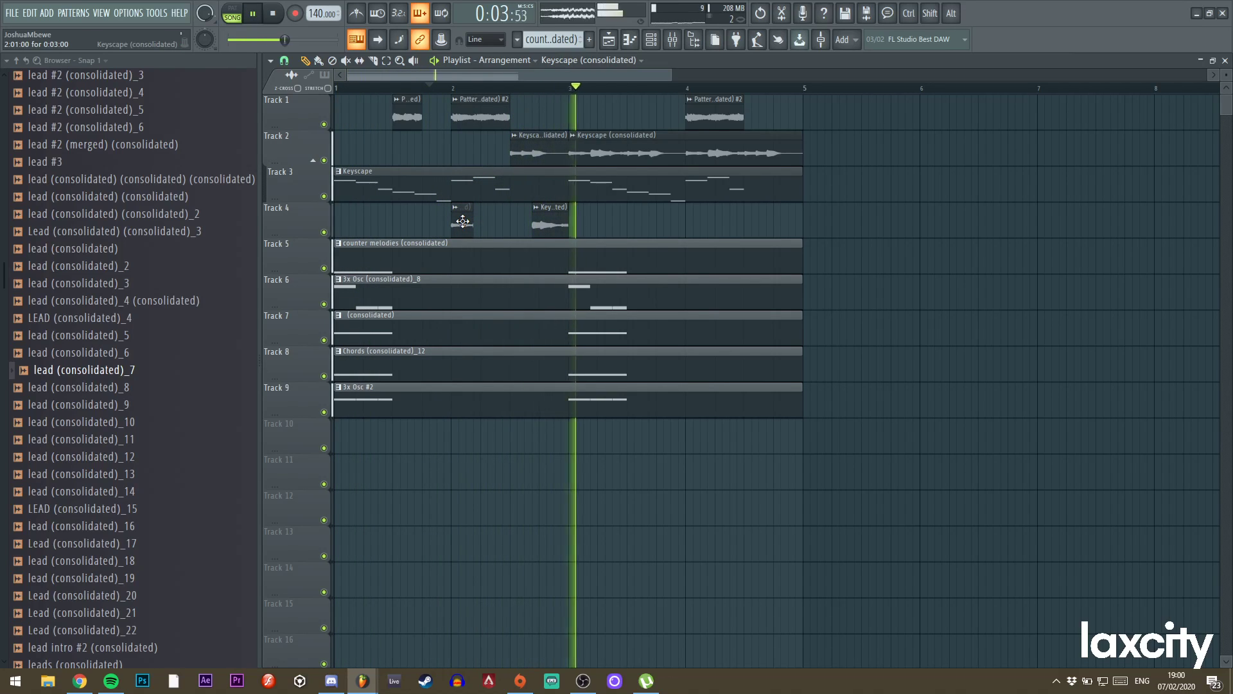
drag(582, 216, 696, 244)
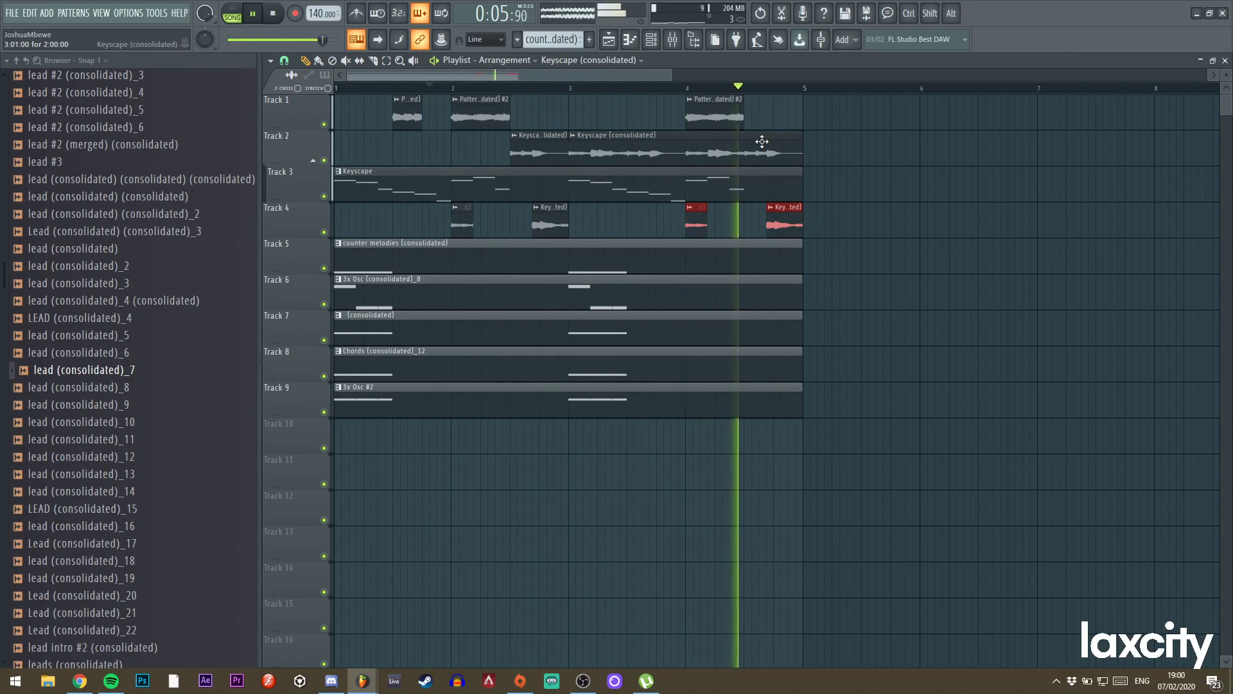
drag(672, 73, 685, 70)
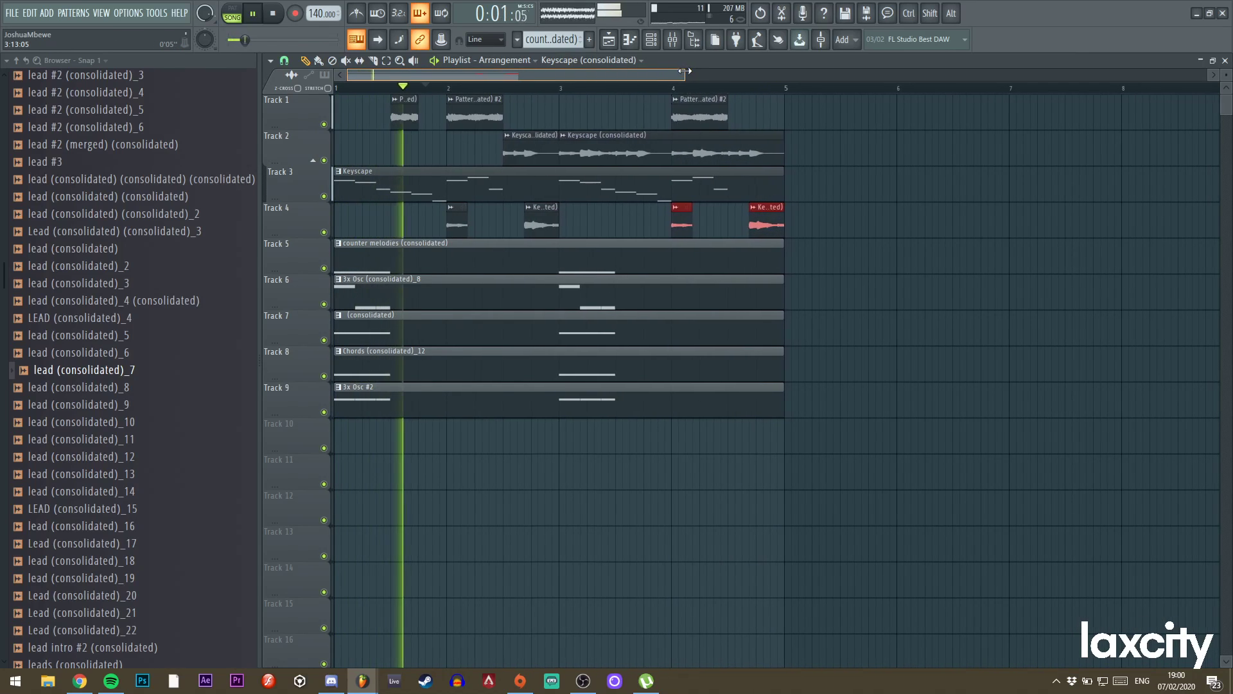
key(space)
key(space)
Insert two empty tracks below Track 1, move the half-bar Keyscape audio slice to Track 2 and make it unique.
right_click(306, 148)
click(333, 367)
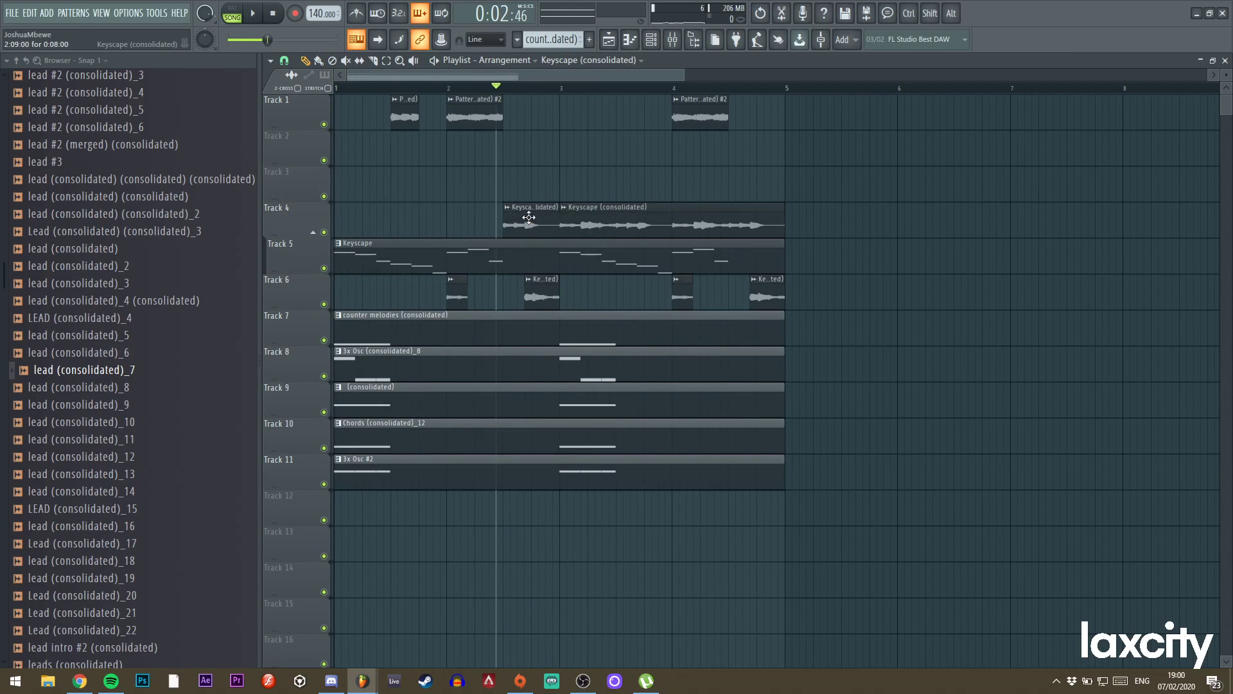
click(507, 136)
key(u)
drag(510, 139, 528, 167)
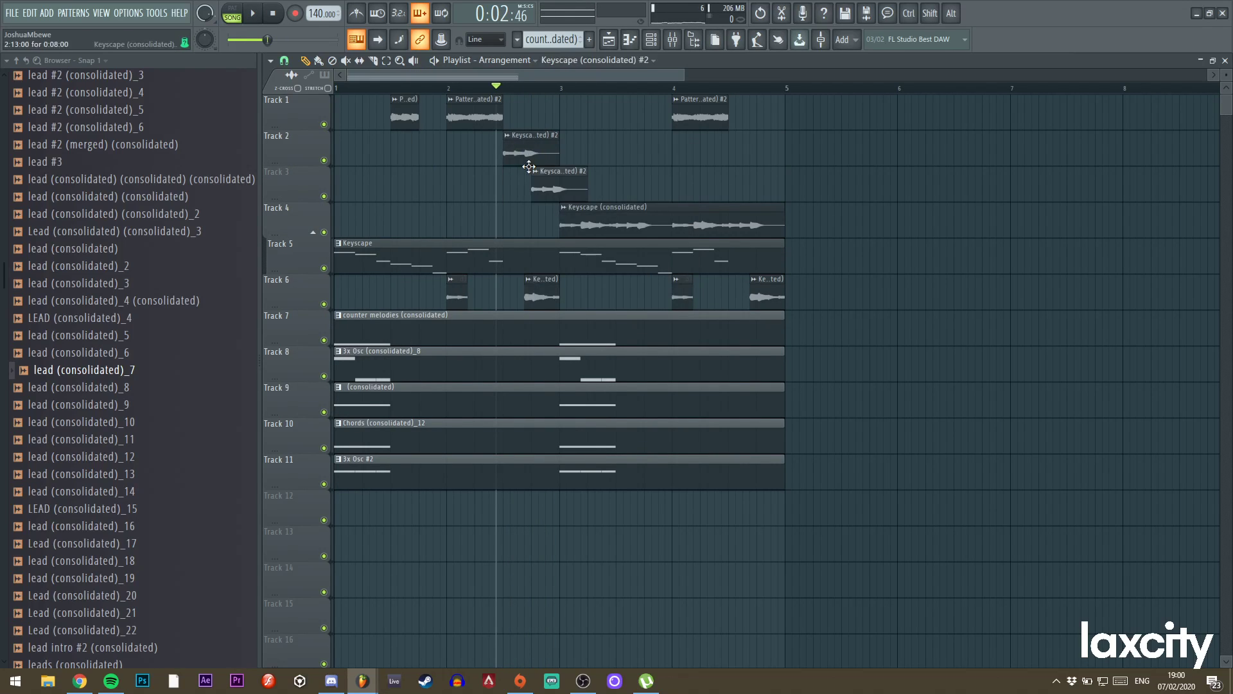
Reverse the unique Keyscape sample on Track 2 and reset its time-stretch multiplier.
double_click(535, 150)
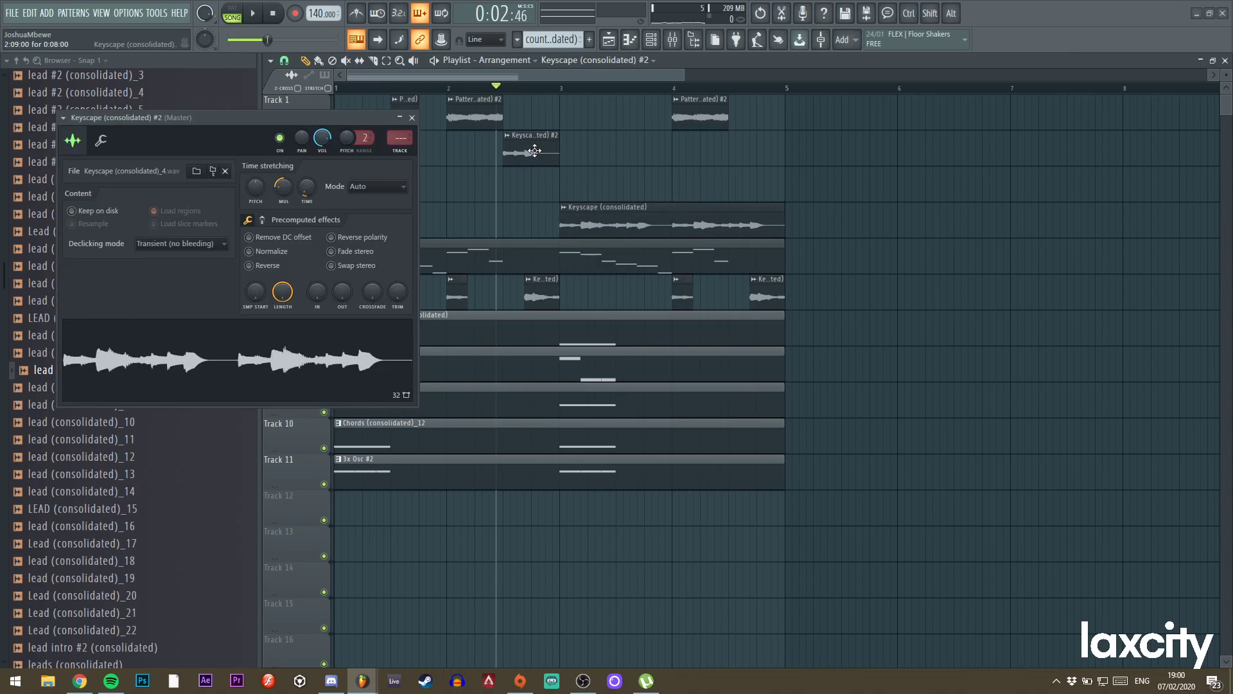
click(299, 196)
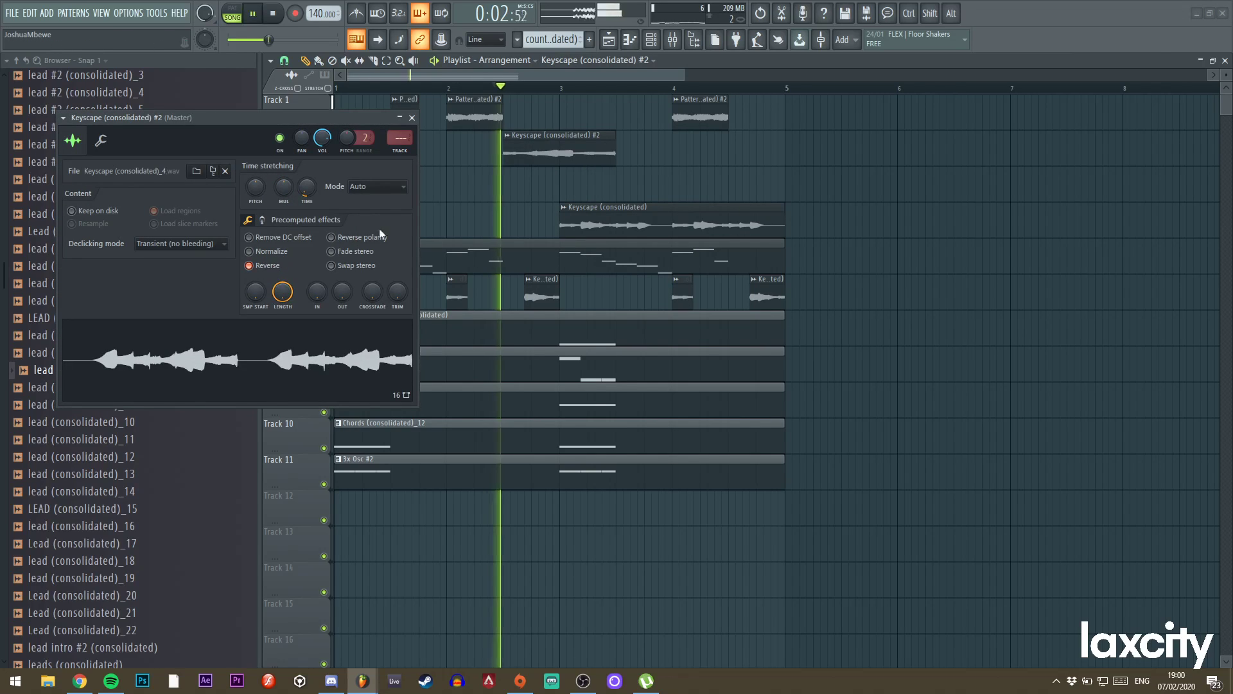
click(412, 118)
Move the reversed Keyscape clip to end at bar 3, trim its start, and set its declicking mode to Crossfade (bleeding).
drag(578, 154, 528, 164)
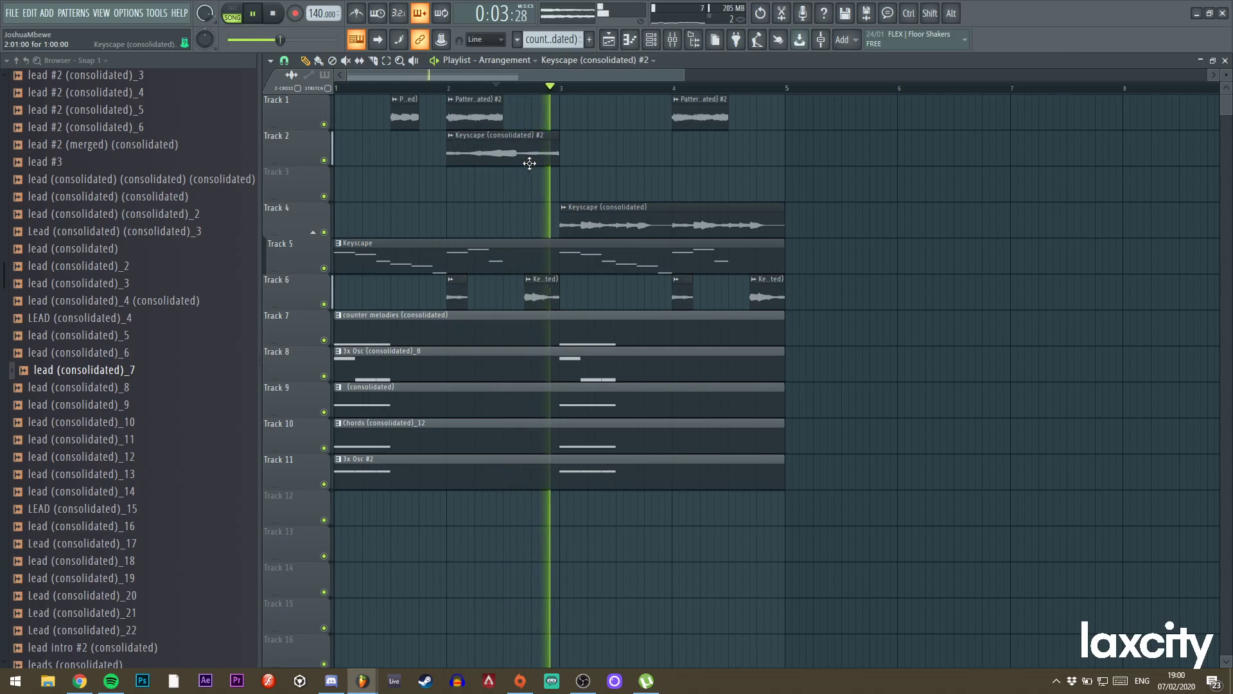
drag(448, 152, 516, 151)
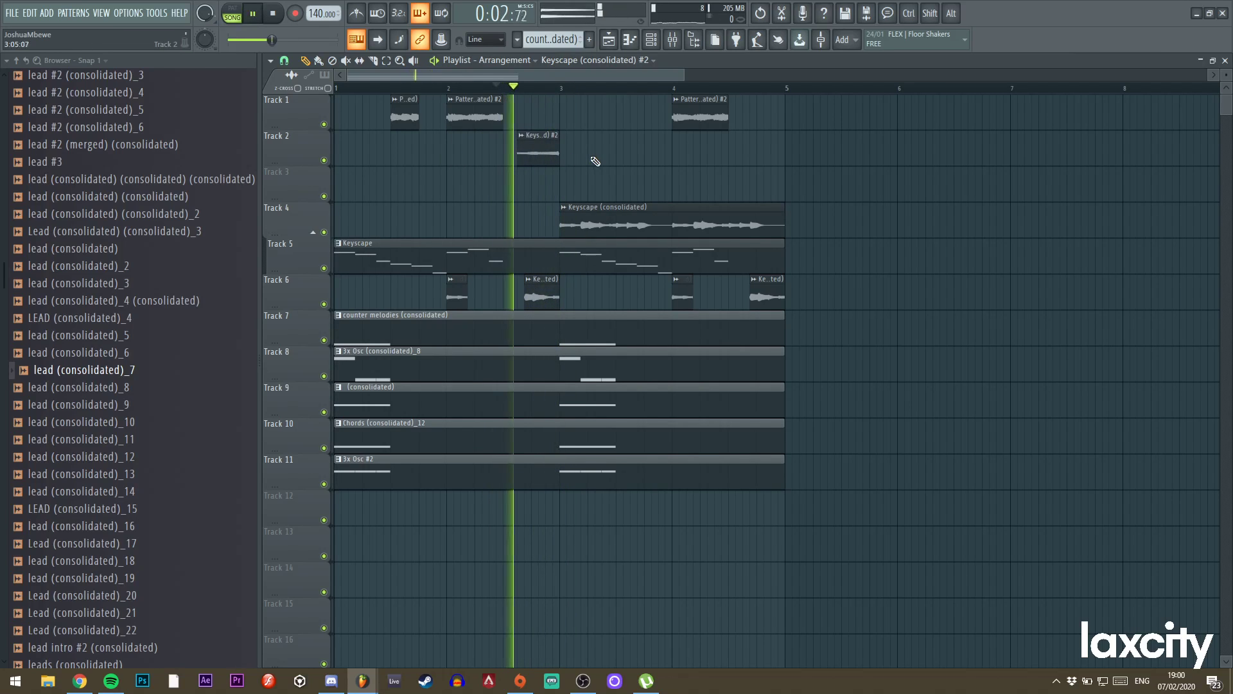
double_click(535, 154)
click(193, 244)
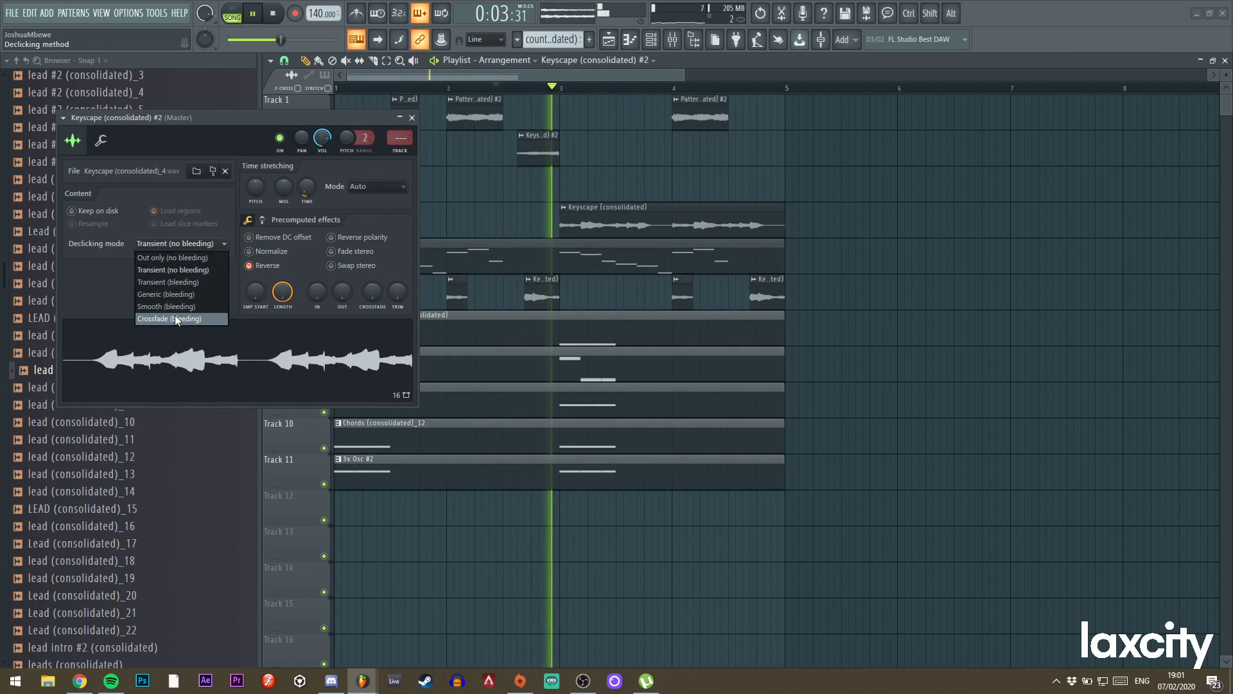
click(175, 319)
click(412, 117)
key(space)
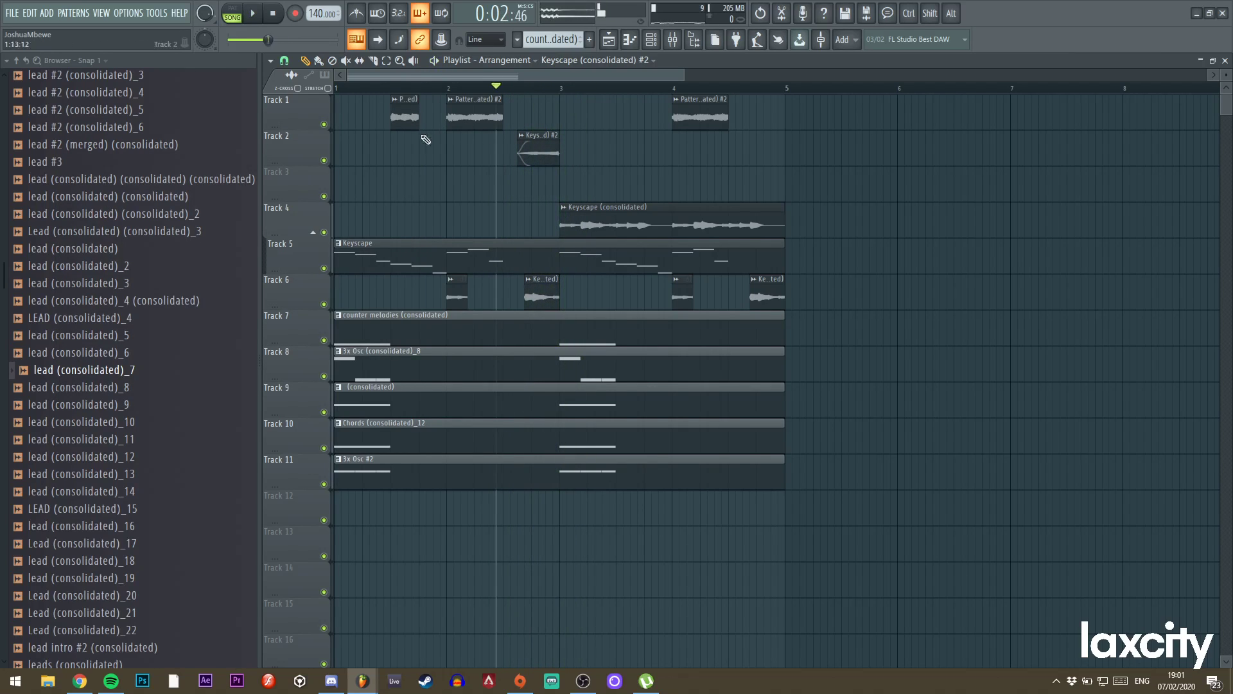
Slip the audio content inside the reversed Keyscape clip on Track 2 so a louder section plays before bar 3.
key(space)
click(360, 61)
key(space)
key(space)
drag(531, 143, 595, 151)
key(space)
key(space)
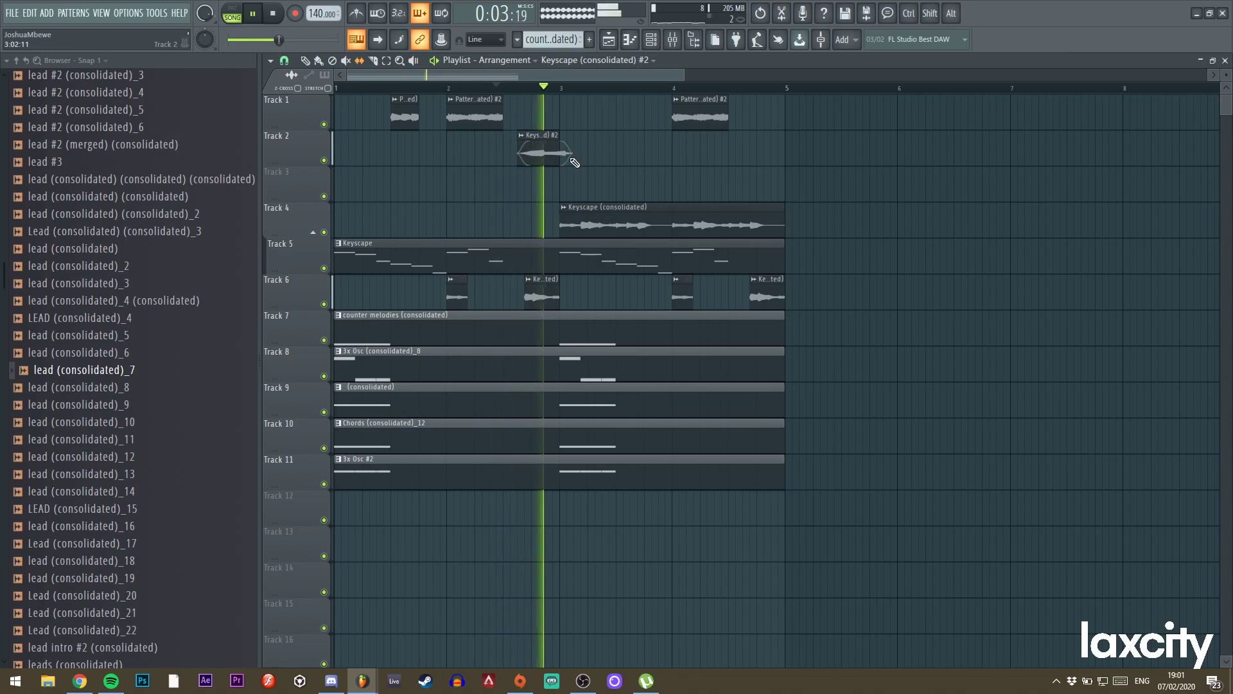
Return to the Draw tool and replay the loop around bar 3 to check the reversed Keyscape clip.
drag(271, 40, 267, 40)
key(space)
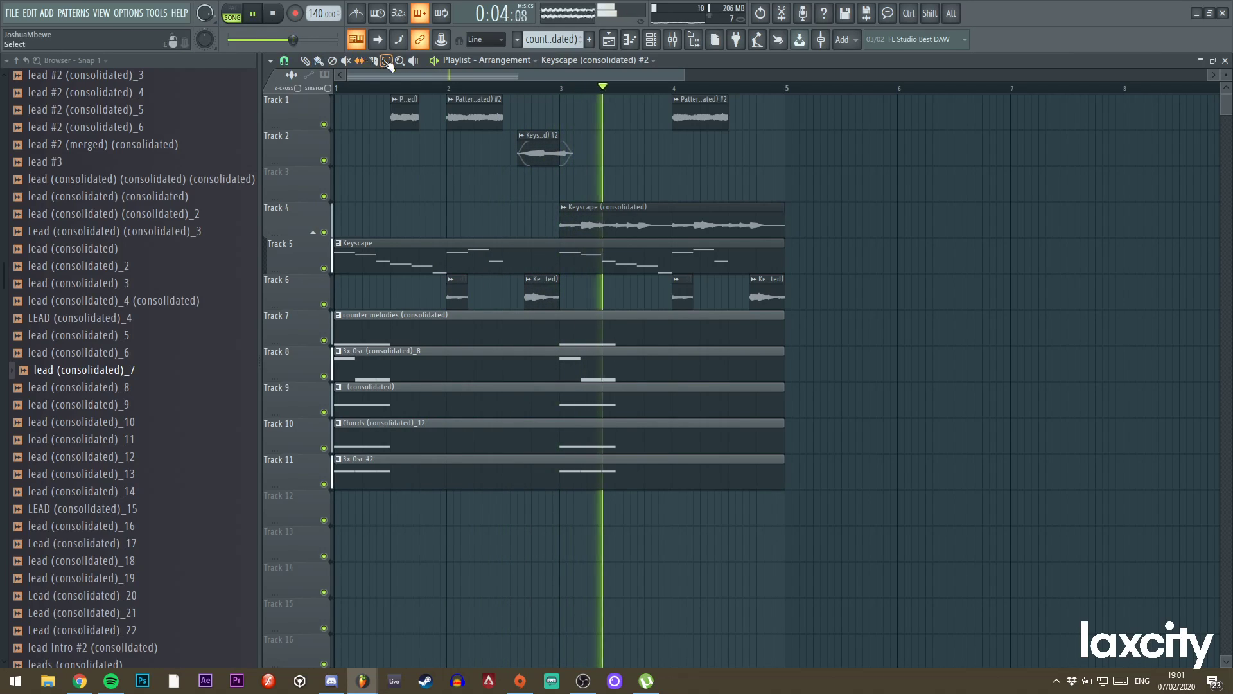
click(308, 61)
key(space)
click(555, 88)
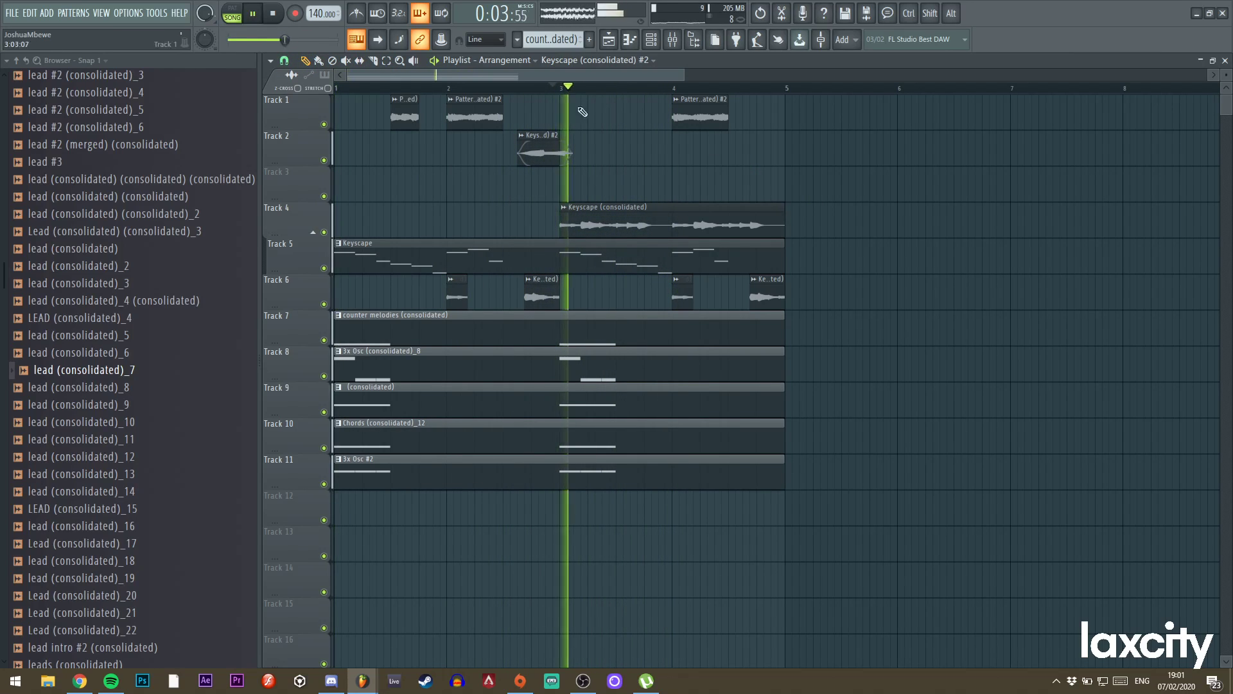
Make the Pattern 1 (consolidated) clip at bar 4 on Track 1 a unique sample.
key(space)
key(space)
key(space)
alt+right_click(676, 113)
double_click(697, 114)
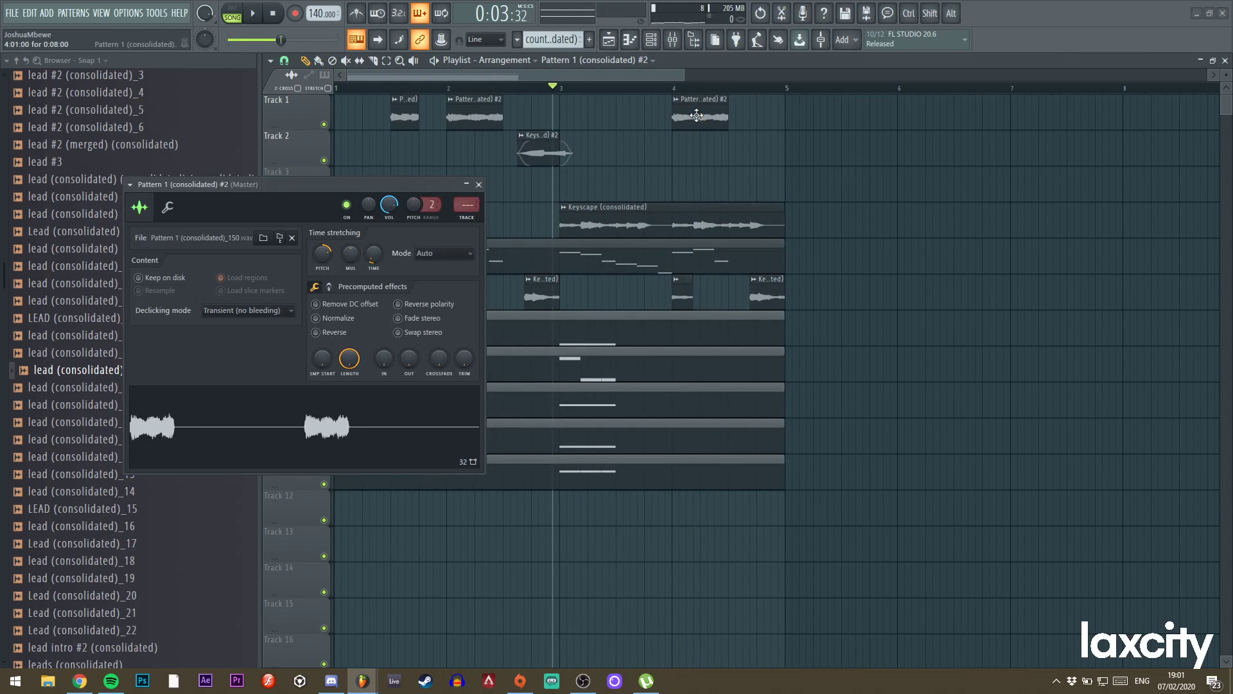
right_click(679, 108)
click(703, 110)
Replay the loop from just before bar 4 and inspect the sample settings of the unique Pattern 1 clip.
click(666, 88)
key(space)
double_click(694, 110)
key(space)
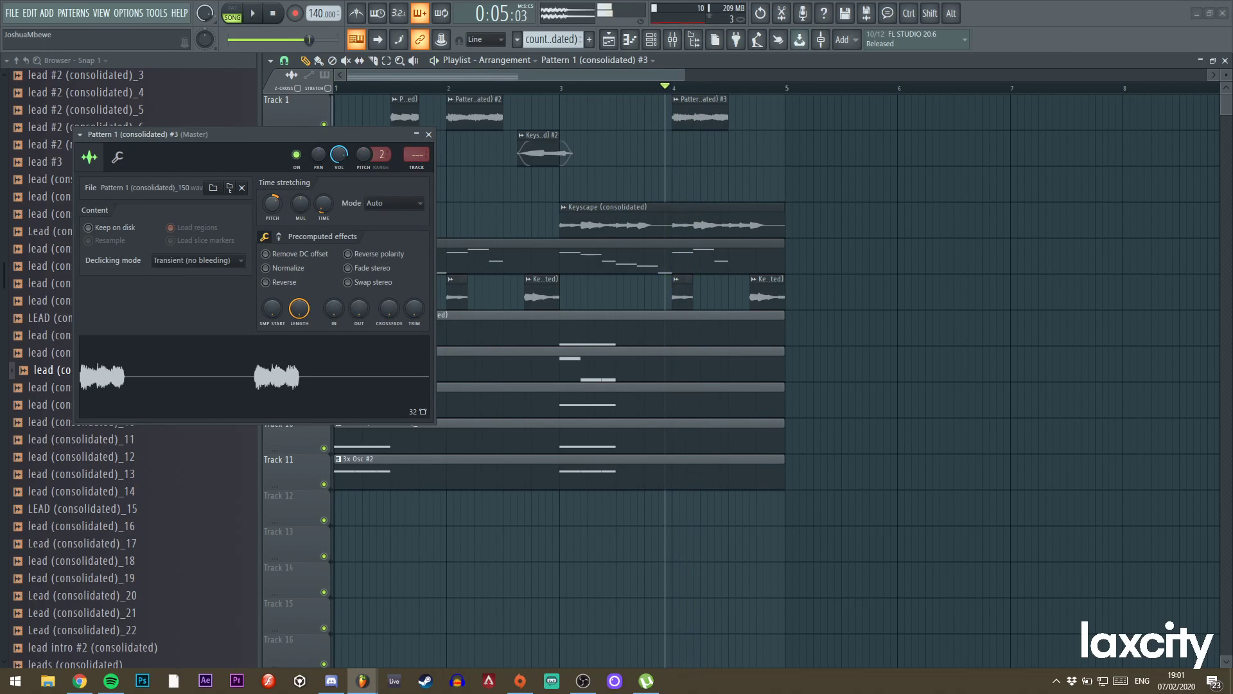
key(space)
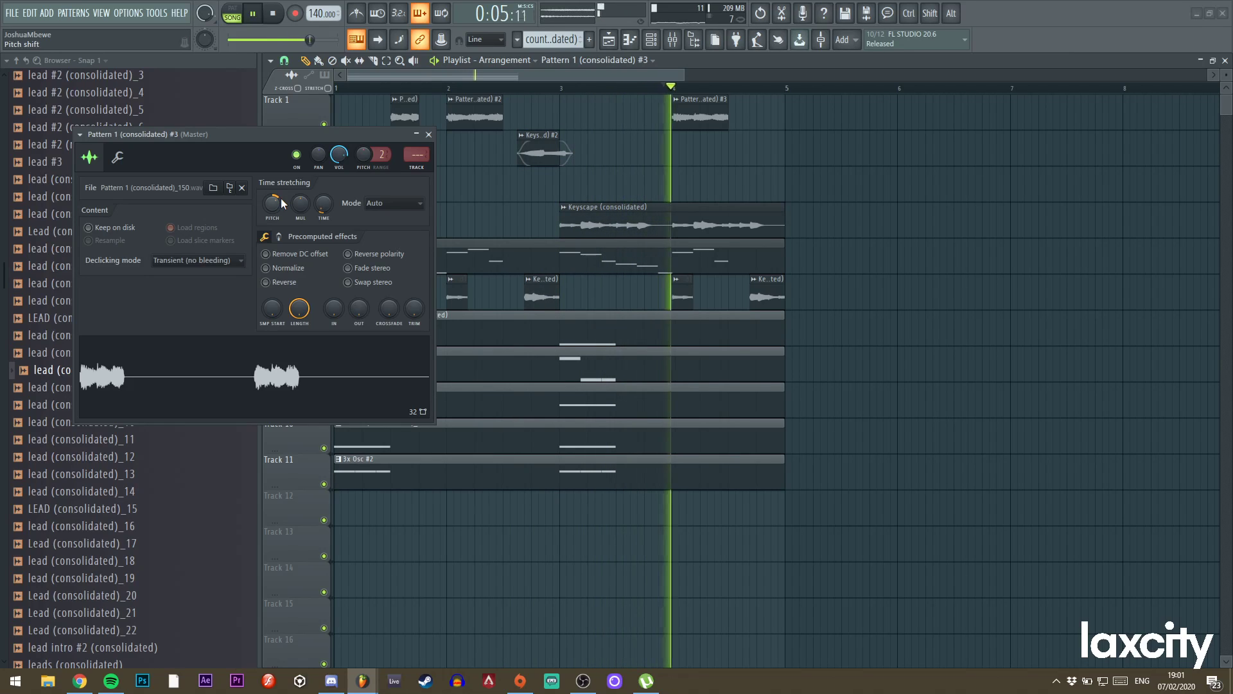
click(428, 135)
key(space)
click(665, 88)
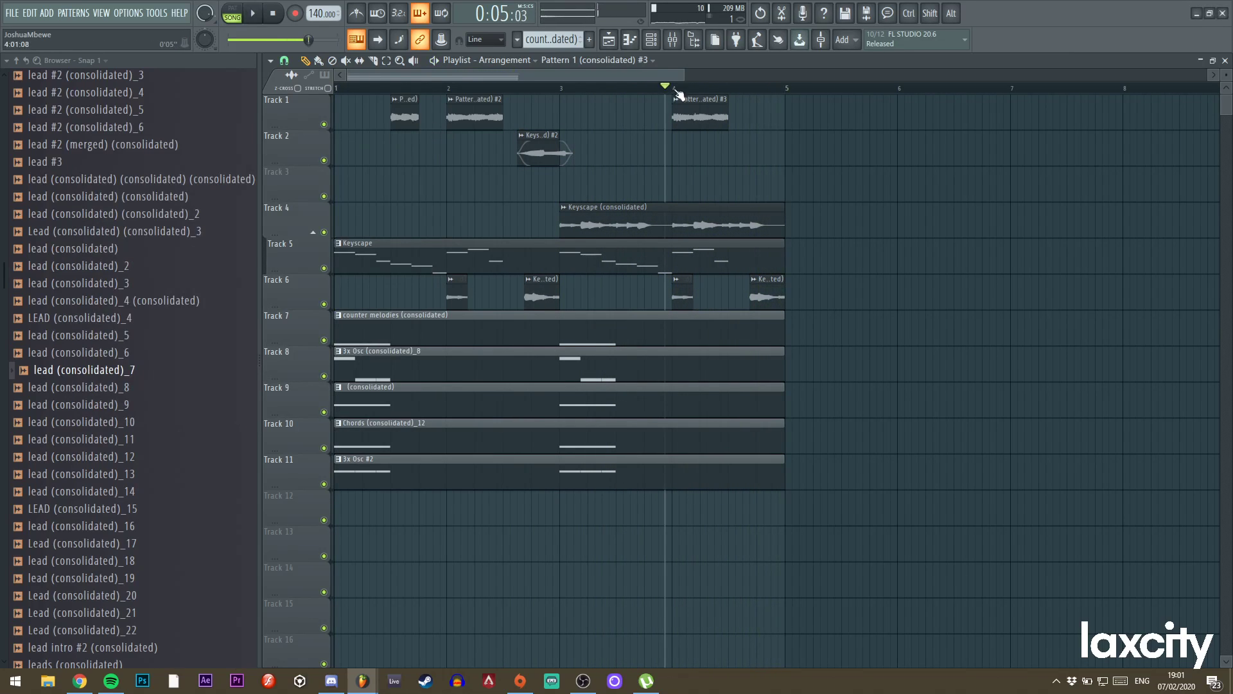
key(space)
key(space)
Trim the Keyscape clip on Track 4 to end at bar 4 and set the unique Pattern 1 sample's volume to about 84%.
drag(784, 226, 673, 229)
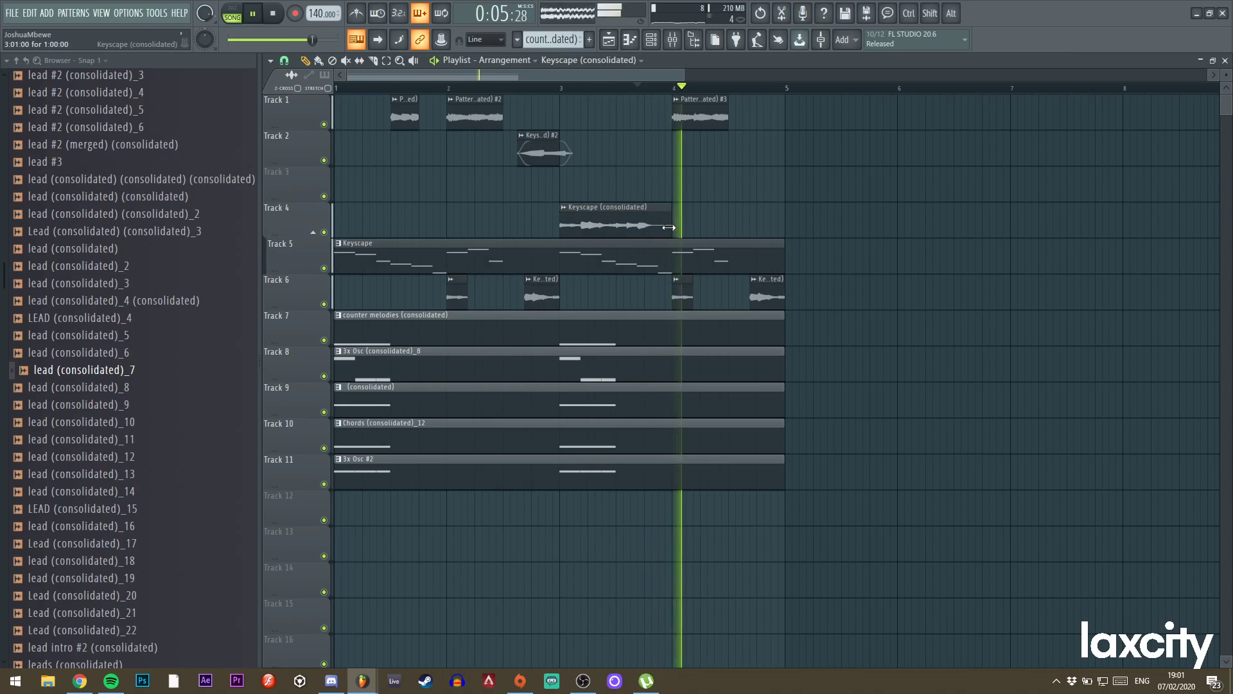
key(space)
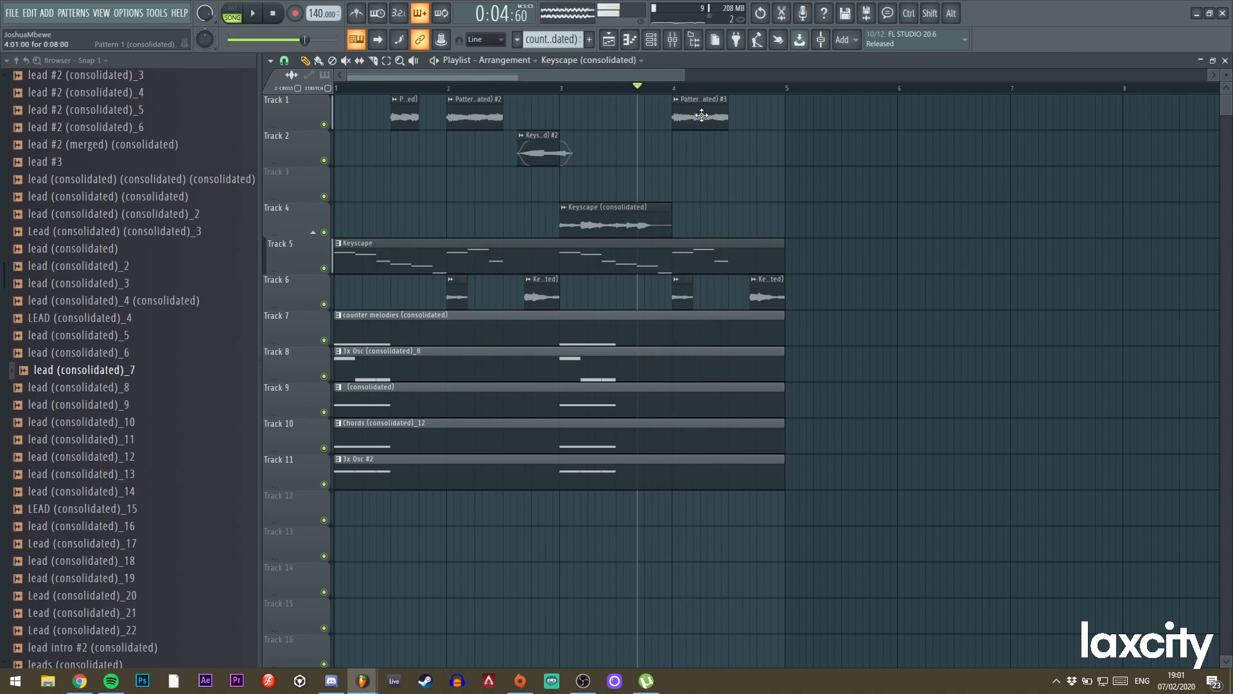
double_click(702, 116)
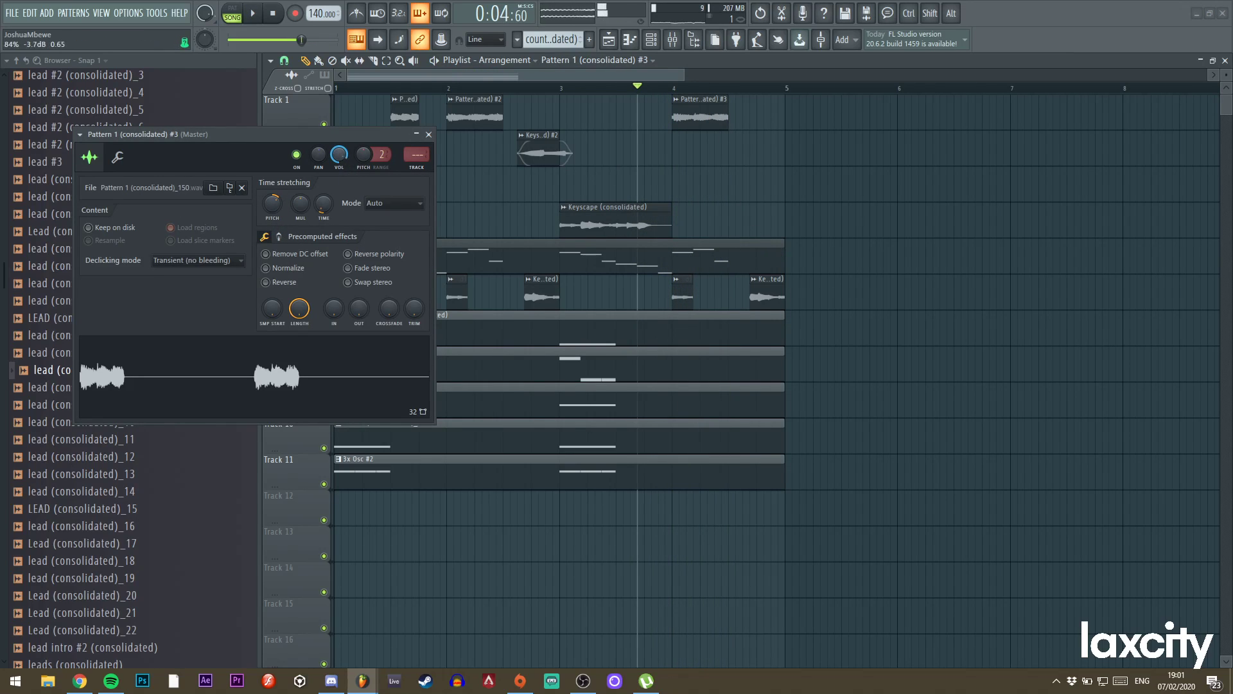
click(428, 135)
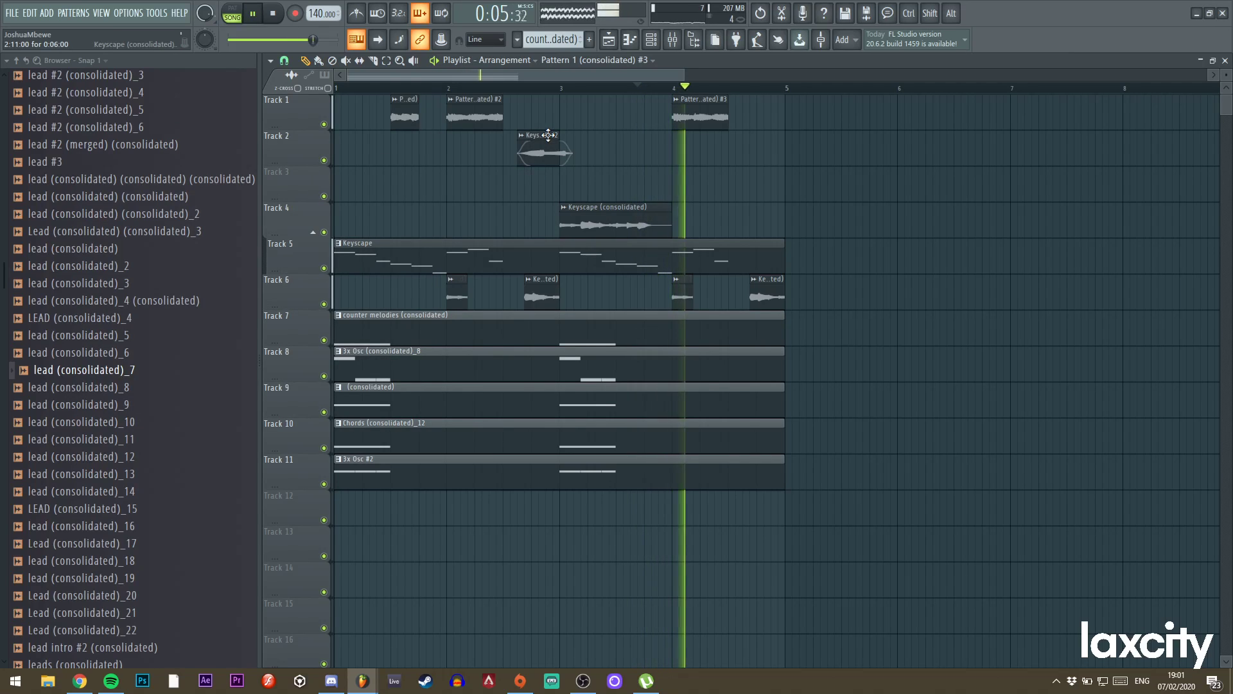
Set the time-stretch pitch of the unique Pattern 1 sample to -200 cents while auditioning the loop around bar 4.
key(space)
double_click(702, 124)
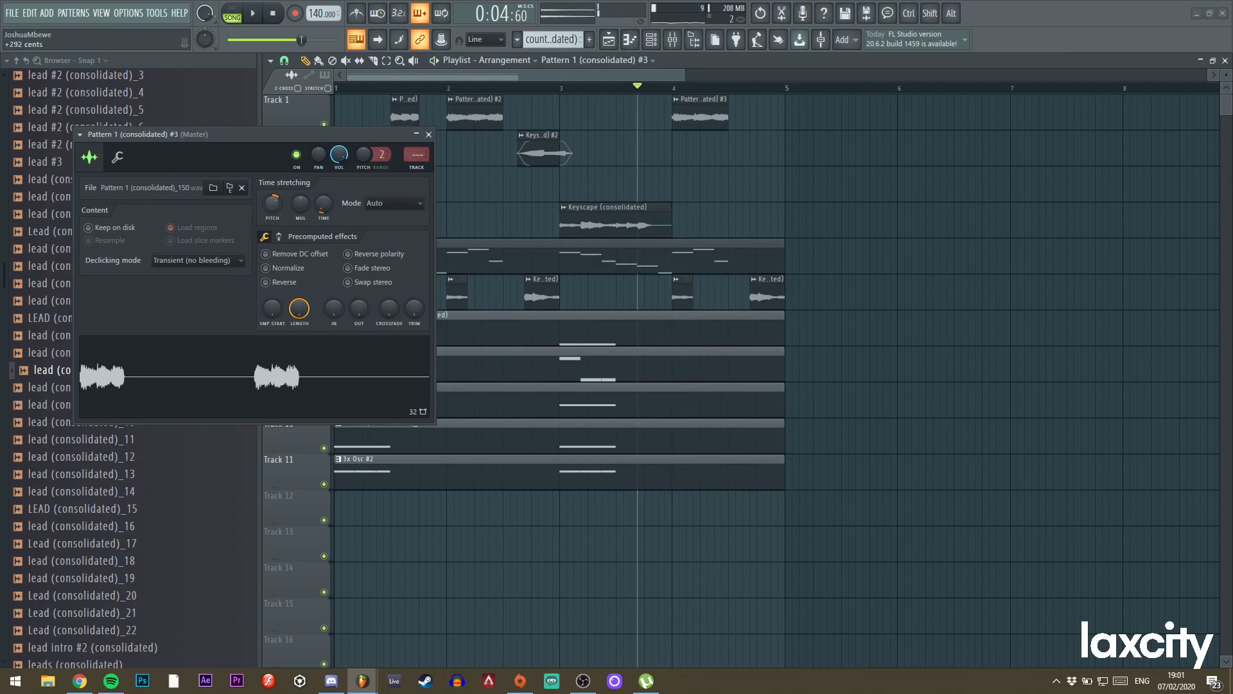
right_click(277, 212)
click(287, 220)
key(space)
key(space)
key(space)
drag(275, 204, 275, 198)
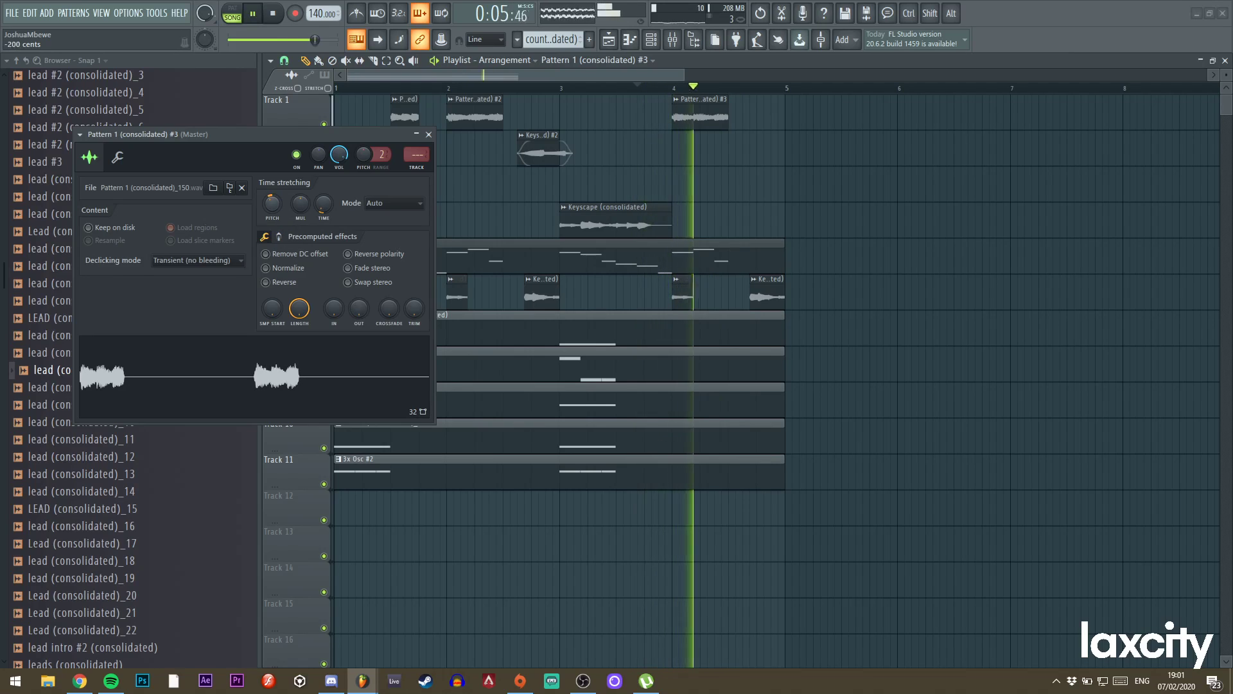
click(429, 135)
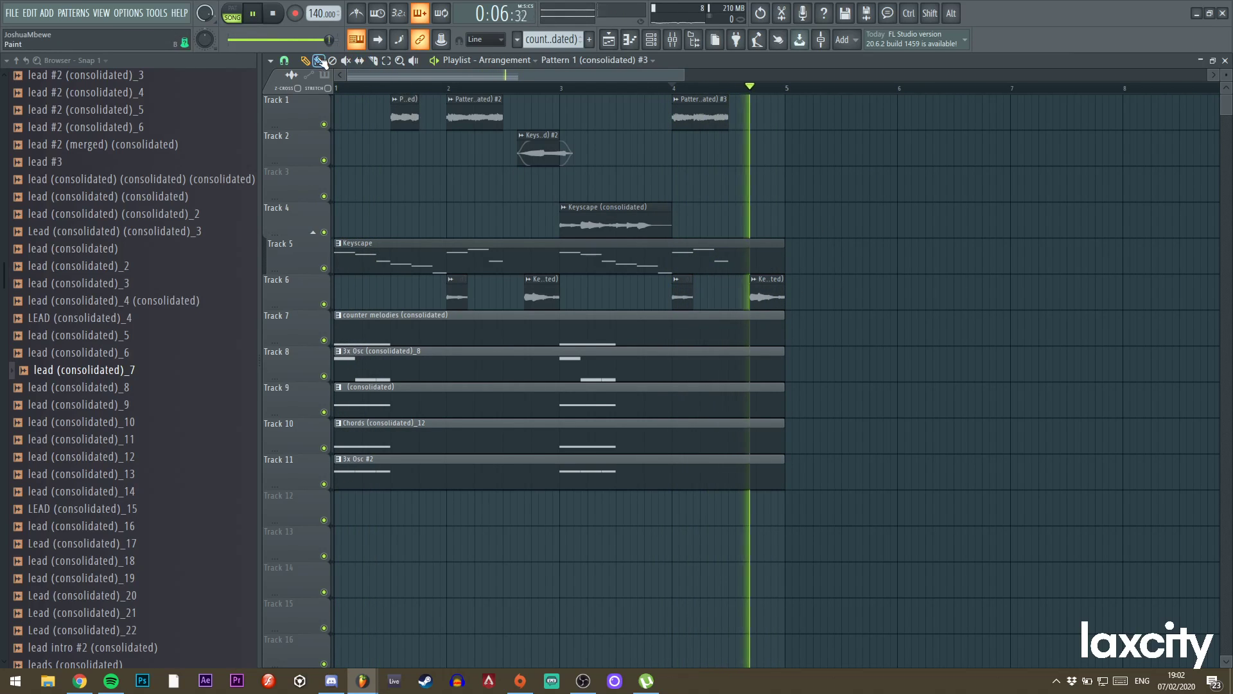
Delete the last Keyscape slice on Track 6 and consolidate the whole loop into one audio clip, keeping the original clips unmuted.
right_click(770, 293)
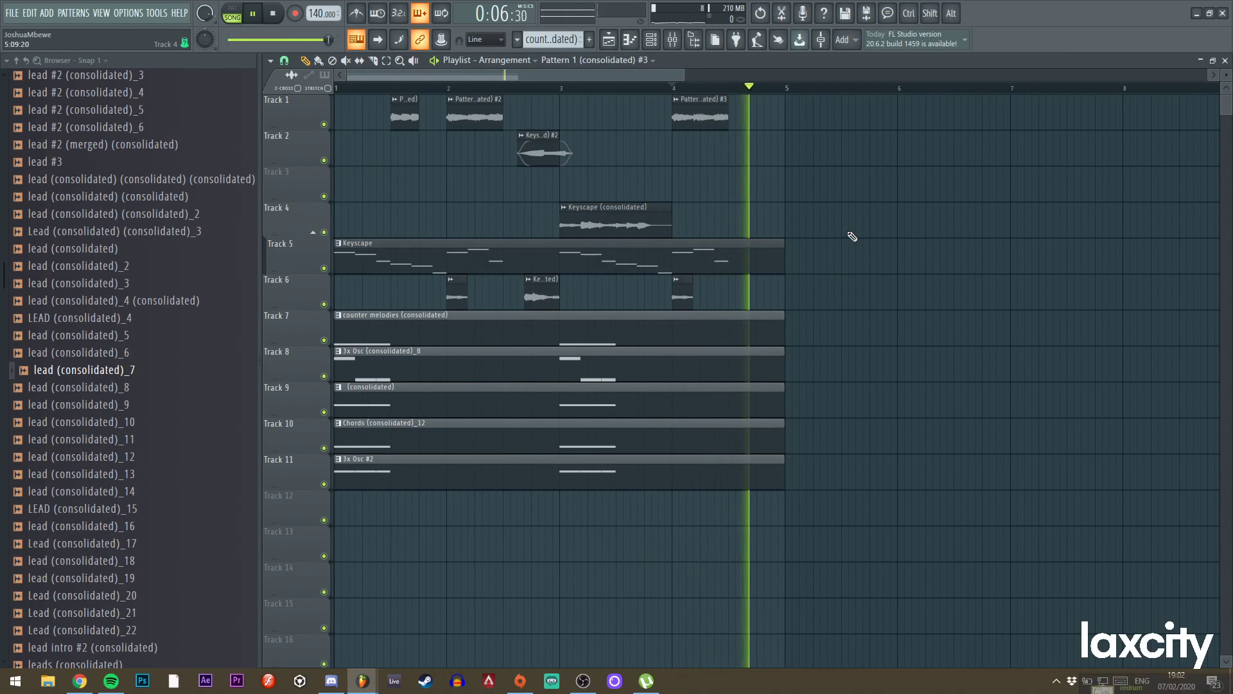
drag(684, 75, 777, 76)
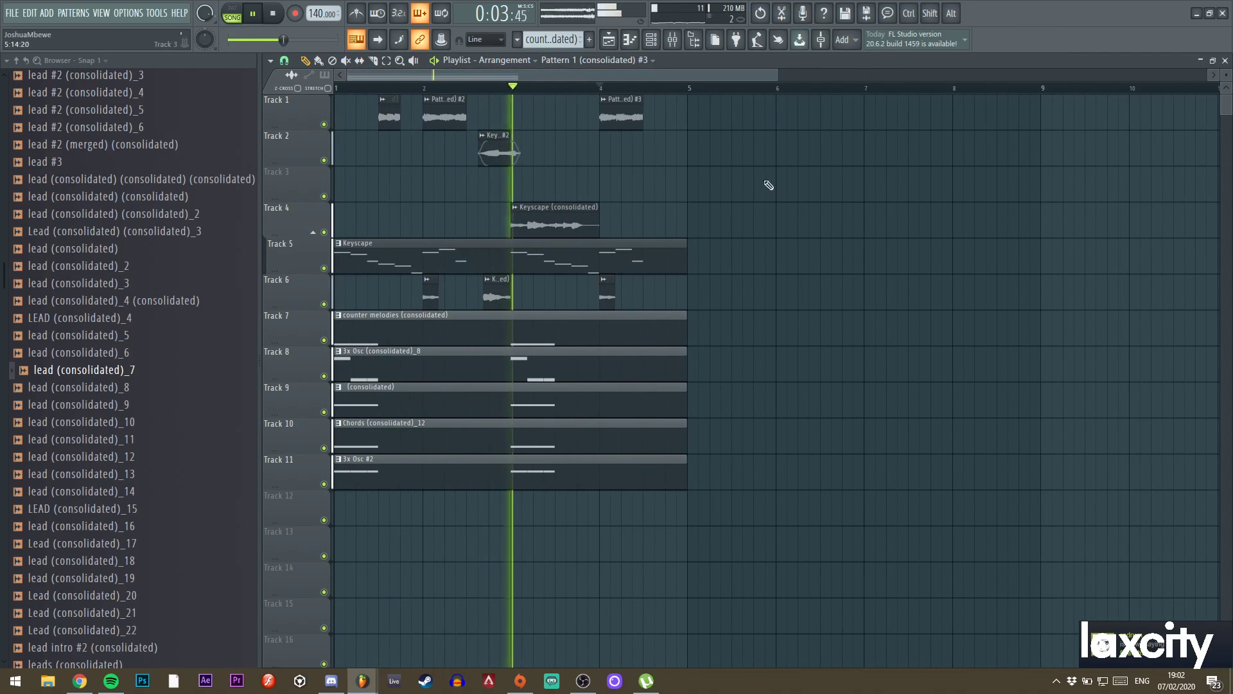
drag(768, 503, 217, 14)
key(ctrl+alt+c)
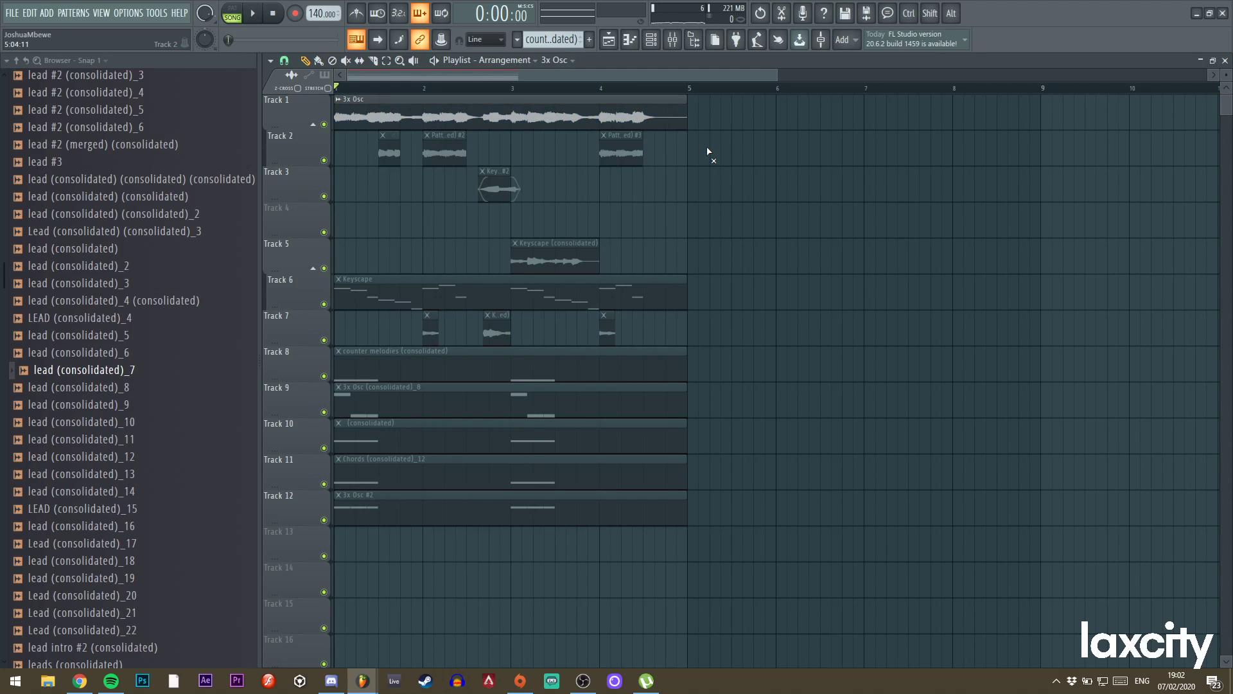
mouse_move(467, 285)
mouse_down()
mouse_move(887, 349)
mouse_move(789, 490)
mouse_up()
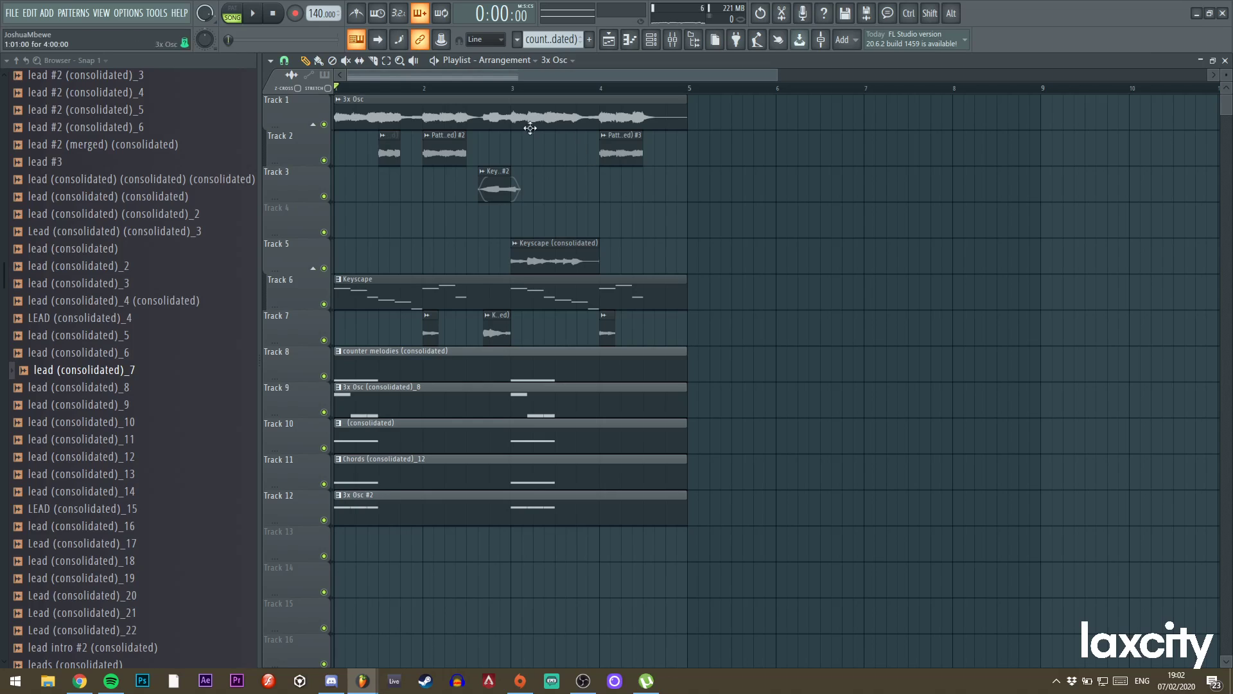
Move the consolidated 3x Osc clip on Track 1 to start midway through bar 4 and stretch its sample to twice the length.
drag(455, 126, 759, 99)
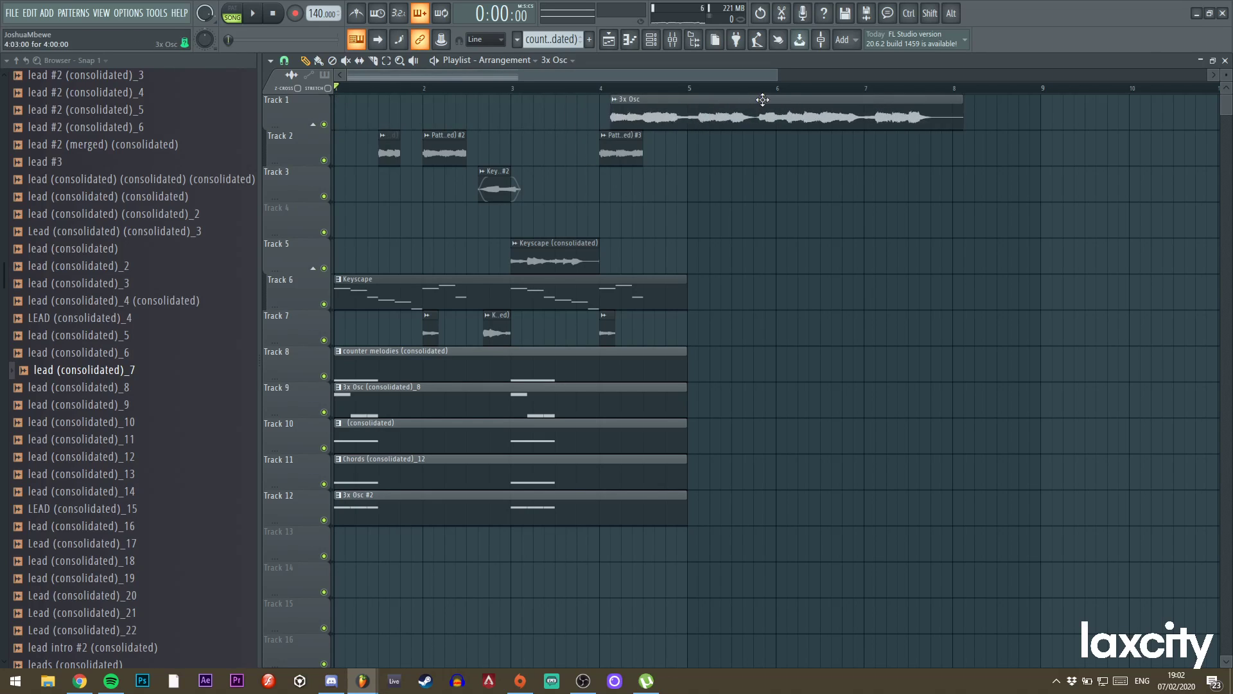
double_click(717, 118)
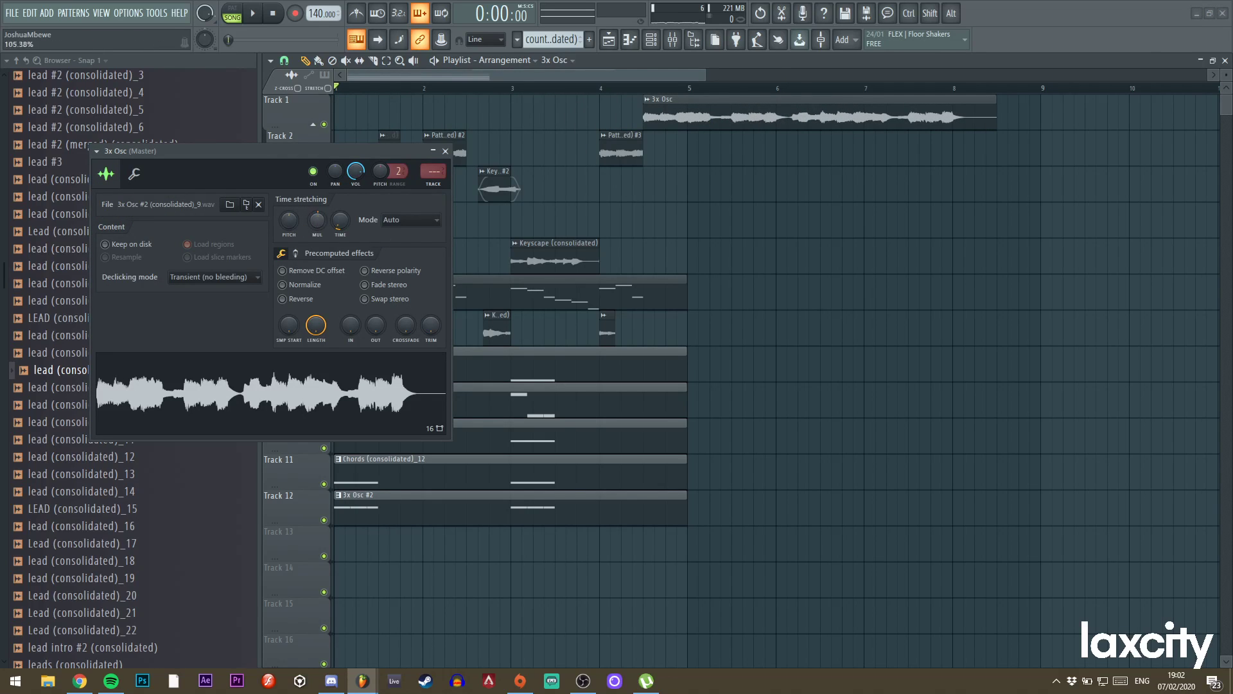
drag(322, 216, 496, 160)
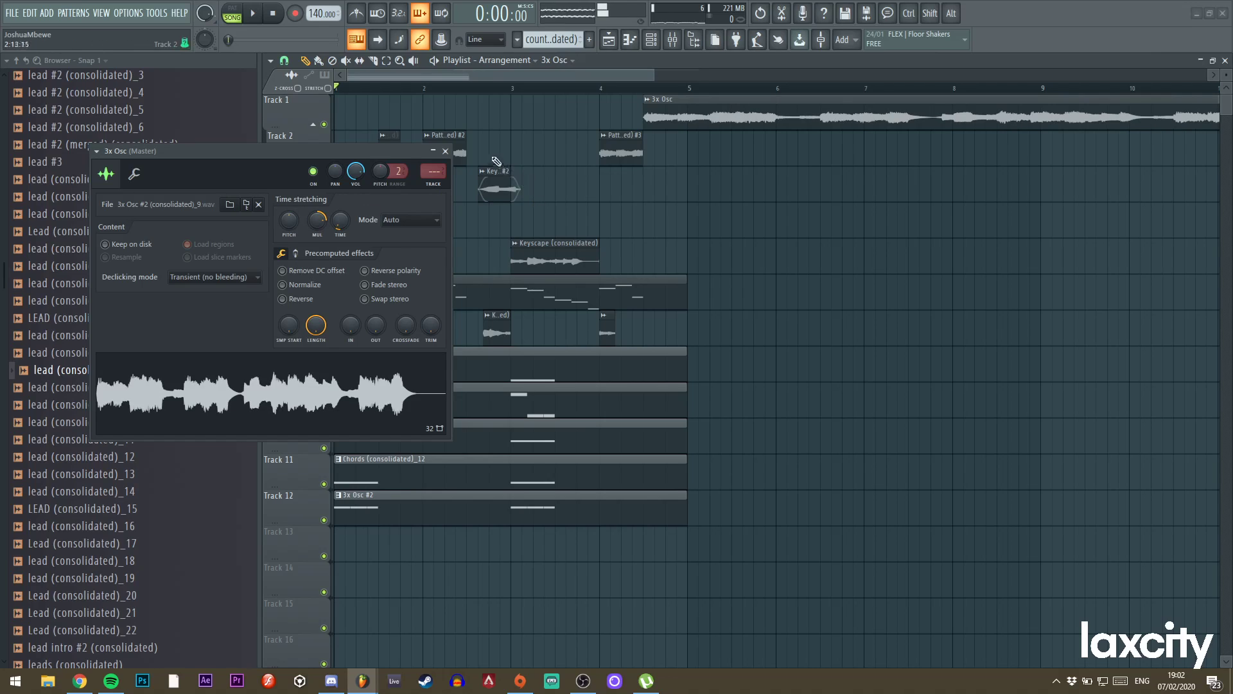
click(446, 152)
Slip the audio content inside the stretched 3x Osc clip on Track 1 while auditioning the end of bar 4.
key(space)
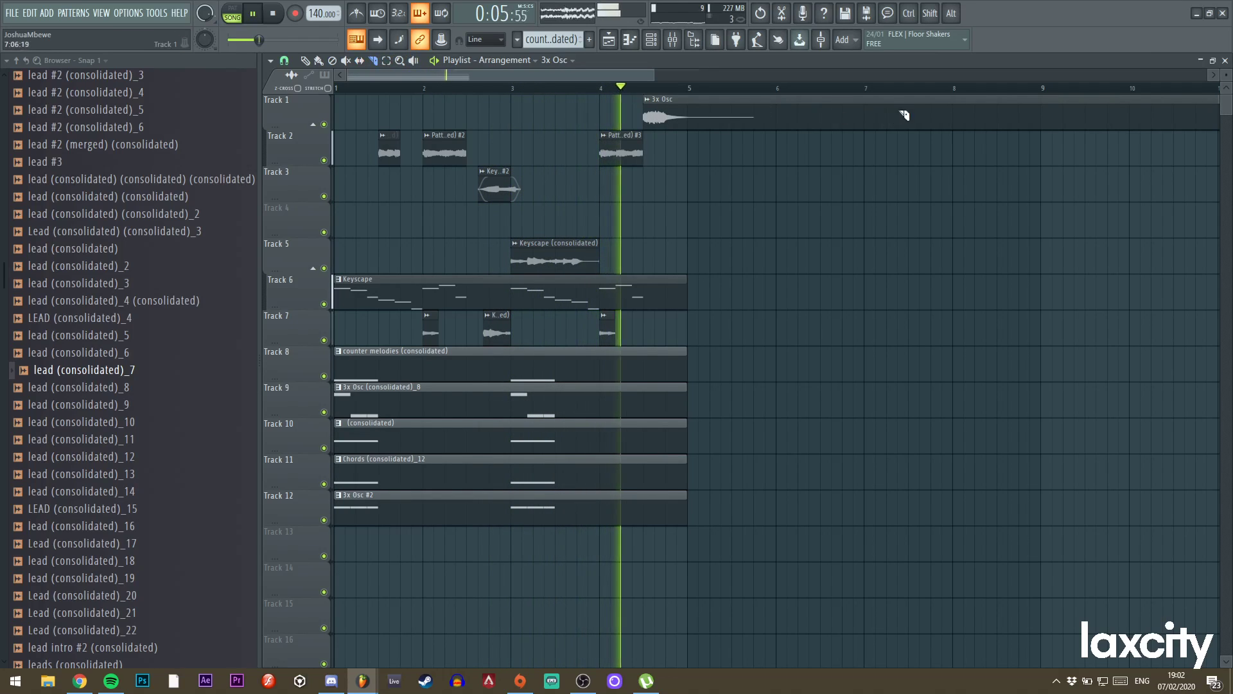
key(space)
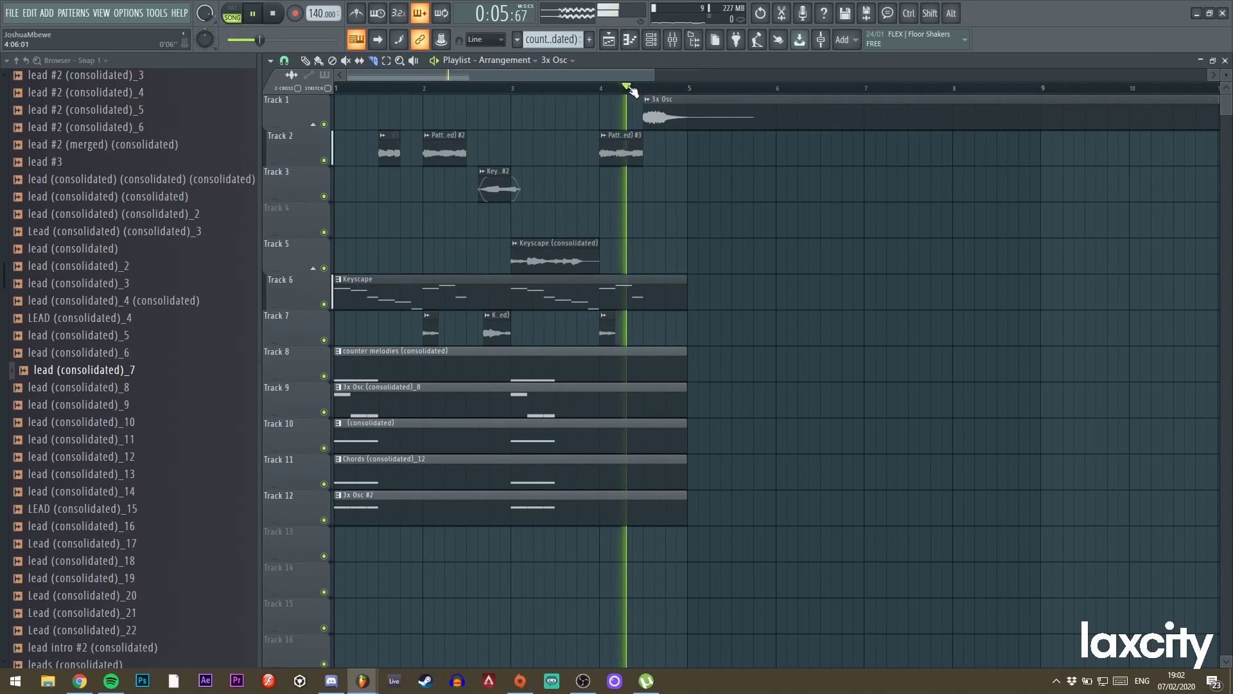
key(space)
drag(654, 120, 688, 120)
key(space)
key(space)
Reverse the stretched 3x Osc sample on Track 1 and audition it.
double_click(688, 120)
key(space)
key(space)
click(301, 297)
click(447, 152)
key(space)
key(space)
Slip the content of the reversed 3x Osc clip so its audio swells up towards bar 5.
mouse_move(714, 122)
mouse_down()
mouse_move(621, 129)
mouse_move(788, 120)
mouse_up()
key(space)
key(space)
key(space)
key(space)
key(space)
mouse_move(655, 120)
mouse_down()
mouse_move(738, 119)
mouse_move(703, 126)
mouse_up()
Slice off and delete the part of the reversed 3x Osc clip after bar 5, and set its sample volume to about 75%.
key(space)
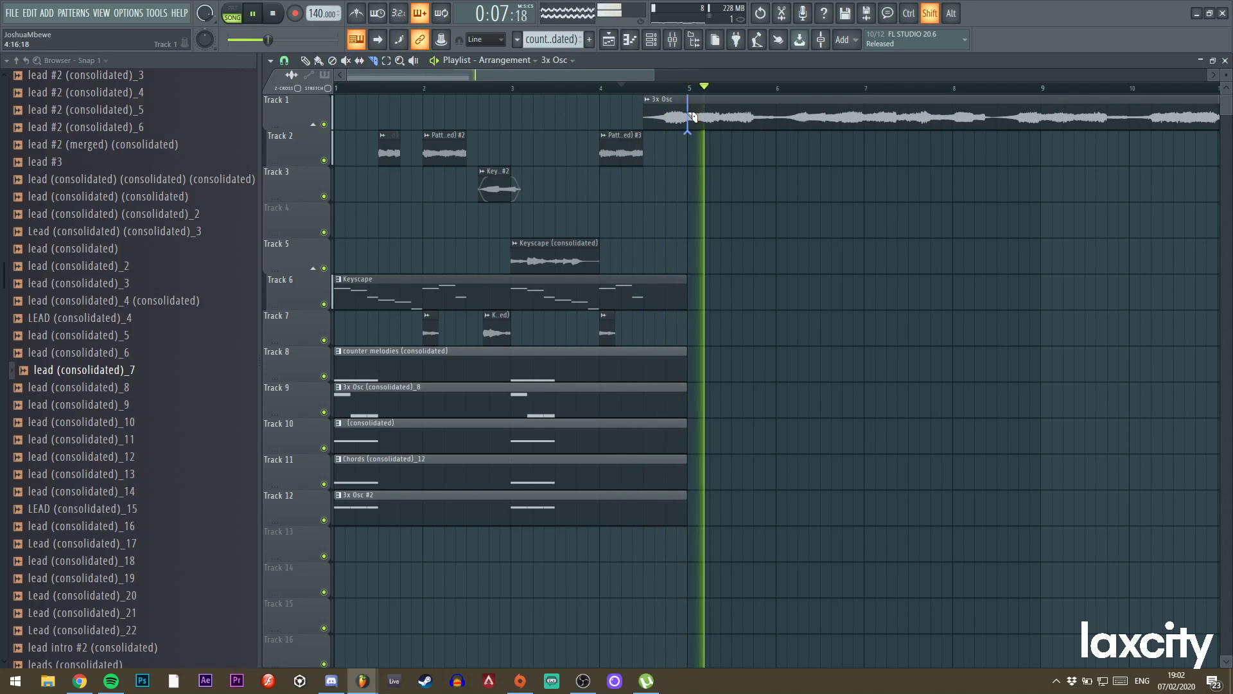
right_click(743, 118)
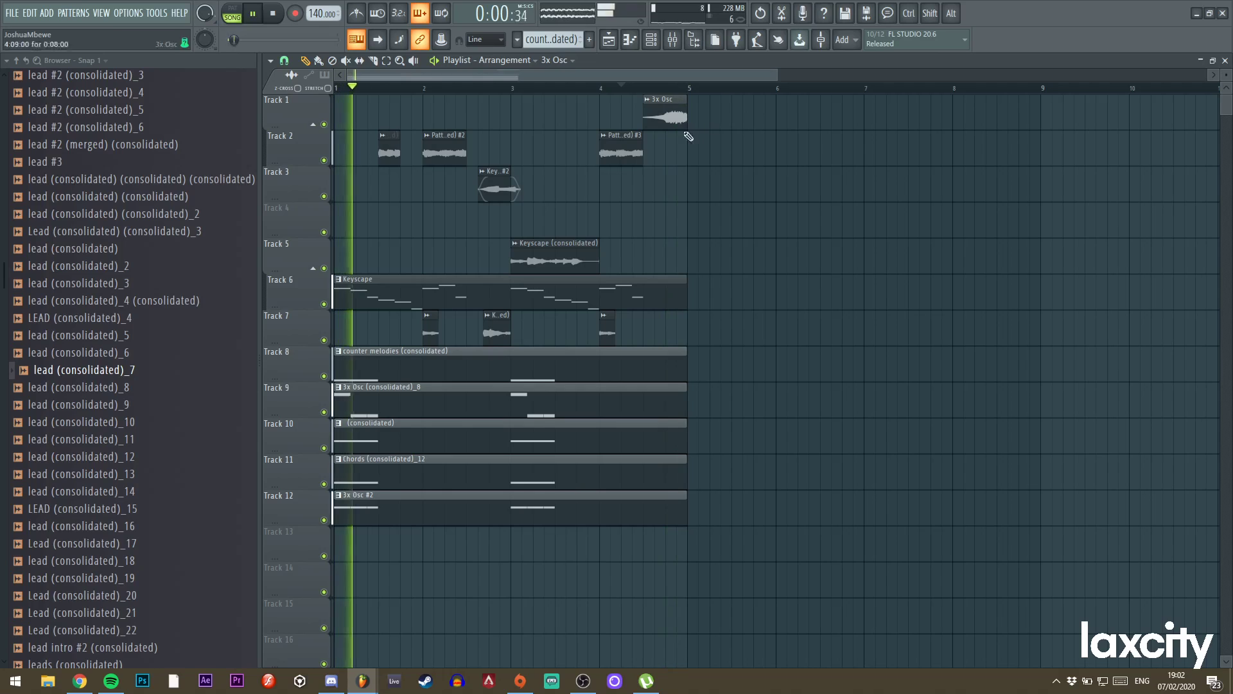
key(space)
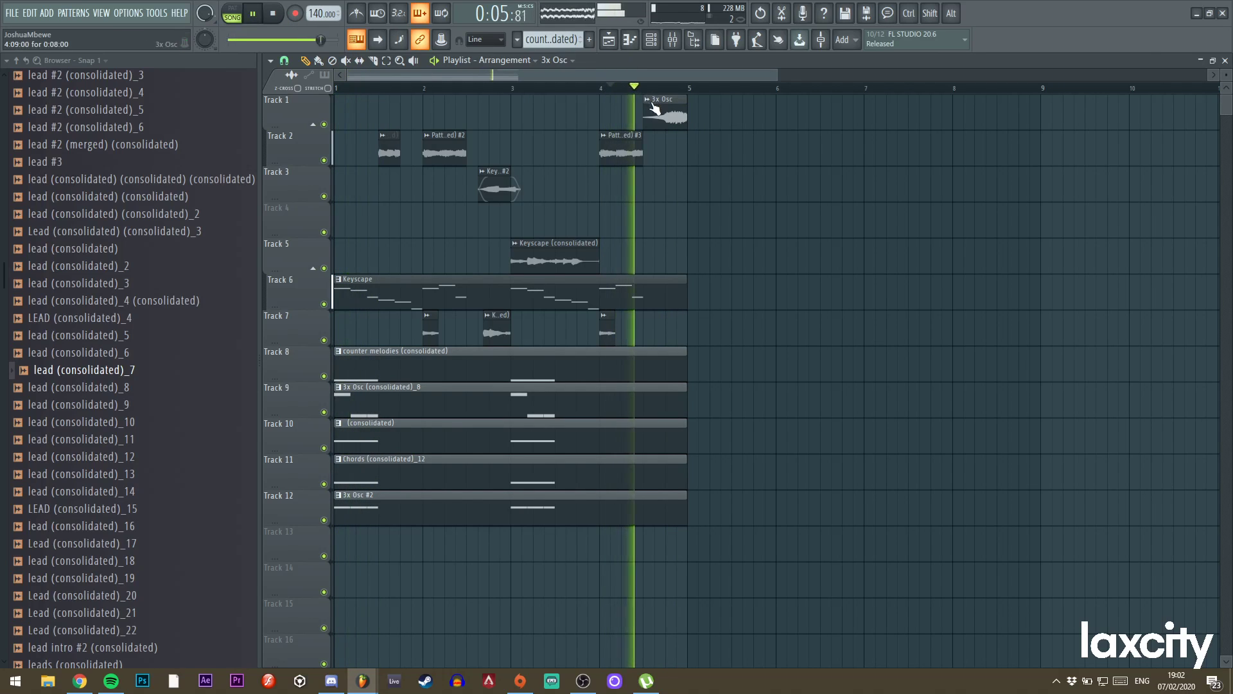
double_click(671, 115)
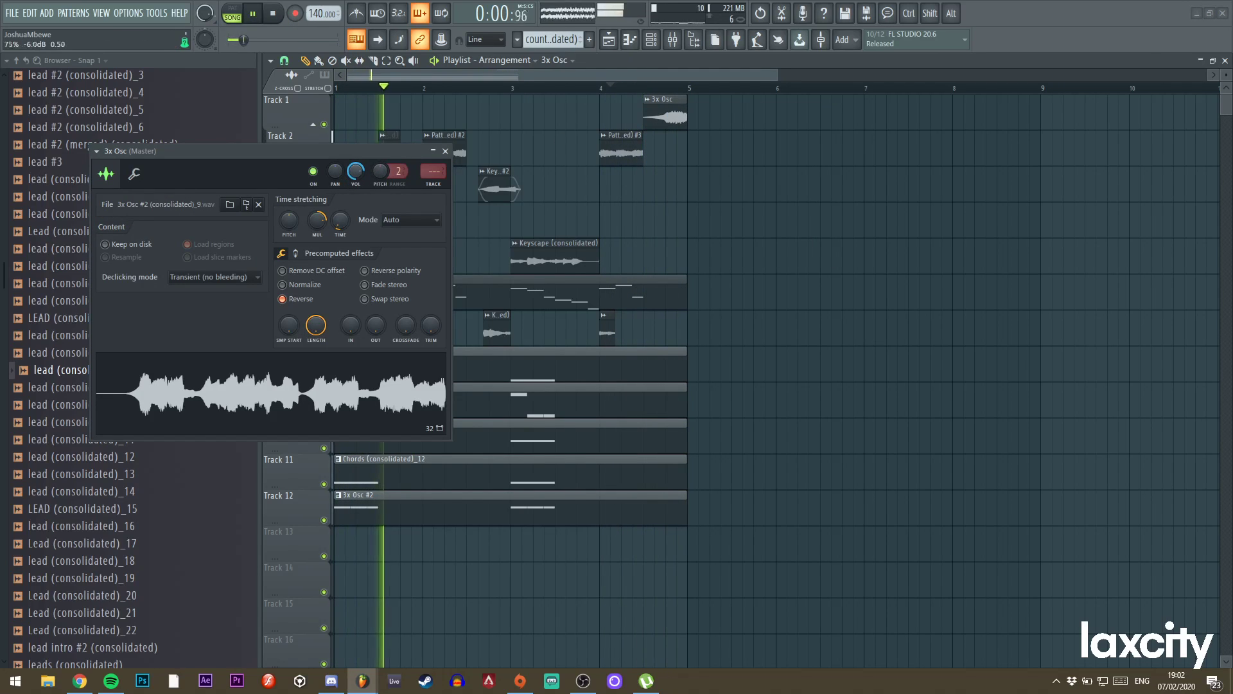
click(445, 151)
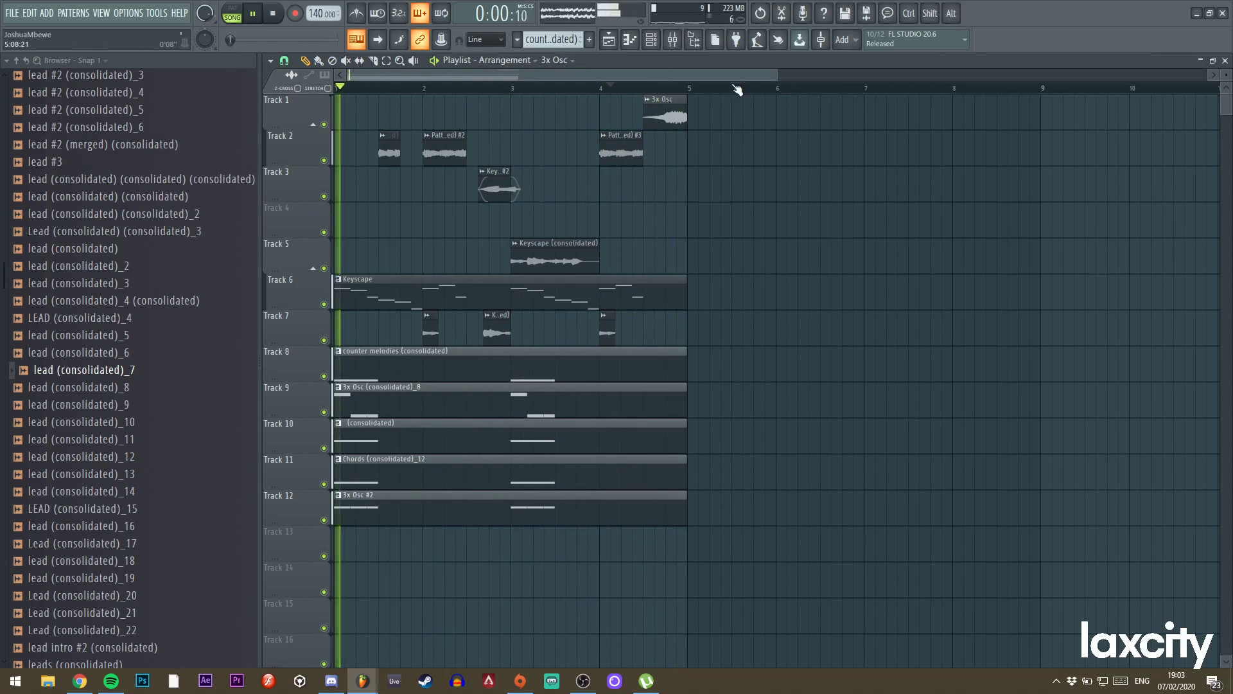
Show all channels in the channel rack, route the Keyscape channel to mixer insert 6, and return to the playlist.
drag(778, 76, 652, 75)
key(F6)
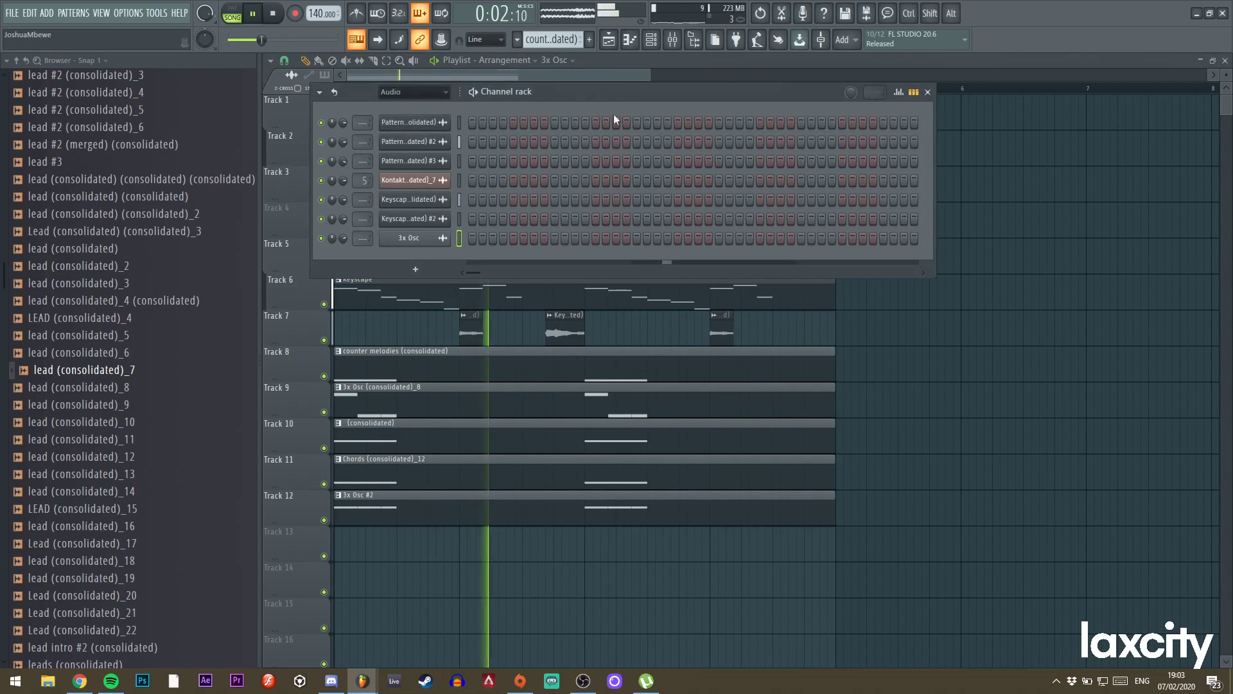
click(412, 93)
click(411, 104)
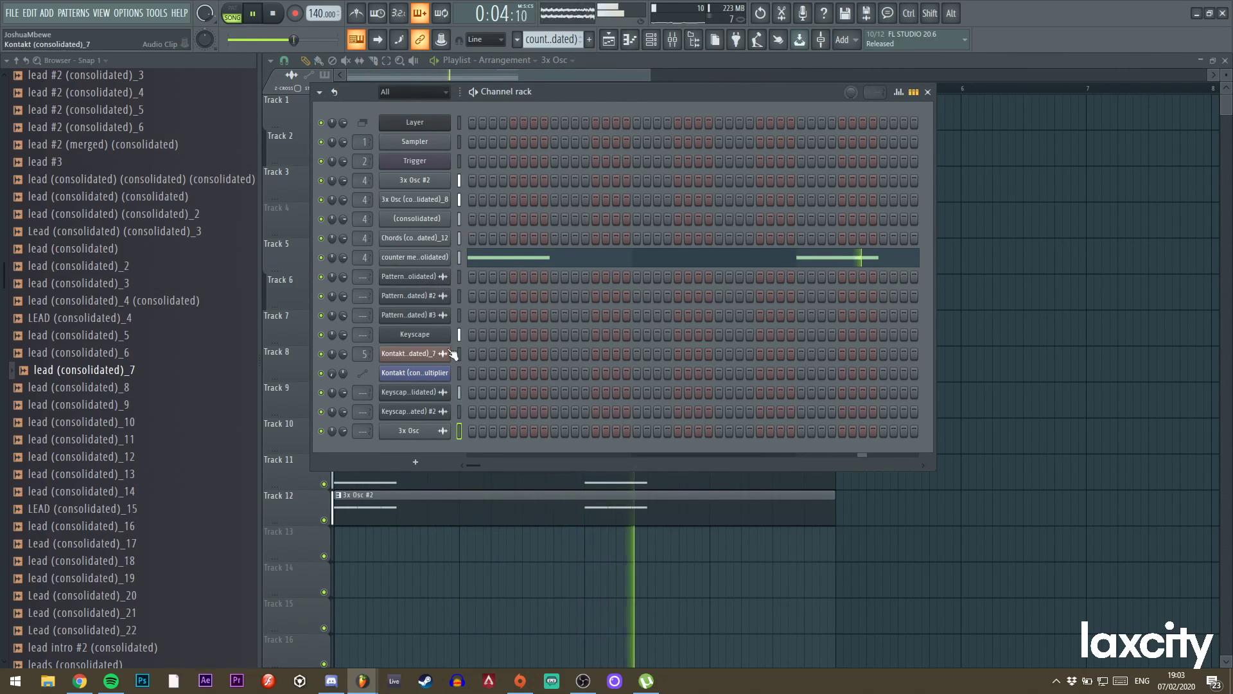
key(ctrl+l)
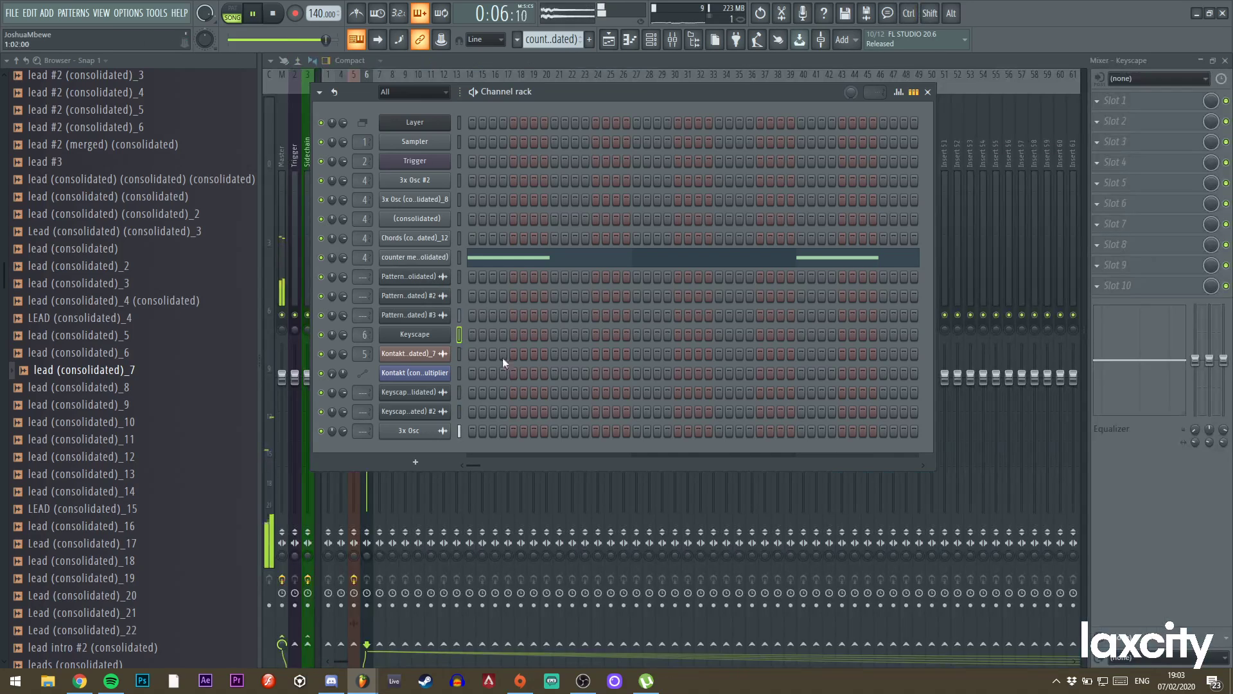
key(F9)
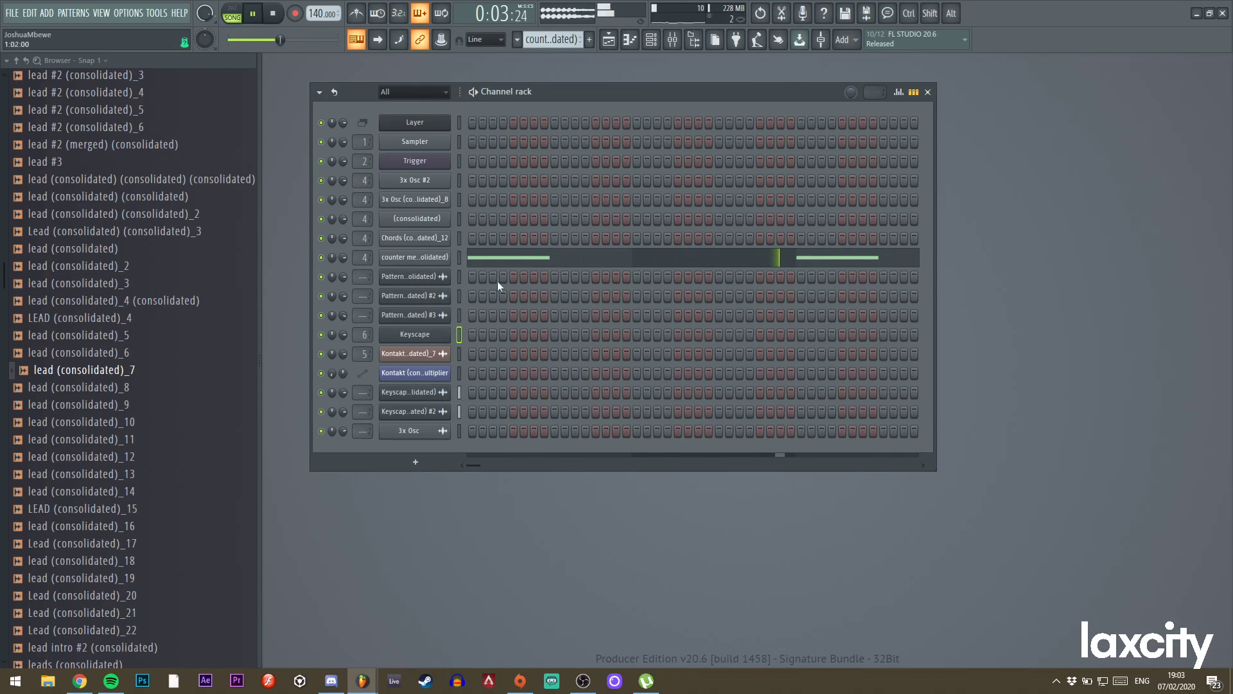
click(608, 41)
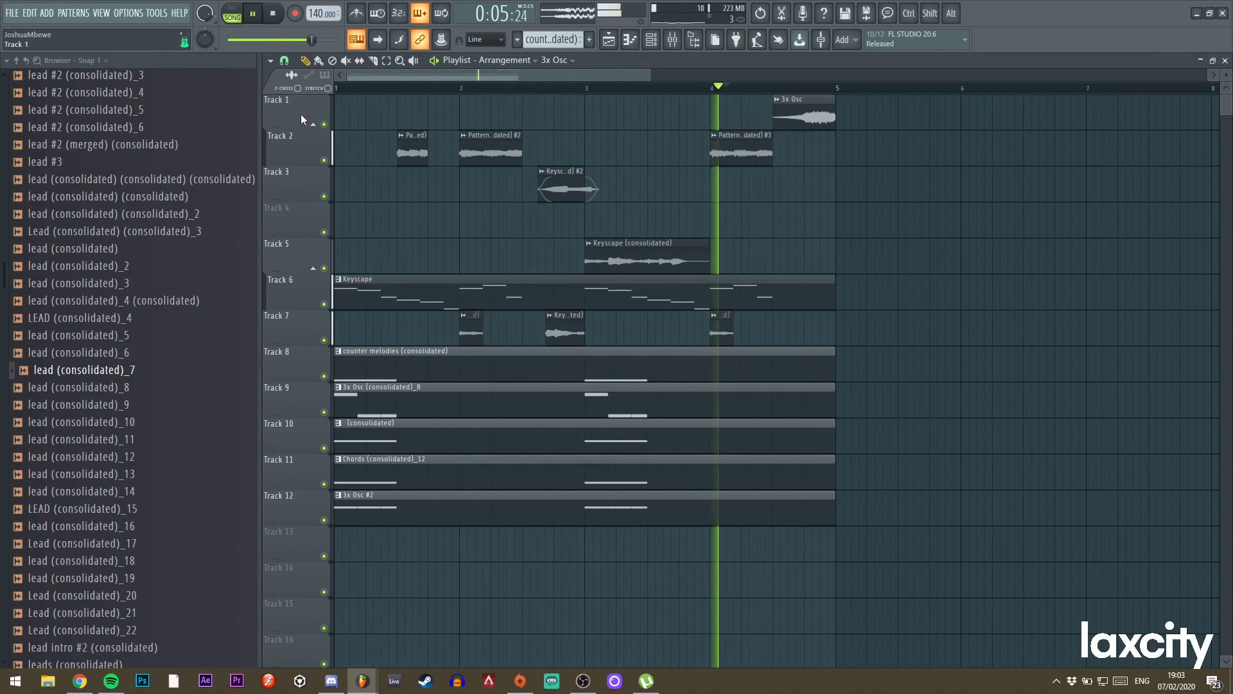
Move the existing tracks down two rows and fill bars 1 to 4 of Track 1 with one-bar clips of a new Pattern 8.
scroll(301, 116, up, 1)
key(F4)
key(Return)
drag(428, 110, 376, 116)
ctrl+click(375, 116)
key(ctrl+b)
key(ctrl+b)
key(ctrl+b)
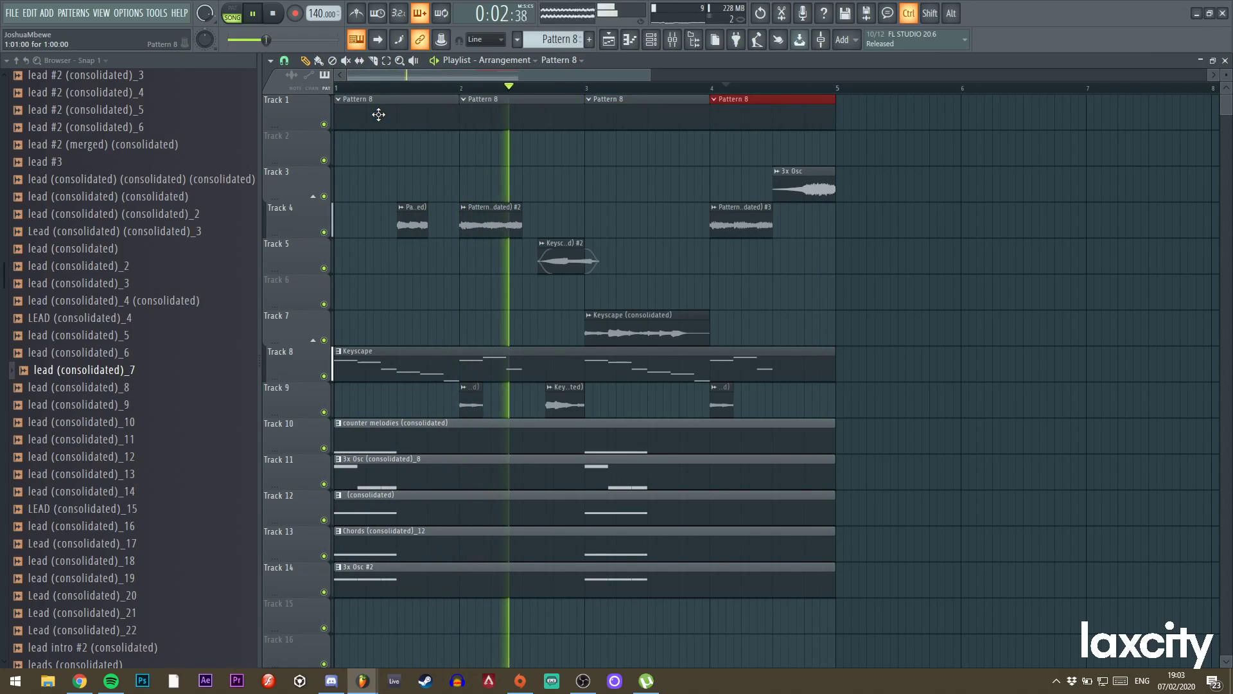
Remove the repeated Pattern 8 clips, extend the first one to two bars, and duplicate it to fill bars 3 and 4.
right_click(796, 108)
drag(458, 120, 584, 111)
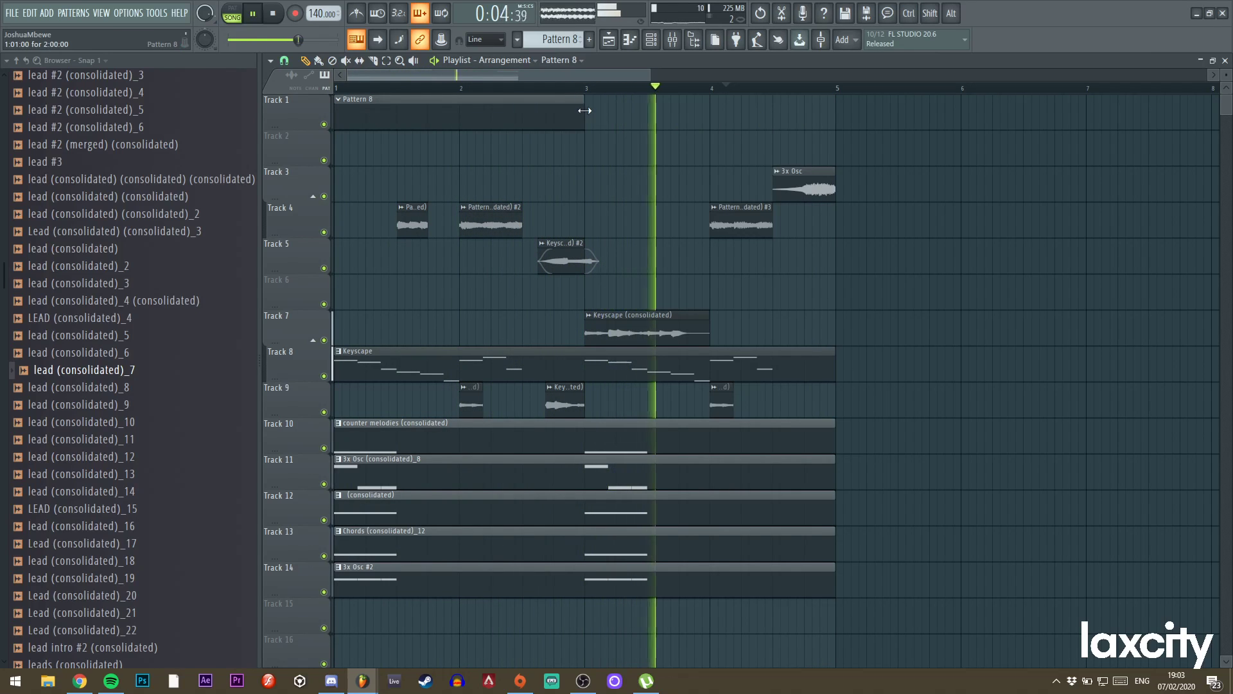
key(ctrl+b)
Add a new 3x Osc instrument channel and open its volume envelope settings.
key(F6)
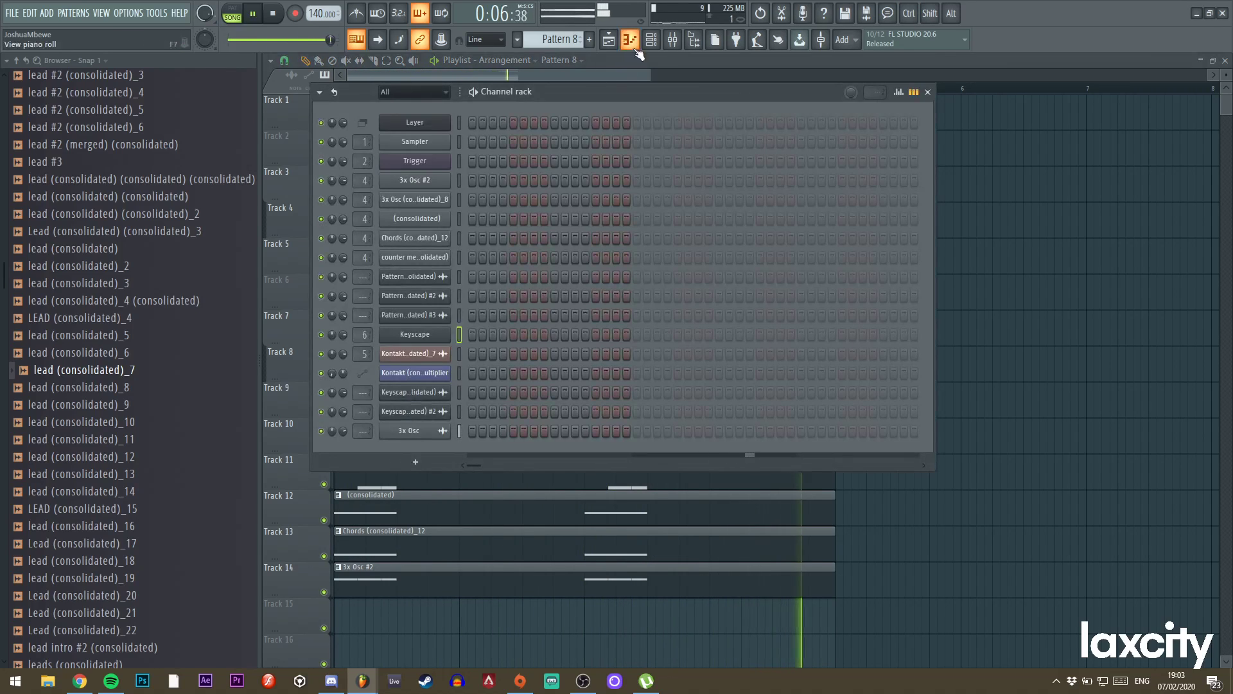
click(49, 13)
click(77, 71)
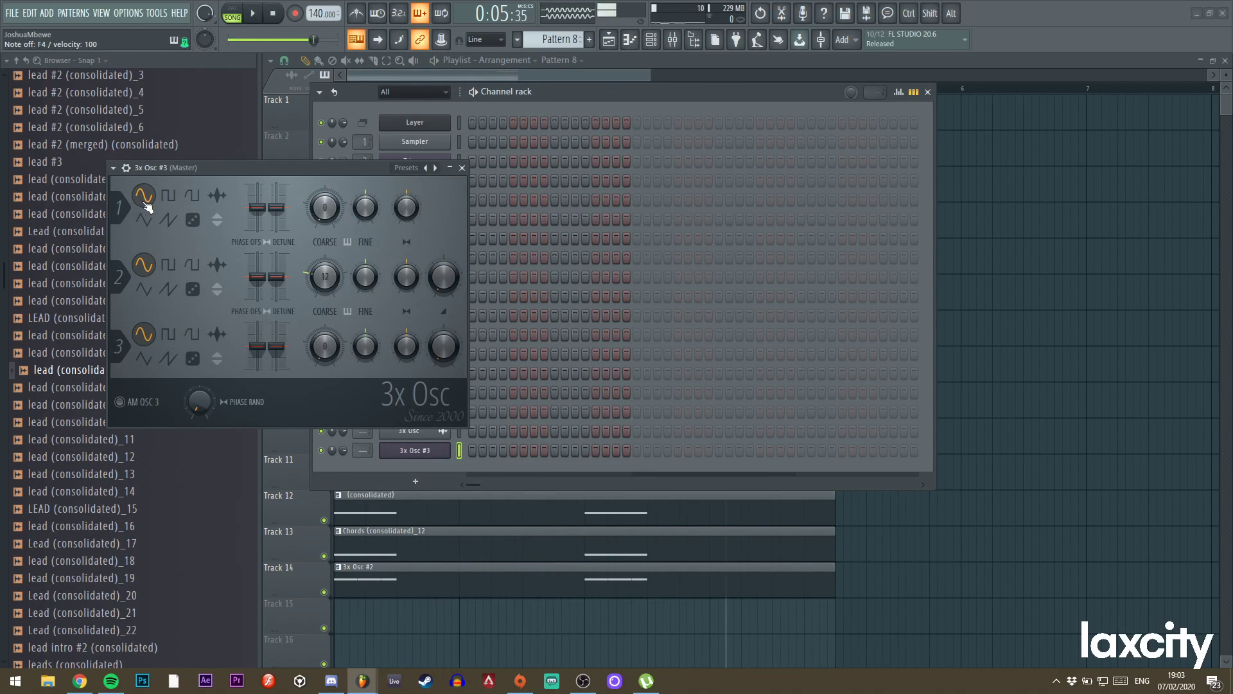
click(126, 168)
click(178, 190)
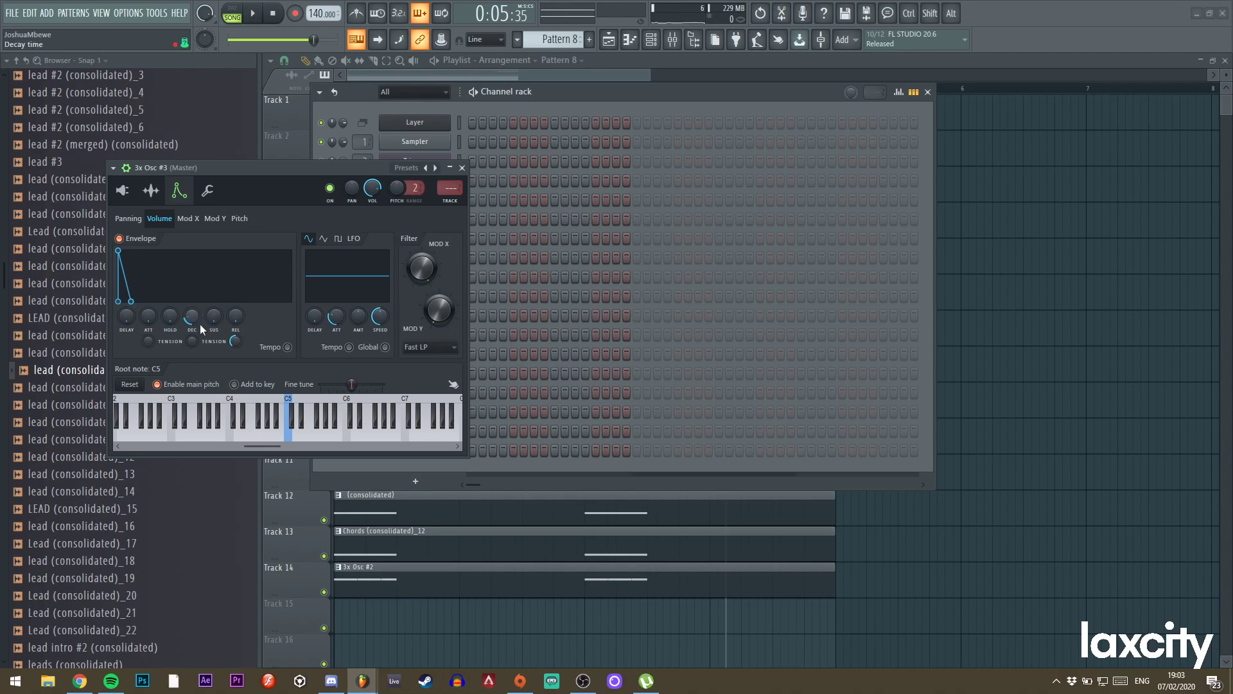
Show the oscillator page of 3x Osc #3, route the channel to mixer insert 7, and close the plugin window.
click(123, 190)
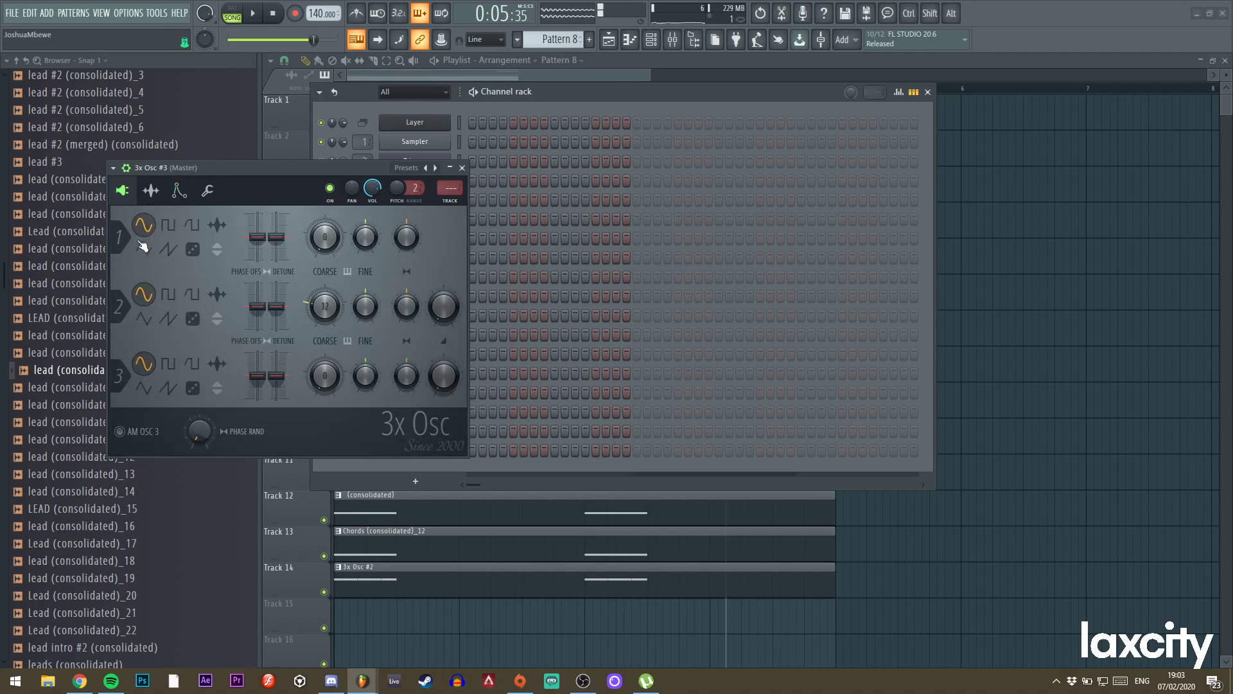
key(ctrl+l)
click(462, 169)
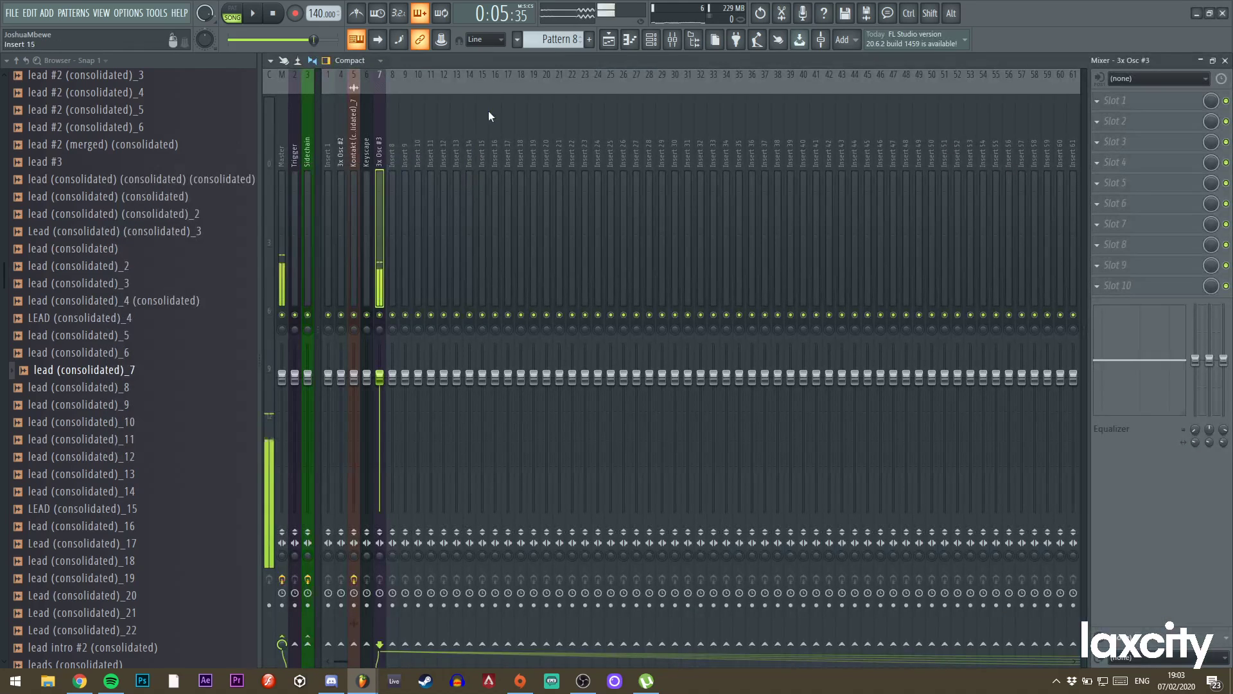
Load the Perfect sub mixer track state onto insert 7 and check the curve of its Fruity Parametric EQ 2.
right_click(381, 144)
mouse_move(407, 140)
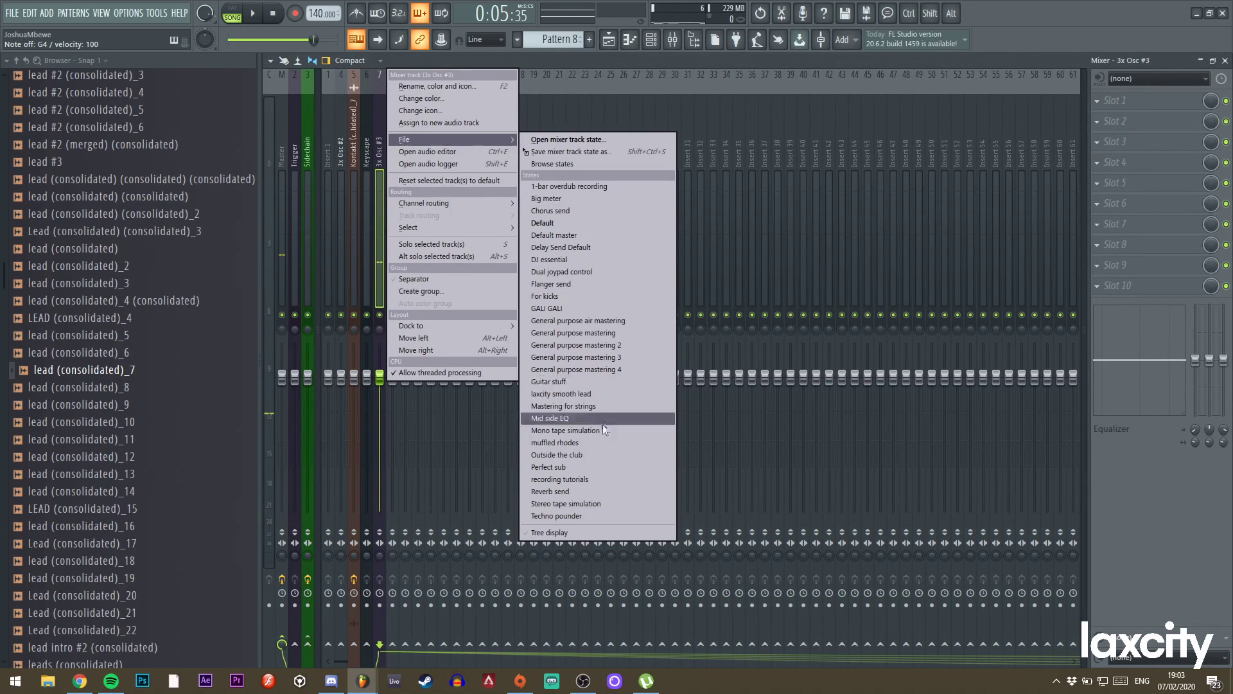
click(568, 468)
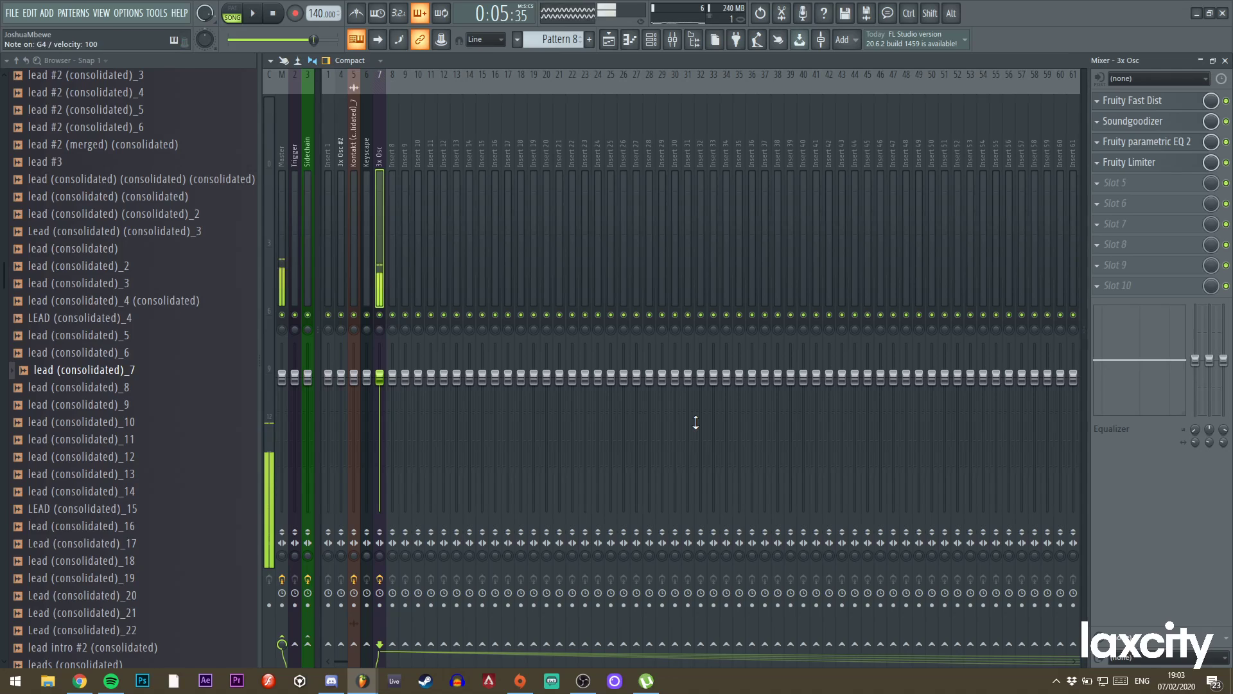
click(1196, 148)
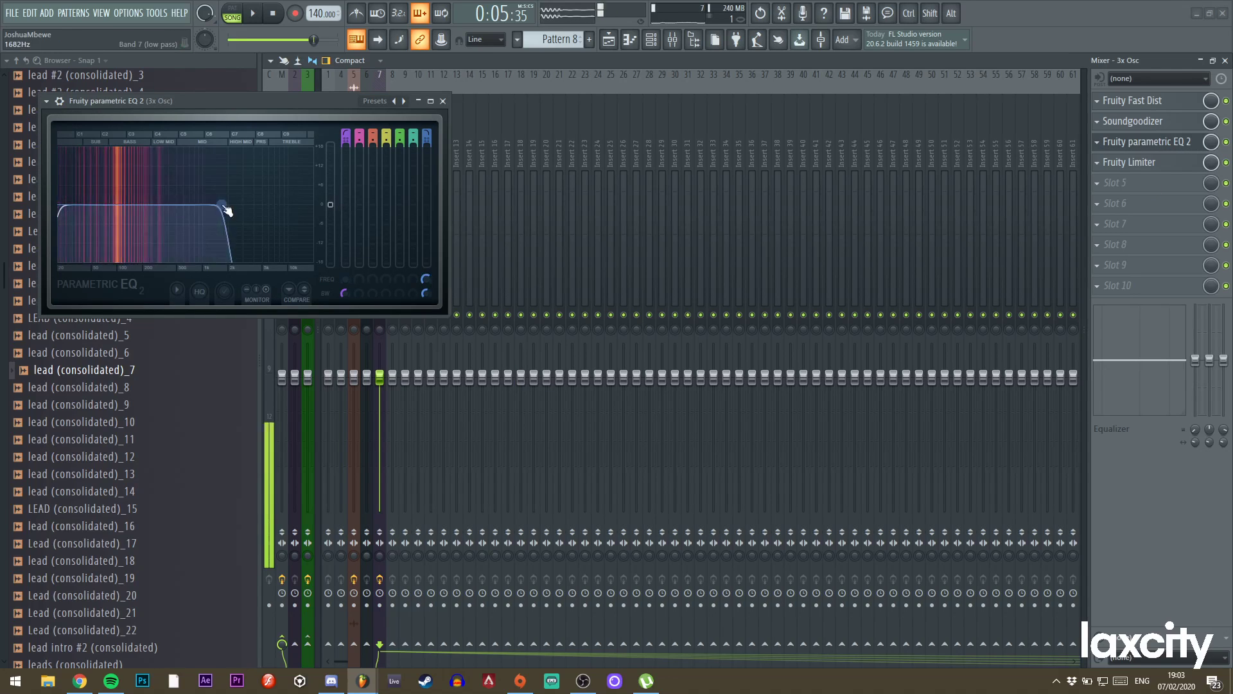
click(442, 101)
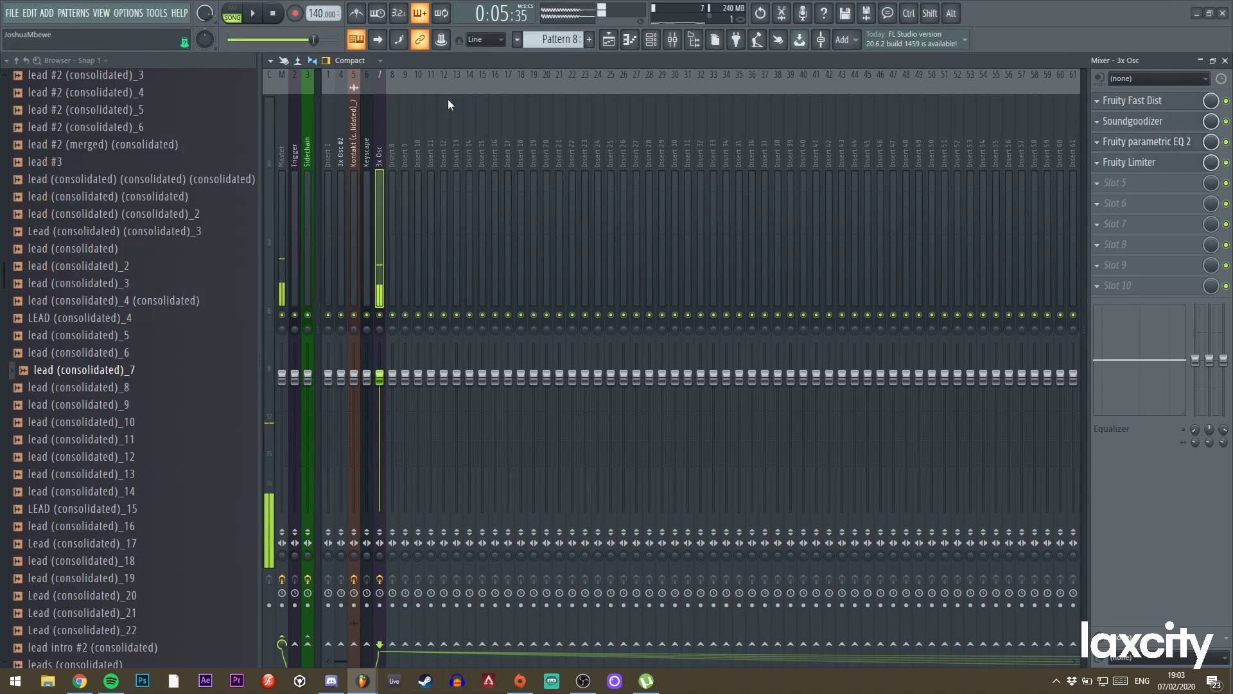
Open the piano roll of 3x Osc #3 in Pattern 8 and place a short F4 note at the start of bar 1.
key(F6)
key(space)
right_click(469, 431)
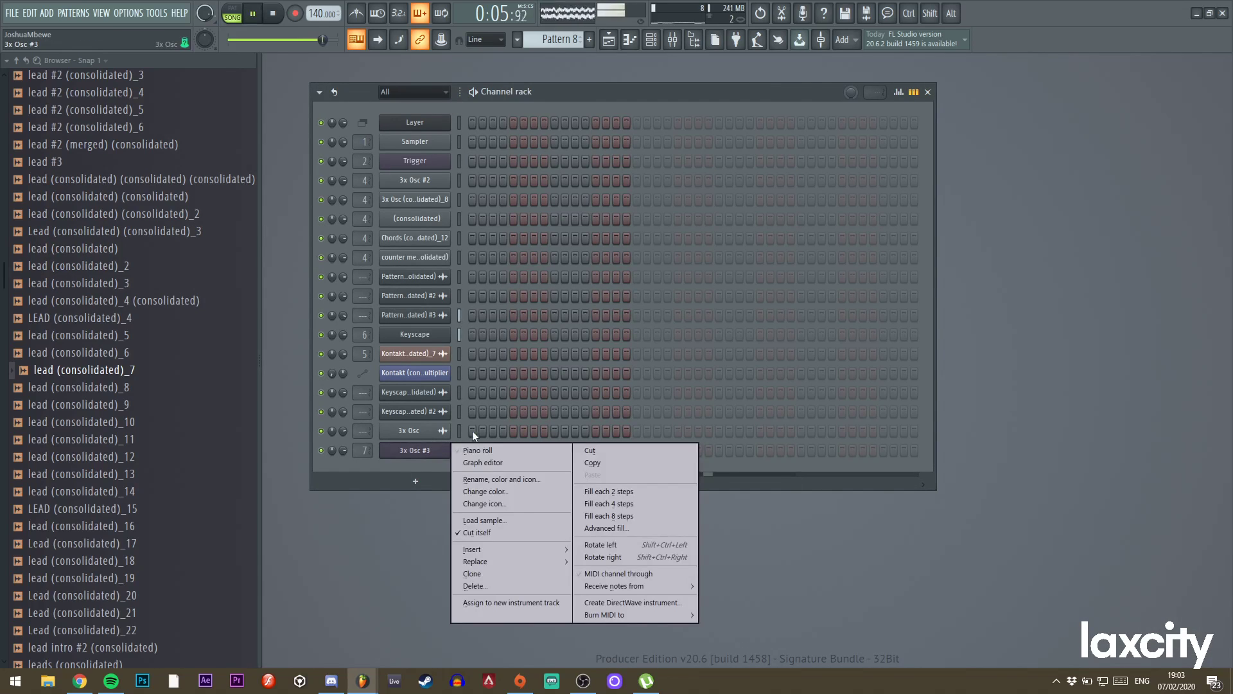
click(489, 449)
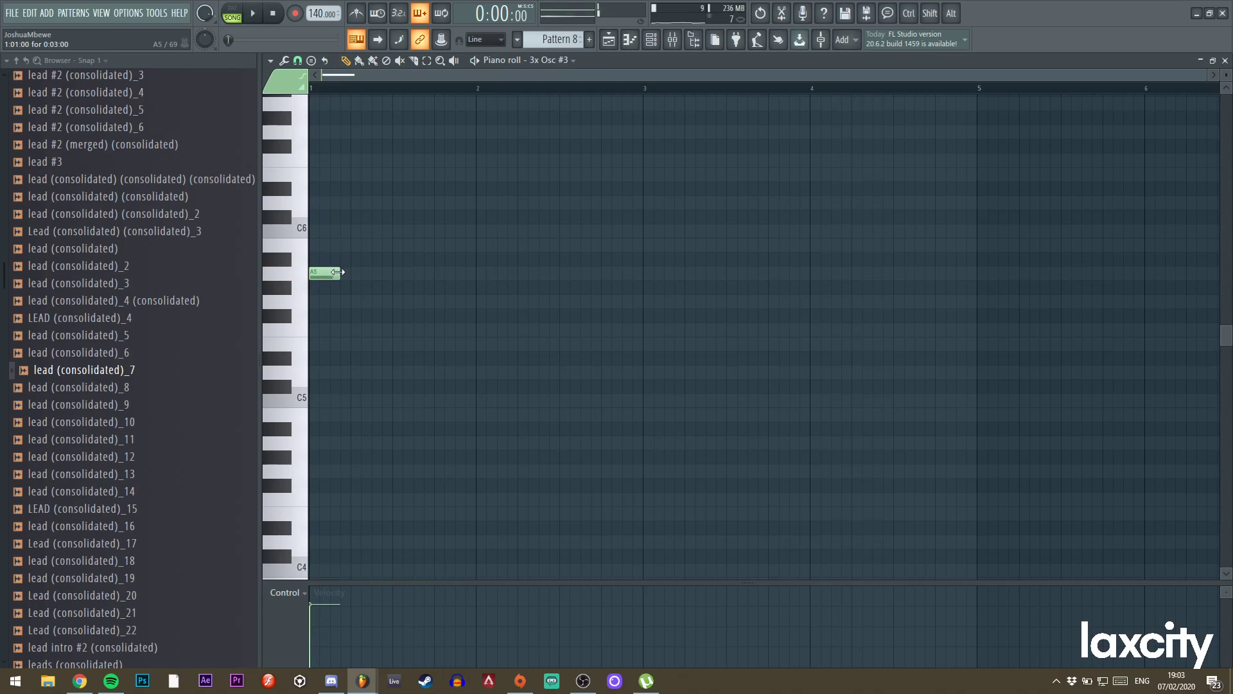
drag(308, 504, 315, 512)
scroll(340, 463, down, 3)
key(space)
key(space)
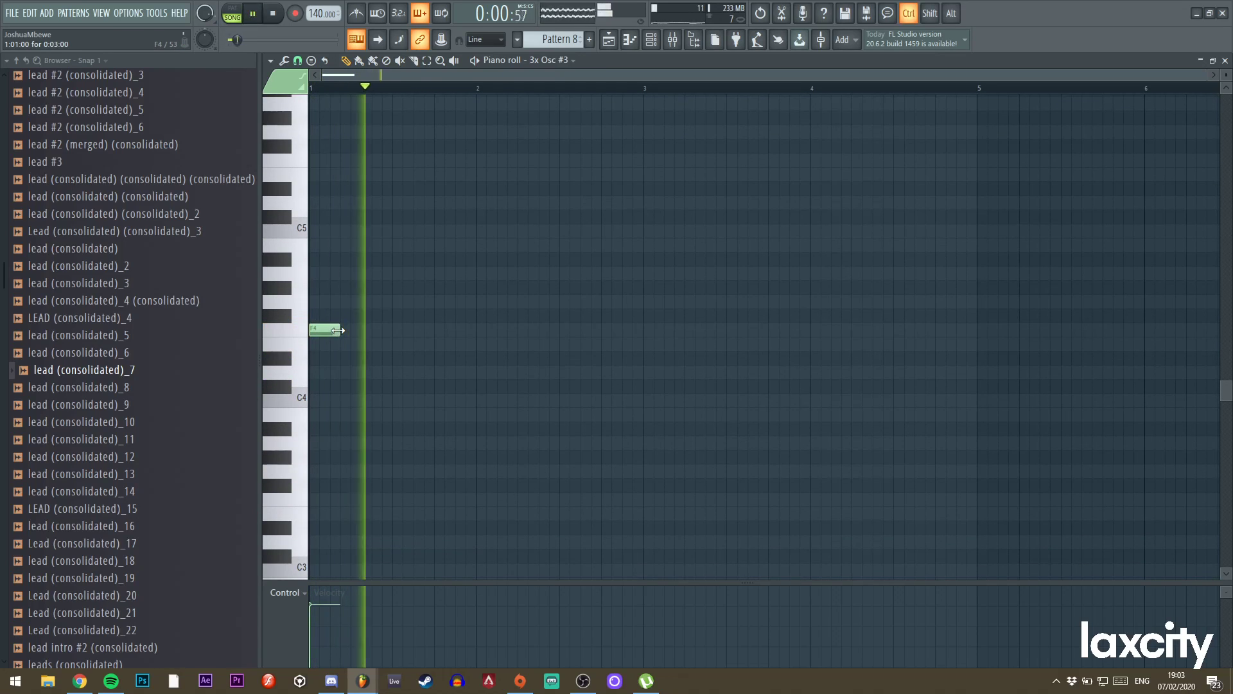
Repeat the F4 note into a run of three consecutive notes and shorten the last one.
key(ctrl+b)
key(ctrl+b)
key(ctrl+b)
right_click(423, 330)
drag(400, 330, 387, 331)
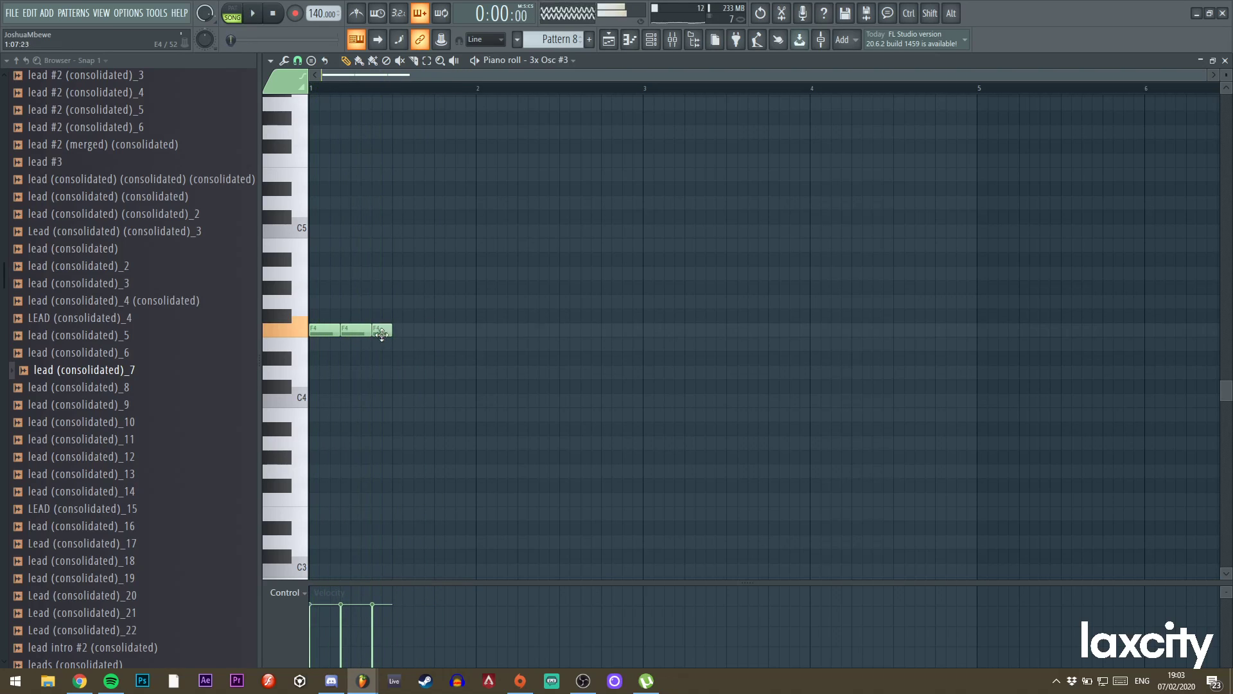
Lower the three notes an octave to F3 and copy them to the start of bar 2 at A#3.
key(ctrl+Down)
scroll(449, 334, down, 4)
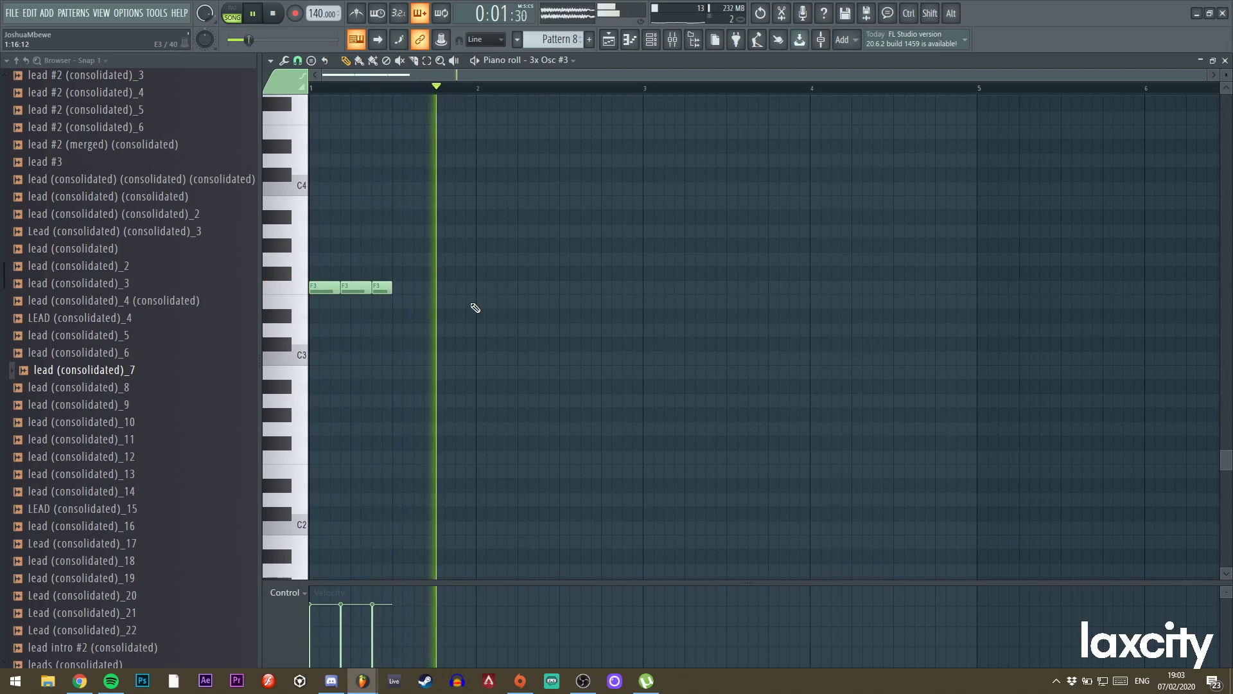
drag(412, 284, 485, 212)
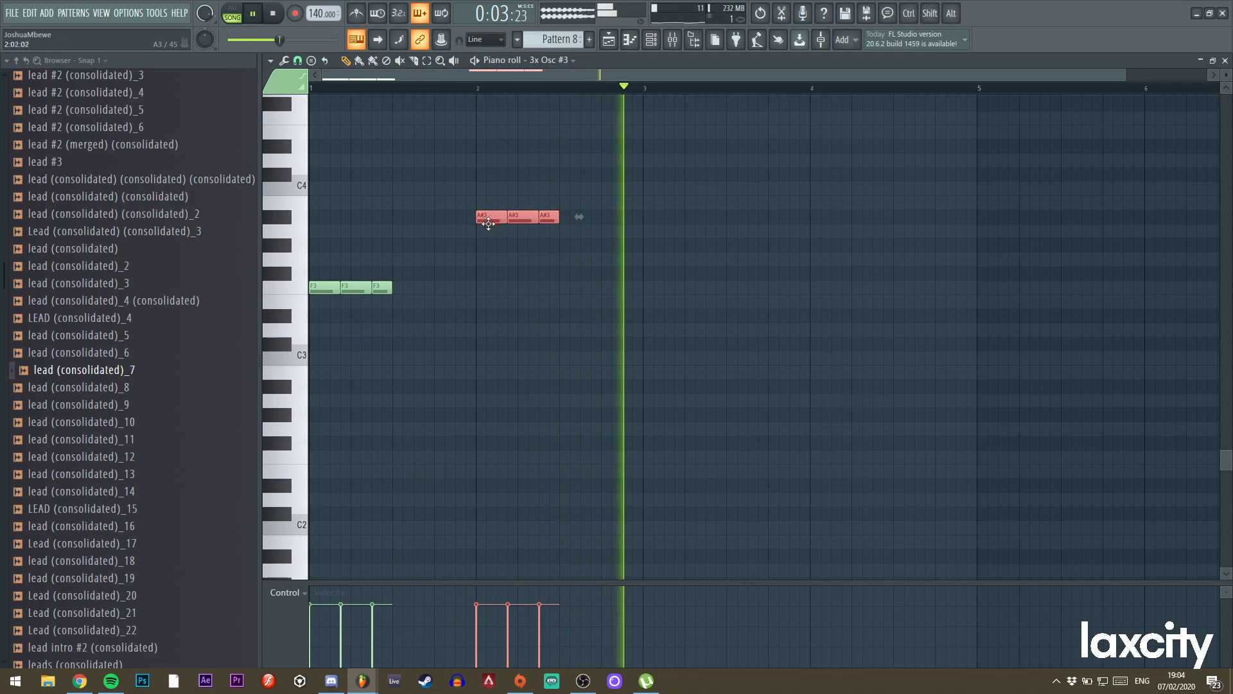
Merge the Pattern 8 clips on Track 1 into a single pattern clip and open its 3x Osc #3 notes.
key(F5)
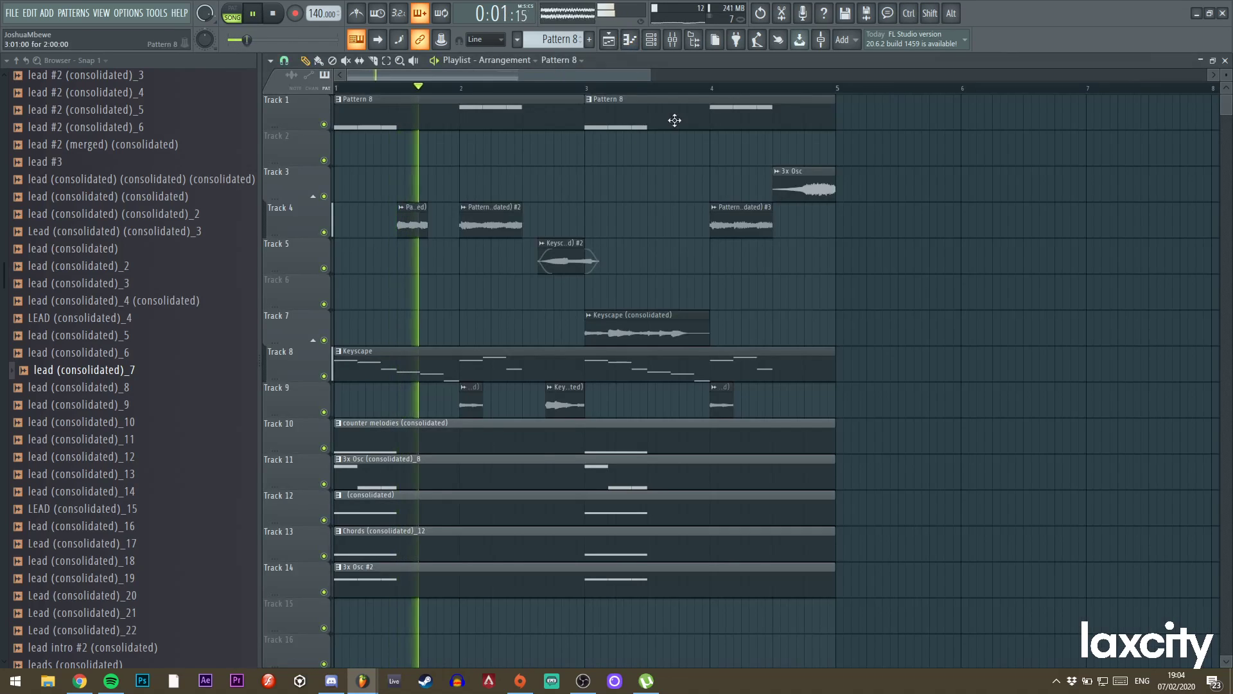
key(ctrl+g)
double_click(707, 118)
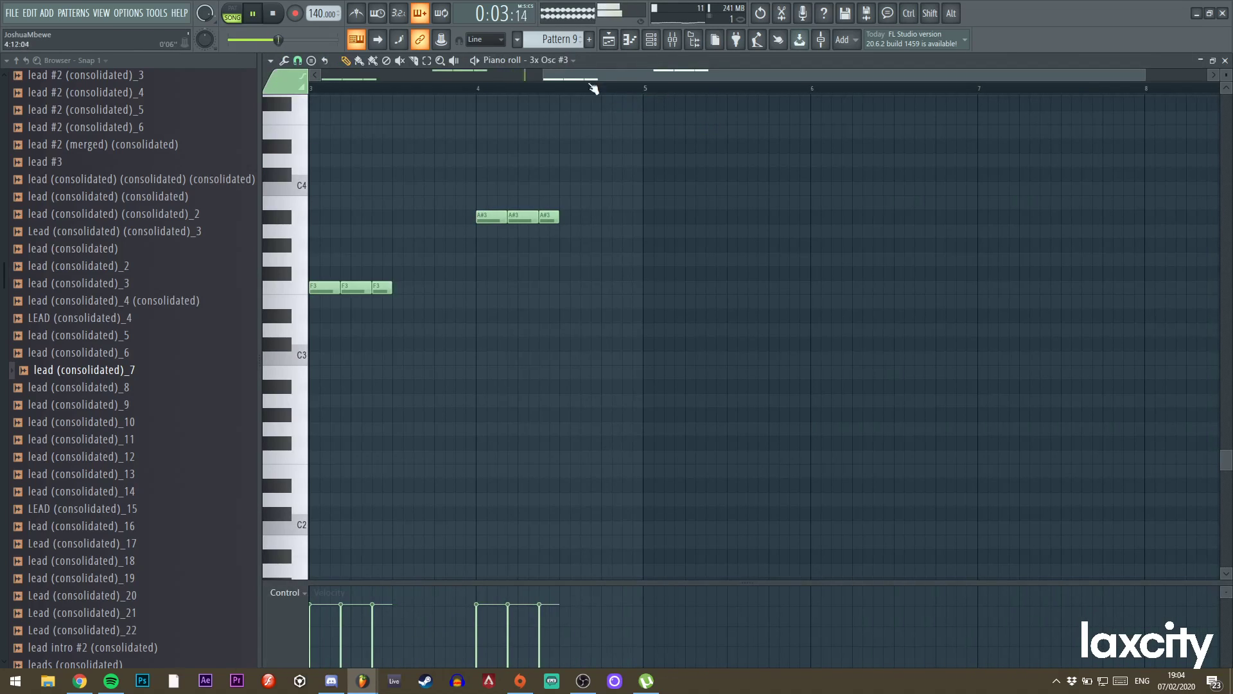
Select the three A#3 notes in bar 4 and raise them five semitones to D#4.
drag(542, 76, 463, 76)
drag(651, 191, 535, 234)
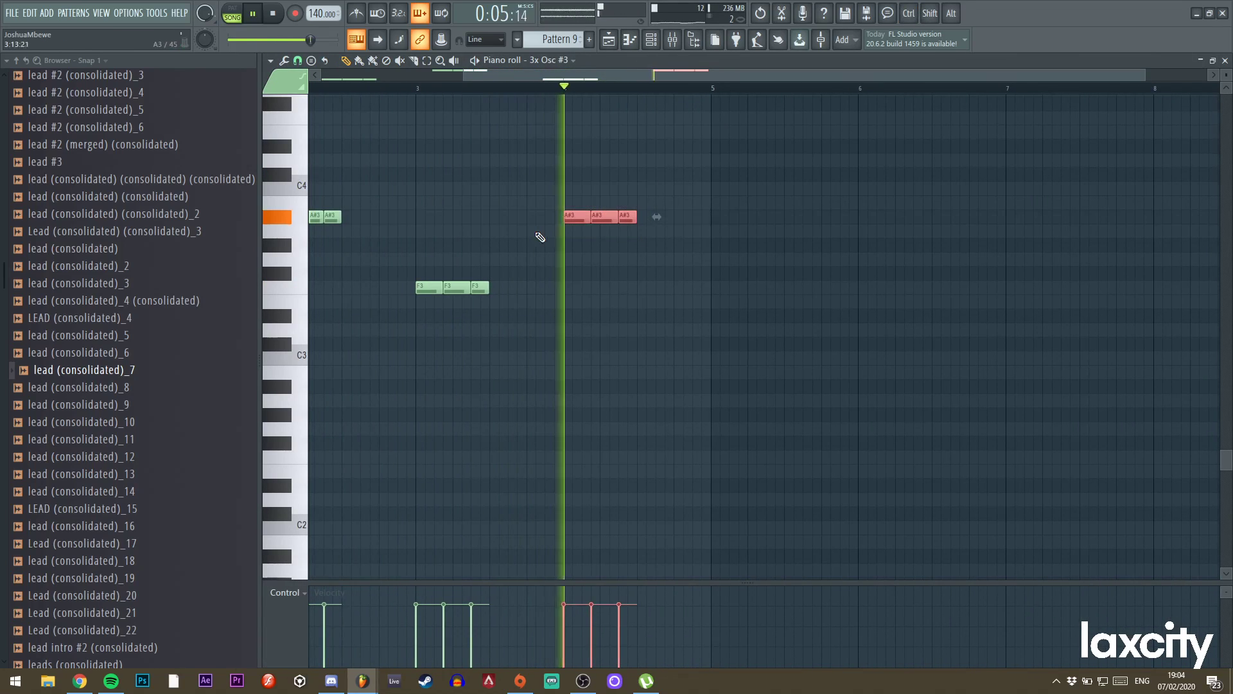
key(Up)
key(Up)
key(Up)
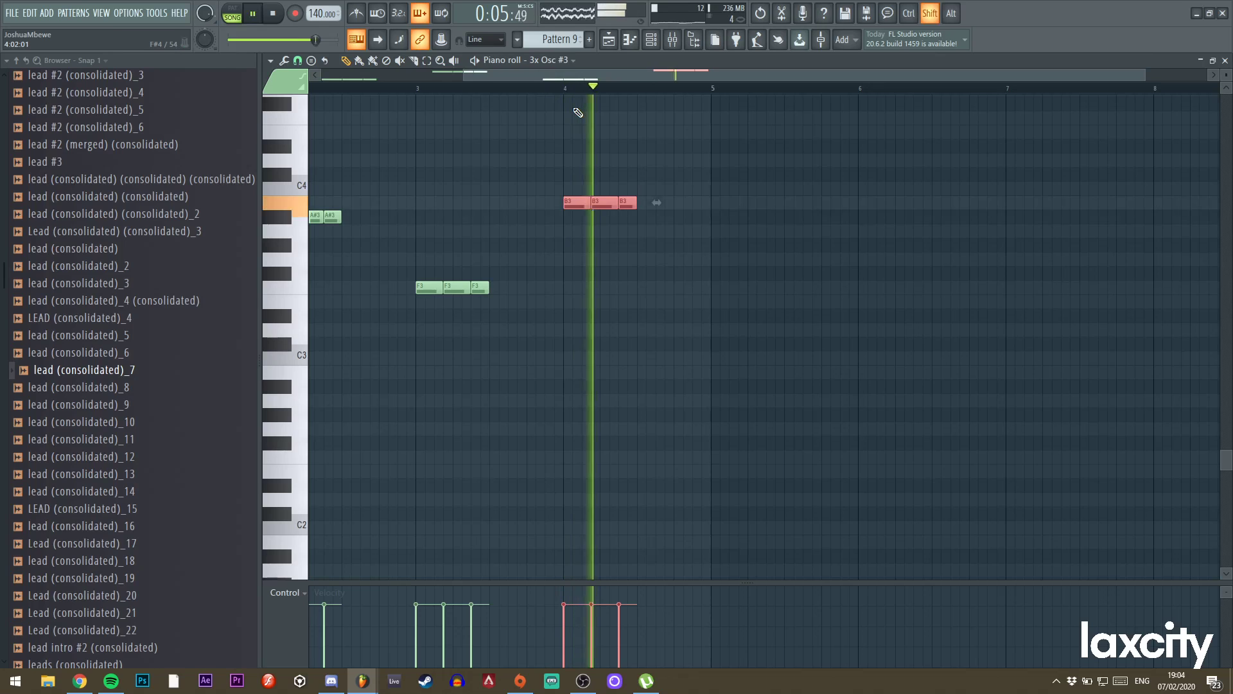
key(Up)
key(Up)
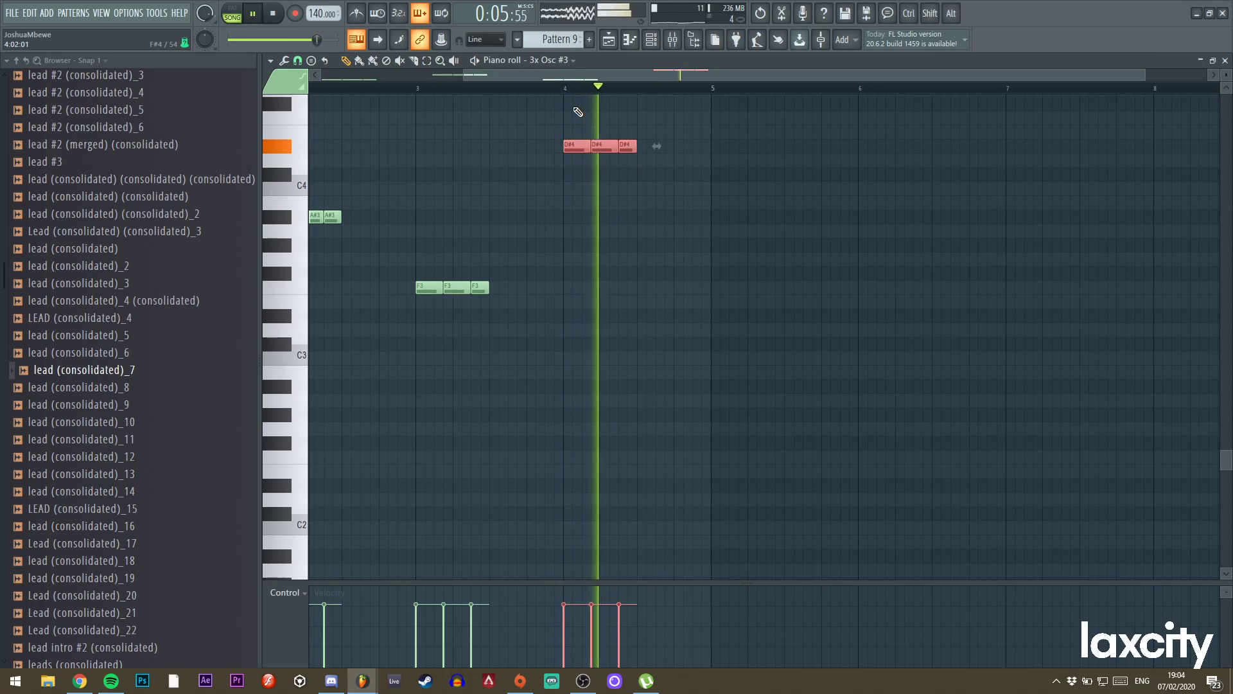
Play the loop back with the new bass notes and review the whole arrangement in the playlist.
click(548, 88)
drag(695, 77, 406, 93)
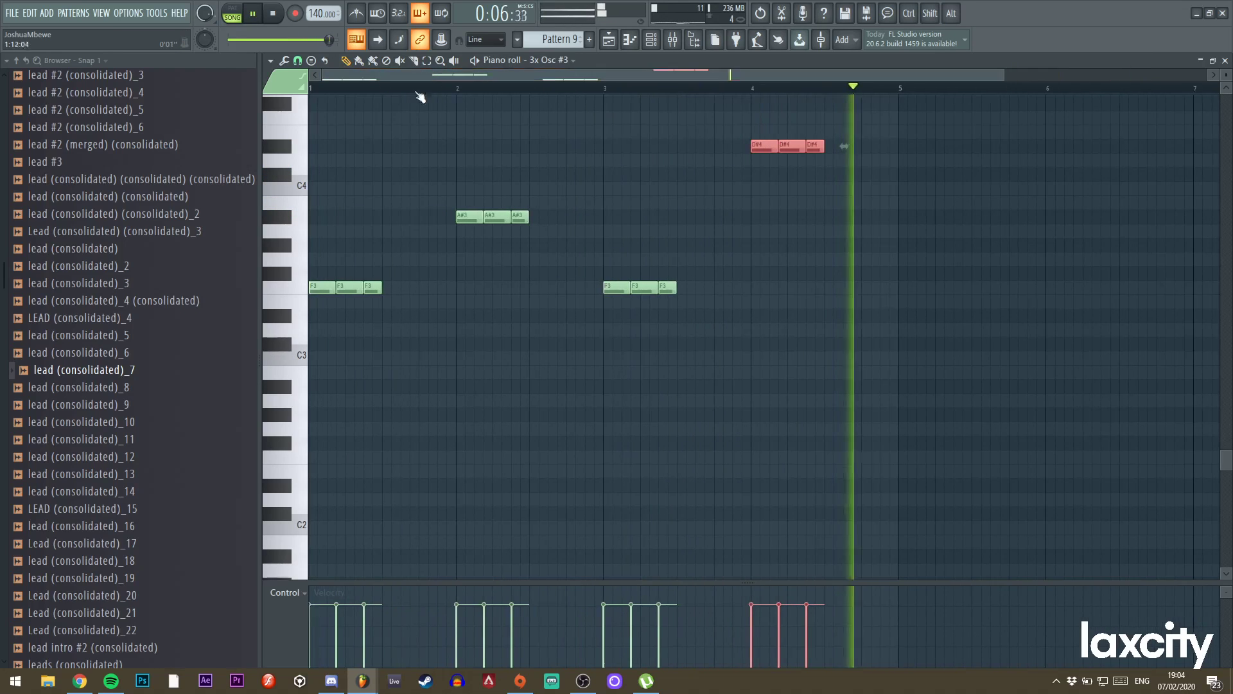
click(608, 40)
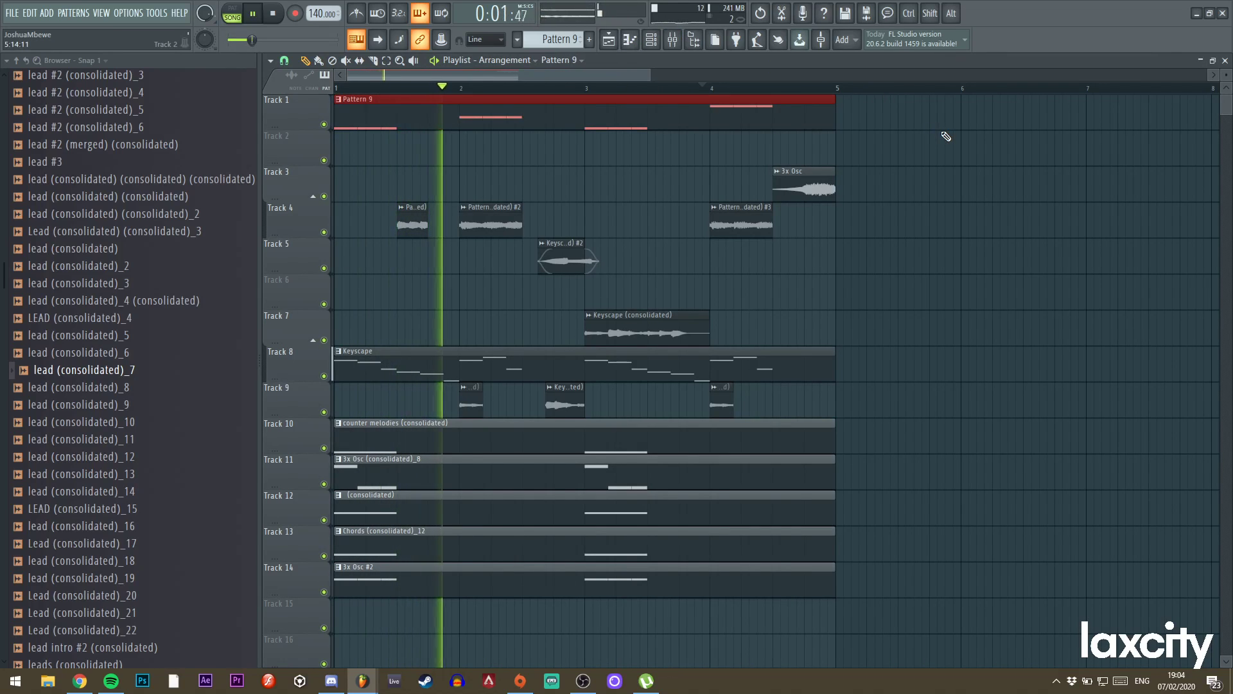
drag(650, 74, 779, 73)
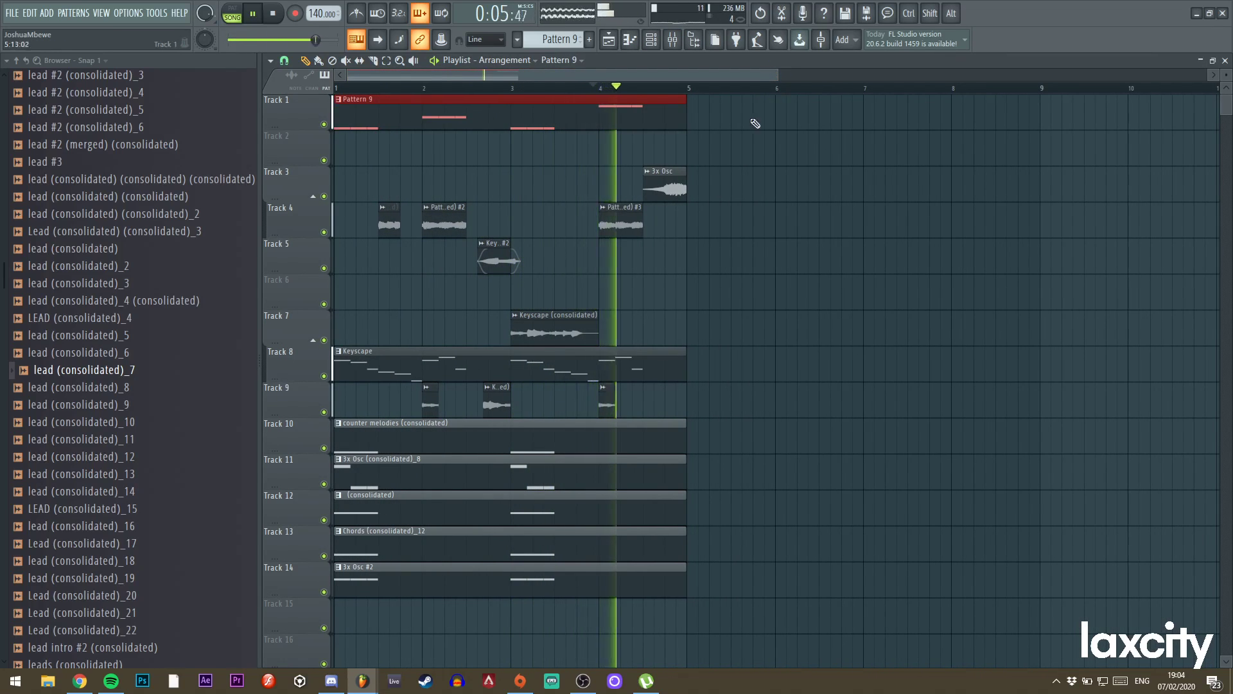
drag(779, 74, 659, 70)
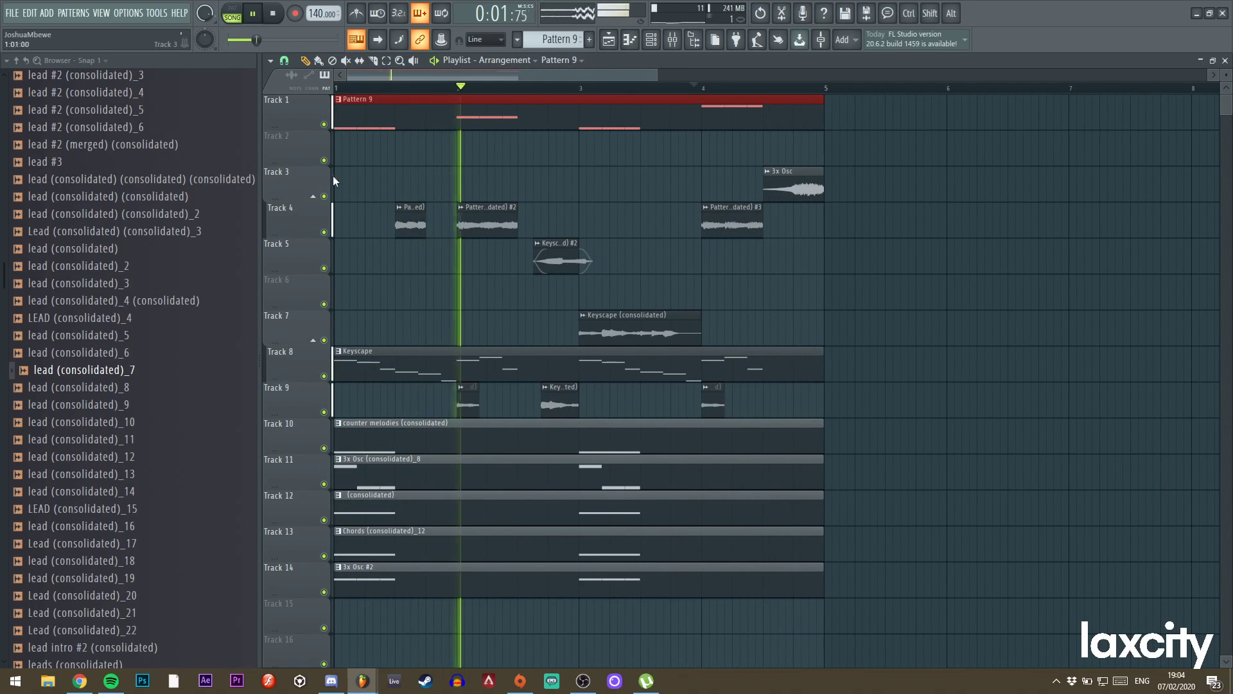
right_click(286, 229)
click(305, 334)
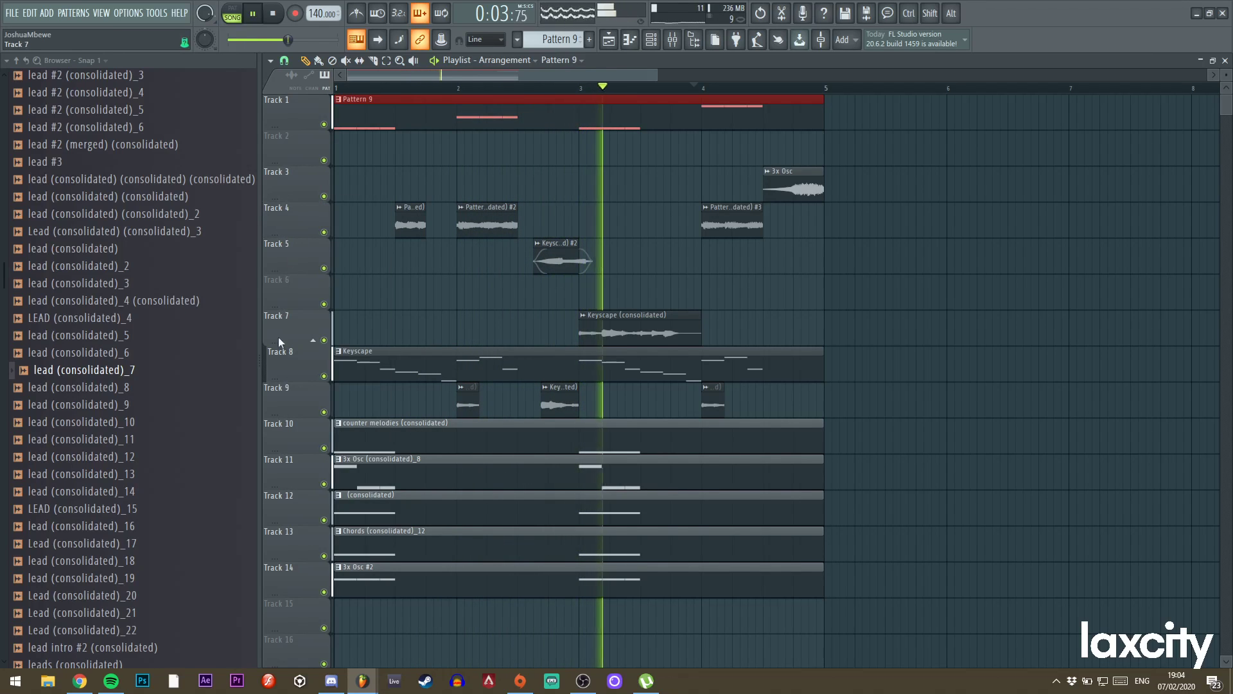
click(654, 43)
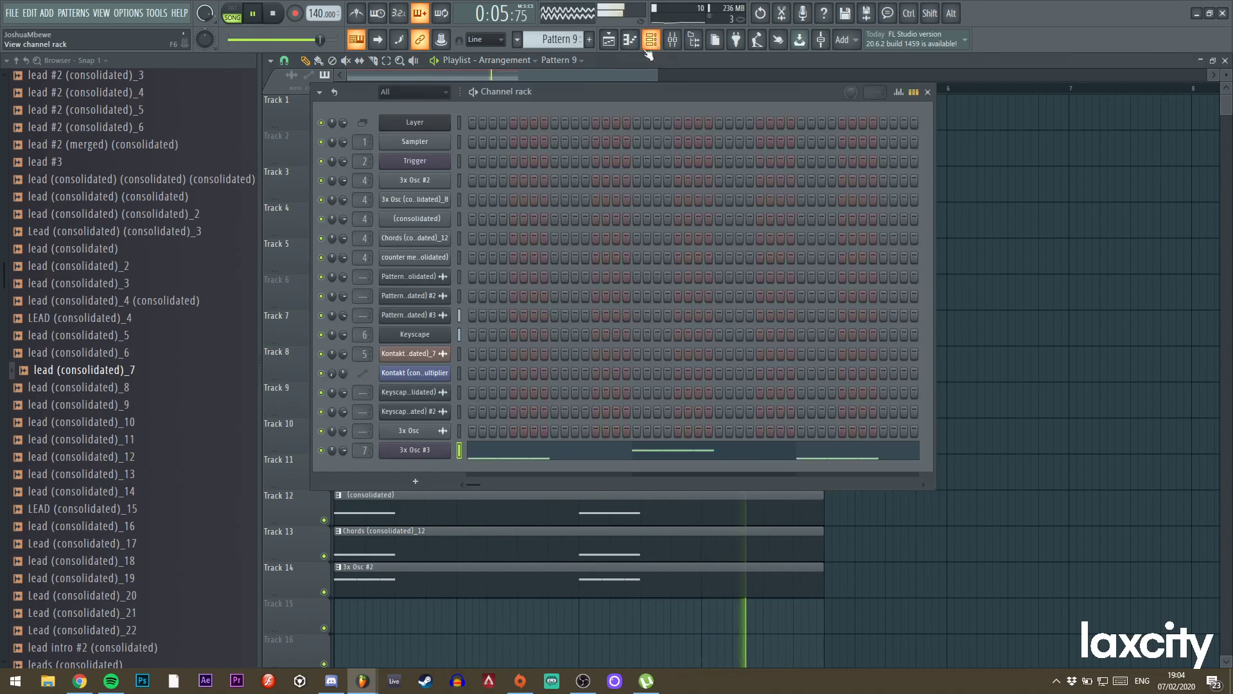
click(46, 14)
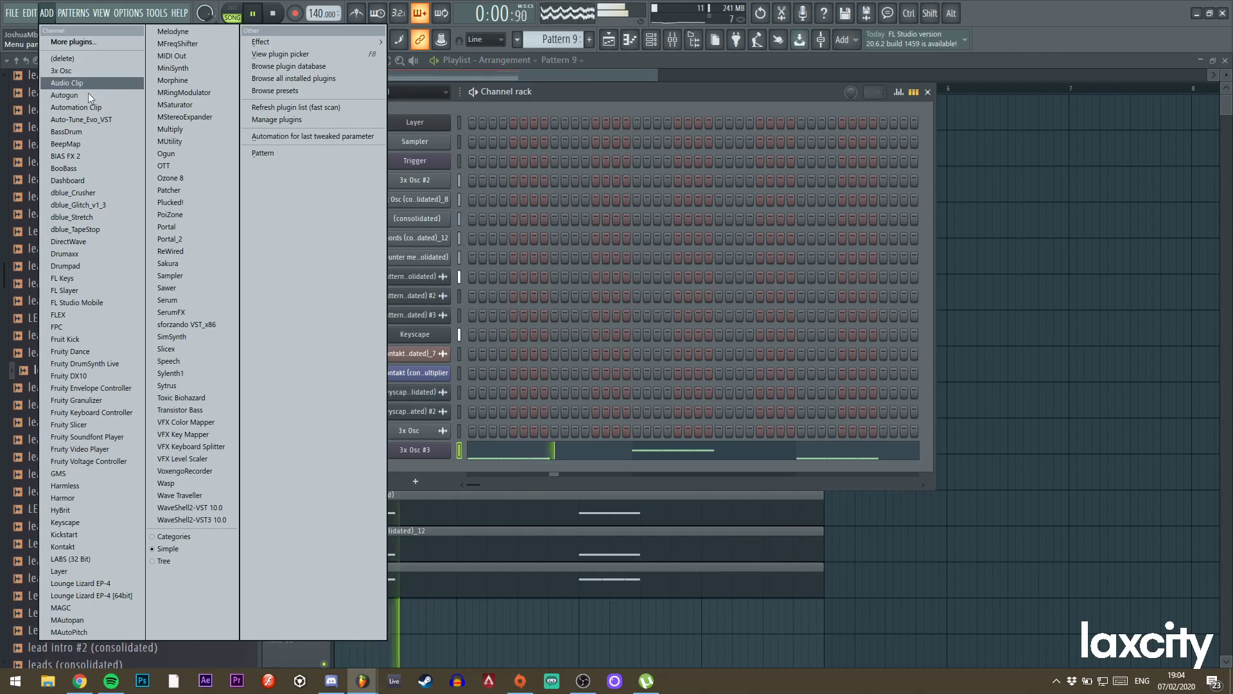
click(650, 91)
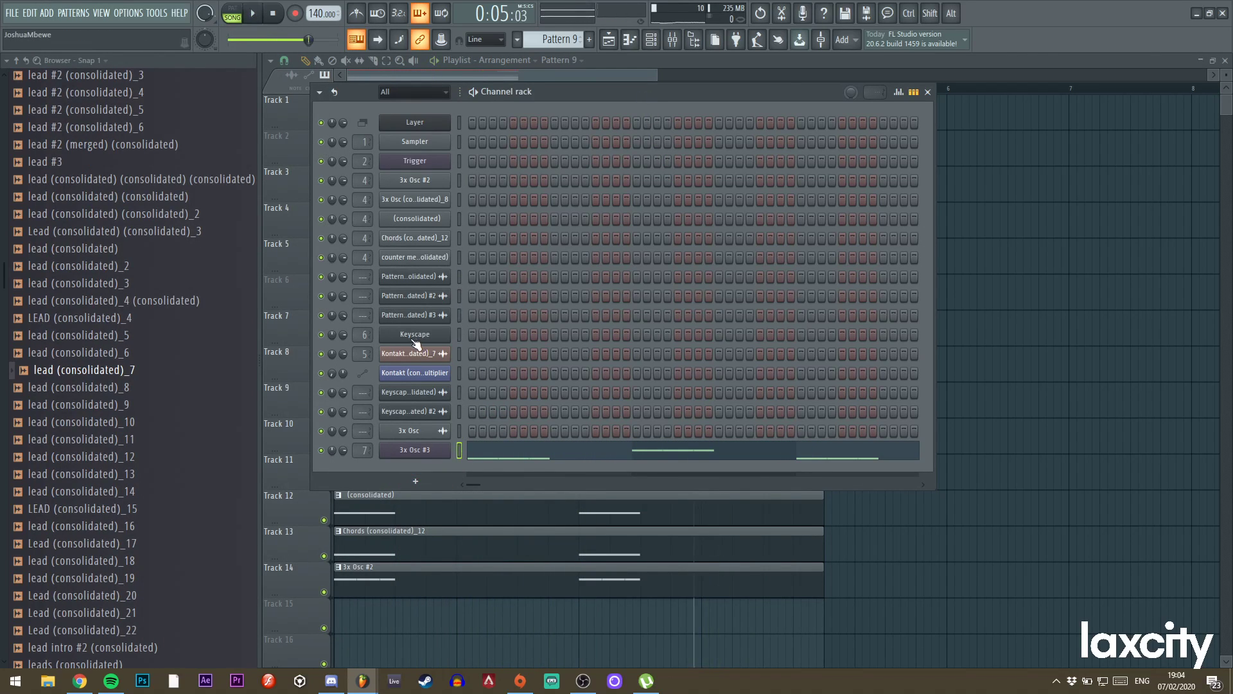
key(F6)
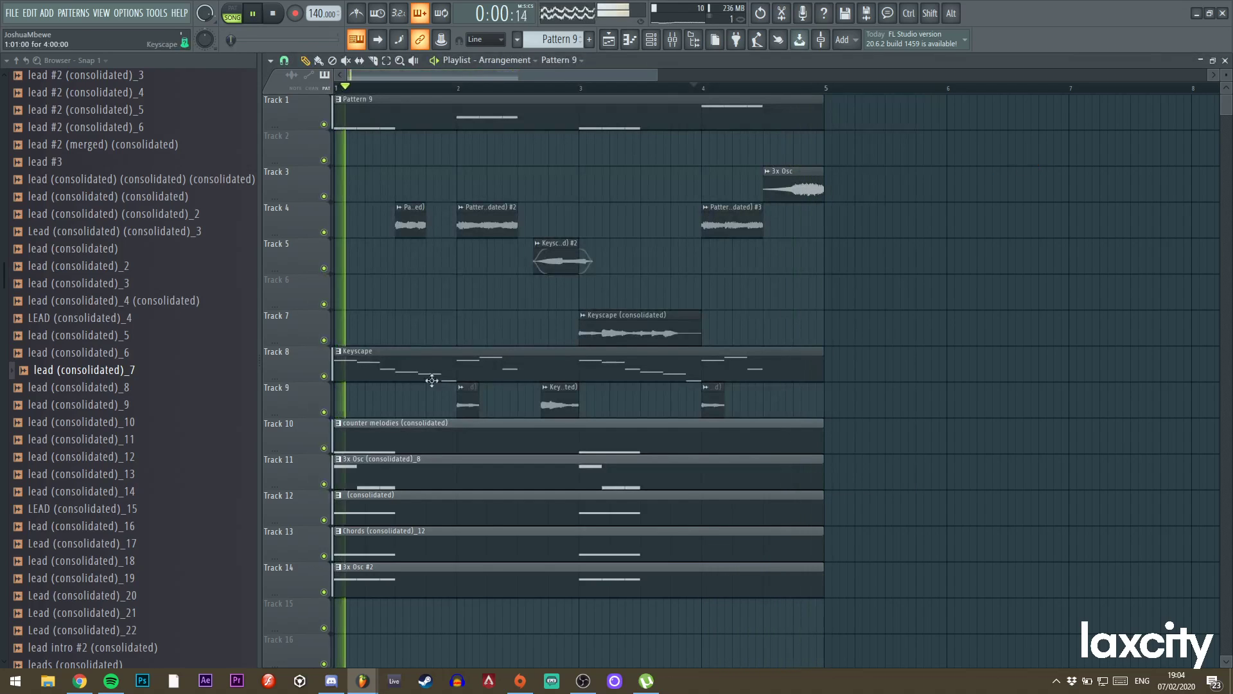
key(space)
key(space)
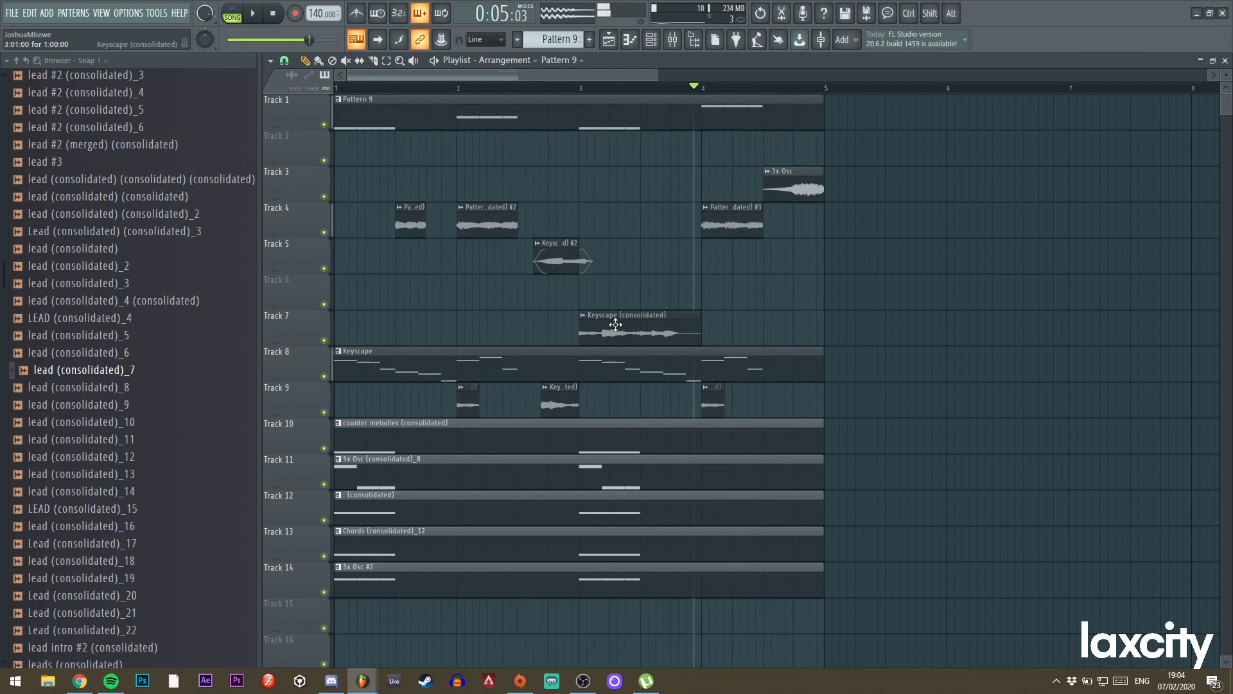
Copy the Keyscape (consolidated) clip to the start of Track 6 as a unique clip and time-stretch it to two bars.
drag(610, 328, 613, 281)
click(590, 280)
click(608, 305)
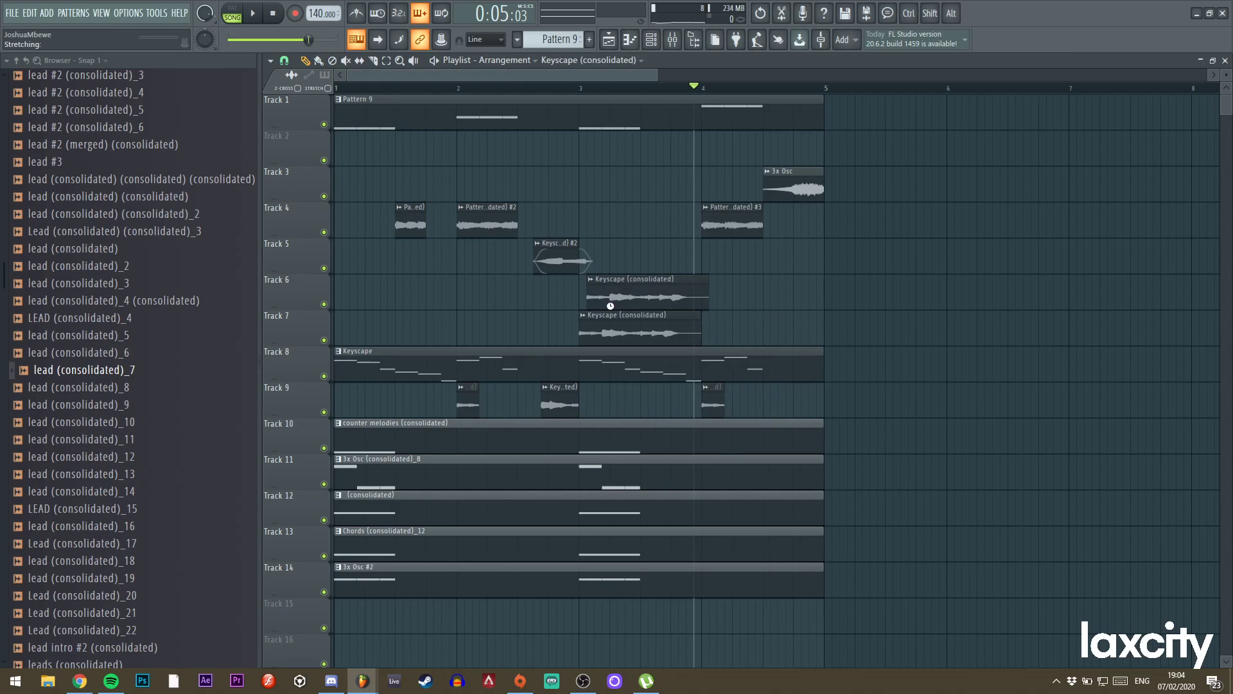
drag(685, 304, 178, 306)
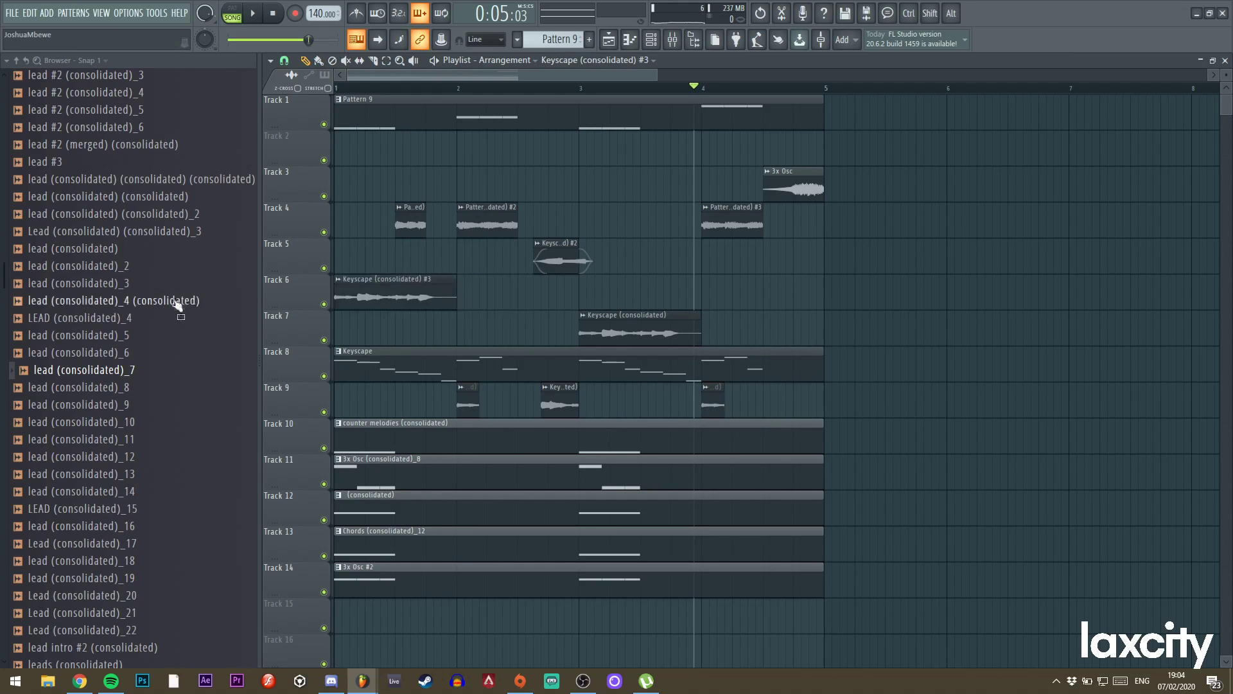
double_click(404, 293)
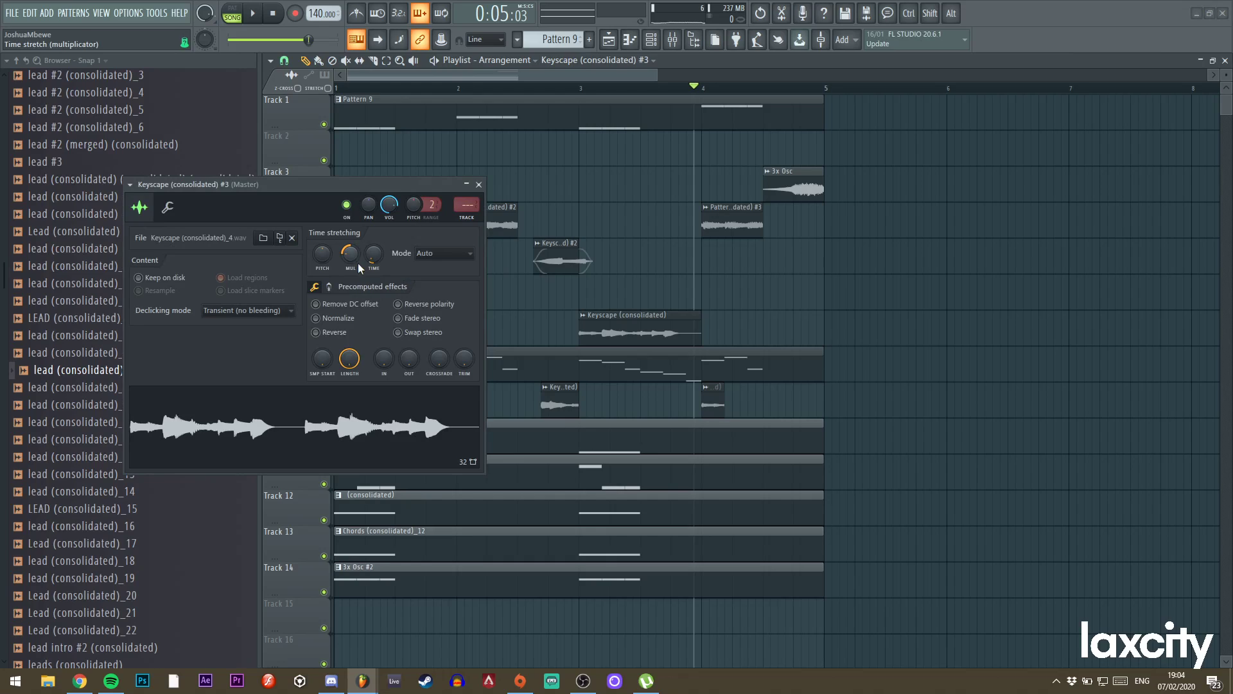
click(479, 185)
Audition the stretched Keyscape clip in solo, unmute the other clips, and duplicate it on Track 6 for bars 3 and 4.
alt+right_click(377, 293)
key(Escape)
alt+right_click(335, 295)
alt+right_click(336, 357)
click(334, 293)
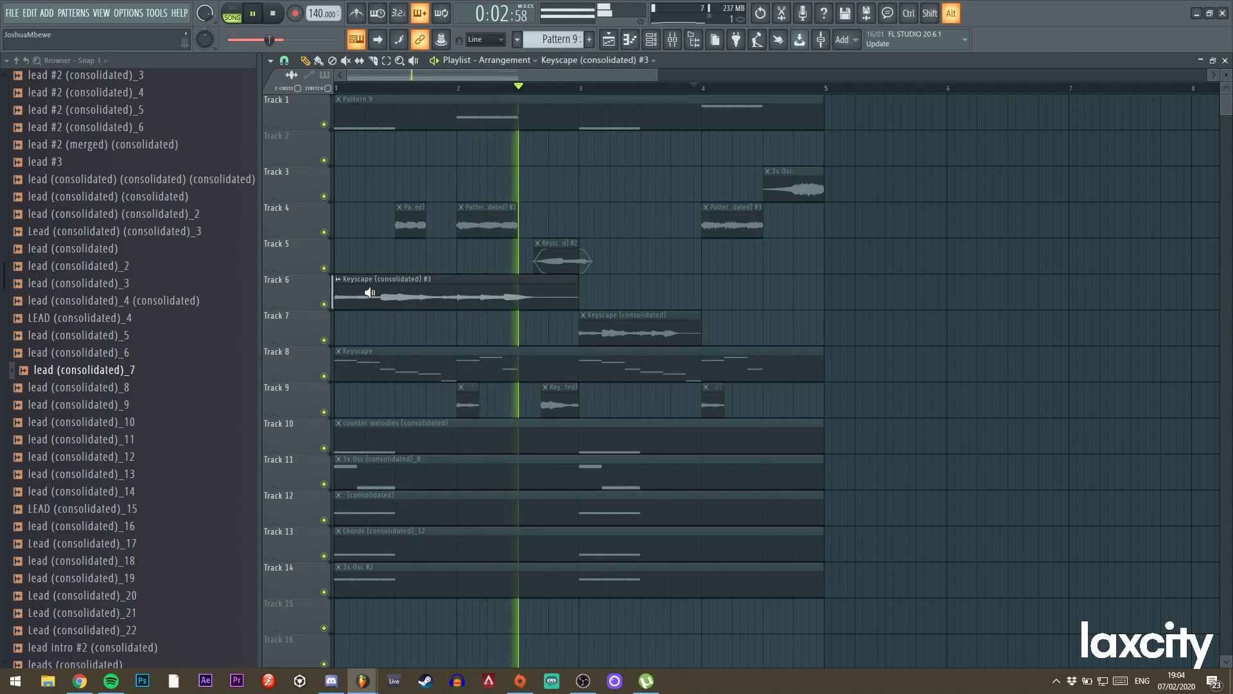
alt+click(398, 295)
key(space)
drag(418, 295, 676, 290)
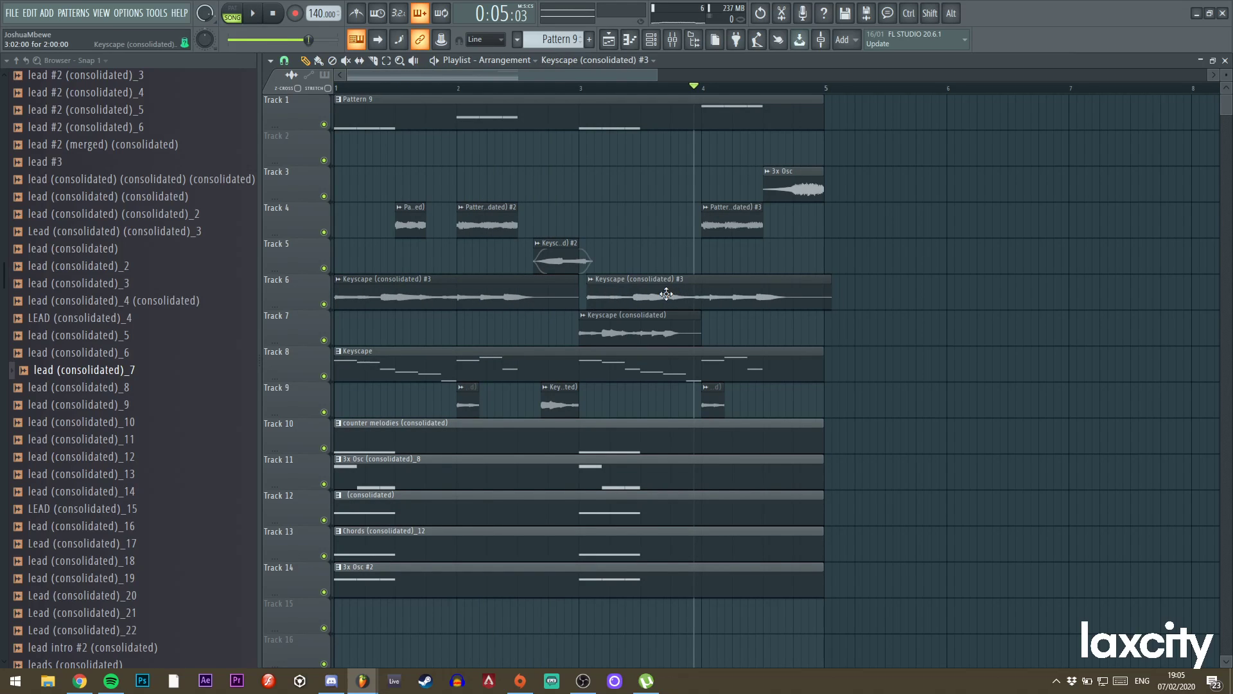
Cut all notes from the Keyscape pattern on Track 8 and open the Keyscape instrument from the channel rack.
double_click(409, 371)
key(ctrl+x)
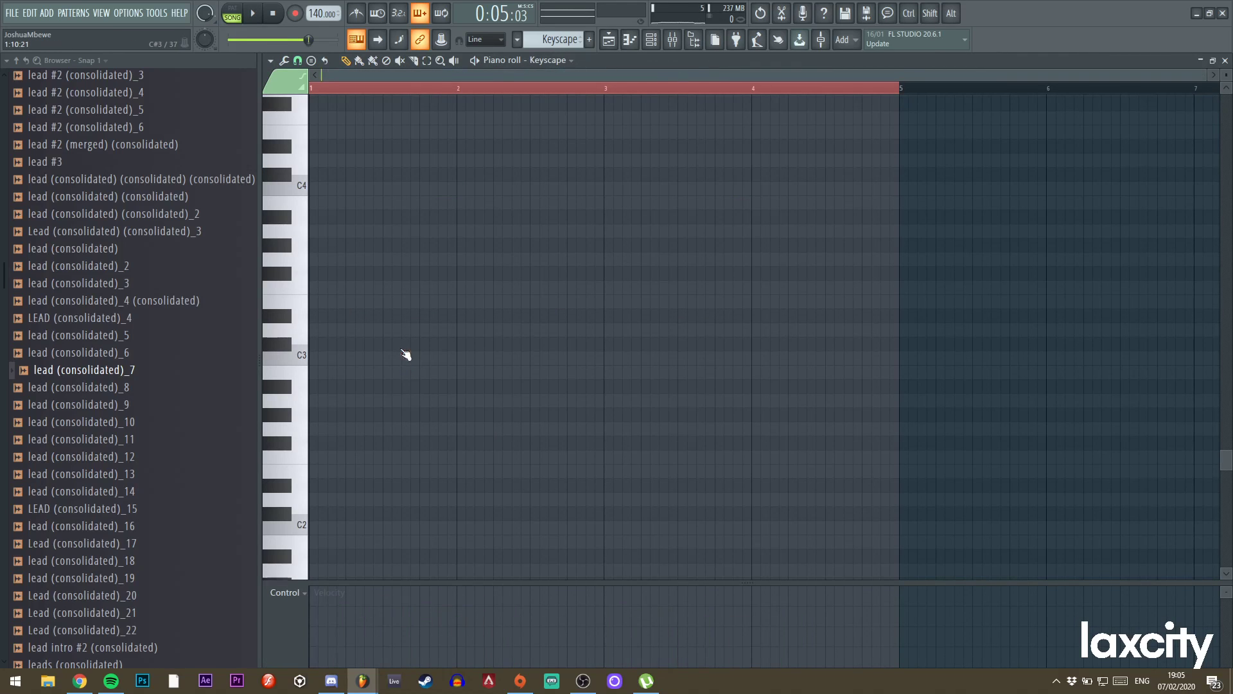
key(Escape)
key(space)
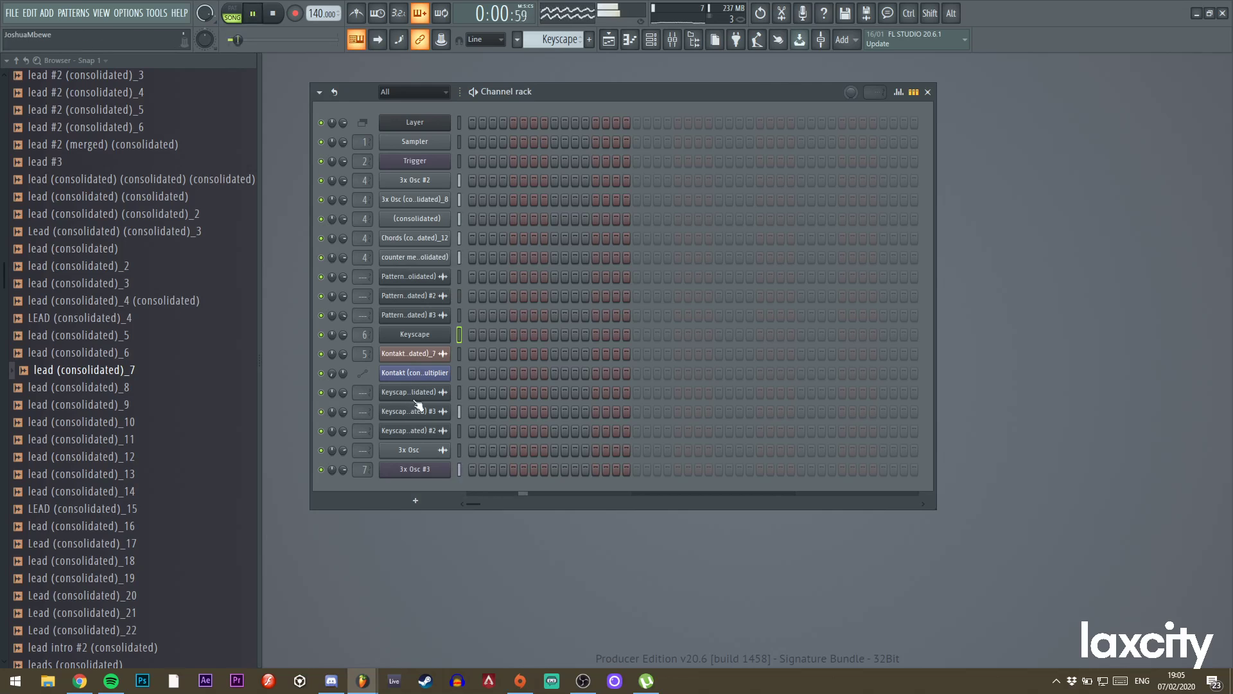
click(442, 334)
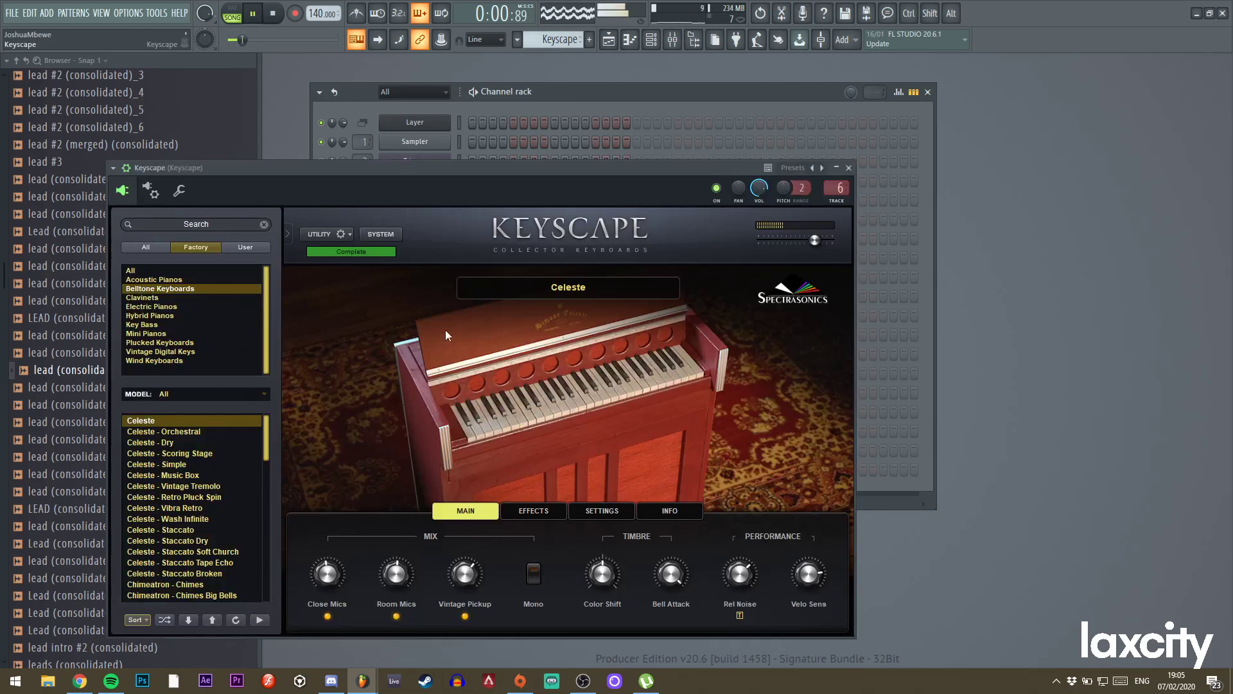
Load the LA Custom C7 Grand Piano from Keyscape's Acoustic Pianos and open the Keyscape channel's notes for editing.
click(169, 280)
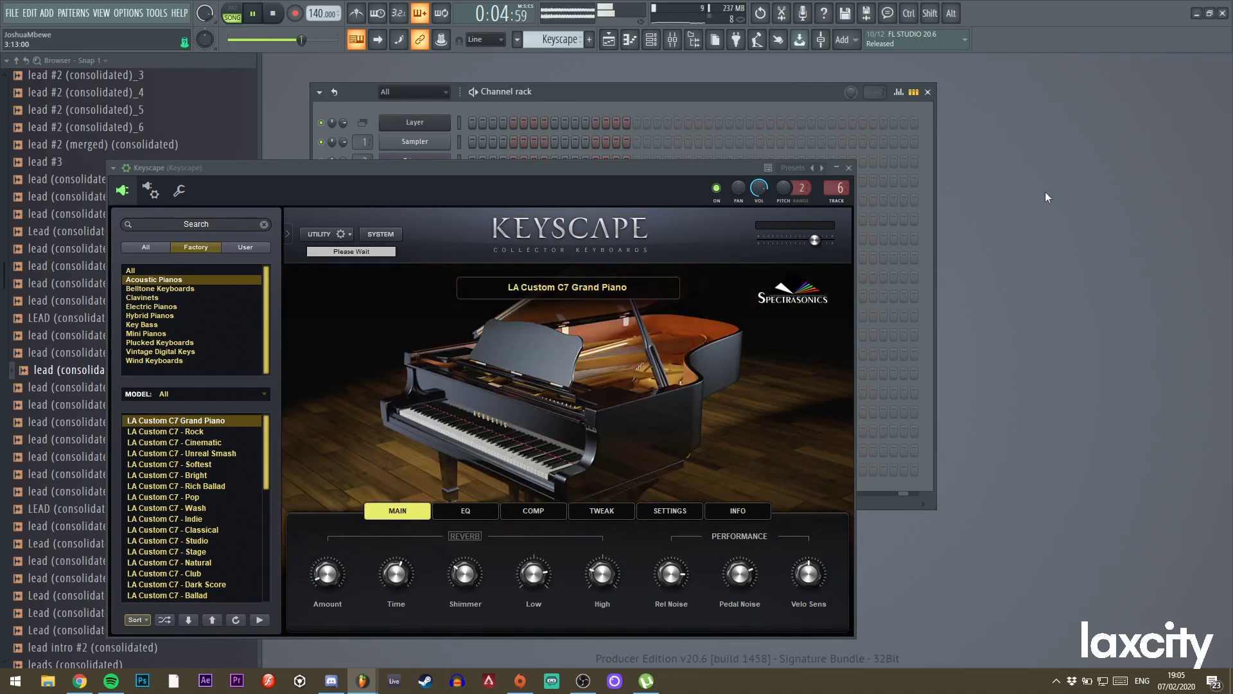
click(848, 168)
right_click(423, 329)
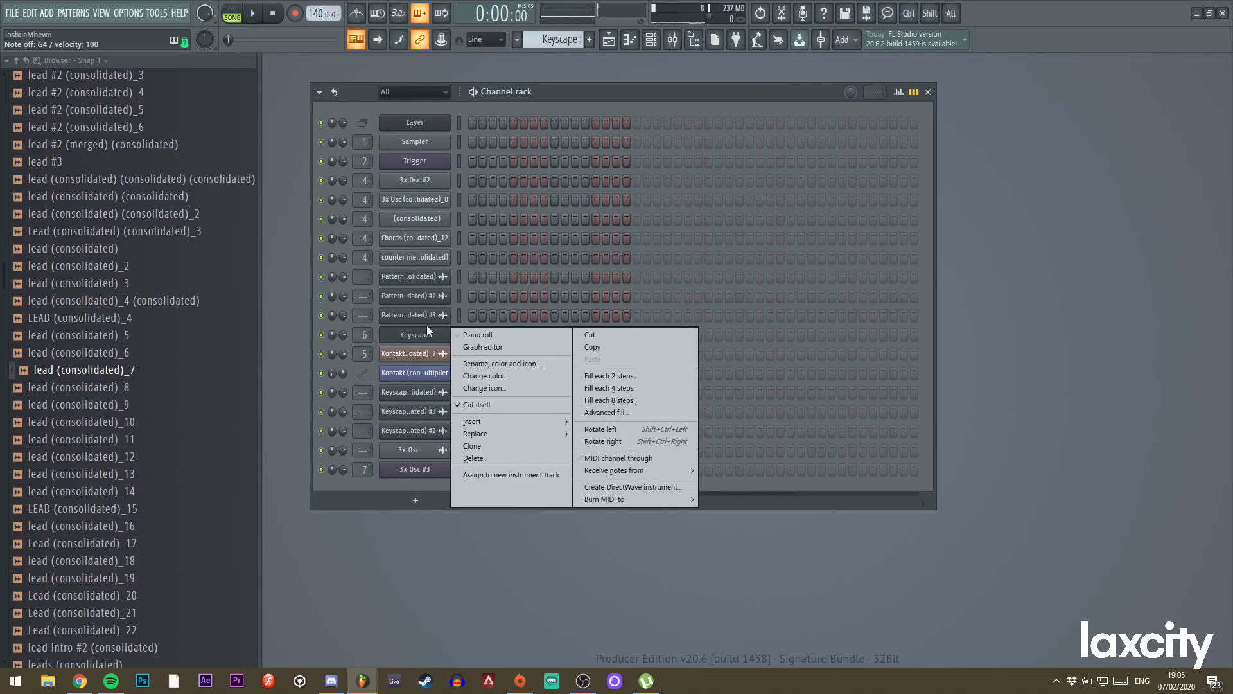
click(482, 334)
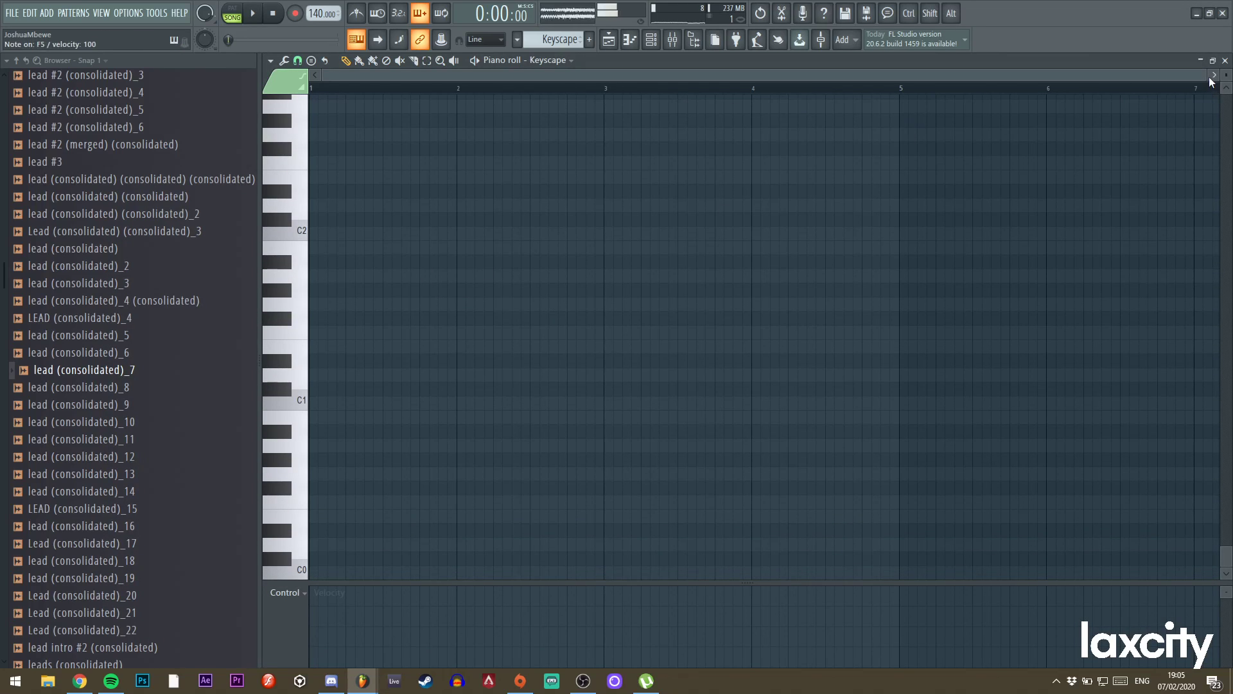
drag(1208, 76, 1037, 77)
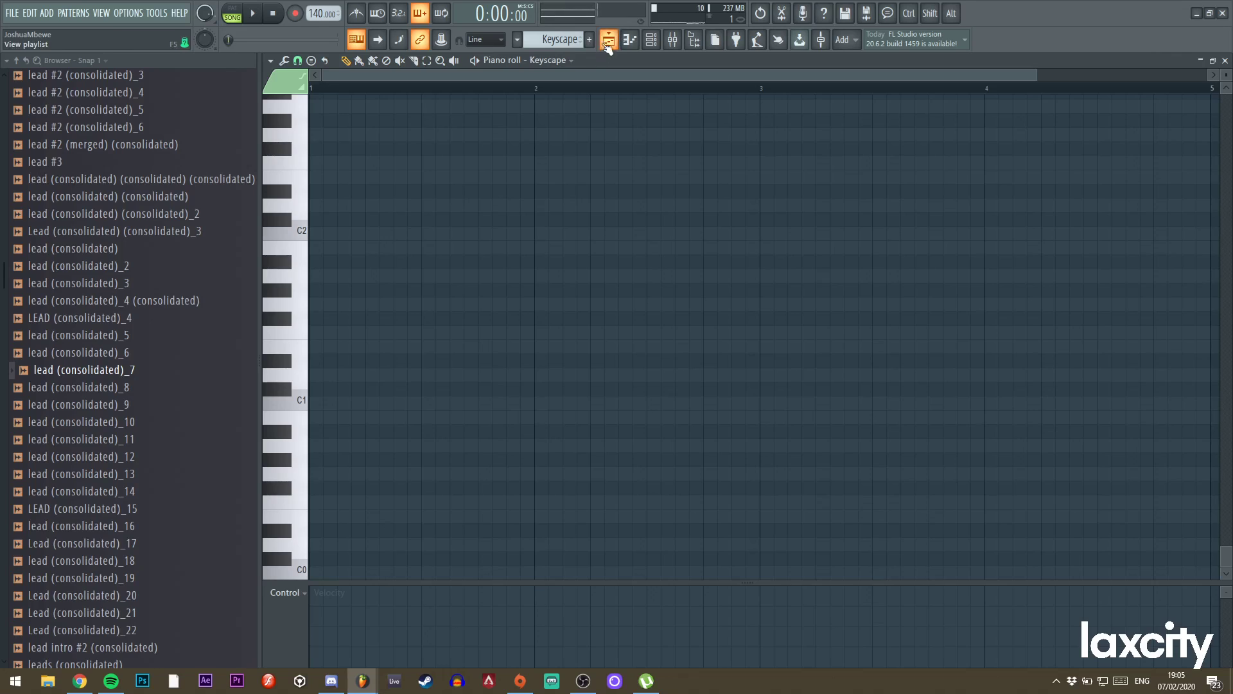
Switch to Pattern 9, copy its 3x Osc #3 bass notes into the Keyscape channel, and audition the pattern.
click(608, 49)
double_click(503, 120)
key(Escape)
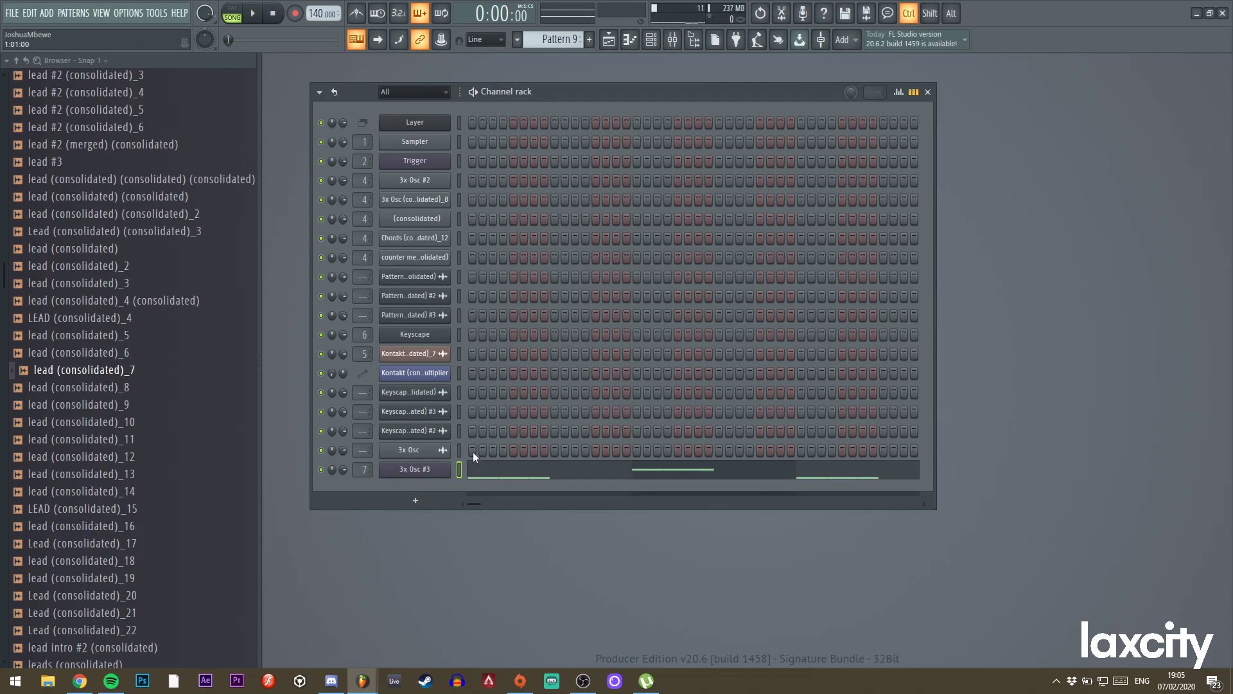
ctrl+click(459, 334)
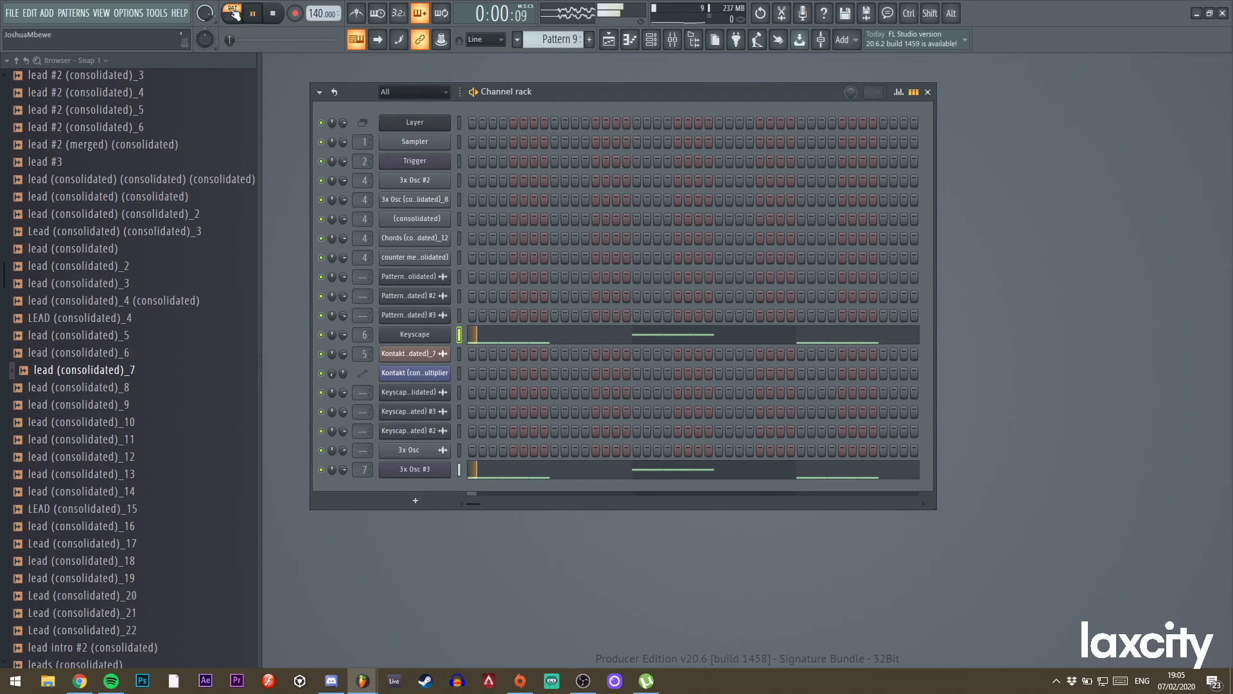
click(610, 40)
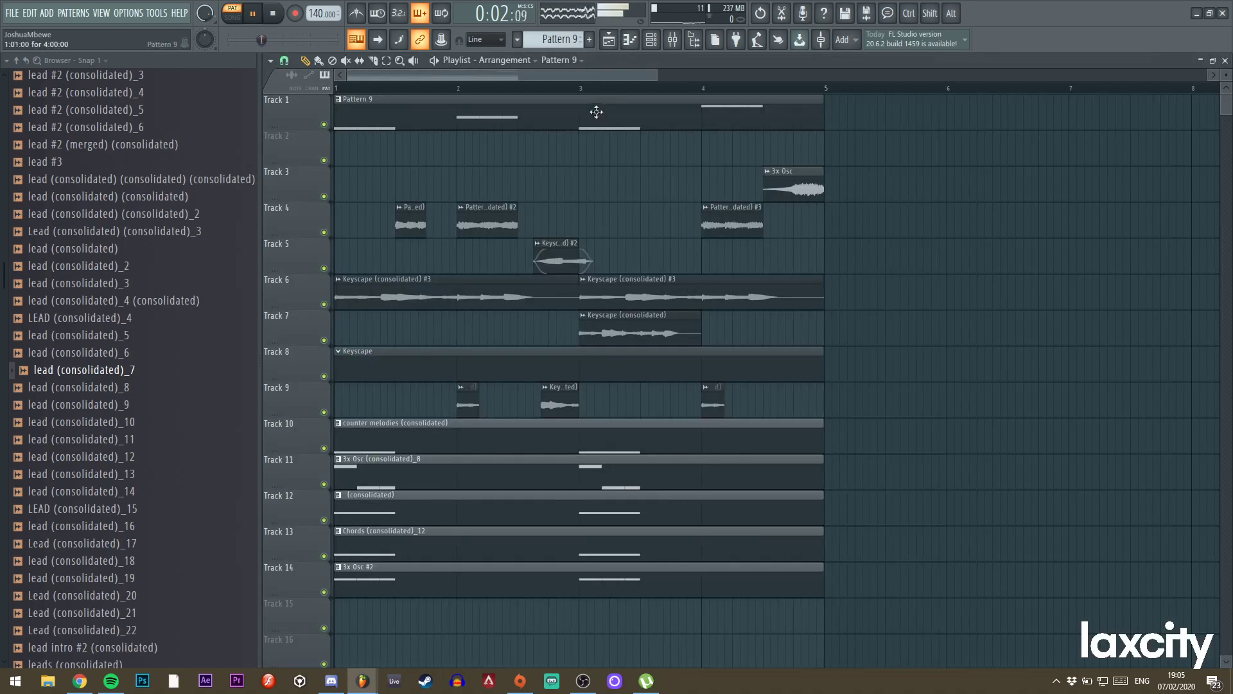
click(232, 17)
Transpose the three Keyscape notes in bar 4 down an octave to D#3 and play the loop.
click(651, 40)
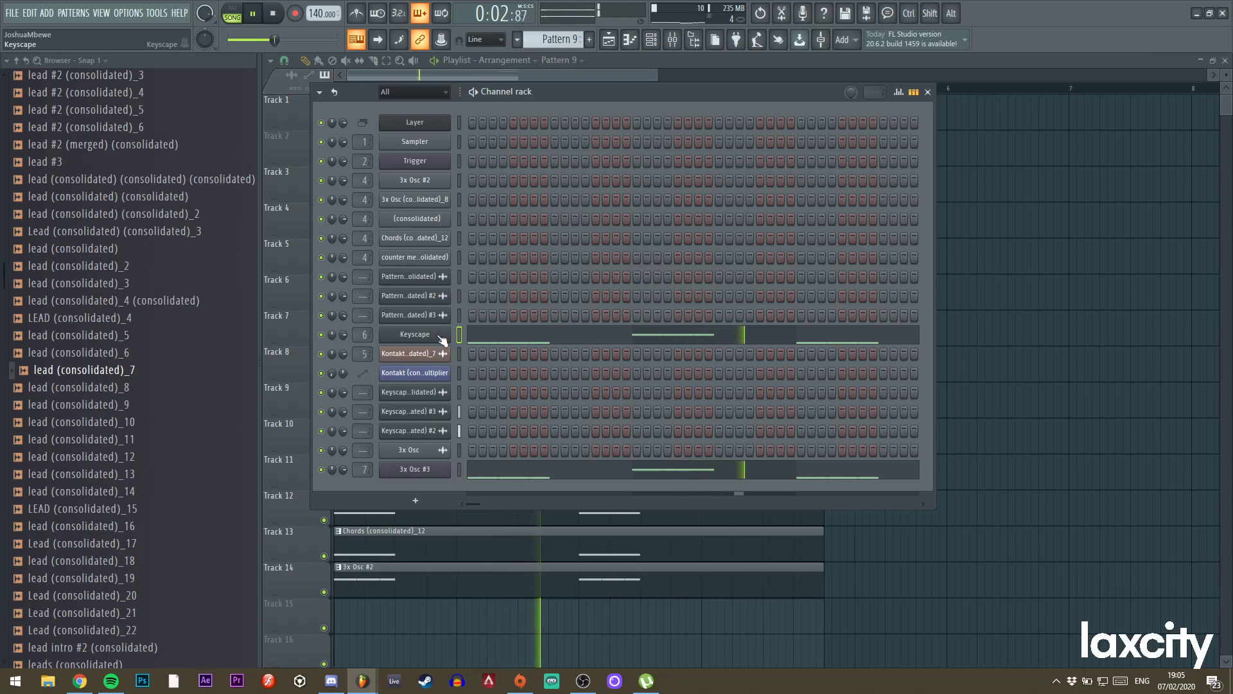
click(684, 335)
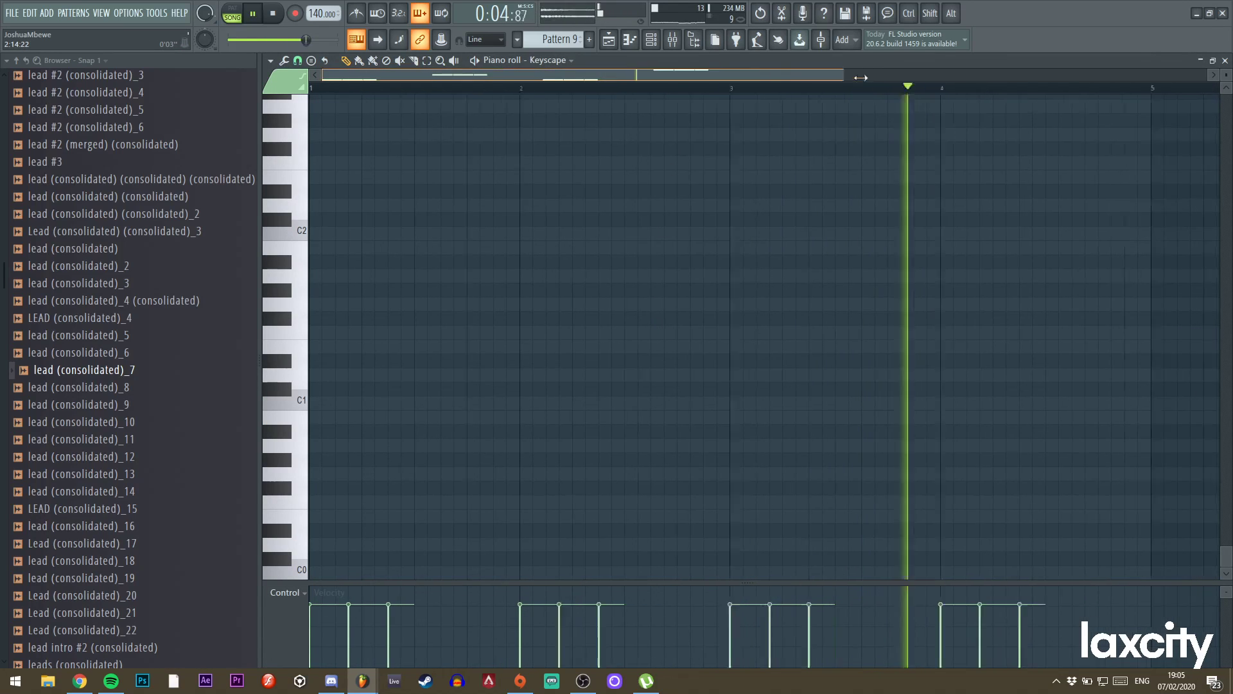
drag(840, 75, 911, 75)
scroll(829, 340, up, 9)
key(space)
click(818, 90)
drag(916, 187, 818, 267)
key(ctrl+Down)
key(space)
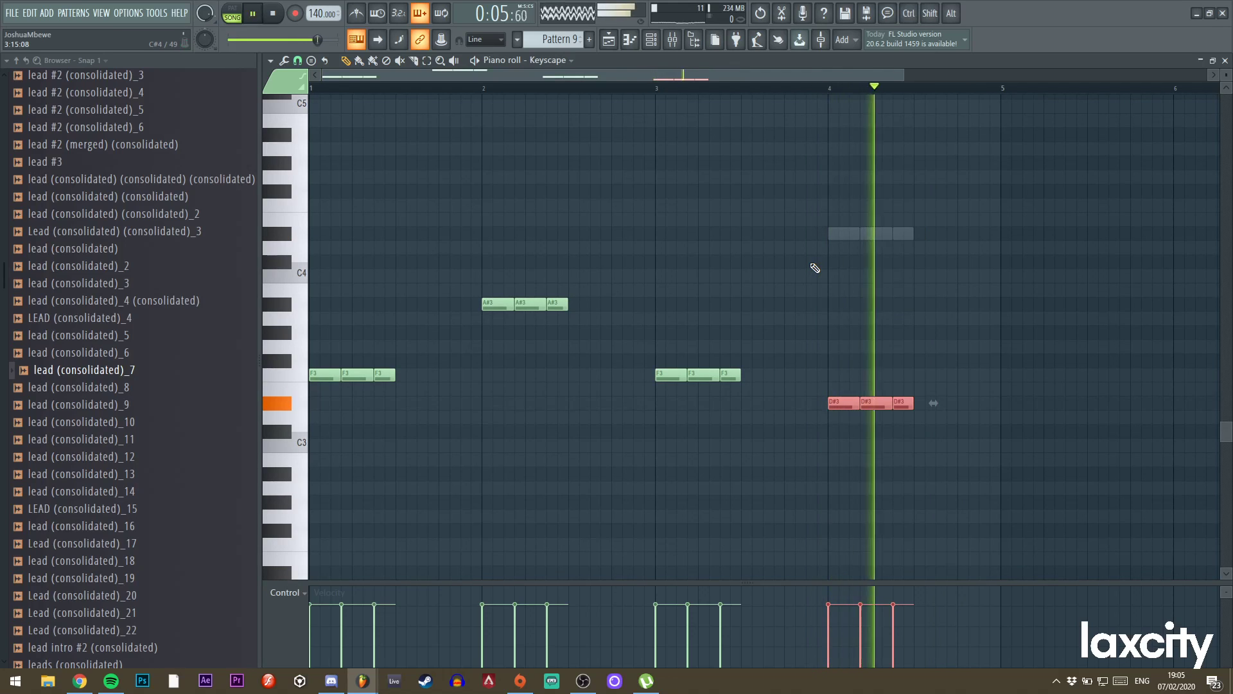
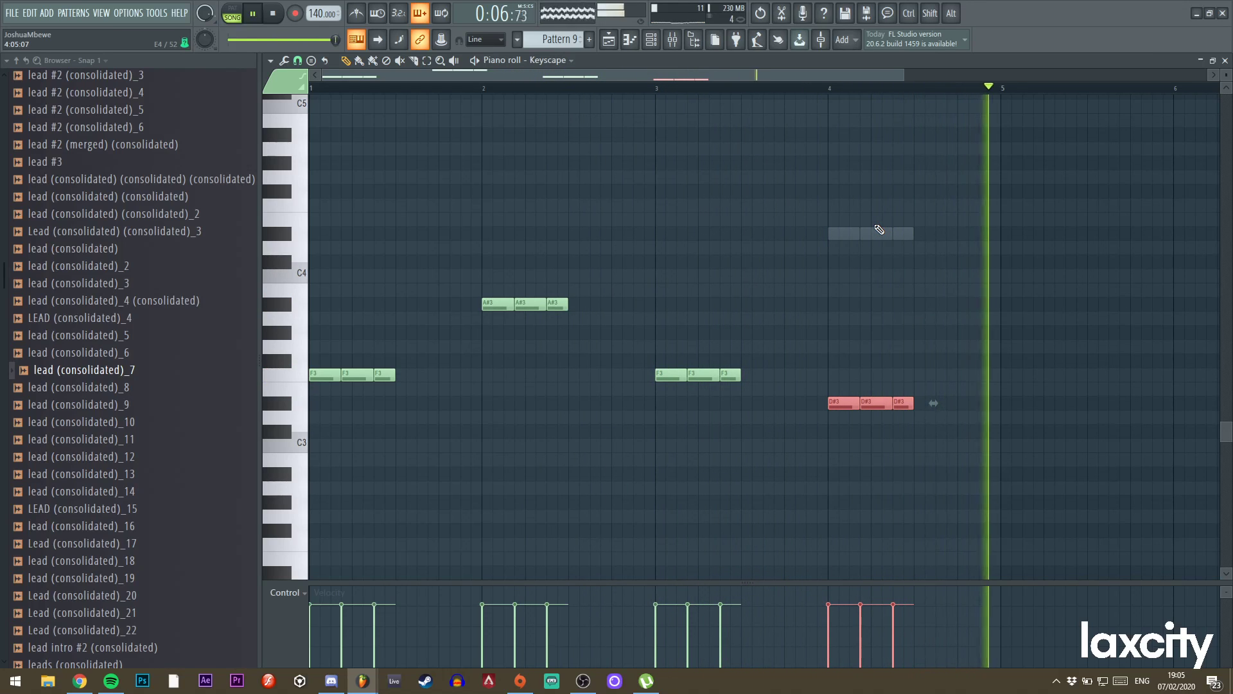
Split Pattern 9 by channel so the 3x Osc #3 and Keyscape parts become separate patterns.
key(F7)
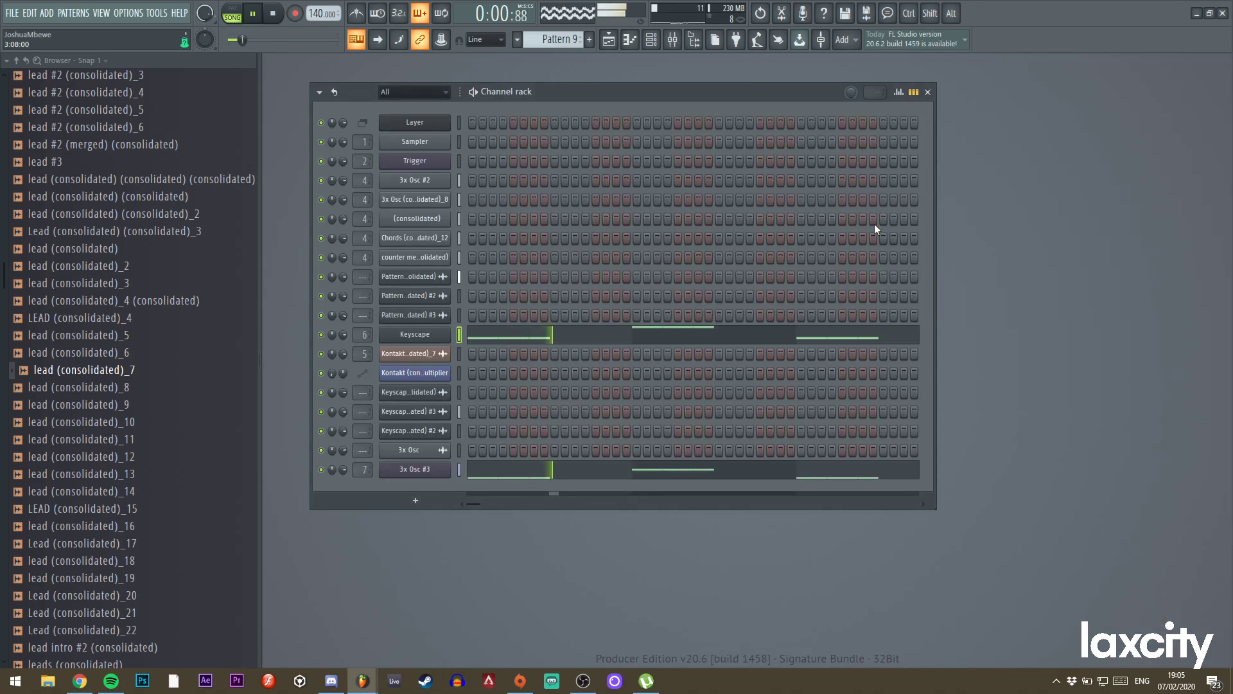
click(618, 41)
click(517, 39)
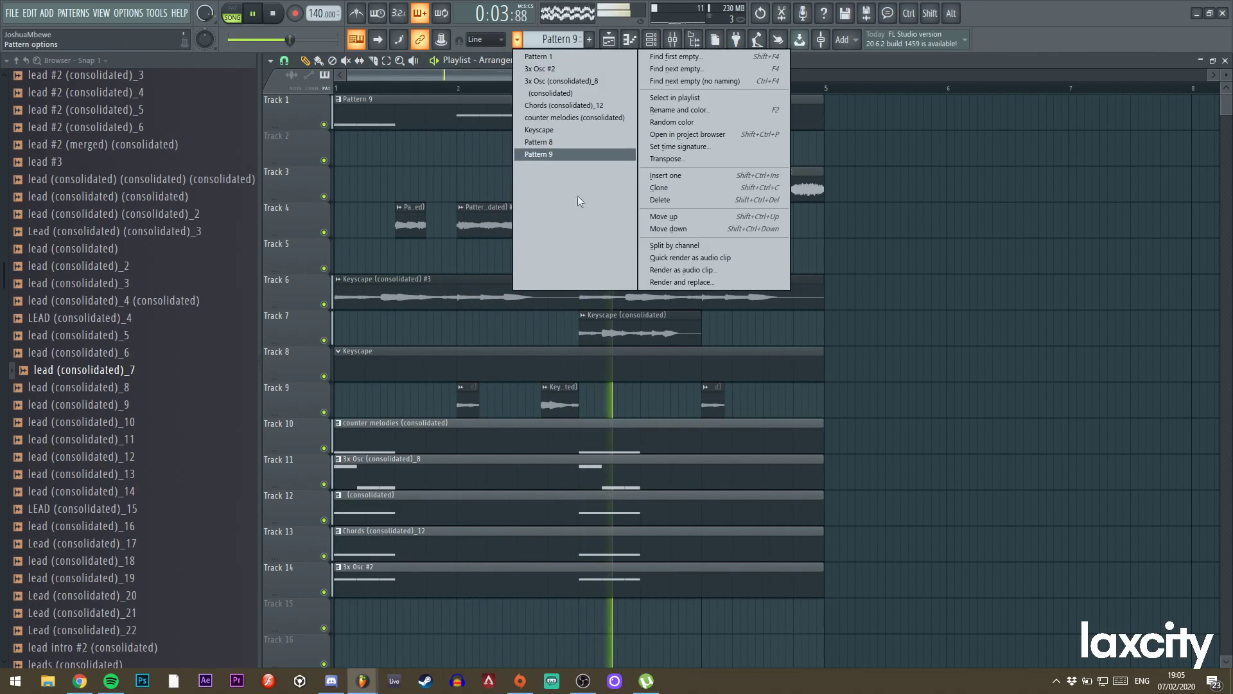
click(670, 245)
Consolidate the Keyscape pattern on Track 2 to audio, delete the muted original from Track 3, and play the loop.
ctrl+click(386, 151)
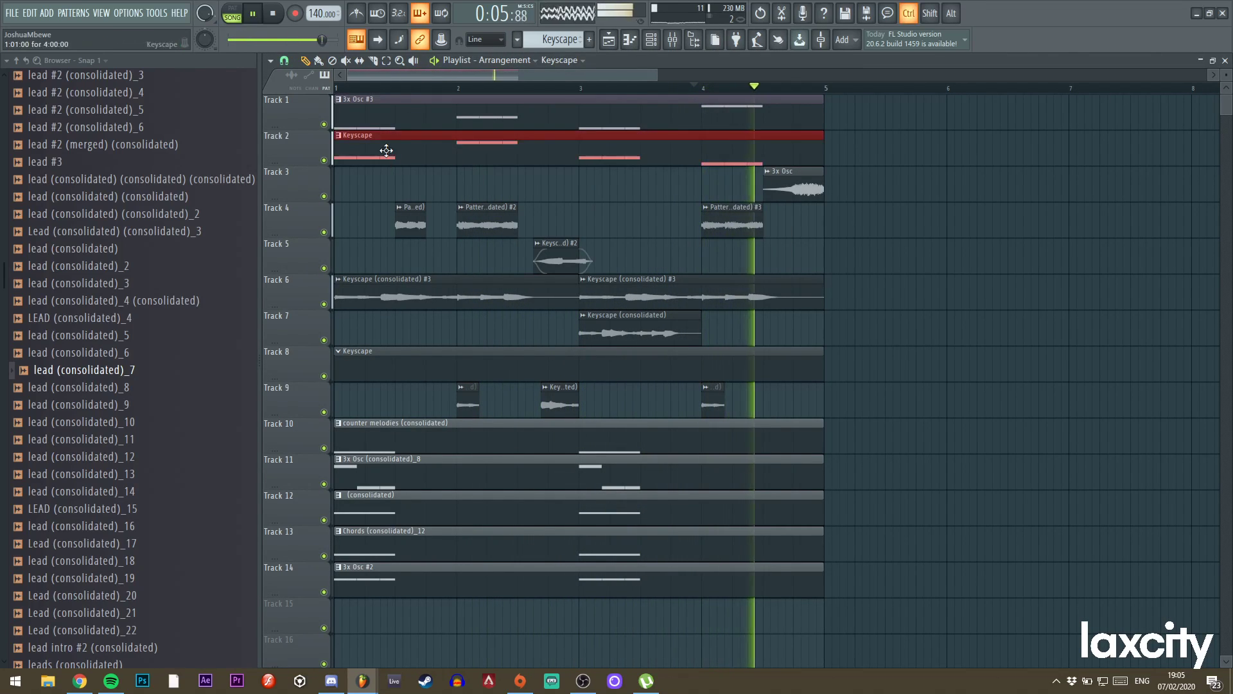
key(ctrl+alt+c)
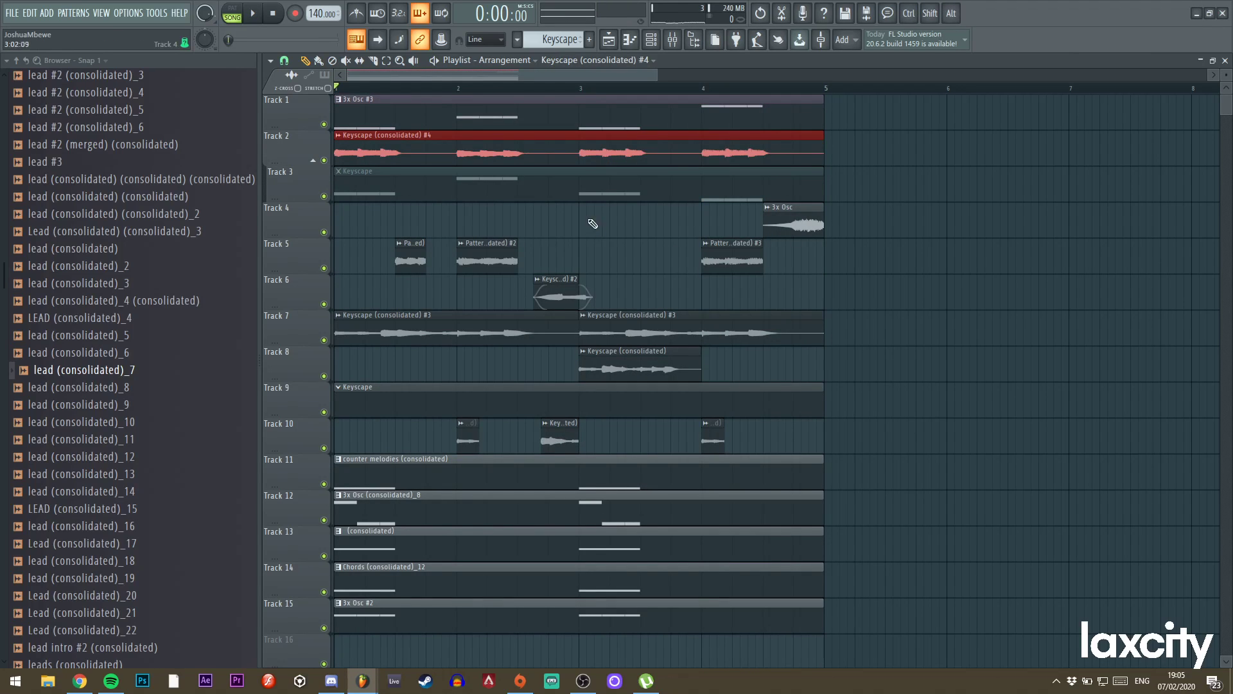
right_click(584, 199)
key(space)
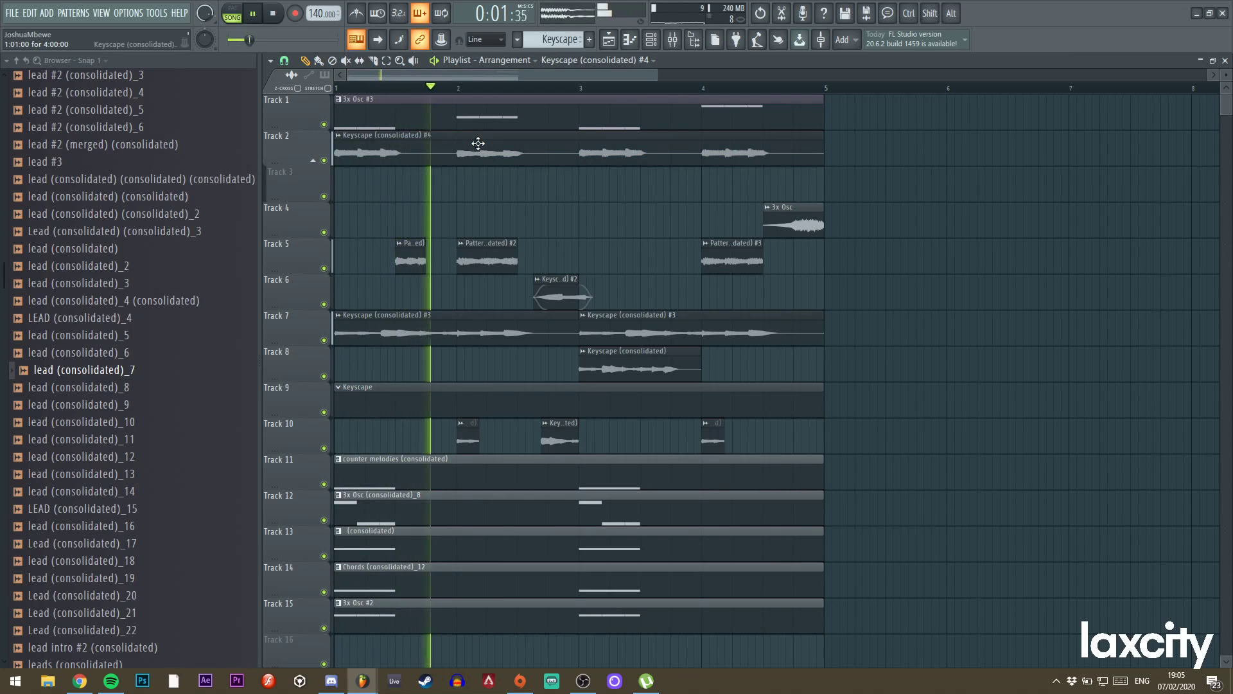
Place a unique copy of the Keyscape (consolidated) #4 clip on Track 3 and open its channel settings.
click(525, 193)
click(522, 172)
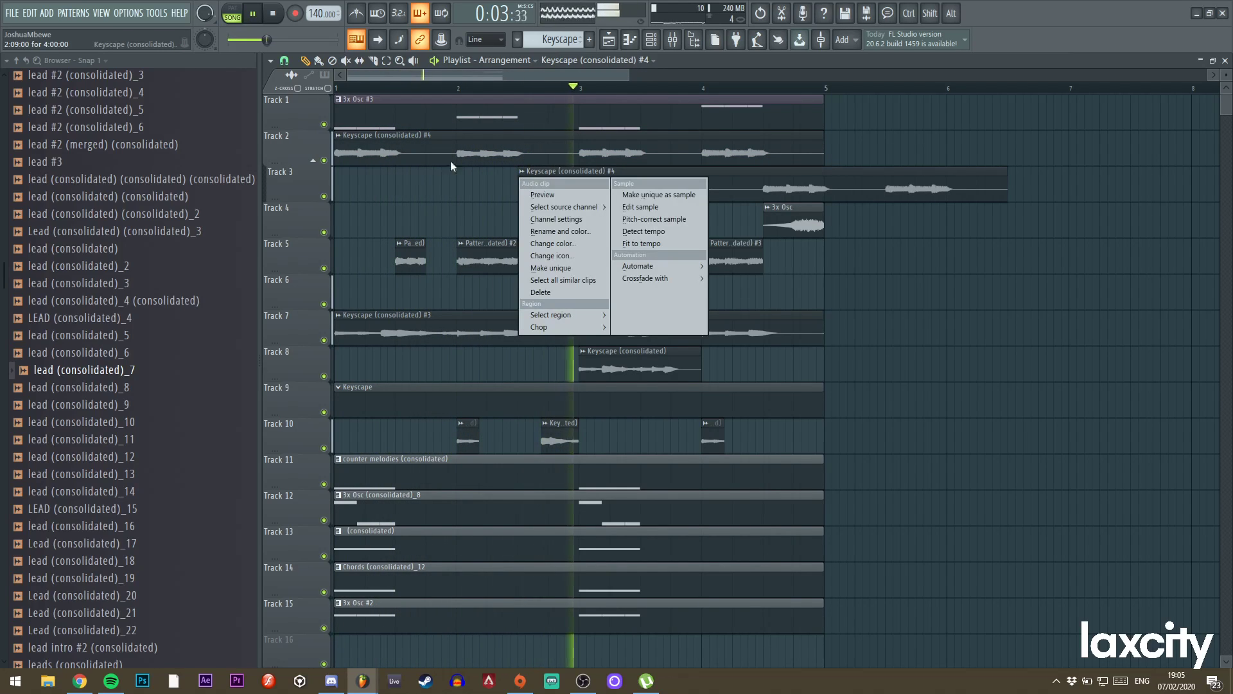
click(440, 194)
click(520, 173)
click(550, 268)
double_click(544, 173)
Time-stretch the Track 3 Keyscape clip to half its length using the Resample mode.
drag(250, 154, 250, 174)
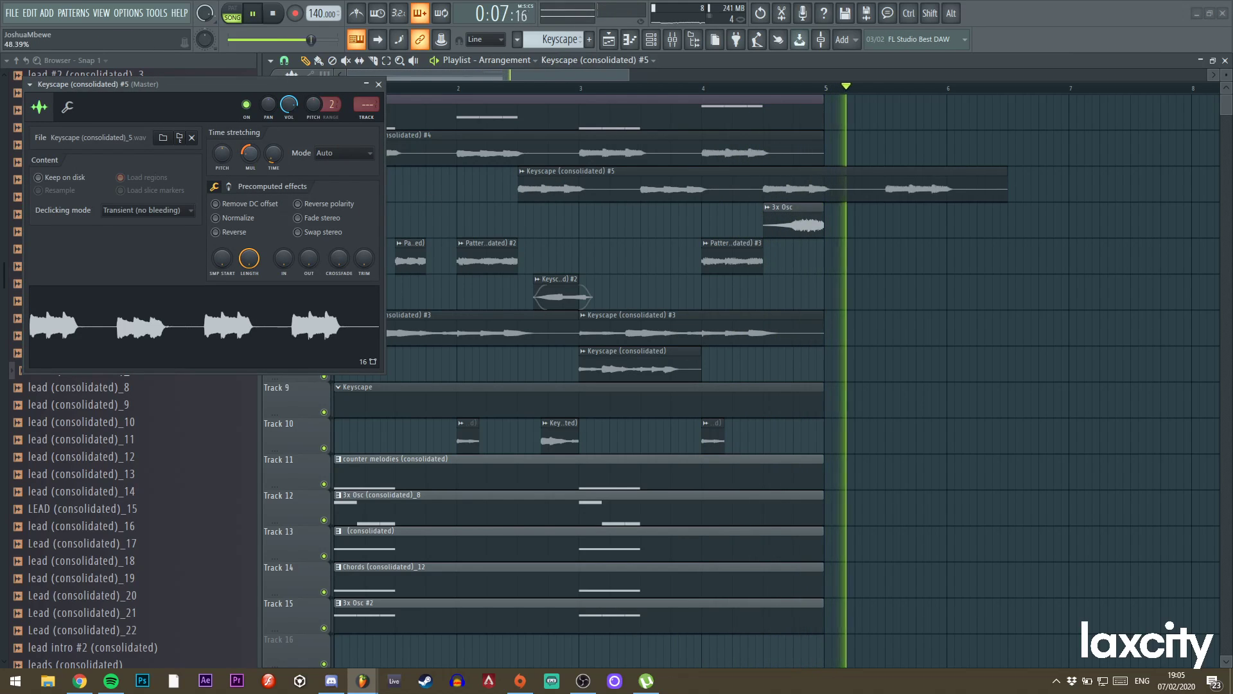
key(space)
click(337, 157)
click(336, 171)
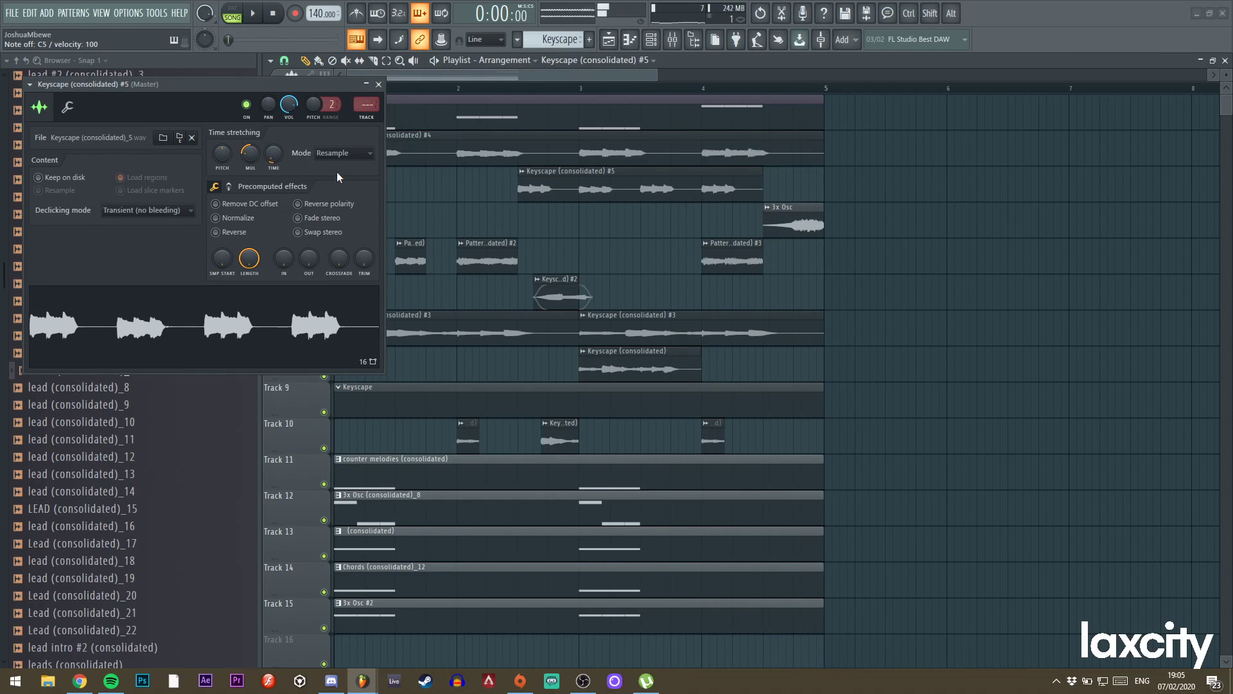
click(379, 84)
Move the stretched Track 3 clip to beat 4 of bar 1, trim it to one beat, and copy it to beat 4 of bar 3.
key(space)
drag(560, 191, 467, 191)
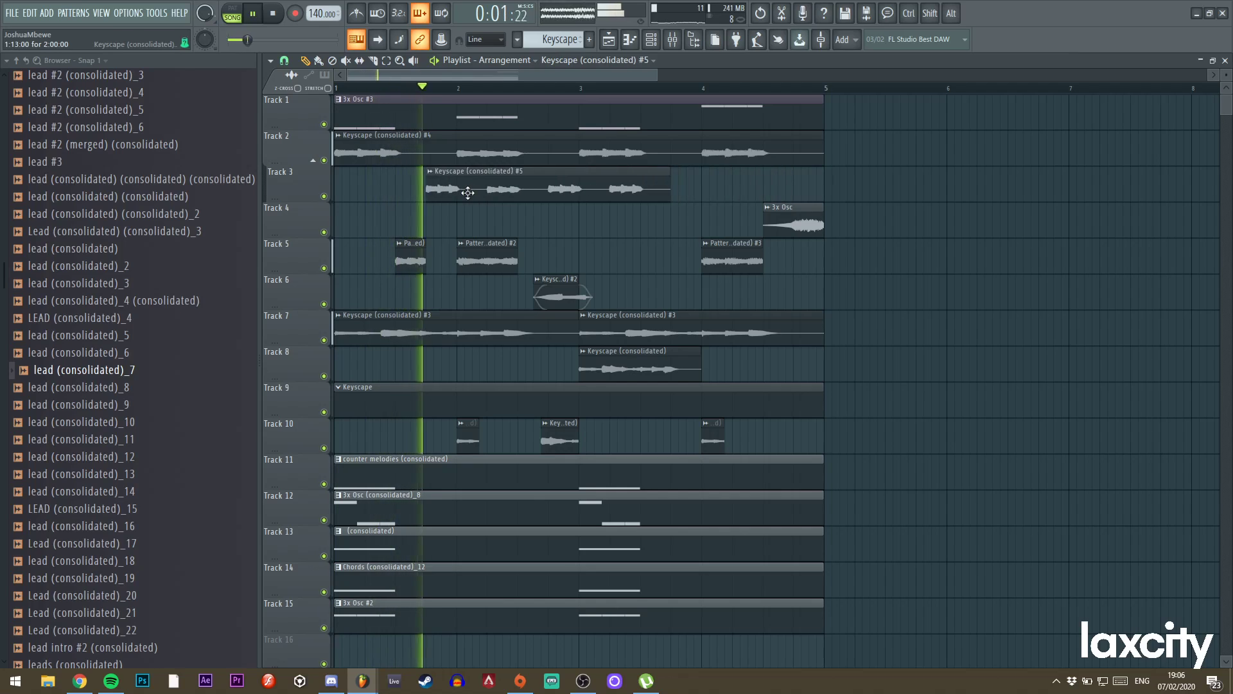
key(space)
drag(665, 187, 573, 187)
right_click(573, 189)
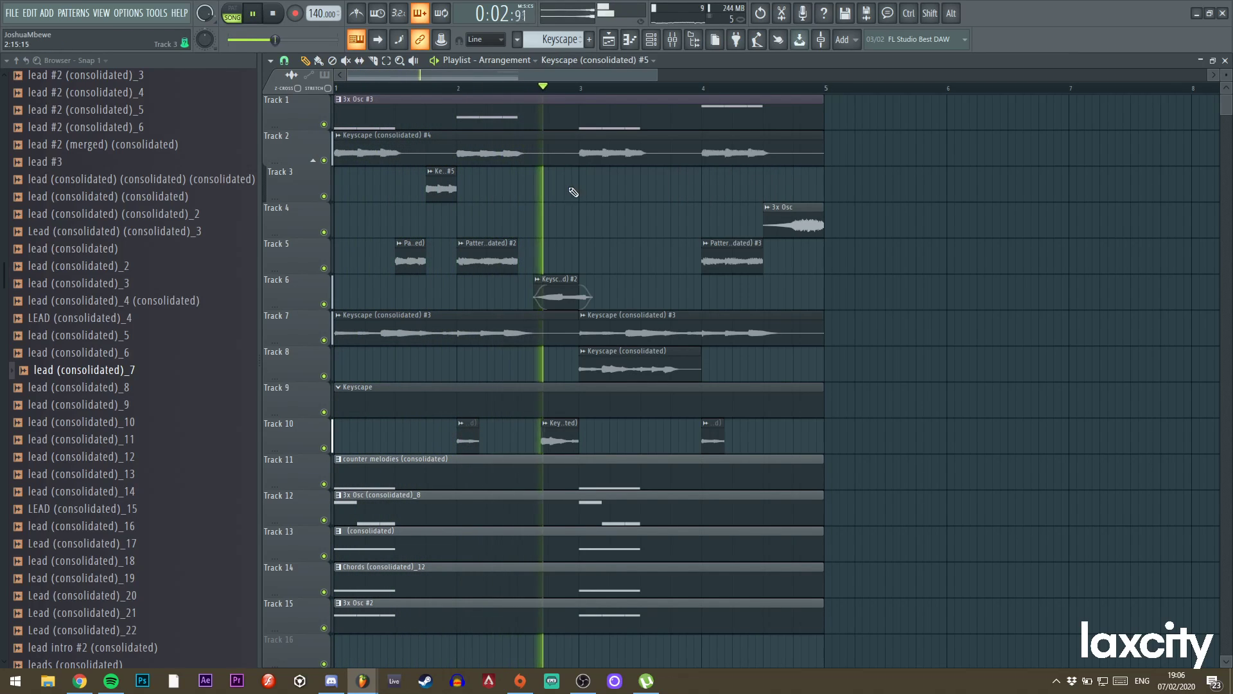
drag(445, 187, 681, 187)
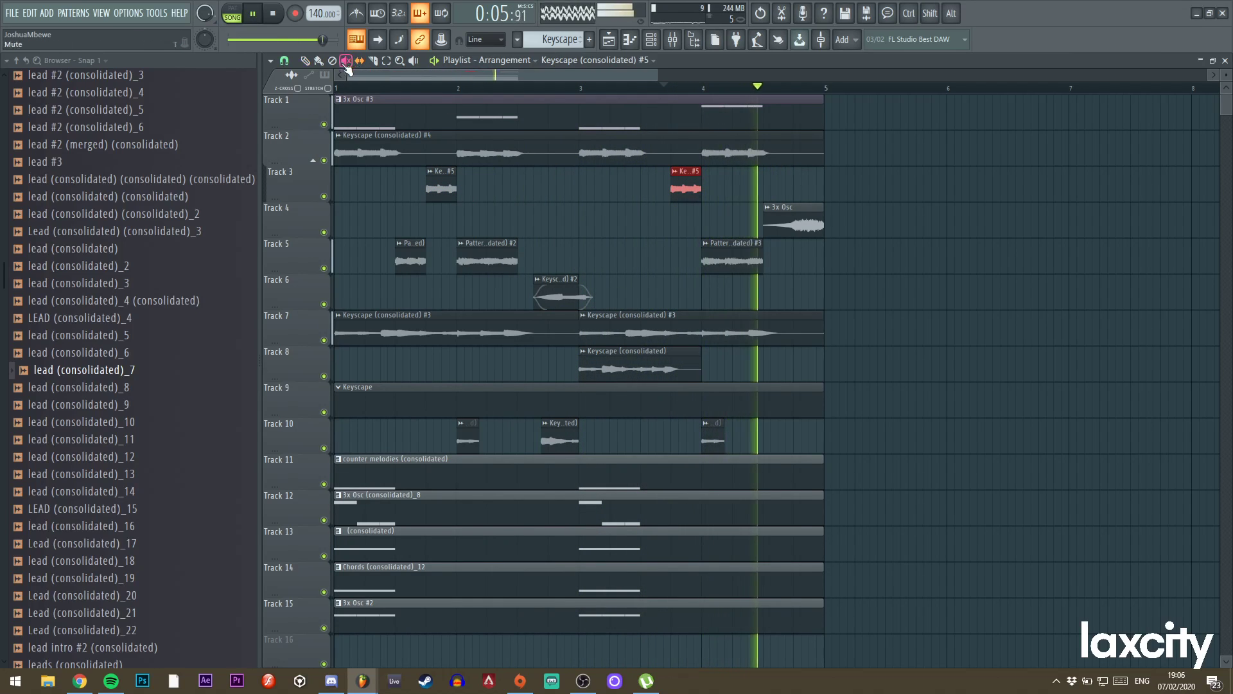
Add two one-beat copies at beats 3 and 4 of bar 4 on Track 3, slip their audio content, and audition them.
drag(678, 197, 805, 185)
drag(813, 188, 615, 198)
key(space)
key(space)
click(755, 88)
key(space)
key(space)
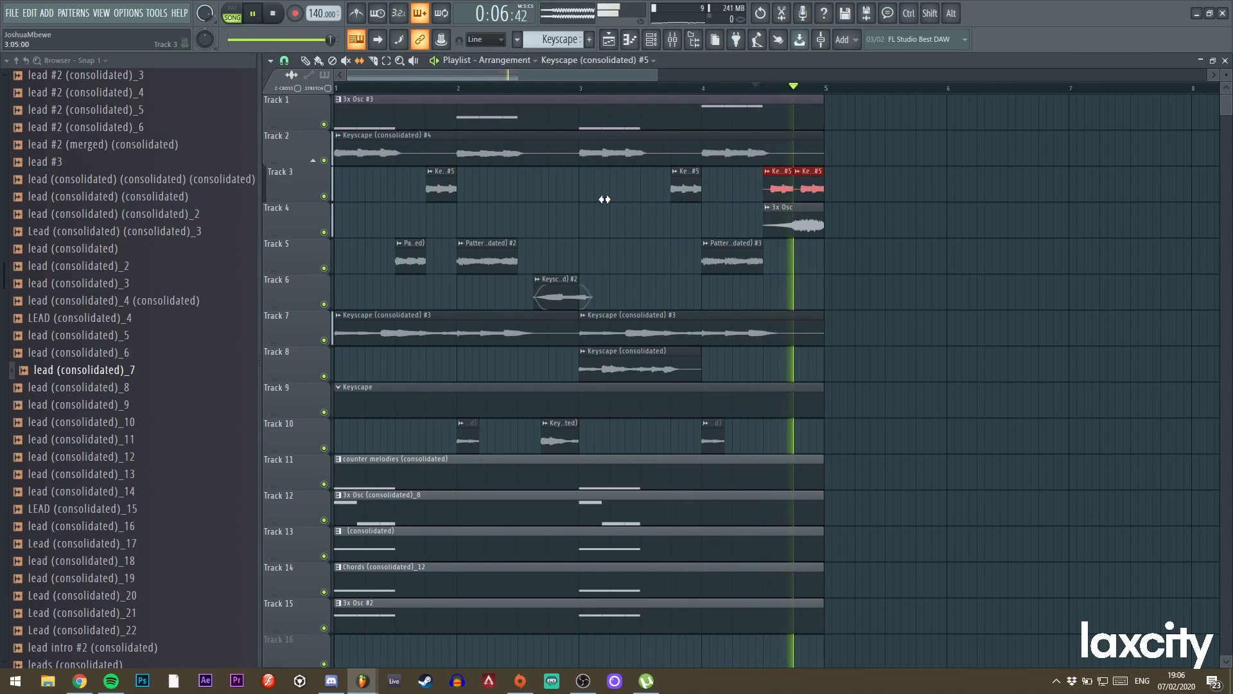
key(space)
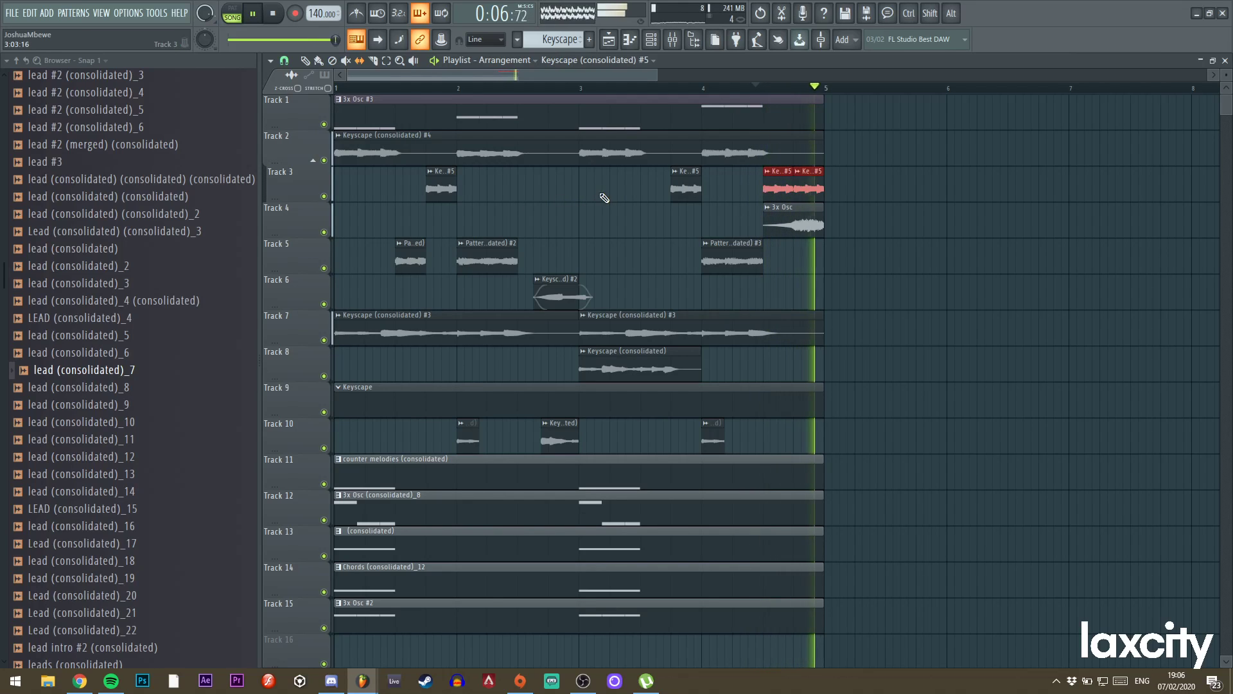
key(space)
key(space)
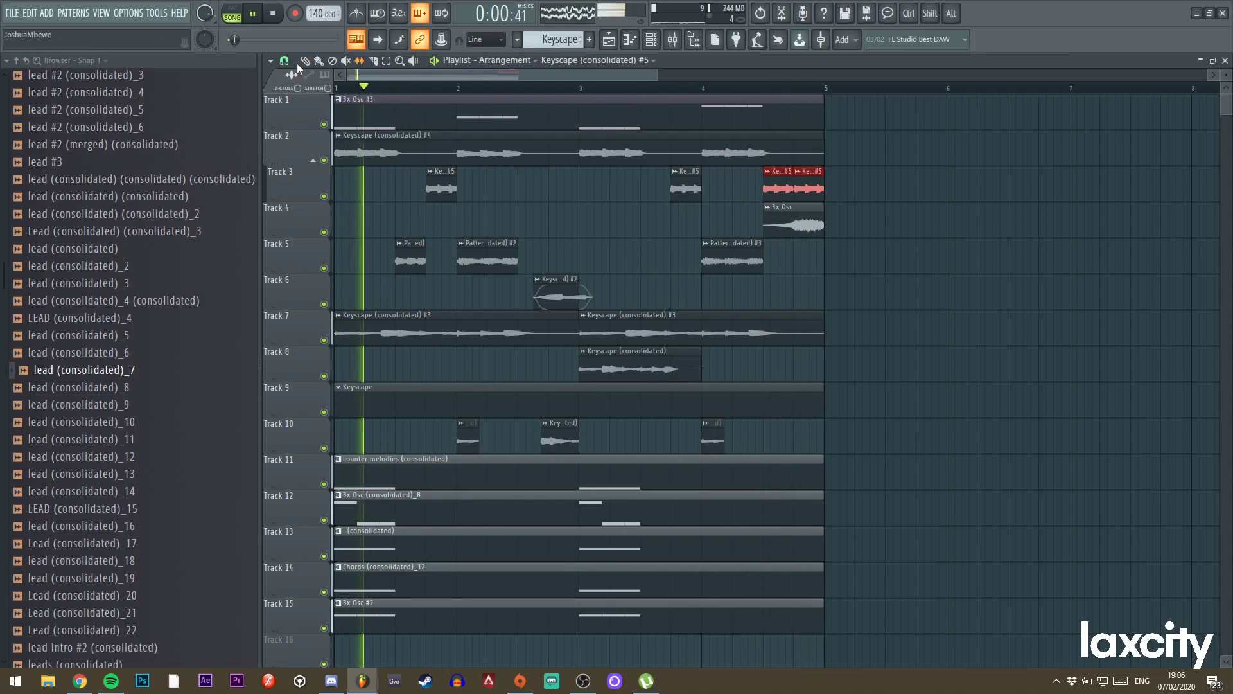
Play the end of bar 4 and lower the volume of the Keyscape (consolidated) #5 clip on Track 3.
click(749, 89)
double_click(773, 181)
drag(289, 104, 289, 113)
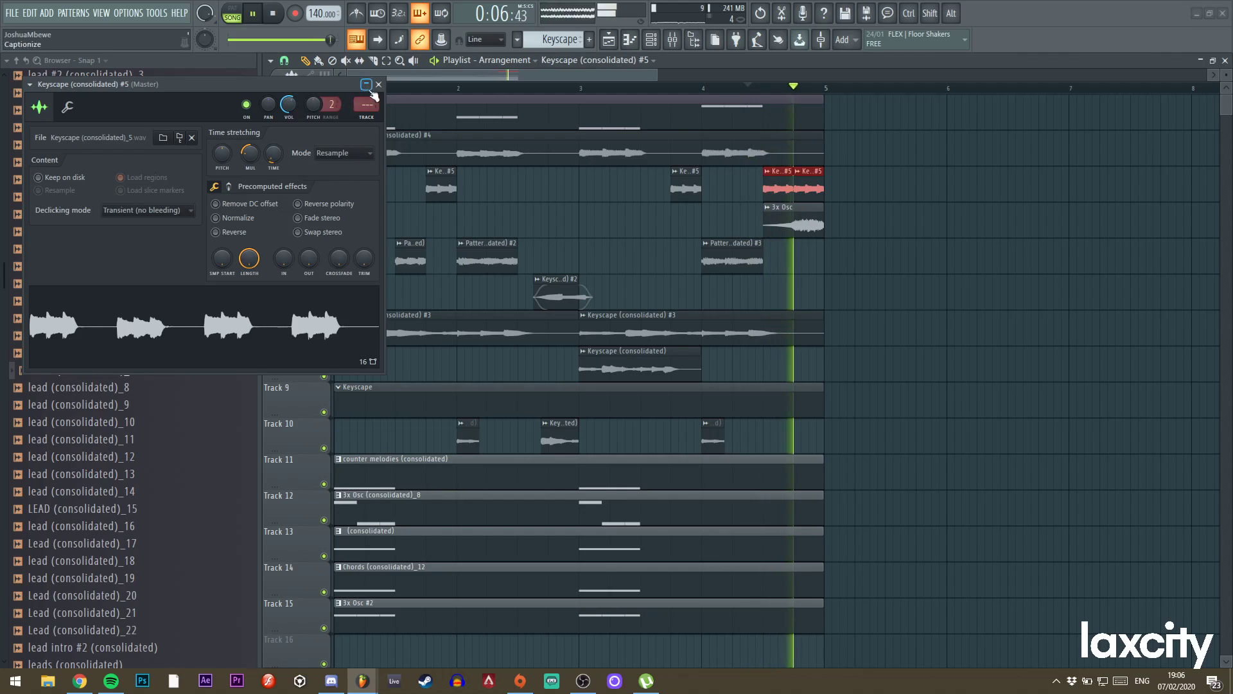
click(379, 85)
Route the Keyscape (consolidated) #5 clip to mixer track 8 and solo mixer track 9.
double_click(675, 179)
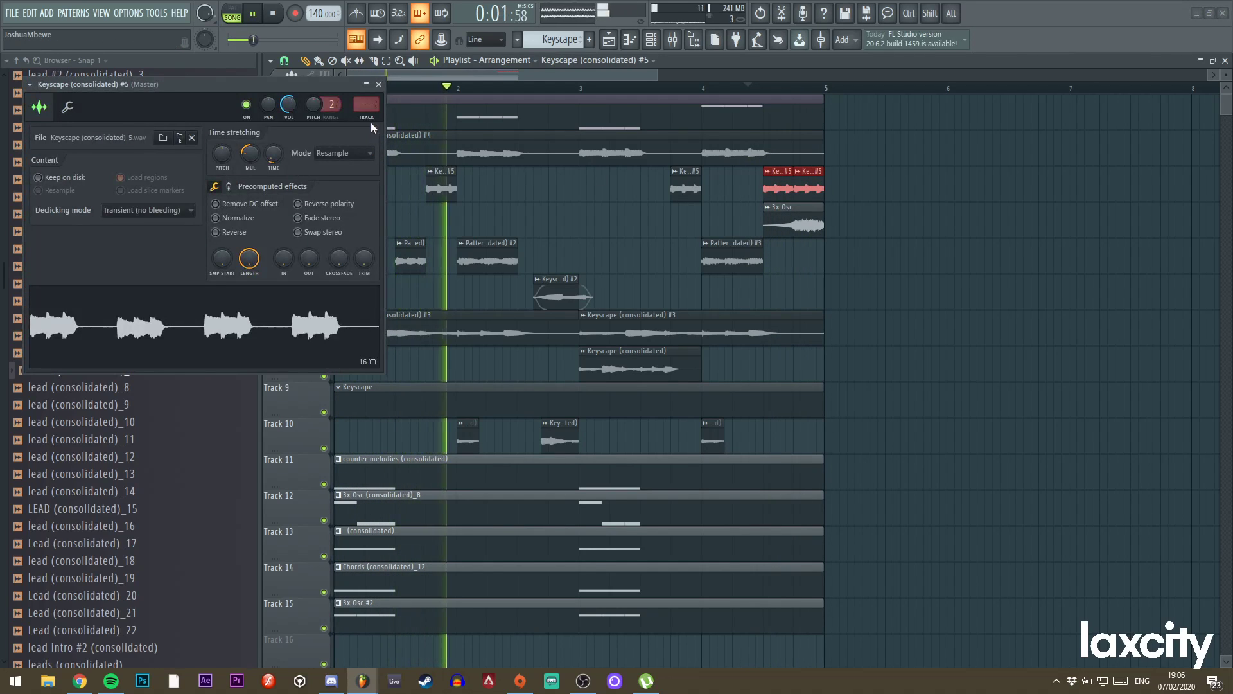
key(F9)
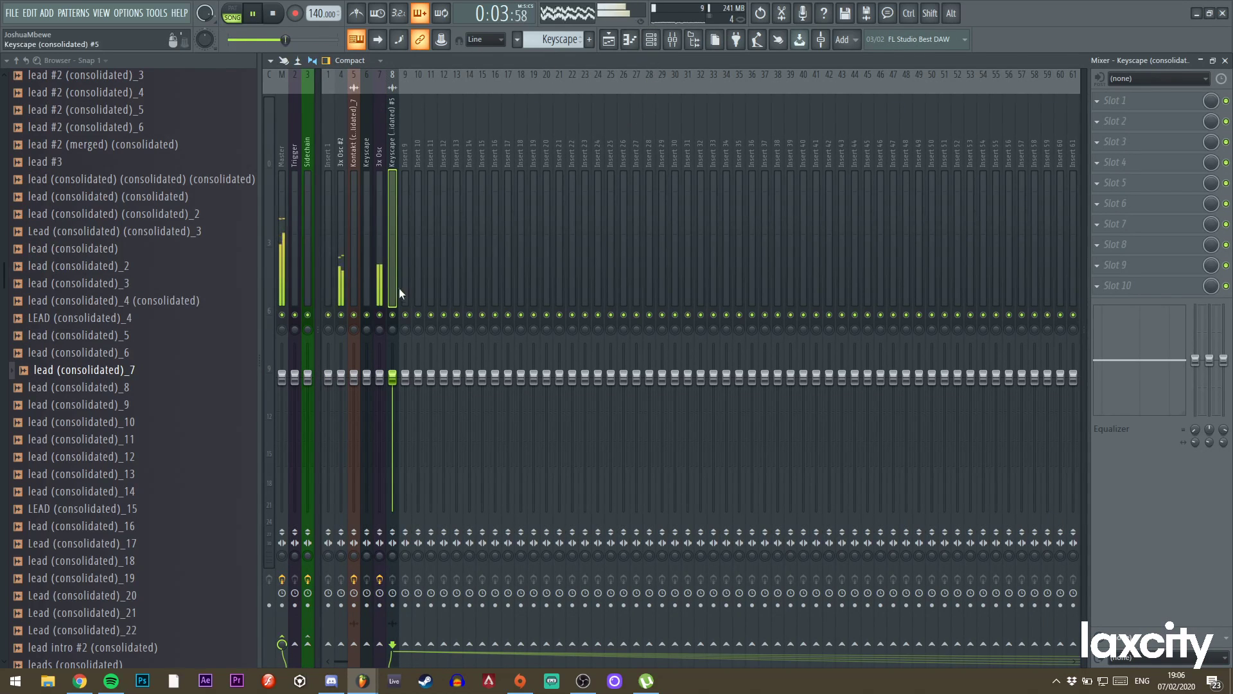
ctrl+click(405, 314)
Route the Keyscape (consolidated) #4 clip on Track 2 to mixer track 9.
click(652, 41)
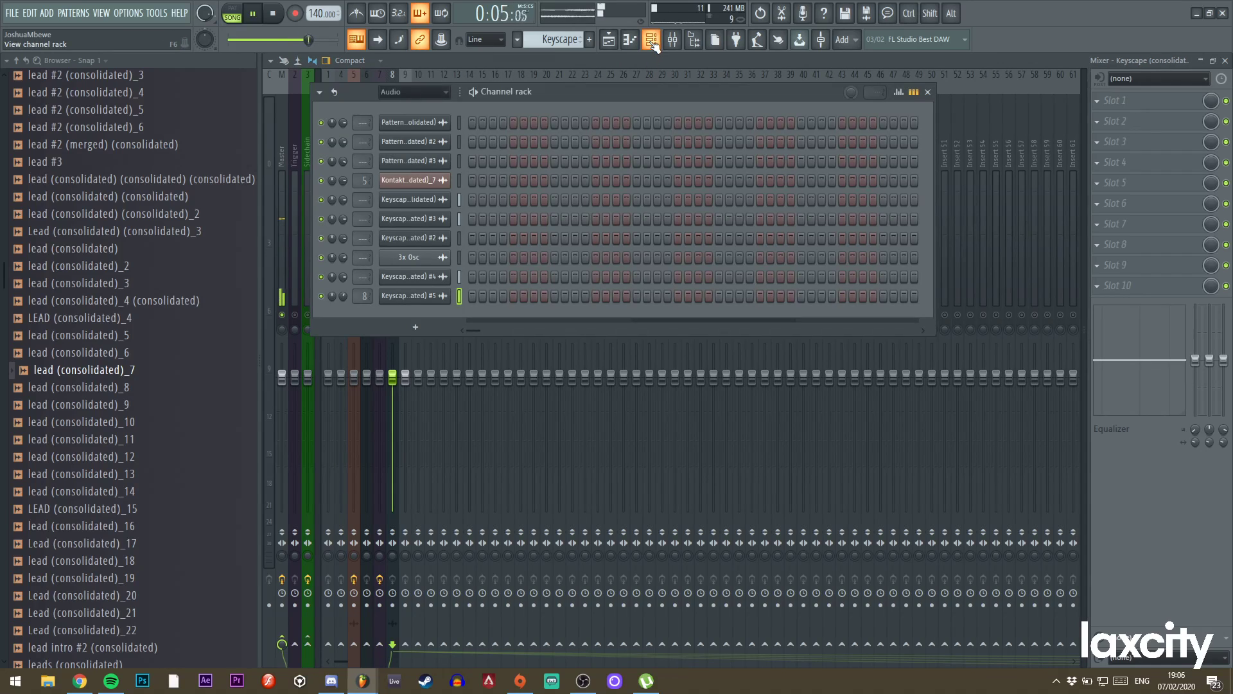
click(610, 41)
double_click(410, 157)
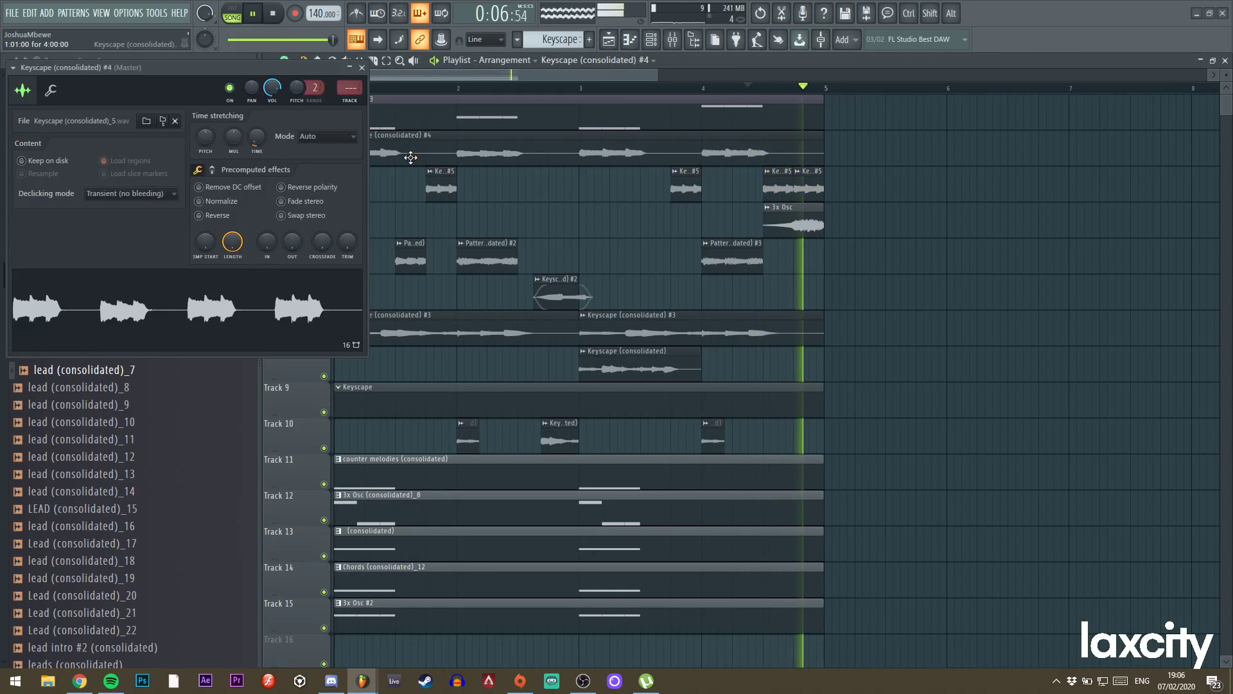
click(349, 101)
click(362, 68)
Route the Keyscape (consolidated) #3 clip on Track 7 to mixer track 10.
click(621, 41)
double_click(457, 266)
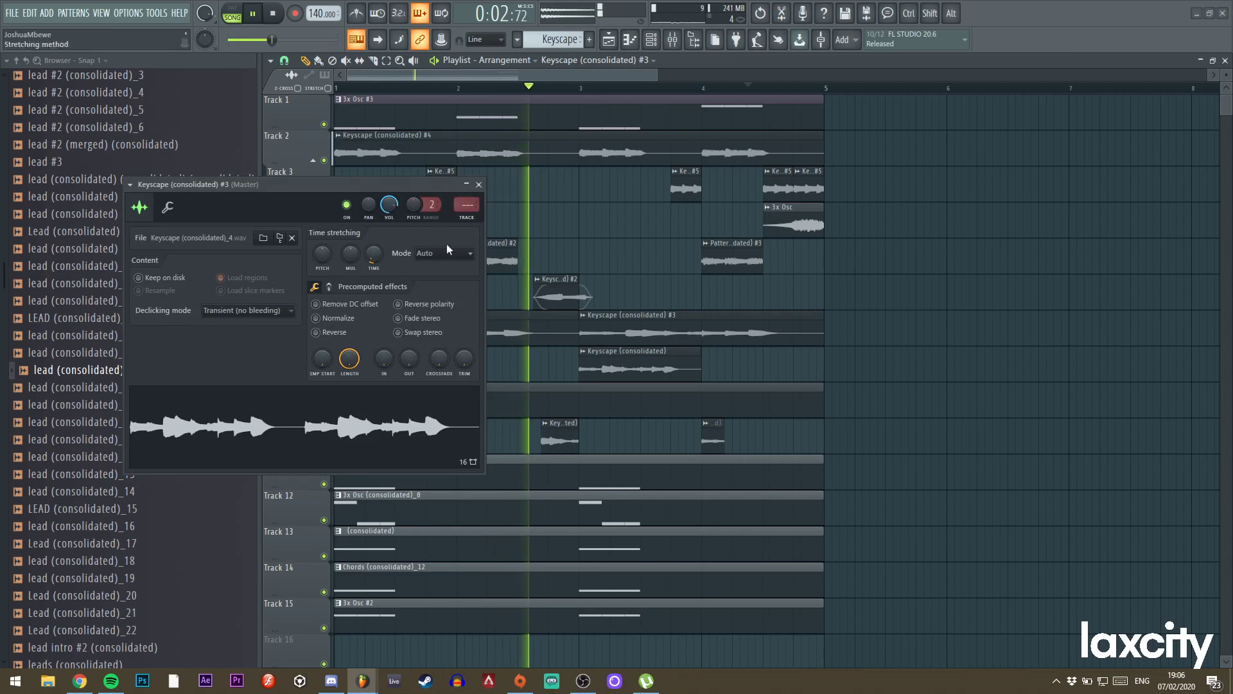
click(467, 204)
click(478, 184)
Route the Pattern 1 (consolidated) #2 clip on Track 5 to mixer track 11.
click(611, 41)
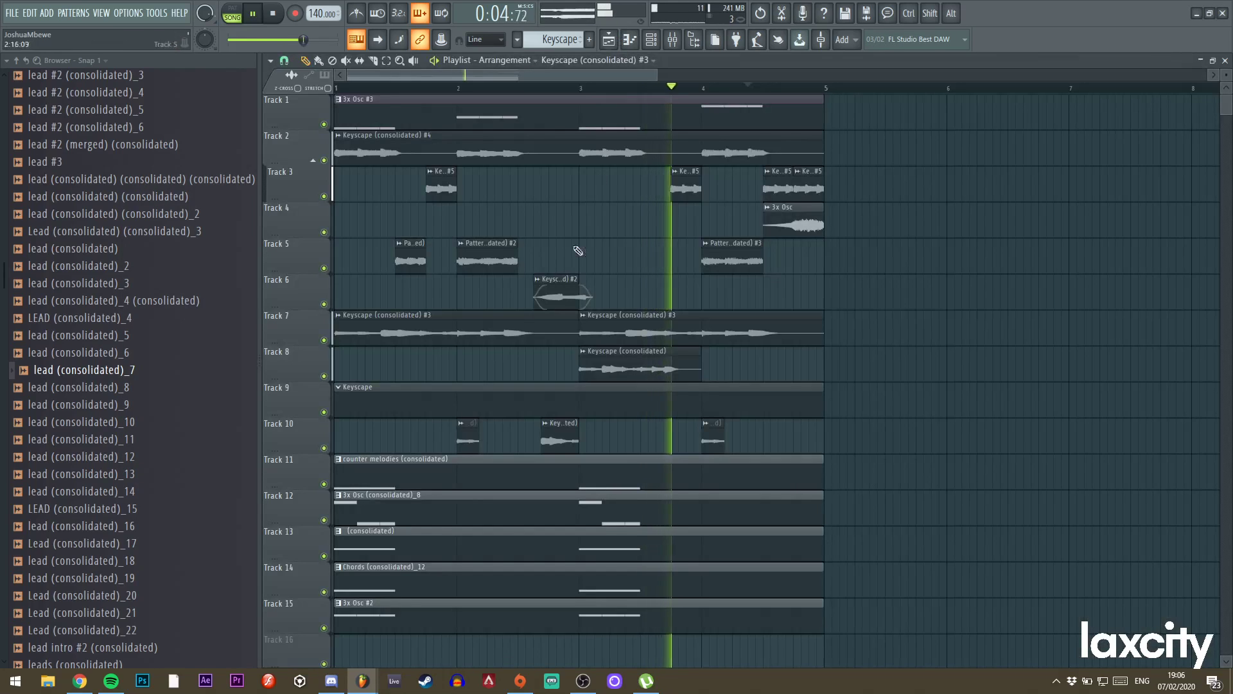
double_click(468, 256)
click(463, 205)
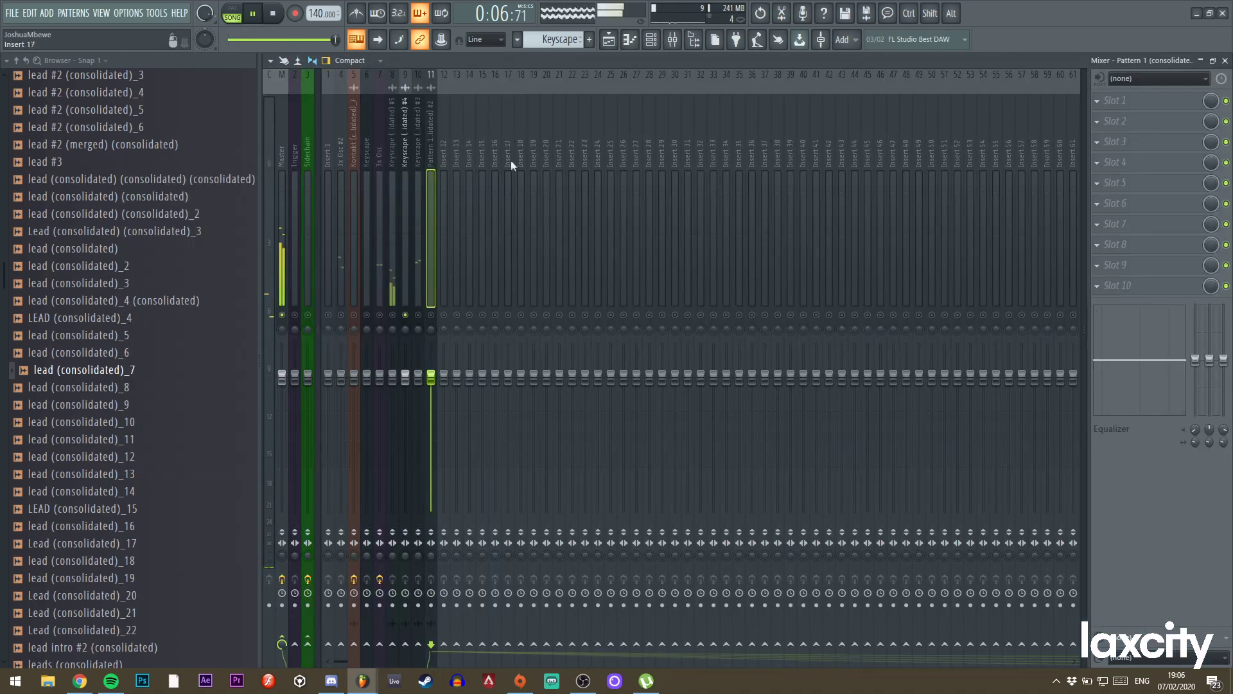
Select the remaining unrouted audio channels and route them to consecutive mixer tracks starting from track 12.
click(659, 44)
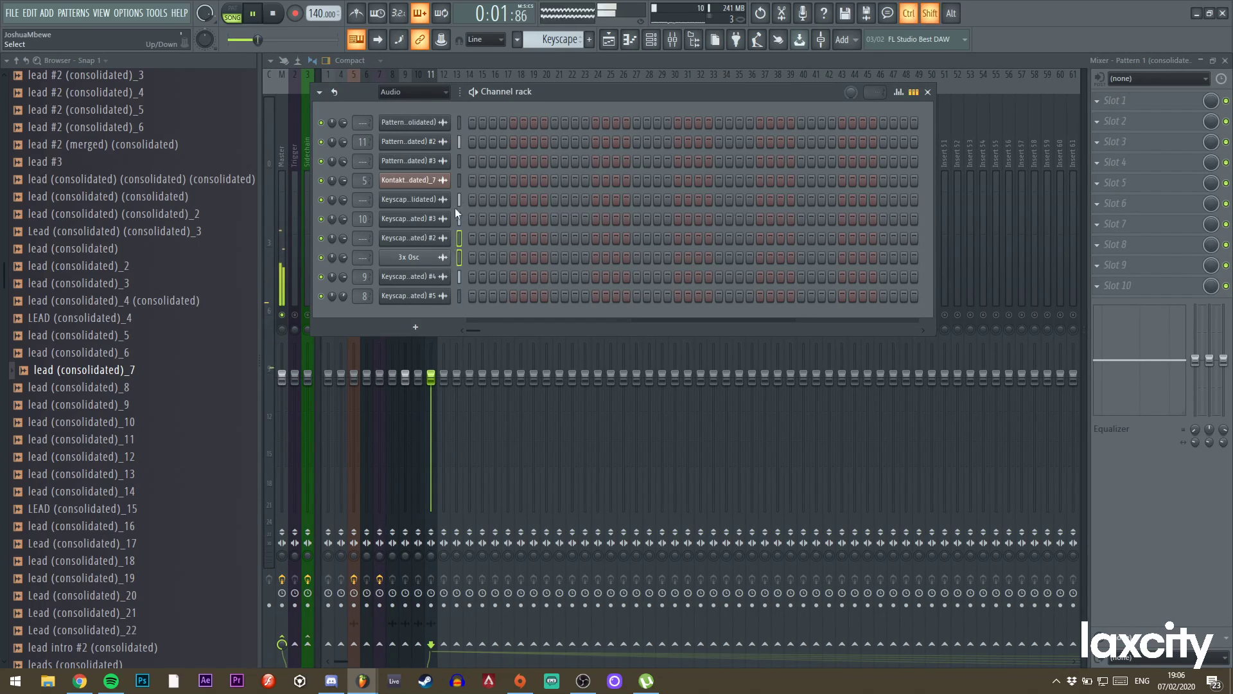
click(928, 92)
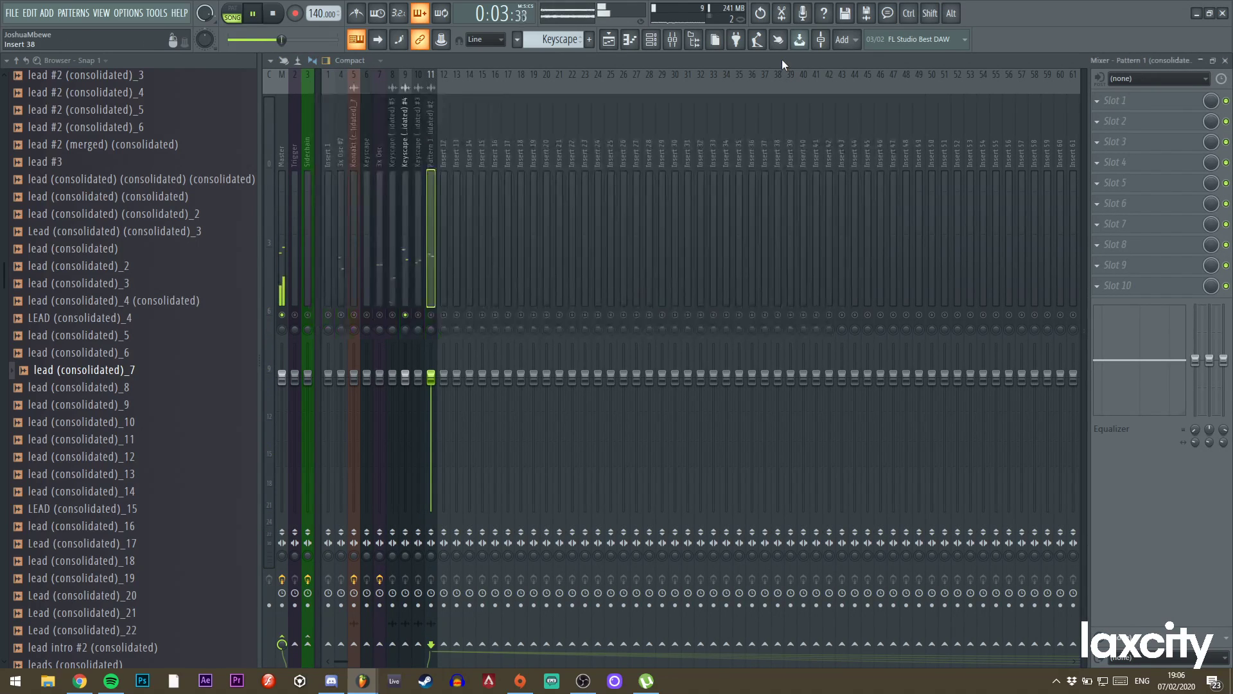
right_click(445, 155)
mouse_move(509, 203)
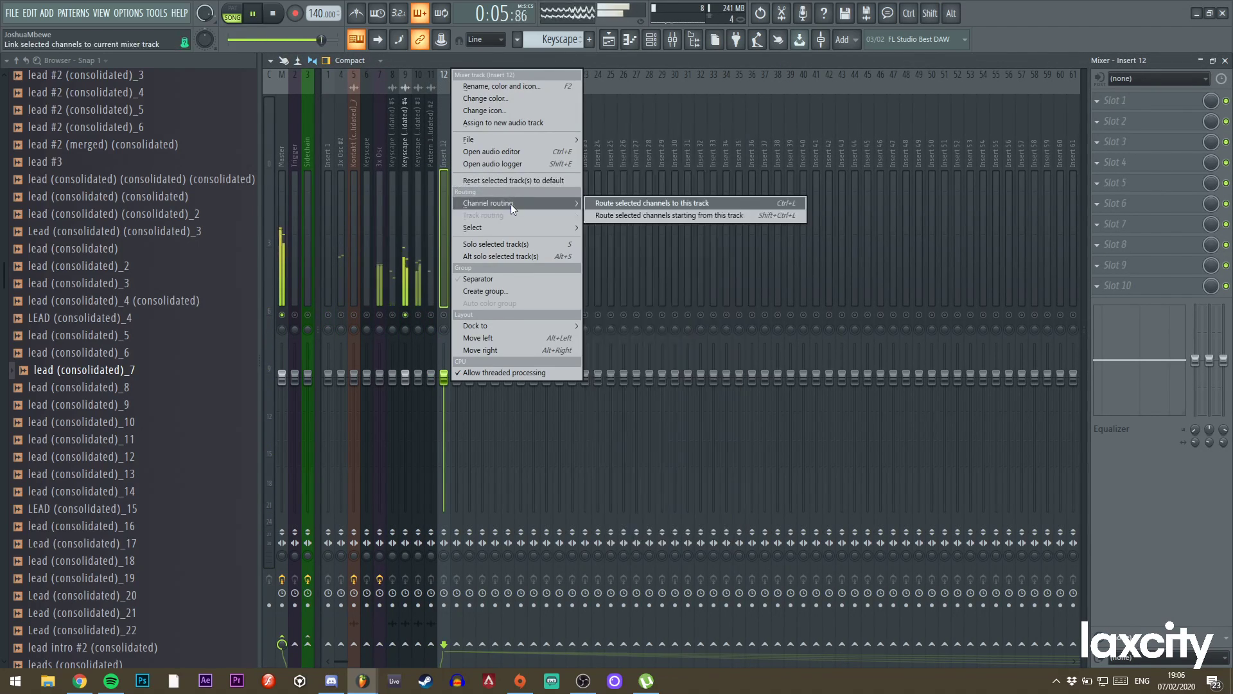
click(644, 215)
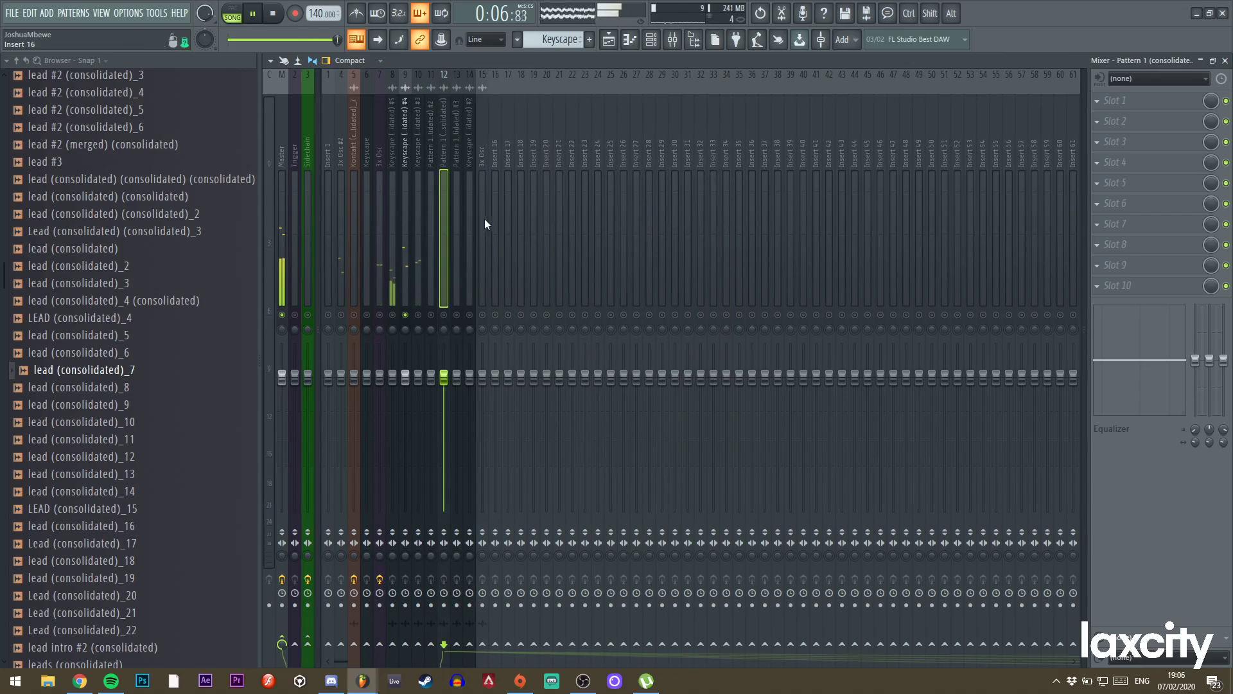
Open the 3x Osc #3 notes from Track 1 in the piano roll and create a new empty pattern.
click(610, 42)
double_click(512, 123)
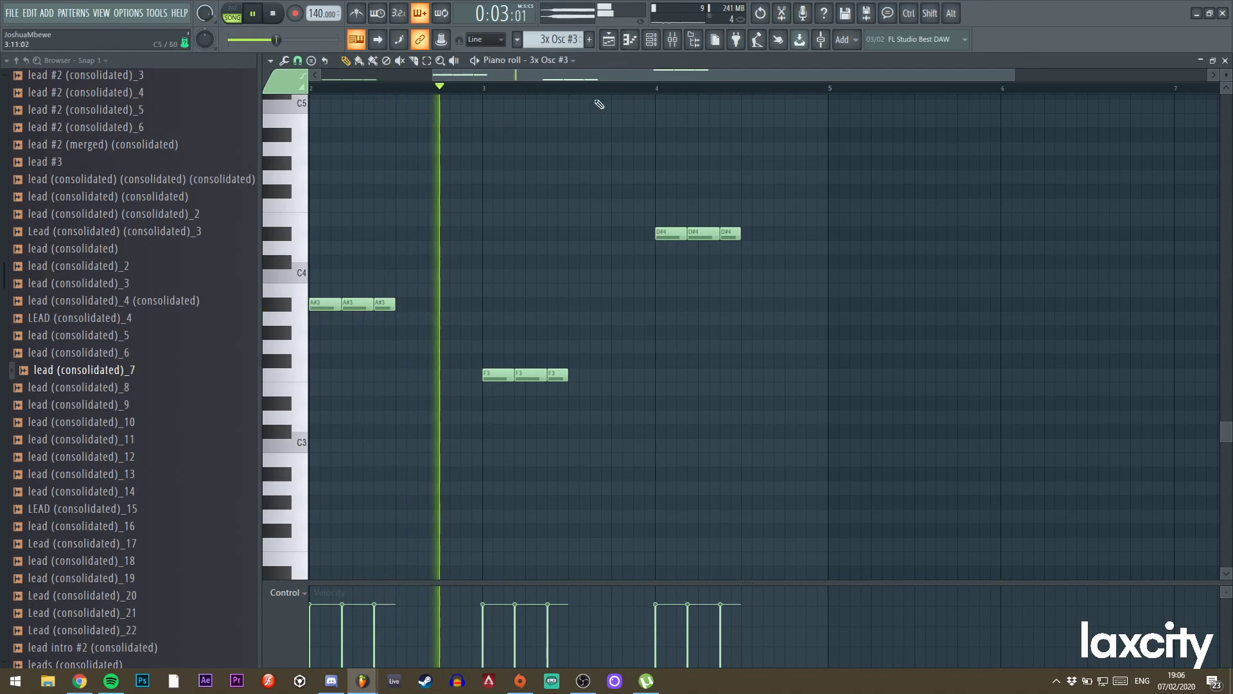
click(589, 40)
key(Return)
click(611, 44)
click(650, 41)
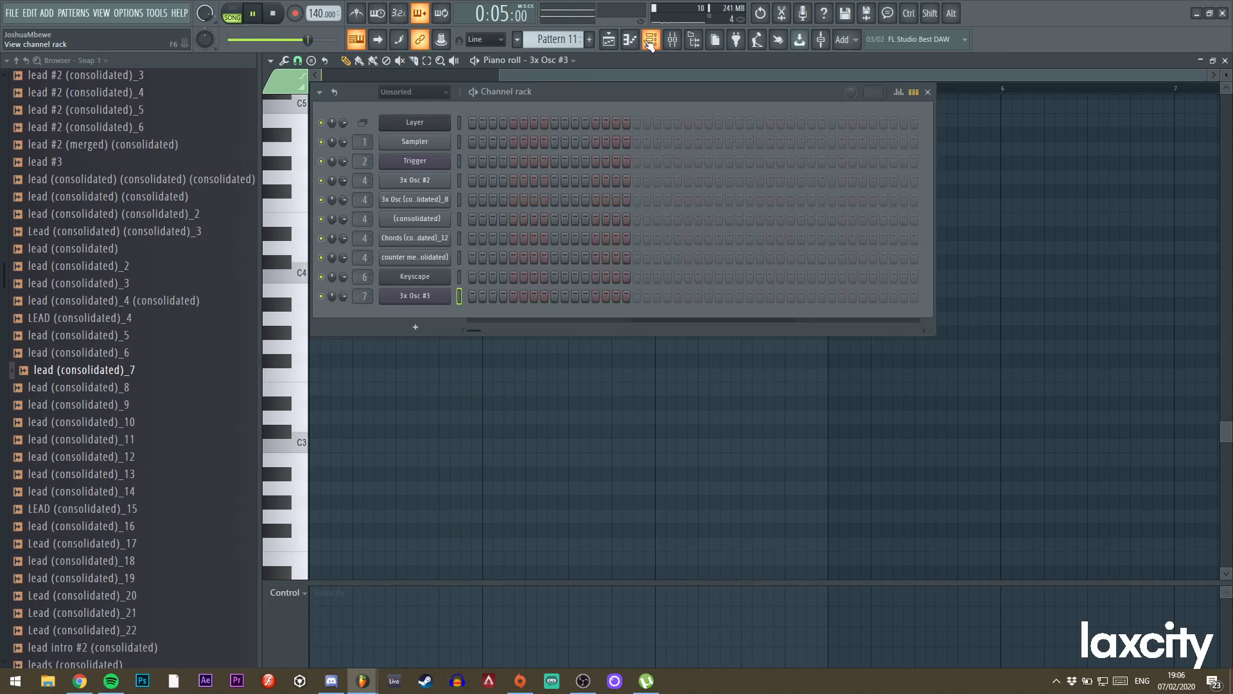
click(607, 44)
Check the mixer track assigned to the Keyscape (consolidated) #4 clip on Track 2.
double_click(482, 155)
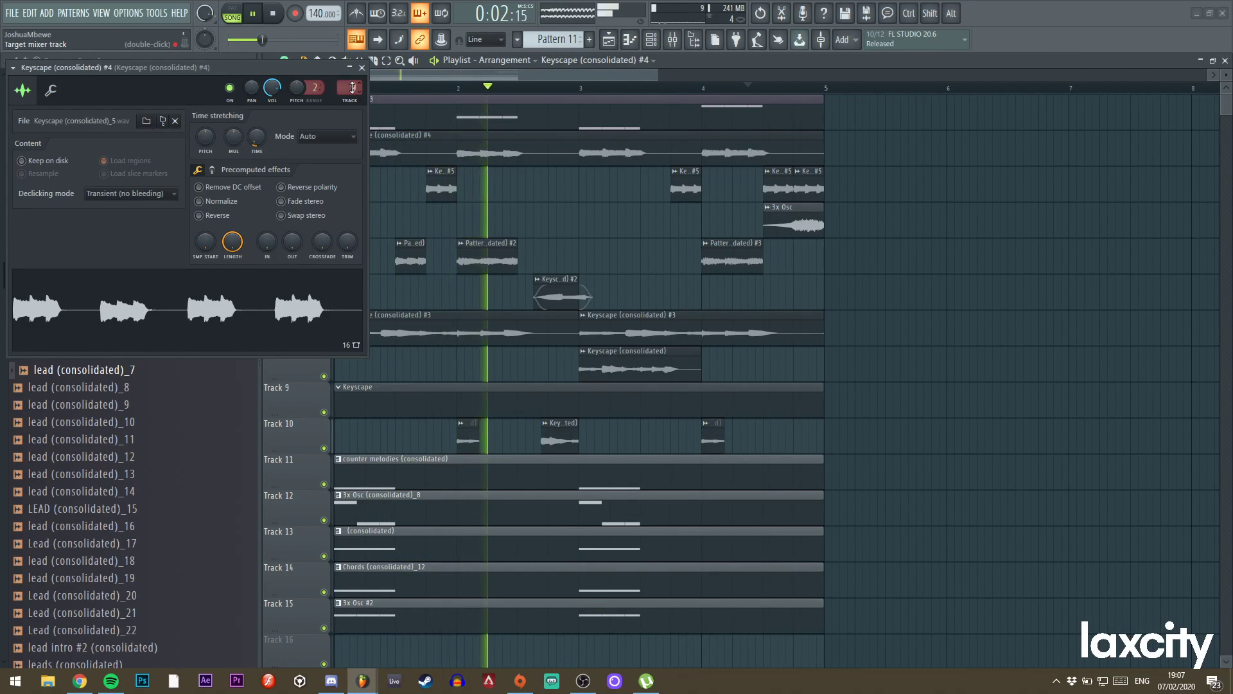
double_click(352, 87)
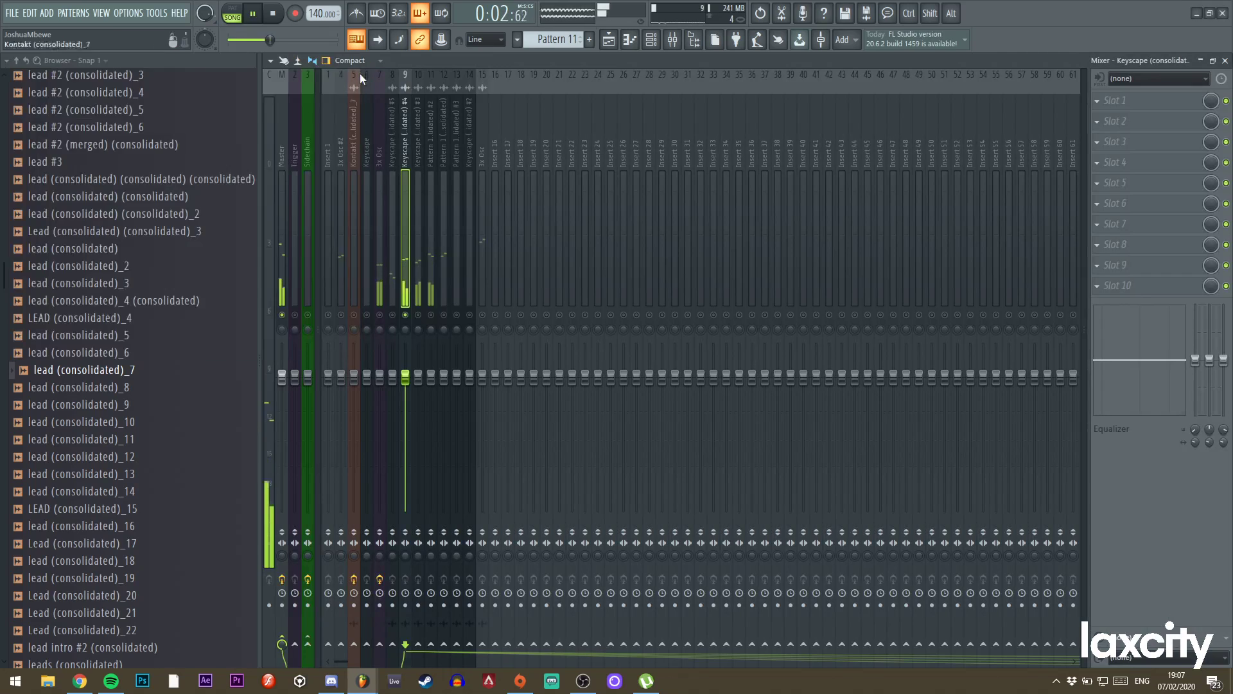
click(608, 40)
Route the Keyscape (consolidated) clip on Track 8 to mixer track 16 and resume playback.
key(space)
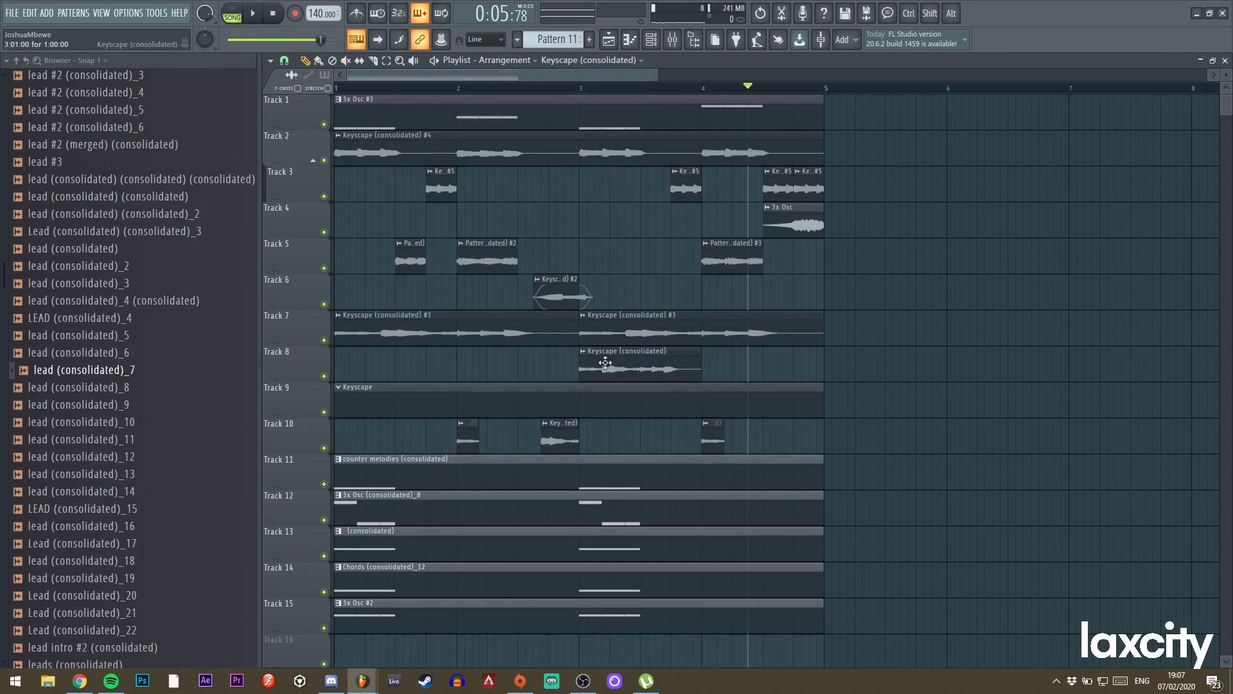
double_click(605, 363)
click(784, 125)
key(space)
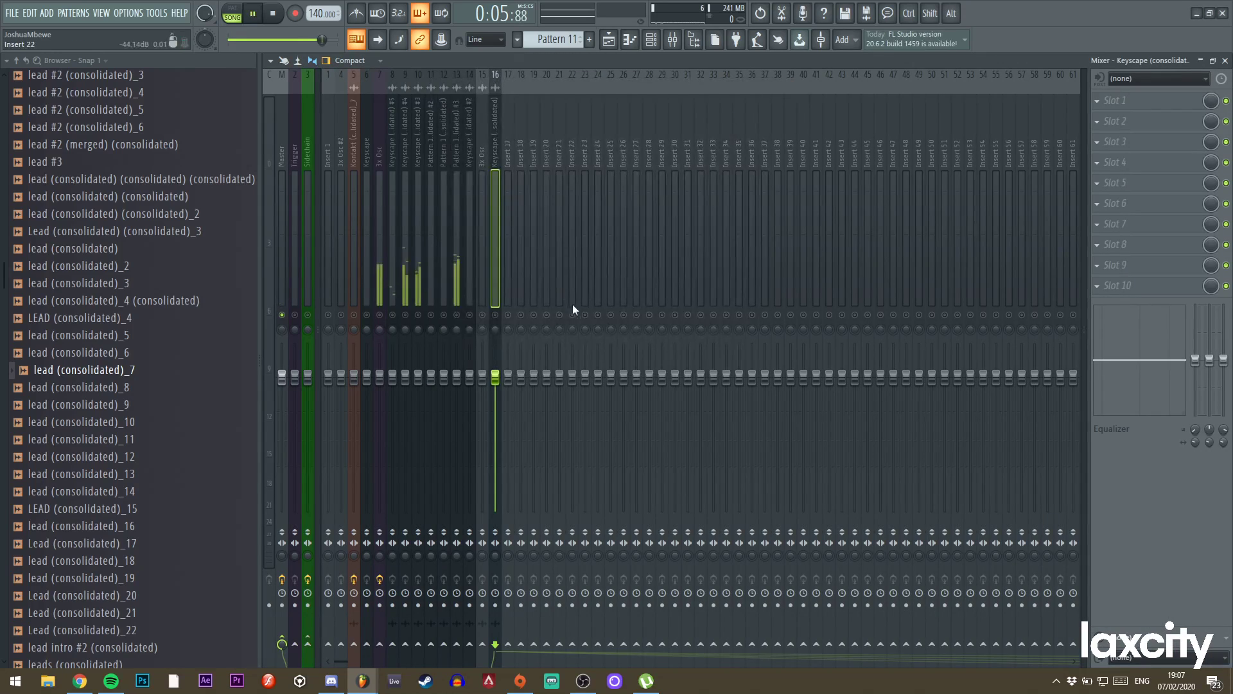
Unmute all mixer tracks again.
click(617, 42)
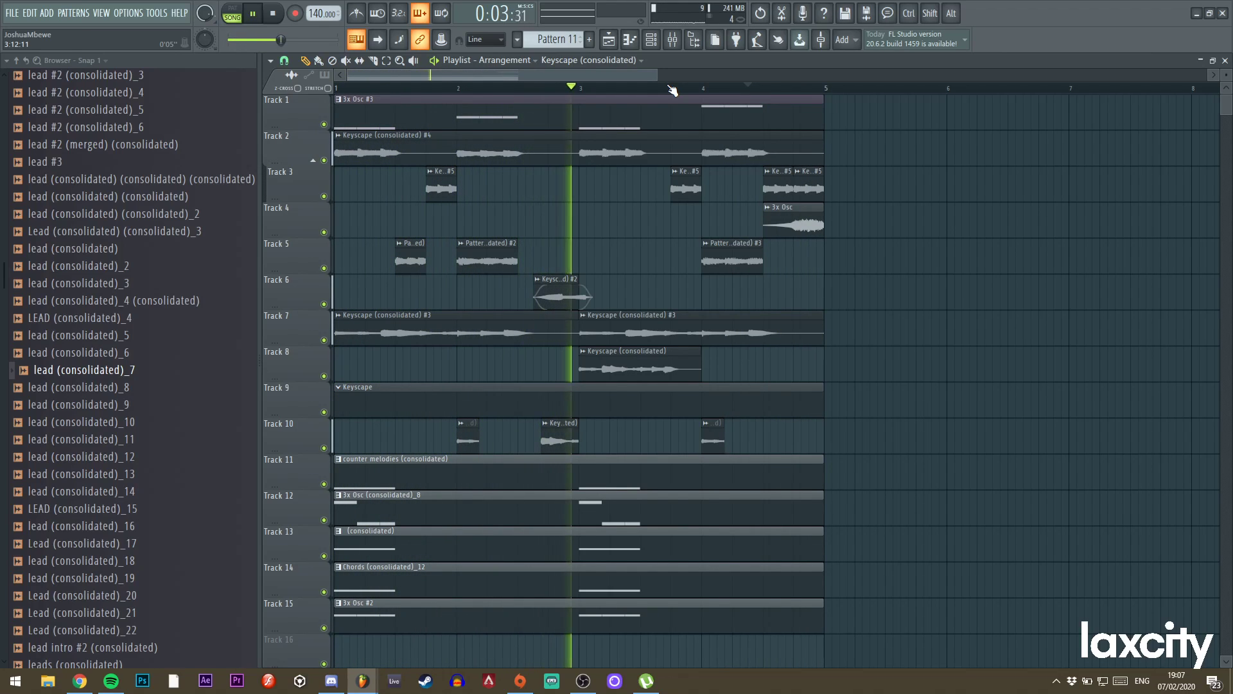
click(672, 40)
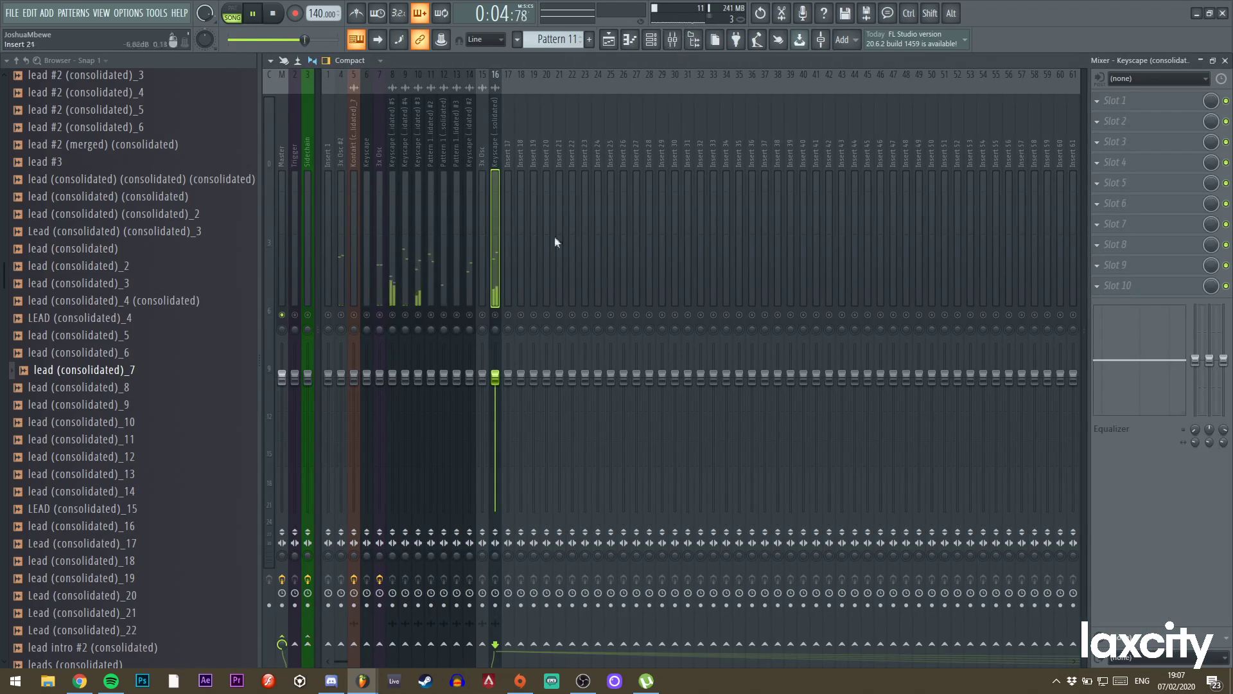
ctrl+click(496, 315)
Review the mixer tracks from Sidechain to 3x Osc, and look through the consolidated samples in the browser.
drag(479, 142, 418, 143)
click(308, 157)
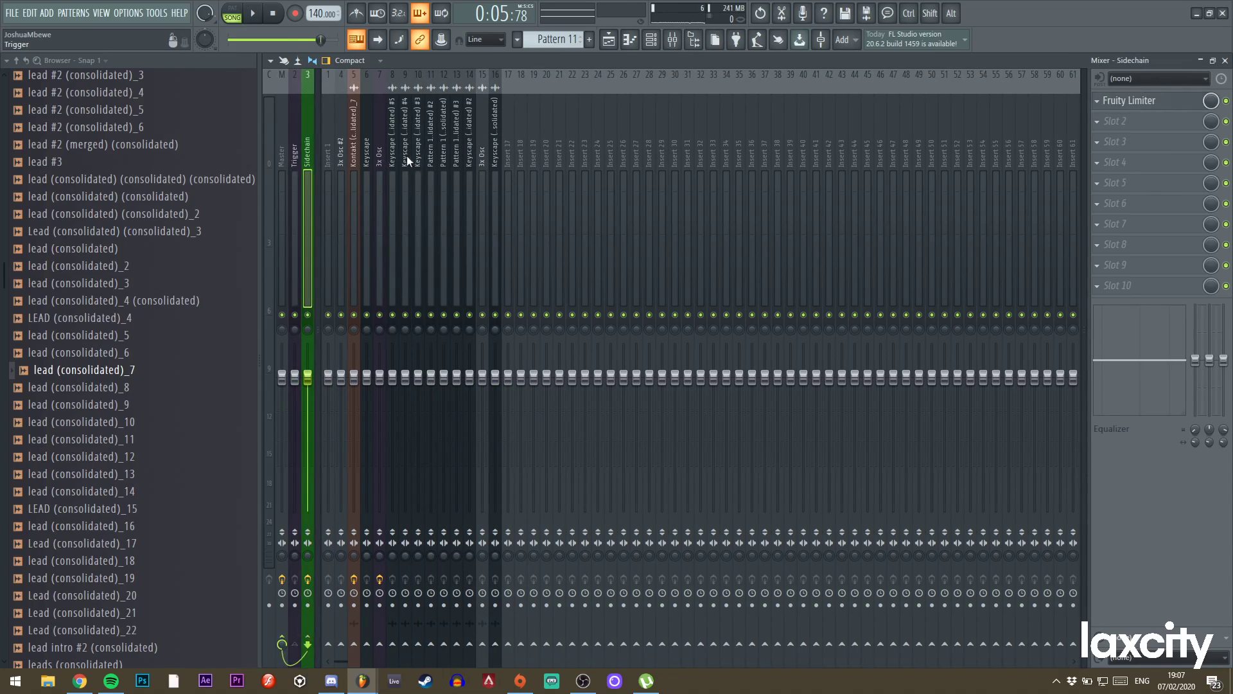
click(328, 154)
click(525, 147)
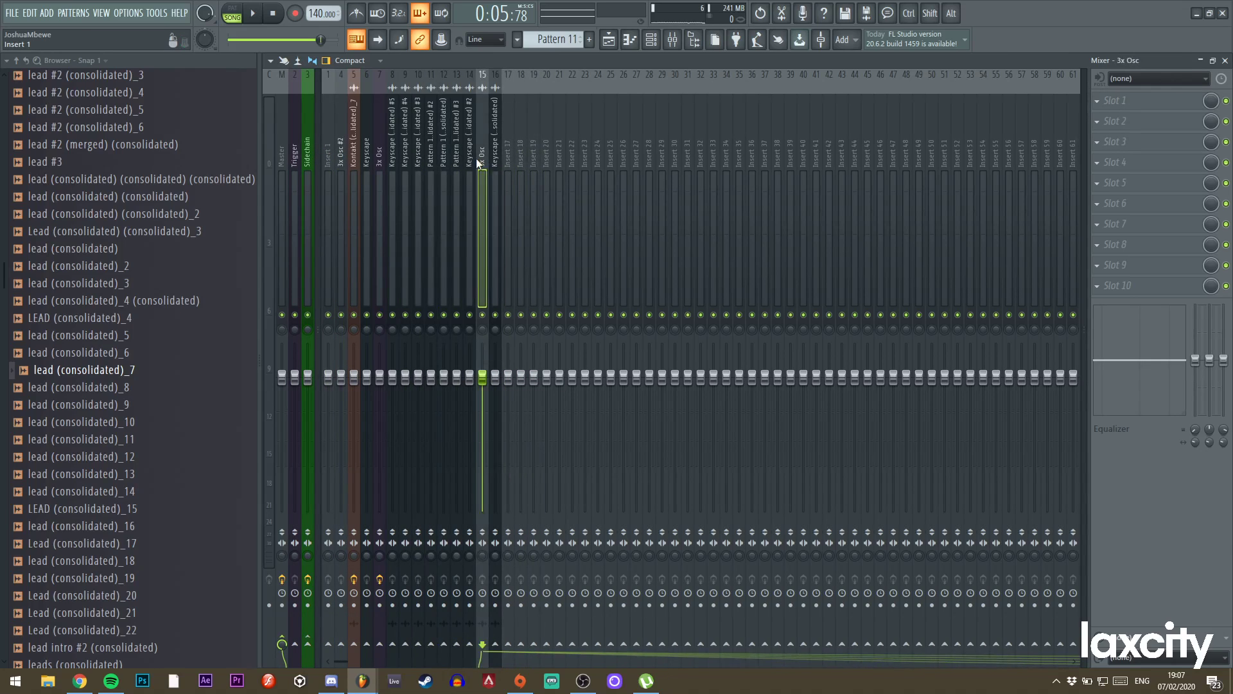
key(F9)
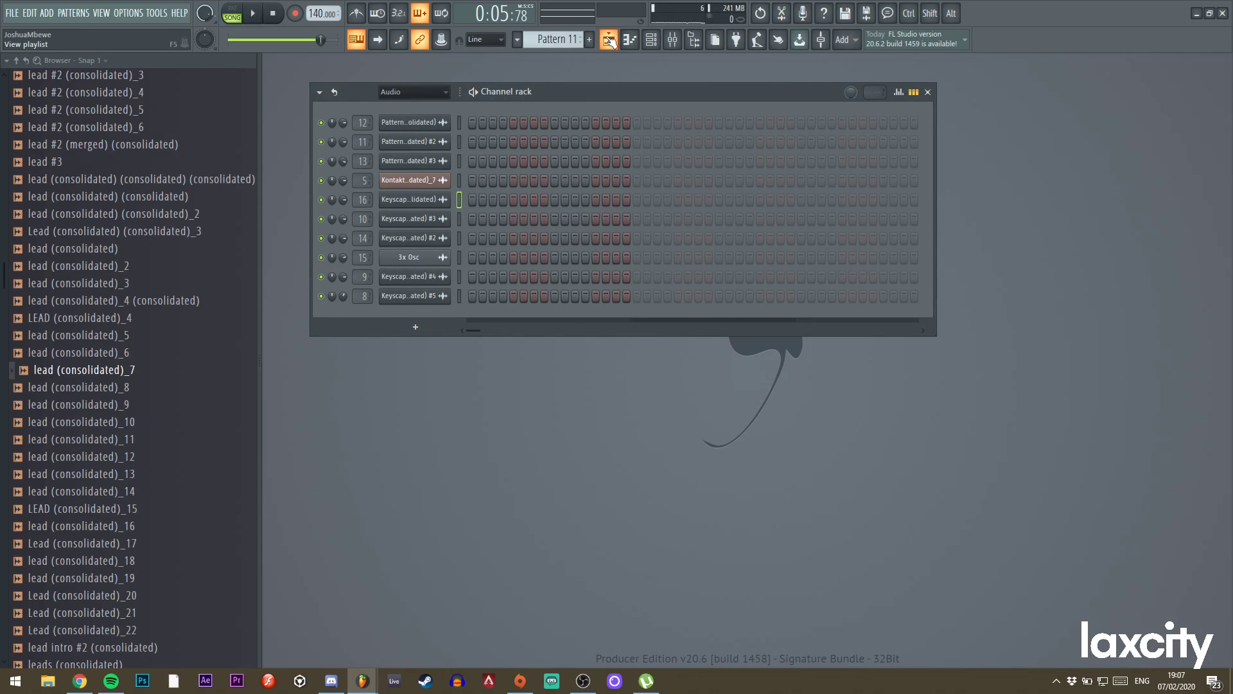
key(F5)
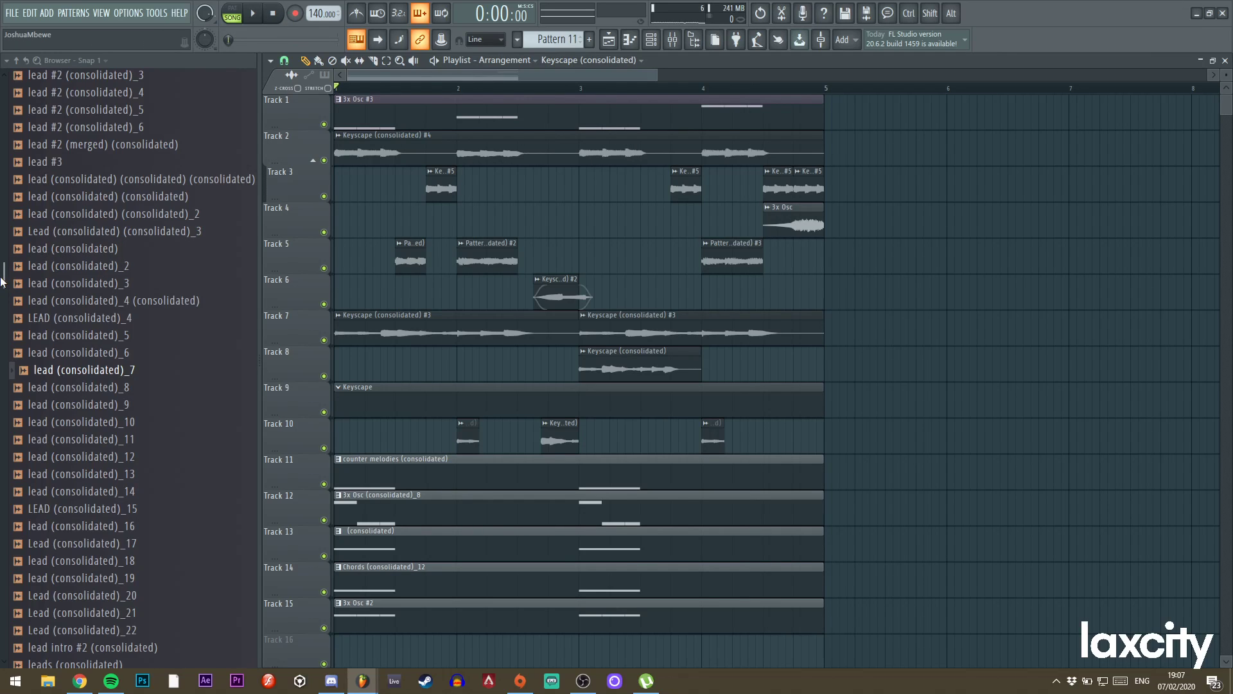
scroll(20, 295, down, 7)
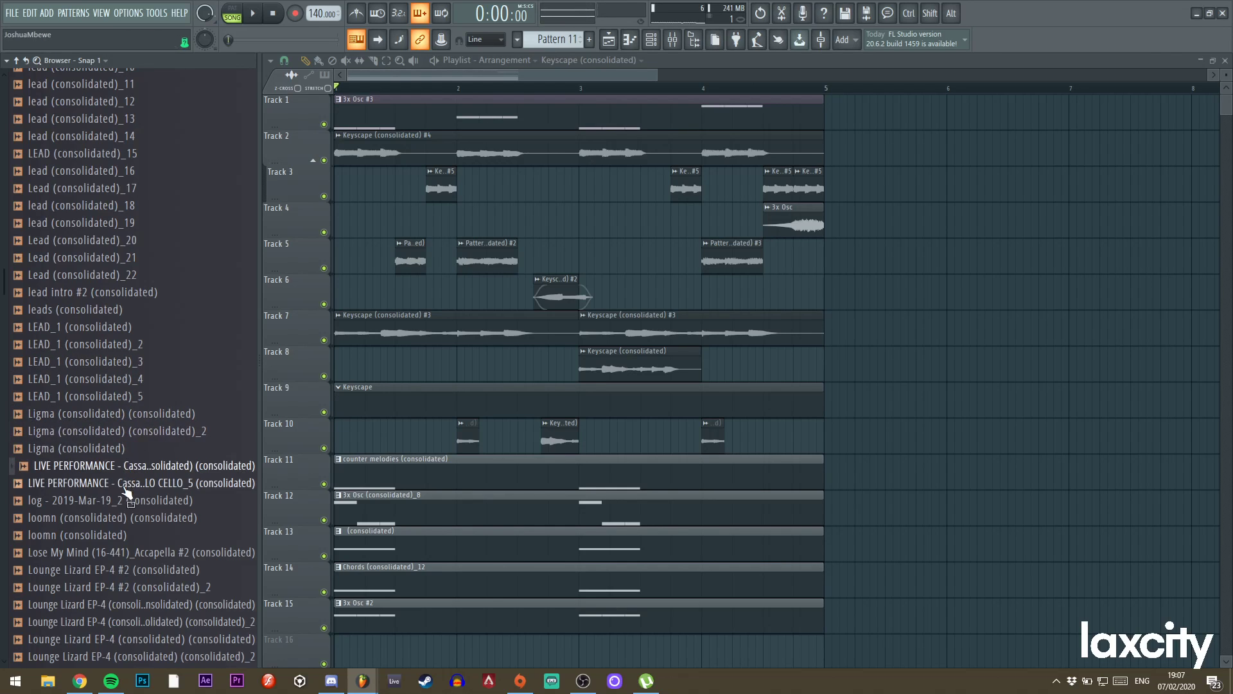
Play the loop and duplicate all of its playlist clips so the copy starts at bar 5.
key(space)
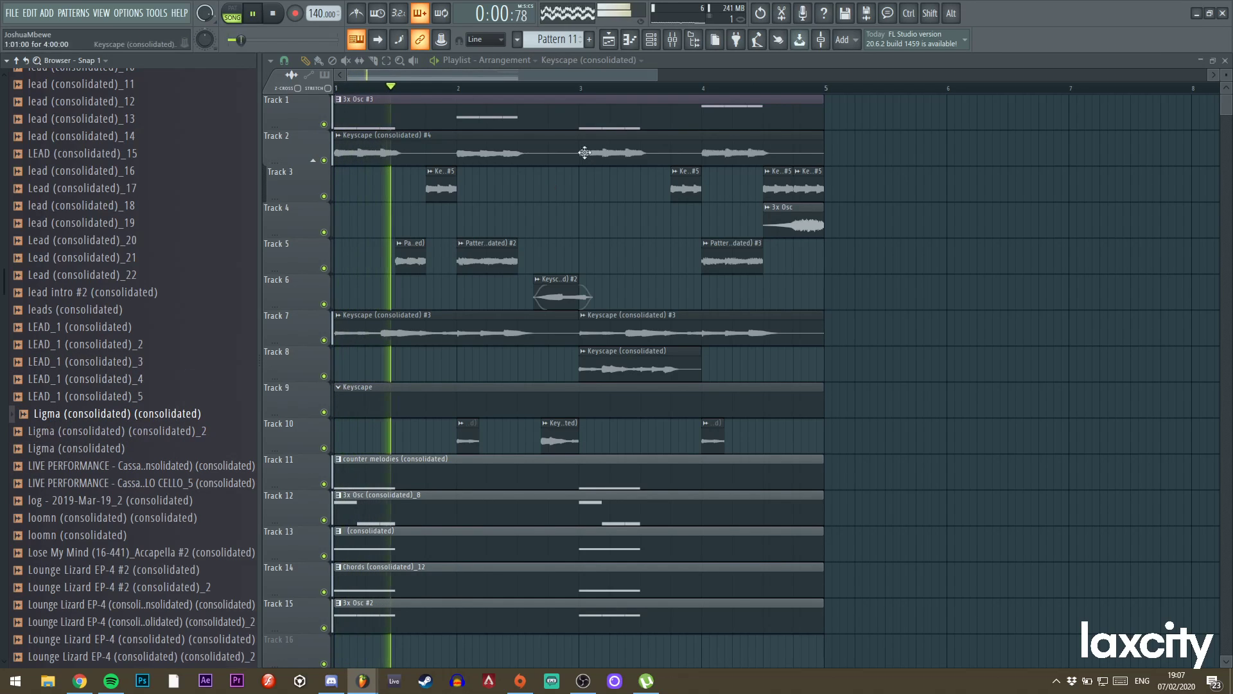
drag(661, 77, 811, 84)
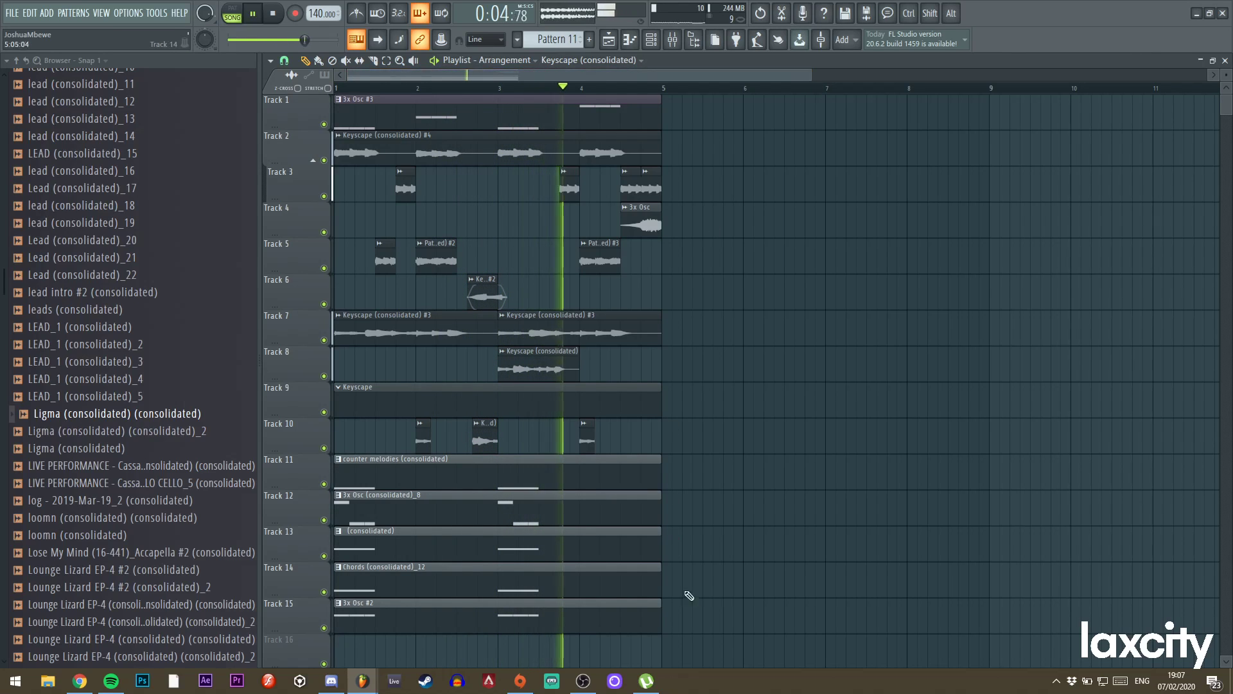
key(ctrl+a)
drag(368, 152, 697, 152)
key(space)
key(ctrl+d)
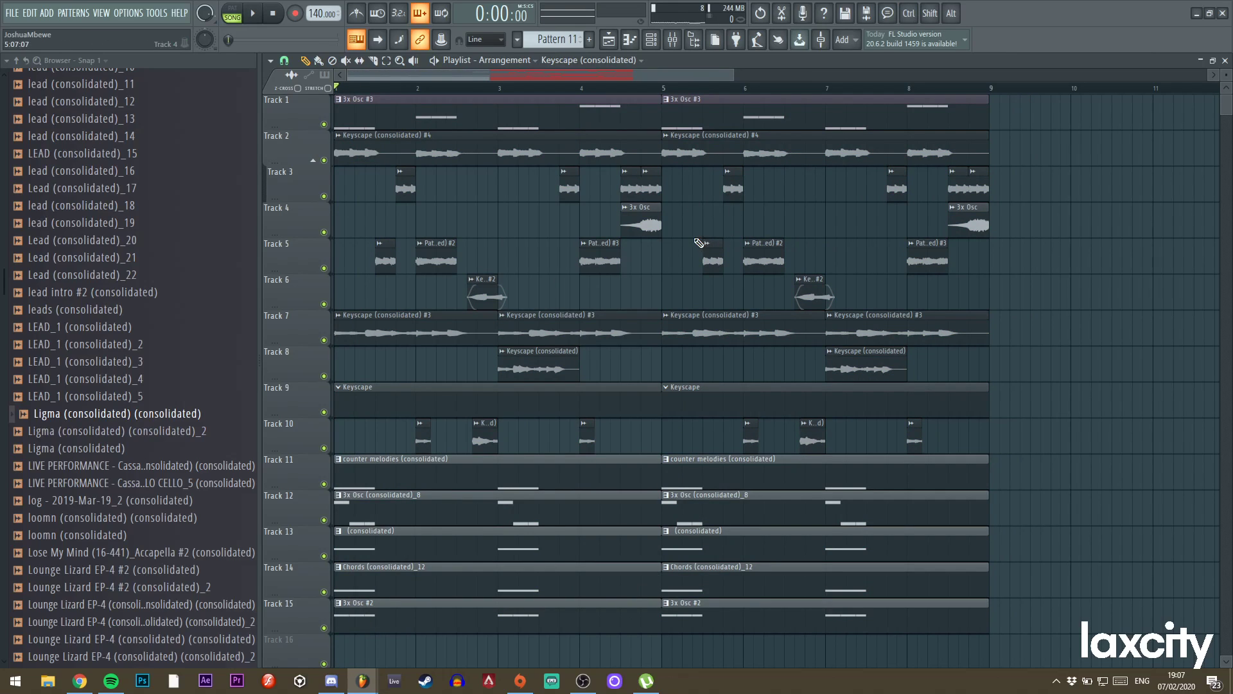
Place a unique copy of the 3x Osc clip at bar 1 on Track 4 and turn off its Reverse effect.
click(338, 208)
click(364, 303)
double_click(350, 223)
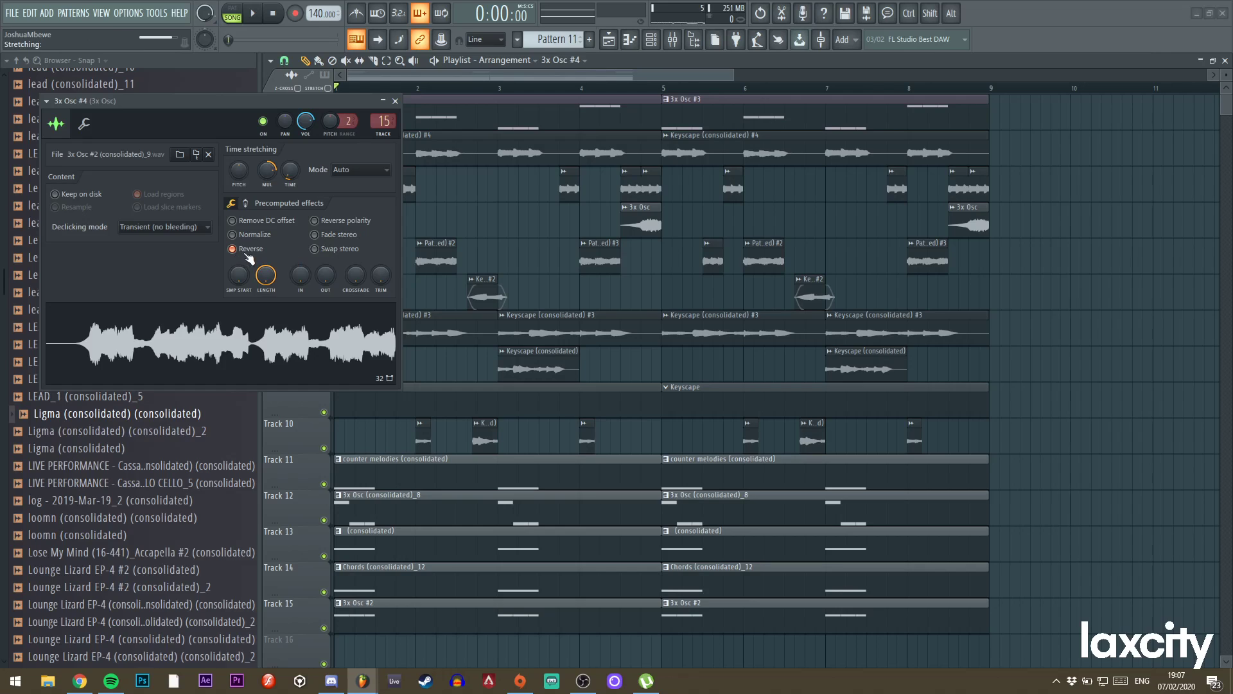
click(395, 100)
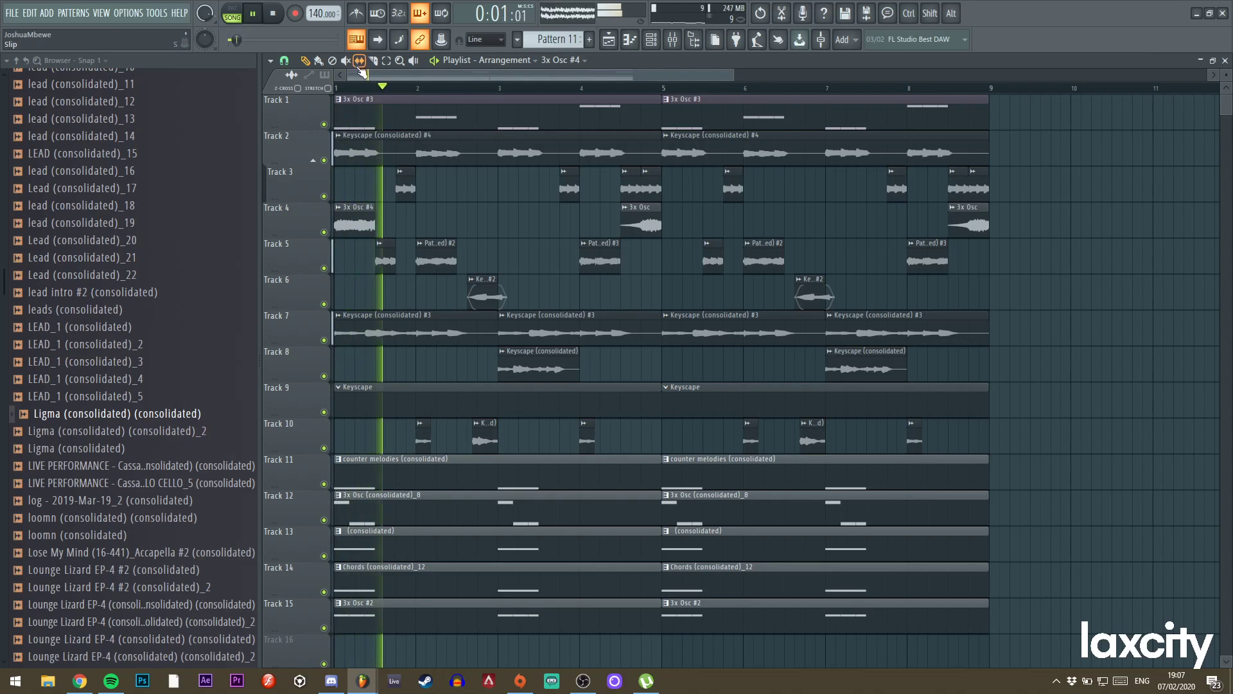
Shorten the 3x Osc #4 clip at the start of Track 4 to one beat and play it back.
key(space)
click(305, 61)
key(space)
key(space)
key(space)
drag(374, 225, 354, 226)
key(space)
key(space)
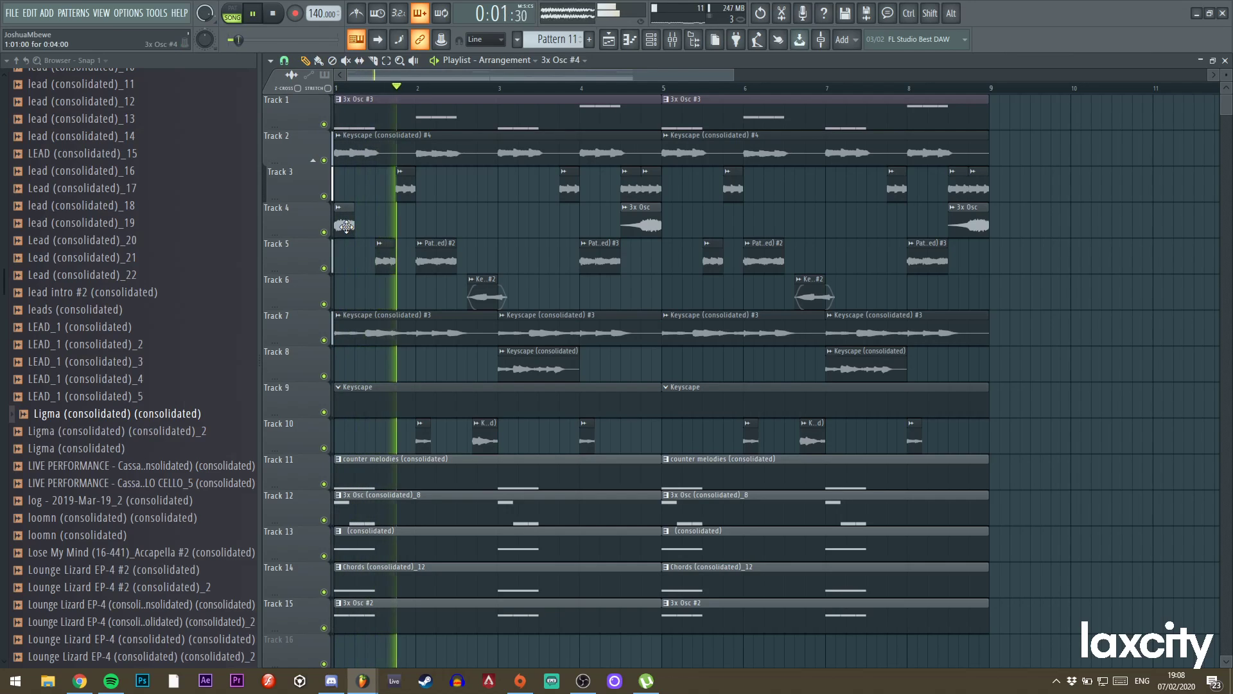
Set the 3x Osc #4 clip's declicking mode to Smooth (bleeding) and place a copy at bar 5 on Track 4.
double_click(347, 226)
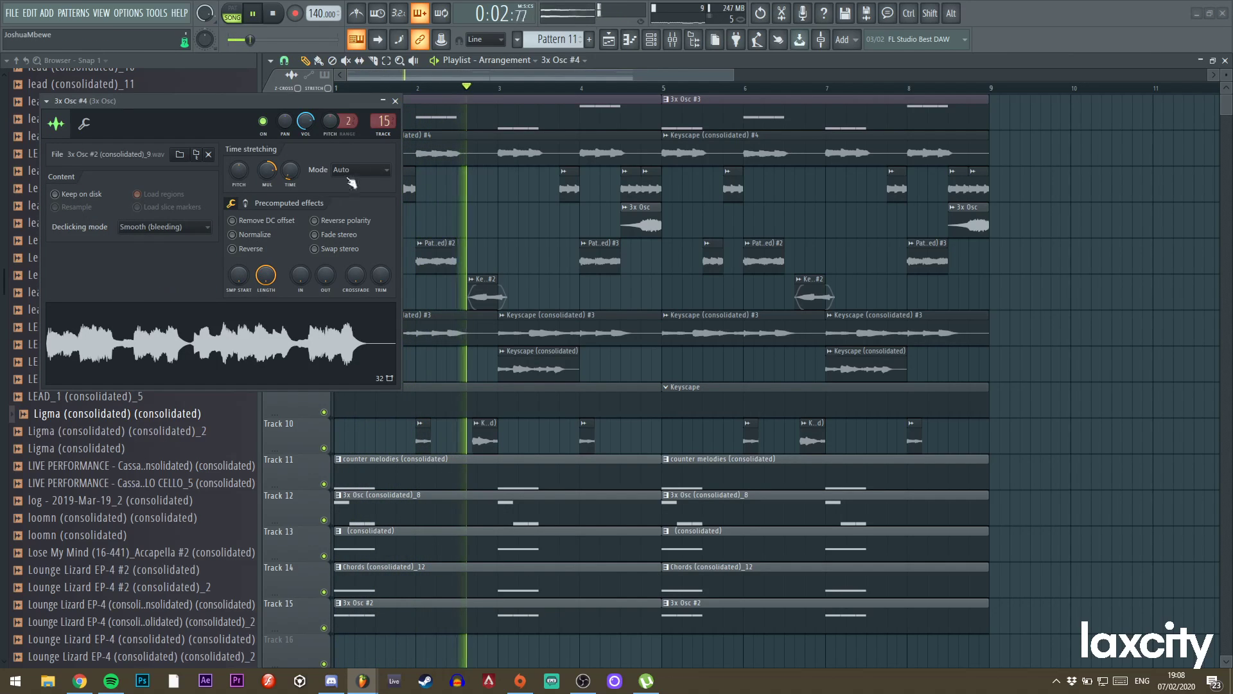
click(395, 101)
drag(650, 226, 669, 226)
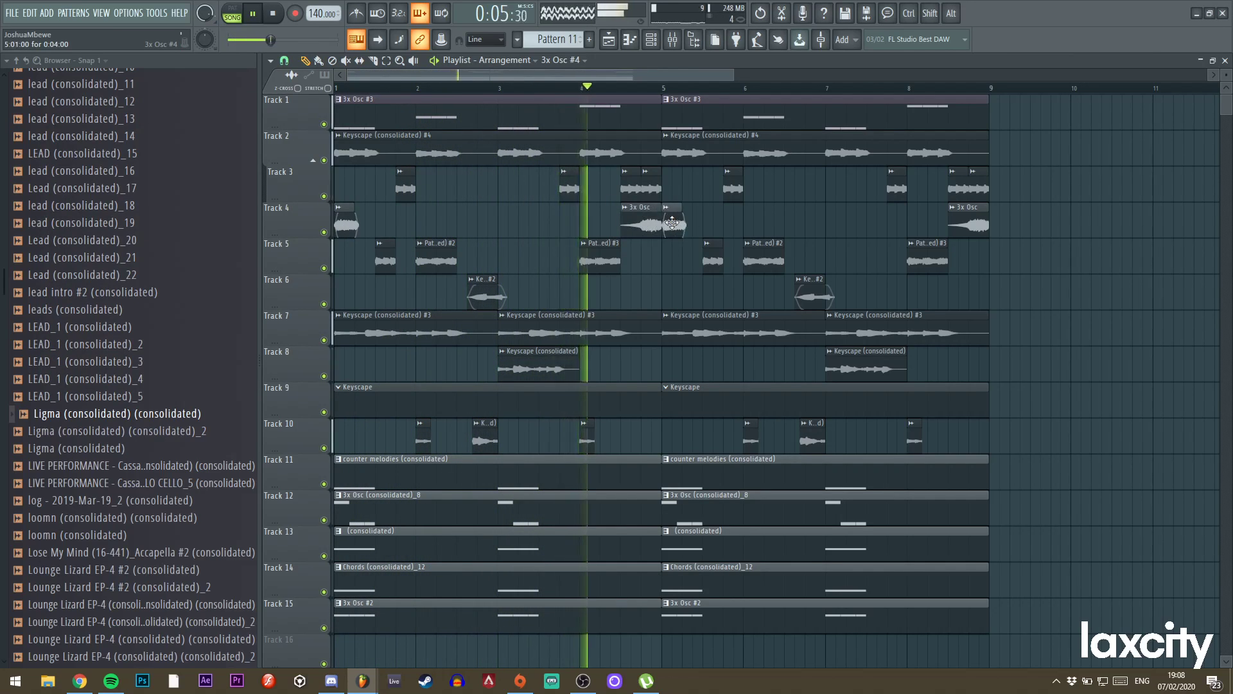
Delete the Keyscape (consolidated) #5 clip on beat 3 of bar 4 on Track 3 and open the mixer.
right_click(624, 191)
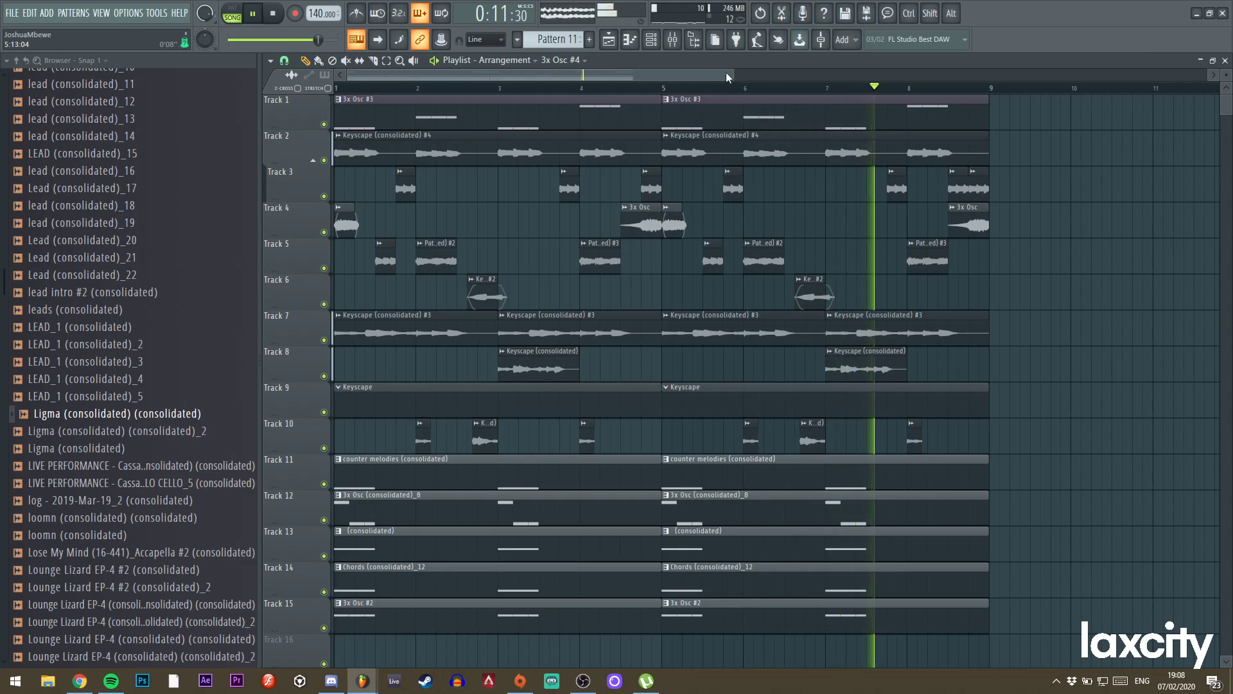
key(F9)
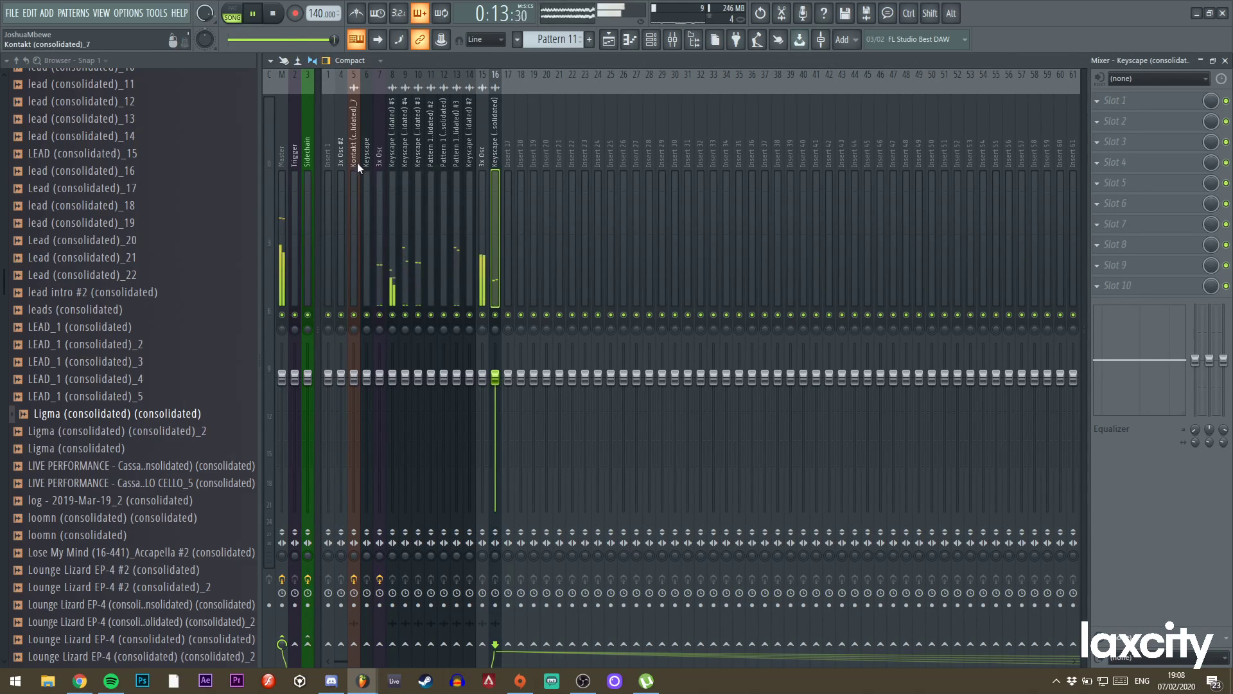
Select the mixer tracks from 3x Osc #2 through the last Keyscape (consolidated) track and route them to Insert 17 only.
drag(345, 163, 481, 172)
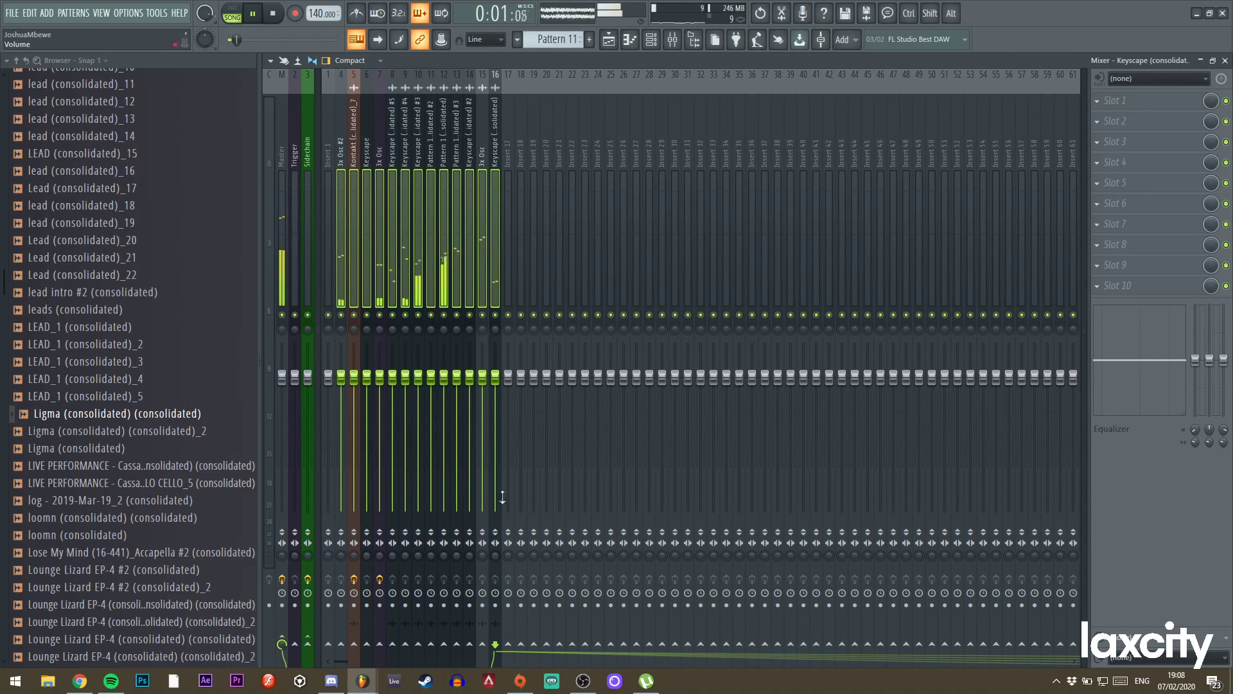
right_click(514, 646)
click(534, 620)
click(1116, 143)
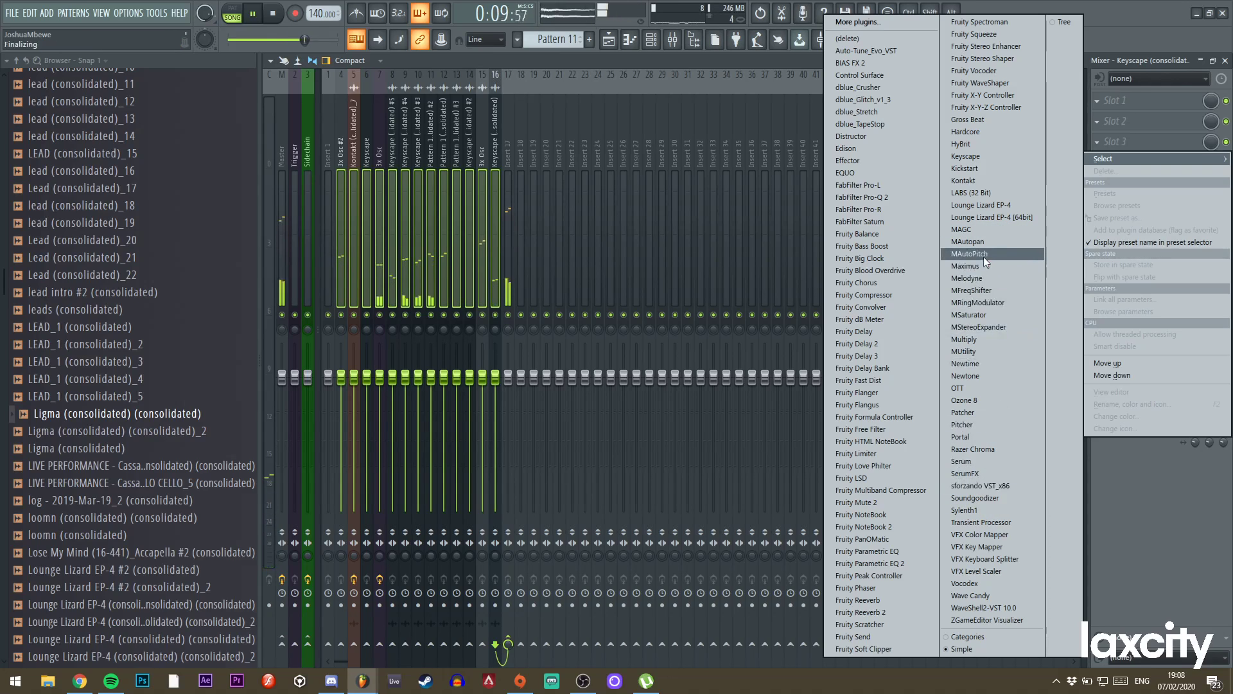
click(965, 120)
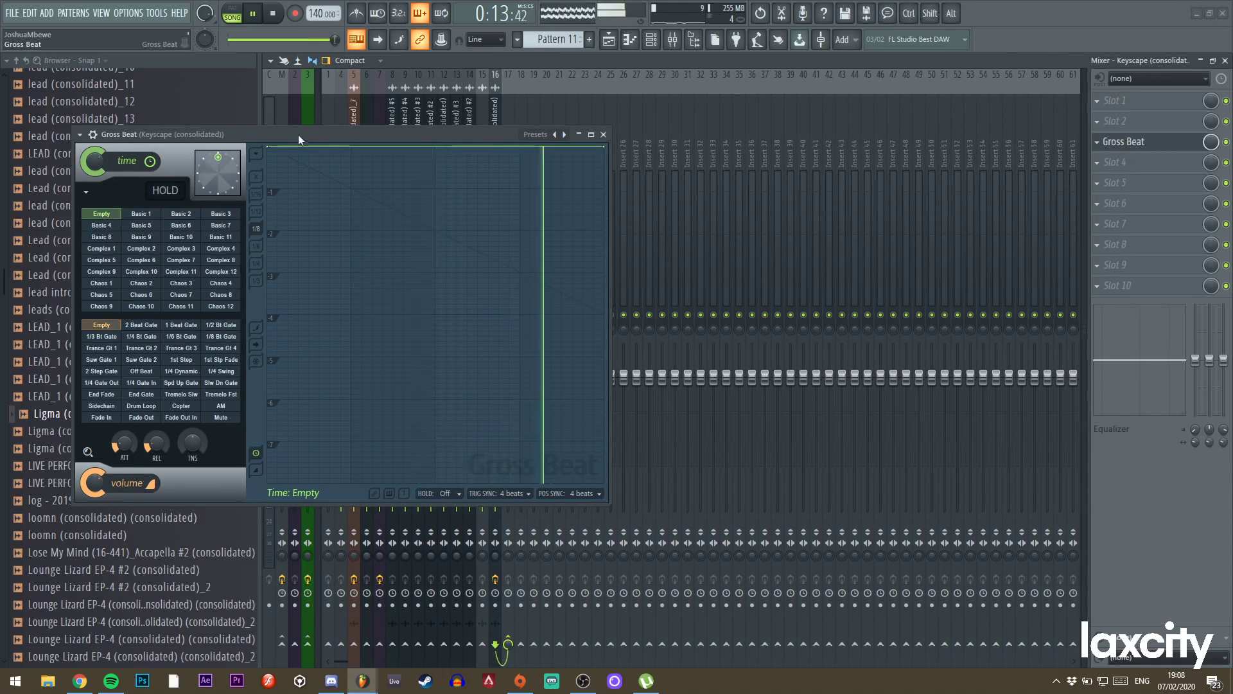
drag(295, 134, 825, 154)
key(space)
key(space)
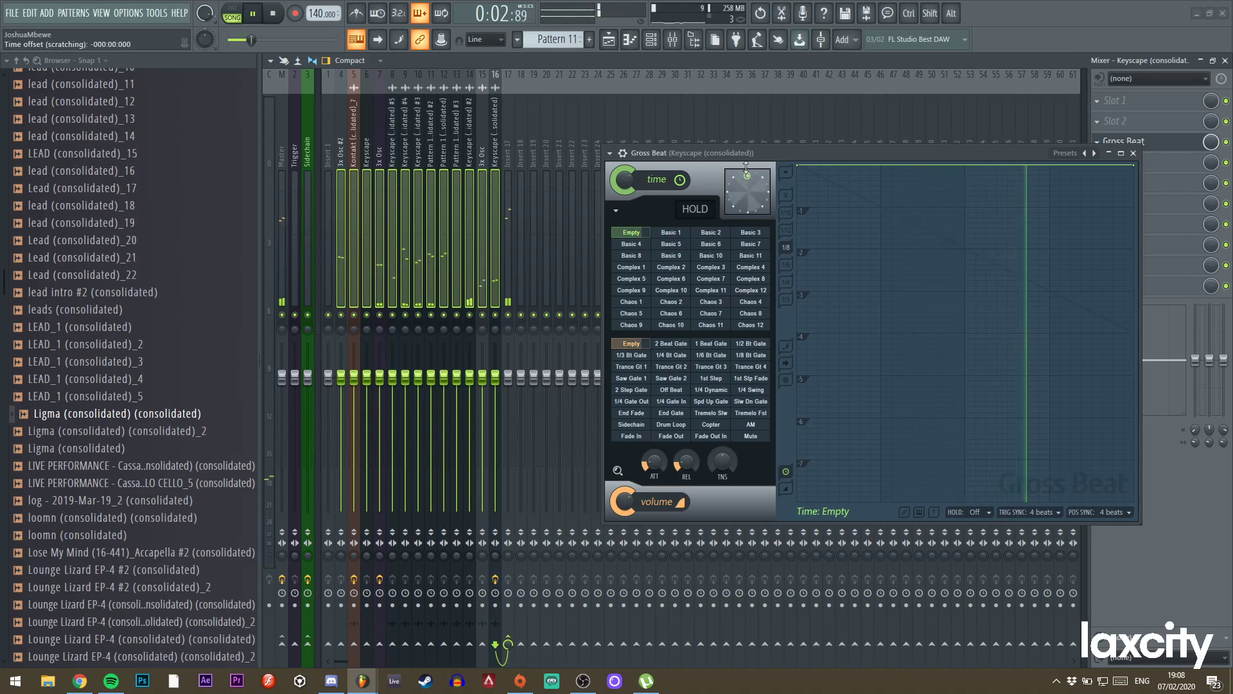
drag(736, 180, 747, 175)
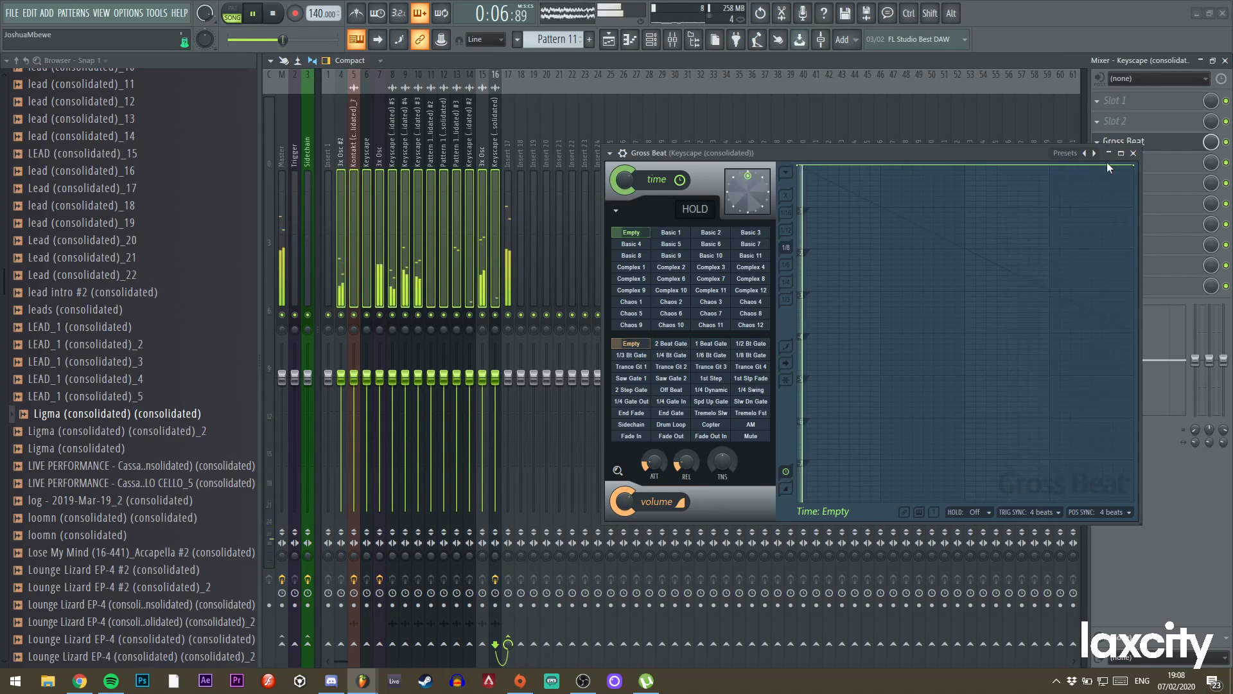
click(1099, 142)
Load Gross Beat into effect slot 3 of the Insert 17 mixer track.
click(502, 172)
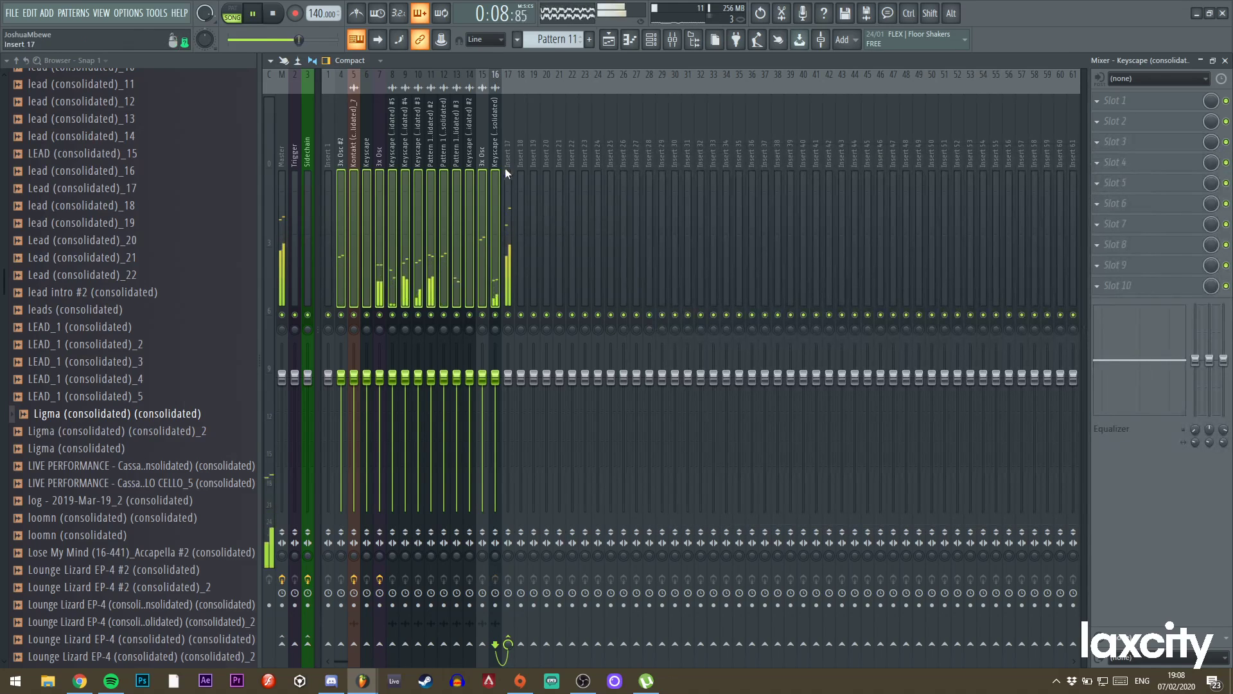
click(1115, 142)
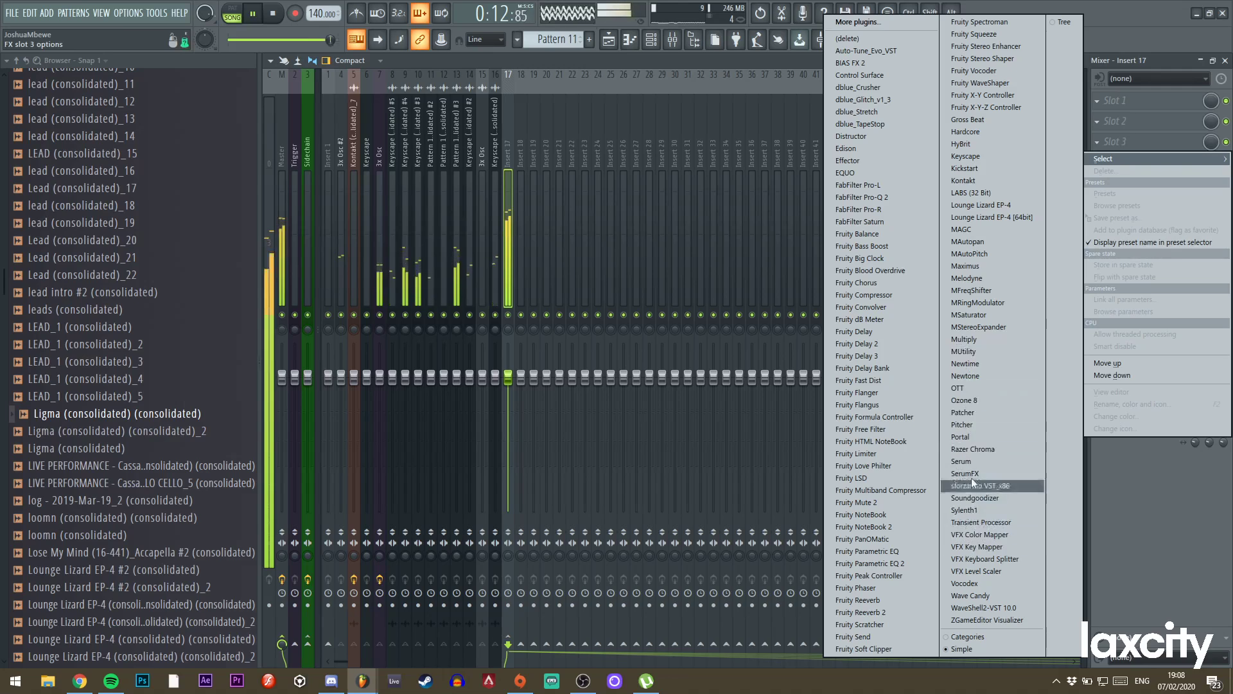
click(968, 121)
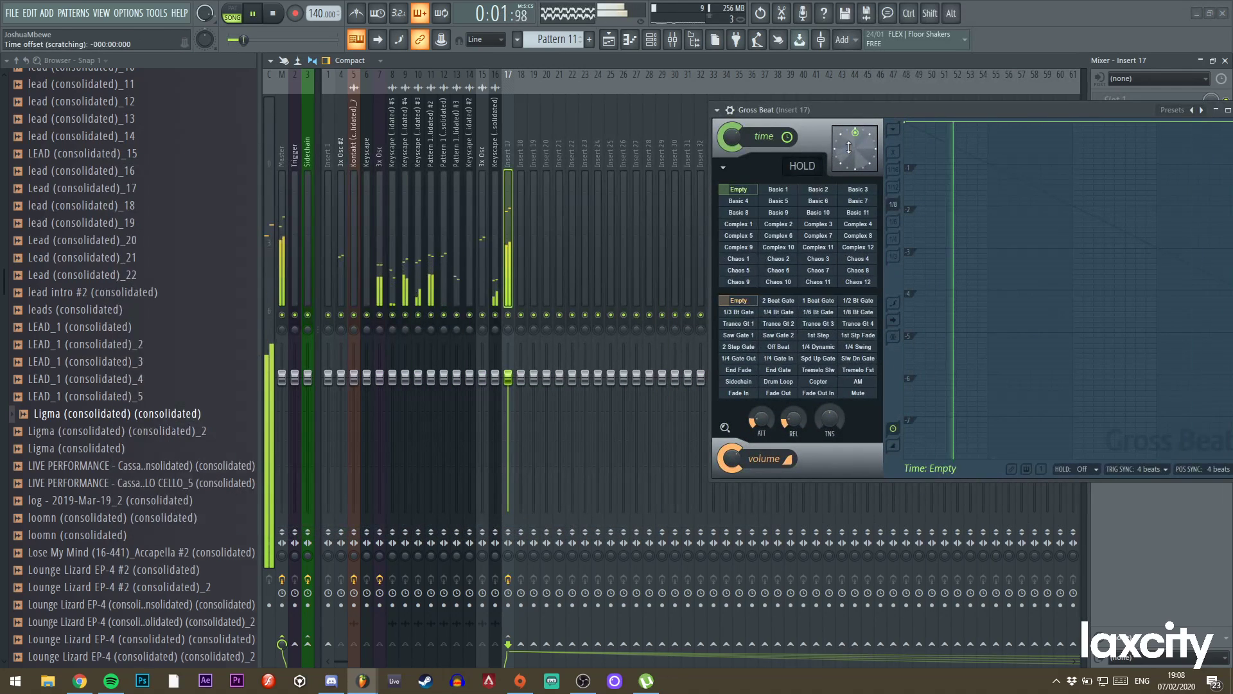
drag(865, 110, 810, 95)
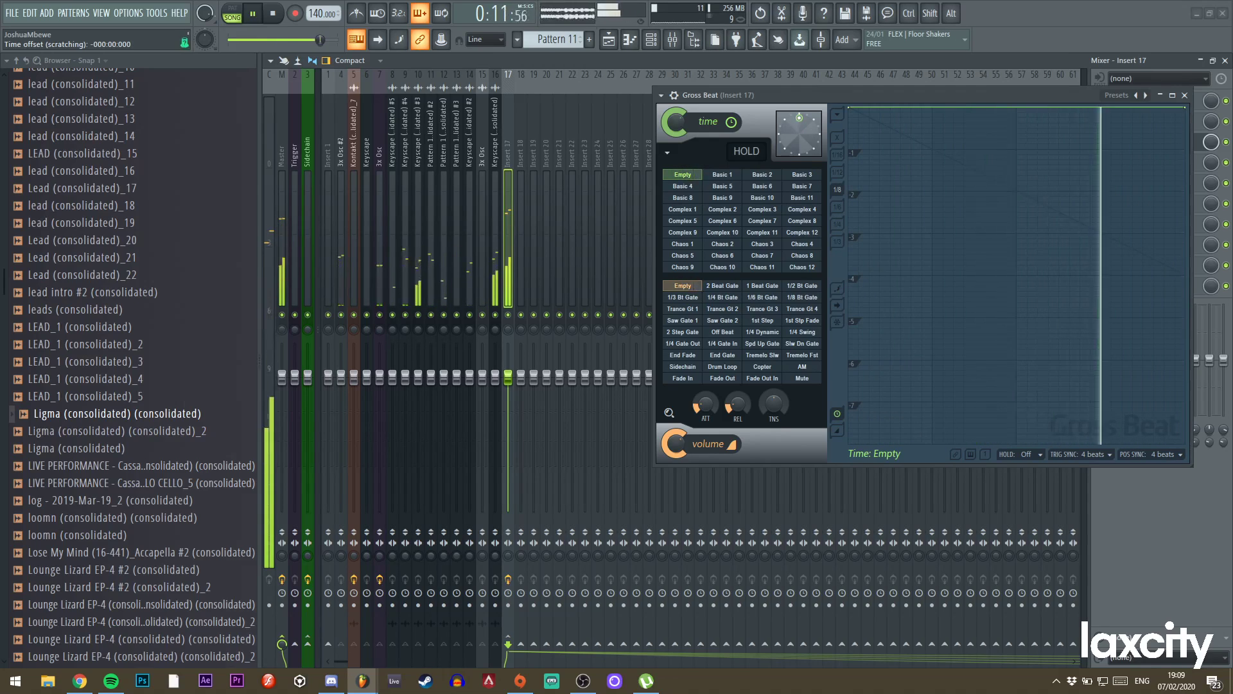
Stop playback and insert two empty tracks in the playlist directly below Track 1.
click(608, 40)
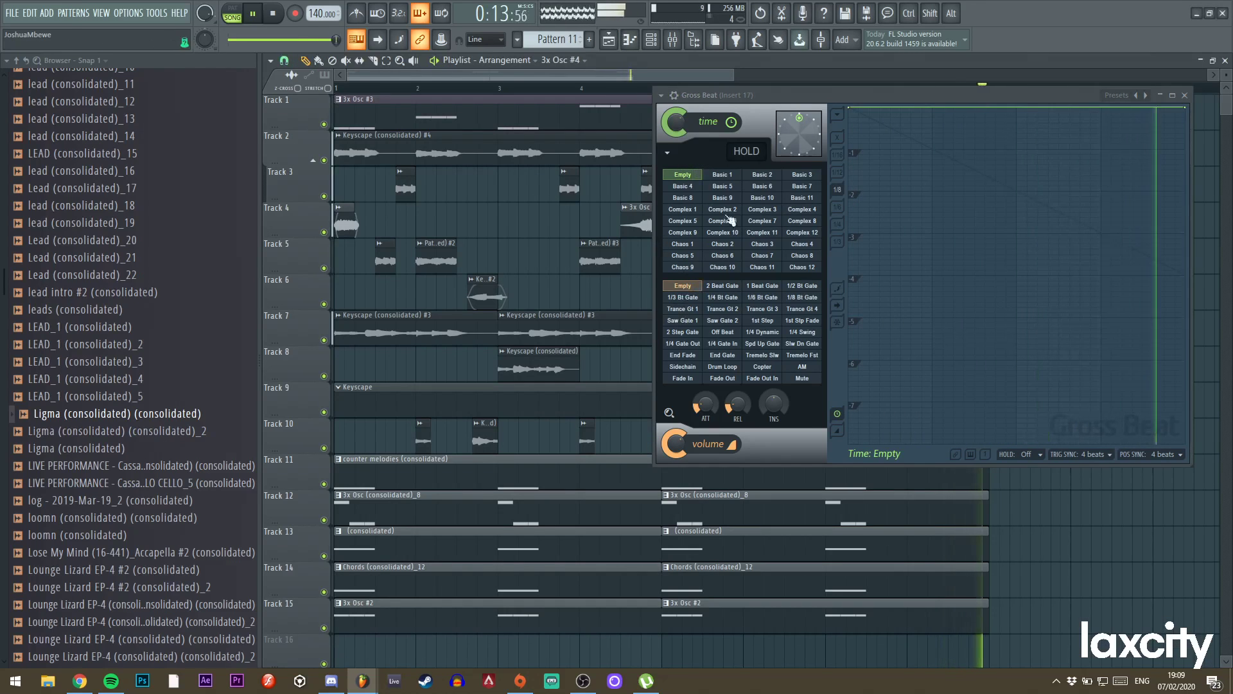
key(space)
right_click(290, 129)
key(i)
right_click(288, 134)
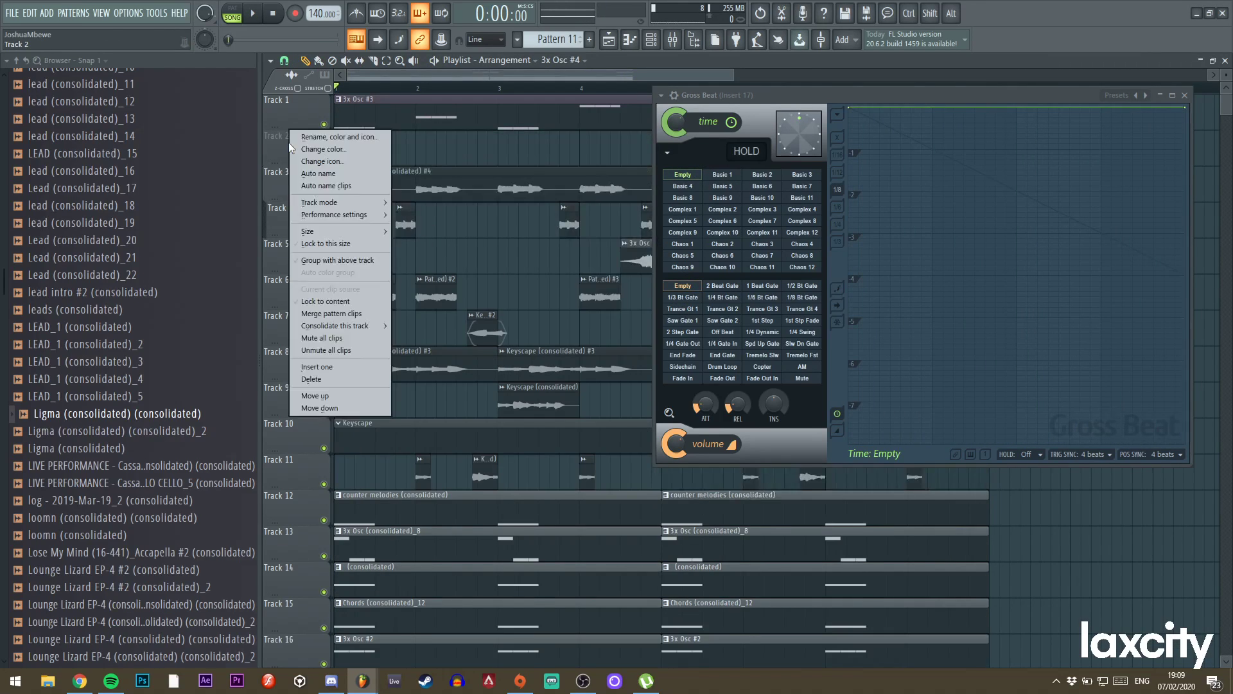
key(i)
Create a new empty pattern, place it on Track 2 at bar 1 and extend its clip to four bars.
key(F4)
key(Return)
click(375, 142)
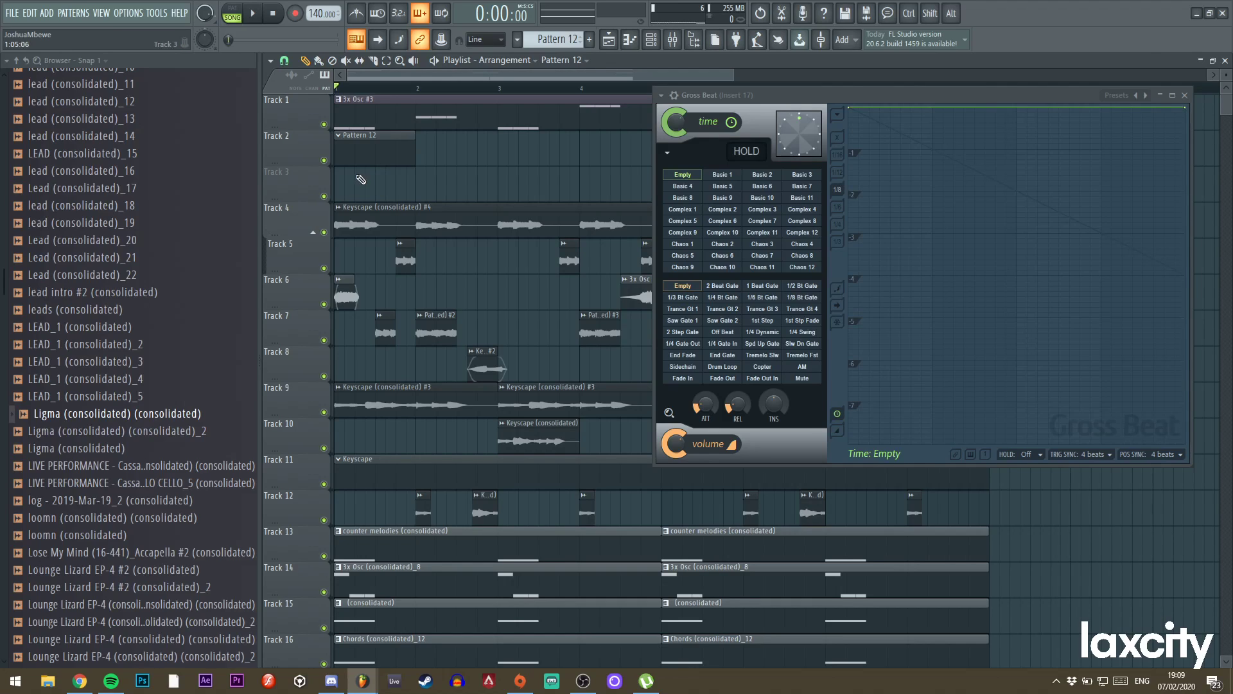
drag(827, 101, 830, 218)
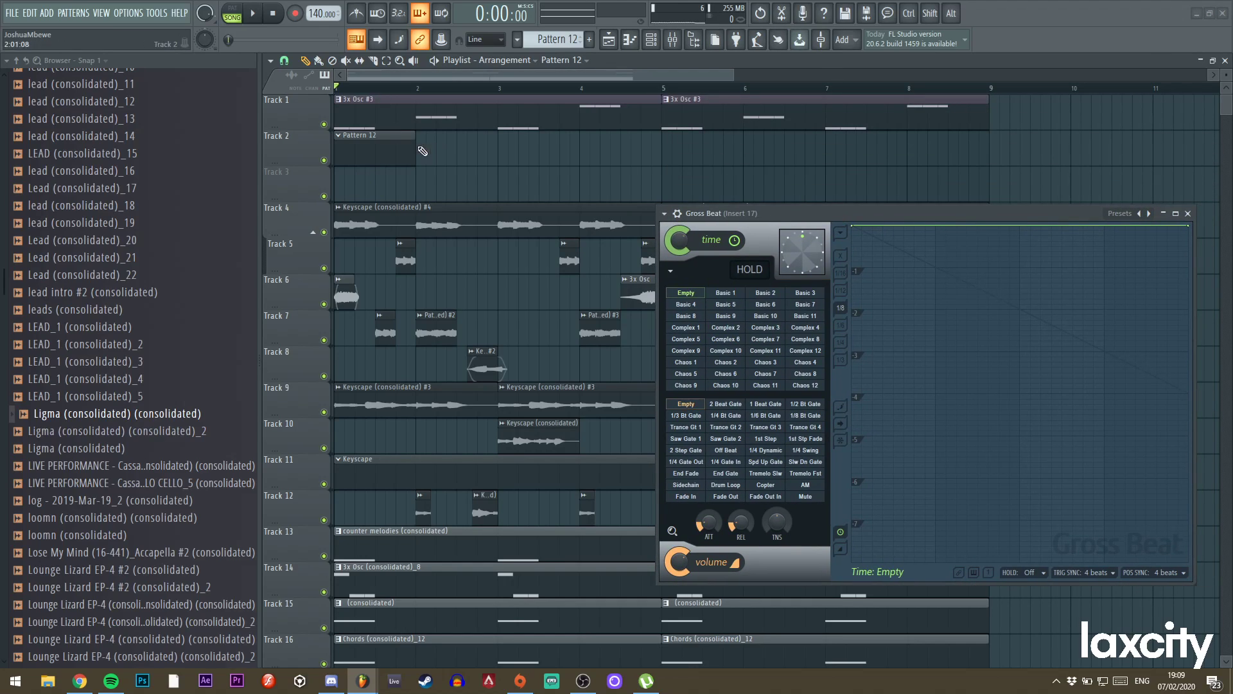
drag(415, 146, 678, 131)
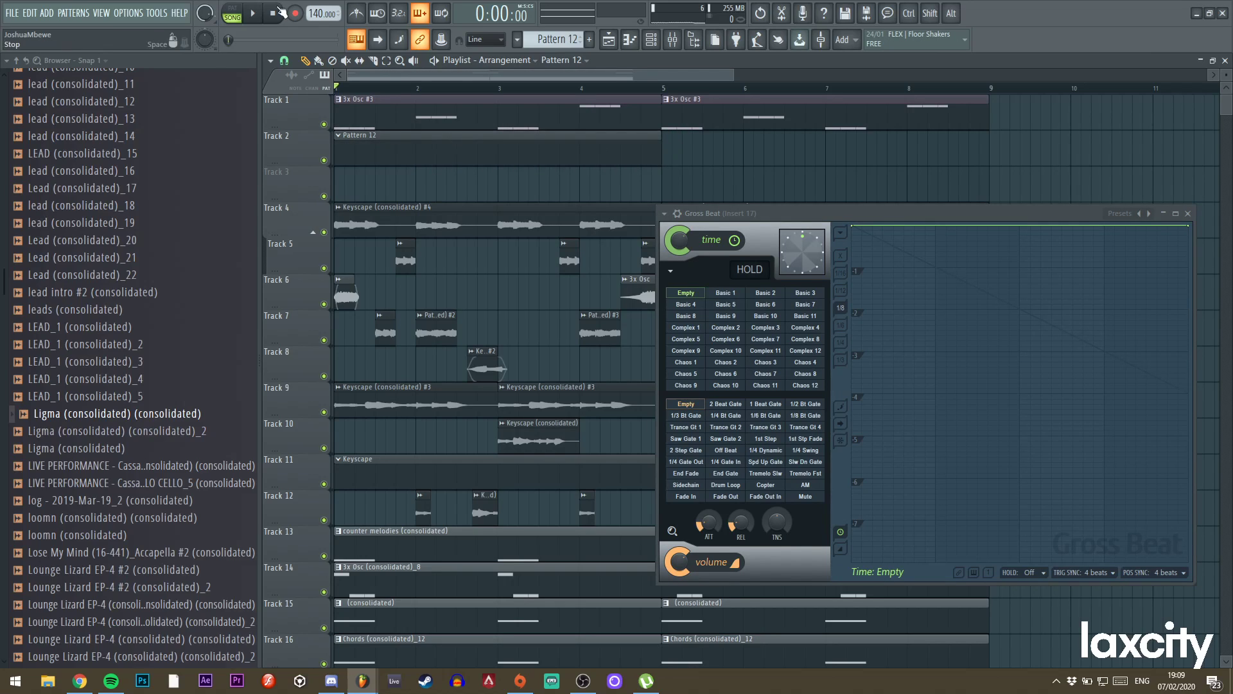
Insert another empty track above the Pattern 12 clip and duplicate the clip across bars 5 to 8.
right_click(304, 145)
key(i)
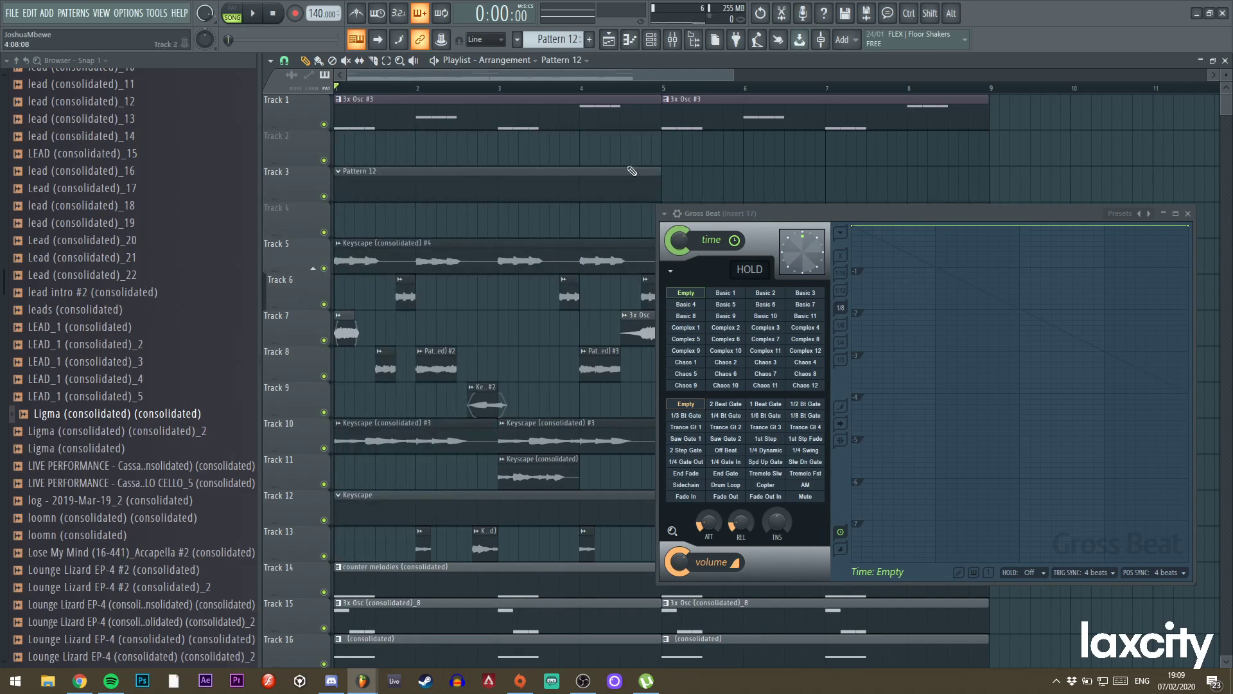
key(ctrl+b)
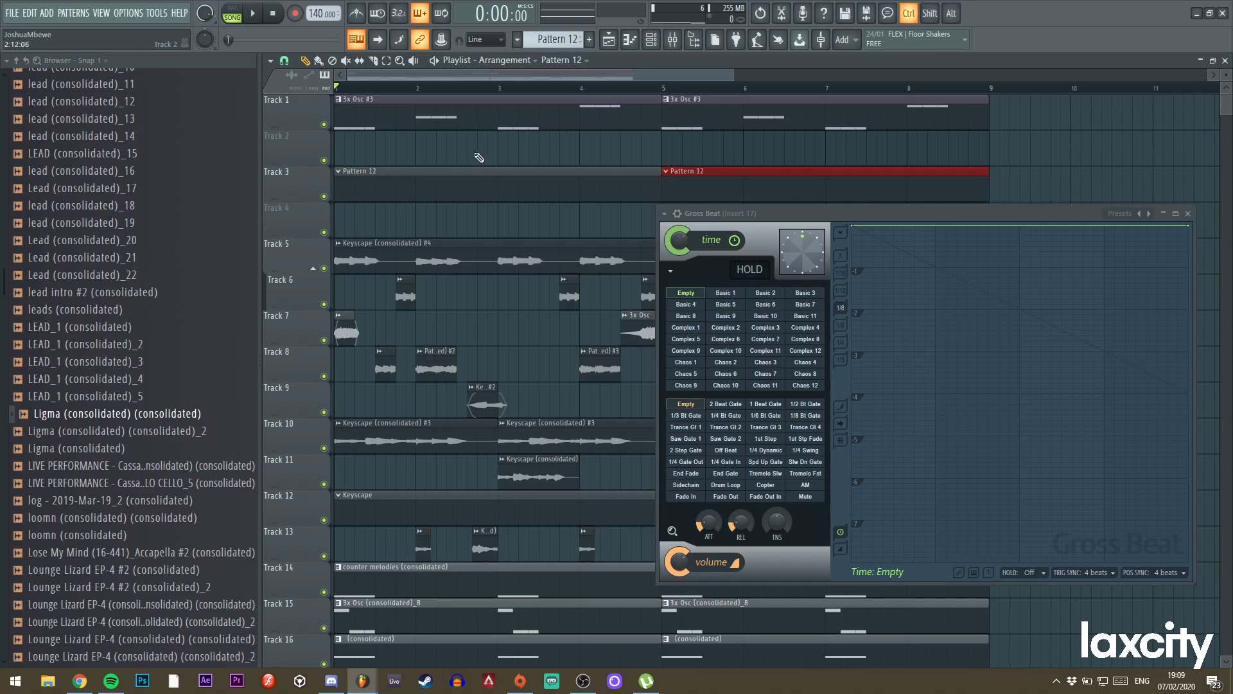
Audition the arrangement from the start and stop playback.
key(space)
click(274, 14)
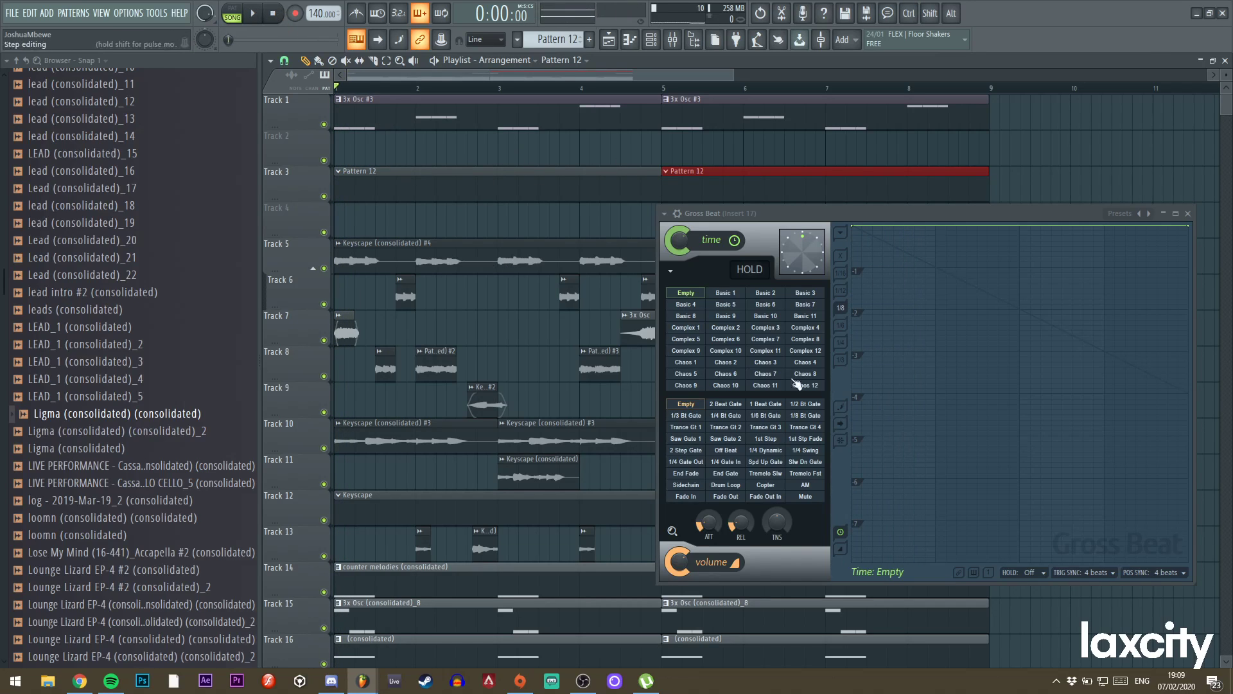
scroll(542, 208, down, 5)
scroll(539, 207, up, 6)
key(space)
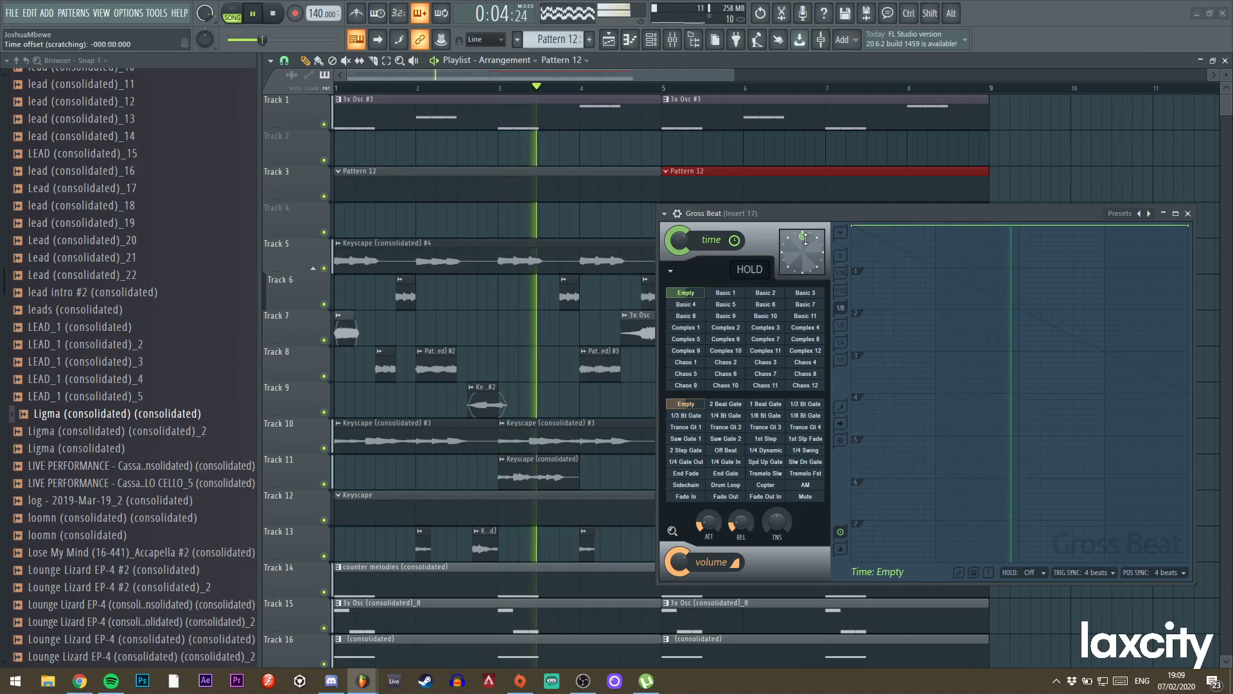
click(274, 15)
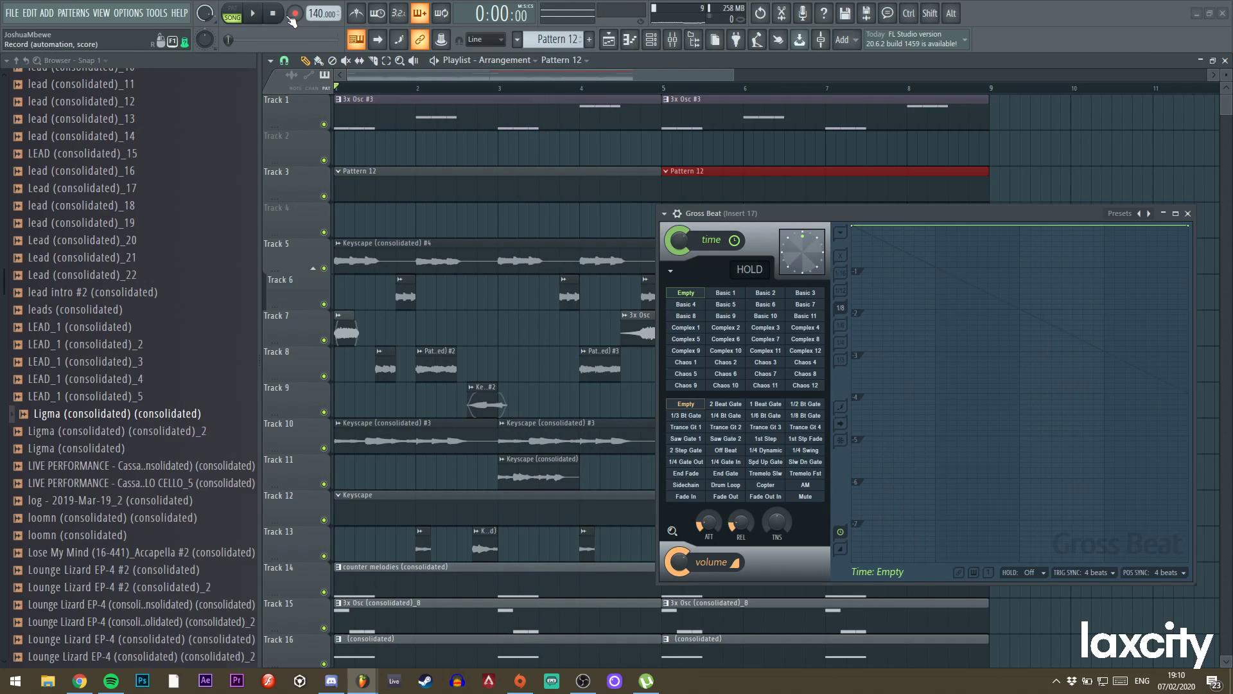
Arm recording of automation and score, with wait for input enabled, and deselect the duplicated Pattern 12 clip.
right_click(295, 14)
click(317, 31)
right_click(297, 18)
click(316, 50)
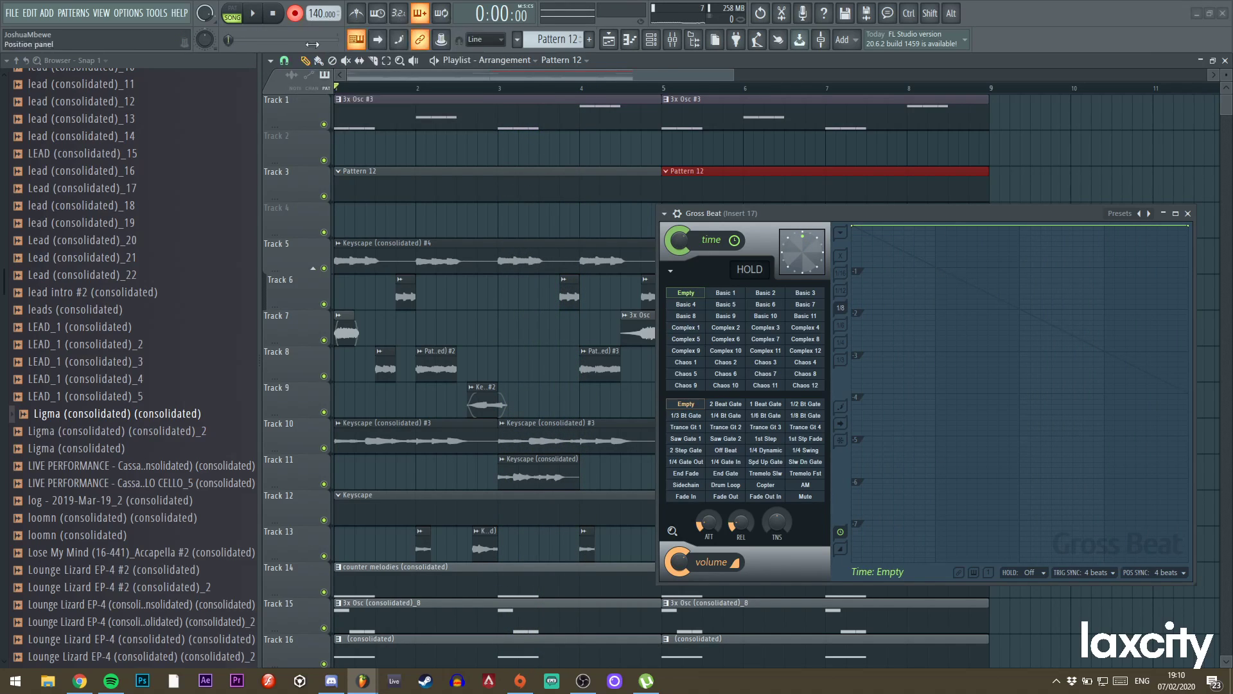
click(301, 20)
click(294, 18)
click(358, 193)
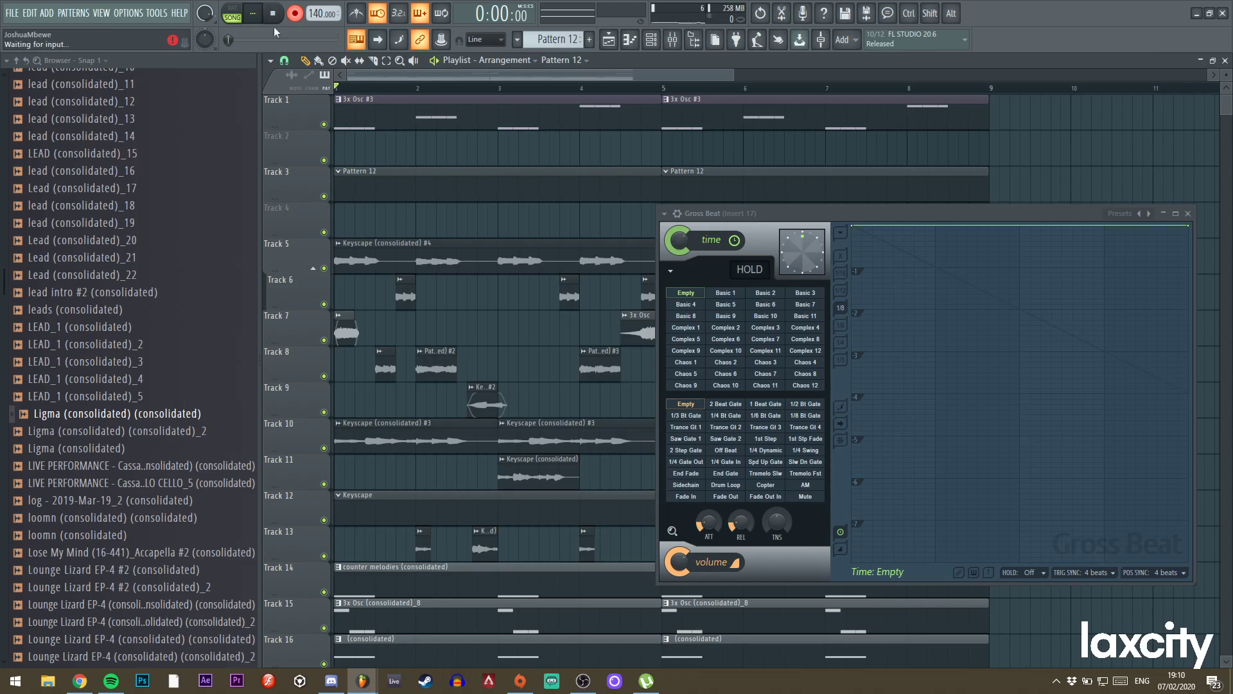
Try to record Gross Beat time offset scratching into Pattern 12 over the first four bars.
key(space)
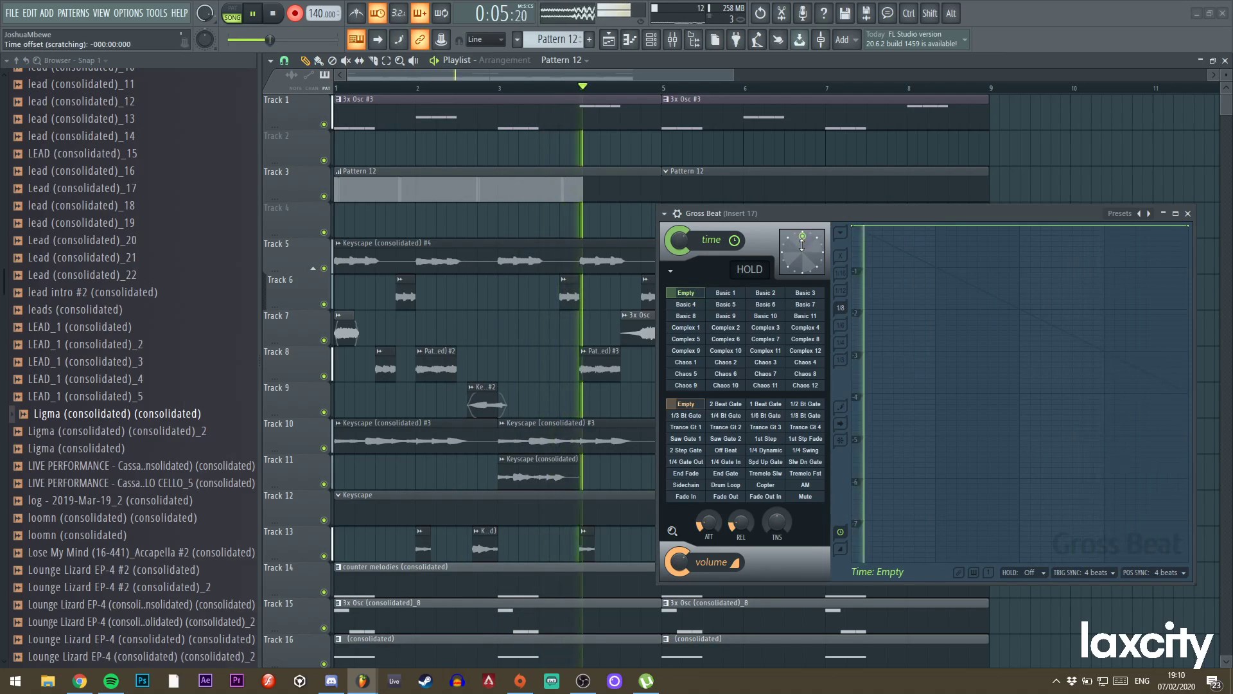
key(space)
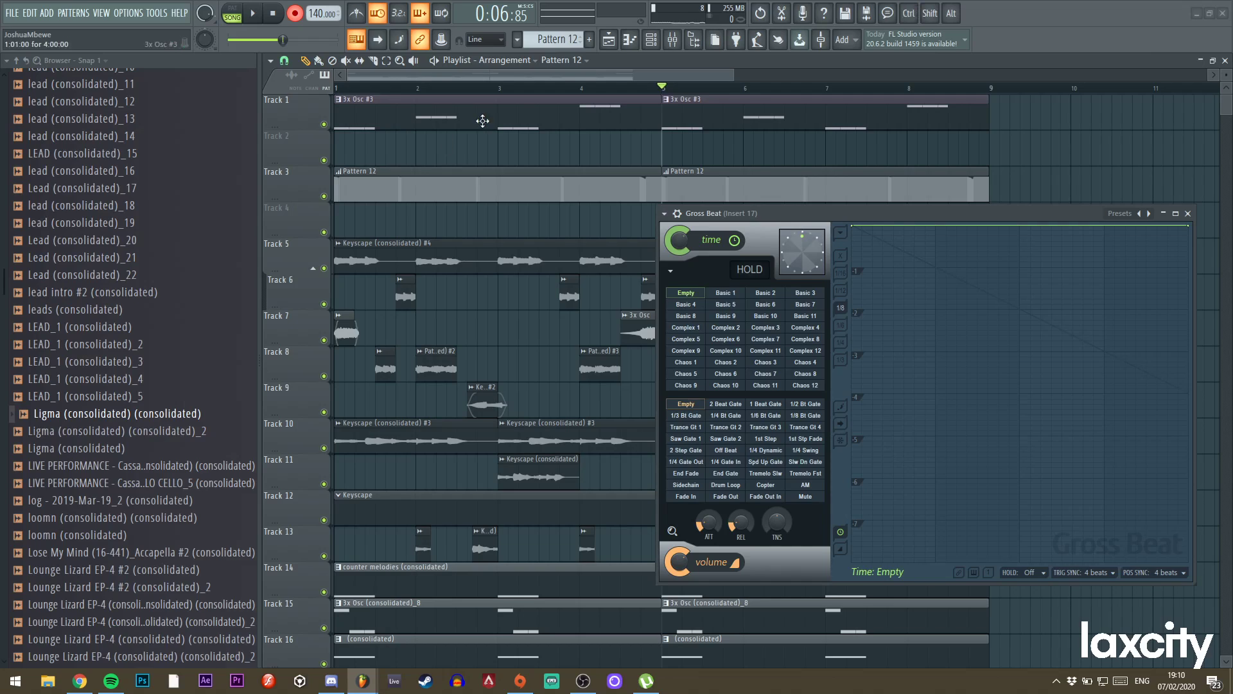
key(ctrl+alt+z)
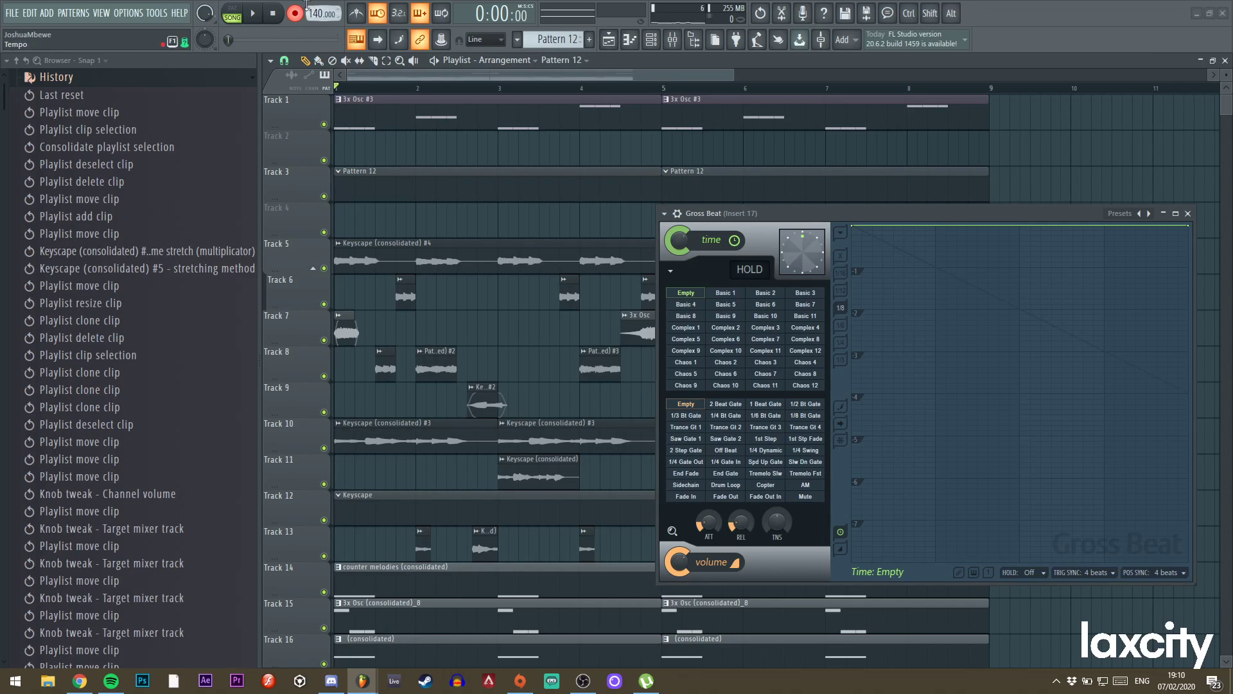
scroll(312, 12, up, 1)
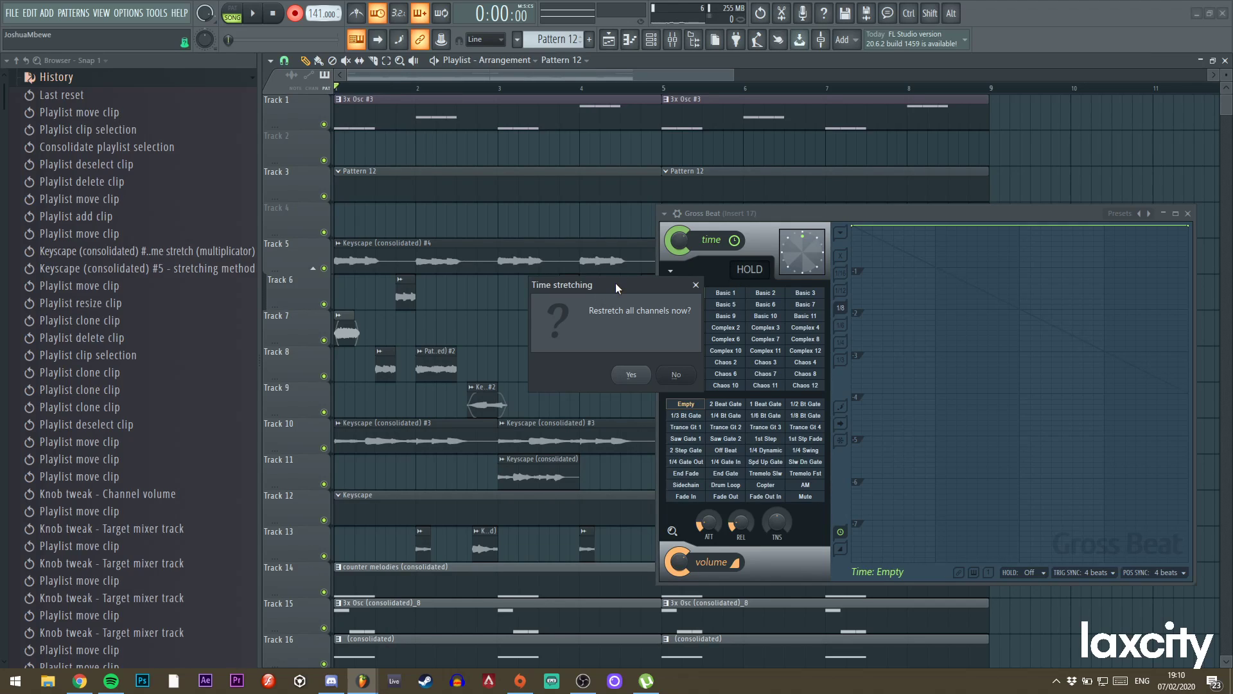
click(677, 375)
right_click(309, 12)
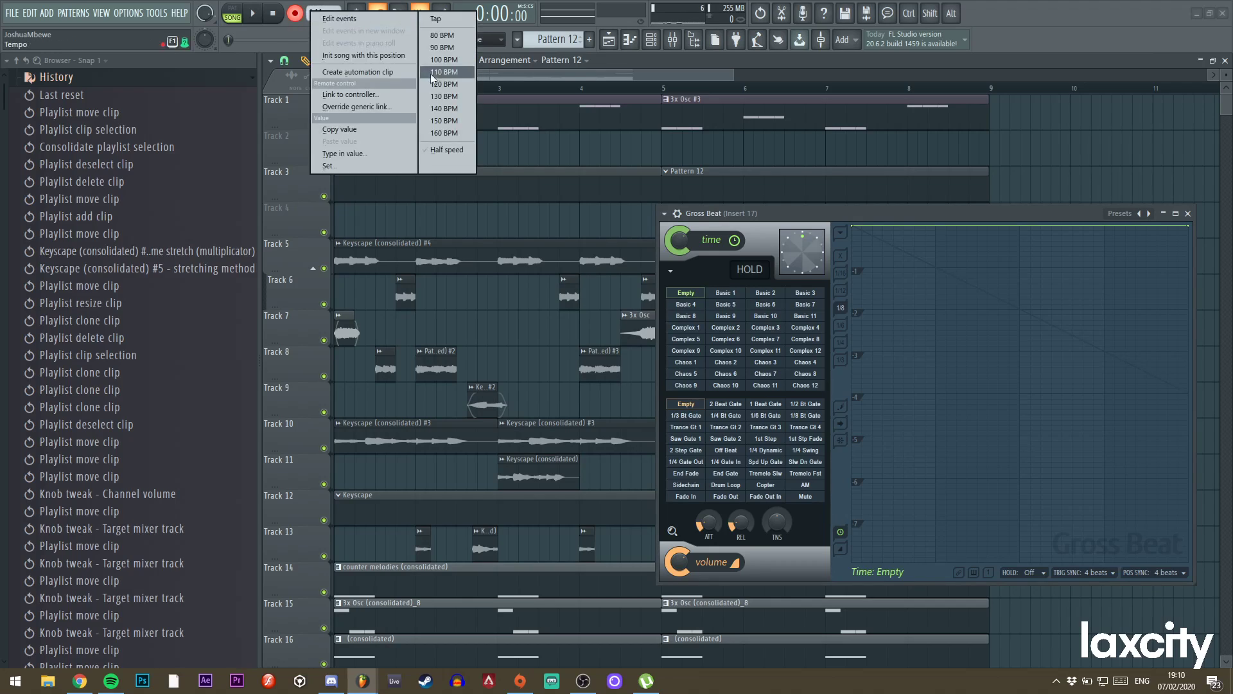
click(445, 117)
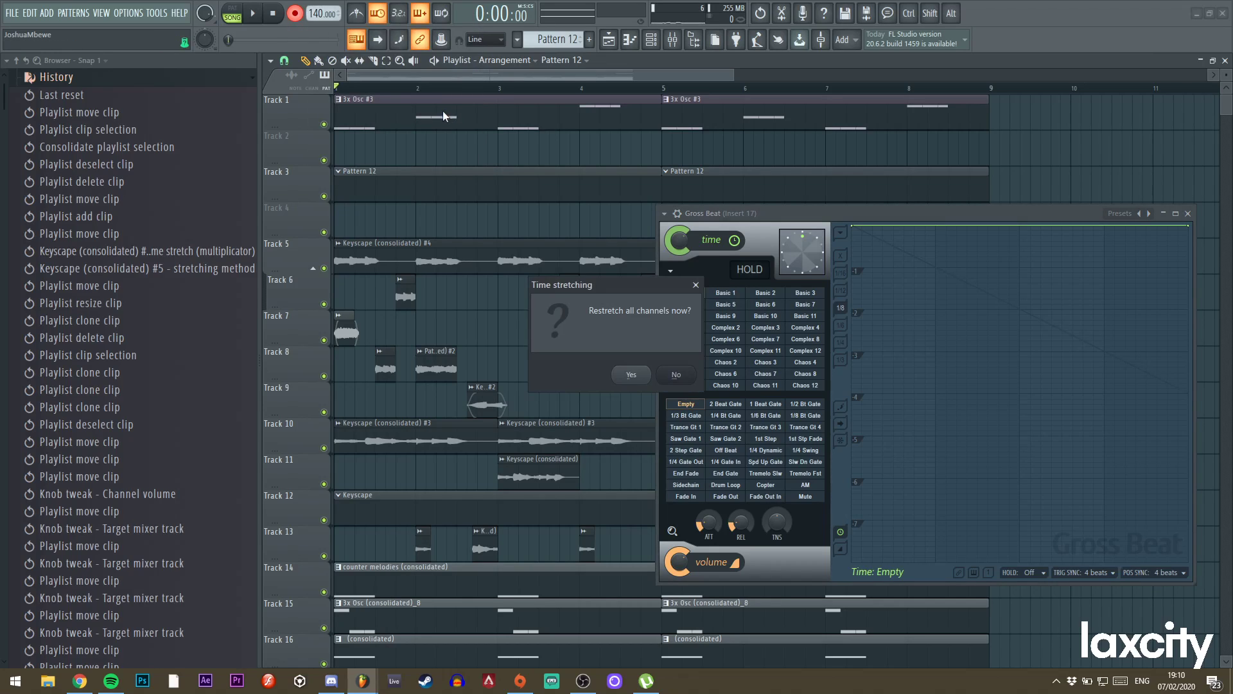
click(677, 376)
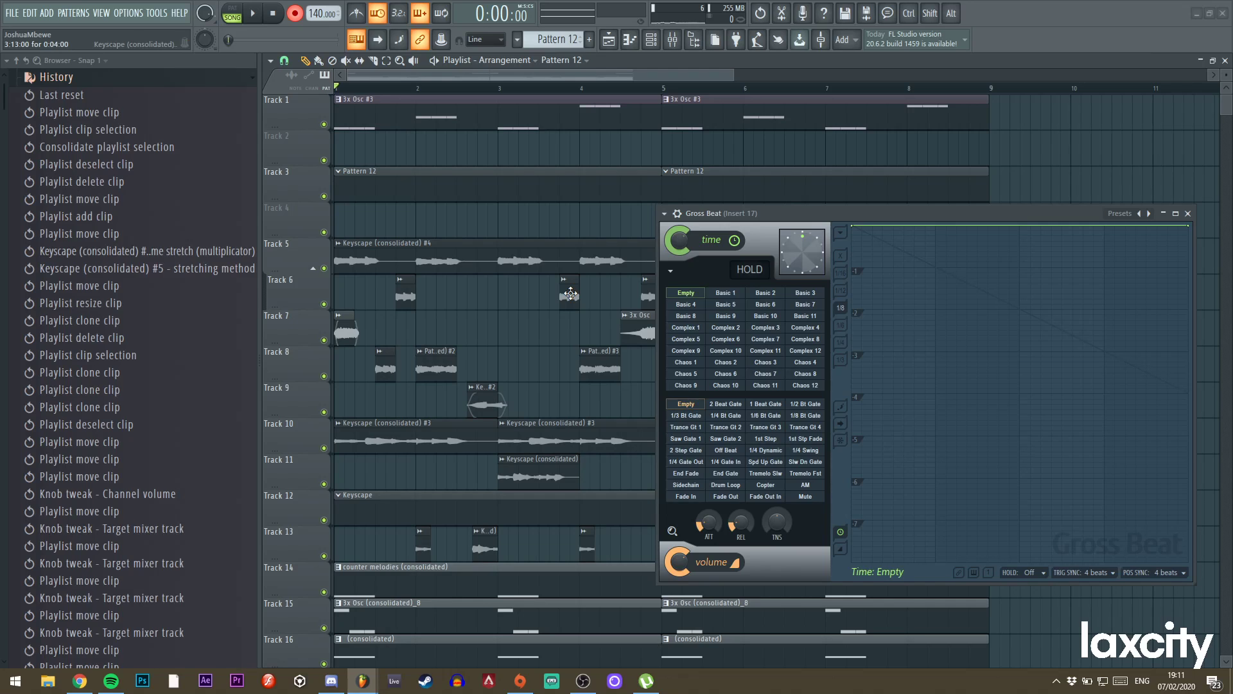
Close the Gross Beat window and show the playlist again.
drag(967, 213, 646, 104)
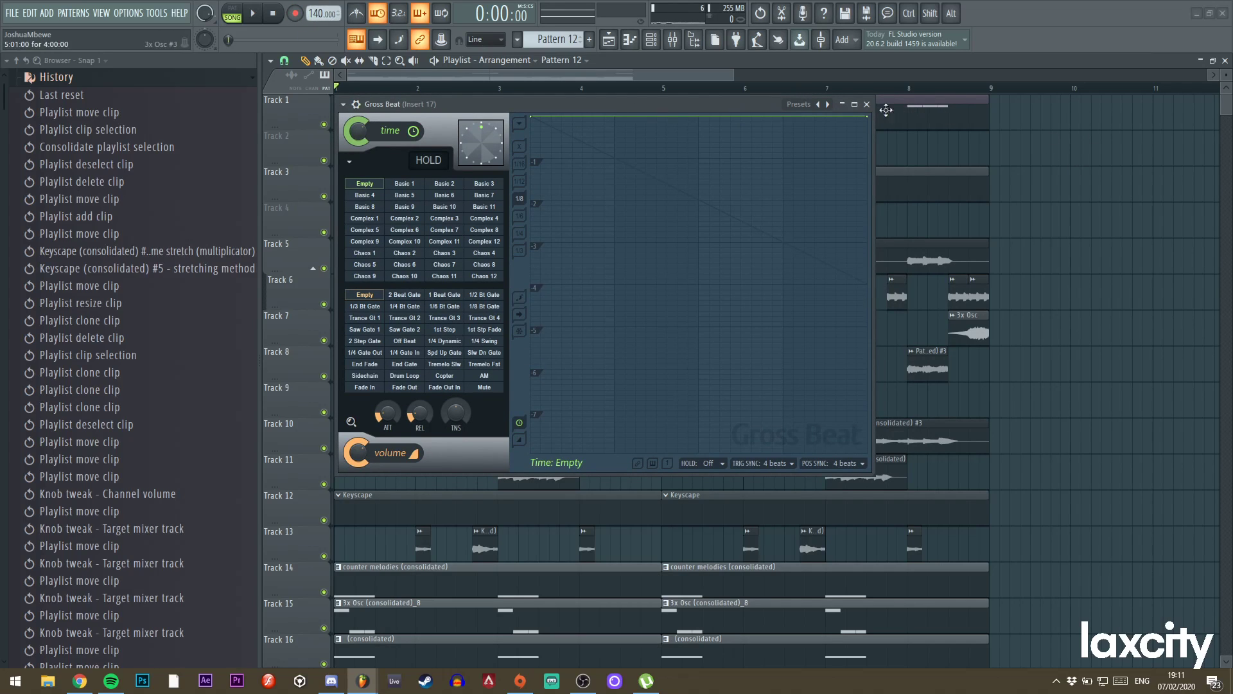
click(867, 104)
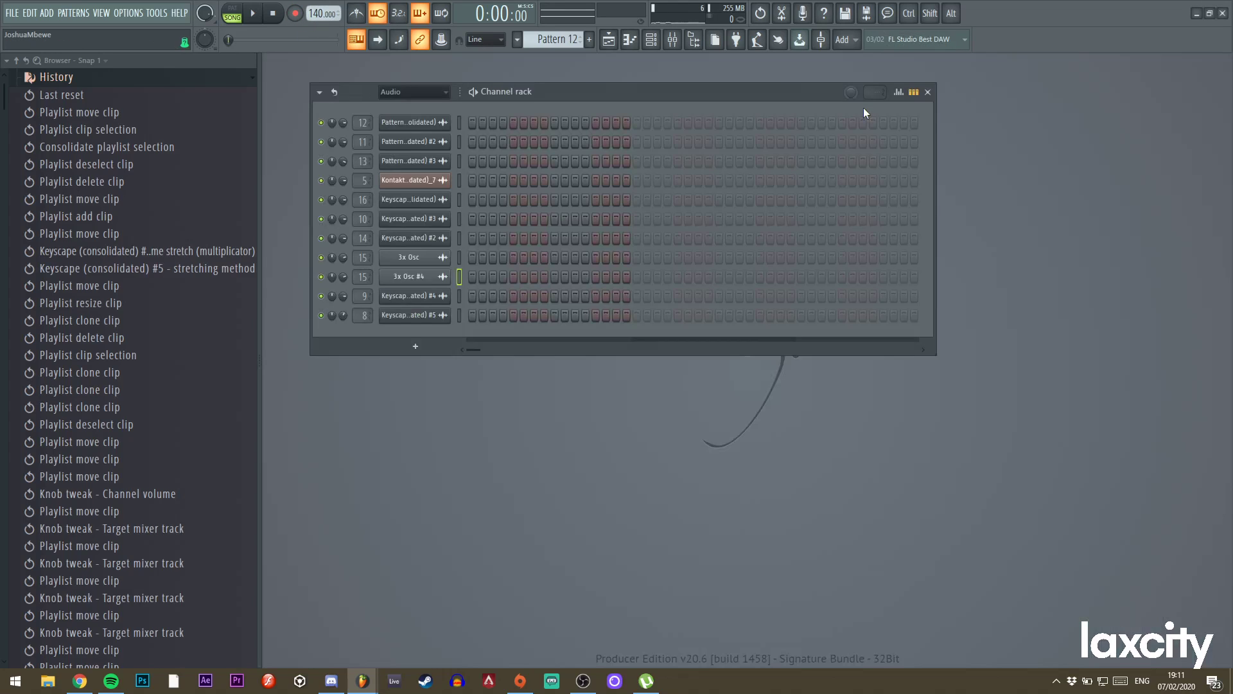
click(620, 41)
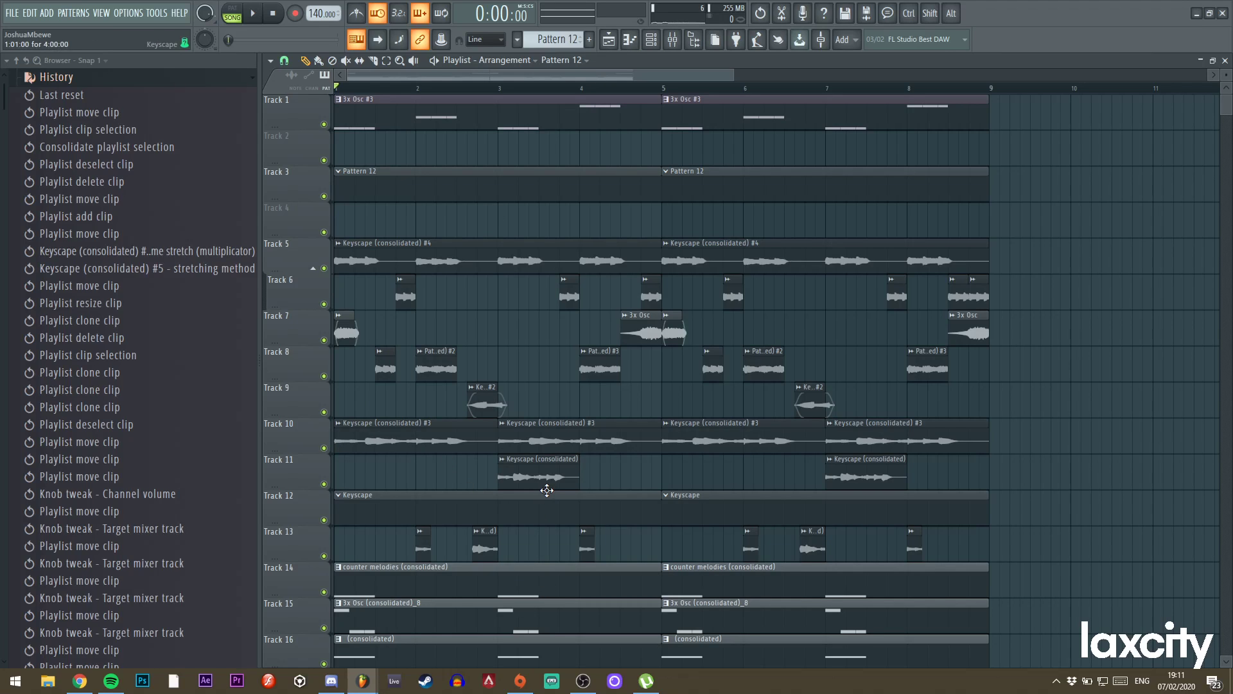
Look over all playlist tracks and play the full arrangement from bar 1.
scroll(589, 413, down, 2)
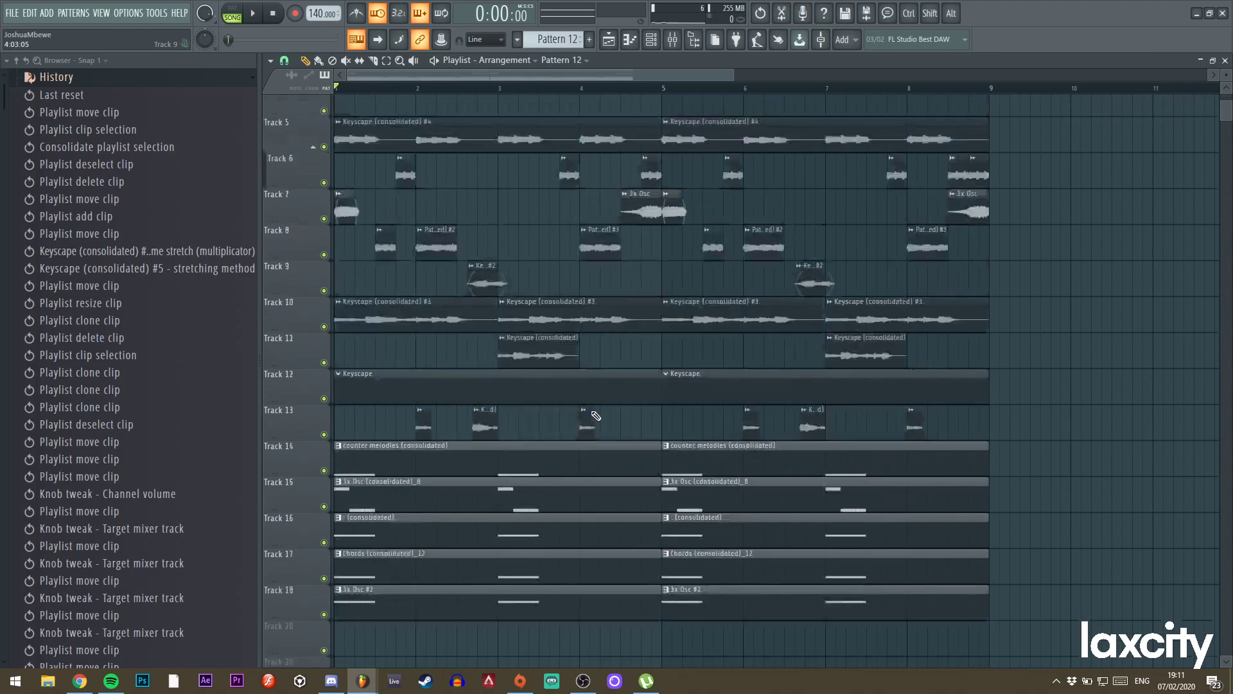
scroll(604, 415, up, 2)
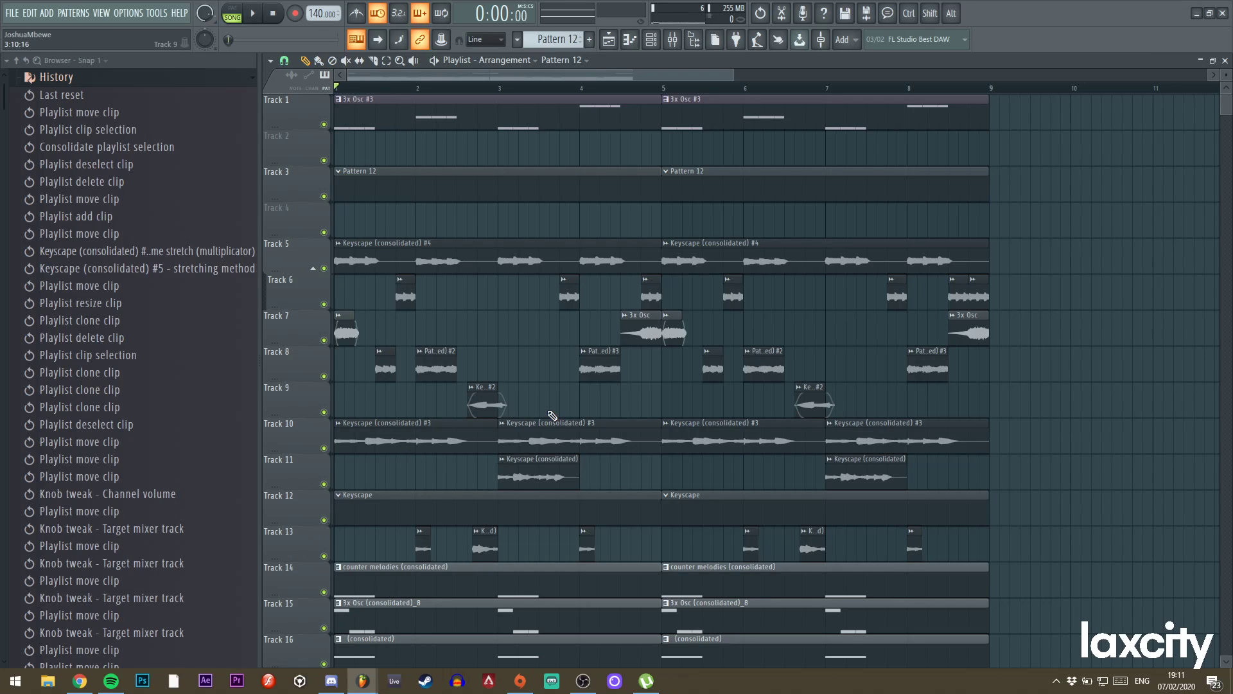
drag(733, 76, 627, 77)
scroll(769, 347, down, 2)
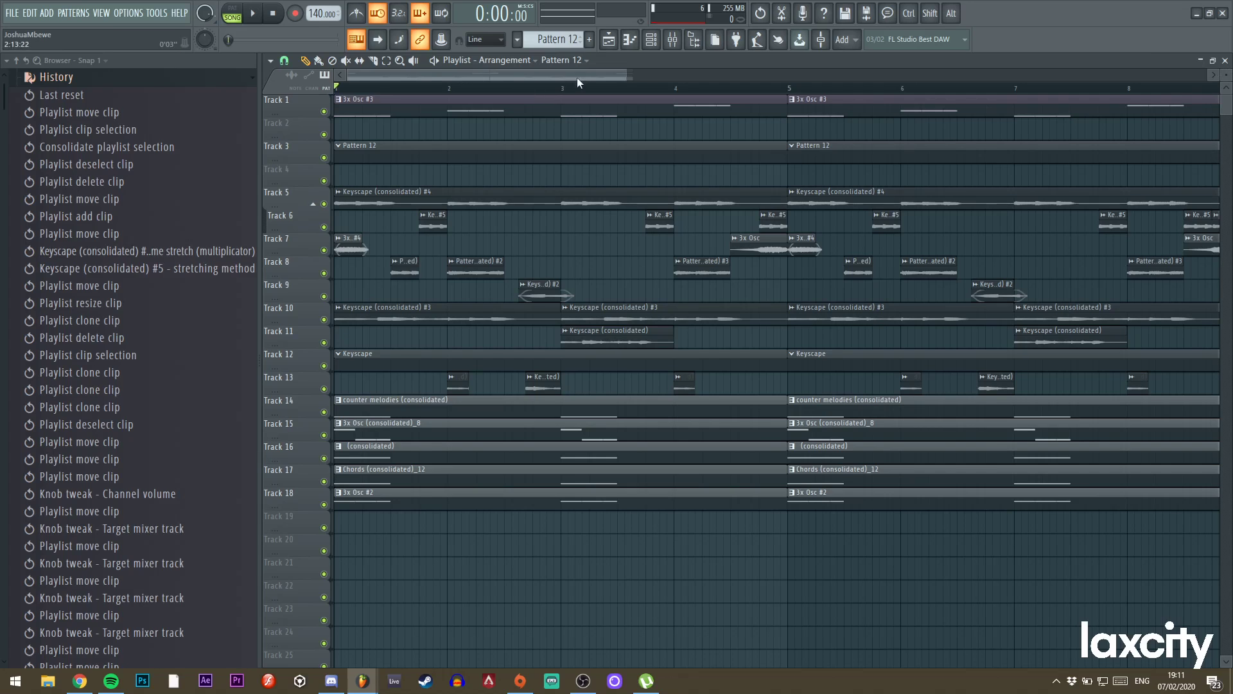
key(space)
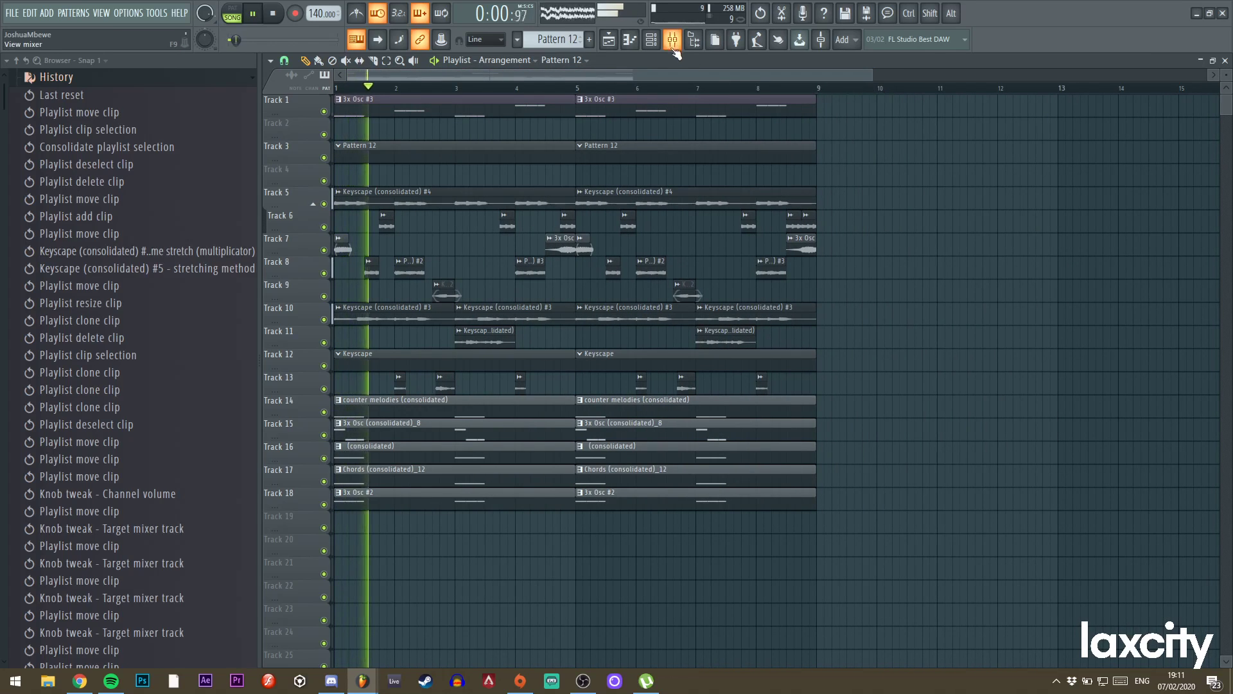
Rename mixer Insert 17 to ALL and colour it cyan.
click(672, 40)
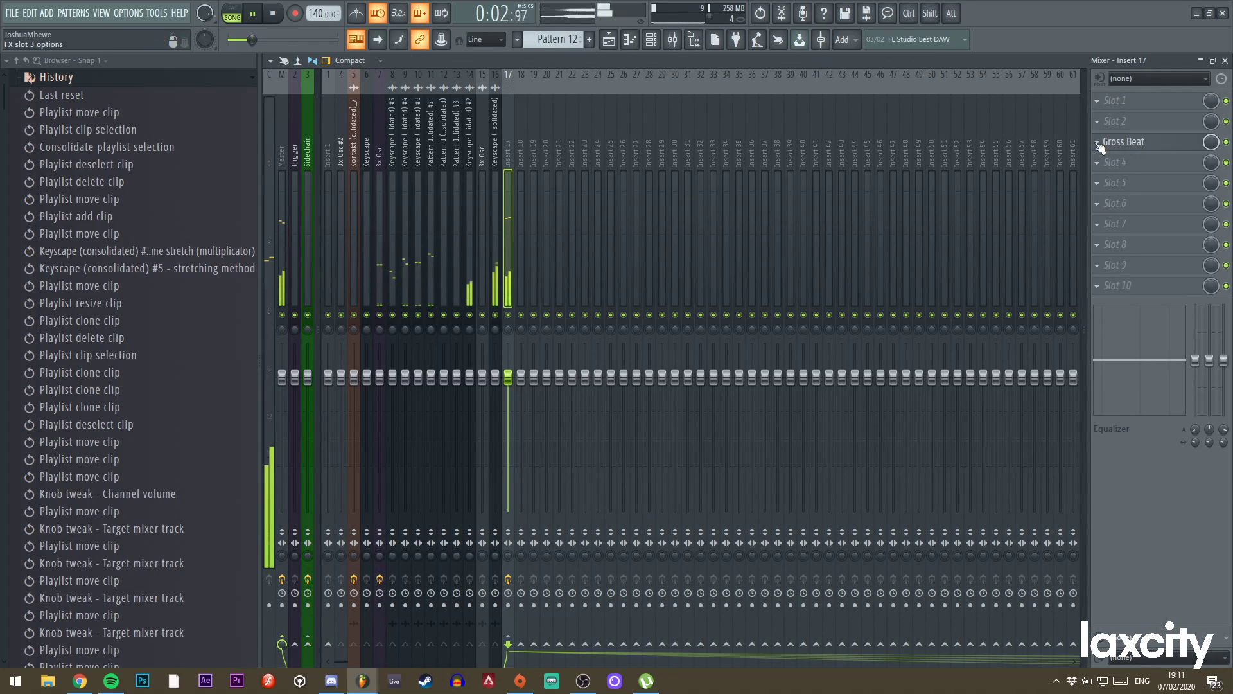
double_click(508, 147)
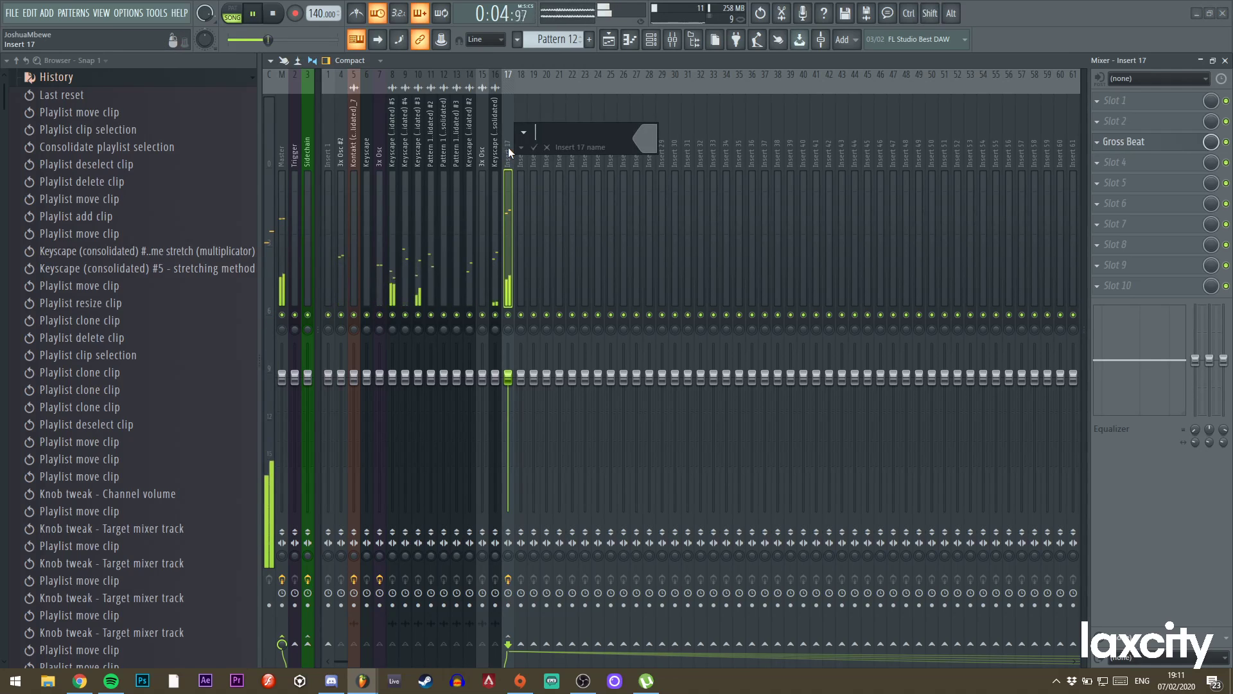
text(ALL)
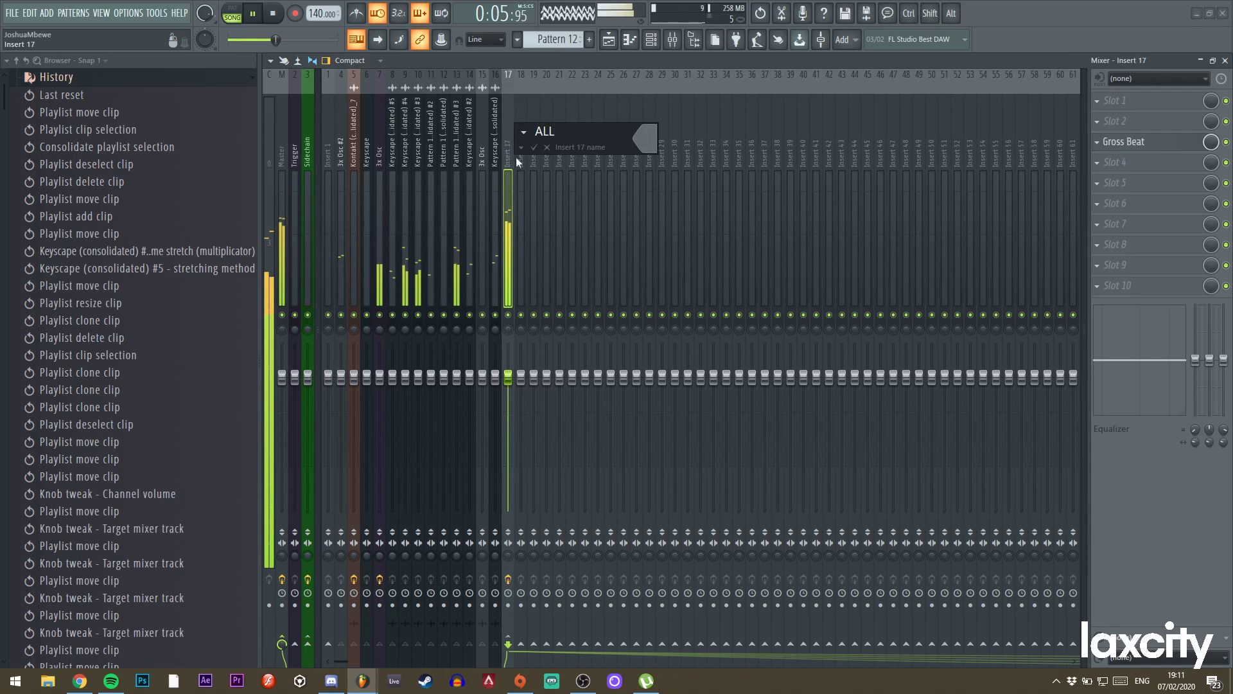
click(663, 139)
click(551, 212)
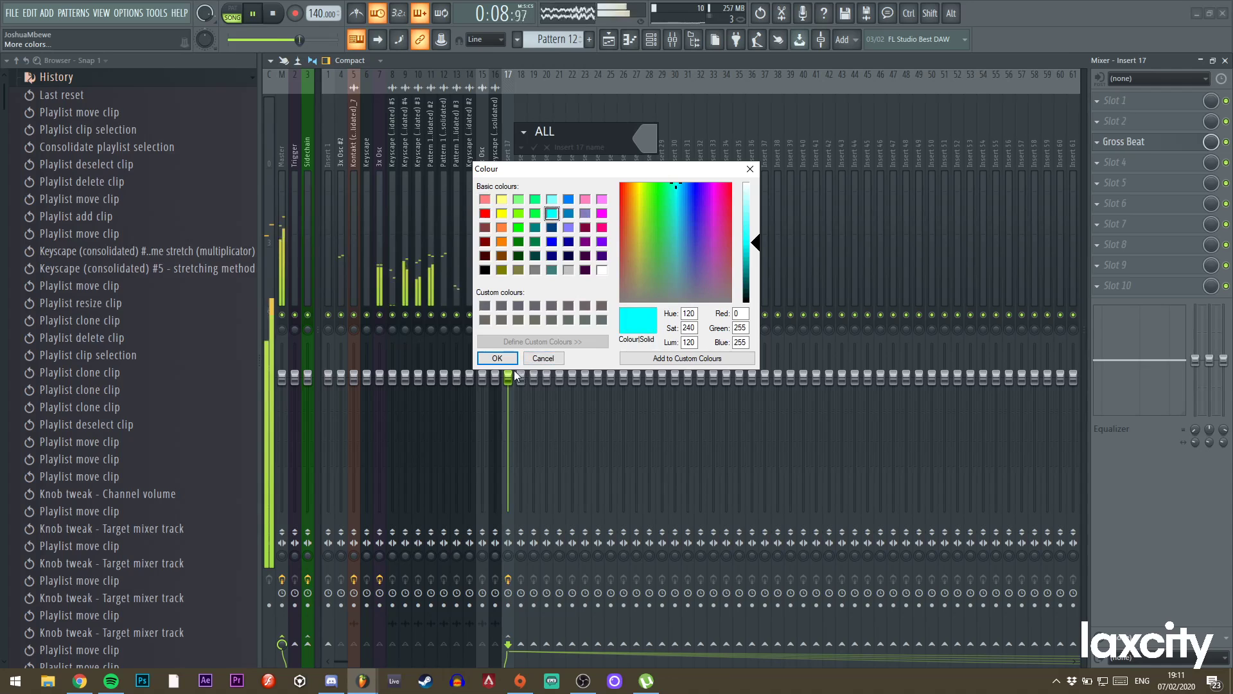
click(500, 357)
key(Return)
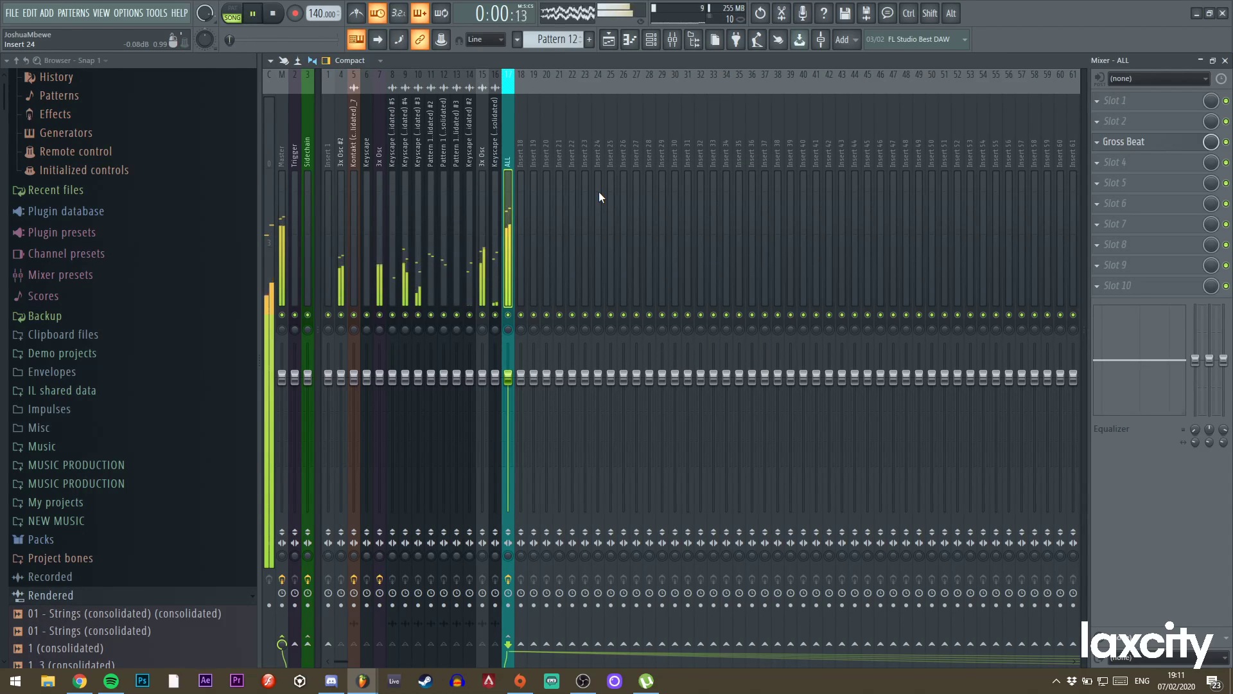
Move the ALL insert to mixer position 4.
key(alt+Left)
key(alt+Left)
key(alt+Left)
key(alt+Left)
key(alt+Left)
key(alt+Left)
key(alt+Left)
key(alt+Left)
key(alt+Left)
key(alt+Left)
key(alt+Left)
key(alt+Left)
key(alt+Left)
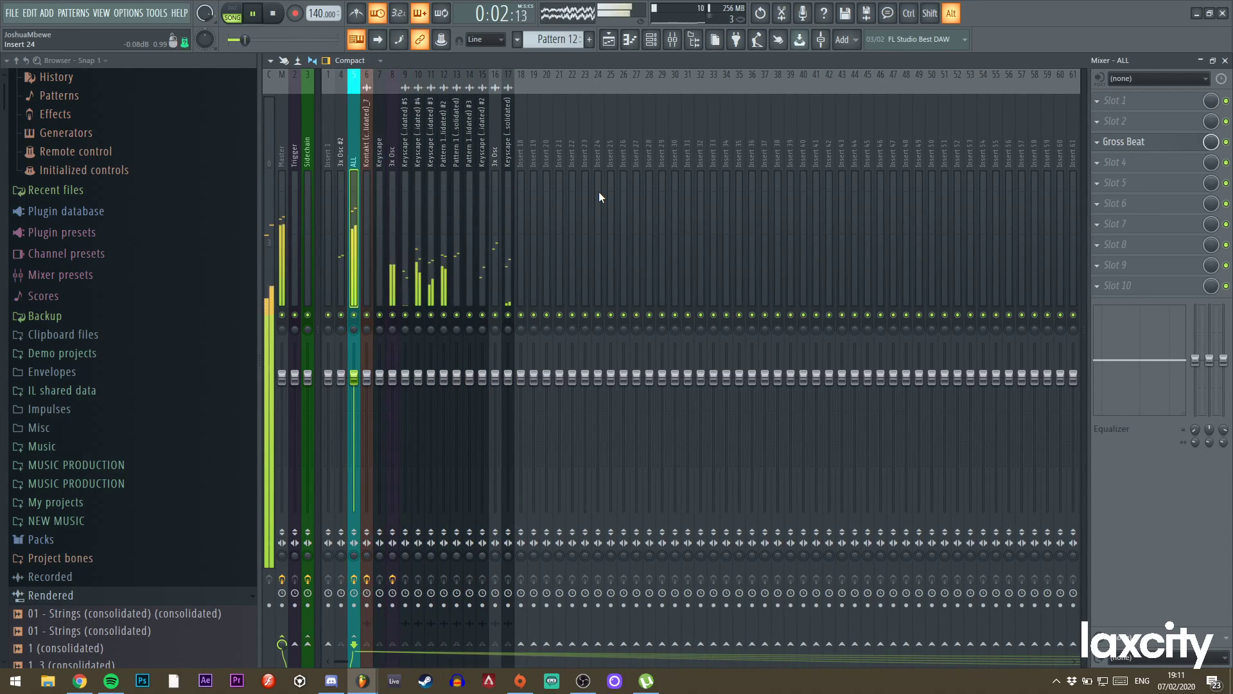
Delete Gross Beat from the ALL insert and load Distructor into slot 2.
click(1097, 141)
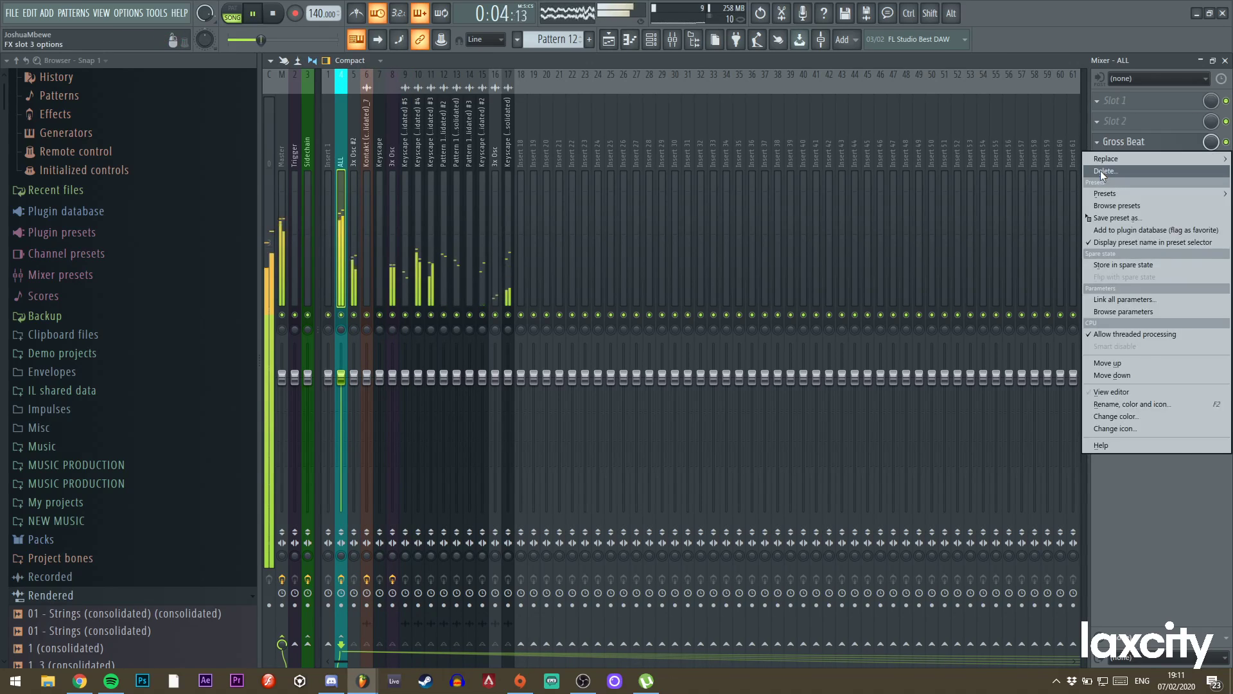
click(1113, 149)
click(1113, 121)
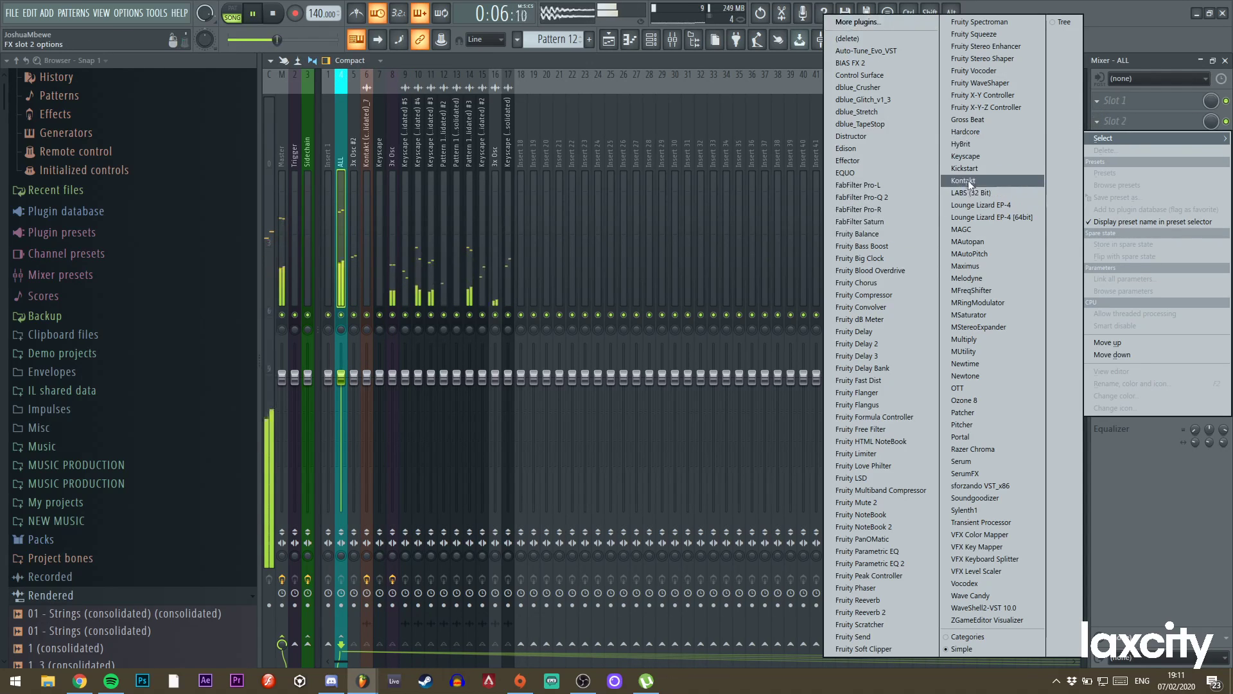
click(873, 139)
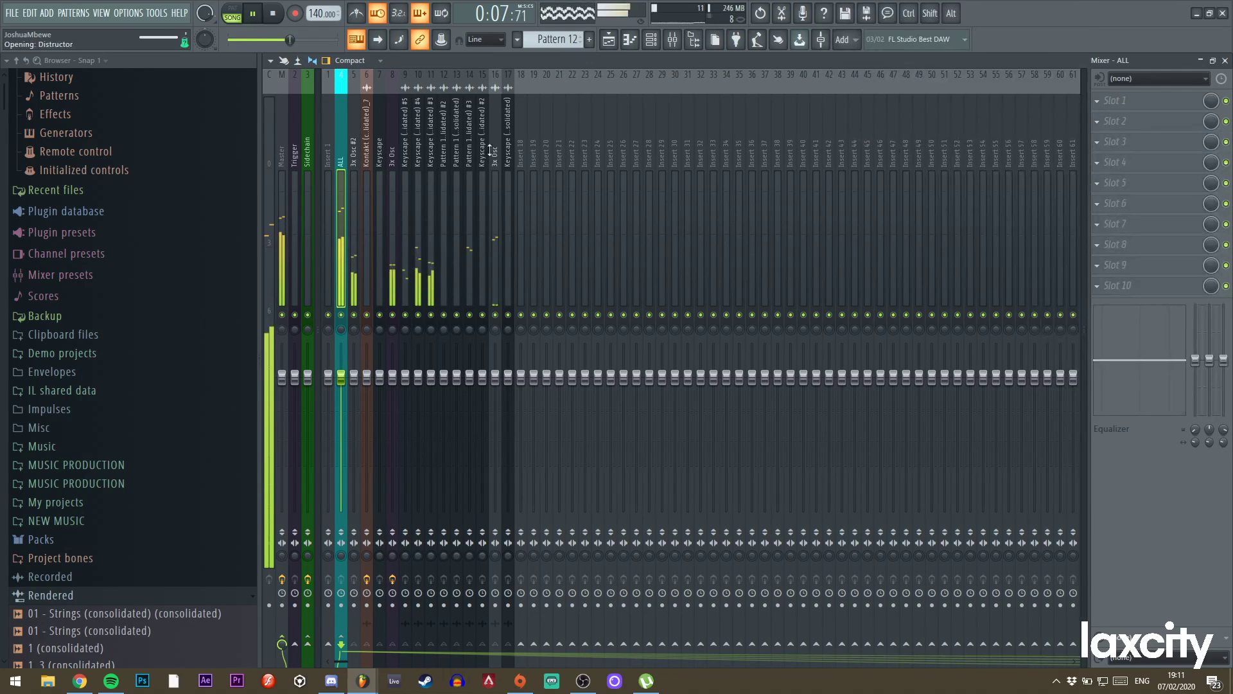
drag(491, 149, 809, 122)
Try Distructor on the playing song with Pre Band at 23% and a changed Stereo Sep In.
key(space)
key(space)
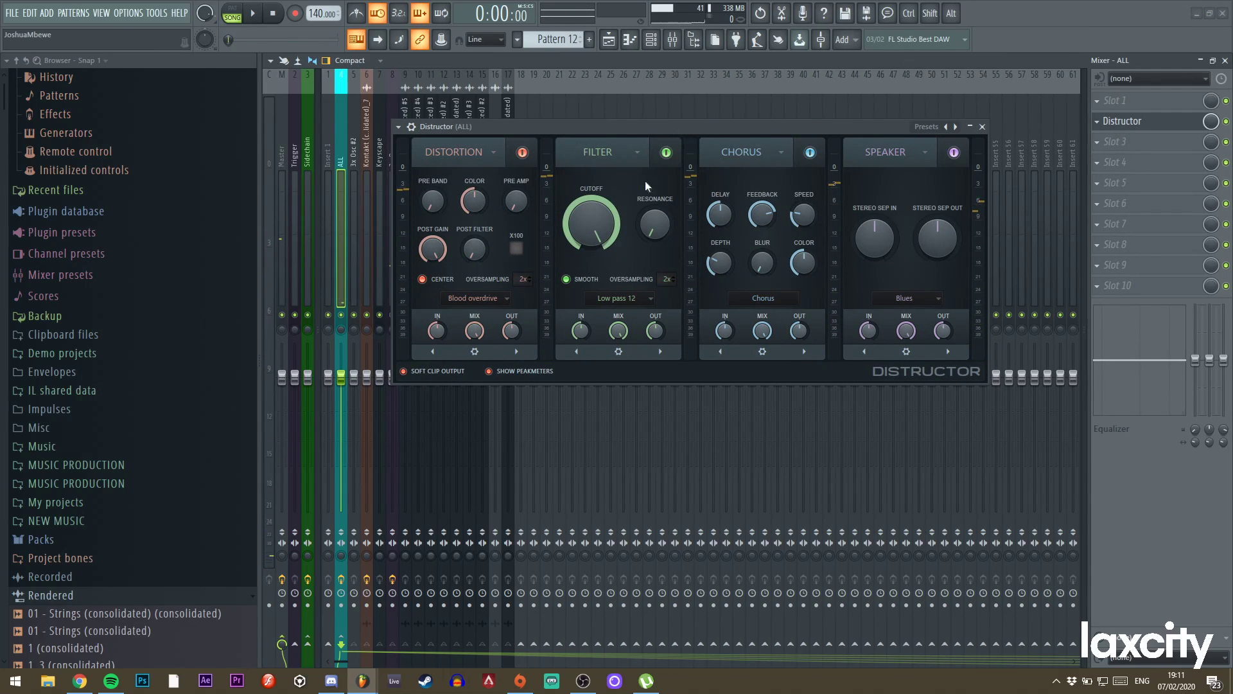
drag(433, 202, 433, 174)
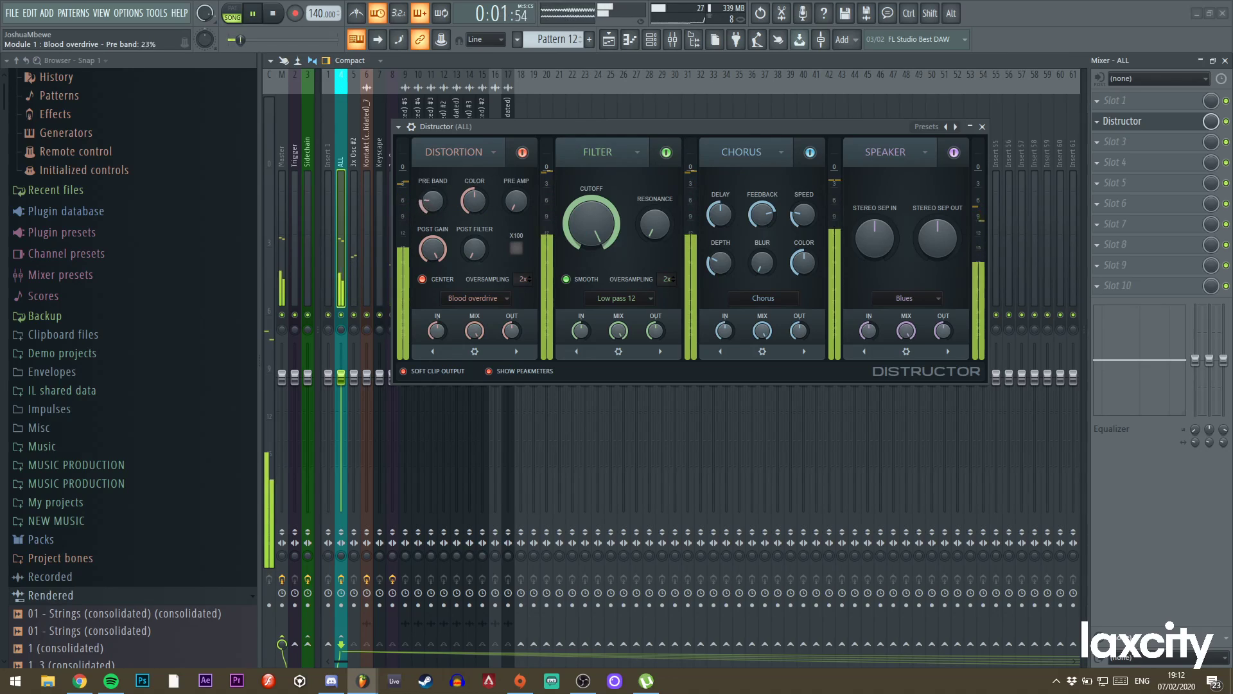
mouse_move(875, 237)
mouse_down()
mouse_move(875, 209)
mouse_move(875, 240)
mouse_up()
Load Distructor's Empty preset and add a Distortion module to its first module slot.
click(927, 126)
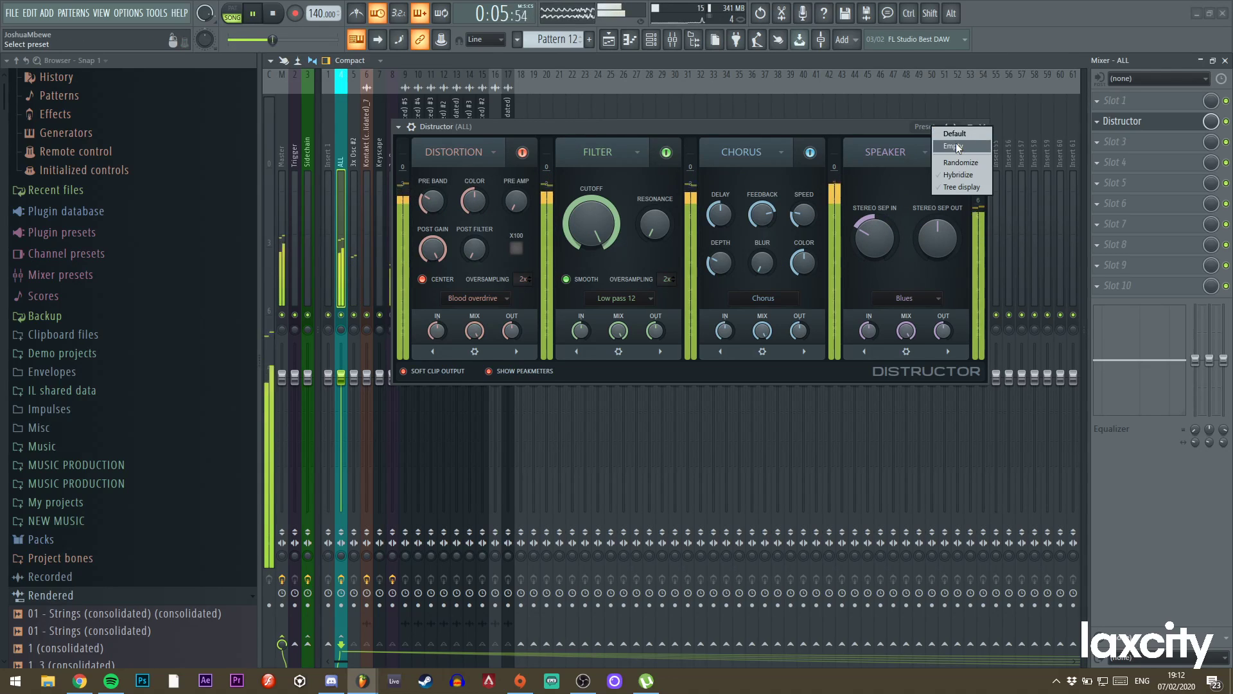
click(956, 143)
click(475, 351)
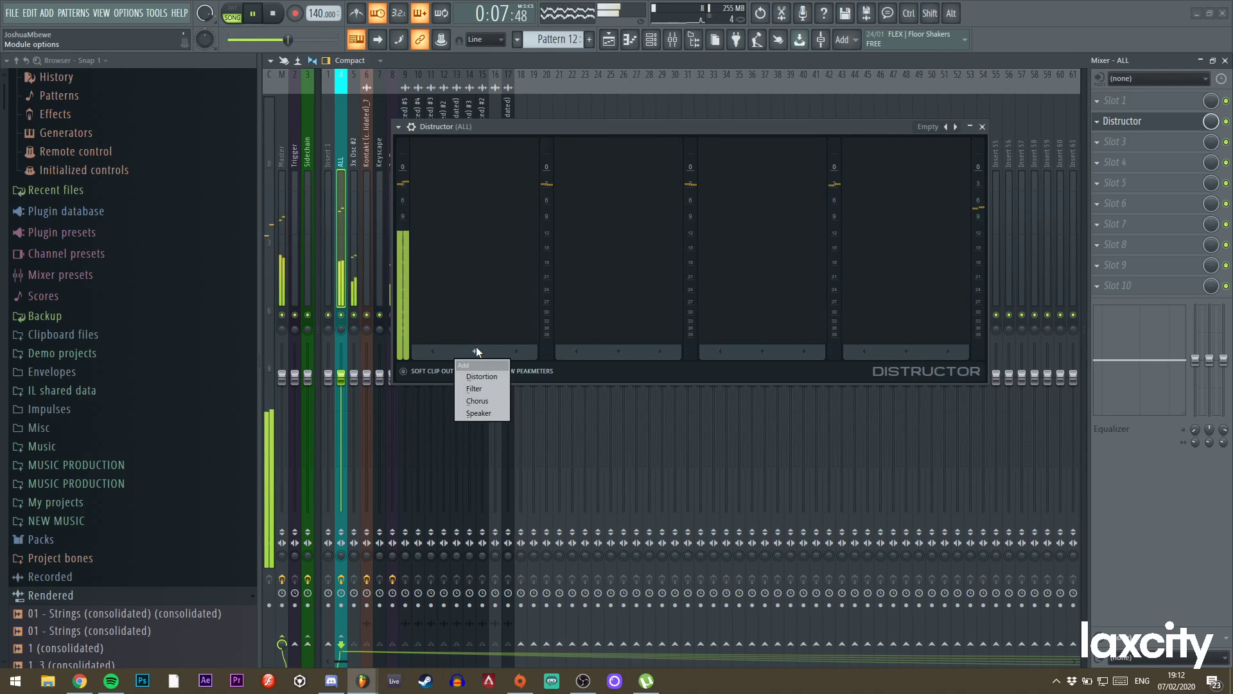
click(482, 376)
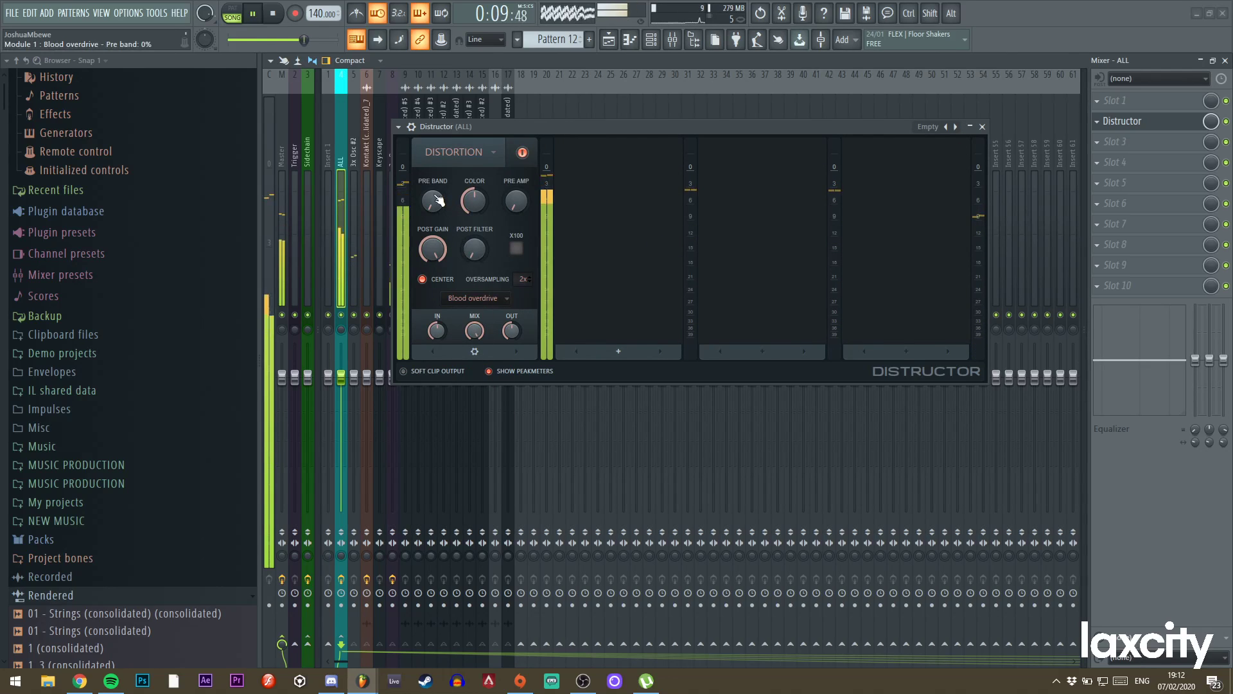
Try raising Pre Band and lowering Post Gain, and audition the Soft clipper, Wave folder and Harmor Log distortion algorithms.
drag(434, 202, 435, 168)
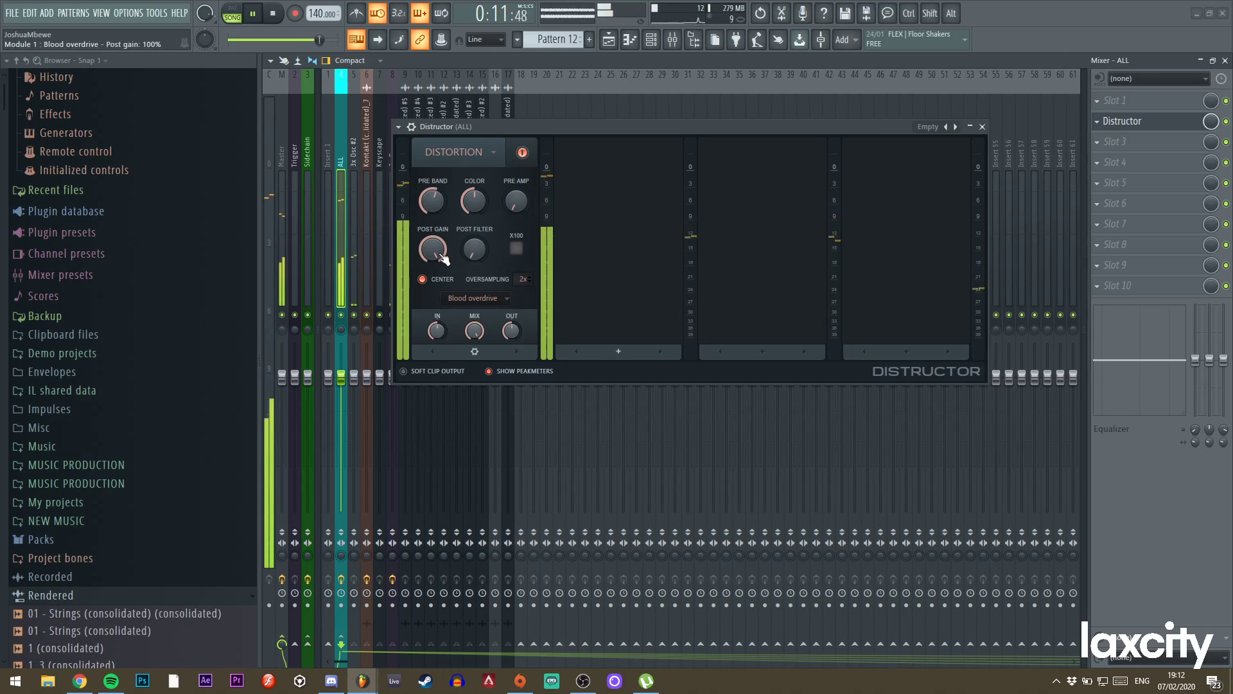
drag(440, 254, 441, 302)
click(475, 298)
click(466, 325)
click(474, 298)
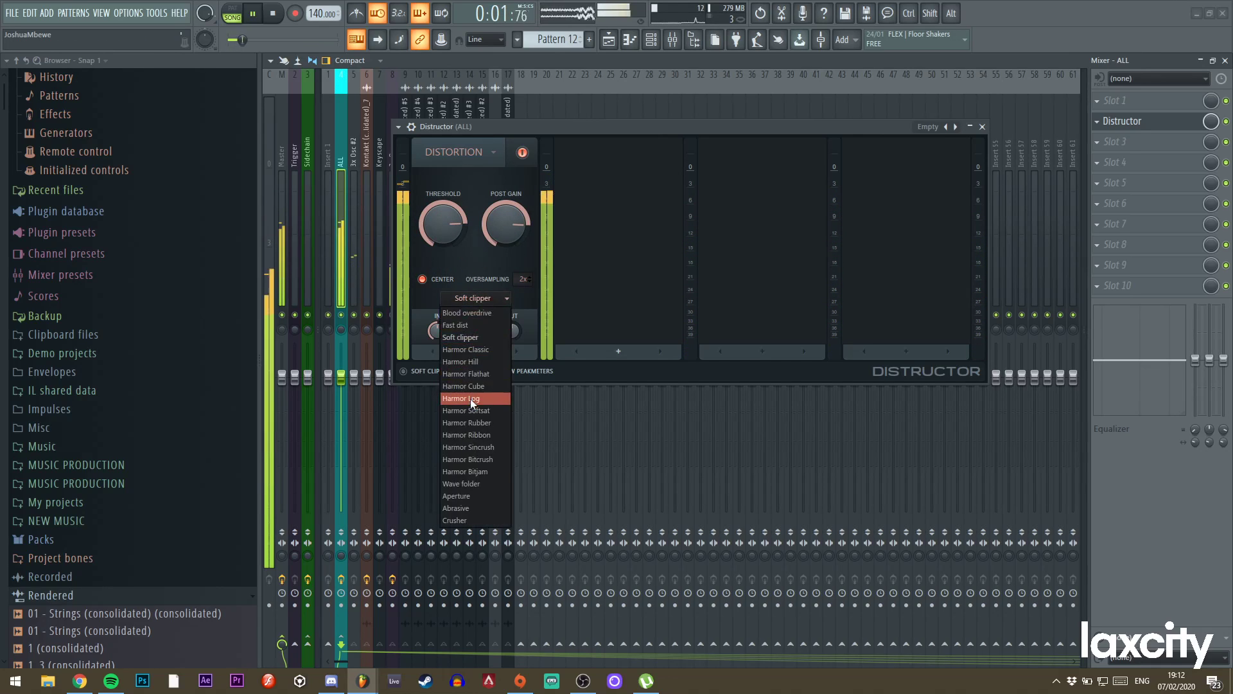
click(470, 399)
click(475, 298)
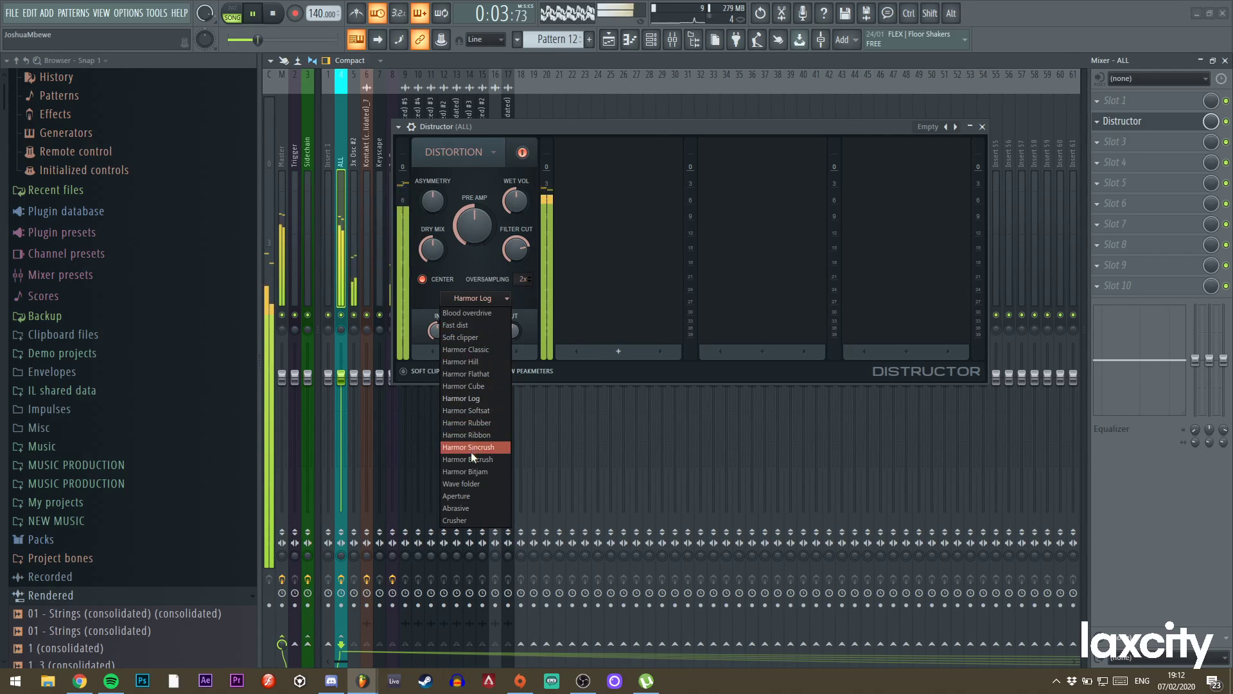
click(469, 484)
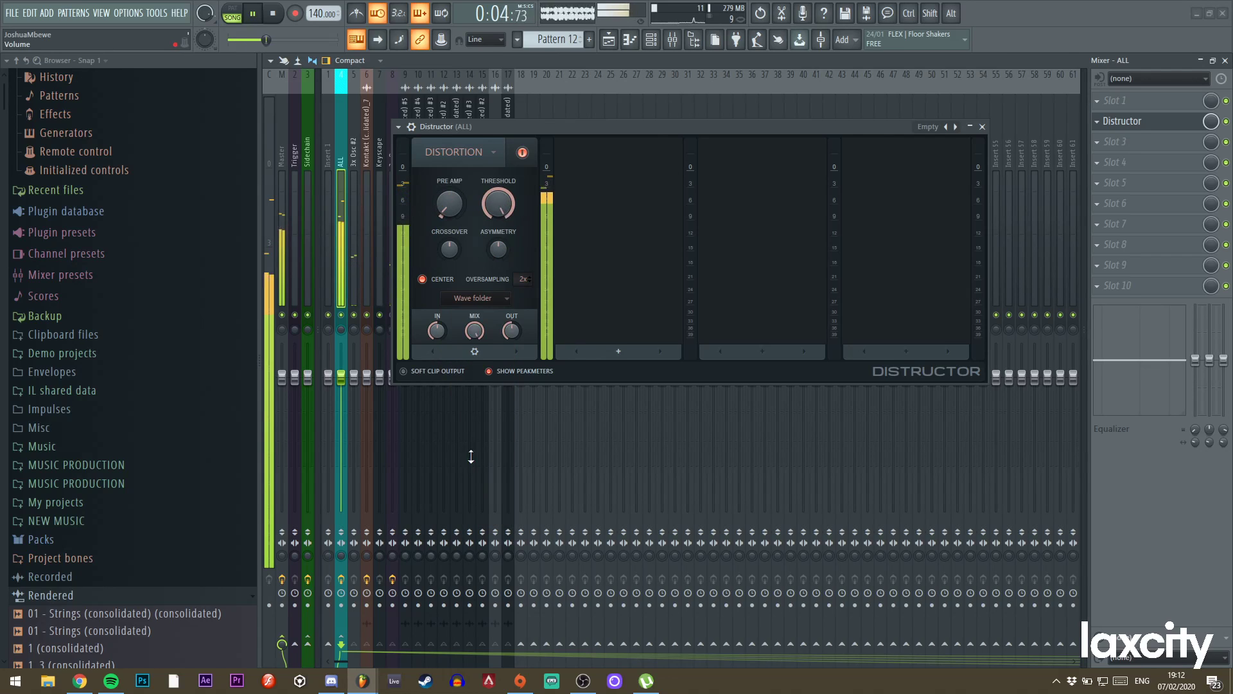
click(480, 298)
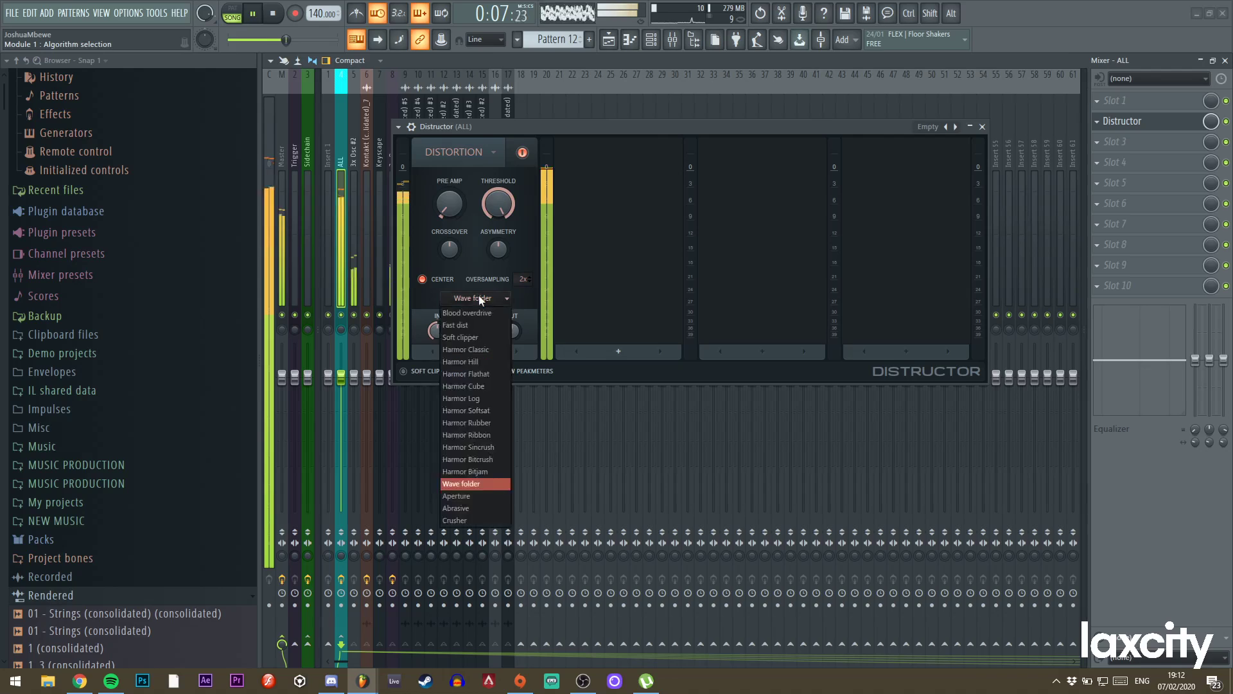
click(476, 400)
key(space)
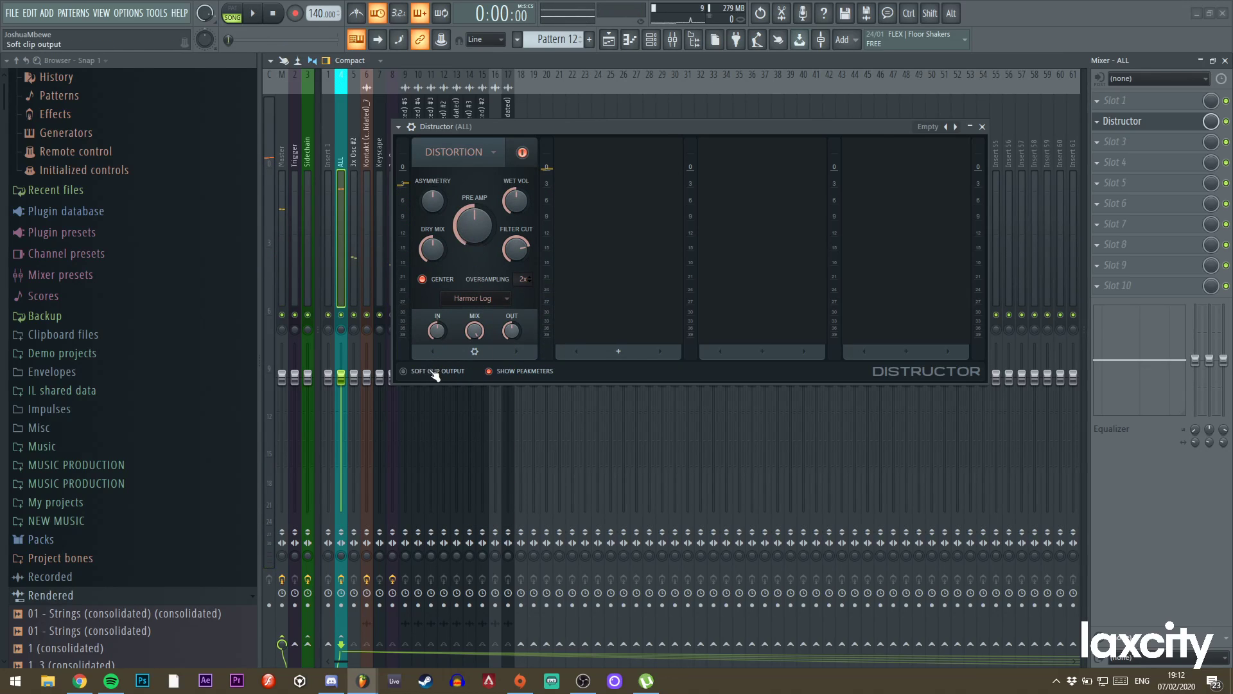
key(space)
key(space)
Change the Distortion module to a Filter module and audition Low pass 12 with the cutoff at 97%.
click(444, 371)
click(476, 299)
click(456, 172)
click(484, 149)
click(442, 179)
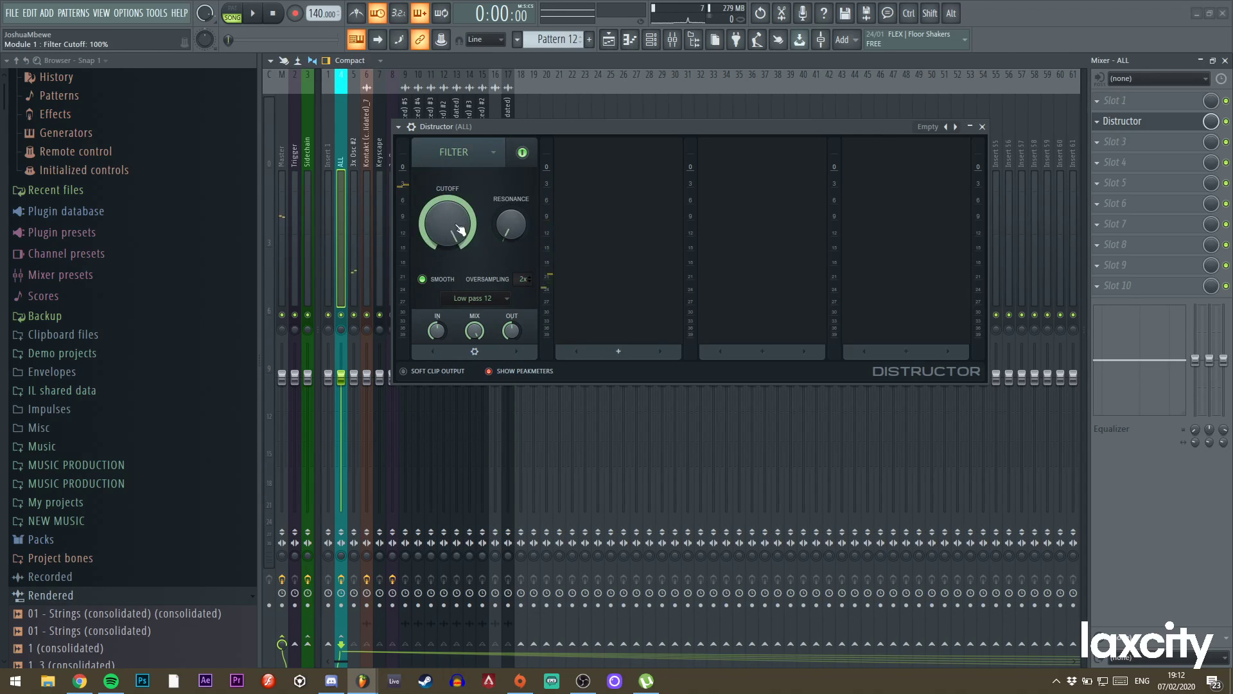
key(space)
mouse_move(453, 231)
mouse_down()
mouse_move(453, 264)
mouse_move(453, 215)
mouse_up()
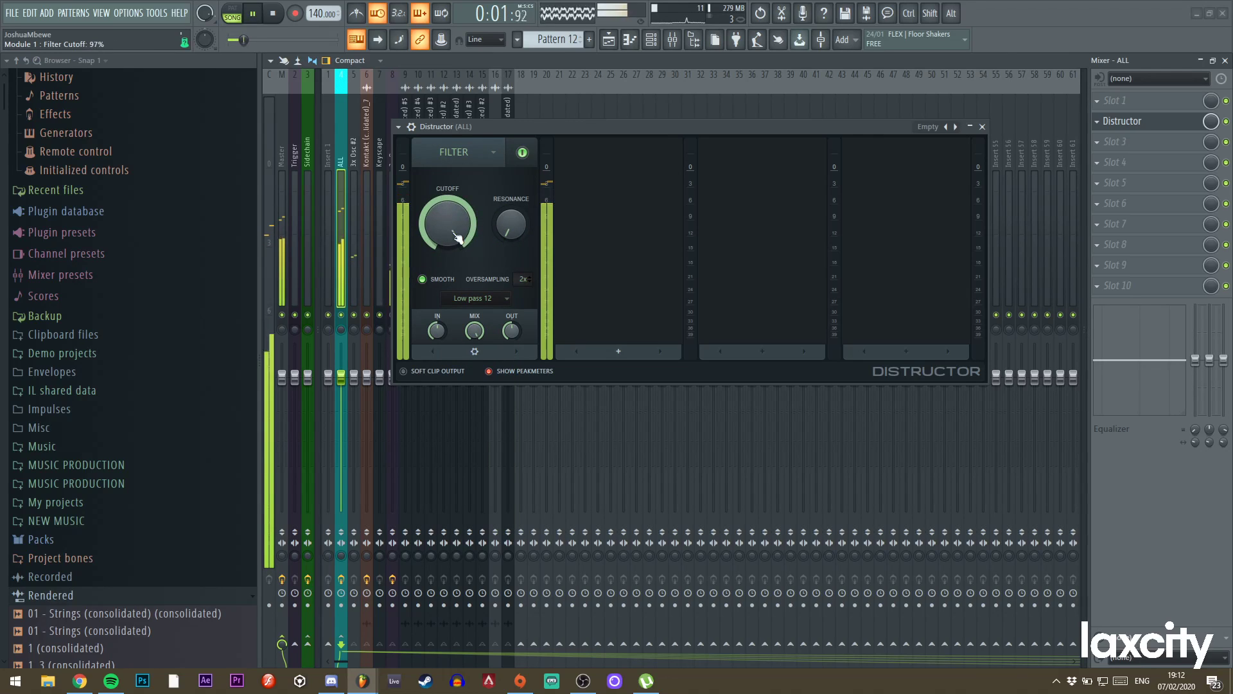
key(space)
Set the Filter module's type to Vowel and sweep its cutoff down during playback.
click(476, 298)
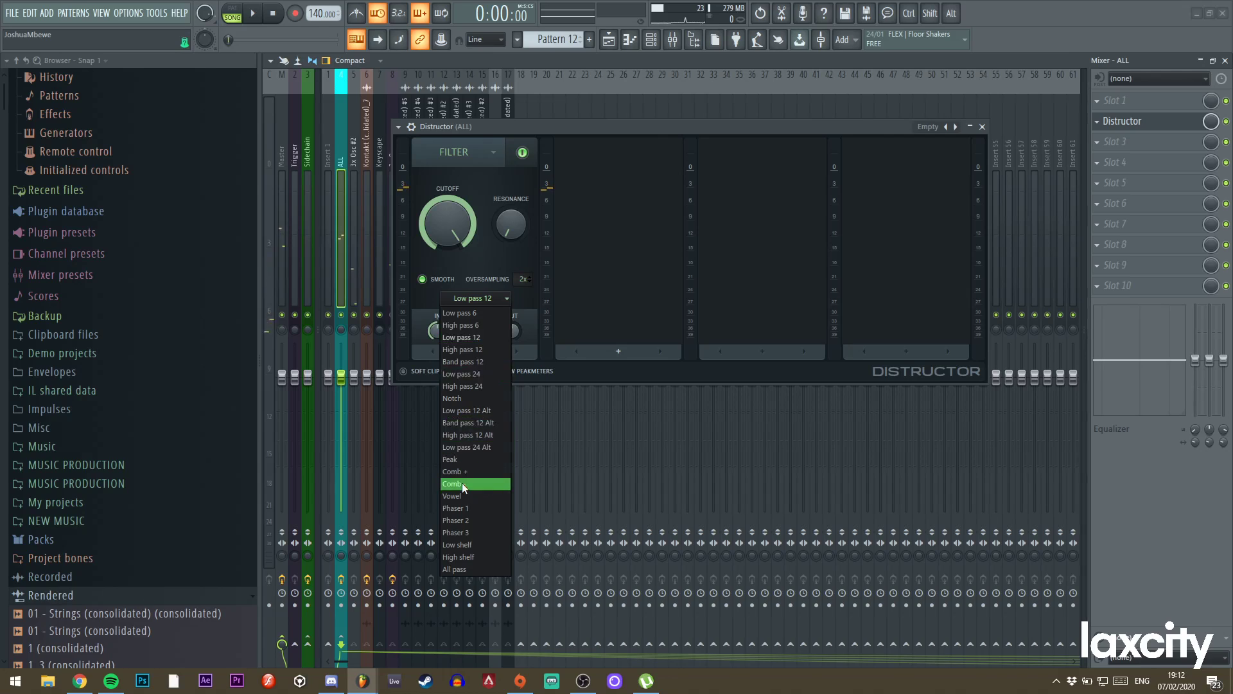
click(461, 483)
key(space)
mouse_move(467, 210)
mouse_down()
mouse_move(446, 197)
mouse_move(456, 257)
mouse_move(447, 209)
mouse_up()
scroll(476, 300, down, 1)
key(space)
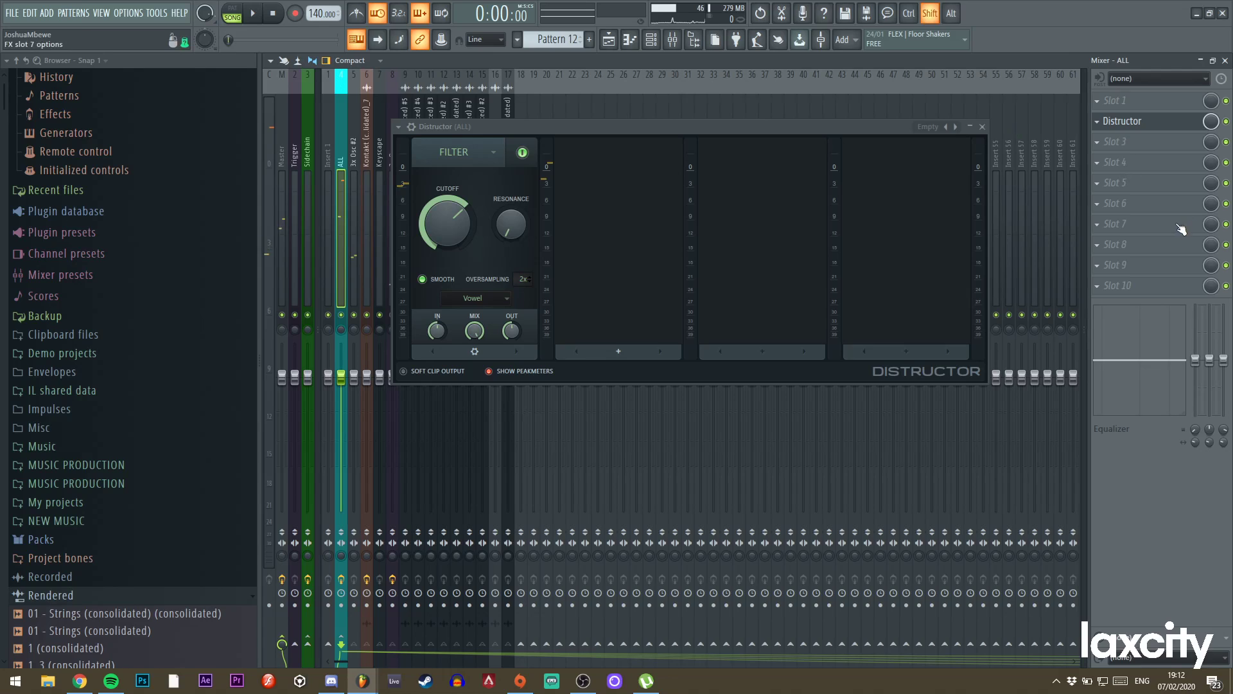
Open Edison on the ALL insert after Distructor and record the arrangement while sweeping the Vowel filter's cutoff.
key(ctrl+e)
drag(390, 134, 990, 186)
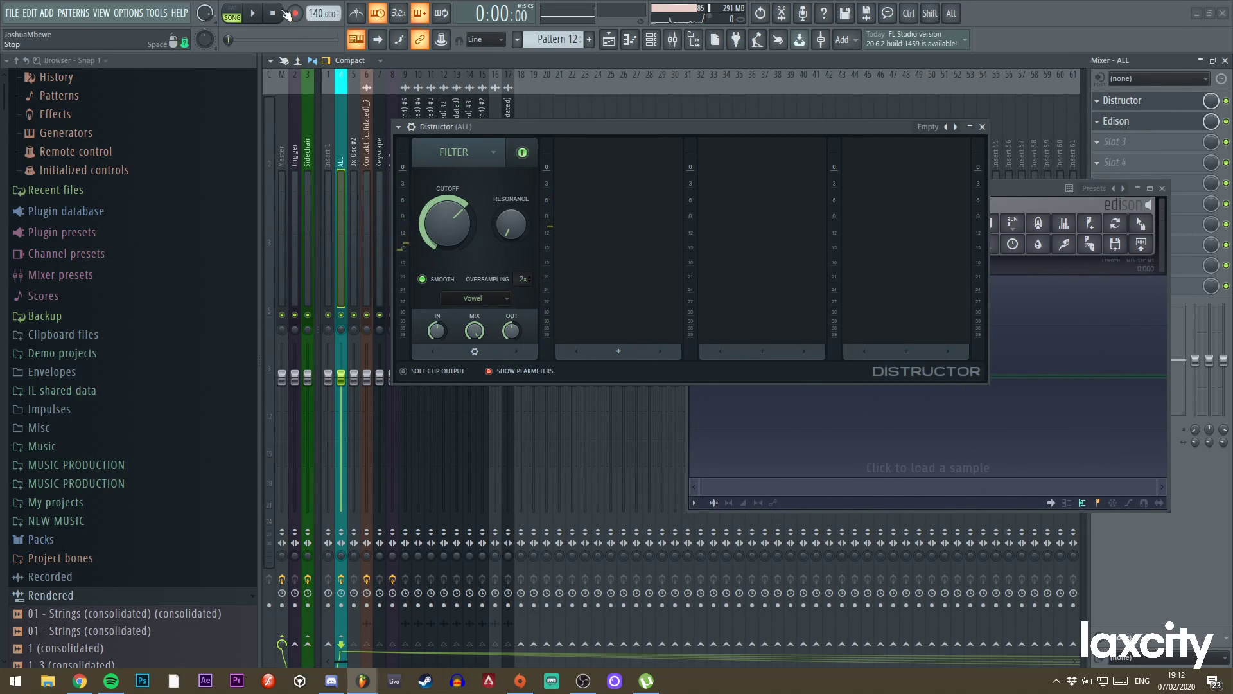
click(253, 17)
mouse_move(458, 221)
mouse_down()
mouse_move(458, 265)
mouse_move(448, 225)
mouse_up()
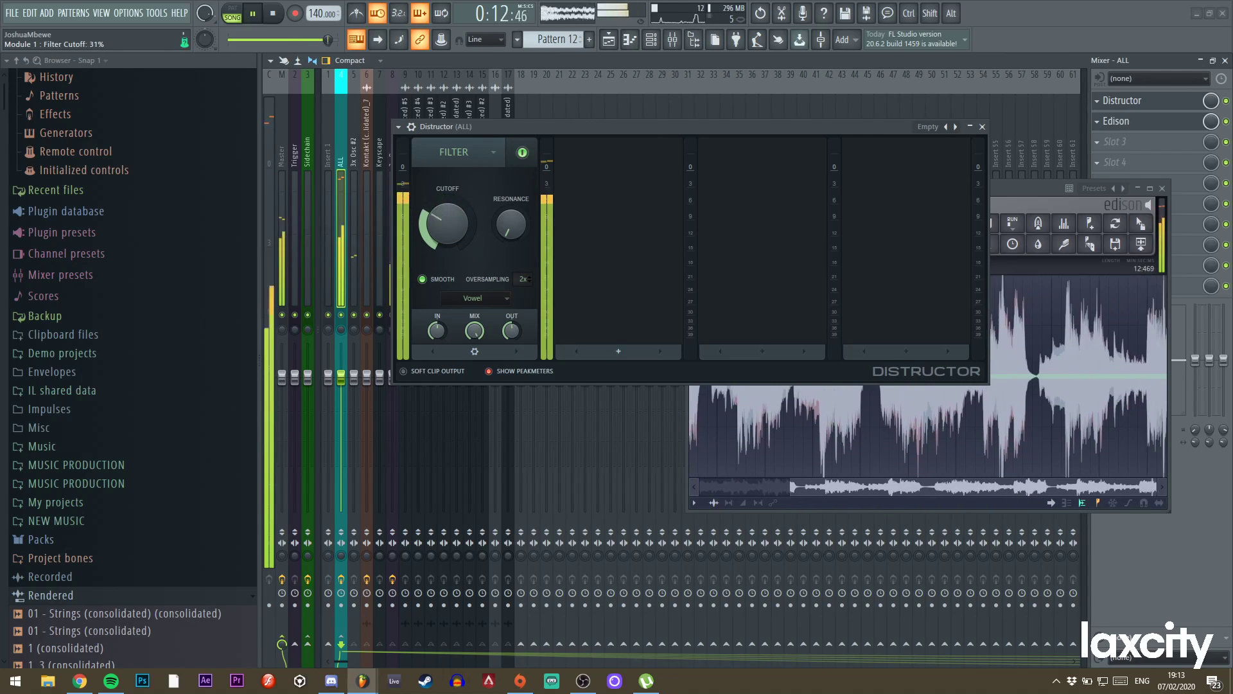
click(1011, 208)
click(798, 211)
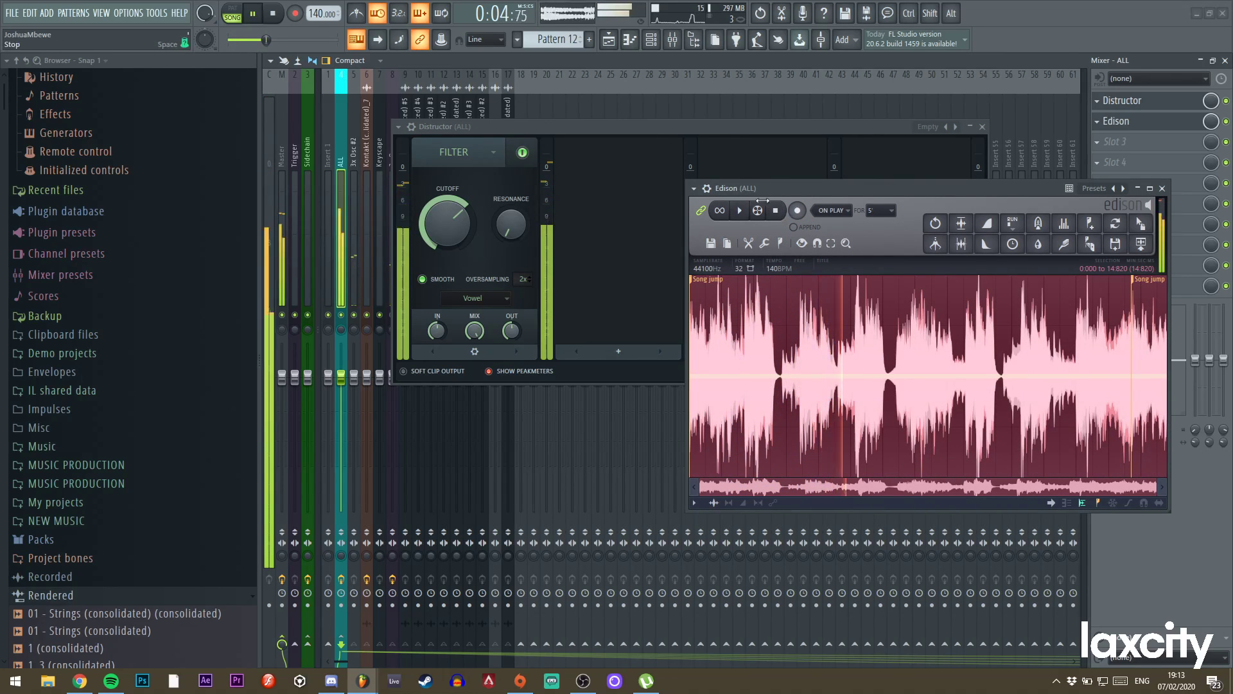
Stop the song and play back the recorded take in Edison.
click(277, 14)
click(276, 14)
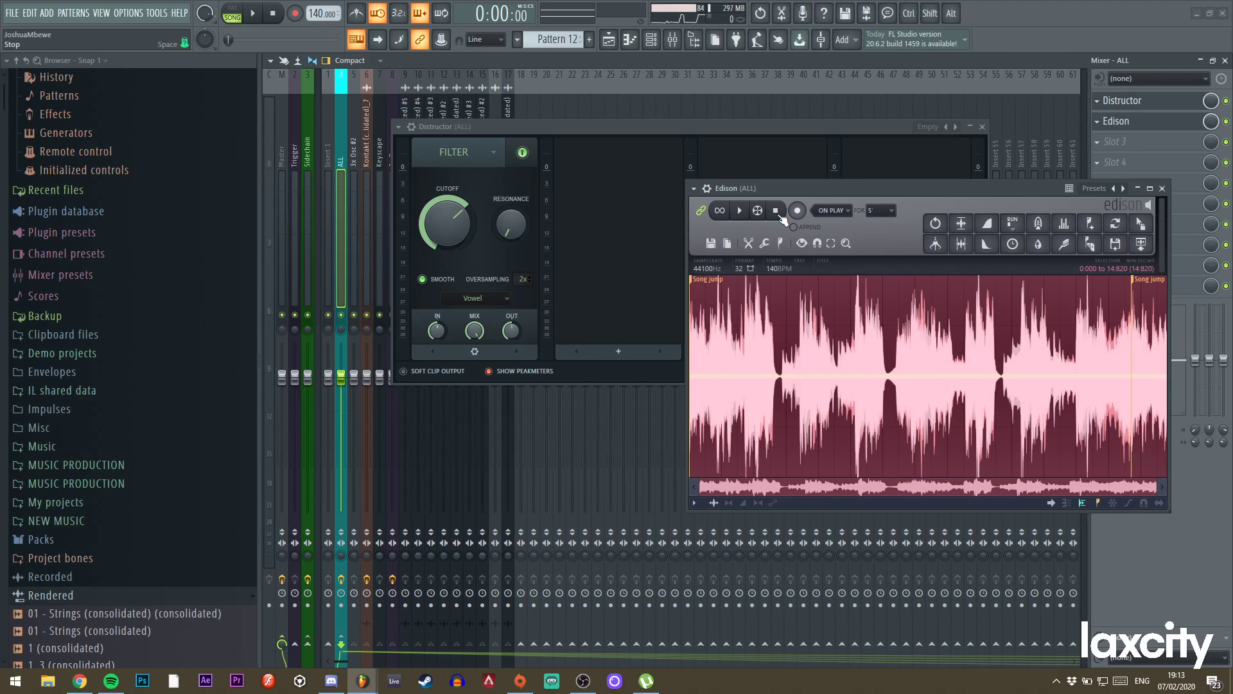
key(space)
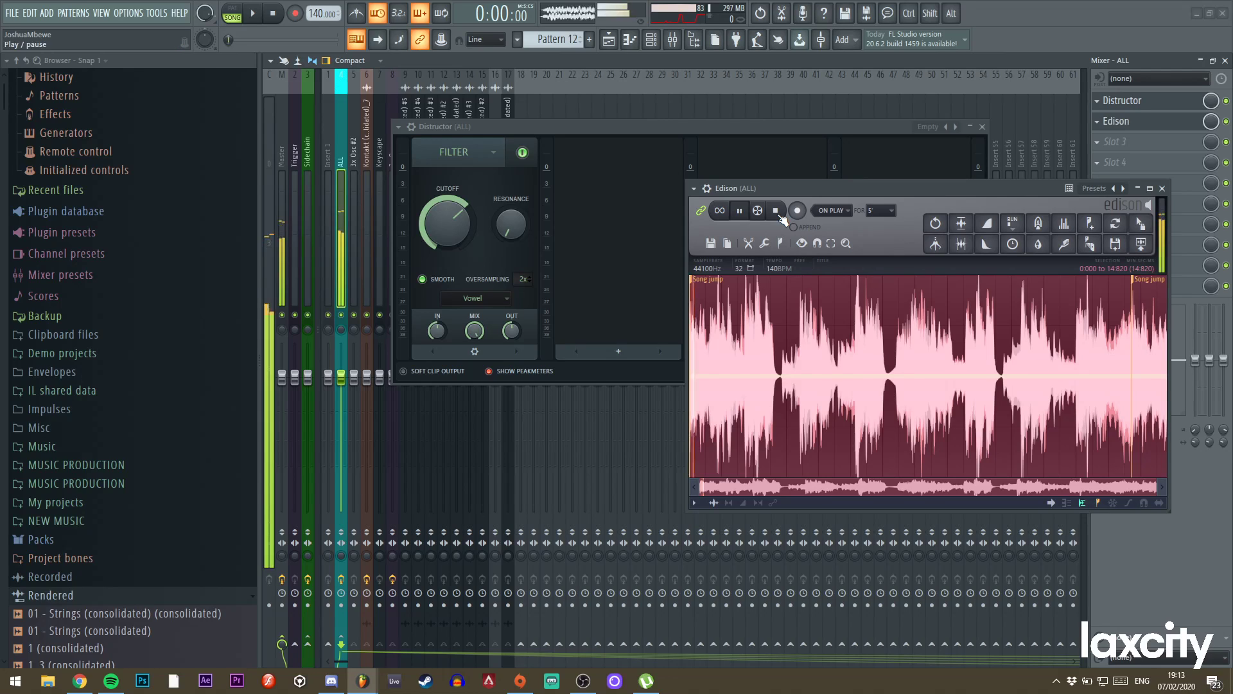
key(space)
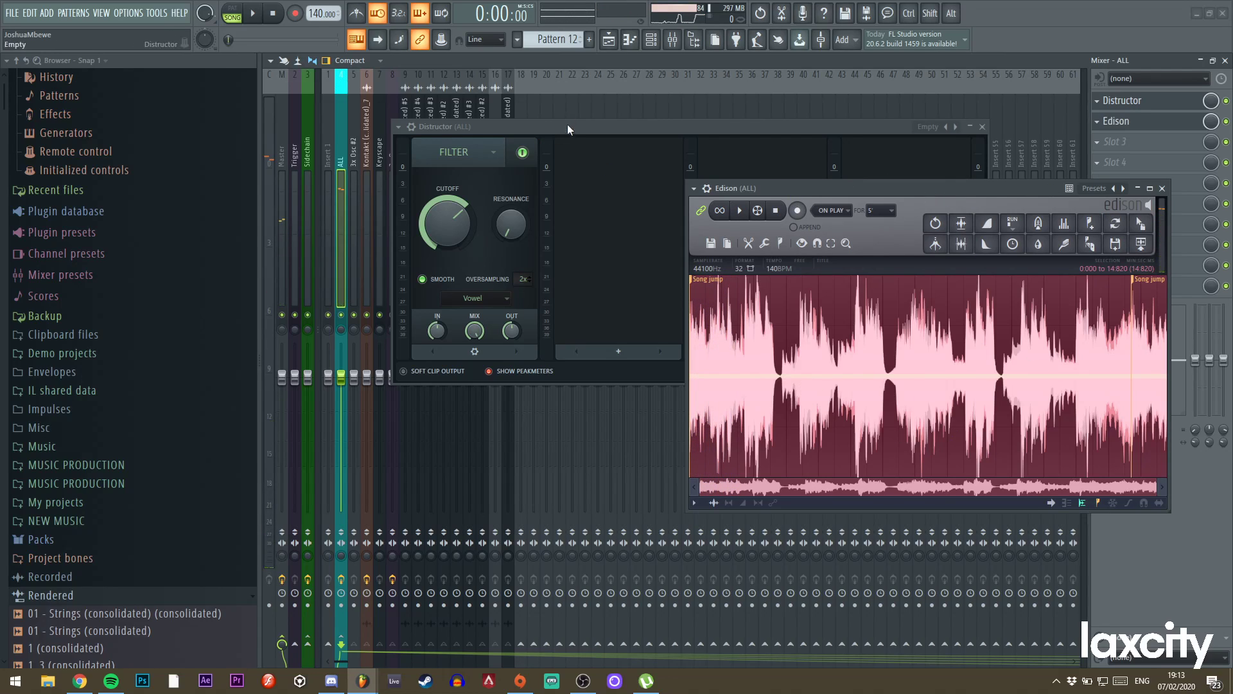
Send the Edison recording to the playlist and remove Distructor from the ALL insert.
drag(1141, 223, 530, 558)
click(673, 39)
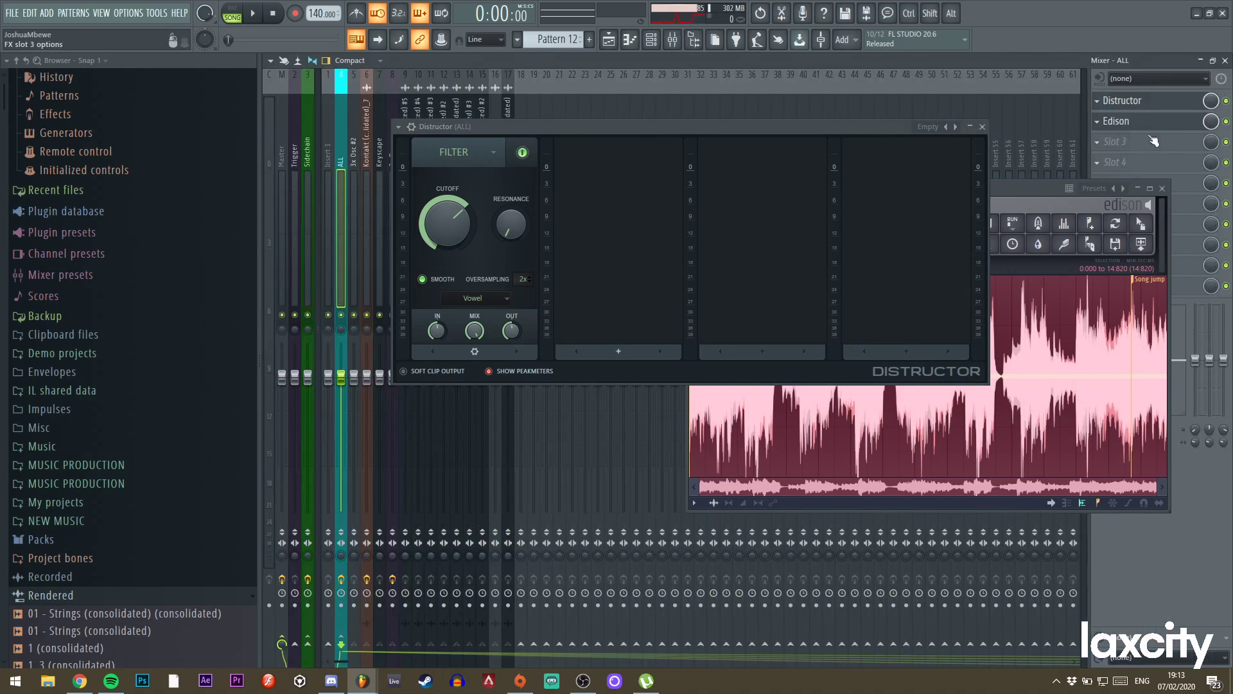
click(1097, 100)
click(1105, 123)
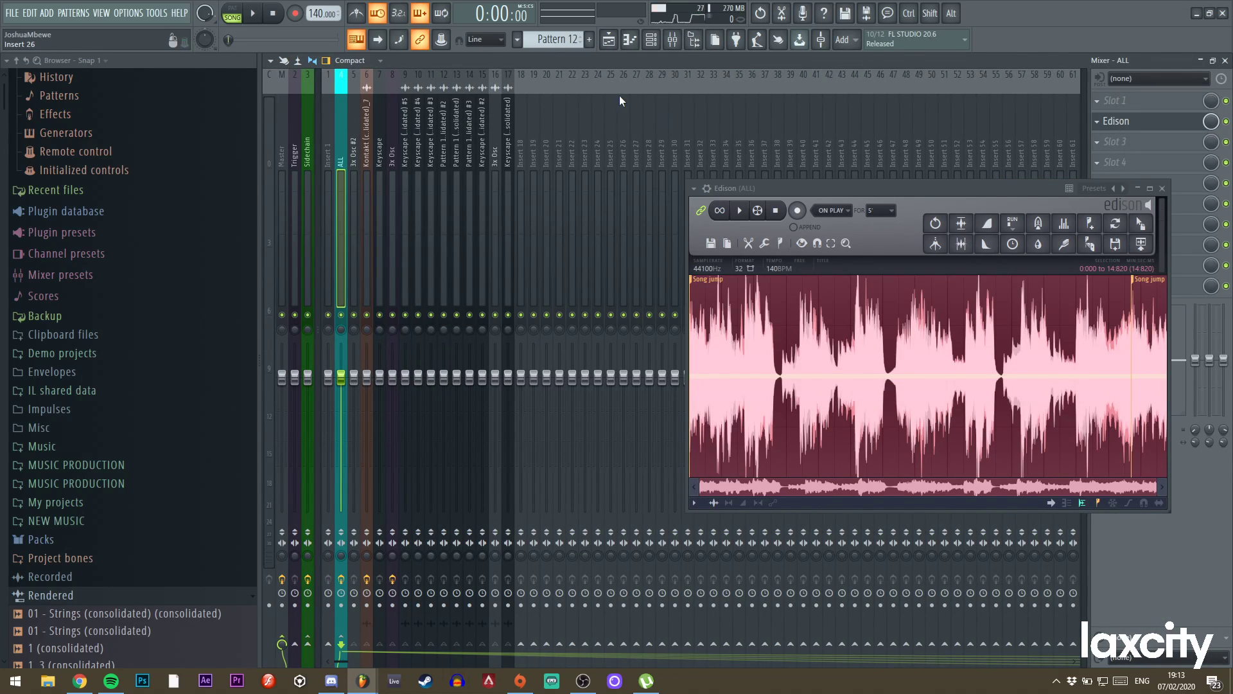
Place the recorded audio clip at bar 1 of Track 19 in the playlist and solo that track.
click(672, 40)
click(609, 39)
drag(614, 569, 363, 540)
right_click(324, 528)
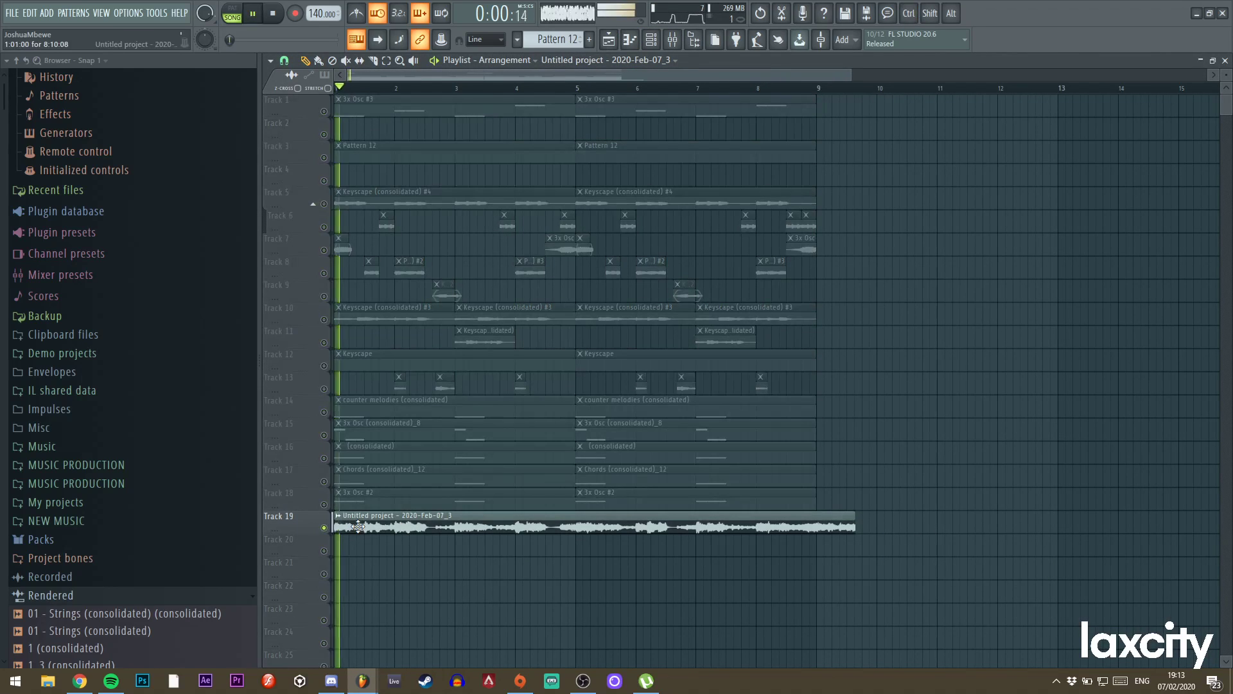
Set the recorded clip's time stretching multiplier to 50% and close its channel settings.
click(339, 515)
drag(283, 187, 284, 238)
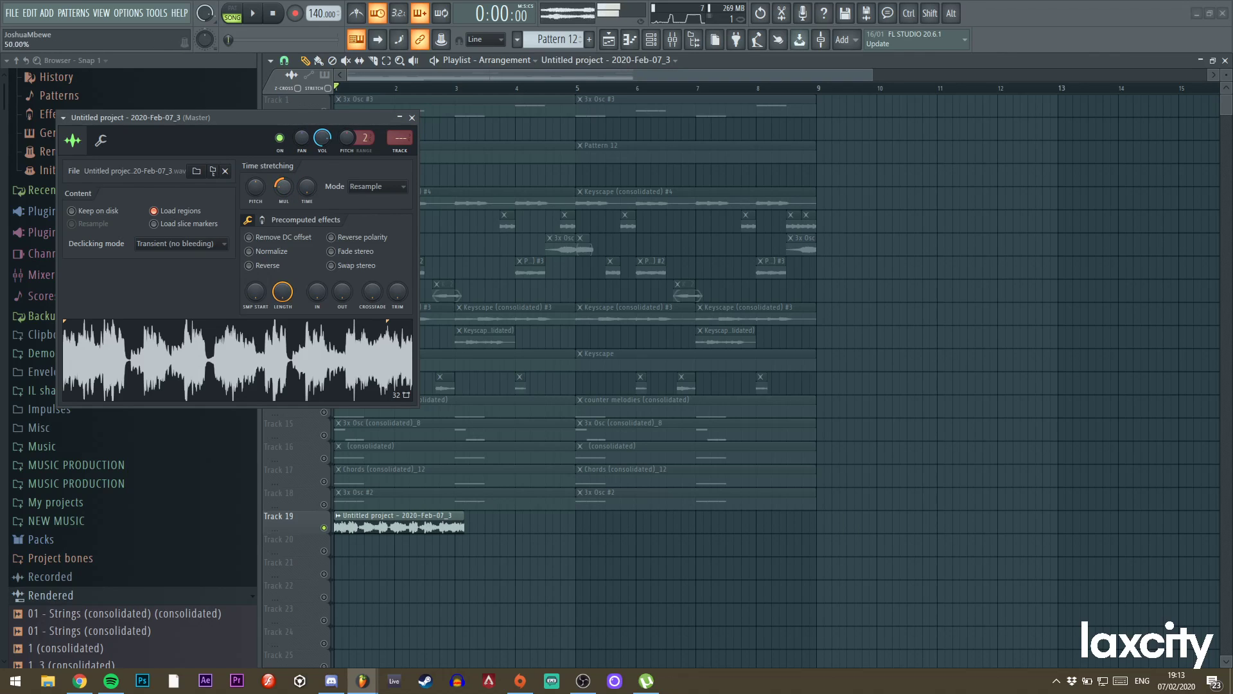
drag(283, 187, 283, 173)
click(412, 118)
Unsolo Track 19, shift the recorded clip half a bar later and play the full arrangement.
drag(873, 76, 604, 76)
right_click(323, 527)
drag(421, 524, 483, 523)
key(space)
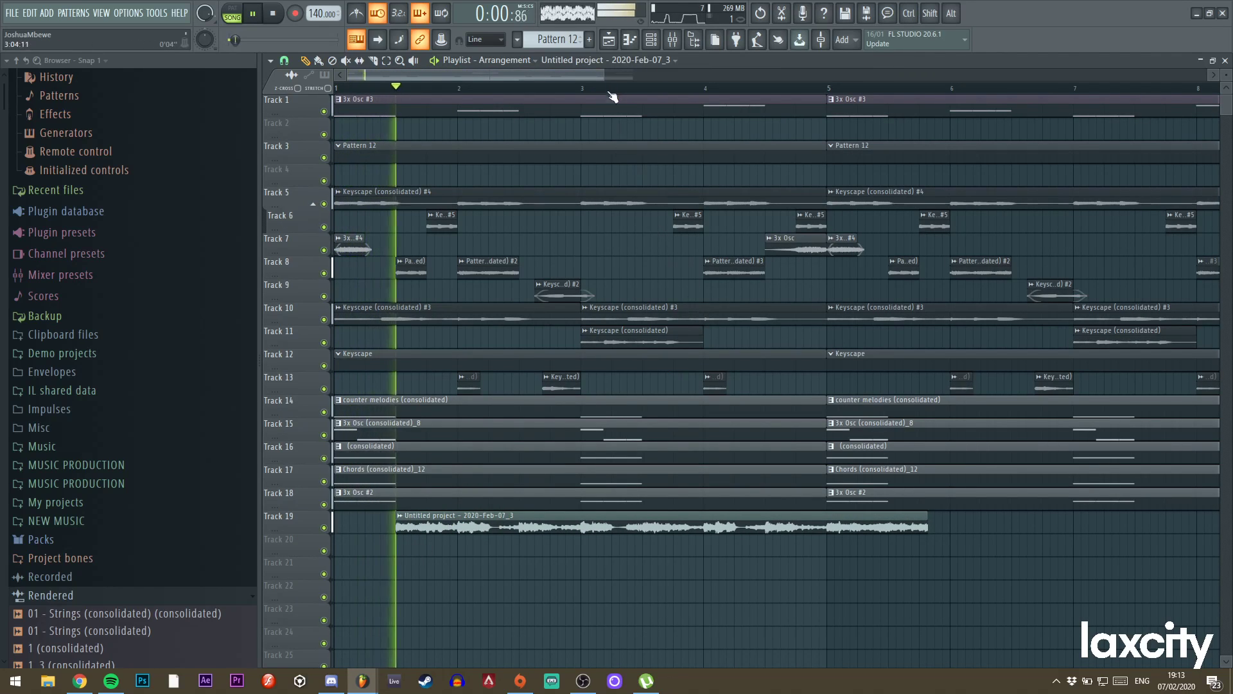
Trim the recorded clip on Track 19 to the last quarter of bar 2, slicing it at bar 3 and deleting the remainder.
scroll(512, 105, up, 2)
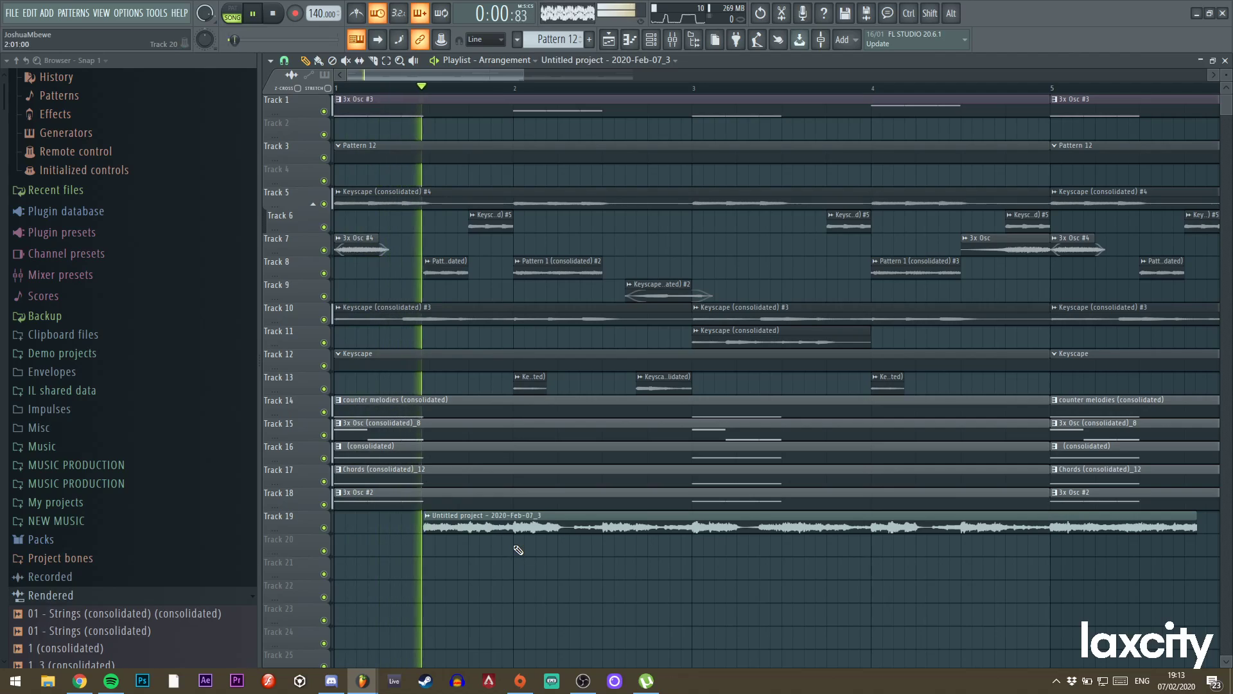
key(space)
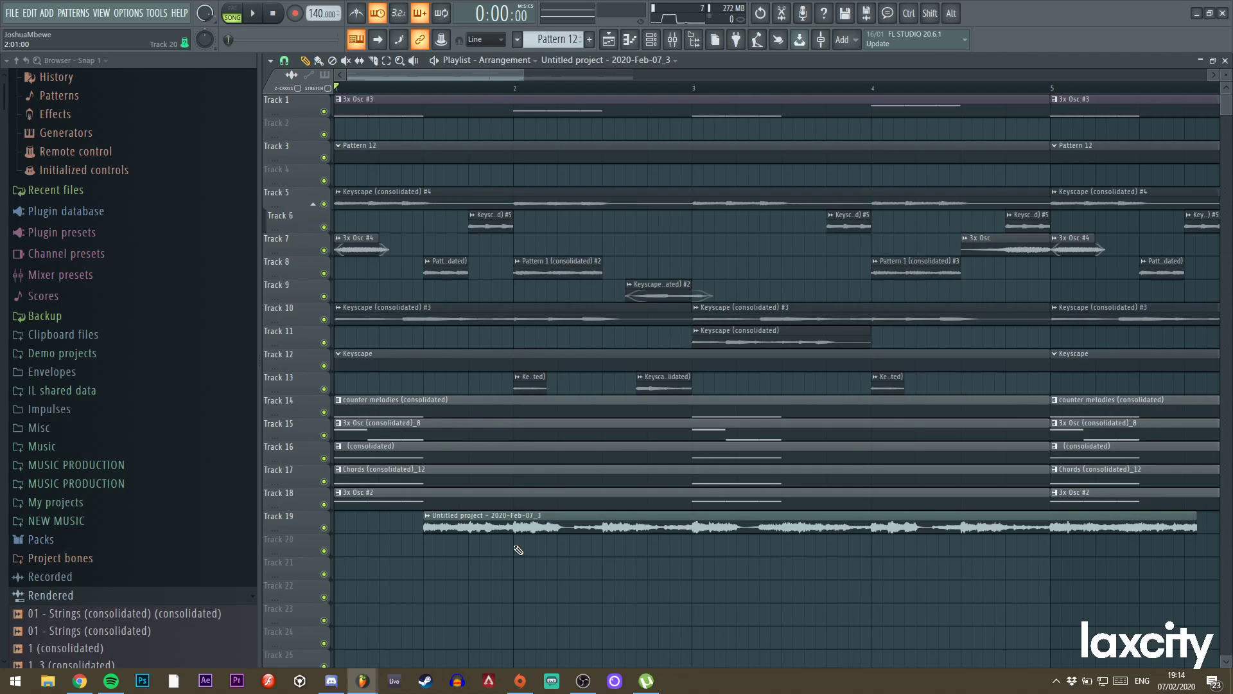
key(space)
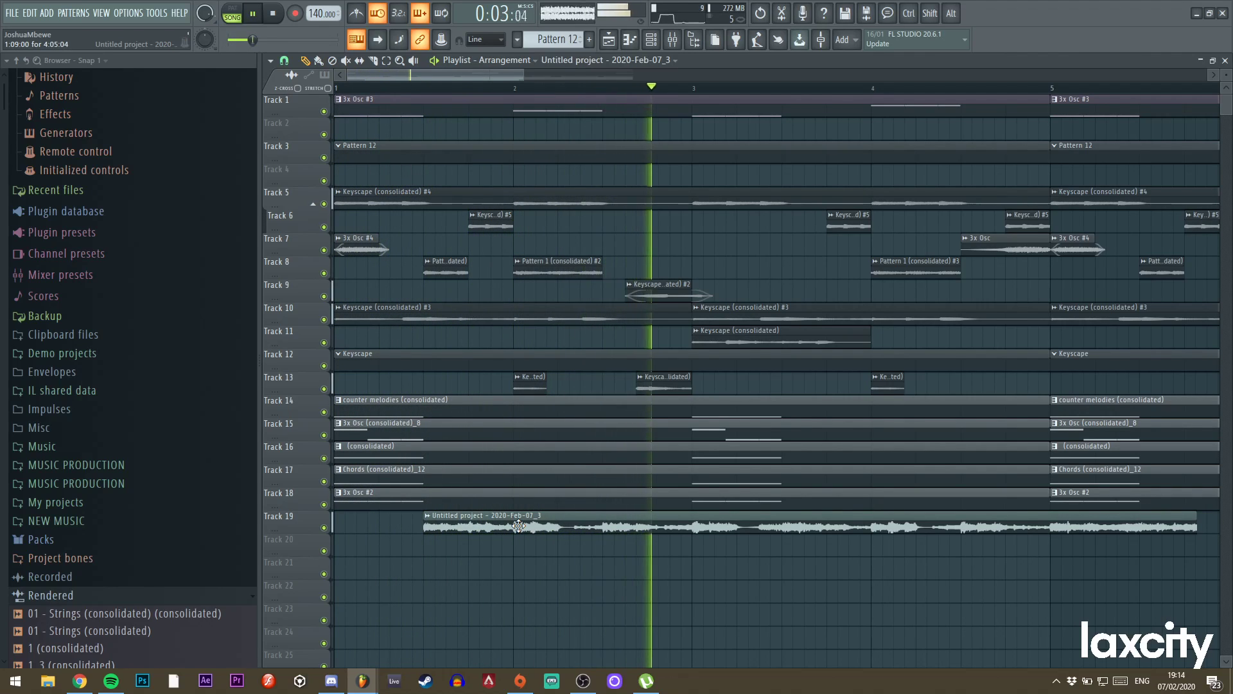
drag(425, 524, 647, 518)
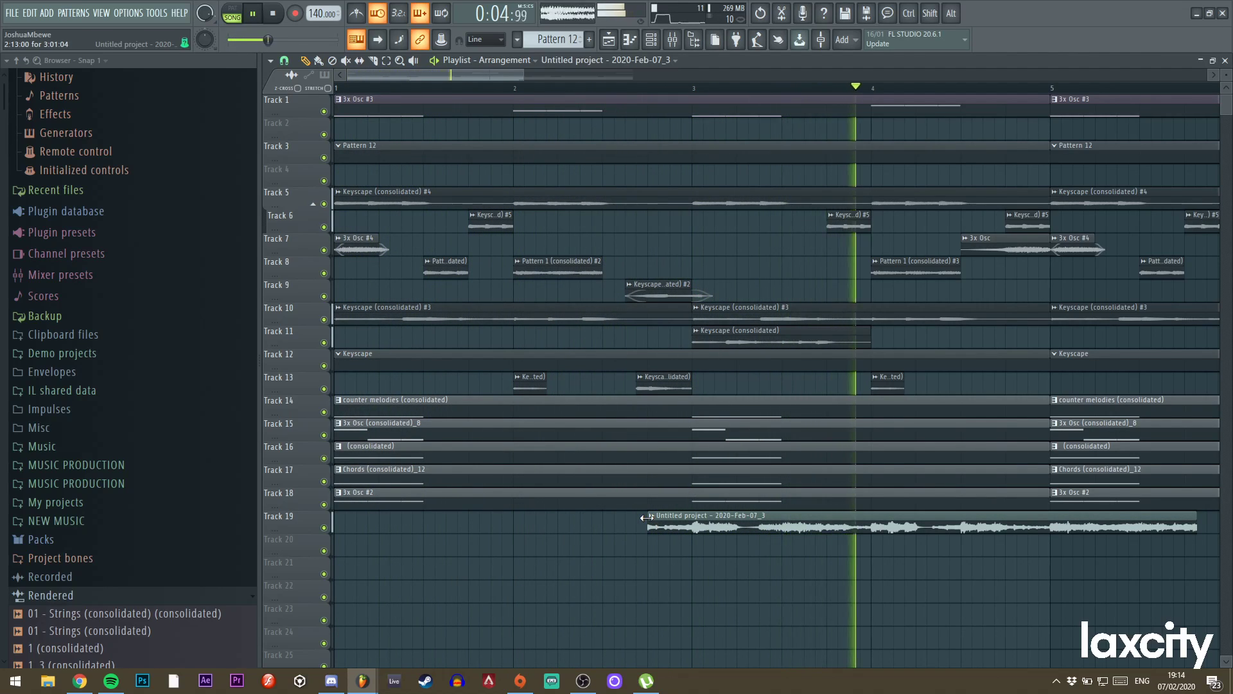
key(space)
key(space)
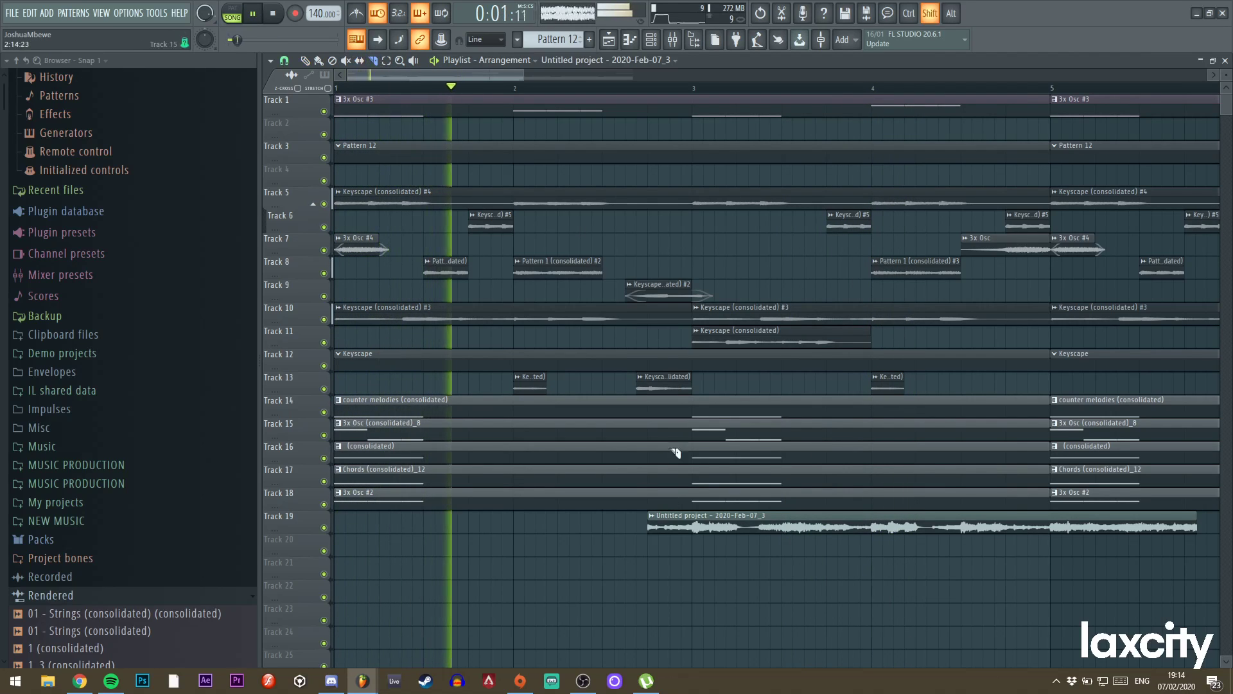
click(318, 60)
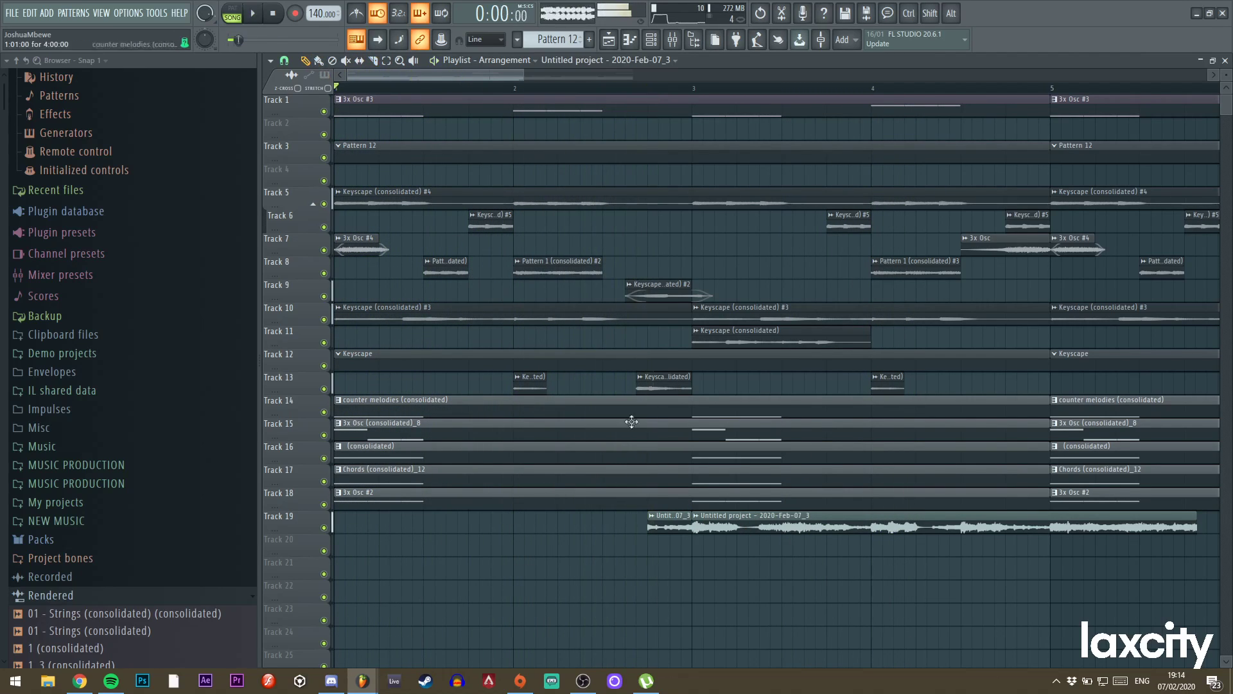
key(space)
right_click(740, 525)
Play the arrangement and clear the remaining effect from the ALL mixer insert.
click(676, 40)
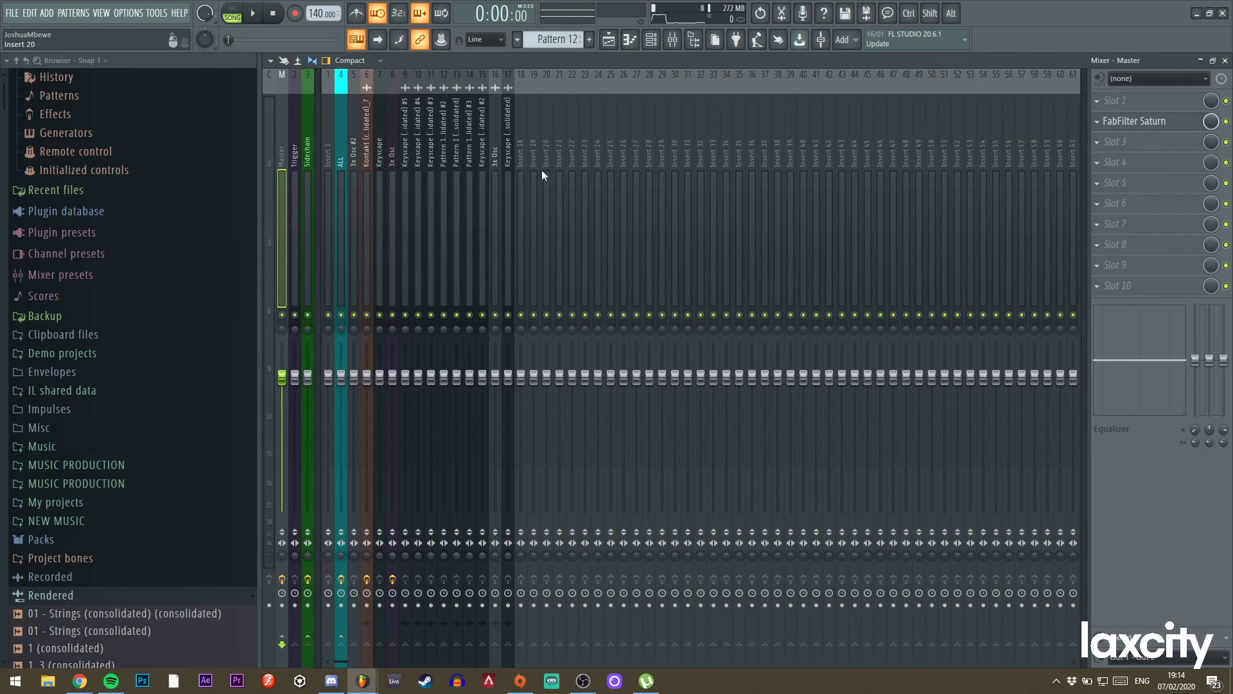
key(space)
click(499, 164)
click(509, 162)
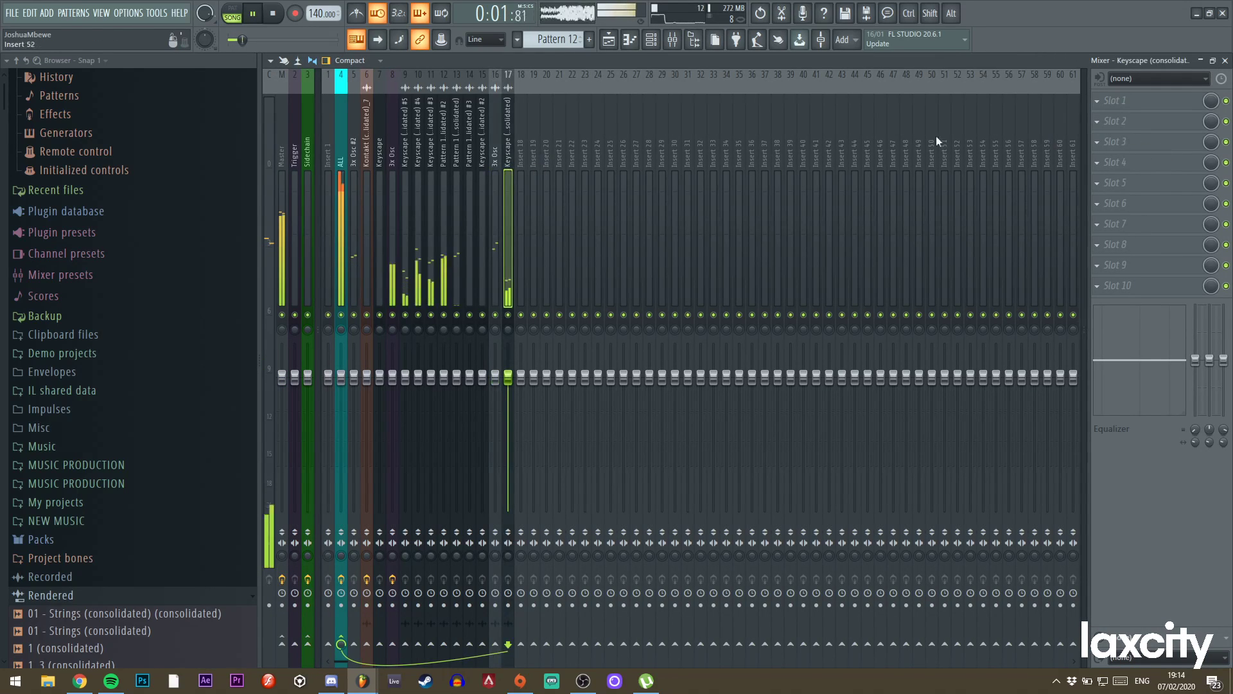
click(341, 169)
click(1098, 122)
click(1103, 154)
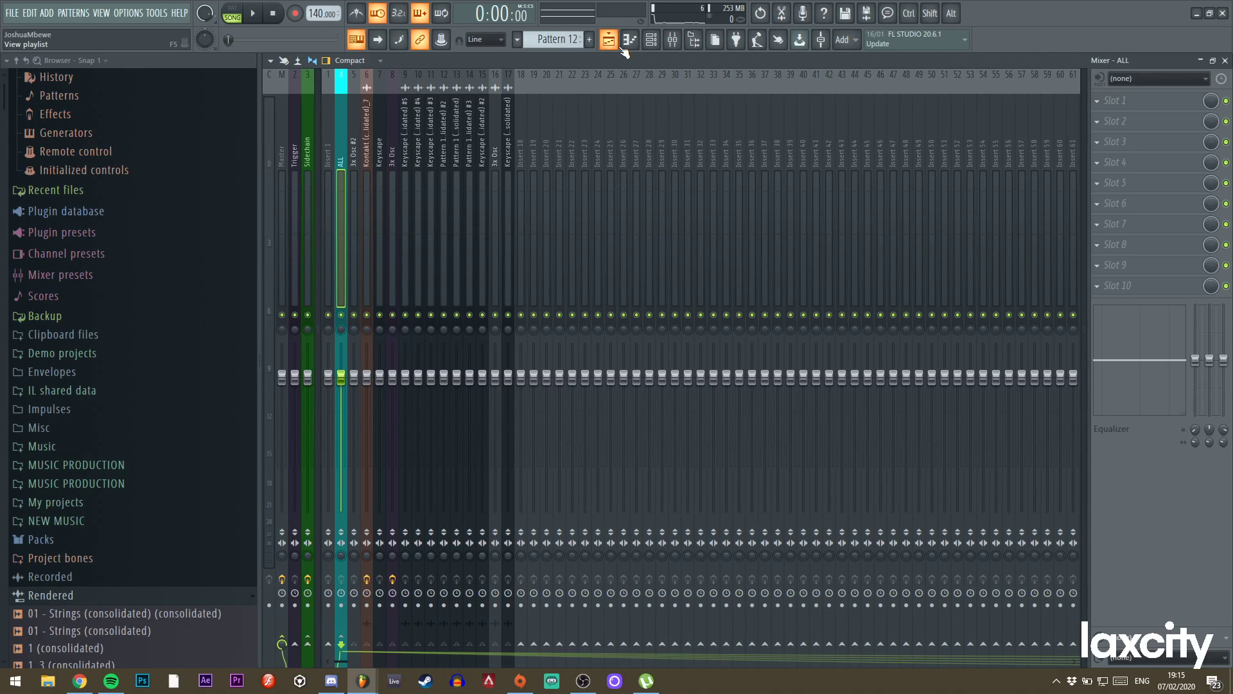
Return to the playlist, extend the start of the recorded clip and move it to bar 1 of Track 19.
click(618, 45)
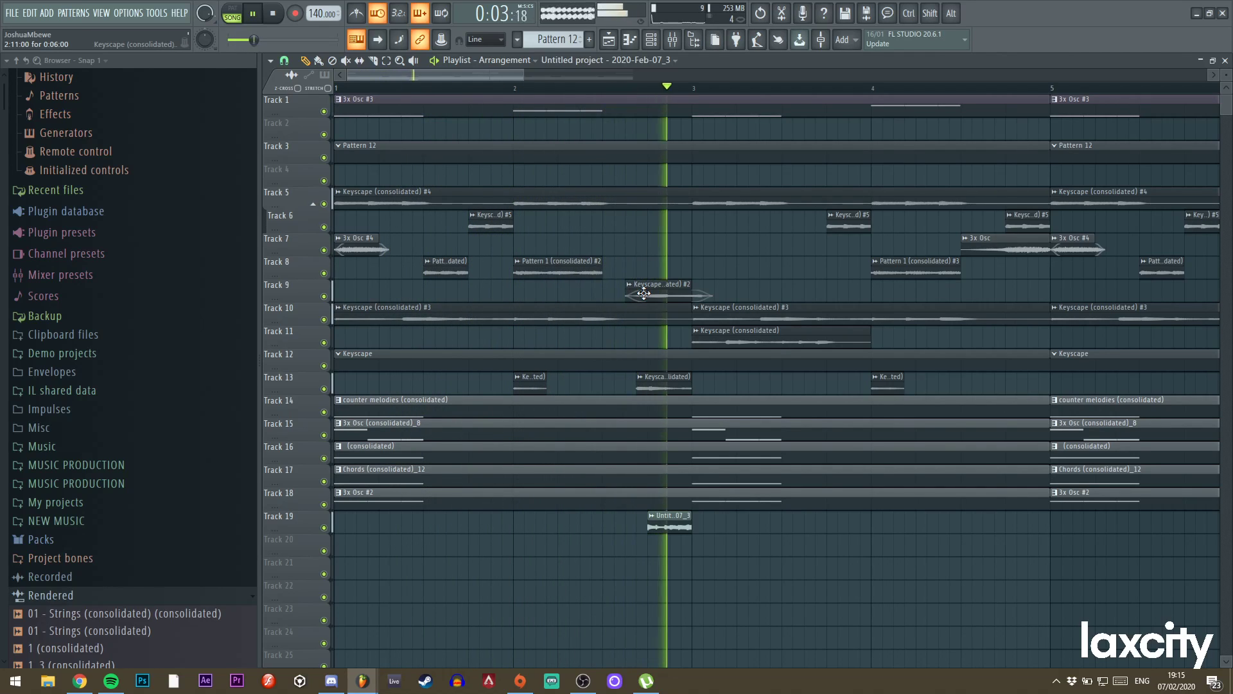
key(space)
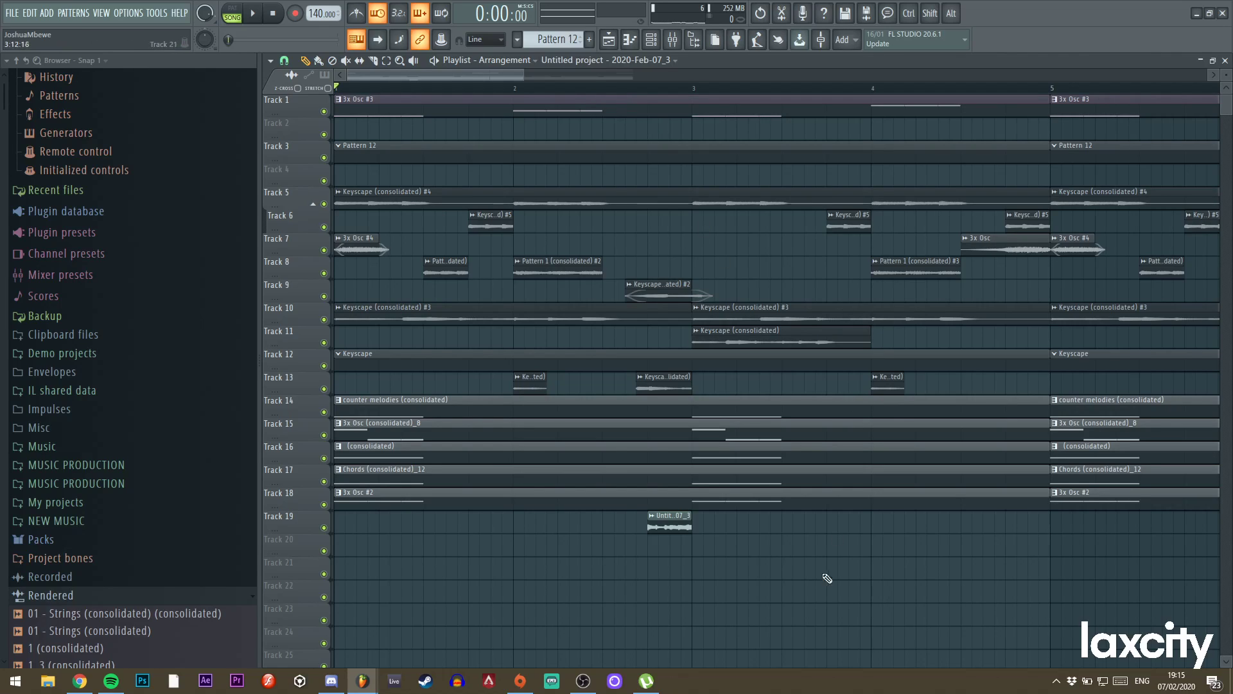
key(ctrl+z)
key(ctrl+z)
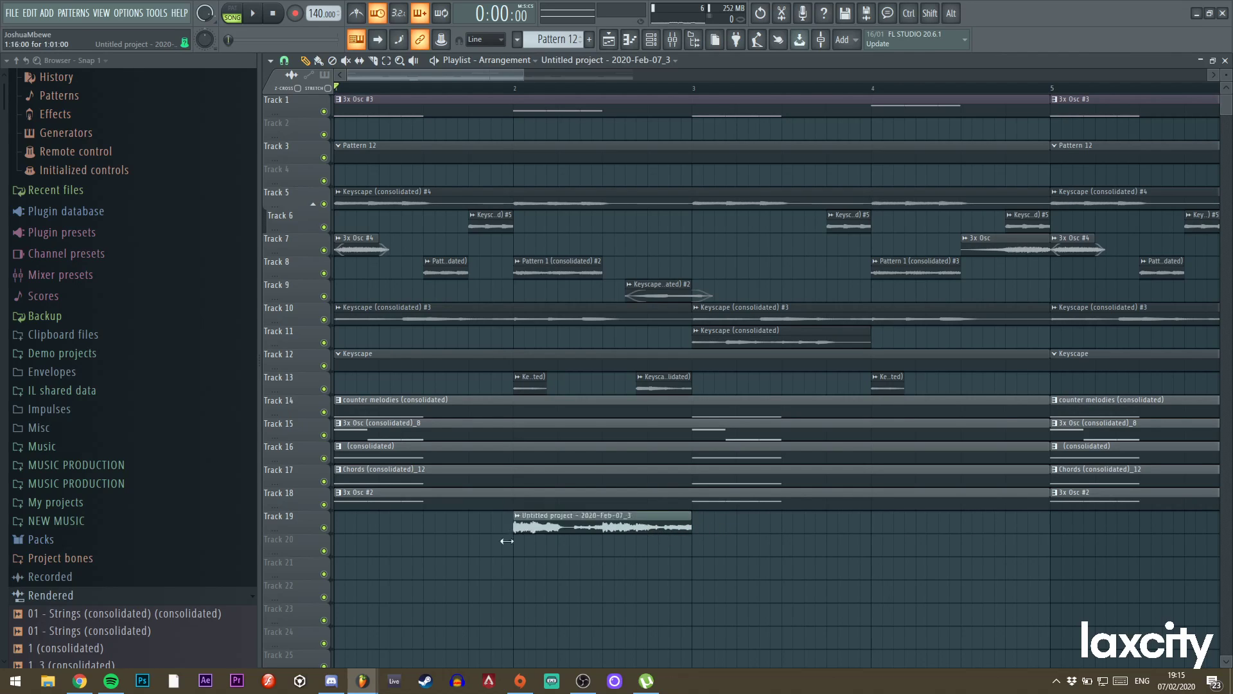
key(space)
drag(438, 526, 347, 528)
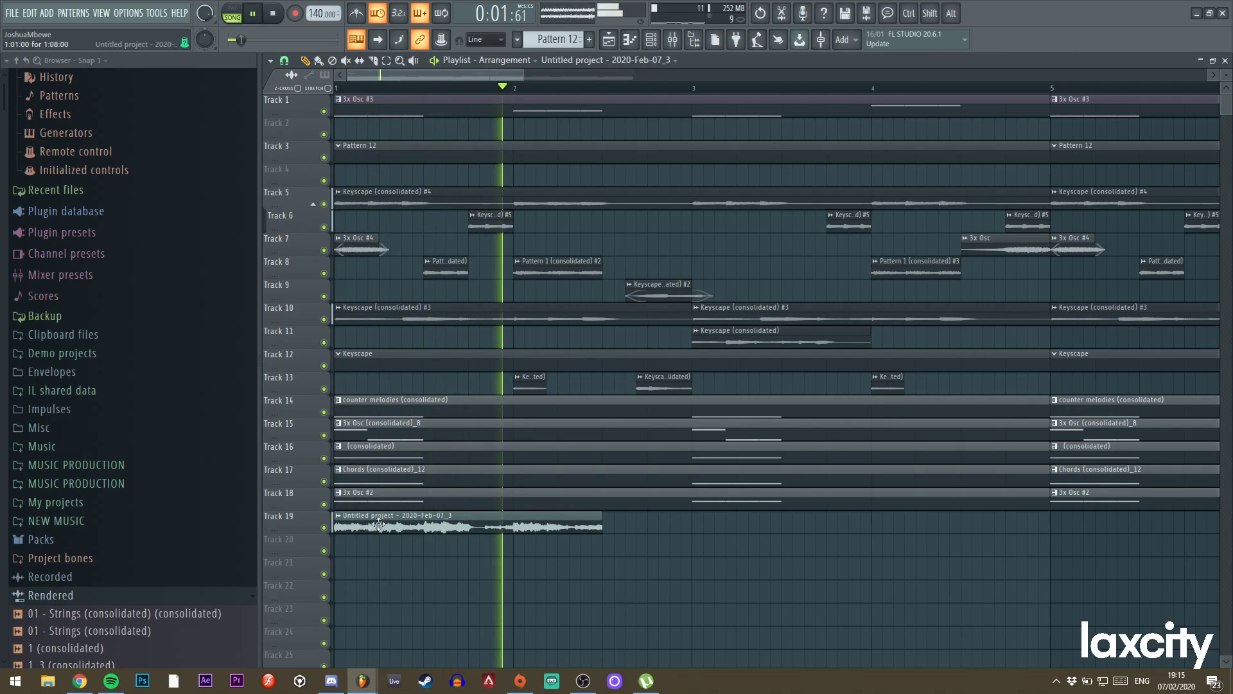
Trim both ends of the recorded clip so it covers only the last quarter of bar 1, checking it in playback.
drag(334, 528, 469, 528)
key(space)
key(space)
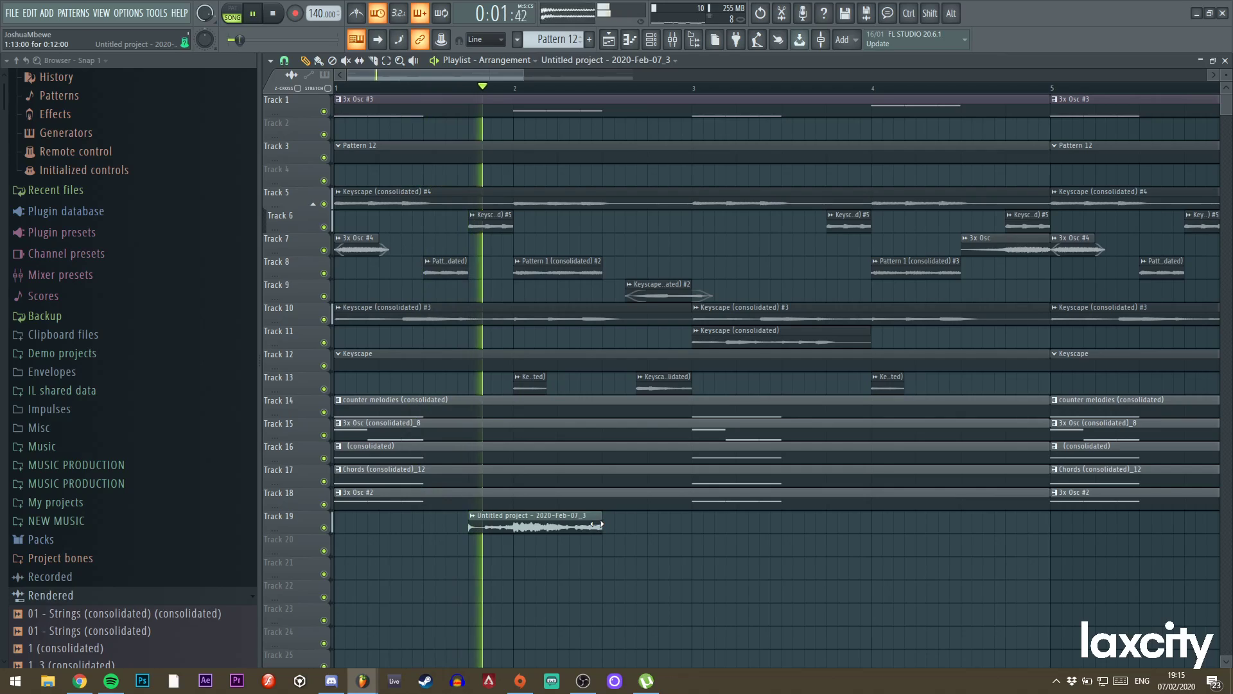
drag(602, 528, 515, 528)
key(space)
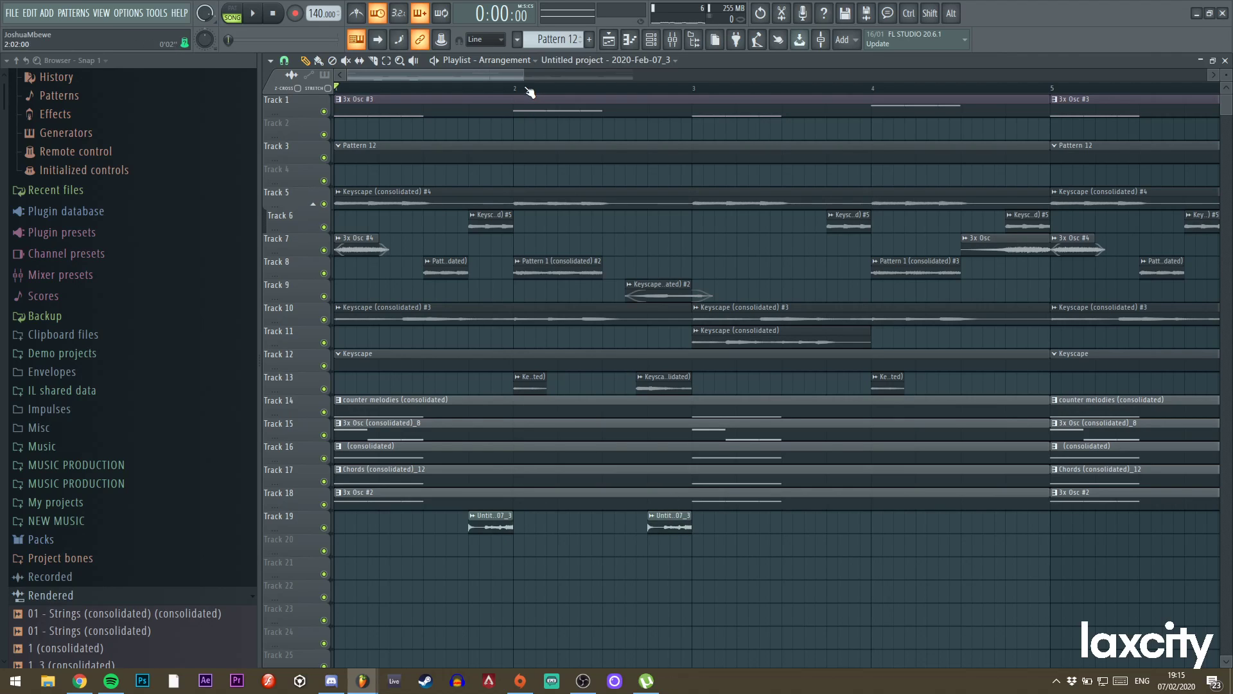
Place a copy of the trimmed recording in the last quarter of bar 2 on Track 19 and play it back.
drag(521, 76, 691, 75)
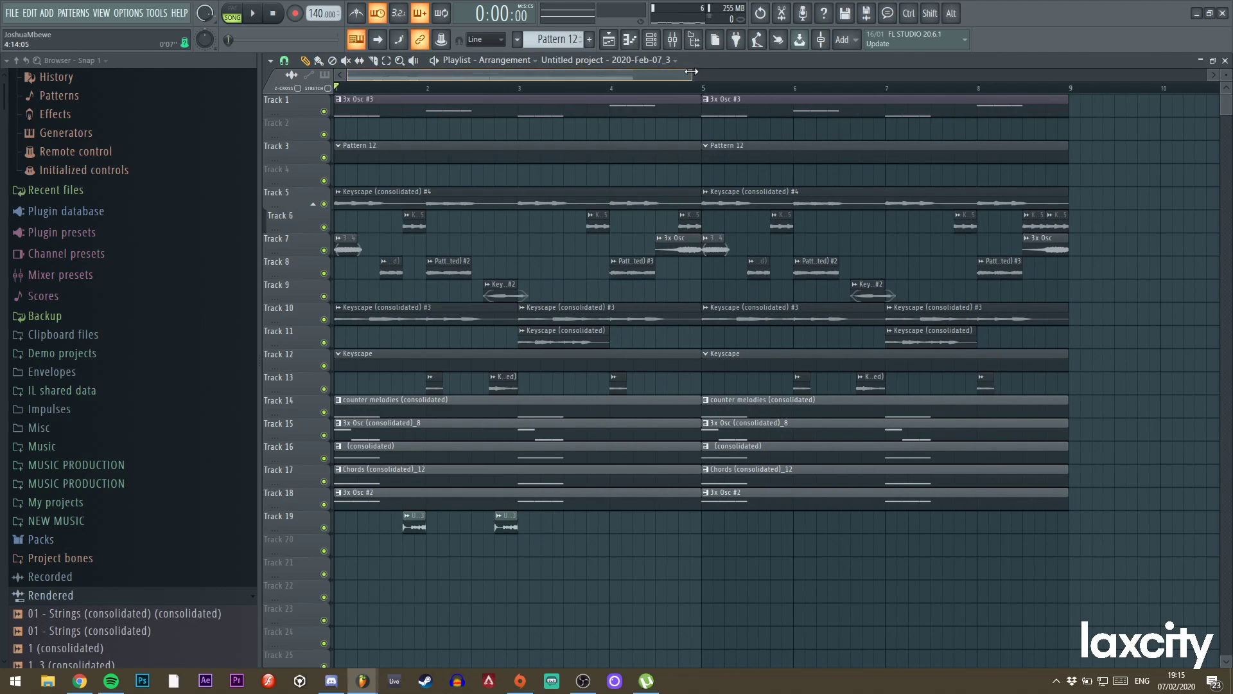
drag(686, 77, 550, 76)
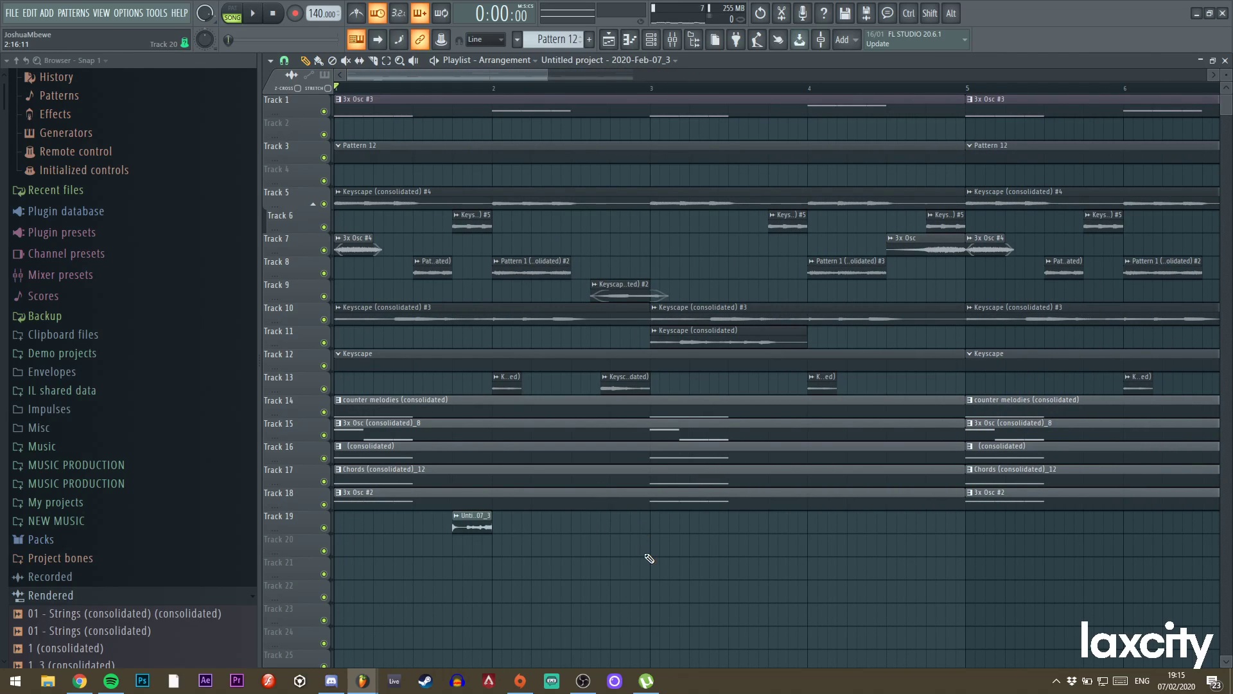
key(space)
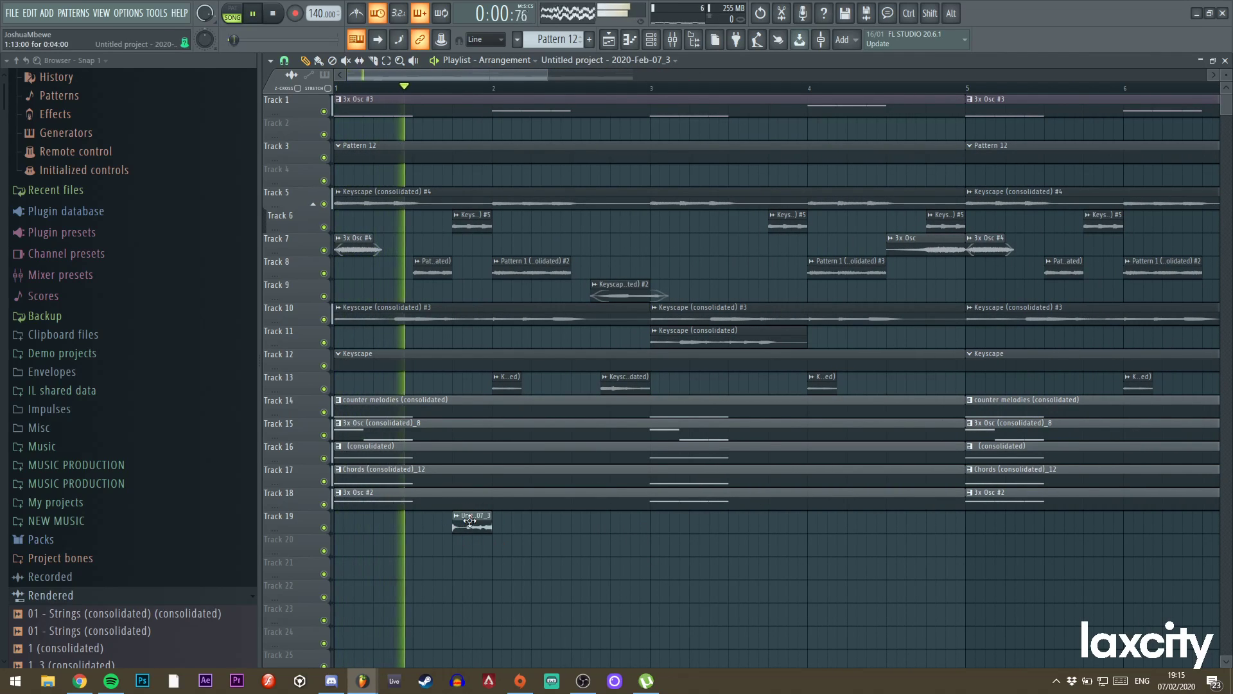
key(space)
key(space)
click(422, 88)
drag(470, 526, 626, 523)
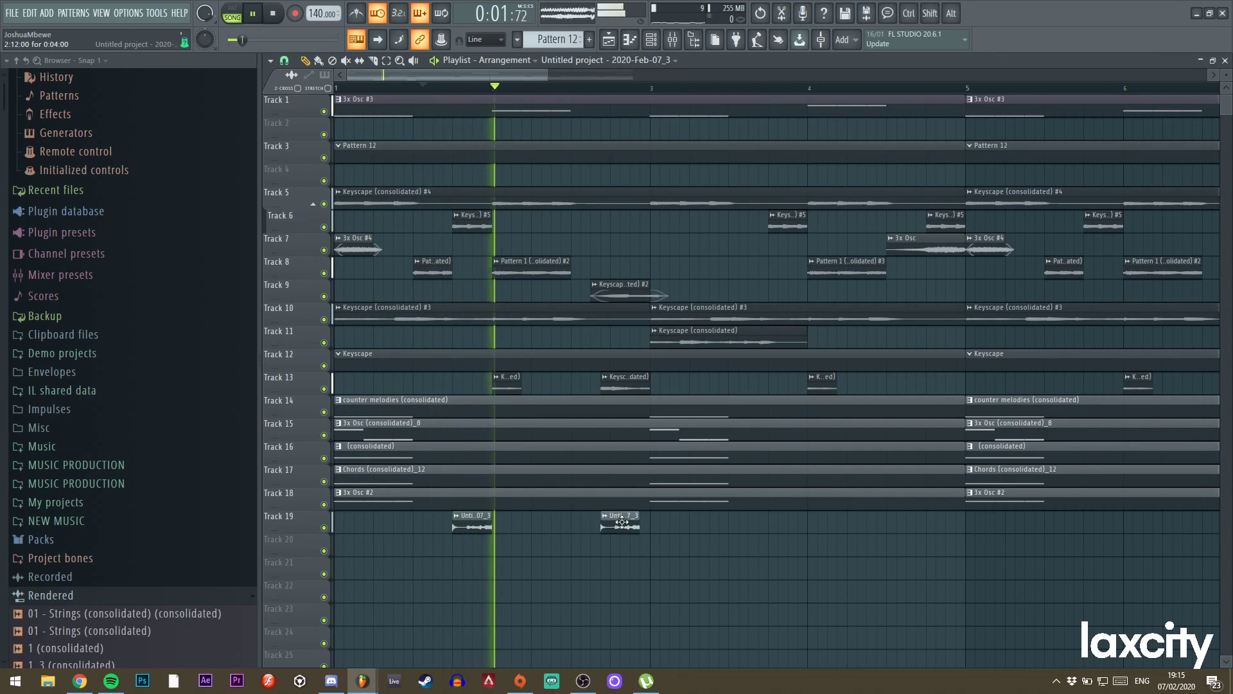
key(space)
key(space)
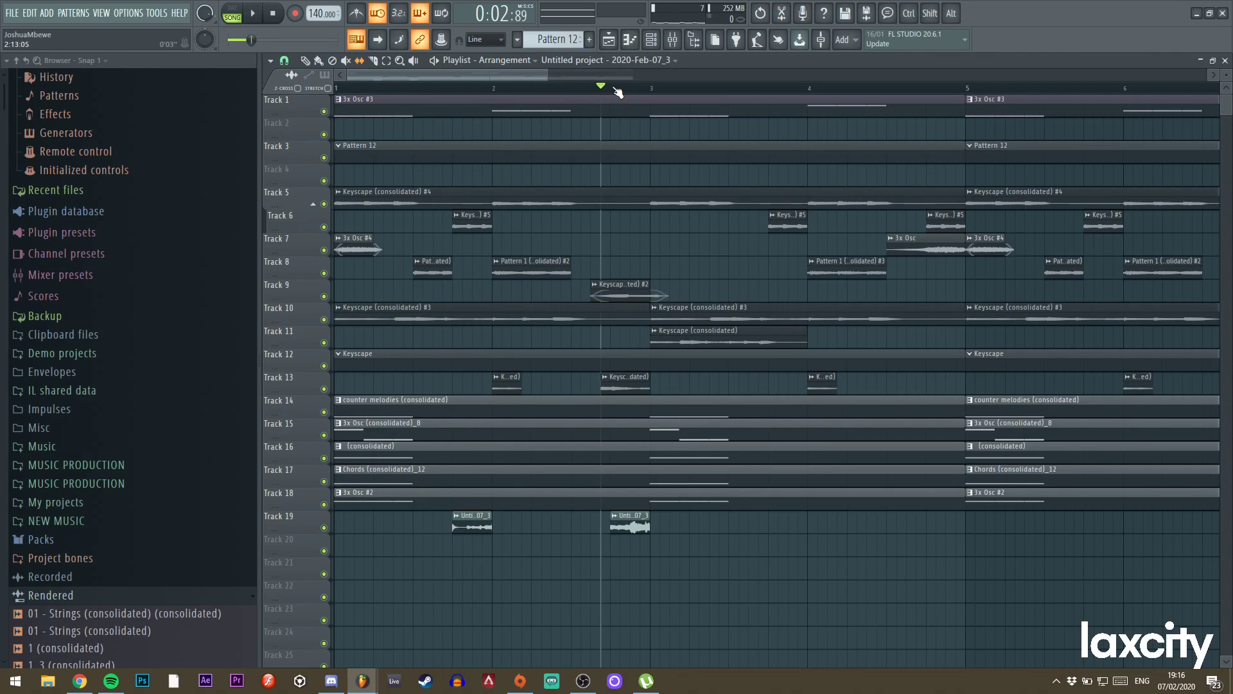
Slip the audio inside the bar 2 clip on Track 19 to a different part of the recording while replaying it.
key(space)
key(space)
key(space)
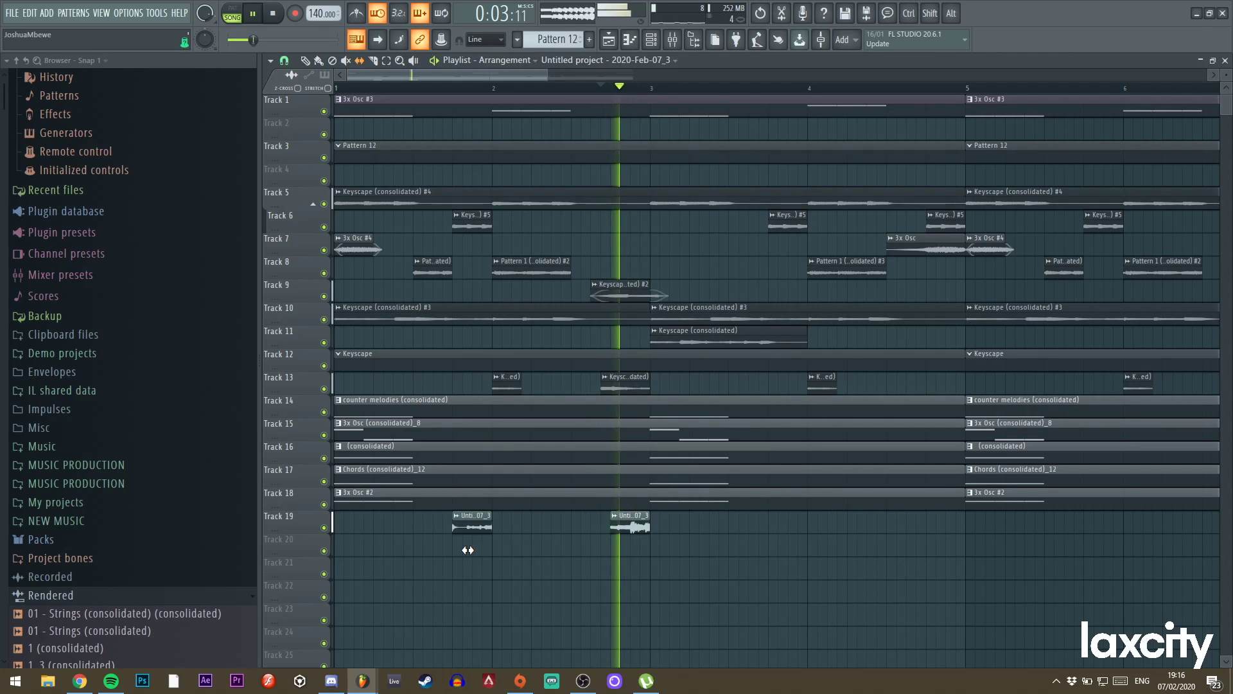
key(space)
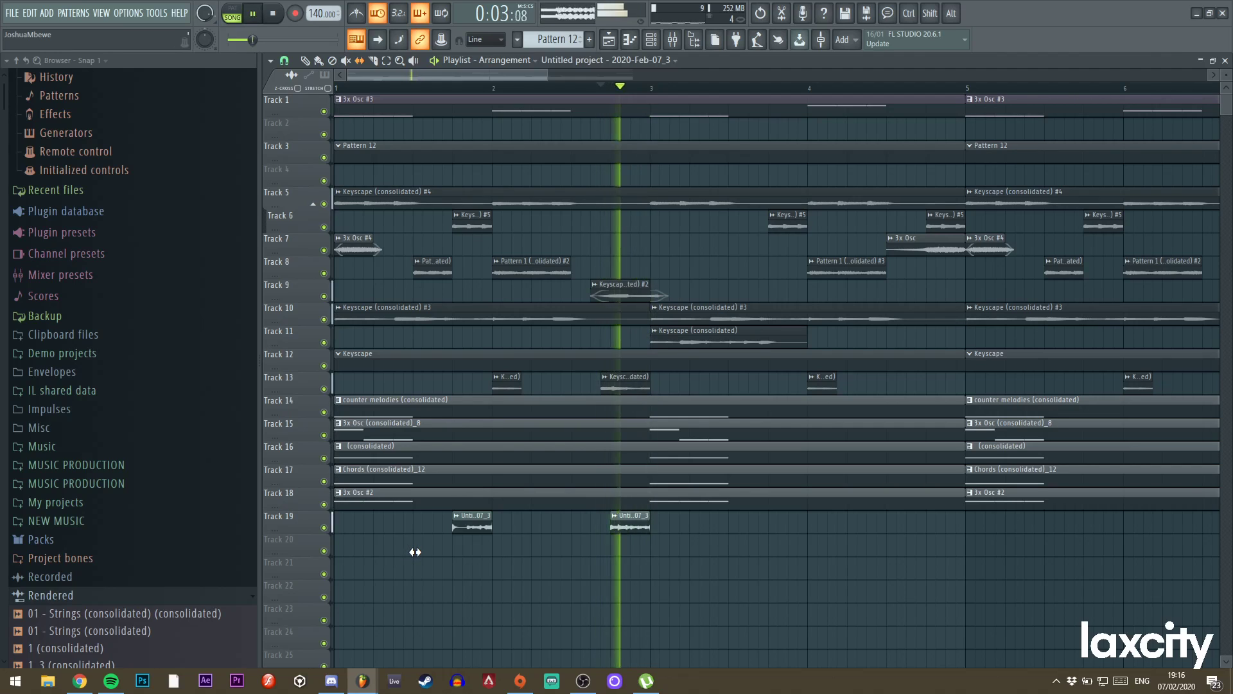
key(space)
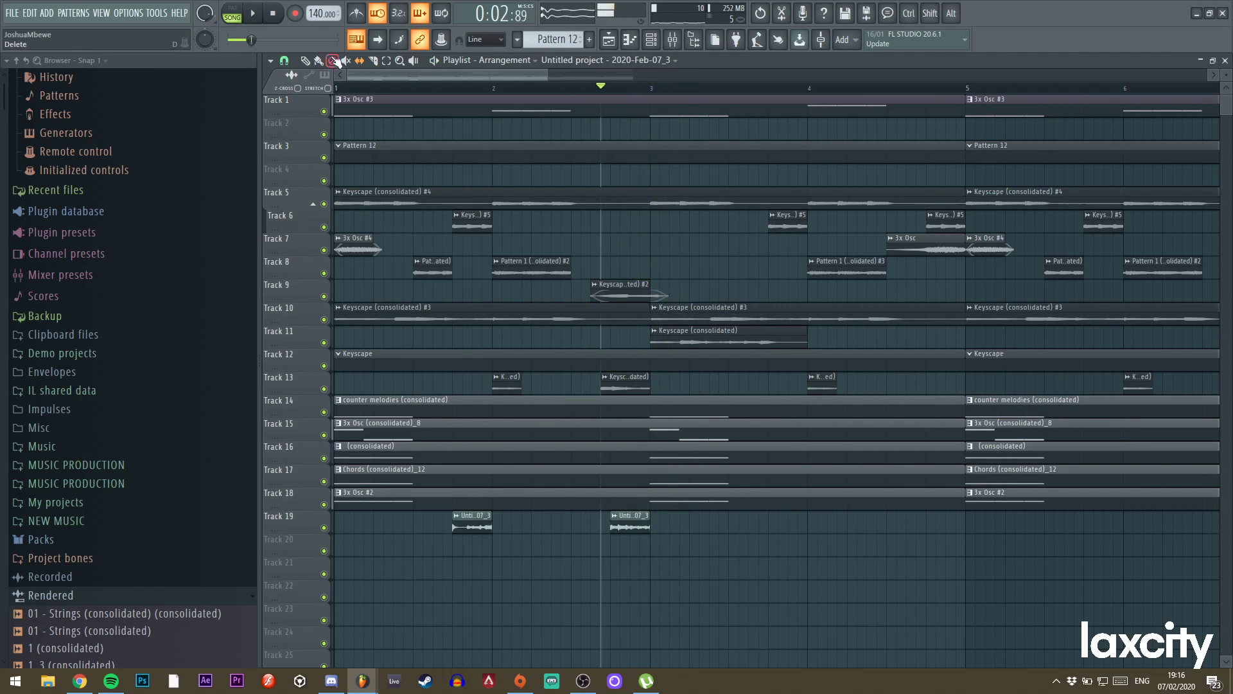
Add copies of the recording on Track 19 across the second half of bar 3 and the third quarter of bar 4.
drag(546, 75, 741, 75)
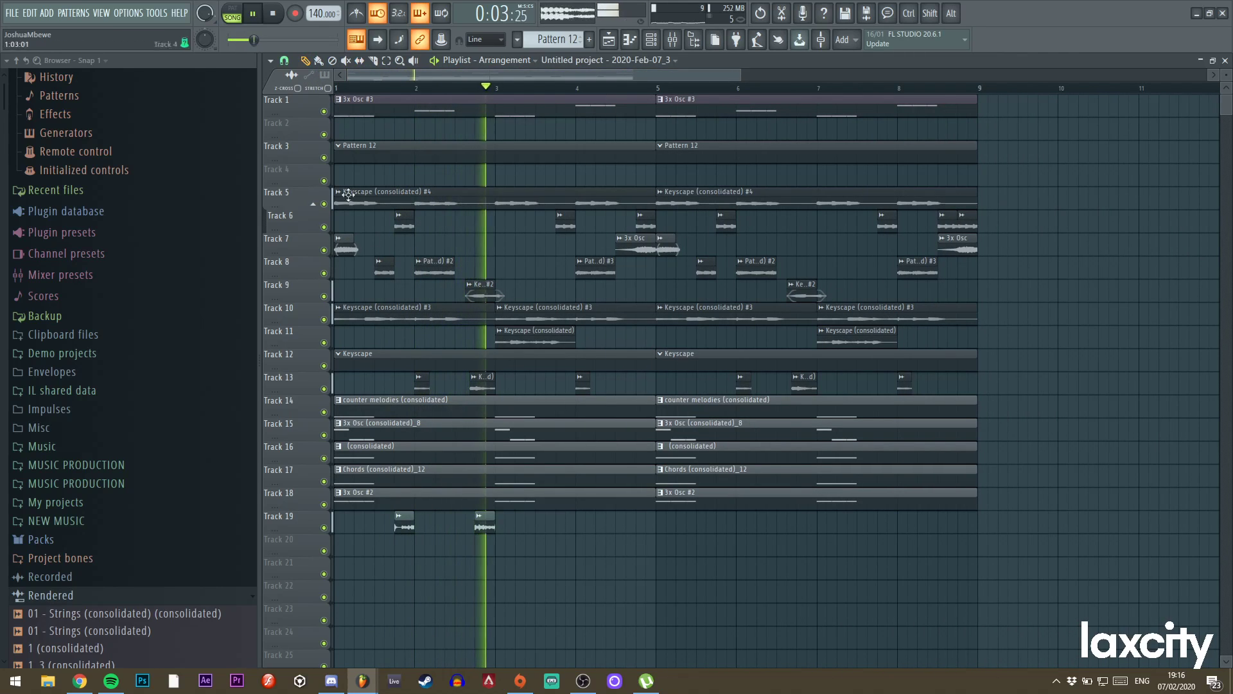
drag(523, 522, 572, 527)
ctrl+click(562, 532)
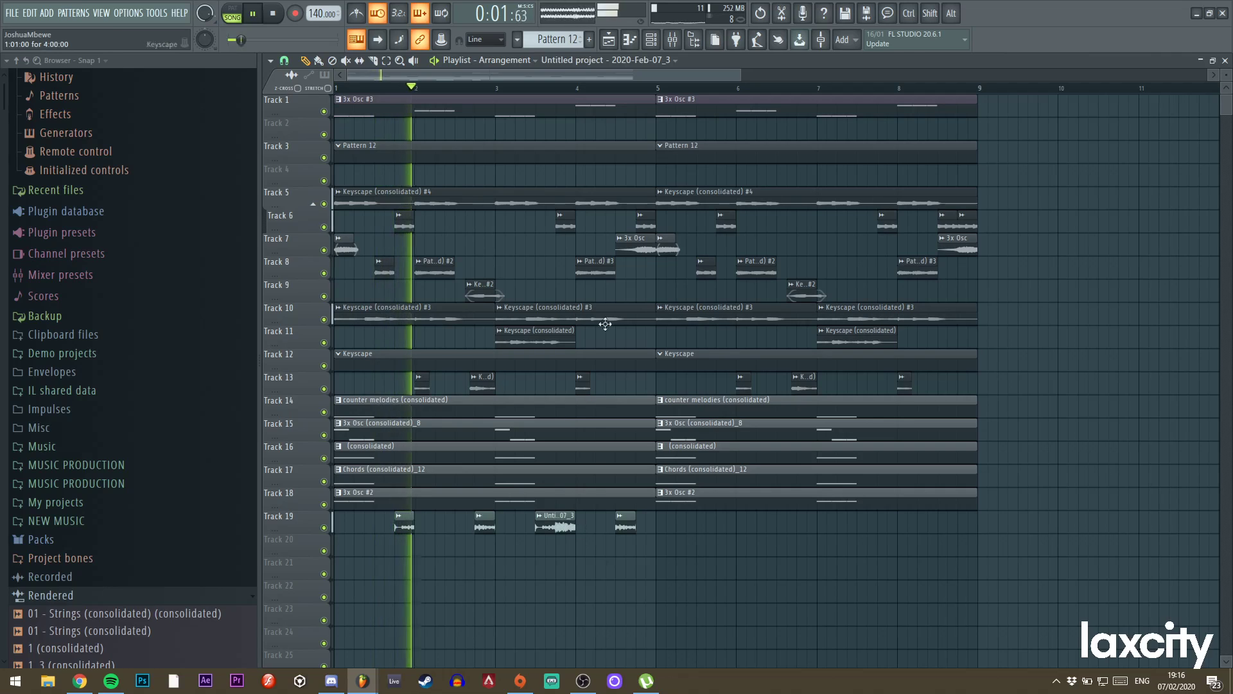
Slip the audio inside the bar 3 clip on Track 19 to a different part of the recording, replaying from bar 3.
click(521, 85)
key(space)
key(space)
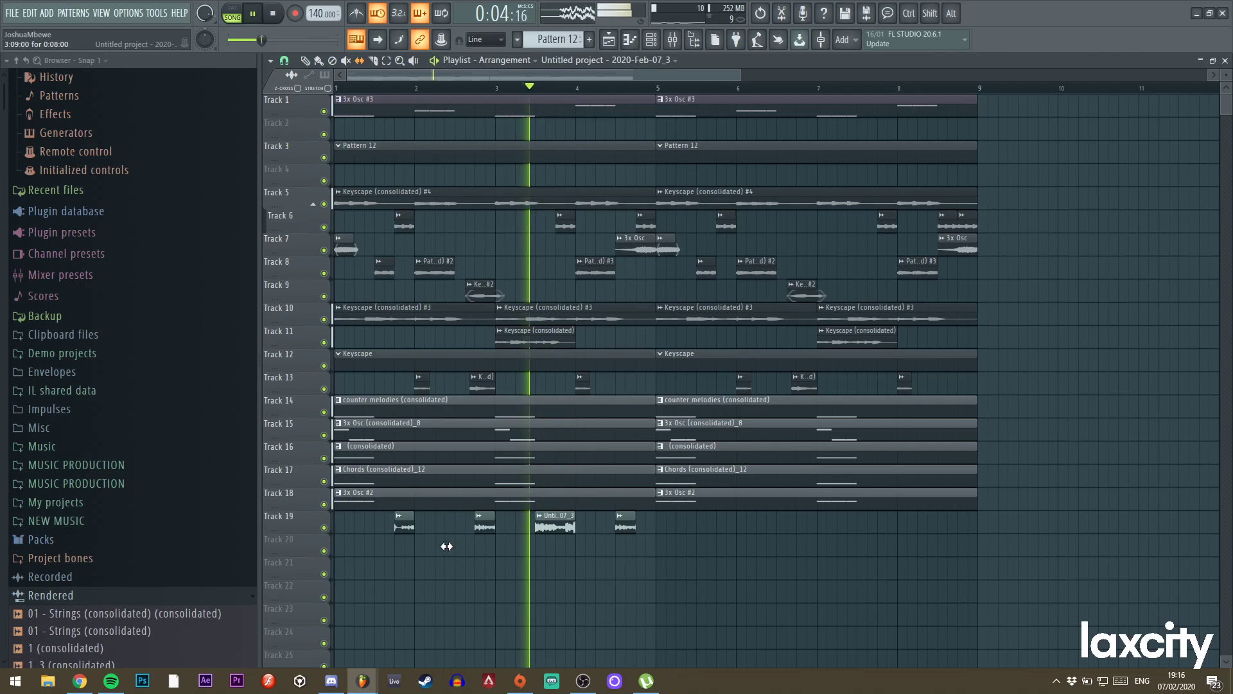
key(space)
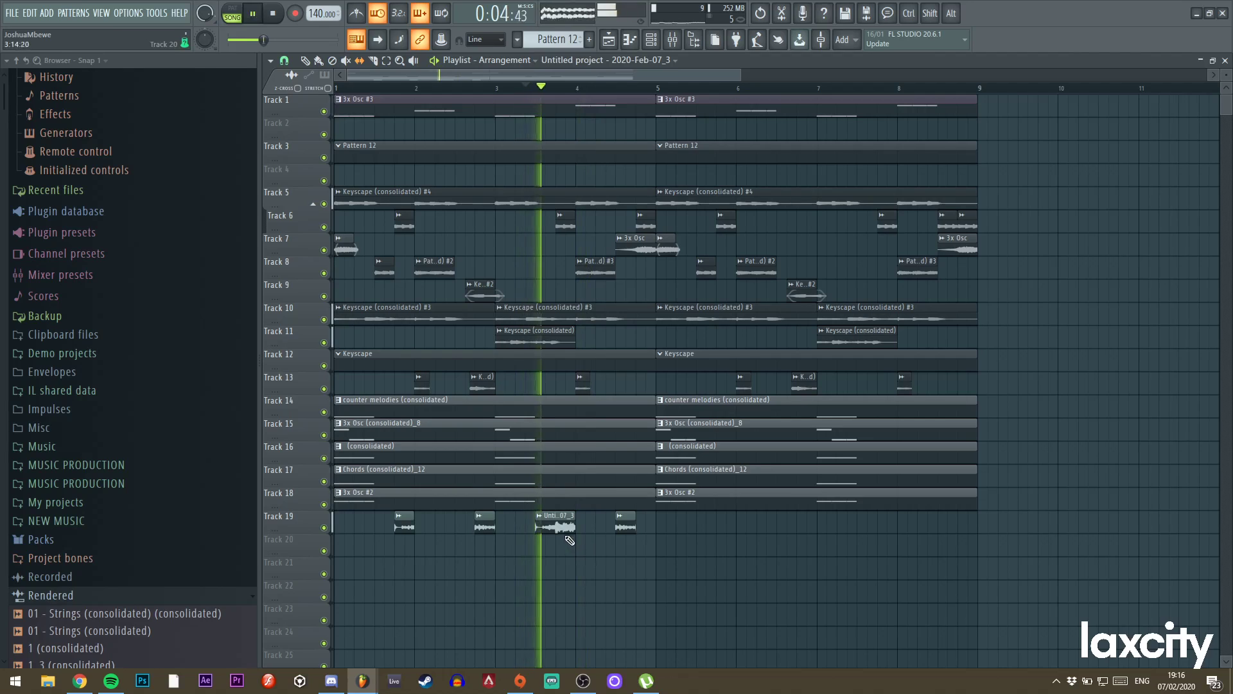
Adjust the recorded clip's channel volume, close its channel settings and play the arrangement.
double_click(403, 524)
key(space)
key(space)
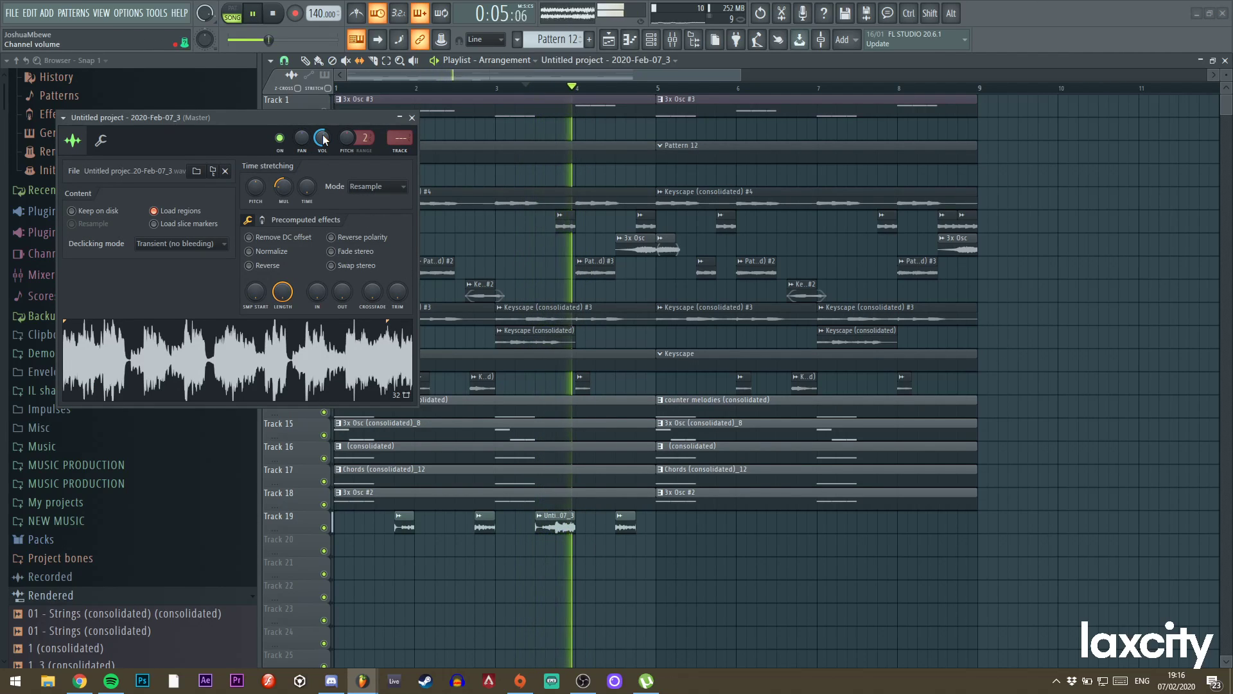
click(412, 118)
click(252, 12)
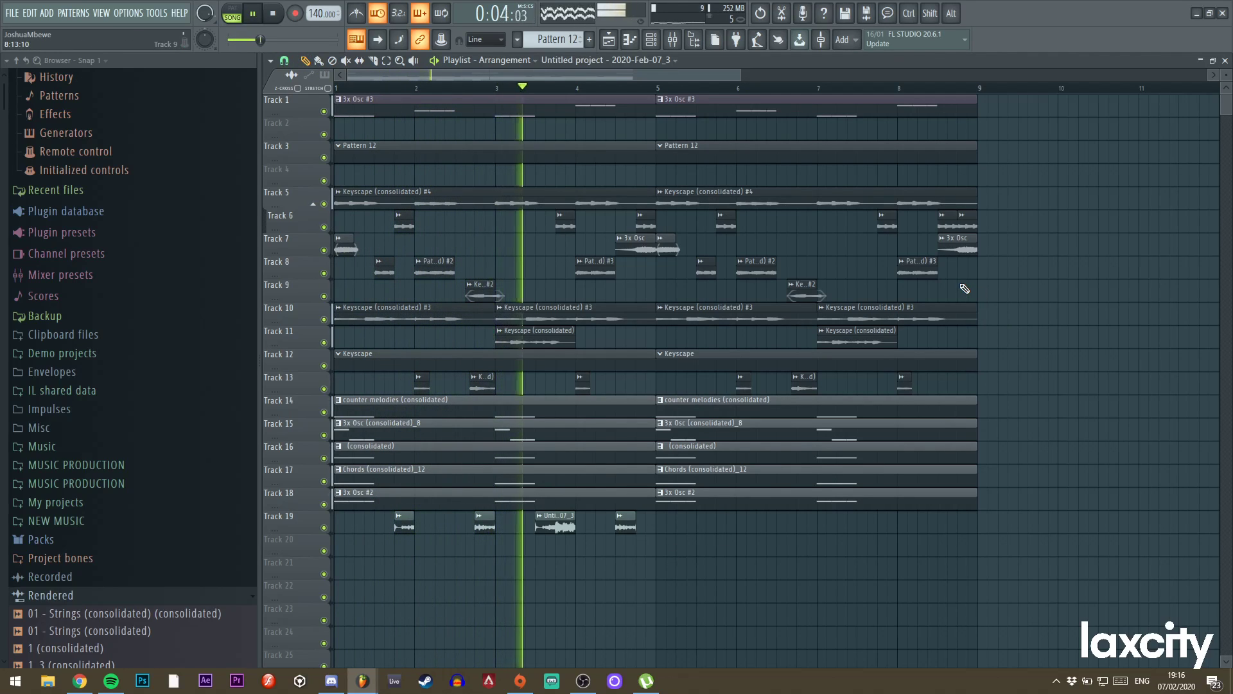
Duplicate the four recorded clips on Track 19 into bars 5 to 8 and play the full arrangement.
drag(652, 530, 727, 526)
key(space)
key(space)
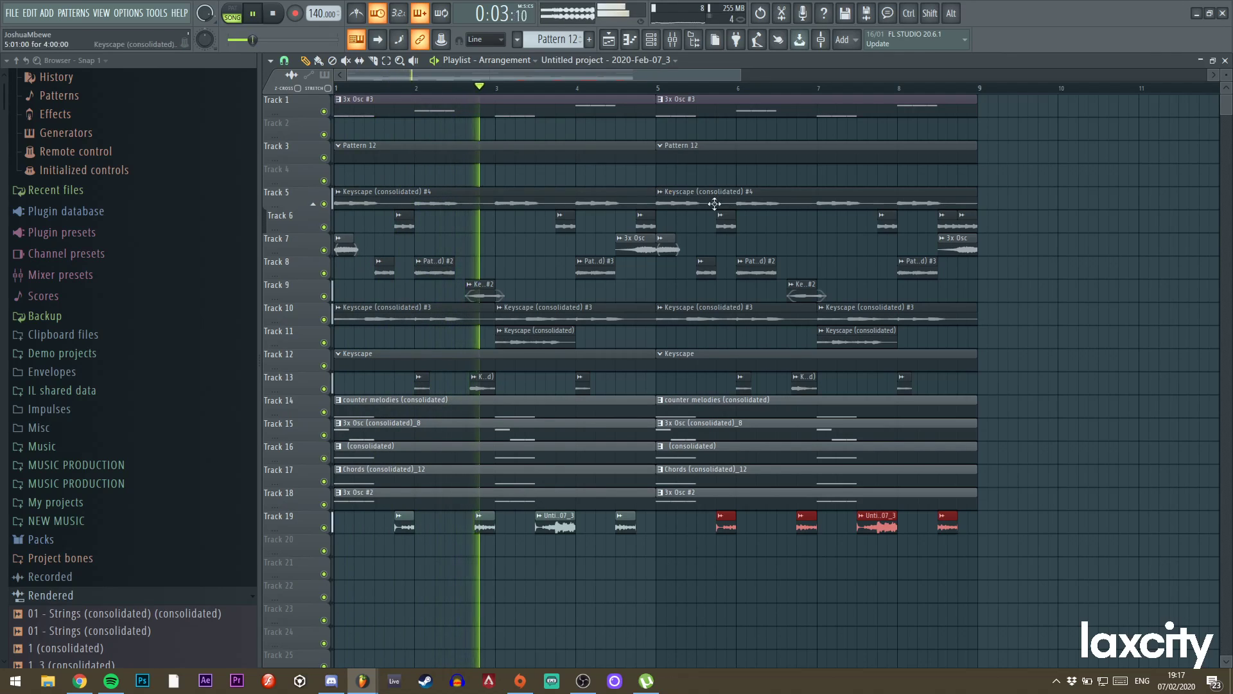
drag(734, 76, 677, 72)
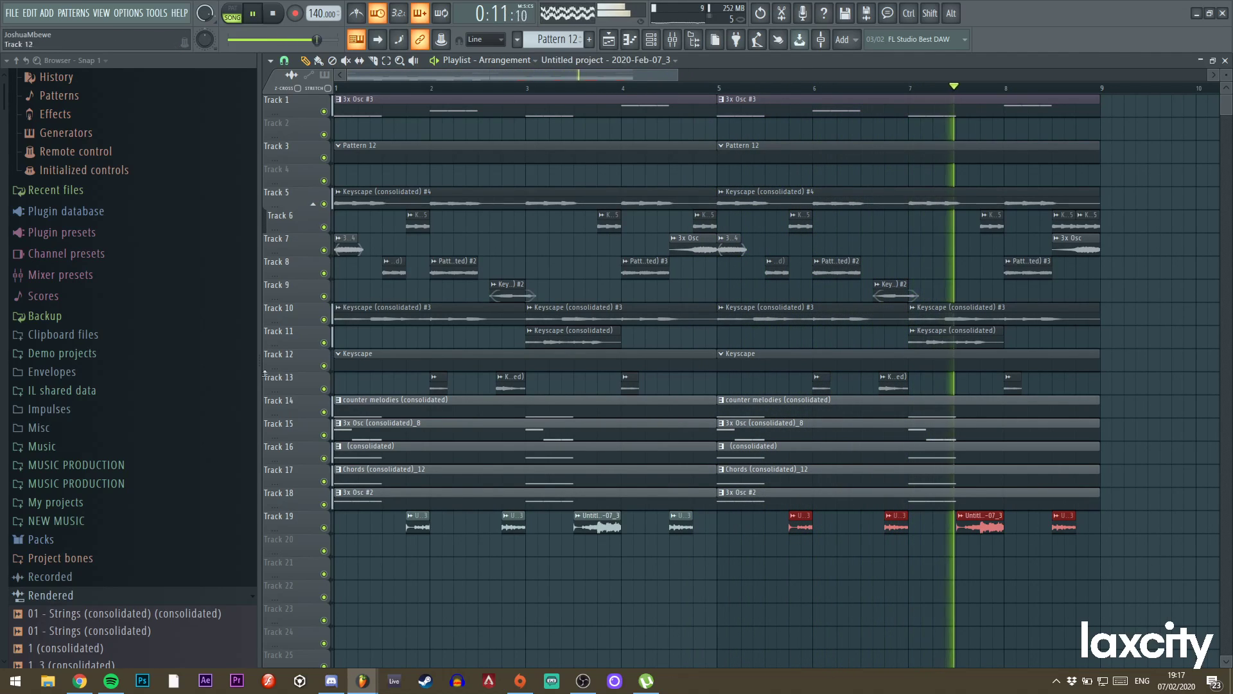
Browse through the MUSIC PRODUCTION and SAMPLE PACKS folders and open the Laxcity Sample Pack folder.
click(98, 470)
scroll(96, 469, down, 5)
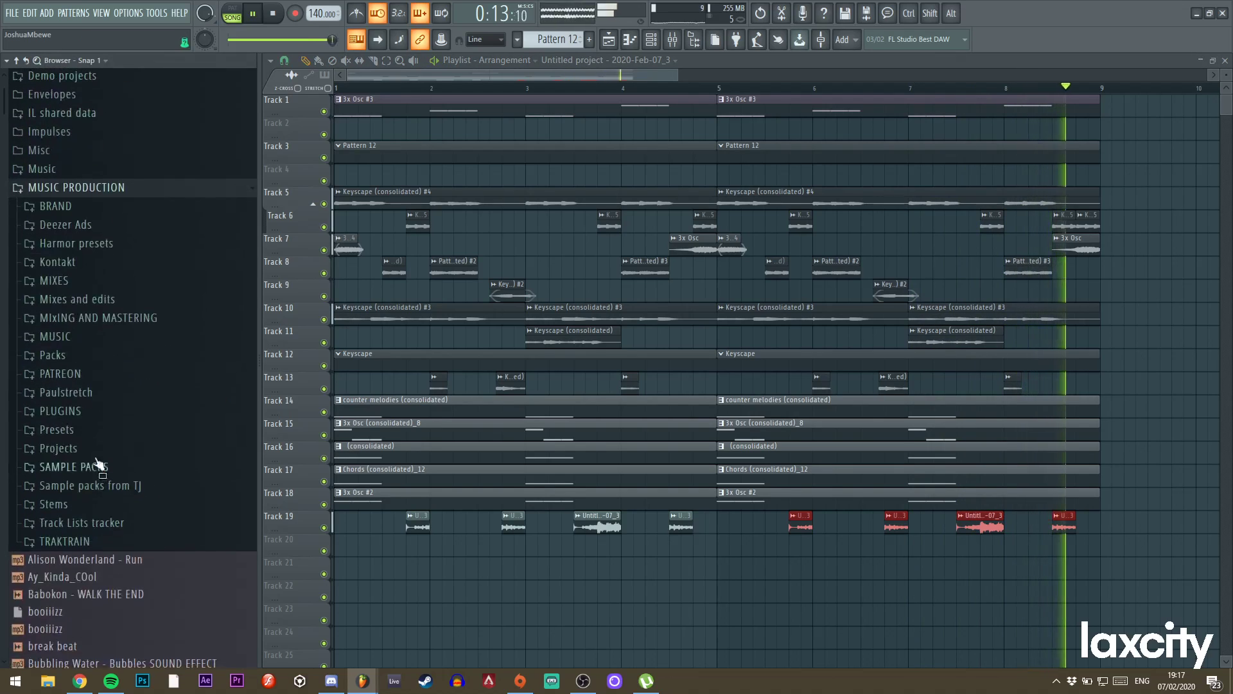
click(91, 189)
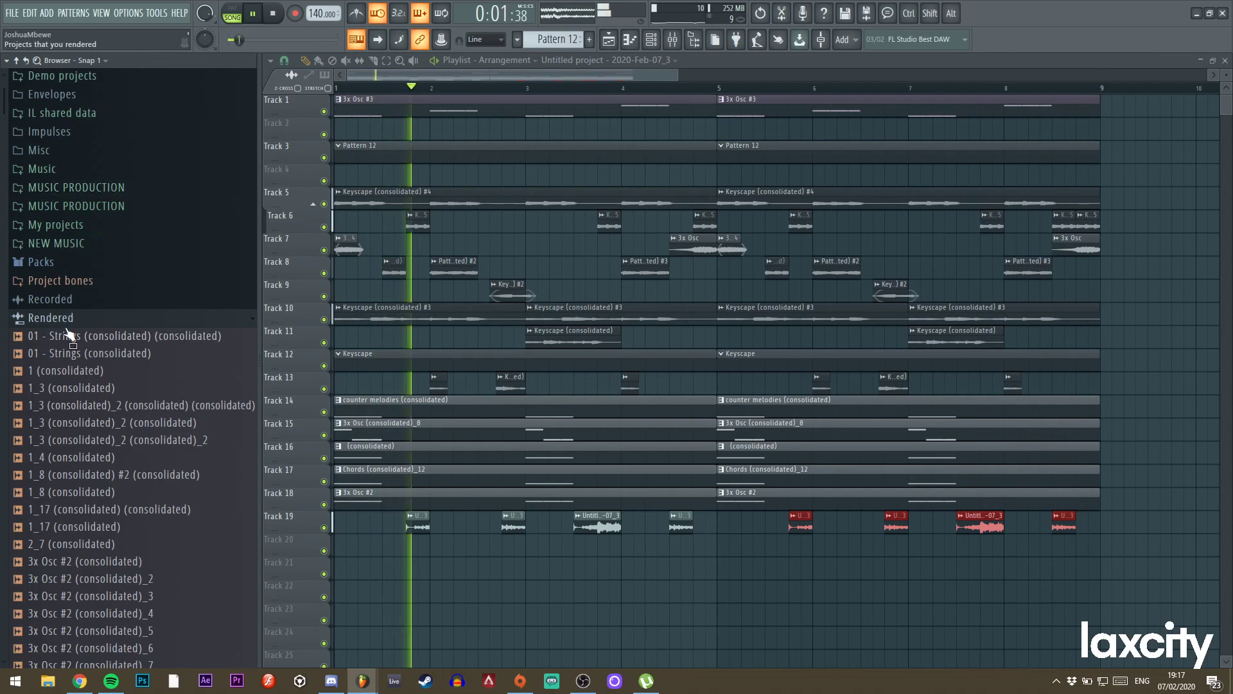
scroll(102, 212, up, 2)
click(115, 233)
click(96, 512)
scroll(99, 514, down, 15)
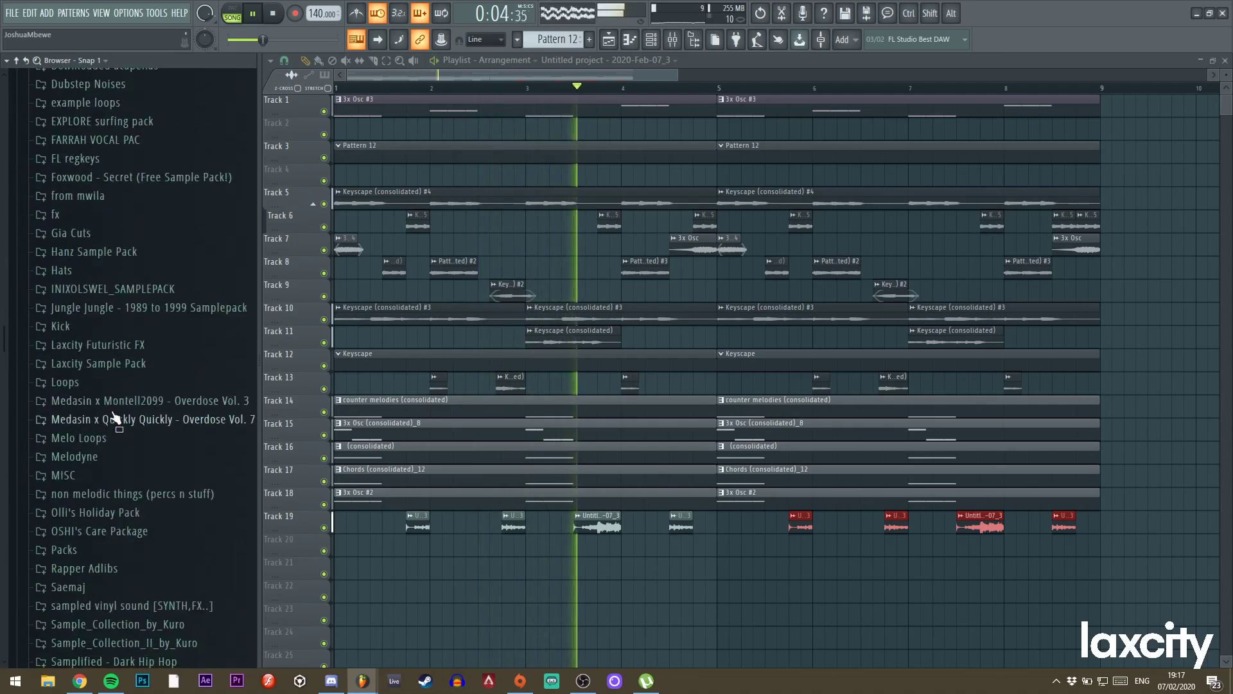
click(122, 364)
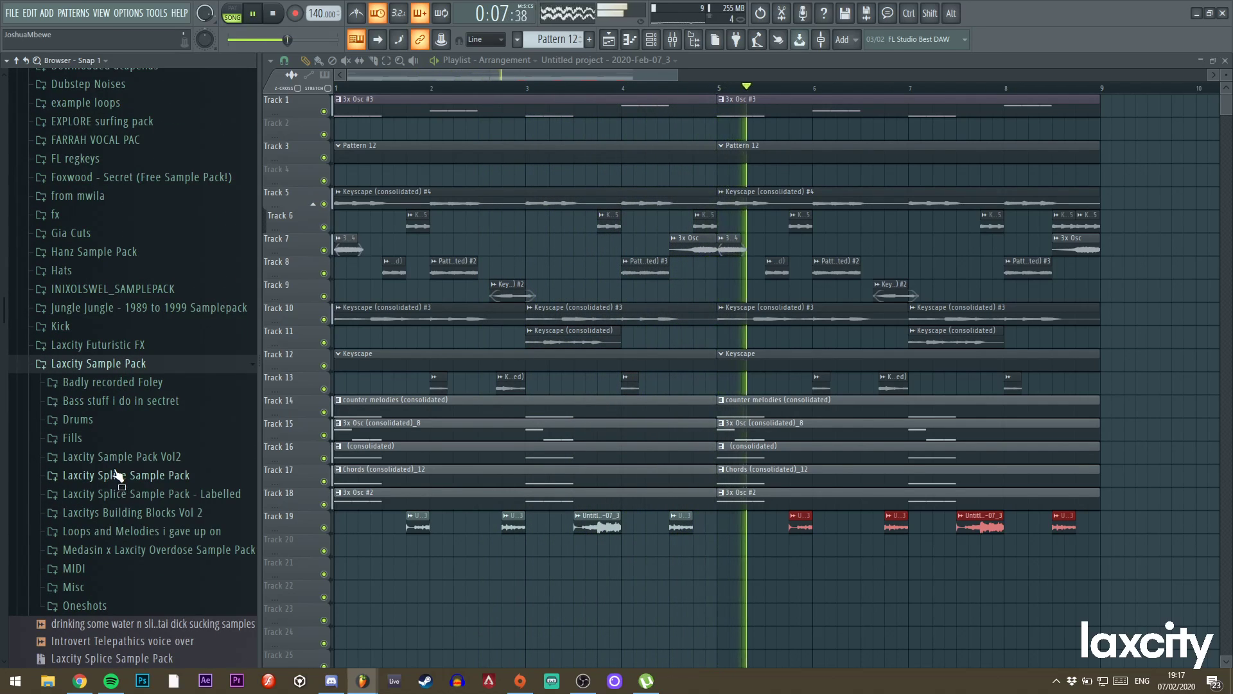
Close the Laxcity Sample Pack folder and look through the other folders under SAMPLE PACKS.
click(129, 364)
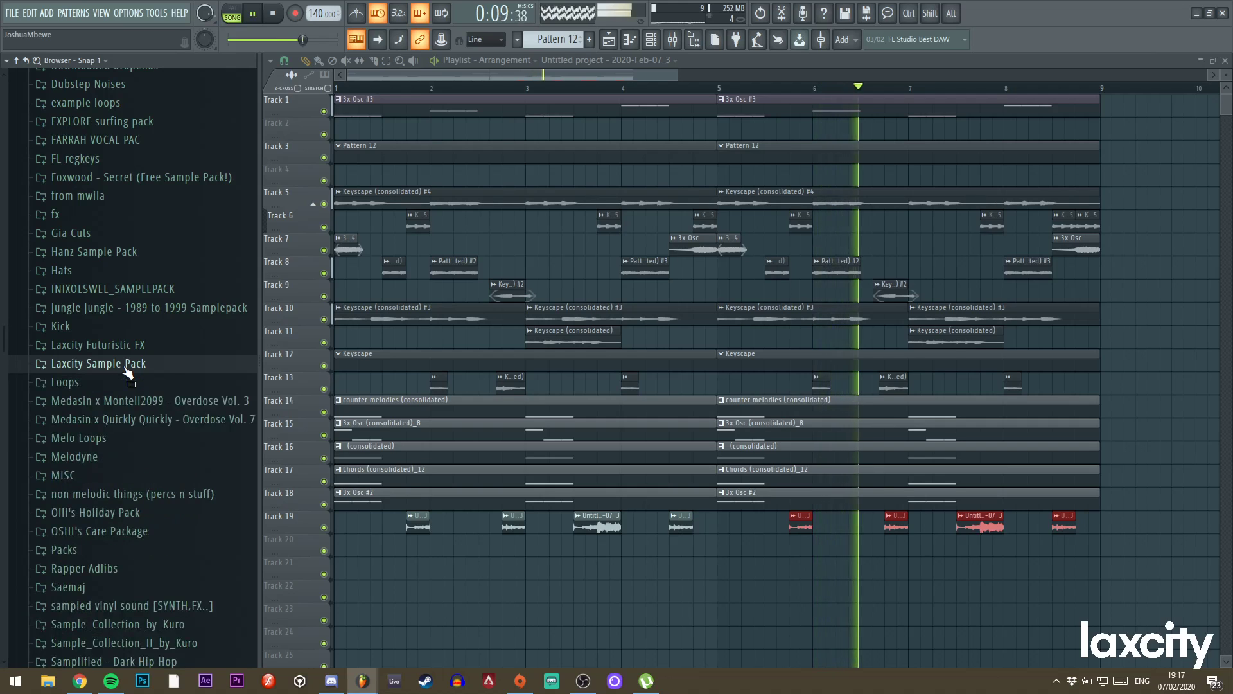
scroll(116, 353, up, 10)
scroll(111, 334, down, 8)
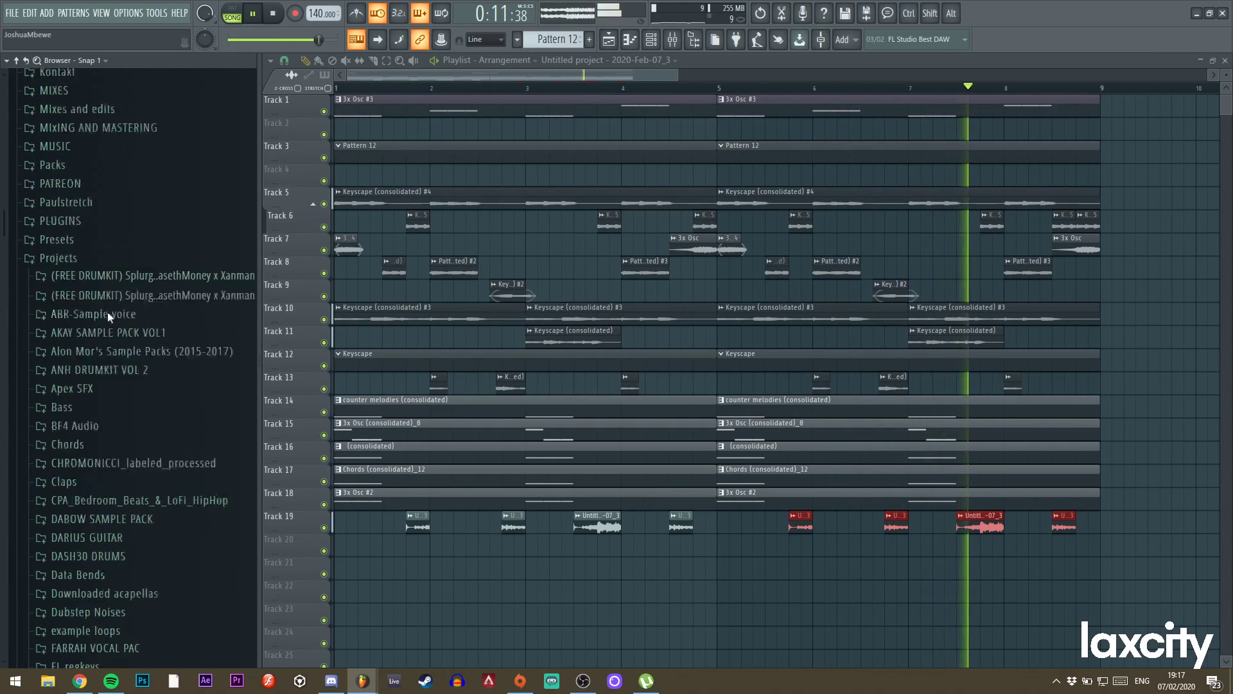
scroll(108, 321, up, 7)
scroll(107, 318, down, 7)
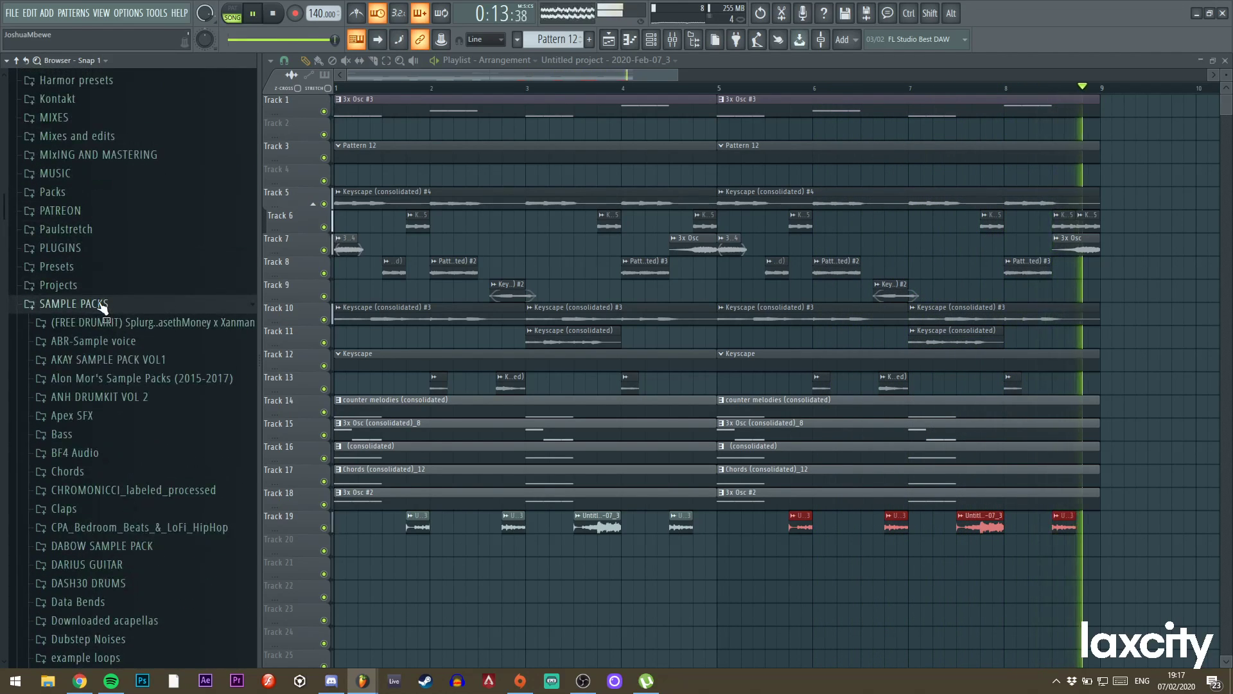
Open the Gia Cuts folder, stop playback, audition some of its cuts and close the folder.
click(84, 372)
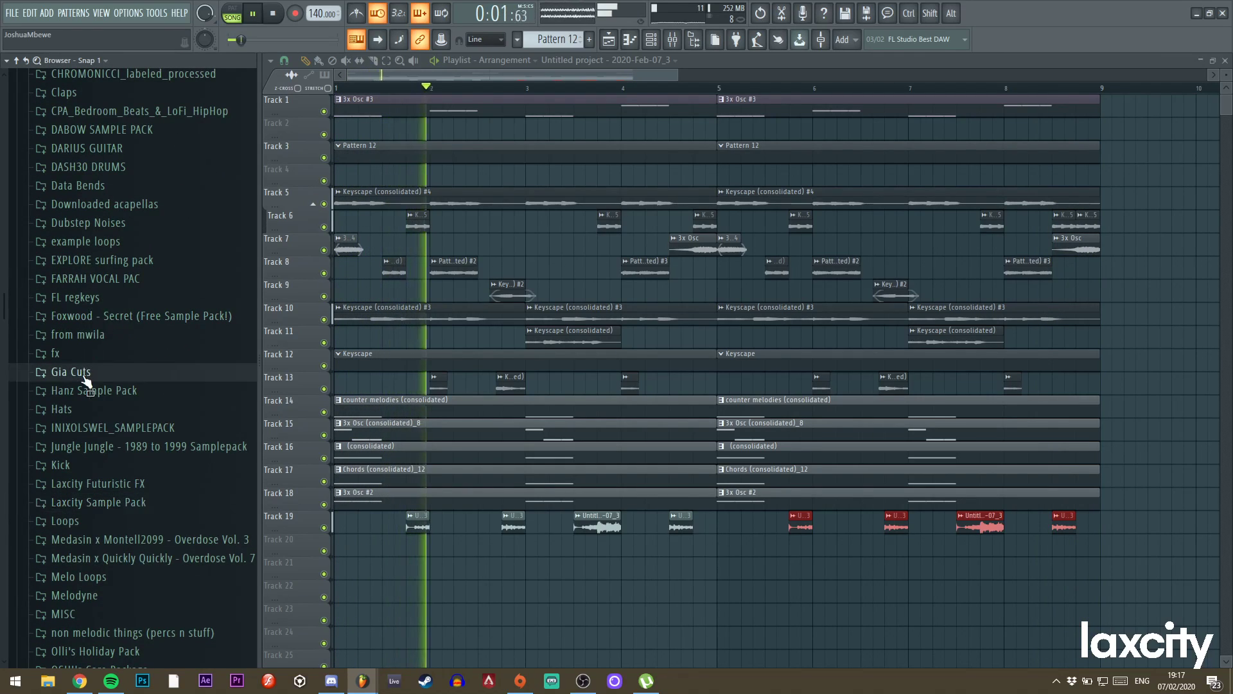
key(space)
click(96, 407)
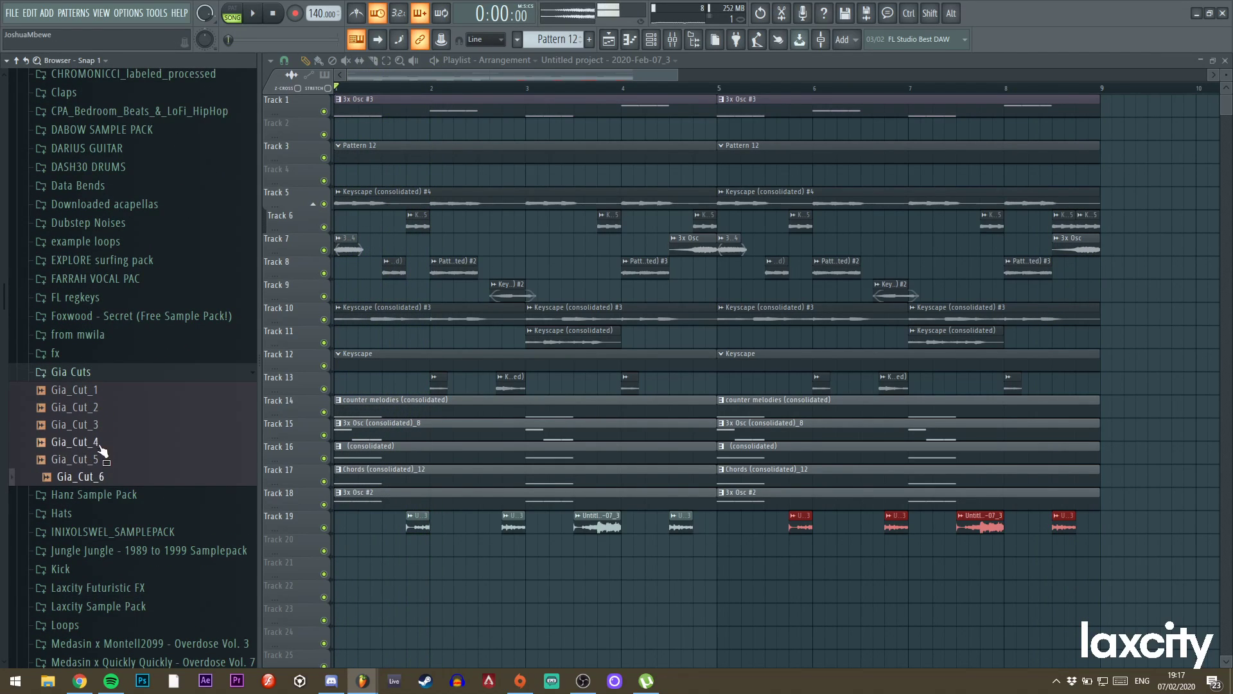
scroll(98, 383, down, 1)
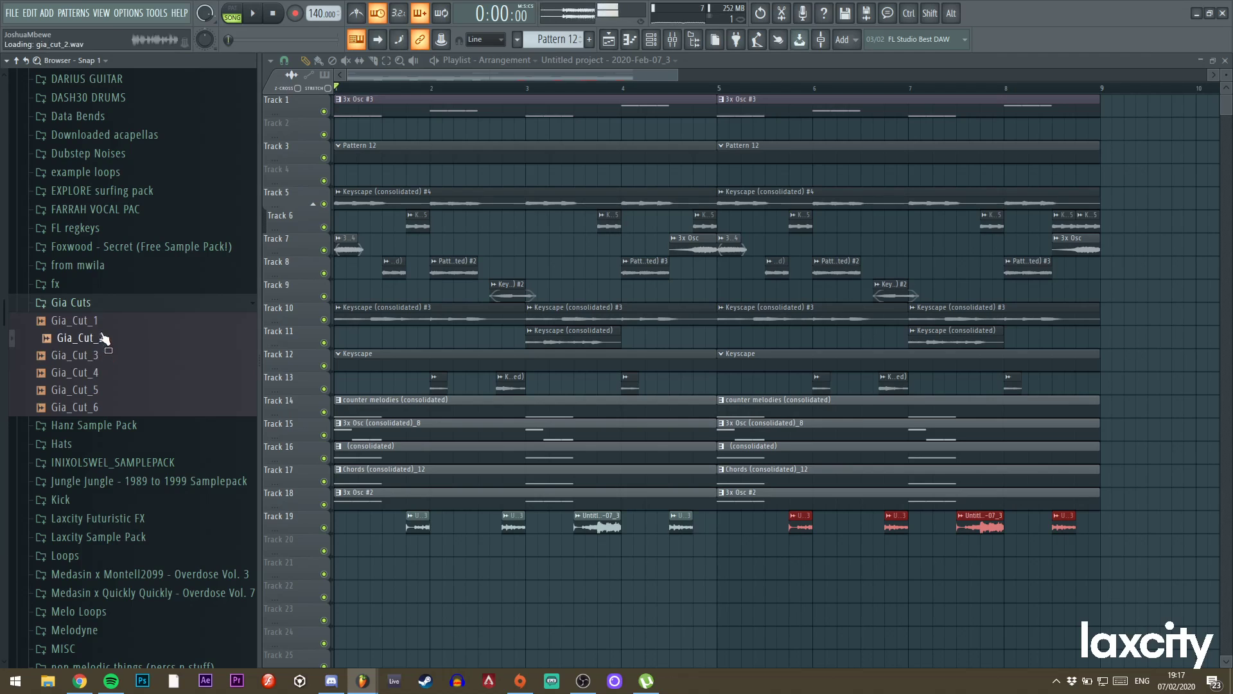
click(110, 304)
Open the 808s folder inside INIXOLSWEL_SAMPLEPACK.
scroll(109, 318, down, 2)
click(99, 222)
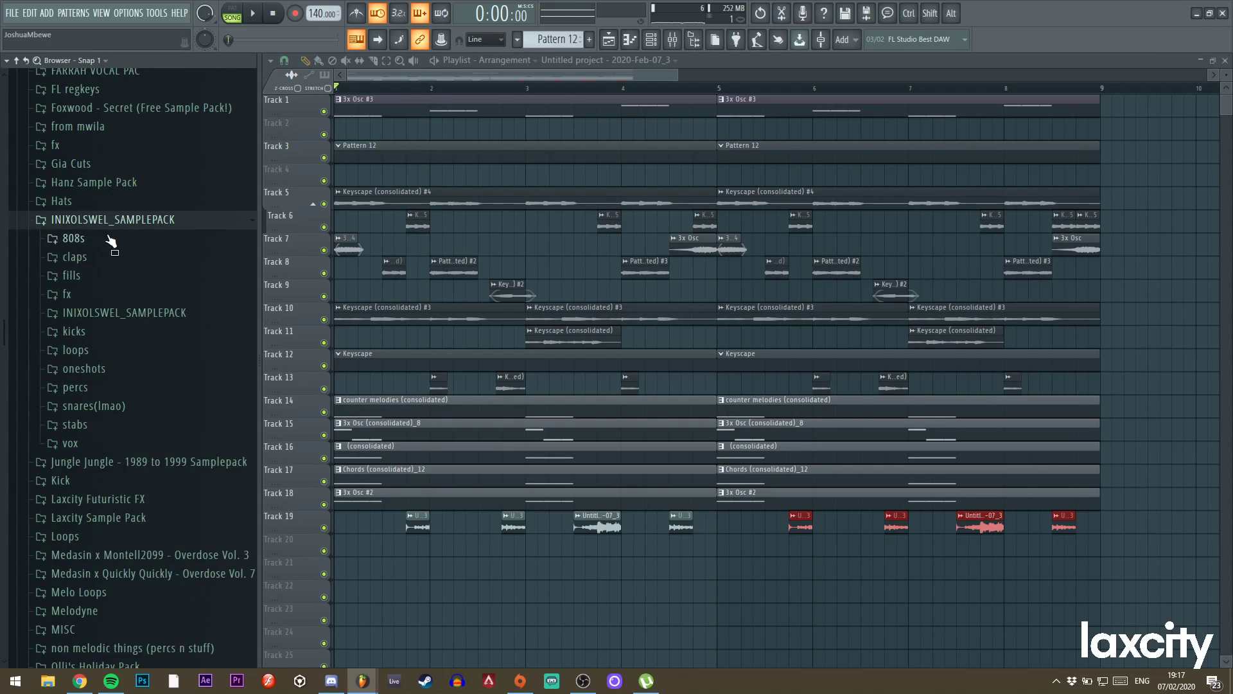
click(110, 239)
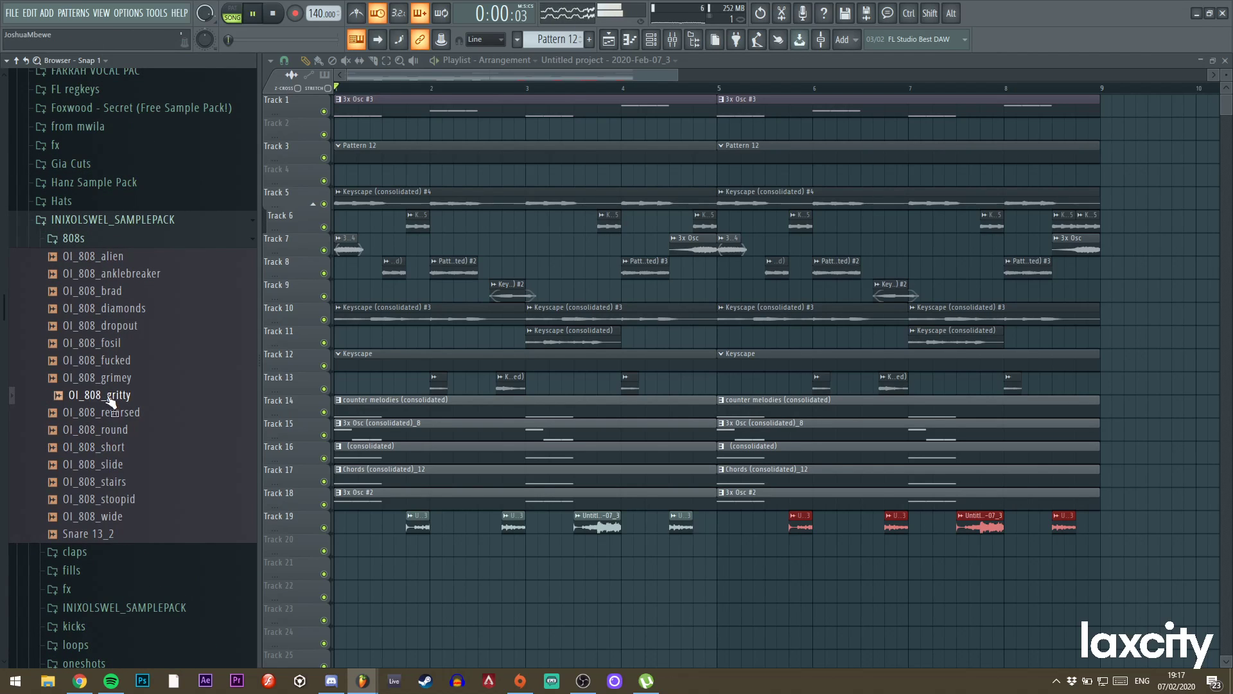
Mute Track 1 and Track 5 in the playlist.
click(324, 111)
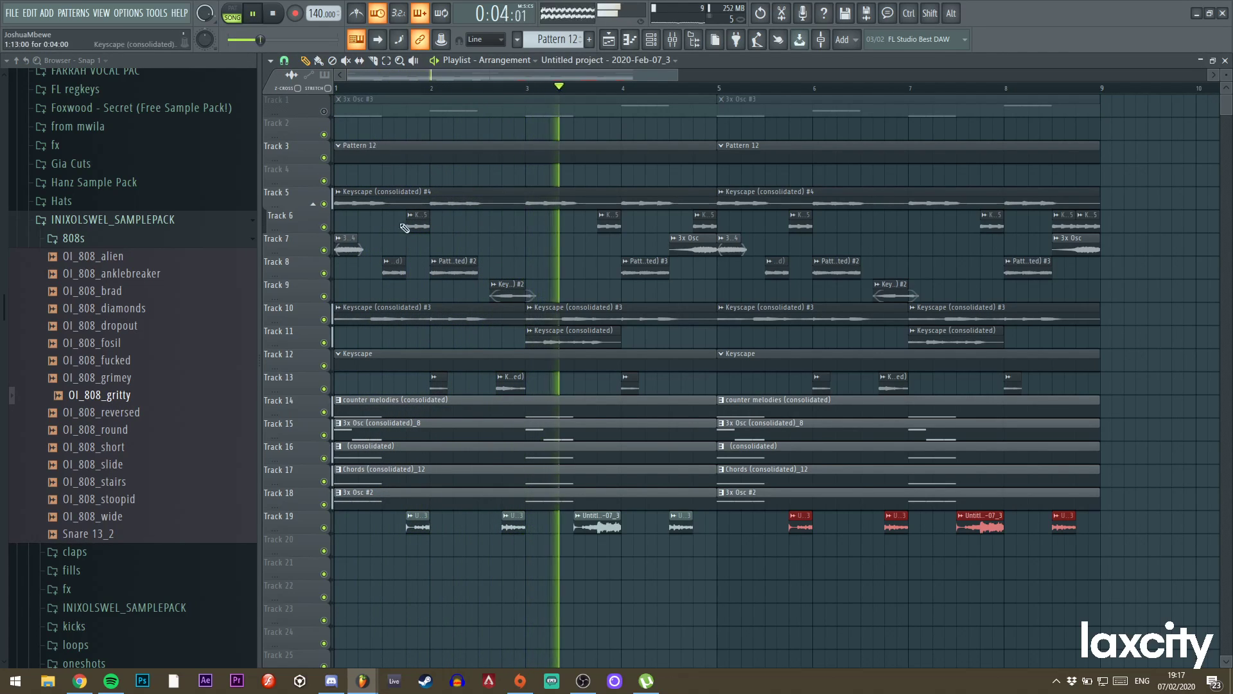
click(324, 204)
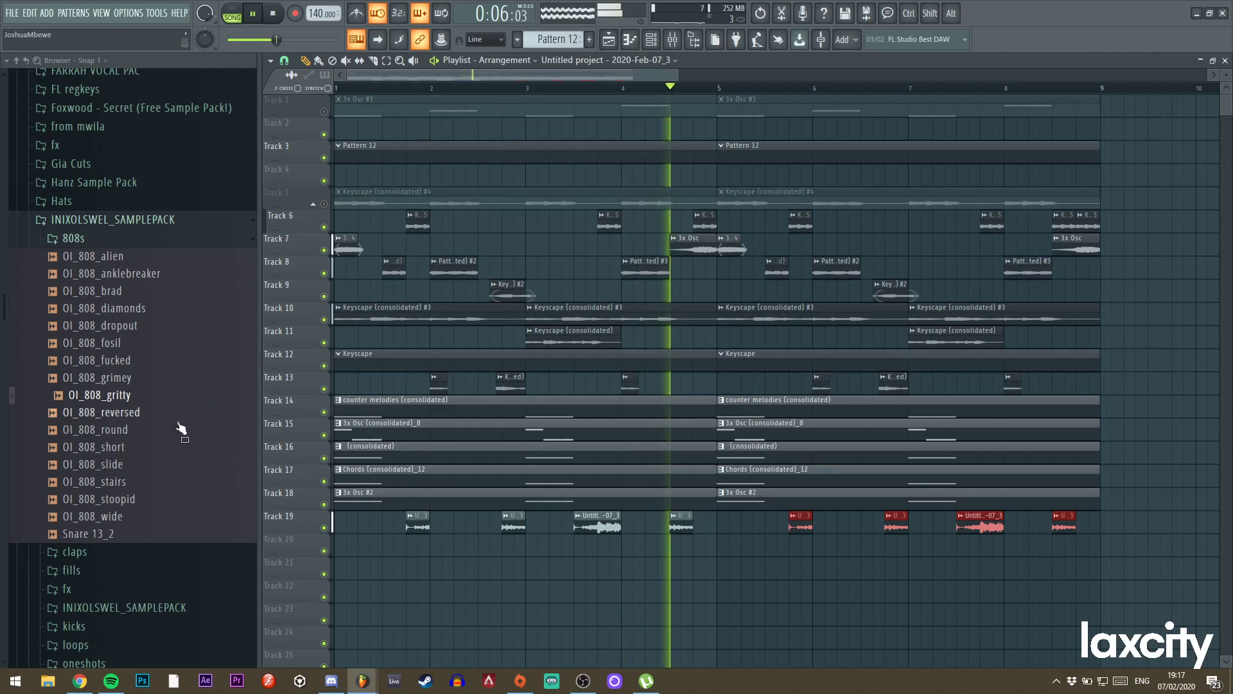
Audition the OI_808 samples in the 808s folder against the playing arrangement, from gritty and round through to dropout.
click(140, 400)
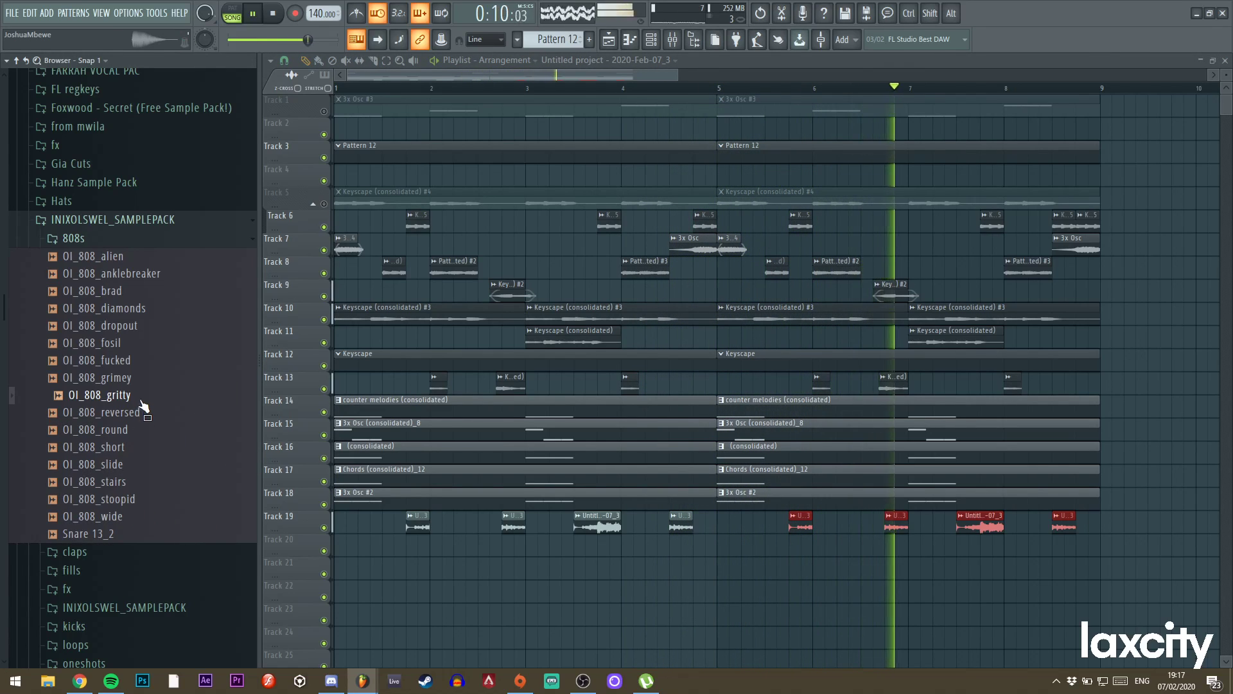
click(138, 435)
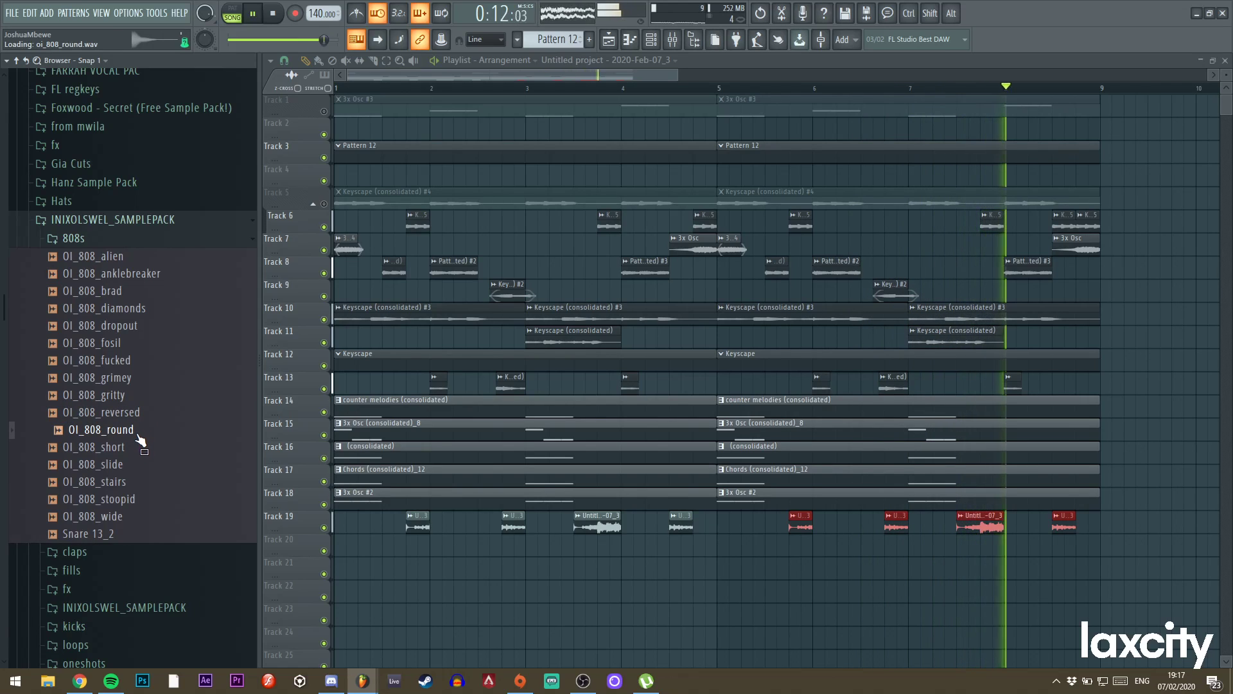
click(137, 451)
click(137, 467)
click(136, 483)
click(134, 501)
click(140, 260)
click(140, 274)
click(128, 309)
click(129, 326)
key(space)
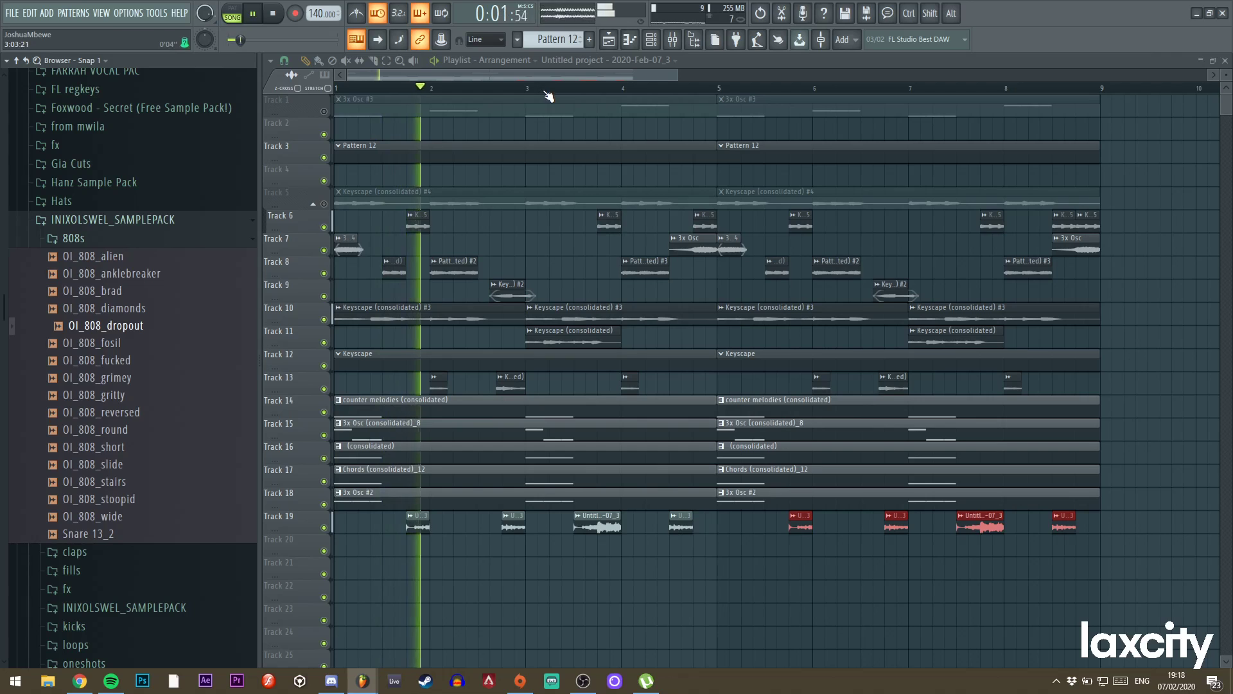
Close INIXOLSWEL_SAMPLEPACK, collapse and reopen SAMPLE PACKS, and browse back to the Laxcity folders.
click(92, 222)
scroll(94, 223, up, 10)
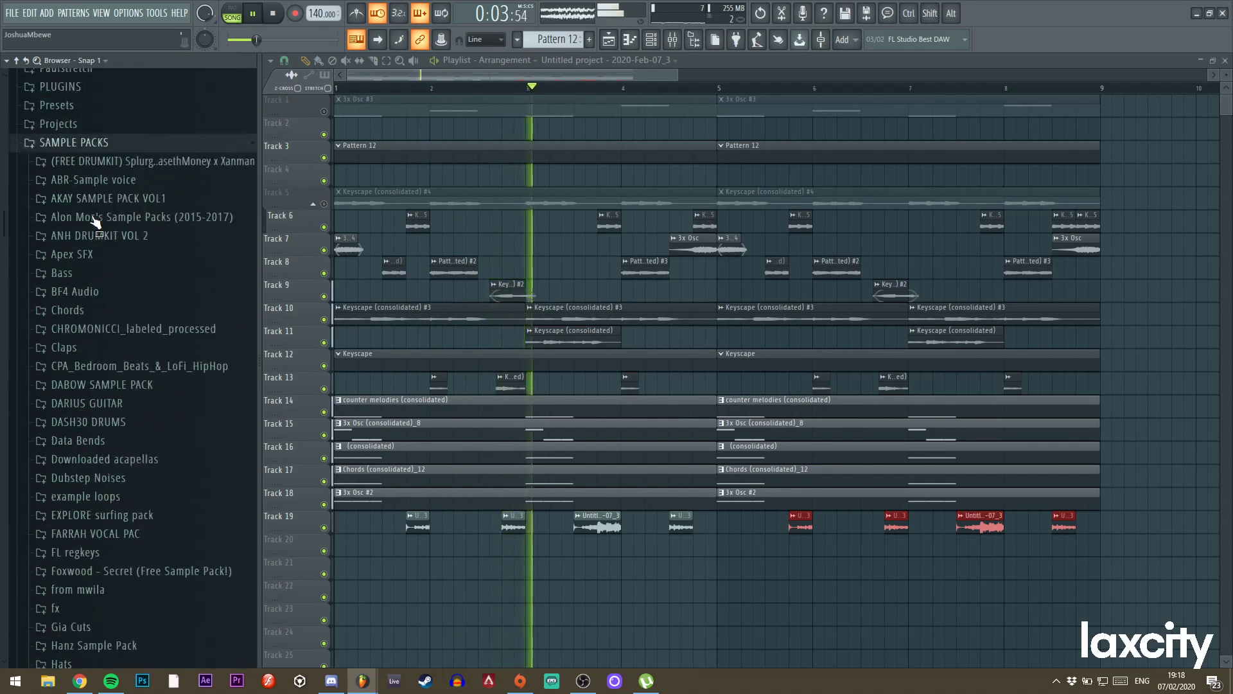
click(88, 370)
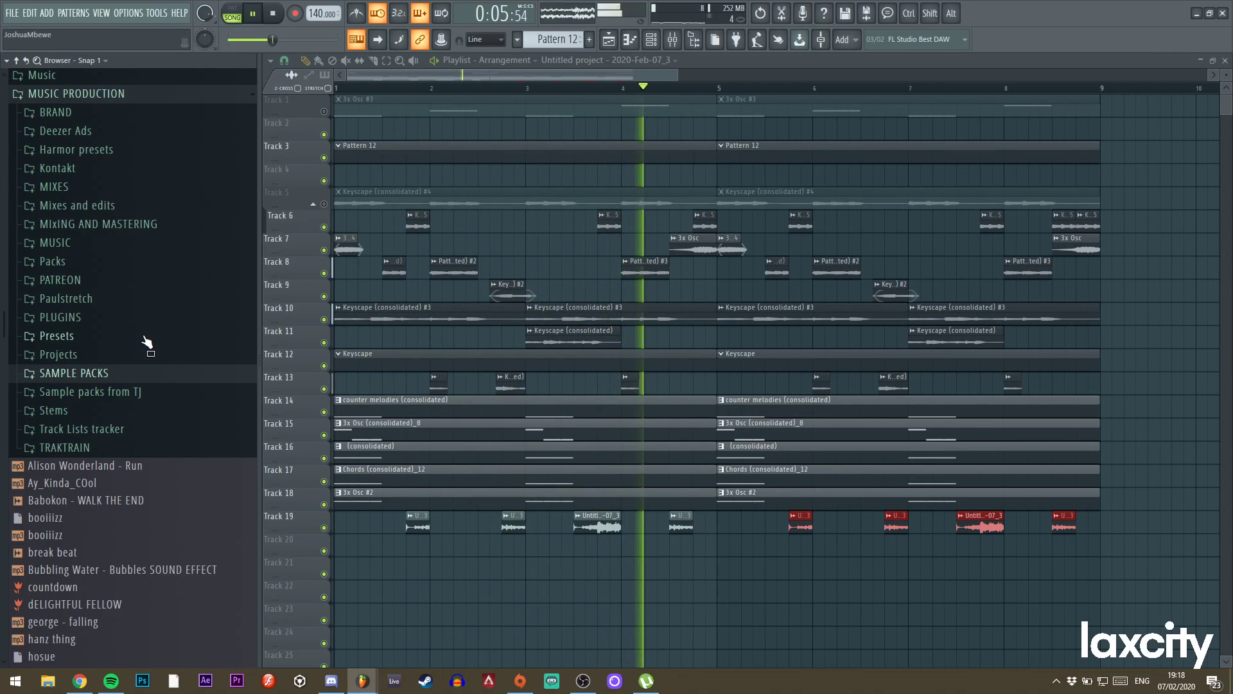
click(90, 372)
scroll(96, 359, down, 4)
scroll(116, 350, down, 4)
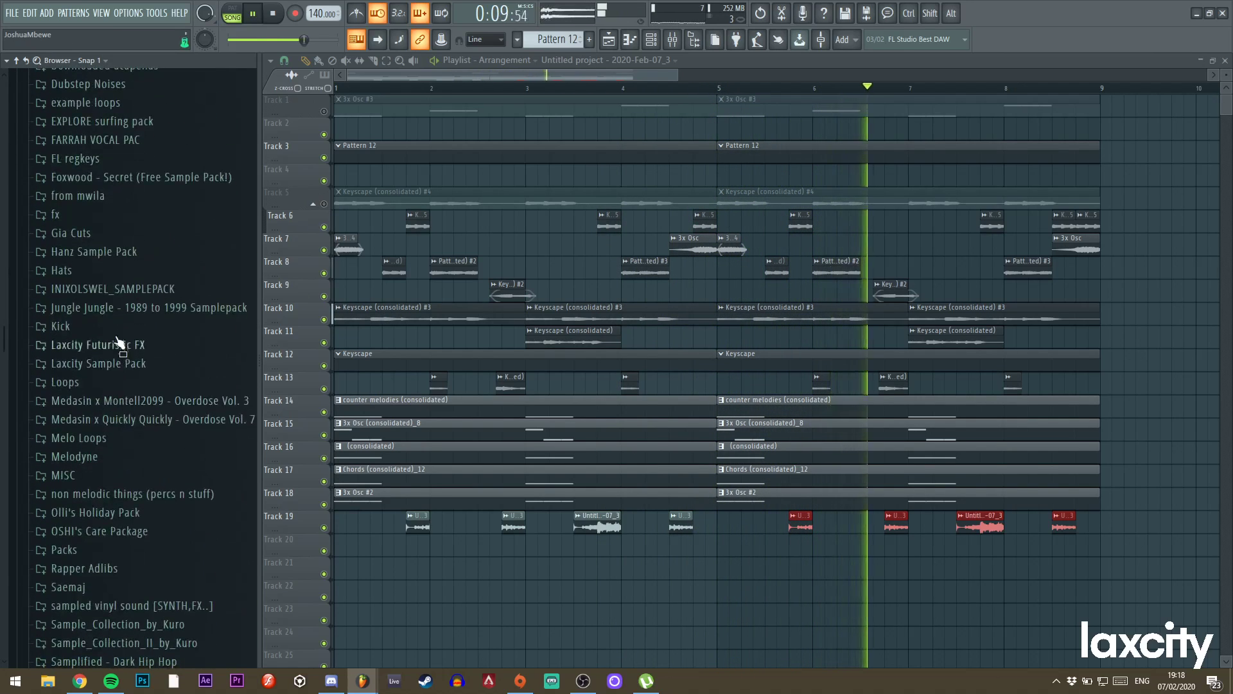
Open Laxcity_Audio within Laxcity Sample Pack's Laxcity Splice Sample Pack - Labelled folder and stop playback.
click(109, 363)
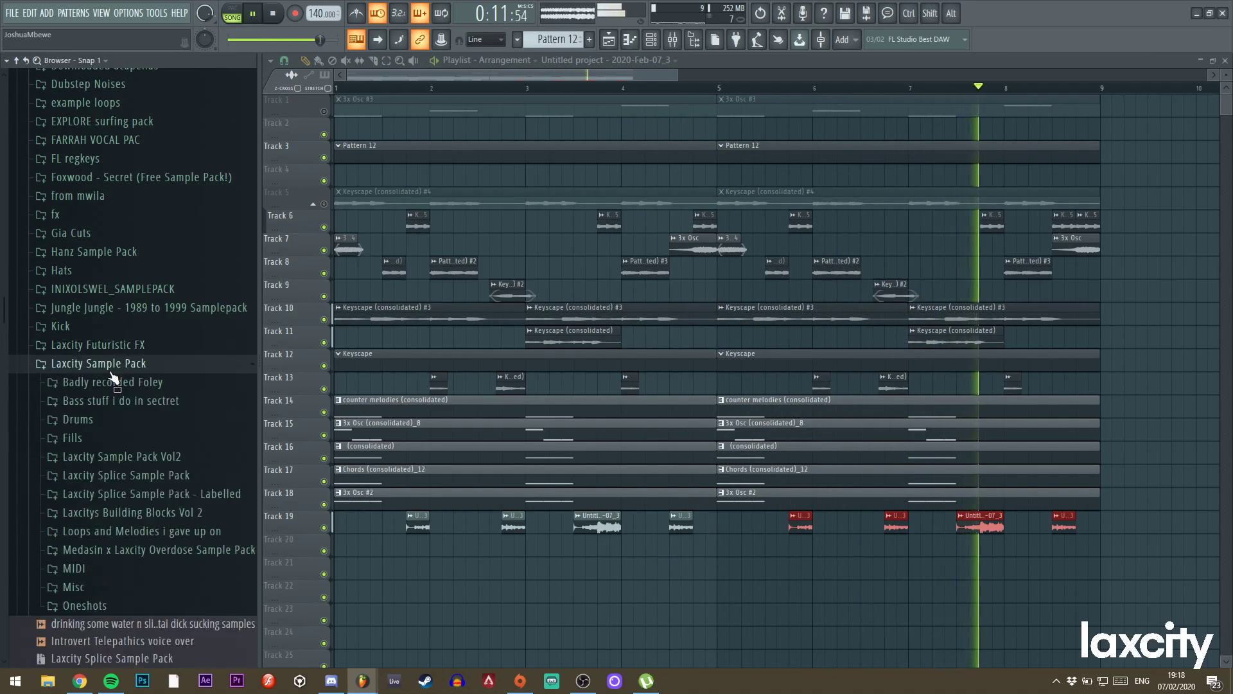
click(154, 494)
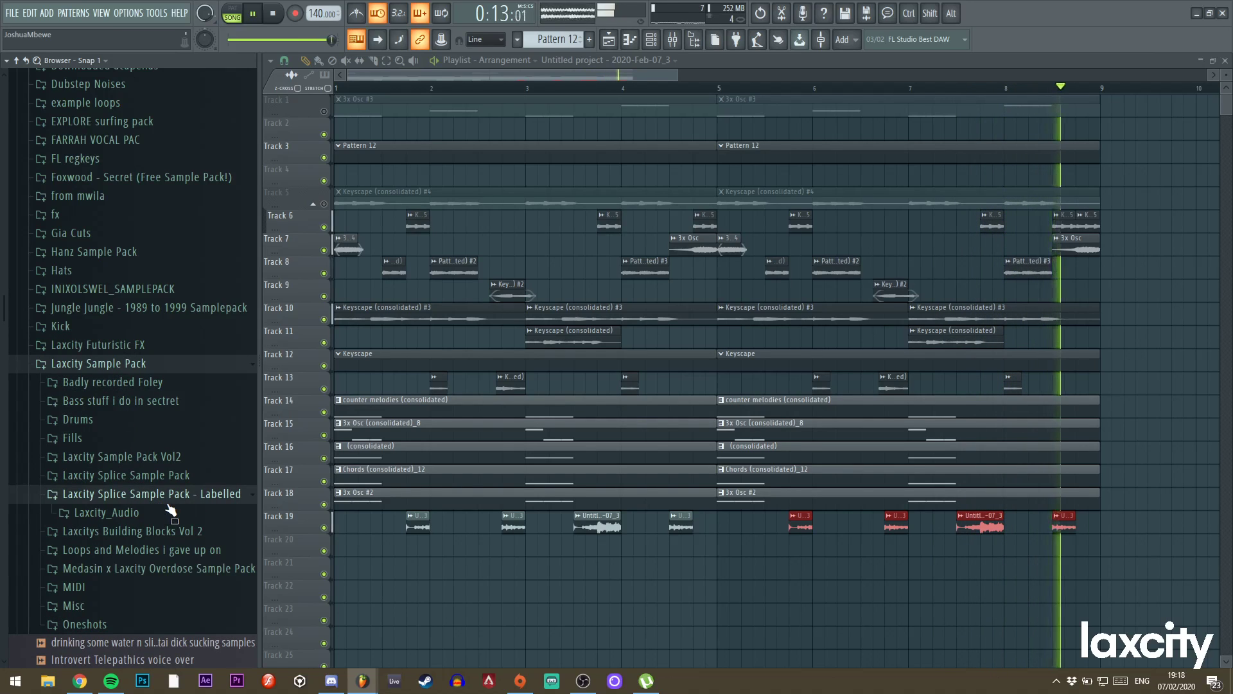
click(132, 513)
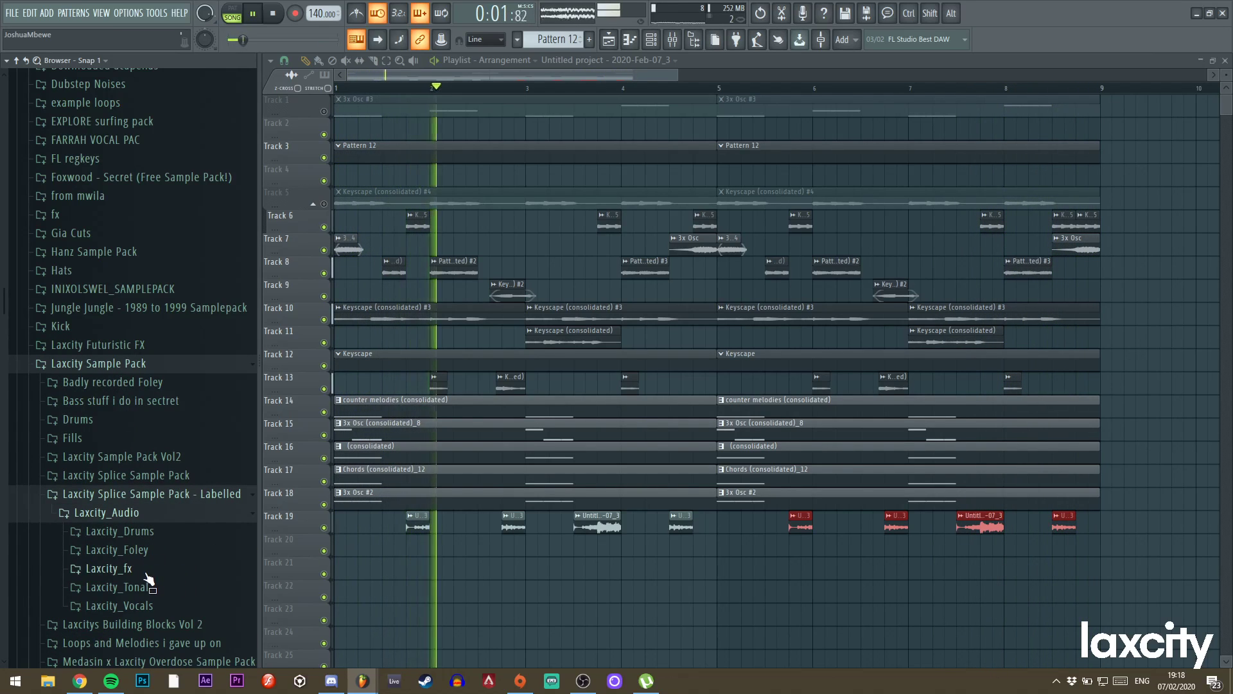
scroll(149, 575, down, 3)
key(space)
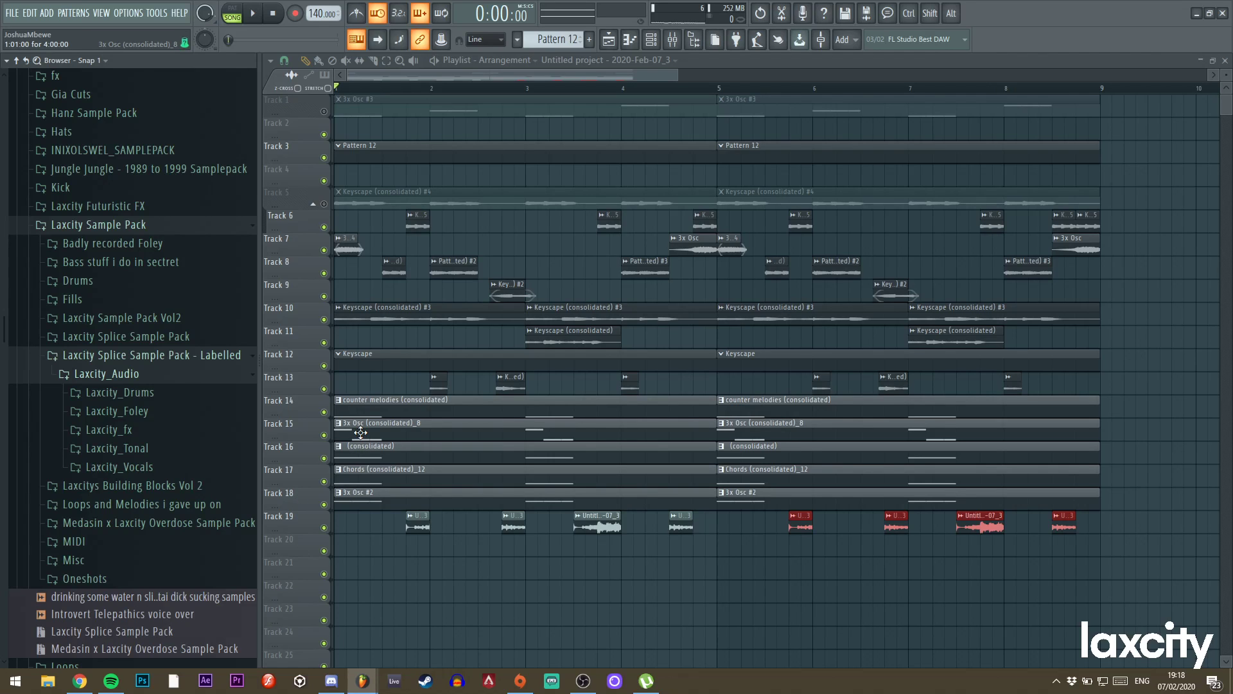
scroll(82, 411, down, 5)
scroll(198, 344, up, 2)
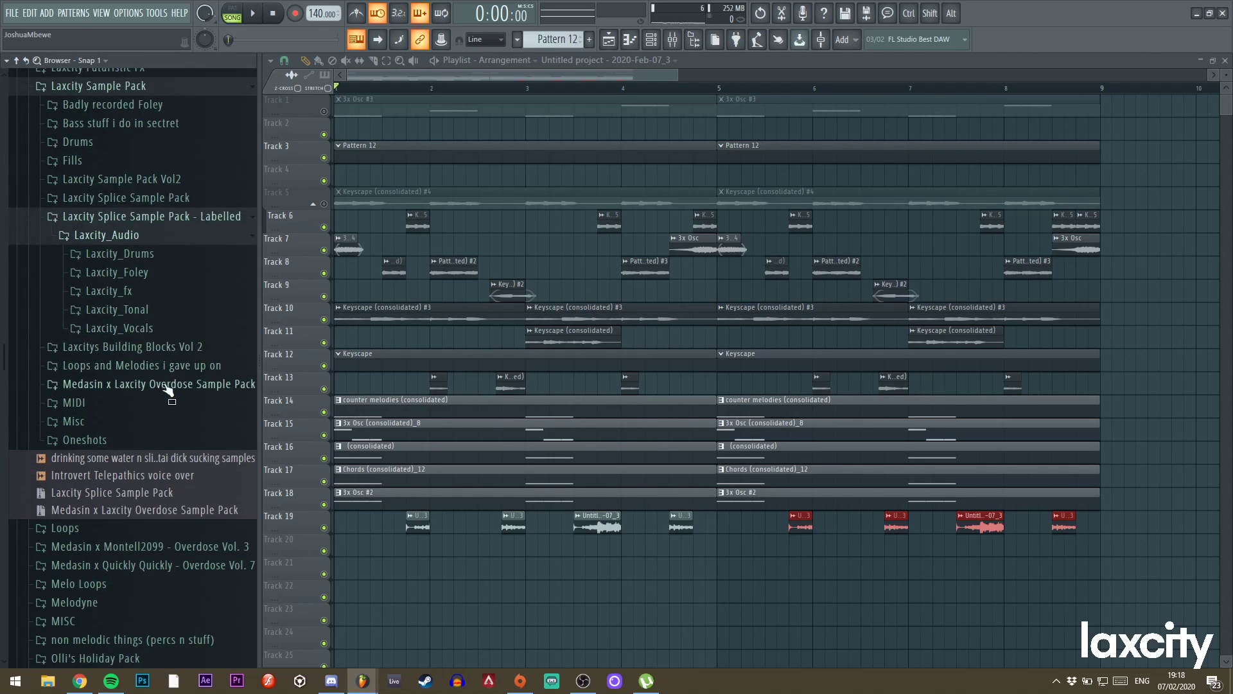
Audition the Laxcity_fx samples and place Laxcity_fx_Alert on Track 21 at beat 3 of bar 1.
click(162, 296)
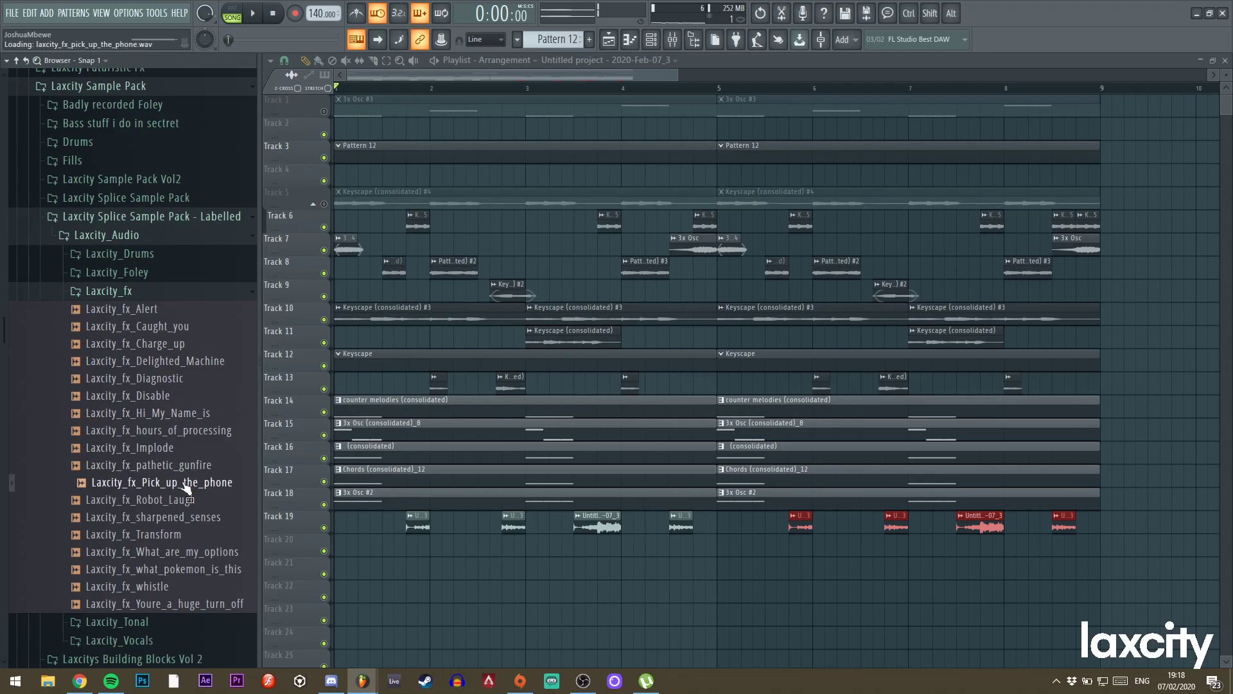
drag(676, 69, 557, 72)
scroll(401, 349, down, 2)
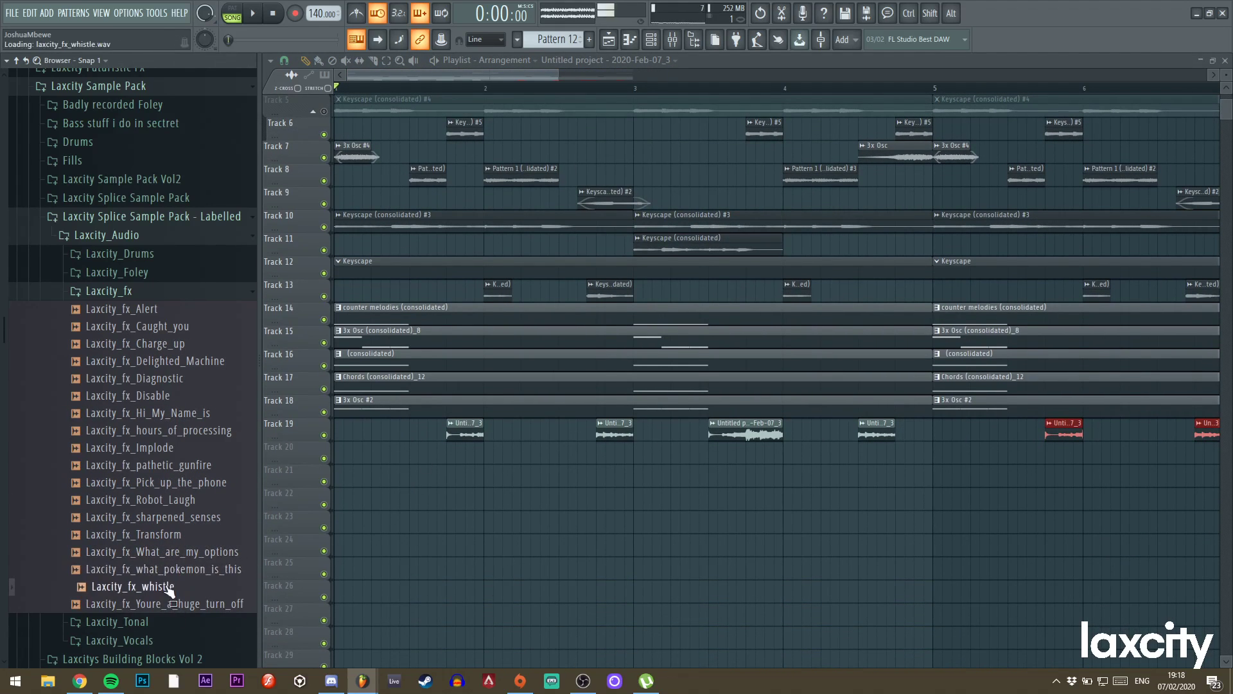
click(152, 296)
click(145, 299)
click(148, 311)
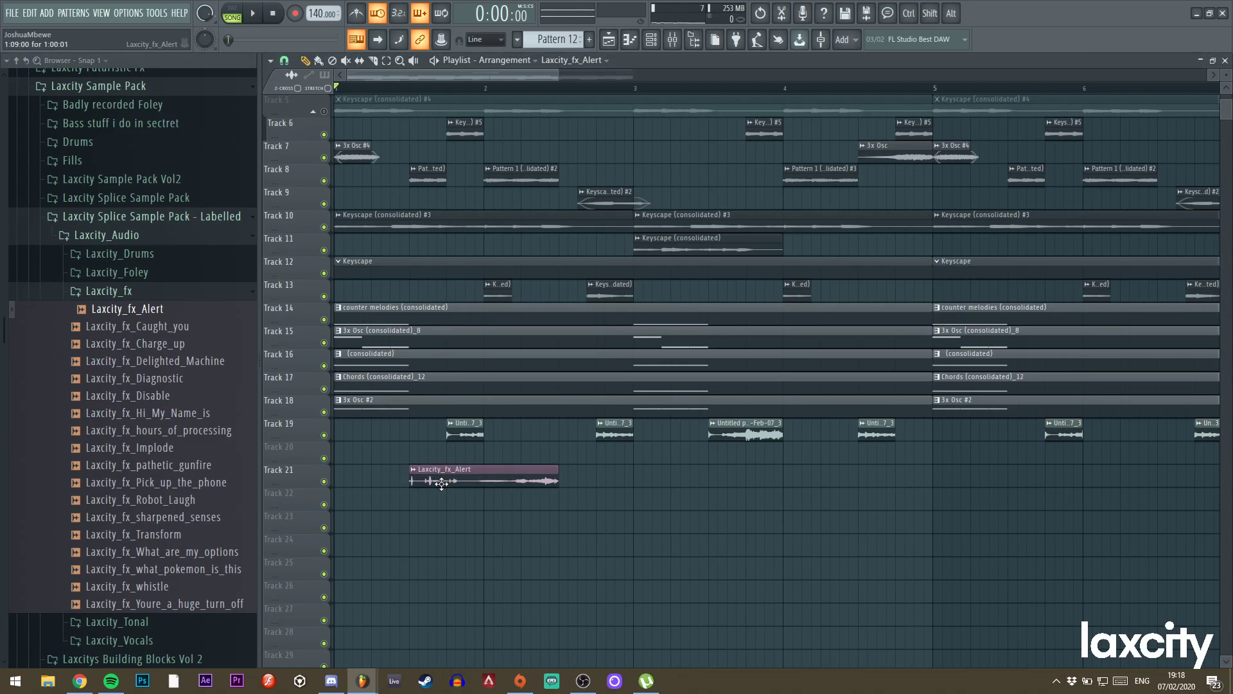
Normalize the Laxcity_fx_Alert sample, trim its length, adjust its time-stretching pitch and time, and close its channel settings.
double_click(441, 483)
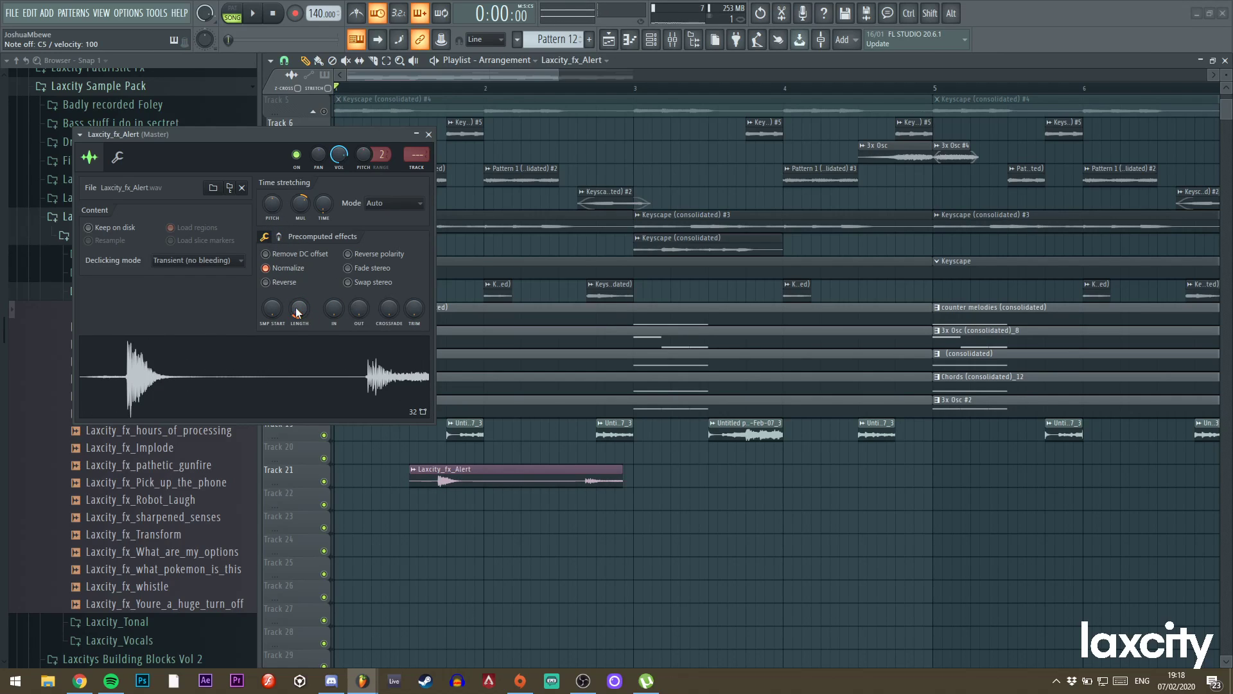
drag(325, 214, 325, 202)
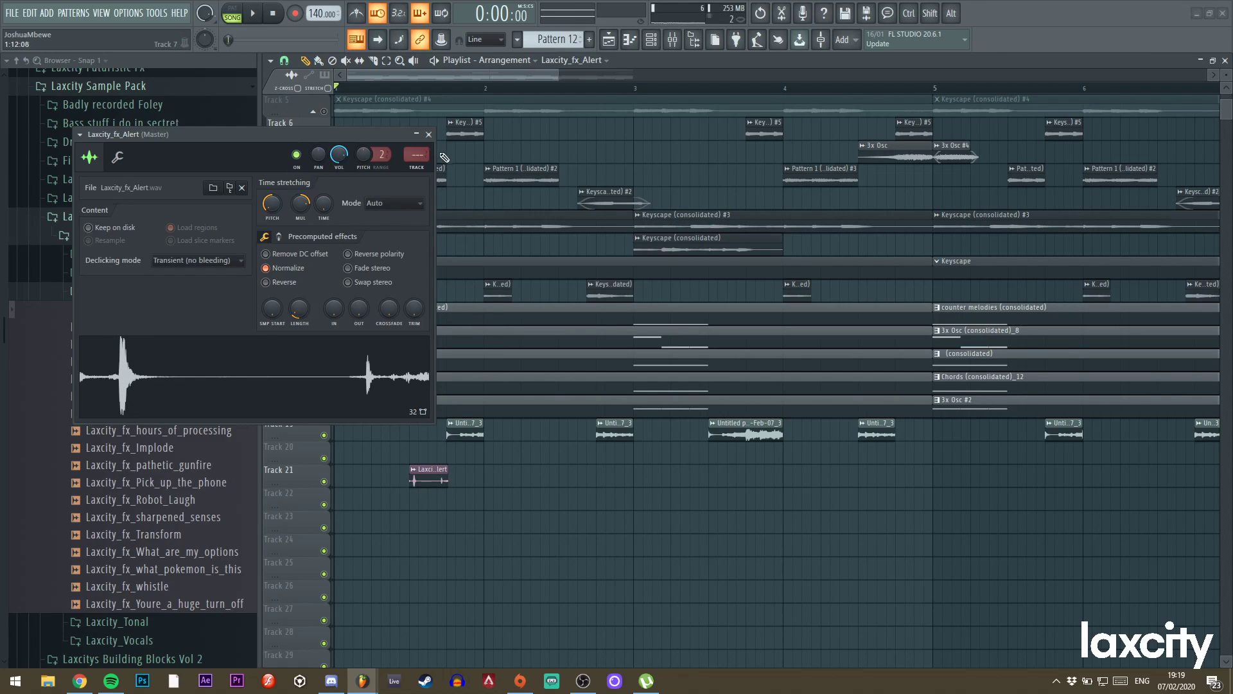
click(429, 135)
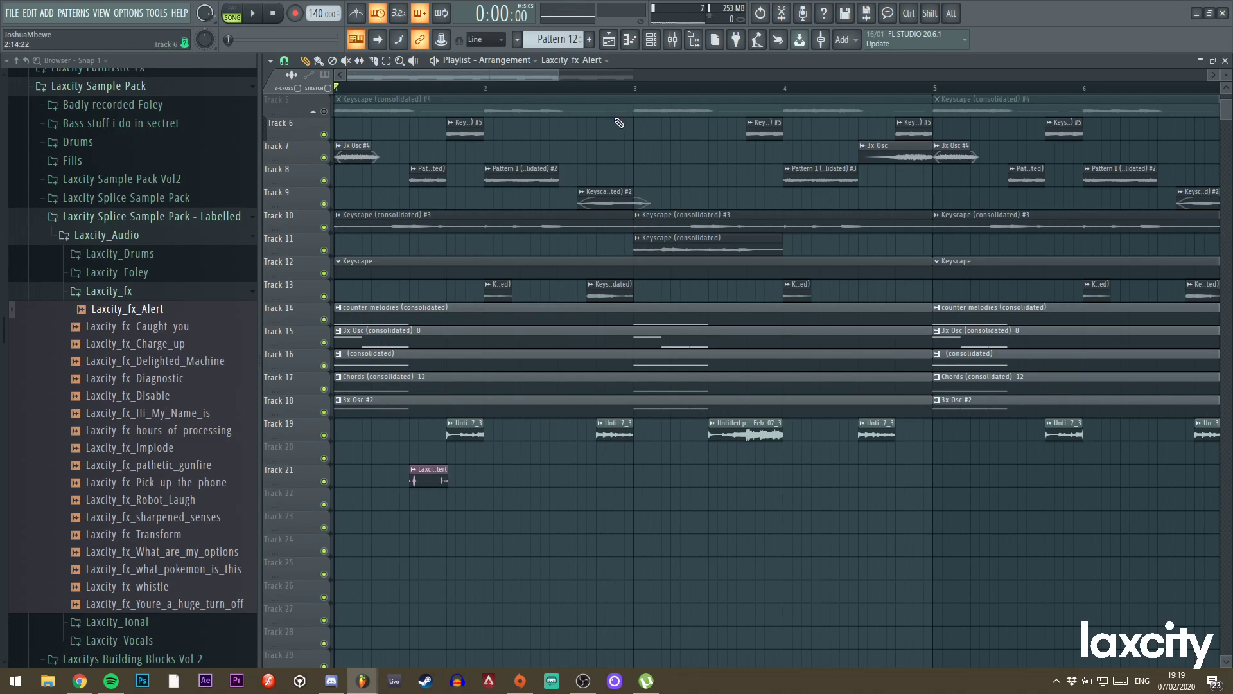
Move the Laxcity_fx_Alert clip to the start of bar 1, slip its audio so the hit comes first, and play it back.
drag(550, 75, 386, 75)
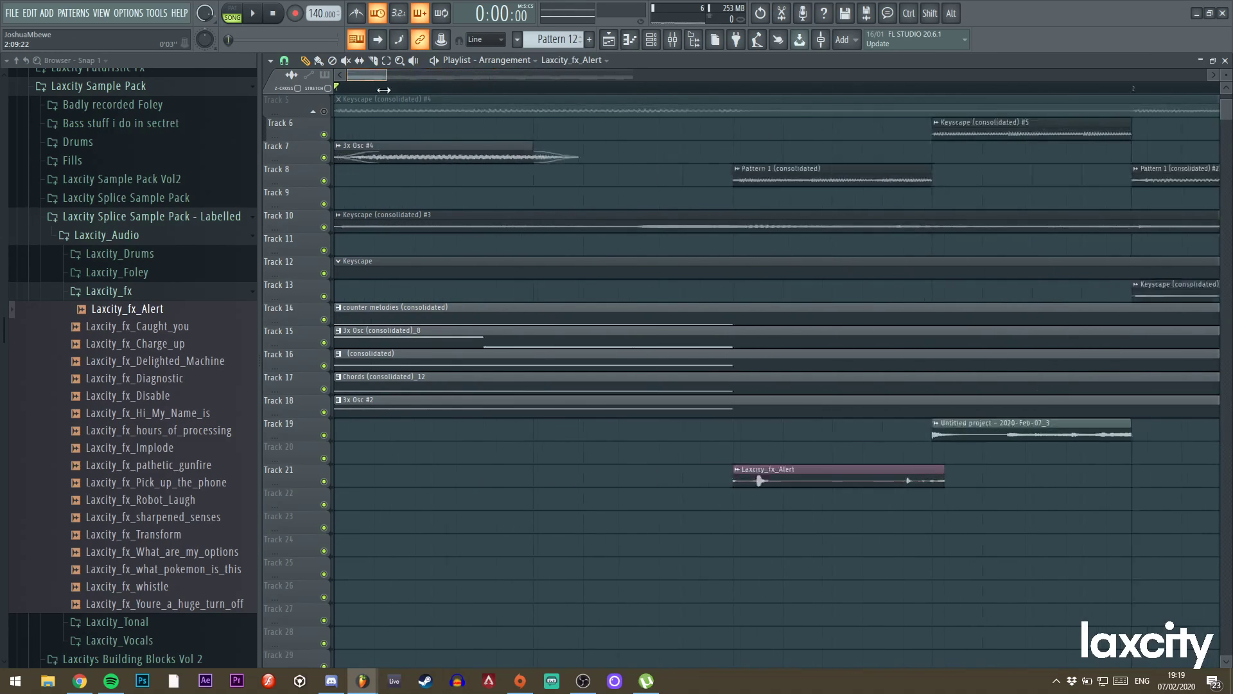
drag(790, 475, 201, 460)
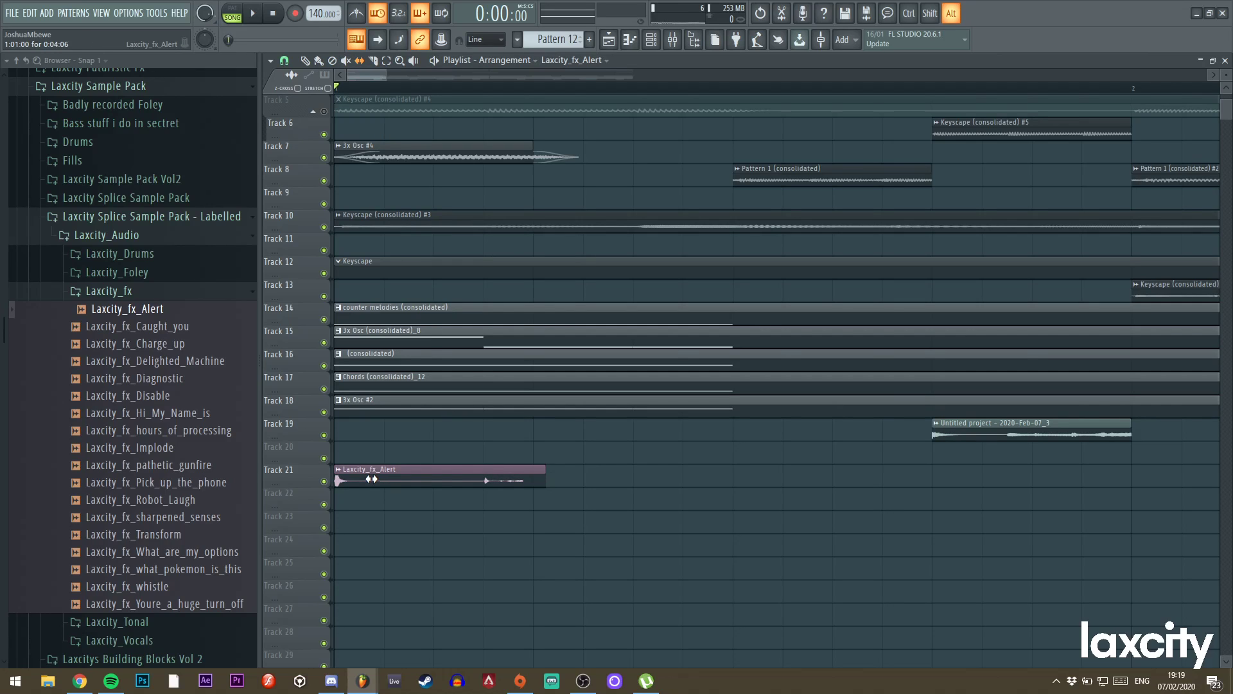
key(space)
key(space)
key(space)
key(space)
Duplicate the Laxcity_fx_Alert clip between beats 2 and 3 of bar 1 on Track 21 and make the copy unique.
click(306, 61)
scroll(406, 83, down, 2)
drag(377, 480, 544, 480)
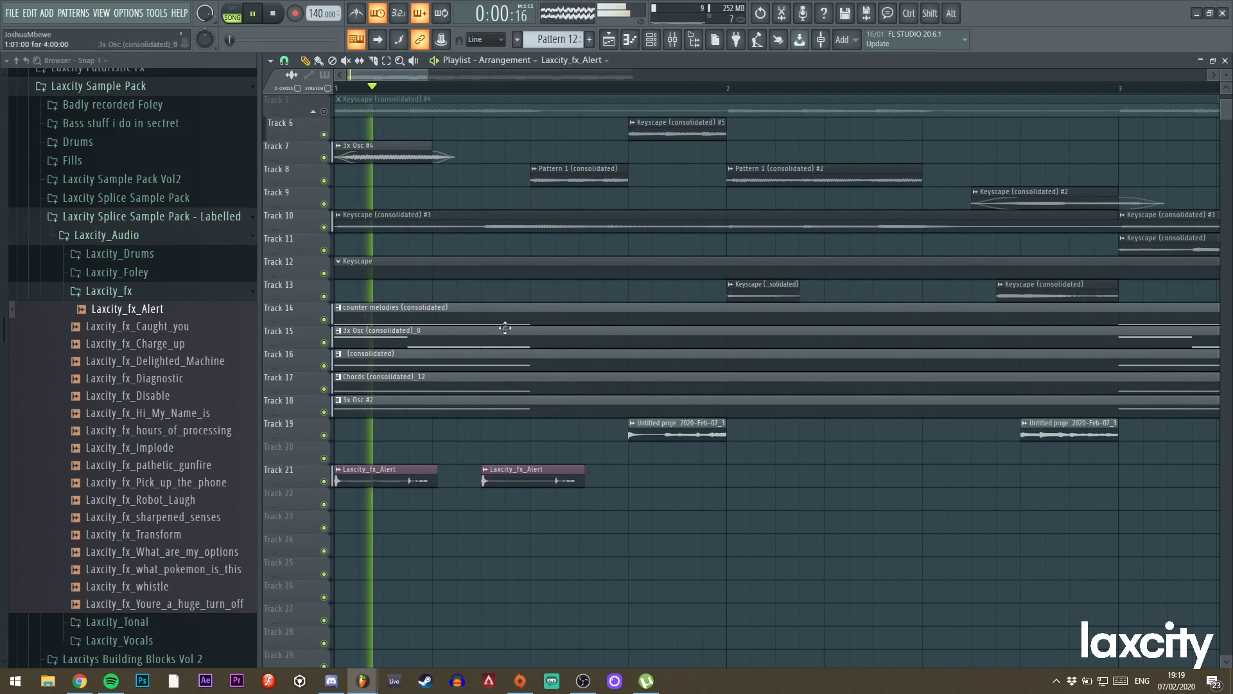
click(360, 61)
key(space)
key(space)
click(487, 470)
click(521, 568)
key(space)
Adjust the sample start and length offsets of the copied Laxcity_fx_Alert clip during playback and close its channel settings.
double_click(530, 472)
key(space)
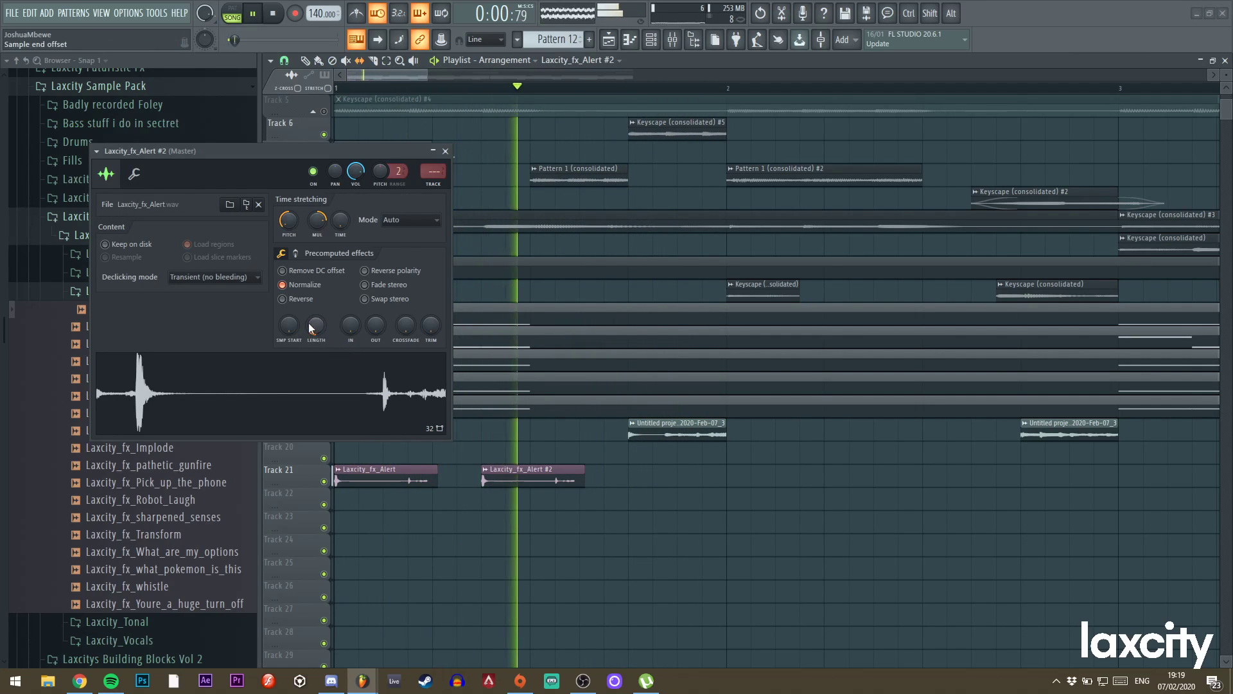
scroll(287, 335, up, 5)
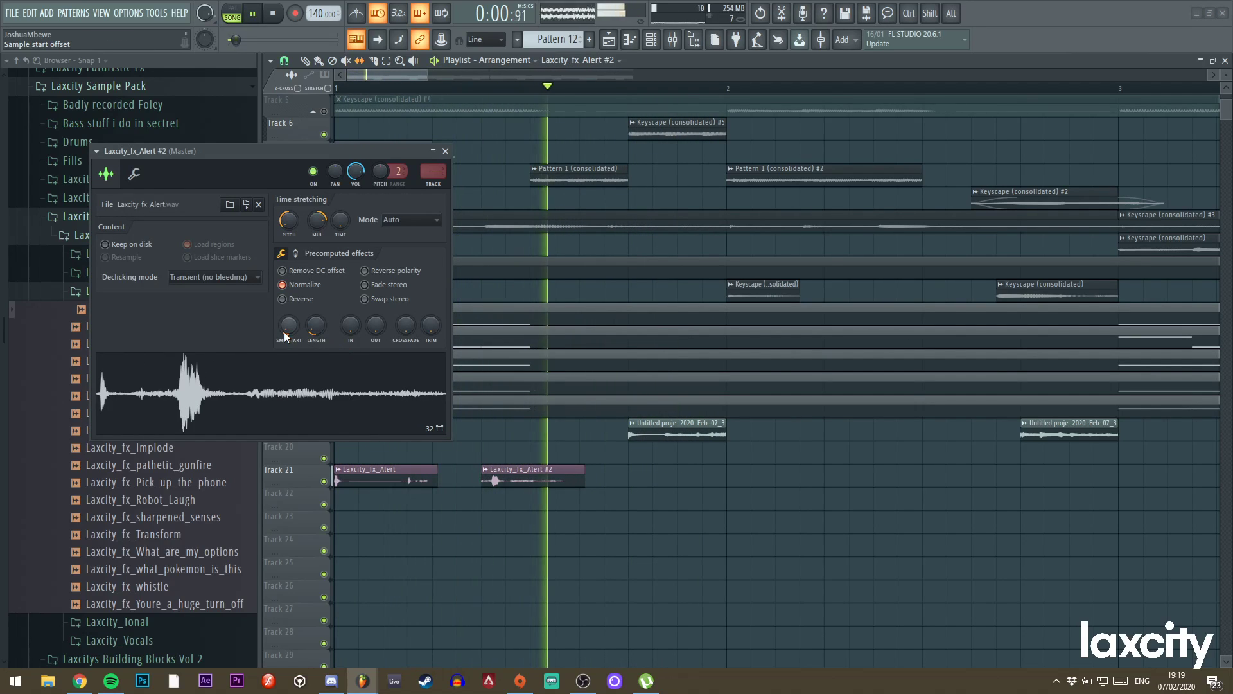
click(445, 151)
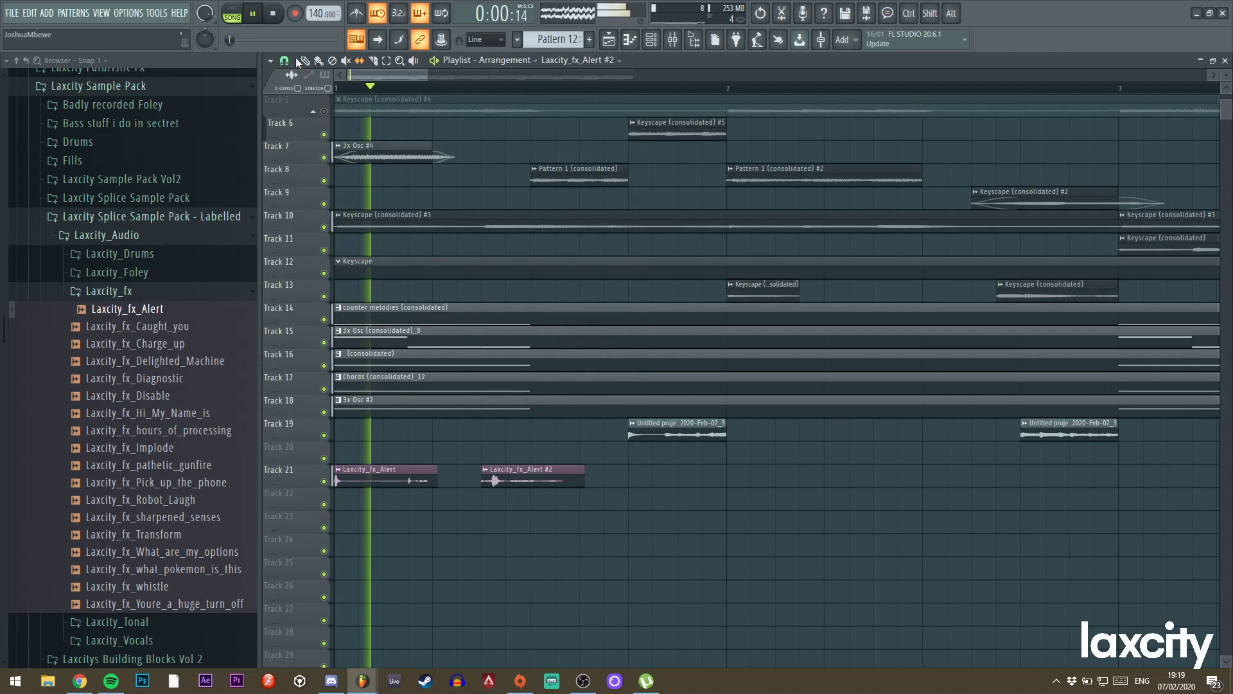
Move the copied Laxcity_fx_Alert clip to just before beat 3 of bar 1 on Track 21 and replay the arrangement.
drag(522, 471, 555, 471)
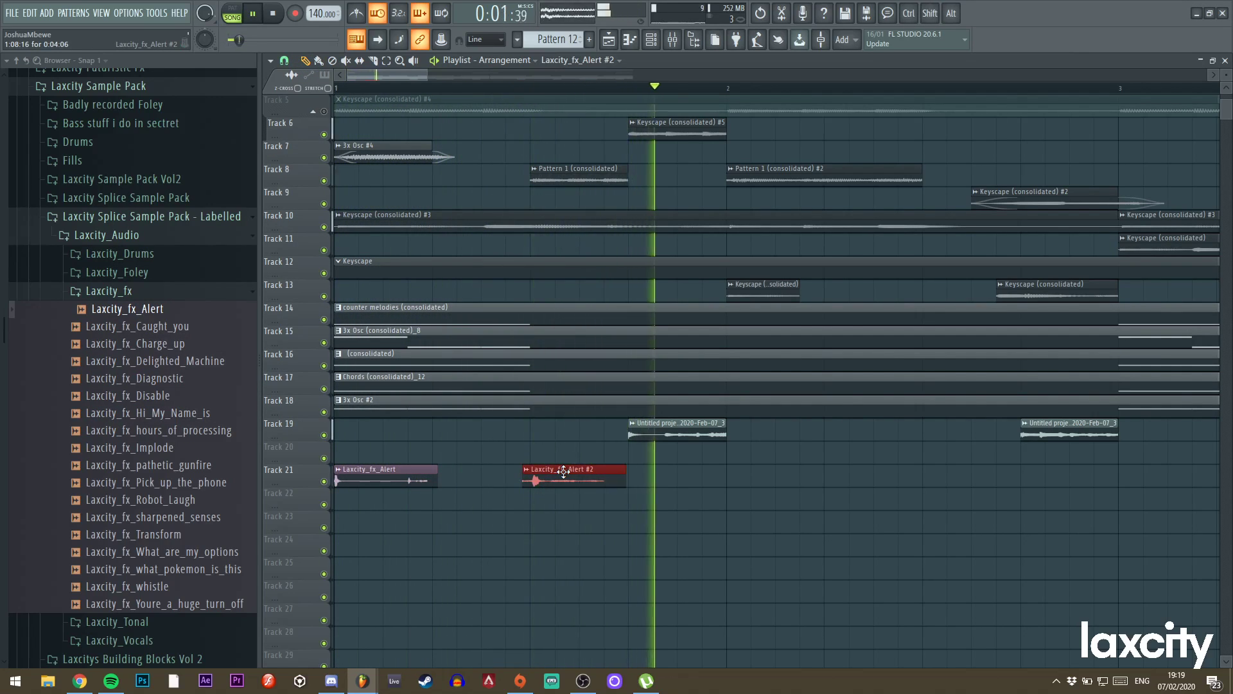
key(space)
ctrl+scroll(478, 507, down, 4)
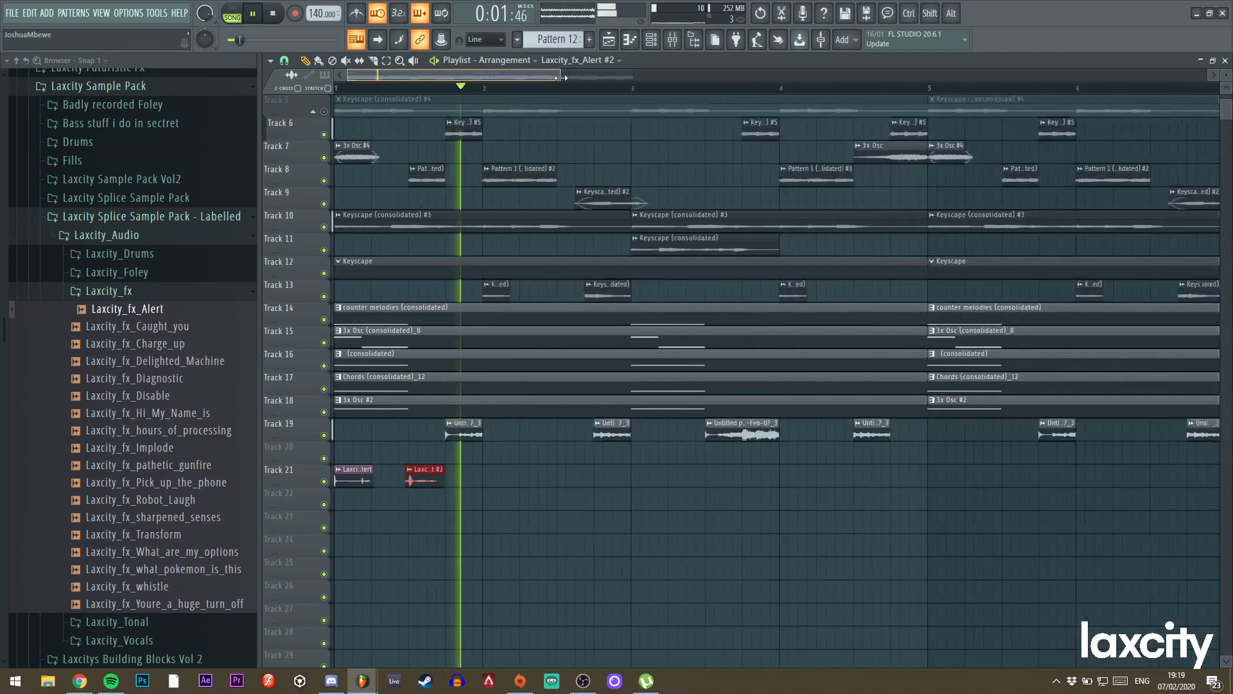
Try repeating the two Laxcity_fx_Alert clips in bar 2 of Track 21 and play the result.
key(ctrl+b)
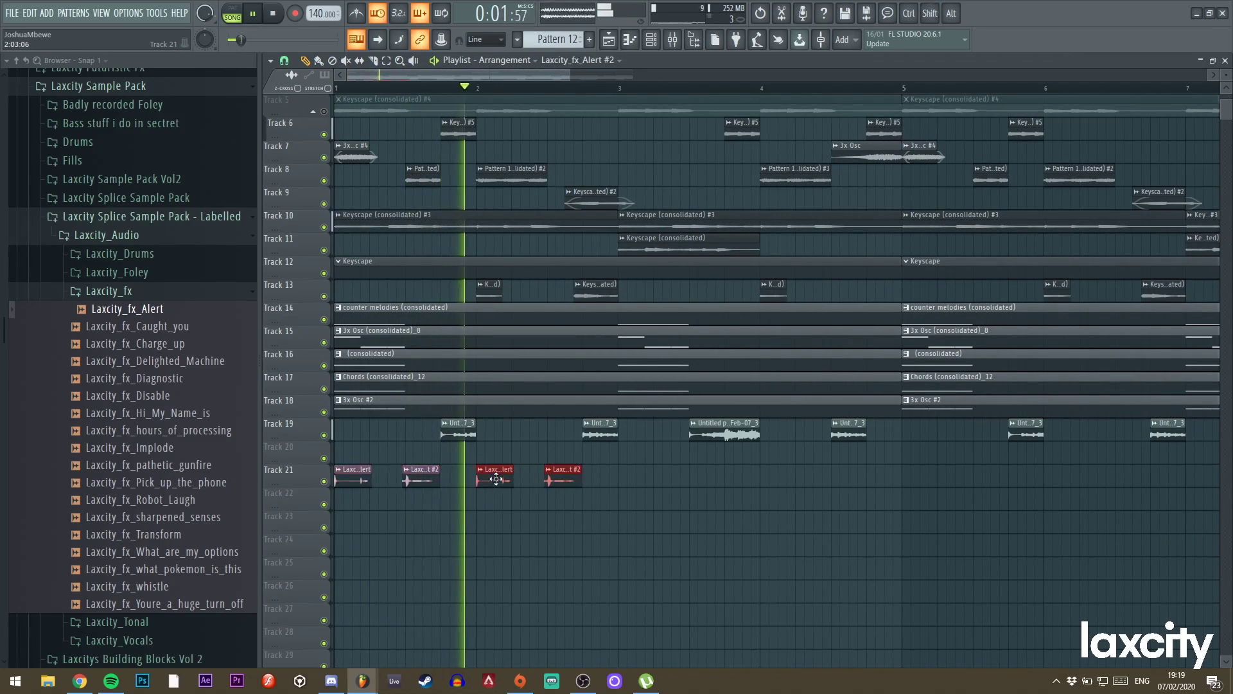
key(space)
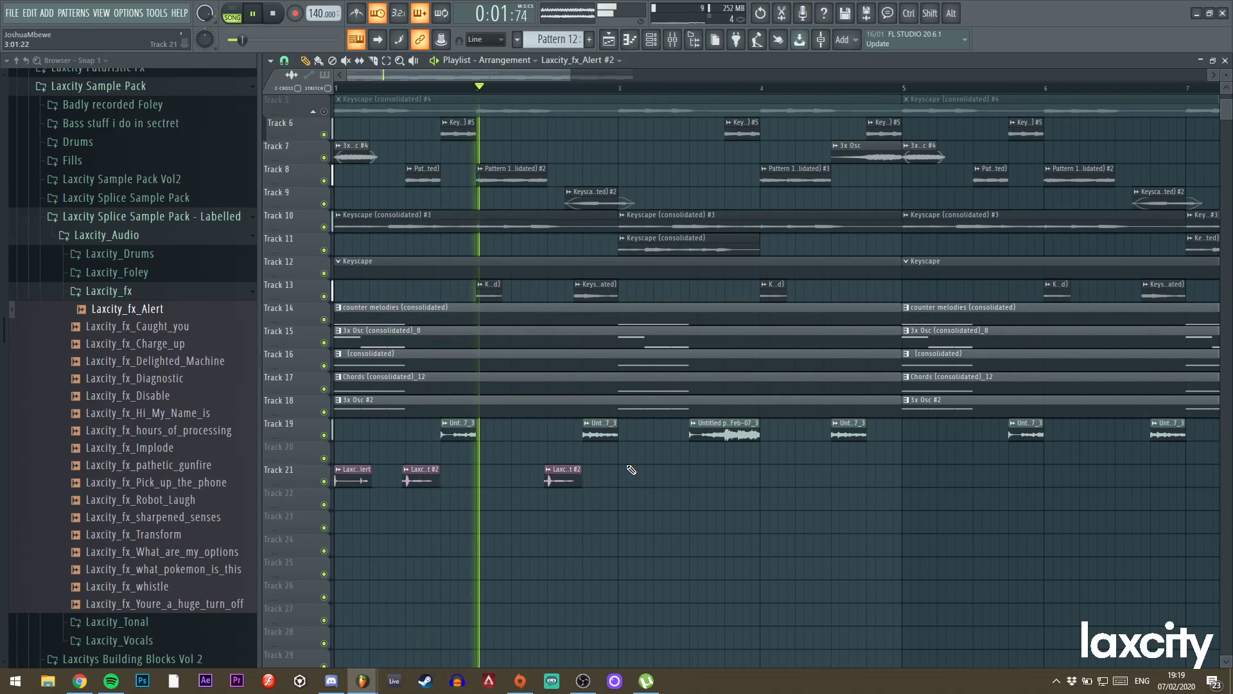
click(540, 88)
Add Laxcity_fx_Hi_My_Name_is to Track 21, time-compress it to about half its length, and start it just before beat 2 of bar 2.
click(118, 518)
key(space)
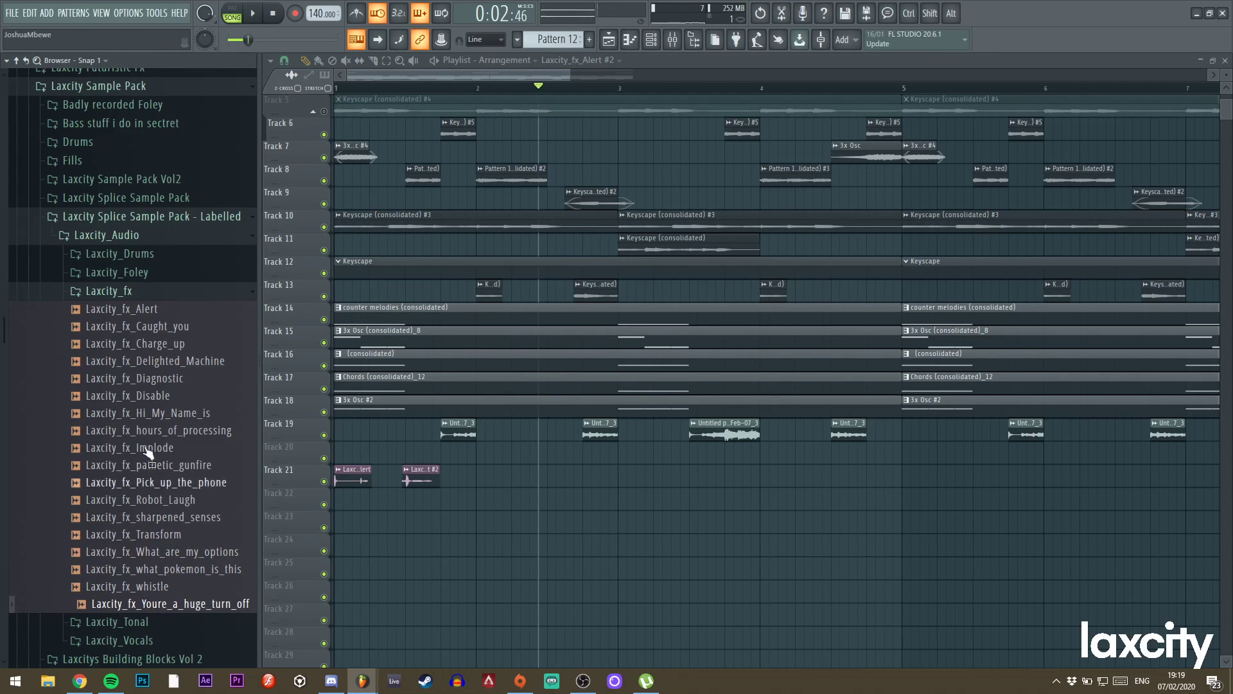
drag(540, 488, 540, 487)
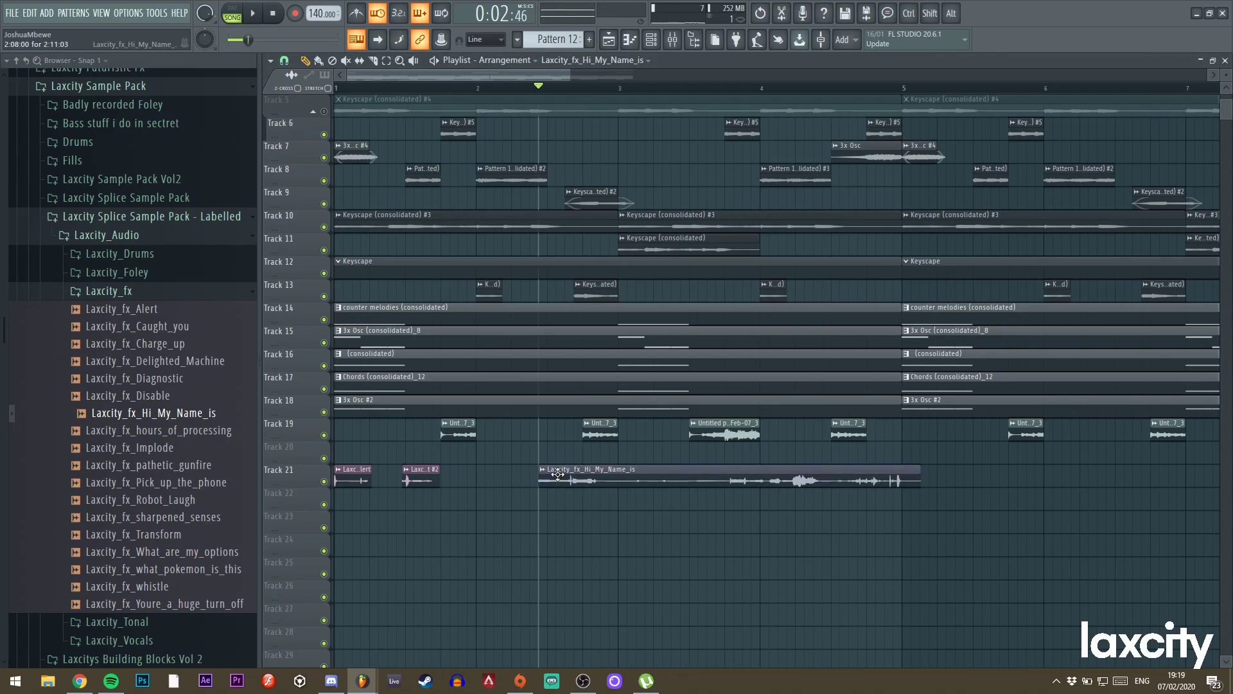
click(554, 469)
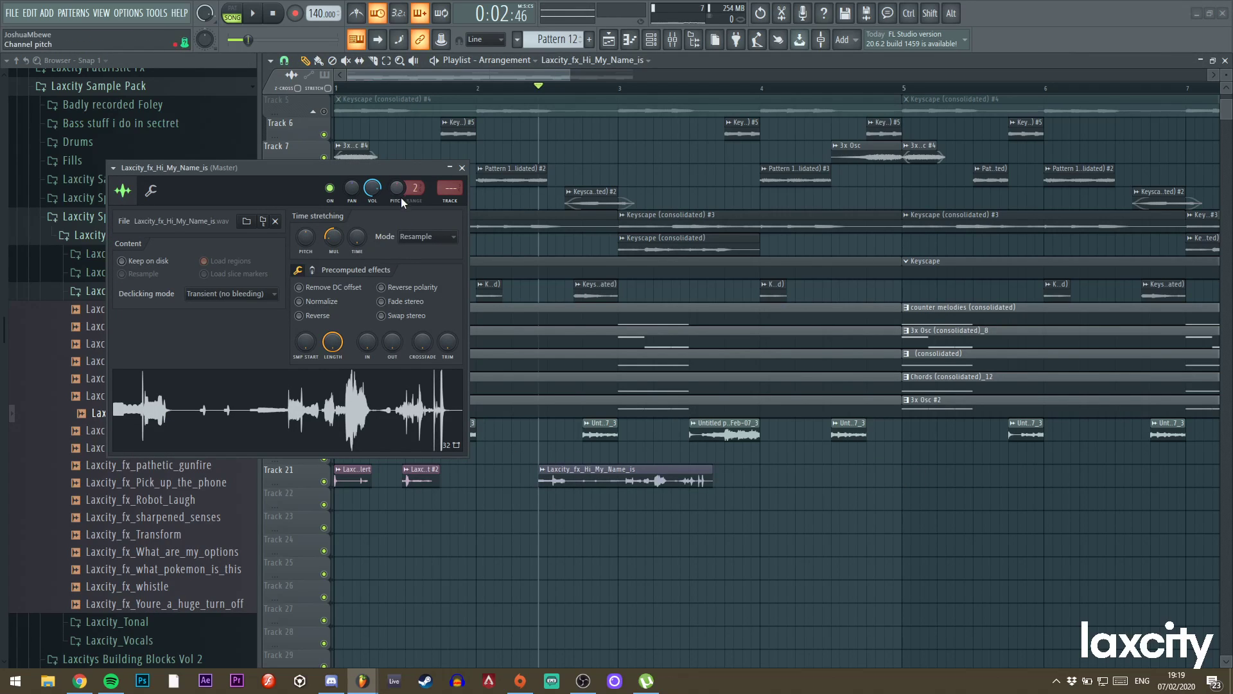
click(462, 168)
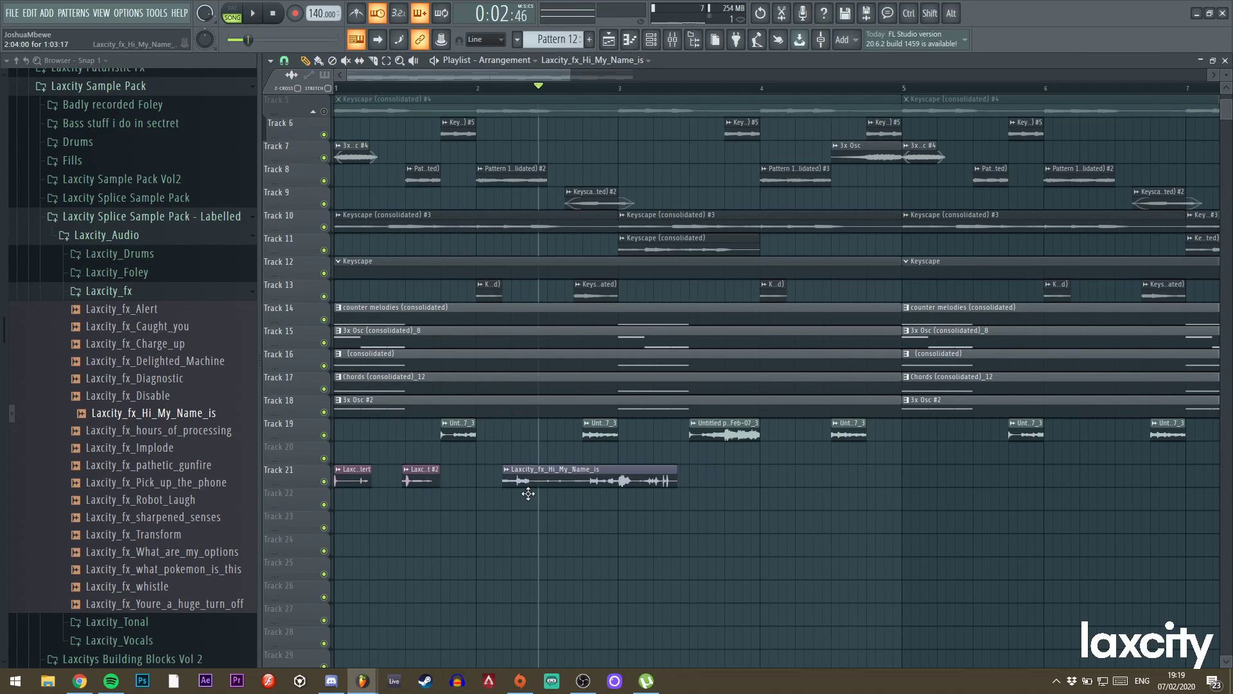
Play the Laxcity_fx_Hi_My_Name_is clip, set its time-stretching mode to Stretch and adjust its pitch shift, then close its channel settings.
click(492, 88)
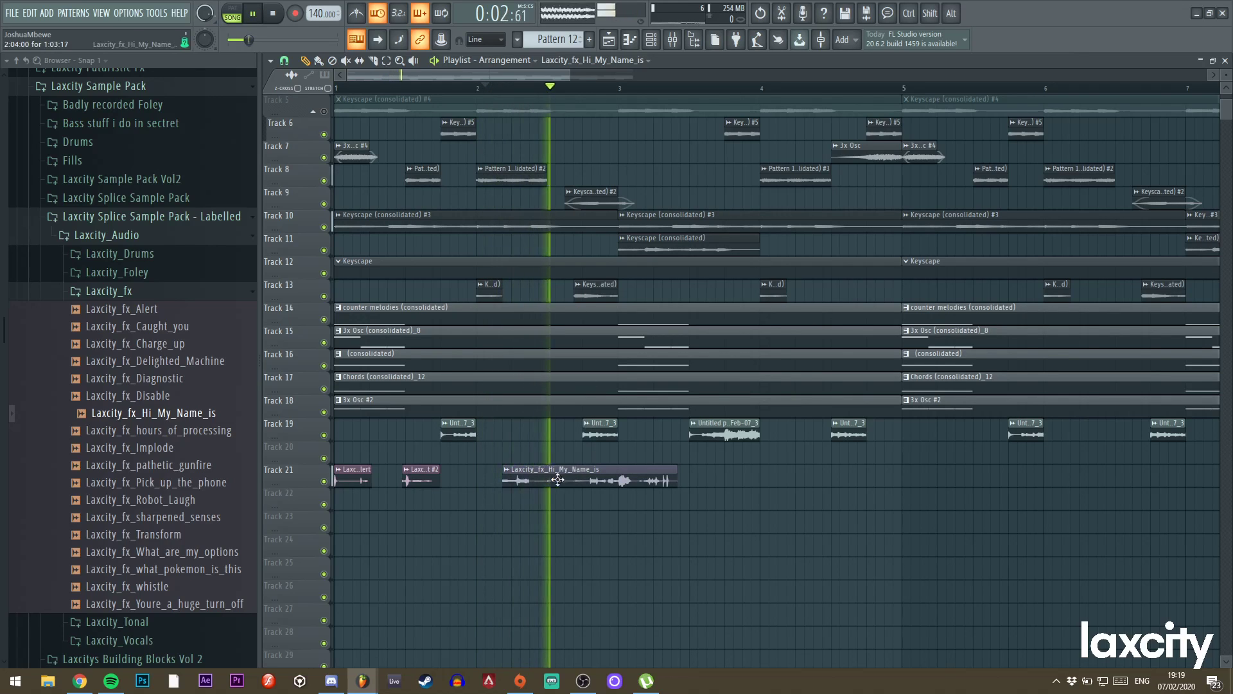
double_click(532, 481)
click(433, 237)
click(419, 271)
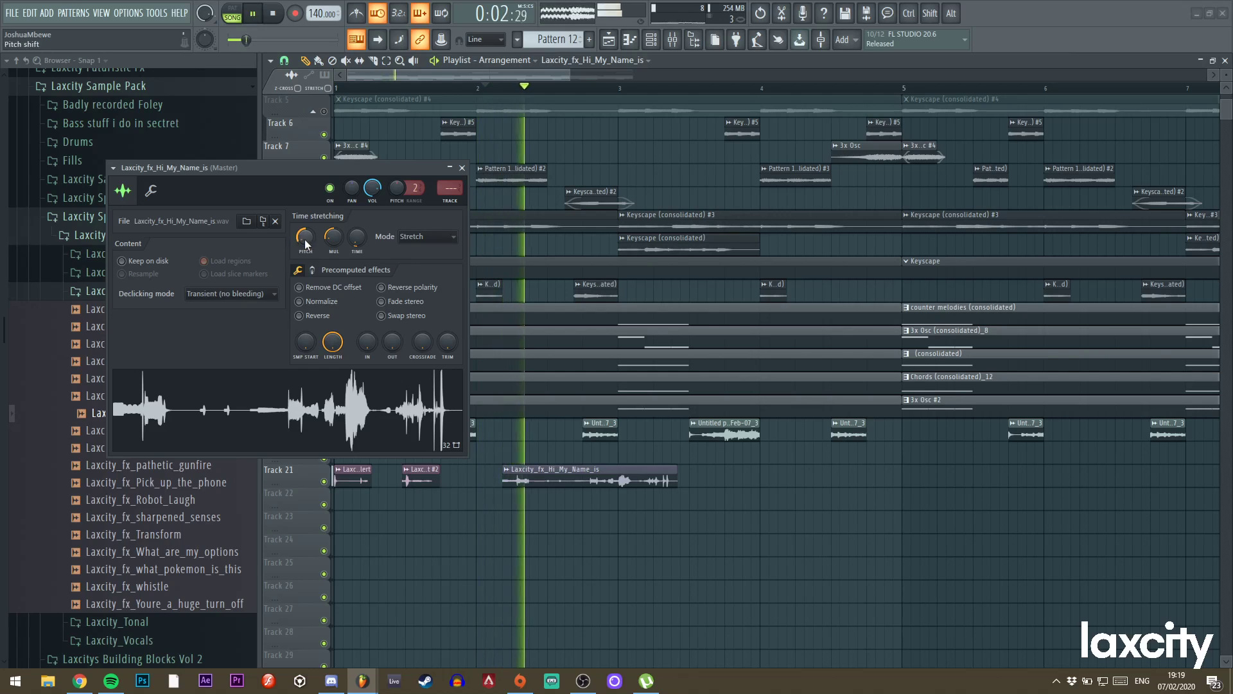
click(461, 169)
Slice the Laxcity_fx_Hi_My_Name_is clip on Track 21 at about beat 4 of bar 2 and replay it.
key(space)
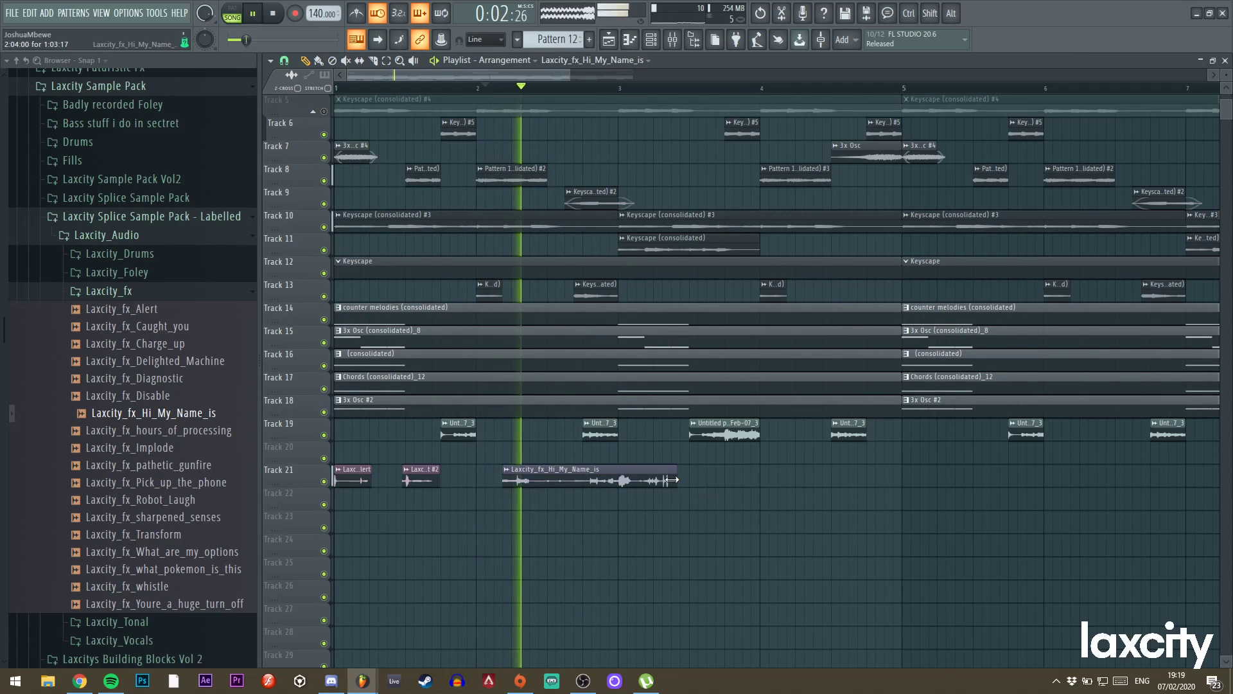
drag(638, 479, 639, 478)
key(space)
key(space)
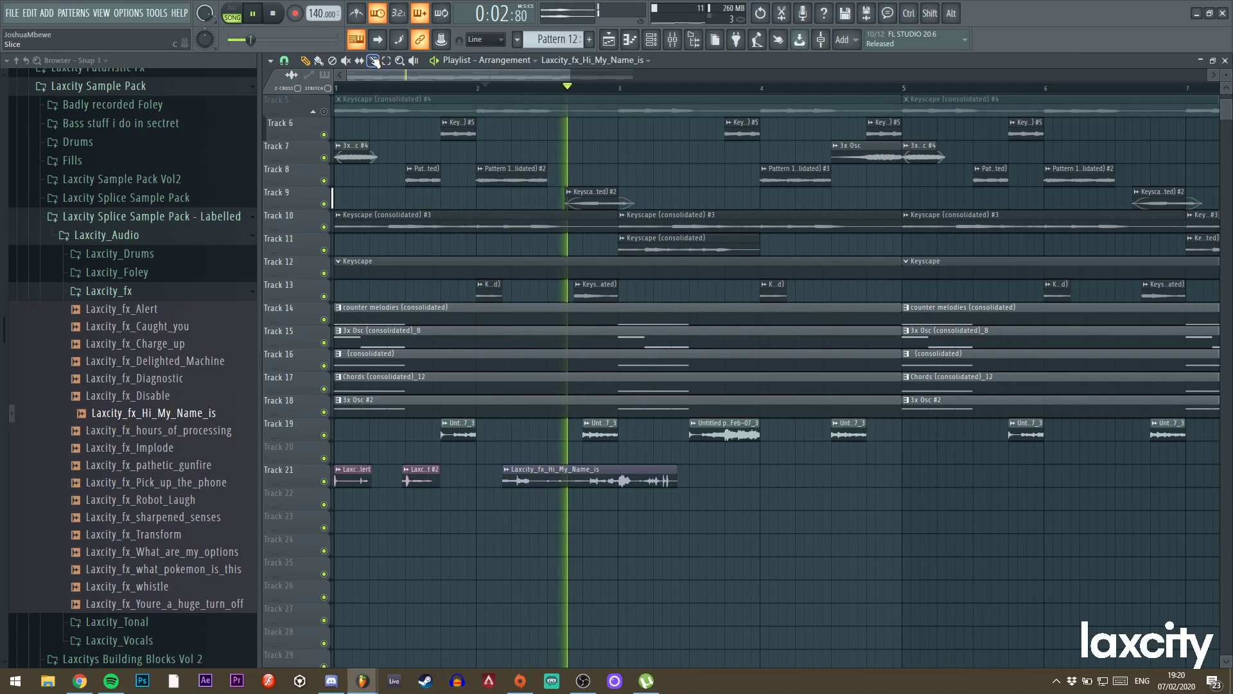
click(596, 486)
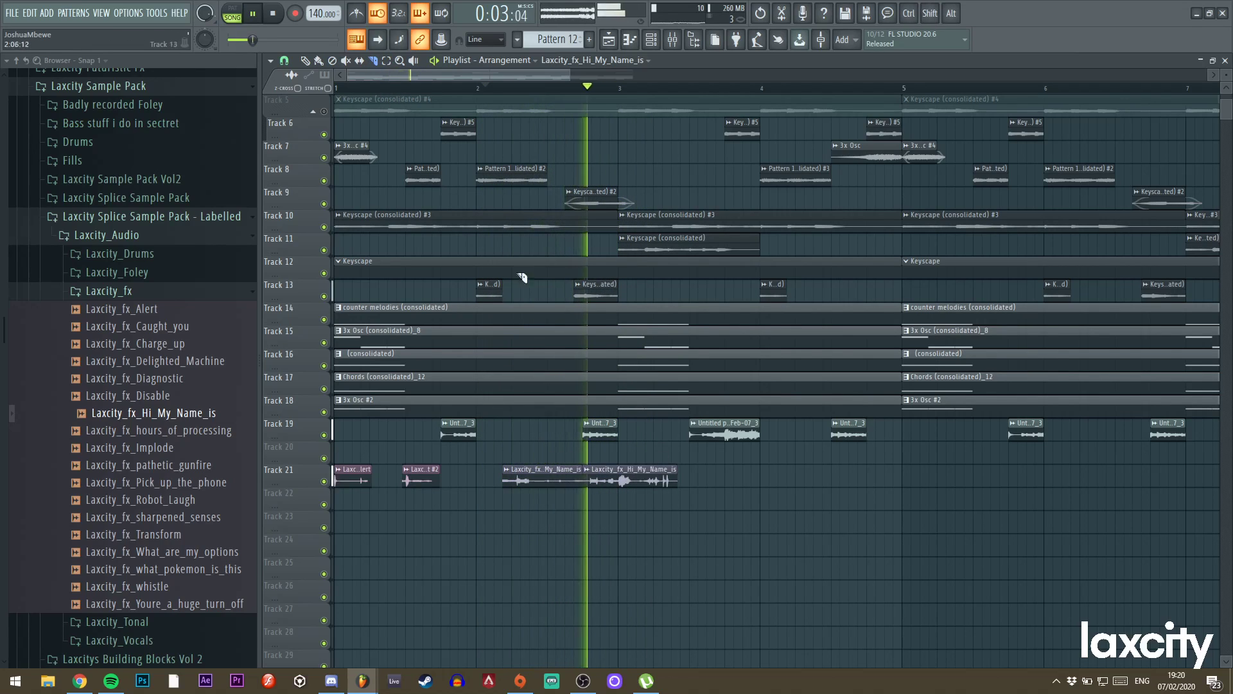
key(space)
key(space)
Move the later Laxcity_fx_Hi_My_Name_is slice to just after beat 3 of bar 2 and trim it to about one beat.
key(space)
mouse_move(624, 484)
mouse_down()
mouse_move(591, 531)
mouse_move(544, 530)
mouse_move(557, 530)
mouse_up()
key(space)
key(space)
key(space)
key(space)
ctrl+click(584, 528)
Raise the moved slice to Track 21 and repeat the effect clips of bars 1 and 2 through bar 8.
key(space)
key(space)
key(shift+Up)
key(shift+Up)
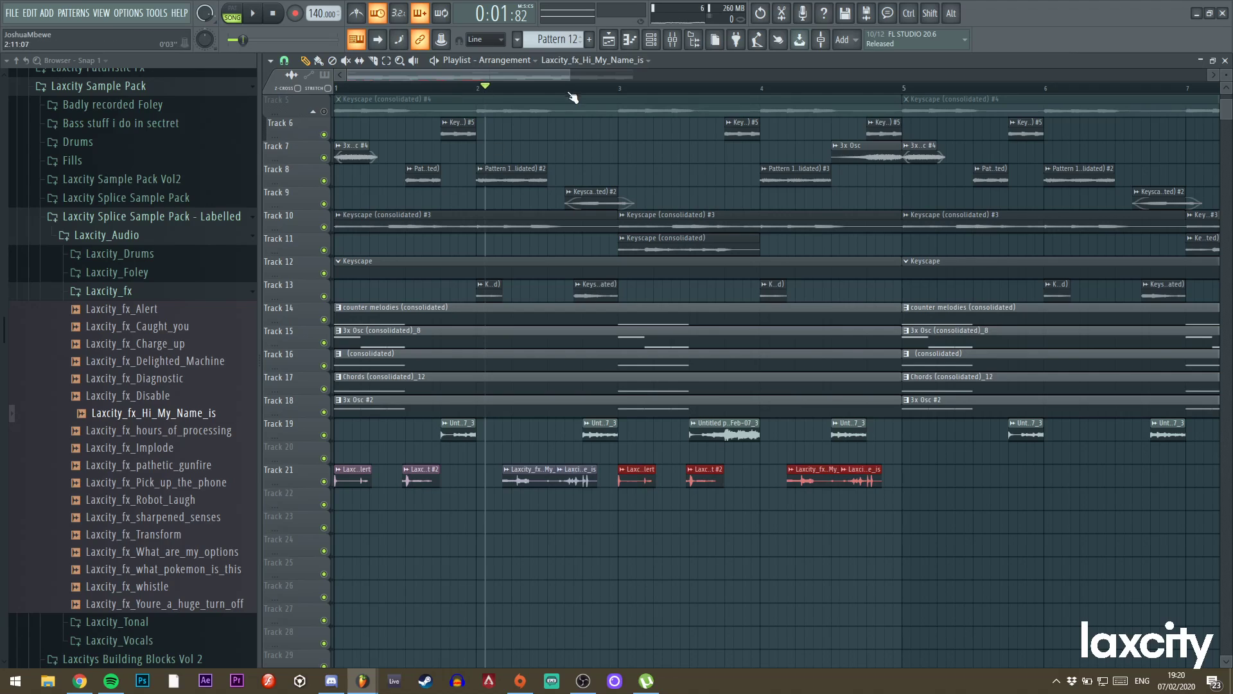
scroll(572, 98, down, 4)
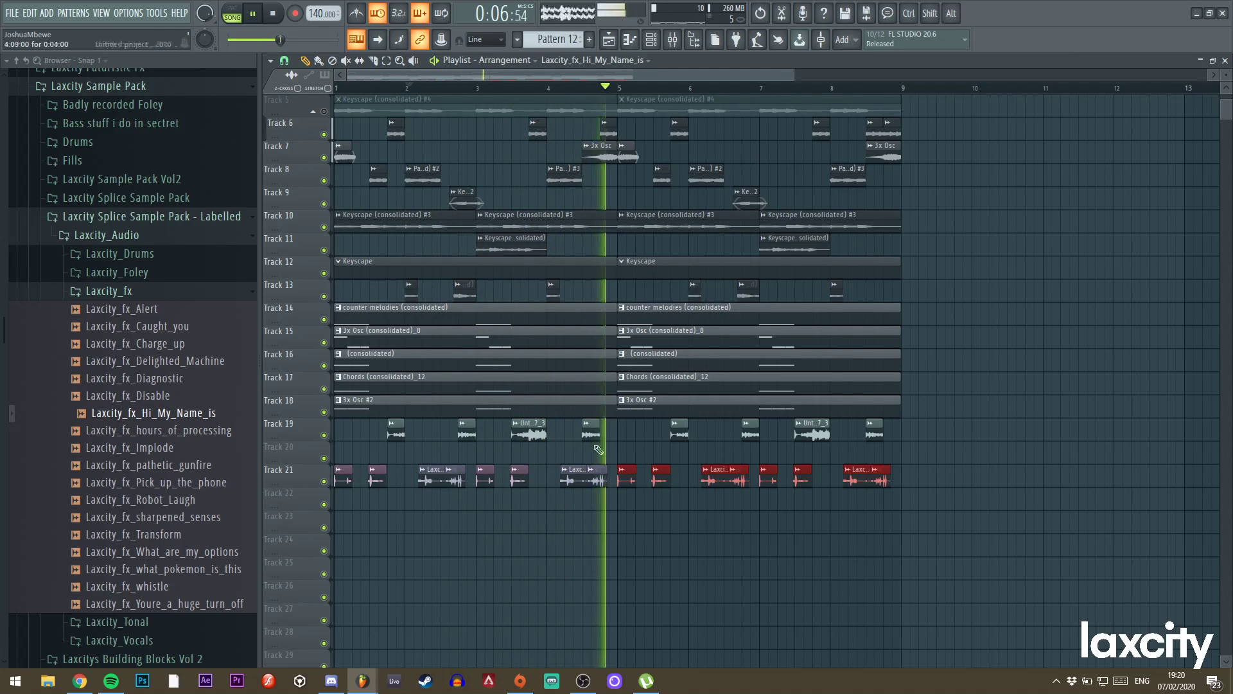
key(space)
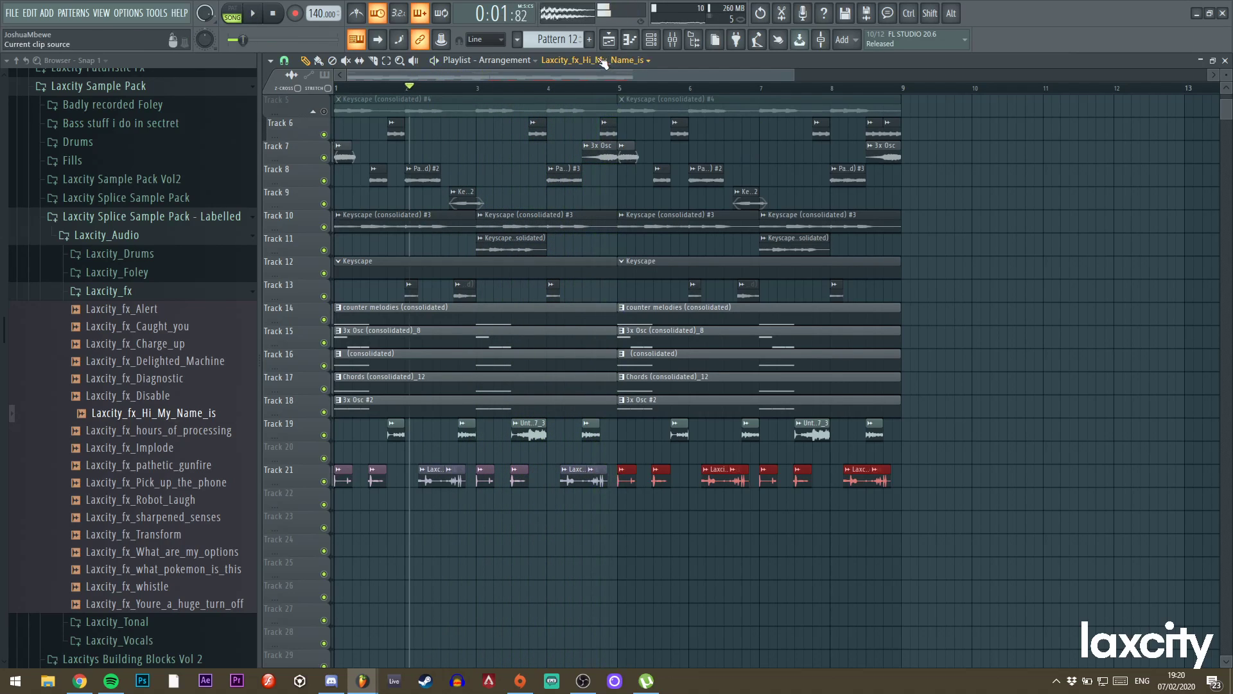
Rework the Laxcity_fx_Hi_My_Name_is slices in bar 4 of Track 21 into two short, separated pieces, replaying between edits.
key(space)
click(589, 478)
key(space)
key(space)
click(596, 476)
key(space)
key(space)
mouse_move(598, 477)
mouse_down()
mouse_move(577, 477)
mouse_move(604, 469)
mouse_up()
key(space)
key(space)
click(597, 469)
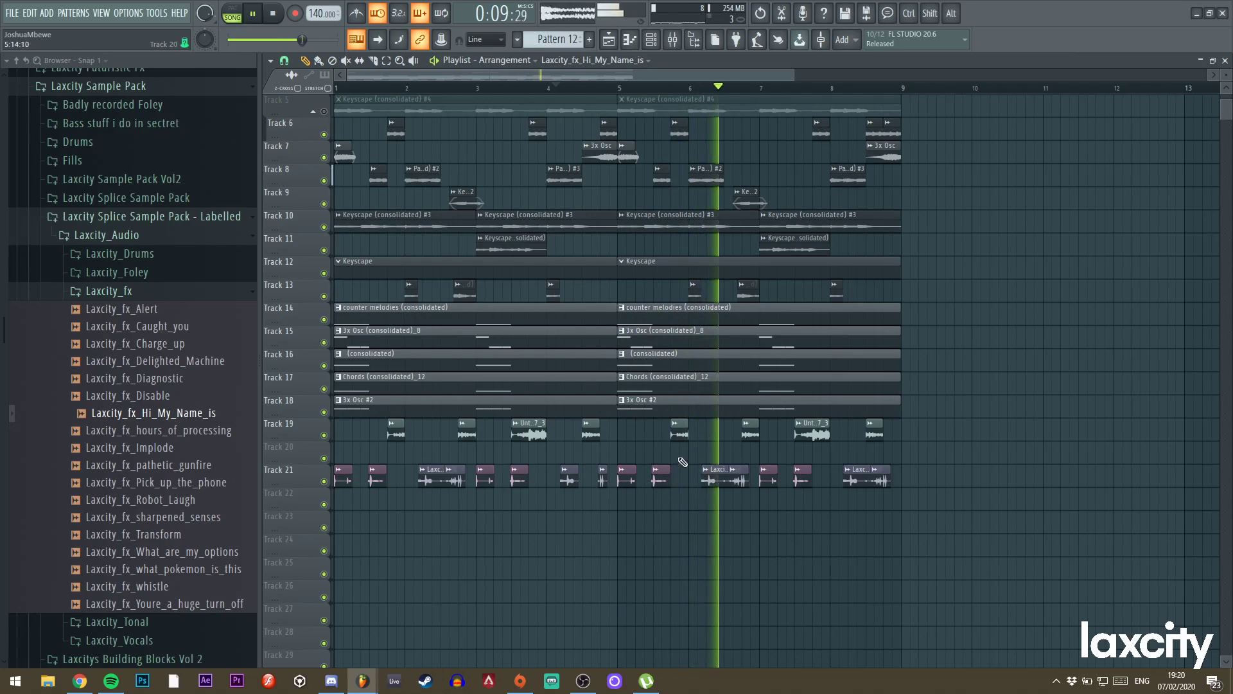
Move the second Laxcity_fx_Alert clip in bar 1 to just before beat 4 and the first bar 2 Hi_My_Name_is slice later onto Track 22.
click(275, 13)
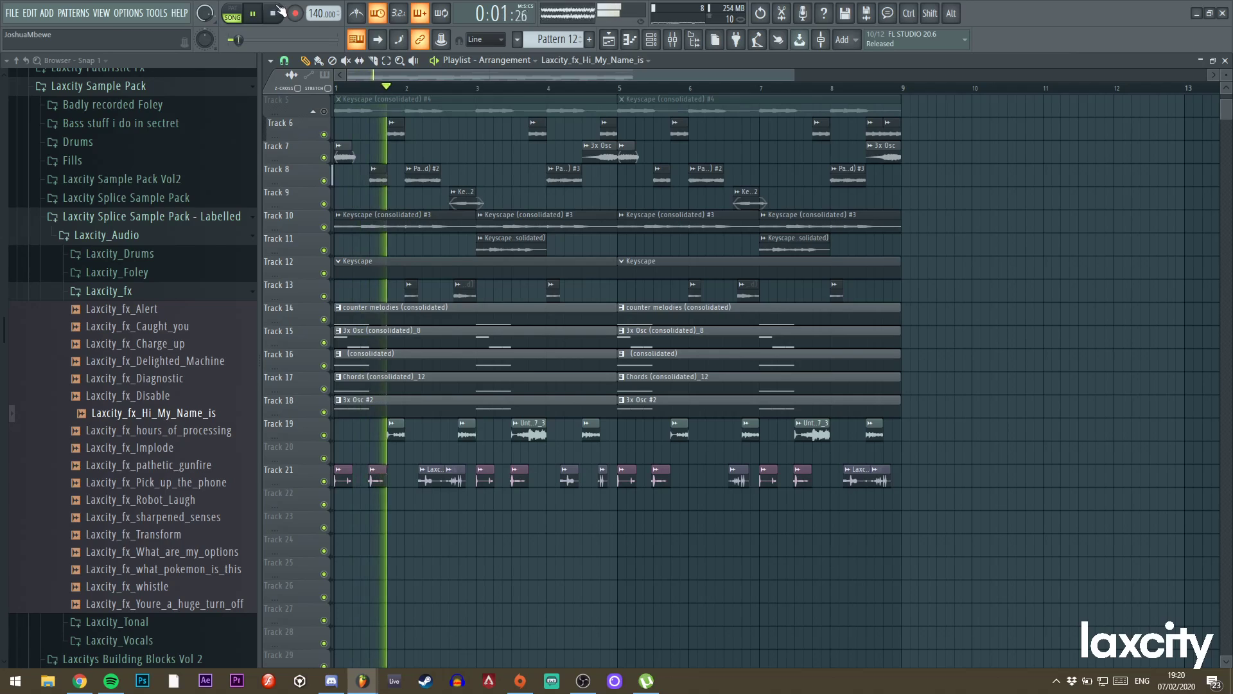
key(space)
drag(376, 475, 393, 475)
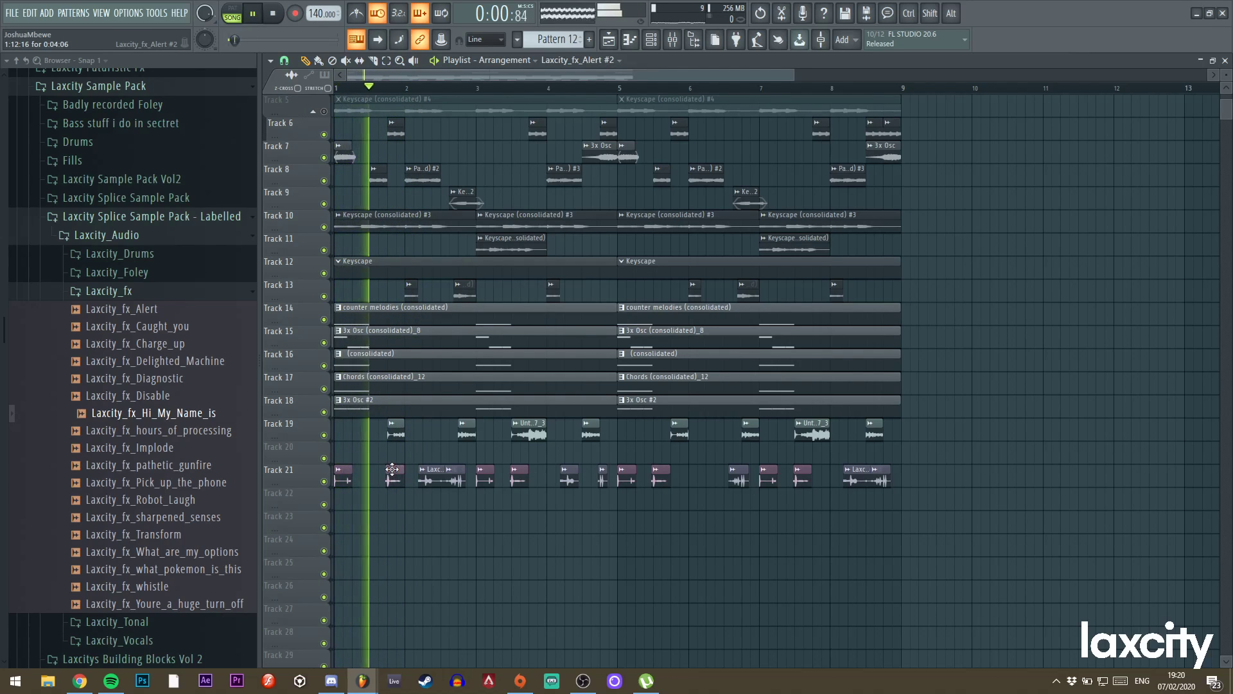
key(space)
key(space)
drag(431, 479, 449, 502)
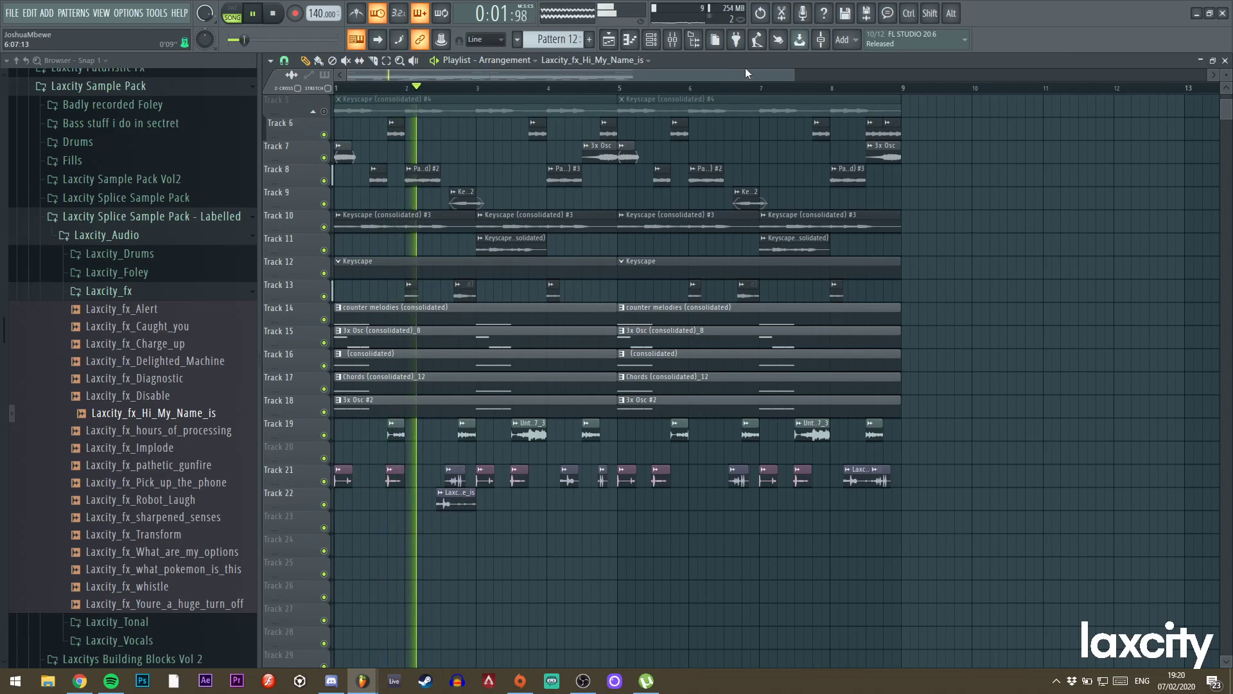
drag(793, 75, 573, 77)
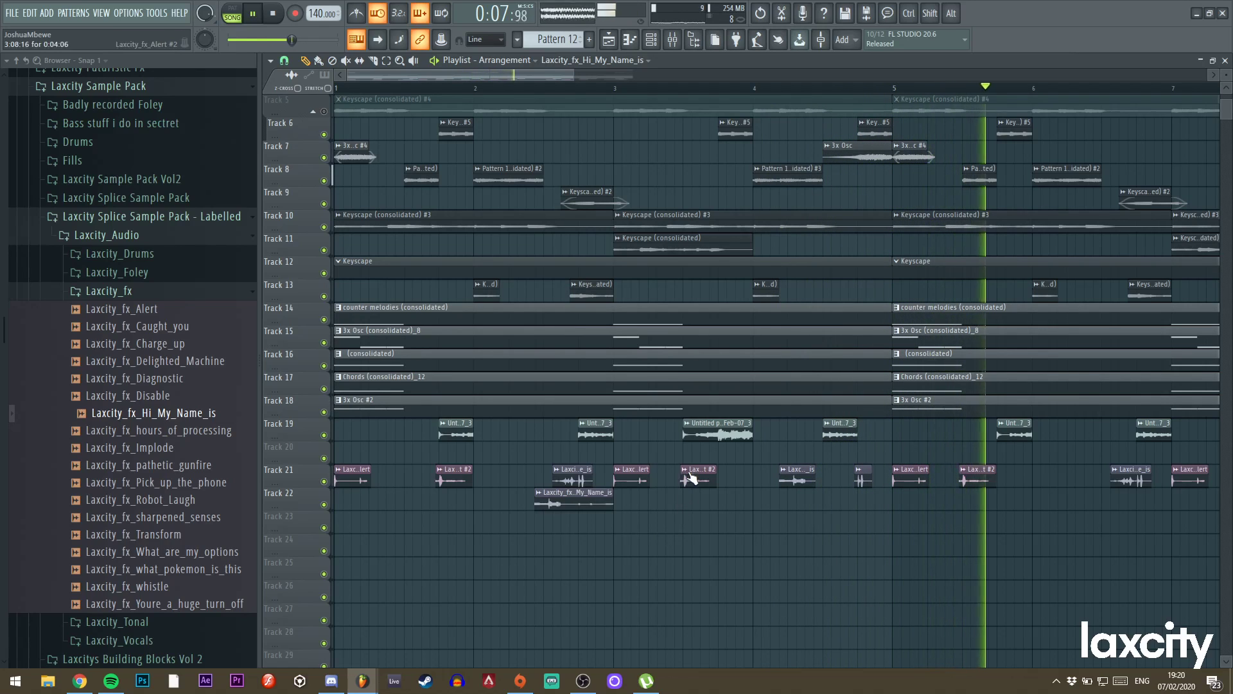
Delete the copied effect clips in bars 5 to 8 of Track 21 and replay the arrangement.
key(space)
drag(573, 76, 841, 477)
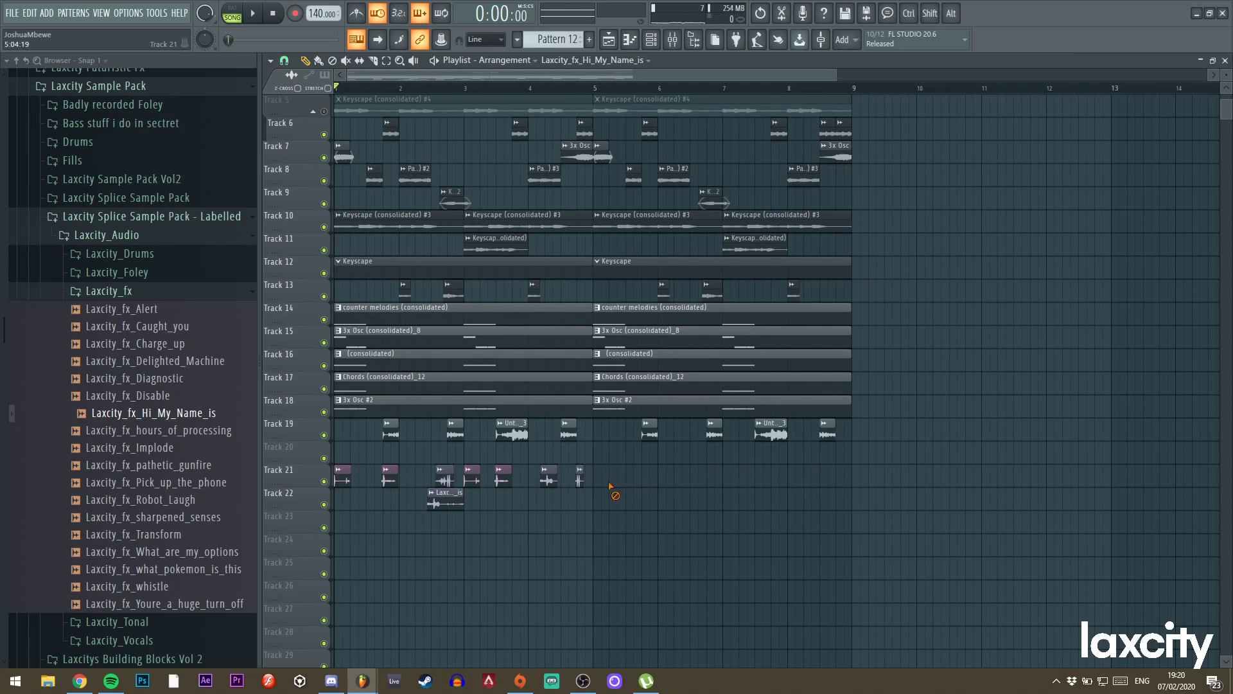
key(space)
drag(834, 75, 568, 91)
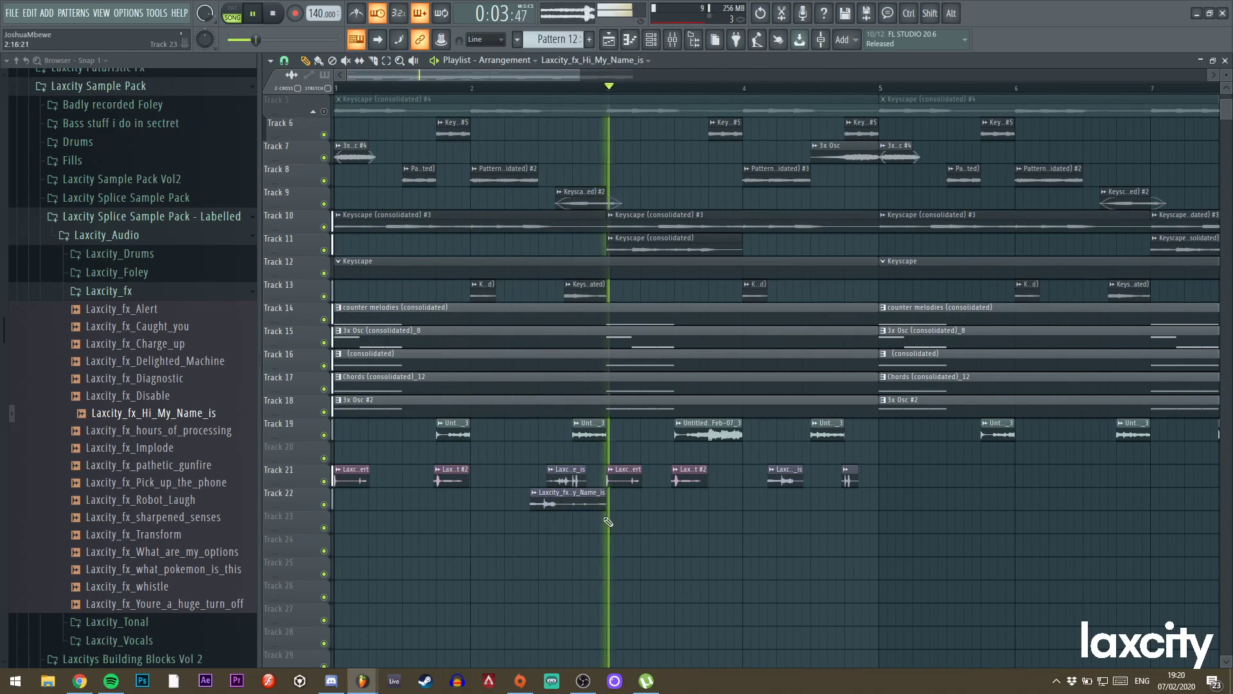
Move the Laxcity_fx_Hi_My_Name_is slice on Track 22 to beat 2 of bar 3 and replay it.
key(space)
drag(556, 478, 679, 507)
key(space)
key(space)
key(space)
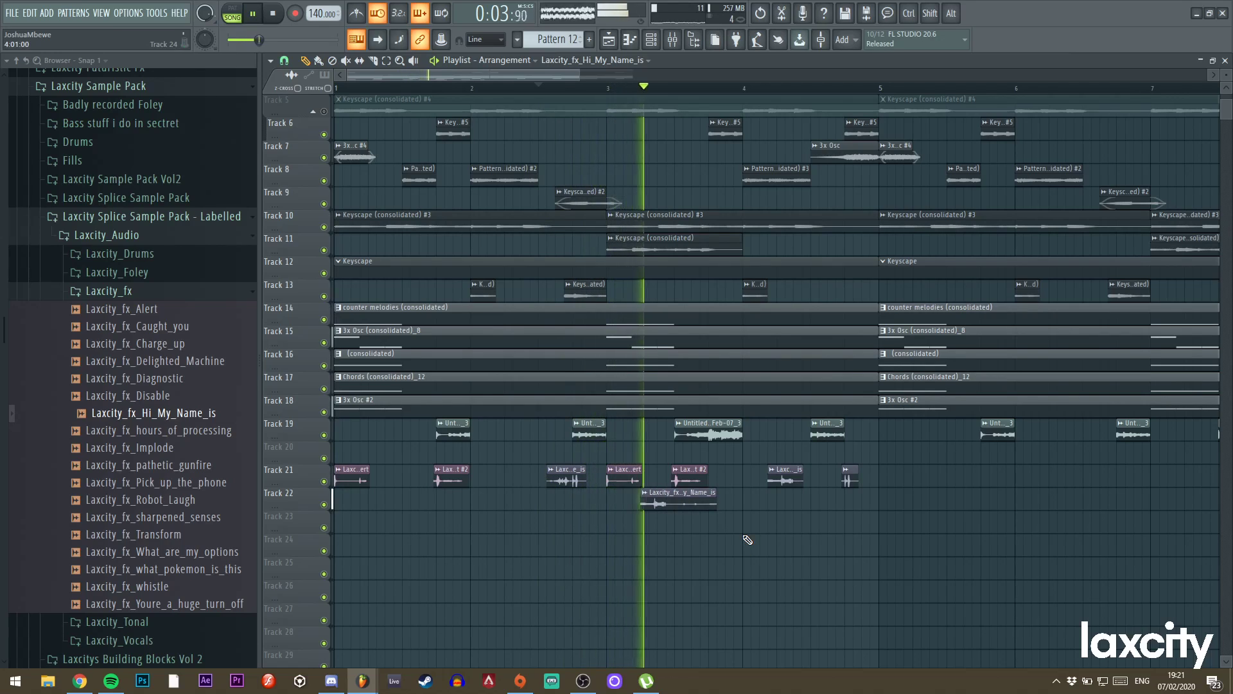
Trim the Track 22 slice to one beat and leave only the short bar 4 slice on Track 21, moved to just before beat 3.
drag(718, 509, 675, 510)
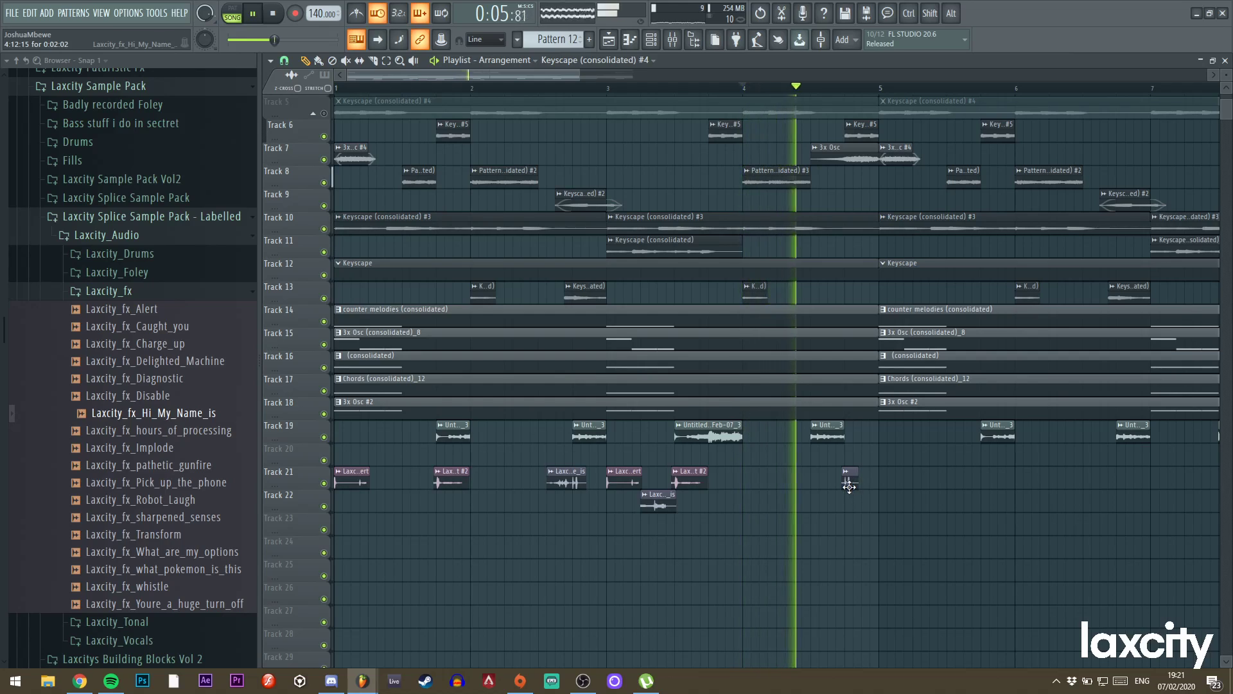
drag(849, 486, 816, 483)
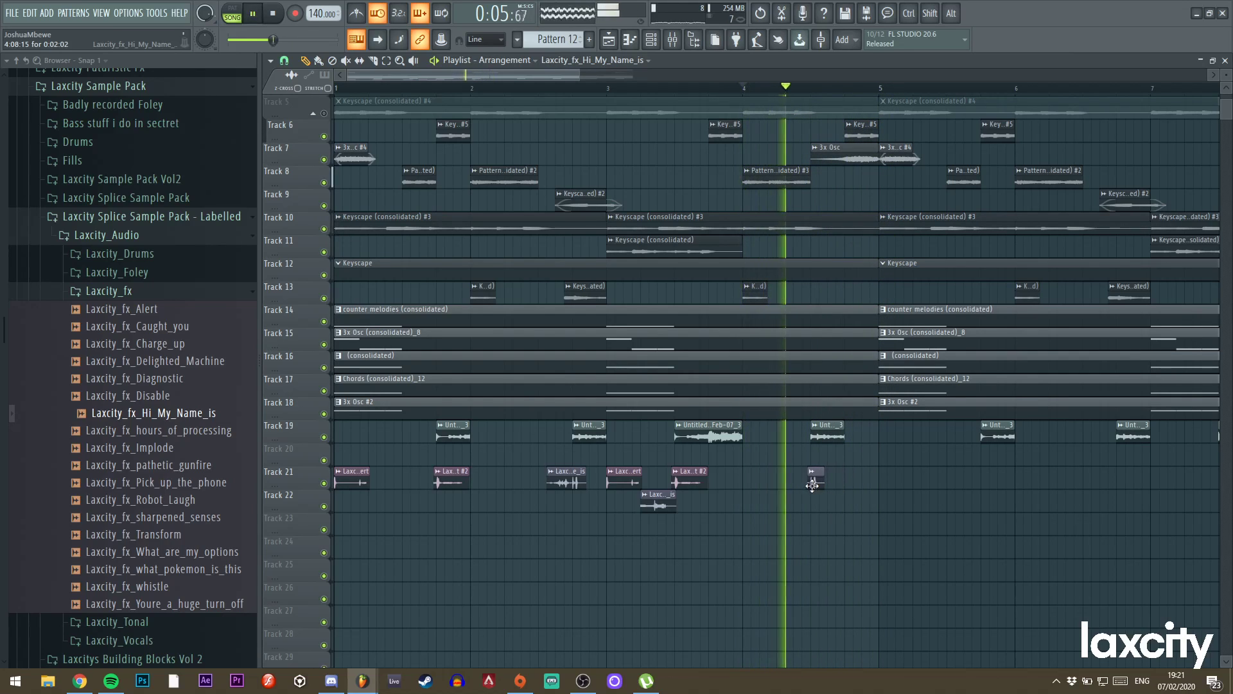
key(space)
Audition samples in the Laxcity_fx folder and browse the FX and vocal chop folders of Laxcitys Building Blocks Vol 2.
click(165, 538)
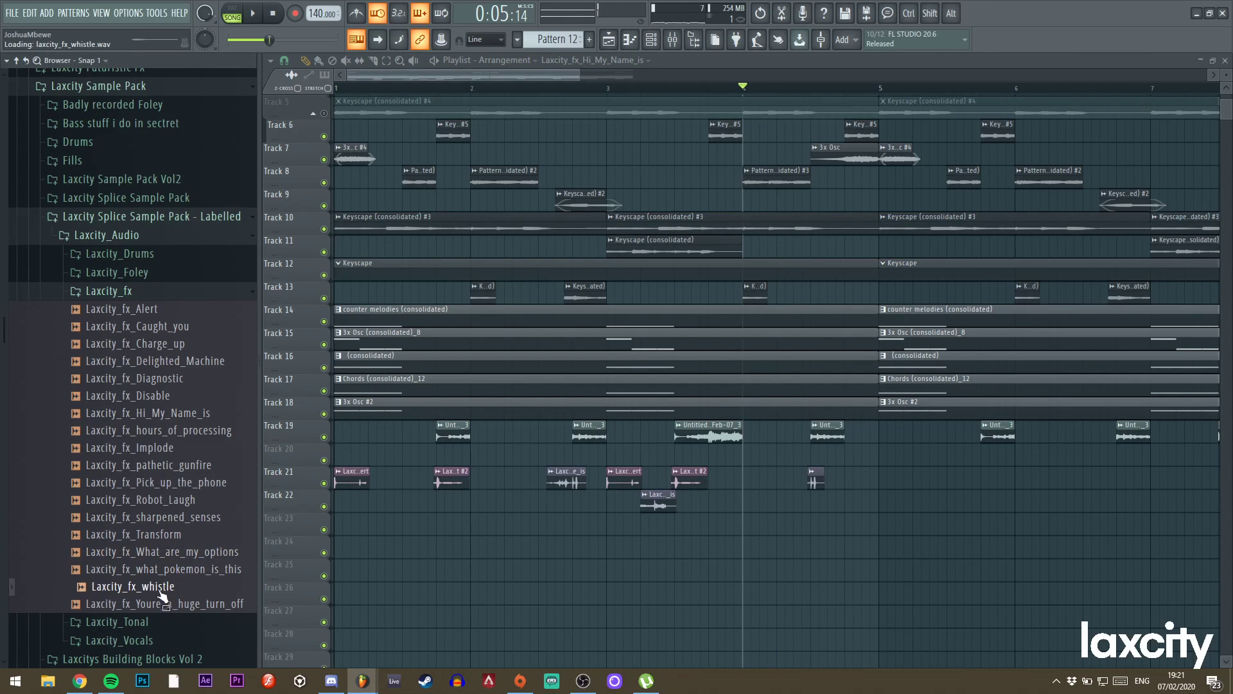
click(133, 236)
click(133, 217)
click(133, 236)
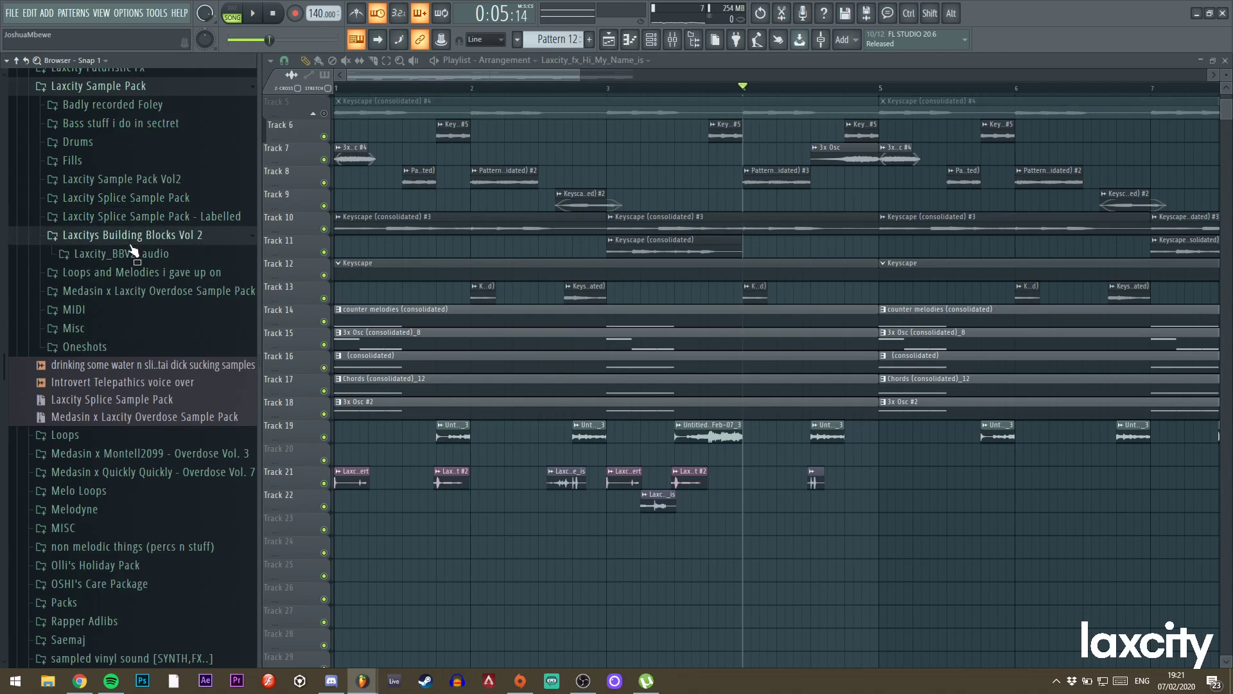
click(136, 254)
click(153, 309)
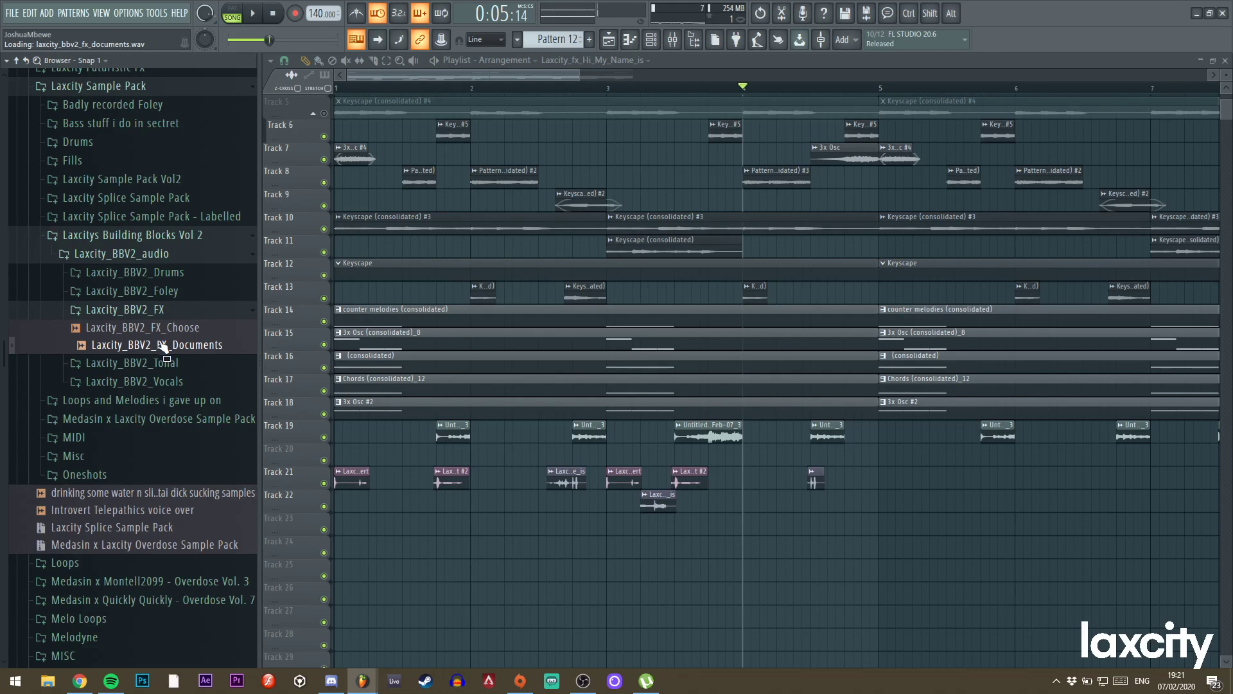
click(168, 382)
click(166, 400)
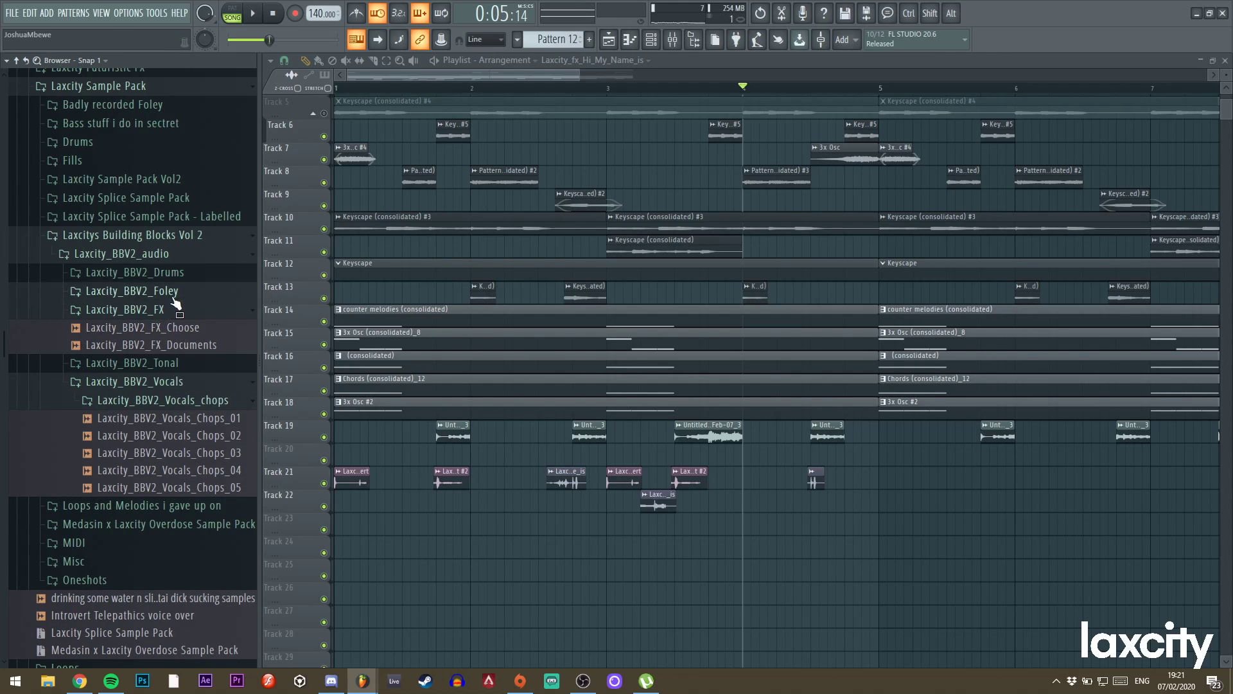
Place Laxcity_BBV2_Snare_Kraber on beat 3 of bar 1 on Track 23 and repeat it on beat 3 of bars 2 to 4.
click(174, 275)
click(184, 329)
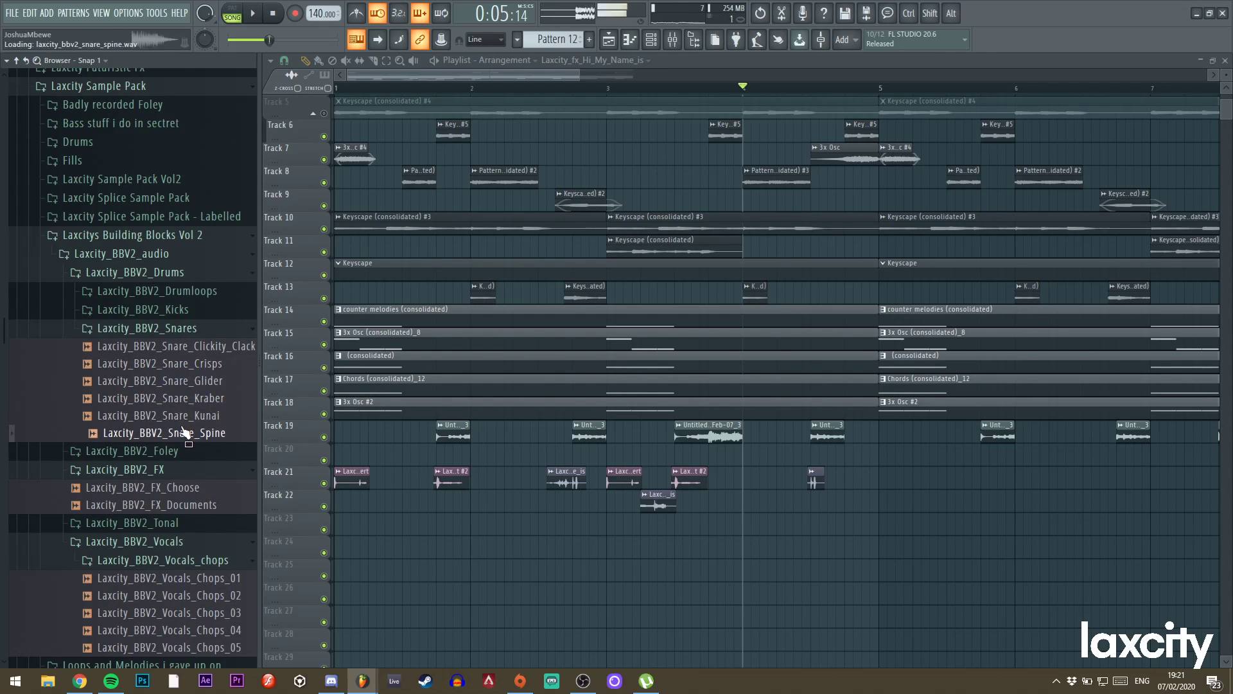
drag(404, 537, 404, 521)
key(space)
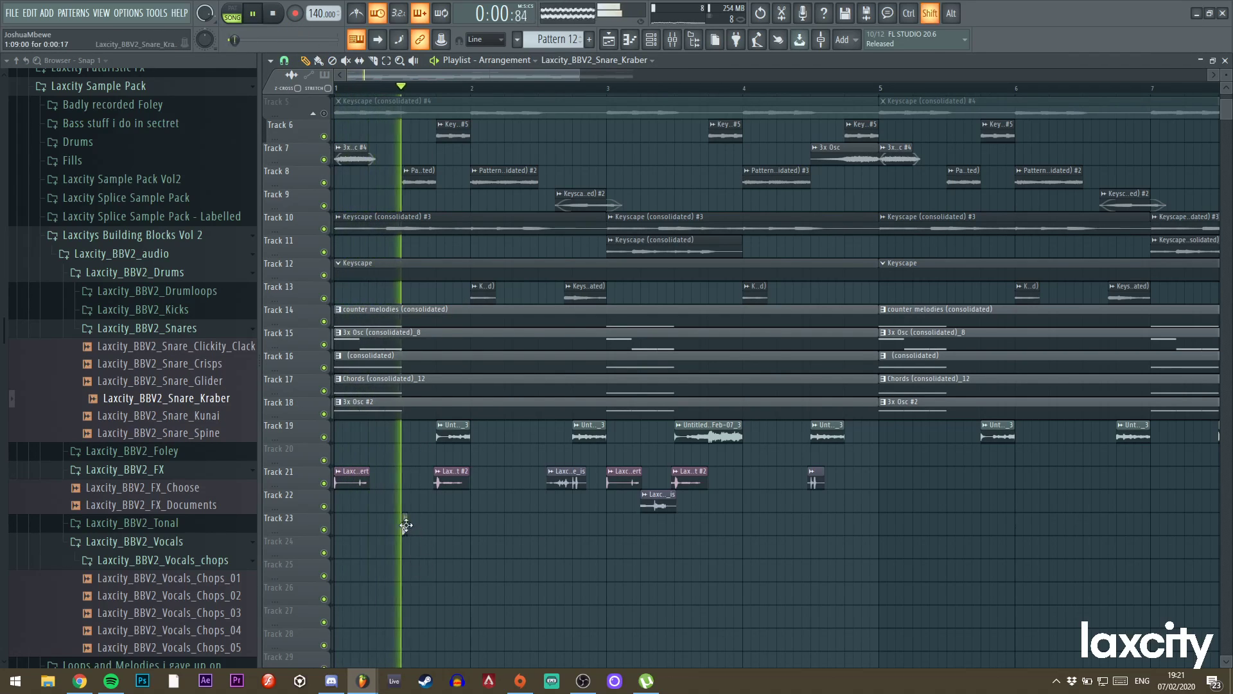
click(542, 531)
mouse_move(571, 531)
mouse_down()
mouse_move(397, 528)
mouse_move(660, 531)
mouse_up()
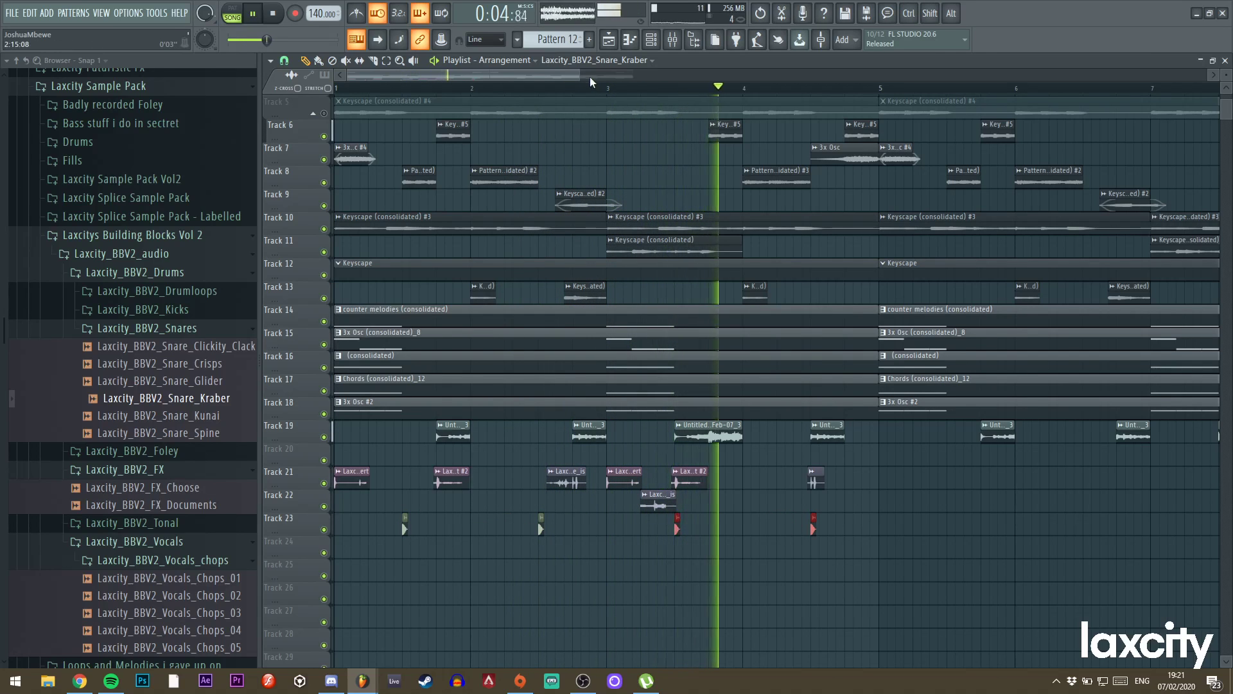
Duplicate the effect and snare clips of bars 1 to 4 on Tracks 21 to 23 into bars 5 to 8.
drag(580, 76, 802, 99)
drag(334, 468, 615, 536)
key(ctrl+b)
drag(588, 488, 633, 488)
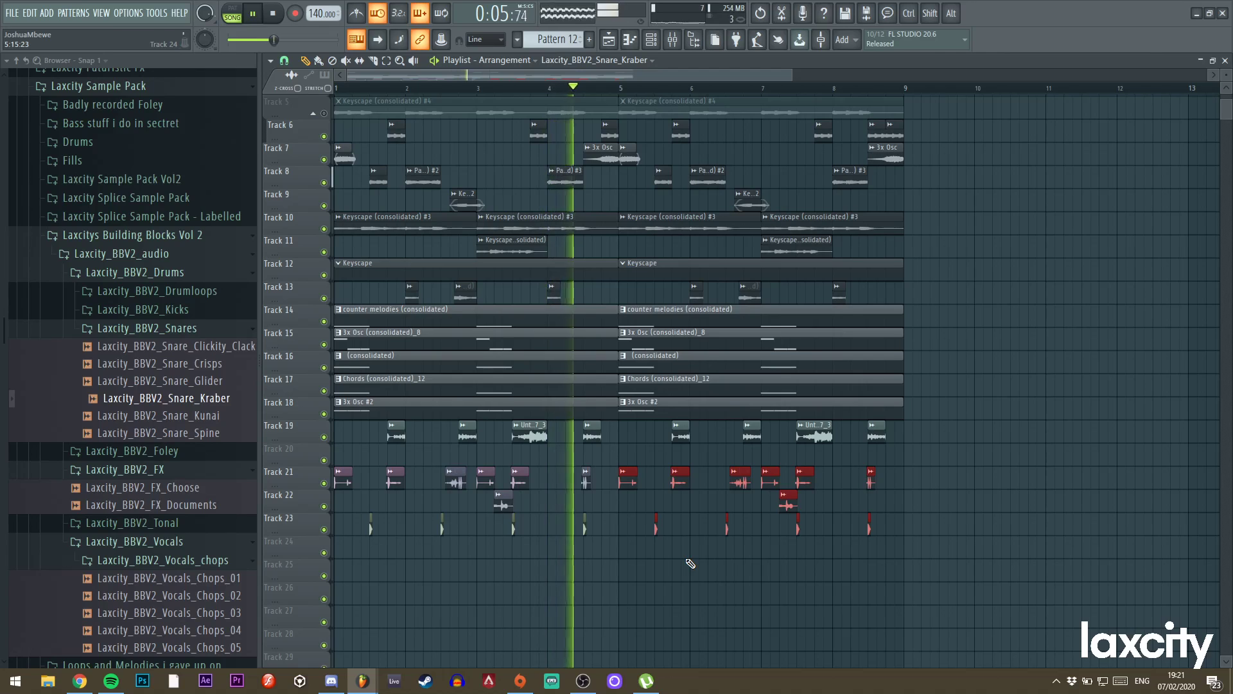
Unmute Track 5 and Track 1 during playback.
scroll(429, 260, up, 4)
click(325, 203)
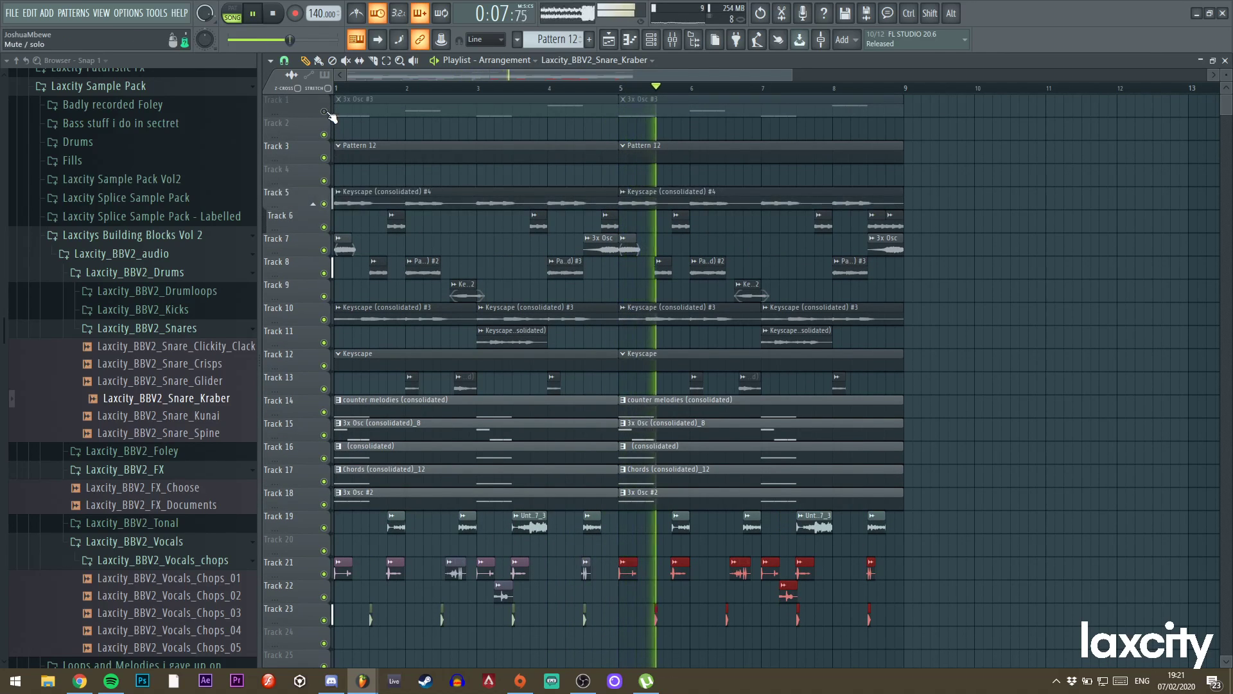
click(324, 111)
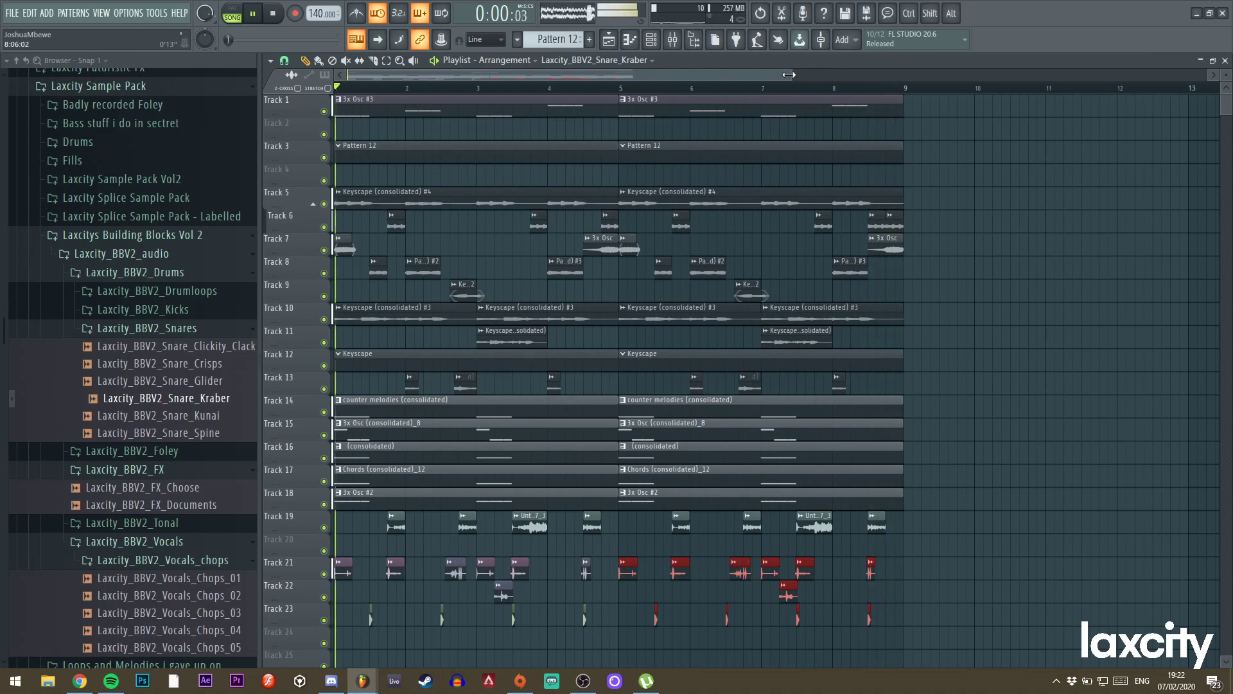
drag(792, 75, 739, 76)
scroll(670, 322, down, 3)
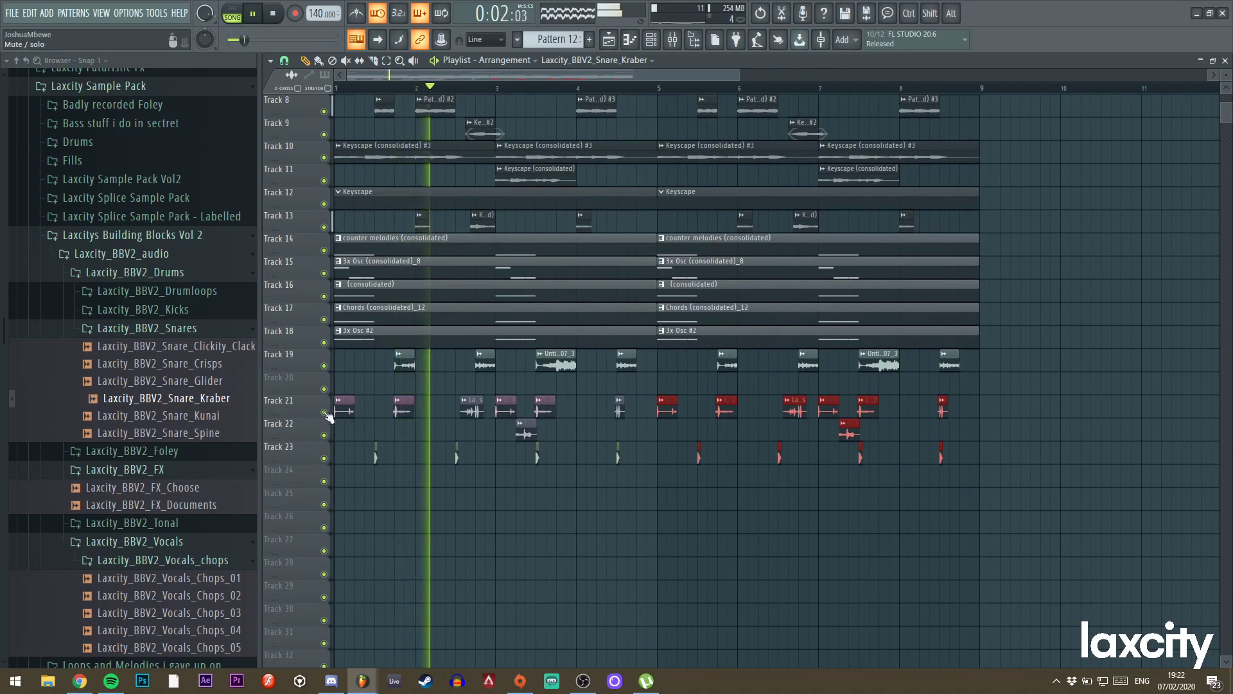
Browse the Laxcitys Building Blocks Vol 2 tonal folders and the labelled Splice pack for another sample, previewing the Numb melody.
click(146, 328)
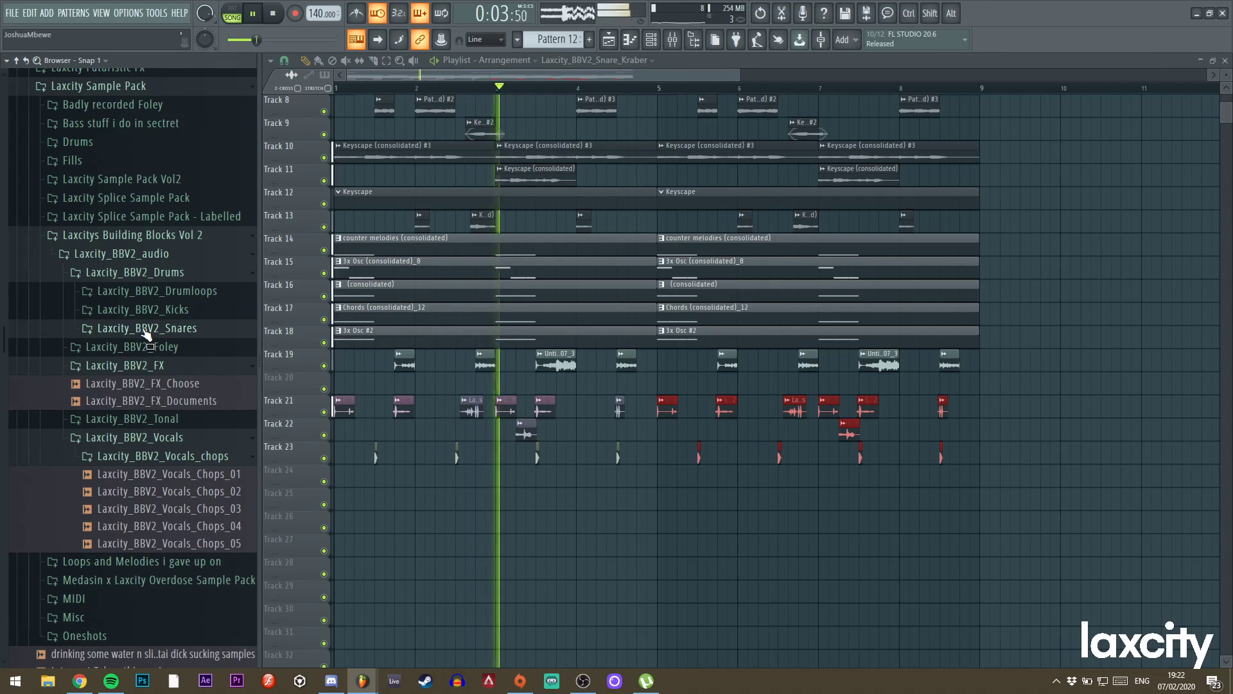
click(155, 365)
click(169, 404)
click(132, 384)
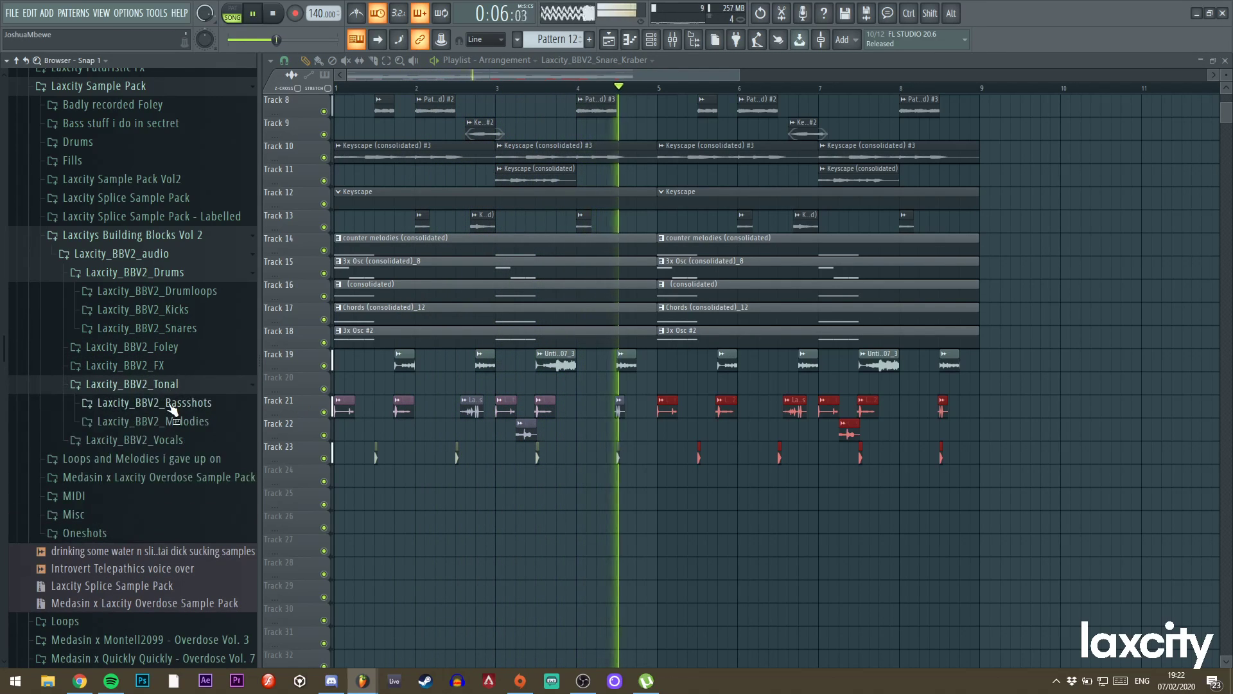
click(154, 403)
click(184, 439)
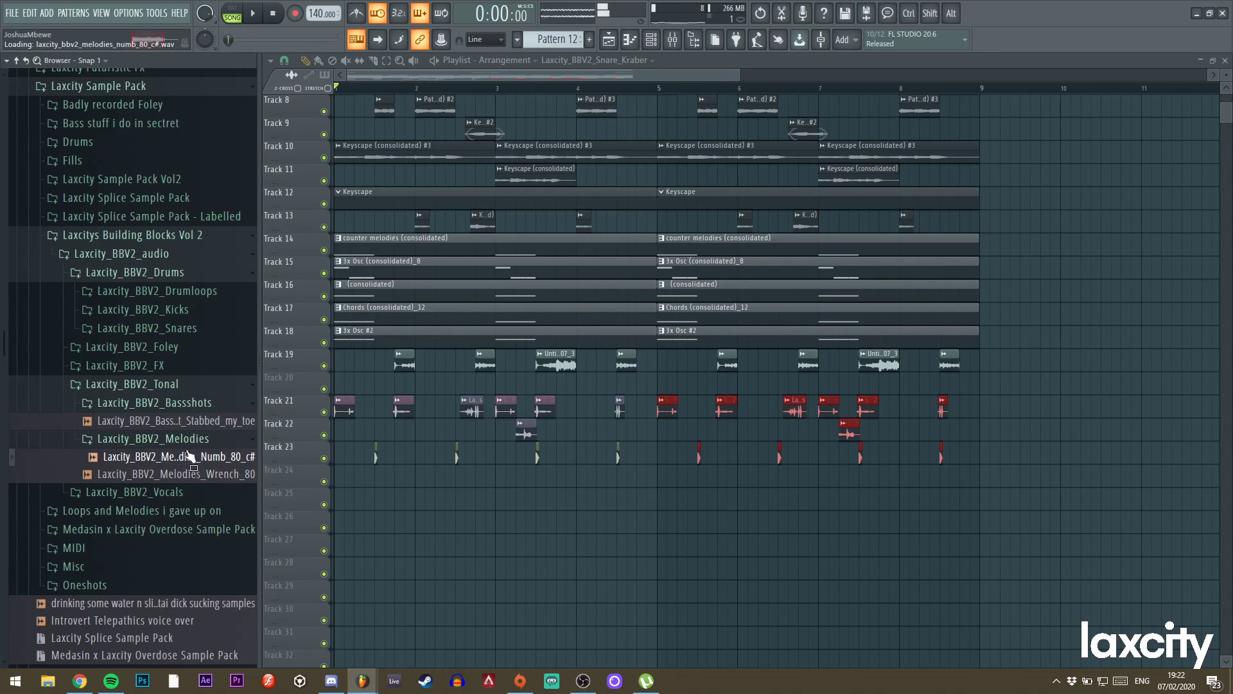
click(145, 235)
click(160, 217)
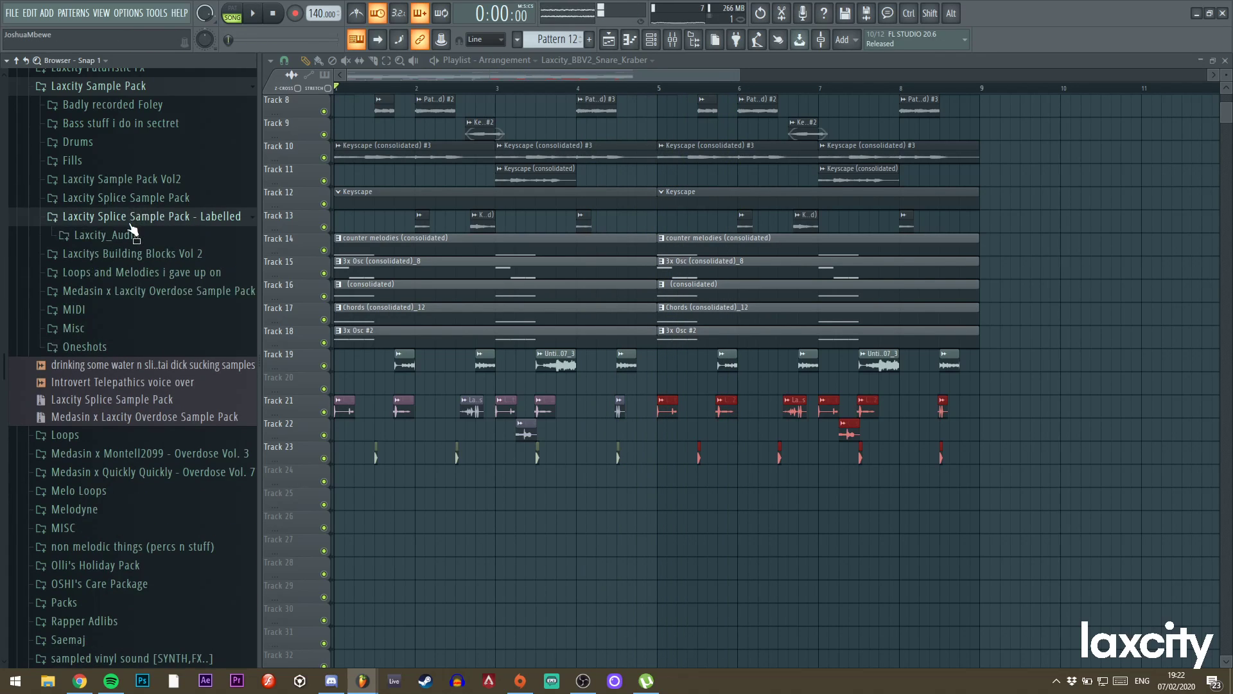
click(129, 223)
scroll(130, 223, up, 3)
Place the thump fill on Track 25, shortened with the time-stretch multiplier and ending at the start of bar 2.
click(97, 300)
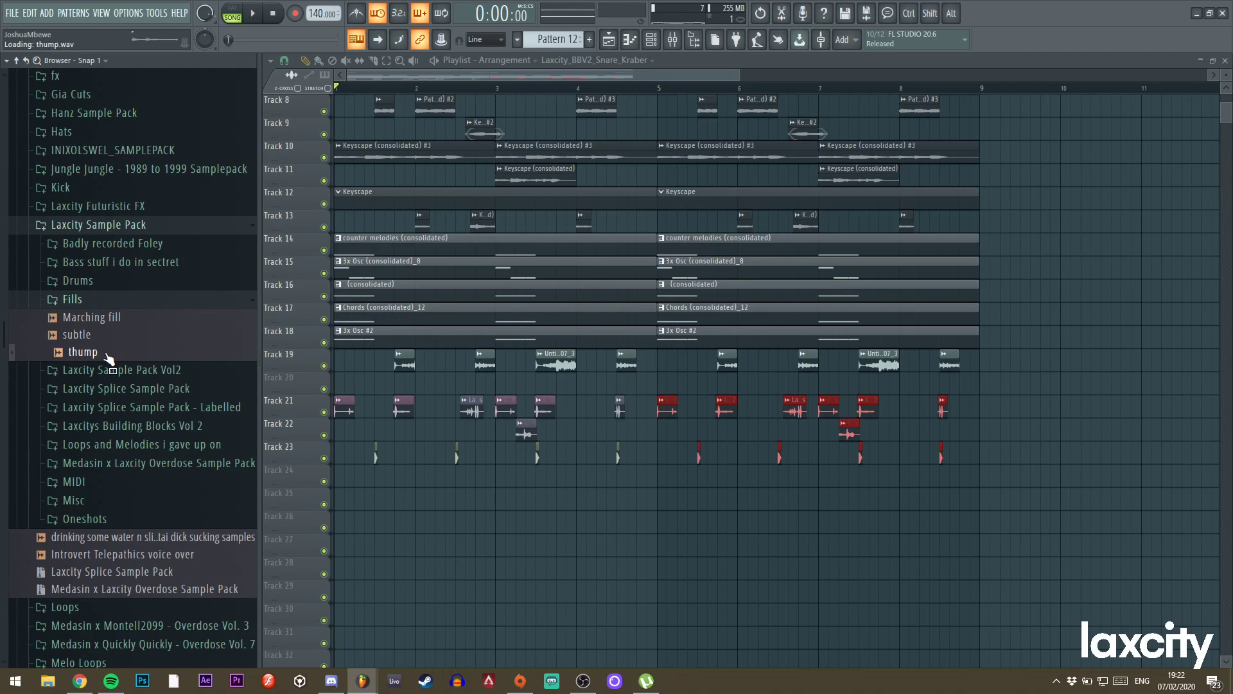
drag(413, 517, 417, 517)
right_click(434, 516)
click(458, 515)
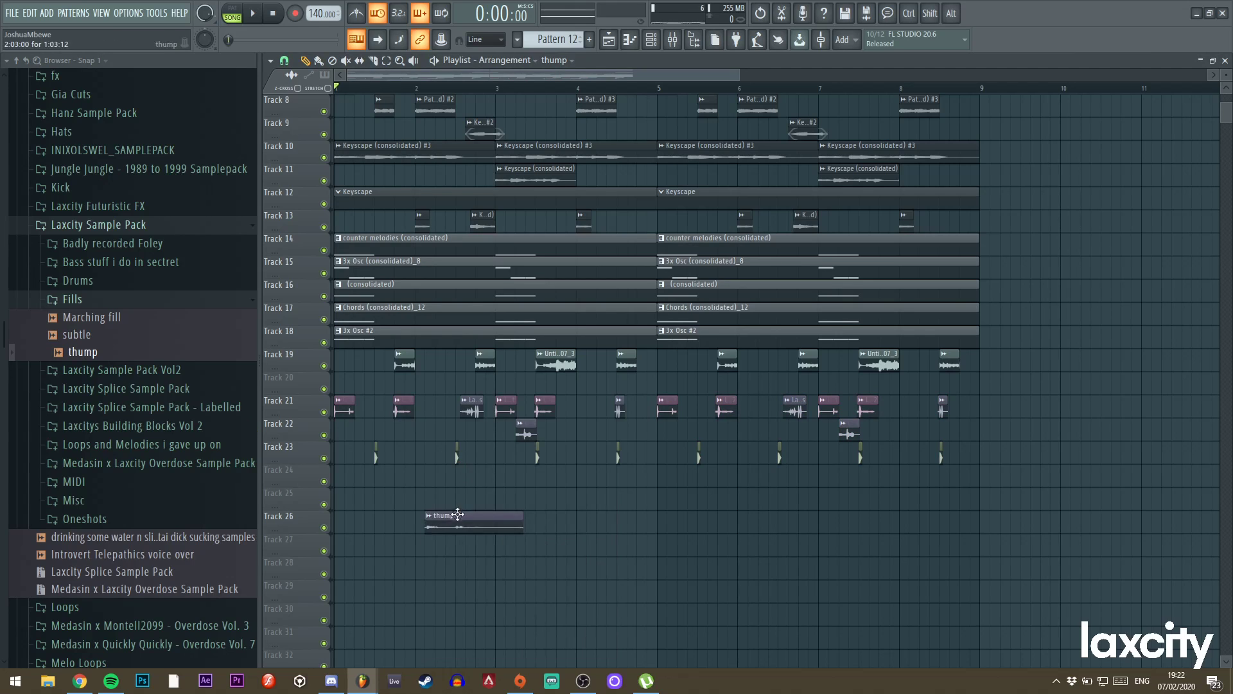
double_click(457, 514)
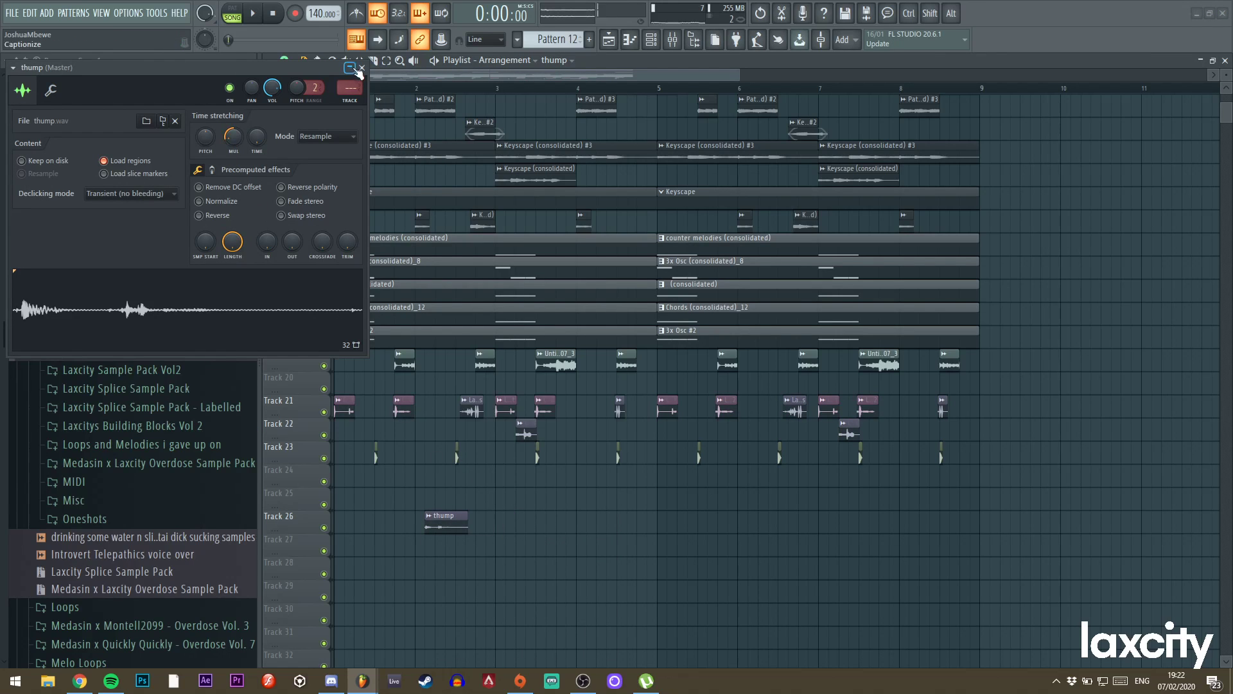
click(357, 70)
scroll(645, 512, up, 3)
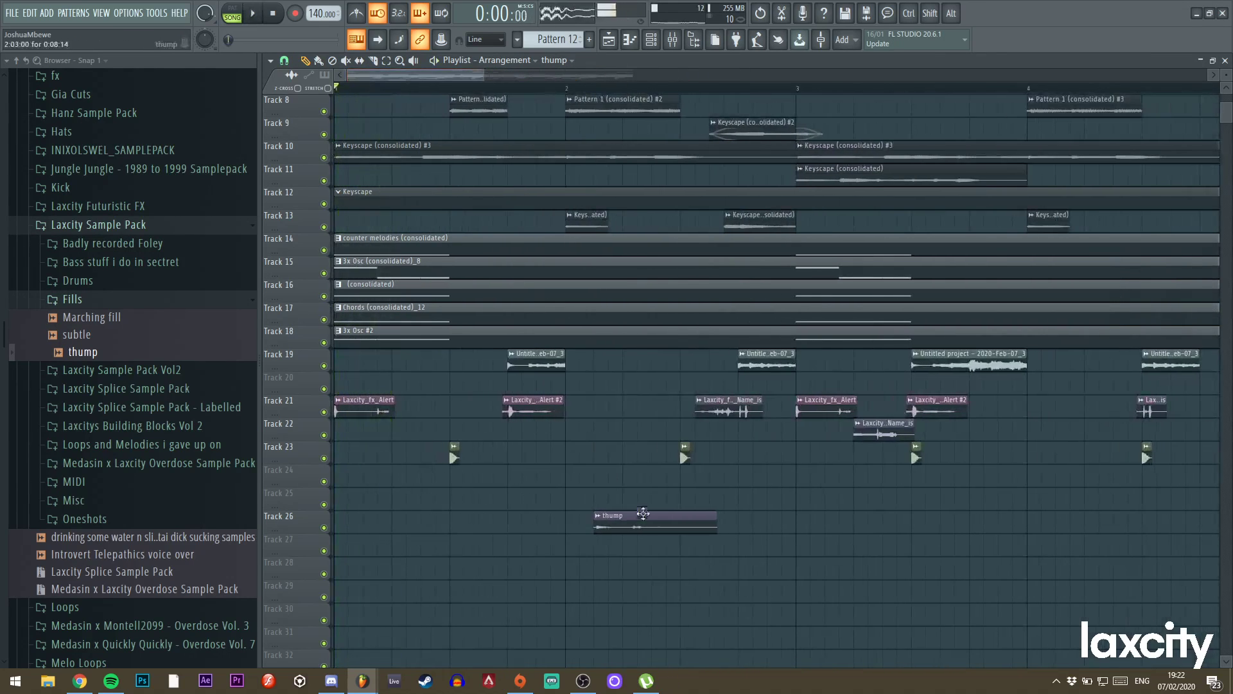
drag(631, 528, 563, 516)
ctrl+click(527, 498)
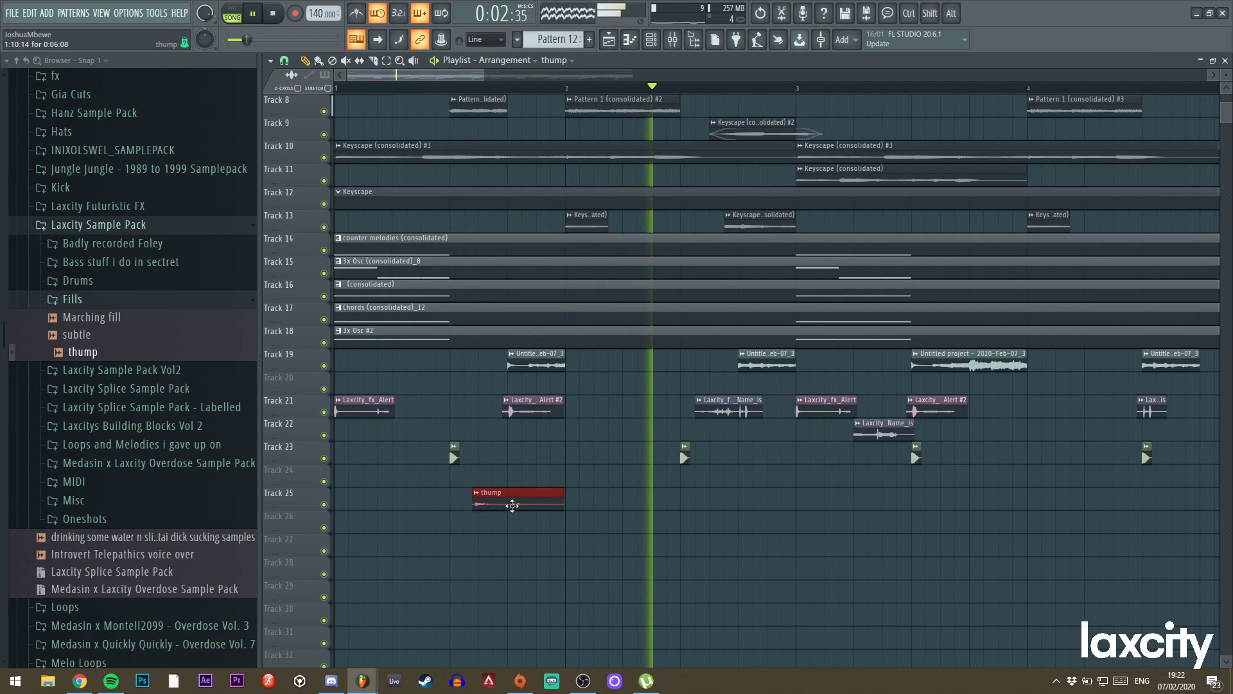
Place the subtle fill on Track 25 at beat 3 of bar 2 and normalize the sample.
drag(90, 339, 713, 504)
key(space)
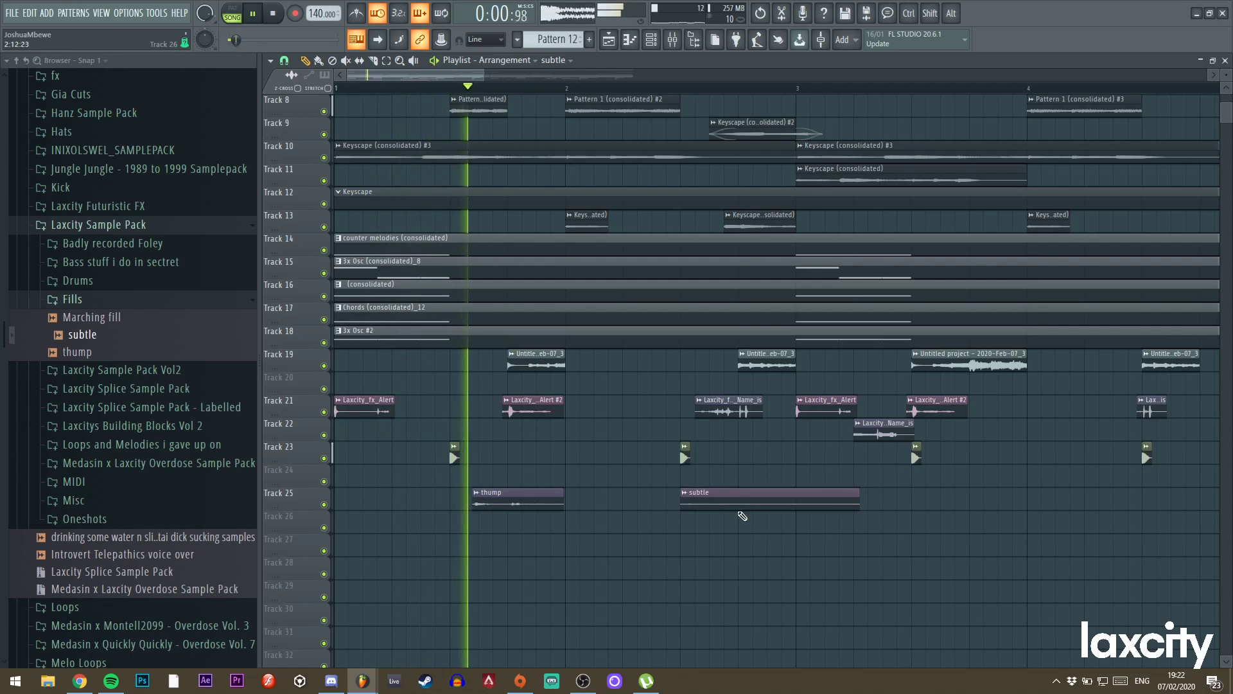
double_click(736, 504)
click(217, 218)
key(space)
click(681, 85)
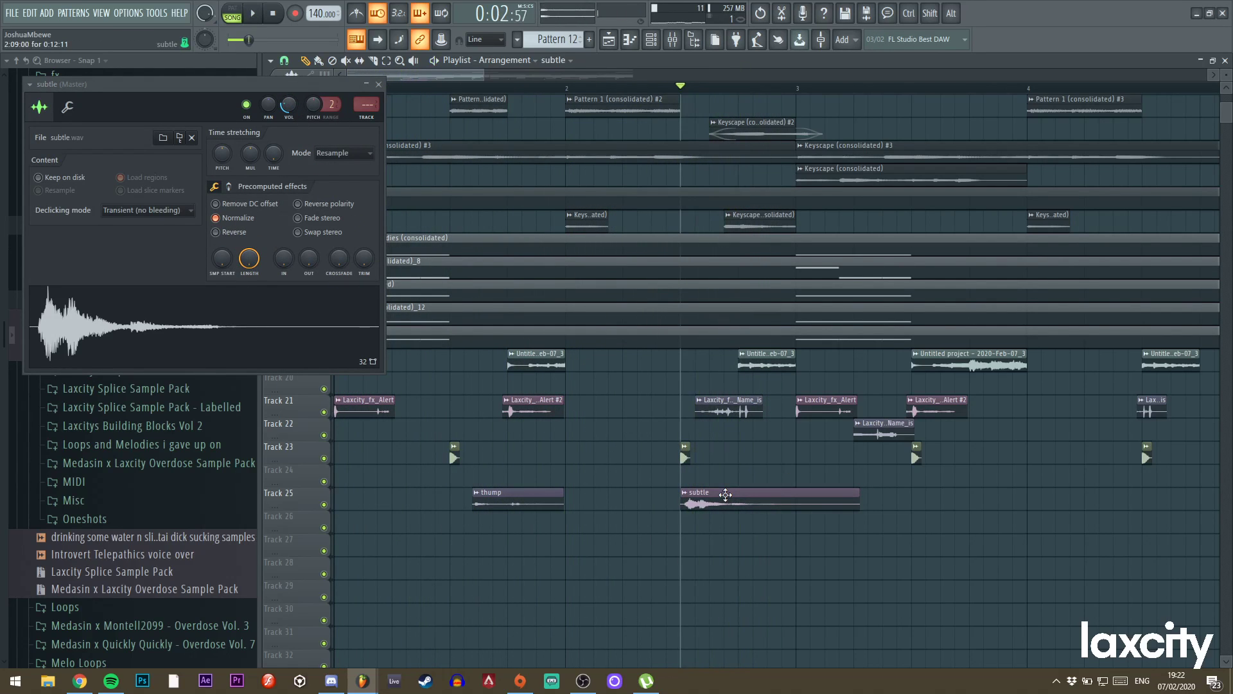
Reverse the subtle sample and move its clip earlier so it ends around the start of bar 3.
click(233, 235)
key(space)
click(378, 84)
key(space)
key(space)
drag(803, 505, 746, 507)
key(space)
key(space)
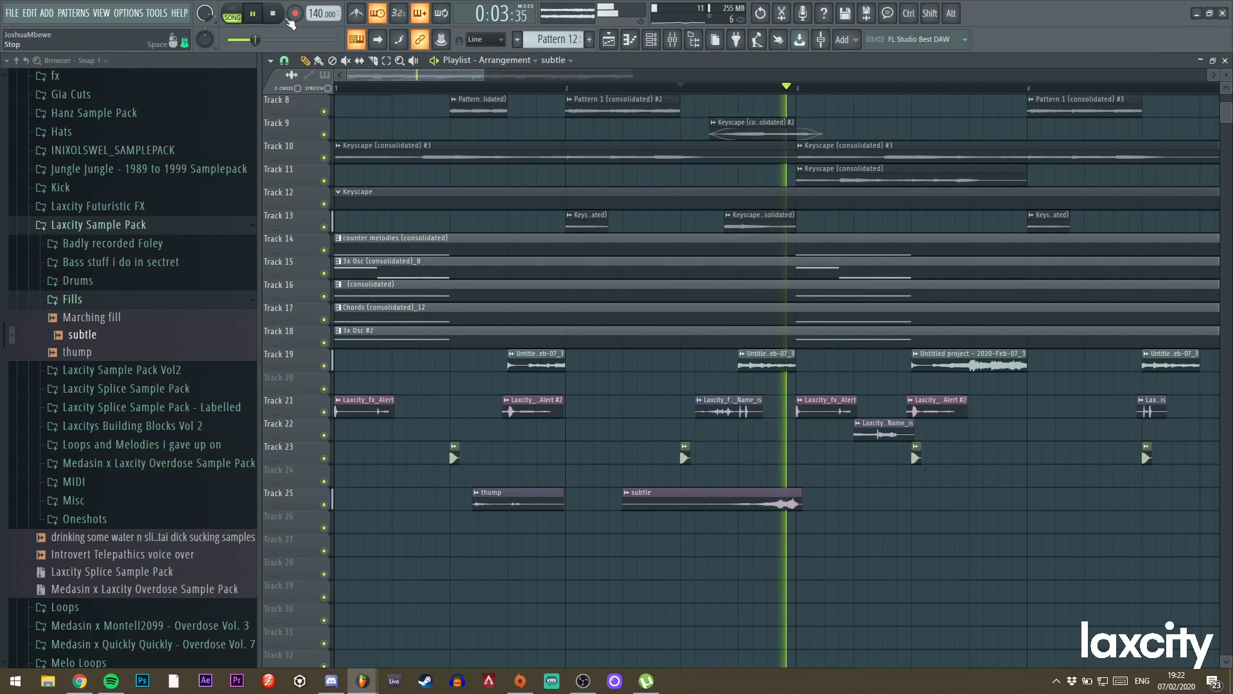
Duplicate the thump and subtle clips on Track 25 into bars 3 and 4, and repeat all four across bars 5 to 8.
drag(483, 76, 793, 96)
drag(486, 505, 386, 503)
key(ctrl+b)
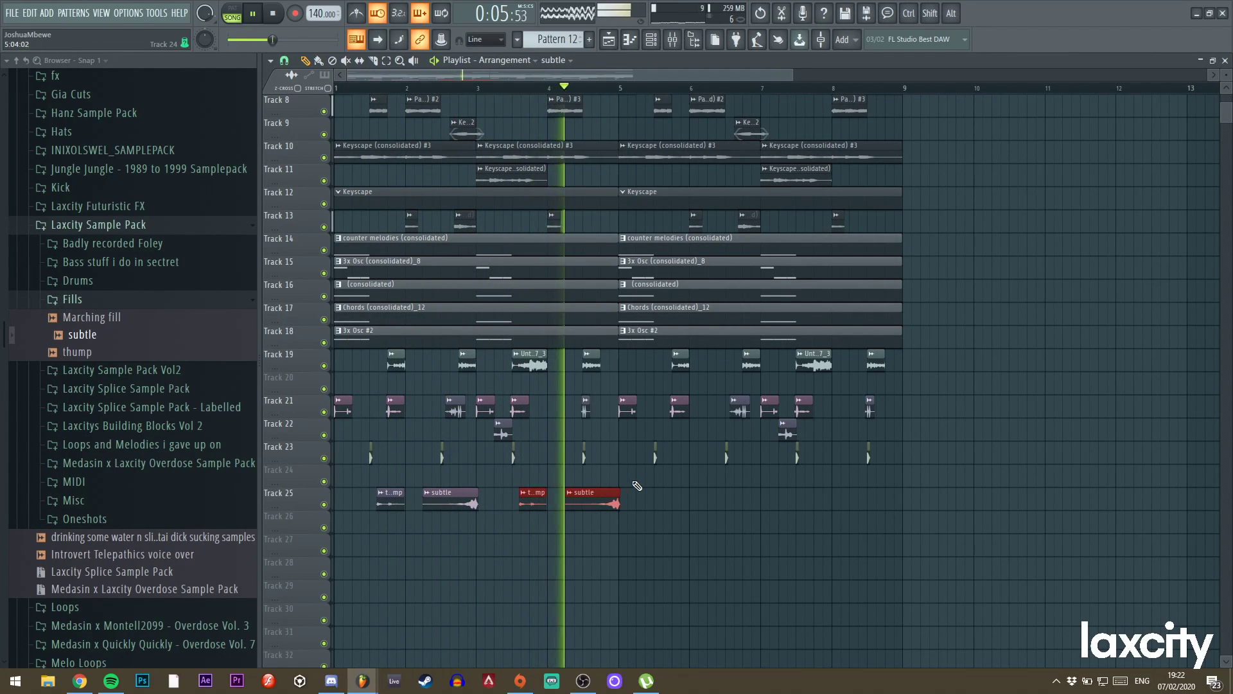
drag(657, 502, 378, 507)
key(ctrl+b)
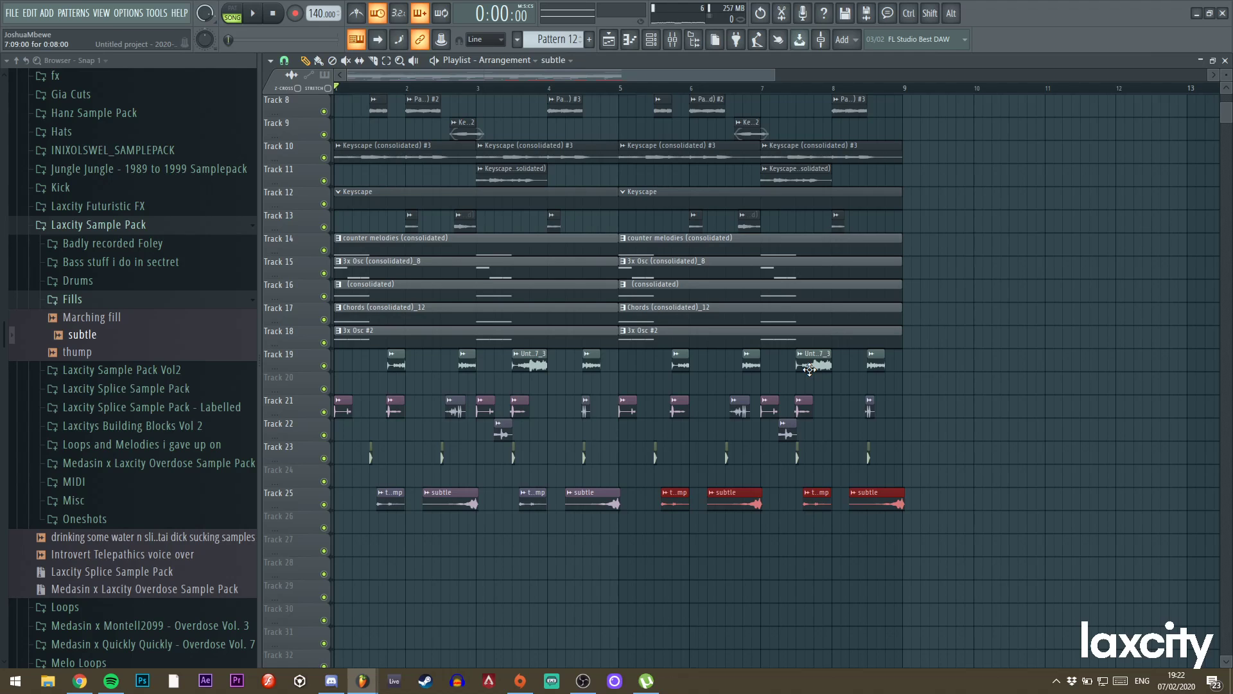
Try the STE-003 recording from the Home in sheffield folder as a normalized clip on a soloed Track 27.
click(128, 226)
scroll(147, 251, down, 8)
click(124, 187)
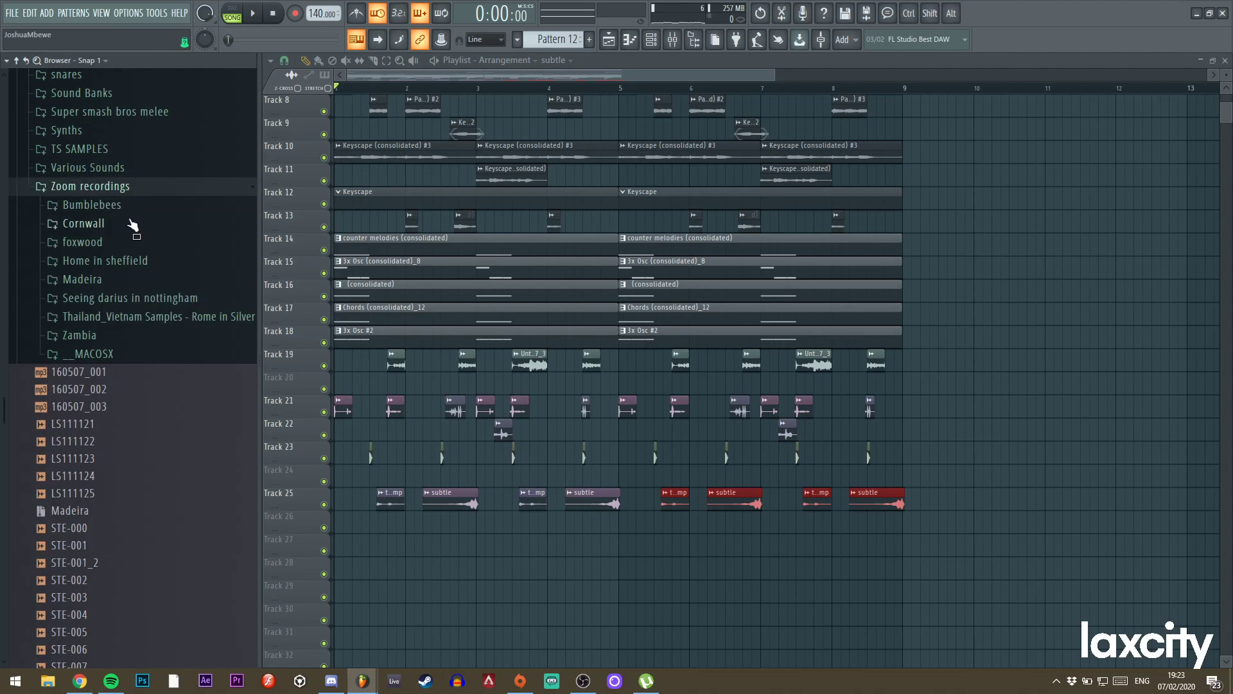
click(116, 261)
mouse_move(349, 535)
mouse_down()
mouse_move(454, 548)
mouse_move(345, 550)
mouse_up()
ctrl+click(325, 551)
double_click(470, 549)
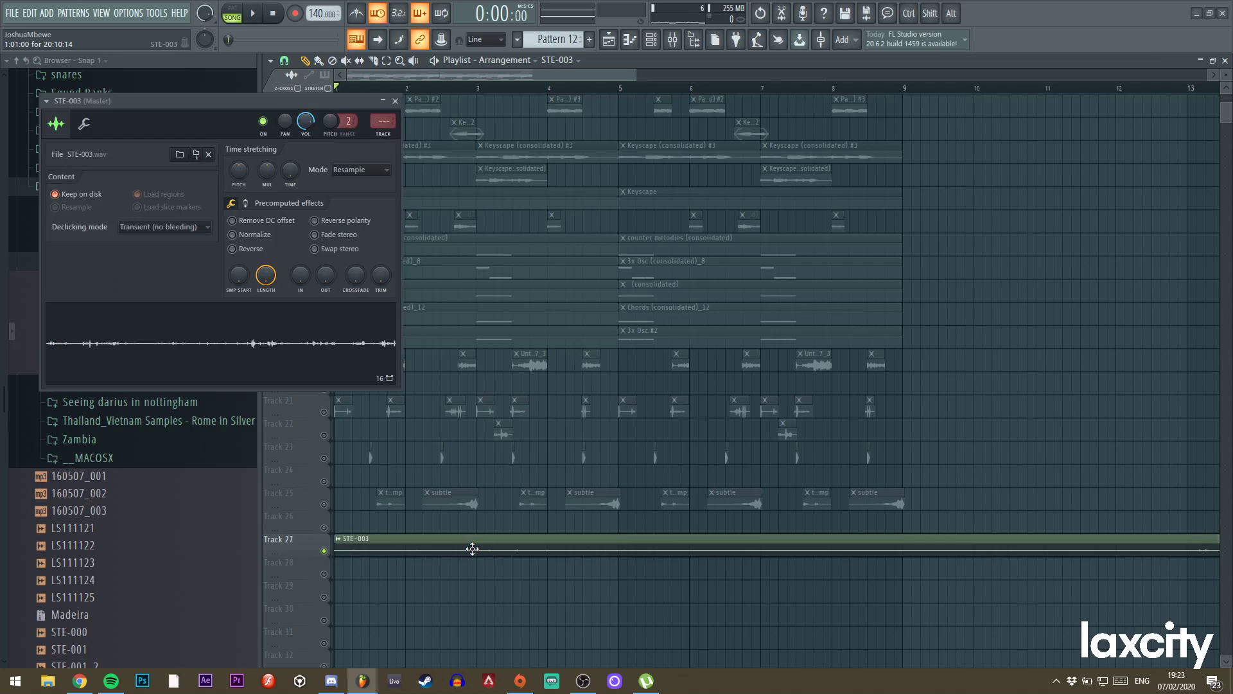
click(395, 101)
key(space)
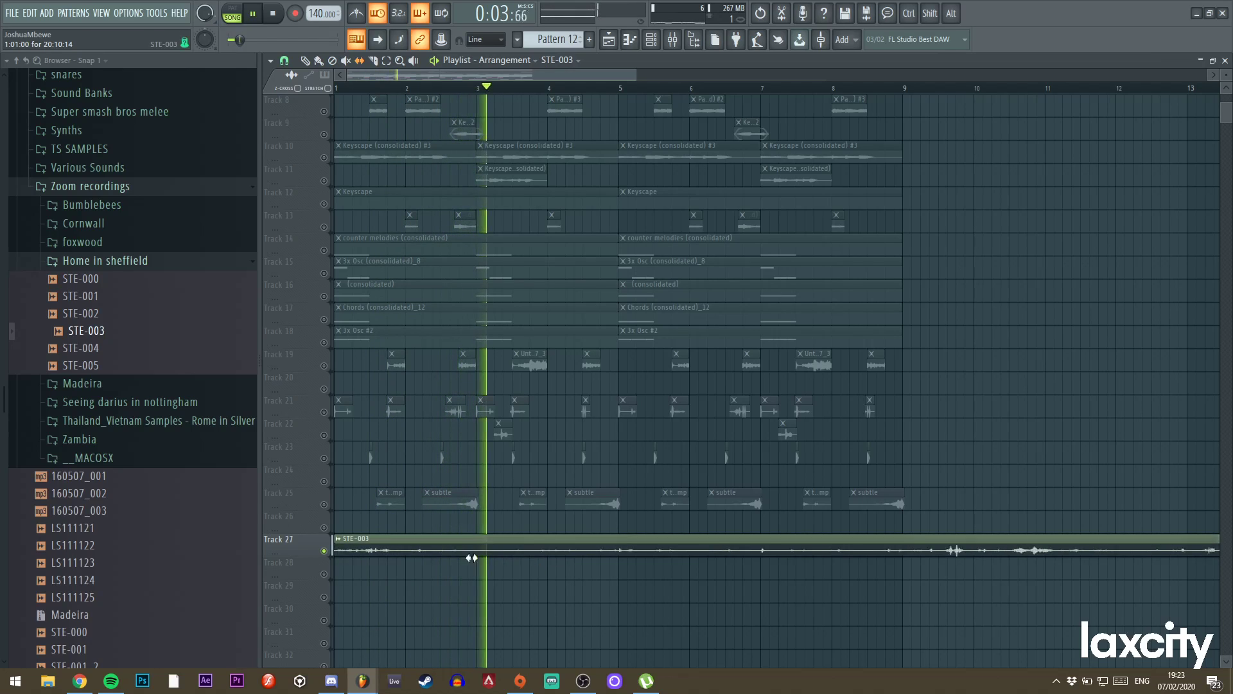
Shorten the STE-003 clip with the time-stretch multiplier to about five bars, auditioning it along the way.
double_click(629, 550)
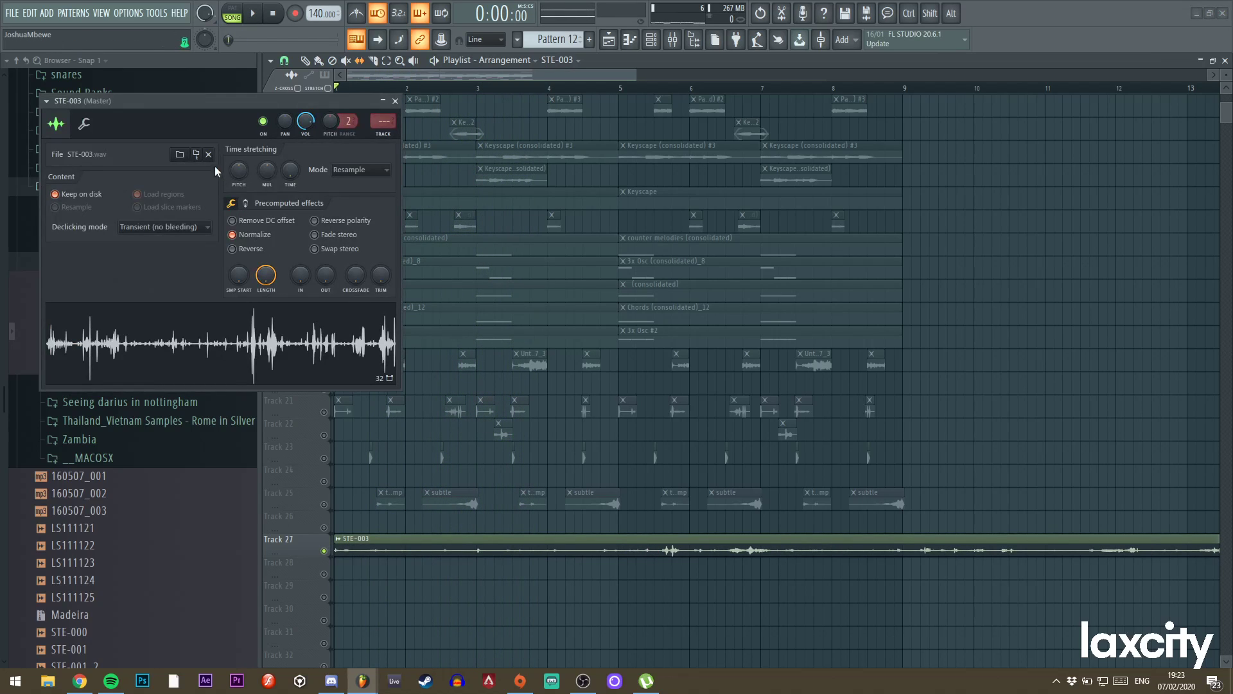
drag(267, 170, 264, 246)
key(space)
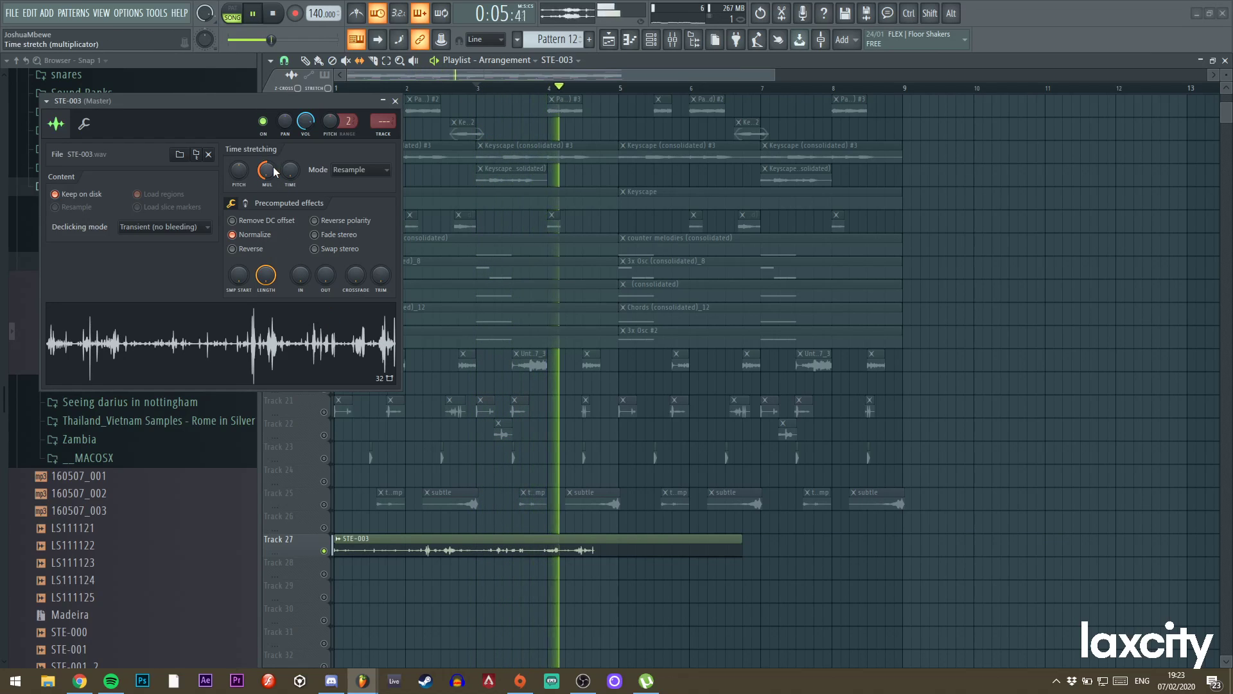
click(395, 101)
key(space)
key(space)
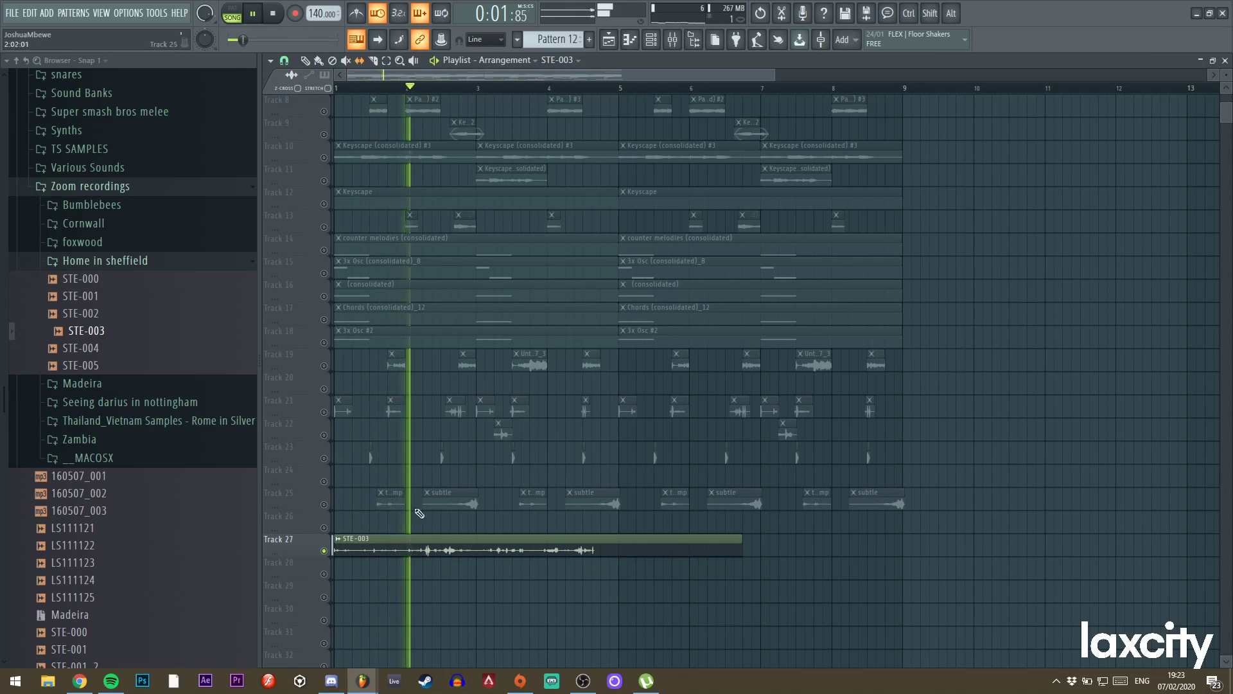
key(space)
double_click(437, 540)
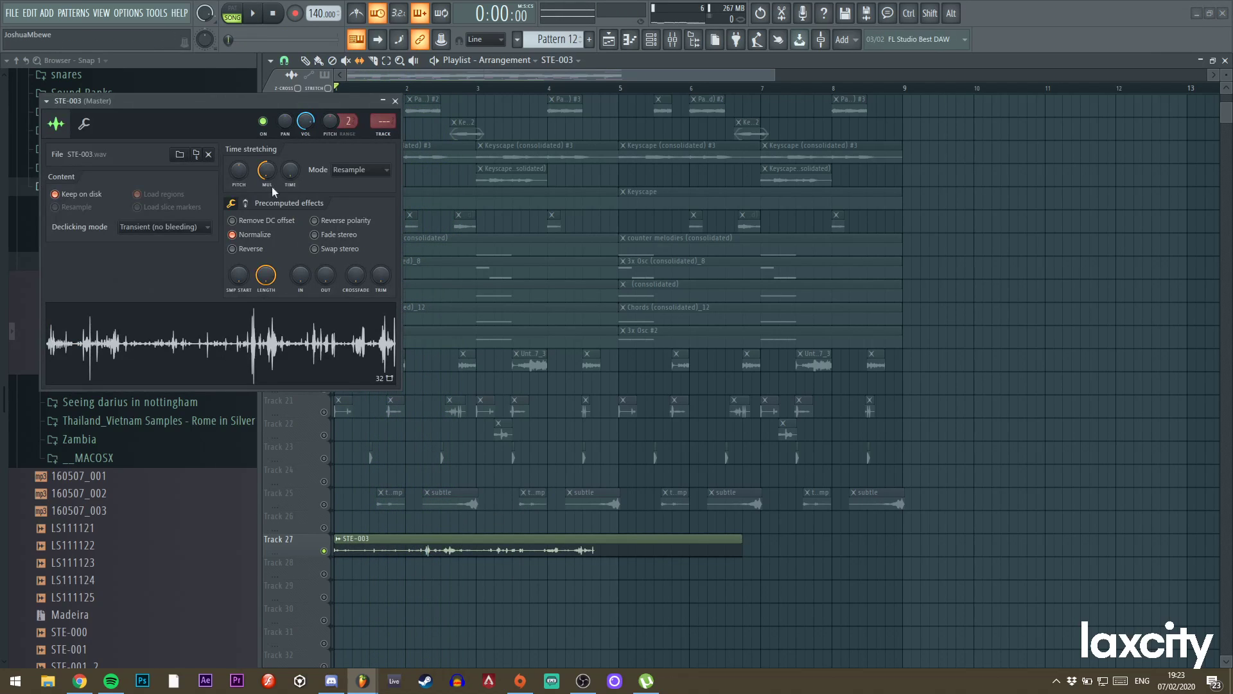
key(space)
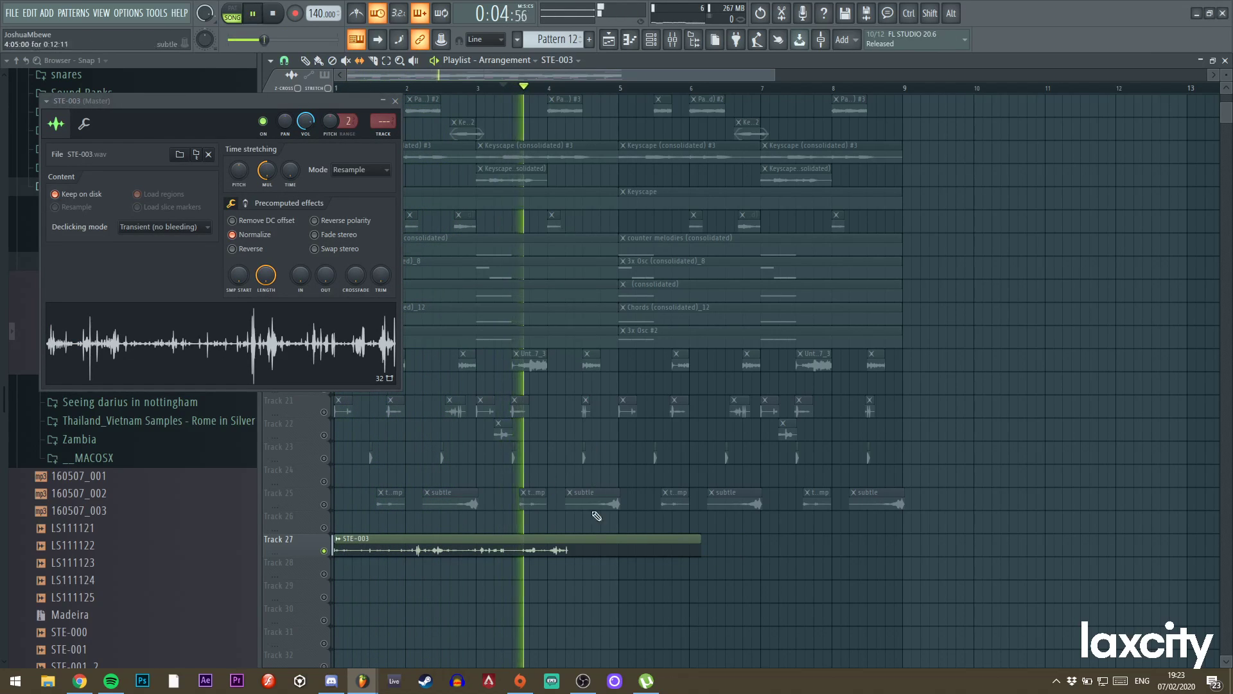
key(space)
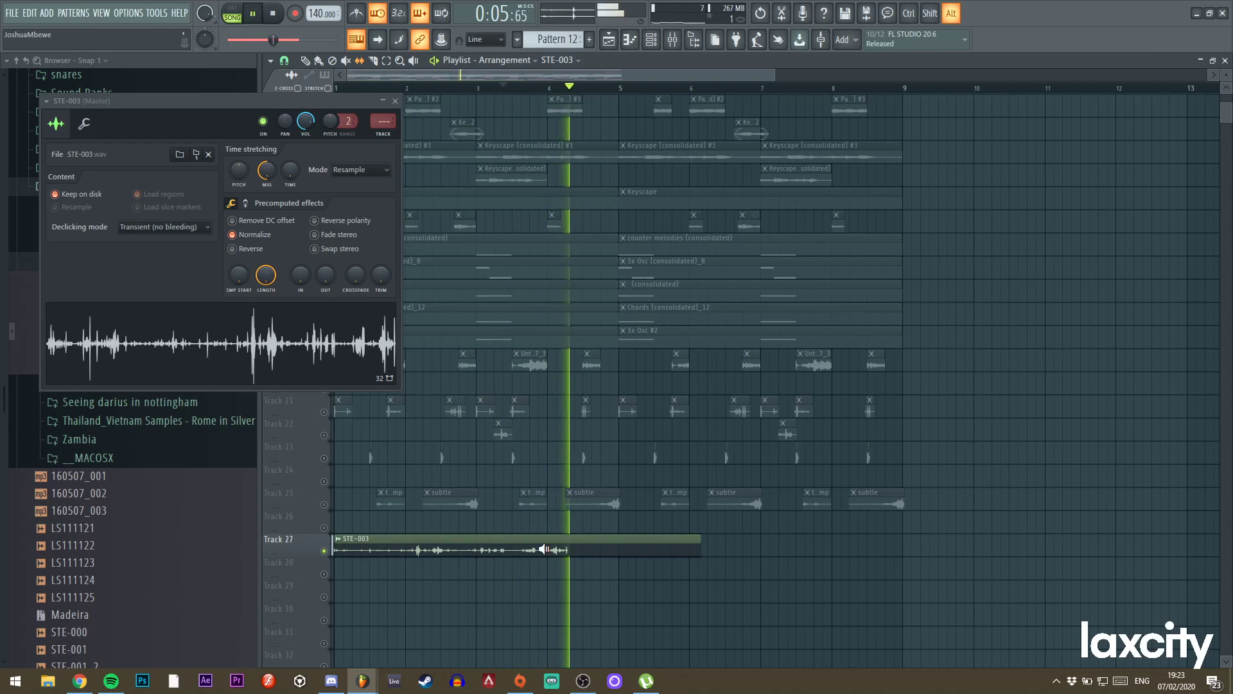
key(space)
click(396, 101)
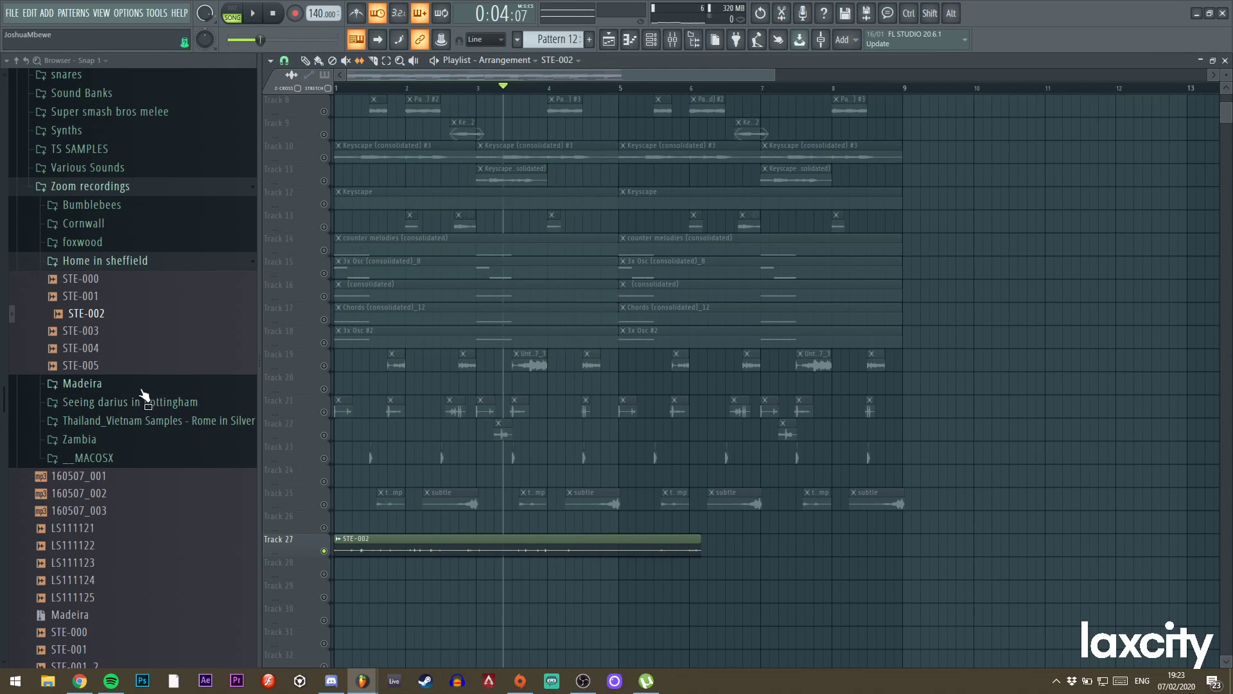
Swap the Track 27 clip's sample to STE-005 and stretch it with the multiplier to about ten bars.
drag(468, 543, 469, 543)
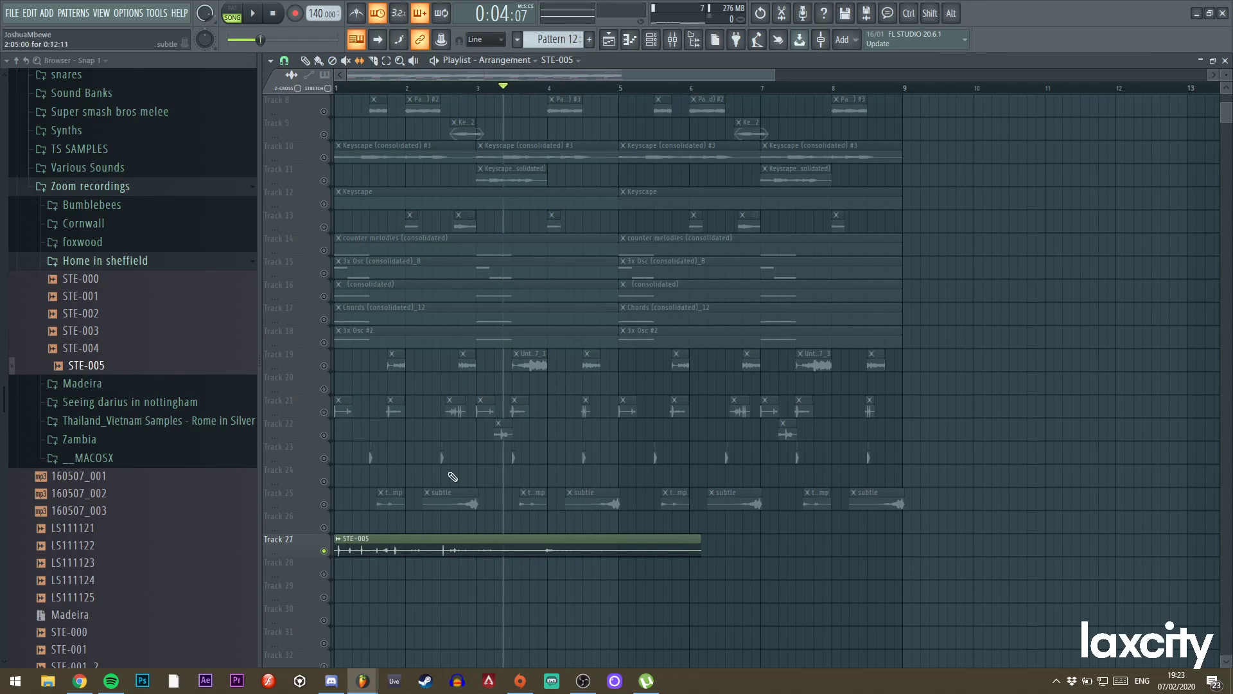
double_click(406, 554)
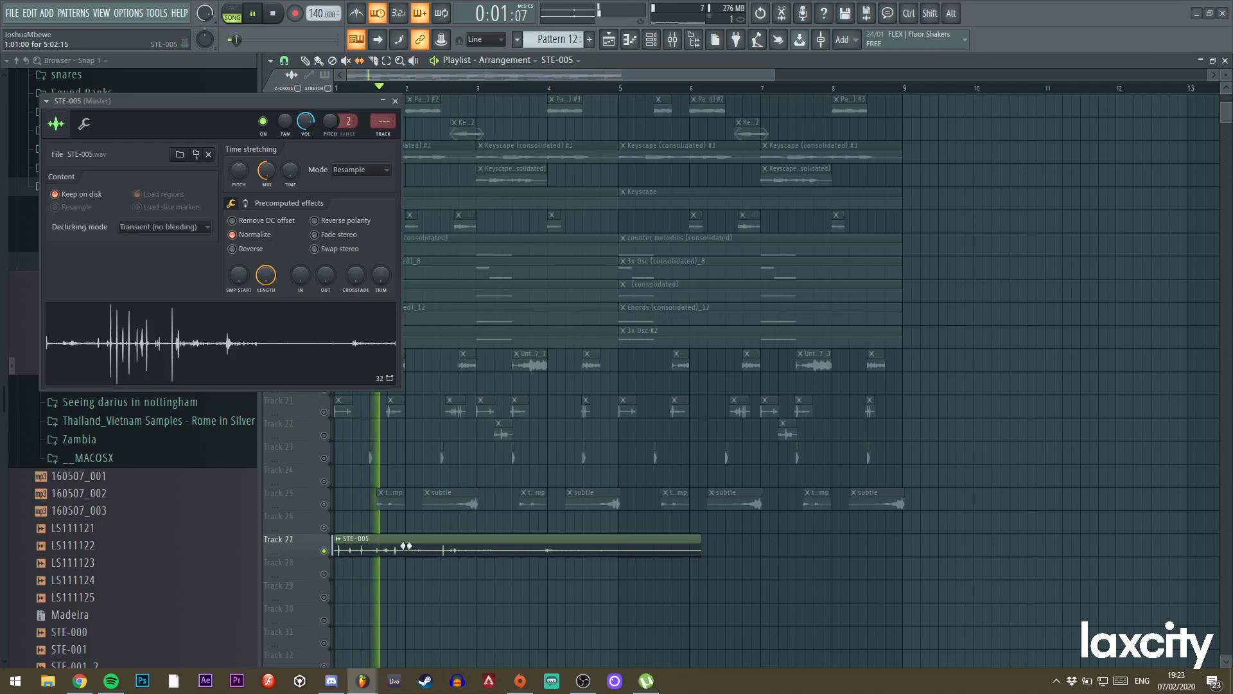
drag(266, 175, 265, 167)
click(395, 100)
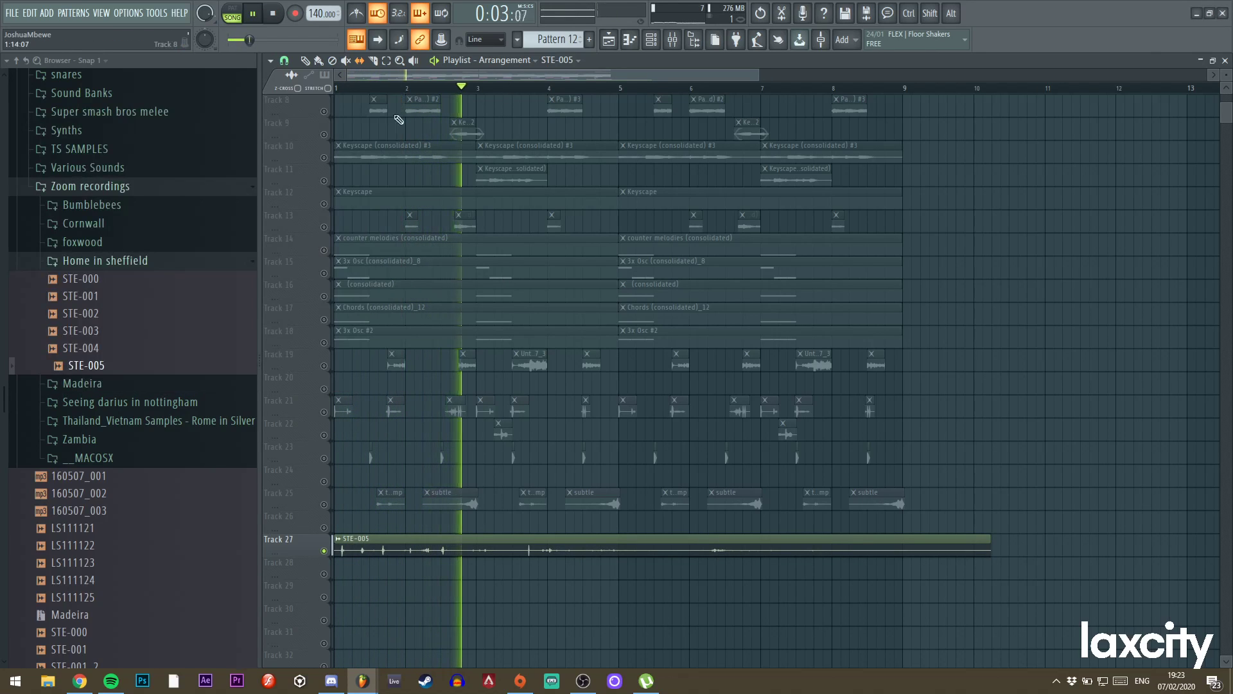
double_click(421, 551)
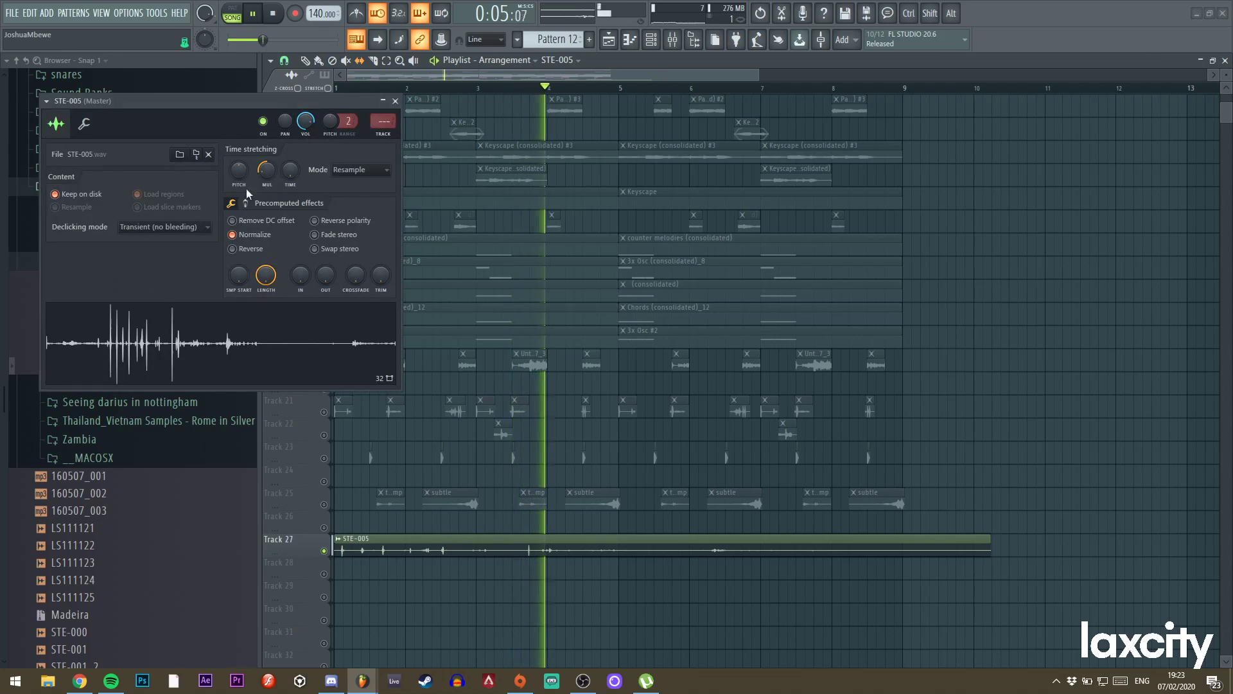
drag(266, 171, 267, 164)
click(395, 101)
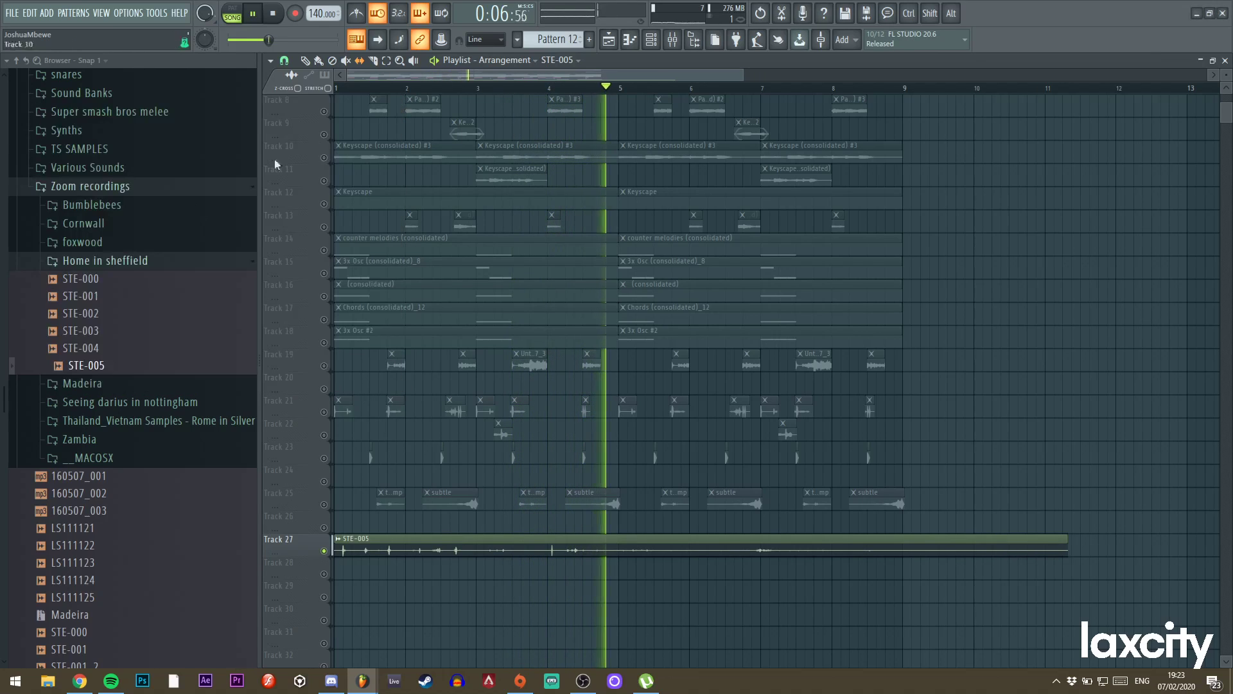
Swap the Track 27 clip's sample to STE-010 from Zoom recordings and audition different parts by sliding its content.
click(104, 262)
key(space)
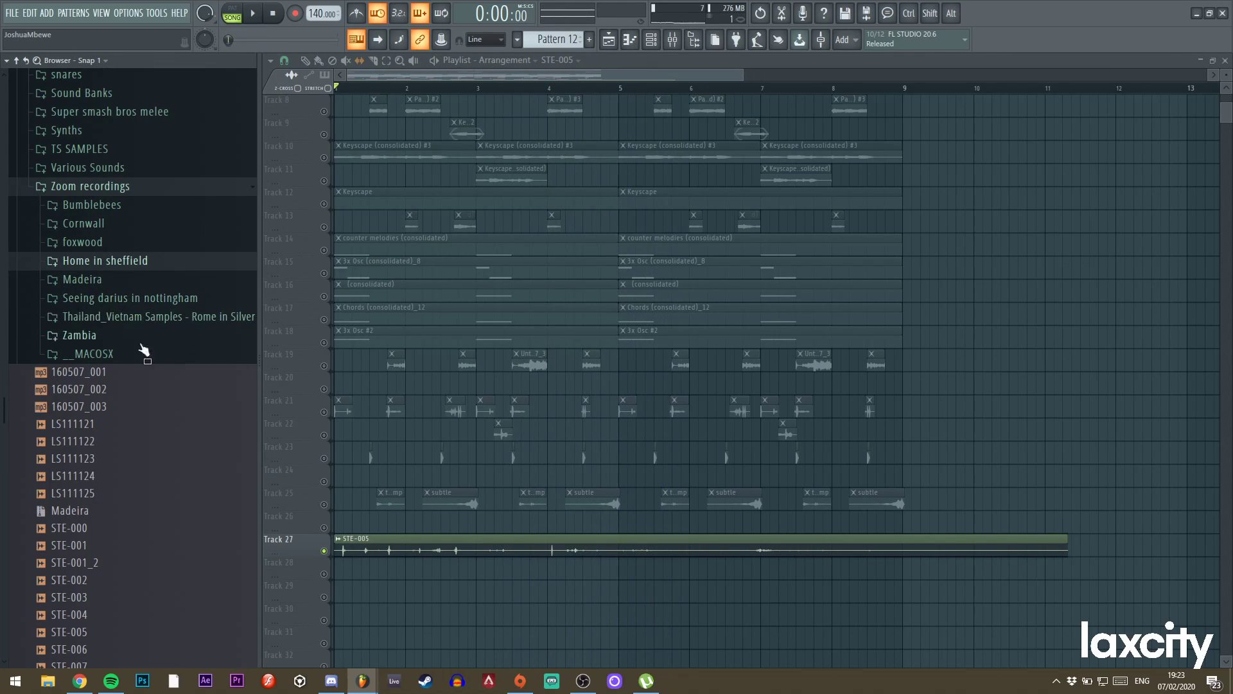
scroll(102, 370, down, 7)
scroll(93, 350, up, 2)
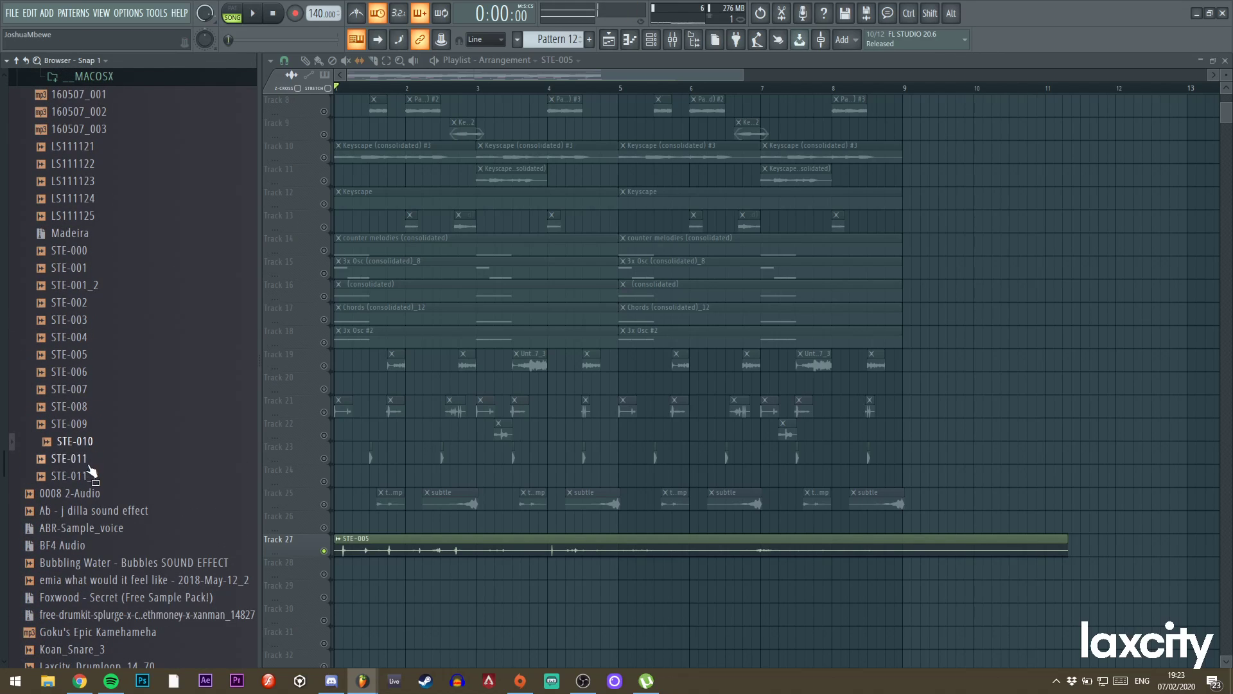
drag(433, 558, 429, 546)
key(space)
drag(666, 556, 951, 550)
key(space)
key(space)
drag(447, 546, 449, 544)
key(space)
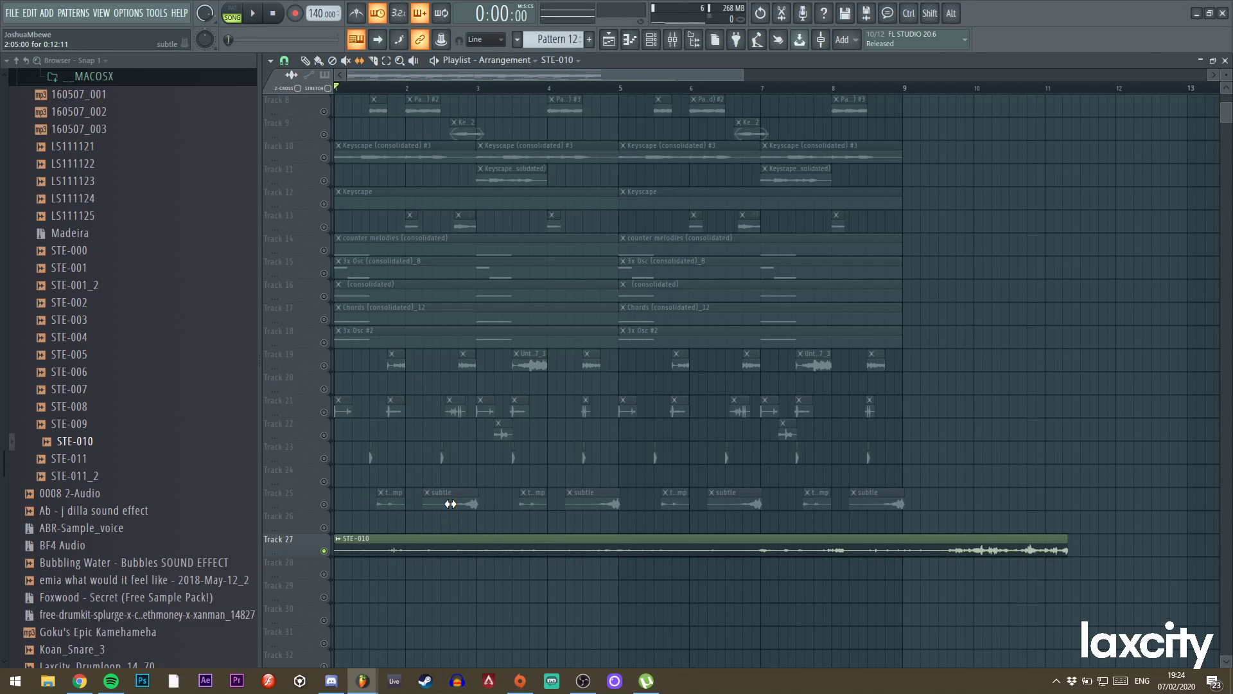
Delete the STE-010 clip from Track 27 and turn off the track's solo.
right_click(492, 544)
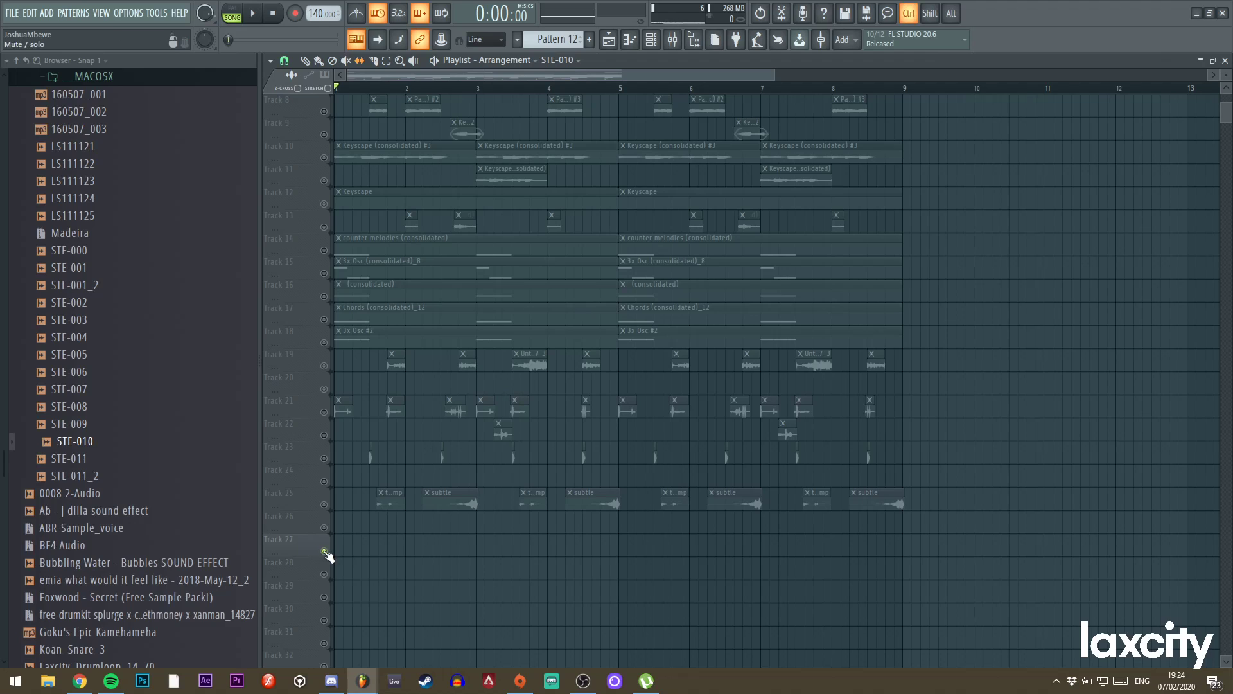
key(space)
key(space)
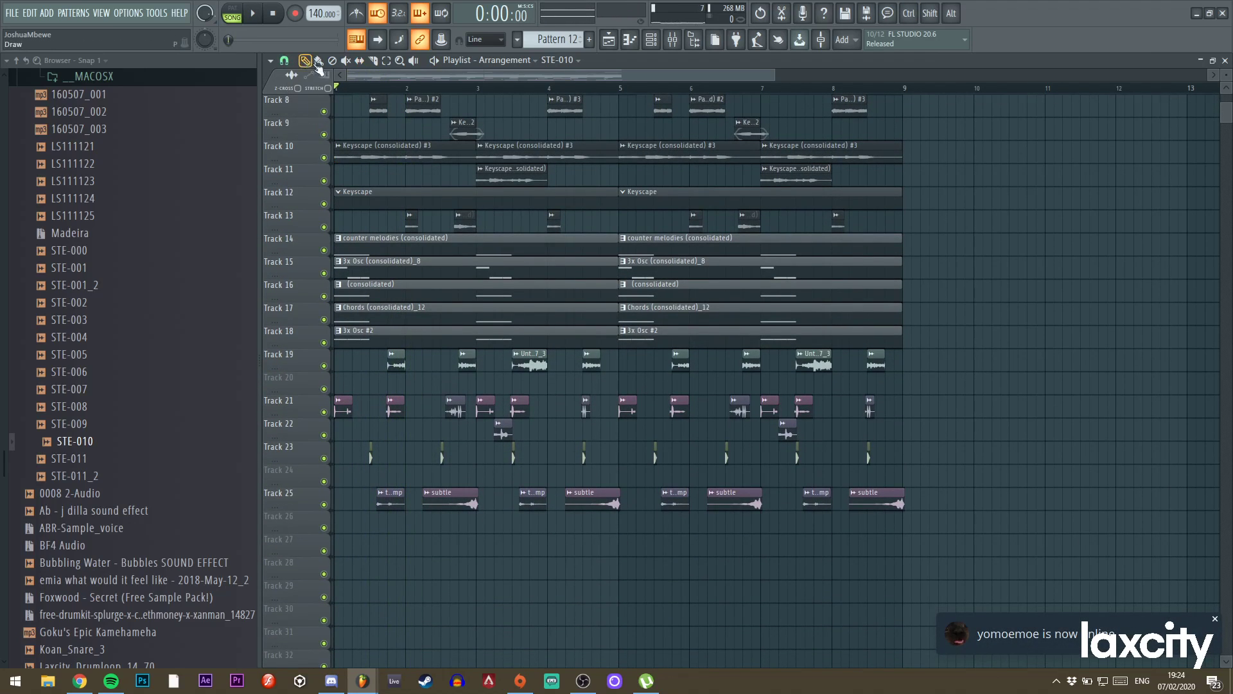
drag(773, 75, 743, 116)
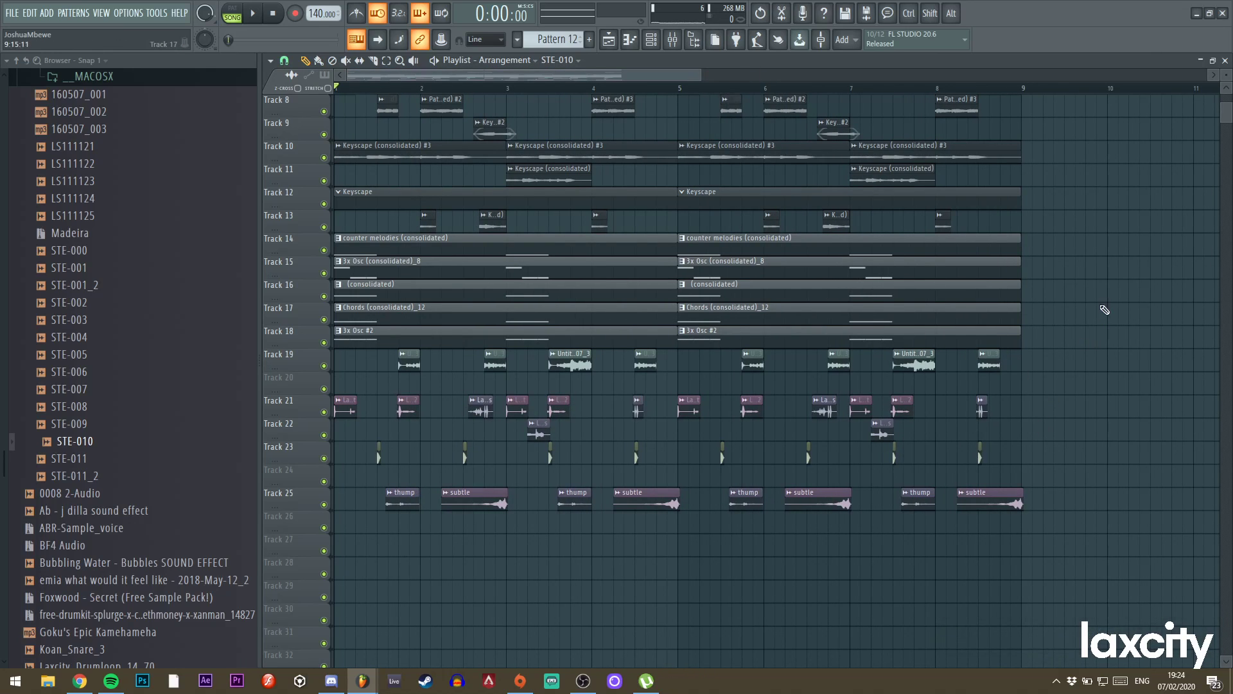
Move all the playlist clips below Track 1 up three tracks so the top Keyscape clips sit on Track 2.
drag(699, 77, 764, 90)
scroll(807, 138, up, 3)
scroll(809, 142, down, 2)
scroll(809, 142, up, 2)
right_click(714, 149)
right_click(514, 154)
scroll(692, 155, down, 2)
scroll(692, 155, up, 1)
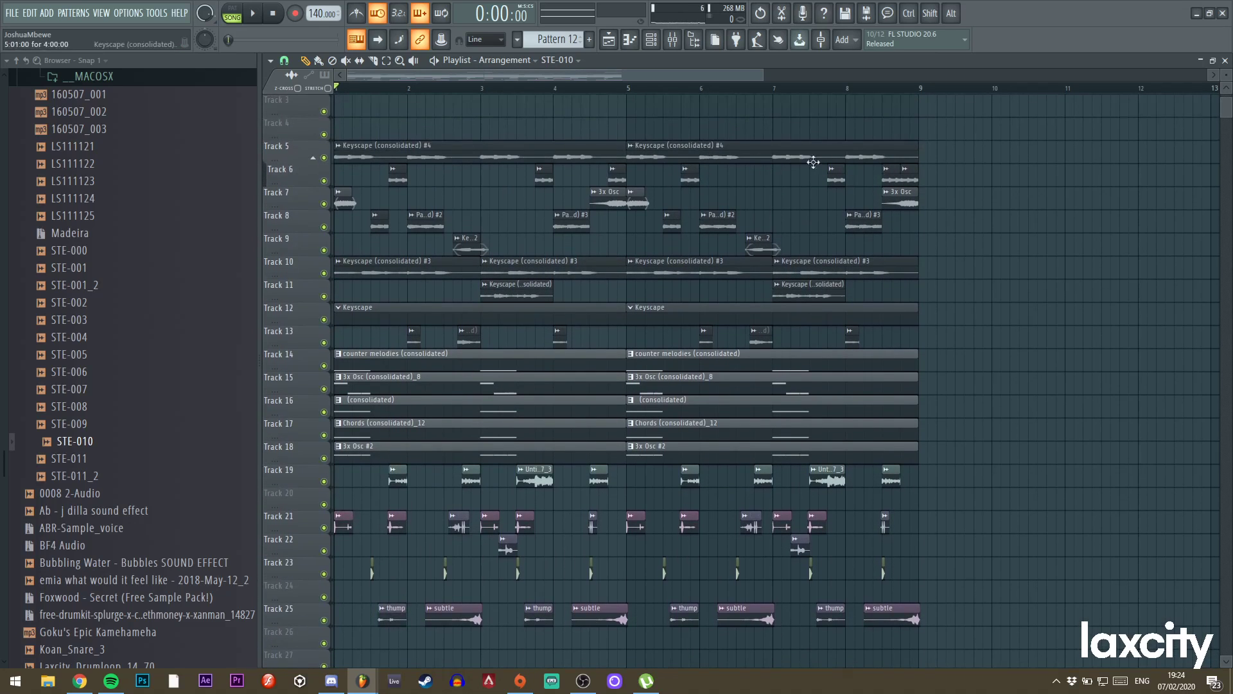
key(ctrl+a)
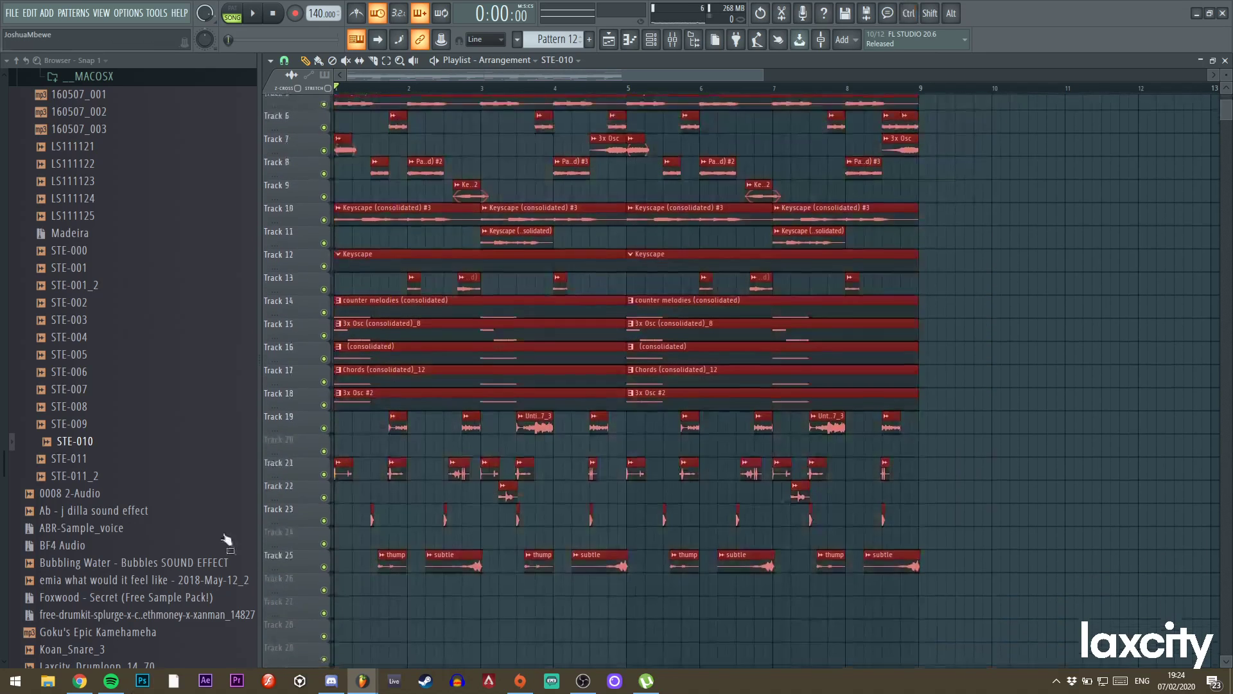
scroll(508, 271, up, 2)
drag(503, 334, 503, 265)
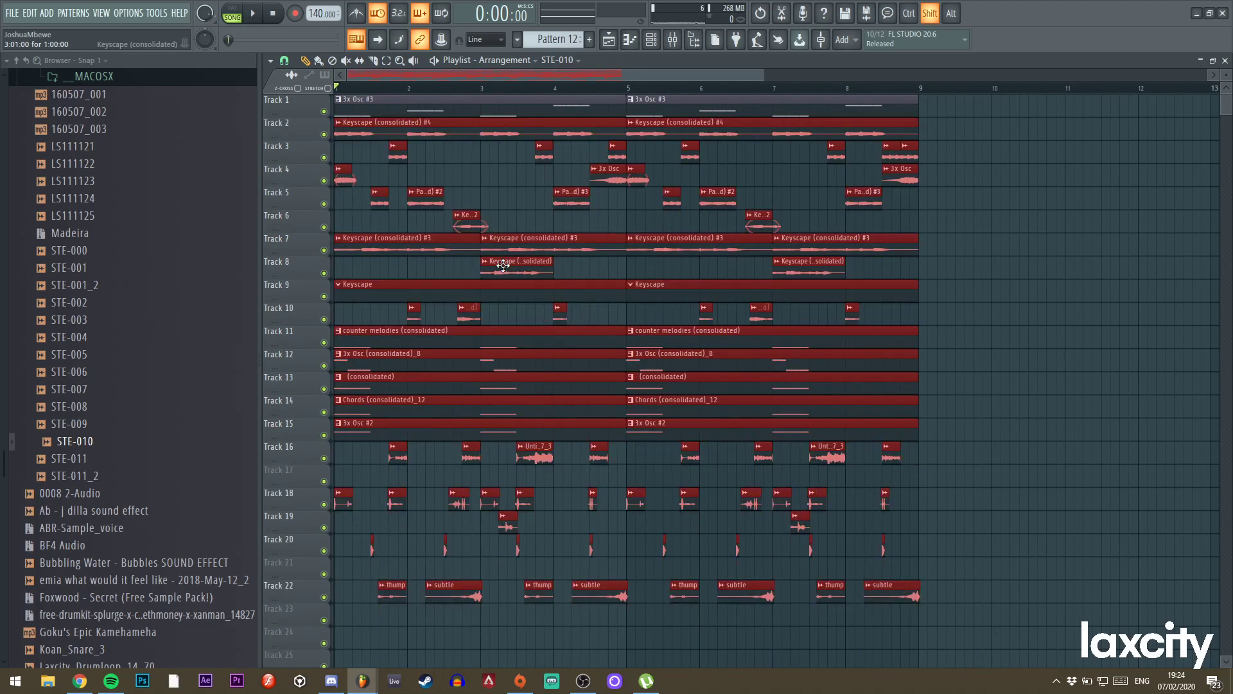
ctrl+click(1042, 192)
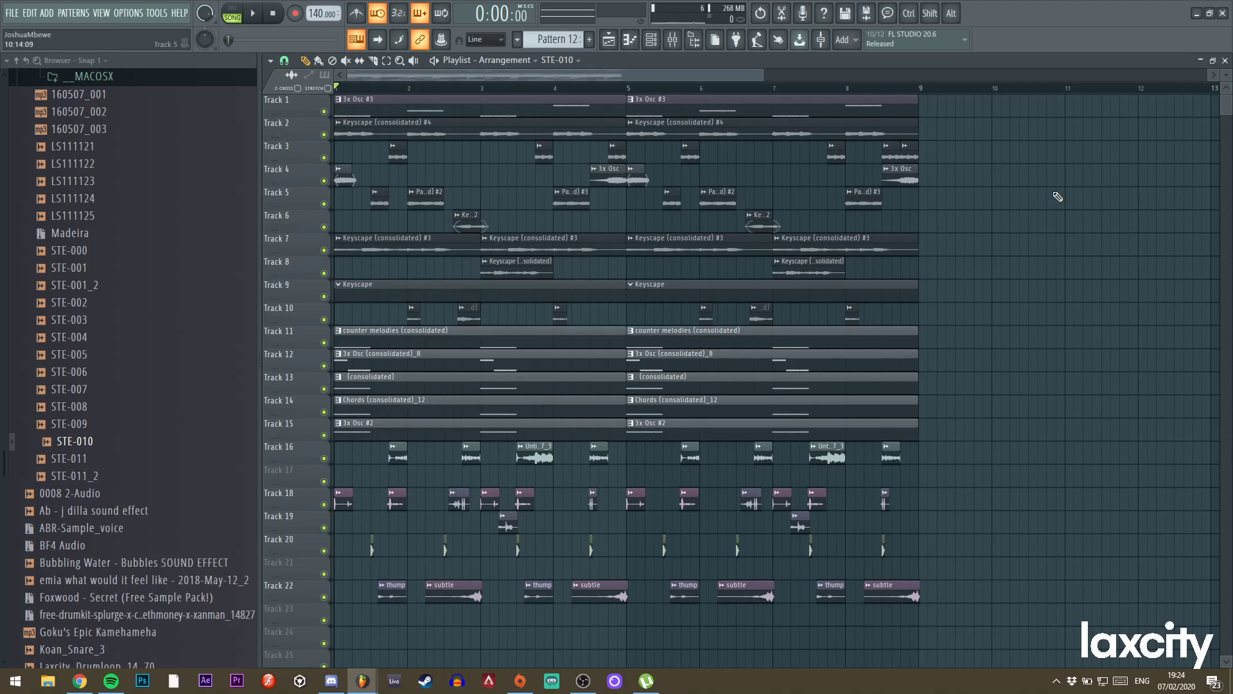
Collapse the Zoom recordings folder and preview Portal_1 from the Portal folder of Laxcity Futuristic FX.
click(700, 42)
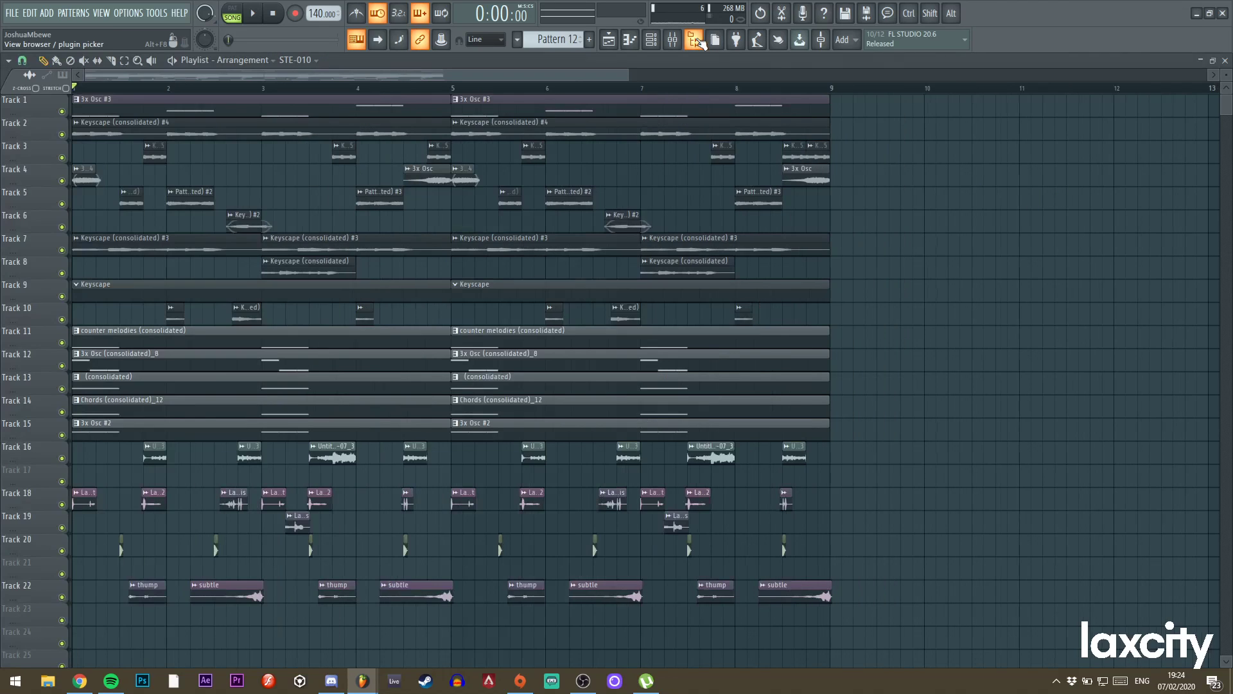
click(716, 42)
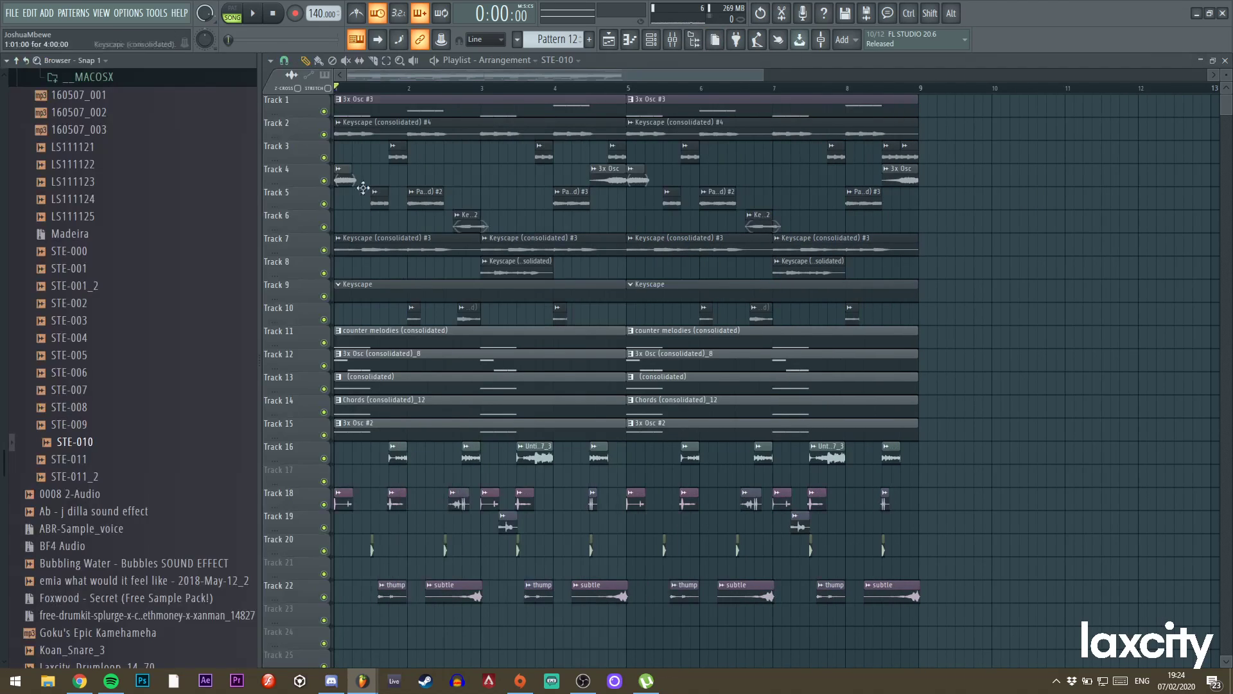
scroll(84, 253, up, 5)
click(98, 257)
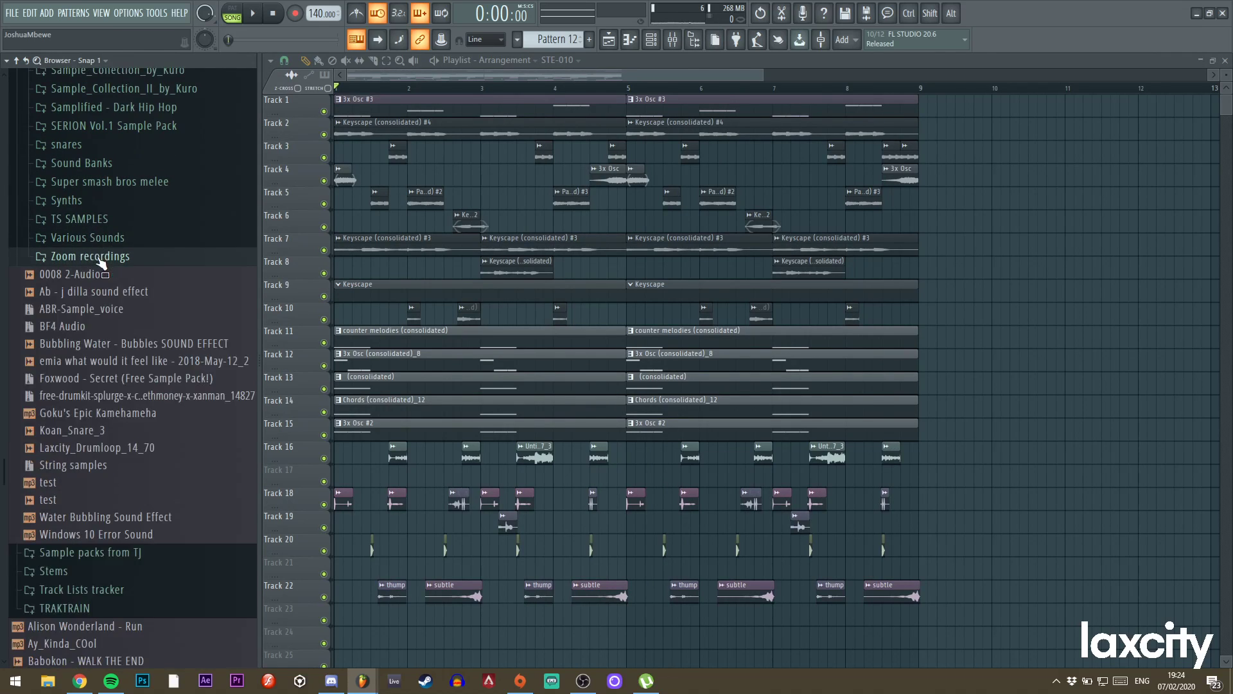
scroll(108, 217, up, 10)
click(141, 349)
scroll(116, 308, down, 4)
click(96, 160)
click(105, 176)
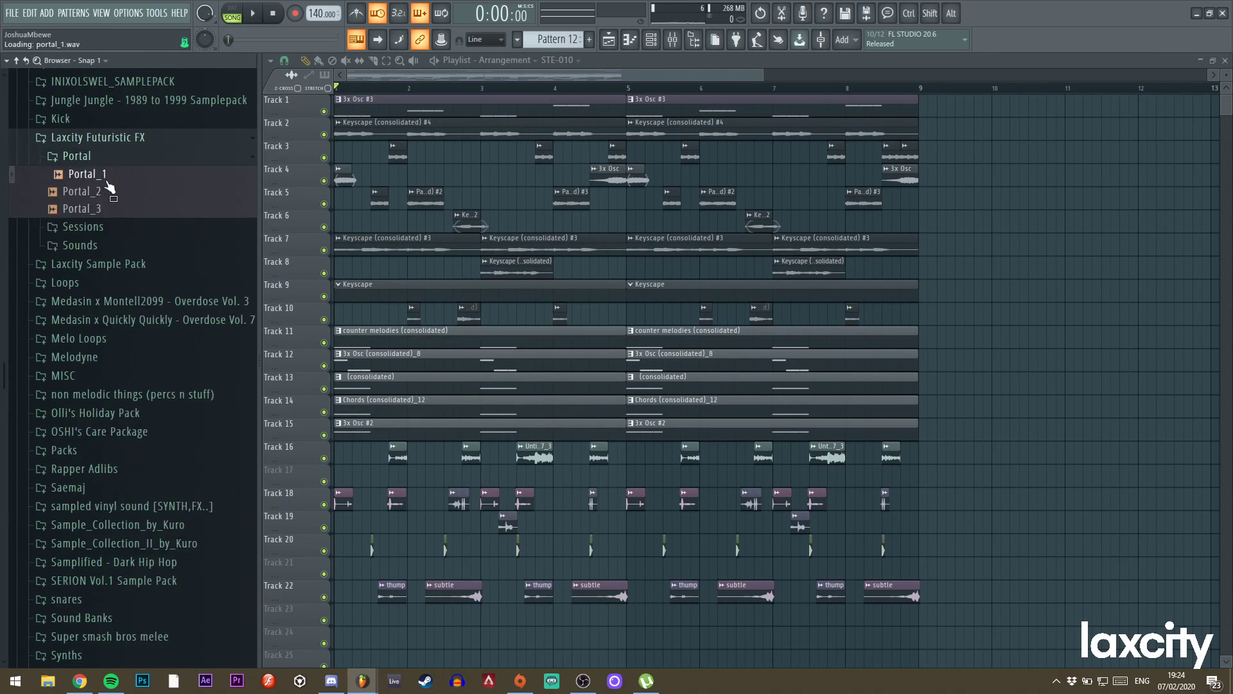
Place Portal_1 at bar 1 on an empty Track 3 and set its time stretching to Stretch mode at about five bars long.
drag(763, 76, 725, 76)
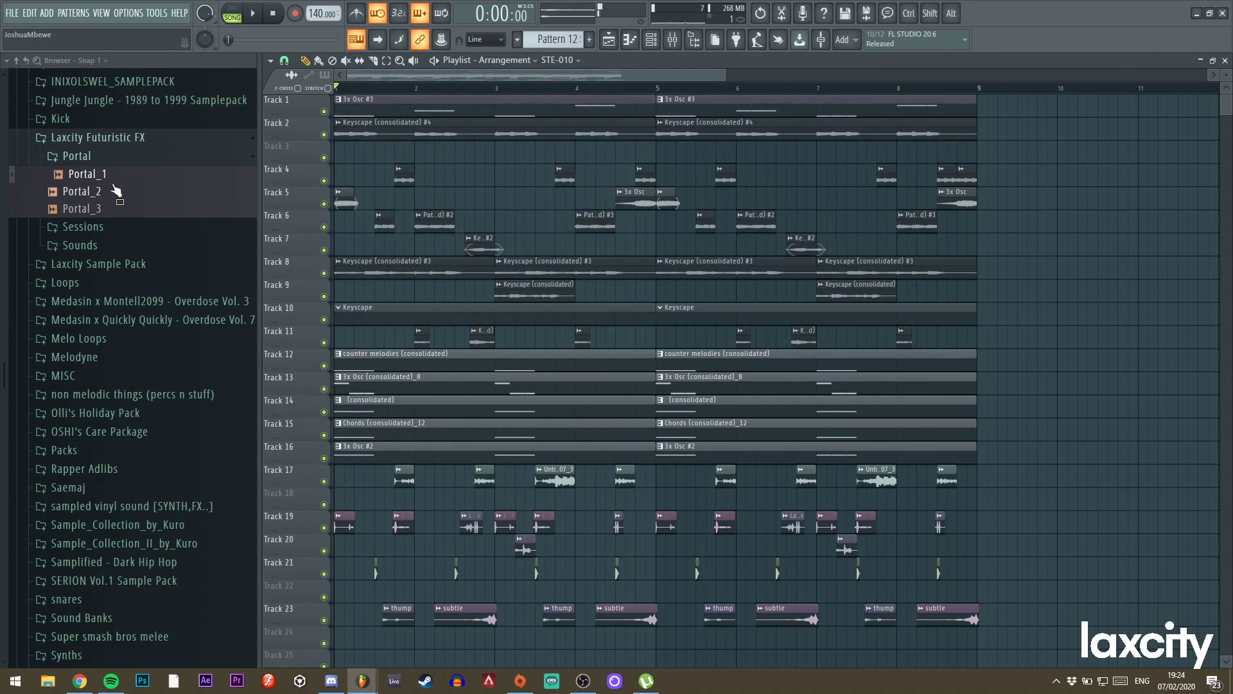
drag(411, 156, 421, 157)
drag(467, 158, 386, 156)
double_click(465, 150)
click(364, 191)
click(360, 212)
drag(283, 186, 289, 189)
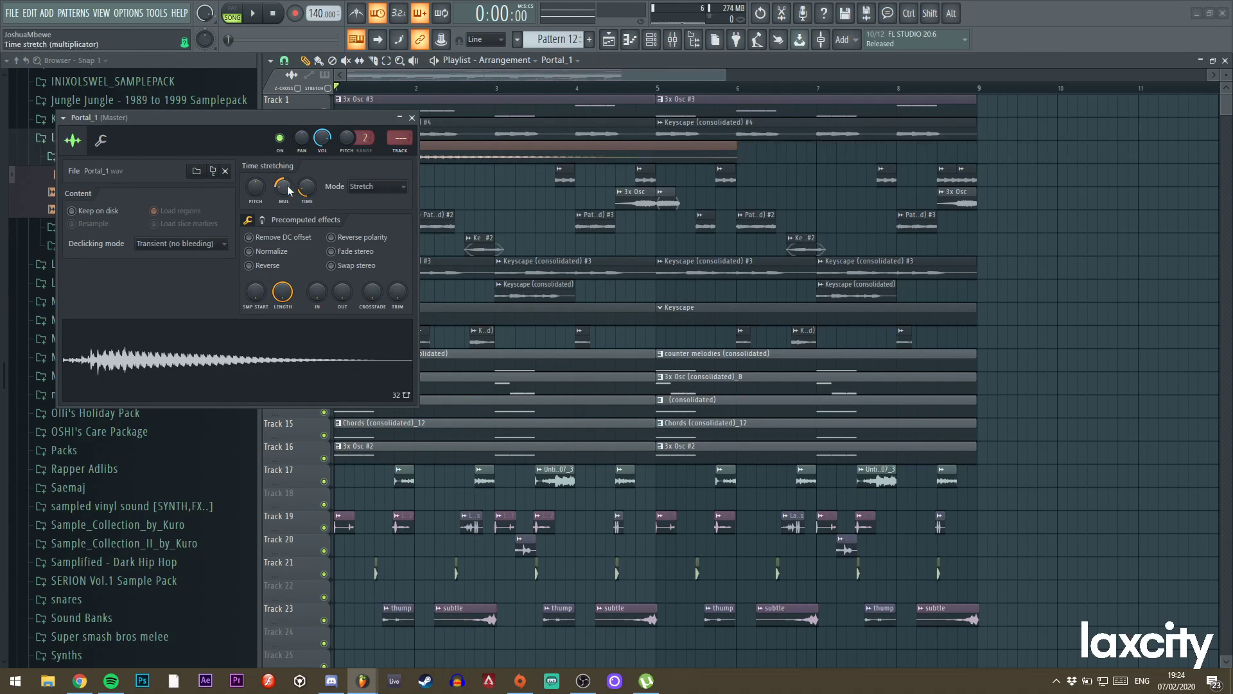
Move the Portal_1 clip to start at bar 2 and audition it with the arrangement.
click(412, 117)
double_click(421, 155)
key(space)
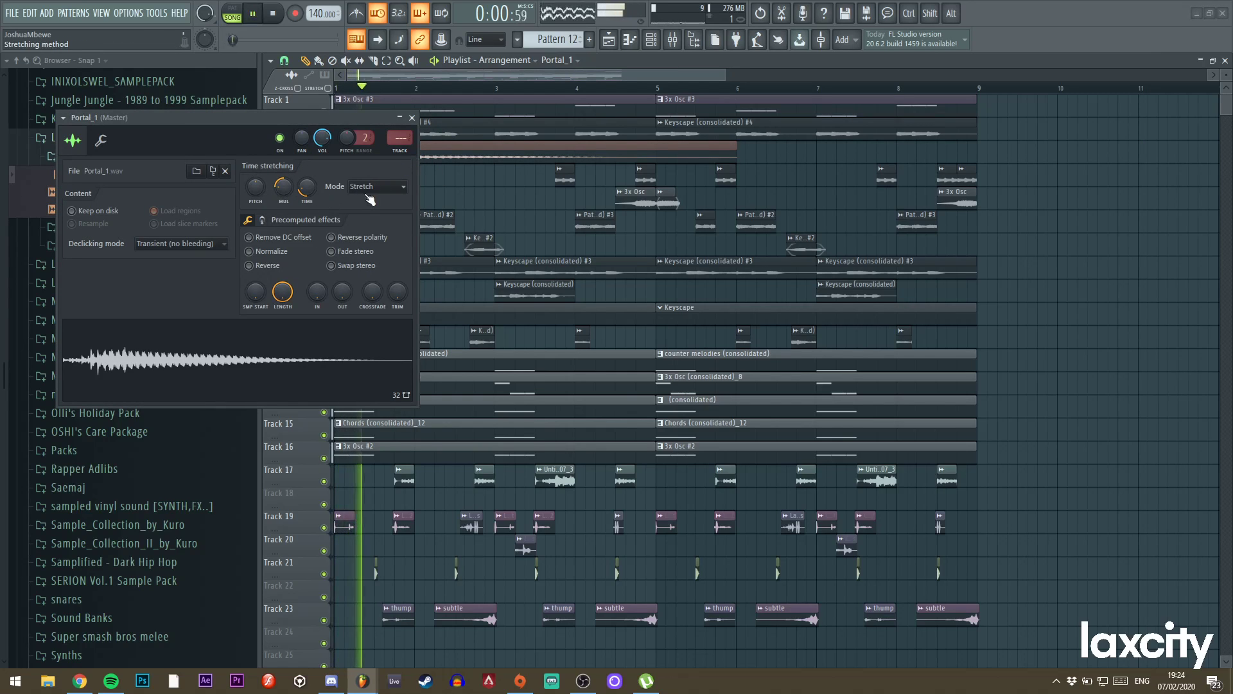
click(413, 118)
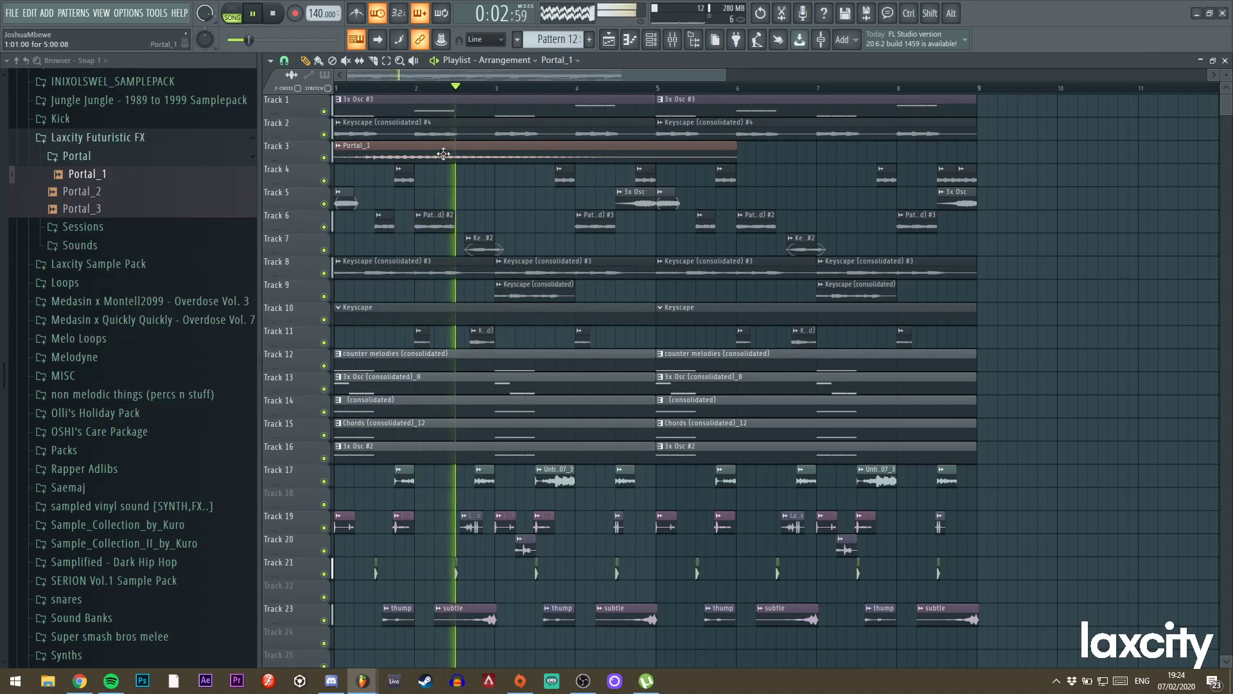
drag(394, 162, 476, 161)
key(space)
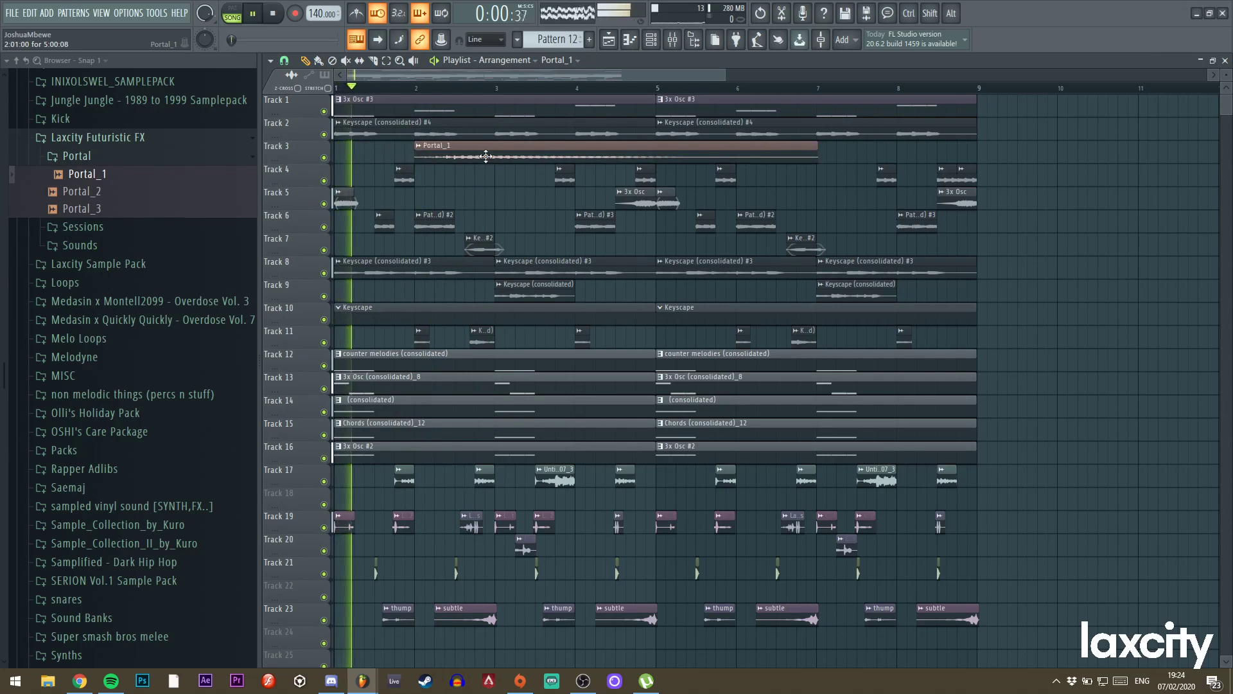
key(space)
key(space)
click(477, 167)
right_click(477, 172)
Shorten Portal_1 to about two and a half bars with the time-stretch multiplier and reverse the sample.
double_click(480, 153)
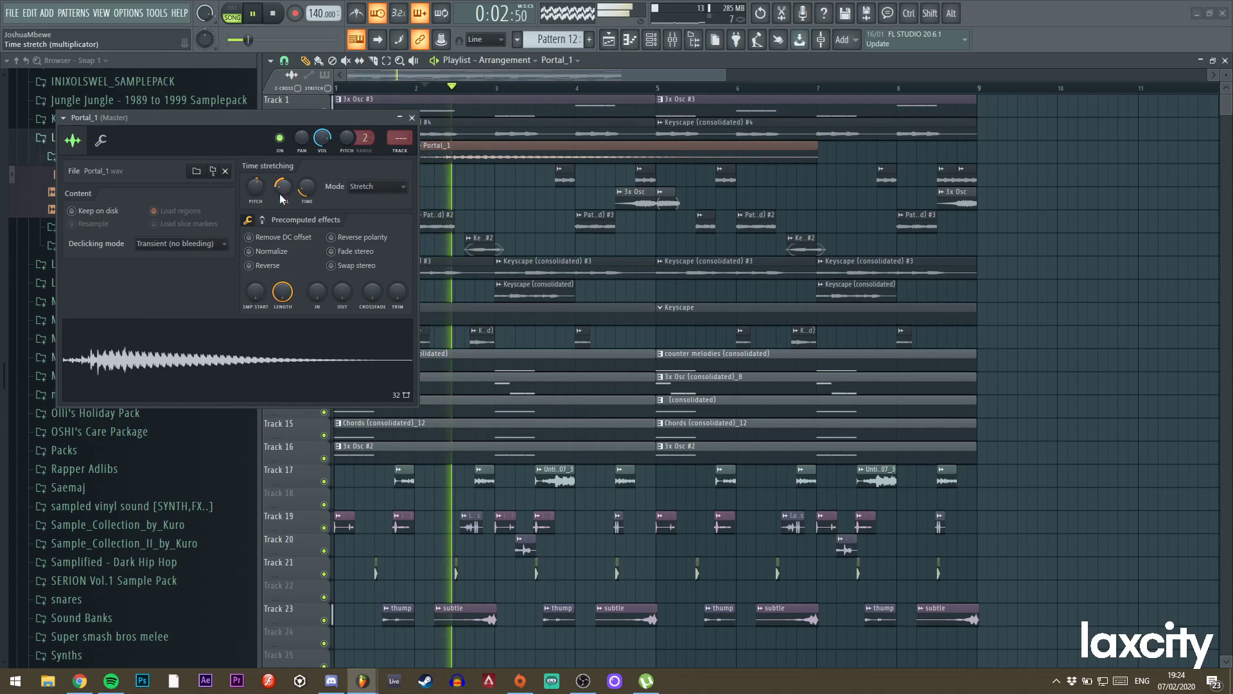
key(space)
key(space)
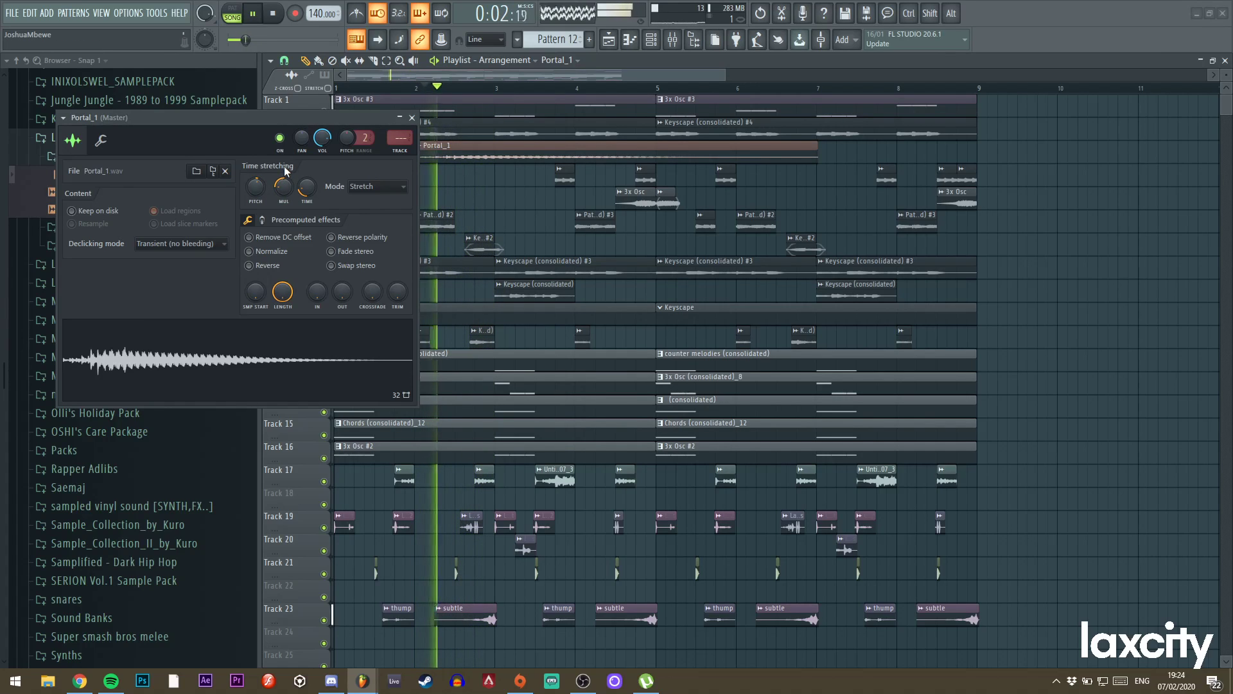
click(413, 118)
double_click(533, 160)
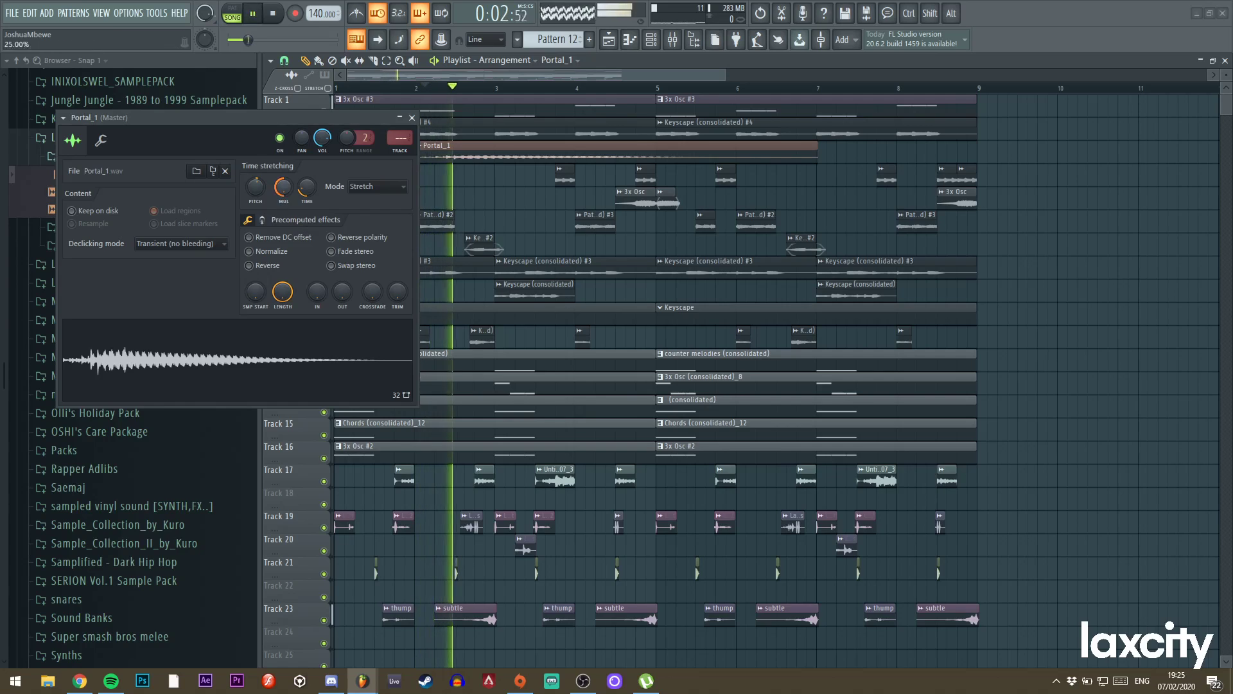
click(250, 267)
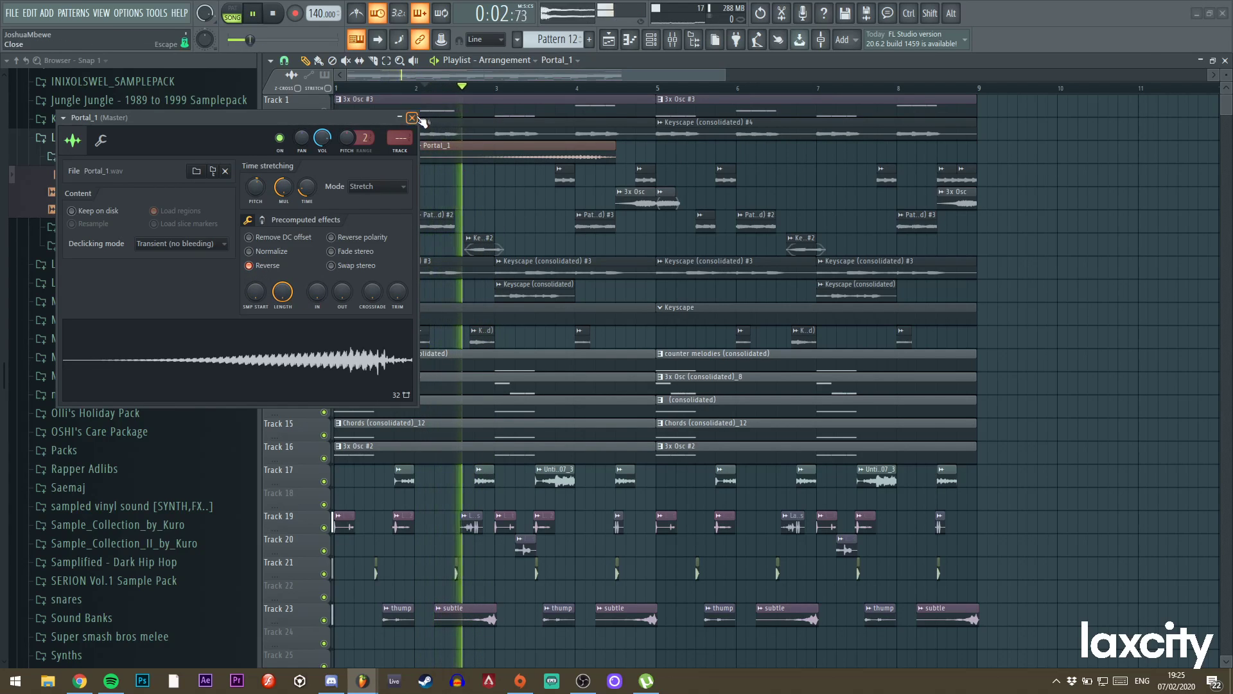
key(Escape)
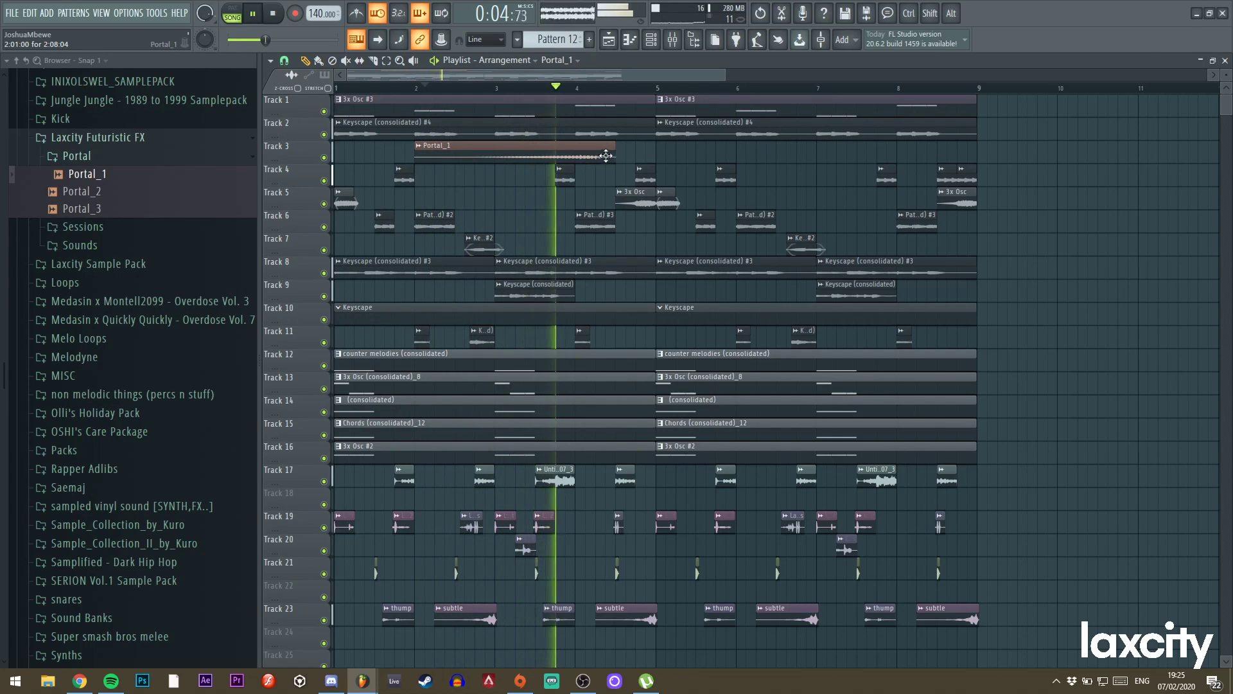
Shift the reversed Portal_1 clip so it swells into bar 5 and lower its channel volume while auditioning.
drag(586, 159, 636, 161)
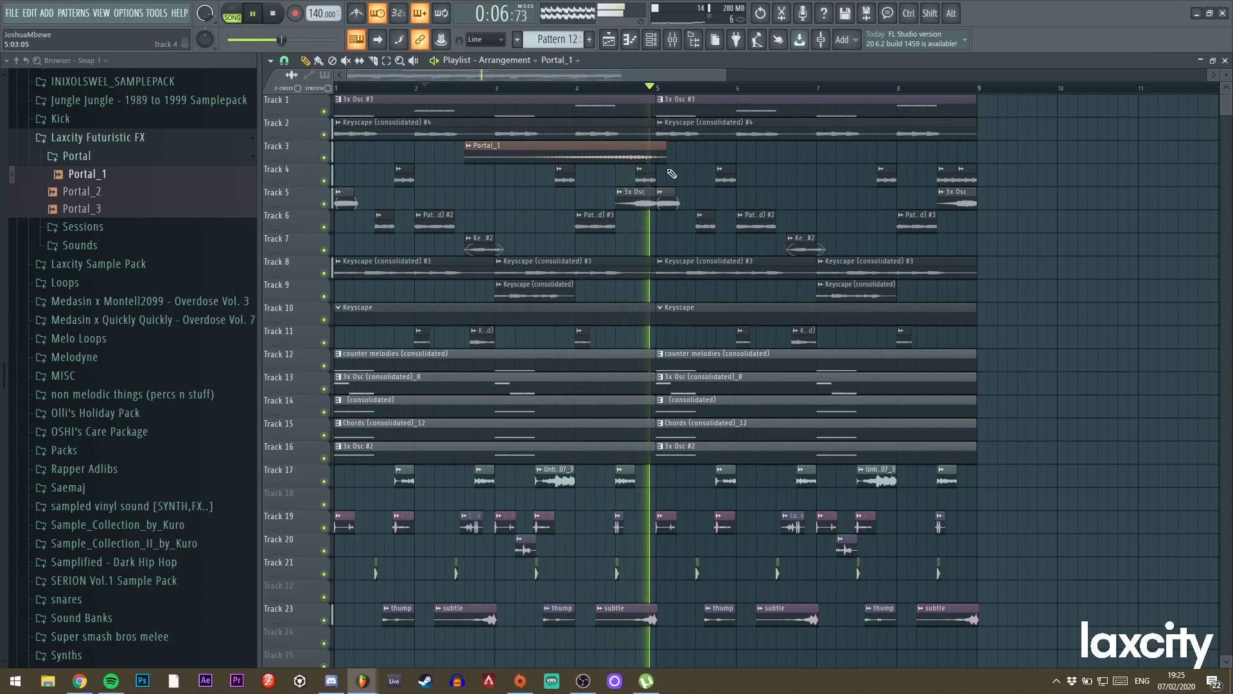
click(582, 92)
key(space)
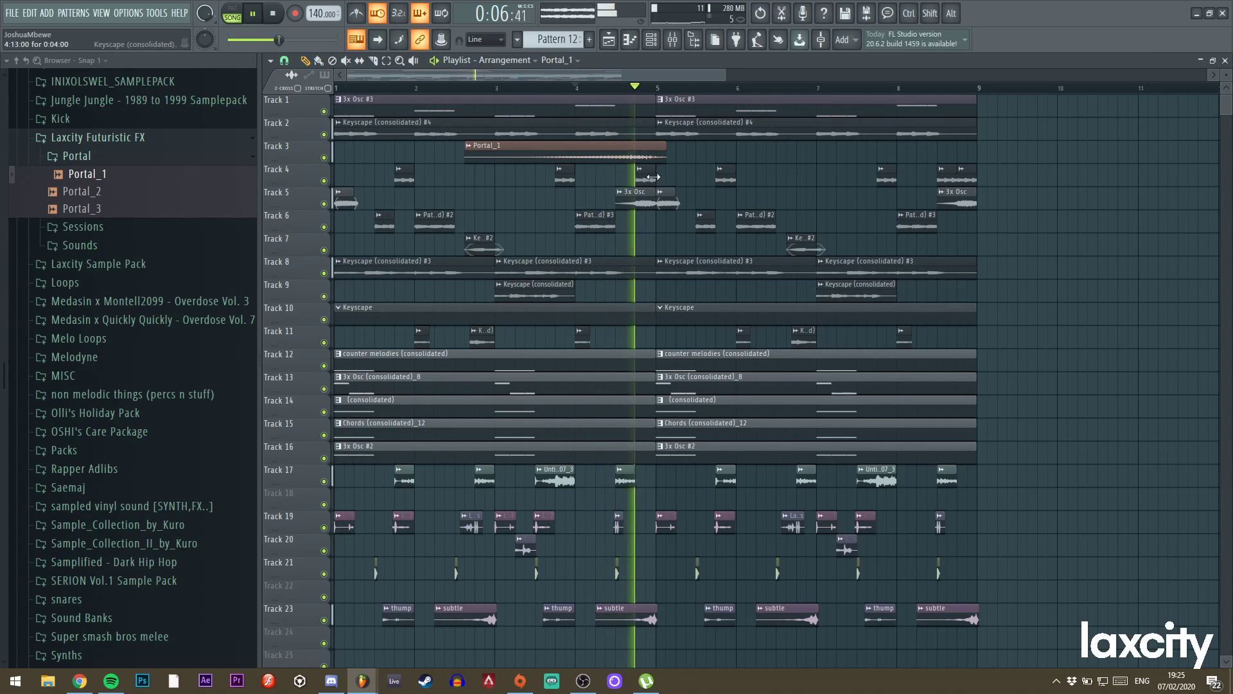
double_click(627, 163)
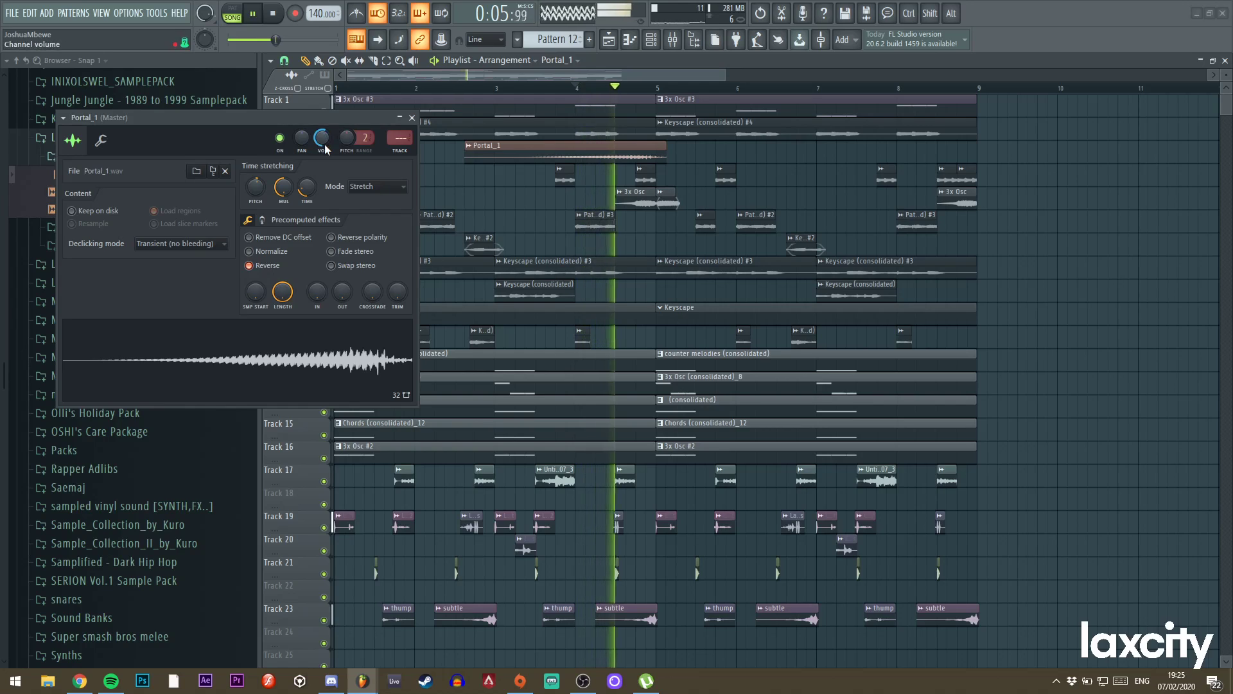
click(412, 118)
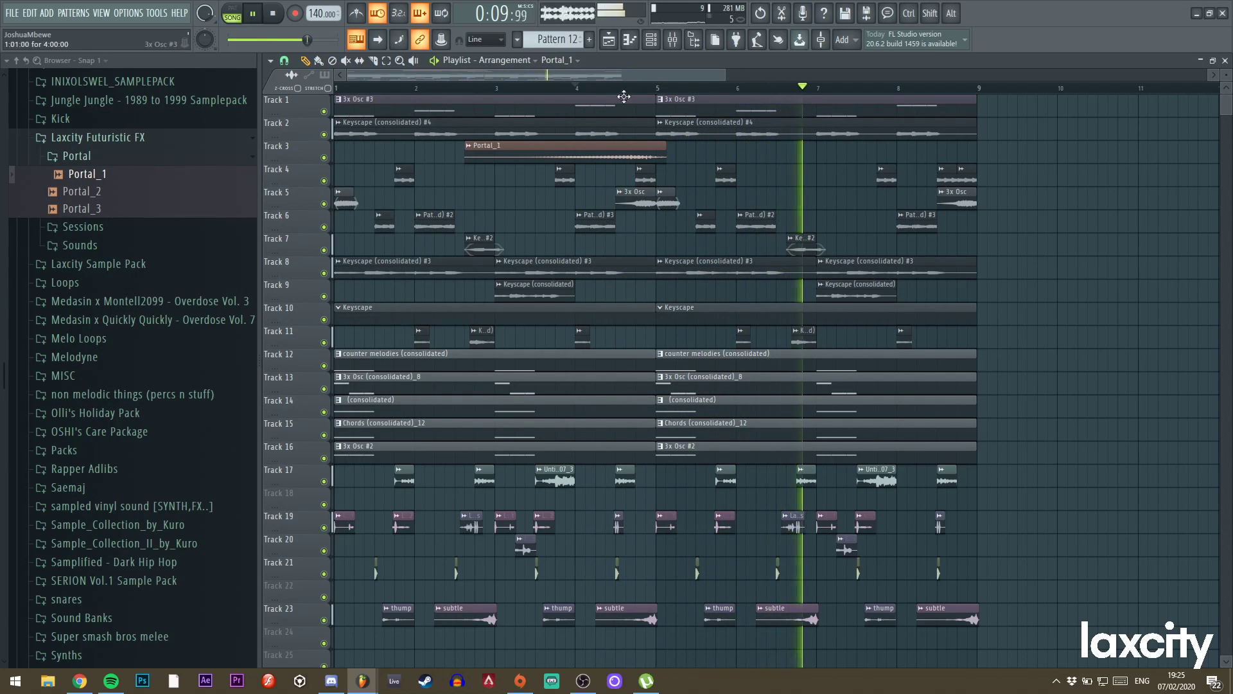
Duplicate the Portal_1 clip four bars further along on Track 3 and insert an empty track below it.
drag(722, 75, 807, 75)
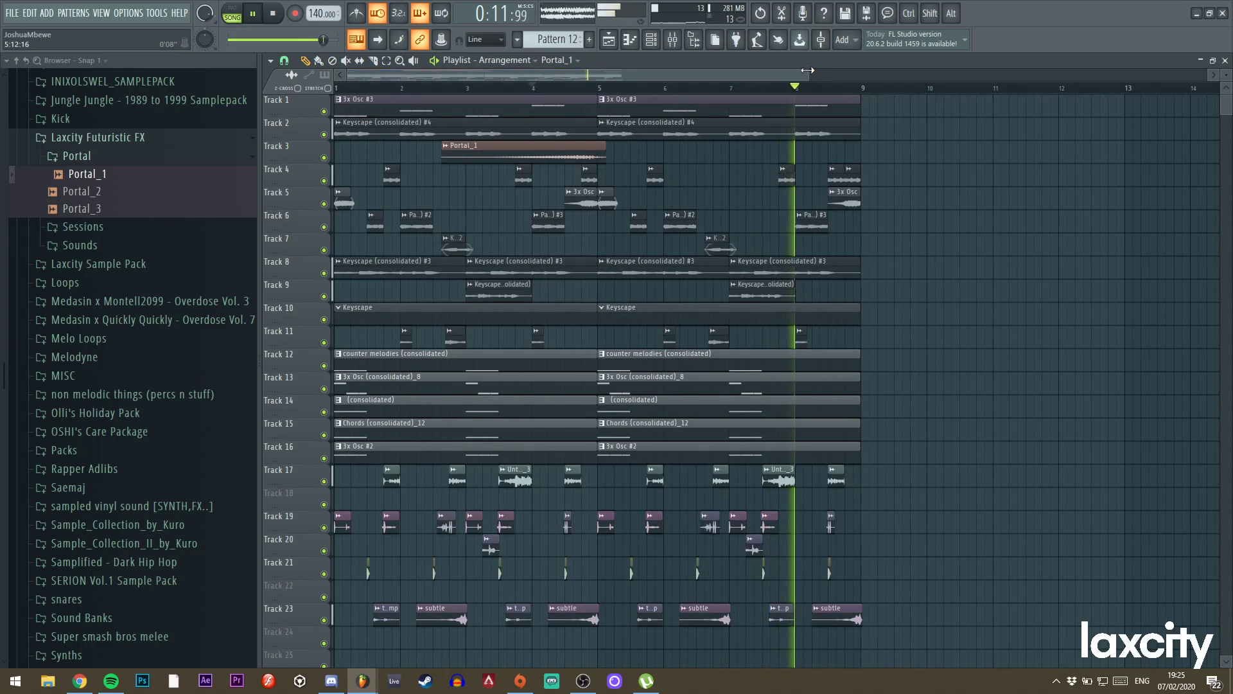
drag(569, 147, 819, 142)
click(805, 87)
right_click(311, 165)
click(339, 401)
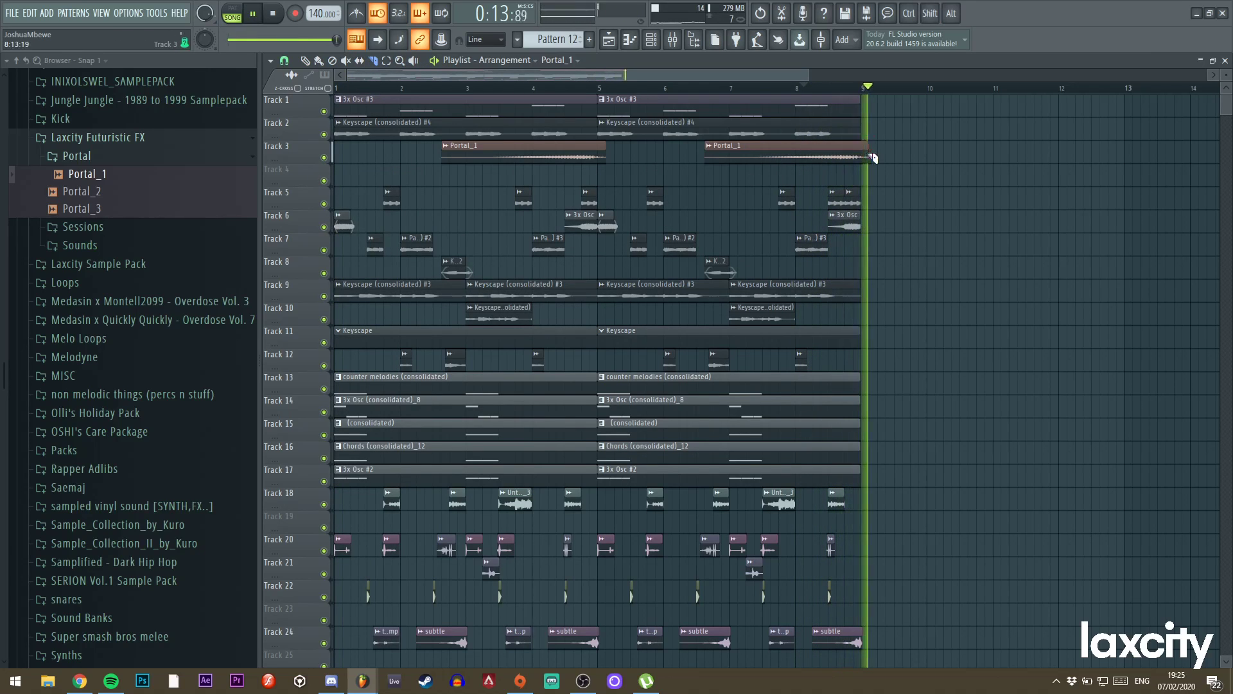
Trim the ends of the two Portal_1 clips to bars 5 and 9 and play back the result.
key(space)
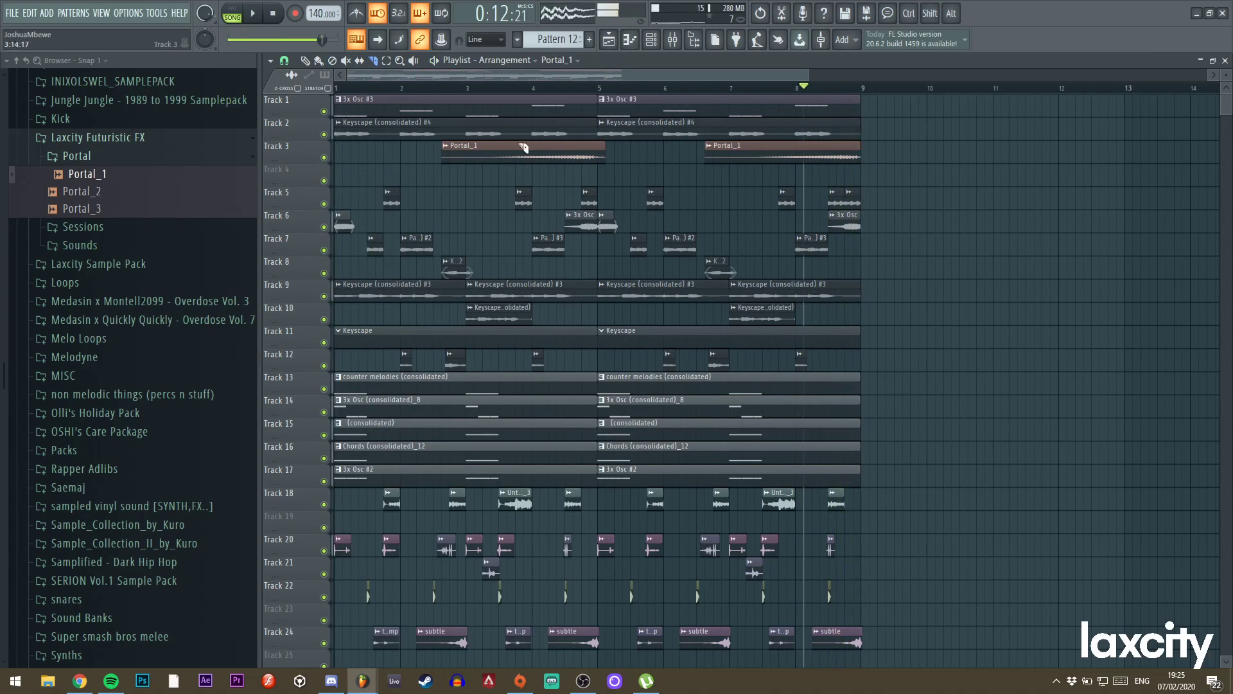
drag(605, 167, 599, 154)
click(275, 14)
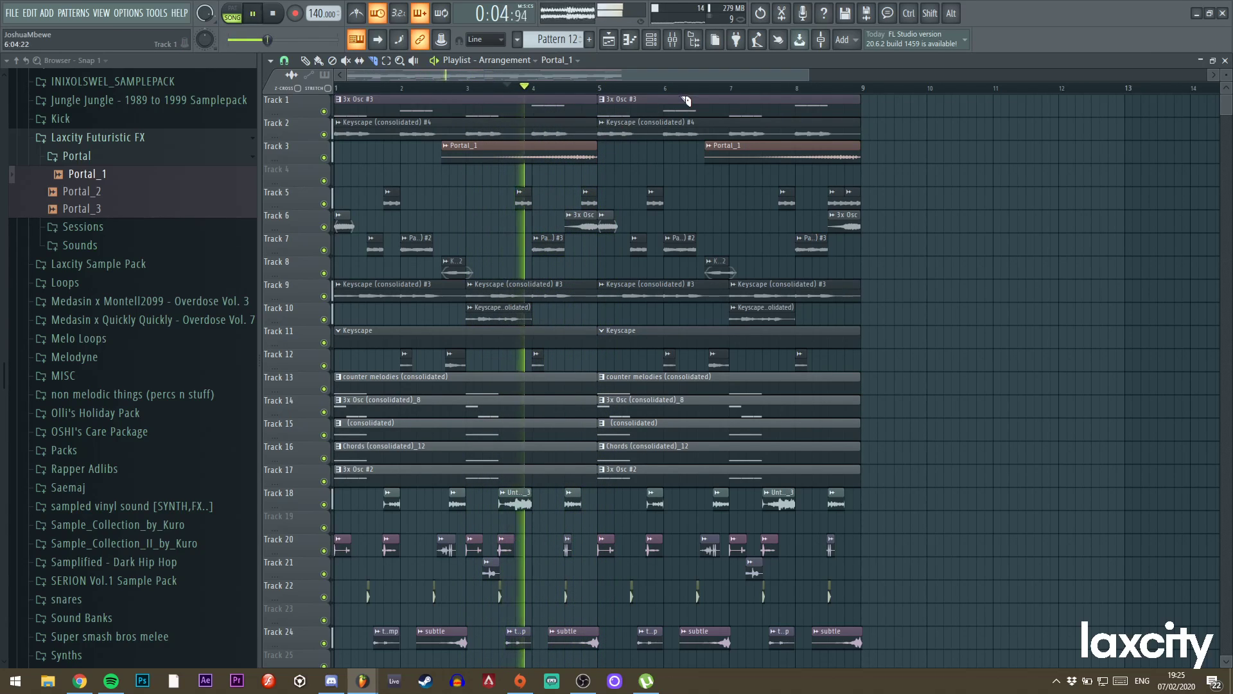
key(space)
Shorten Portal_1 with the time-stretch multiplier and align both clips as one-bar swells starting at bars 4 and 8.
double_click(562, 155)
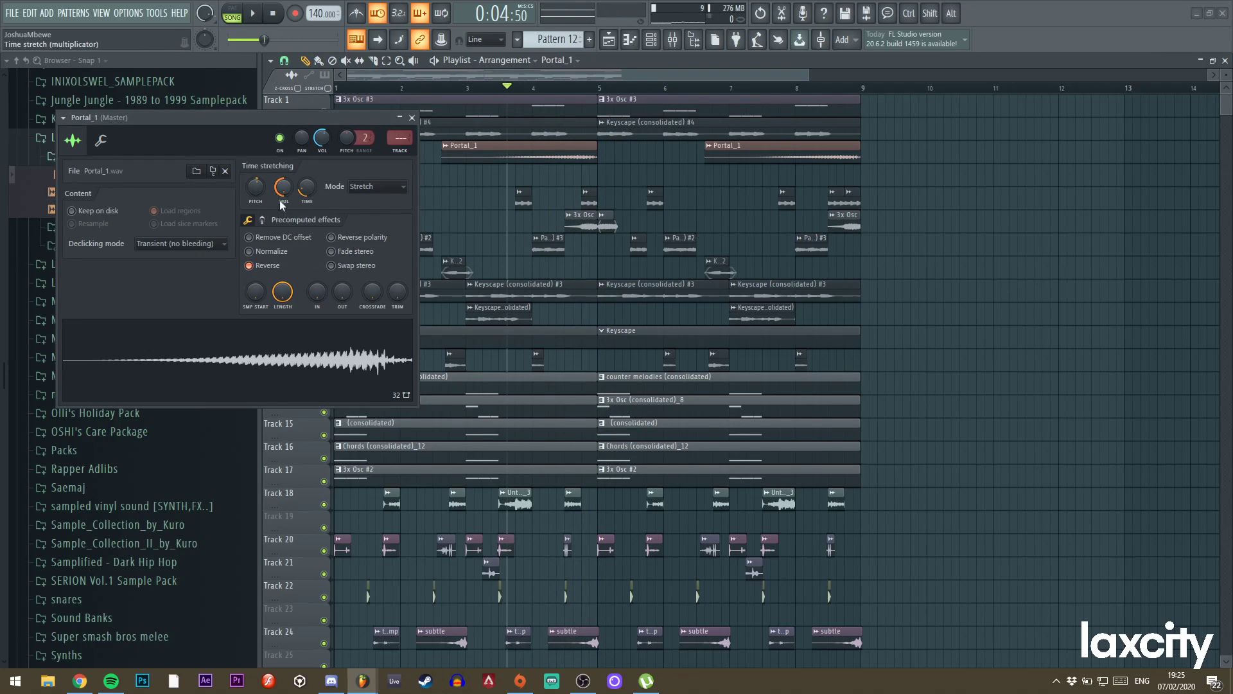
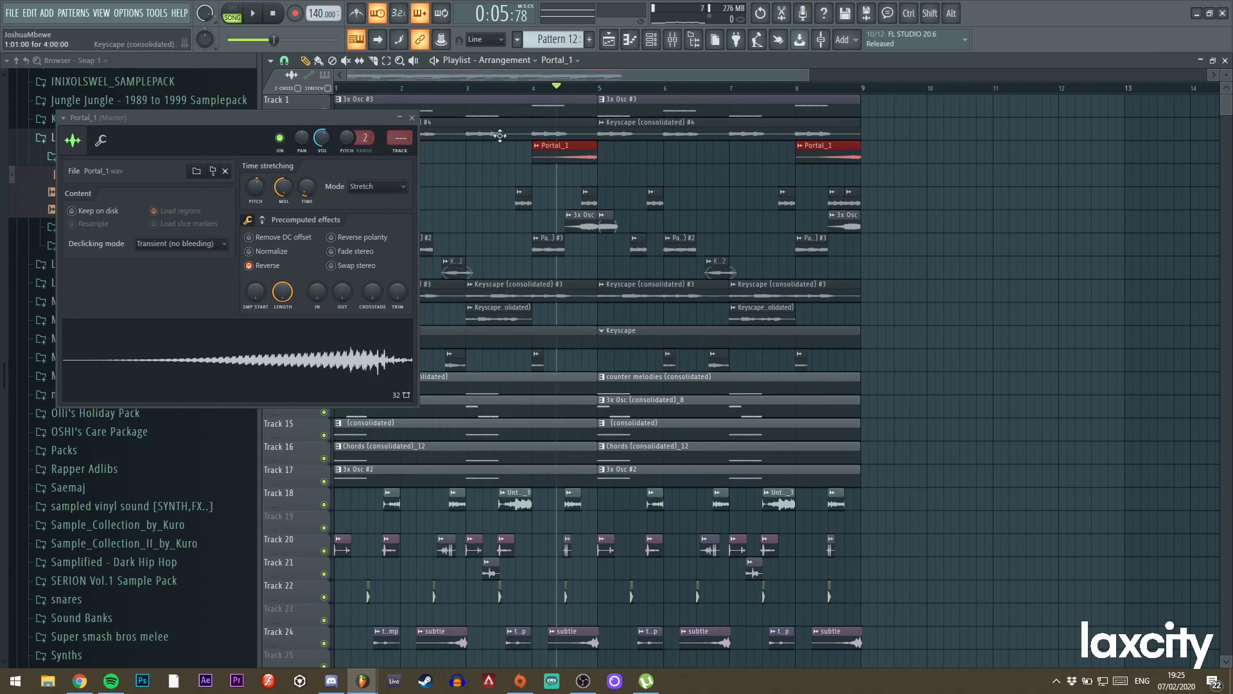
click(414, 118)
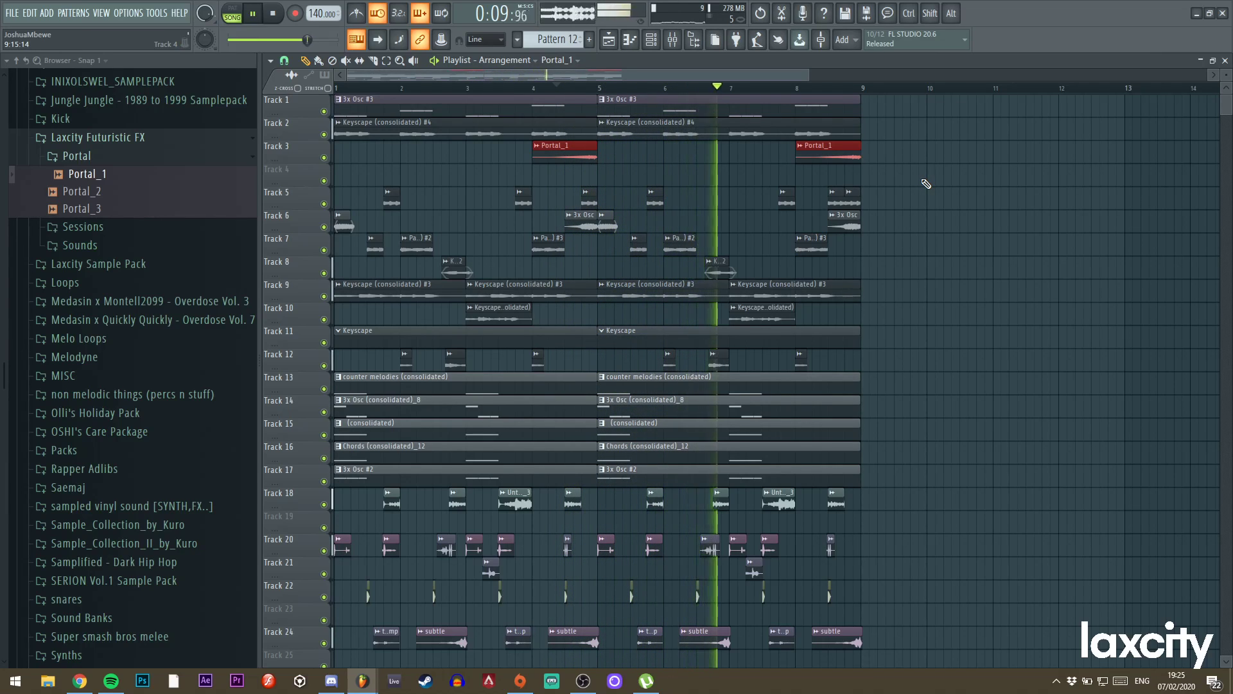
key(space)
Try Portal_3 as a clip from bar 1 on the empty Track 4 and audition it.
click(98, 211)
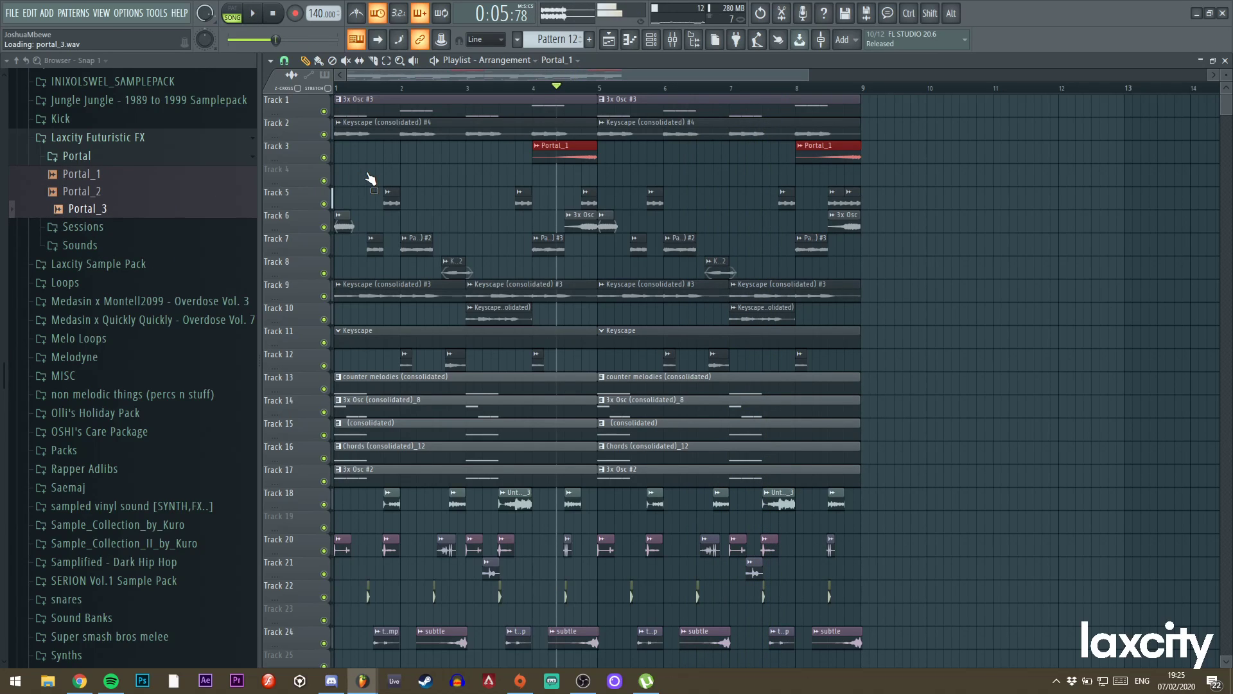
drag(371, 179, 371, 175)
key(space)
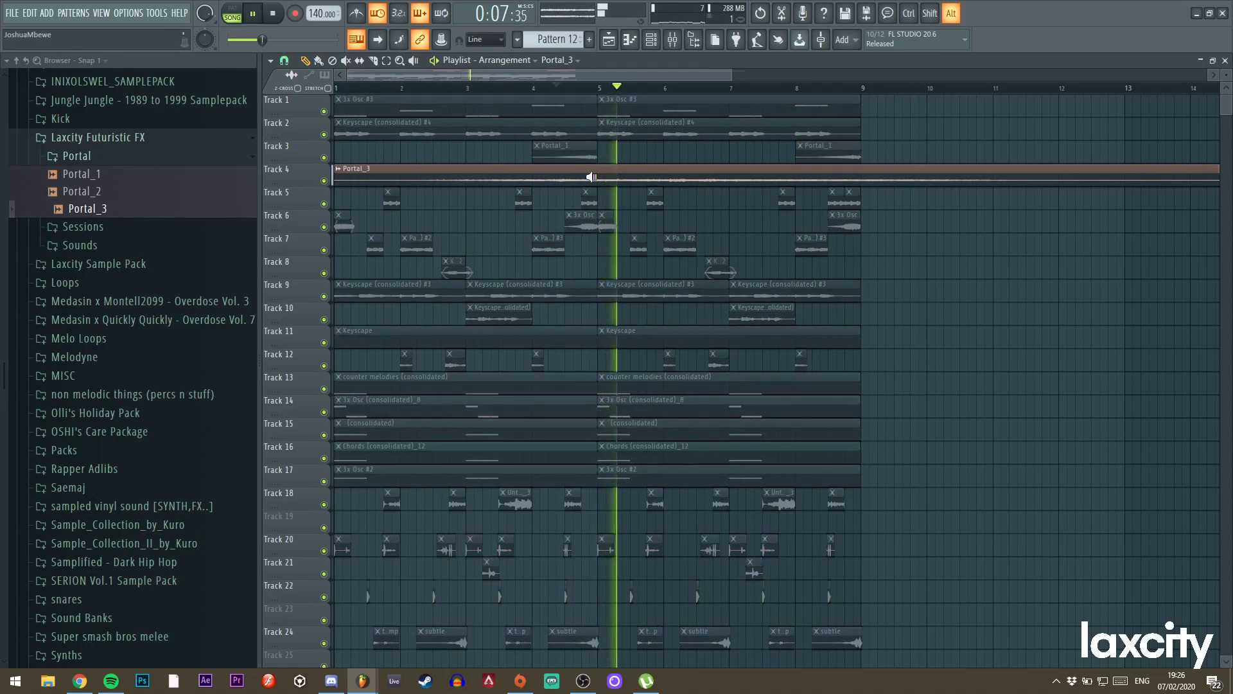
key(space)
Delete the Portal_3 channel from the Channel rack.
click(643, 40)
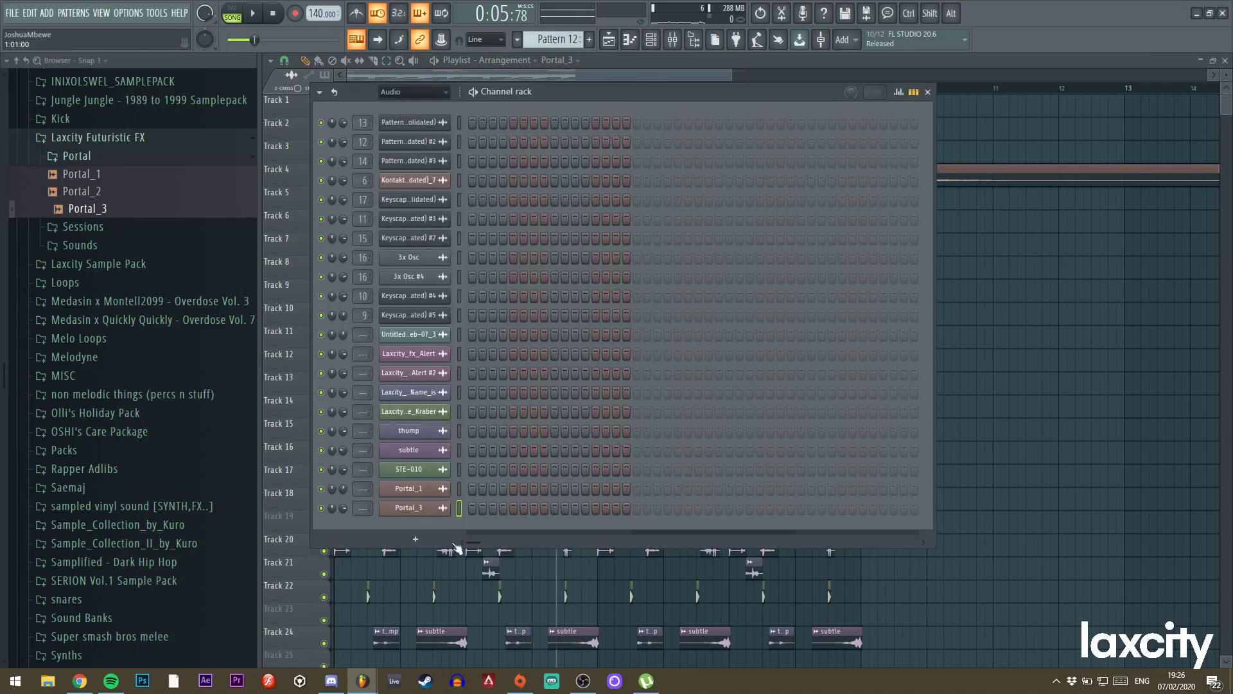
right_click(422, 508)
click(493, 620)
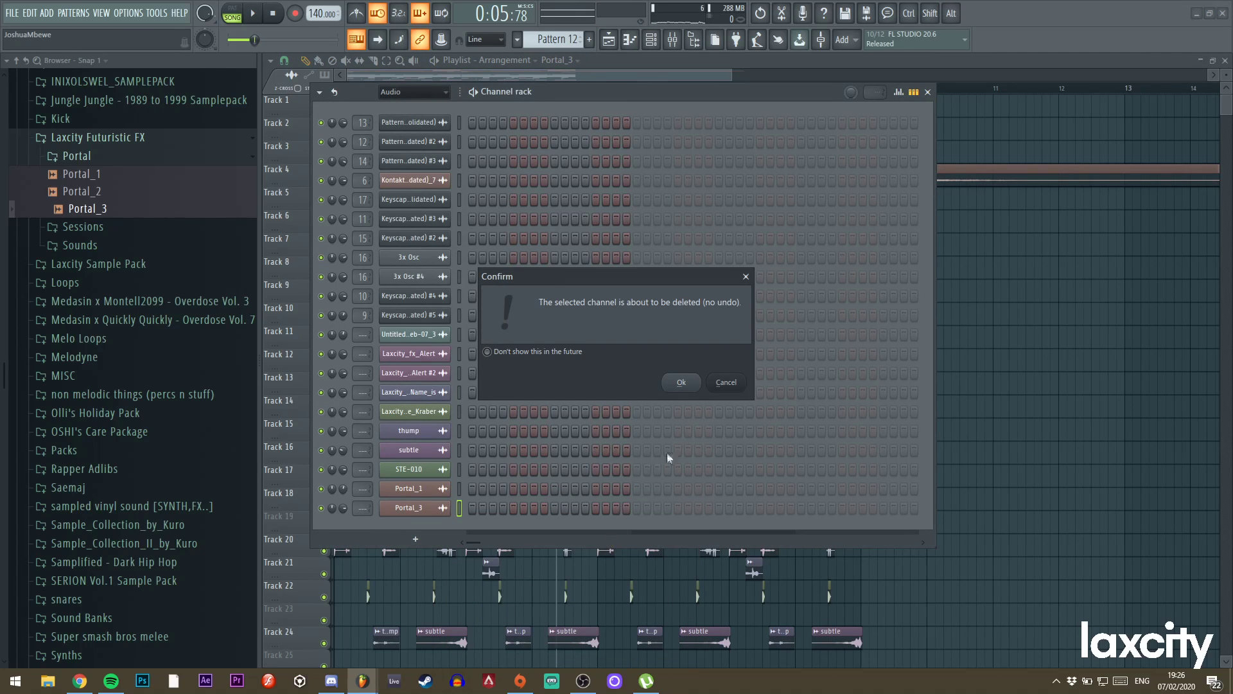
click(688, 376)
click(1051, 293)
Place Sound design session 19 from the Laxcity Futuristic FX Sessions folder on Track 4 at bar 1 and solo that track.
key(space)
click(104, 158)
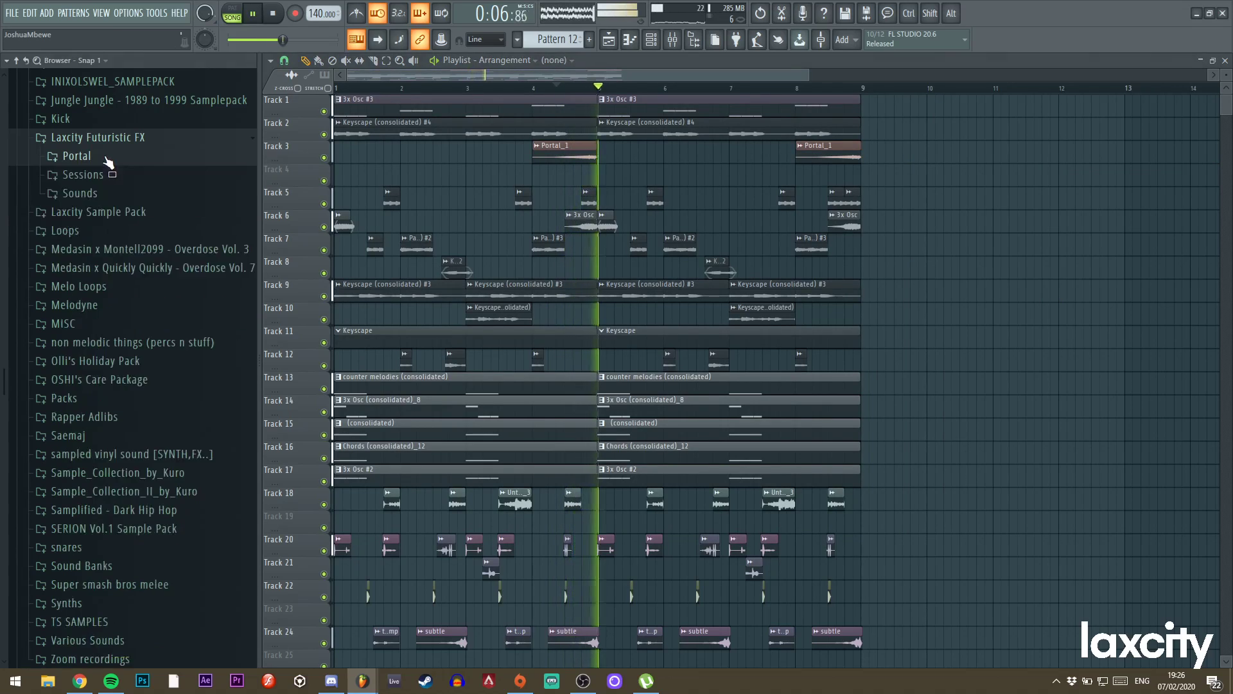
key(space)
click(83, 174)
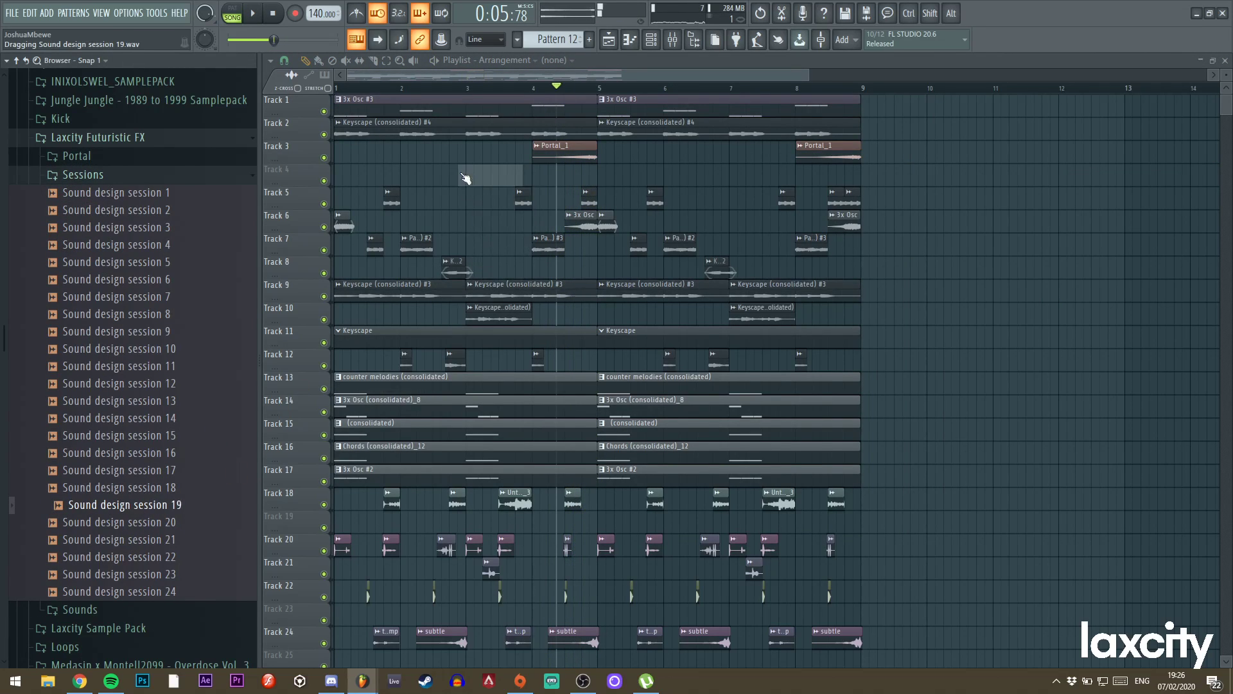
drag(460, 177, 461, 177)
ctrl+click(323, 180)
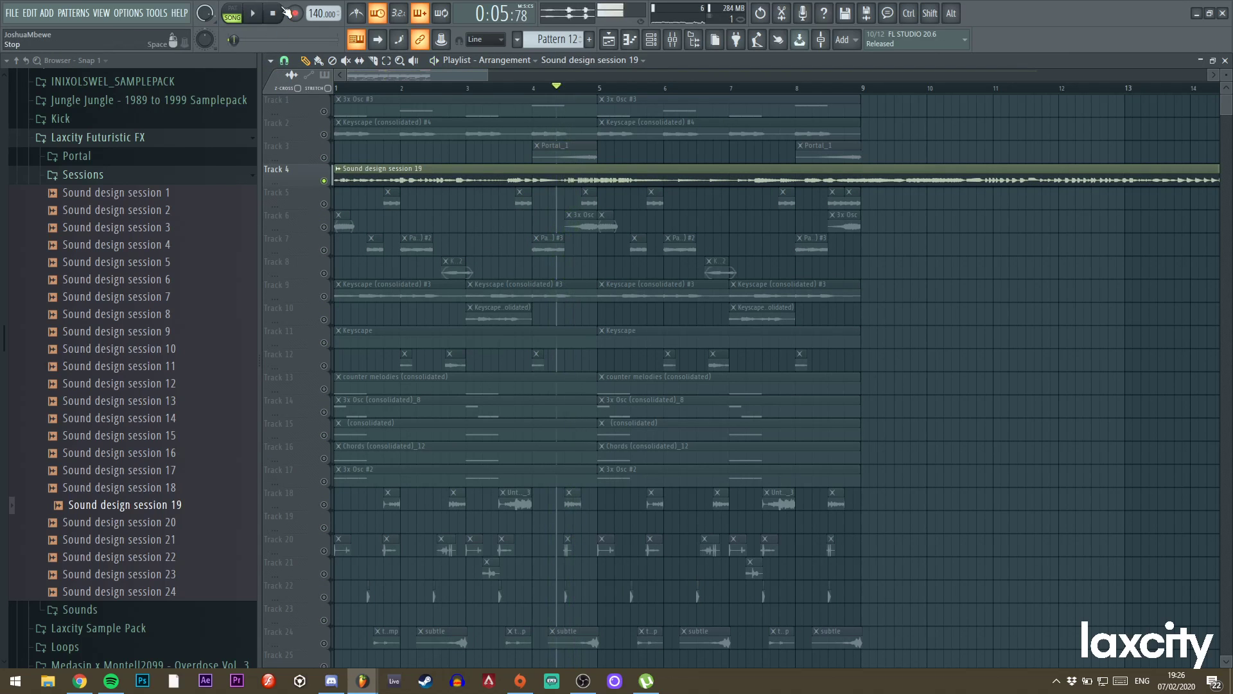
Enlarge Track 4 to show its waveform, then unsolo it and audition it with the full arrangement.
scroll(493, 85, up, 3)
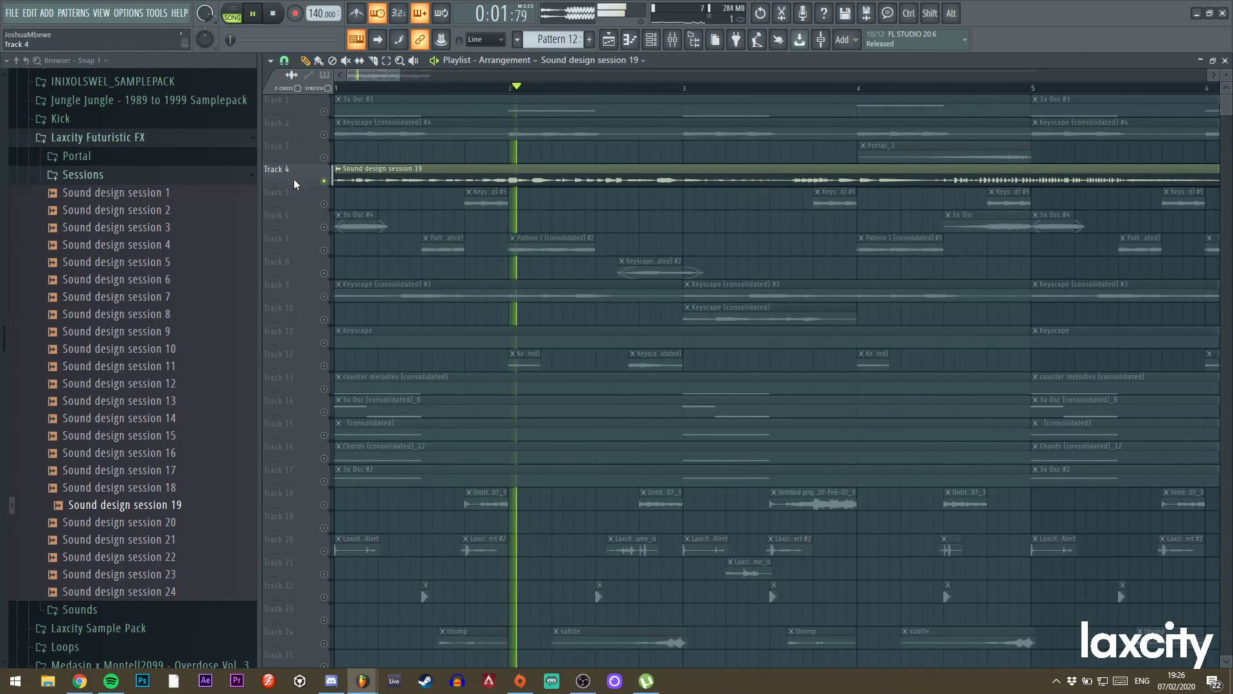
drag(293, 186, 282, 247)
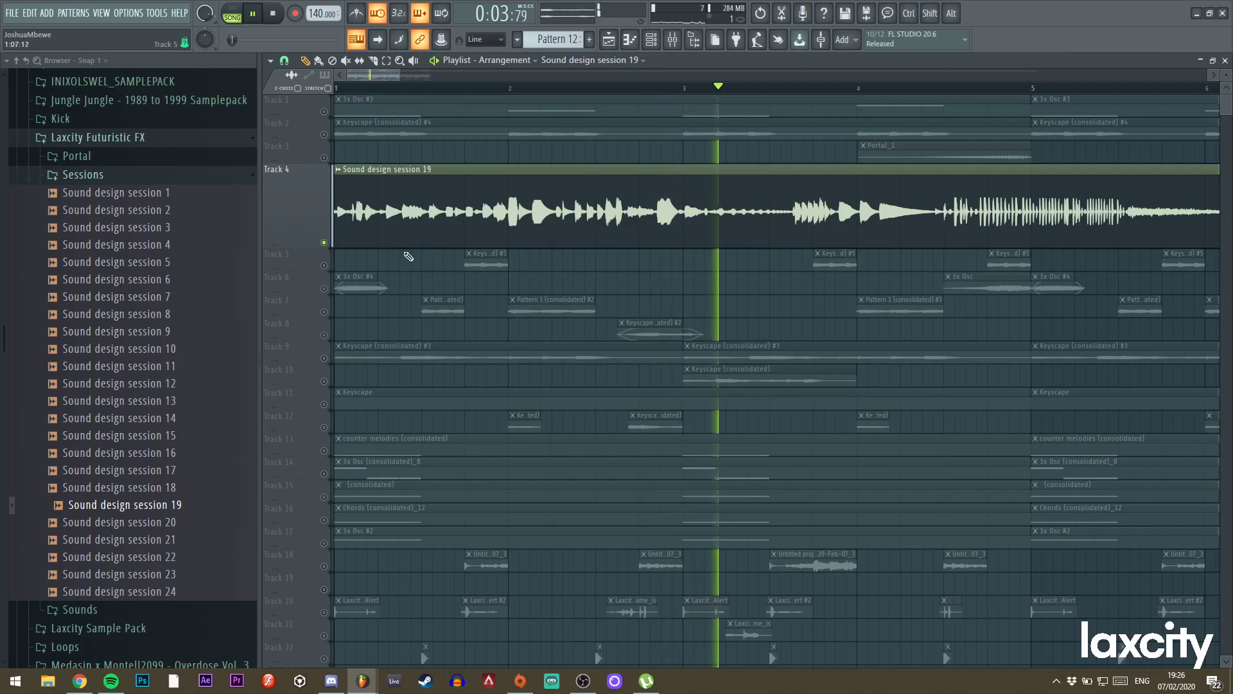
ctrl+click(324, 243)
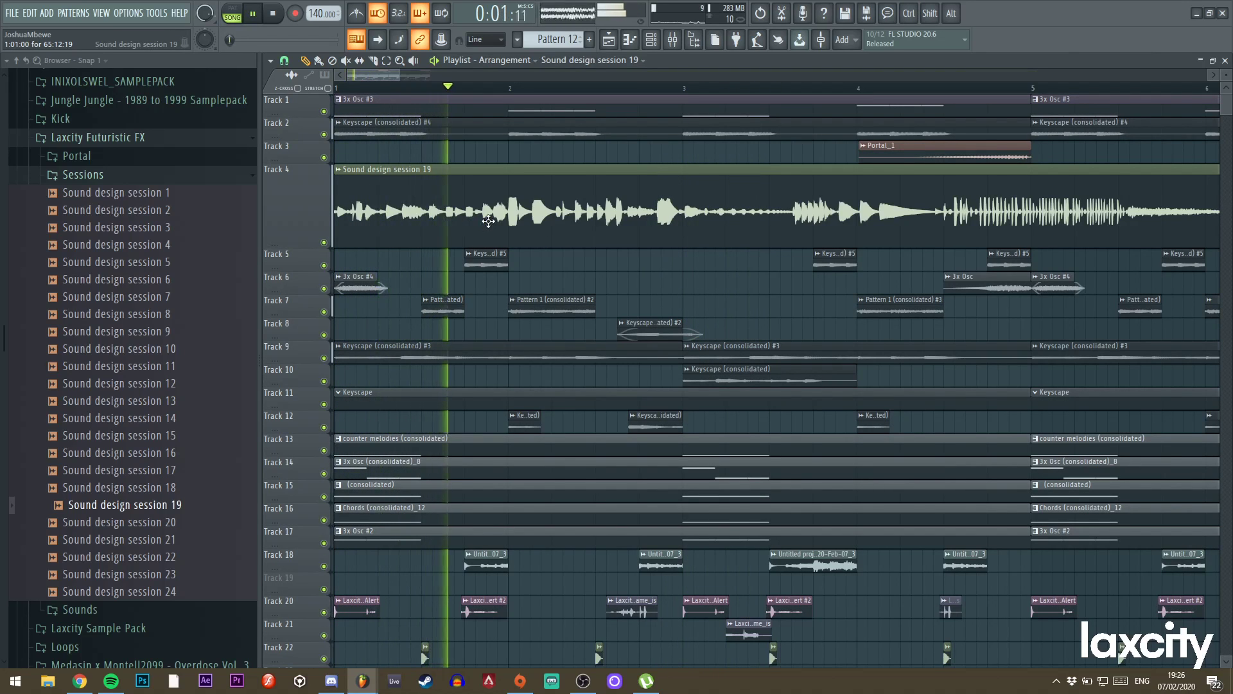
key(space)
key(space)
Move the Sound design session 19 clip to half a beat after bar 1 and slice it at beat 4.
drag(396, 77, 371, 76)
key(space)
key(space)
drag(431, 174, 455, 212)
key(space)
key(space)
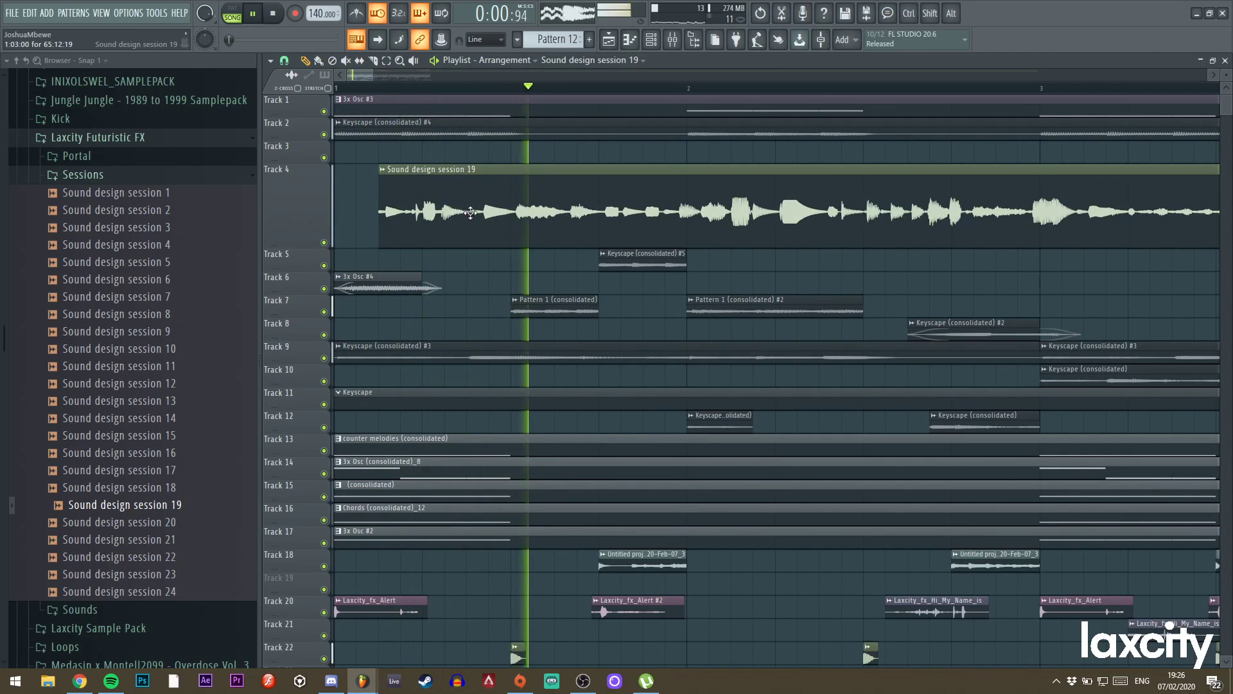
shift+click(601, 207)
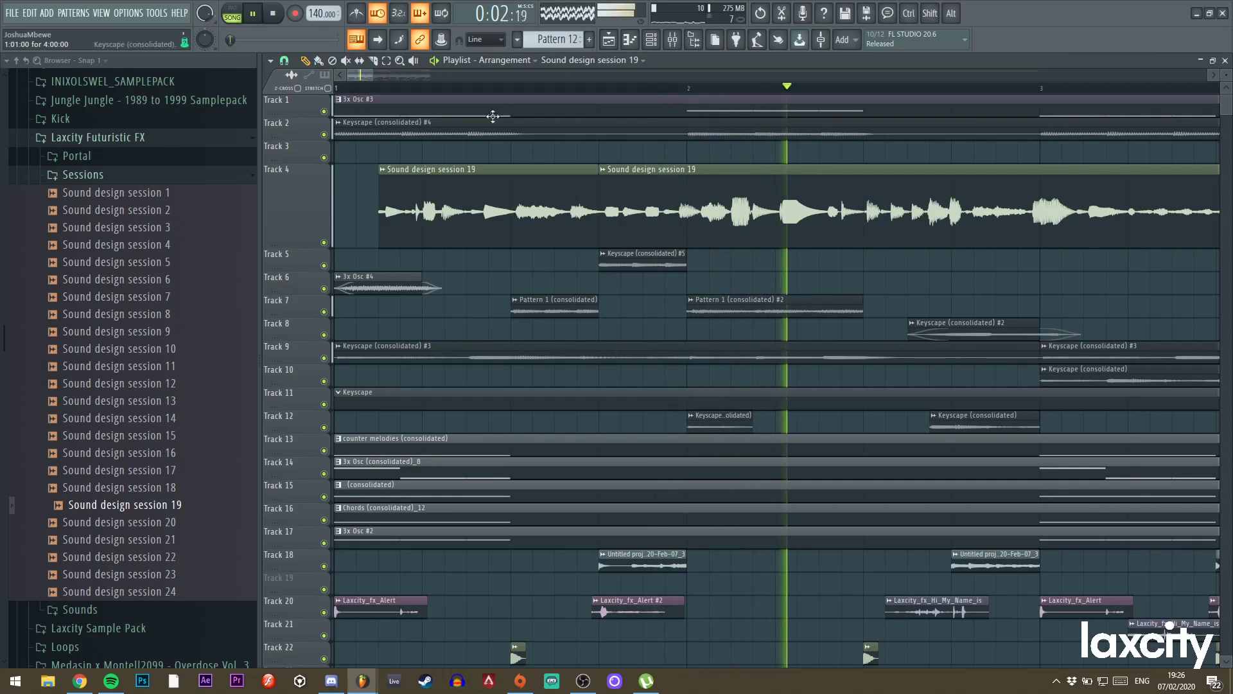
scroll(533, 96, down, 2)
key(space)
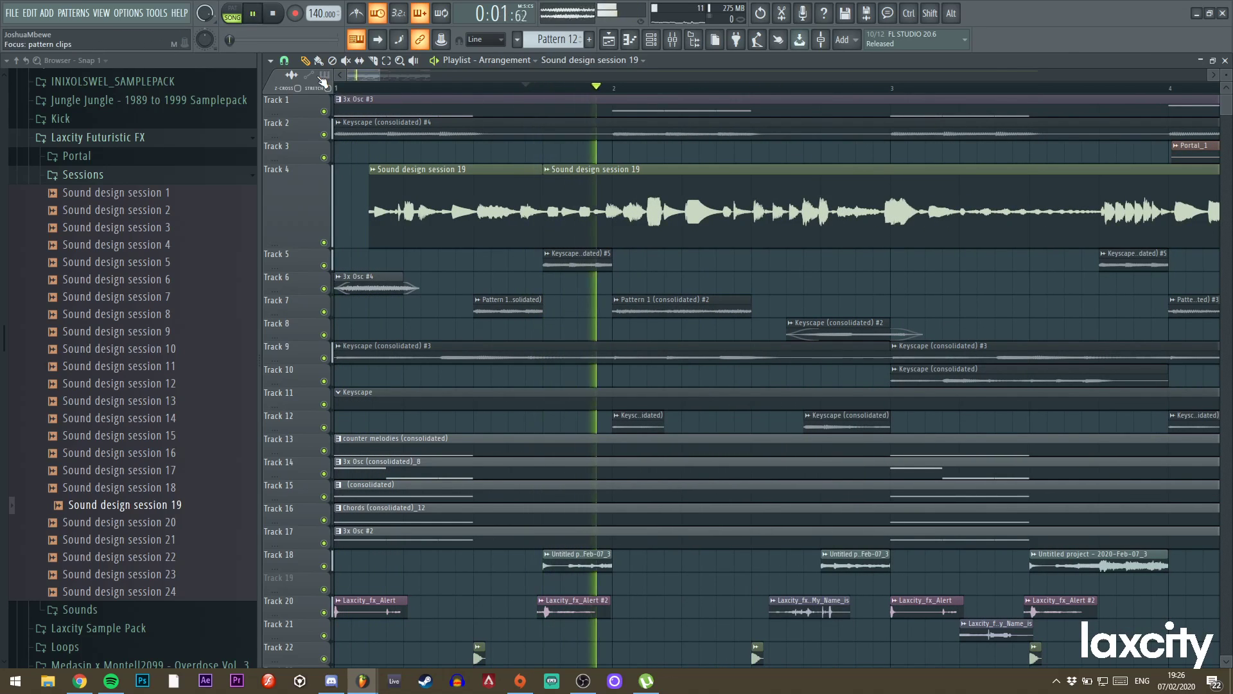
Trim the start of the second slice to beat 2 of bar 2 and slice the clip again at bar 3.
drag(543, 215, 645, 204)
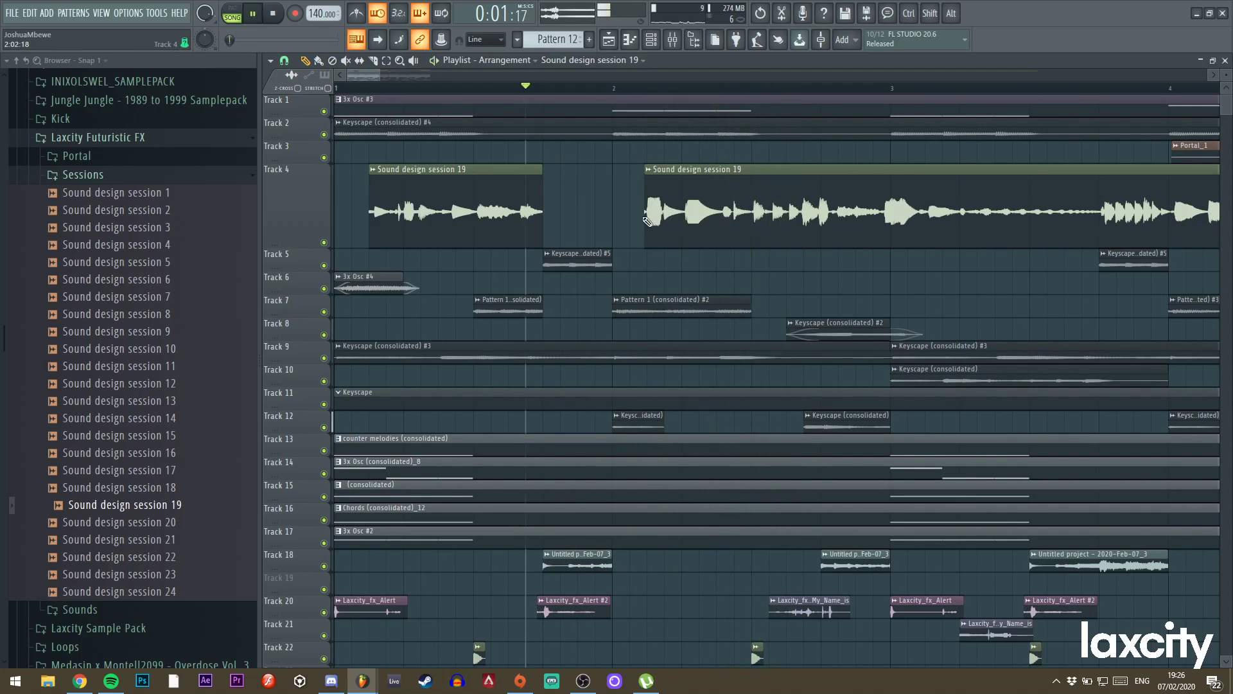
drag(649, 204, 682, 196)
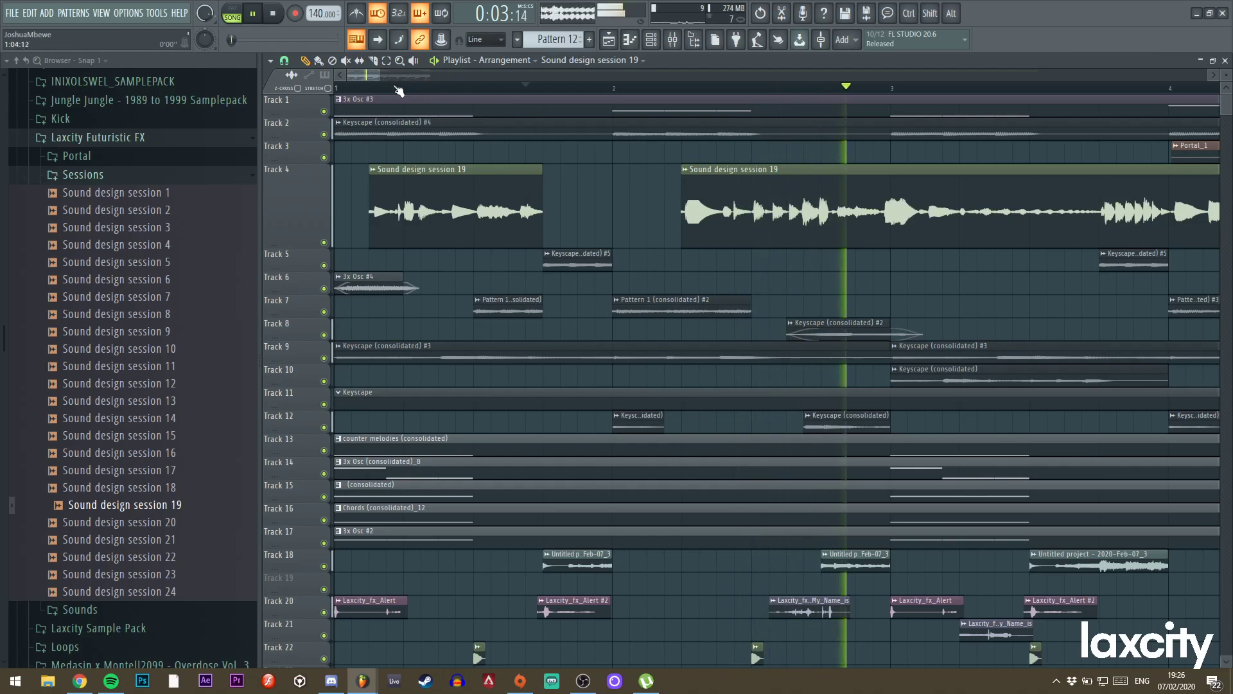
drag(379, 76, 409, 76)
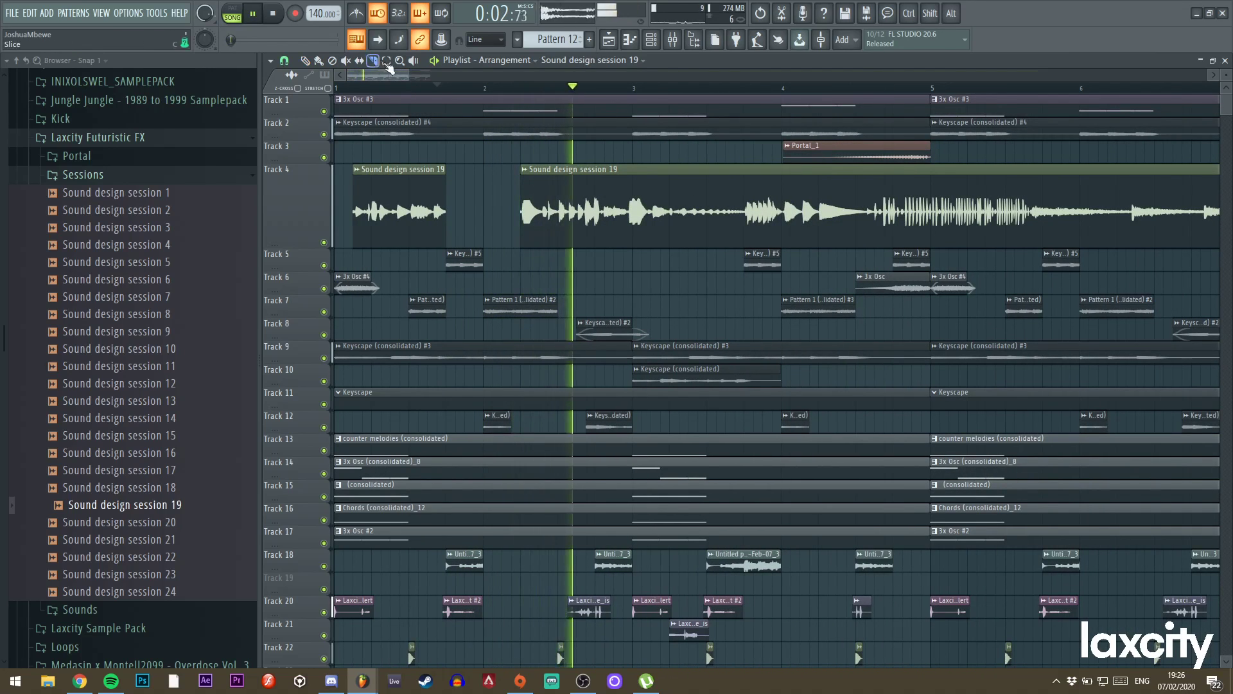
shift+click(635, 219)
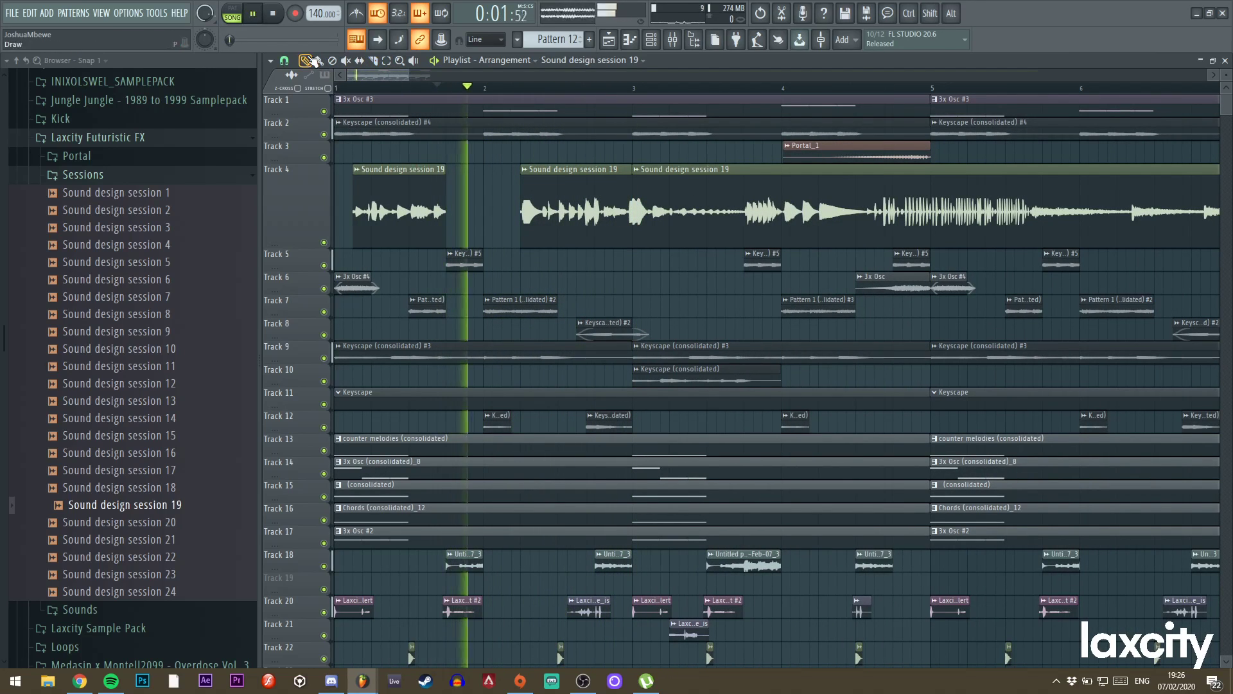
Trim the second slice to end just before bar 3 and set the sample's declicking mode to Smooth (bleeding).
click(628, 194)
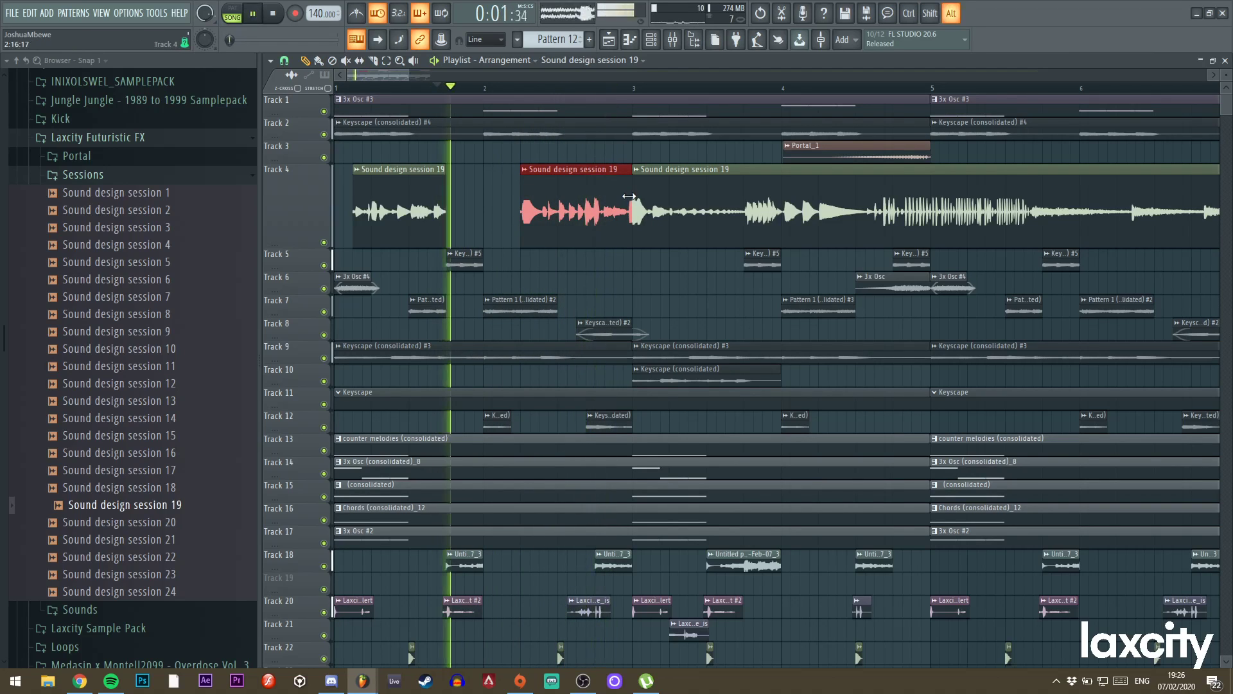
double_click(628, 195)
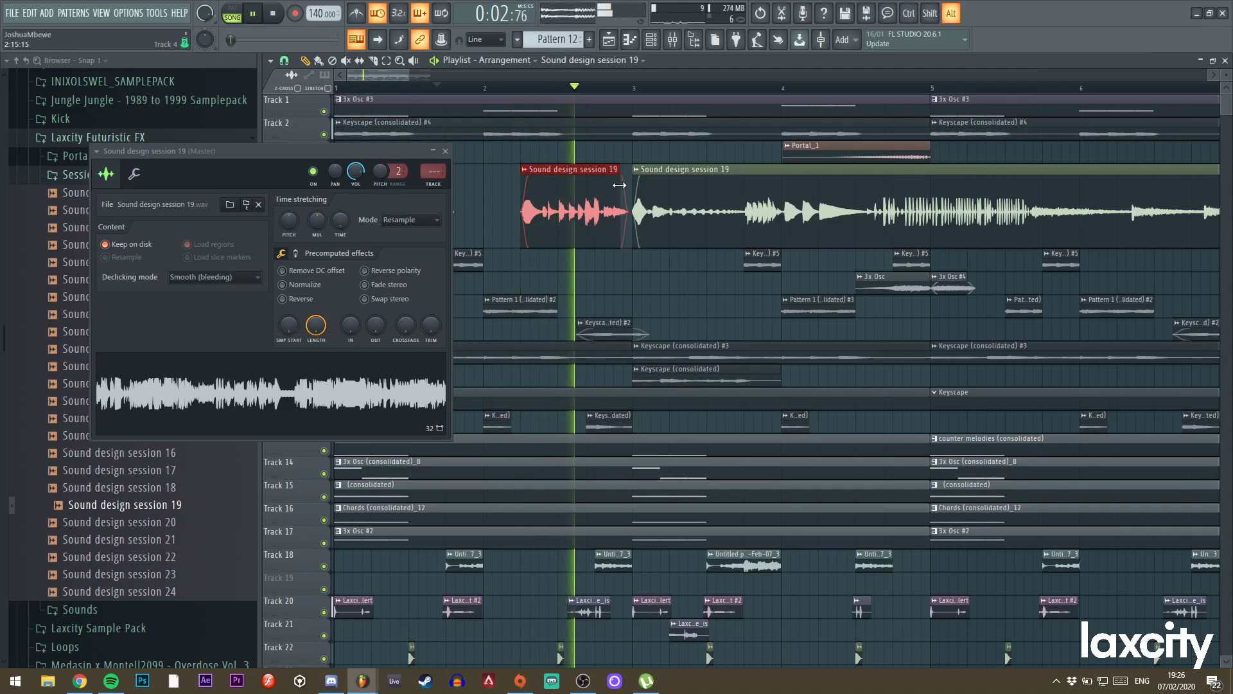
click(445, 152)
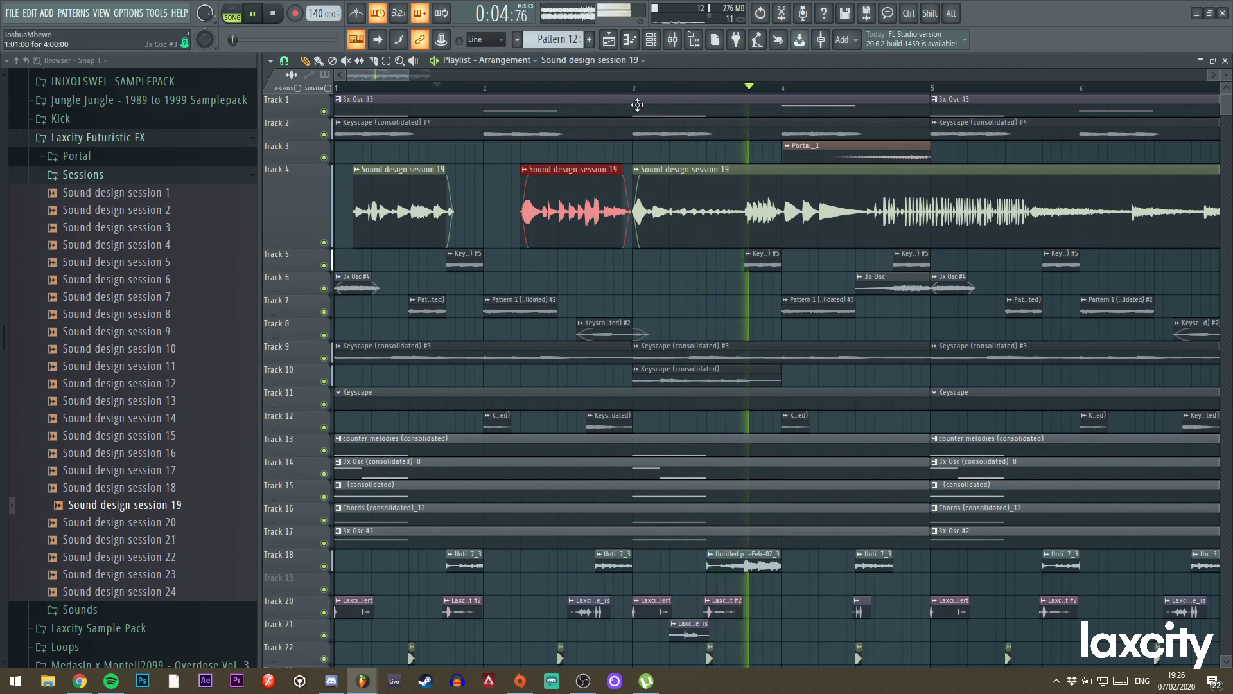
Insert one empty track directly below Track 4 and stop playback.
right_click(293, 259)
click(318, 485)
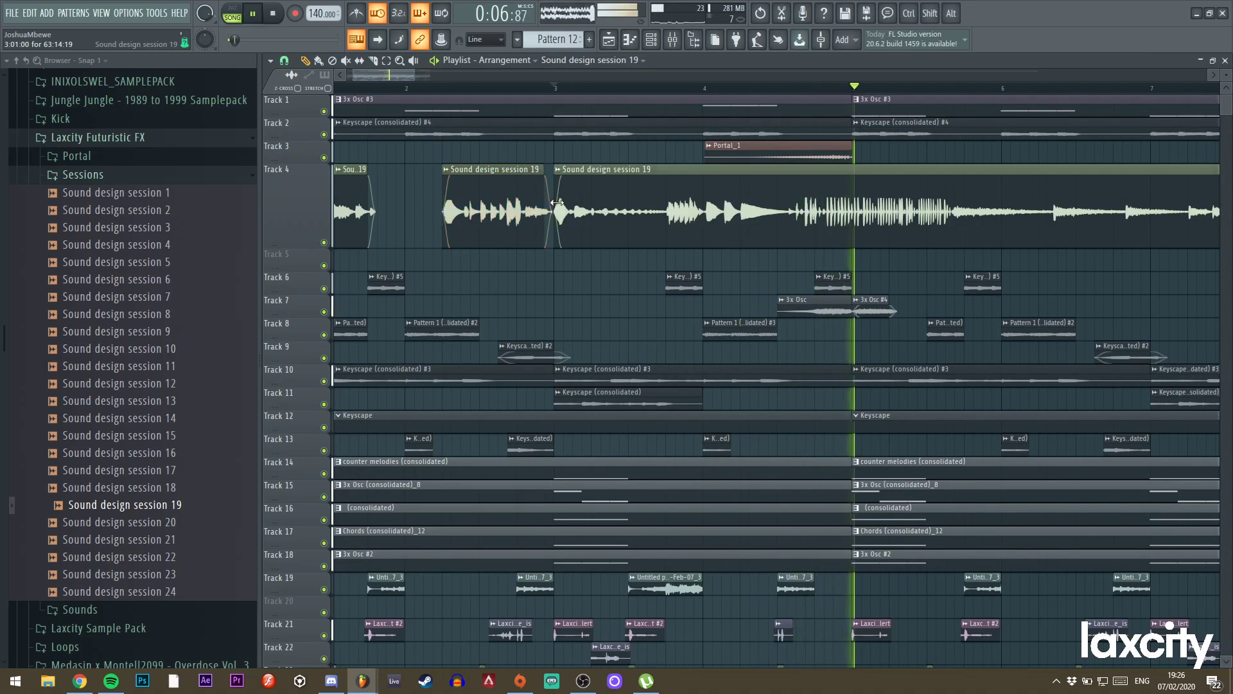
key(space)
Place the third slice at bar 4 with a different audio passage, nudged slightly ahead of the bar line.
drag(556, 203, 745, 195)
drag(910, 199, 668, 212)
drag(577, 215, 711, 205)
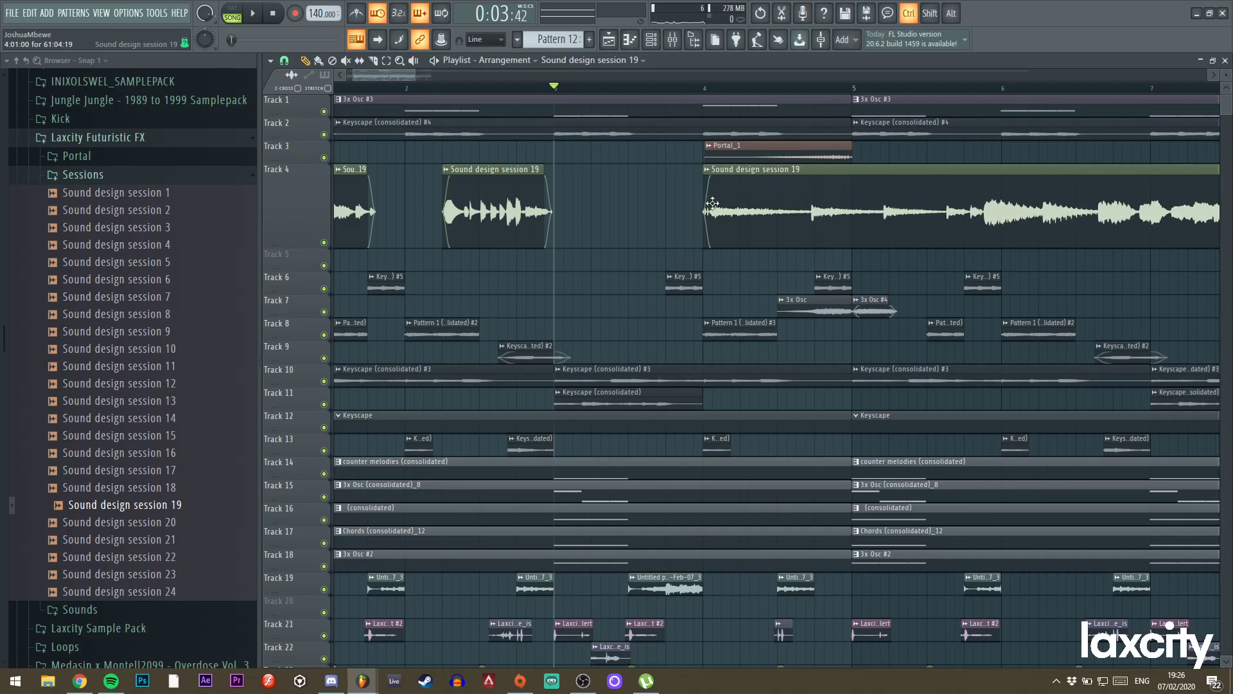
ctrl+click(728, 208)
key(shift+Left)
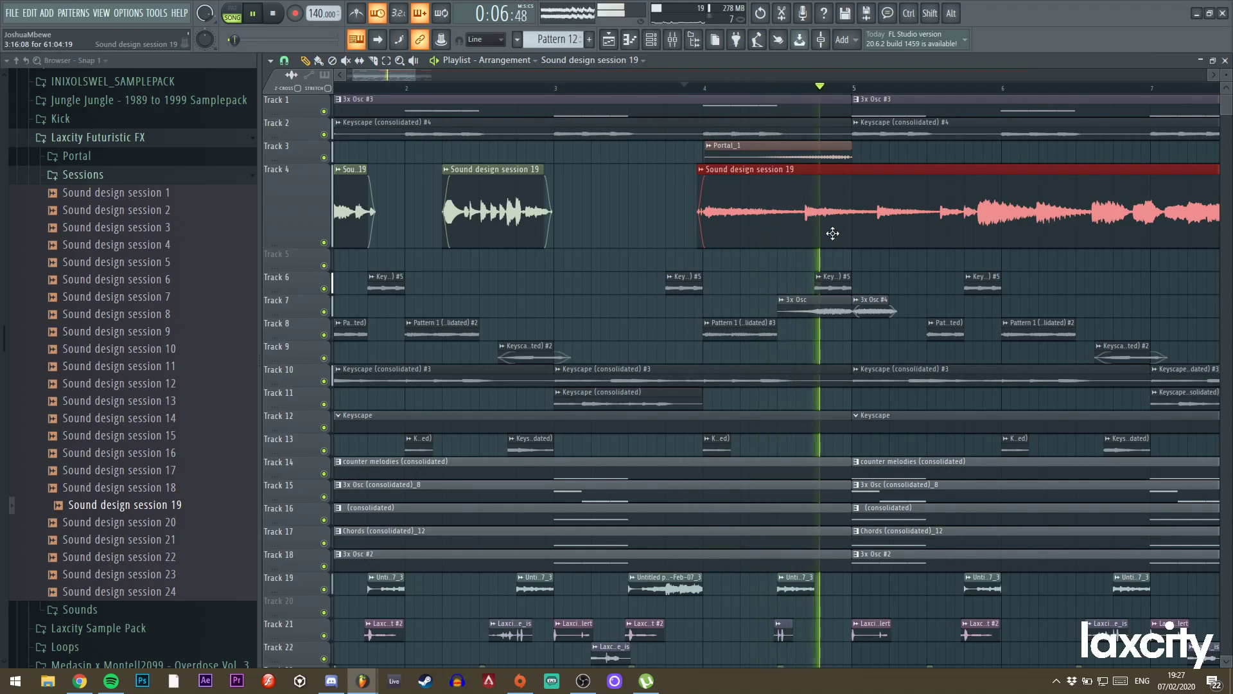
Slip the audio inside the bar 4 slice to another passage and audition it in the arrangement.
drag(415, 75, 445, 96)
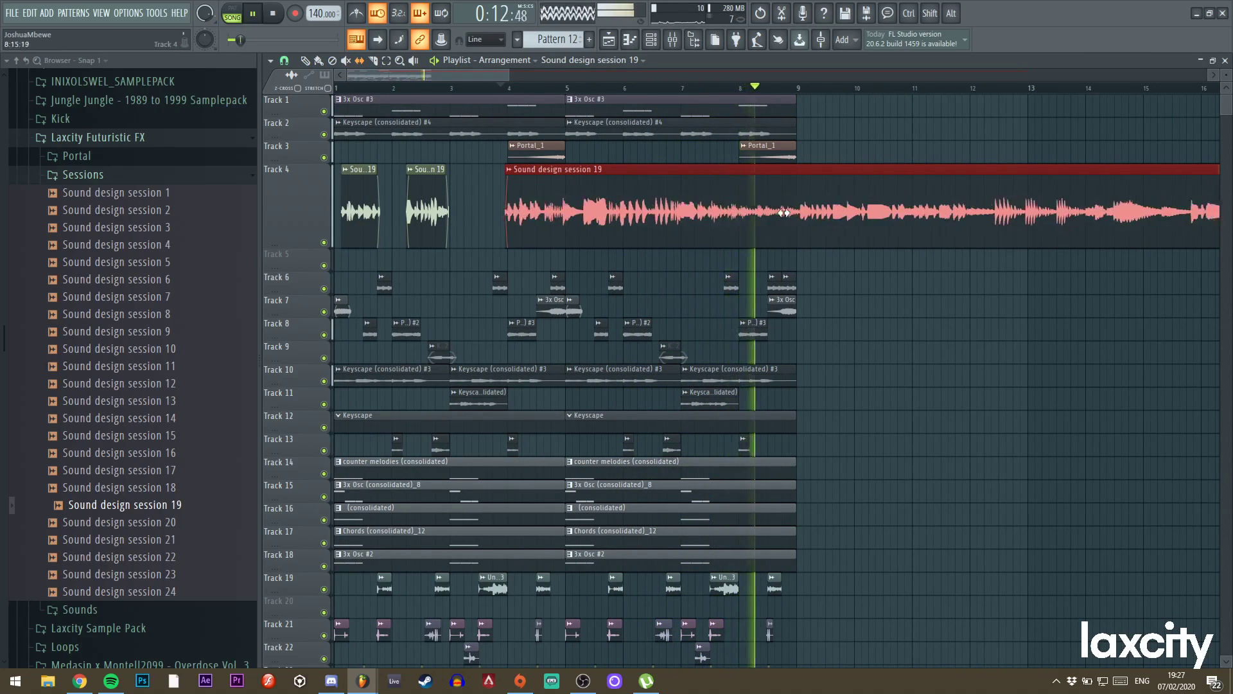
drag(809, 215, 518, 222)
key(space)
key(space)
key(space)
key(space)
key(space)
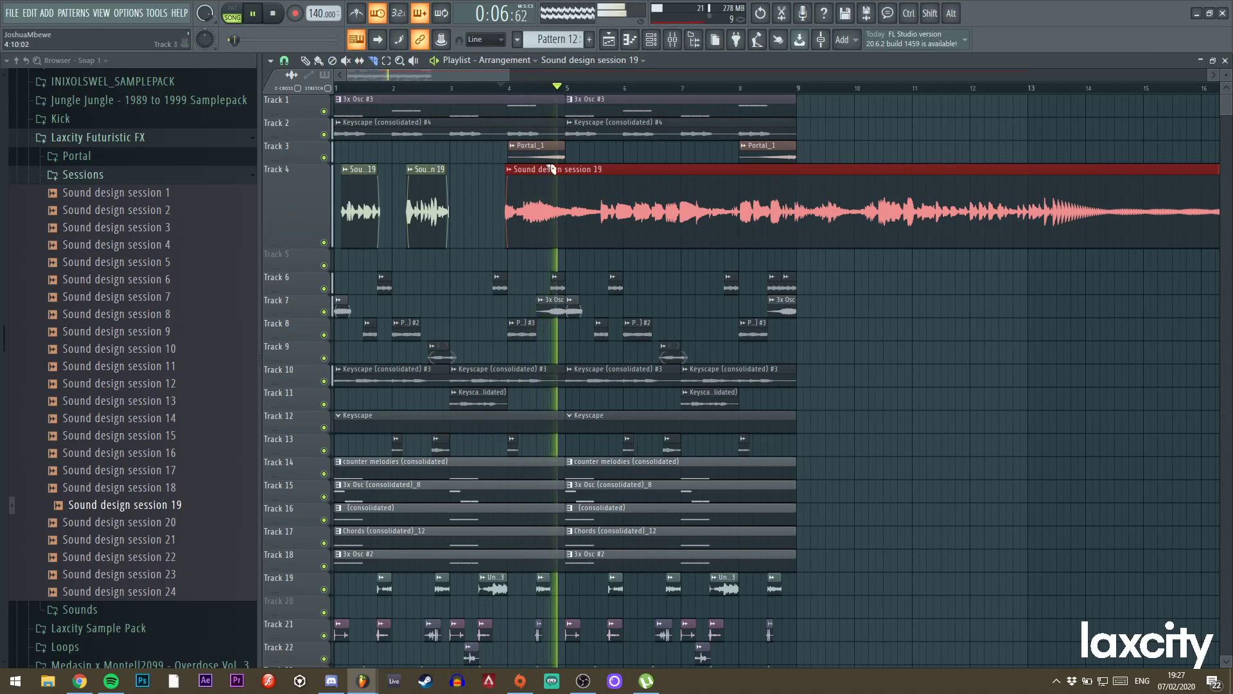
Slice the bar 4 clip at bar 5 and delete the remainder after the cut.
shift+click(566, 200)
key(space)
click(305, 60)
right_click(588, 209)
Duplicate the three Track 4 clips to half a beat after bar 5, reduce the track's height and audition the result.
drag(600, 217, 335, 214)
key(ctrl+b)
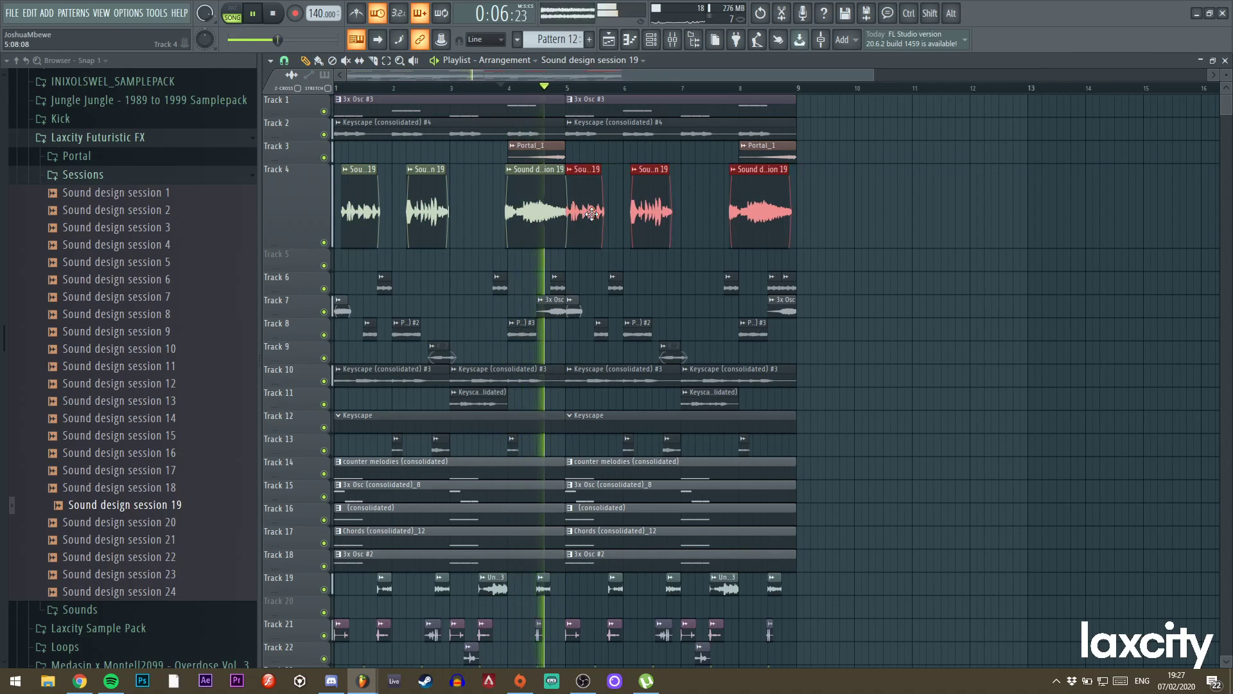
key(space)
drag(311, 245, 302, 204)
key(space)
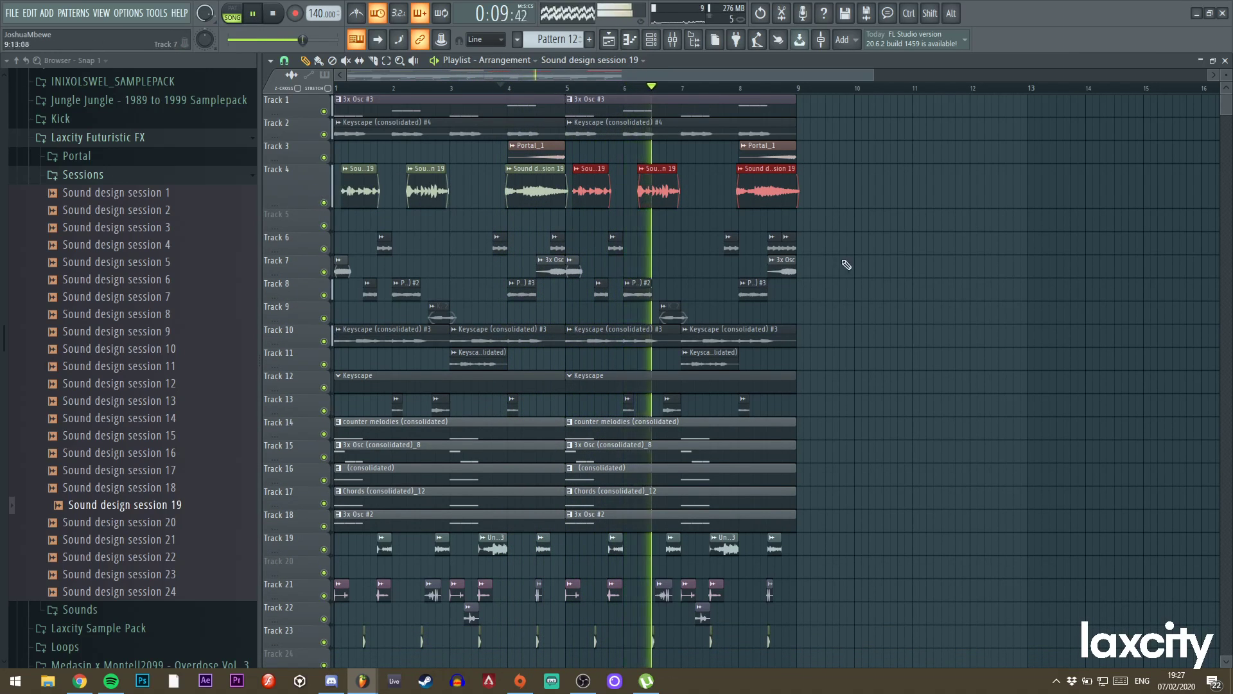
ctrl+click(864, 244)
key(space)
key(space)
key(space)
Shorten the duplicated clip in bar 6 to a brief hit and reduce Track 4's height further.
drag(675, 197, 644, 199)
key(space)
key(space)
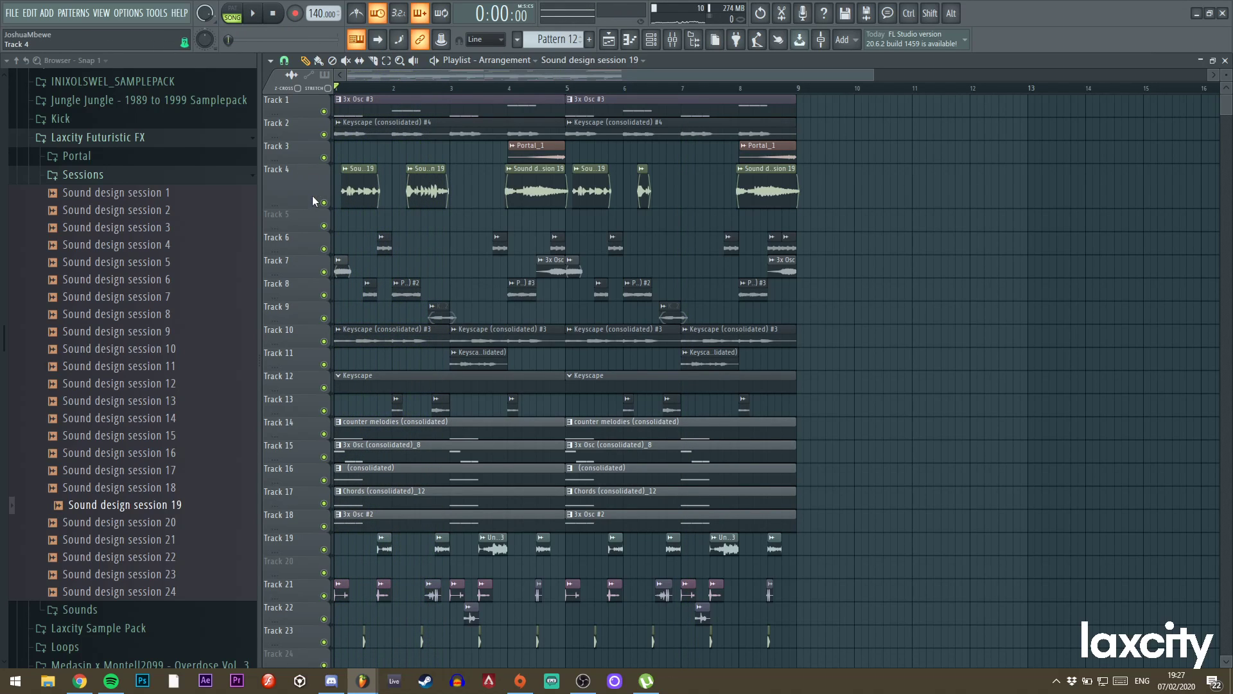
drag(309, 207, 308, 194)
right_click(291, 202)
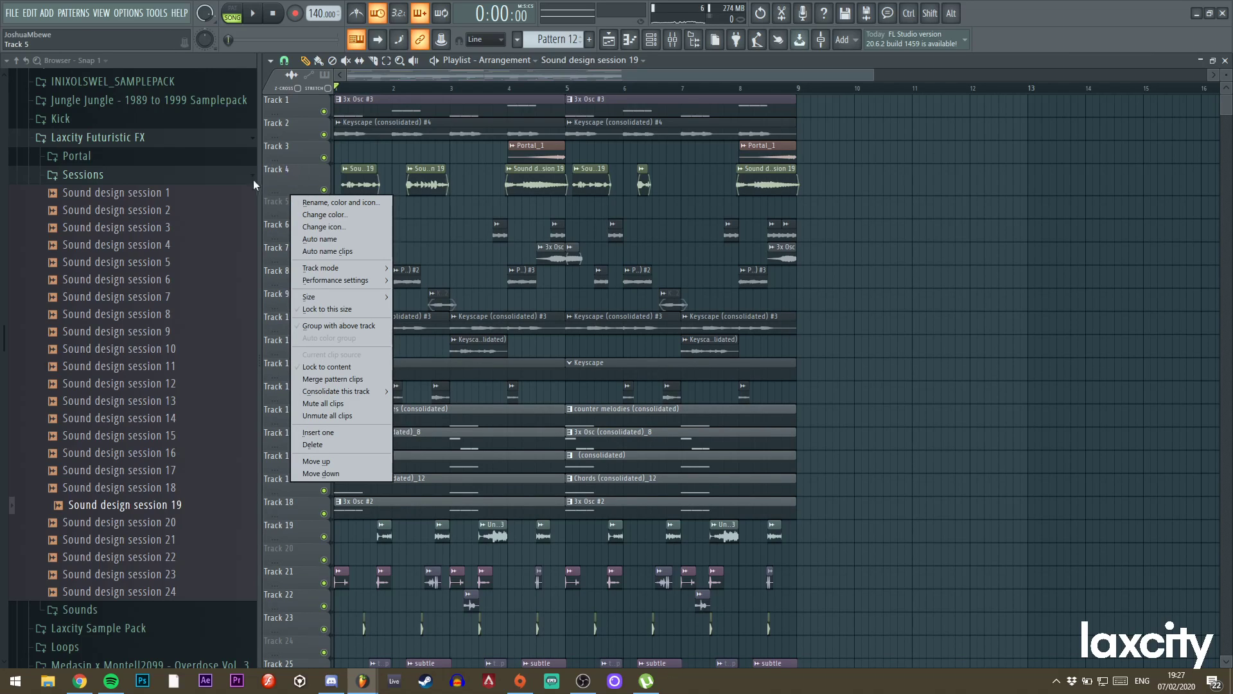
right_click(320, 125)
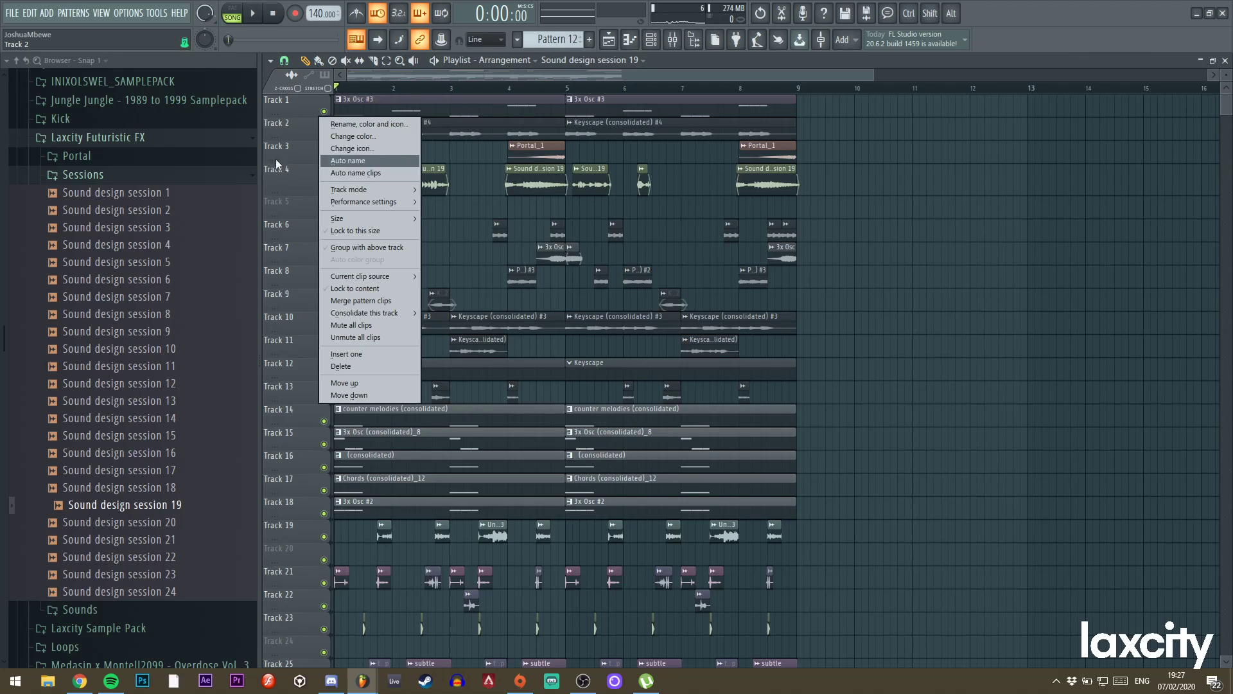
click(292, 189)
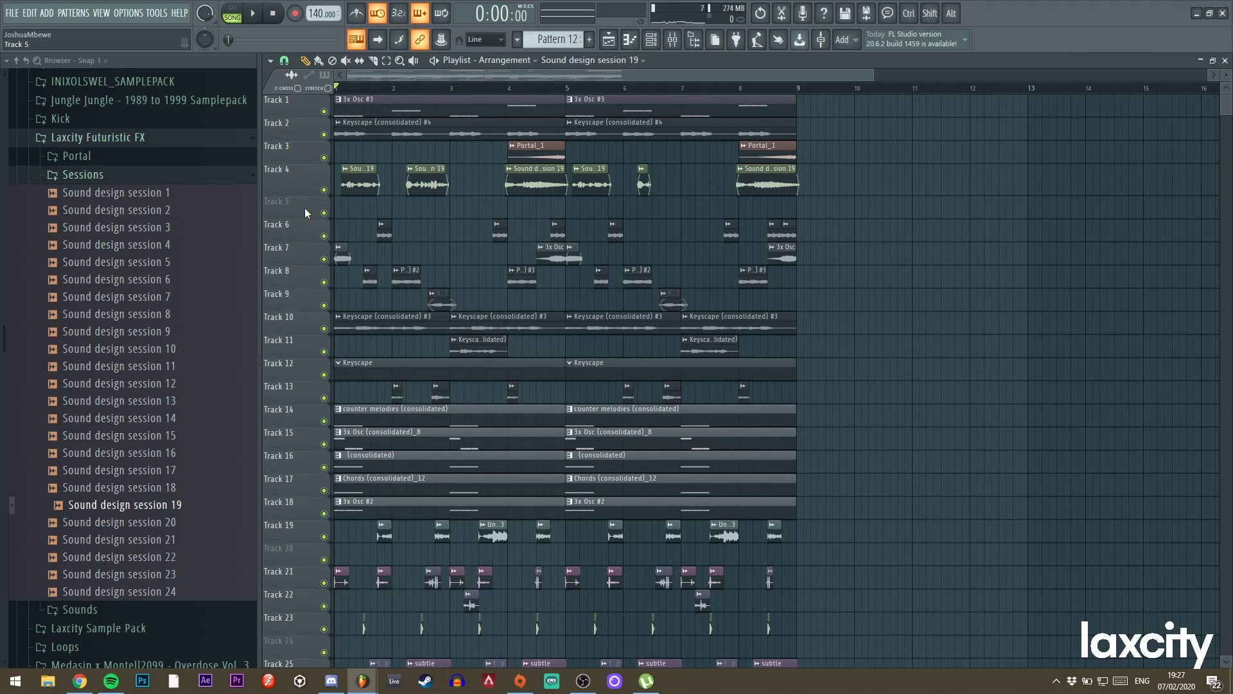
Insert six more empty tracks at Track 5.
right_click(305, 212)
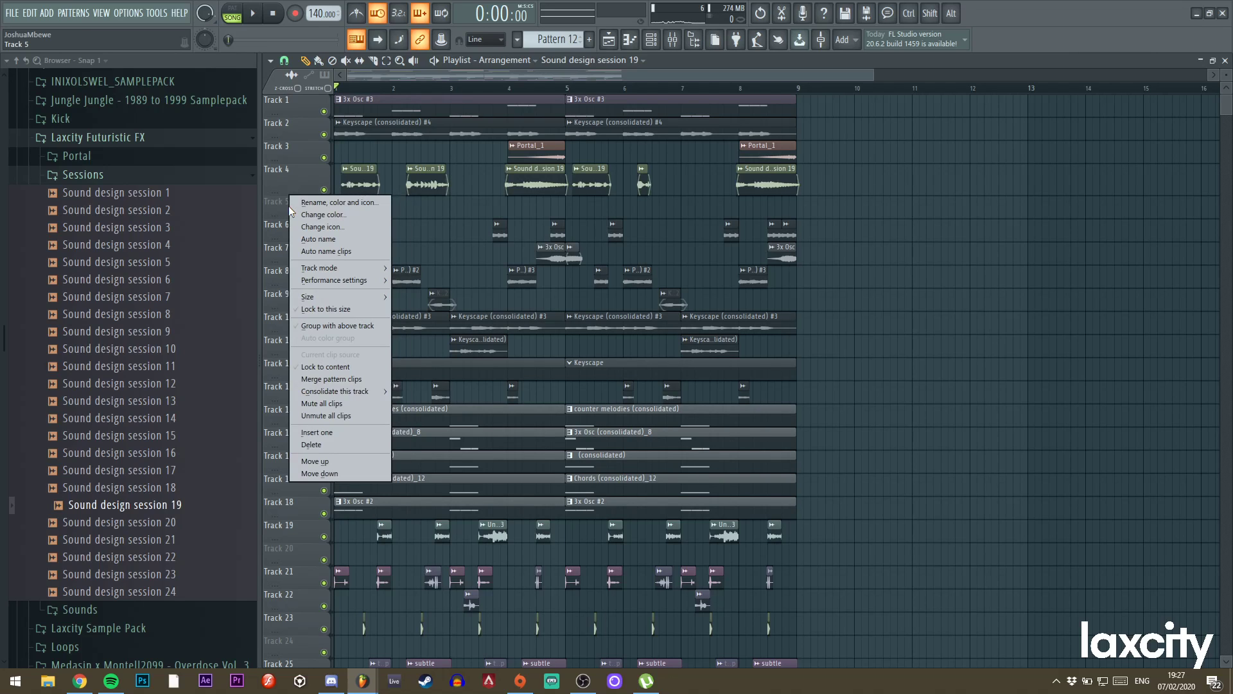
key(i)
right_click(288, 207)
key(i)
right_click(289, 207)
key(i)
right_click(288, 207)
key(i)
right_click(288, 207)
right_click(289, 207)
key(i)
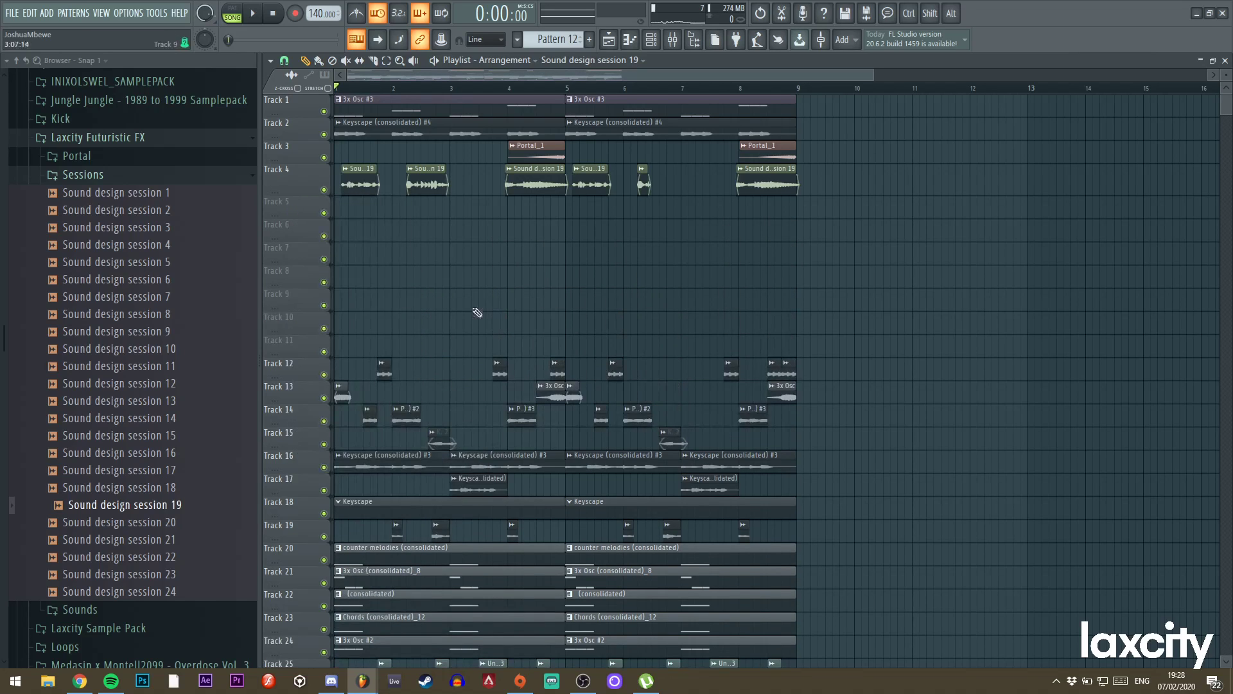
Delete the extra empty tracks below Track 4 until only Track 5 is left empty.
right_click(295, 212)
key(d)
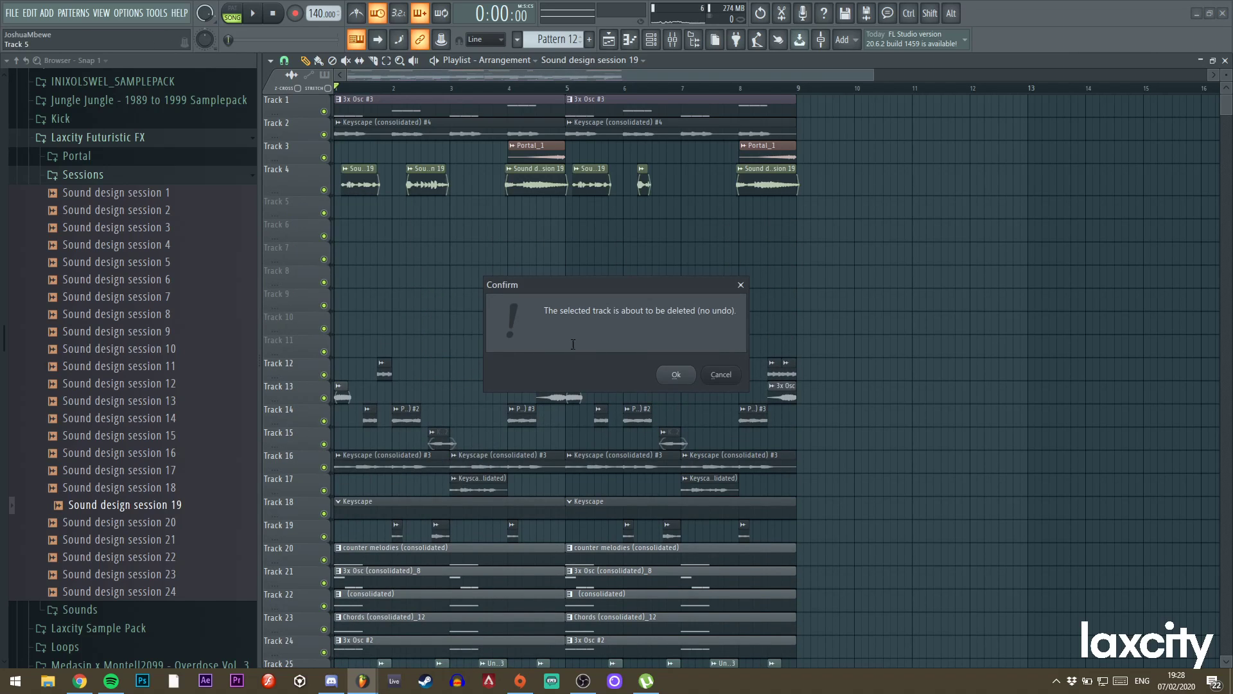
click(672, 378)
key(Delete)
click(675, 374)
right_click(287, 222)
key(Delete)
click(675, 375)
right_click(321, 221)
key(Delete)
click(674, 375)
right_click(282, 196)
key(Delete)
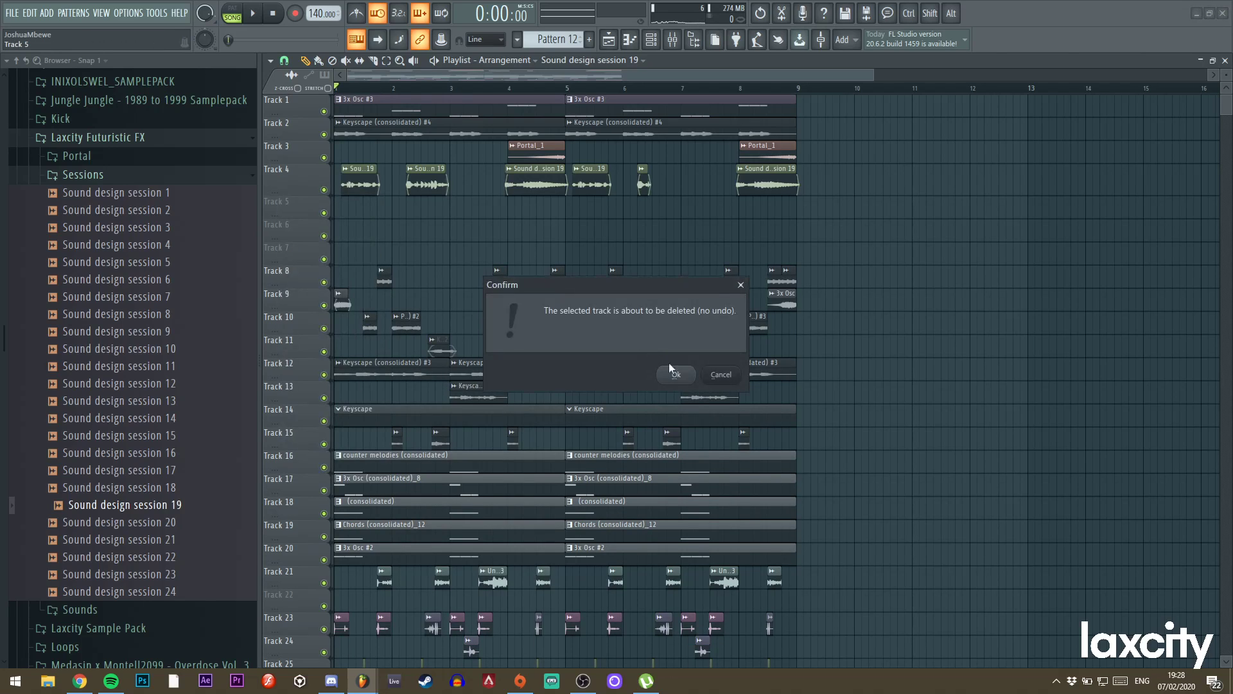
click(673, 374)
key(Delete)
click(676, 375)
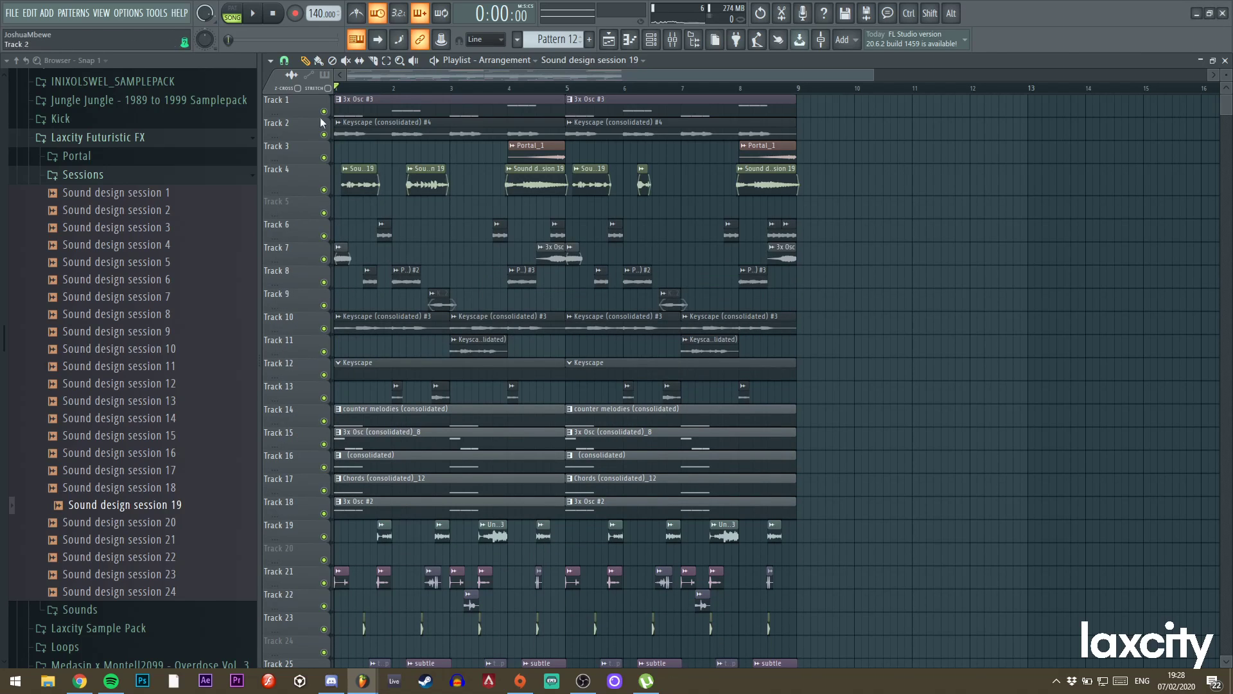
click(270, 61)
mouse_move(287, 118)
click(271, 62)
click(275, 62)
key(s)
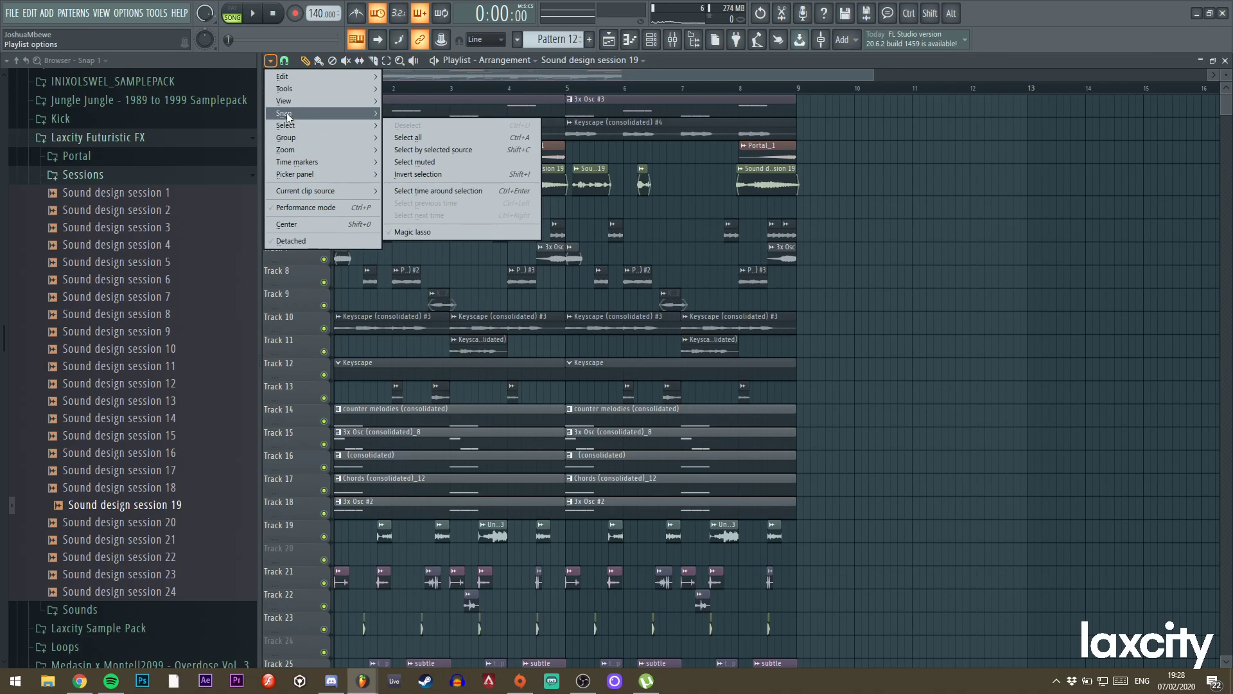
click(272, 63)
mouse_move(309, 102)
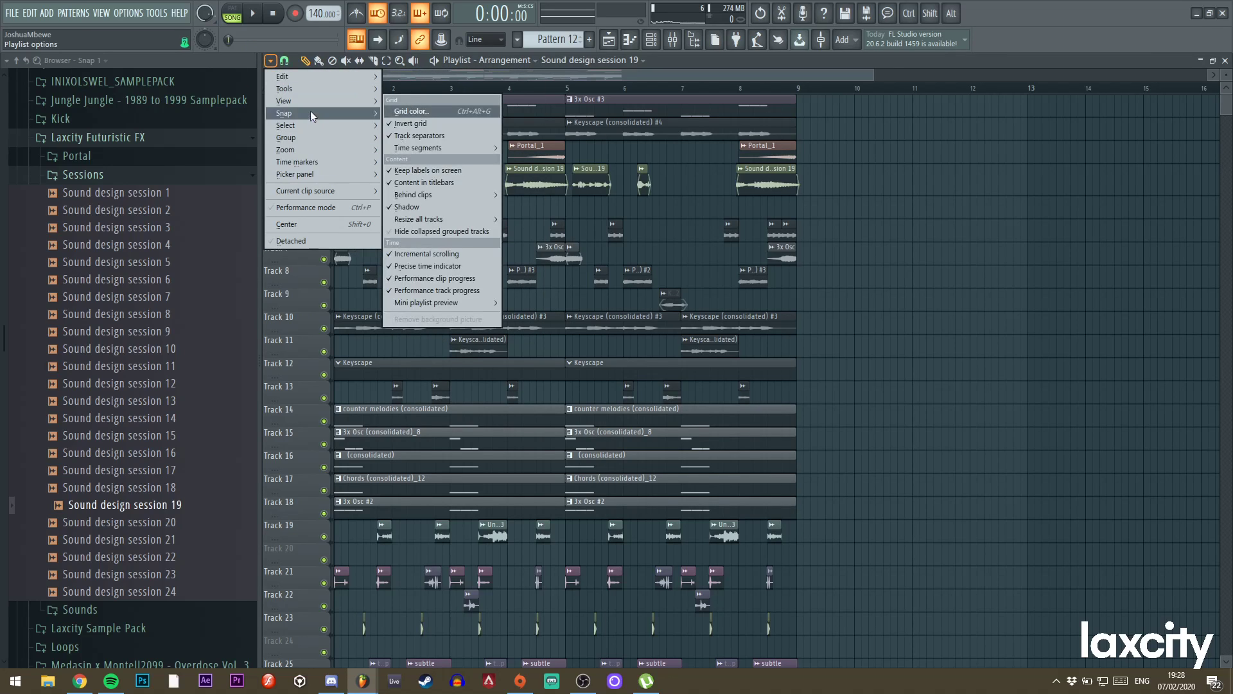
click(801, 106)
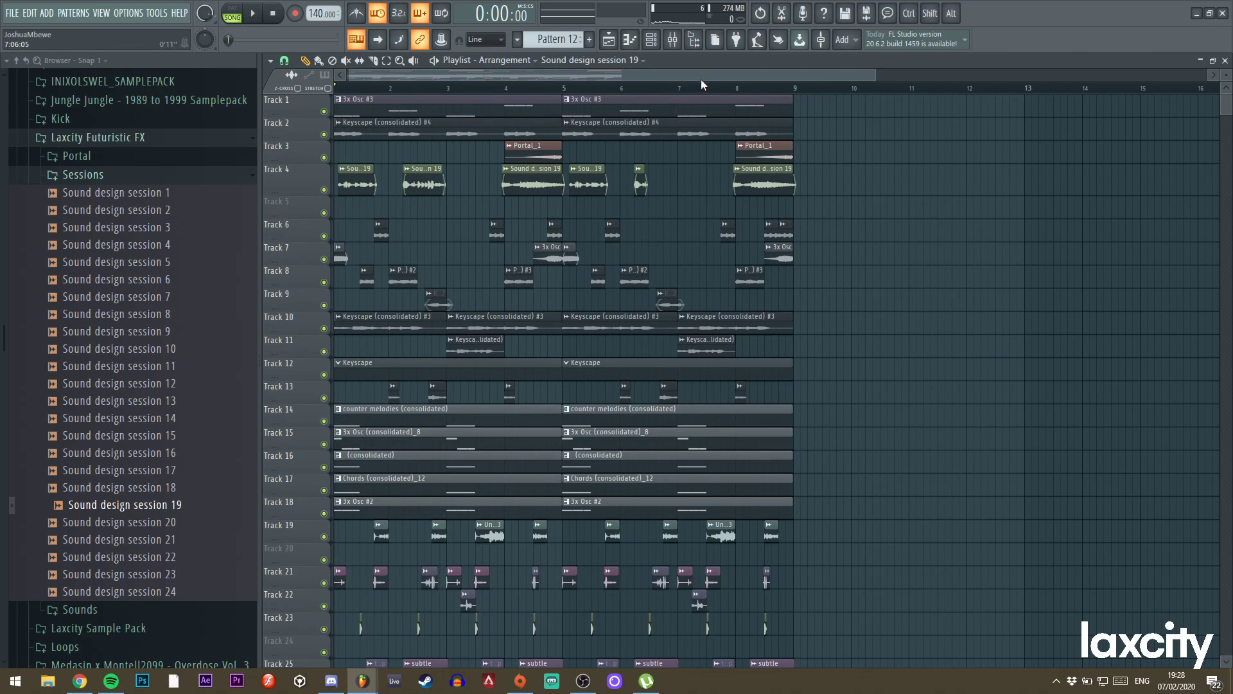
drag(697, 77, 636, 78)
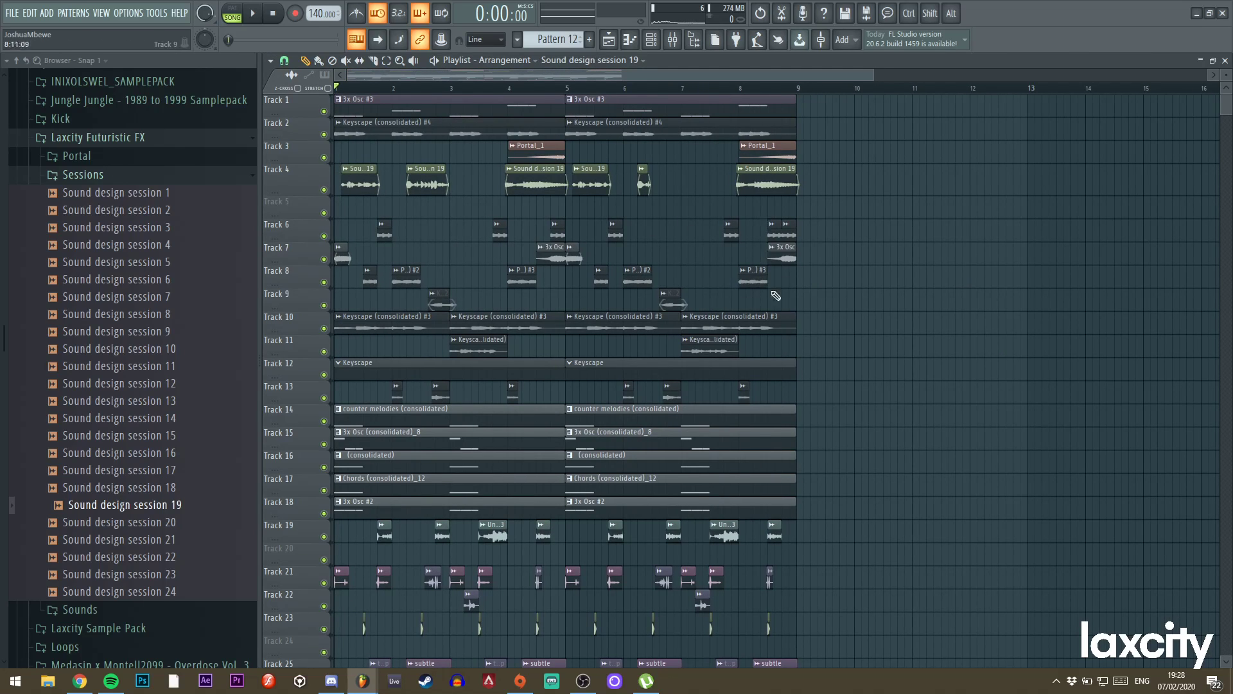
right_click(463, 225)
click(473, 289)
right_click(887, 327)
key(Escape)
right_click(536, 201)
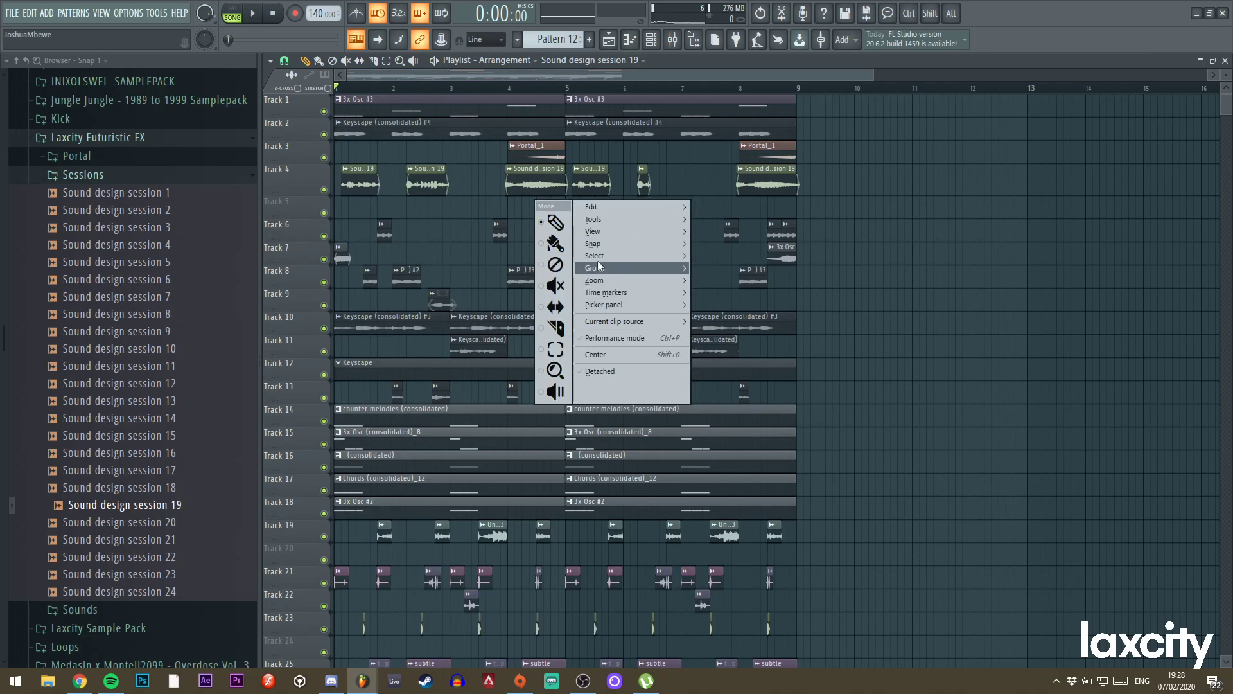
key(Escape)
right_click(713, 227)
click(664, 254)
right_click(604, 210)
click(582, 337)
right_click(583, 240)
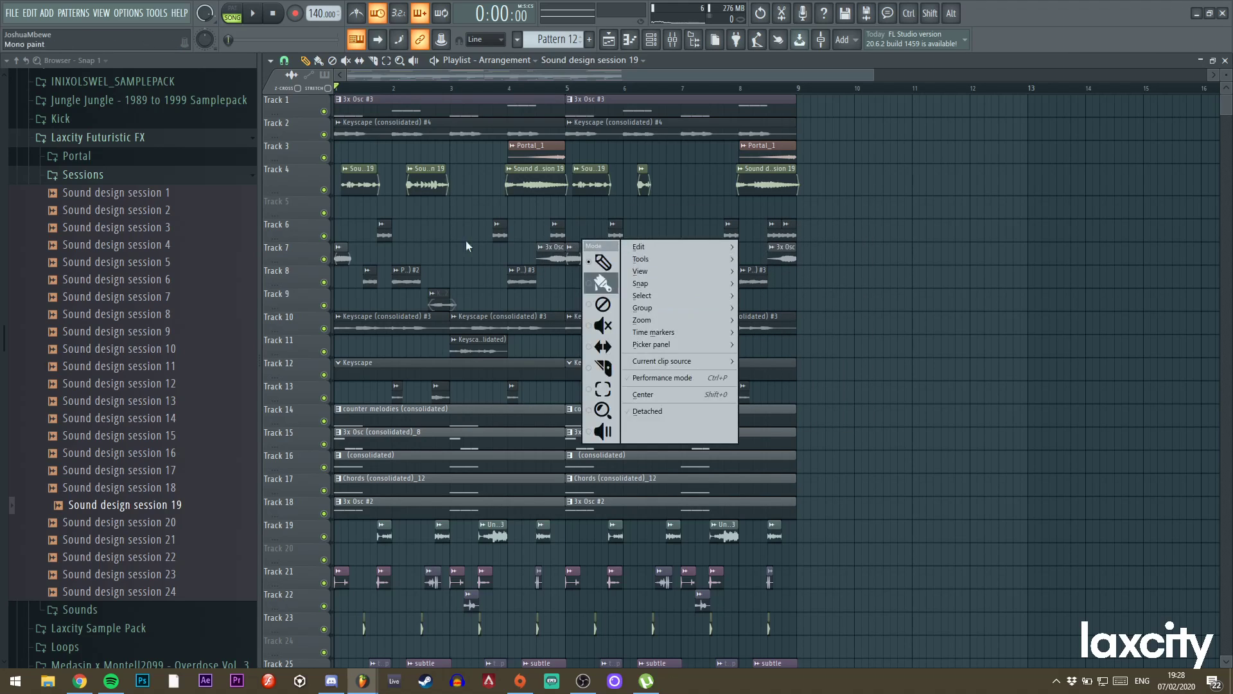
click(321, 61)
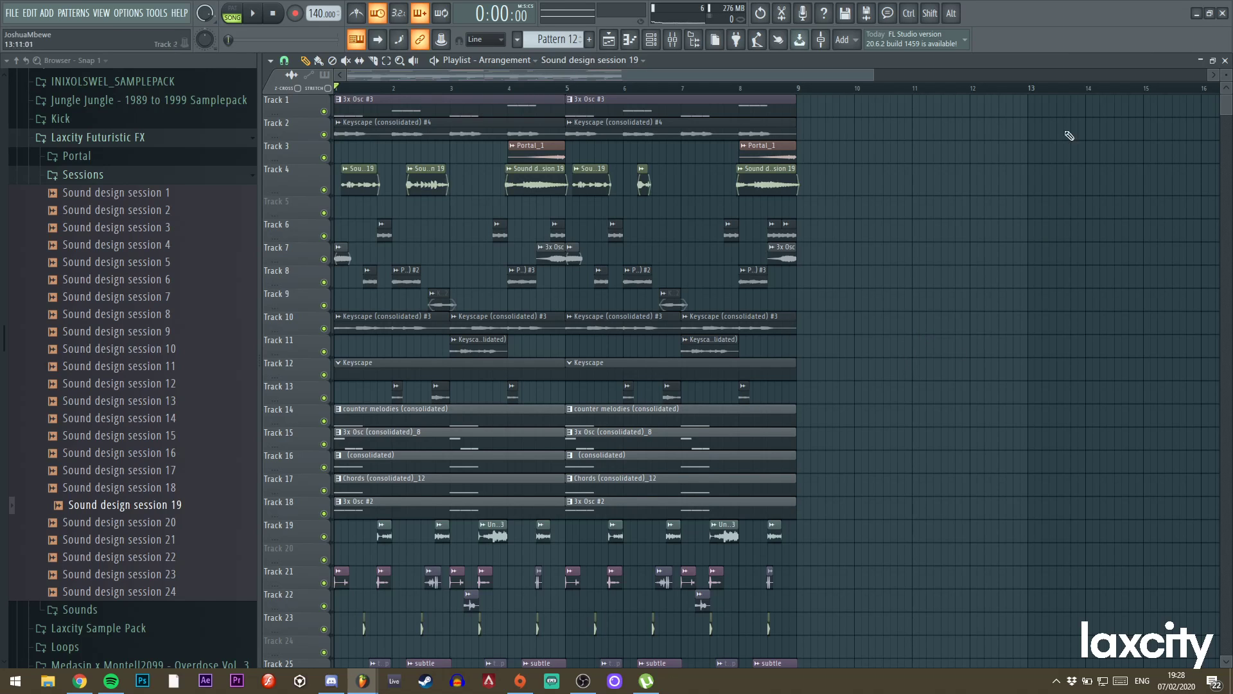
Shorten the first Sound design session 19 clip in bar 1 of Track 4 and audition it.
drag(875, 72, 569, 80)
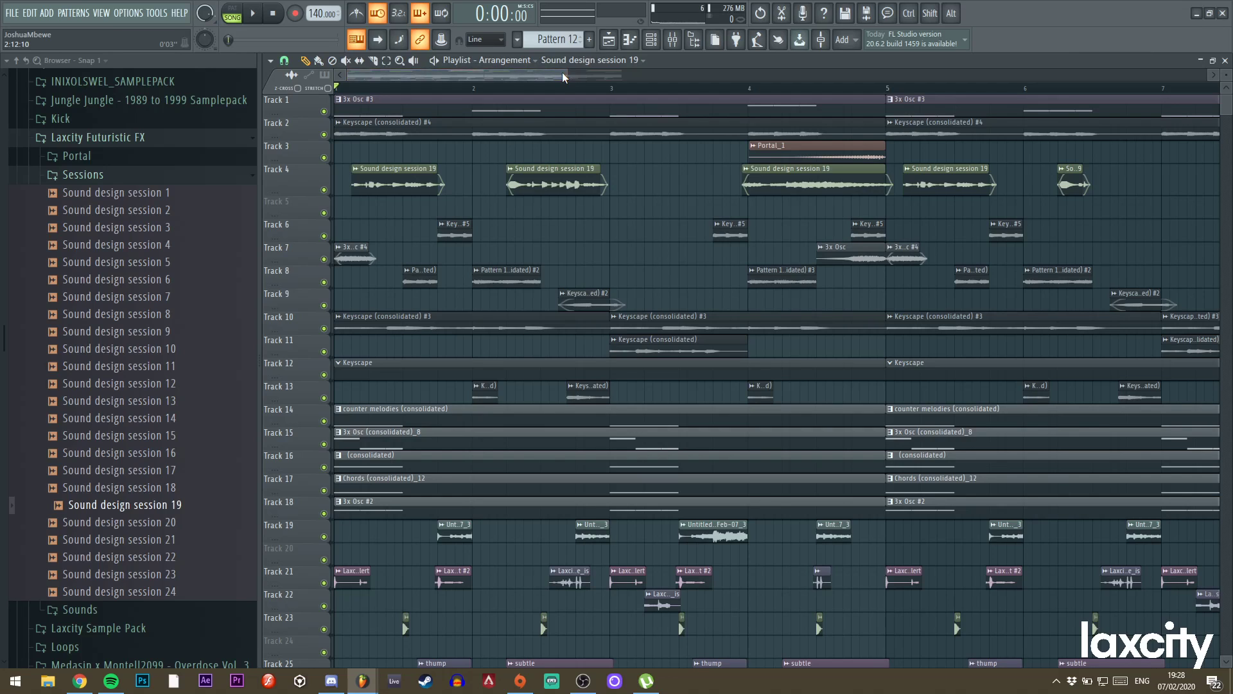
drag(567, 76, 516, 78)
key(space)
key(space)
drag(360, 182, 397, 181)
key(space)
key(space)
key(space)
key(space)
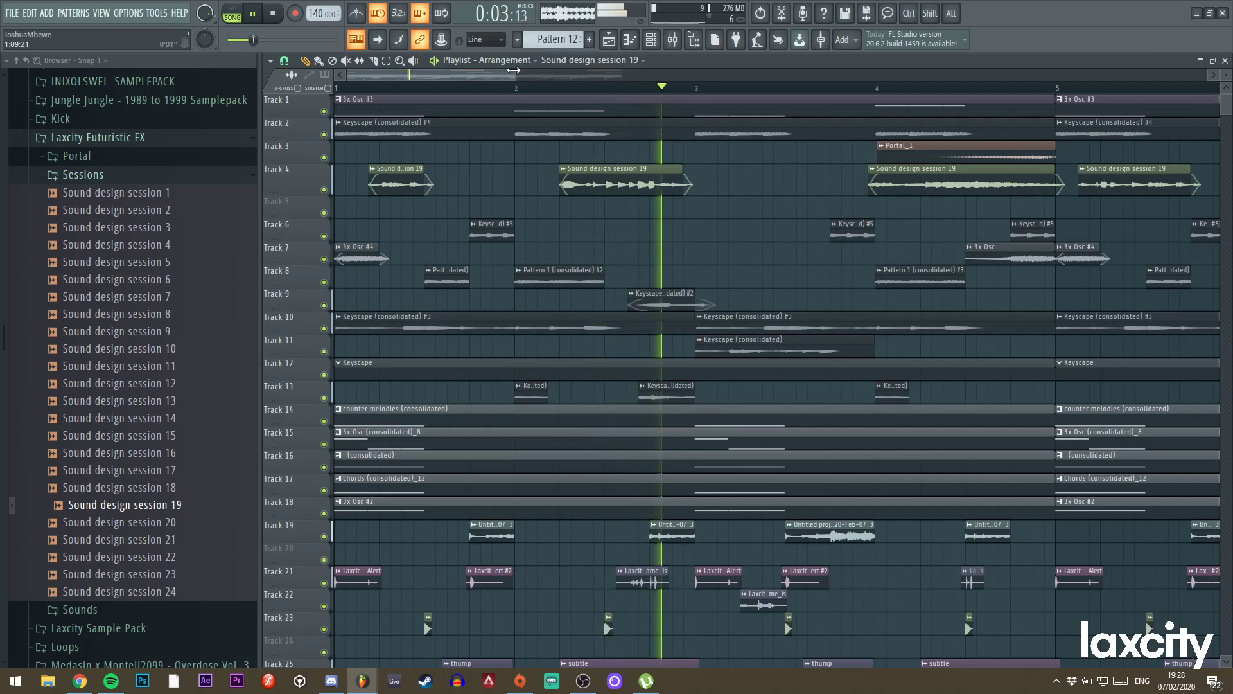
Shorten the Track 4 clip in bar 2 to a brief hit and collapse the Laxcity Futuristic FX folder in the browser.
drag(514, 76, 524, 77)
key(space)
drag(679, 185, 590, 185)
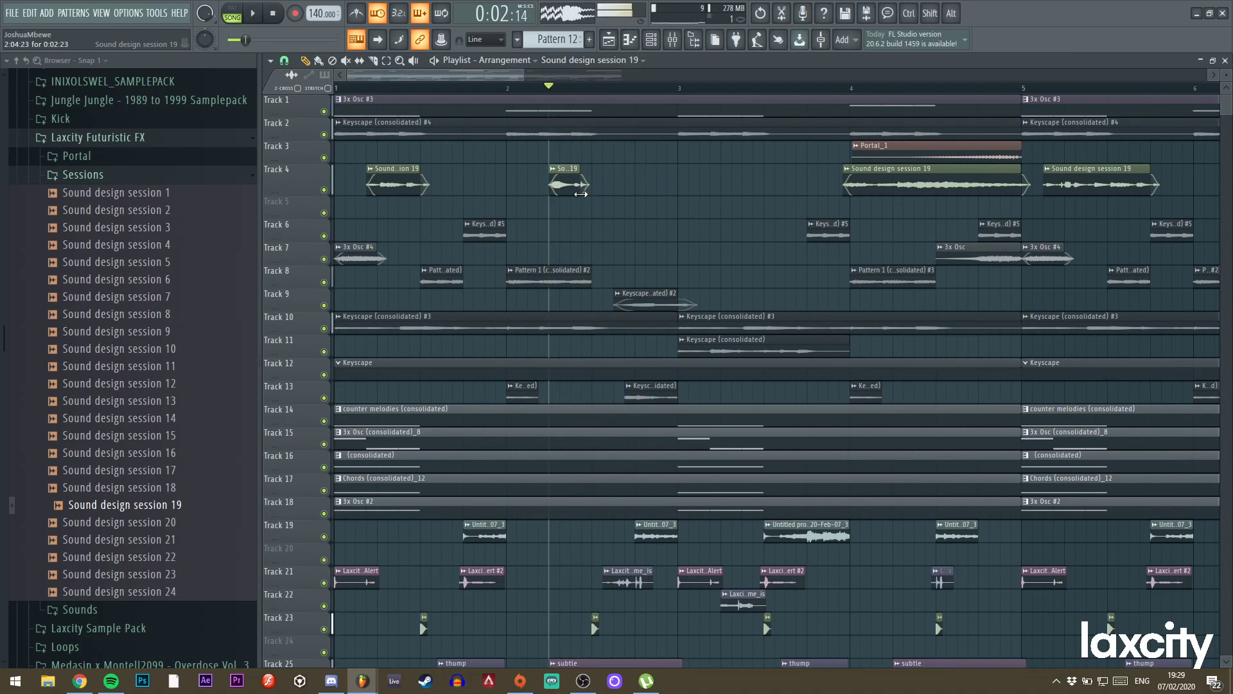
drag(525, 75, 602, 74)
key(space)
key(space)
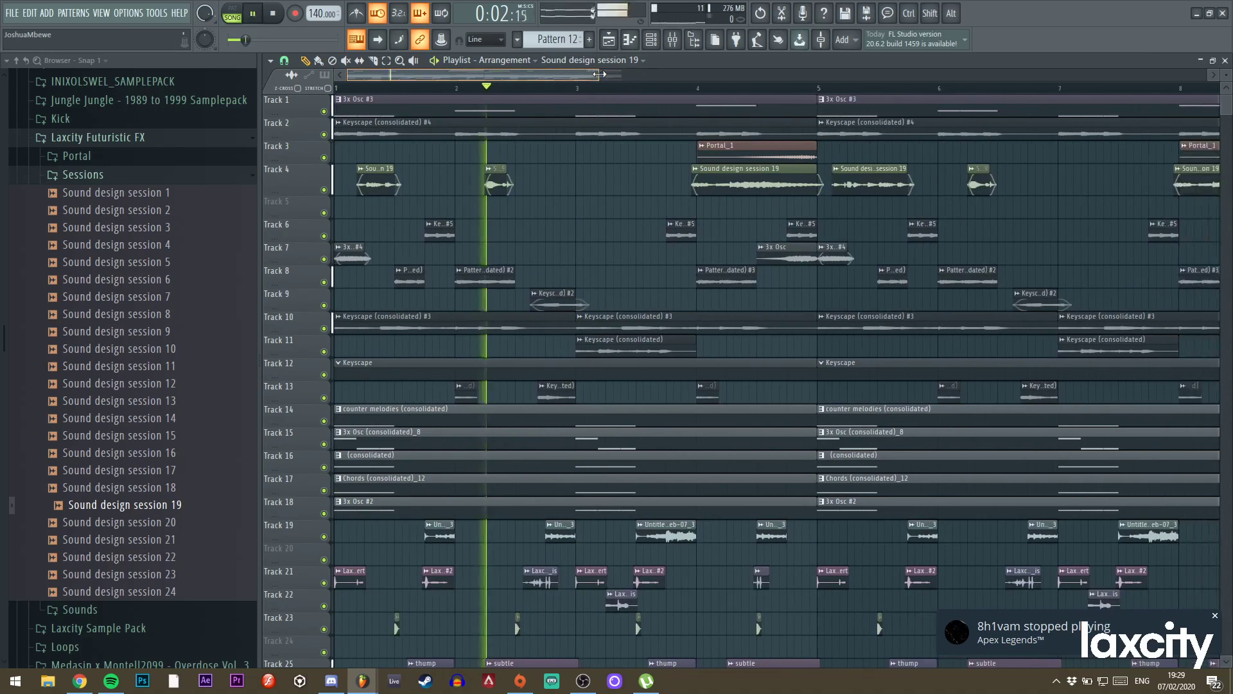
click(121, 179)
click(123, 141)
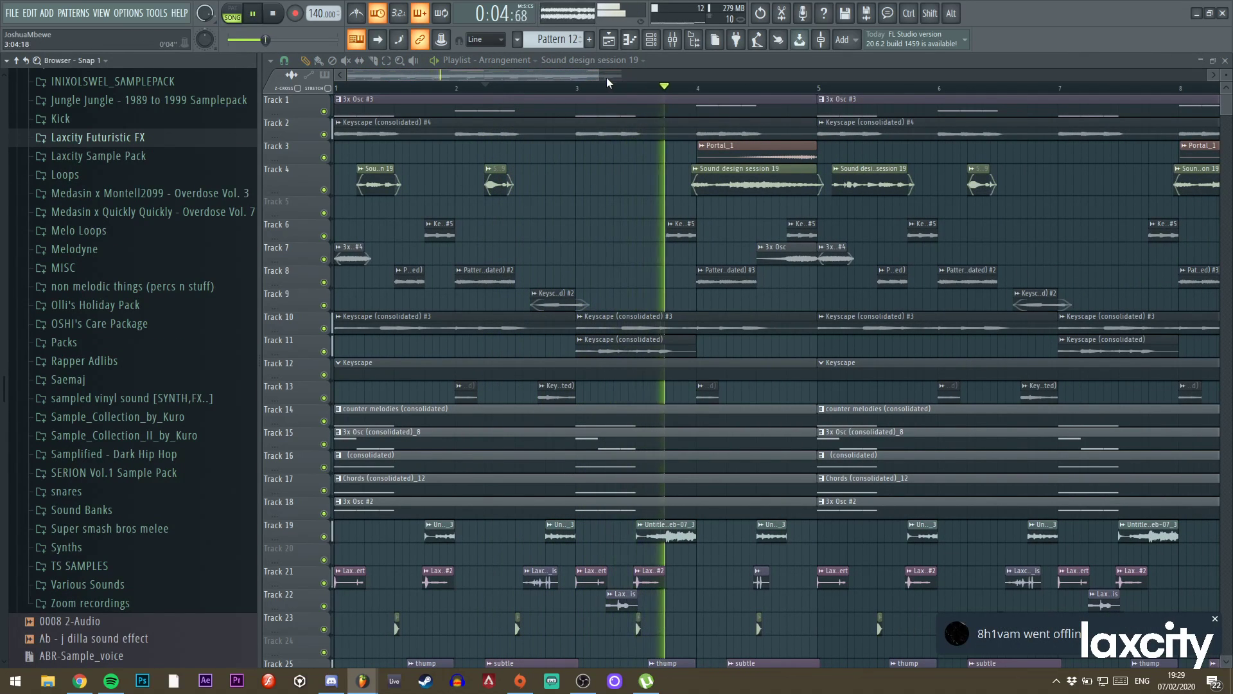
Trim the starts of the long Track 4 clips in bars 4 and 8 and adjust the Sound design session 19 channel volume.
drag(621, 75, 742, 75)
key(space)
click(586, 88)
key(space)
double_click(607, 189)
key(space)
key(space)
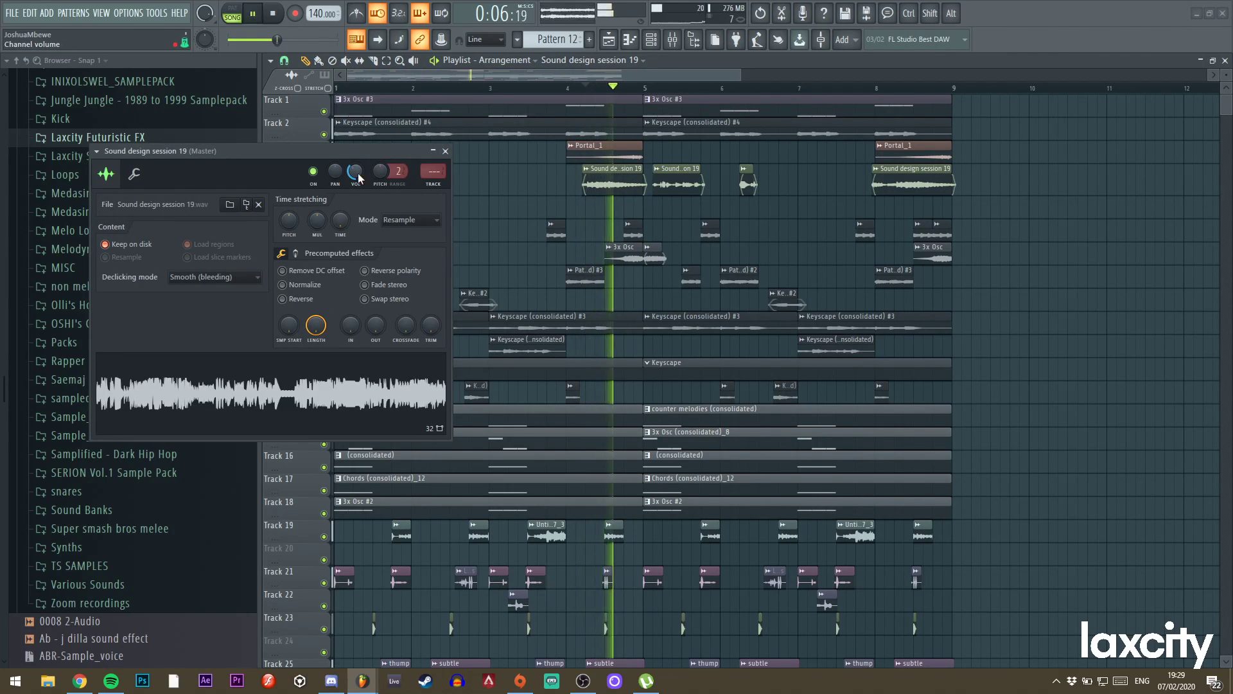
click(446, 151)
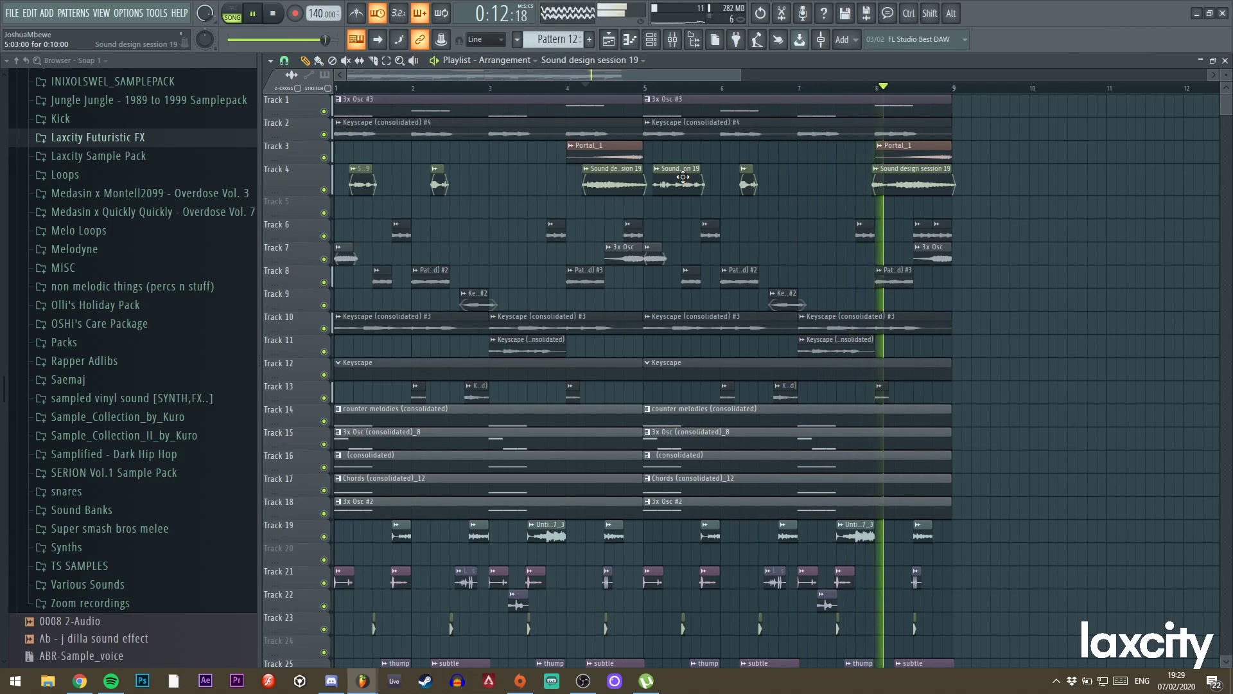
drag(873, 174, 888, 174)
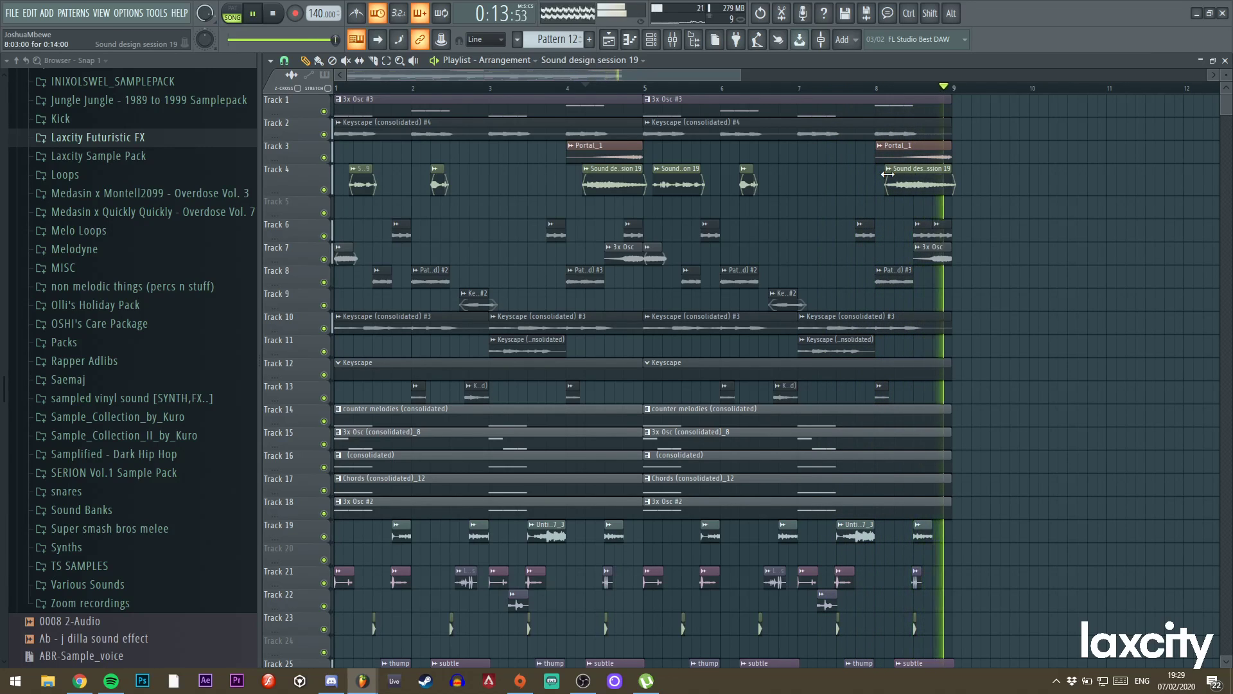
key(space)
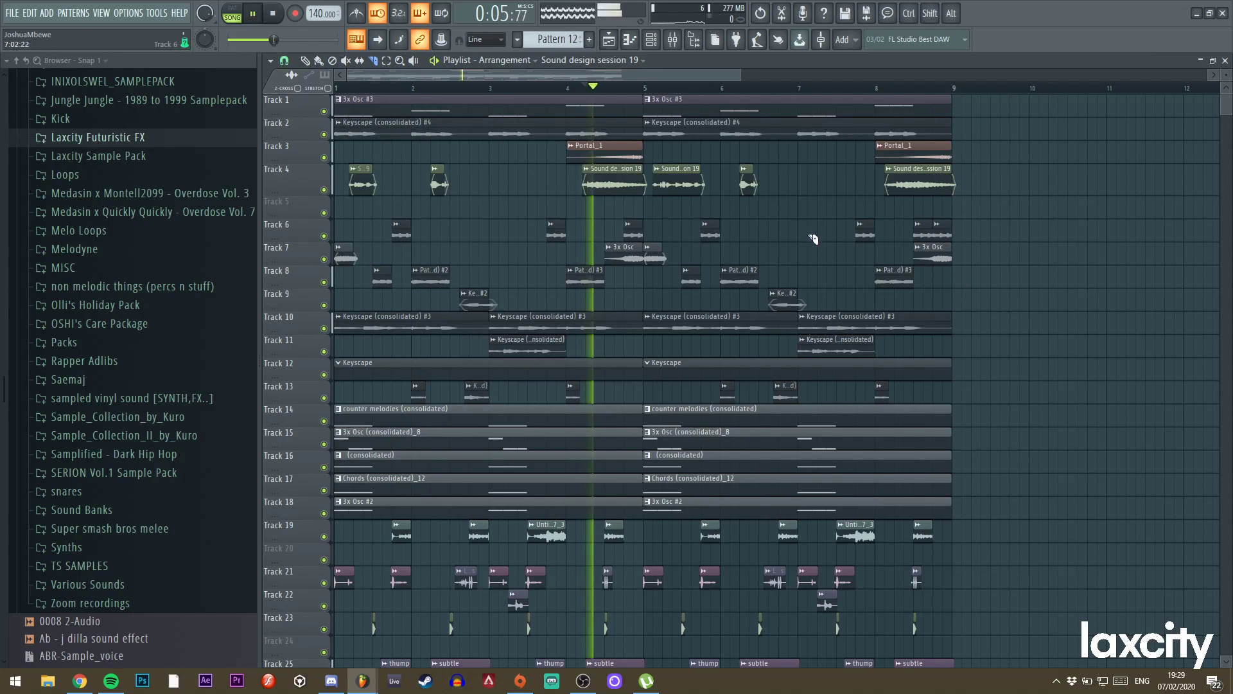
Slice Tracks 19 to 25 at bar 9 and audition the arrangement from the start.
scroll(1022, 328, down, 4)
key(space)
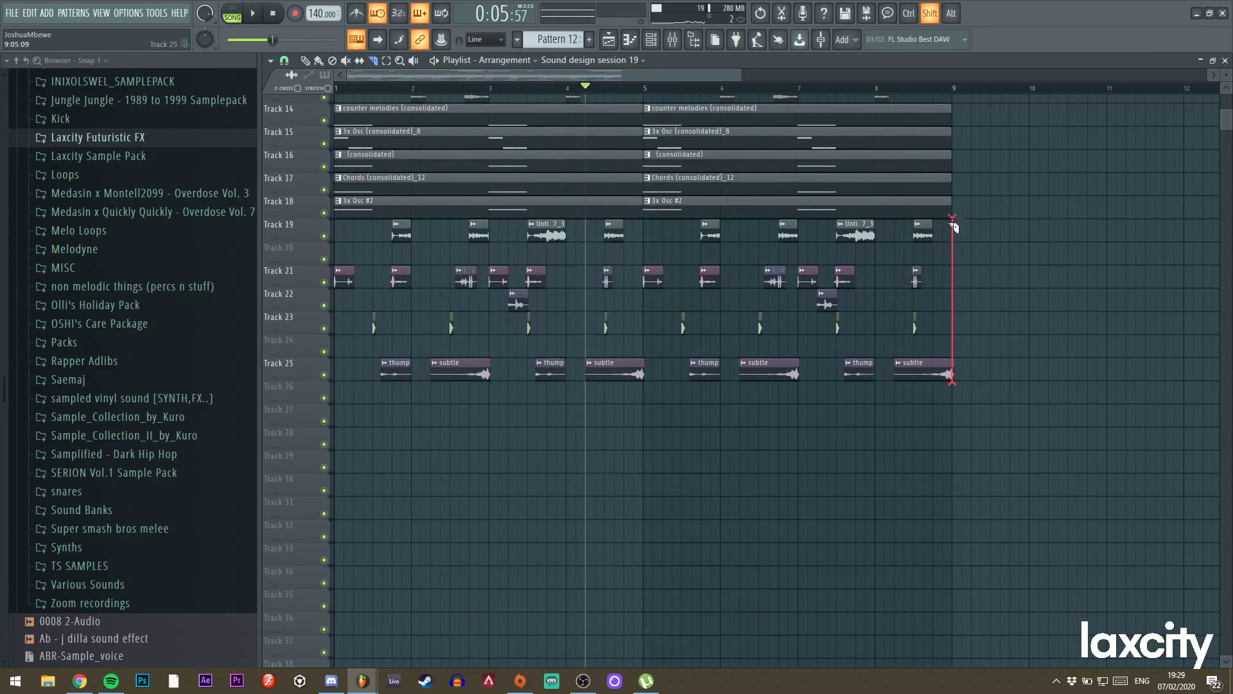
scroll(954, 245, up, 4)
key(space)
click(274, 15)
click(274, 15)
key(space)
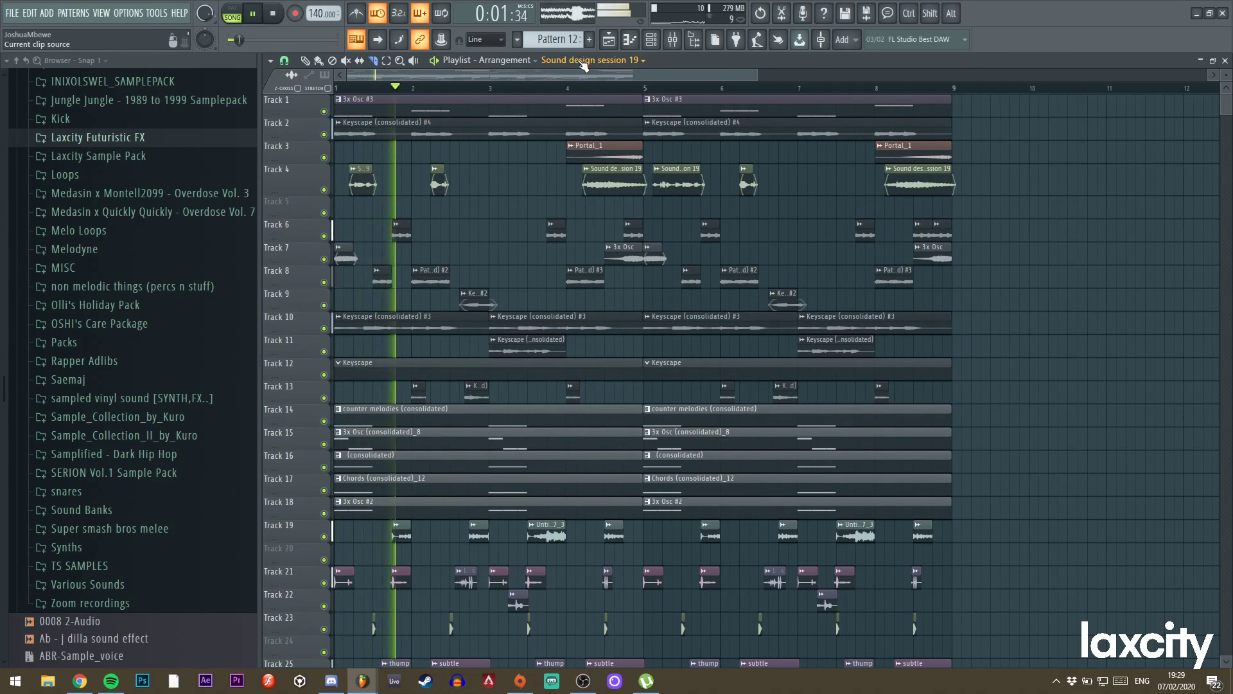
scroll(633, 303, down, 4)
scroll(644, 233, up, 4)
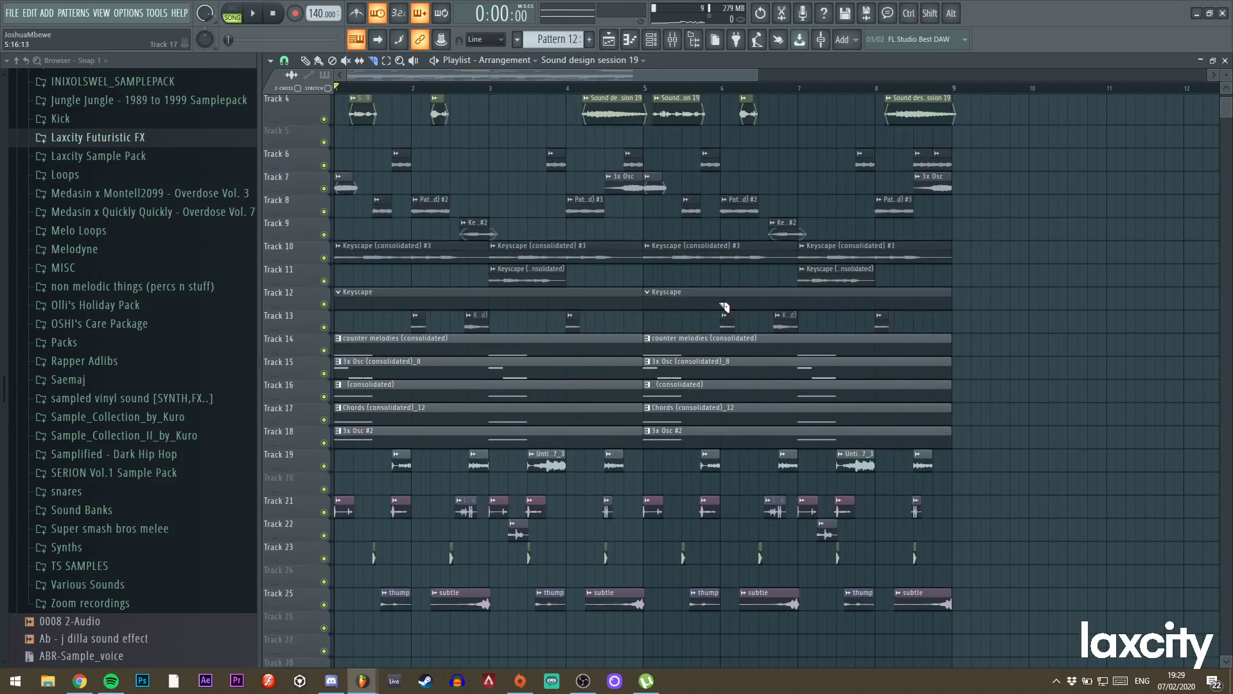
drag(753, 80, 838, 79)
key(space)
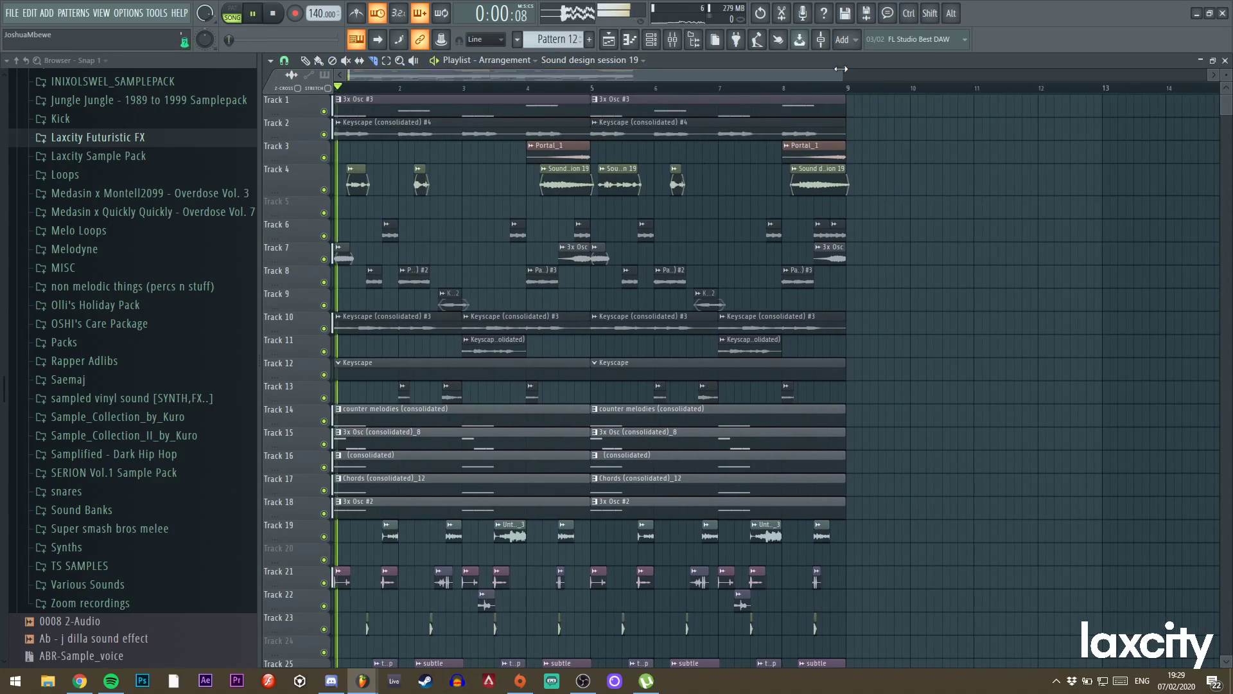
scroll(758, 231, down, 4)
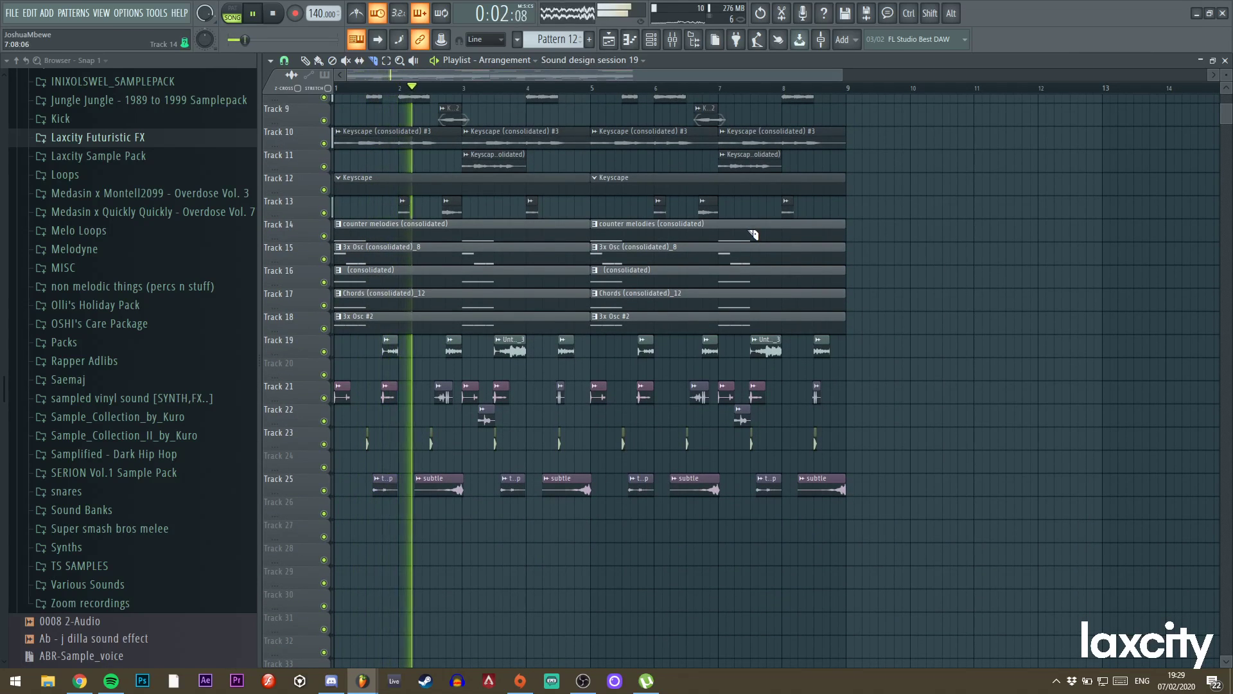
scroll(751, 234, up, 4)
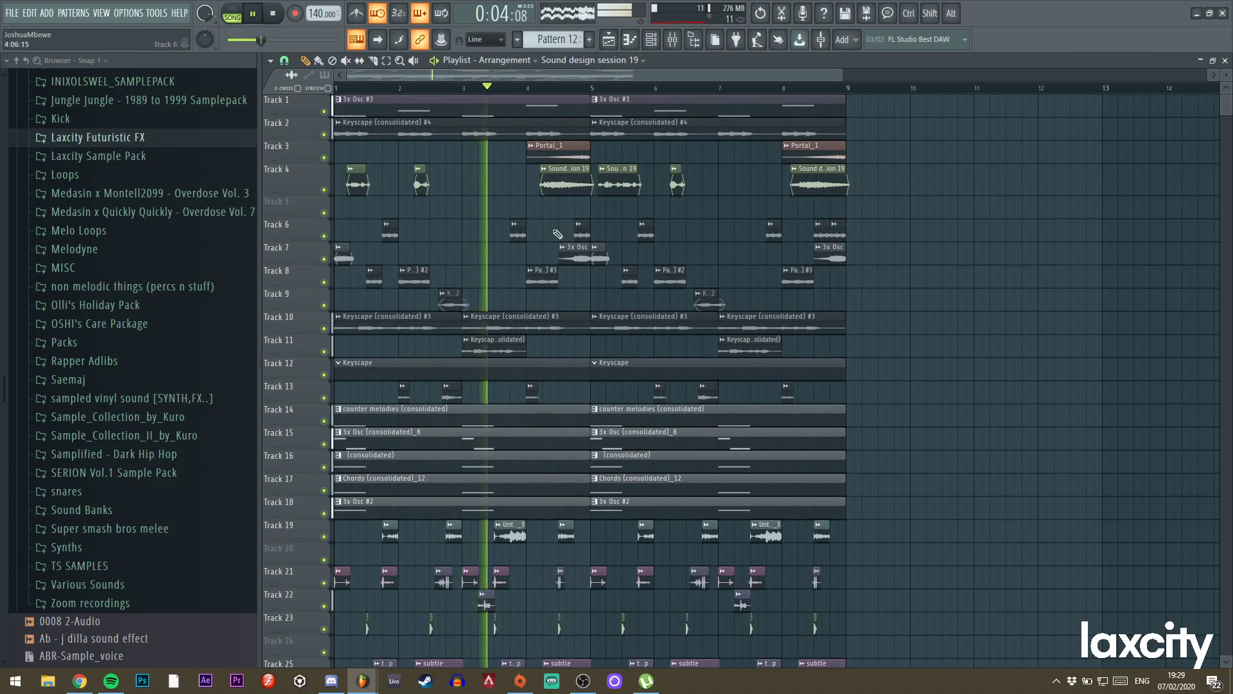
Insert an empty track at Track 3 and place a new Pattern 13 clip on it at bar 1.
right_click(296, 153)
key(i)
key(space)
key(F7)
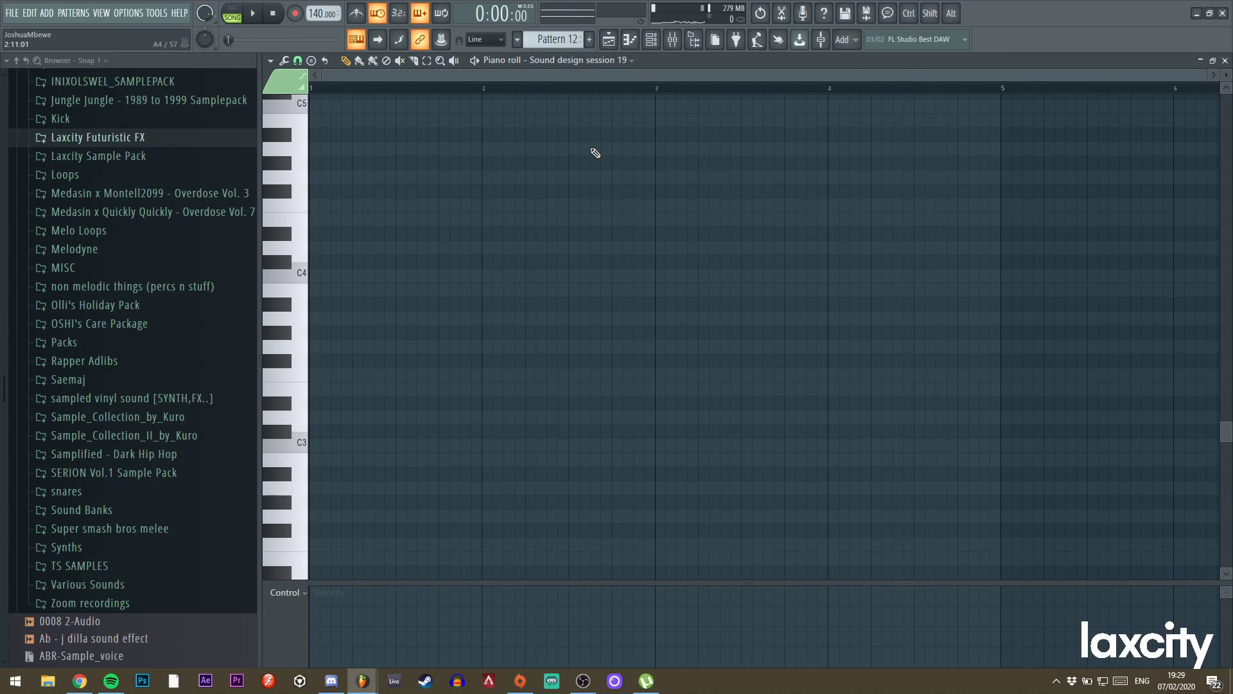
key(F6)
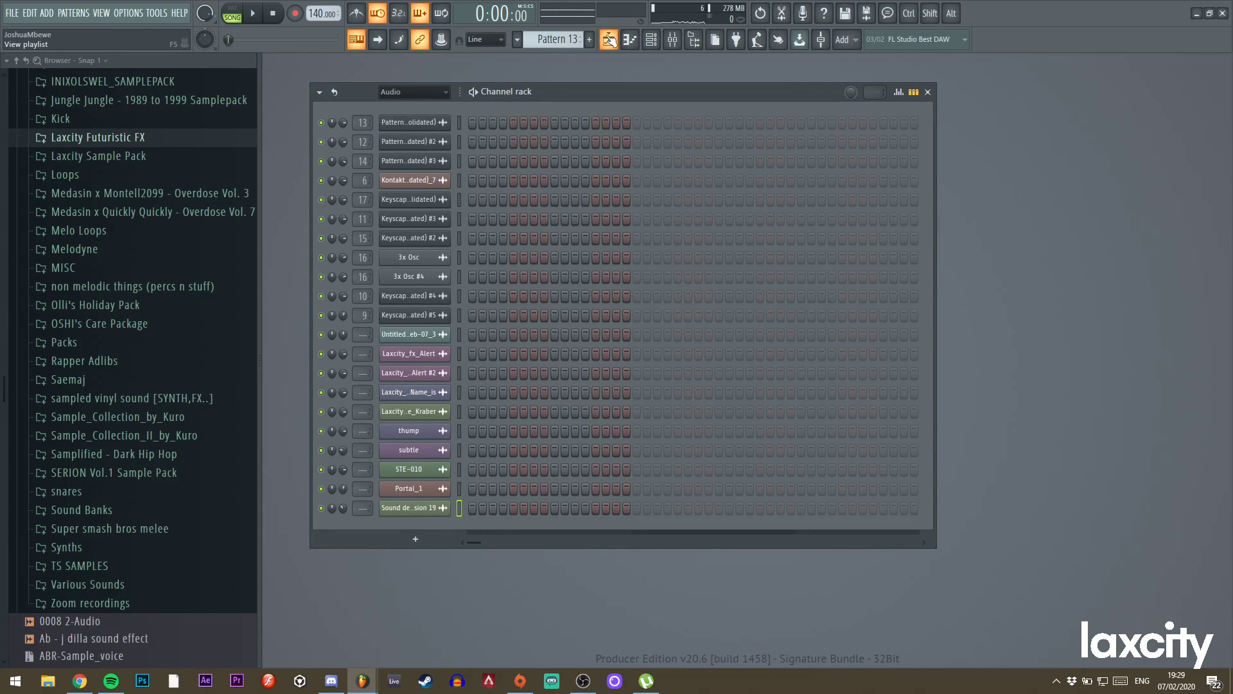
click(609, 40)
click(381, 152)
Add a Kontakt channel and load the Session Strings 2 instrument into it.
key(F6)
click(47, 13)
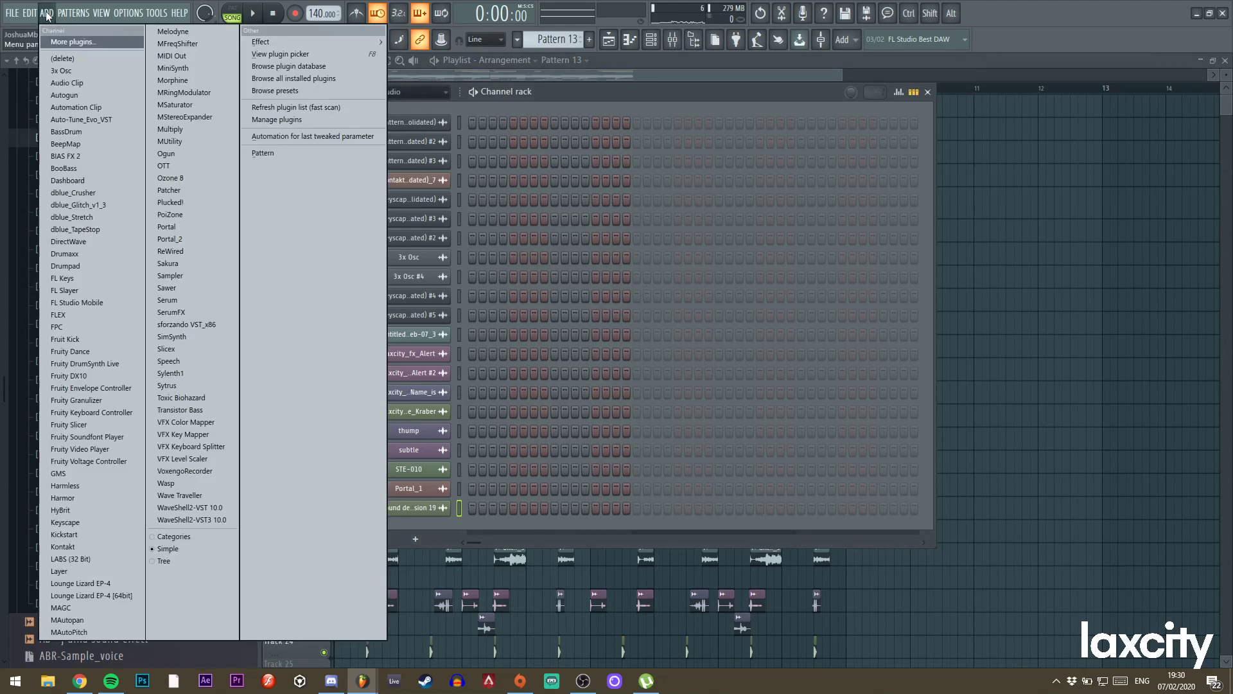
click(72, 547)
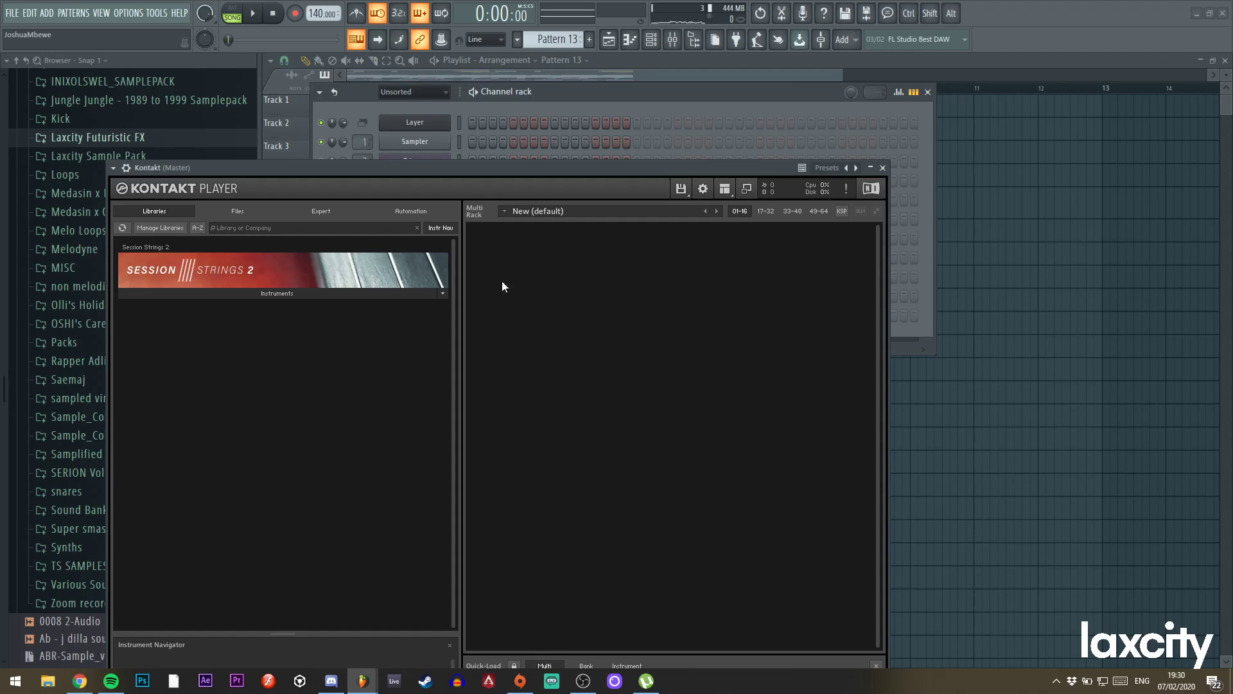
click(360, 294)
double_click(266, 311)
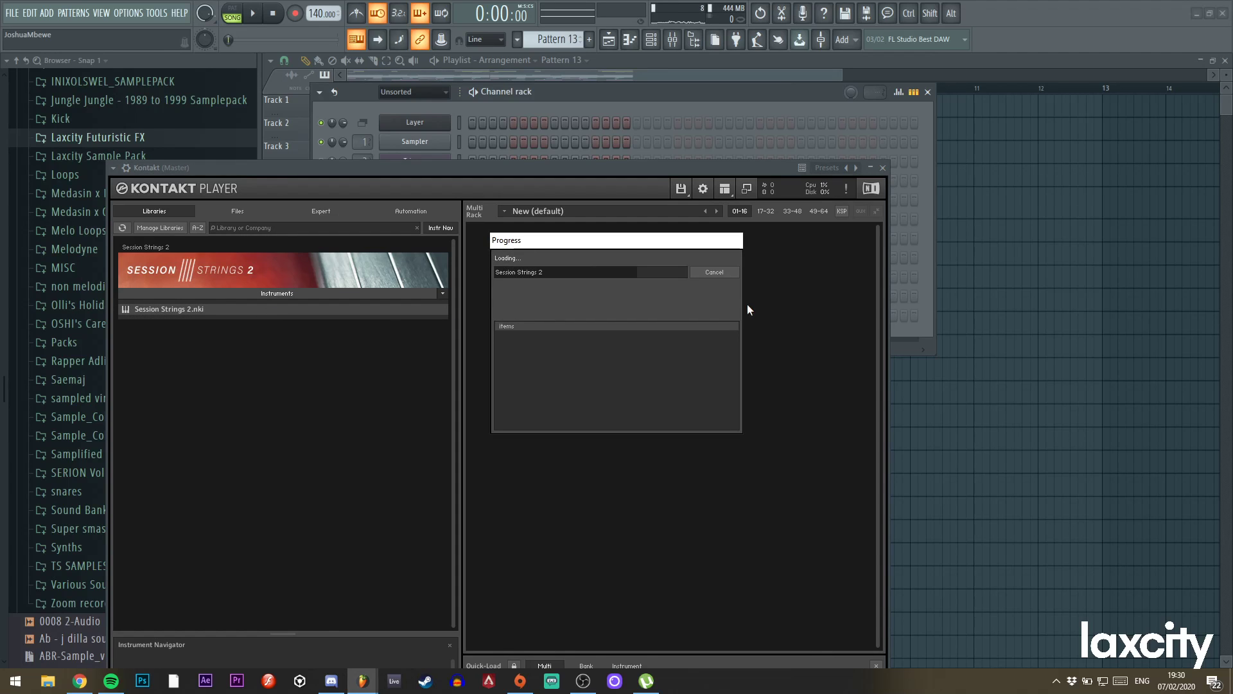
Set the main articulation of Session Strings 2 to Staccato and close the instrument window.
drag(577, 172, 567, 59)
click(554, 435)
click(543, 498)
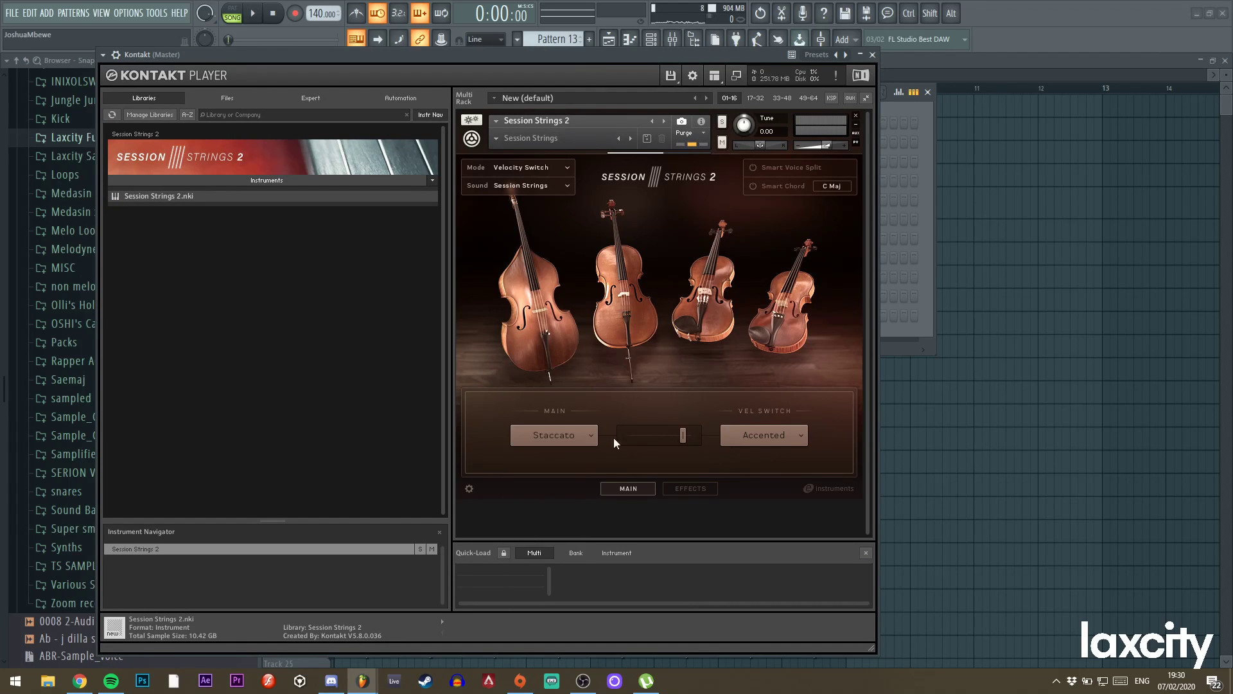
click(872, 54)
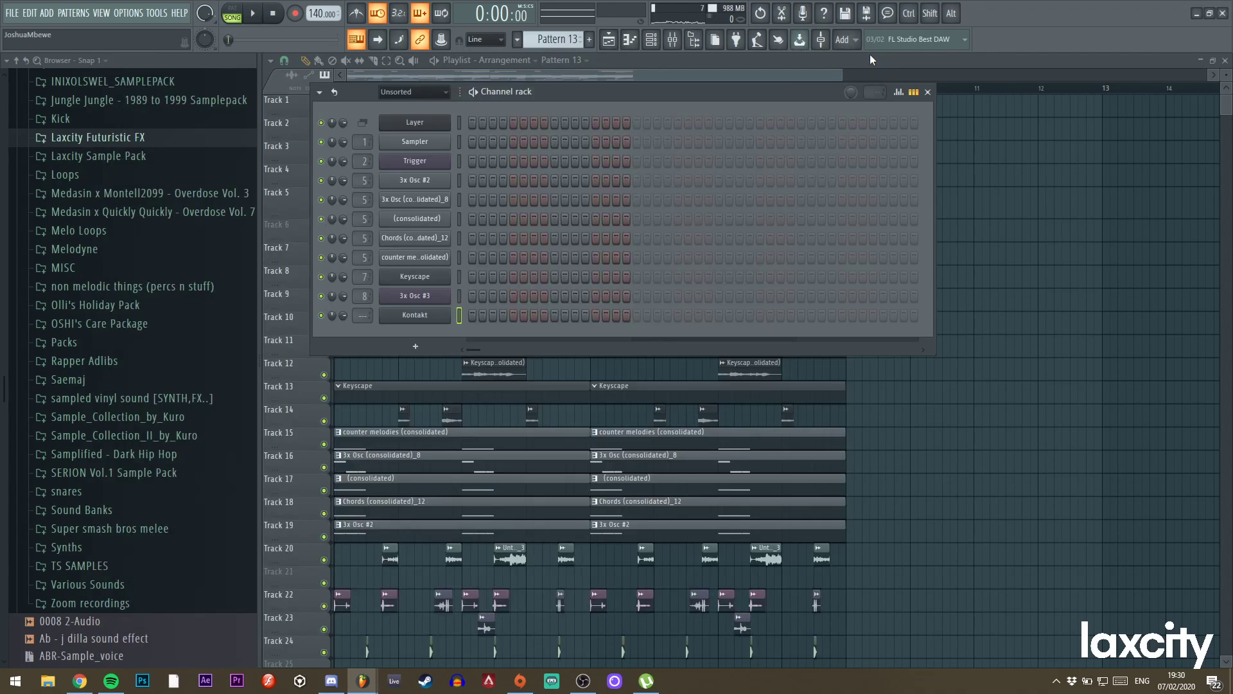
Route Kontakt to mixer track 18 and add Fruity Reeverb 2 in its second slot with the wet level at 79%.
click(426, 320)
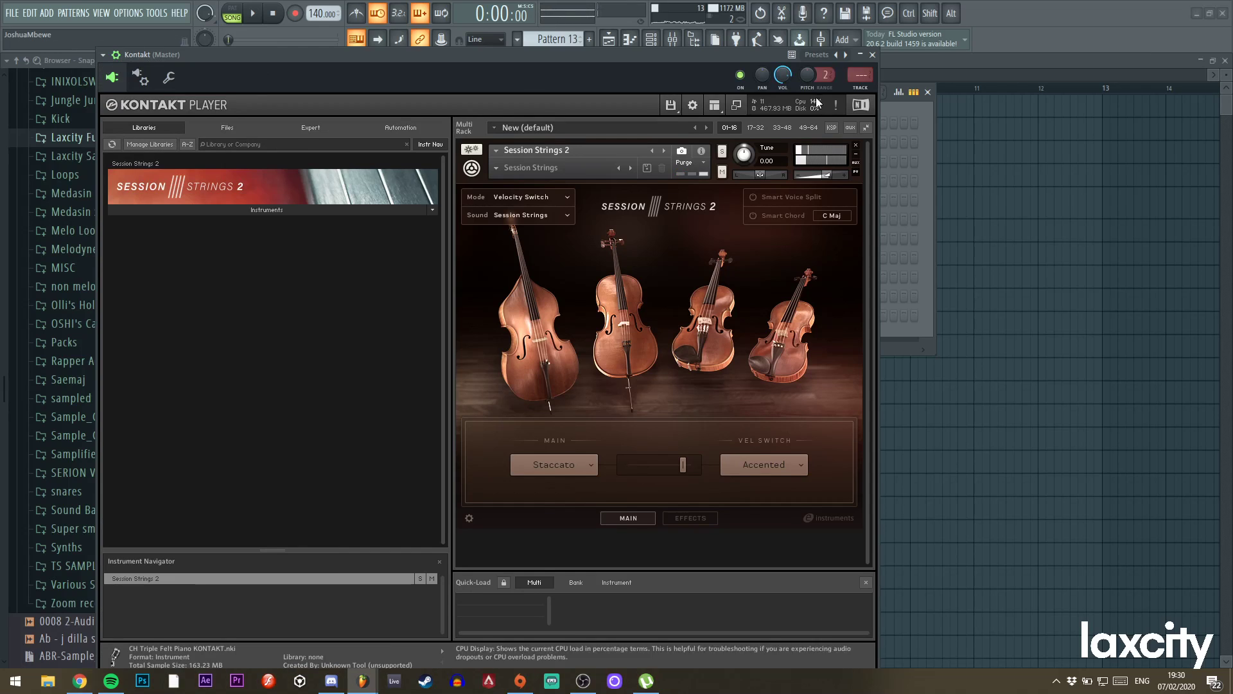
key(F9)
click(1186, 121)
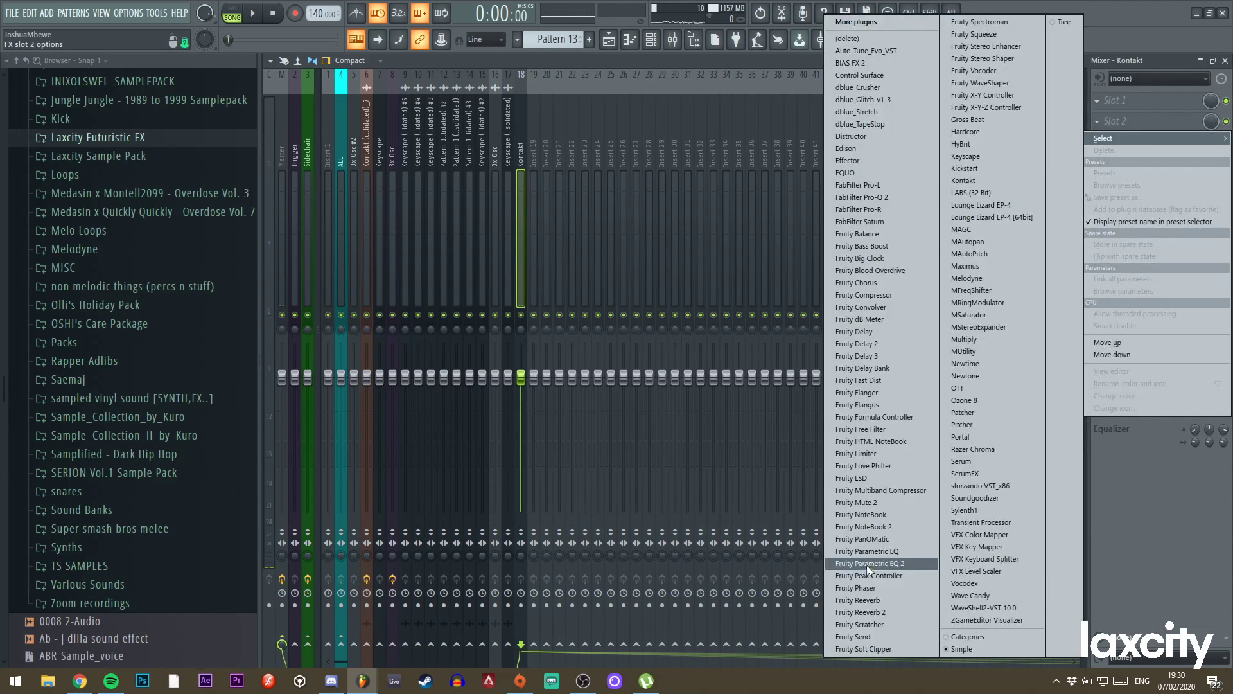
click(873, 612)
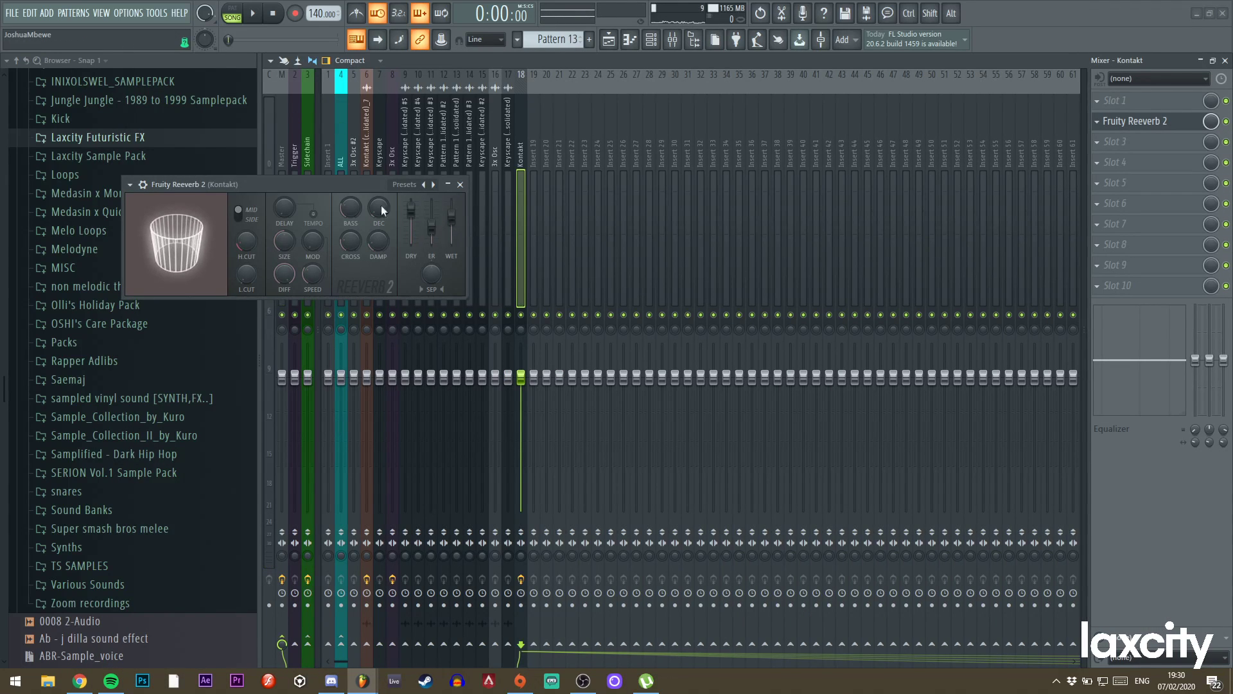
drag(316, 186, 639, 203)
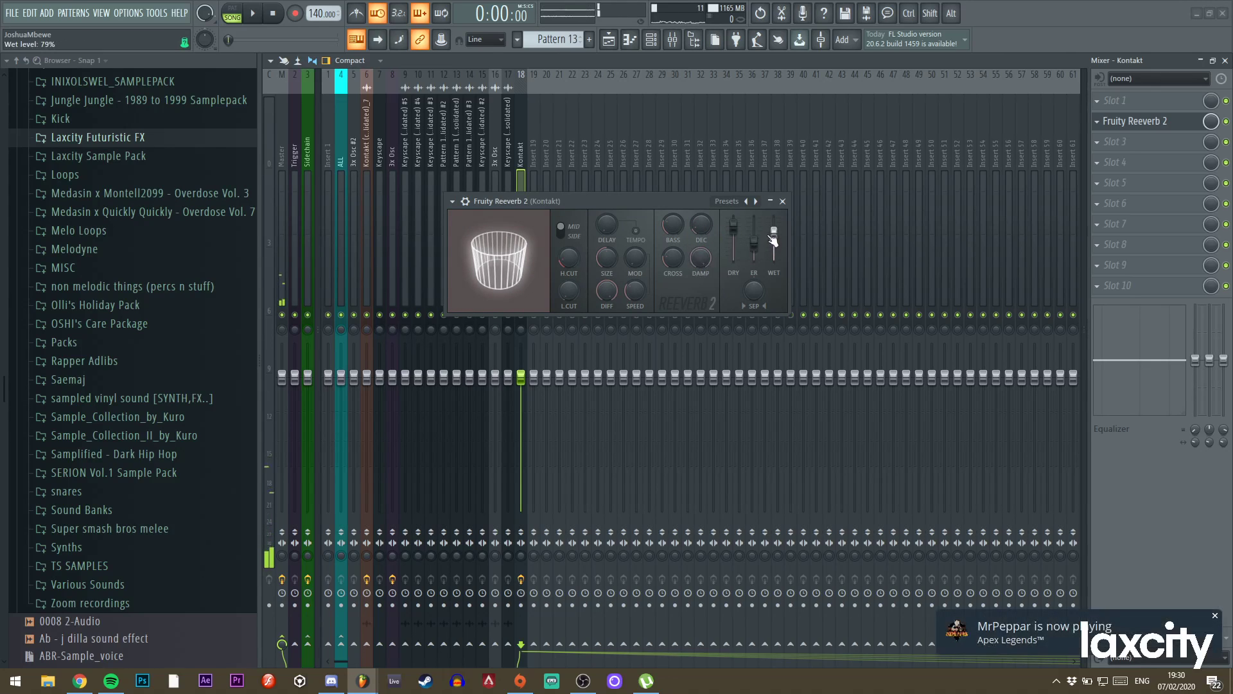
key(F9)
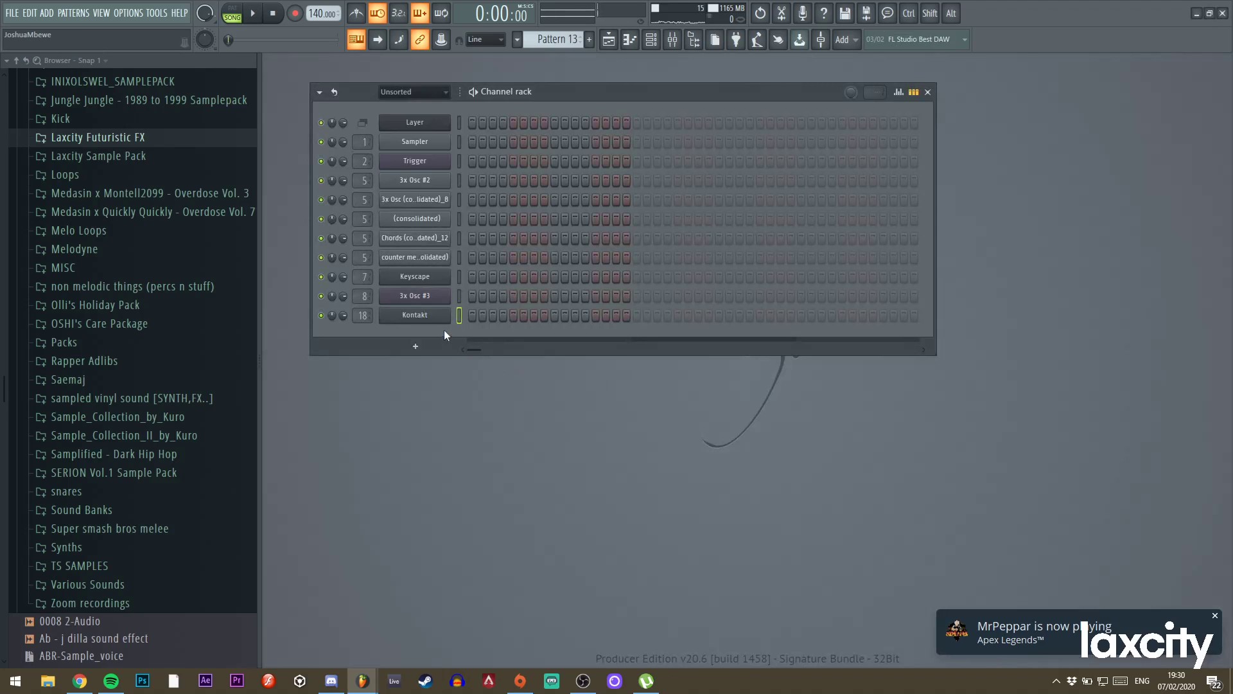
Raise the Session Strings 2 output volume inside Kontakt and close the instrument window.
click(434, 311)
drag(819, 178, 833, 178)
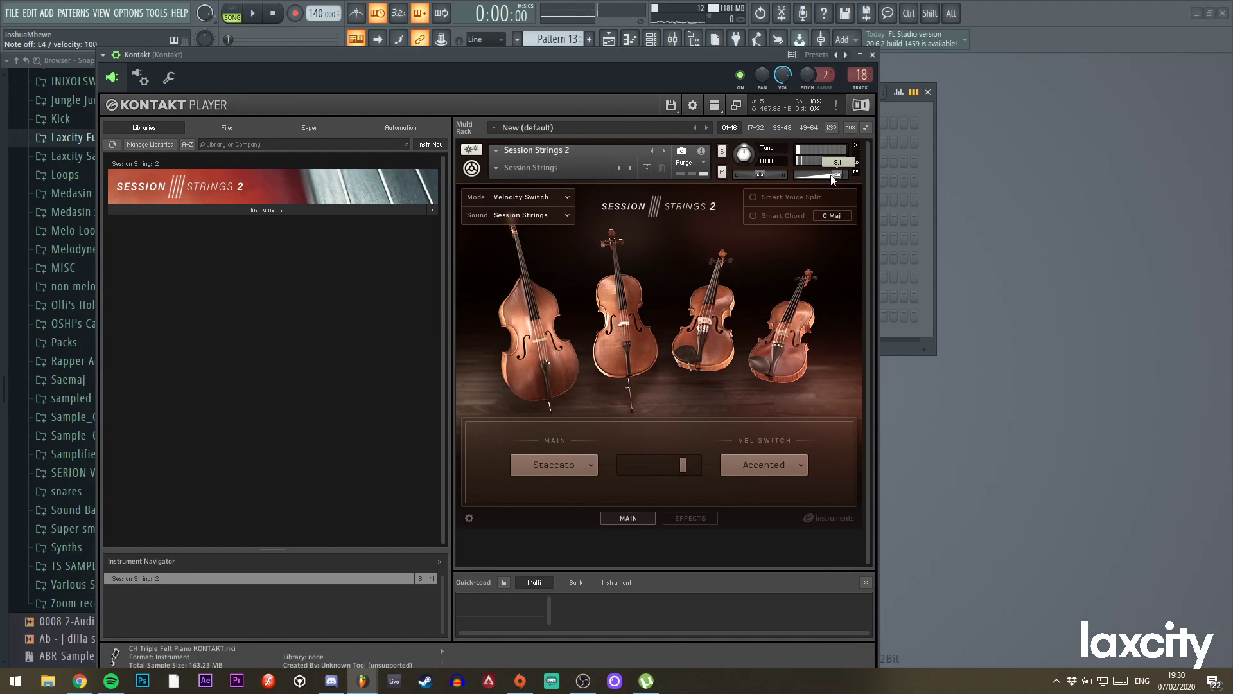
click(872, 55)
Copy the 3x Osc #3 pattern's bass notes to the Kontakt channel and open them in Kontakt's piano roll.
right_click(448, 312)
click(478, 314)
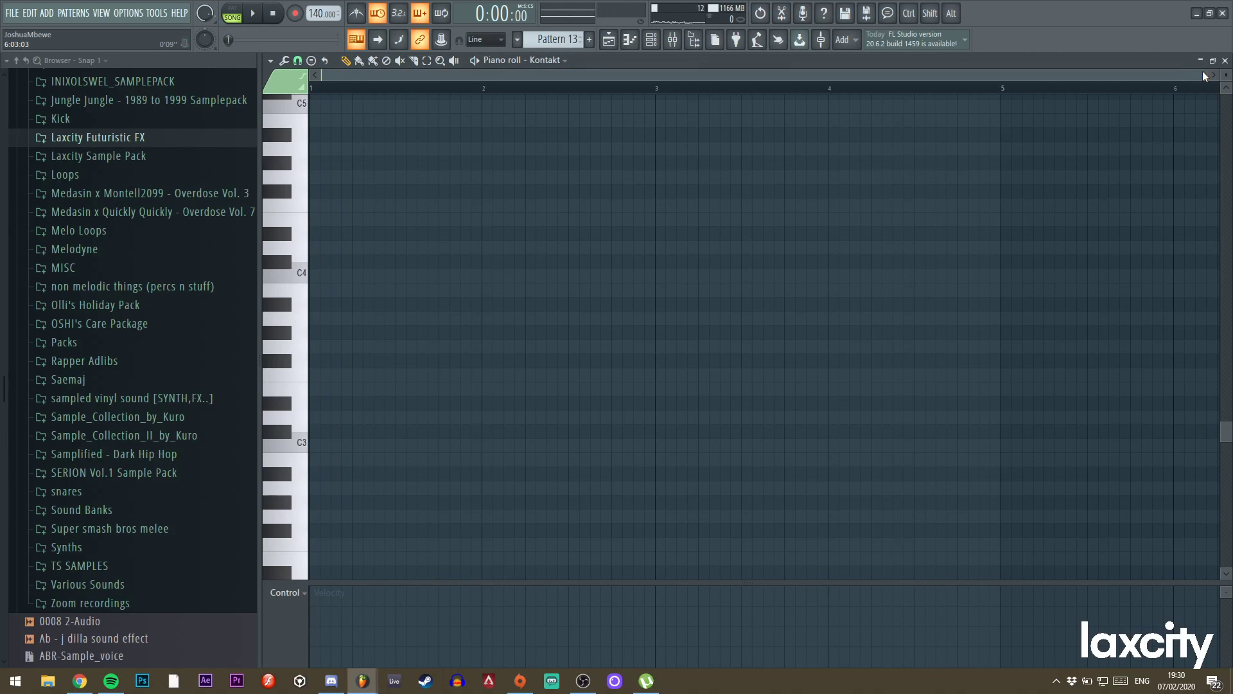
click(608, 39)
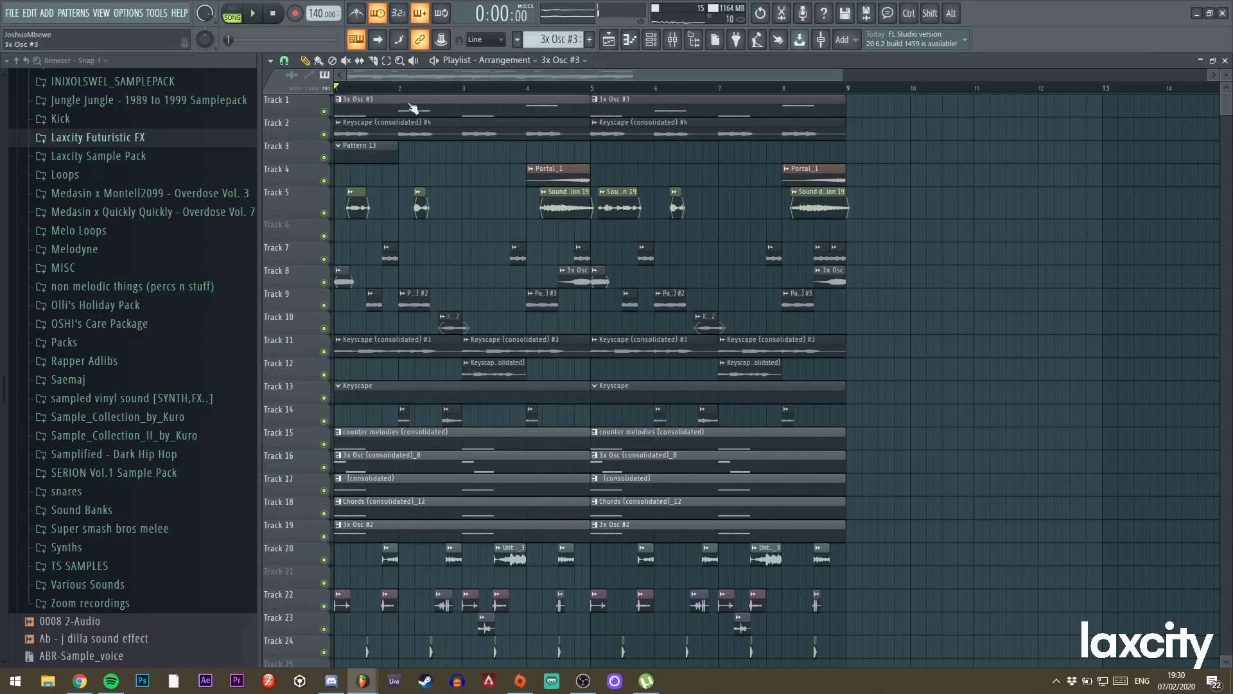
double_click(407, 102)
key(F6)
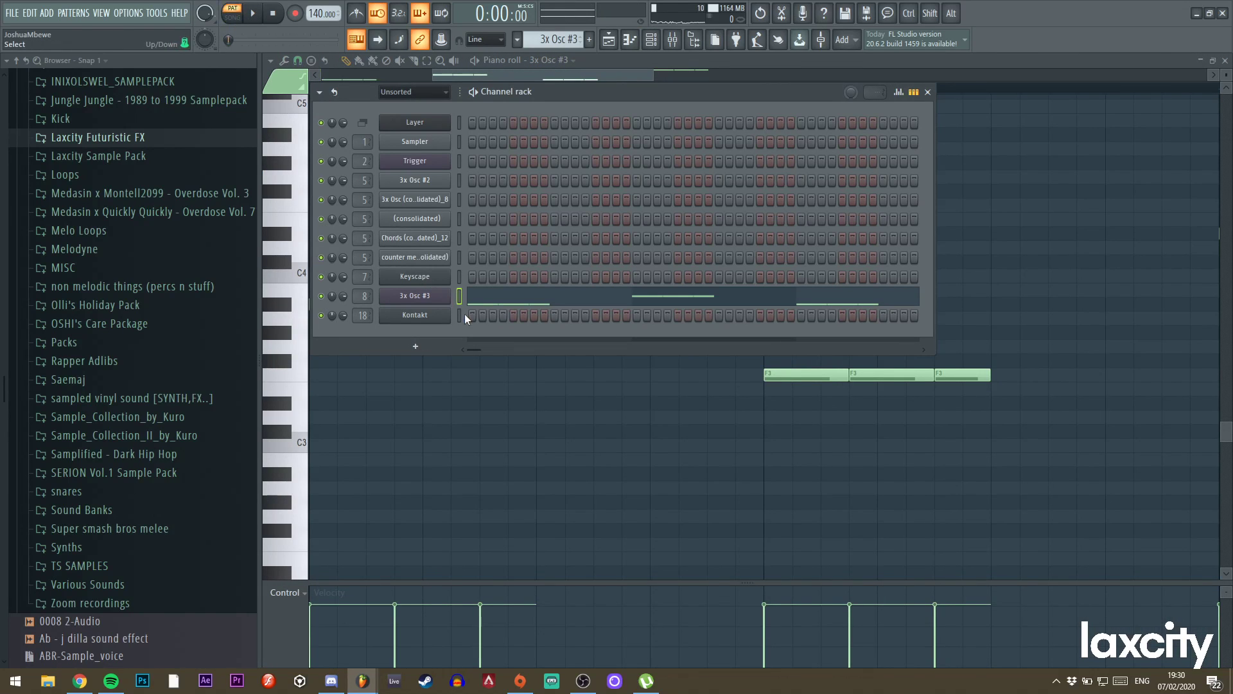
click(458, 315)
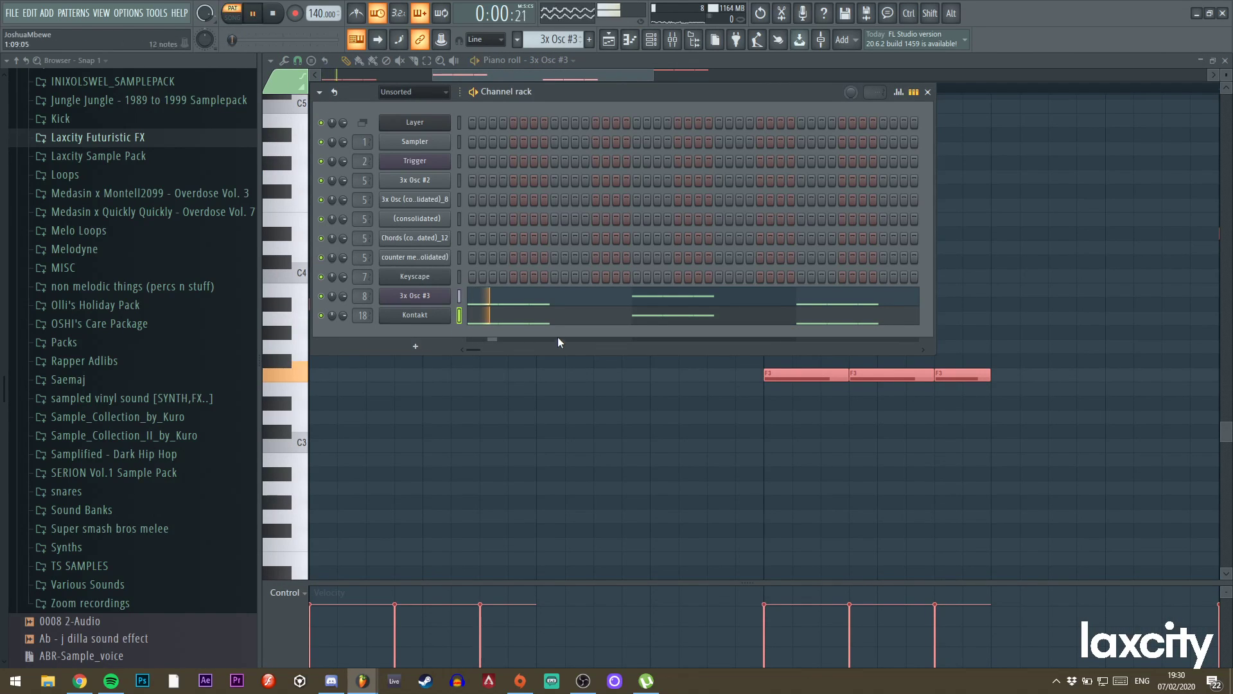
key(space)
click(527, 319)
scroll(521, 286, up, 3)
drag(434, 77, 127, 103)
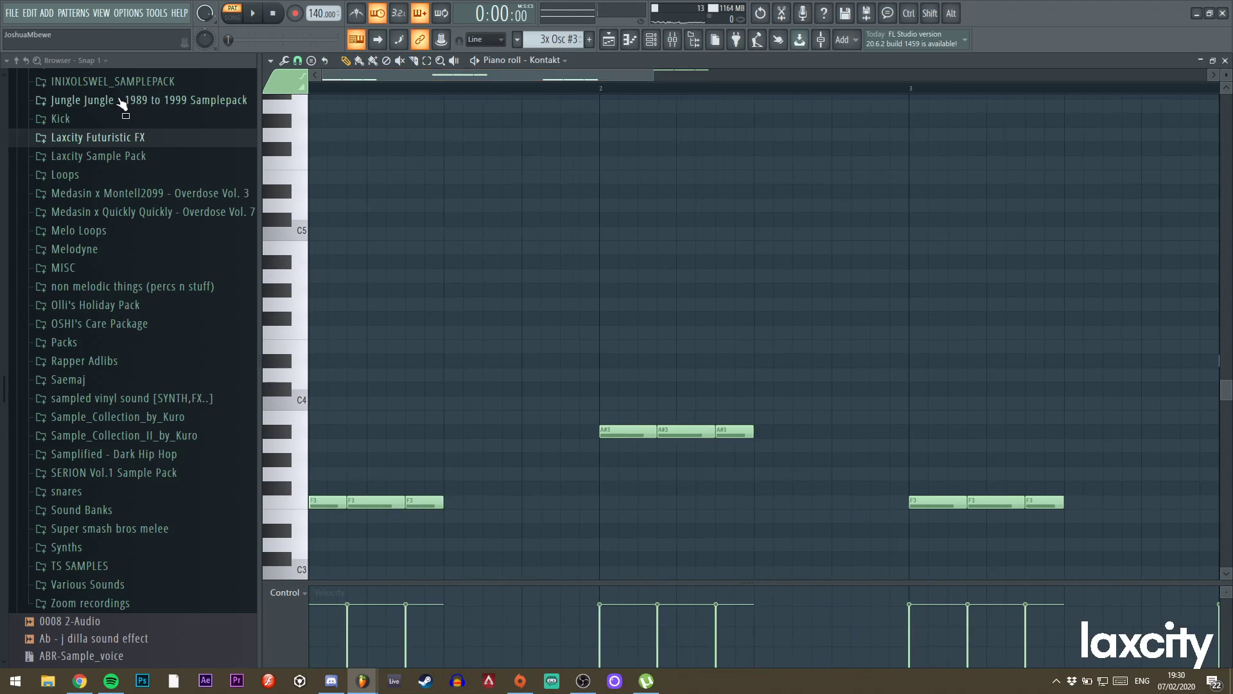
Duplicate the three F3 notes in bar 1 and transpose the copies up to A4, auditioning the interval.
drag(463, 513, 336, 324)
key(shift+Down)
key(space)
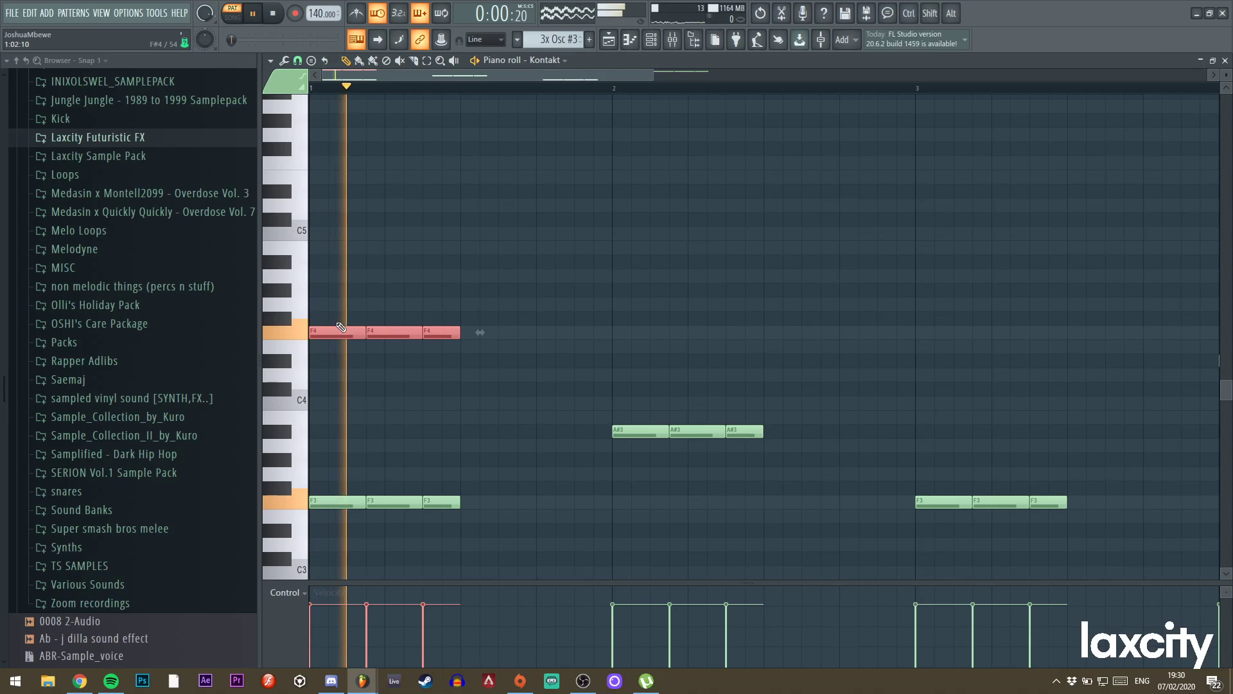
key(space)
key(ctrl+Up)
key(space)
key(space)
key(shift+Down)
key(shift+Down)
key(shift+Down)
key(ctrl+Down)
key(shift+Up)
key(shift+Up)
key(shift+Up)
key(shift+Up)
key(shift+Up)
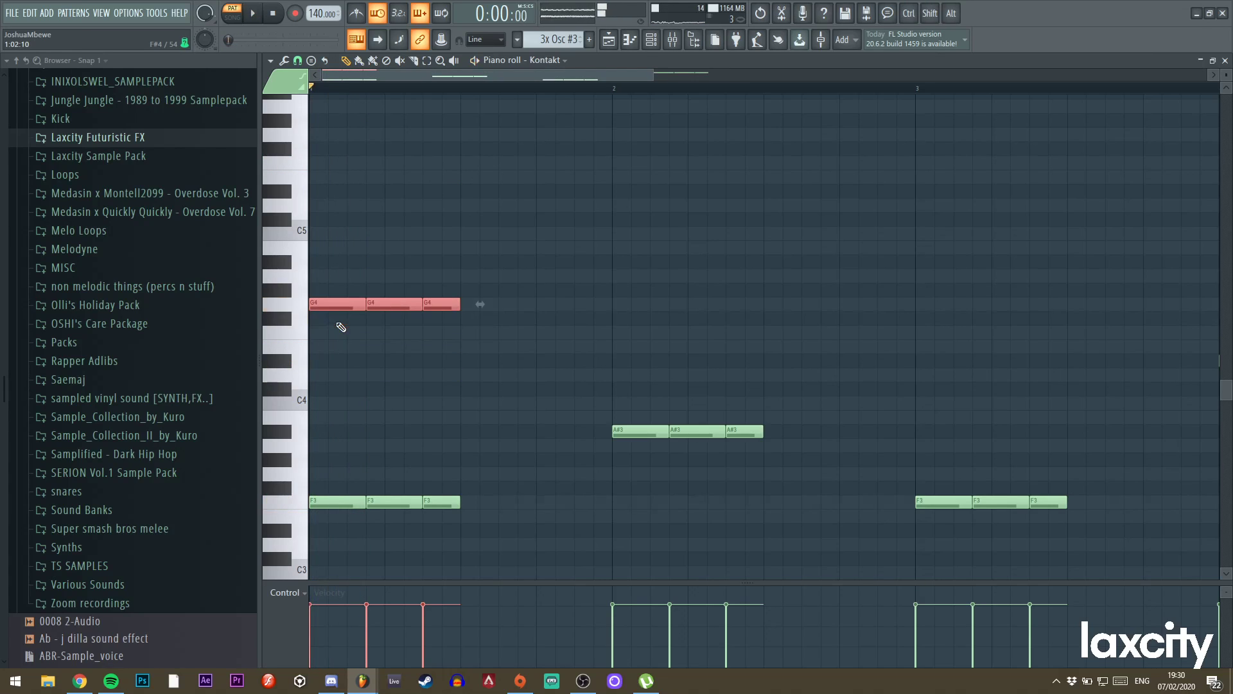
key(shift+Up)
key(shift+Up)
key(space)
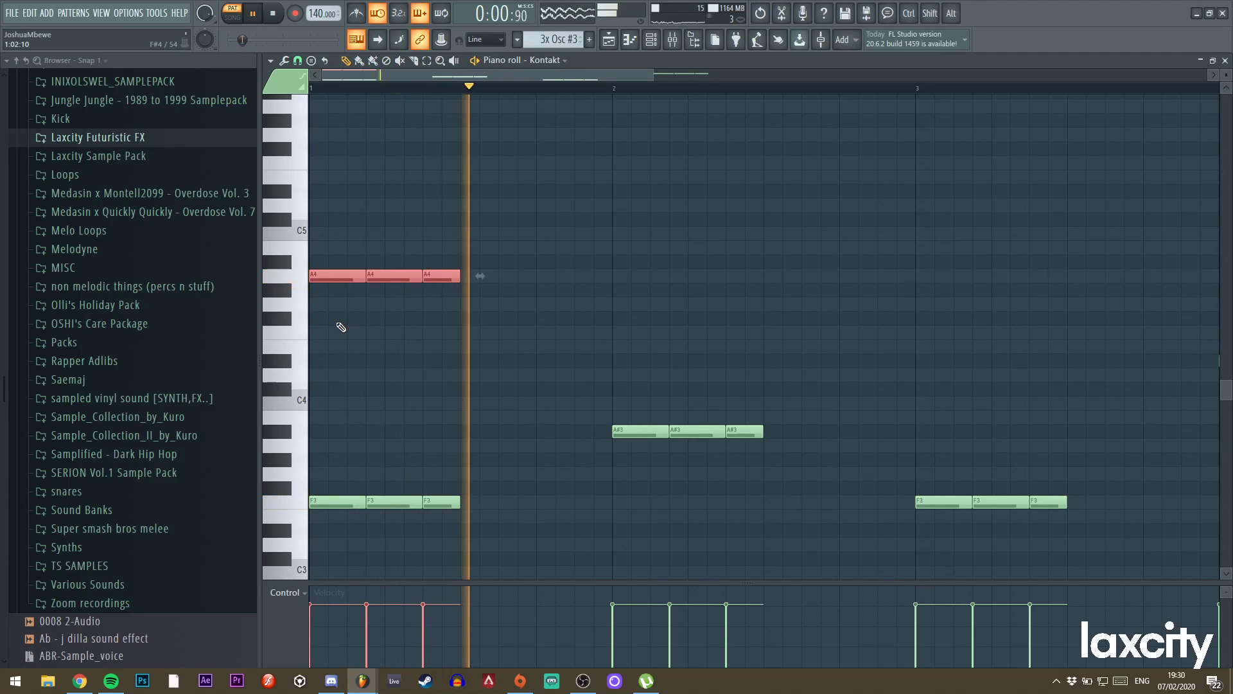
key(space)
Copy the upper three-note figure as D5 in bar 2, A4 in bar 3 and A#4 in bar 4, and play it back.
shift+drag(336, 277, 639, 205)
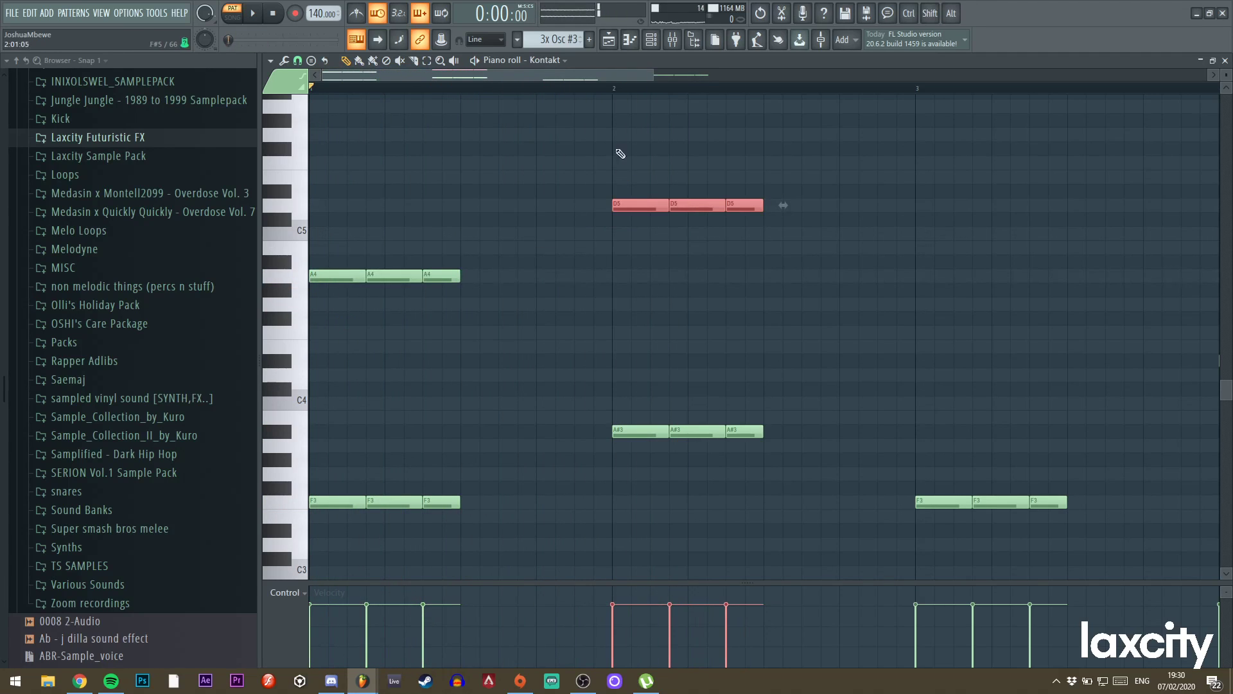
key(space)
drag(653, 73, 988, 73)
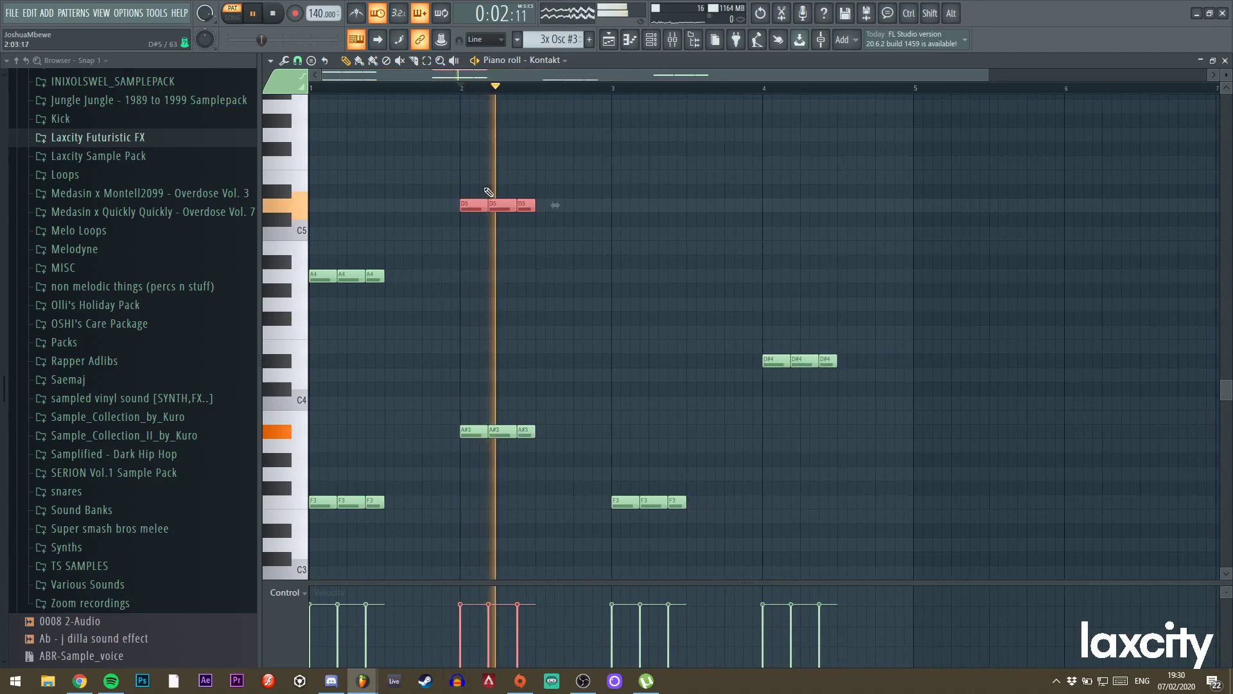
shift+drag(476, 207, 773, 262)
key(space)
key(space)
key(space)
key(space)
click(765, 88)
key(space)
key(space)
key(space)
key(space)
Stack C5 and E5 copies above bar 1's A4 notes and copy the pair to bar 2 as F5 and A5.
ctrl+drag(415, 271, 278, 287)
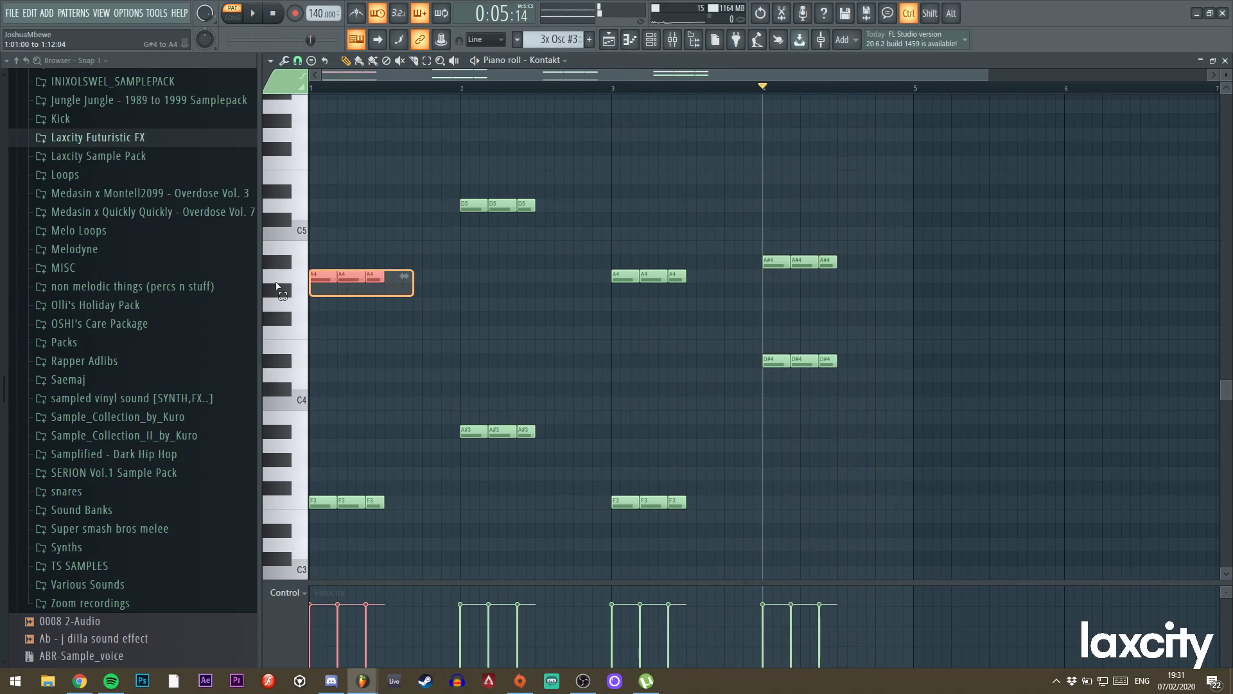
key(space)
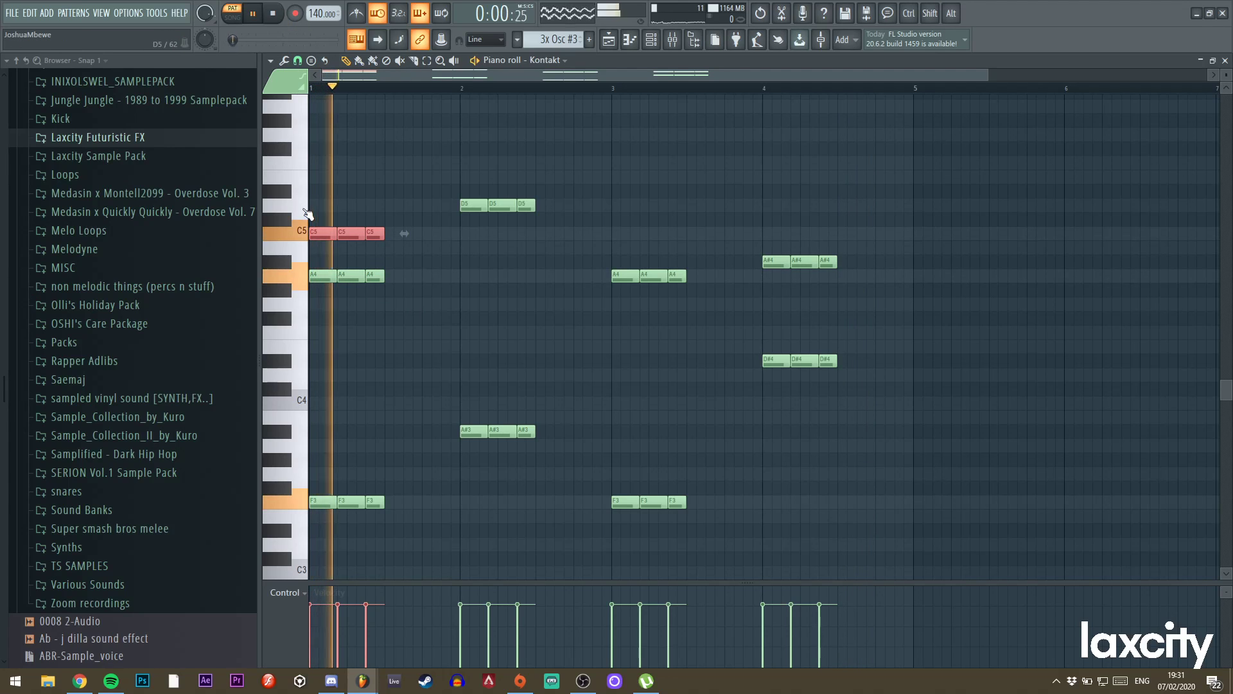
mouse_move(321, 233)
mouse_down()
mouse_move(321, 179)
mouse_move(379, 254)
mouse_move(468, 159)
mouse_move(477, 169)
mouse_up()
key(space)
key(space)
scroll(559, 215, up, 2)
key(space)
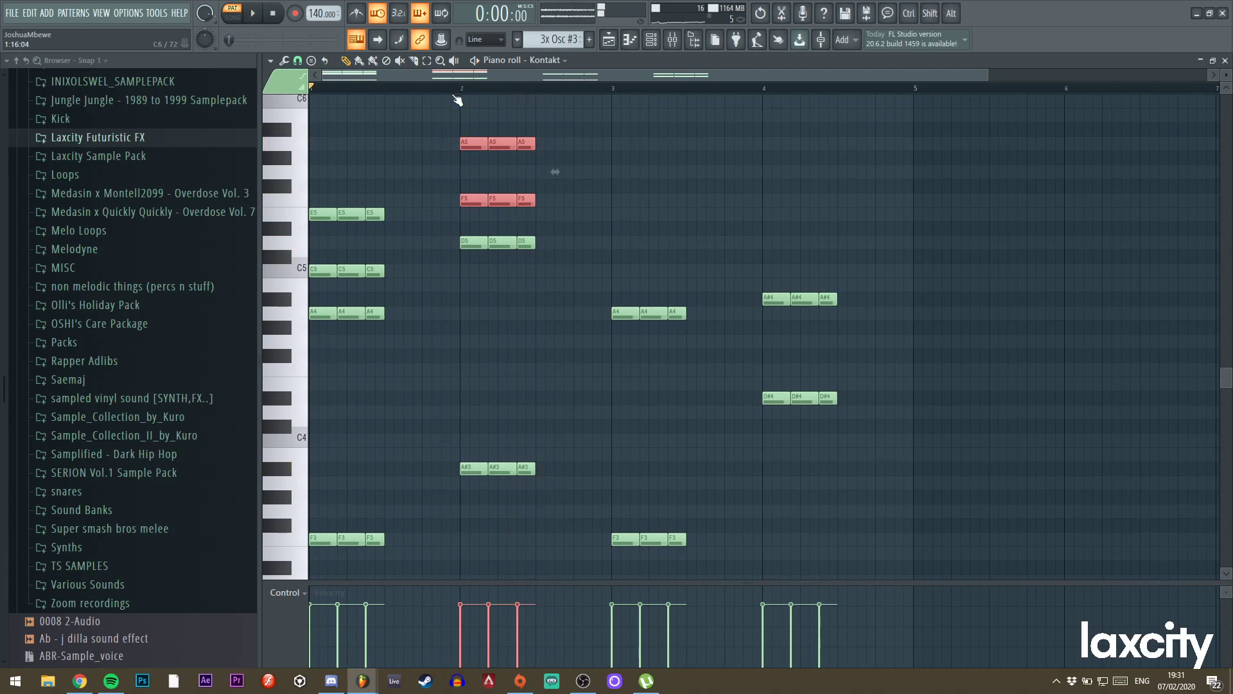
Lower bar 2's A5 notes by an octave, then raise them to A#4, and check the chord by playback.
key(space)
key(ctrl+Down)
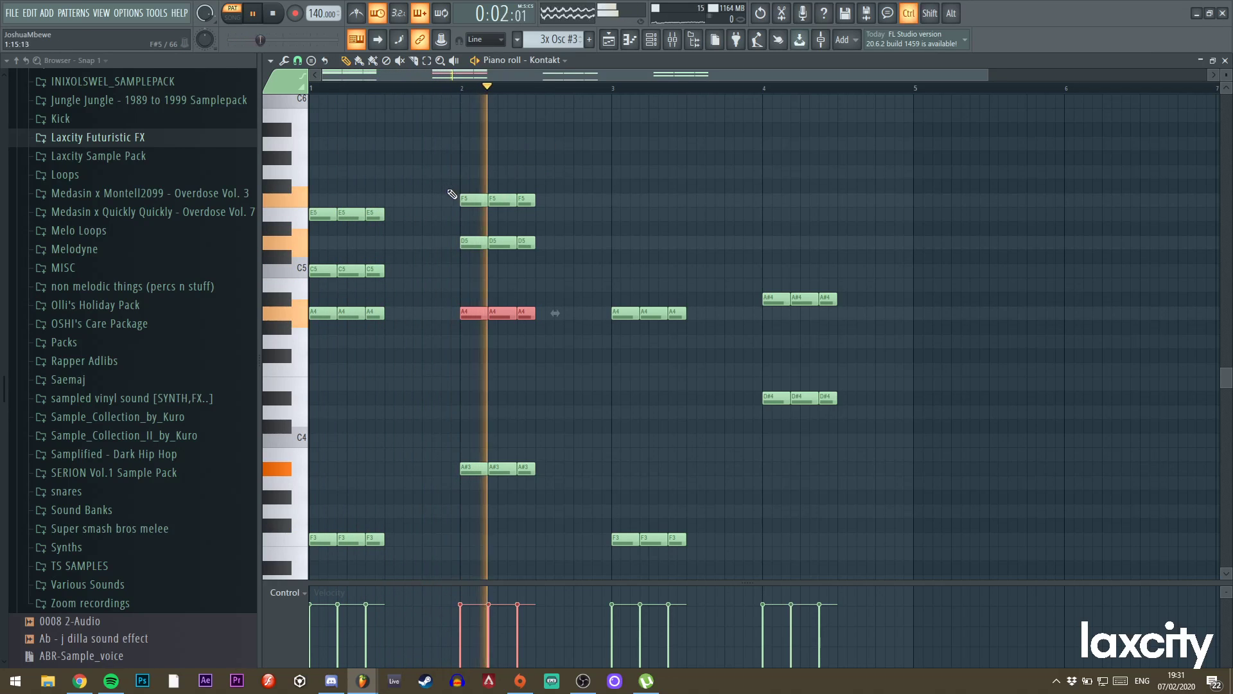
ctrl+click(487, 304)
key(space)
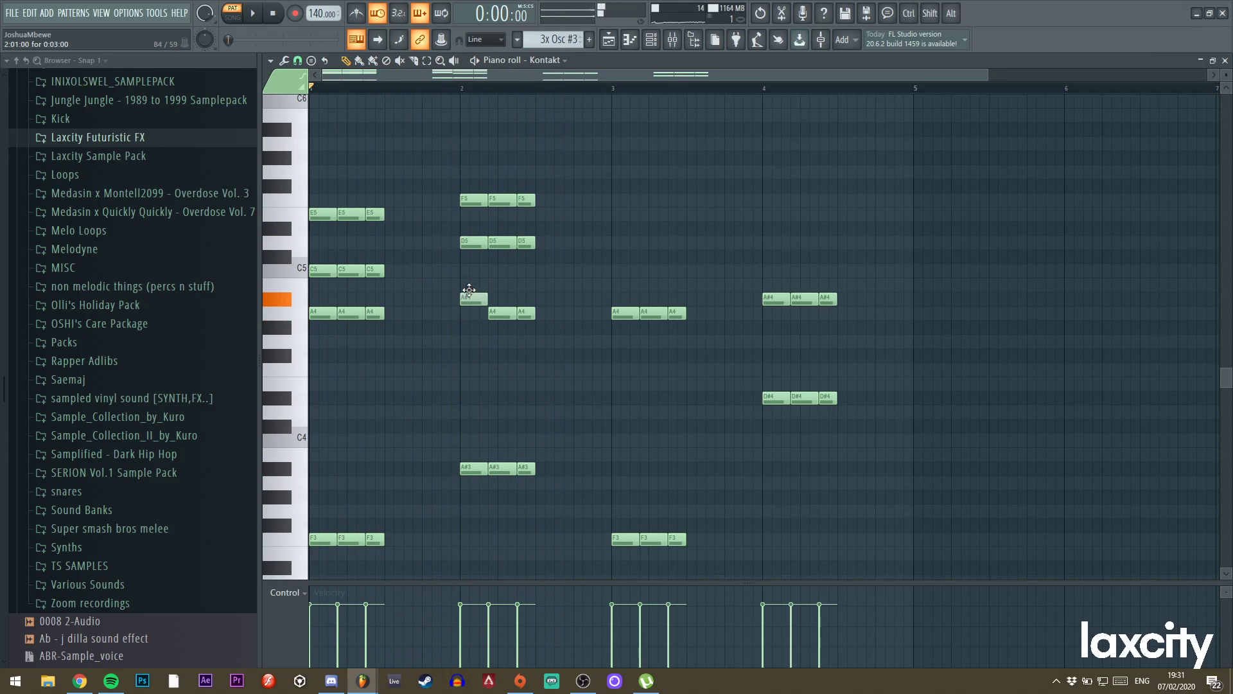
key(space)
mouse_move(503, 314)
mouse_down()
mouse_move(503, 299)
mouse_move(526, 299)
mouse_move(469, 298)
mouse_move(611, 285)
mouse_up()
ctrl+click(619, 299)
key(ctrl+z)
key(space)
key(space)
Copy bar 1's C5 and E5 notes to bar 3, and add D5 and G5 notes above the A#4 notes in bar 4.
ctrl+drag(412, 289, 629, 226)
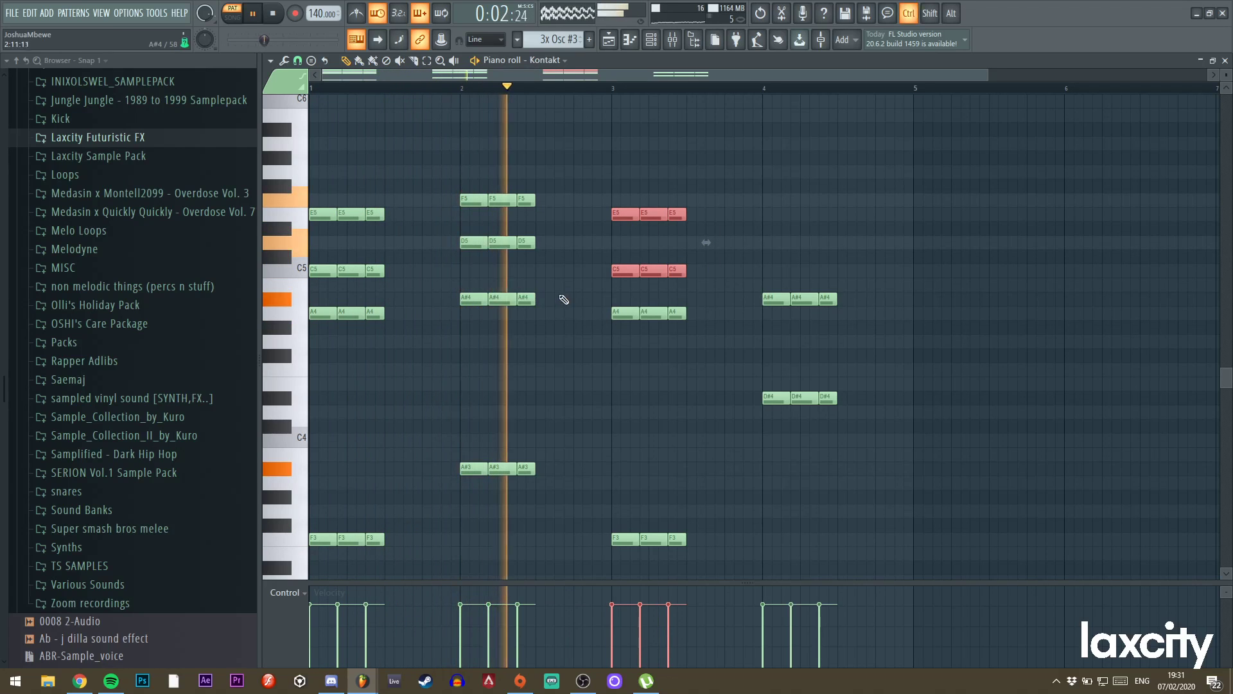
drag(558, 276, 769, 200)
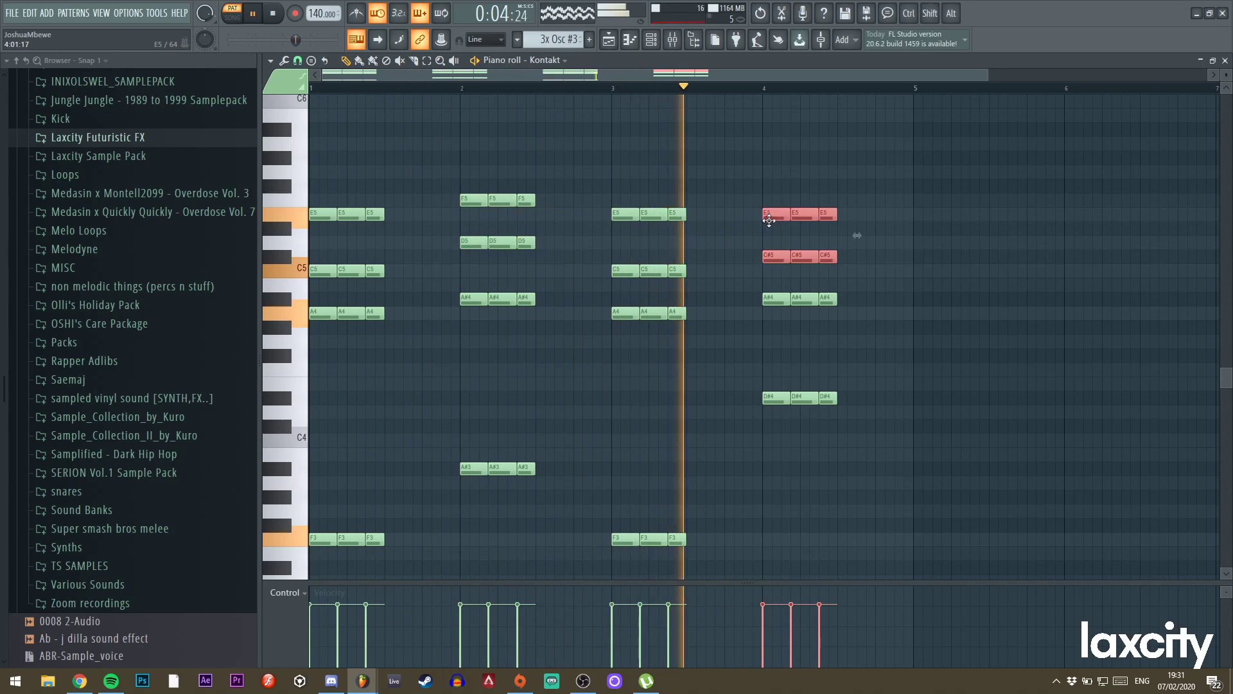
key(space)
right_click(781, 127)
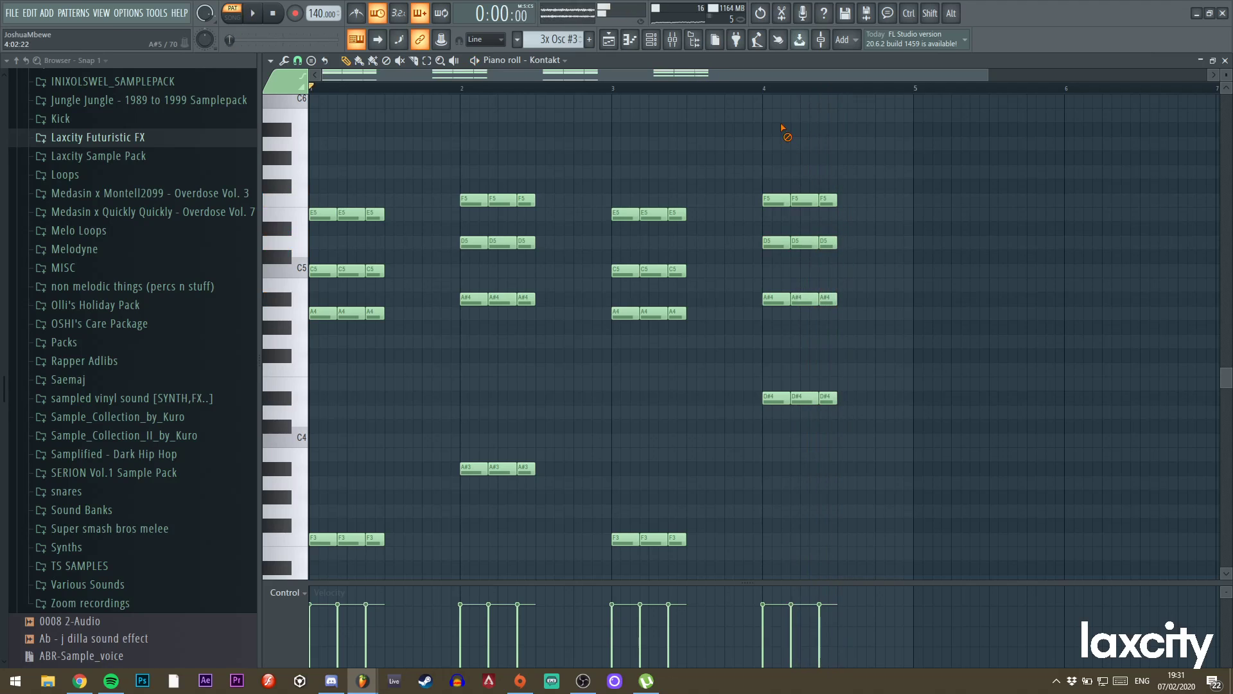
key(space)
key(shift+Up)
key(shift+Up)
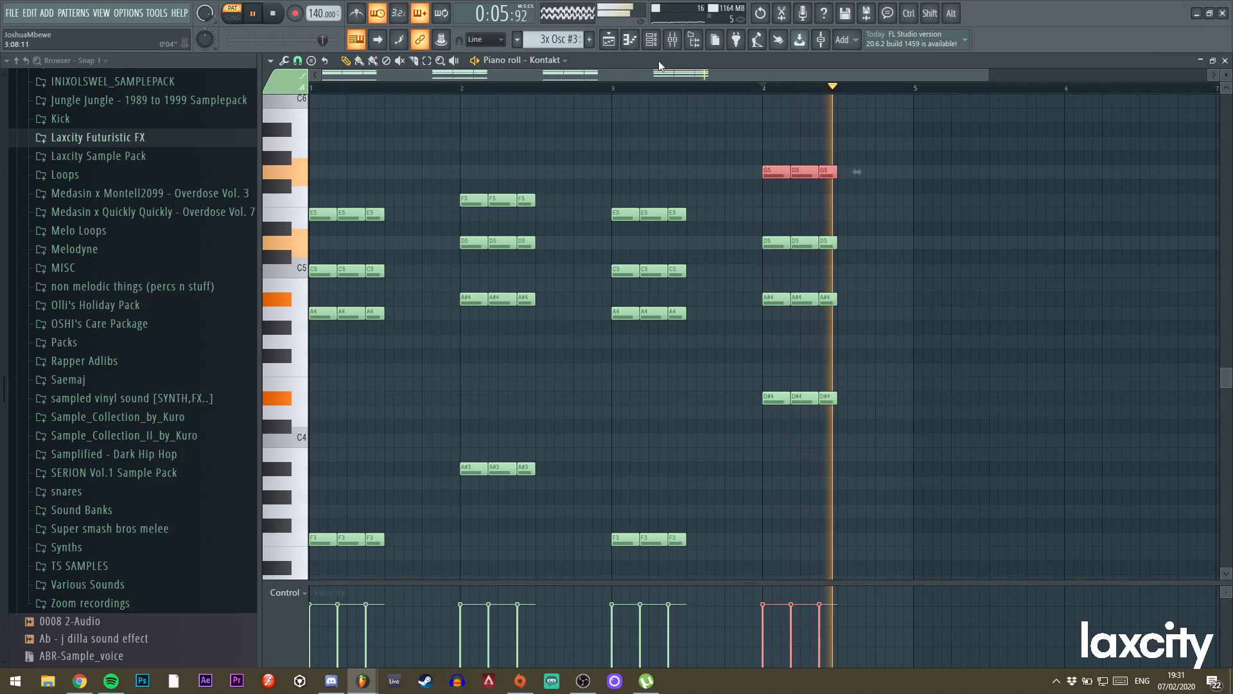
Open Kontakt's mixer track and load Fruity parametric EQ 2 in slot 4.
key(F6)
click(418, 318)
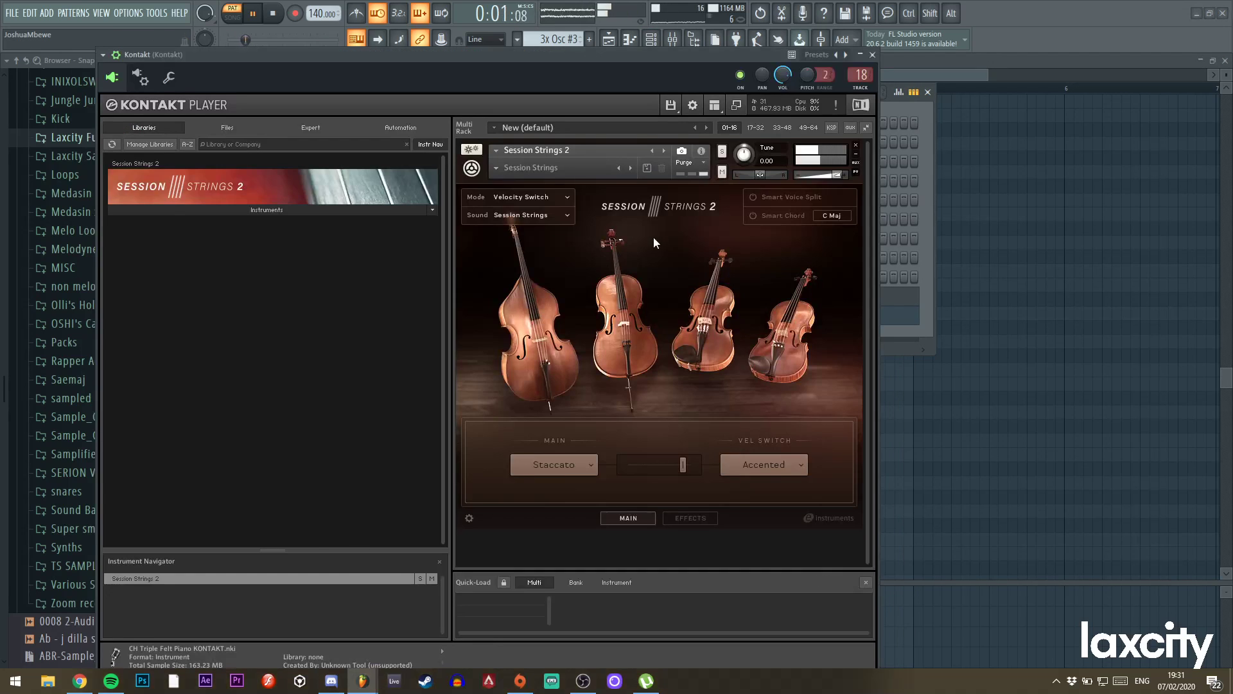
double_click(864, 75)
click(872, 55)
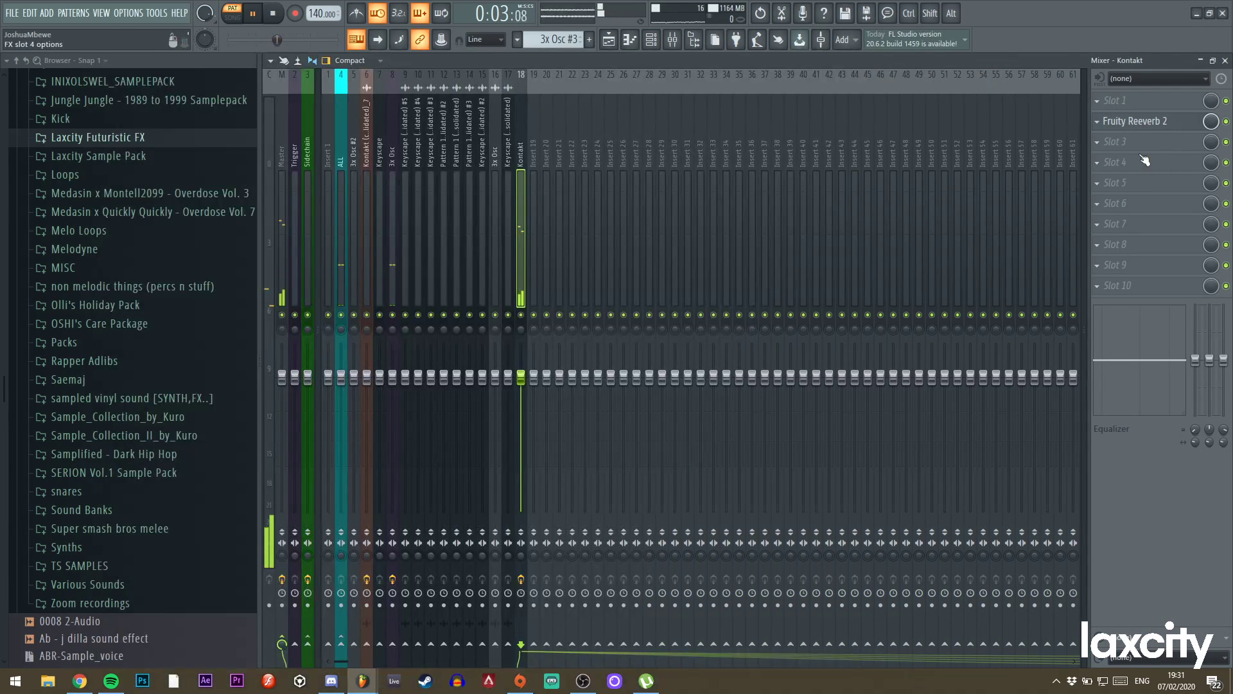
click(1144, 161)
click(877, 562)
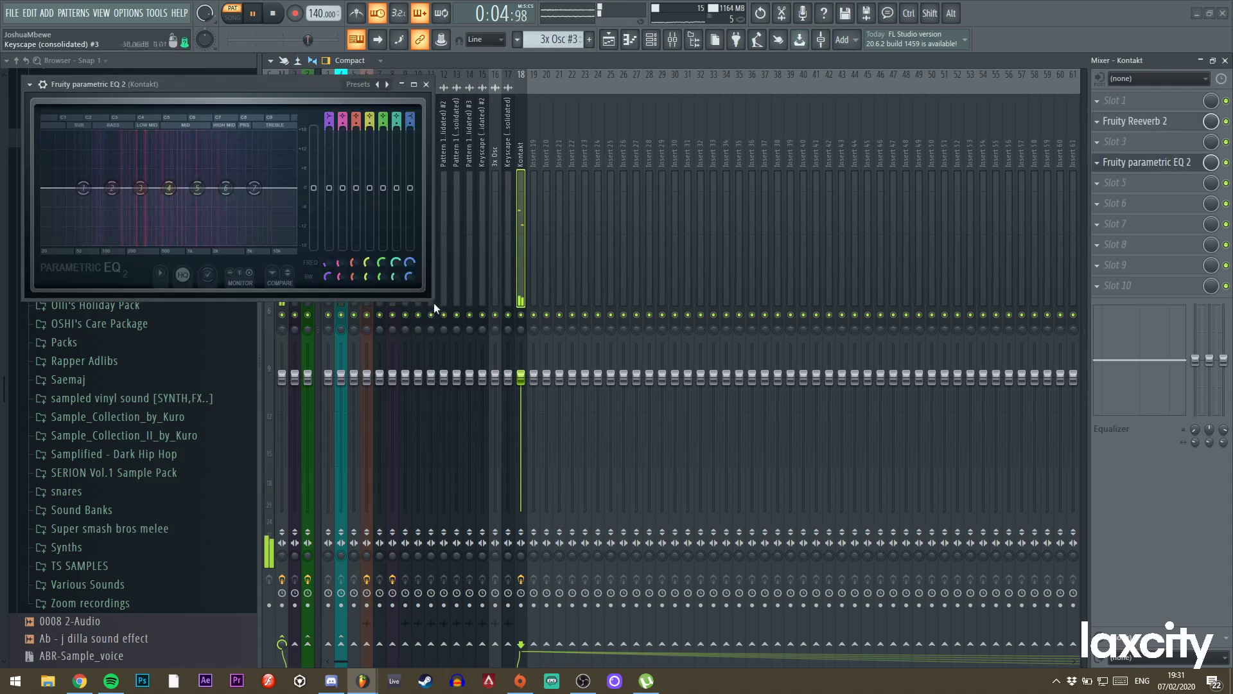
Make EQ band 1 a high-pass, move its cutoff up into the low mids, and dip band 6 slightly.
click(67, 196)
right_click(84, 188)
mouse_move(113, 223)
click(149, 258)
drag(84, 188, 135, 188)
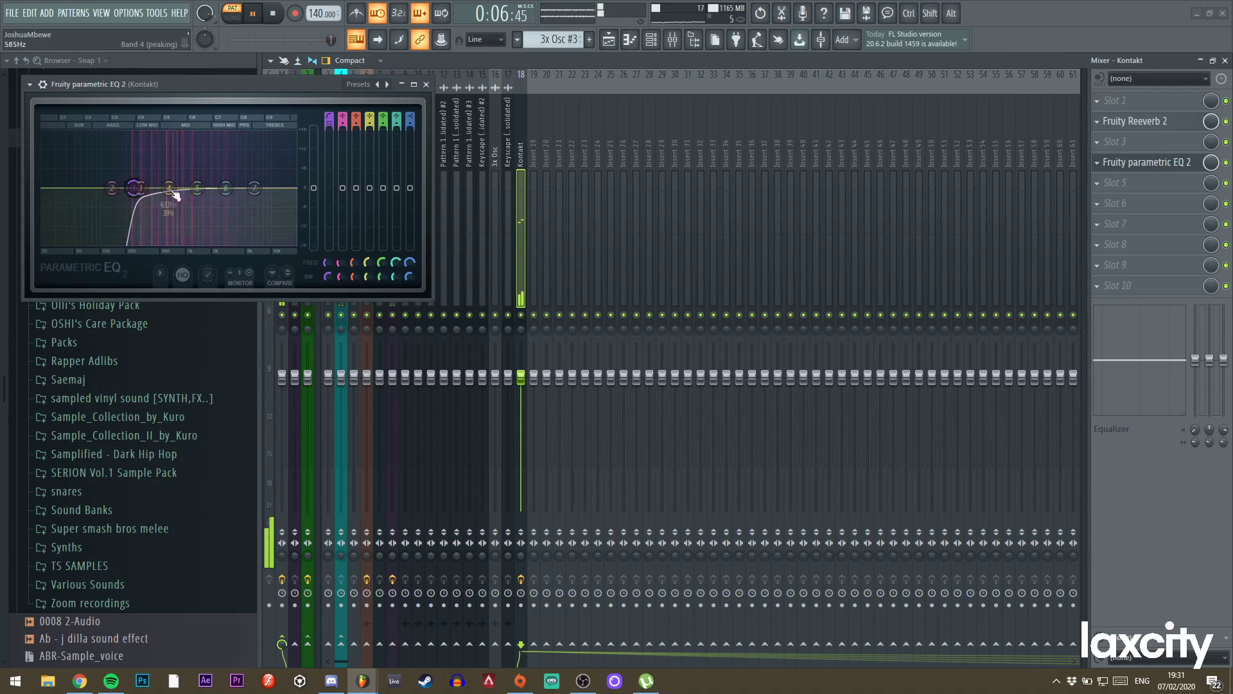
drag(226, 188, 224, 194)
scroll(224, 195, down, 5)
drag(134, 188, 132, 188)
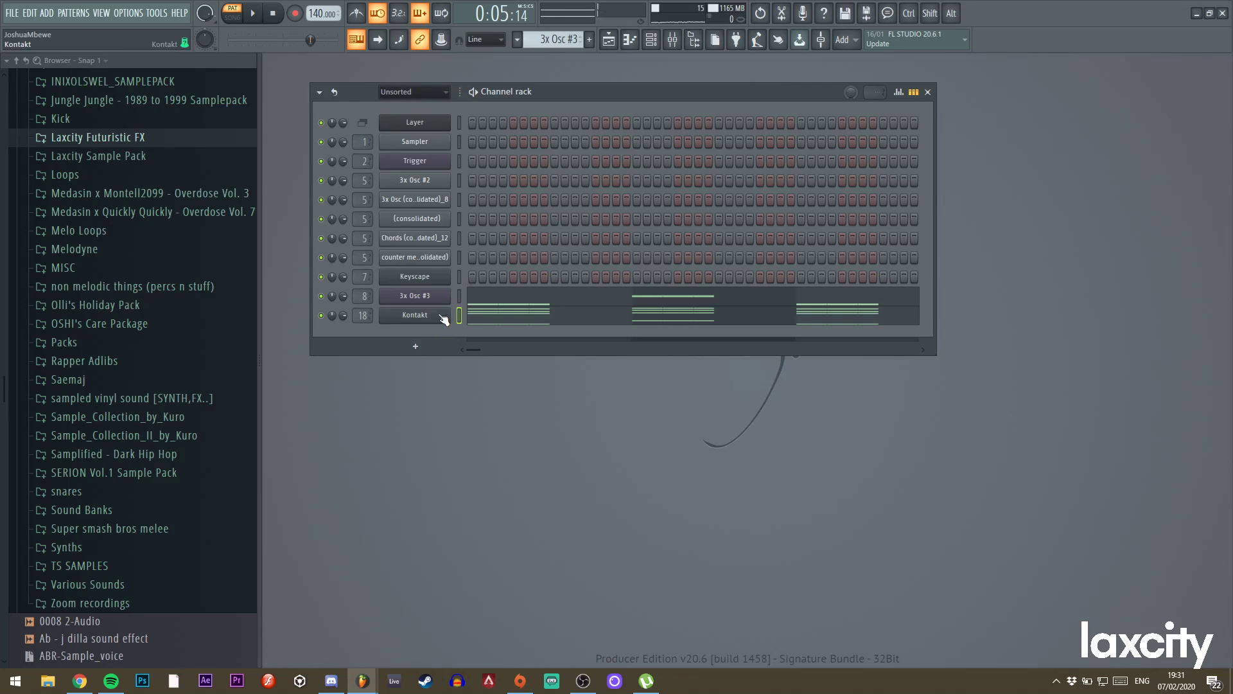
Return to the playlist arrangement.
click(442, 316)
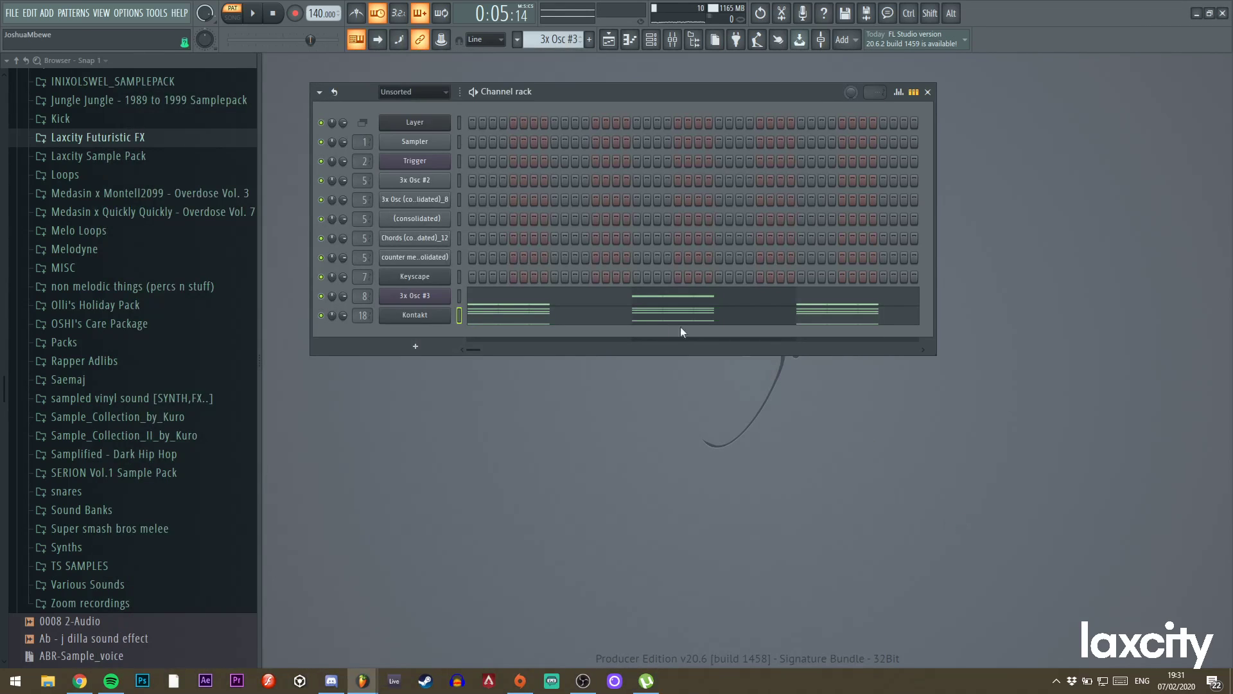
click(613, 42)
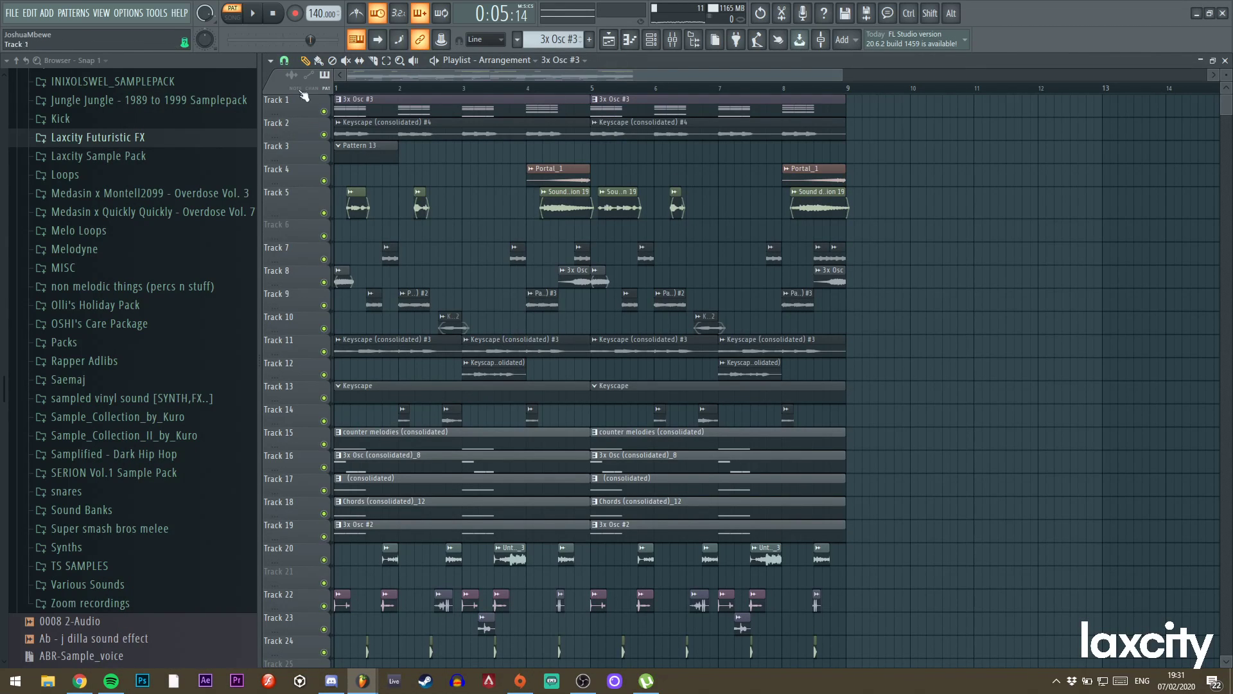
Play the arrangement and examine the Kontakt channel's chord notes in the piano roll.
key(space)
drag(840, 73, 655, 72)
click(651, 40)
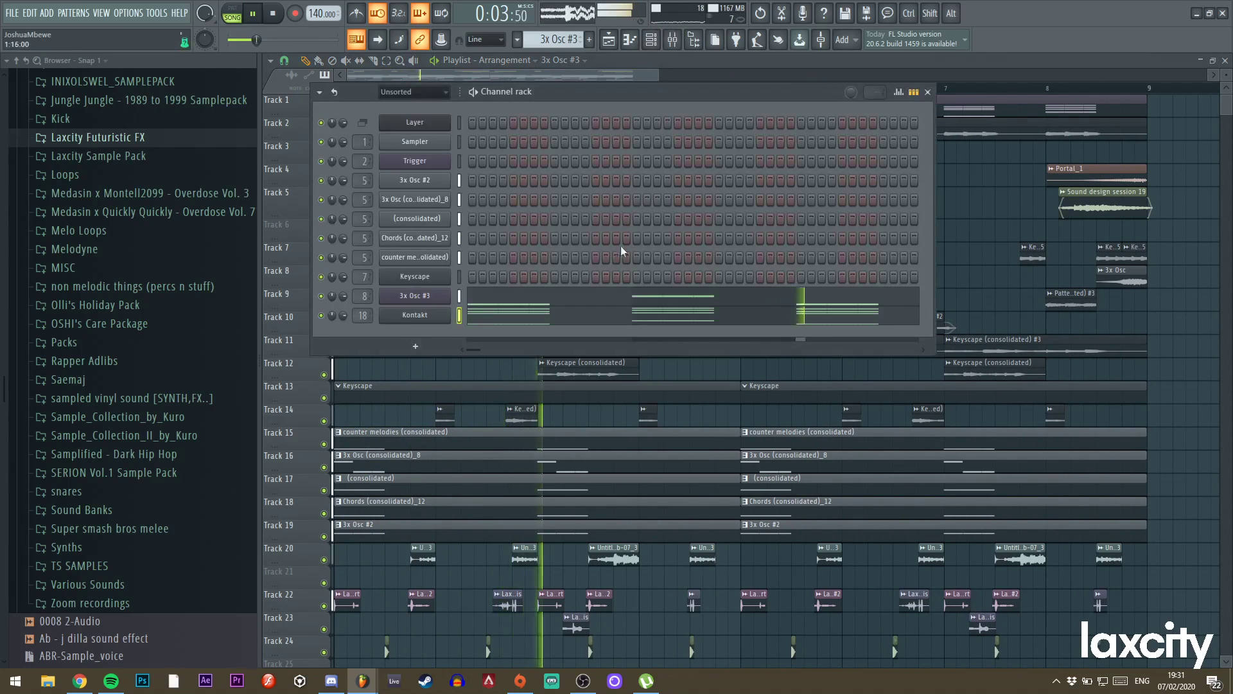
click(549, 318)
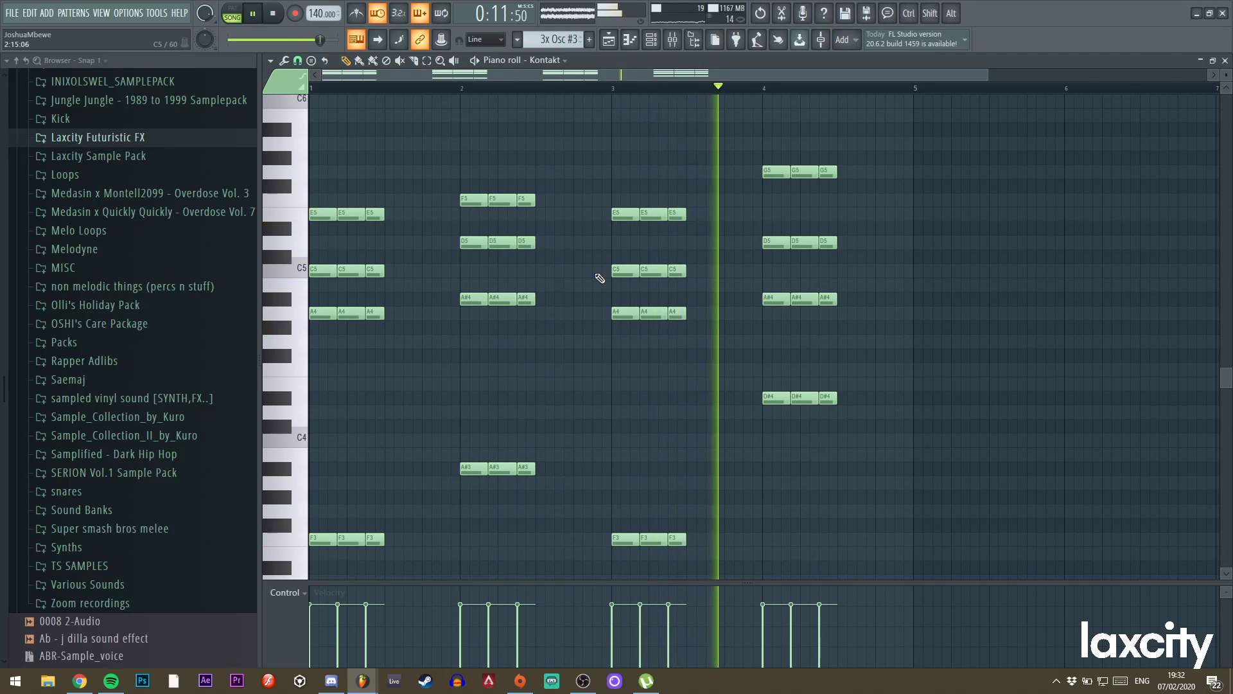
click(629, 40)
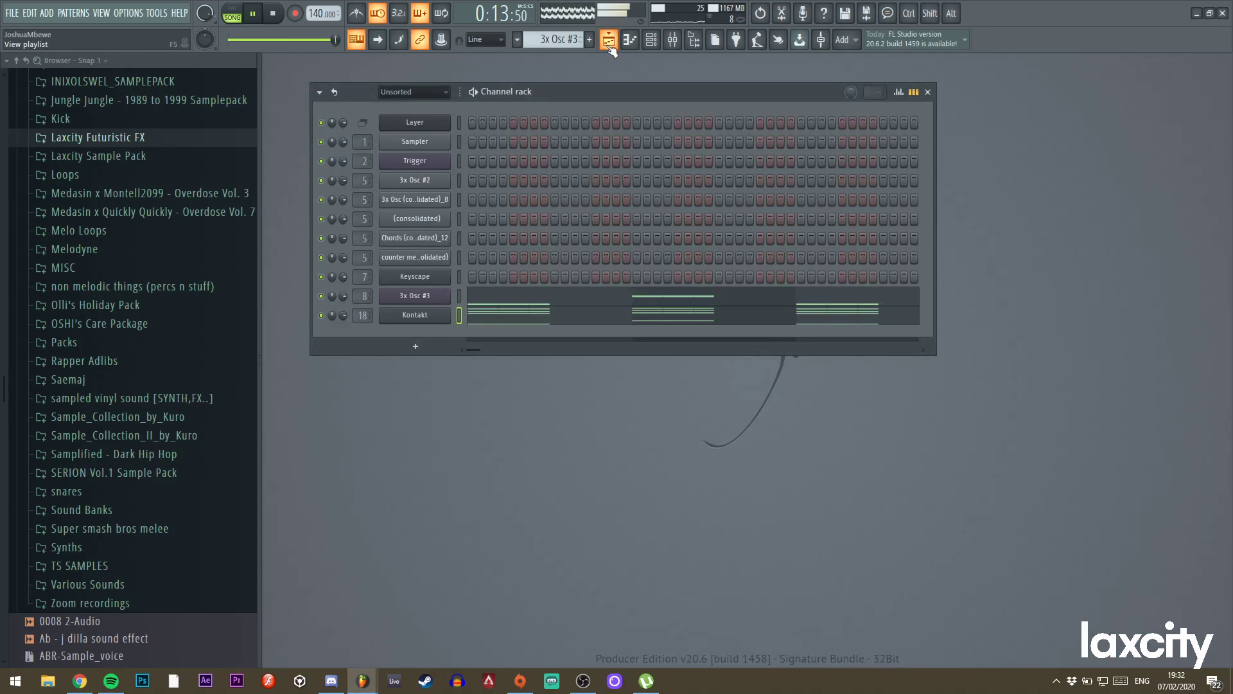
Insert an empty playlist track directly below the 3x Osc #3 clips on Track 1.
click(608, 41)
right_click(306, 135)
click(331, 354)
Check the 3x Osc #3 pattern's low notes and its channels, and return to the playlist.
double_click(603, 112)
click(649, 45)
click(649, 44)
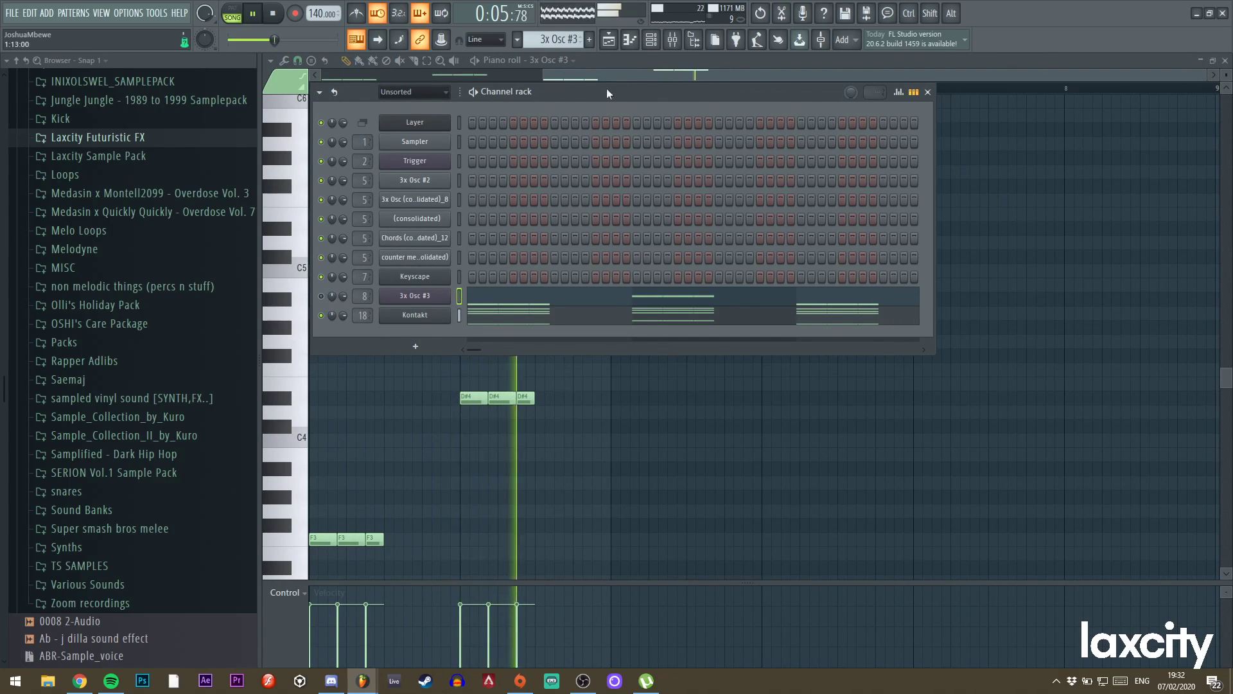
click(618, 41)
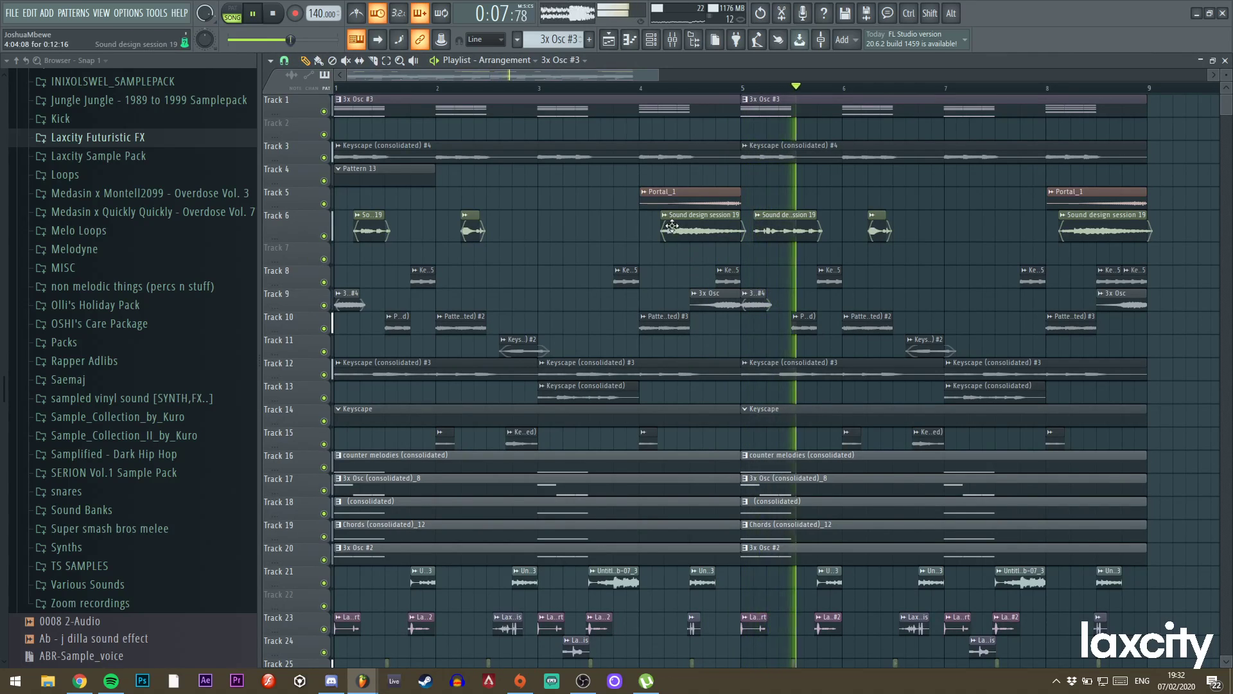
Open the Kontakt channel of the 3x Osc #3 pattern and set the Session Strings 2 main articulation to Spiccato.
double_click(620, 105)
click(650, 43)
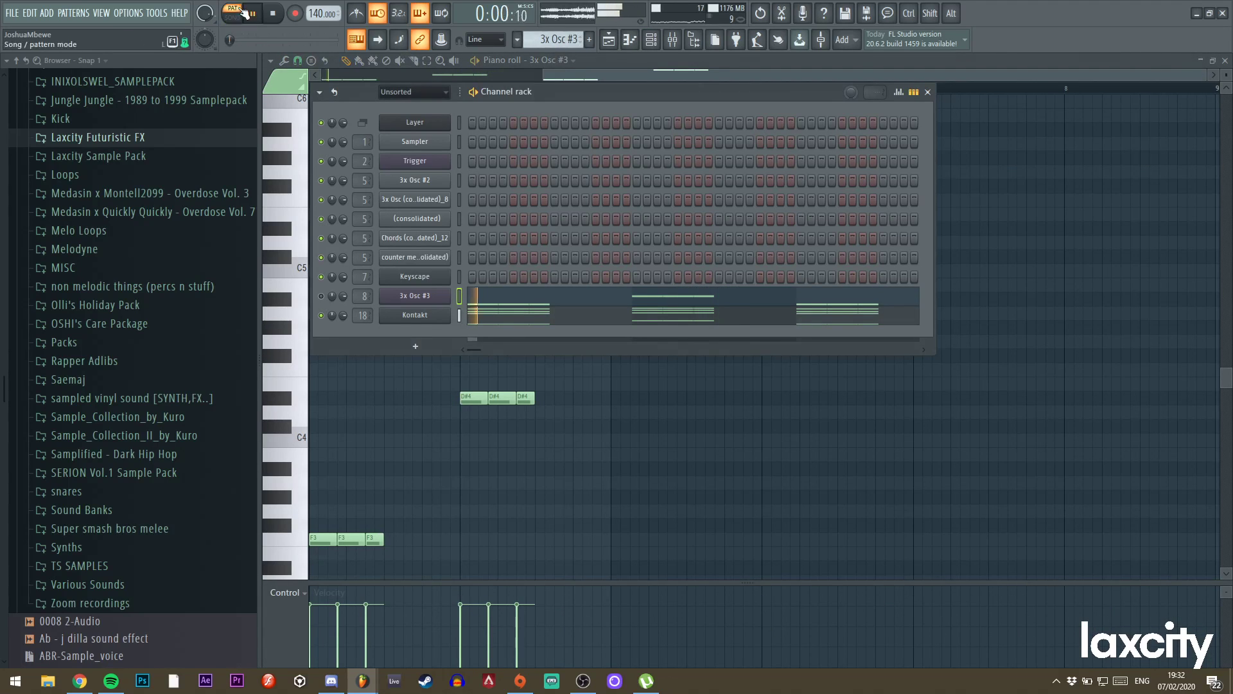
click(428, 315)
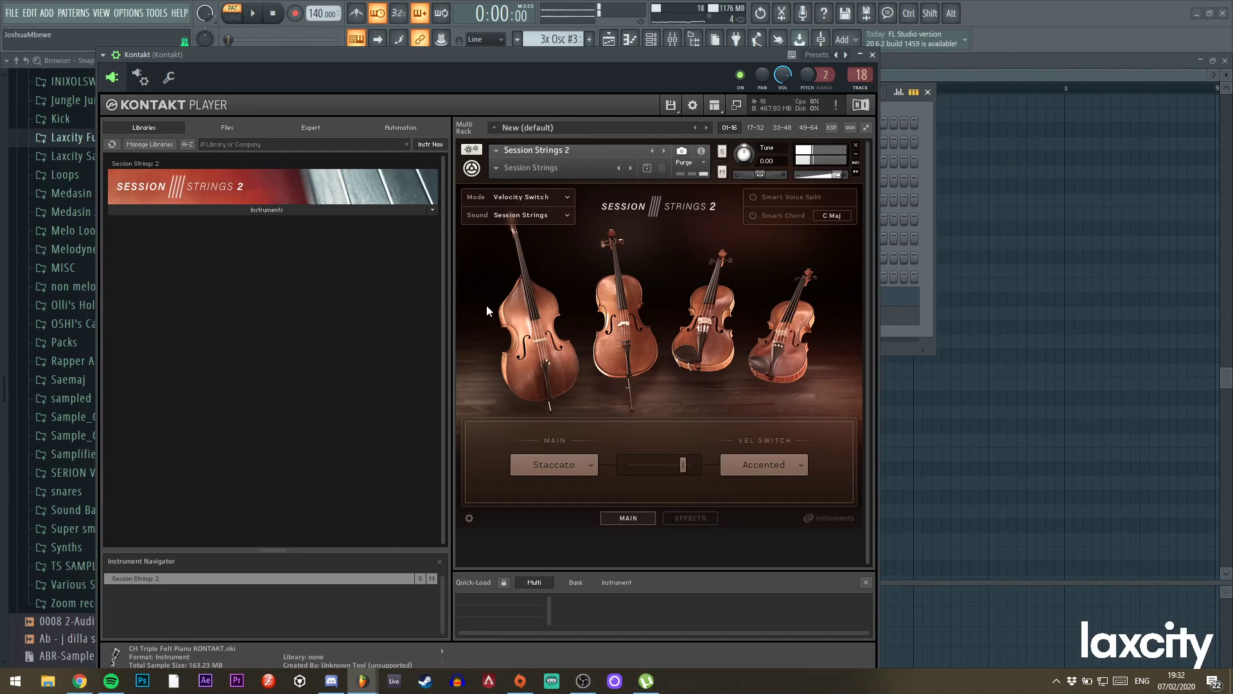
click(574, 472)
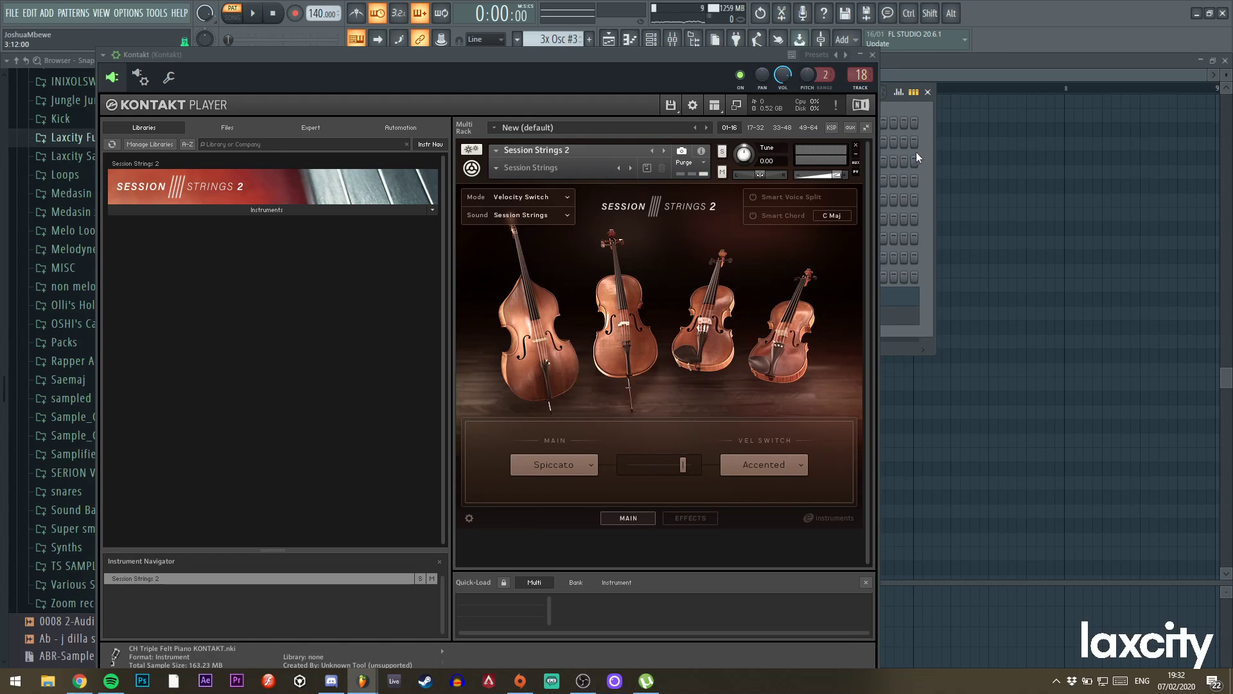
Set the Session Strings 2 main articulation back to Staccato and turn on Smart Voice Split.
click(582, 468)
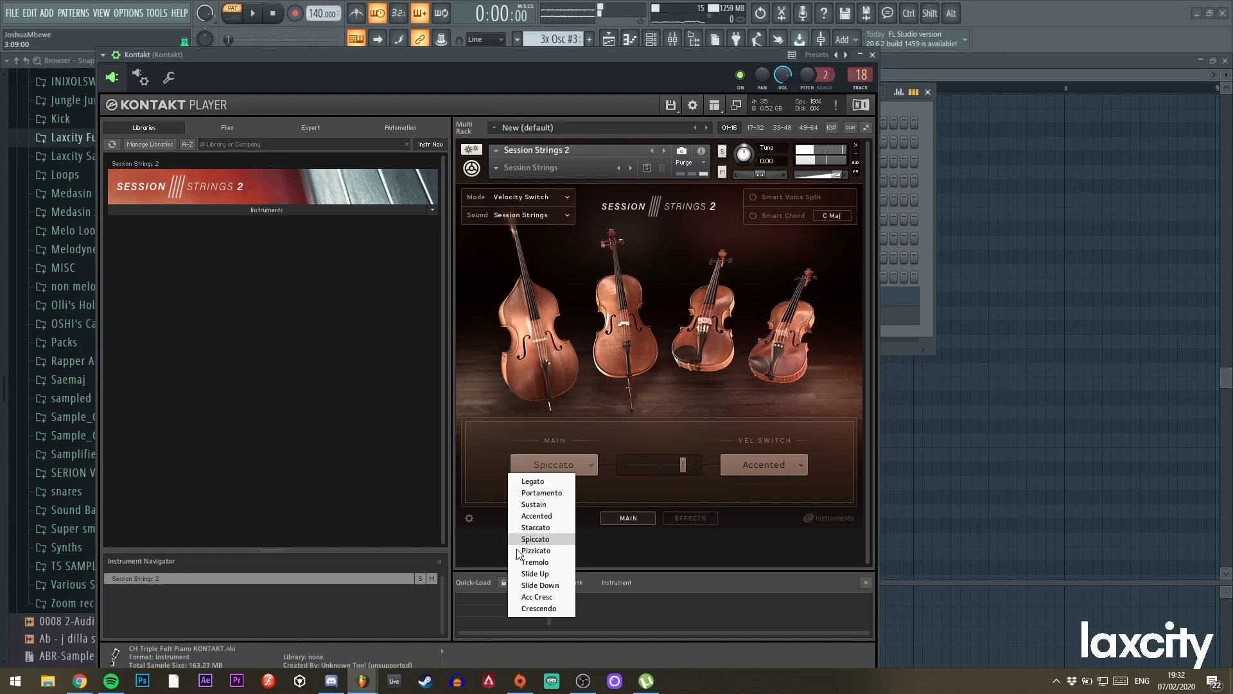
click(537, 528)
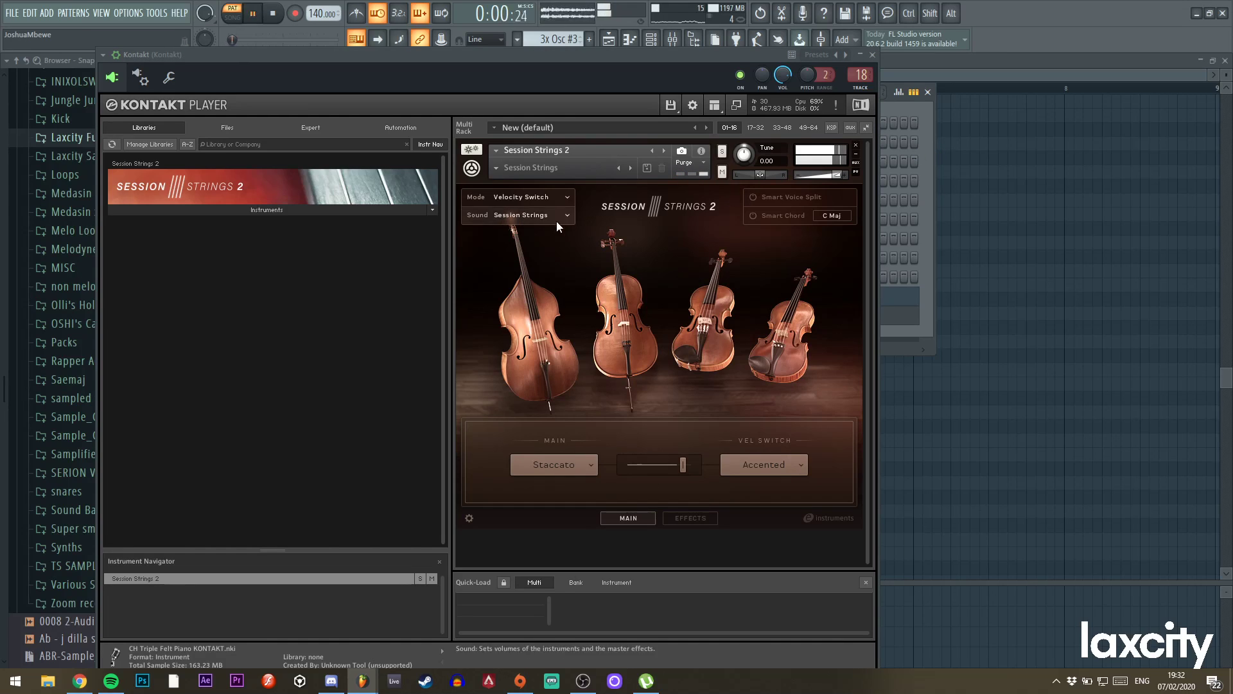
click(759, 199)
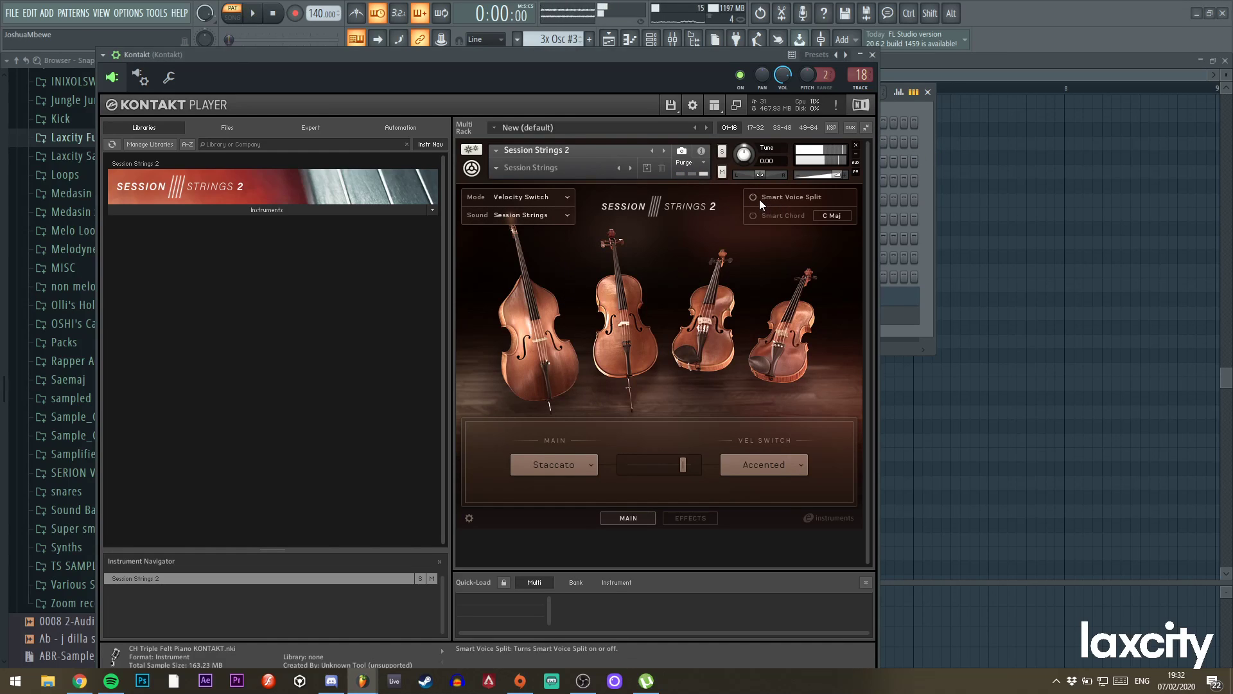
click(873, 55)
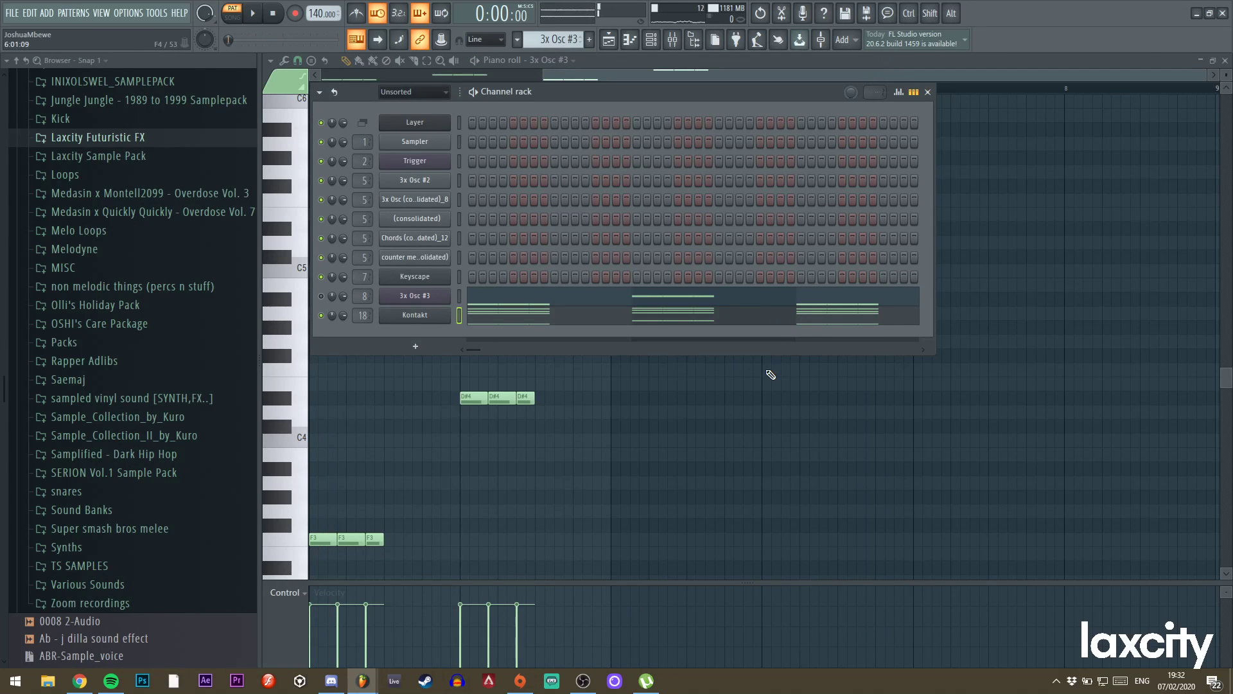
Select both 3x Osc #3 clips on Track 1 of the playlist and merge them into one eight-bar pattern clip.
key(F7)
click(610, 41)
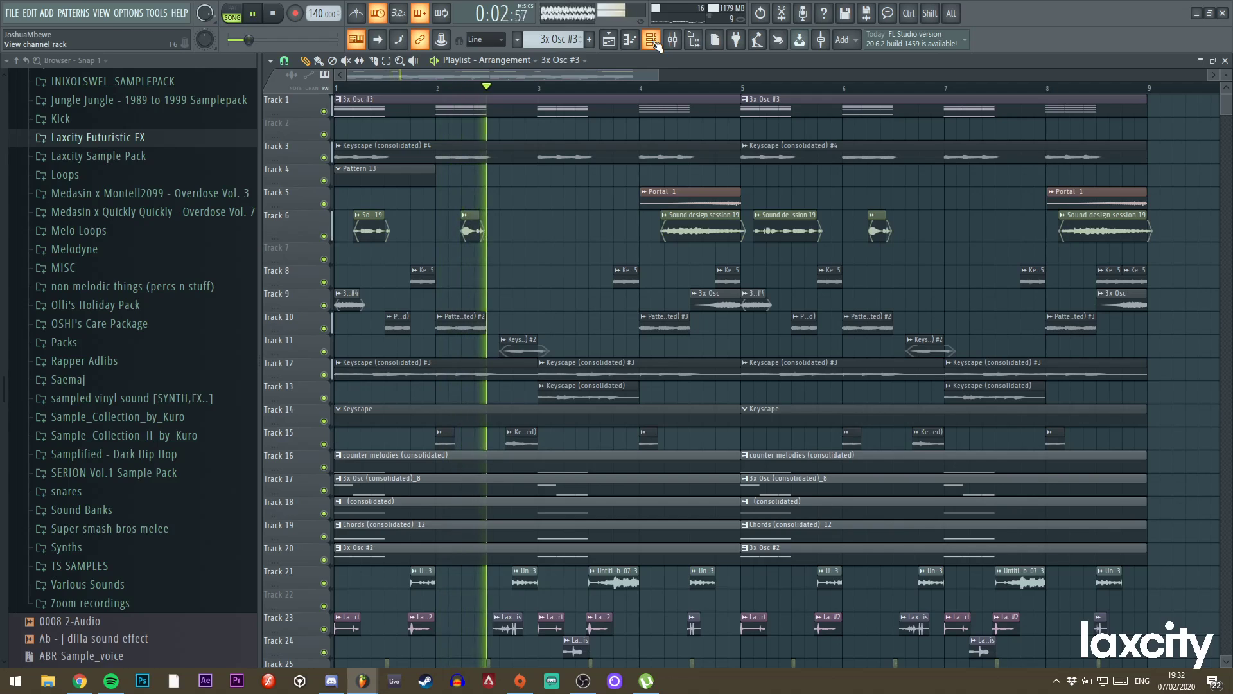
drag(658, 76, 756, 76)
drag(668, 99, 631, 119)
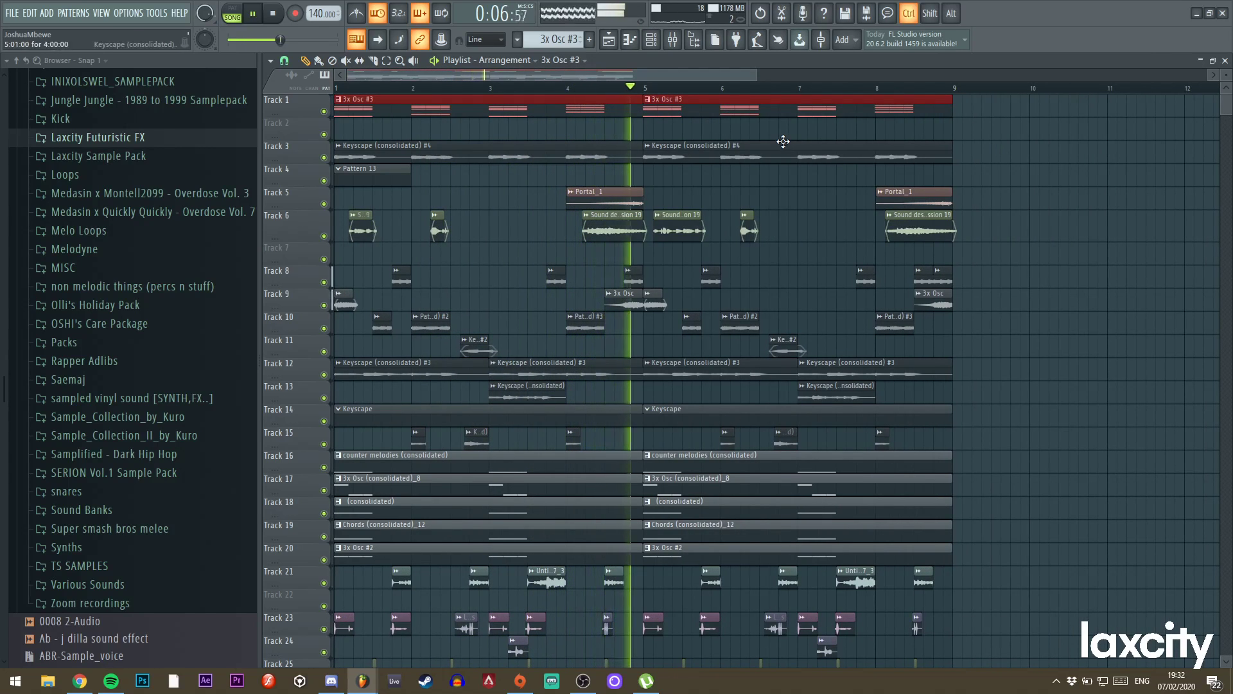
scroll(768, 203, down, 3)
scroll(768, 203, up, 3)
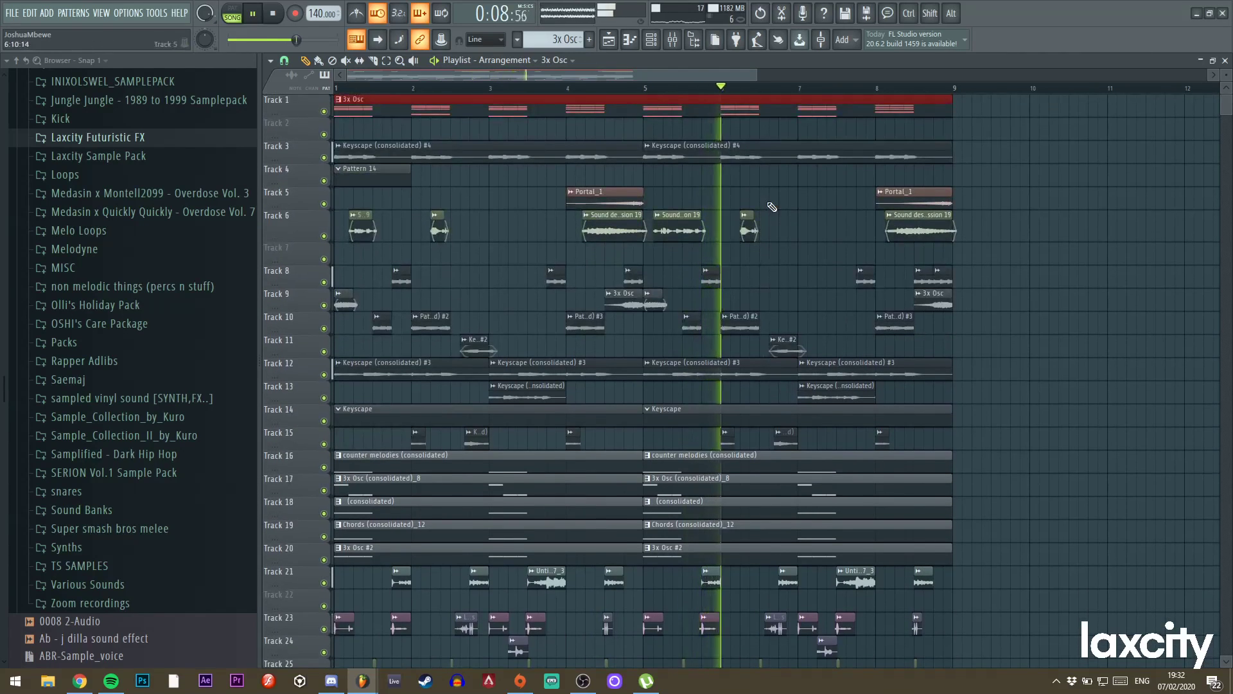
Play back the arrangement and insert another empty track above the Keyscape (consolidated) #4 clips.
scroll(756, 74, down, 2)
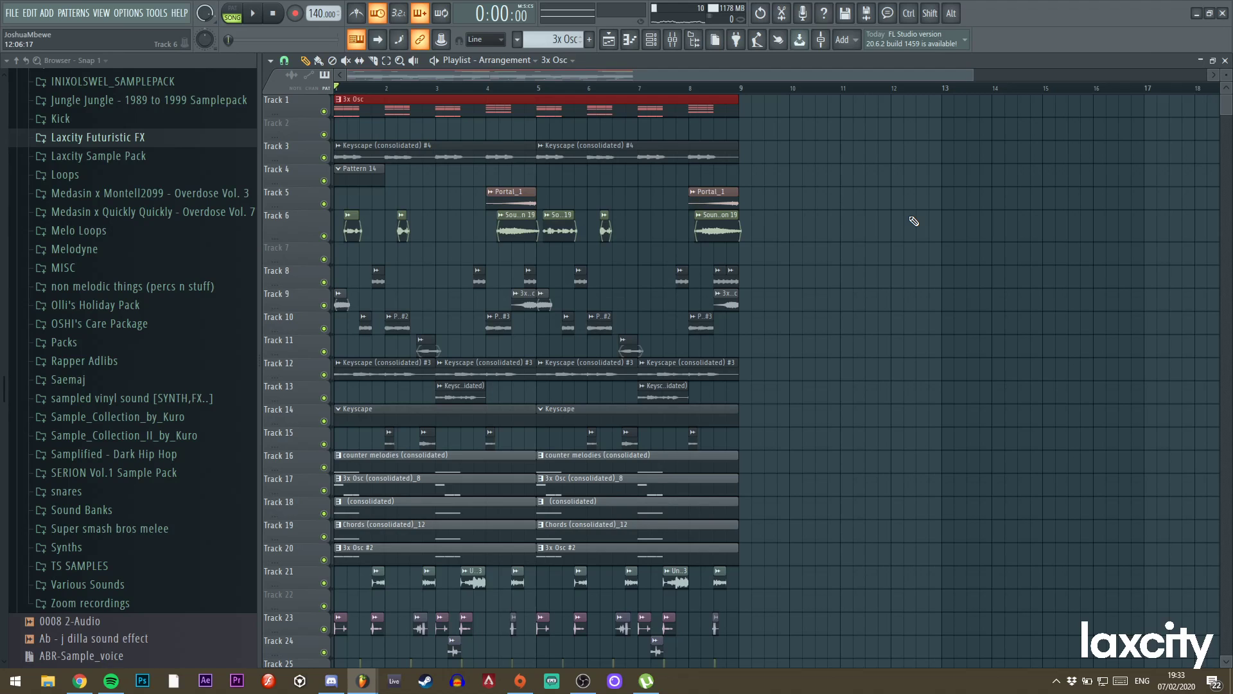
key(space)
drag(972, 75, 693, 67)
scroll(705, 264, down, 3)
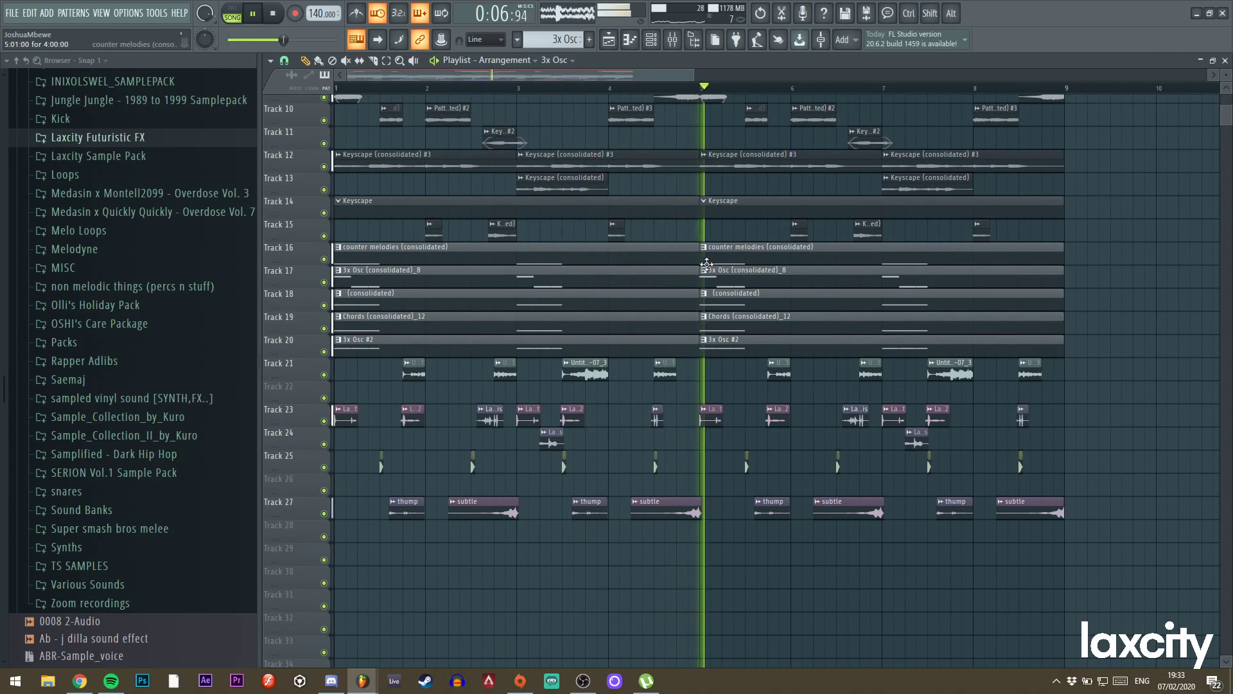
drag(695, 75, 736, 75)
scroll(722, 195, up, 3)
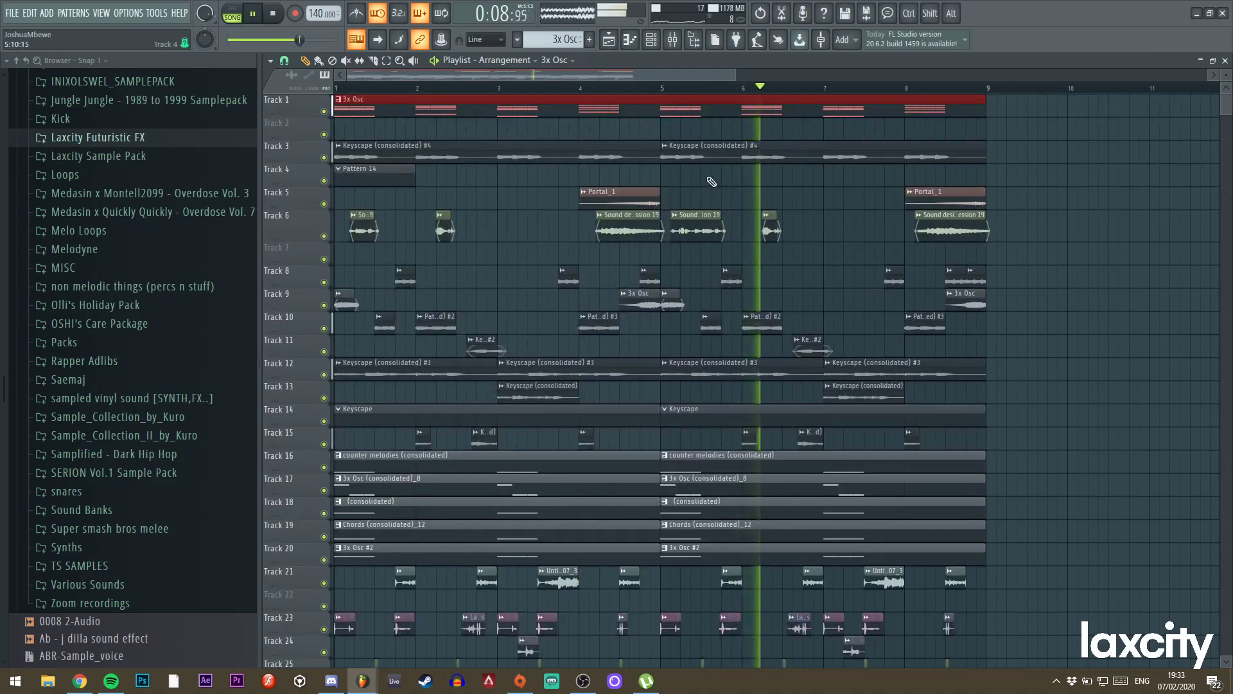
right_click(300, 149)
key(i)
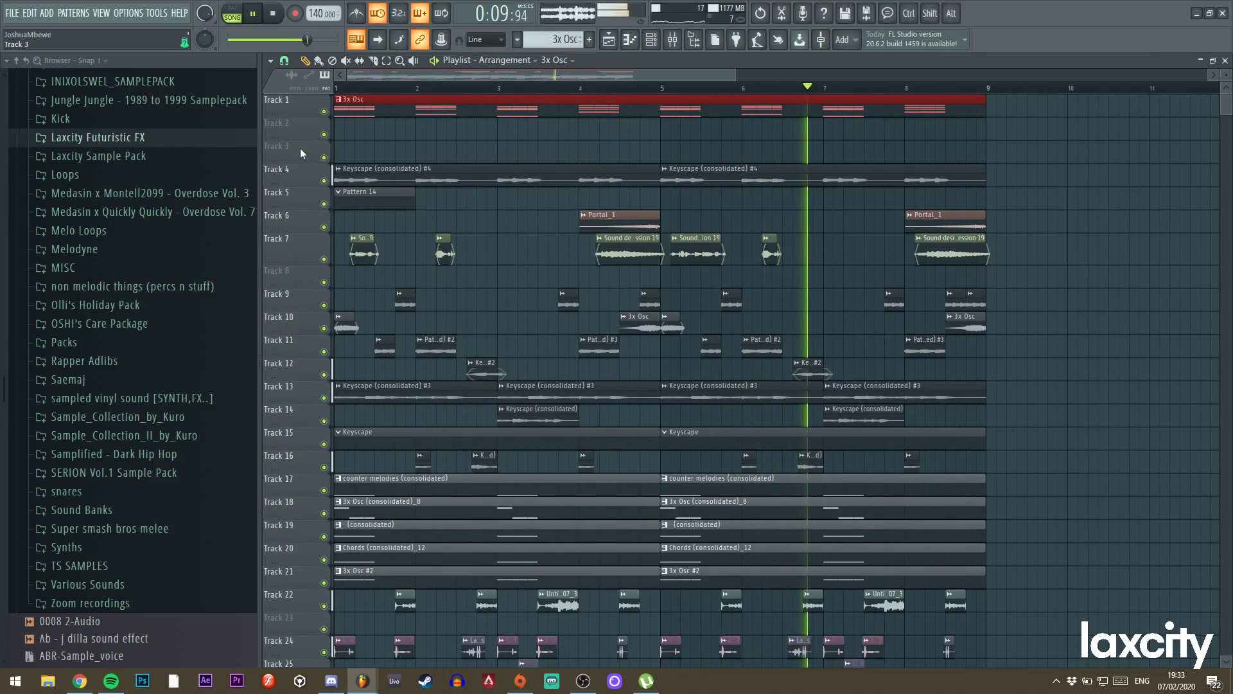
Open the merged 3x Osc pattern, switch to pattern playback mode and bring up the Kontakt channel's notes in the piano roll.
double_click(523, 112)
click(650, 40)
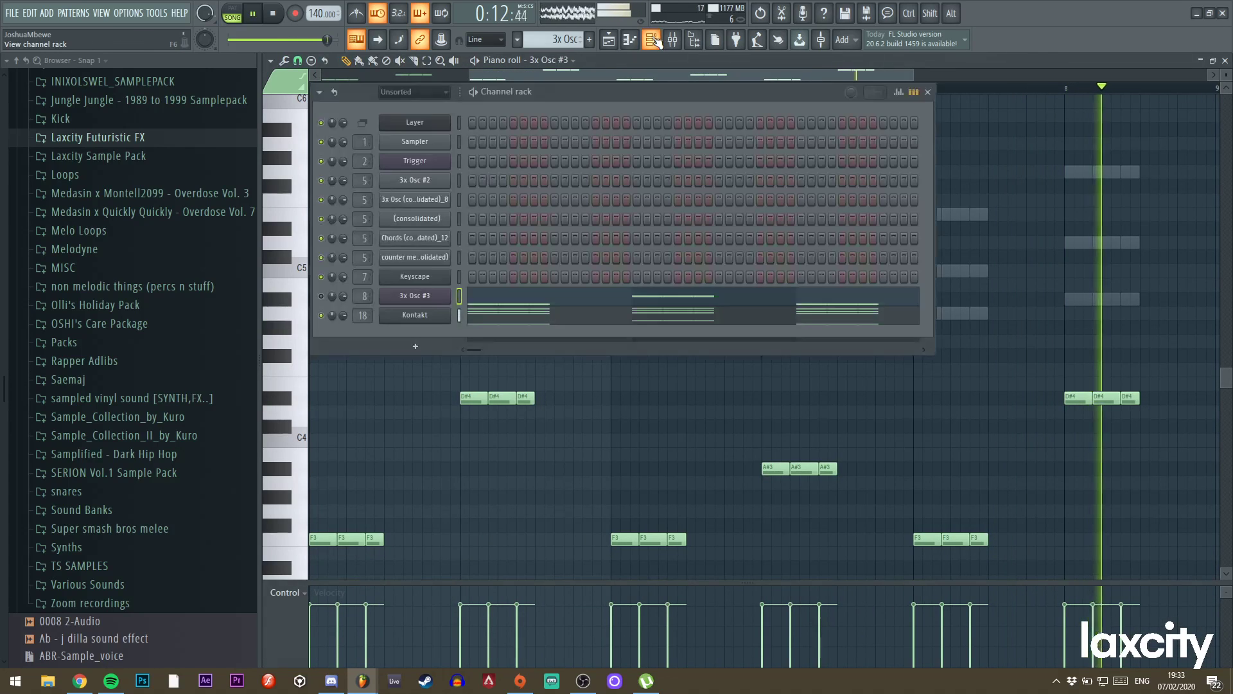
click(232, 14)
click(405, 318)
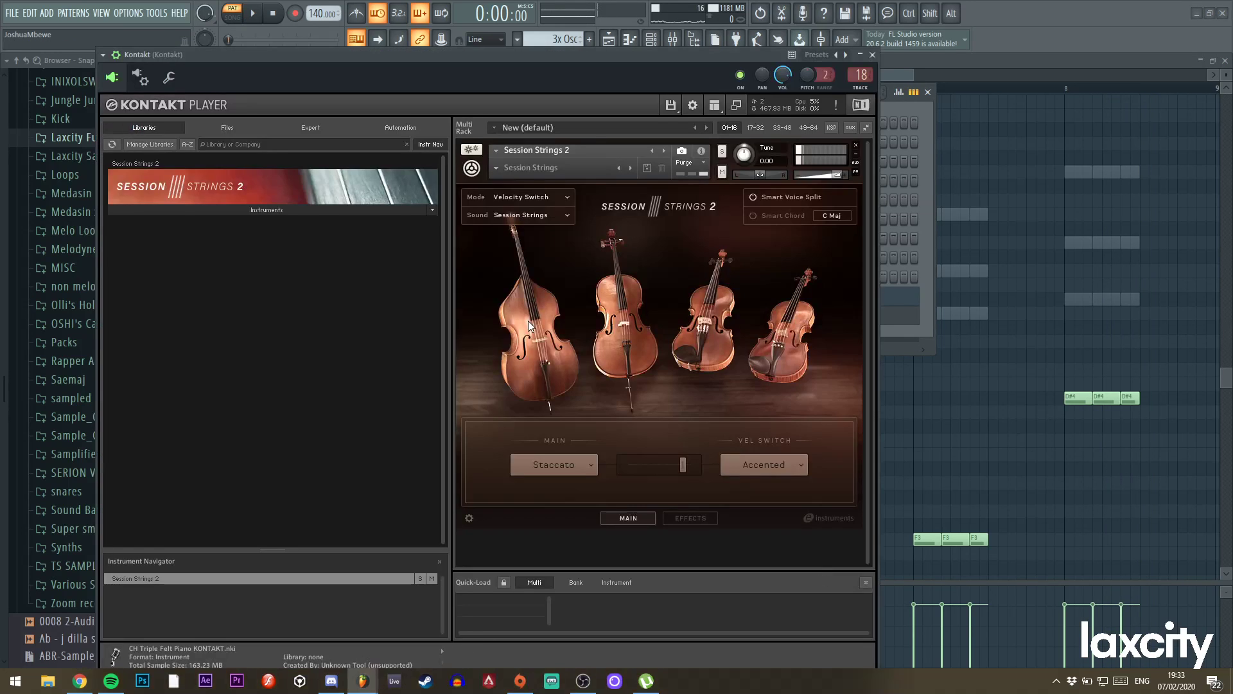
key(F12)
click(497, 316)
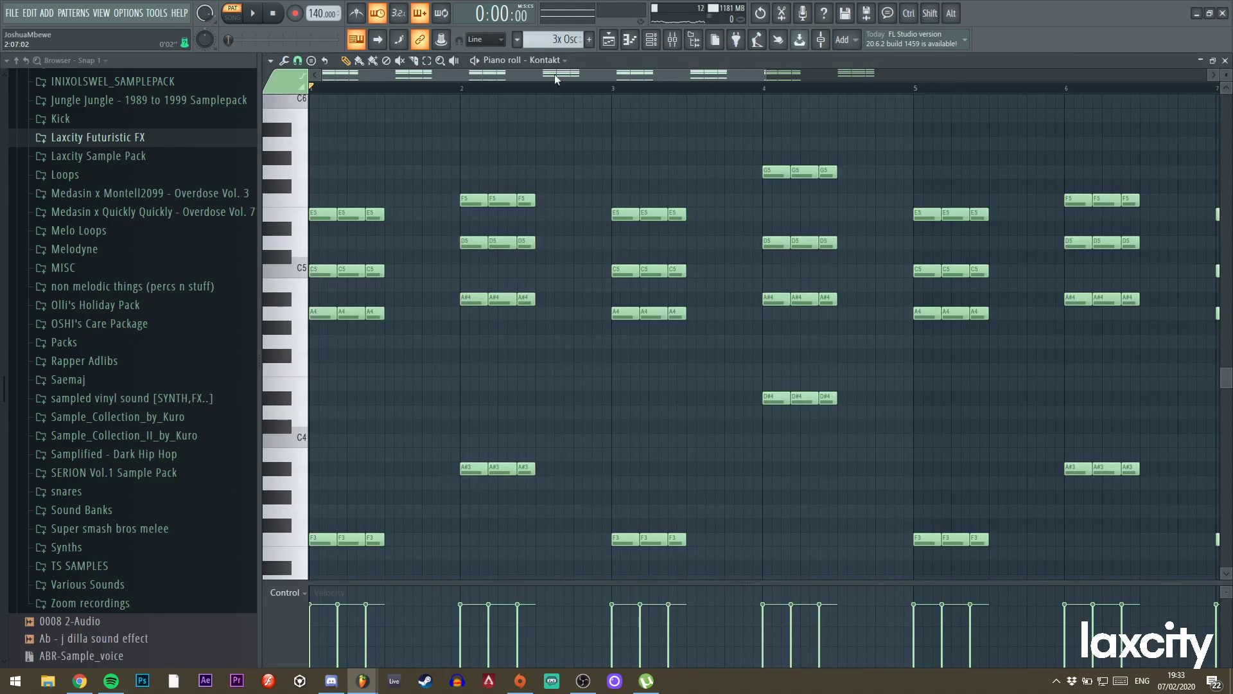
Duplicate the lowest Kontakt notes of each chord (F3, A#3 and D#4) one octave down and play the pattern.
drag(768, 76, 1211, 77)
scroll(842, 344, down, 3)
scroll(552, 224, up, 1)
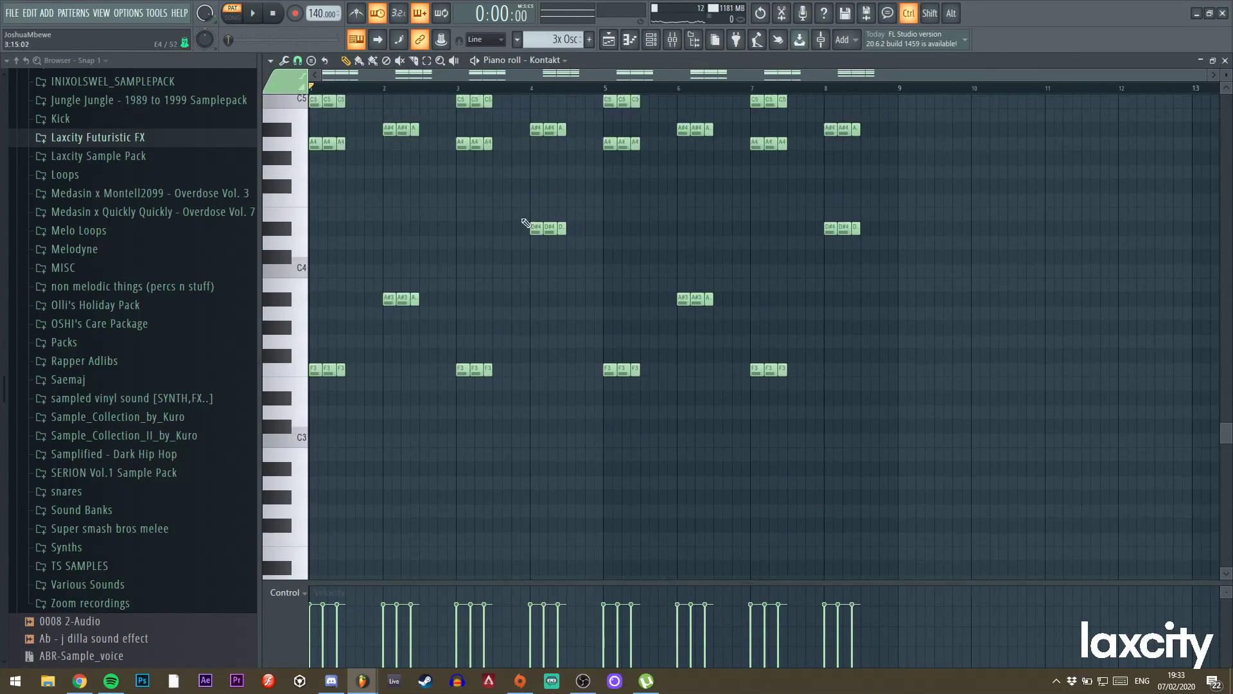
drag(324, 209, 1208, 431)
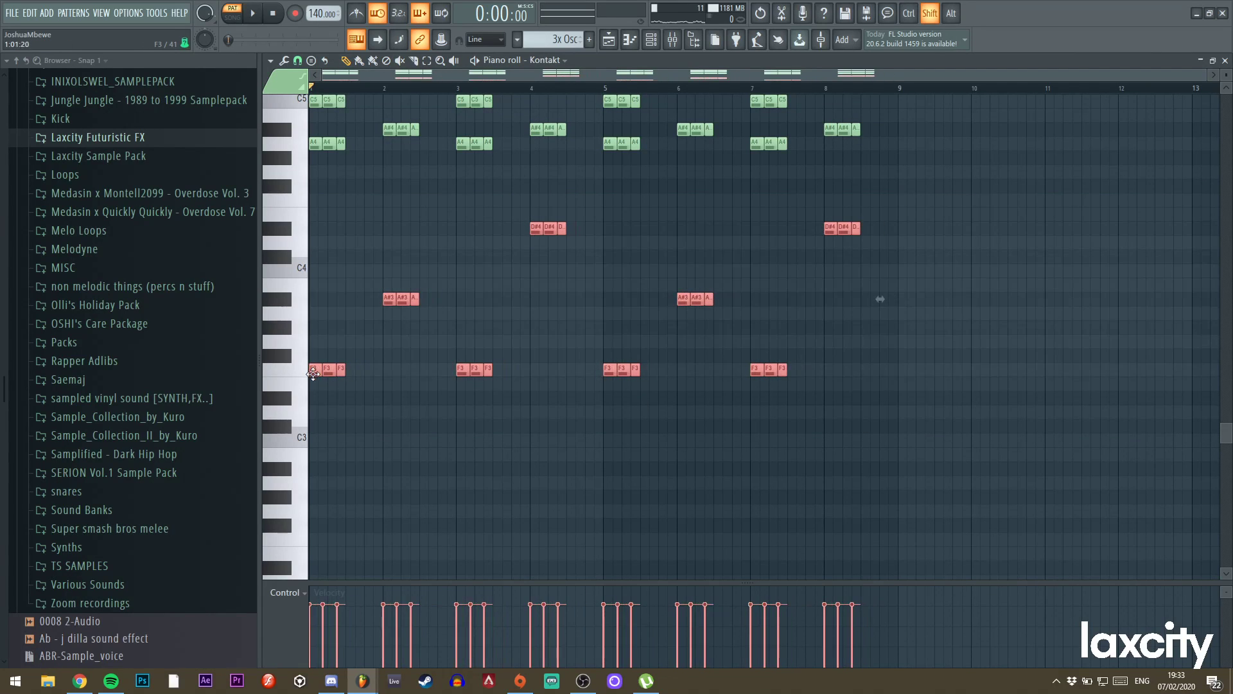
key(space)
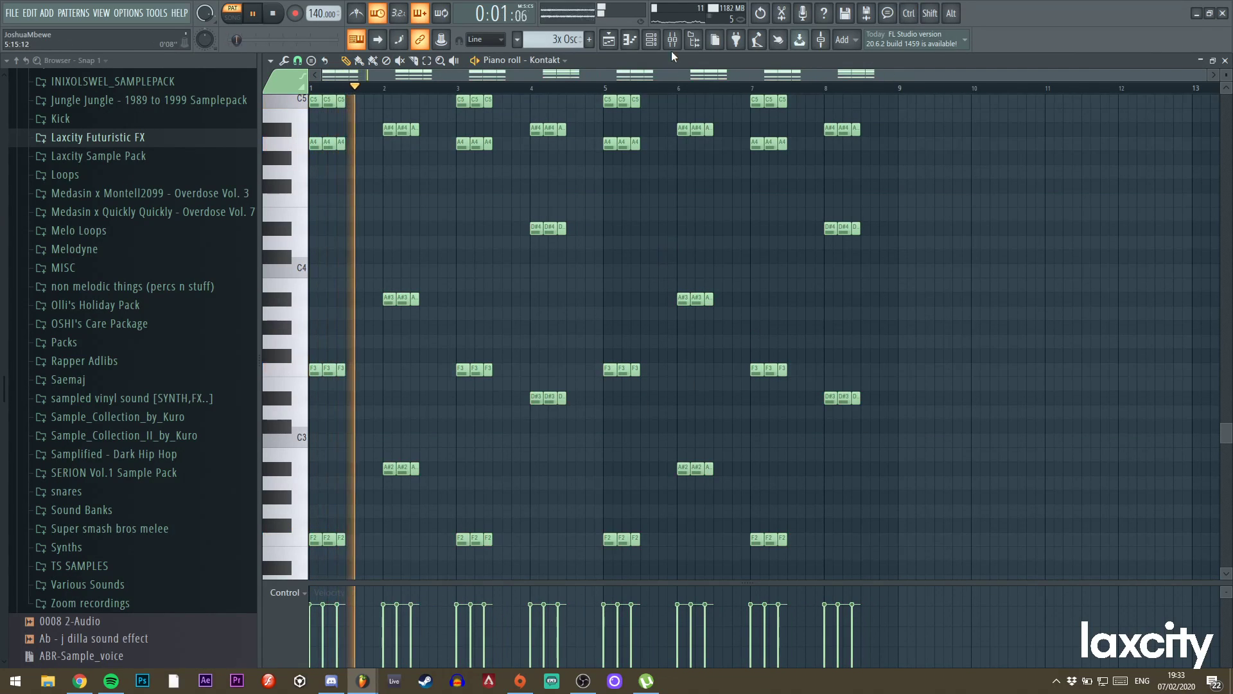
Enable Fruity Parametric EQ 2 on the Kontakt mixer track and lower its band 1 high-pass to about 83 Hz.
click(673, 39)
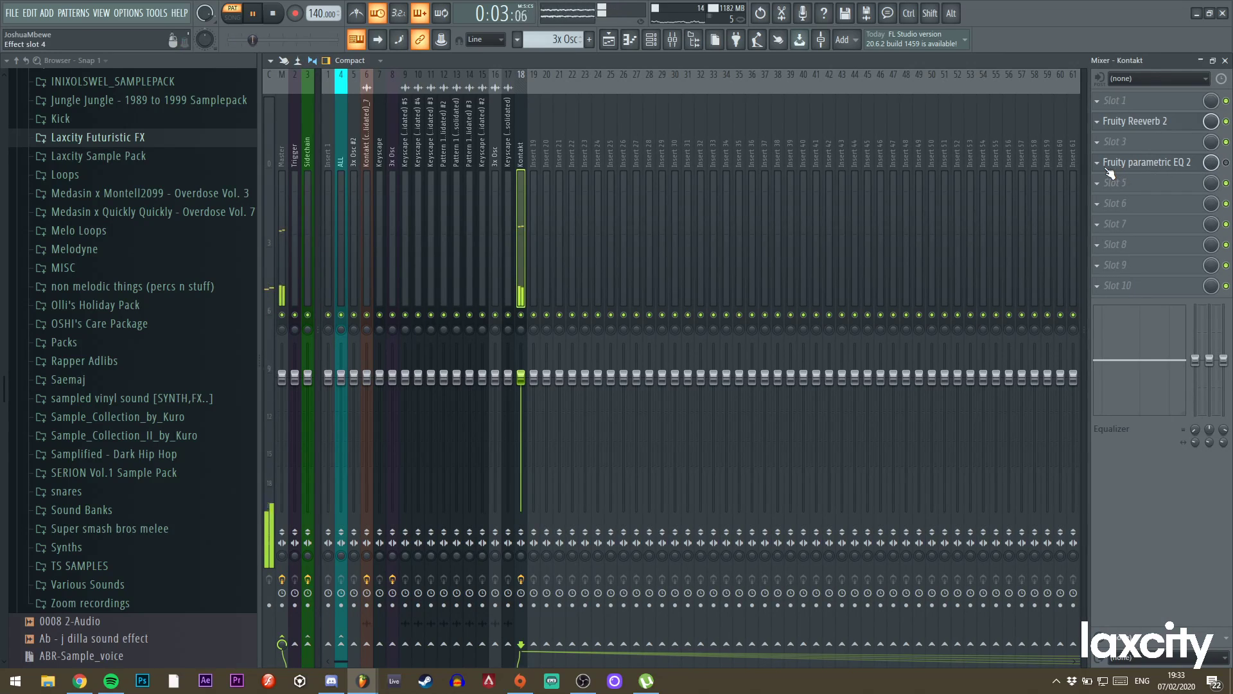
click(1139, 165)
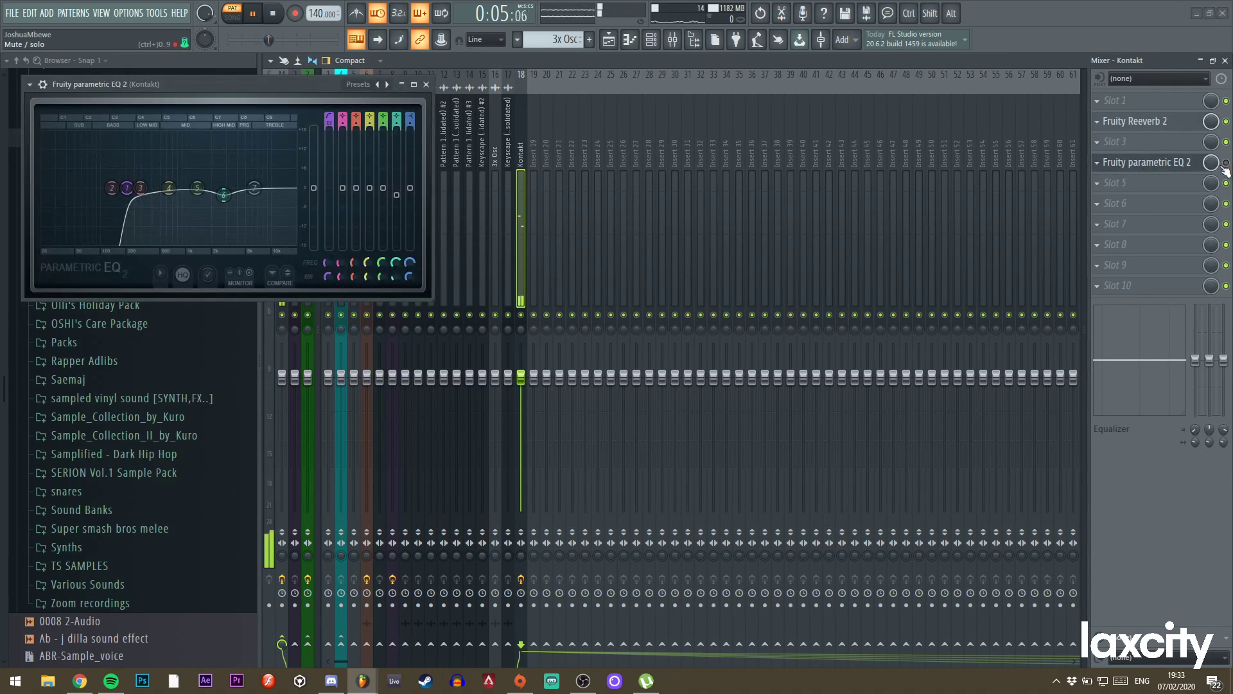
drag(127, 187, 84, 187)
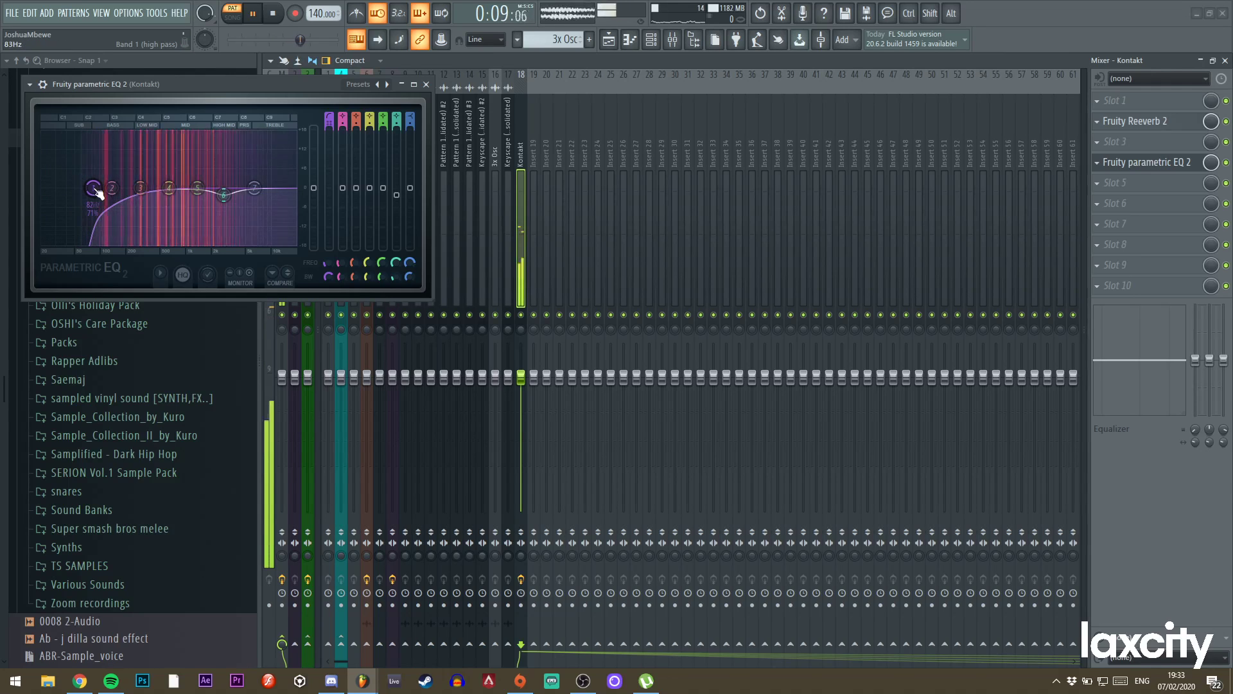
click(424, 84)
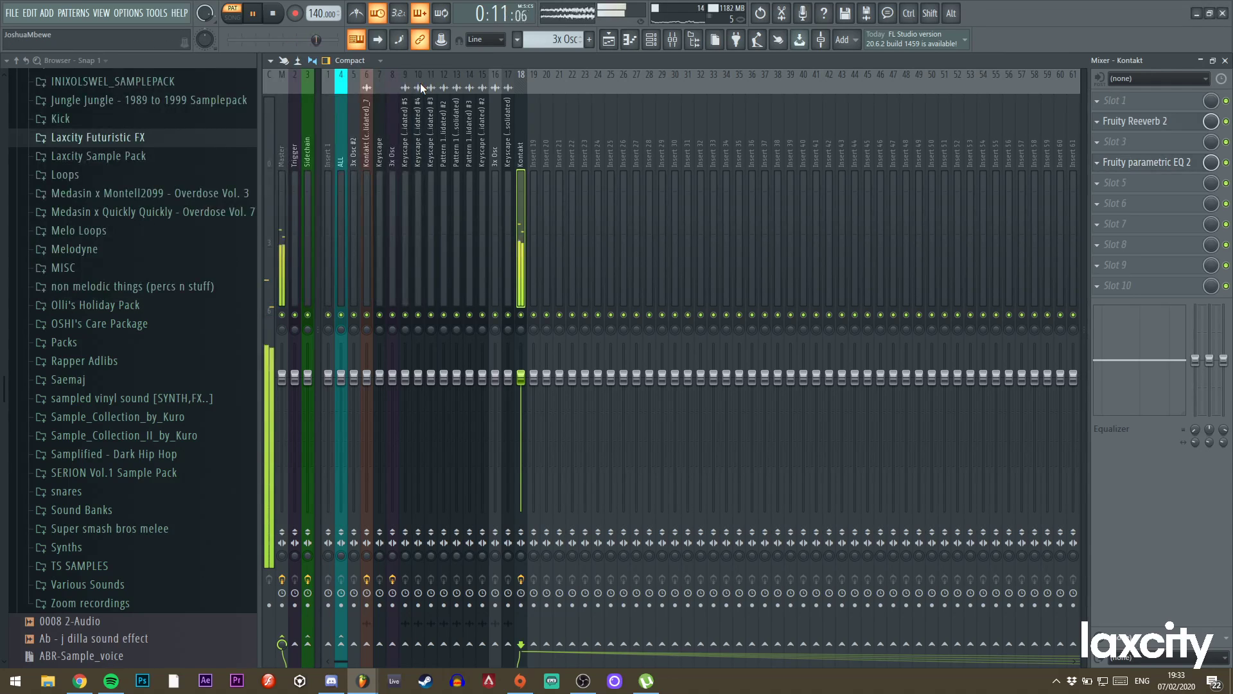
Stop playback and examine the upper chord notes of the Kontakt part in the piano roll.
key(F9)
key(F6)
click(533, 313)
key(space)
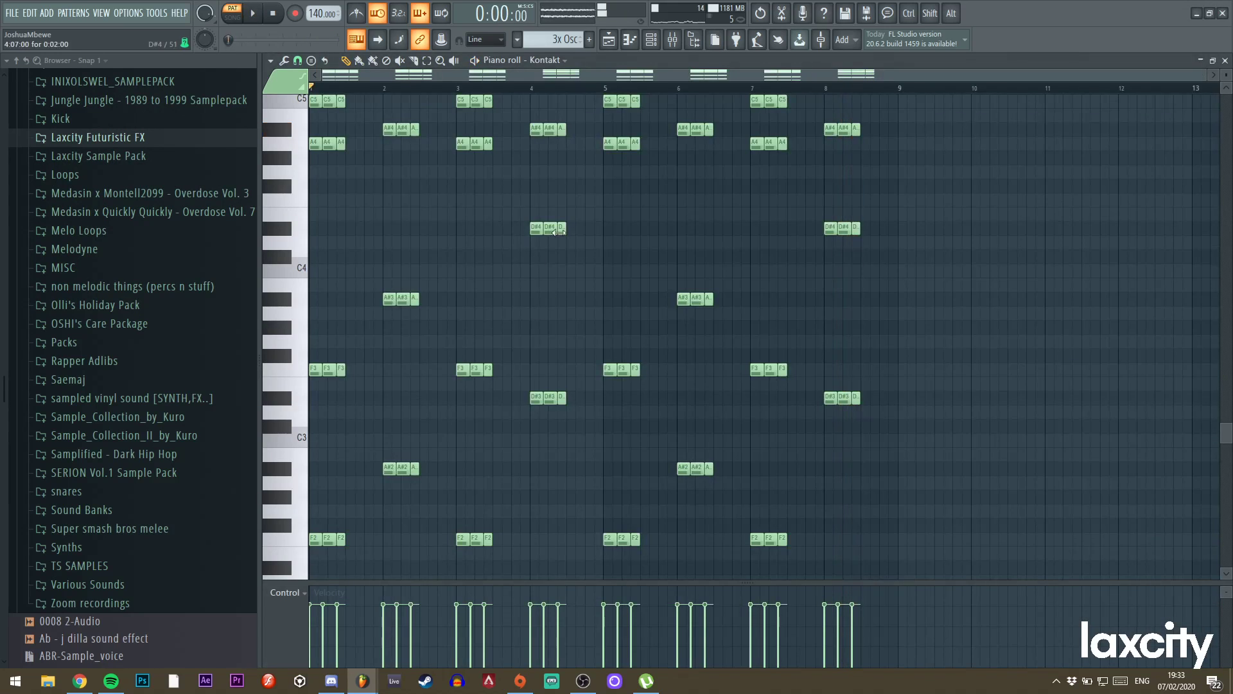
scroll(530, 289, up, 4)
ctrl+scroll(521, 196, up, 3)
scroll(831, 107, up, 3)
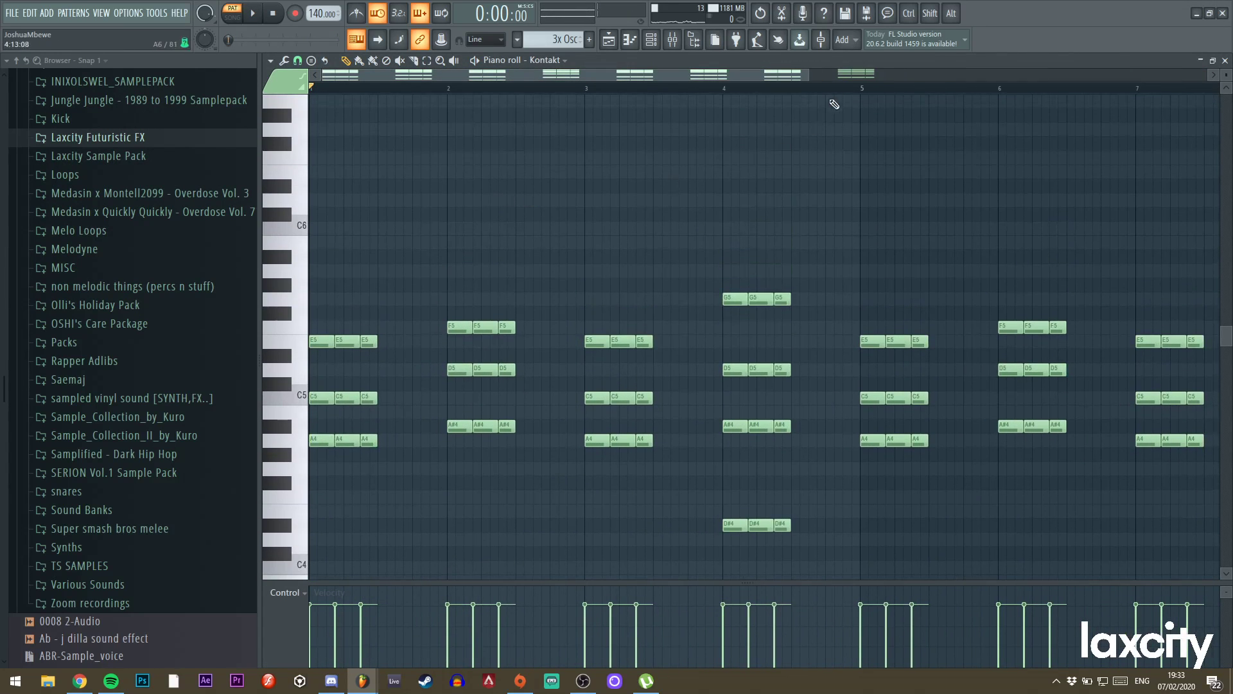
drag(809, 74, 604, 76)
Split the merged 3x Osc pattern by channel, put the Kontakt part on Track 1 and the 3x Osc #3 part on Track 4, and audition it.
key(F5)
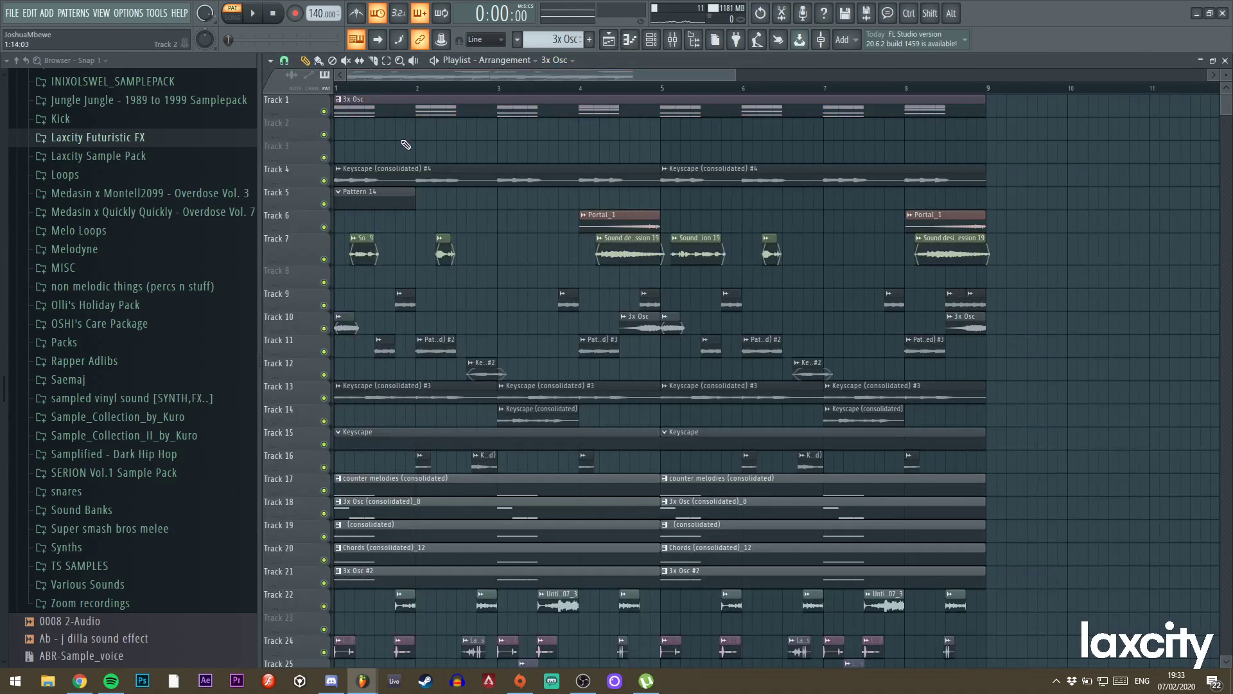
click(518, 40)
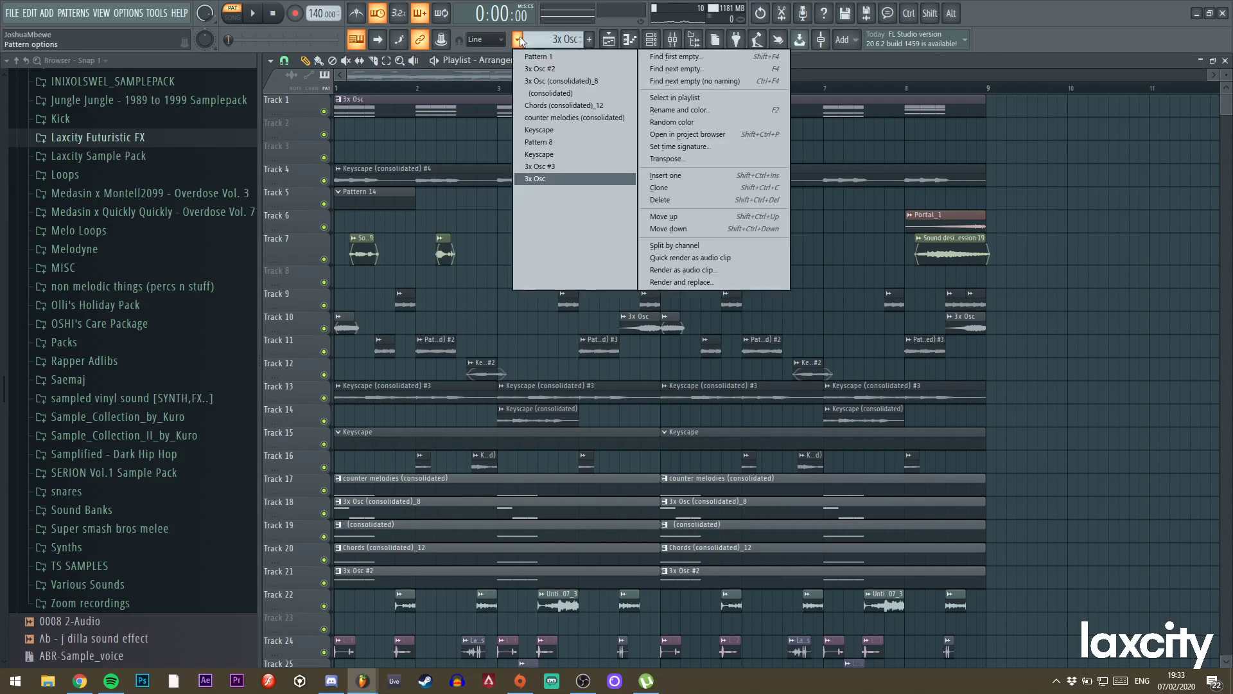
click(672, 246)
scroll(307, 133, down, 2)
drag(406, 98, 366, 108)
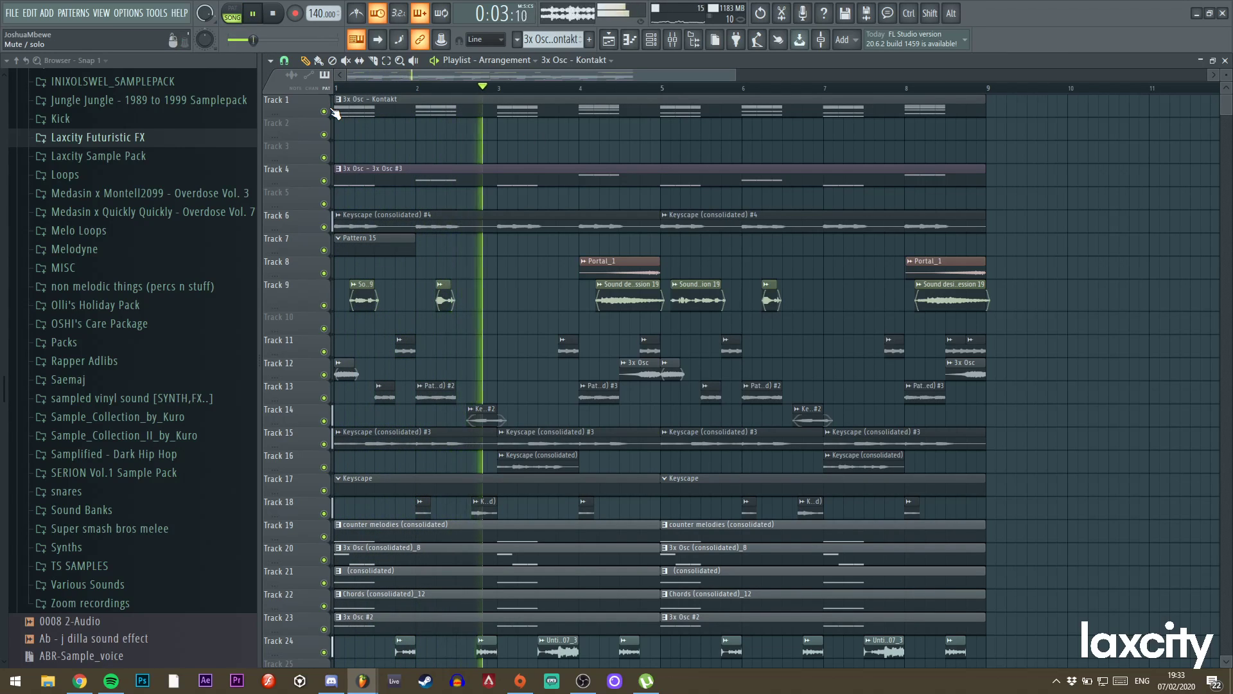
key(space)
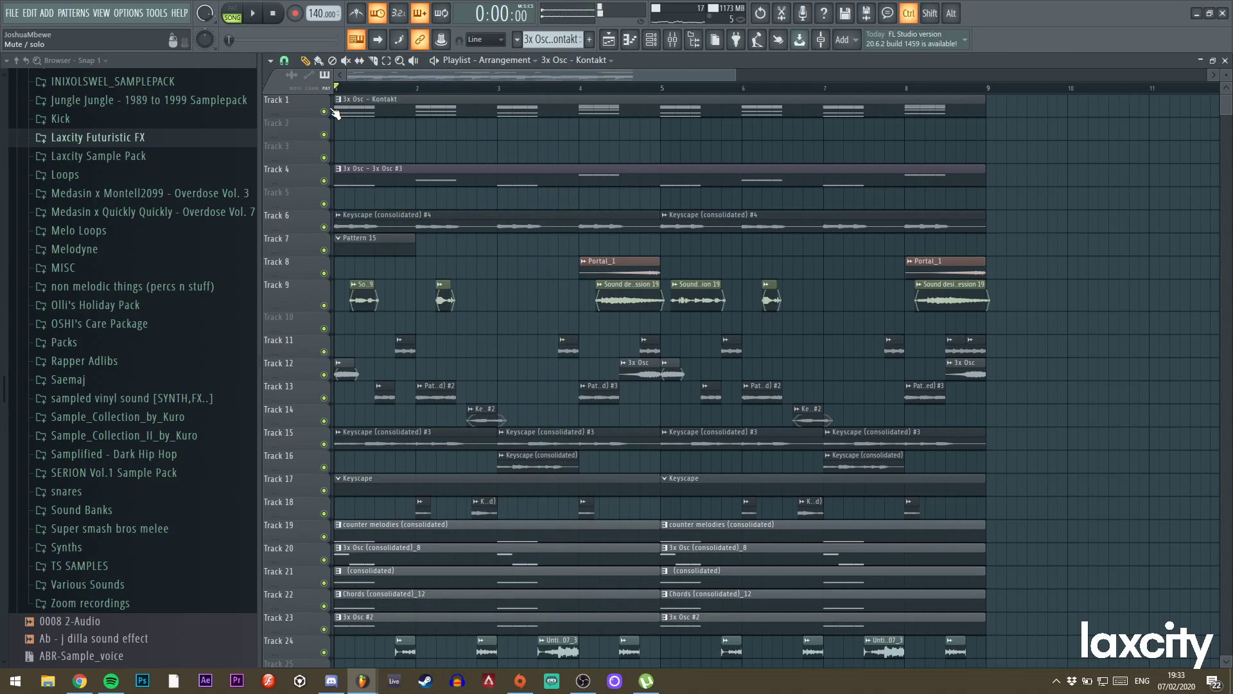
Solo Track 1, consolidate its Kontakt chord clip to audio, and turn the other tracks back on.
right_click(332, 111)
key(ctrl+alt+c)
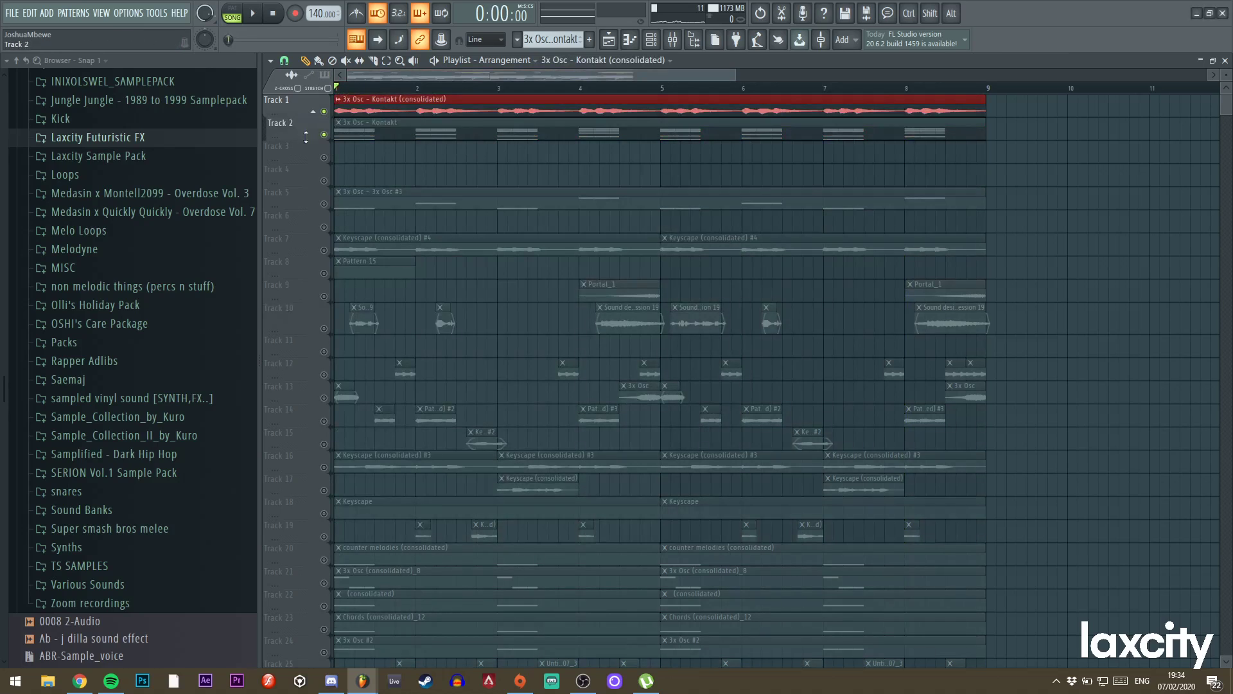
right_click(325, 135)
right_click(326, 135)
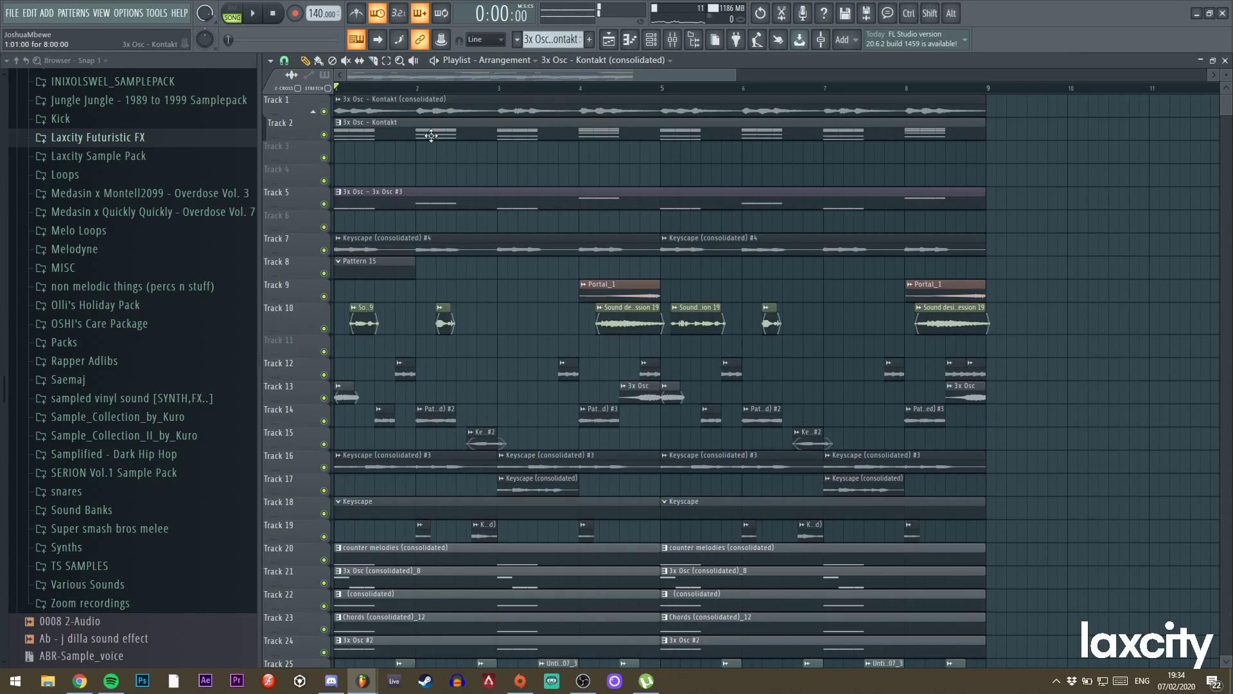
Set the consolidated Kontakt audio clip's time-stretching mode to Resample and audition the result.
double_click(398, 109)
click(415, 252)
click(443, 274)
drag(388, 108, 439, 108)
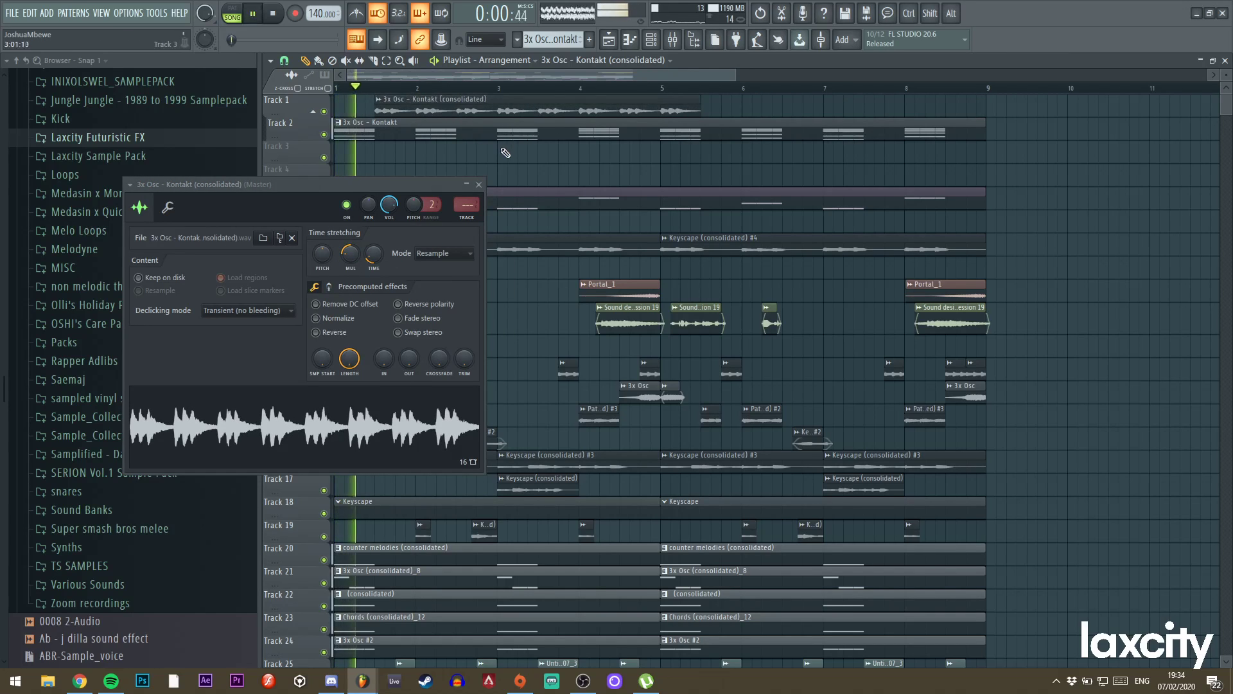
click(478, 185)
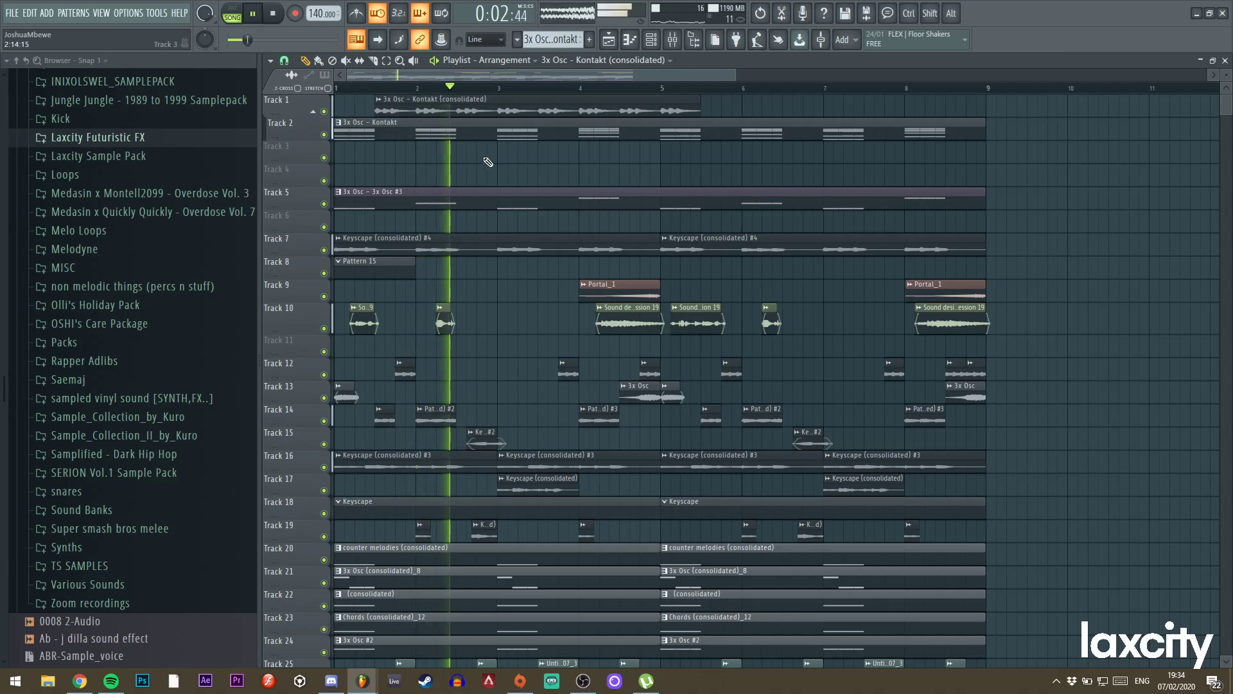
Replace the shifted Kontakt audio clip with one at the start of Track 1 at its full eight-bar length and play it.
right_click(475, 113)
click(338, 109)
key(space)
double_click(338, 110)
click(362, 266)
key(space)
click(478, 185)
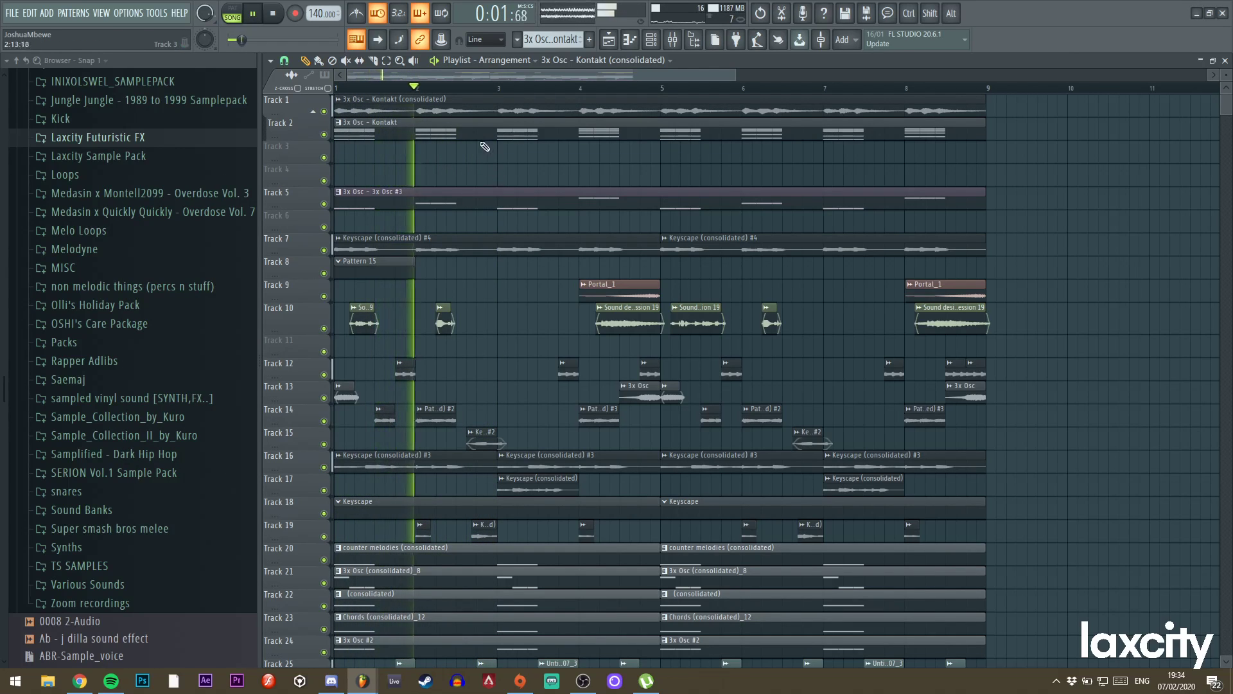
key(space)
double_click(468, 136)
key(ctrl+a)
key(Delete)
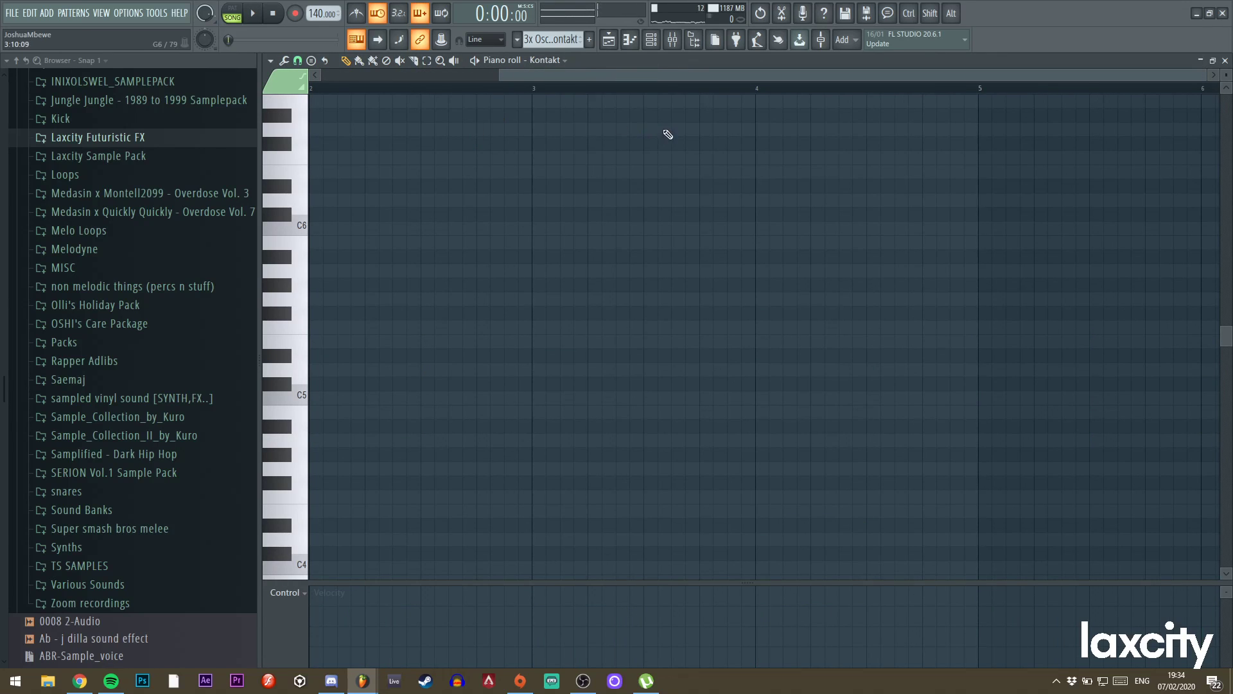
drag(671, 75, 436, 68)
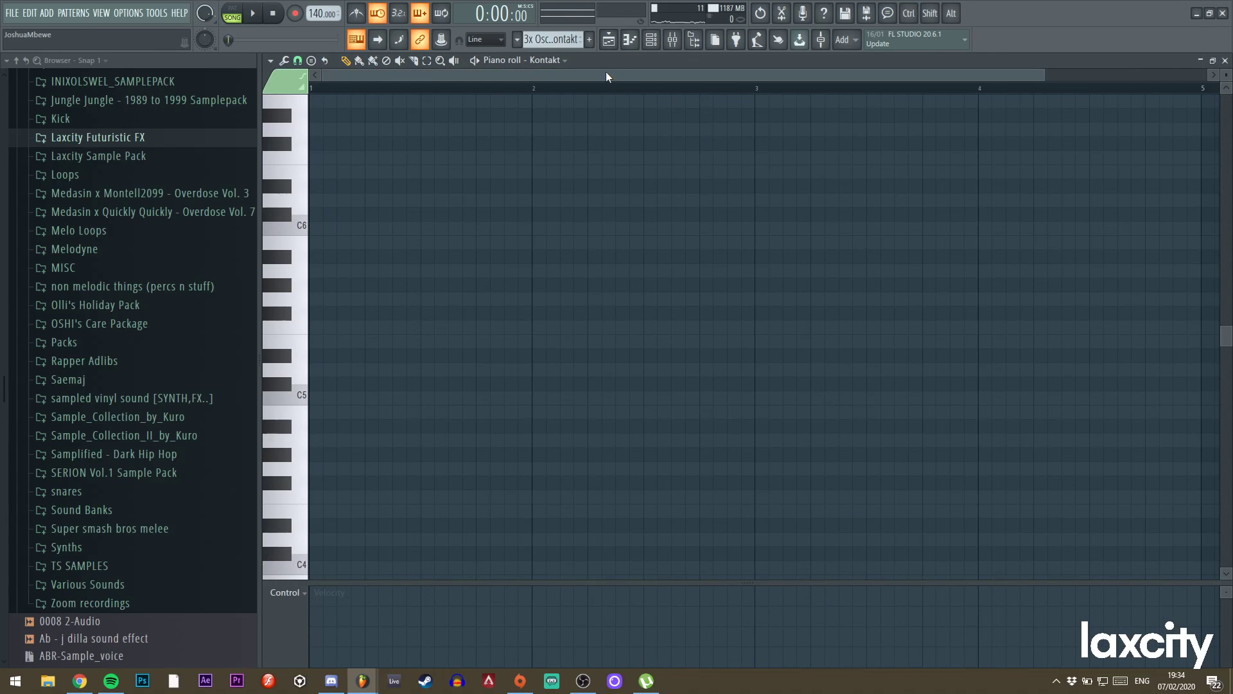
key(ctrl+z)
Add a new Sampler channel and move the Kontakt chord notes from the Kontakt channel into it.
click(651, 39)
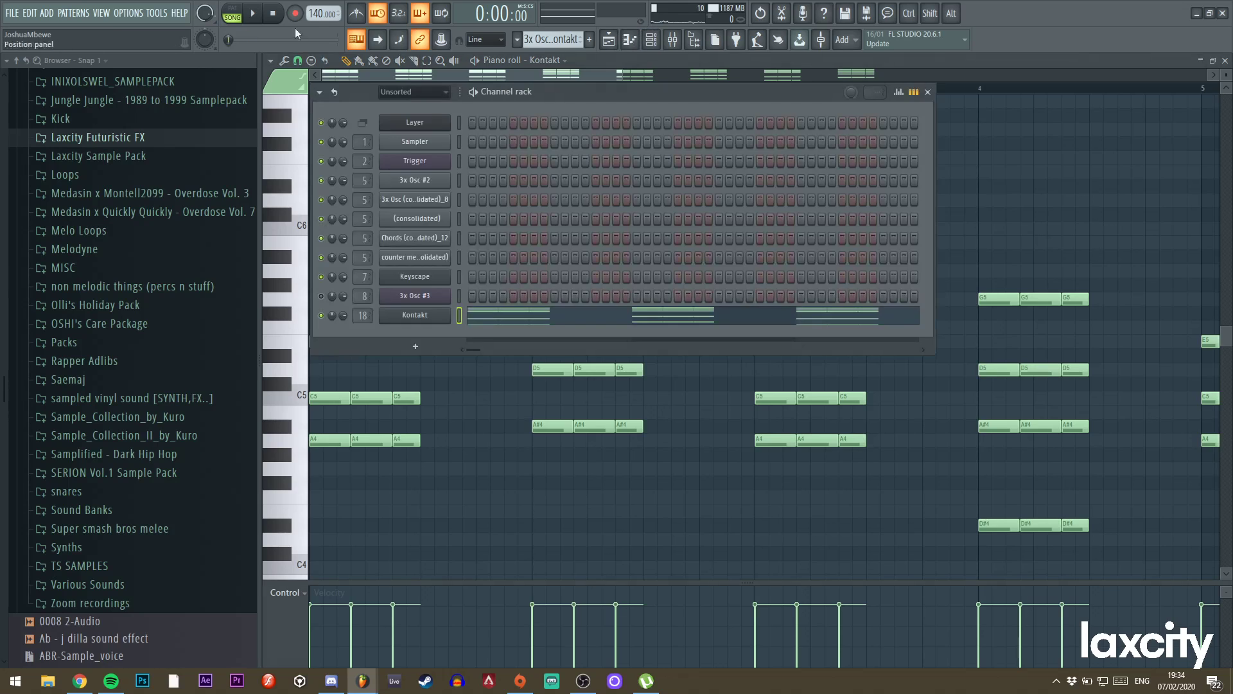
click(47, 12)
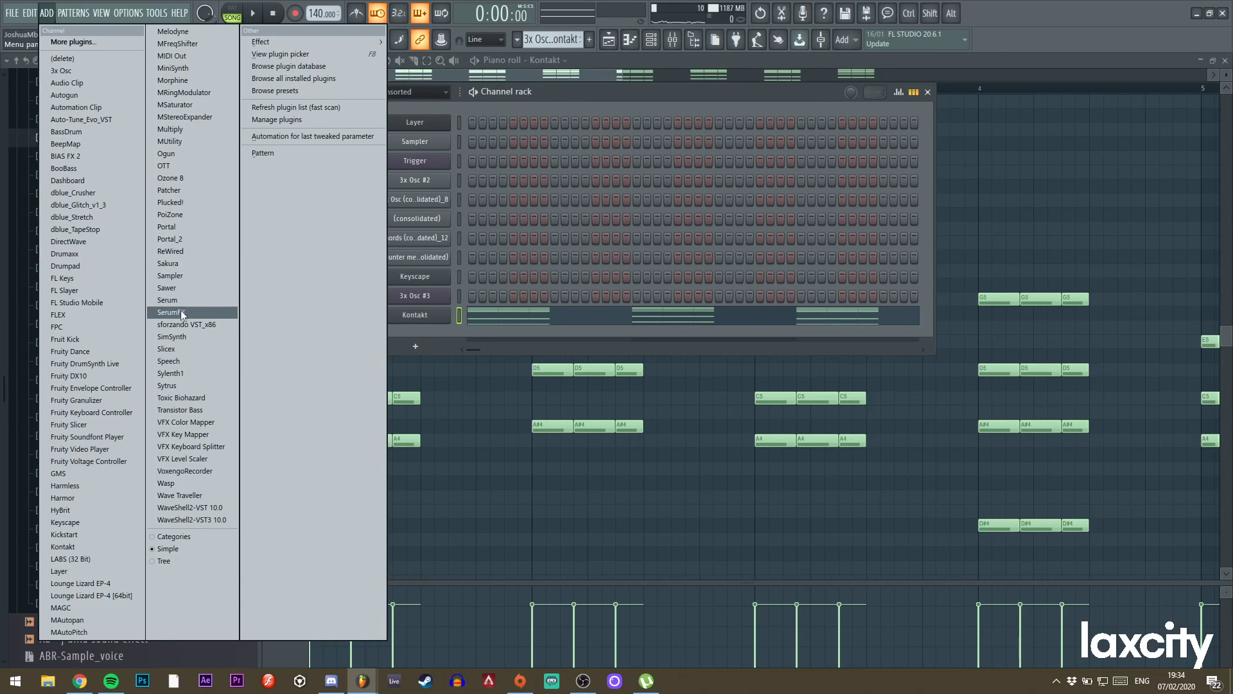
click(179, 276)
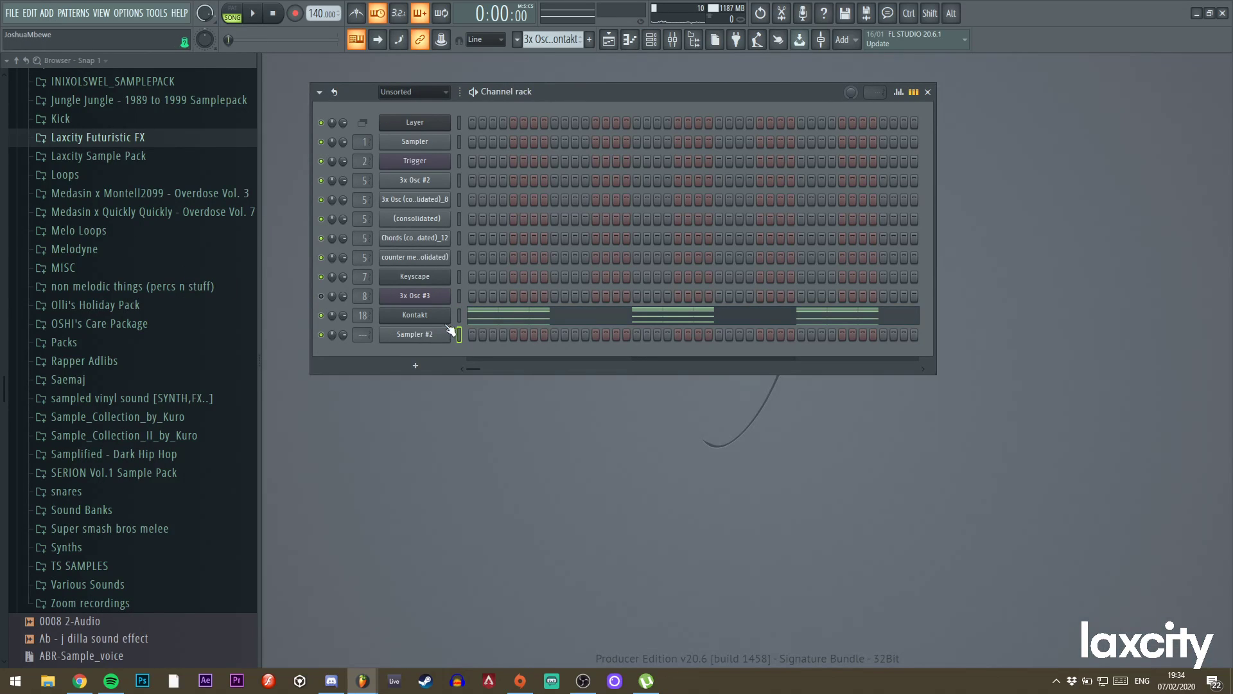
key(ctrl+x)
click(460, 336)
key(ctrl+v)
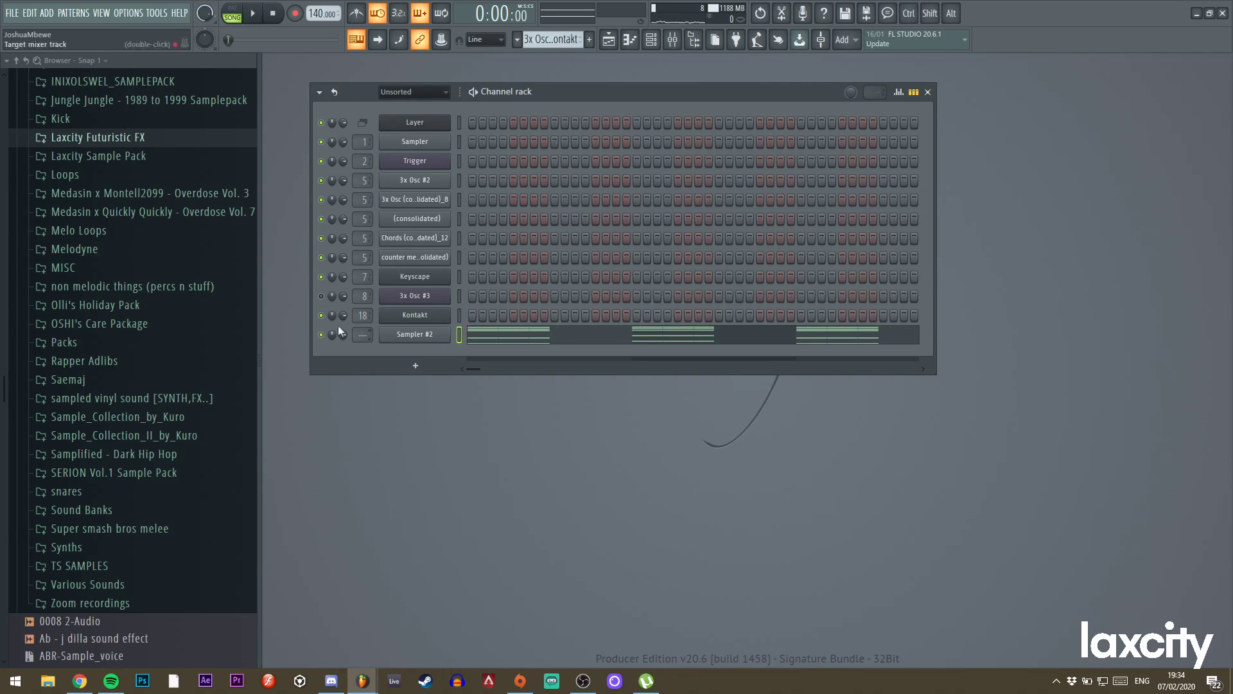
key(space)
key(space)
Enter a short E6 note at bar 1 in the emptied Kontakt piano roll and check the Kontakt instrument.
right_click(456, 315)
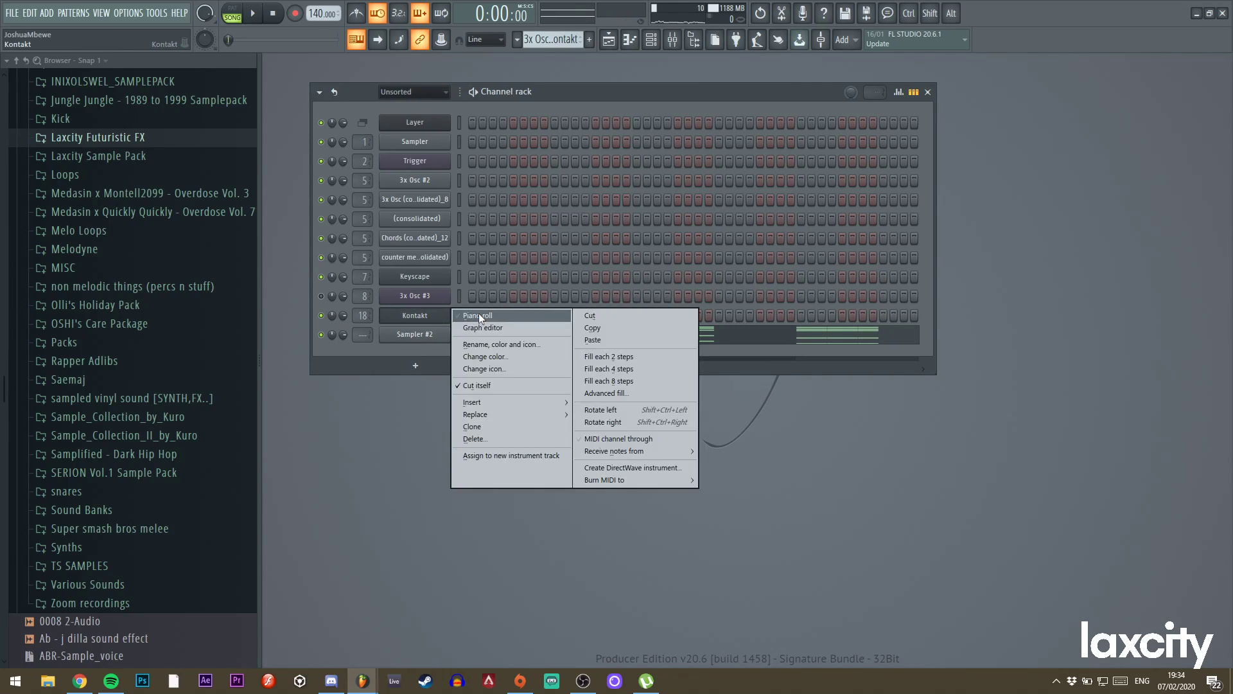
click(479, 316)
key(F6)
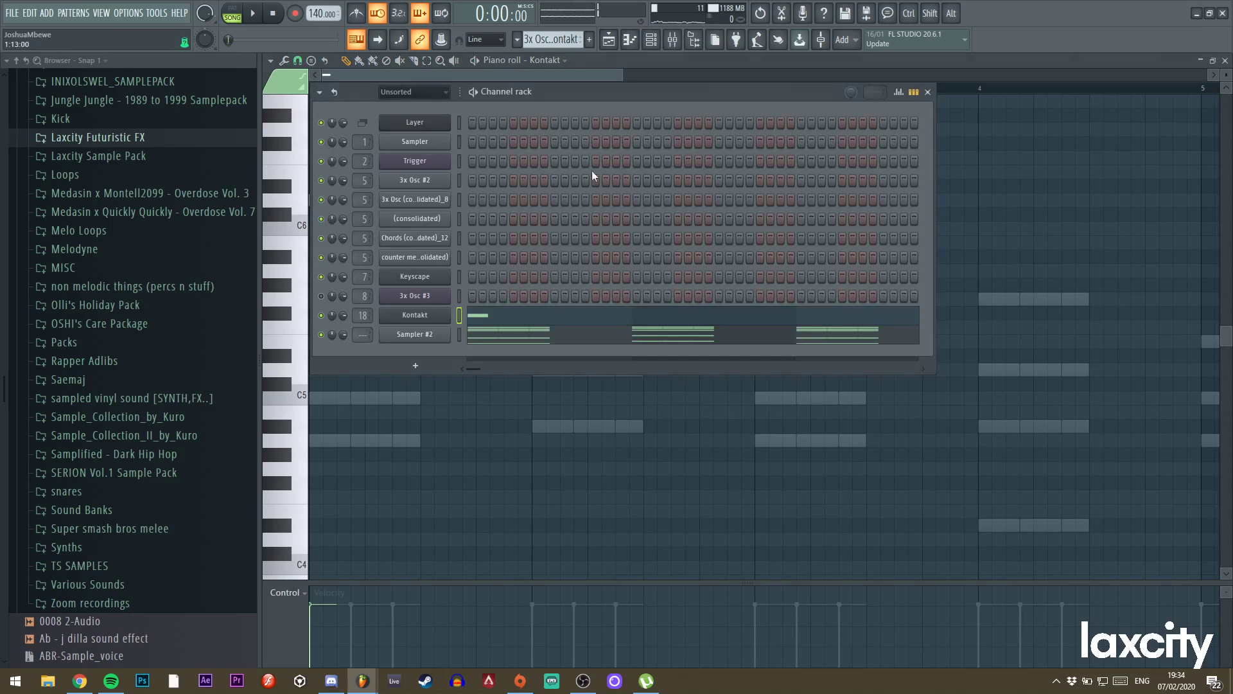
click(423, 317)
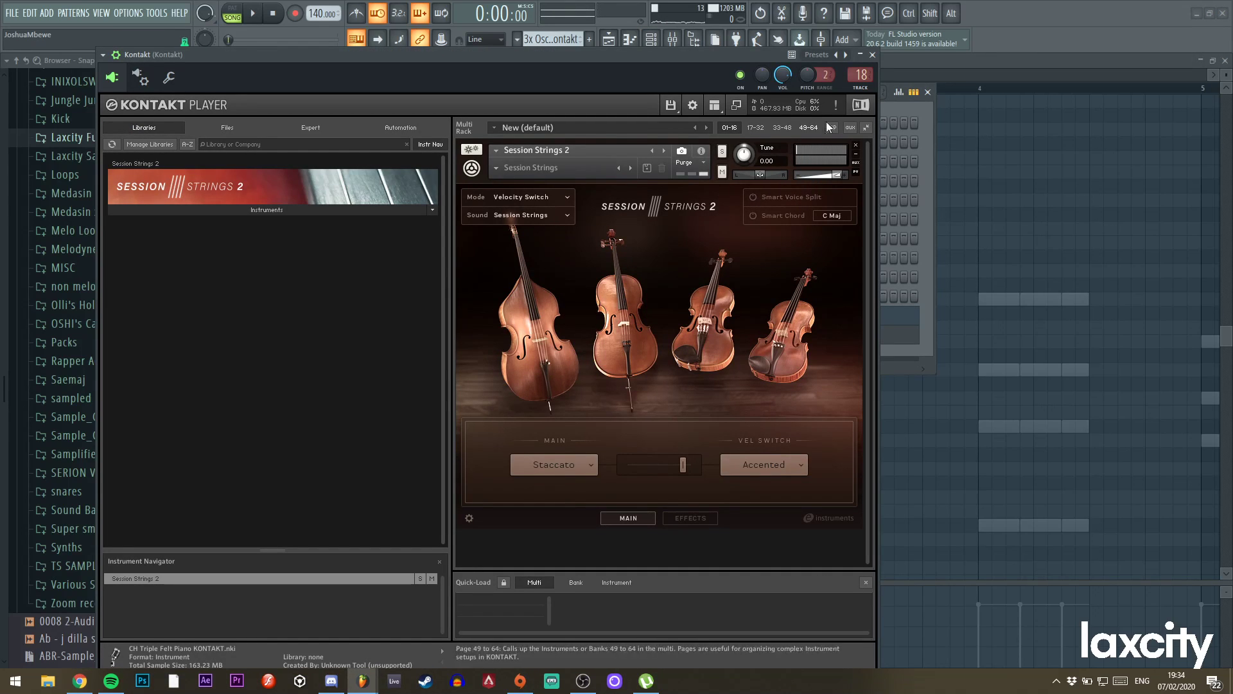
click(874, 56)
Continue the Kontakt melody after the E6 with short notes C6, A5, A#5, F5, G5 and A5, auditioning as it builds.
right_click(453, 313)
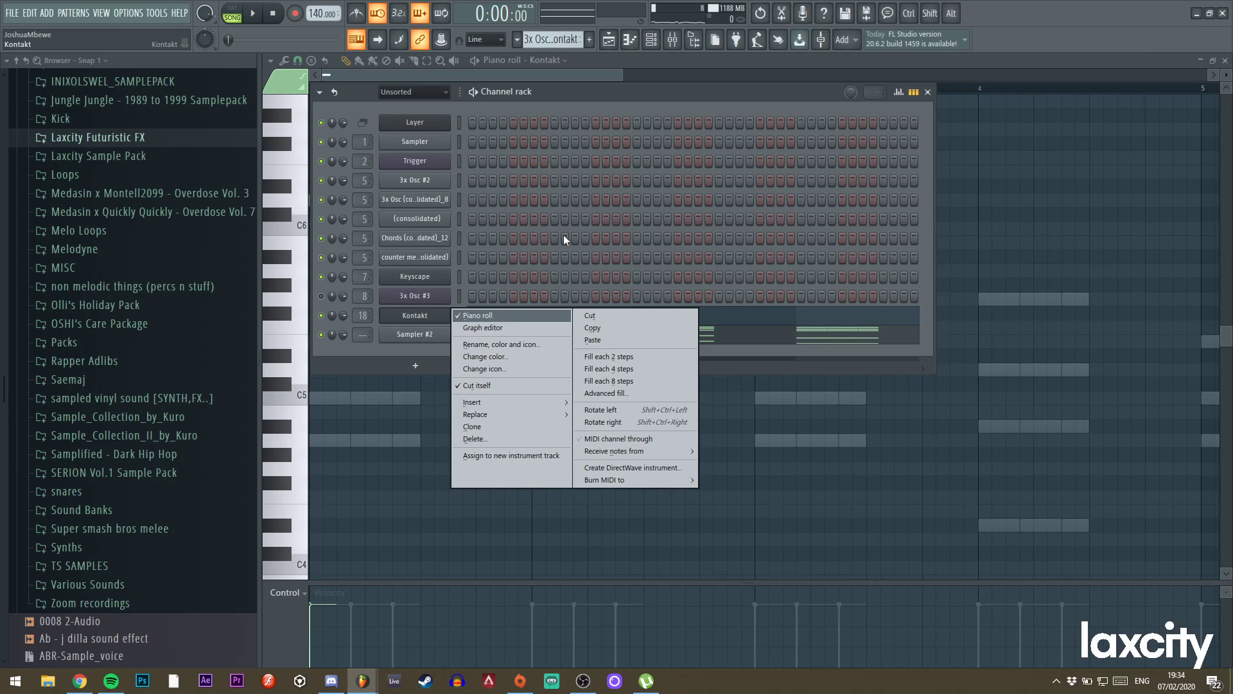
click(609, 102)
key(space)
key(F6)
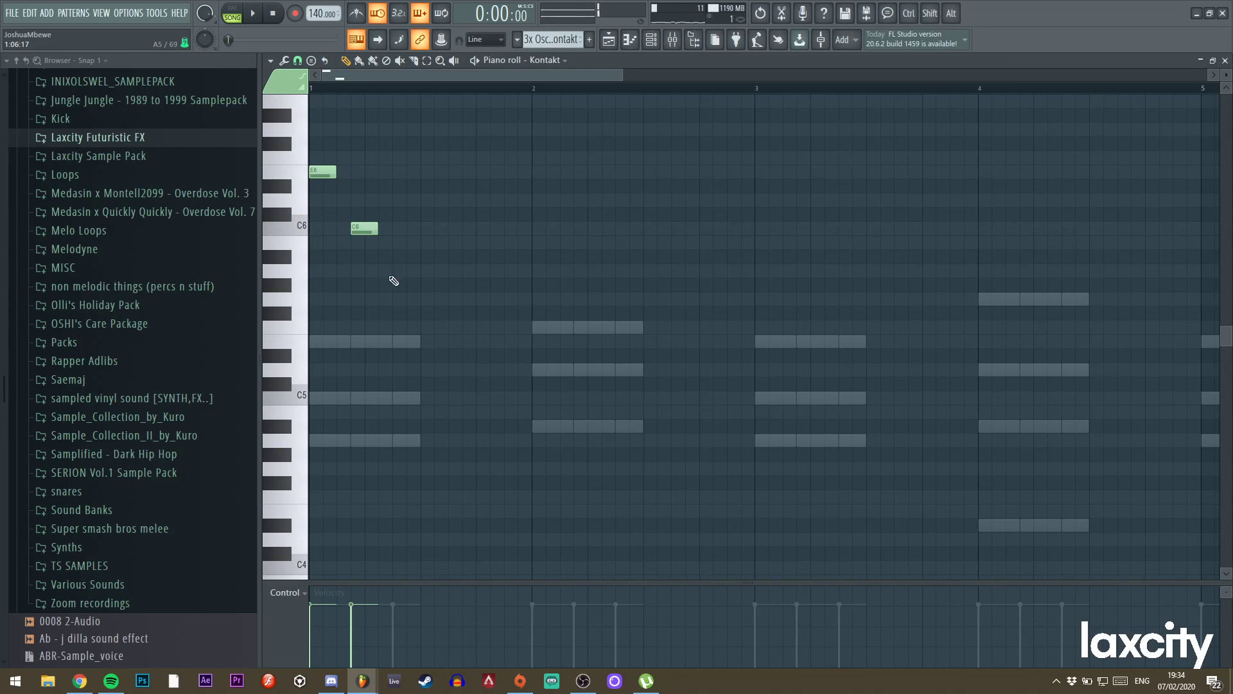
key(space)
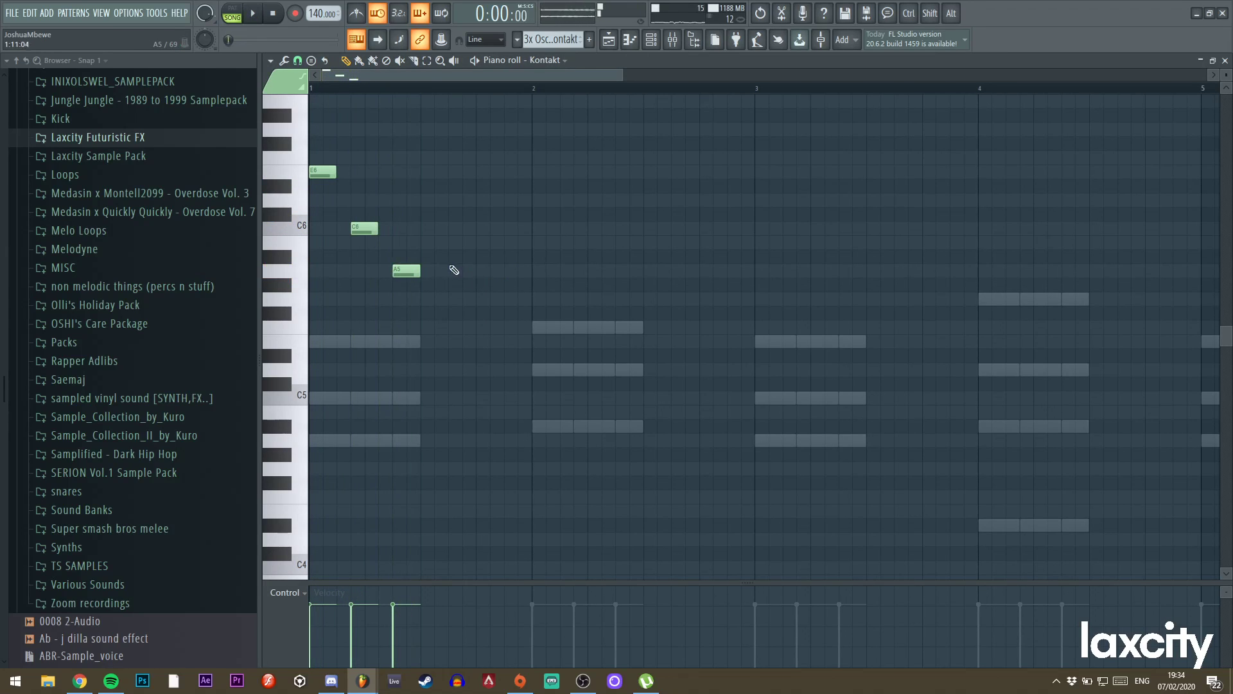
key(space)
key(space)
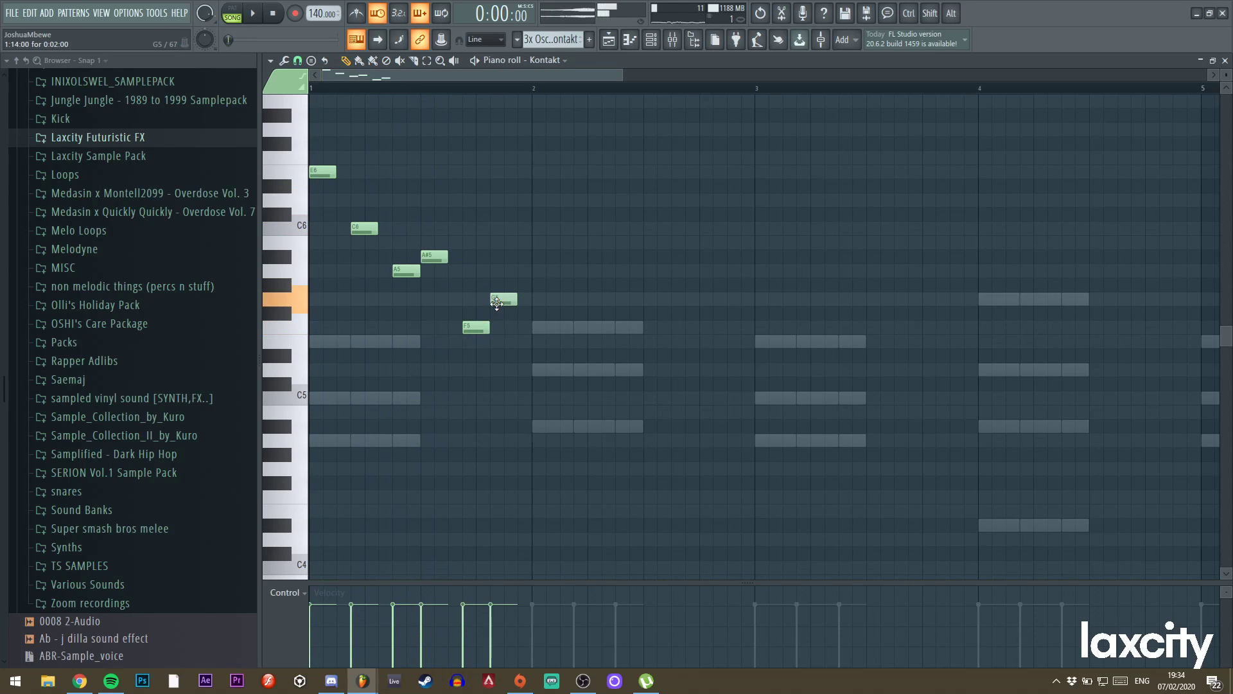
key(space)
Duplicate the two-bar melody phrase to bar 3 and change the copy's ending to C6, F5, G5 and F5.
drag(623, 76, 744, 82)
drag(633, 89, 56, 94)
key(ctrl+b)
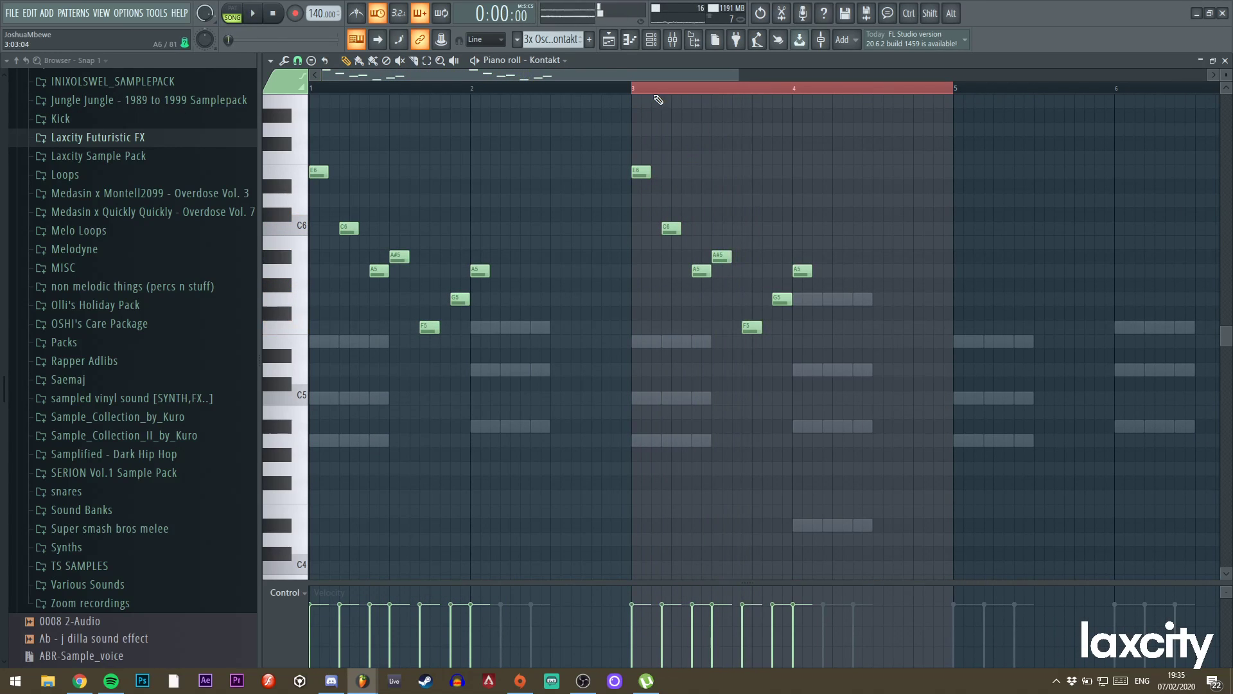
key(space)
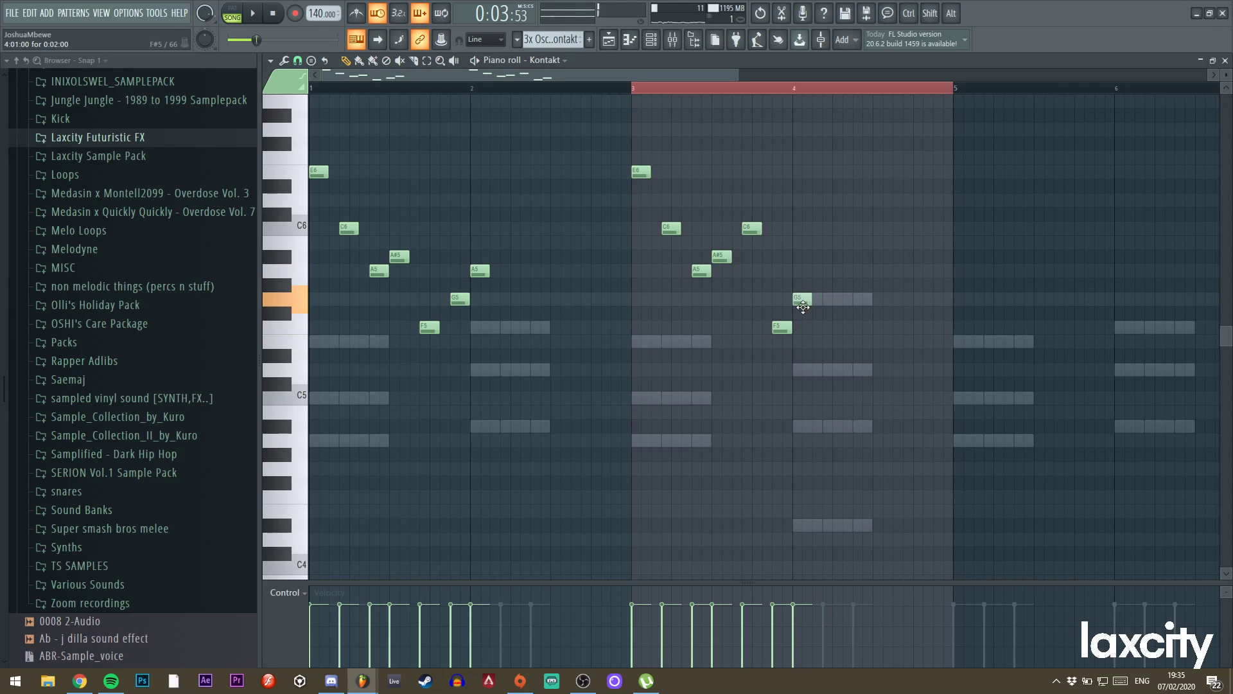
key(space)
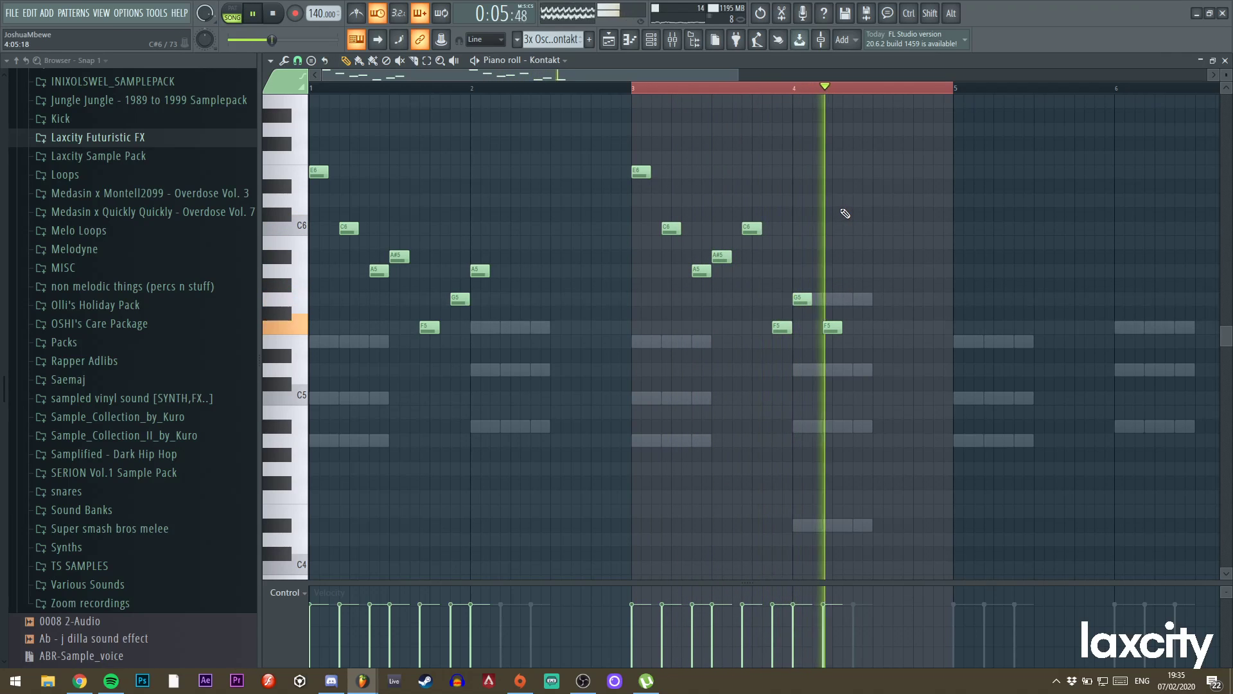
Play the arrangement and split the Kontakt pattern by channel into separate Kontakt and Sampler #2 patterns.
key(F5)
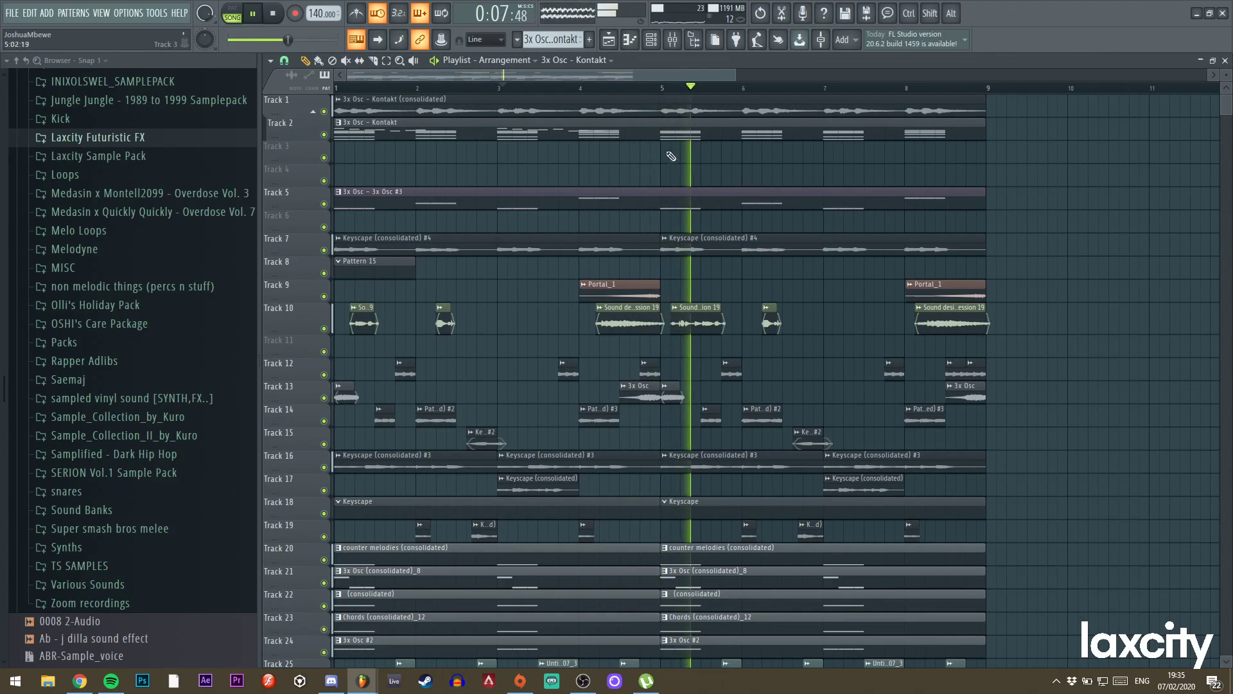
key(space)
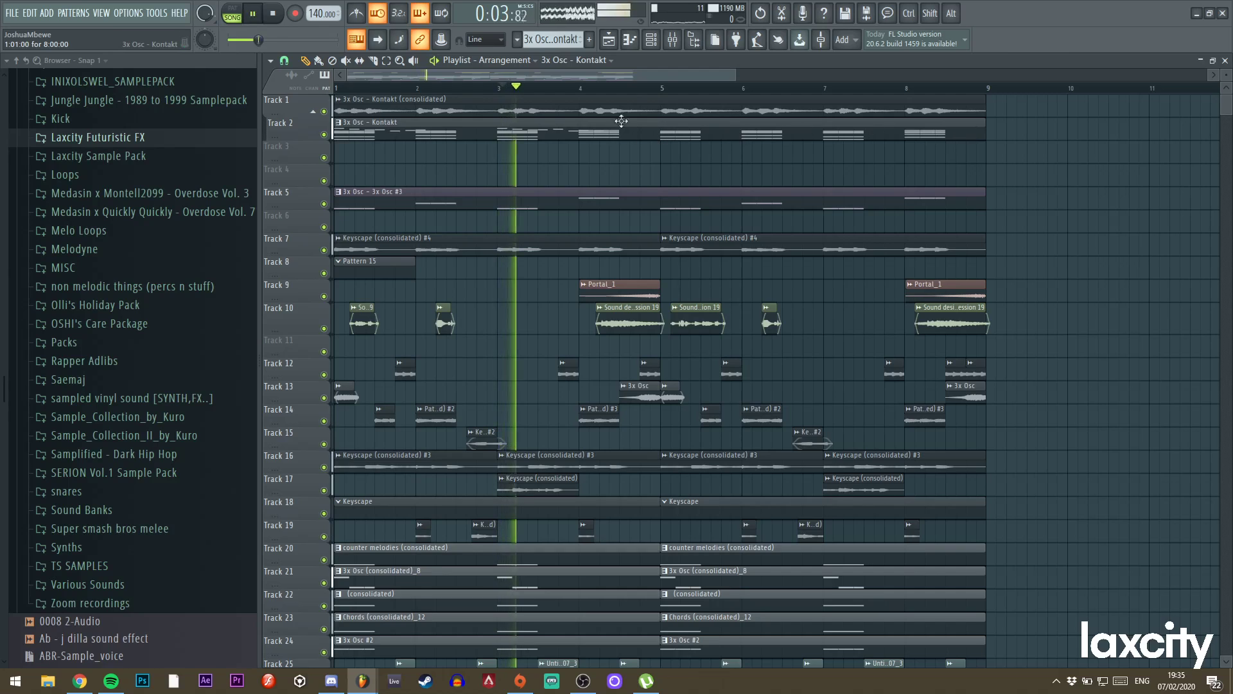
key(F7)
key(F5)
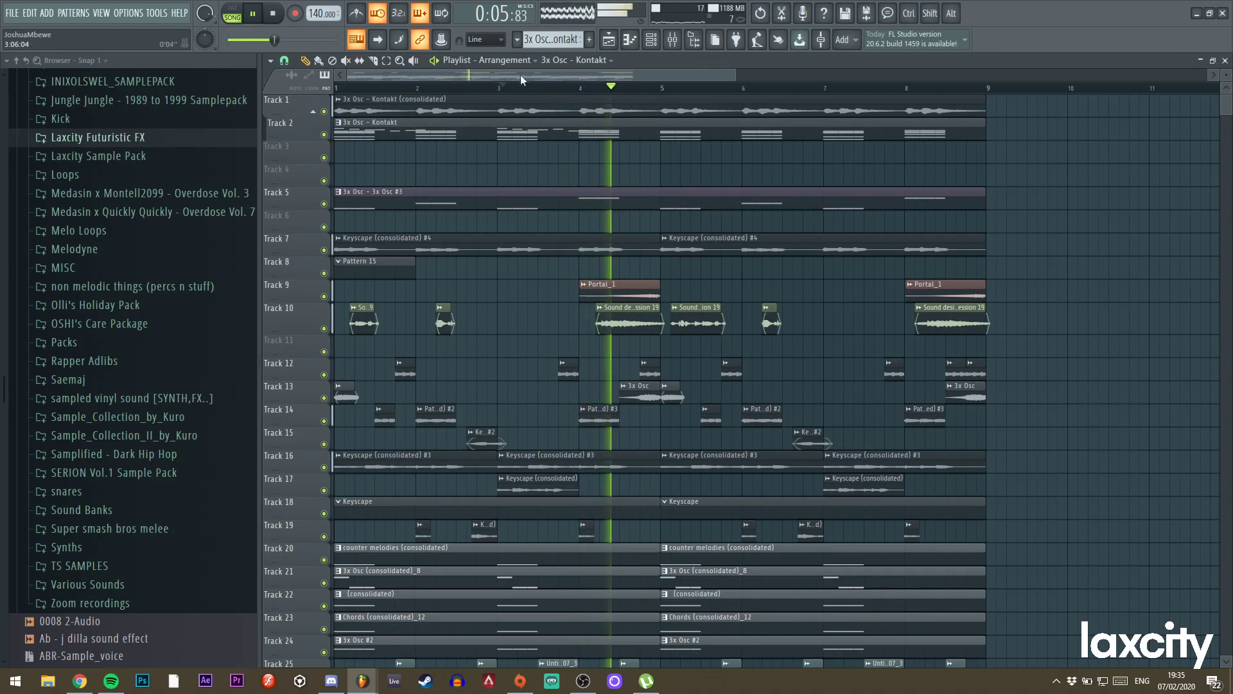
click(518, 40)
click(650, 246)
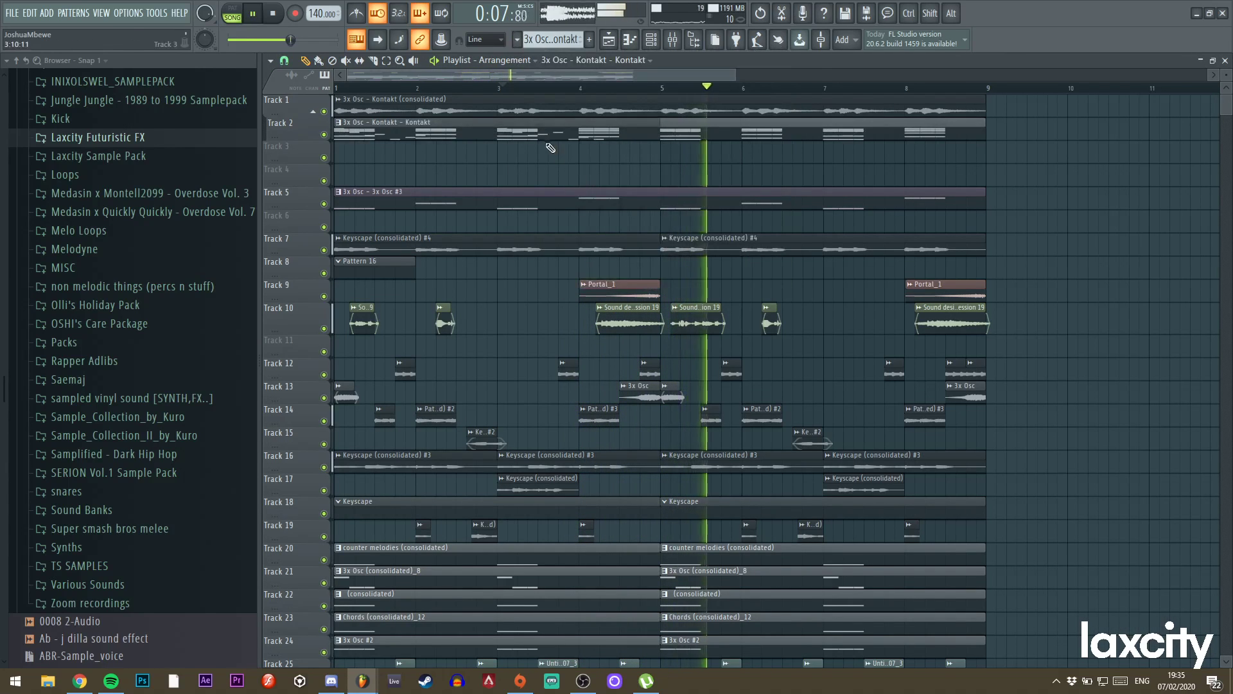
Move the Kontakt melody clip from Track 2 to Track 4 and duplicate it at bar 5.
key(space)
drag(541, 135, 537, 191)
key(space)
ctrl+click(533, 174)
key(ctrl+b)
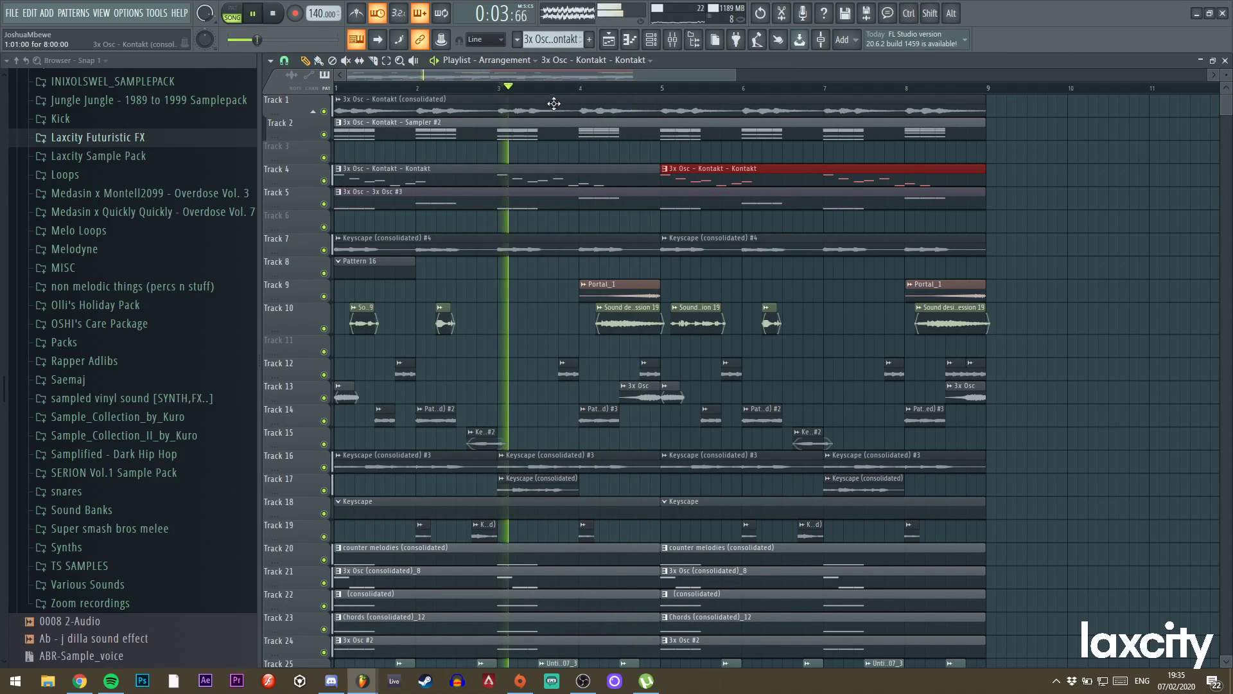
Solo Track 4 together with Track 1 and audition the melody in the Kontakt piano roll.
right_click(324, 180)
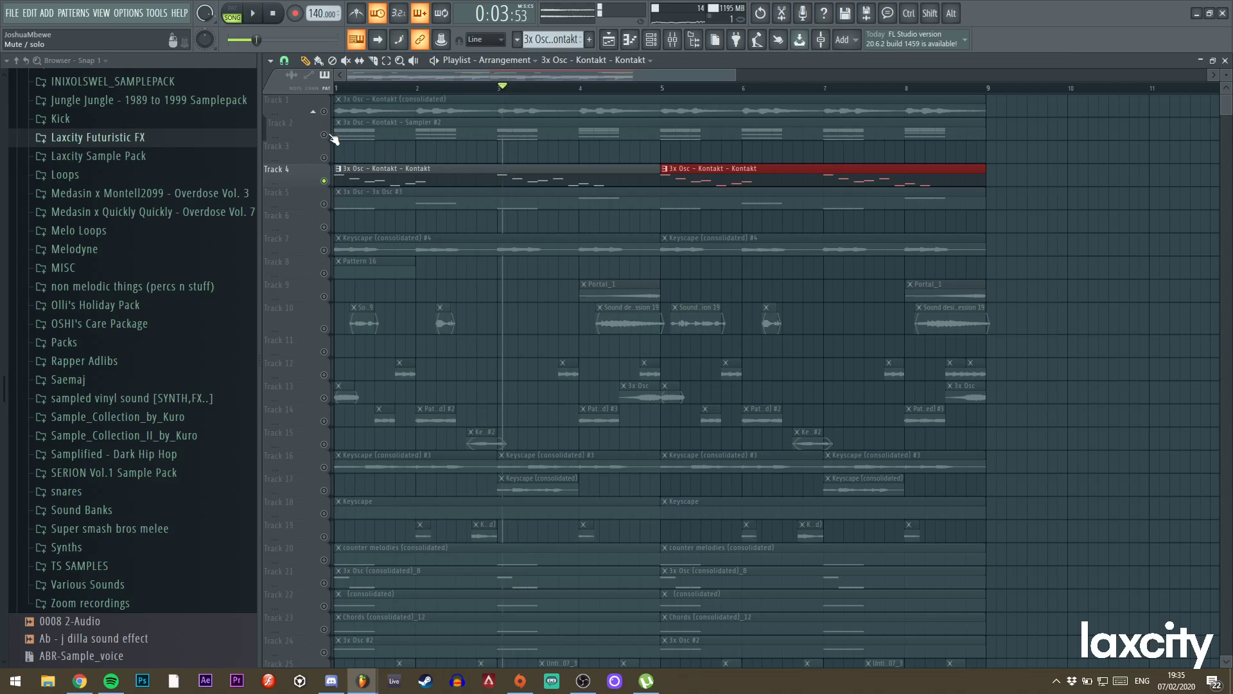
click(324, 111)
double_click(484, 180)
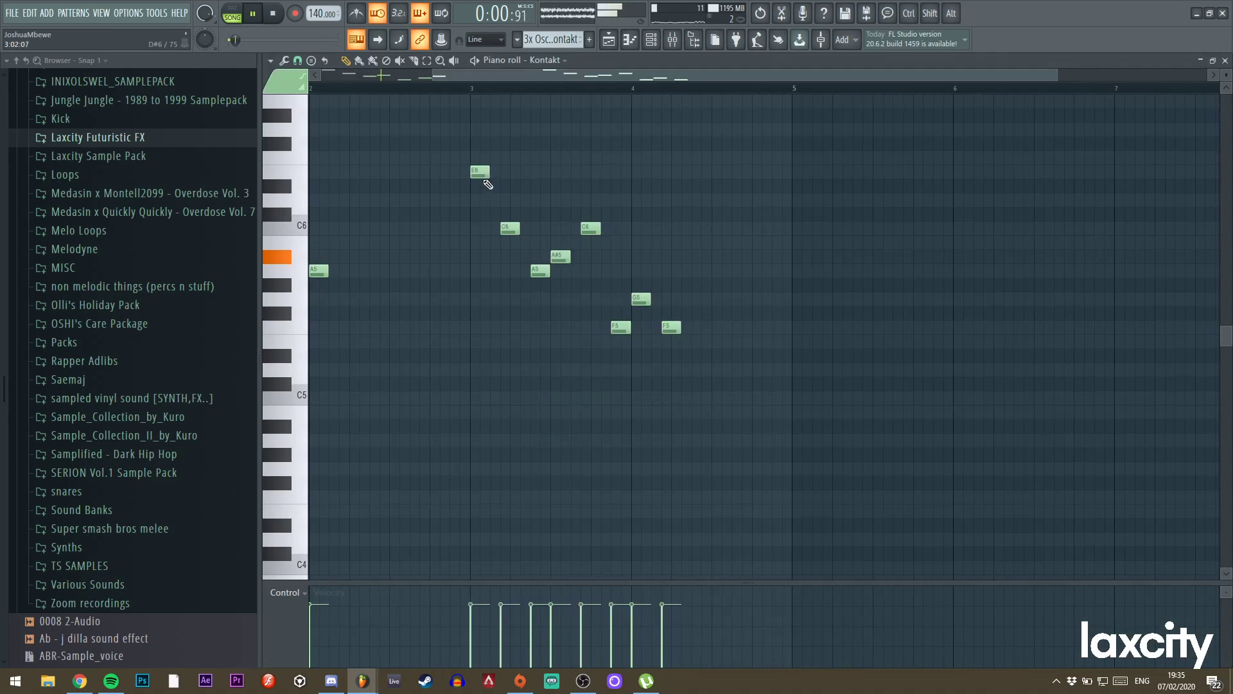
scroll(663, 212, up, 3)
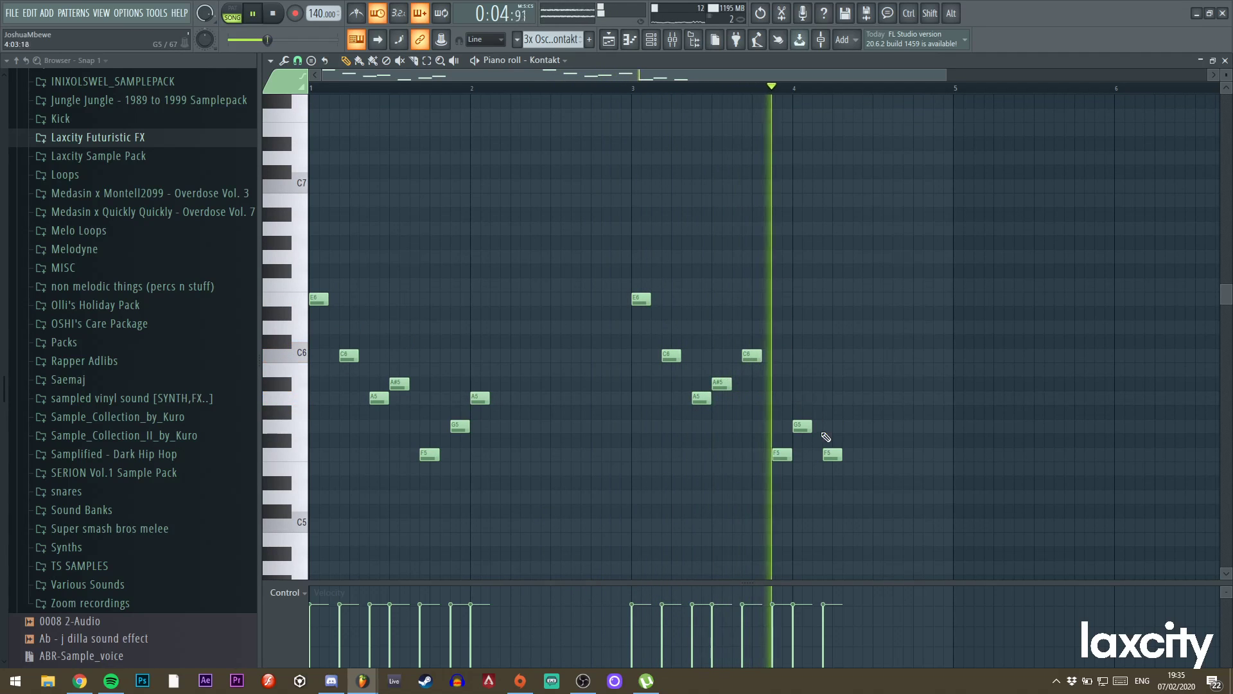
key(space)
key(space)
drag(820, 178, 546, 66)
key(space)
Add a two-note ending after the melody's last F5, held to the end of bar 4 and raised an octave to D6 and C6.
click(581, 368)
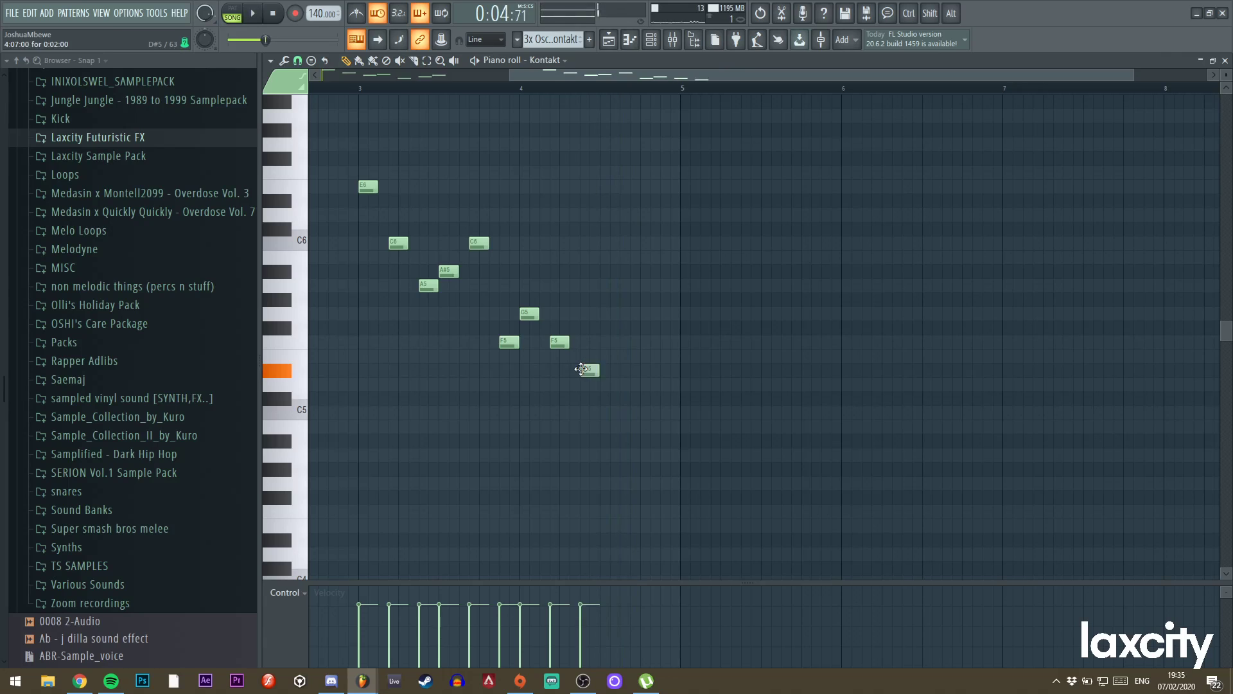
drag(582, 406, 583, 421)
key(space)
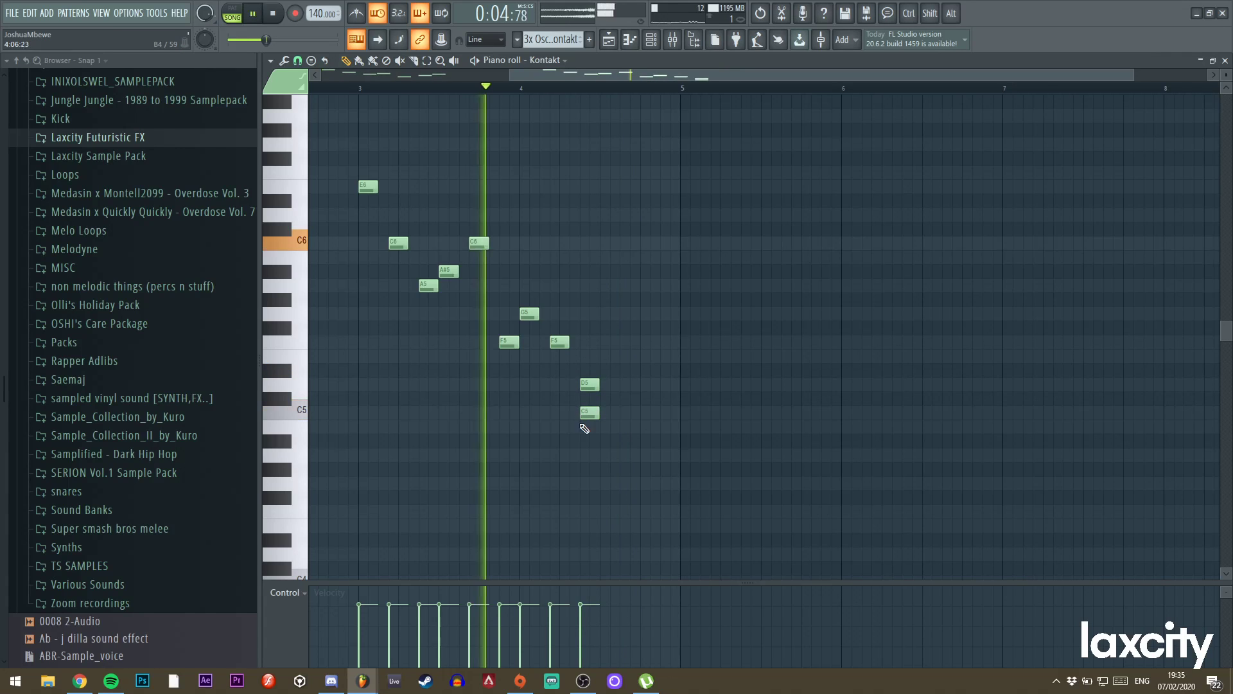
drag(631, 344, 679, 416)
key(ctrl+Up)
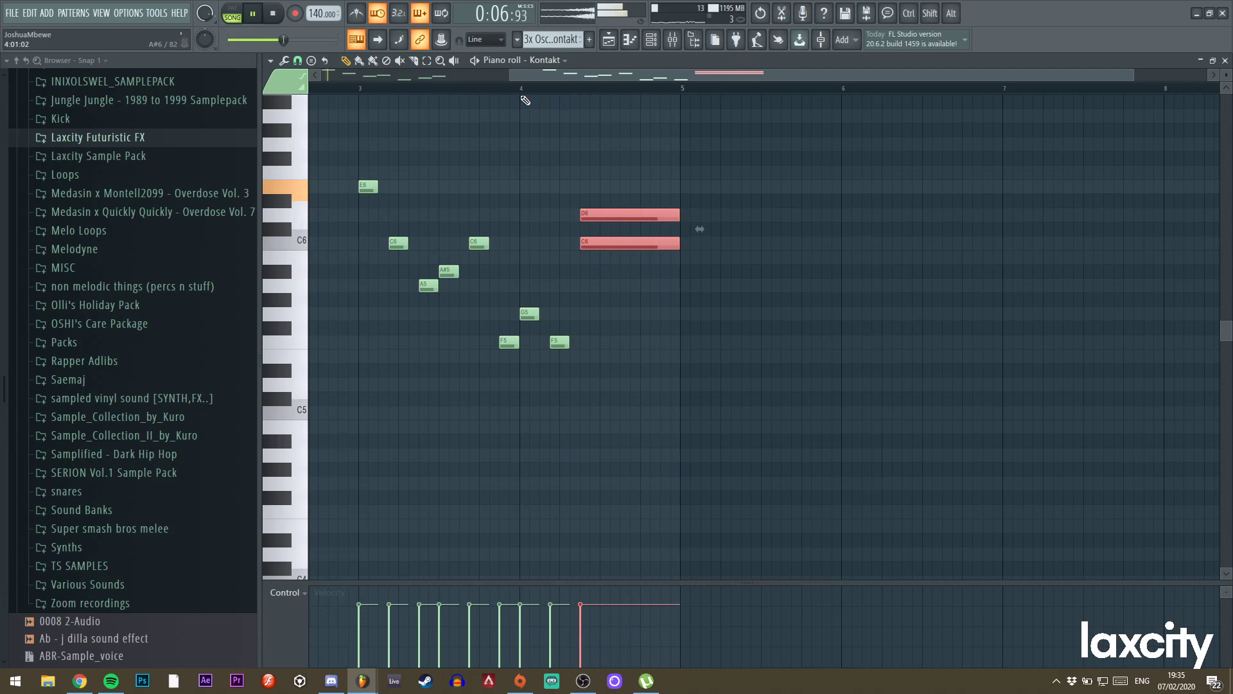
Consolidate the first Kontakt melody clip on Track 4 to a 16-bit WAV audio clip and open its channel settings.
click(608, 39)
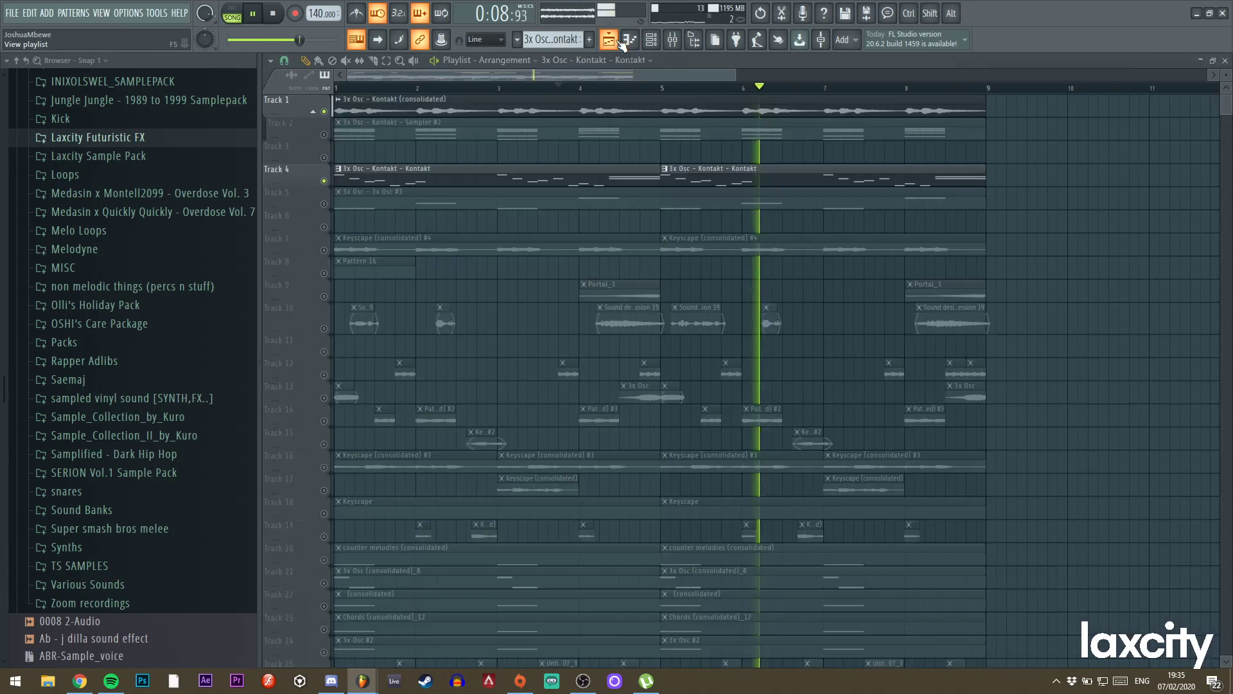
ctrl+click(539, 177)
key(ctrl+alt+c)
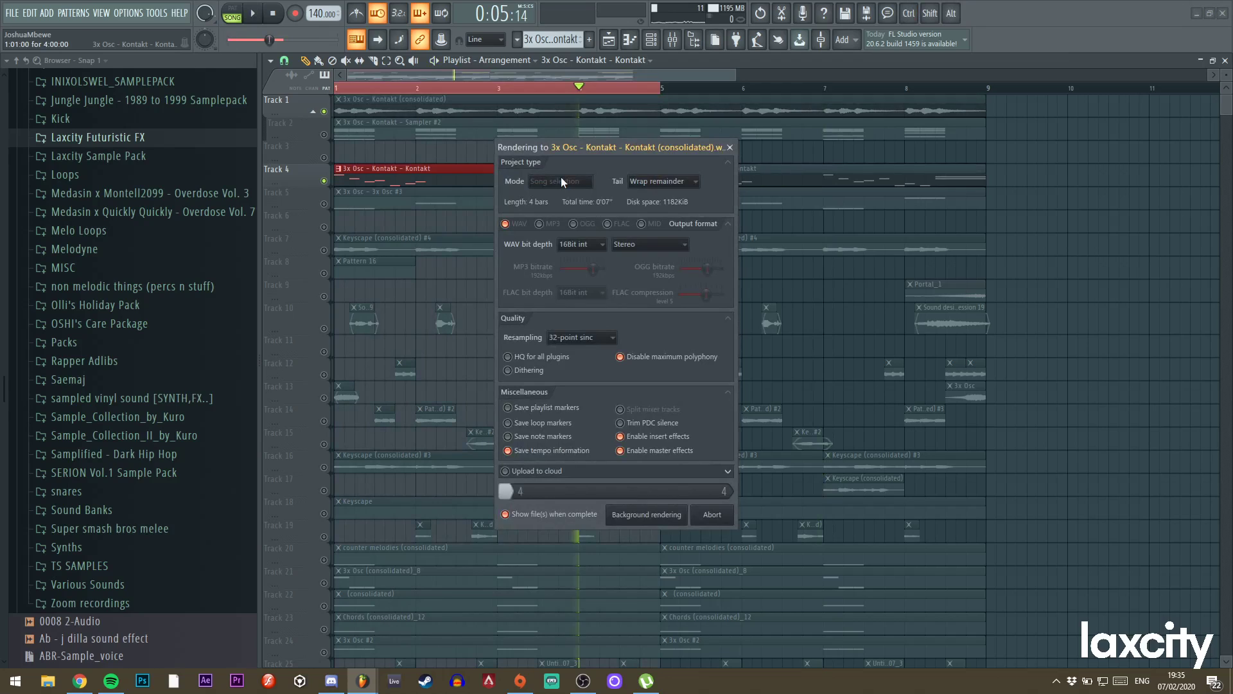
key(Return)
double_click(446, 175)
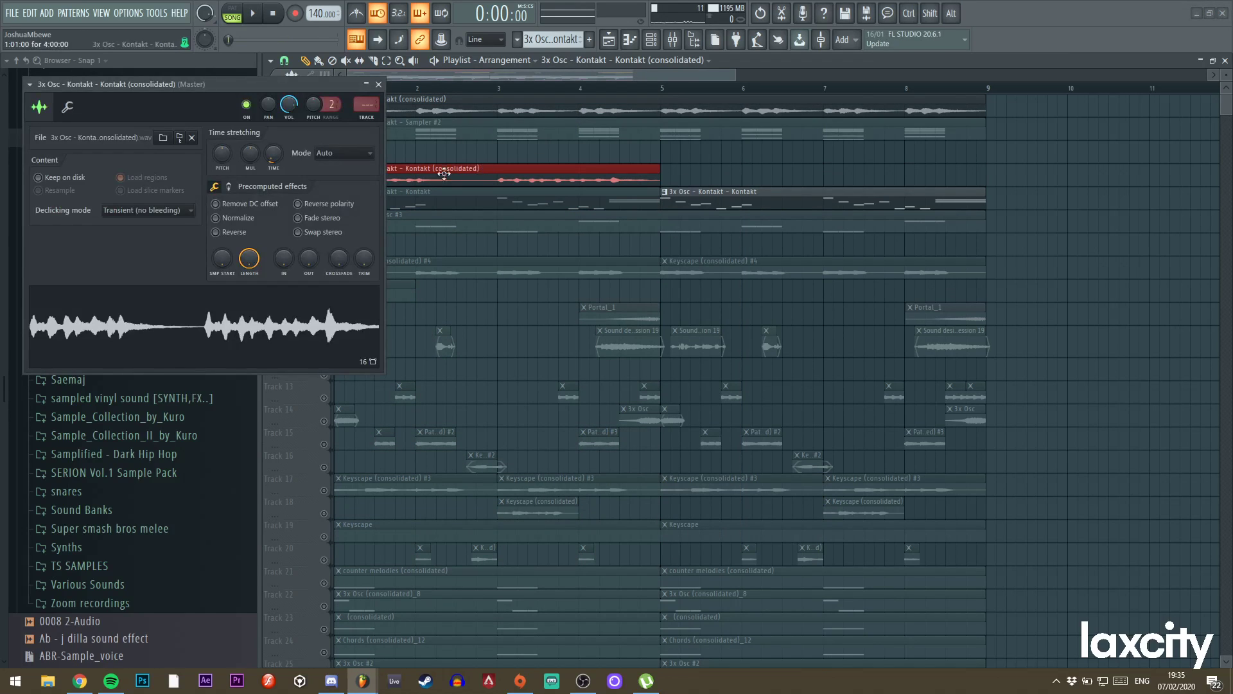
Move the consolidated Kontakt clip on Track 4 to start partway through bar 4 and unmute the first melody clip on Track 5.
click(378, 84)
alt+right_click(355, 183)
drag(424, 193, 719, 185)
key(ctrl+z)
drag(563, 178, 762, 157)
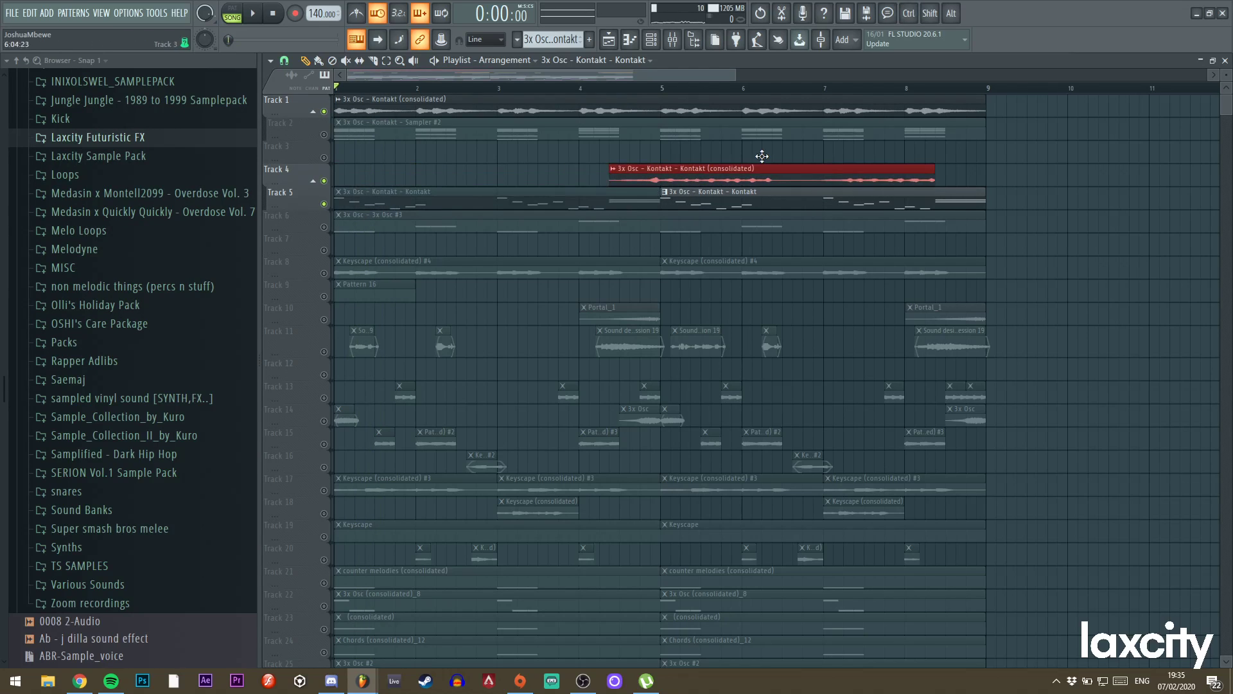
alt+right_click(481, 194)
Cut off the Track 4 audio clip at bar 5 and copy the short slice so the copy ends at bar 9.
key(space)
key(space)
key(space)
key(space)
click(664, 178)
click(305, 62)
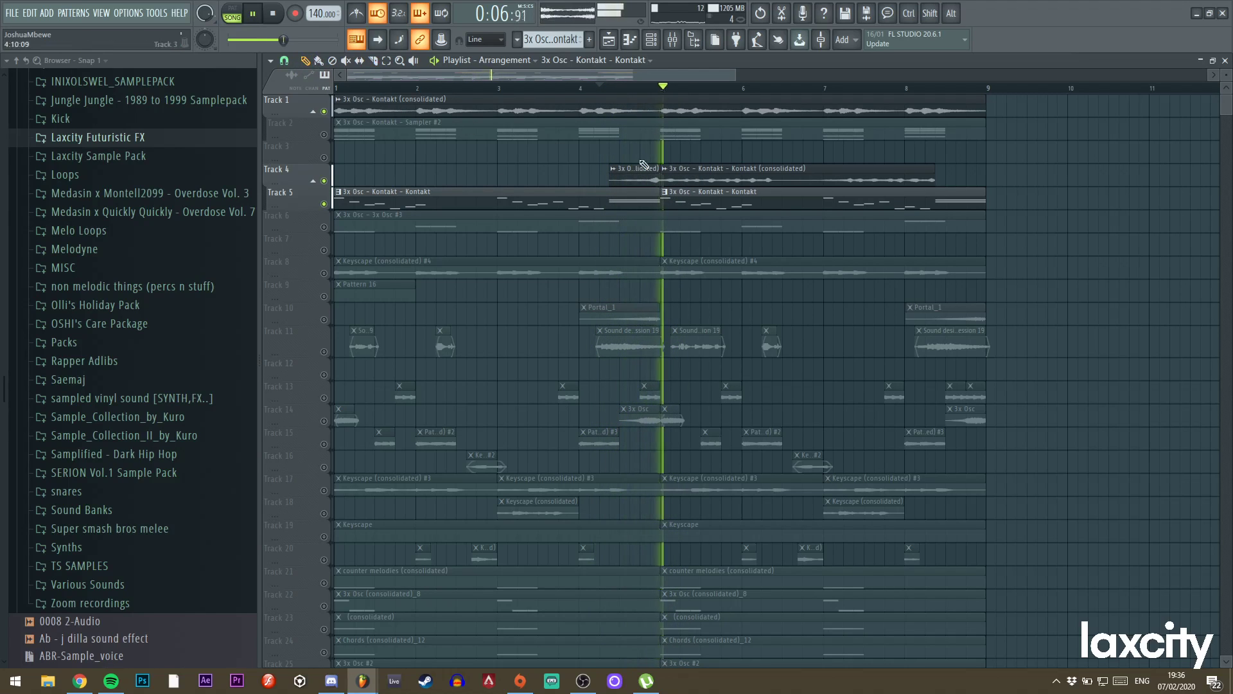
right_click(693, 176)
shift+drag(642, 173, 972, 171)
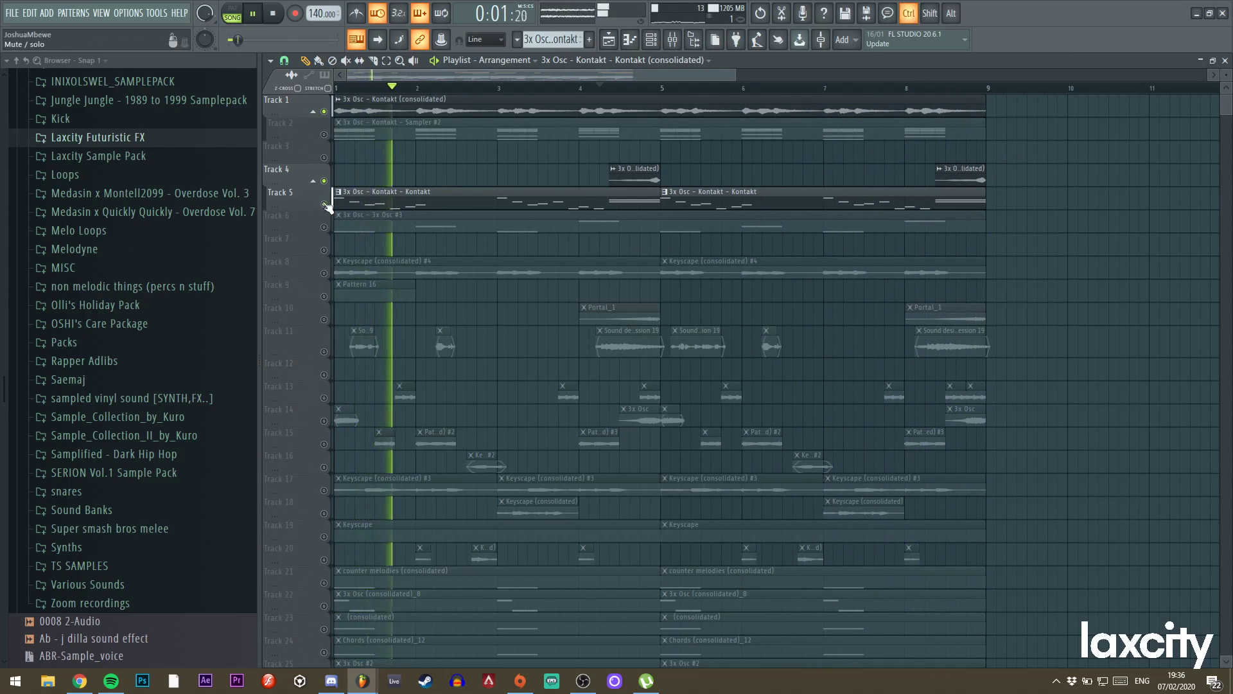
Remove Fruity Reeverb 2 from the Kontakt mixer track and return to the playlist.
click(674, 42)
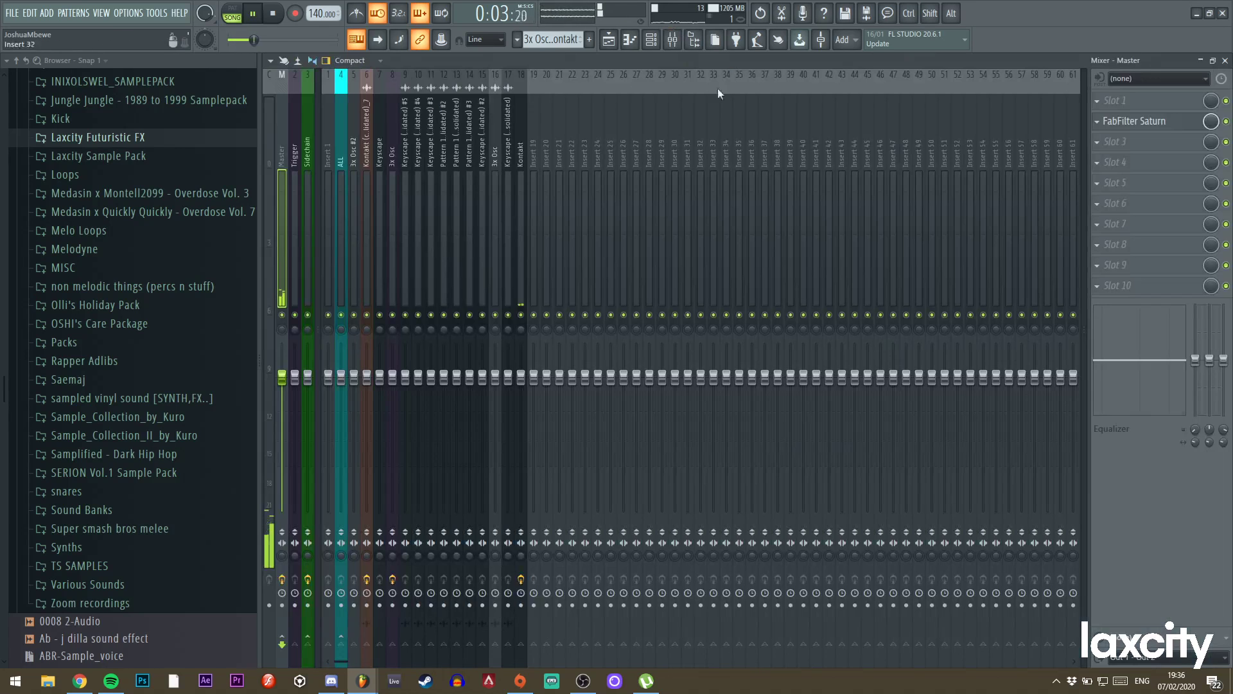
click(522, 156)
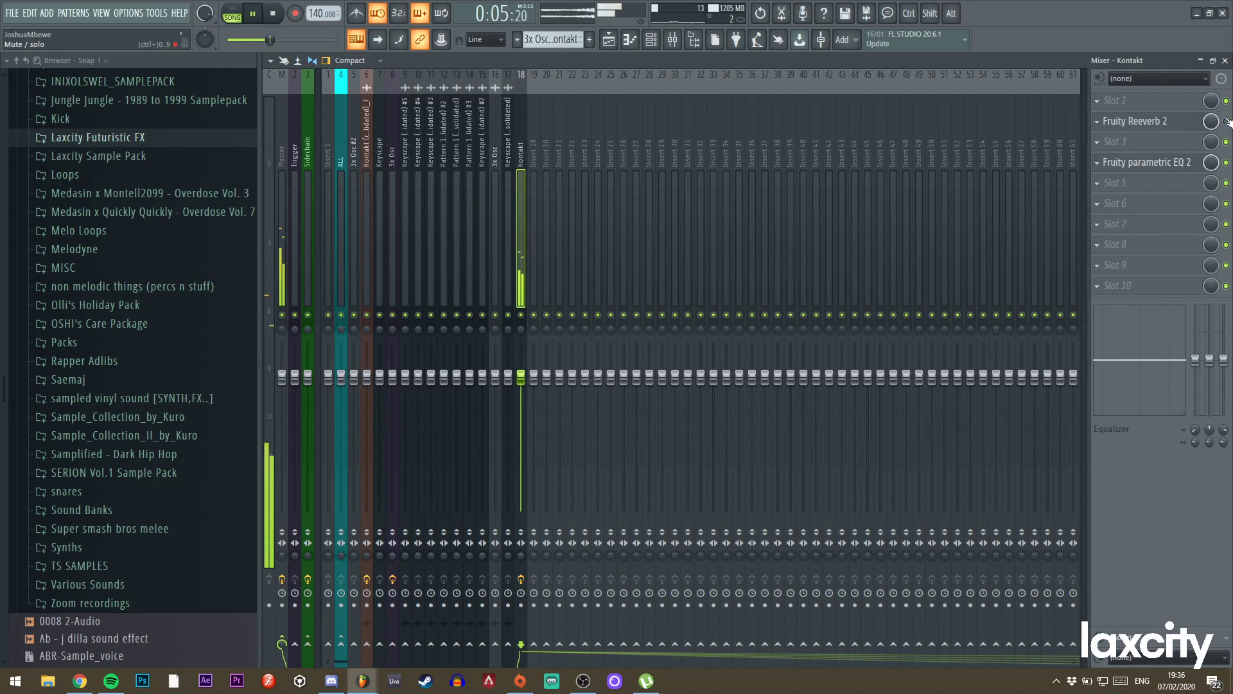
click(1100, 128)
click(1113, 156)
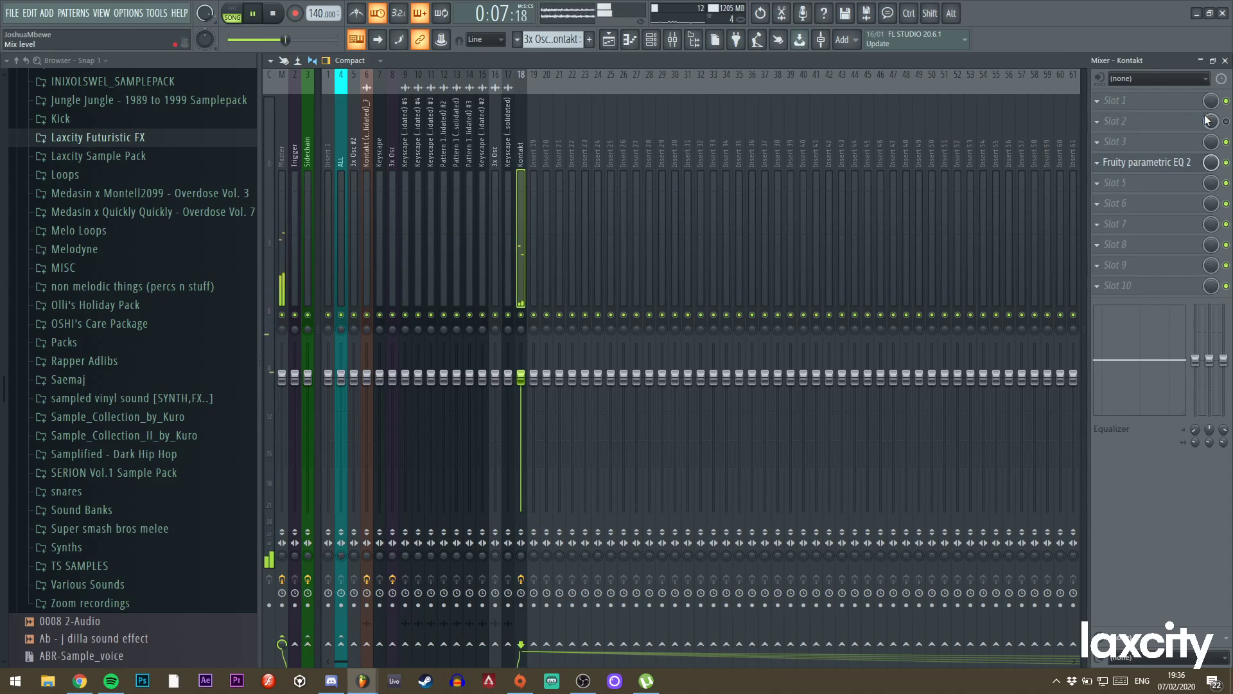
click(650, 39)
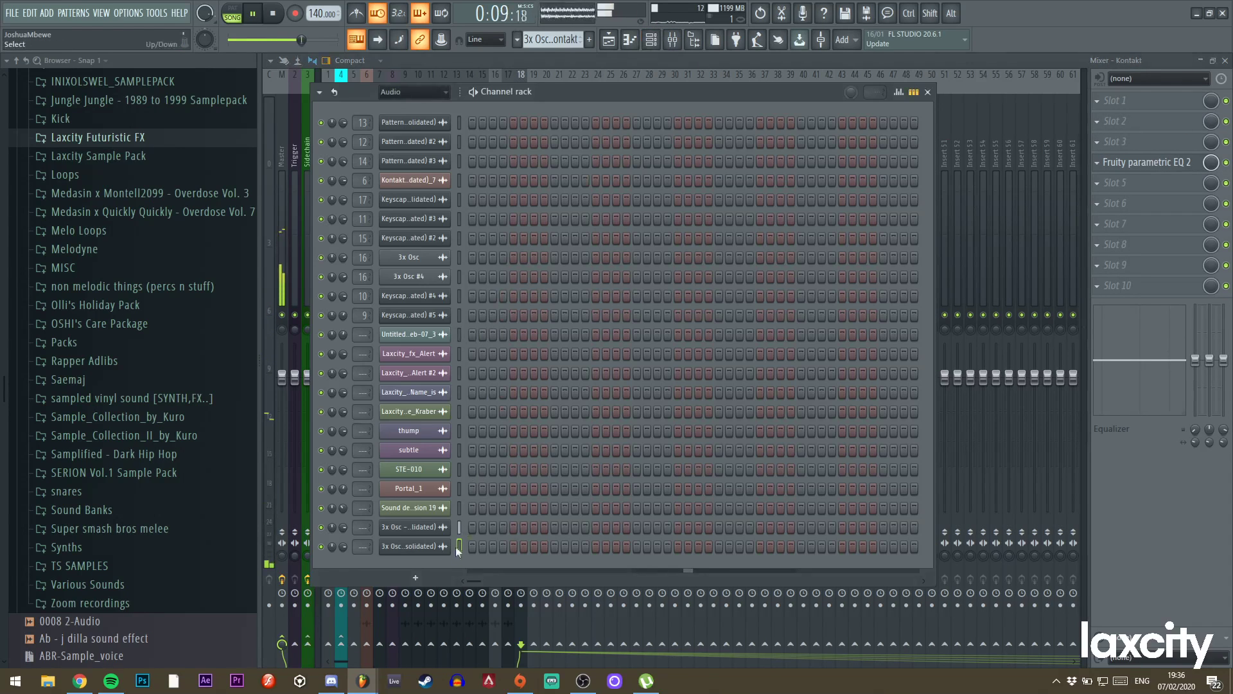
click(609, 40)
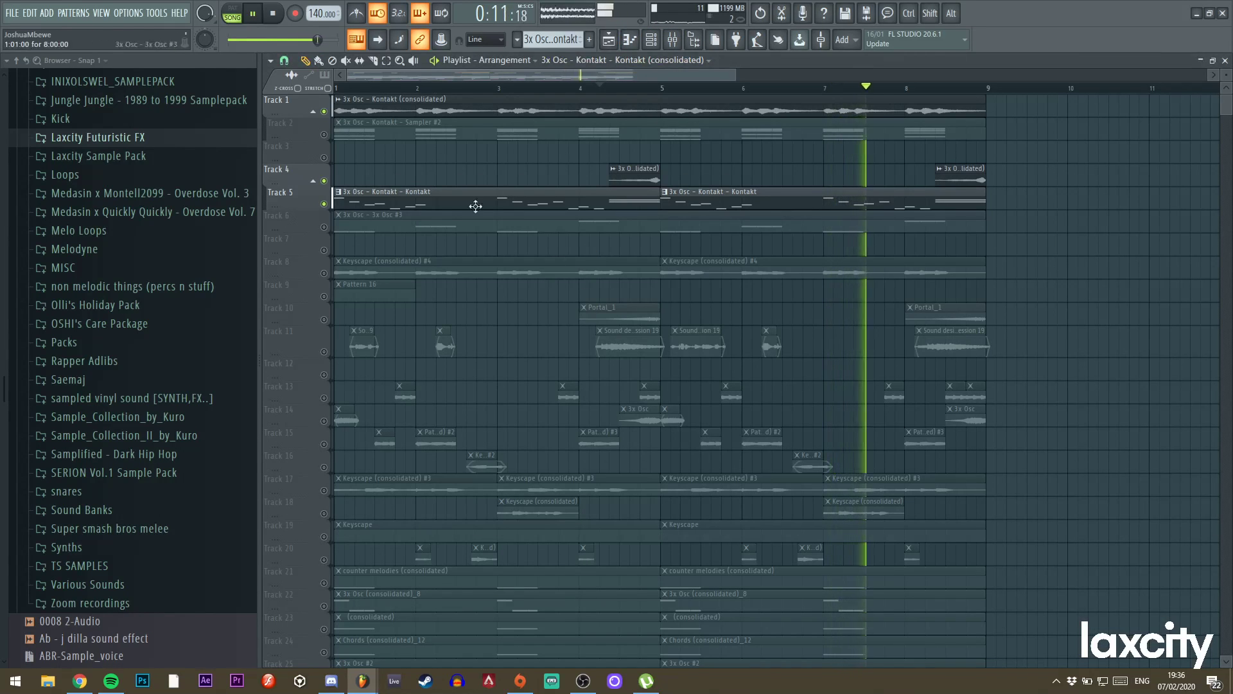
Re-enable all playlist tracks after soloing Track 4 and play through the full arrangement.
right_click(324, 182)
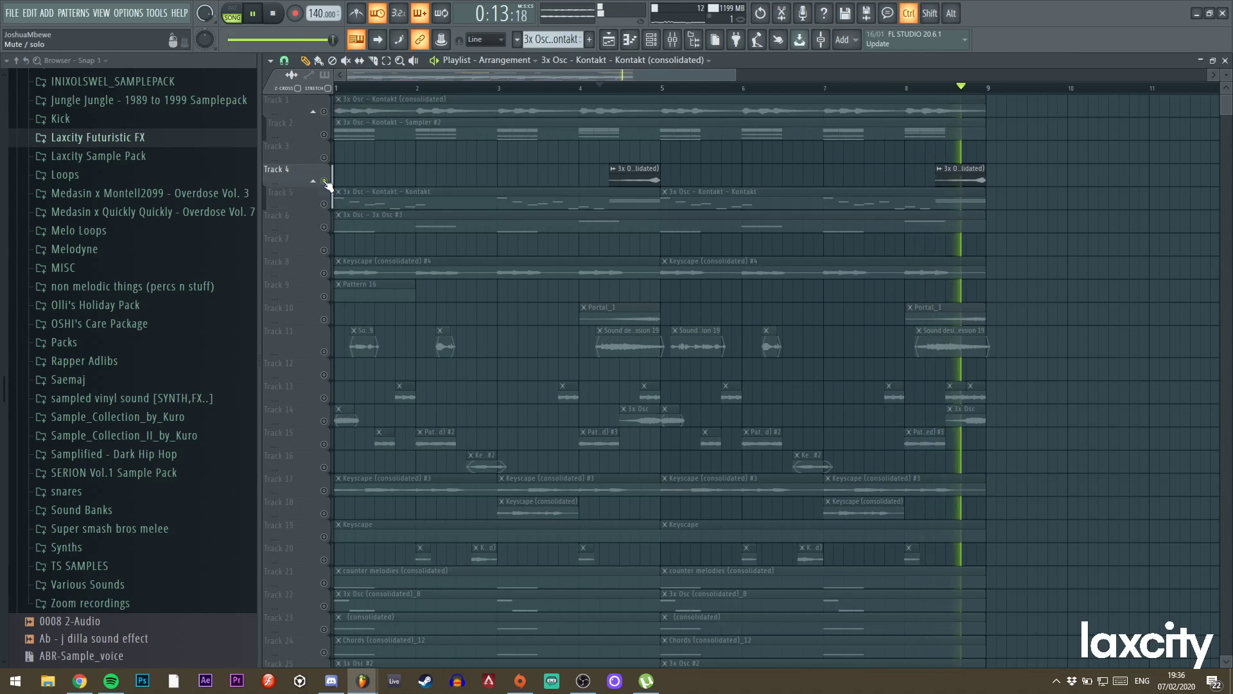
right_click(325, 182)
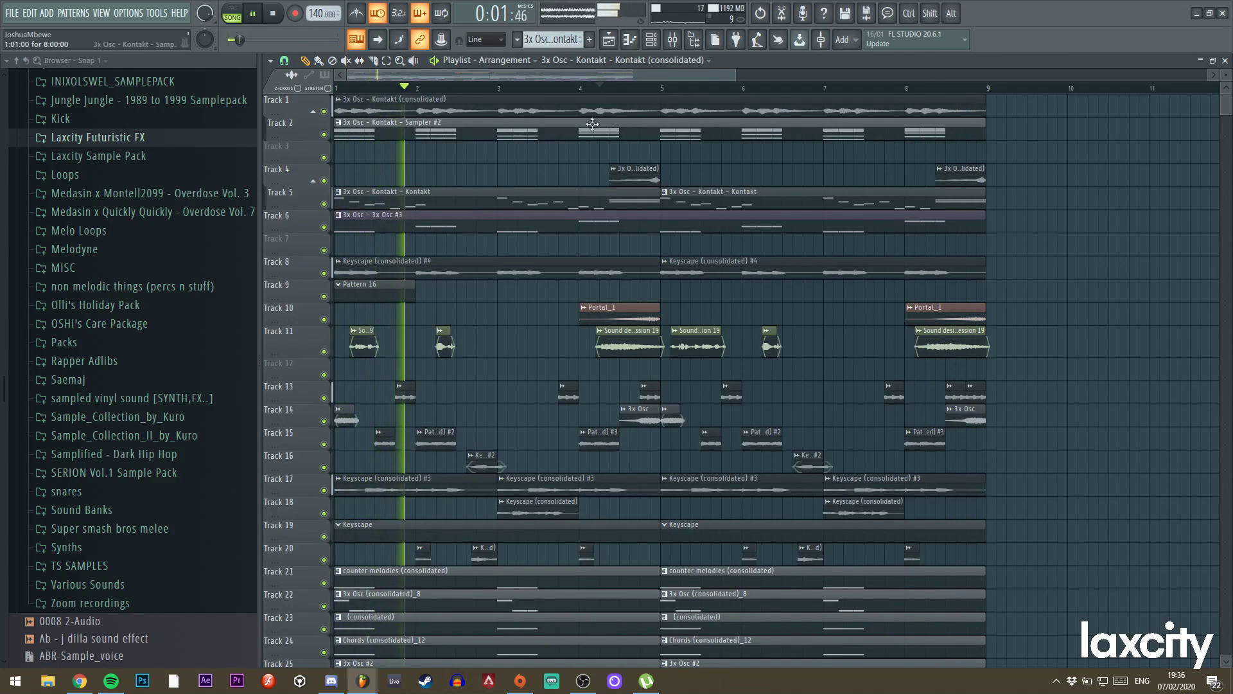
drag(736, 74, 871, 72)
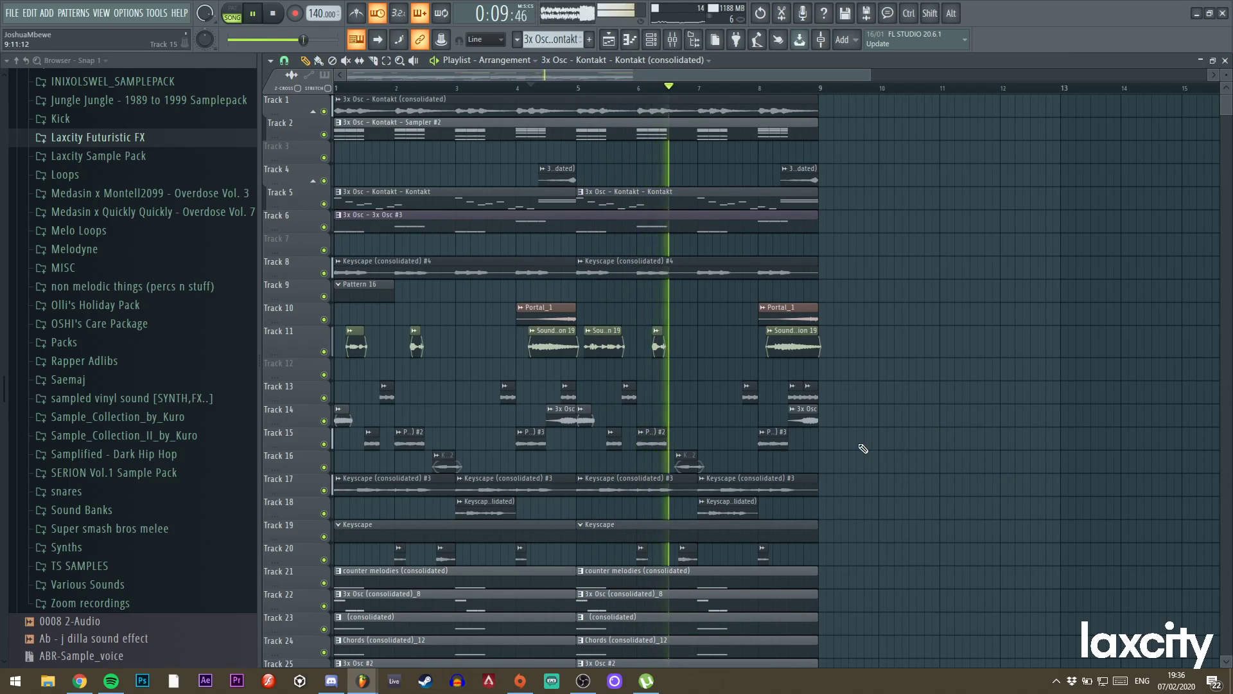
scroll(862, 445, down, 6)
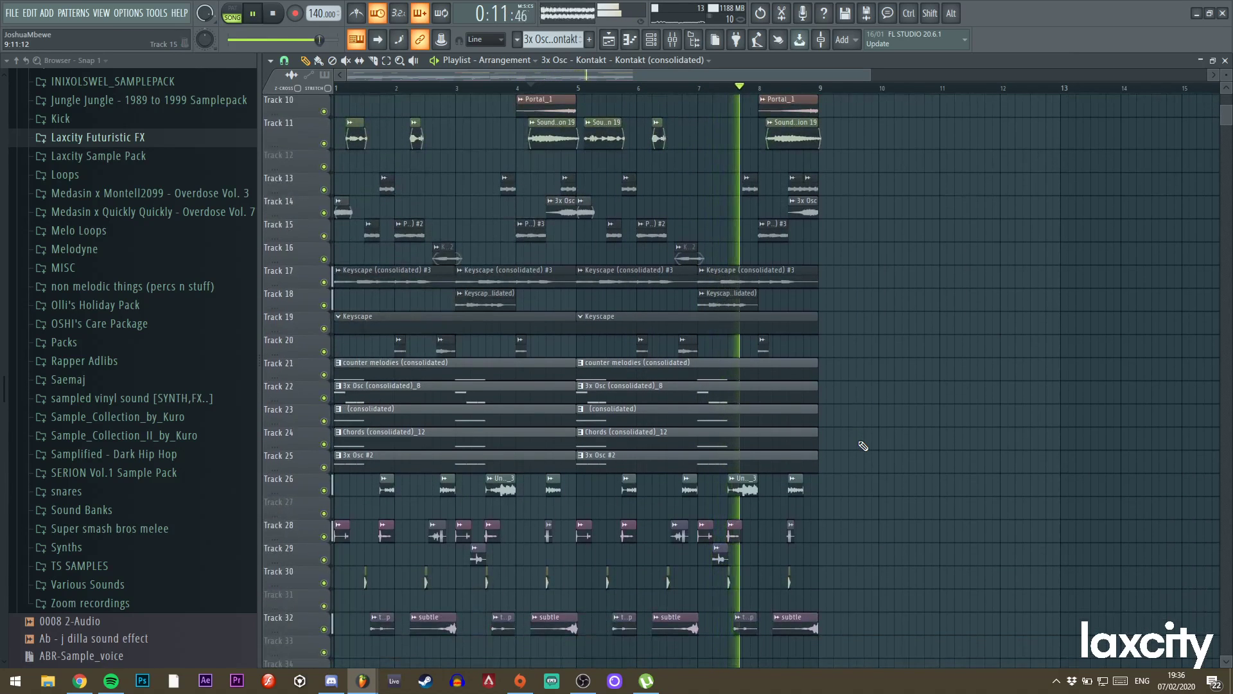
scroll(856, 410, up, 6)
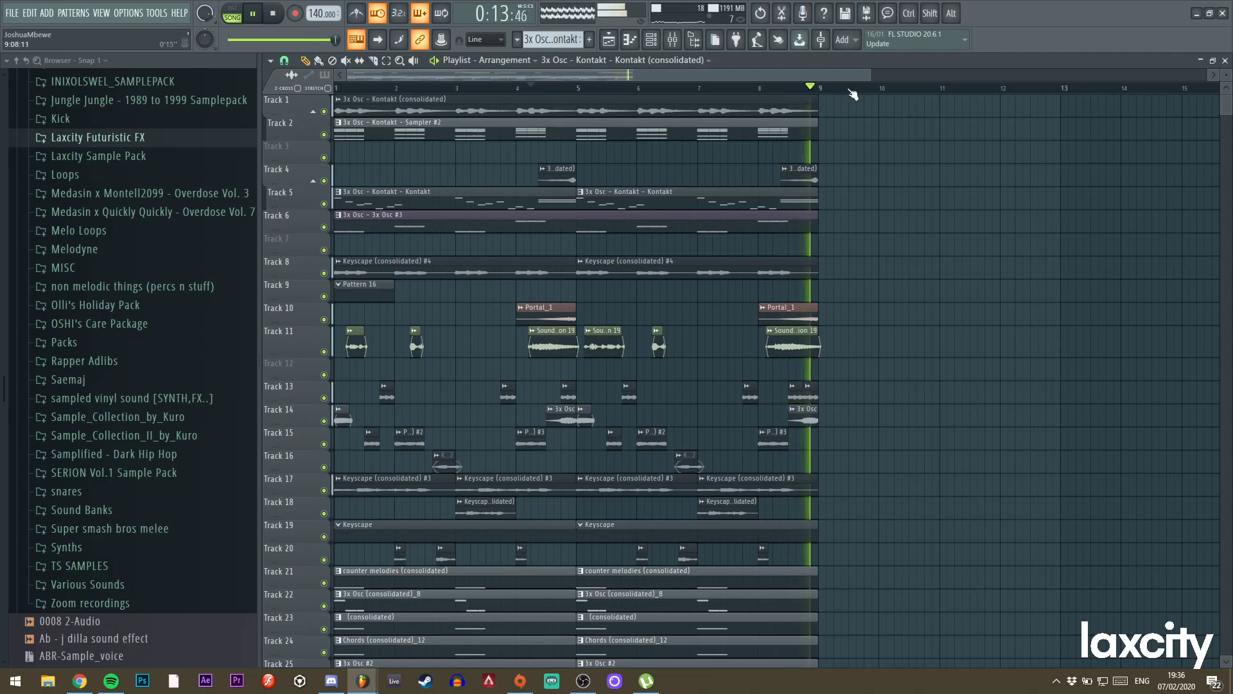
drag(867, 77, 900, 77)
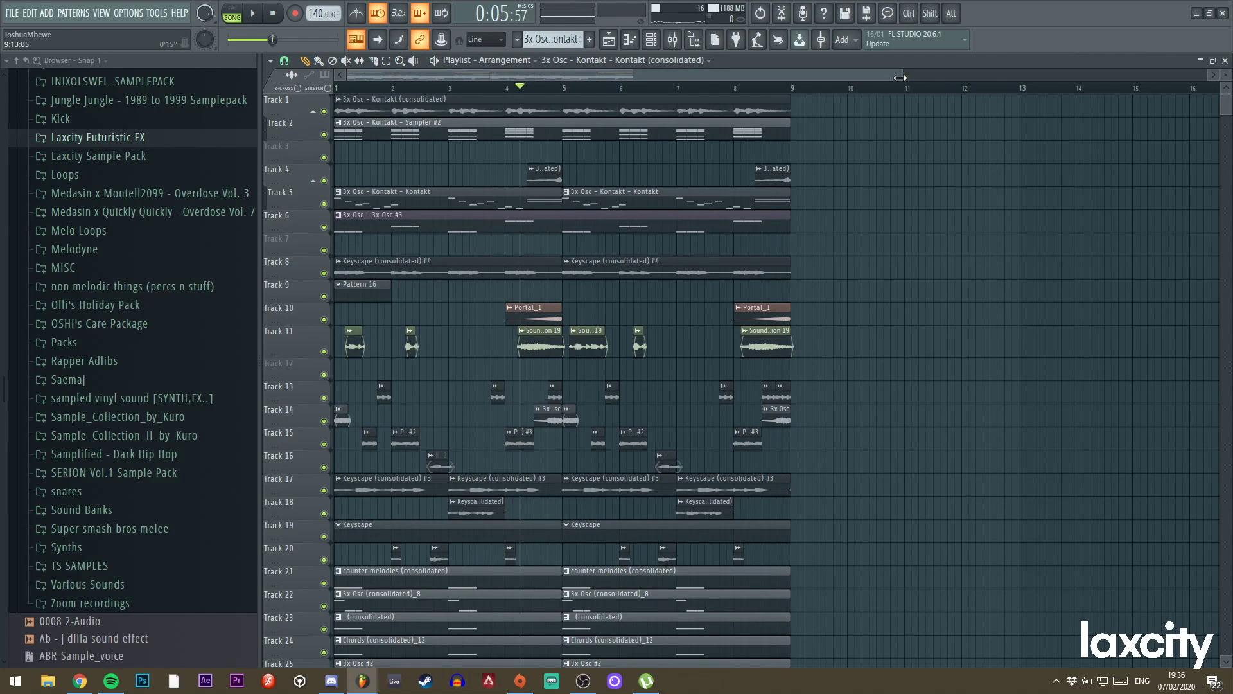
scroll(809, 251, down, 6)
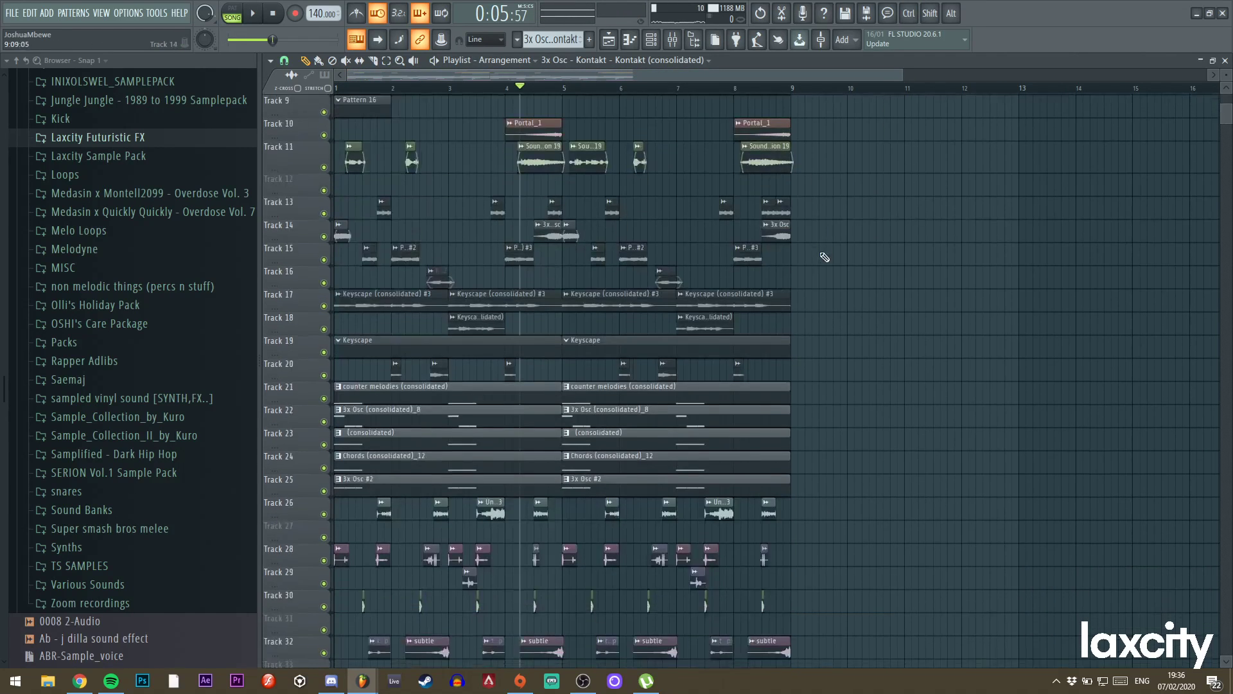
scroll(751, 302, up, 6)
drag(899, 75, 884, 55)
key(space)
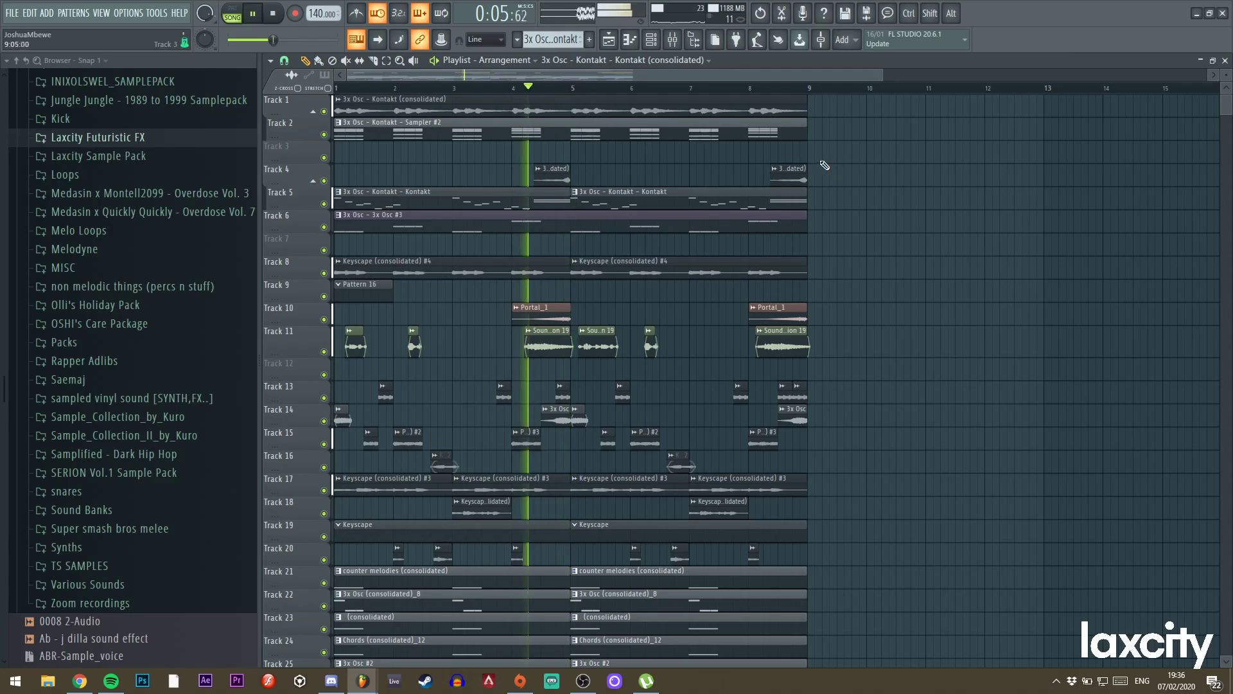
key(space)
key(space)
Select every clip in the arrangement and move the whole block from bar 1 to bar 17.
drag(882, 76, 1211, 94)
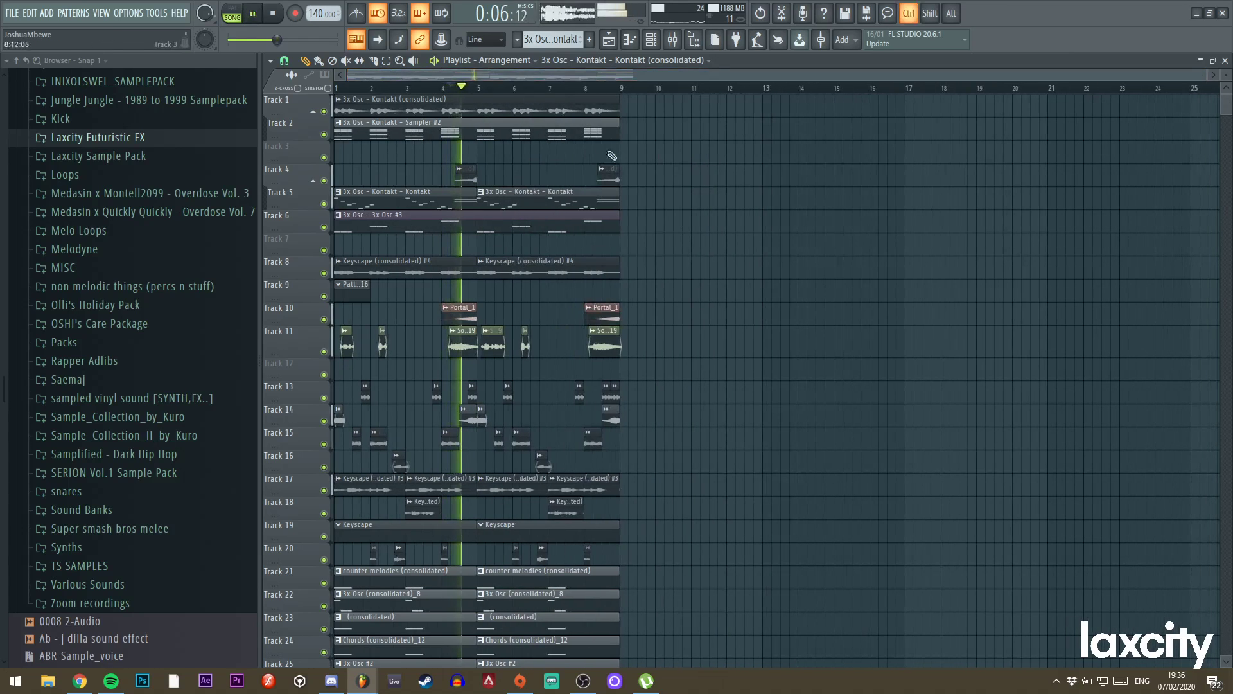
key(ctrl+a)
key(space)
drag(377, 128, 949, 126)
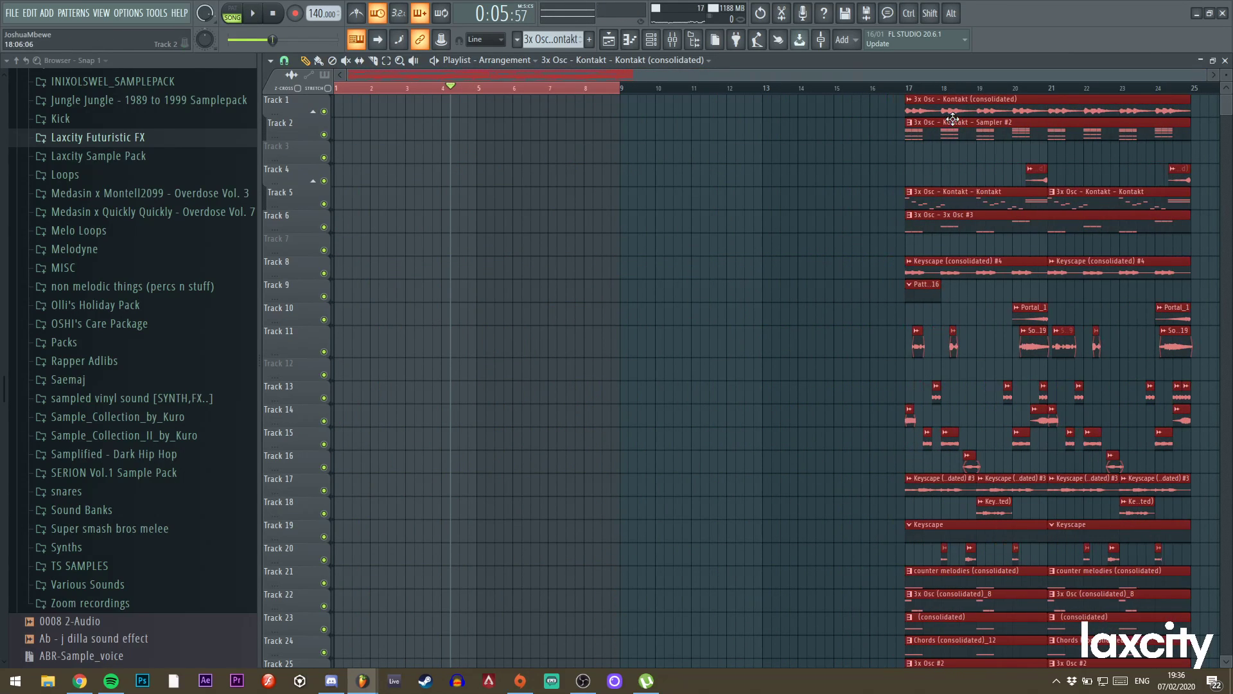
Copy the pattern clips on Tracks 21 to 25 from bar 17 to bar 1.
drag(879, 74, 1209, 77)
scroll(842, 229, down, 6)
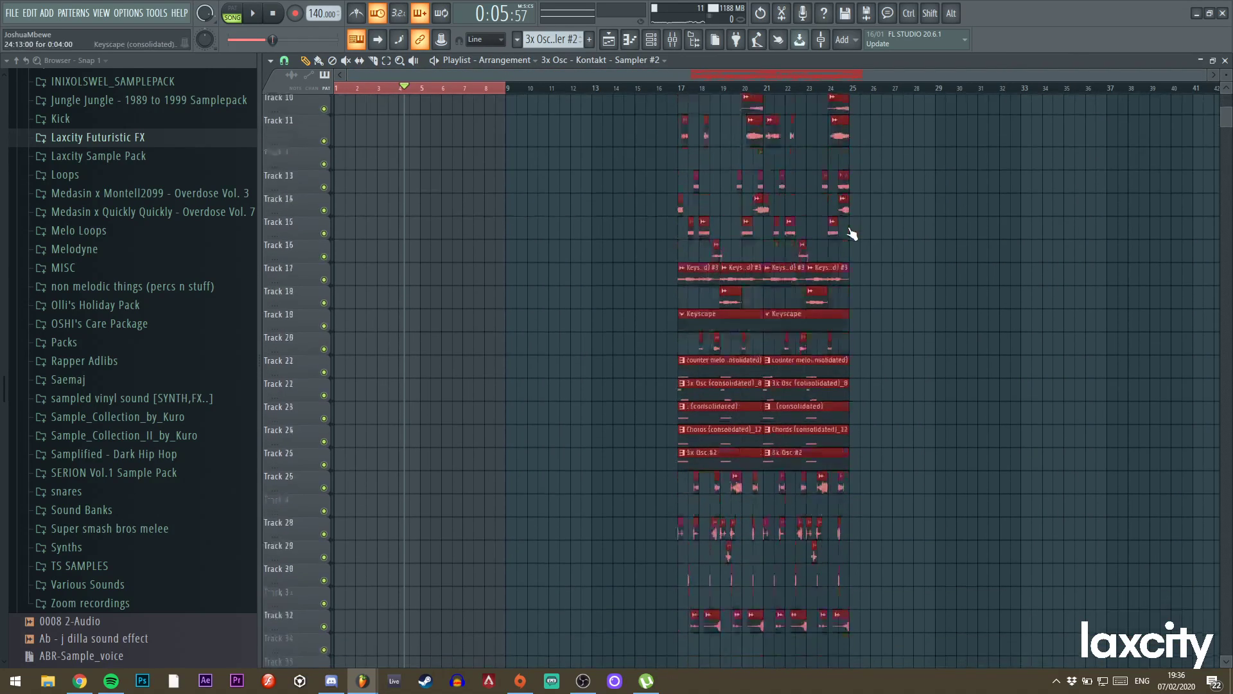
drag(852, 337, 694, 395)
drag(681, 313, 861, 409)
drag(708, 384, 392, 358)
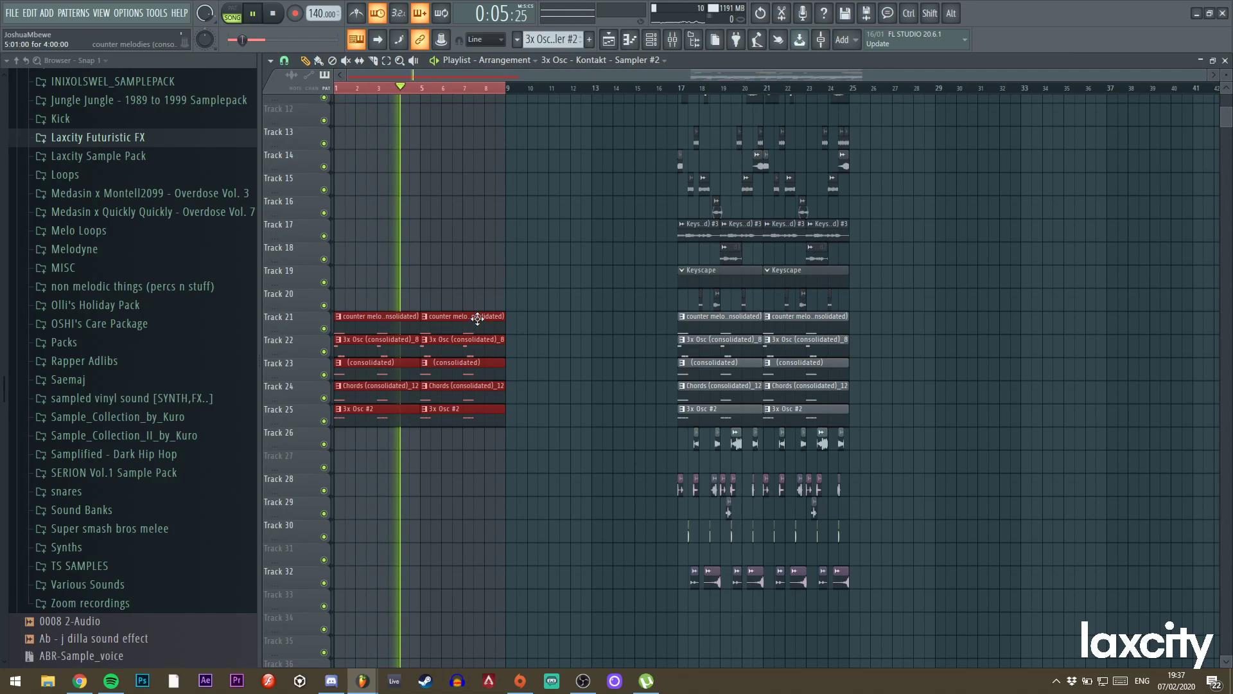
Copy the consolidated Kontakt audio clip on Track 1 from bar 17 to bar 1.
scroll(622, 289, up, 5)
drag(675, 113, 381, 107)
key(space)
Delete the copied pattern clips on Tracks 21 to 25 between bars 1 and 9.
scroll(504, 349, down, 2)
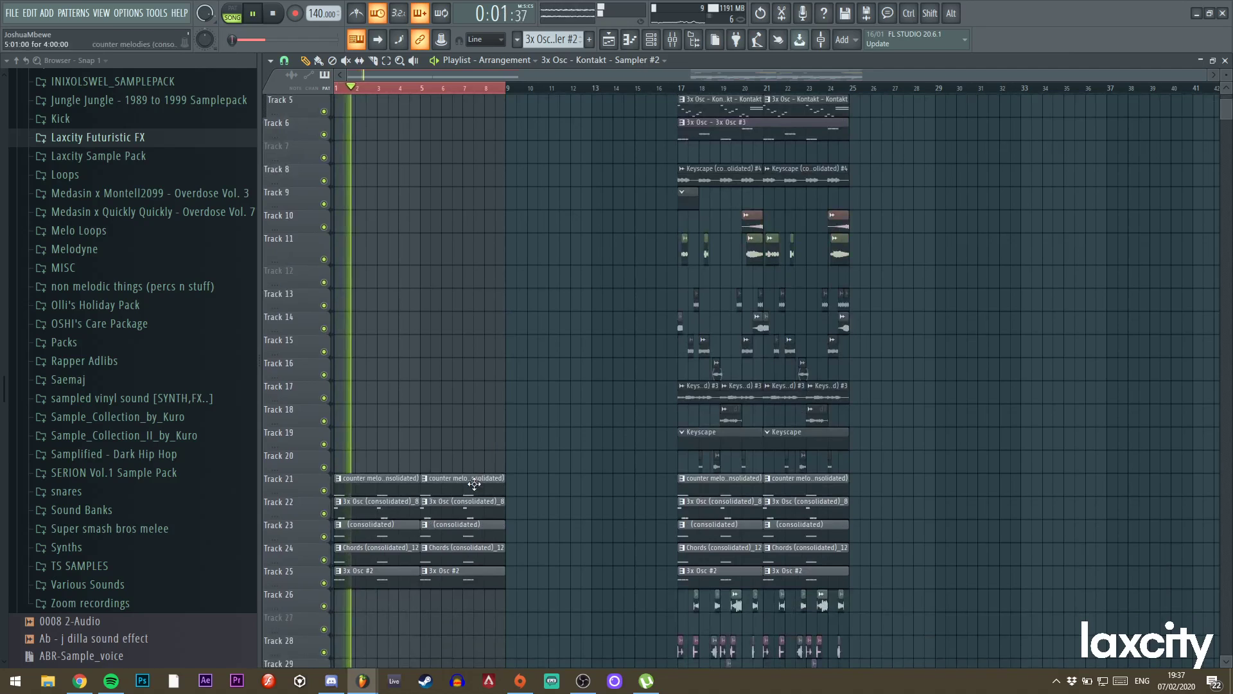
right_click(450, 483)
right_click(363, 488)
right_click(364, 503)
right_click(373, 528)
right_click(457, 531)
right_click(468, 508)
right_click(493, 553)
right_click(449, 576)
right_click(360, 578)
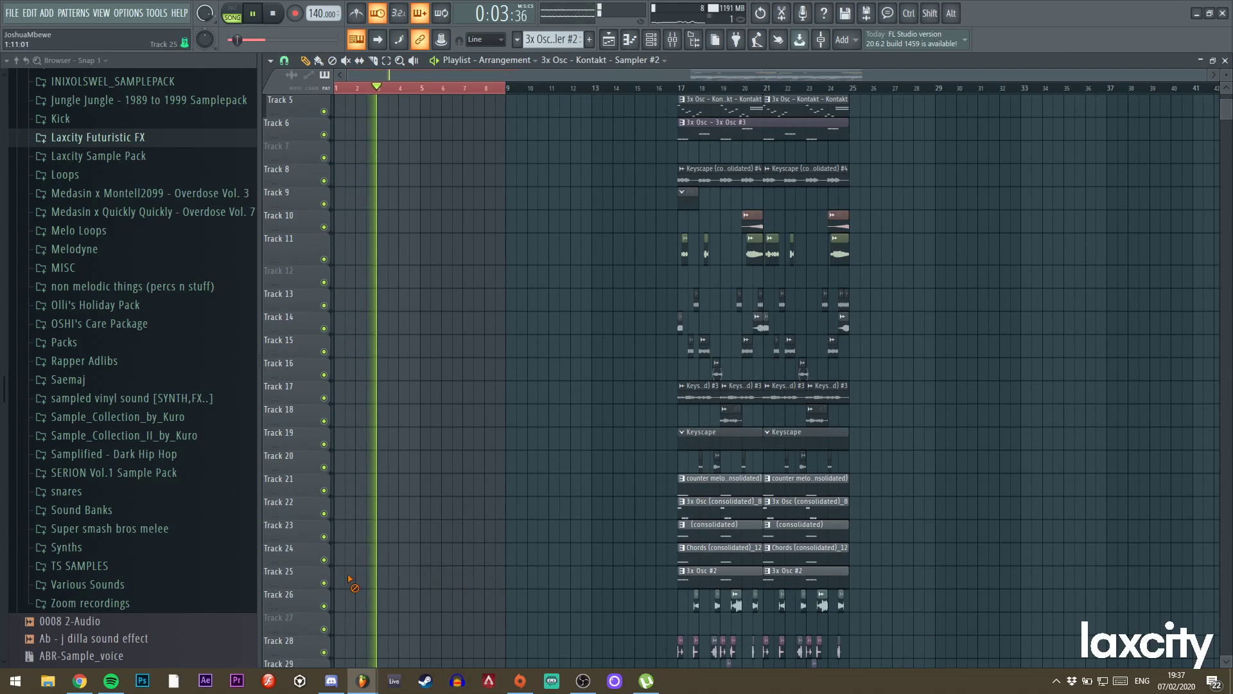
Duplicate the Track 1 Kontakt clip at bar 9 and clear the selection.
scroll(587, 320, up, 1)
scroll(589, 320, up, 1)
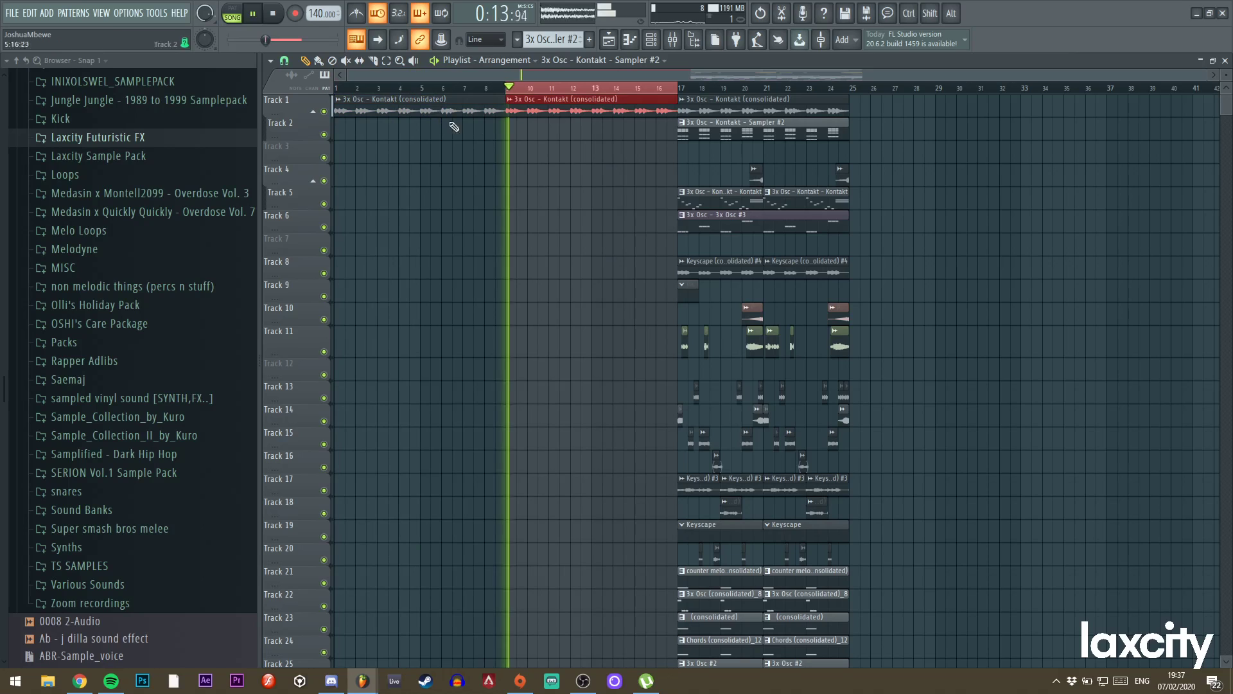
key(ctrl+d)
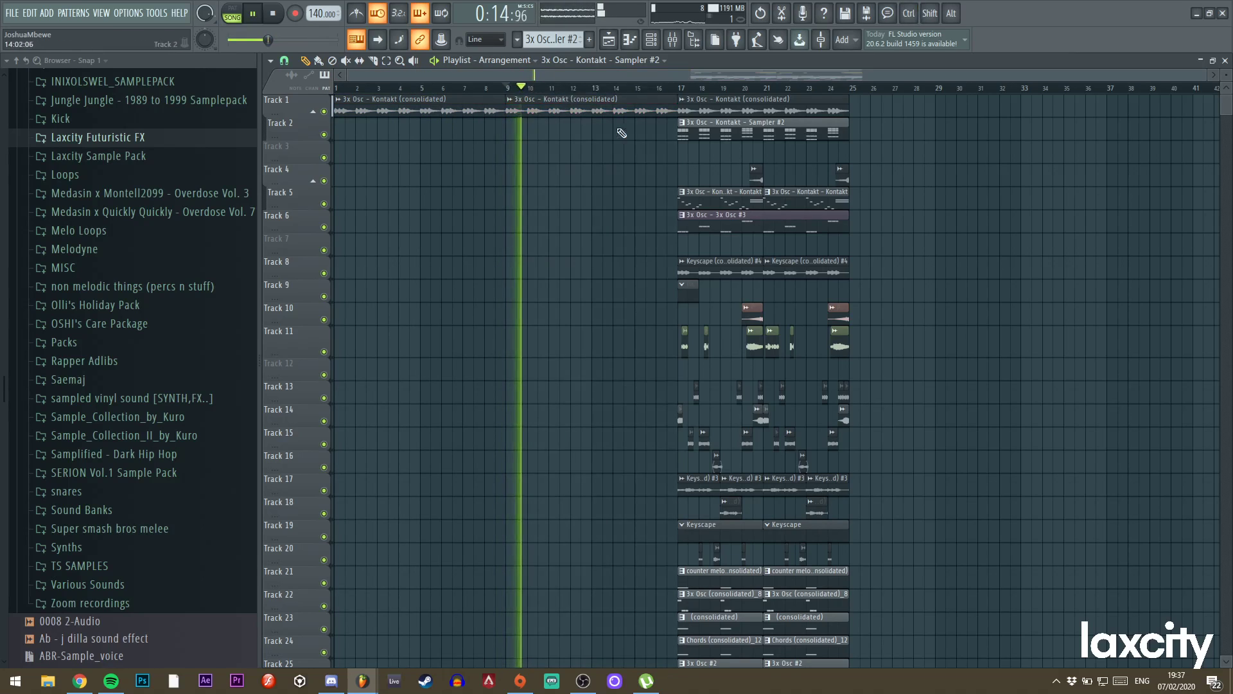
Copy the drum and sample clips on Tracks 26 to 32 from bar 17 to bar 9.
scroll(738, 334, down, 7)
drag(880, 538, 660, 336)
key(space)
drag(679, 396, 508, 411)
scroll(601, 262, up, 3)
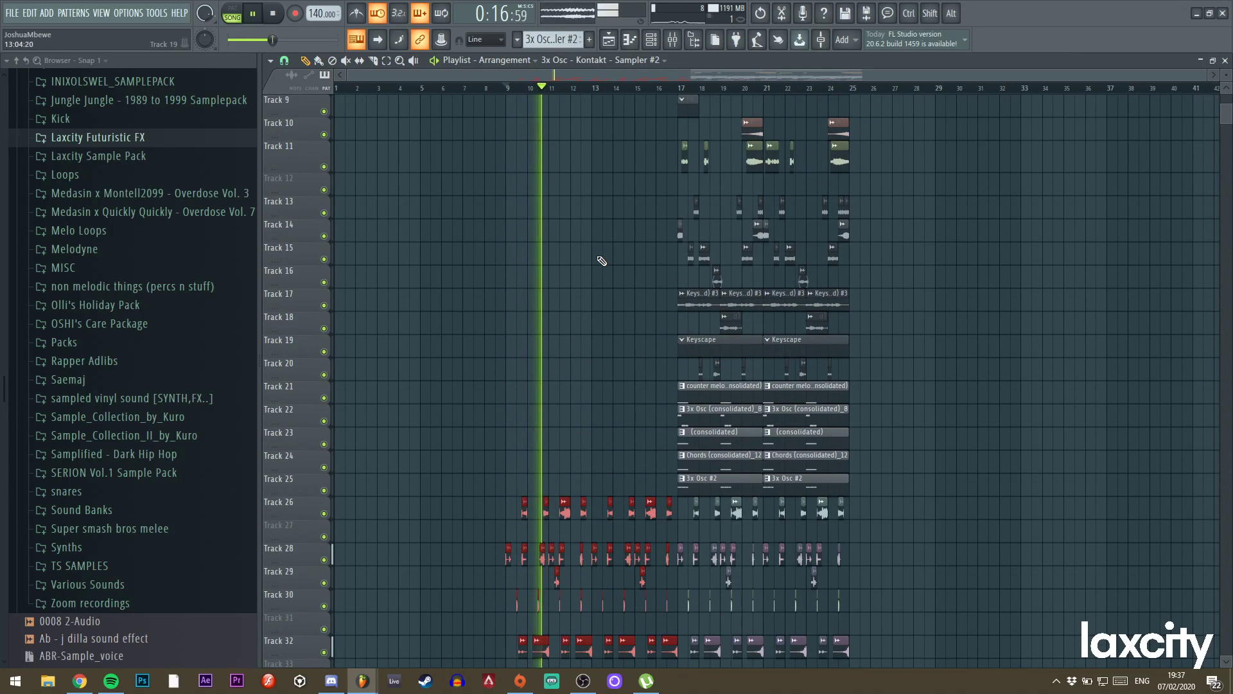
Shorten the second Kontakt clip on Track 1 so it ends about a quarter bar before bar 17.
scroll(600, 261, up, 3)
scroll(601, 261, up, 1)
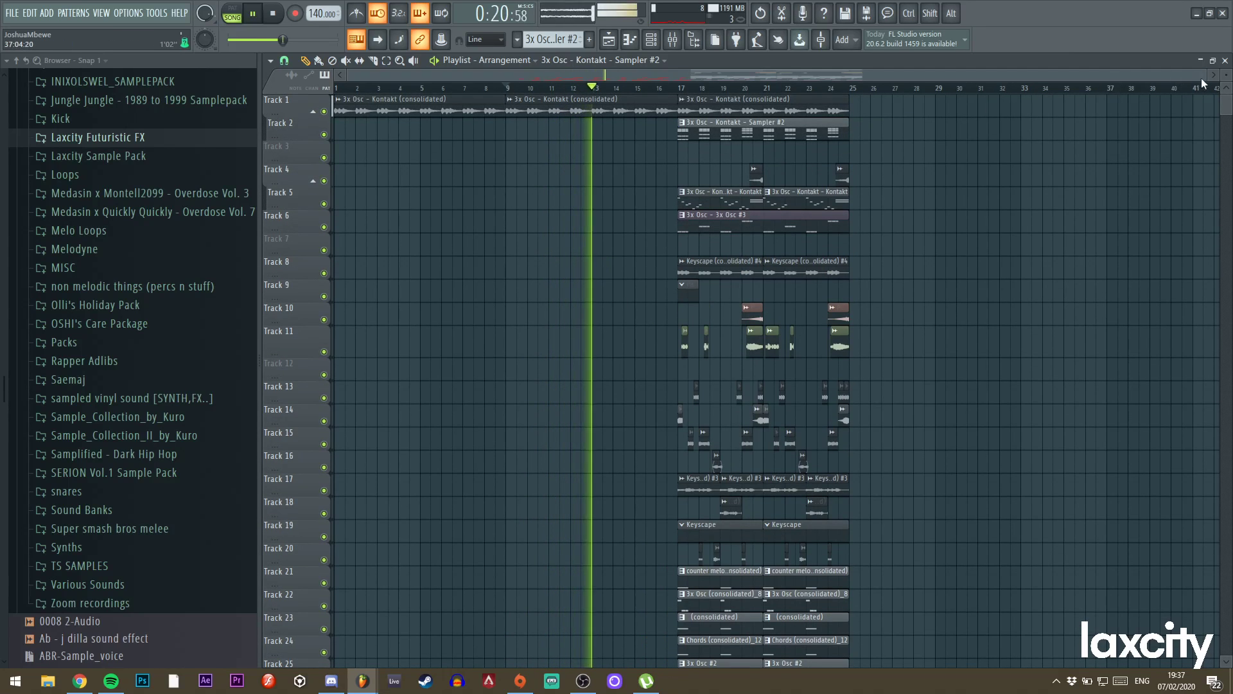
drag(349, 76, 590, 80)
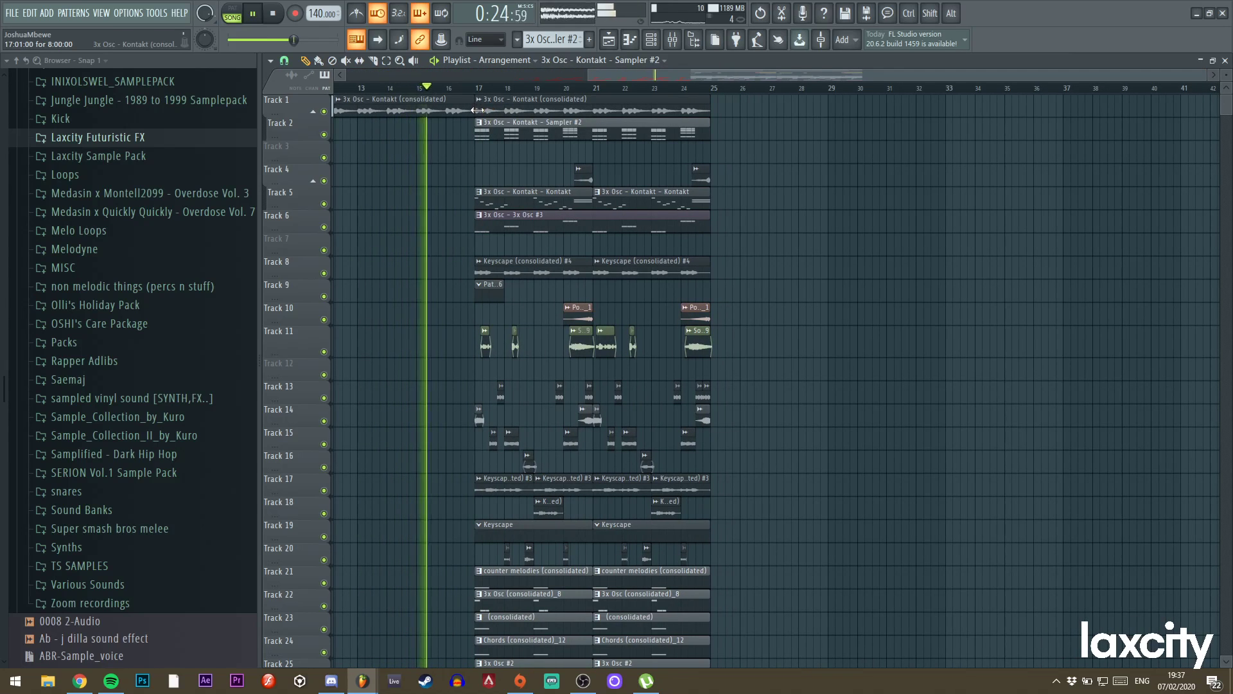
drag(471, 111, 464, 111)
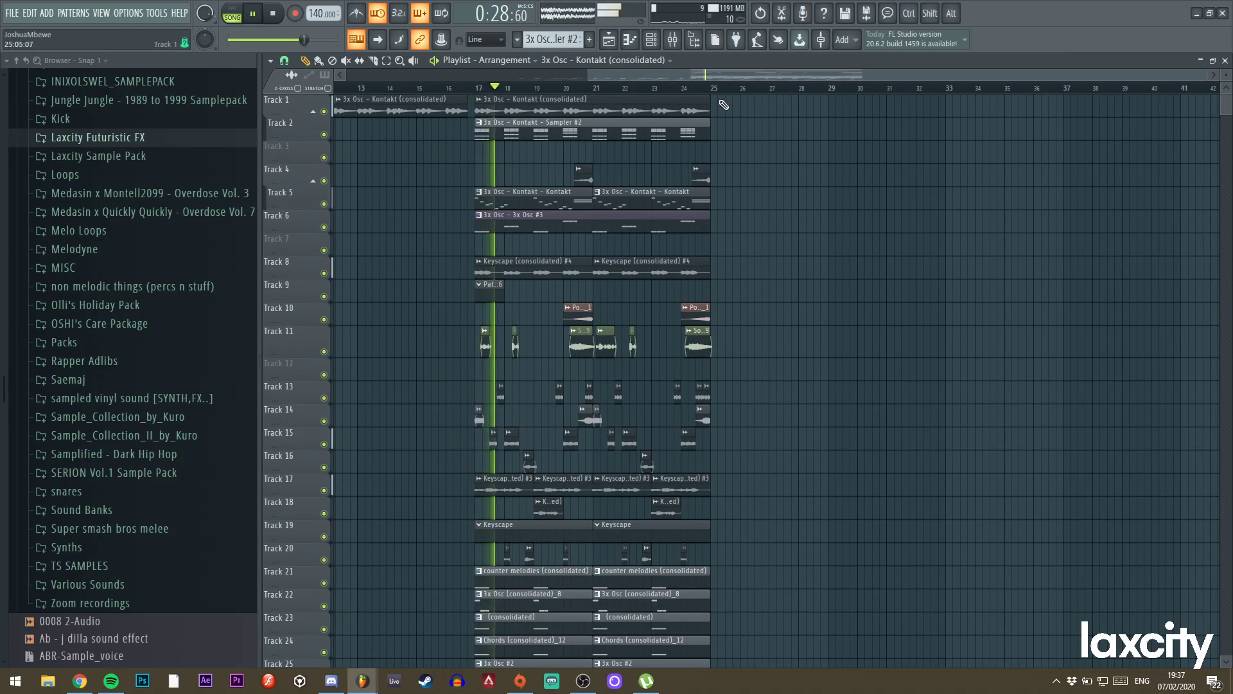
Inspect the 3x Osc #3 pattern and trim the start of its Track 6 clip to just before bar 21.
click(547, 223)
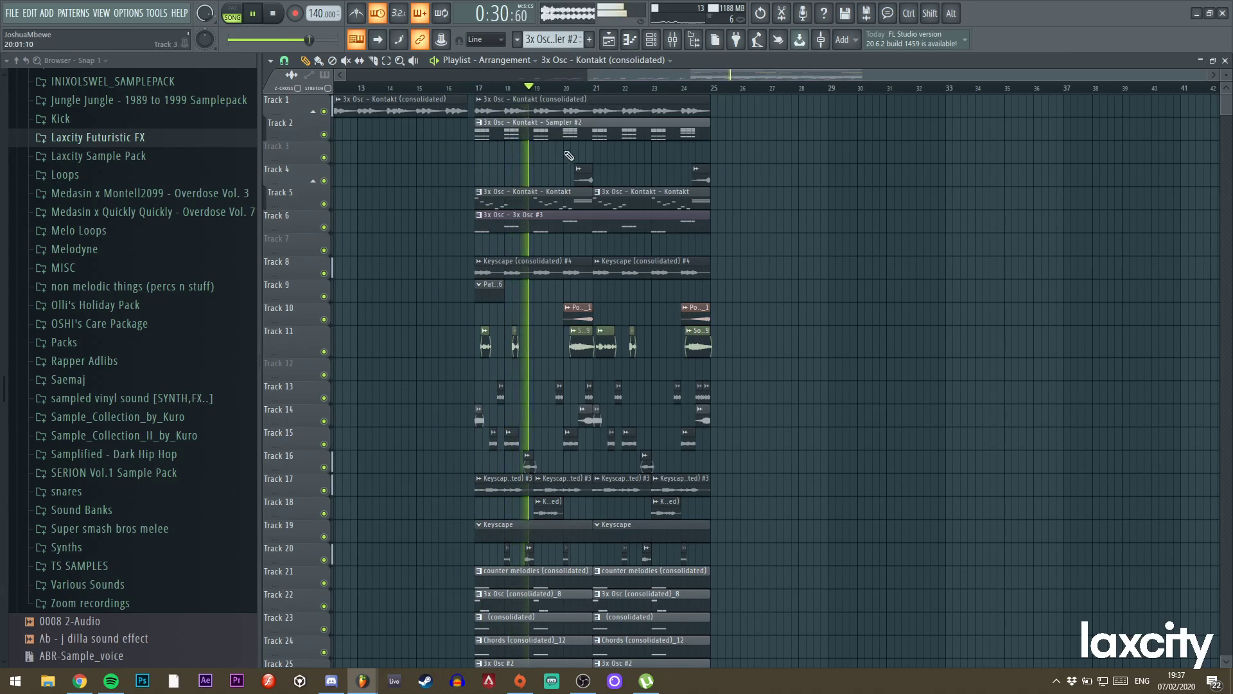
double_click(547, 223)
key(F6)
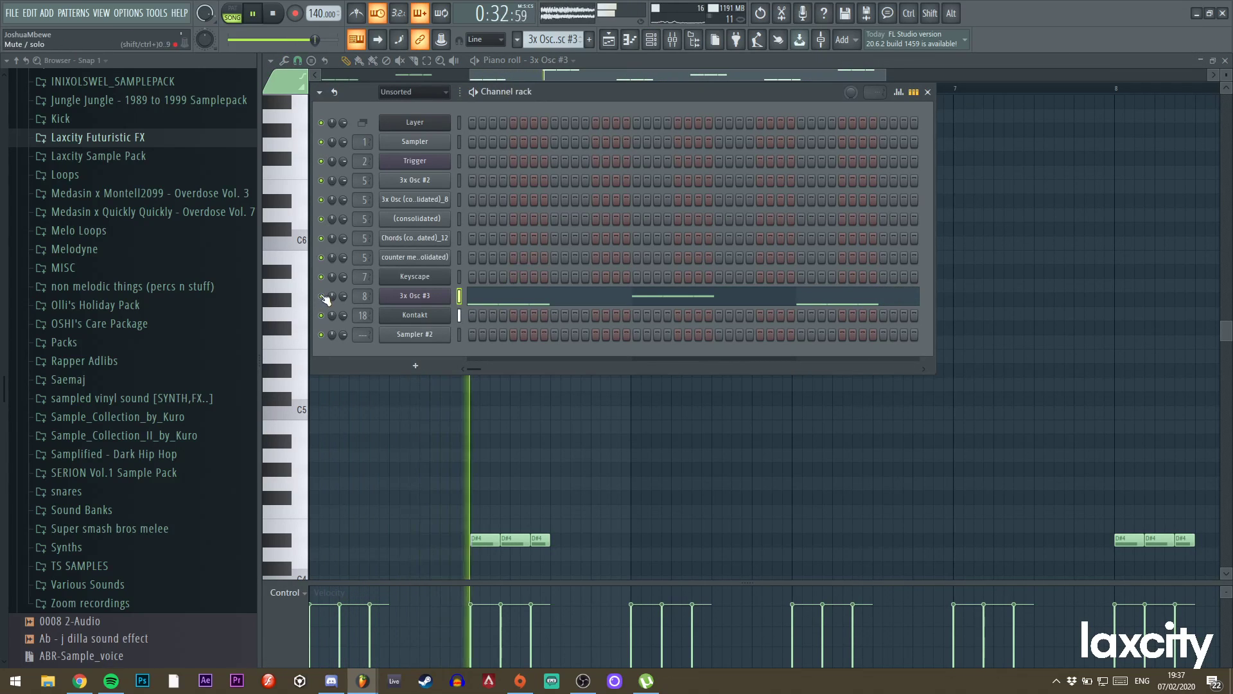
click(610, 40)
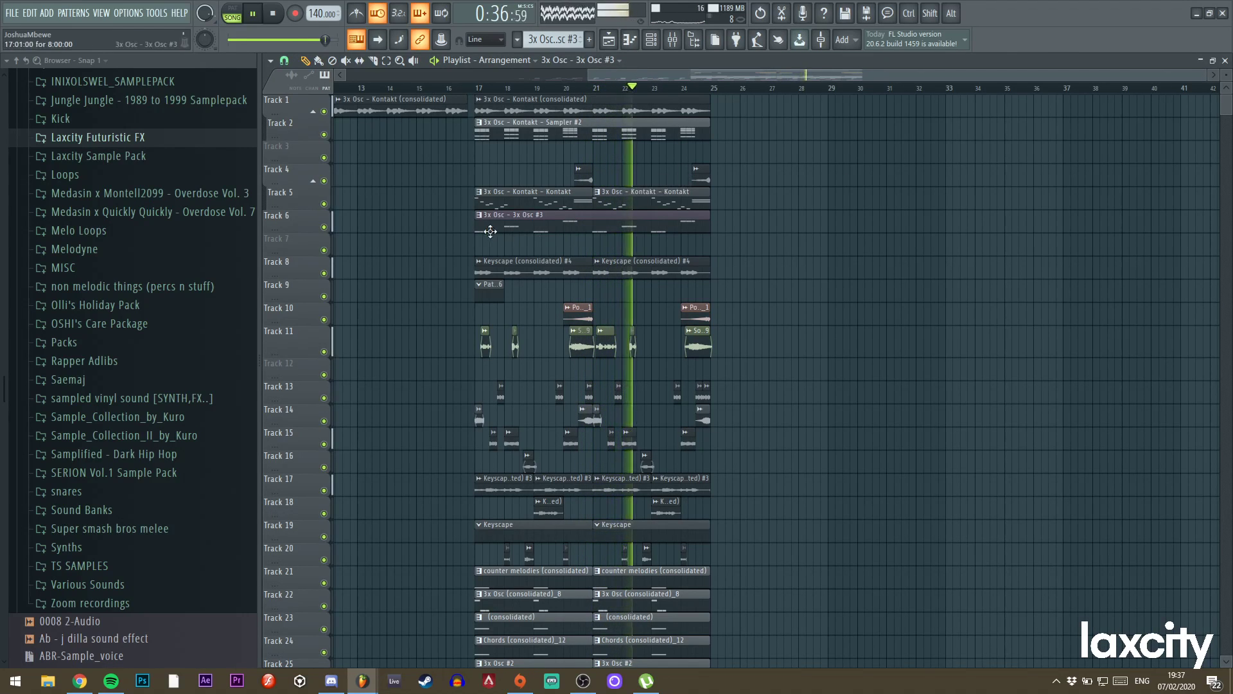
drag(476, 218, 585, 221)
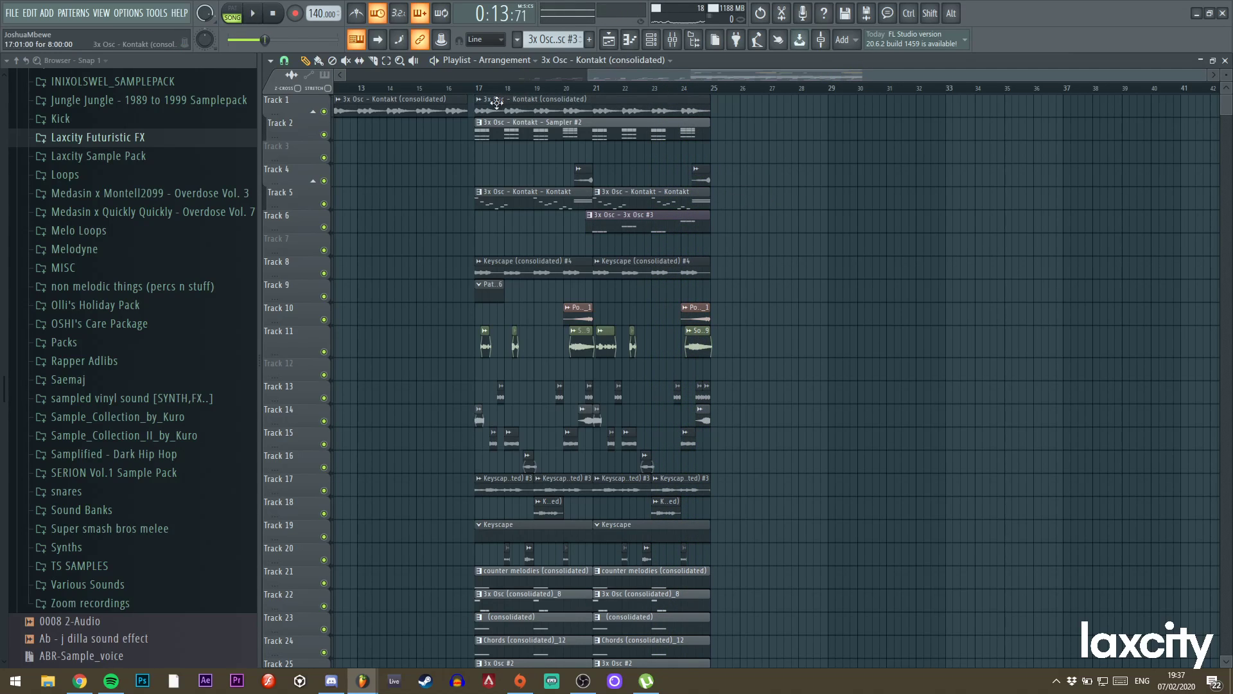
Audition the transition into bar 17, playing from about bar 16.
drag(719, 106, 726, 101)
click(451, 88)
drag(548, 75, 377, 75)
key(space)
key(space)
right_click(919, 108)
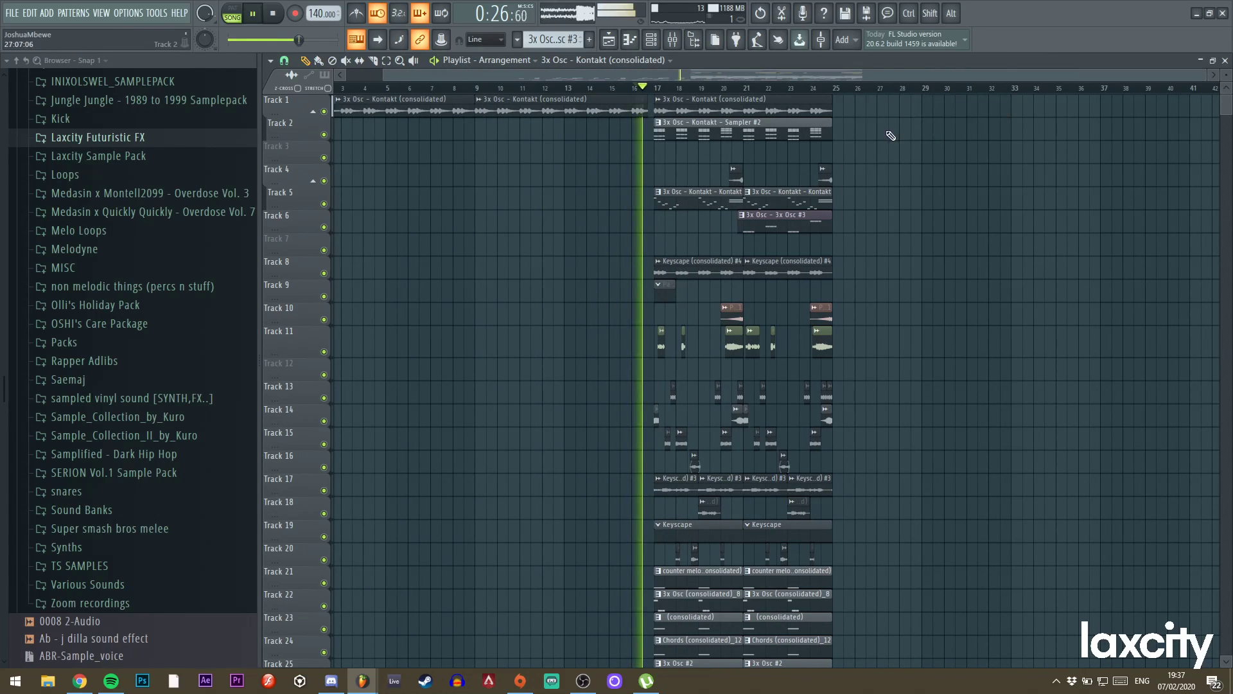
Place a copy of the short consolidated Kontakt clip on Track 4 so it ends at bar 17.
scroll(740, 237, down, 3)
scroll(738, 231, up, 3)
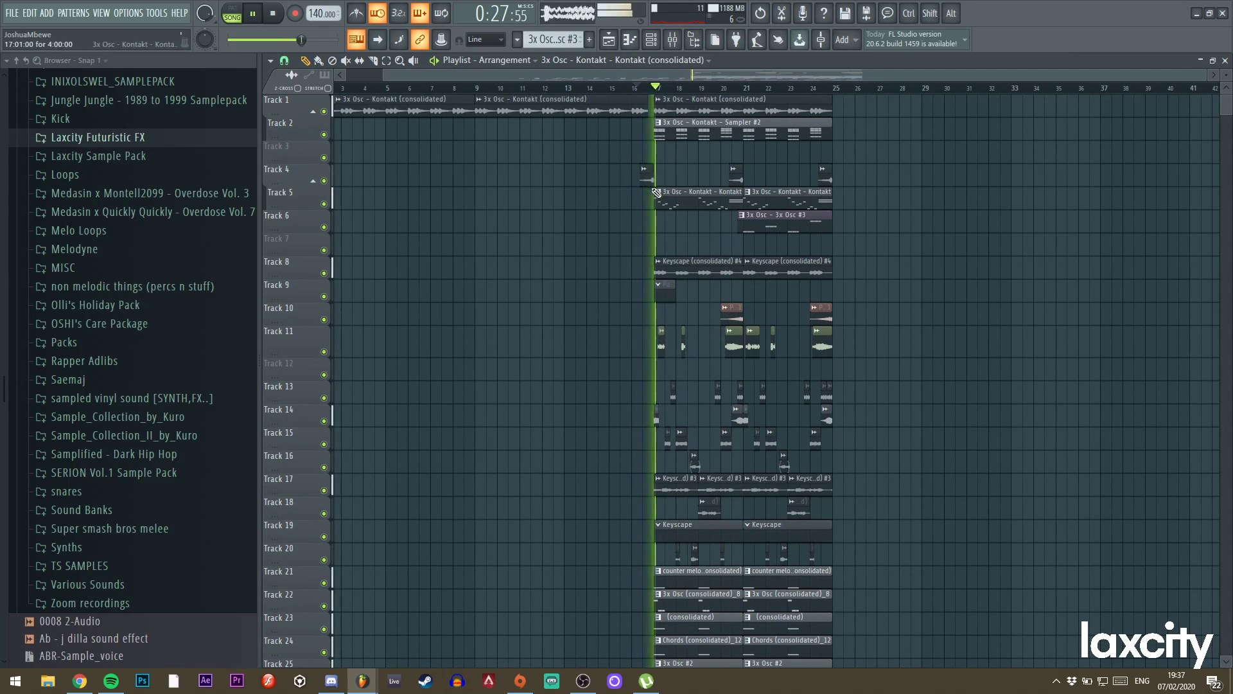
drag(384, 75, 622, 75)
drag(1205, 75, 887, 76)
drag(774, 76, 792, 78)
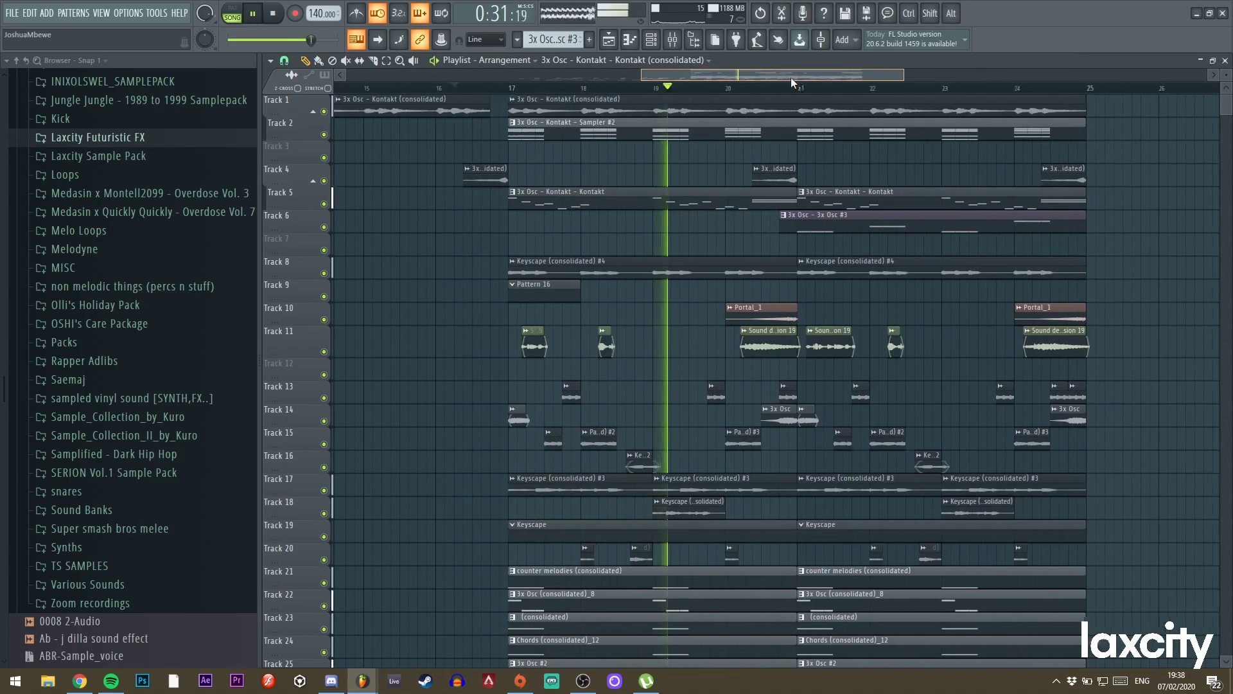
Insert two tracks at Track 4 and place a new Pattern 14 clip at bar 17 on the new Track 4.
right_click(301, 176)
key(i)
right_click(301, 176)
key(i)
key(F4)
key(Return)
drag(497, 156, 504, 187)
double_click(534, 180)
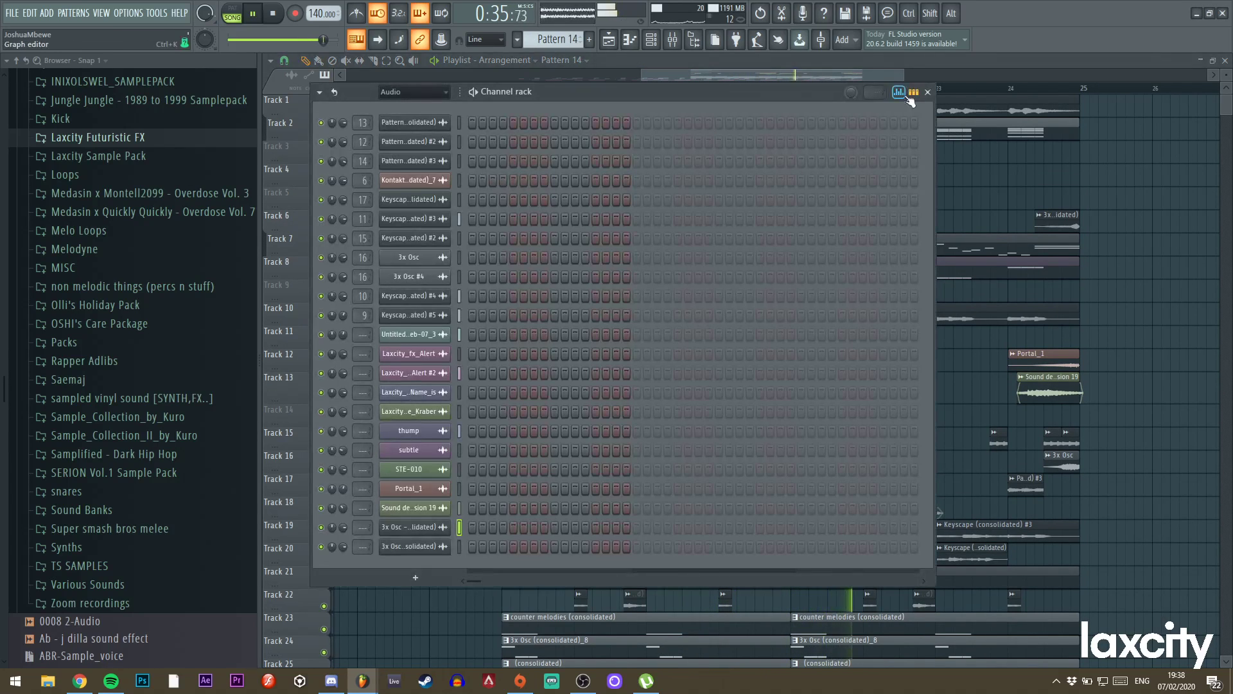
Shorten the last Kontakt clips on Tracks 7 and 1 to end about half a bar before bar 25, and remove the short Track 6 clip there.
drag(904, 75, 1112, 73)
scroll(919, 272, down, 5)
scroll(909, 266, up, 5)
scroll(826, 255, up, 1)
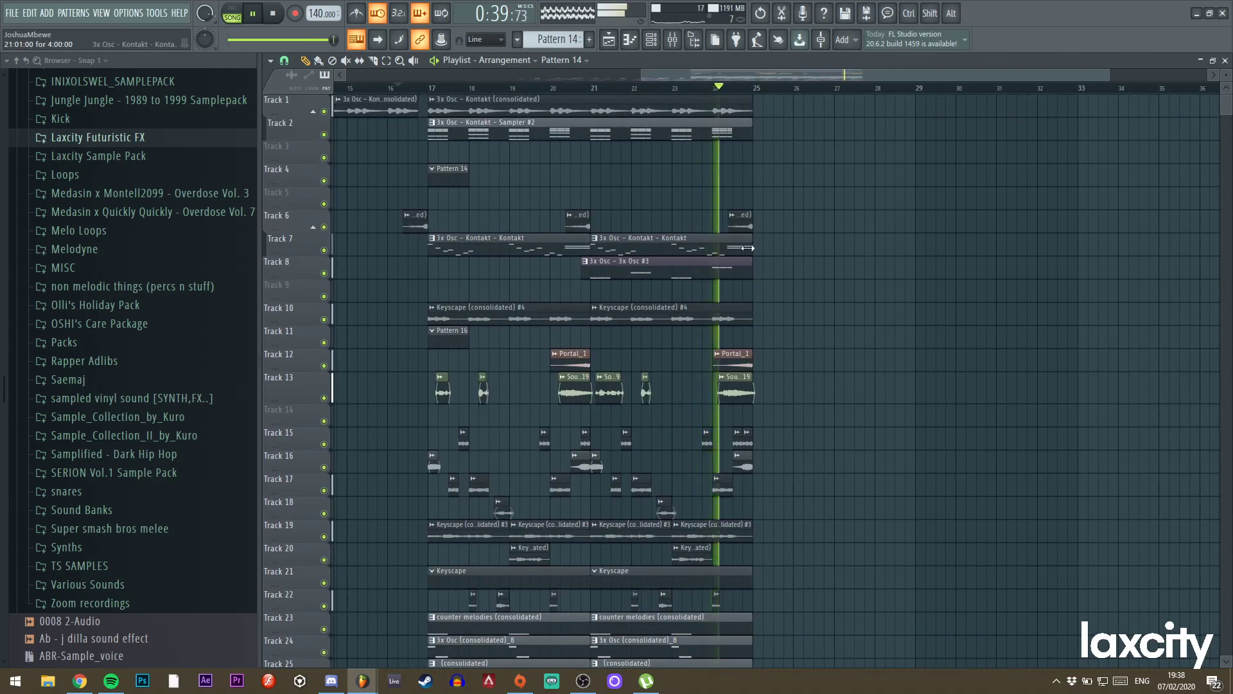
key(space)
drag(753, 247, 725, 252)
click(703, 88)
key(space)
drag(752, 111, 733, 113)
key(space)
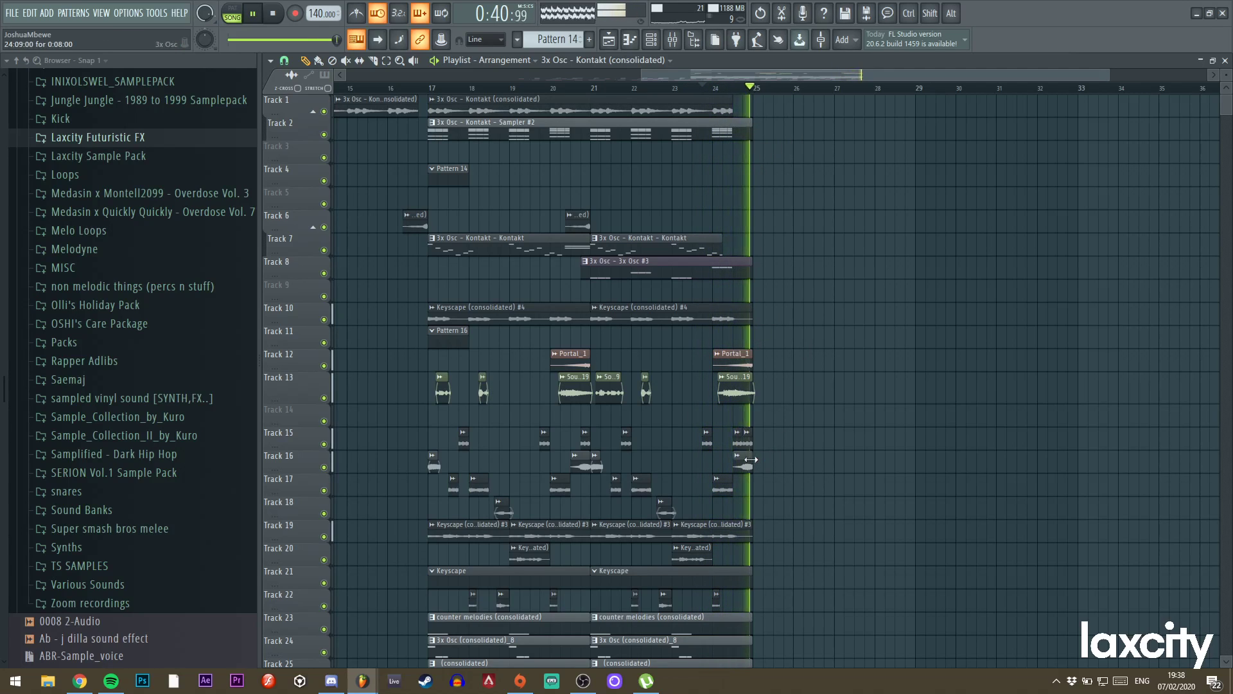
Shorten the last clips on Tracks 19, 21 and 23 to 27 so they end half a bar before bar 25.
scroll(745, 455, down, 3)
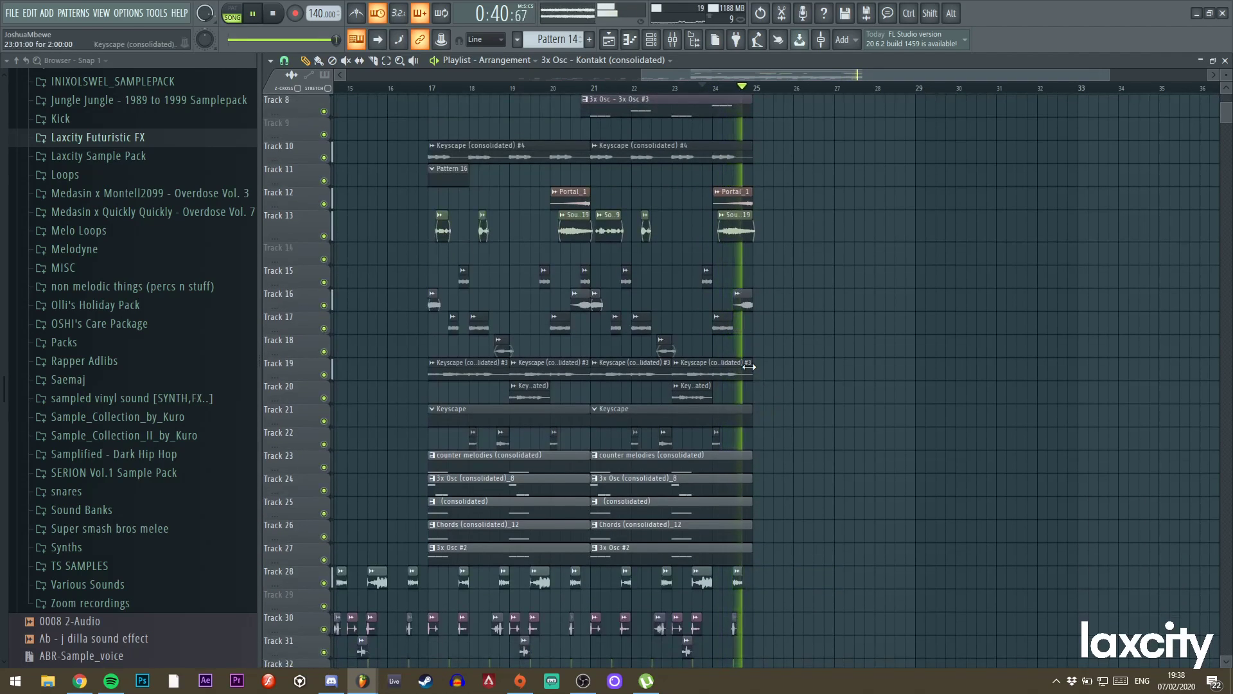
scroll(737, 594, down, 3)
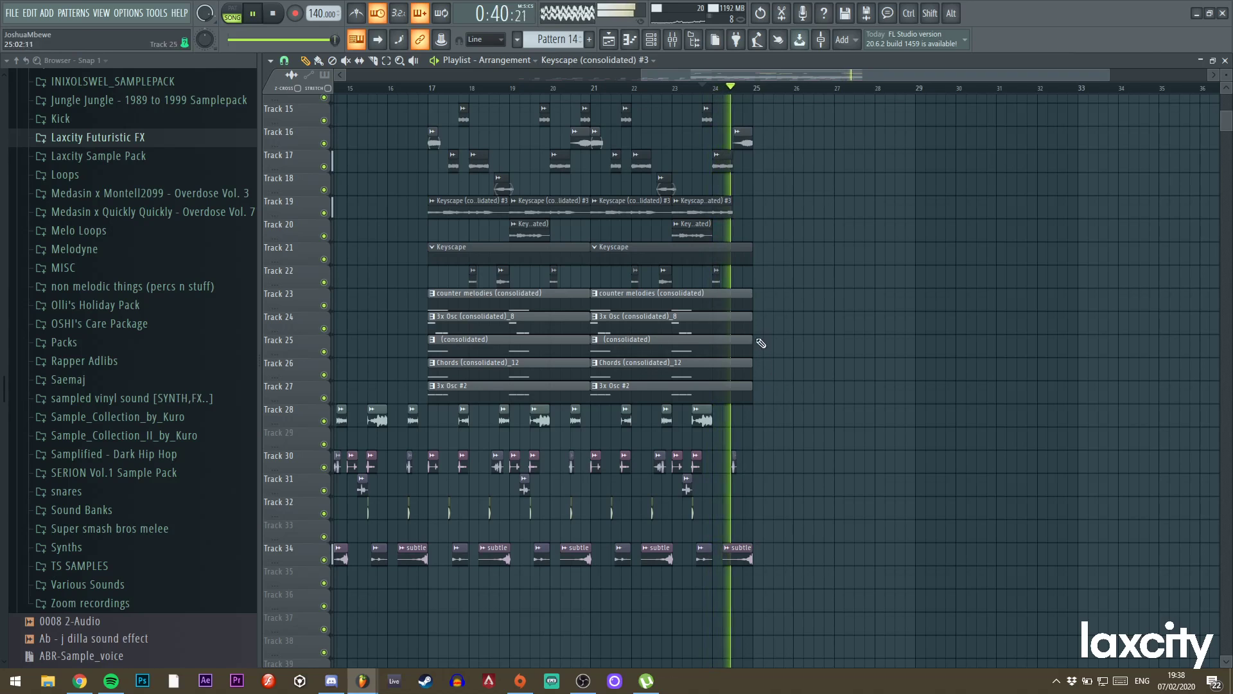
drag(748, 260, 743, 403)
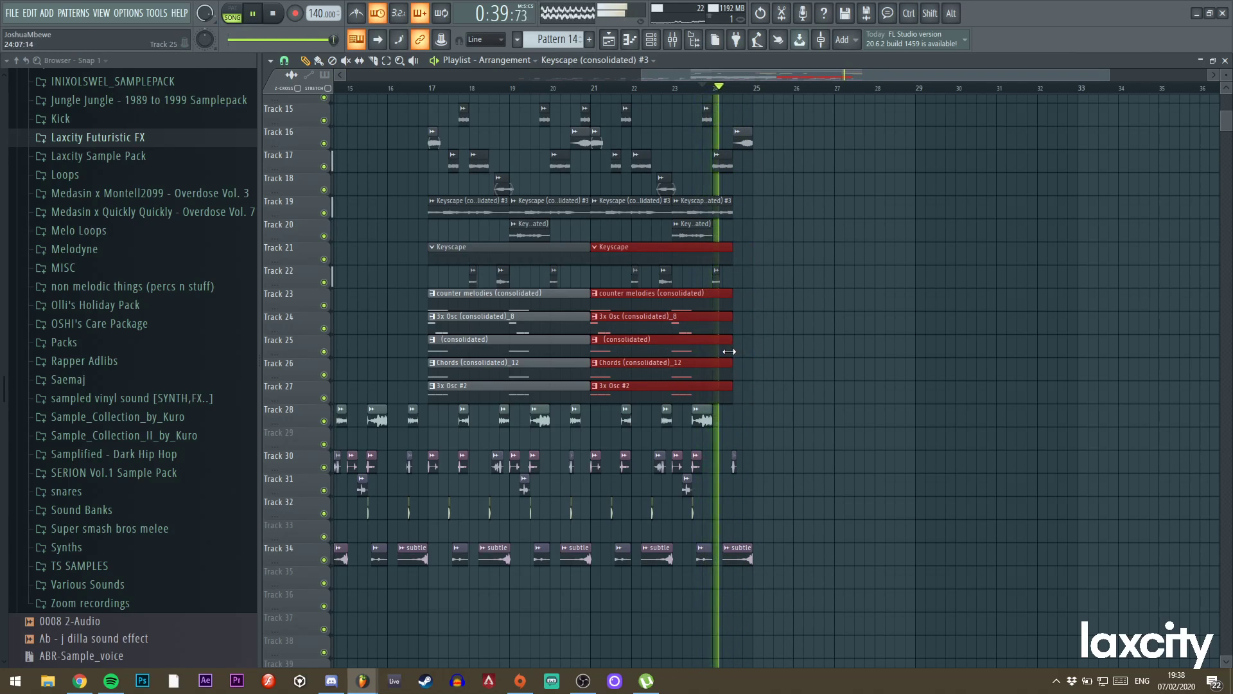
Duplicate the bar 17–25 clips on Tracks 6 to 27 so the copies start at bar 25.
scroll(739, 328, up, 6)
drag(636, 76, 565, 76)
key(space)
drag(533, 131, 861, 514)
ctrl+drag(540, 212, 854, 532)
scroll(634, 416, down, 3)
ctrl+drag(526, 400, 848, 544)
shift+drag(560, 478, 842, 480)
key(space)
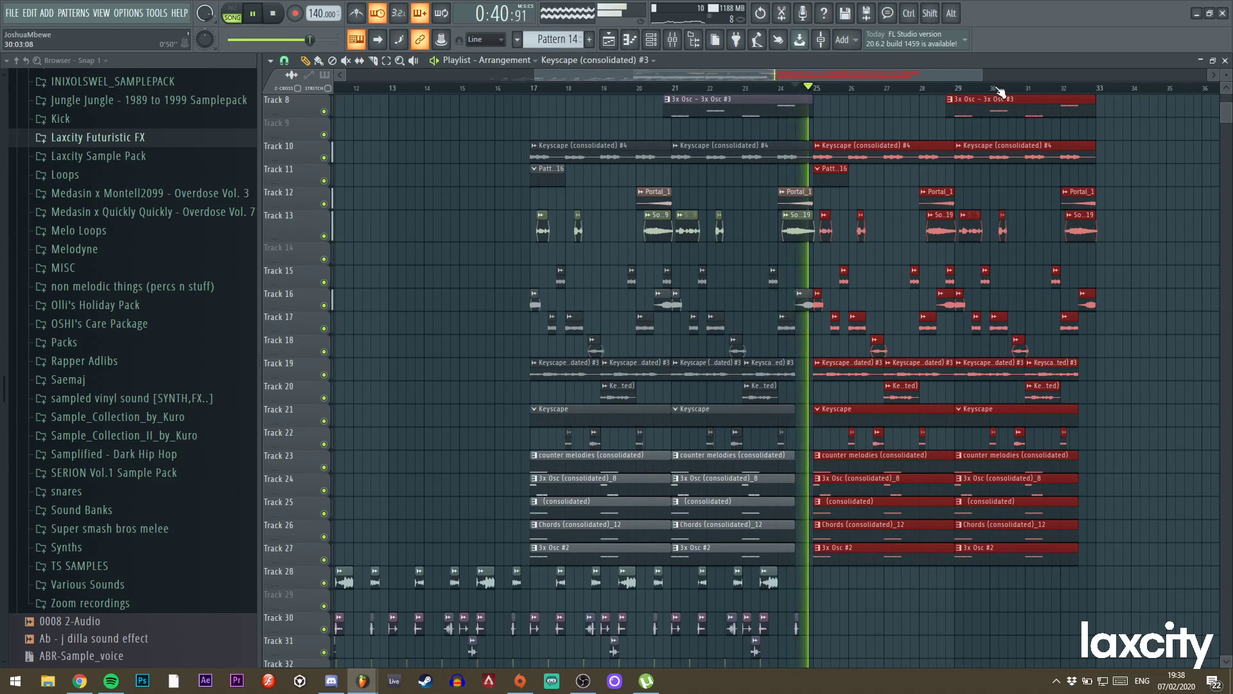
Delete the copied Kontakt clips on Track 7 and the copied Keyscape #4 clips on Track 10 after bar 25.
drag(983, 72, 1172, 72)
scroll(774, 160, up, 3)
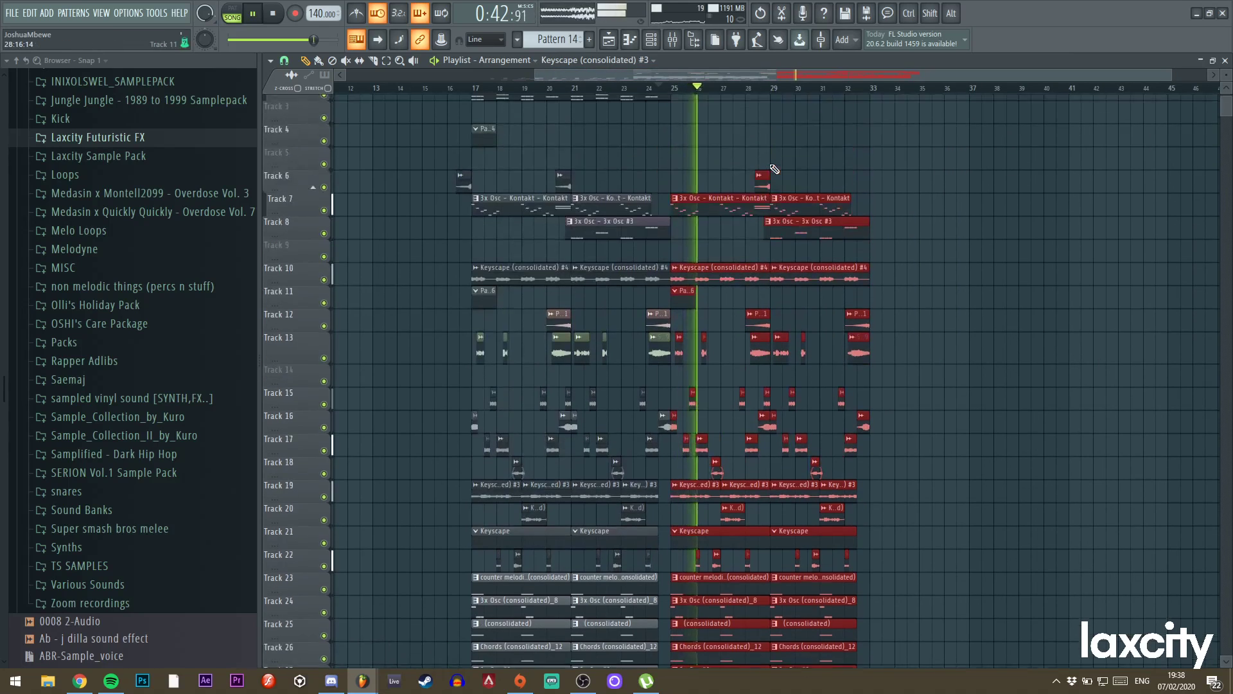
key(space)
alt+right_click(675, 219)
key(space)
right_click(682, 221)
right_click(775, 222)
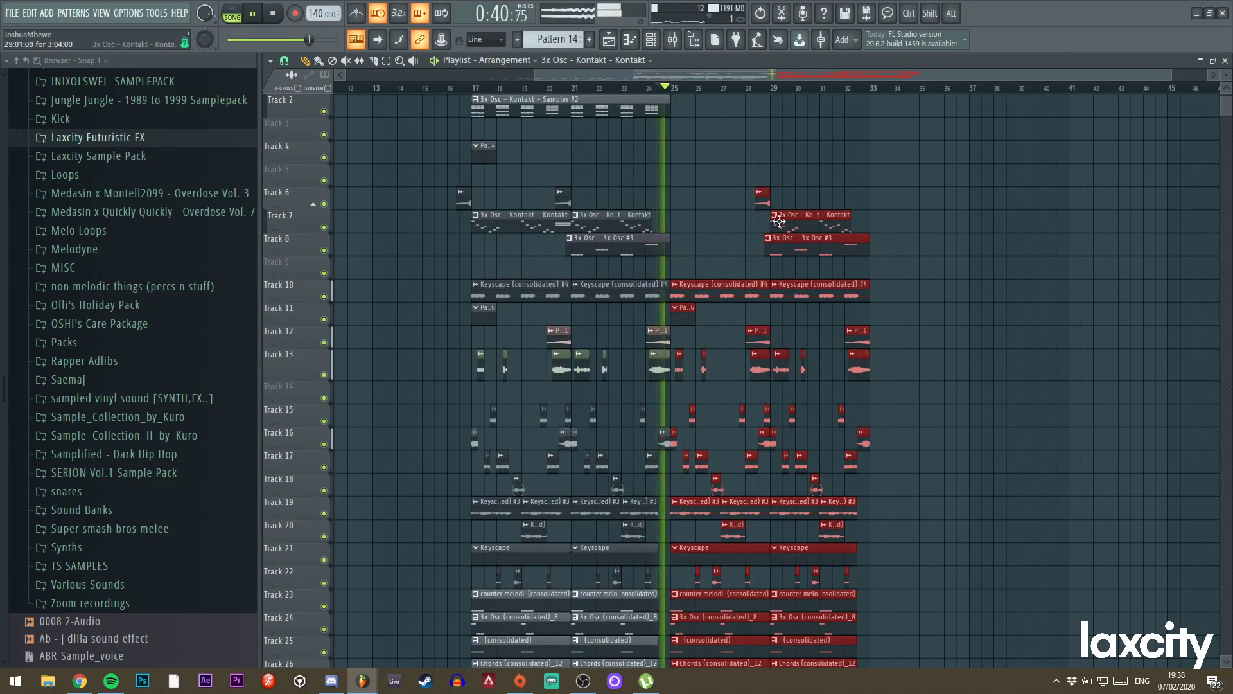
right_click(719, 282)
right_click(797, 284)
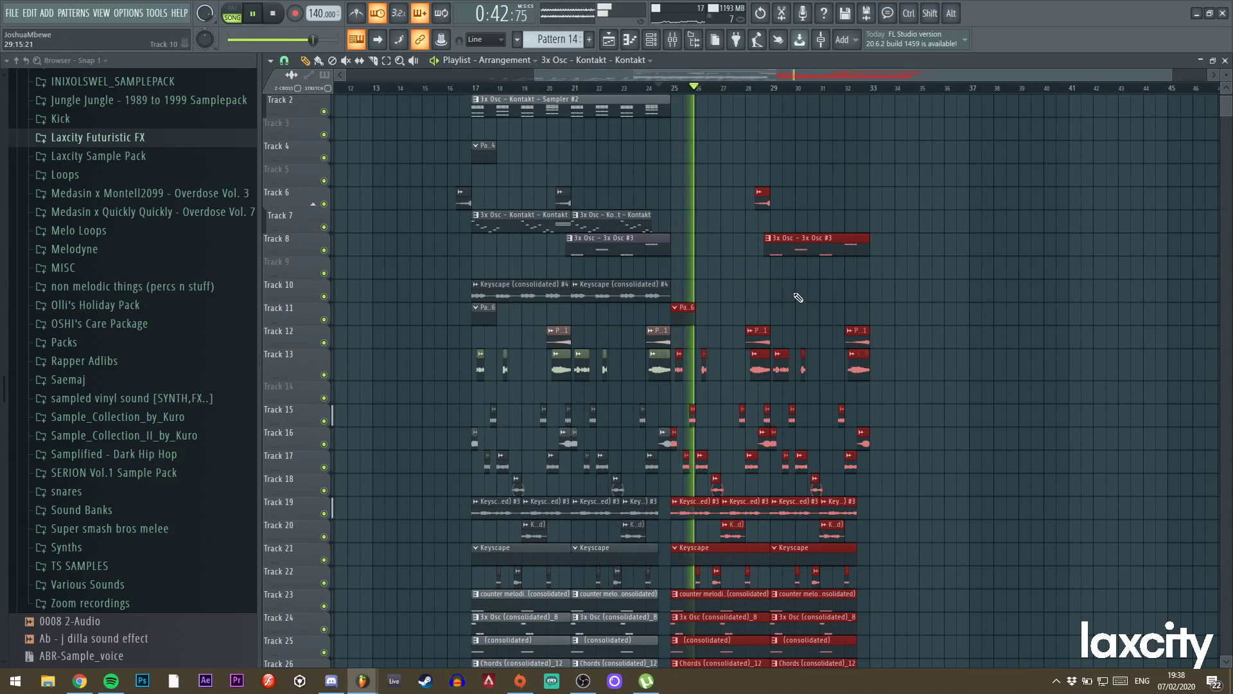
ctrl+click(823, 149)
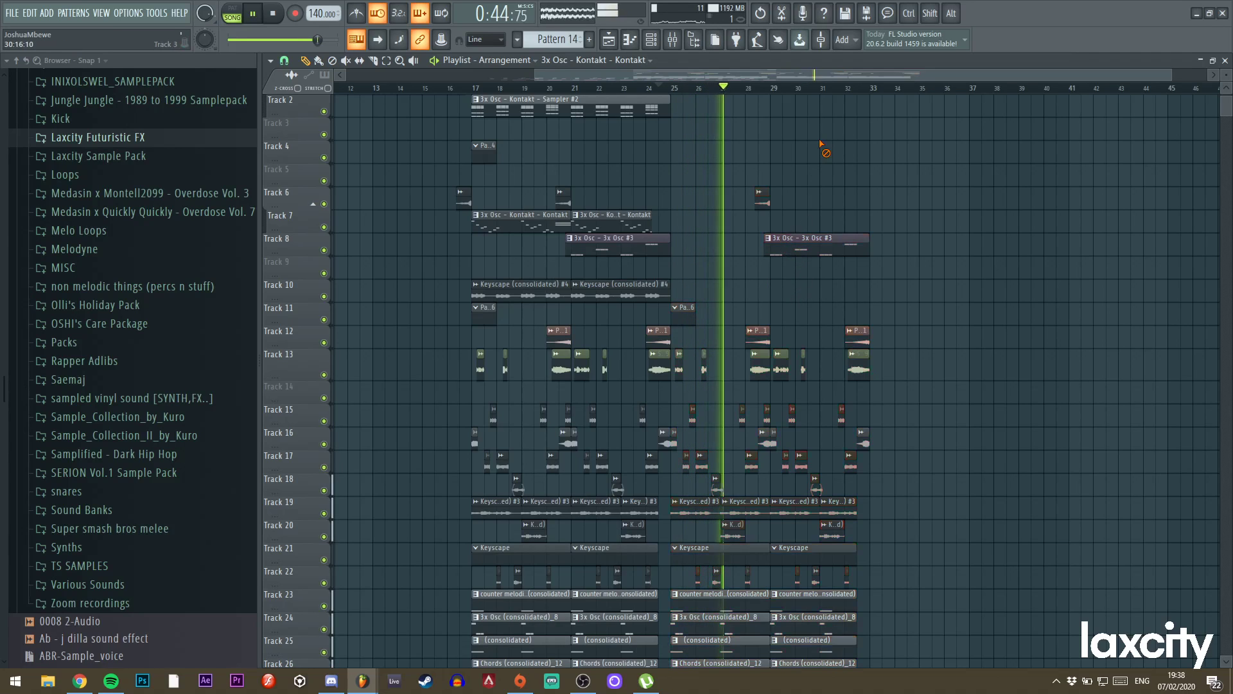
Select the copied clips from bar 25 to bar 33 and consolidate them into one audio clip.
drag(537, 76, 729, 76)
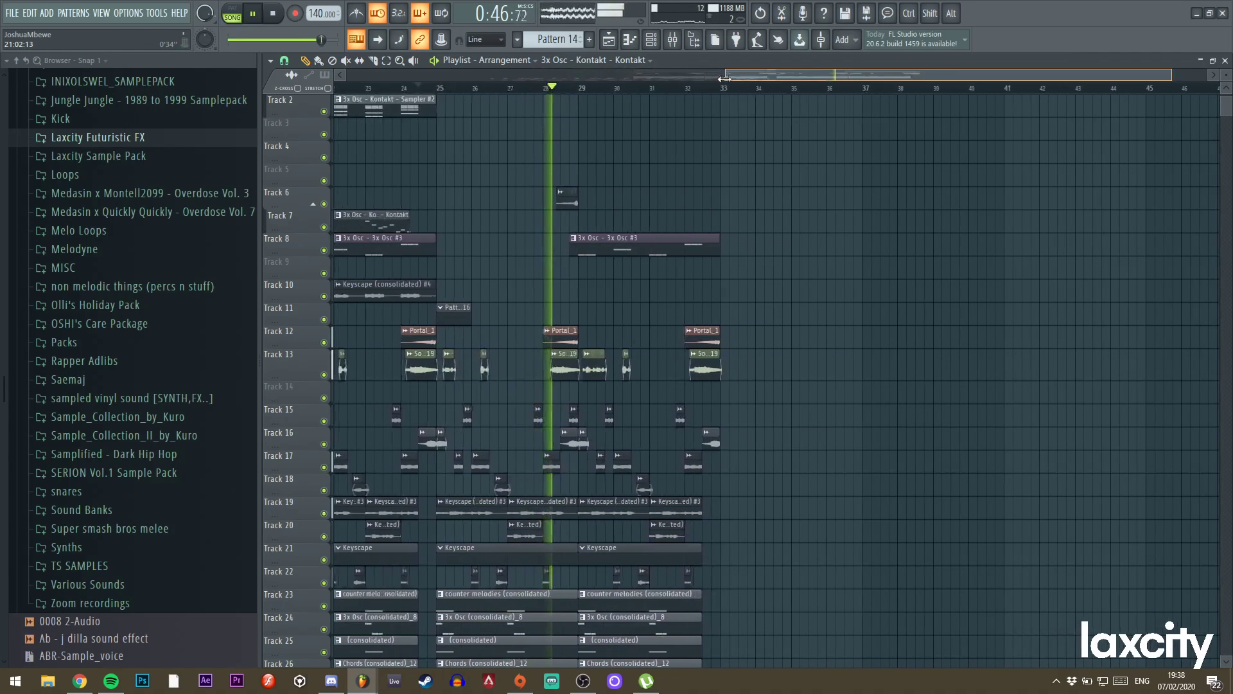
drag(1159, 77, 1111, 78)
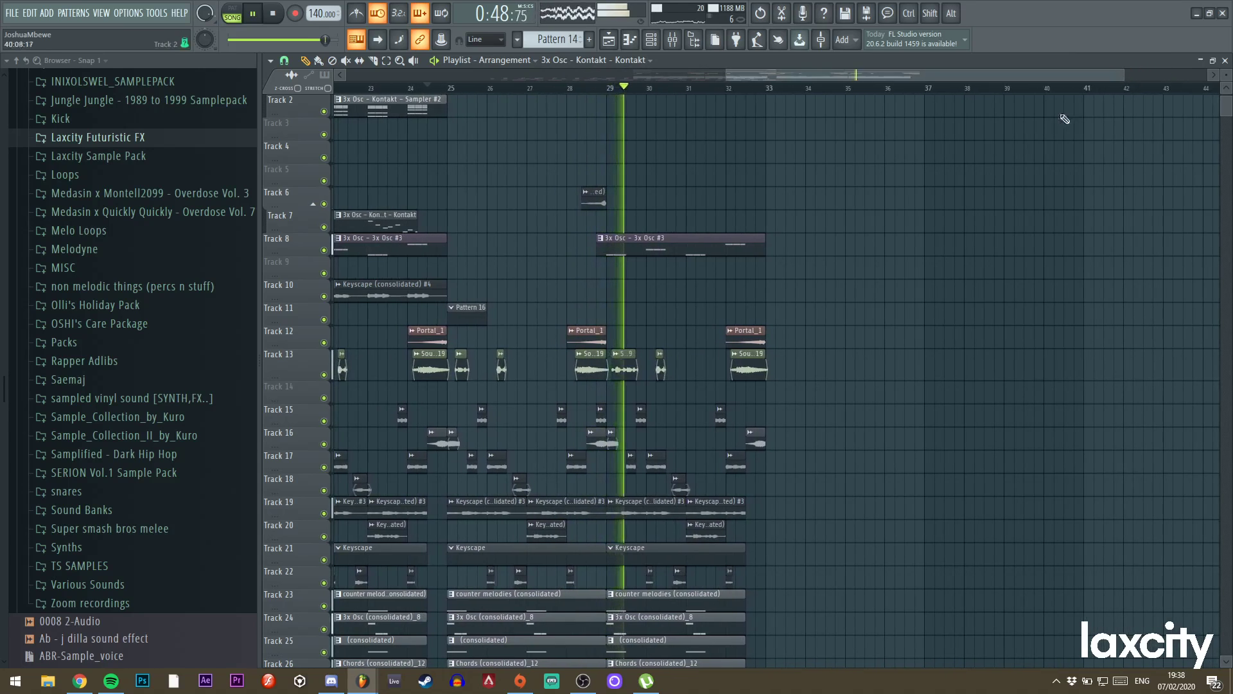
scroll(694, 233, down, 2)
drag(836, 119, 468, 469)
scroll(467, 450, down, 2)
drag(454, 335, 797, 647)
key(ctrl+alt+c)
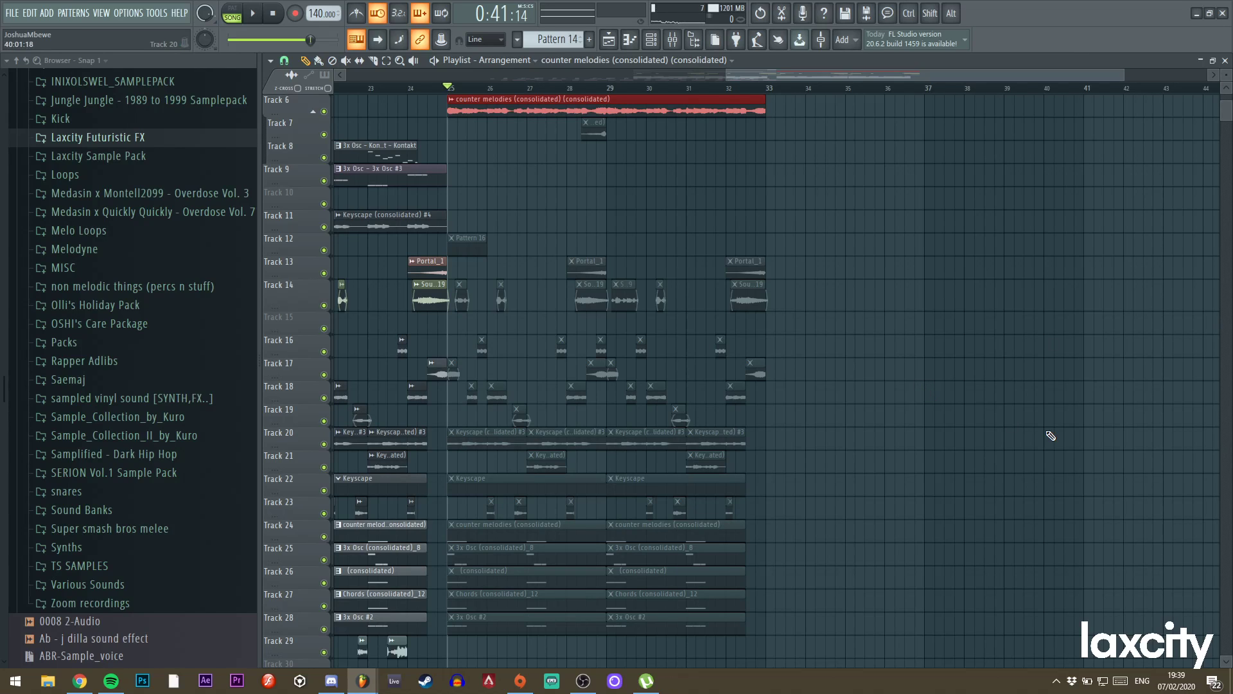
Stretch the consolidated counter melodies clip to 200% and set its time-stretching mode to e2 transient.
double_click(469, 110)
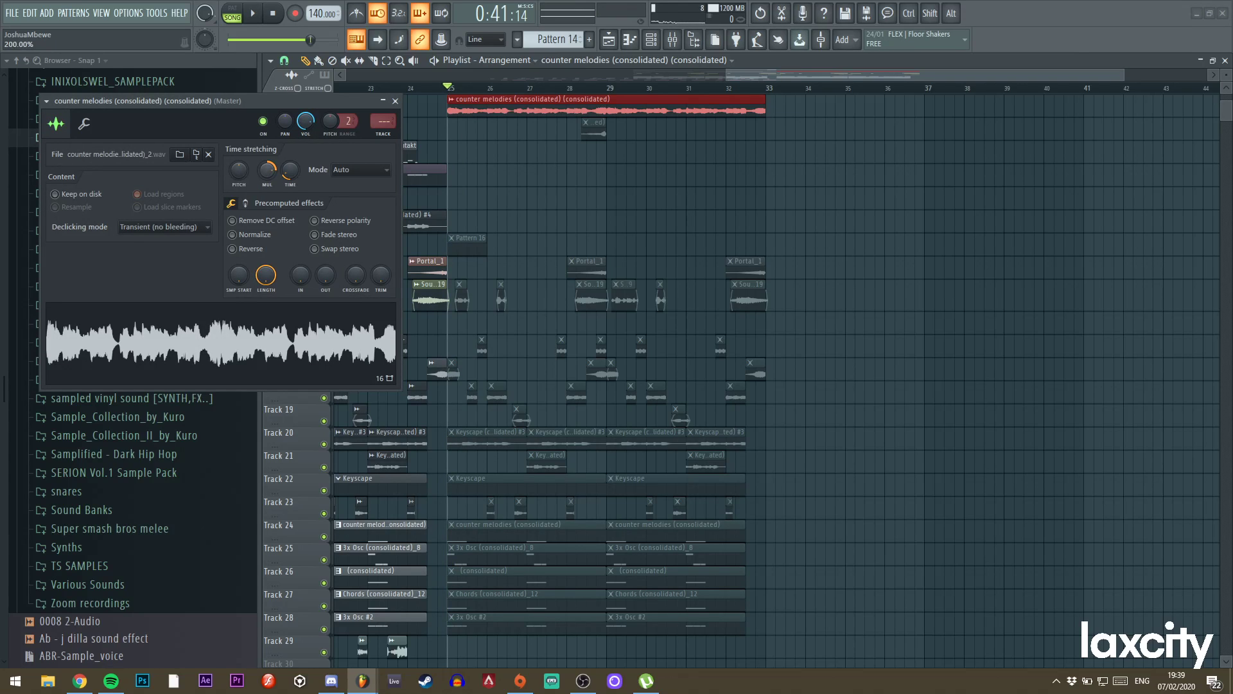
click(349, 171)
click(396, 200)
Delete the muted source clips beneath the consolidated clip after bar 25 and close the clip's settings.
drag(457, 119, 876, 585)
scroll(784, 494, down, 4)
drag(797, 451, 479, 537)
key(Delete)
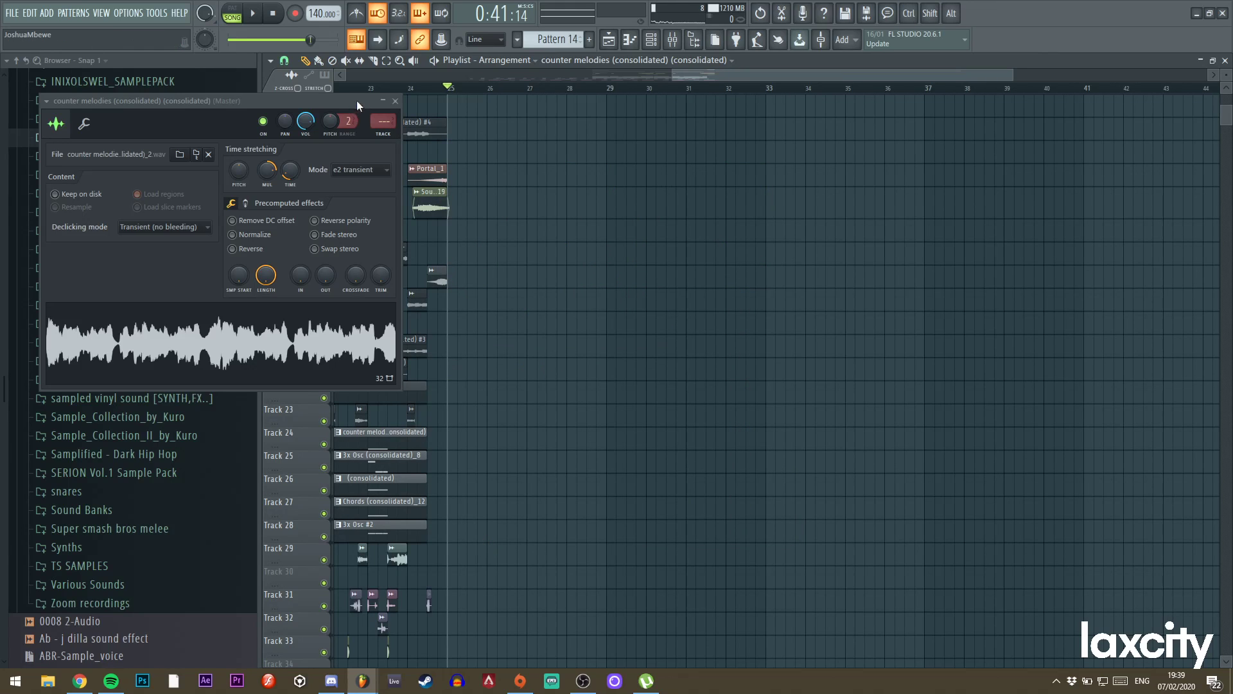
click(395, 101)
Move the stretched counter melodies clip from Track 6 to Track 4 at bar 25 while playing it back.
drag(716, 75, 680, 76)
scroll(662, 187, up, 4)
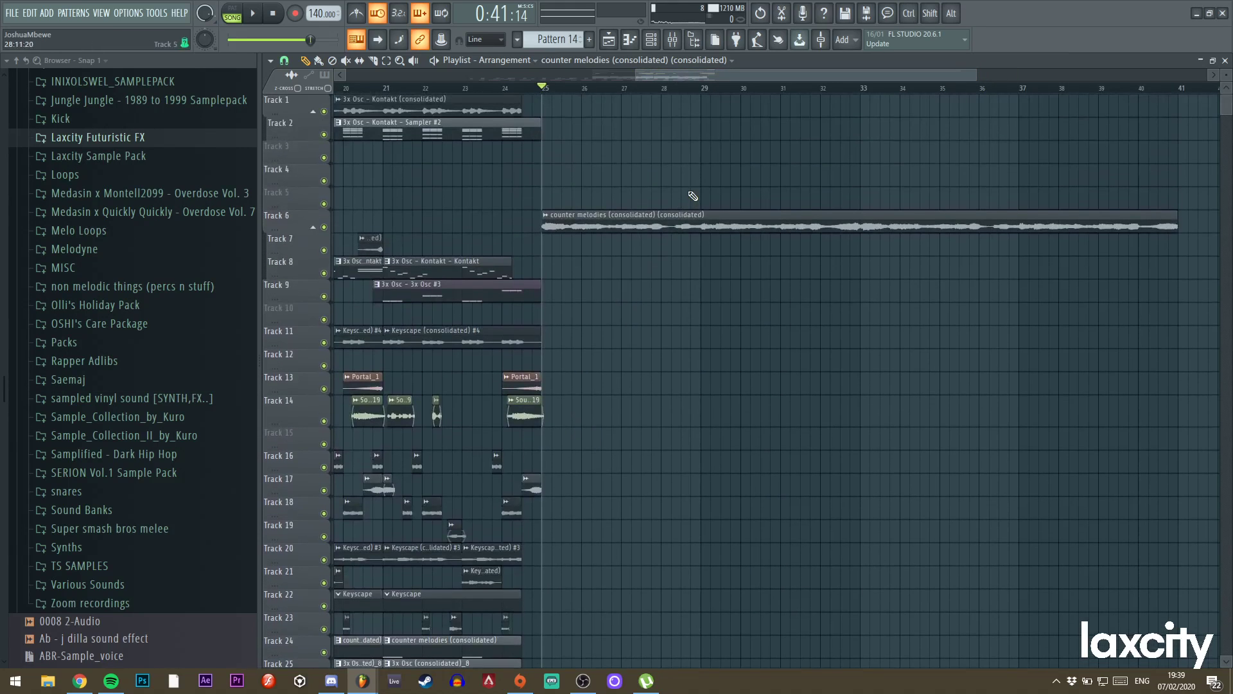
key(space)
drag(552, 196, 549, 174)
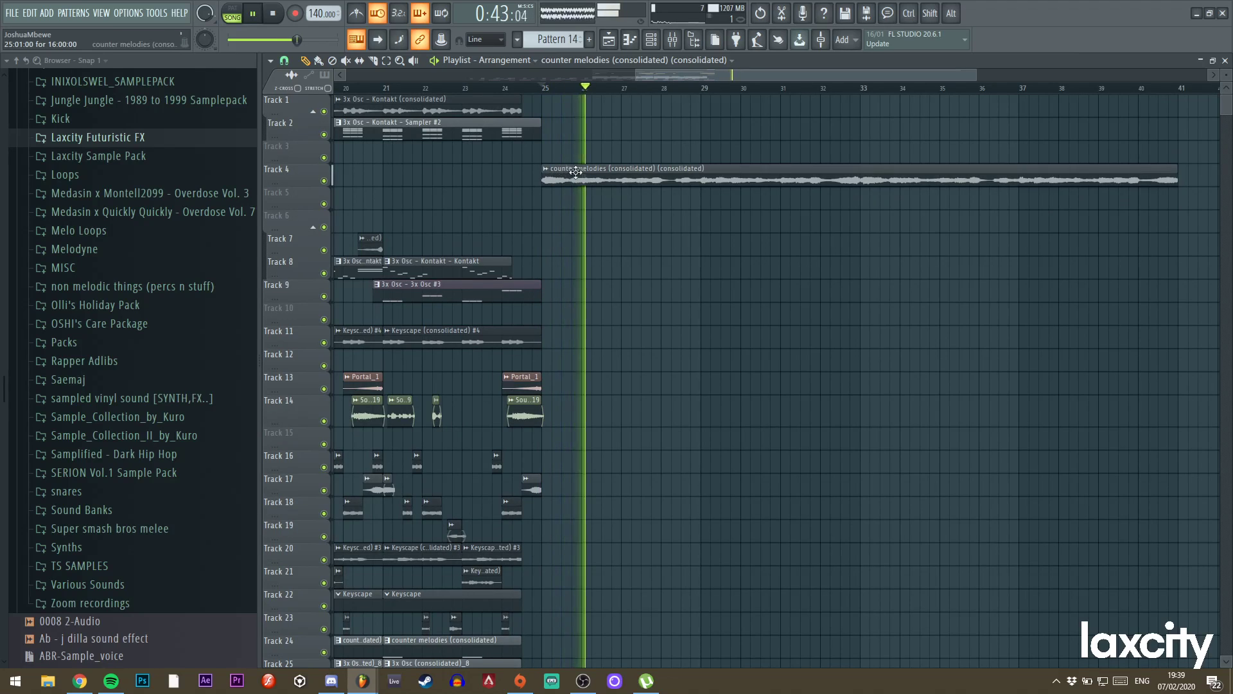
Route the counter melodies clip to mixer insert 19 and load OTT in slot 3 with 12 dB output gain.
double_click(549, 173)
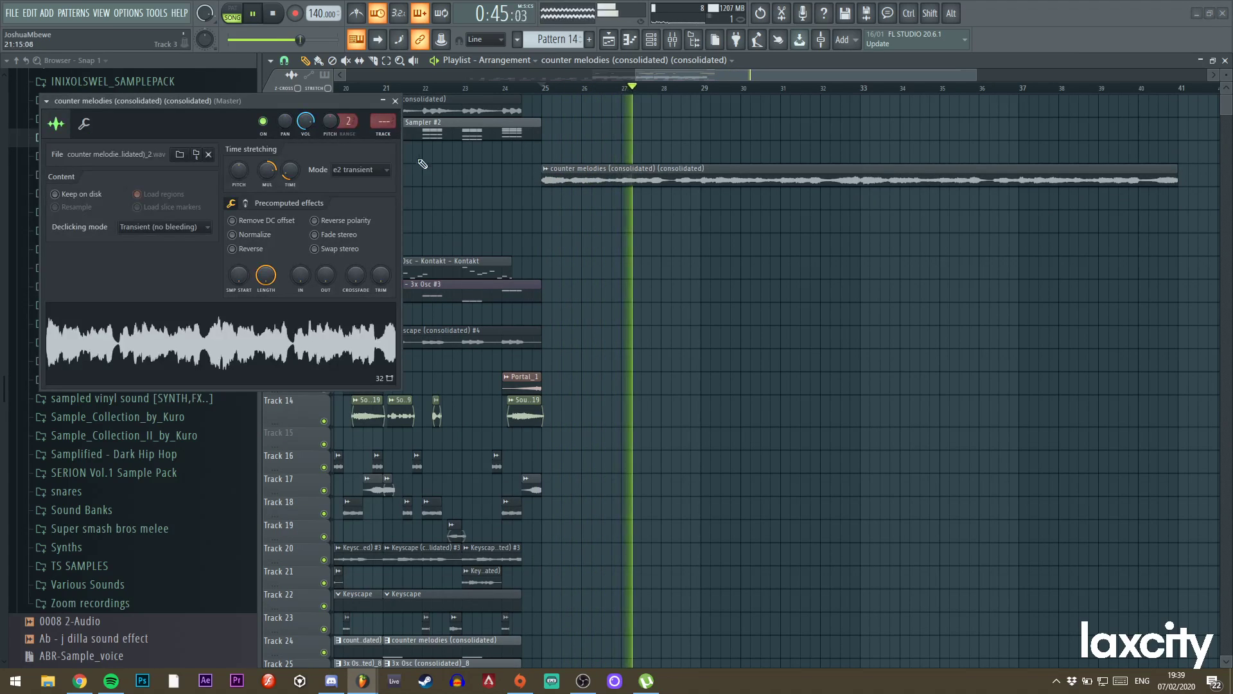
click(385, 133)
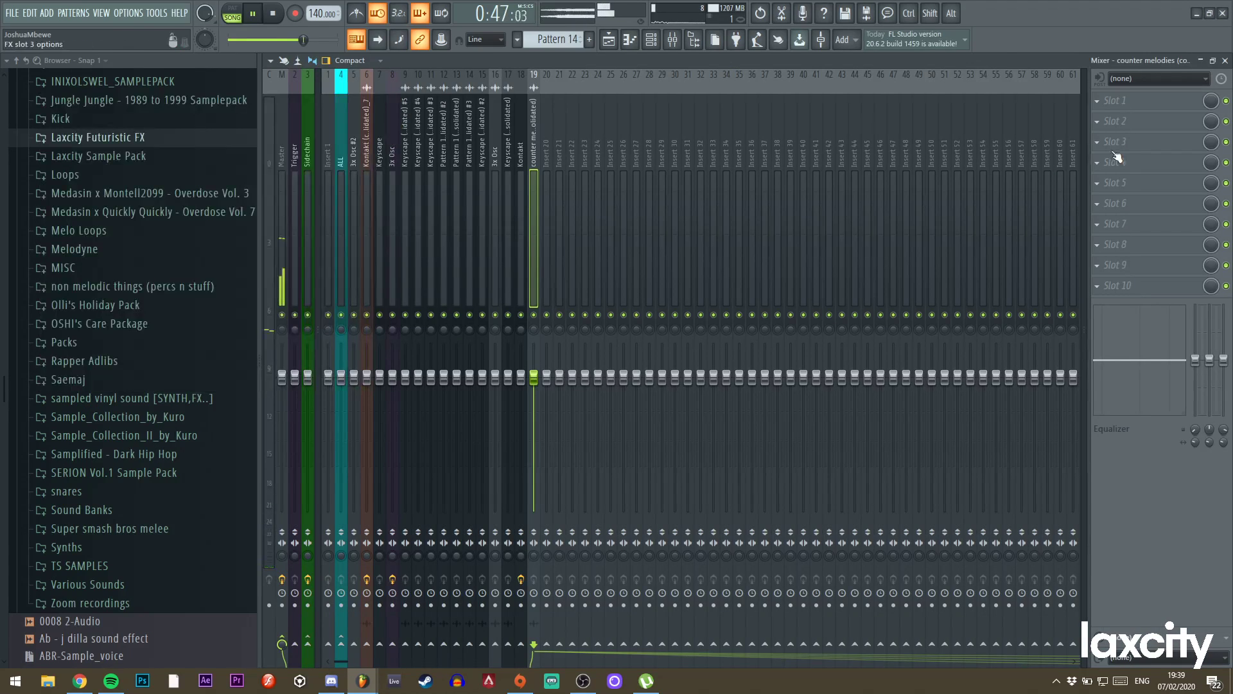
click(1097, 142)
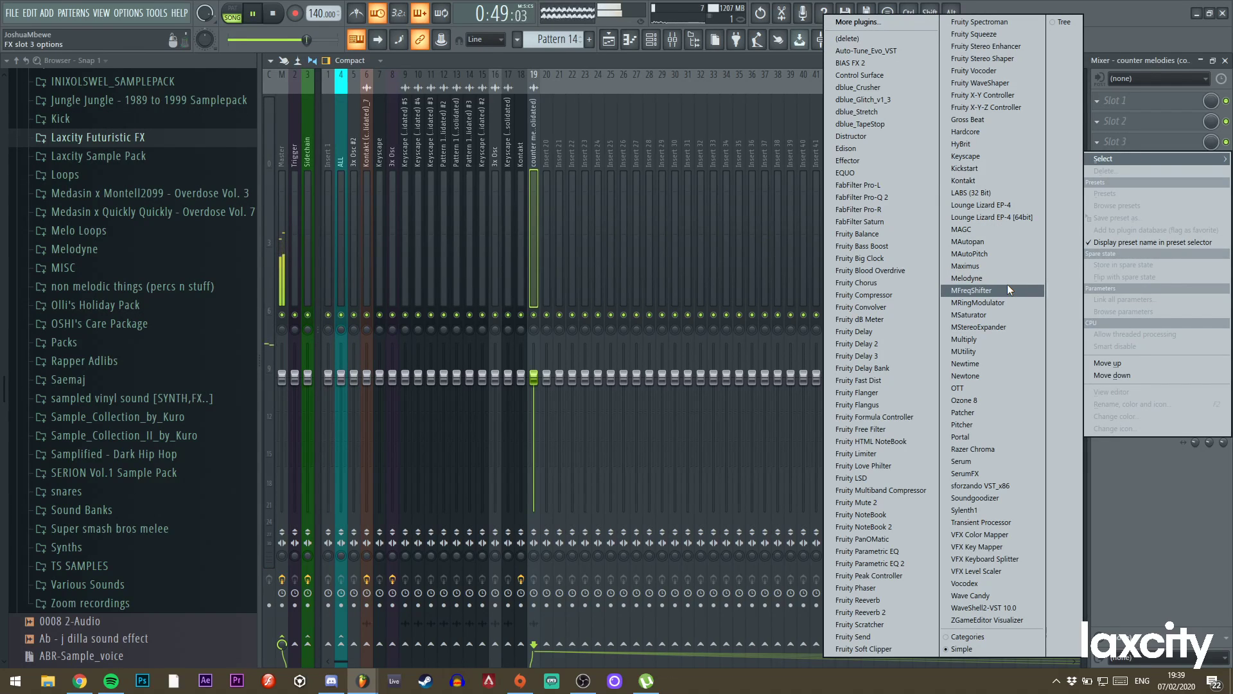
click(968, 387)
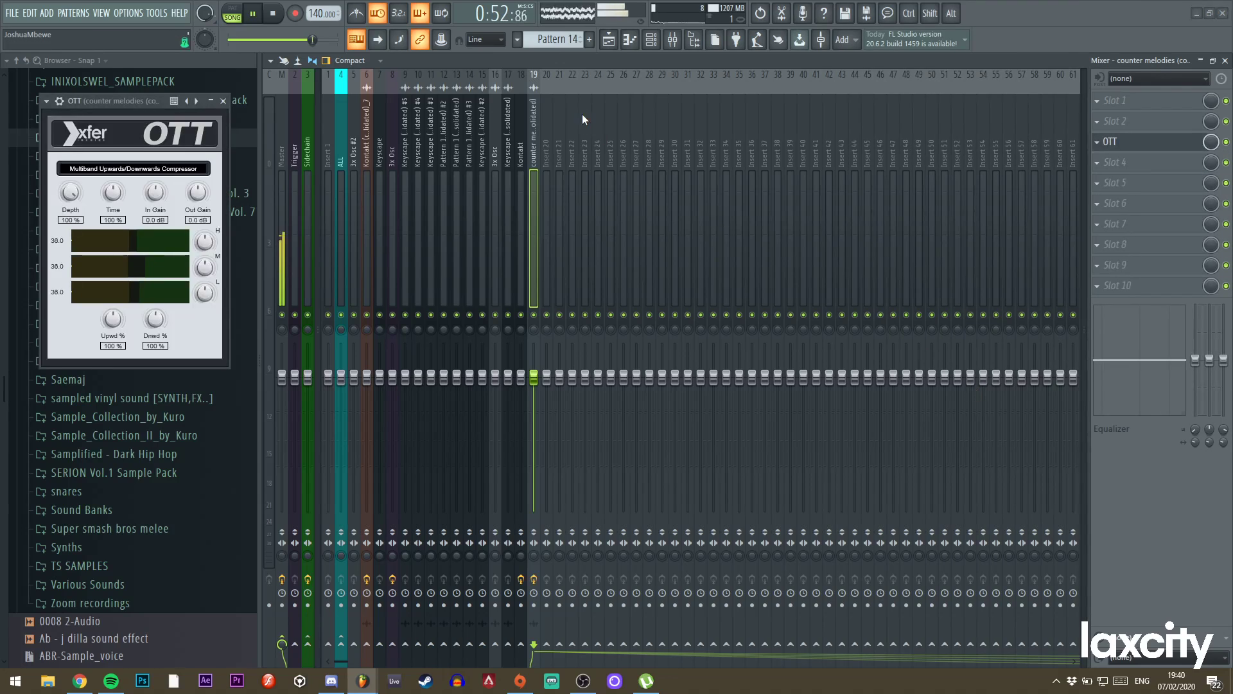
key(space)
drag(162, 103, 783, 125)
key(space)
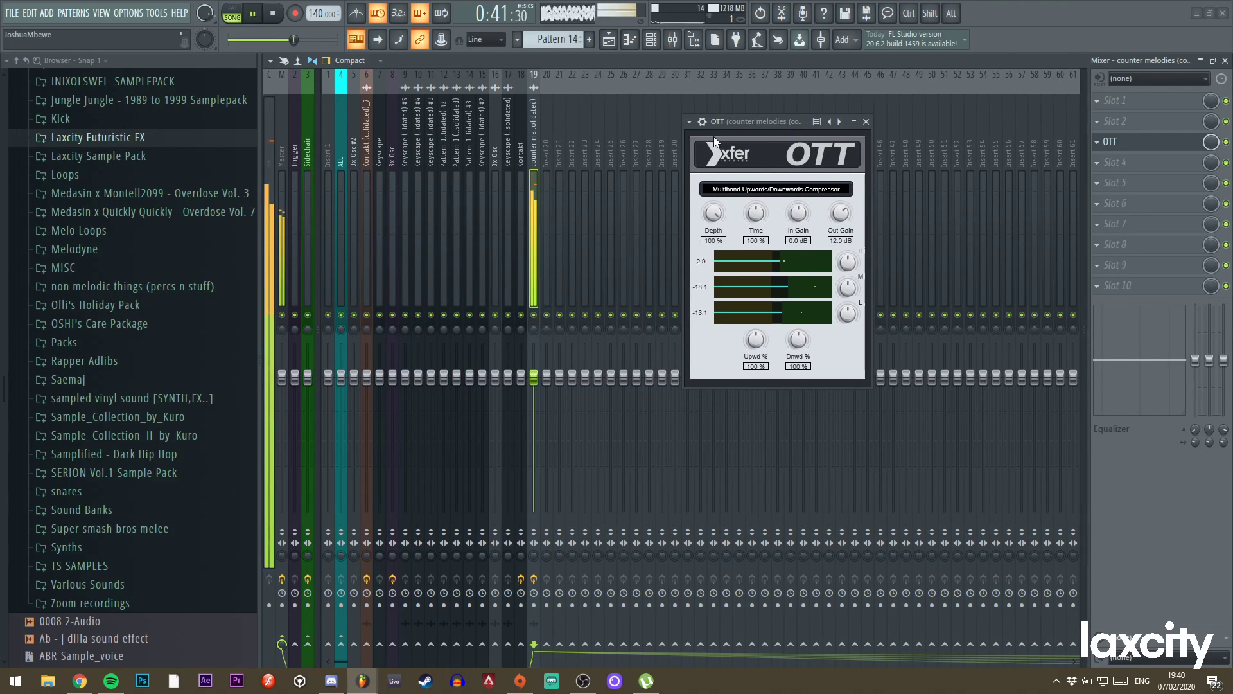
Load Fruity parametric EQ 2 in slot 5 of insert 19, adjust two of its bands, and close the OTT window.
click(1141, 192)
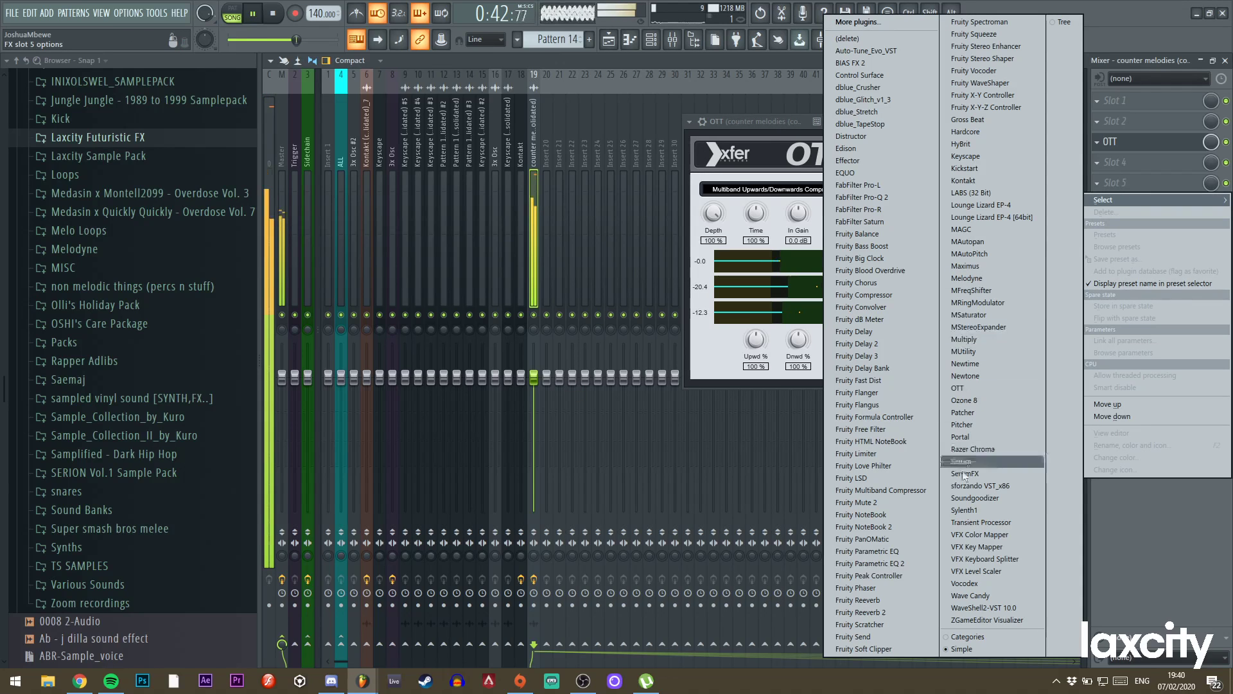
click(902, 569)
right_click(132, 238)
mouse_move(172, 275)
click(199, 308)
drag(133, 239, 165, 238)
drag(276, 239, 307, 272)
scroll(276, 247, down, 4)
click(476, 134)
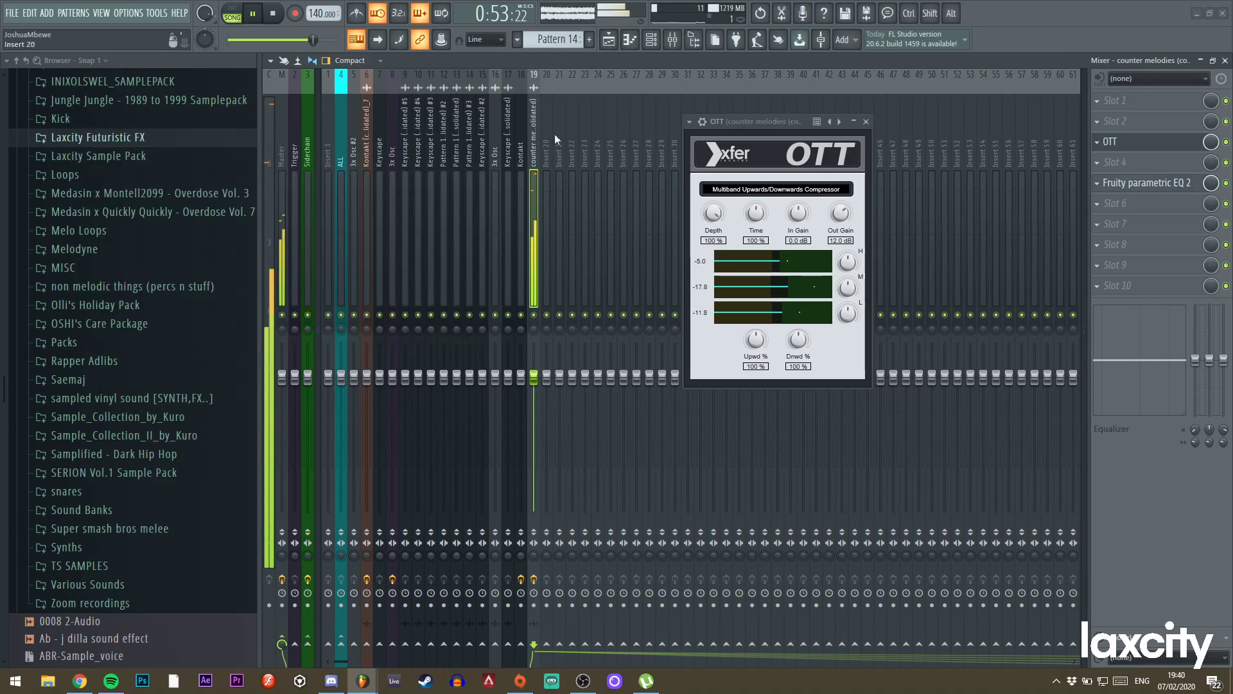
click(866, 121)
Audition the transition into the stretched clip at bar 25, playing the arrangement from about bar 22.
click(609, 39)
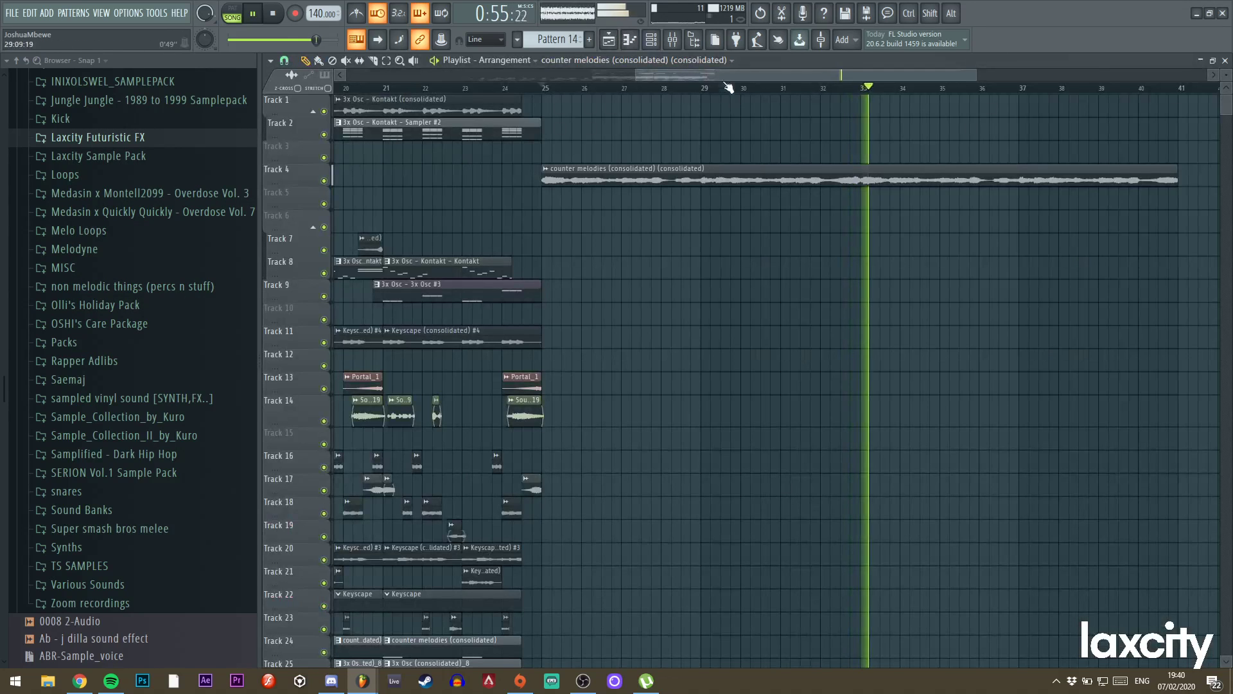
click(435, 89)
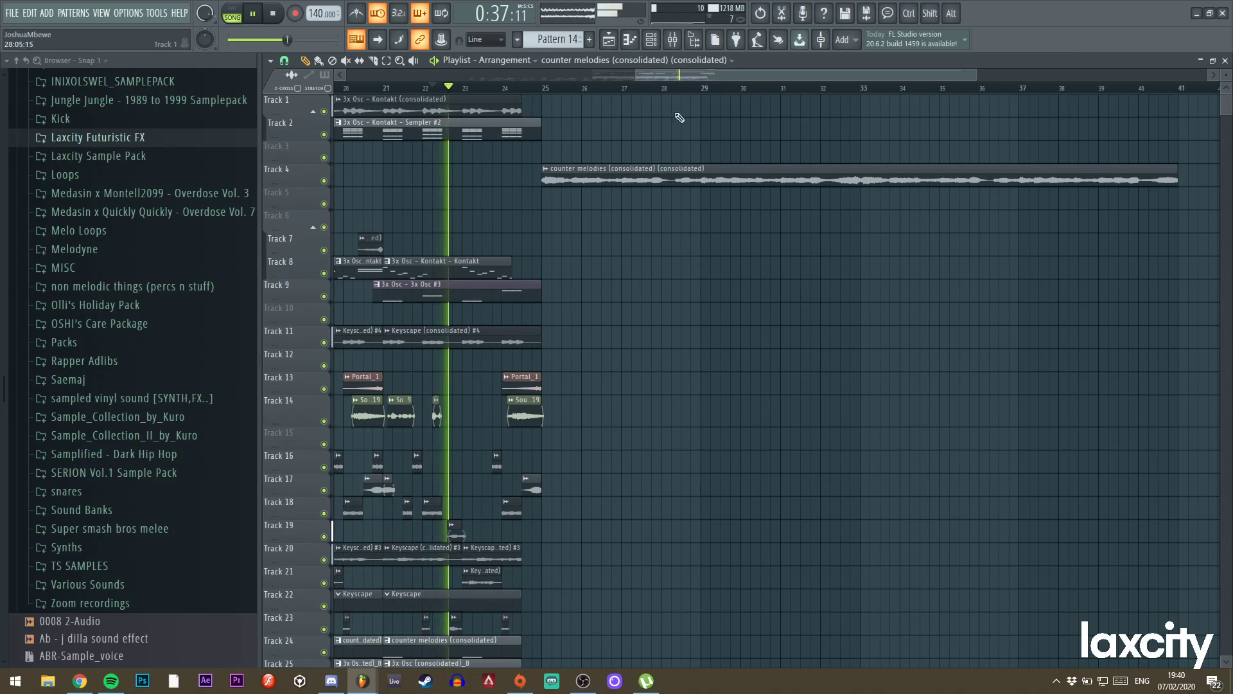
drag(637, 75, 558, 73)
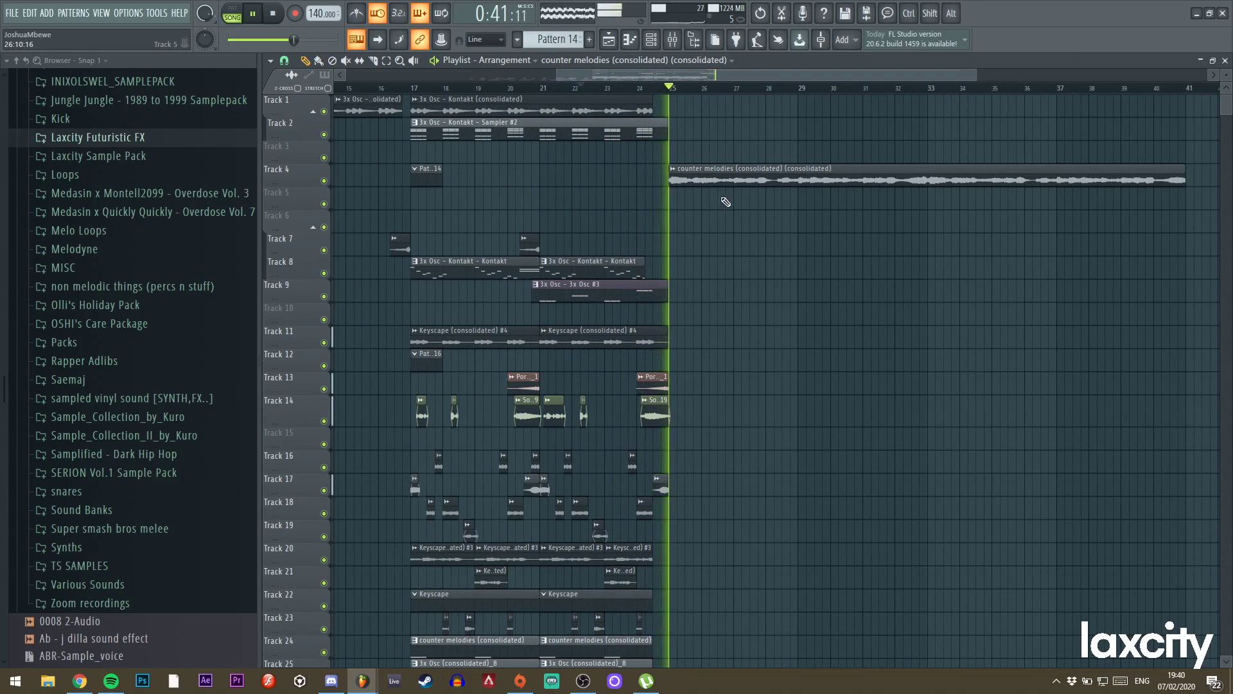
drag(558, 74, 674, 80)
drag(976, 75, 938, 73)
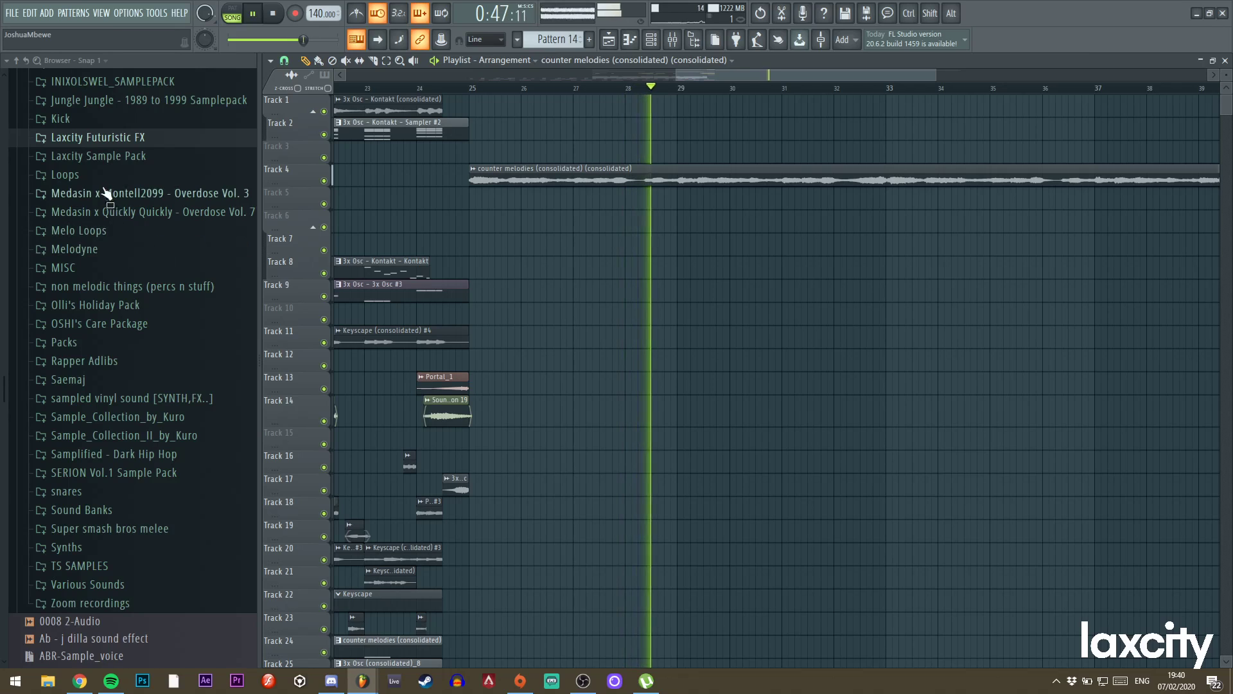
Place a Pattern 15 clip on Track 5 at bar 25, beneath the stretched counter melodies clip, and select it.
scroll(90, 187, up, 6)
scroll(90, 189, up, 4)
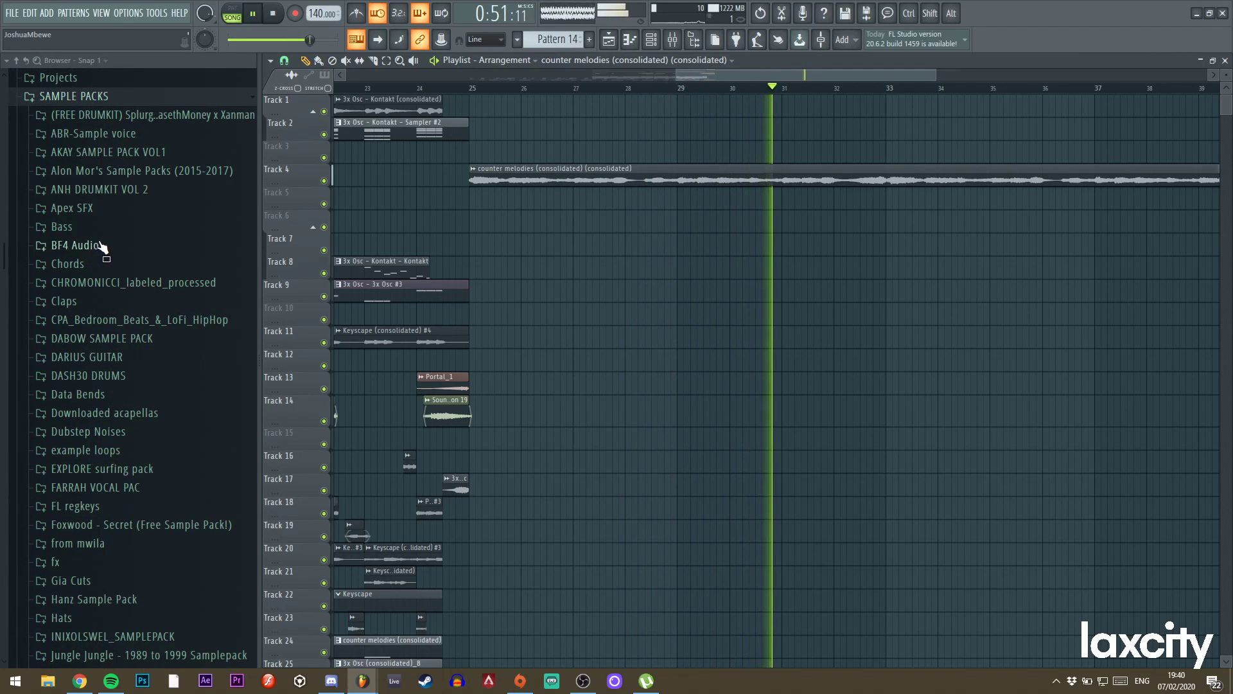
click(470, 201)
ctrl+click(500, 198)
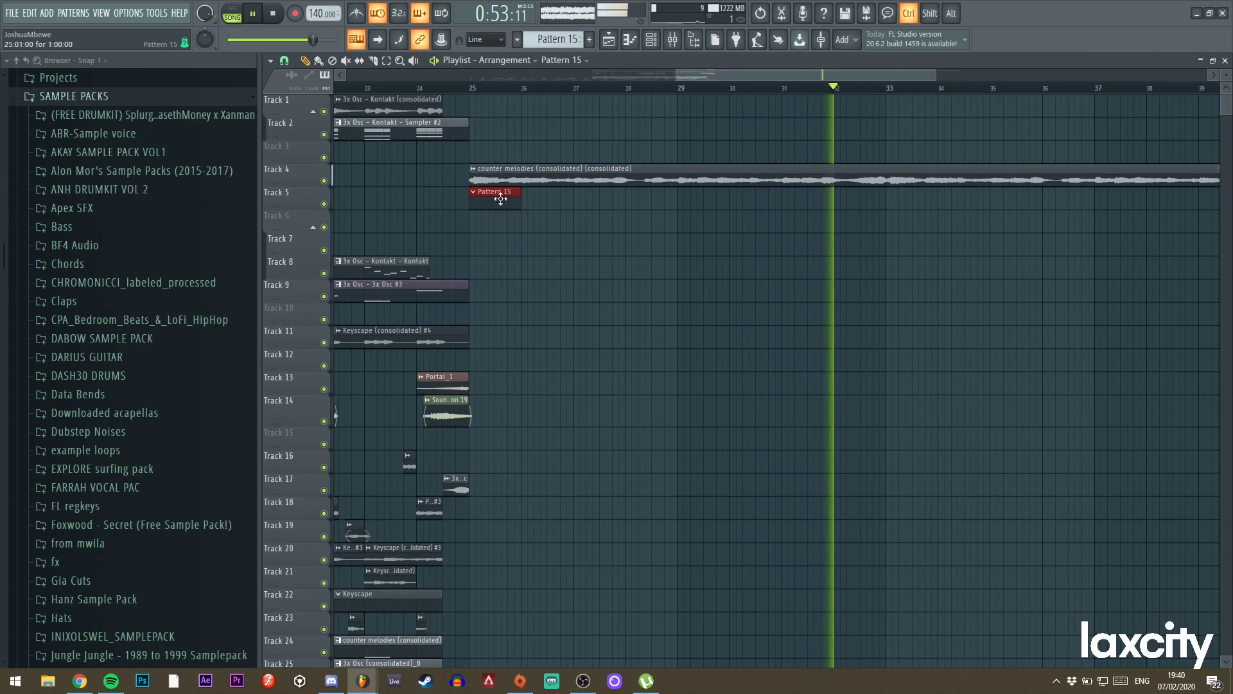
Repeat the Pattern 15 clip along Track 5 until it reaches bar 41.
key(ctrl+b)
key(ctrl+b)
key(ctrl+b)
key(ctrl+b)
key(ctrl+b)
key(ctrl+b)
key(ctrl+b)
drag(891, 204, 488, 205)
key(ctrl+b)
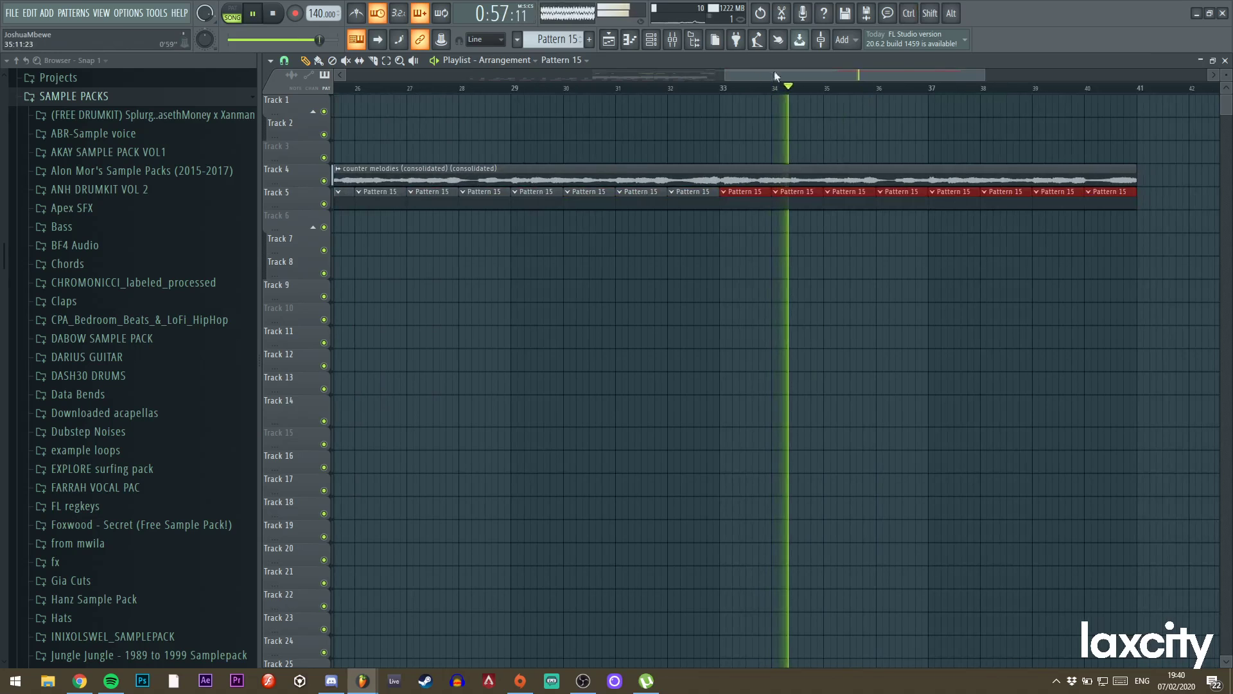
Remove the repeated Pattern 15 clips from Track 5 and stop playback.
scroll(628, 122, down, 2)
drag(630, 201, 1143, 205)
key(space)
click(572, 194)
key(Escape)
key(F6)
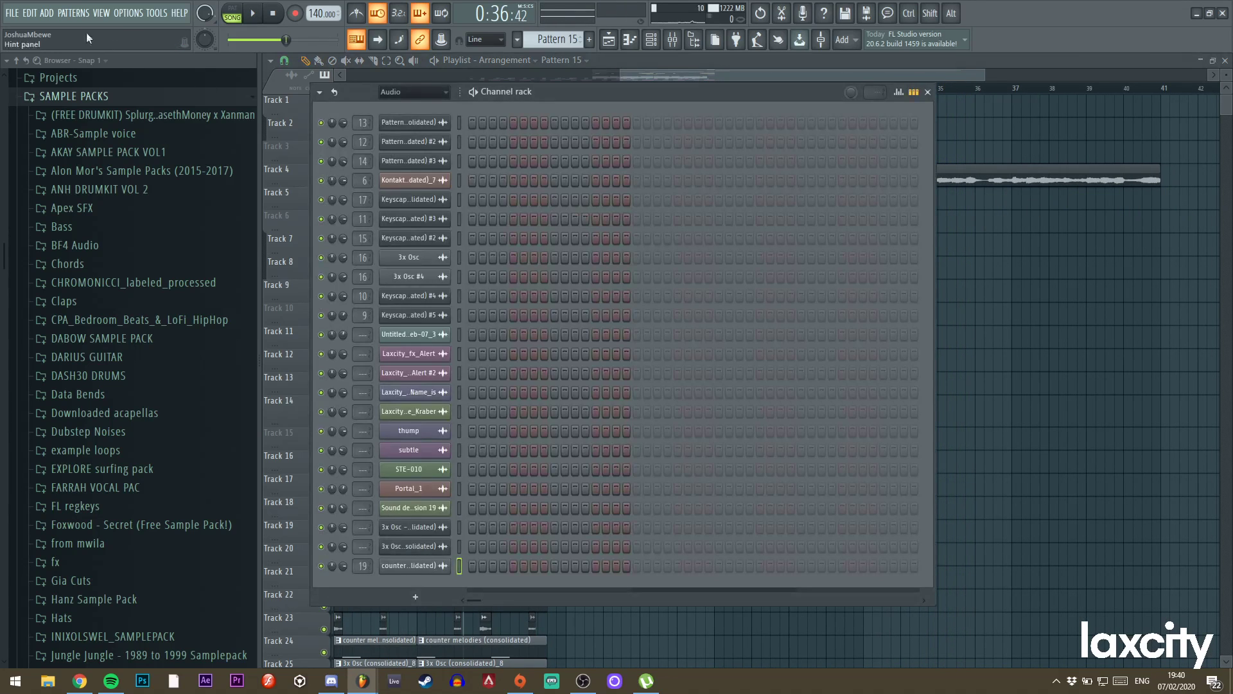
click(46, 13)
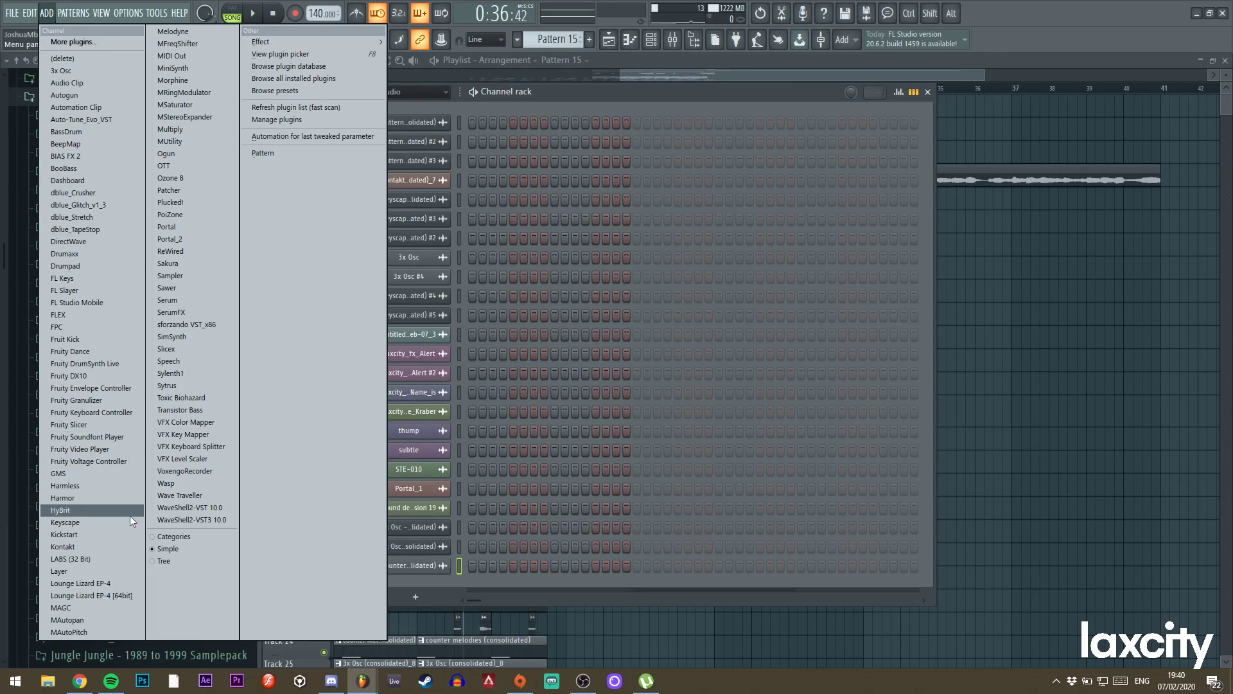
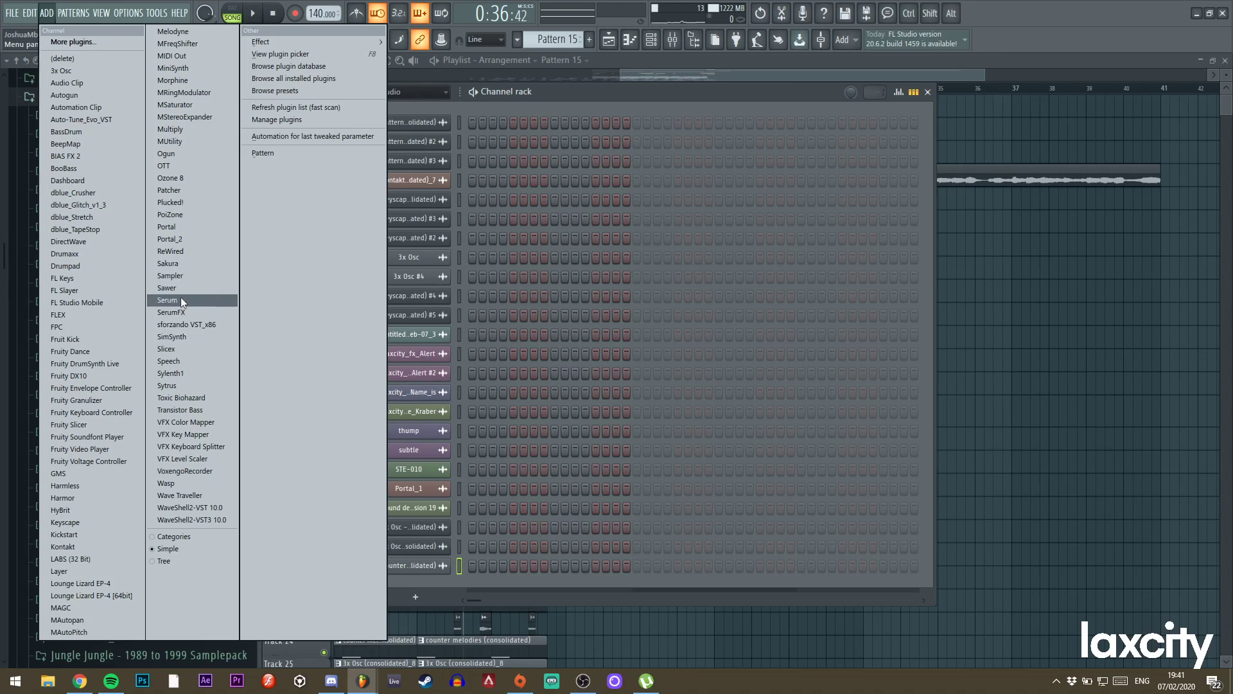
click(589, 100)
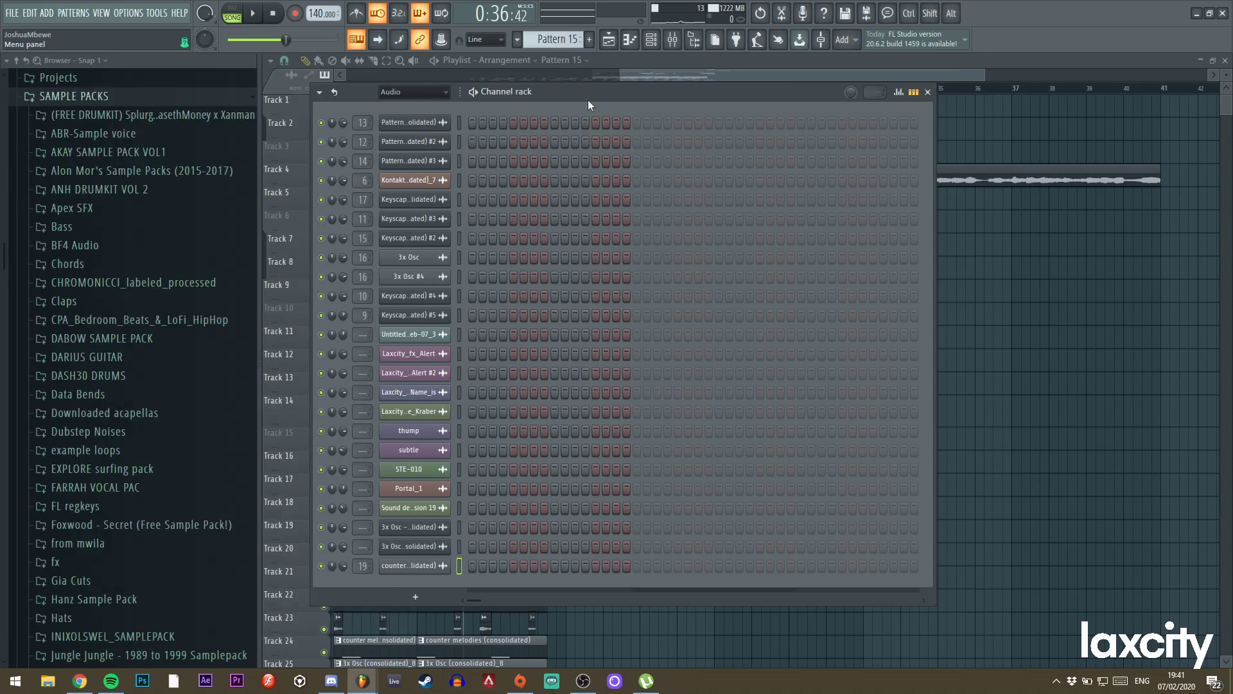
click(1030, 166)
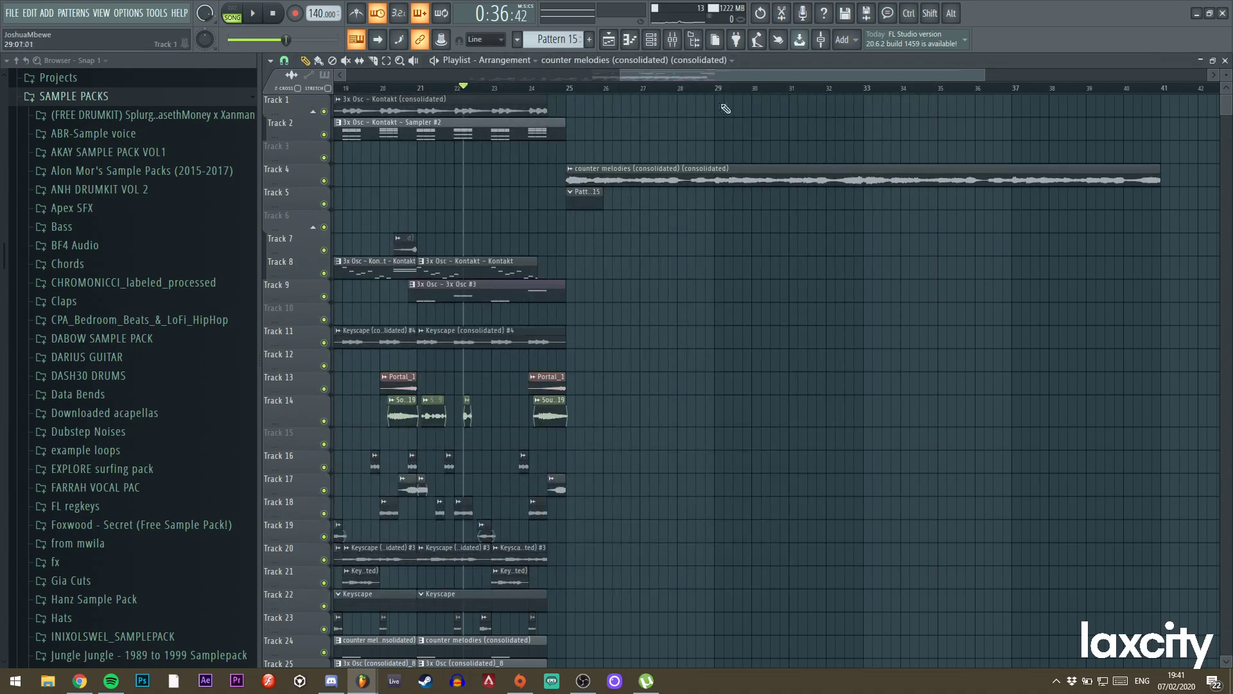
Add a Sylenth1 instrument channel to the project and close its plugin window.
click(46, 12)
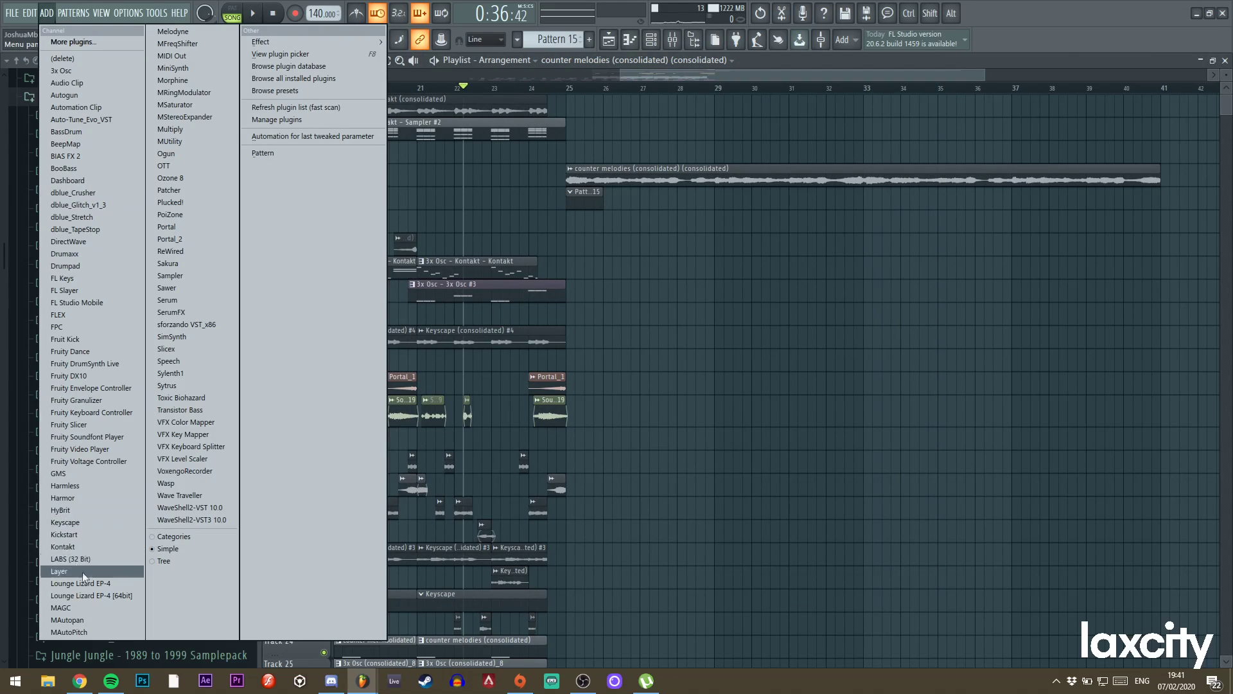
click(176, 373)
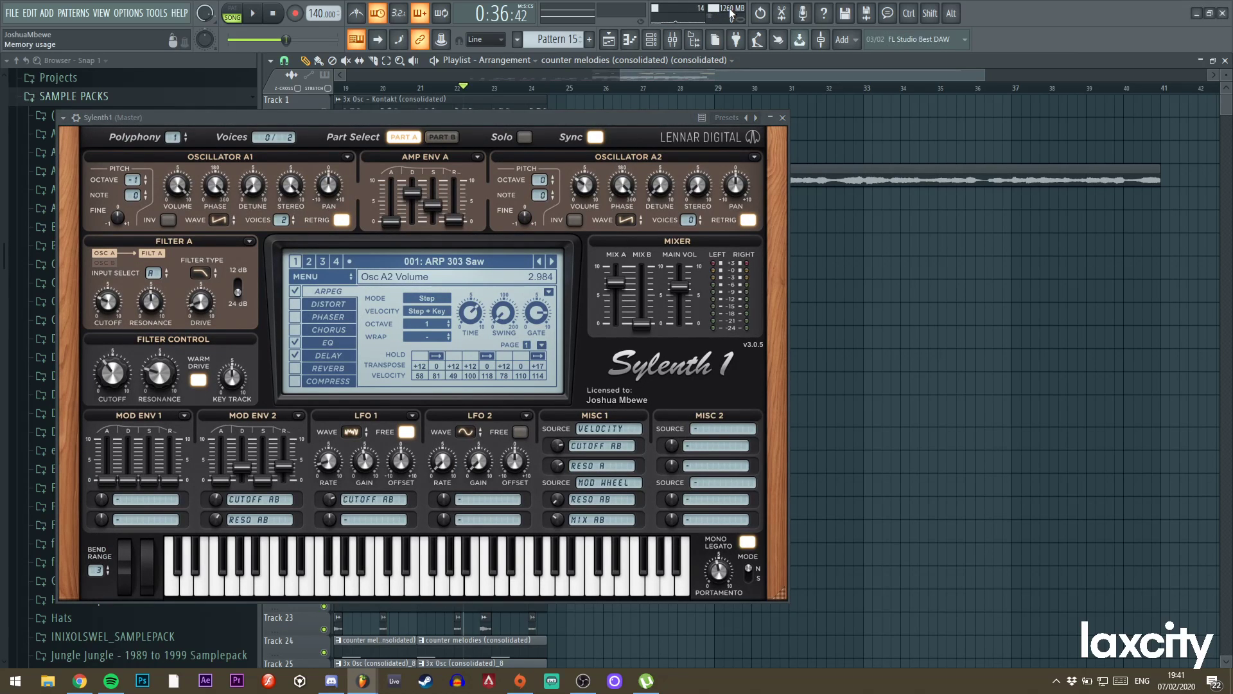
drag(548, 118, 624, 103)
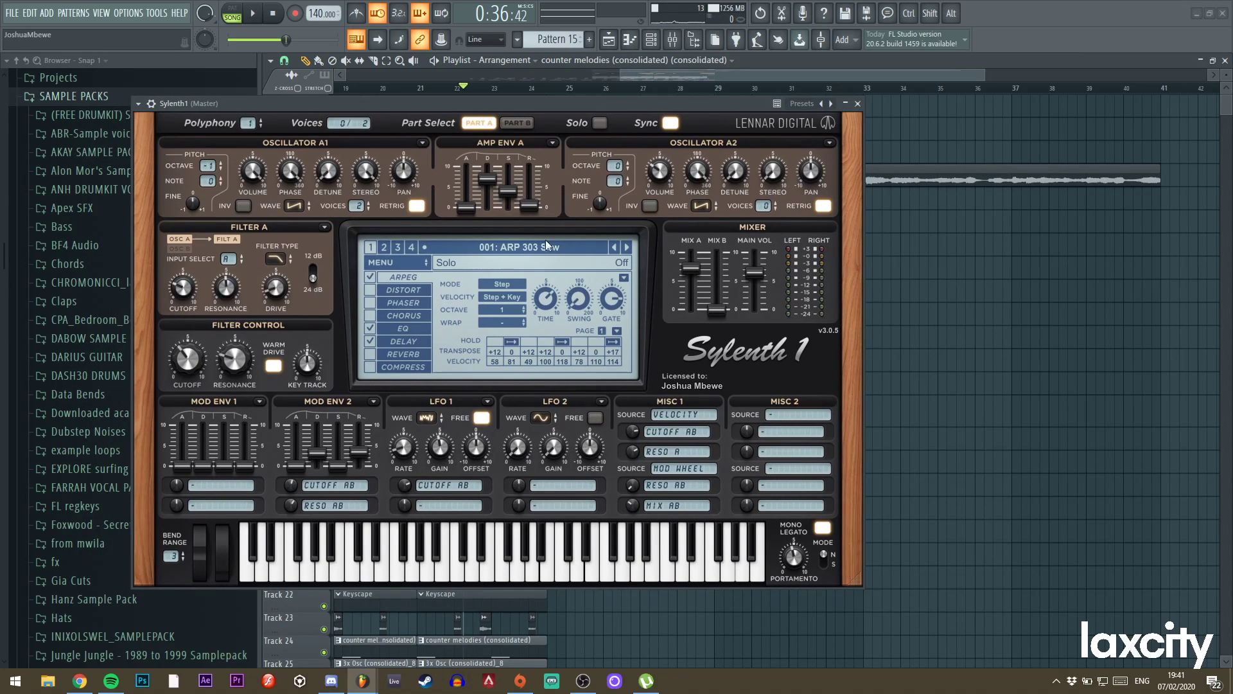
click(858, 104)
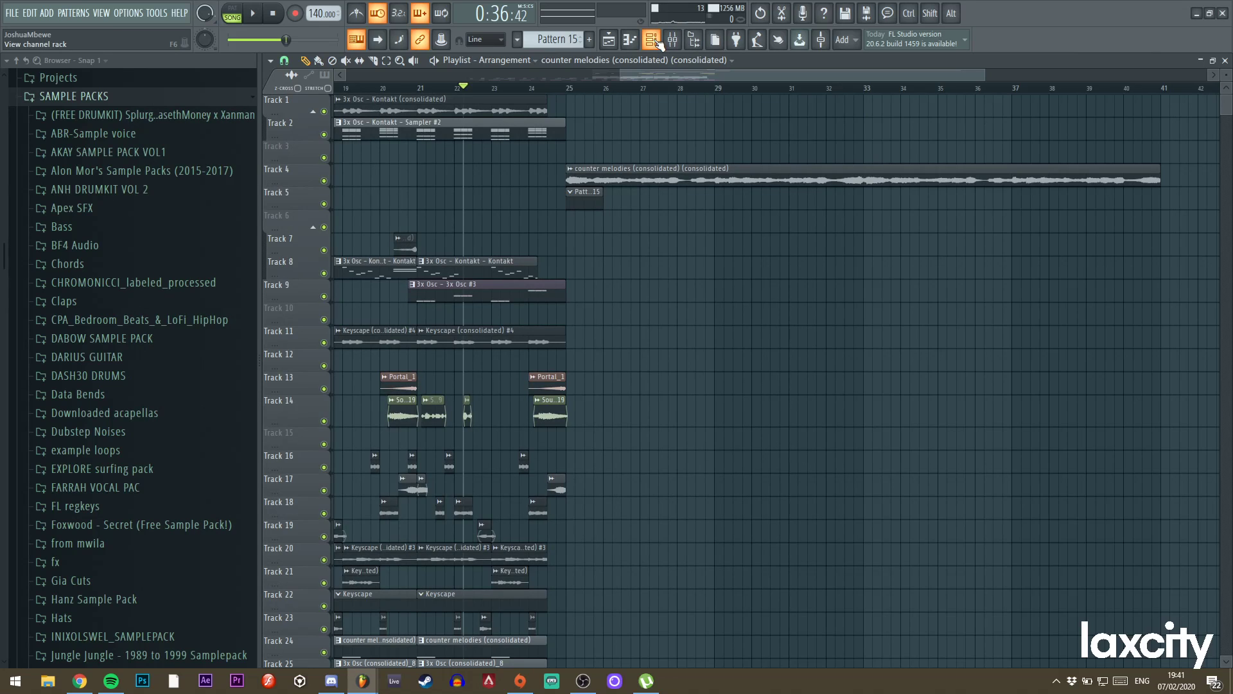
Consolidate the 3x Osc - Kontakt - Kontakt pattern clips on Track 8 from bar 17 into a 16-bit stereo WAV clip.
double_click(502, 132)
click(609, 40)
drag(650, 76, 608, 88)
ctrl+click(444, 266)
key(ctrl+alt+c)
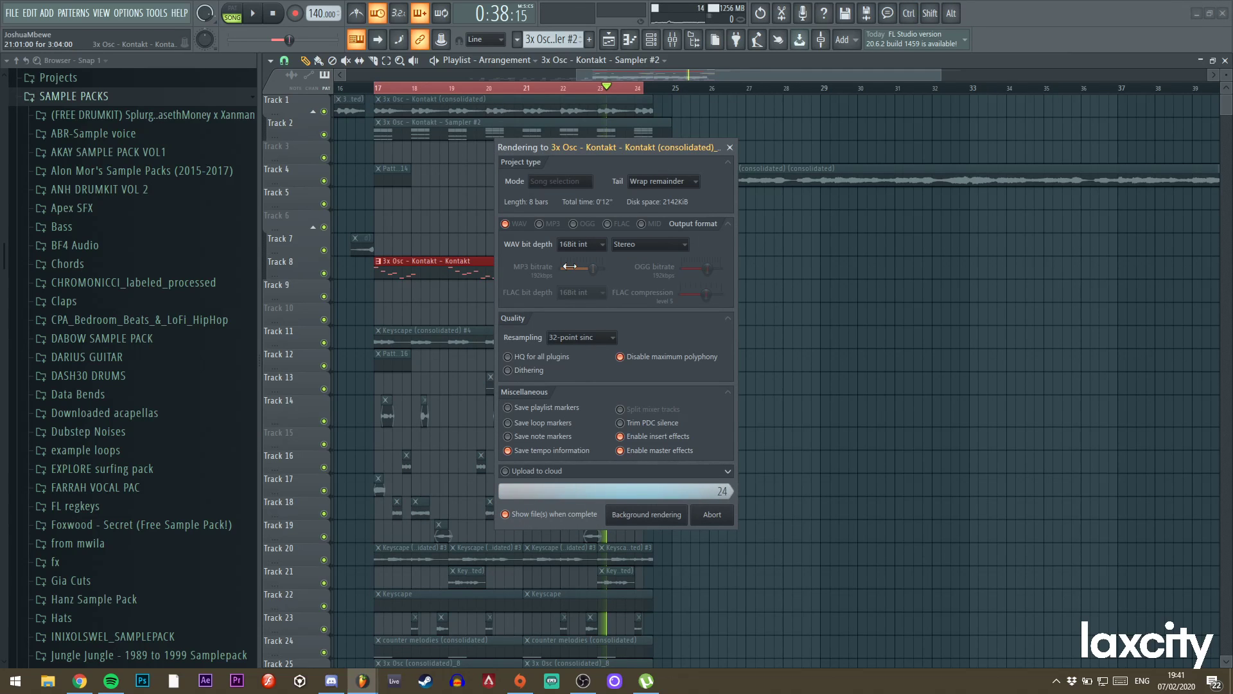
Remove the leftover source clips on Track 9 and keep one consolidated clip on Track 8, playing the arrangement.
right_click(426, 296)
right_click(565, 293)
key(space)
mouse_move(423, 279)
mouse_down()
mouse_move(738, 272)
mouse_move(724, 275)
mouse_up()
right_click(694, 270)
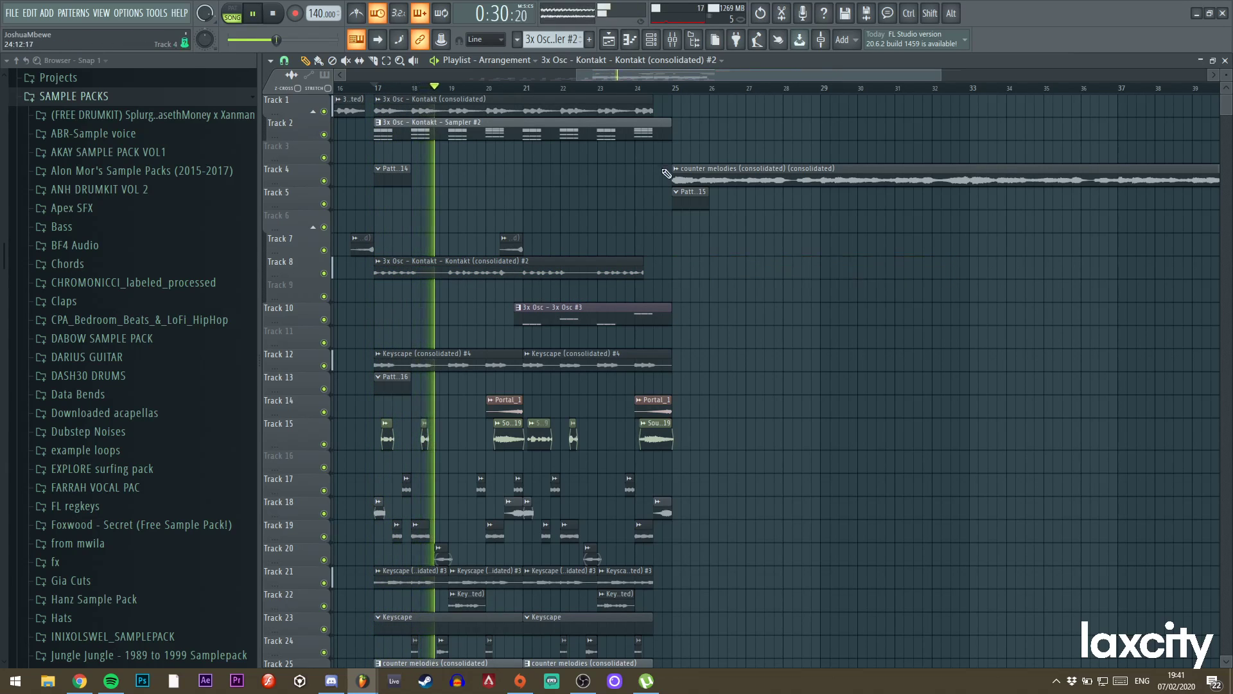
Shorten the 3x Osc #3 clip on Track 10 so that it ends at bar 24.
drag(577, 75, 119, 103)
scroll(680, 272, down, 5)
scroll(683, 276, up, 5)
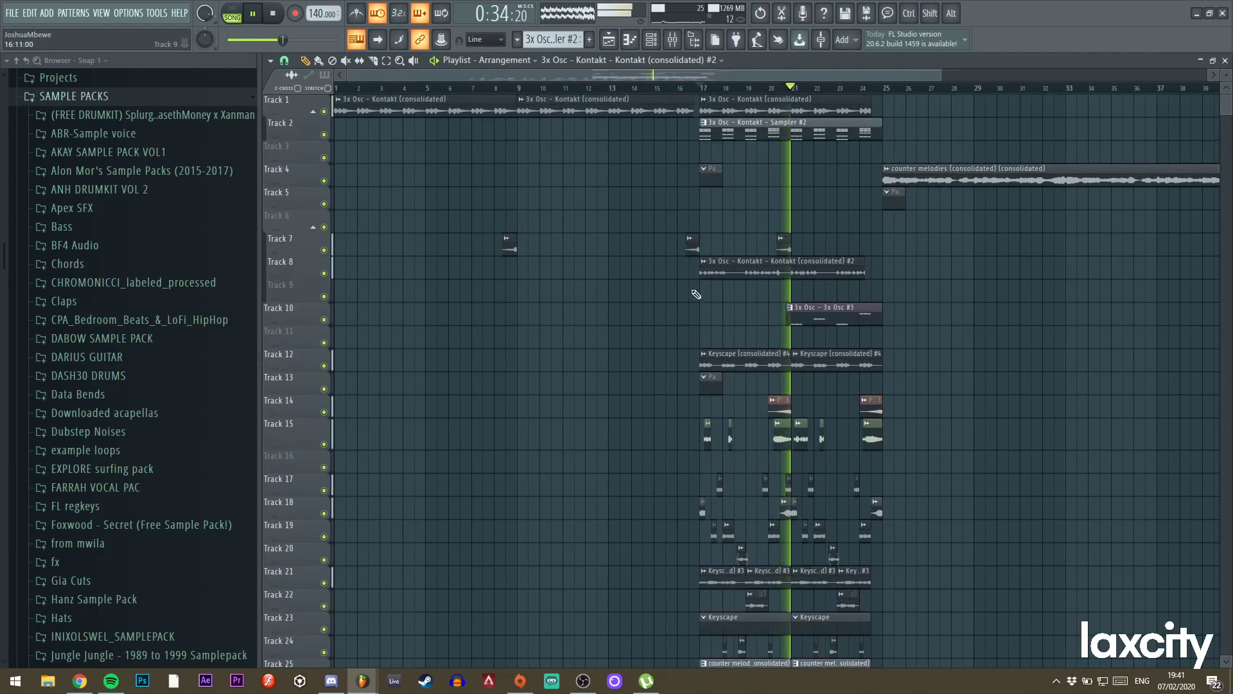
drag(348, 76, 633, 76)
drag(941, 74, 742, 76)
drag(657, 307, 575, 312)
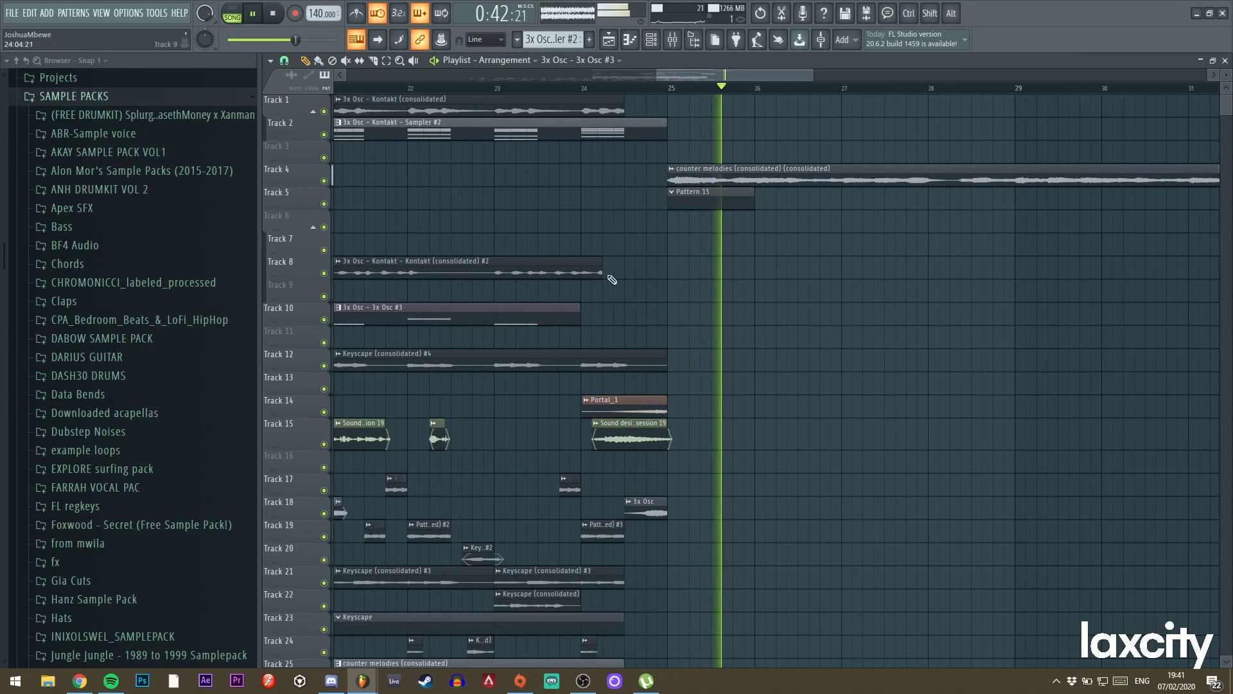
Open Pattern 15's channel rack, show all channels instead of only audio, and open the Sylenth1 channel.
double_click(704, 192)
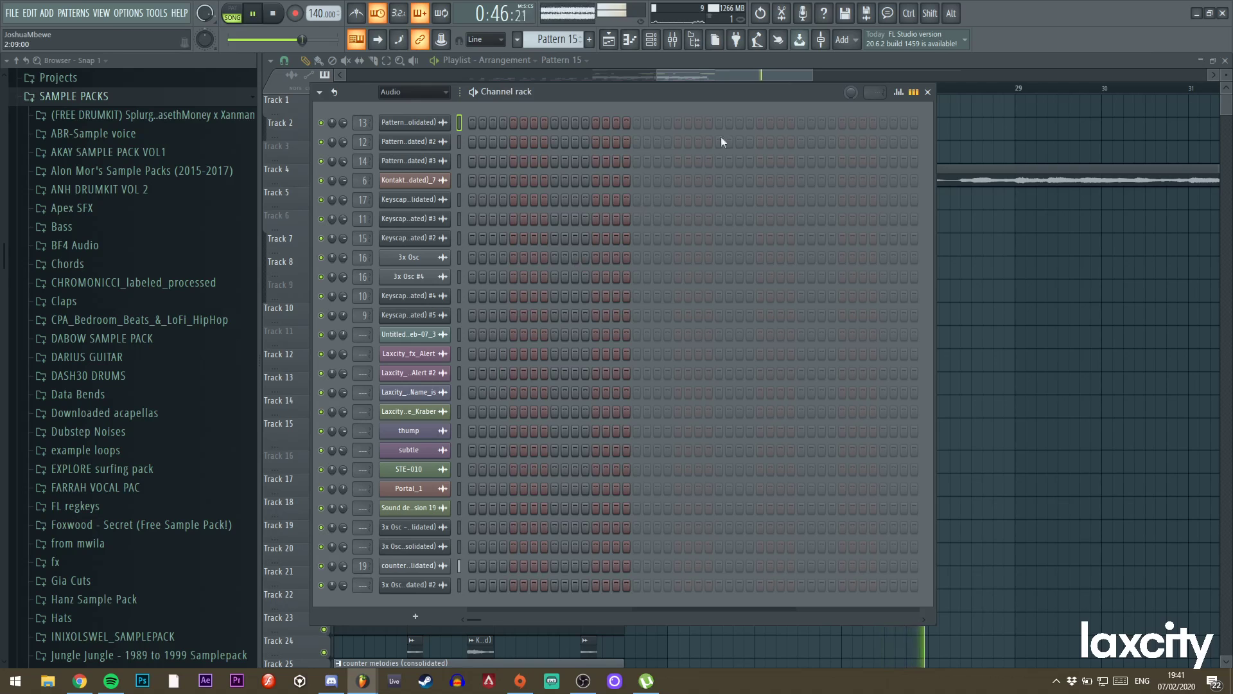
drag(814, 76, 839, 77)
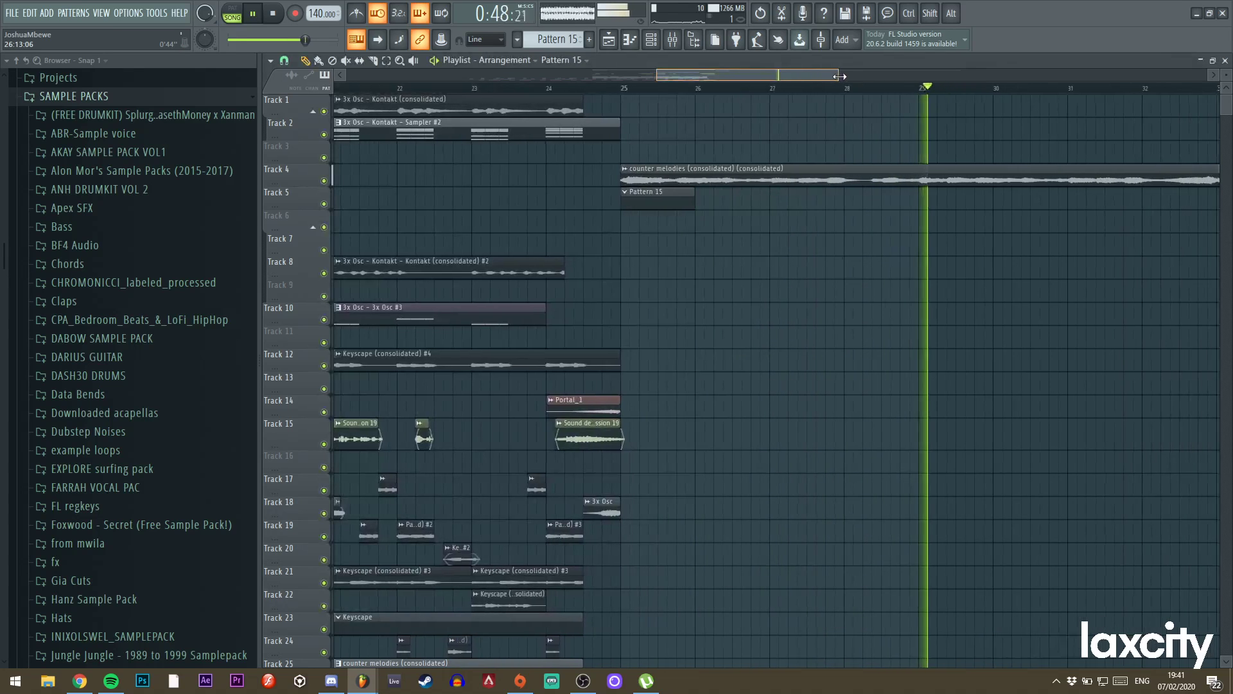
drag(672, 76, 695, 75)
click(652, 41)
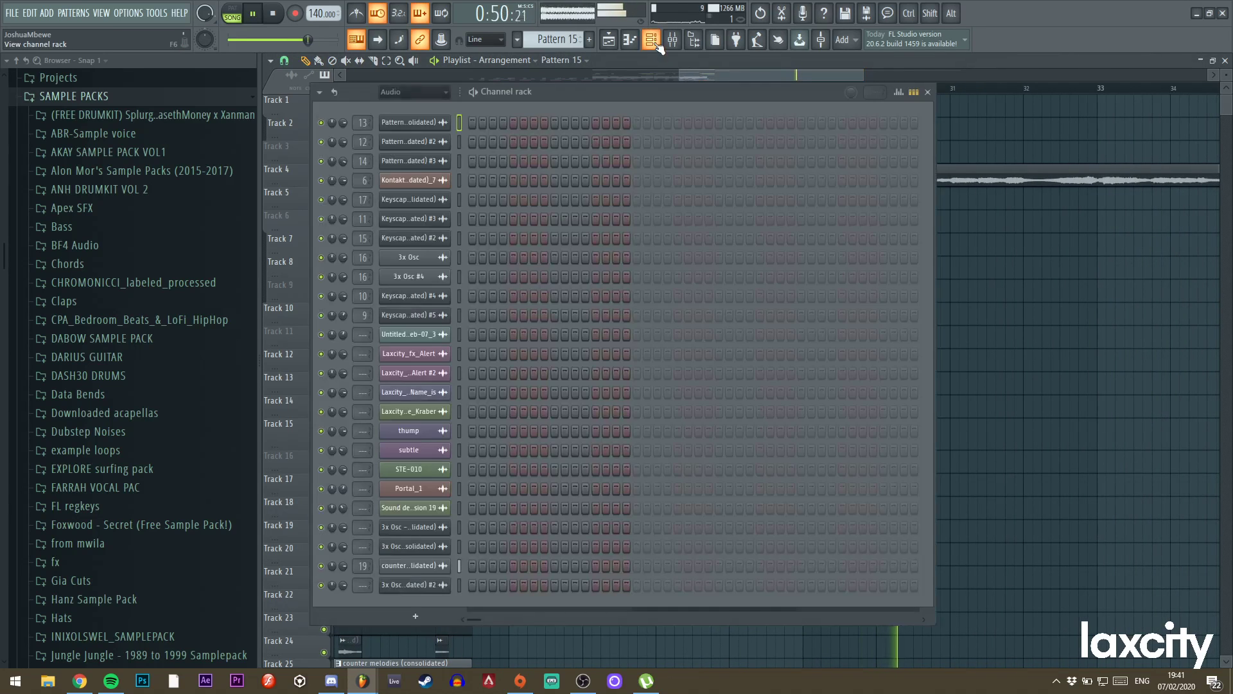
click(431, 93)
click(428, 105)
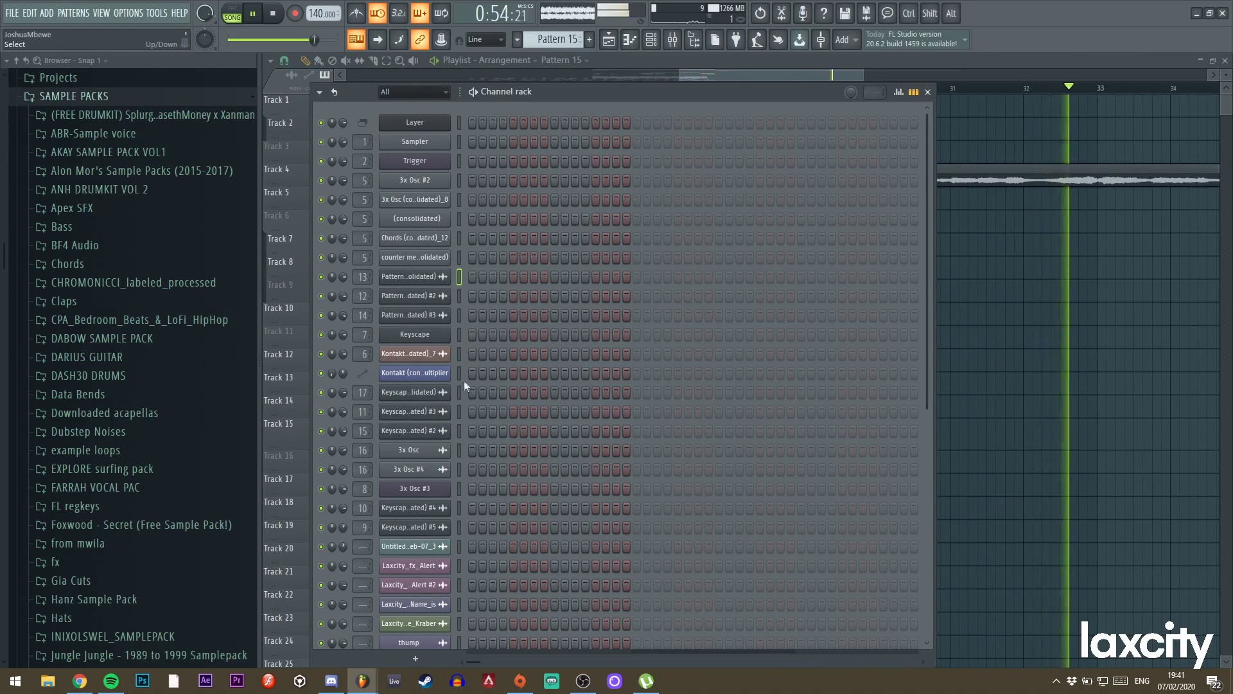
scroll(475, 457, down, 4)
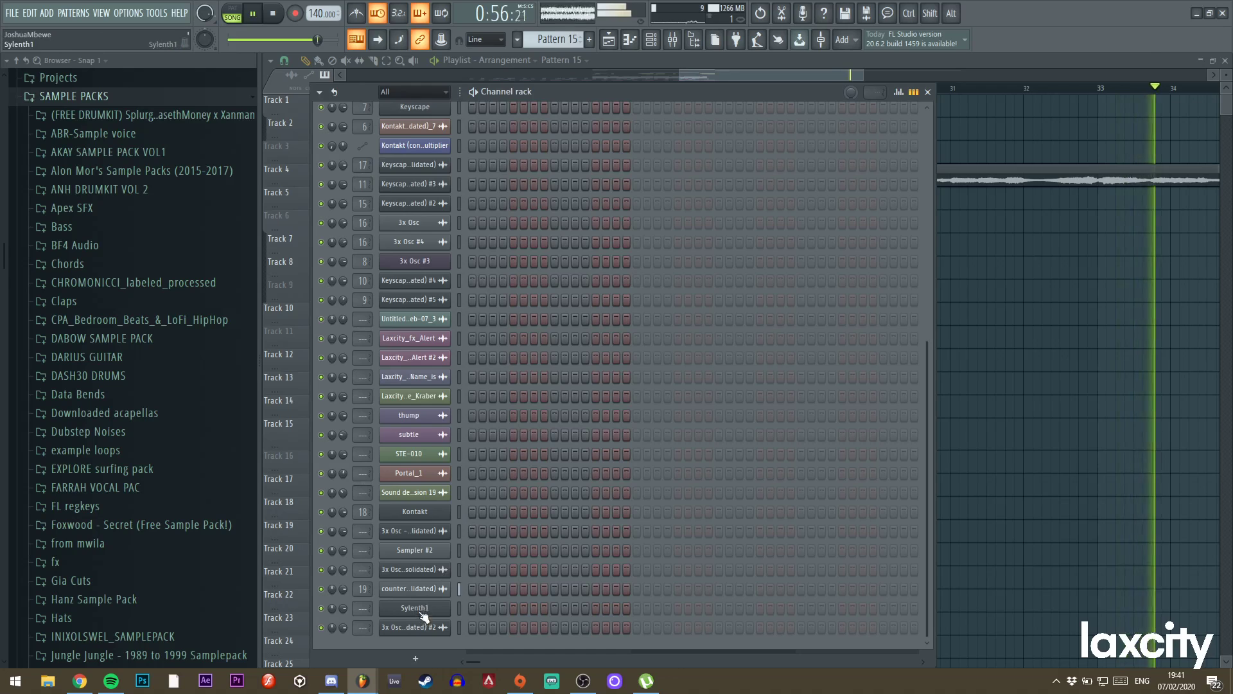
click(421, 611)
Stop playback, play test notes on the ARP 303 Saw preset, and clear Sylenth1 to the Init preset.
key(space)
key(r)
key(e)
key(r)
key(b)
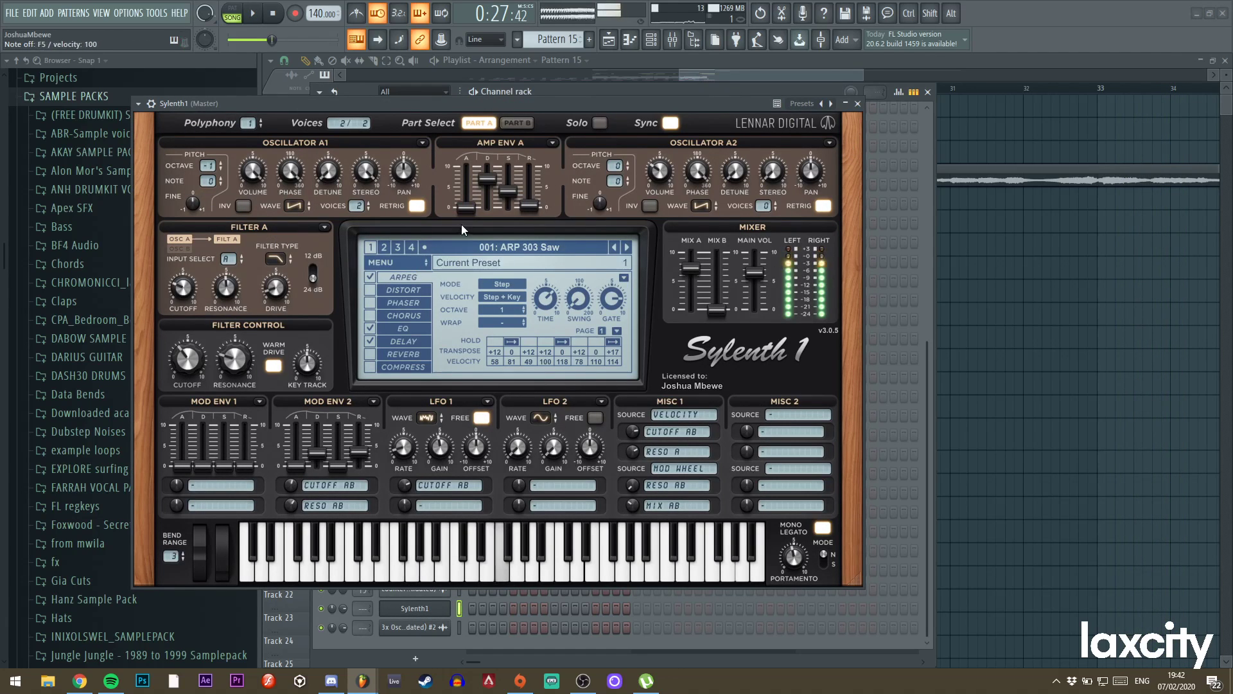
click(405, 264)
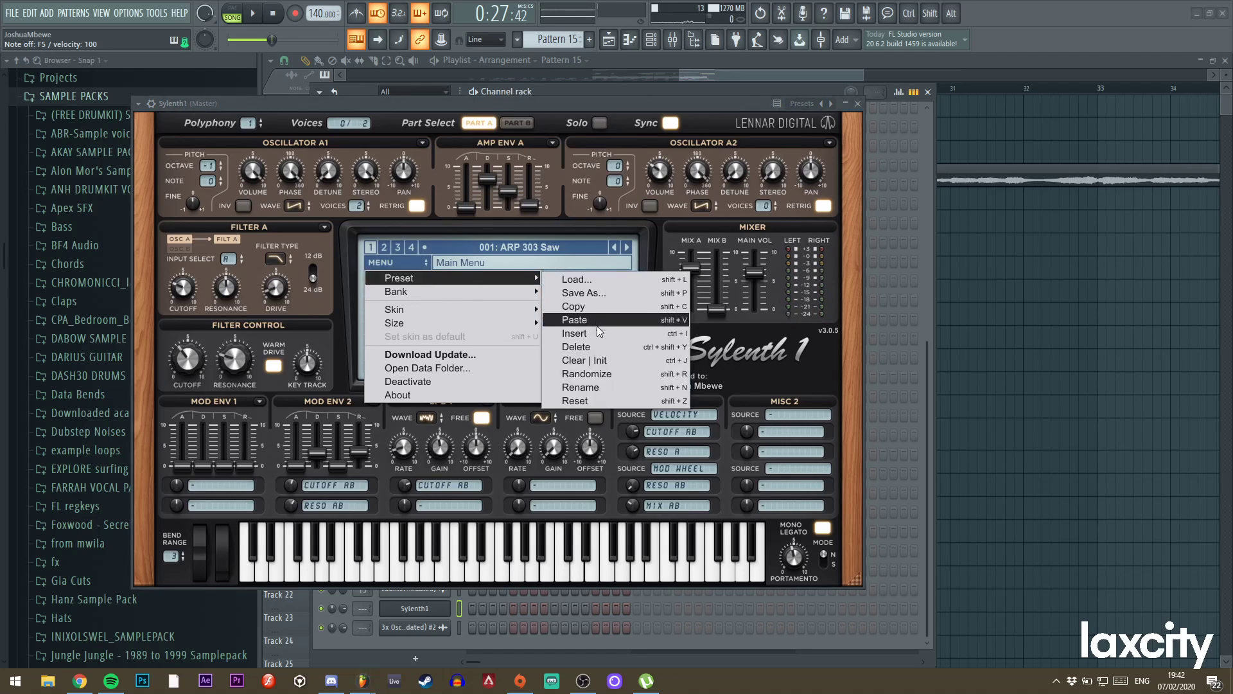
mouse_move(509, 280)
click(582, 360)
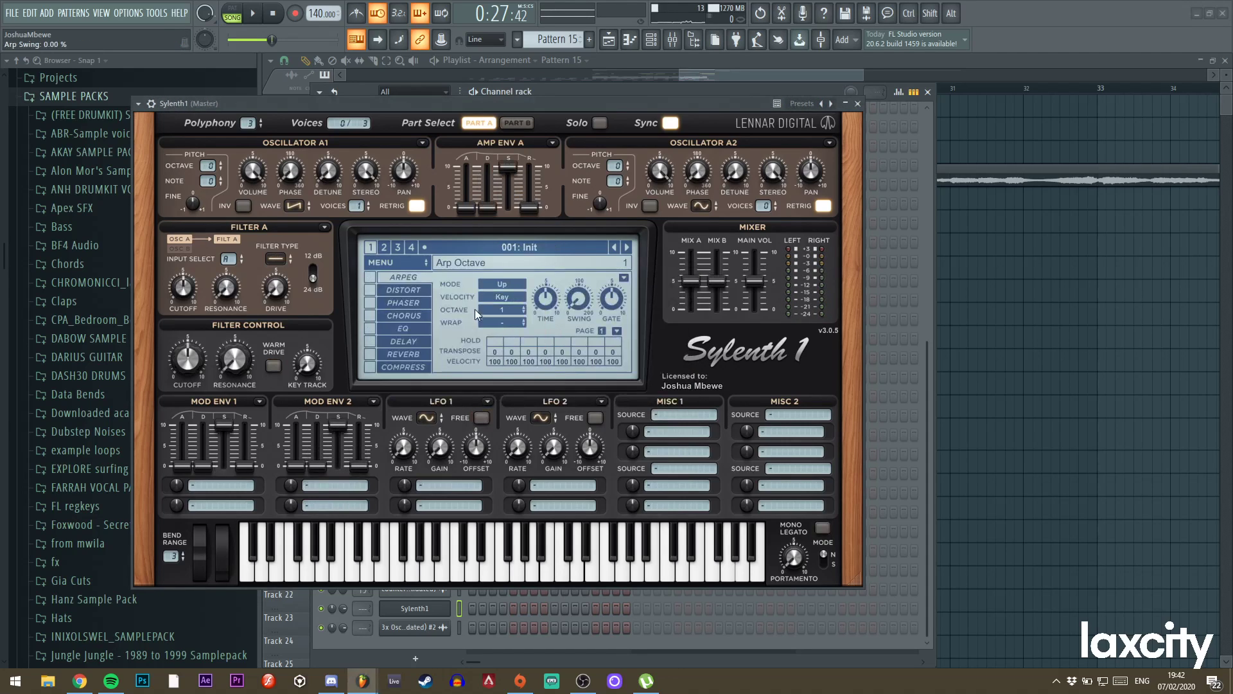
Audition the initialised Sylenth1 patch with a few played notes.
click(789, 91)
key(b)
key(r)
key(b)
key(b)
key(e)
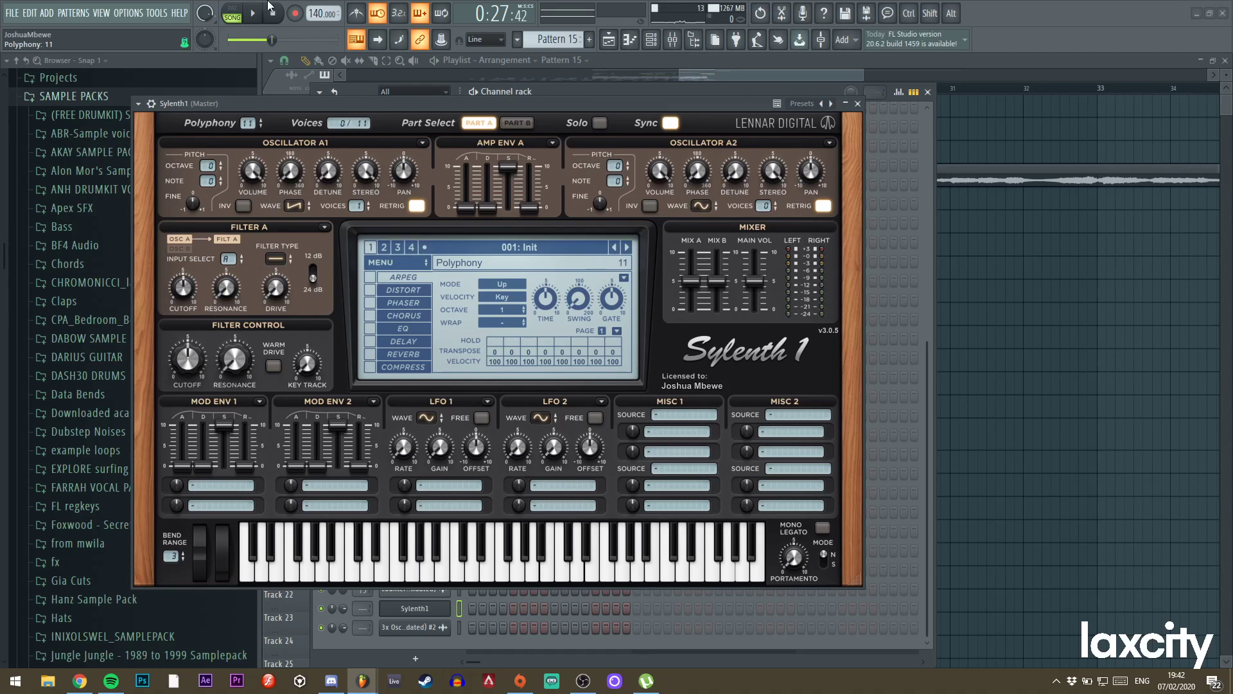
Set Sylenth1 to polyphony 16 and oscillator A1 to octave -2, 8 voices, retrigger off, then enable distortion and close it.
drag(257, 104, 311, 163)
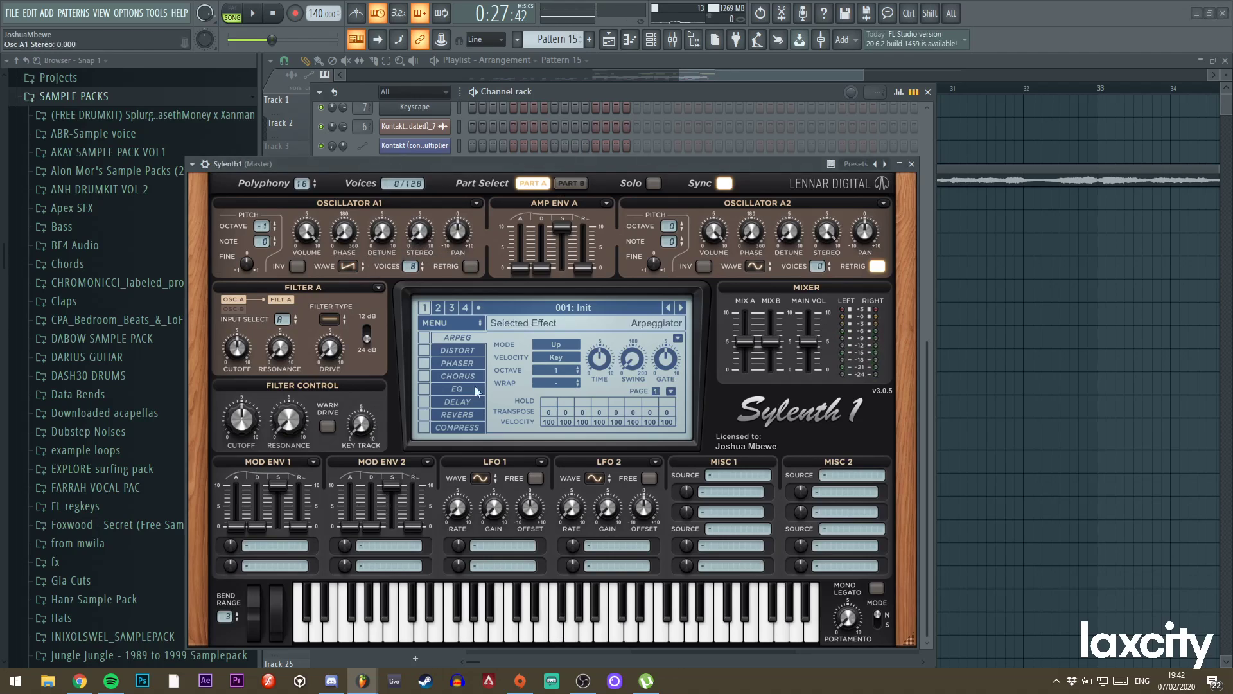
drag(262, 227, 264, 252)
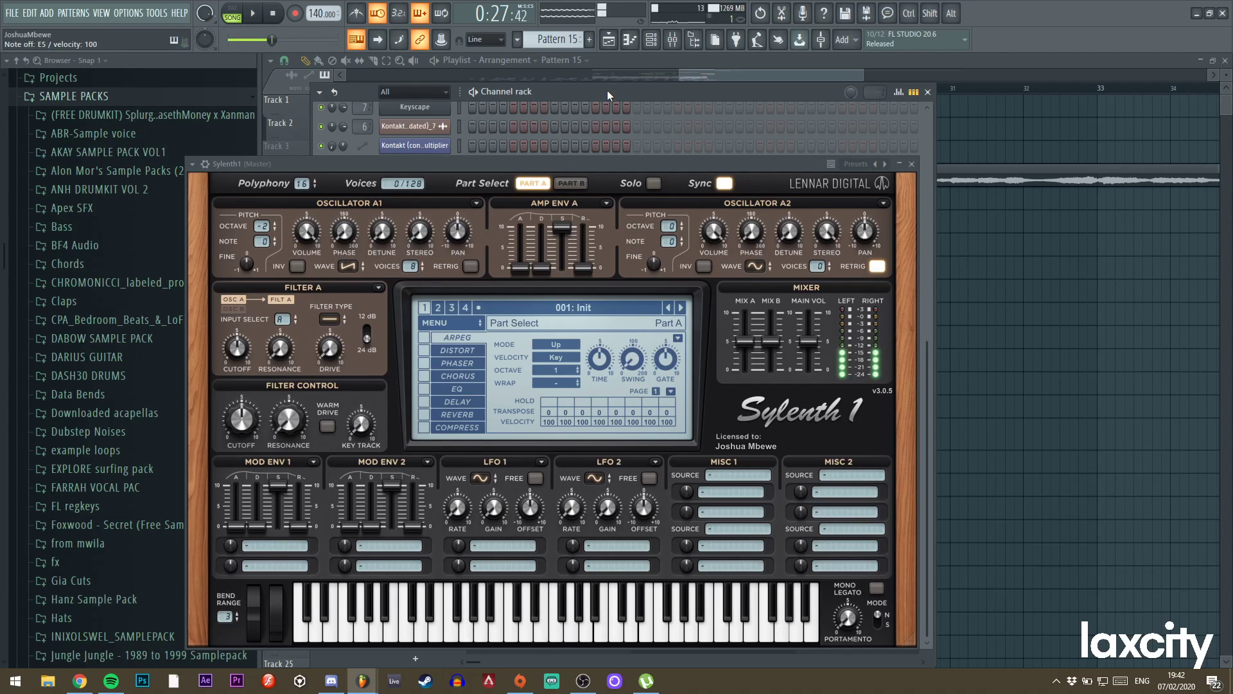
click(423, 350)
click(911, 164)
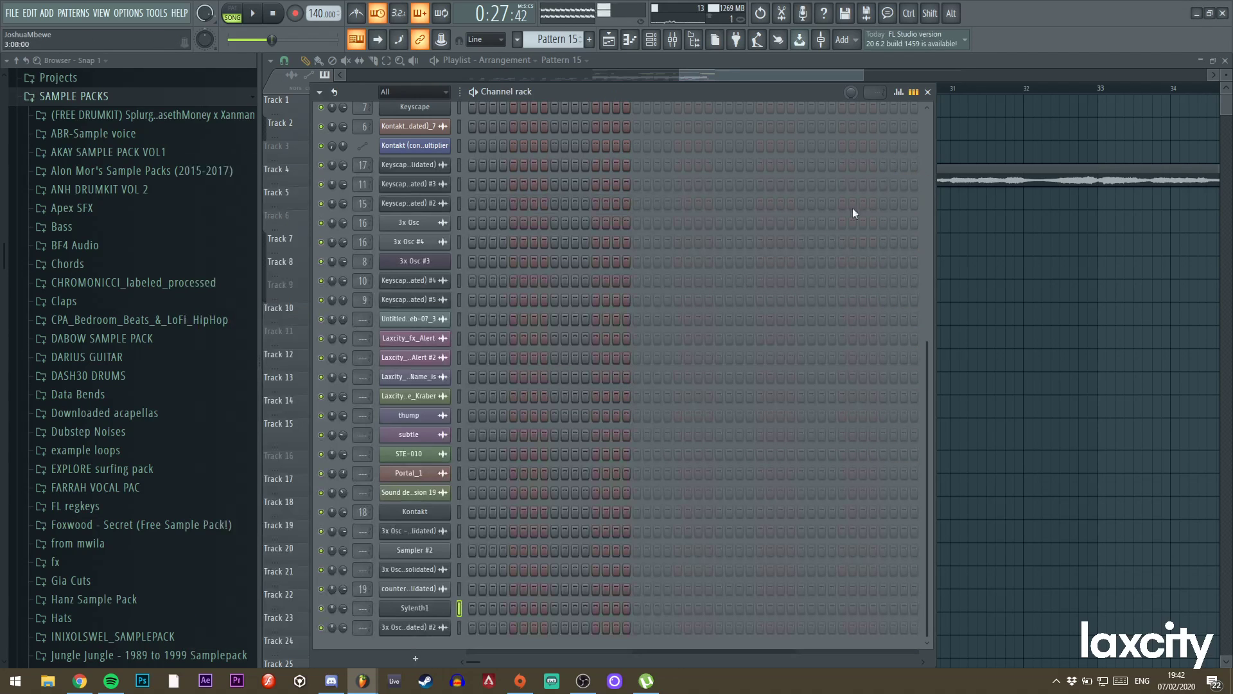
Open Sylenth1's piano roll in Pattern 15, play the arrangement briefly, and return to the playlist.
right_click(434, 631)
click(488, 488)
key(space)
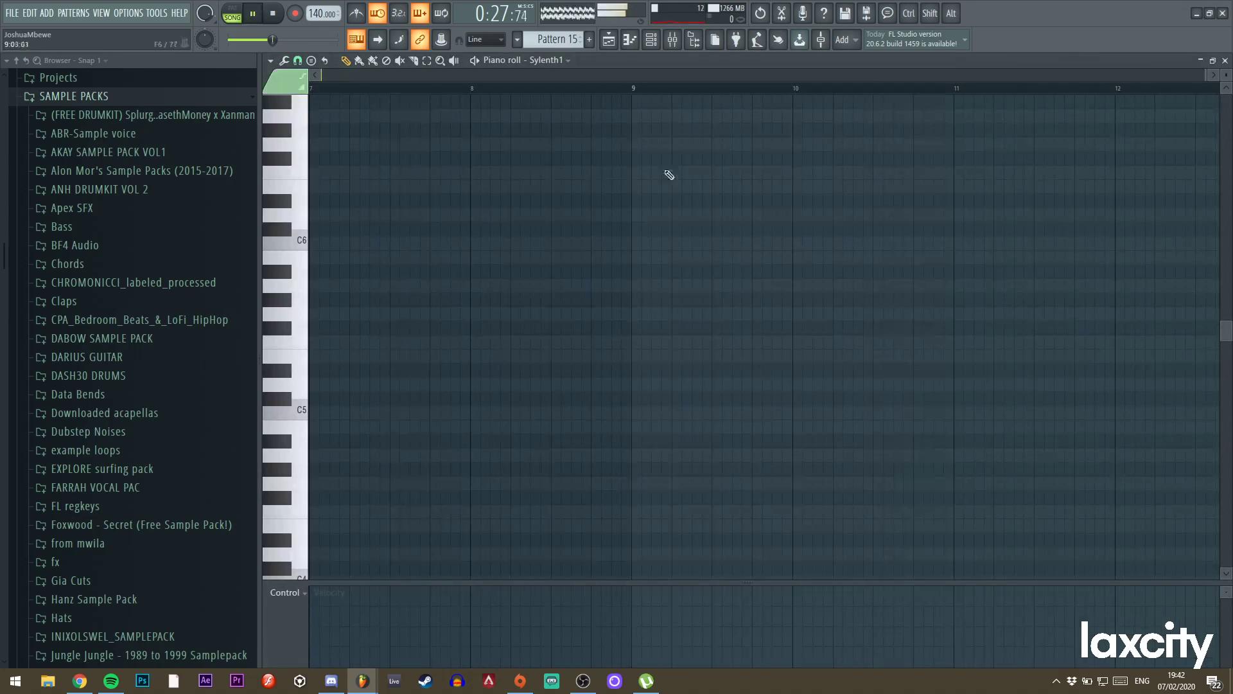
drag(1206, 75, 730, 70)
key(space)
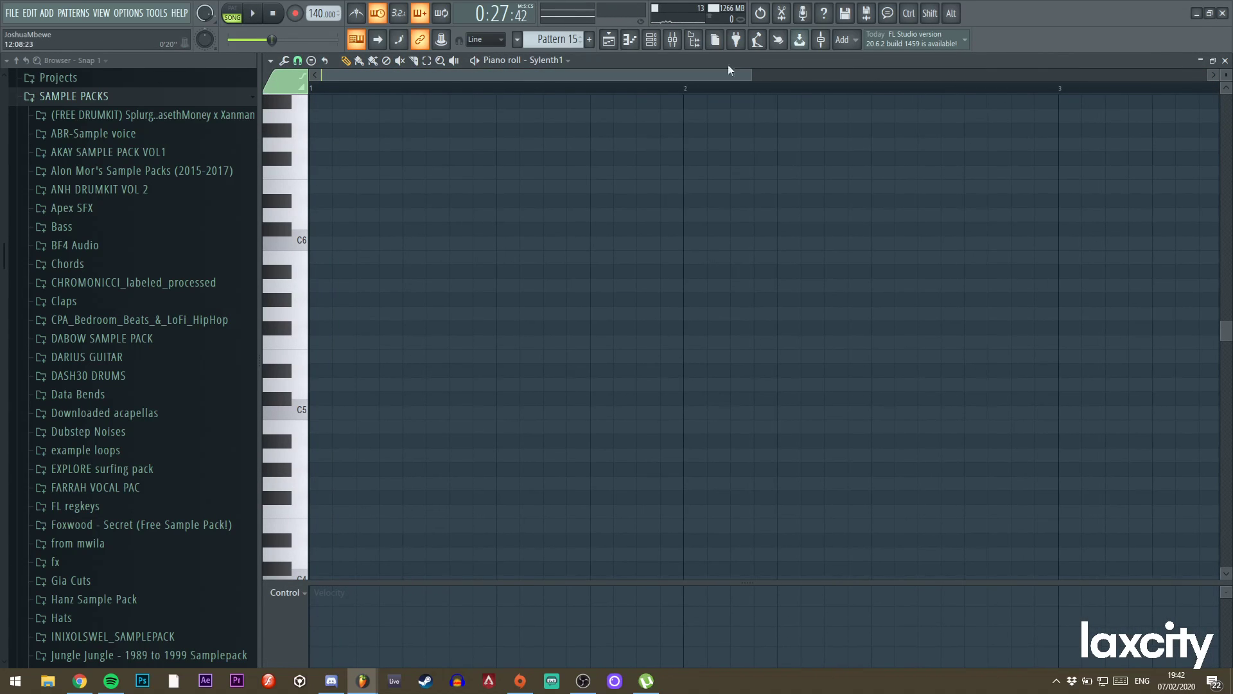
click(628, 39)
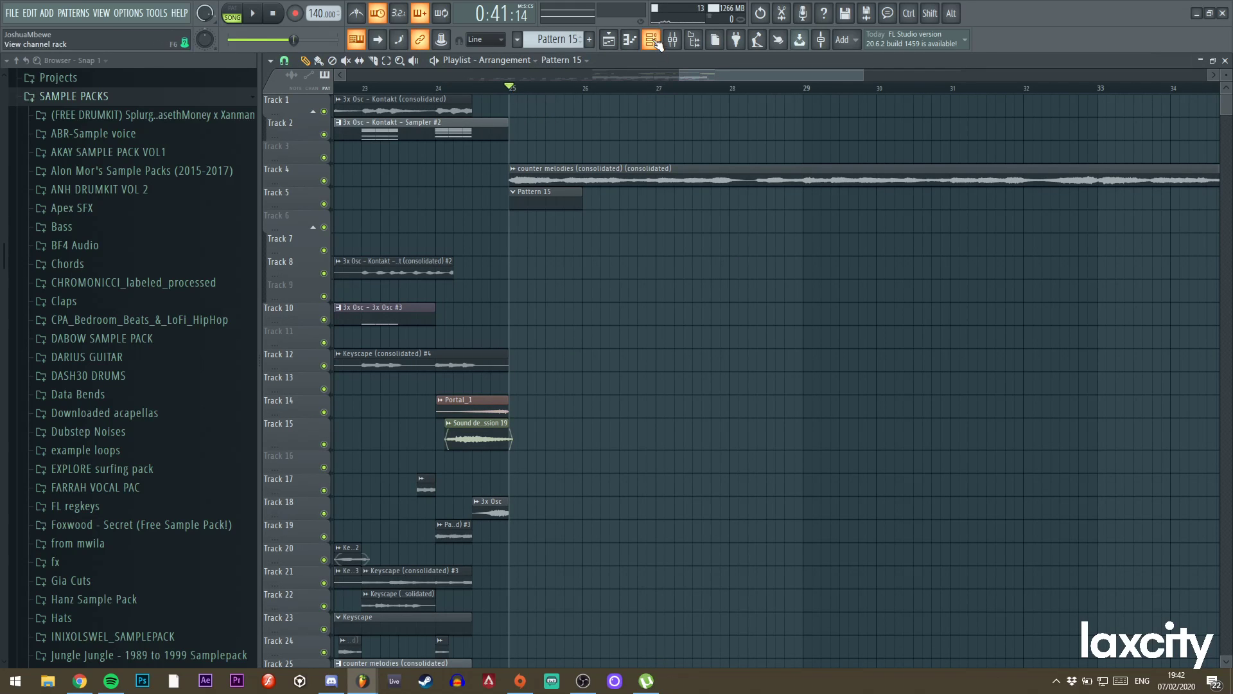
Try a D#5 note at the start of Sylenth1's piano roll in Pattern 15, lower it to A4, and delete it.
click(655, 41)
right_click(430, 611)
click(495, 486)
right_click(424, 609)
click(478, 485)
click(347, 369)
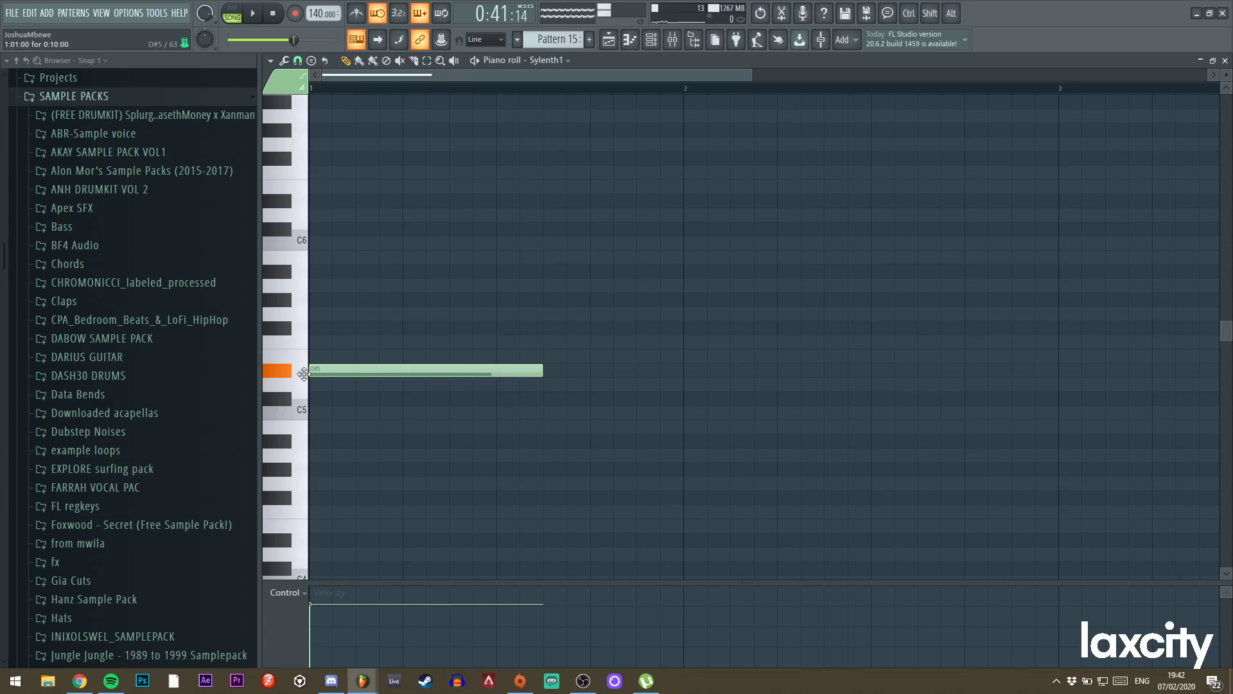
drag(341, 370, 337, 456)
right_click(341, 471)
right_click(340, 458)
click(609, 39)
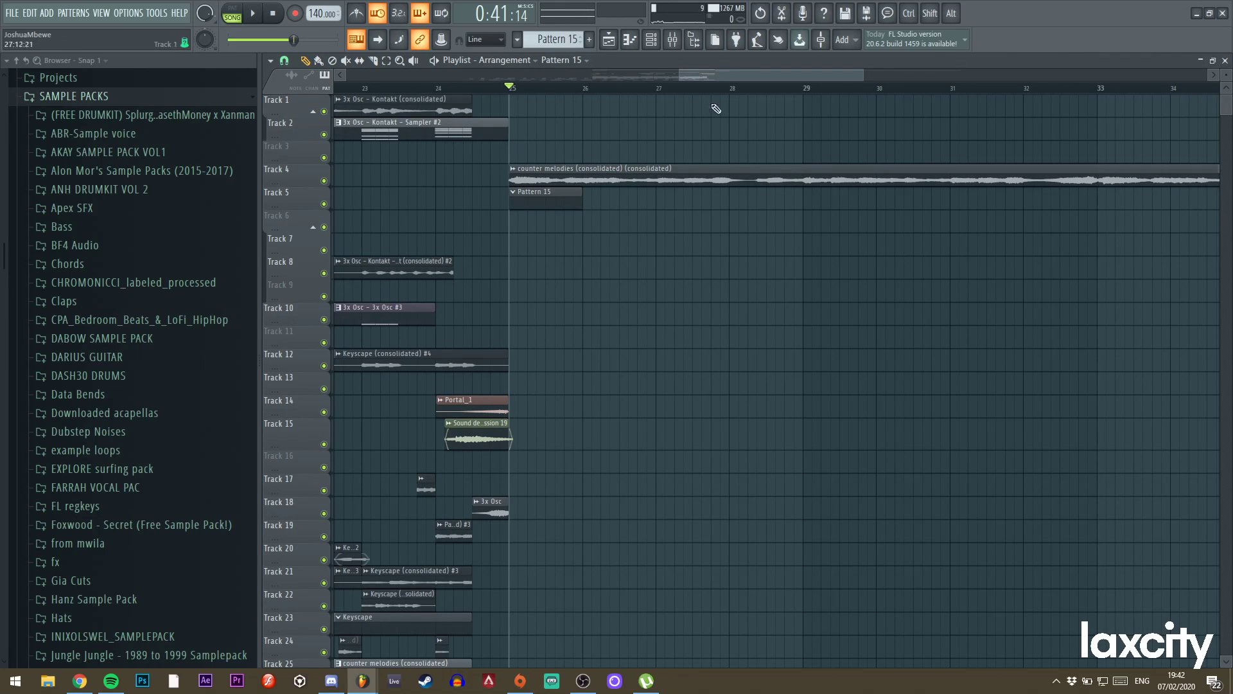
Open the Sampler #2 clip's piano roll and copy its low F, A# and D# bass notes, from D#4 downward.
drag(679, 71, 454, 71)
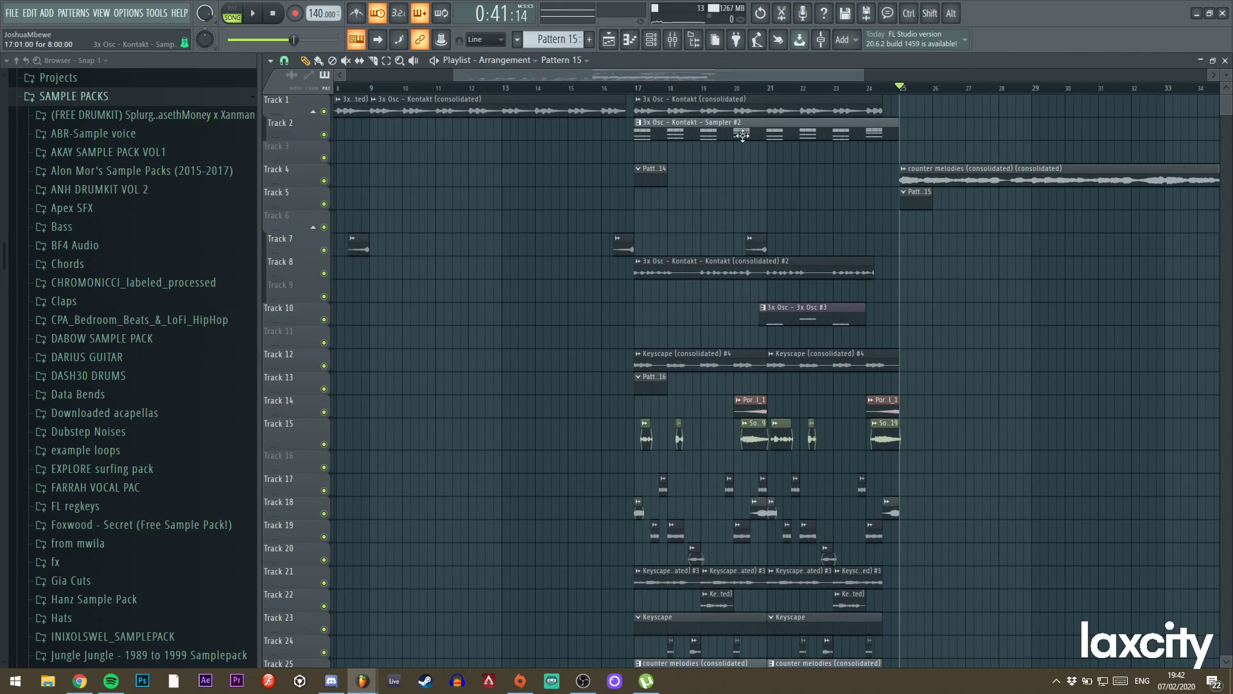
double_click(743, 135)
click(654, 40)
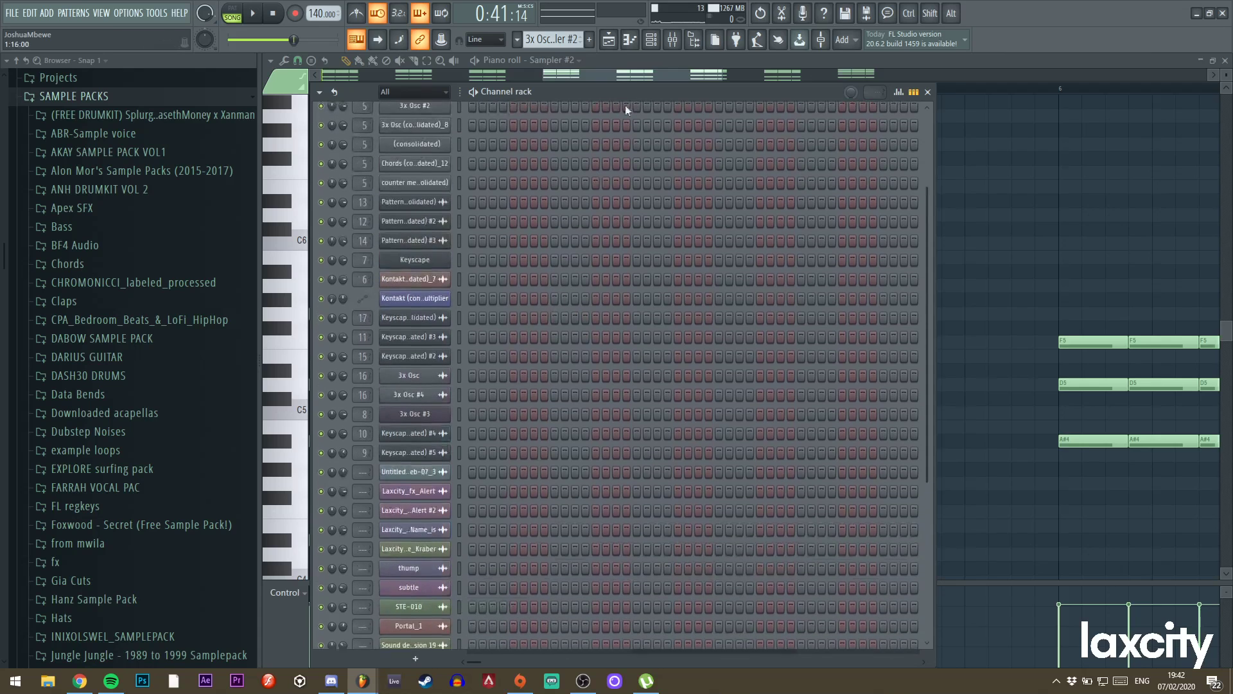
key(F5)
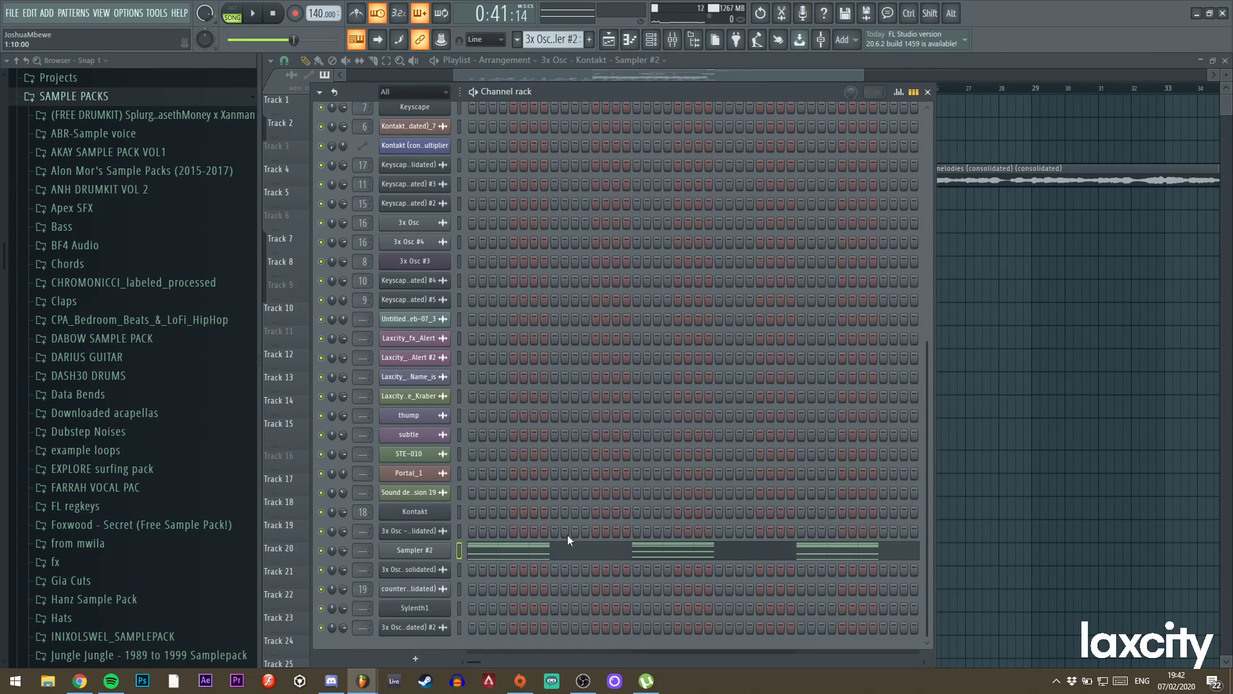
key(F7)
drag(498, 73, 1211, 73)
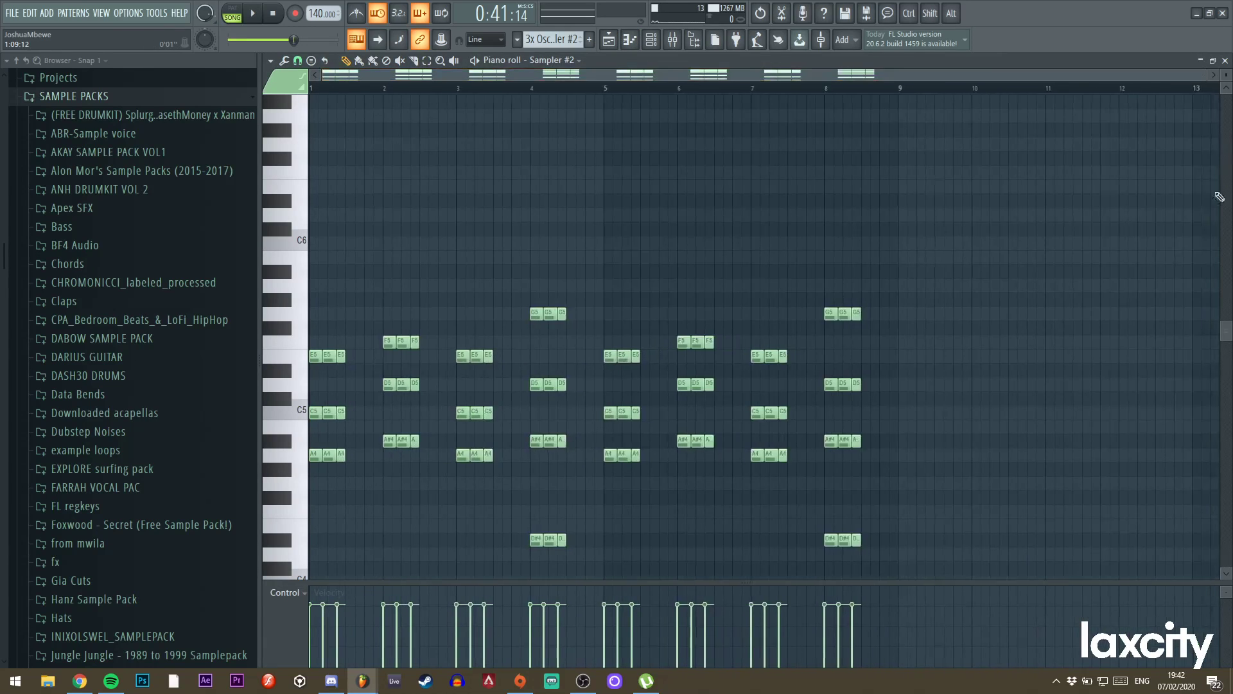
scroll(931, 321, down, 8)
drag(960, 221, 312, 577)
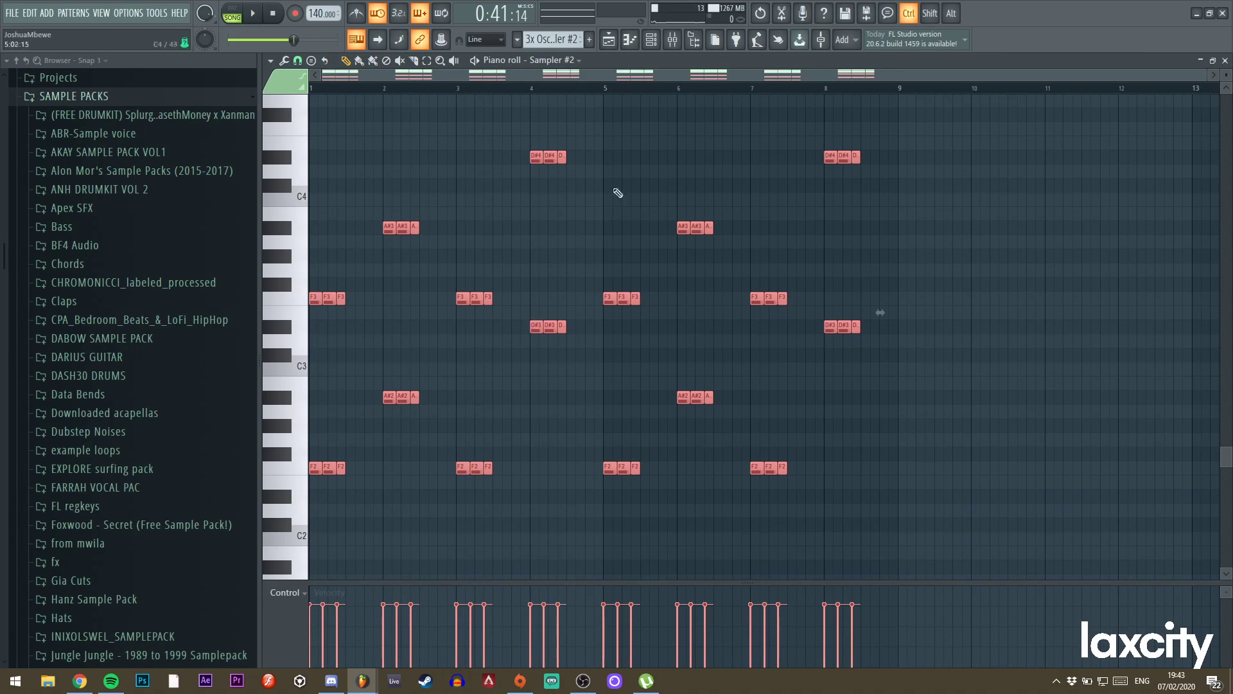
Paste the copied bass notes into Sylenth1's piano roll in Pattern 15.
click(610, 40)
key(F6)
right_click(428, 613)
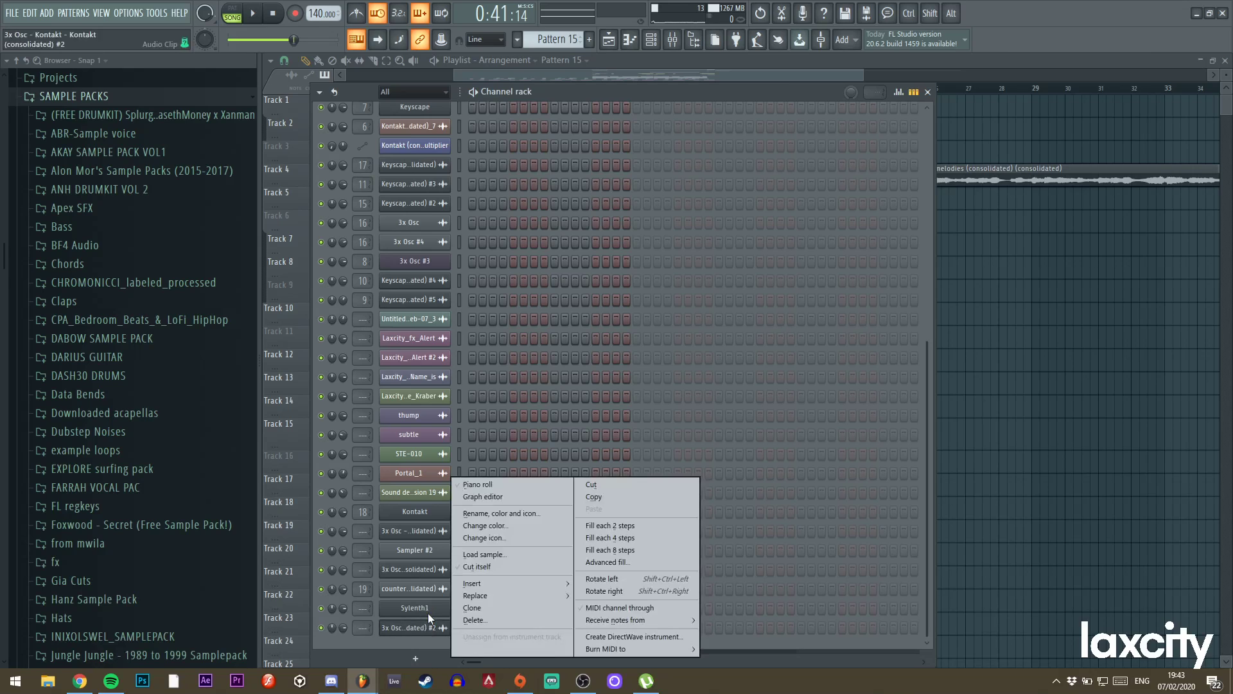
click(486, 483)
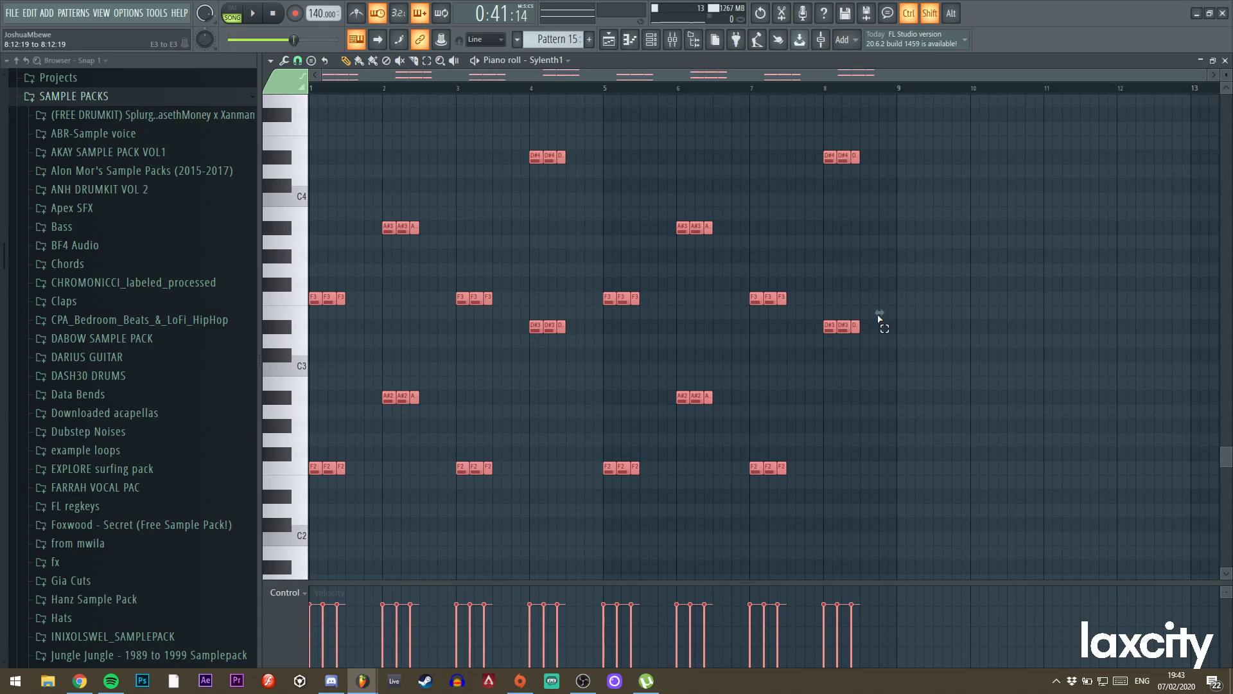
Stretch the pasted Sylenth1 notes to twice their length so they span 16 bars, and start playback.
mouse_move(883, 315)
mouse_down()
mouse_move(1099, 303)
mouse_move(875, 325)
mouse_up()
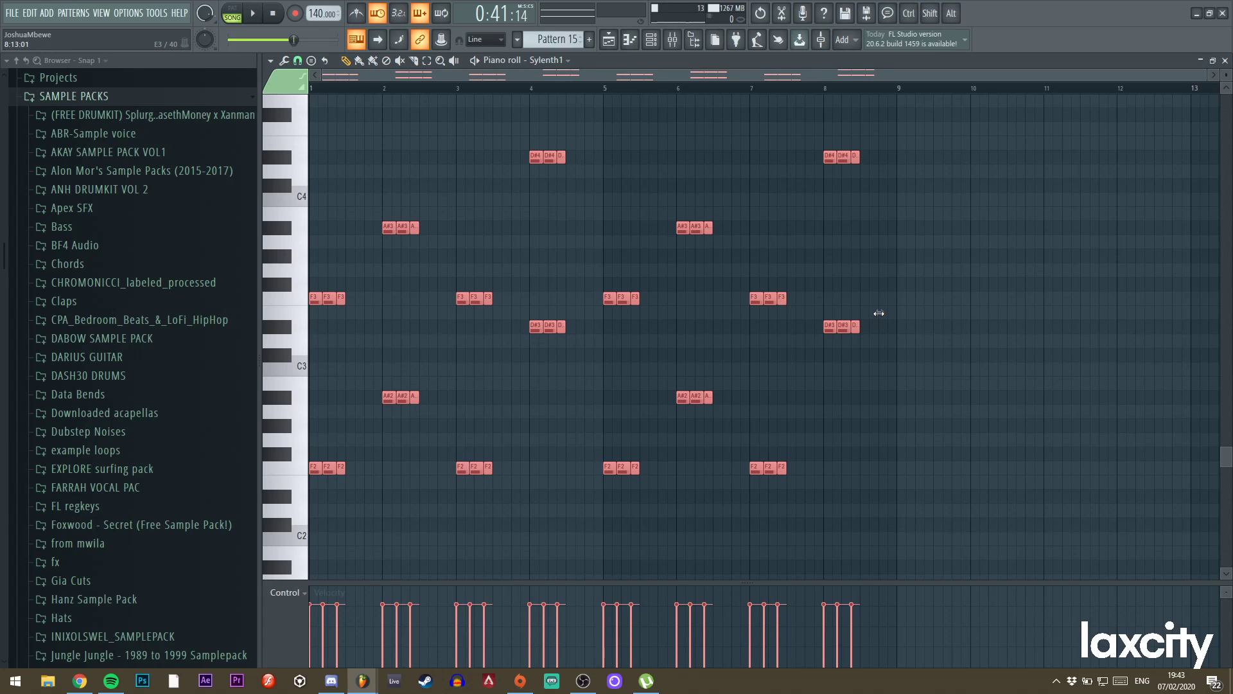
drag(881, 317, 1224, 322)
key(space)
drag(441, 76, 322, 76)
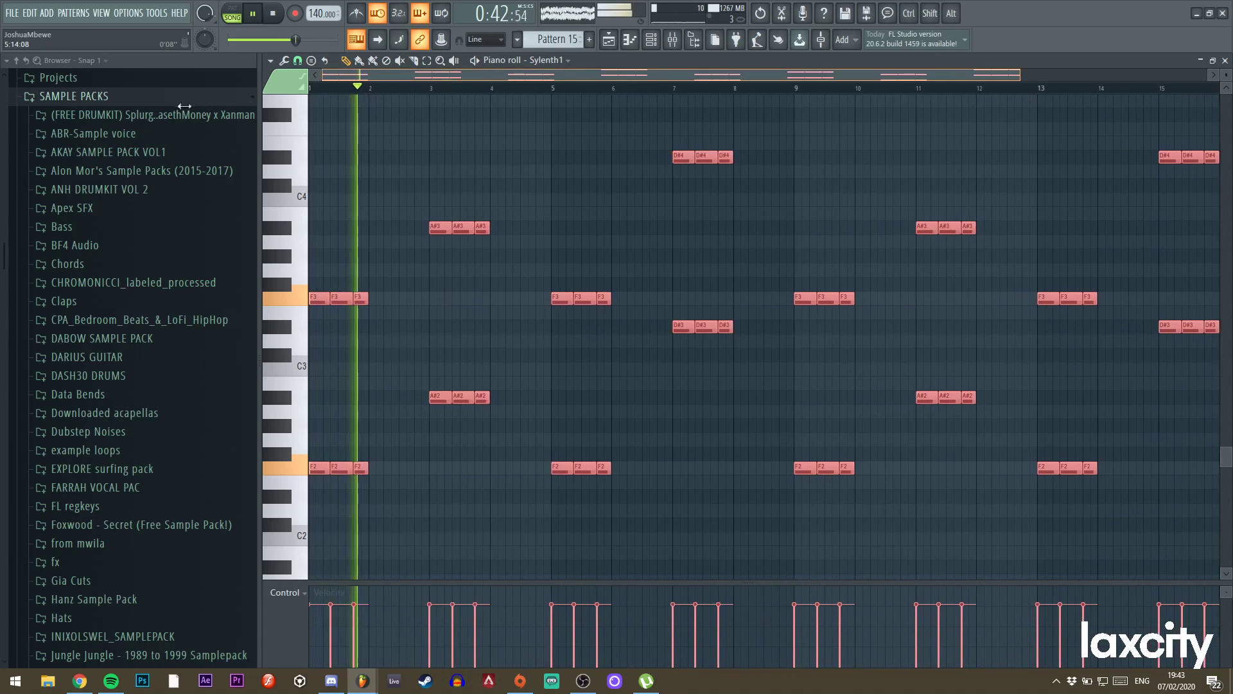
drag(1019, 76, 1226, 110)
Listen to the stretched Sylenth1 bass with the melody while checking its notes and the Pattern 15 clip in the playlist.
scroll(636, 418, down, 3)
scroll(1074, 198, up, 1)
scroll(1071, 203, down, 1)
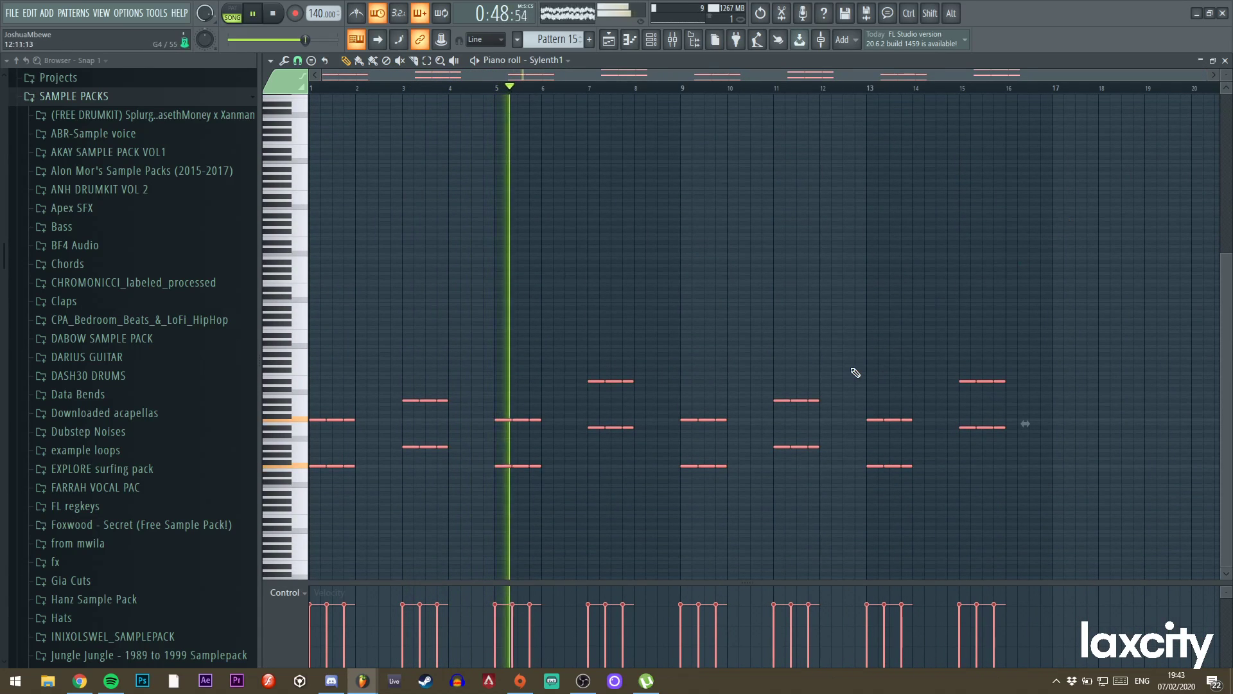
scroll(855, 372, down, 3)
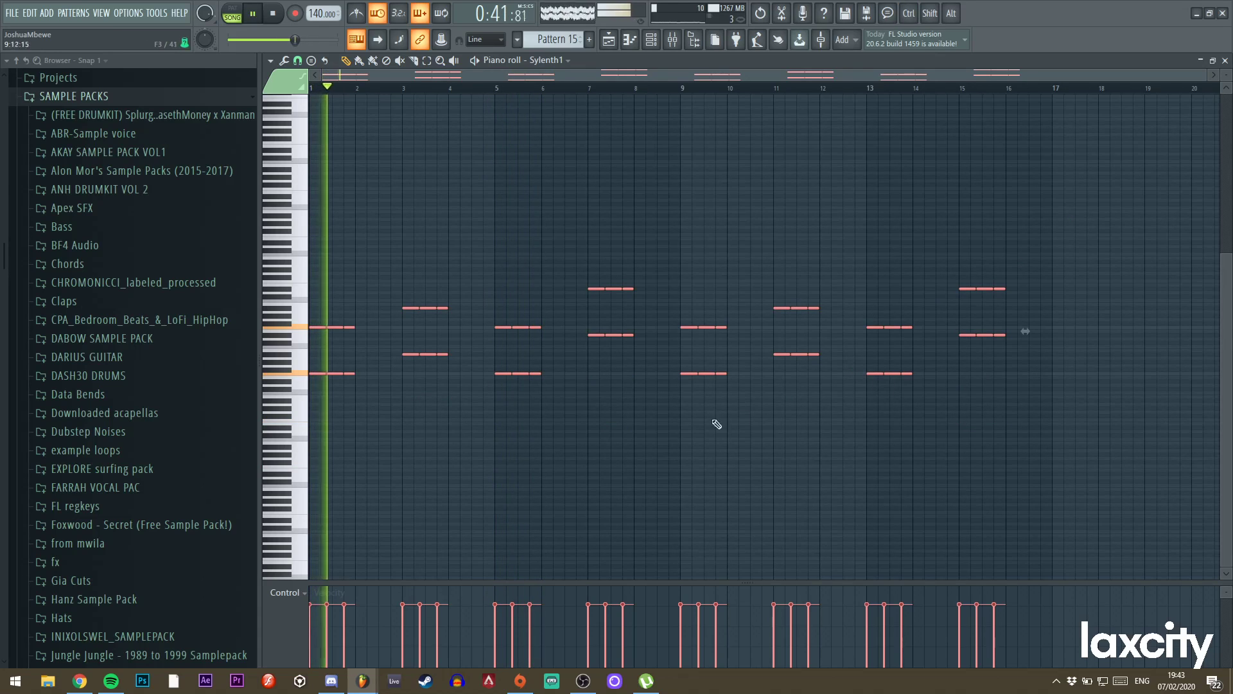
click(618, 43)
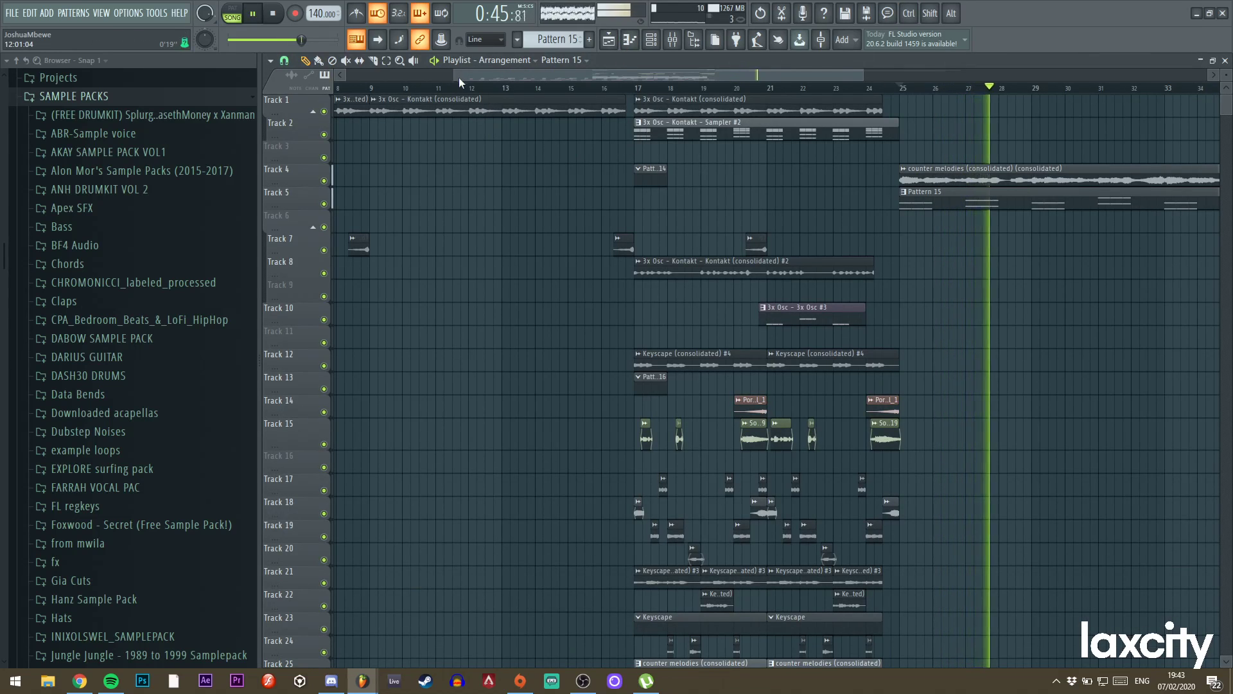
key(F7)
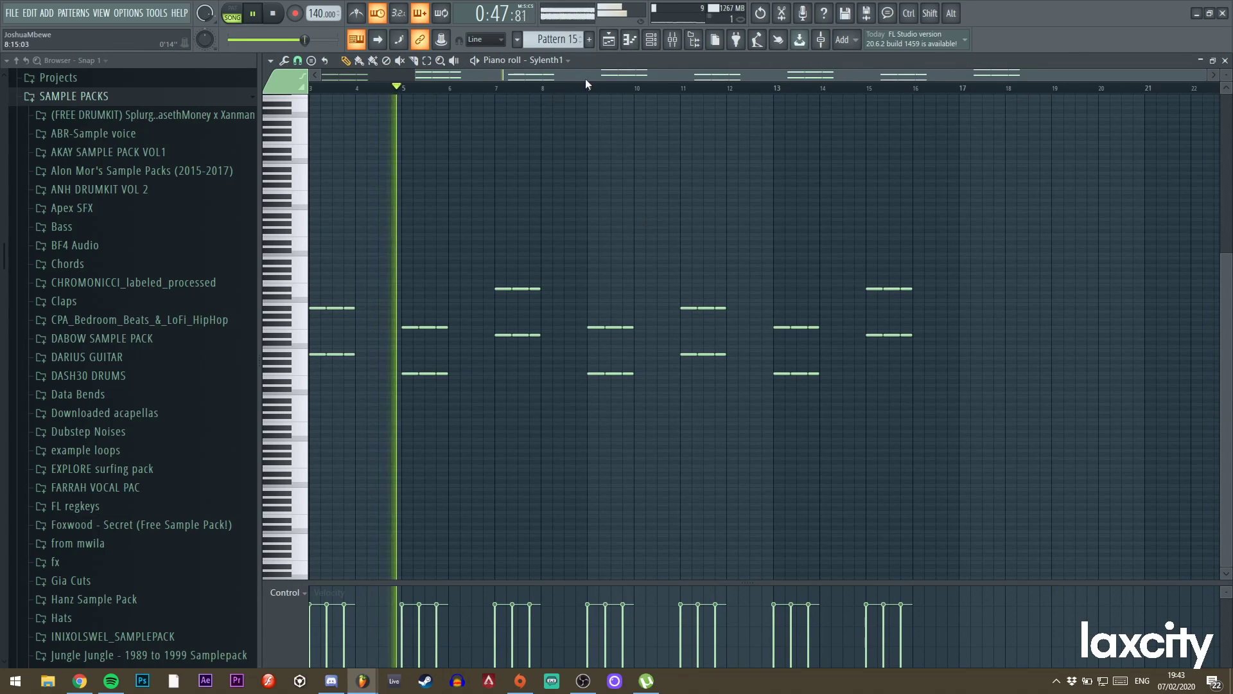
Delete all upper-octave notes from Sylenth1's Pattern 15 bass line, keeping only the lower octave, and stop playback.
drag(586, 78, 479, 77)
drag(542, 339, 317, 283)
key(Delete)
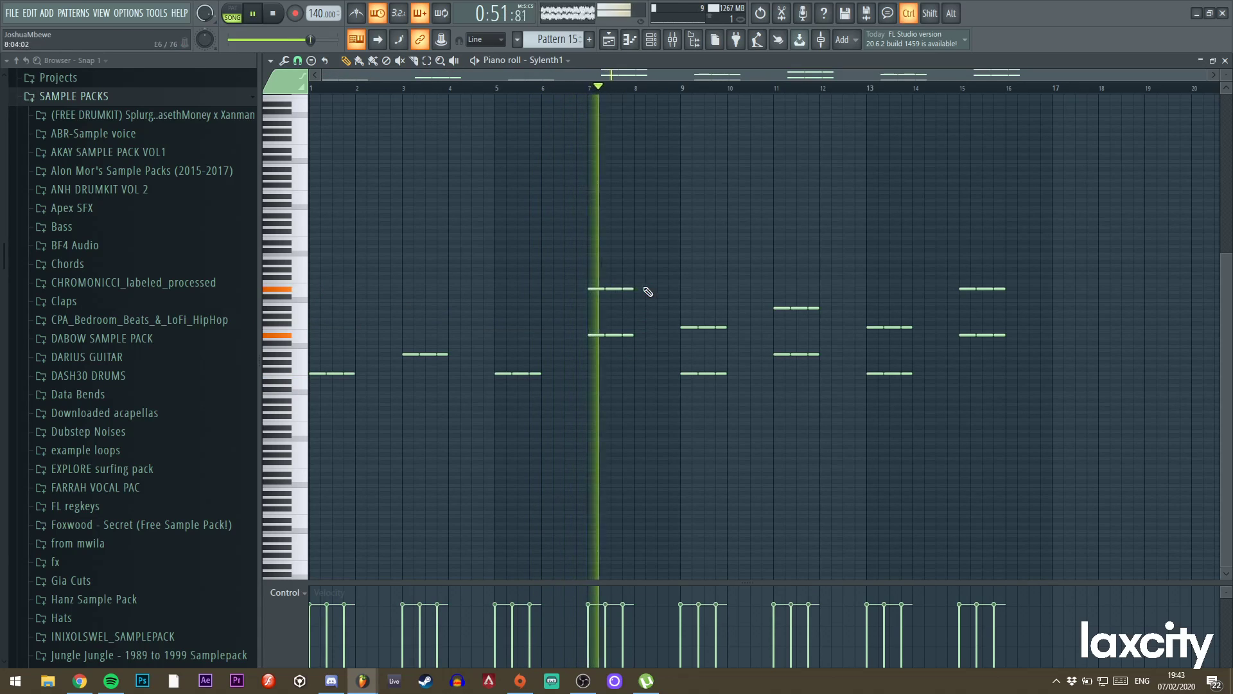
drag(655, 283, 543, 297)
key(Delete)
drag(668, 284, 797, 331)
key(Delete)
drag(855, 283, 912, 337)
key(Delete)
right_click(967, 289)
right_click(985, 289)
right_click(1000, 289)
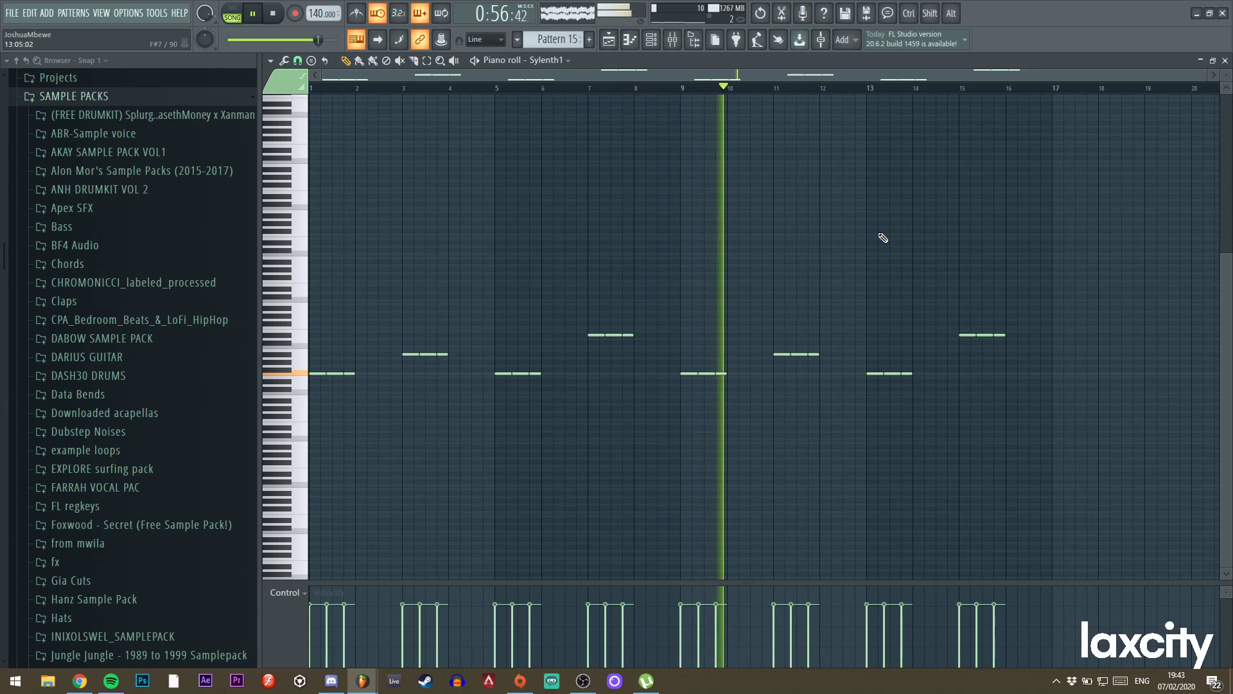
key(space)
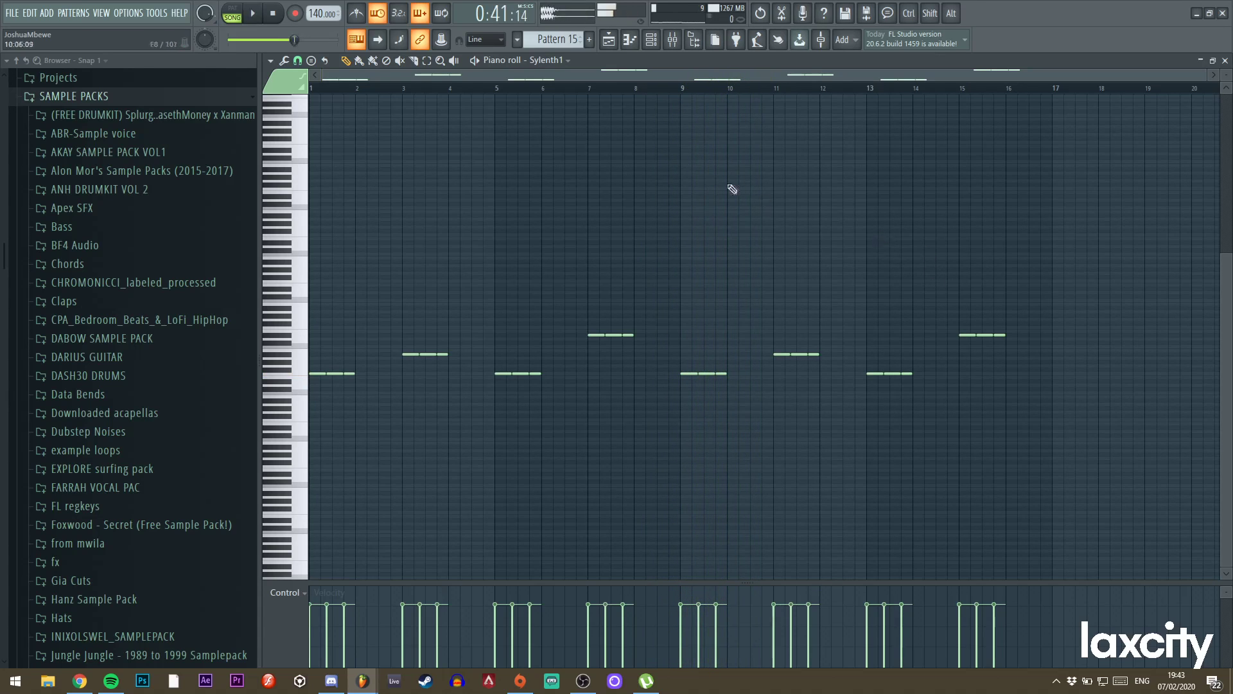
Play the playlist from bar 17, look through its tracks, and play the new section at bar 25.
click(607, 40)
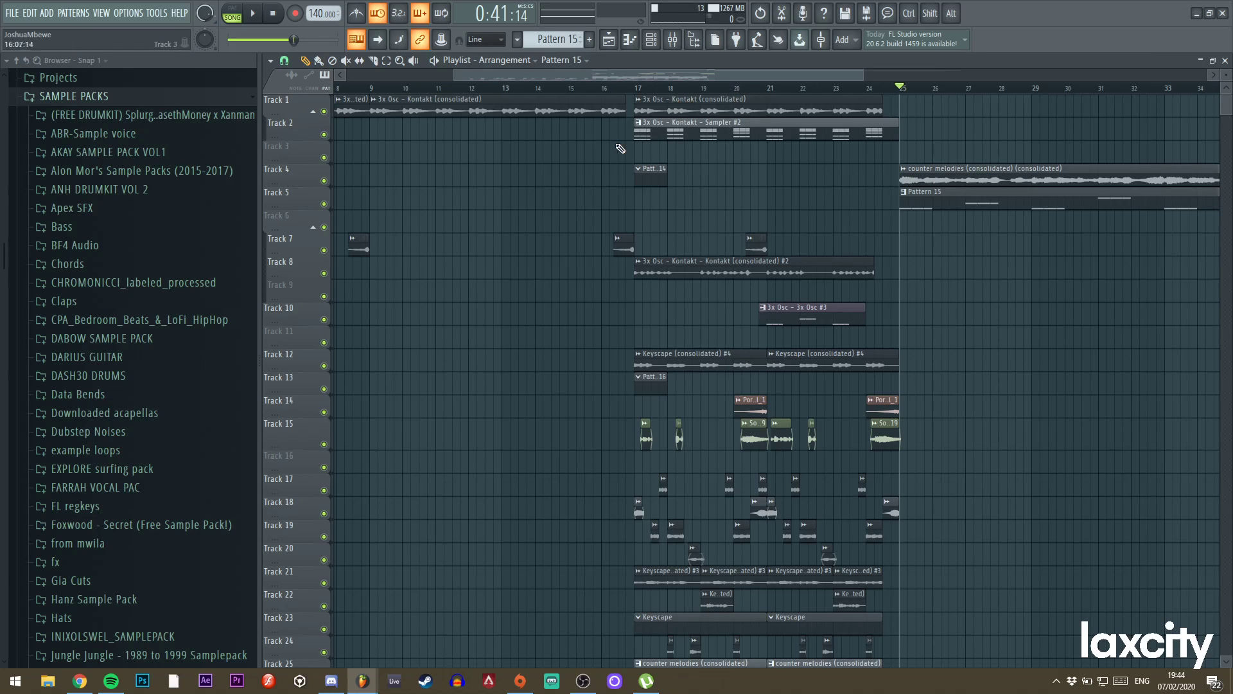
click(626, 89)
key(space)
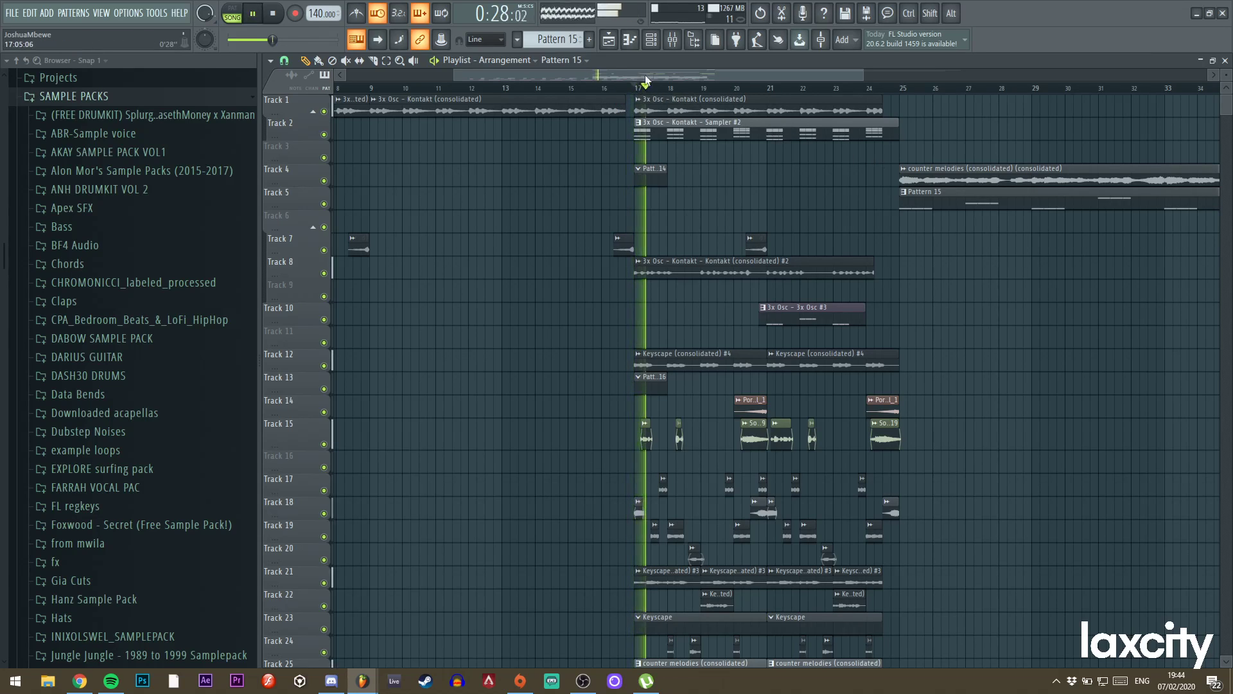
drag(674, 75, 775, 82)
key(space)
scroll(523, 246, down, 5)
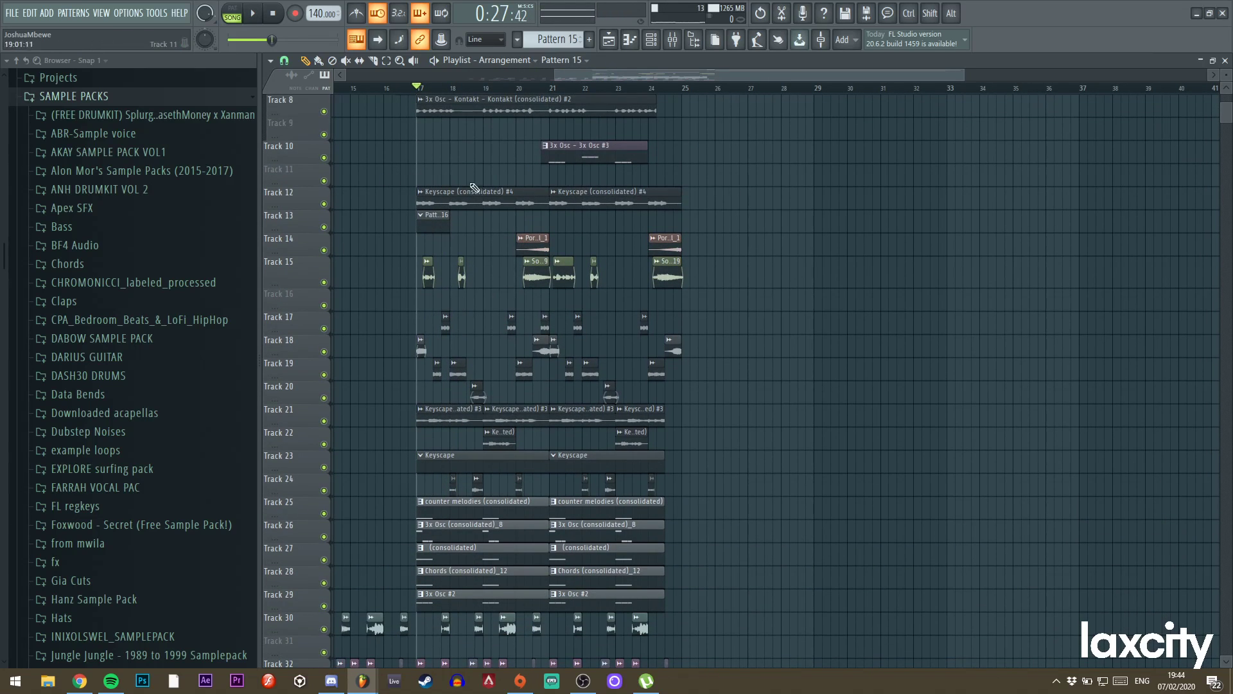
scroll(943, 270, up, 5)
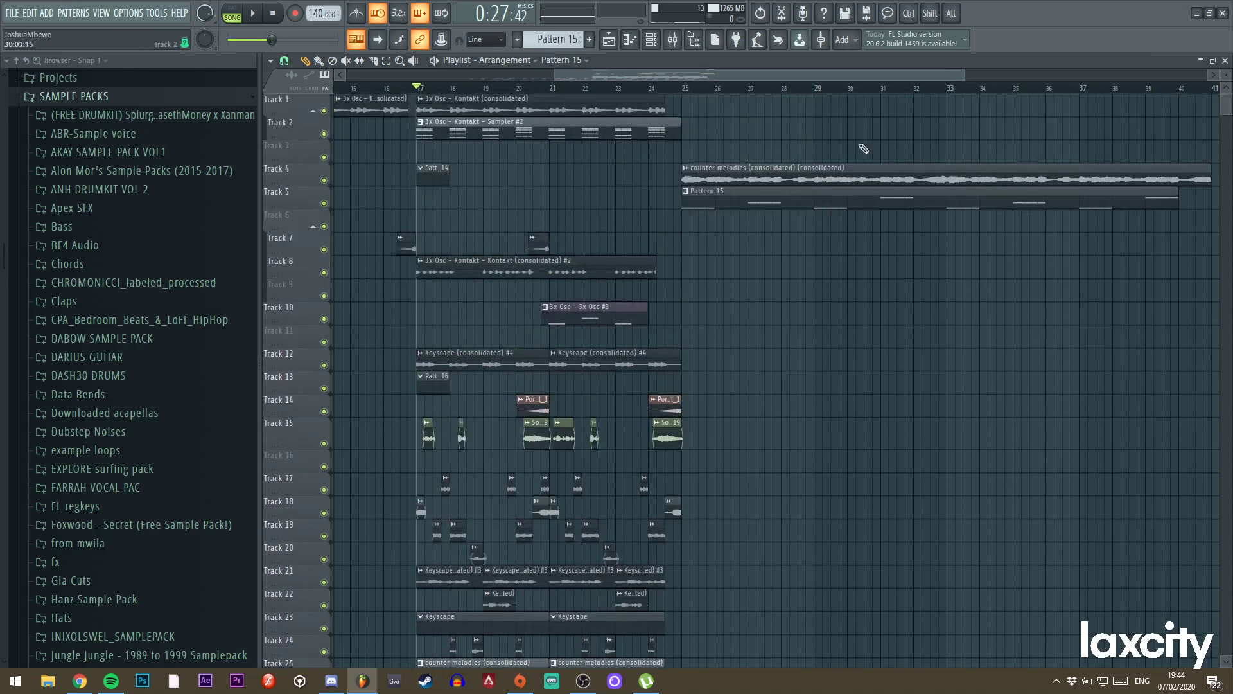
click(646, 90)
key(space)
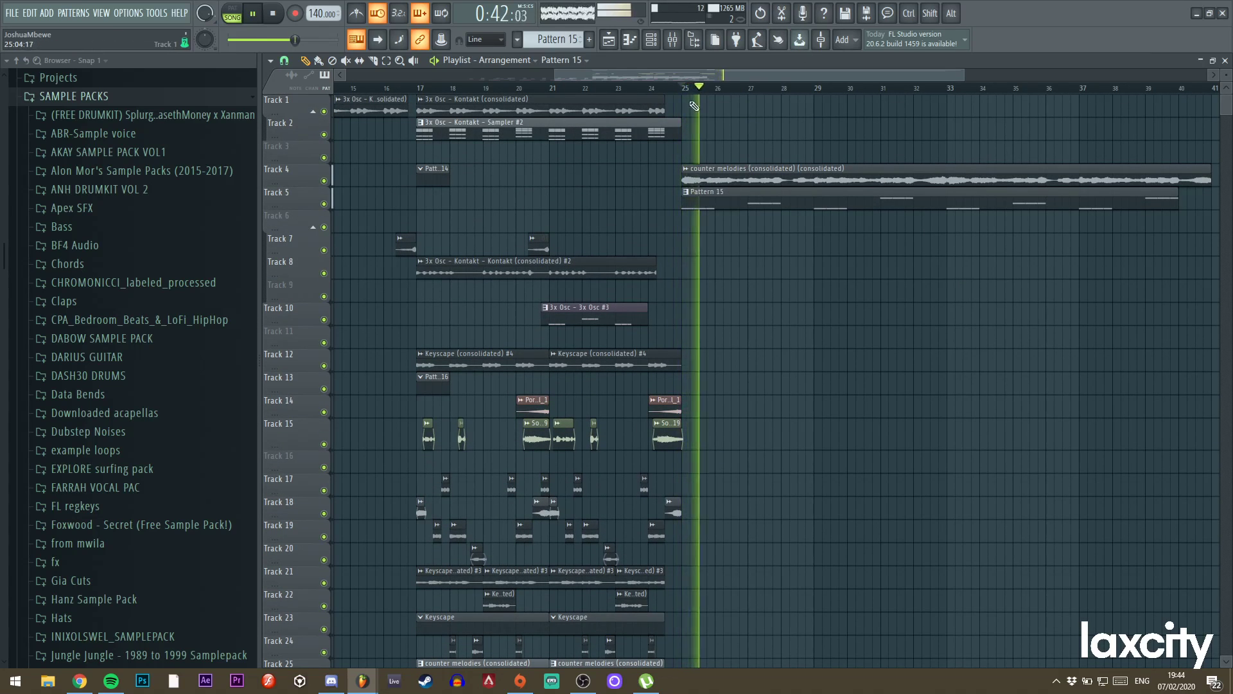
Route the Sylenth1 channel to mixer track 20.
key(F7)
key(F6)
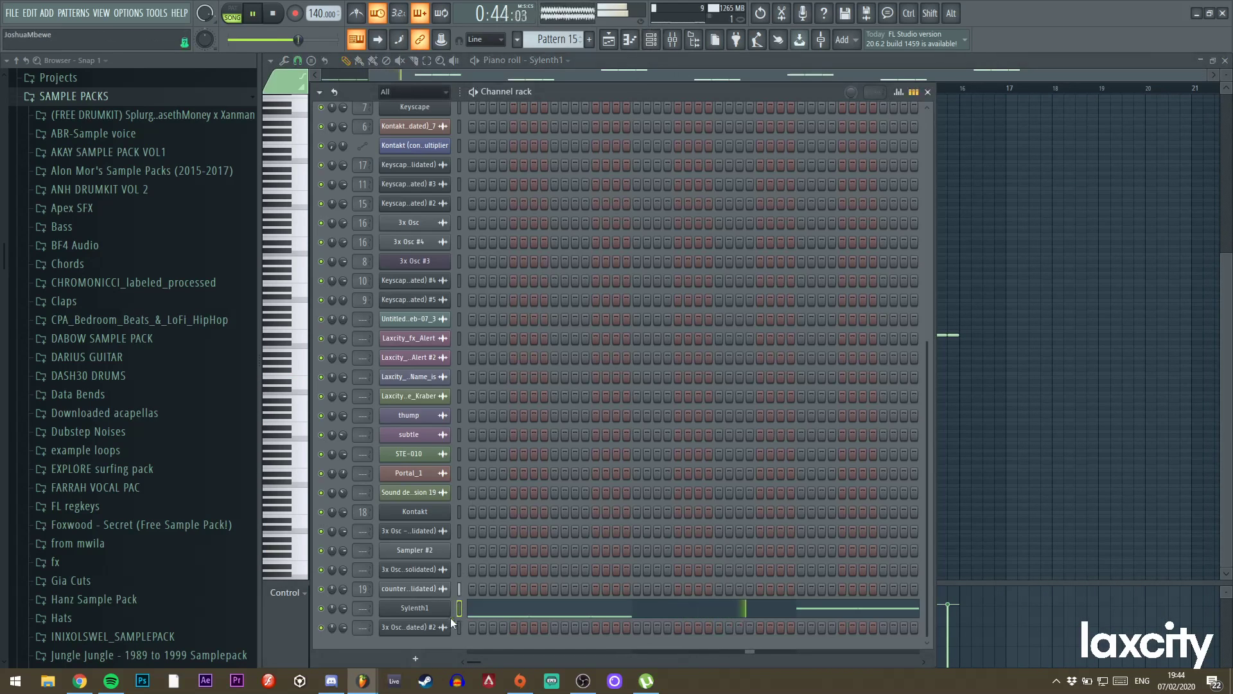
key(ctrl+l)
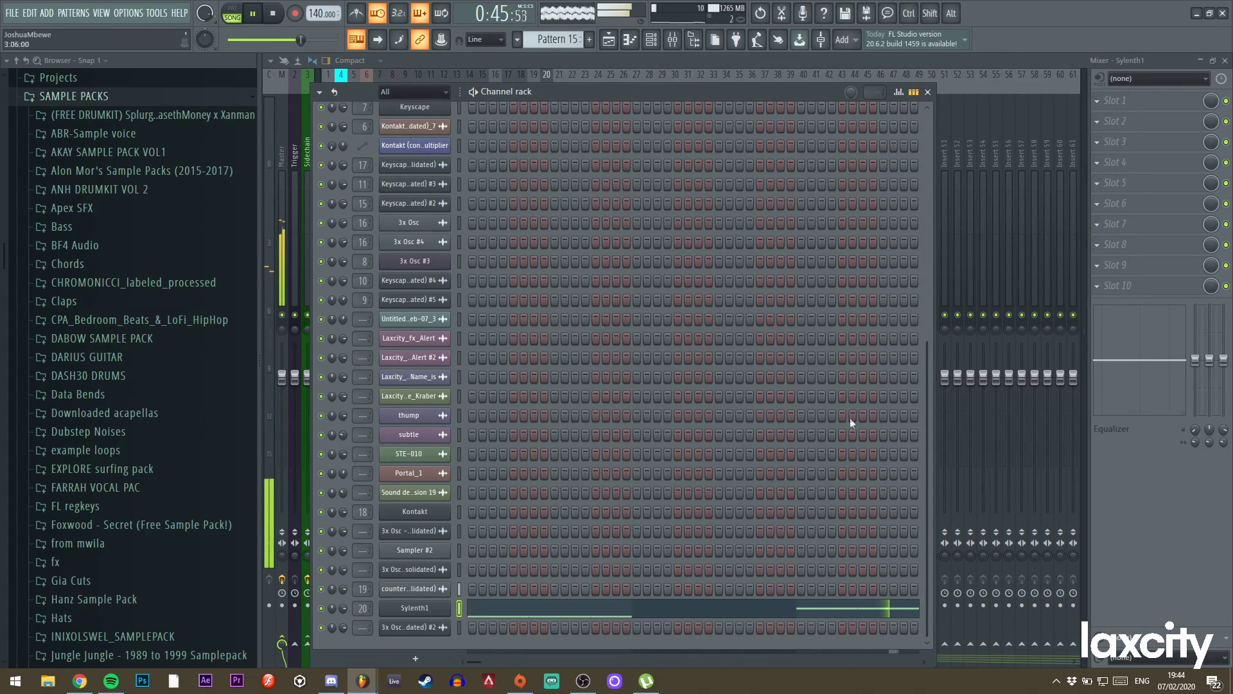
Route the counter melodies and Sylenth1 mixer tracks only to Insert 21.
click(955, 64)
ctrl+shift+click(544, 159)
ctrl+shift+click(536, 171)
ctrl+shift+click(546, 170)
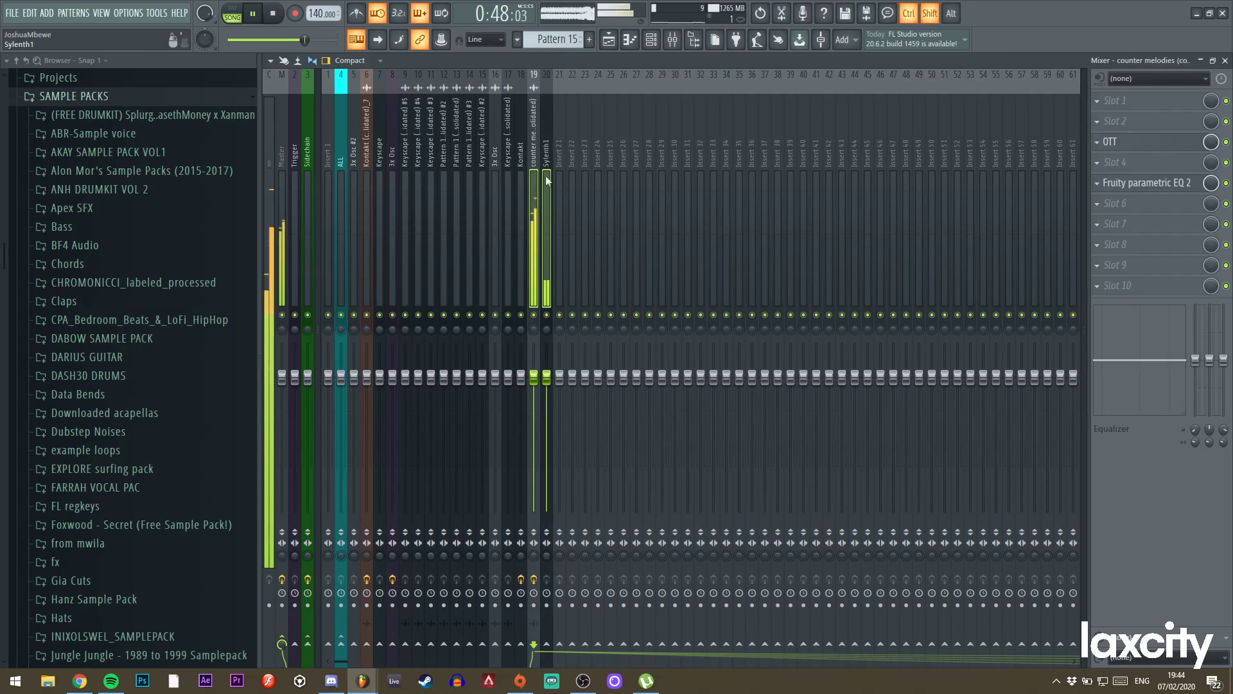
right_click(548, 644)
click(585, 621)
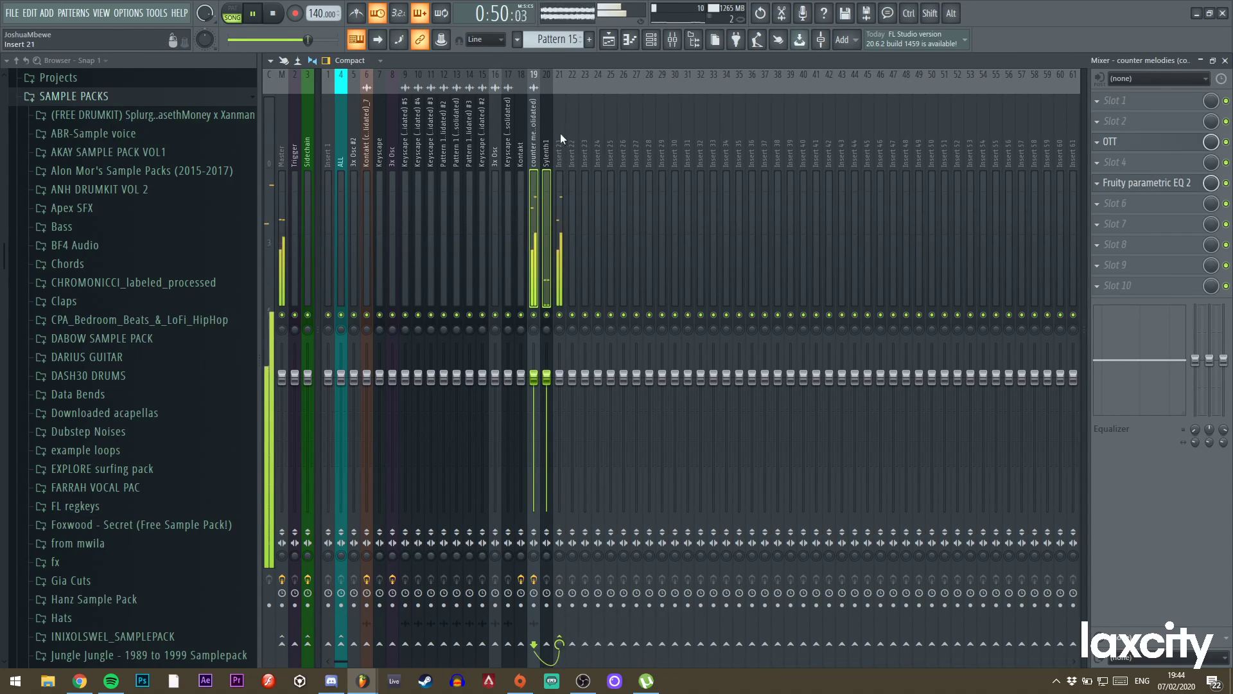
Name mixer Insert 21 Filter using the preset name.
double_click(560, 147)
click(571, 146)
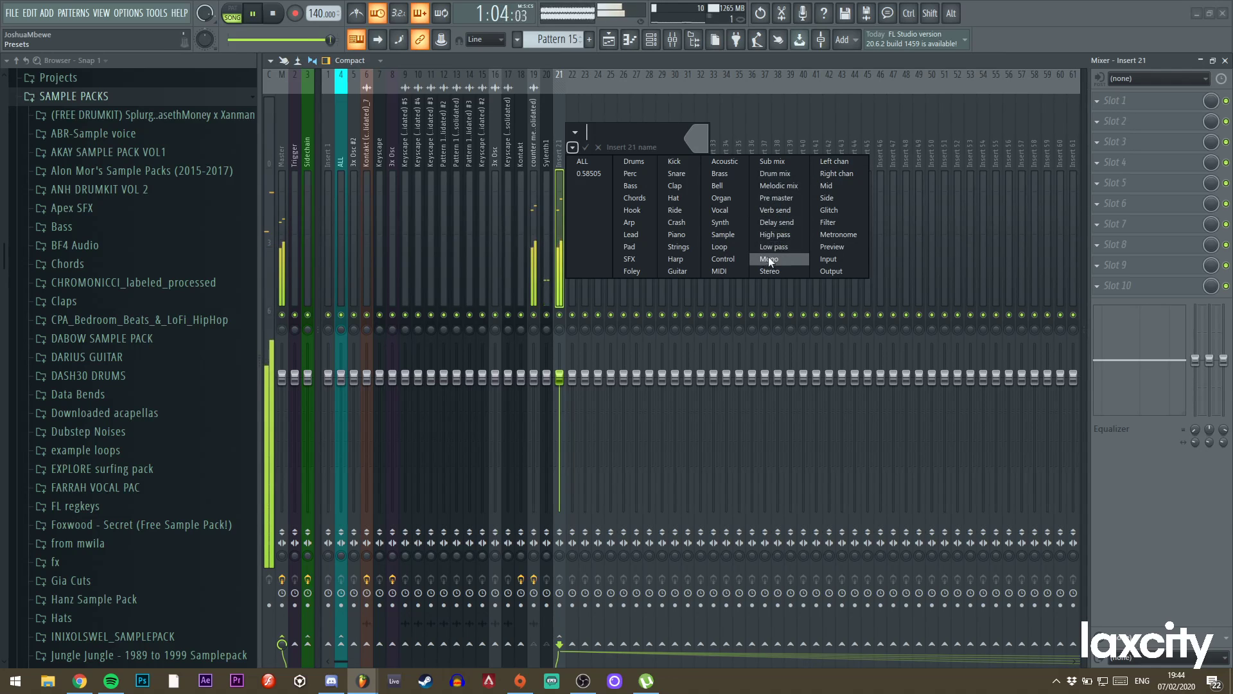
key(Escape)
Load Fruity Love Philter into slot 3 of the Filter mixer track and move its window clear of the browser.
click(1116, 142)
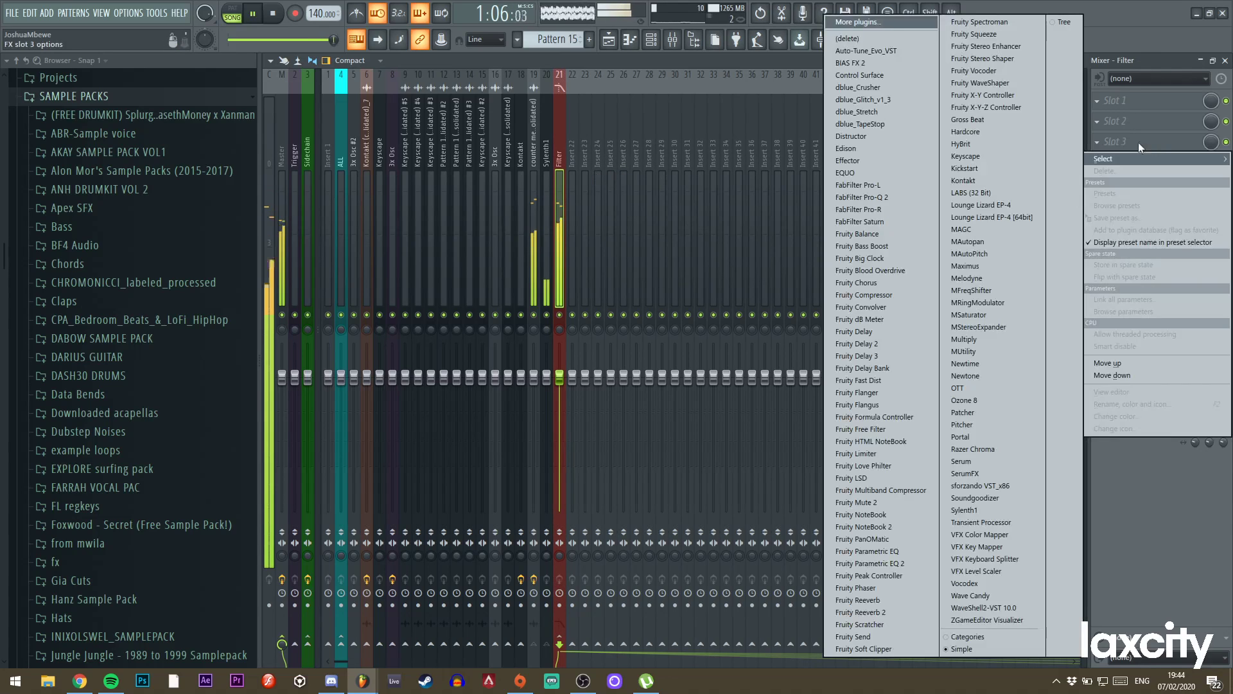
click(876, 464)
key(space)
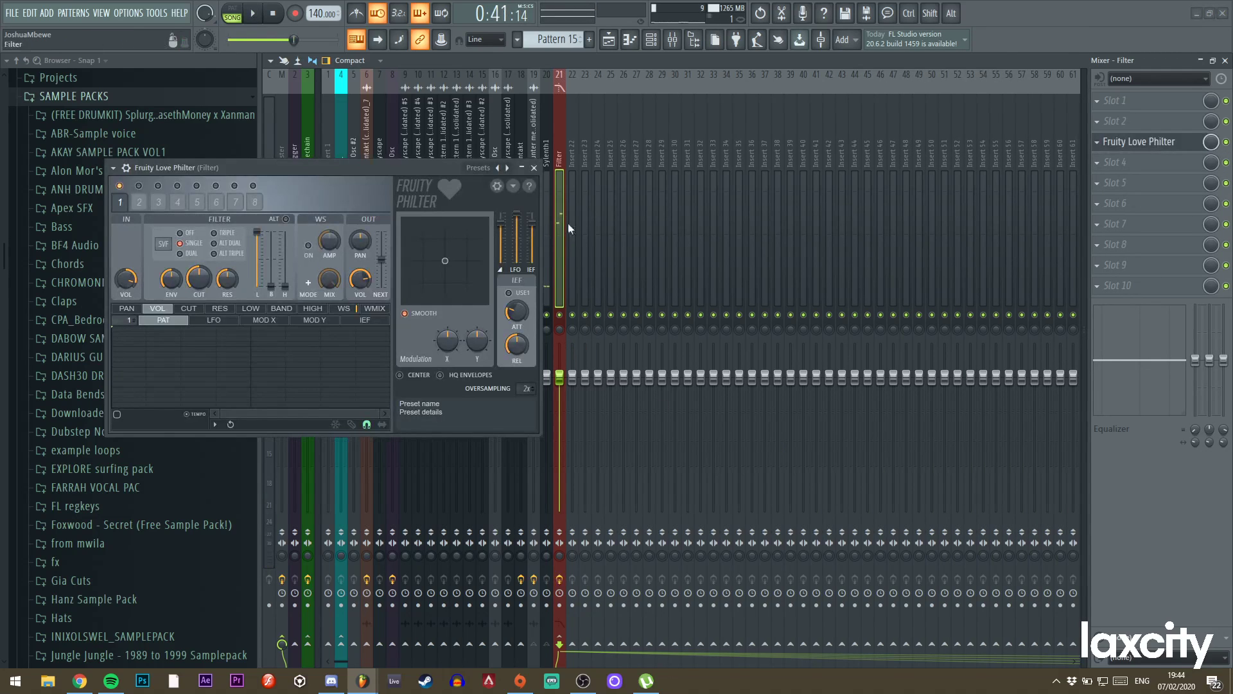
drag(263, 191, 740, 195)
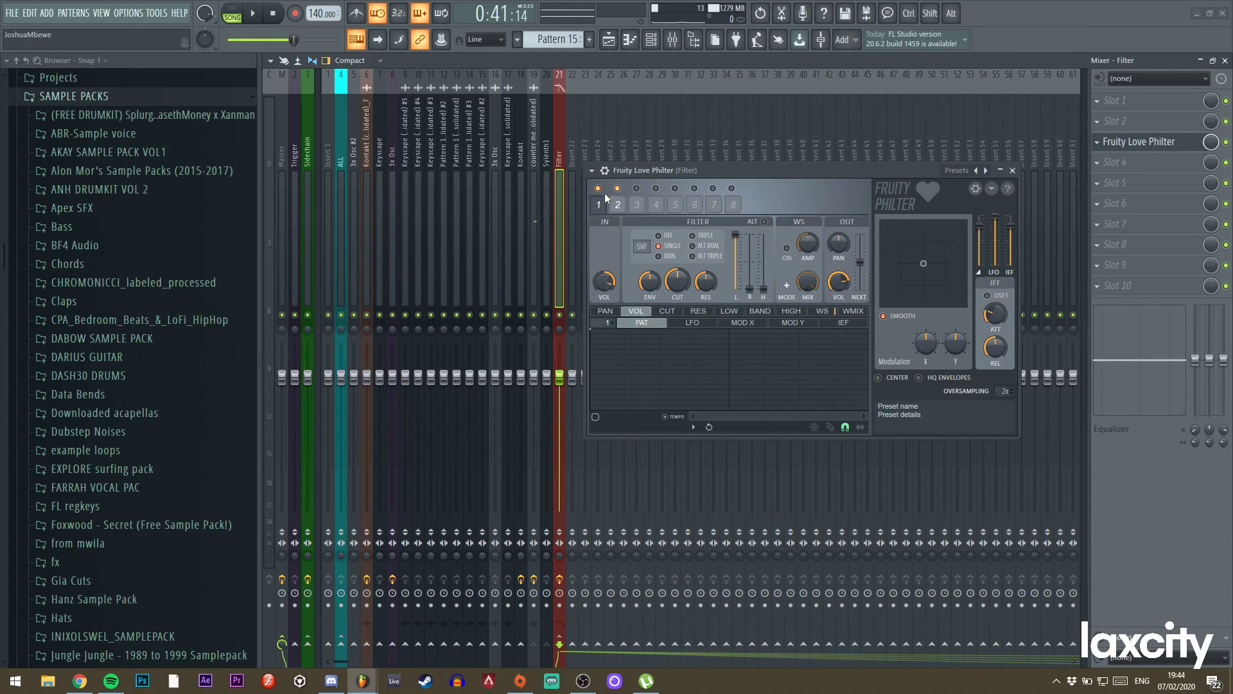
Give Fruity Love Philter a volume pattern envelope with only filter 1 active and its type off, and start playback.
click(694, 427)
mouse_move(722, 438)
click(824, 463)
key(space)
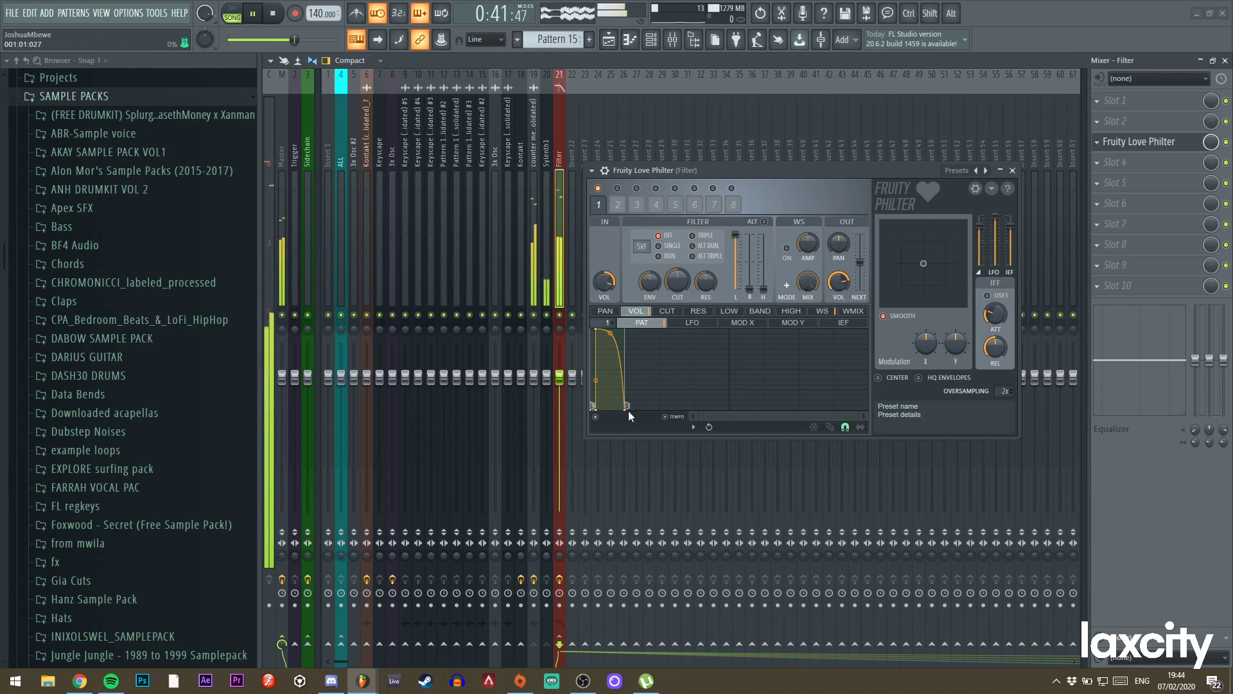
Lengthen the volume envelope by moving its end point outward, and delete its second point.
drag(628, 407, 658, 407)
right_click(598, 408)
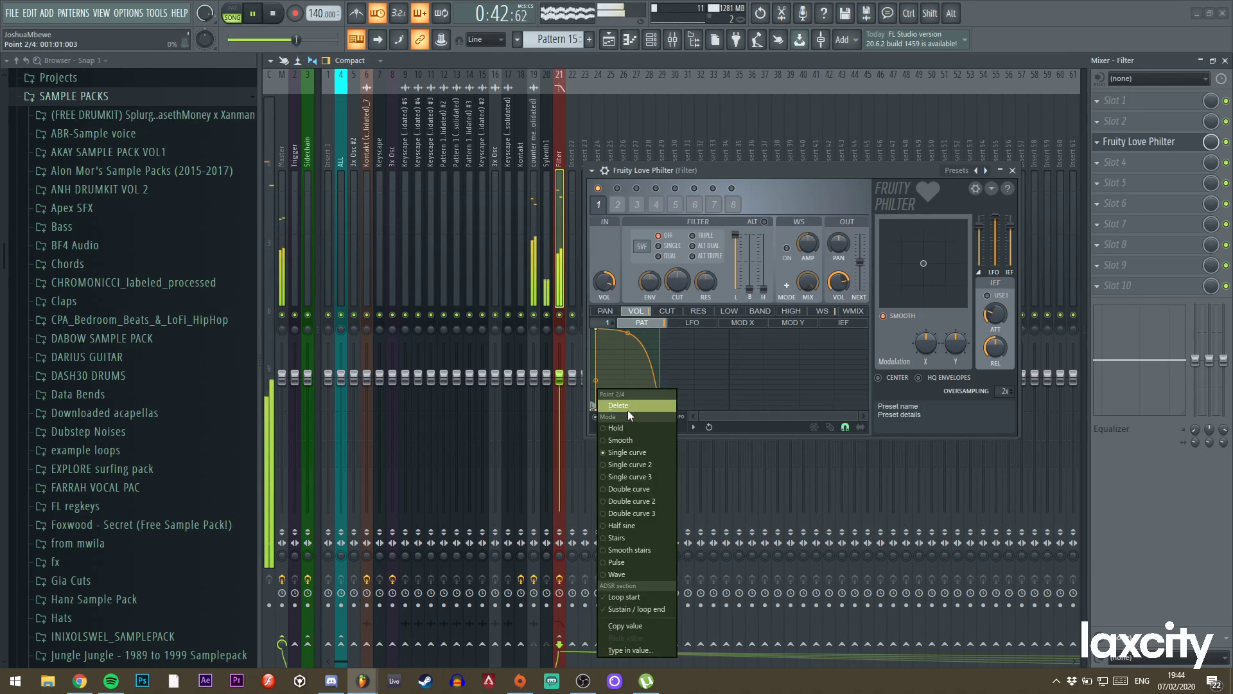
click(628, 410)
drag(859, 416, 757, 417)
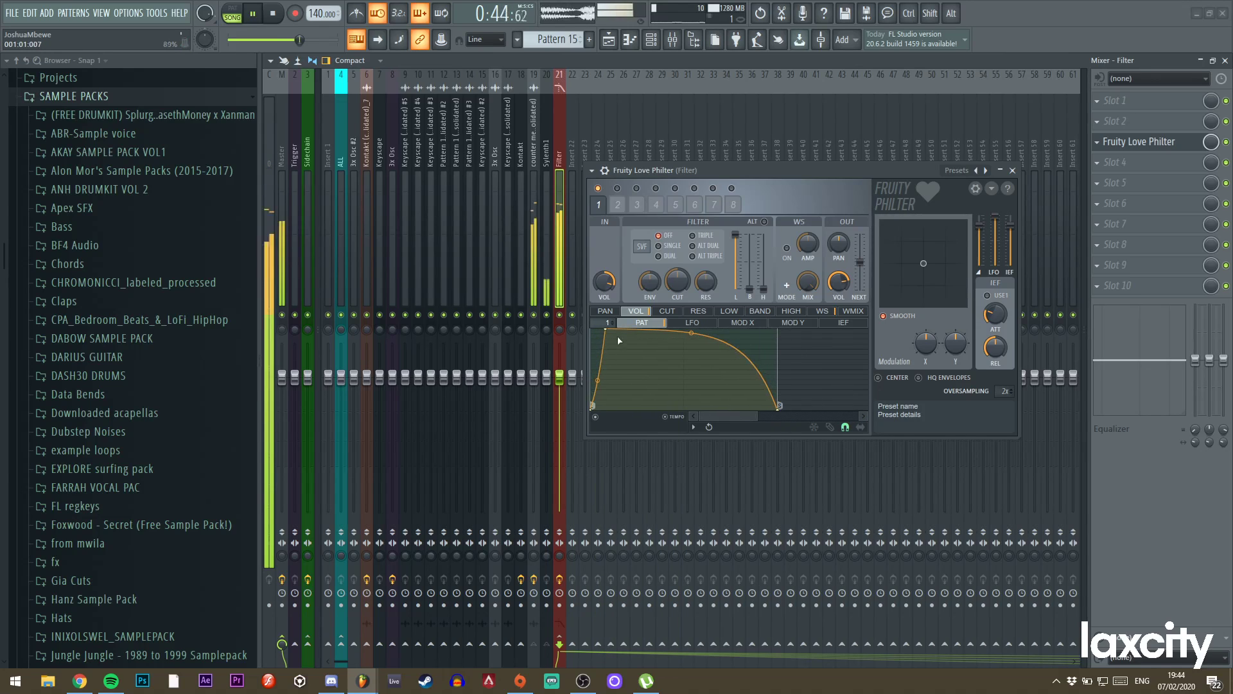
Shape the volume envelope's rise into an S-curve by adjusting the tension on both sides of its new midpoint.
key(space)
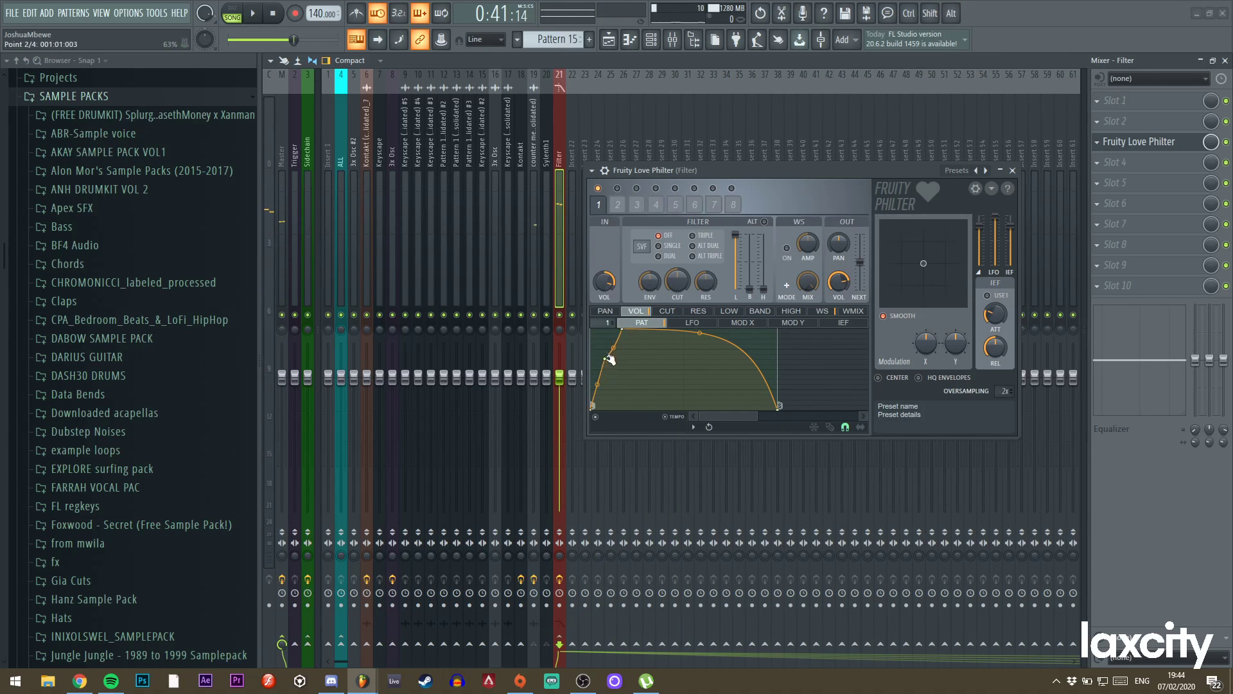
key(space)
drag(613, 348, 614, 332)
drag(597, 384, 597, 404)
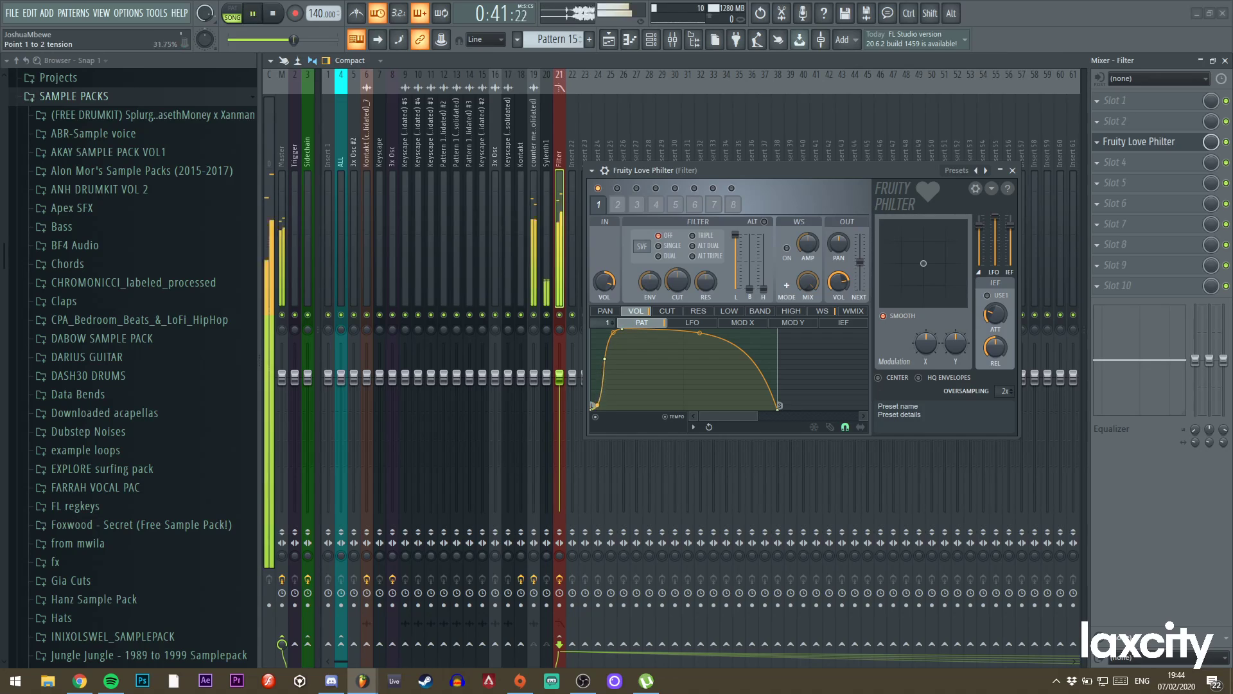
Add a midpoint to the volume envelope's fall and bend the tension on both sides into an S-curve, auditioning the result.
right_click(731, 335)
right_click(753, 363)
key(space)
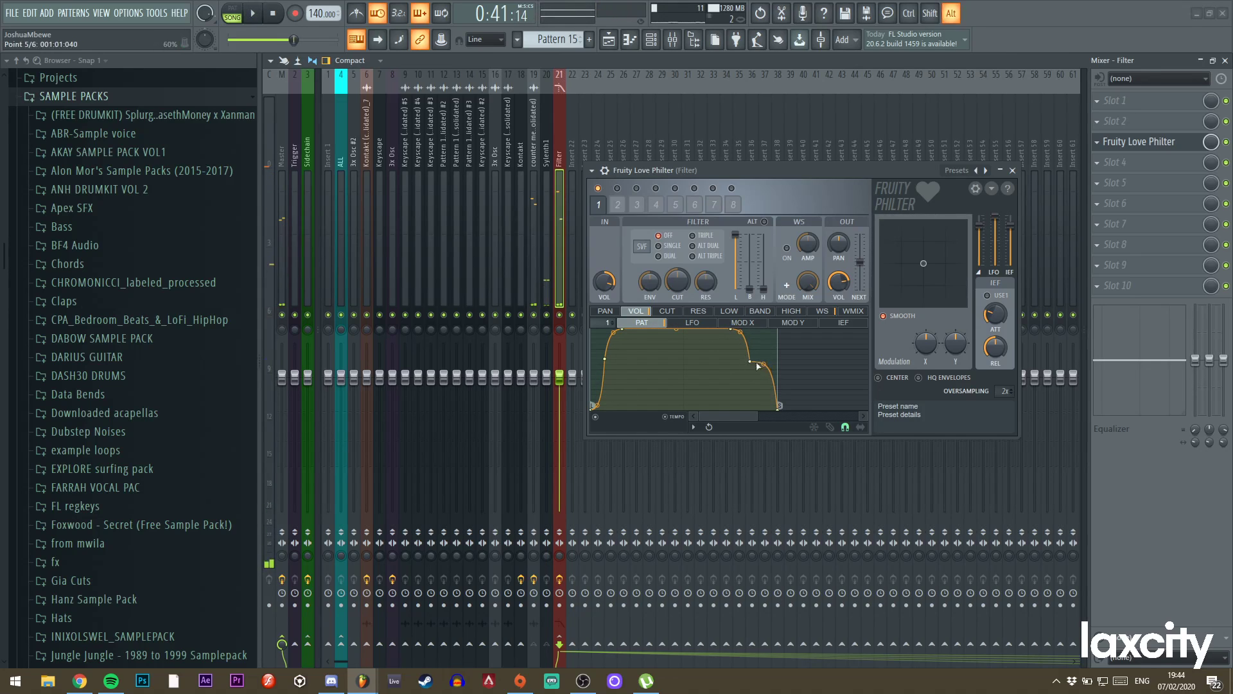
drag(763, 364, 763, 406)
key(space)
drag(751, 361, 757, 366)
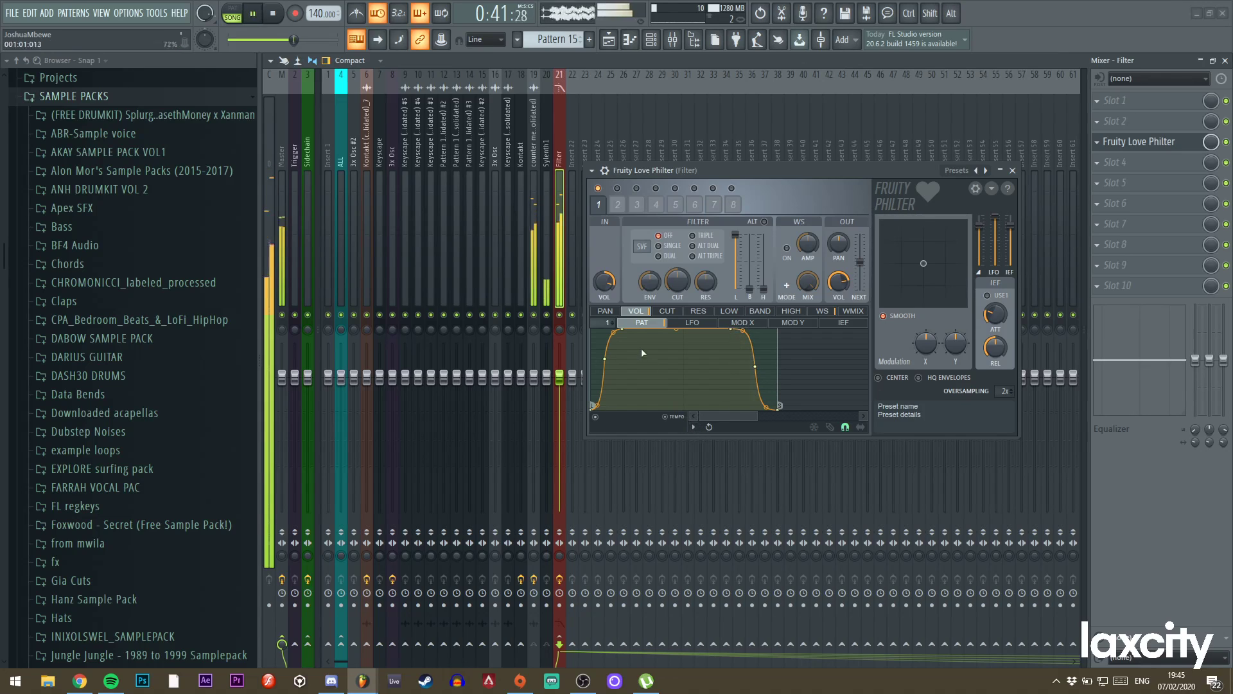
key(space)
Switch Fruity Love Philter's volume envelope to pattern 2 and flip it vertically.
scroll(644, 357, down, 3)
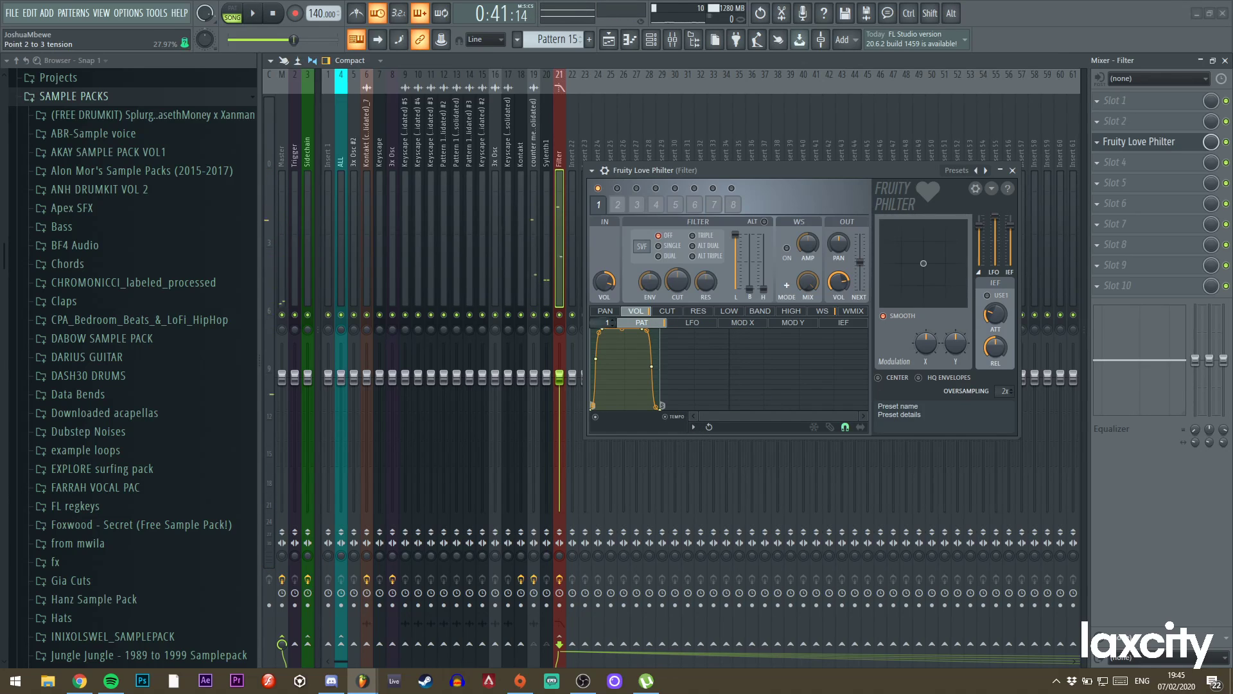
drag(609, 327, 609, 322)
click(699, 424)
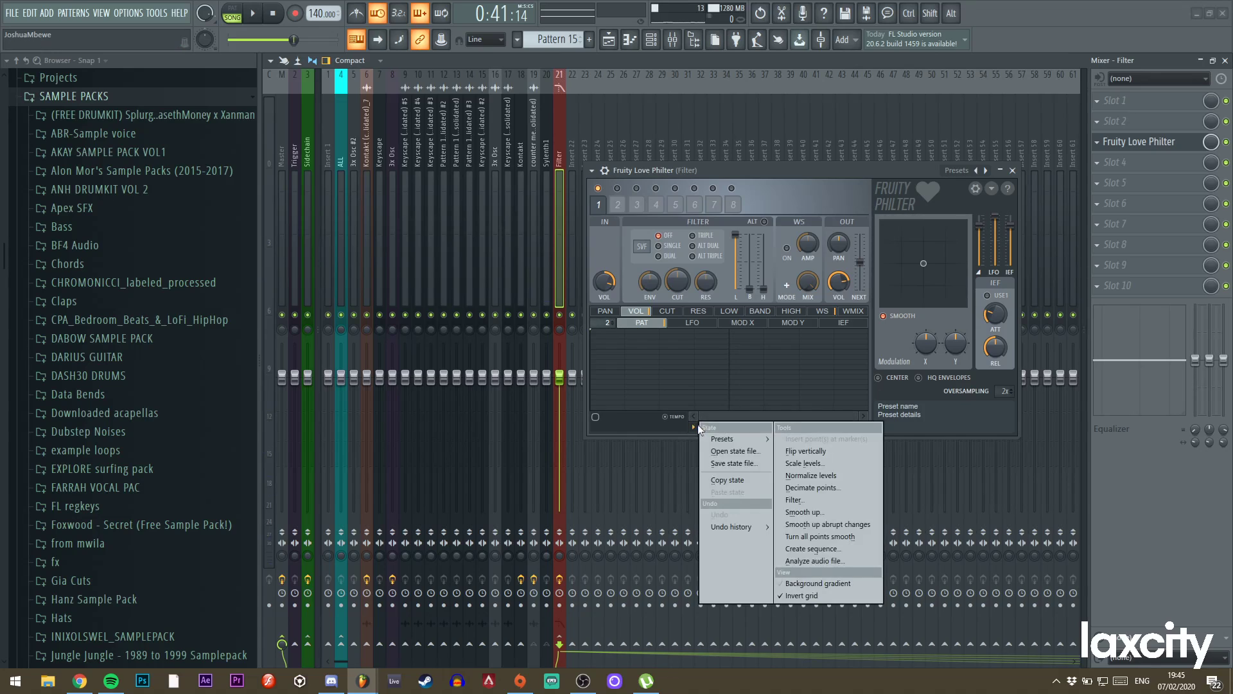
click(797, 450)
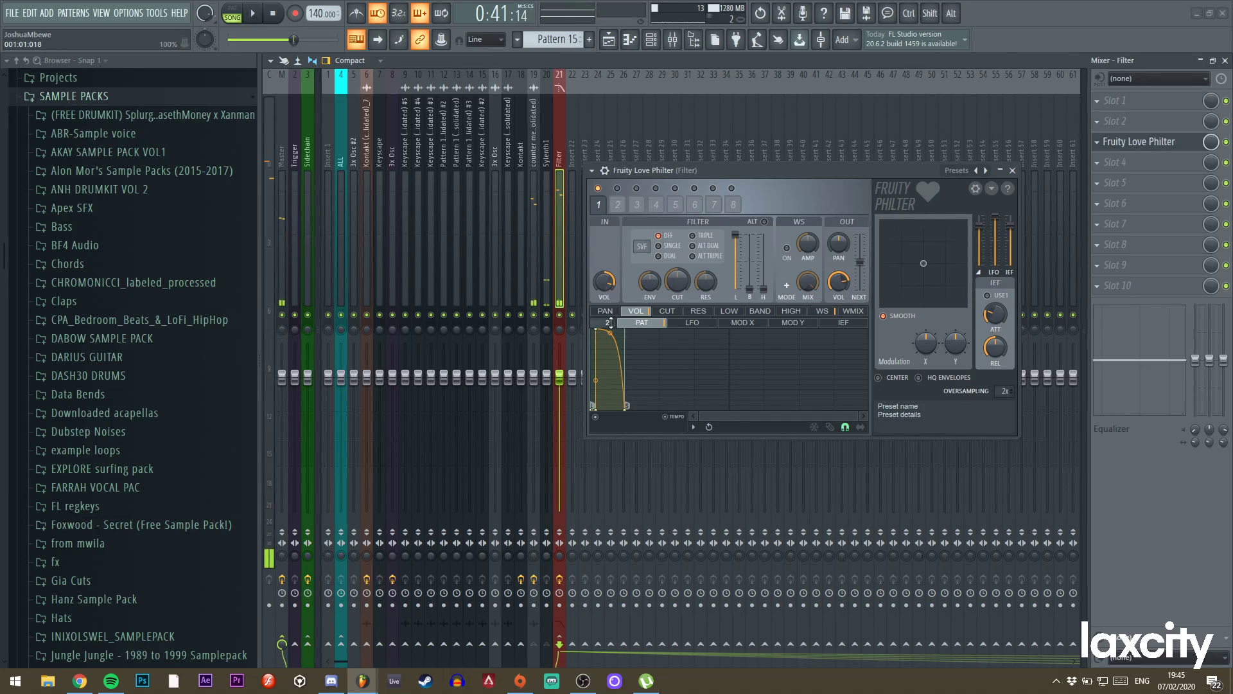
Smooth the rise at the very start of pattern 2's volume envelope and audition it.
key(space)
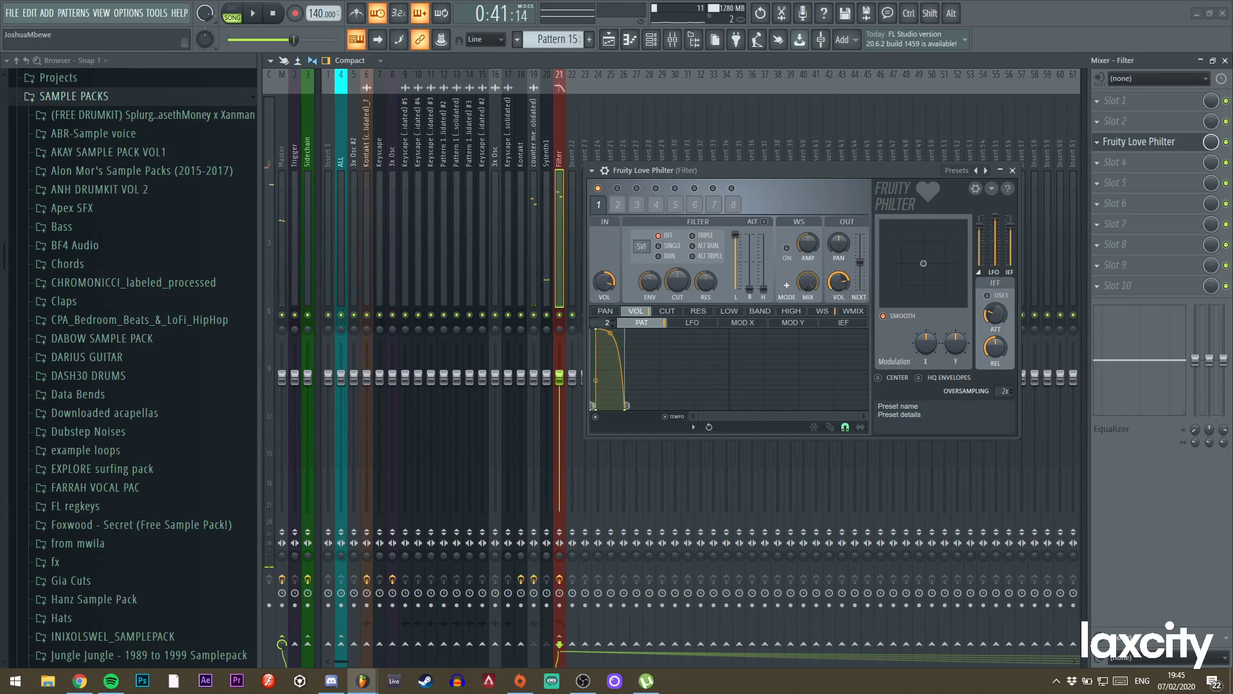
key(space)
right_click(597, 407)
click(618, 405)
key(space)
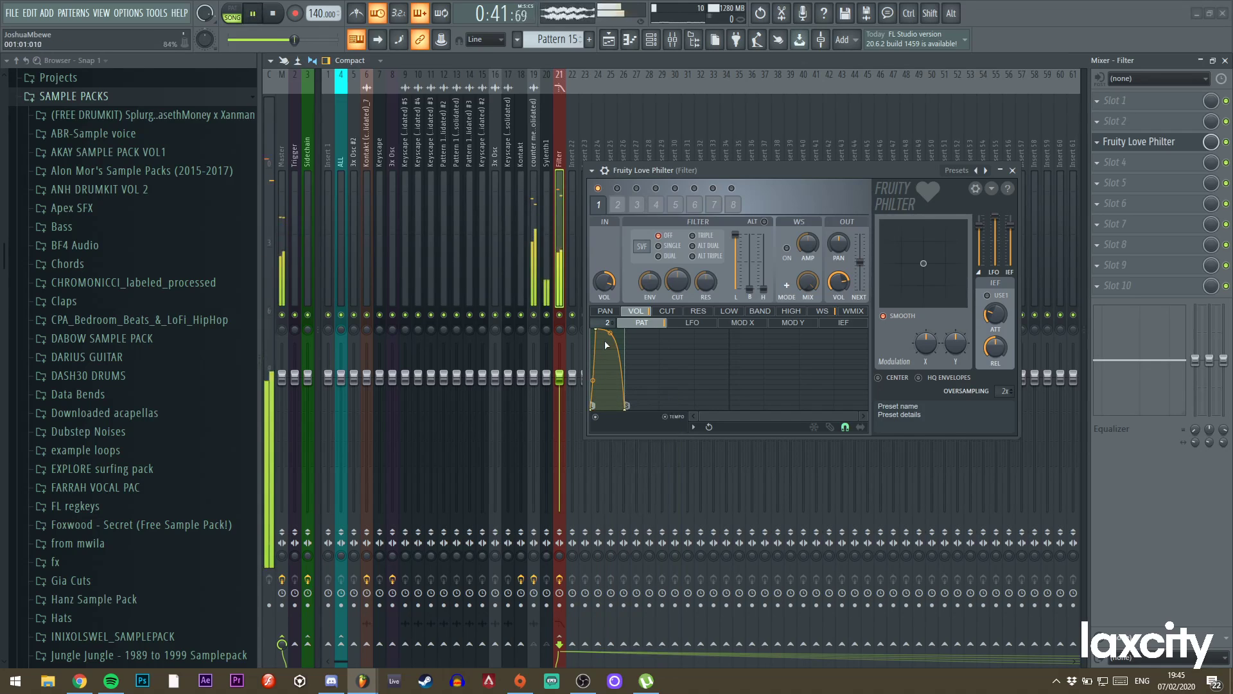
key(space)
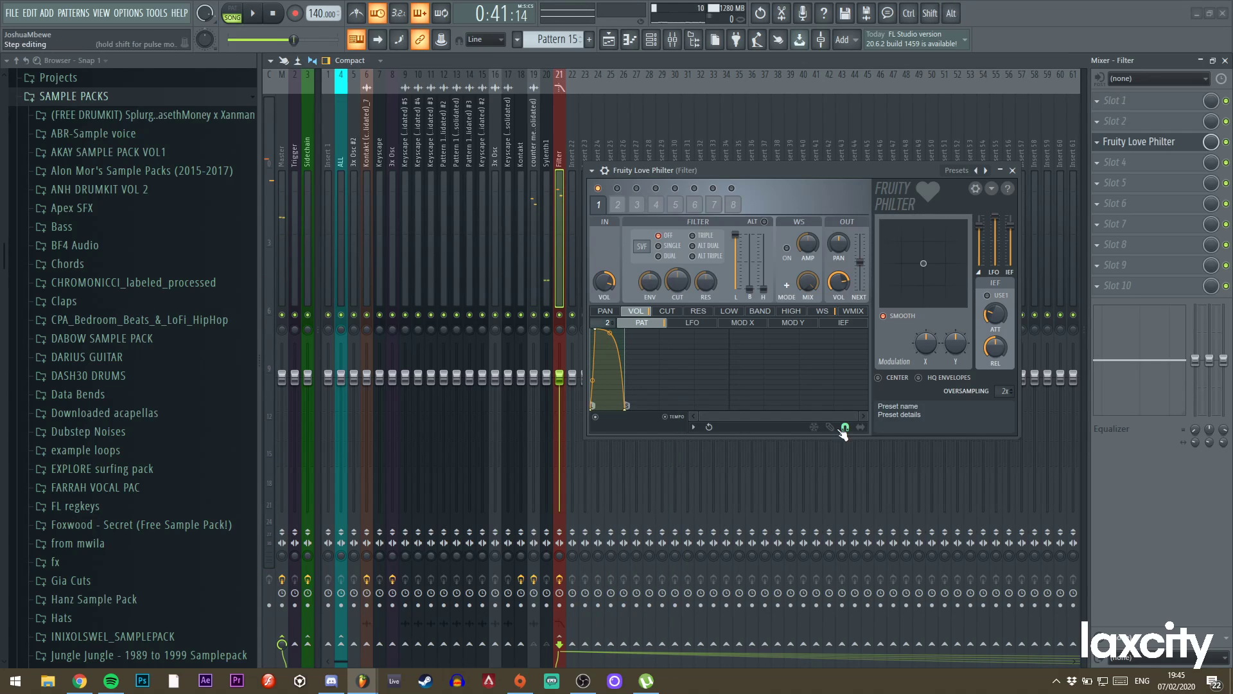
Add a midpoint to the fall of pattern 2's volume envelope and shape the drop into an S-curve.
drag(862, 420, 723, 411)
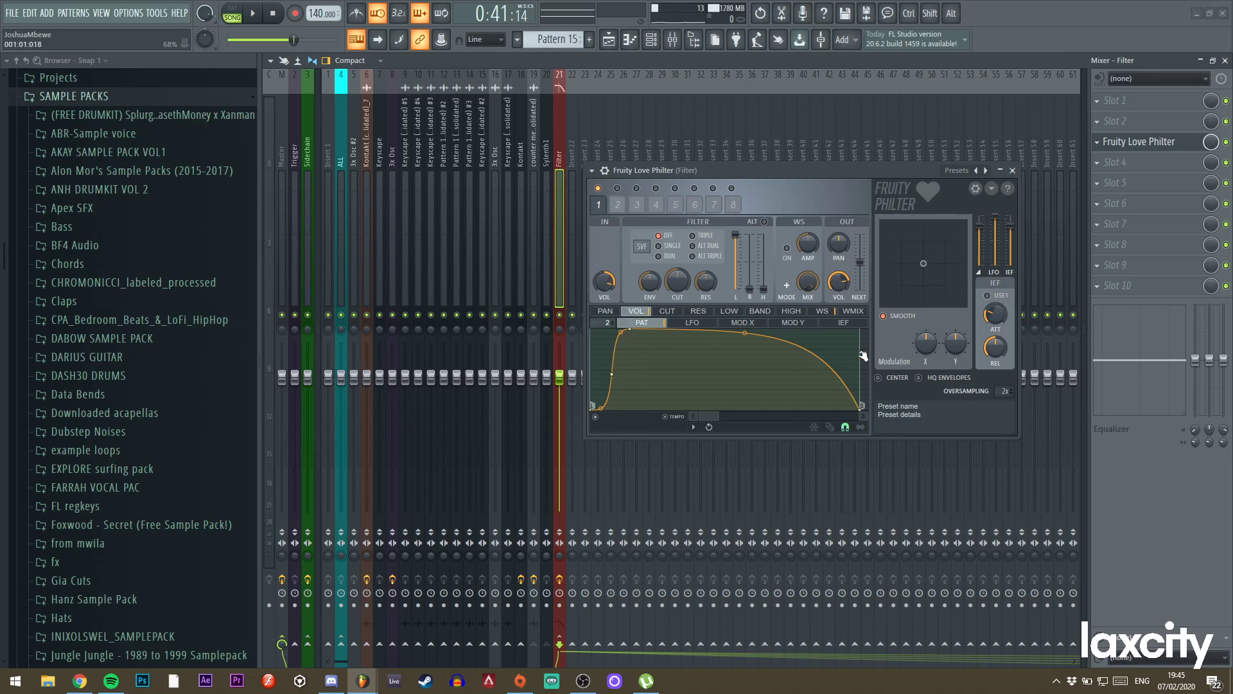
right_click(860, 332)
click(827, 346)
drag(862, 344, 832, 384)
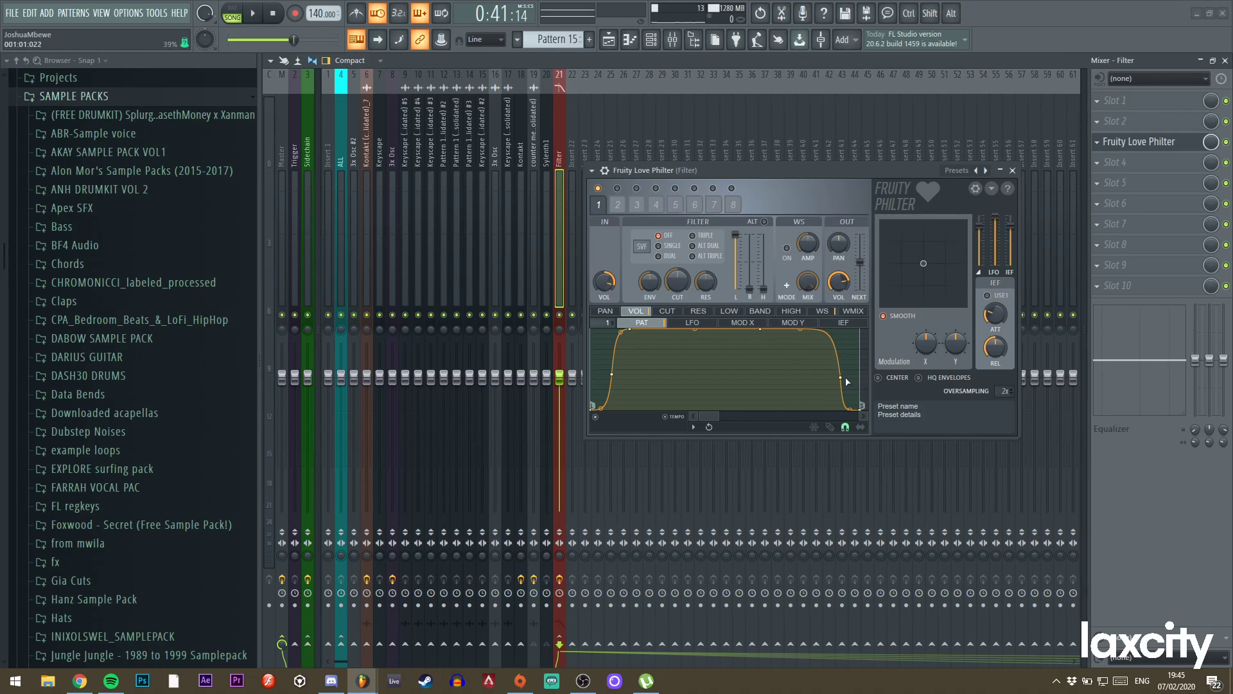
key(space)
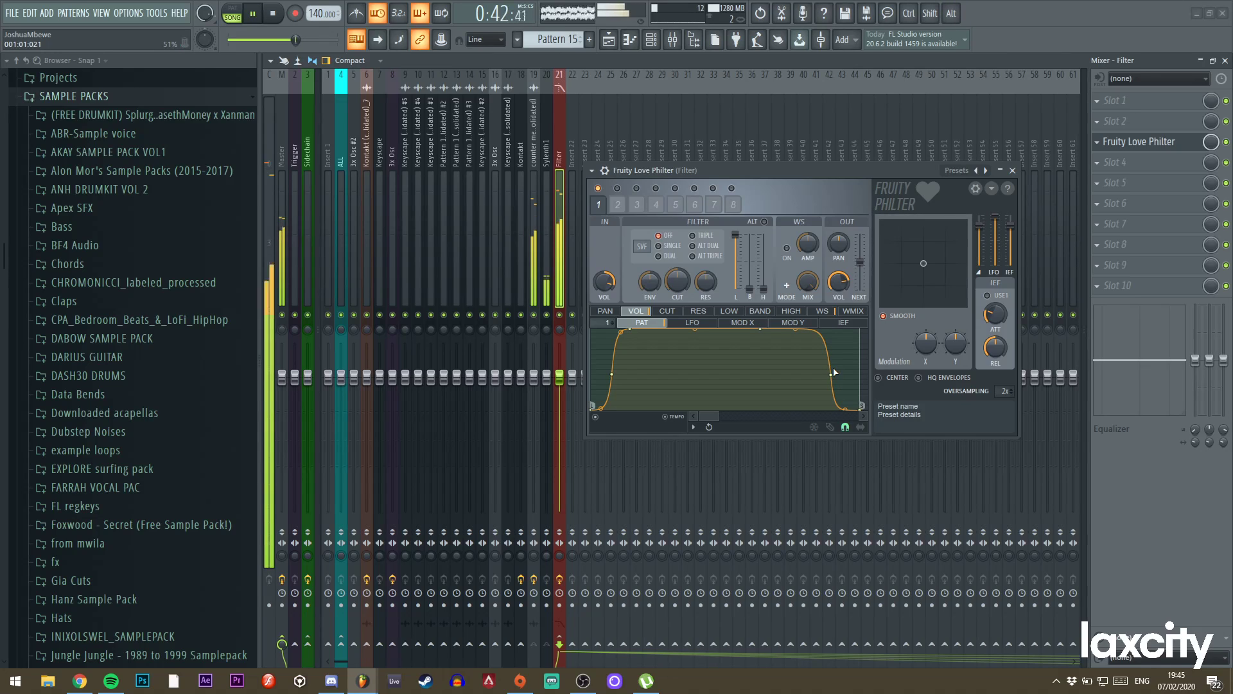
Shift the midpoint of pattern 2's fall slightly earlier and audition the gated sound.
click(723, 416)
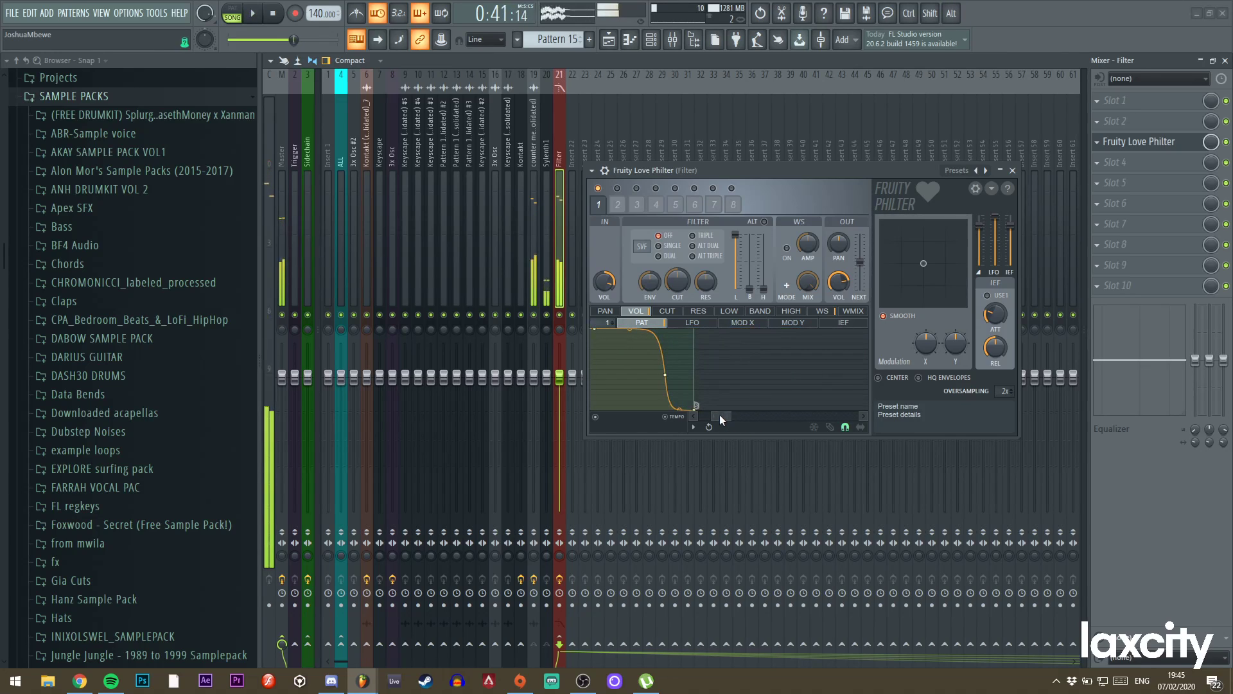
scroll(731, 417, left, 3)
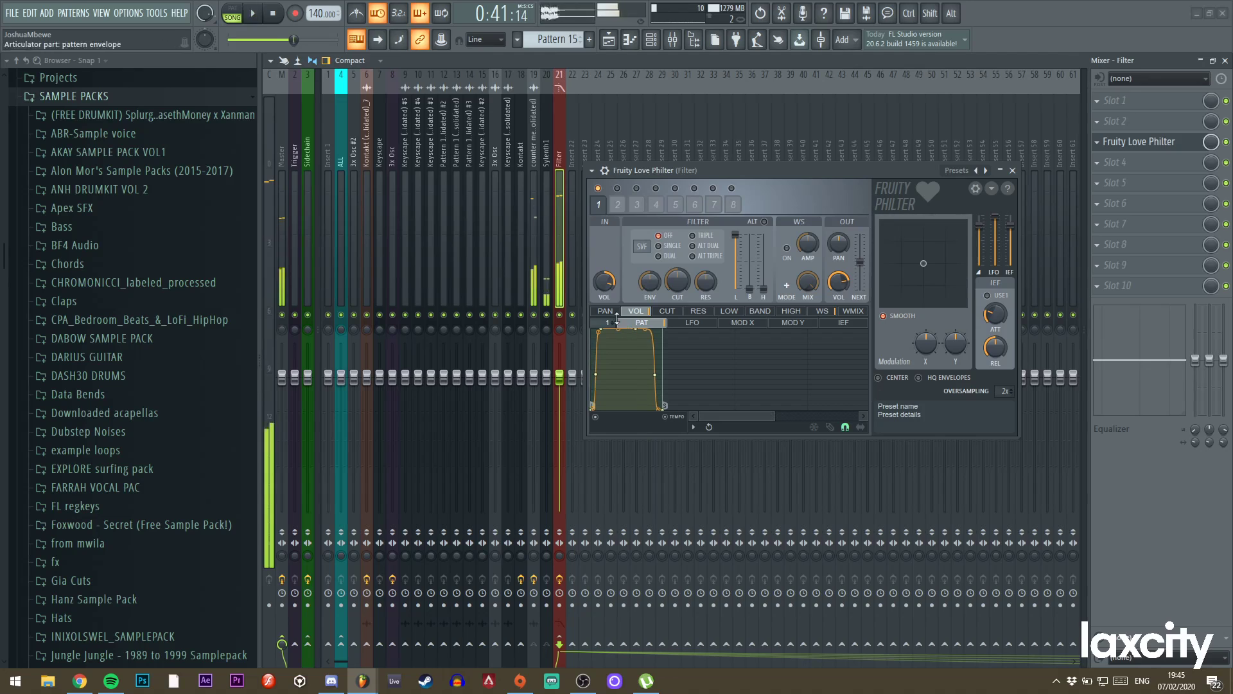
drag(607, 325, 608, 337)
key(space)
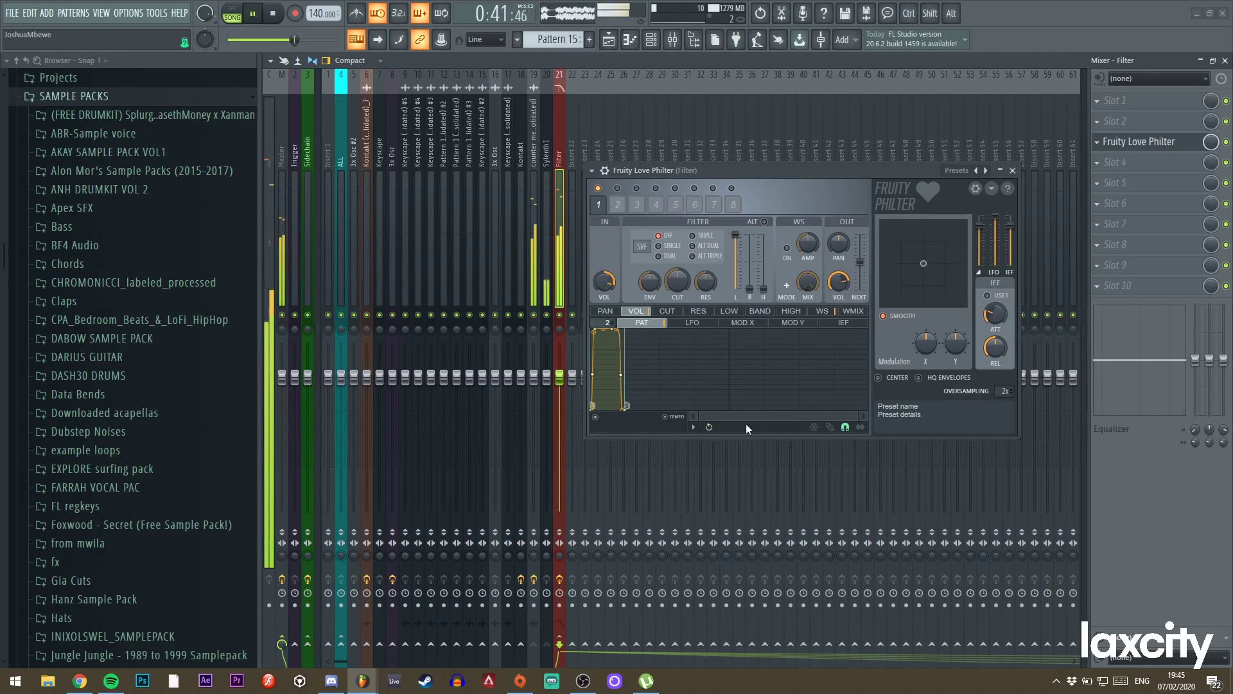
drag(855, 414, 745, 416)
key(space)
key(space)
drag(697, 375, 676, 378)
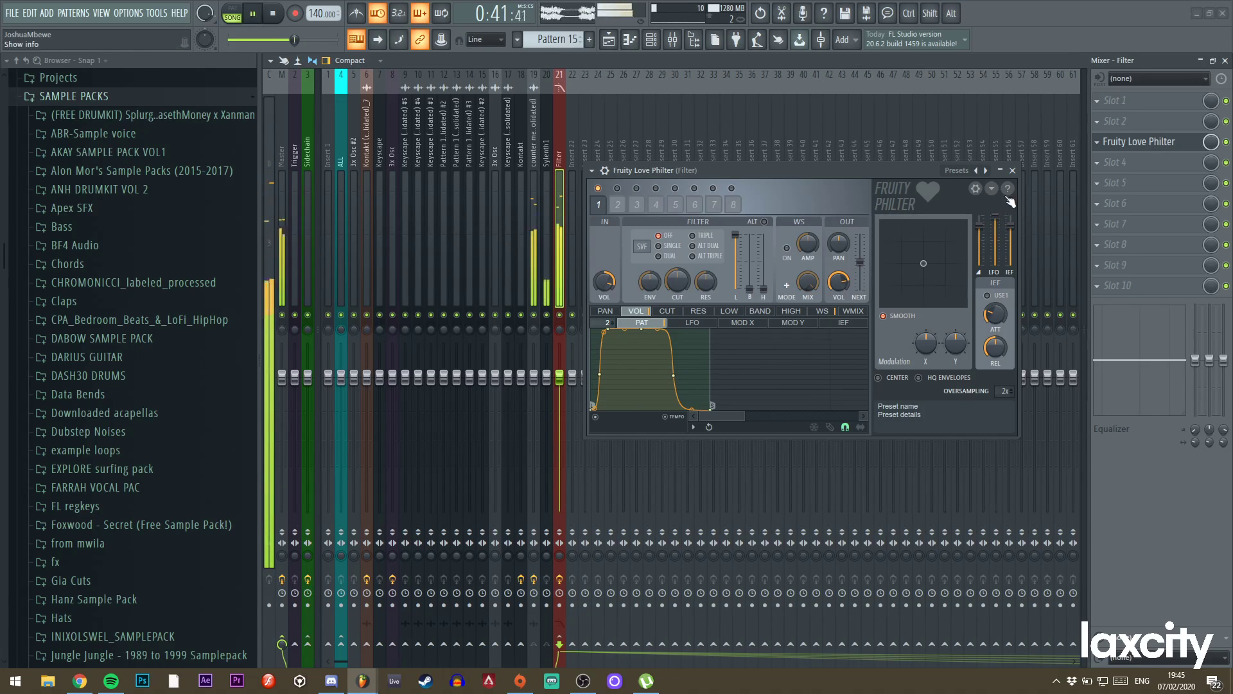
key(space)
key(space)
key(space)
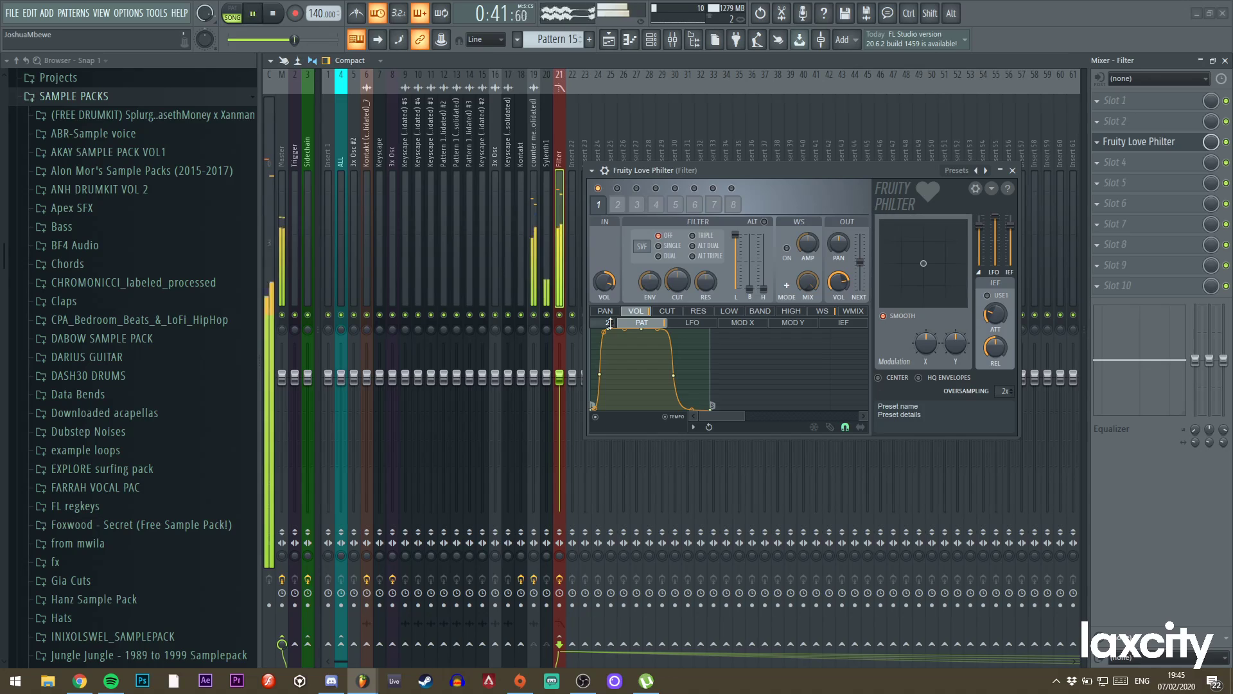
key(space)
Switch the volume envelope to pattern 3, set it up as a two-point fall from full level to zero, and enable it.
drag(745, 417, 858, 416)
scroll(628, 385, up, 3)
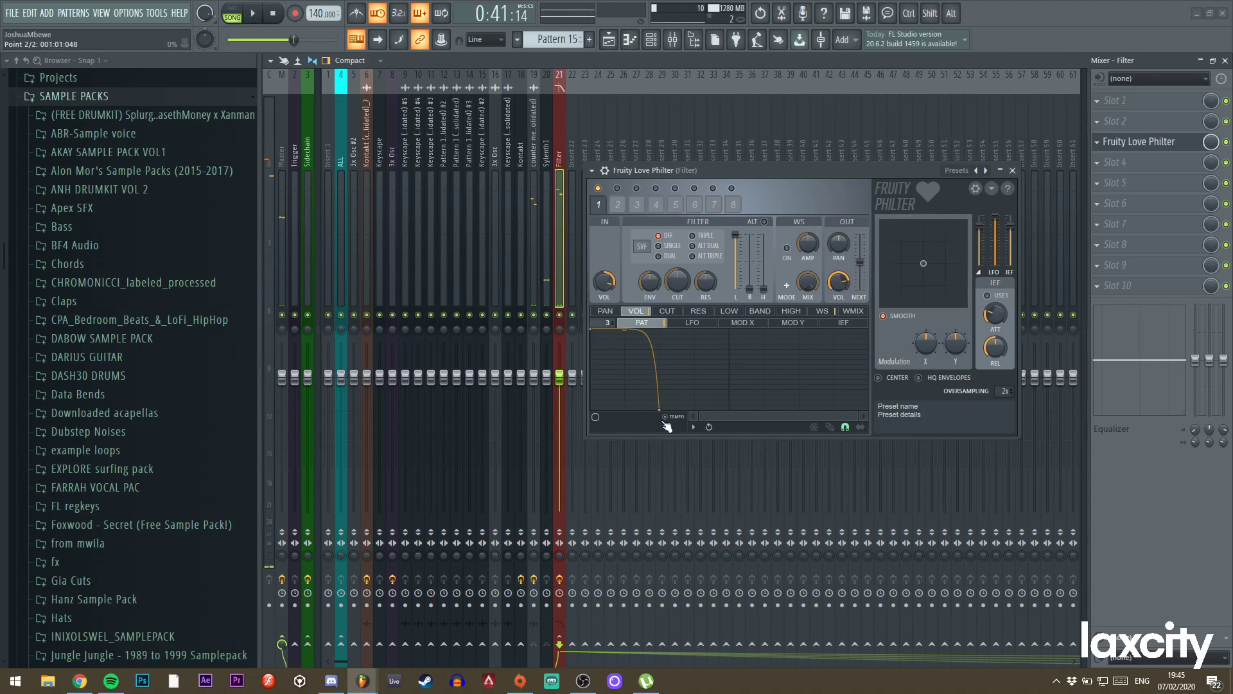
right_click(659, 408)
click(690, 610)
right_click(594, 332)
click(623, 523)
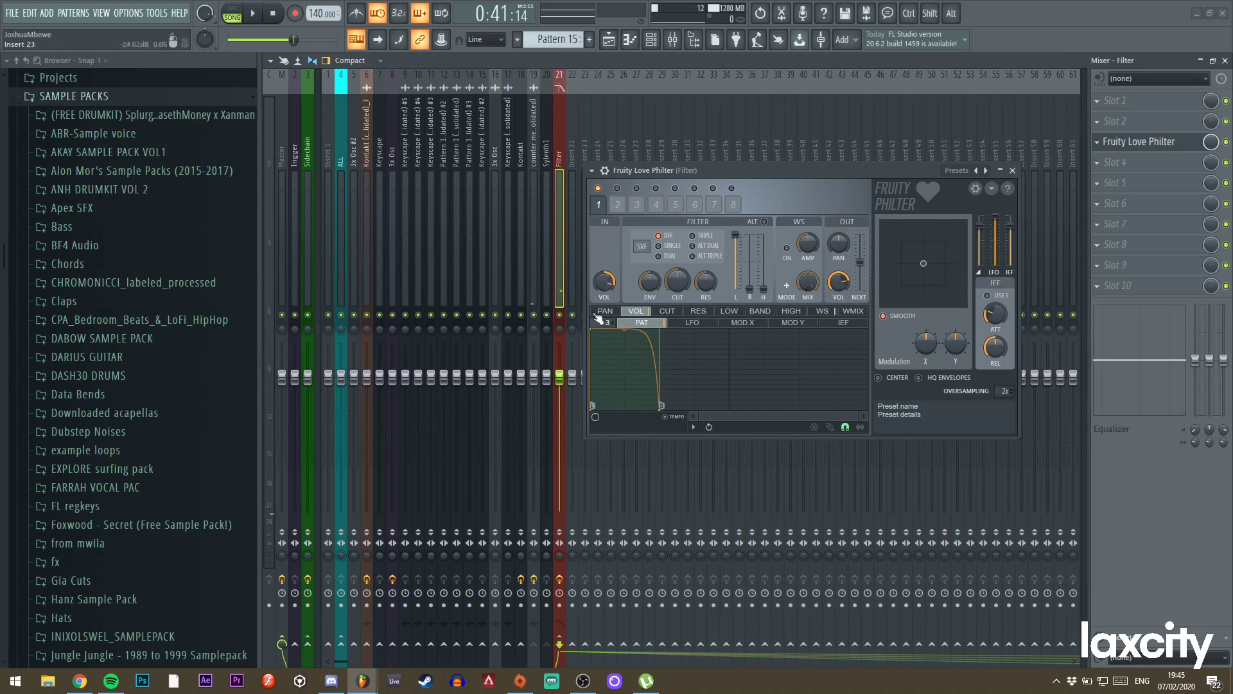
click(594, 419)
Reset the tension of pattern 3's fall and bend it down into a steep exponential decay.
key(space)
key(space)
right_click(624, 332)
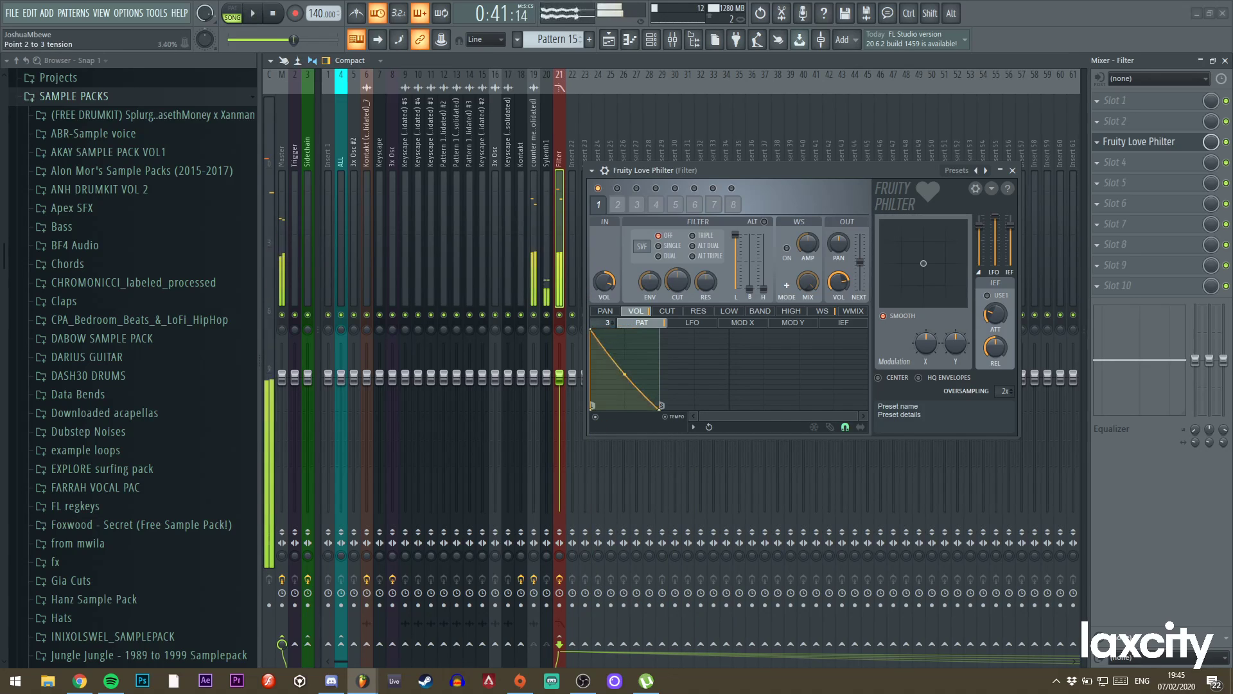
drag(625, 372, 625, 404)
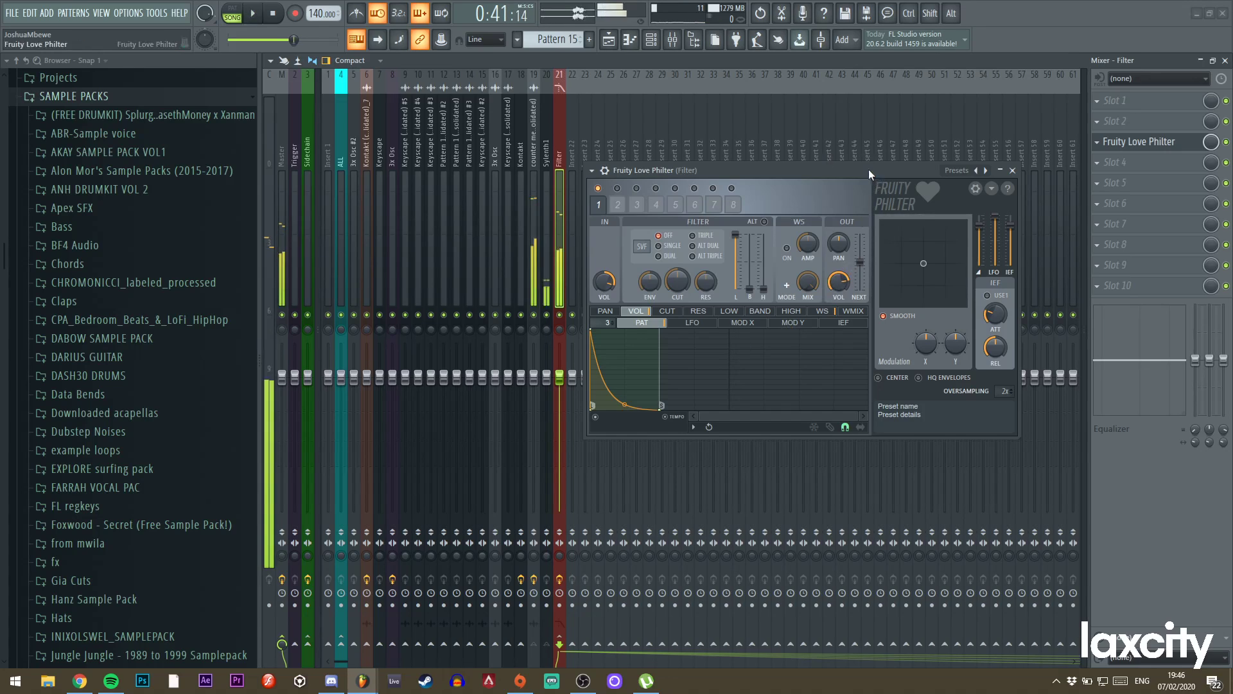
Return the volume envelope to pattern 1, show the playlist and move the Fruity Love Philter window clear of the bar 25 clips.
scroll(609, 320, up, 1)
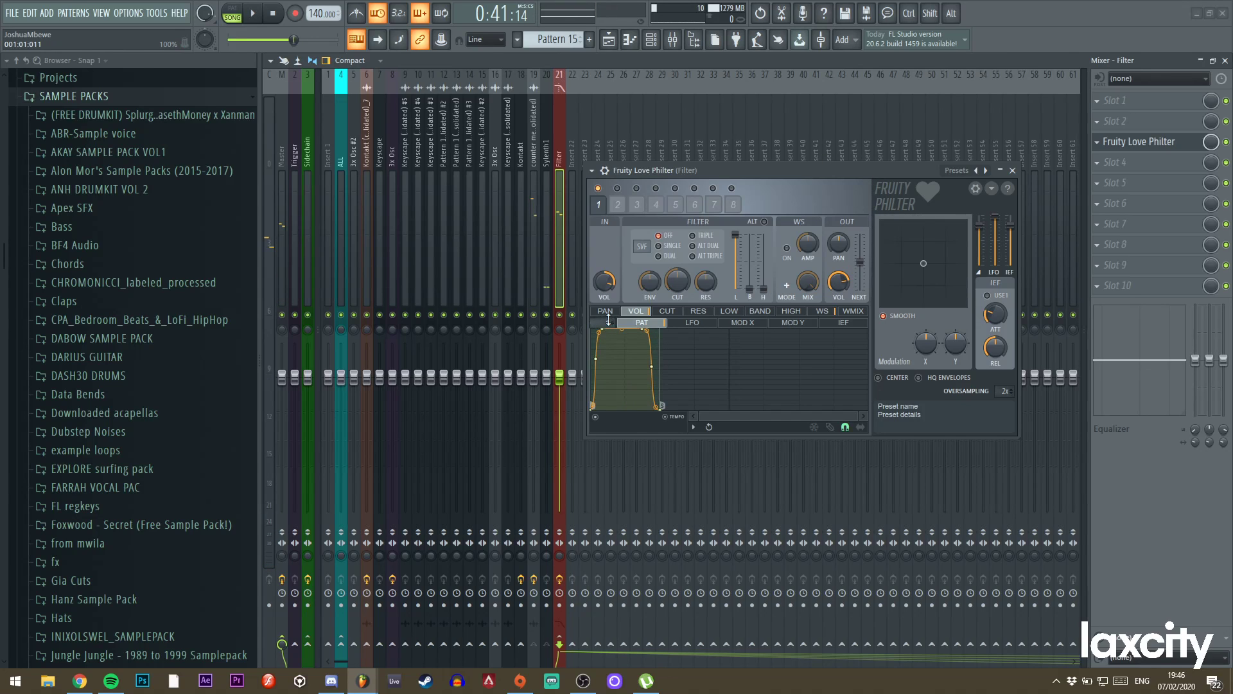
click(607, 40)
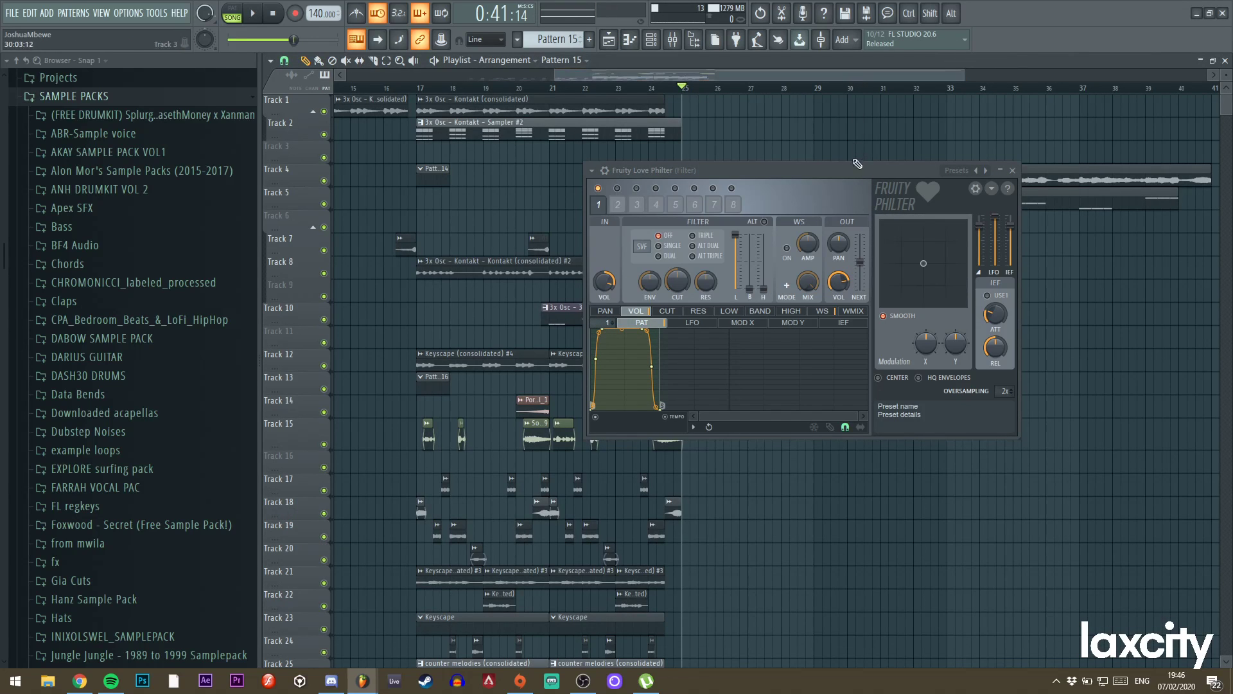
drag(858, 162, 677, 303)
Create an automation clip for the envelope's pattern number across bars 25 to 41 and place it on Track 6.
drag(684, 92, 1212, 111)
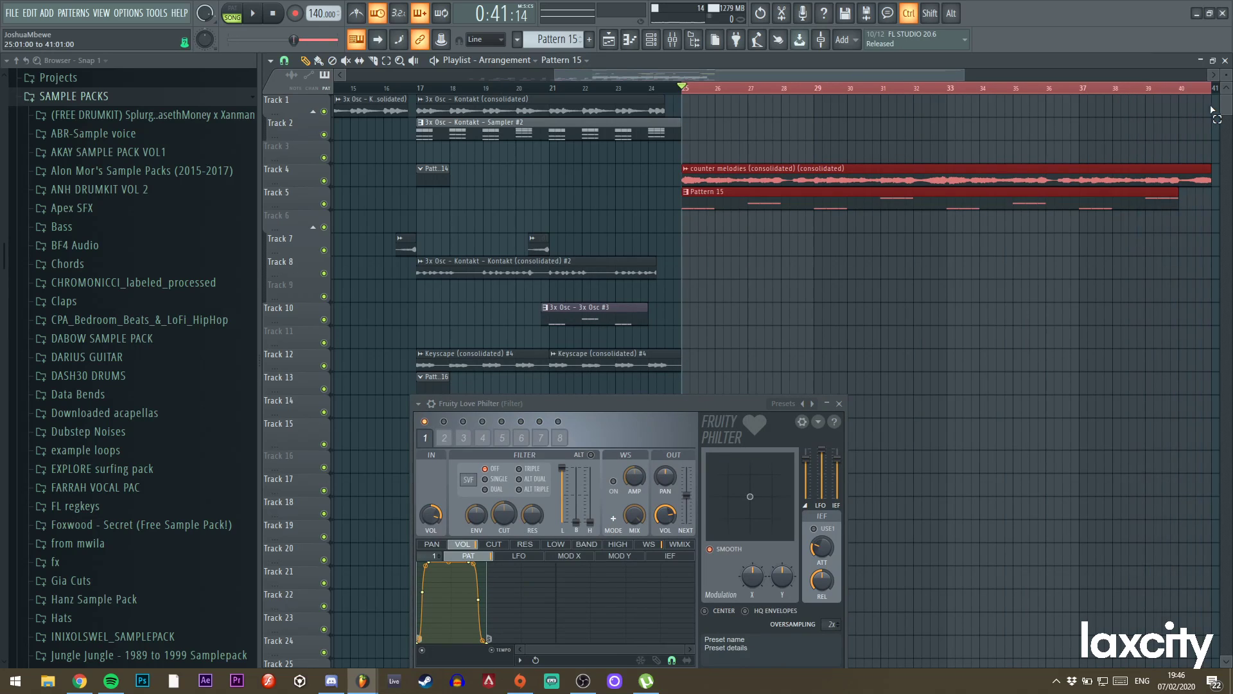
right_click(431, 559)
click(470, 543)
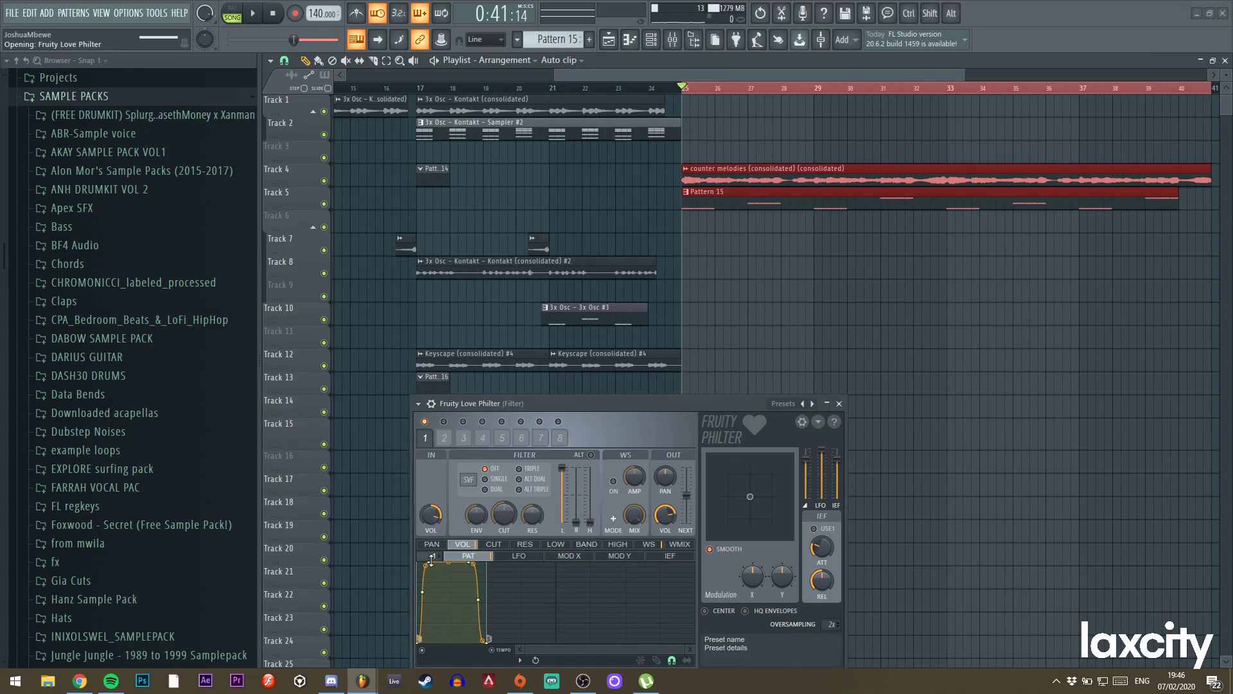
drag(728, 99, 719, 217)
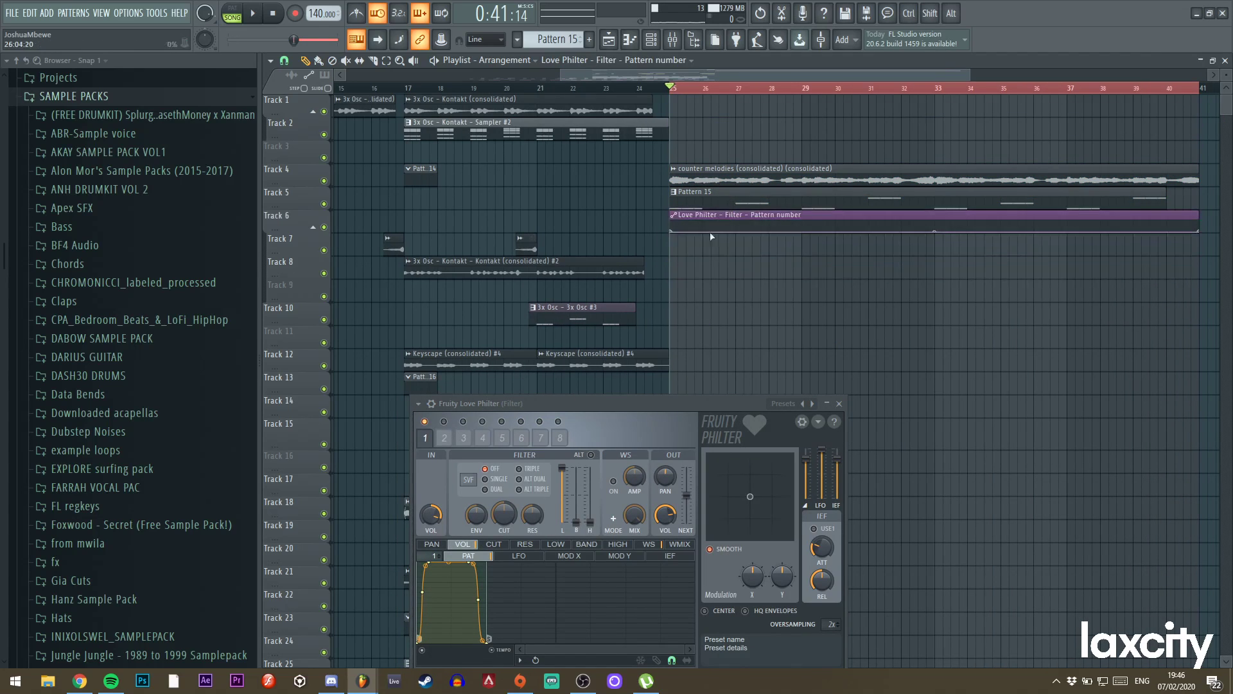
Close Fruity Love Philter and insert an empty playlist track above the pattern number automation clip.
click(839, 403)
key(F9)
click(614, 40)
right_click(317, 227)
click(350, 450)
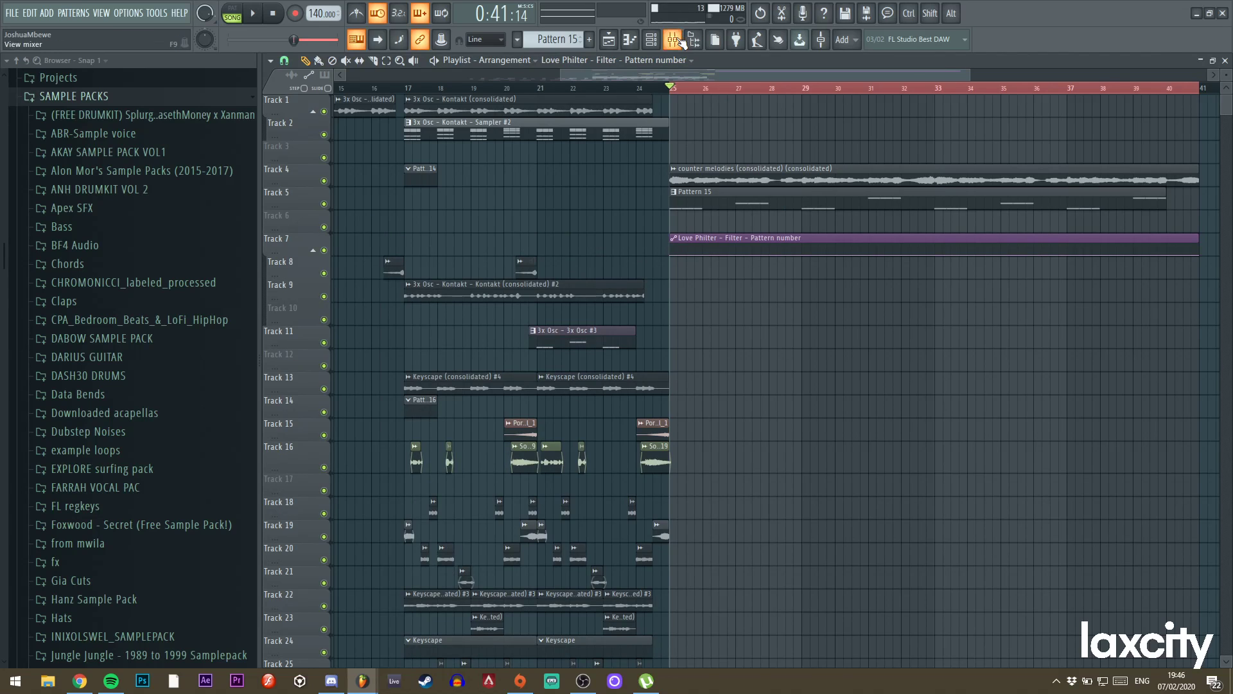
Reopen Fruity Love Philter on the Filter mixer track, switch its volume envelope to pattern 3, and return to the playlist.
click(678, 39)
click(1152, 150)
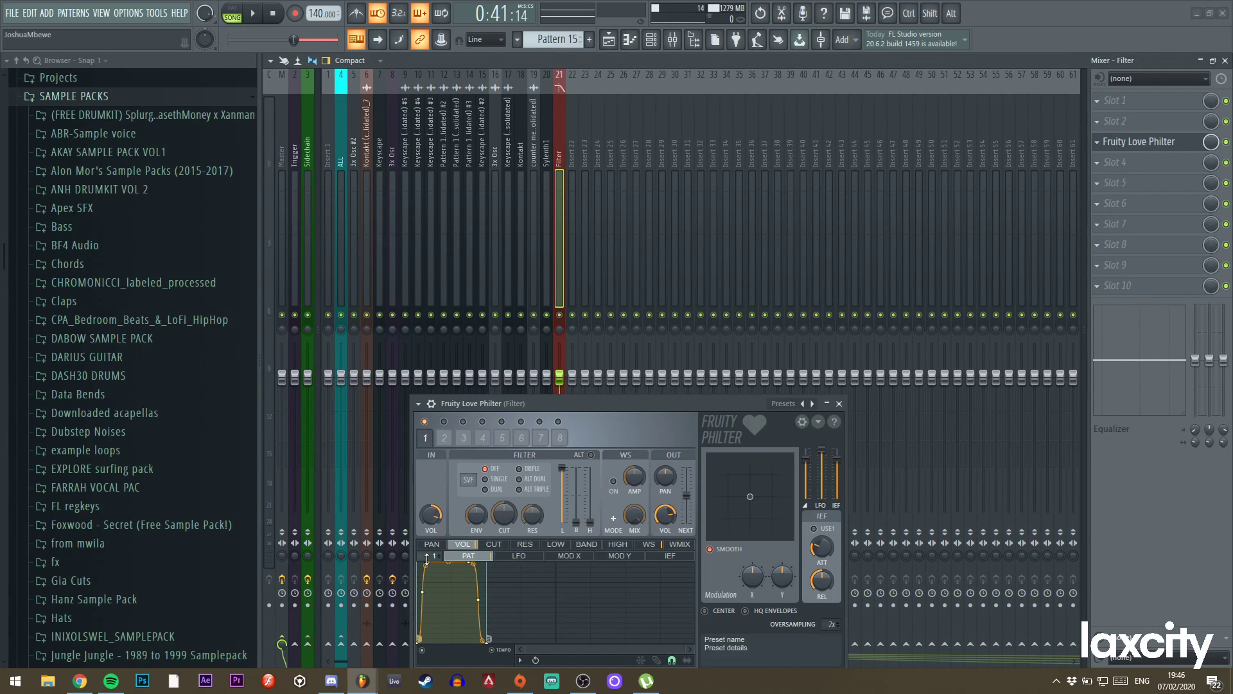
drag(427, 558, 427, 551)
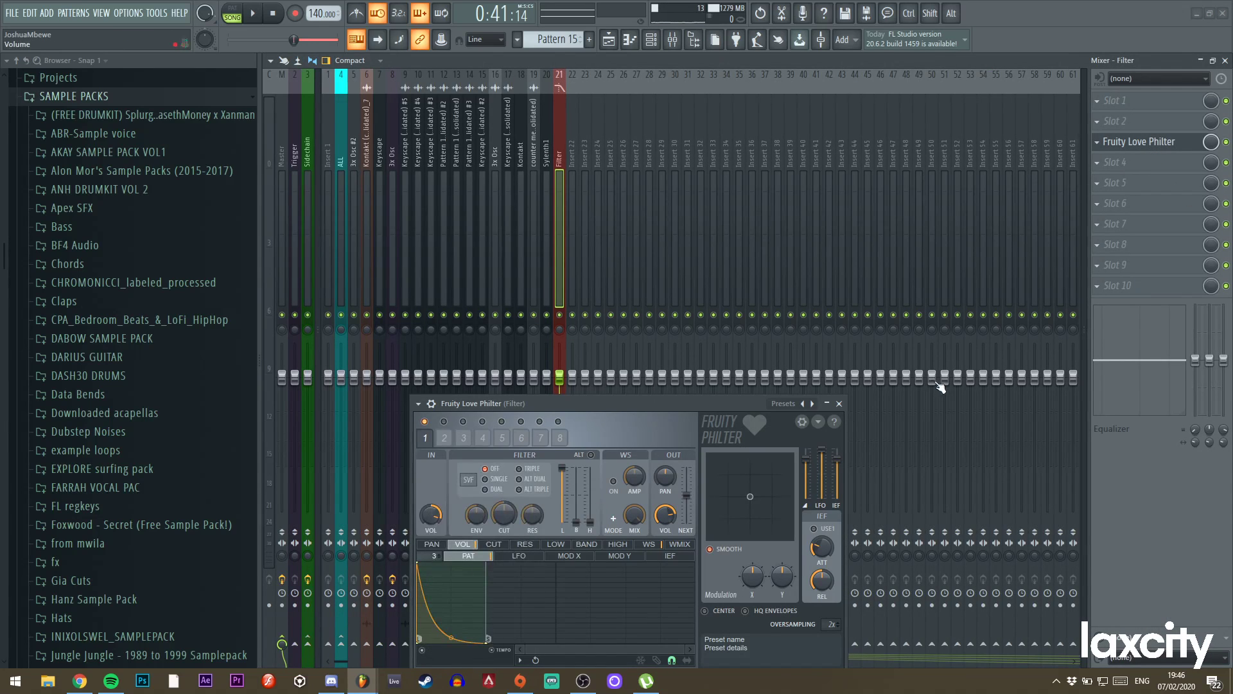
click(839, 403)
key(F9)
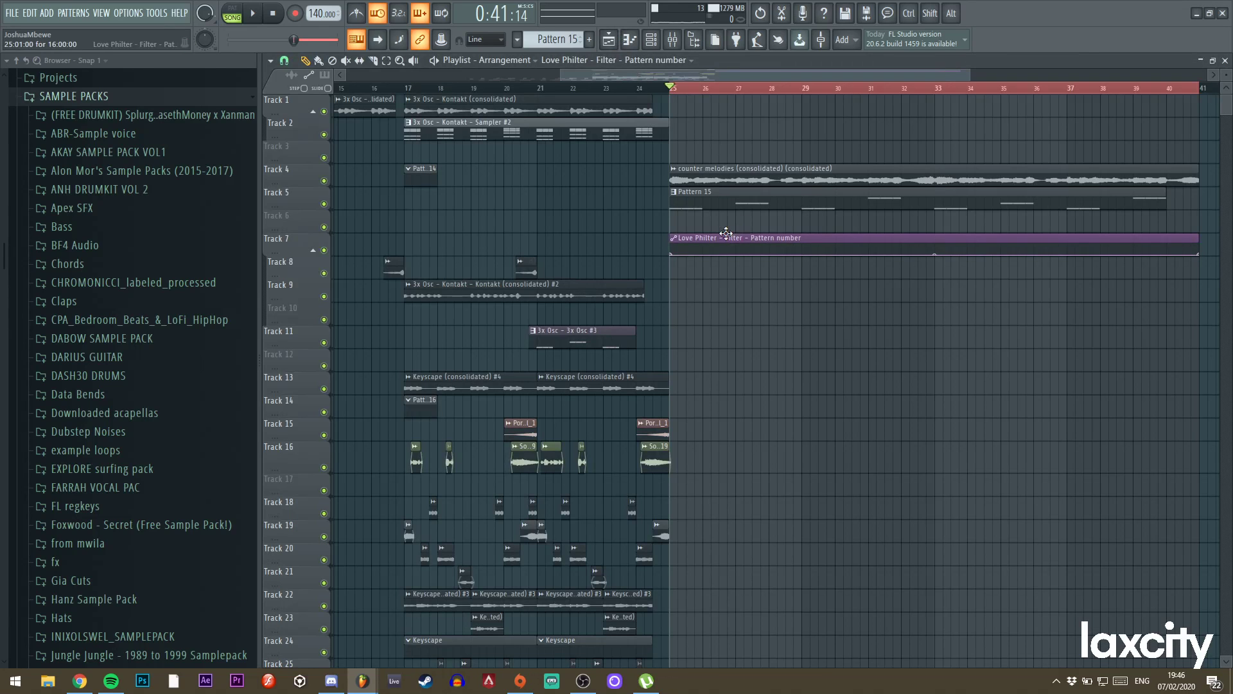
Reset the maximum output level in the pattern number automation clip's settings and close them.
double_click(726, 233)
right_click(357, 172)
click(380, 180)
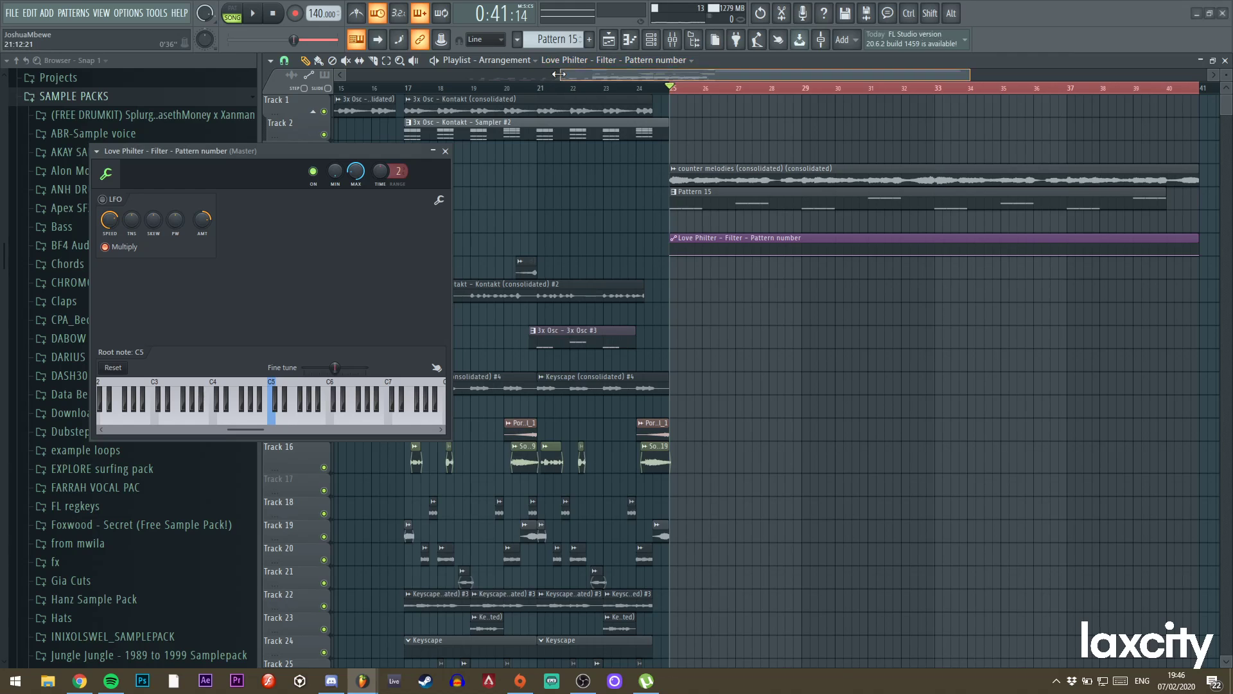
drag(558, 75, 678, 76)
click(446, 152)
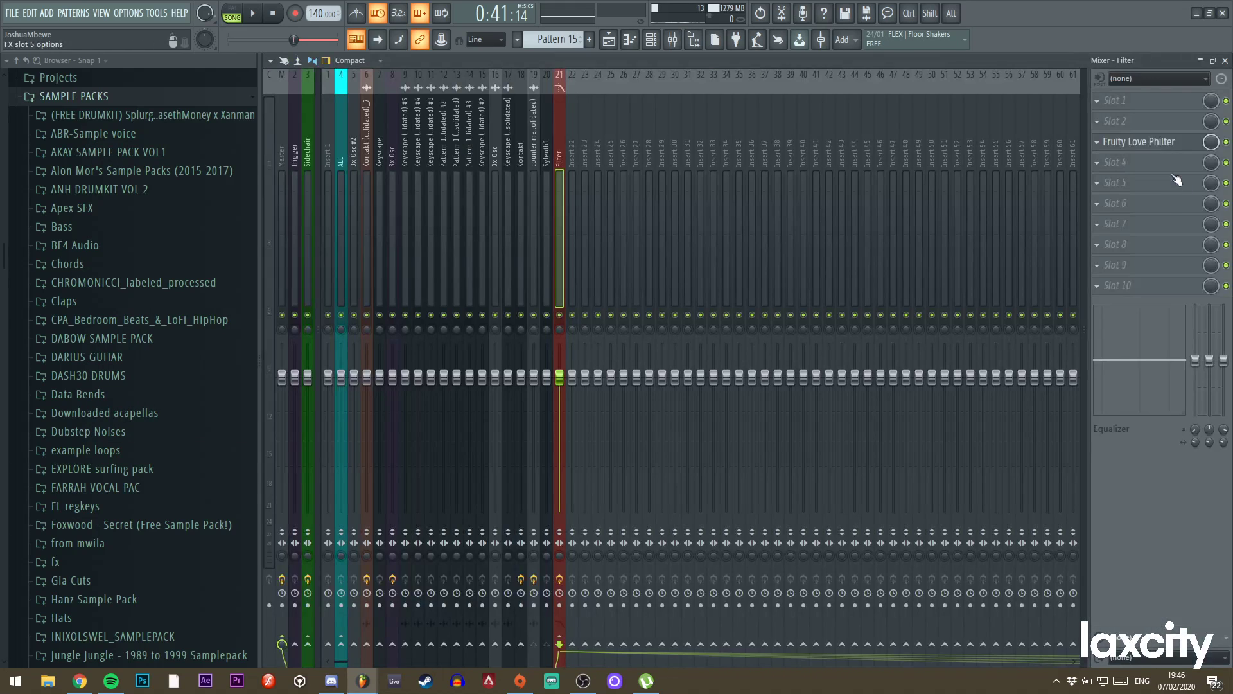
Set Fruity Love Philter's volume envelope back to pattern 1 and return to the playlist.
drag(430, 551, 430, 553)
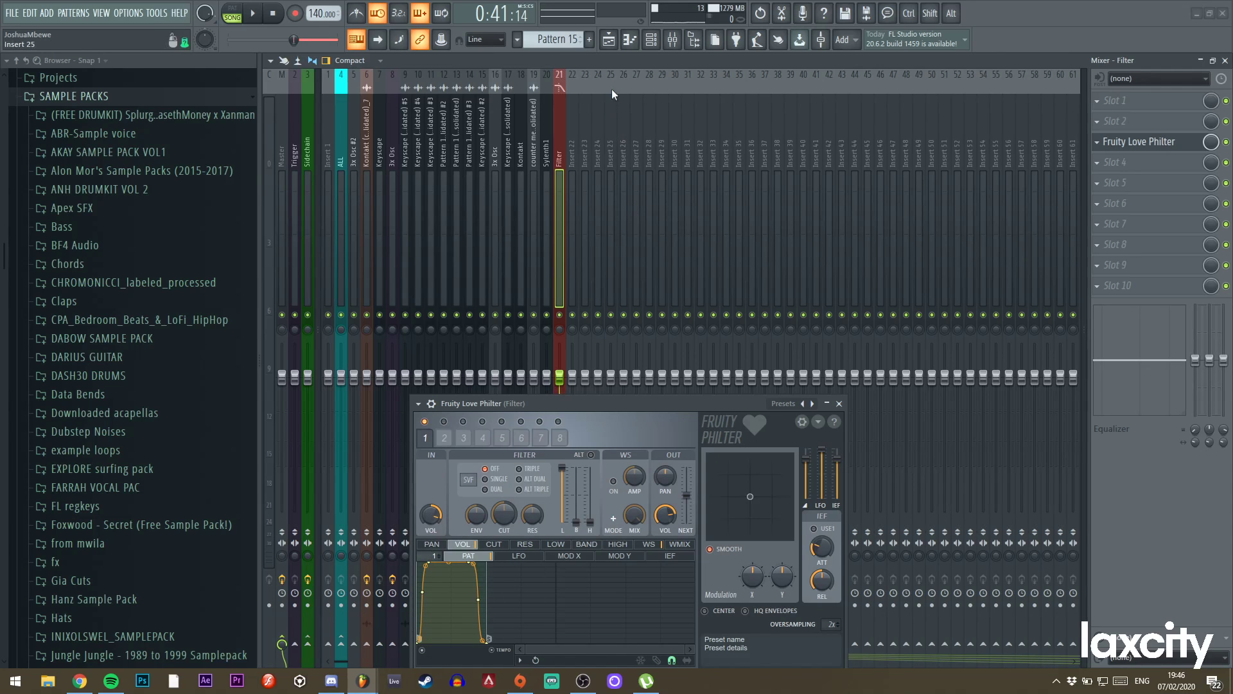
click(608, 40)
Check the minimum output level options of the pattern number automation clip, close its settings, and clear the playlist time selection.
double_click(586, 238)
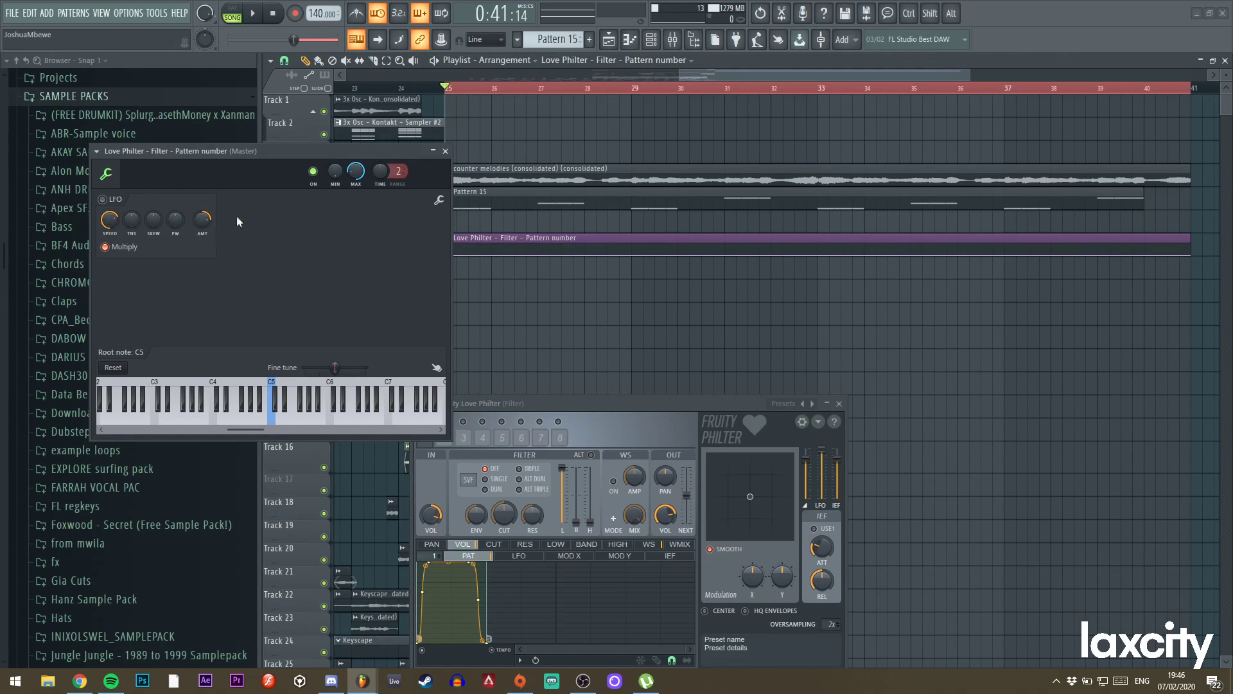
right_click(334, 172)
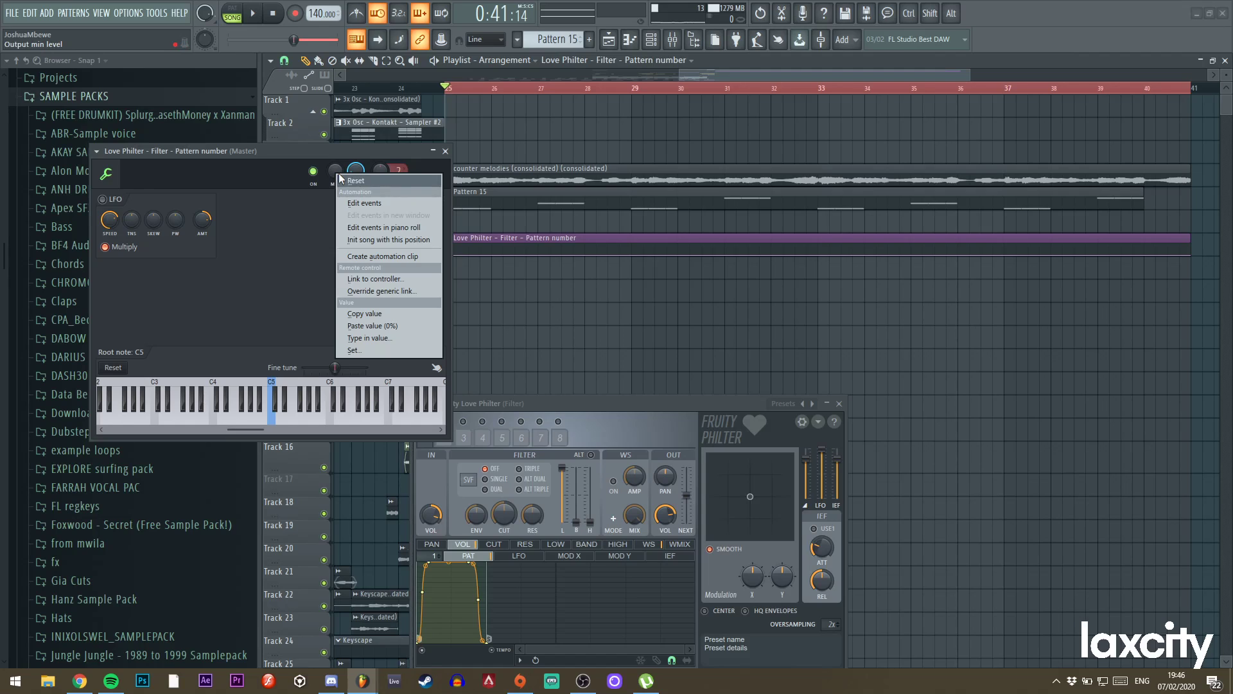
key(Escape)
click(445, 151)
ctrl+click(564, 92)
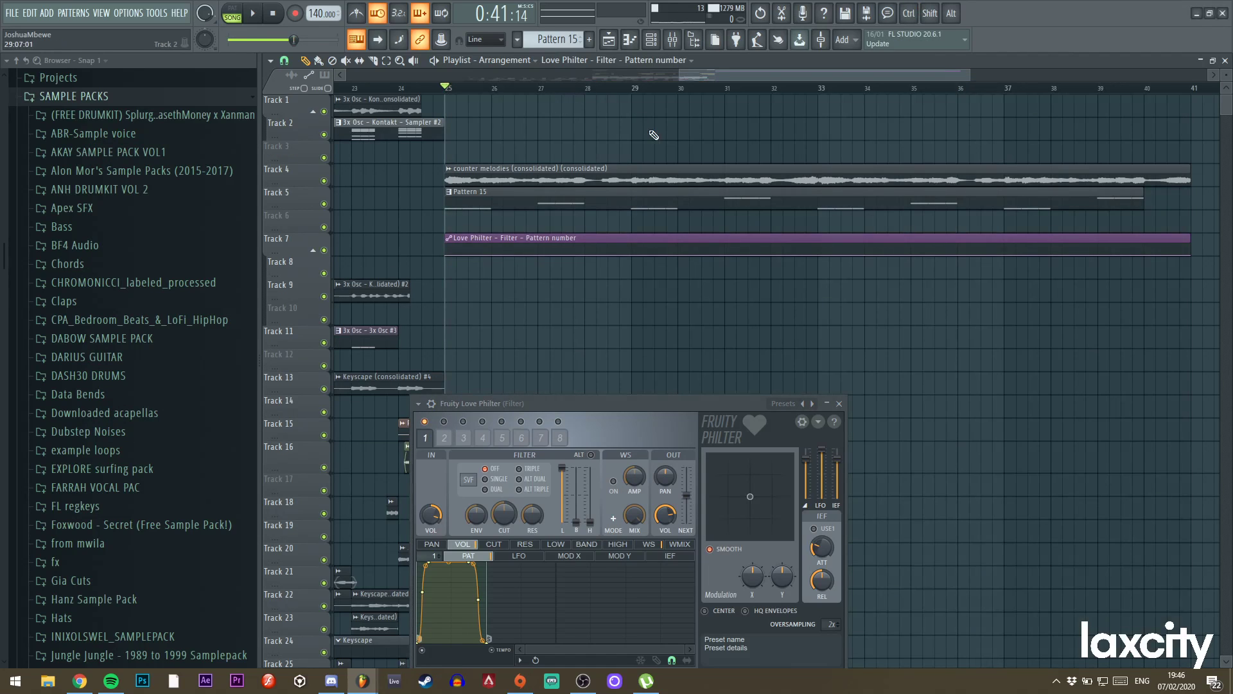
Make Track 7 taller and step the pattern number automation up to pattern 2 at step 7 of bar 25.
drag(293, 252, 293, 287)
key(space)
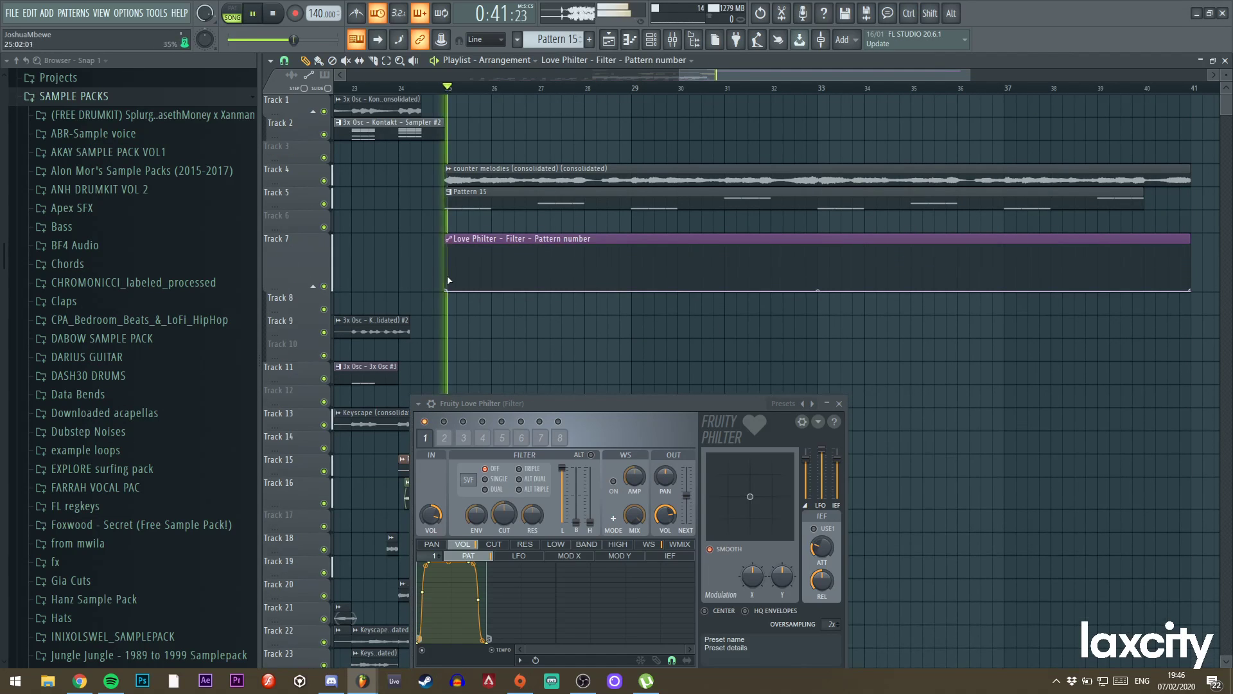
key(space)
drag(970, 74, 769, 74)
key(space)
key(space)
key(space)
right_click(582, 267)
right_click(582, 267)
click(600, 321)
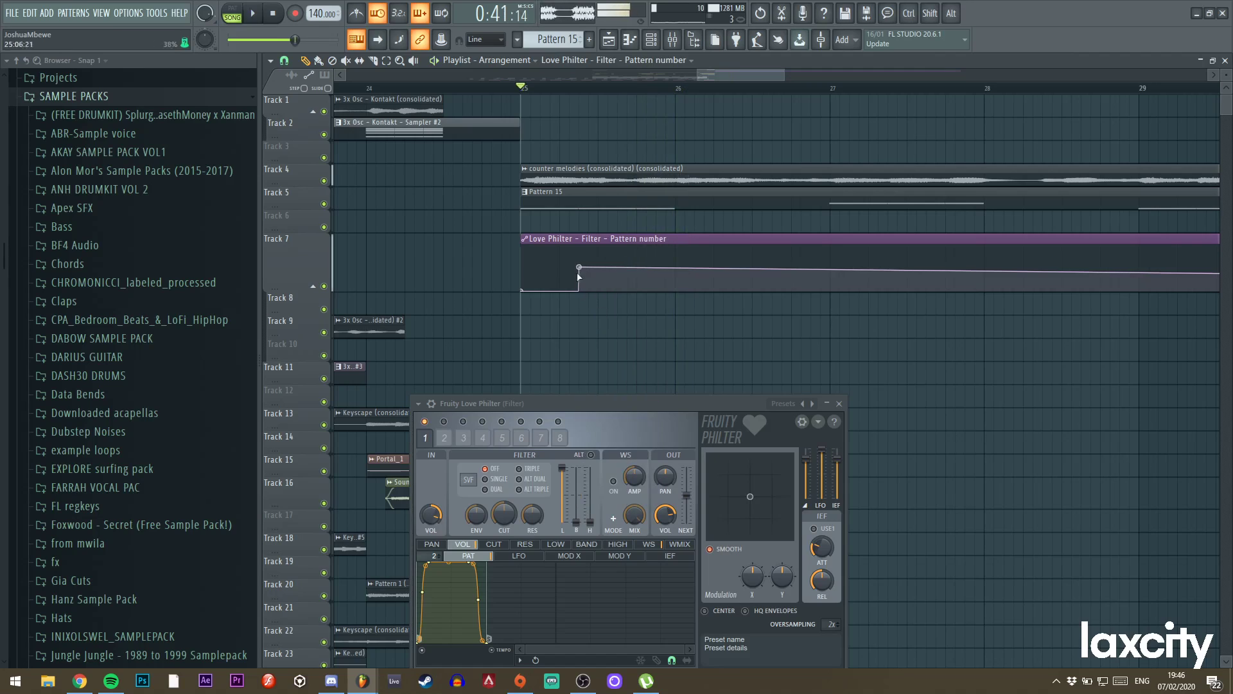
Raise the pattern number automation to its maximum at step 13 of bar 25 and drop it to its minimum at bar 26.
key(space)
key(space)
right_click(639, 286)
drag(639, 287, 641, 242)
key(space)
key(space)
right_click(678, 290)
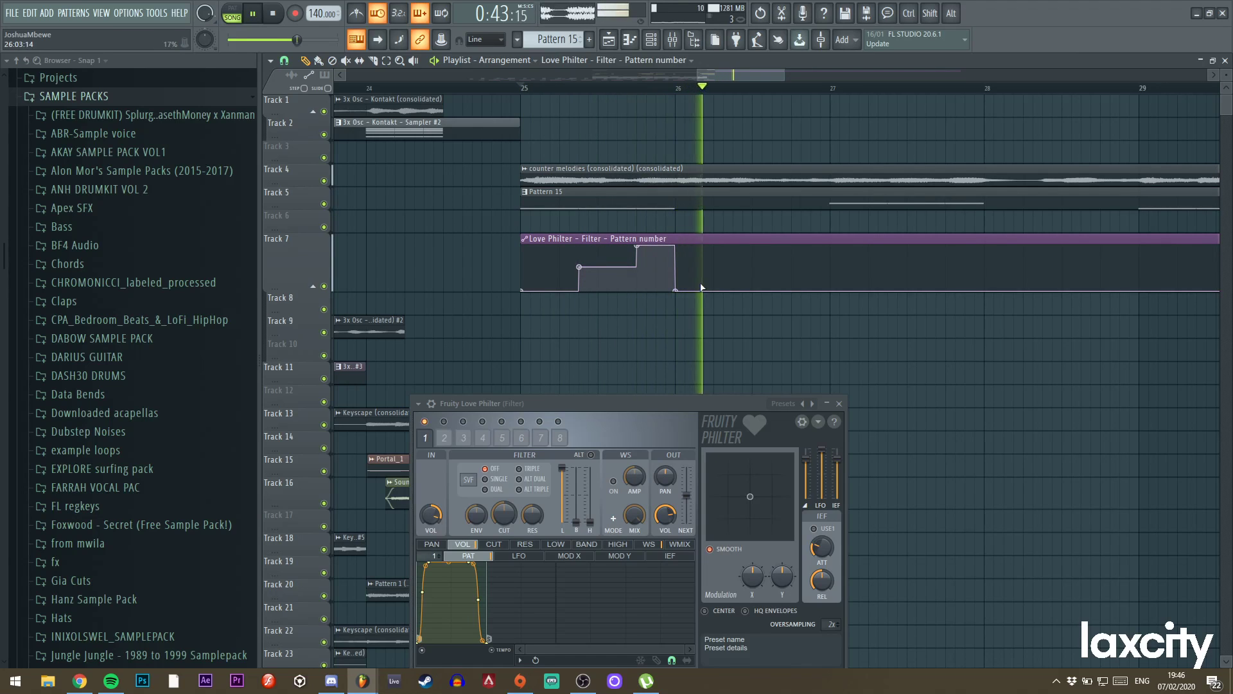
key(space)
key(space)
Play back the stepped automation and insert an empty playlist track at Track 8.
drag(785, 75, 832, 75)
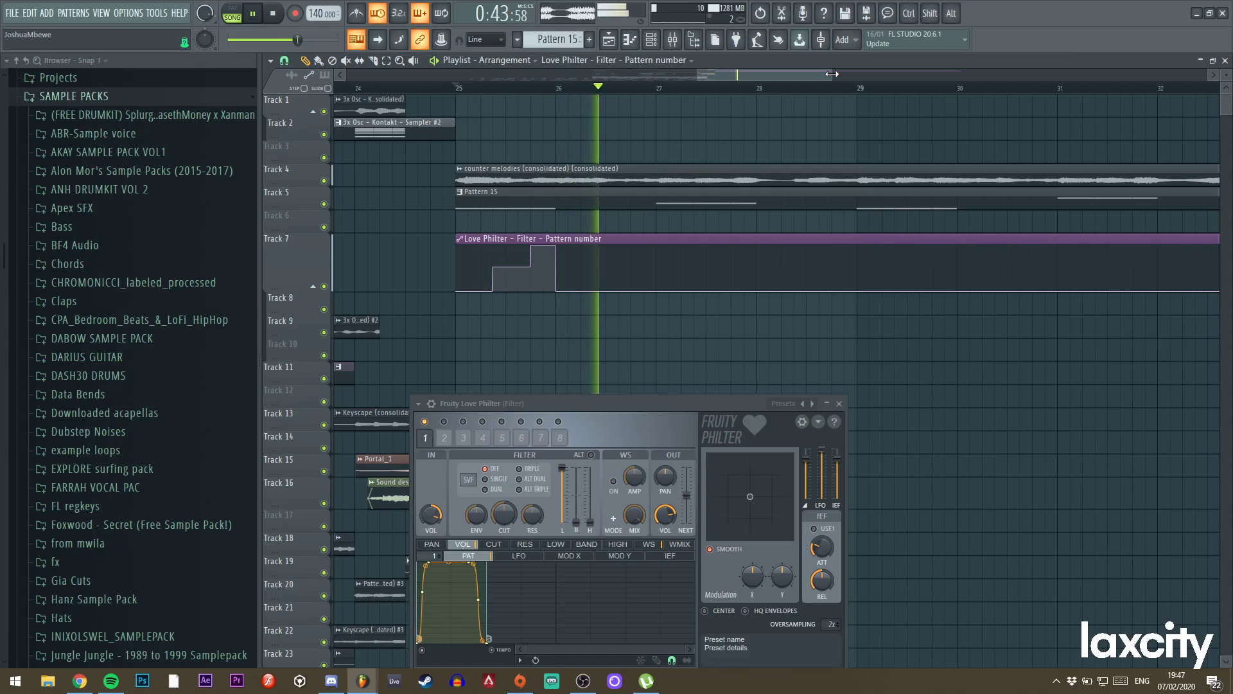
key(space)
key(space)
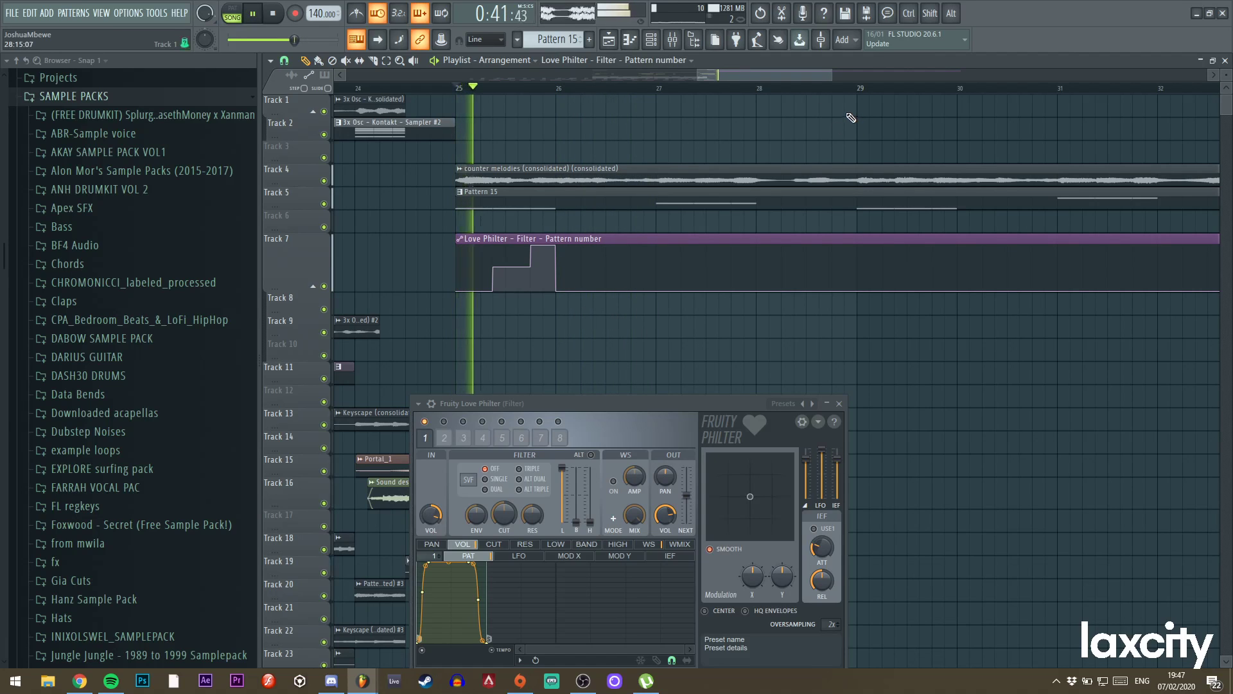
right_click(301, 302)
click(329, 529)
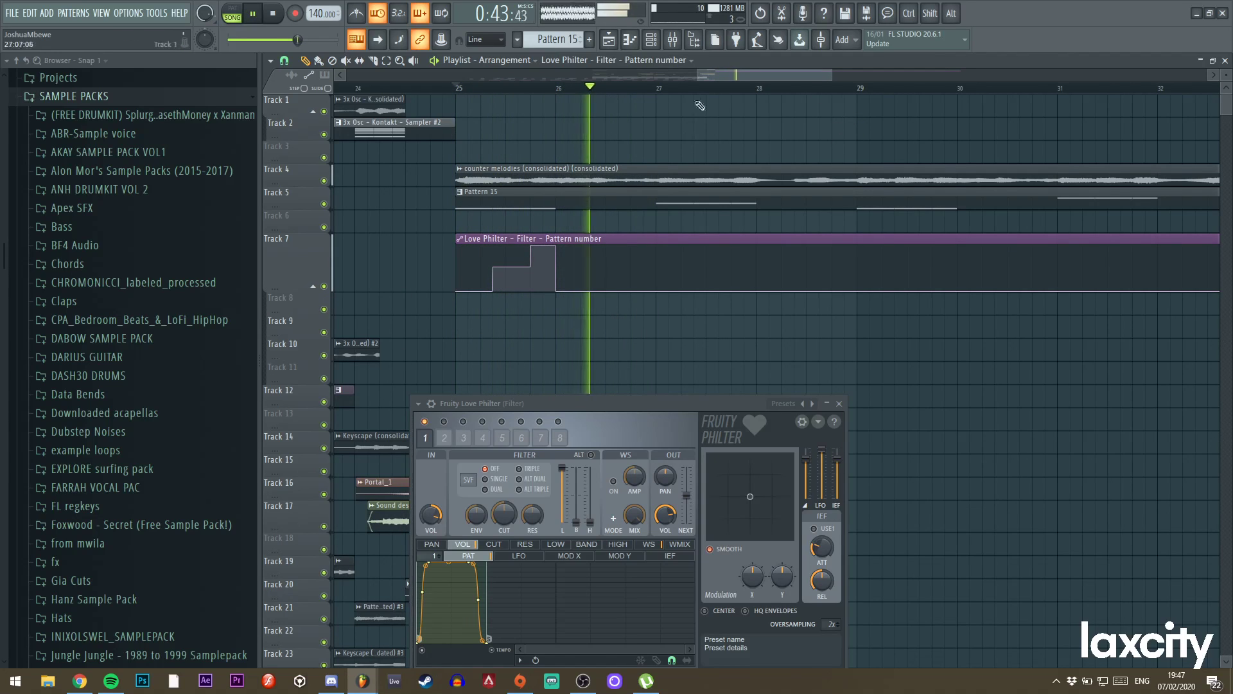
Select bars 25 to 41 and create an automation clip for Fruity Love Philter's mix level on the Filter mixer track.
click(673, 41)
key(space)
click(608, 40)
drag(834, 77, 390, 115)
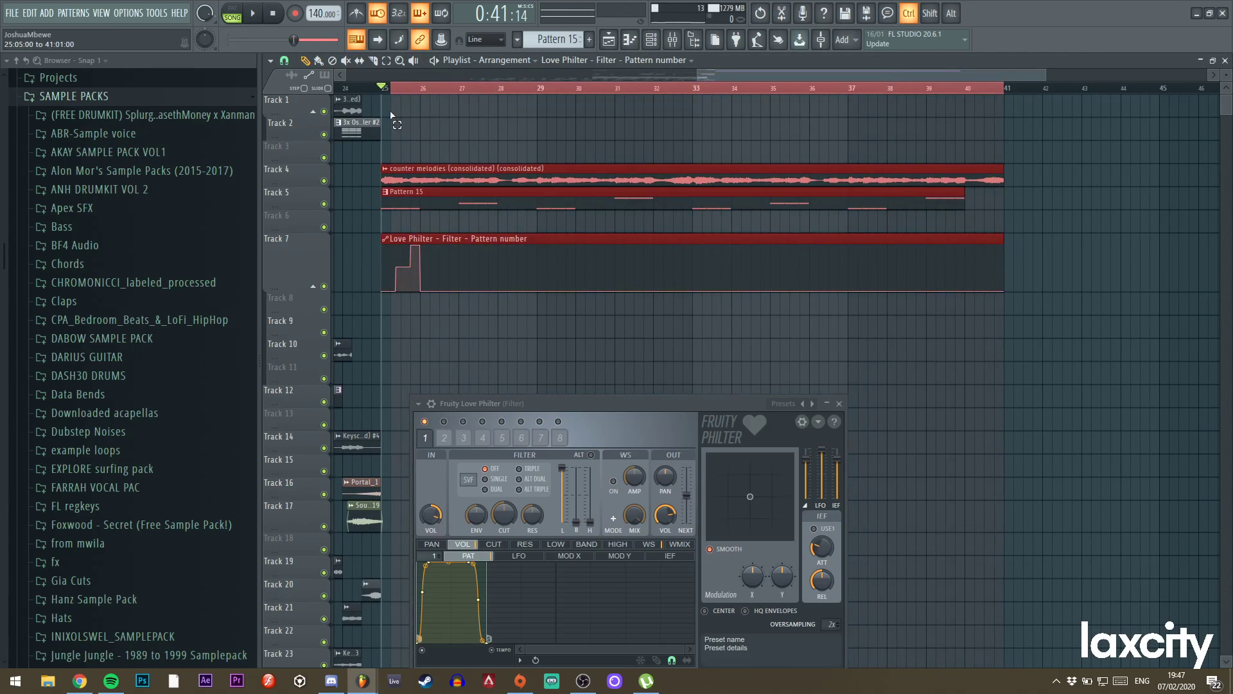
click(673, 39)
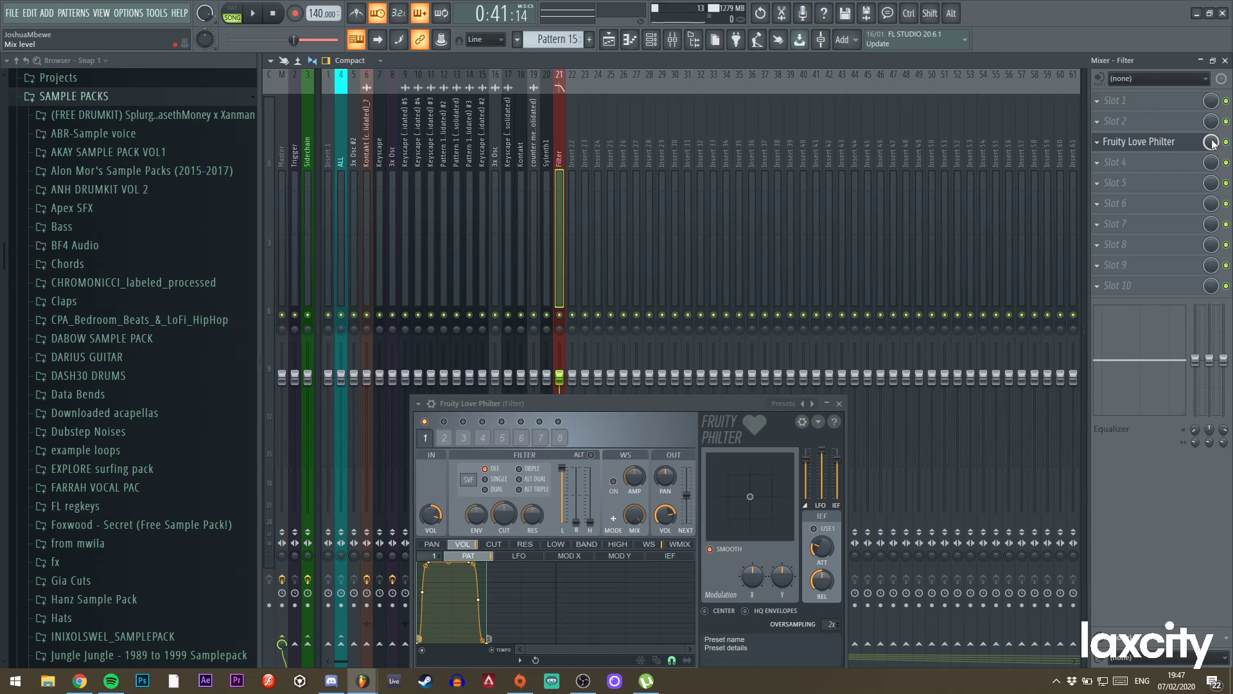
click(607, 39)
Drop the mix level automation on Track 8 to its minimum for the whole of bar 26.
key(space)
drag(449, 96, 439, 299)
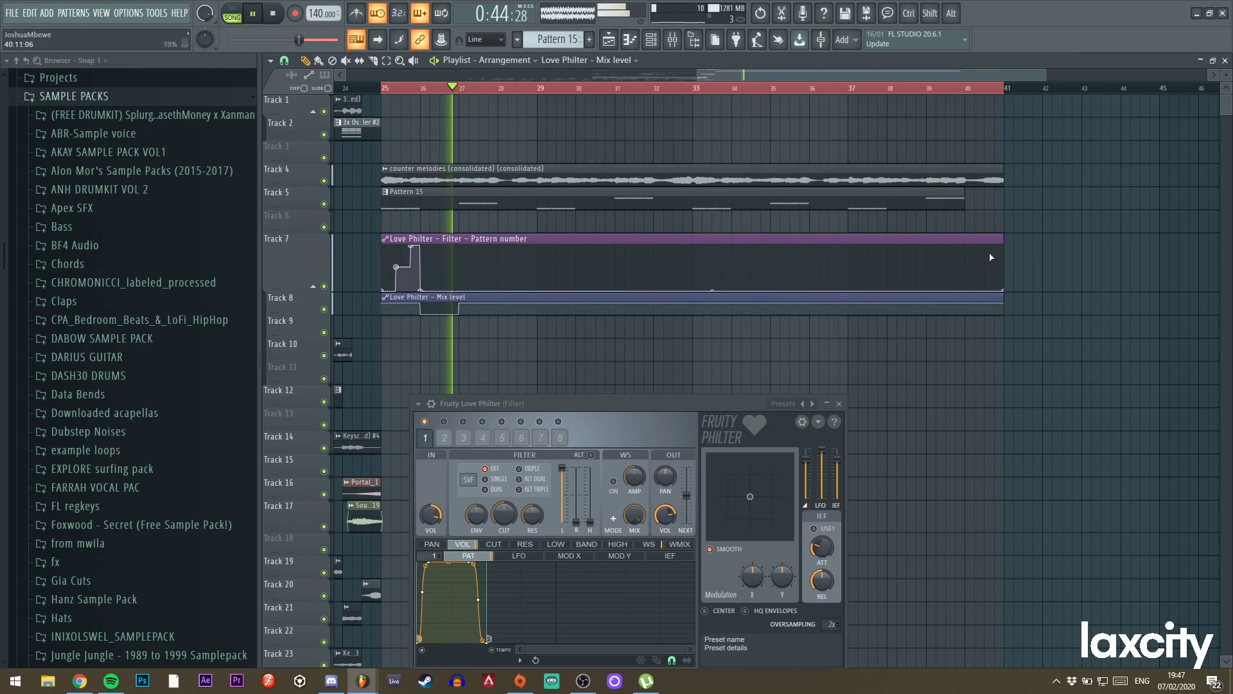
drag(1046, 75, 869, 76)
drag(718, 137, 689, 132)
key(space)
Set playback to start at bar 27 and raise the pattern number automation to its maximum at step 7 of bar 27.
click(557, 88)
key(space)
key(space)
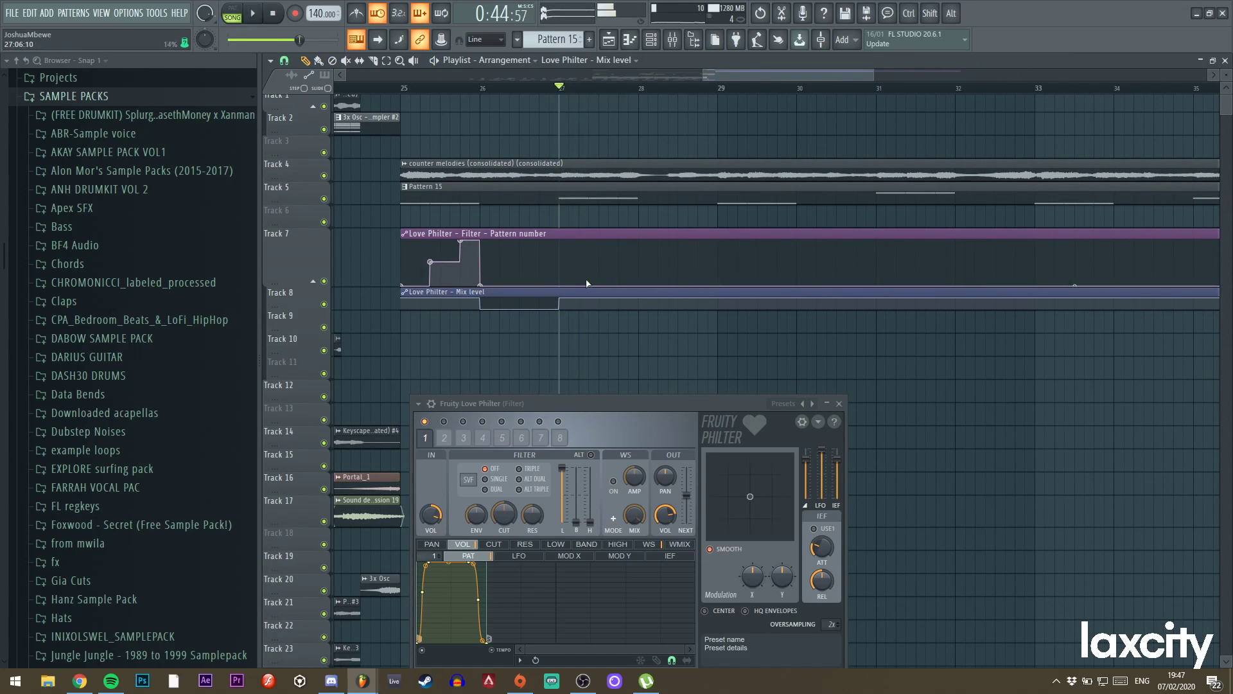
key(space)
right_click(588, 269)
key(space)
key(space)
drag(871, 76, 801, 79)
key(space)
key(space)
key(space)
key(space)
drag(603, 270, 606, 238)
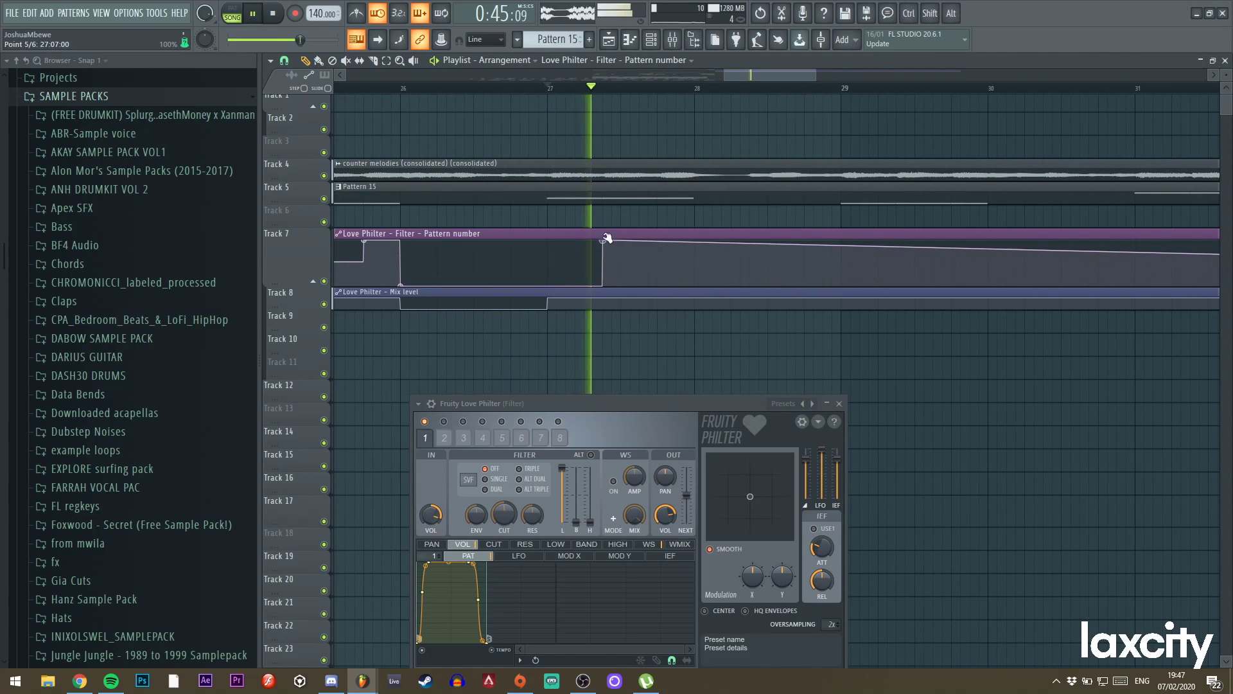
Step the pattern number automation down to the pattern 2 level at step 9 of bar 27.
key(space)
key(space)
right_click(622, 281)
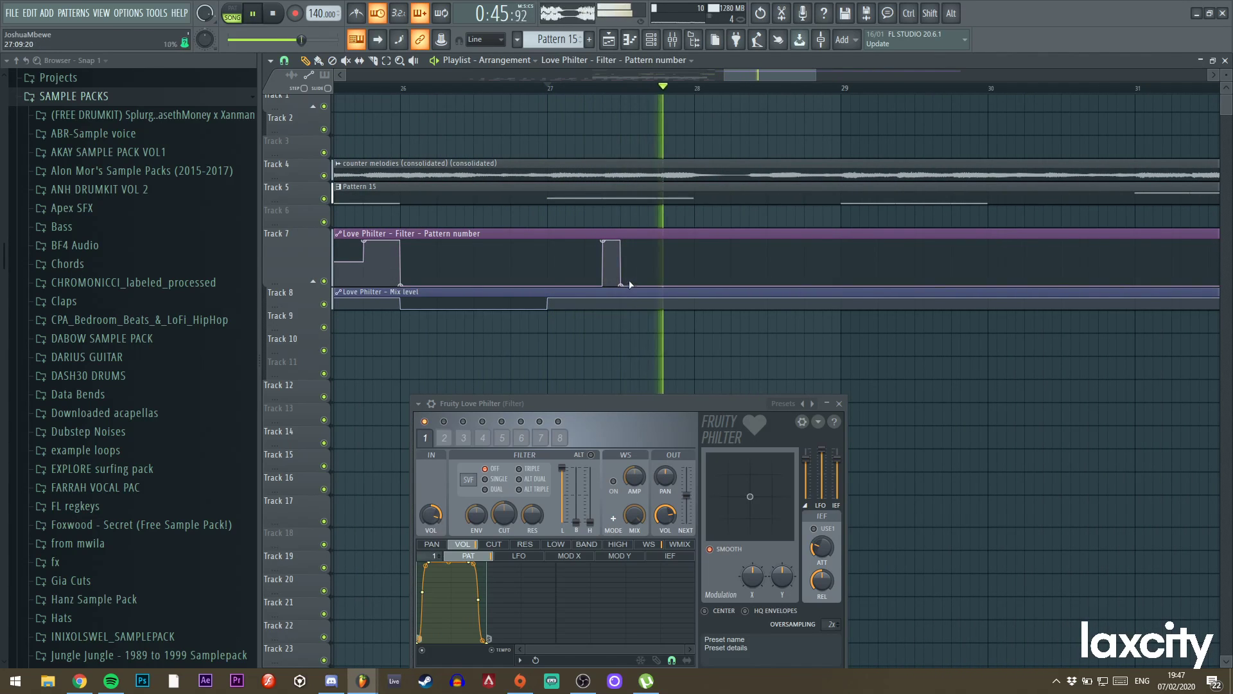
mouse_move(630, 287)
mouse_down()
mouse_move(631, 262)
mouse_move(621, 267)
mouse_up()
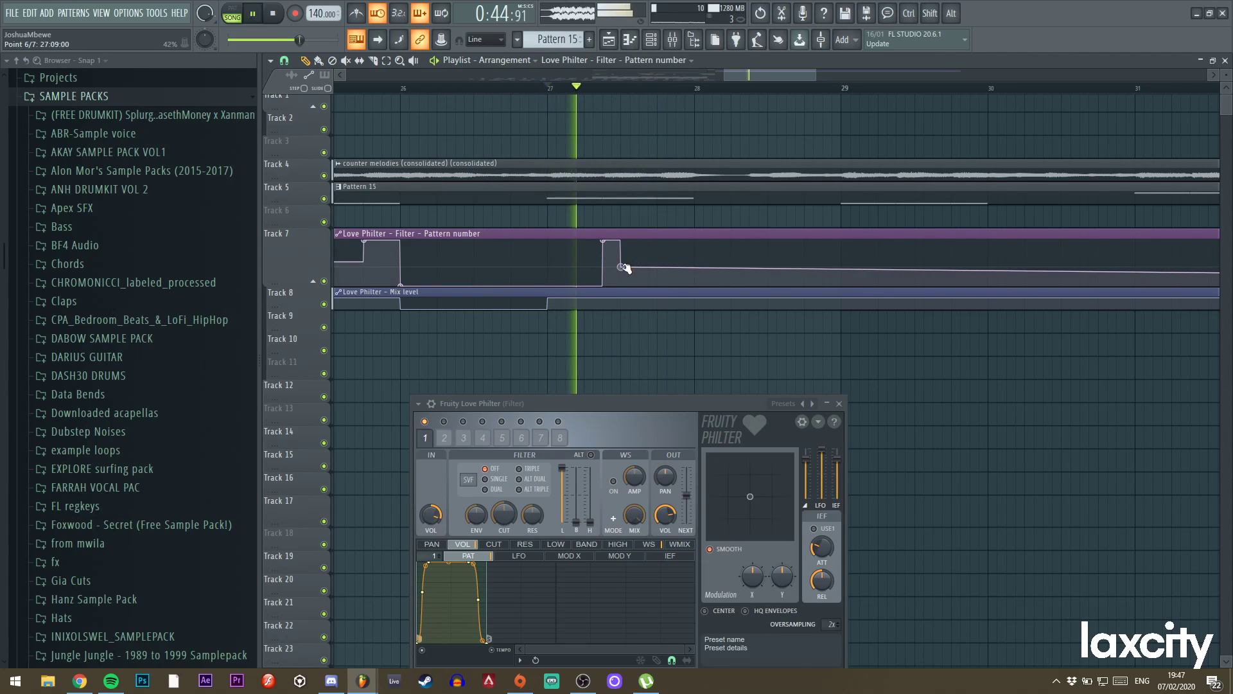
Drop the mix level to minimum between steps 9 and 13 of bar 27 and return the pattern number to its minimum at step 13.
click(621, 308)
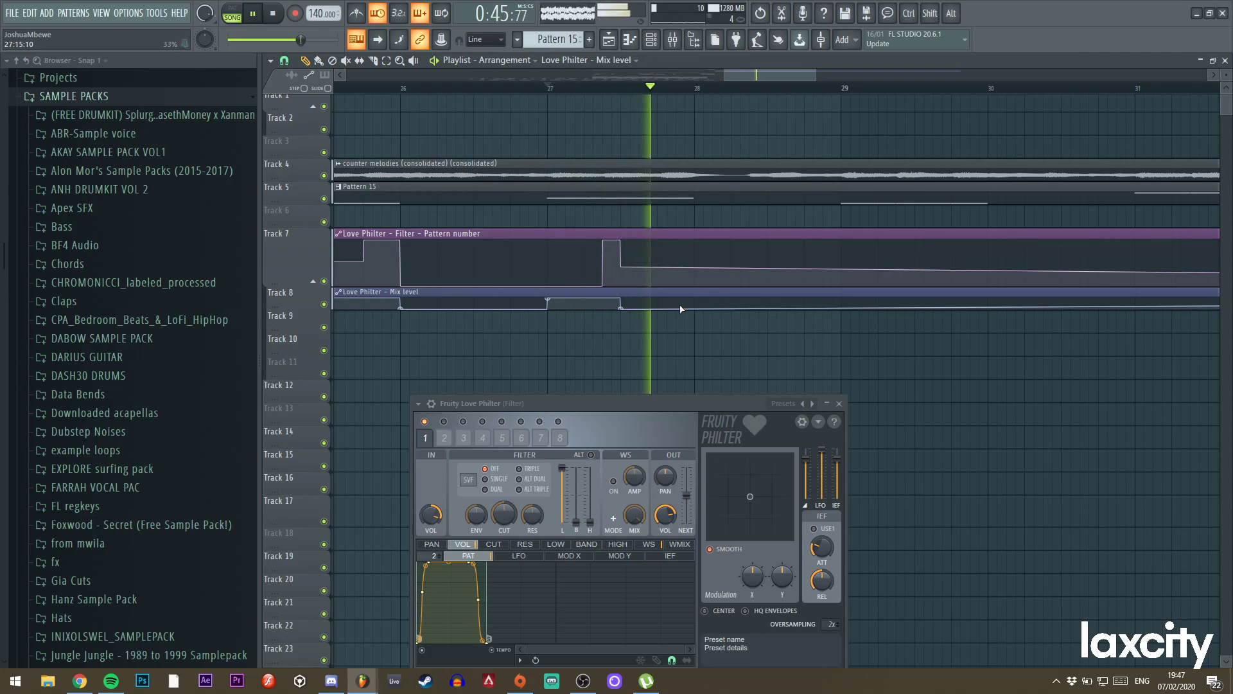
click(657, 285)
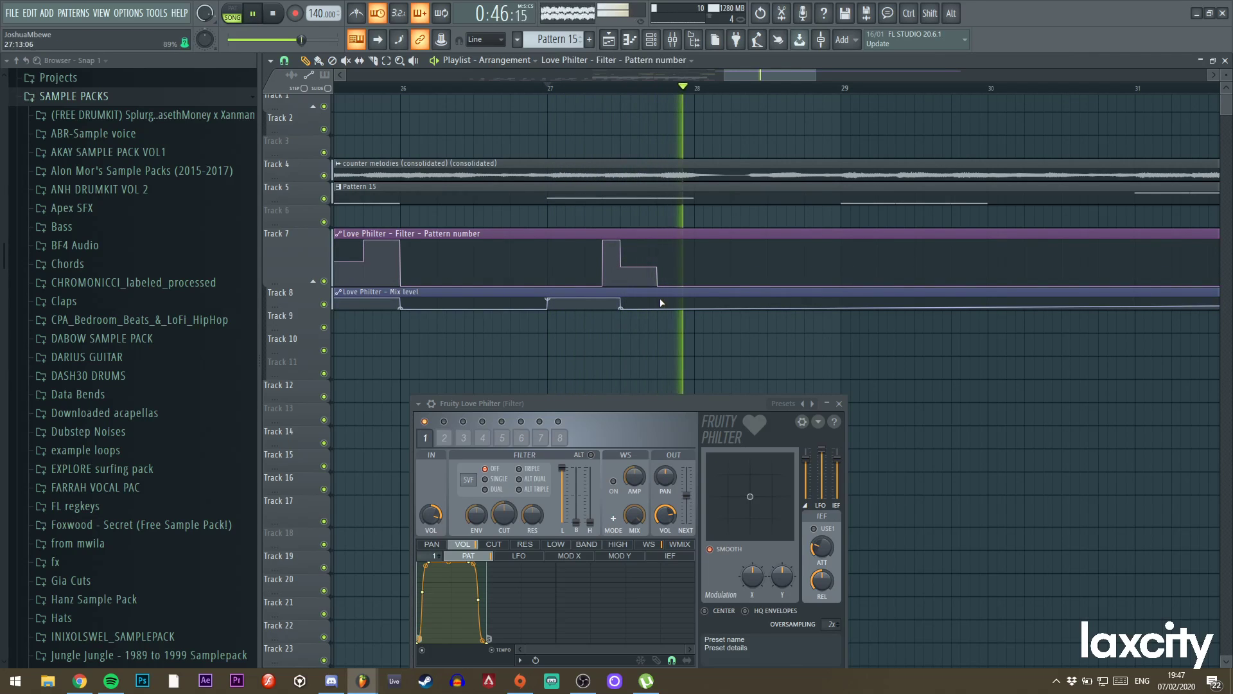
click(658, 299)
Make Track 8 taller and drop the mix level automation to its minimum at bar 28.
key(space)
key(space)
drag(296, 311, 297, 325)
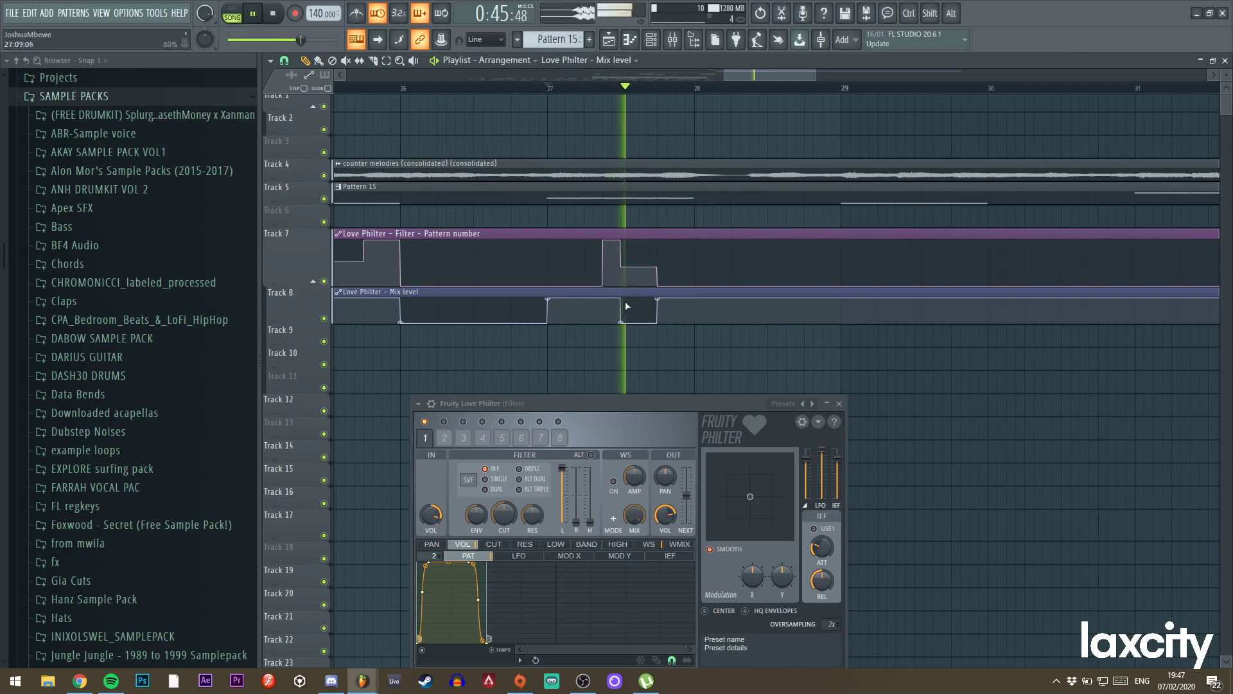
right_click(697, 315)
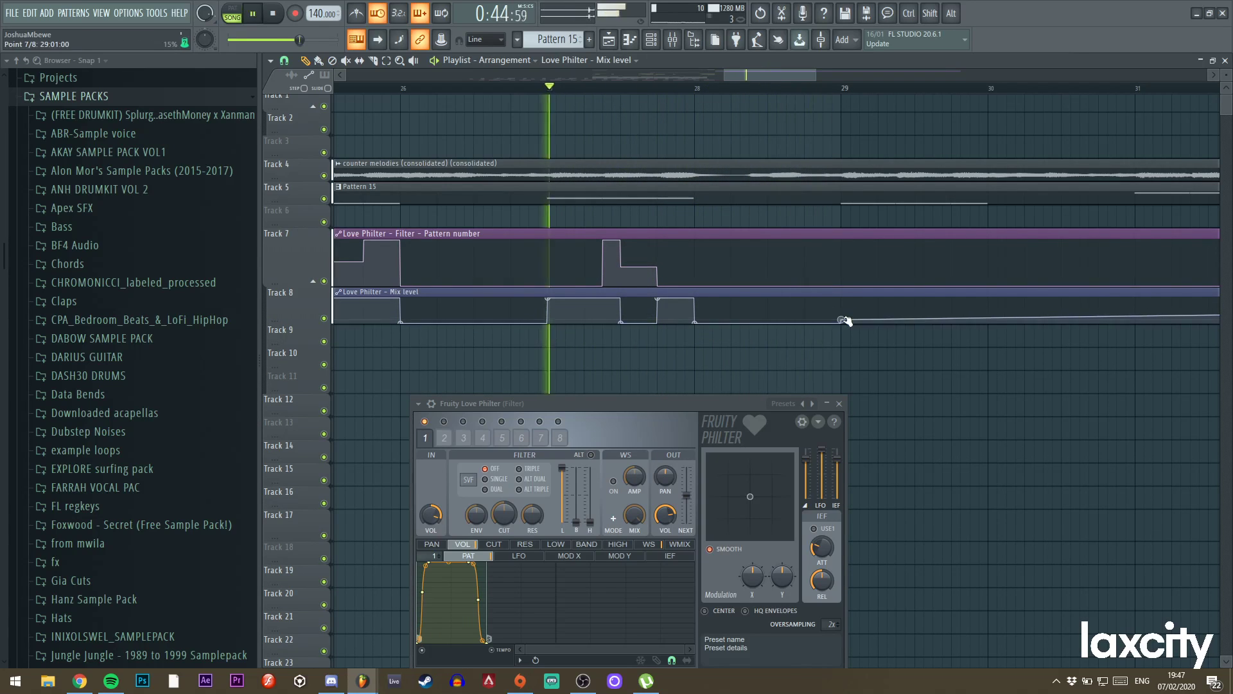
drag(846, 319, 848, 291)
right_click(842, 299)
click(861, 310)
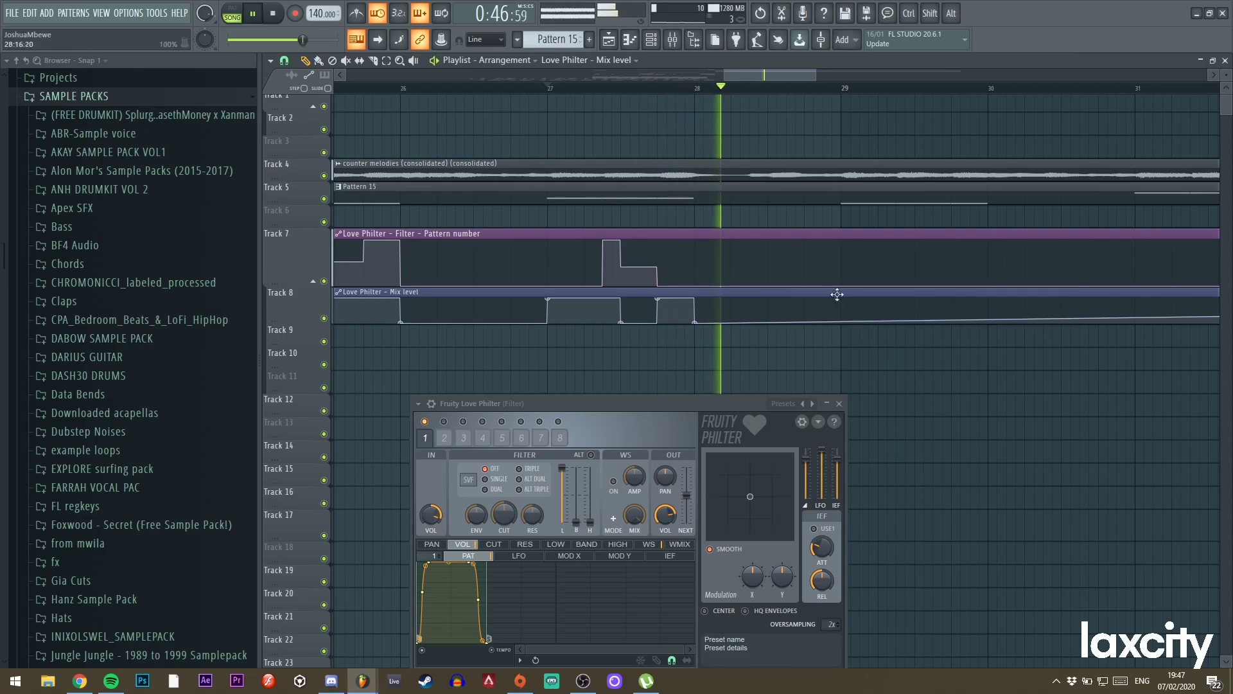
Shorten the mix level and pattern number automation clips so both end at bar 29 at their minimum level.
drag(814, 78, 1097, 76)
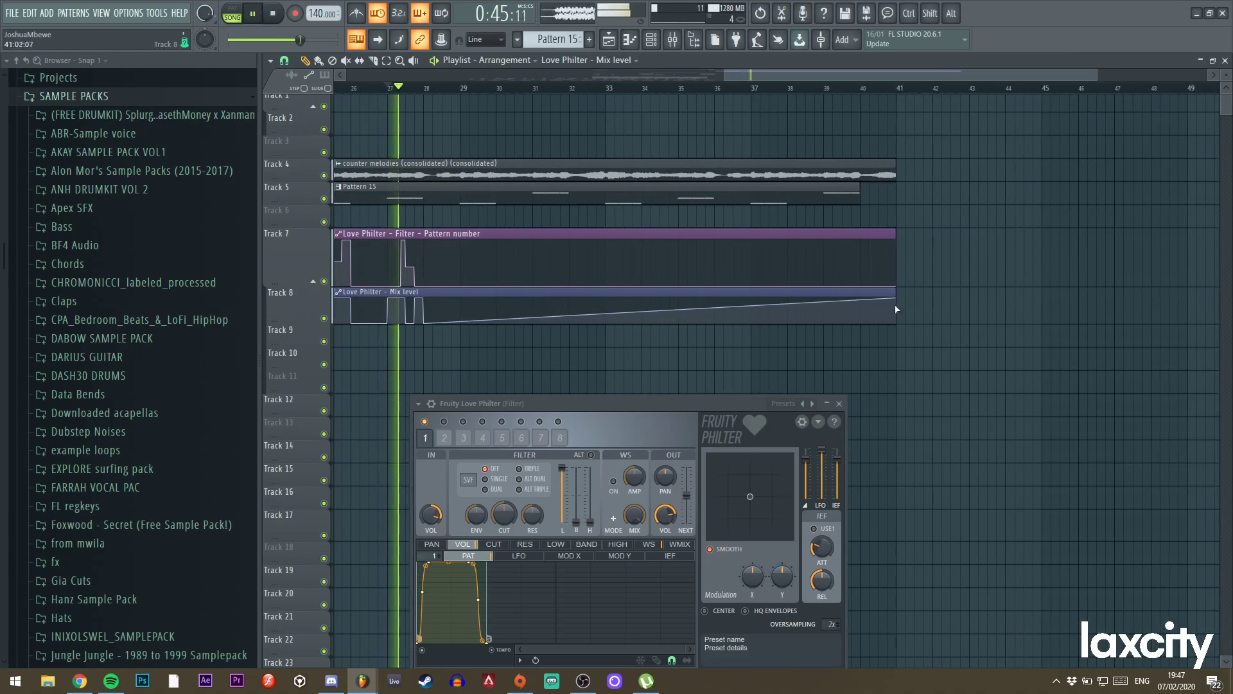
drag(898, 300, 460, 302)
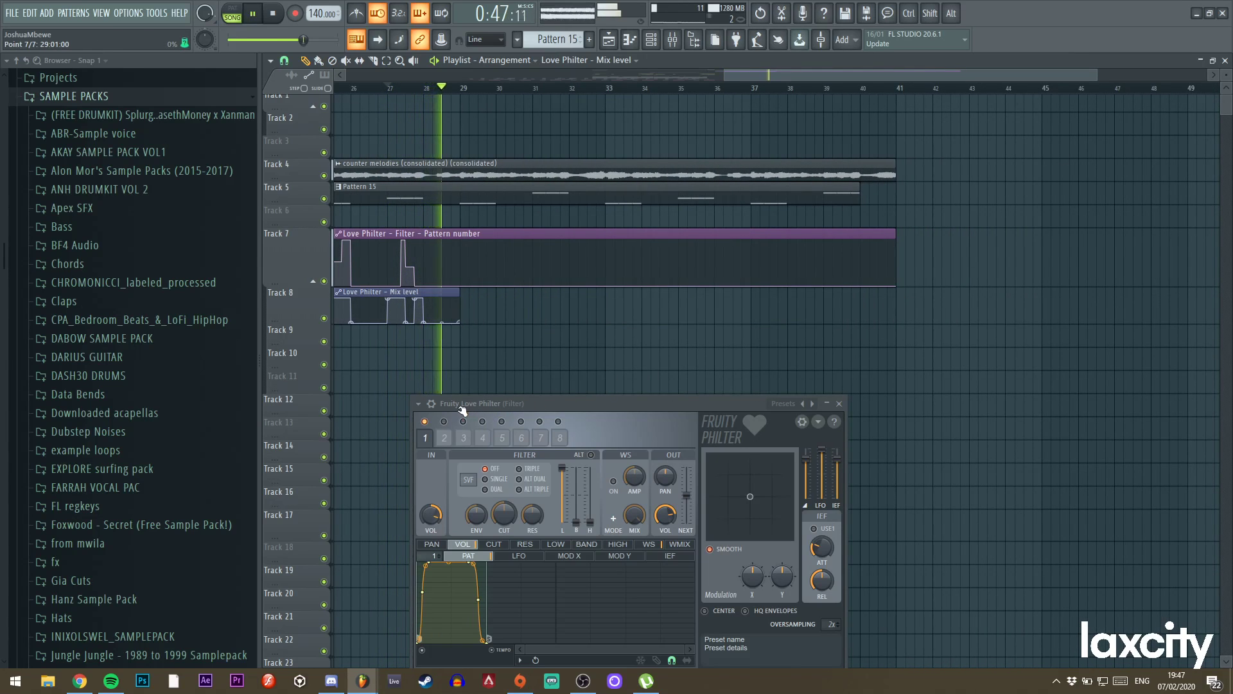
drag(784, 76, 744, 76)
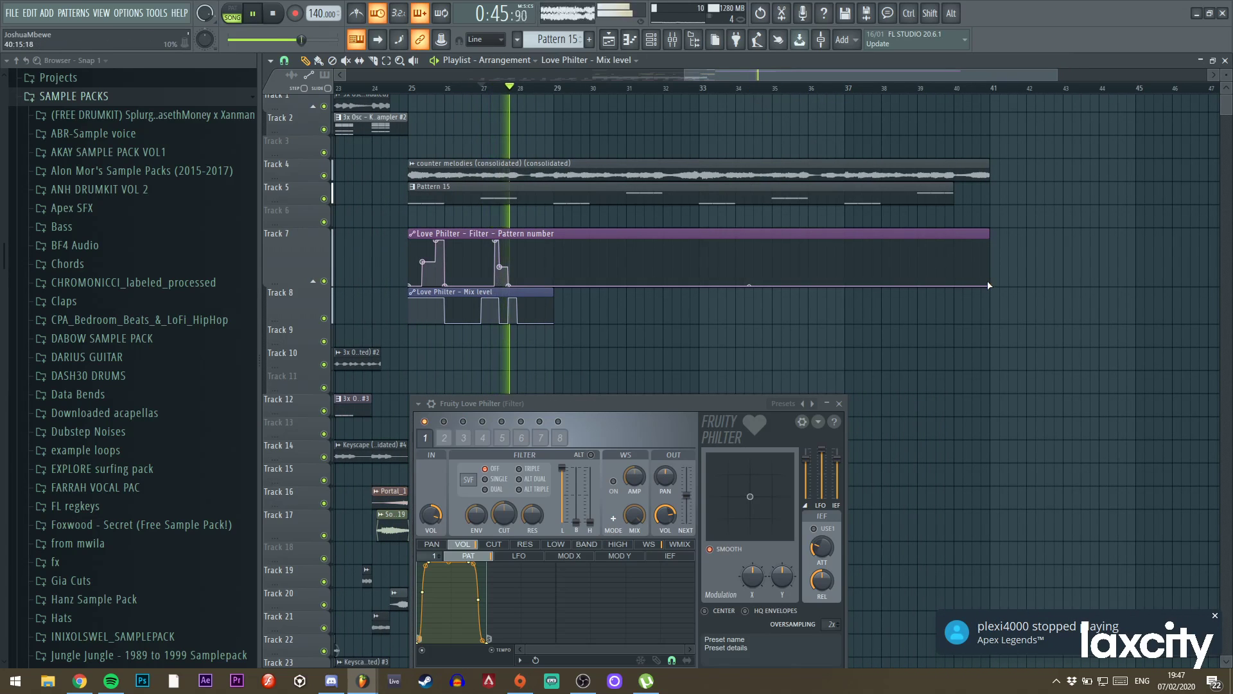
drag(990, 286, 500, 281)
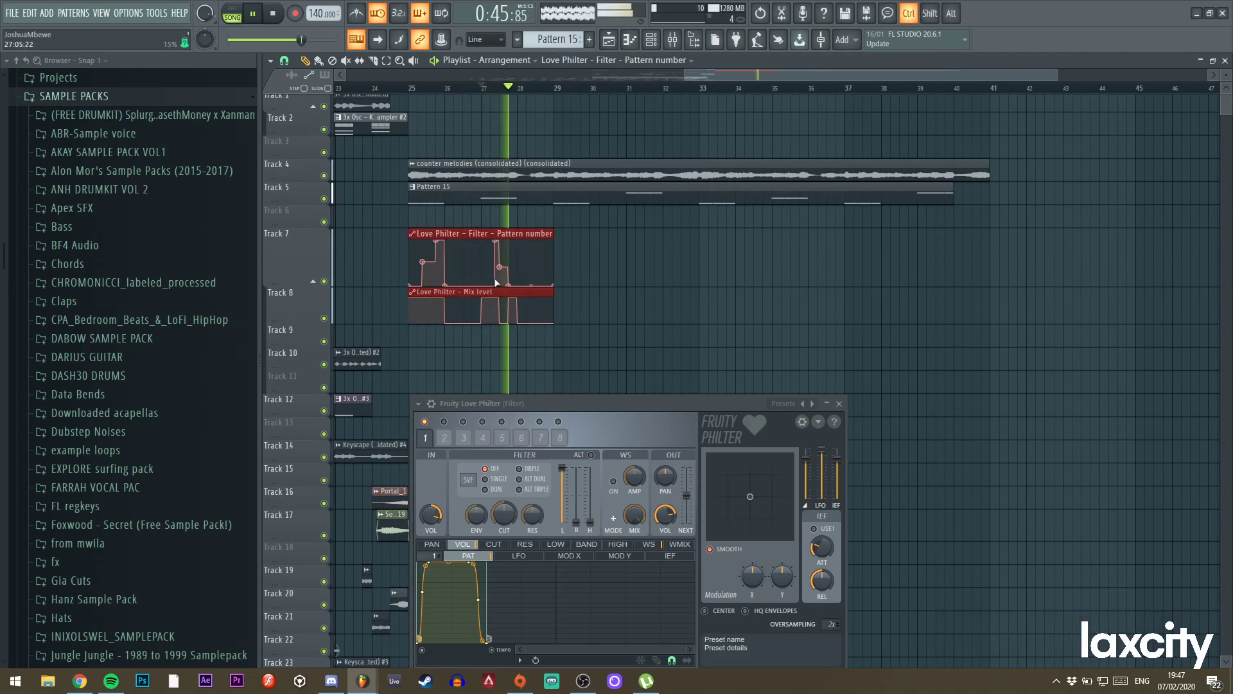
Duplicate the pair of four-bar automation clips three times to fill the section up to bar 41.
key(ctrl+b)
key(ctrl+b)
key(ctrl+b)
Insert a track at Track 8, move the mix level clips back up to it, and adjust the track heights and grouping.
drag(300, 295, 312, 268)
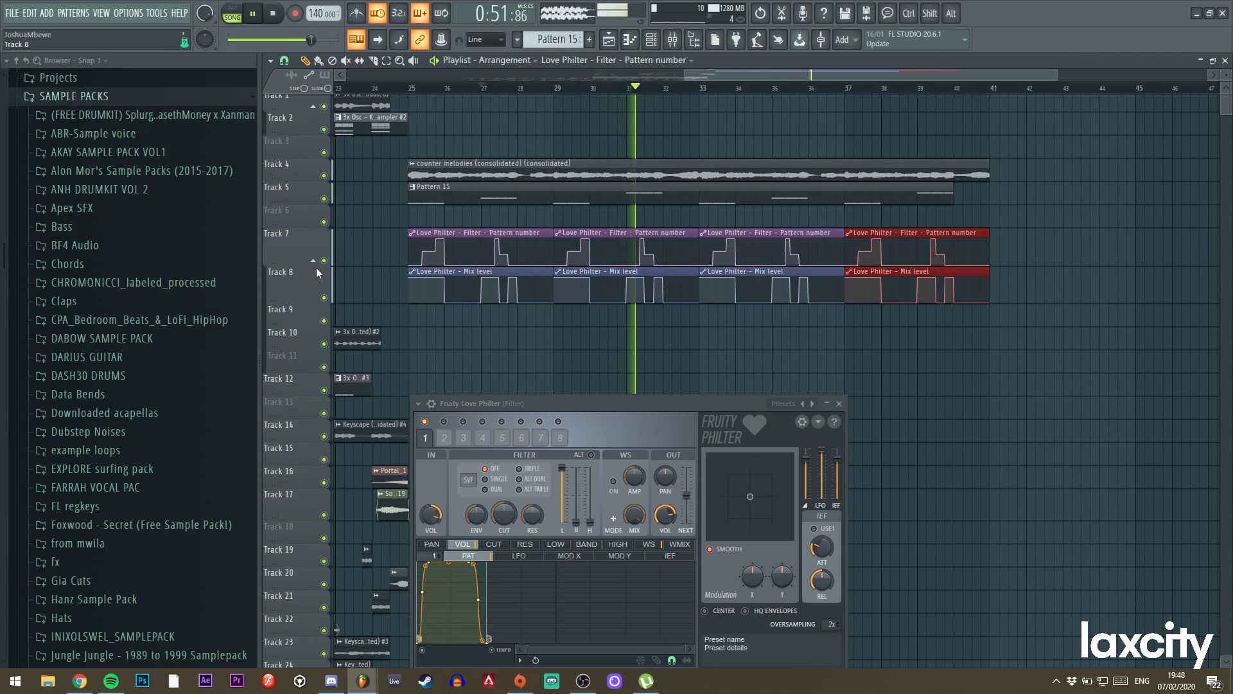
key(i)
drag(473, 299, 972, 316)
key(shift+Up)
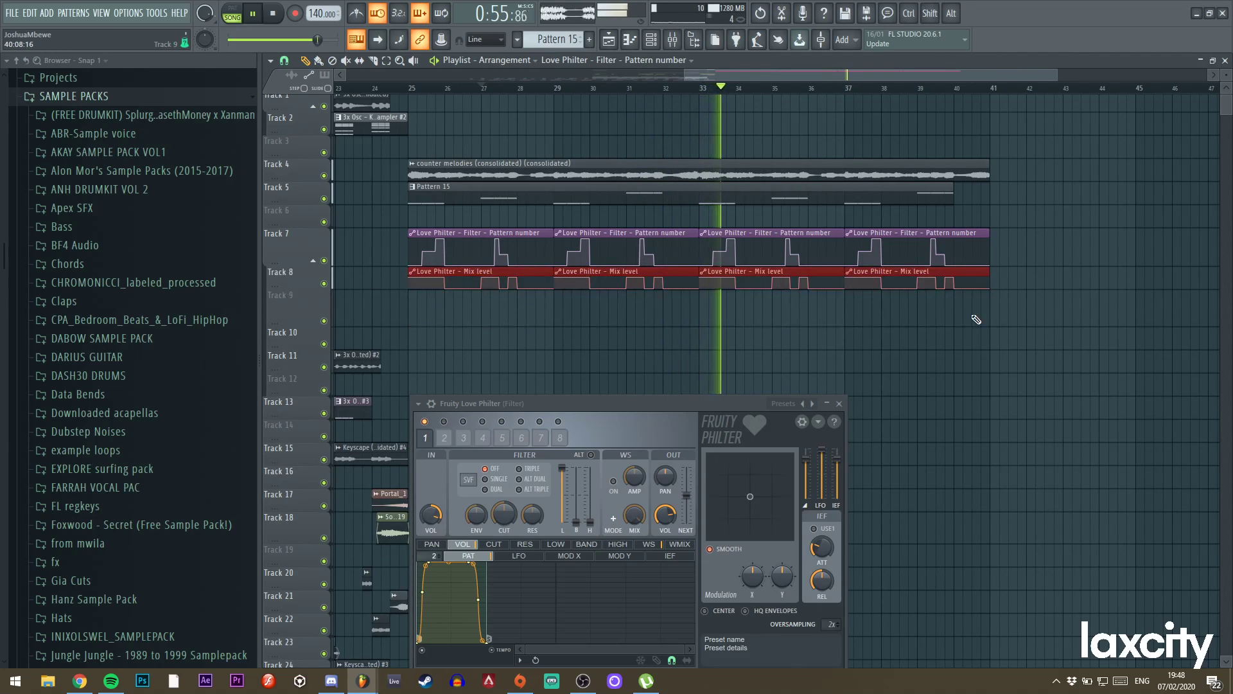
drag(308, 287, 307, 304)
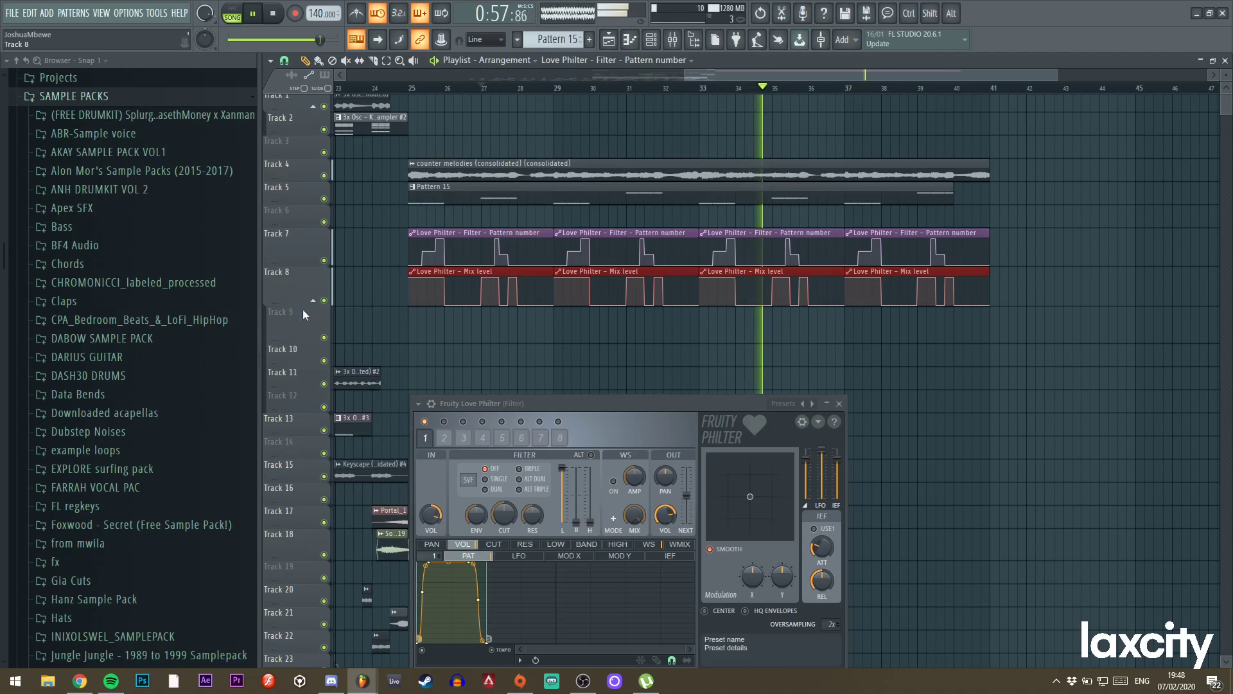
right_click(286, 373)
key(g)
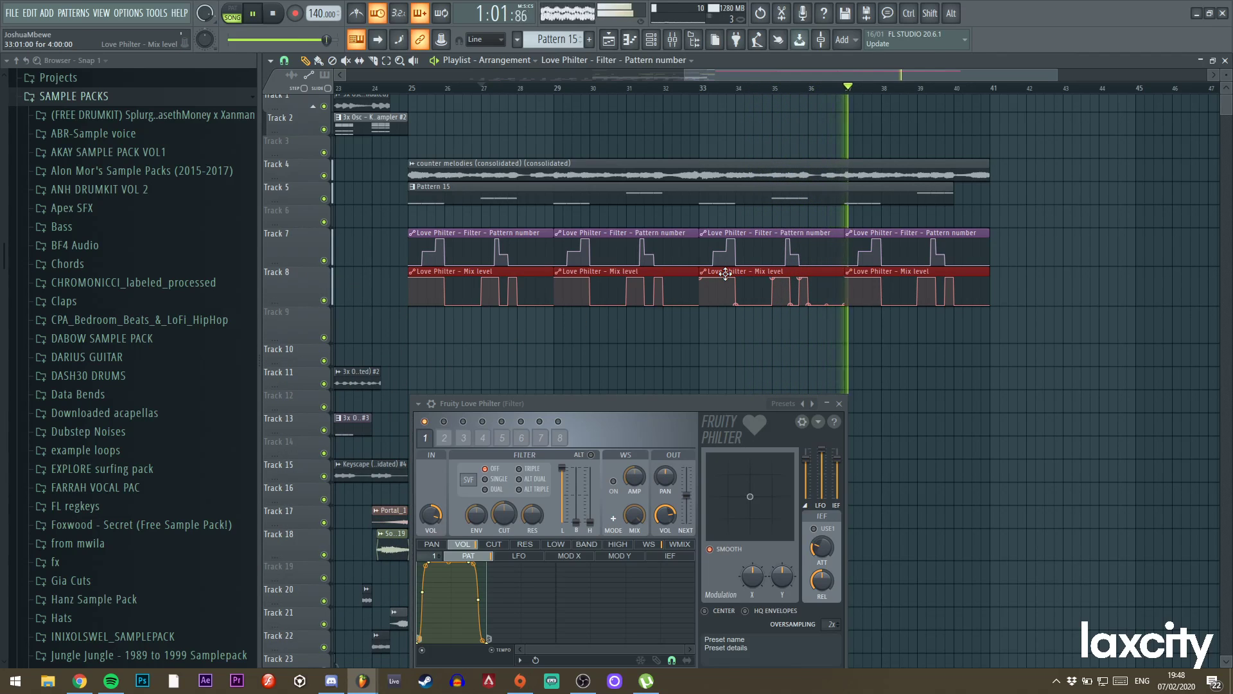
Close the Fruity Love Philter window and return to the playlist.
drag(686, 80, 650, 78)
click(839, 403)
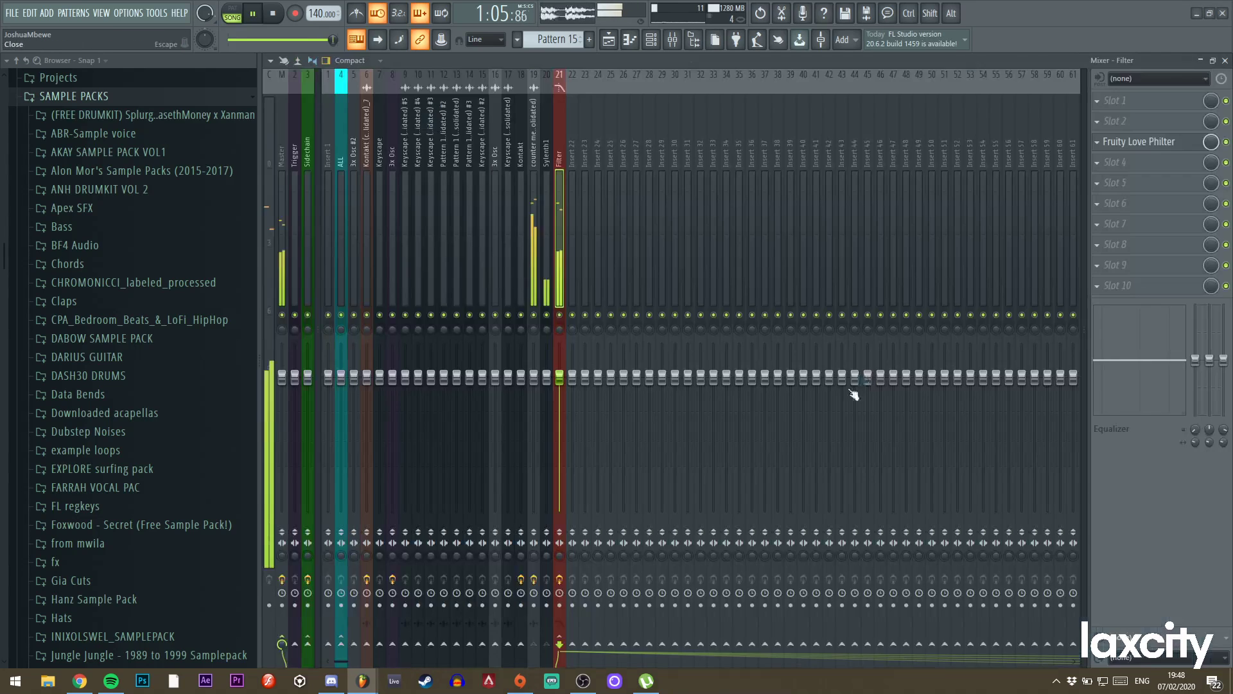
click(609, 40)
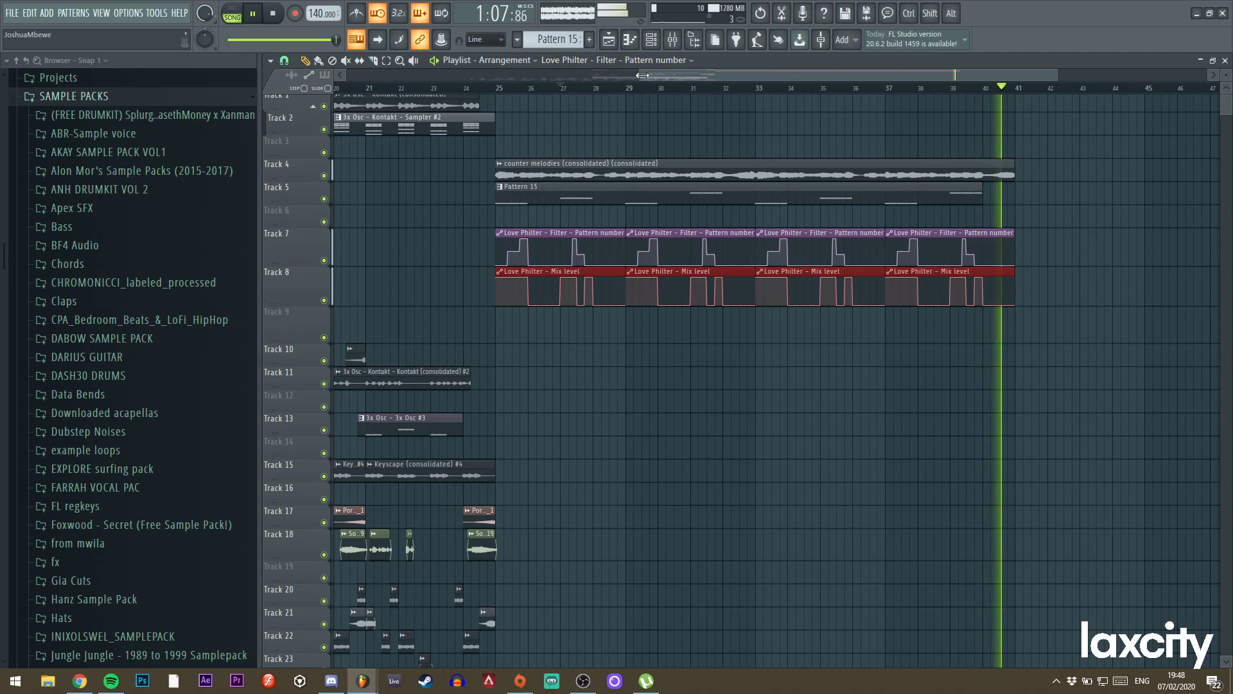
Duplicate the drum clips of bars 17 to 25 on Tracks 33 to 39 twice to fill bars 25 to 41.
drag(642, 74, 452, 77)
scroll(688, 245, down, 7)
scroll(681, 226, down, 3)
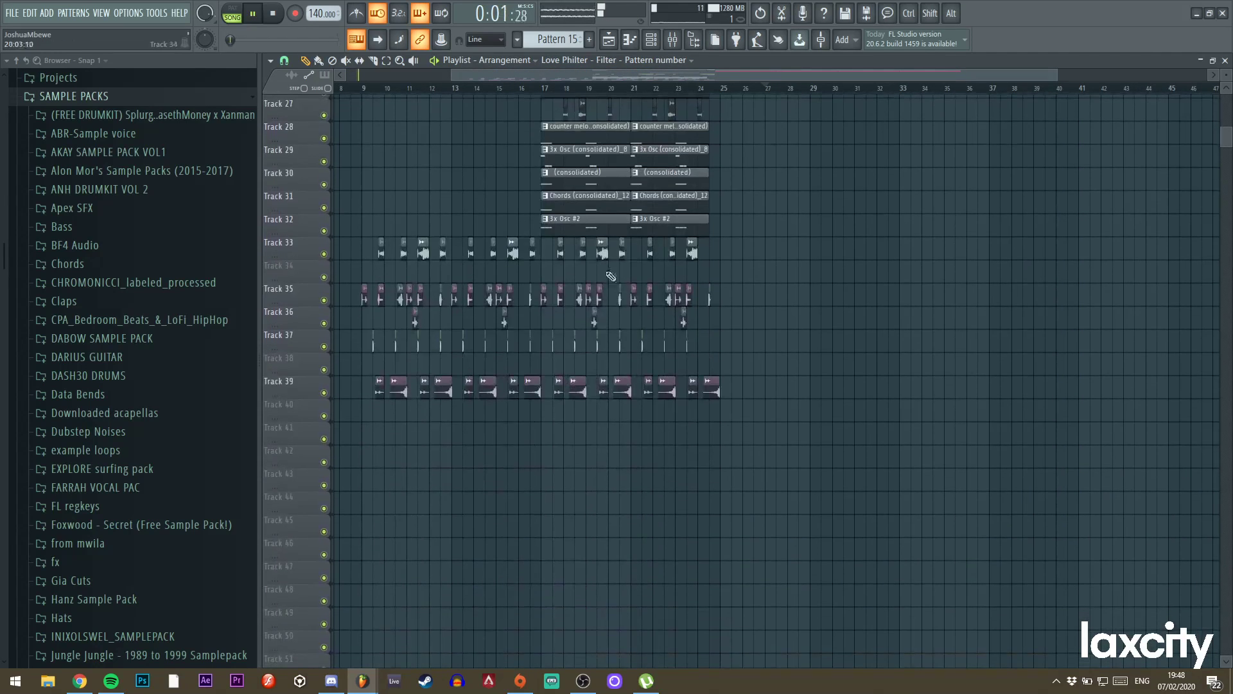
key(space)
drag(543, 238, 790, 421)
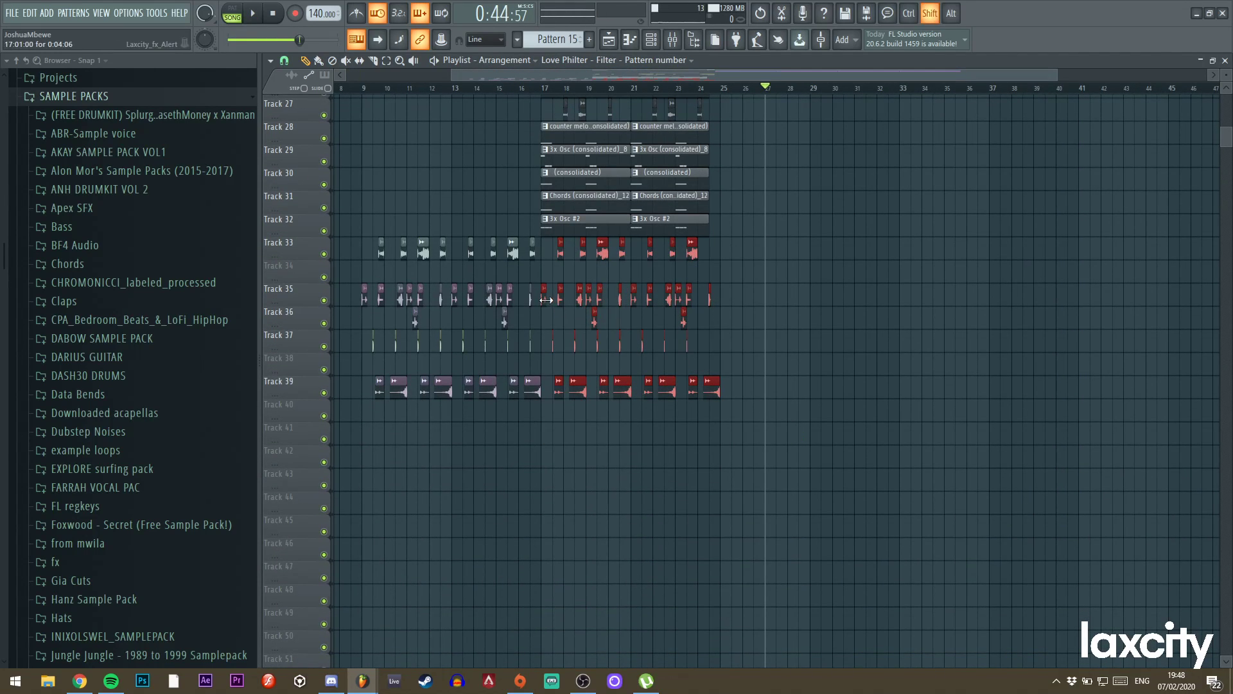
key(ctrl+b)
drag(765, 78, 855, 77)
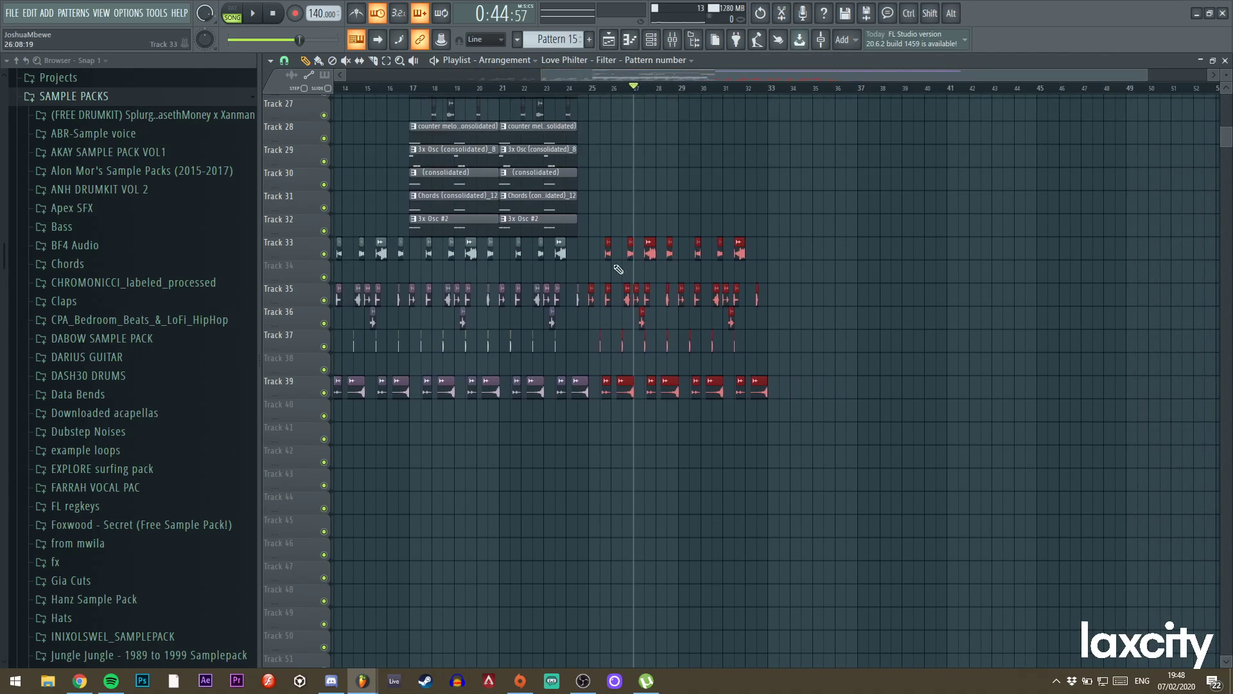
drag(589, 294, 769, 293)
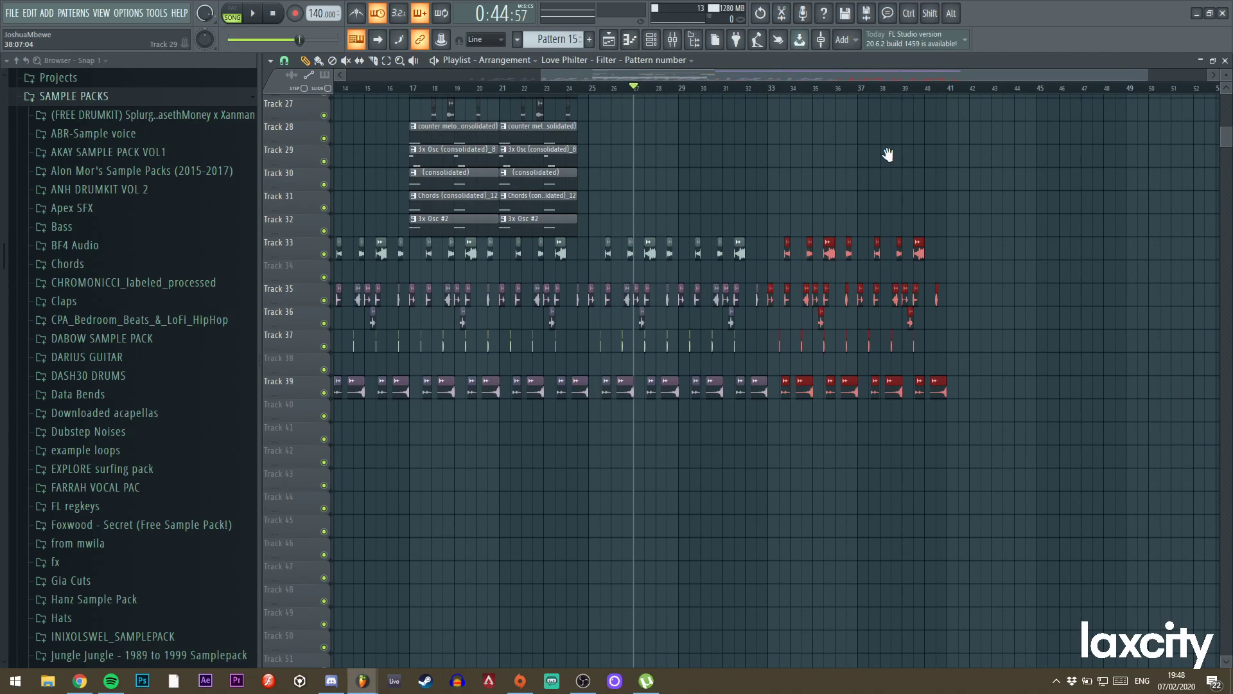
Insert two empty playlist tracks at Track 9, below the mix level automation clips.
scroll(893, 161, up, 8)
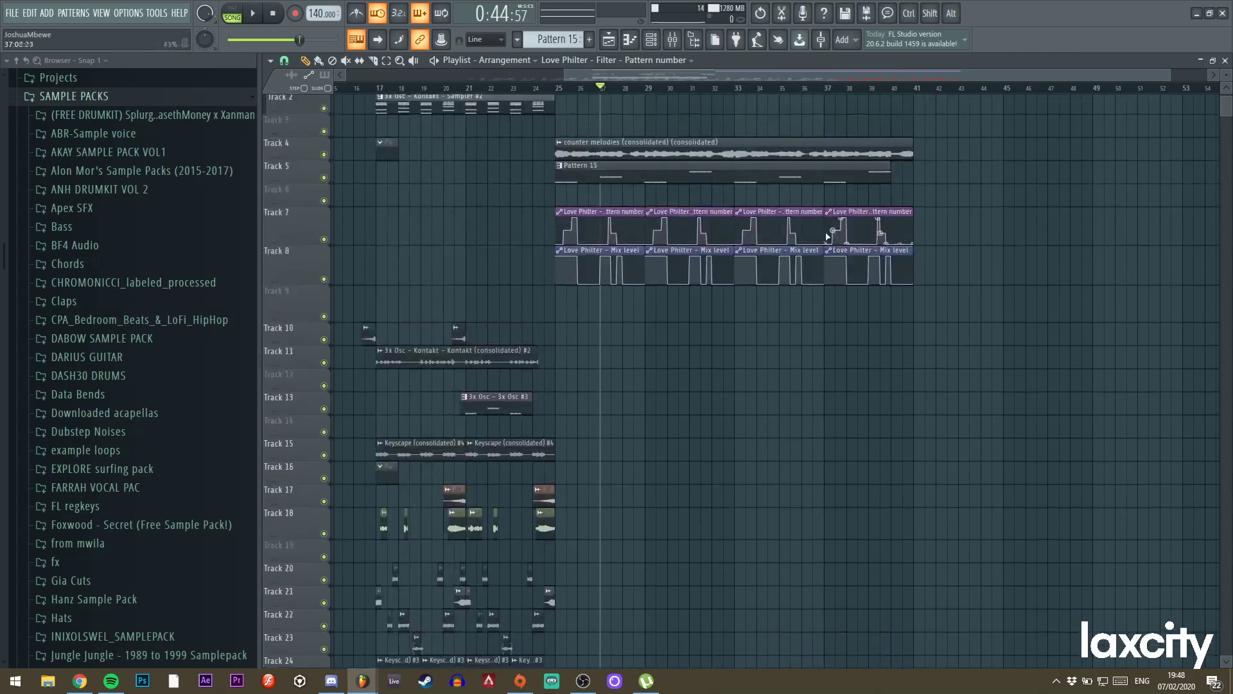
scroll(828, 230, up, 1)
right_click(291, 302)
key(i)
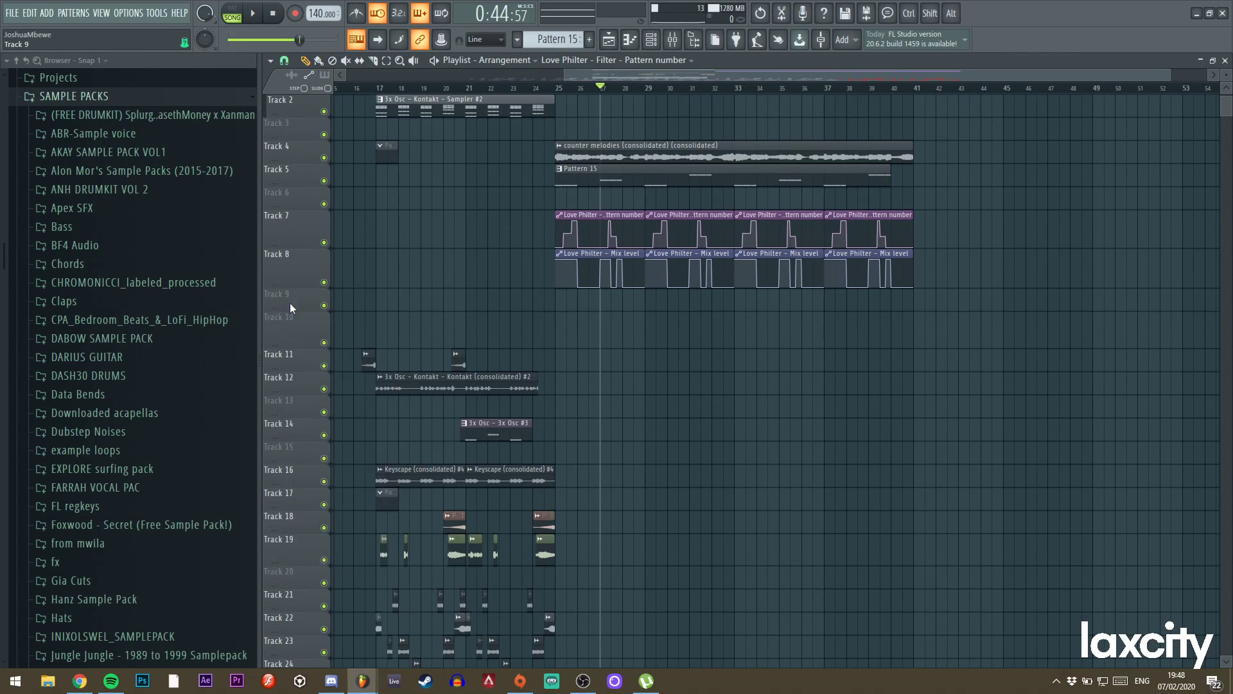
right_click(290, 303)
key(i)
Check the Pattern 15 bass notes and play the arrangement from bar 25.
double_click(629, 177)
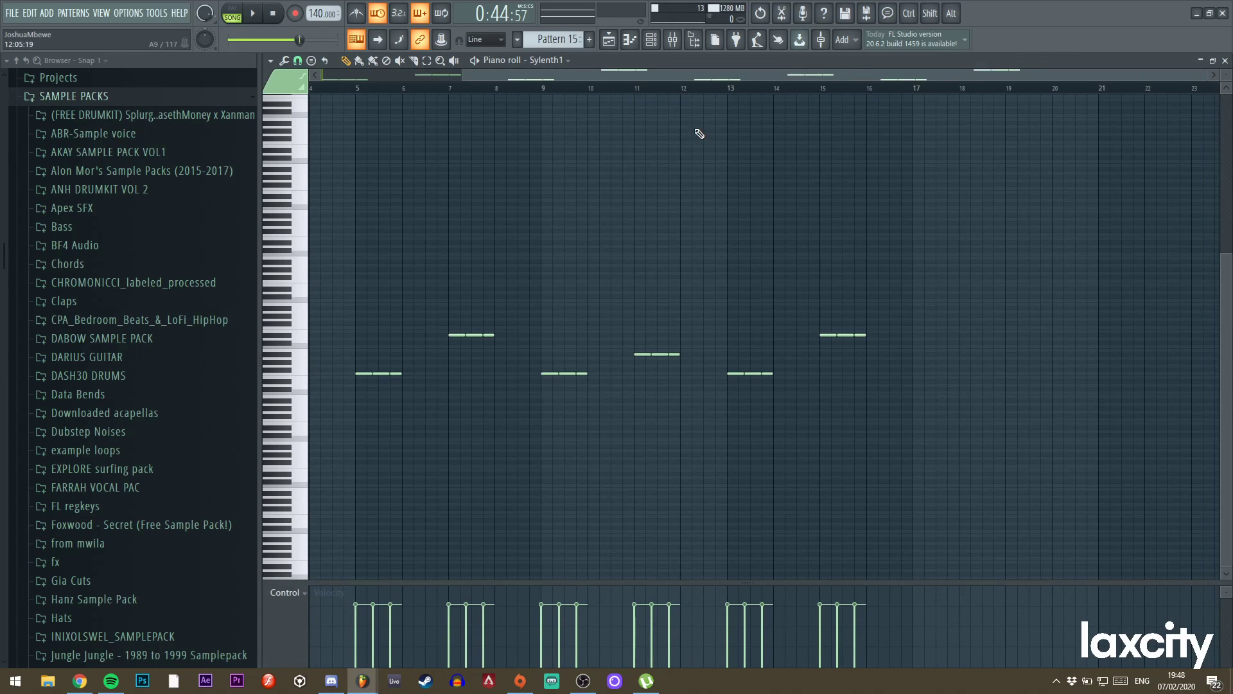
key(F6)
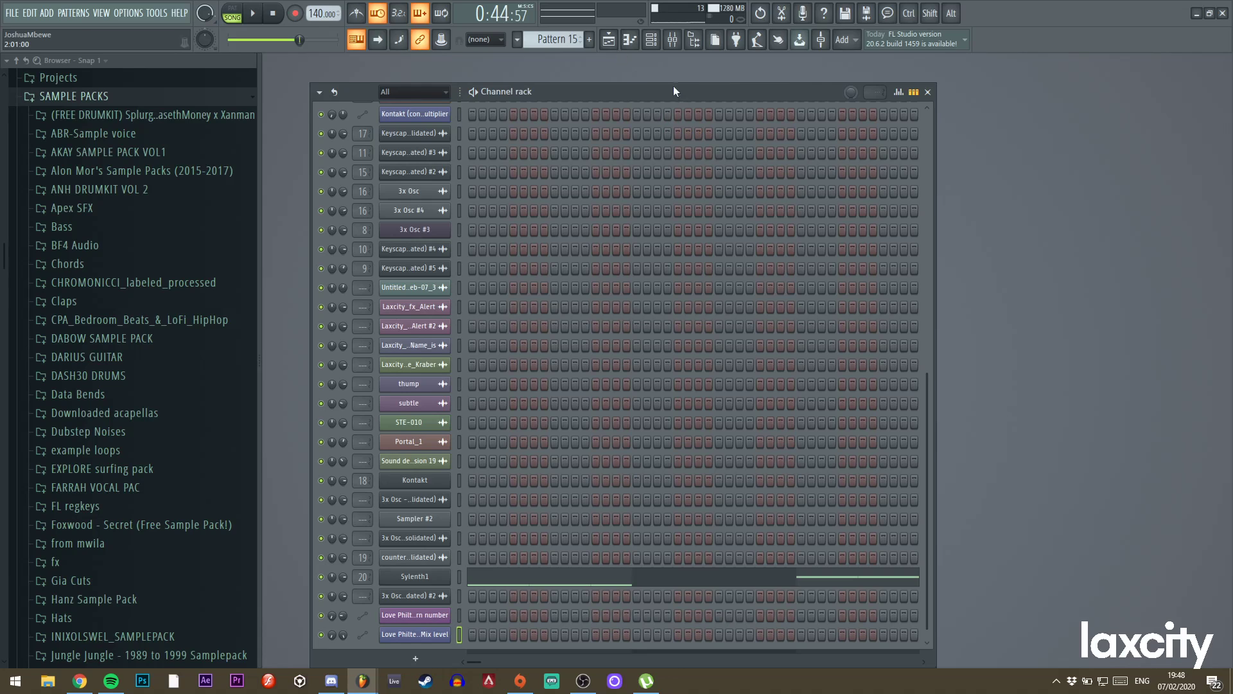
click(609, 41)
click(556, 89)
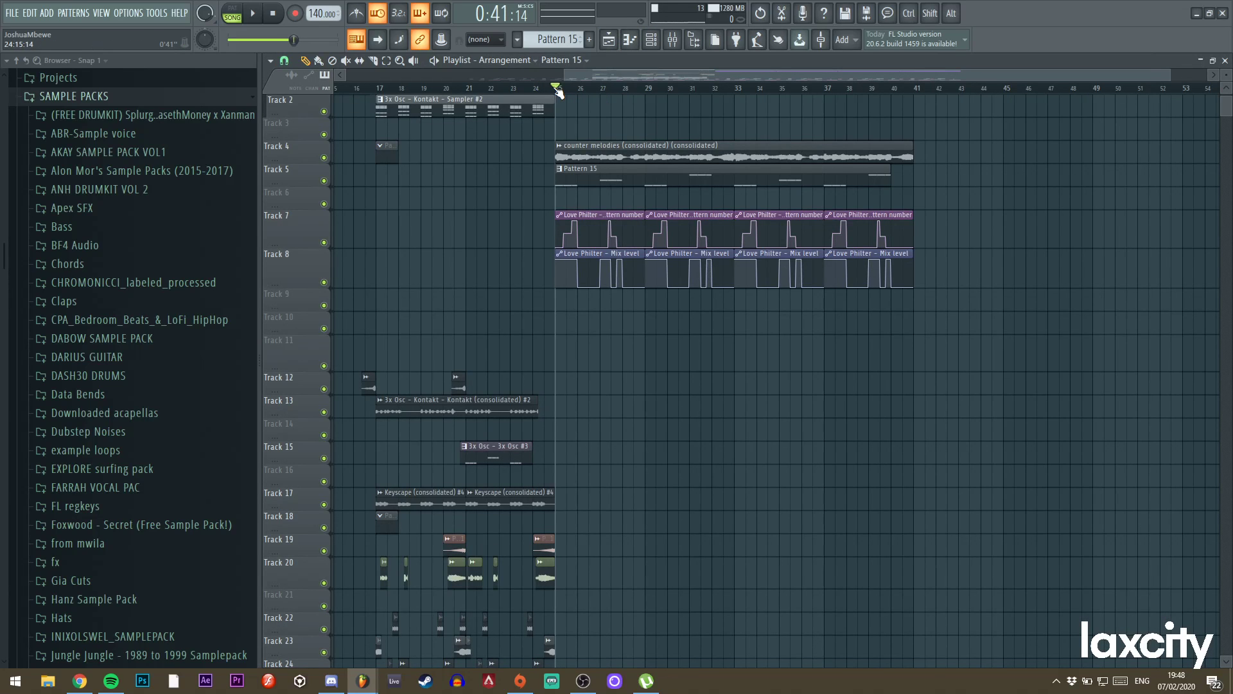
key(space)
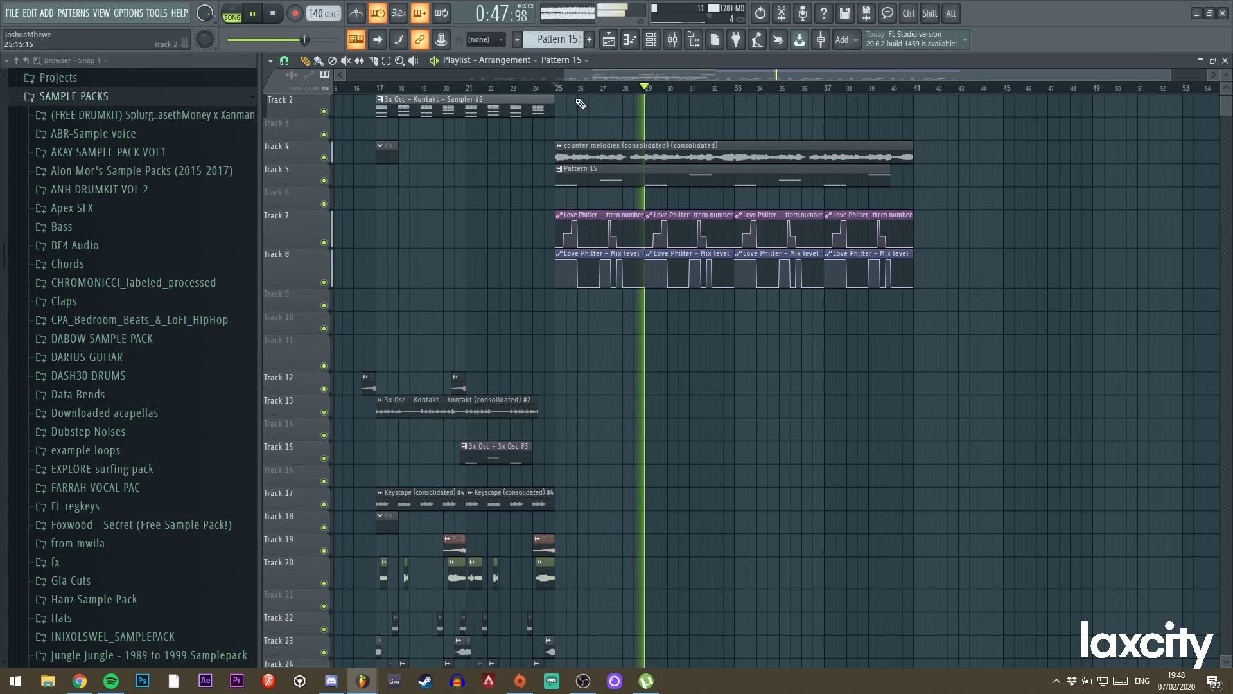
Loop Pattern 15 alone, set the Sylenth1 Oscillator A1 stereo to 7.2, and show the synth's distortion settings.
double_click(649, 176)
key(F6)
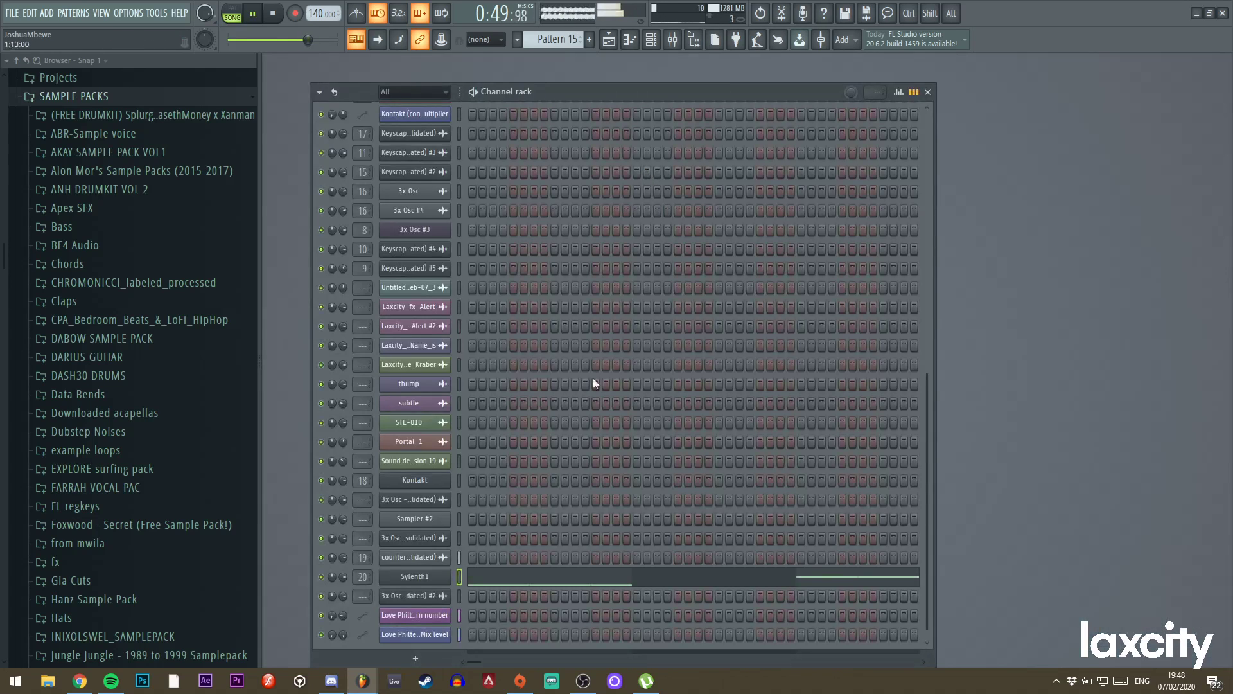
click(429, 580)
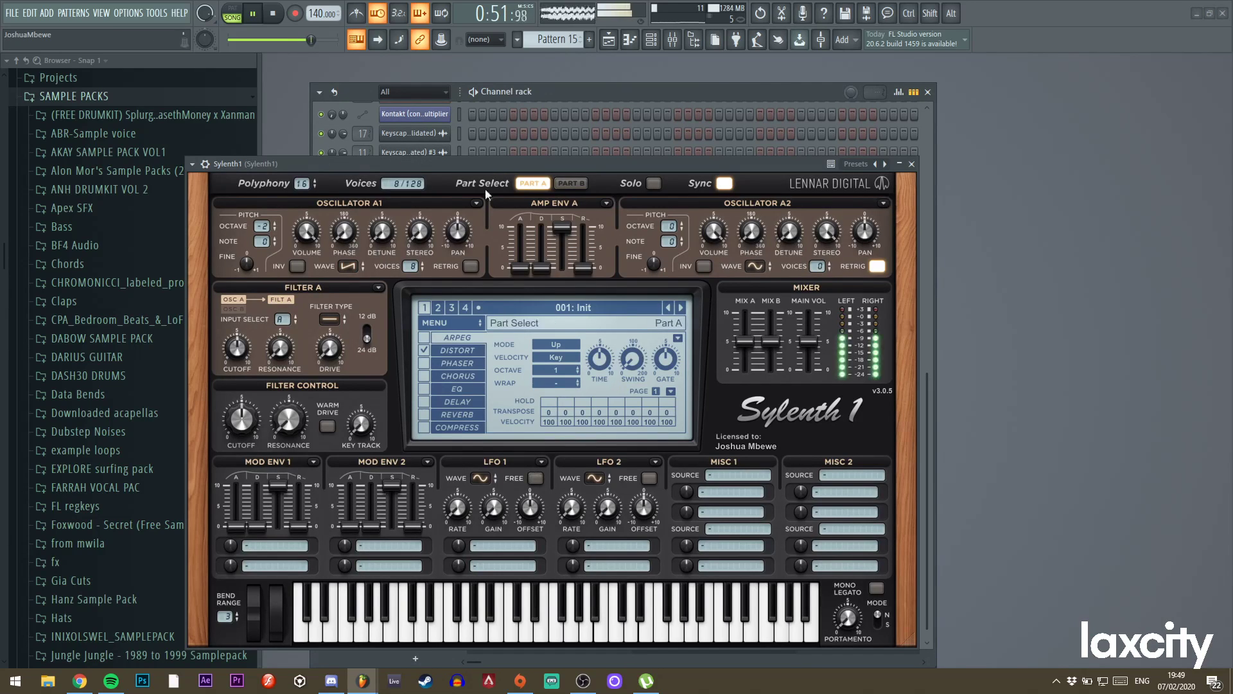
click(241, 20)
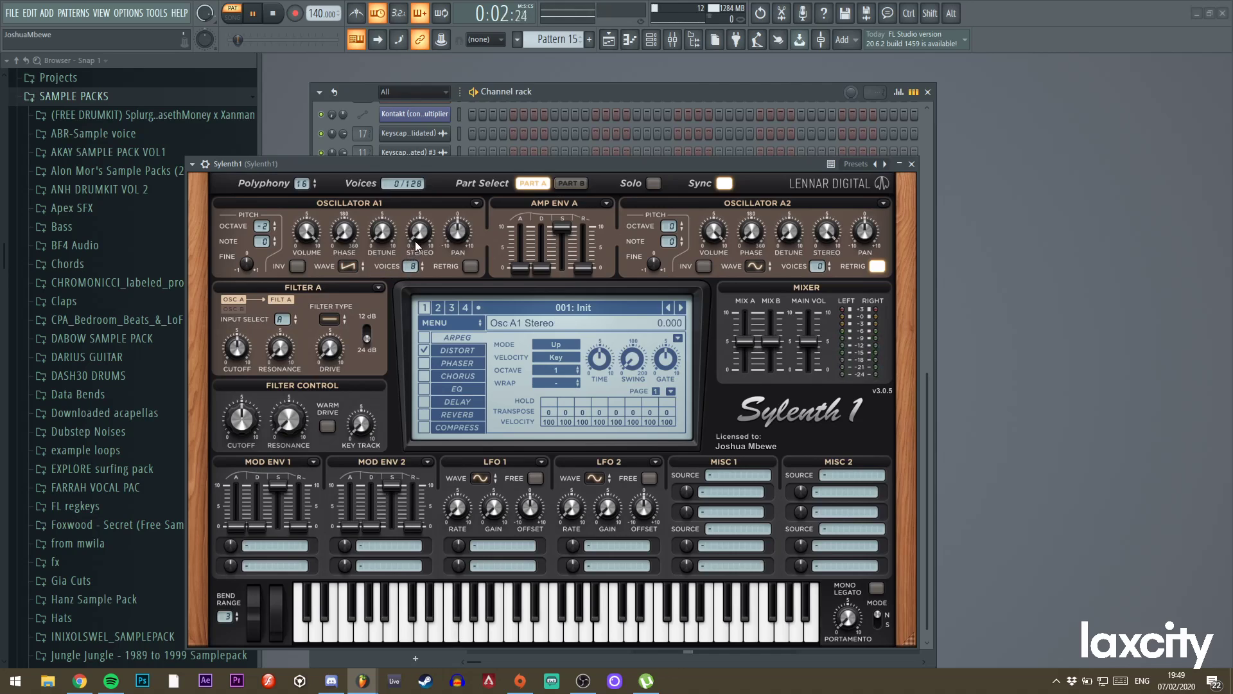
drag(412, 131, 421, 242)
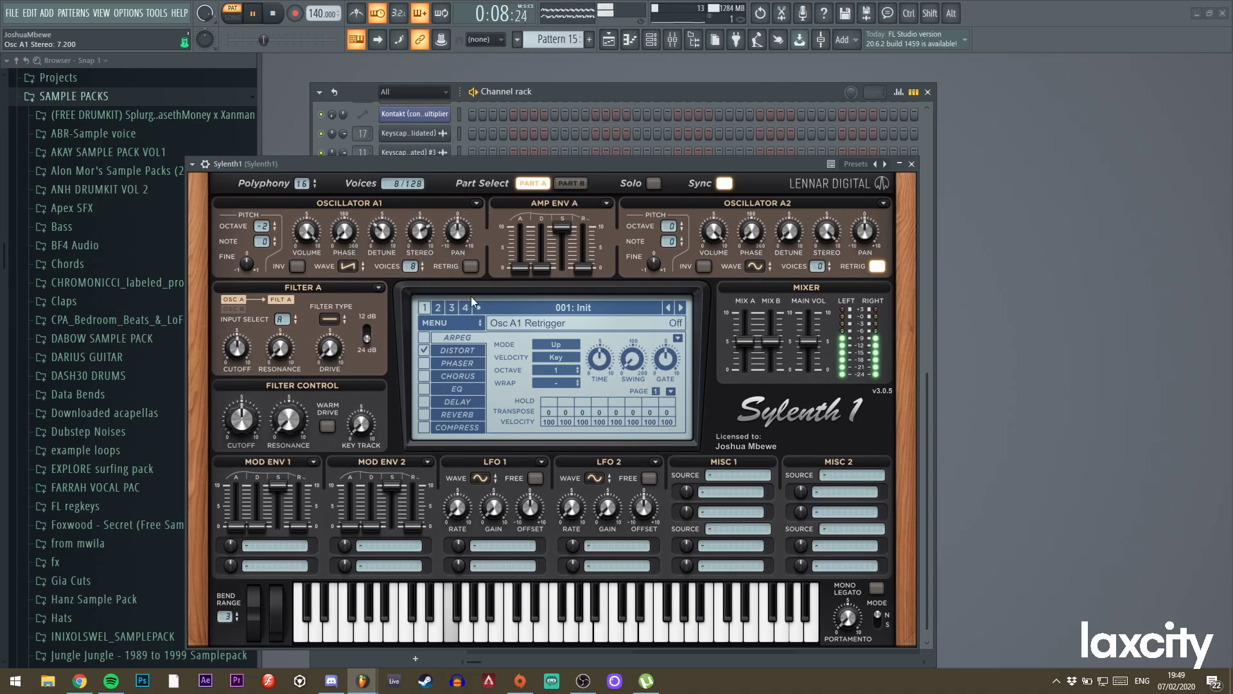
click(472, 350)
drag(553, 331, 553, 335)
Add Maximus to effect slot 3 of the Sylenth1 mixer track.
click(205, 164)
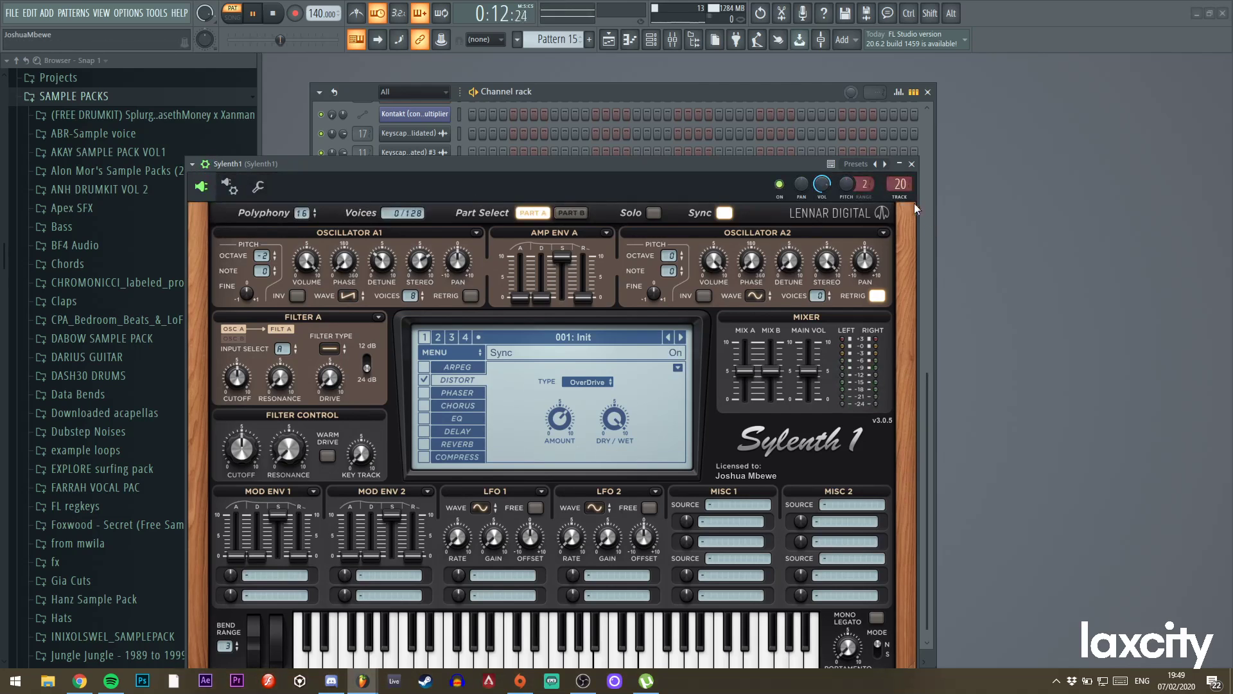
double_click(900, 184)
click(1177, 152)
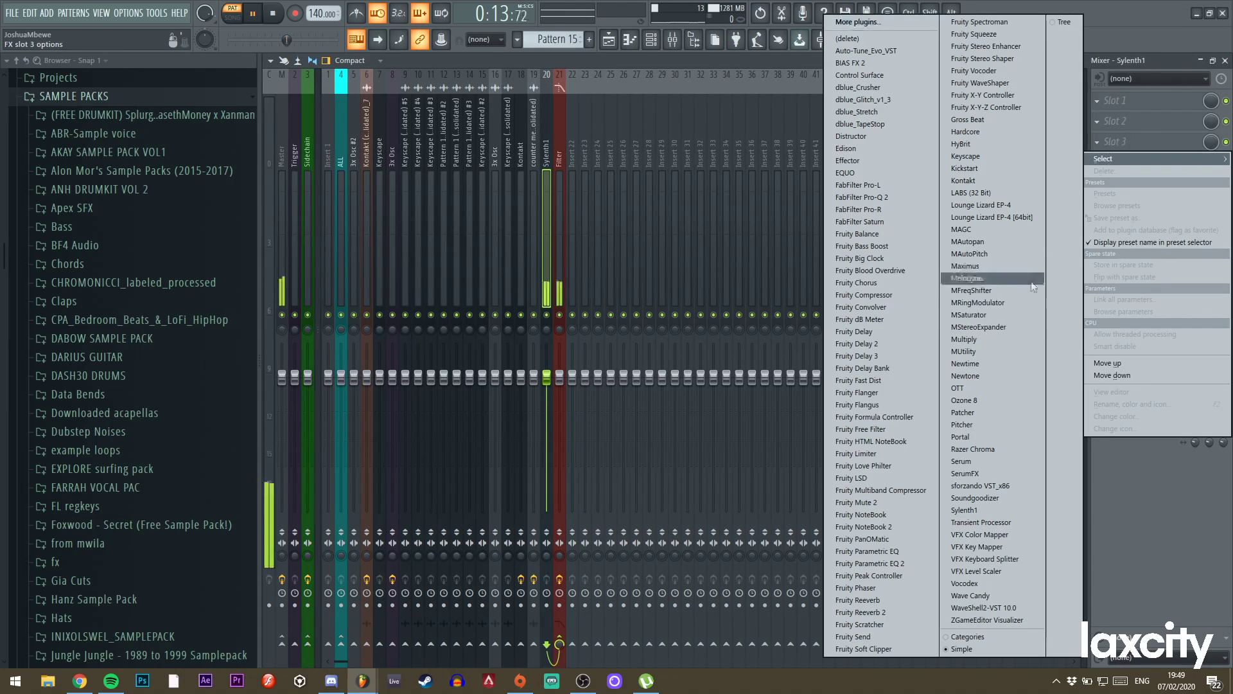
click(962, 266)
drag(340, 135, 682, 137)
Bend the low and high band compression curves upward in Maximus and lower the crossover frequency between the mid and high bands.
click(450, 287)
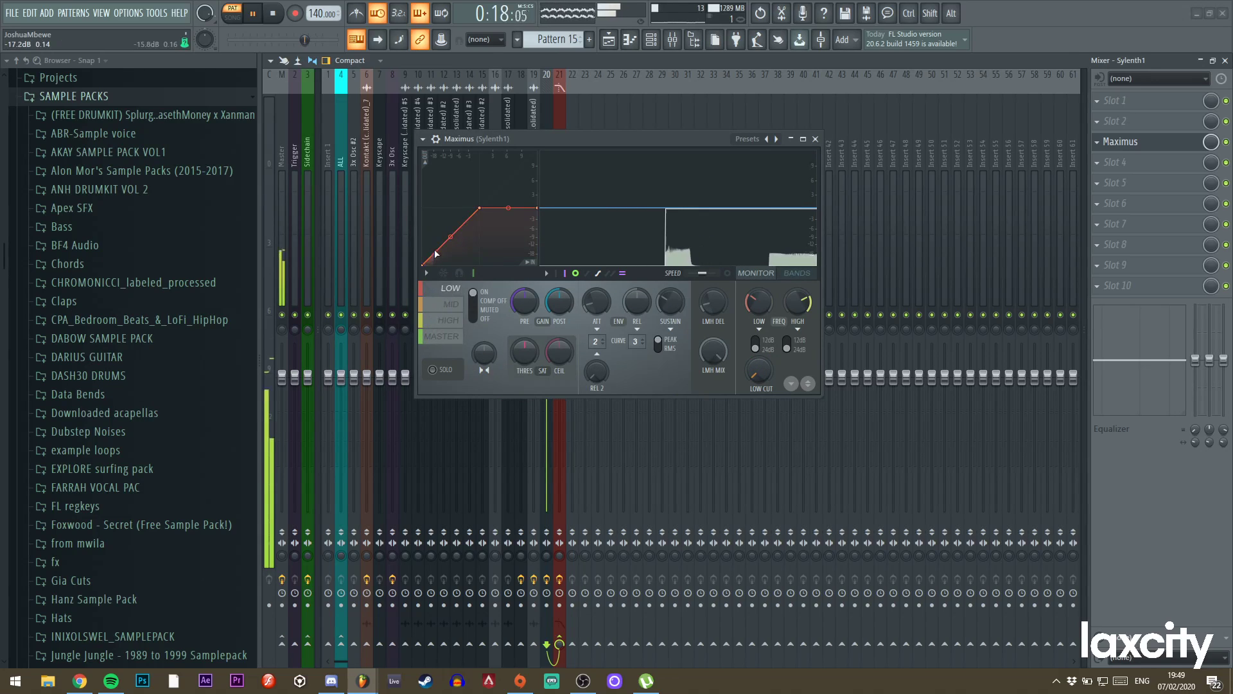
drag(451, 236, 450, 220)
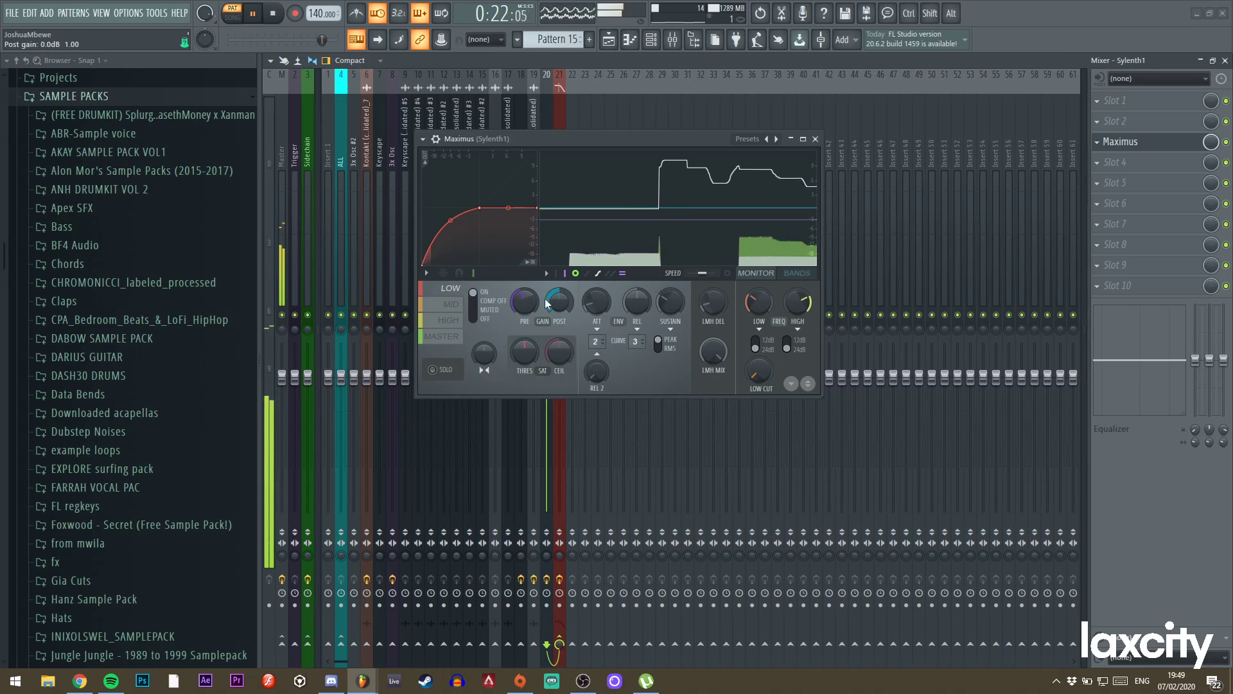
click(449, 320)
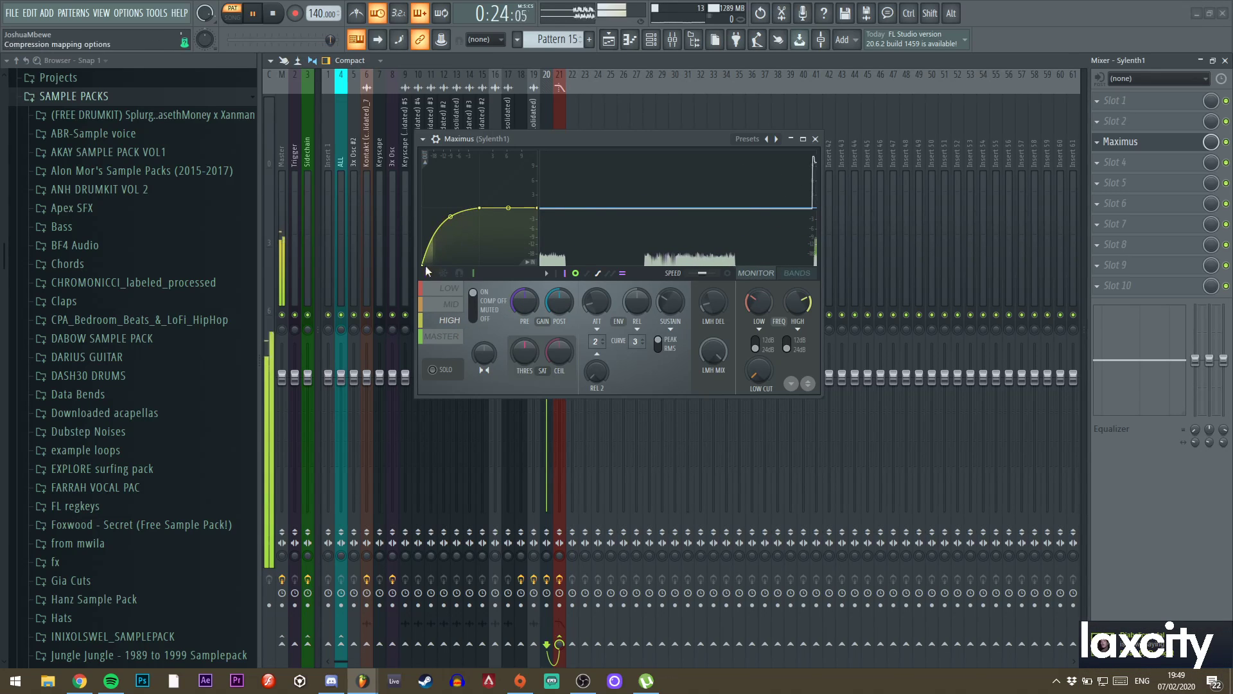
click(797, 273)
drag(749, 217, 691, 220)
Set the Maximus master band's soft saturation ceiling to -3.4 dB and close the plugin.
click(442, 336)
drag(535, 352, 560, 339)
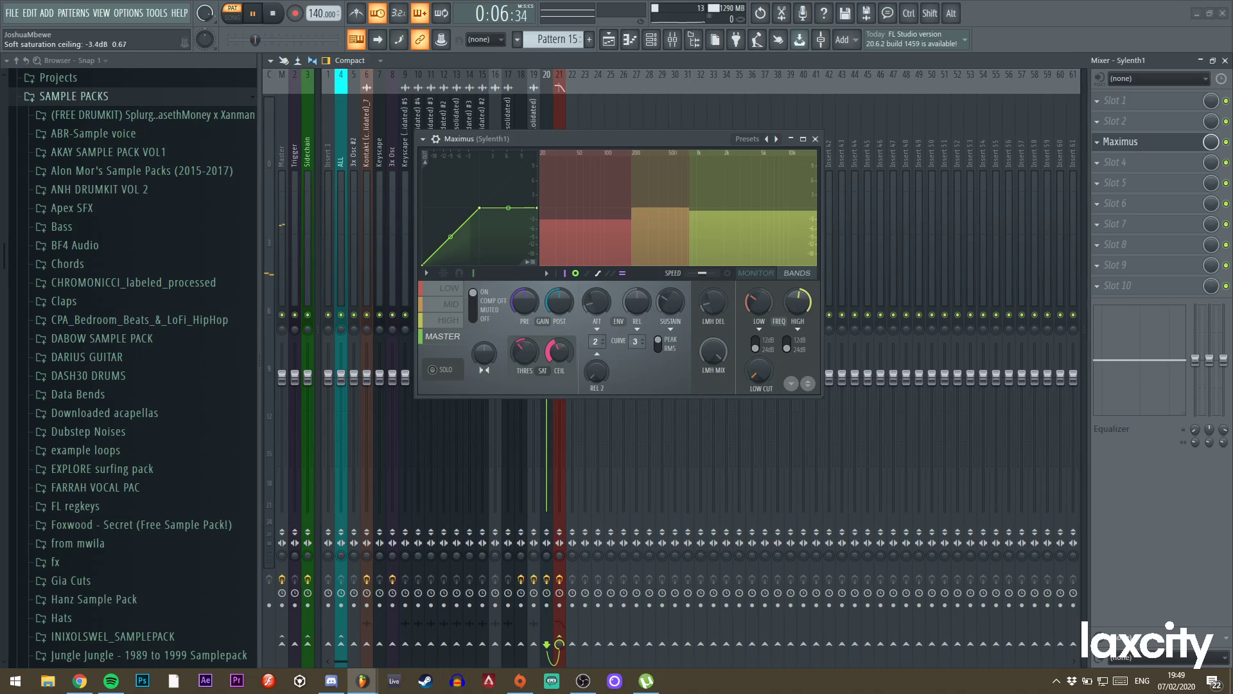
click(815, 139)
Play the full arrangement from bar 25 in the playlist, focusing on the bar 25 to 41 section.
key(F5)
click(562, 89)
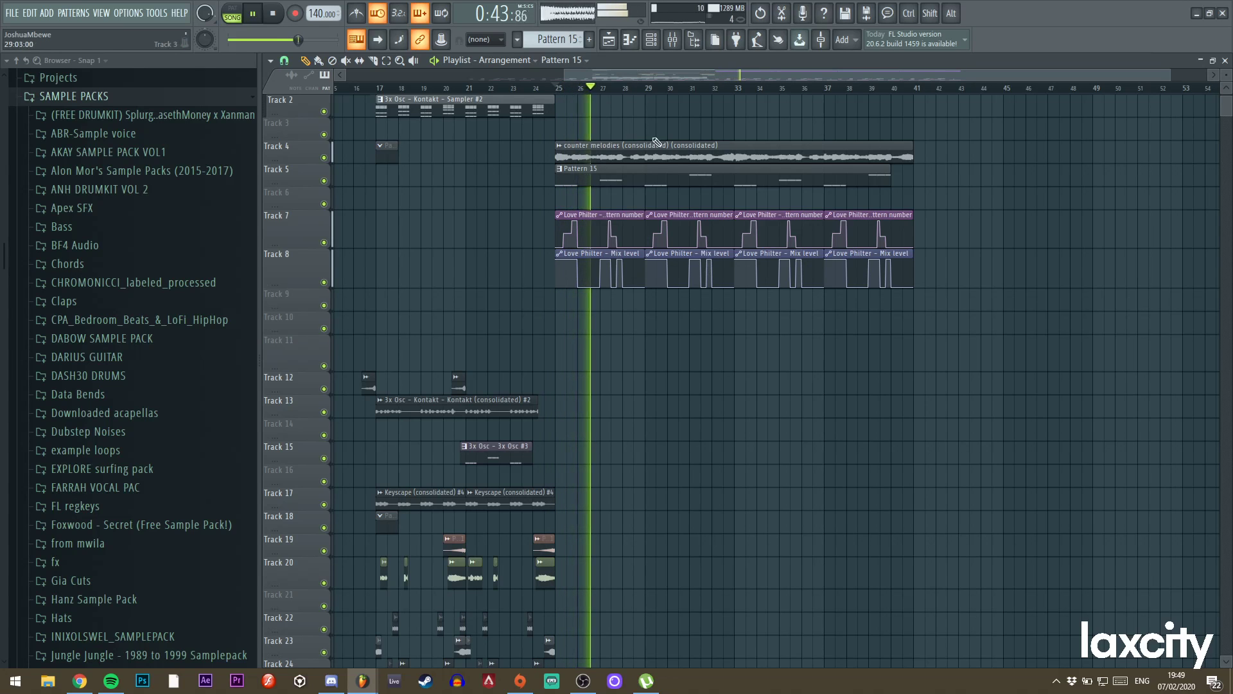
drag(1169, 75, 805, 78)
drag(730, 78, 889, 71)
Open Fruity Love Philter from the Filter mixer track.
double_click(581, 181)
click(658, 41)
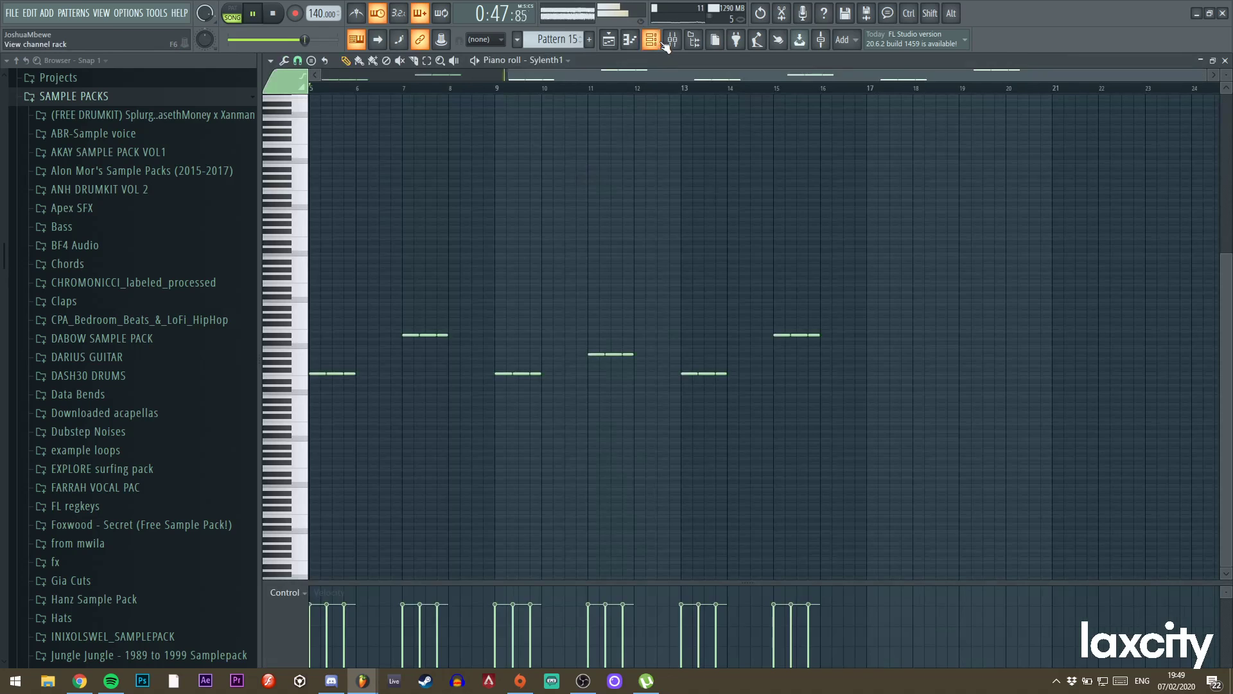
click(666, 42)
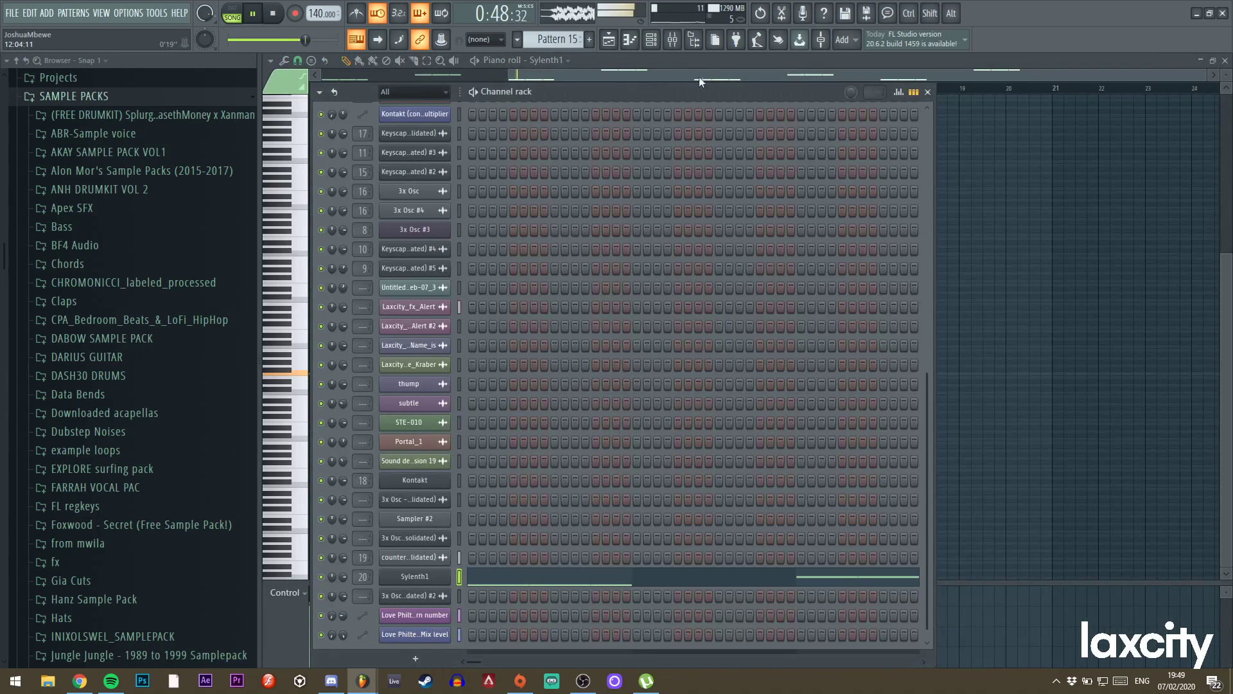
click(680, 50)
click(558, 148)
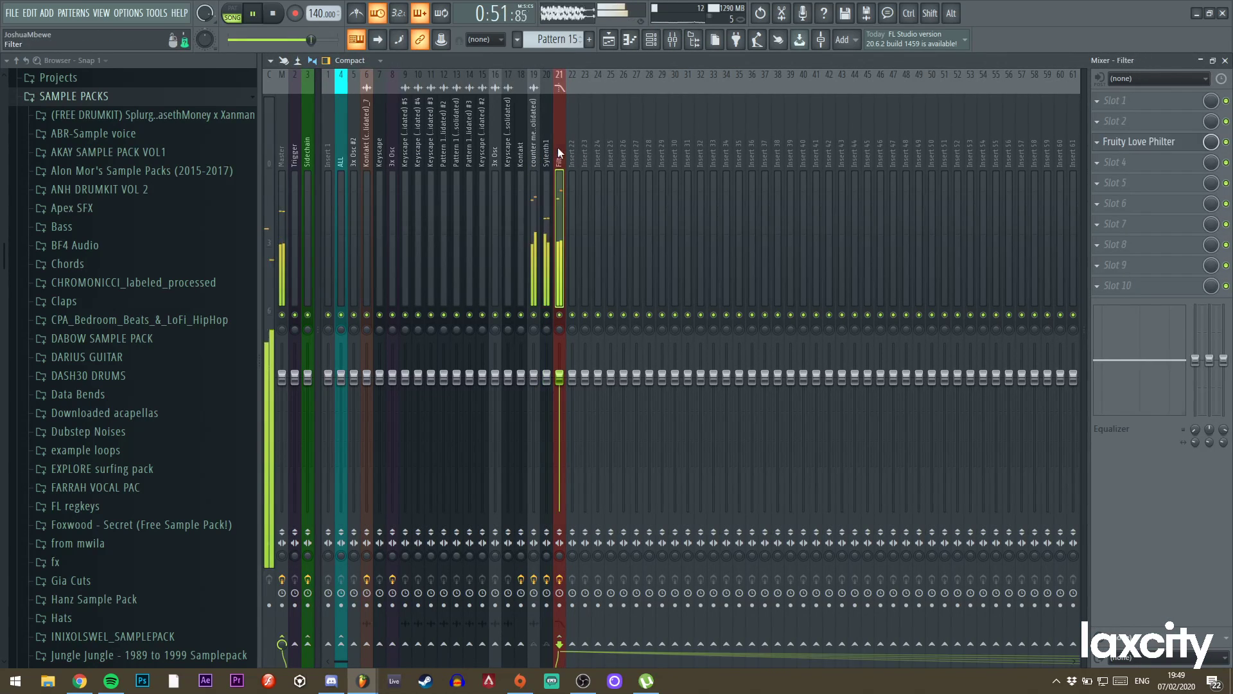
click(1133, 141)
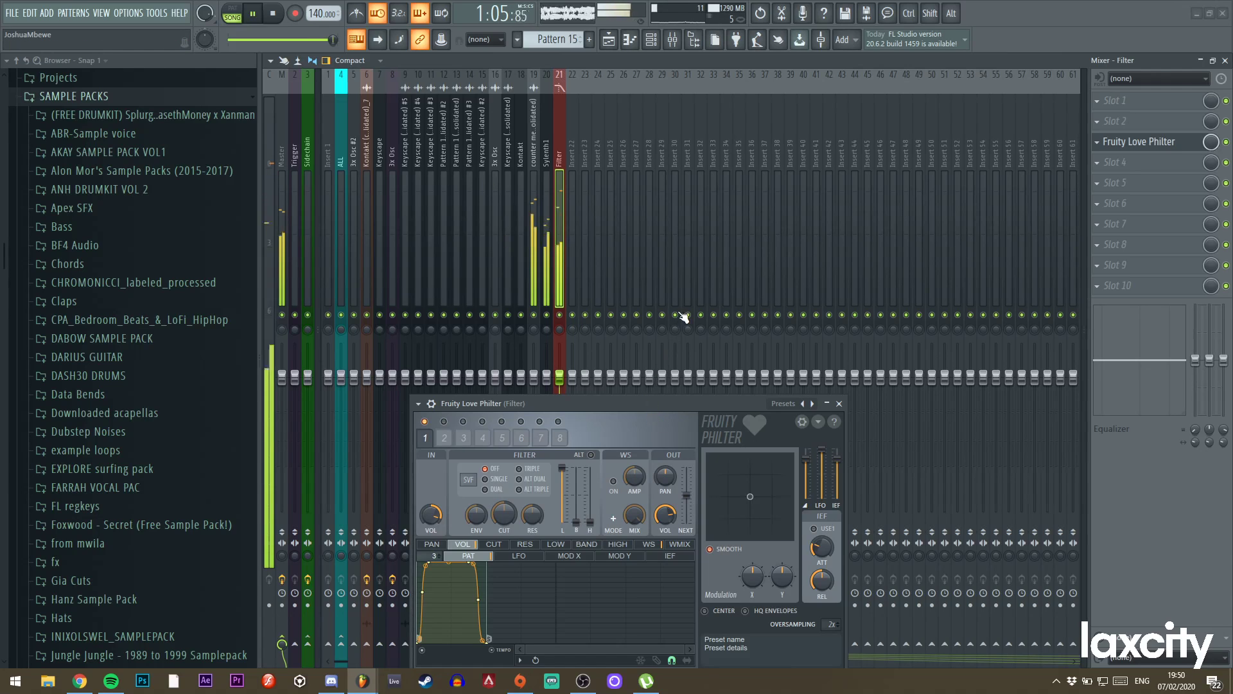
Adjust the peak point and decay tension of the Fruity Love Philter volume envelope while the section plays.
drag(669, 406, 707, 207)
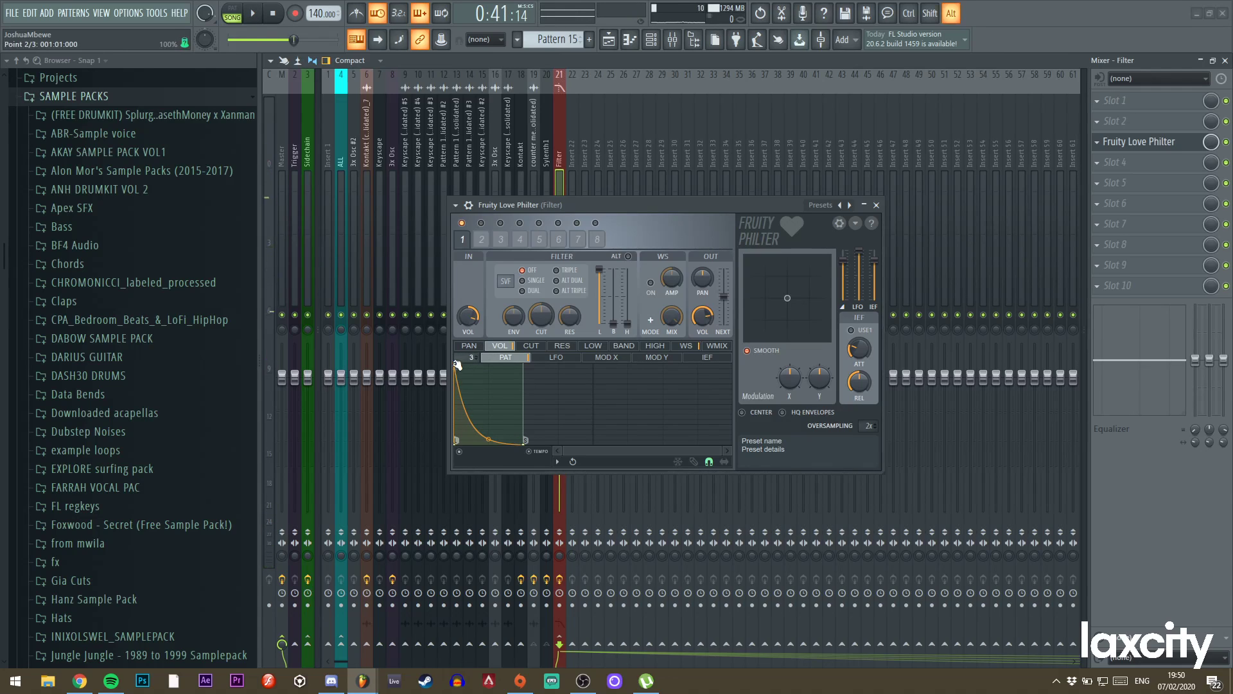
drag(458, 367, 467, 357)
key(space)
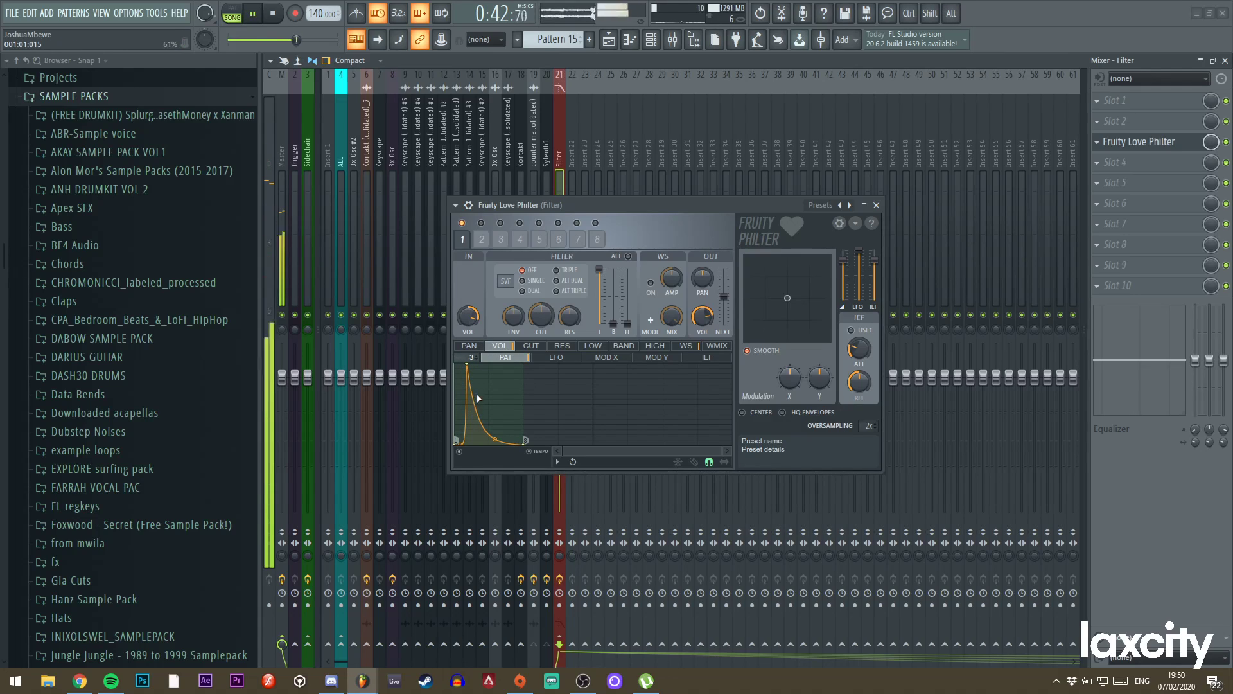
drag(491, 437, 495, 378)
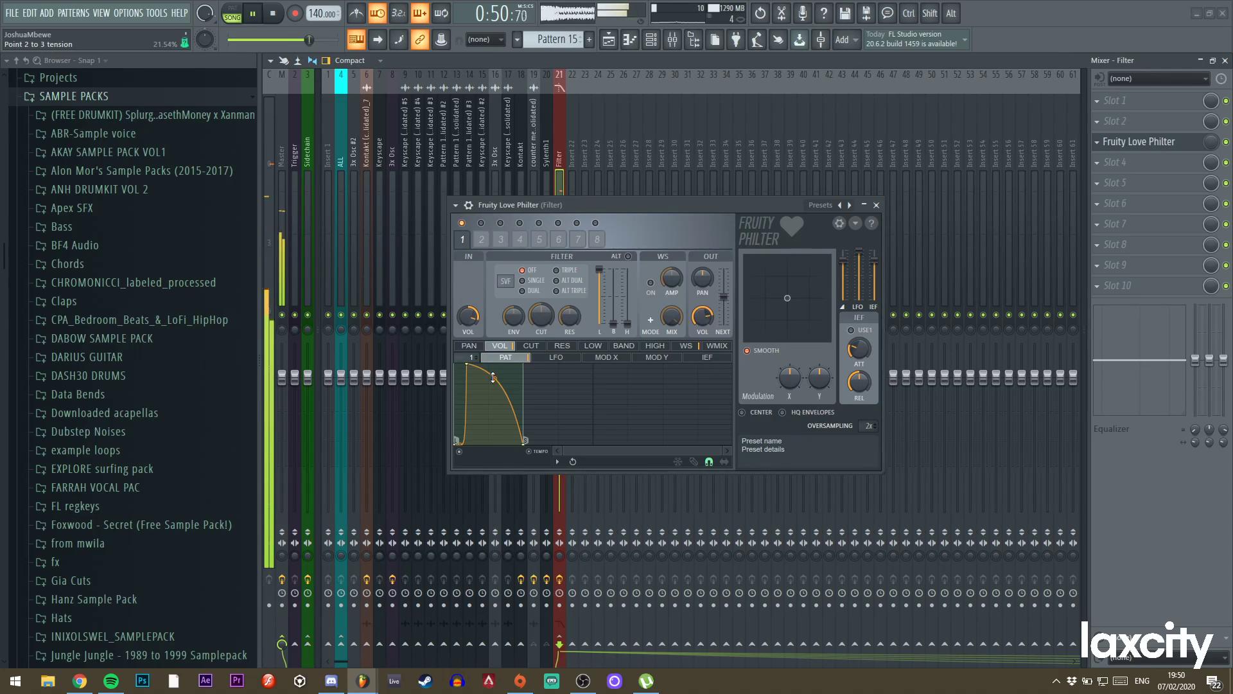
drag(492, 378, 475, 445)
drag(467, 365, 406, 365)
Check the counter melodies clip's sample settings and replay the playlist from bar 25.
key(F6)
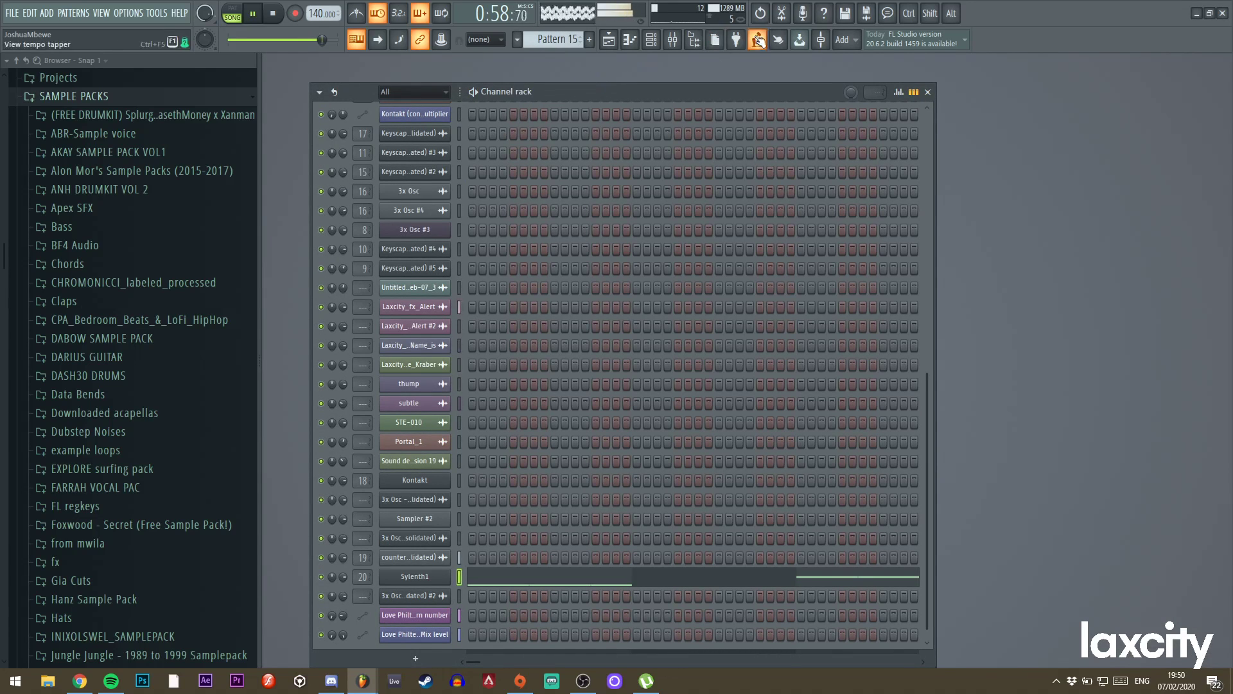
click(611, 42)
double_click(551, 157)
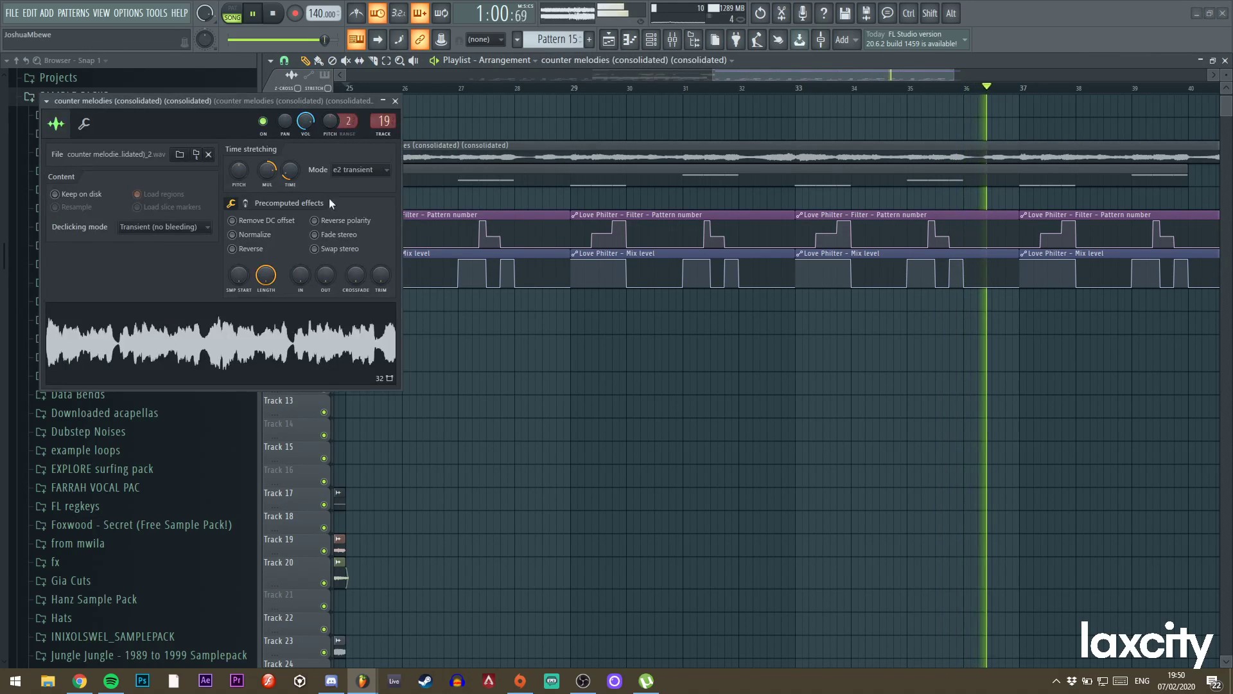
click(396, 101)
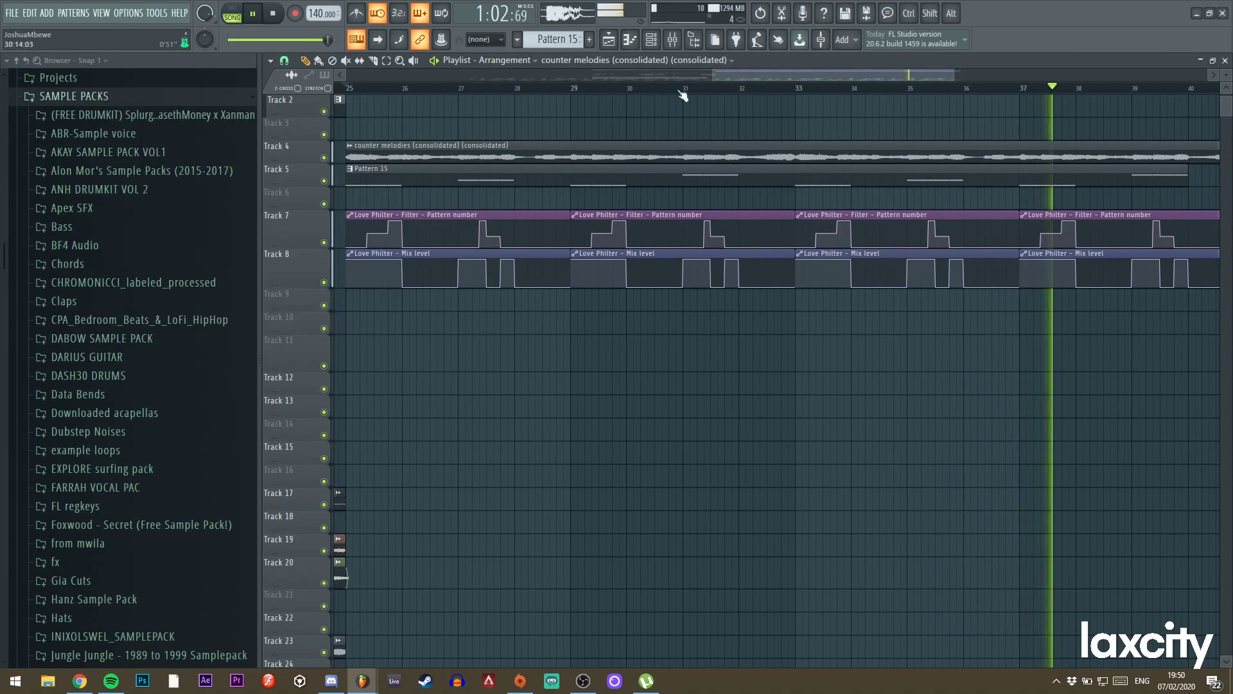
drag(711, 74, 601, 73)
click(581, 88)
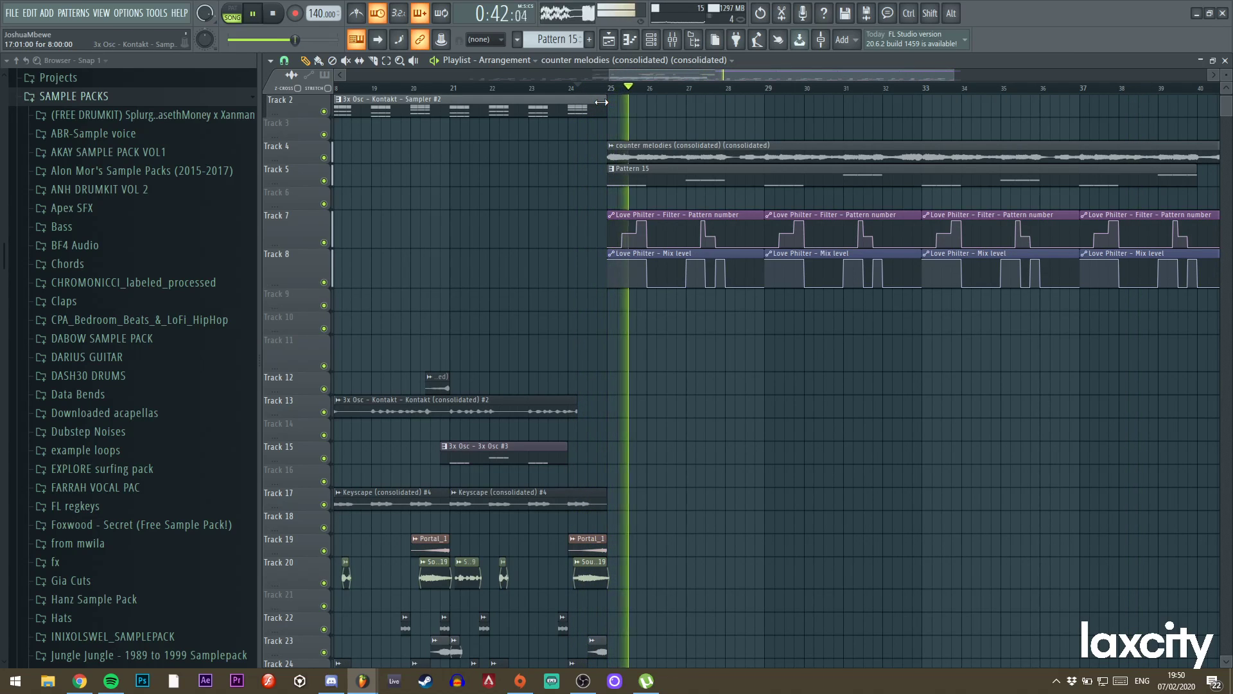
Add Fruity Reeverb 2 to effect slot 4 of the counter melodies mixer track.
double_click(689, 157)
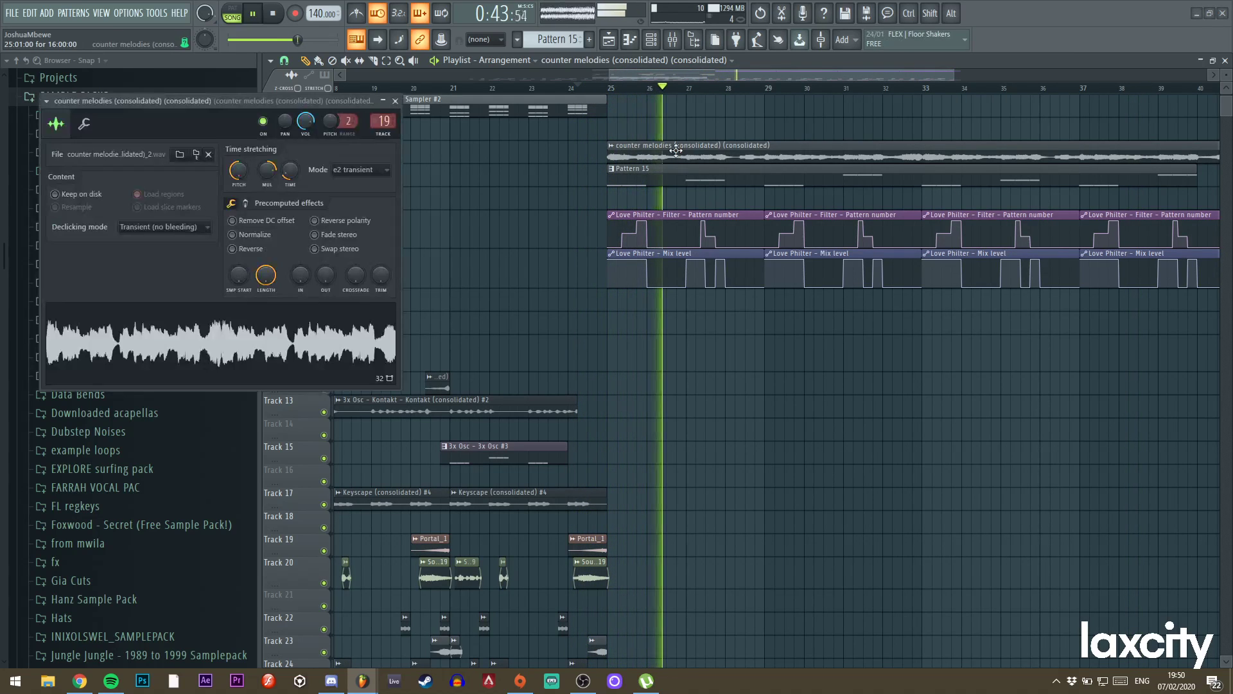
click(384, 120)
click(396, 101)
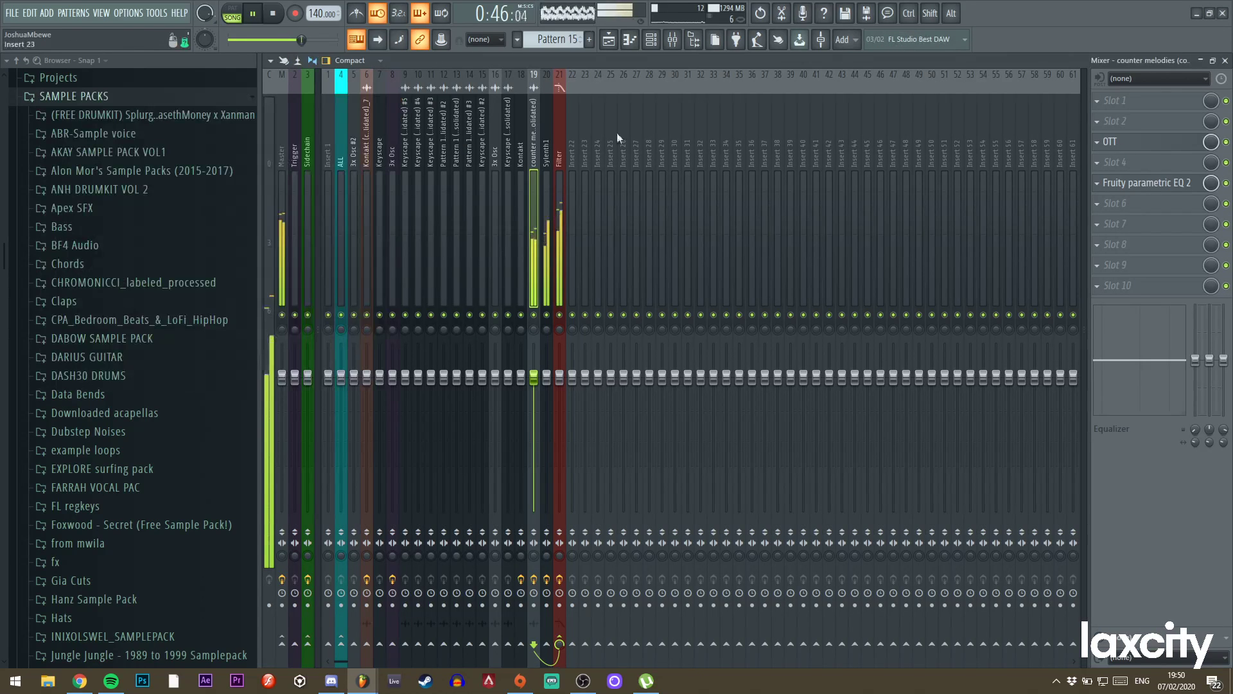
click(608, 40)
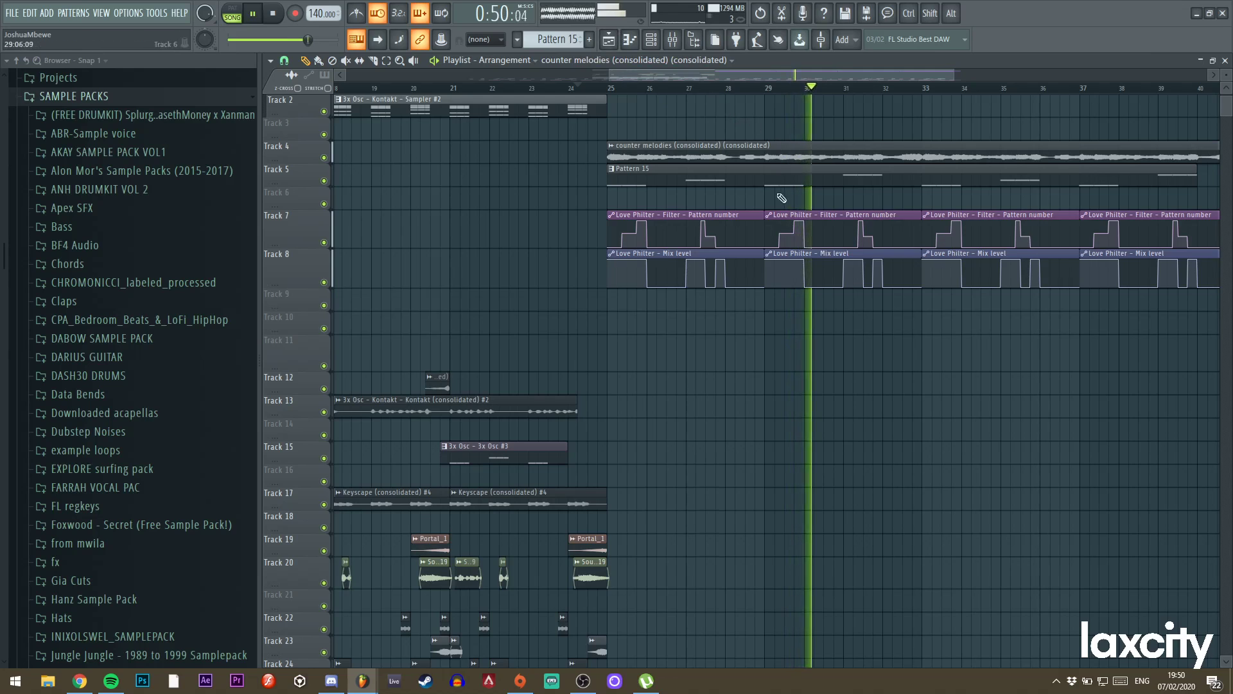
double_click(697, 170)
key(F6)
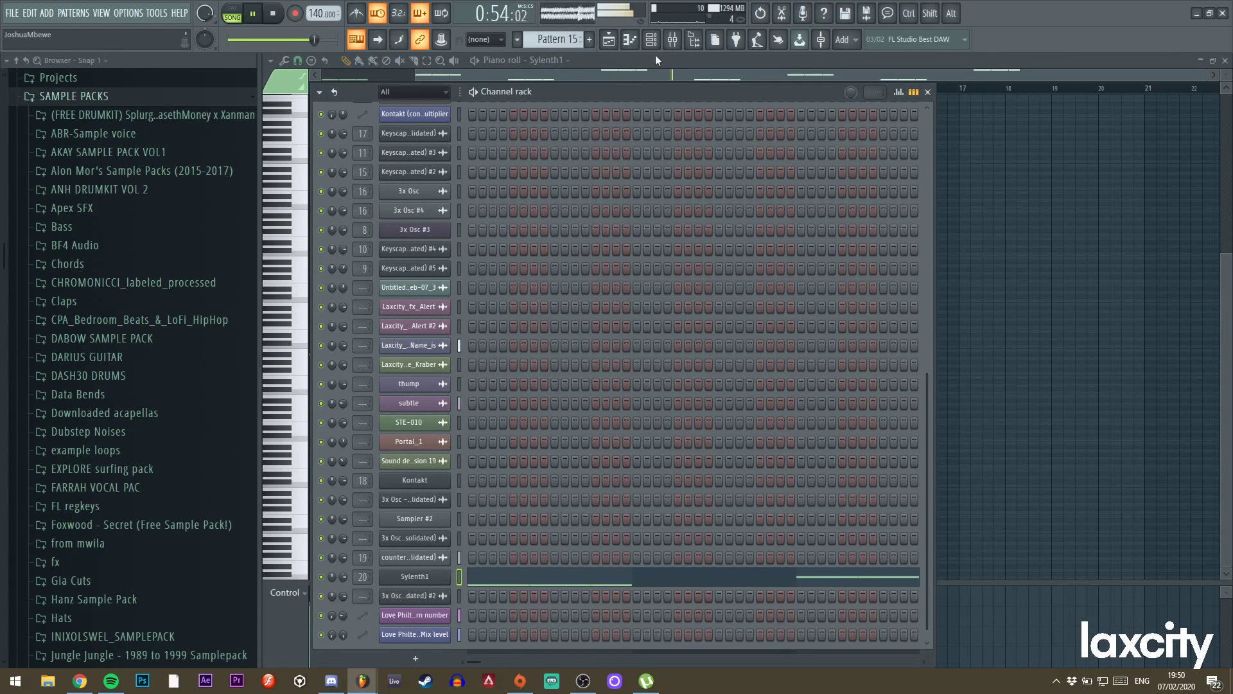
key(F9)
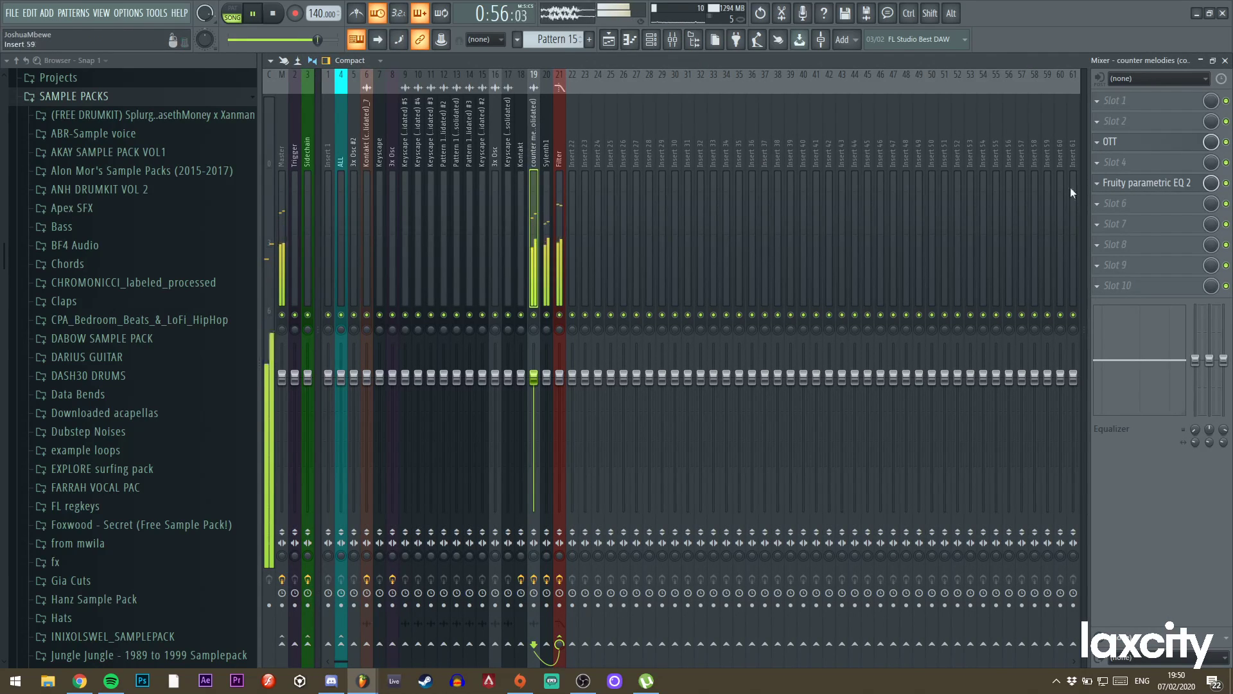
click(1124, 163)
click(858, 613)
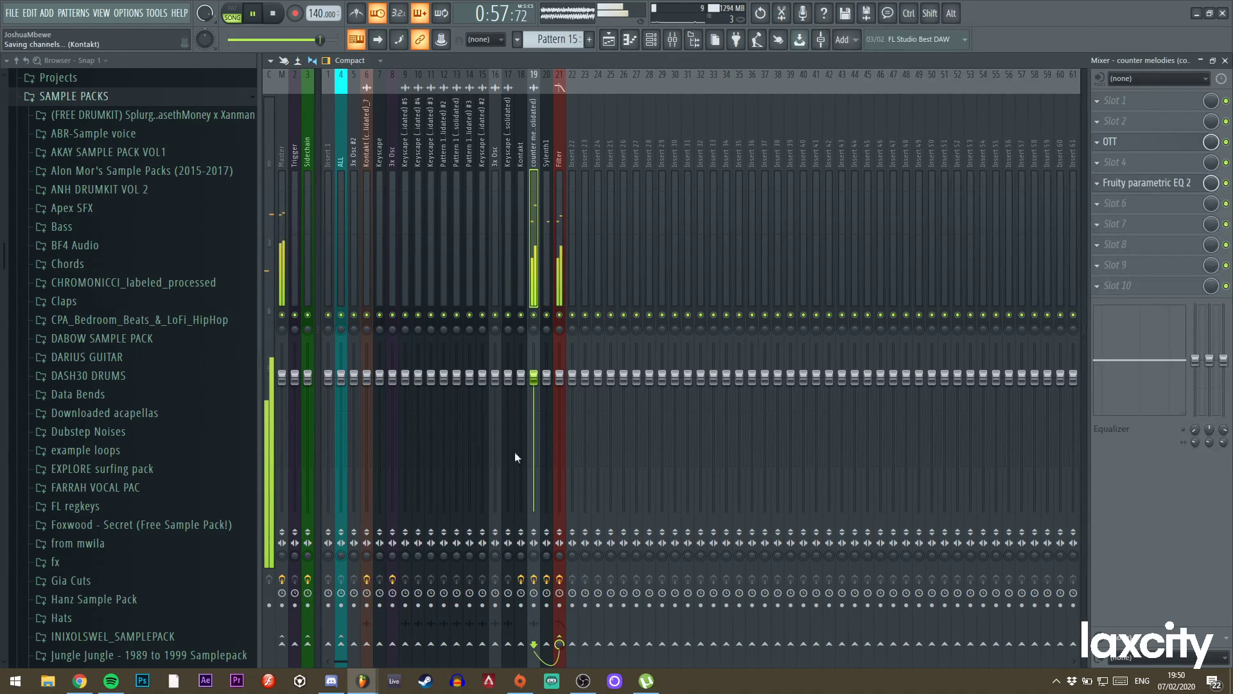
drag(263, 121, 843, 153)
Raise the Fruity Reeverb 2 wet level, low cut and dry level, and move the reverb ahead of OTT into slot 3.
drag(910, 212, 990, 170)
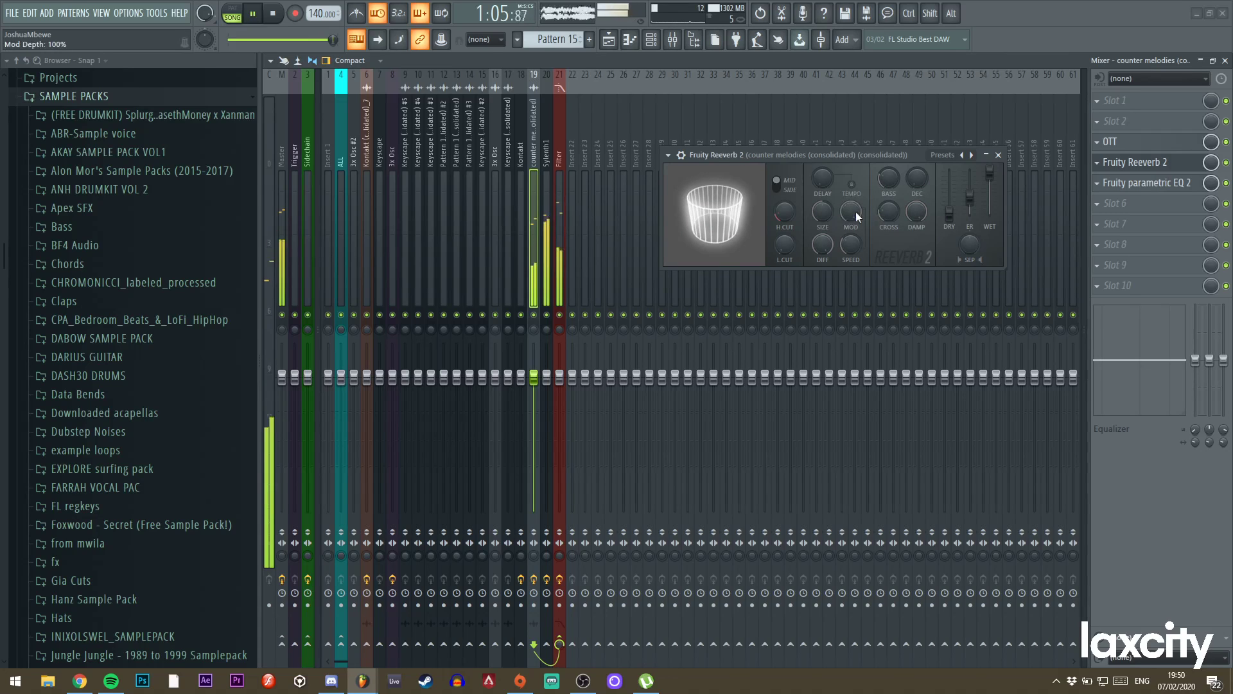
drag(784, 246, 784, 214)
drag(949, 212, 951, 195)
key(space)
drag(1134, 161, 1137, 146)
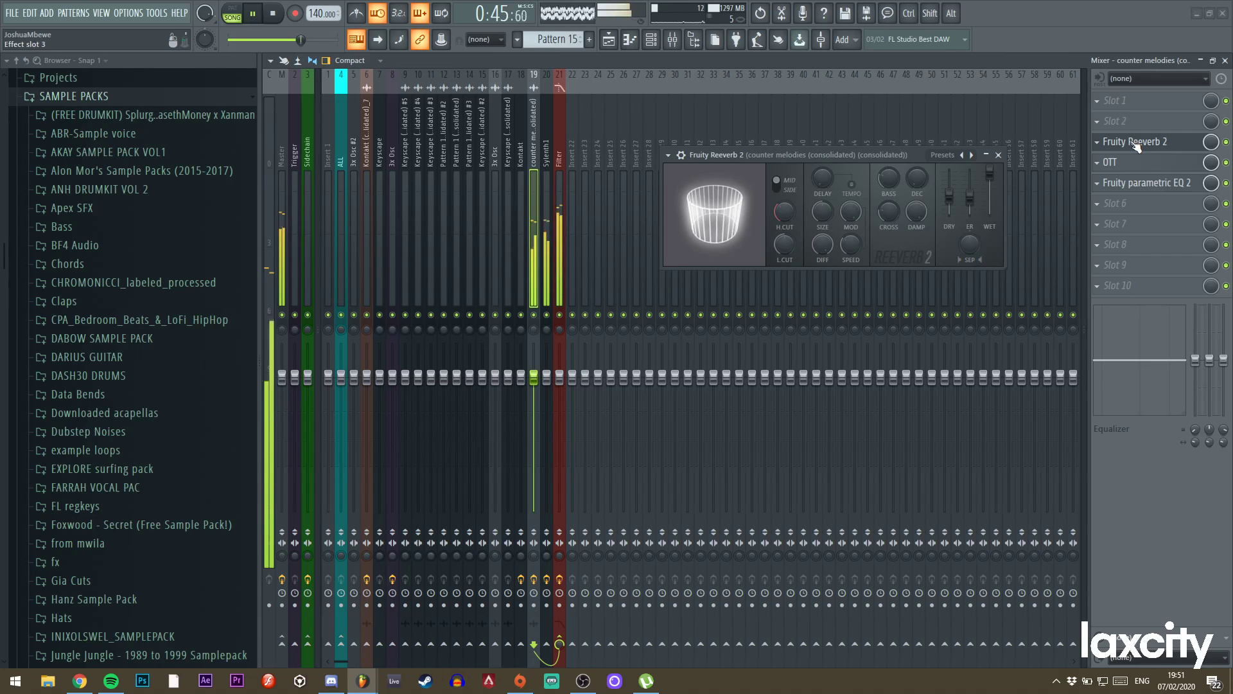
Enable the phaser in Sylenth1 and set its center frequency to about 3.32 while the section plays.
key(F9)
key(F6)
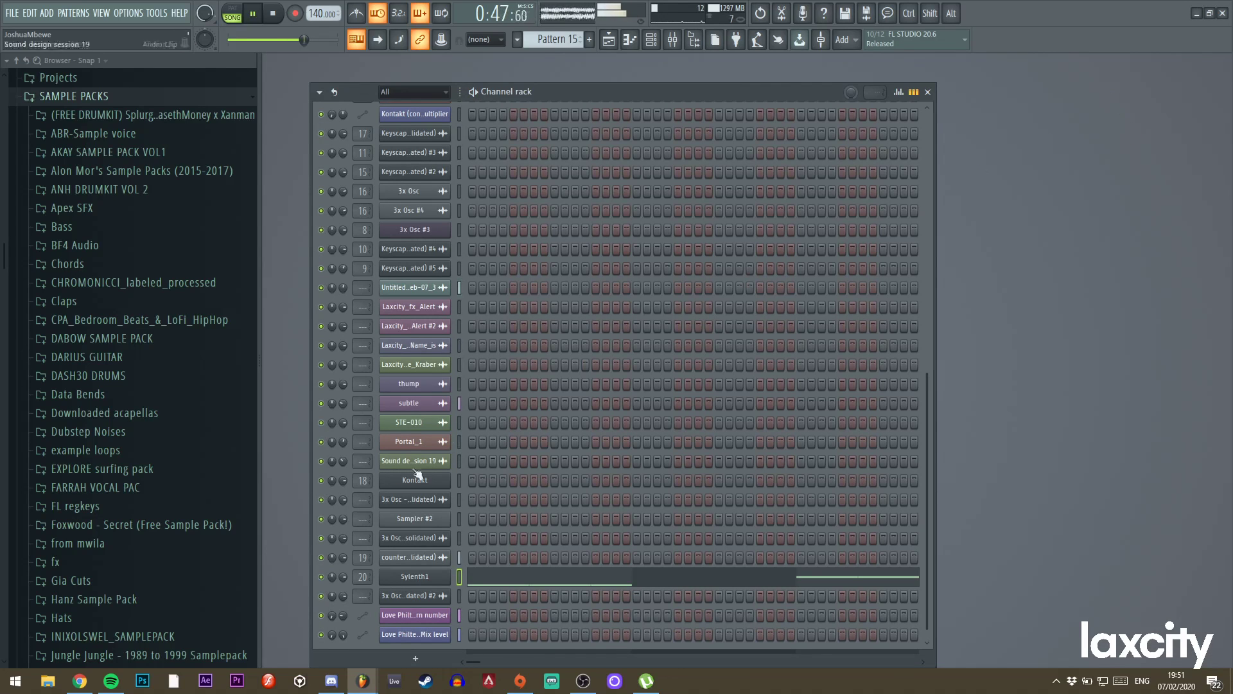
click(419, 577)
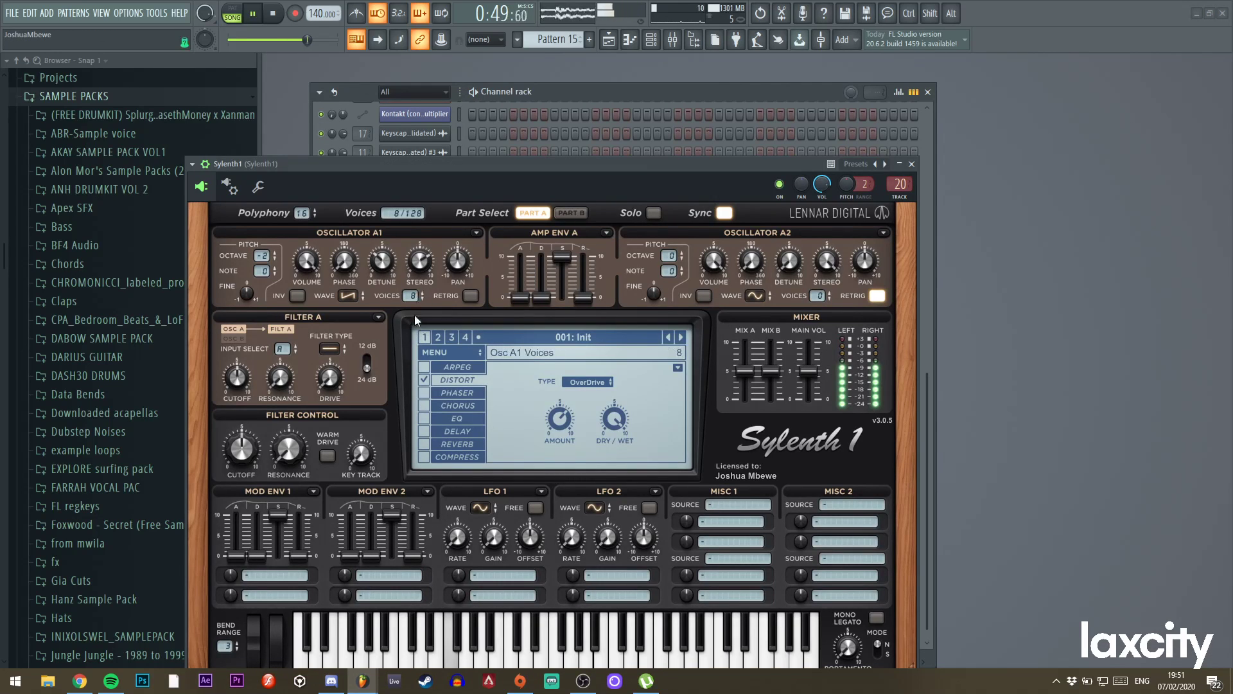
click(424, 393)
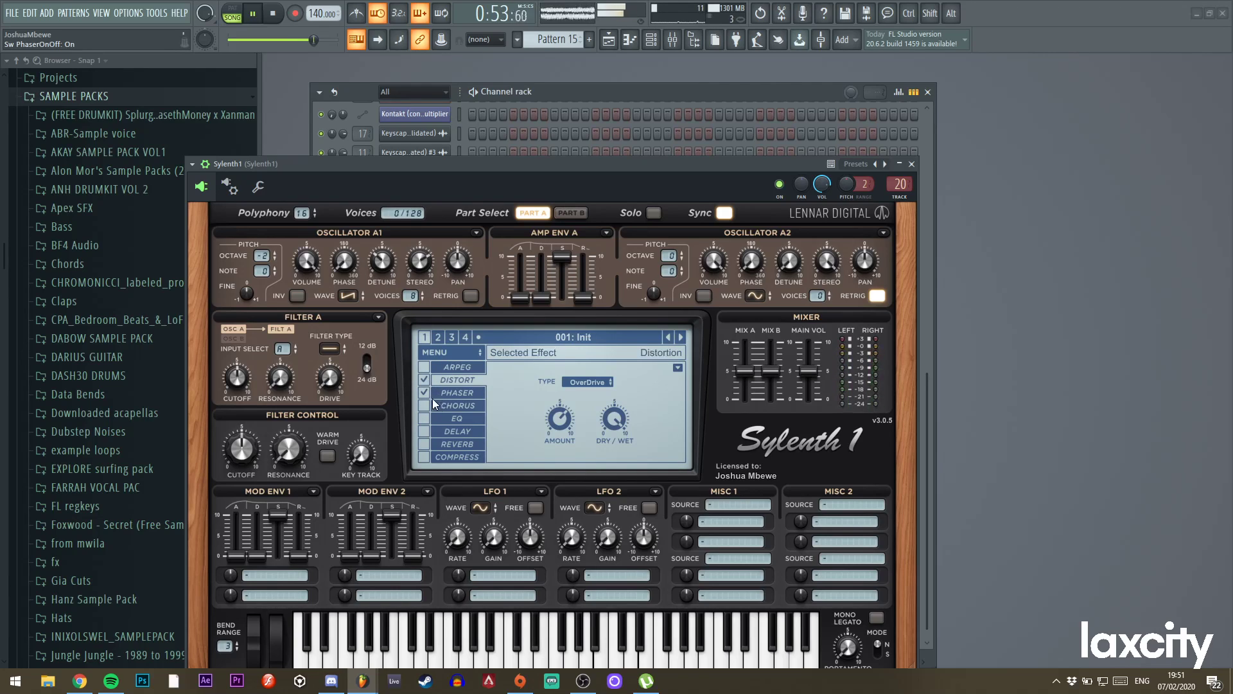
click(448, 391)
drag(527, 392, 522, 427)
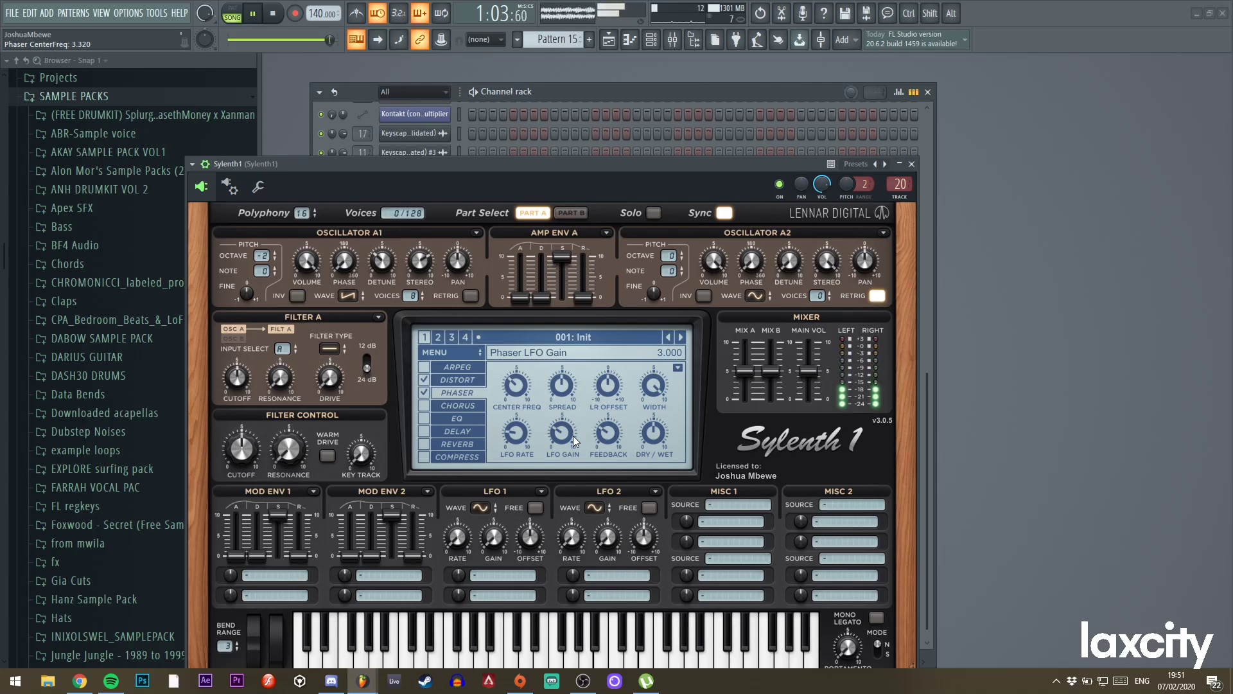
key(Escape)
Add a 3x Osc channel and paste the Sylenth1 notes from Pattern 15 into it.
click(609, 40)
key(F7)
key(F6)
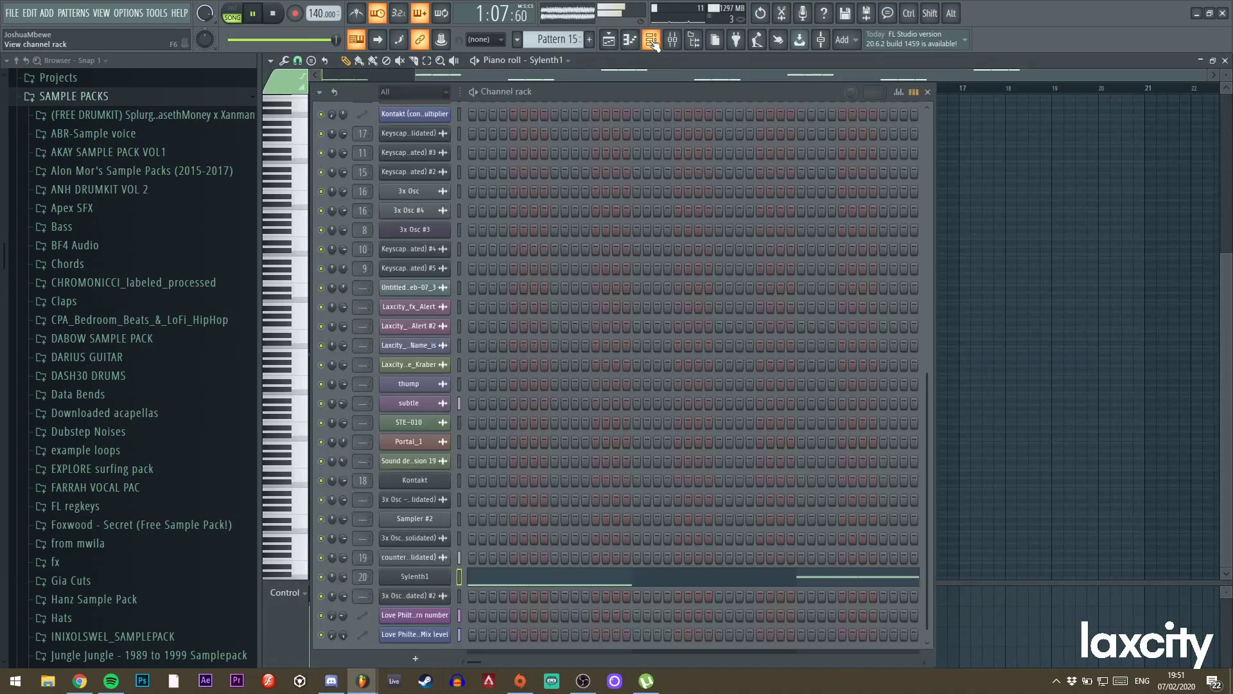
click(56, 13)
click(70, 41)
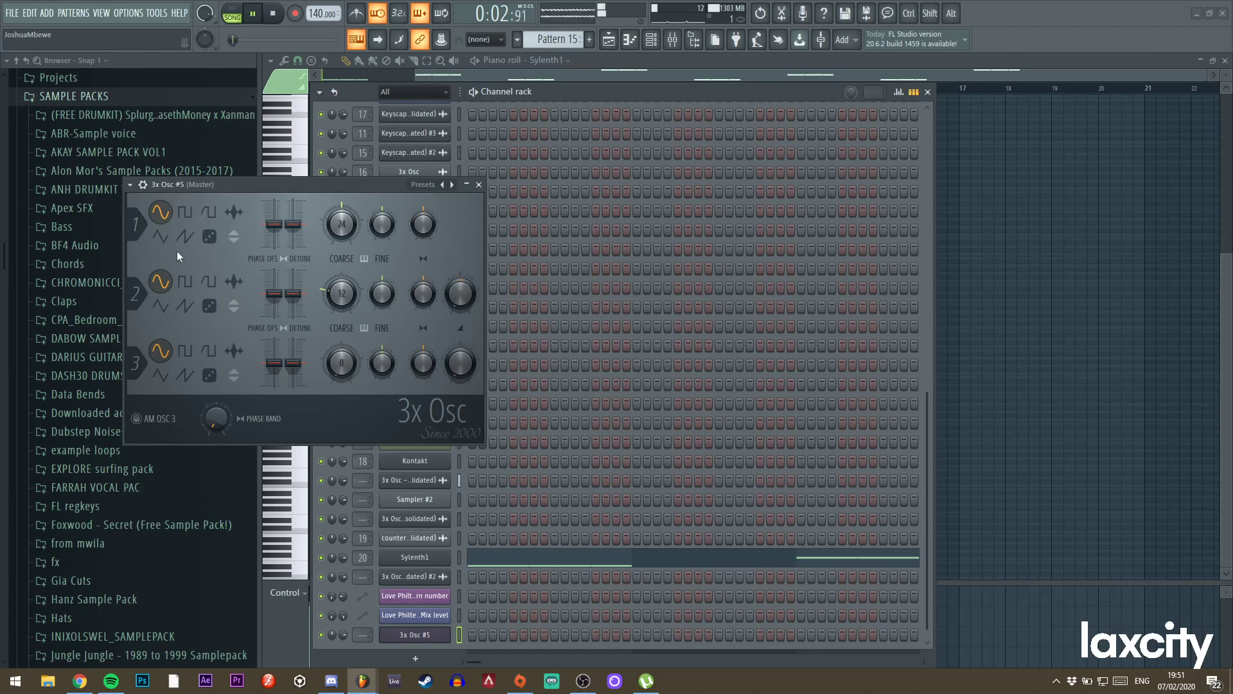
click(479, 183)
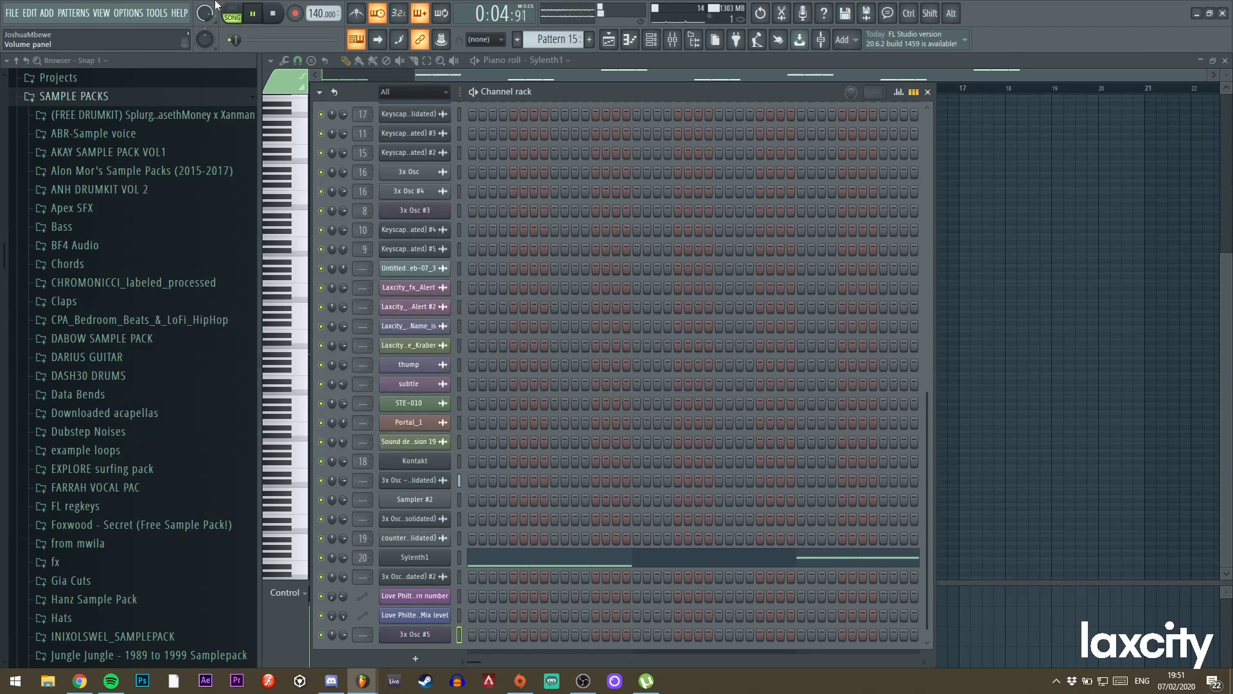
click(459, 636)
key(ctrl+v)
key(space)
Set oscillator 1 coarse pitch of the new 3x Osc to -24 semitones and route the channel to mixer track 22.
click(417, 636)
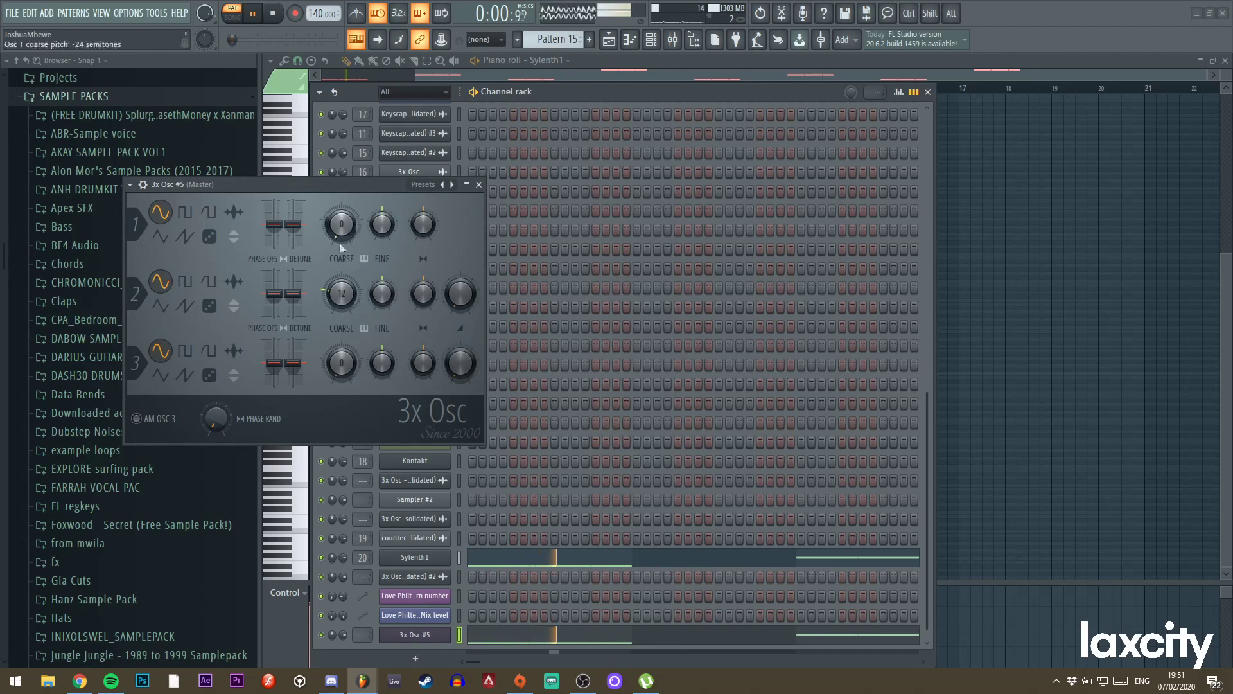
click(146, 185)
key(F9)
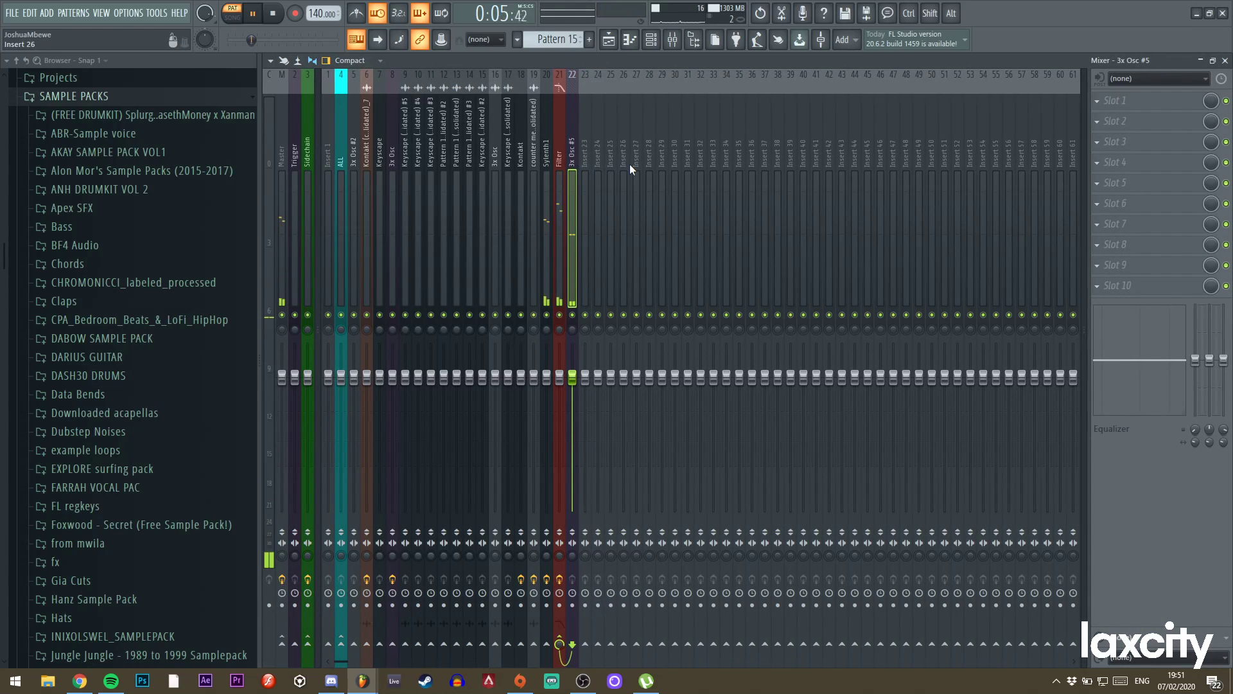
click(650, 42)
click(504, 635)
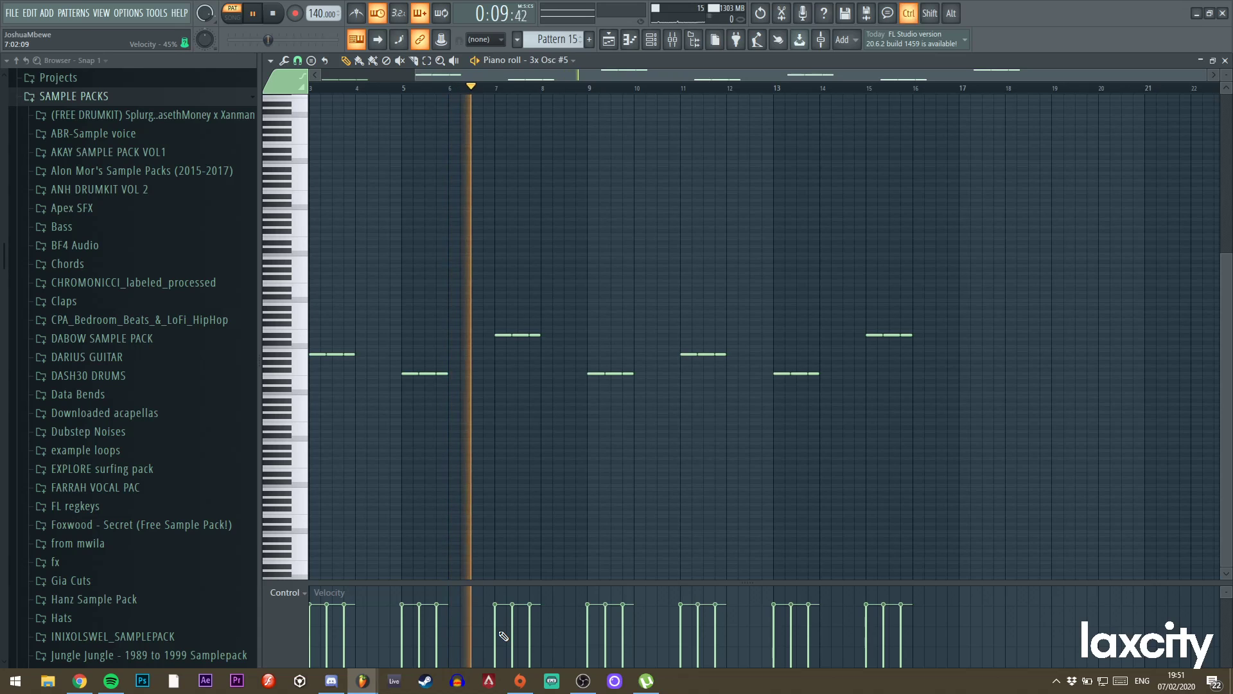
key(F7)
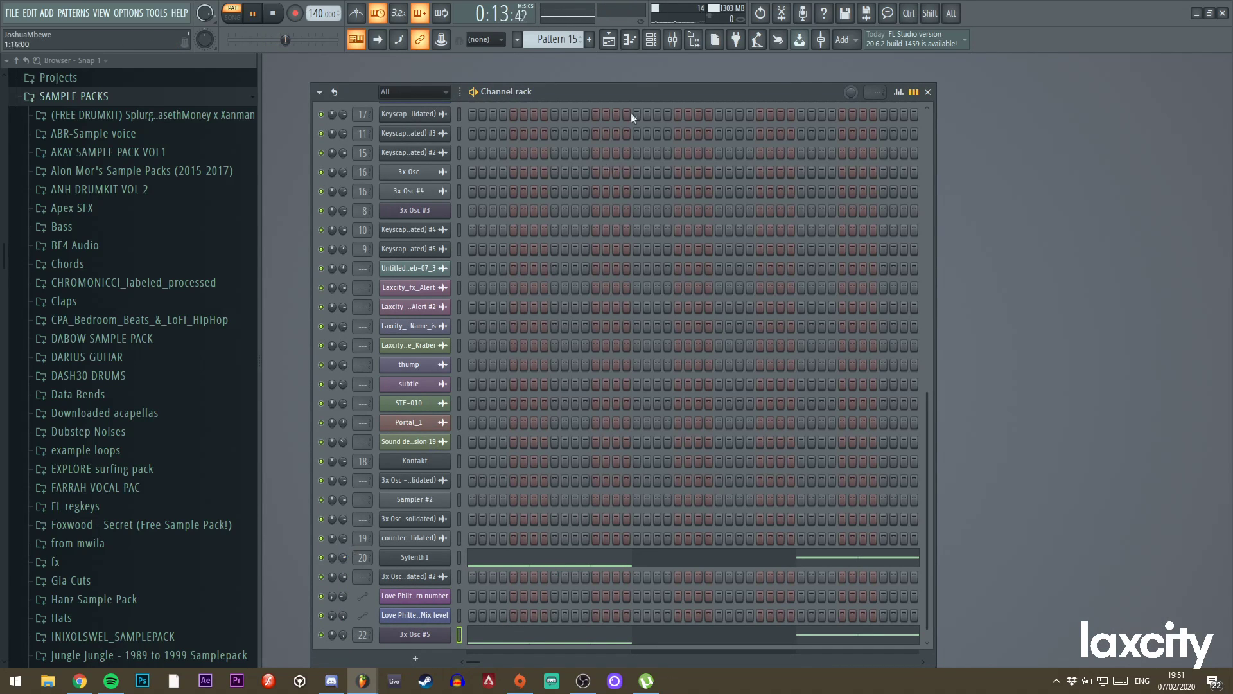
Lower the Sylenth1 and 3x Osc #5 mixer faders and replay the playlist from bar 25.
click(672, 40)
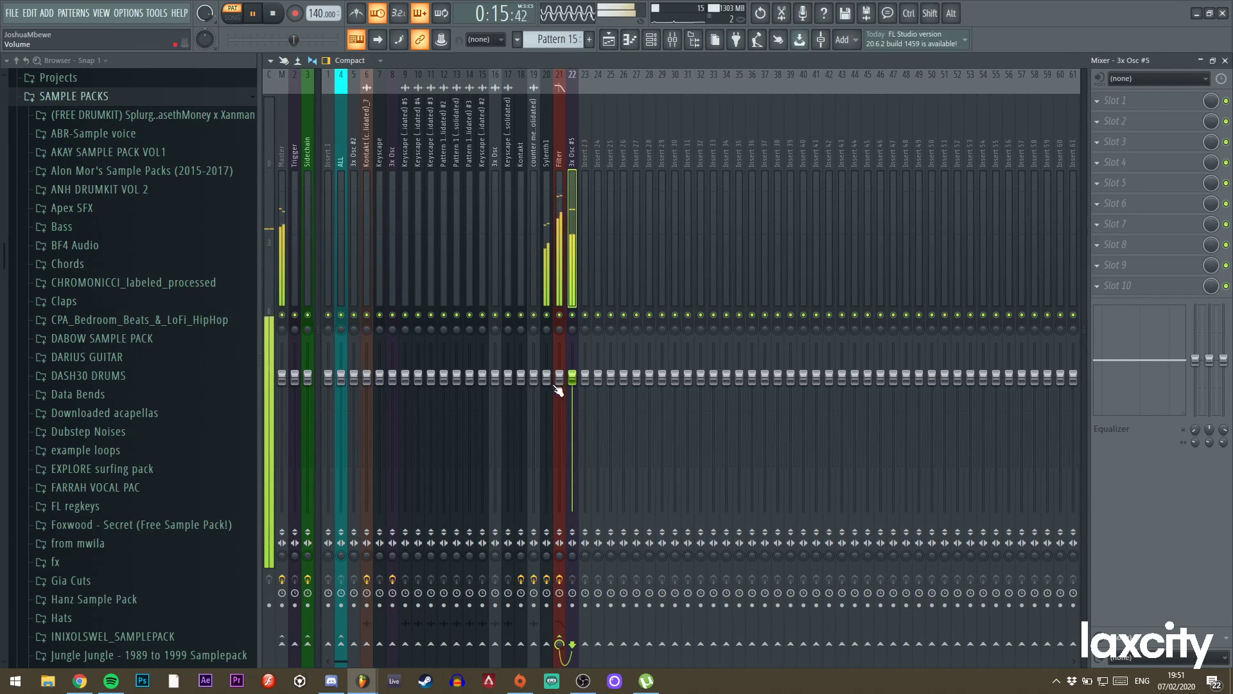
drag(547, 376, 546, 390)
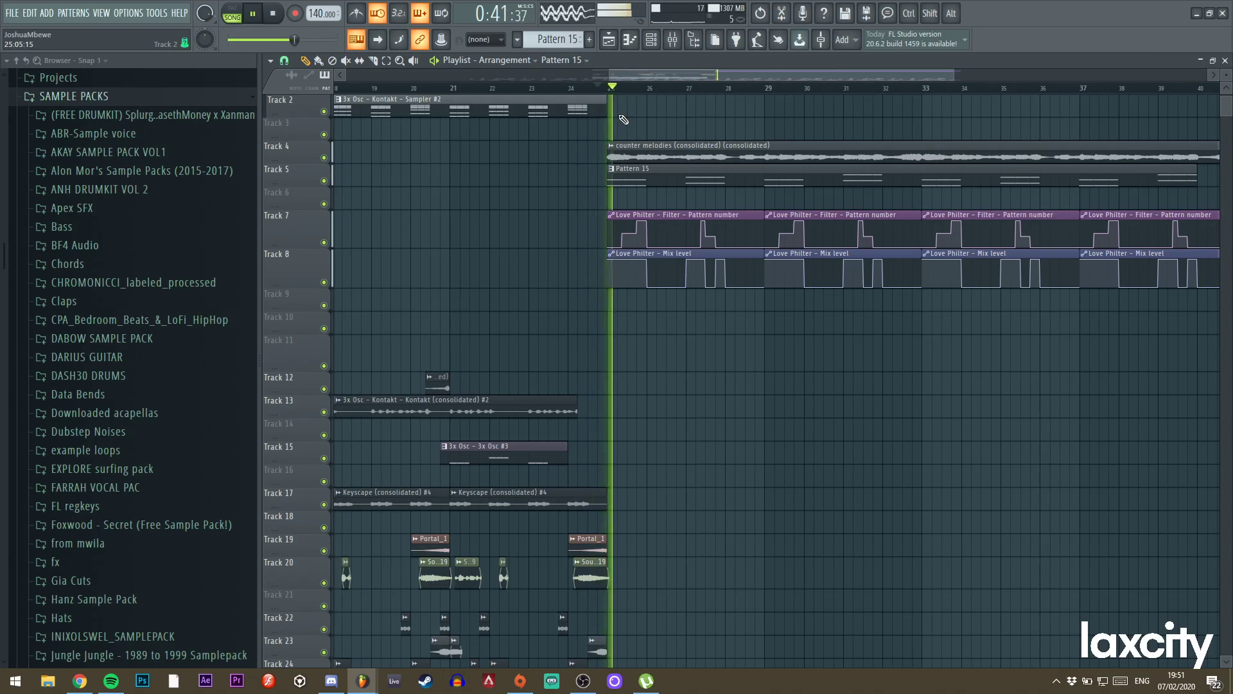
click(673, 39)
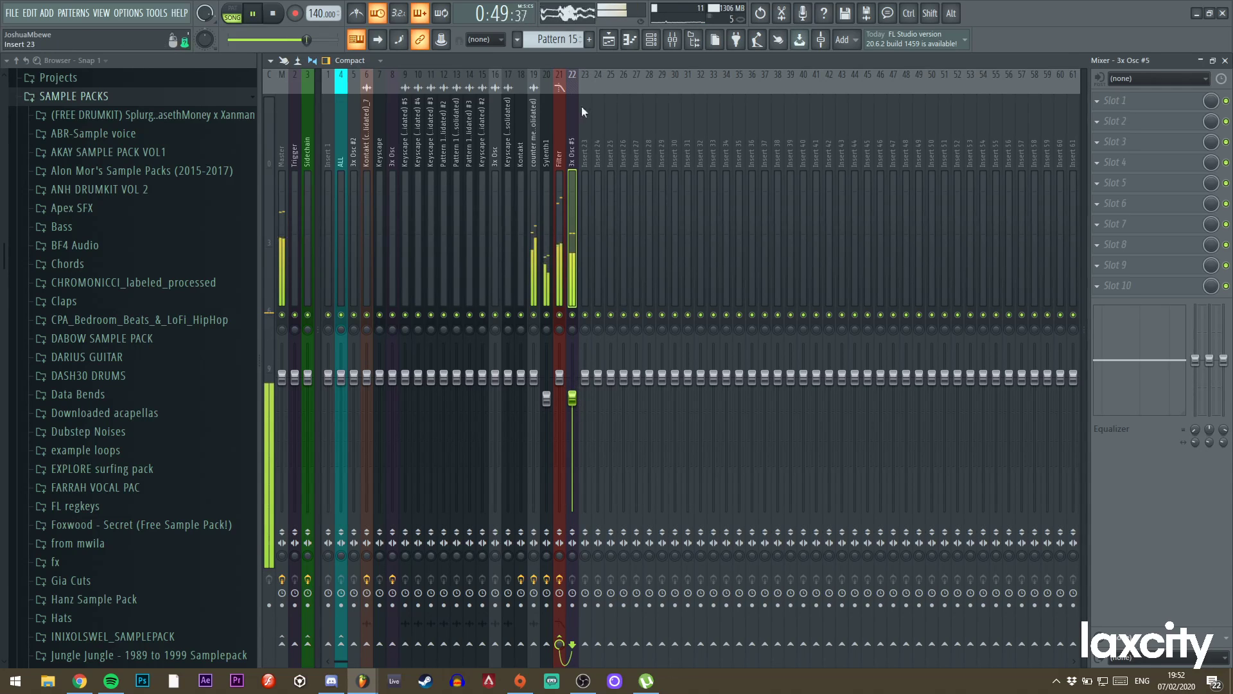
click(609, 40)
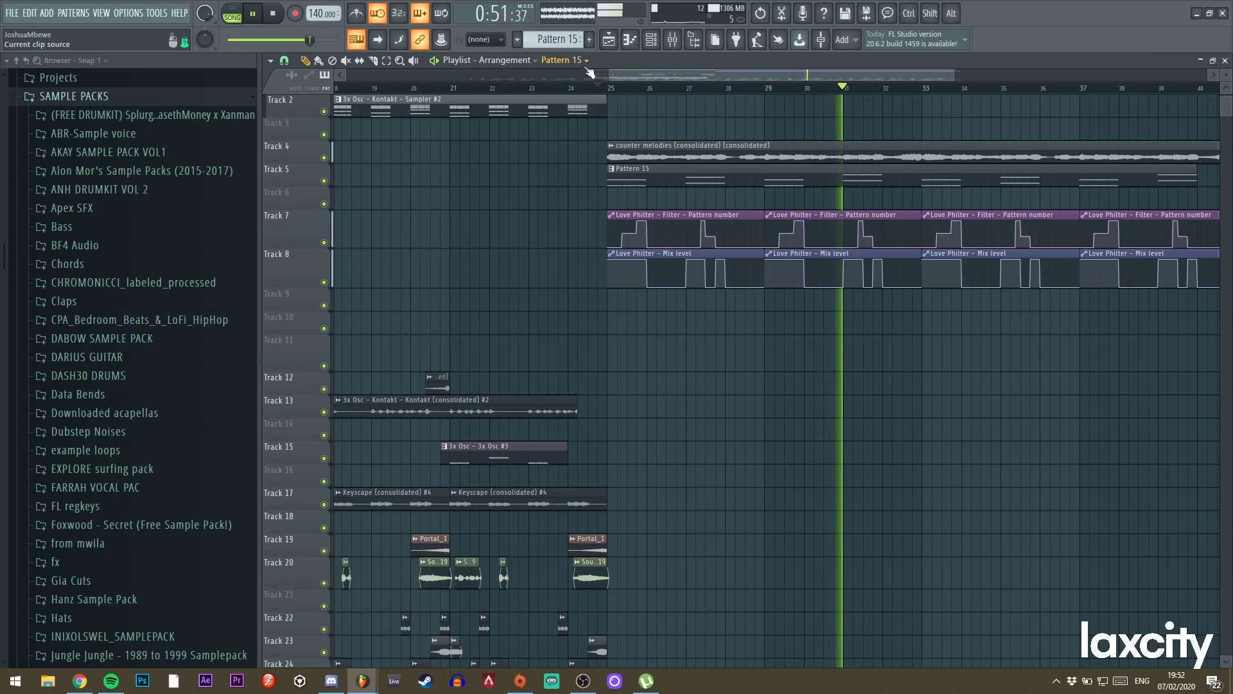
Insert two empty playlist tracks between the Track 34 pattern clips and the drum clips below them.
drag(608, 77, 685, 77)
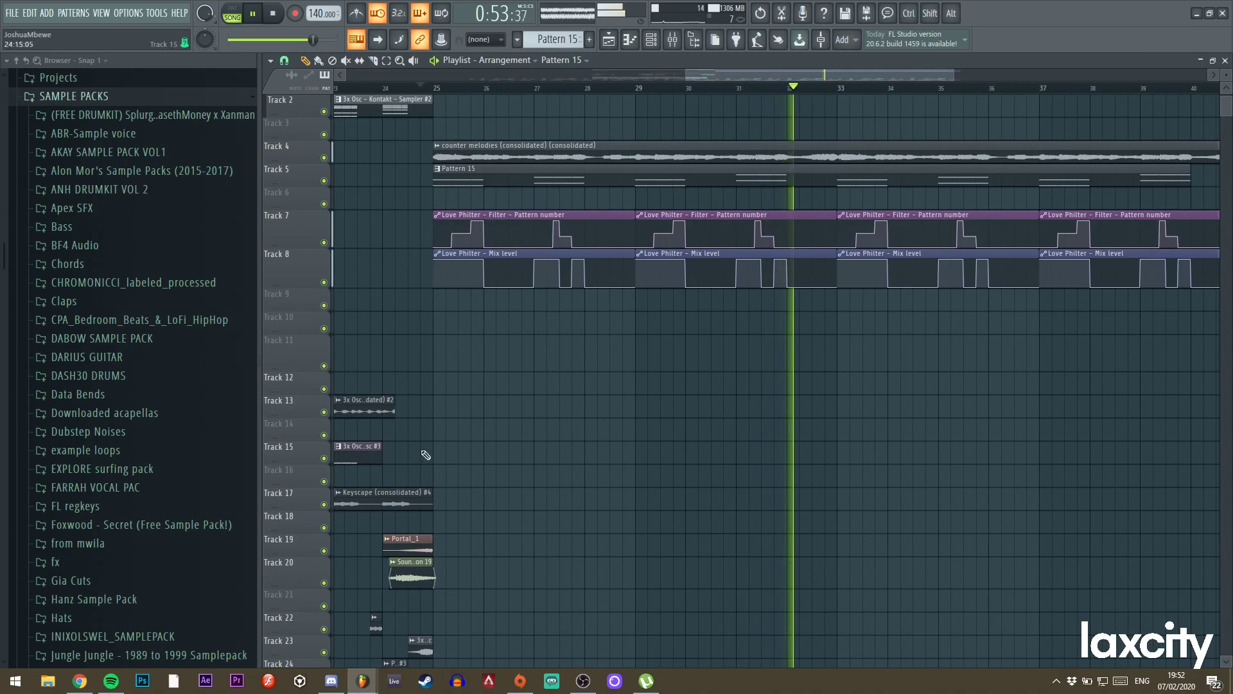
scroll(510, 406, down, 7)
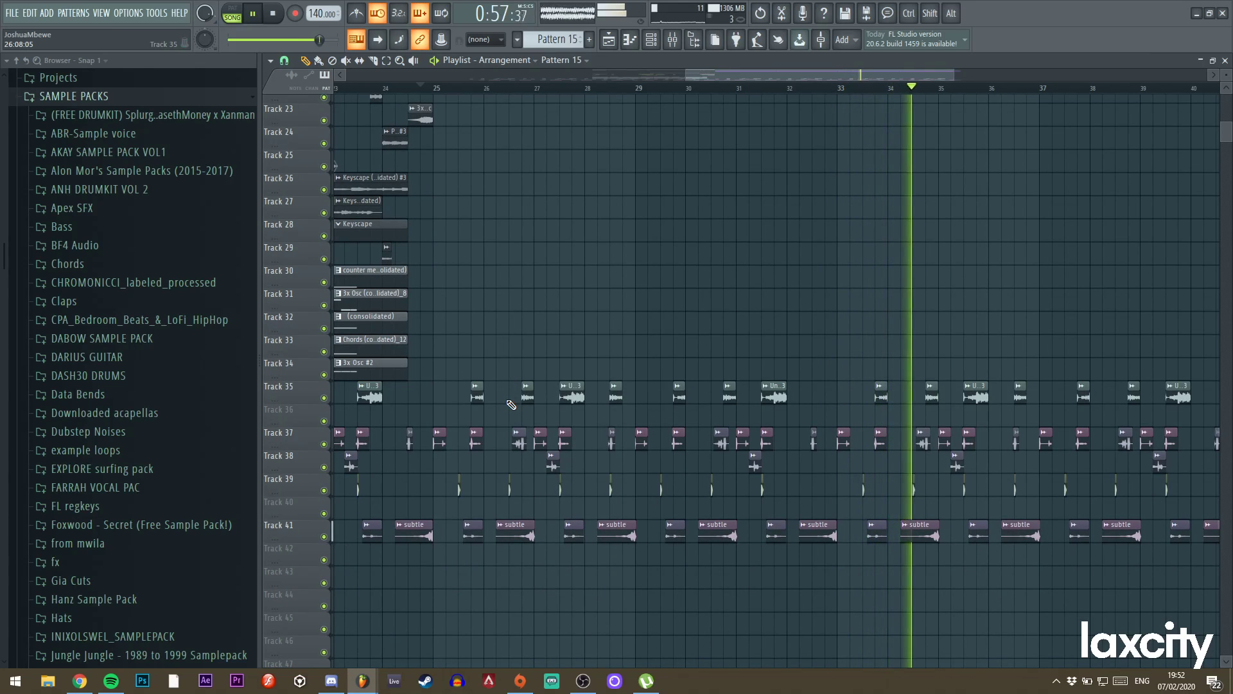
scroll(484, 397, down, 1)
right_click(284, 369)
key(i)
right_click(284, 368)
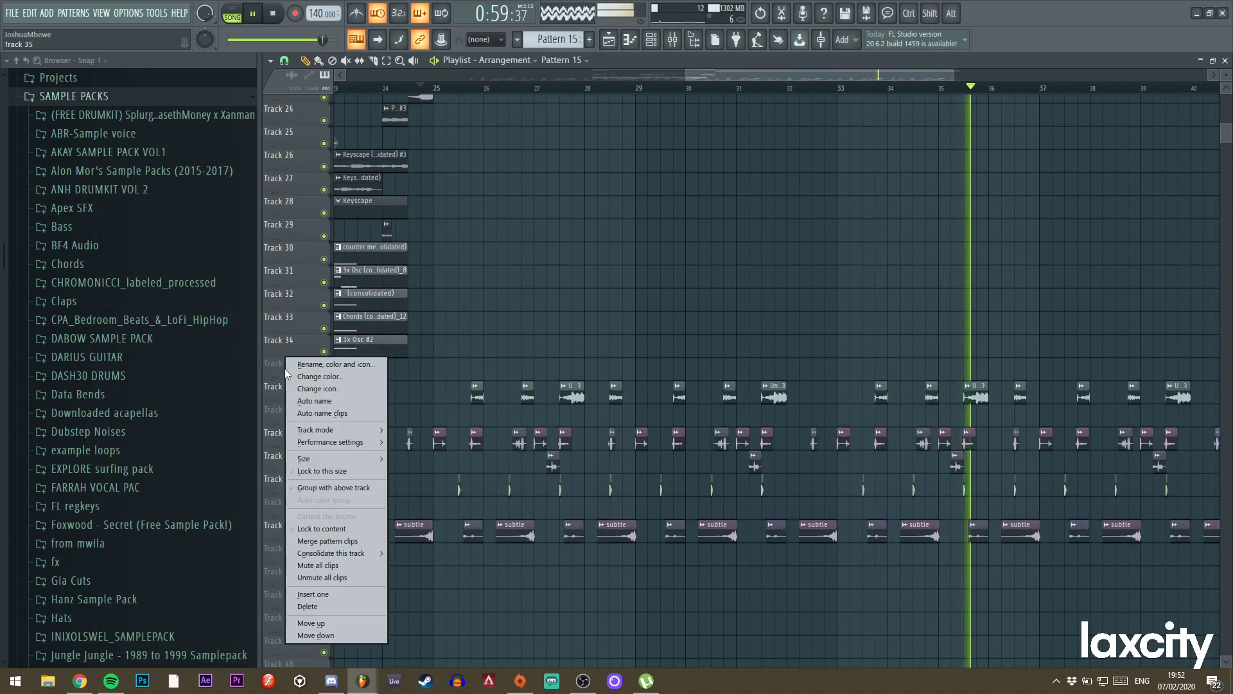
key(i)
Place the CRMNCCI_kick_front_door sample from the CHROMONICCI kicks folder on Track 36 at bar 25.
click(102, 282)
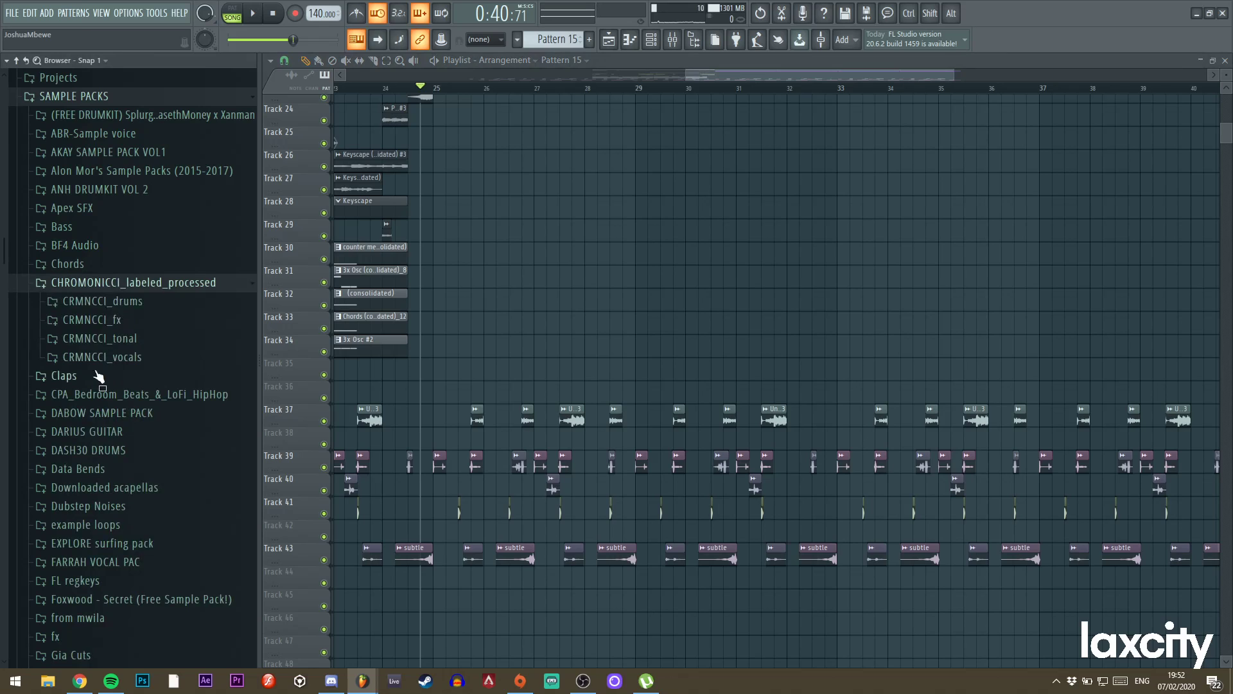
click(103, 301)
click(122, 376)
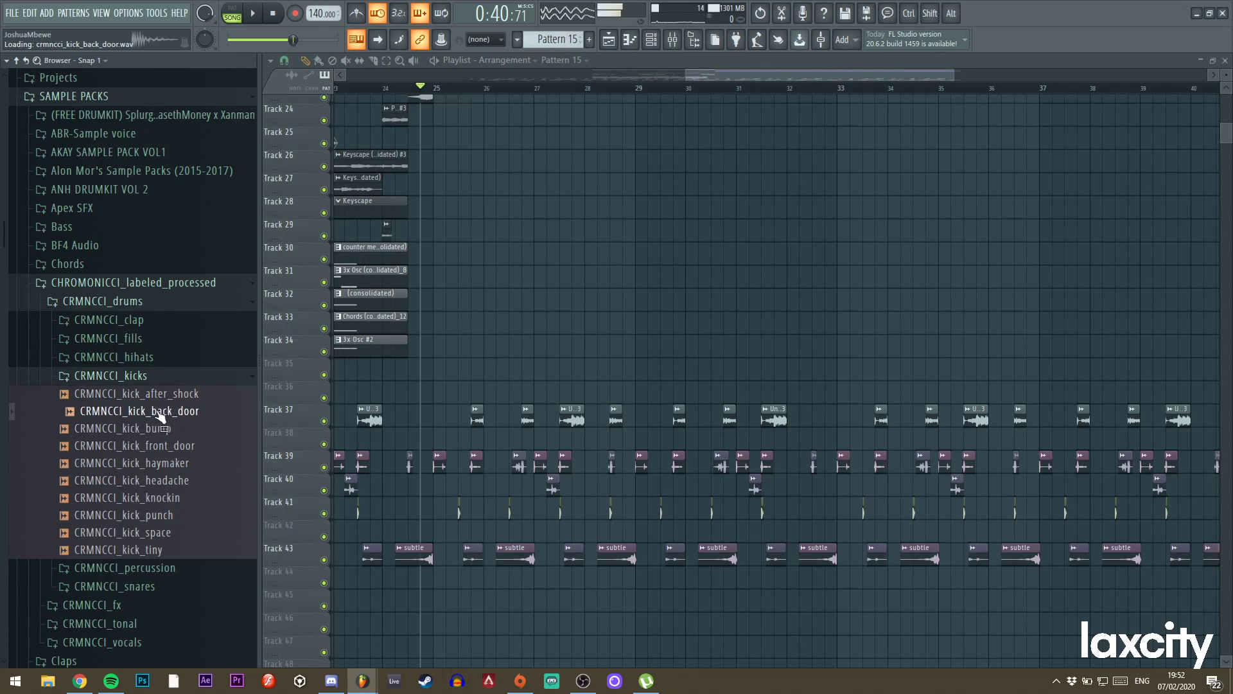
drag(157, 453, 488, 396)
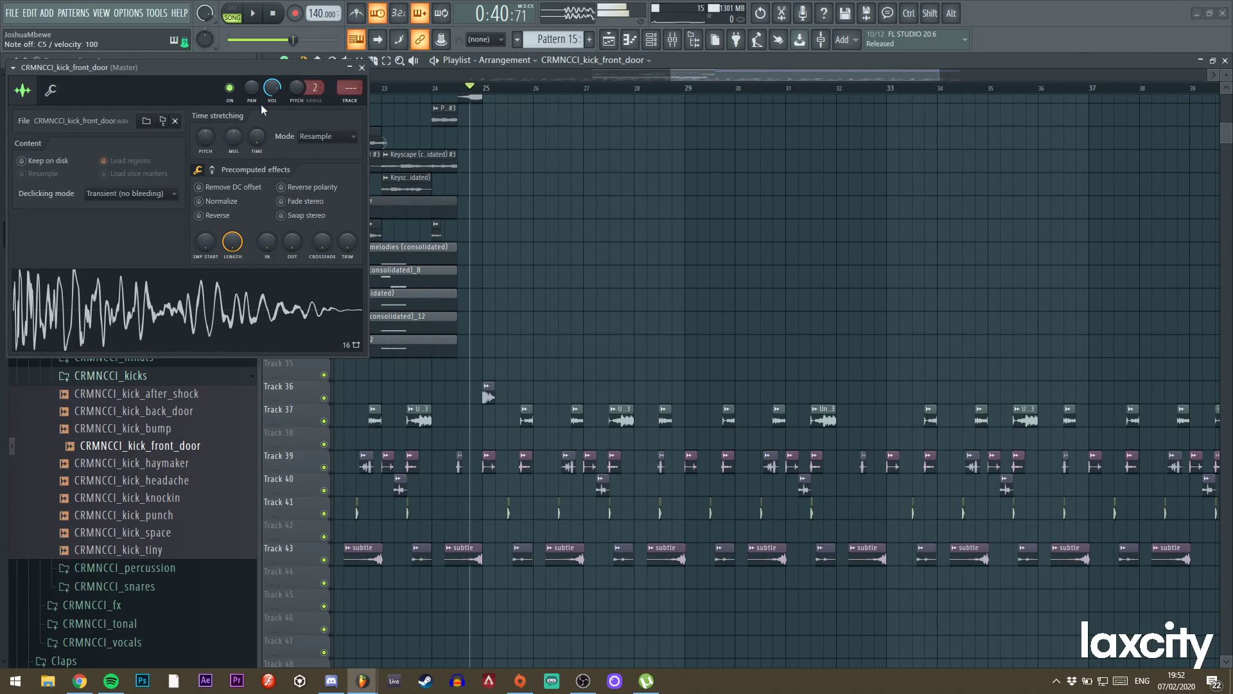
Raise the kick sample's fade-out to shorten its tail and preview it in the playlist.
click(52, 90)
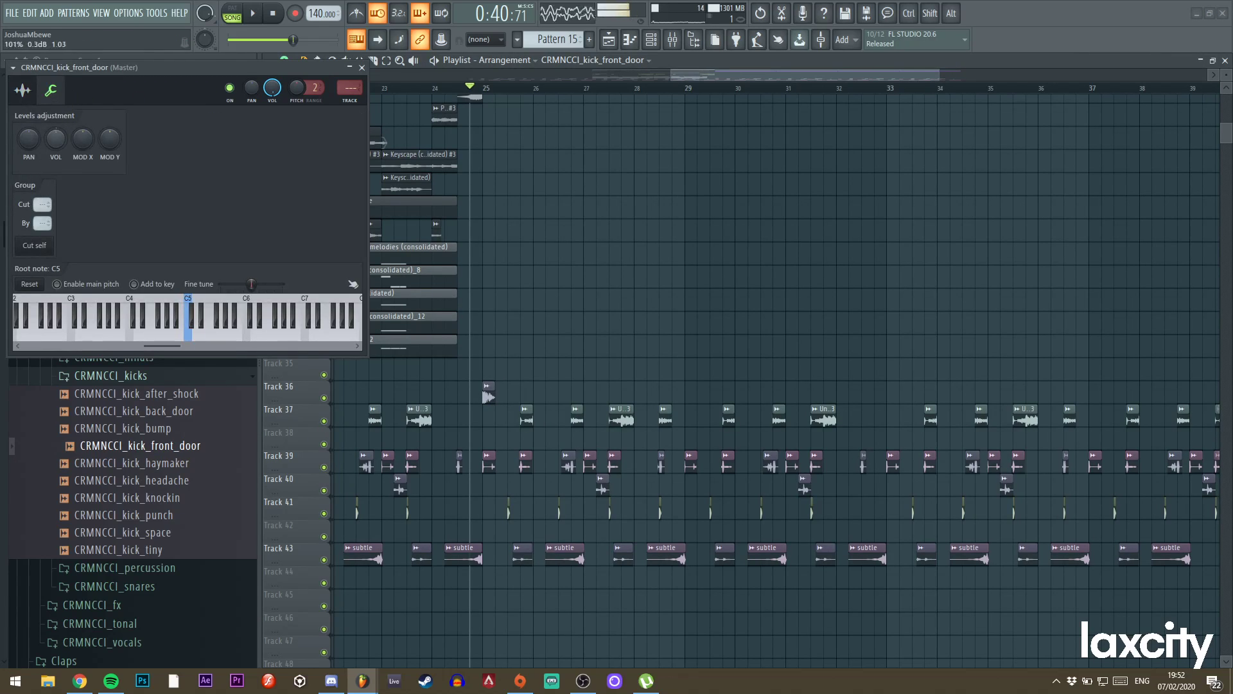
click(23, 91)
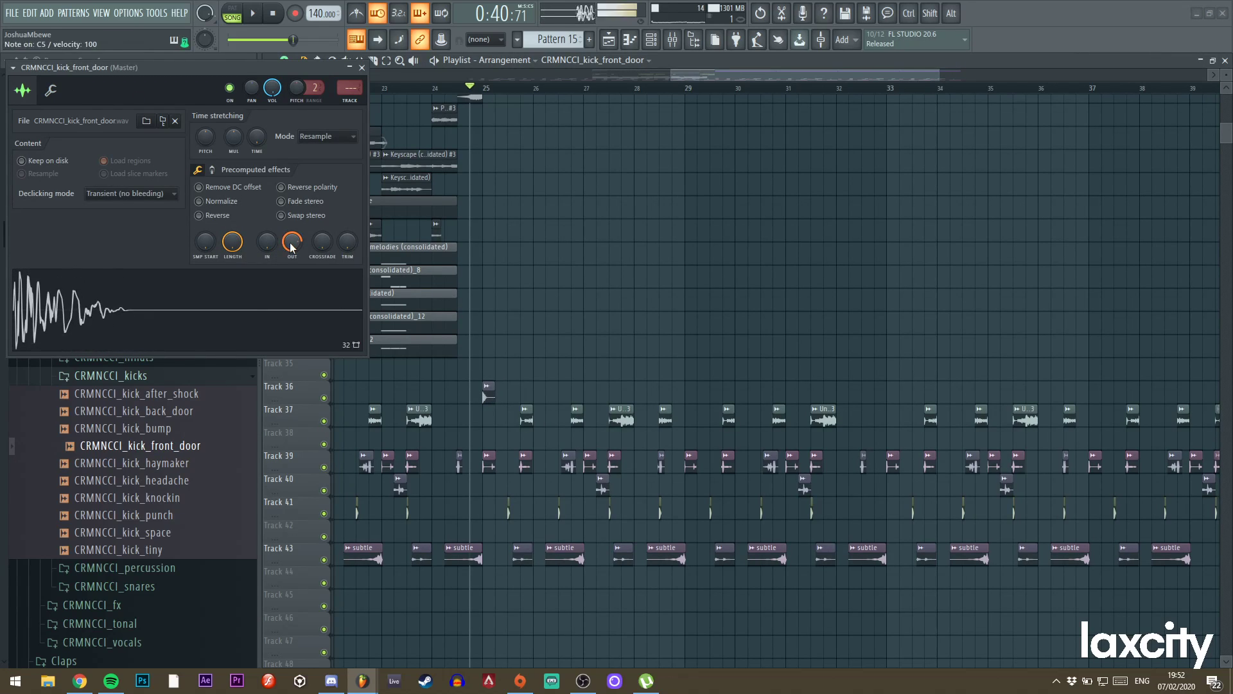
click(362, 67)
key(space)
key(space)
Trim the kick clip at bar 25 slightly shorter and repeat it along Track 36 into bar 26.
drag(938, 75, 736, 76)
key(space)
key(space)
drag(882, 227, 446, 156)
key(space)
key(space)
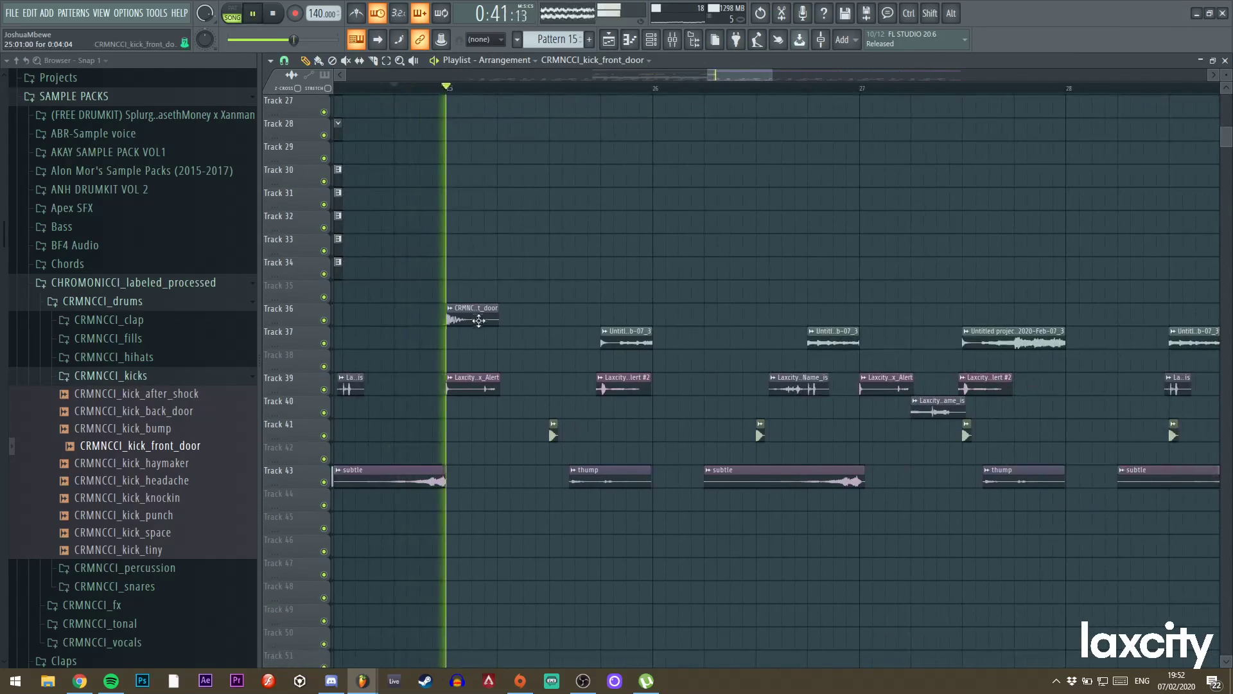
mouse_move(478, 318)
mouse_down()
mouse_move(552, 320)
mouse_move(488, 317)
mouse_up()
key(space)
key(space)
key(ctrl+b)
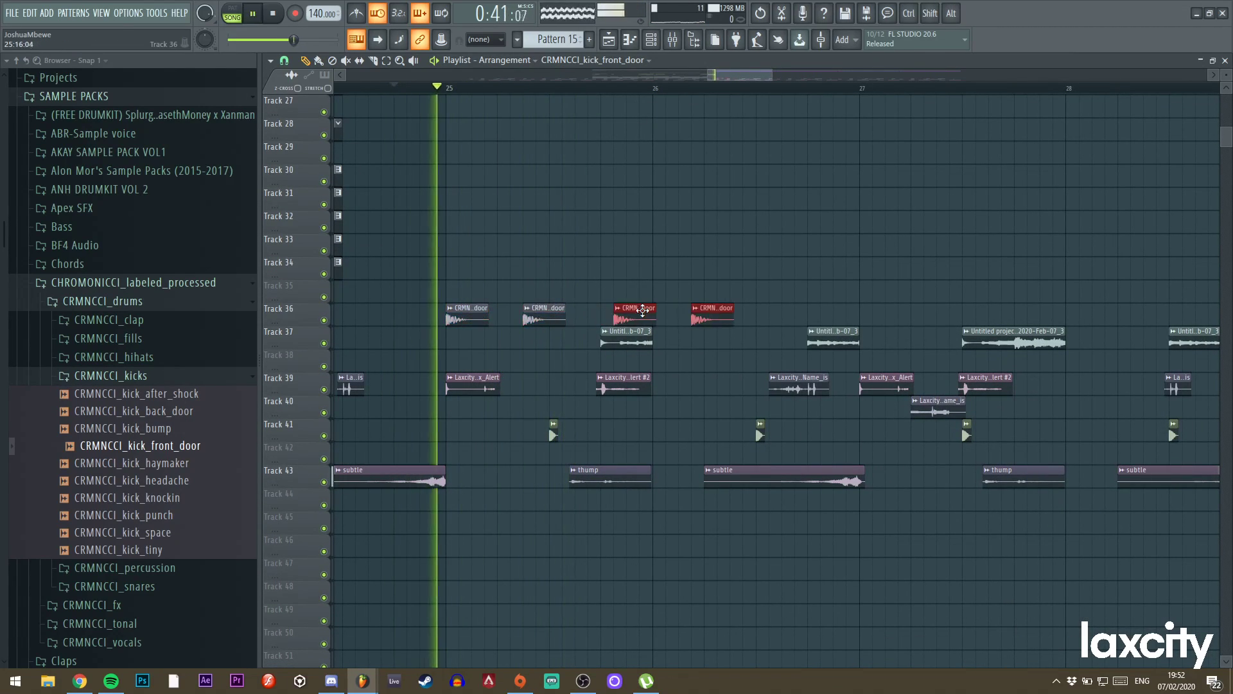
Delete the extra early kick in bar 26, place one late in that bar, and replay the kick rhythm.
ctrl+click(630, 278)
right_click(706, 321)
key(space)
key(space)
mouse_move(648, 321)
mouse_down()
mouse_move(452, 314)
mouse_move(772, 307)
mouse_up()
drag(773, 75, 797, 76)
ctrl+click(783, 149)
key(space)
click(624, 88)
key(space)
key(space)
key(space)
Duplicate the two-bar kick pattern into bars 27 and 28, adding two short kicks at the start of bar 27.
drag(660, 313, 421, 317)
right_click(715, 320)
key(ctrl+b)
mouse_move(745, 312)
mouse_down()
mouse_move(721, 317)
mouse_move(731, 320)
mouse_up()
click(749, 316)
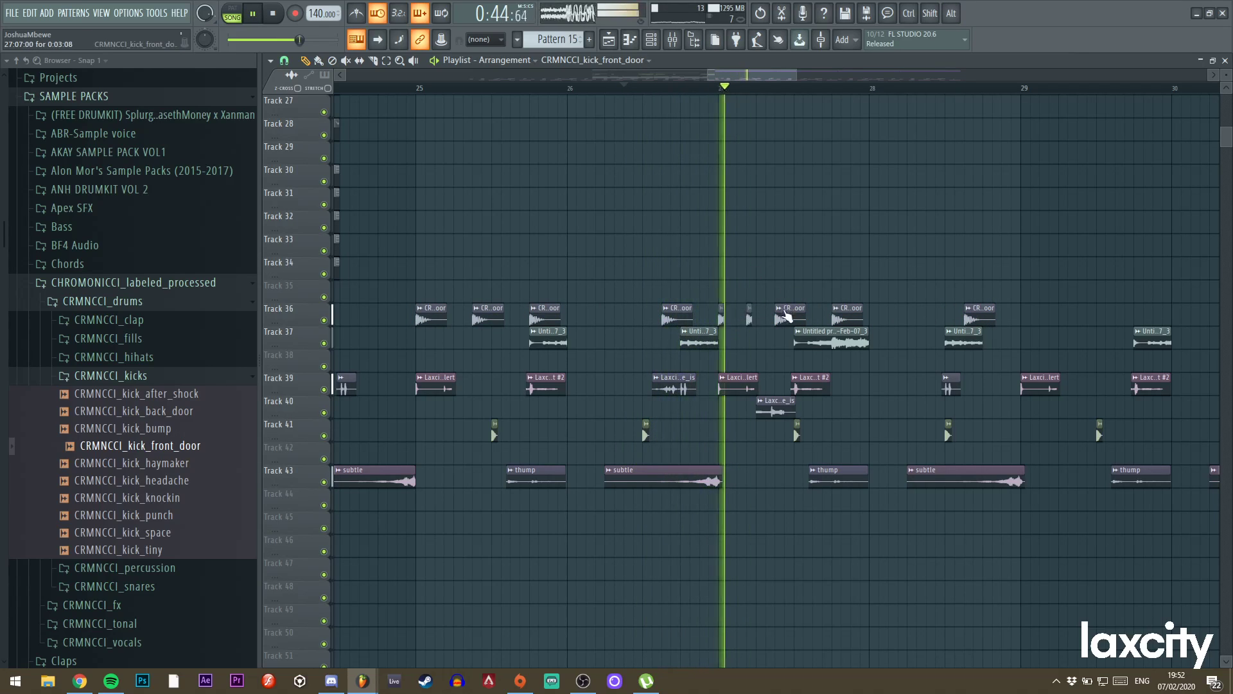
click(779, 310)
click(785, 269)
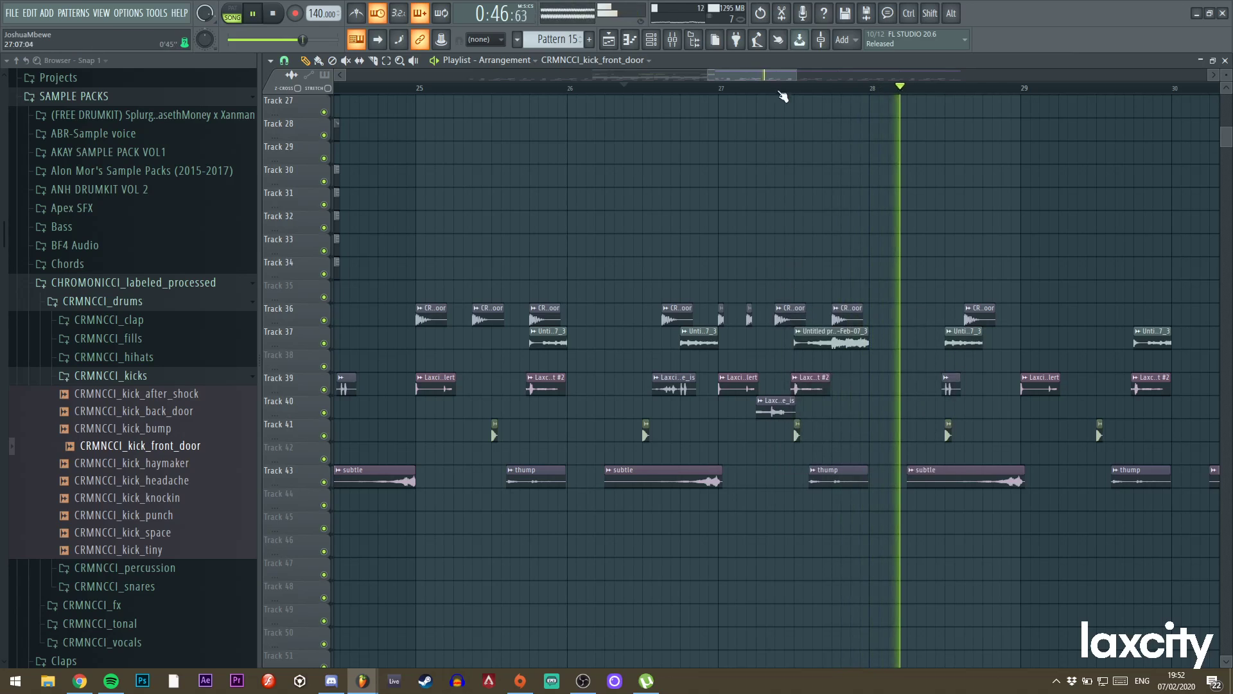
Duplicate the four-bar kick pattern along Track 36 to fill bars 29 through 40.
drag(797, 75, 861, 76)
key(space)
key(space)
drag(722, 306, 601, 324)
key(ctrl+b)
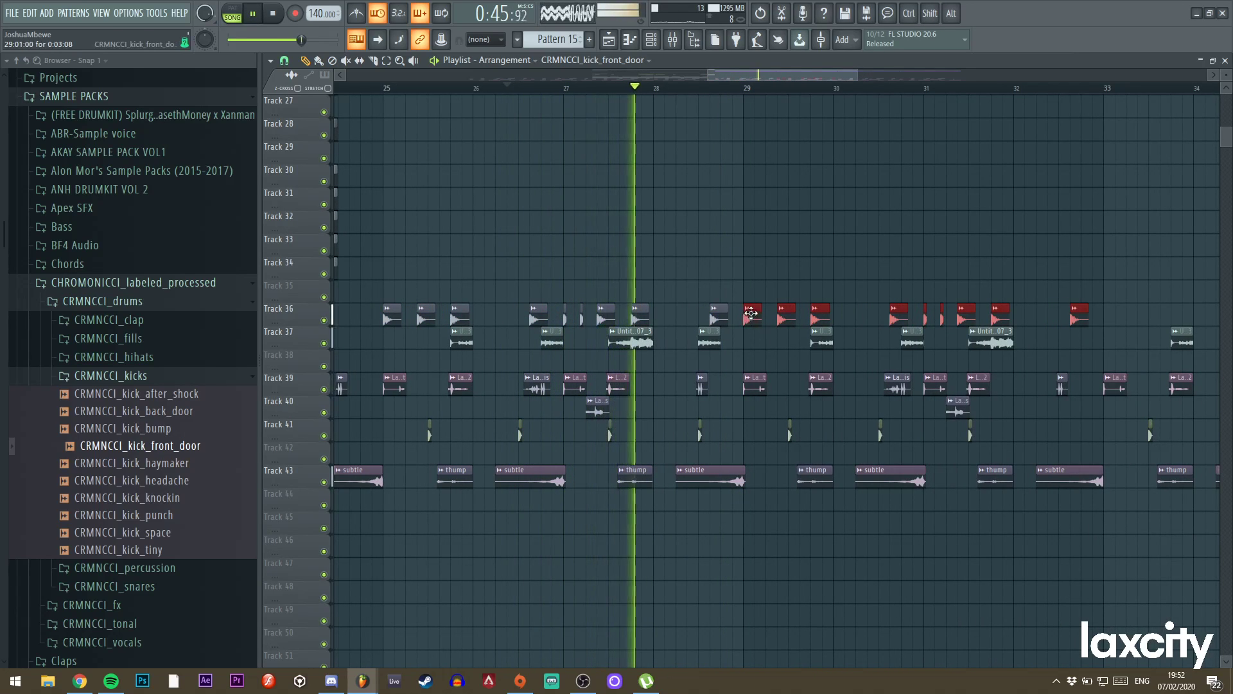
drag(858, 74, 1015, 78)
drag(718, 304, 753, 313)
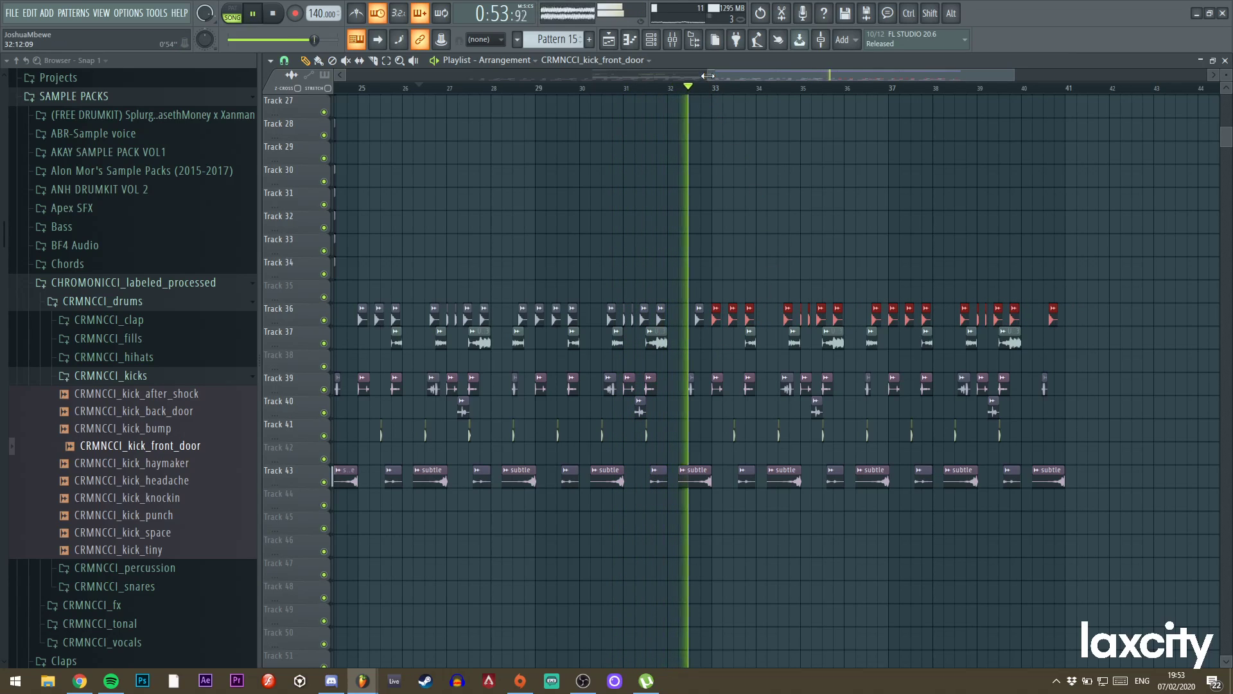
drag(708, 76, 650, 80)
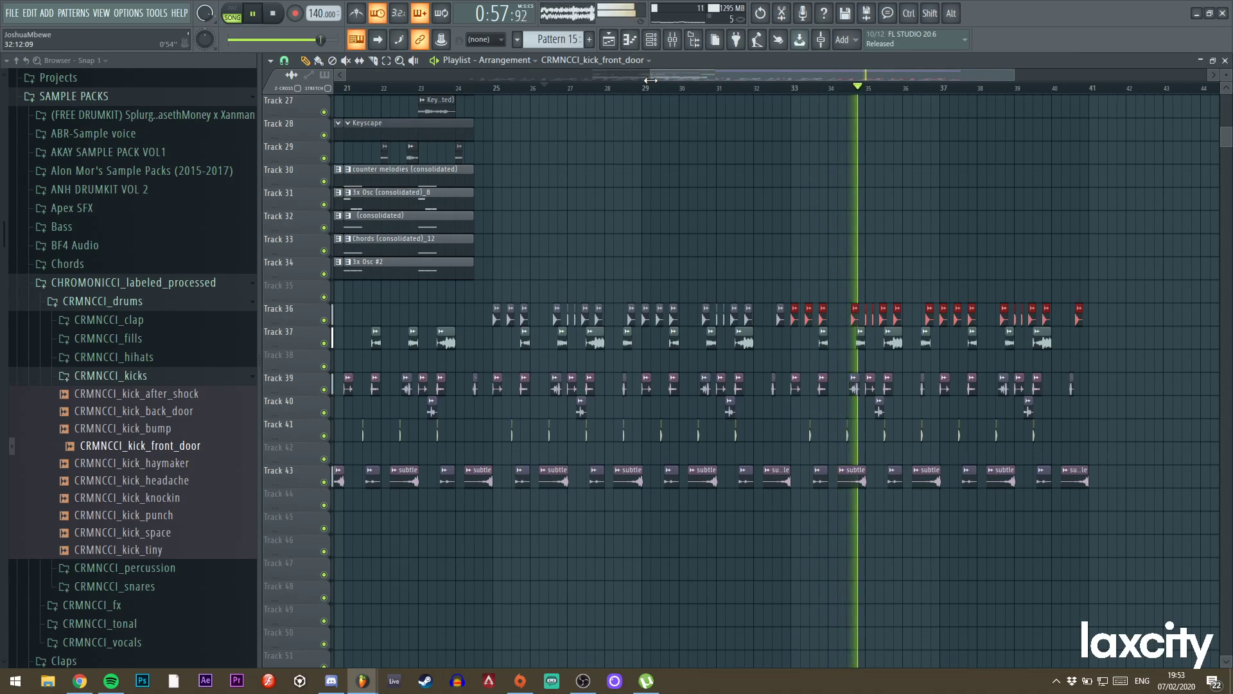
scroll(726, 263, up, 2)
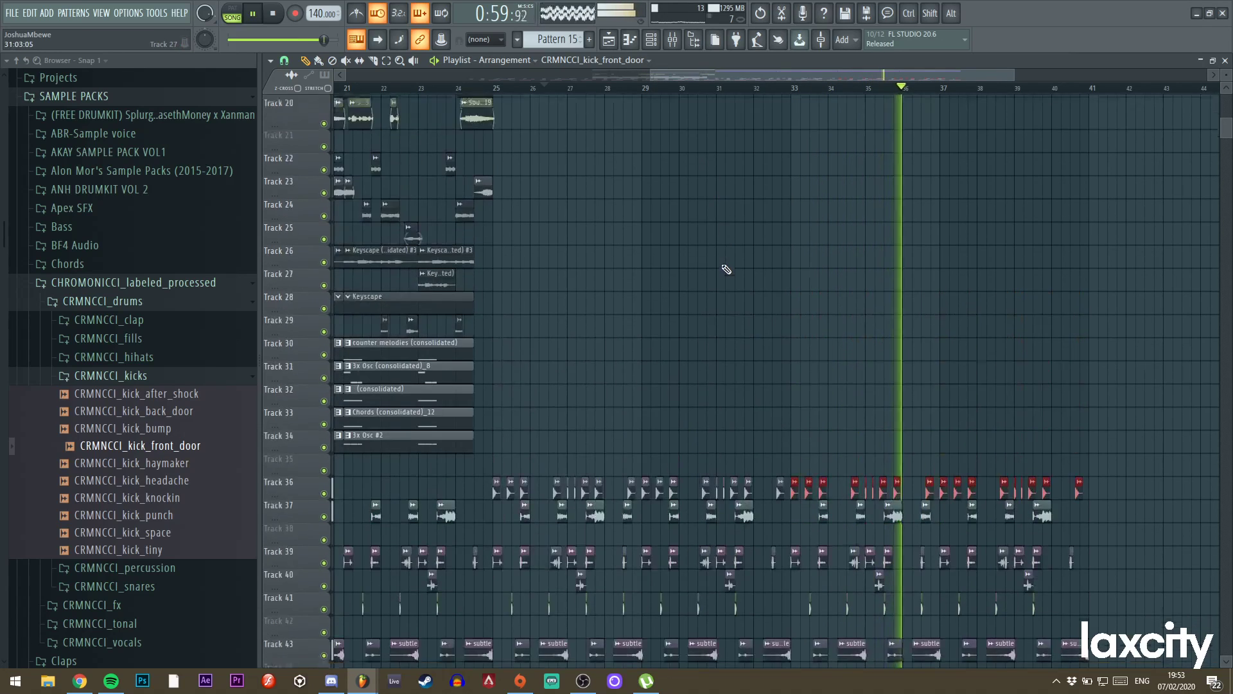
Audition the drum clips around bars 25 and 26, and play the arrangement back from just before bar 25.
alt+right_click(592, 393)
alt+right_click(520, 384)
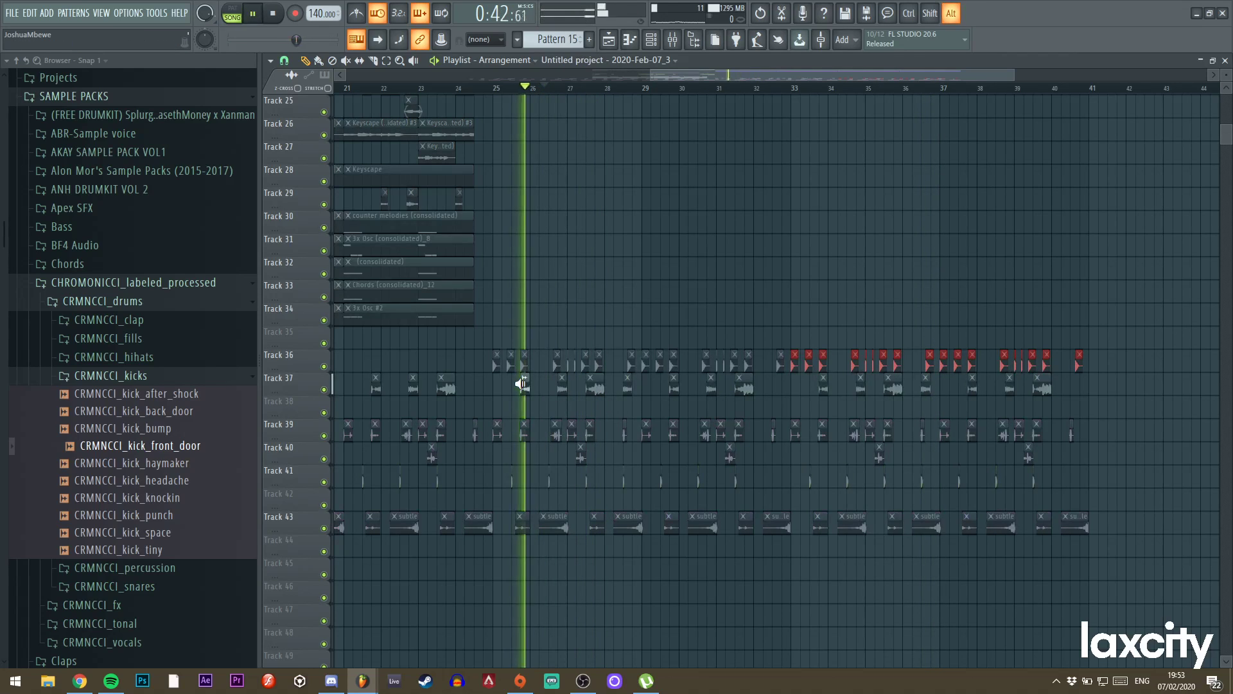
alt+right_click(520, 426)
alt+right_click(553, 430)
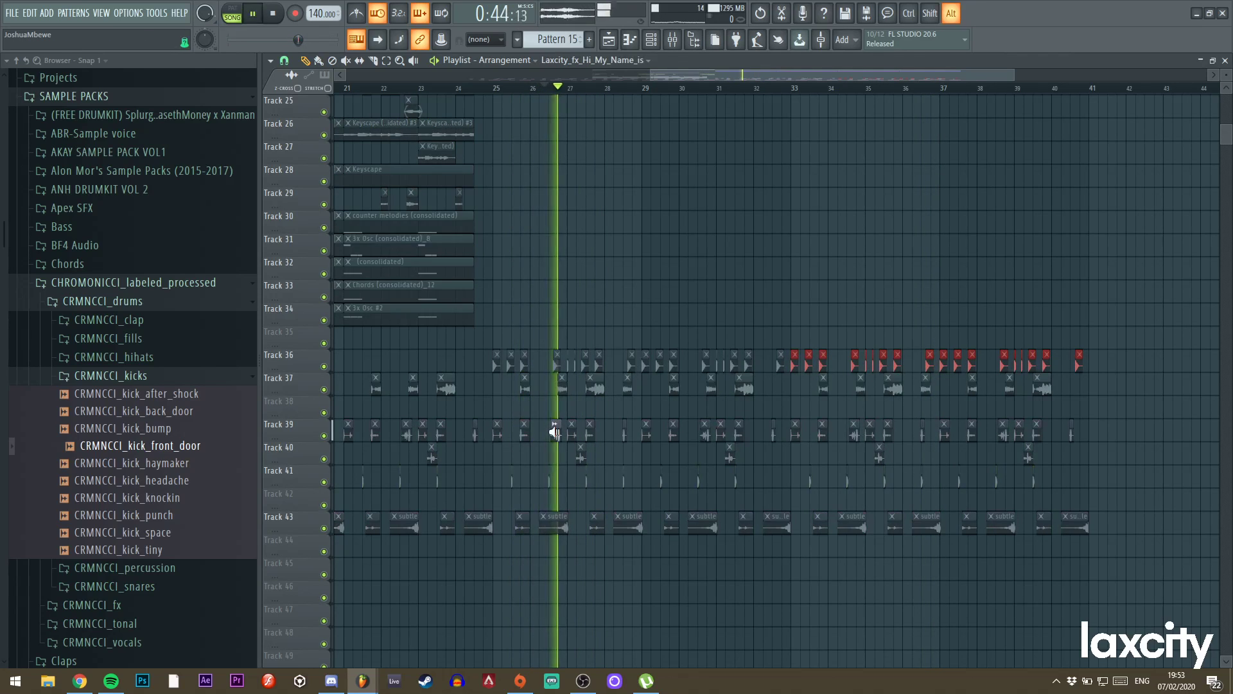
click(490, 90)
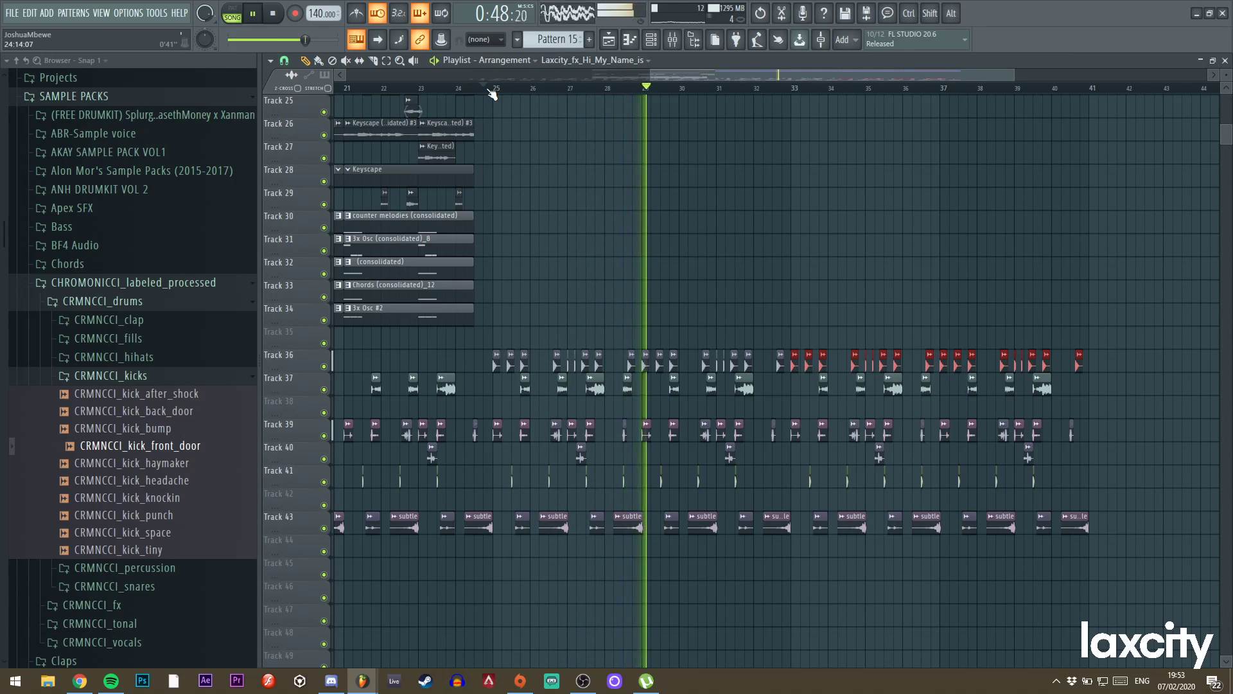
scroll(623, 221, up, 8)
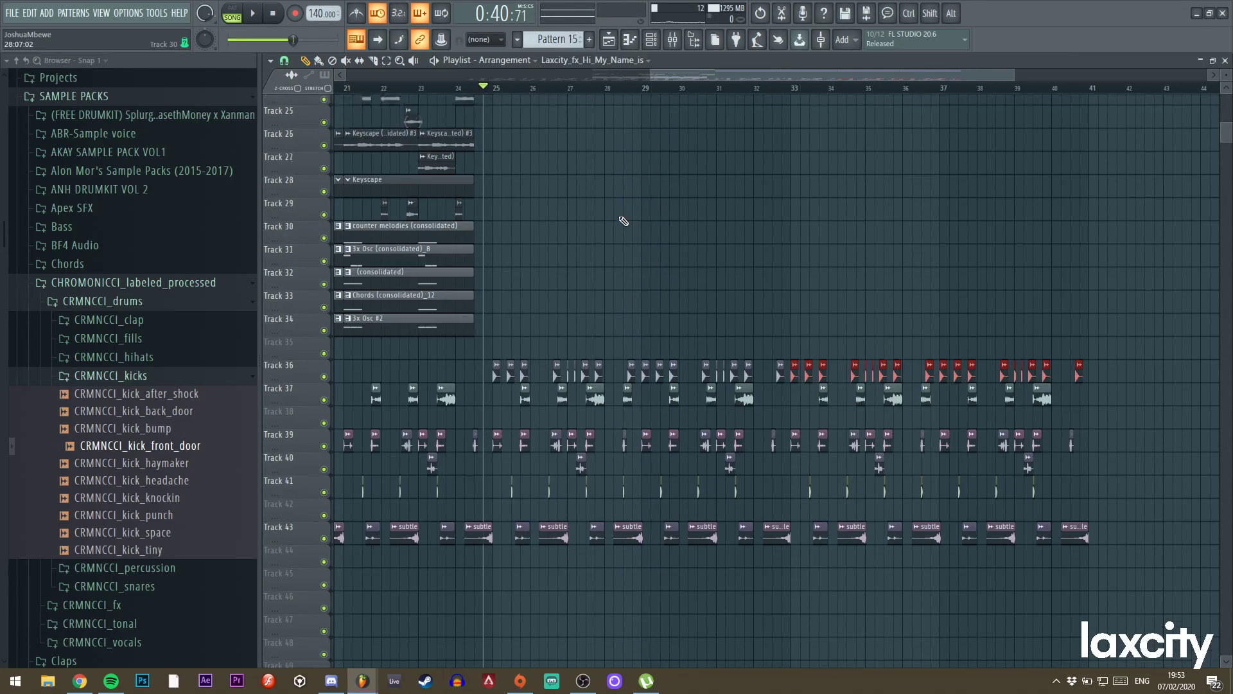
scroll(594, 180, down, 8)
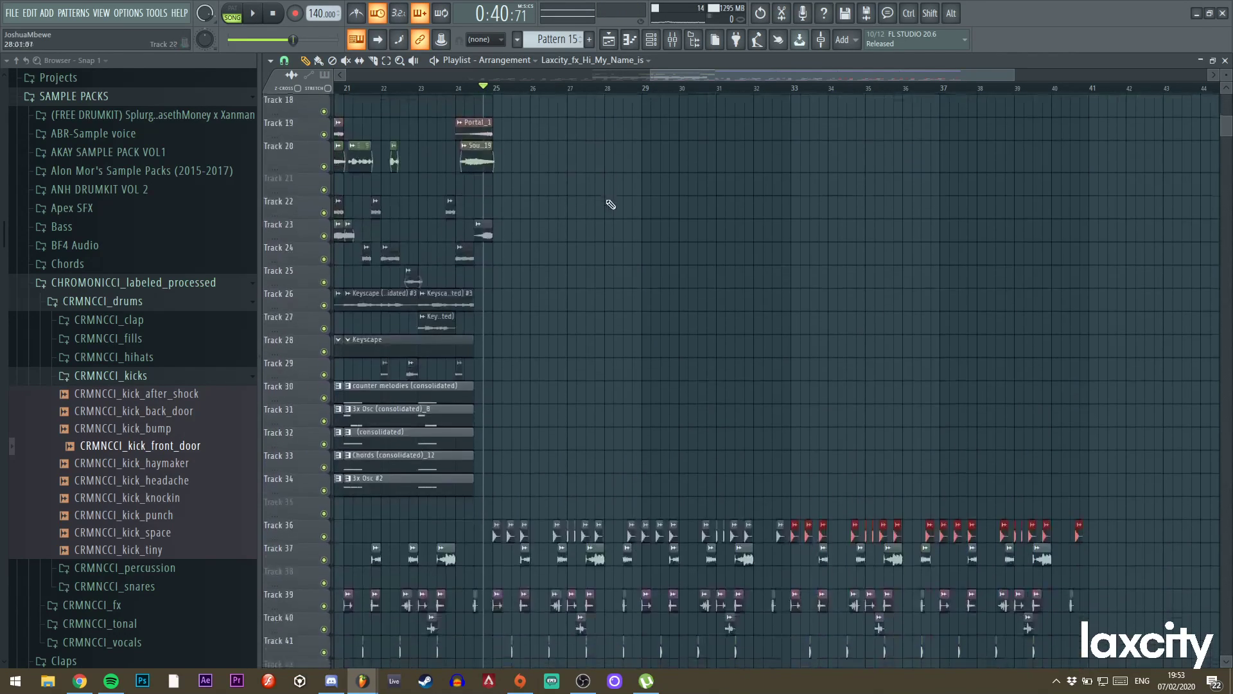
Insert an empty playlist track above the kick clips, shifting the drum tracks down by one.
right_click(293, 364)
key(i)
right_click(285, 366)
Bring up the Channel rack and set its channel filter from Audio to All.
click(651, 40)
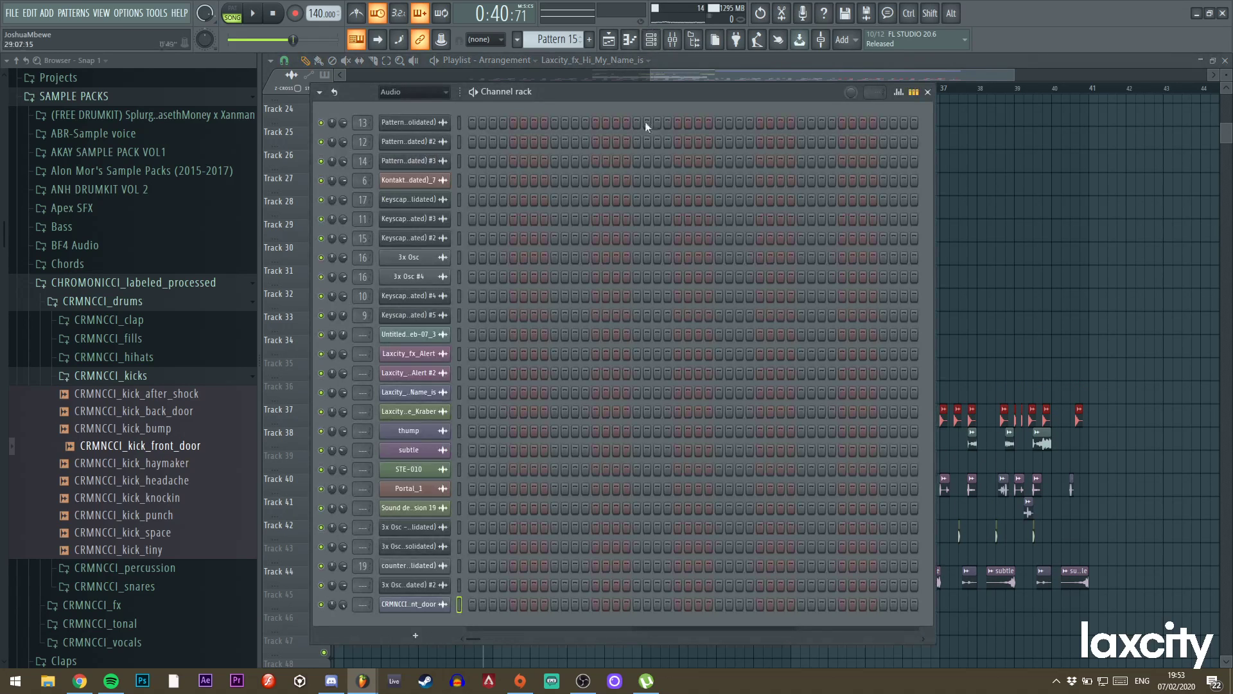
mouse_move(618, 87)
mouse_down()
mouse_move(571, 106)
mouse_move(641, 92)
mouse_up()
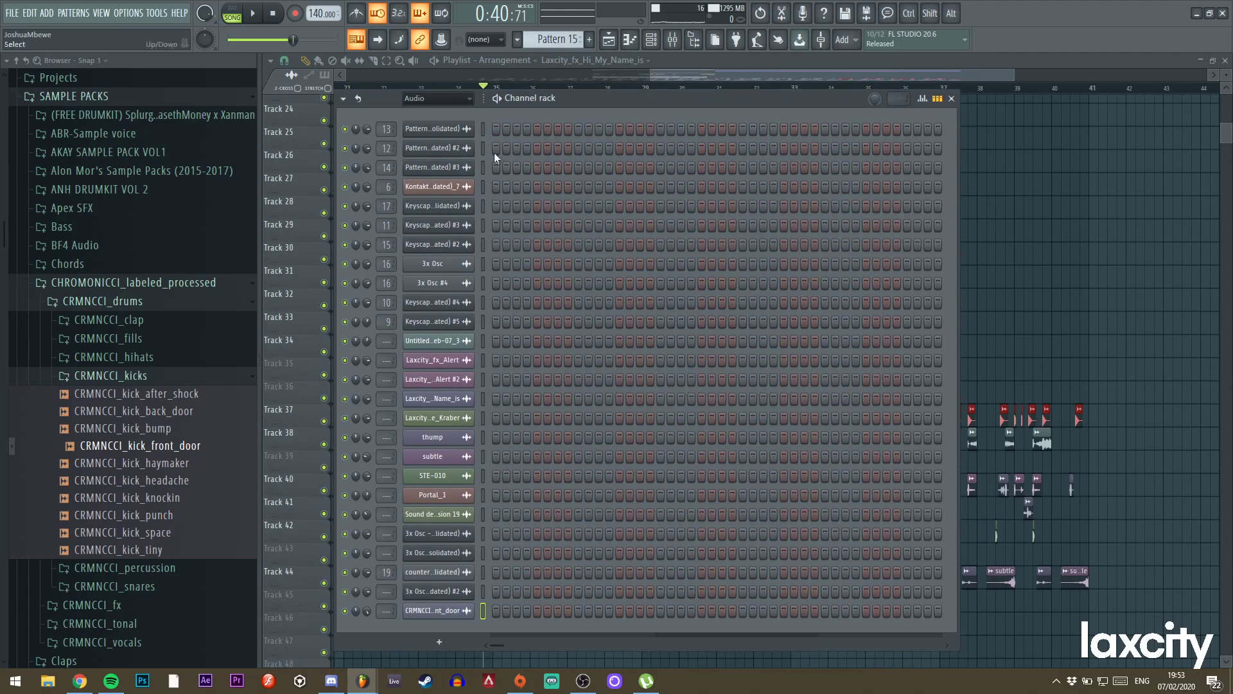
click(446, 101)
click(439, 115)
click(699, 72)
Route the CRMNCCI_kick_front_door channel to its own free mixer insert.
scroll(758, 325, up, 8)
scroll(760, 325, down, 9)
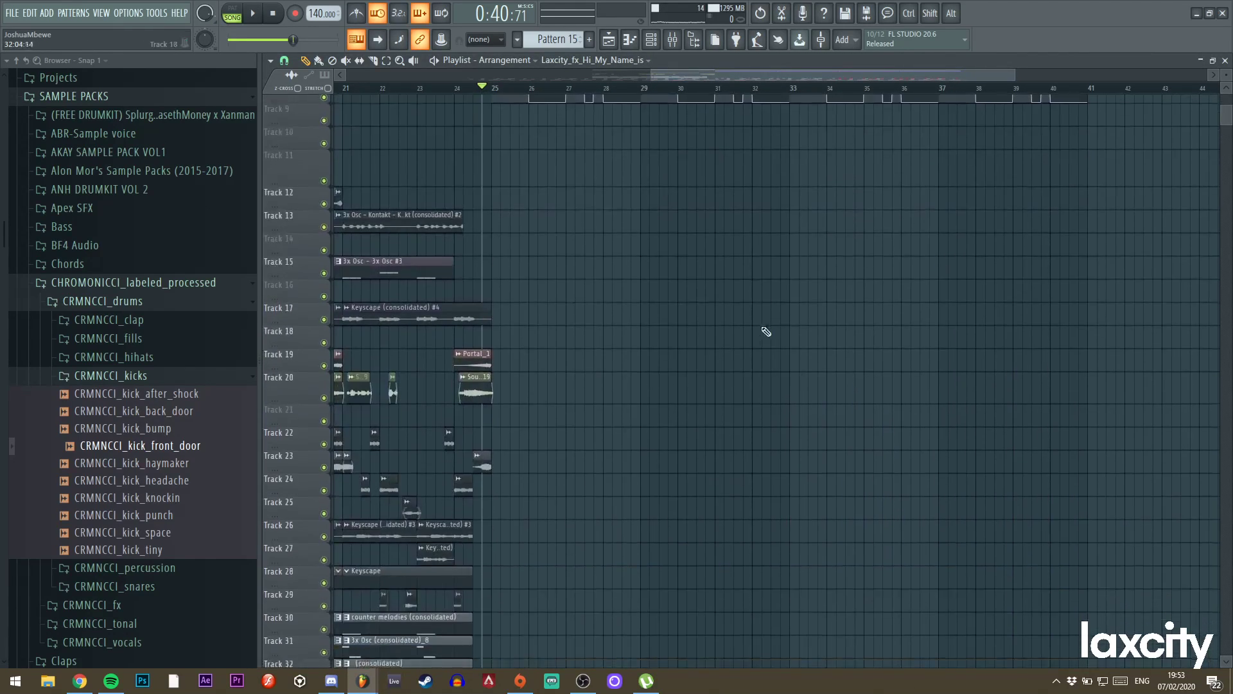
key(space)
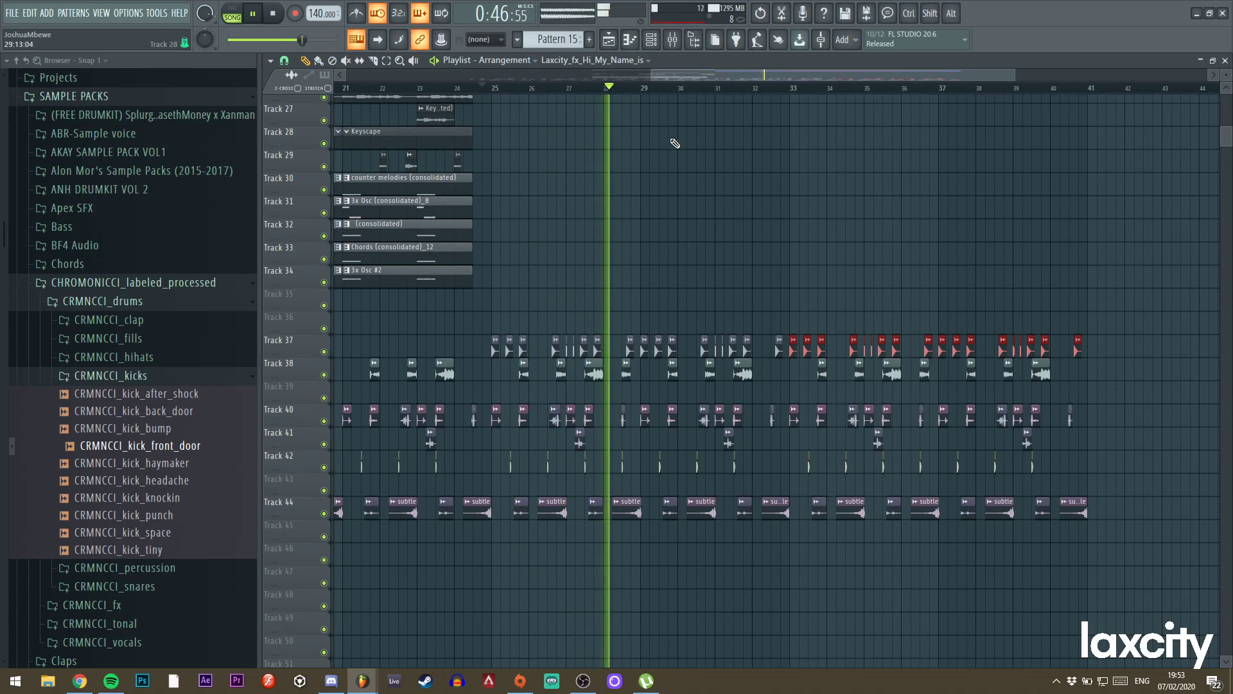
double_click(628, 352)
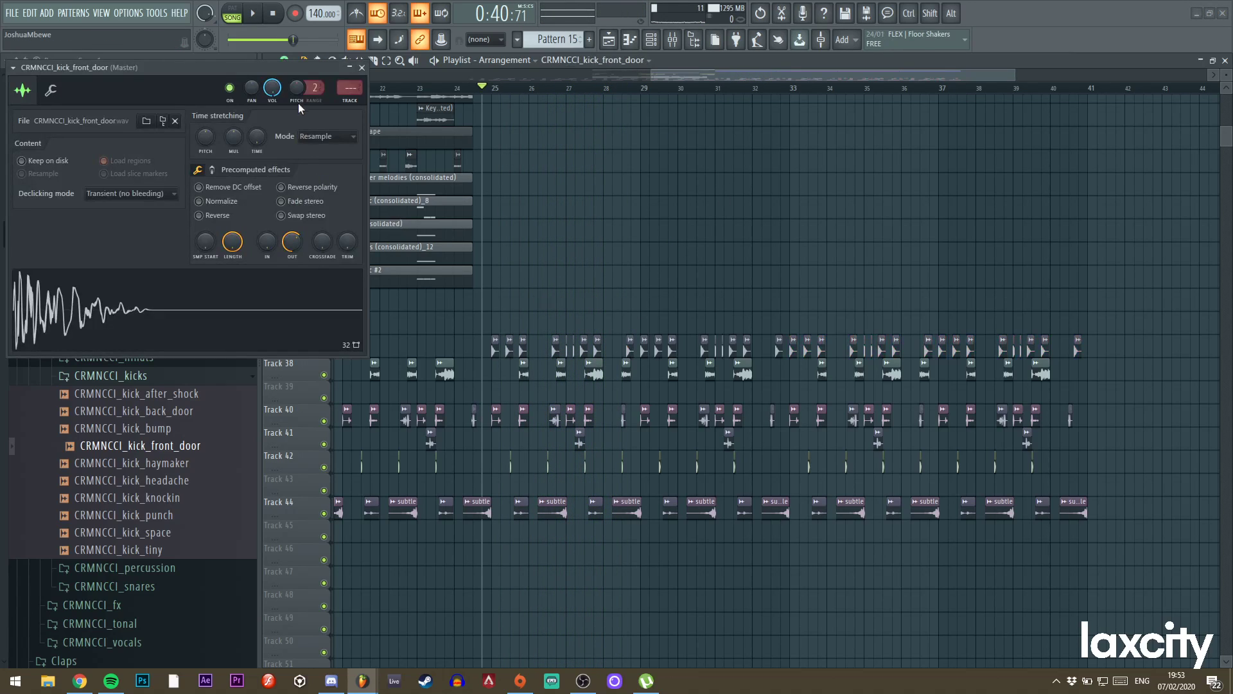
click(350, 101)
click(362, 67)
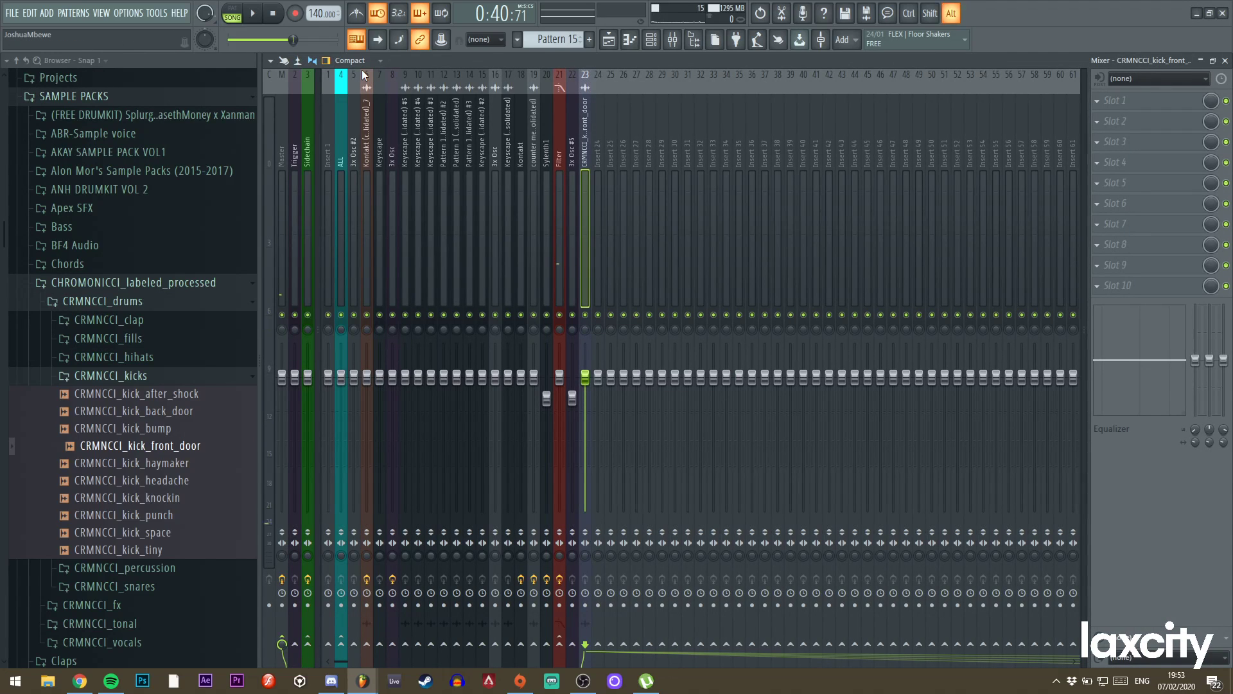
Move the kick's mixer track to insert 1 and apply the Kick name preset to it.
key(alt+Left)
key(alt+Left)
key(alt+Left)
key(alt+Left)
key(alt+Left)
key(alt+Left)
key(alt+Left)
key(alt+Left)
key(alt+Left)
key(alt+Left)
key(alt+Left)
key(alt+Left)
key(alt+Left)
key(alt+Left)
key(alt+Left)
key(alt+Left)
key(alt+Left)
key(alt+Left)
key(alt+Left)
key(alt+Left)
key(alt+Left)
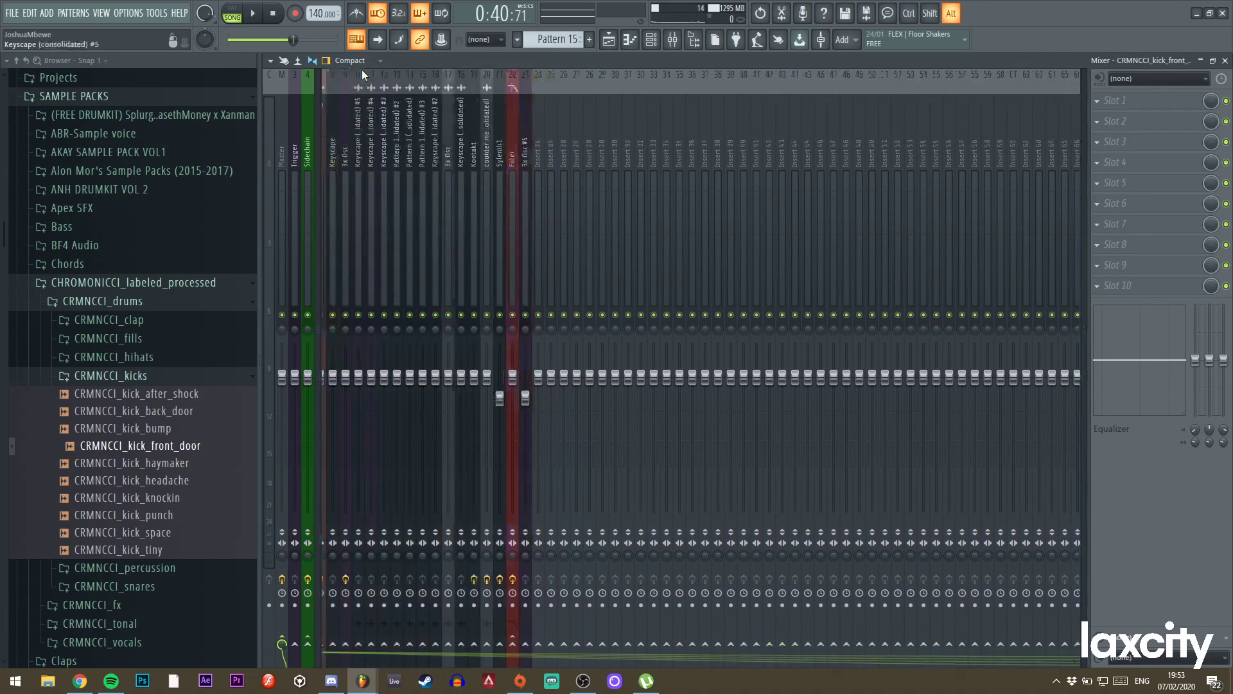
click(341, 148)
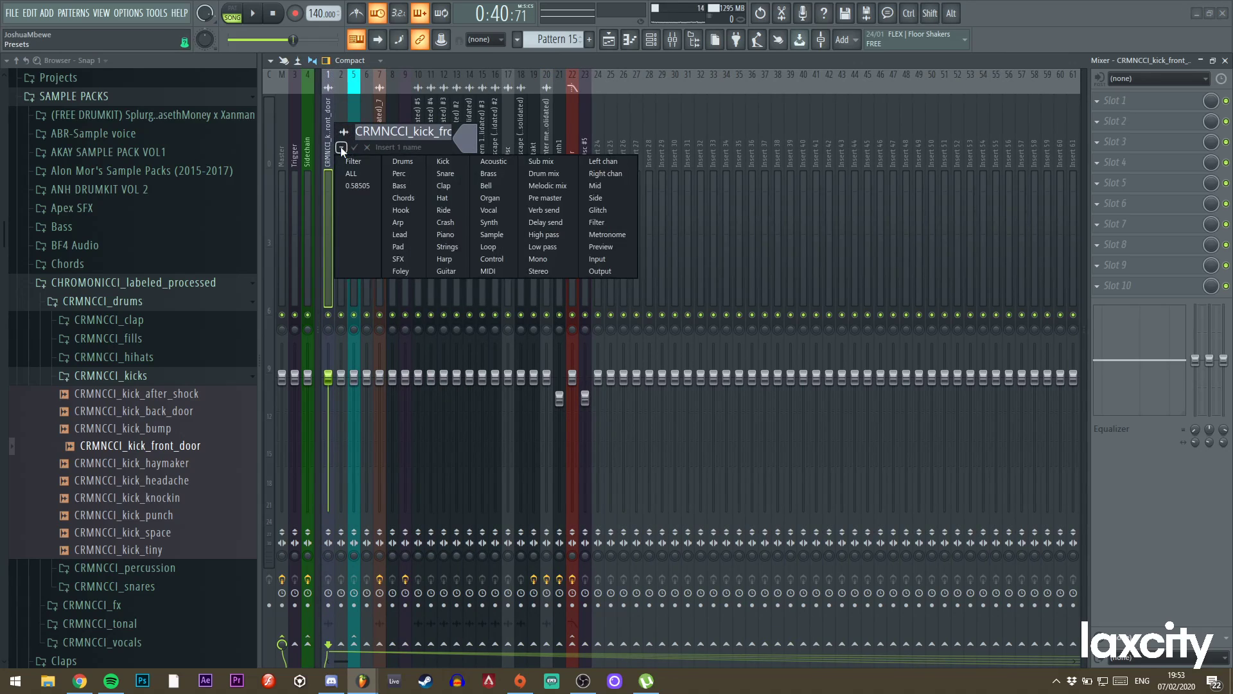
click(443, 164)
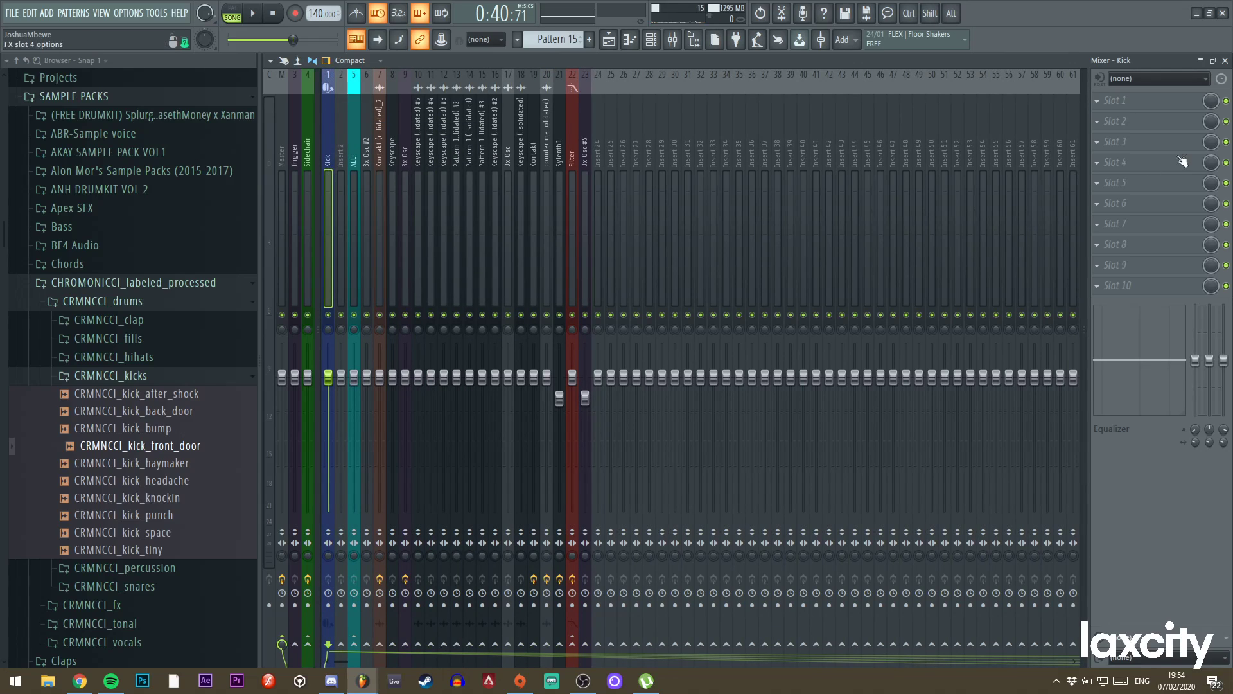
Load Fruity parametric EQ 2 into slot 2 of the Kick insert and make band 1 a steep high pass.
click(1150, 170)
click(887, 563)
key(space)
right_click(84, 188)
click(146, 235)
right_click(84, 189)
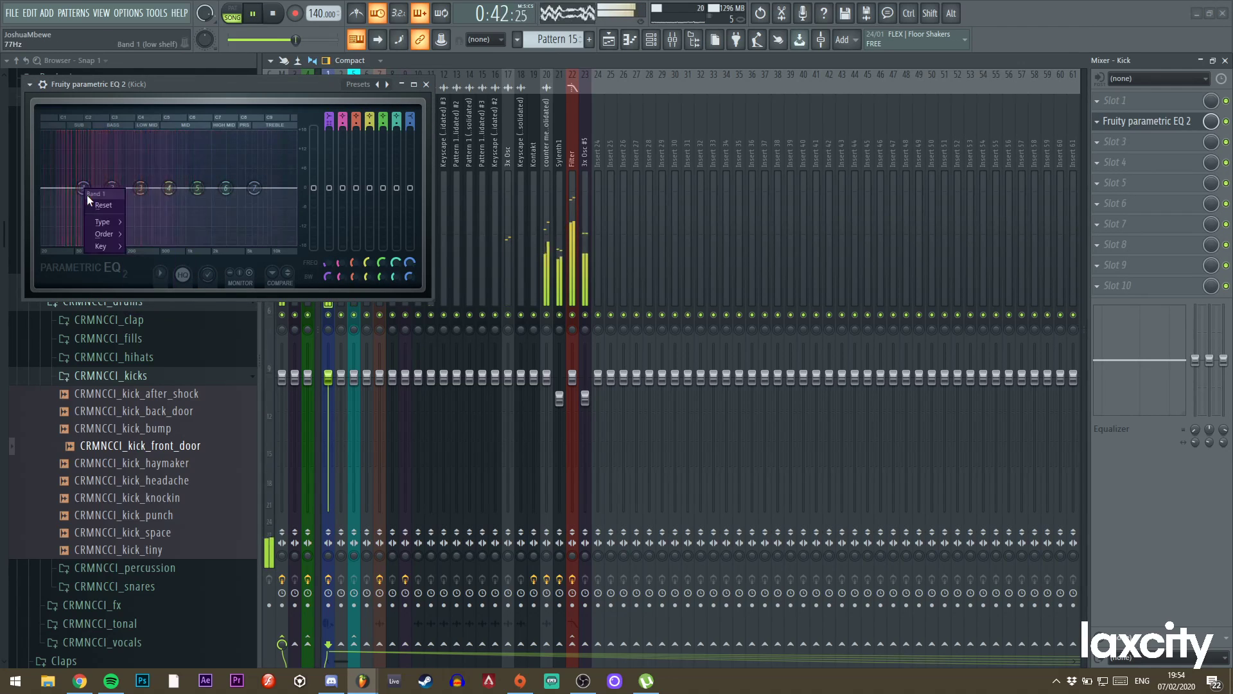
click(144, 258)
Lower EQ band 7 fully and shift it down in frequency to roll off the kick's highs, checking it during playback.
key(space)
drag(265, 101, 581, 114)
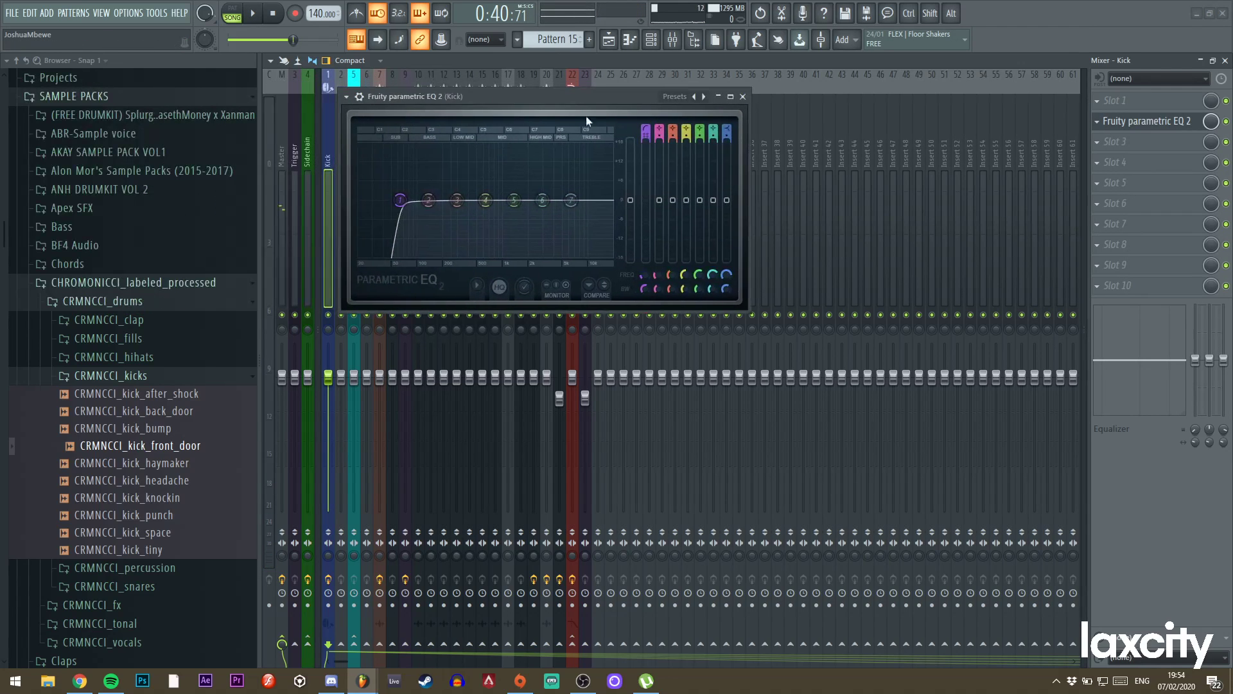
drag(570, 203, 534, 257)
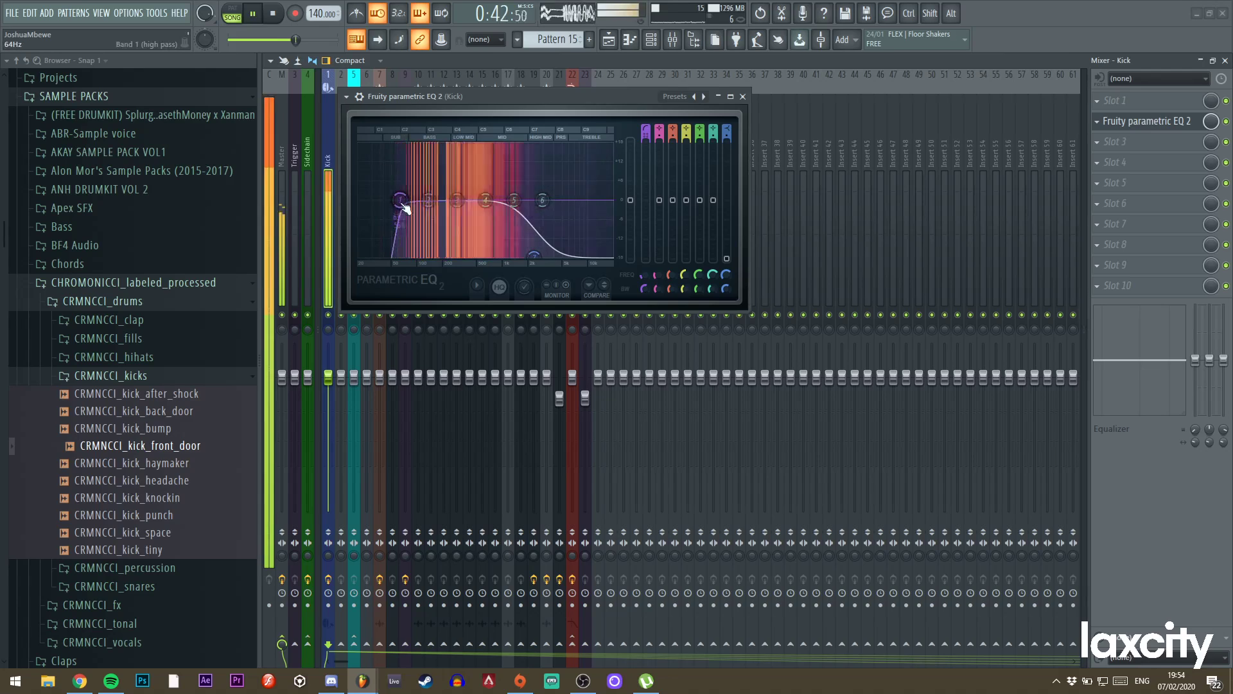
scroll(403, 201, down, 2)
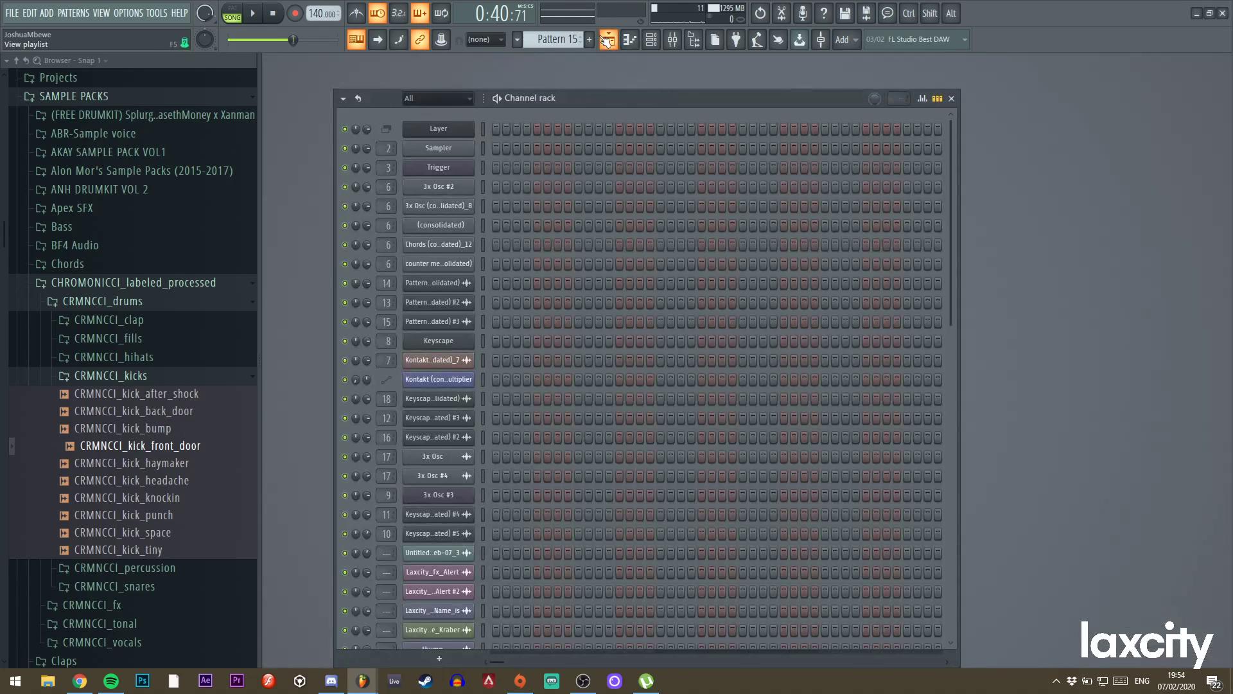
Return to the playlist and collapse the CHROMONICCI_labeled_processed sample folder.
click(607, 40)
drag(1011, 75, 1028, 74)
click(138, 373)
click(137, 289)
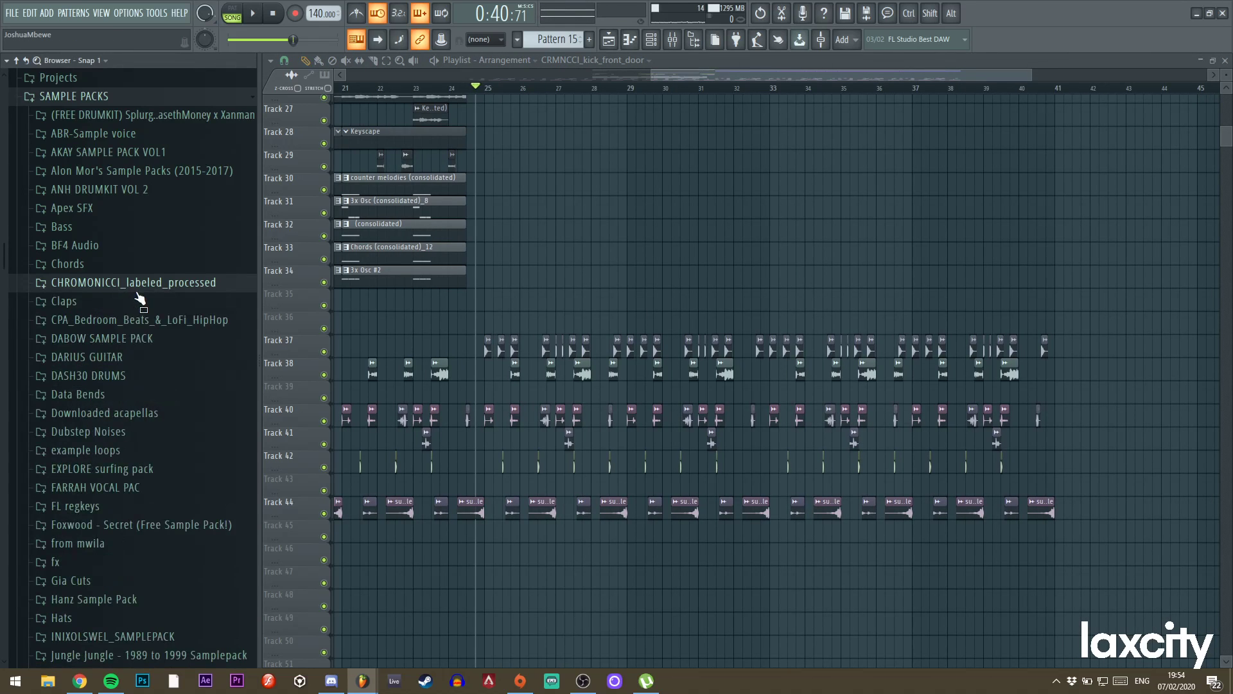
Place the damboi sample from the snares folder on track 45, halfway through bar 25.
scroll(149, 375, down, 10)
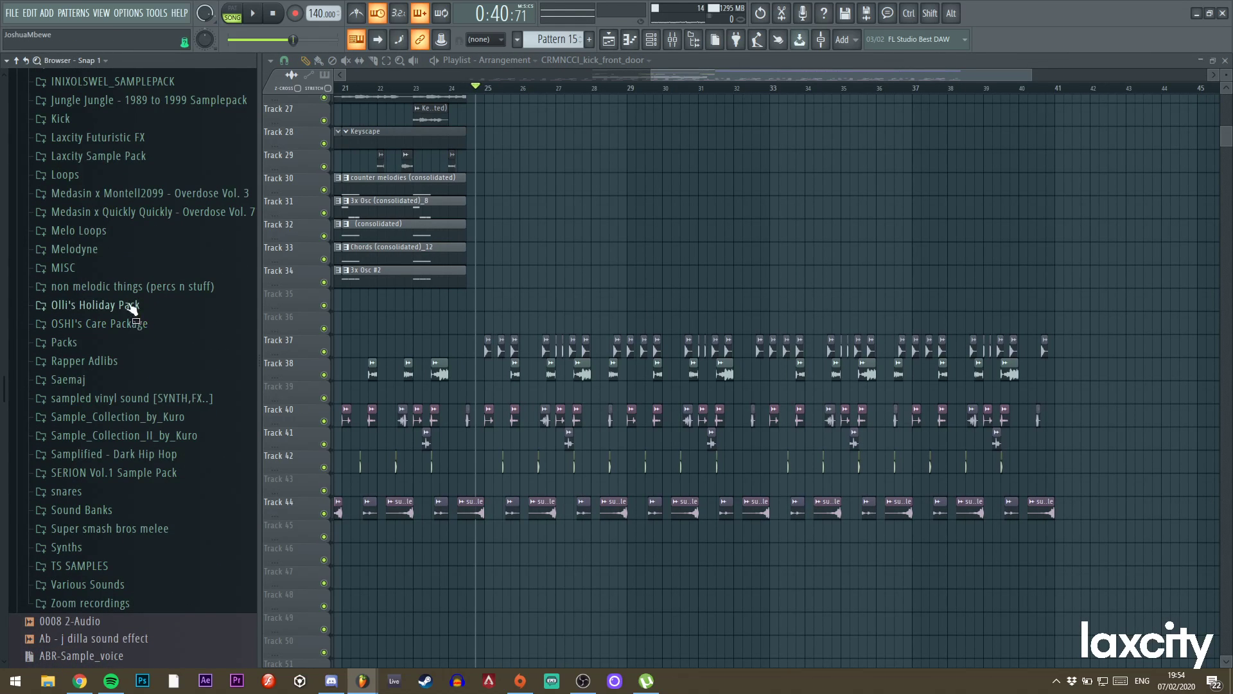
click(90, 492)
click(93, 304)
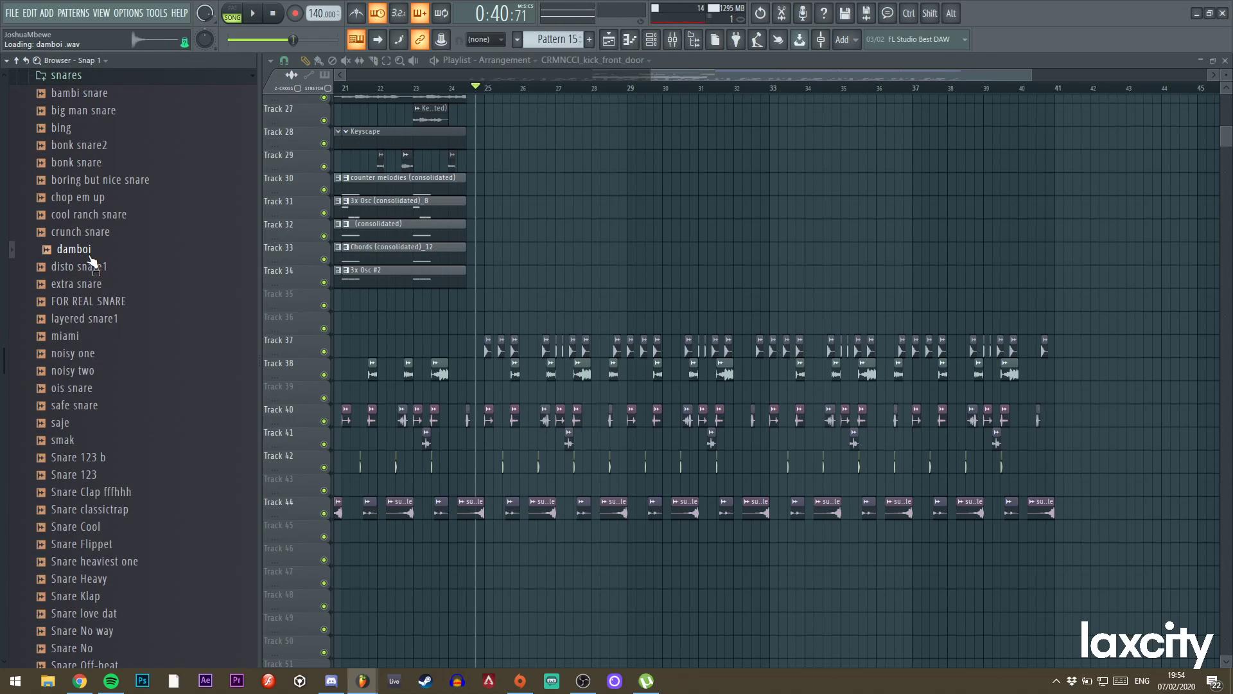
drag(91, 258, 550, 557)
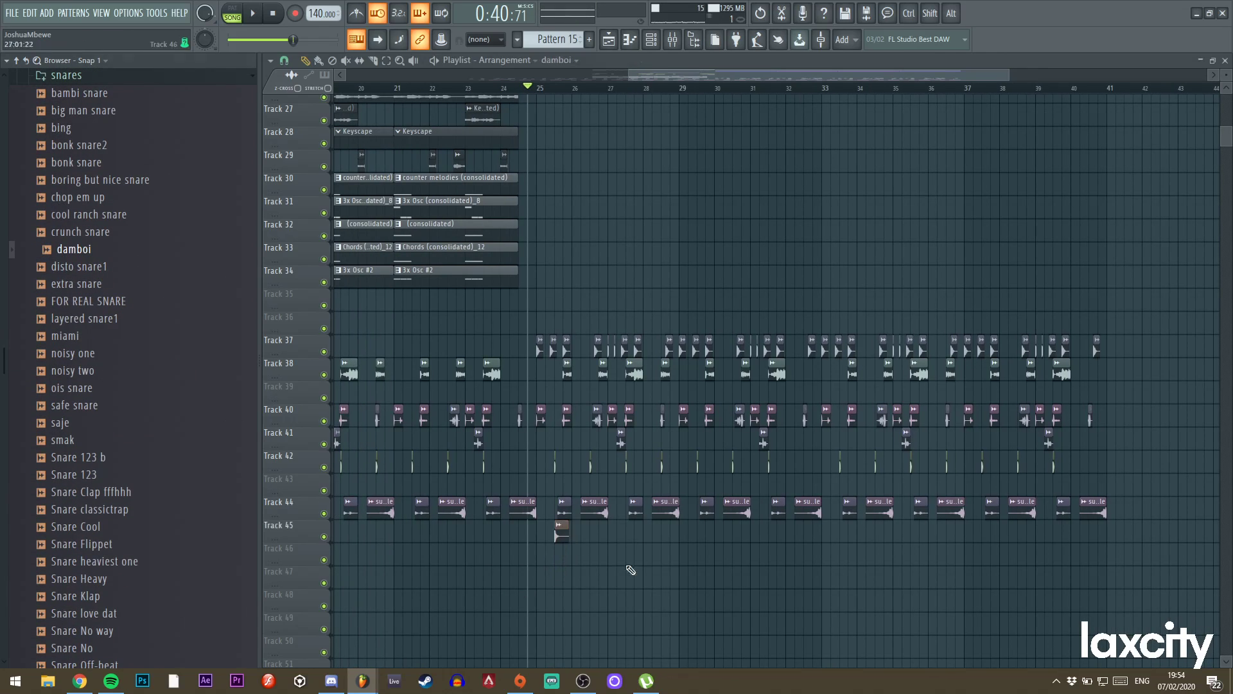
Duplicate the damboi snare clip on track 45 so it hits once per bar through bar 32.
key(space)
drag(1007, 76, 803, 109)
drag(785, 179, 389, 102)
key(space)
key(space)
drag(464, 455, 416, 458)
key(ctrl+b)
key(ctrl+b)
key(ctrl+b)
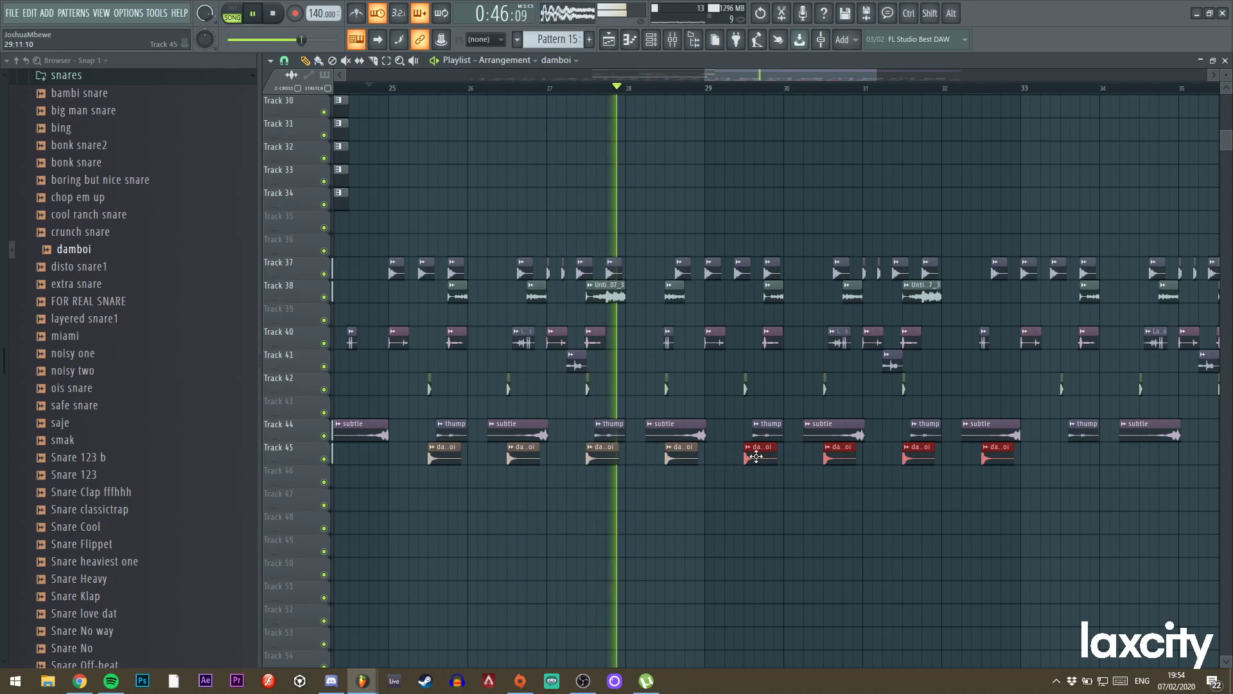
Duplicate the eight snare clips on track 45 to fill bars 33 to 40.
drag(876, 76, 964, 75)
drag(799, 459, 408, 462)
key(ctrl+b)
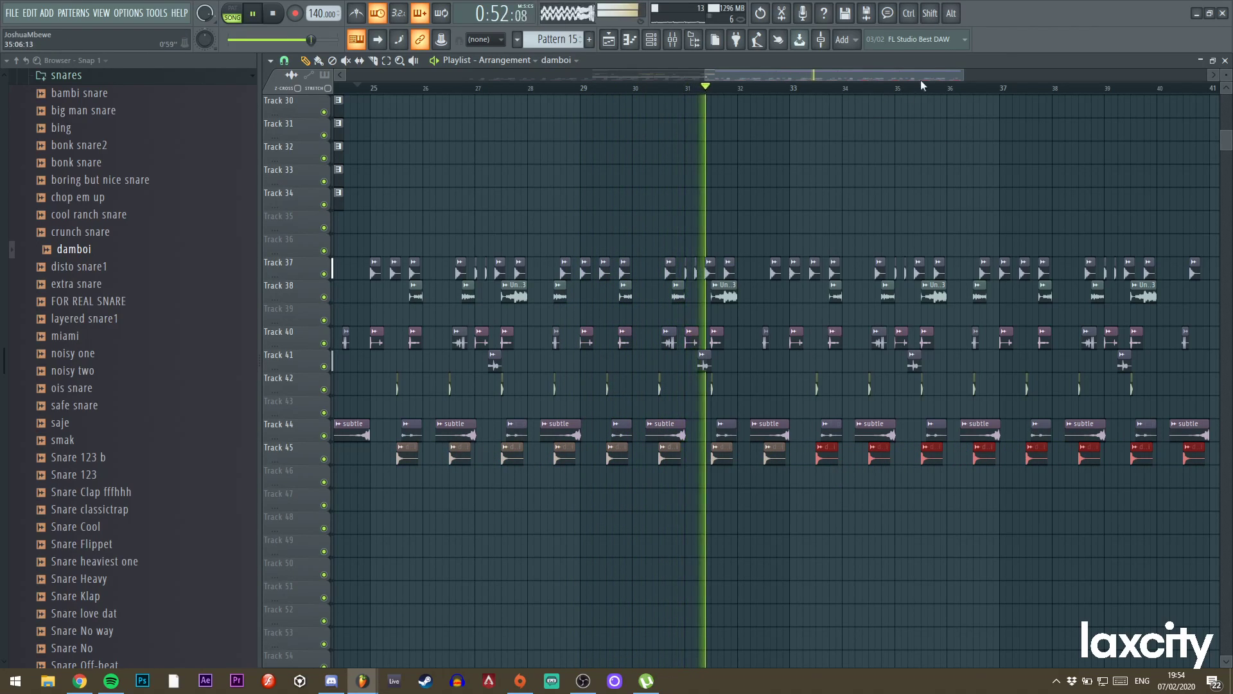
drag(963, 78, 1008, 83)
drag(1109, 96, 1030, 92)
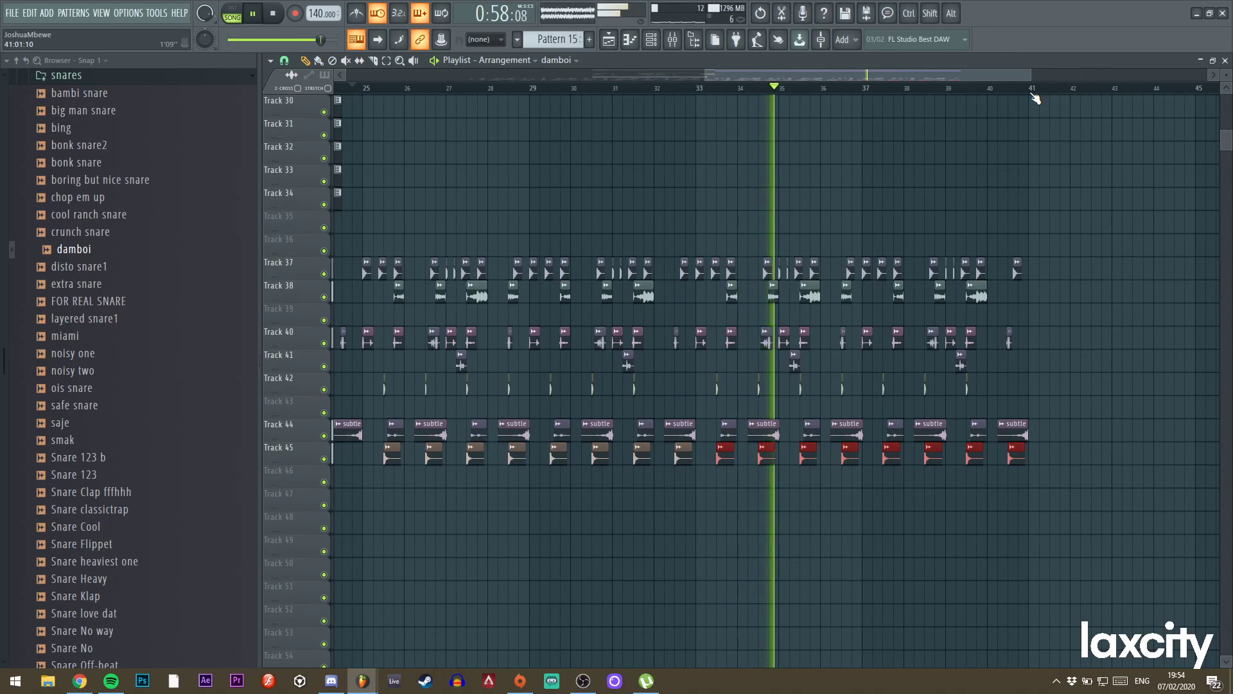
drag(1031, 74, 953, 83)
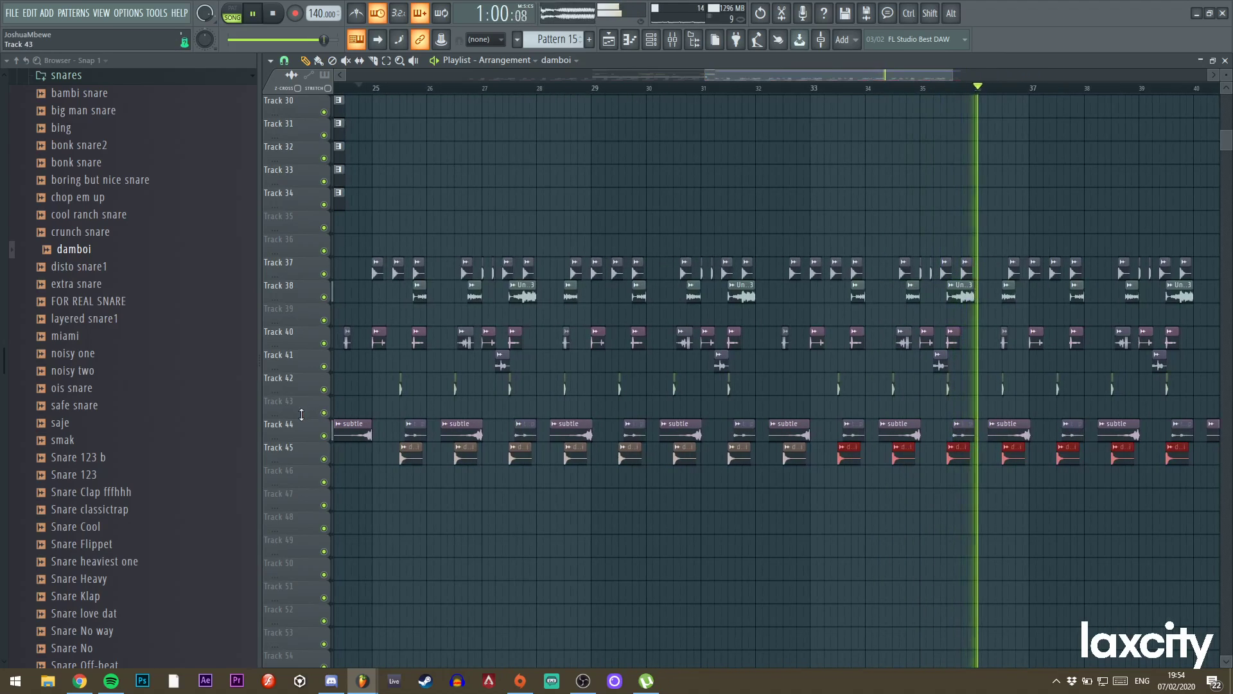
Create a new empty pattern, Pattern 16, and place it on track 46 at bar 25.
right_click(284, 483)
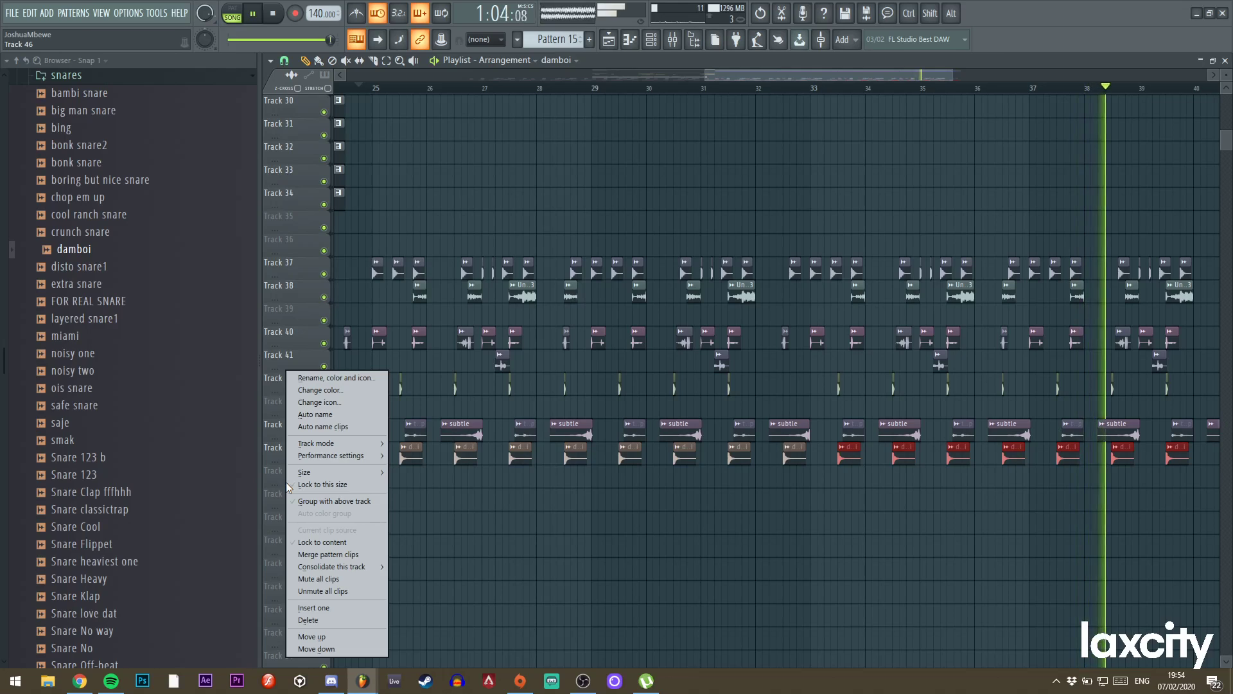
click(286, 481)
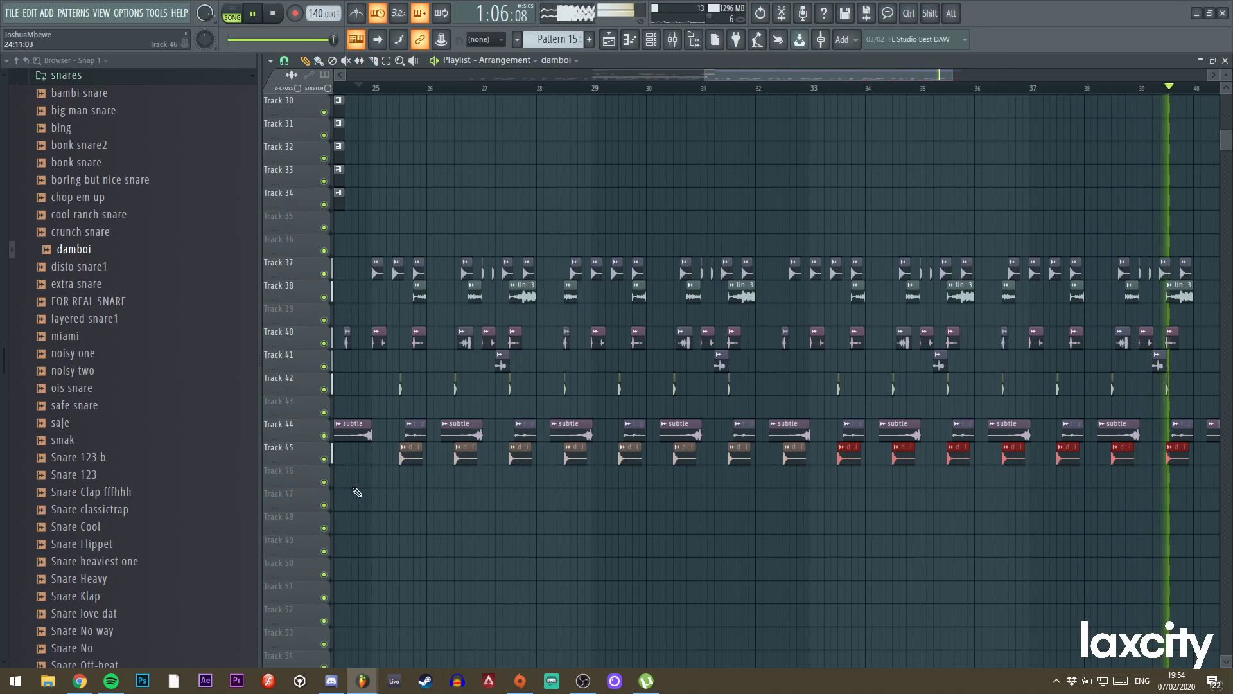
key(F4)
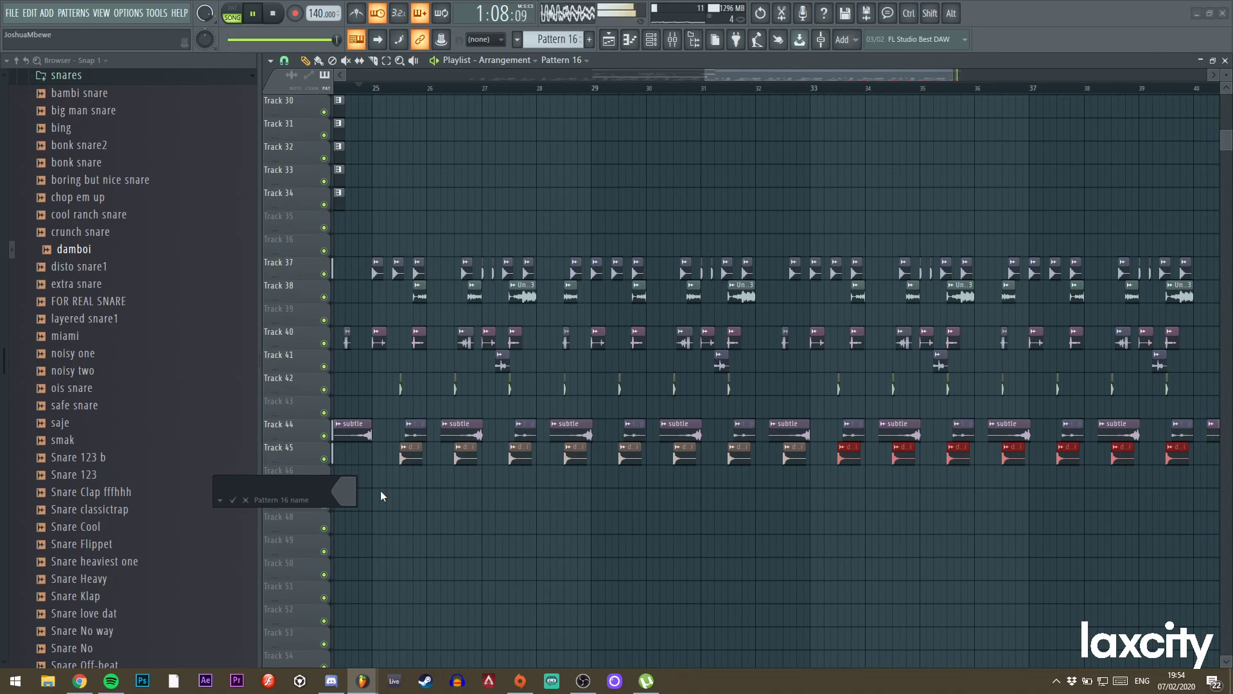
key(Return)
click(378, 480)
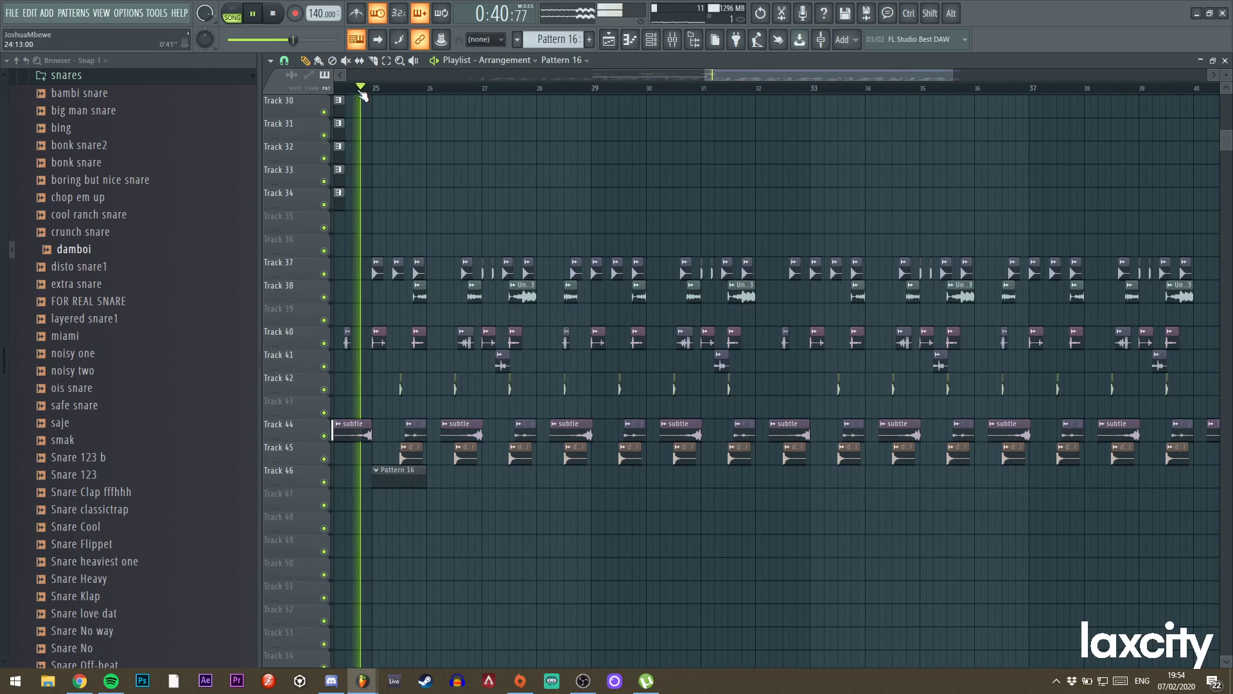
Play the arrangement from around bar 16 to hear how it leads into the section with the new snares.
drag(709, 75, 546, 75)
click(419, 88)
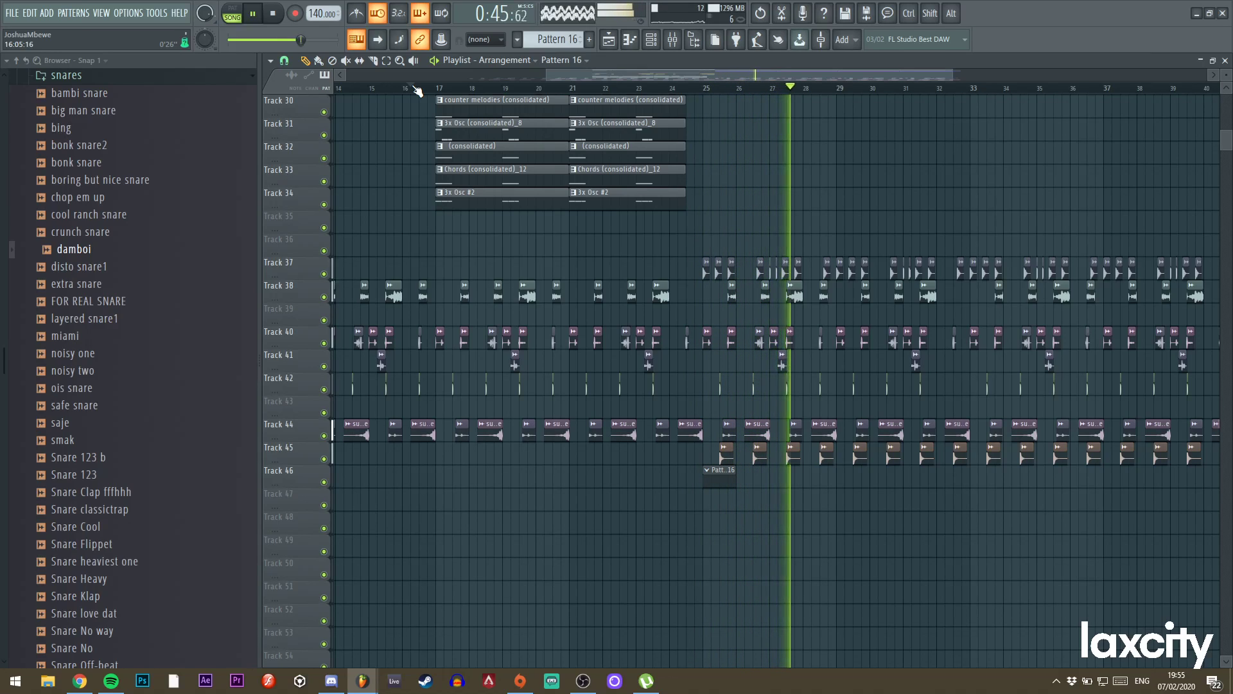
drag(534, 75, 727, 79)
drag(826, 76, 807, 74)
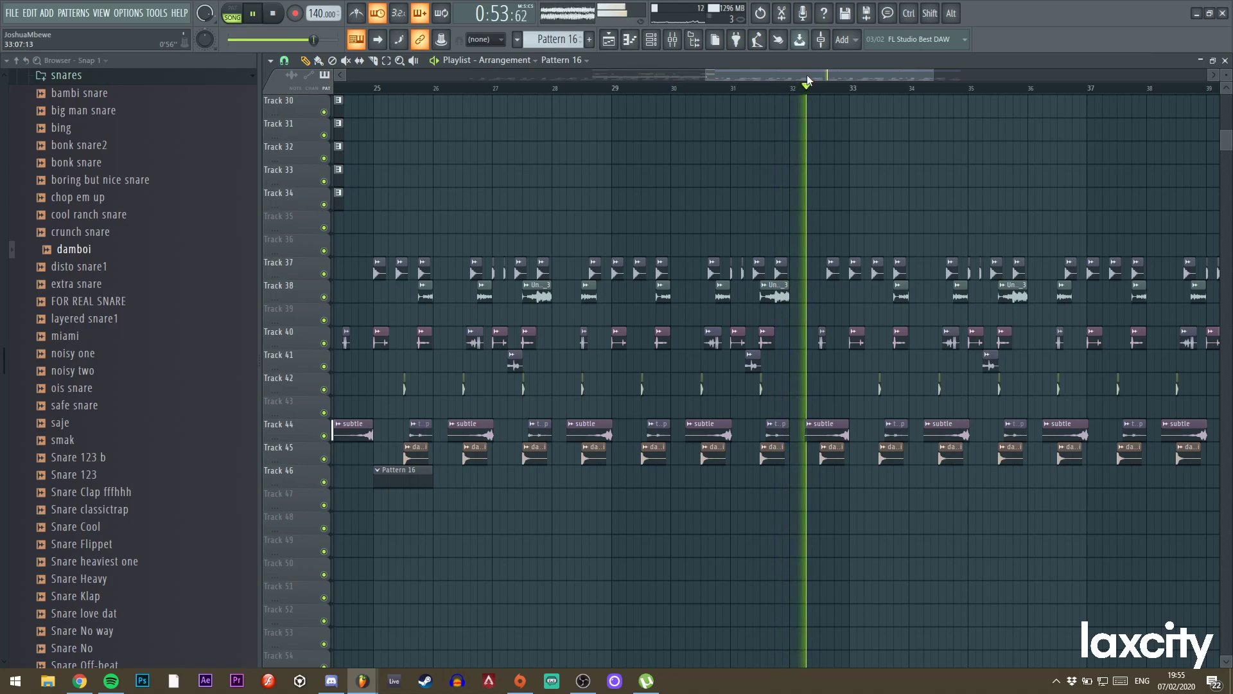
drag(935, 75, 1018, 75)
Consolidate the counter melodies audio clip on track 4 over bars 25 to 40.
scroll(816, 169, up, 6)
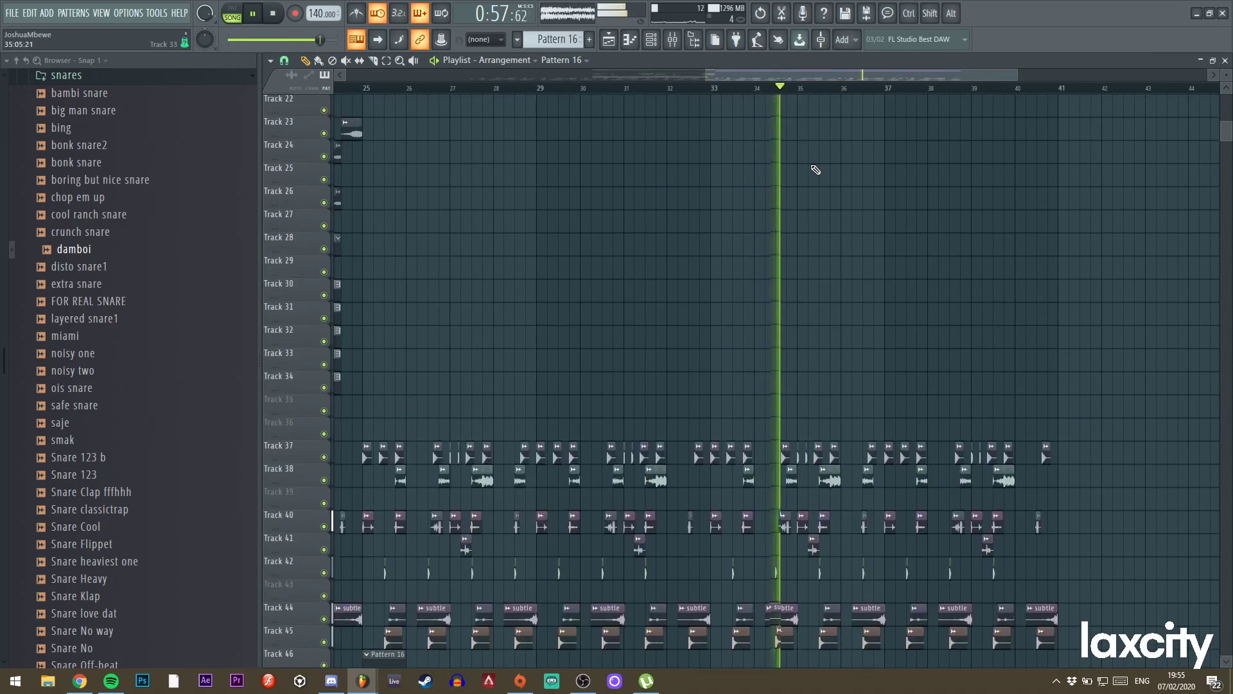
scroll(816, 170, up, 4)
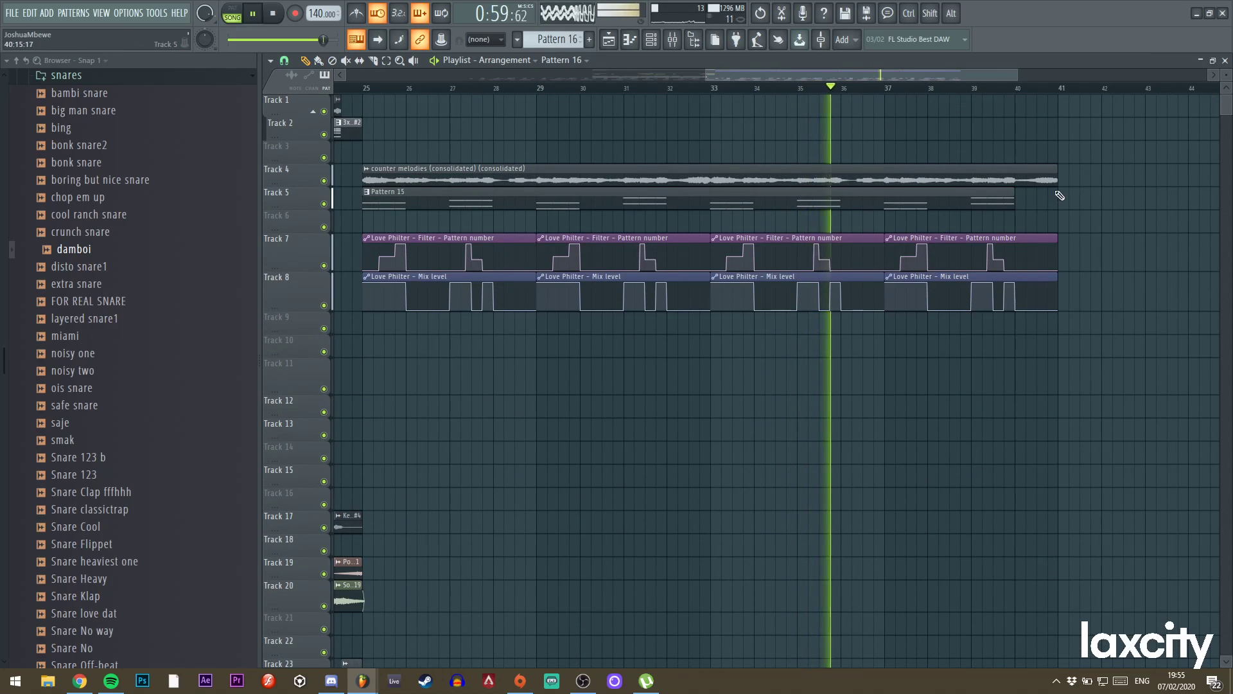
key(ctrl+alt+c)
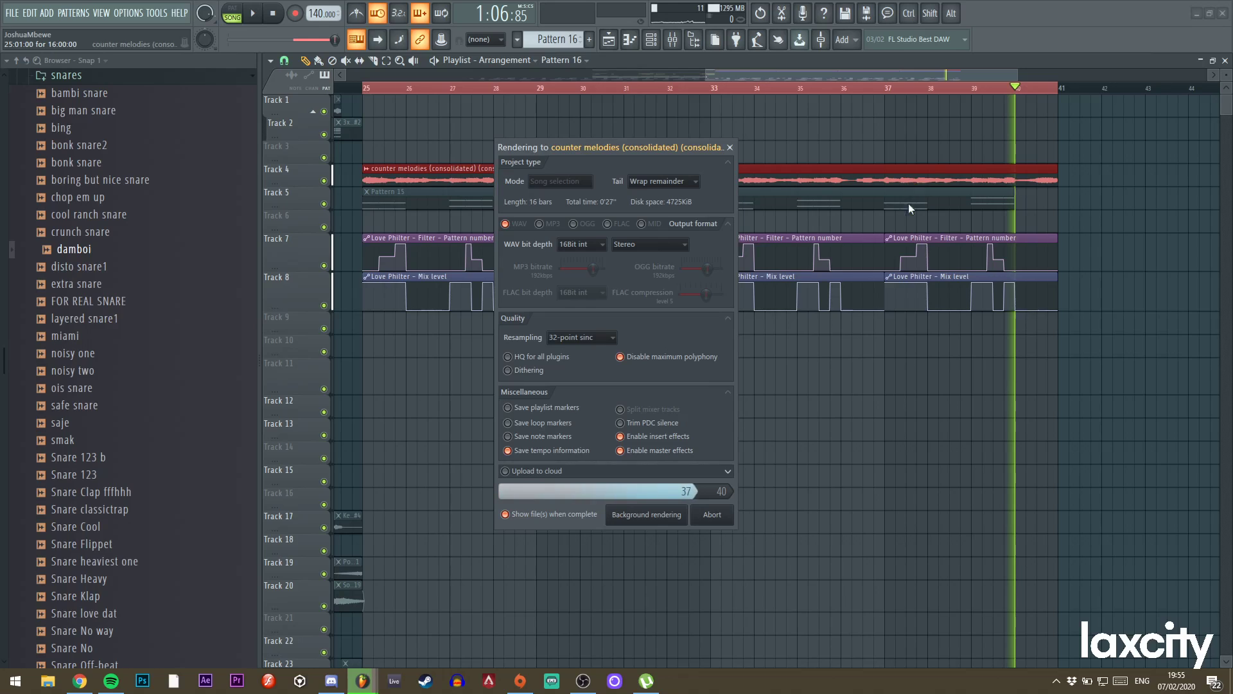
Set the newly consolidated counter melodies clip on track 4 to Resample stretching and shorten it to span bars 25 to 32.
double_click(542, 171)
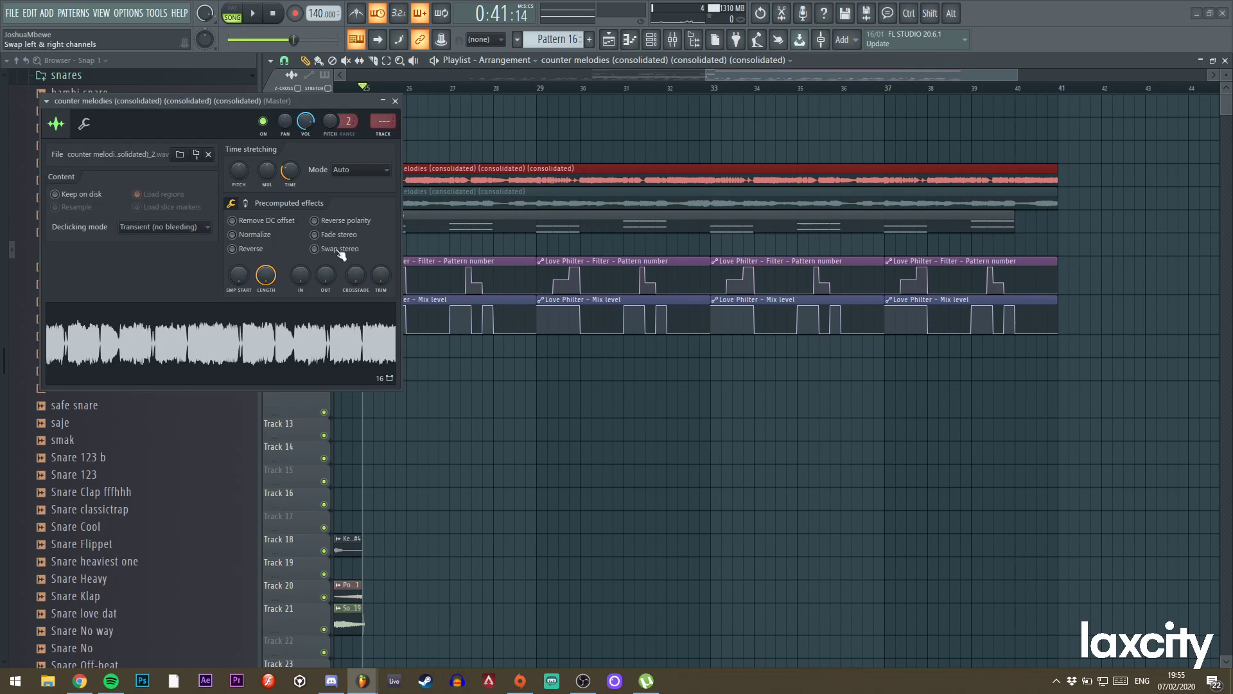
click(395, 102)
double_click(414, 179)
click(359, 170)
click(352, 190)
Restore the deleted counter melodies clip on track 5 and reverse the resampled clip on track 4.
right_click(891, 193)
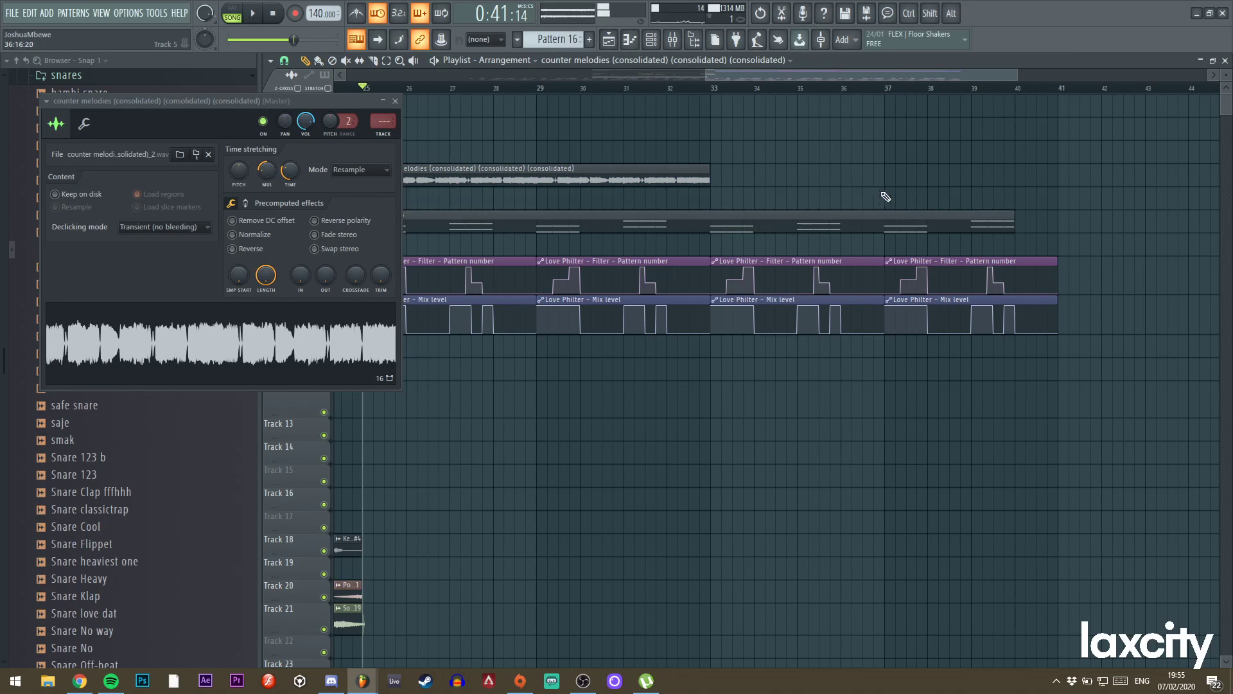
key(ctrl+z)
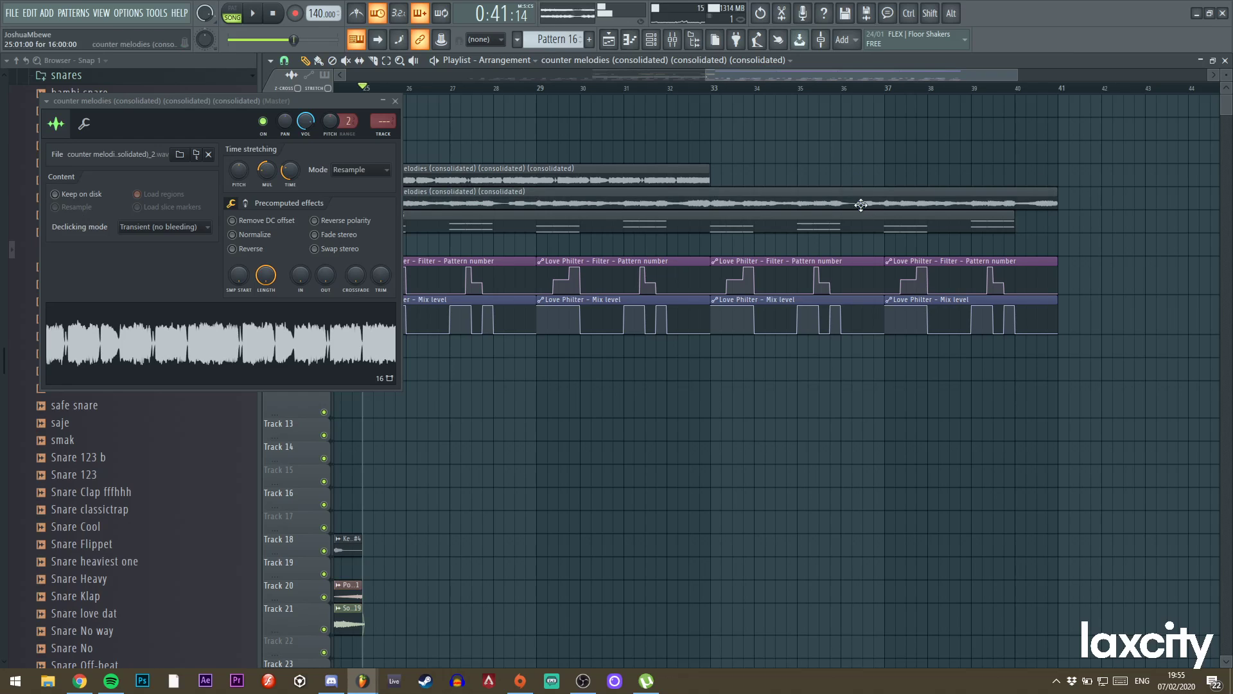
click(239, 252)
click(384, 102)
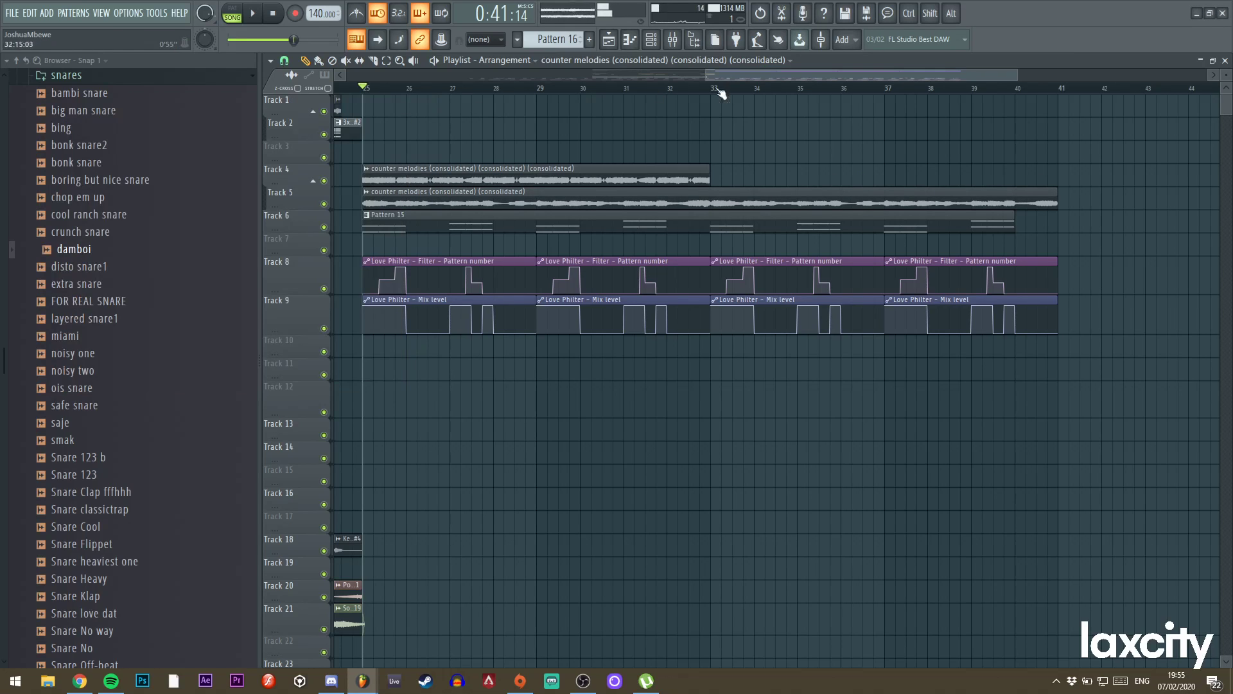
Audition the reversed clip on its own and trim its start, keeping the clip aligned to bar 25 on track 4.
drag(1019, 77, 788, 75)
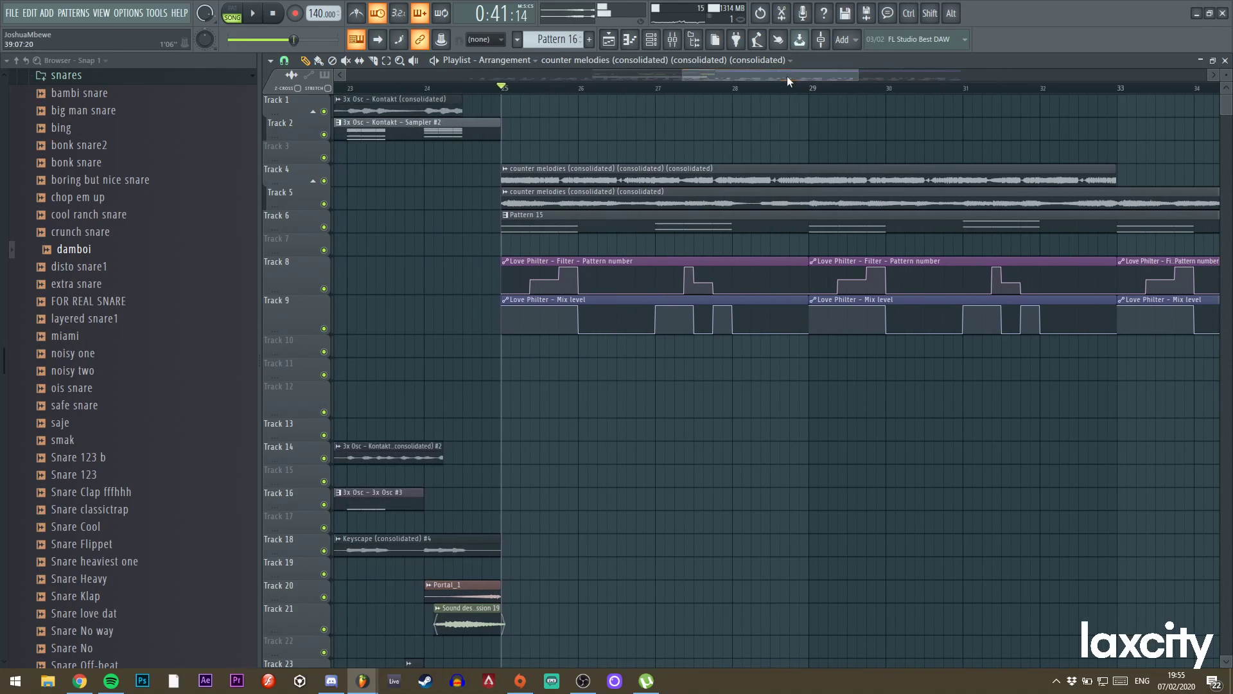
alt+right_click(565, 175)
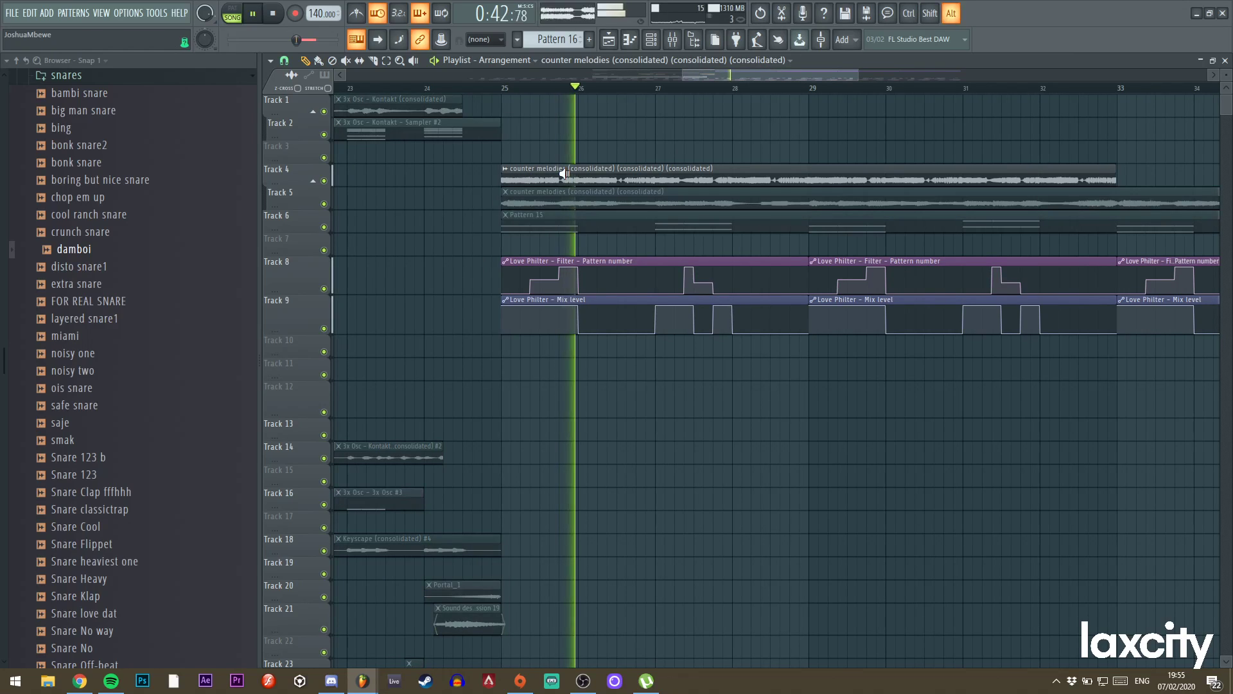
alt+right_click(513, 178)
alt+right_click(502, 182)
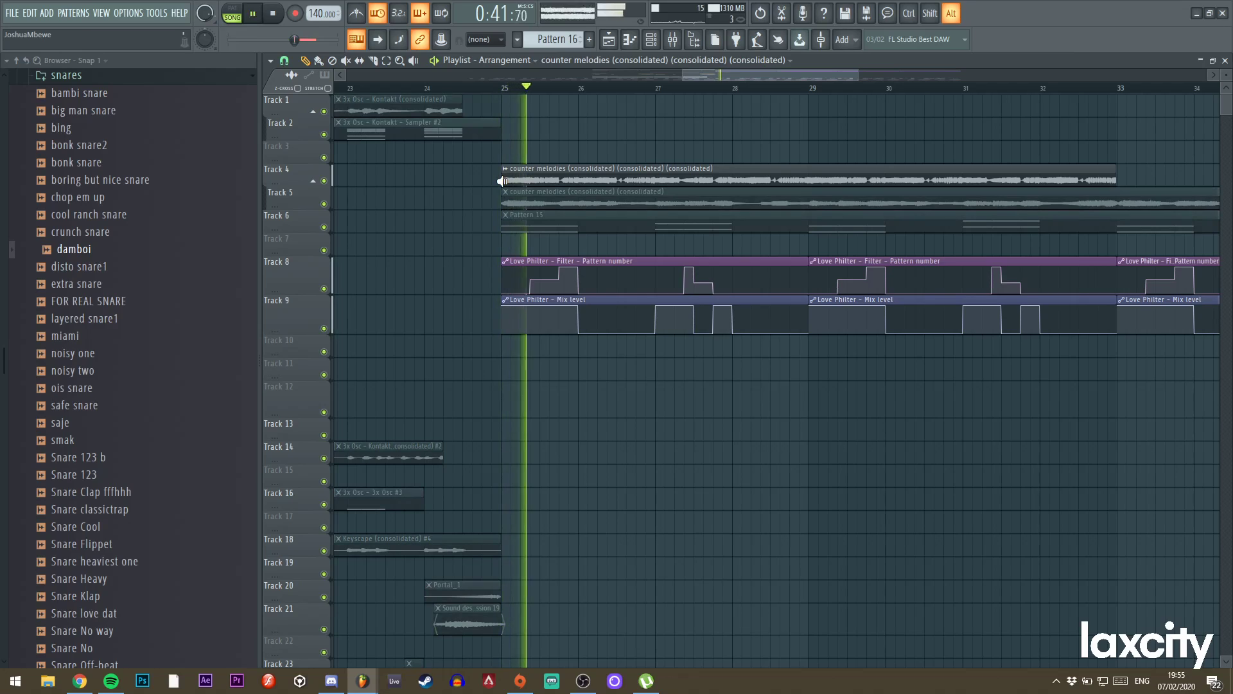
drag(501, 181, 501, 181)
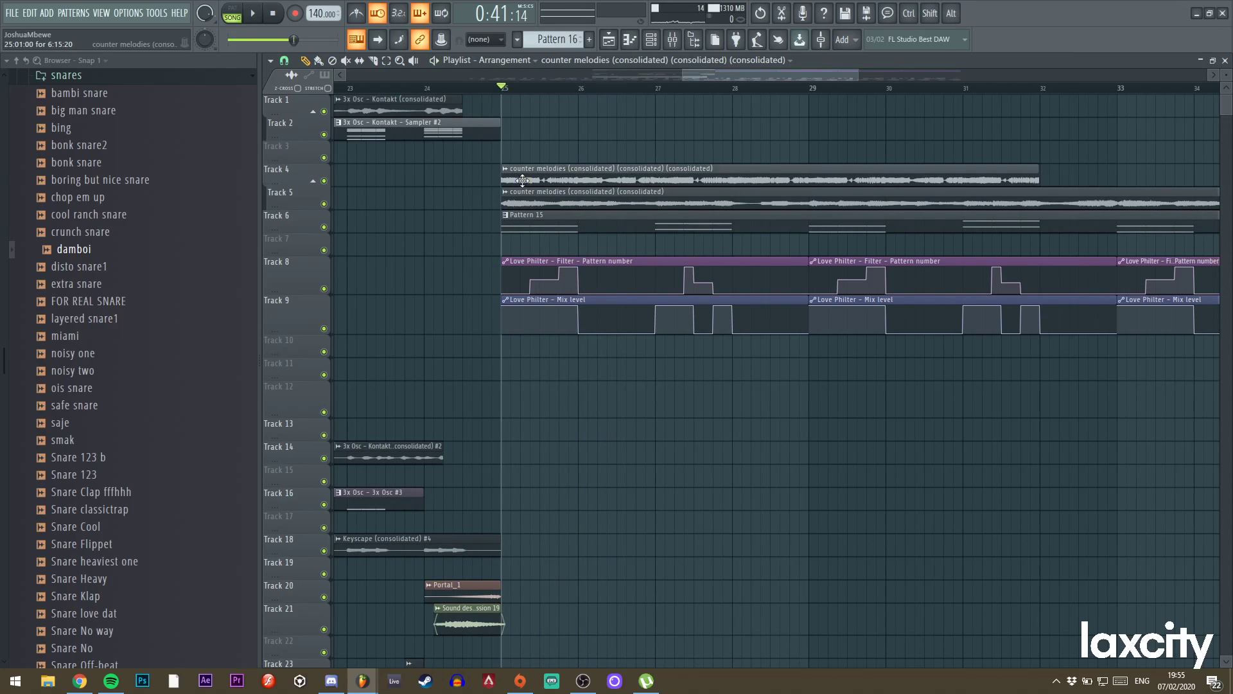
Shift the trimmed reversed clip on track 4 later so it starts around bar 26.
key(space)
click(374, 61)
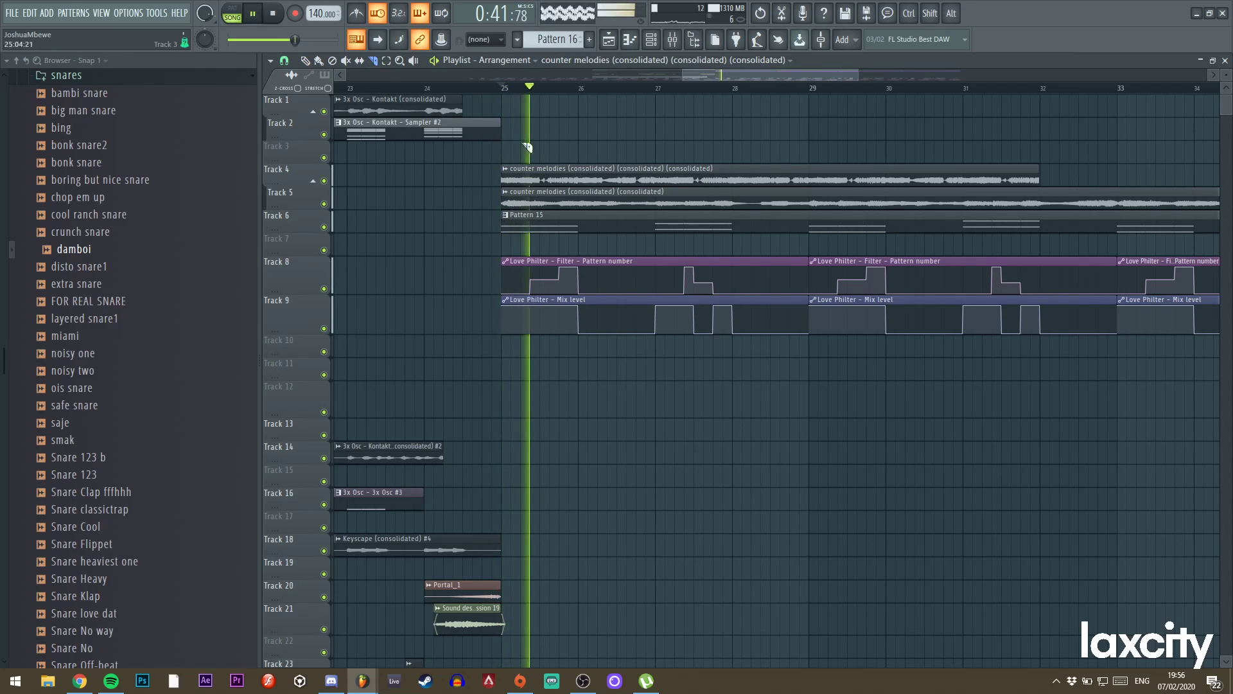
key(space)
key(p)
drag(550, 174, 627, 173)
key(space)
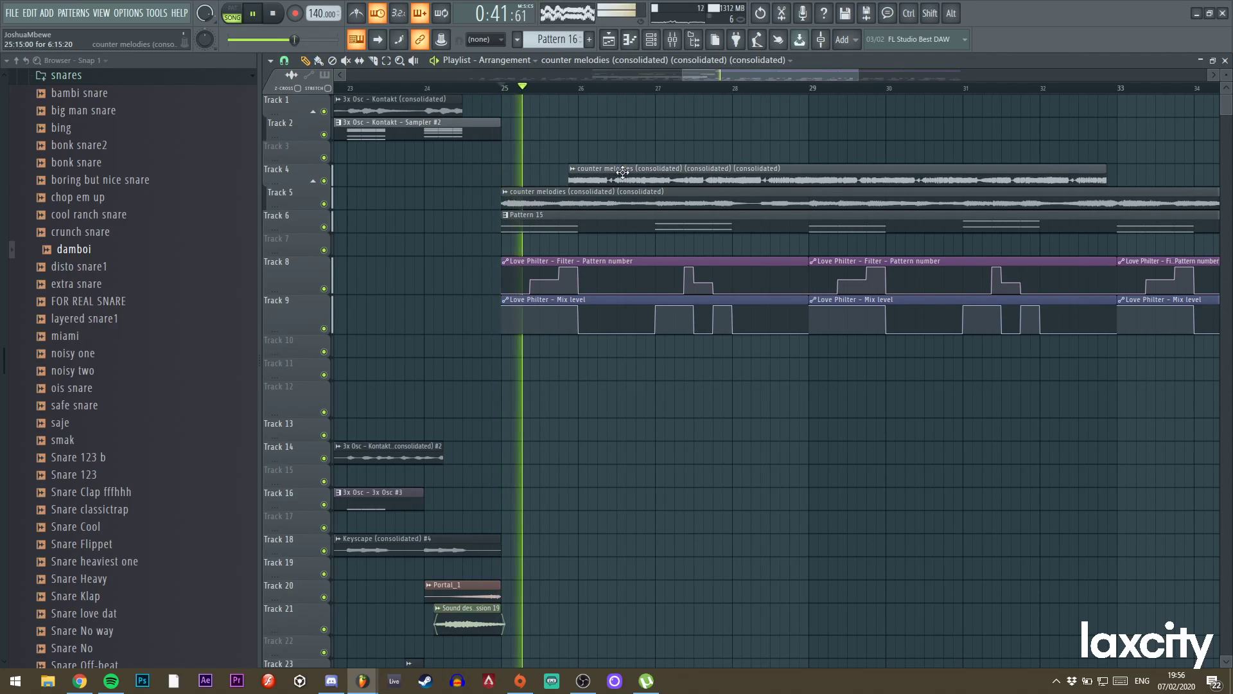
Slice the reversed clip at bar 27 and delete the remainder, keeping a one-bar slice at bar 26.
click(374, 61)
key(space)
key(space)
drag(657, 162, 659, 188)
click(306, 61)
right_click(726, 180)
drag(800, 193, 722, 286)
Copy the one-bar slice to bar 28 on track 4 and slip its audio to a different part of the recording.
mouse_move(519, 170)
mouse_down()
mouse_move(683, 175)
mouse_move(606, 187)
mouse_move(636, 185)
mouse_up()
click(635, 88)
click(360, 61)
key(space)
key(space)
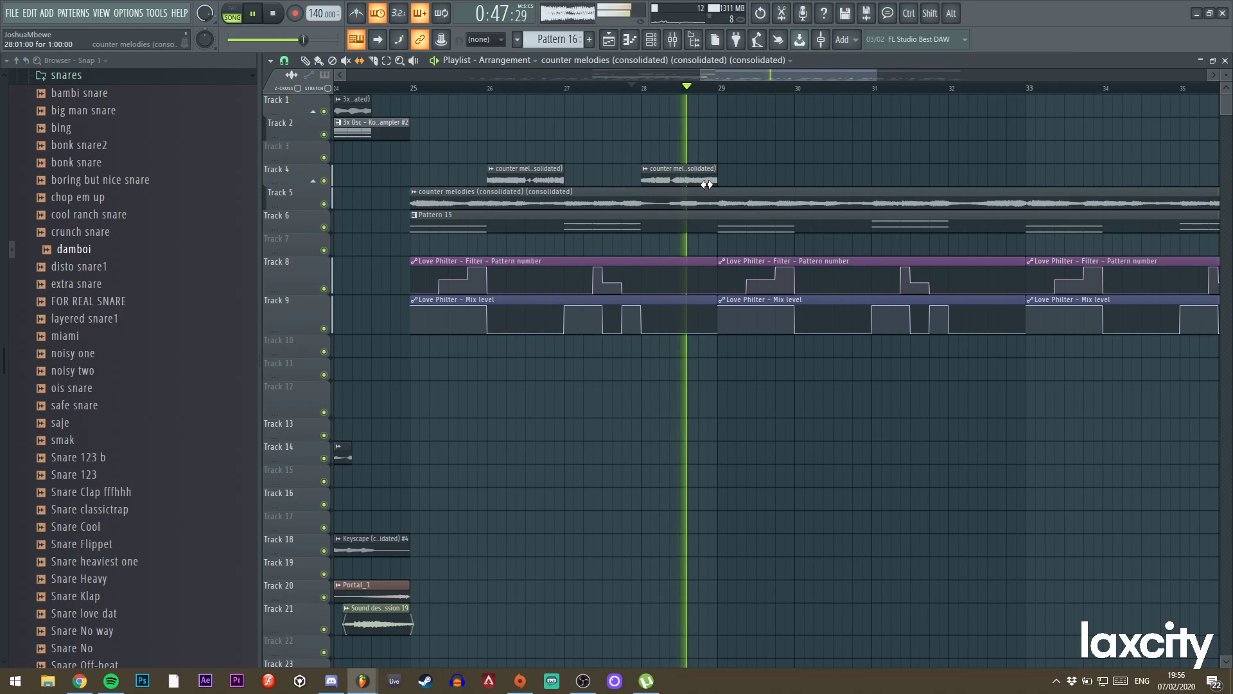
key(space)
key(space)
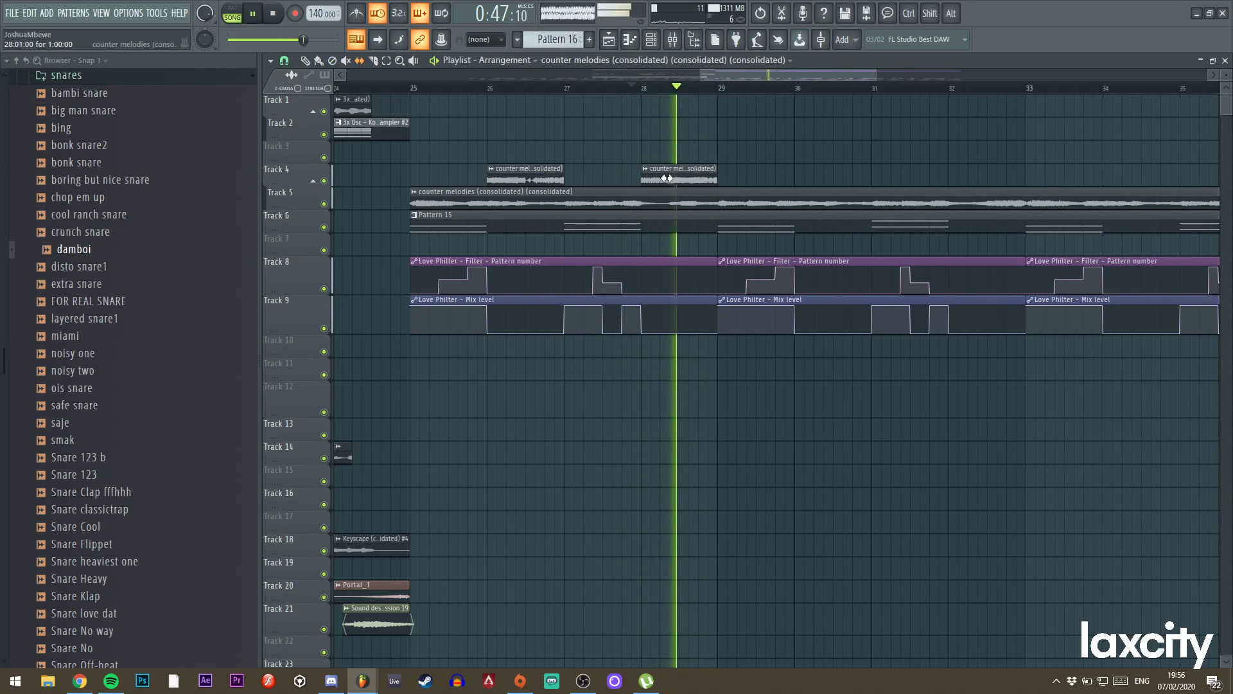
key(space)
key(space)
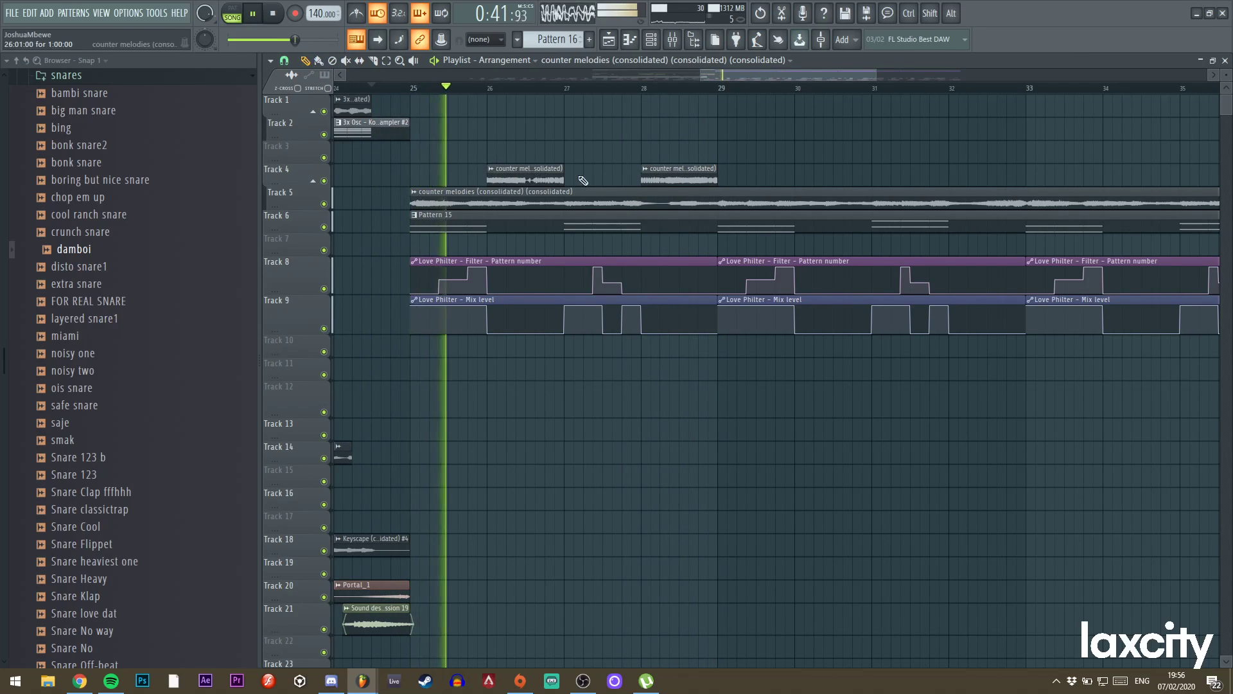
Duplicate the two counter melody slices on track 4 to bars 30 and 32 and play them back.
drag(875, 75, 937, 77)
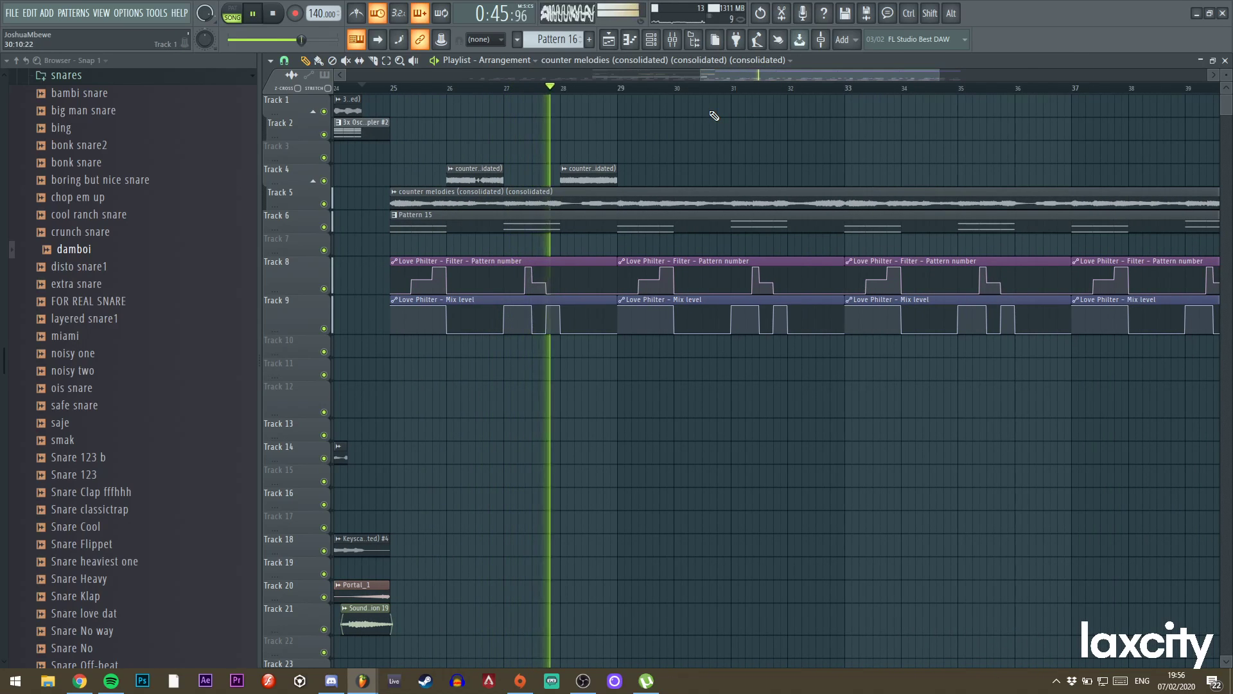
drag(662, 166, 474, 175)
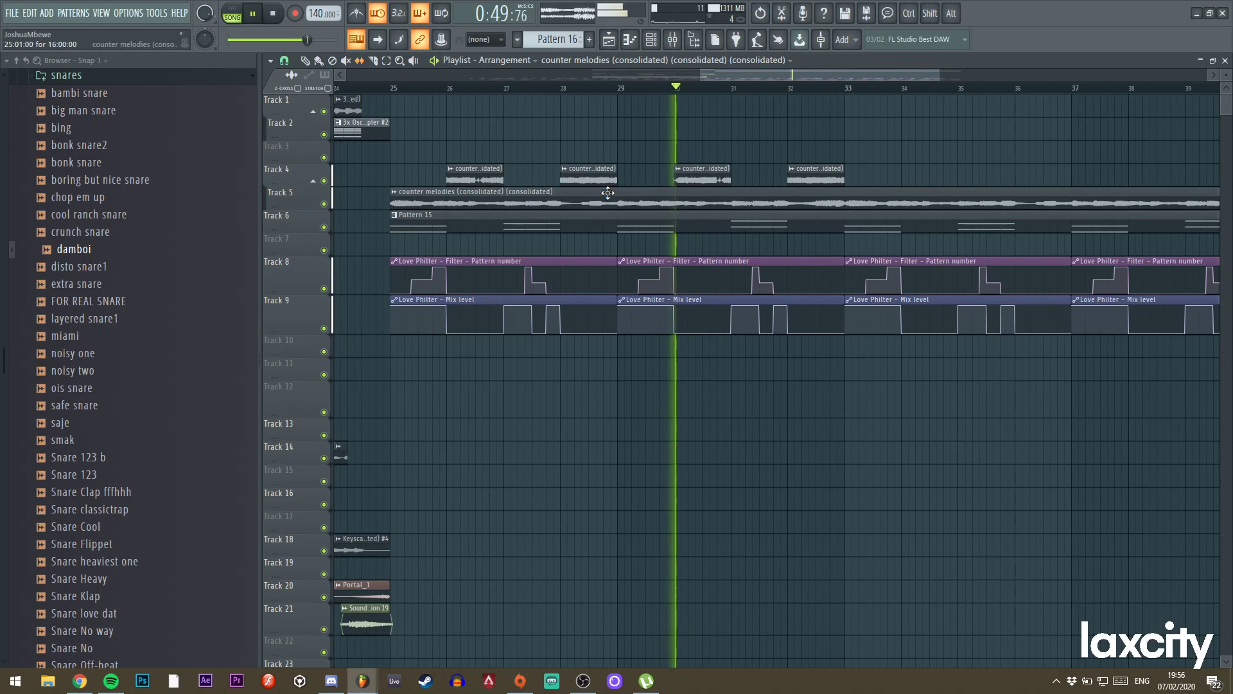
key(space)
key(space)
drag(711, 182, 658, 186)
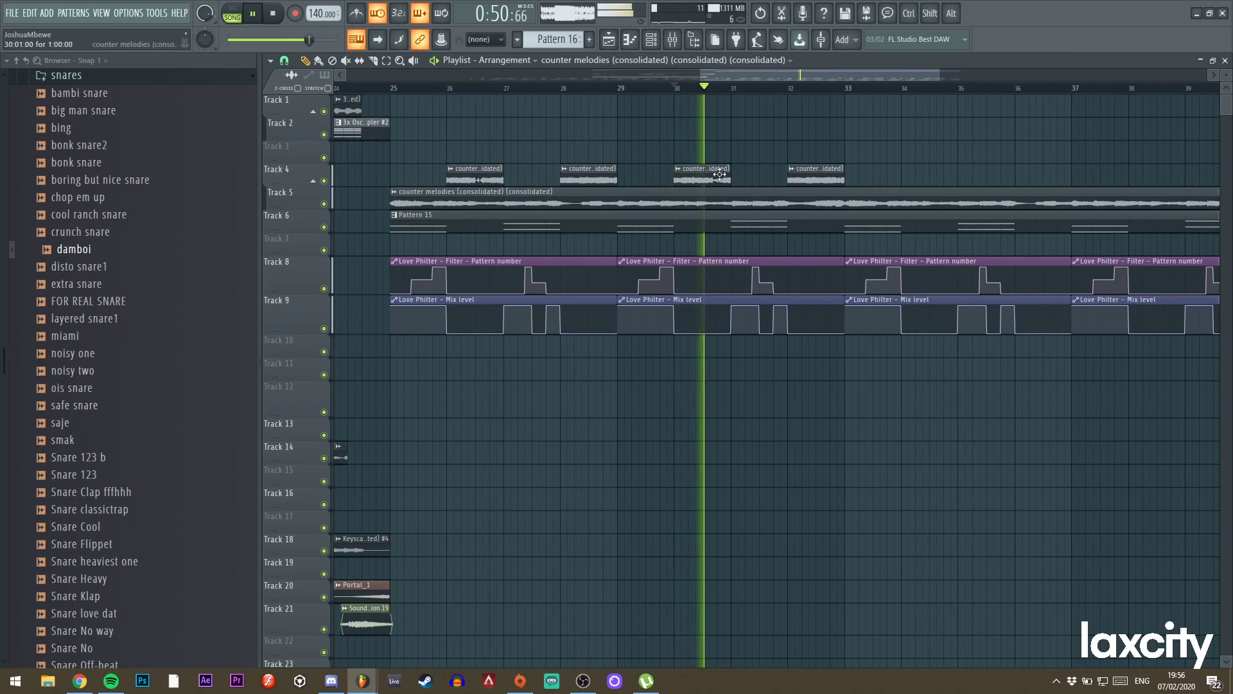
Try replacing the slice at bar 32 on track 4 with a copy of another slice placed on track 3.
right_click(821, 181)
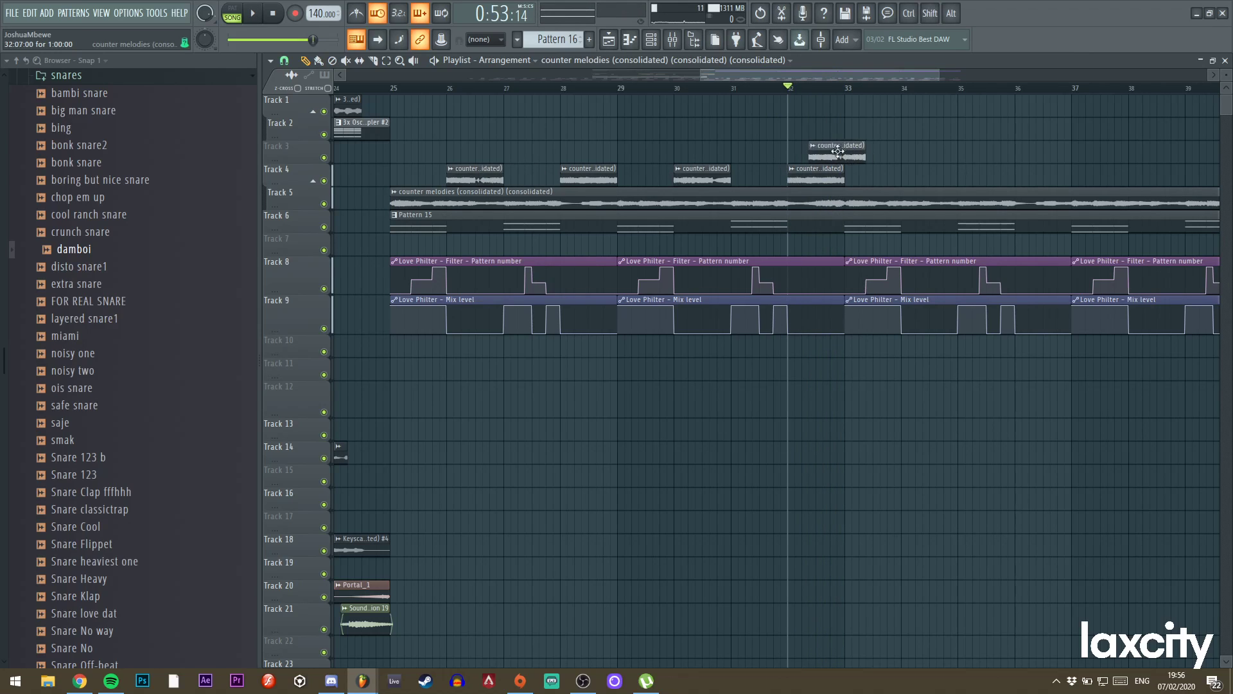
key(space)
right_click(808, 176)
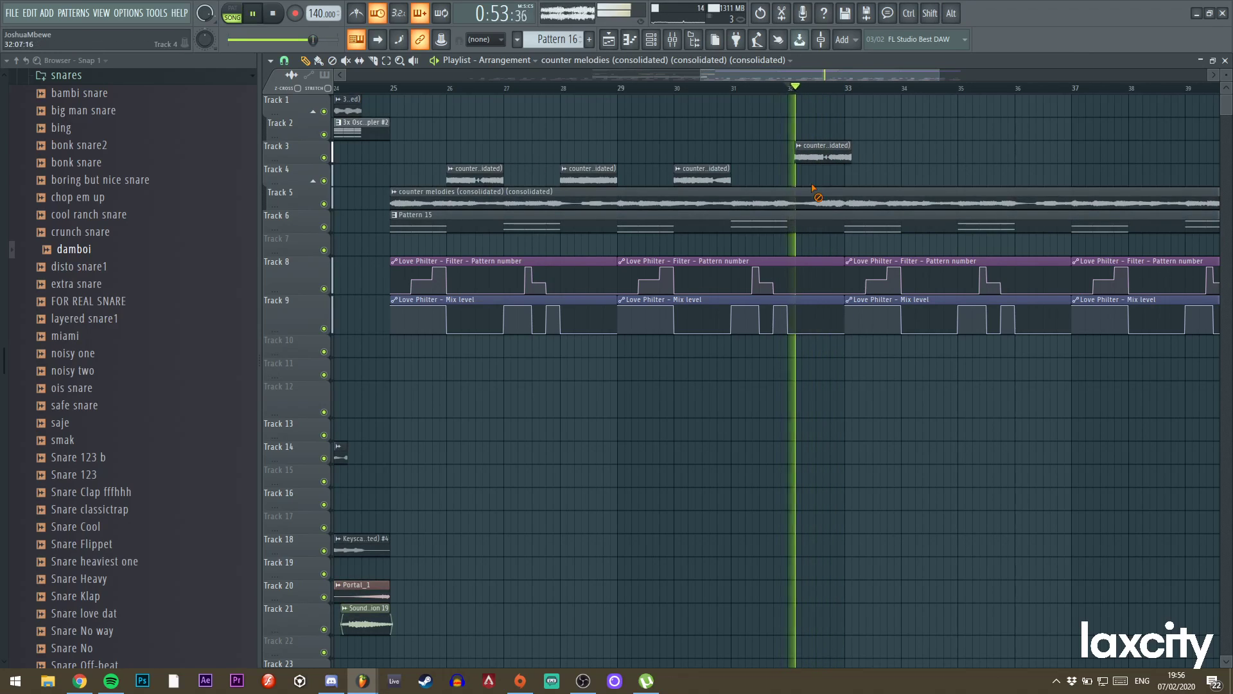
drag(805, 174, 833, 173)
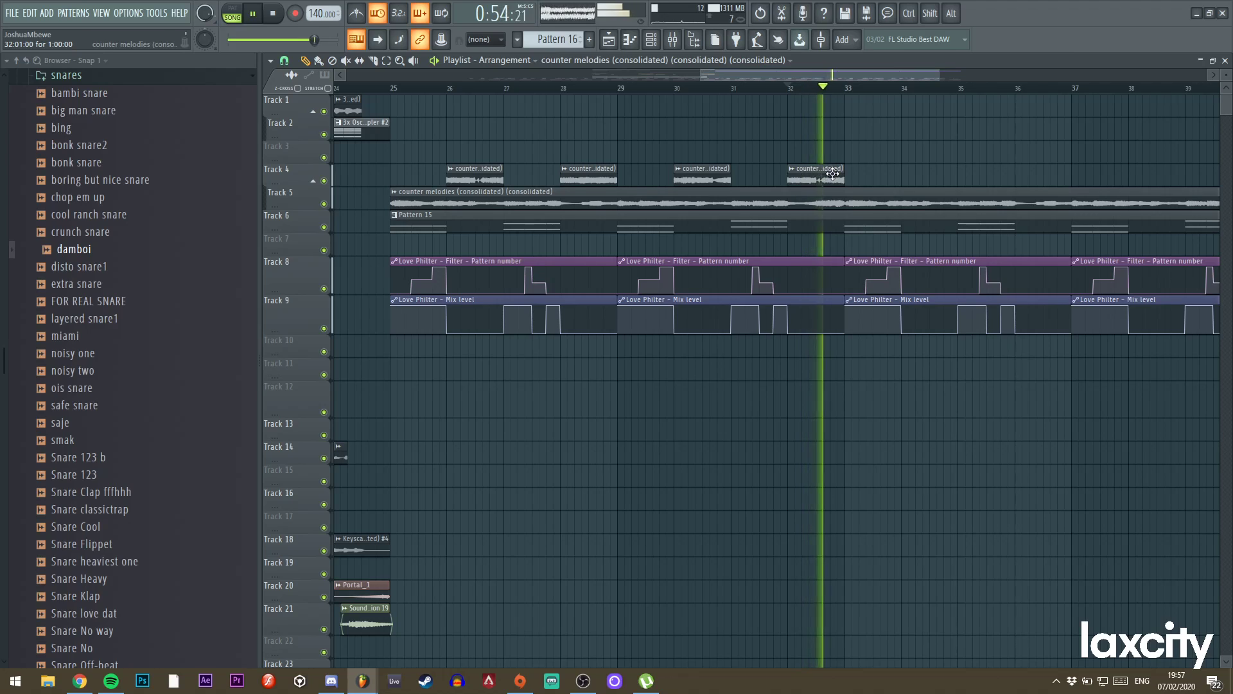
key(ctrl+z)
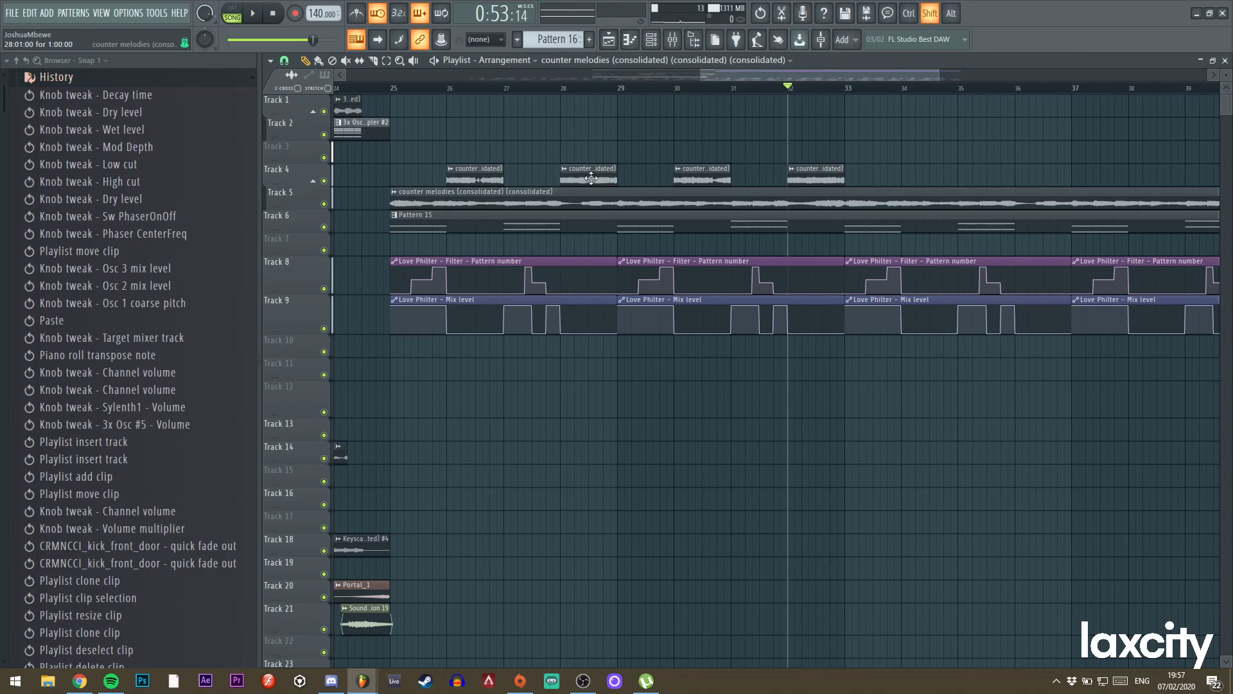
right_click(816, 176)
drag(807, 153, 807, 177)
key(space)
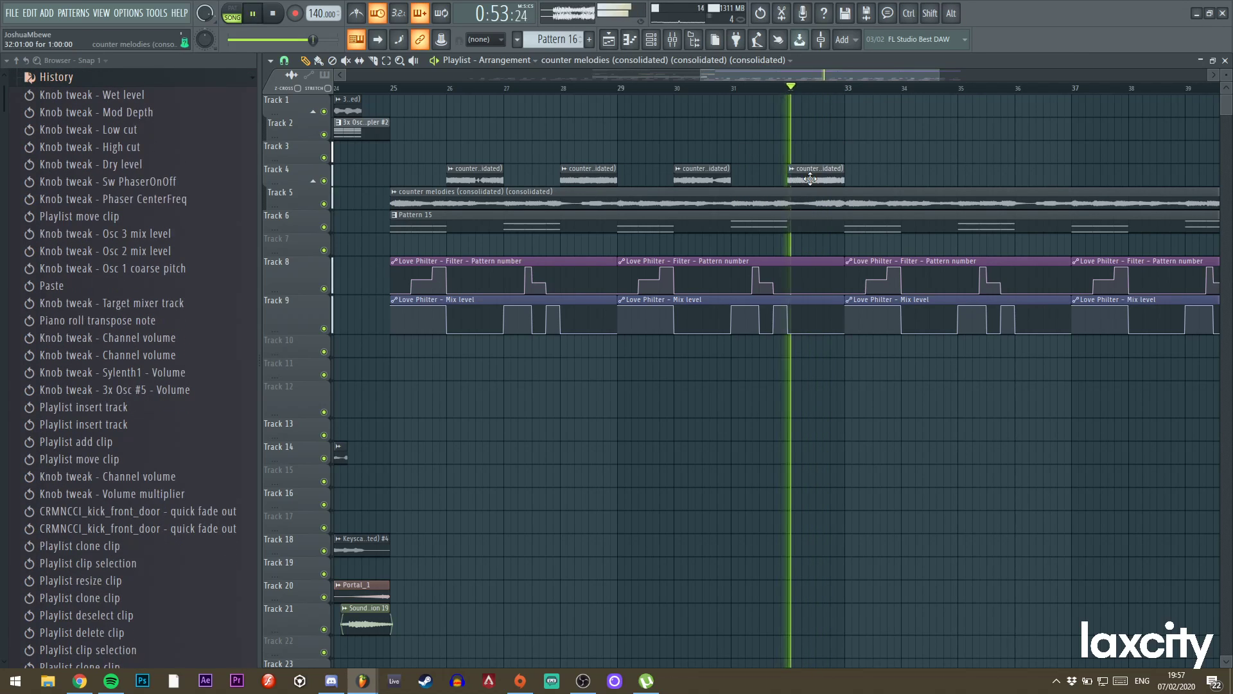
key(space)
key(space)
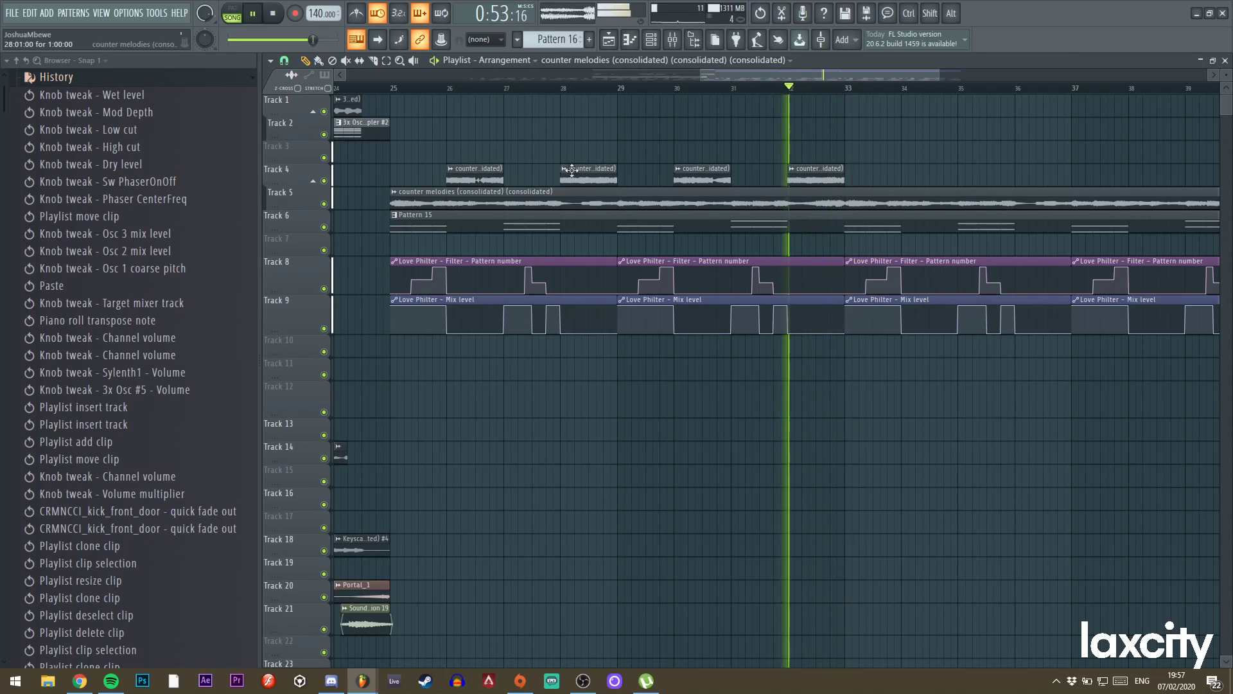
Trim the start of the slice at bar 28 on track 4 so it begins halfway through the bar.
click(554, 88)
mouse_move(563, 179)
mouse_down()
mouse_move(591, 179)
mouse_move(582, 152)
mouse_up()
key(space)
key(space)
Place a unique copy of the reversed slice on track 3 near bar 28, change its stretching, and audition it alone.
click(578, 145)
click(605, 242)
double_click(588, 154)
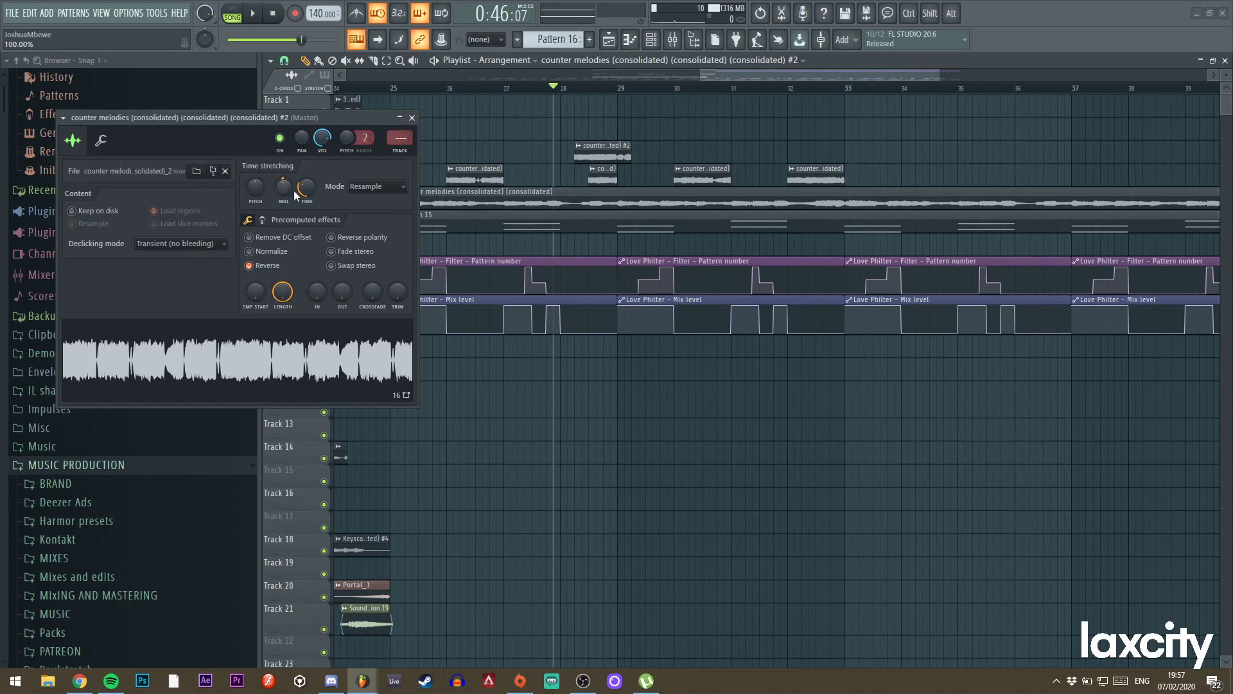
click(413, 118)
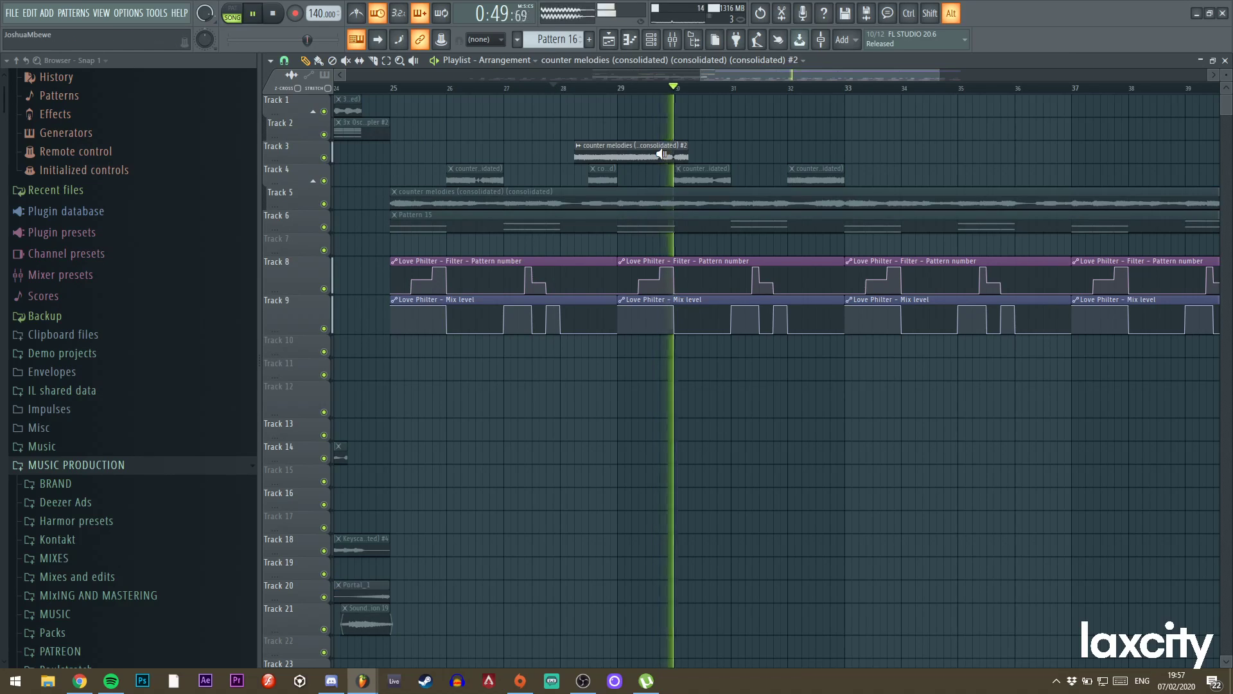
key(space)
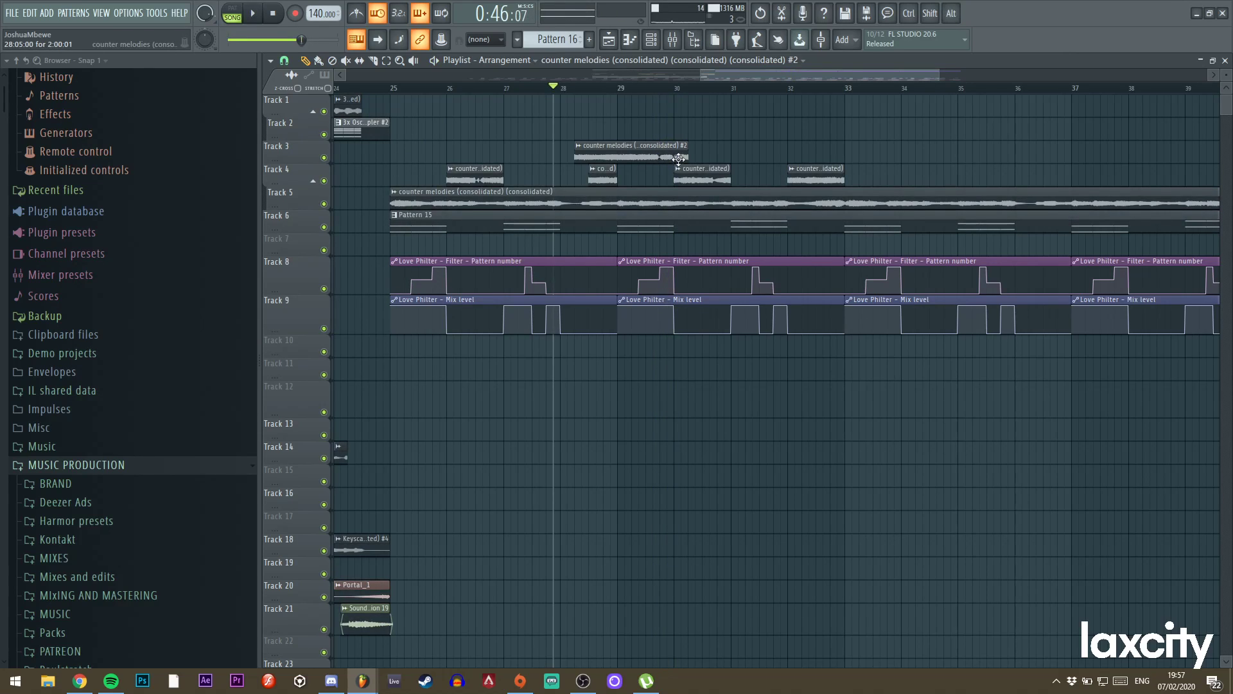
Try another stretch multiplier and a later start on the unique copy, and delete it from track 3.
double_click(798, 156)
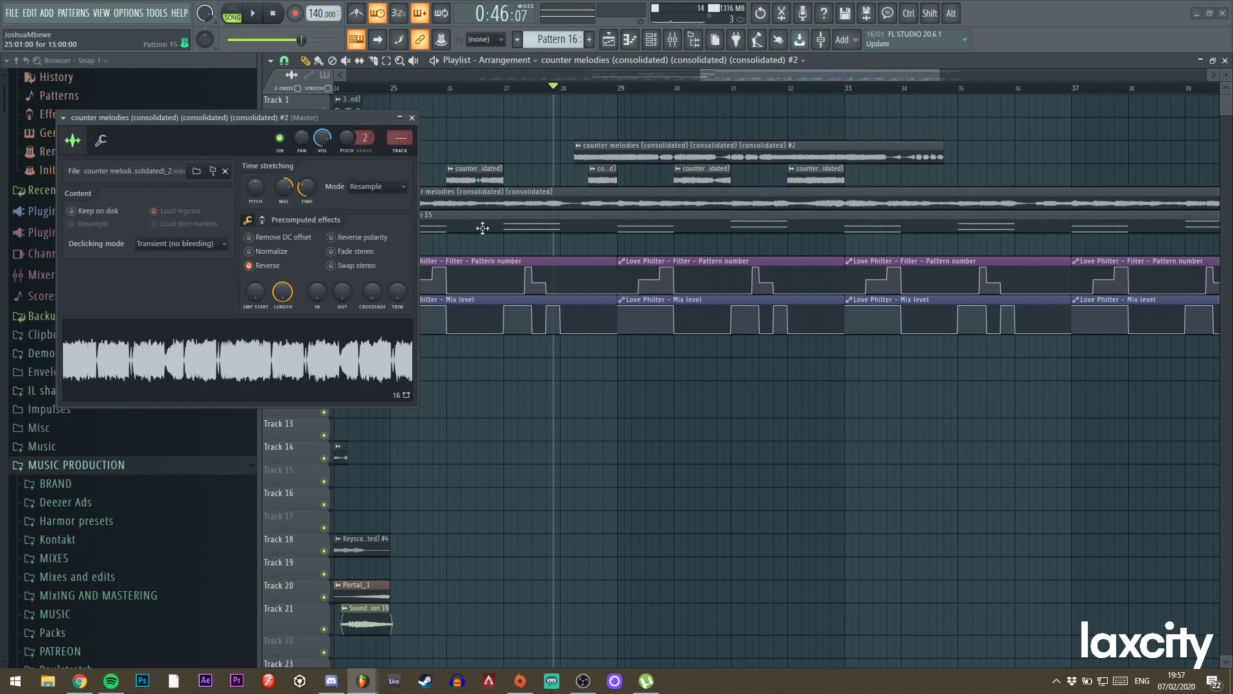
drag(279, 191, 281, 254)
click(581, 157)
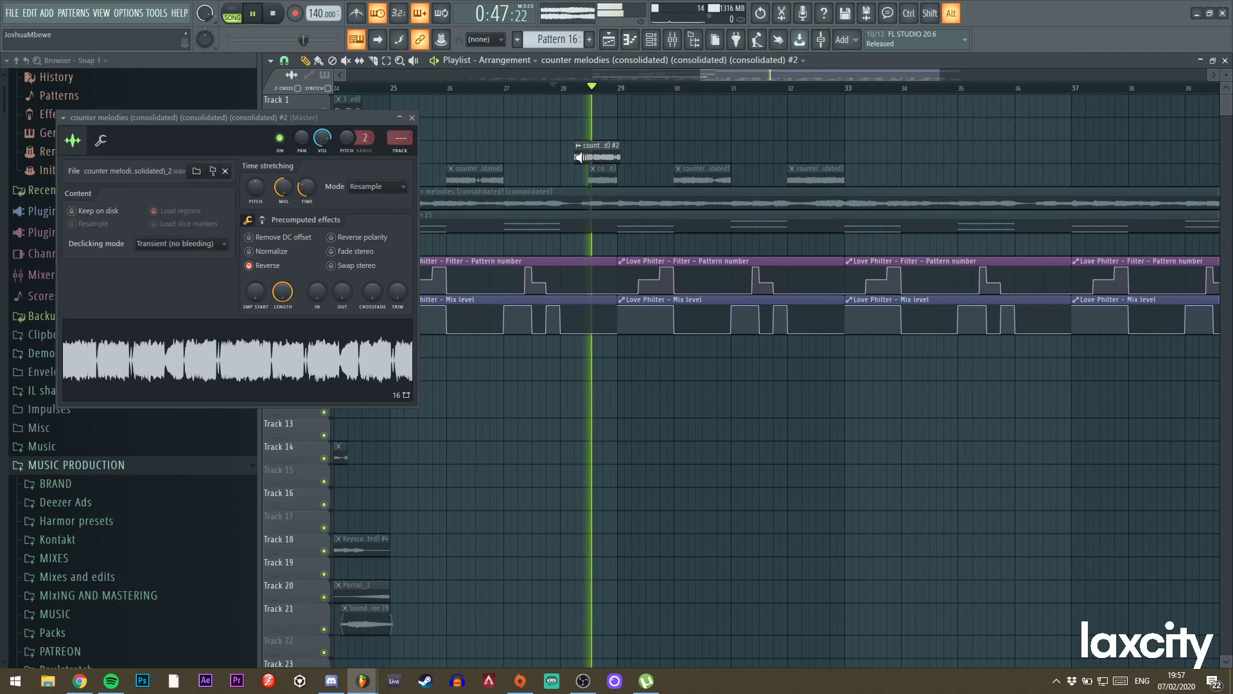
drag(577, 156, 591, 156)
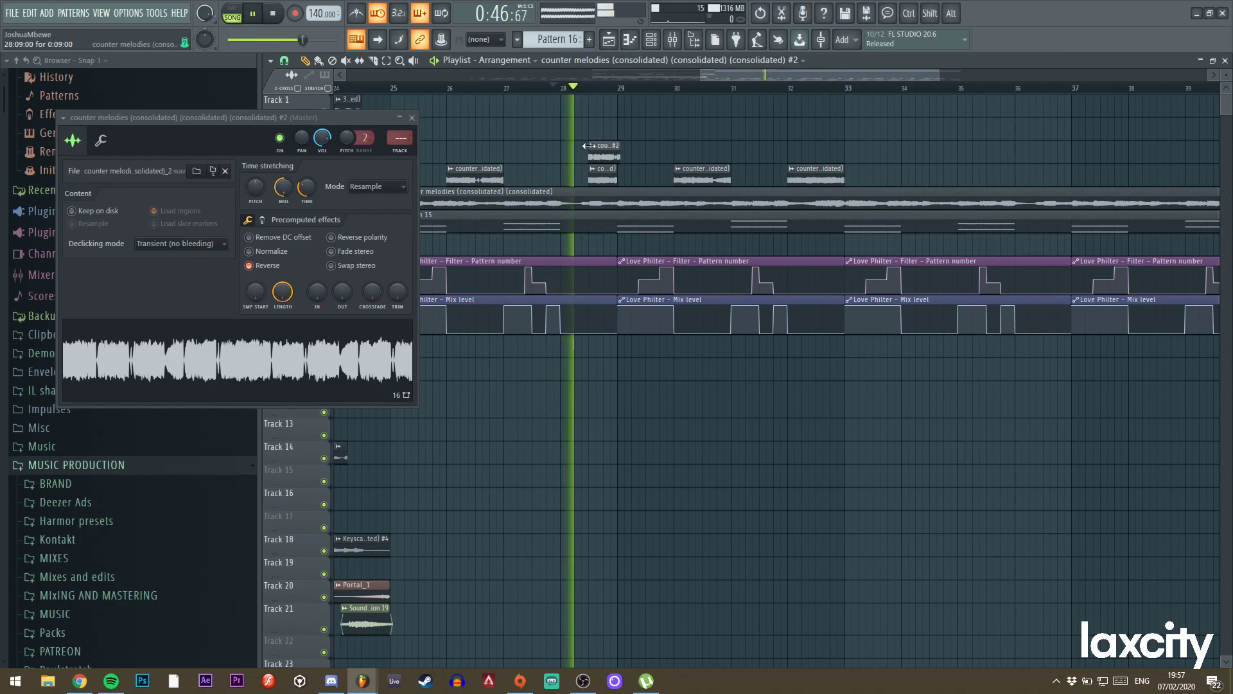
key(space)
key(space)
right_click(600, 157)
click(413, 118)
Duplicate the four reversed slices on track 4 eight bars later, within bars 33 to 40.
click(367, 88)
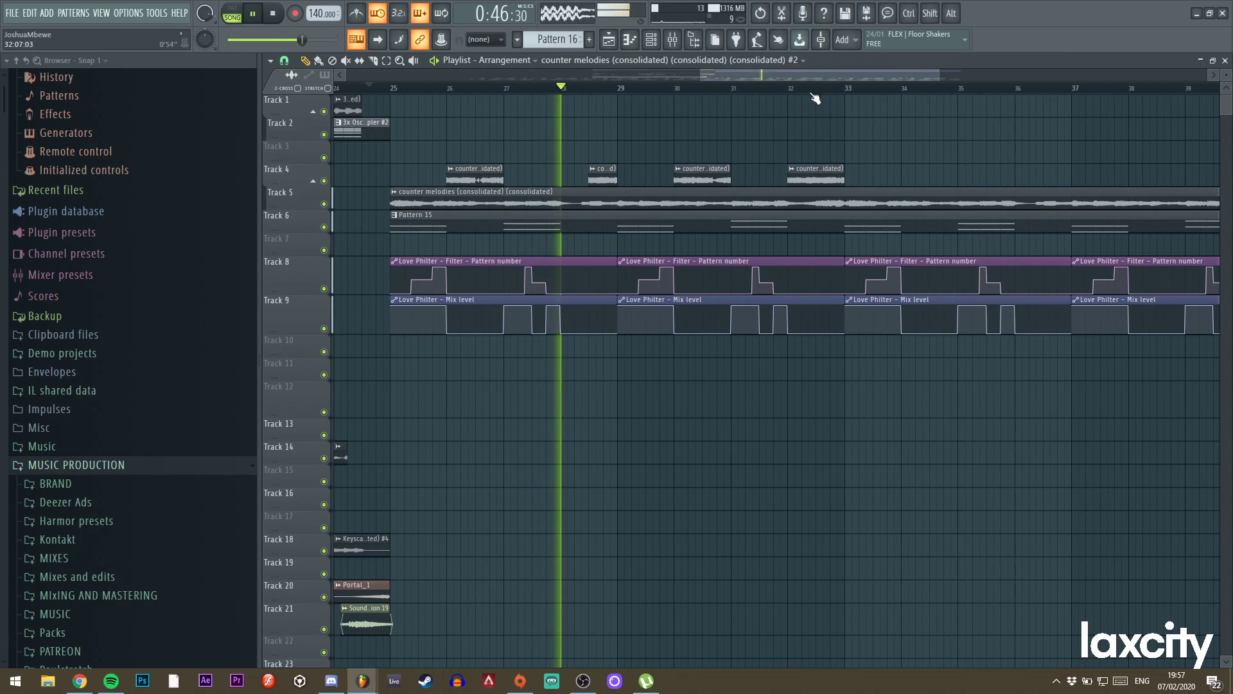
drag(941, 74, 1070, 79)
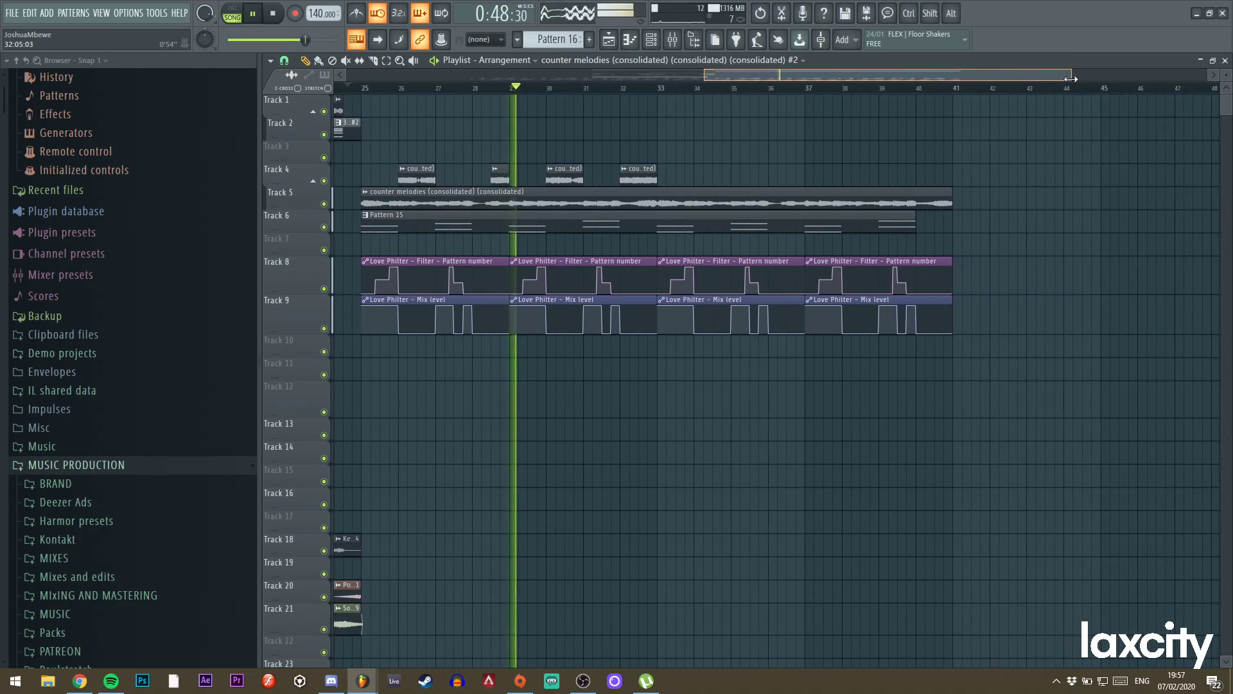
drag(671, 169, 722, 179)
click(707, 171)
right_click(722, 170)
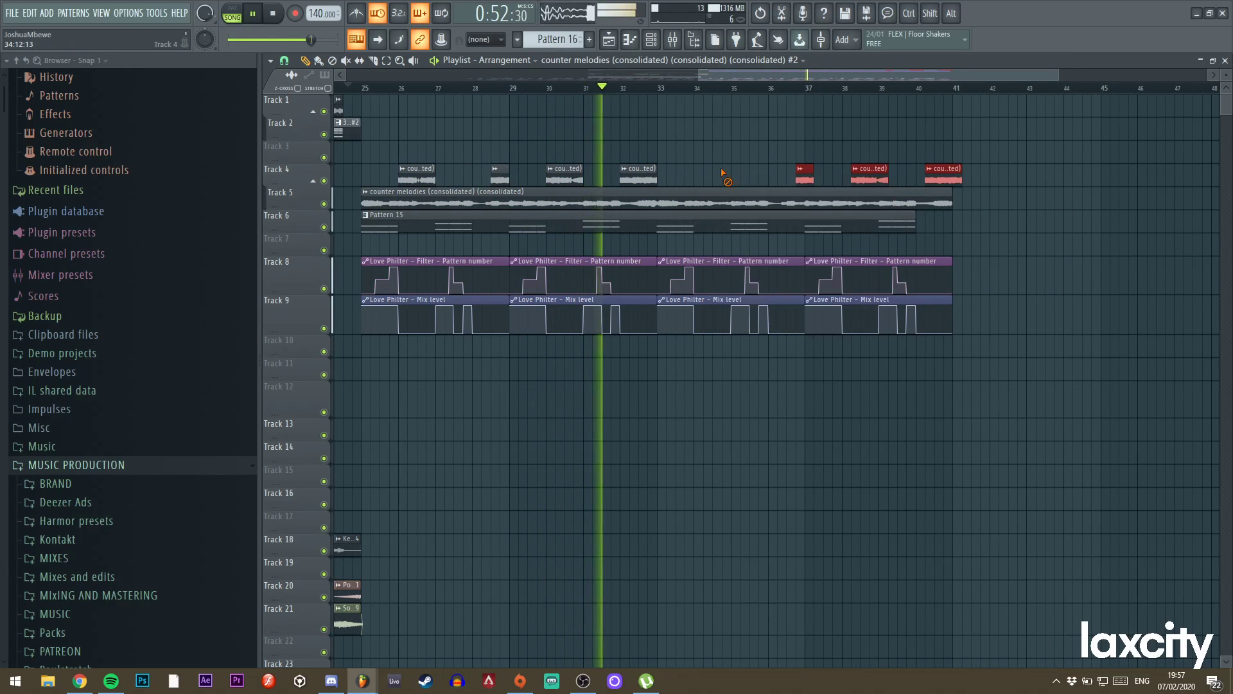
key(ctrl+z)
drag(723, 181, 717, 165)
Shorten the end of the long counter melodies clip on track 5 to bar 40 and play the ending.
drag(705, 77, 509, 159)
drag(775, 72, 690, 364)
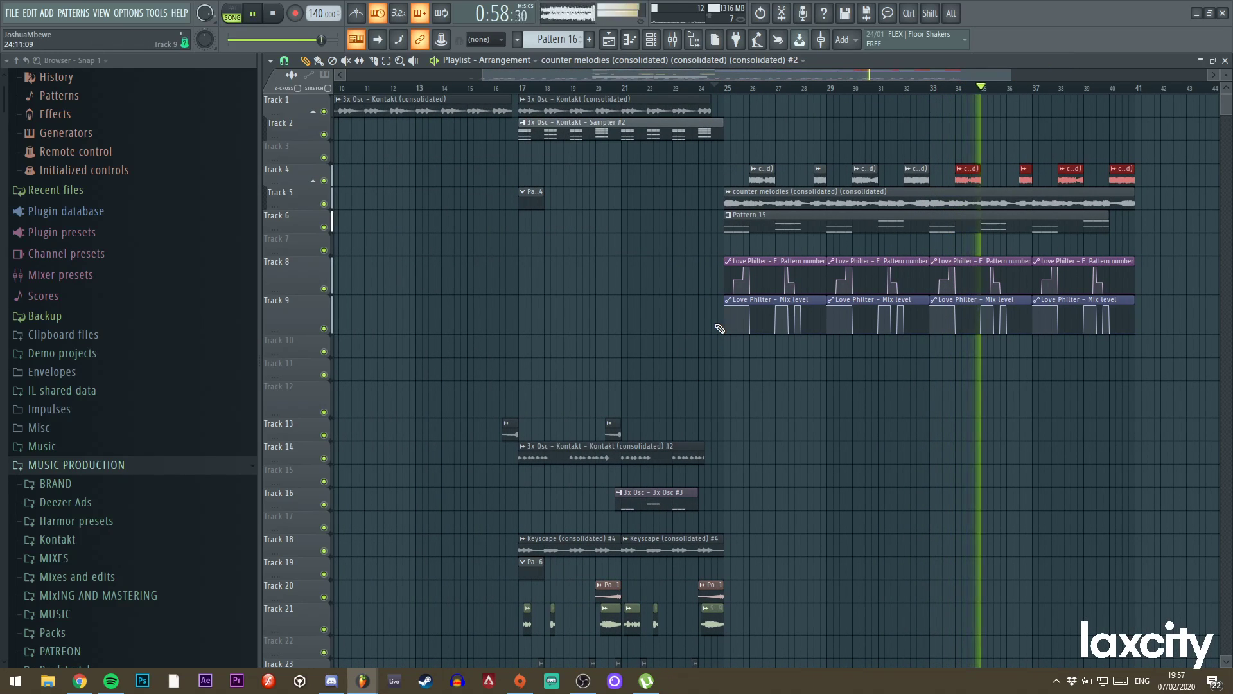
scroll(720, 328, down, 3)
scroll(789, 318, down, 3)
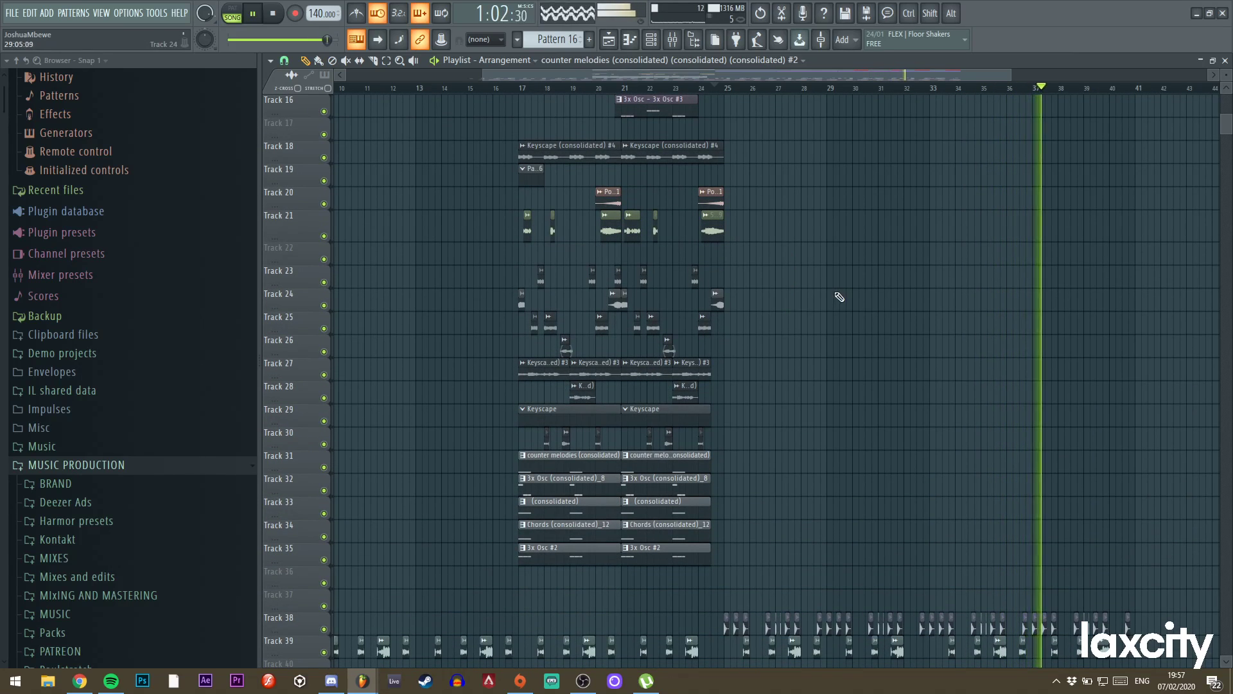
scroll(876, 248, up, 6)
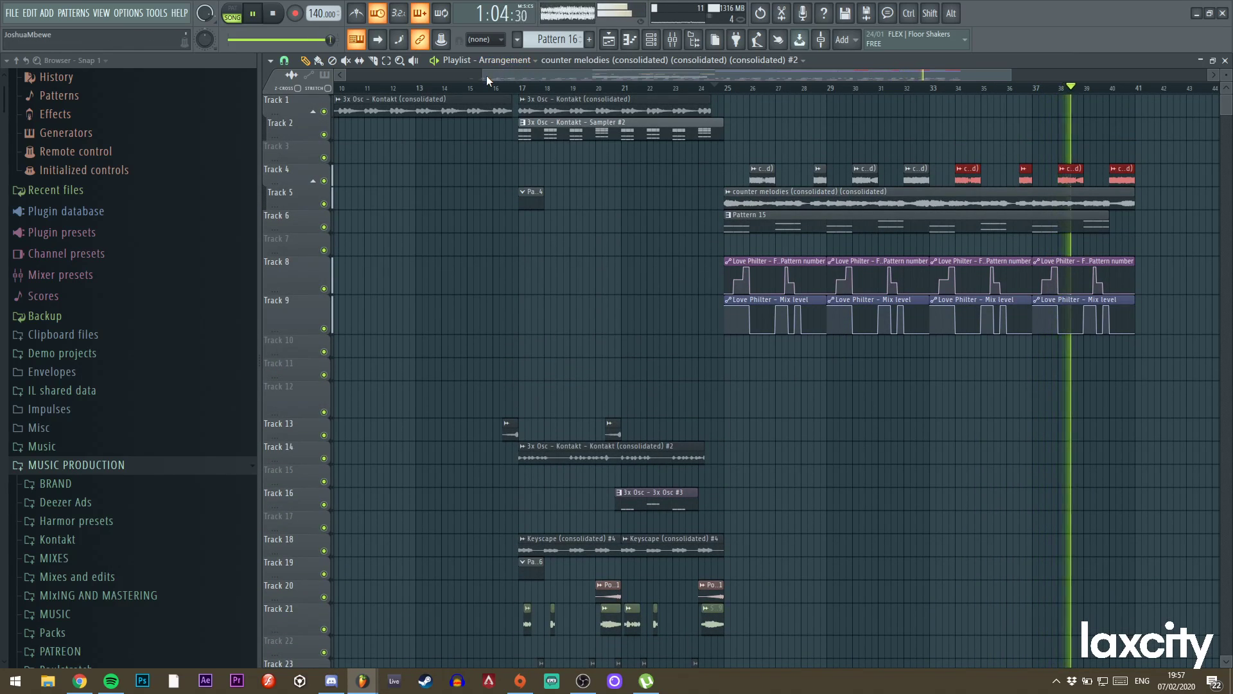
drag(484, 76, 347, 76)
drag(772, 74, 973, 71)
drag(881, 191, 865, 191)
key(space)
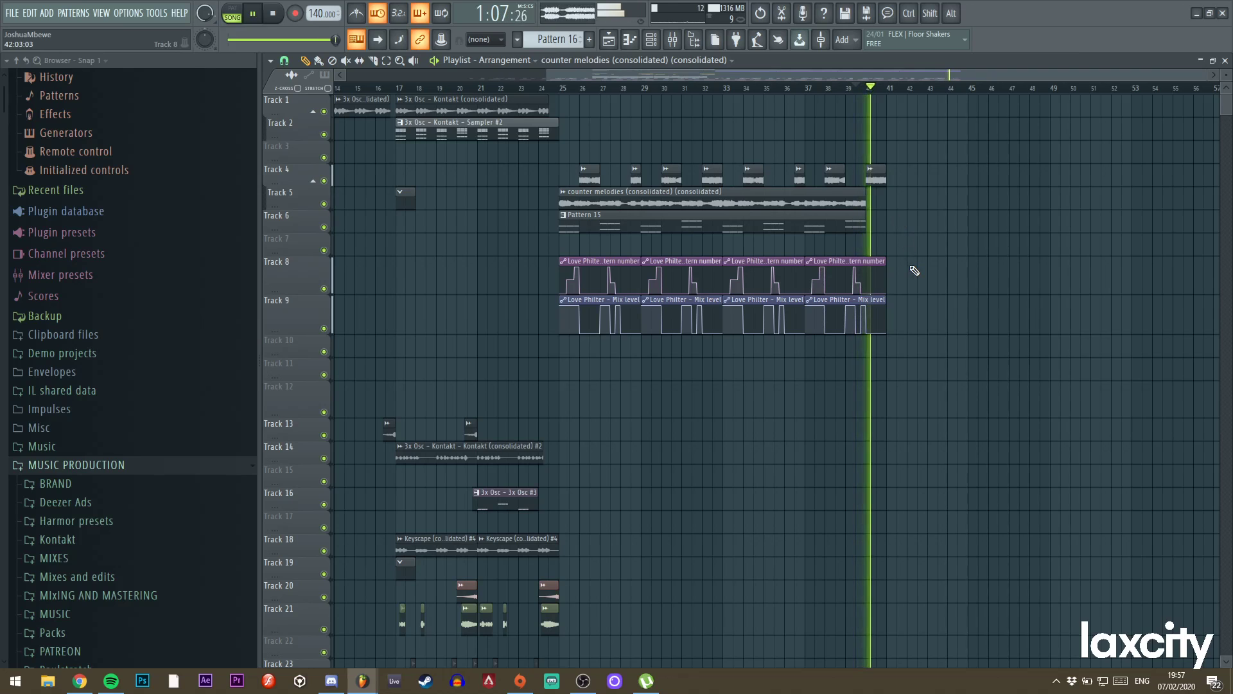
Place the last kick on track 38 at about bar 40, remove the drum hits past it on tracks 38 and 41, and play the ending.
scroll(887, 307, down, 7)
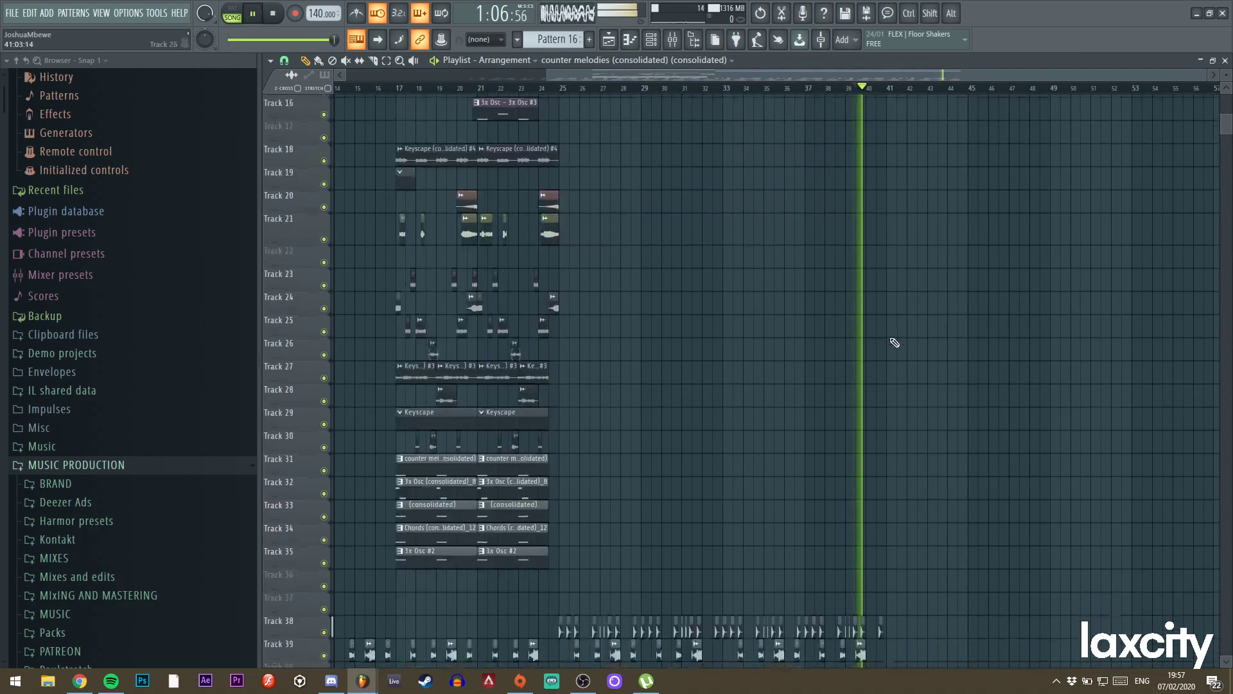
right_click(863, 465)
click(871, 447)
key(space)
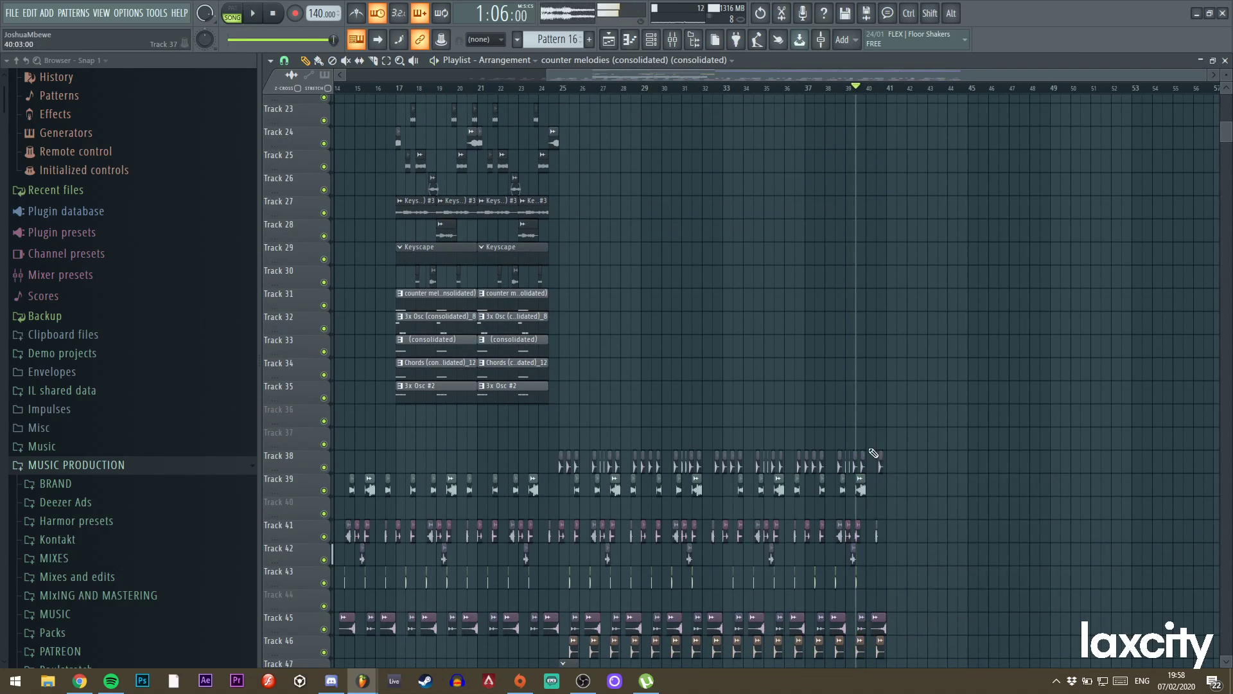
click(864, 464)
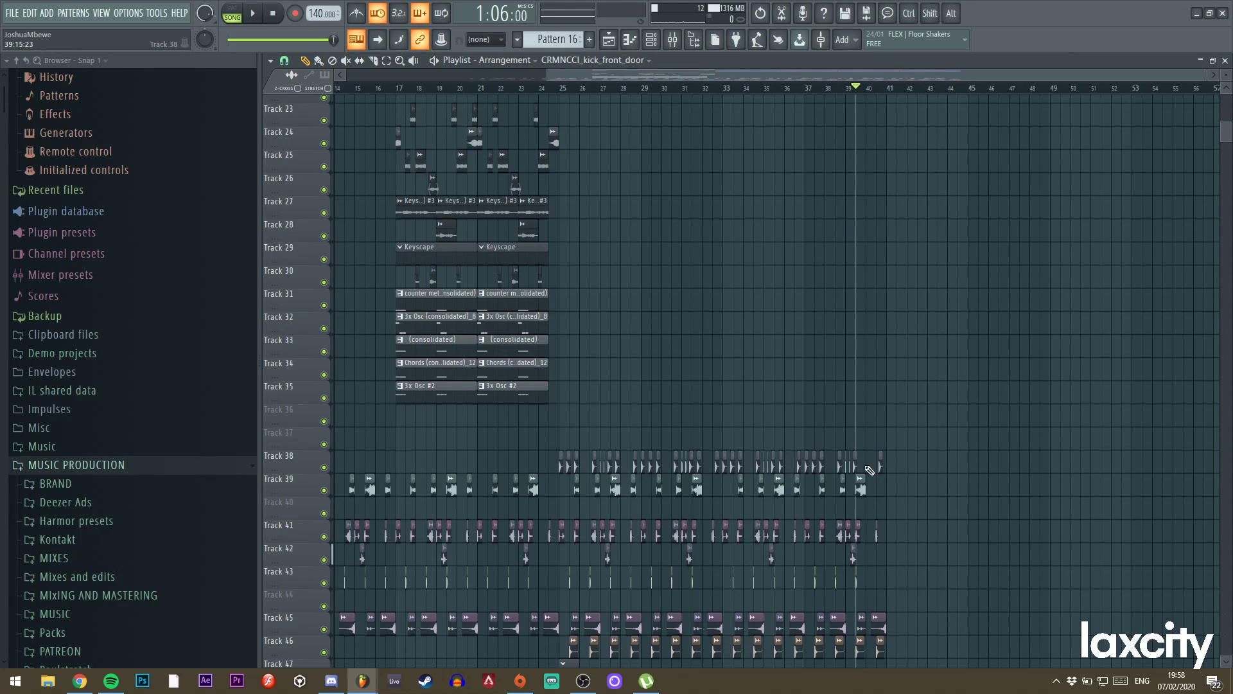
key(space)
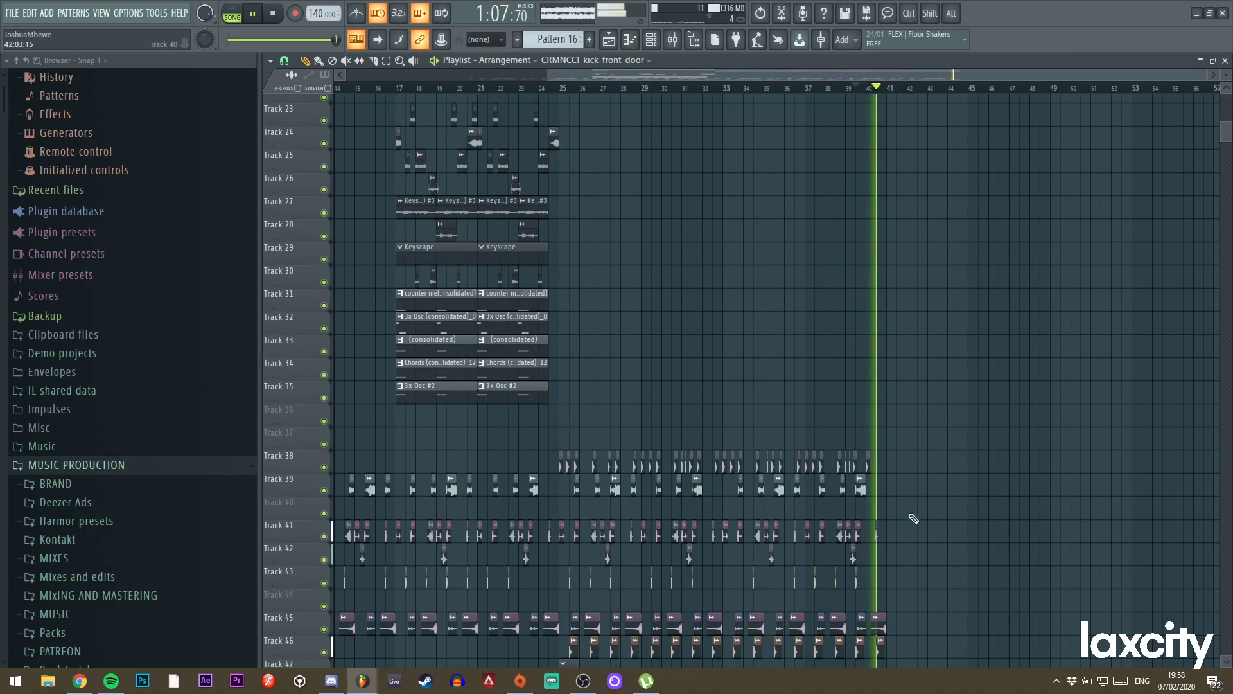
key(space)
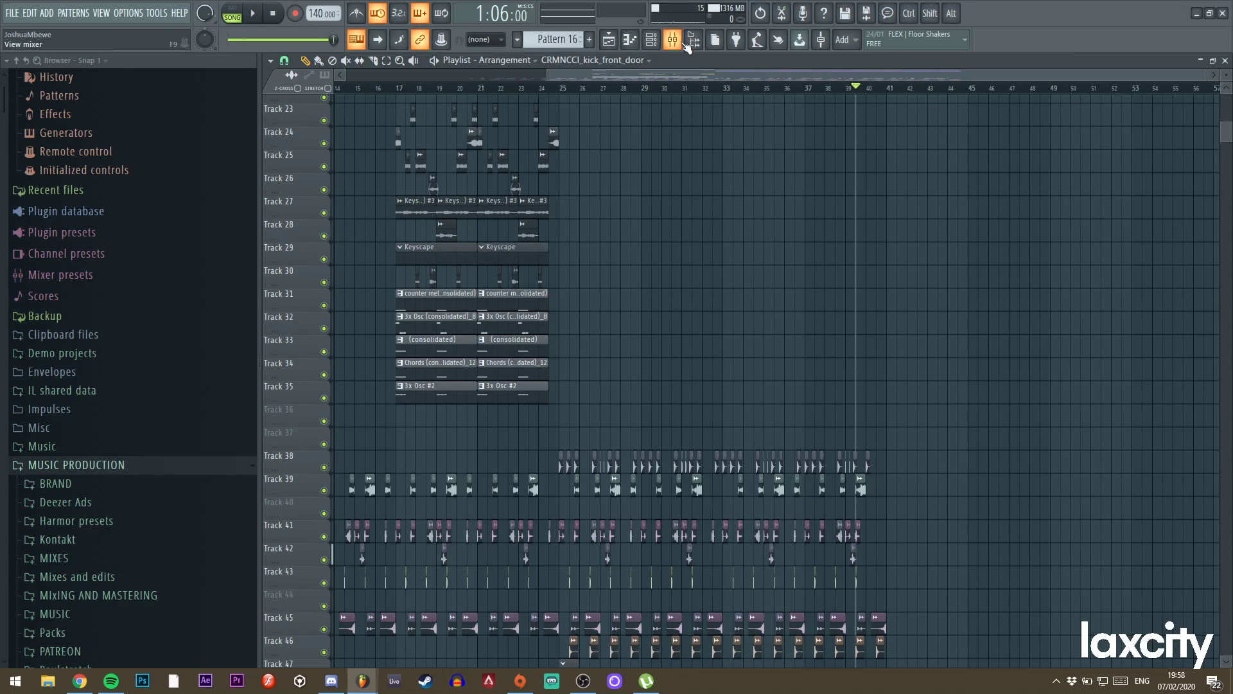
Look over the whole arrangement, from the melody and automation tracks down to the drum tracks.
key(F9)
key(F9)
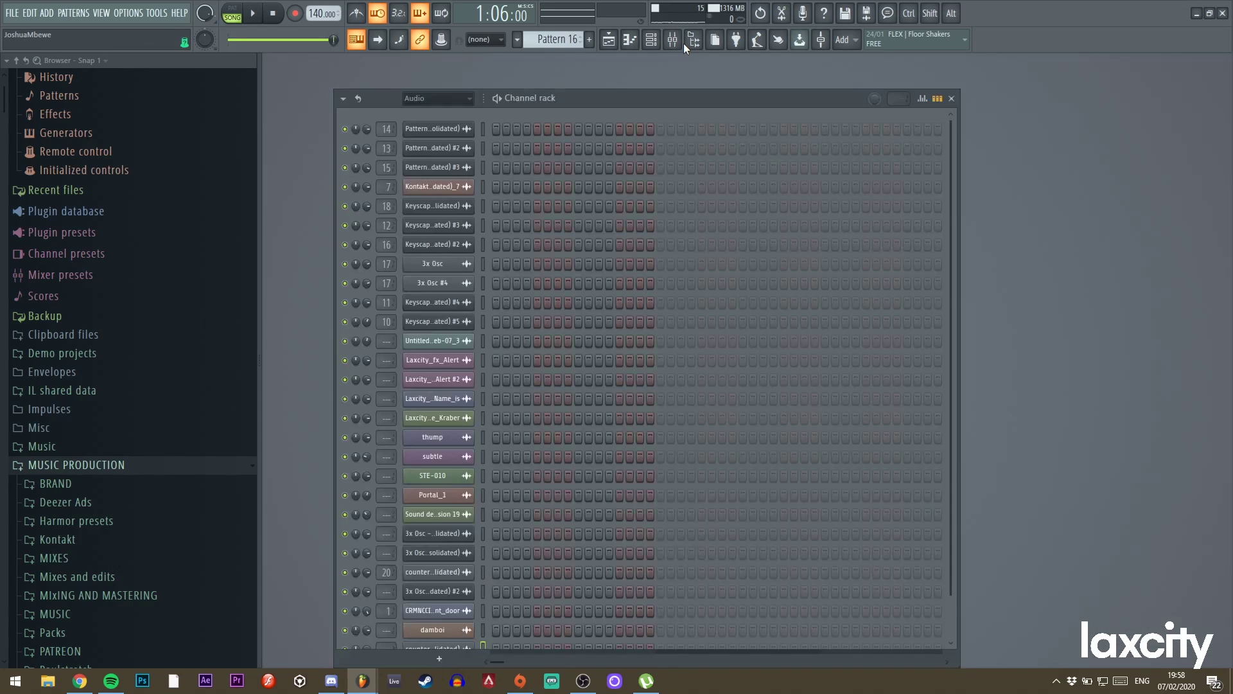
click(609, 40)
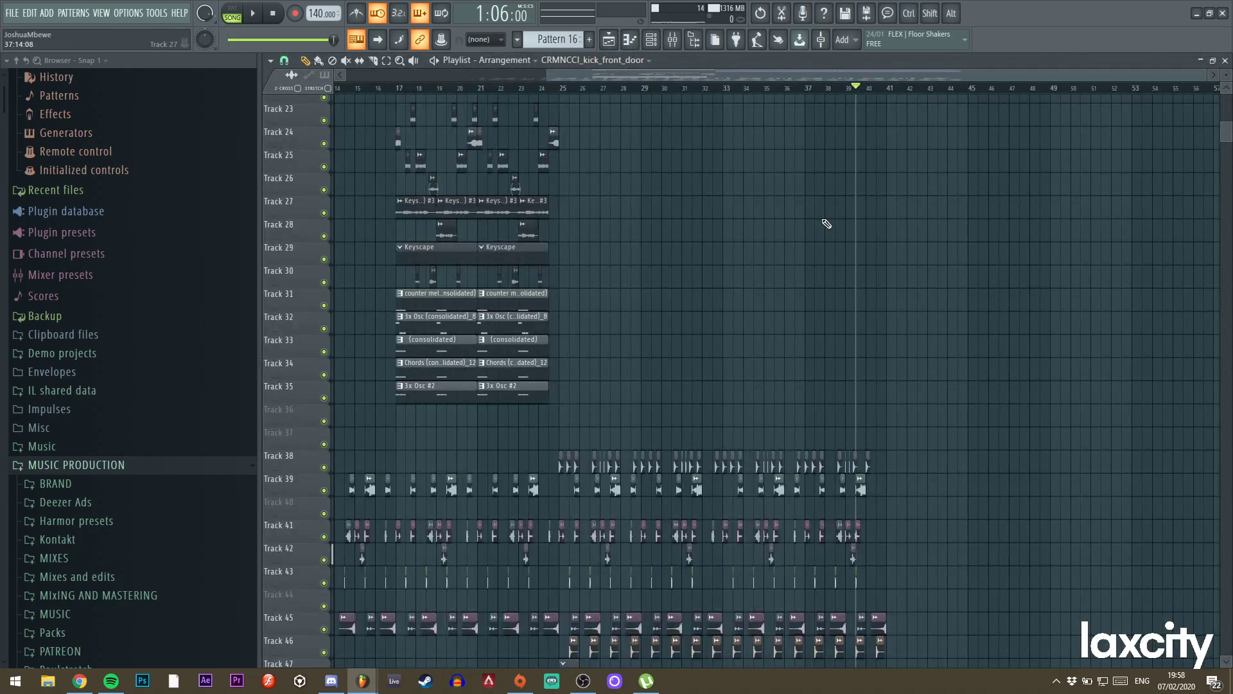
scroll(827, 216, up, 8)
scroll(828, 222, down, 3)
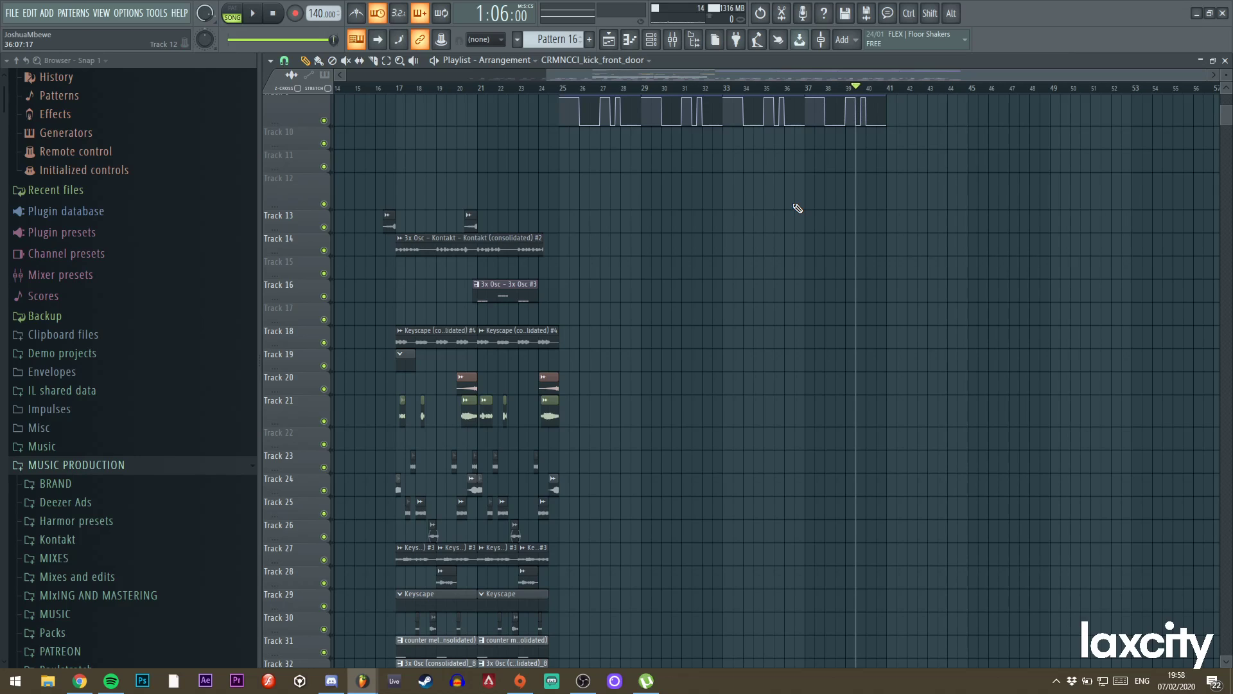
drag(546, 76, 344, 76)
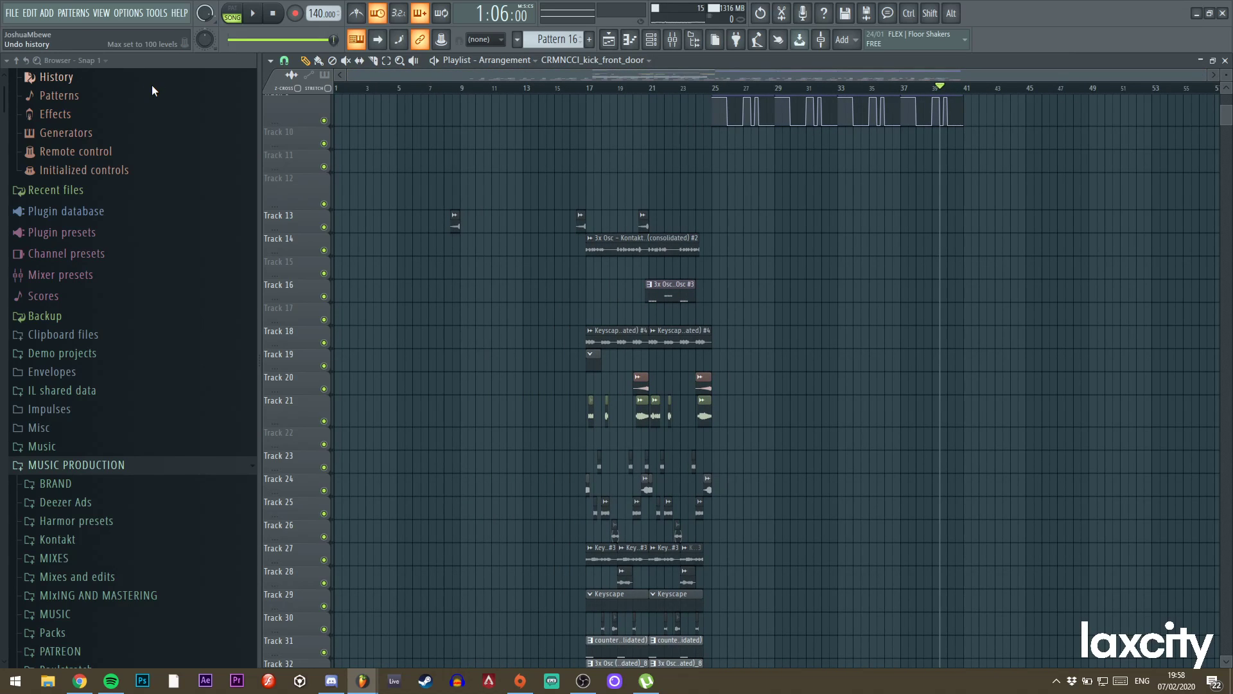
drag(349, 76, 708, 84)
drag(800, 70, 668, 82)
scroll(810, 257, down, 8)
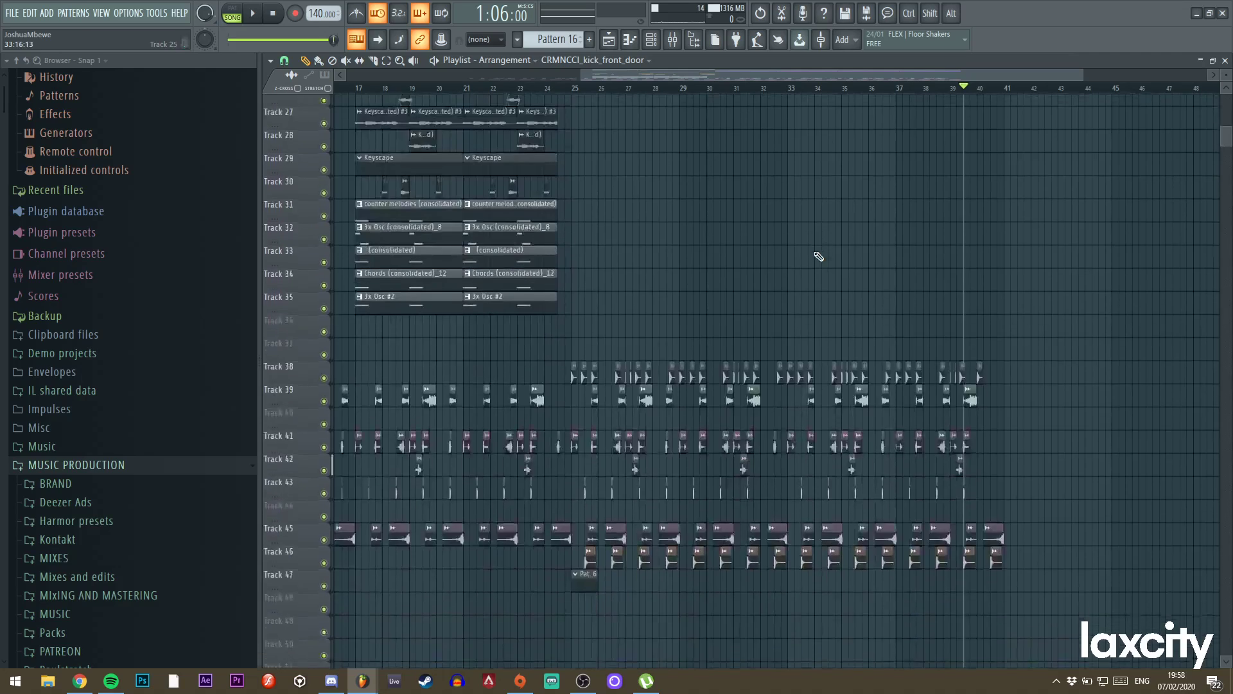
scroll(806, 262, up, 11)
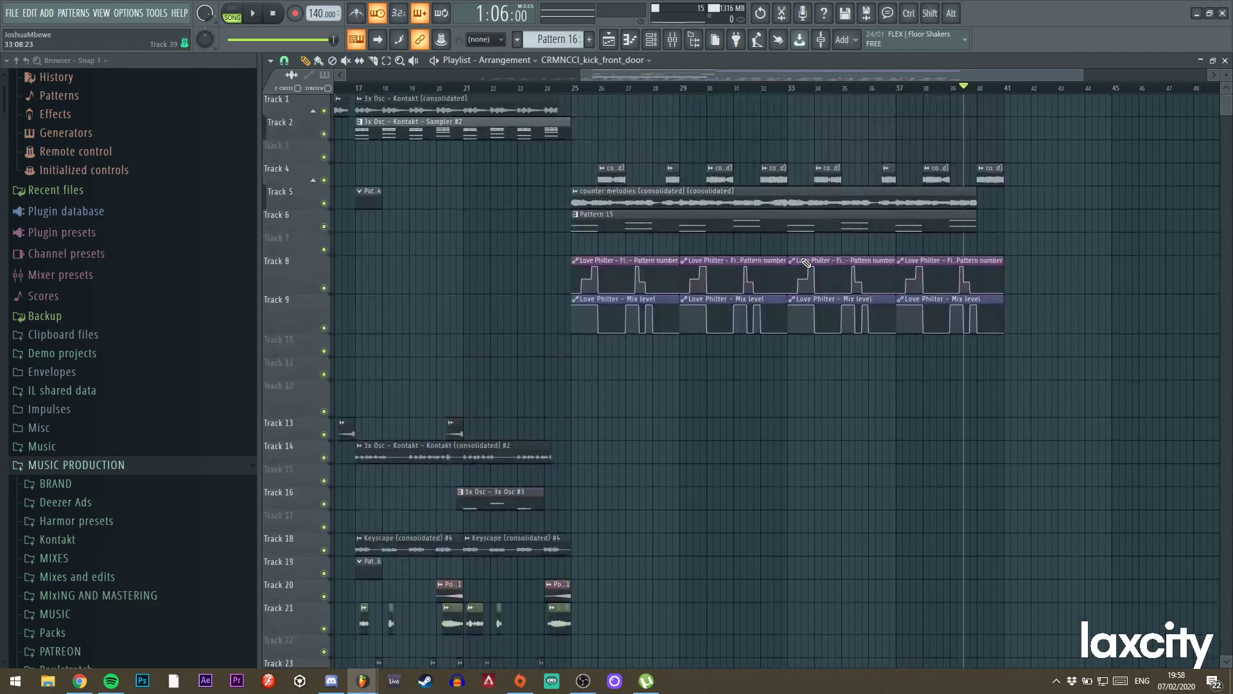
drag(652, 90, 720, 108)
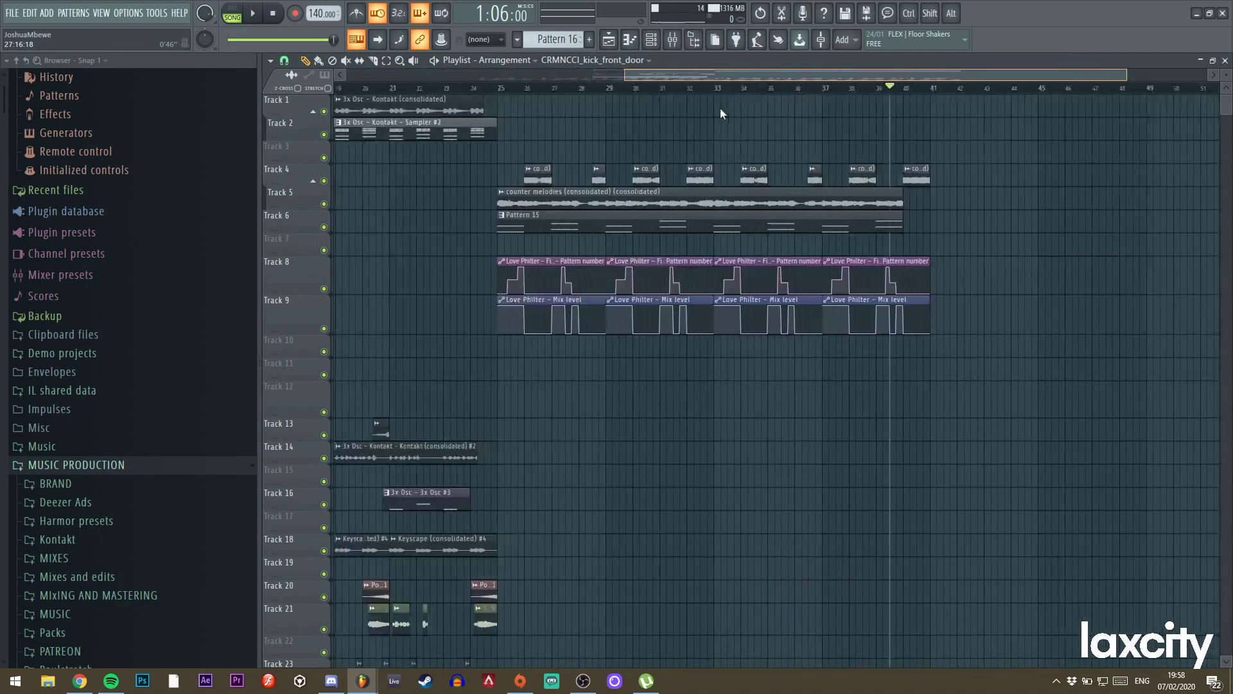
drag(1120, 76, 913, 77)
mouse_move(814, 75)
mouse_down()
mouse_move(883, 70)
mouse_move(807, 67)
mouse_move(822, 63)
mouse_up()
drag(907, 73, 1156, 76)
drag(618, 77, 199, 105)
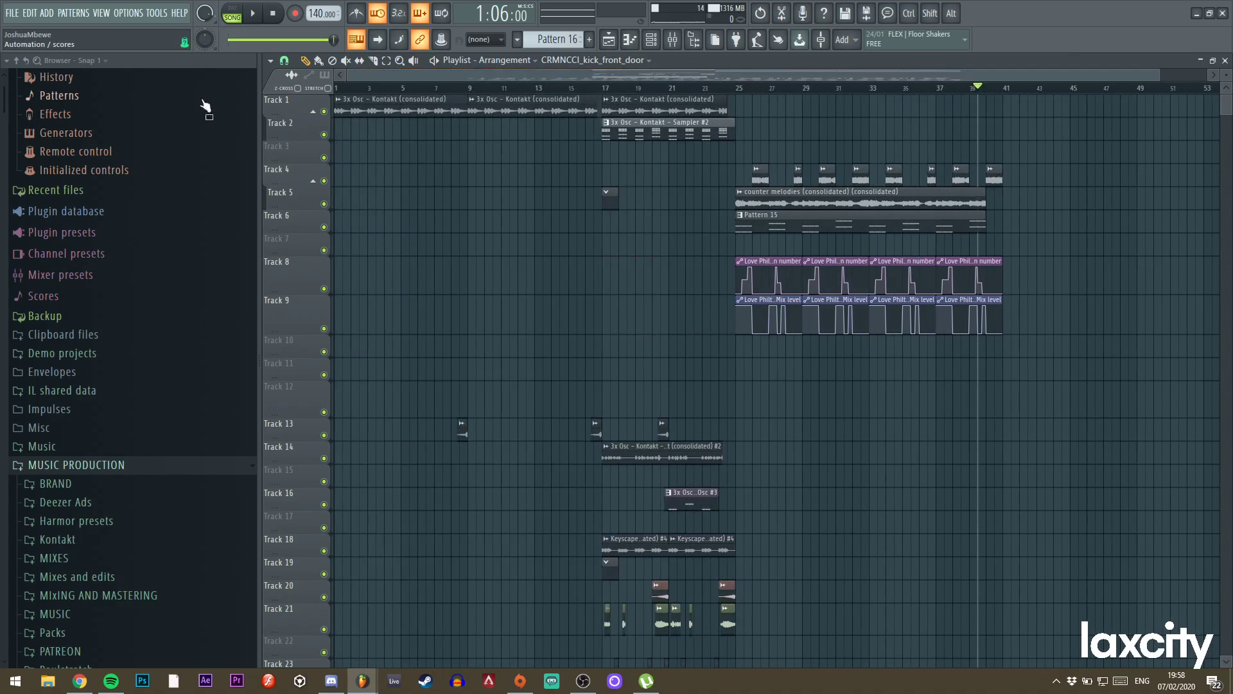
scroll(967, 173, down, 10)
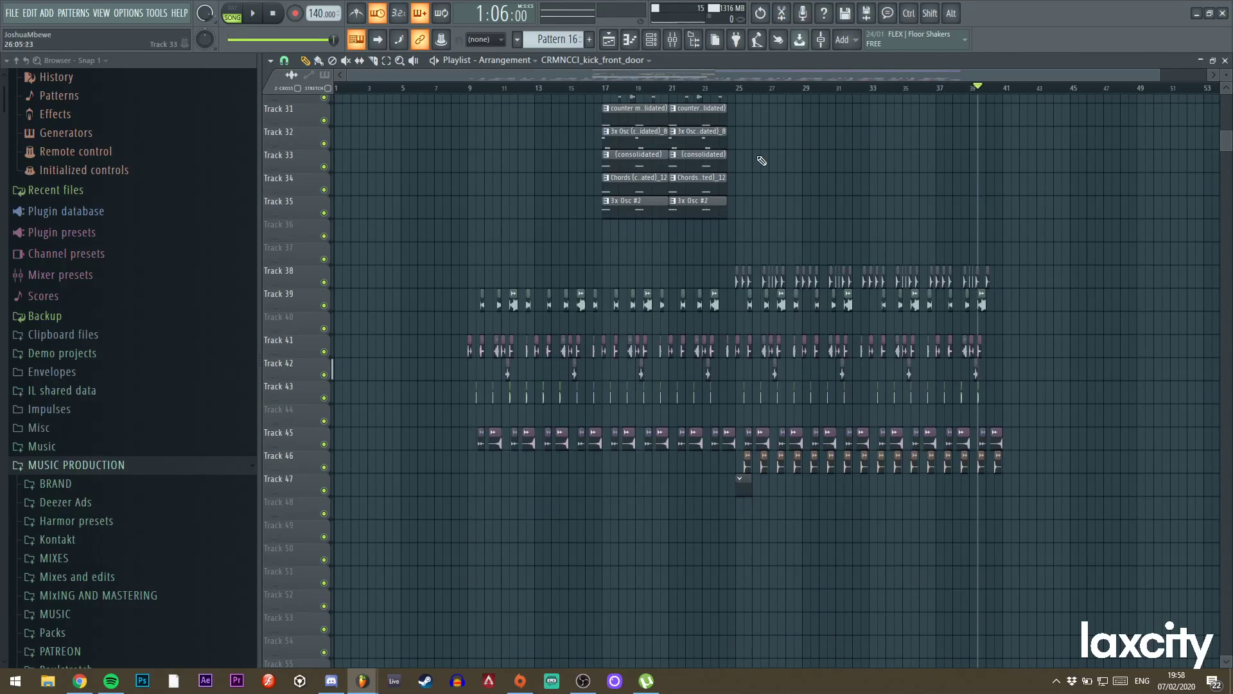
Inspect the sample settings of the 3x Osc (consolidated)_8 channel and return to the playlist.
click(651, 39)
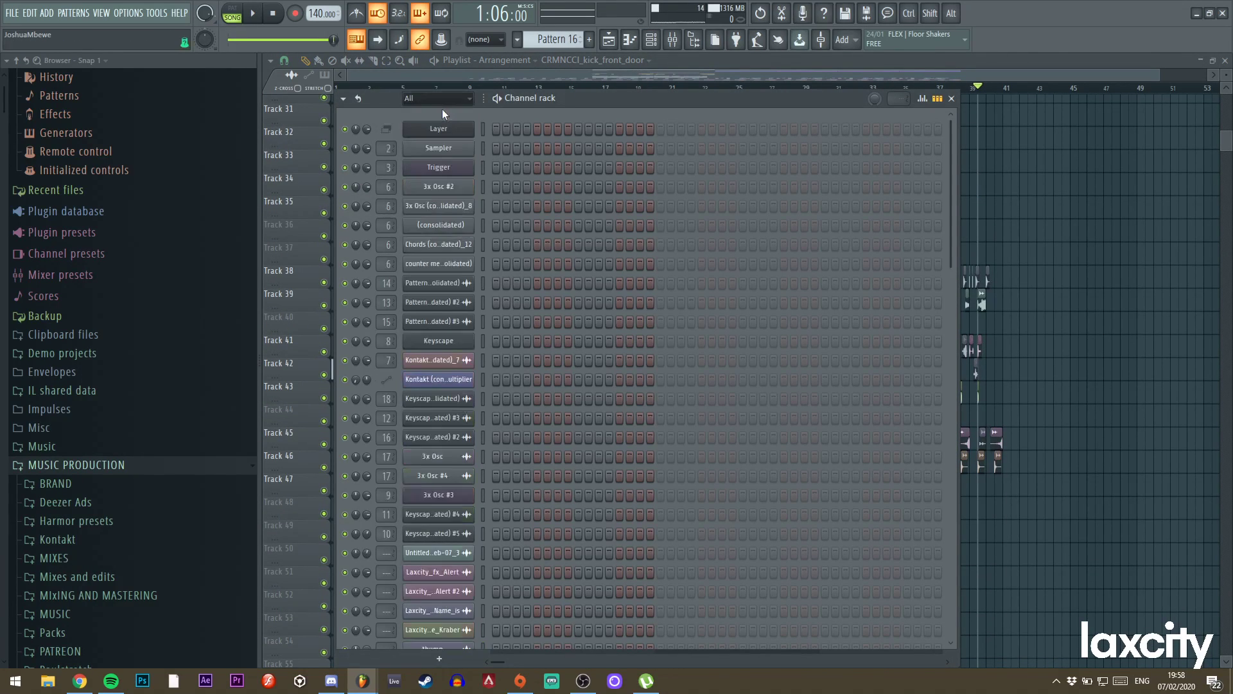
click(446, 205)
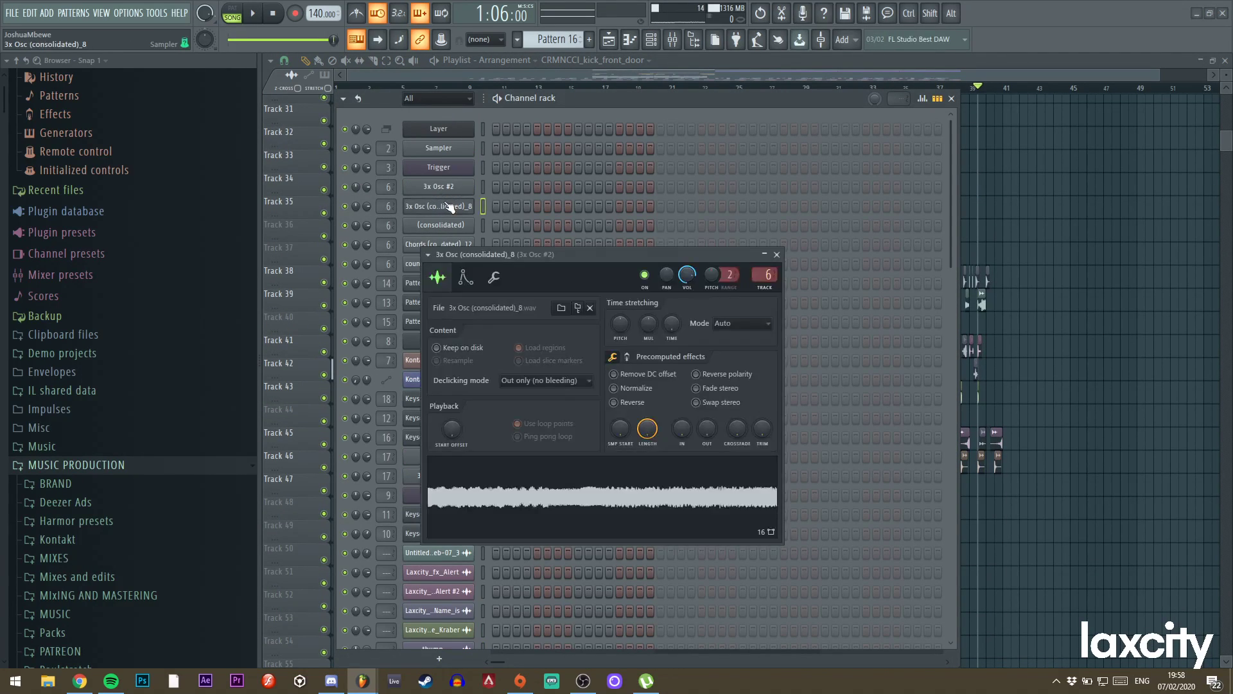
click(494, 277)
click(778, 256)
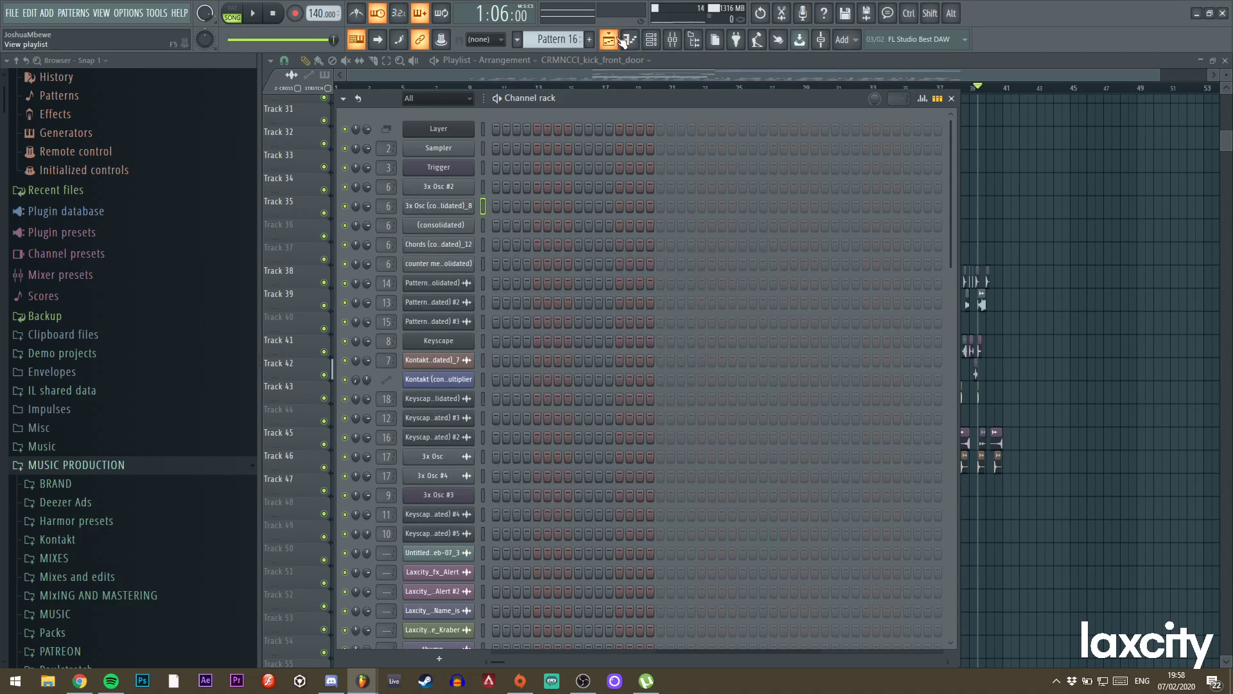
click(609, 40)
Examine the Fruity Parametric EQ 2 curve on the Kick mixer track, close it and return to the playlist.
click(673, 40)
click(329, 160)
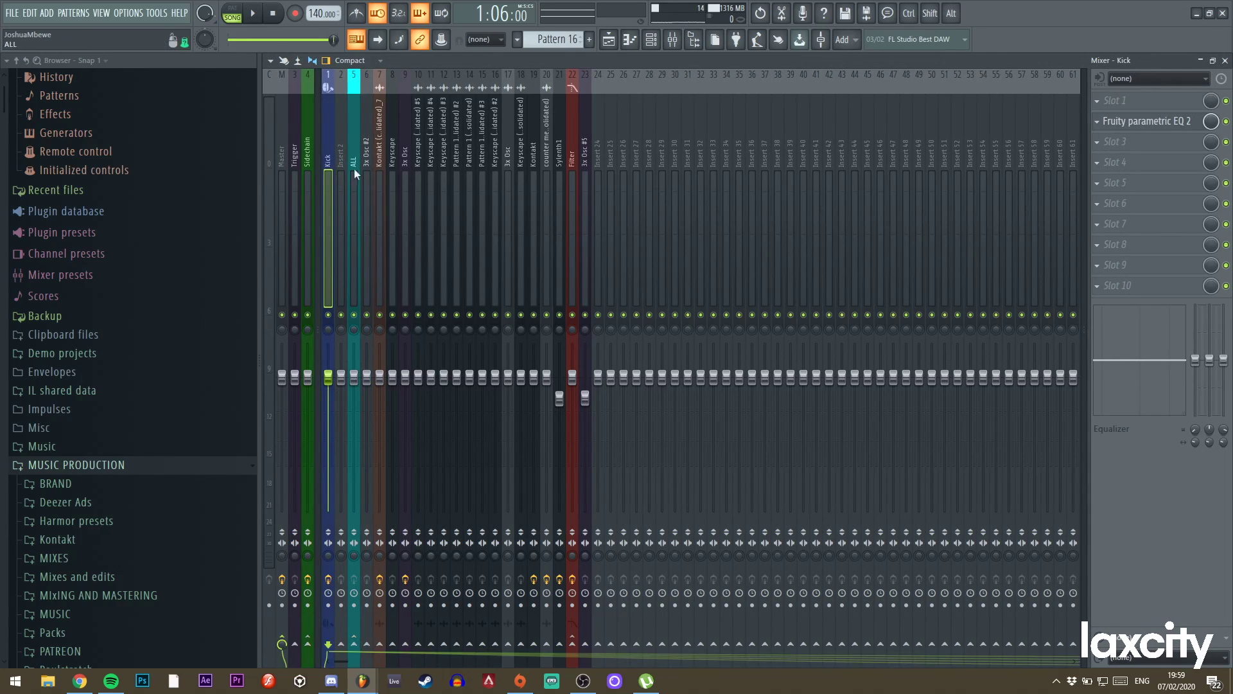
click(1154, 121)
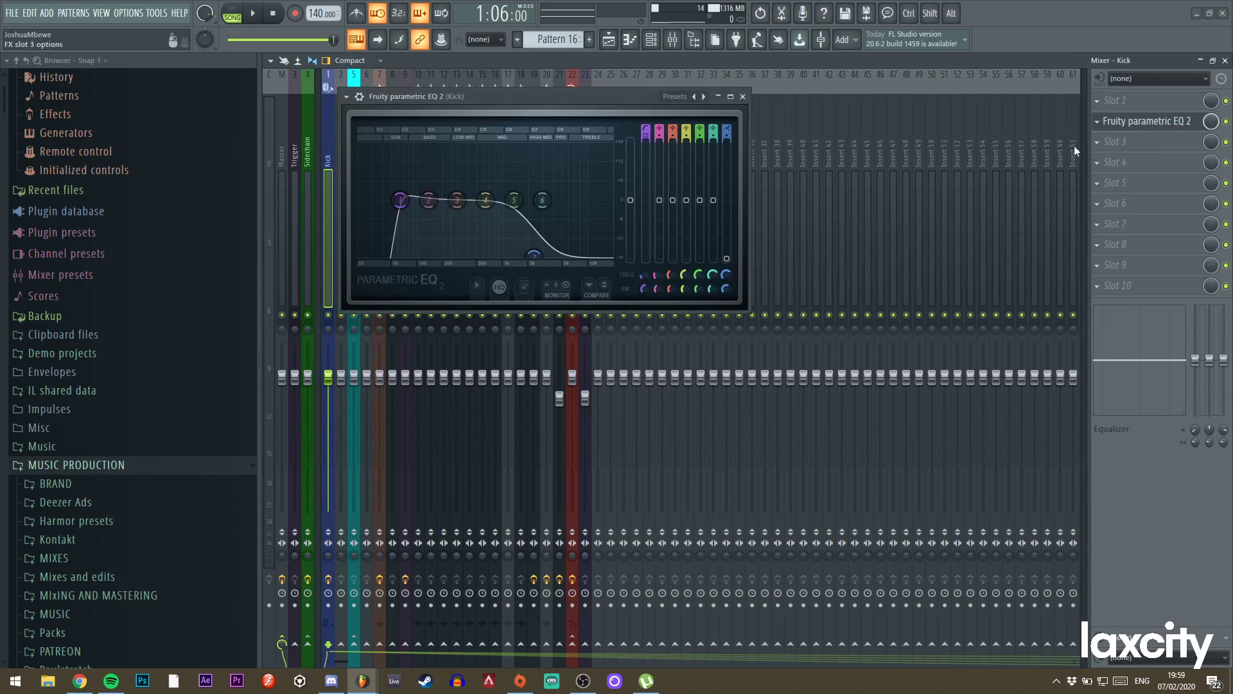
drag(555, 254, 545, 211)
click(742, 96)
click(597, 151)
click(609, 40)
Play the new section from bar 24 and review its melody, automation and effect tracks.
scroll(780, 222, up, 8)
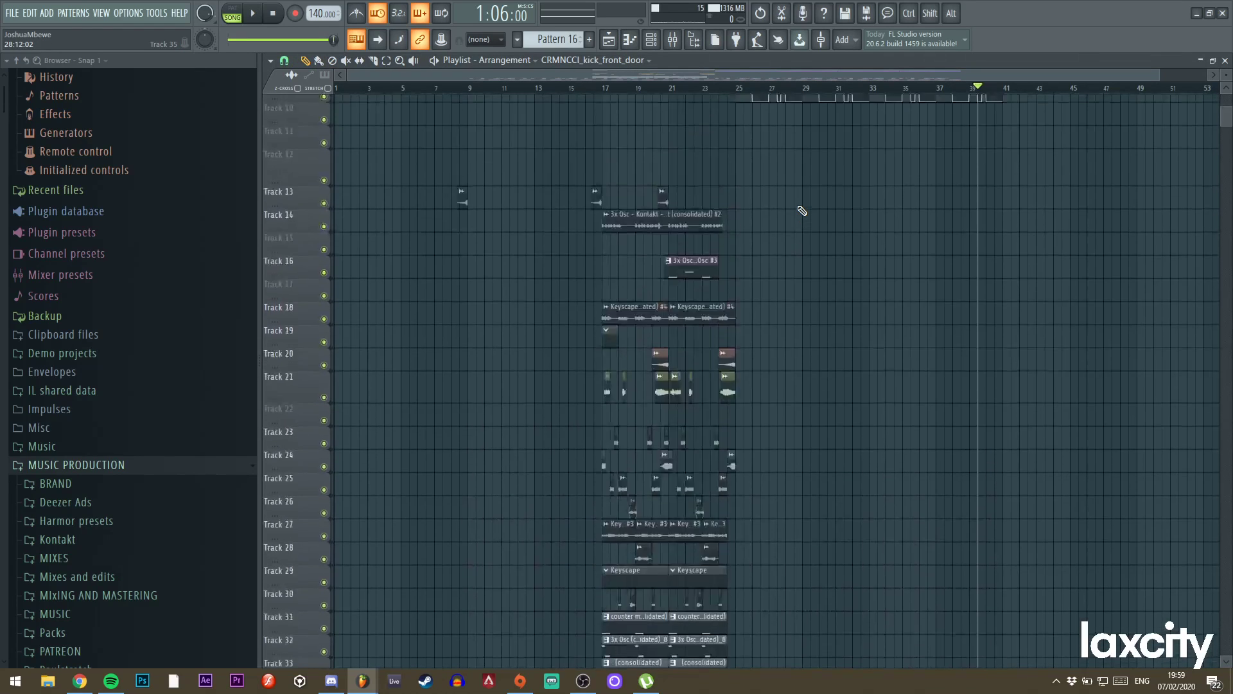
scroll(802, 211, up, 3)
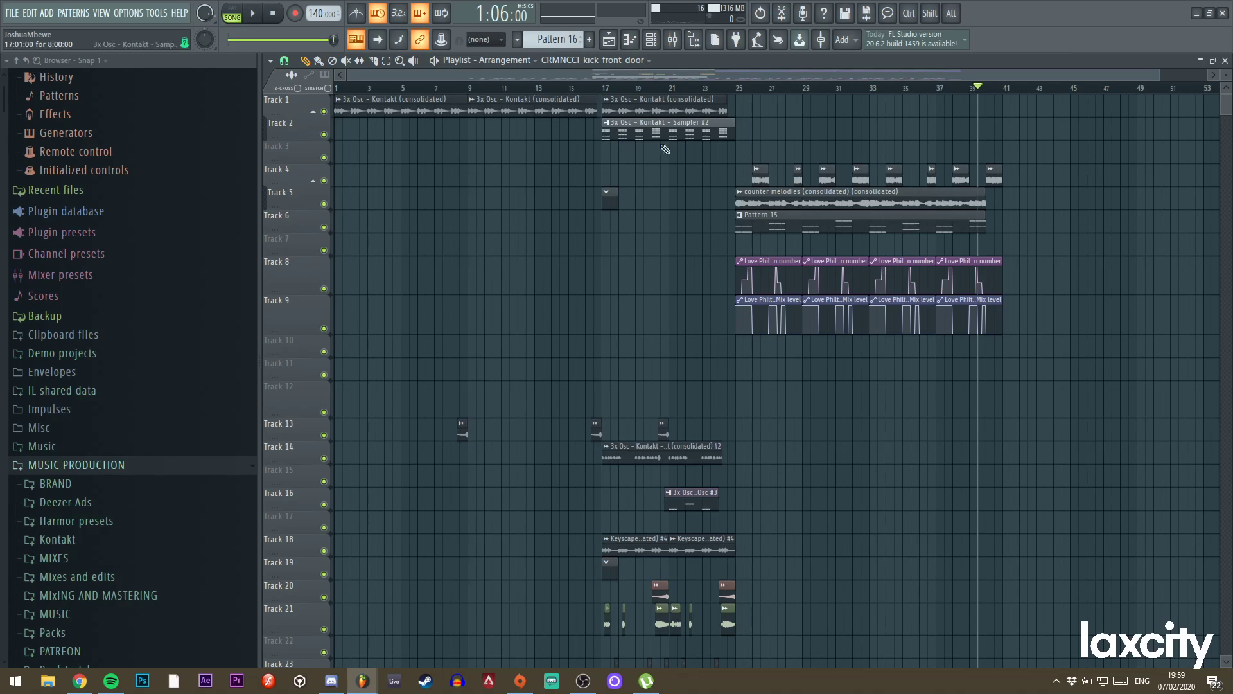
drag(349, 81, 734, 80)
drag(879, 77, 745, 92)
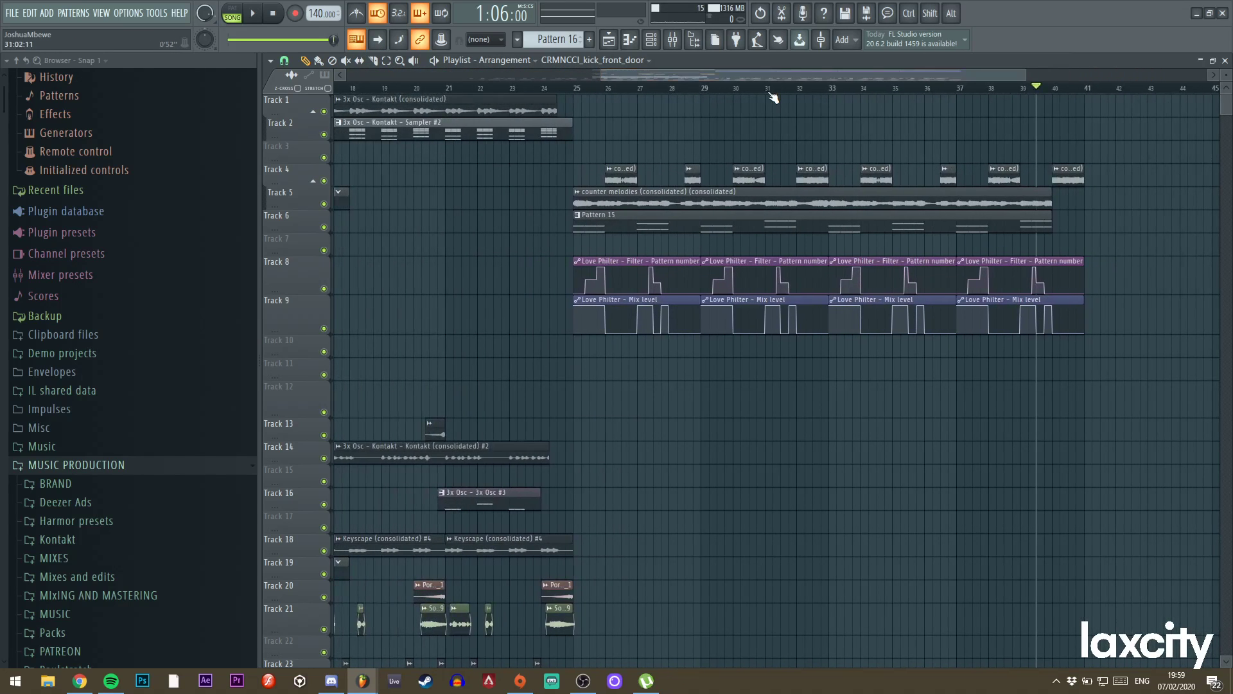
click(550, 89)
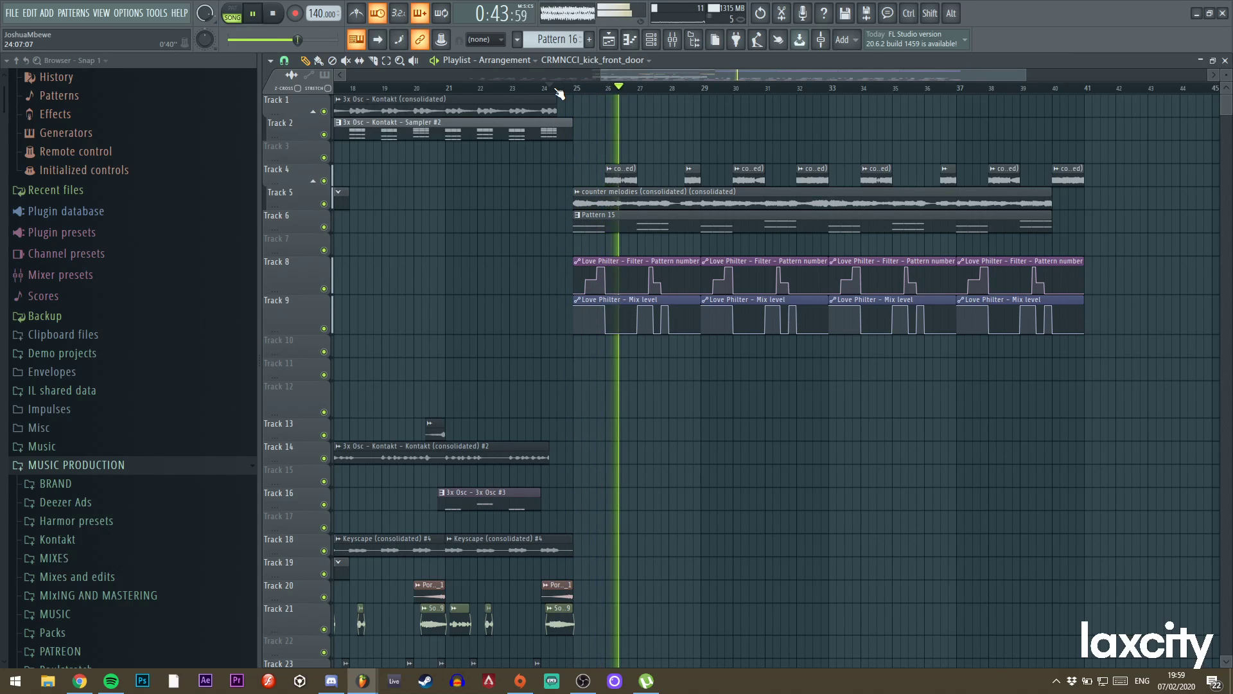
drag(1024, 75, 822, 70)
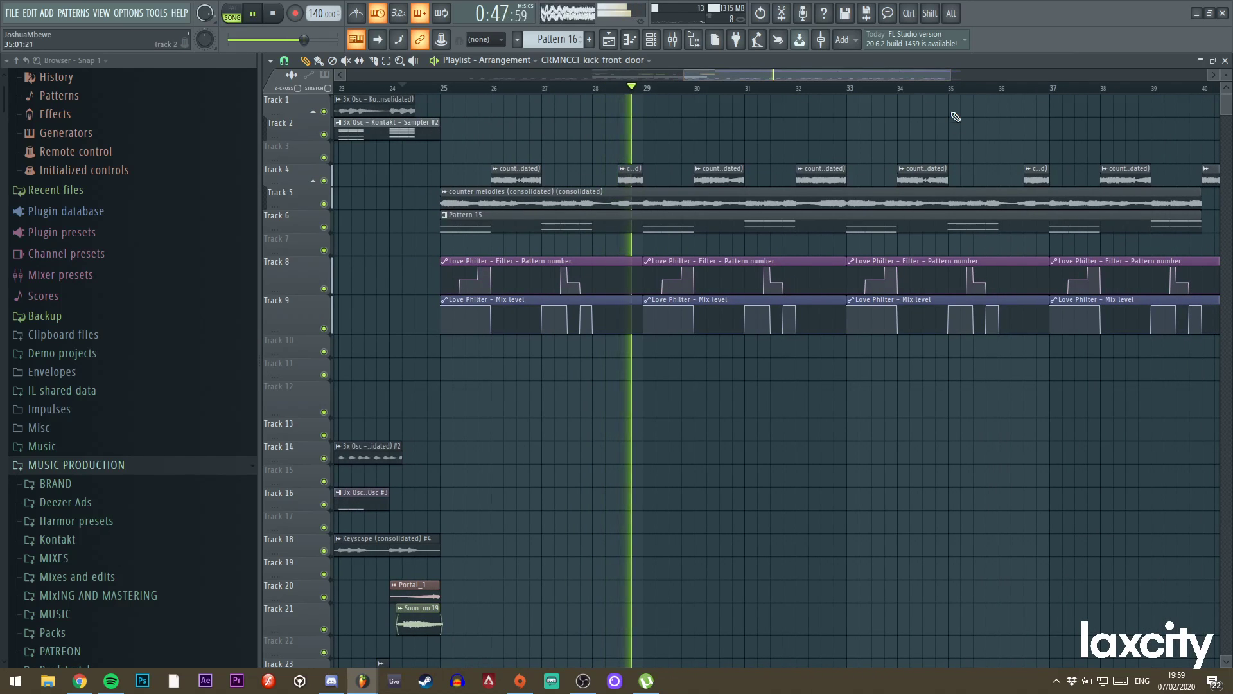
scroll(507, 308, down, 5)
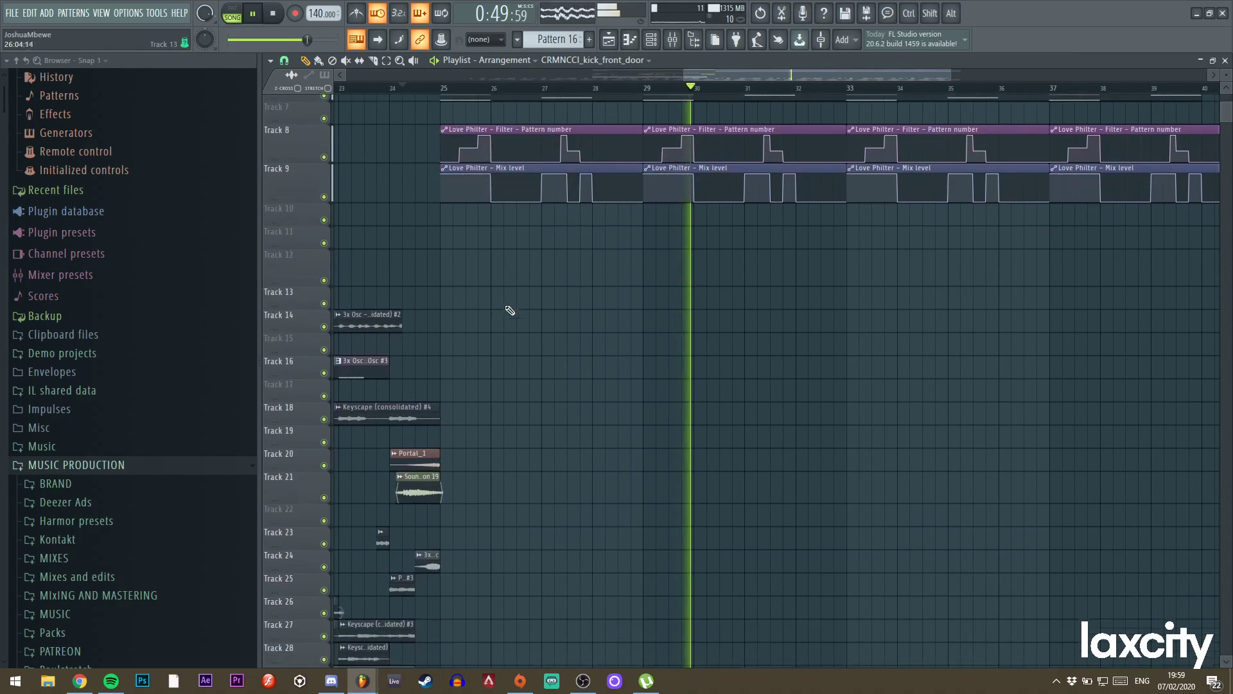
scroll(578, 283, up, 4)
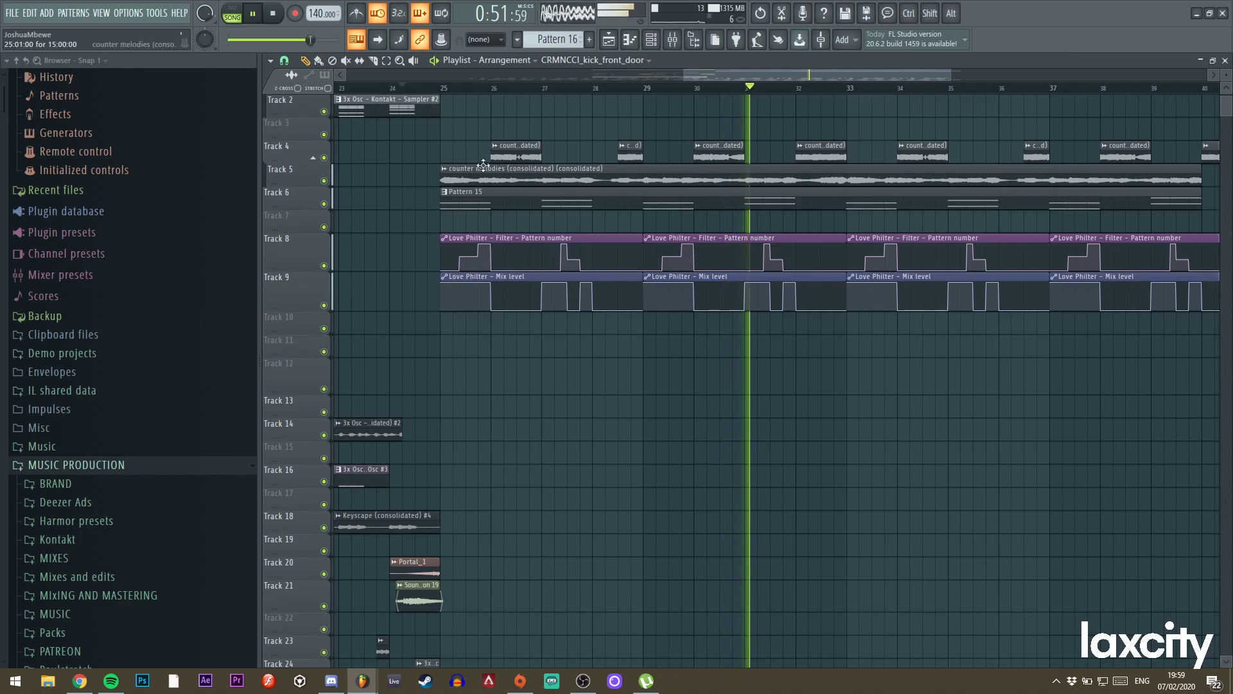
Audition the 3x Osc - Kontakt (consolidated) #2 clip on track 14 alone and copy it to bar 26 on the same track.
drag(684, 75, 529, 91)
key(space)
alt+right_click(478, 431)
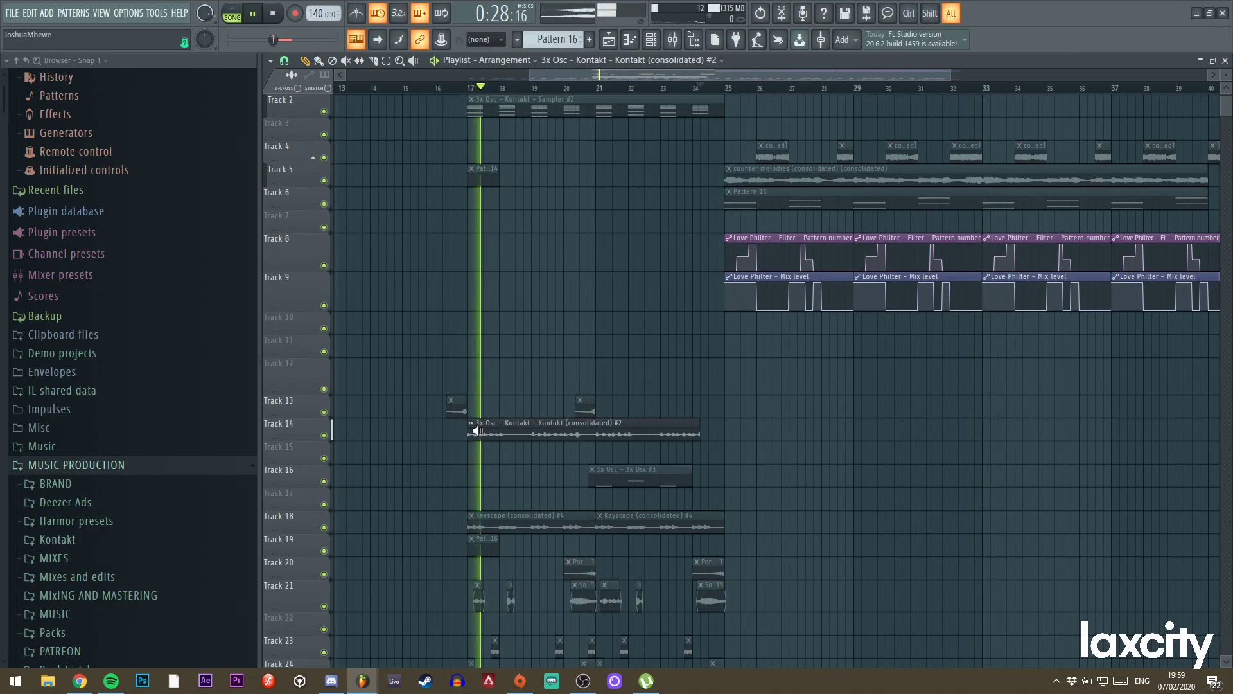
drag(484, 425, 774, 424)
key(space)
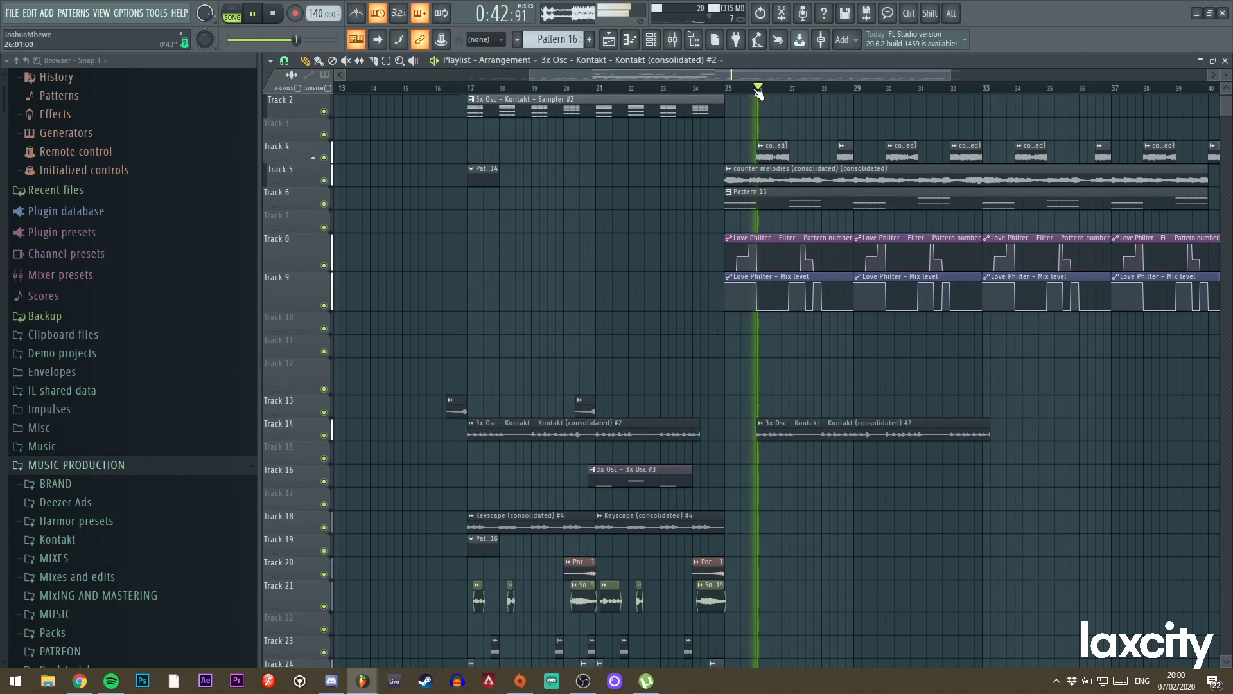
Make the copied Kontakt clip on track 14 unique, slice it at bars 29 and 30, and delete the piece between them.
drag(531, 76, 653, 77)
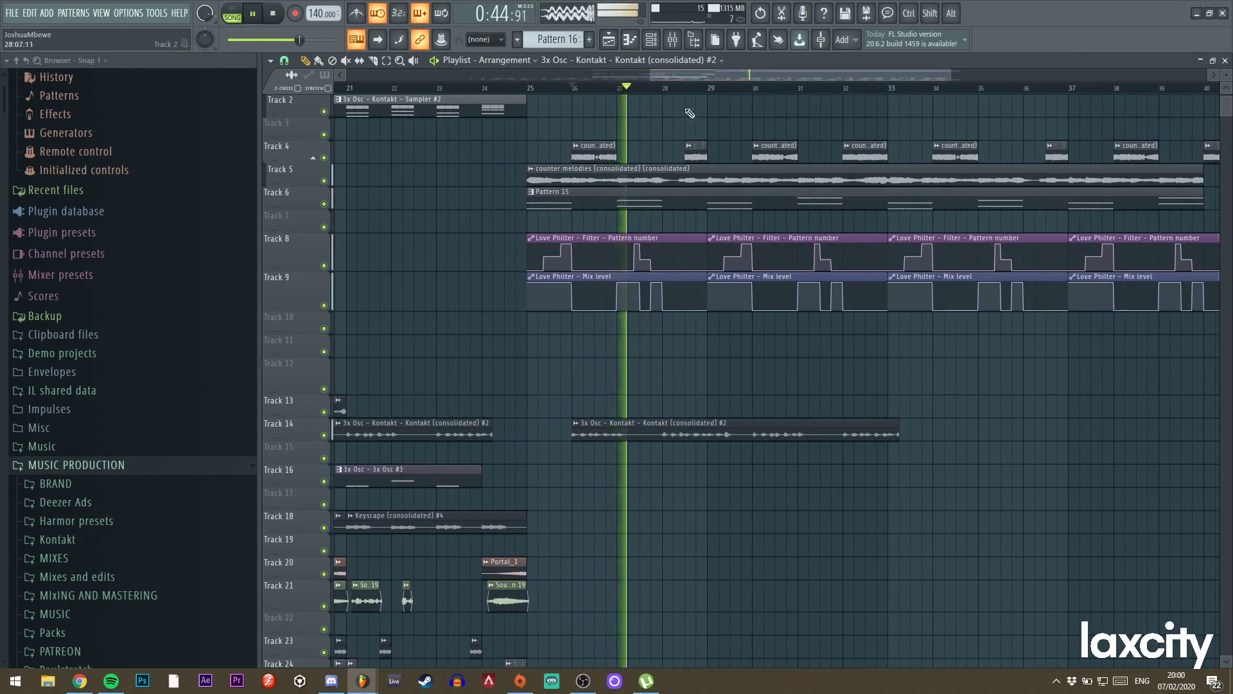
click(577, 424)
click(610, 519)
click(374, 61)
click(711, 434)
click(750, 434)
right_click(745, 432)
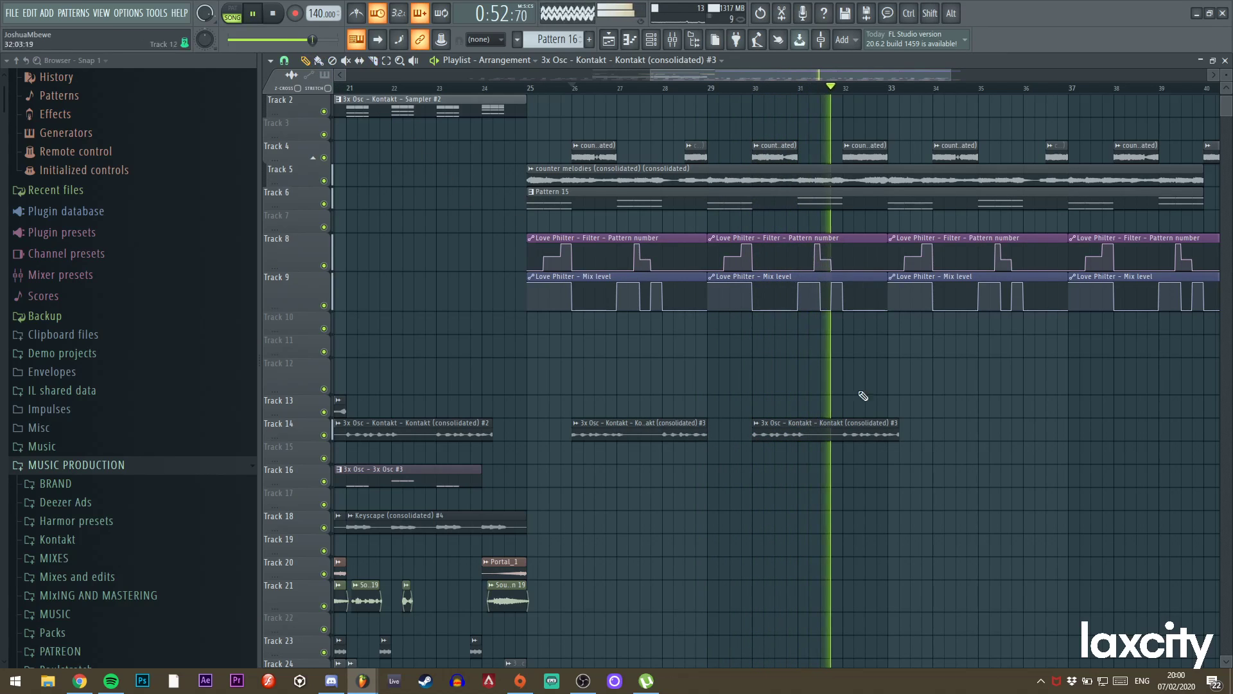
Cut the Kontakt piece starting at bar 30 to leave a gap before bar 32, and end the remaining piece at bar 33.
shift+click(827, 433)
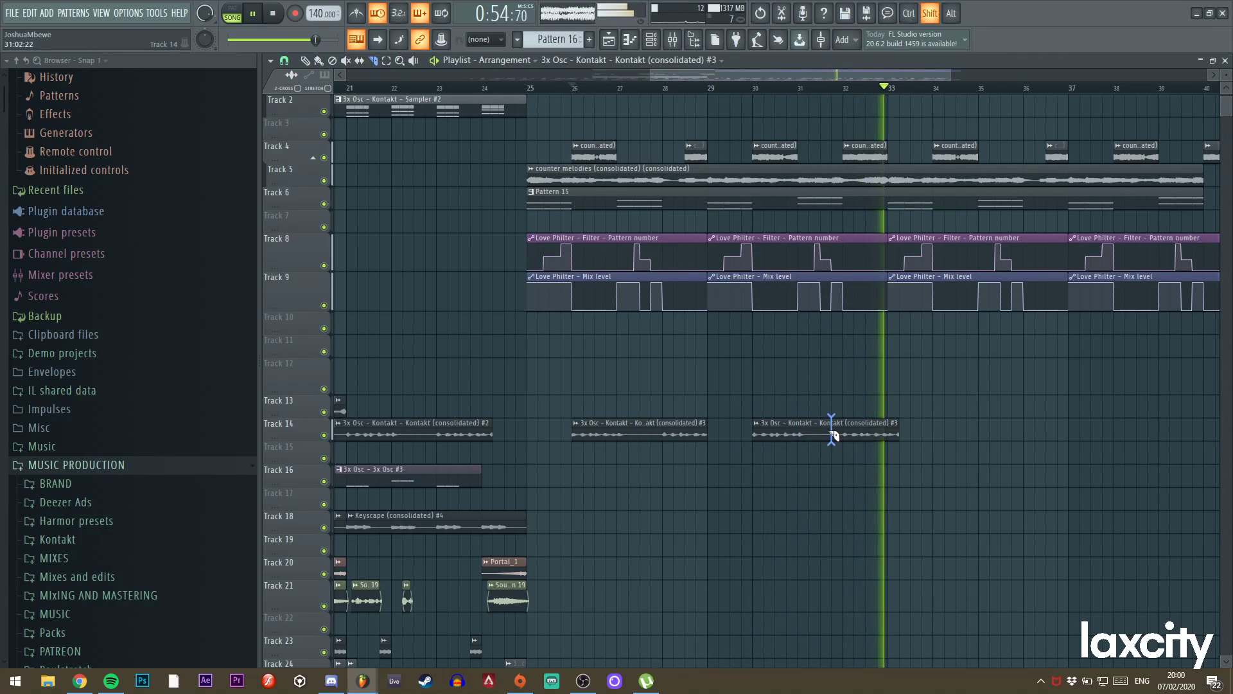
key(space)
key(space)
click(309, 62)
drag(825, 432, 886, 436)
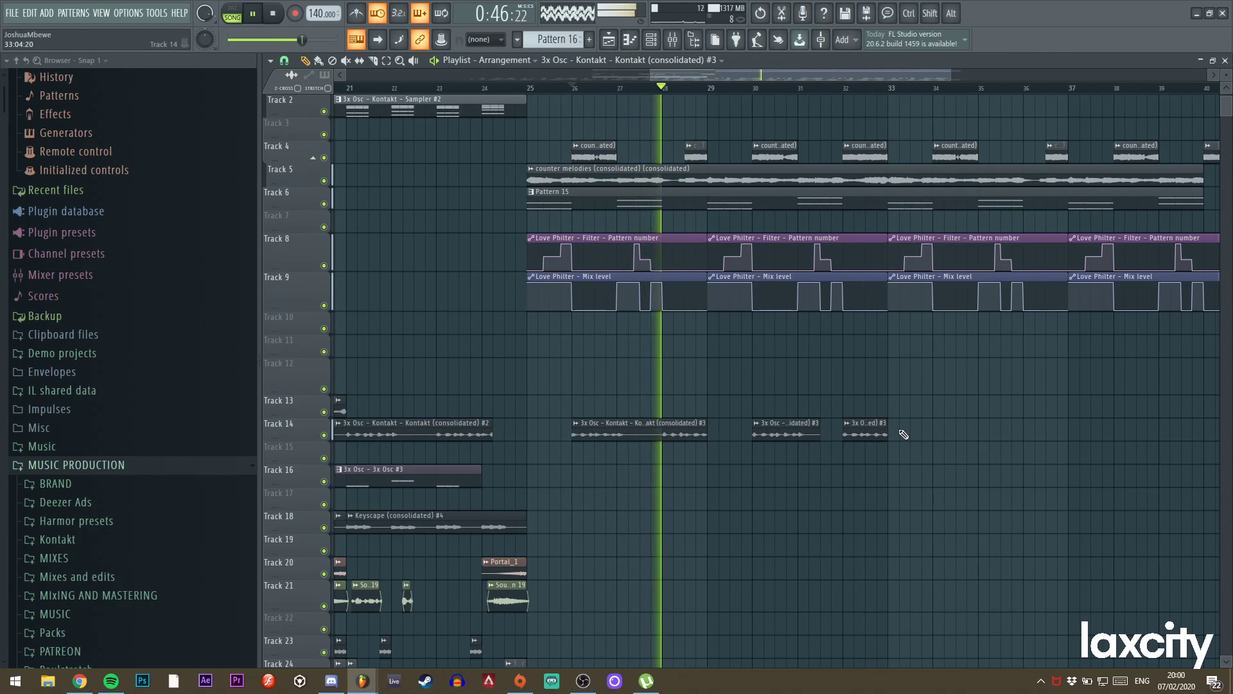
Duplicate the three Kontakt pieces on track 14 eight bars later, starting at bar 34, while playing the section.
drag(952, 69, 1019, 72)
drag(464, 89, 445, 89)
scroll(594, 350, down, 3)
scroll(594, 349, up, 1)
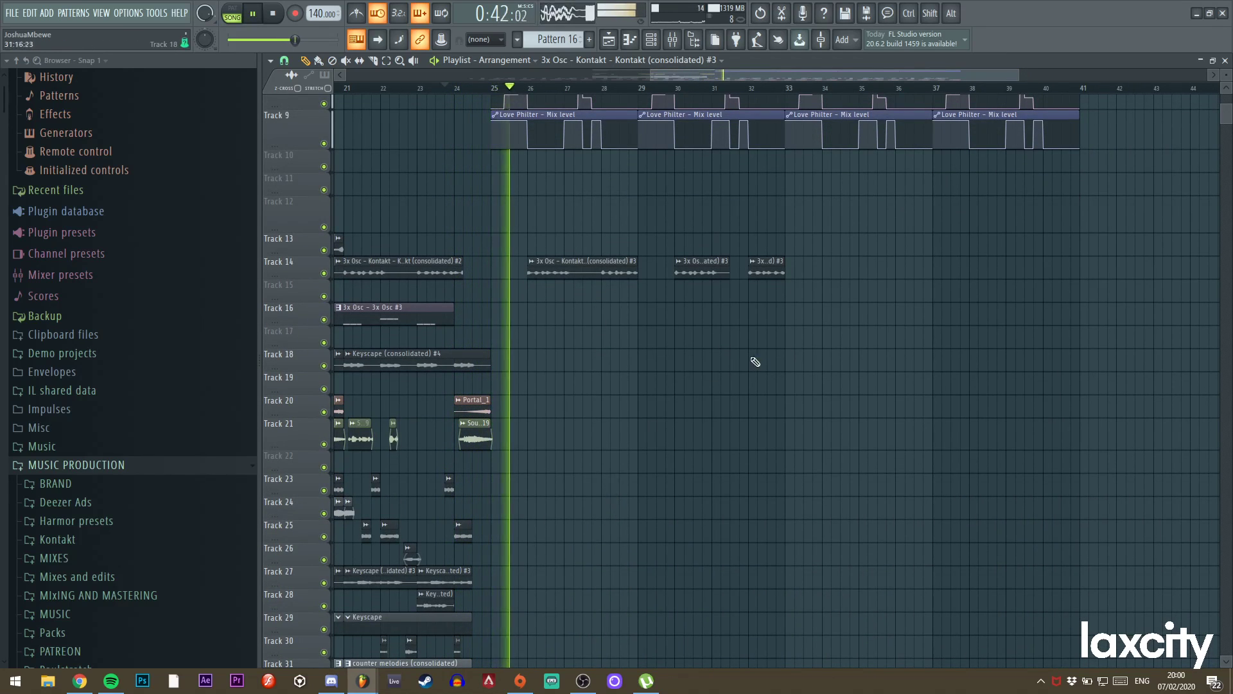
scroll(764, 356, up, 1)
mouse_move(815, 347)
mouse_down()
mouse_move(598, 329)
mouse_move(834, 338)
mouse_up()
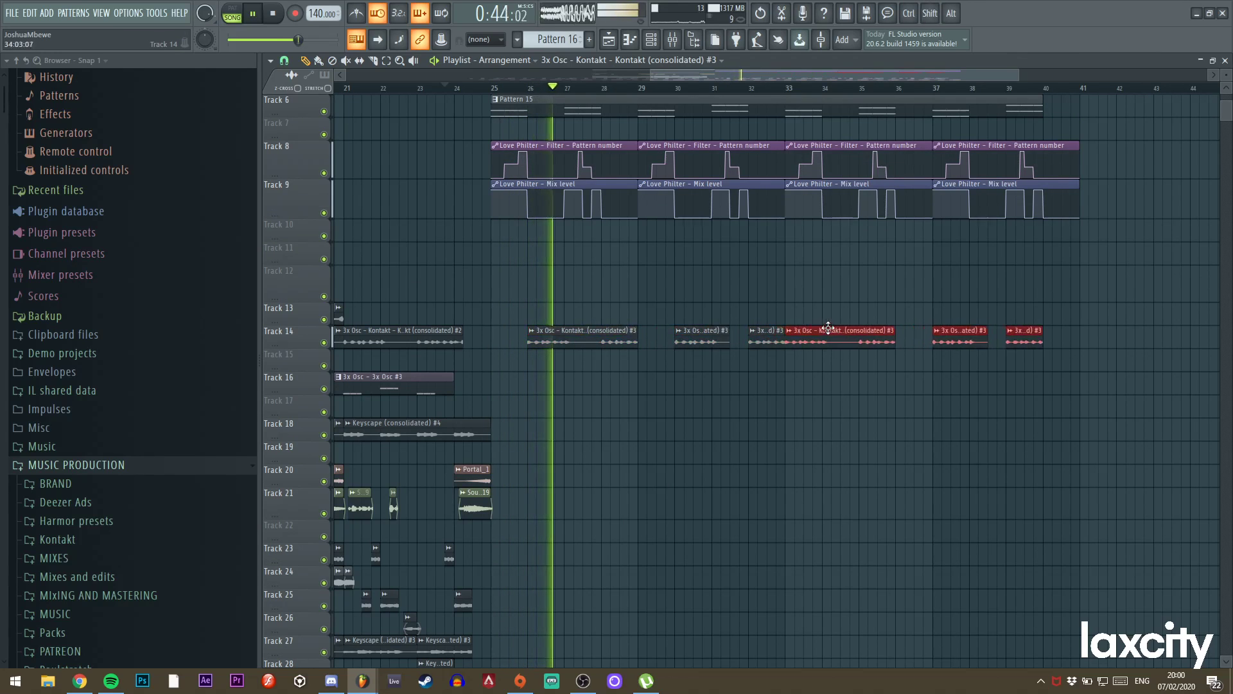
mouse_move(792, 74)
mouse_down()
mouse_move(865, 78)
mouse_move(787, 71)
mouse_up()
key(shift+Right)
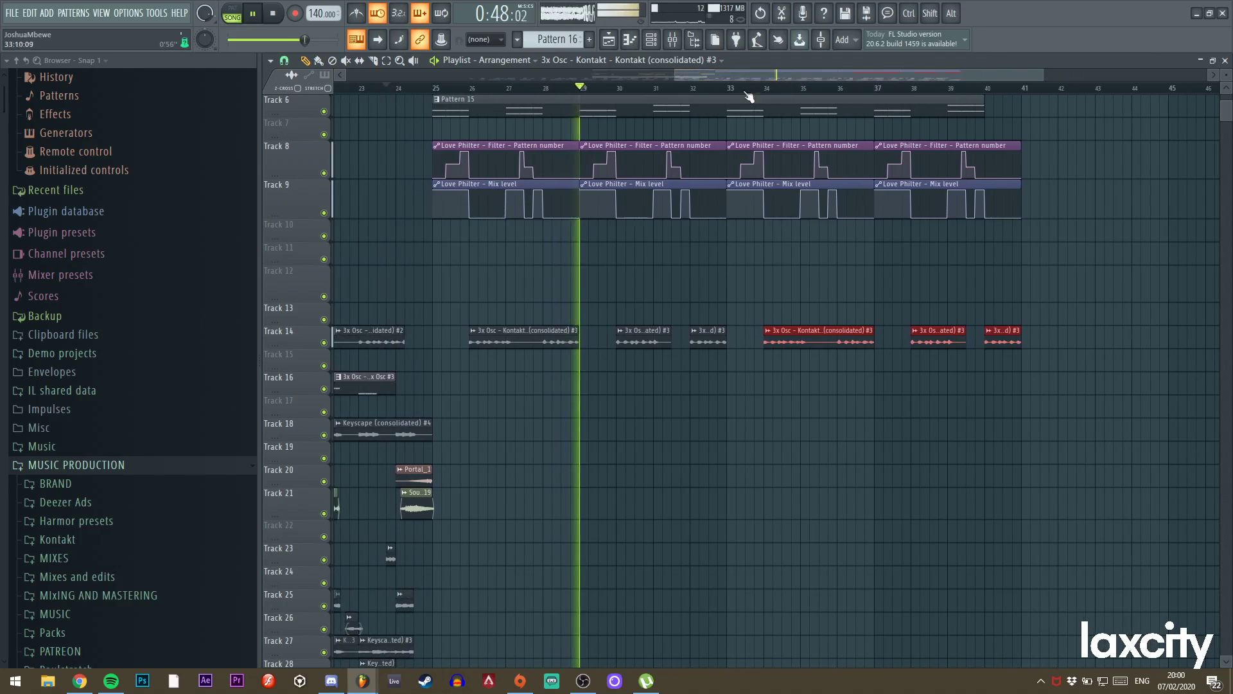
Insert a track above track 14, select all Kontakt pieces from bar 26 to 41, and move them up to track 13.
right_click(302, 342)
key(i)
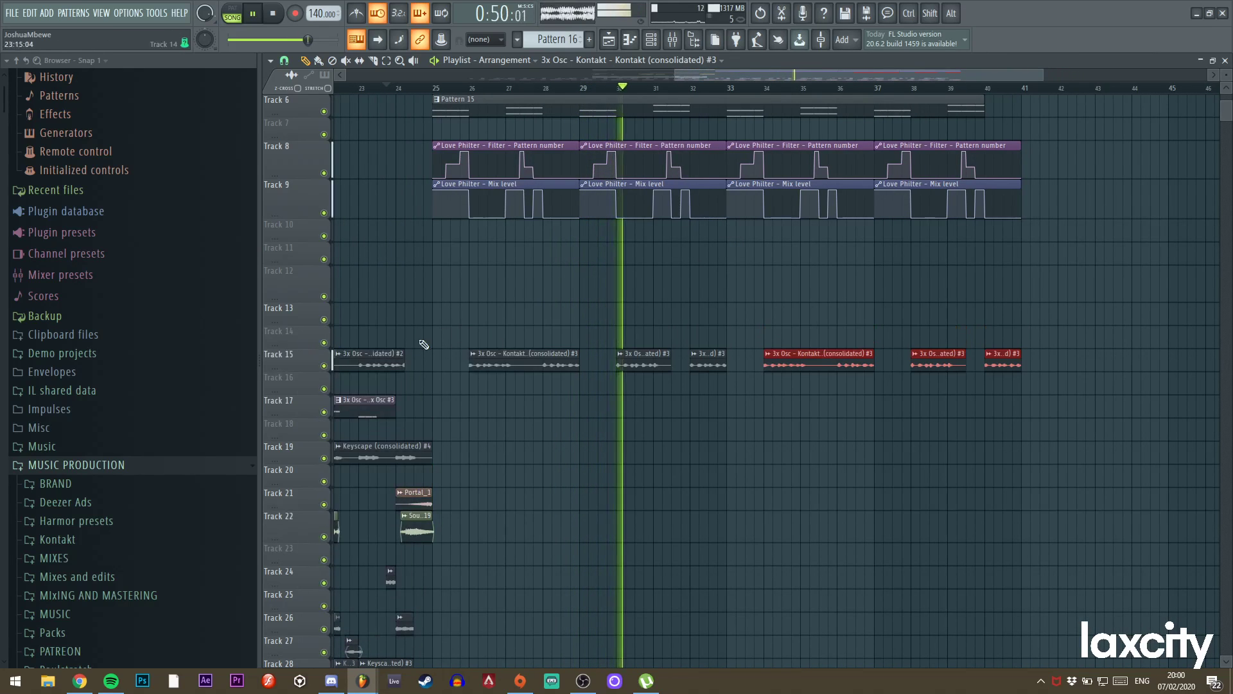
drag(994, 358, 537, 374)
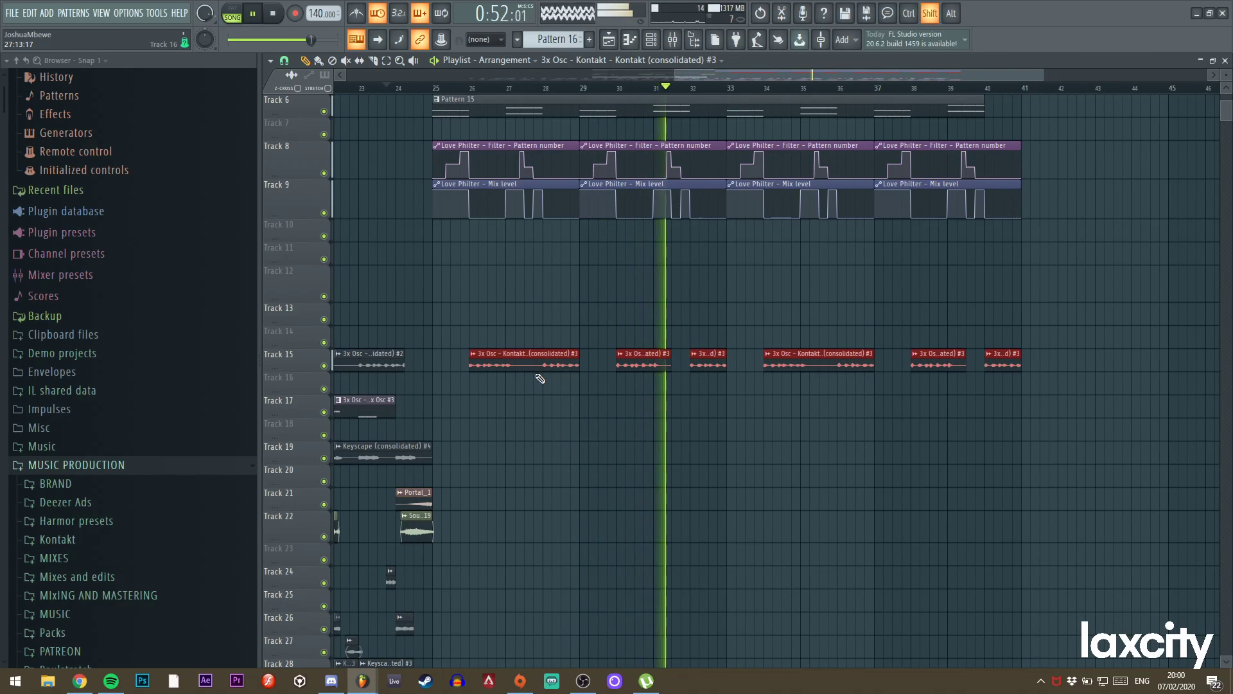
key(shift+Up)
key(shift+Up)
Consolidate the Kontakt pieces on track 13 over the bar 25 to 41 range into one audio clip.
drag(1030, 99, 432, 103)
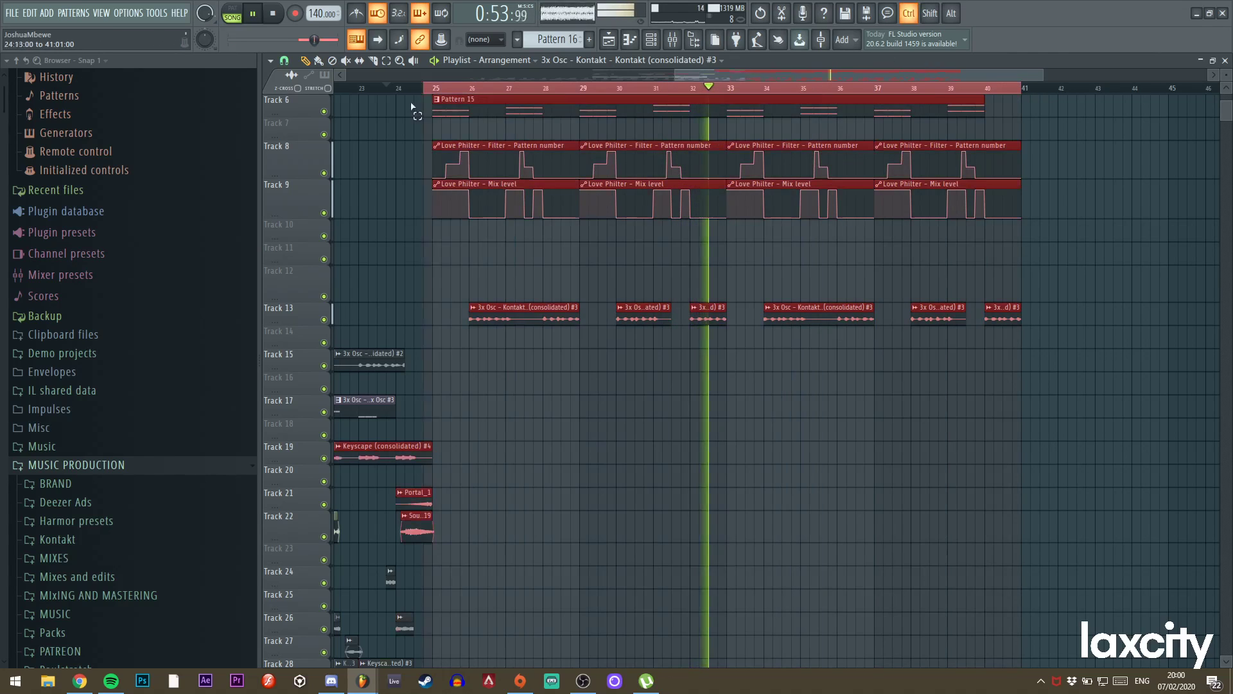
key(space)
drag(471, 312, 1011, 315)
key(ctrl+alt+c)
key(Return)
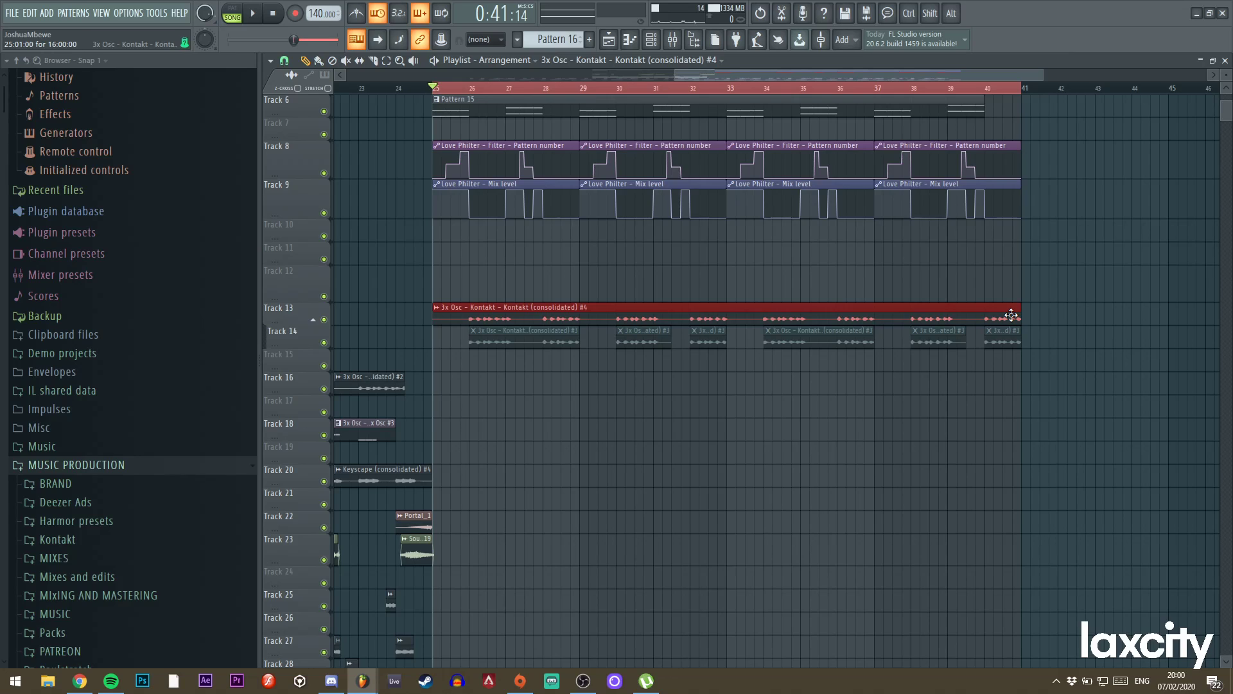
Blur the consolidated Kontakt clip in Edison, load the blurred audio back into its channel, and return to the playlist.
double_click(600, 312)
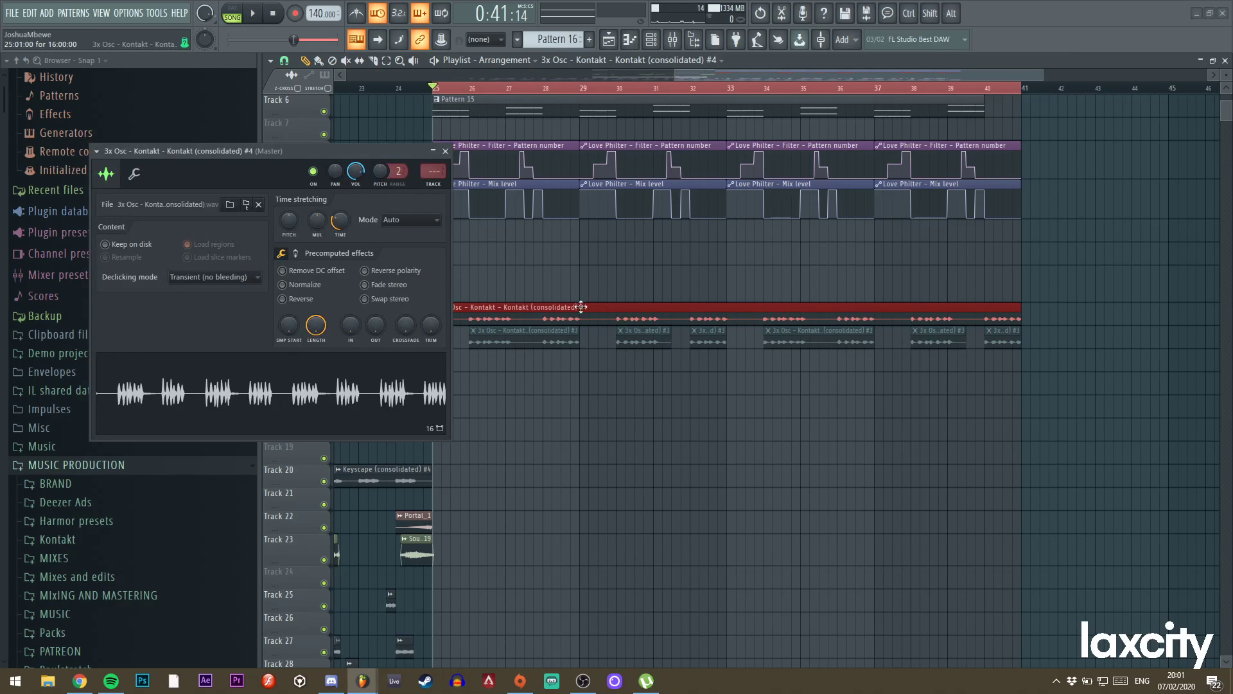
key(ctrl+e)
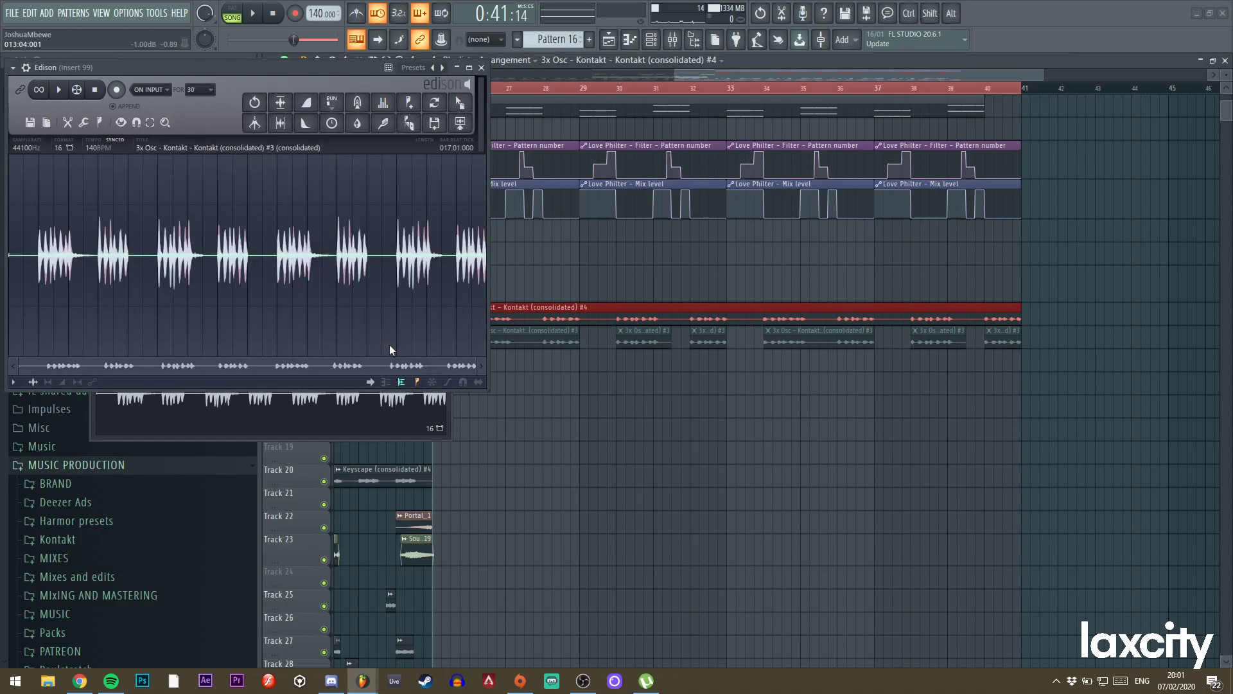
key(ctrl+b)
click(887, 469)
drag(460, 123, 488, 344)
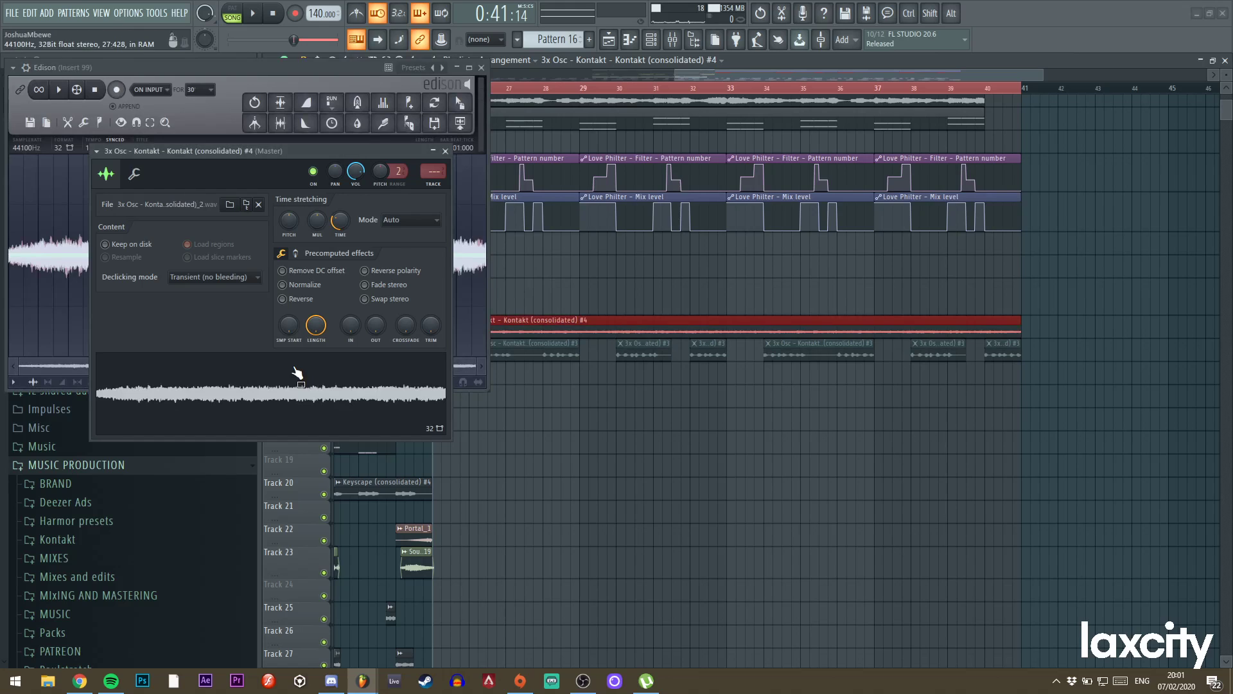
key(F12)
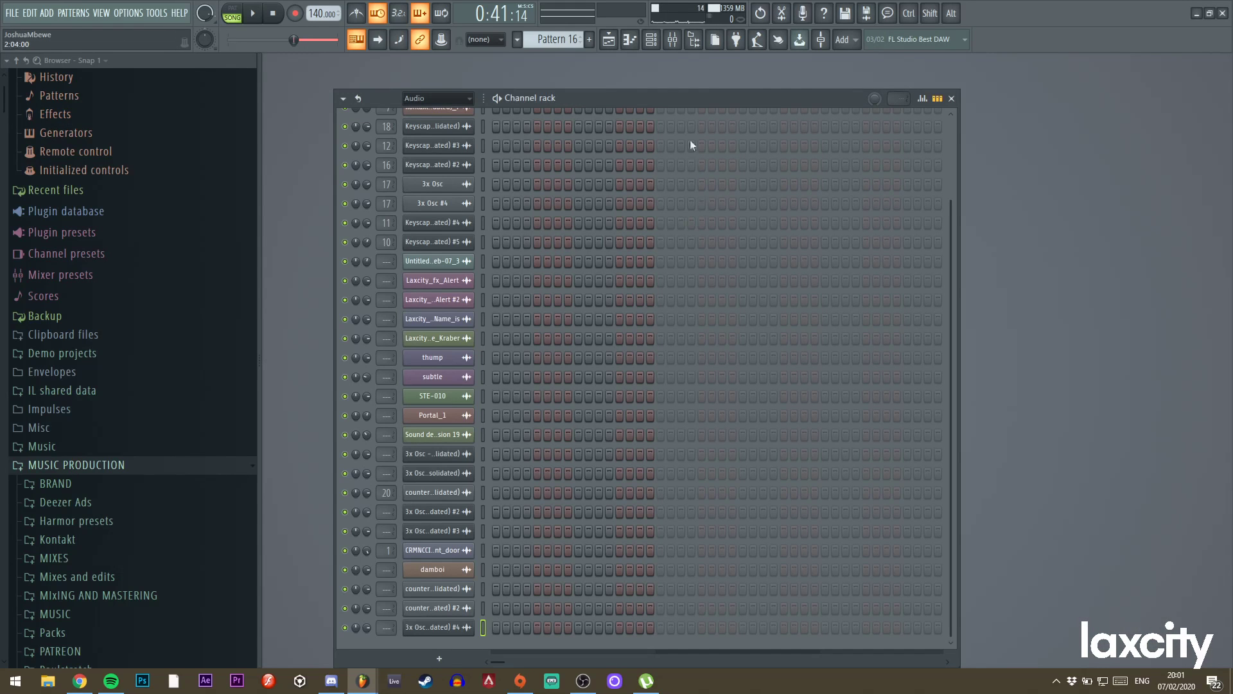
click(614, 41)
Insert an empty track below track 13 and place a volume automation clip for the blurred Kontakt clip on it at bar 25.
right_click(303, 346)
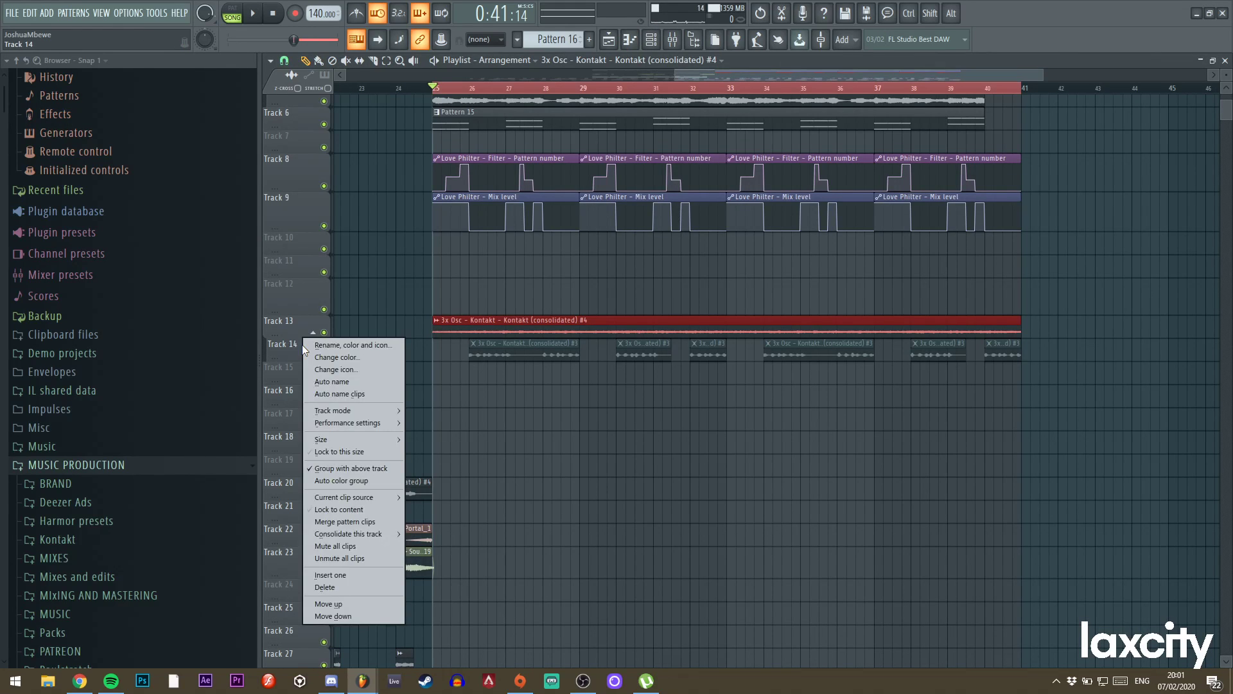
key(i)
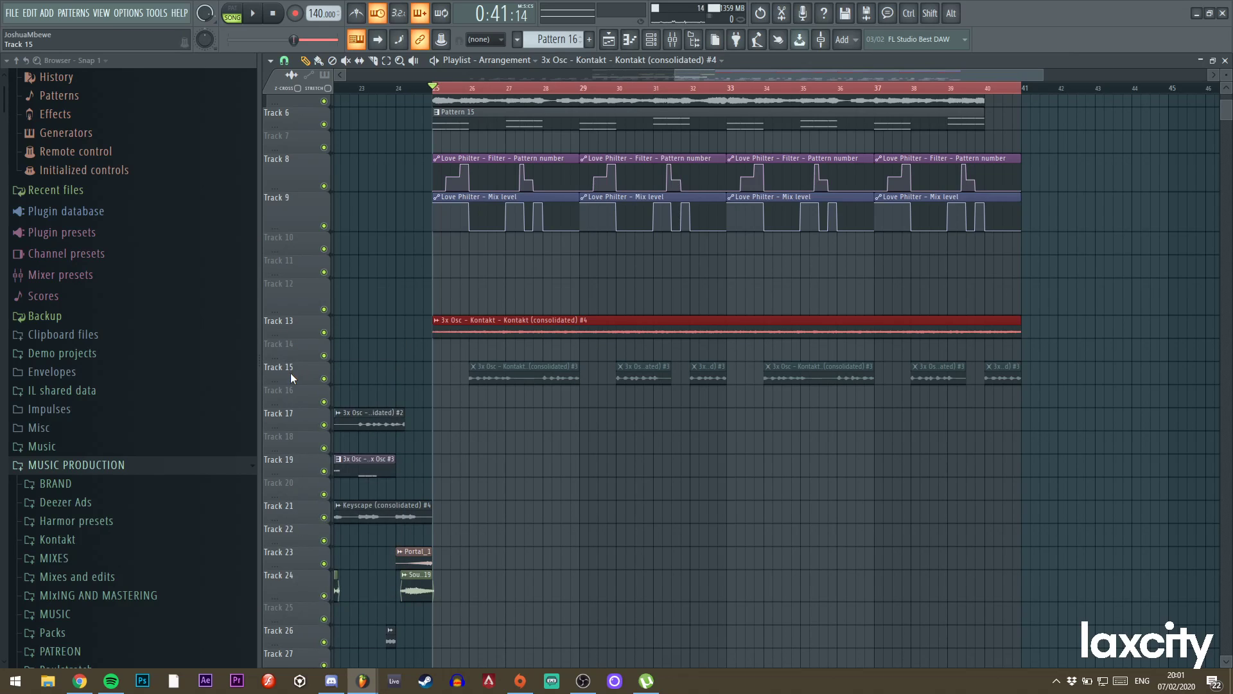
click(437, 320)
click(456, 313)
drag(488, 321, 489, 343)
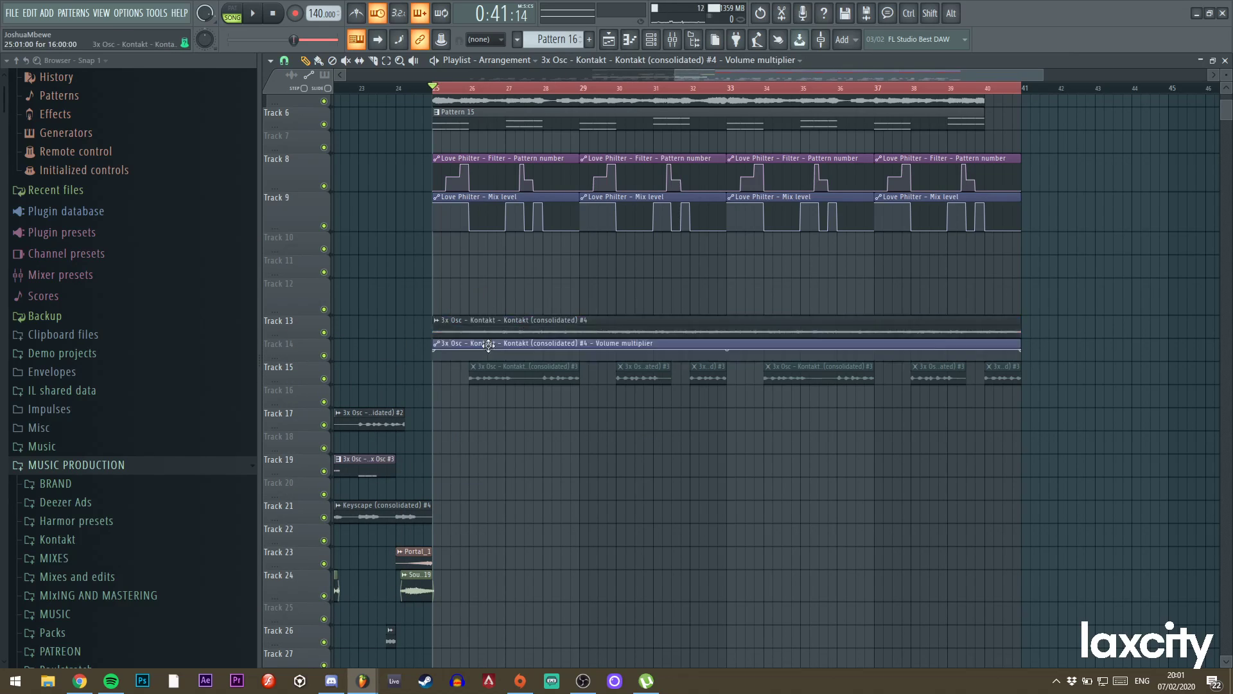
Route the blurred Kontakt clip to free mixer track 24 and load Maximus in effect slot 3.
double_click(463, 320)
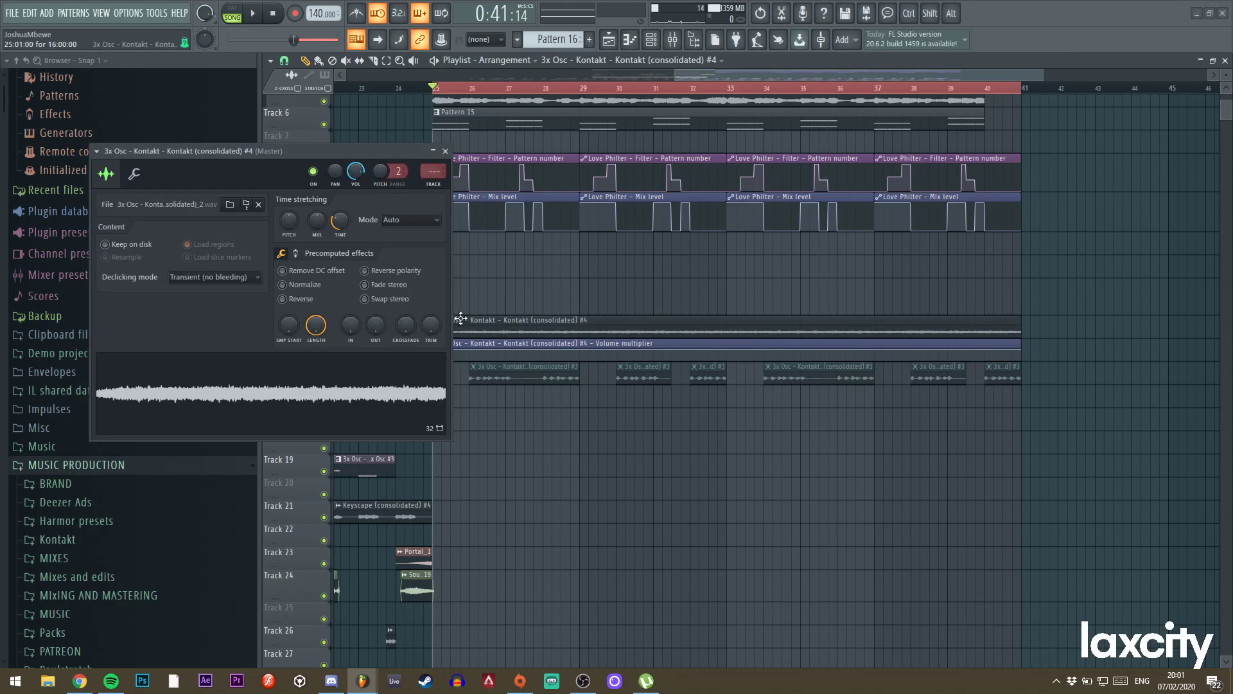
click(443, 185)
click(446, 151)
click(1097, 142)
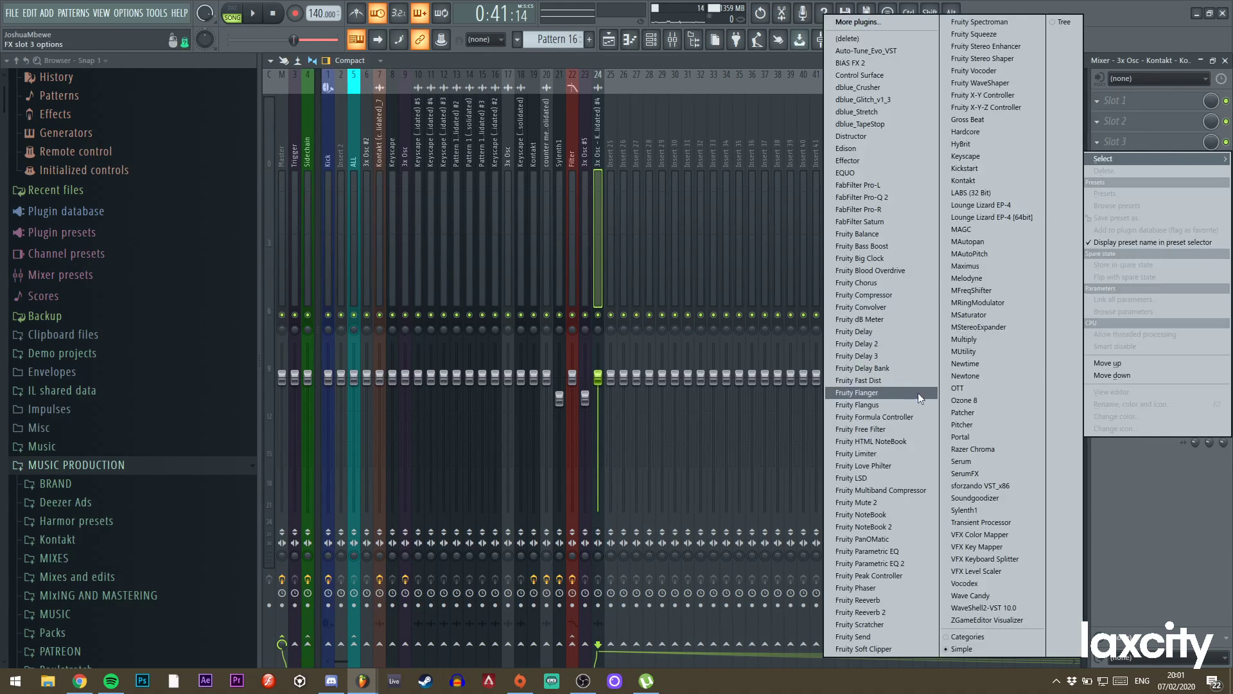
click(974, 265)
Reshape the Maximus high band's curve to lift low levels, show the band display, and return to the playlist.
drag(289, 131, 622, 131)
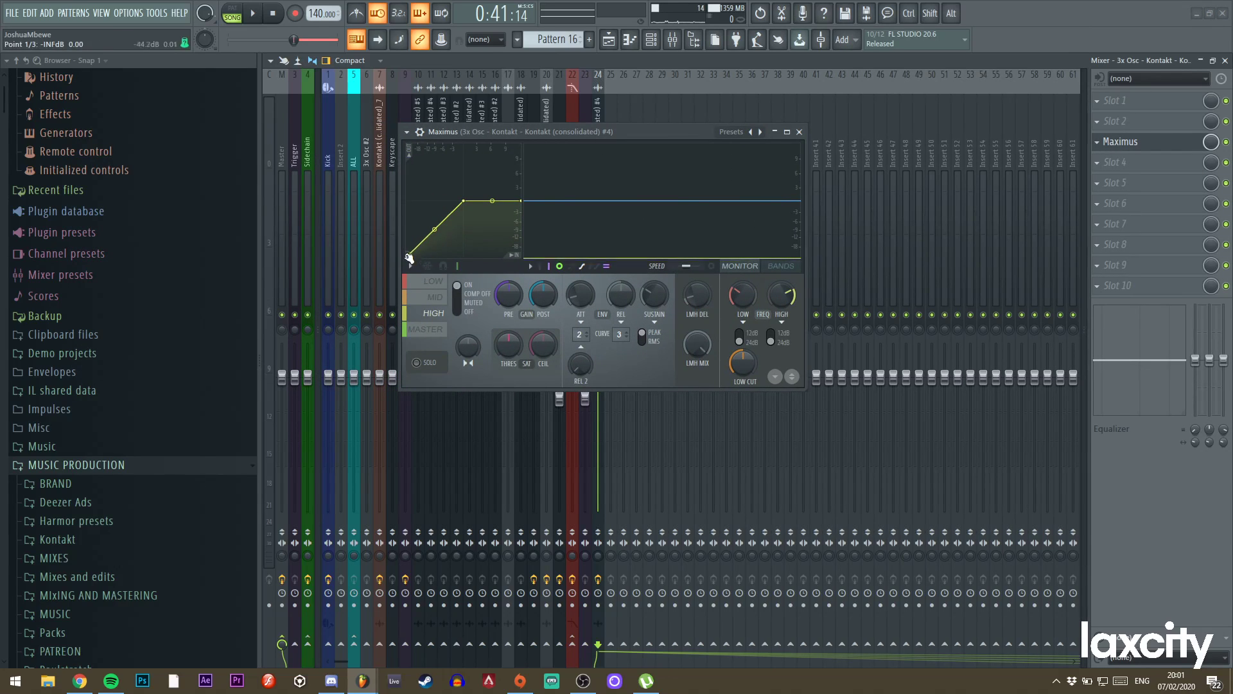
click(772, 267)
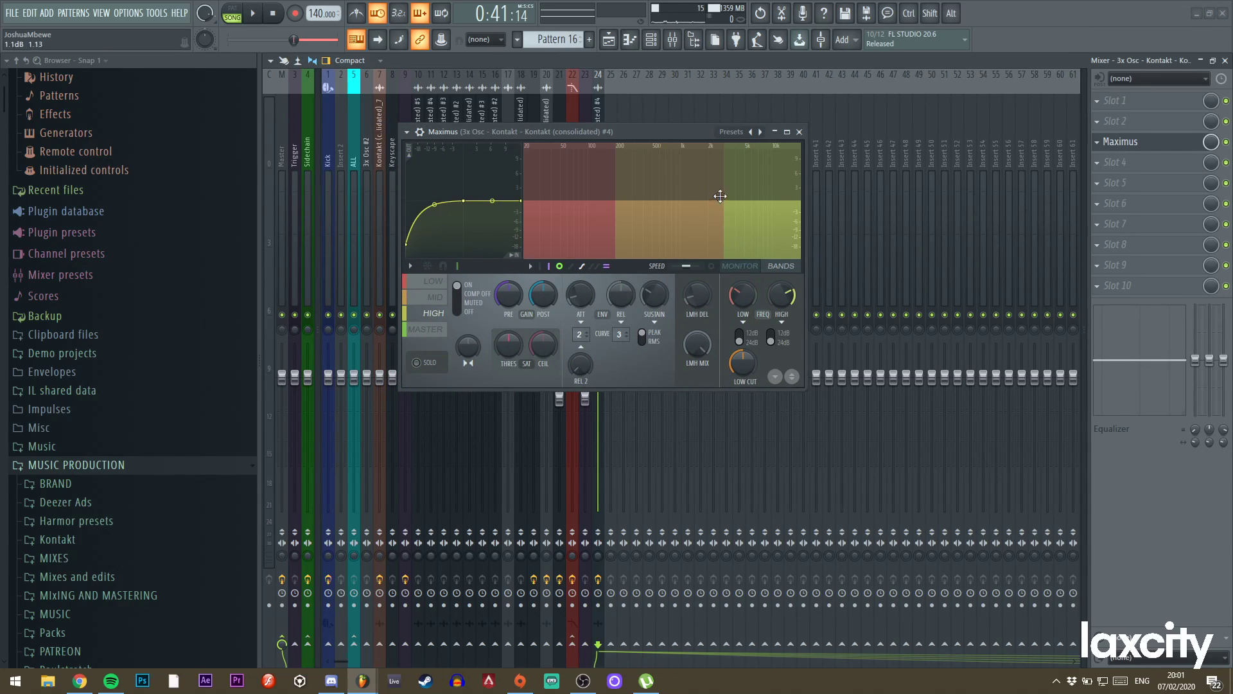
click(801, 132)
click(609, 40)
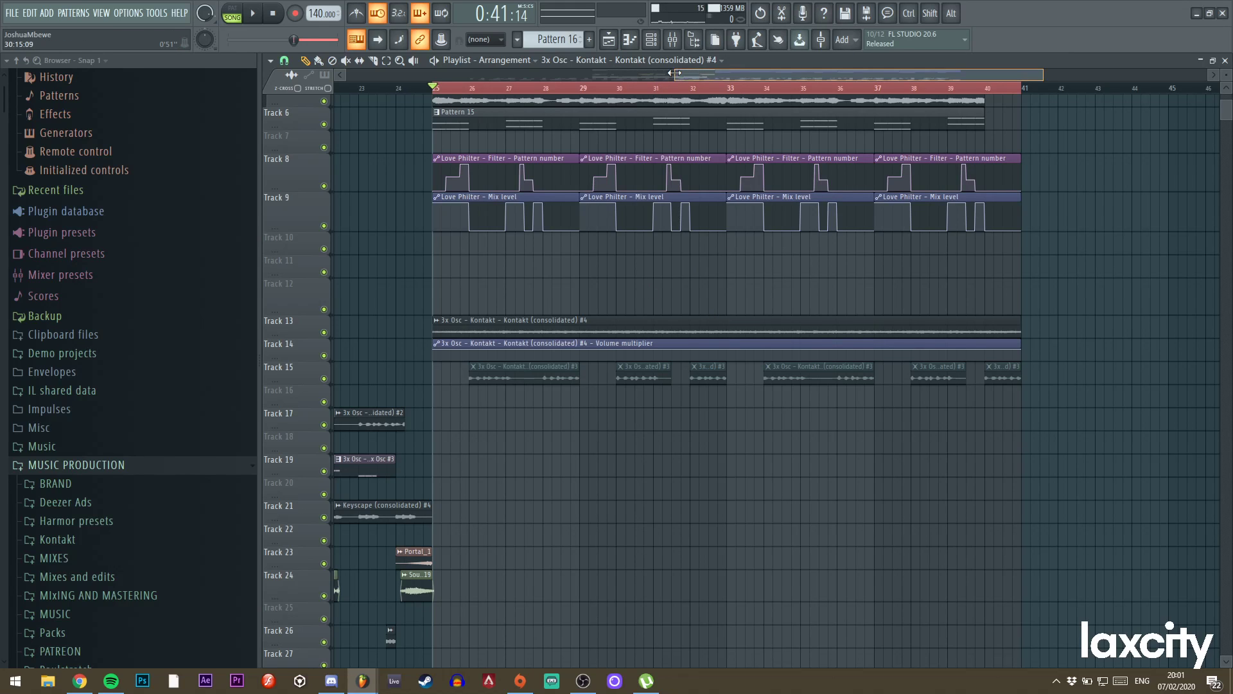
Enlarge the playlist, solo tracks 13 and 14, and play the blurred clip from bar 25.
drag(675, 73, 753, 73)
drag(827, 79, 775, 78)
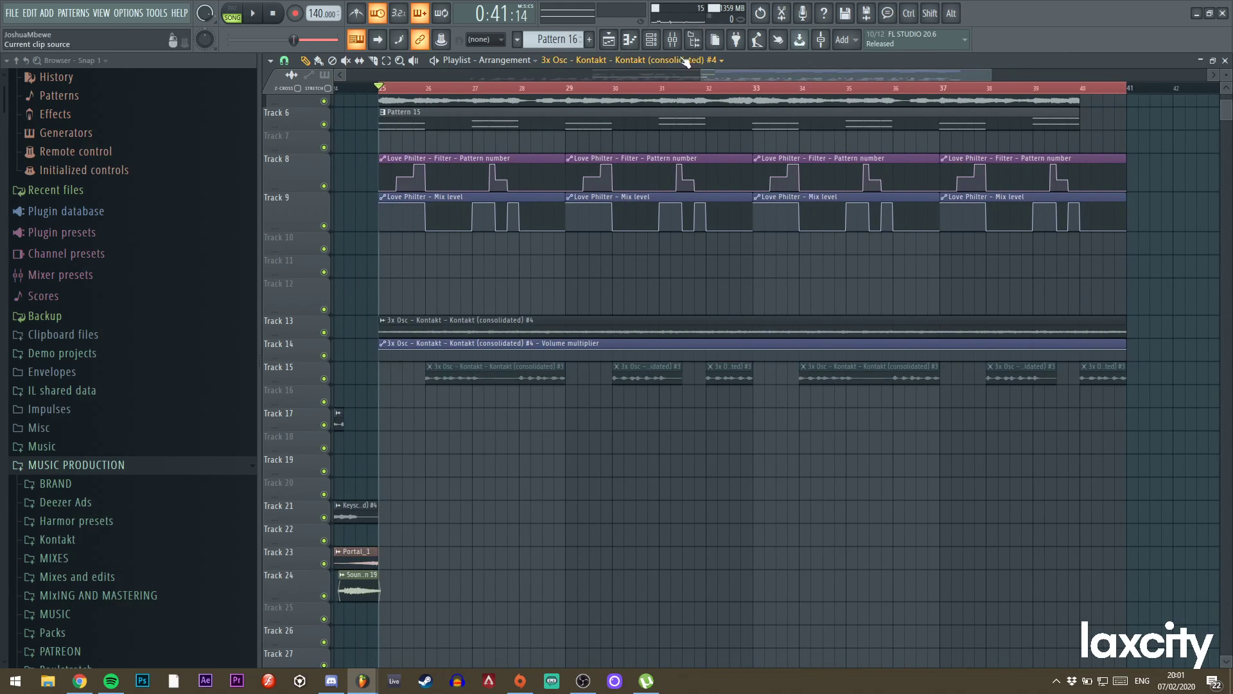
click(695, 41)
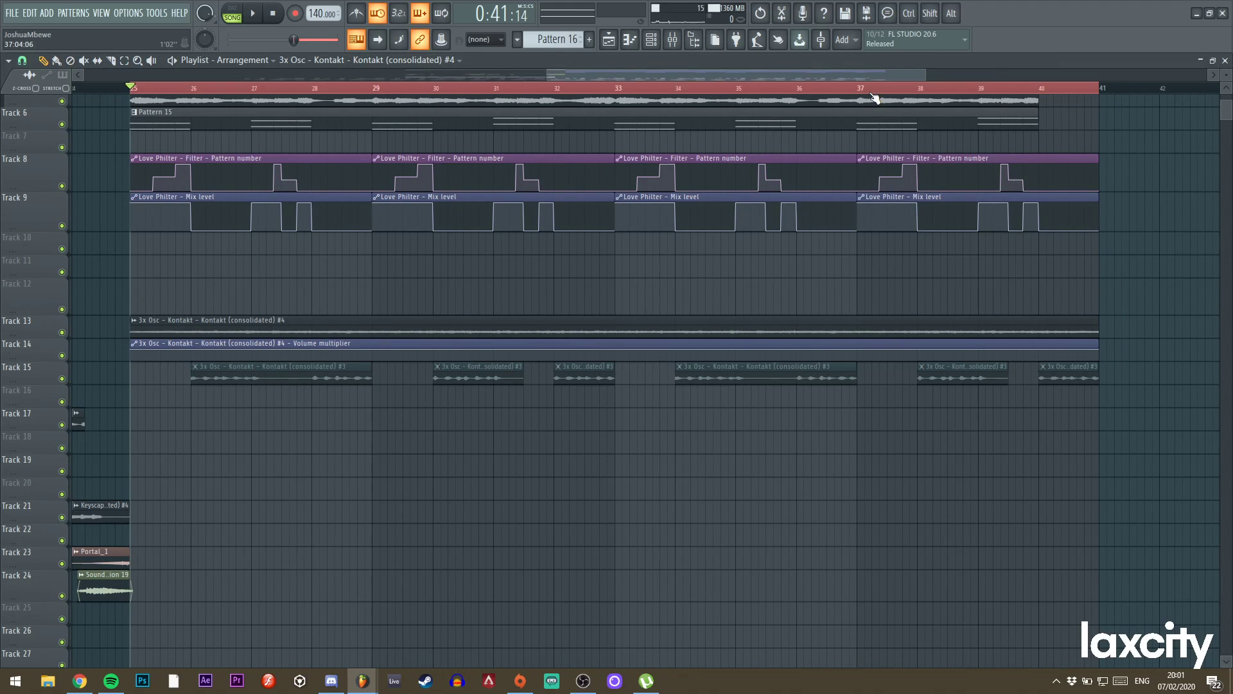
scroll(871, 72, left, 2)
ctrl+click(62, 332)
click(62, 355)
key(space)
key(space)
key(space)
Lower the start and end points of track 14's volume automation to the minimum and unmute all other tracks.
drag(222, 349, 219, 381)
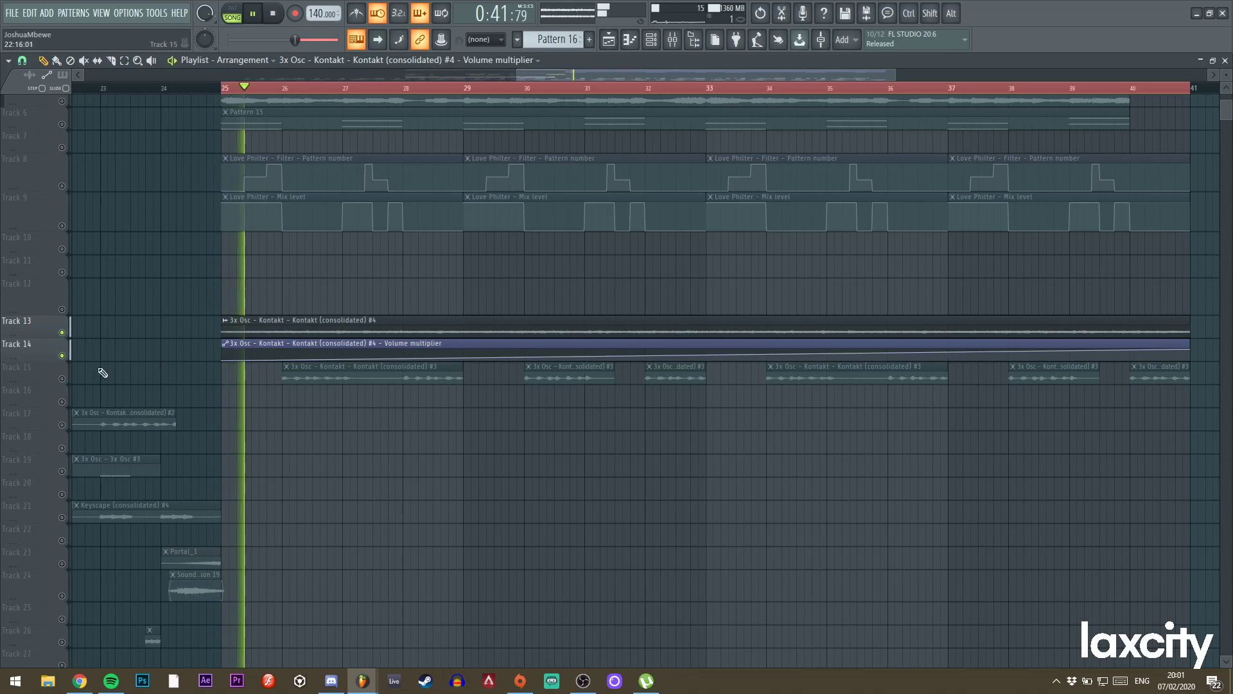
drag(894, 75, 1087, 75)
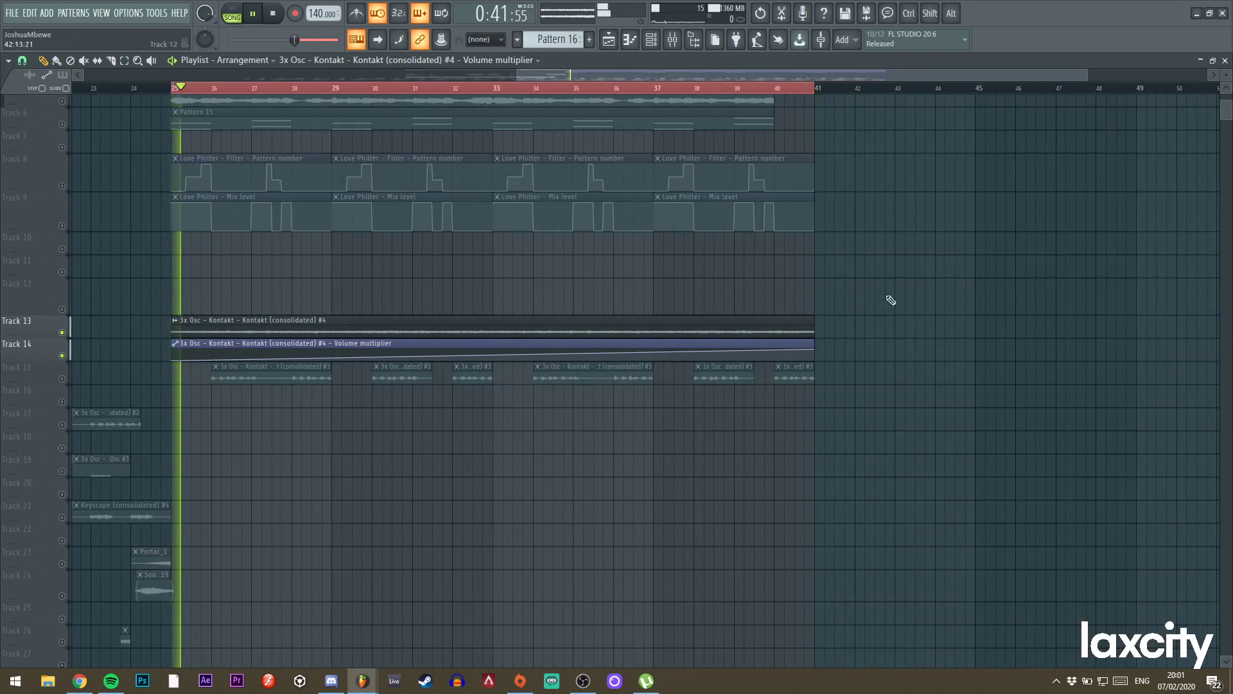
key(space)
key(space)
drag(813, 351, 814, 376)
key(space)
ctrl+click(63, 355)
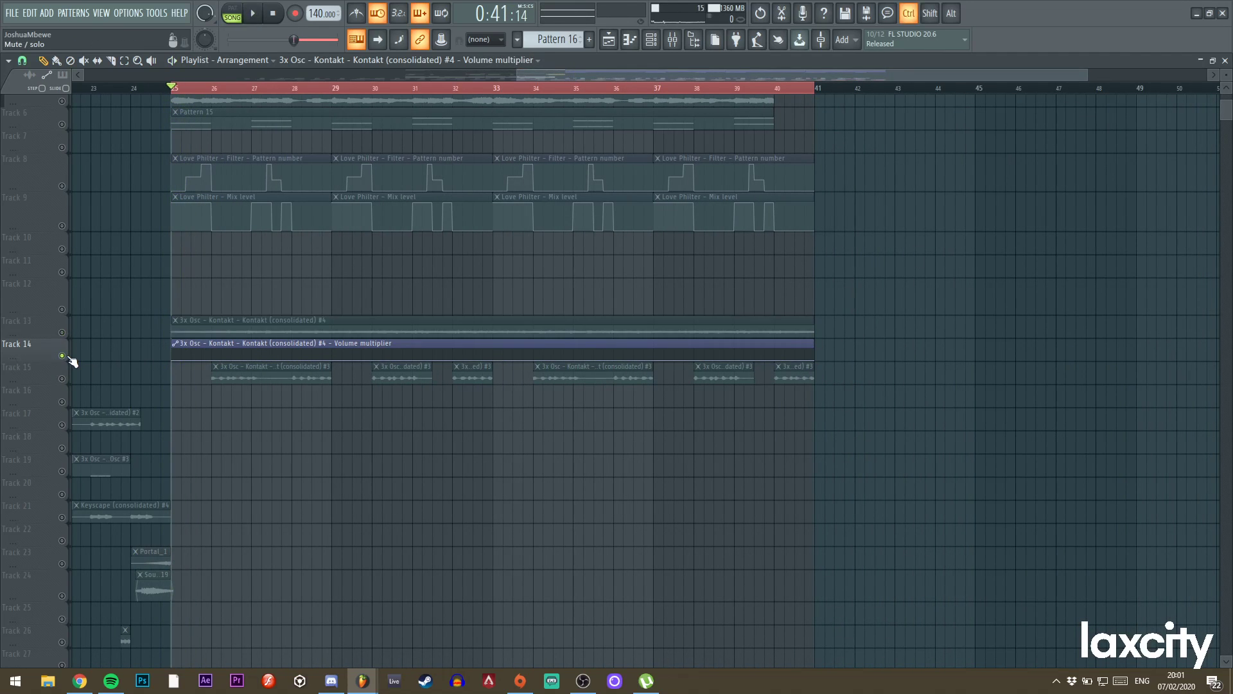
ctrl+click(62, 355)
Add automation points on track 14 so the volume curves up from bar 26 and drops to zero at bar 27.
key(space)
drag(1097, 79, 716, 77)
click(585, 352)
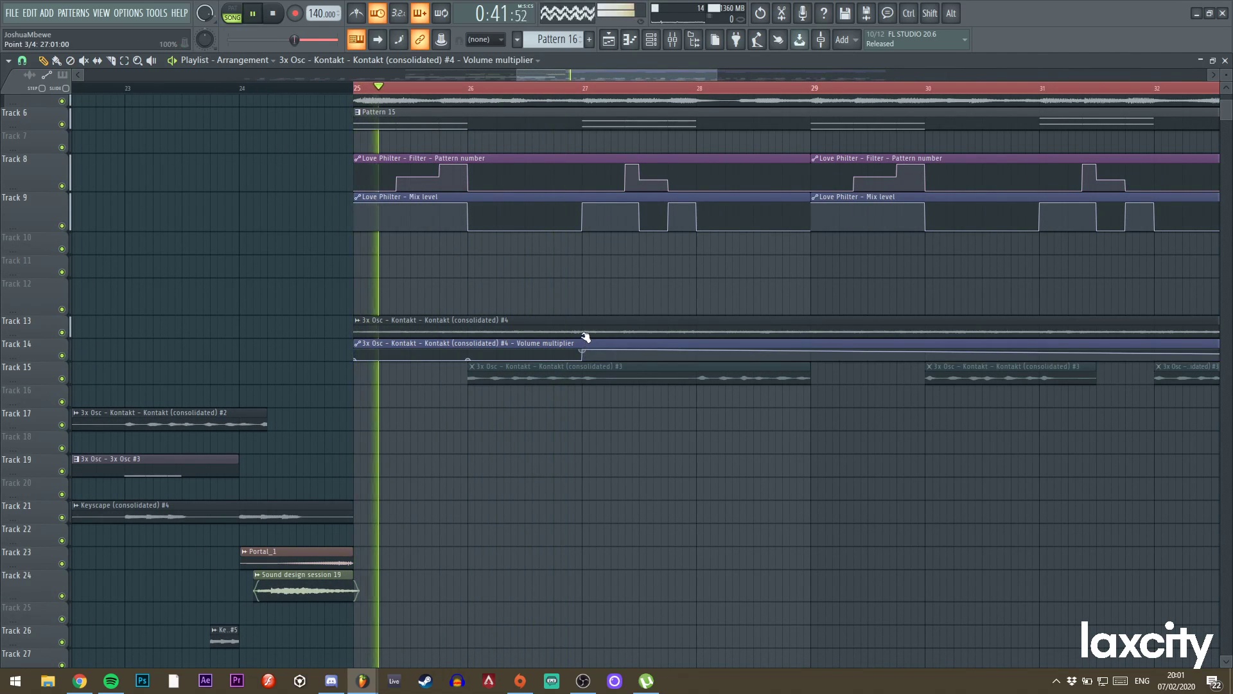
right_click(585, 353)
click(612, 416)
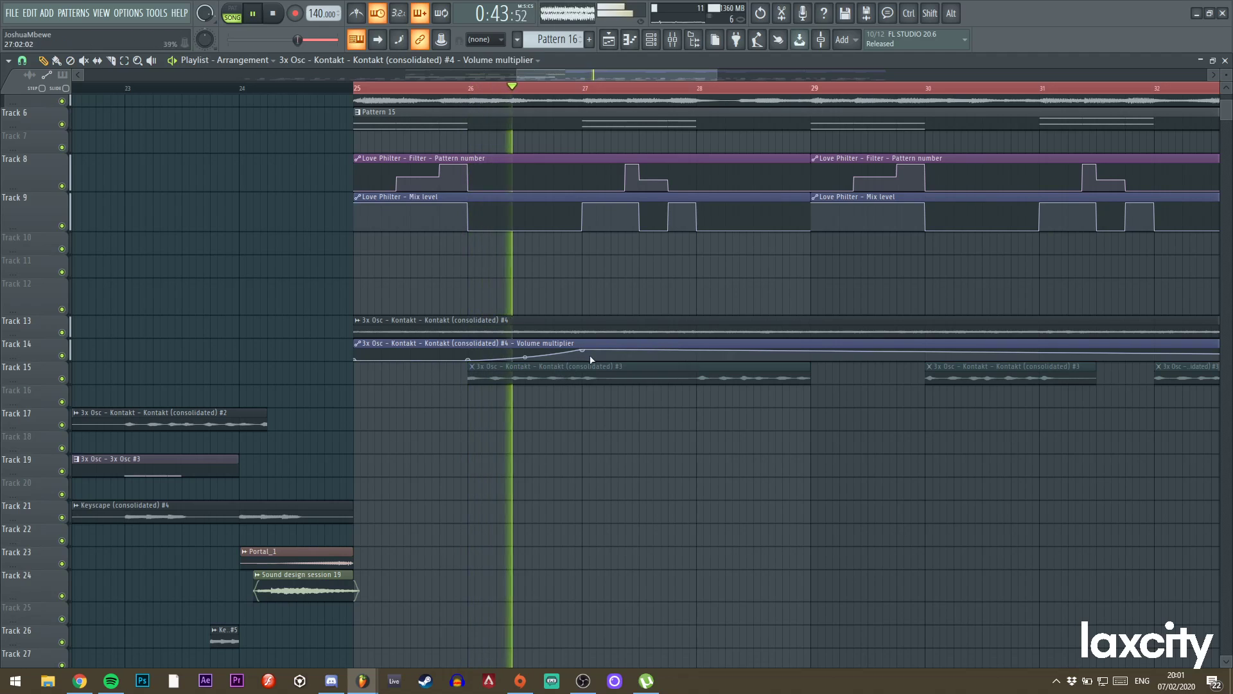
key(space)
key(space)
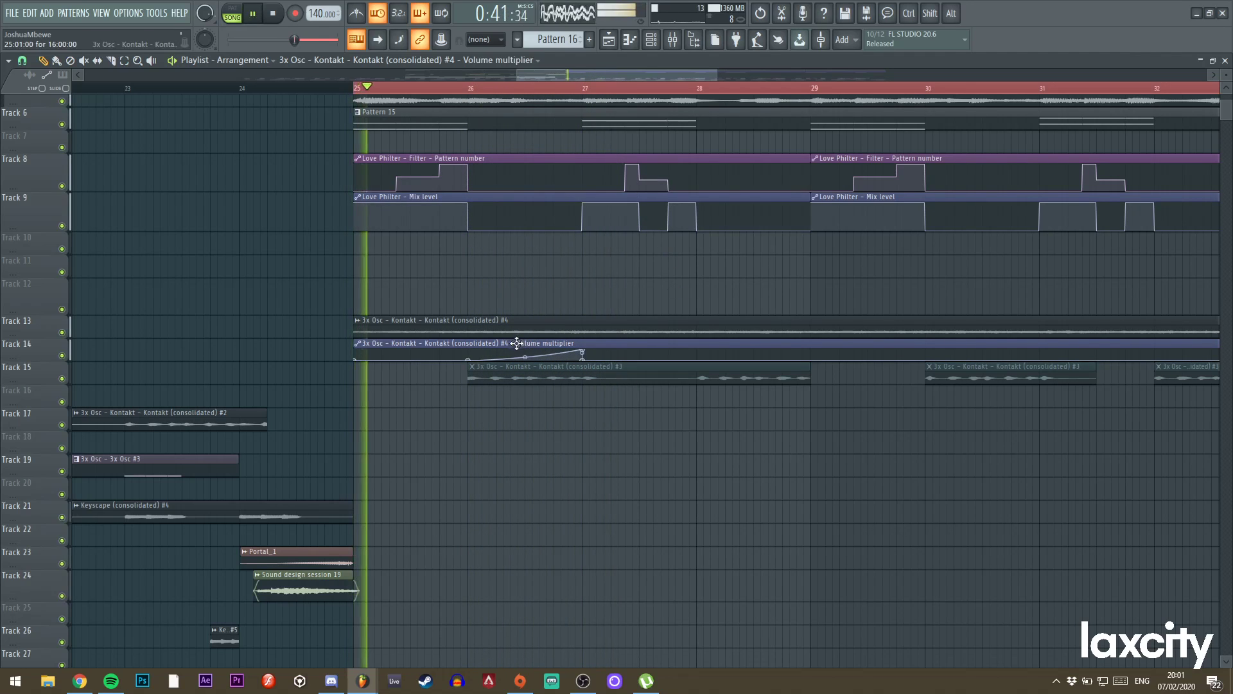
Normalize the blurred Kontakt clip on track 13 and replay the section from bar 25.
double_click(374, 332)
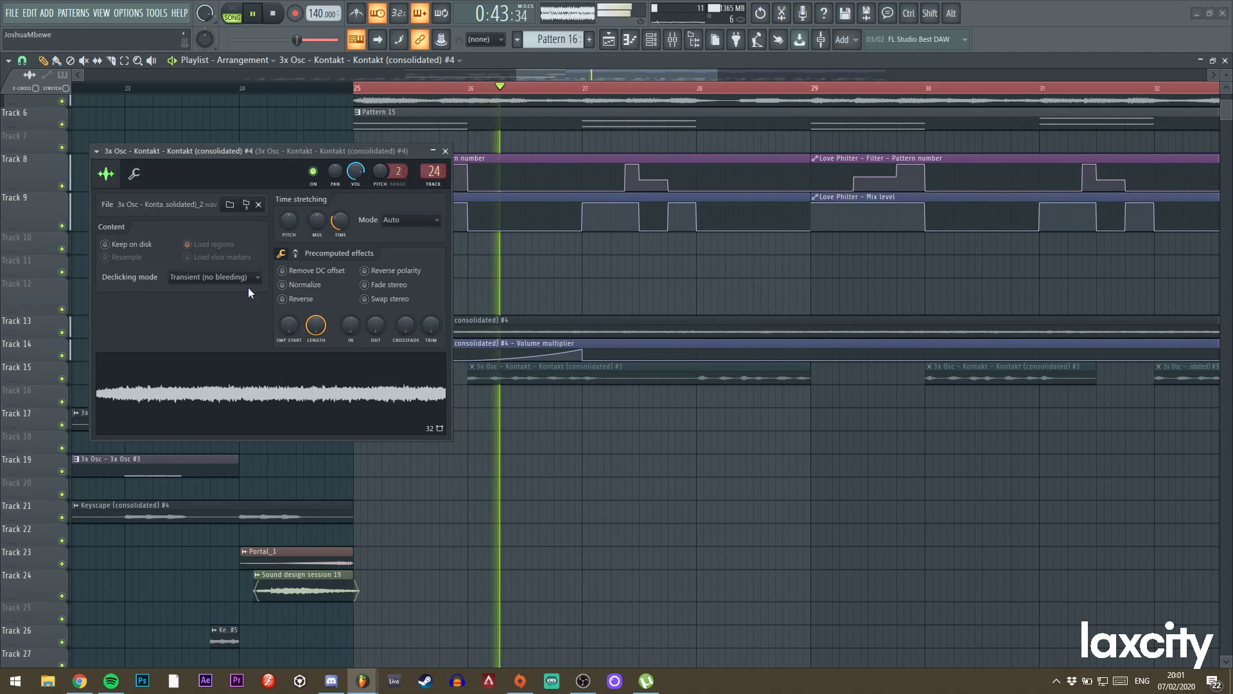
click(282, 285)
click(445, 151)
key(space)
key(space)
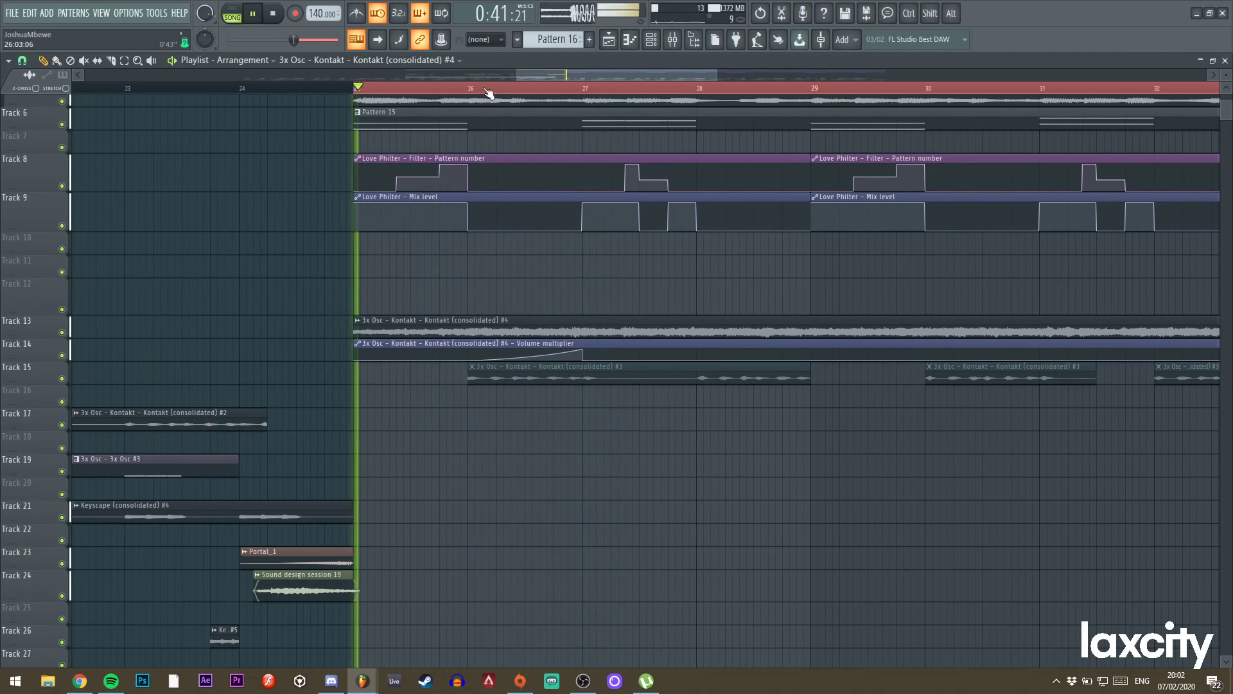
drag(720, 72, 771, 72)
key(space)
key(space)
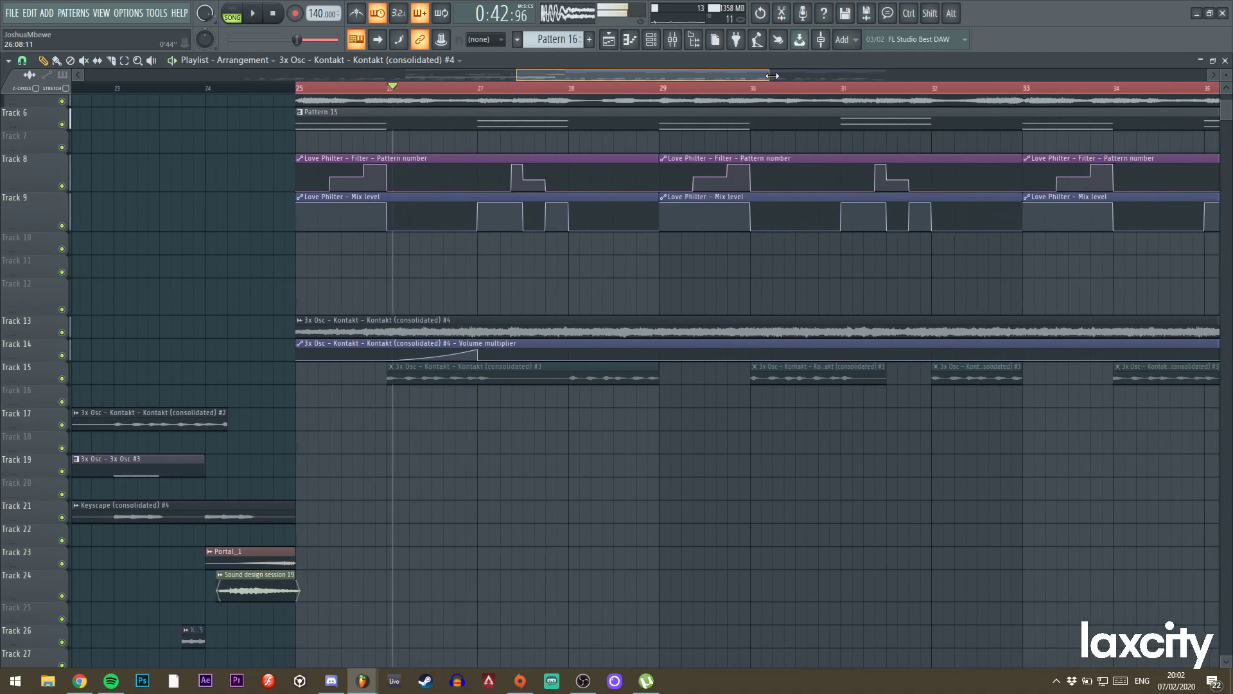
Delete the two track 41 drum clips between bars 27 and 28 while replaying the section.
scroll(576, 178, up, 3)
scroll(575, 183, up, 1)
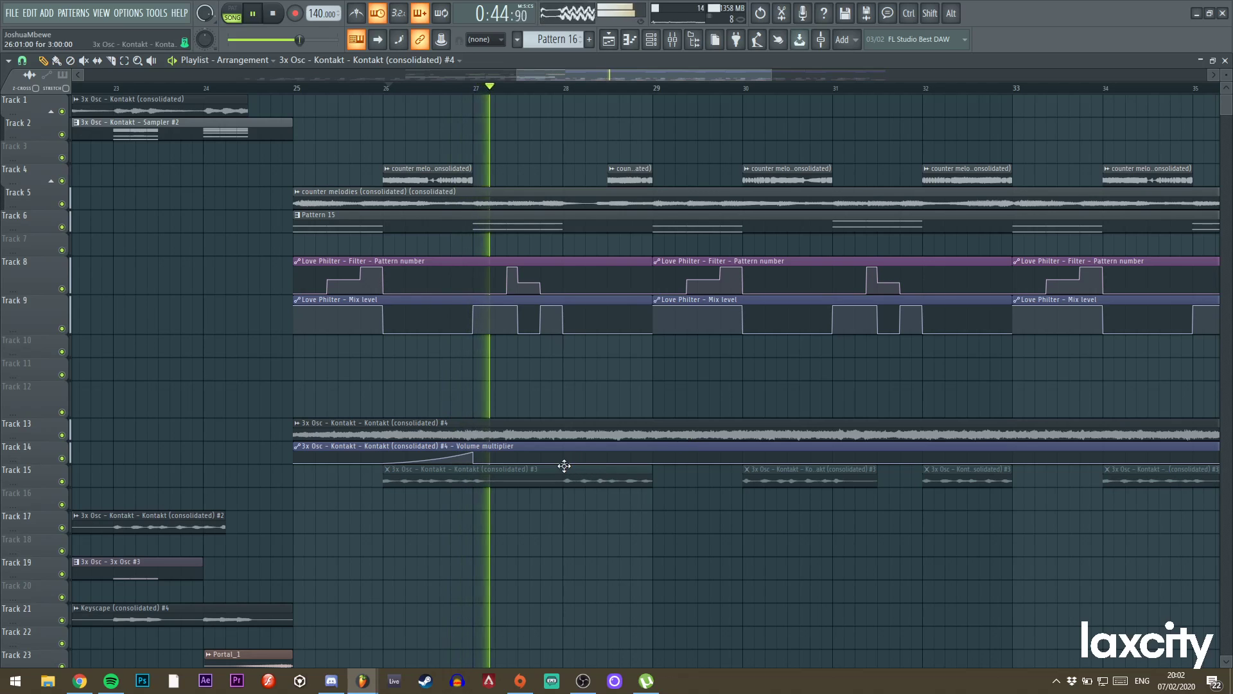
scroll(540, 270, down, 20)
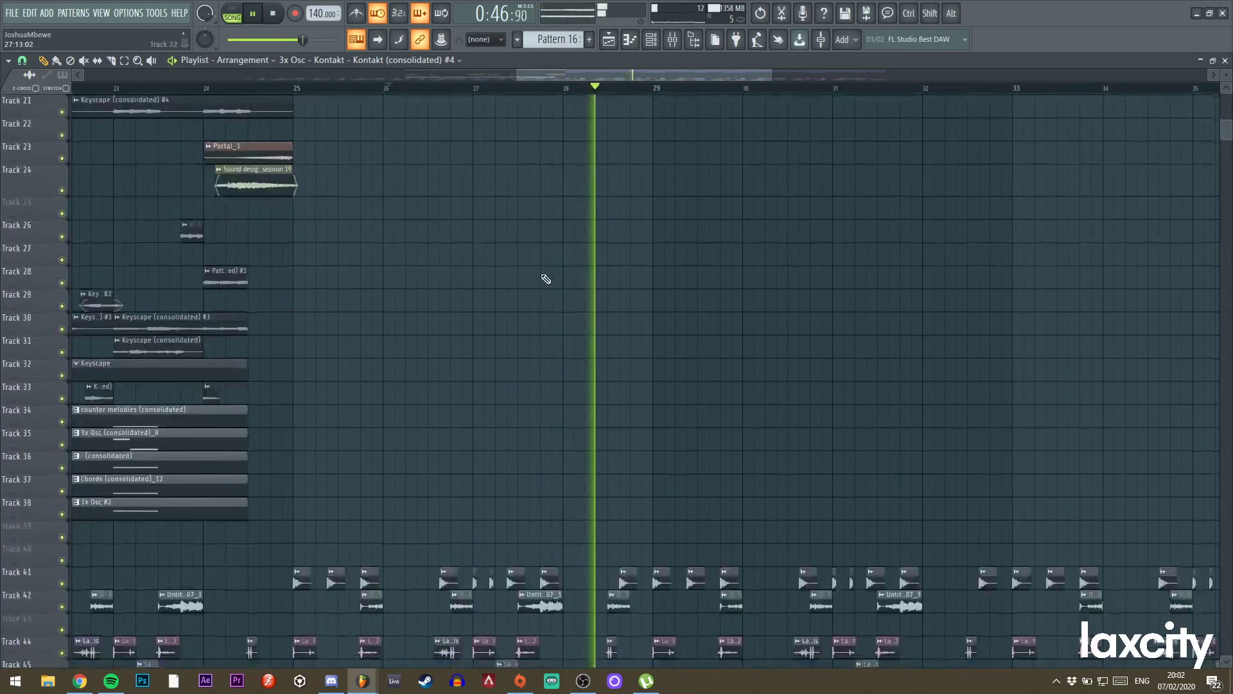
click(454, 88)
key(space)
right_click(492, 421)
key(space)
key(space)
right_click(510, 419)
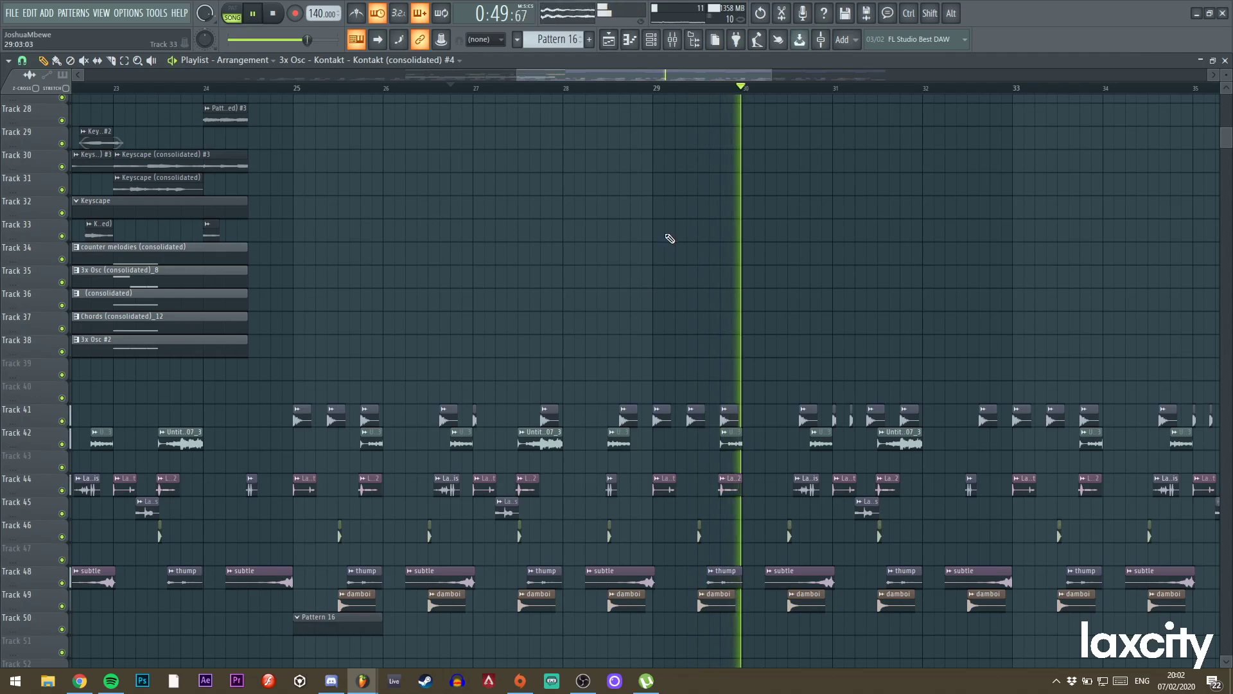
Open Pattern 15's Sylenth1 instrument and enable its chorus effect during playback.
scroll(669, 238, up, 9)
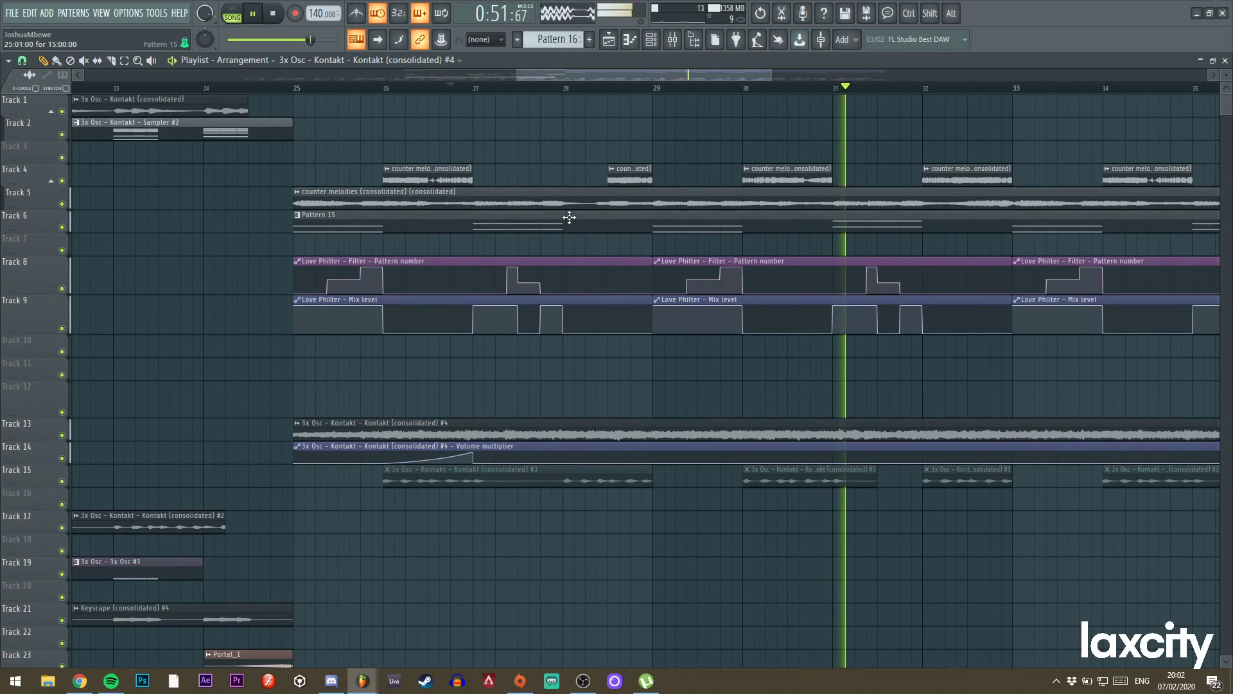
double_click(668, 225)
click(665, 40)
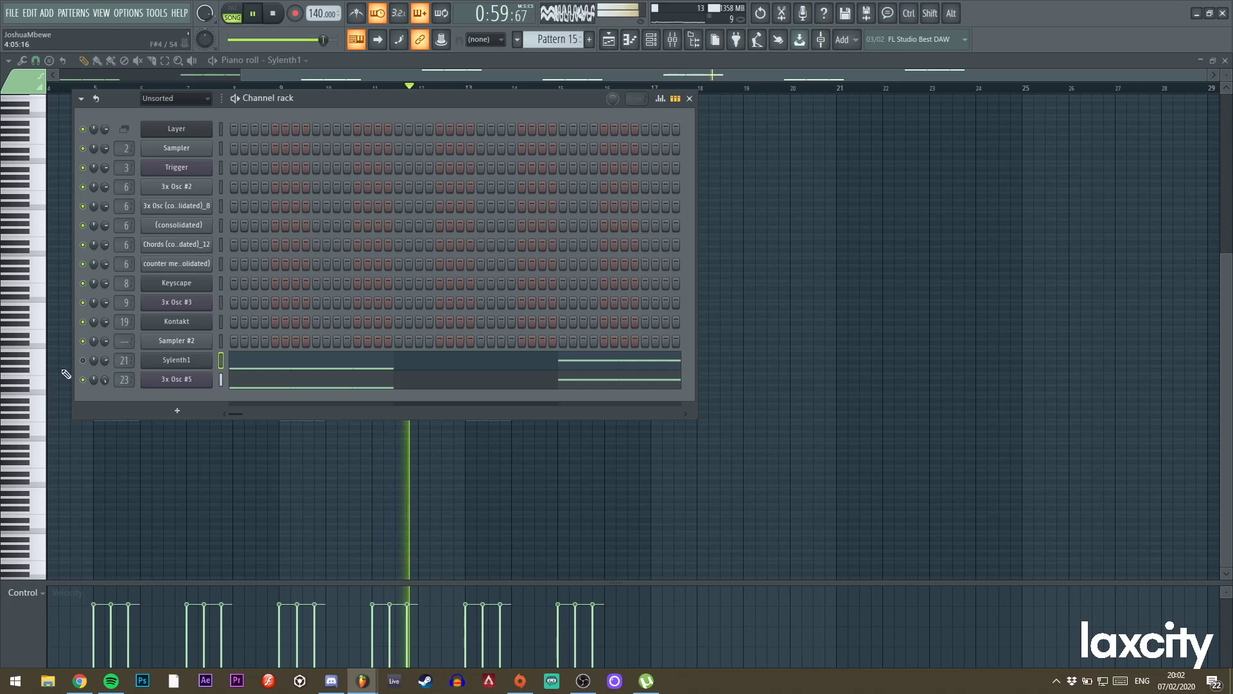
click(186, 362)
click(912, 165)
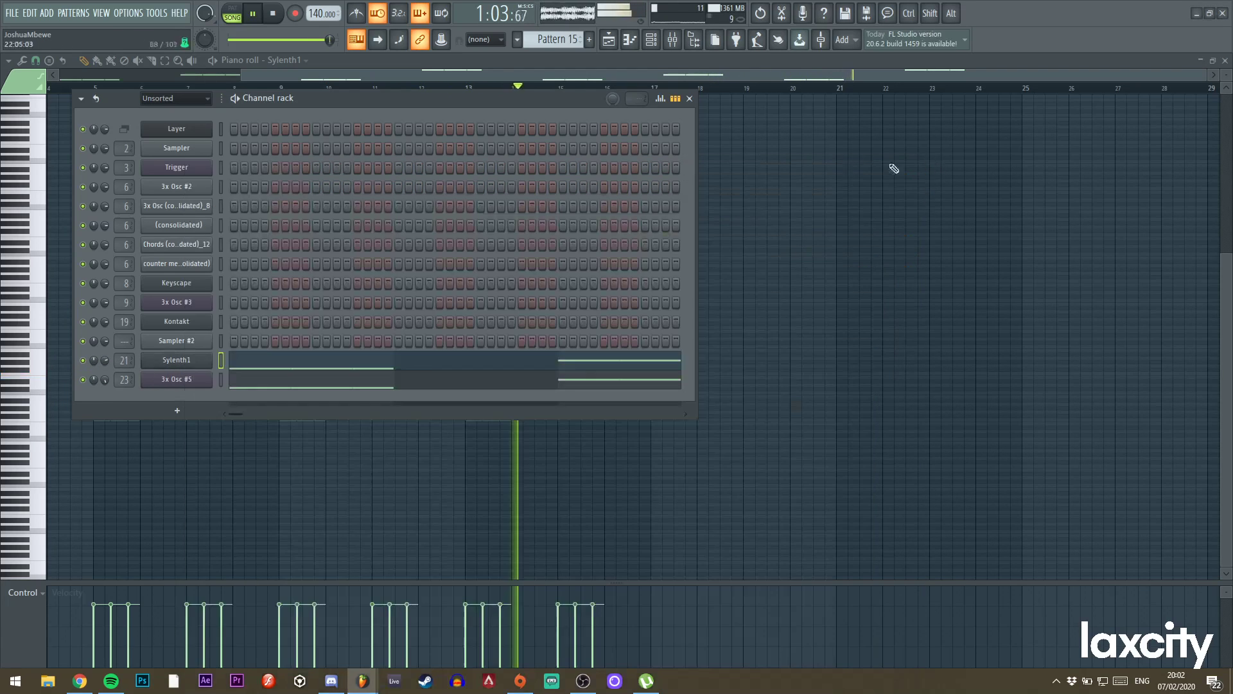
click(195, 363)
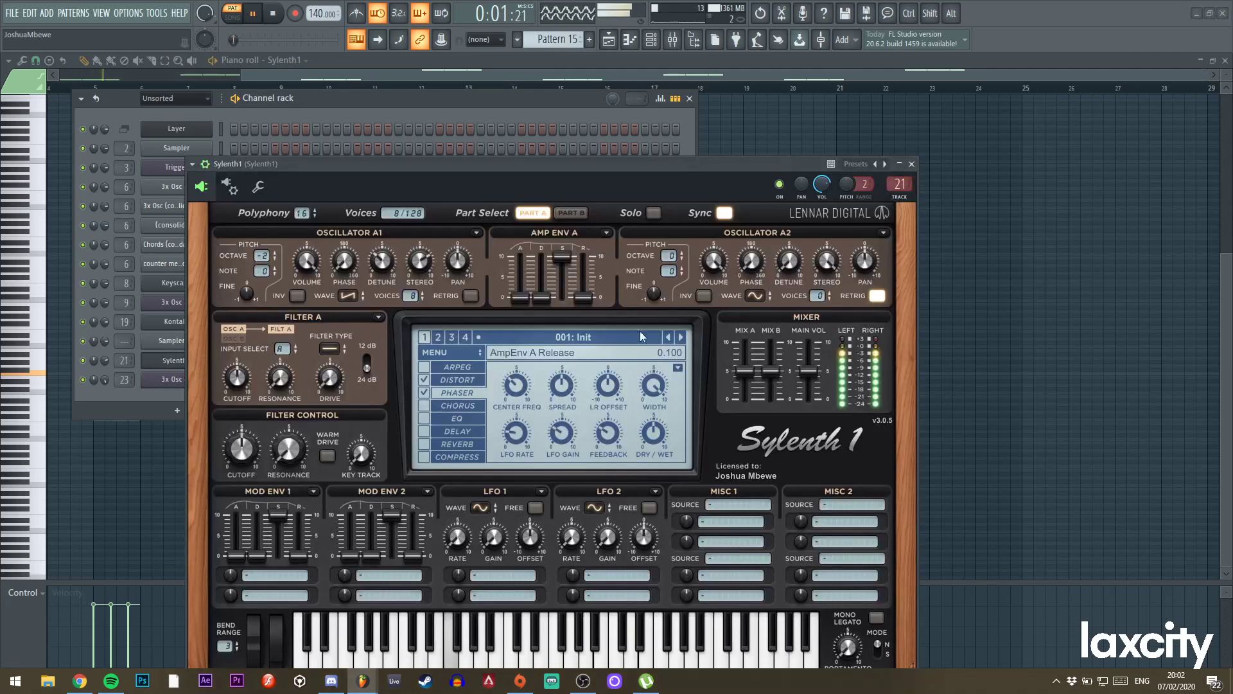
click(421, 408)
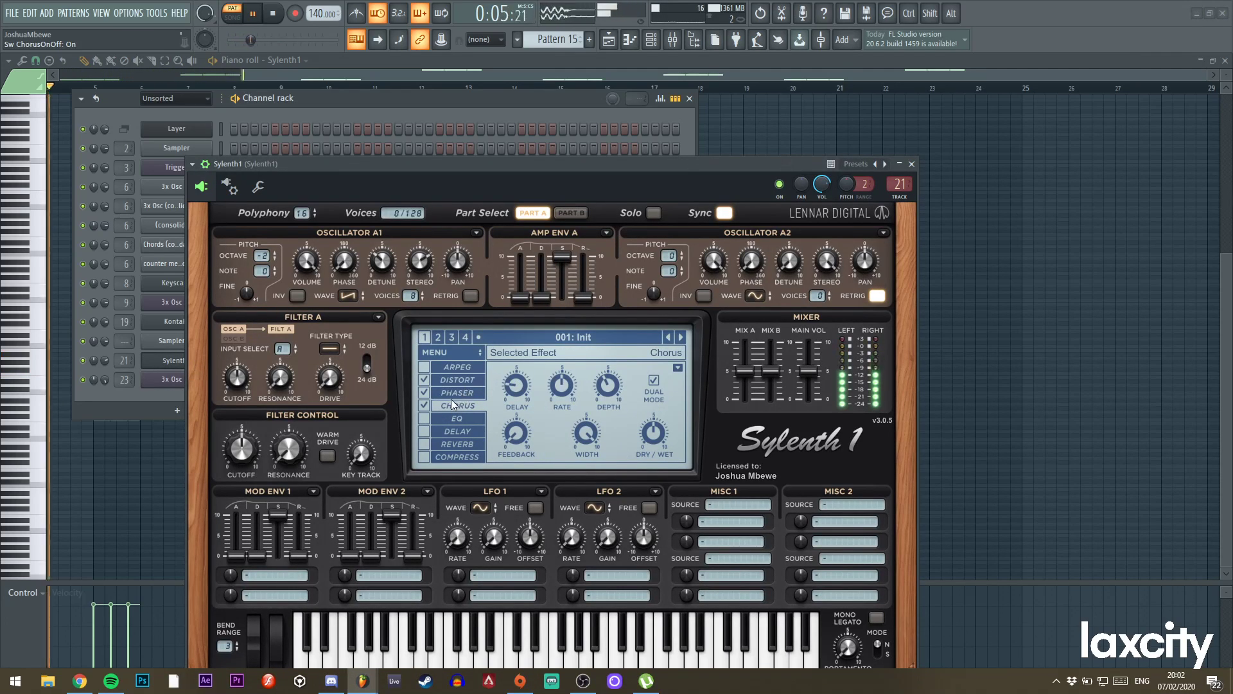
Adjust Sylenth1's phaser effect, changing its LFO rate and setting the phaser width to 77.87%.
click(456, 394)
drag(565, 345, 565, 341)
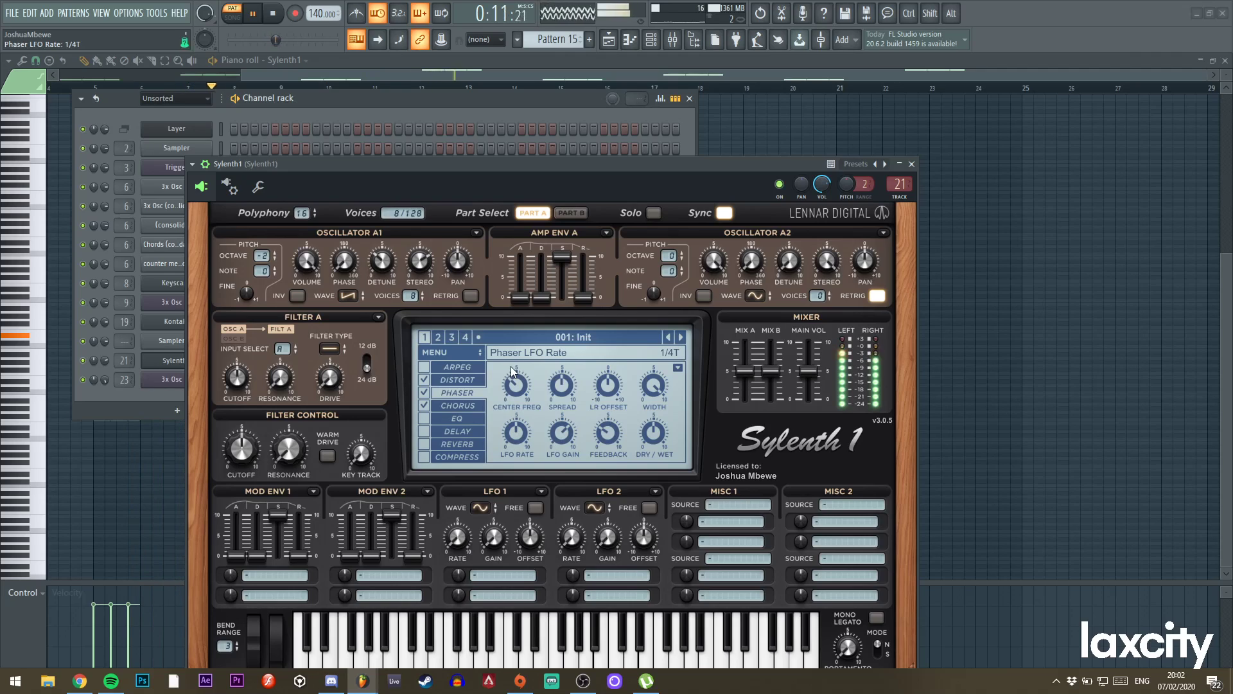
drag(513, 418, 518, 446)
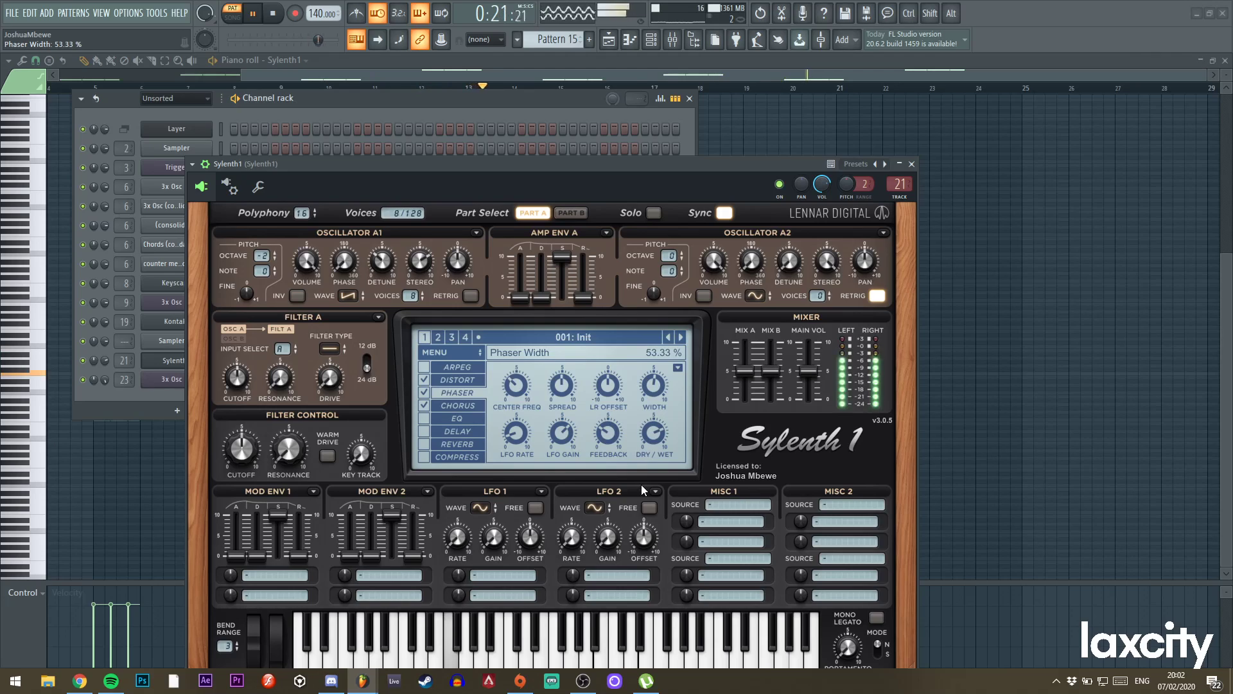
drag(641, 484, 642, 438)
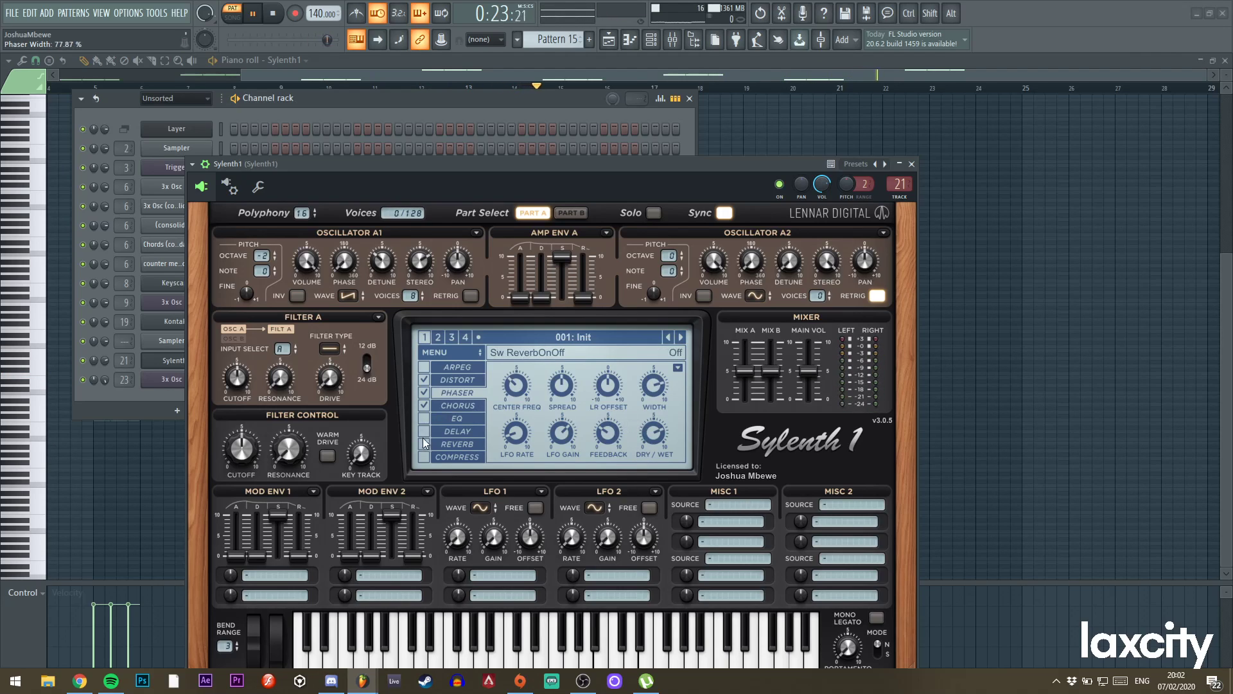
Change Sylenth1's oscillator A1 waveform to Pulse and close the instrument window.
click(425, 366)
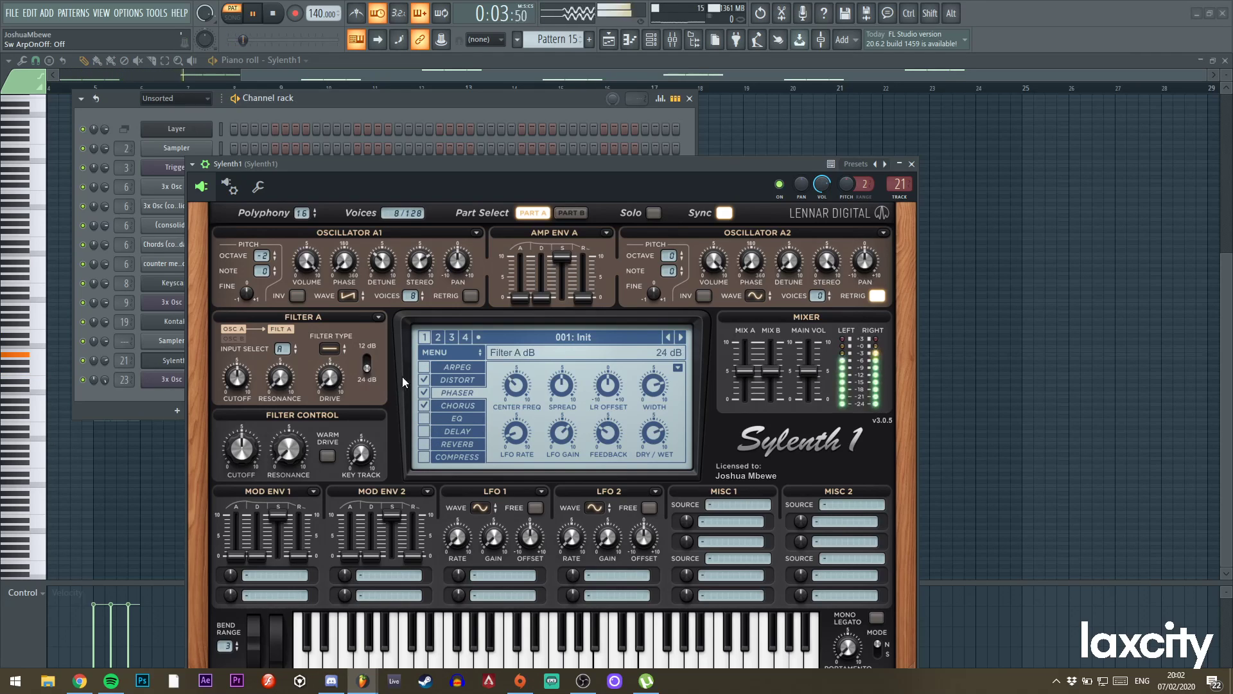
click(343, 297)
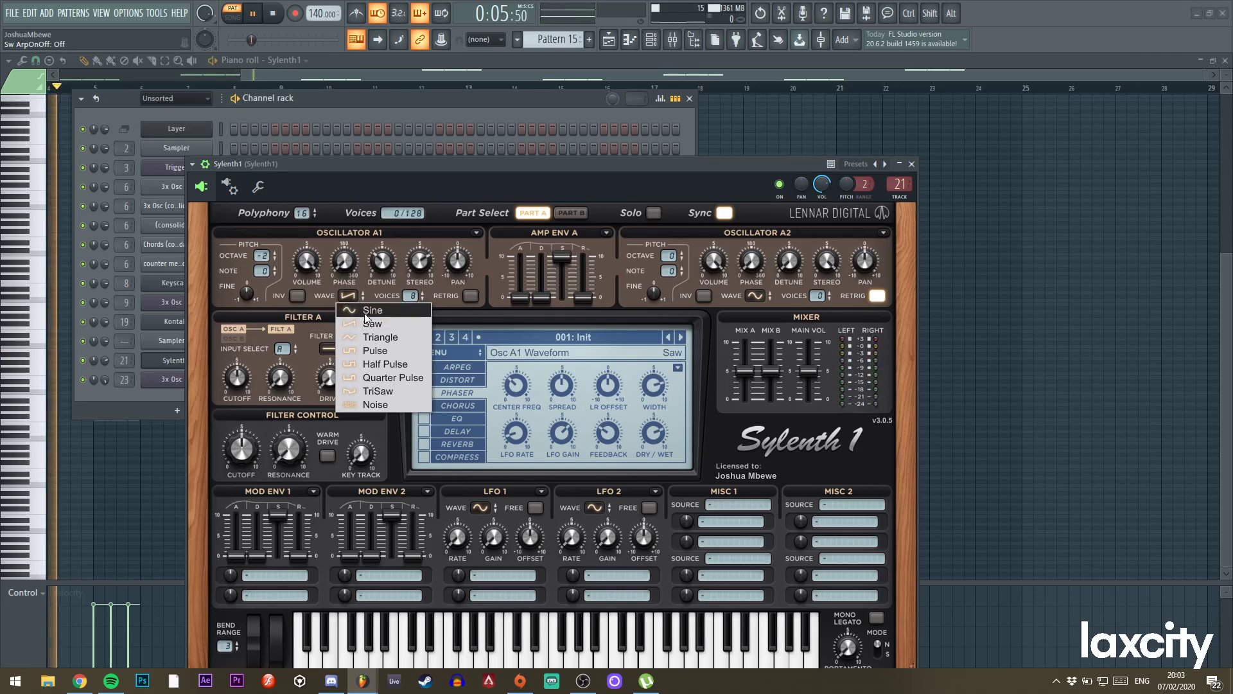
click(363, 347)
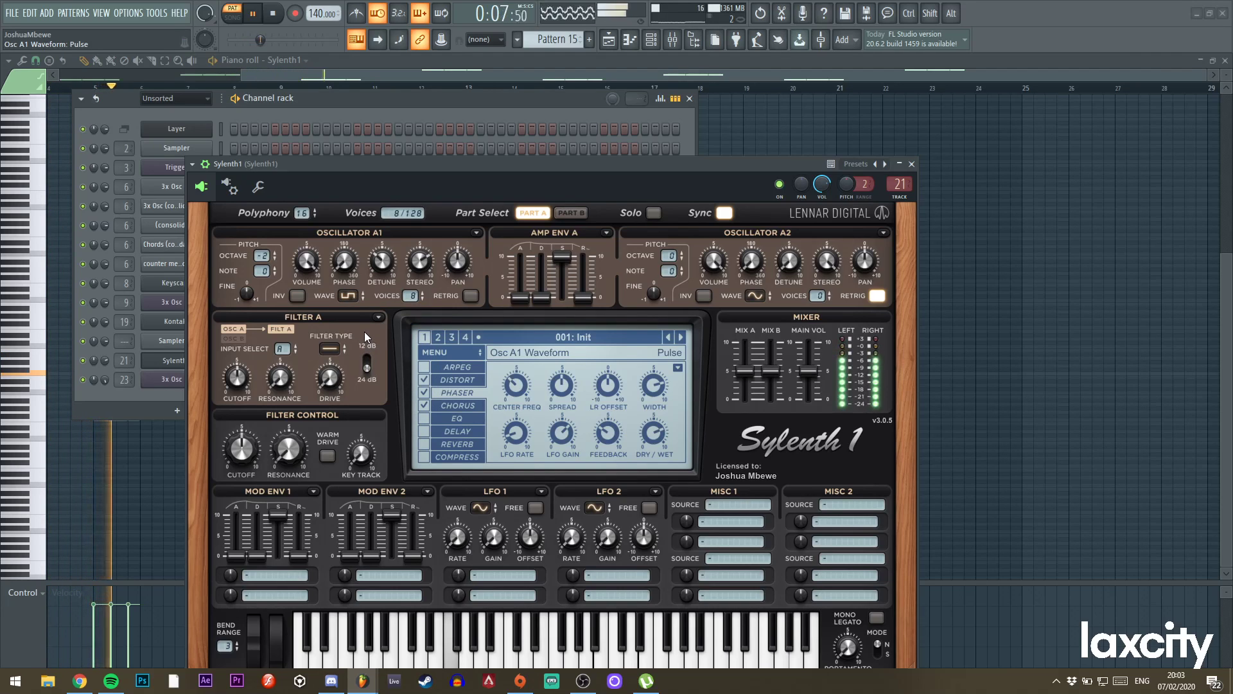
click(912, 164)
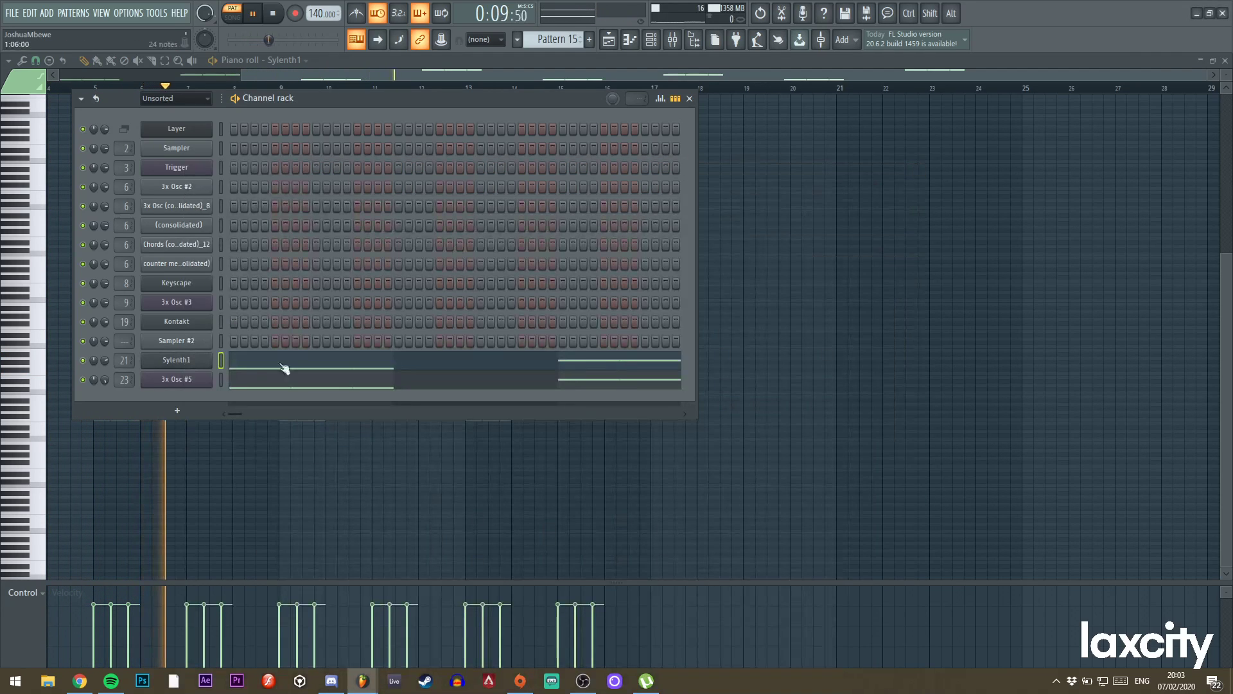
Reshape the track 8 Love Philter pattern number automation in bar 27, replacing its middle step with one high block starting mid-bar.
click(609, 40)
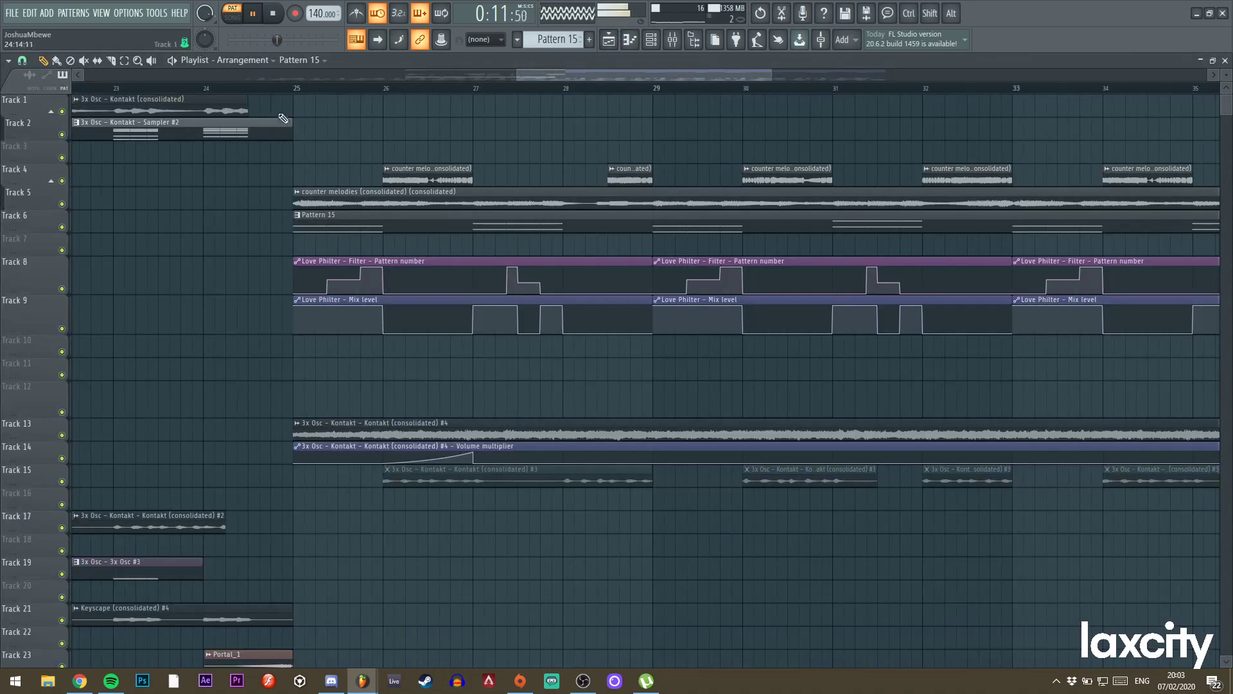
click(652, 41)
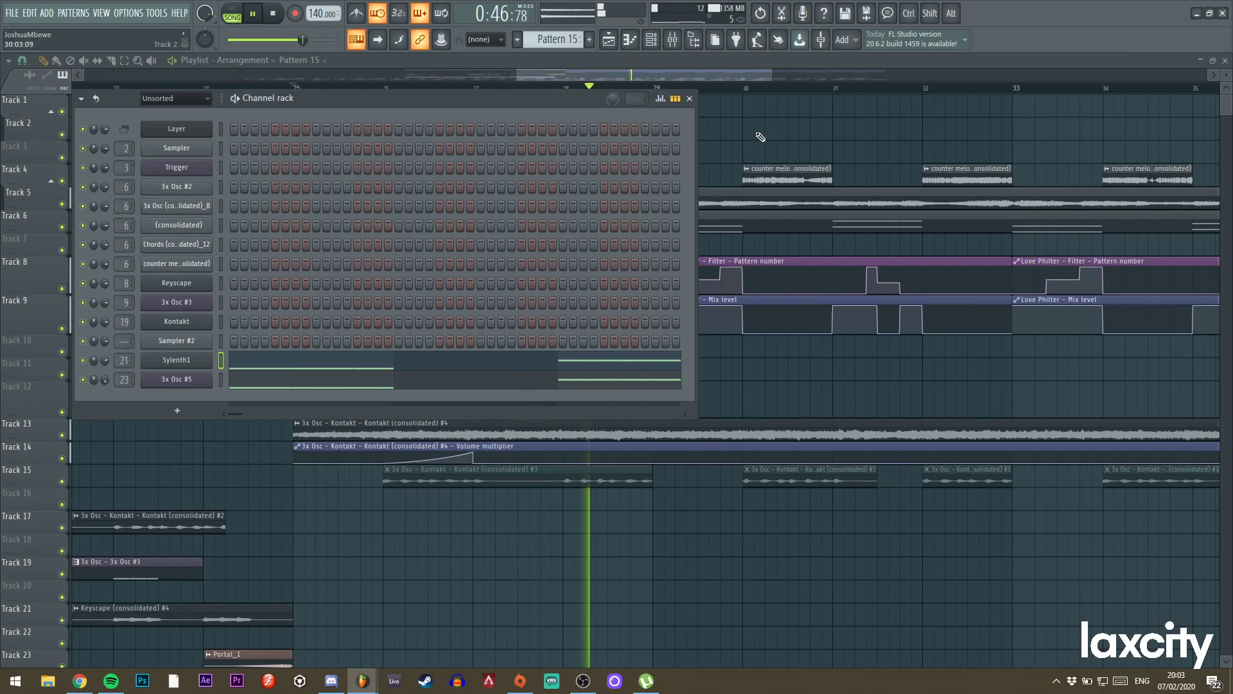
click(690, 99)
drag(774, 76, 684, 72)
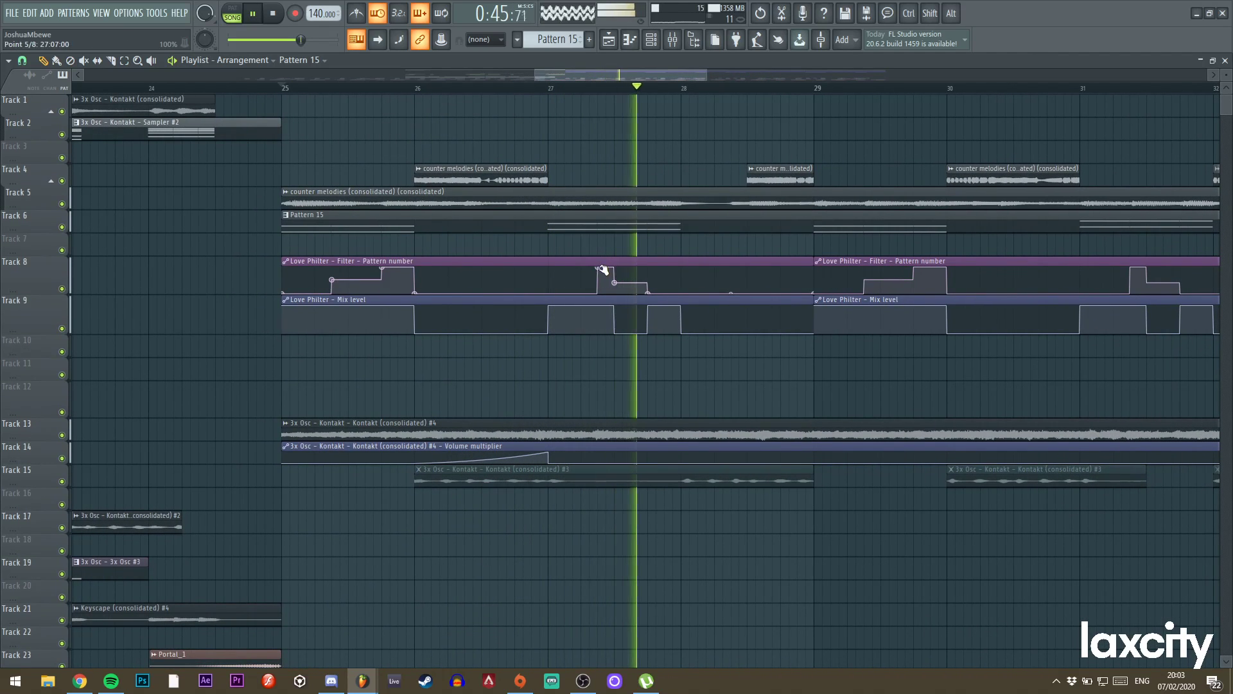
key(space)
key(space)
mouse_move(615, 283)
mouse_down()
mouse_move(644, 283)
mouse_move(617, 263)
mouse_up()
right_click(643, 285)
click(659, 301)
key(space)
key(space)
key(space)
key(space)
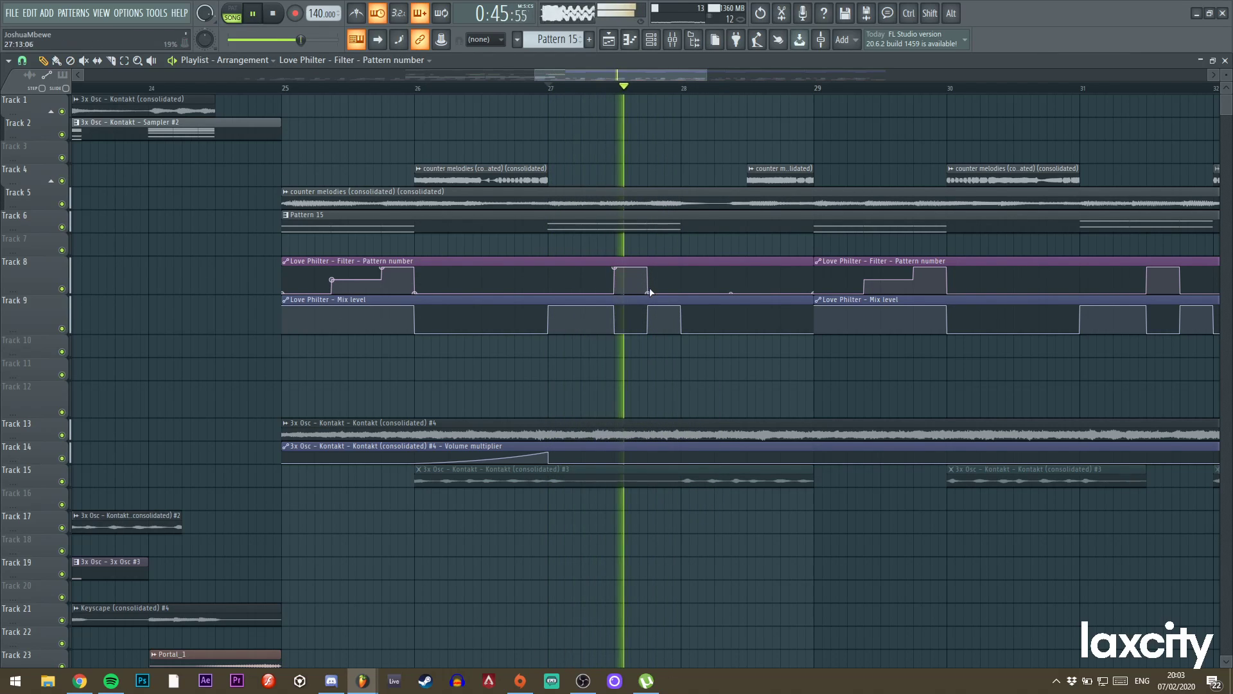
Shift the pattern number automation's high block to start in the last quarter of bar 27 and end halfway through bar 28.
key(space)
key(space)
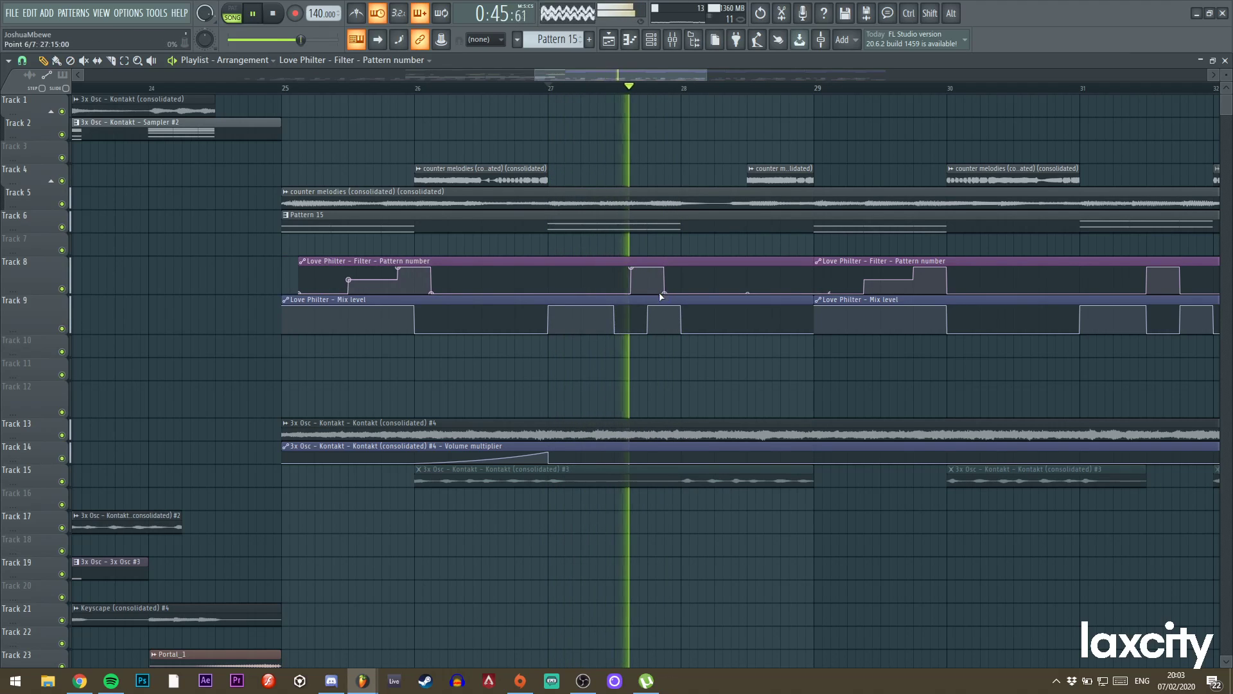
key(space)
key(space)
drag(647, 294, 681, 295)
key(space)
drag(619, 268, 650, 269)
key(space)
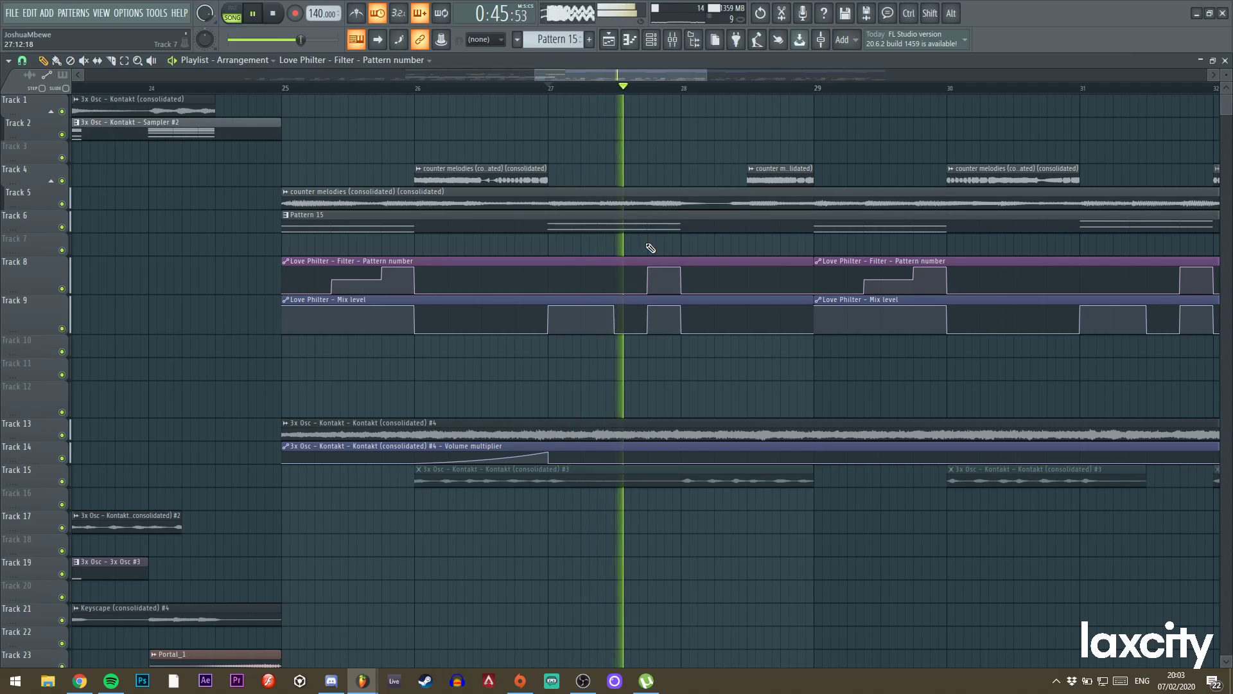
key(space)
key(space)
drag(681, 292, 749, 295)
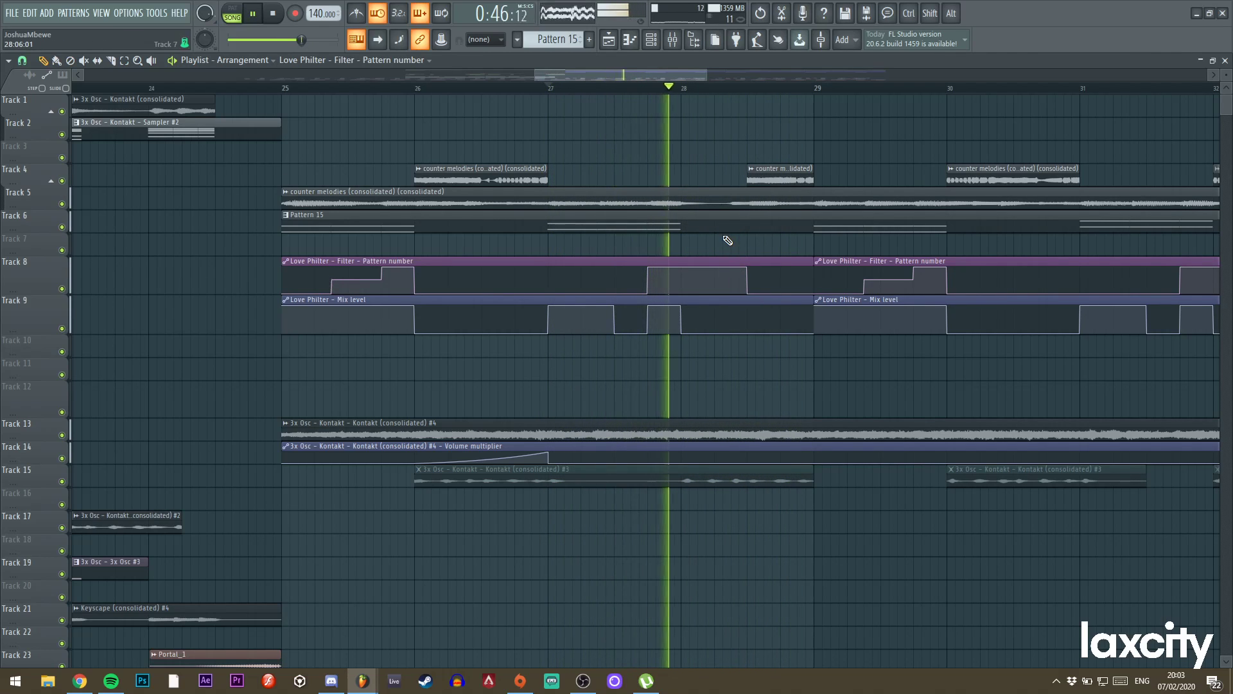
Extend the track 9 Love Philter mix level block to the middle of bar 28, with a sharp drop to zero.
right_click(682, 333)
click(709, 351)
drag(748, 332, 751, 307)
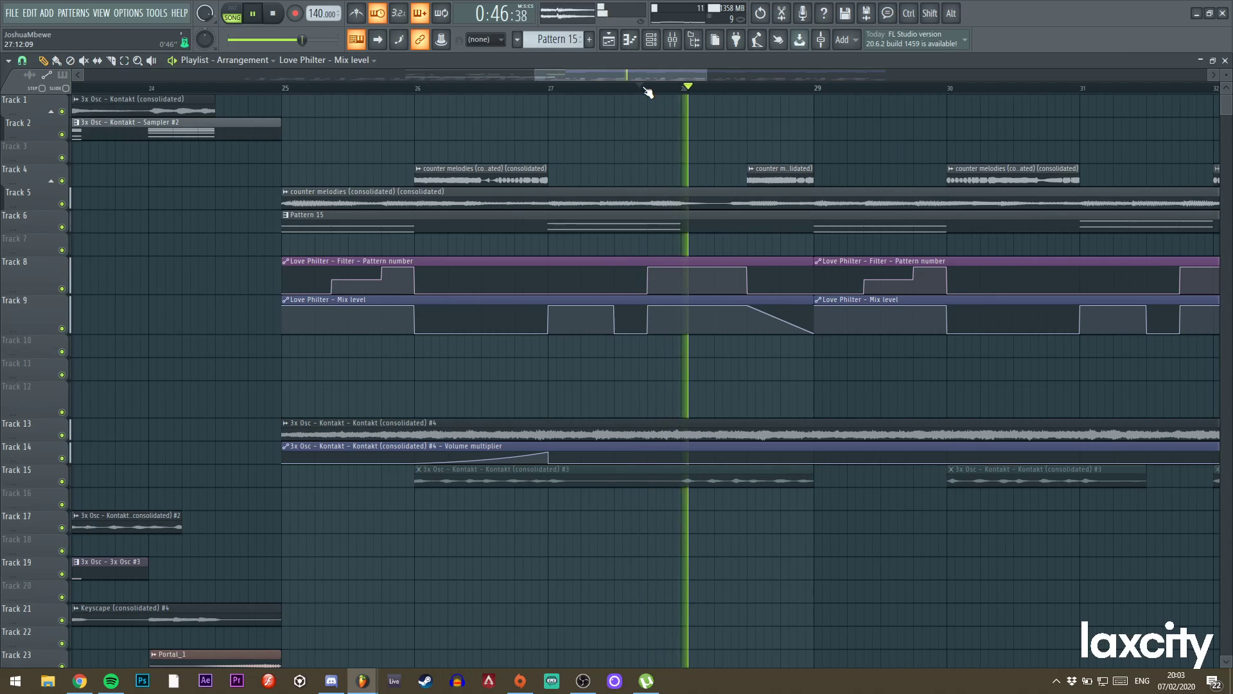
right_click(754, 328)
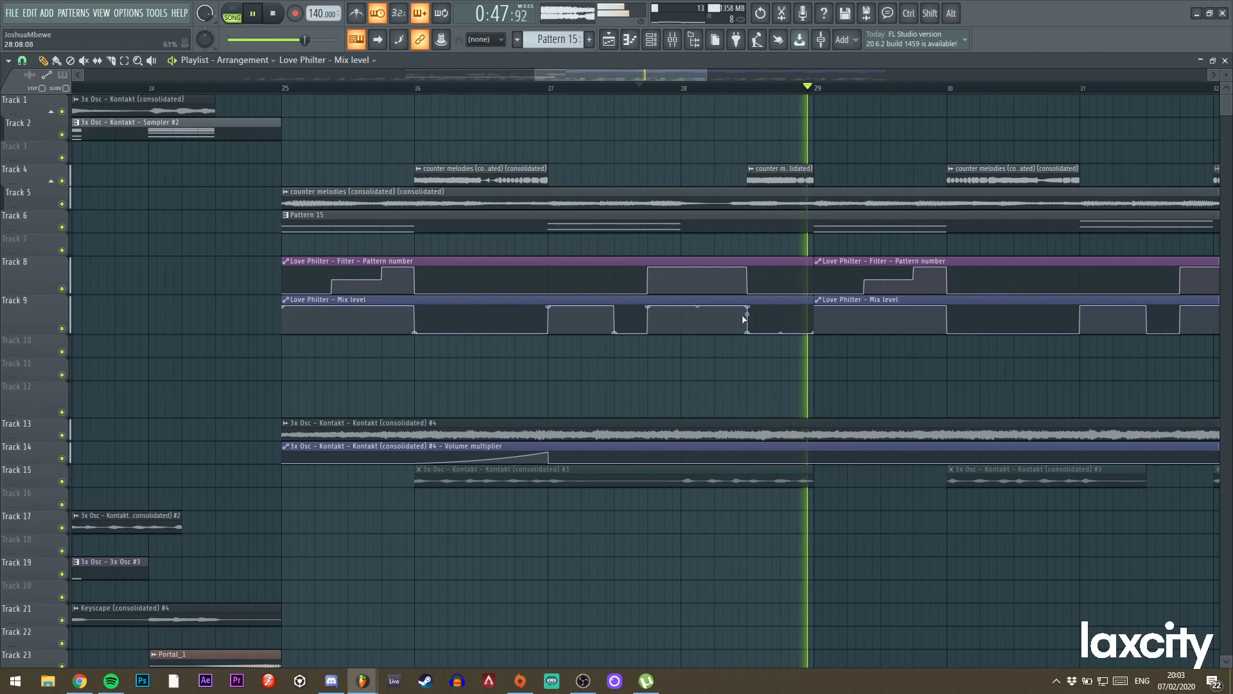
Inspect the track 41 kick sample's settings while replaying the section around bar 25.
drag(707, 75, 867, 74)
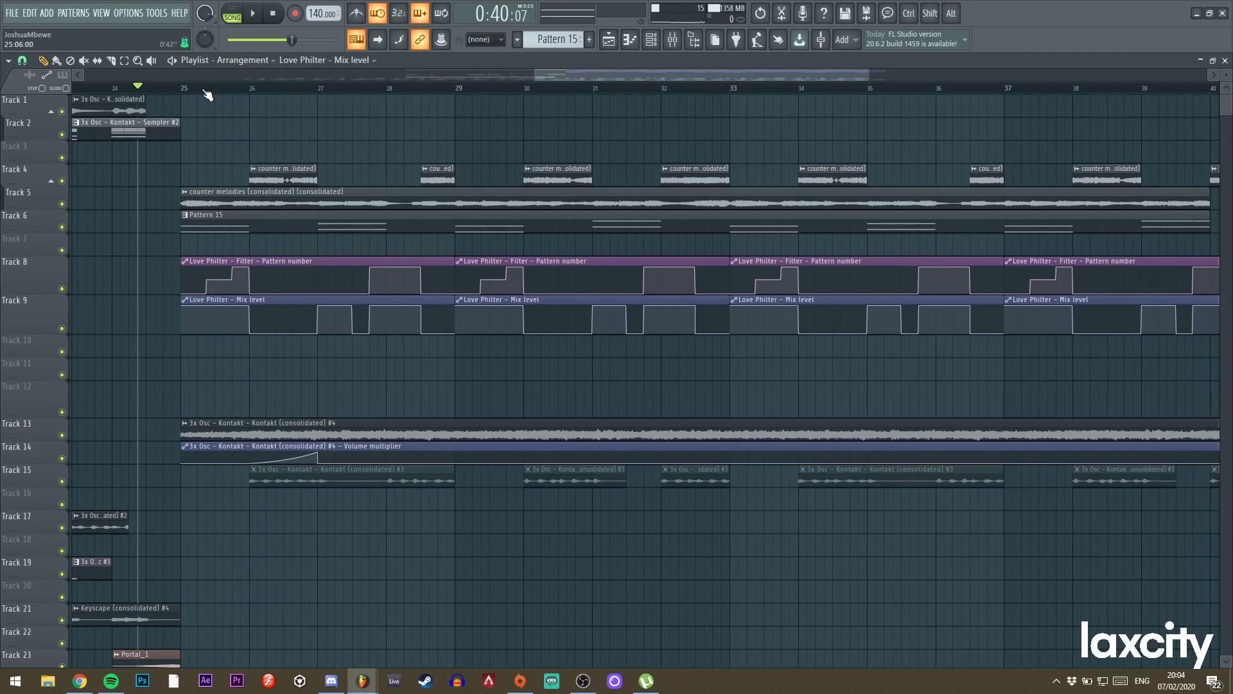
drag(820, 72, 765, 73)
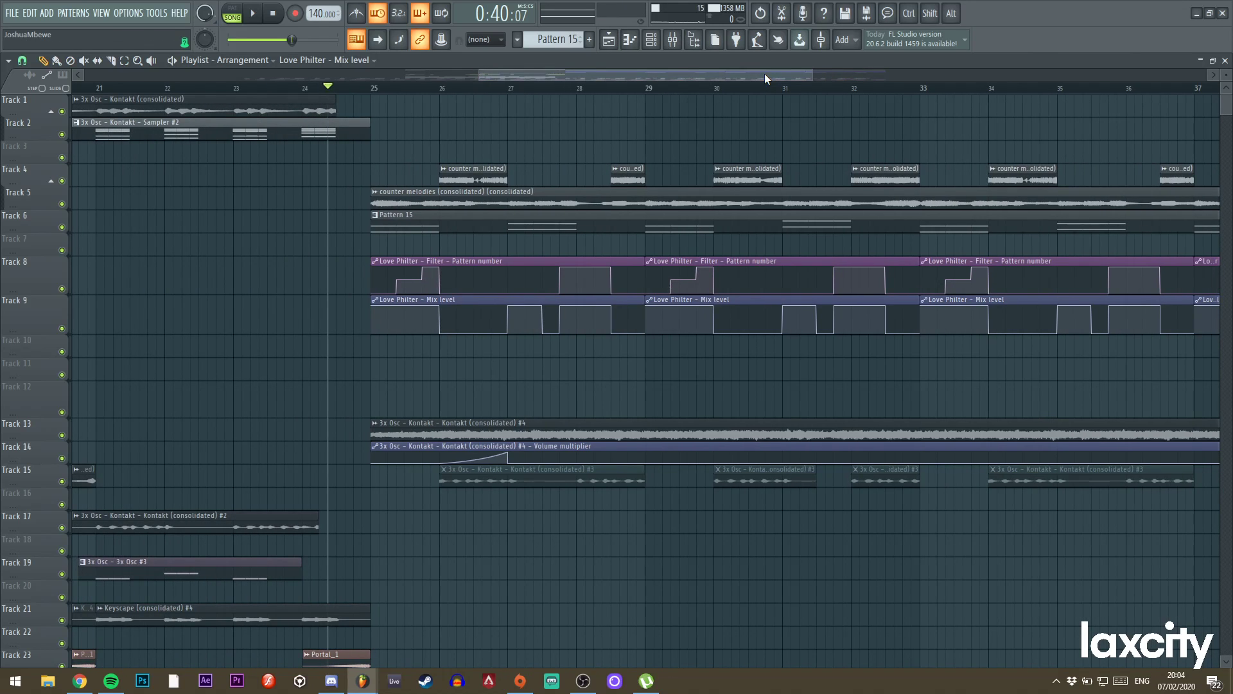
scroll(765, 215, down, 12)
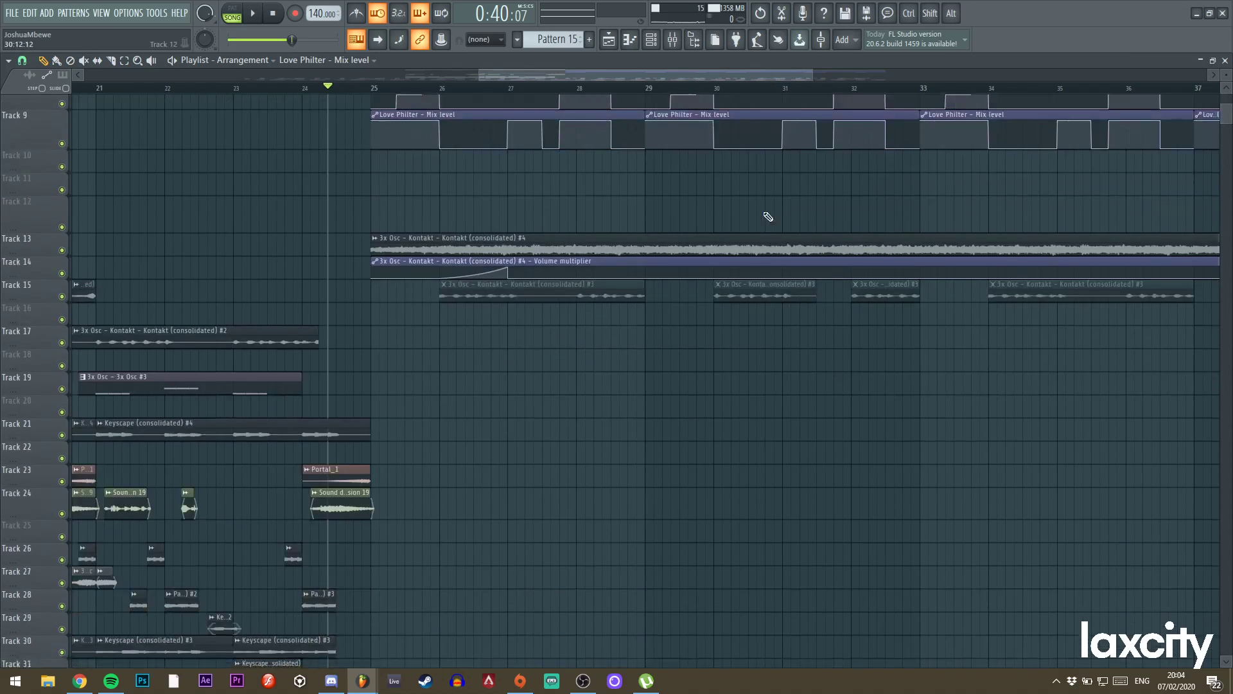
scroll(681, 211, up, 3)
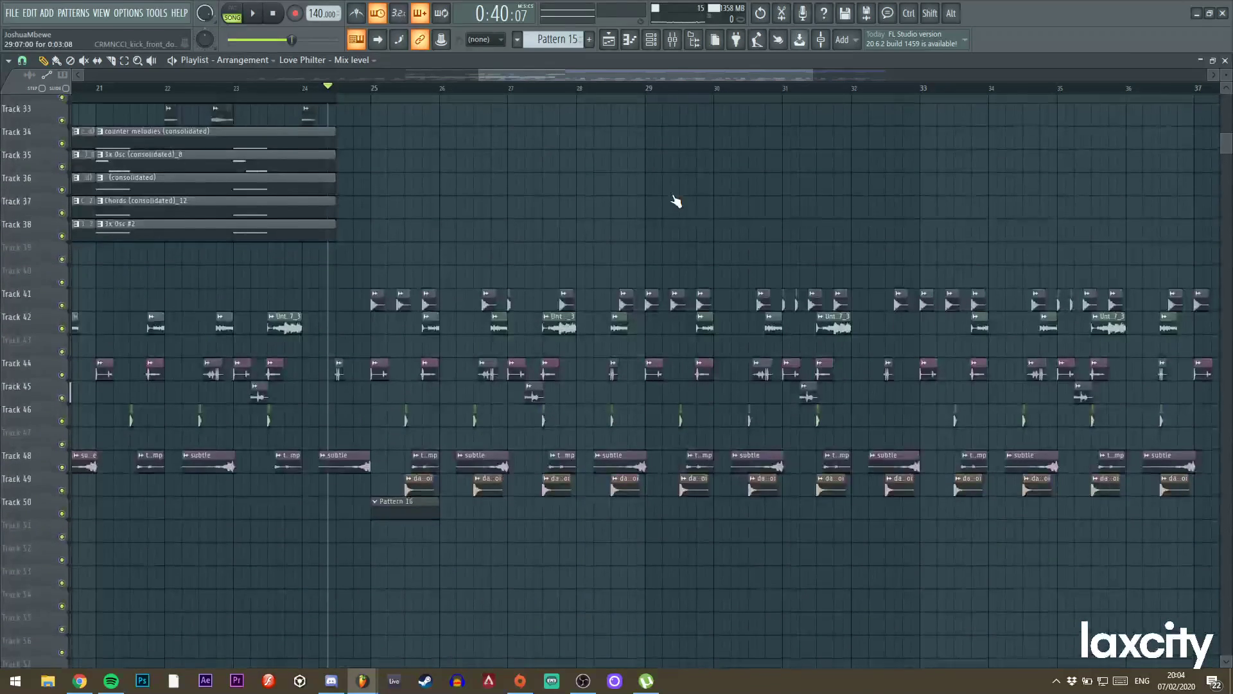
double_click(372, 298)
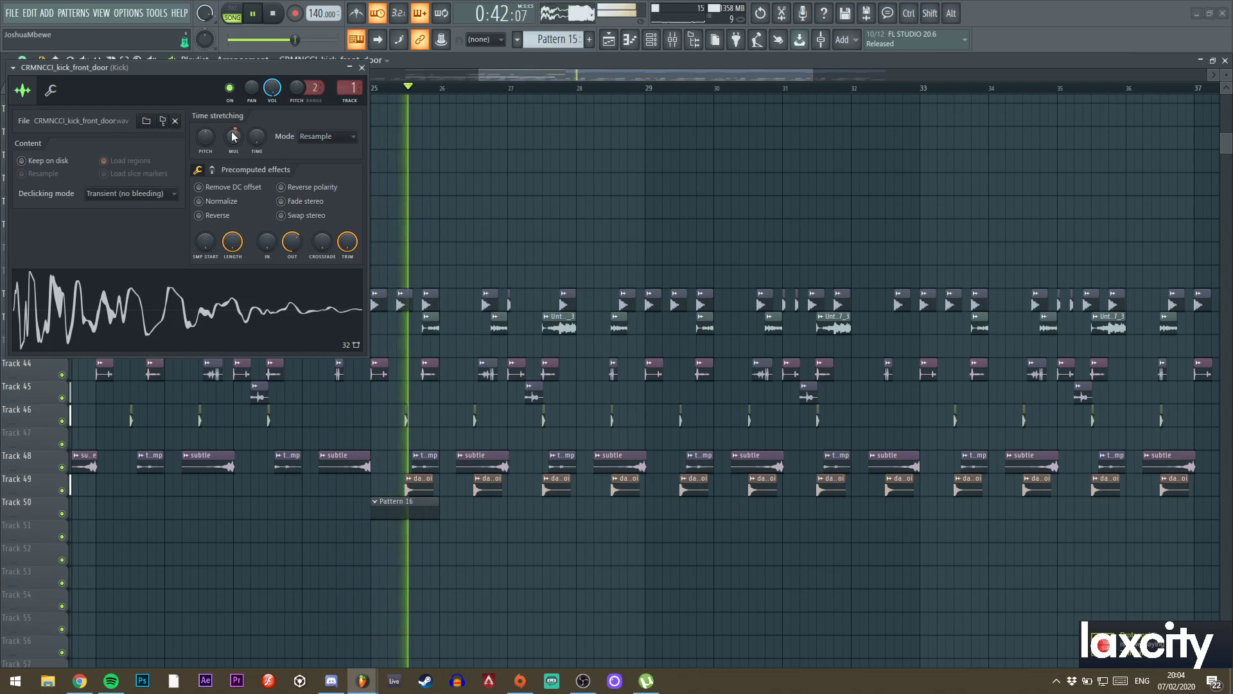
click(362, 68)
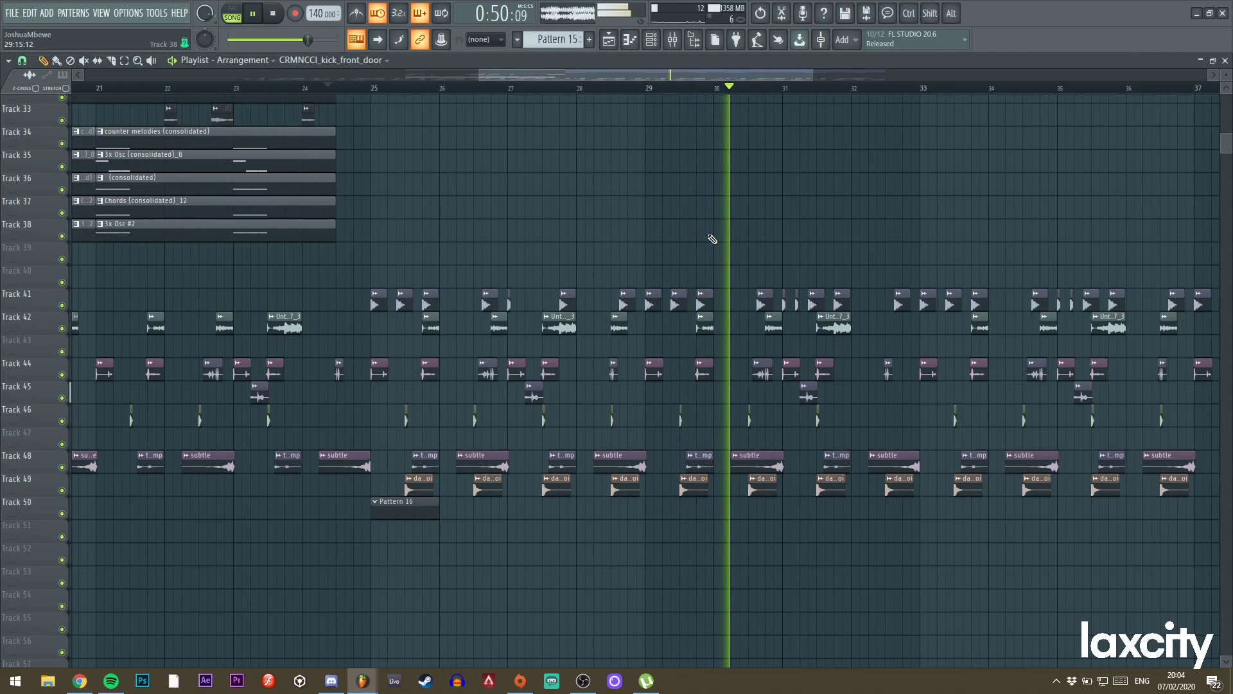
Solo the counter melodies on track 5 and open their audio clip's mixer channel 20.
scroll(712, 239, up, 5)
scroll(712, 239, up, 5)
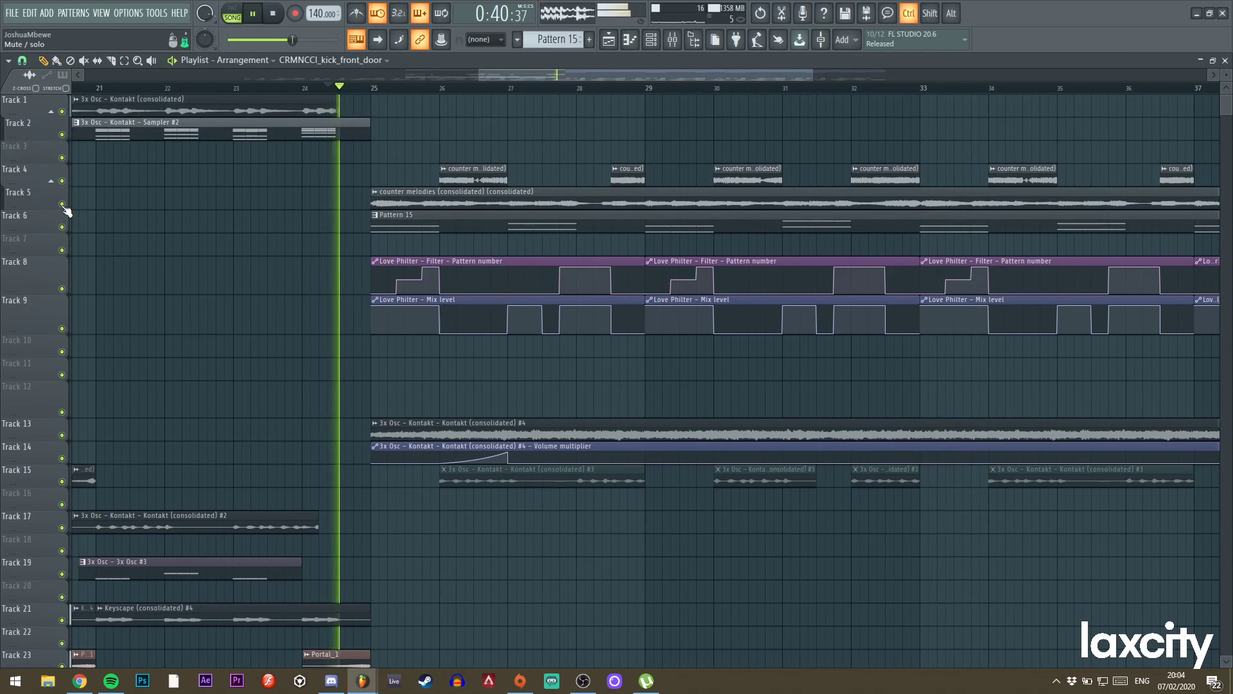
right_click(62, 203)
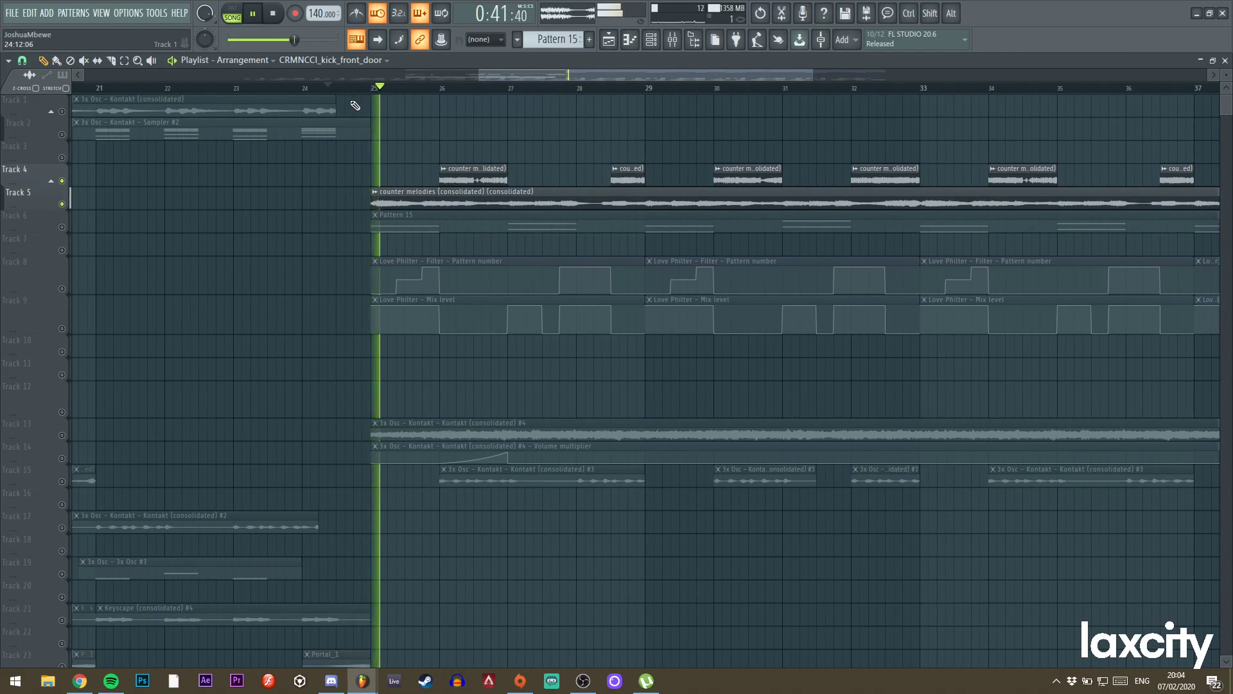
double_click(473, 192)
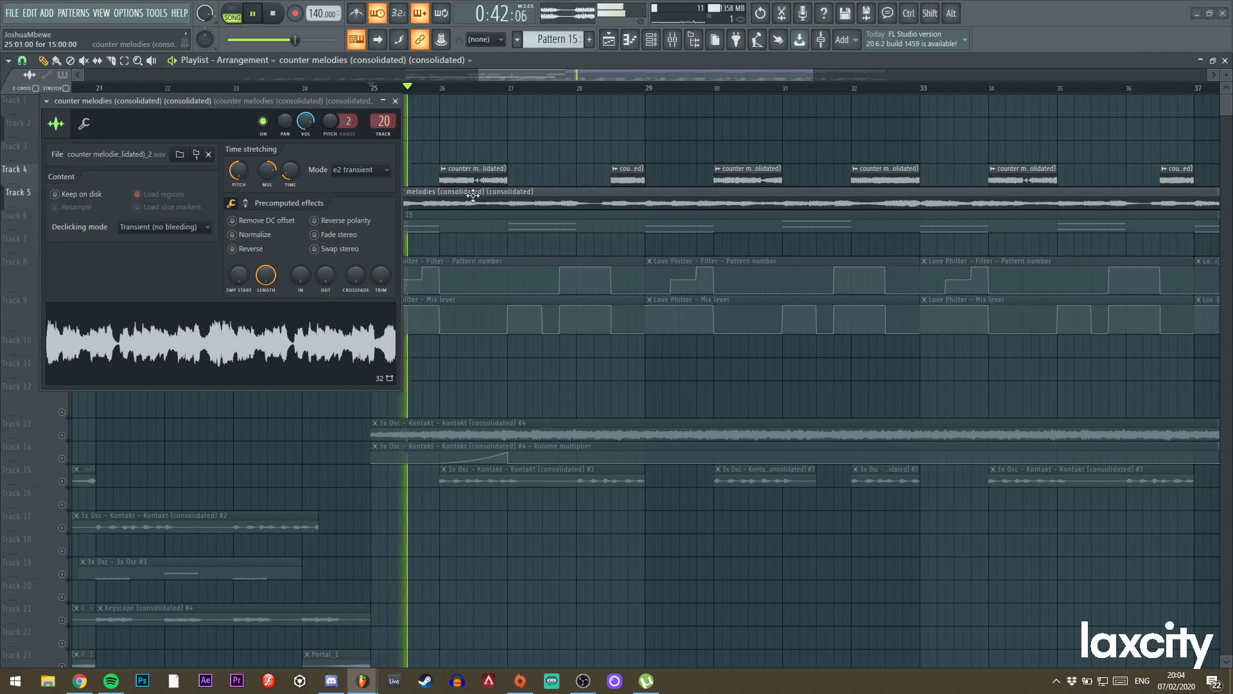
double_click(383, 122)
click(399, 103)
In the counter melodies' Fruity parametric EQ 2, slightly boost band 4 and lower band 6 around 3.7 kHz.
click(1147, 182)
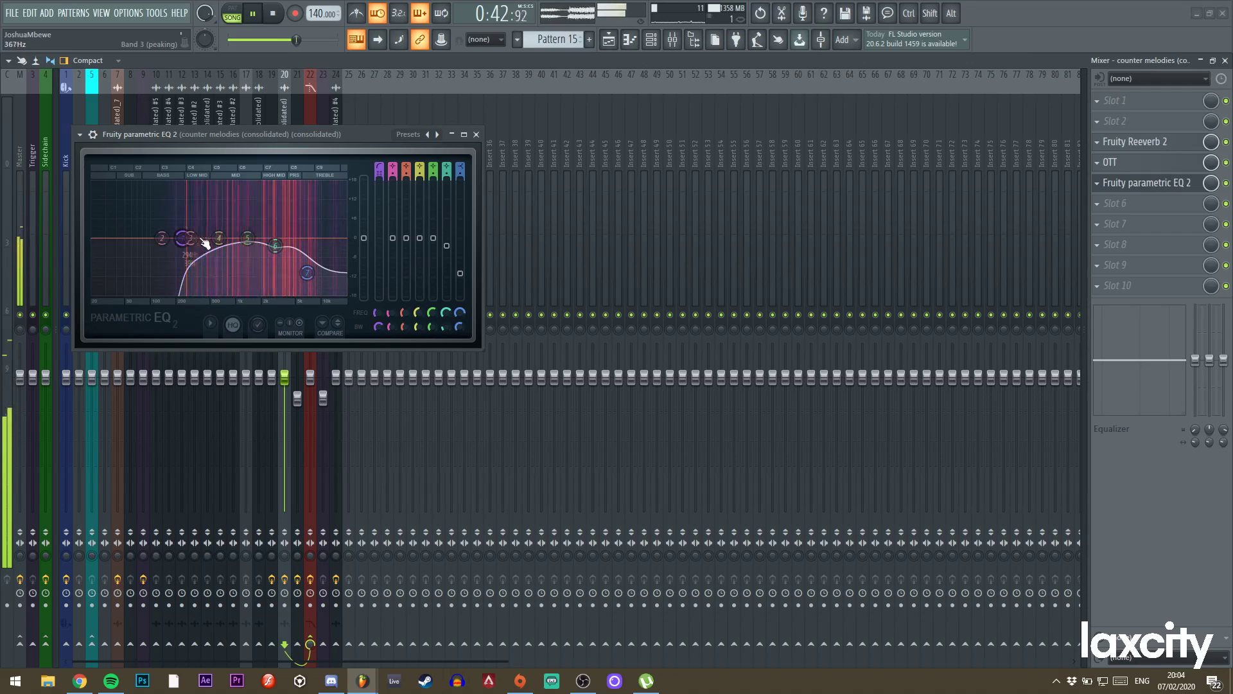
drag(280, 255, 273, 233)
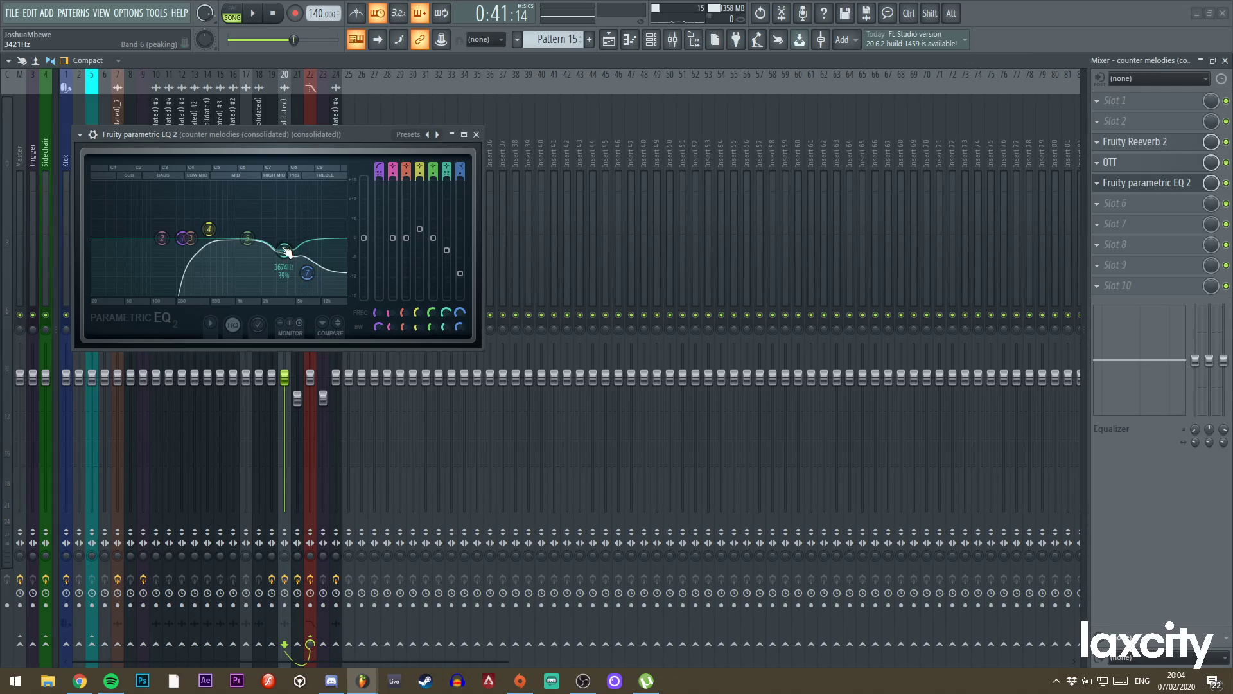
key(F12)
key(space)
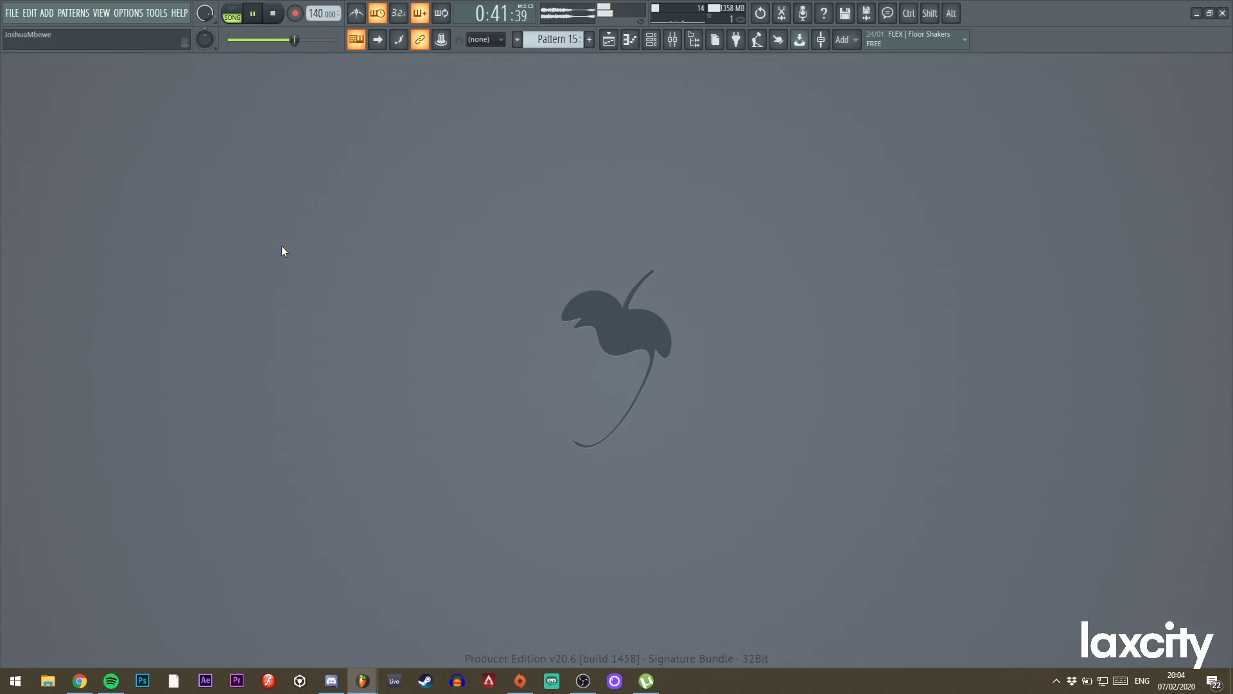
Return to the playlist, unsolo track 5 and replay the section with all tracks.
key(F5)
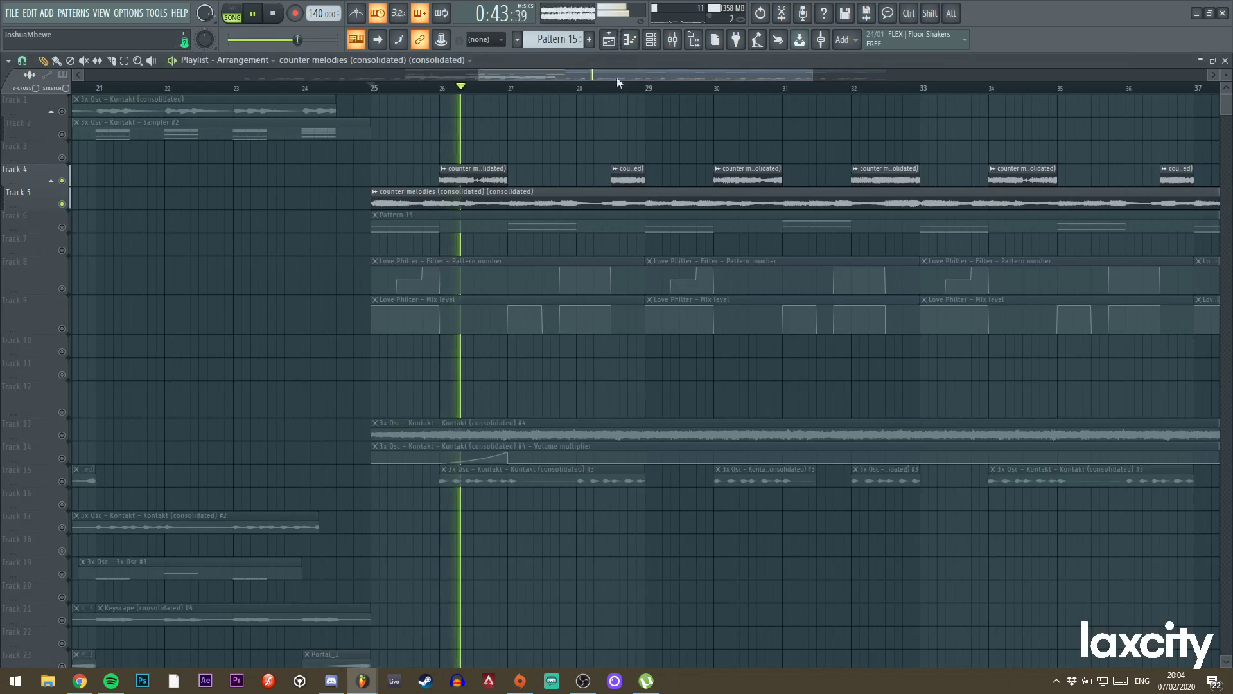
right_click(62, 204)
key(space)
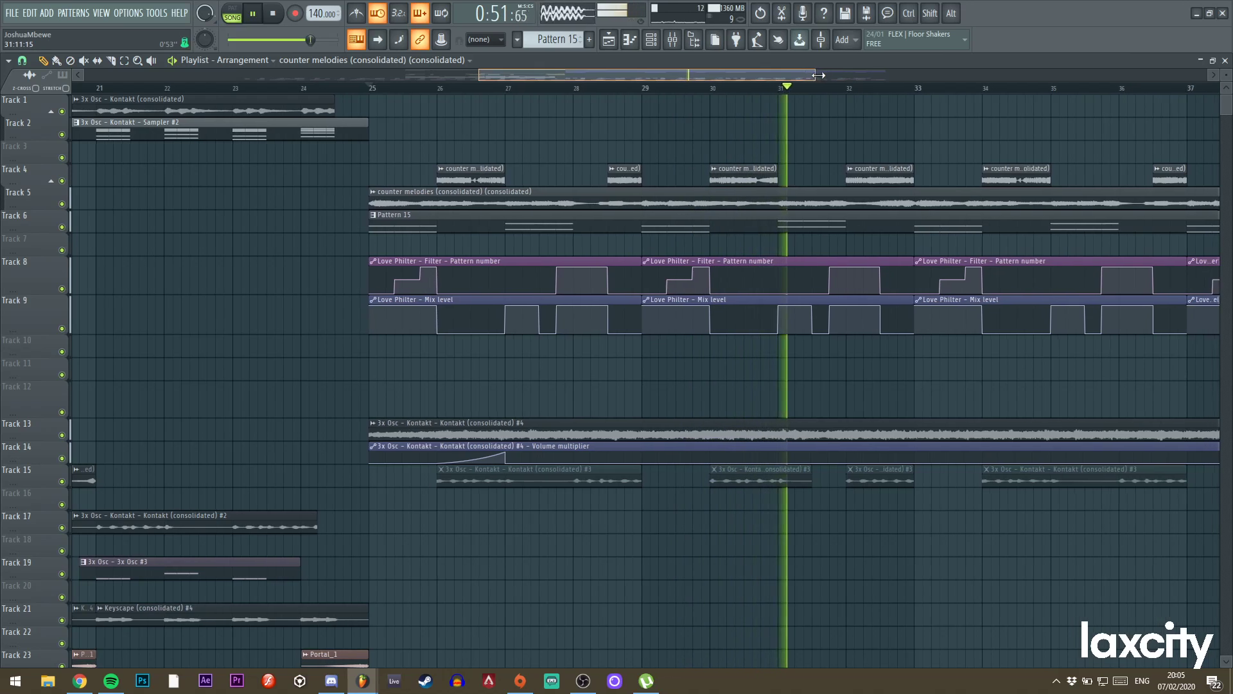
Transpose Pattern 15's Sylenth1 notes at bars 7, 11 and 15 down one octave and replay the bass line.
scroll(807, 116, down, 3)
drag(817, 76, 723, 78)
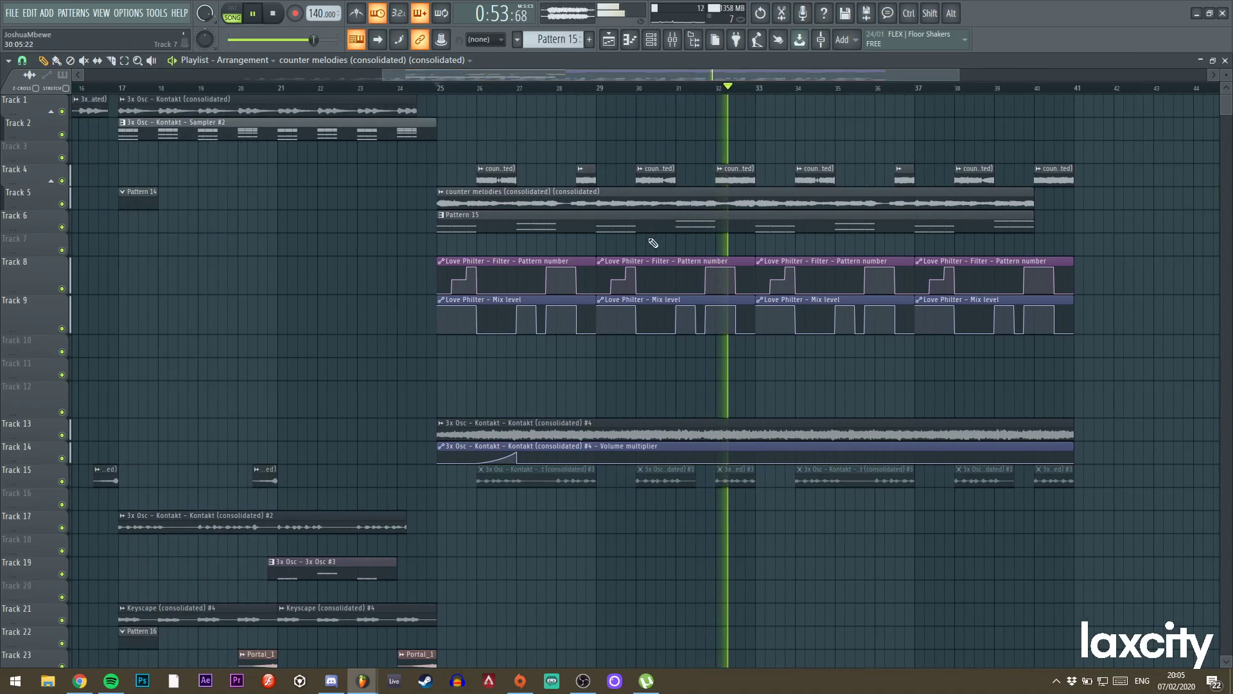
double_click(659, 227)
scroll(360, 79, left, 5)
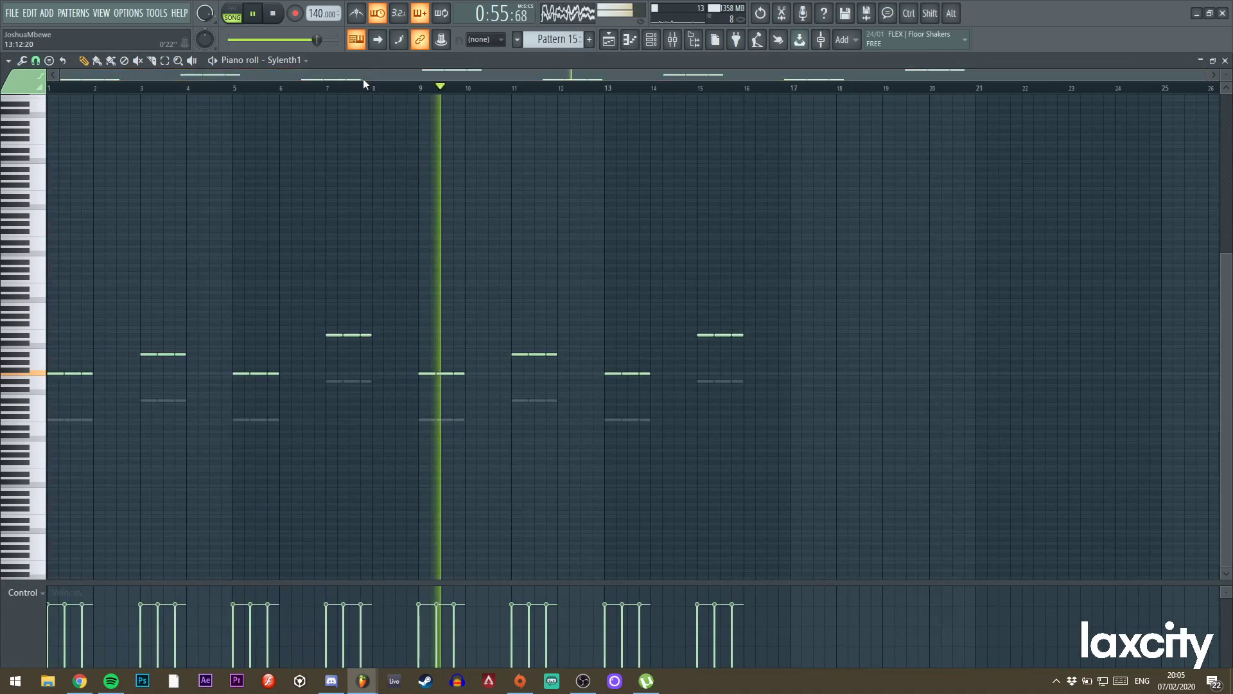
drag(312, 323, 569, 363)
drag(689, 328, 759, 342)
key(ctrl+Down)
key(space)
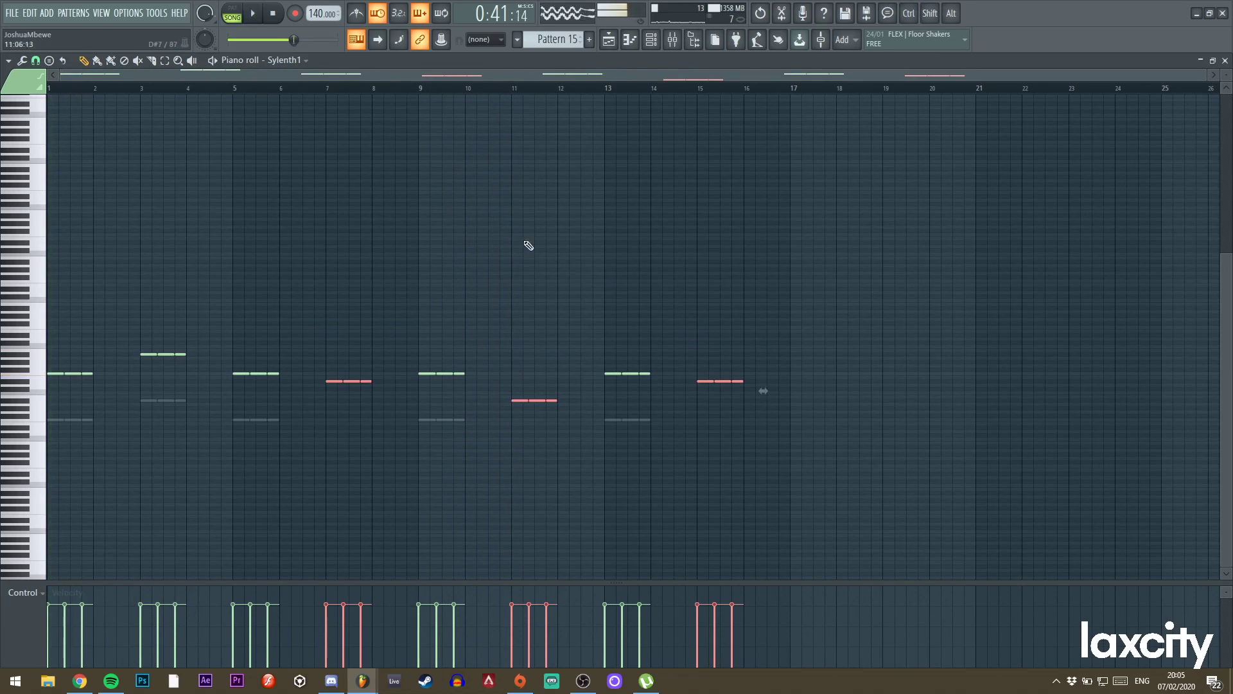
click(322, 90)
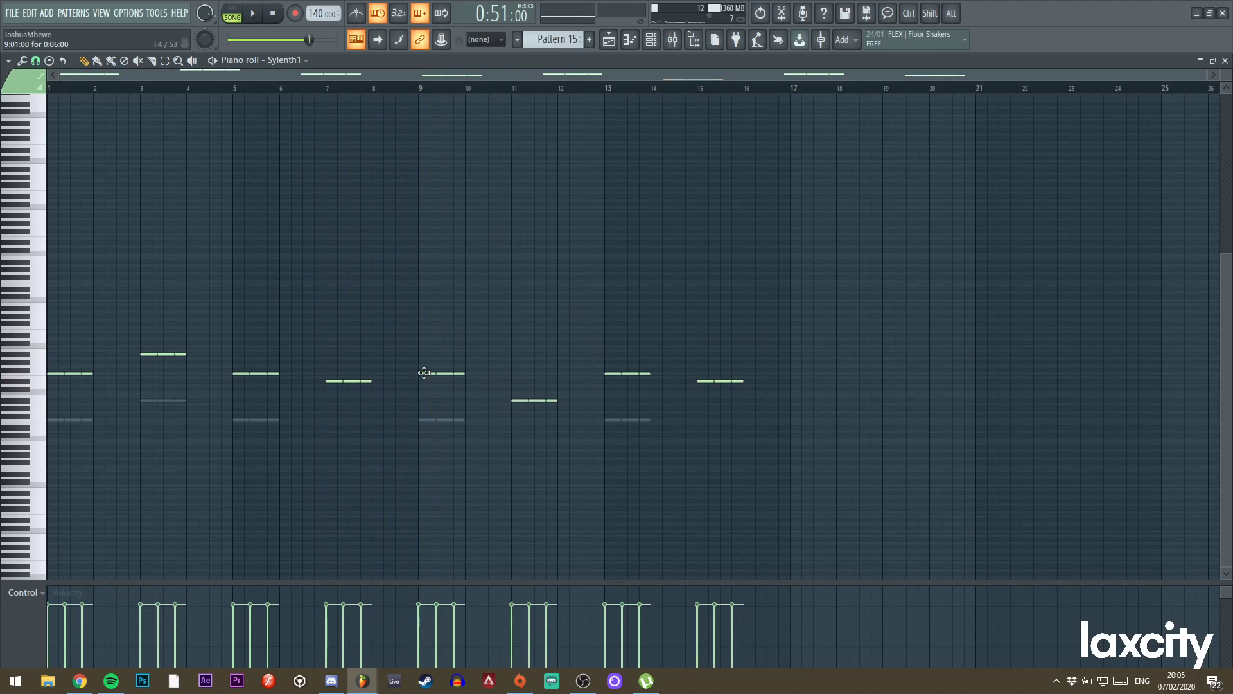
click(511, 90)
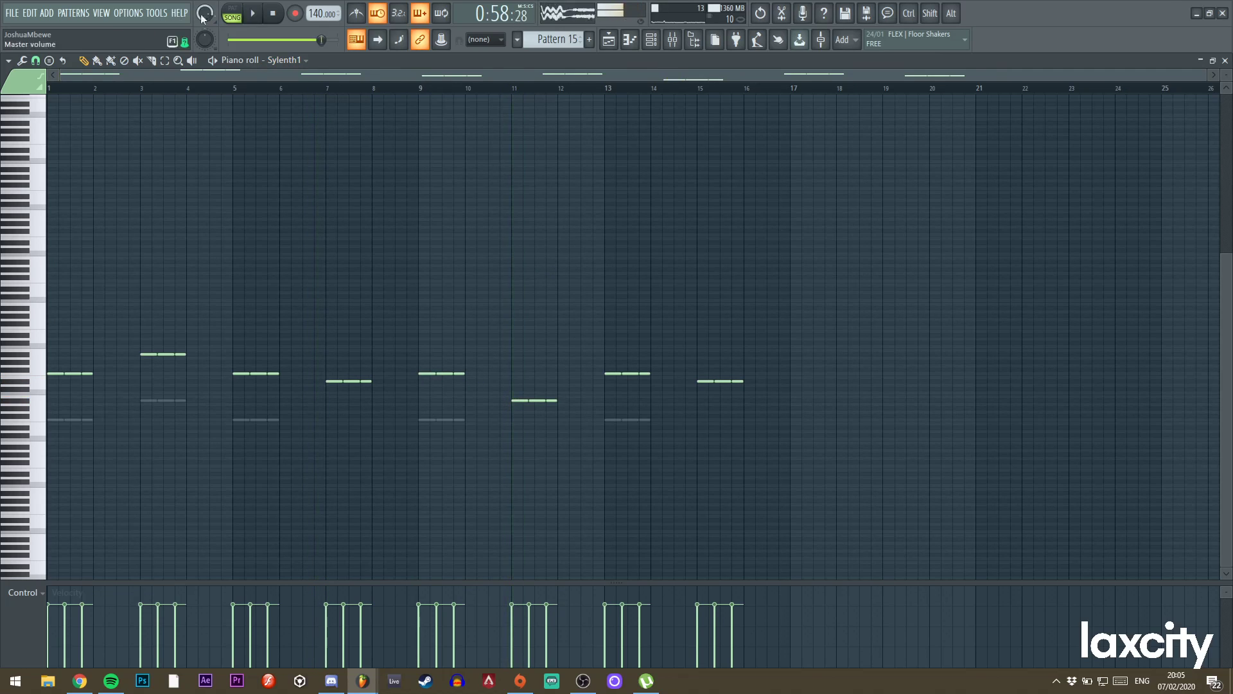
Replay Pattern 15's bass line from bars 3 and 9, return to the playlist and play the section from about bar 25.
click(143, 88)
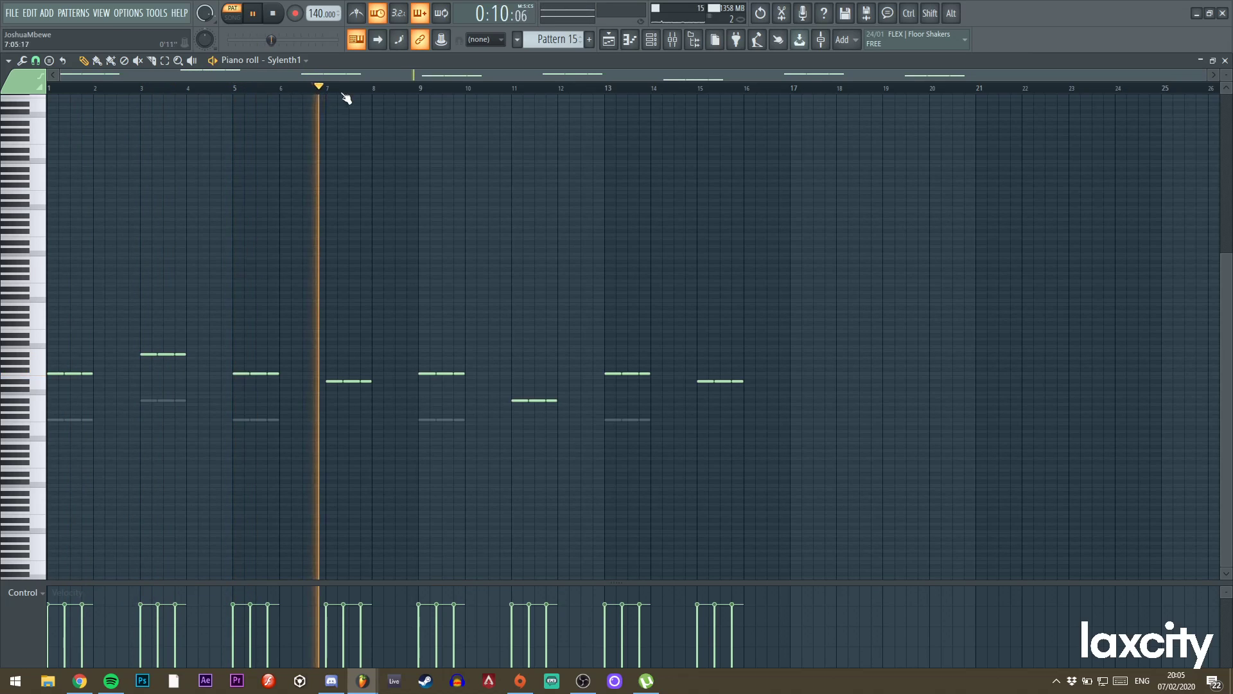
click(419, 88)
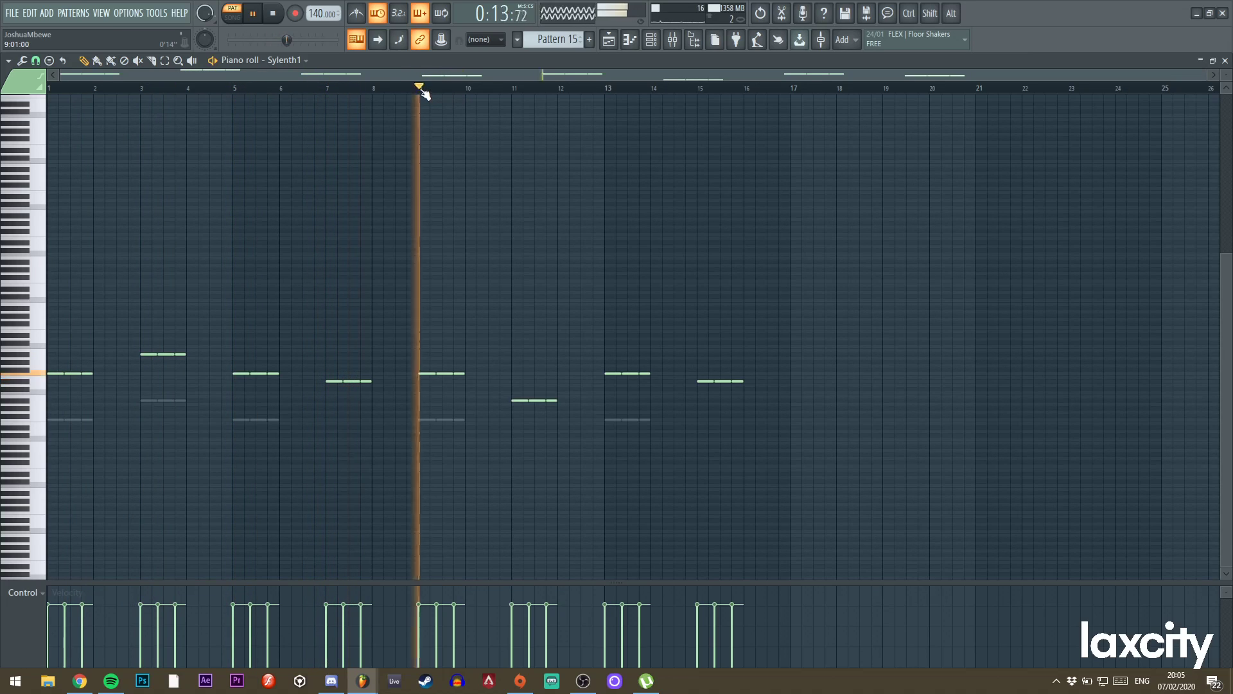
click(609, 40)
click(430, 90)
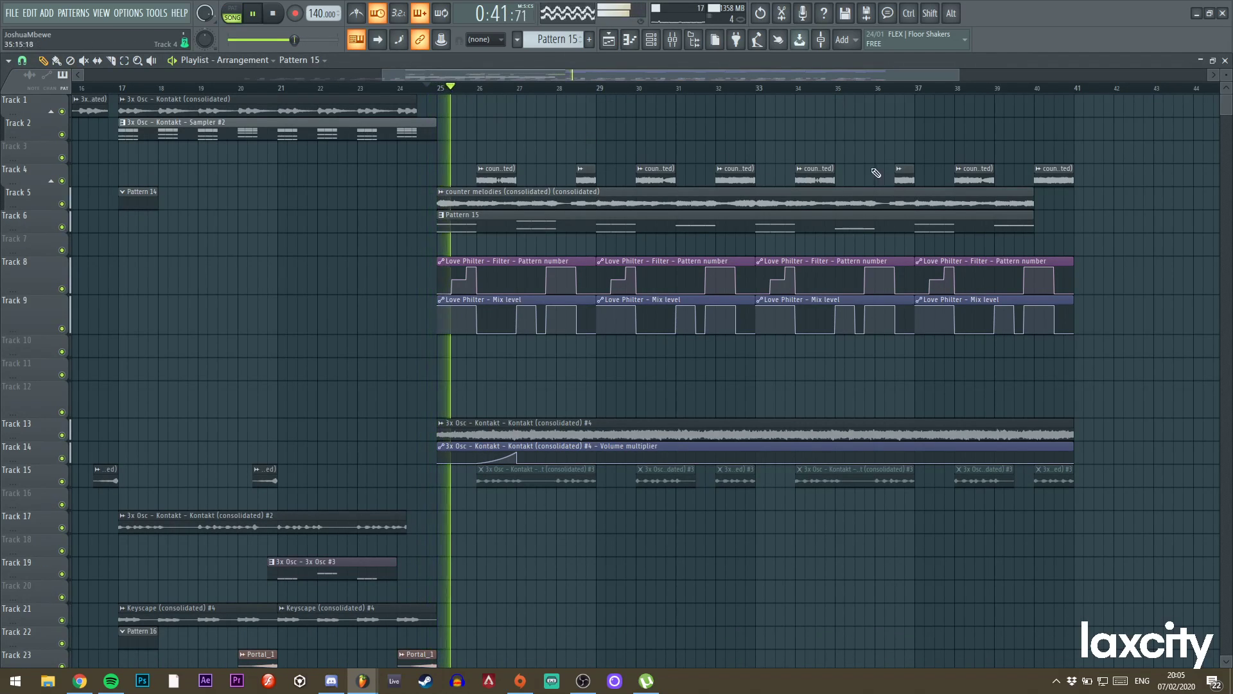
drag(957, 76, 731, 78)
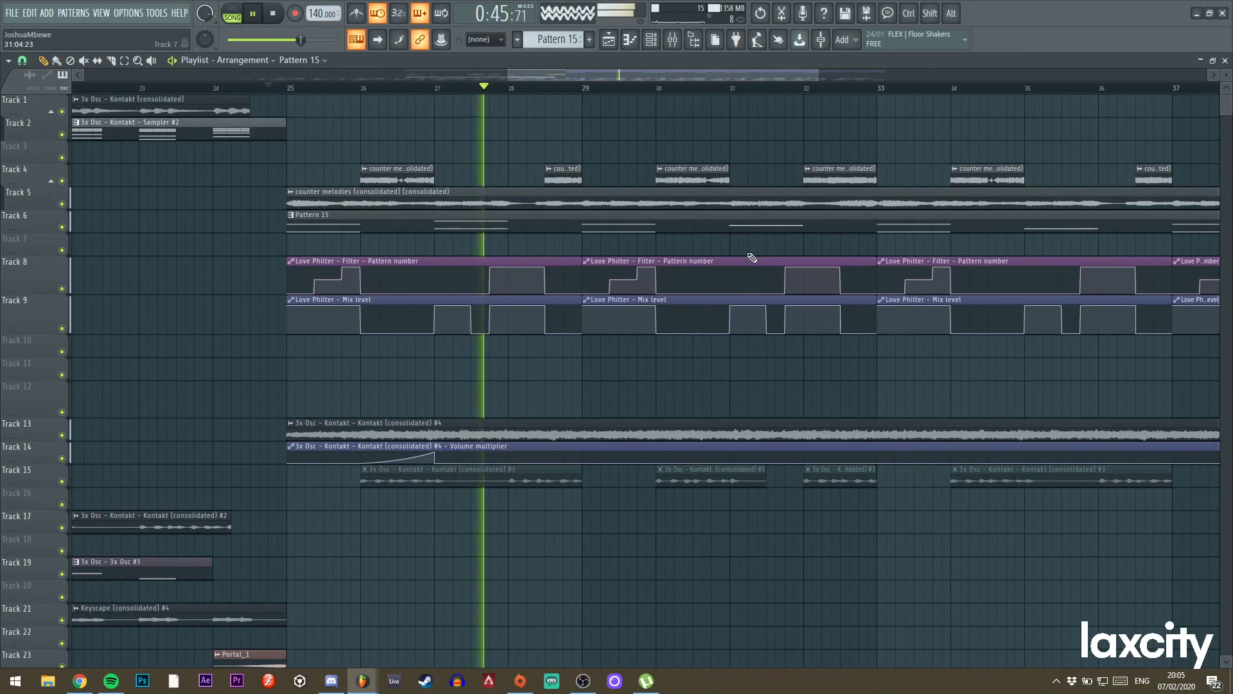
Pick the Keyscape (consolidated) #3 clip from track 30 and place a copy on track 16 at bar 27.
drag(508, 75, 279, 86)
key(space)
scroll(397, 131, down, 3)
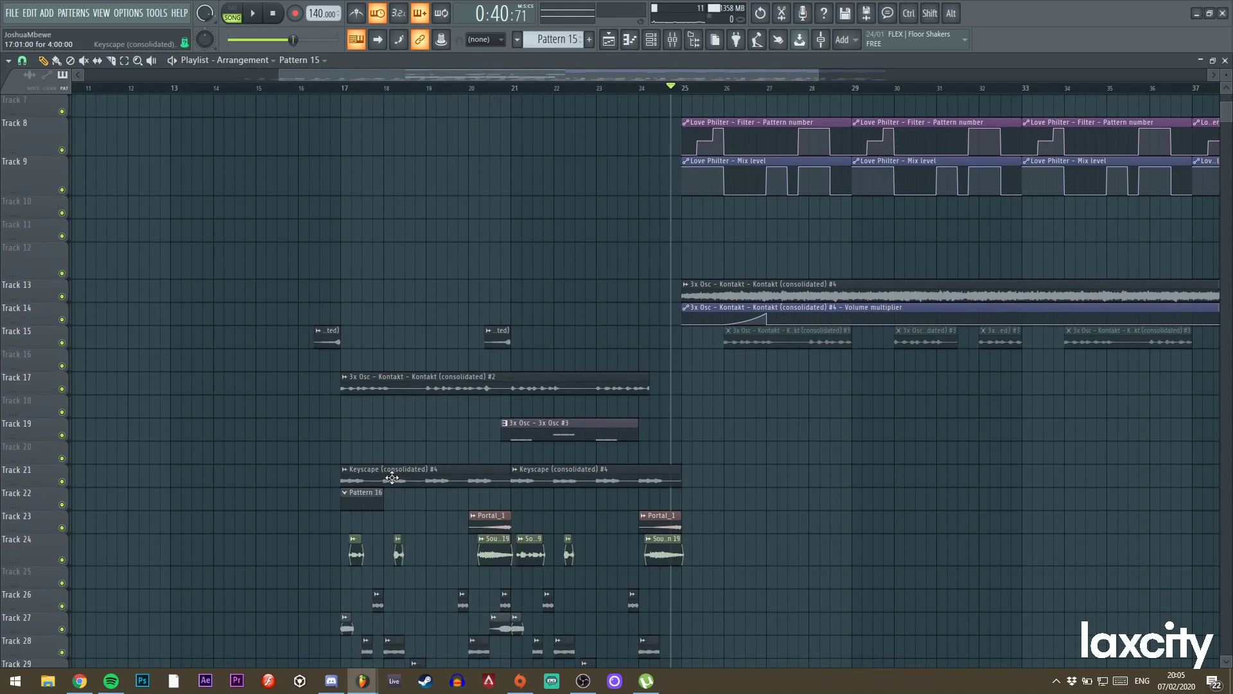
key(super)
key(super)
key(ctrl+z)
scroll(482, 456, down, 3)
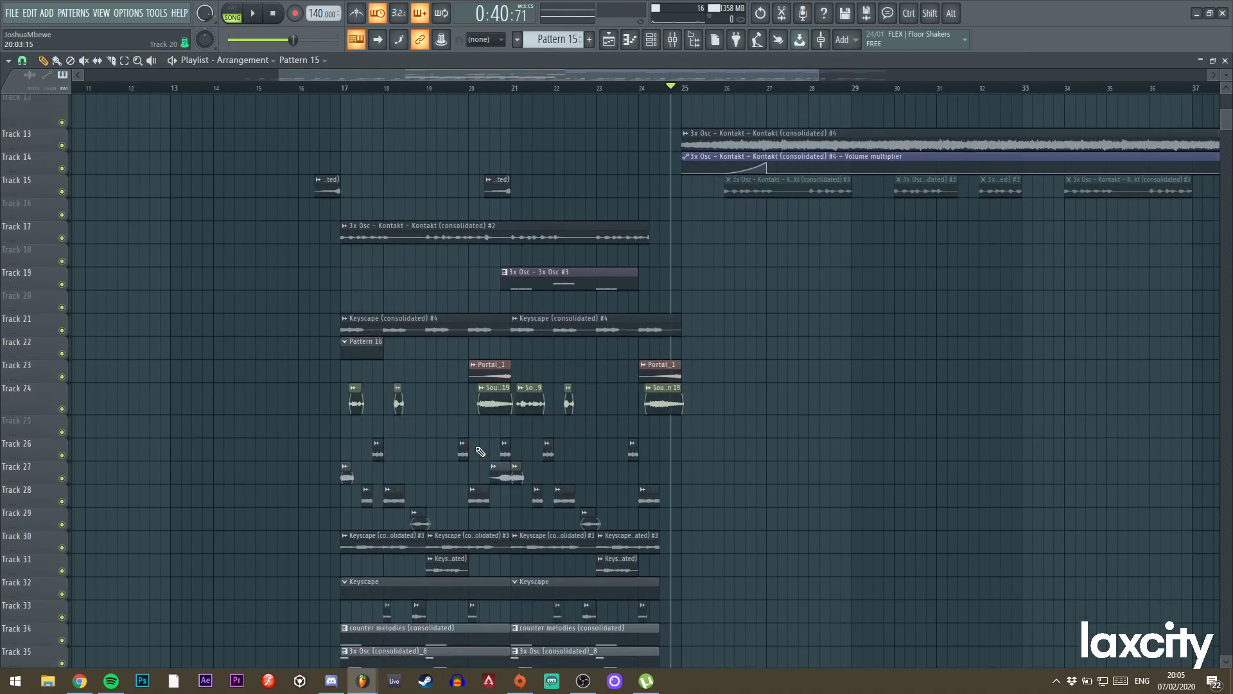
alt+right_click(381, 535)
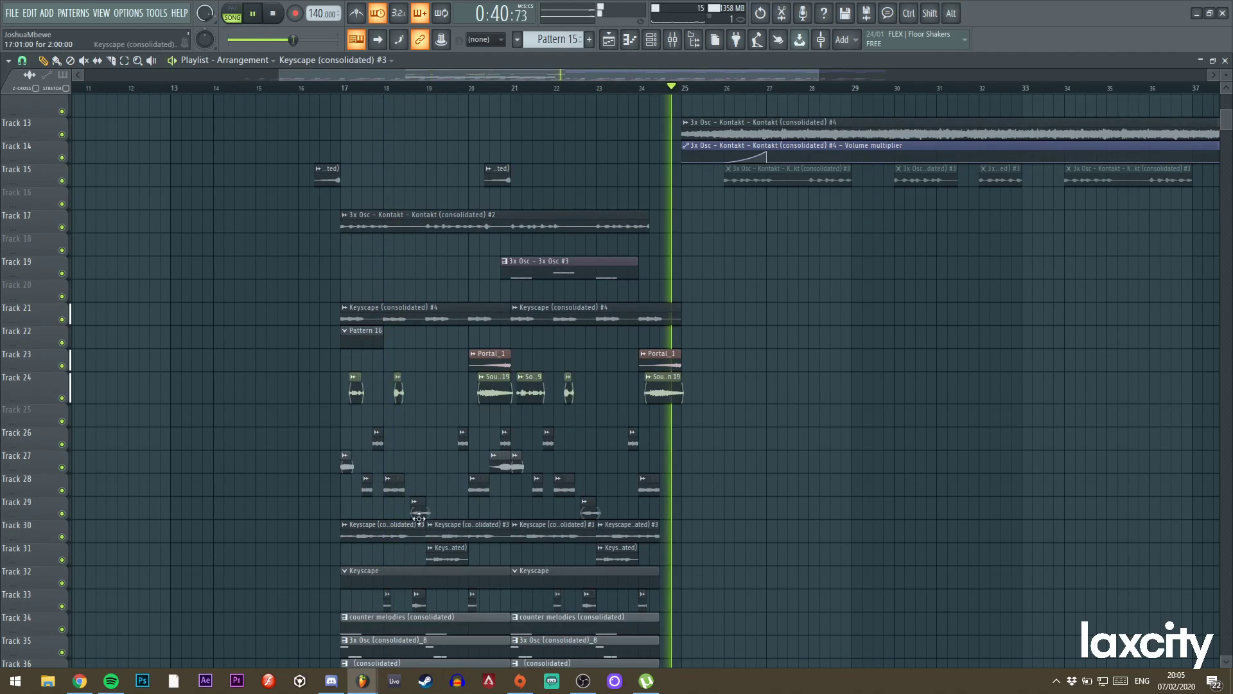
scroll(758, 350, up, 5)
click(771, 340)
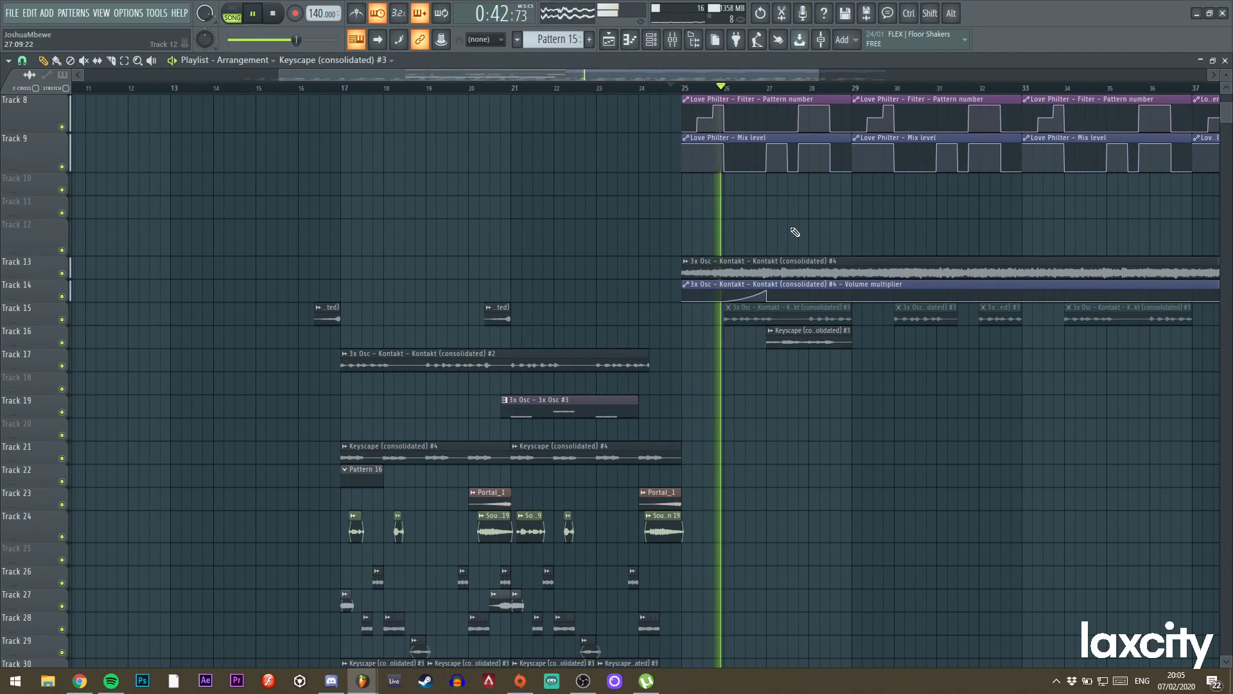
Shift the Keyscape clip on track 16 earlier and trim it to the one bar from 26 to 27.
drag(799, 335, 773, 342)
key(space)
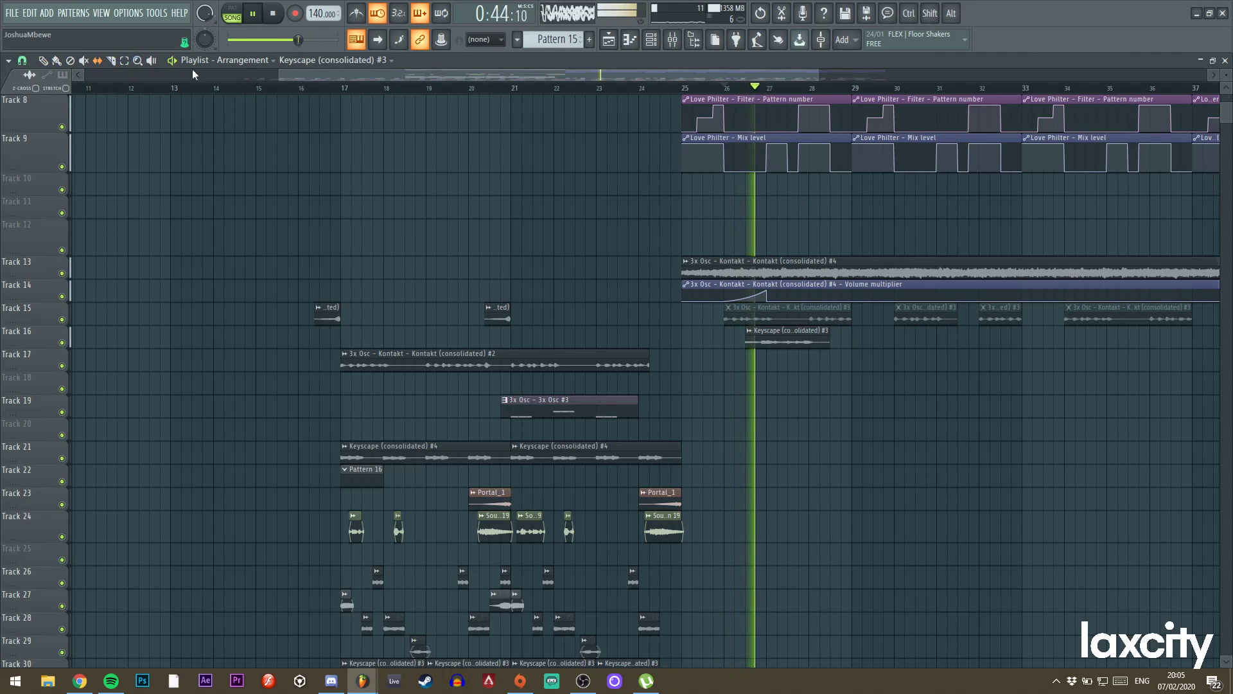
drag(281, 81, 495, 82)
drag(819, 72, 771, 73)
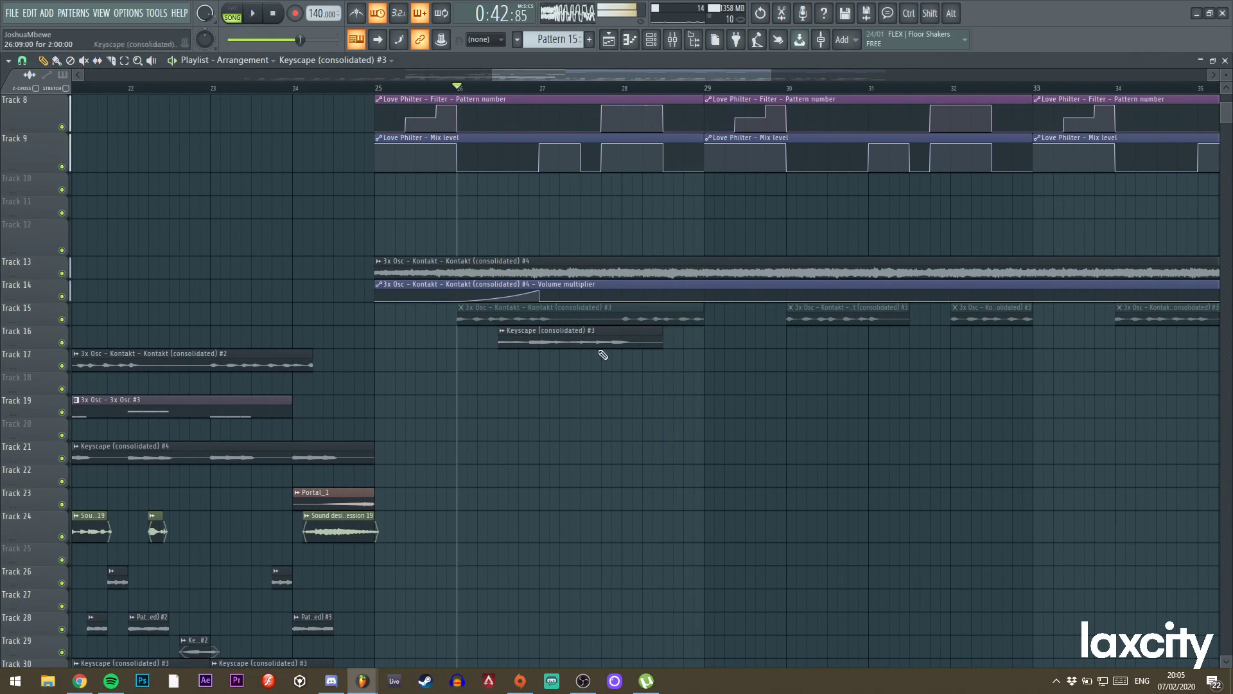
alt+right_click(571, 343)
drag(572, 342, 525, 347)
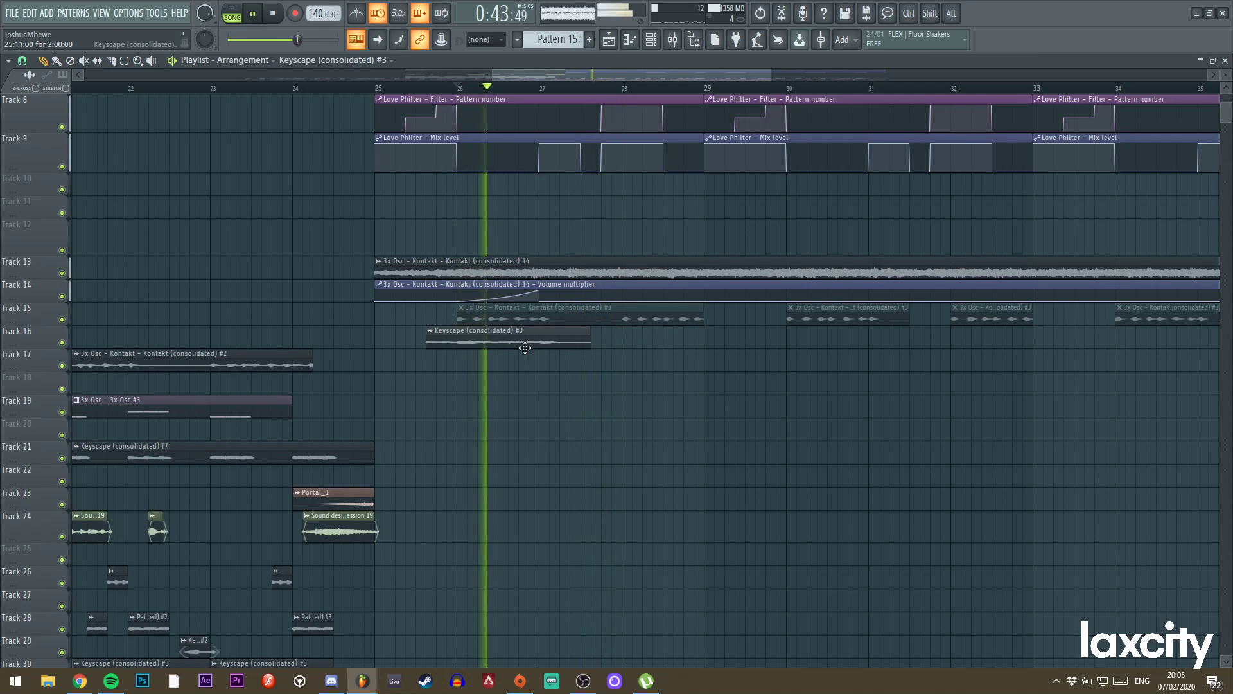
alt+right_click(464, 338)
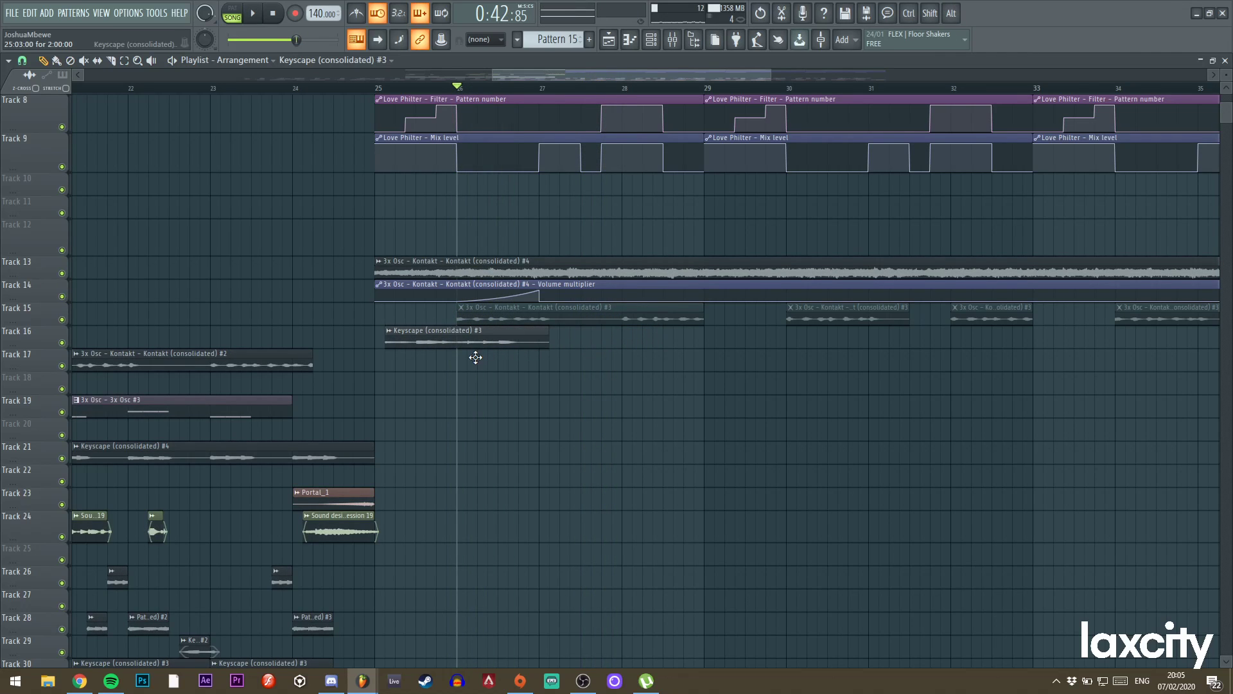
key(space)
drag(375, 340, 455, 333)
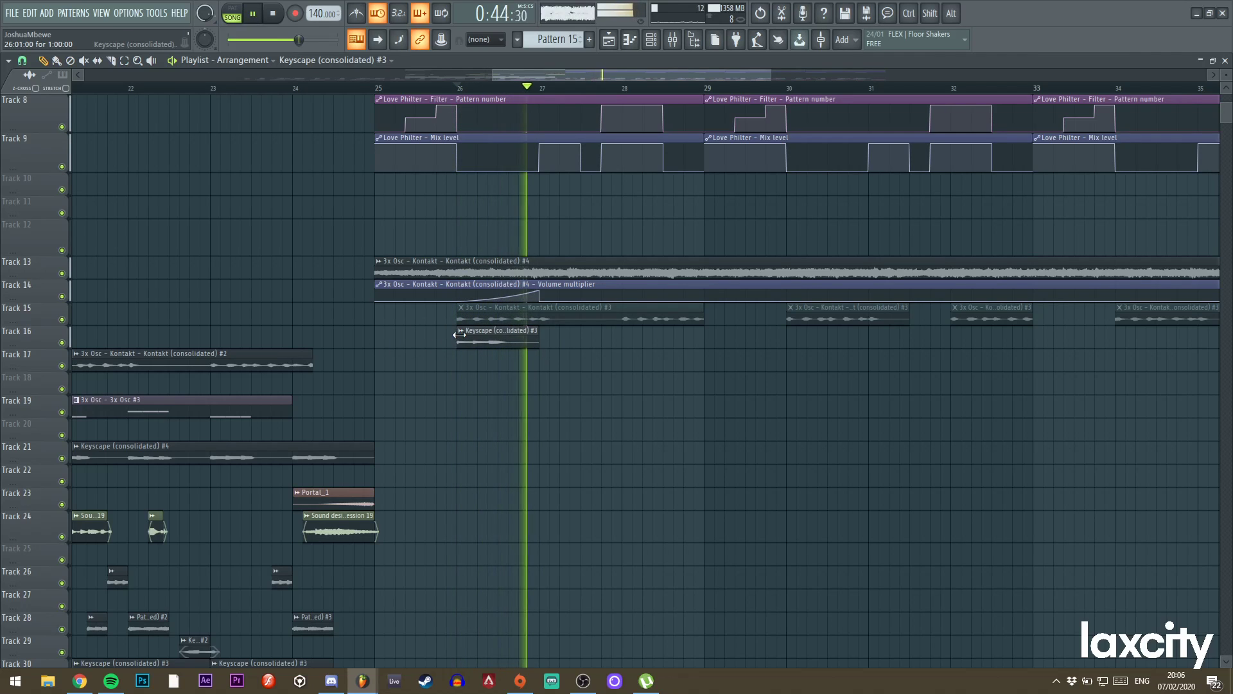
Normalize the track 16 Keyscape sample, set its channel volume to 63% and replay it from bar 26.
double_click(488, 341)
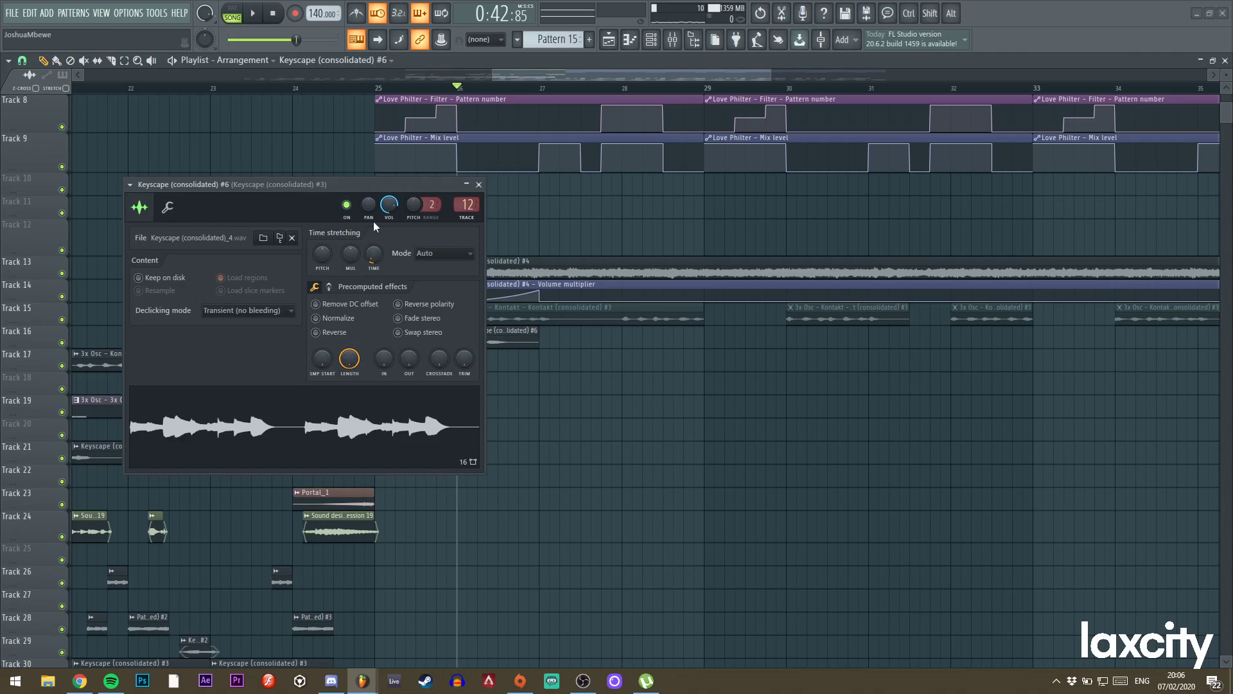
key(space)
click(328, 318)
key(space)
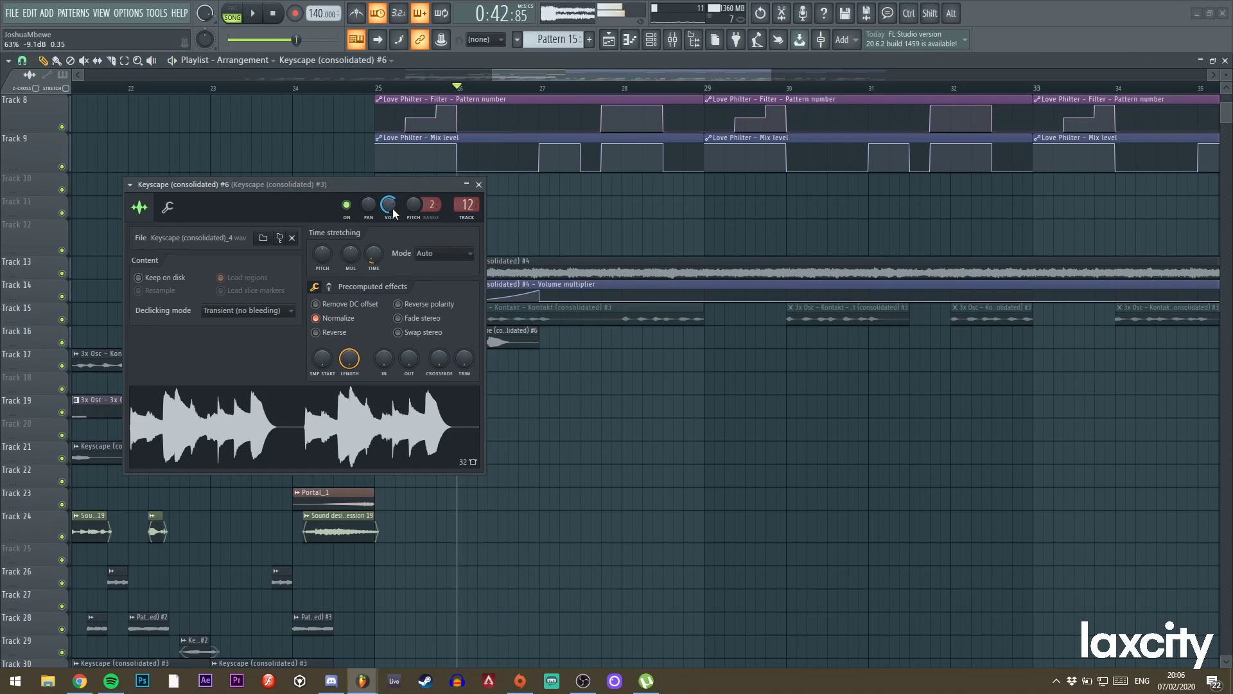
click(479, 185)
key(space)
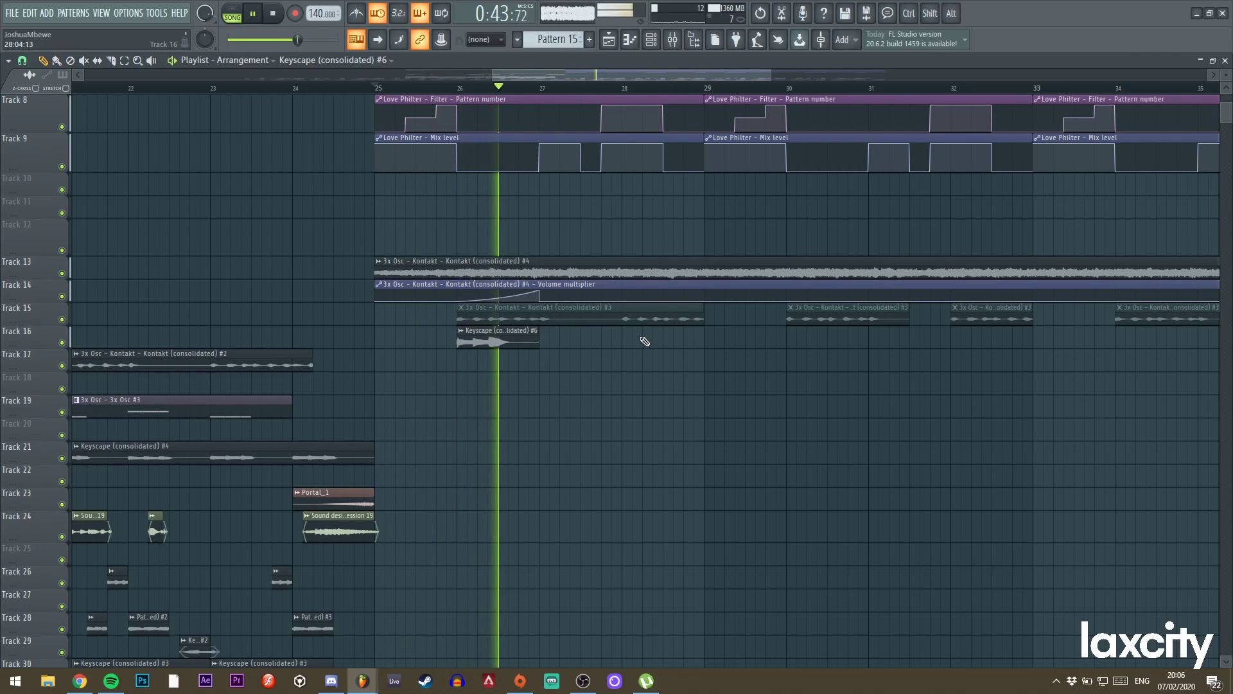
drag(771, 70, 872, 71)
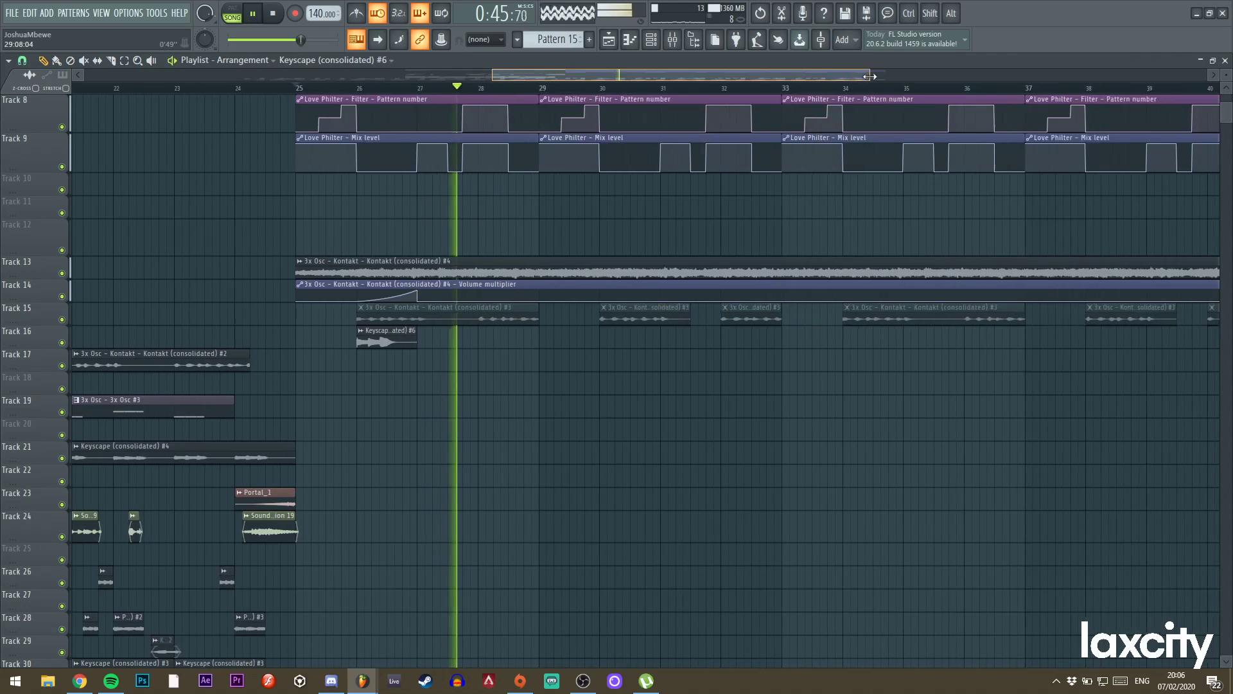
click(510, 344)
drag(510, 345, 655, 345)
right_click(654, 344)
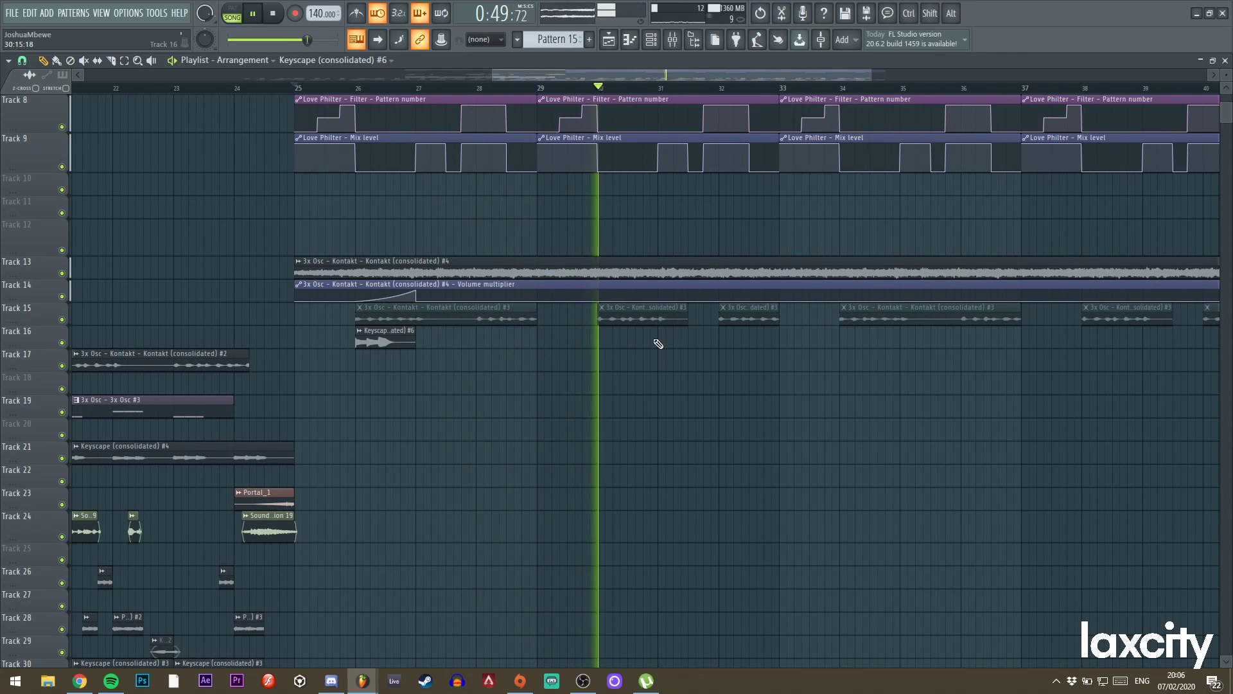
Open Pattern 15 in the piano roll and stack half-bar Sylenth1 notes in the second half of bar 8, then replay them.
scroll(665, 334, up, 3)
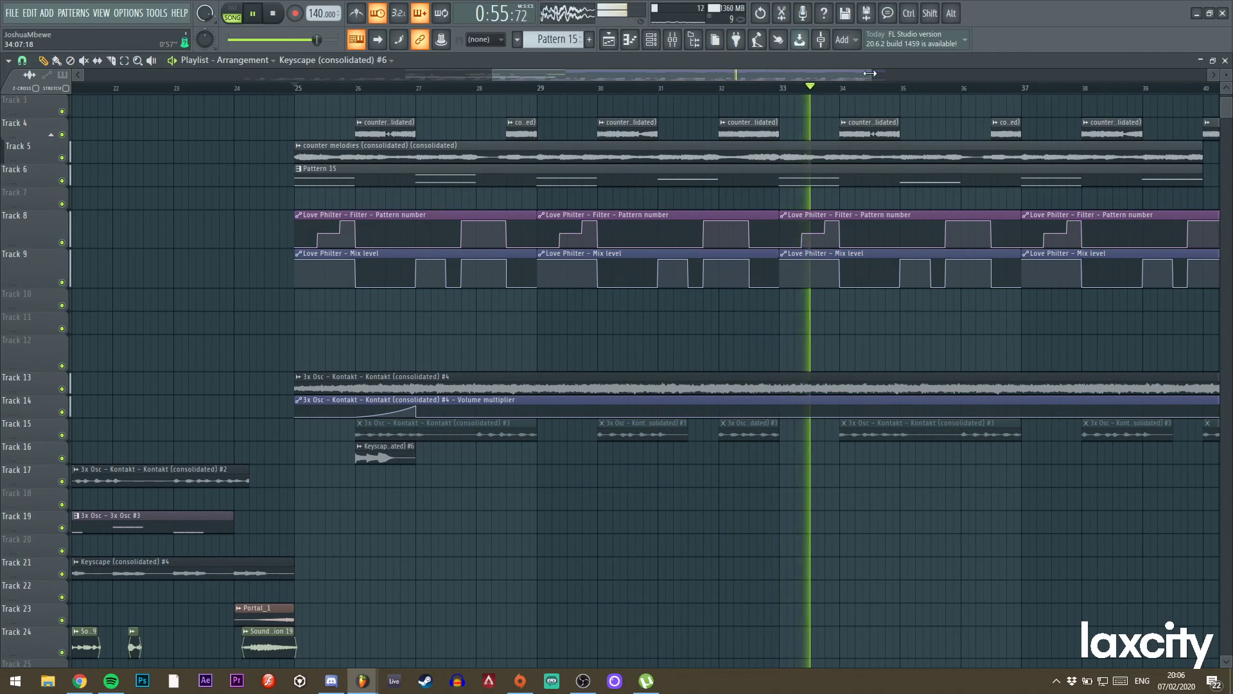
scroll(854, 77, down, 1)
click(634, 81)
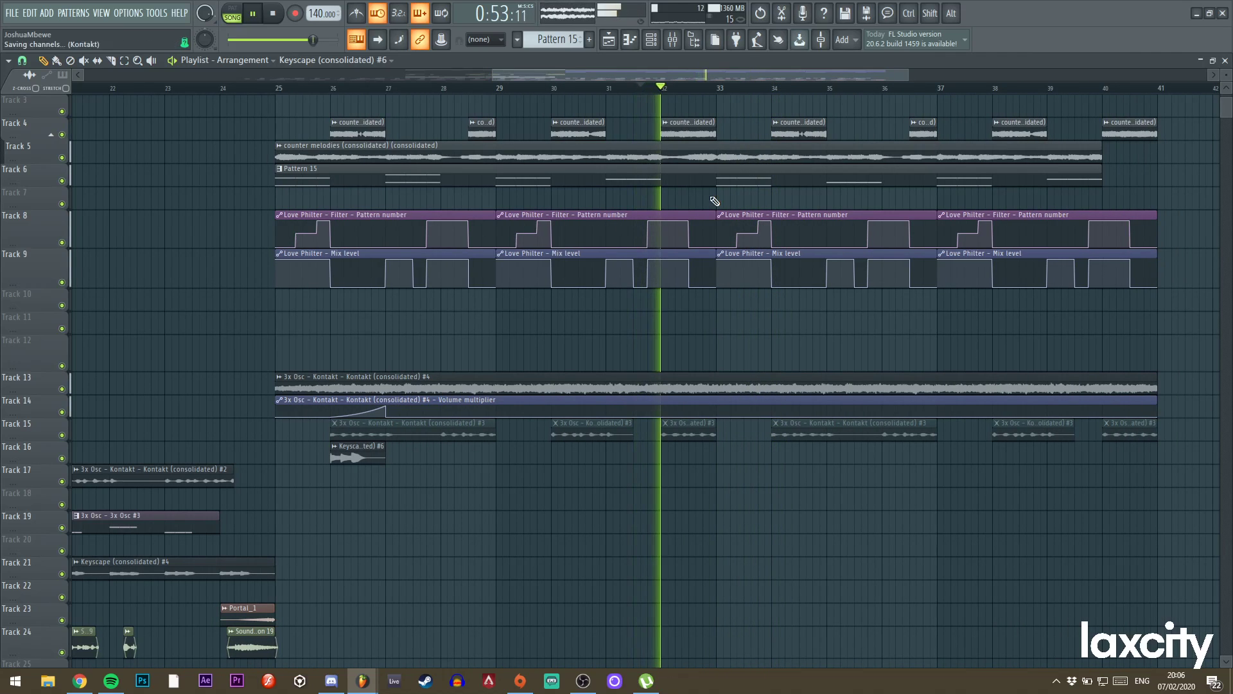
double_click(685, 176)
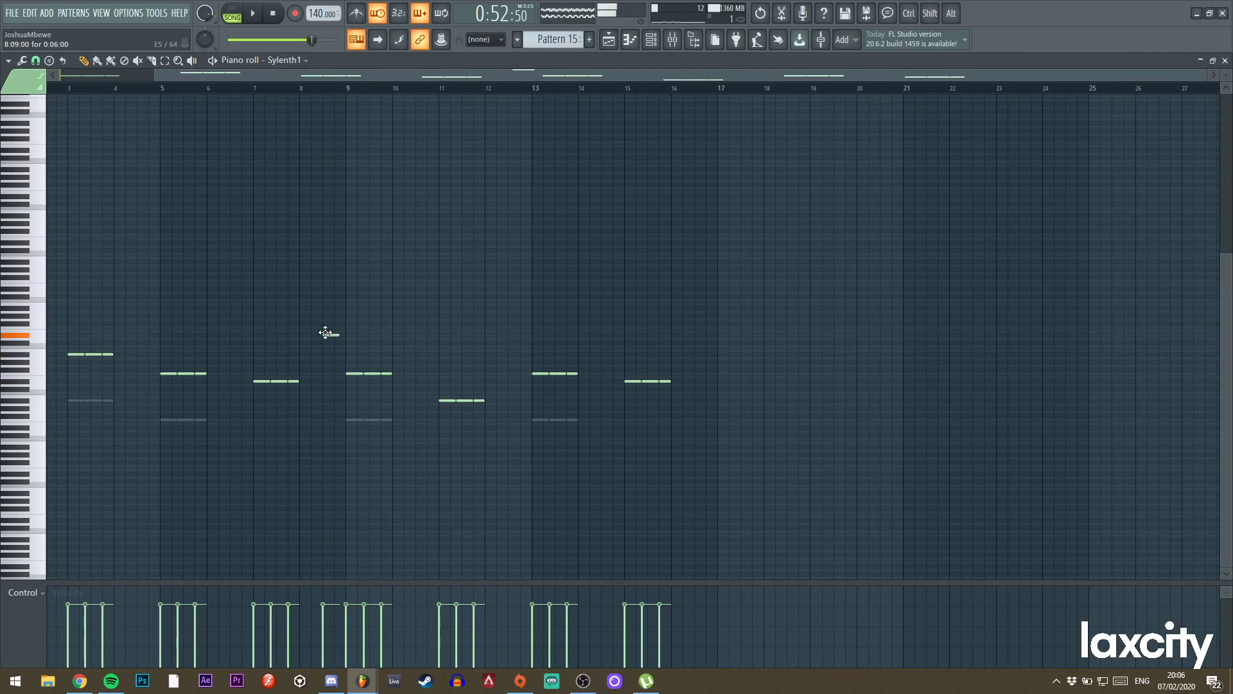
key(space)
drag(338, 334, 345, 333)
key(space)
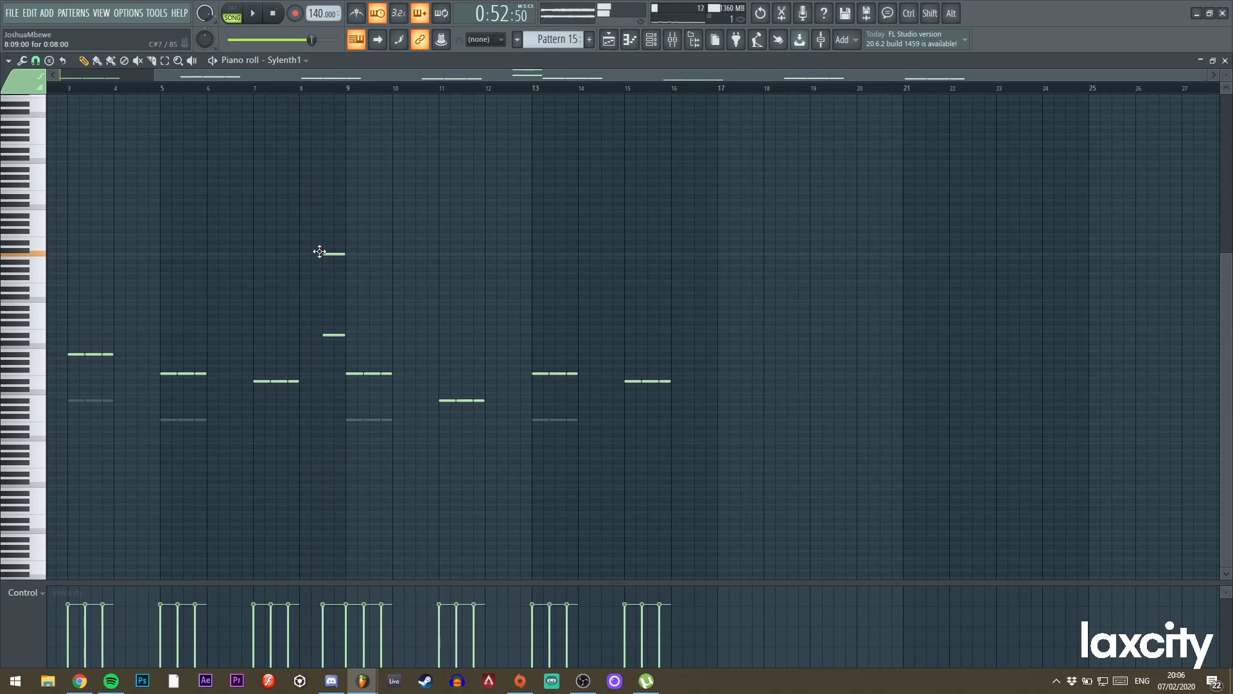
click(313, 88)
key(space)
key(space)
Duplicate the stacked three-note chord from the end of bar 8 to the second half of bar 16, and return to the playlist.
drag(1208, 75, 779, 132)
drag(489, 203, 873, 344)
drag(953, 75, 1207, 75)
drag(676, 284, 980, 285)
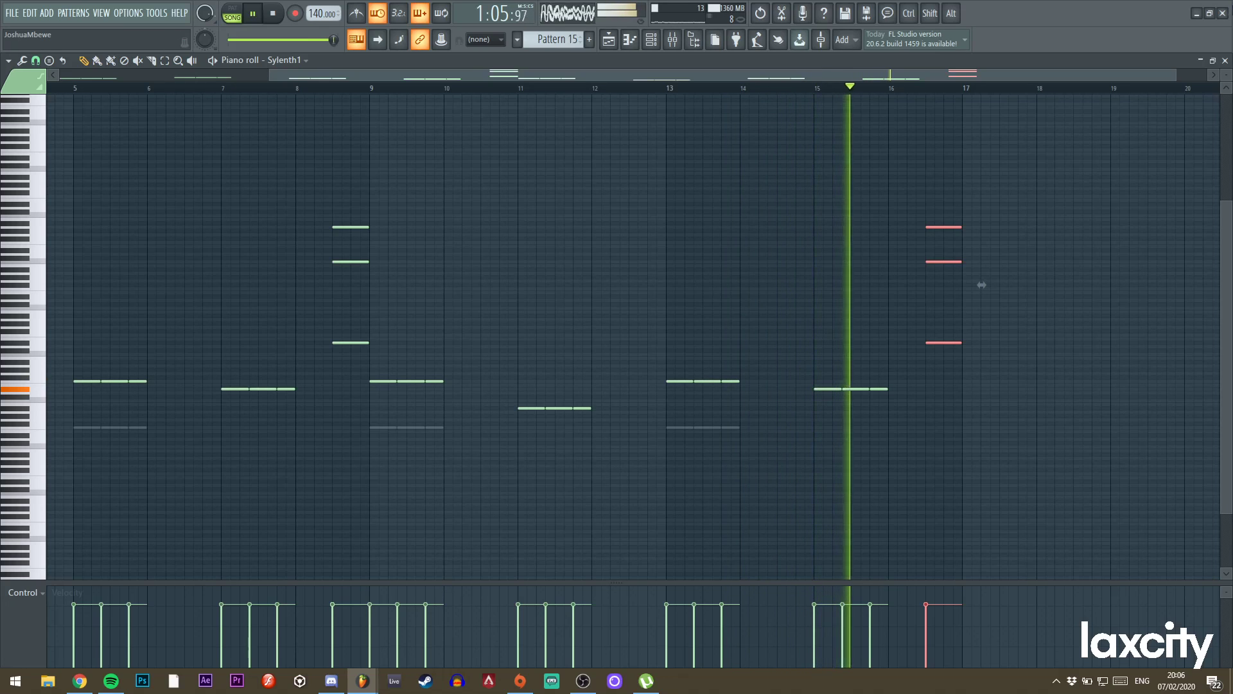
drag(270, 76, 199, 77)
click(612, 40)
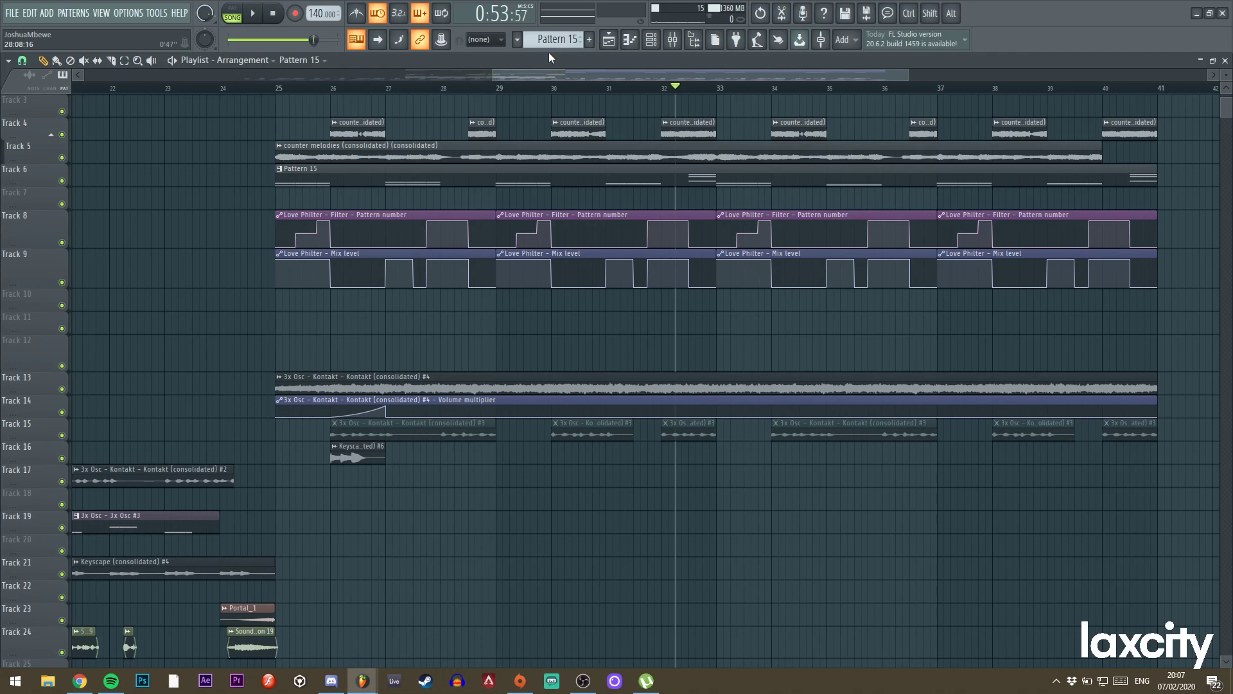
Look over the whole arrangement down to the drum tracks, and return to the section around bars 16 to 31.
drag(492, 71, 84, 71)
scroll(820, 187, down, 8)
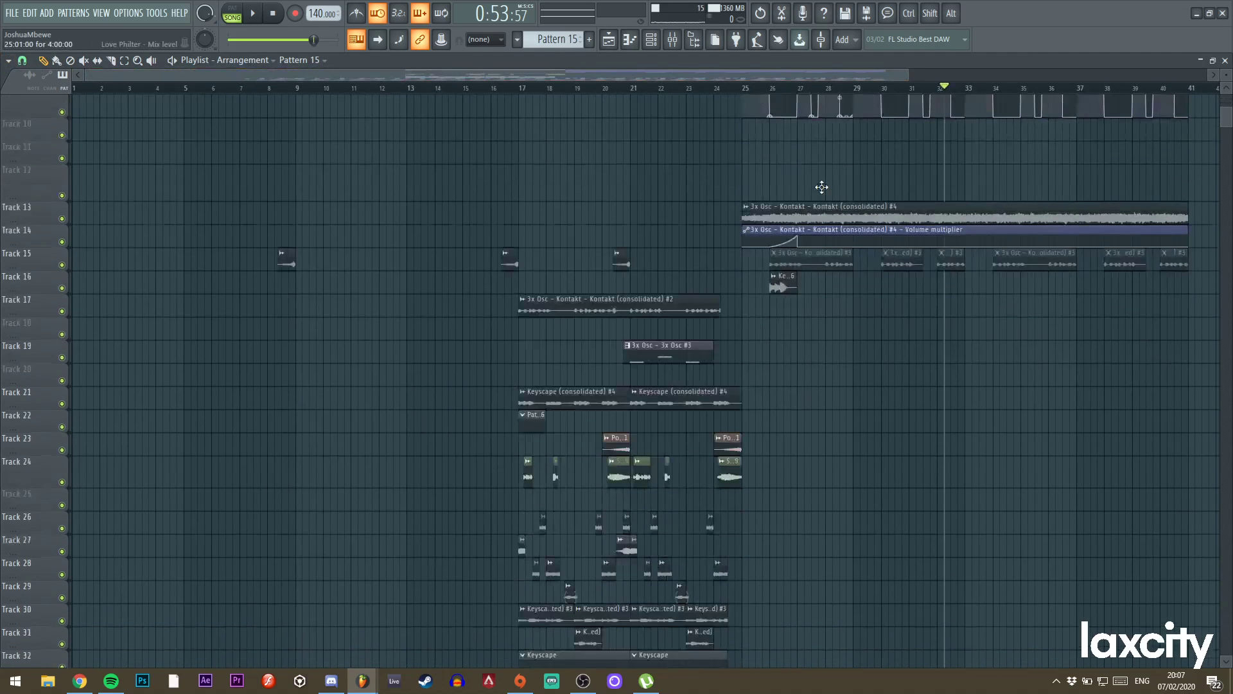
scroll(833, 222, down, 3)
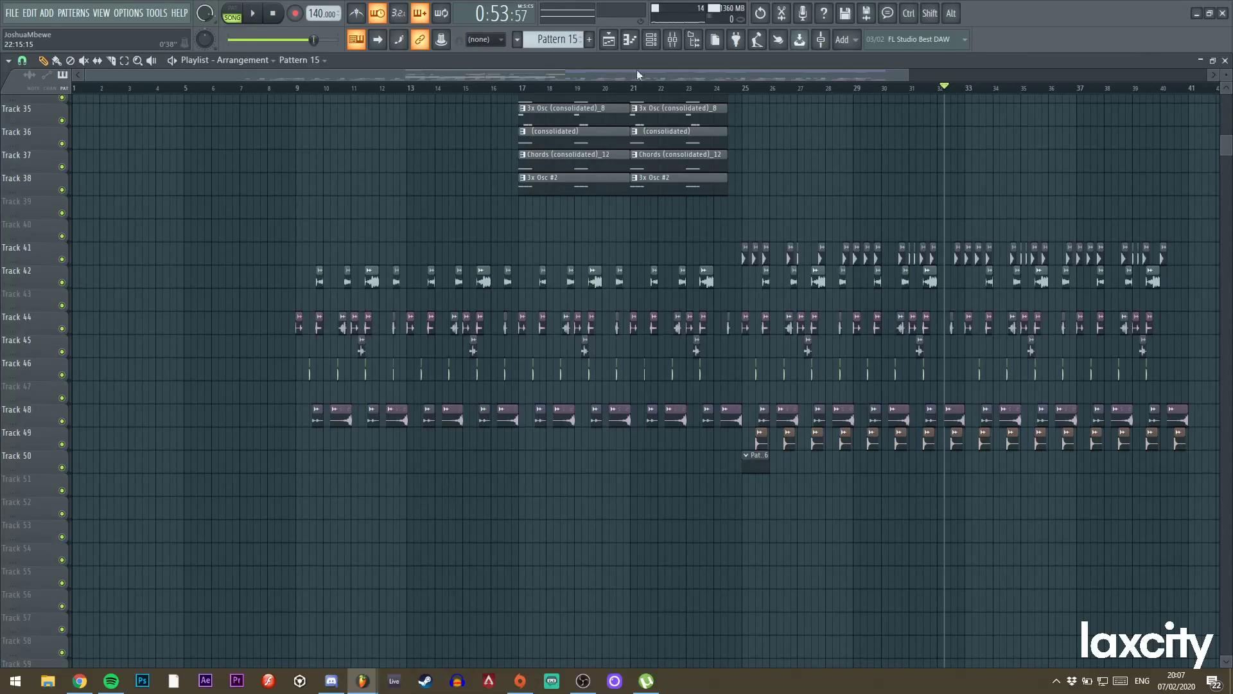
drag(643, 78, 812, 179)
scroll(812, 180, up, 11)
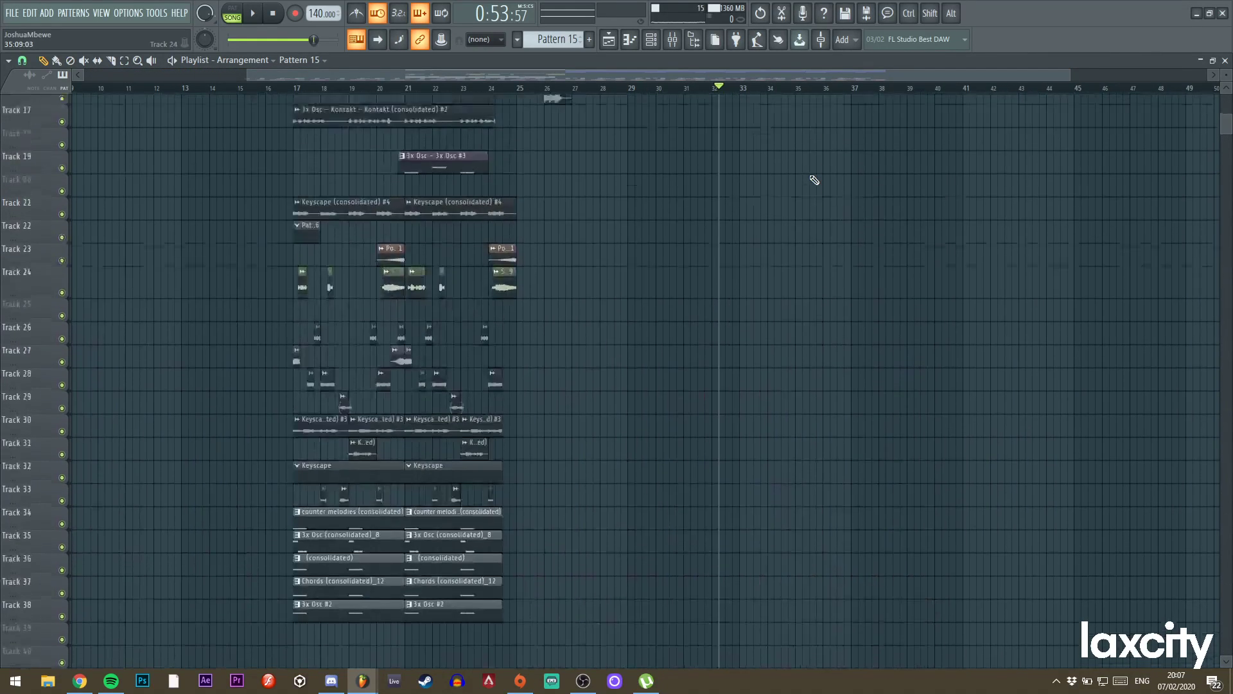
drag(1069, 75, 570, 74)
drag(443, 73, 637, 72)
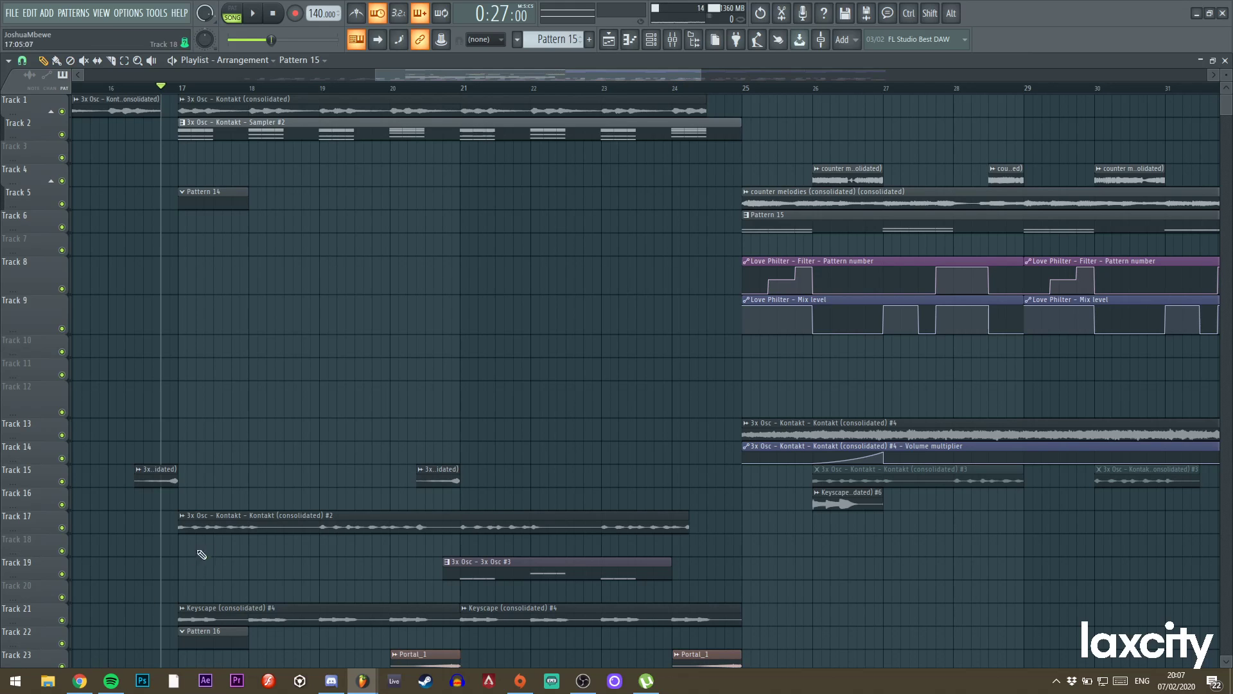
Switch to Chrome and close every tab except the laxcity SoundCloud page and Facebook.
click(80, 682)
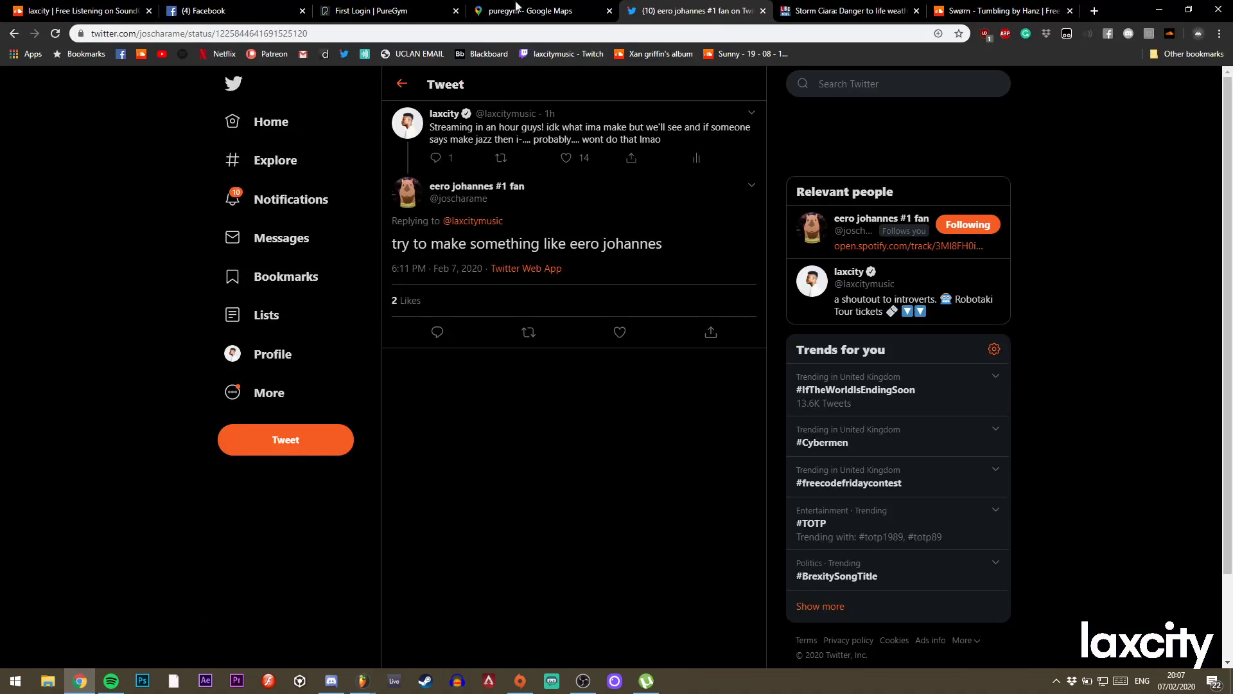
click(849, 10)
key(ctrl+w)
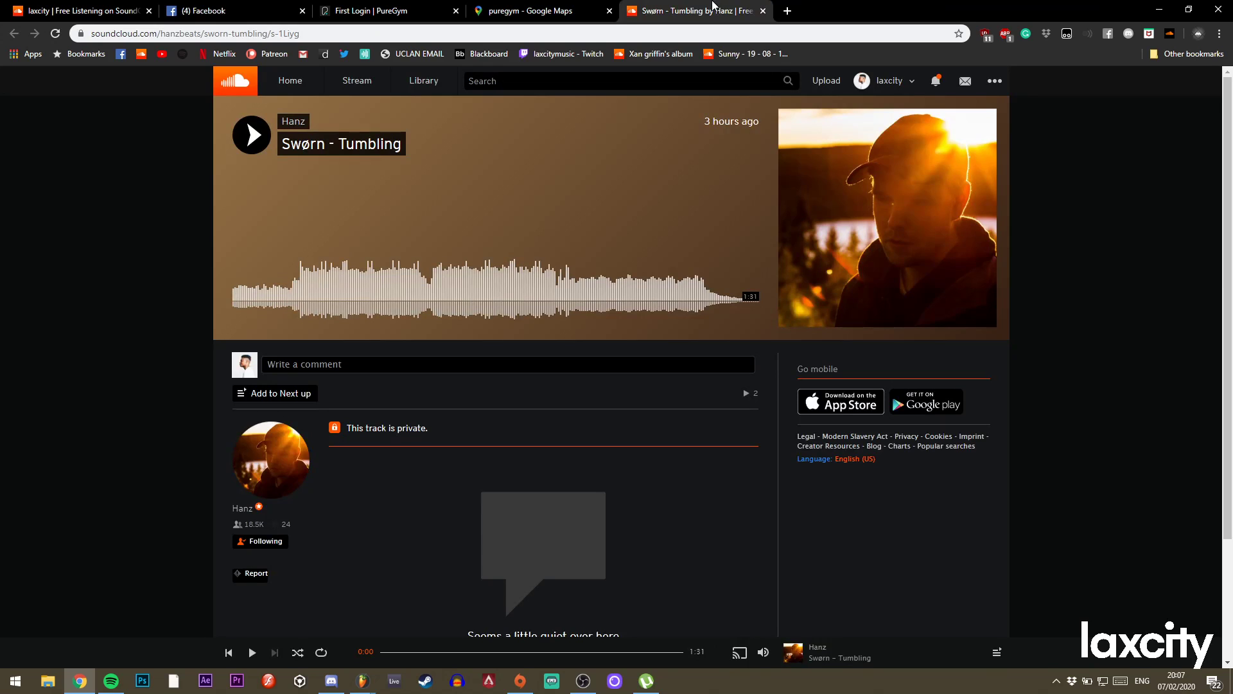
key(ctrl+w)
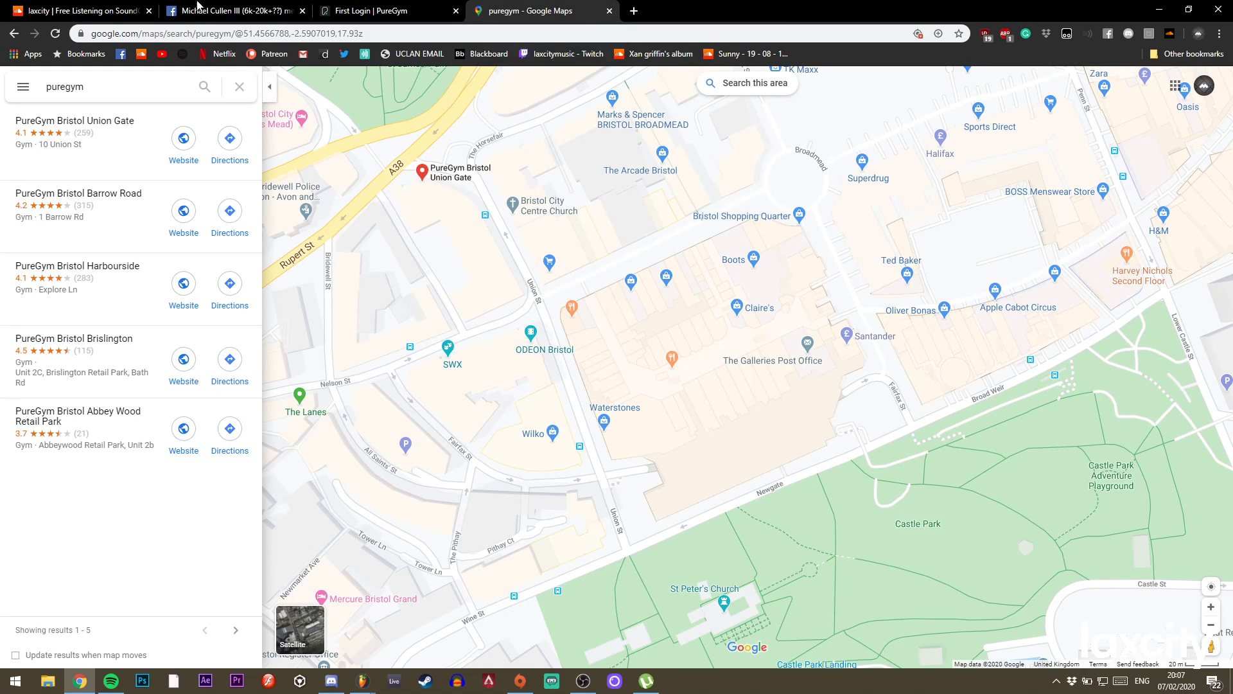
key(ctrl+w)
key(ctrl+w)
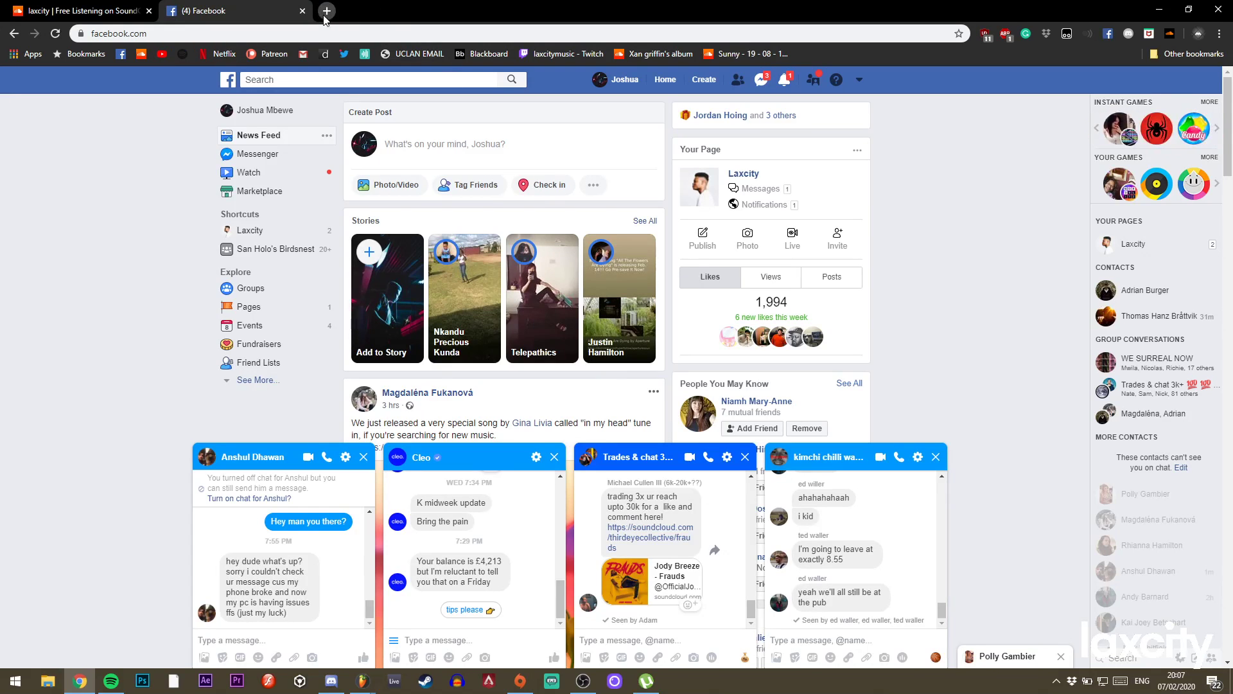
Open the laxcitymusic Twitch channel in a new browser tab and switch back to FL Studio.
click(326, 12)
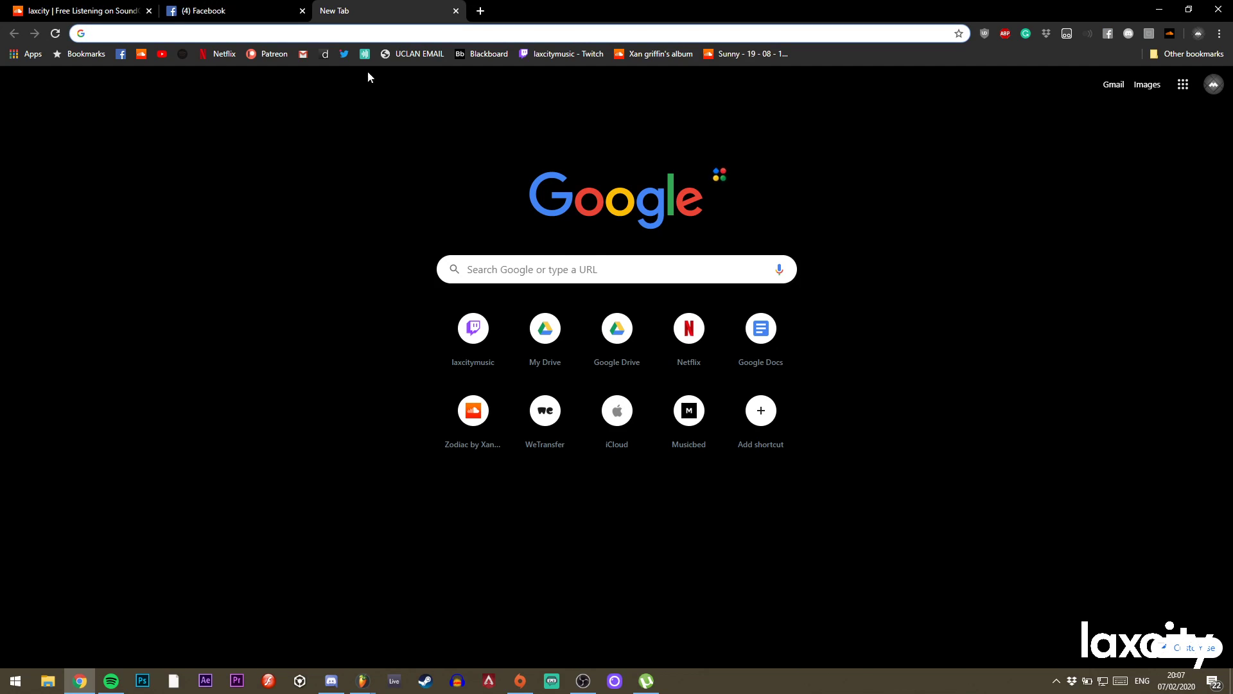
click(535, 55)
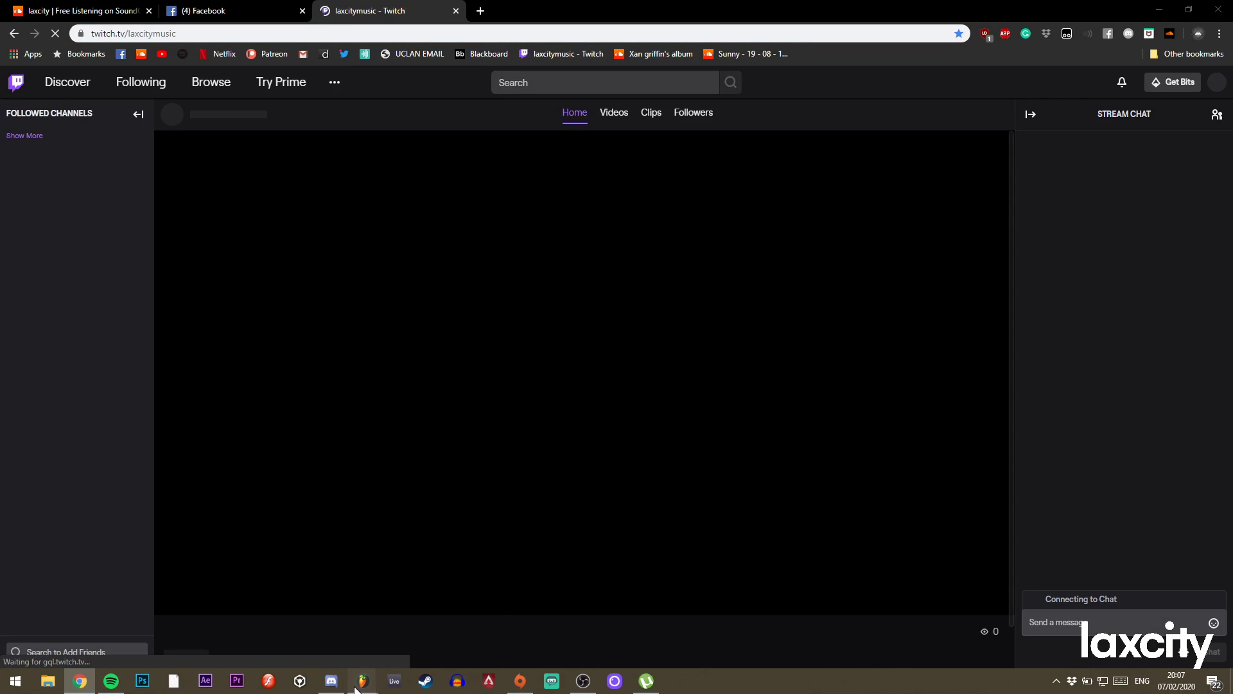
mouse_move(360, 680)
click(294, 623)
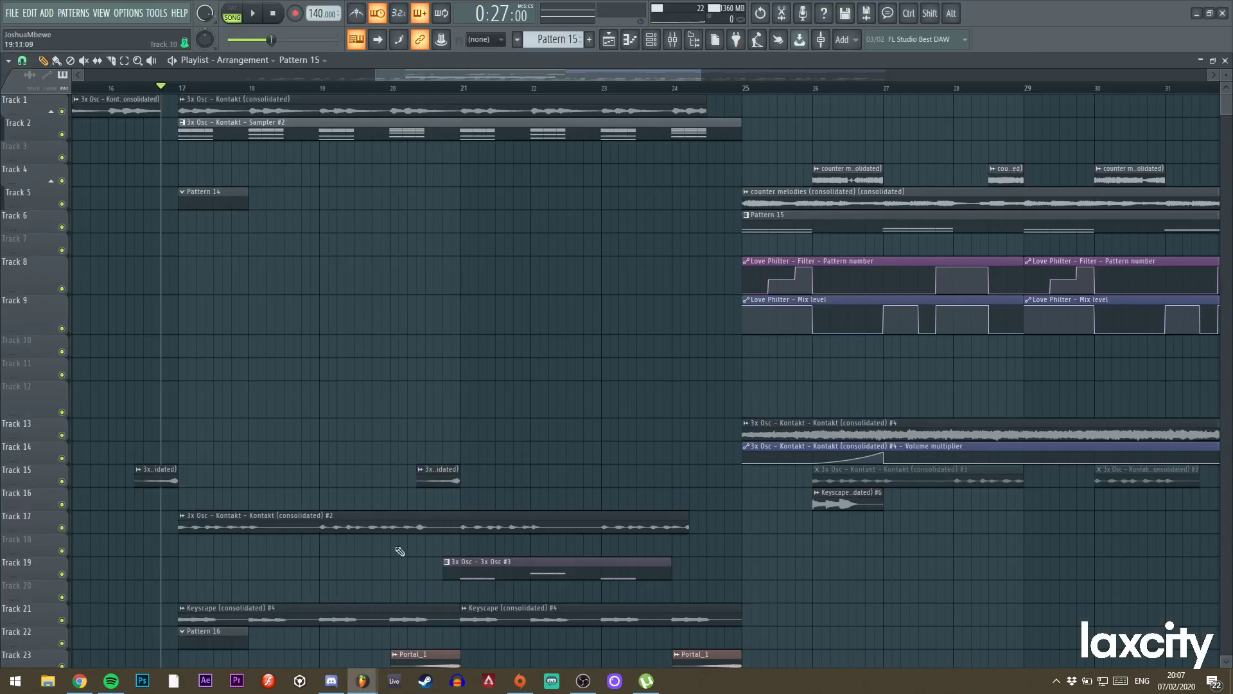
Show the file browser beside the playlist and expand the SAMPLE PACKS folder.
drag(701, 75, 731, 74)
drag(649, 74, 698, 75)
click(693, 39)
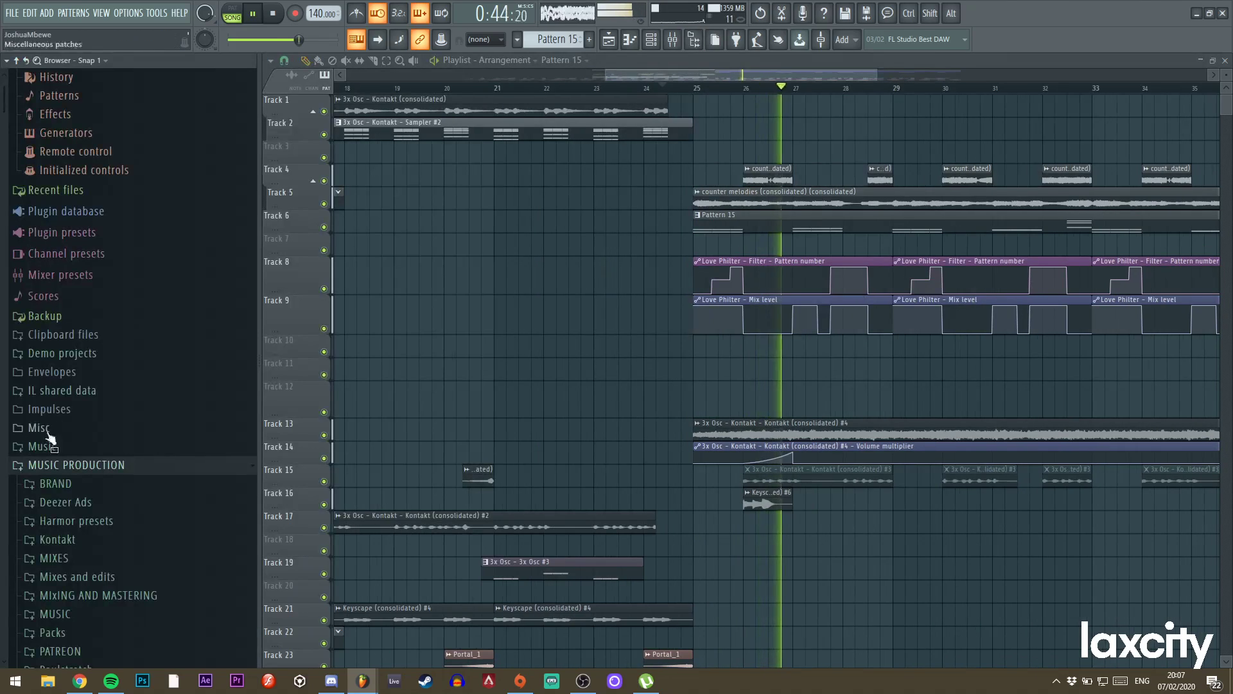
scroll(67, 534, down, 10)
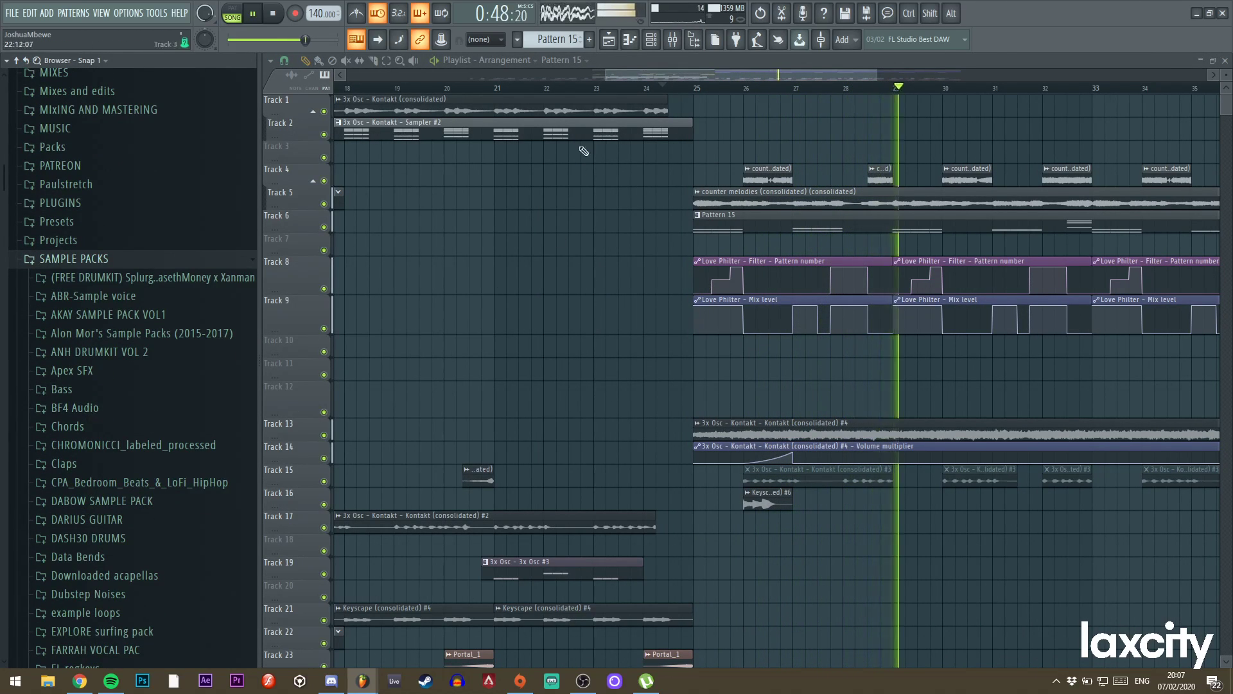
drag(609, 72, 726, 73)
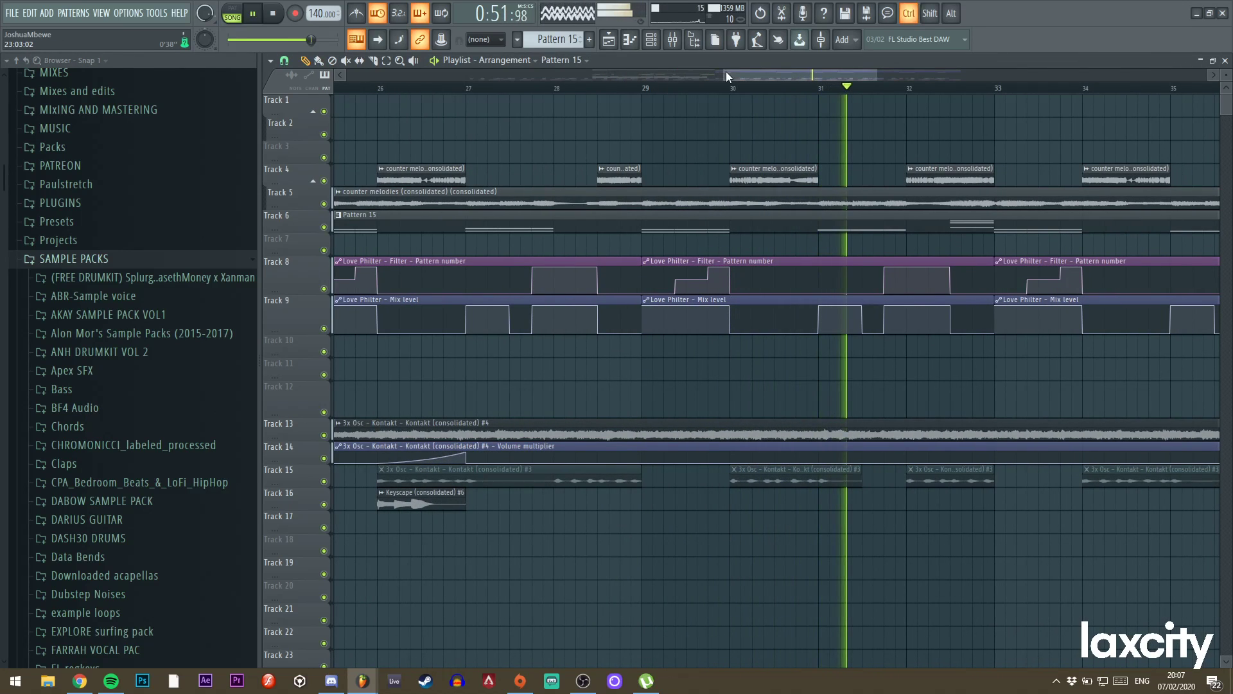
Save the project under the name furnace in the Projects folder.
key(ctrl+shift+s)
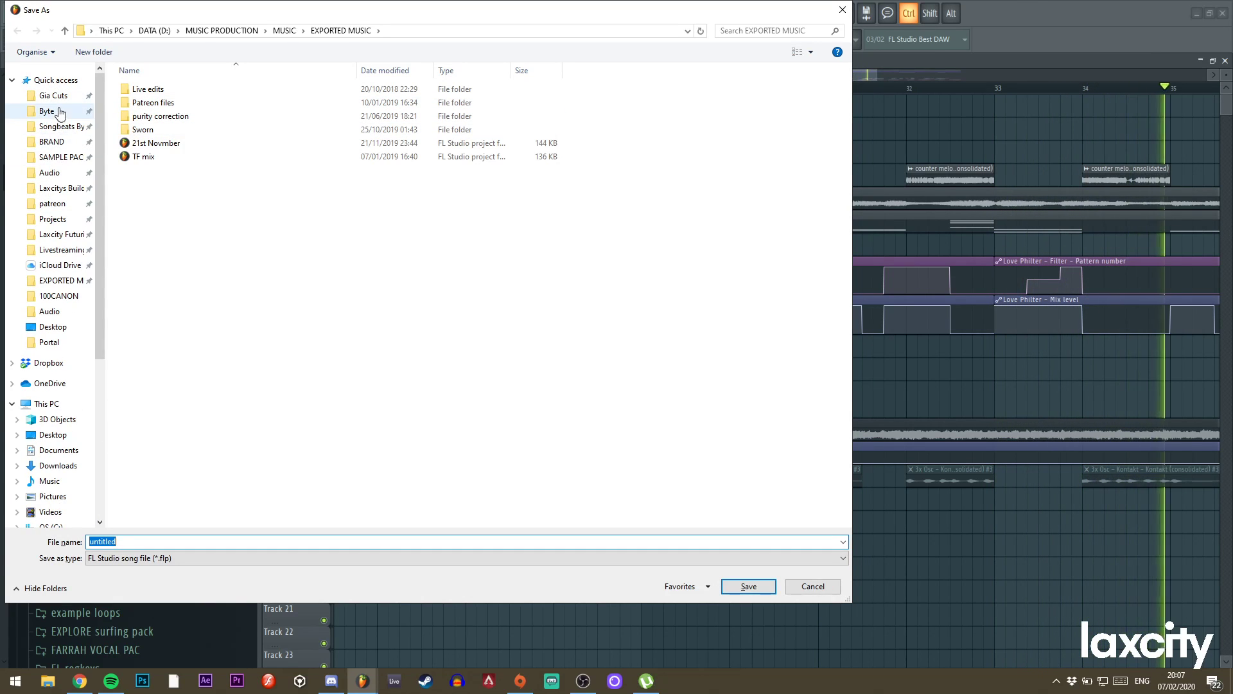
click(53, 220)
text(fsdfsd)
key(Return)
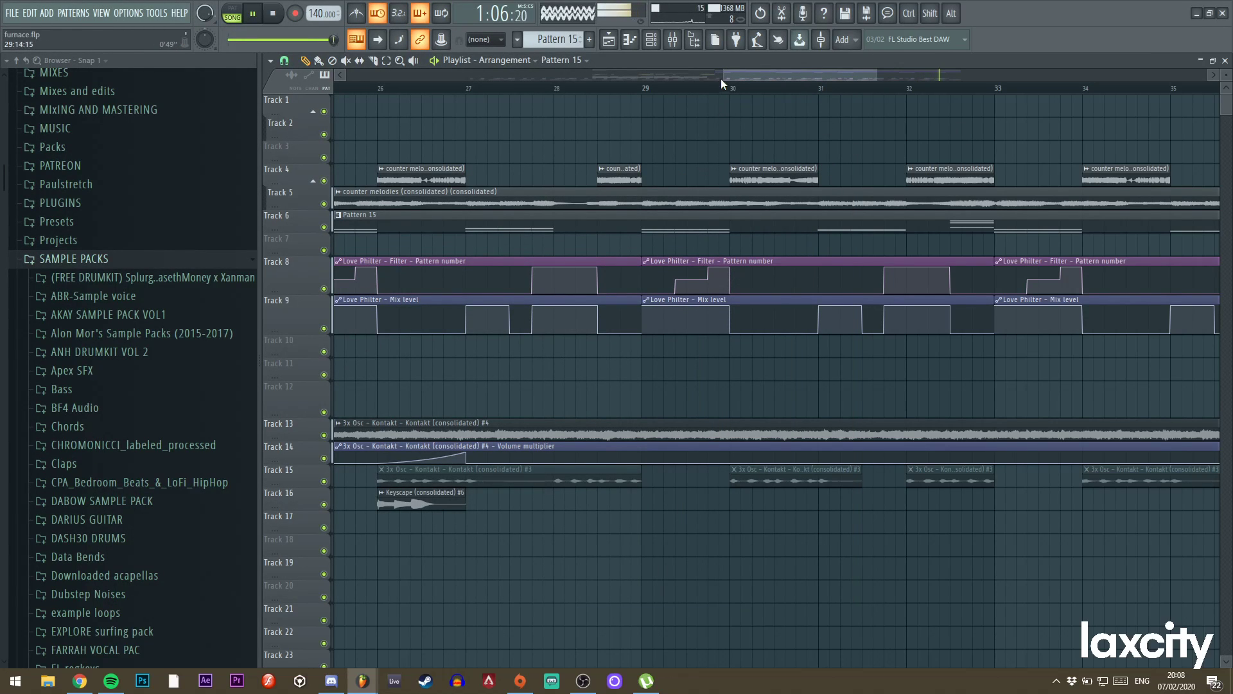
Select all clips from bar 25 up to bar 41 on every track and duplicate them from bar 41 to bar 57.
drag(725, 75, 674, 74)
drag(809, 74, 968, 76)
click(837, 88)
drag(864, 76, 864, 75)
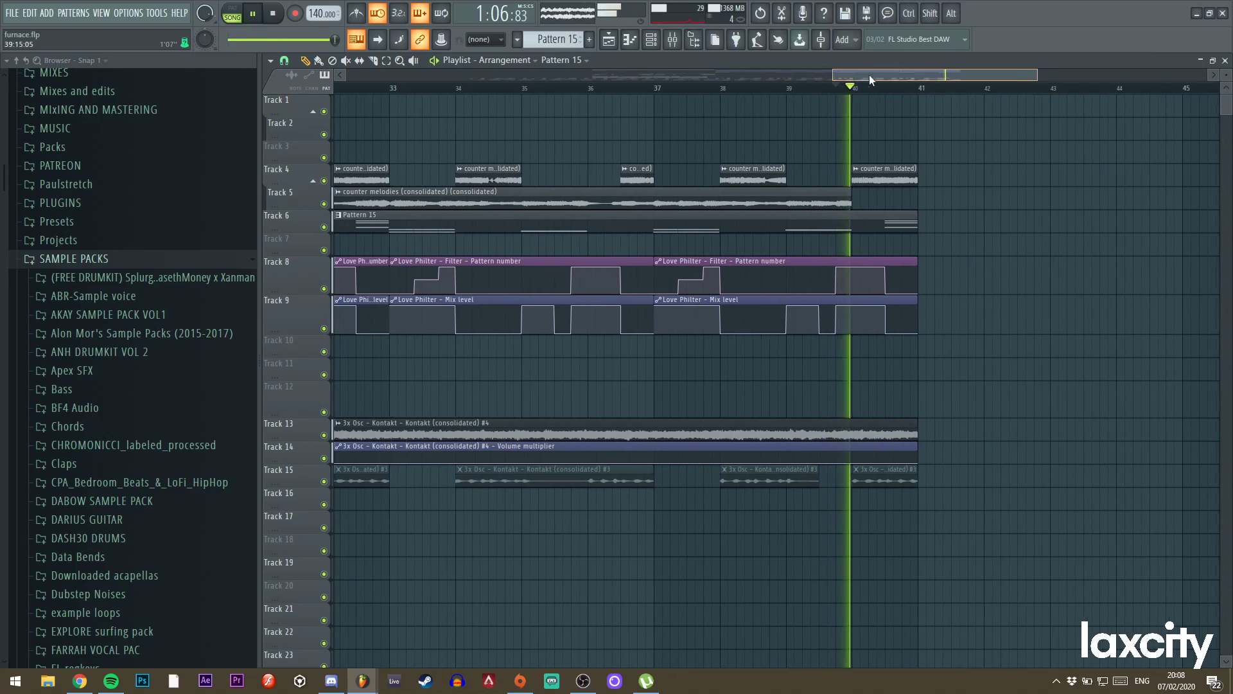
scroll(771, 222, down, 12)
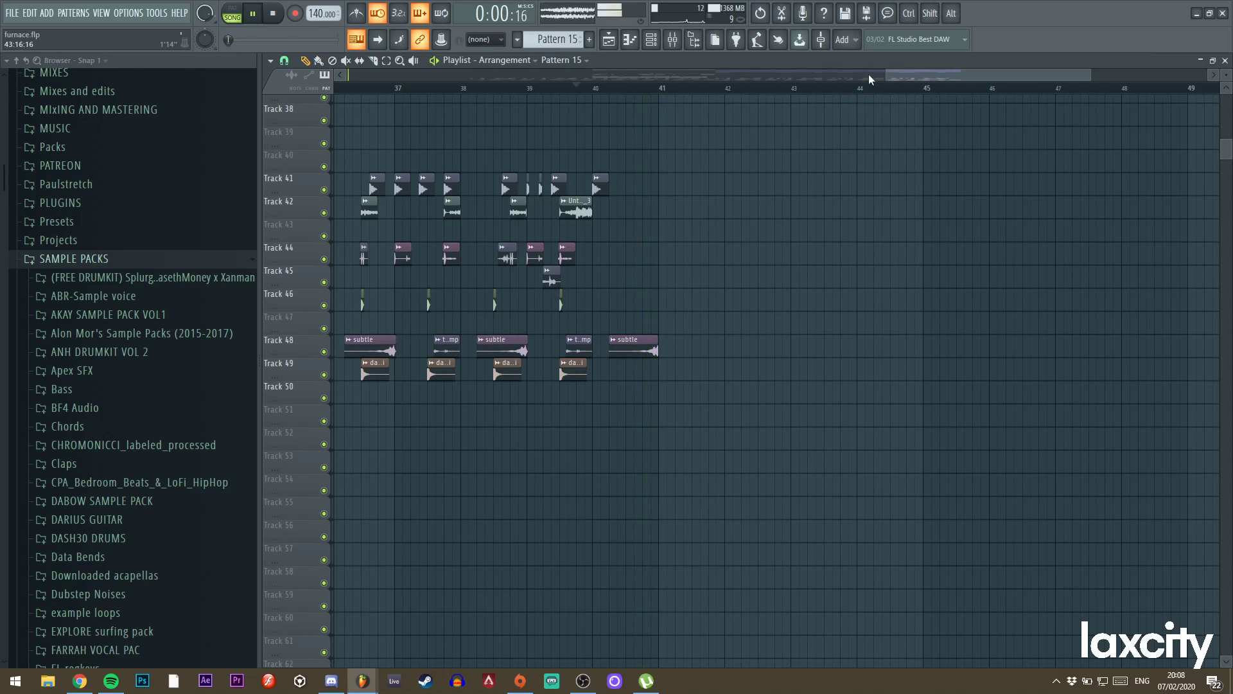
drag(887, 75, 505, 74)
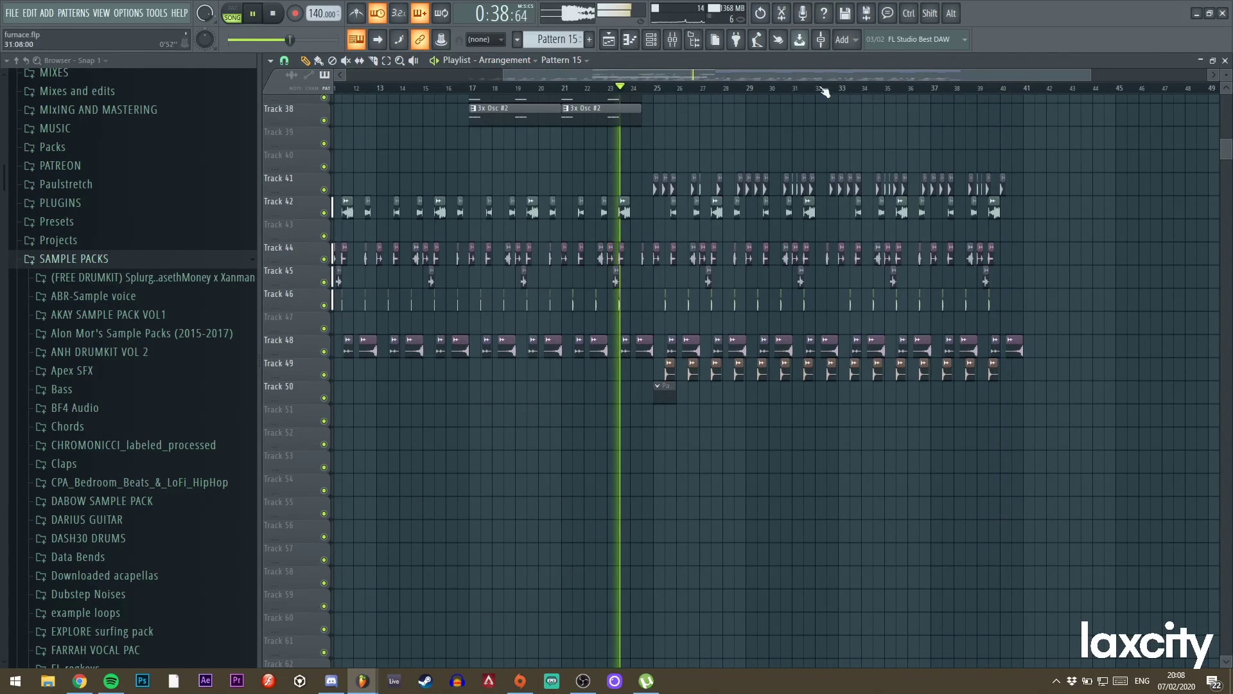
drag(1084, 74, 1227, 80)
mouse_move(929, 404)
mouse_down()
mouse_move(647, 245)
mouse_move(604, 191)
mouse_move(613, 214)
mouse_move(917, 387)
mouse_up()
scroll(884, 334, up, 3)
scroll(883, 334, up, 10)
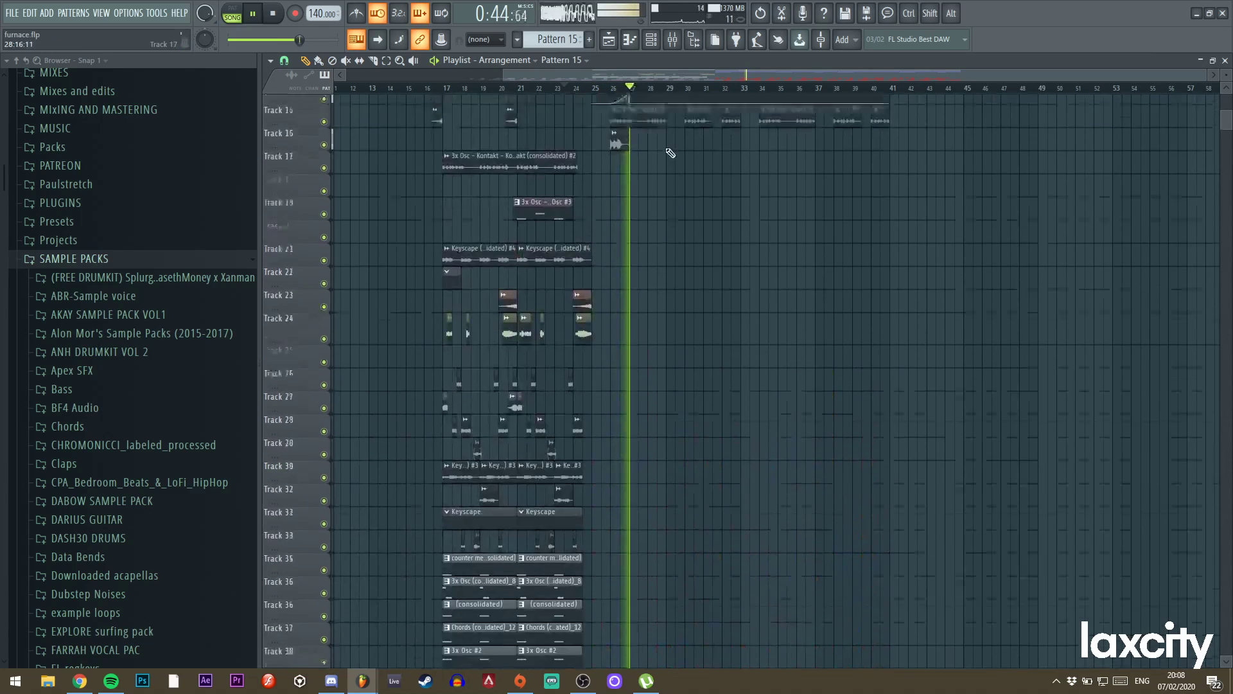
drag(597, 165, 942, 495)
scroll(917, 441, down, 3)
key(ctrl+b)
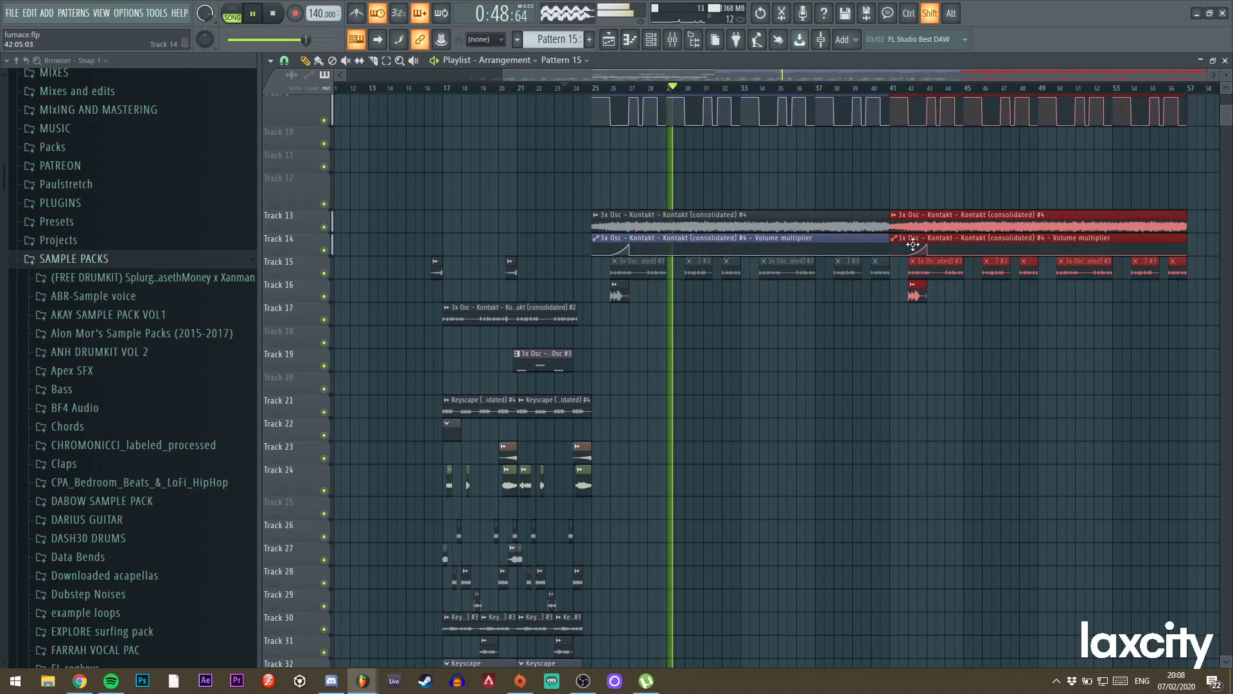
Open the settings of the damboi sample on Track 49 to reveal its snares folder in the browser, and close them.
drag(1034, 72, 810, 77)
scroll(671, 375, down, 4)
scroll(671, 375, down, 5)
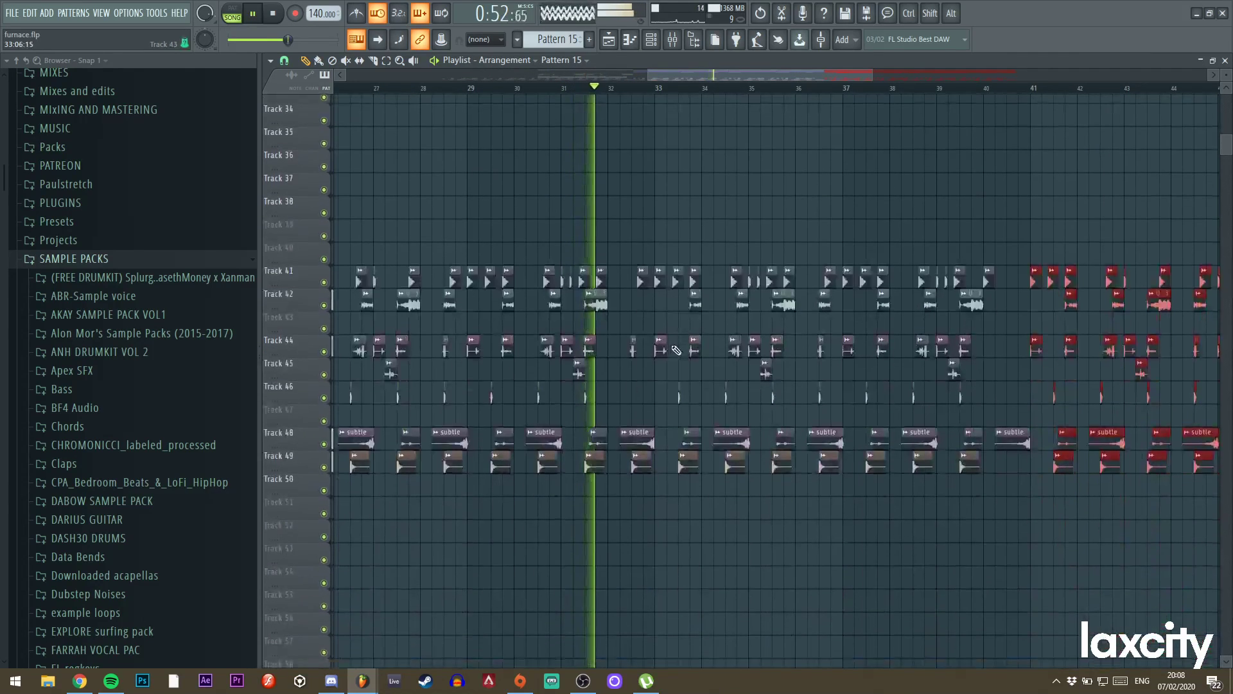
double_click(543, 456)
key(space)
drag(117, 334, 115, 388)
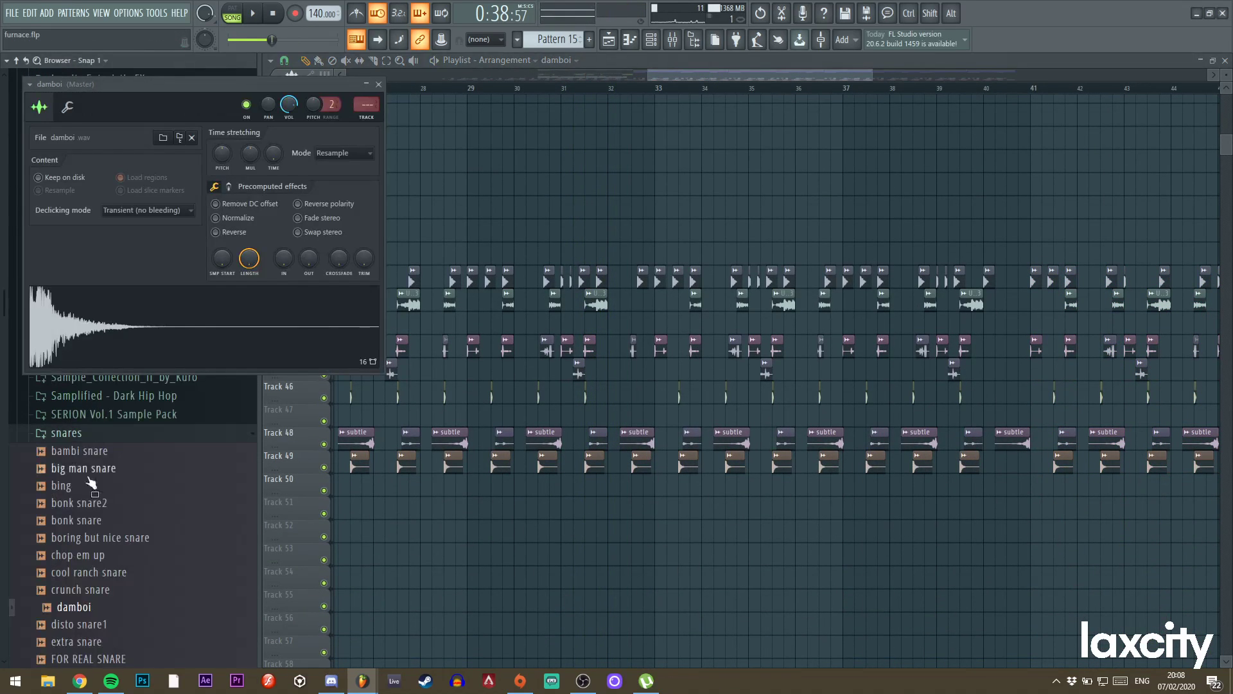
click(379, 84)
Place the cool ranch snare sample on Track 52 just before the middle of bar 26 and play it with the drums.
key(space)
drag(676, 77, 629, 80)
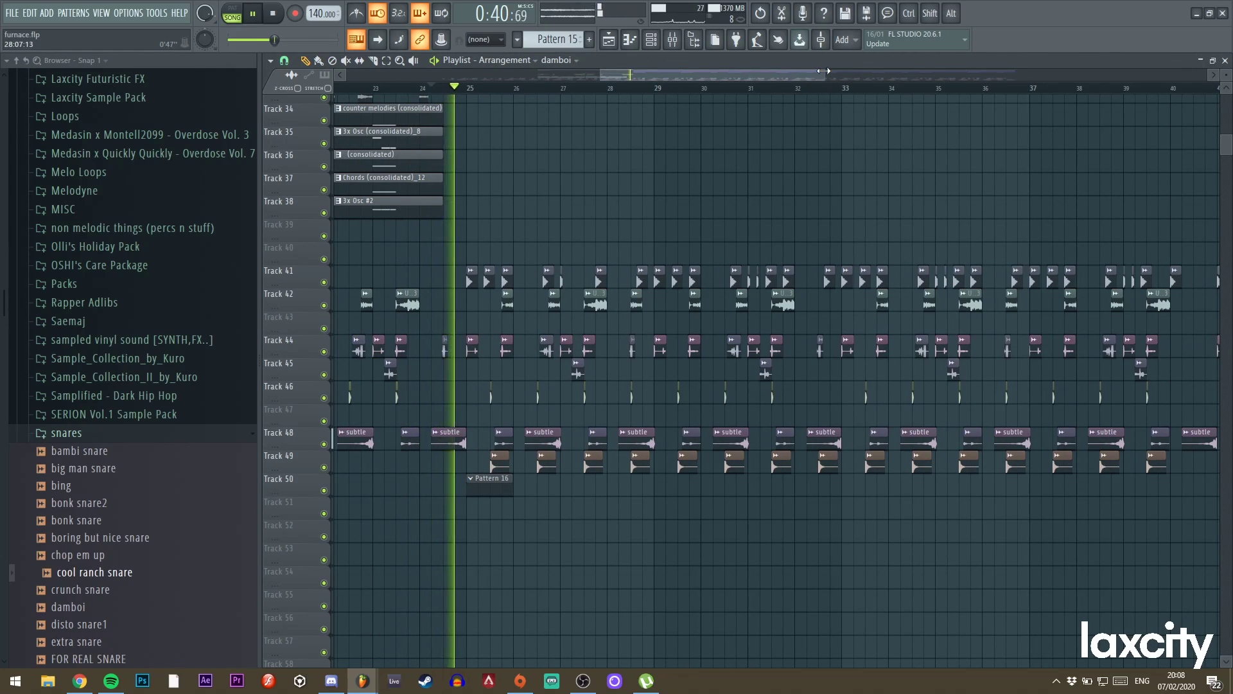
drag(824, 75, 708, 83)
drag(754, 145, 595, 47)
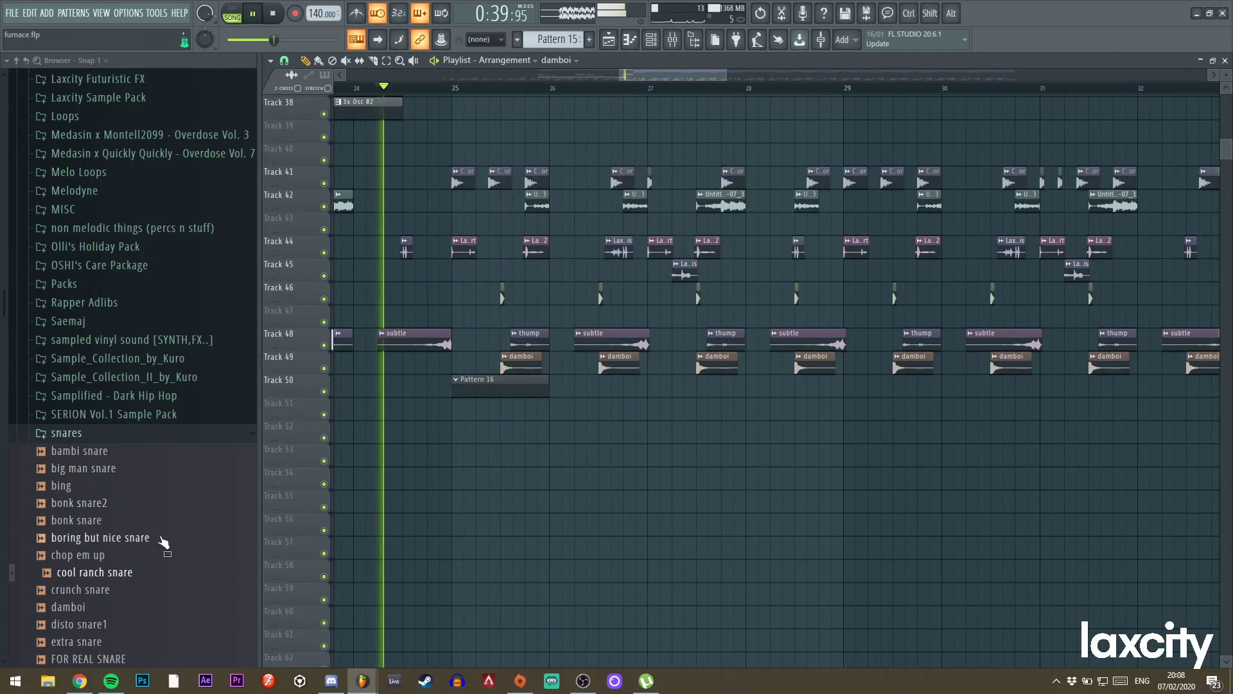
drag(93, 572, 697, 433)
key(space)
key(space)
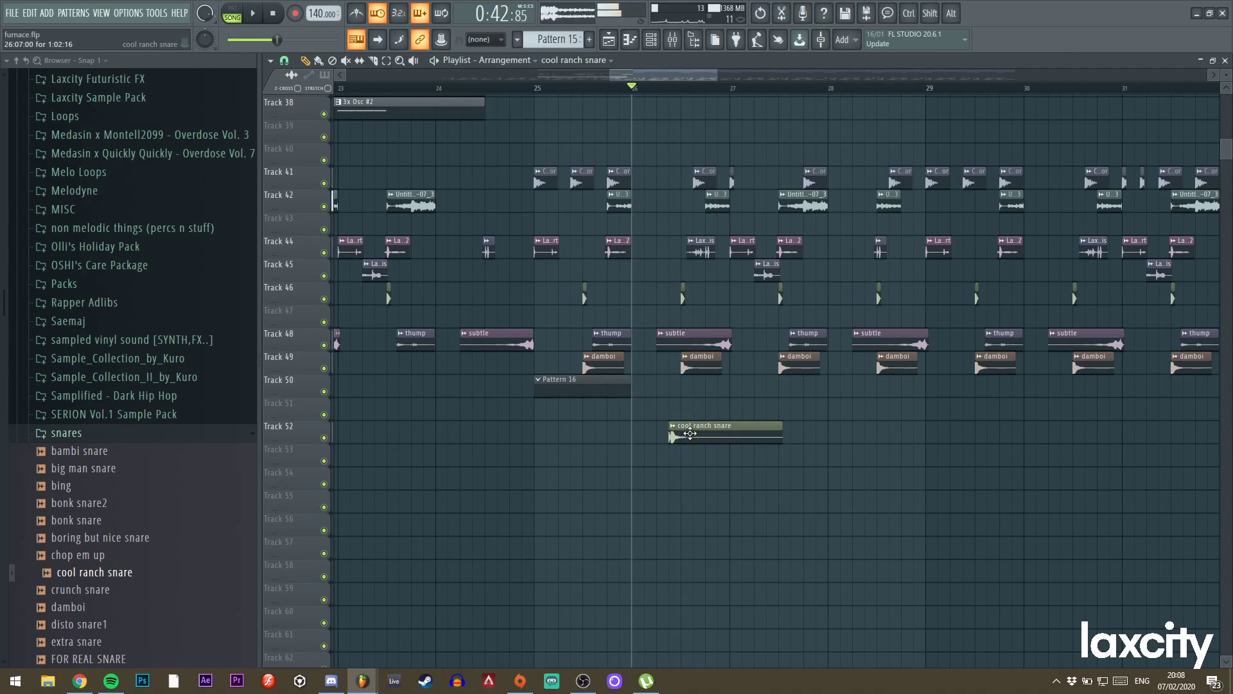
Set the cool ranch snare's stretch mode to e2 transient, shorten its time stretch and normalize it.
key(space)
double_click(688, 434)
key(space)
click(326, 137)
click(338, 168)
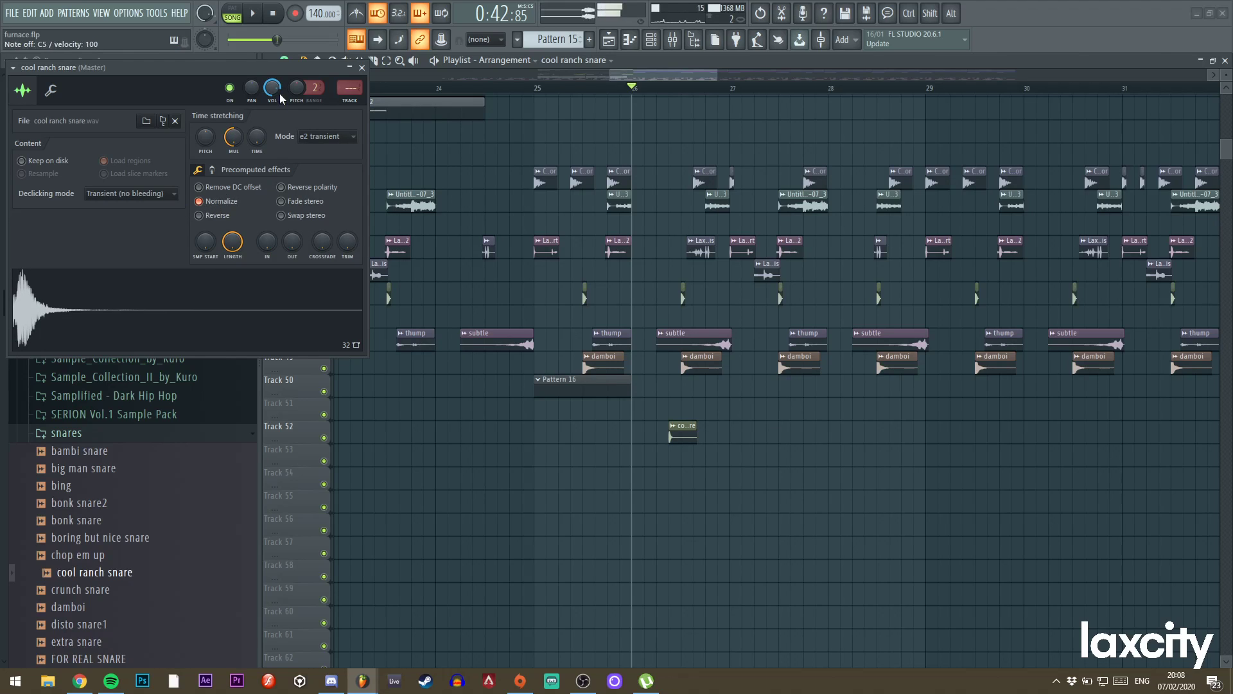
key(space)
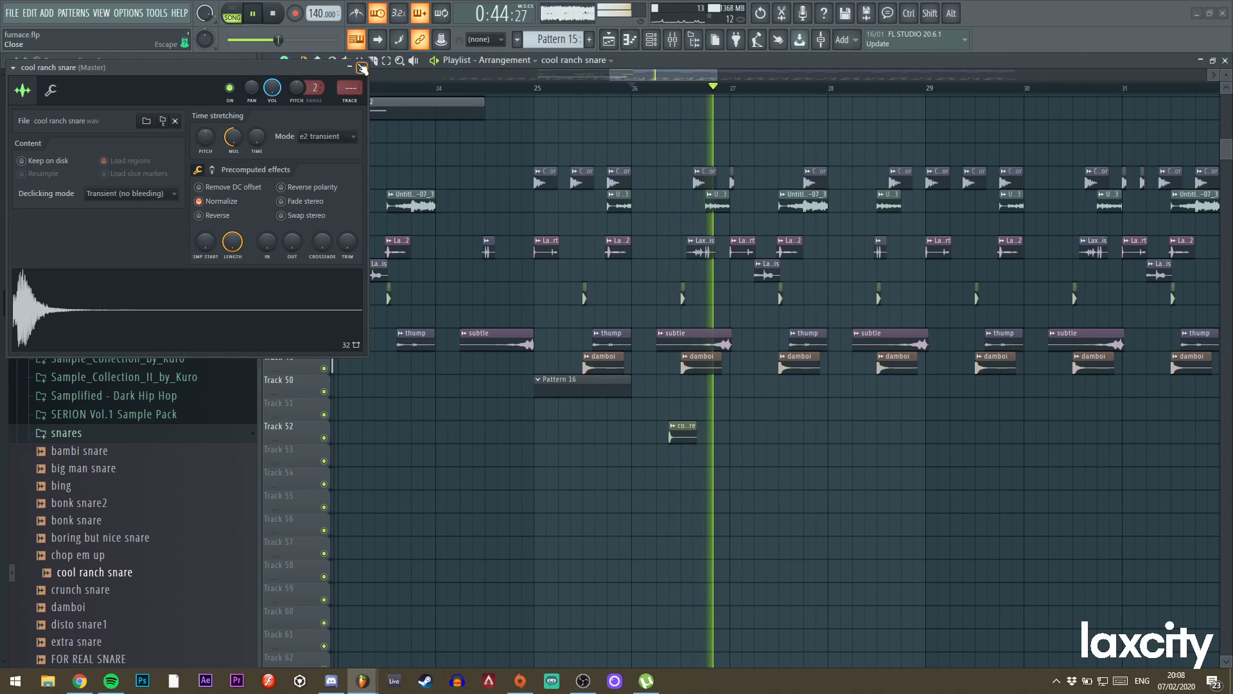
key(Escape)
Repeat the cool ranch snare on Track 52 every two bars from bar 26 to bar 32.
click(501, 89)
drag(717, 76, 765, 76)
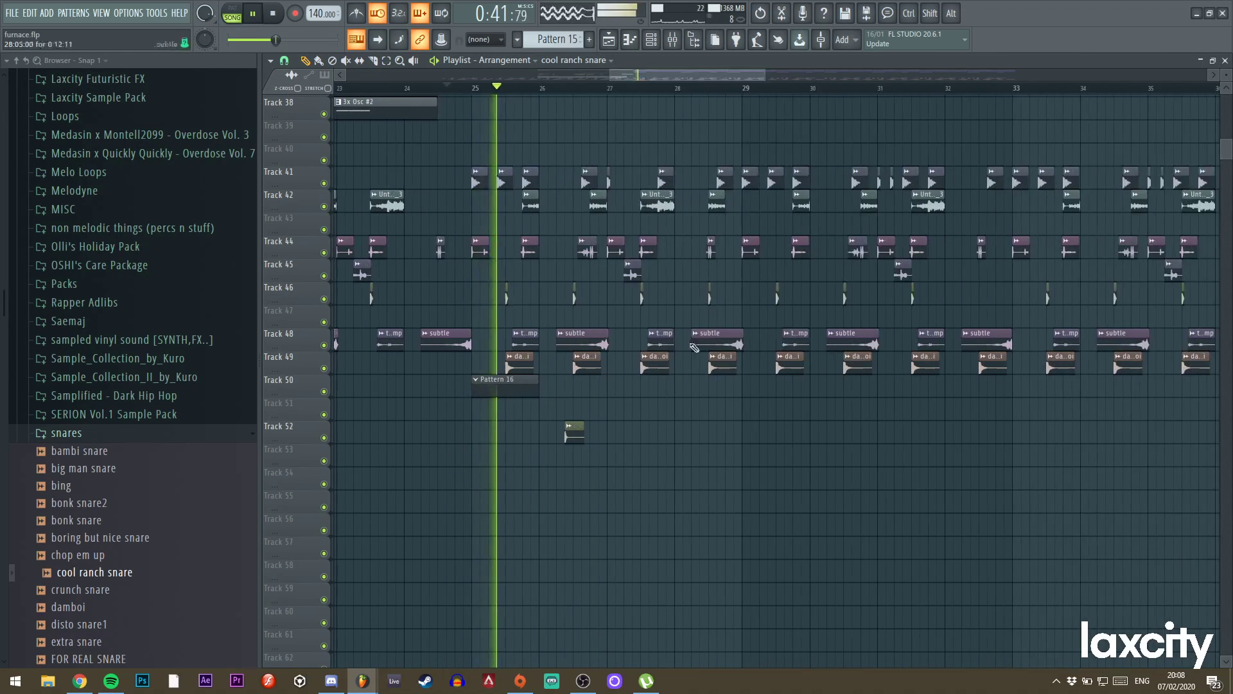
mouse_move(575, 435)
mouse_down()
mouse_move(710, 429)
mouse_move(570, 441)
mouse_up()
drag(572, 427, 835, 426)
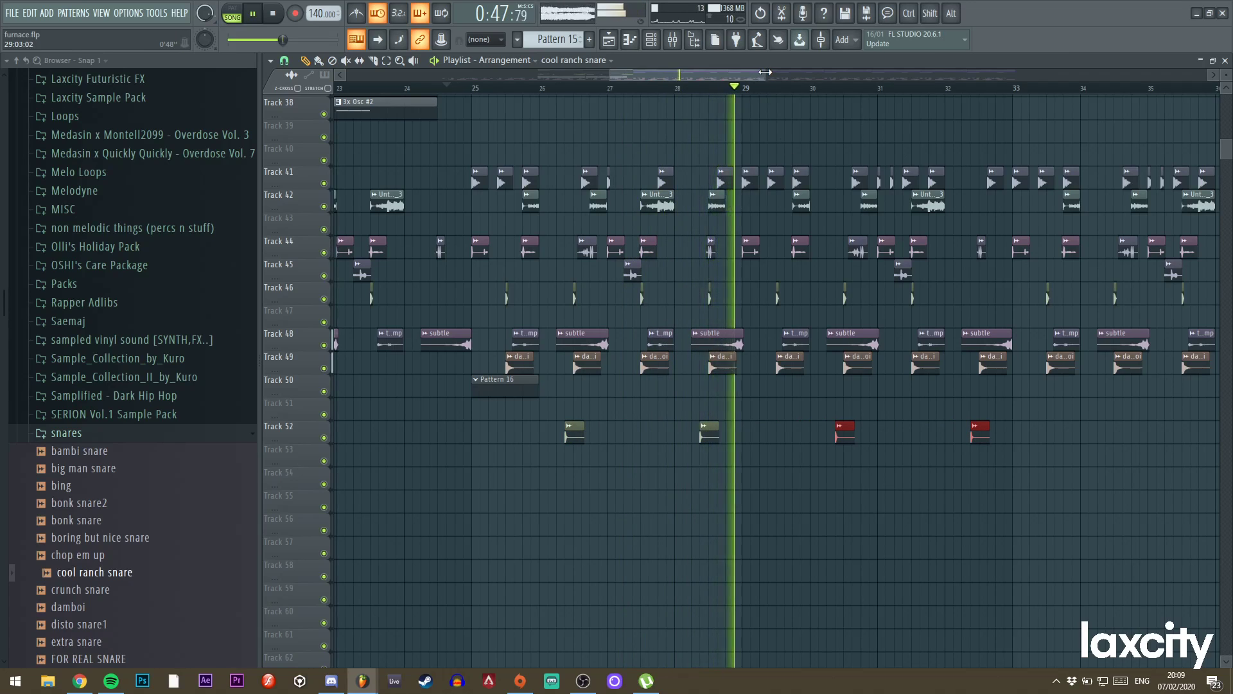
Delete the cool ranch snares in bars 28 and 32, and continue the four-bar spacing on Track 52 through bar 54.
scroll(728, 407, down, 2)
right_click(577, 434)
right_click(752, 435)
drag(764, 437, 843, 429)
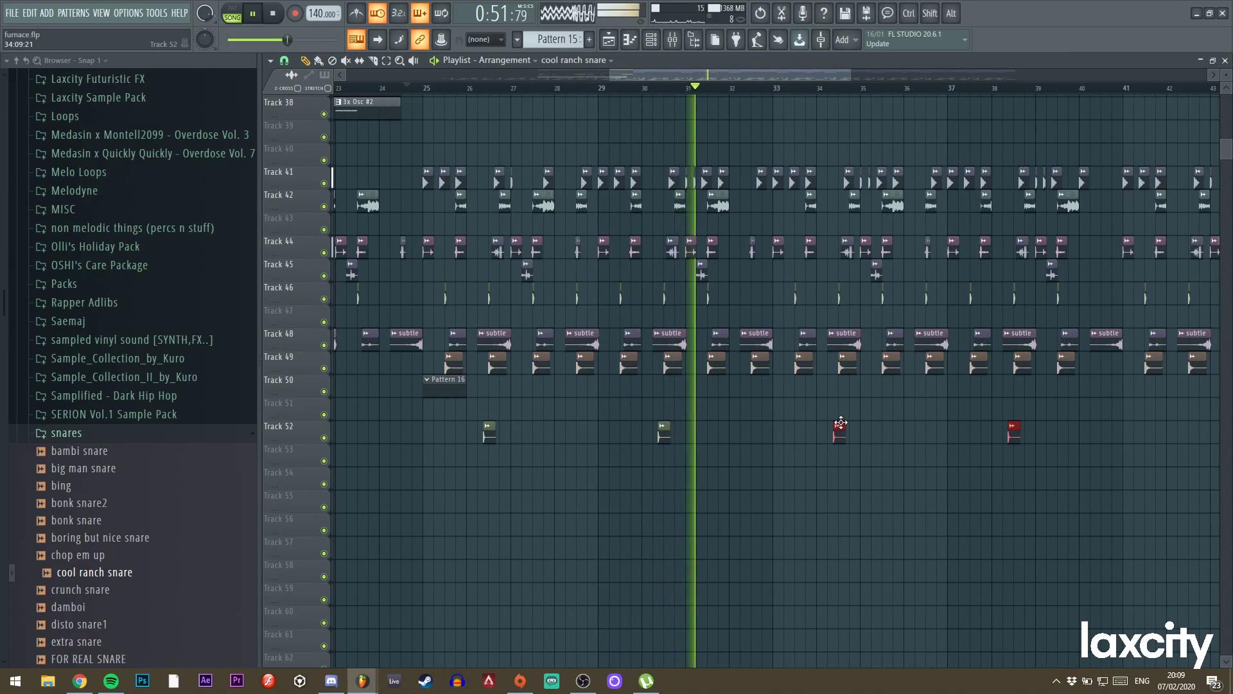
drag(851, 75, 1103, 72)
drag(697, 438, 419, 435)
drag(705, 428, 746, 423)
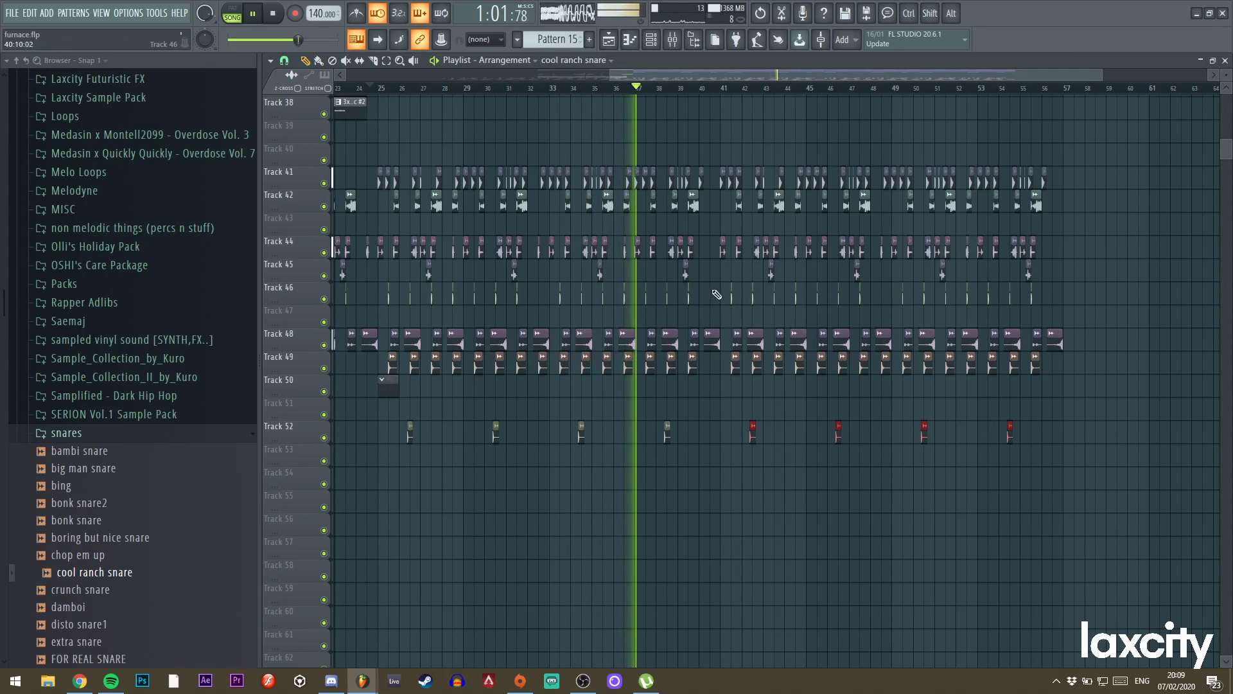
Delete the short second kick in bar 39 and the Track 46 hit, thump and damboi snare in the middle of that bar.
scroll(723, 199, up, 12)
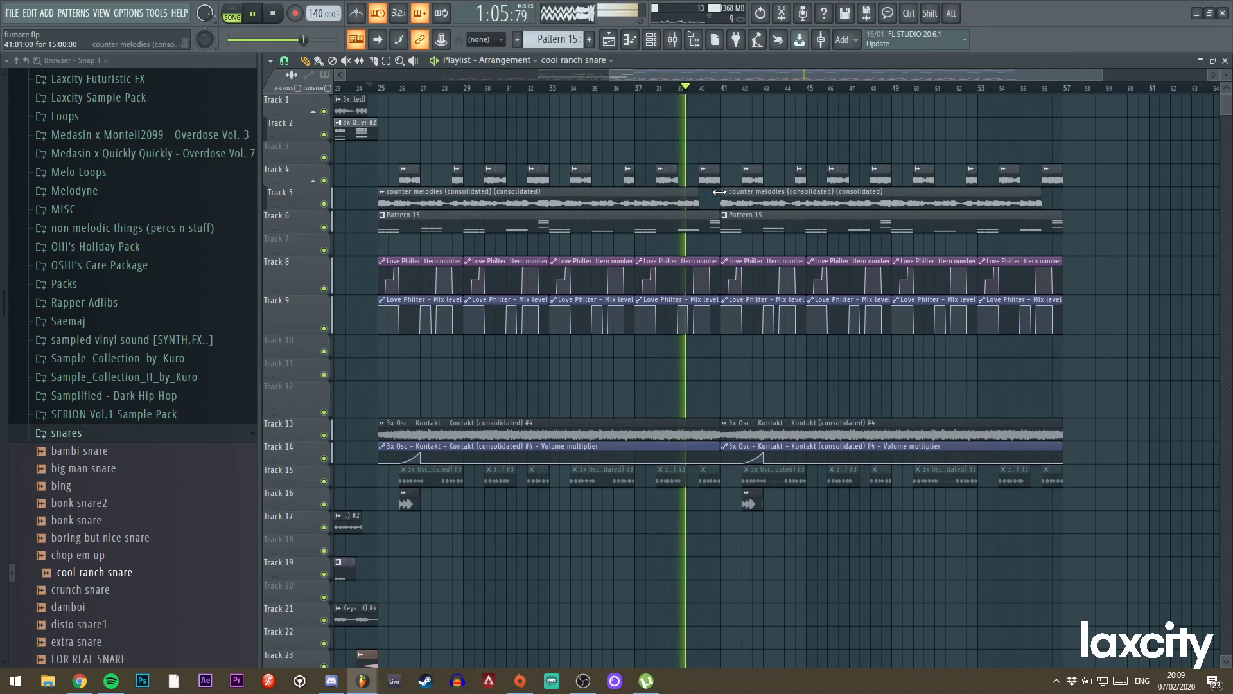
click(661, 87)
scroll(742, 221, up, 4)
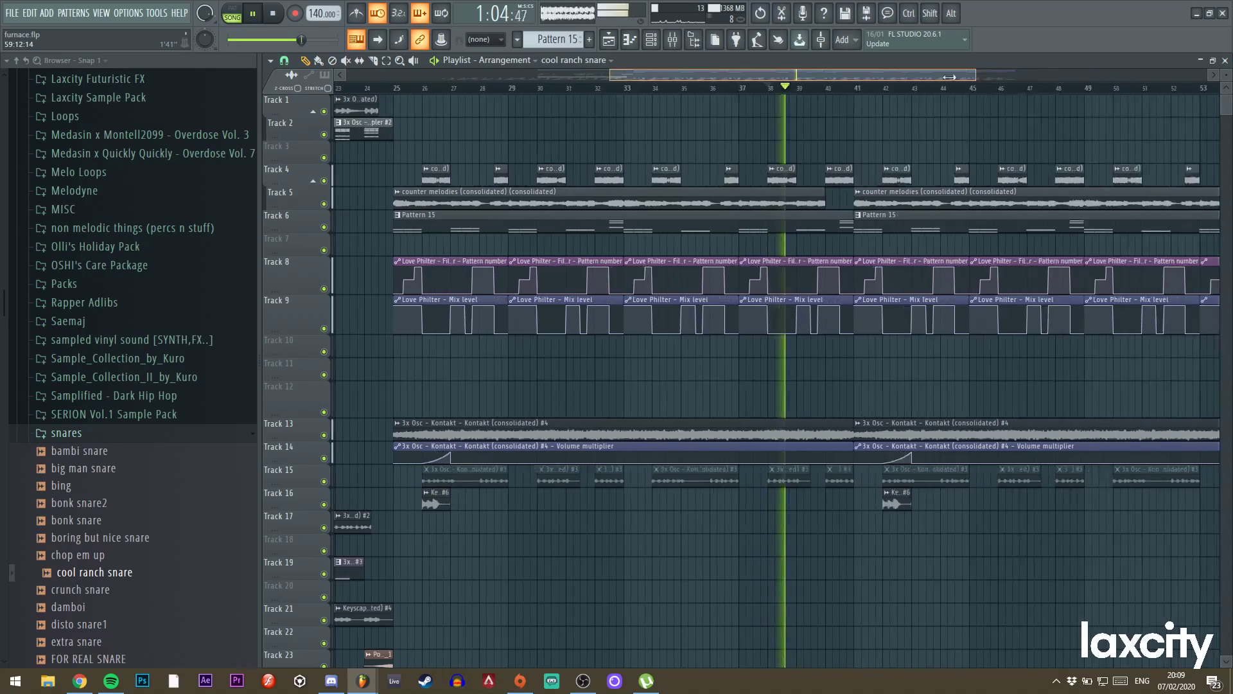
scroll(742, 221, down, 10)
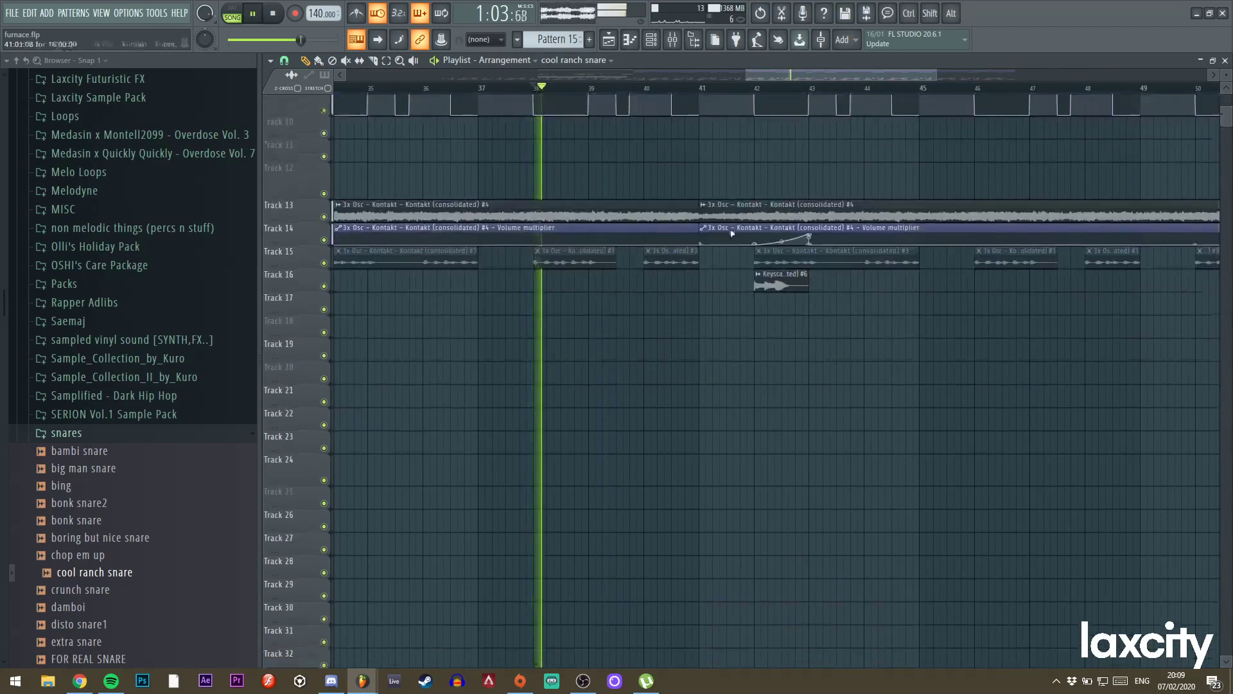
drag(938, 79, 832, 77)
key(space)
key(space)
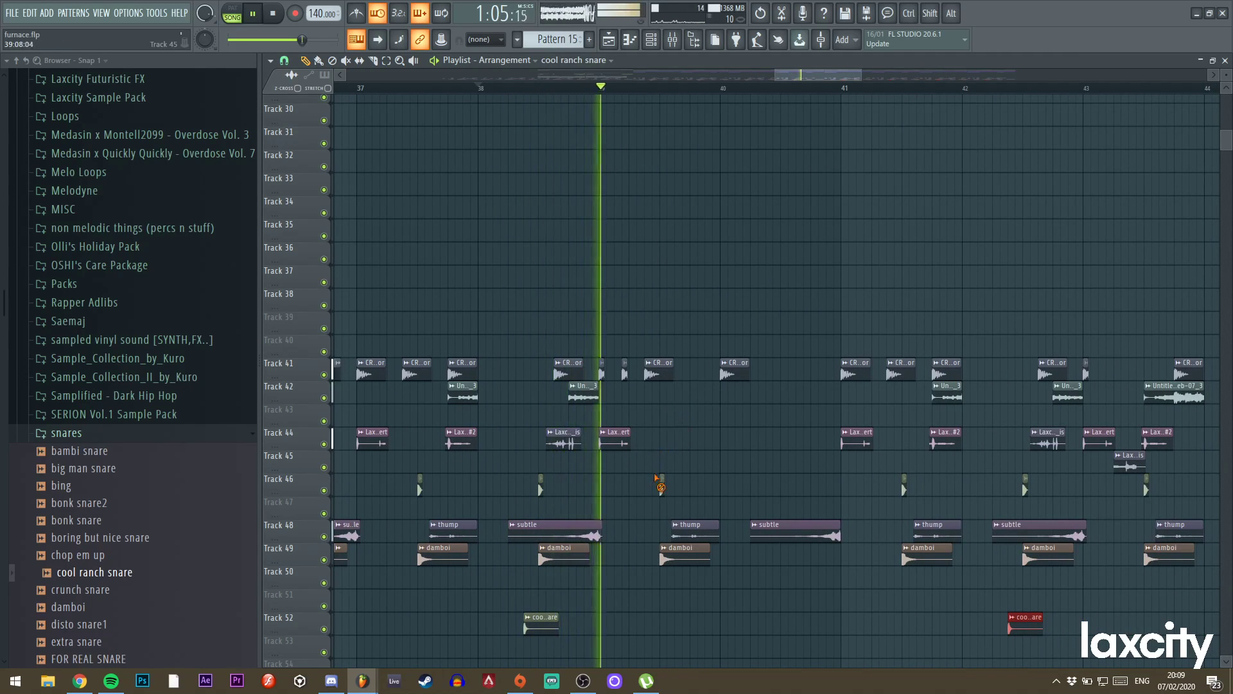
click(626, 374)
right_click(627, 375)
key(space)
key(space)
click(586, 88)
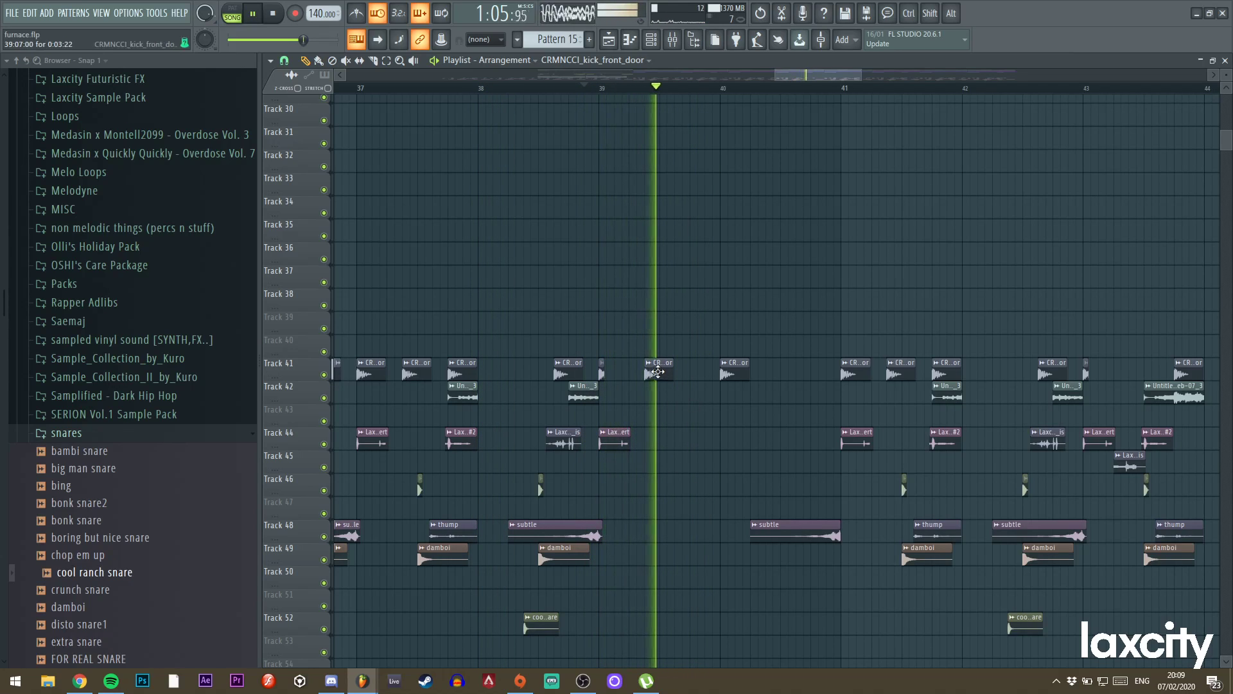
Move the Track 41 kick at the start of bar 40 back to the last quarter of bar 39.
drag(731, 374, 708, 374)
key(space)
key(space)
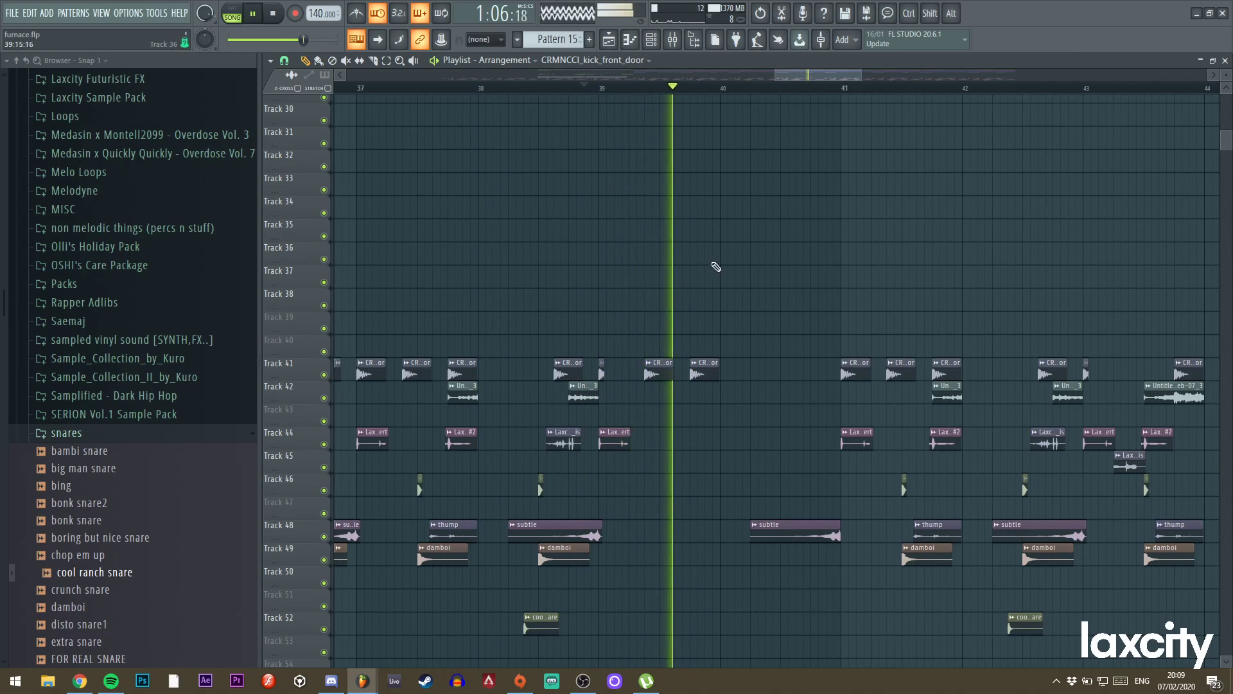
Slice the Love Philter Mix level clip on Track 9 just before bar 39 and trim the remainder to just after that bar starts.
scroll(765, 251, up, 5)
scroll(765, 251, up, 4)
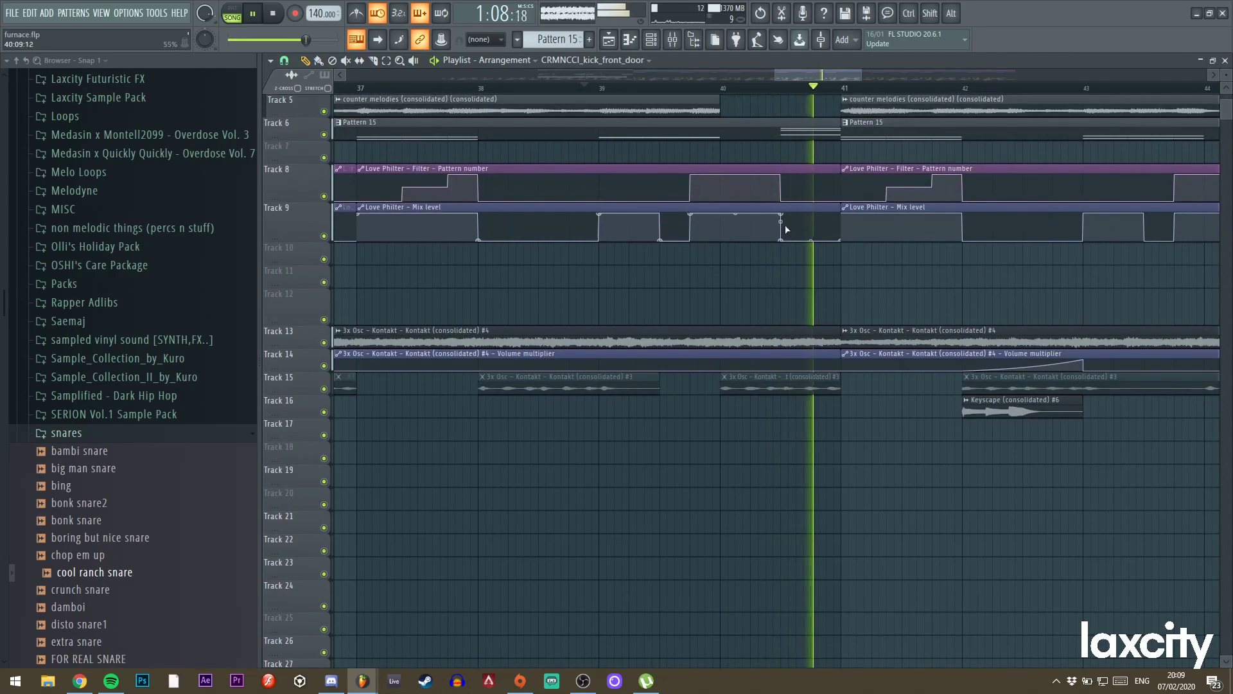
click(359, 61)
drag(653, 219, 578, 254)
key(space)
key(space)
drag(834, 210, 606, 212)
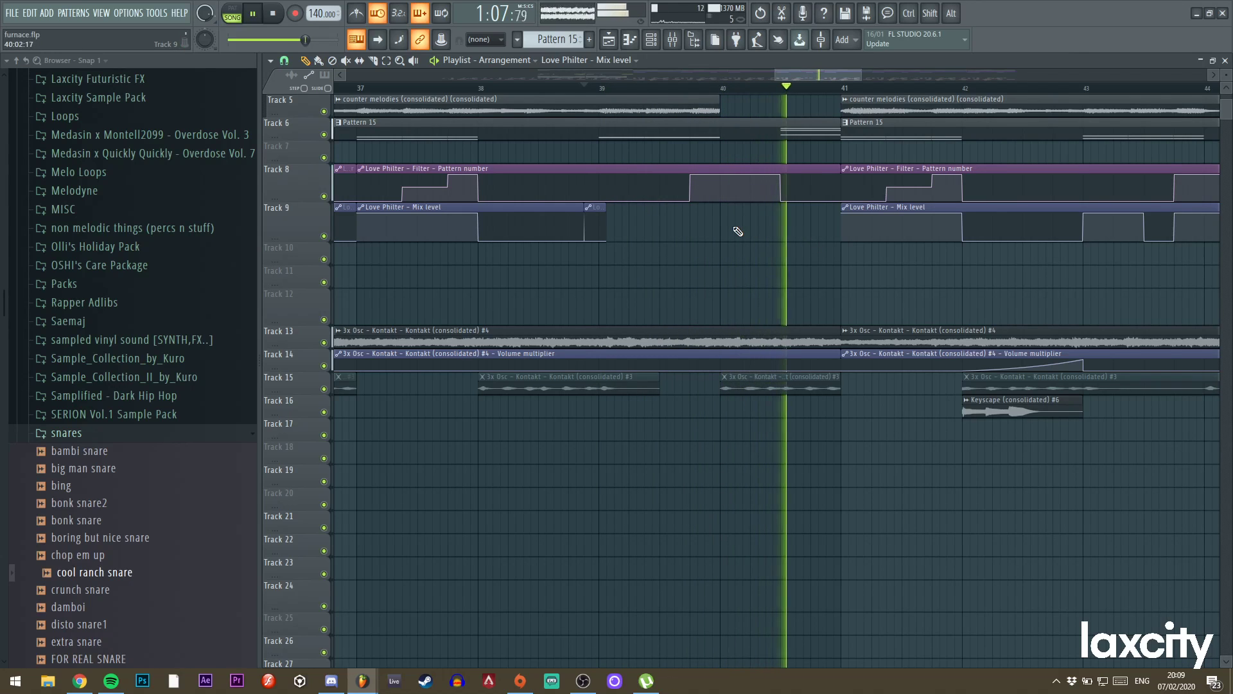
Replace the Love Philter automation from bar 41 on Tracks 8 and 9 with a copy of the clips from bars 25 to 40.
drag(776, 76, 547, 76)
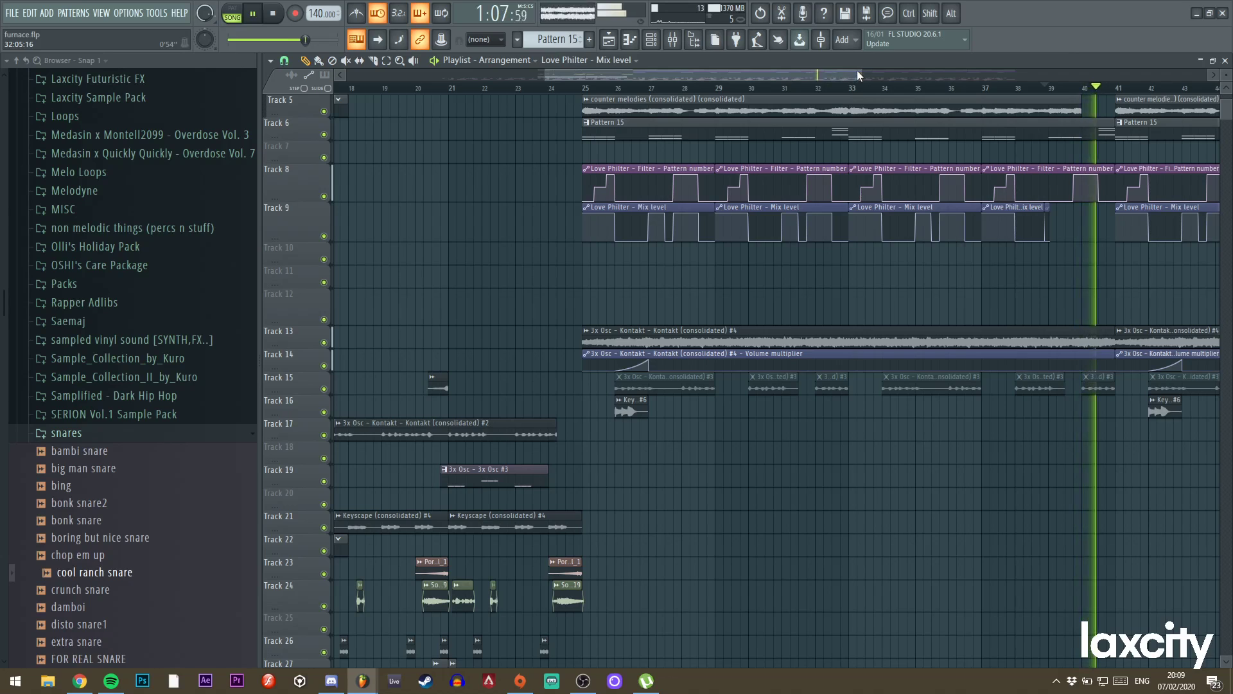
scroll(857, 75, down, 4)
right_click(922, 186)
right_click(858, 187)
right_click(796, 186)
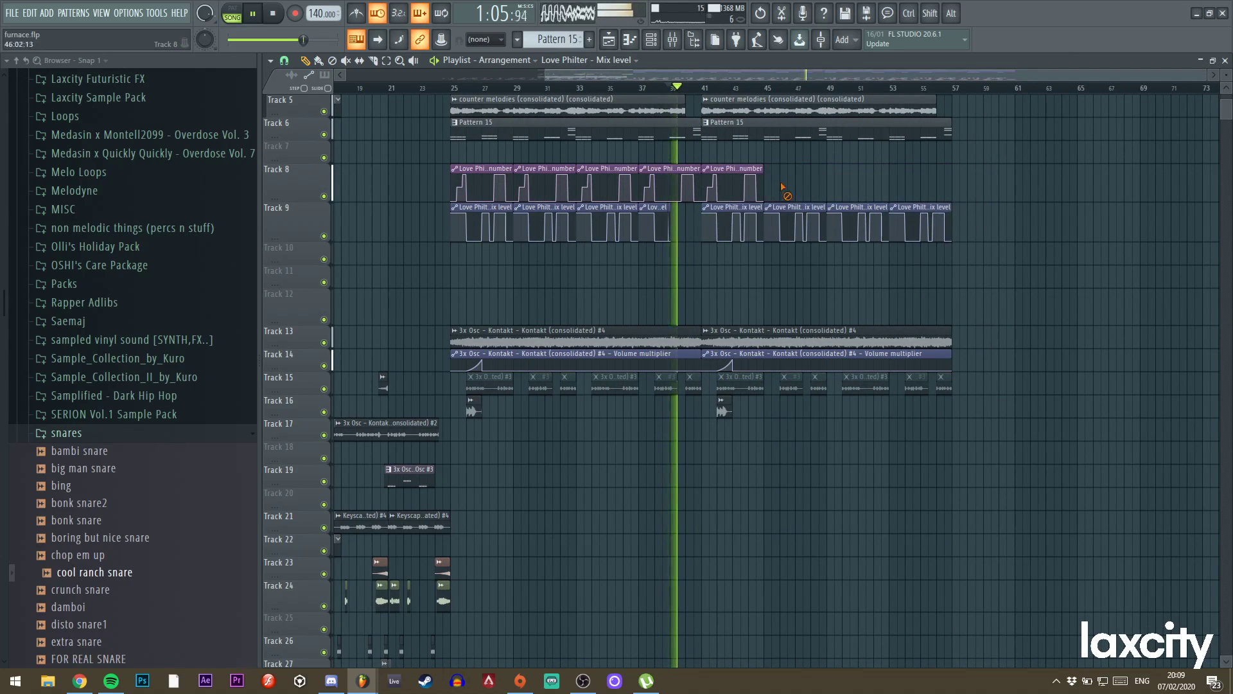
drag(432, 151, 650, 228)
key(ctrl+b)
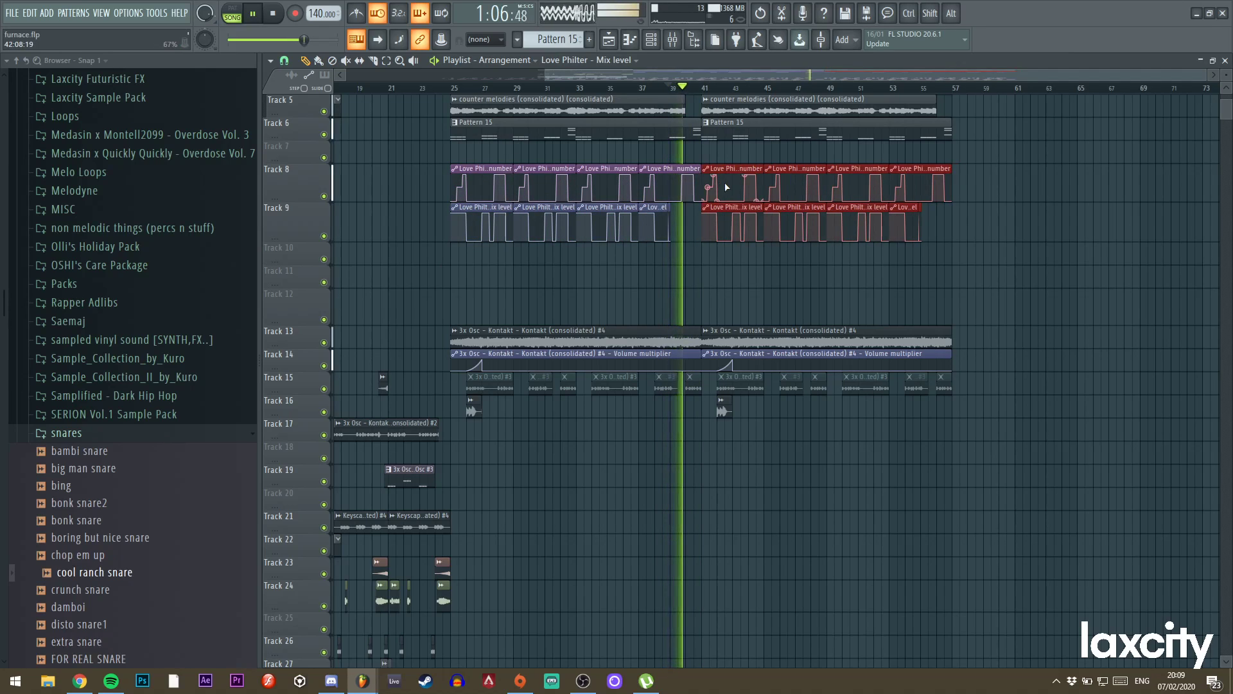
Adjust the pitch shift of the counter melodies clip at bar 41, play it back, and close its settings.
scroll(724, 194, up, 4)
double_click(713, 203)
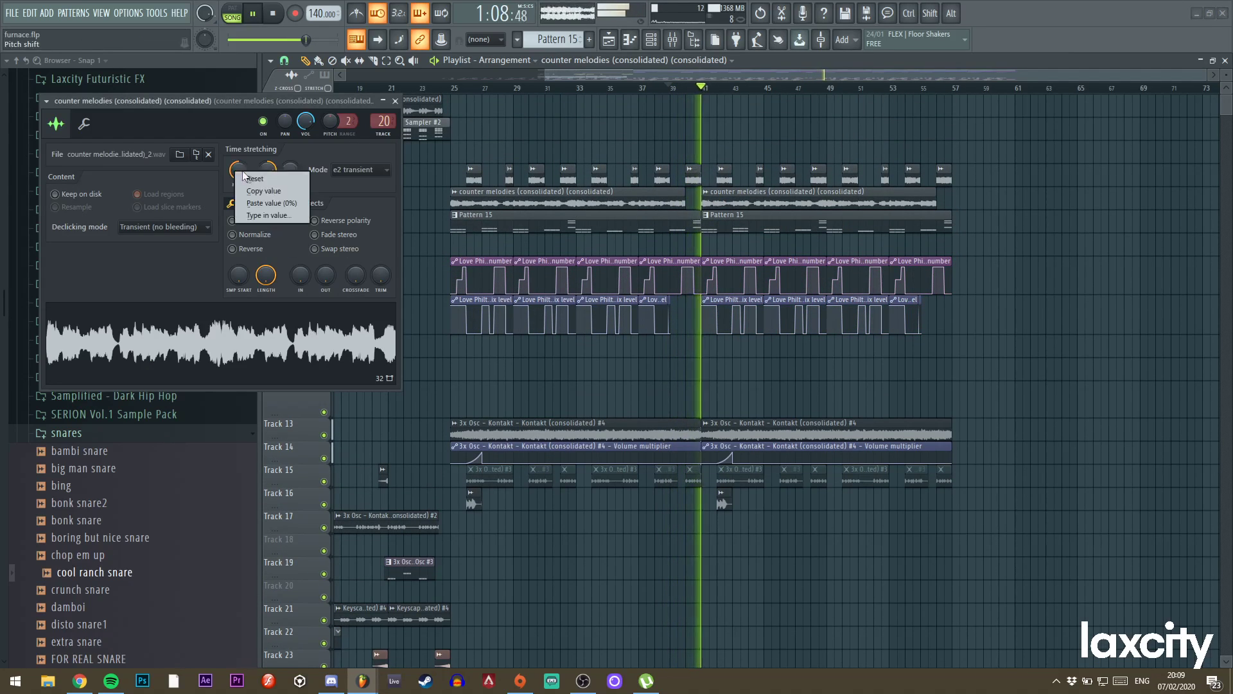
key(space)
drag(240, 170, 240, 222)
key(space)
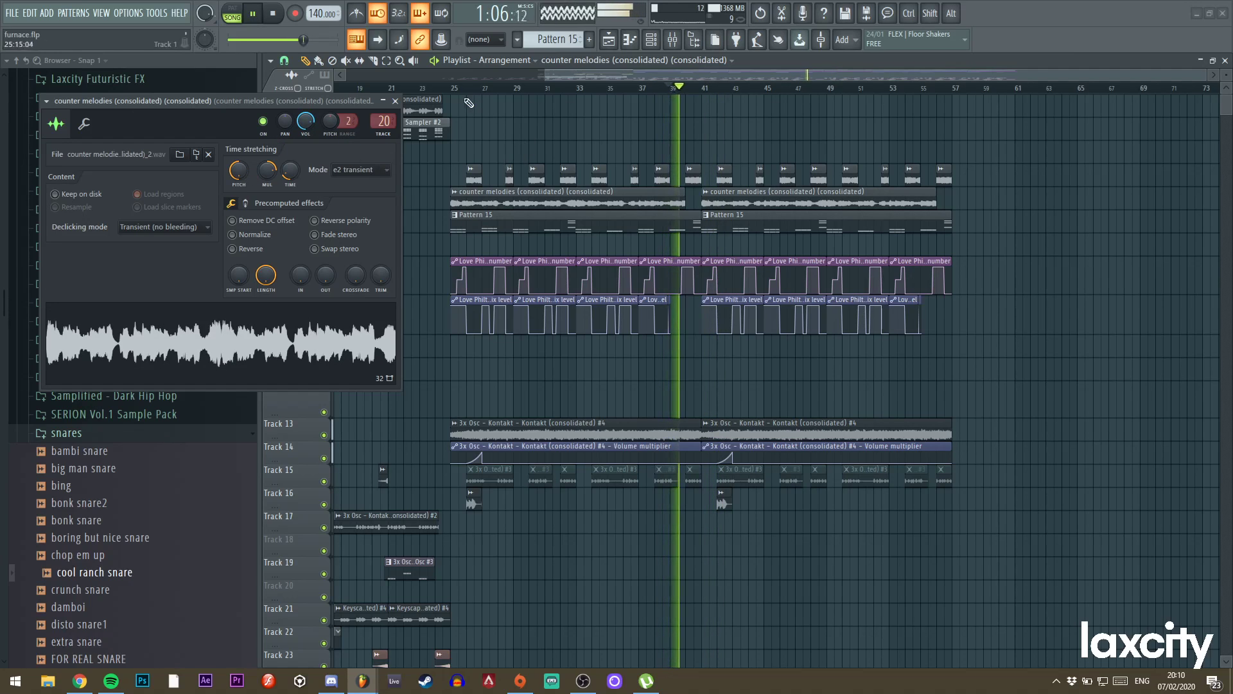
click(395, 101)
Make the counter melodies clip at bar 41 unique, adjust its time-stretch pitch, and close its settings.
click(705, 193)
click(836, 216)
double_click(724, 198)
key(space)
click(235, 164)
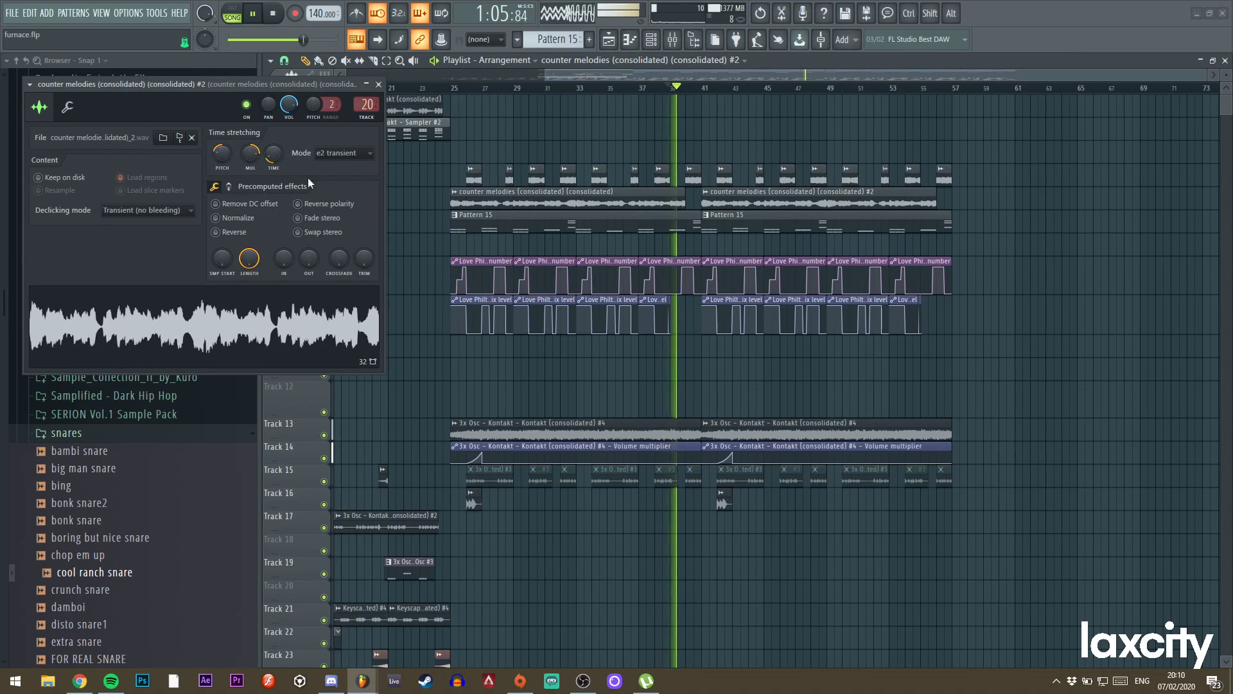
click(376, 85)
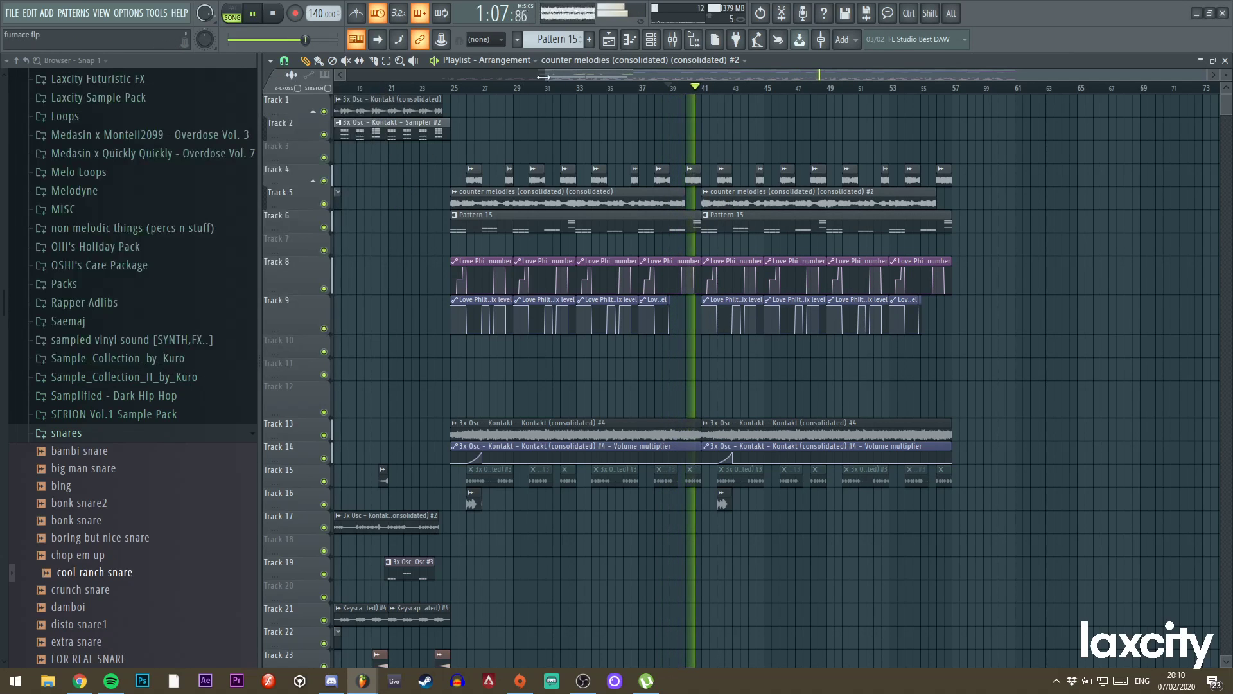
Delete the Track 4 clip at bar 56 and trim the second Pattern 15 clip on Track 6 to a length of 15:08:00.
drag(548, 75, 711, 72)
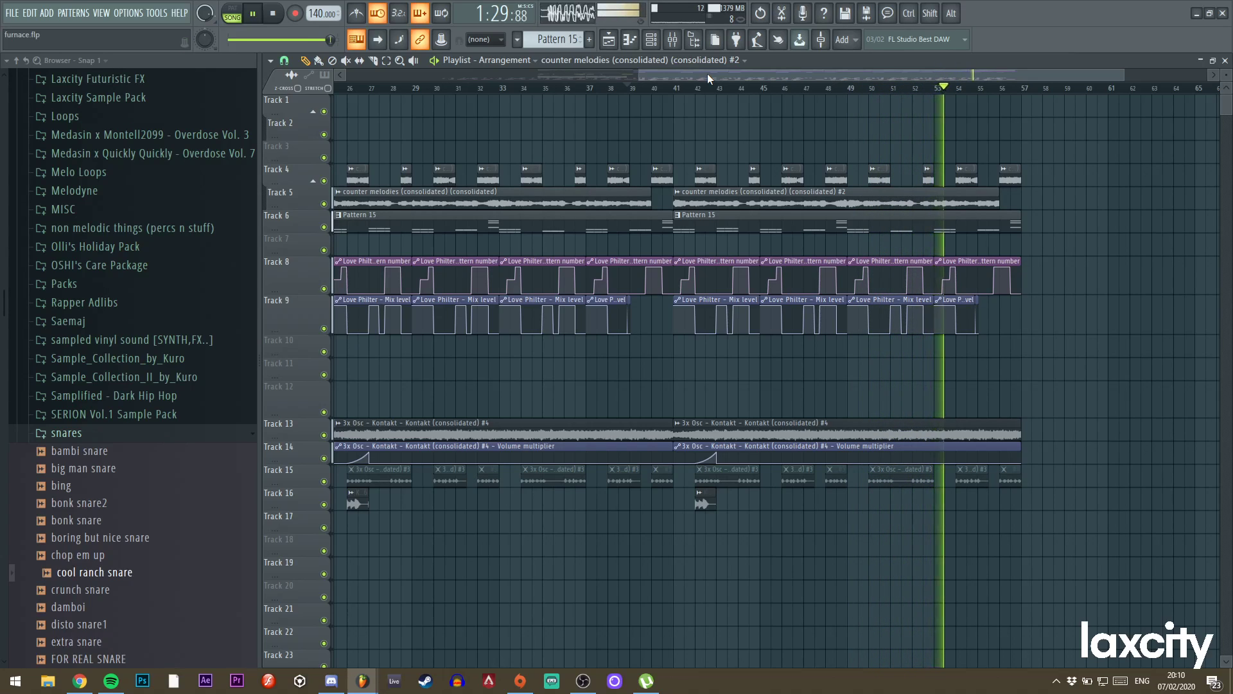
drag(634, 75, 885, 77)
scroll(878, 230, down, 10)
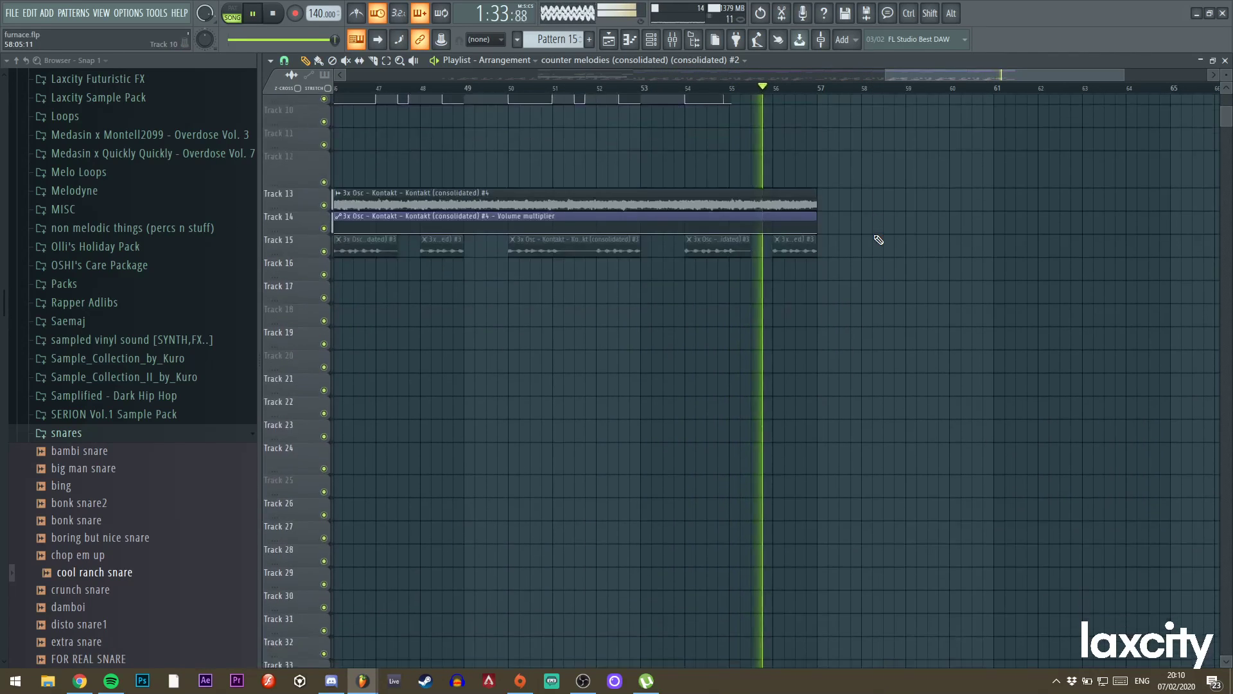
scroll(884, 246, up, 9)
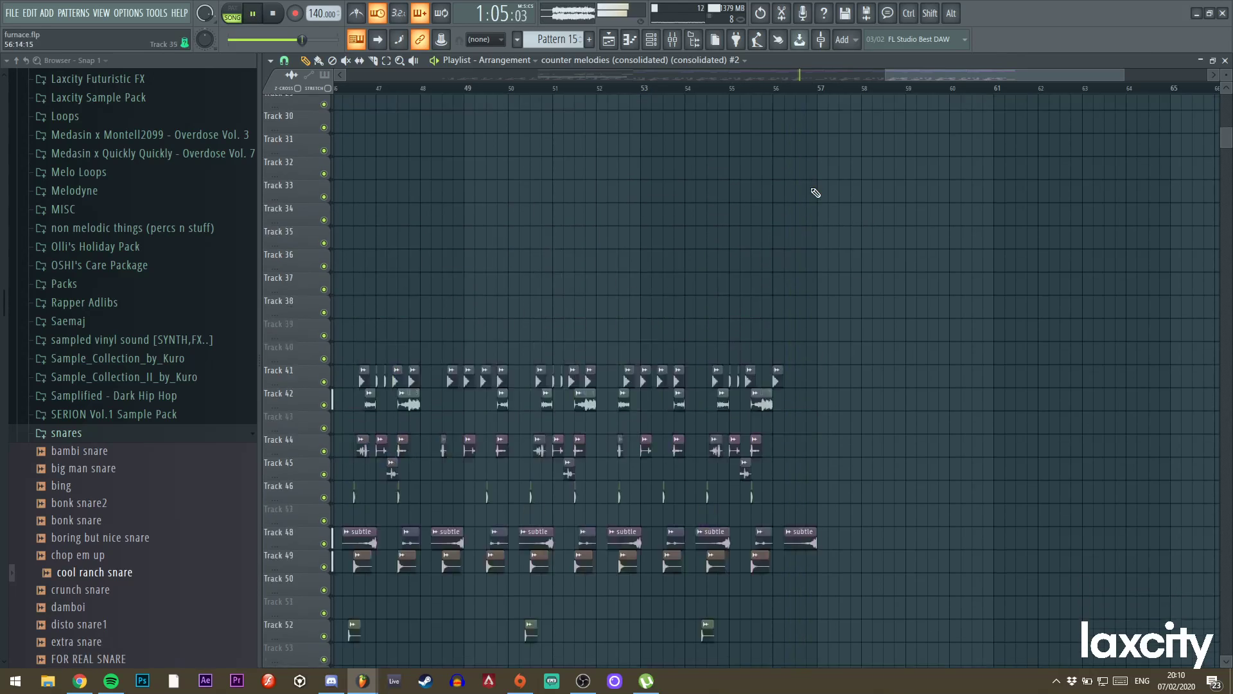
right_click(801, 110)
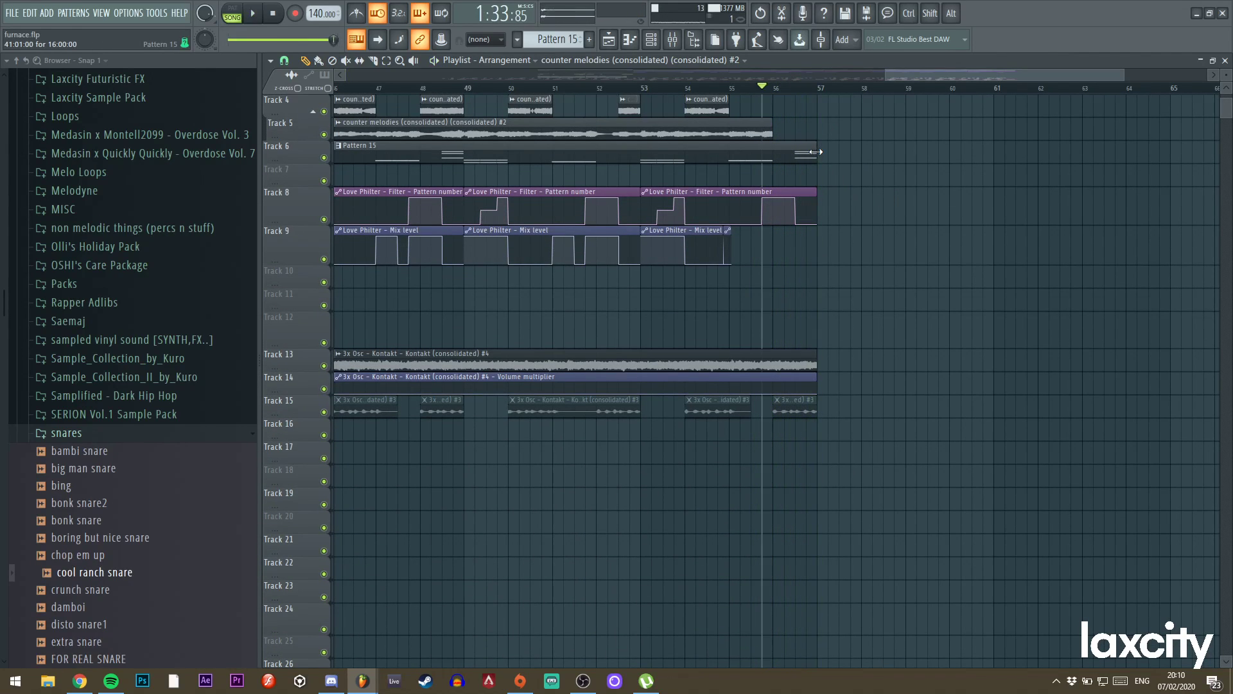
drag(816, 151, 792, 167)
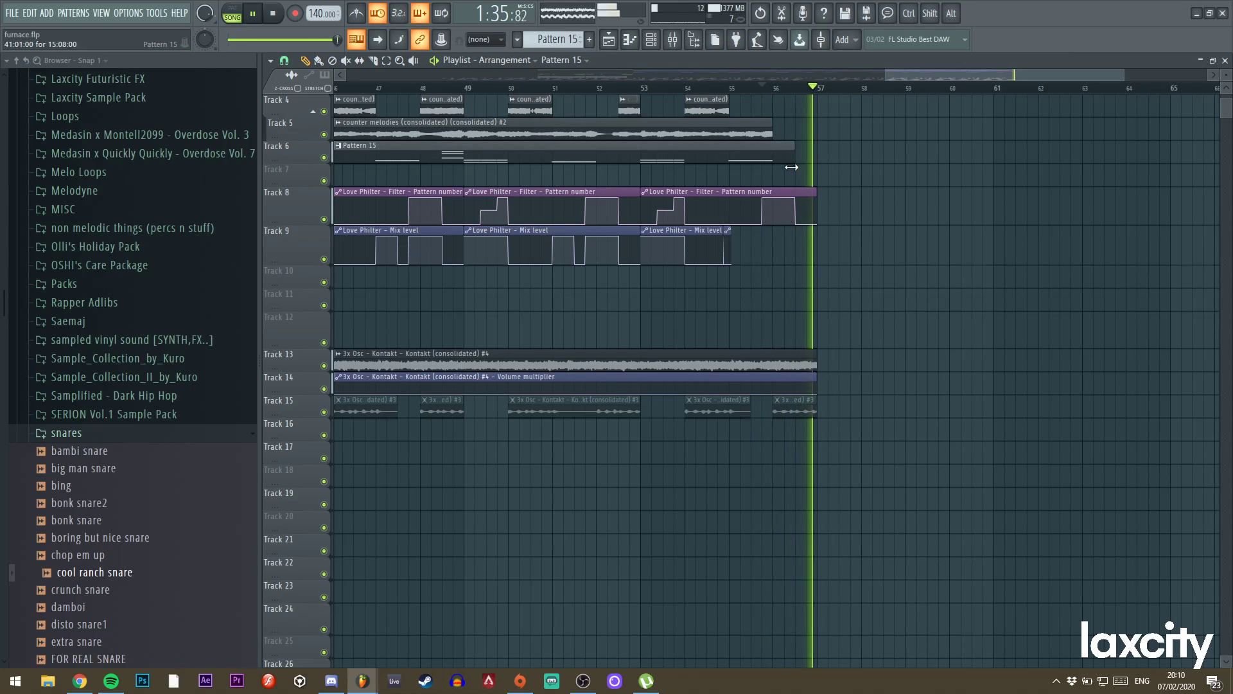
Copy the two clips at bar 24 on Tracks 23 and 24 to Tracks 11 and 12 at bars 40 and 56.
drag(886, 75, 513, 76)
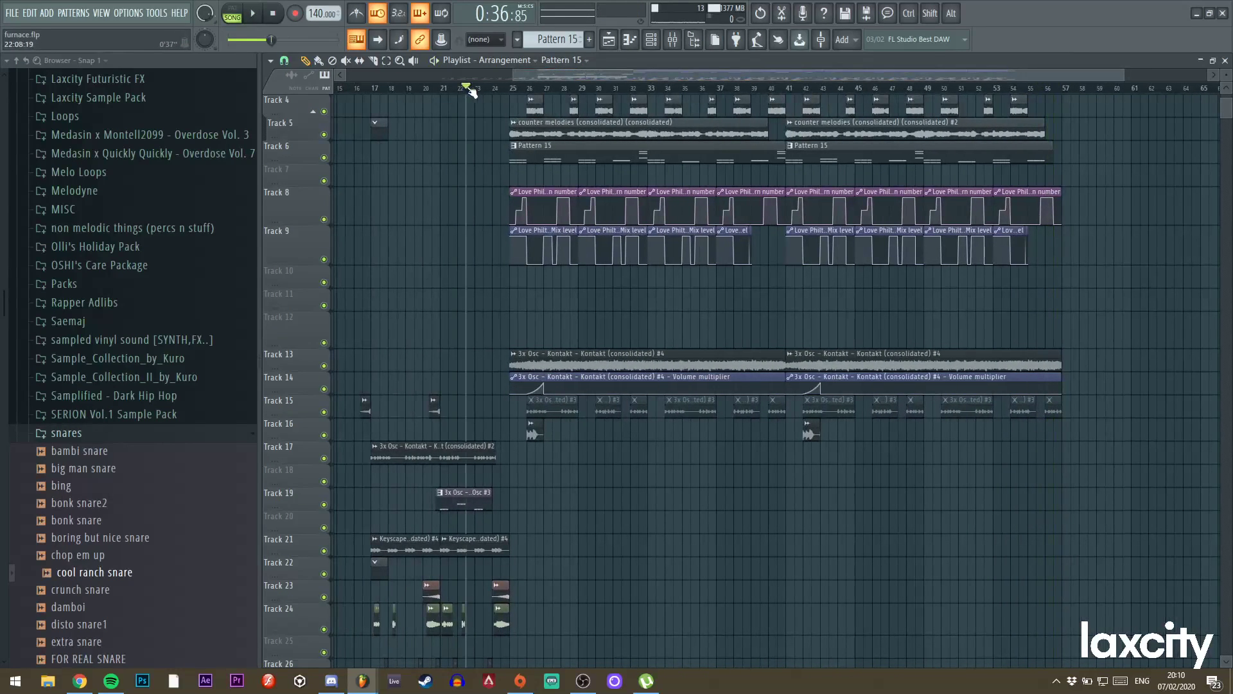
scroll(496, 311, down, 5)
drag(506, 434, 727, 351)
key(ctrl+z)
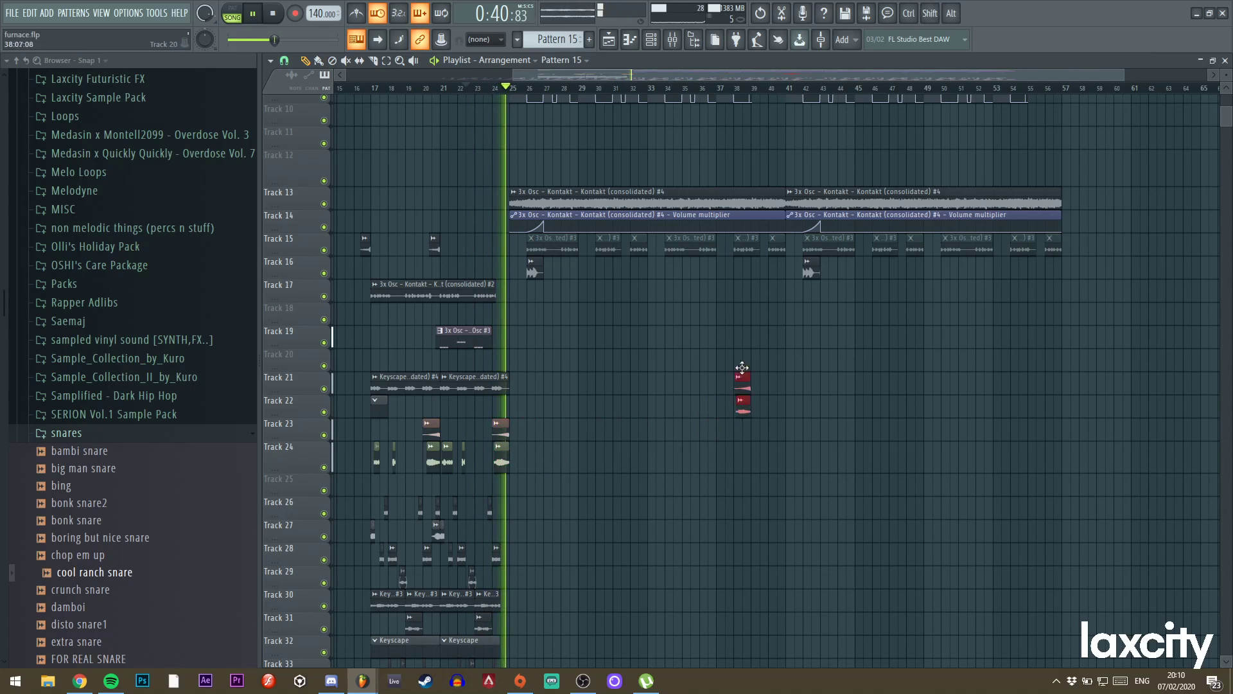
drag(645, 285, 636, 147)
scroll(632, 128, up, 5)
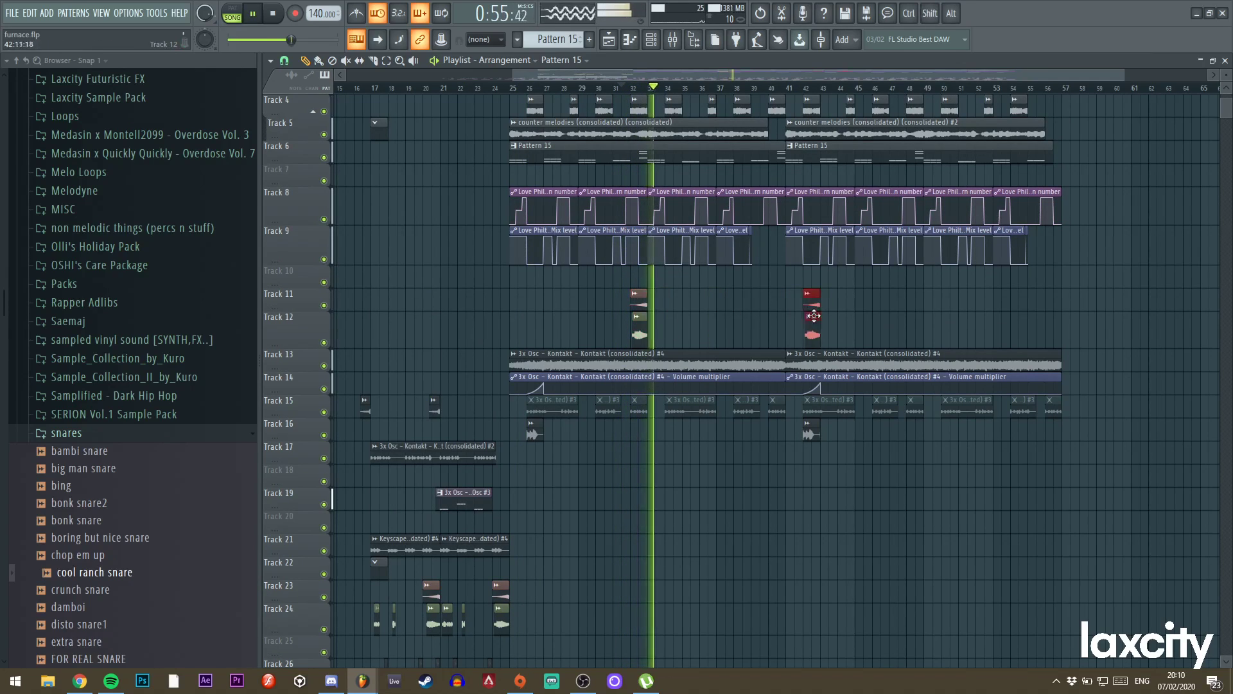
drag(792, 288, 639, 313)
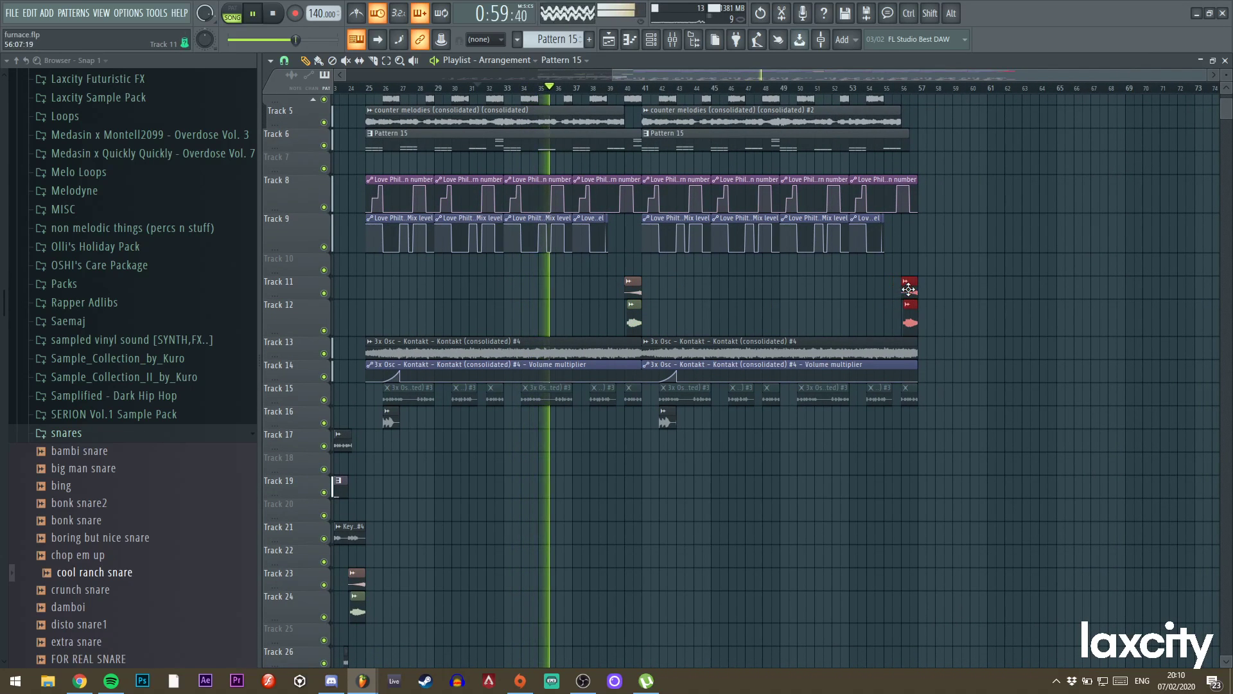
Look through the tracks of the earlier section during playback for more elements to reuse after bar 25.
drag(613, 75, 507, 75)
scroll(551, 295, down, 9)
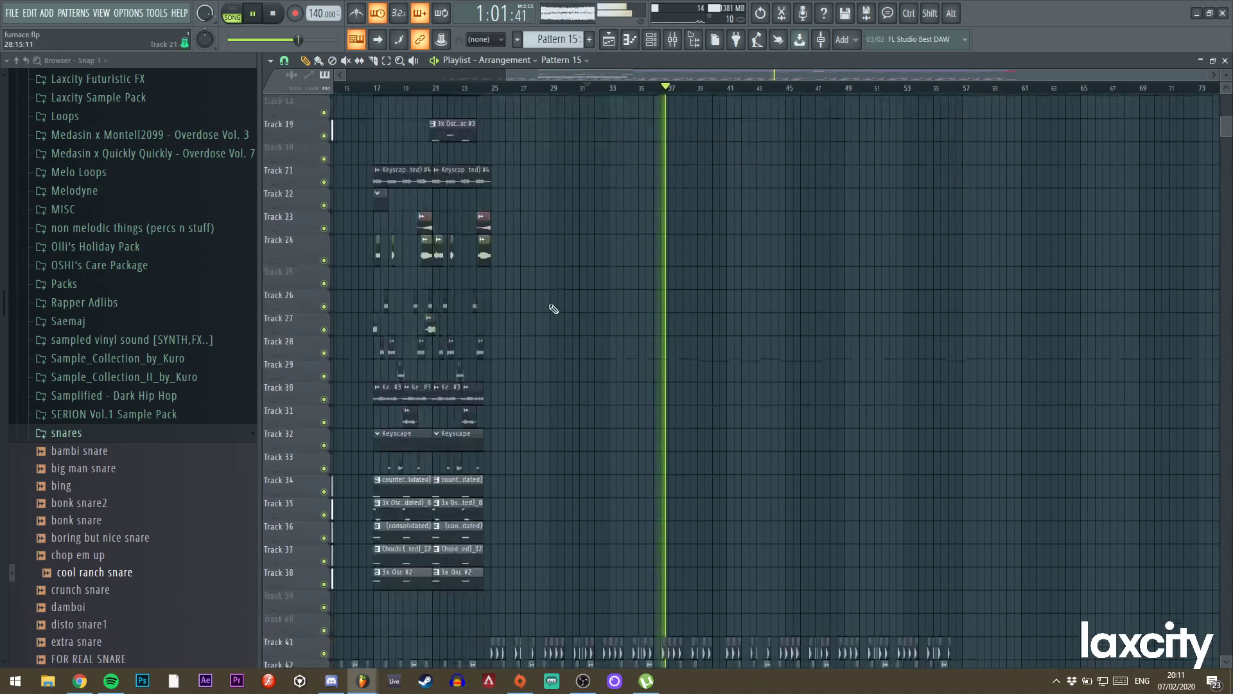
scroll(552, 295, down, 1)
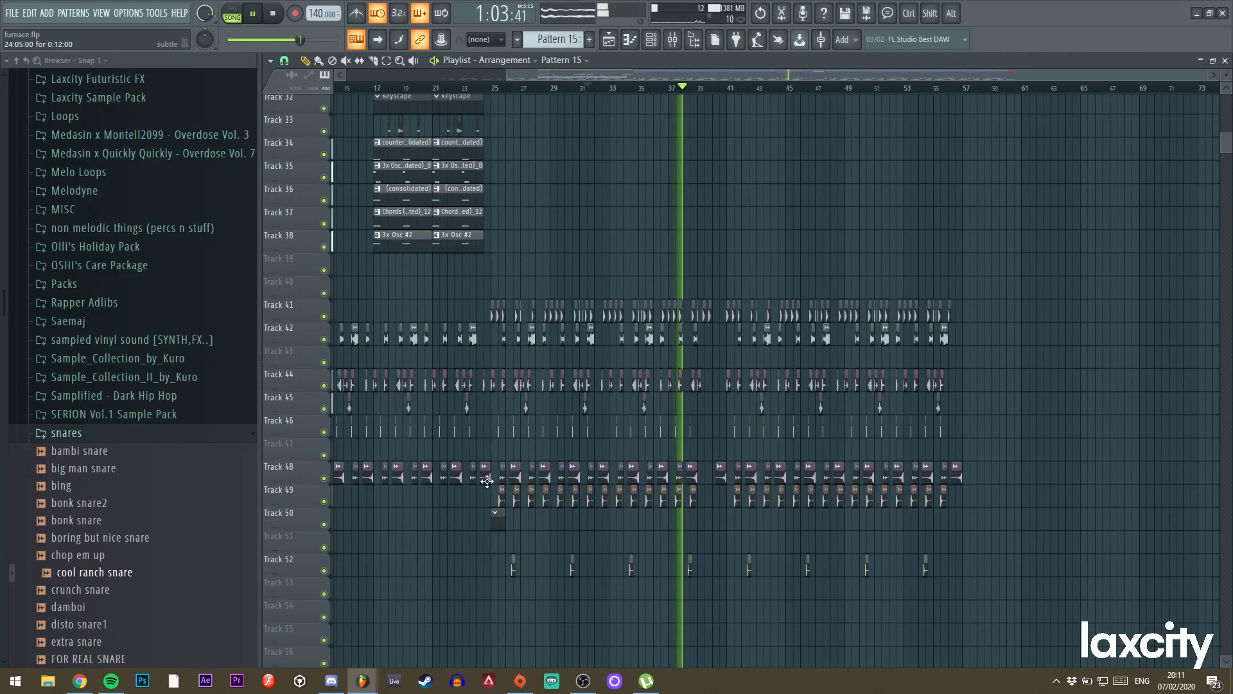
scroll(644, 359, up, 10)
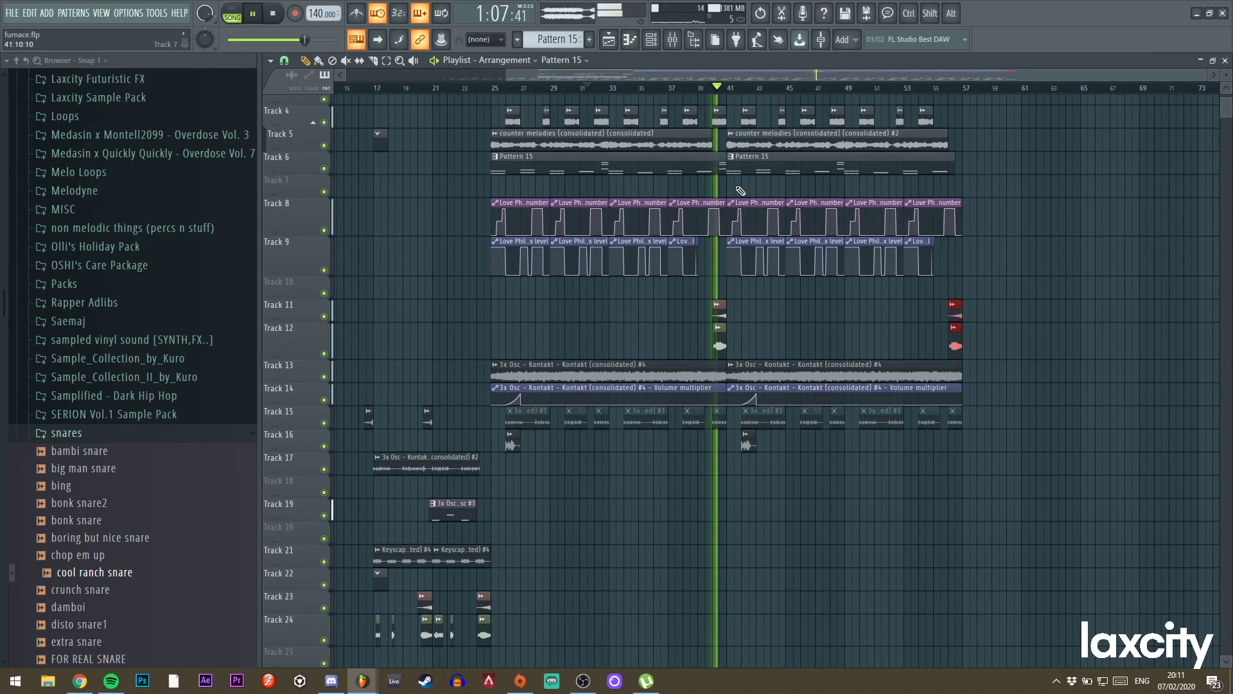
scroll(490, 512, down, 5)
scroll(500, 383, up, 6)
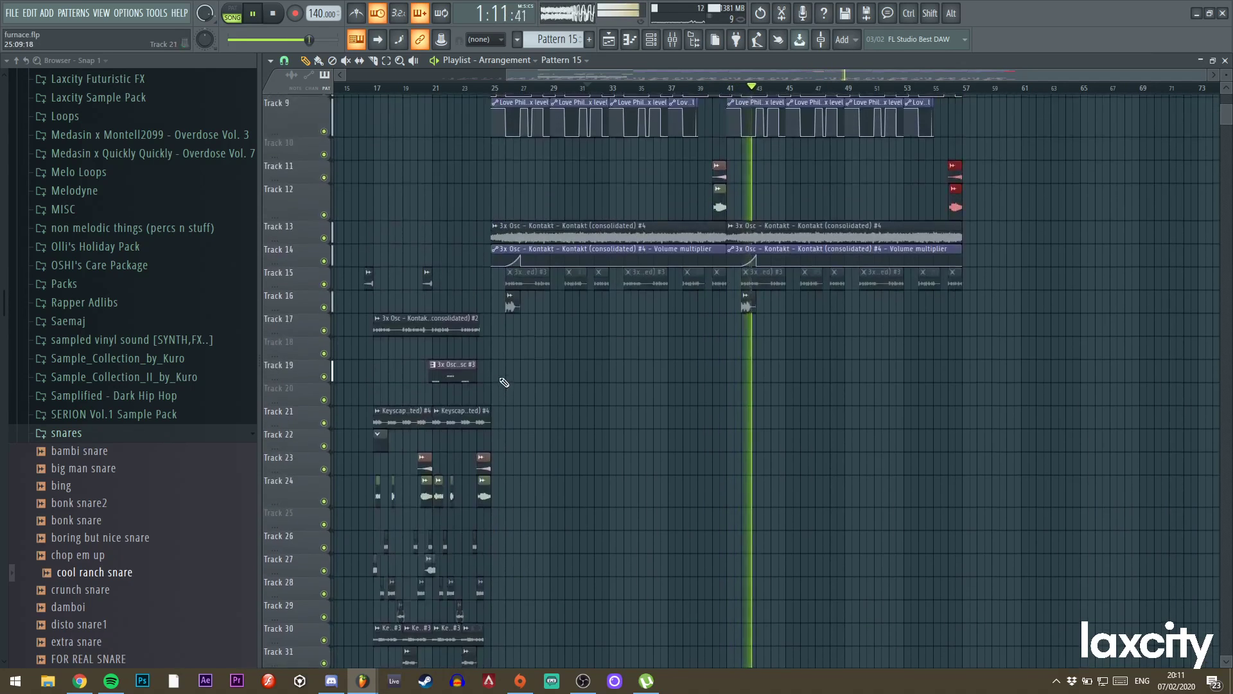
scroll(500, 379, down, 5)
scroll(502, 378, down, 5)
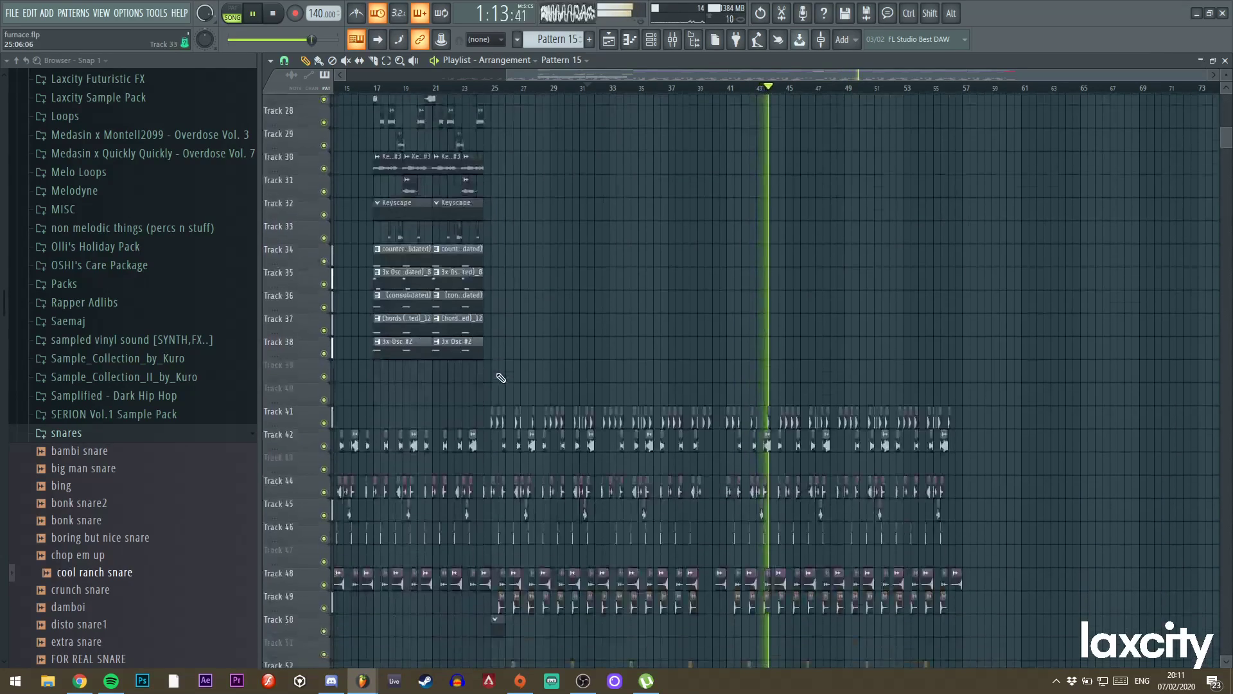
scroll(501, 374, up, 10)
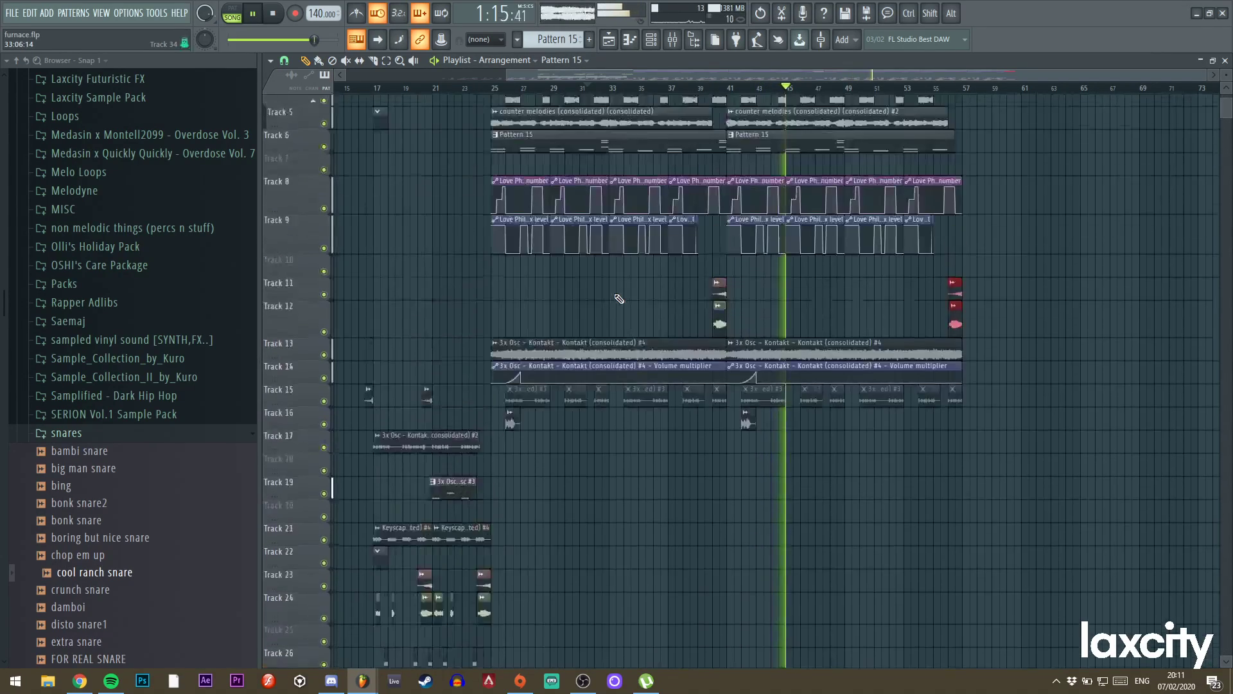
Play from bar 46 and delete the Track 48 subtle clip, the Track 49 snare and the Track 41 kick midway through bar 48.
drag(1213, 77, 927, 71)
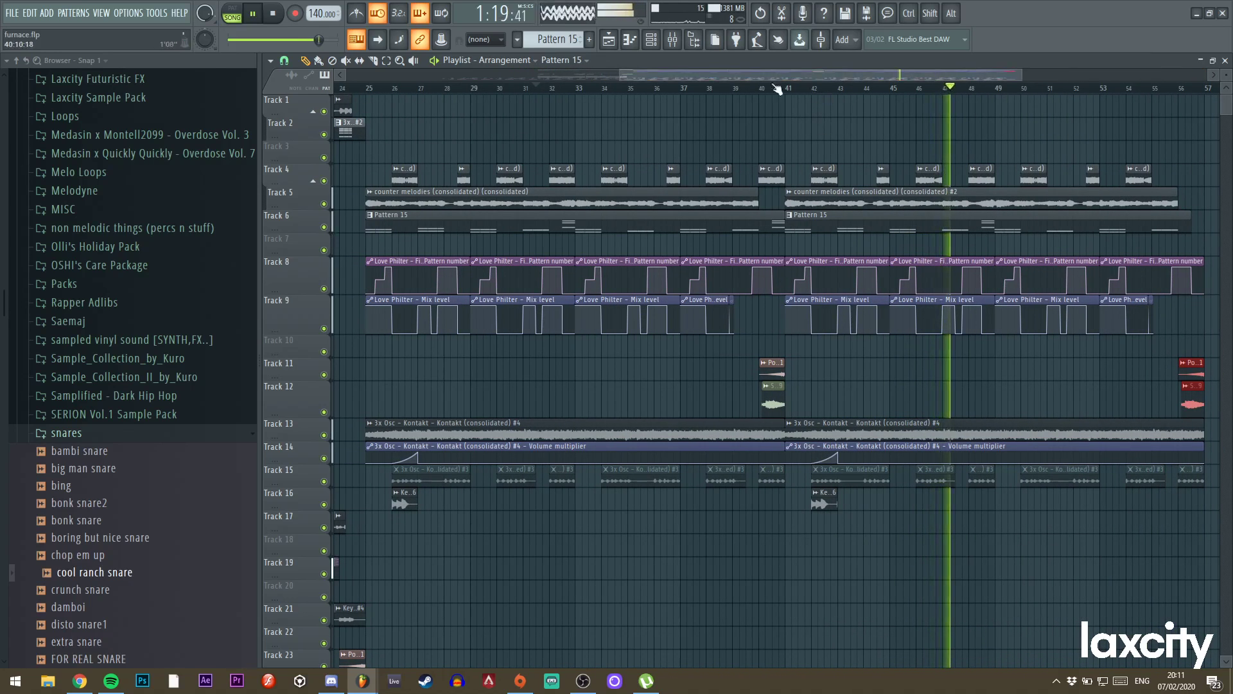
drag(887, 78, 943, 79)
click(812, 88)
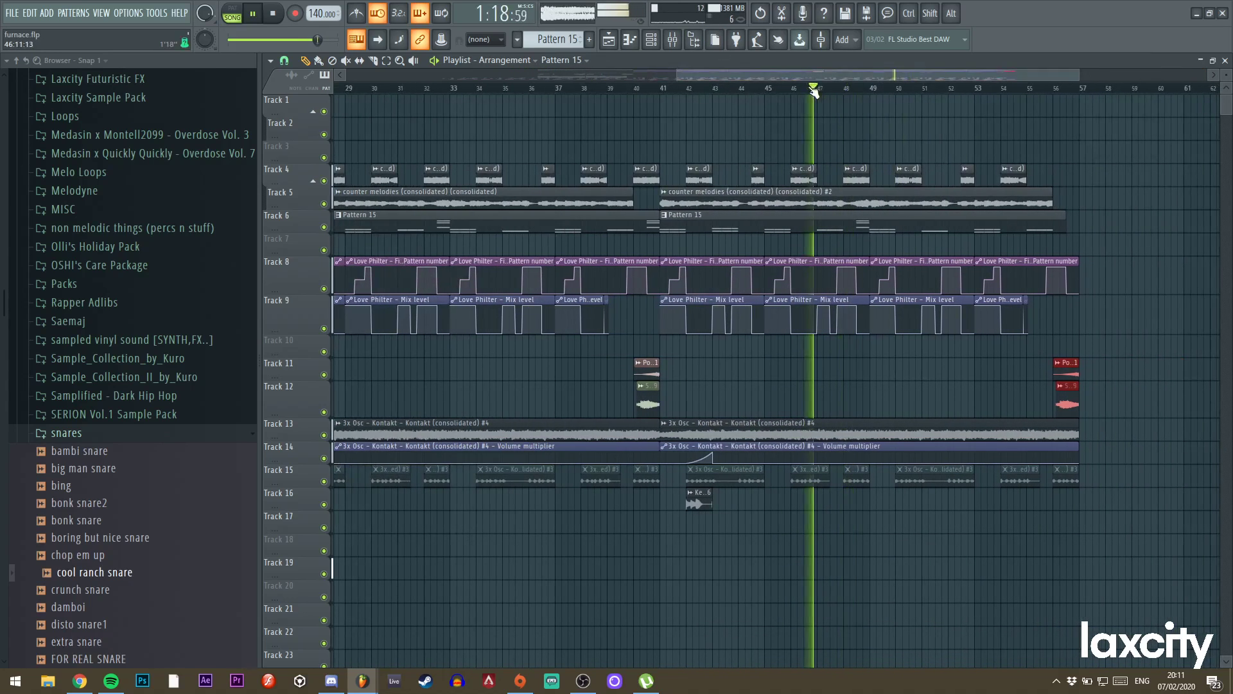
scroll(919, 253, down, 9)
scroll(889, 274, down, 3)
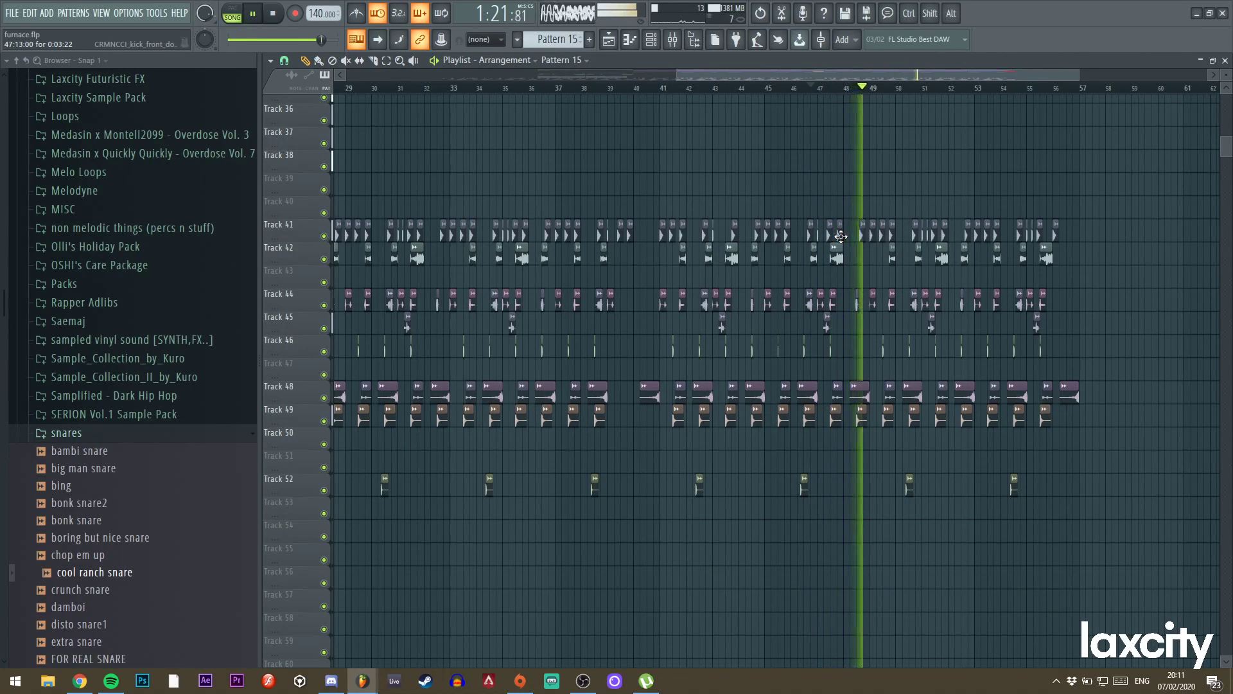
key(space)
key(space)
right_click(864, 411)
right_click(858, 392)
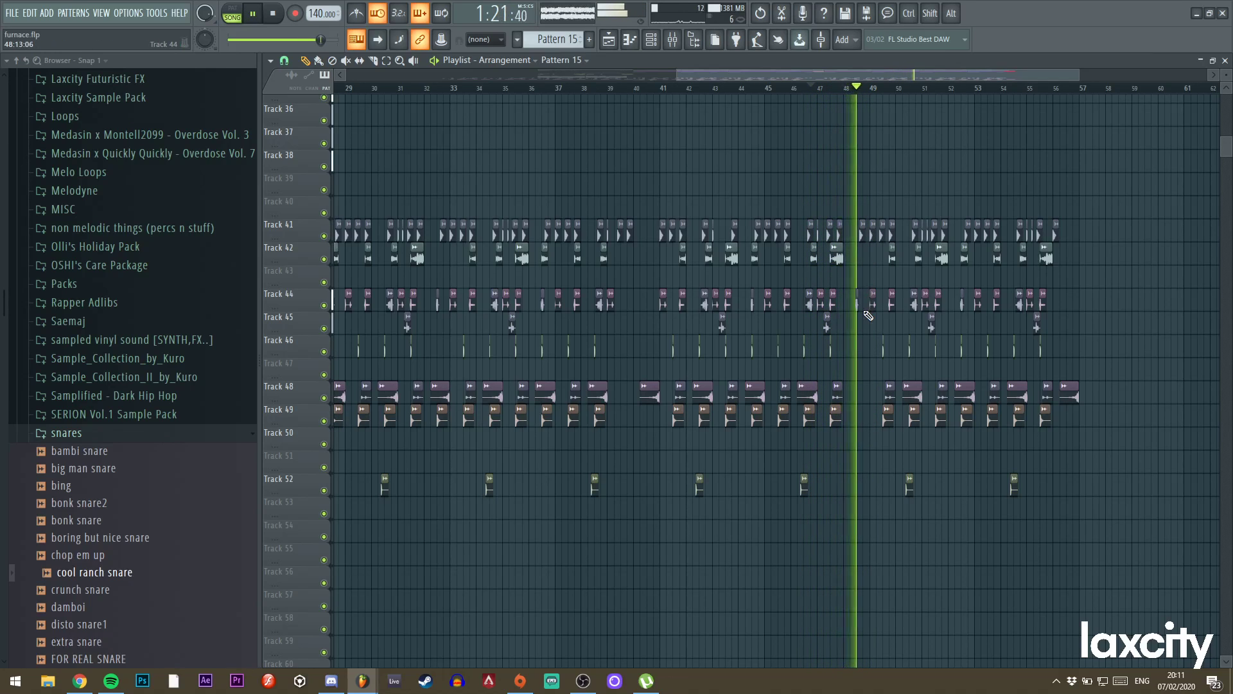
right_click(866, 237)
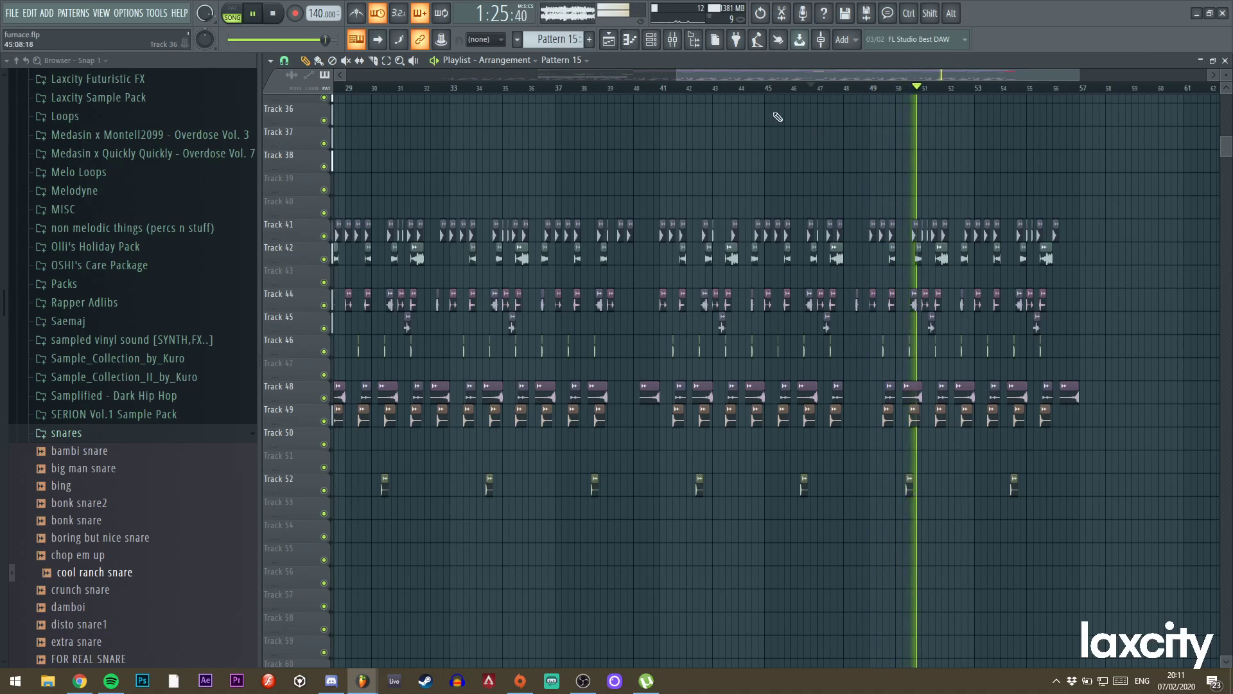
Play the last bars of the repeat and delete the damboi snare midway through bar 55 on Track 49.
drag(676, 71, 633, 71)
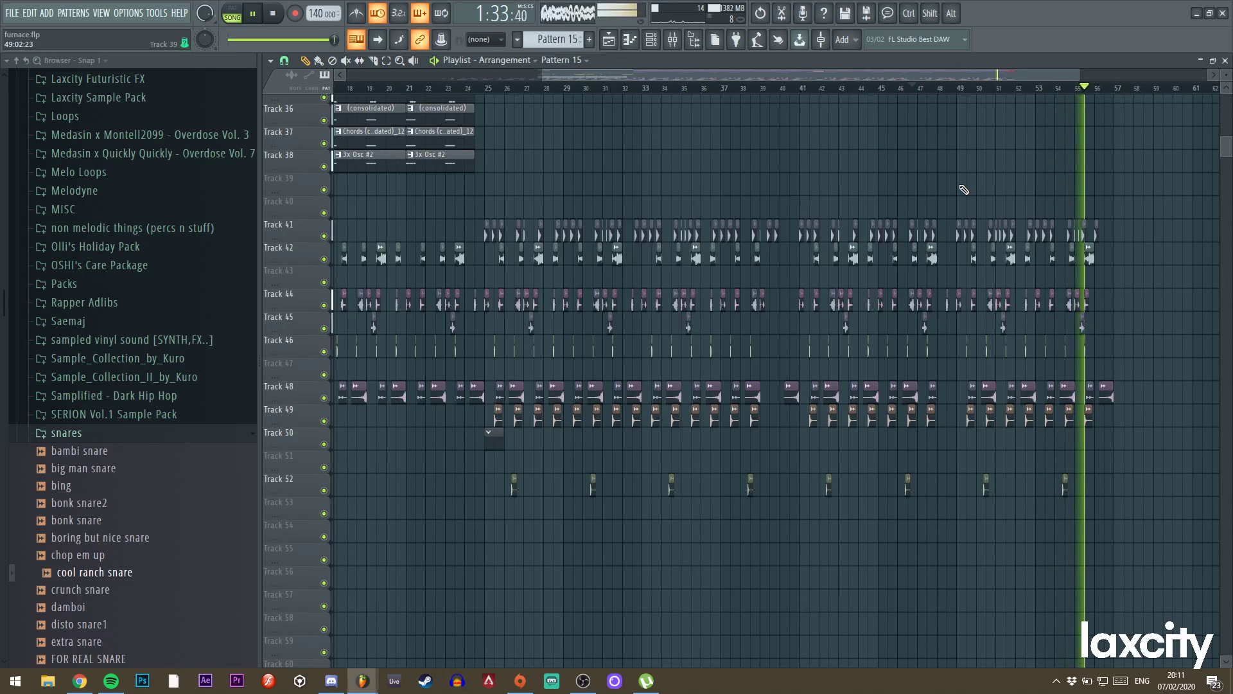
key(space)
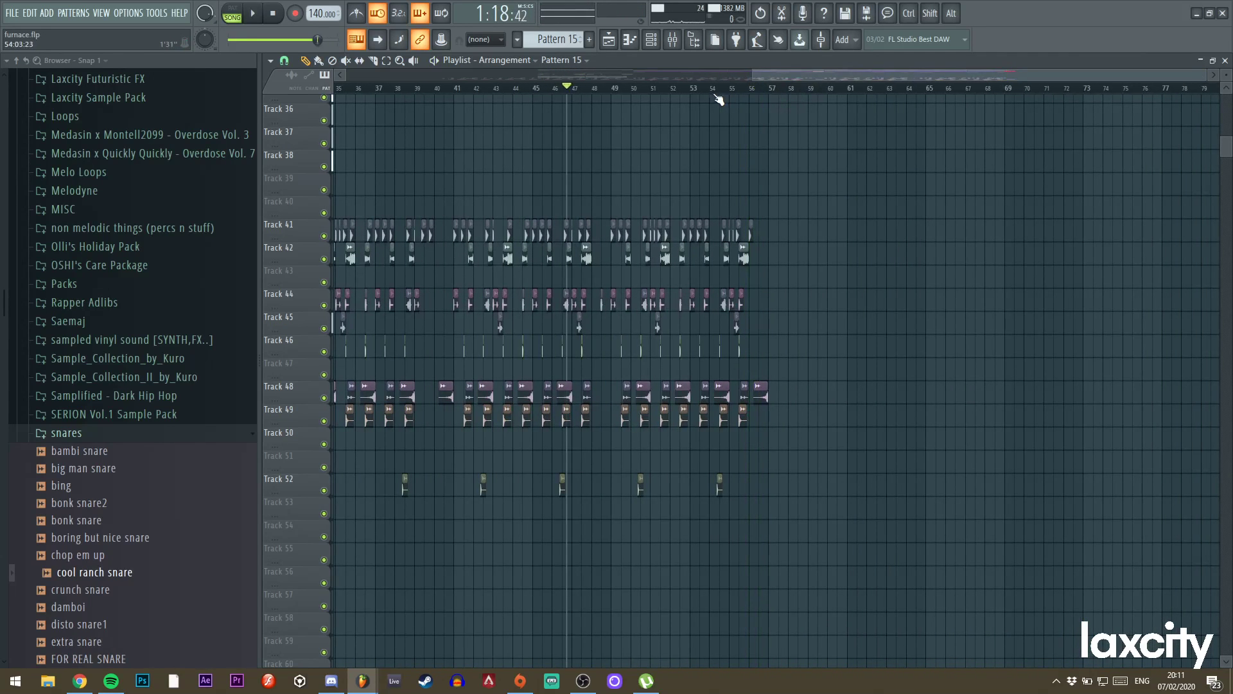
key(space)
mouse_move(1204, 73)
mouse_down()
mouse_move(905, 75)
mouse_move(1026, 53)
mouse_up()
key(space)
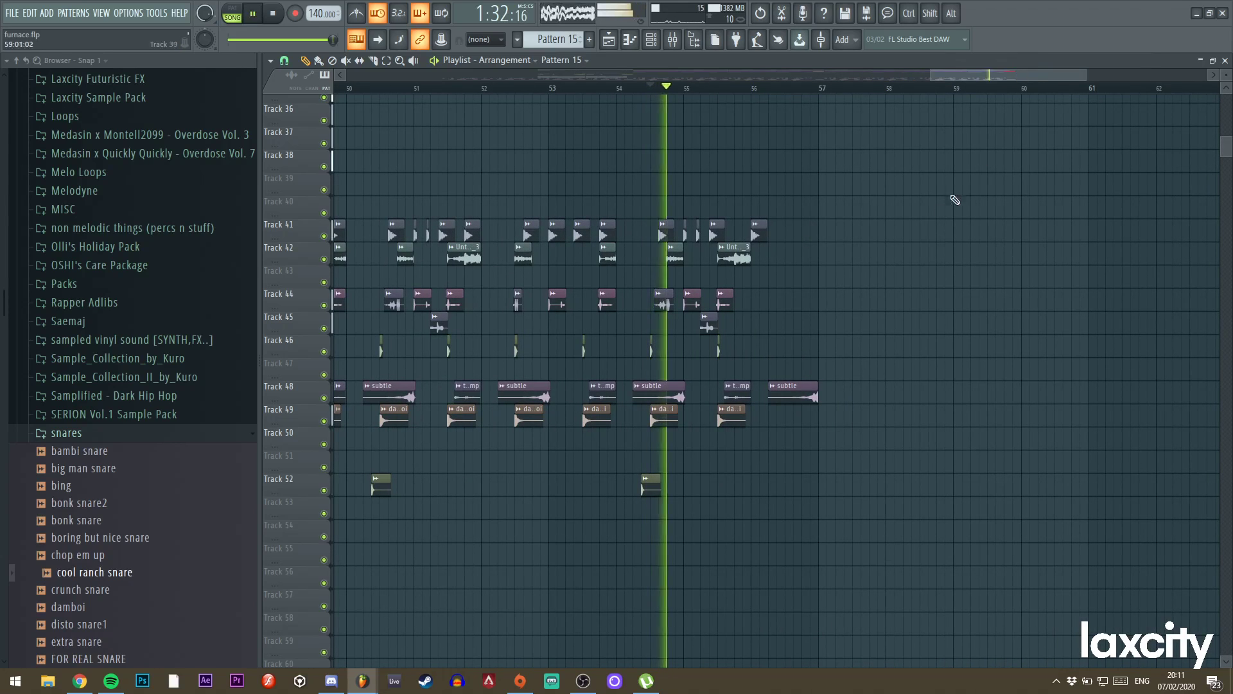
right_click(732, 418)
key(space)
key(space)
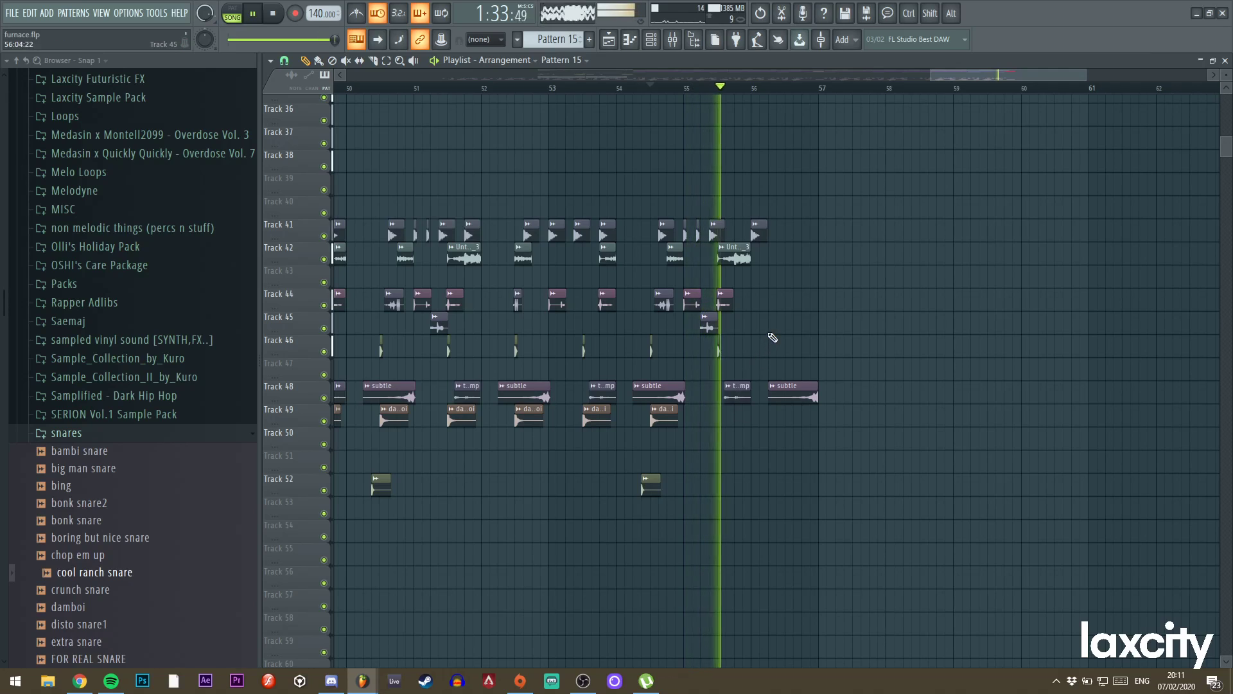
Move the Snare Kraber hit on Track 46 from bar 55 to the middle of bar 56 and play the ending.
drag(720, 353, 786, 348)
key(space)
key(space)
key(space)
key(space)
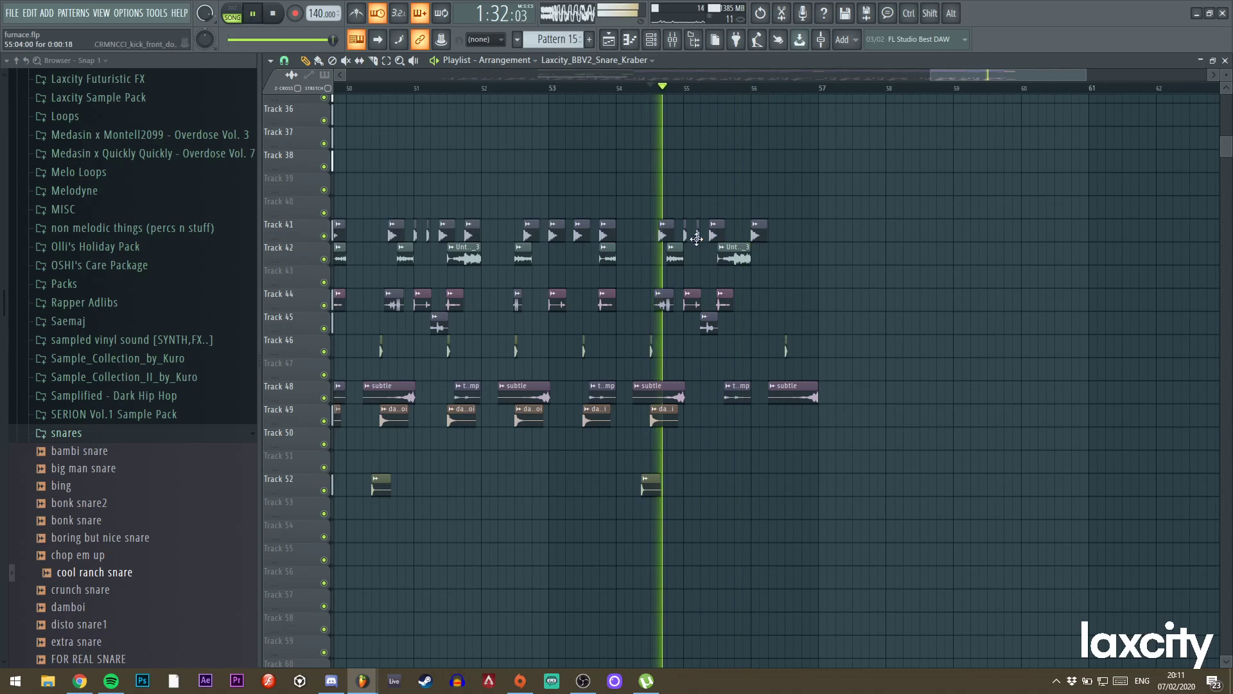
Remove the second short Track 41 kick in bar 55, move the bar 56 kick to bar 55's last quarter, and play it back.
drag(759, 238, 743, 235)
key(space)
key(space)
key(space)
key(space)
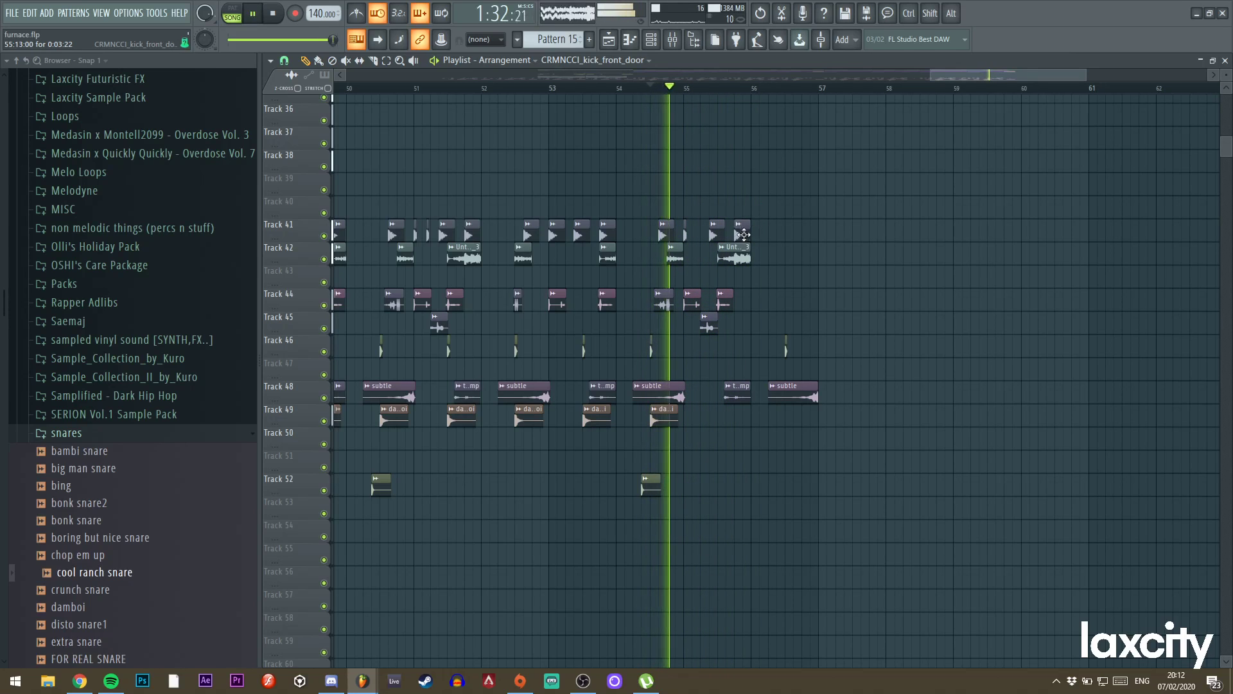
Duplicate the whole arrangement so the copy starts at bar 57, and clear the selection.
drag(1087, 73, 1050, 78)
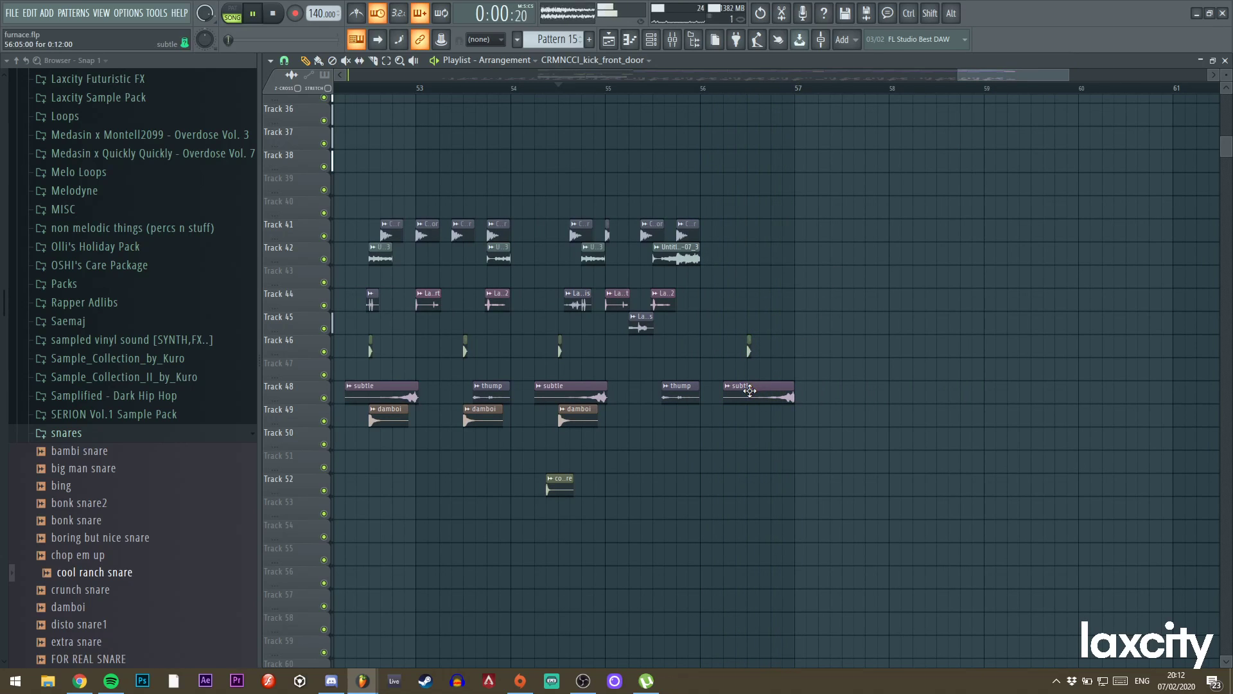
drag(961, 75, 349, 83)
drag(1067, 70, 1207, 74)
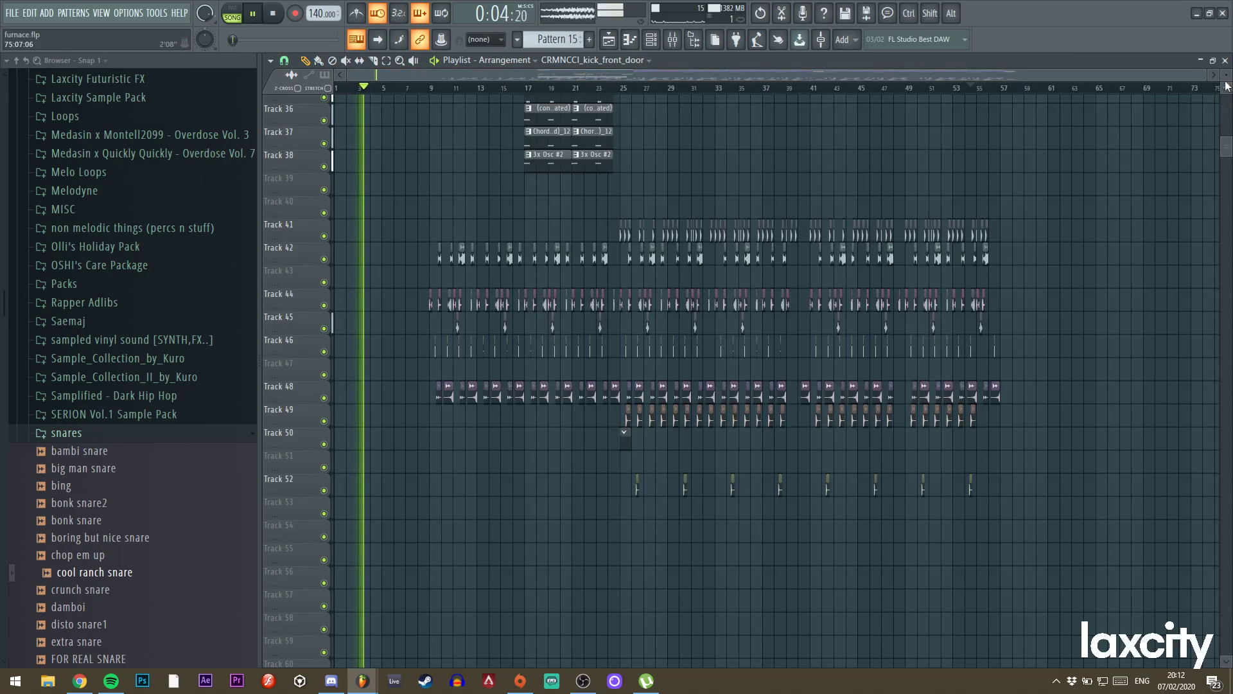
scroll(932, 225, down, 2)
scroll(924, 230, up, 2)
scroll(923, 230, up, 7)
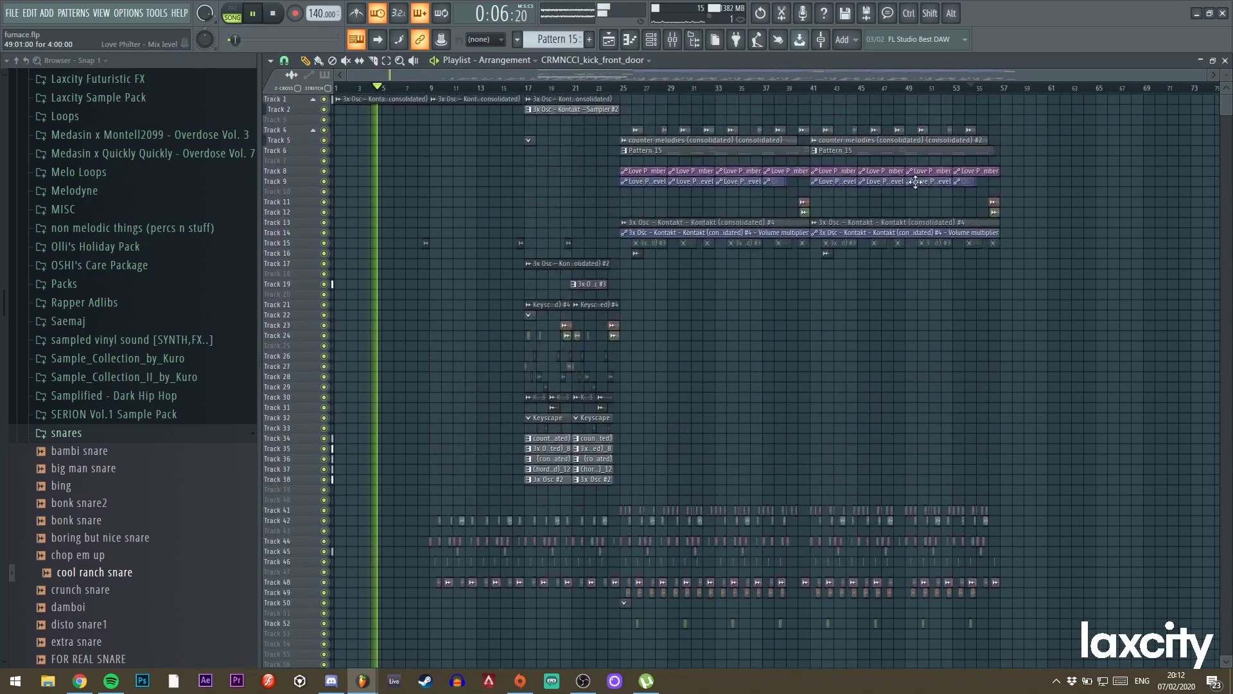
key(ctrl+a)
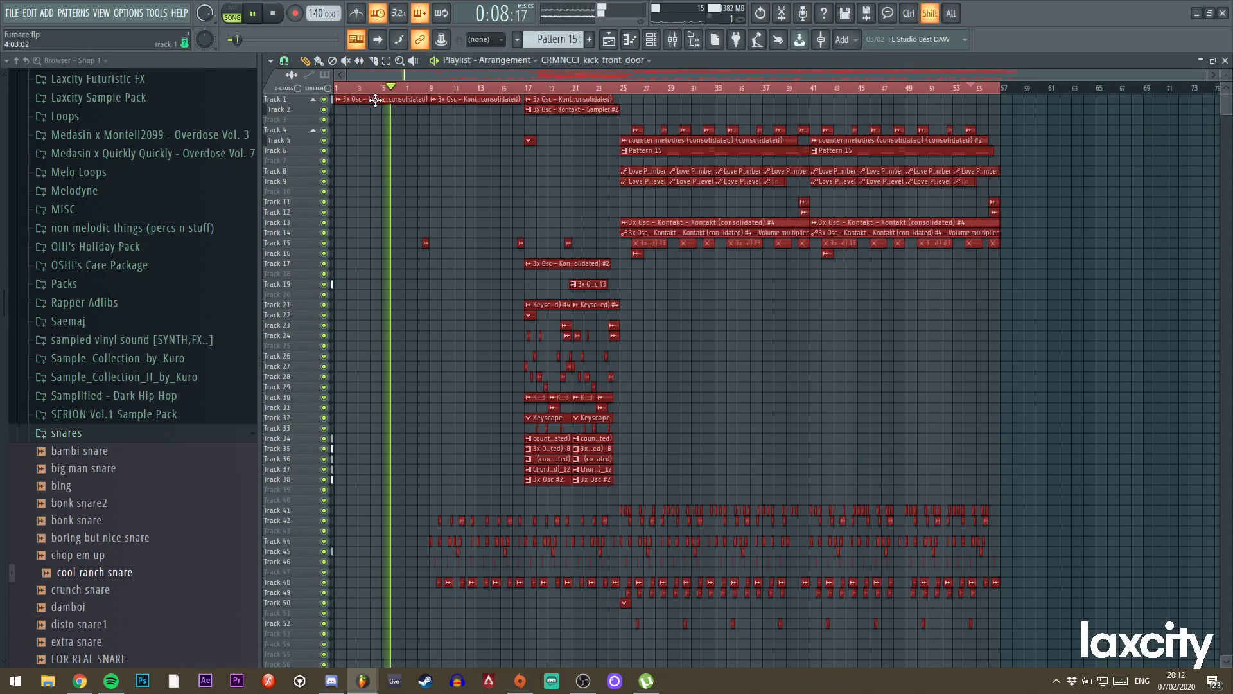
key(ctrl+b)
key(ctrl+d)
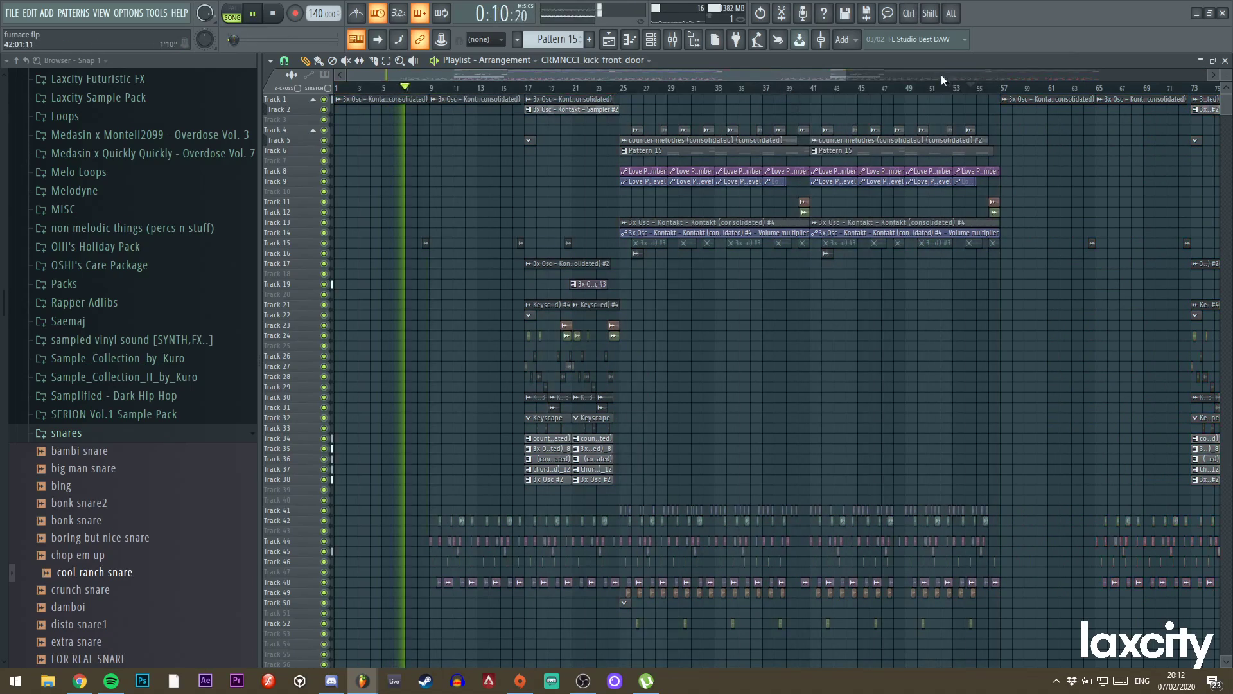
drag(844, 75, 671, 94)
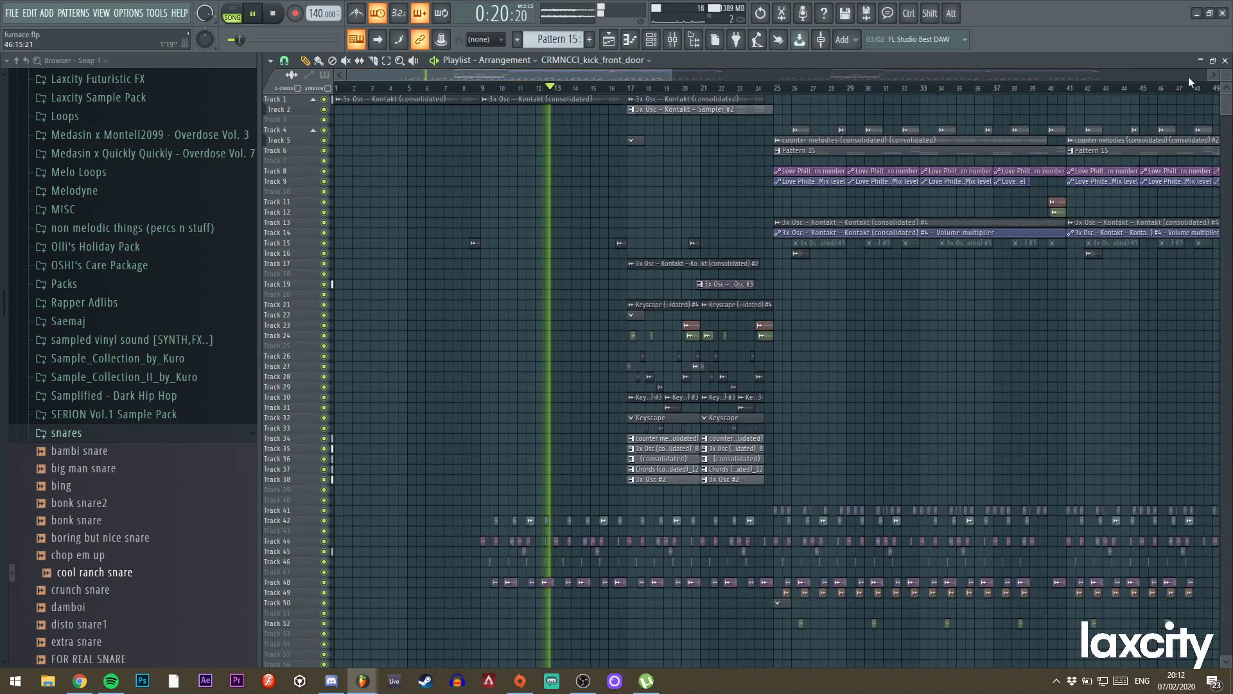
drag(1227, 75, 1227, 52)
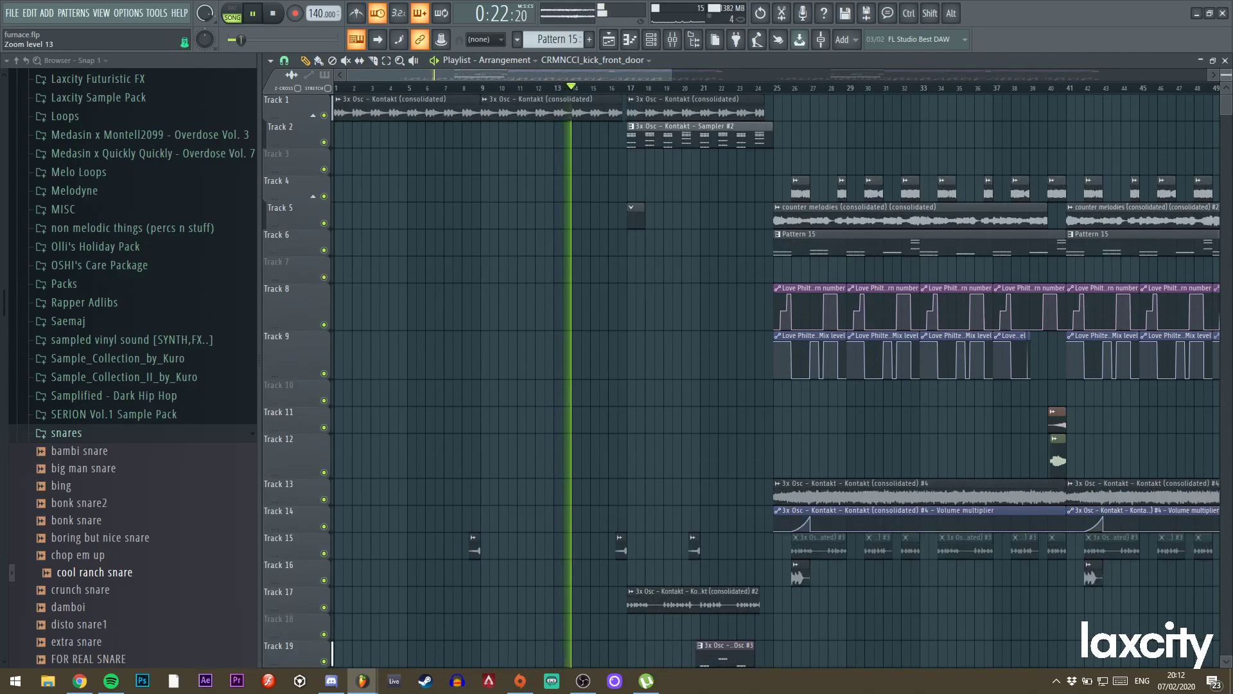
Check the project's info page, play the arrangement and look over its tracks together with the copy starting at bar 57.
key(F11)
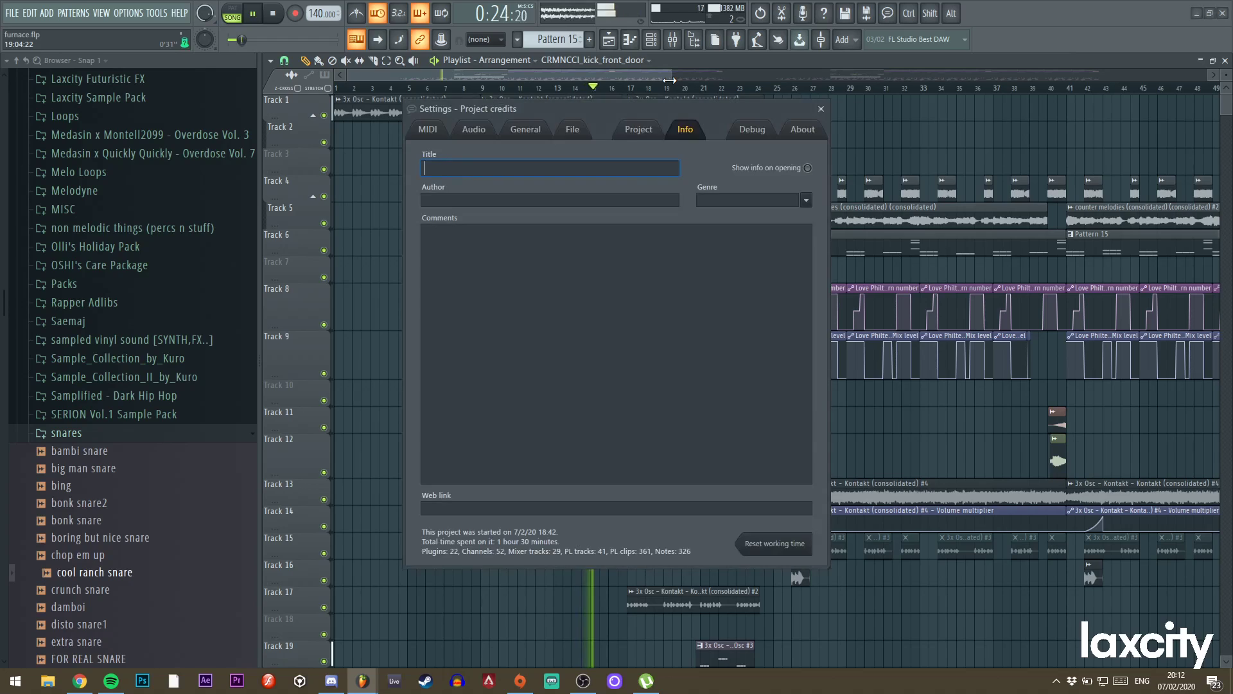
key(F11)
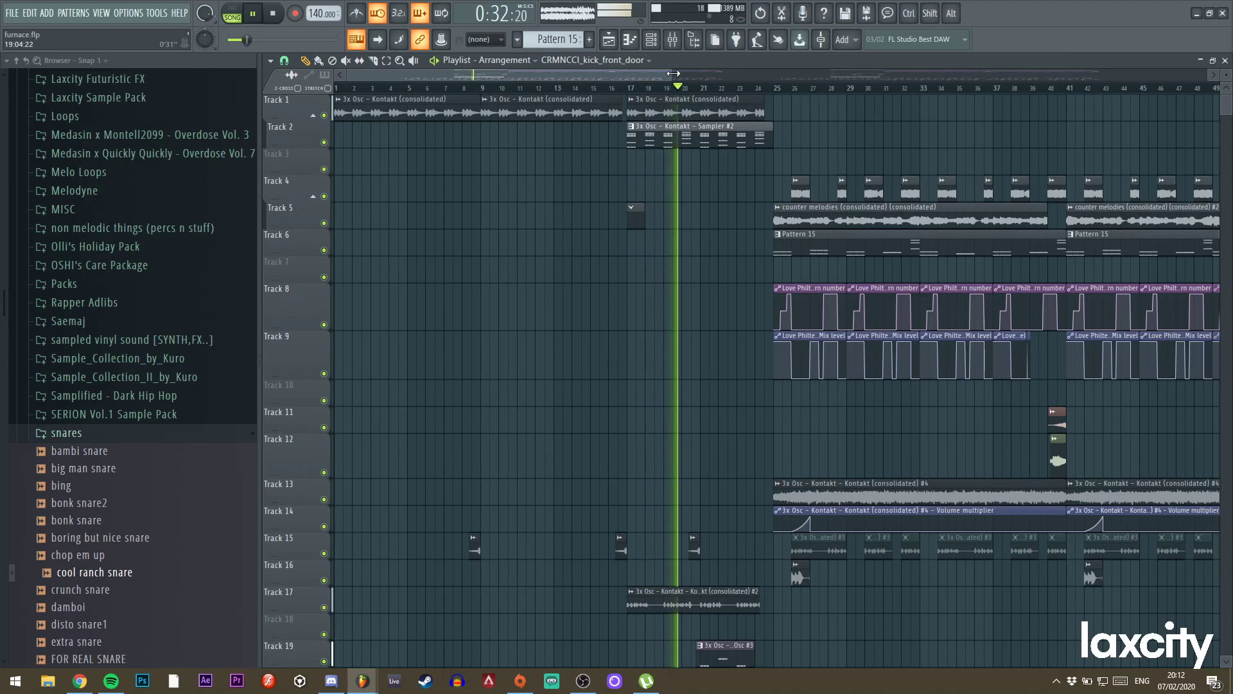
drag(593, 79, 675, 78)
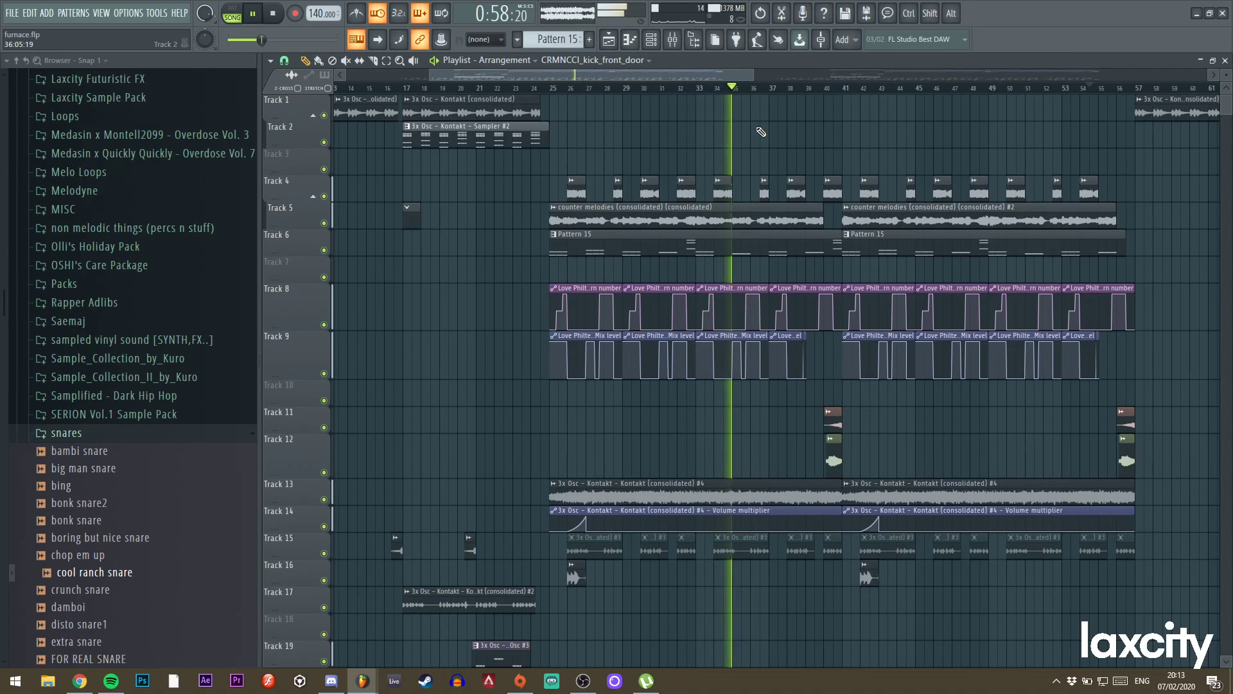
scroll(760, 129, down, 5)
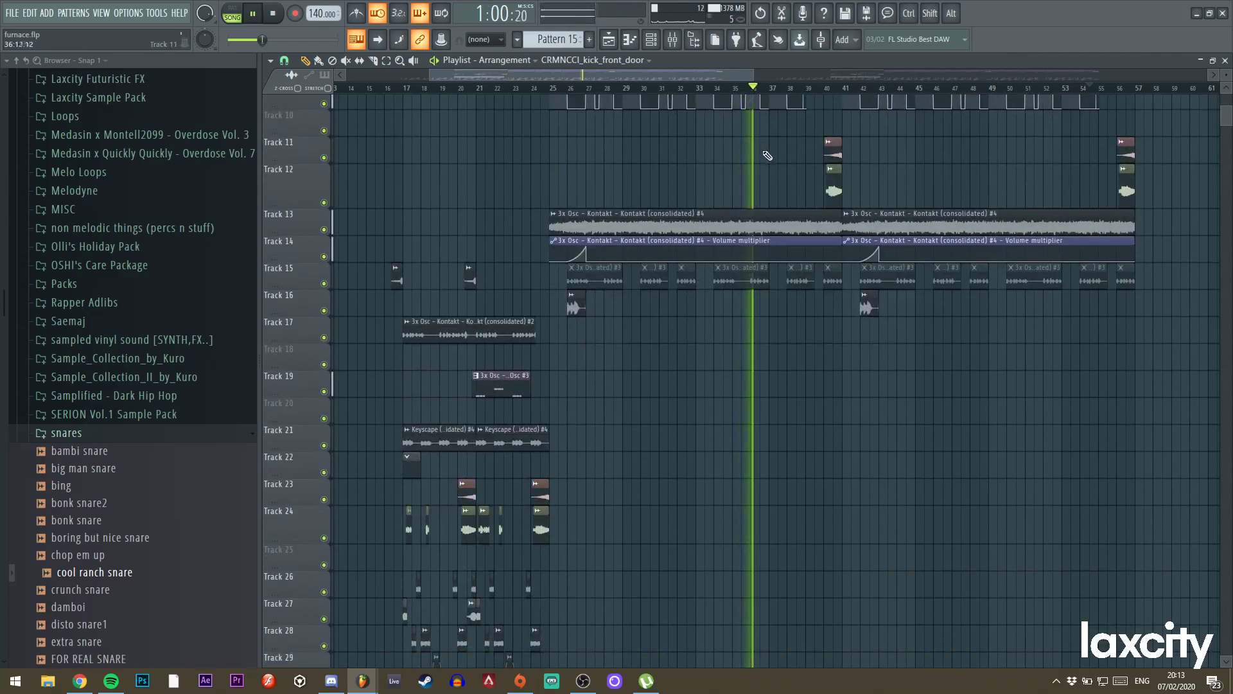
scroll(690, 171, down, 11)
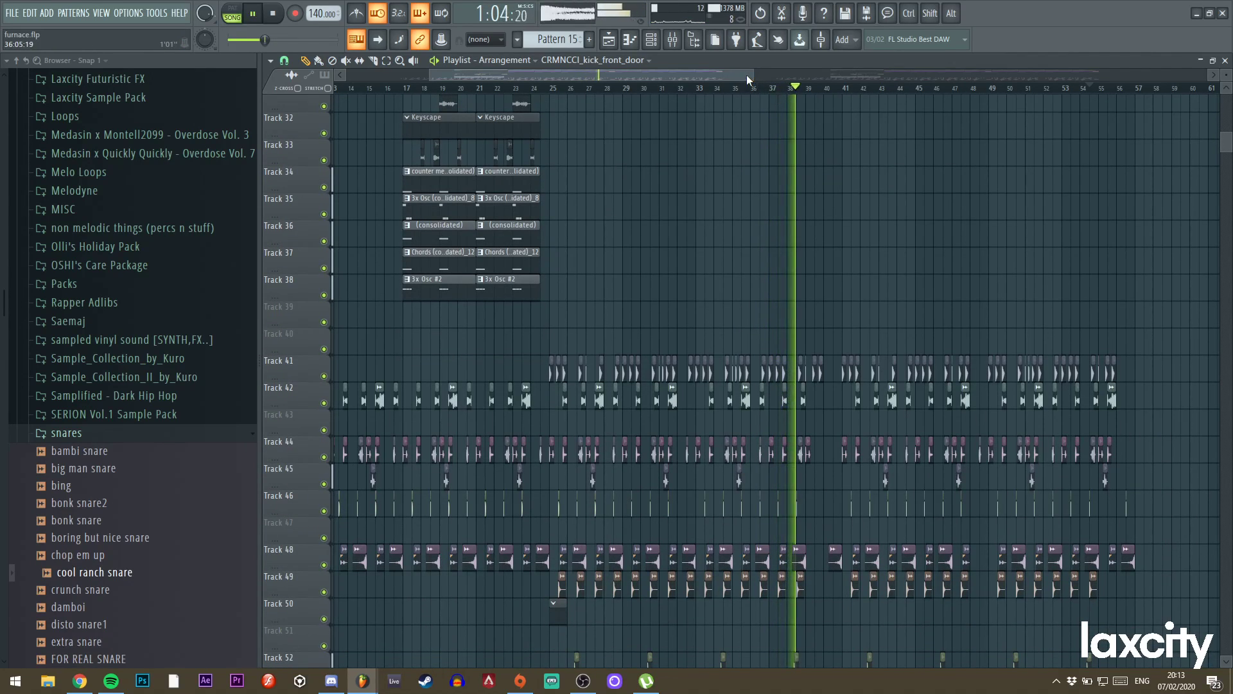
drag(752, 75, 1160, 75)
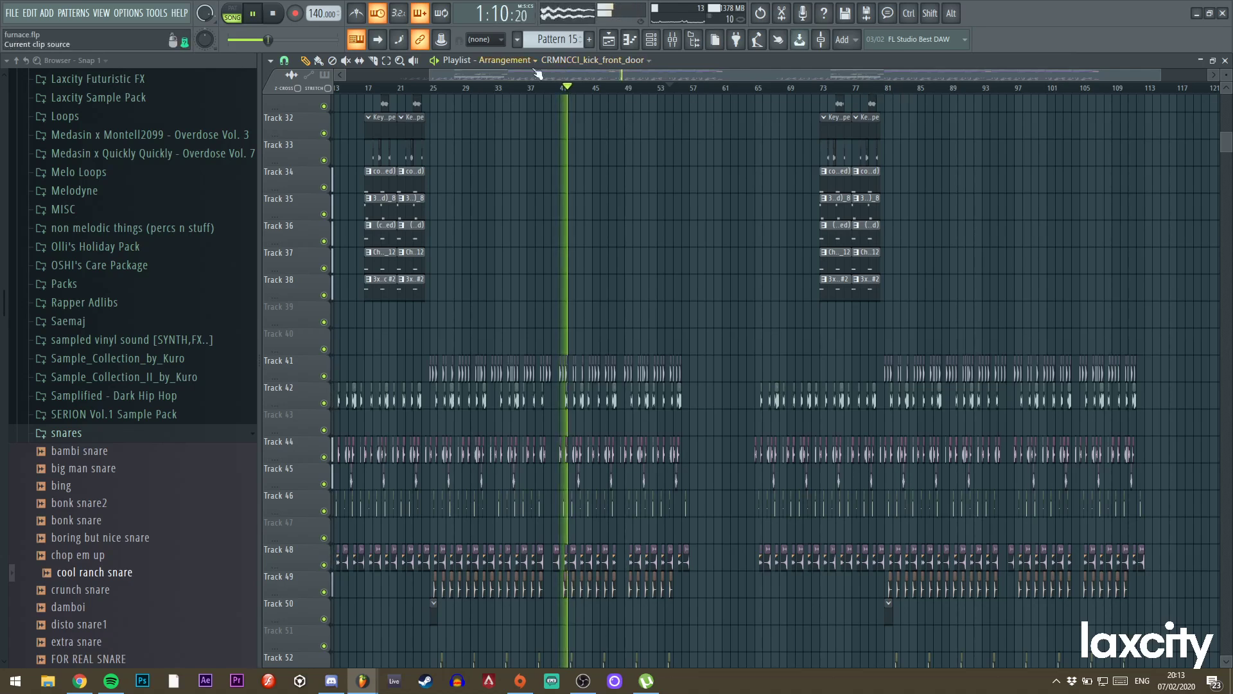
scroll(434, 78, down, 1)
scroll(706, 147, up, 10)
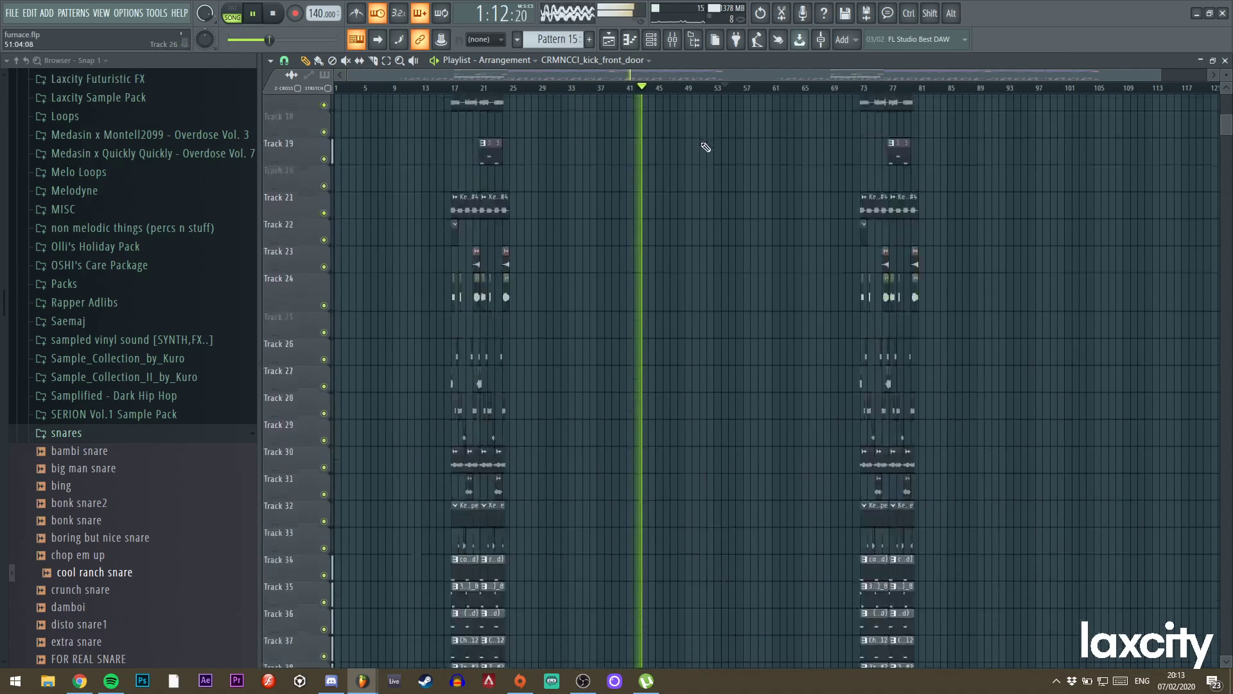
scroll(706, 147, up, 5)
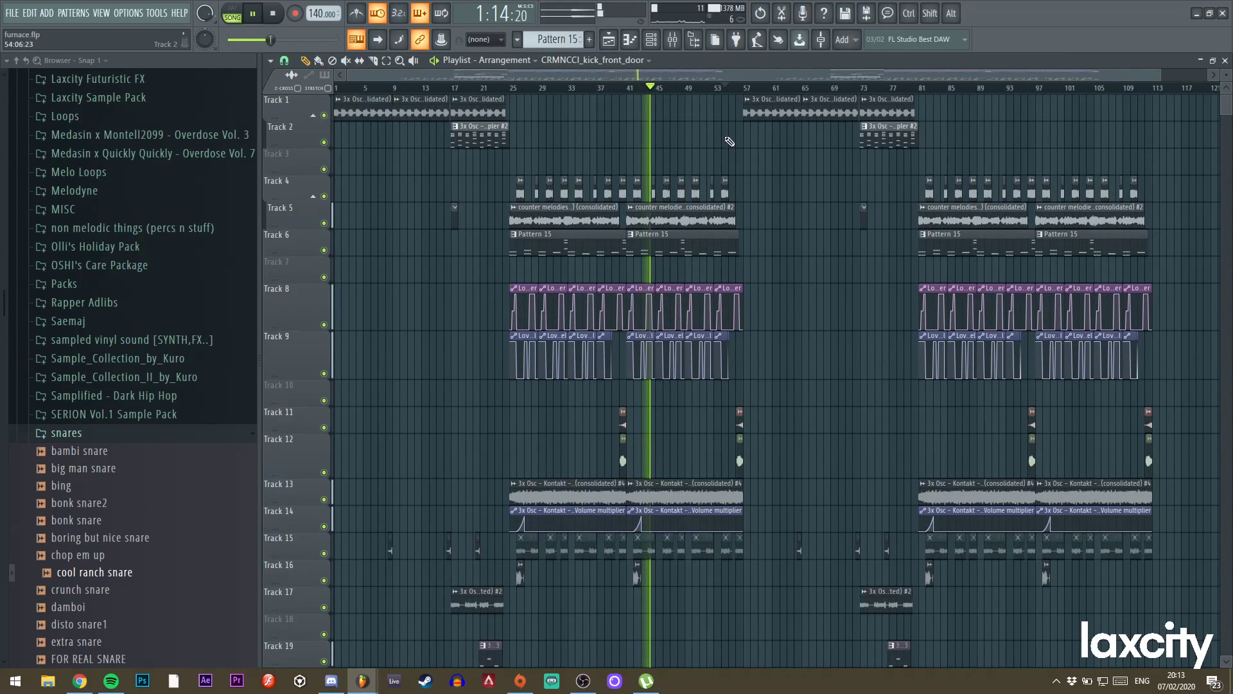
scroll(1229, 87, down, 2)
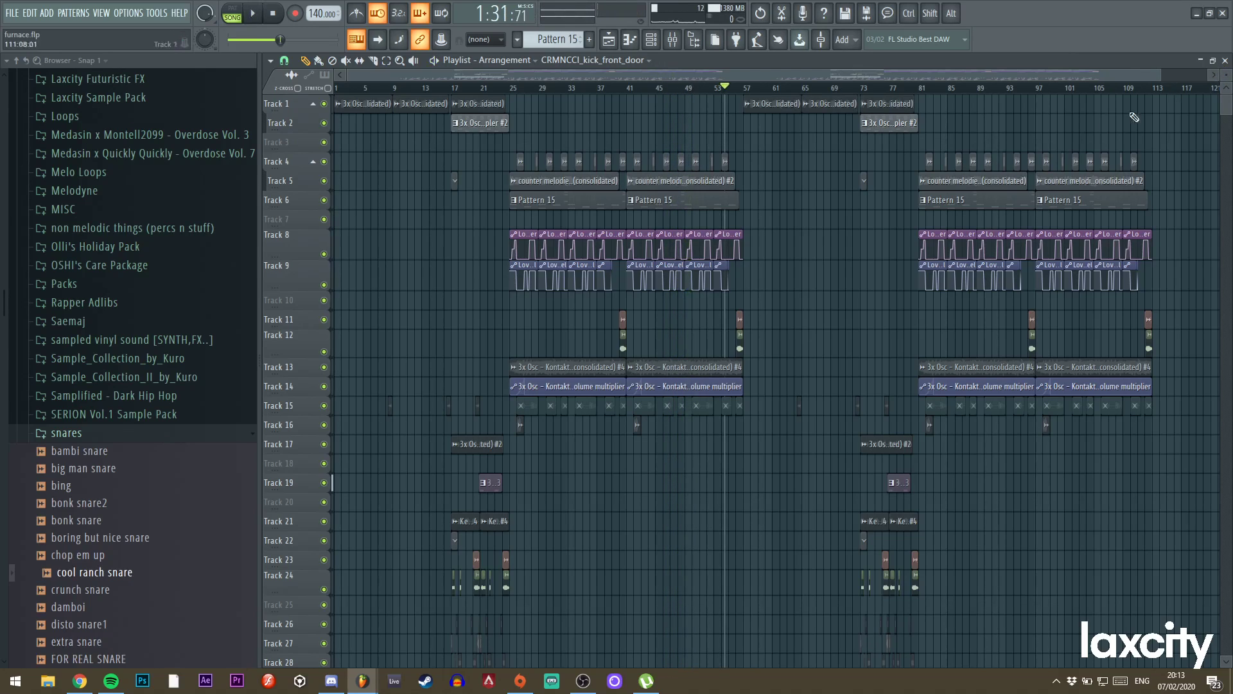
drag(1159, 75, 739, 75)
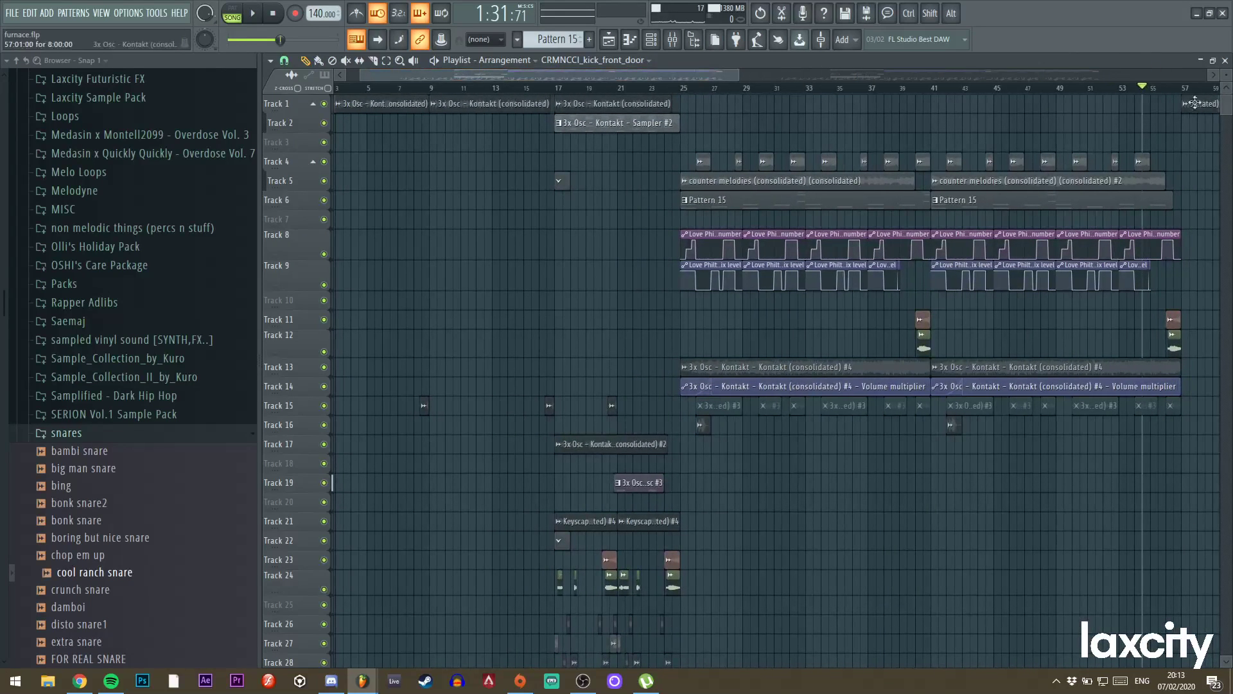
Enlarge the playlist track heights and collapse the snares folder to get back to the list of SAMPLE PACKS folders.
drag(1227, 77, 1227, 95)
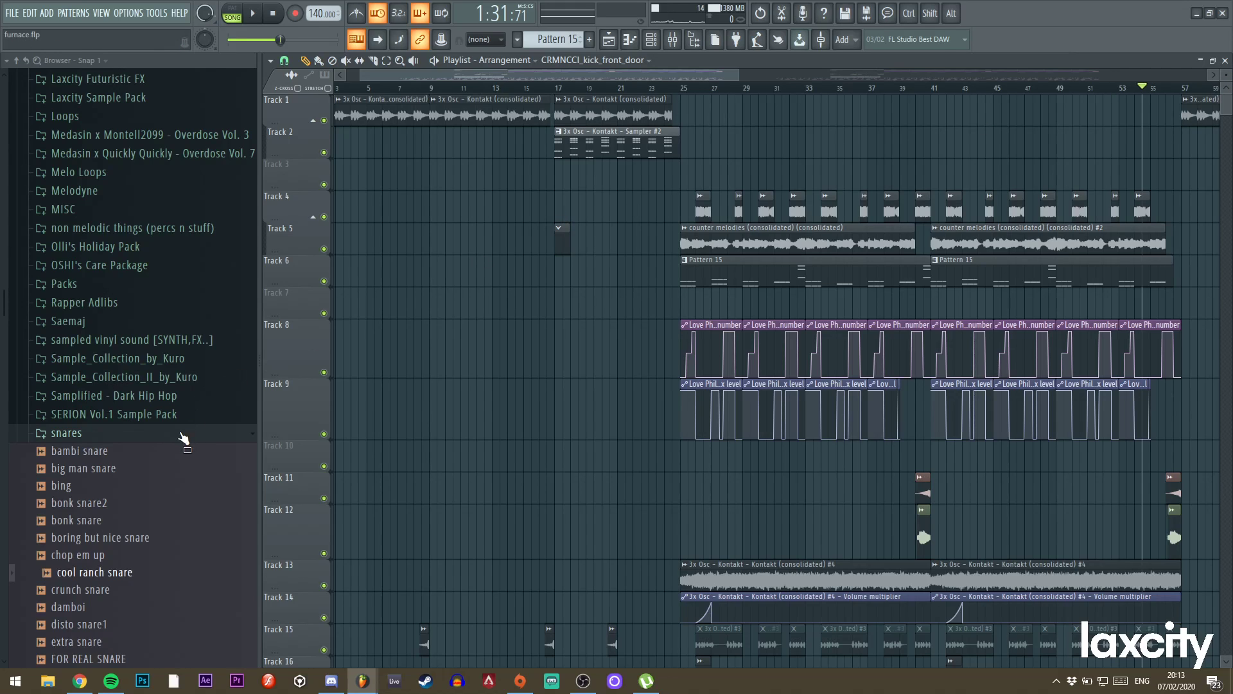
click(184, 435)
scroll(163, 289, up, 15)
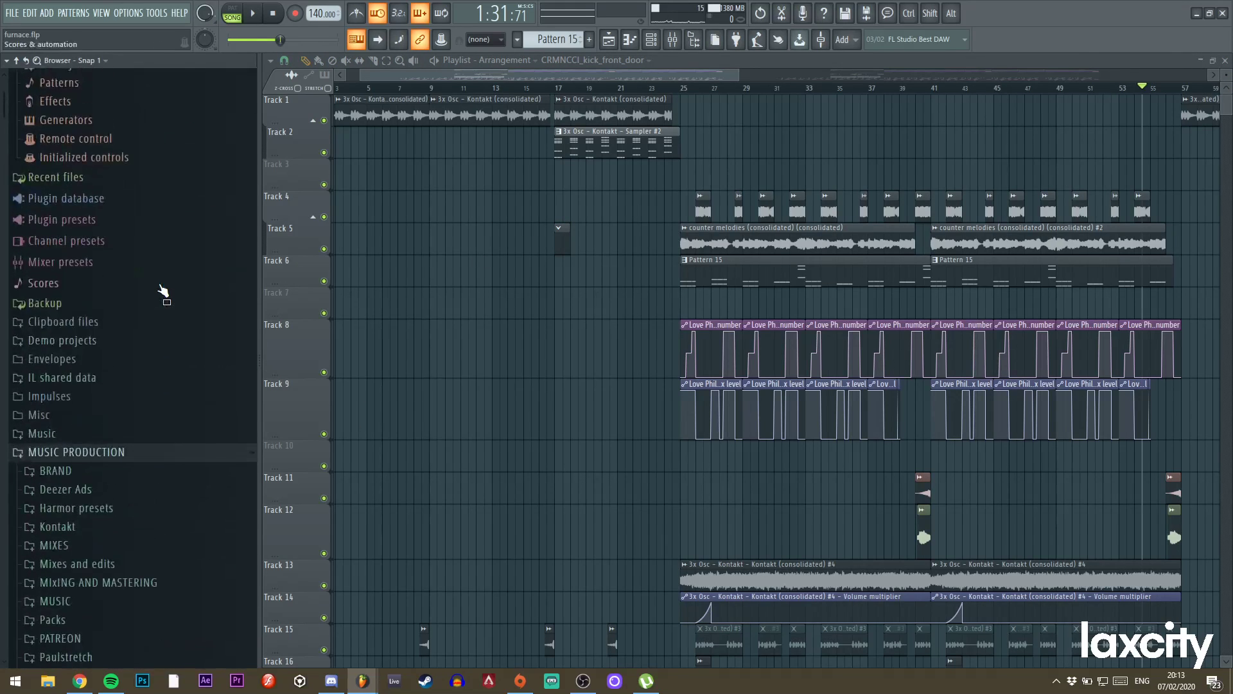
scroll(155, 324, down, 3)
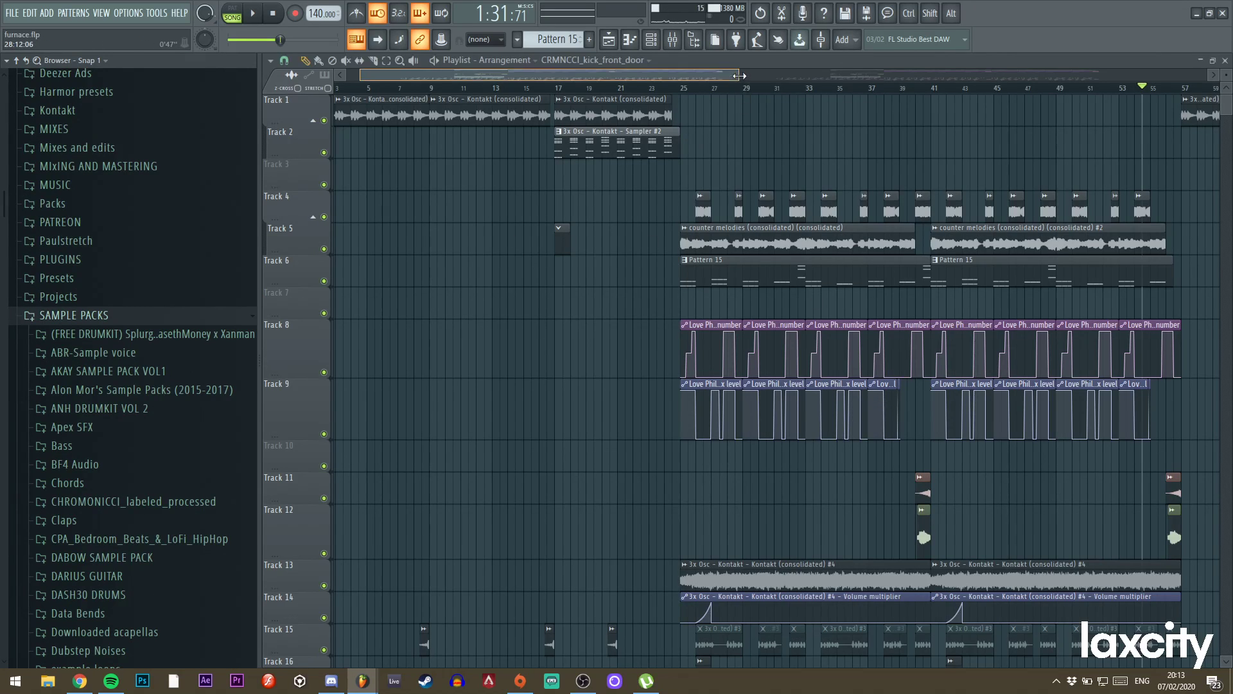
Play the transition into the copied section at bar 57 and the one at the end of bar 24.
drag(740, 75, 922, 75)
scroll(724, 350, down, 10)
scroll(747, 345, up, 10)
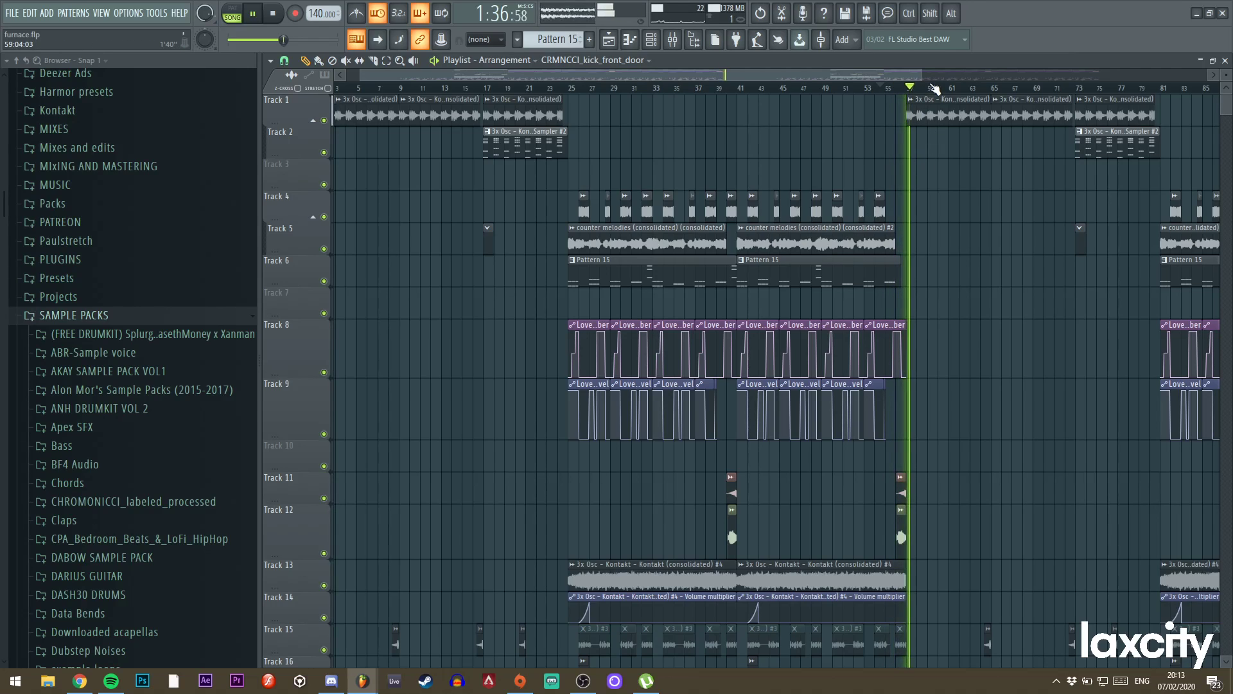
key(space)
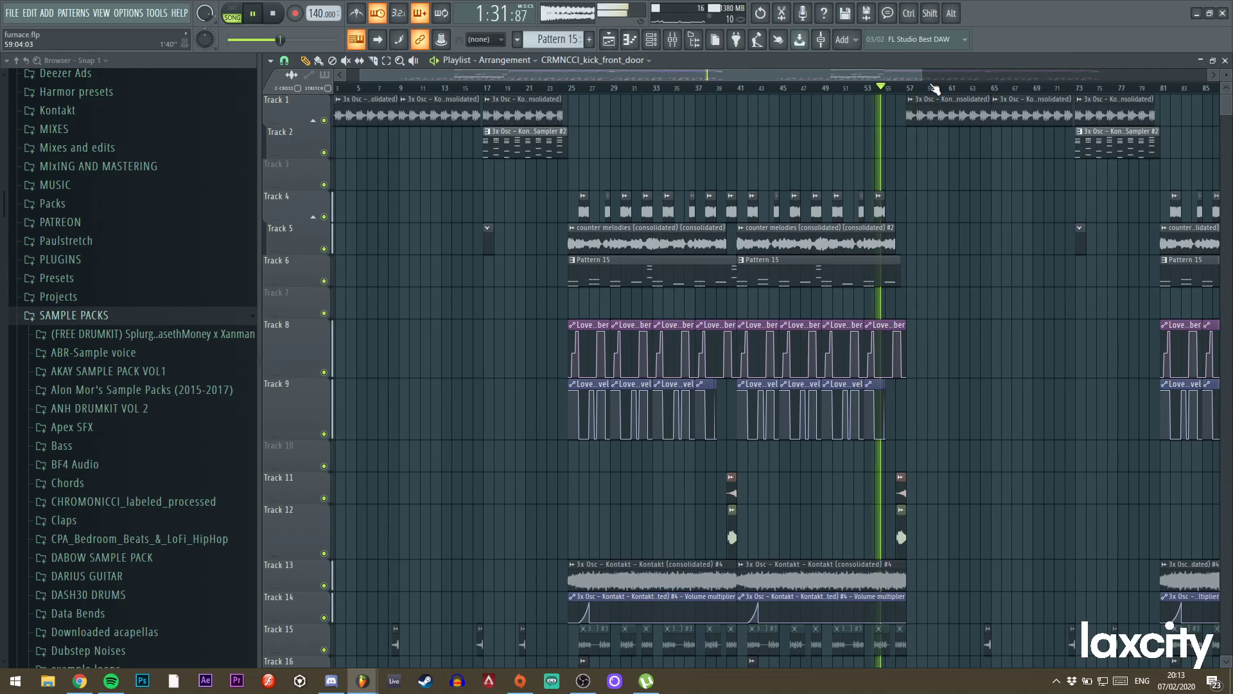
click(560, 90)
scroll(643, 385, down, 10)
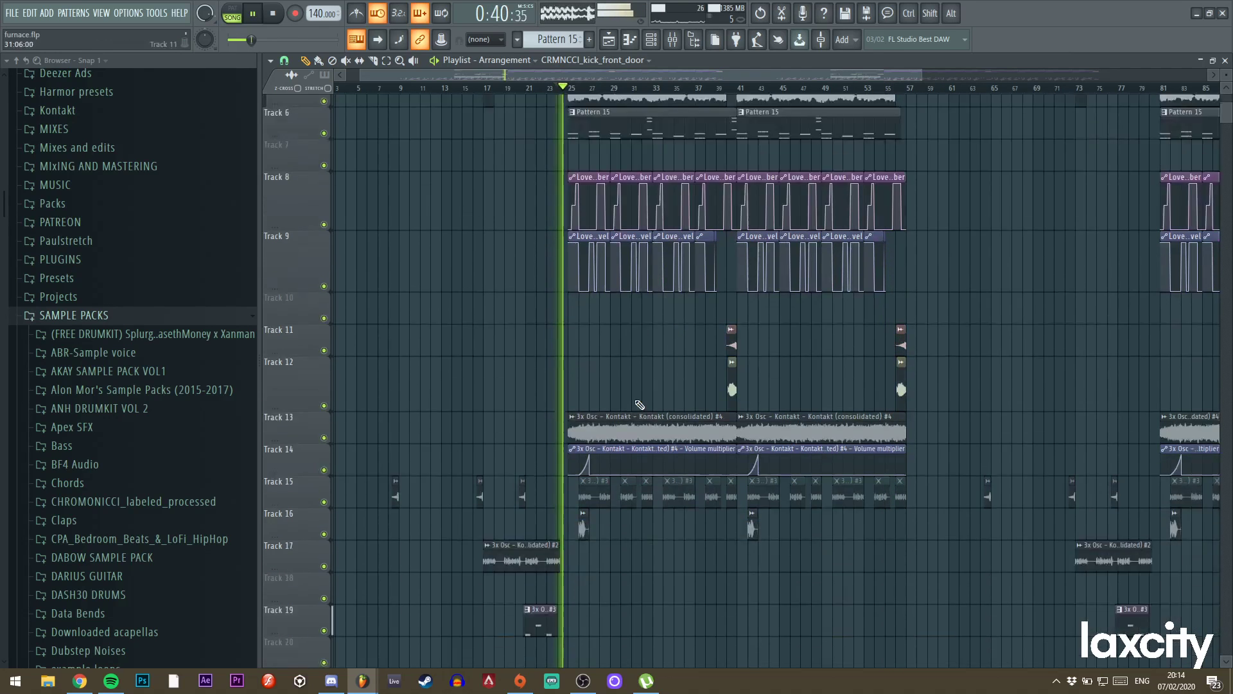
key(space)
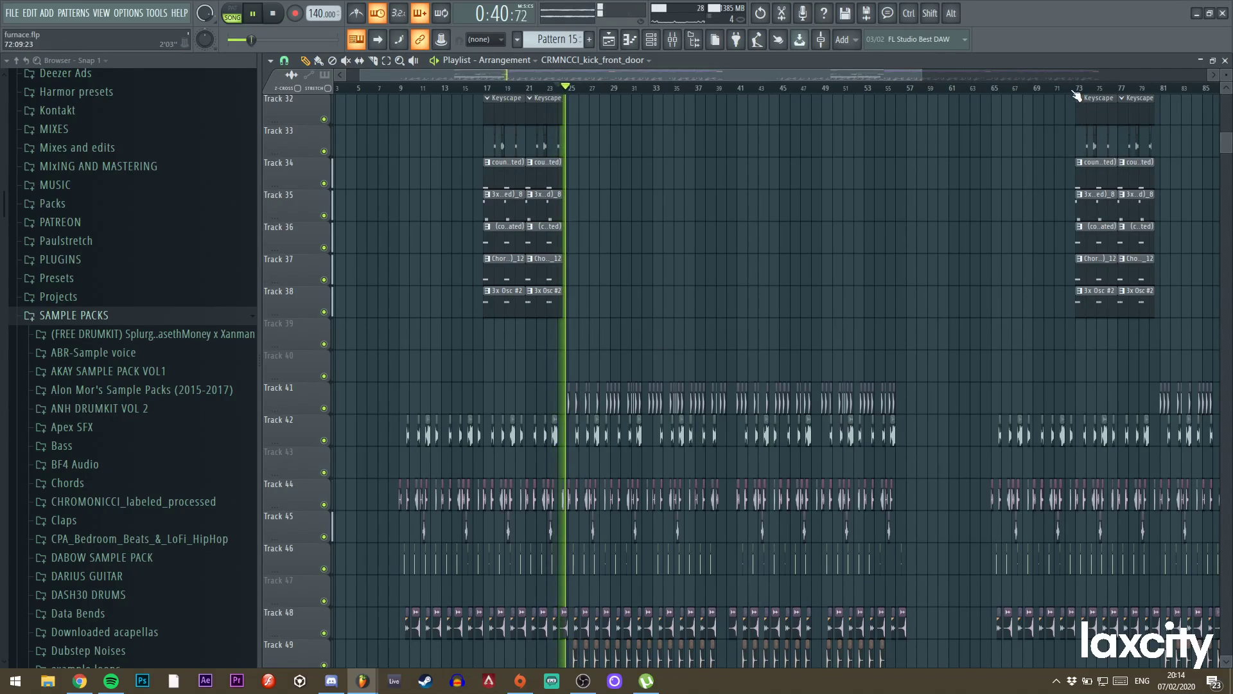
Play the section starting around bar 25 and check the first cool ranch snare hit on Track 52.
drag(925, 78, 497, 76)
drag(476, 75, 598, 72)
key(space)
key(space)
click(476, 87)
scroll(600, 297, down, 6)
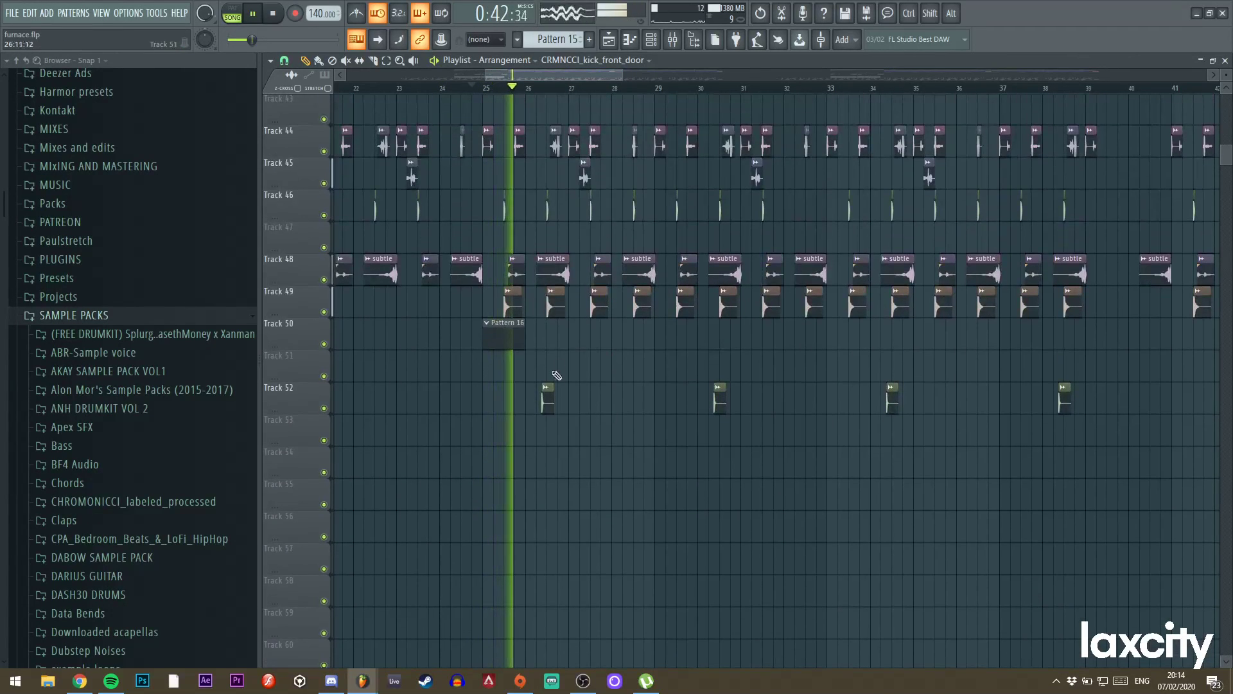
click(546, 389)
click(546, 388)
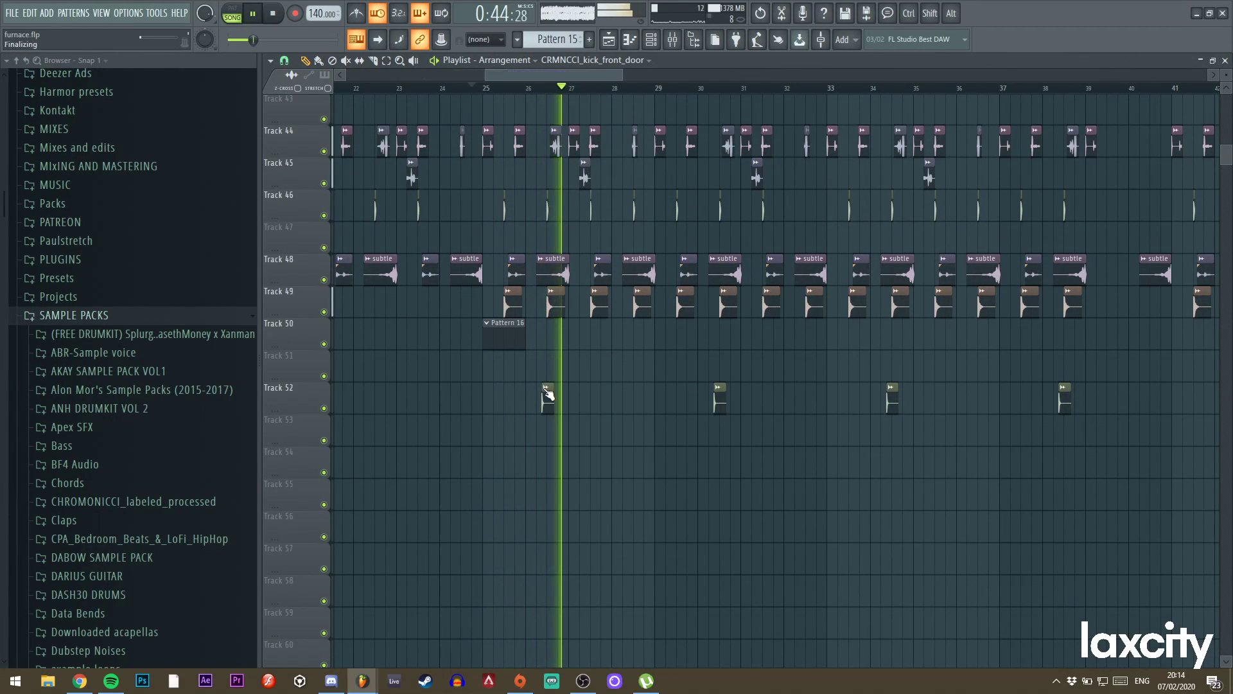
Move the cool ranch snare hits on Track 52 two bars later so the first one falls in bar 28.
drag(623, 75, 984, 93)
drag(796, 431, 386, 397)
key(space)
key(space)
drag(983, 77, 558, 76)
drag(469, 402, 634, 397)
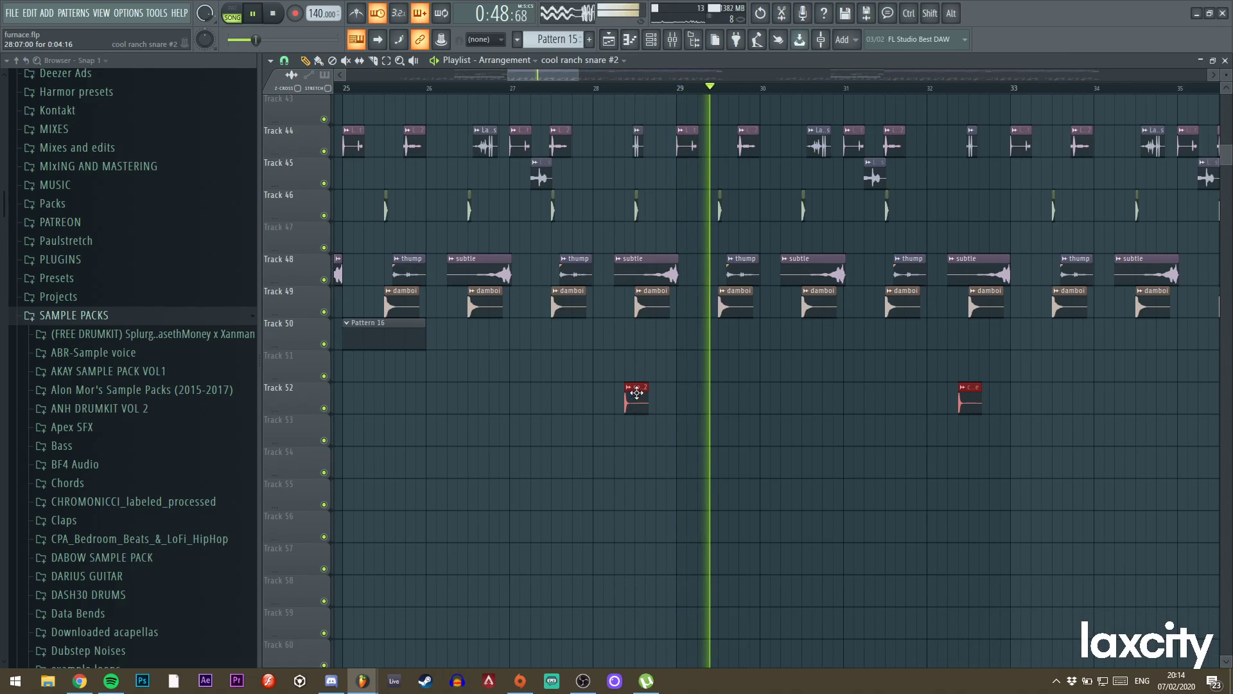
drag(663, 388, 762, 565)
Play back the section from bar 25 with the moved snare hits.
scroll(761, 239, up, 4)
scroll(760, 239, up, 3)
scroll(760, 239, down, 4)
key(space)
key(space)
key(space)
Slice the first Love Philter Mix level clip on Track 9 just after bar 26 starts and shorten its first piece to end late in bar 25.
scroll(655, 217, up, 15)
key(space)
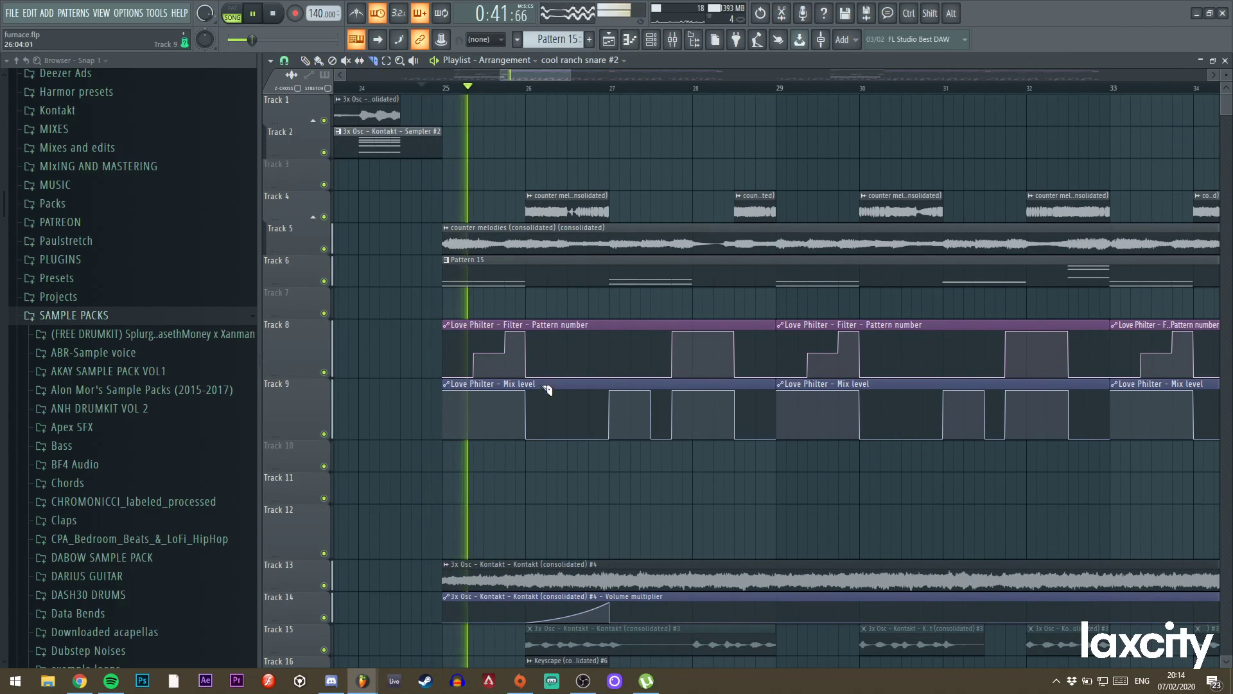
click(537, 409)
key(space)
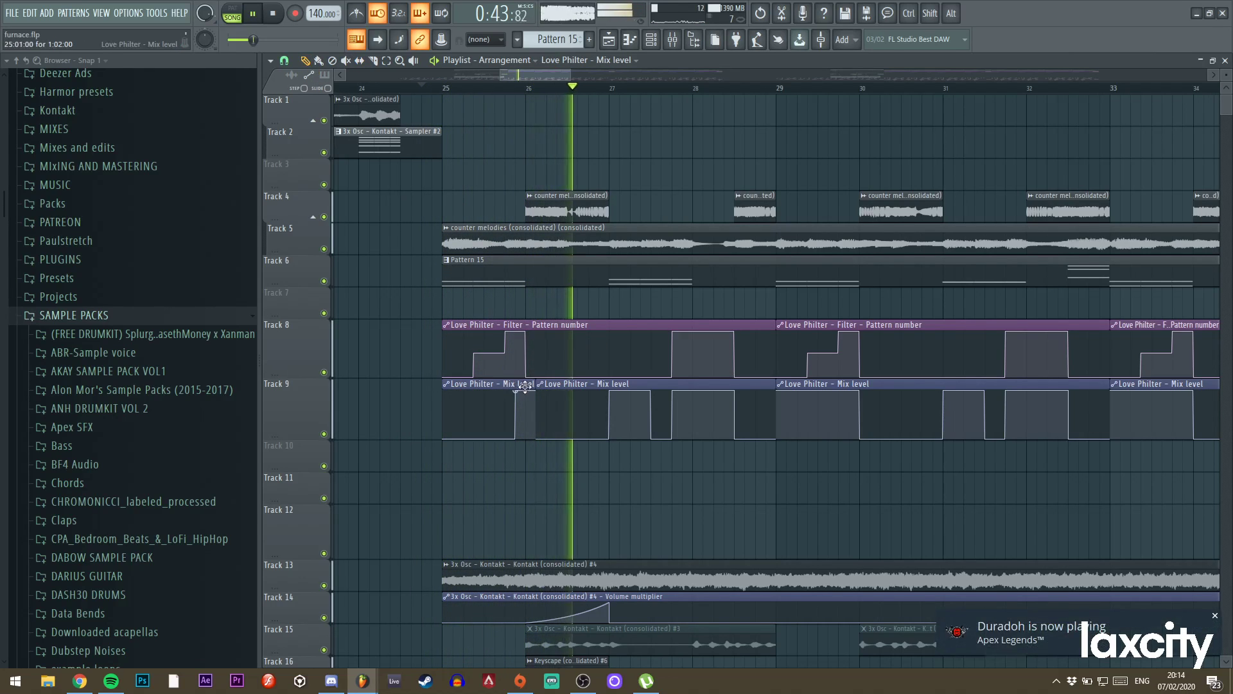
drag(536, 386, 505, 387)
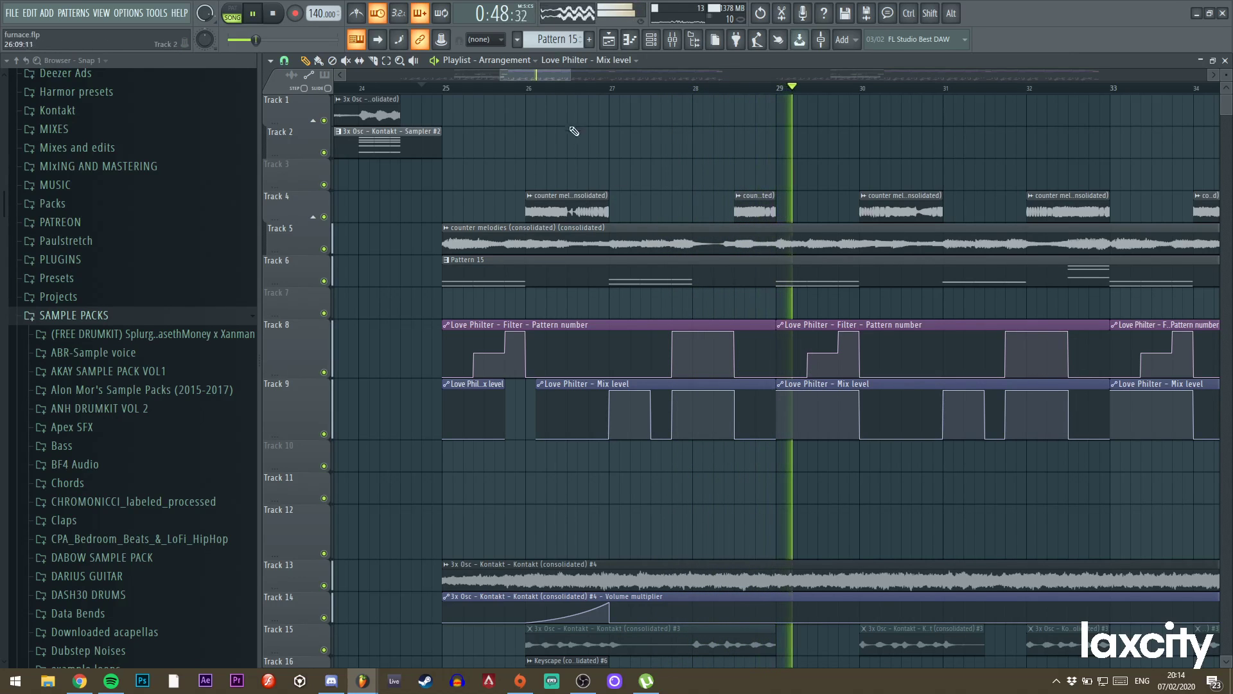
Replace the Love Philter Mix level clip at bar 29 on Track 9 with a copy of the two sliced pieces from bar 25.
drag(570, 76, 649, 76)
key(space)
key(space)
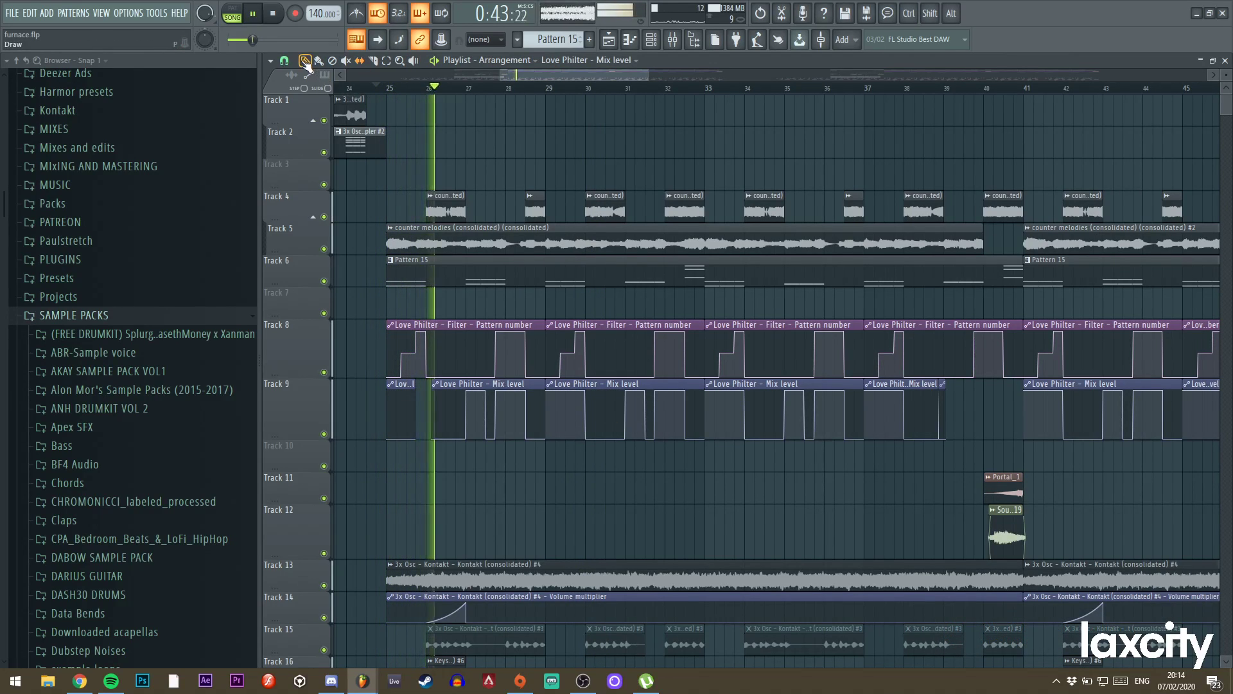
mouse_move(546, 384)
mouse_down()
mouse_move(628, 386)
mouse_move(394, 391)
mouse_move(557, 395)
mouse_up()
right_click(630, 390)
ctrl+click(623, 497)
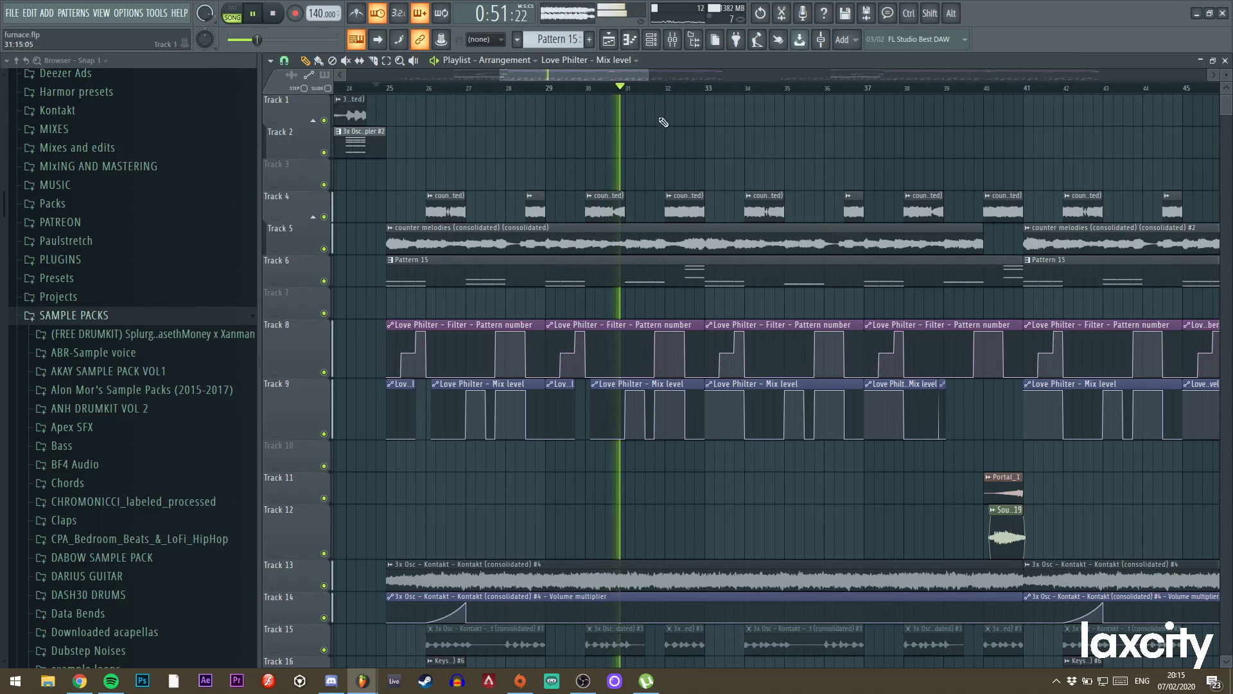
Delete the Track 9 Mix level clips at bars 33 and 37 and fill bars 33 to 40 with copies of the edited pieces.
drag(649, 78, 854, 94)
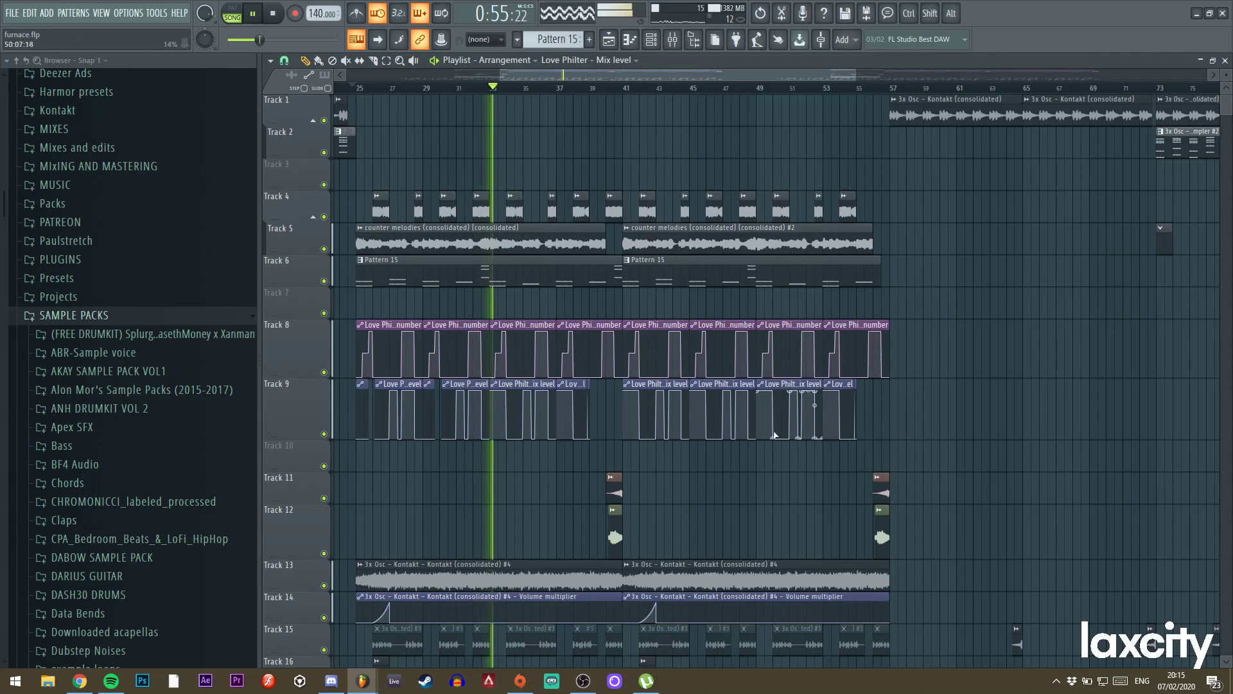
right_click(579, 414)
right_click(527, 415)
mouse_move(507, 409)
mouse_down()
mouse_move(350, 410)
mouse_move(397, 384)
mouse_move(523, 380)
mouse_up()
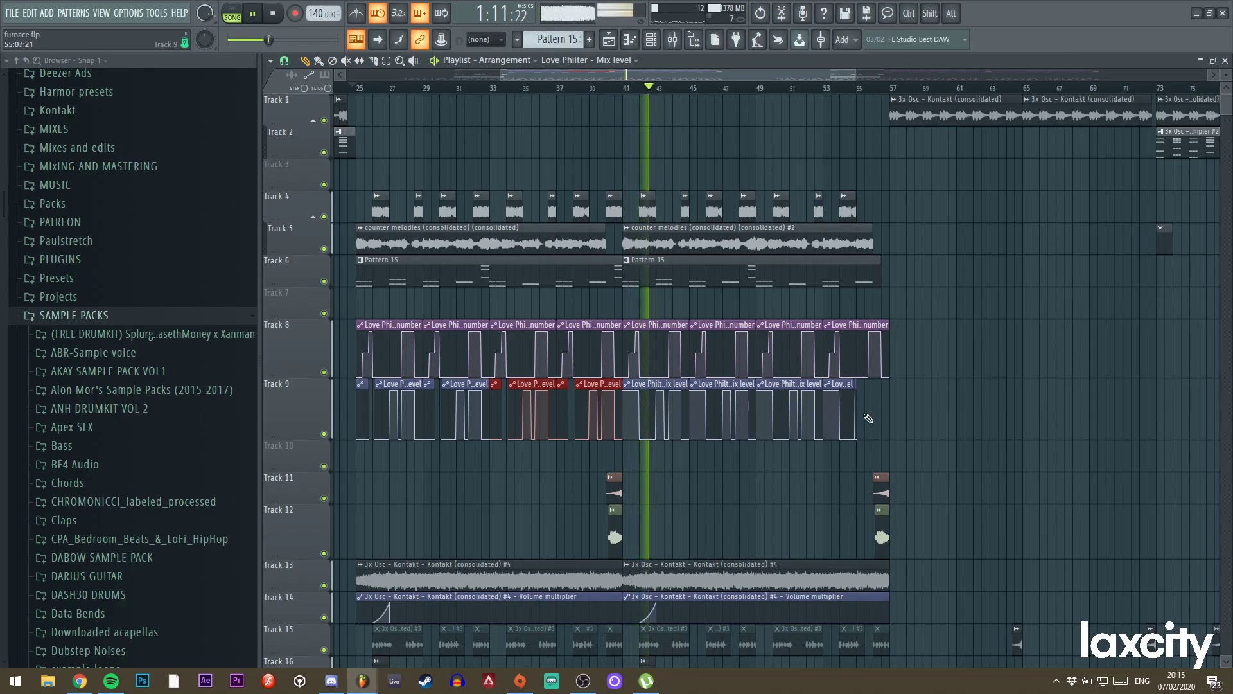
Delete the old Track 9 Mix level clips in bars 41 to 56 and duplicate the edited set from bars 25 to 40 there.
right_click(840, 415)
right_click(789, 417)
right_click(722, 418)
right_click(657, 417)
key(space)
key(space)
drag(669, 414, 352, 399)
key(ctrl+b)
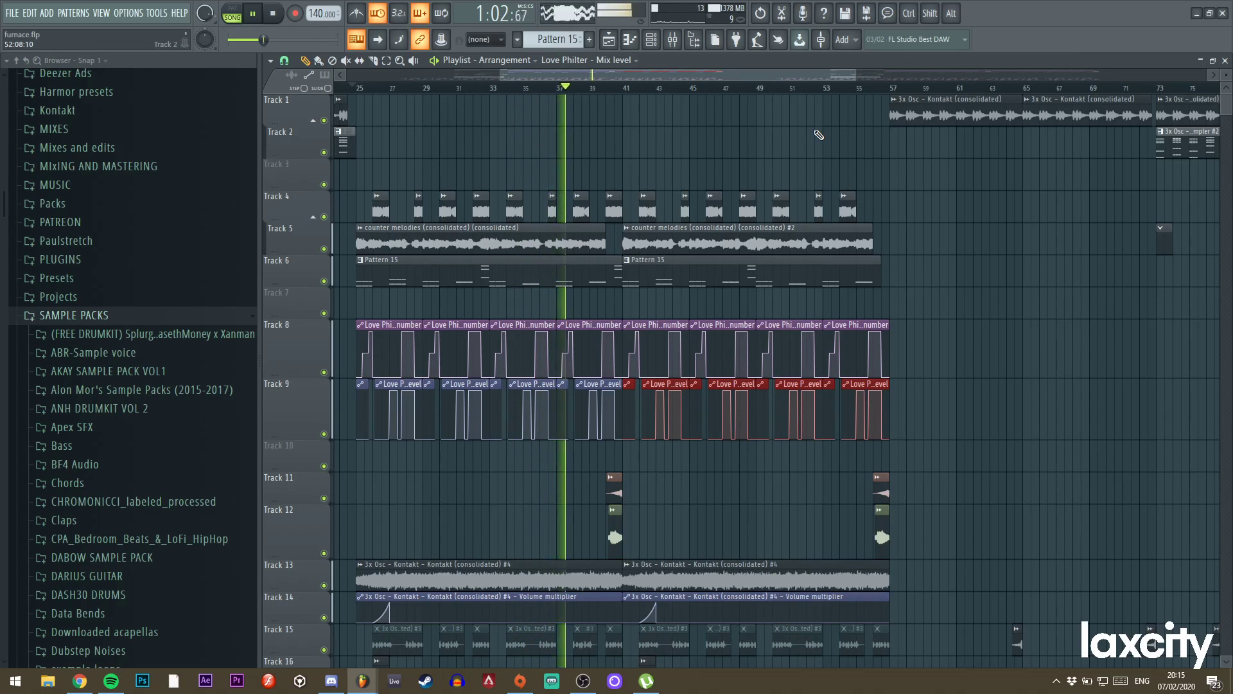
Play from bar 38 and shorten the Track 9 Mix level clip that starts there to end around the middle of bar 38.
drag(854, 75, 721, 65)
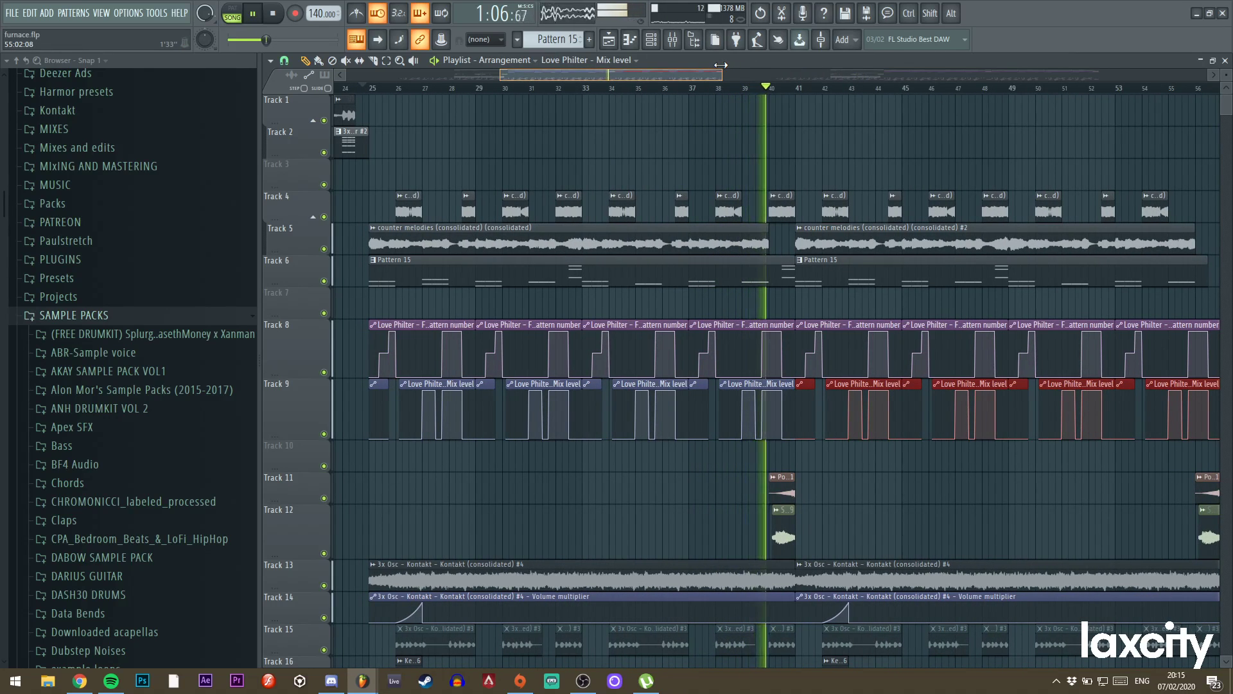
click(735, 88)
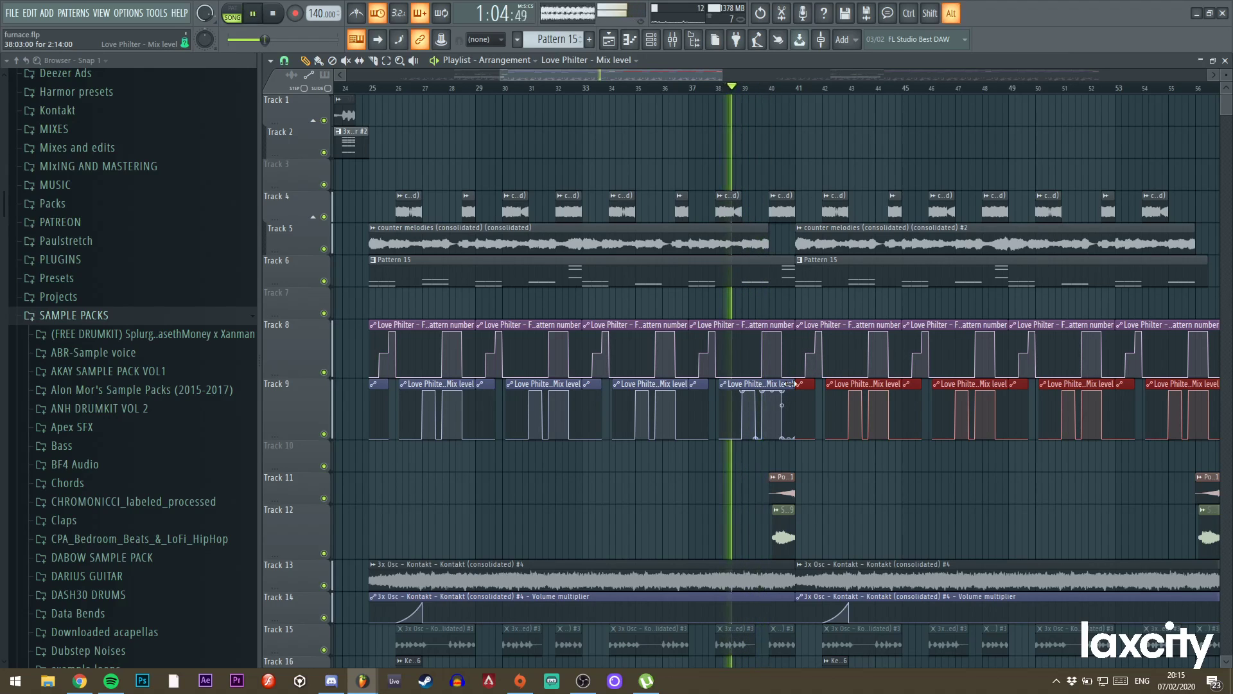
drag(790, 383, 731, 388)
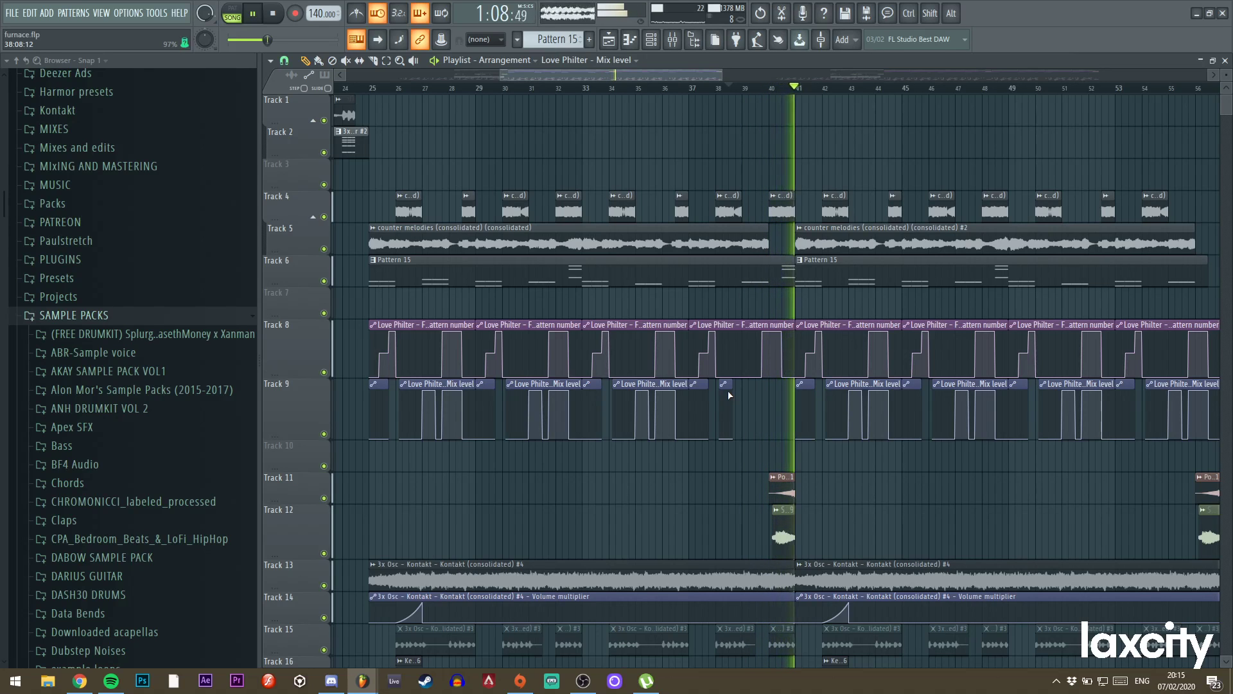
Replace the Track 9 Mix level clips from bar 41 onward with a copy of the trimmed set from bars 25 to 38.
drag(723, 75, 871, 80)
mouse_move(900, 402)
mouse_down()
mouse_move(618, 408)
mouse_move(440, 392)
mouse_move(343, 353)
mouse_up()
key(space)
mouse_move(663, 414)
mouse_down()
mouse_move(340, 394)
mouse_move(707, 399)
mouse_move(672, 403)
mouse_up()
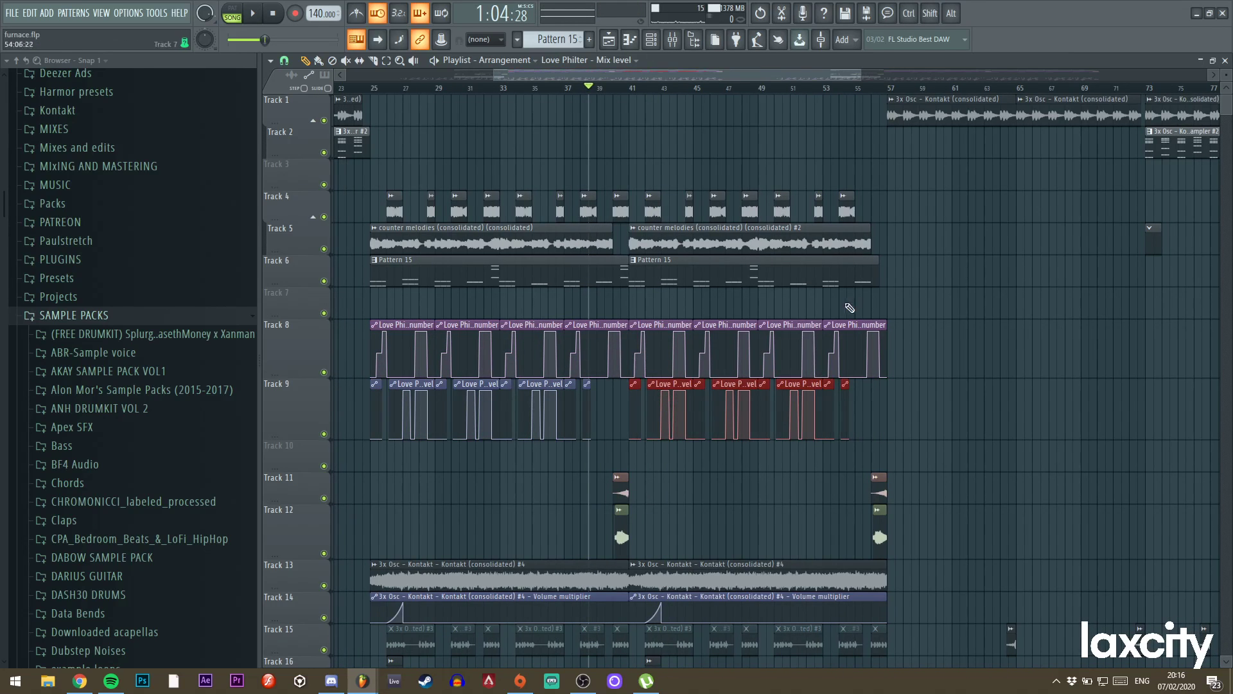
Play the transition from bar 38 into the repeat at bar 41 to check the Love Philter automation.
drag(857, 76, 674, 80)
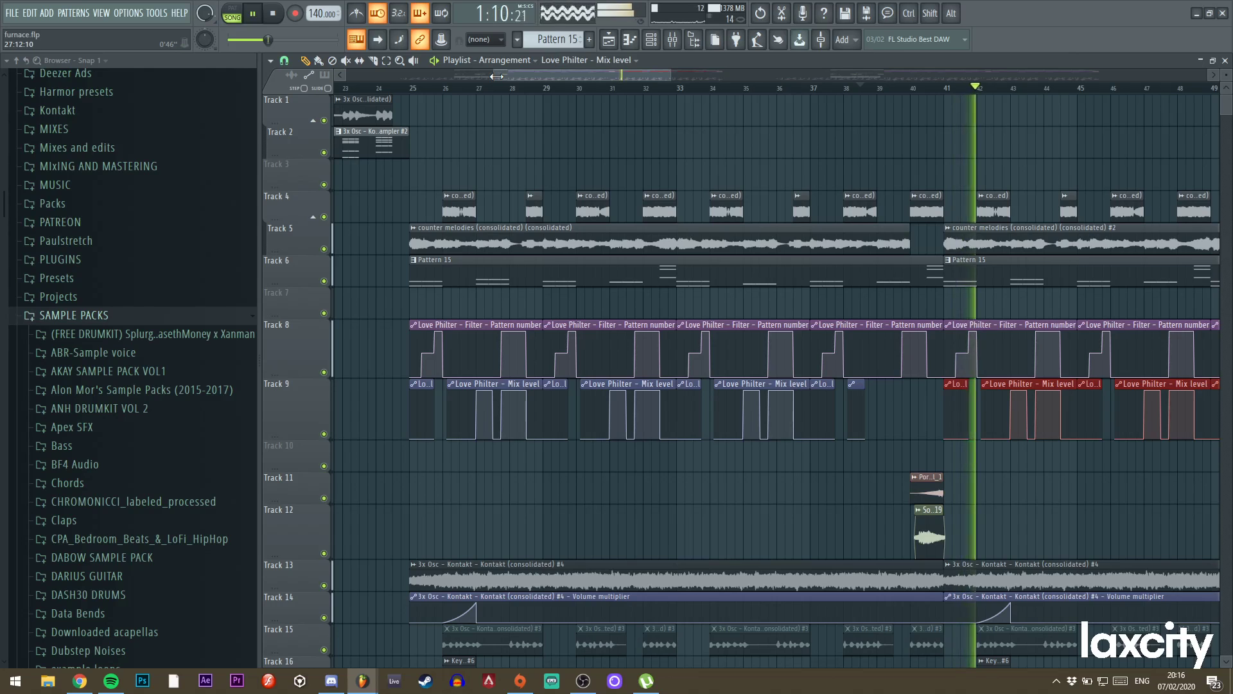
key(space)
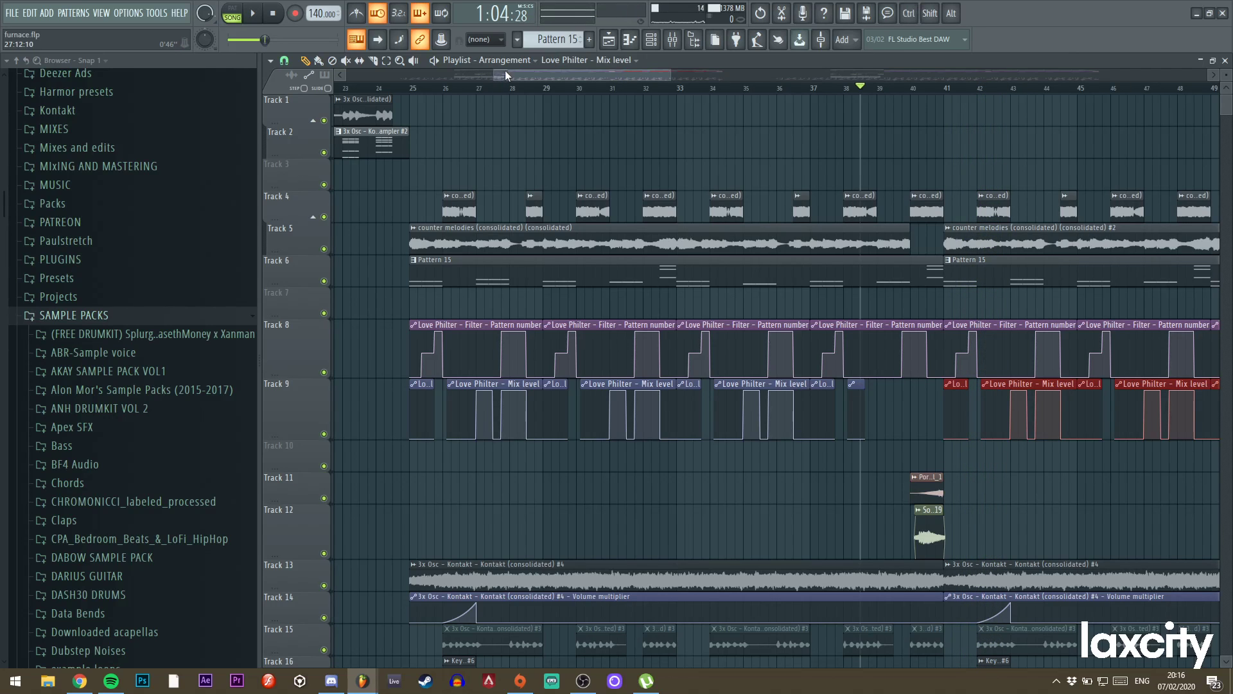
drag(670, 75, 702, 74)
key(space)
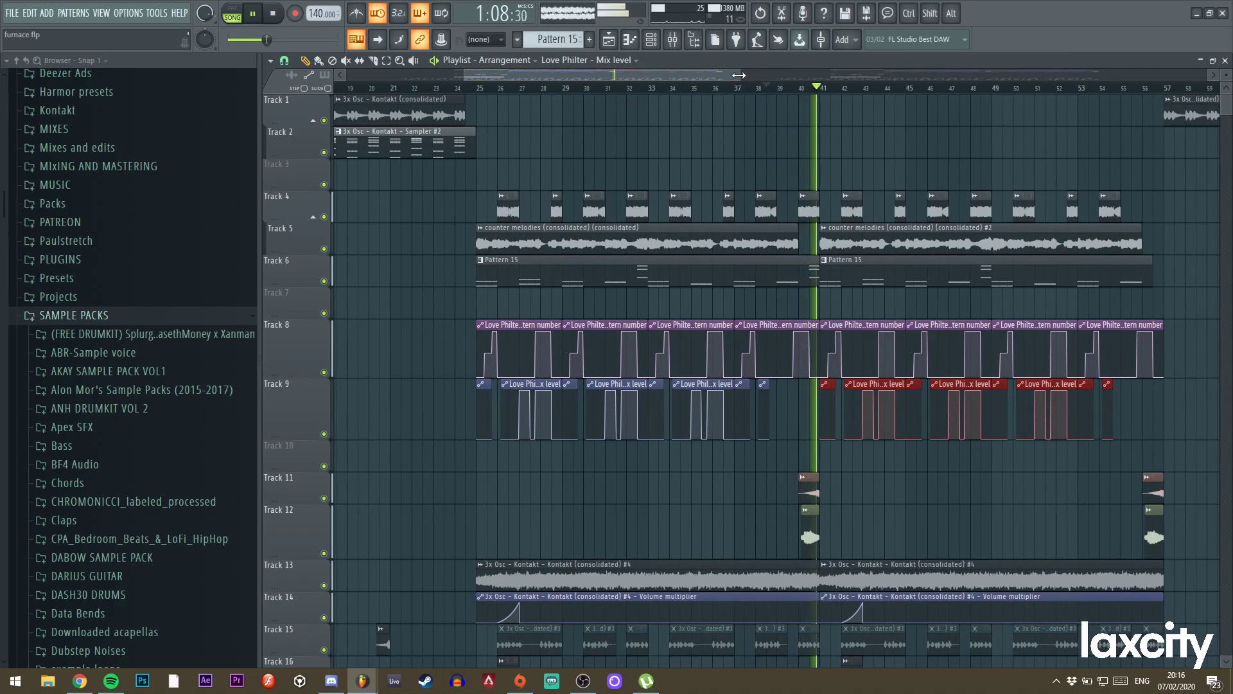
Play the repeated section from bar 41 to its ending at bar 57, then replay the ending from about bar 53.
drag(738, 75, 636, 73)
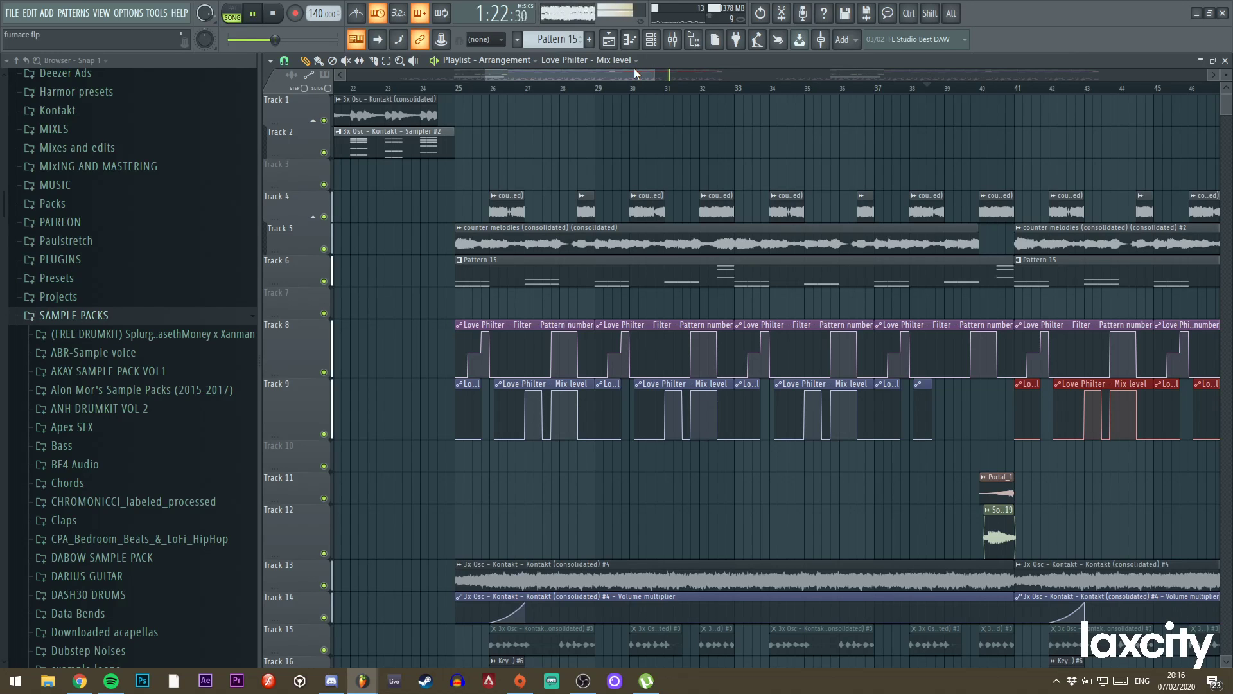
scroll(655, 89, down, 4)
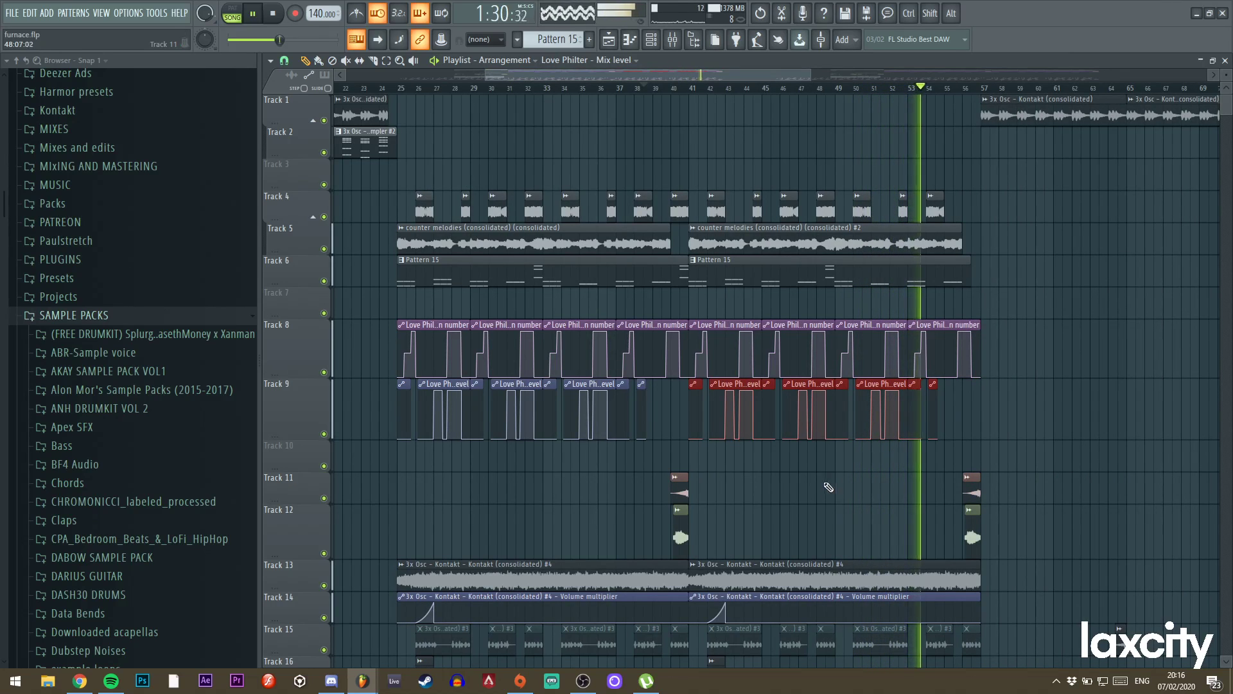
click(424, 205)
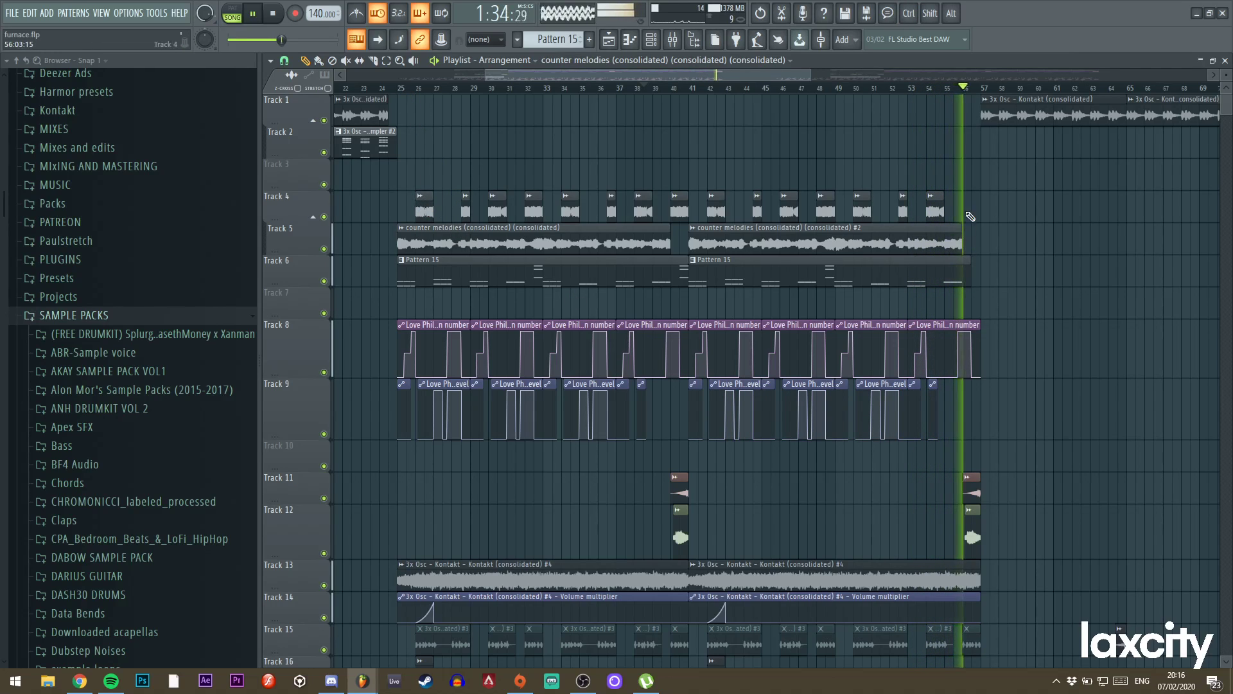
click(920, 86)
drag(496, 75, 718, 90)
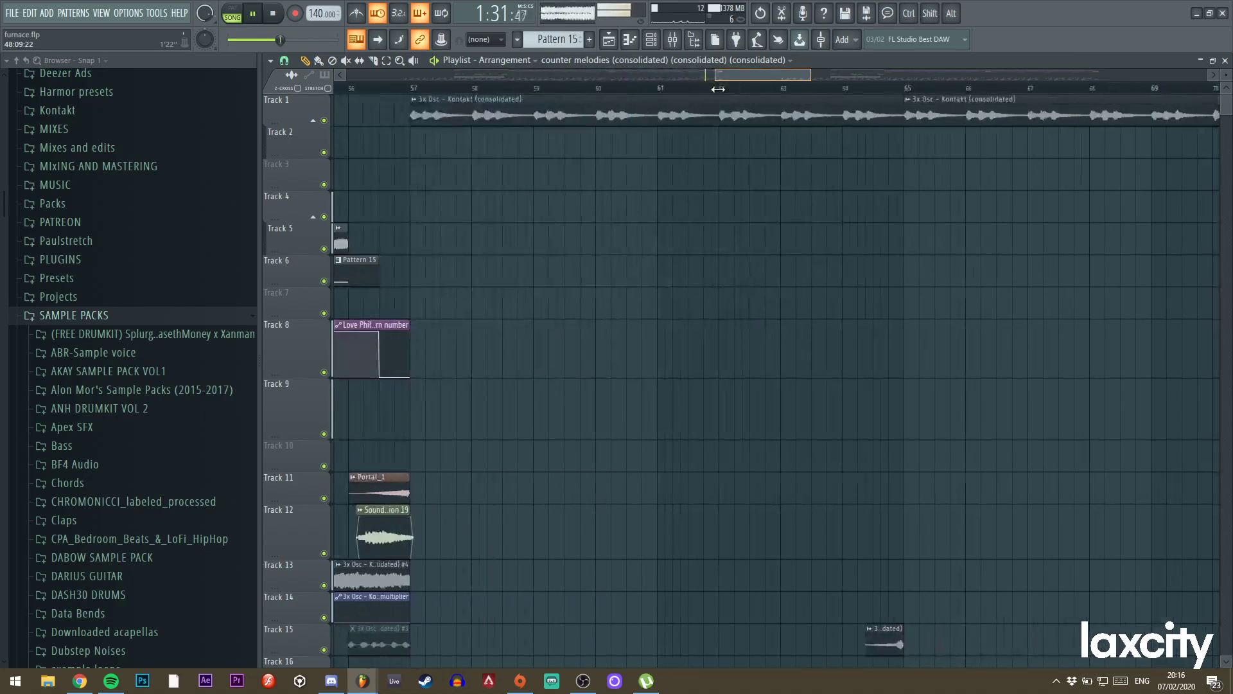
drag(809, 76, 762, 79)
drag(753, 79, 735, 79)
click(354, 88)
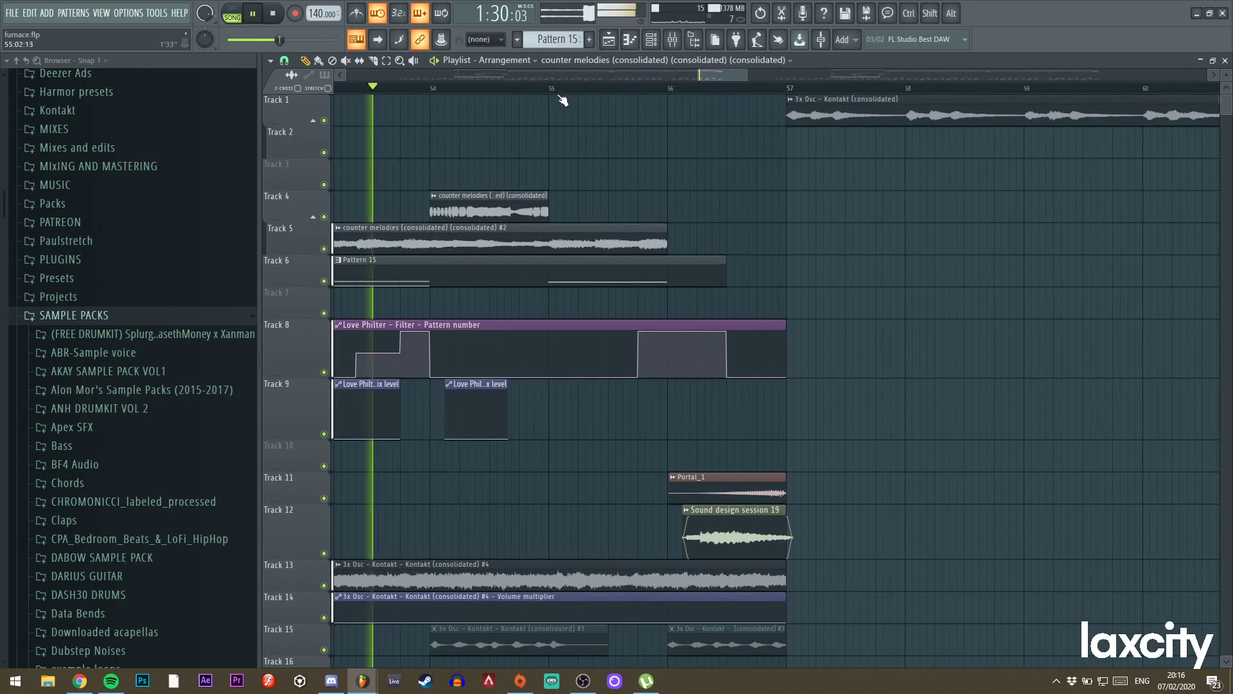
Cut the second Track 5 counter melodies clip at bar 55 and replace its ending with four back-to-back 6-step slices up to mid-bar 56.
click(549, 238)
drag(665, 236, 627, 239)
key(space)
key(space)
key(space)
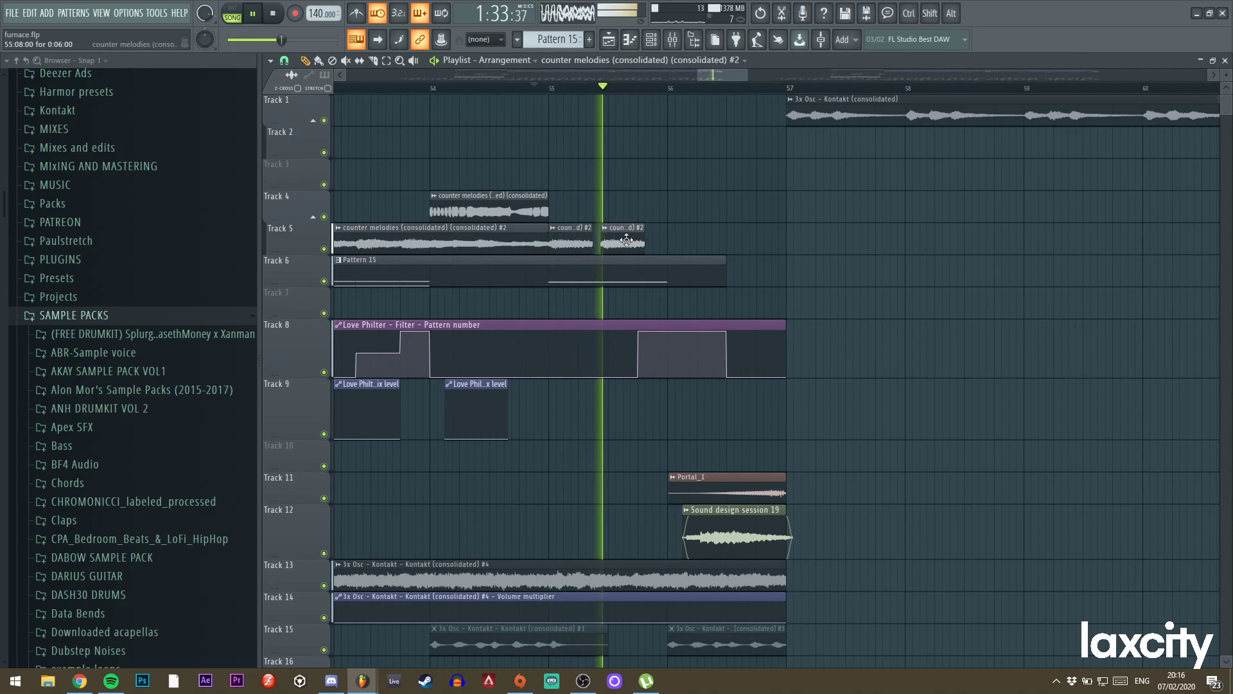
click(657, 245)
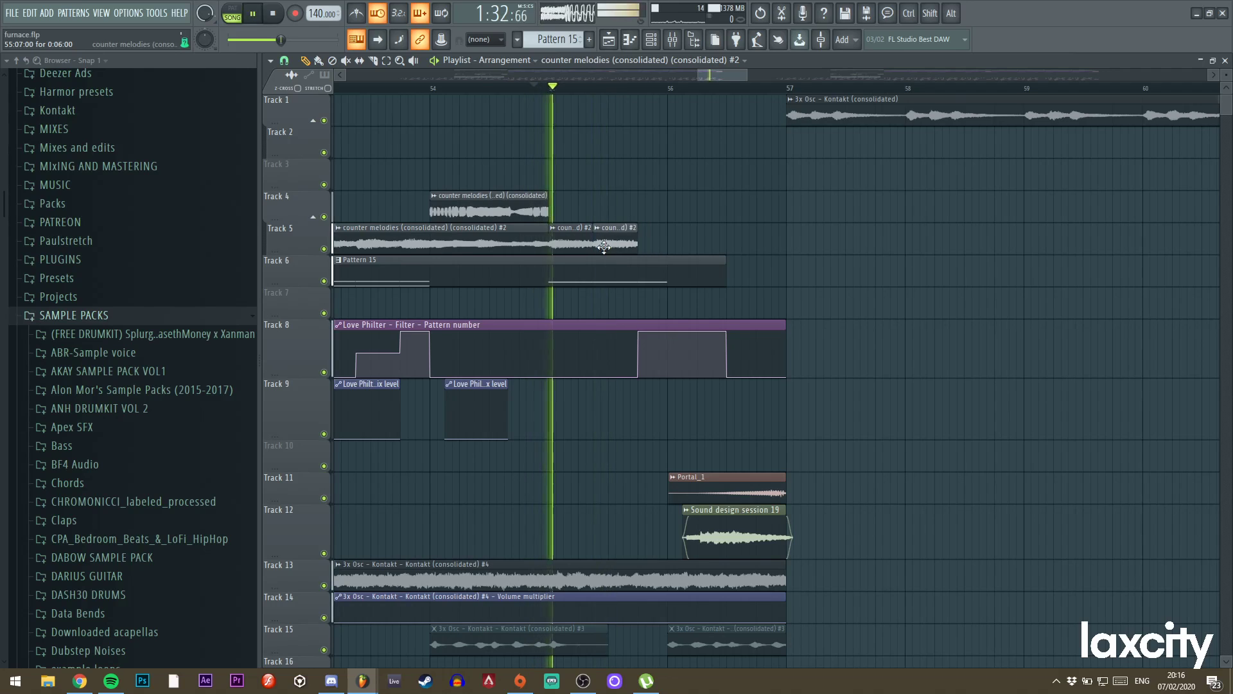
drag(657, 245, 650, 247)
click(695, 240)
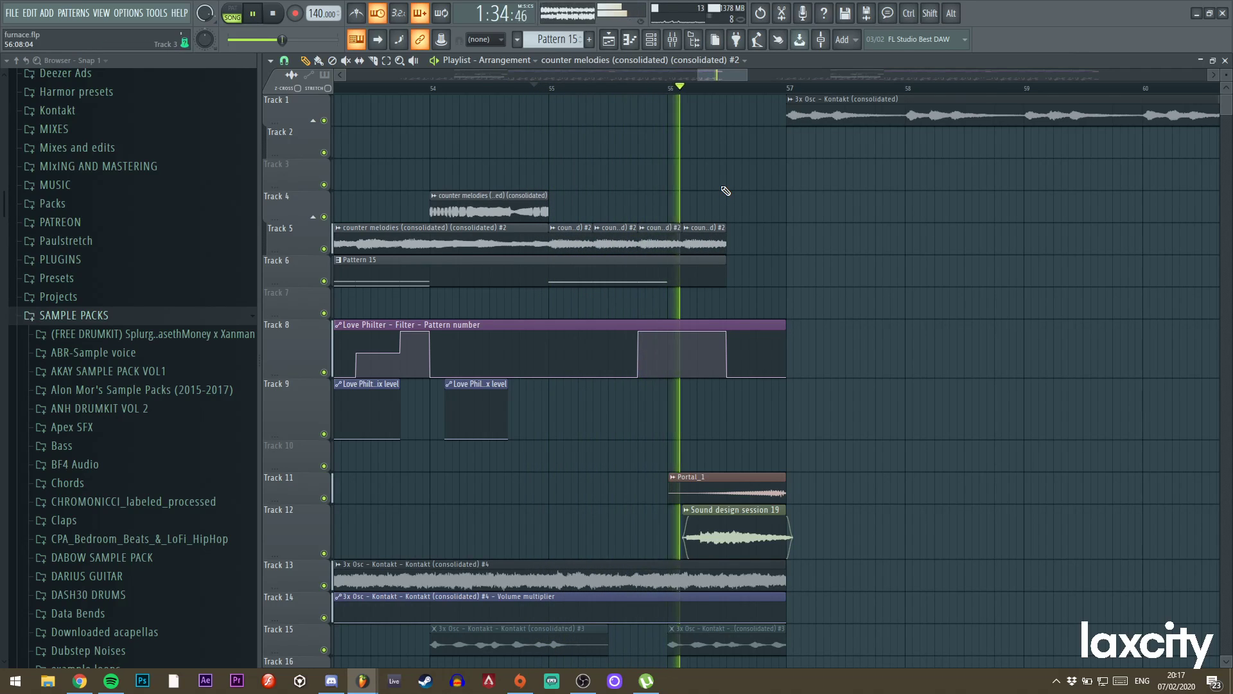
click(517, 88)
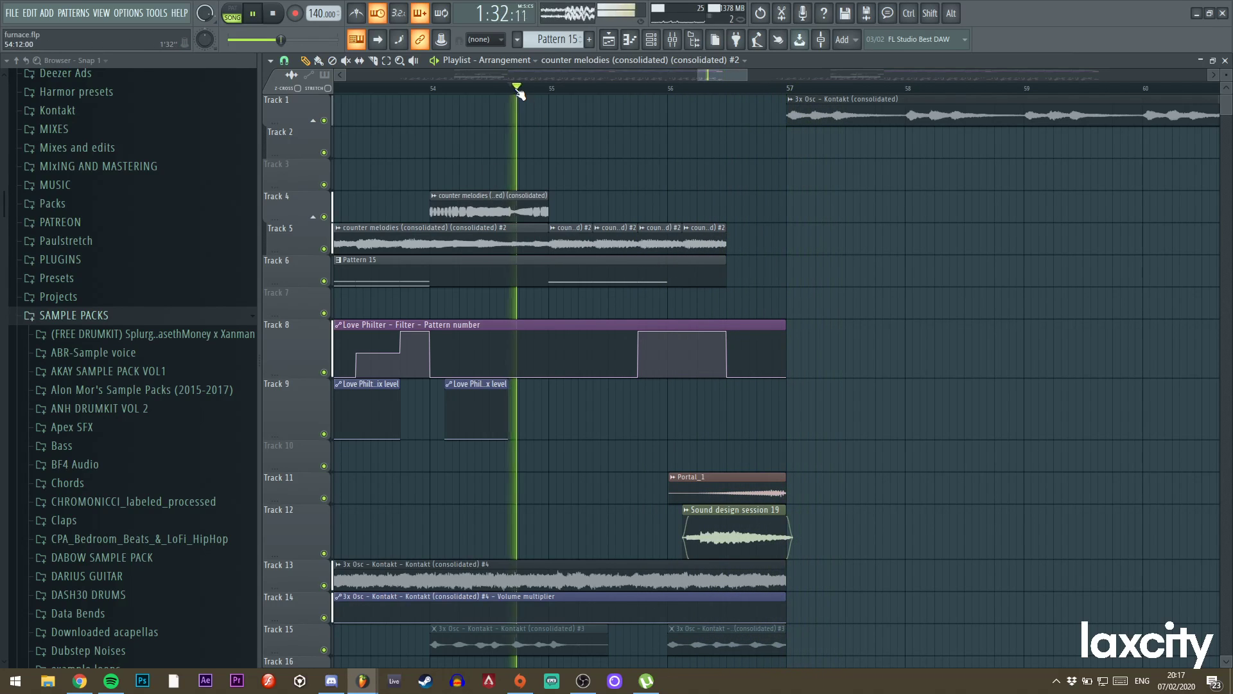
Merge the two Pattern 15 clips on Track 6 into one pattern clip and extend it to bar 57.
double_click(655, 275)
key(space)
key(space)
drag(947, 73, 486, 80)
click(609, 39)
click(917, 280)
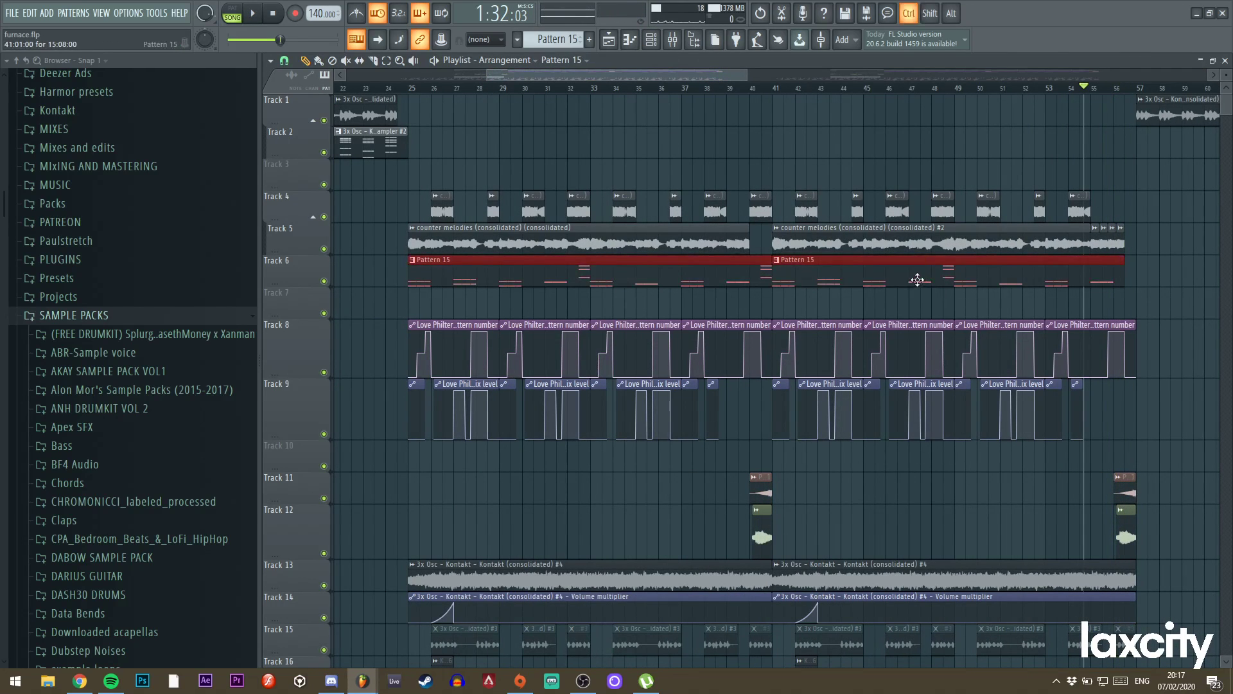
drag(1112, 270, 1133, 270)
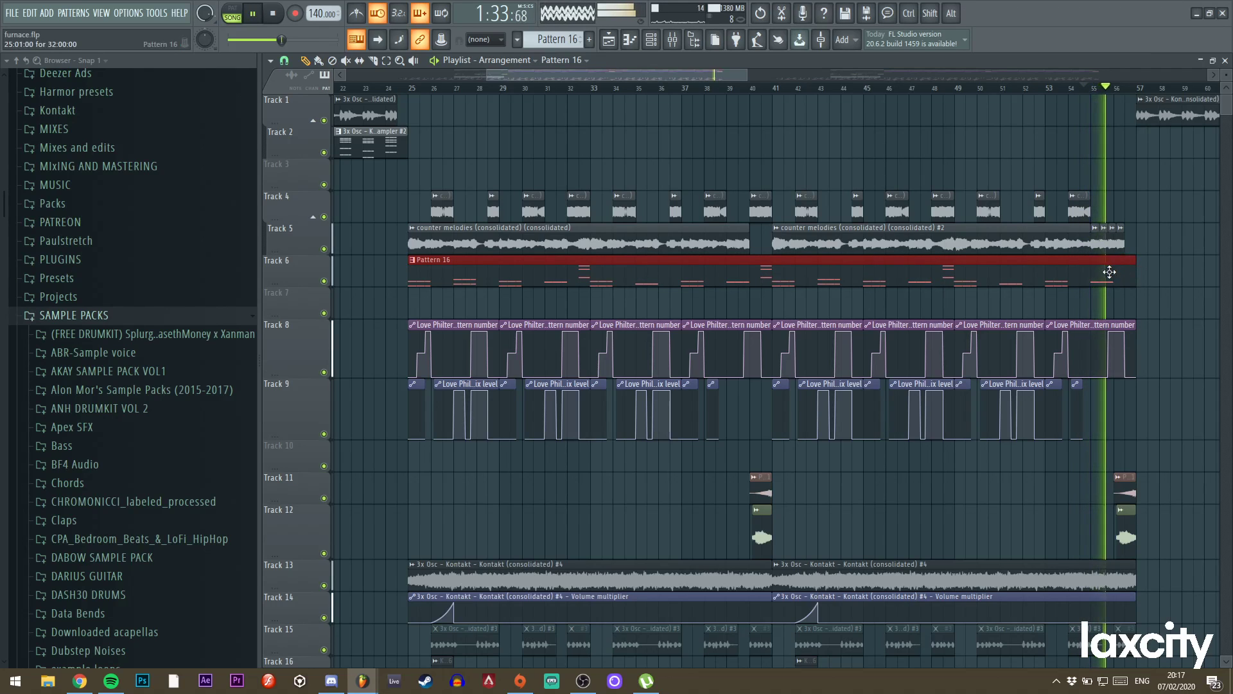
Open the merged Track 6 pattern and transpose the bar 31 notes of Sylenth1 and 3x Osc #5 down an octave.
double_click(1109, 272)
key(space)
key(space)
key(ctrl+Down)
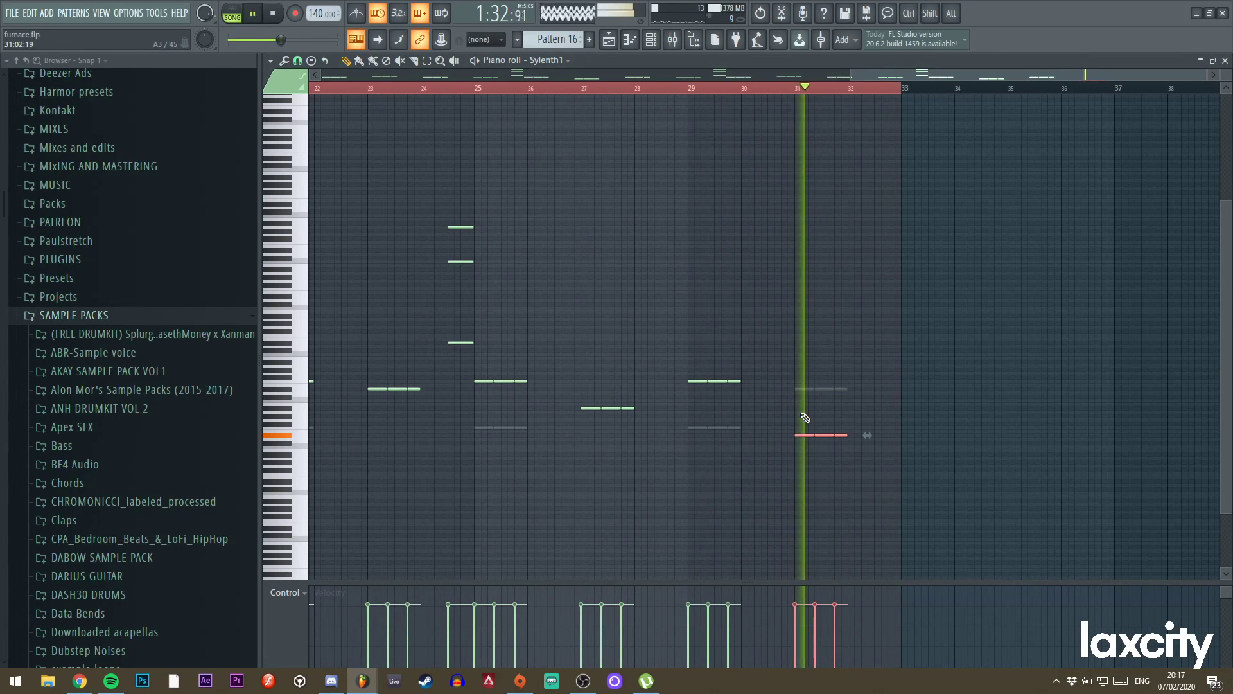
key(space)
double_click(828, 388)
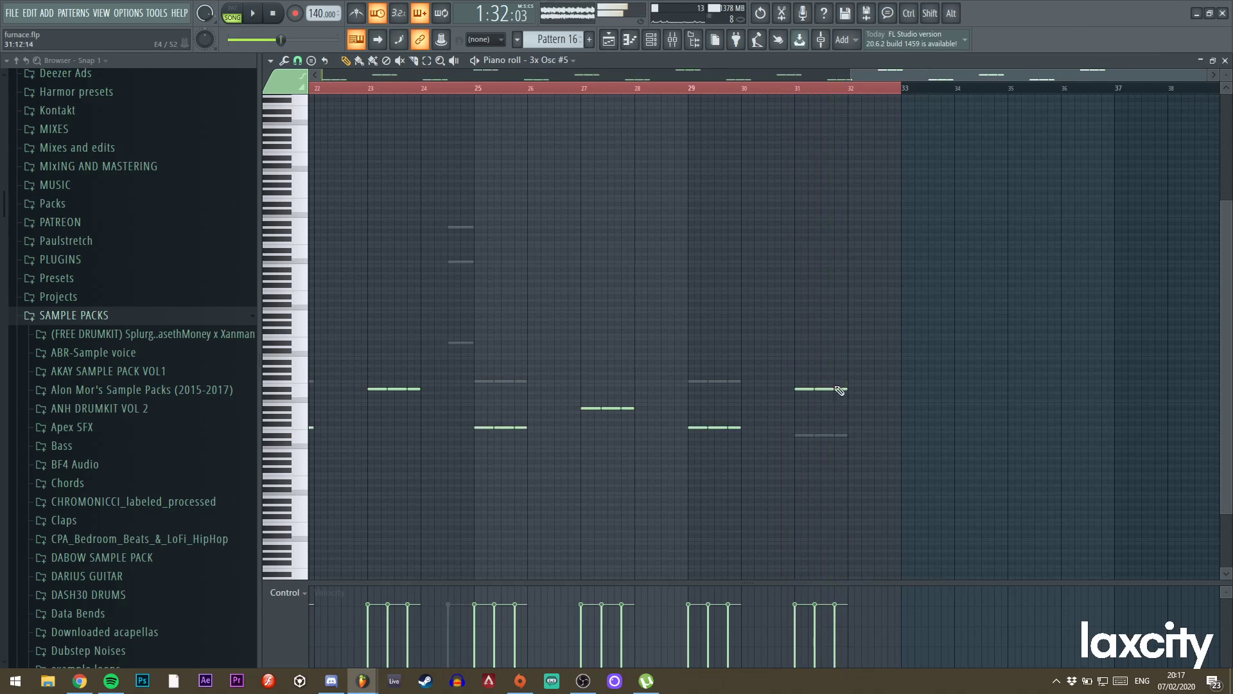
key(space)
key(ctrl+Down)
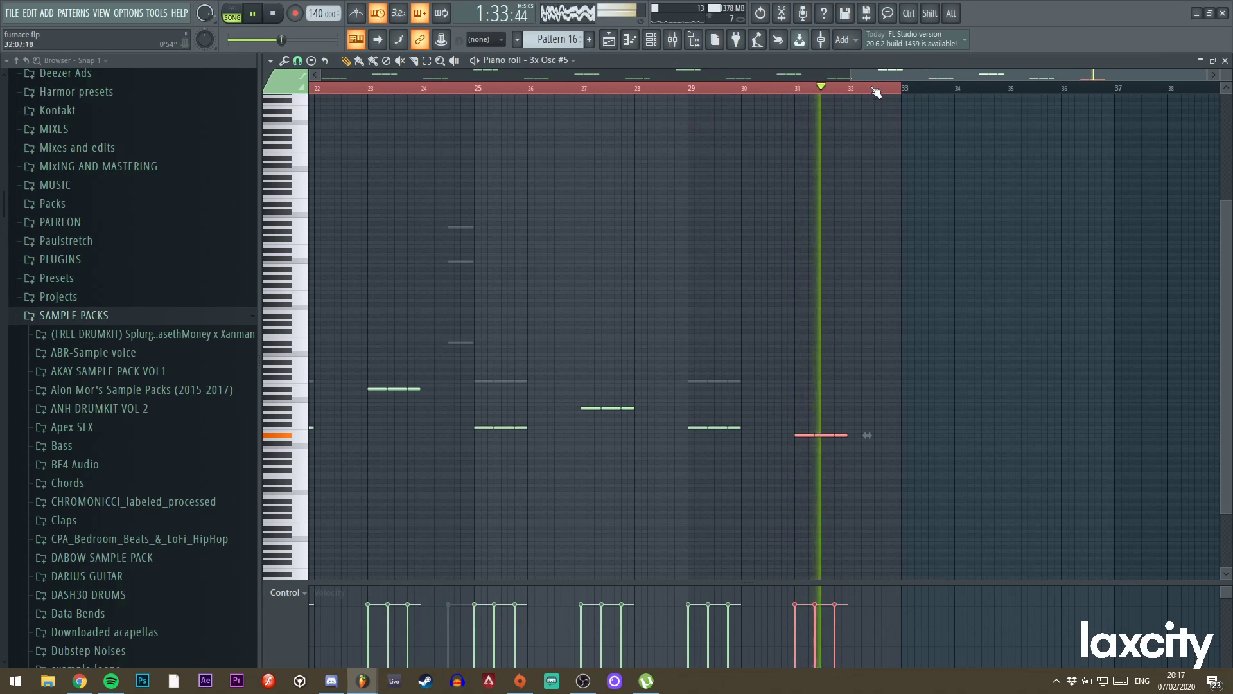
Raise the bar 31 Sylenth1 notes back up an octave and listen to the ending.
double_click(724, 382)
key(space)
drag(851, 75, 1093, 127)
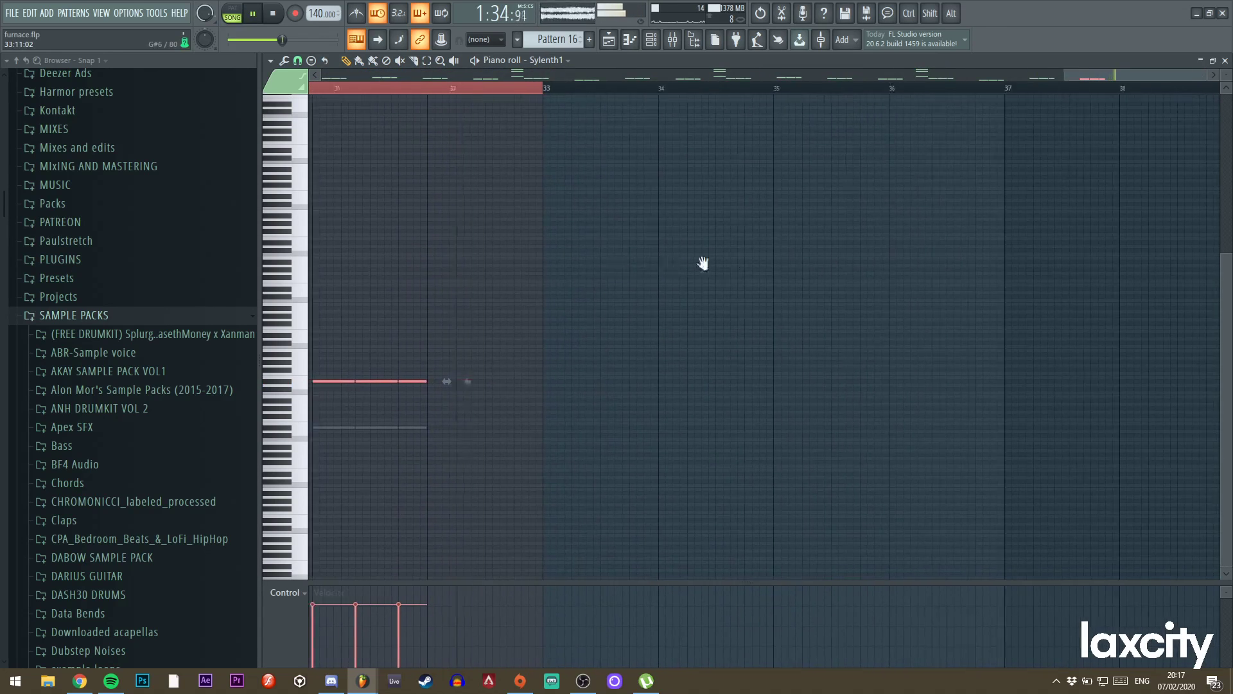
key(space)
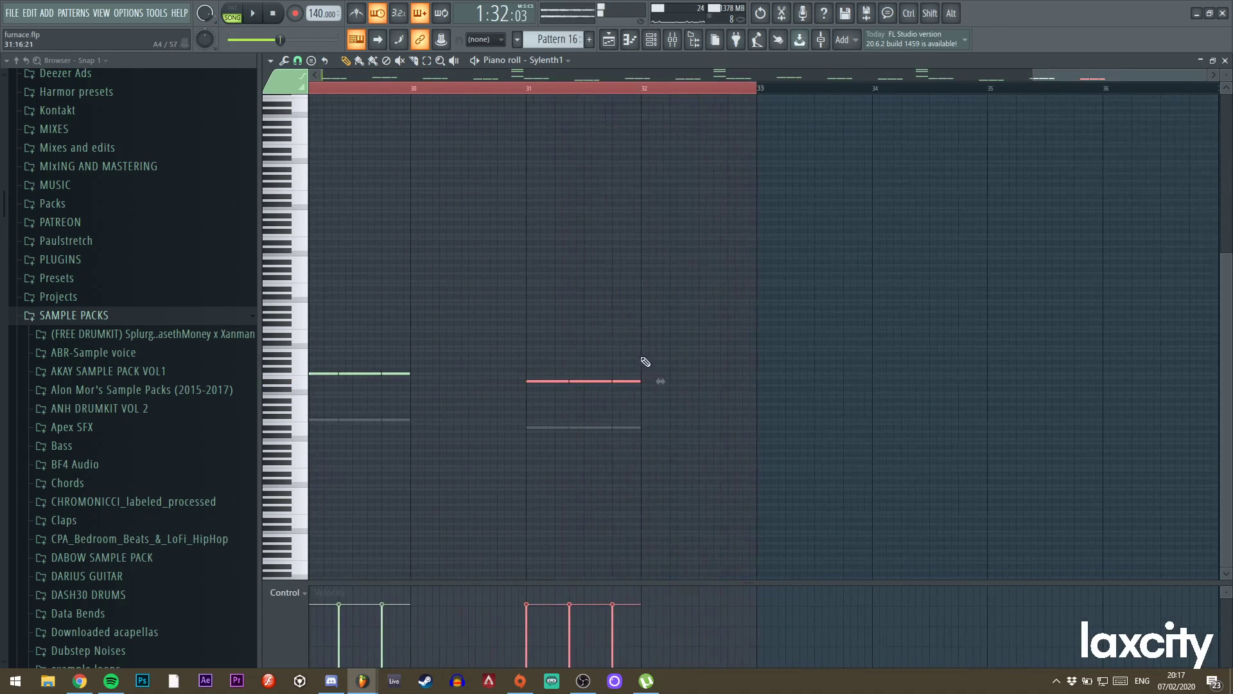
key(space)
Delete the third Sylenth1 note in bar 31, try duplicating the remaining two, and replay the ending.
right_click(620, 382)
drag(633, 409, 548, 390)
key(space)
key(ctrl+b)
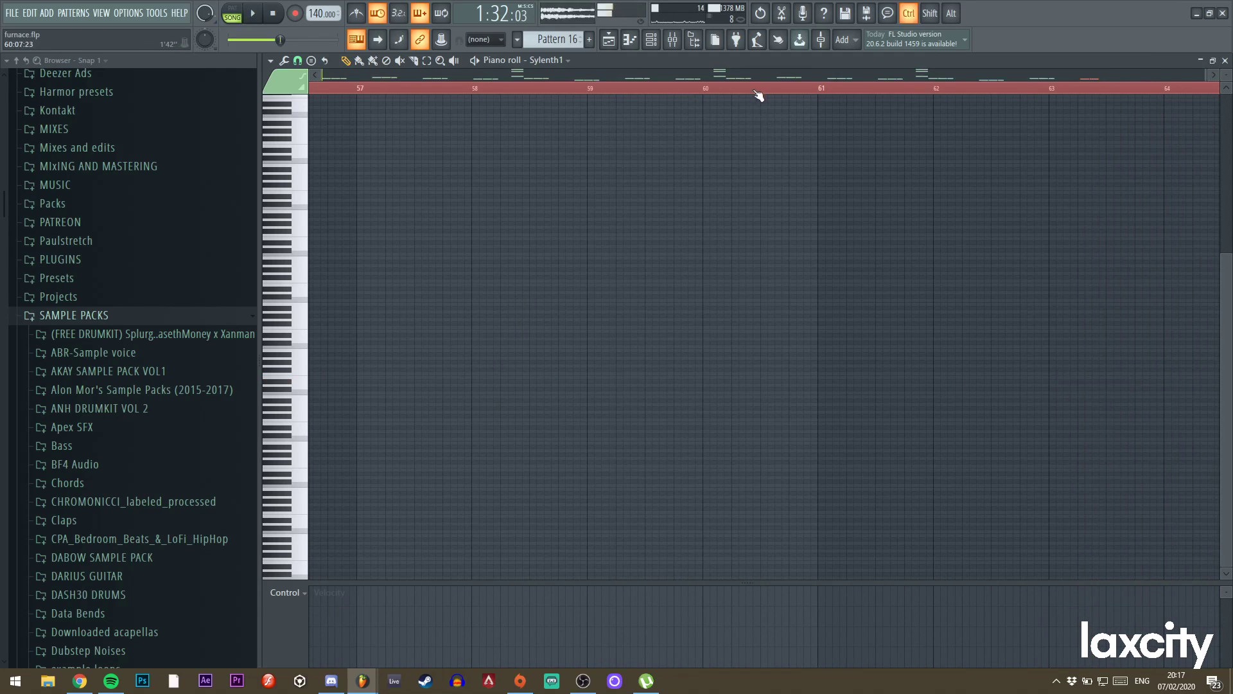
key(space)
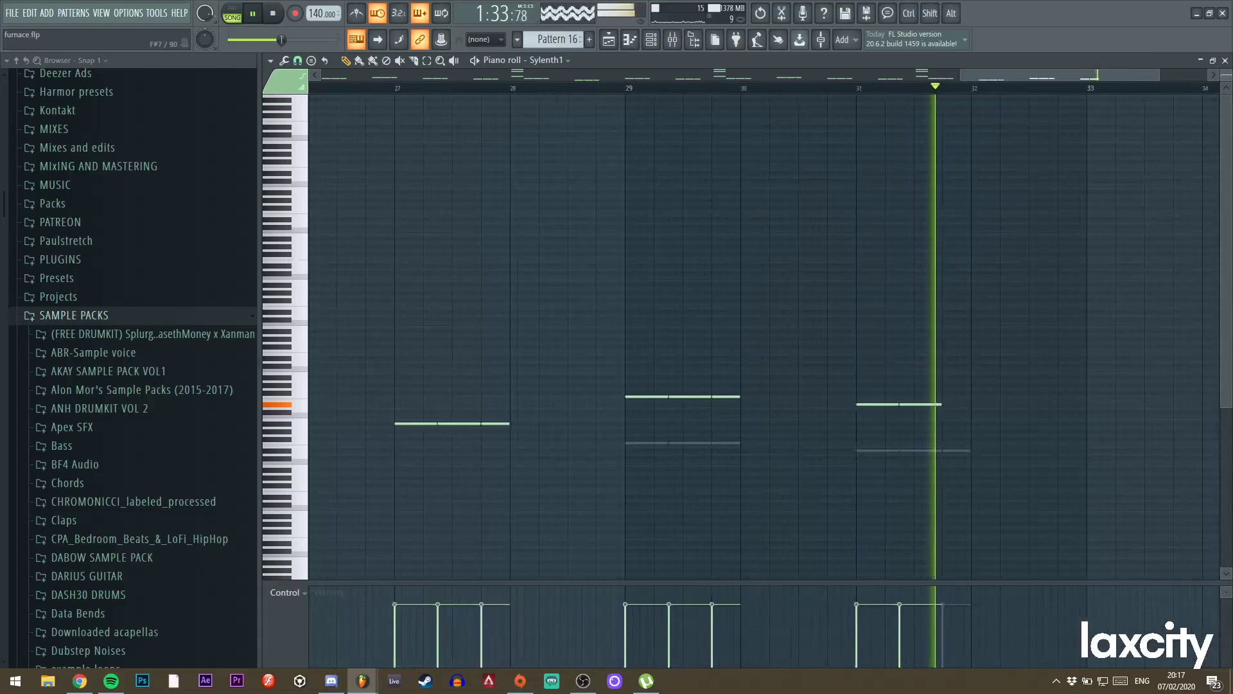
key(space)
key(space)
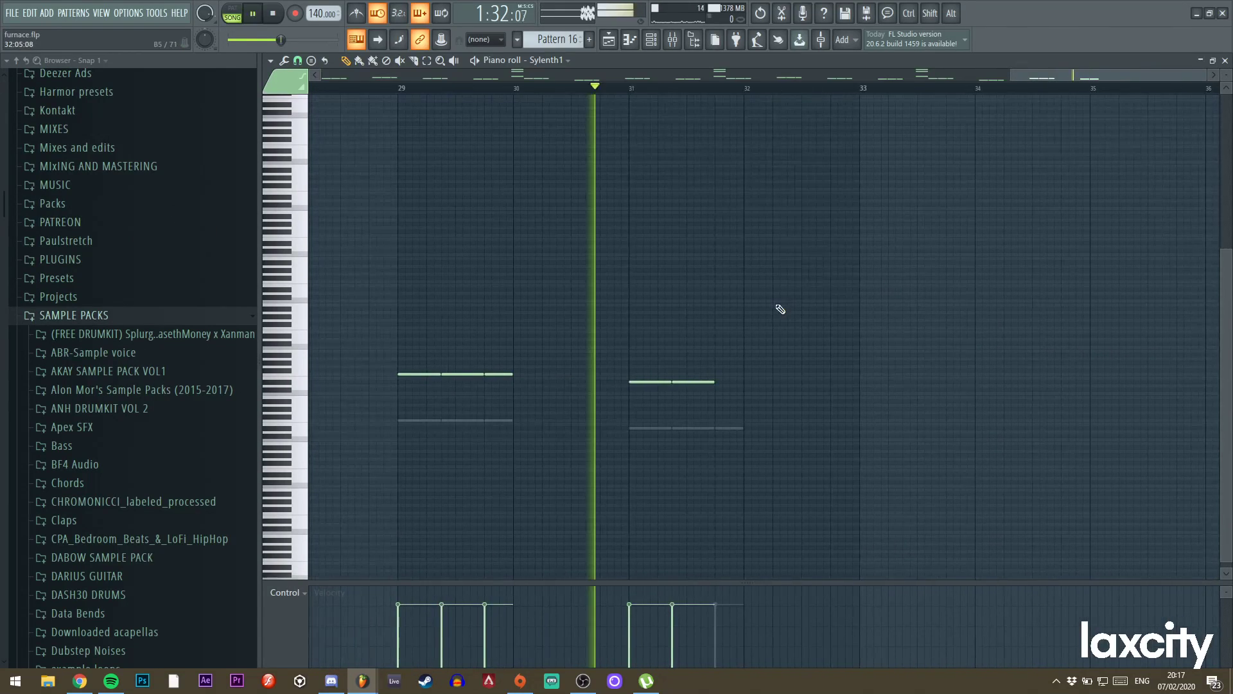
Duplicate the two remaining Sylenth1 notes of bar 31 directly after themselves, running into bar 32.
drag(639, 377, 687, 393)
key(ctrl+b)
ctrl+click(815, 288)
Replace the third 3x Osc #5 note in bar 31 with two shorter copies matching the Sylenth1 rhythm, and return to the playlist.
right_click(725, 429)
right_click(725, 429)
right_click(725, 429)
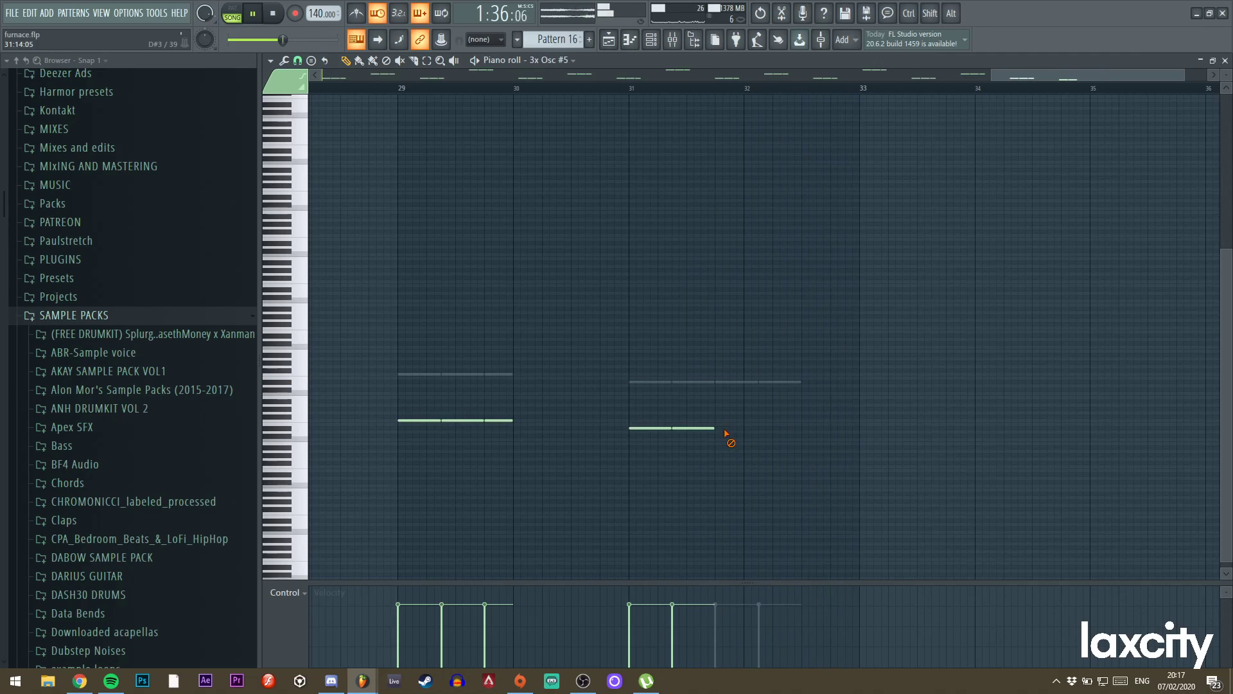
key(ctrl+b)
key(space)
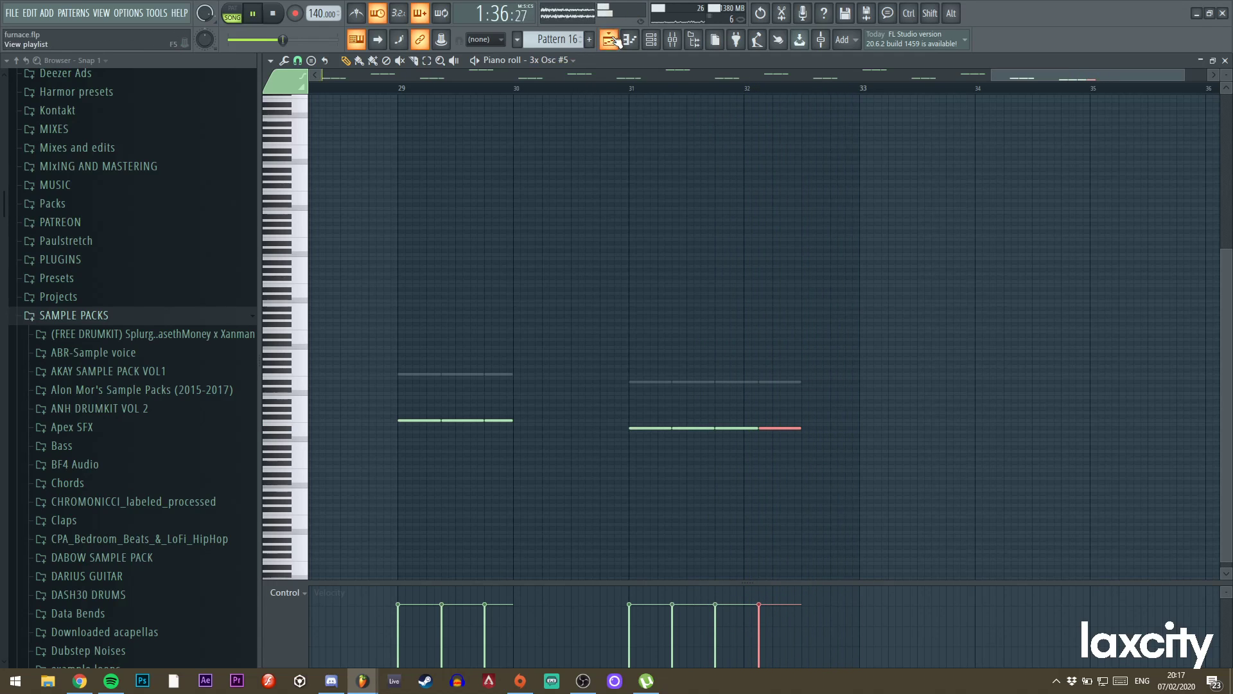
key(F5)
key(space)
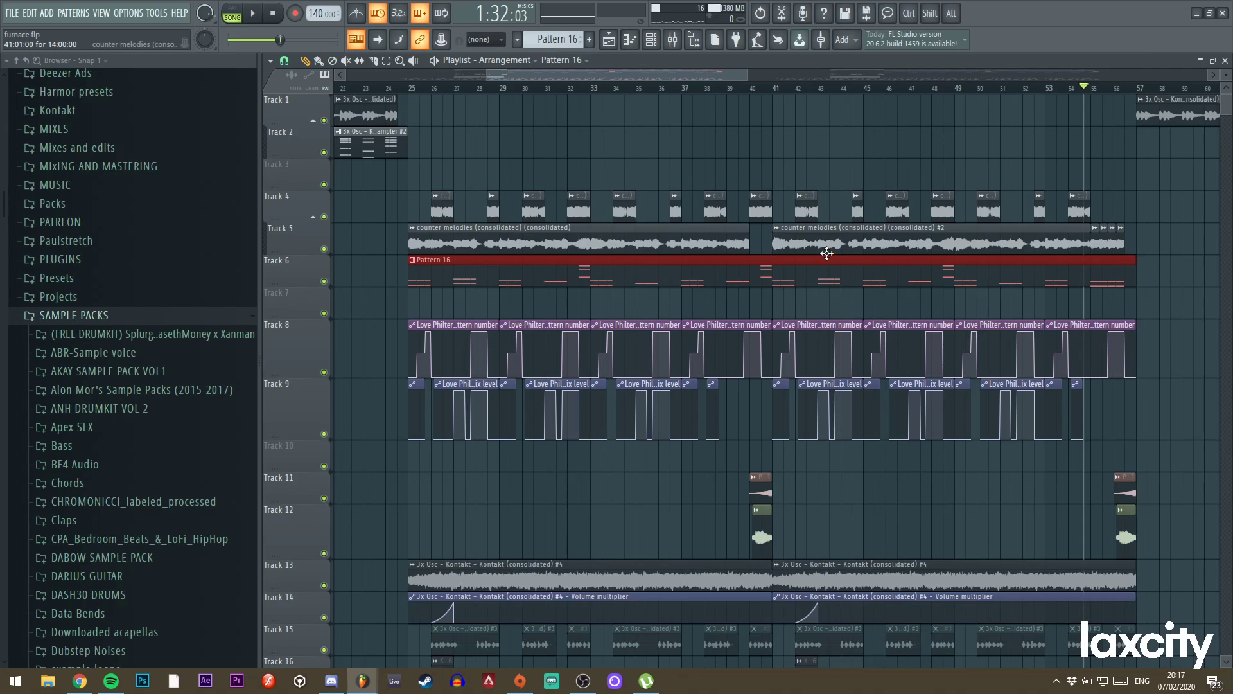
Look over the arrangement from the opening bars onward and play back the section starting at bar 25.
mouse_move(704, 75)
mouse_down()
mouse_move(710, 90)
mouse_move(567, 90)
mouse_move(711, 95)
mouse_up()
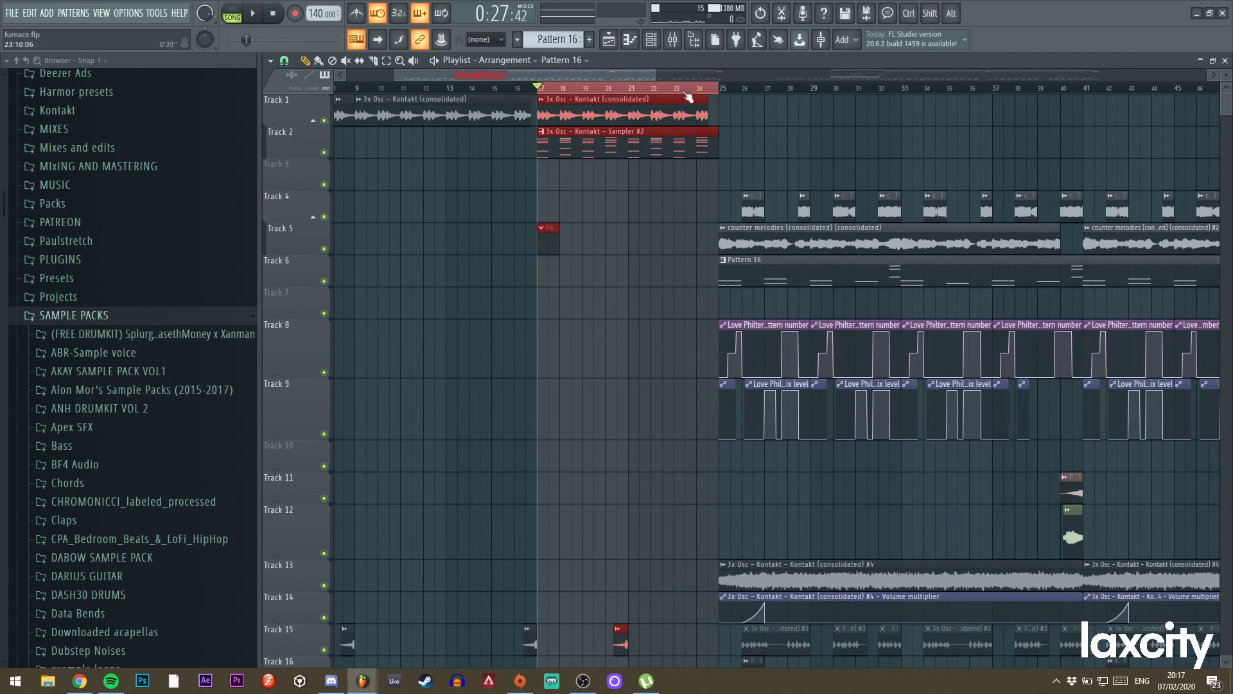
right_click(577, 79)
drag(575, 77, 20, 79)
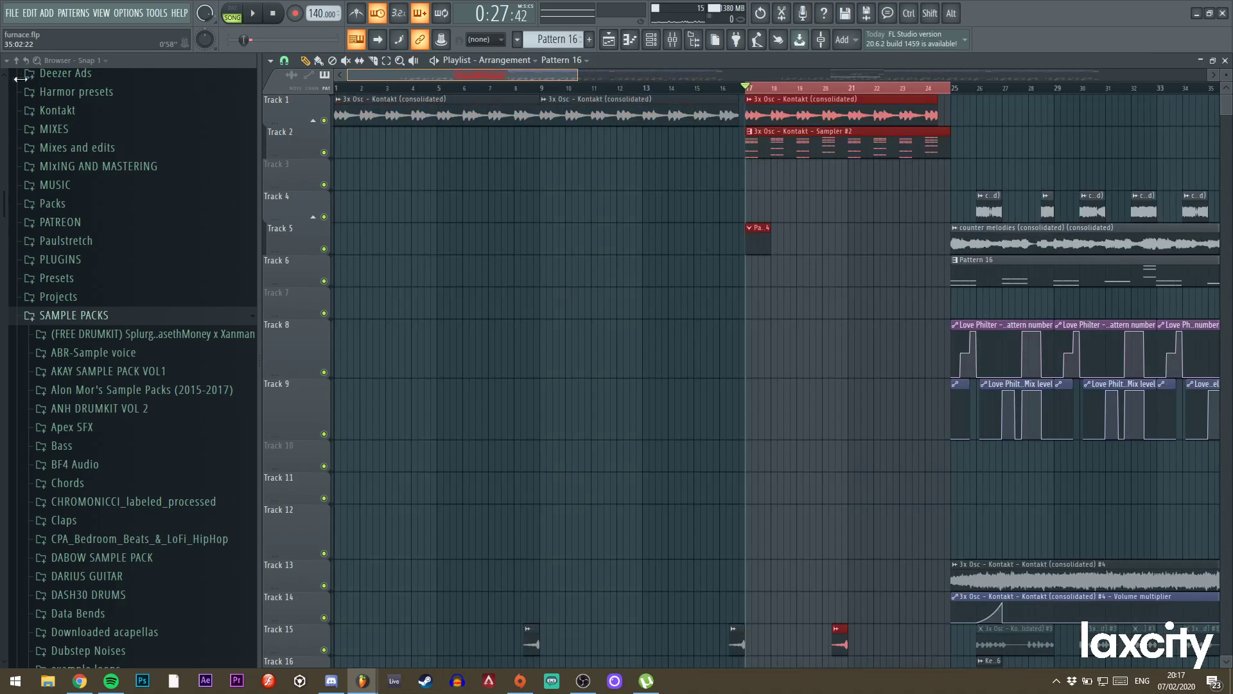
drag(575, 75, 658, 76)
ctrl+click(660, 86)
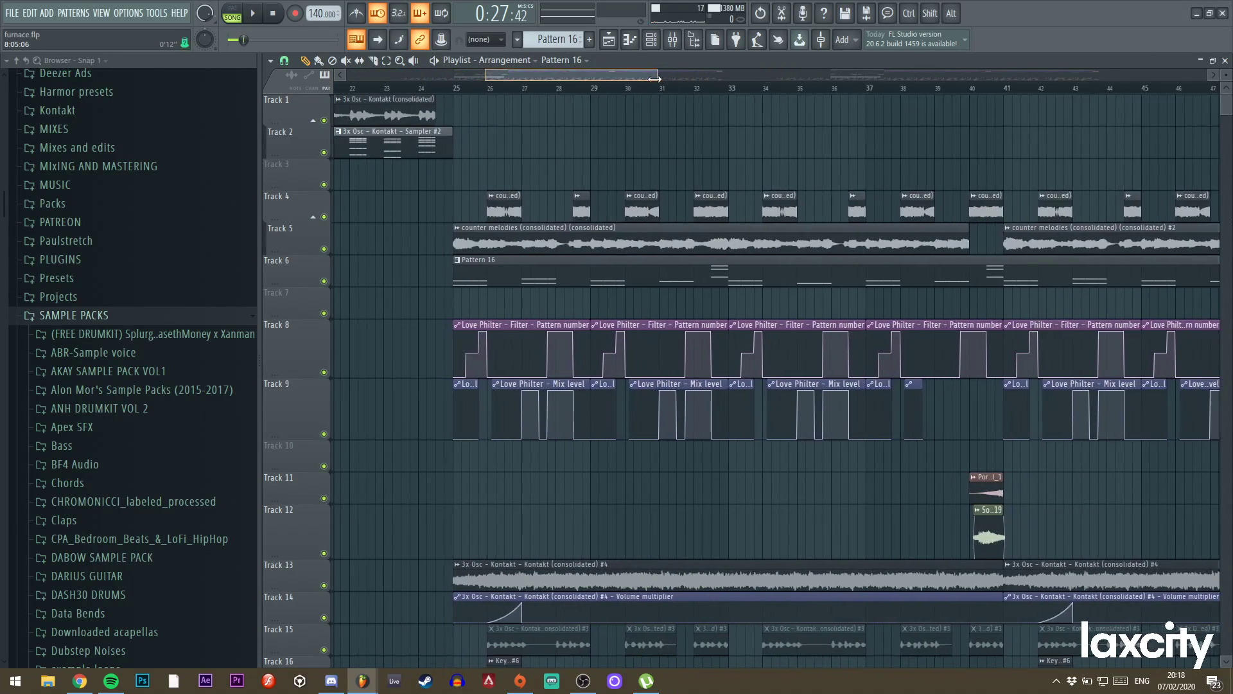
scroll(741, 266, down, 7)
scroll(723, 258, up, 7)
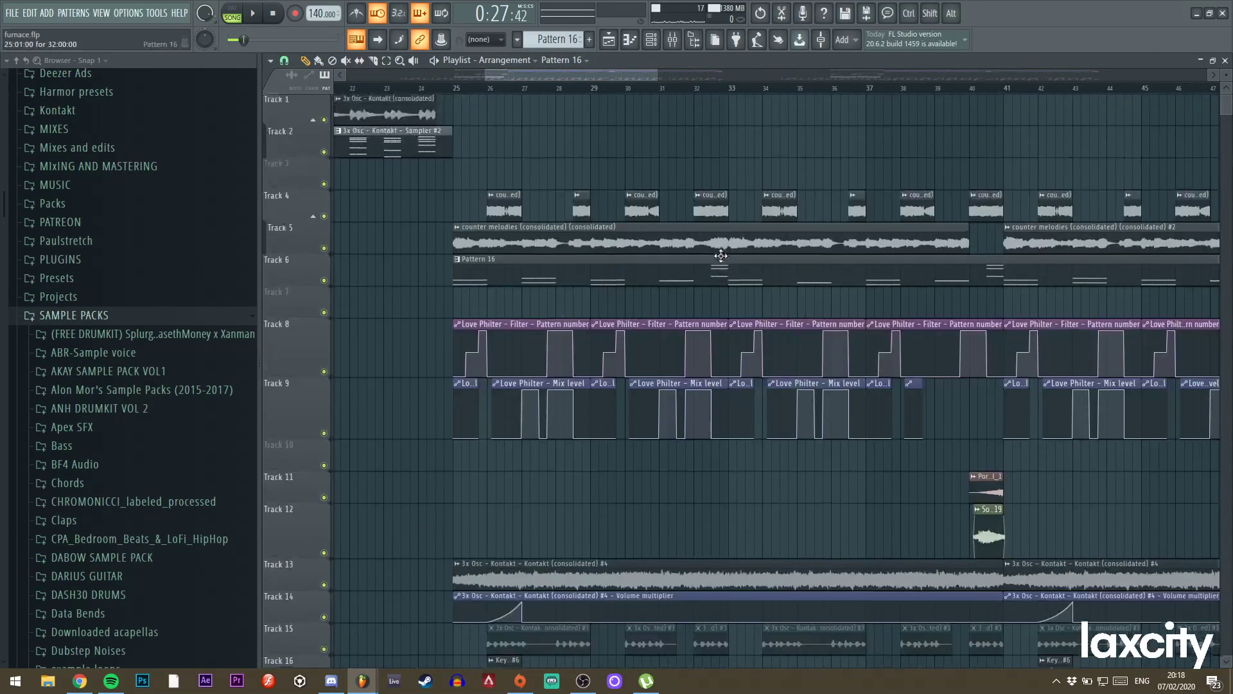
click(448, 90)
key(space)
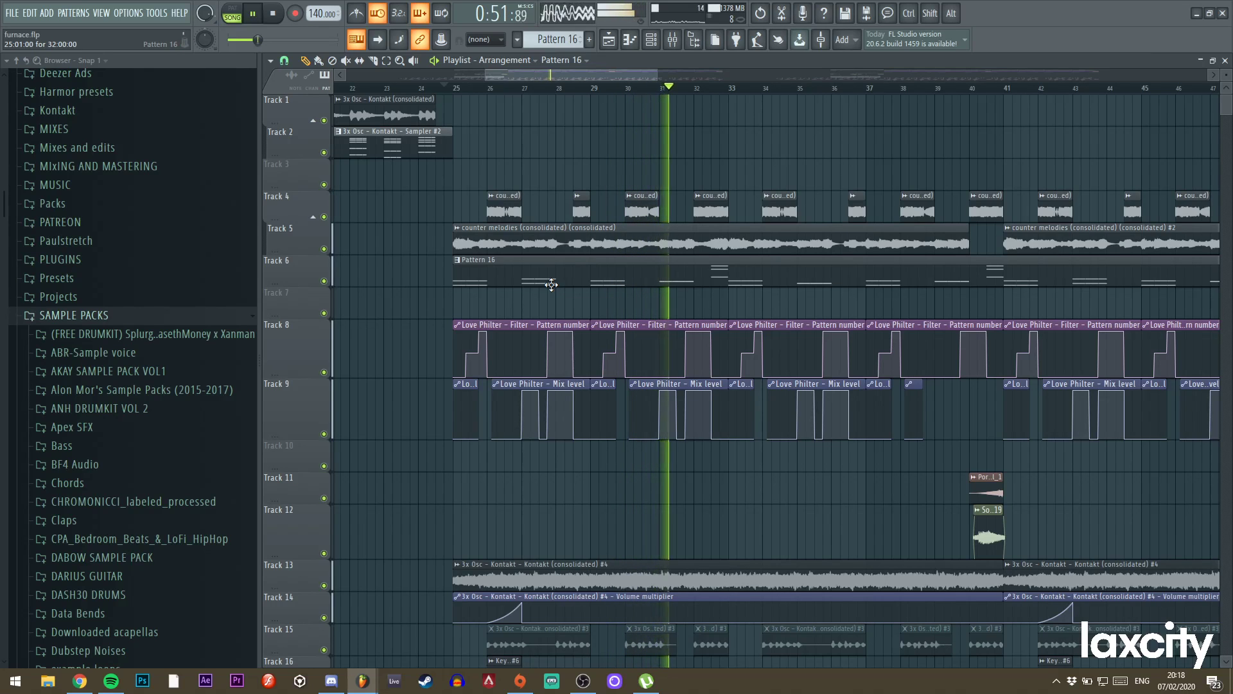
scroll(875, 245, down, 3)
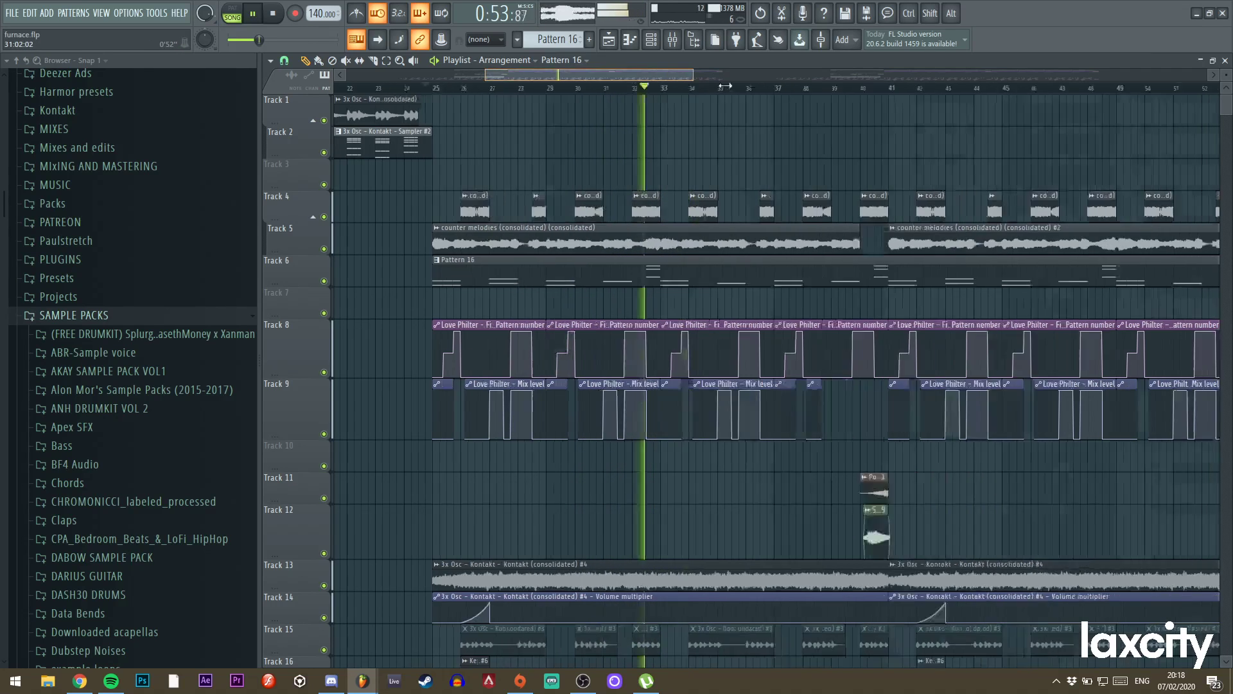
scroll(875, 245, down, 3)
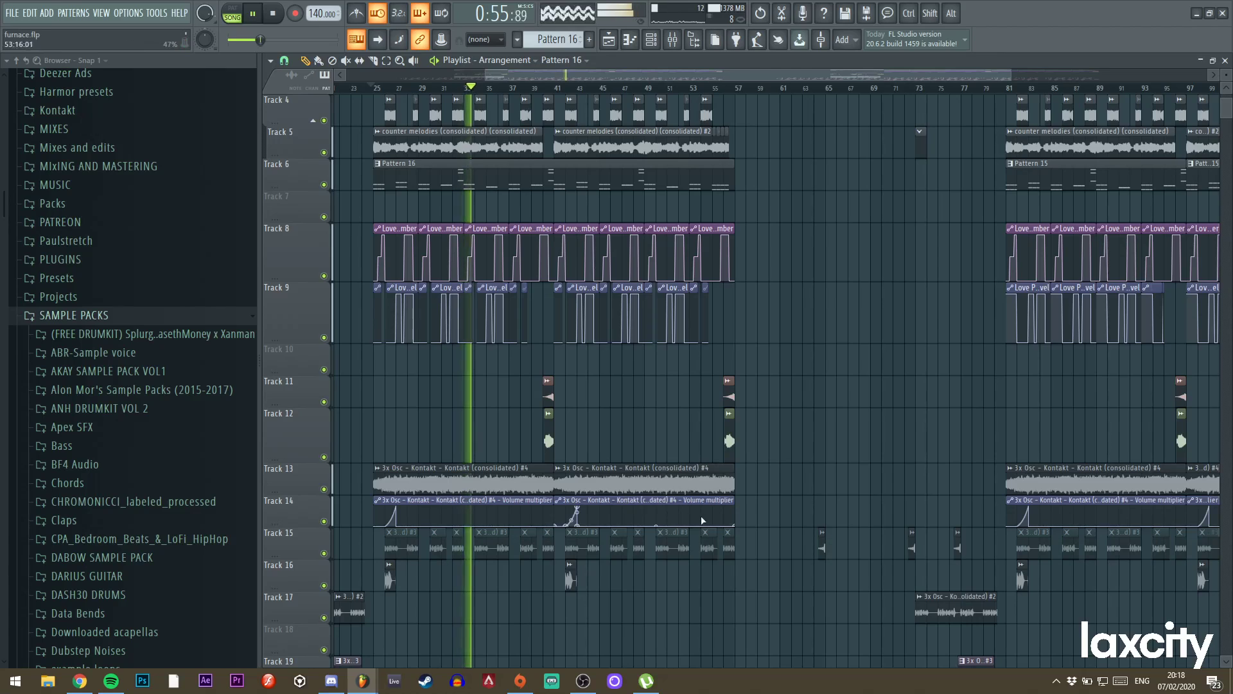
Add a curved rise to 100% at the end of the Track 14 volume multiplier automation and play it back from bar 56.
click(725, 524)
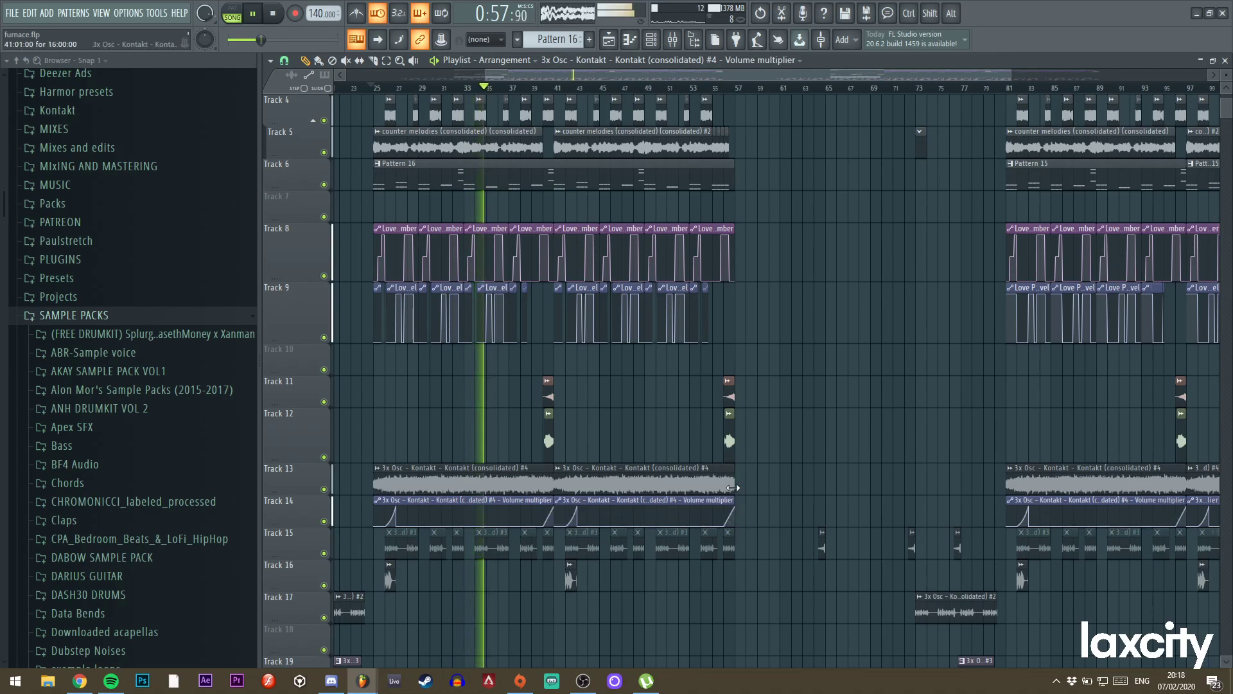
click(724, 91)
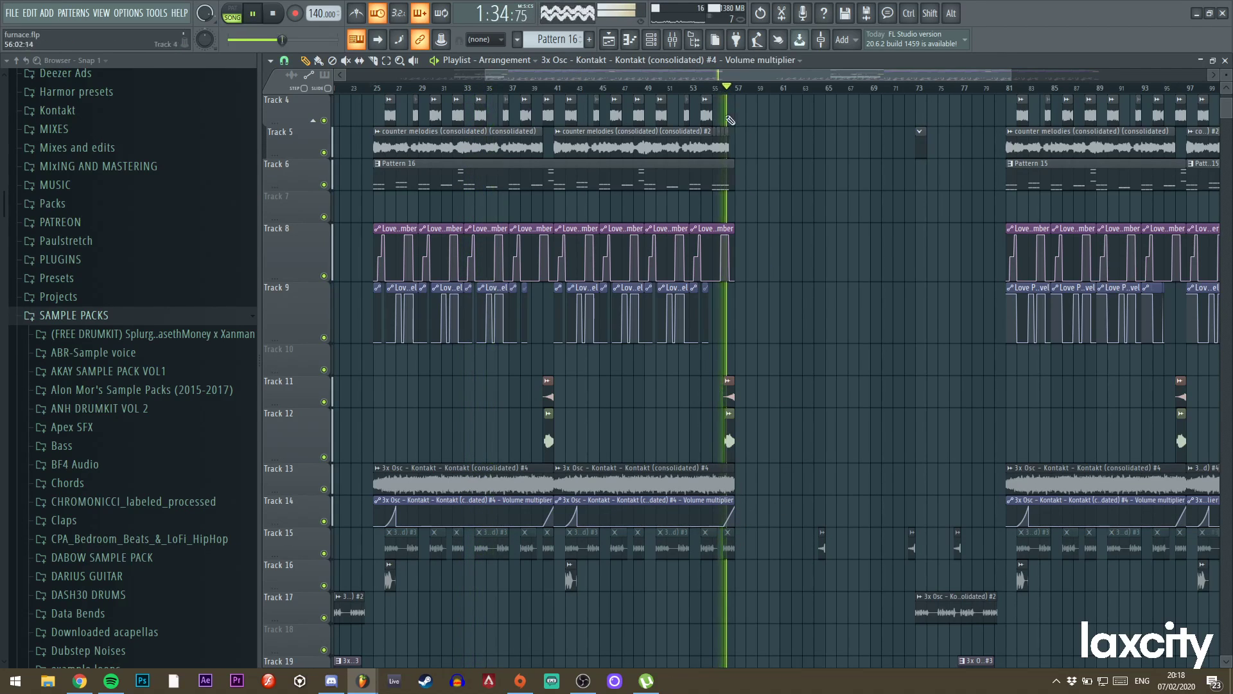
key(space)
key(space)
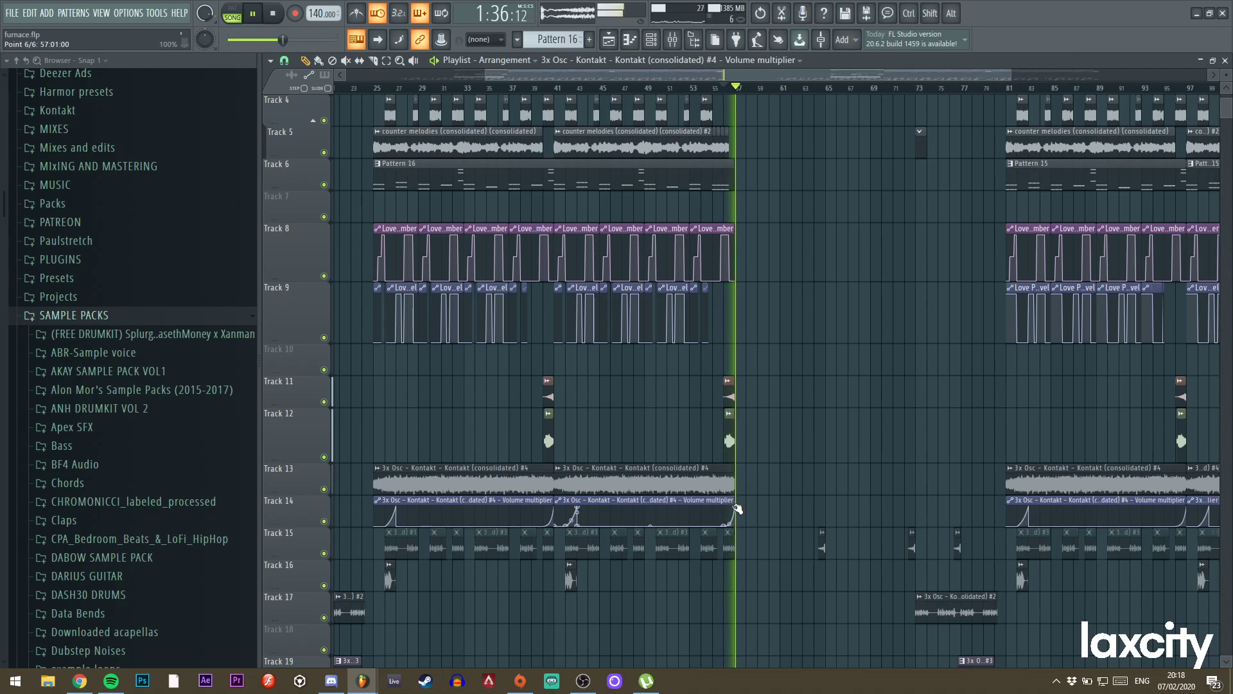
key(space)
key(space)
Delete all Love Philter Mix level clips on Track 9 before bar 57 except the first at bar 25, and play from bar 24.
click(369, 92)
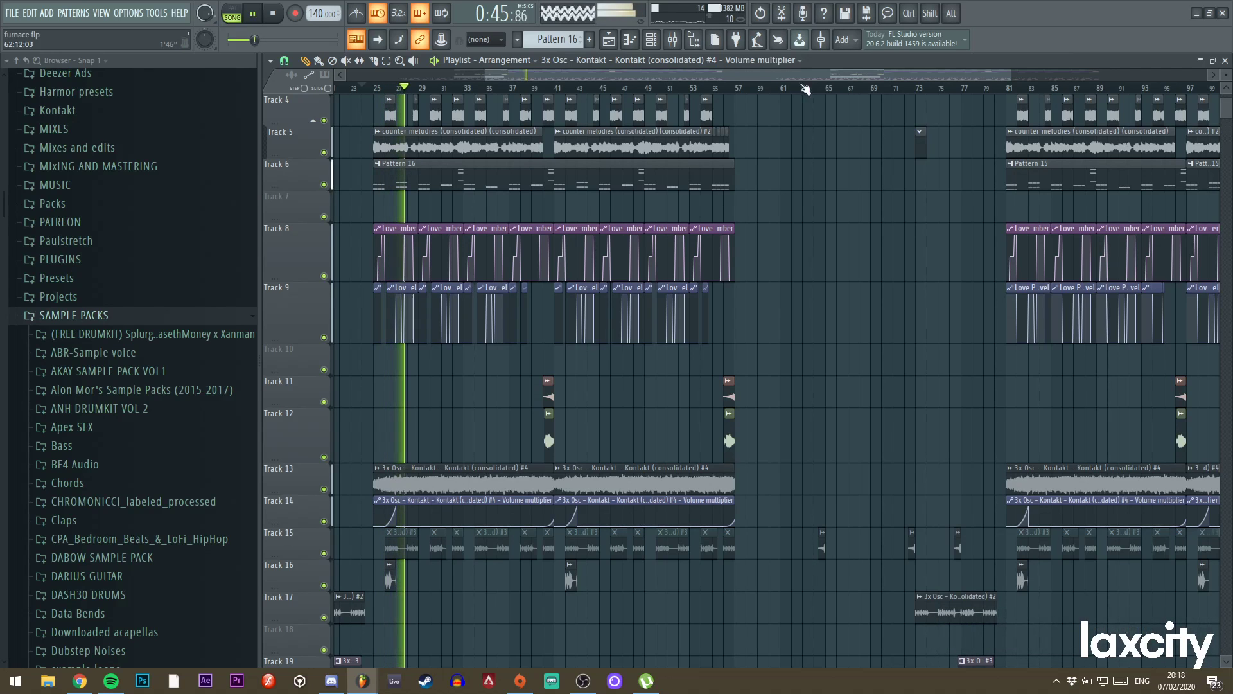
drag(1012, 75, 650, 83)
key(space)
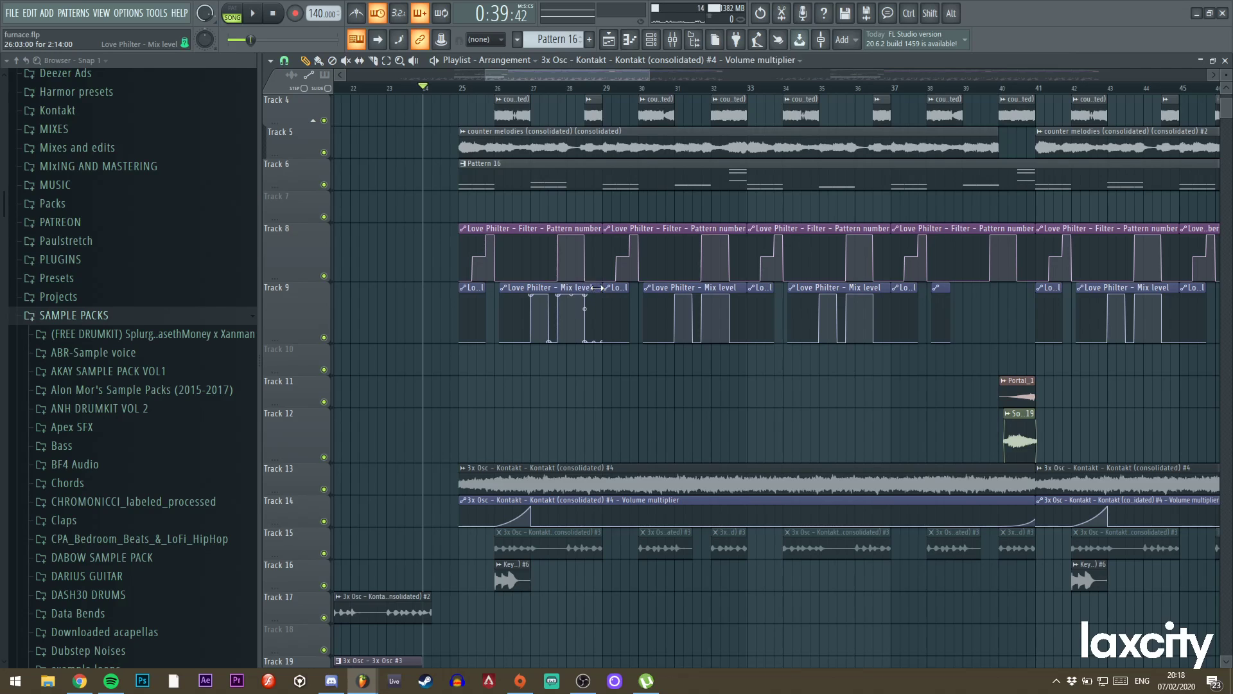
drag(651, 70, 866, 107)
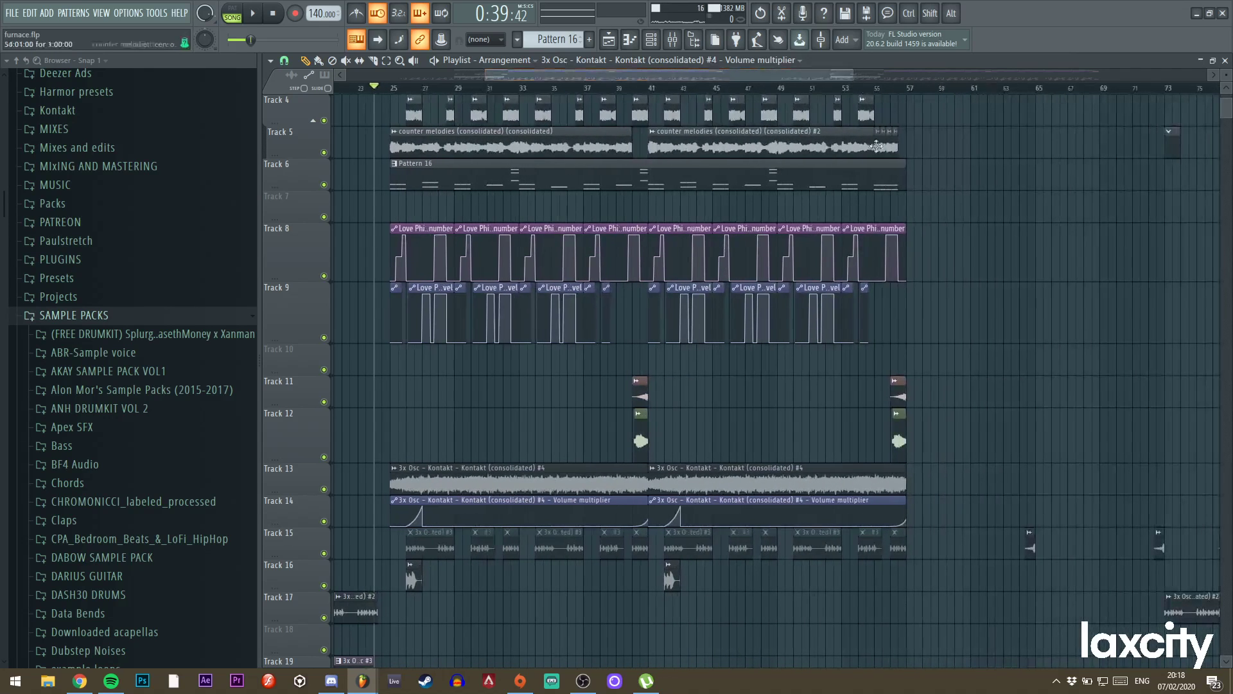
drag(853, 318, 506, 331)
key(space)
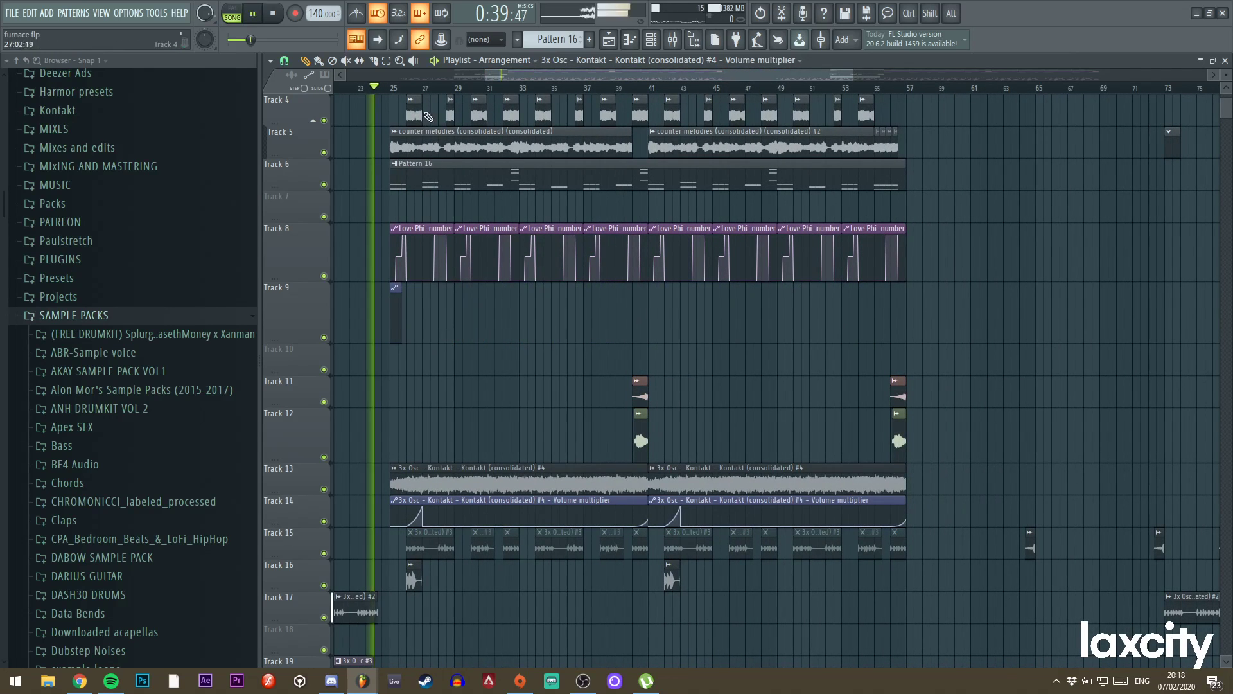
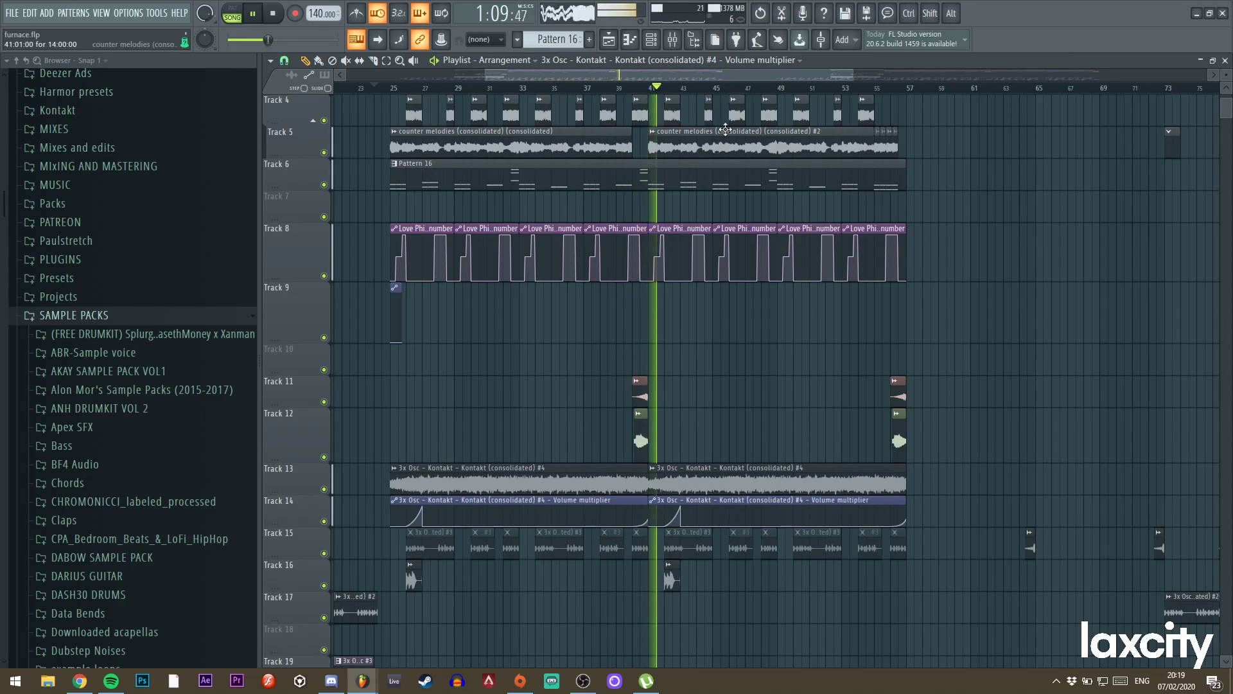
Try shortening the first counter melodies clip on Track 5 by one bar and slicing the Pattern 16 clip at bars 33 and 41.
drag(631, 143, 616, 142)
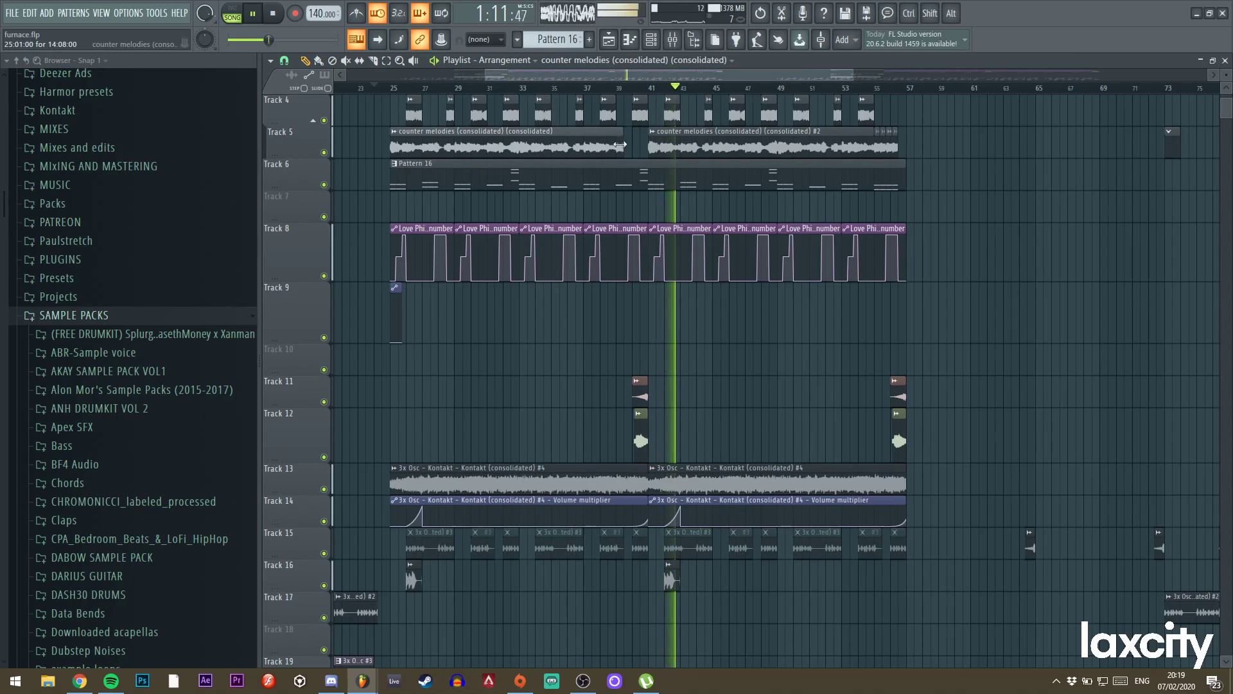
click(373, 61)
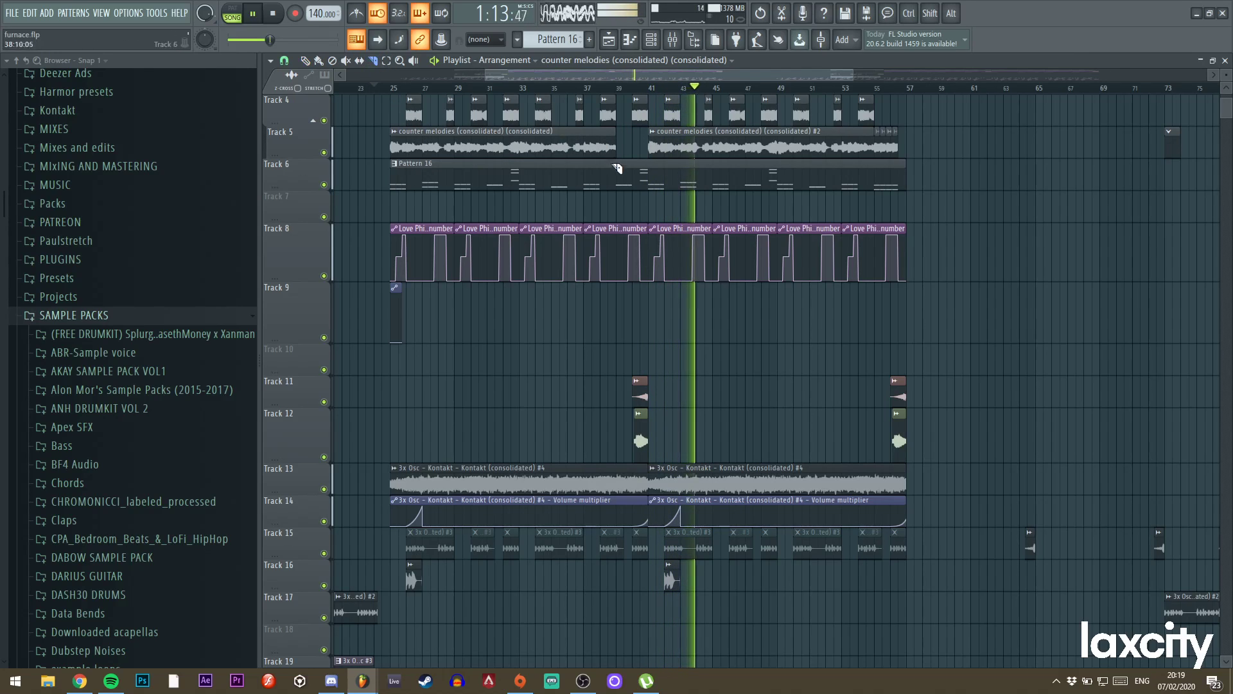
click(527, 186)
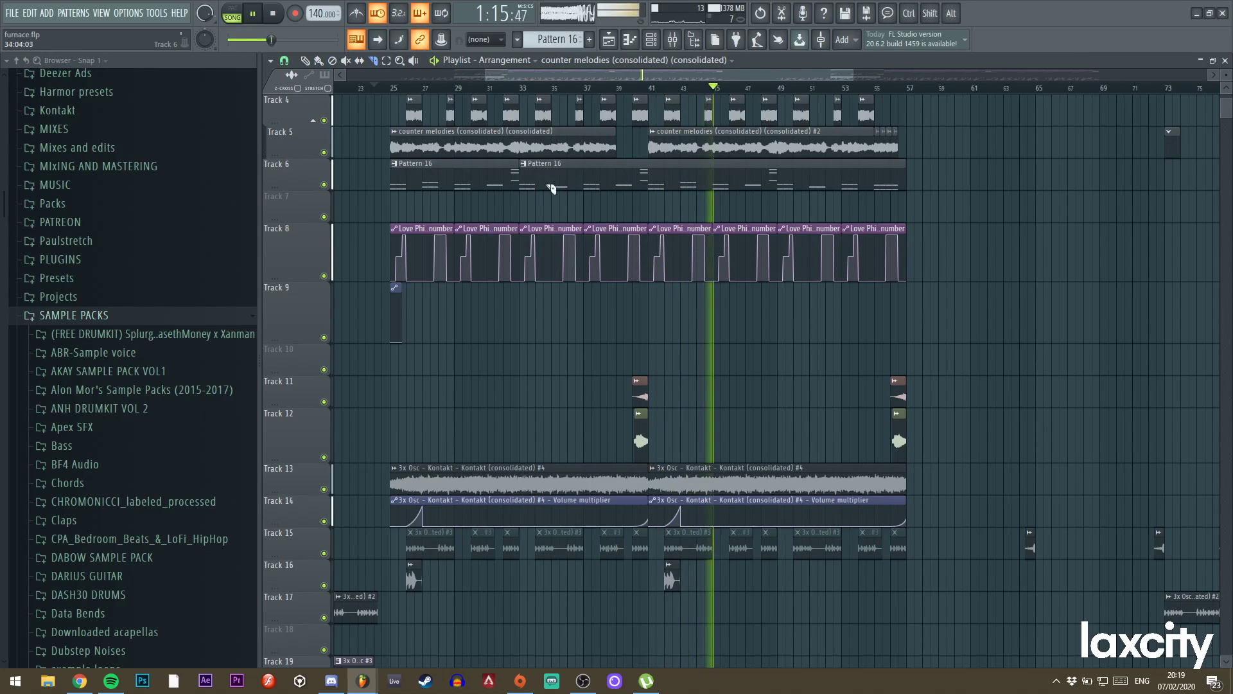
click(650, 182)
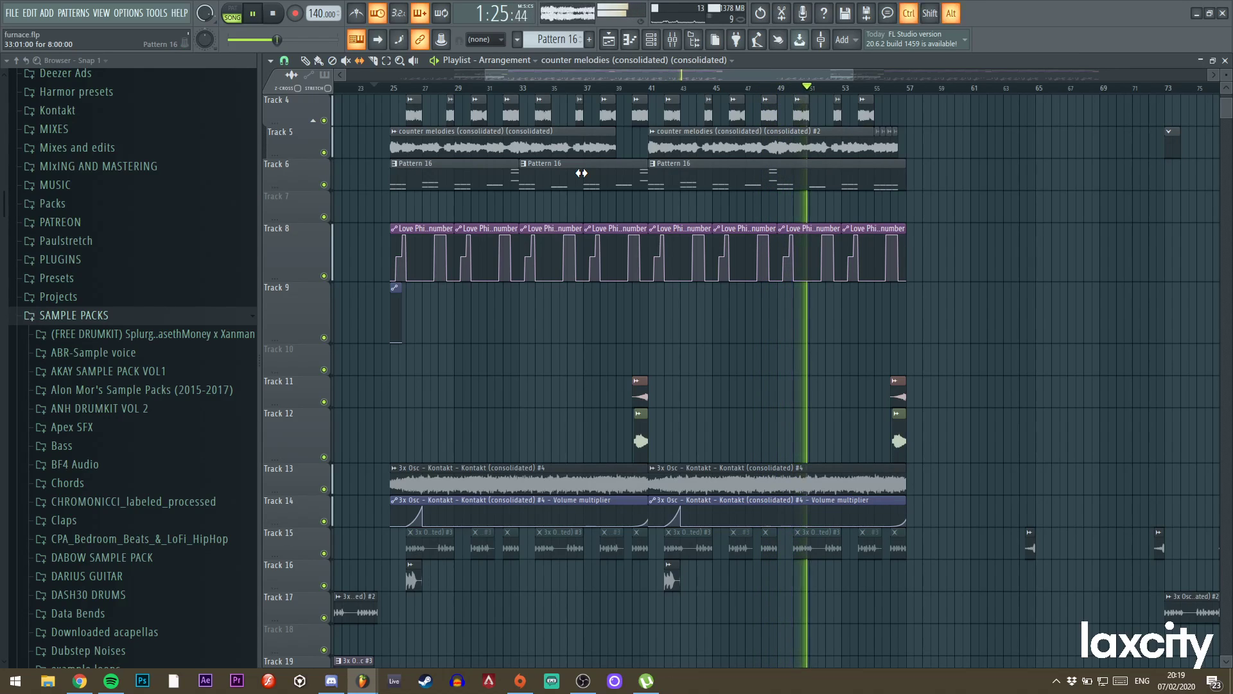
Undo the two Pattern 16 slices and the shortening of the counter melodies clip.
key(ctrl+alt+z)
key(ctrl+alt+z)
key(ctrl+alt+z)
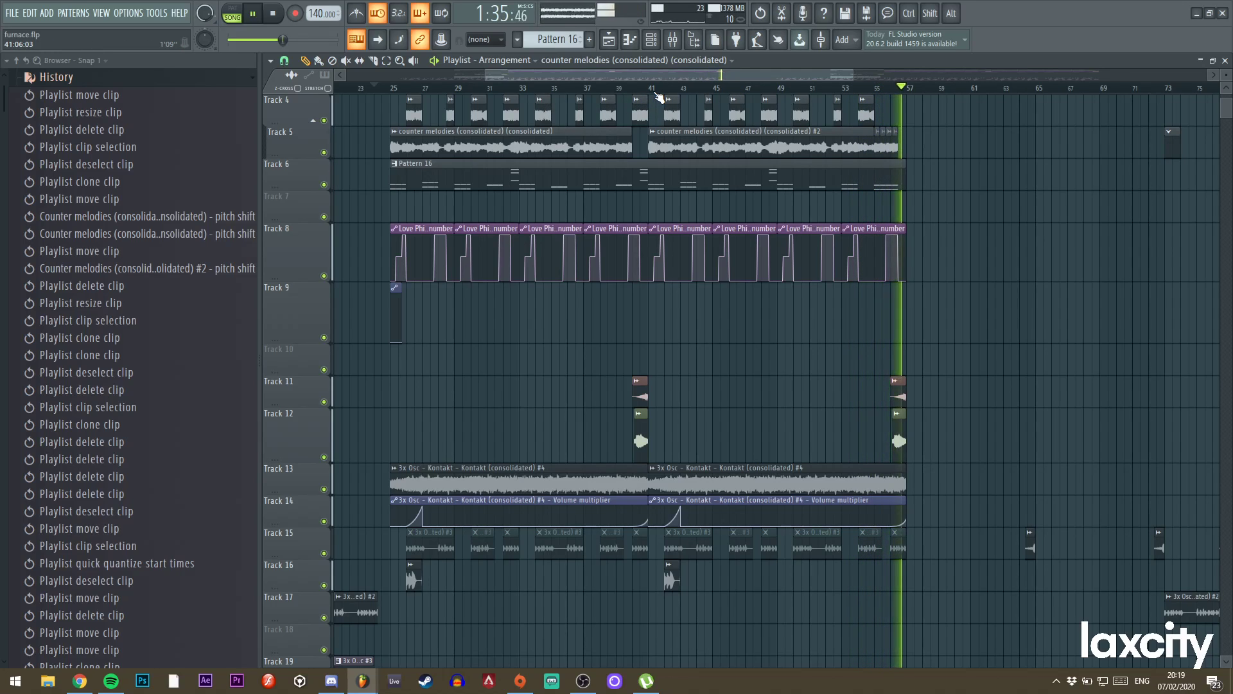
Restart playback from bar 24, listen briefly and stop.
key(space)
key(space)
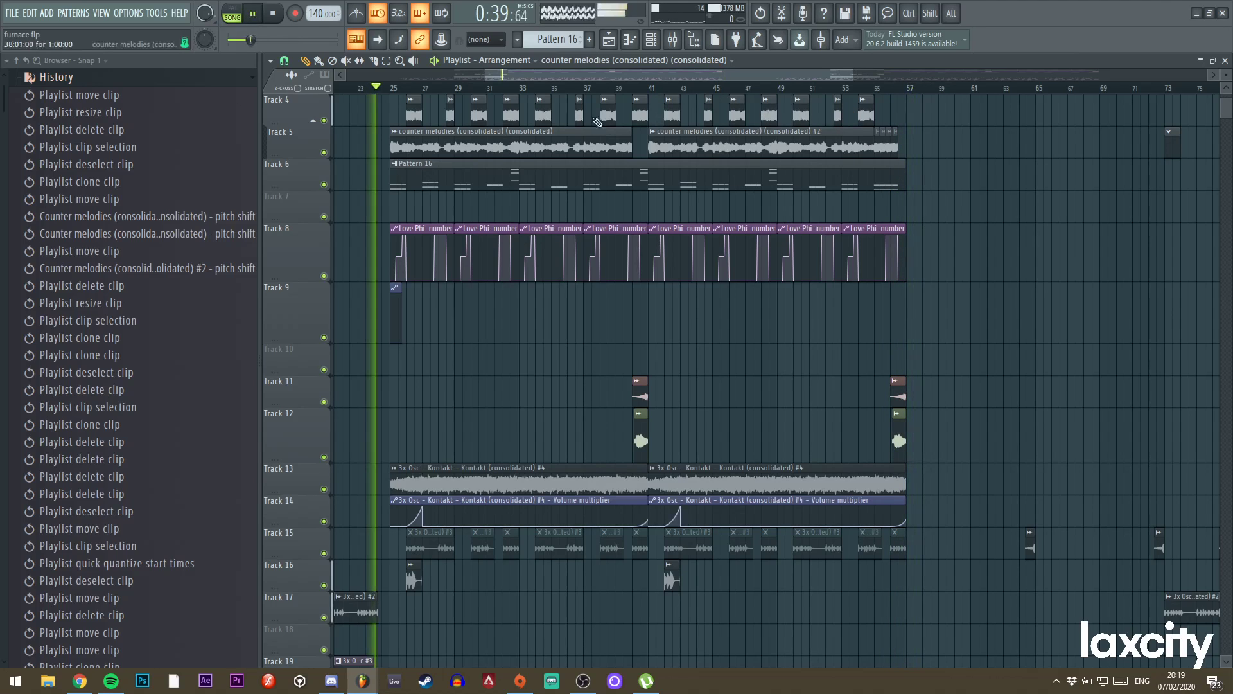
drag(487, 75, 219, 79)
key(space)
Set the project tempo to 280 BPM and restretch all channels.
right_click(315, 13)
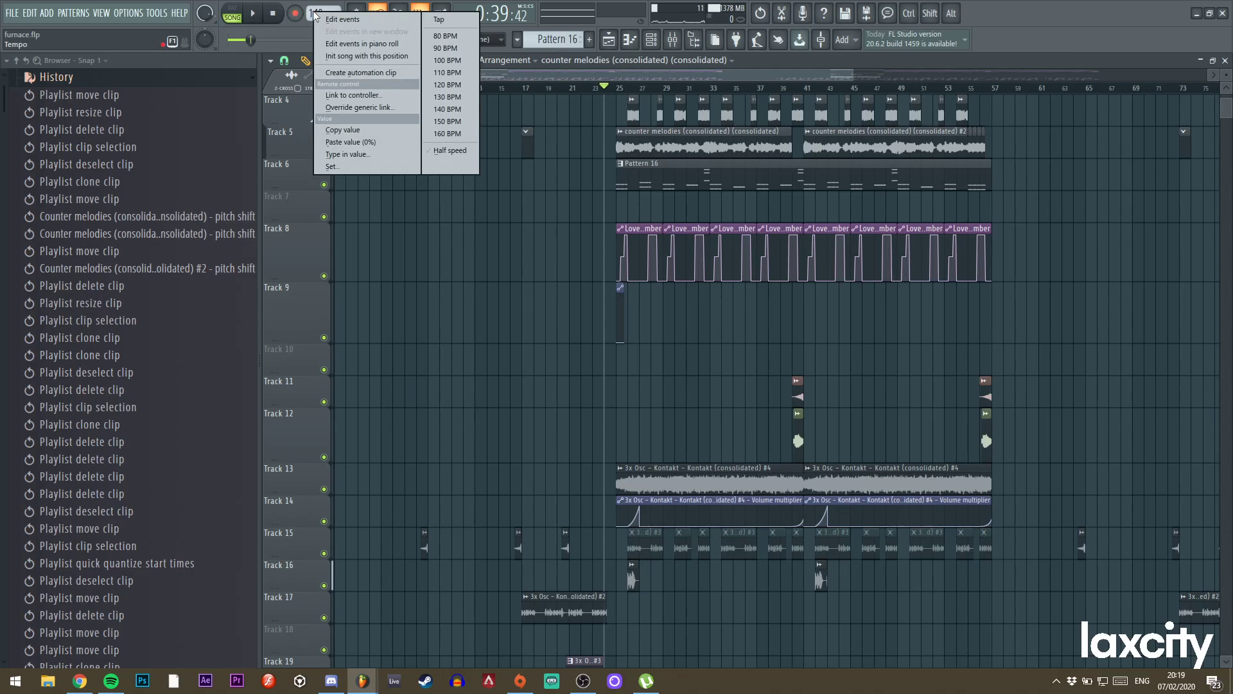
click(618, 68)
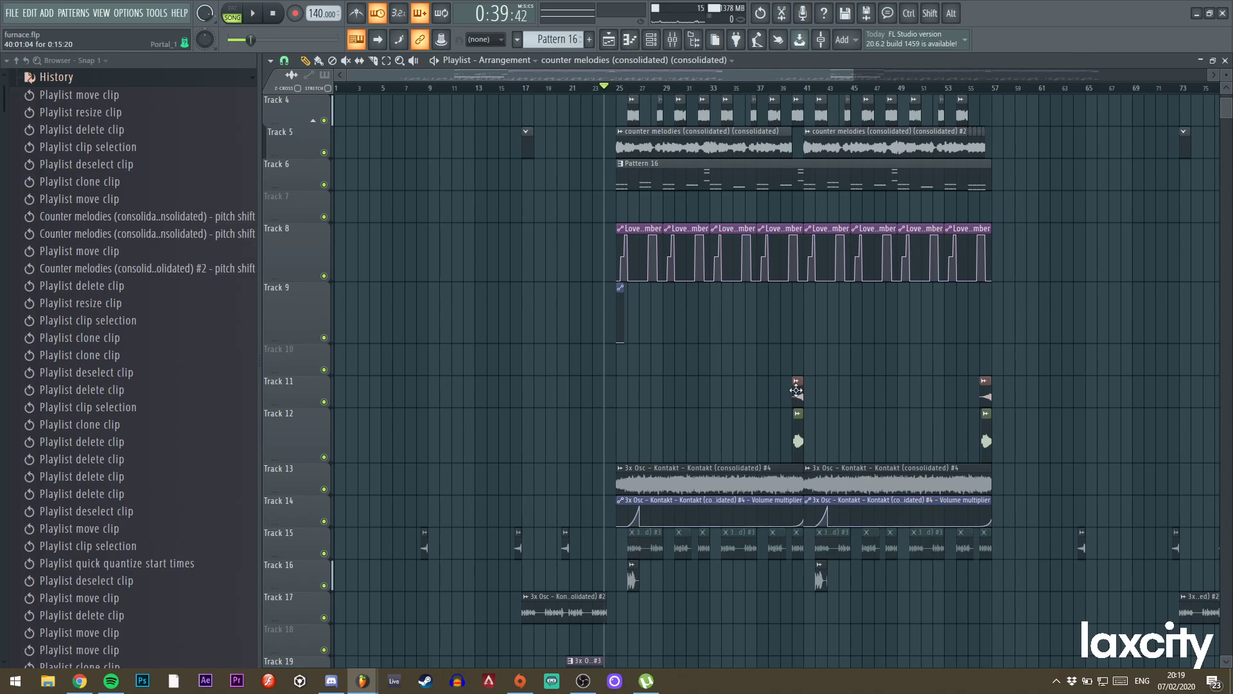
drag(864, 338, 736, 434)
scroll(966, 343, down, 5)
scroll(972, 309, down, 1)
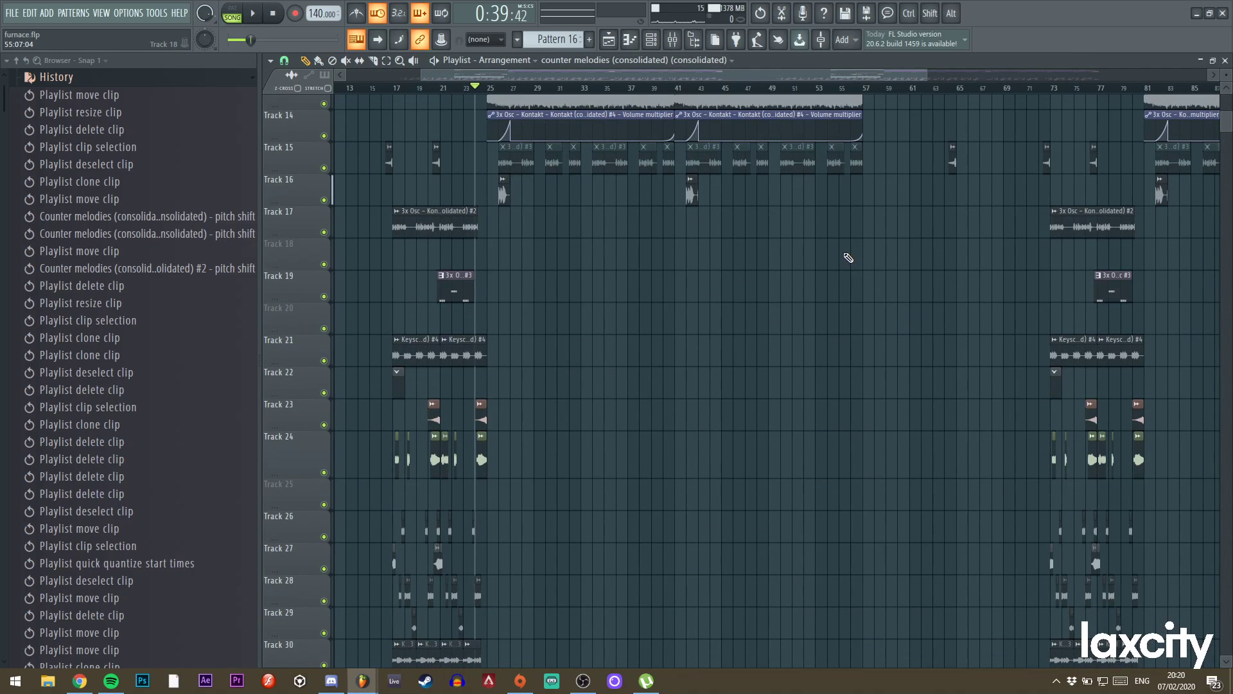
scroll(824, 188, up, 9)
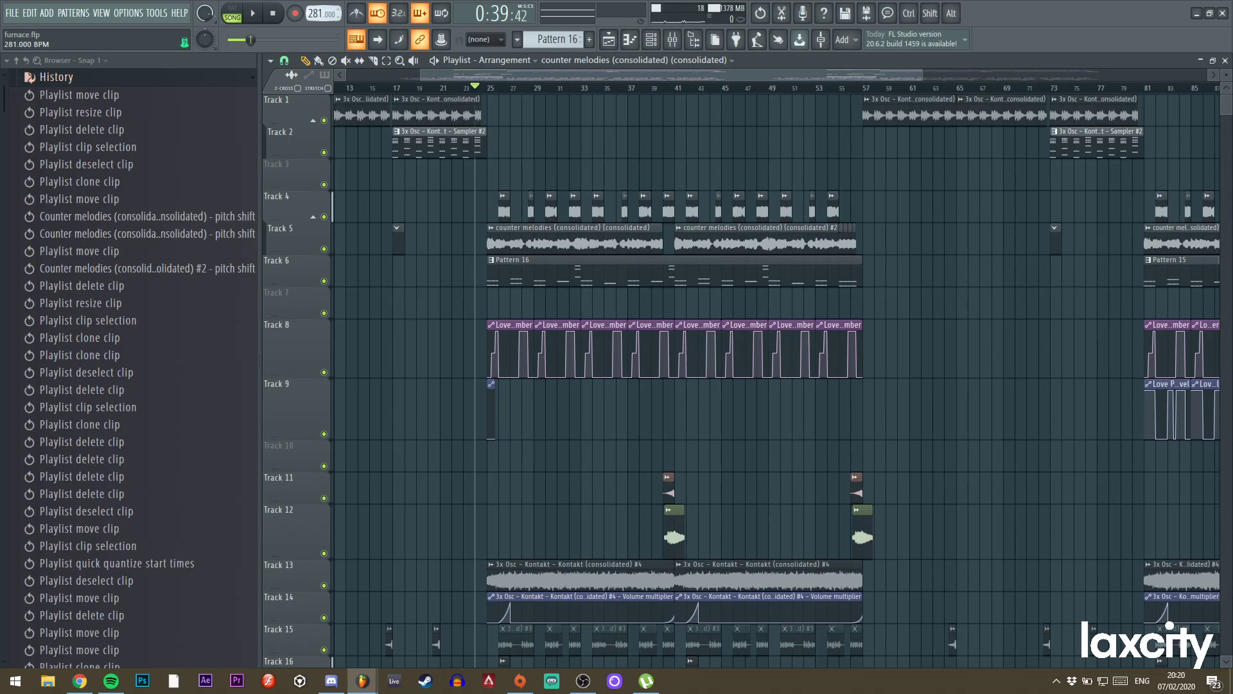
drag(323, 13, 319, 14)
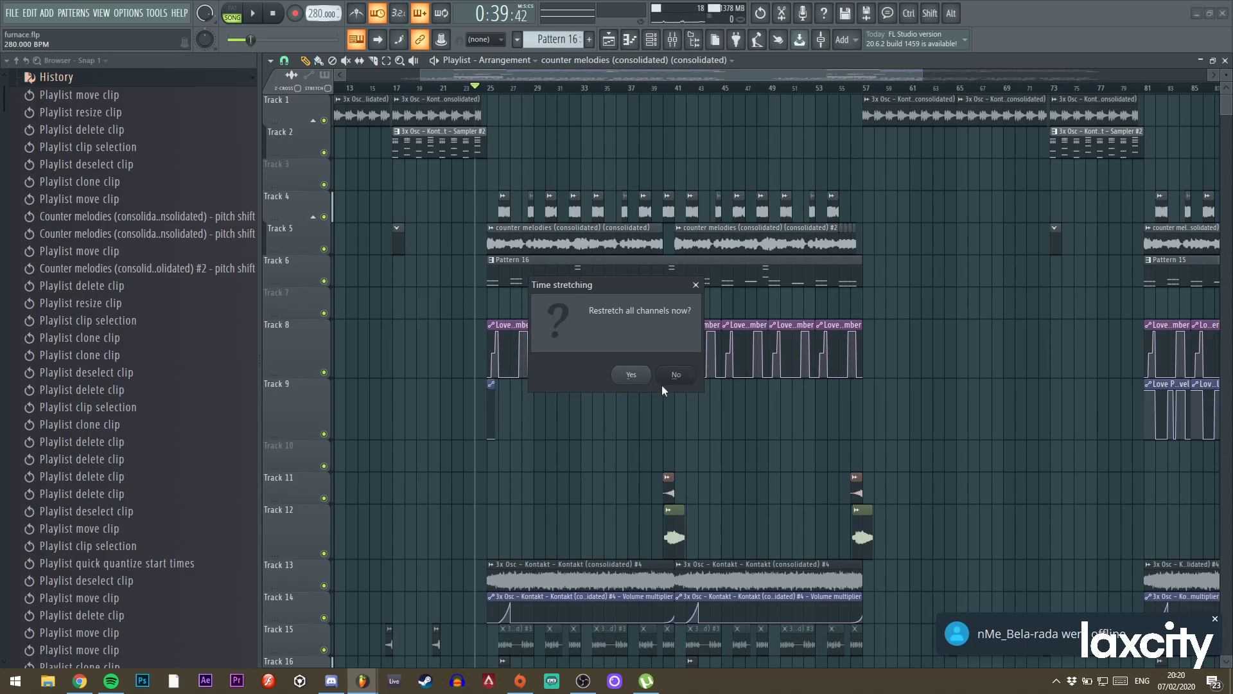
click(632, 376)
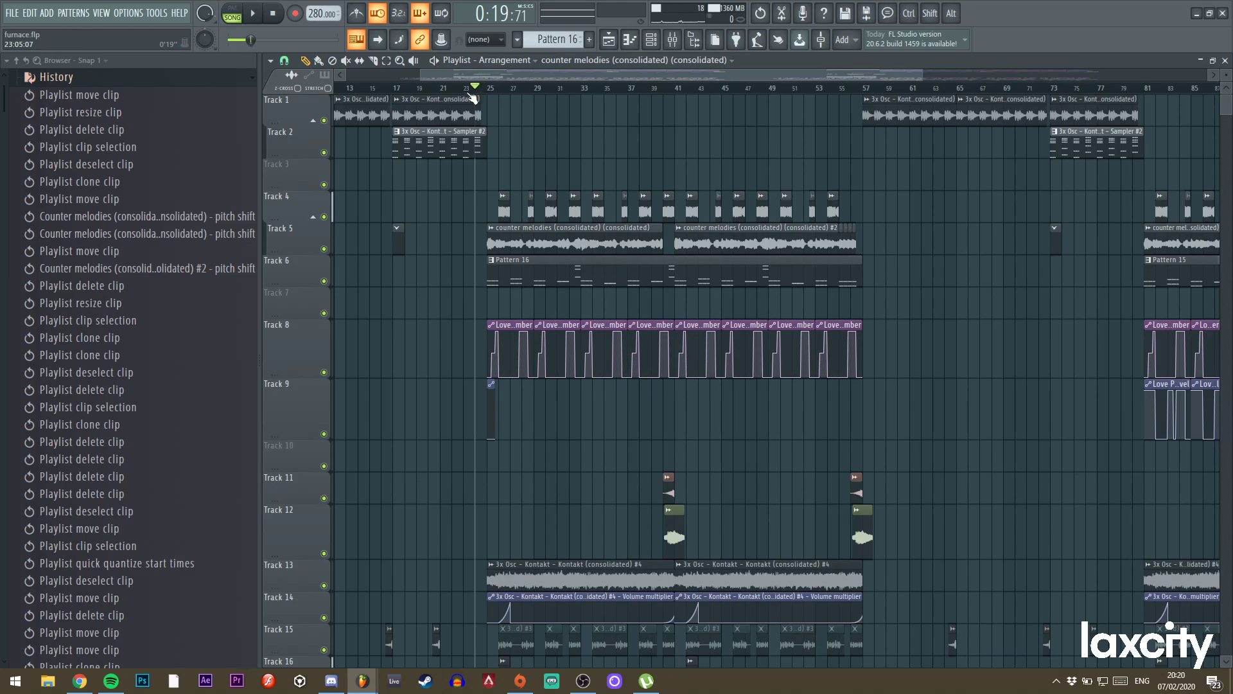
Play back the section around bars 25 to 41 at the doubled tempo.
key(space)
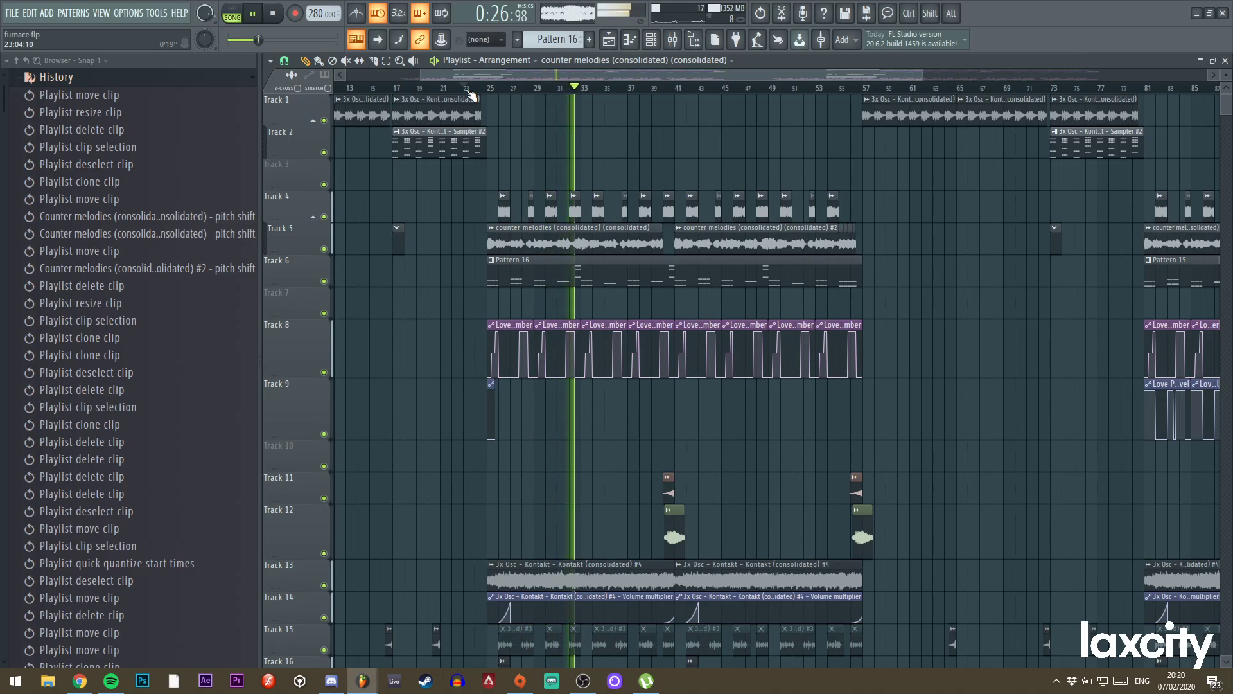
key(space)
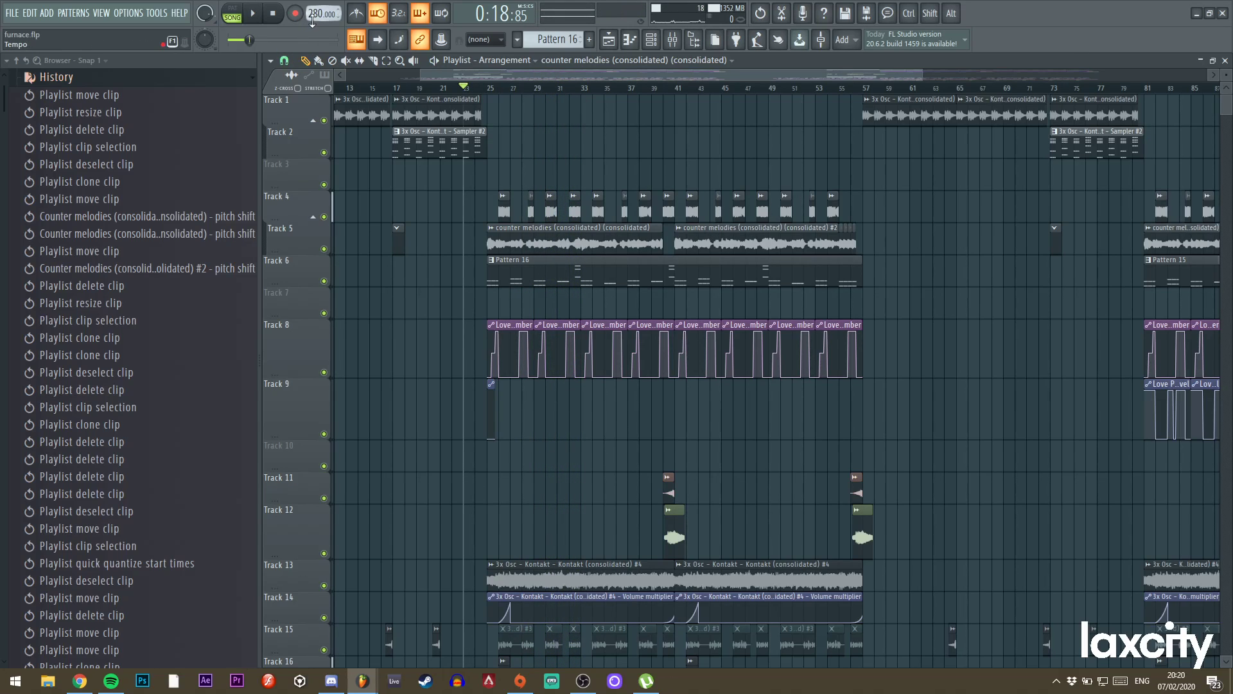
click(434, 60)
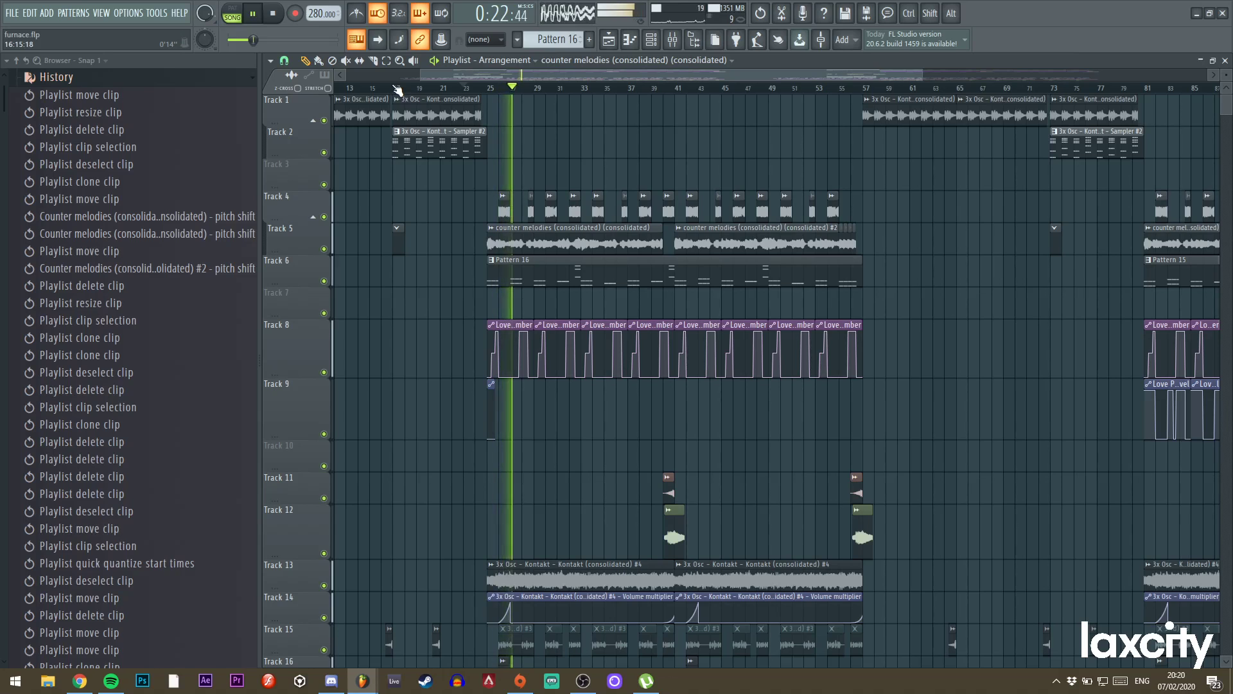
drag(424, 75, 492, 74)
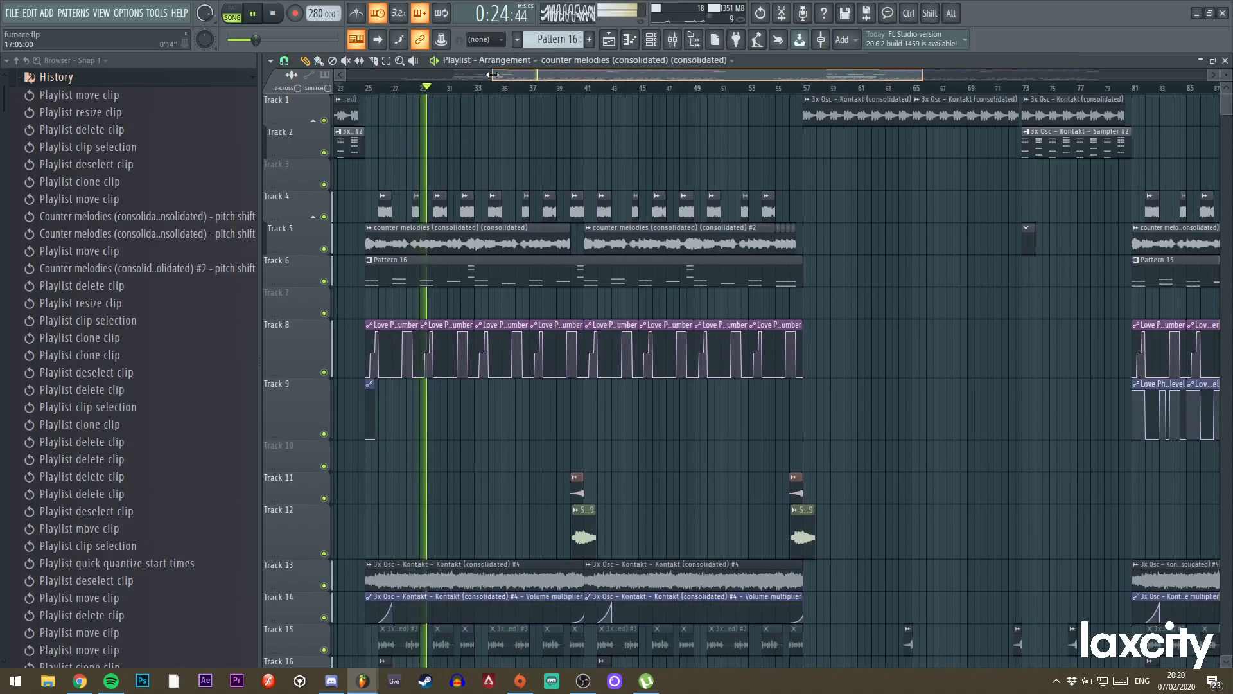
drag(584, 76, 538, 76)
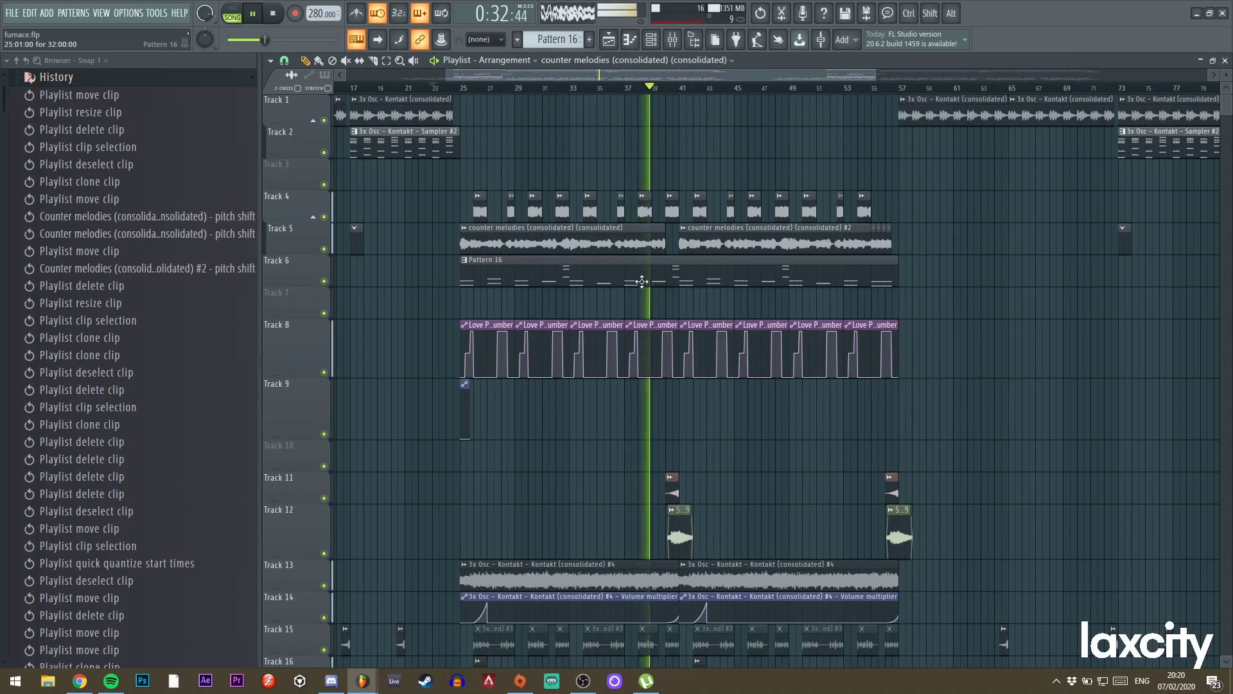
Set the project tempo to the 140 BPM preset and restretch all channels.
right_click(319, 14)
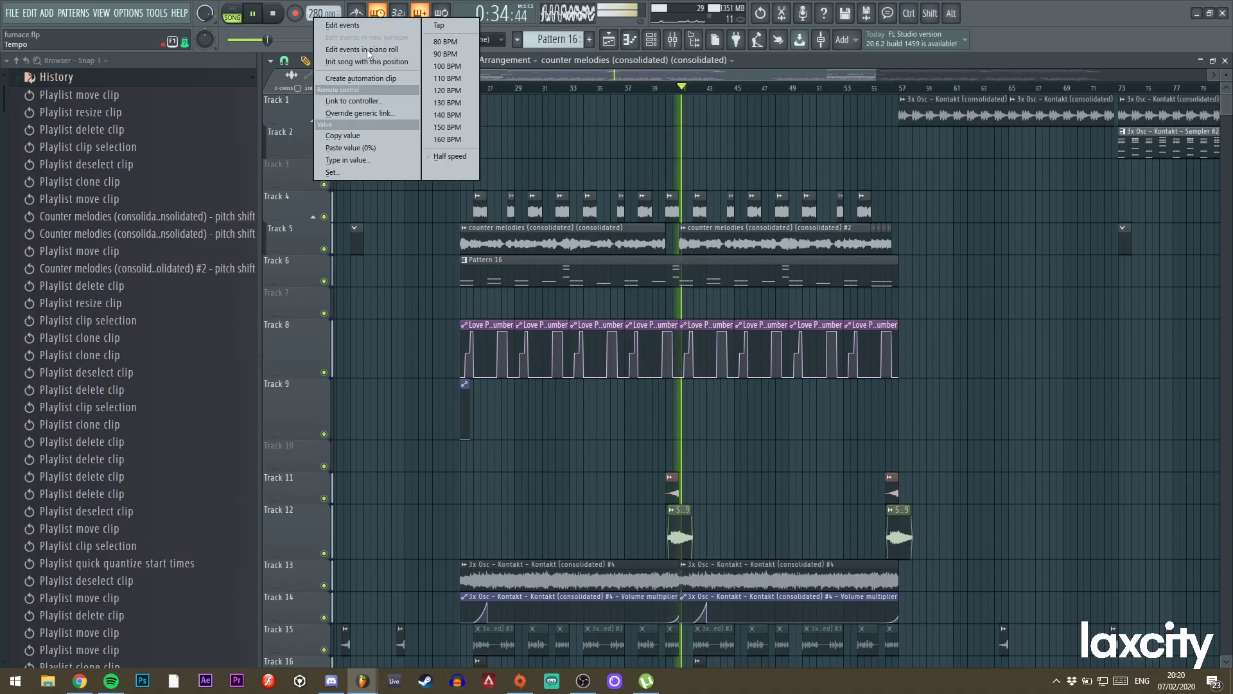
click(447, 115)
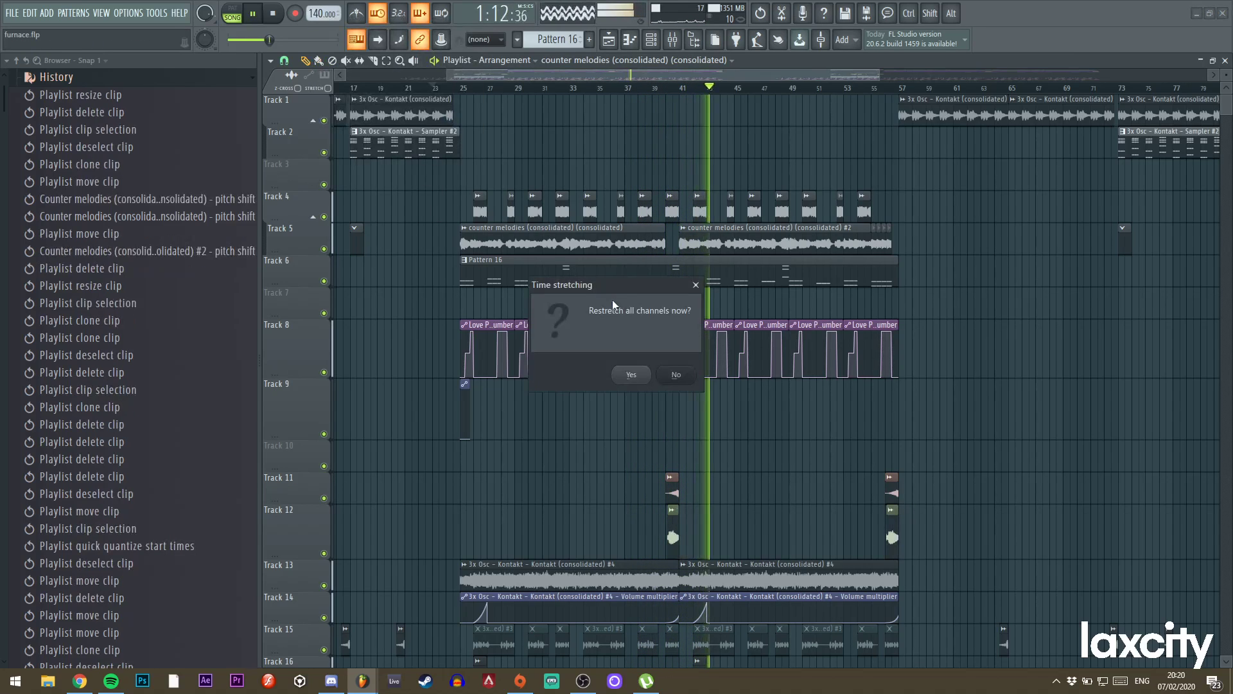
click(632, 375)
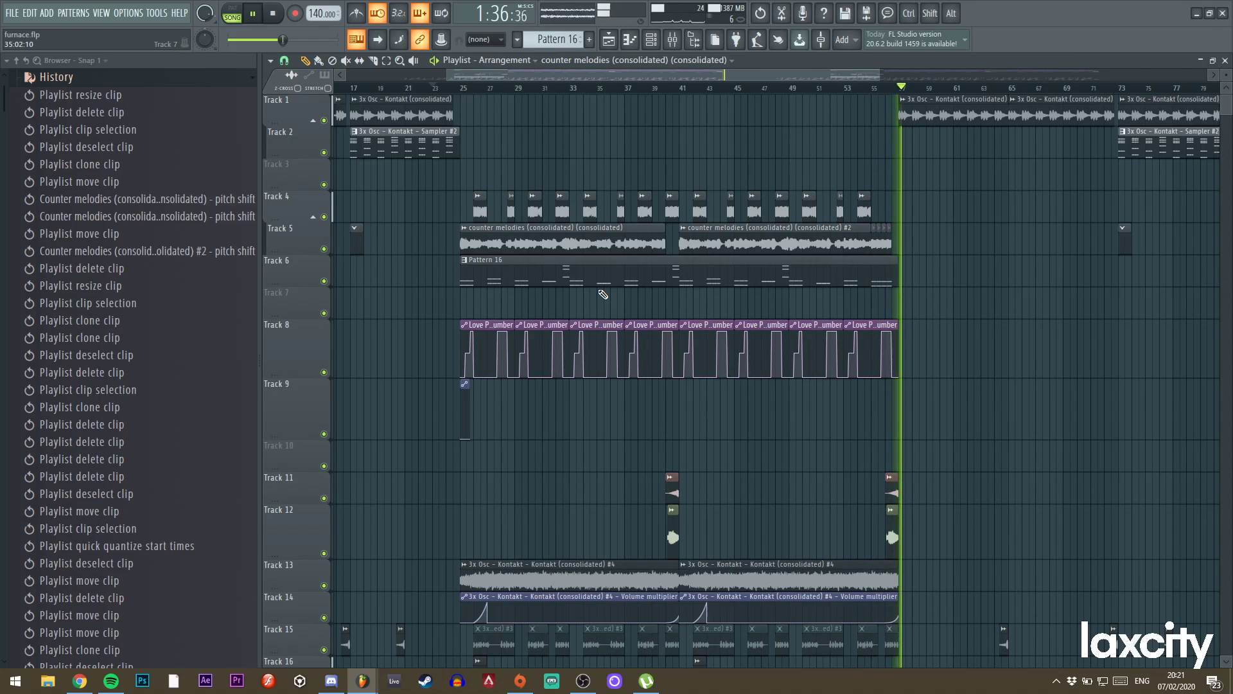
Play back the section's ending from bars 56 and 54, and restart playback from bar 24.
click(887, 89)
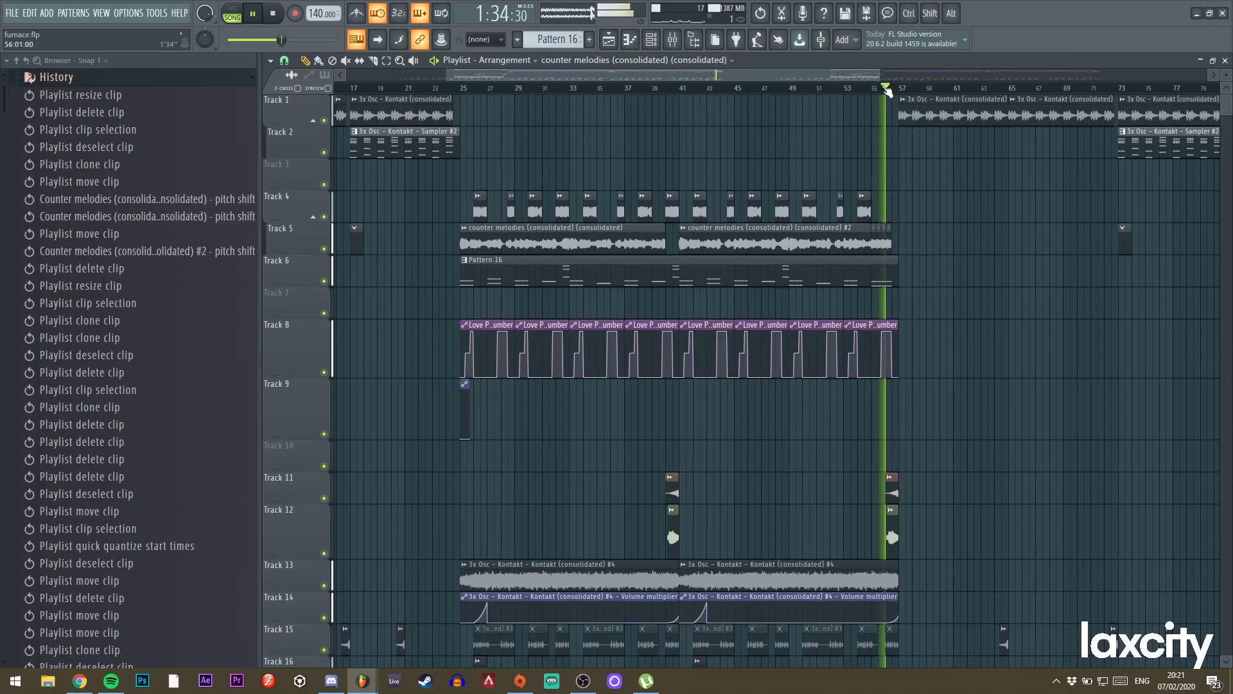
click(860, 88)
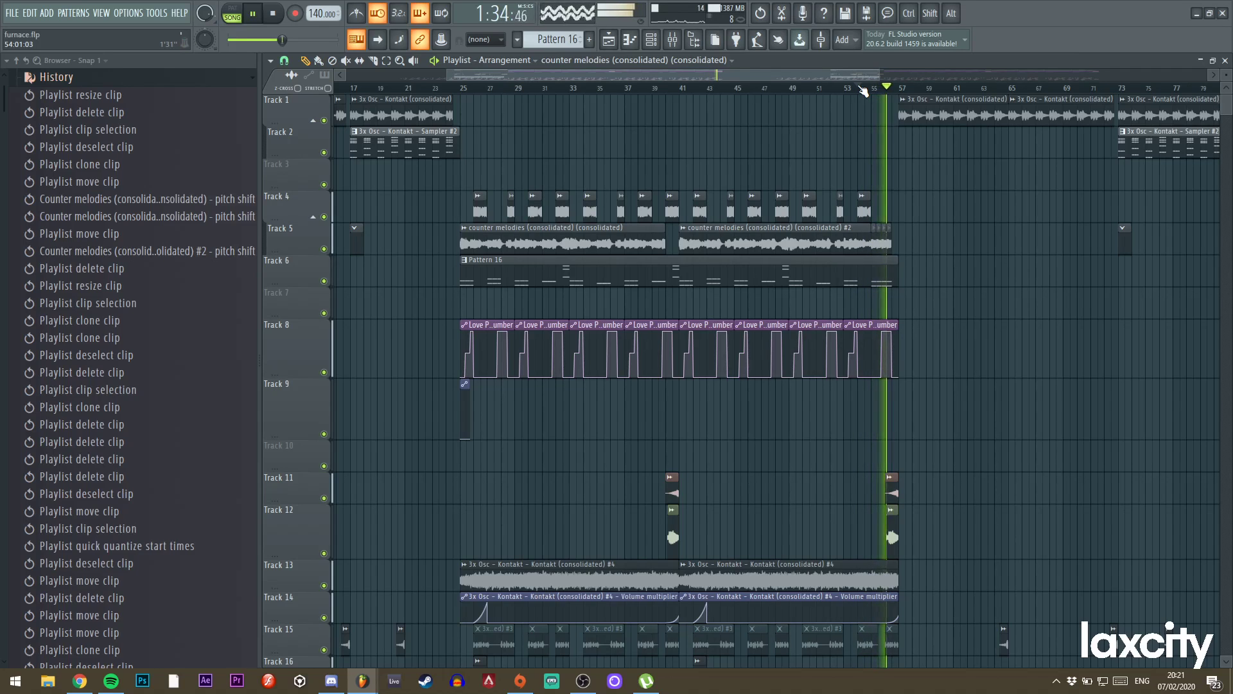
click(443, 89)
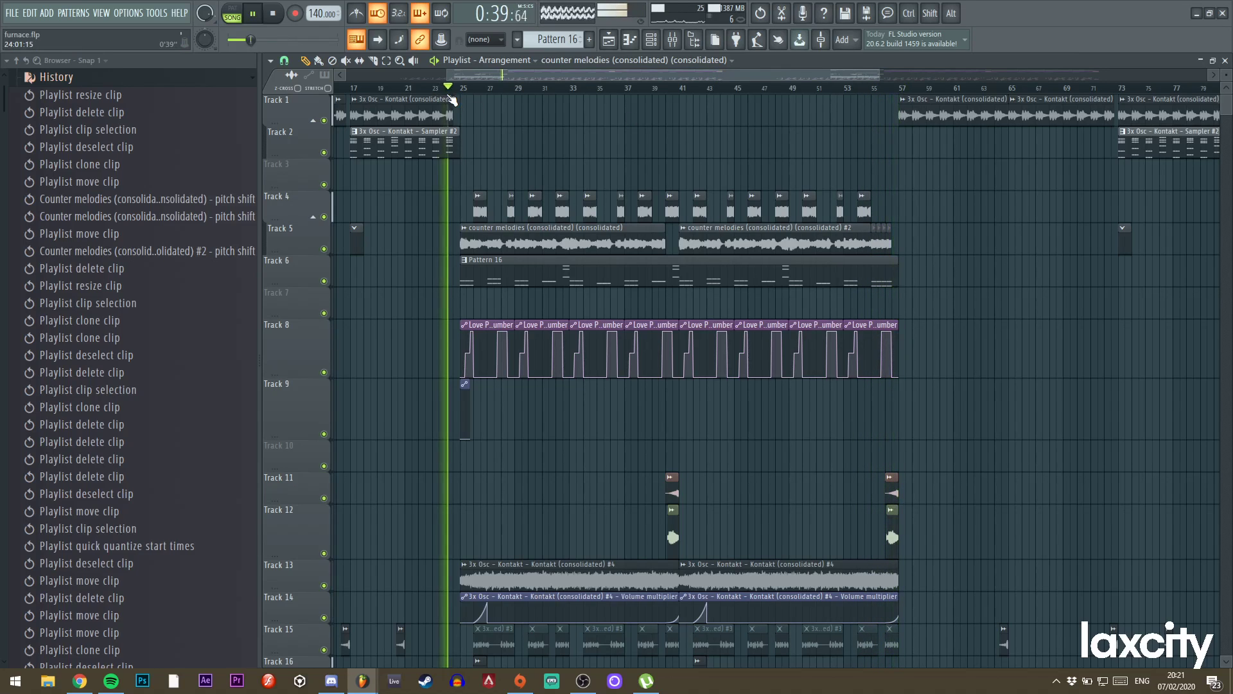
scroll(649, 295, down, 10)
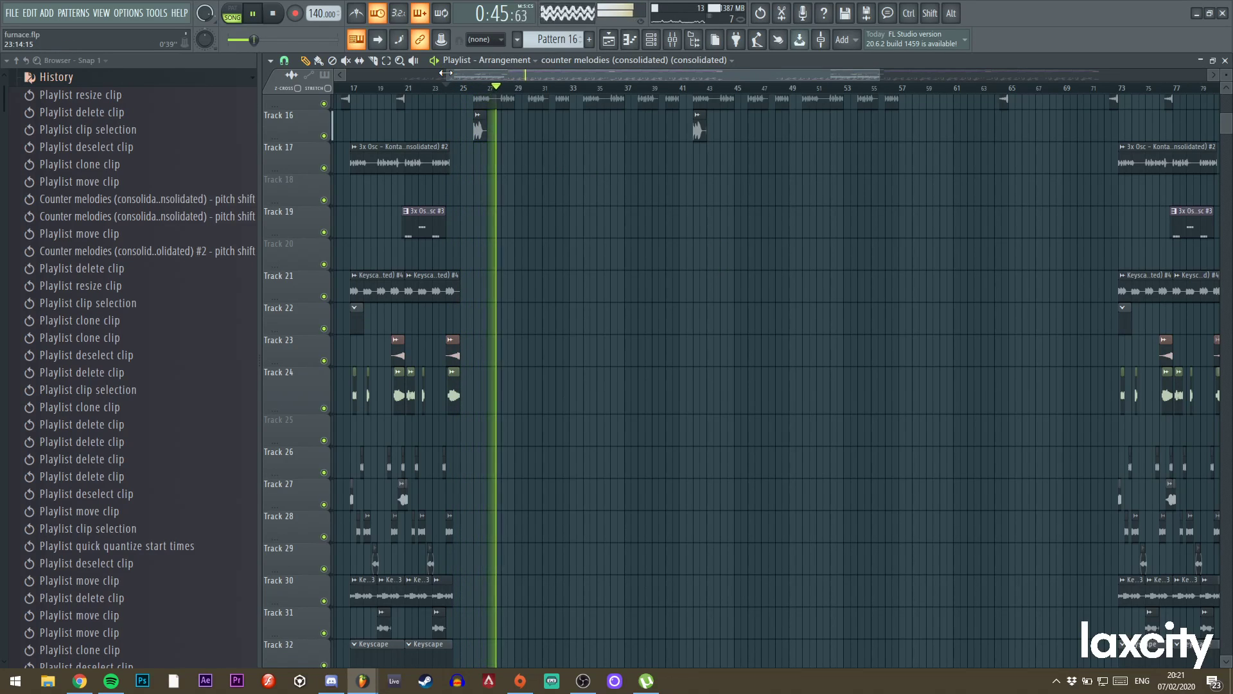
scroll(578, 219, up, 10)
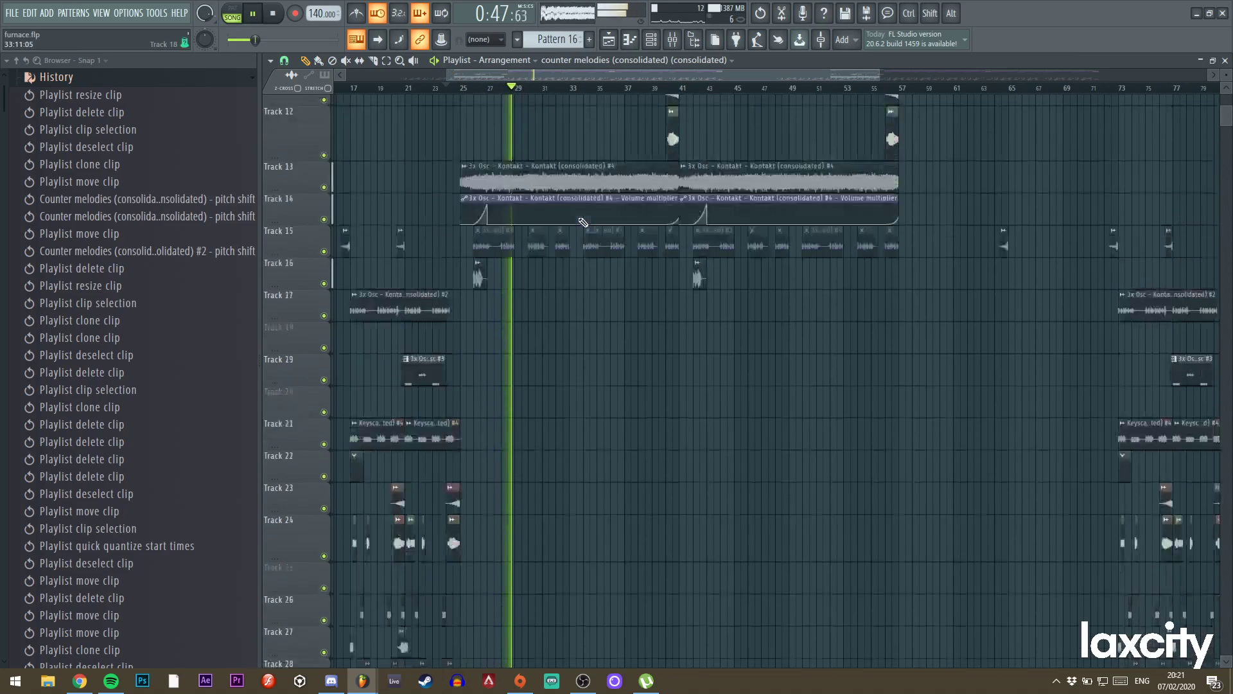
Audition the clips starting around bar 17 on tracks 17 to 38 one by one, including Chords (consolidated)_12 on track 37.
drag(880, 75, 552, 75)
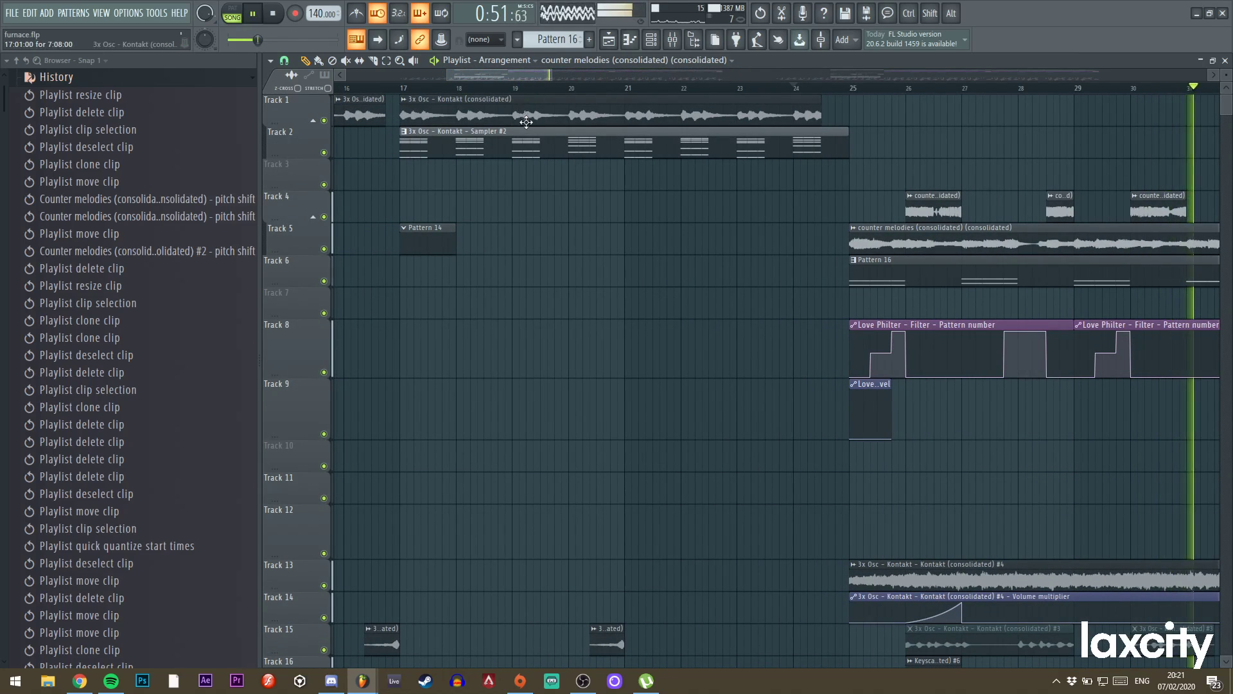
click(460, 148)
key(space)
scroll(460, 149, down, 5)
alt+right_click(418, 220)
alt+right_click(460, 341)
key(space)
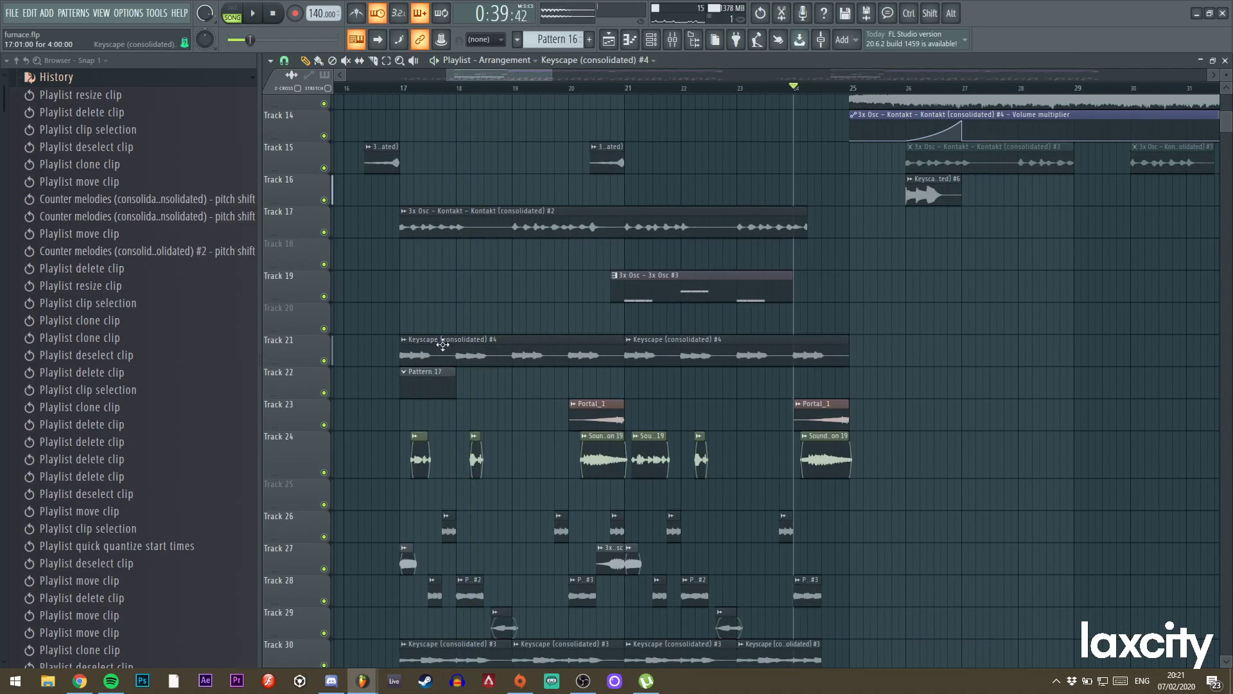
alt+right_click(413, 359)
alt+right_click(419, 457)
alt+right_click(445, 526)
scroll(405, 440, down, 7)
alt+click(405, 440)
alt+right_click(405, 564)
alt+right_click(408, 598)
scroll(409, 598, down, 5)
alt+click(420, 497)
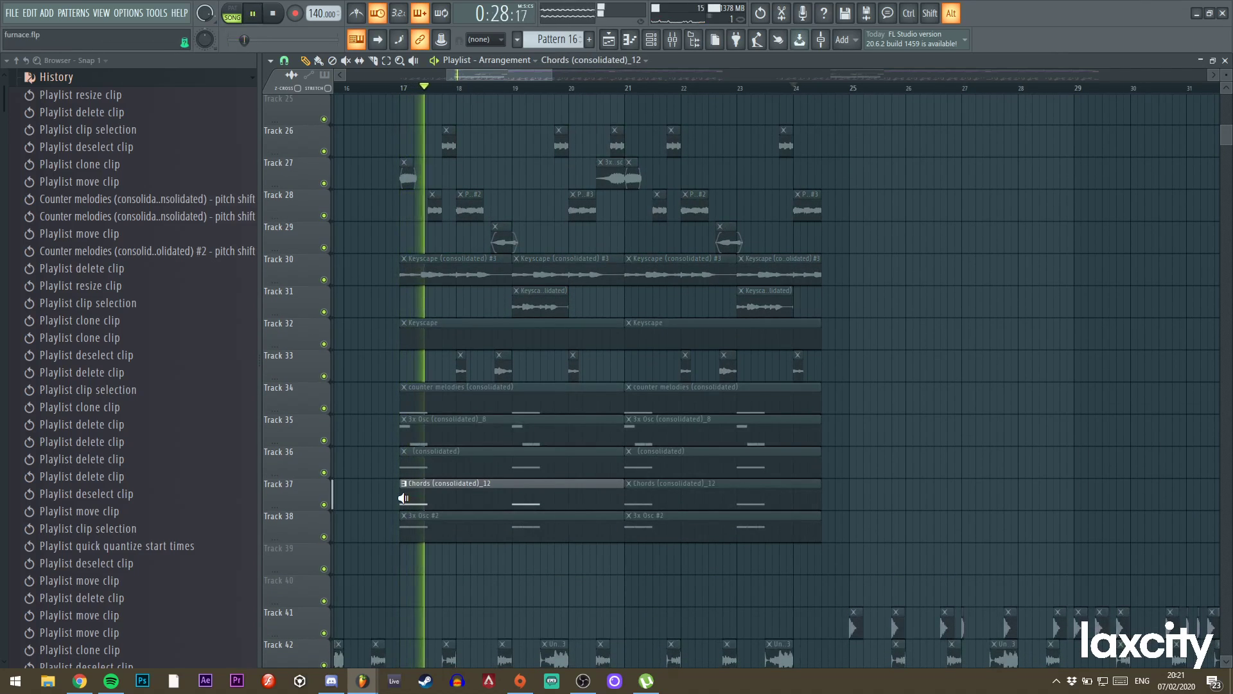
Place a Chords (consolidated)_12 clip on track 10 at bar 26 and shorten it to half a bar.
key(space)
scroll(724, 212, up, 10)
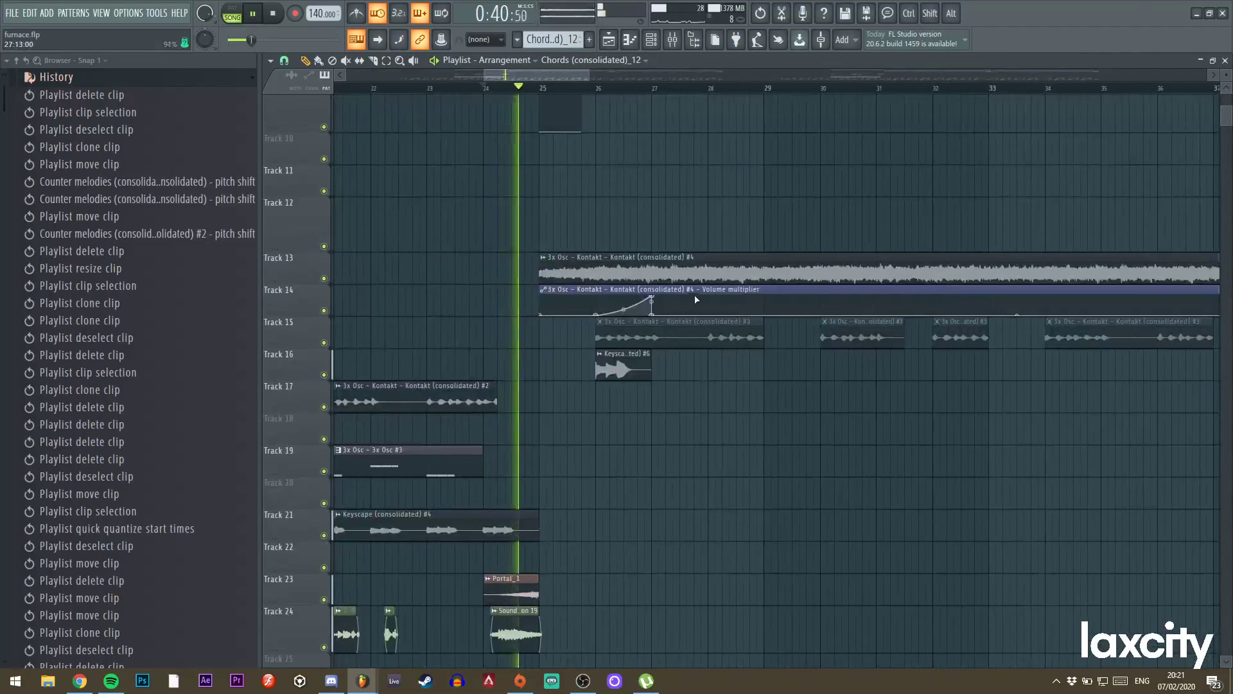
scroll(732, 223, up, 1)
click(601, 308)
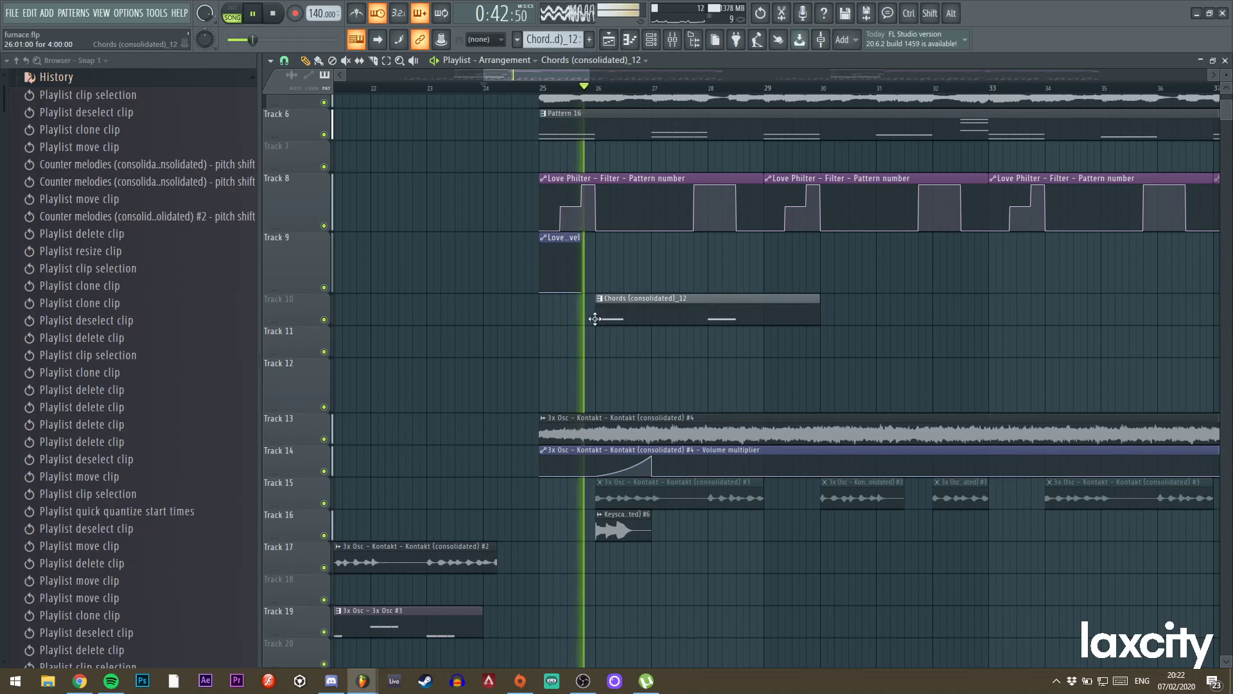
drag(818, 310, 620, 317)
key(space)
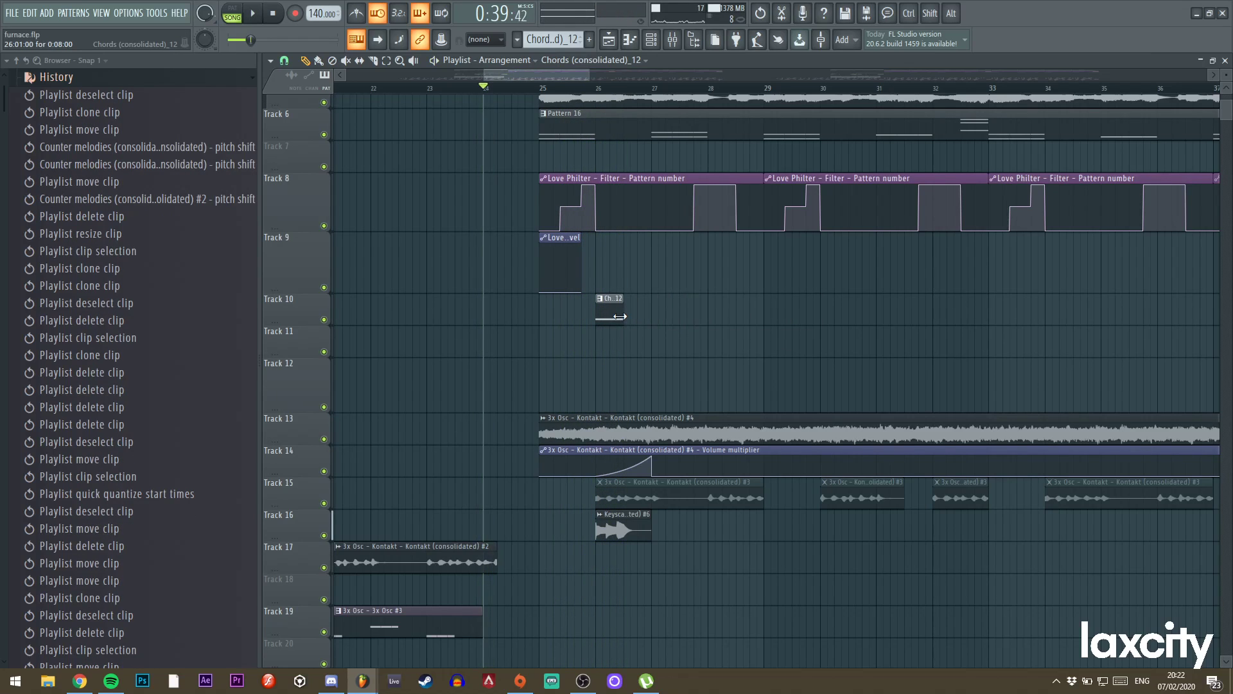
Duplicate the short chord clip directly after itself on track 10 and play back the passage from bar 25.
ctrl+click(612, 315)
key(ctrl+b)
click(570, 88)
key(space)
drag(590, 75, 650, 75)
drag(622, 75, 591, 74)
scroll(608, 289, down, 7)
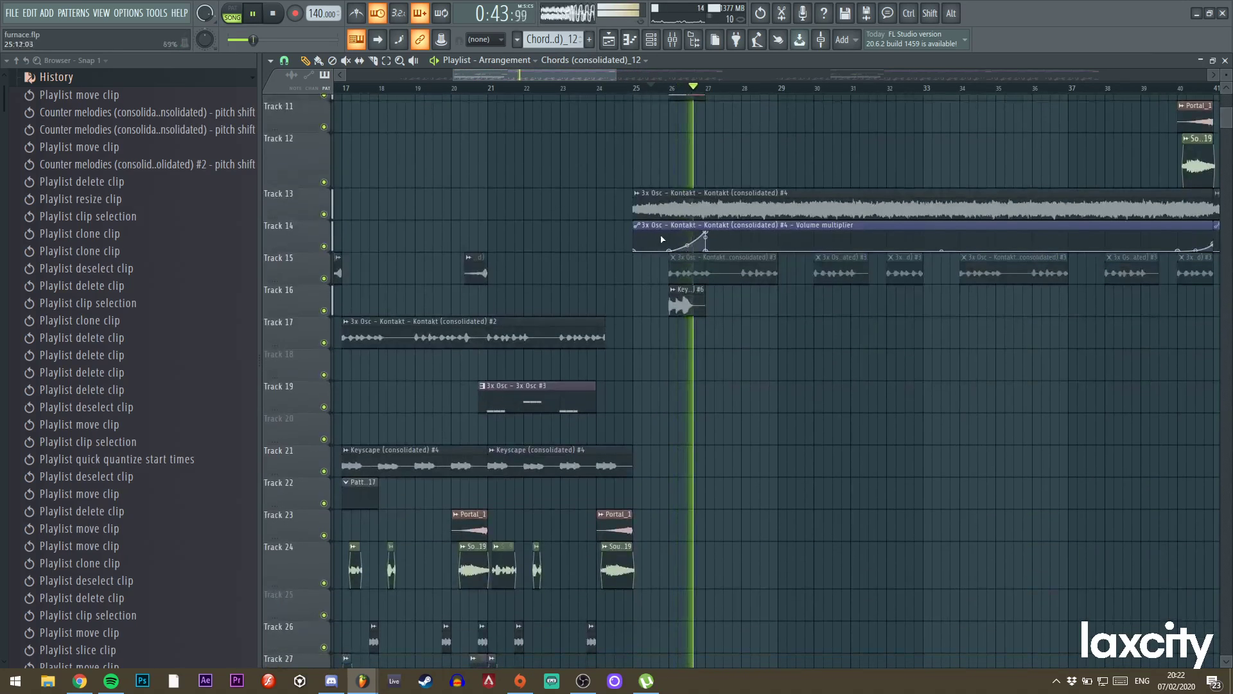
scroll(694, 242, up, 5)
key(space)
key(space)
Try a copy of the chord clip pair in the middle of bar 28 on track 10, checking it by playback.
drag(707, 230, 766, 238)
scroll(565, 180, up, 4)
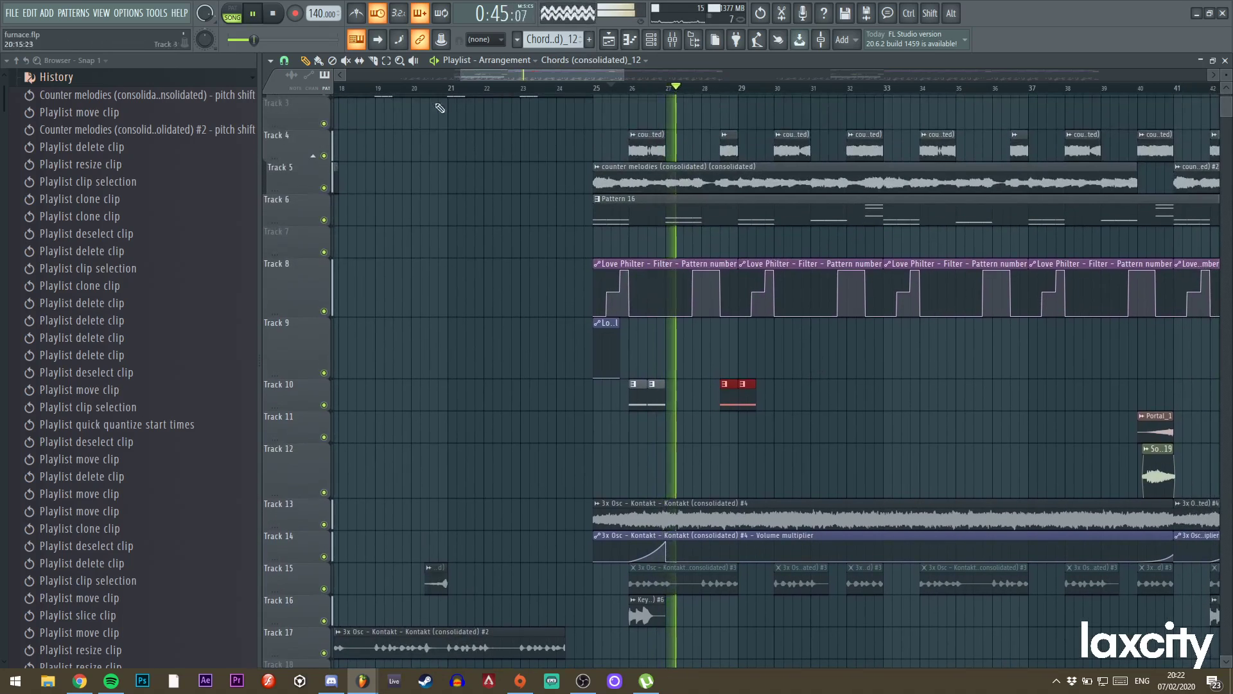
key(space)
key(space)
key(space)
click(721, 87)
key(space)
key(space)
key(space)
click(662, 87)
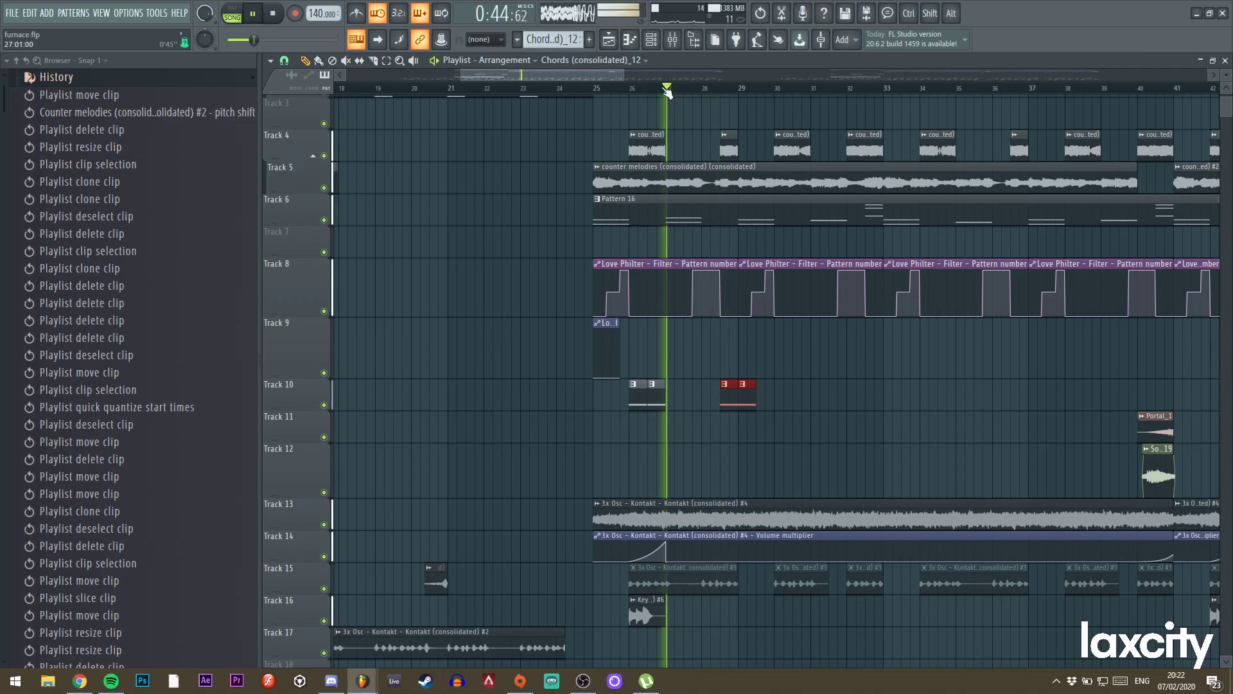
Try the copied chord clip pair at bar 28 with playback, and delete that copy.
drag(730, 402, 713, 403)
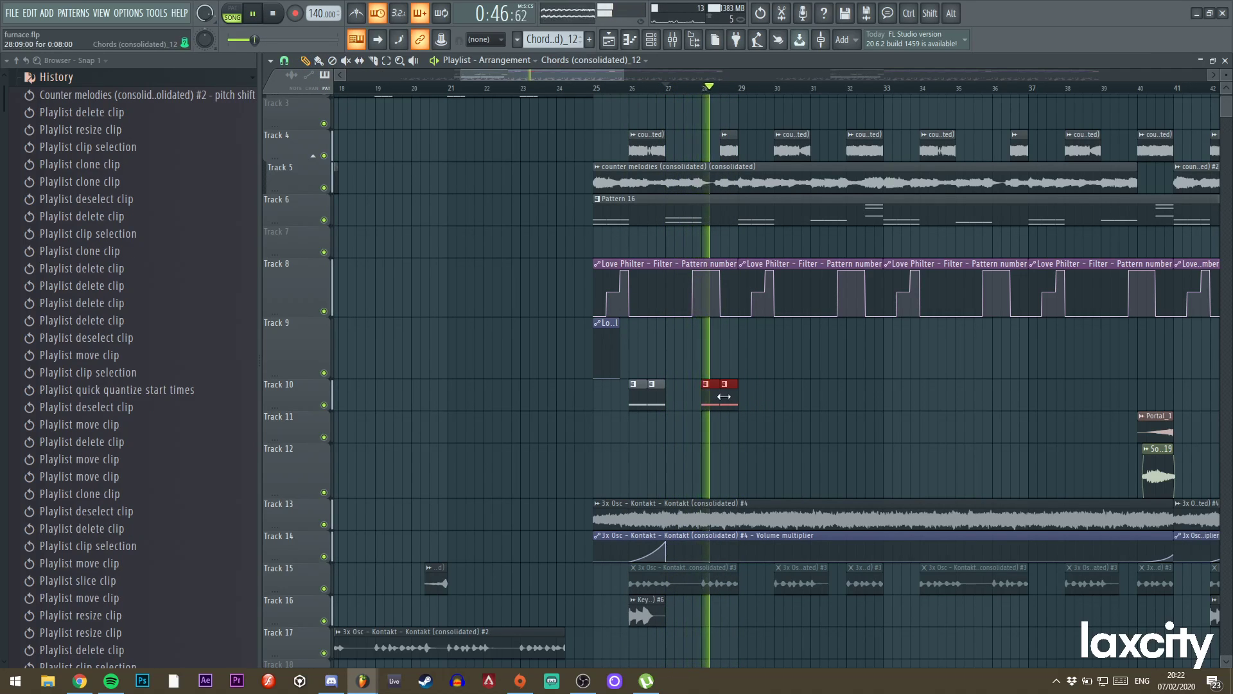
key(ctrl+z)
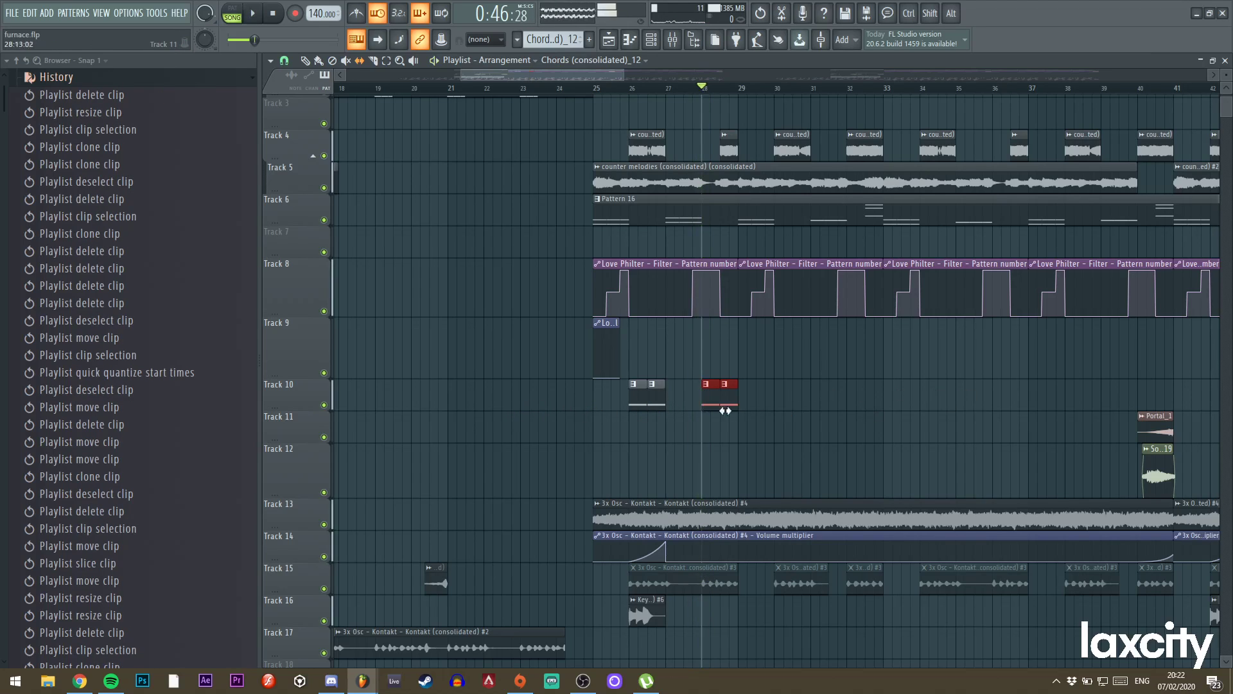
click(710, 403)
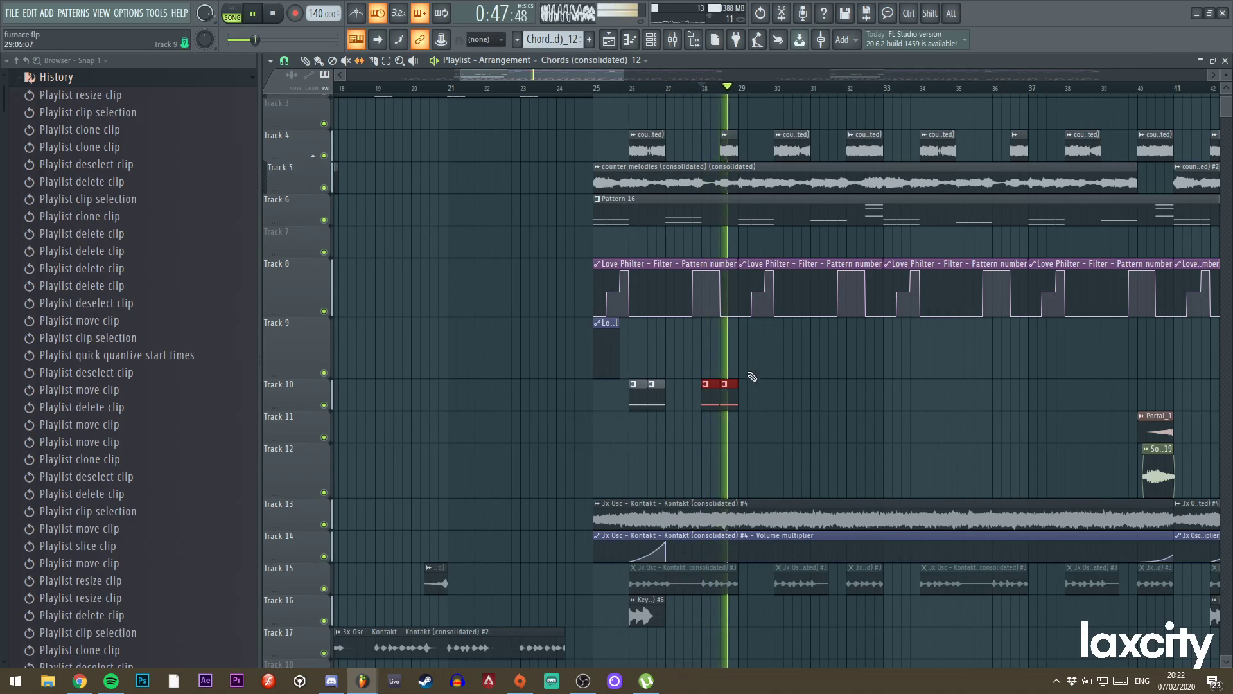
right_click(727, 396)
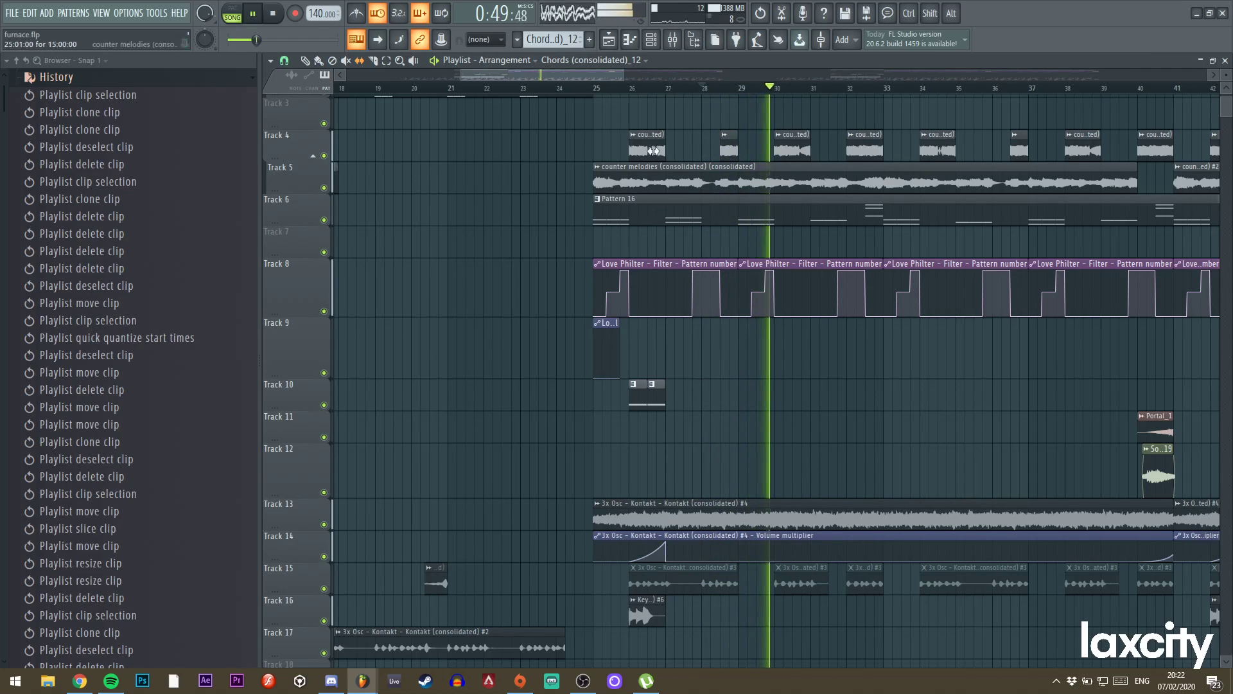
Copy the chord clip pair along track 10 so that further pairs start at bars 30, 34 and 38.
click(584, 88)
drag(458, 76, 356, 77)
scroll(700, 392, down, 8)
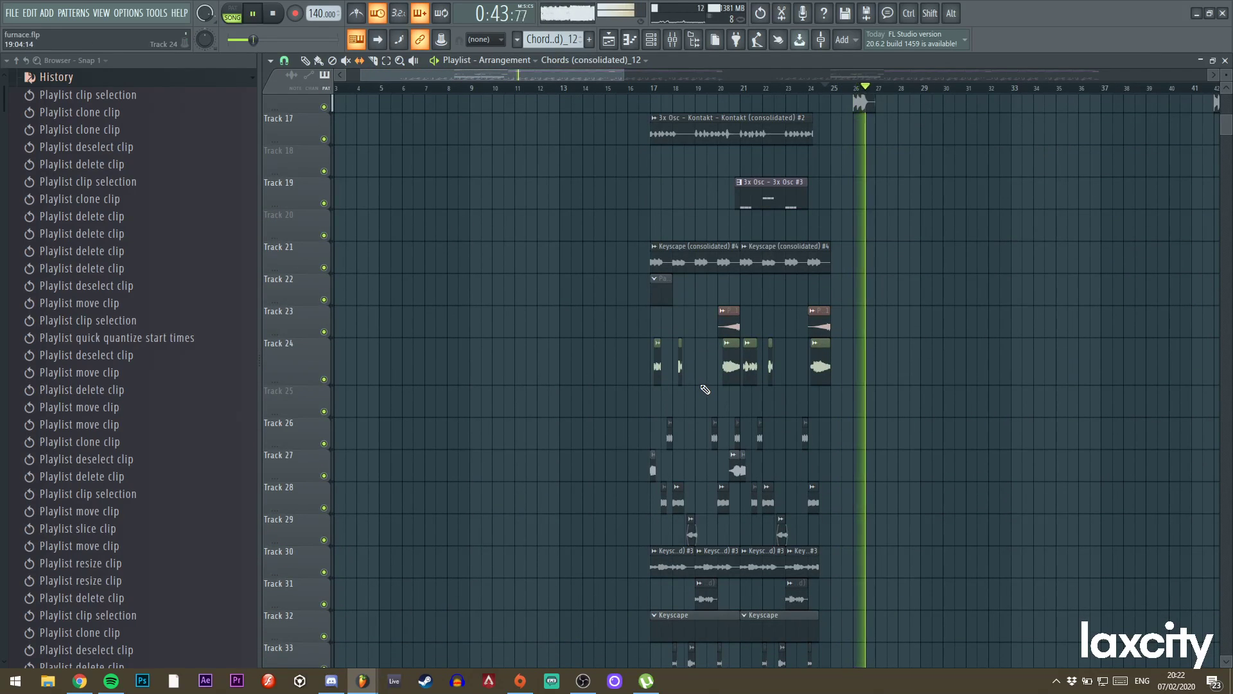
mouse_move(974, 192)
mouse_down()
mouse_move(865, 295)
mouse_move(776, 580)
mouse_up()
click(307, 62)
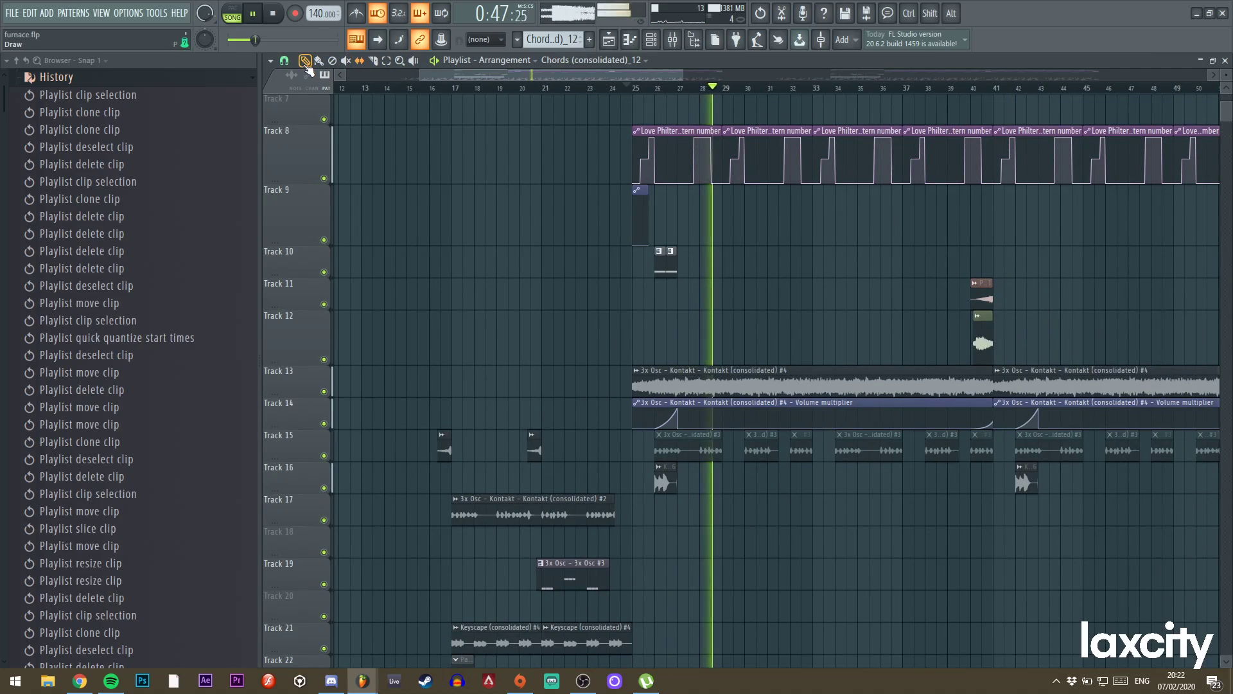
click(665, 256)
drag(665, 257, 753, 267)
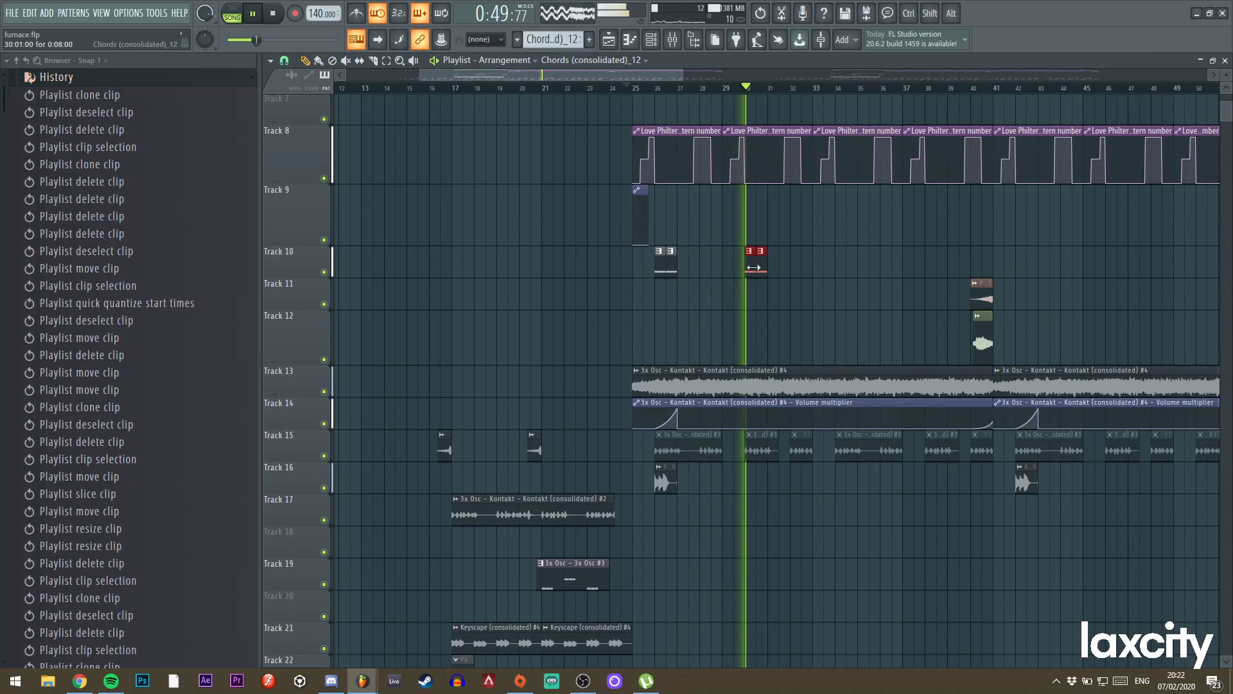
shift+click(663, 267)
mouse_move(662, 267)
mouse_down()
mouse_move(856, 263)
mouse_move(846, 263)
mouse_up()
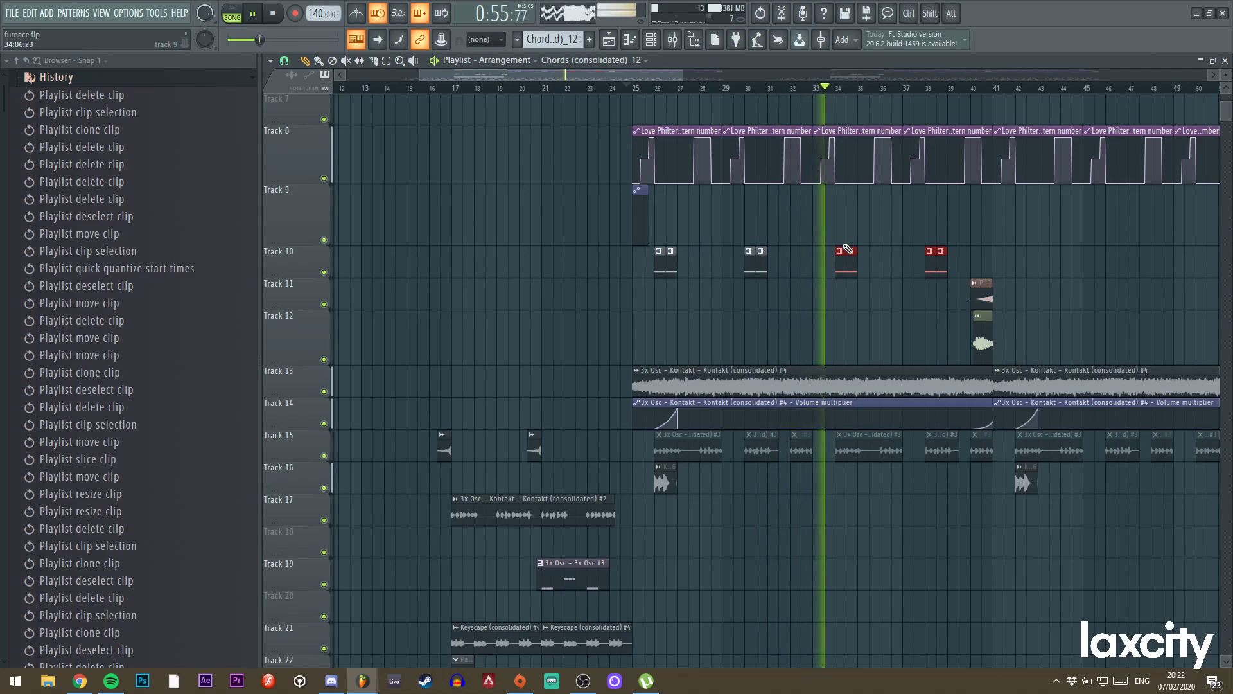
ctrl+click(844, 228)
Copy the four chord clip pairs on track 10 to bars 42, 46, 50 and 54.
drag(682, 75, 756, 81)
mouse_move(711, 246)
mouse_down()
mouse_move(466, 275)
mouse_move(757, 259)
mouse_up()
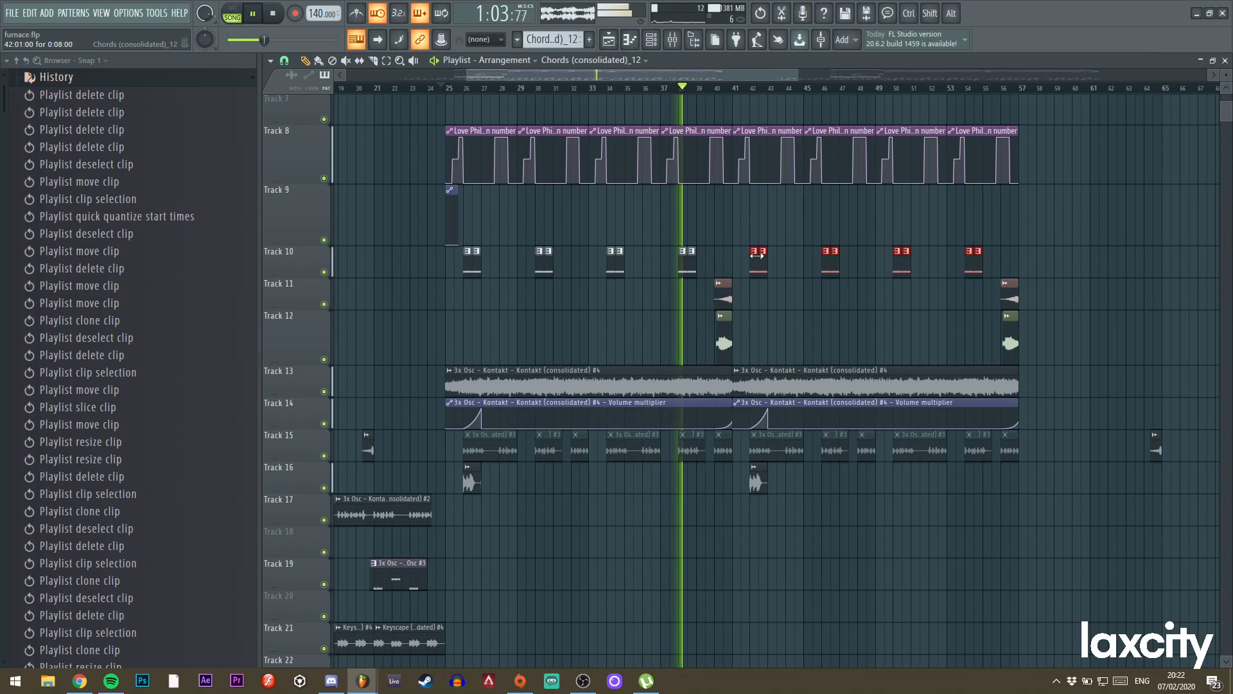
click(762, 224)
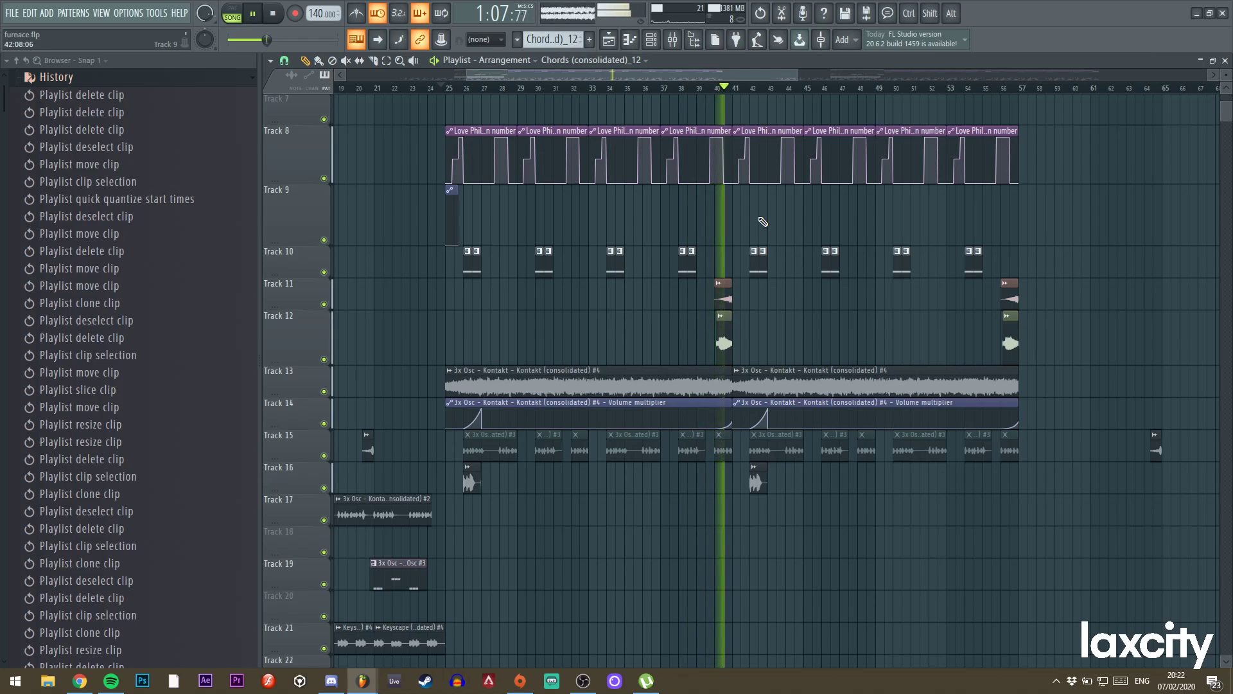
Delete the track 52 clips at bars 40 and 56.
scroll(732, 350, down, 7)
scroll(733, 348, down, 5)
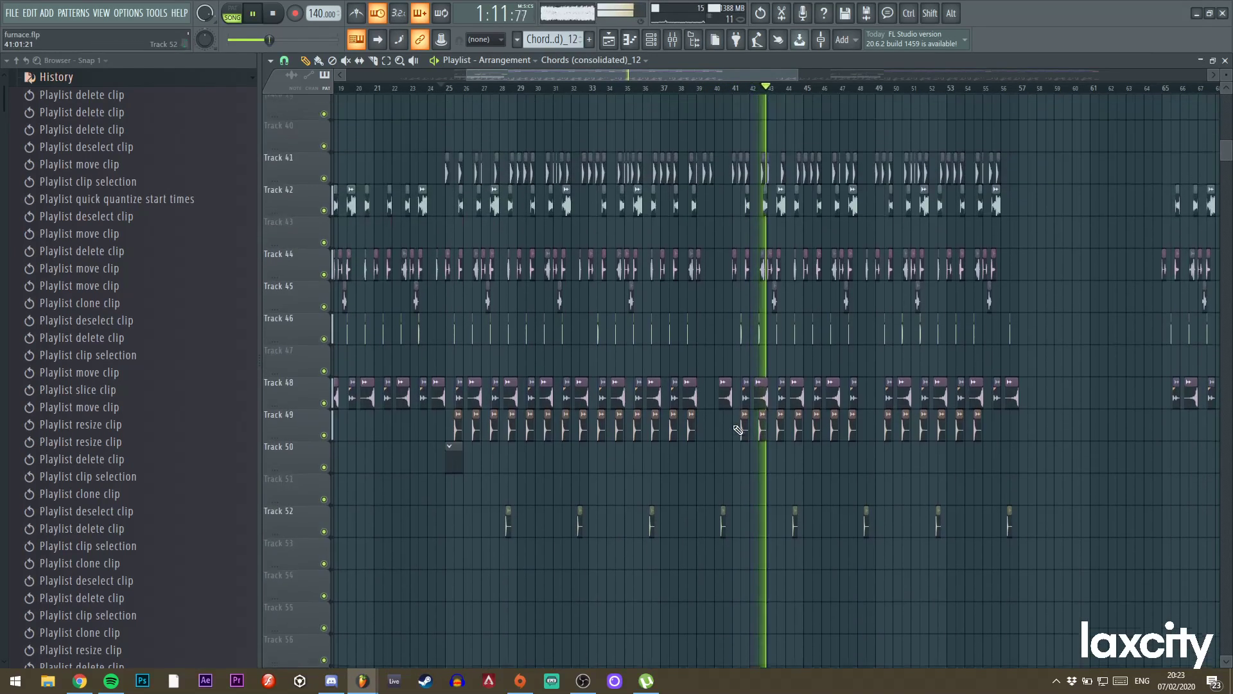
scroll(738, 430, up, 1)
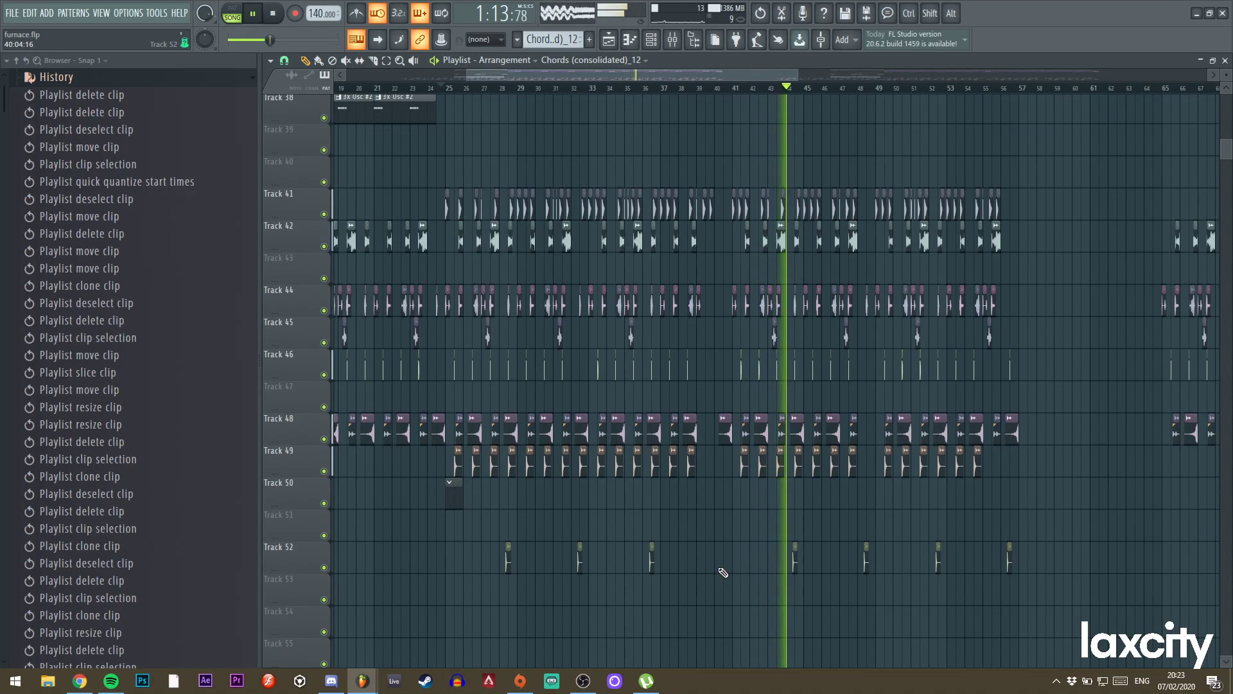
drag(709, 76, 793, 77)
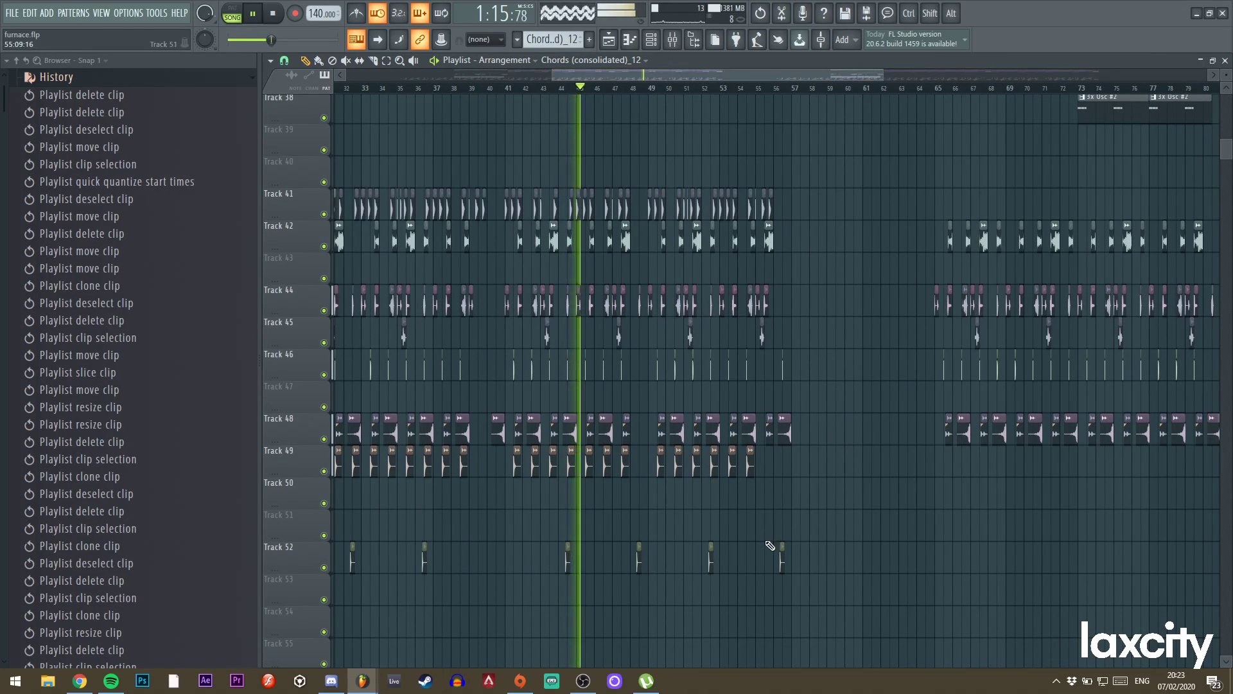
right_click(782, 557)
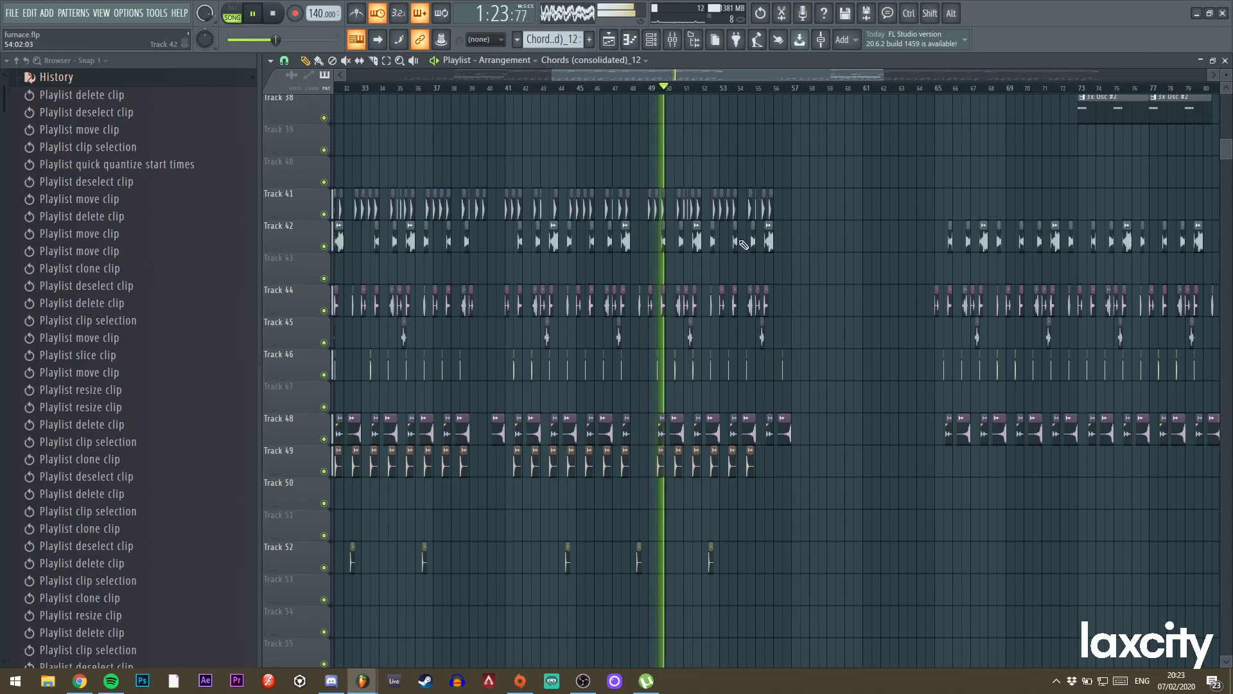
Adjust the curve tension of the rise before bar 27 in the first volume multiplier automation clip on track 14.
scroll(724, 137, up, 10)
drag(770, 75, 694, 75)
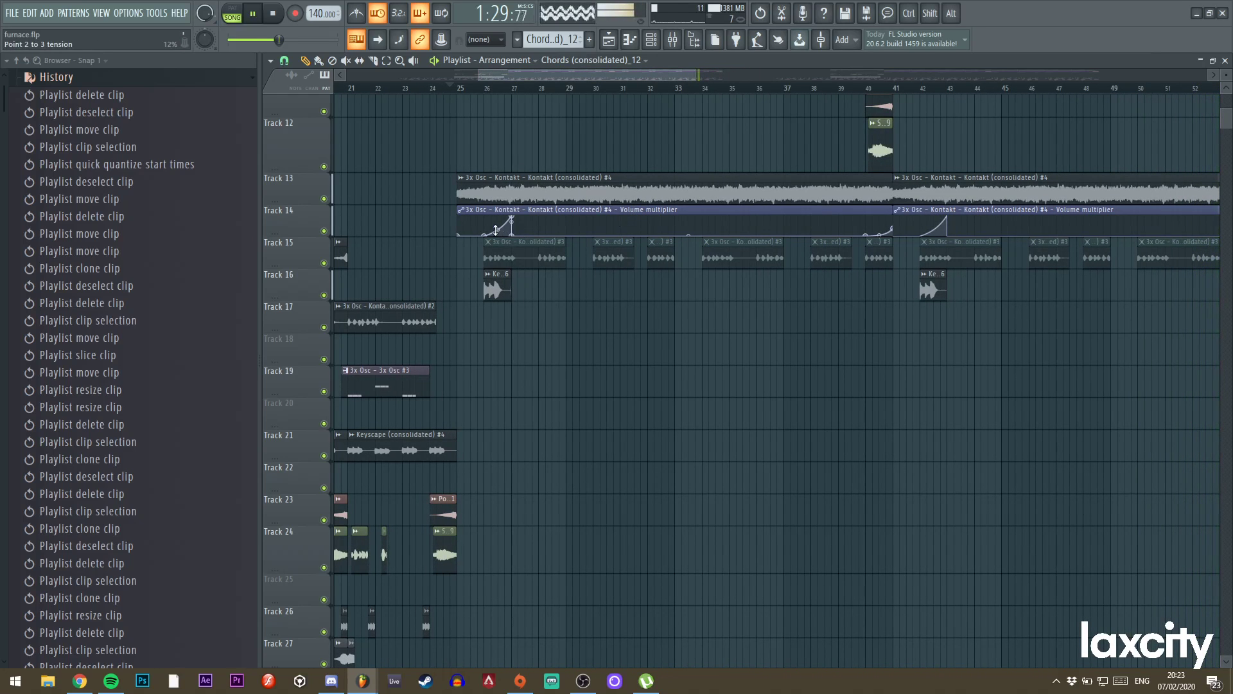
drag(497, 230, 496, 225)
scroll(657, 238, up, 4)
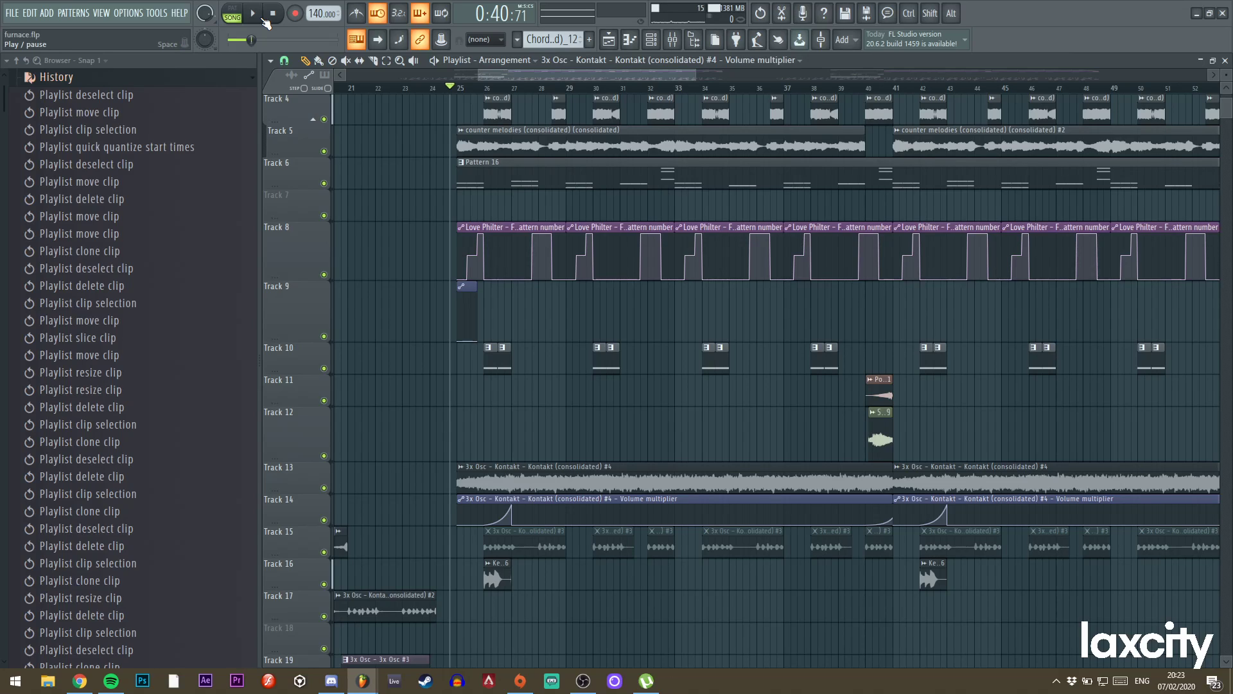
Switch to OBS to read the latest stream chat messages, and return to the FL Studio playlist.
key(alt+Tab)
key(alt+Tab)
key(alt+Tab)
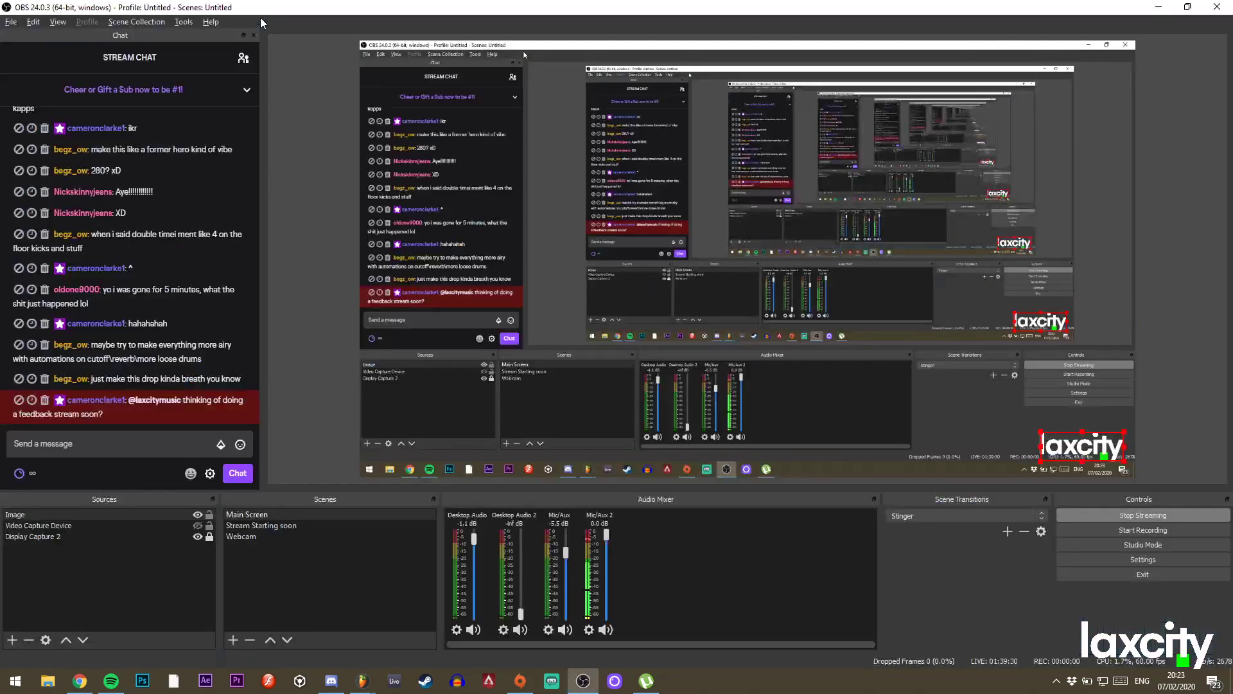
key(alt+Tab)
key(alt+Tab)
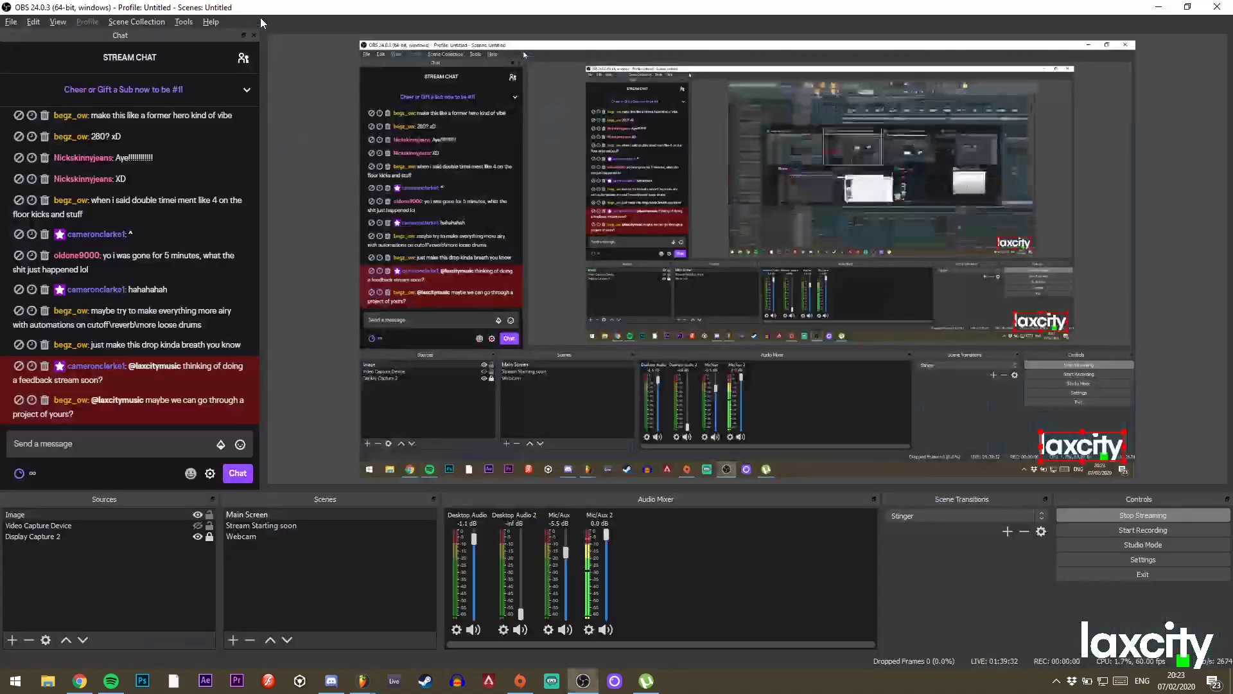
key(alt+Tab)
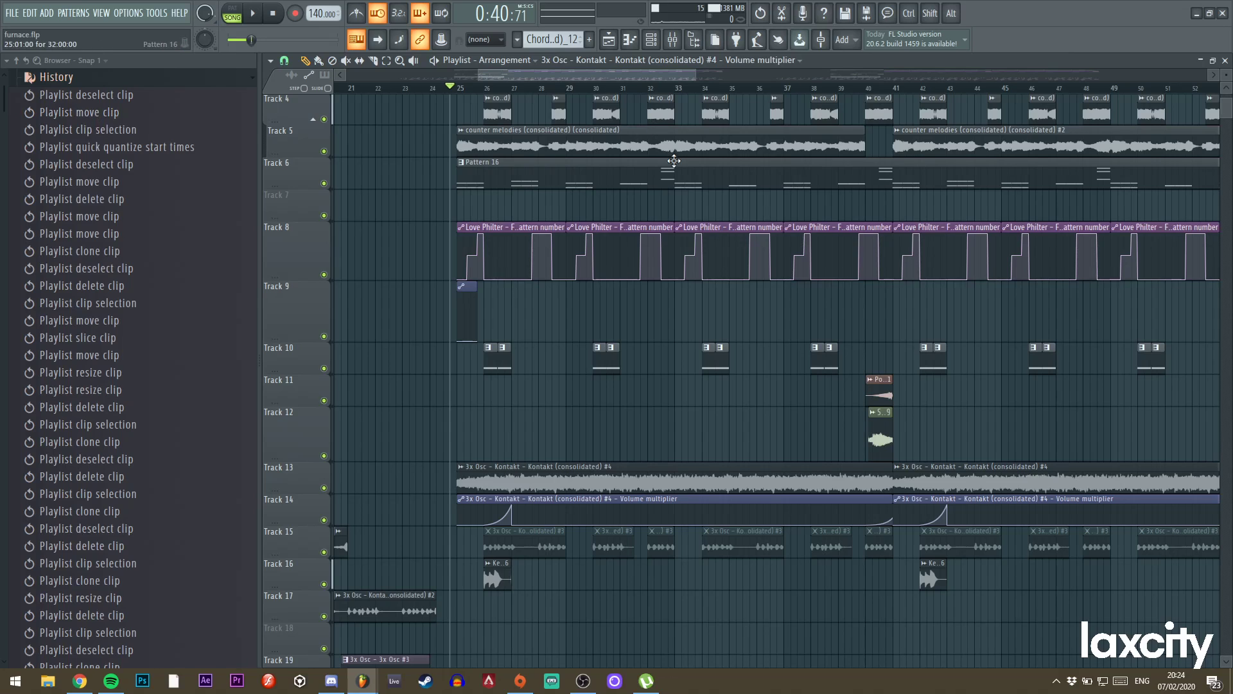
Play briefly from bar 24, stop, and view the arrangement from bar 1 to beyond bar 97.
key(space)
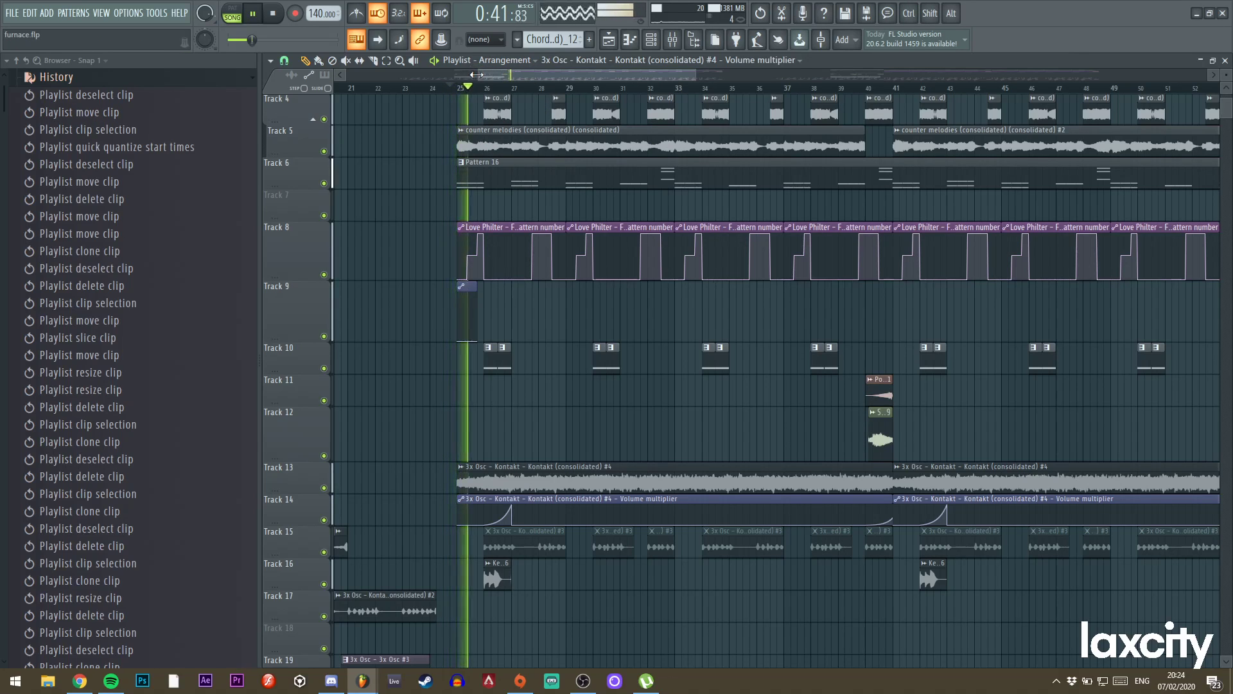
drag(479, 75, 260, 77)
drag(695, 74, 1022, 96)
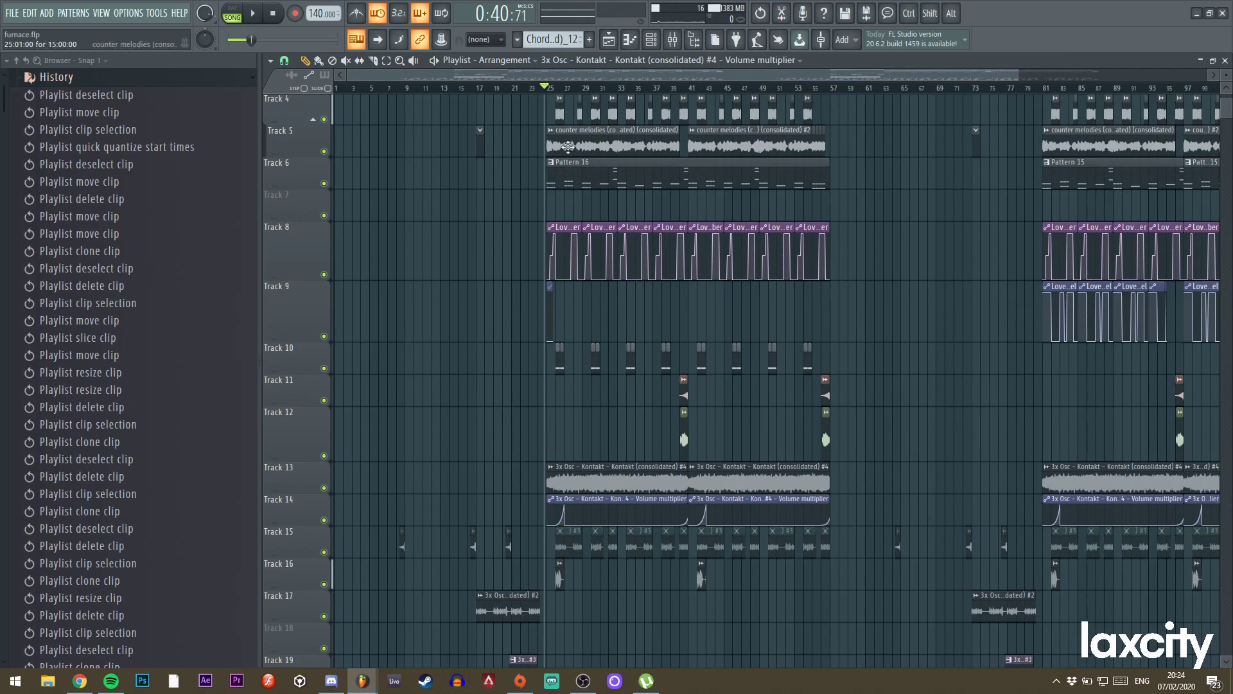
Bring up the dialog for opening a project and search the Projects folder for "just try" and "emia".
click(14, 15)
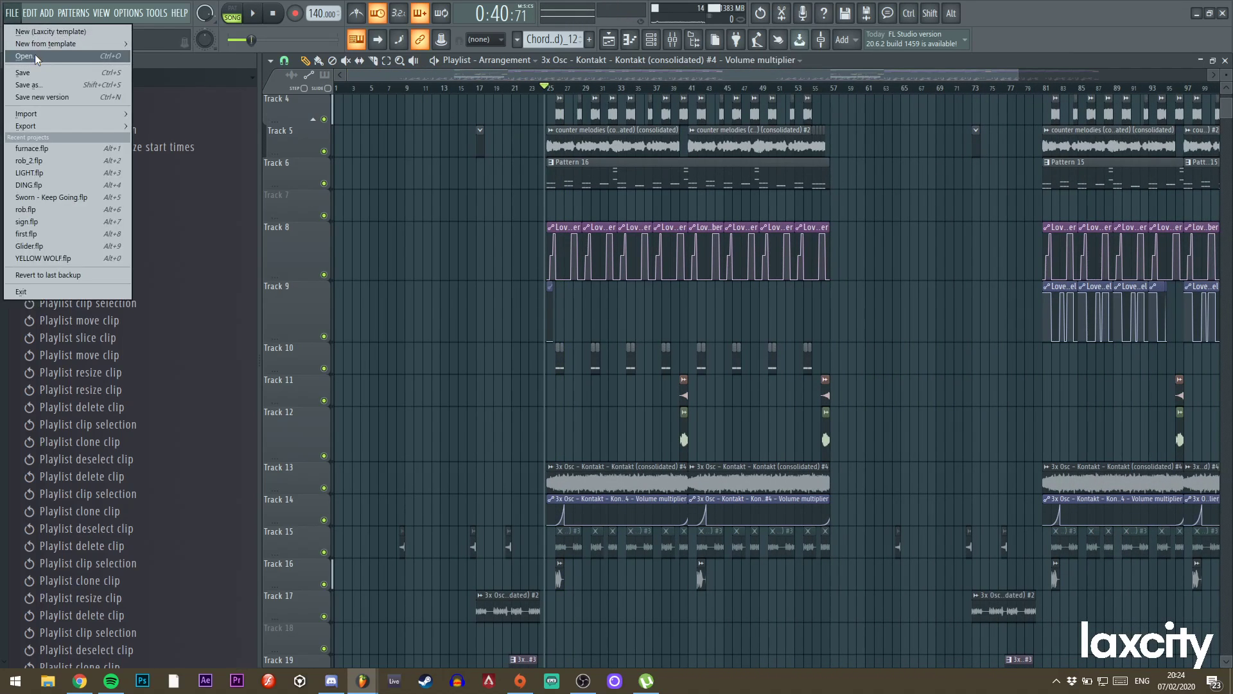
click(96, 59)
key(ctrl+o)
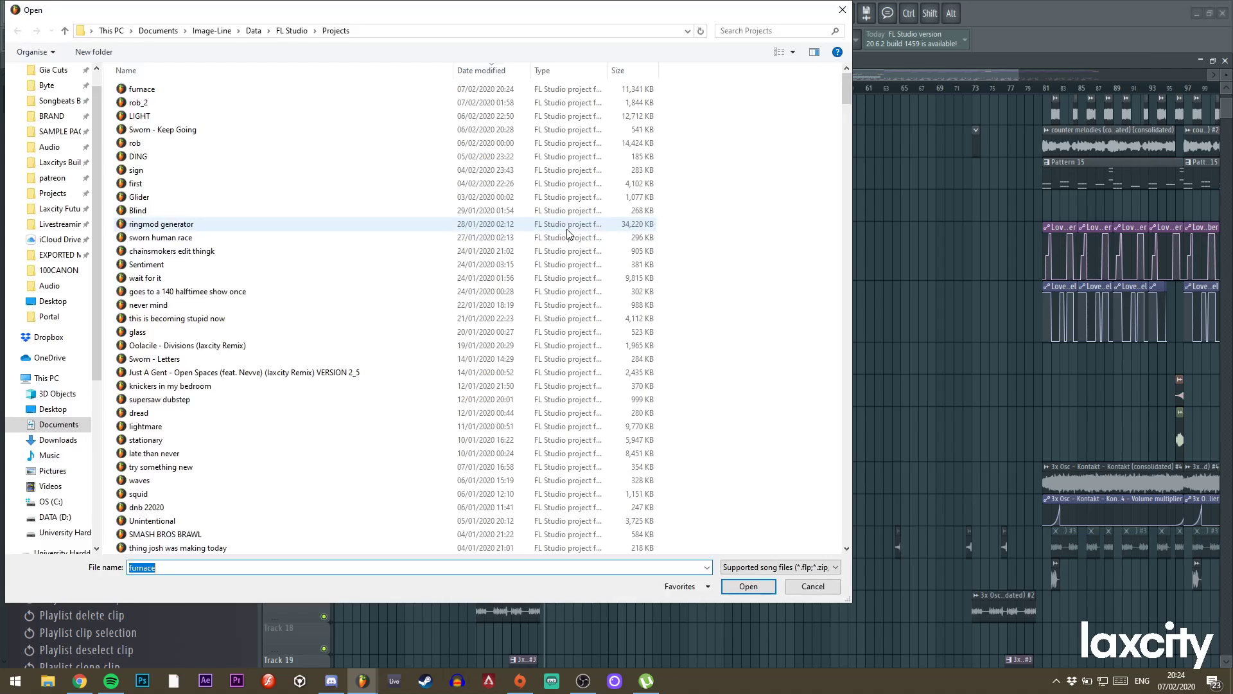
click(736, 29)
text(just try)
key(BackSpace)
key(BackSpace)
key(BackSpace)
key(BackSpace)
key(BackSpace)
key(BackSpace)
text(emia)
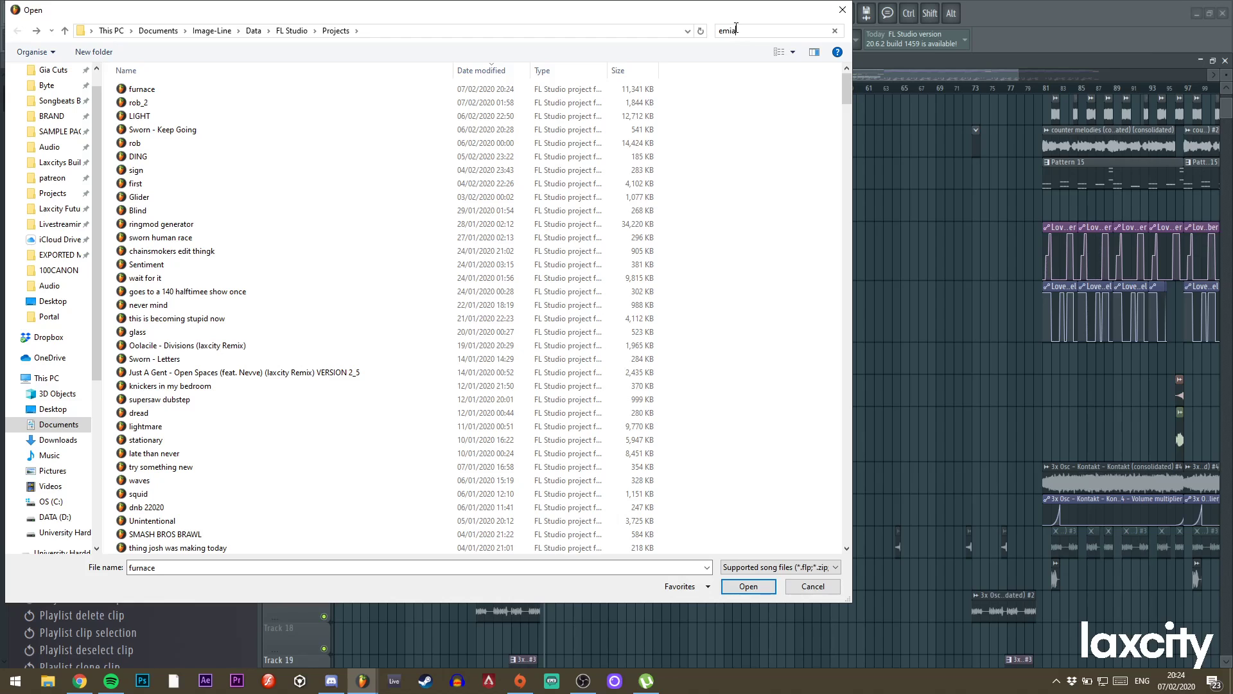
Search the Projects folder for "venture" instead of "emia", and clear the search.
key(ctrl+a)
key(BackSpace)
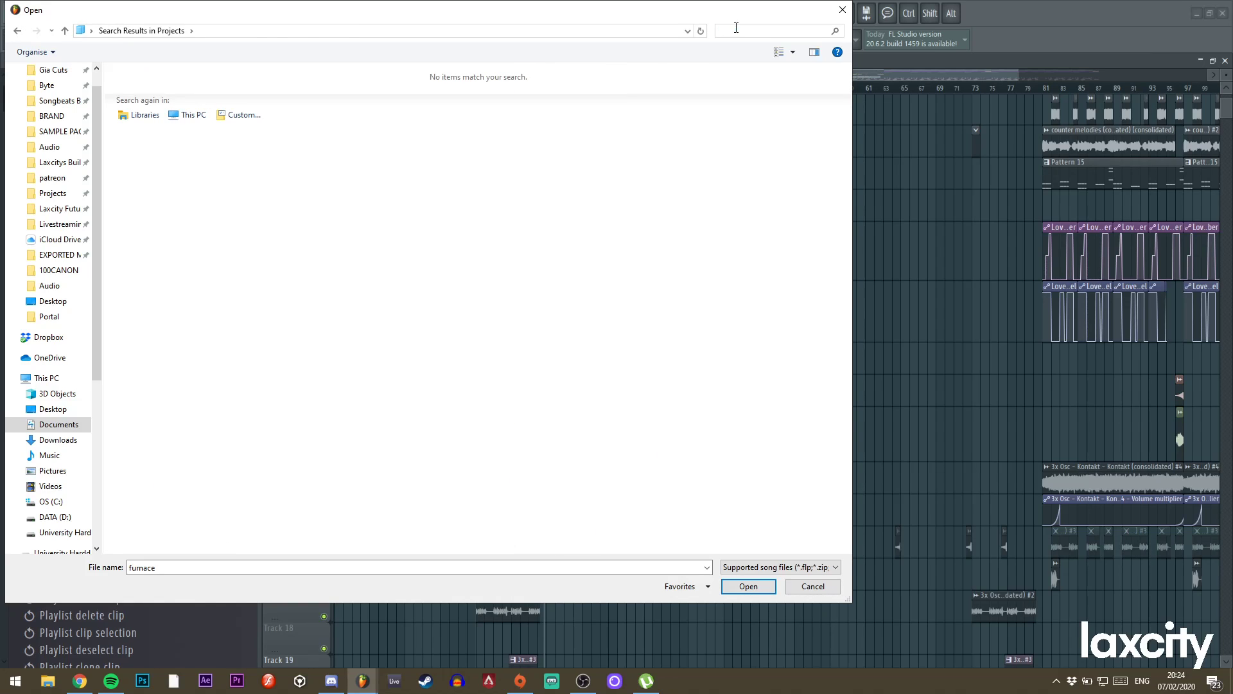
text(venture)
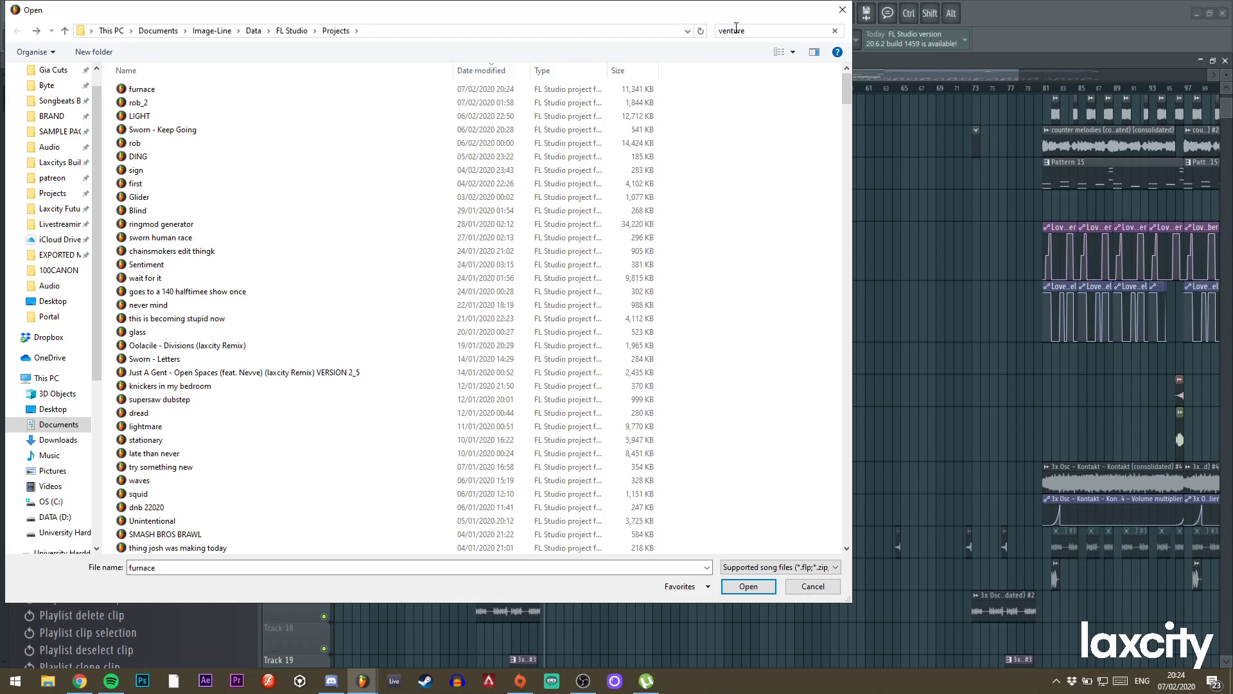
click(737, 28)
key(BackSpace)
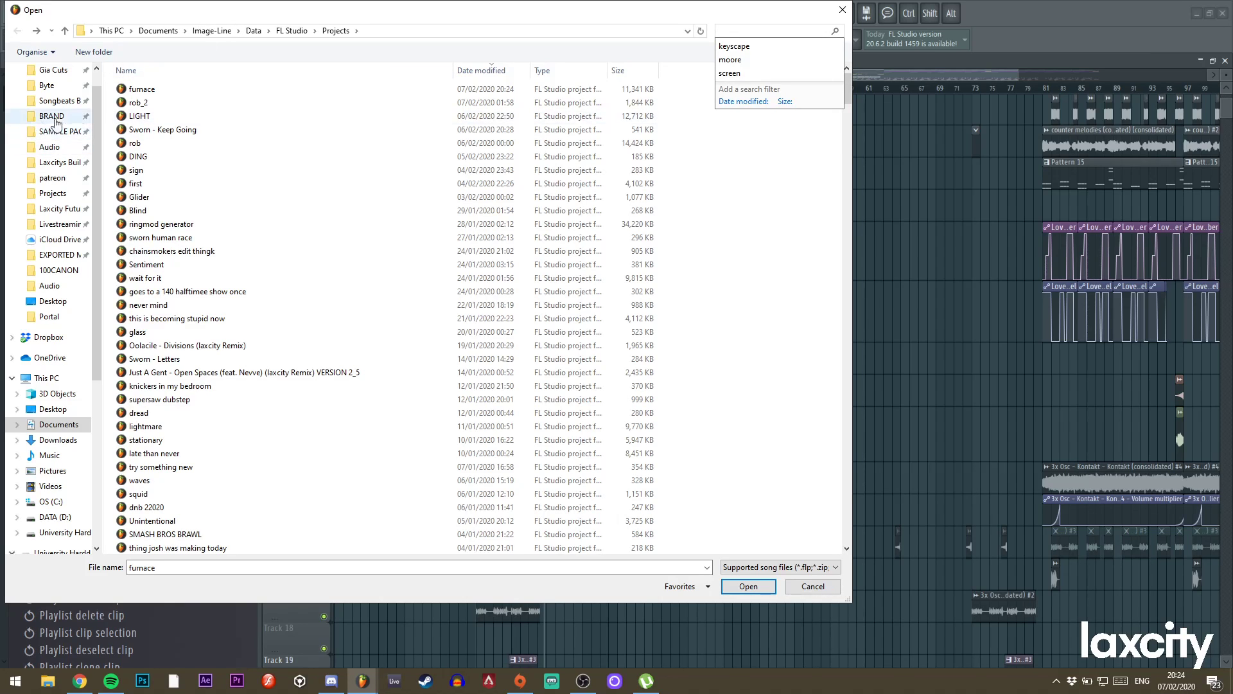
Try to open the w EMIA alternate project from the EMIA folder in MUSIC PRODUCTION > MUSIC > COLLABS or REMIXES.
click(51, 127)
click(223, 31)
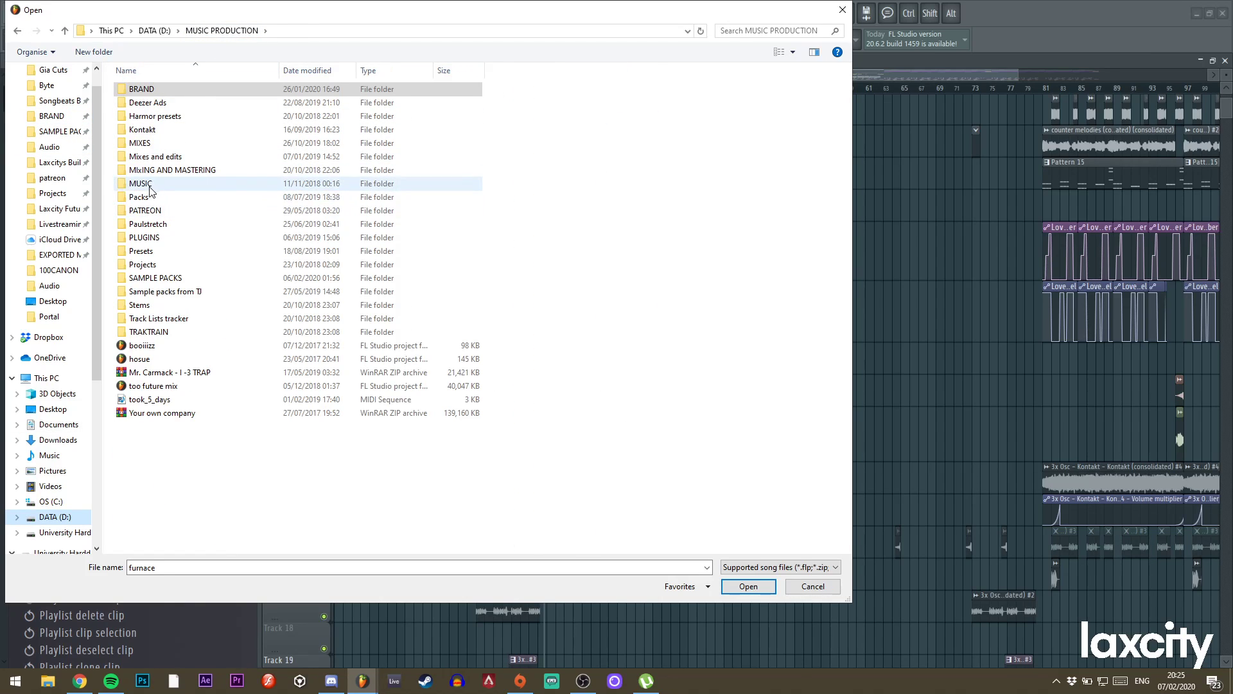
double_click(150, 187)
double_click(161, 116)
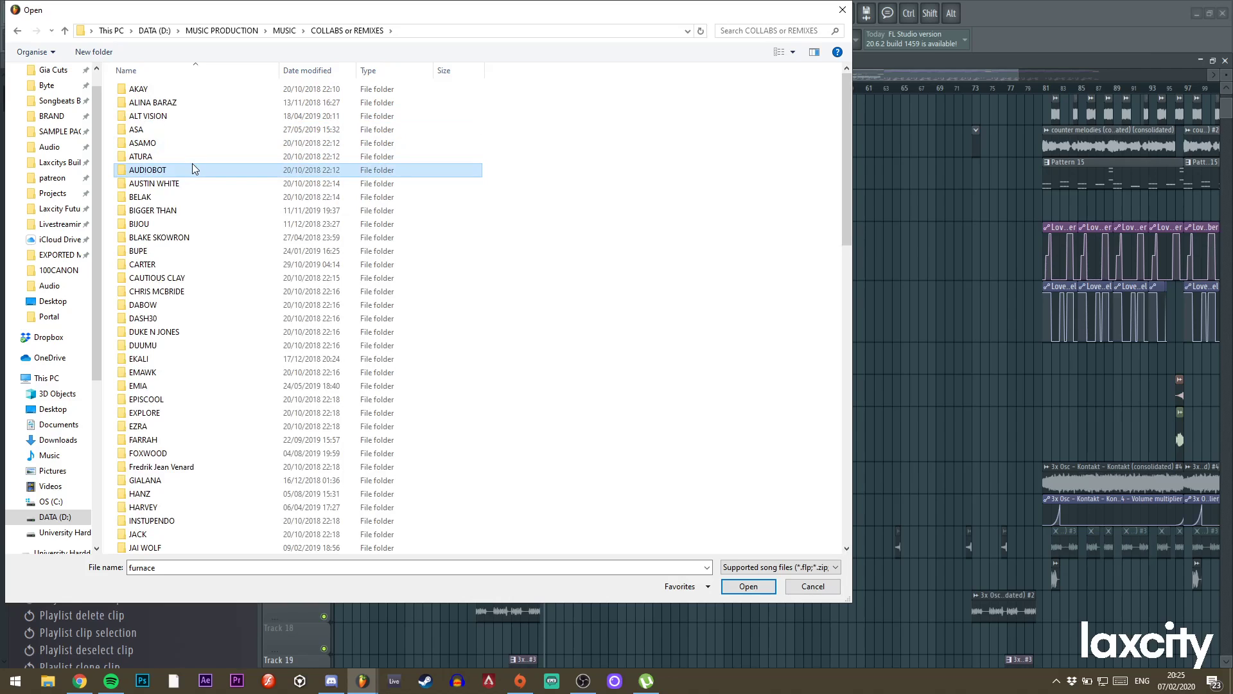
text(emawk)
key(Return)
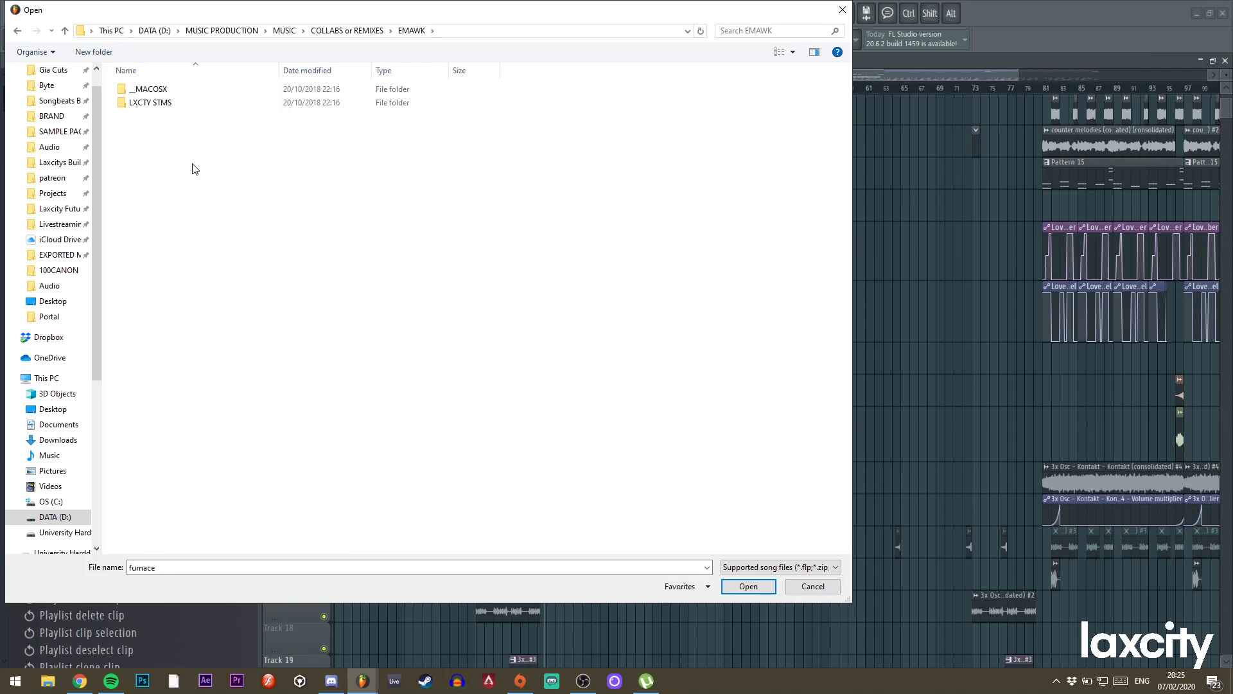
key(BackSpace)
text(emia)
key(Return)
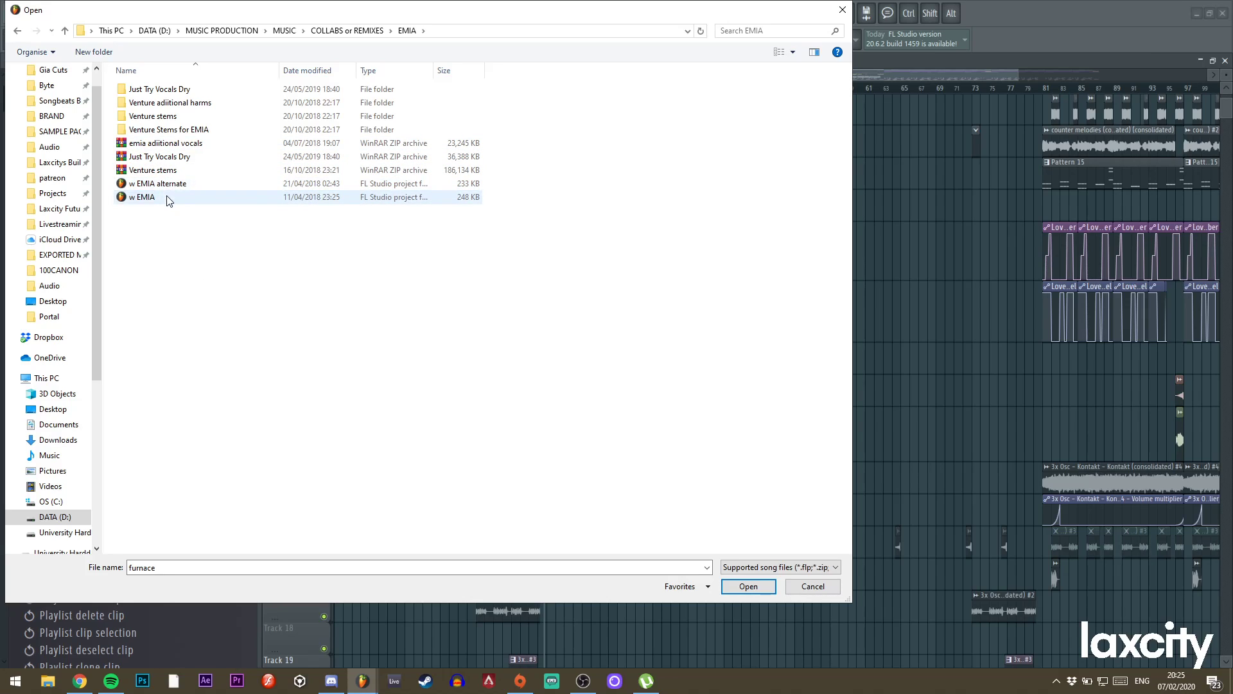
double_click(294, 185)
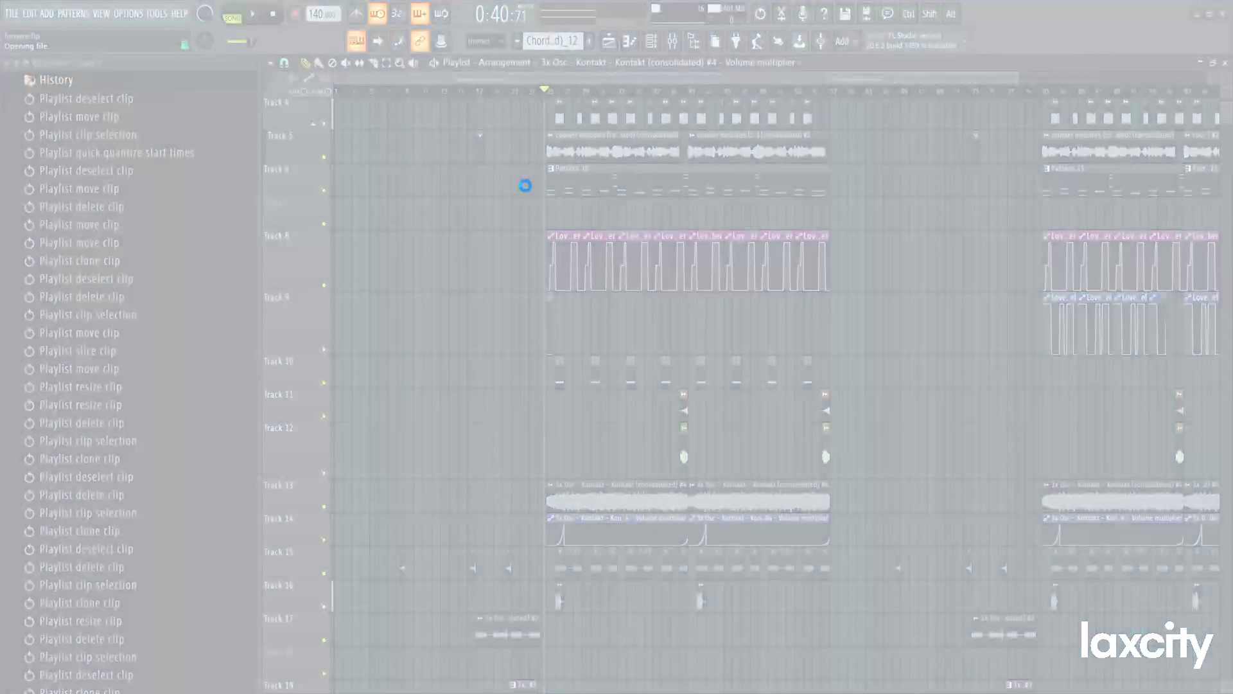
Switch to OBS to check the stream chat, and return to FL Studio.
click(631, 363)
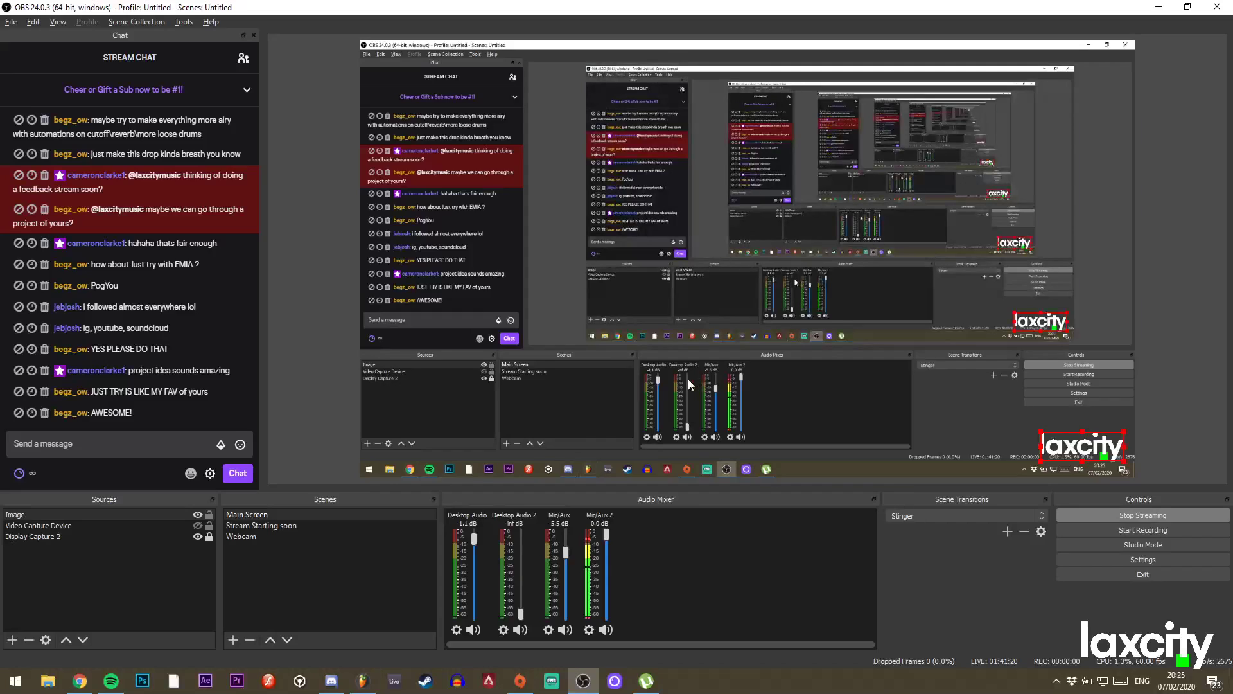
click(364, 681)
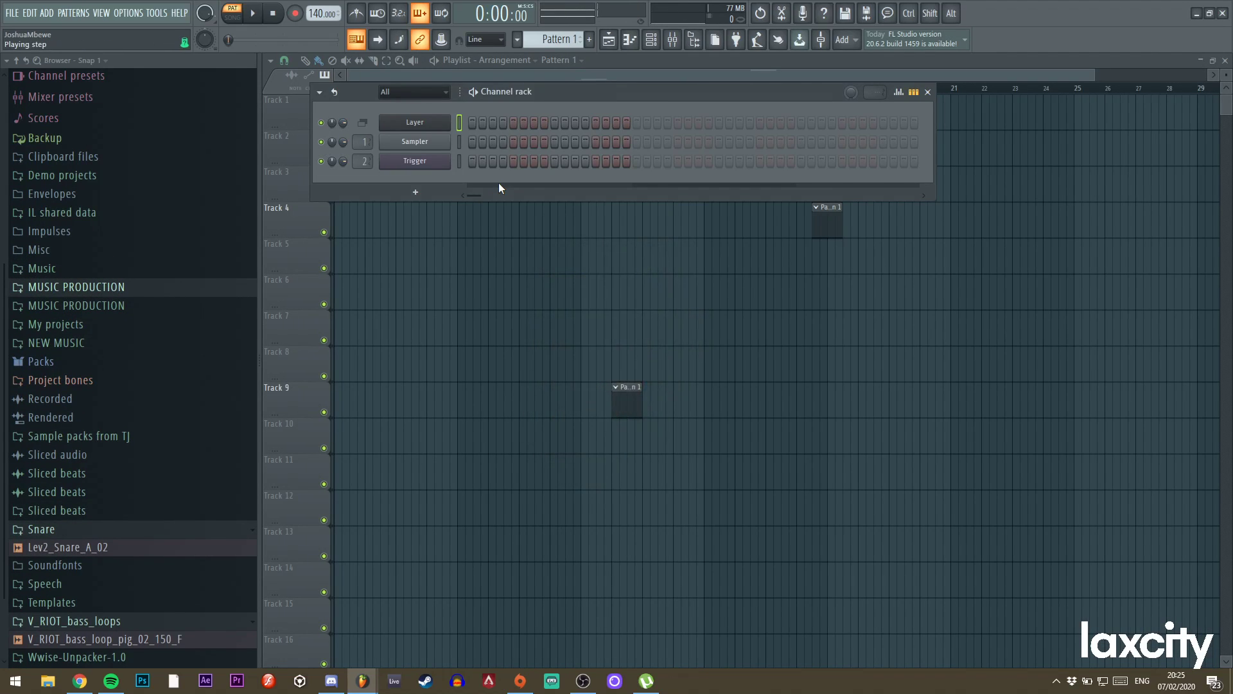
Select Focusrite USB ASIO as the audio device and close the settings.
key(F11)
click(474, 129)
click(503, 175)
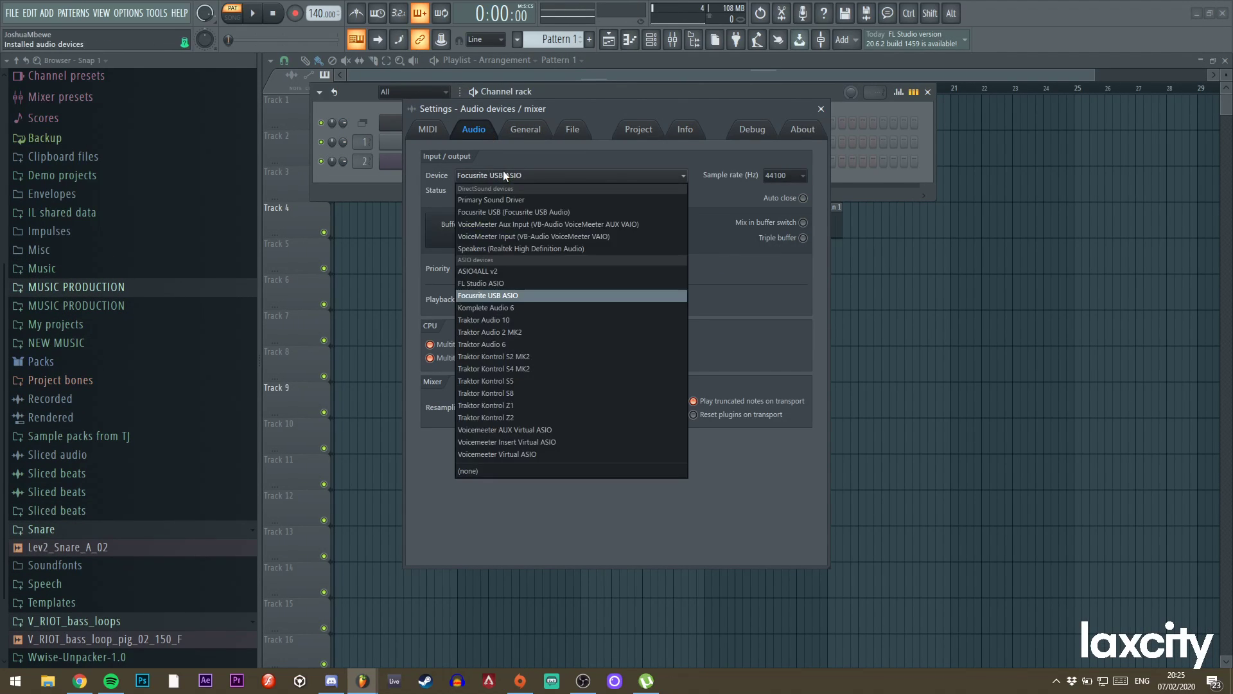
click(509, 294)
click(820, 109)
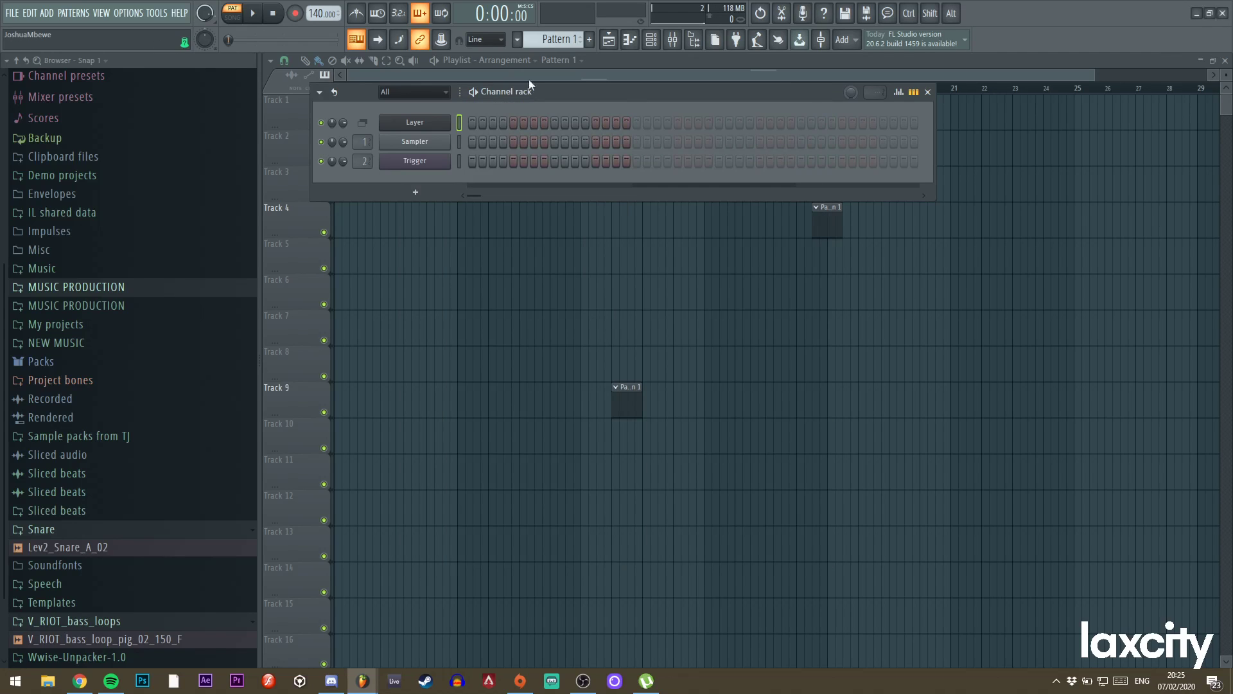
Open the w EMIA alternate project from the EMIA folder in MUSIC PRODUCTION > MUSIC > COLLABS or REMIXES.
click(13, 13)
click(29, 56)
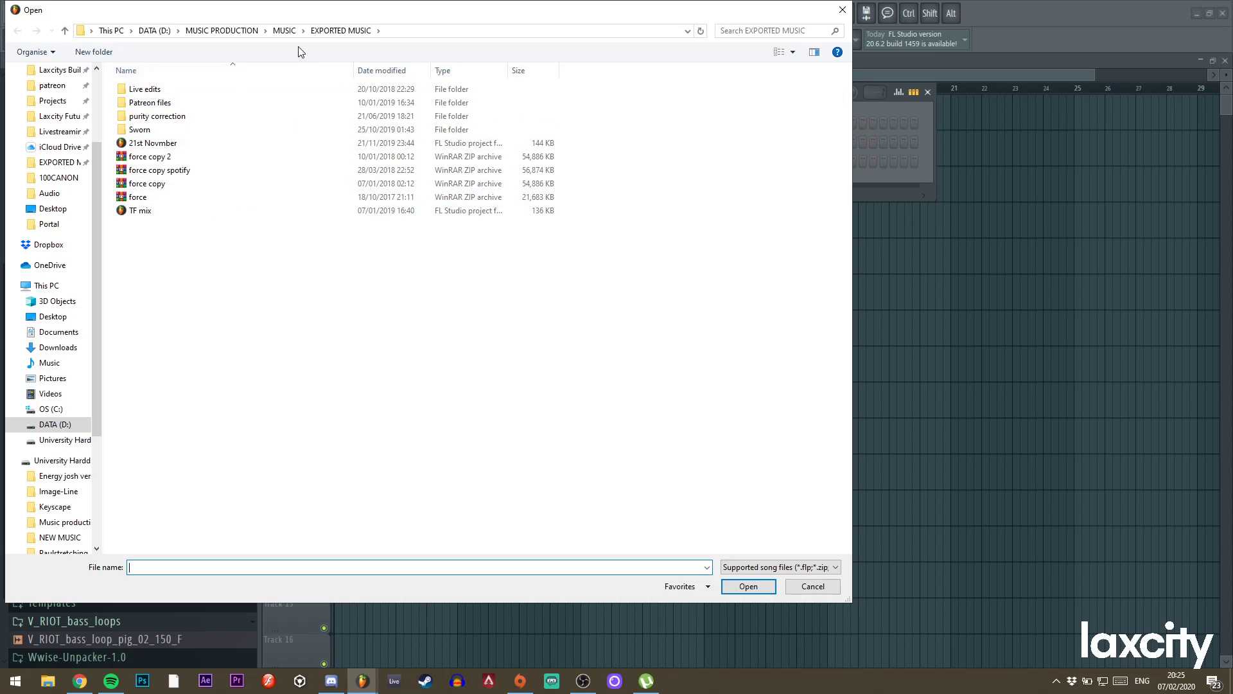
click(70, 162)
click(222, 30)
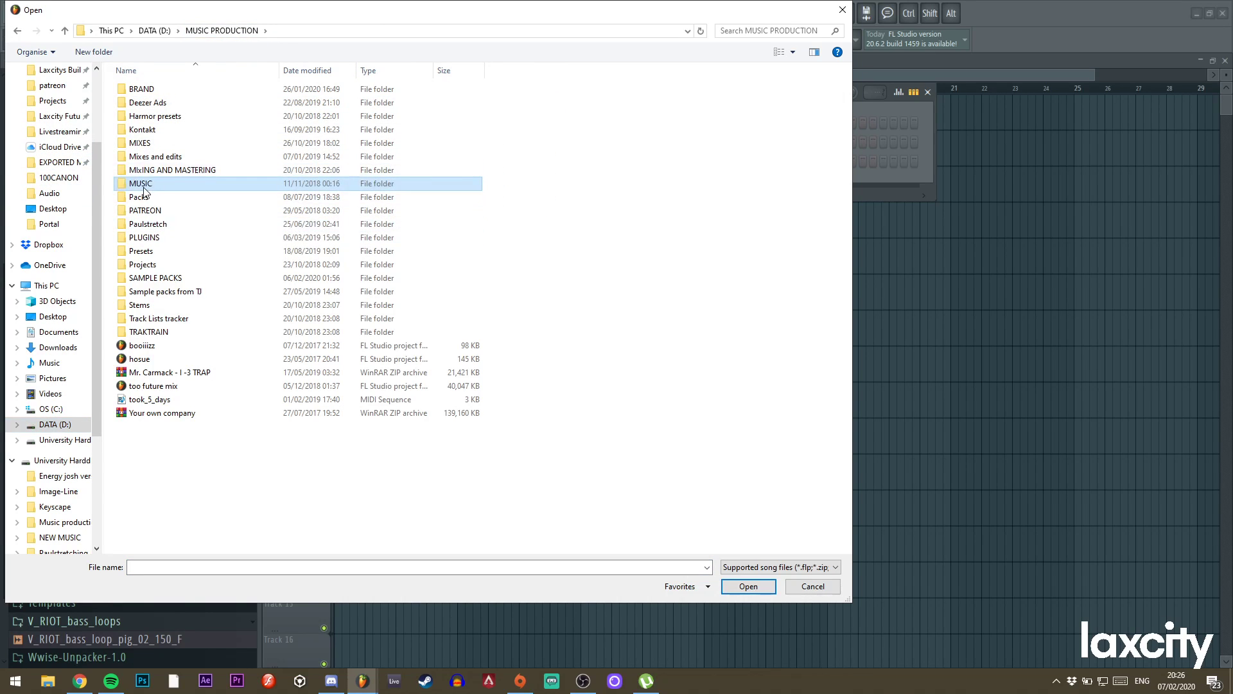
double_click(234, 185)
double_click(171, 115)
text(emi)
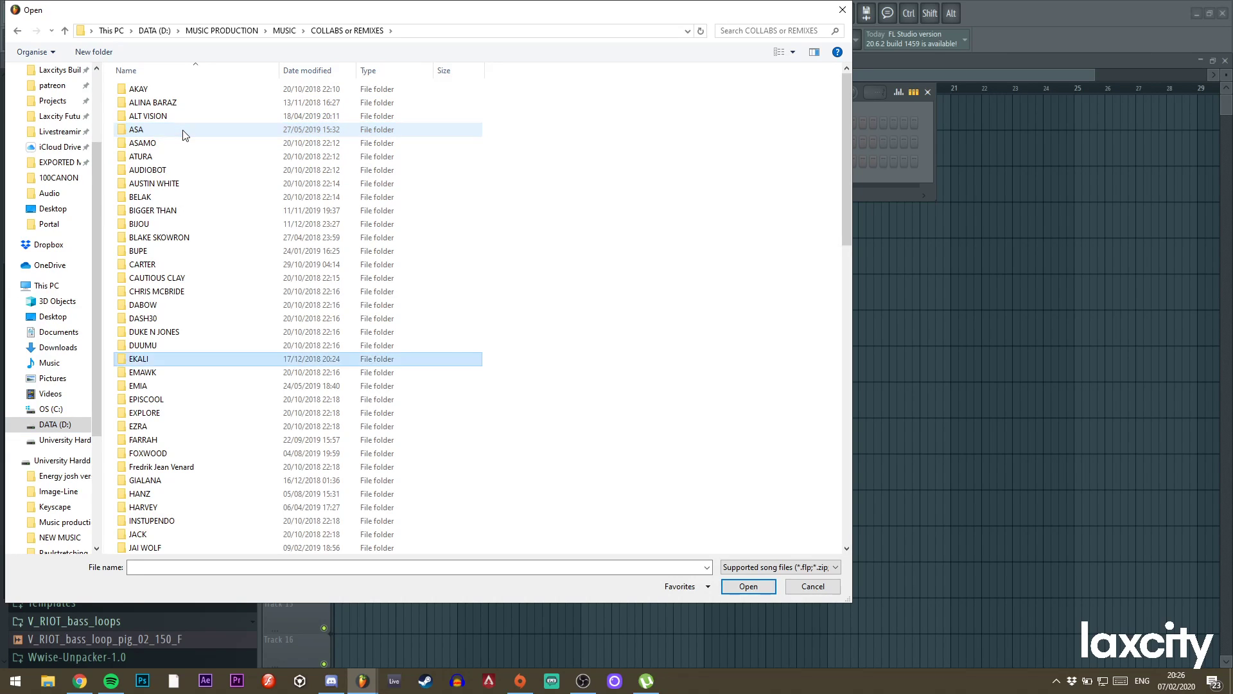
key(Return)
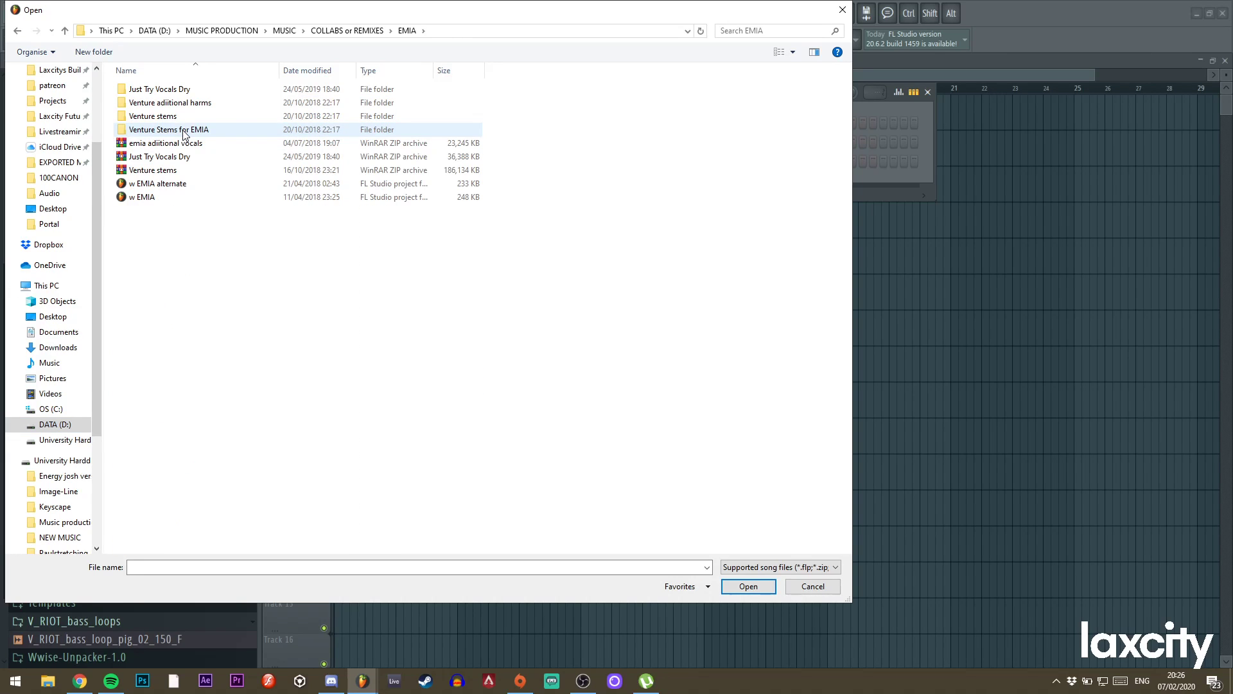
double_click(199, 180)
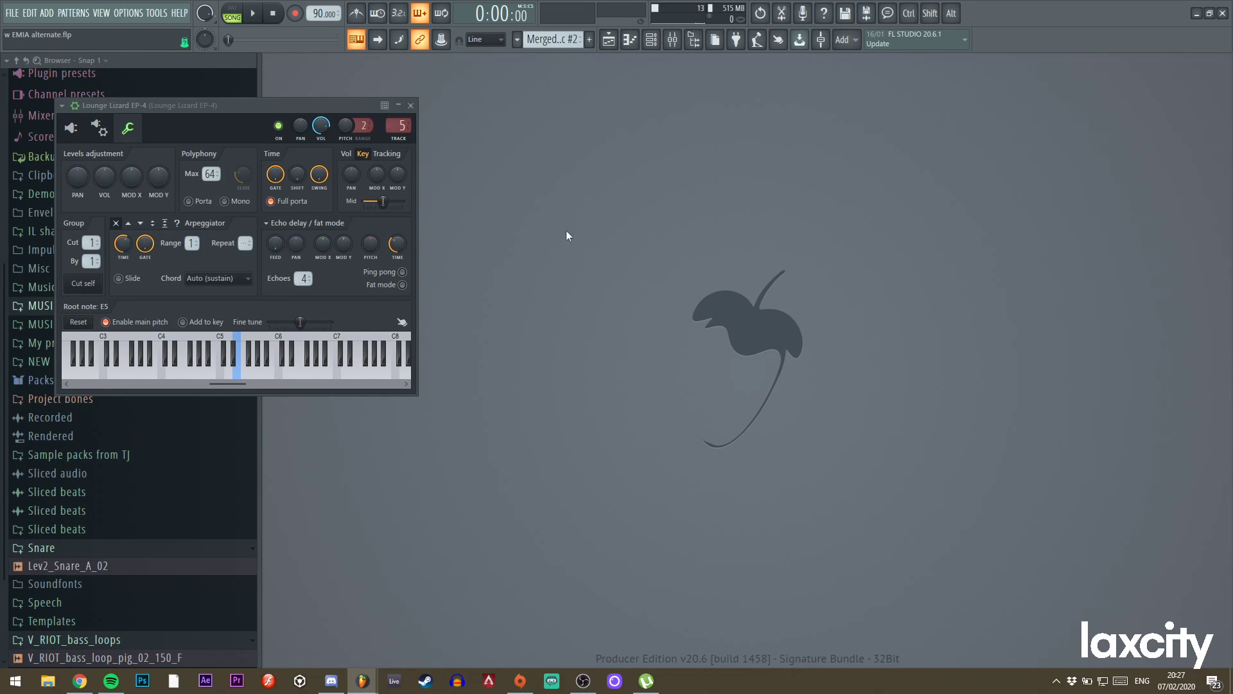
Show the playlist without the Lounge Lizard EP-4 window, and play the song briefly from bar 10.
click(610, 40)
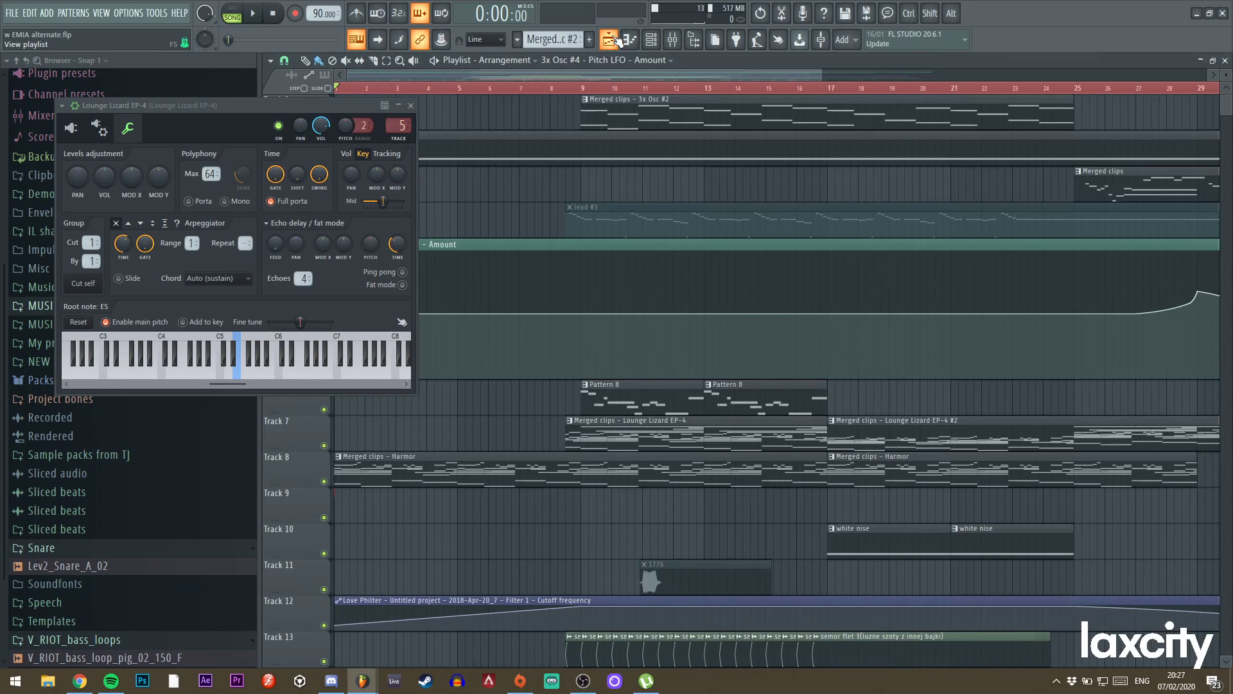
click(411, 105)
click(627, 89)
key(space)
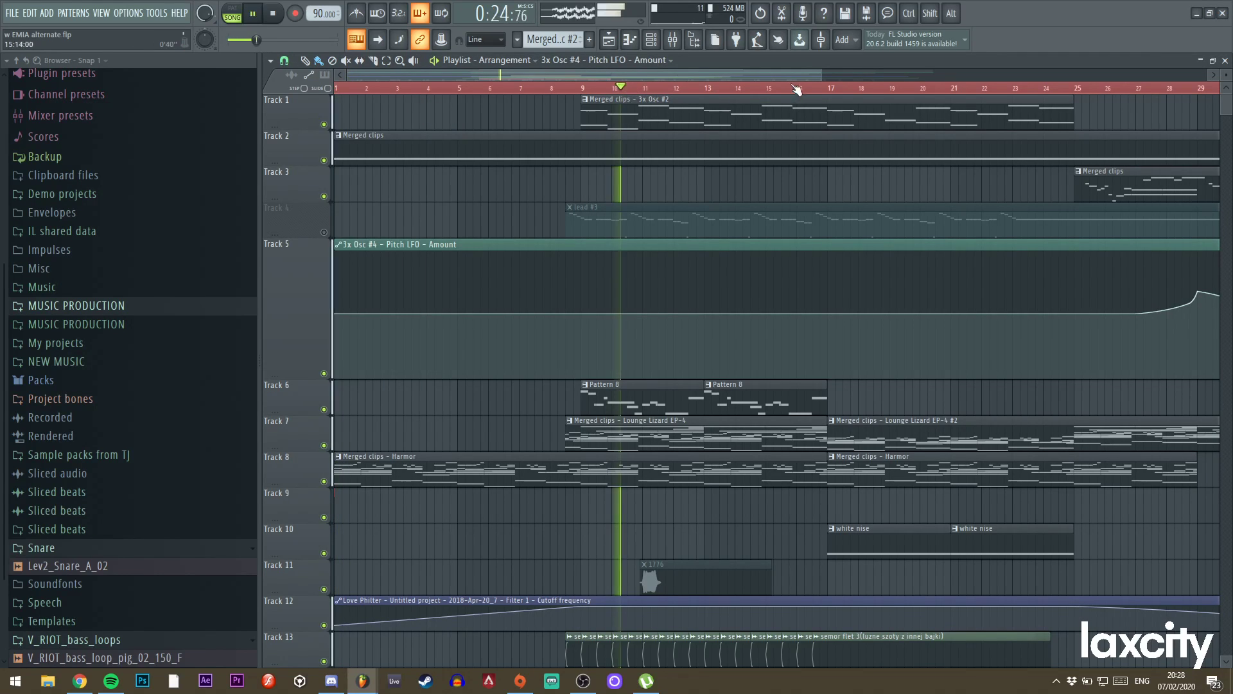
key(space)
Unmute track 4, replay the song briefly from bar 10, and reduce the height of track 5.
drag(822, 75, 960, 77)
click(324, 232)
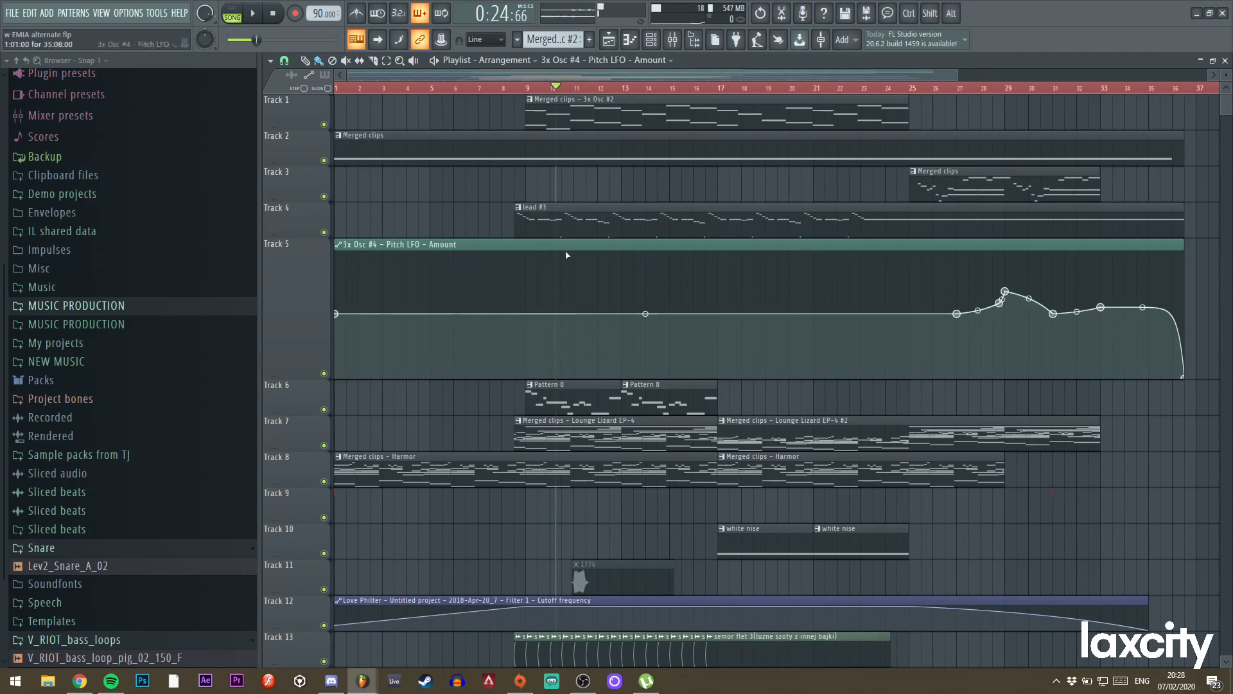
key(space)
scroll(780, 328, down, 6)
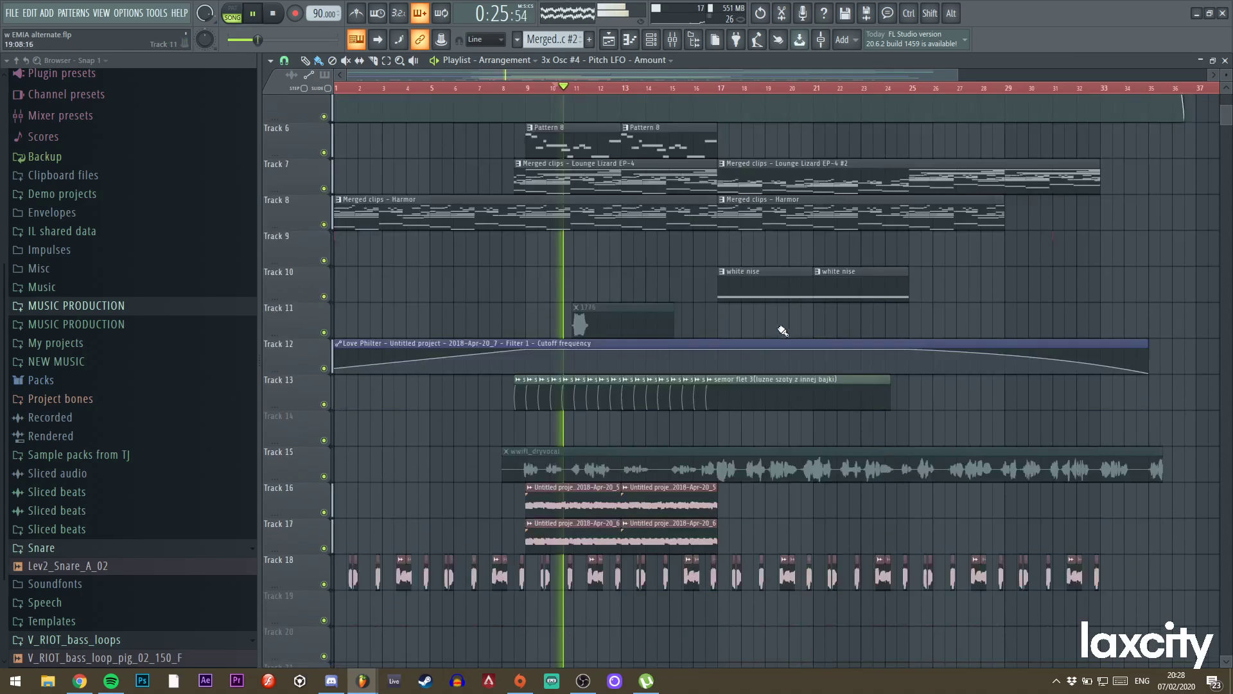
scroll(783, 326, up, 6)
key(space)
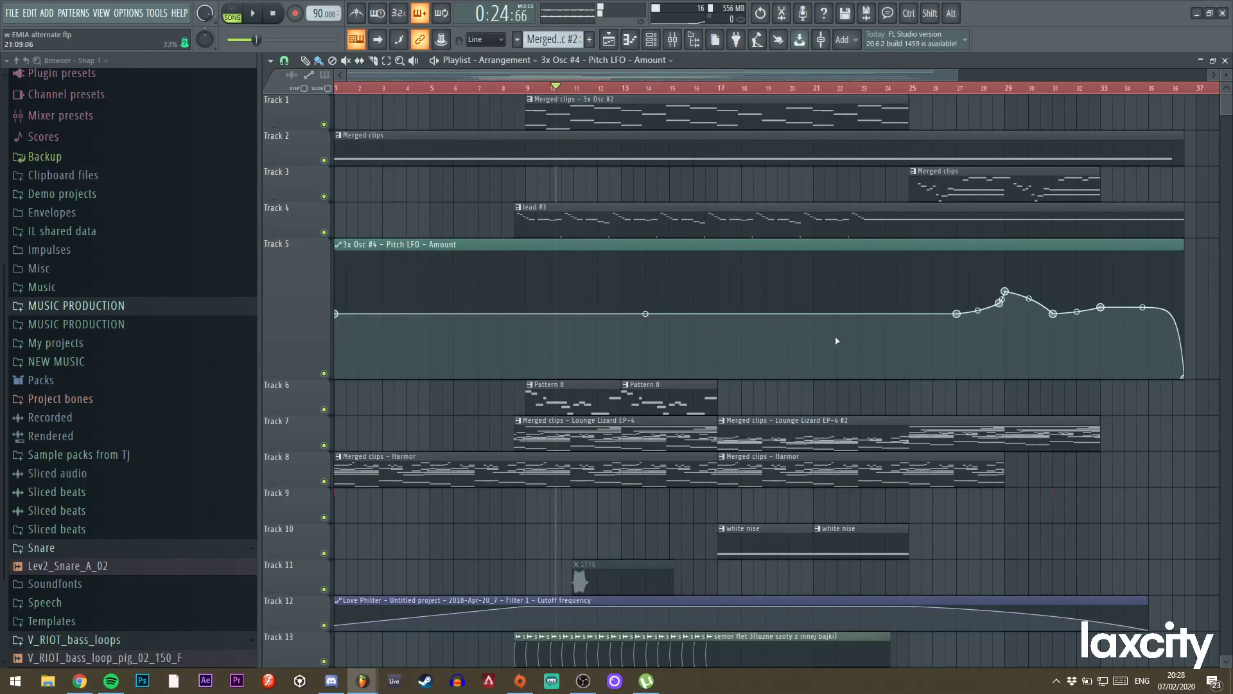
drag(291, 375, 316, 293)
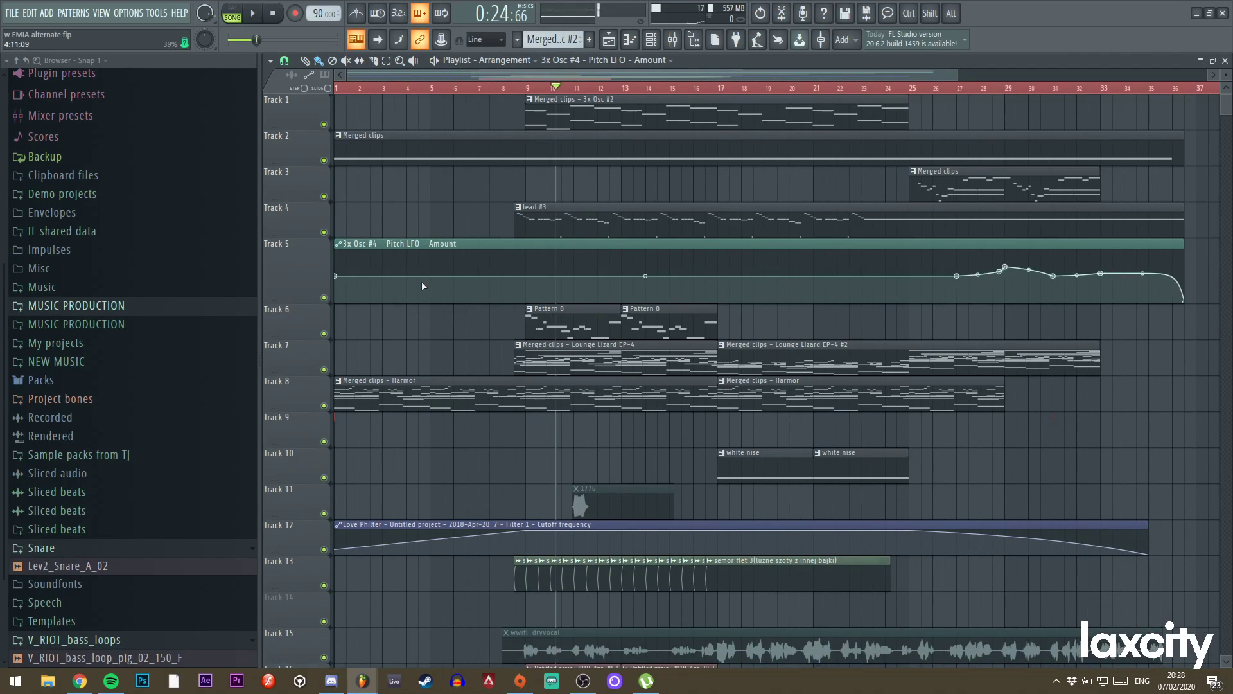
Start opening another project without saving w EMIA alternate, and select the Venture stems archive in the EMIA folder.
click(13, 12)
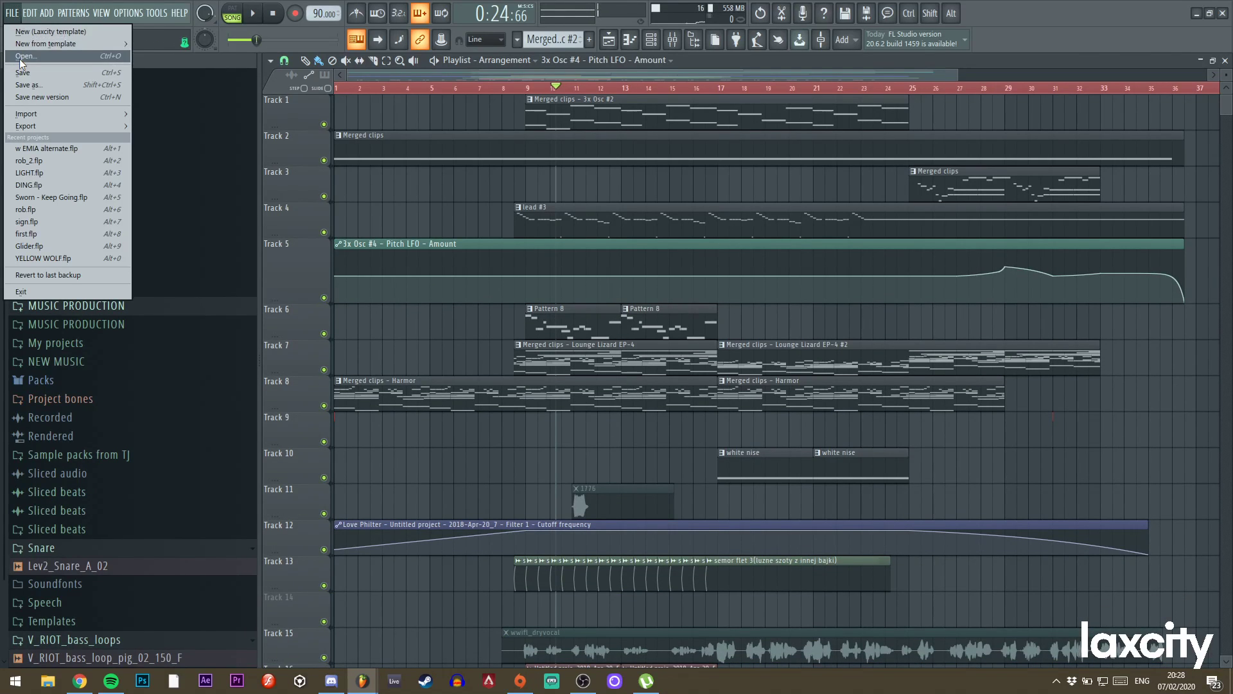
click(22, 57)
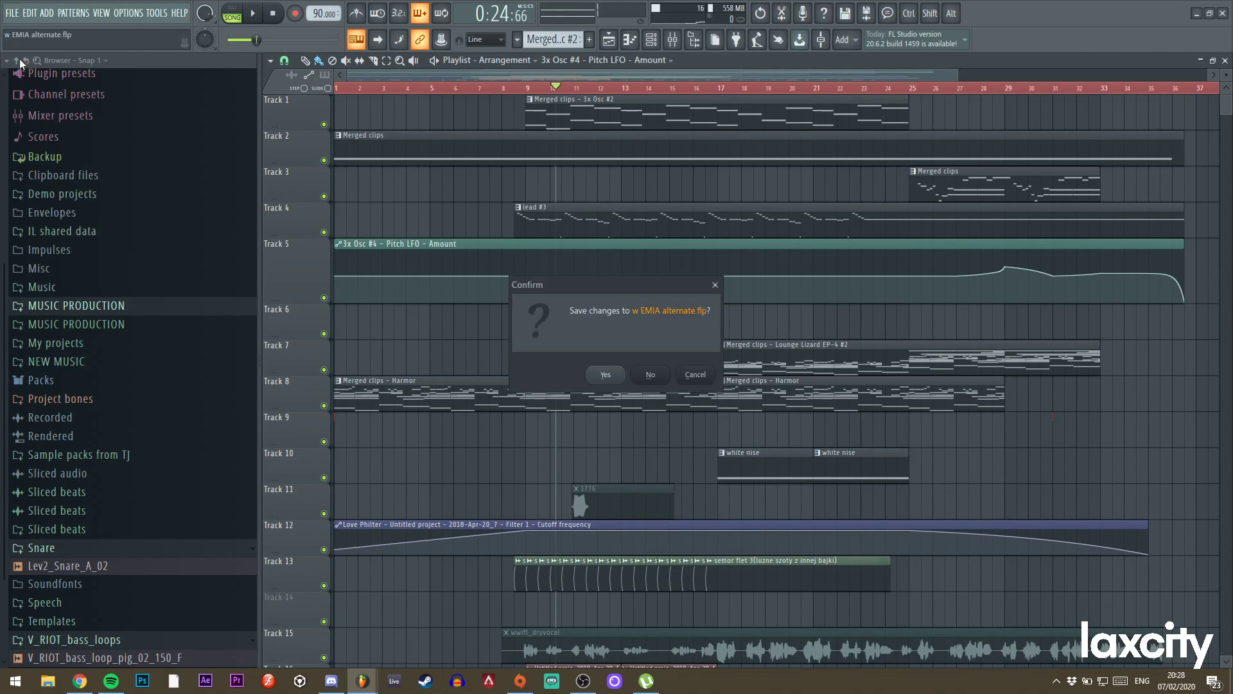
click(651, 375)
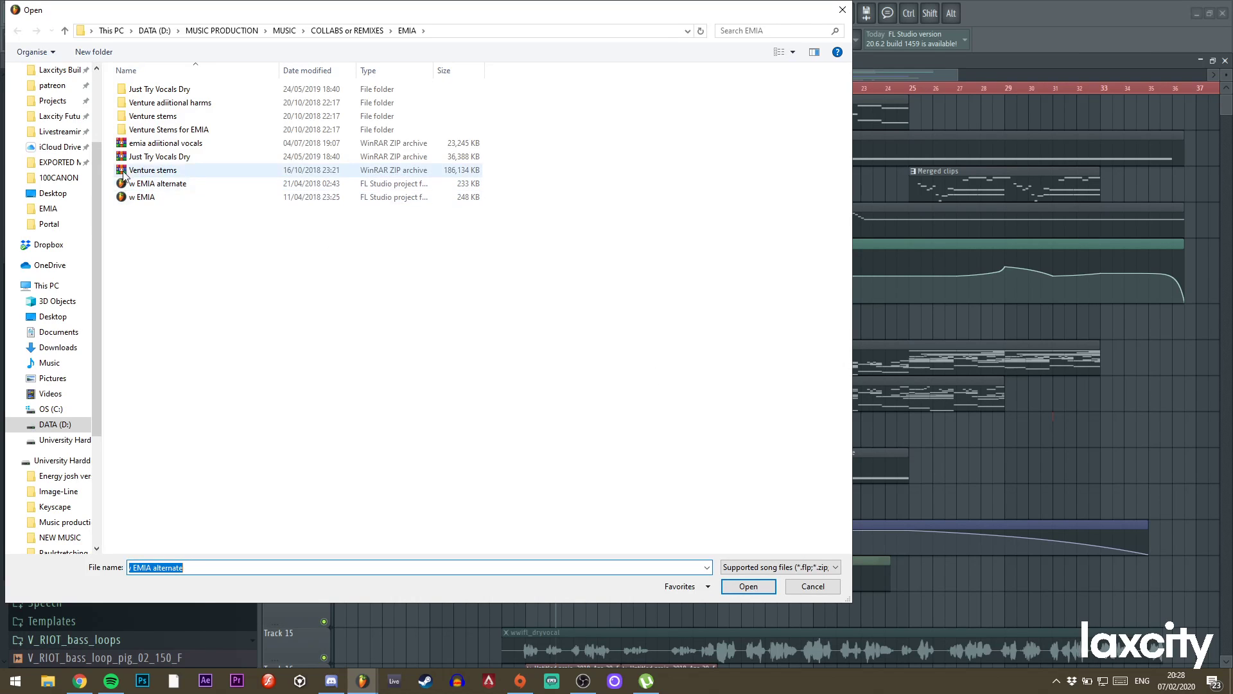
click(159, 168)
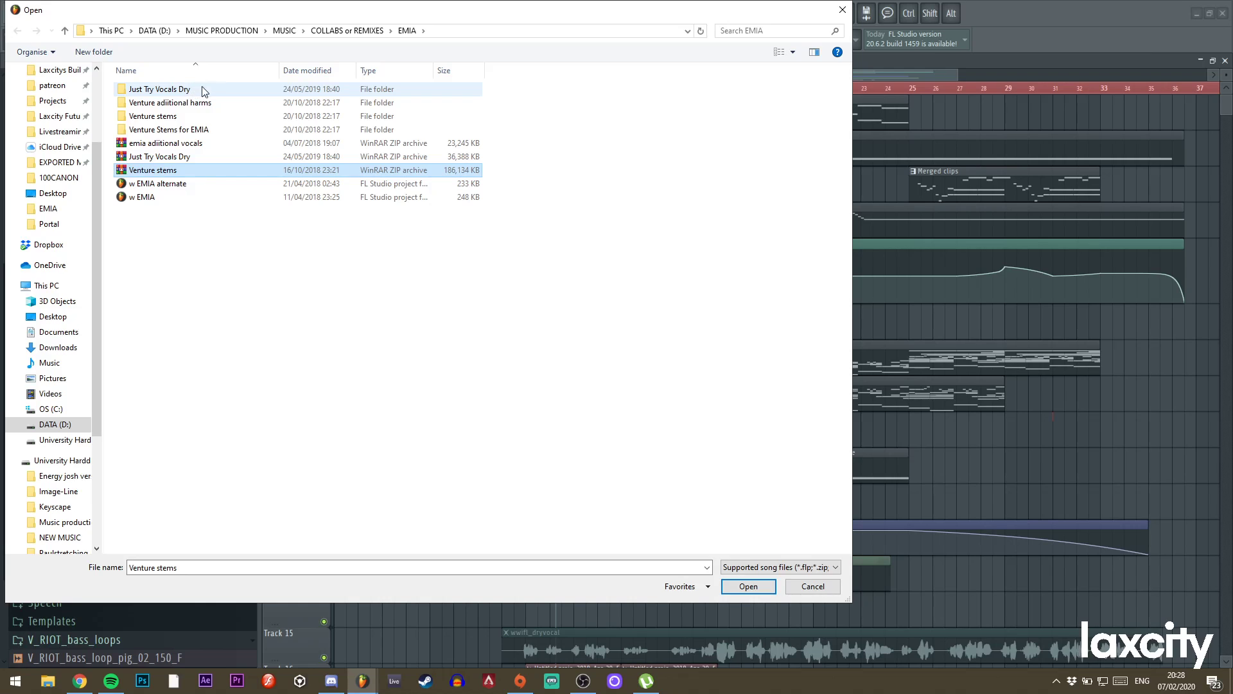
drag(371, 16, 547, 53)
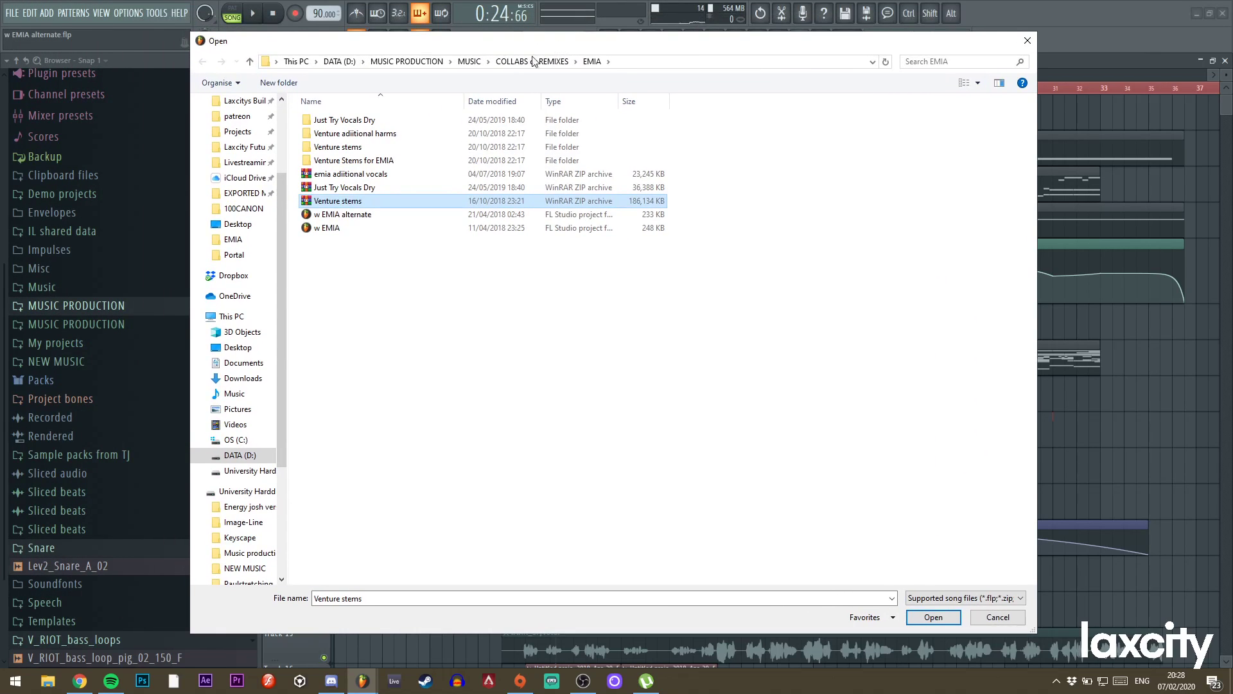
Look through the project files in the Projects folder and search it for "venture".
scroll(260, 179, up, 2)
click(238, 224)
click(389, 257)
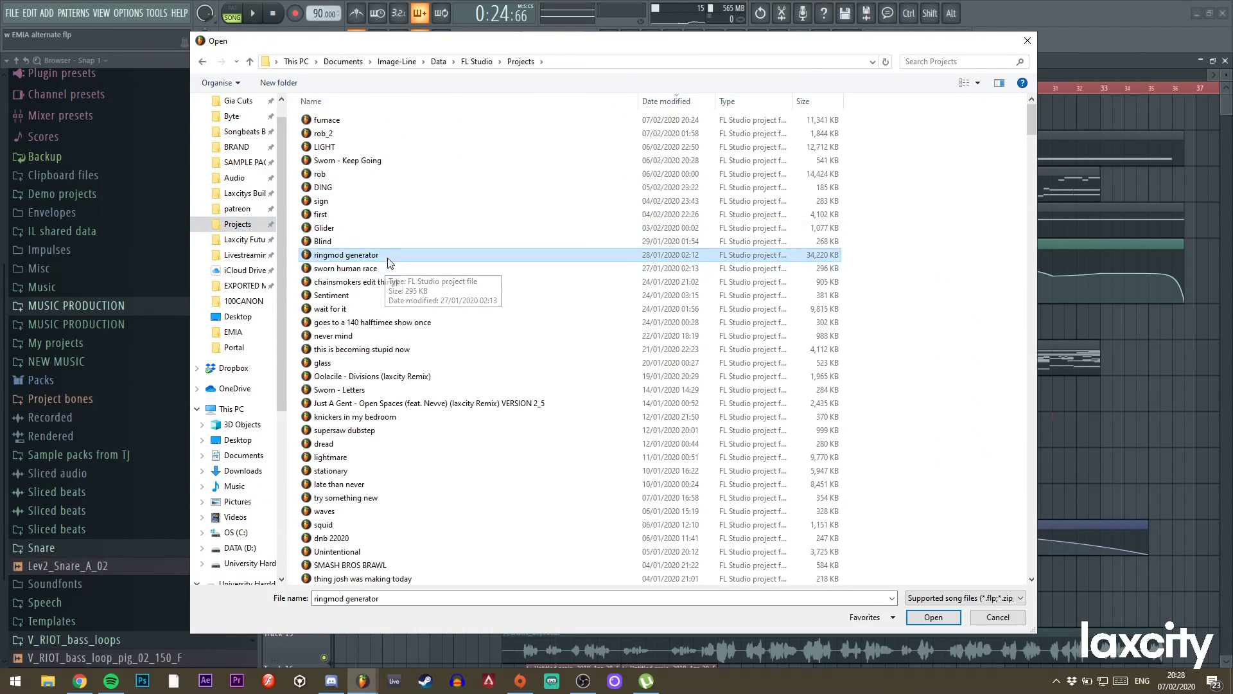
scroll(385, 258, down, 3)
scroll(383, 257, down, 16)
click(446, 228)
click(501, 334)
click(450, 429)
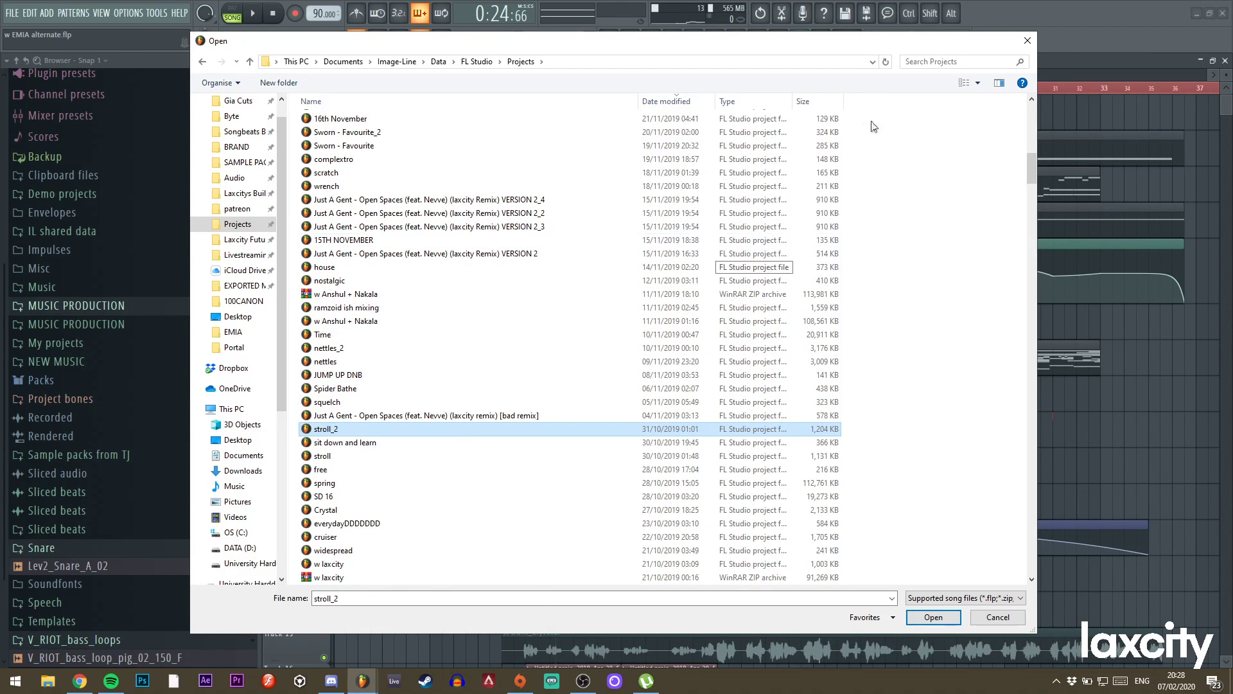
click(926, 60)
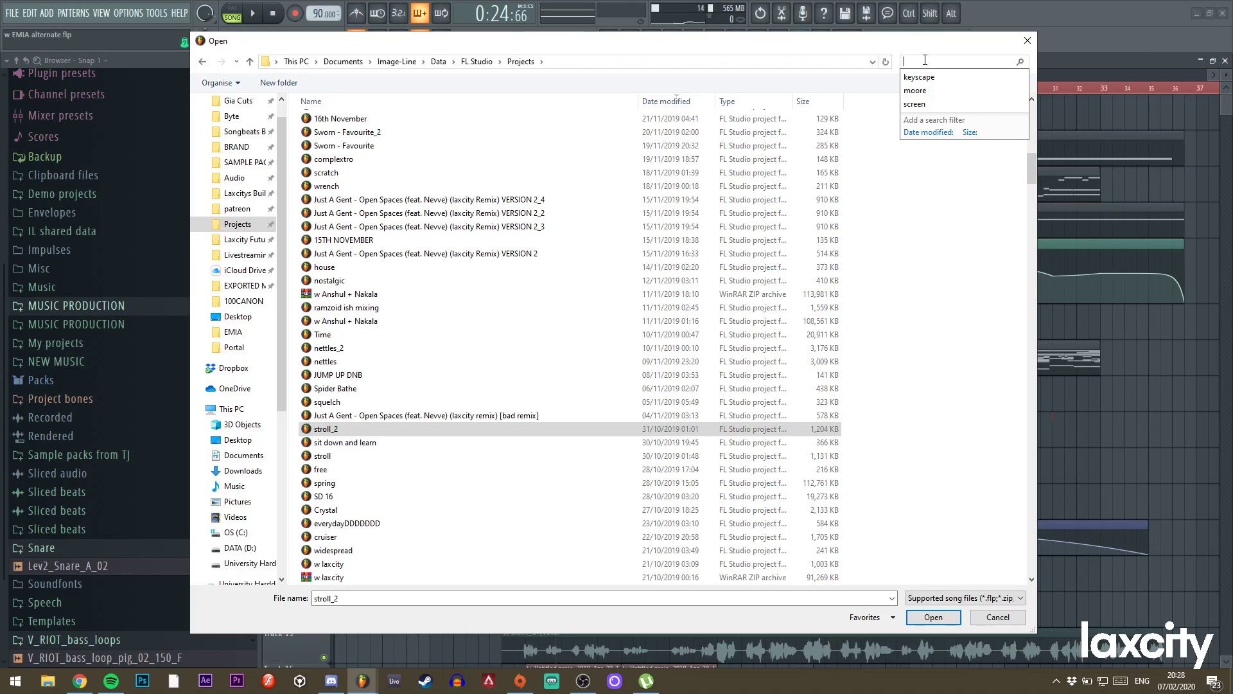
text(venture)
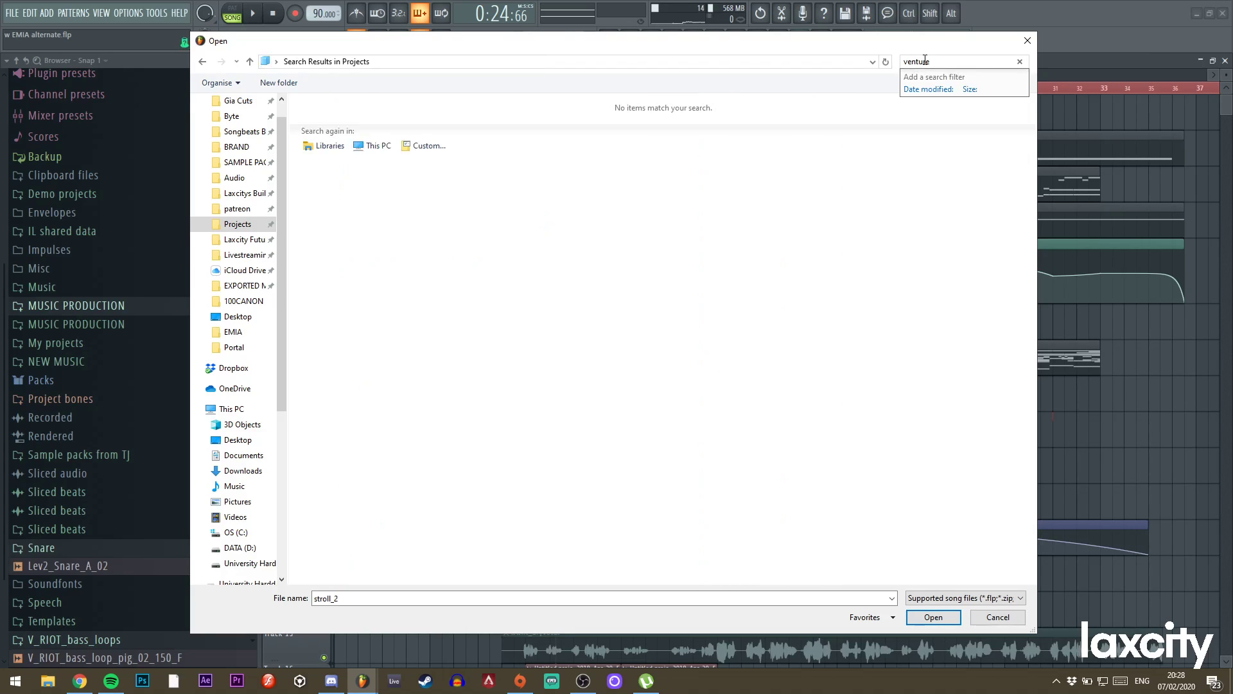
Clear the "venture" search and look through the whole date-sorted list of project files in the Projects folder.
key(BackSpace)
key(BackSpace)
key(BackSpace)
key(BackSpace)
key(BackSpace)
key(BackSpace)
key(BackSpace)
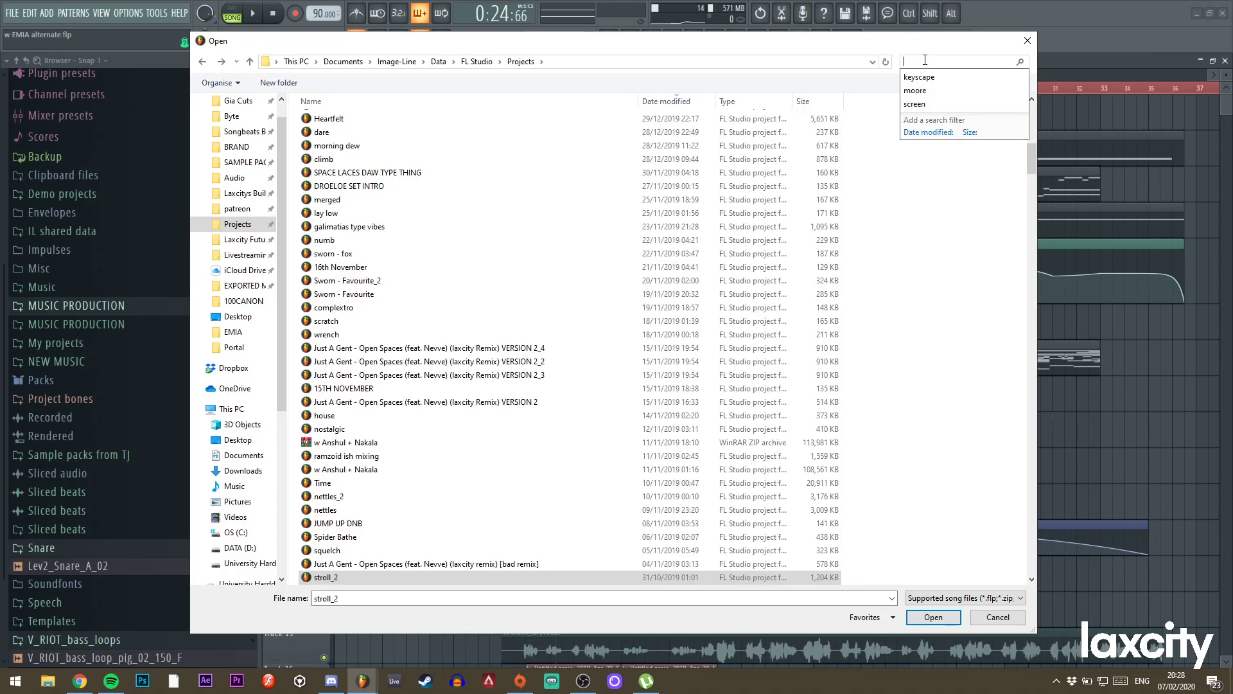
drag(1030, 169, 1035, 480)
scroll(482, 241, down, 15)
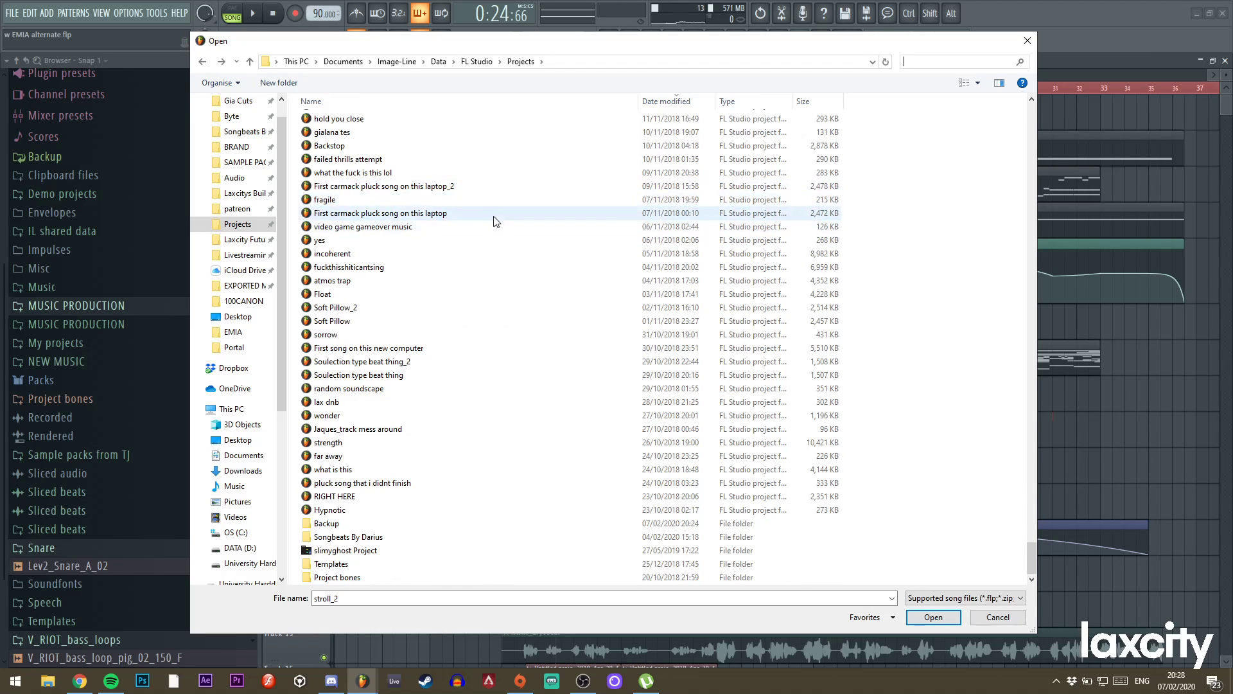
scroll(460, 448, up, 15)
scroll(431, 342, up, 15)
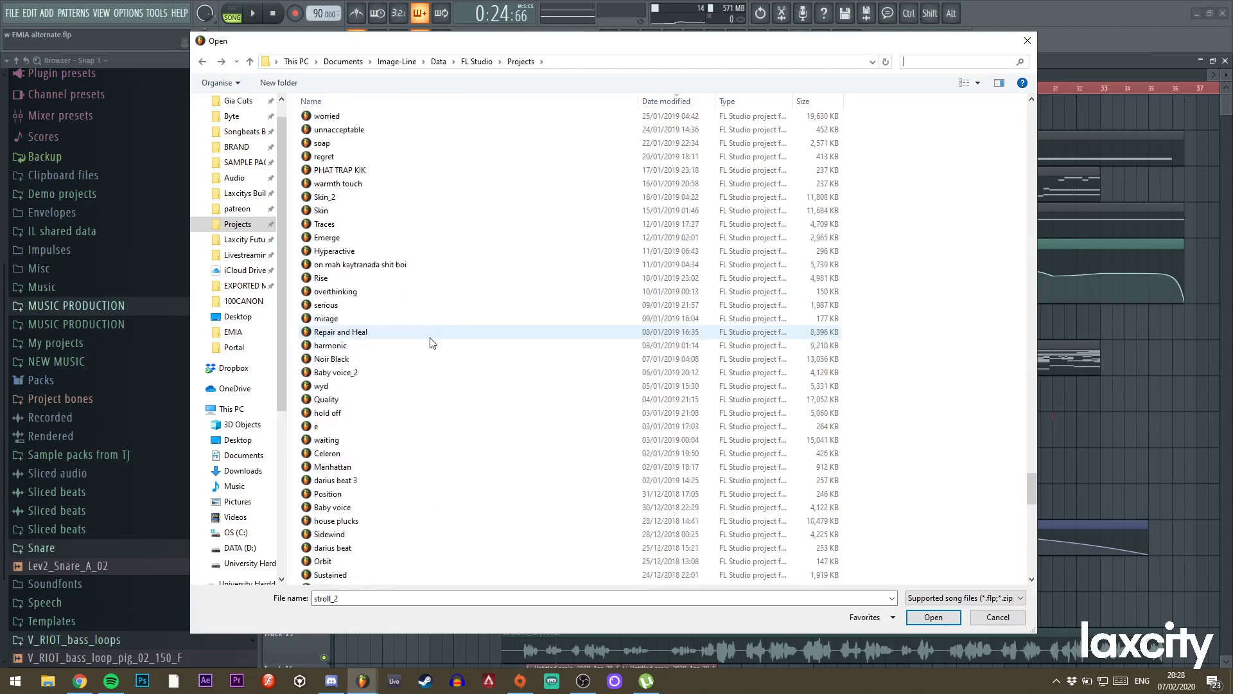
scroll(431, 343, up, 15)
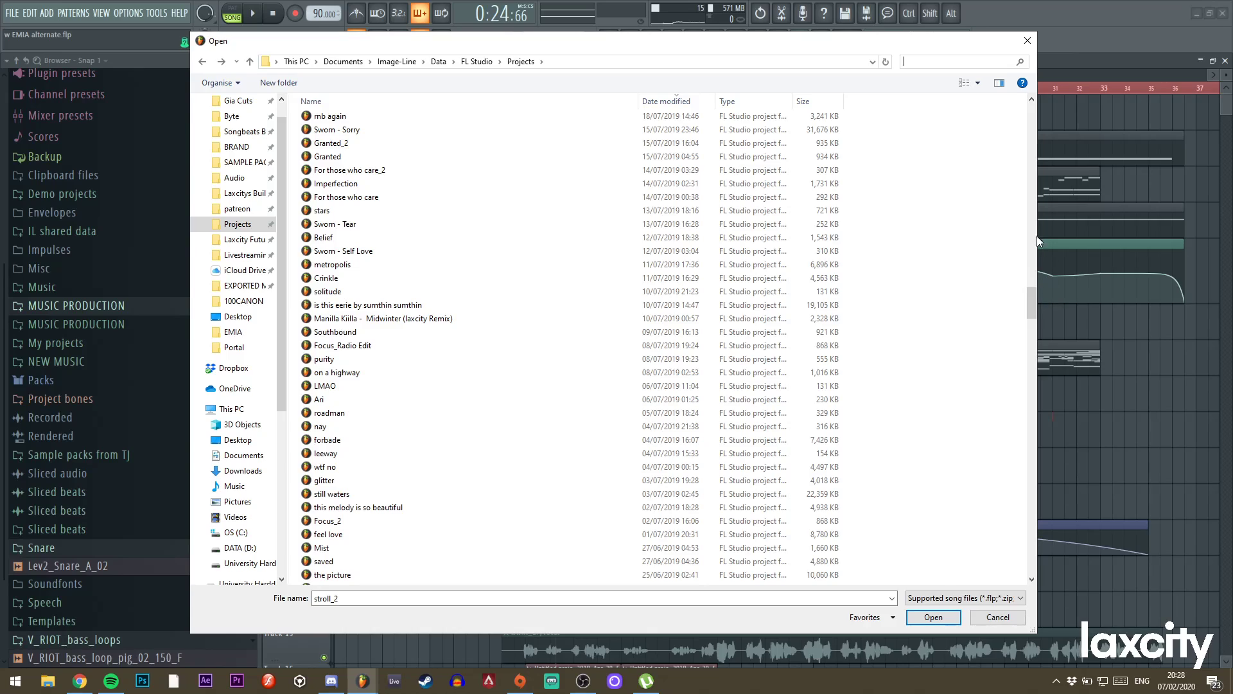
click(1030, 176)
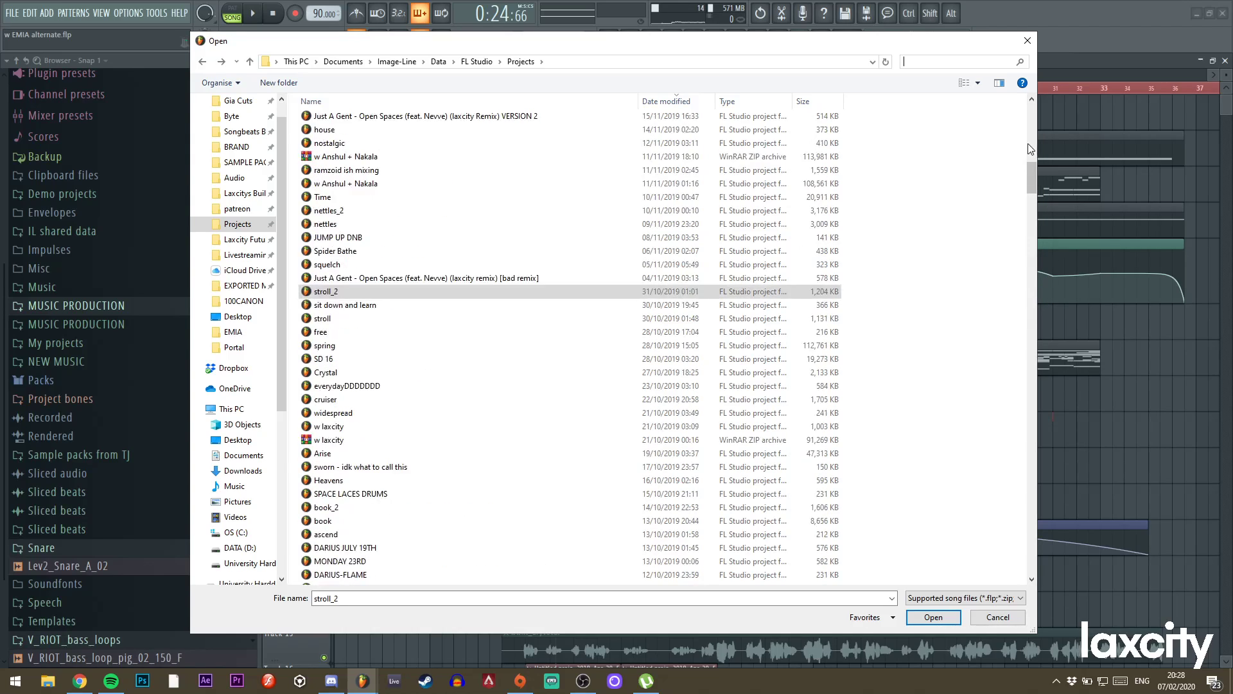
drag(1035, 153, 994, 120)
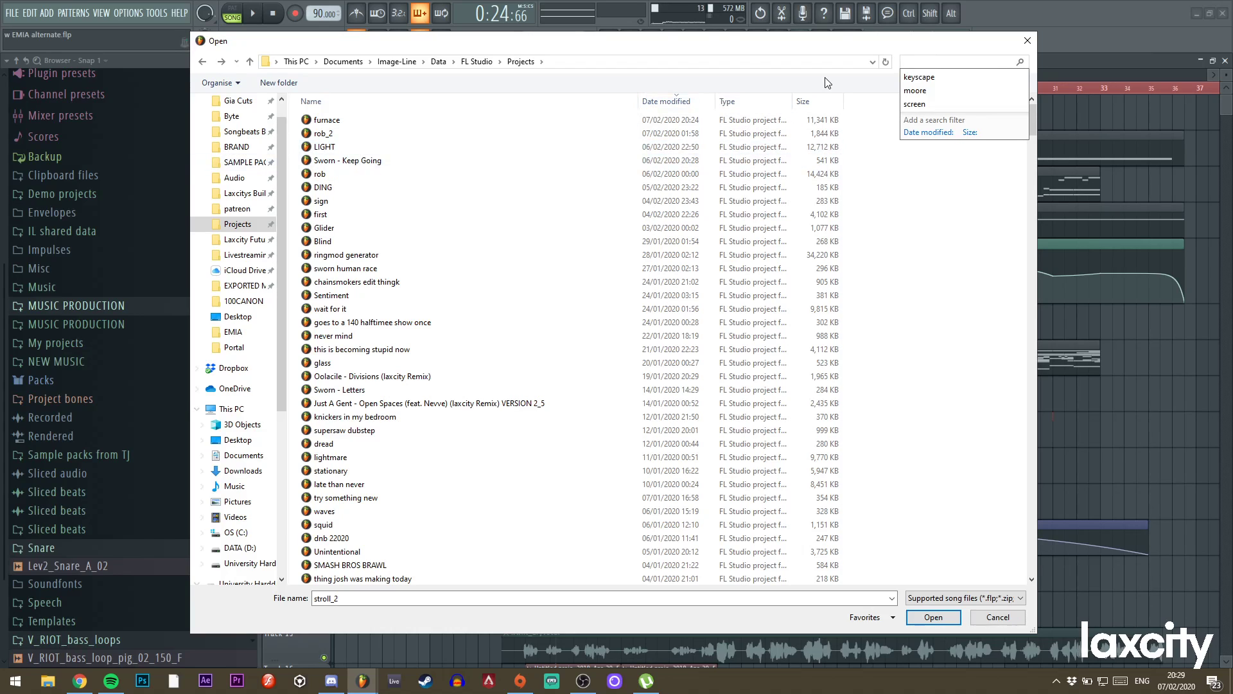
Search the Projects folder for "sand" and clear the search.
text(san)
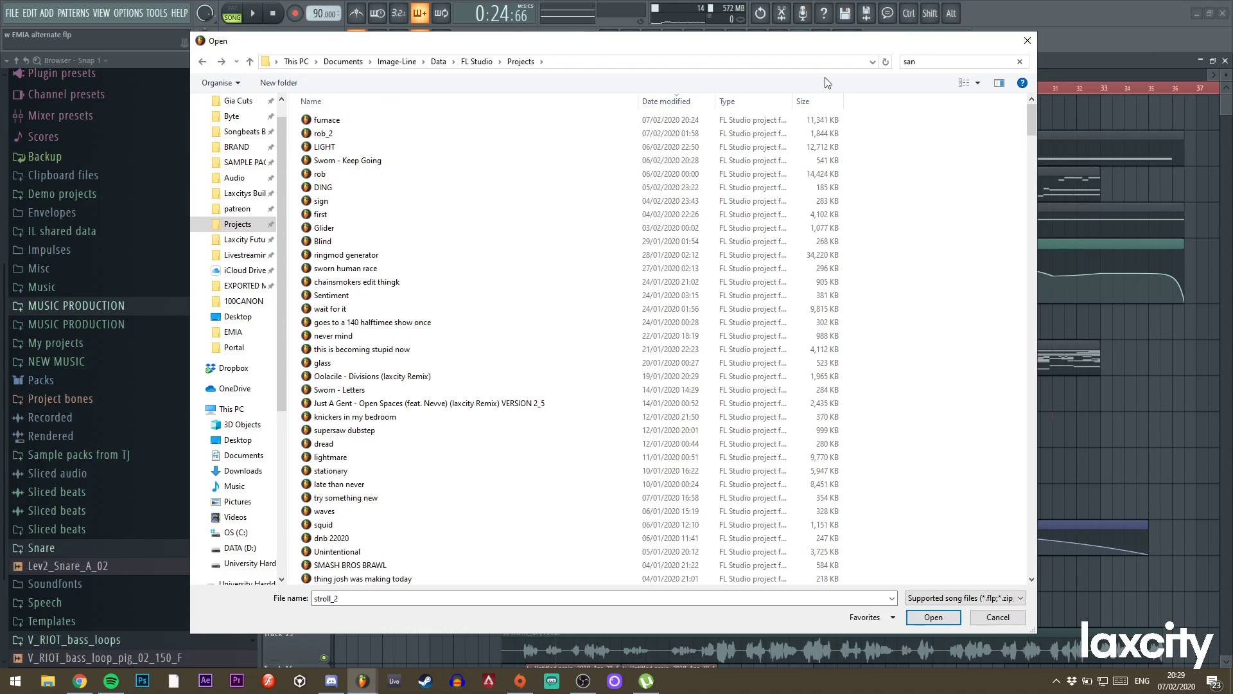
text(d)
key(ctrl+a)
key(BackSpace)
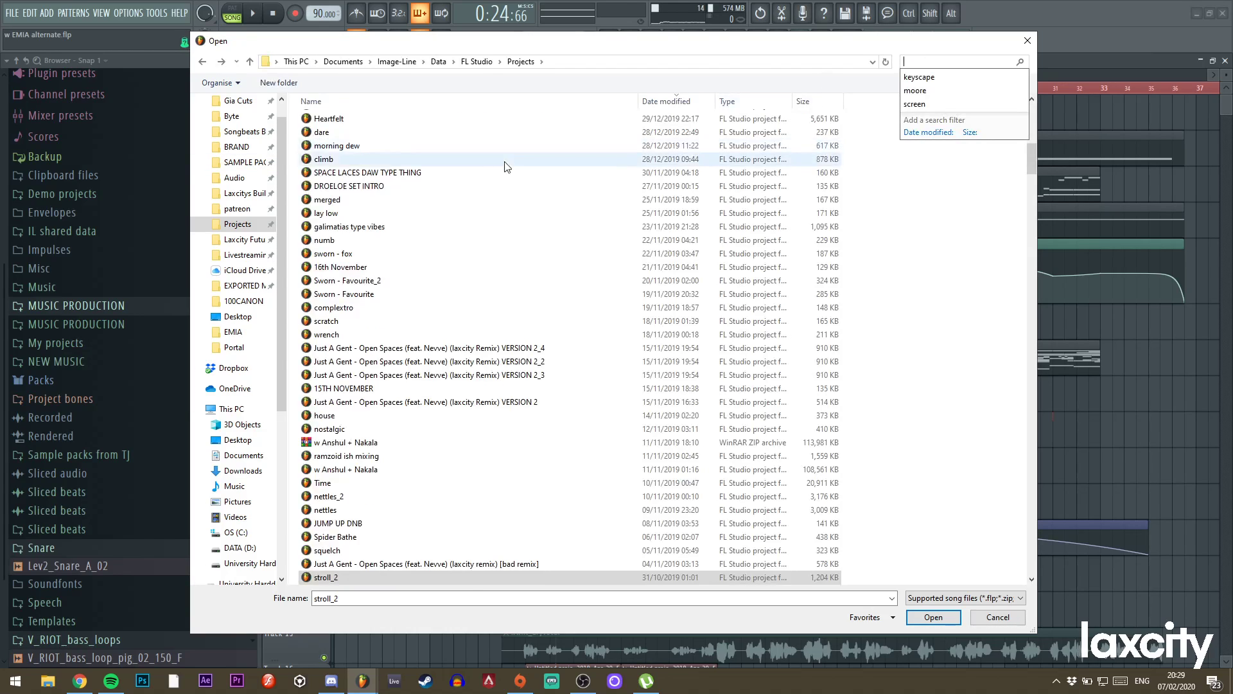
Browse to the SAN HOLO folder under MUSIC PRODUCTION, MUSIC, COLLABS or REMIXES, and fit the name column to the full file names.
click(237, 146)
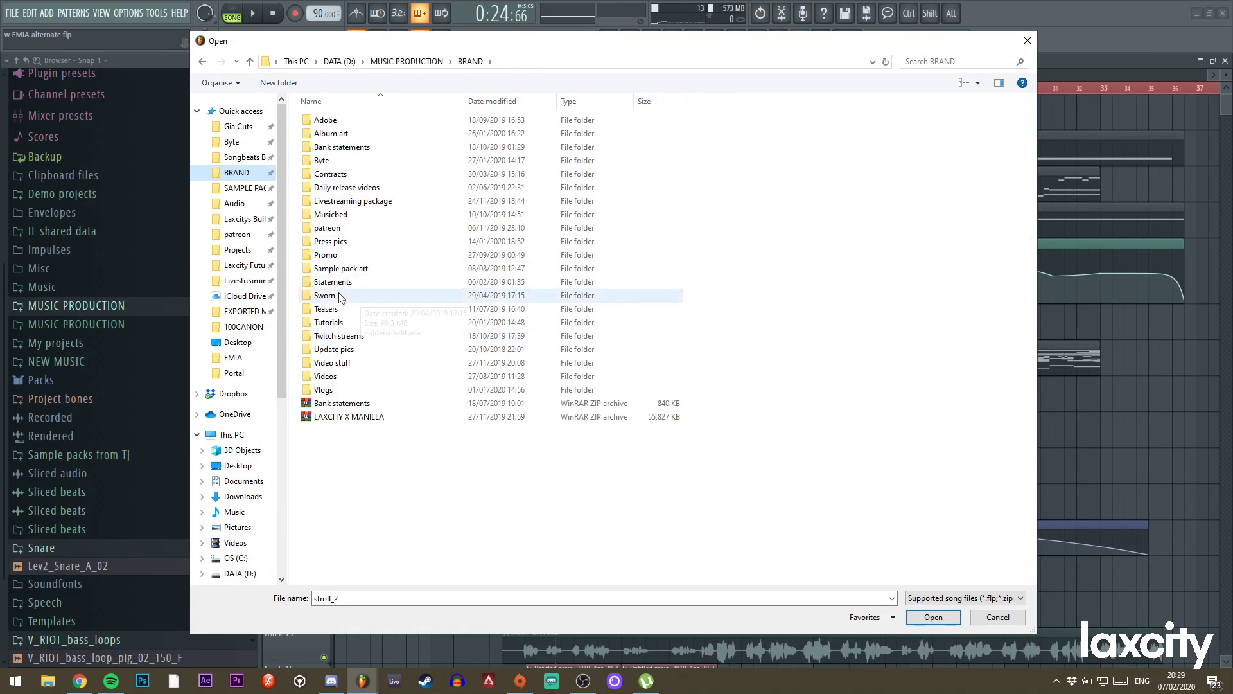
click(391, 64)
double_click(360, 214)
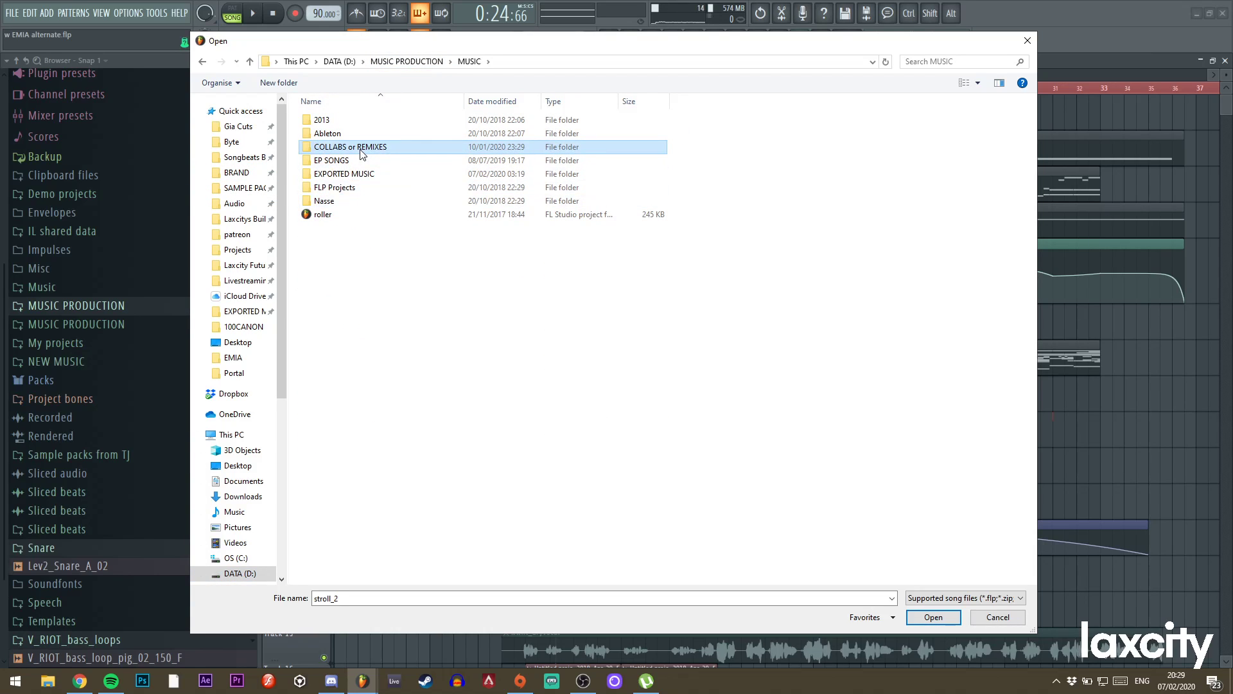
double_click(360, 150)
key(s)
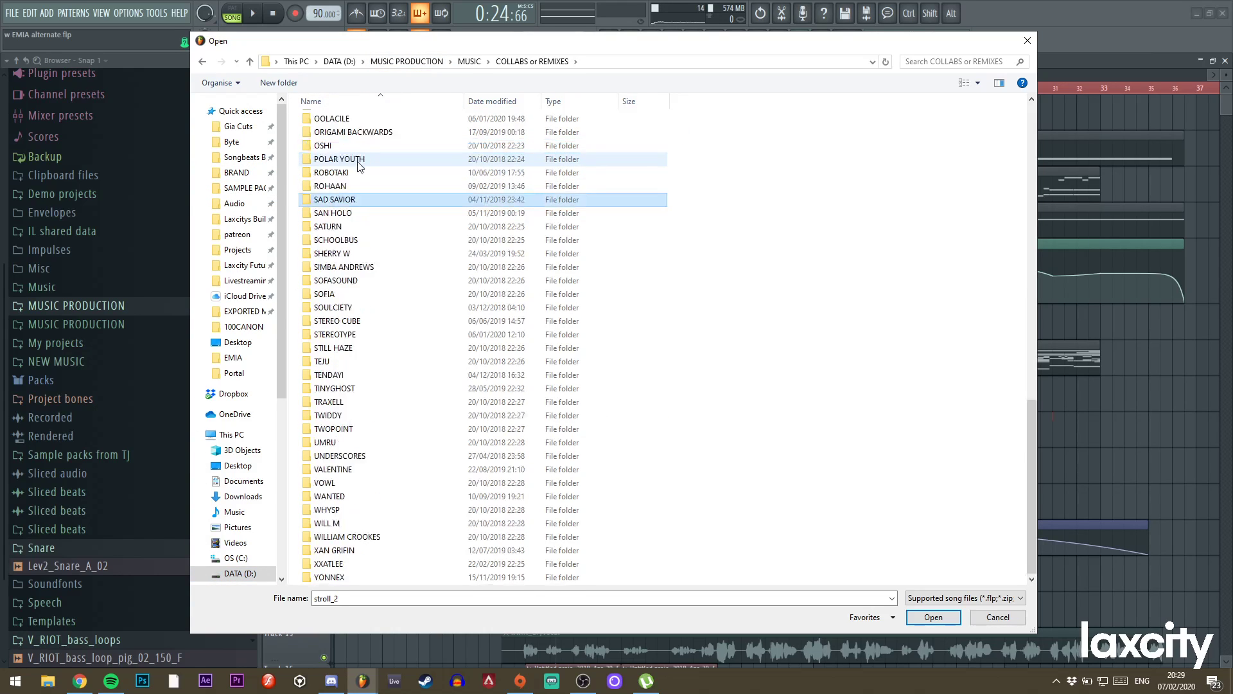
double_click(343, 215)
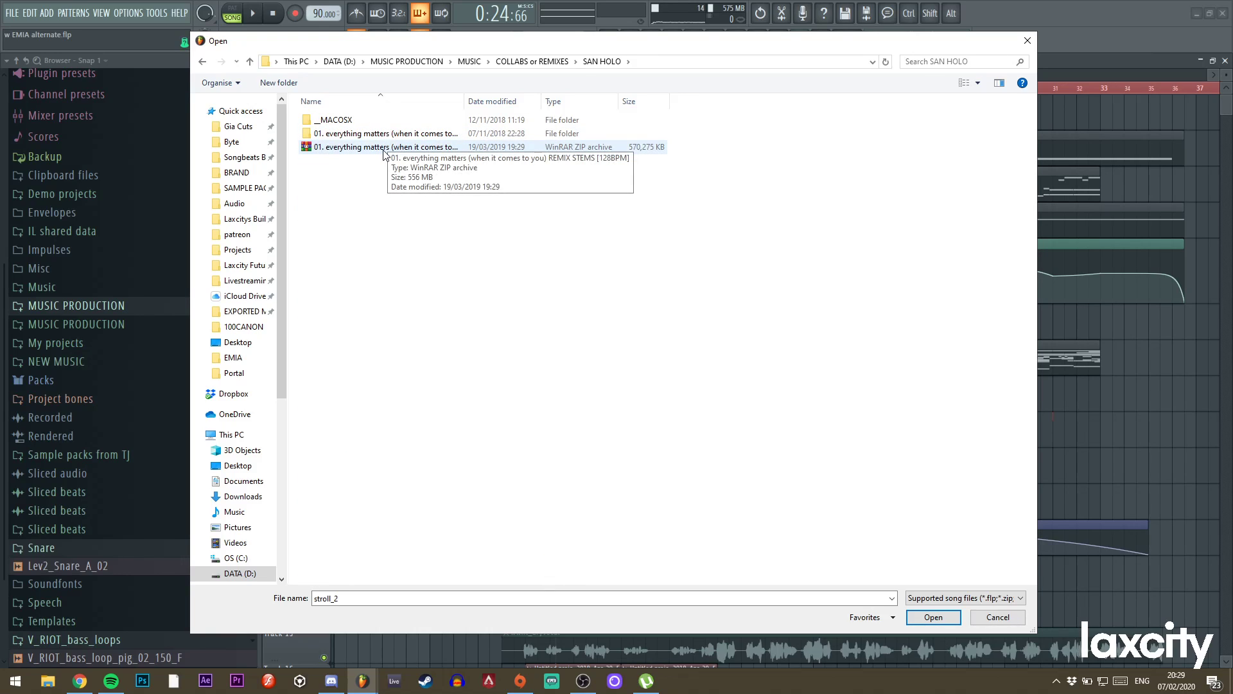
double_click(465, 99)
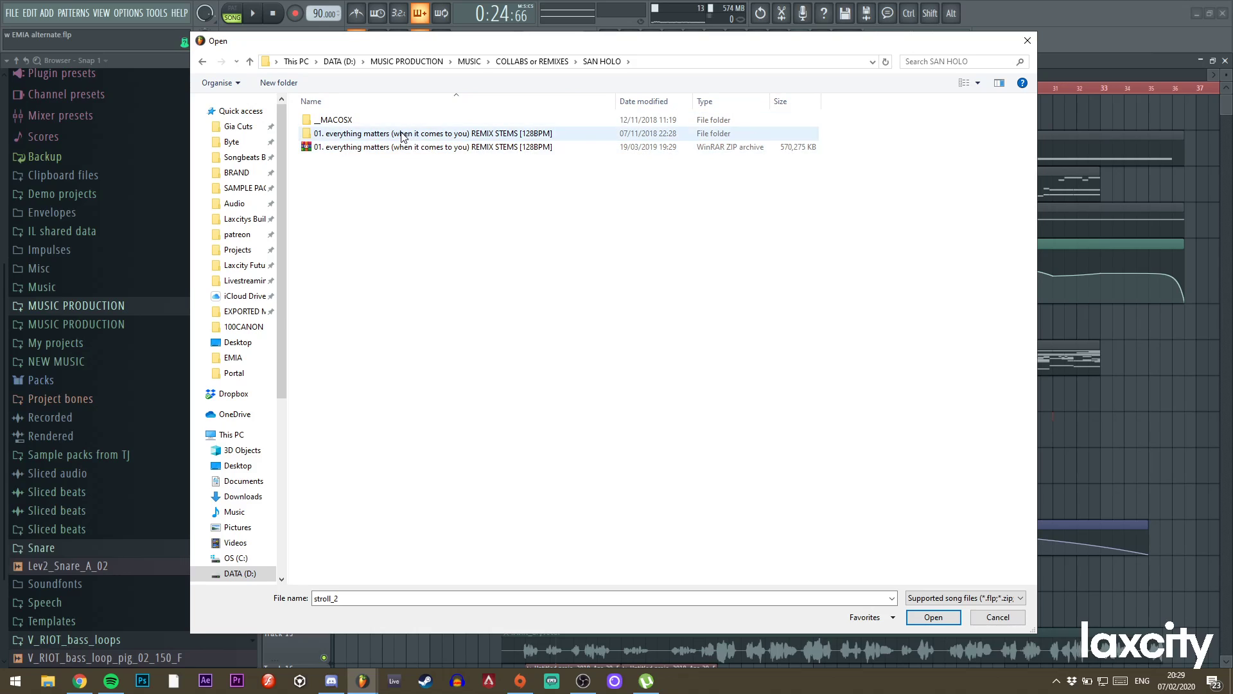
Search the Projects folder for "every" and open the everything matters rmx_2 project.
click(238, 250)
click(915, 61)
text(every)
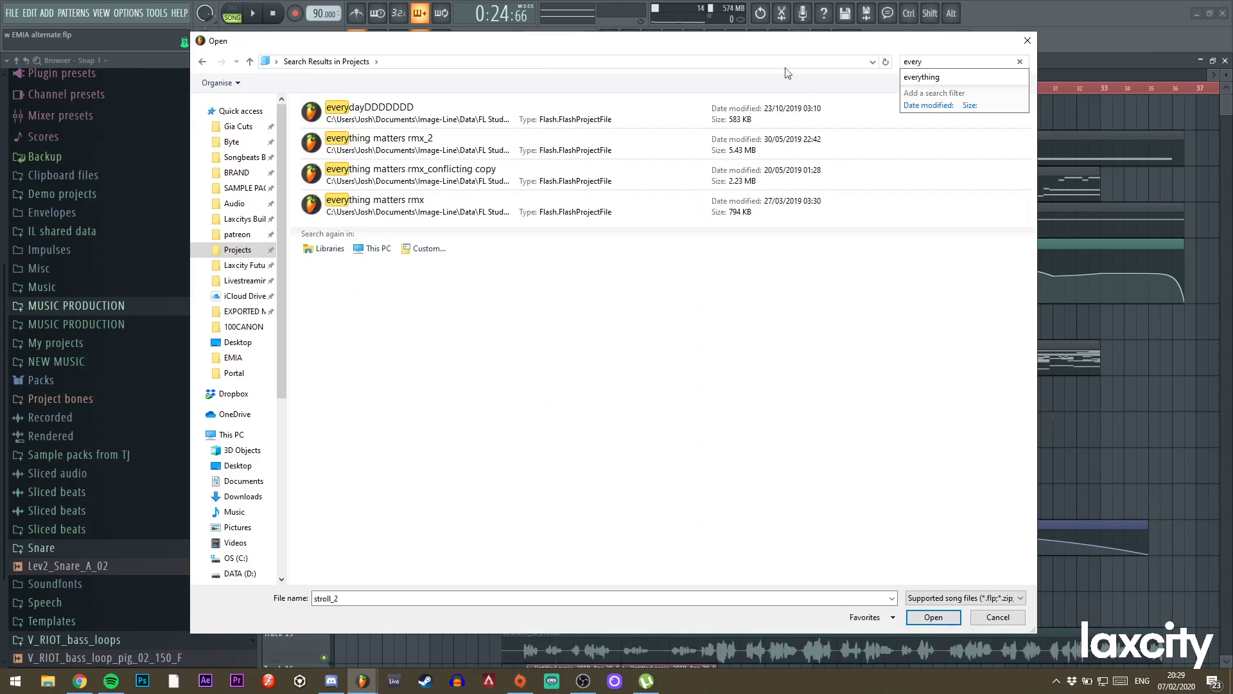
double_click(452, 148)
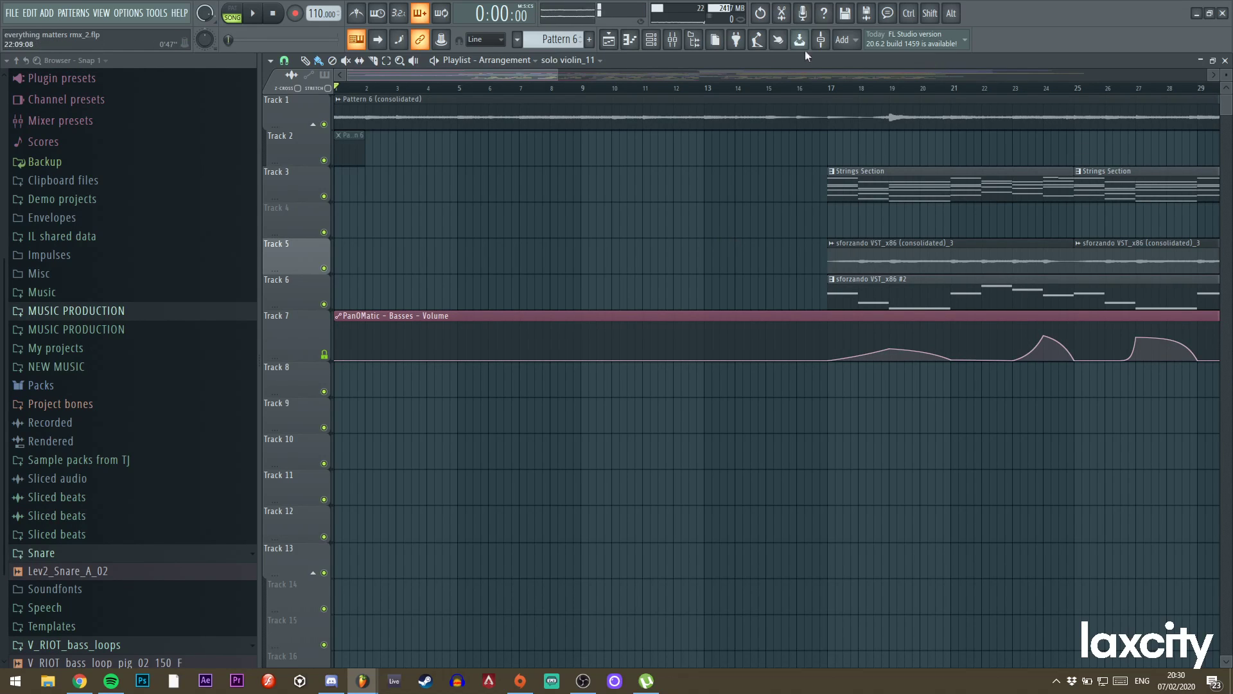
Look over the mixer with Insert 49 selected, and return to the playlist.
click(675, 42)
click(919, 165)
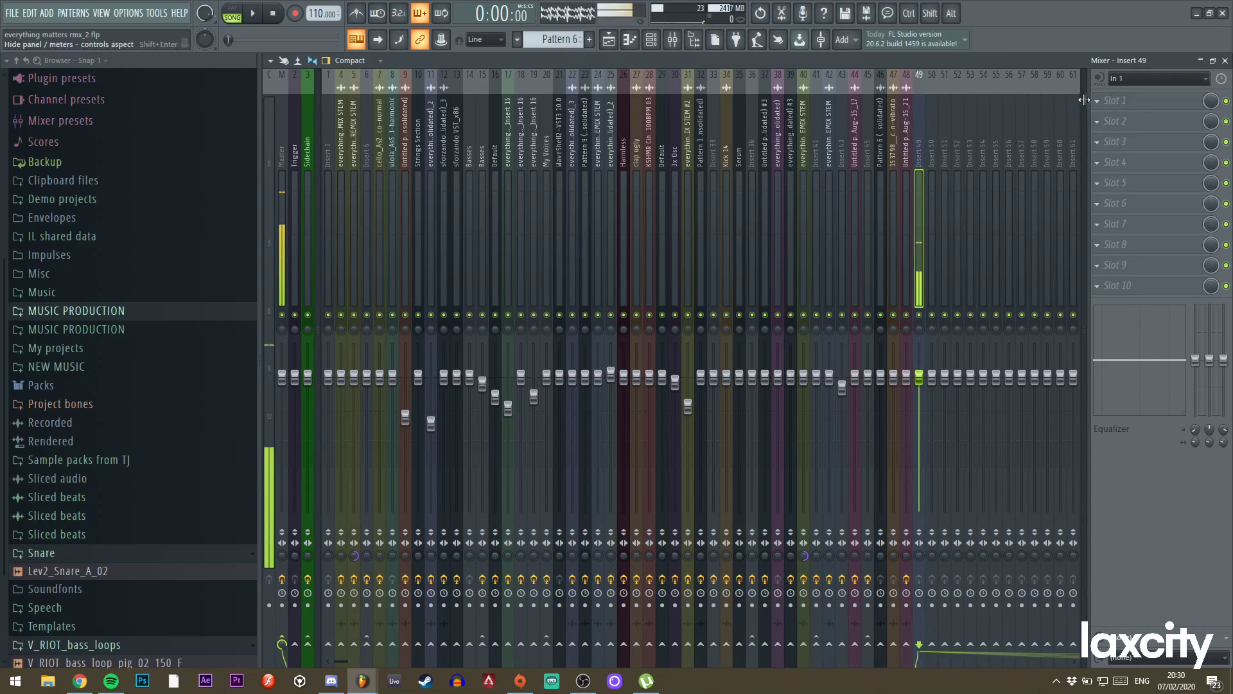
click(609, 41)
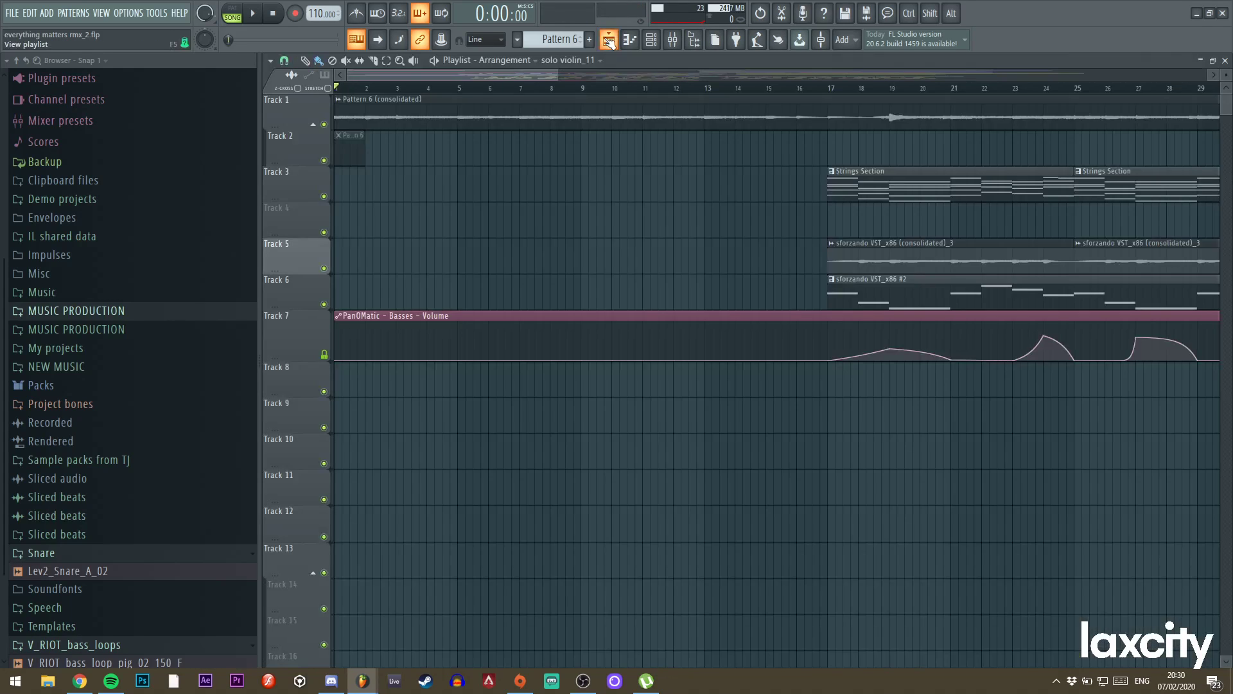
scroll(546, 187, down, 5)
scroll(559, 187, up, 5)
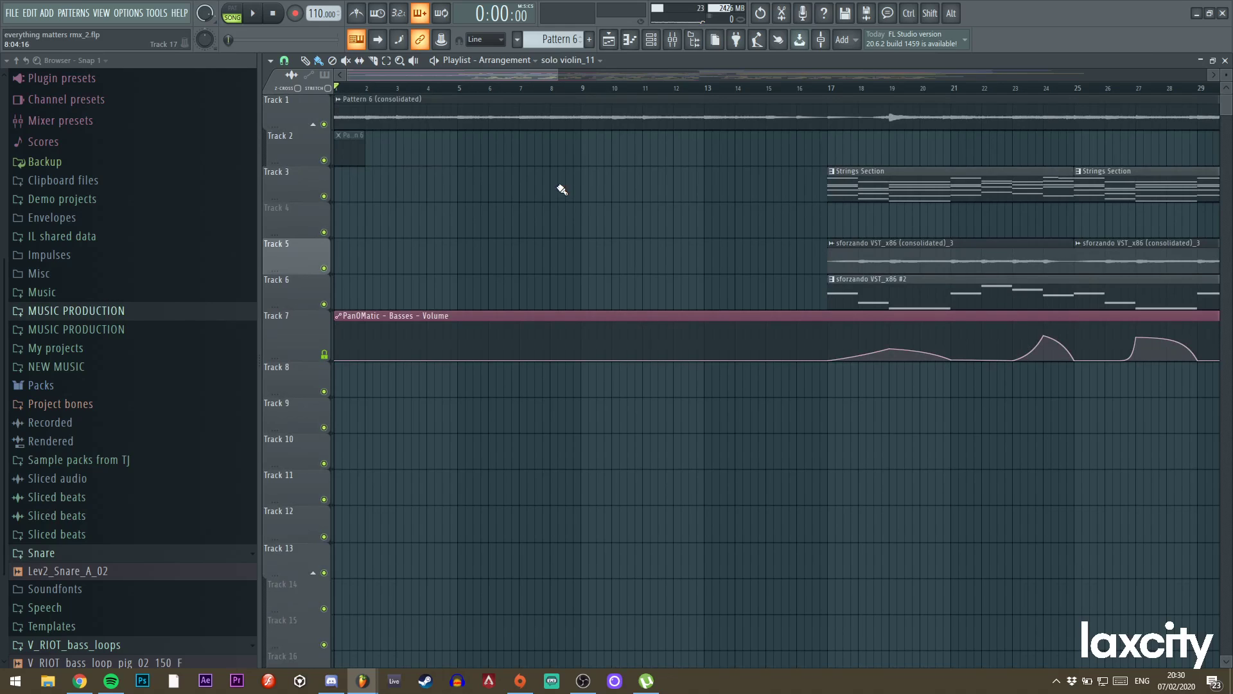
Play the opening briefly and audition the Pattern 6 (consolidated) clip on track 1 on its own.
key(space)
key(space)
alt+right_click(391, 121)
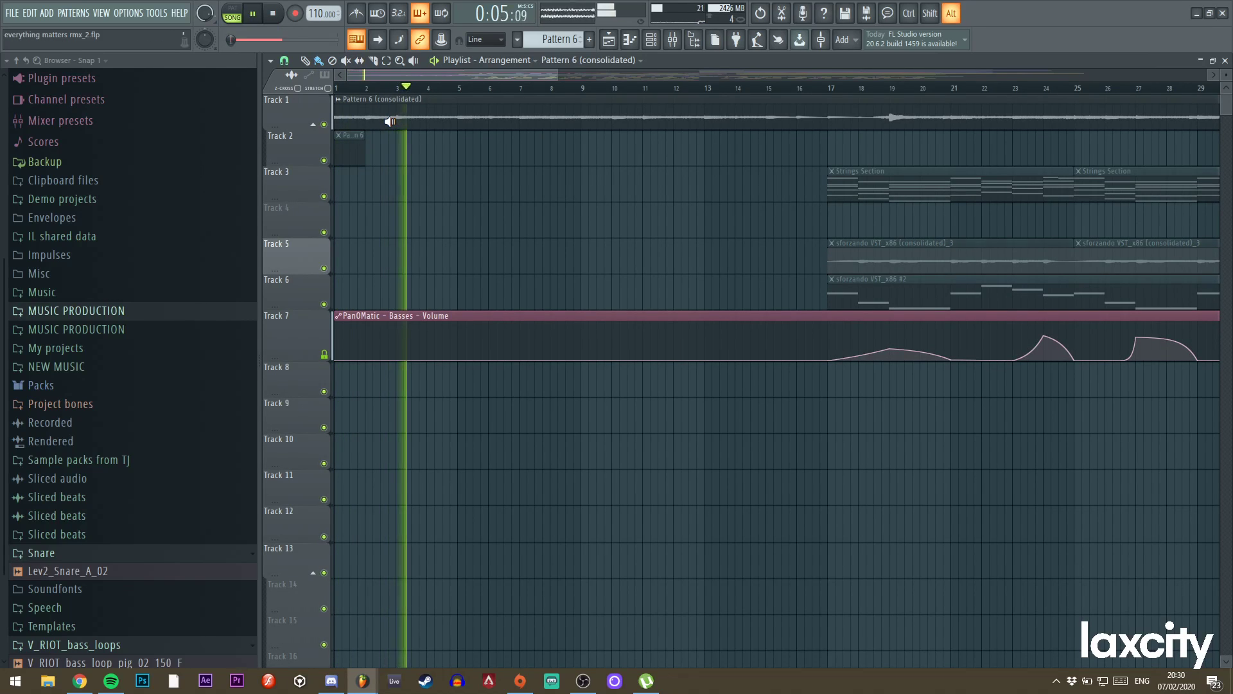
key(space)
Examine the whole arrangement, from the string clips on the first tracks to the My voices tracks, and return to track 1.
drag(556, 72, 944, 74)
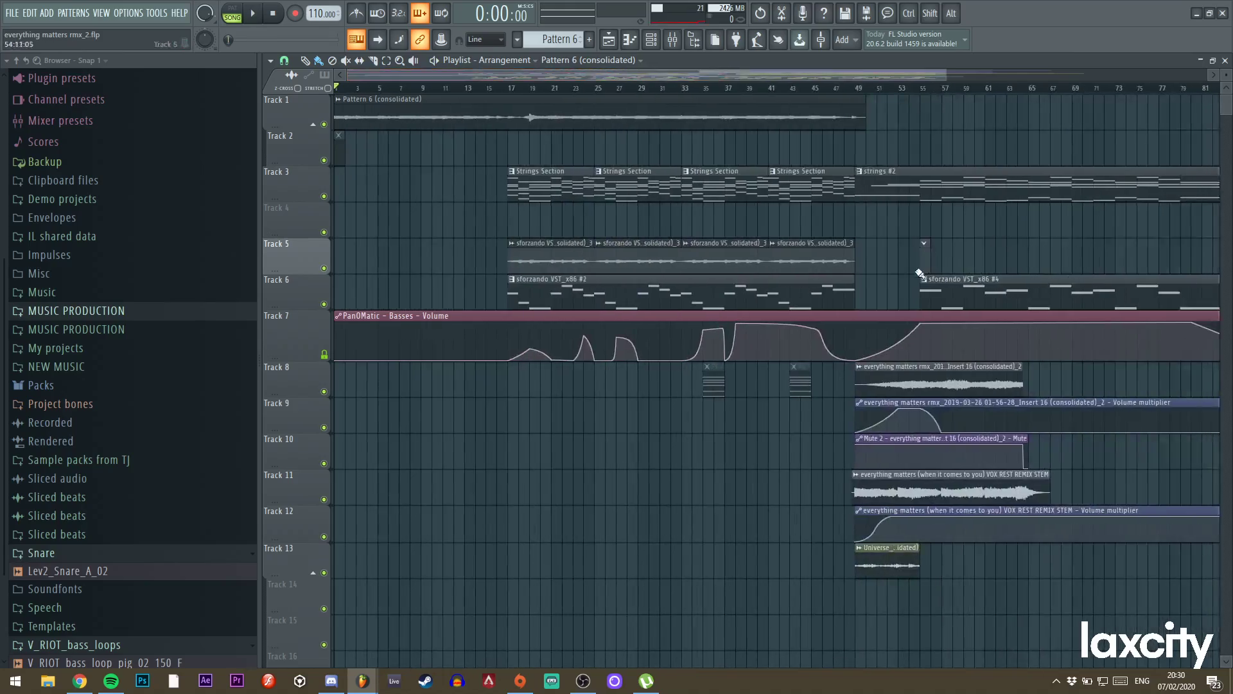
scroll(915, 262, down, 13)
scroll(914, 262, down, 13)
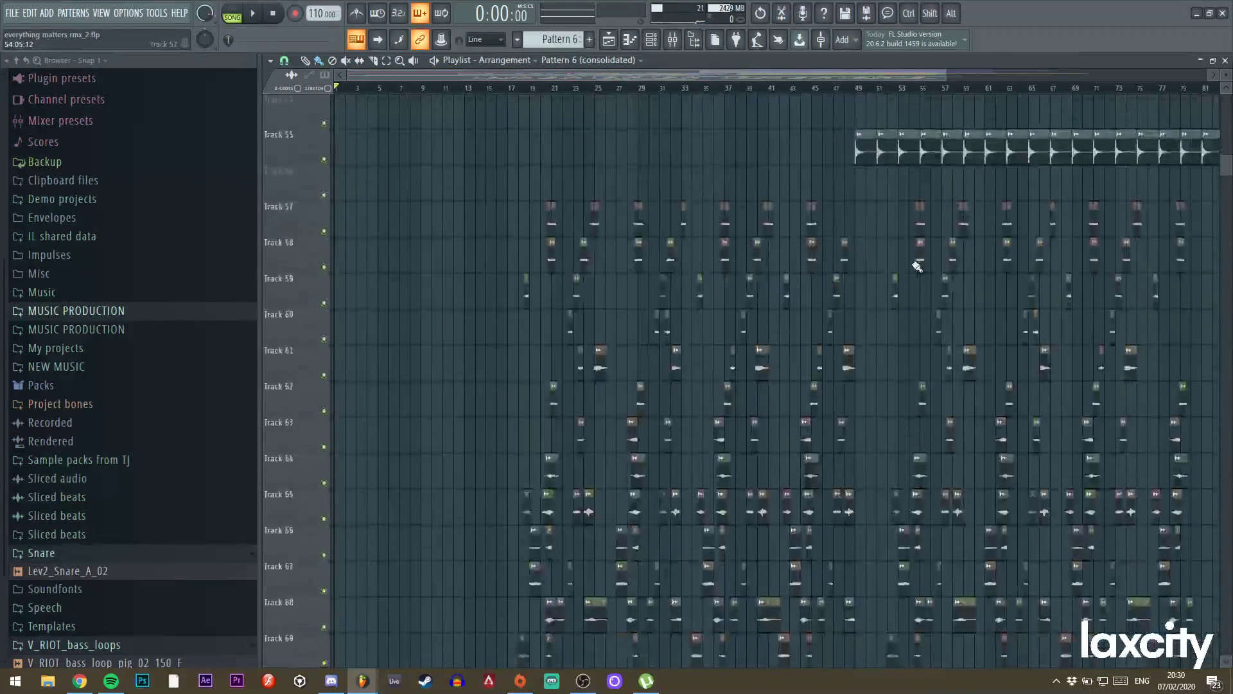
scroll(913, 275, up, 17)
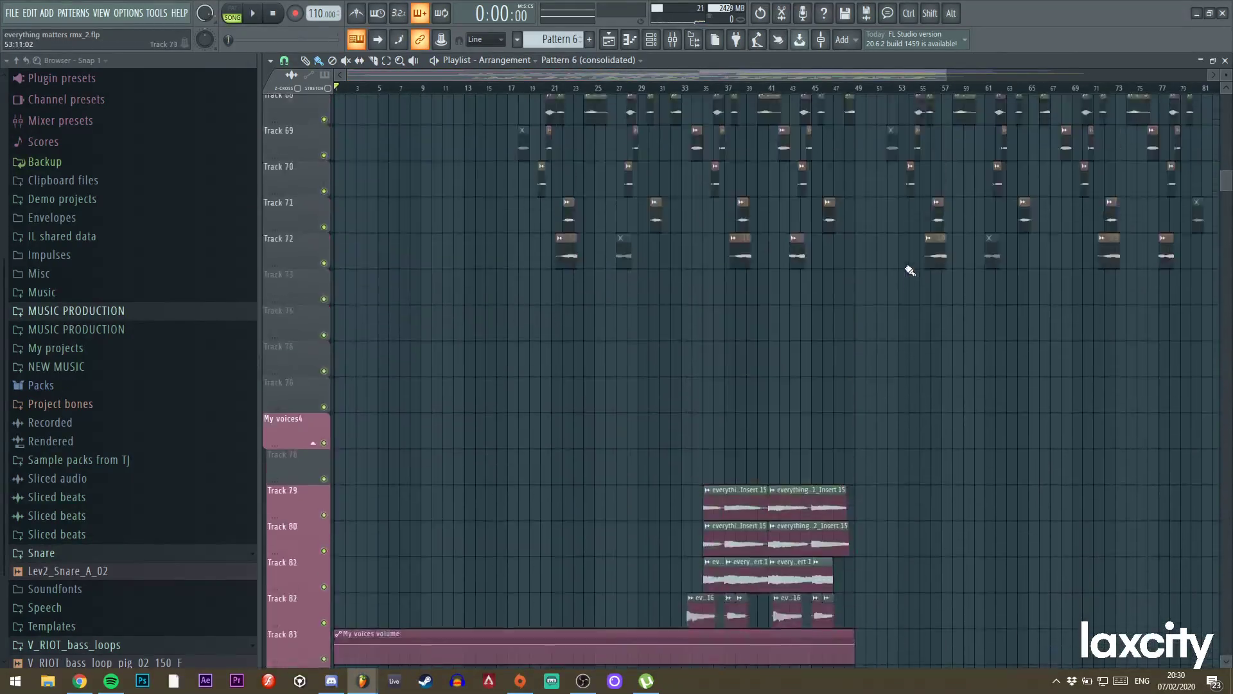
scroll(909, 270, up, 5)
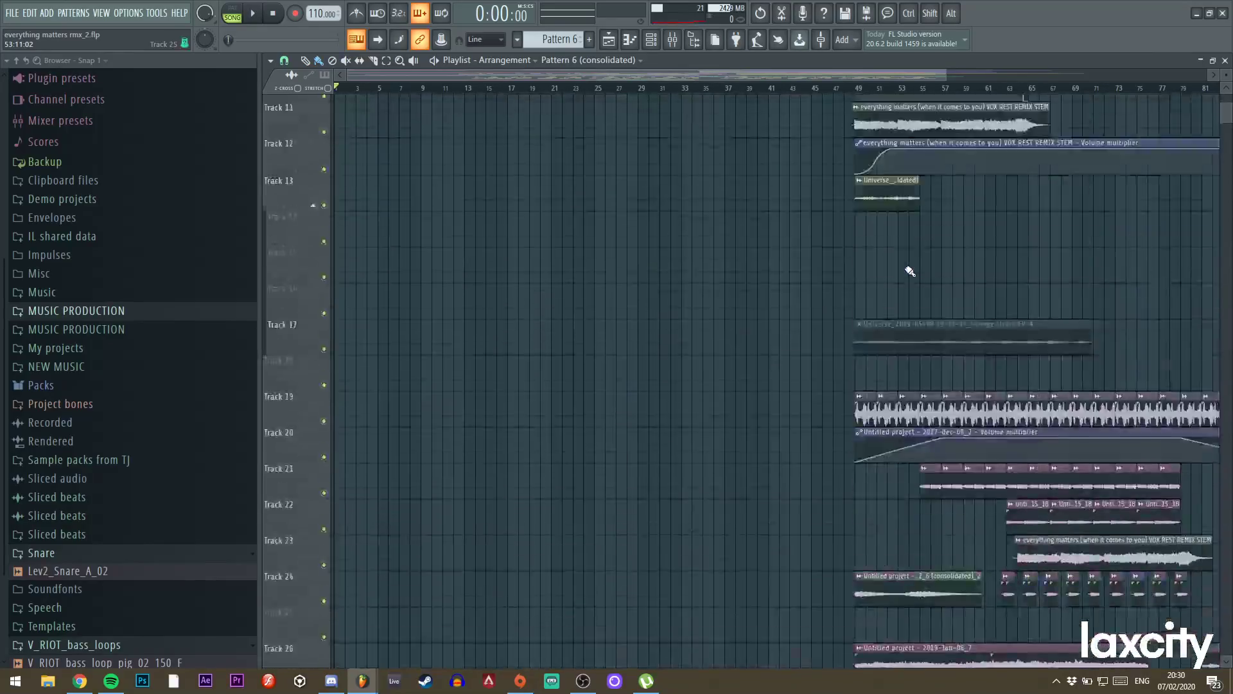
scroll(905, 268, down, 11)
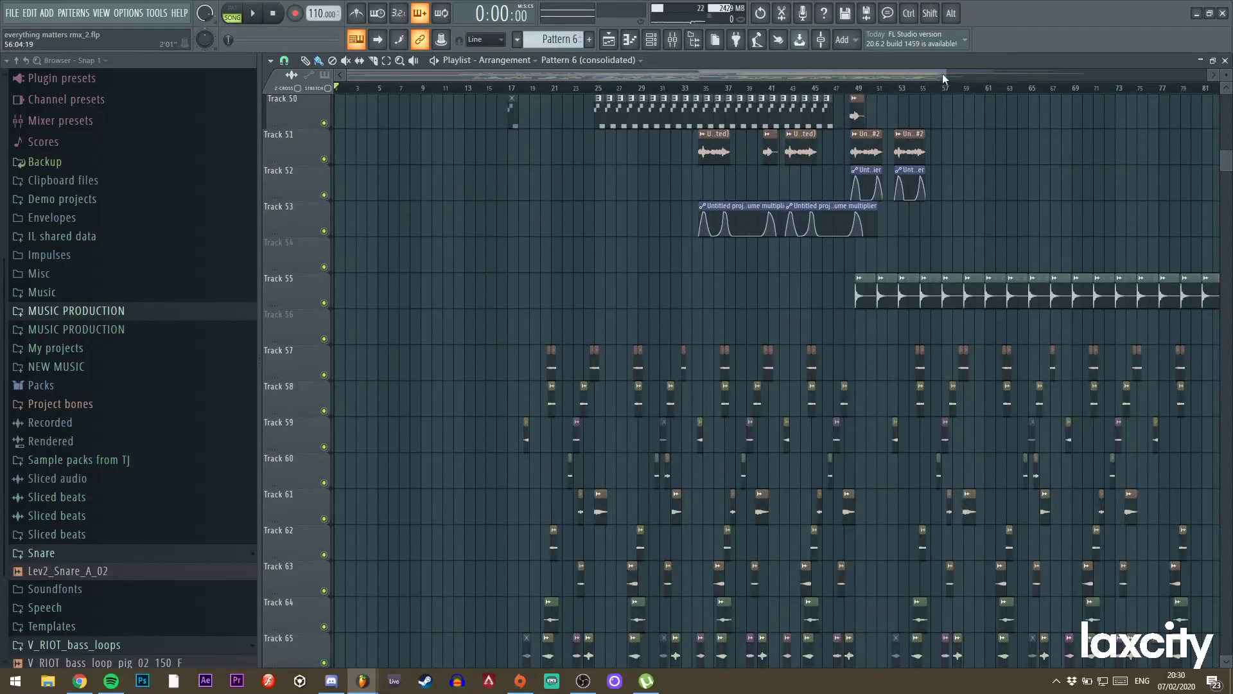
drag(942, 74, 613, 74)
scroll(514, 201, up, 12)
scroll(550, 220, down, 12)
scroll(578, 193, up, 16)
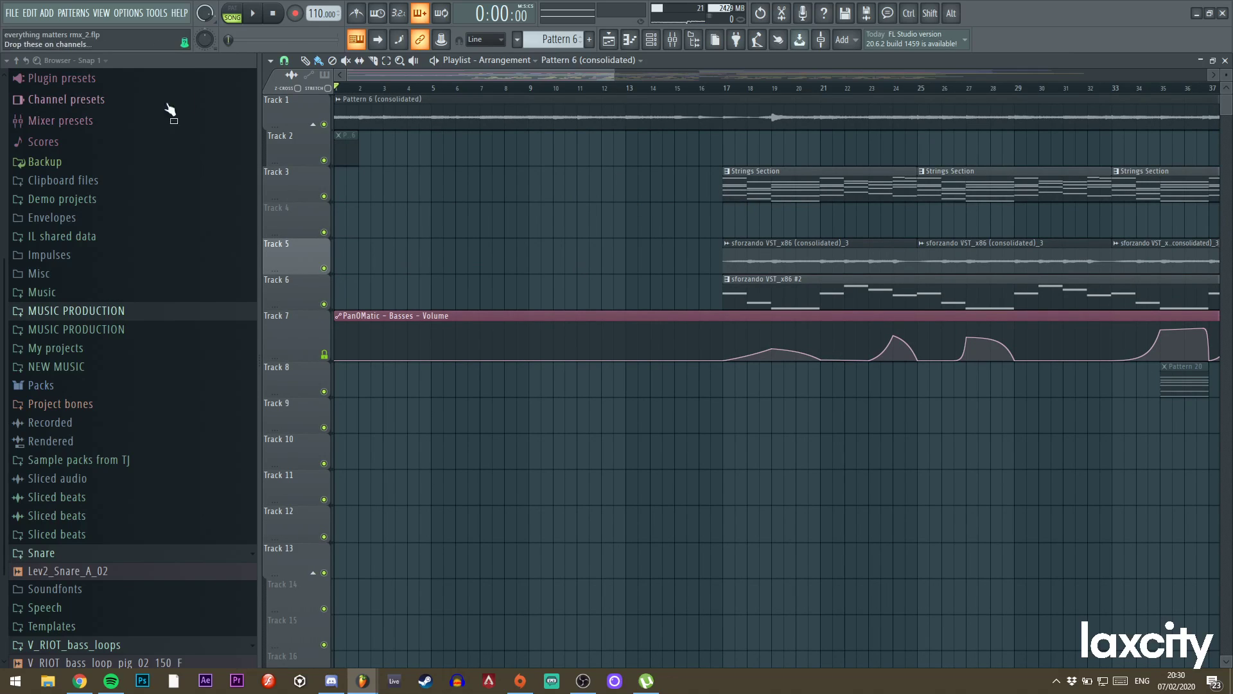
Solo track 1 and play it from bar 17.
key(space)
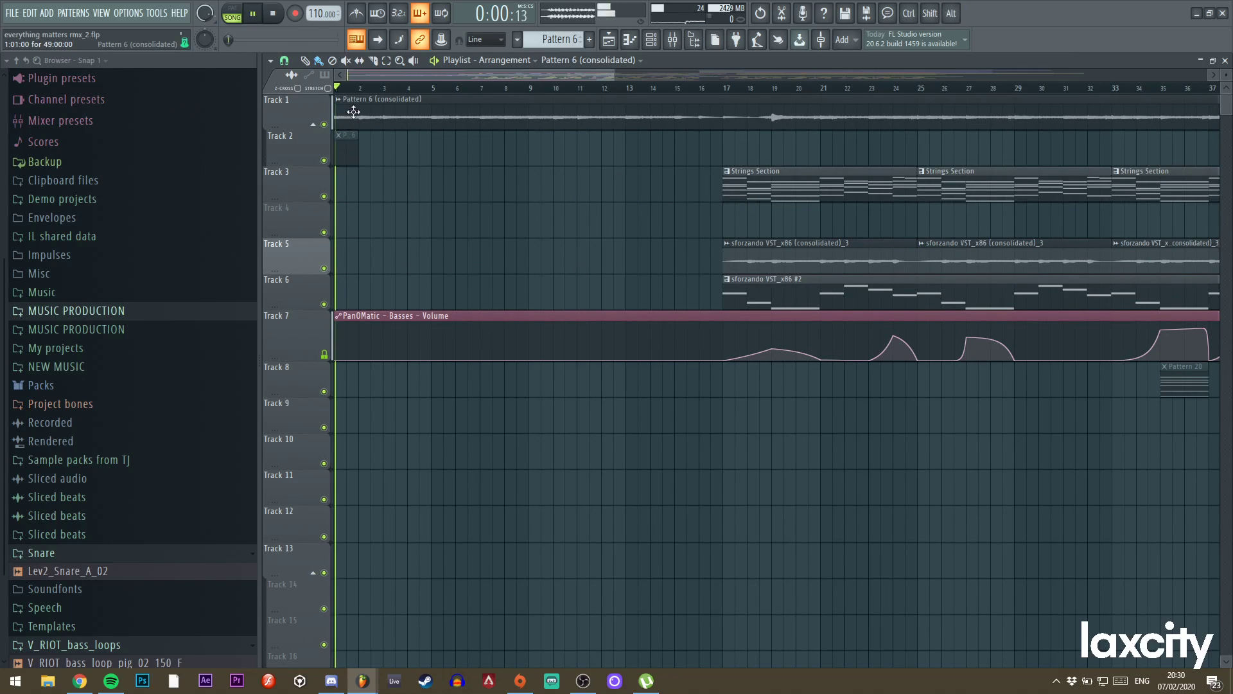
key(space)
right_click(325, 124)
key(space)
click(688, 88)
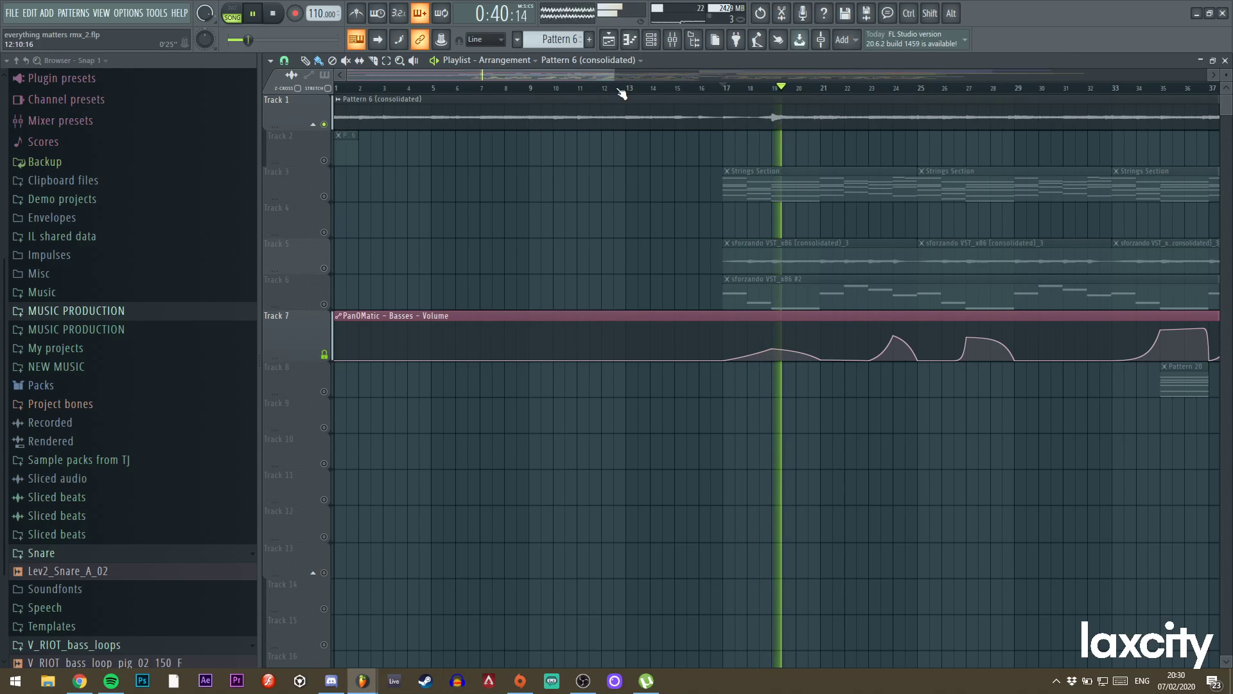
drag(614, 75, 652, 76)
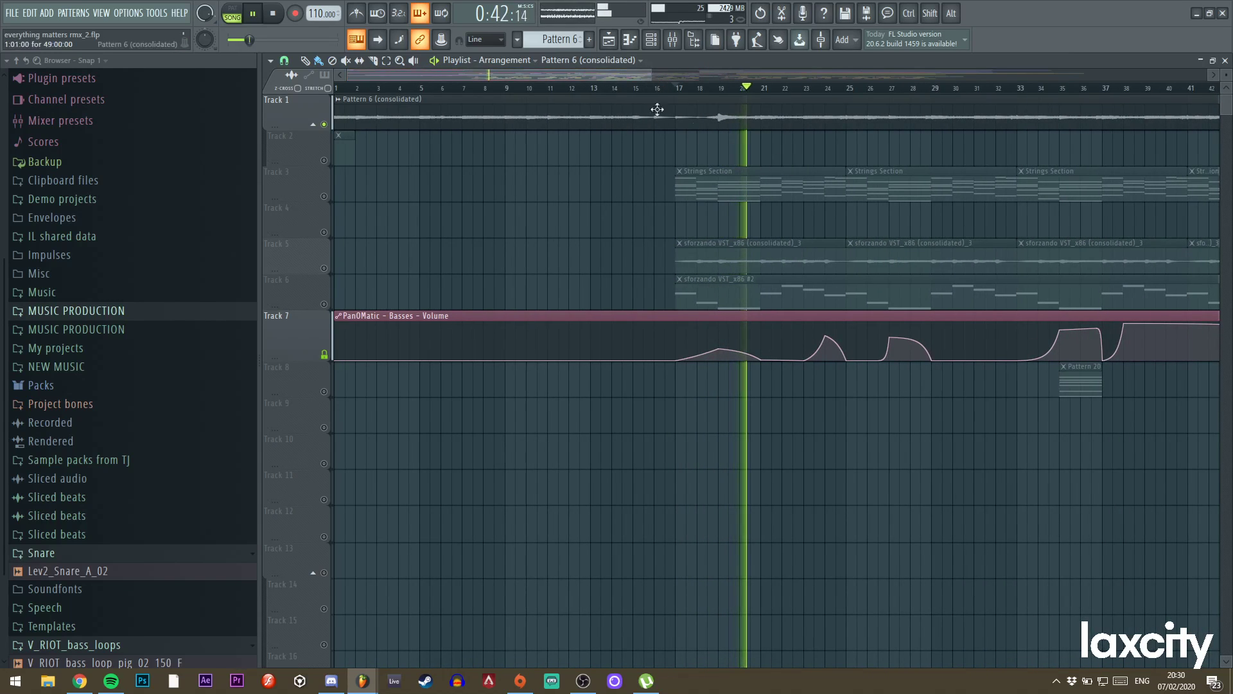
Unsolo track 1, listen to all tracks together while examining the arrangement down to track 72, and stop playback.
right_click(324, 124)
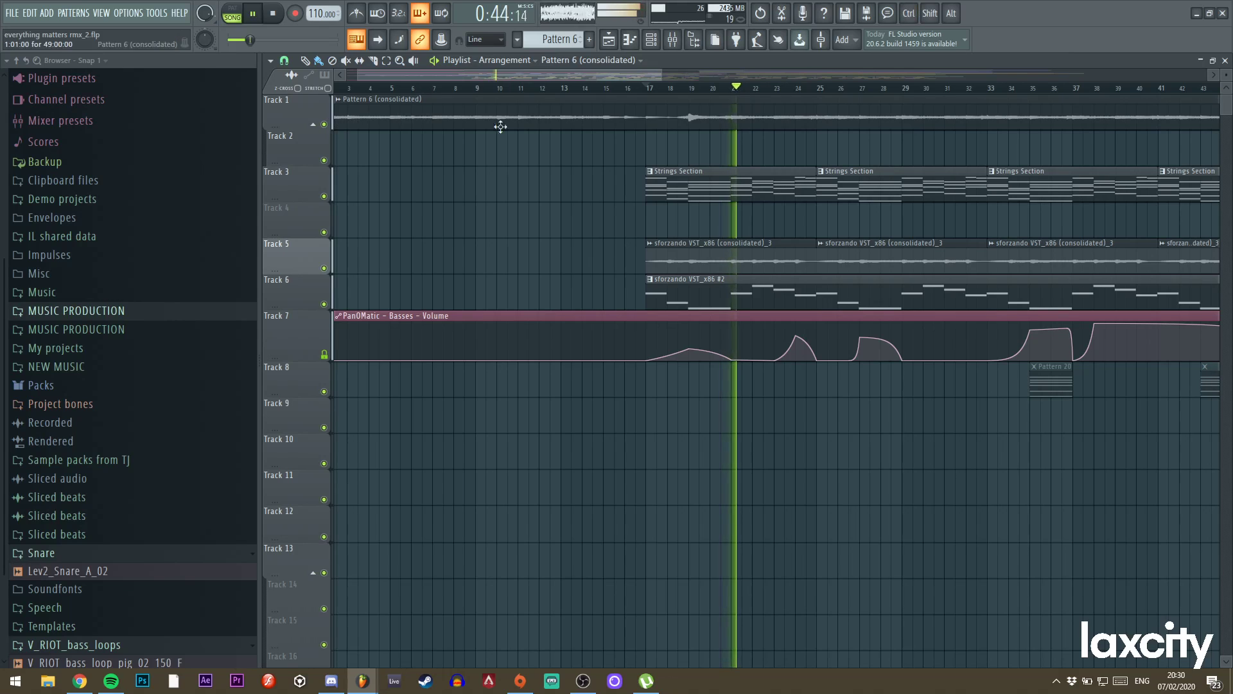
drag(554, 75, 619, 72)
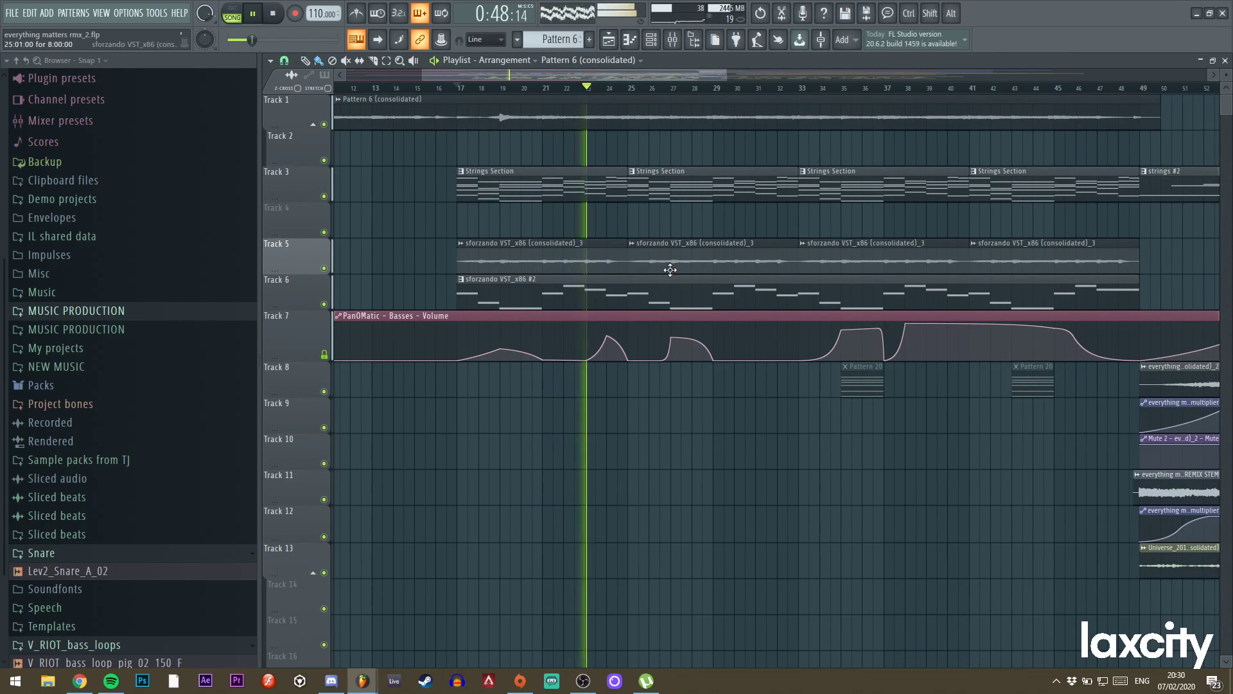
scroll(669, 267, down, 10)
scroll(681, 270, down, 13)
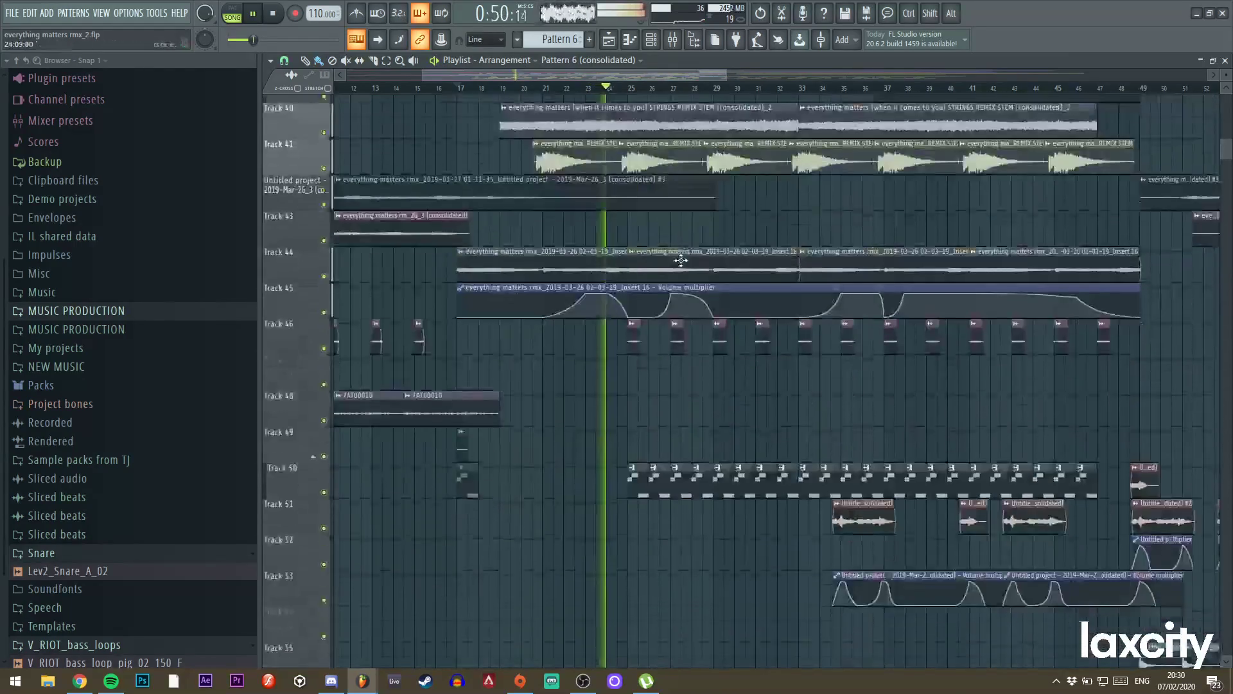
scroll(690, 256, up, 3)
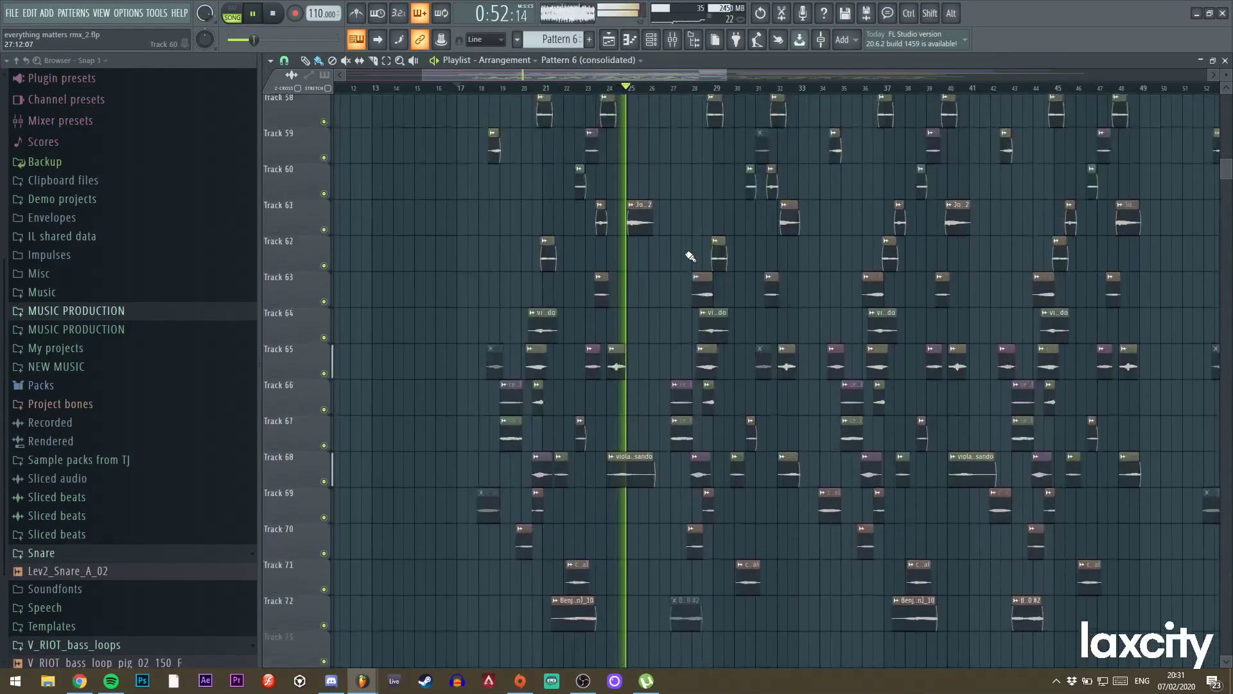
key(space)
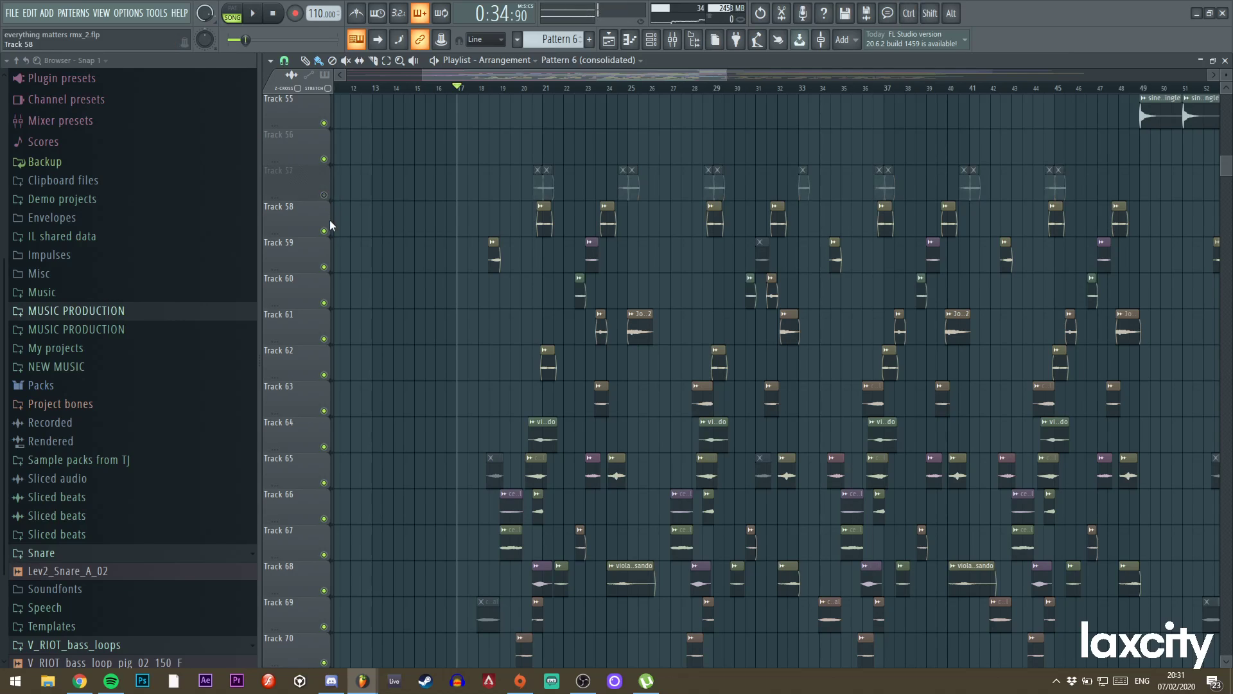
Isolate tracks 57 to 72 so that only this group of short string and voice clips sounds.
ctrl+click(324, 194)
click(323, 230)
click(324, 266)
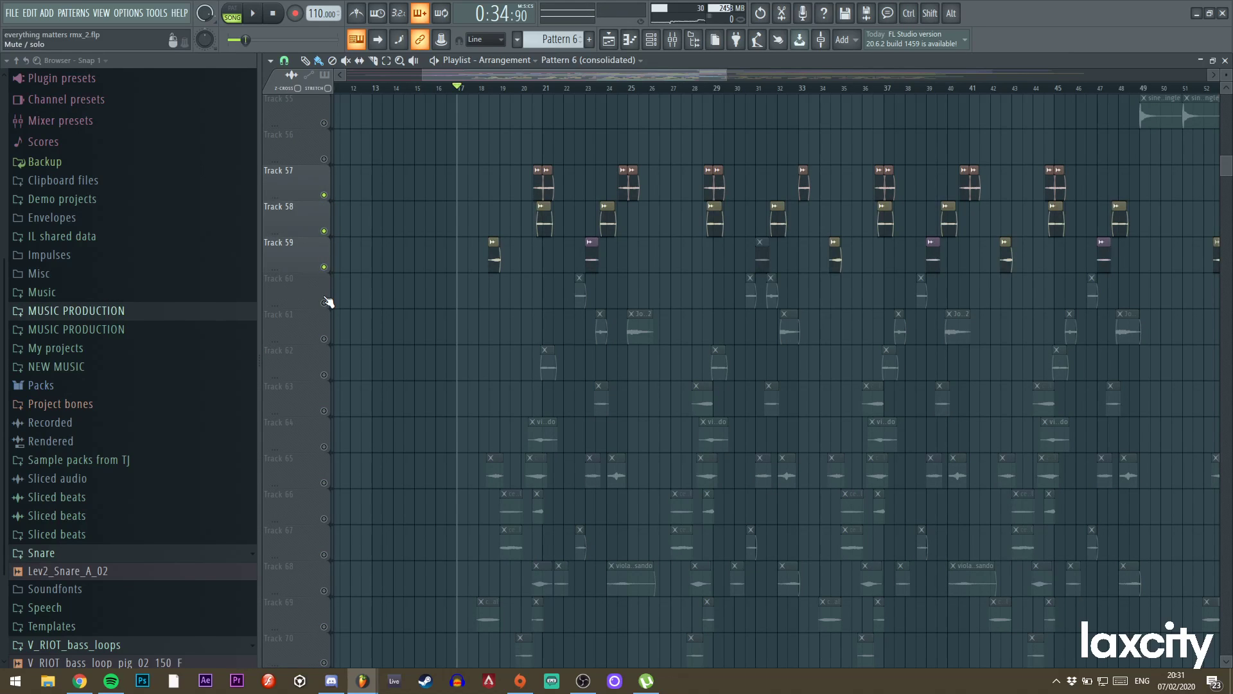
click(324, 302)
click(324, 339)
click(324, 374)
scroll(324, 383, down, 3)
click(324, 267)
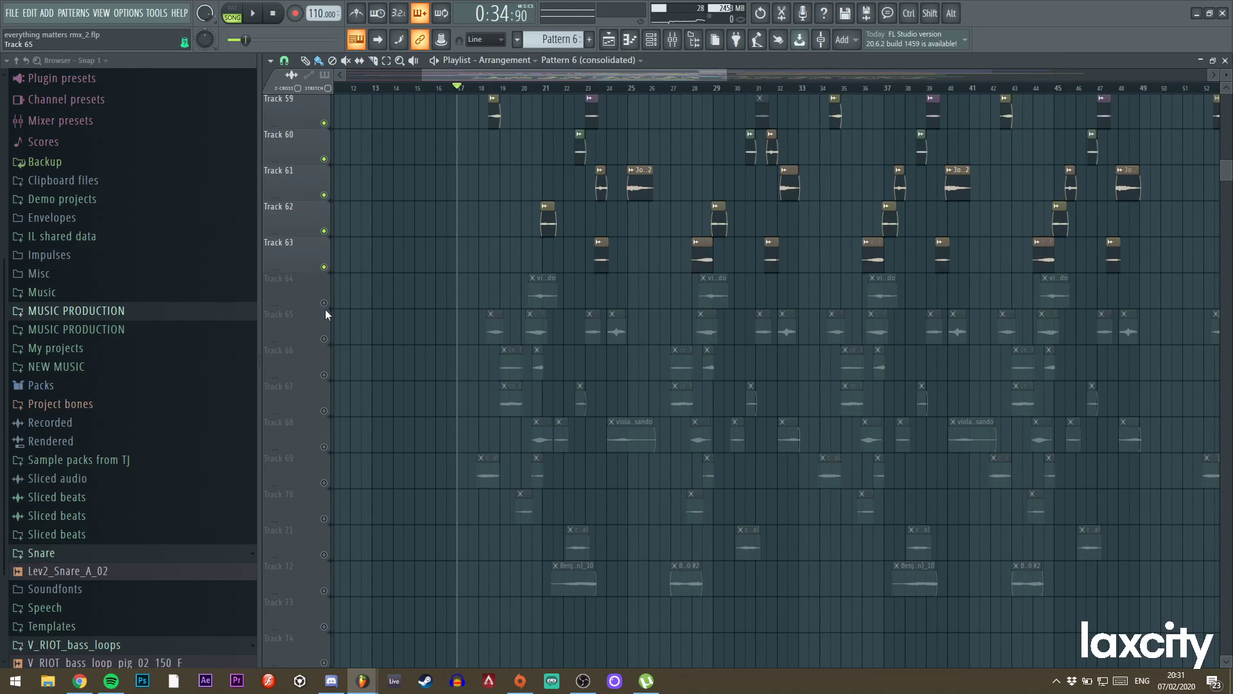
click(324, 303)
click(323, 339)
click(324, 375)
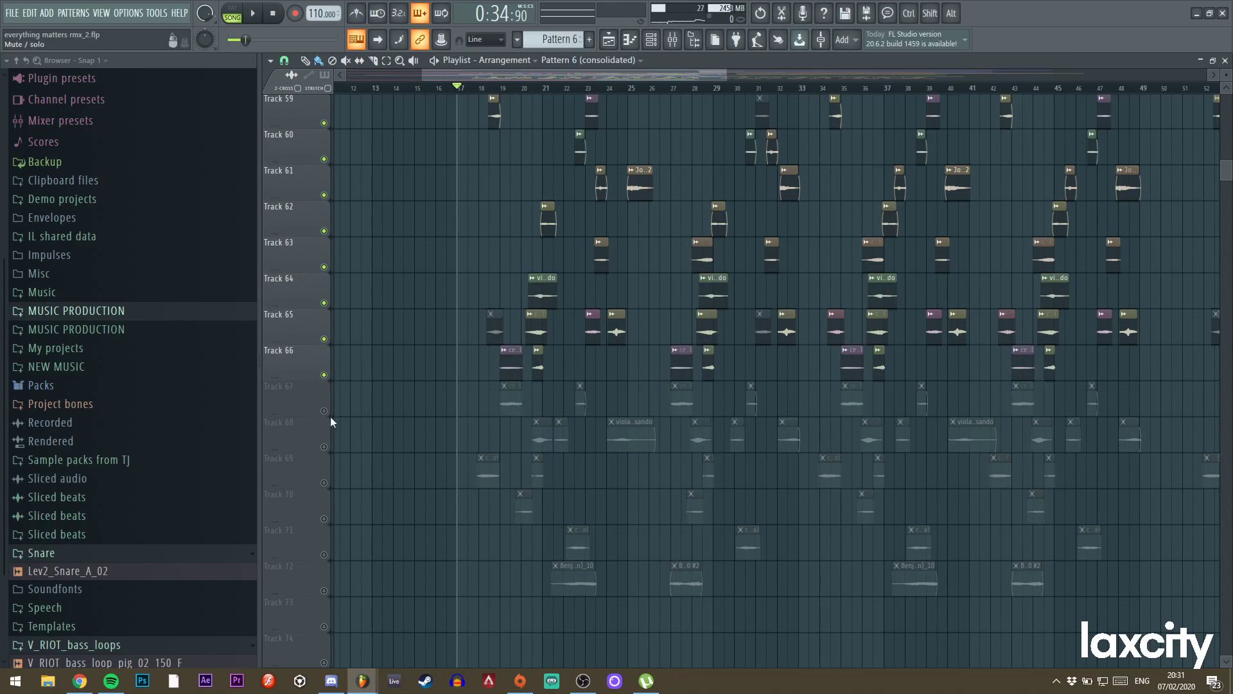
click(324, 410)
click(324, 446)
click(323, 483)
click(324, 519)
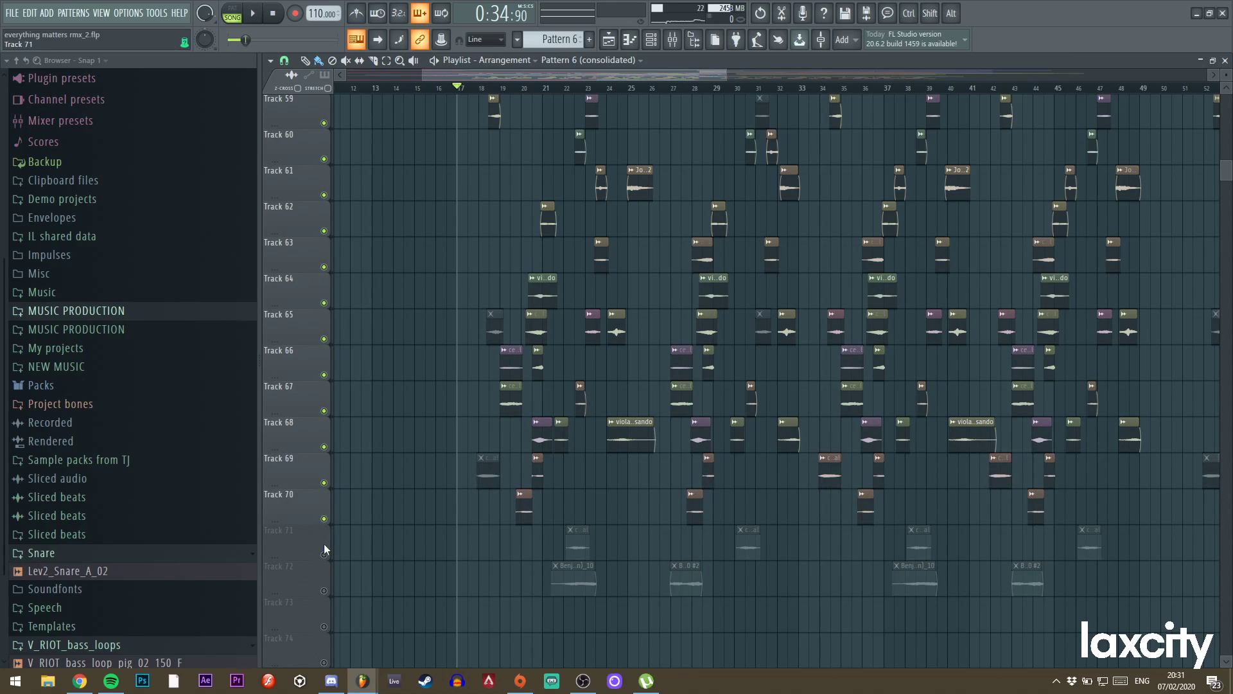
click(324, 555)
click(324, 590)
Play the isolated tracks 57 to 72 from around bar 18, examine their clips and stop playback.
drag(458, 86, 483, 86)
key(space)
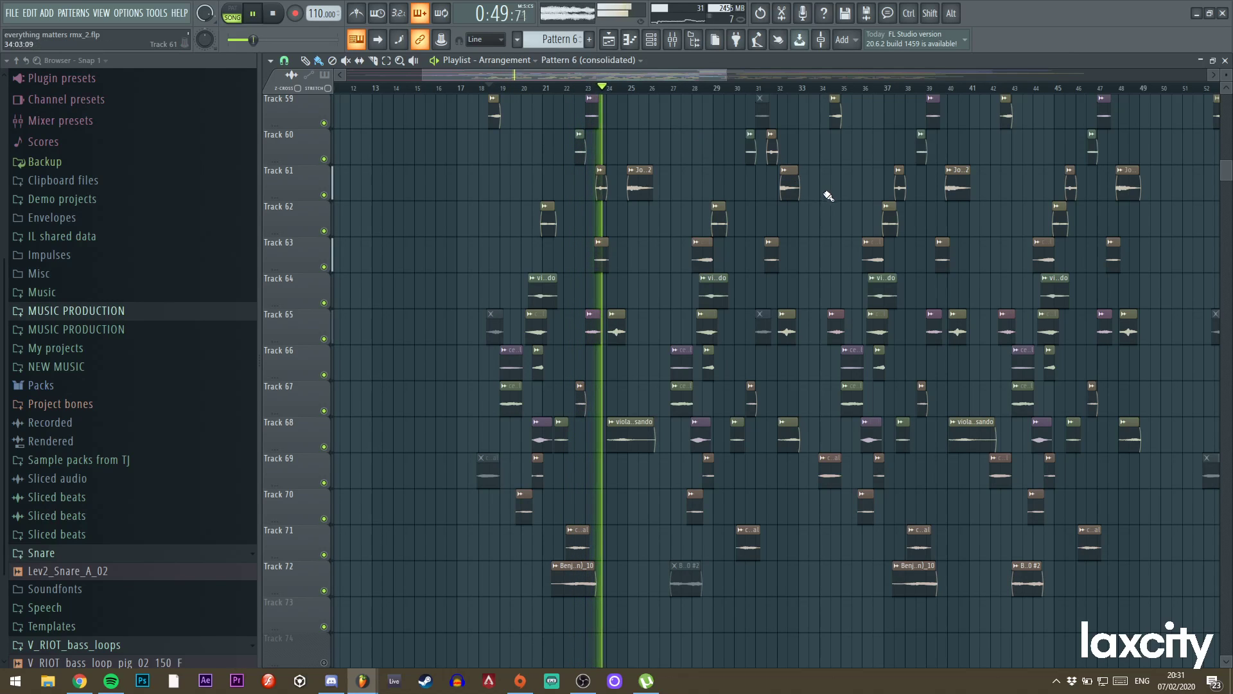
drag(840, 182, 799, 258)
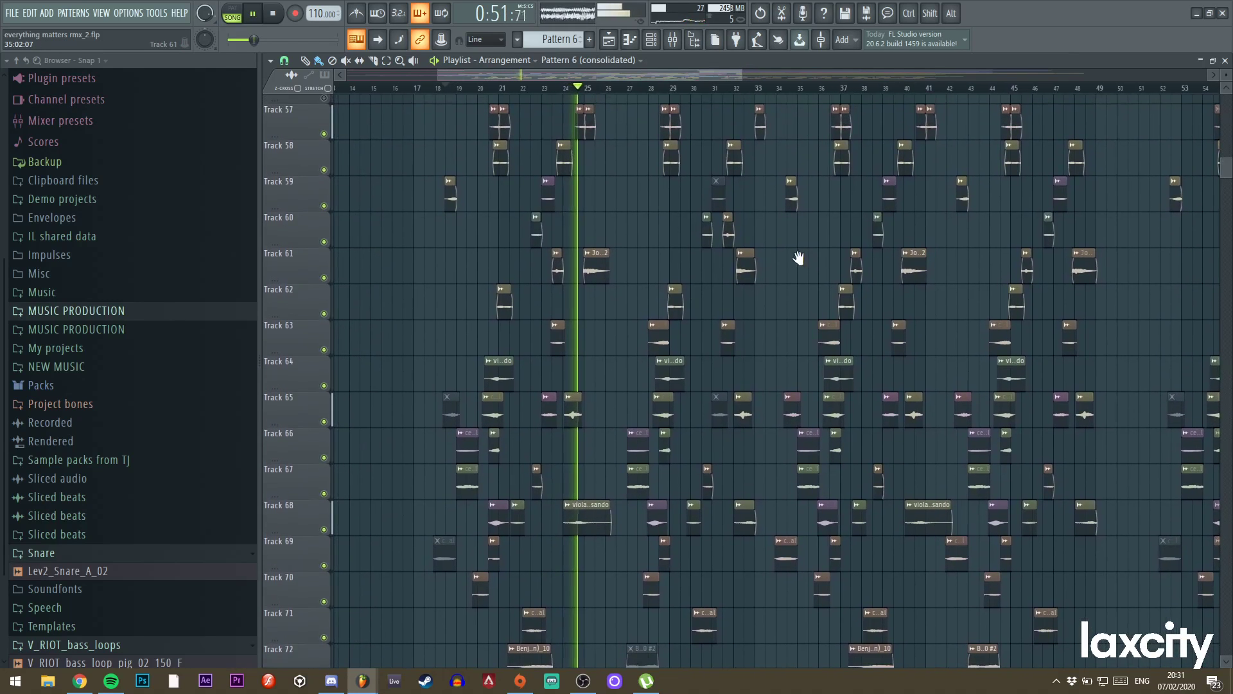
scroll(642, 192, up, 5)
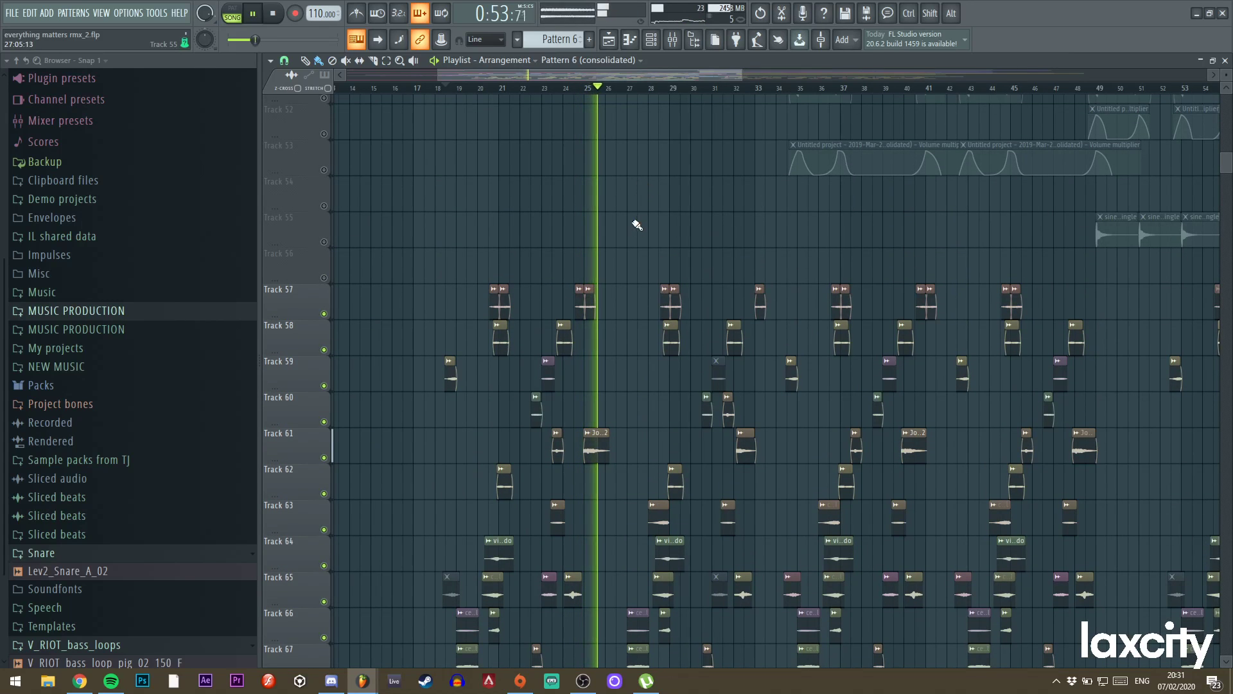
key(space)
Listen to all tracks together from around bar 18 while examining the arrangement up to the first tracks, and stop playback.
key(space)
scroll(570, 242, up, 4)
scroll(668, 255, up, 7)
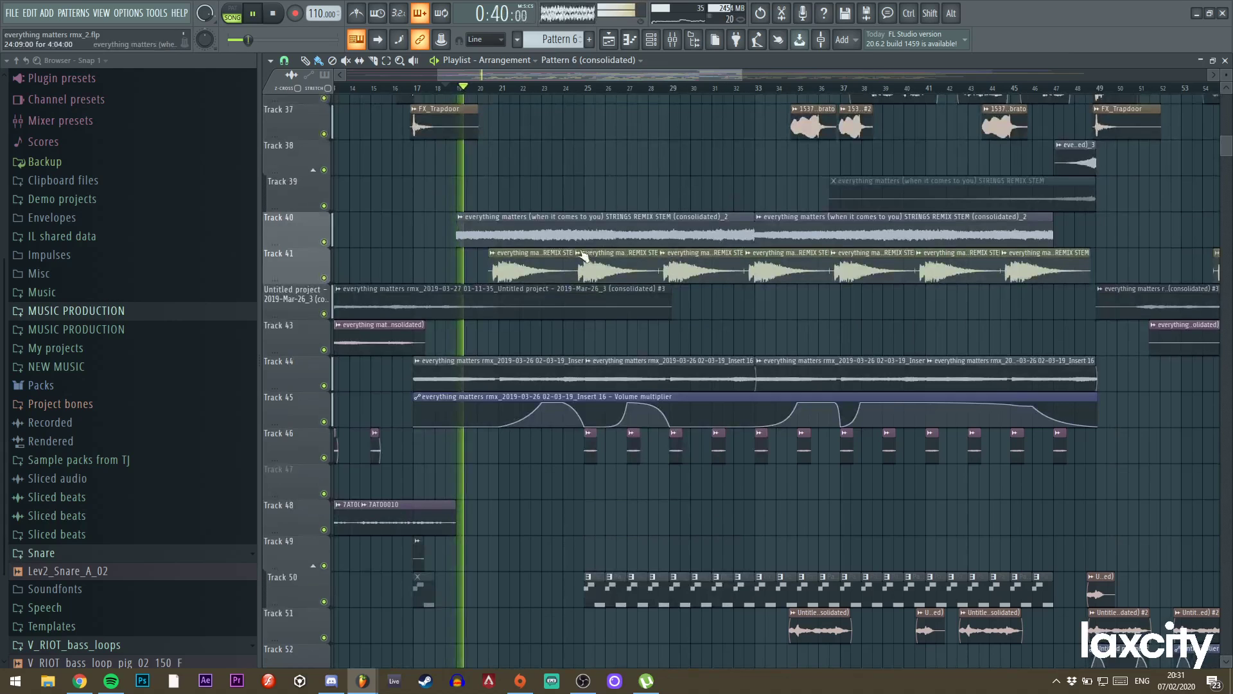
scroll(642, 198, down, 2)
drag(617, 149, 707, 183)
scroll(683, 186, up, 16)
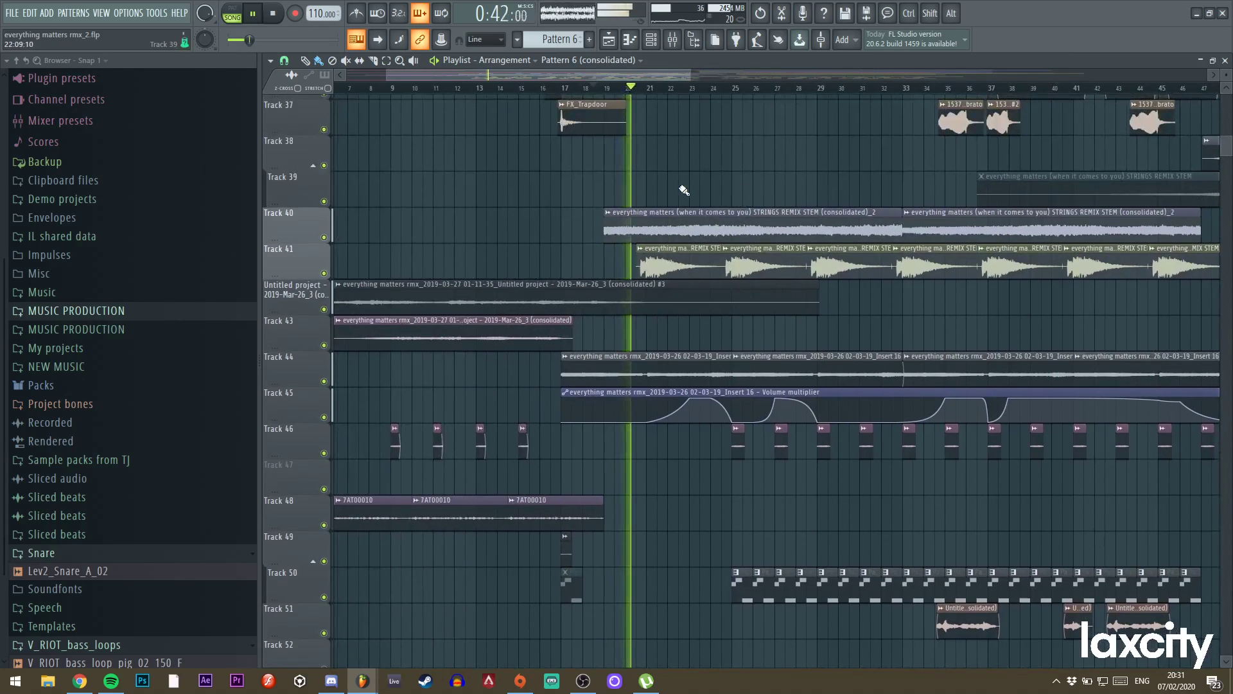
key(space)
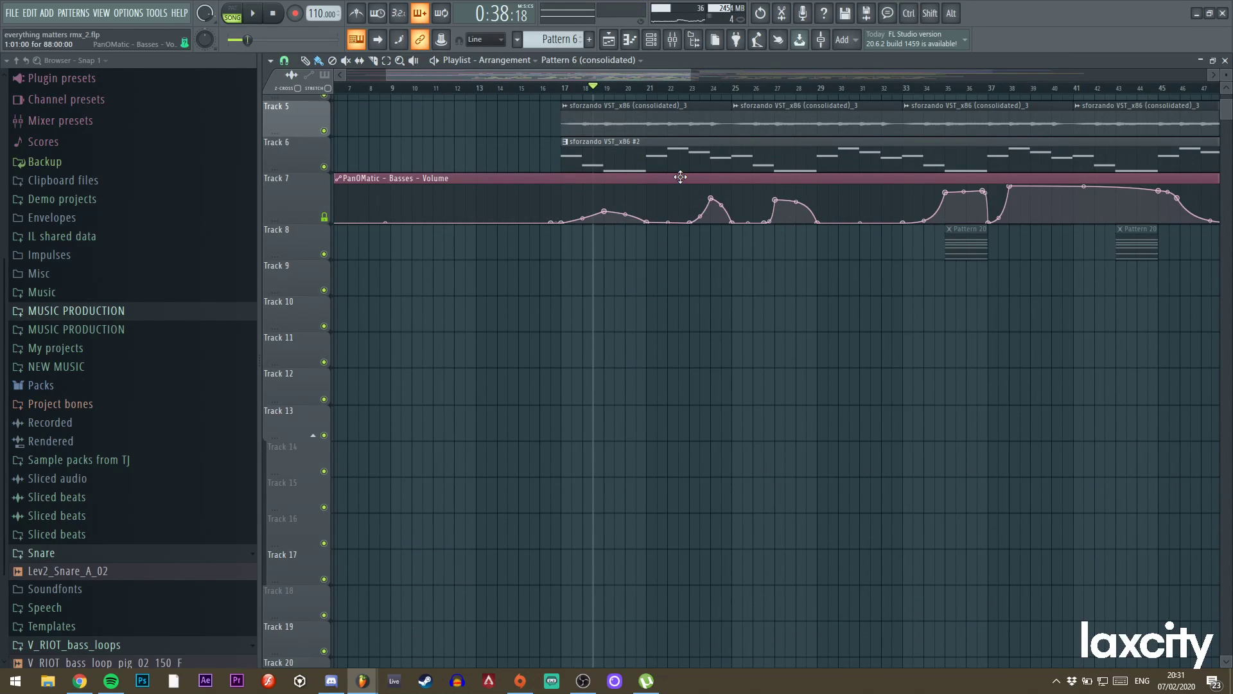
Solo track 1 and audition the Pattern 6 (consolidated) clip from around bar 18, including a passage further into the arrangement.
scroll(720, 344, up, 4)
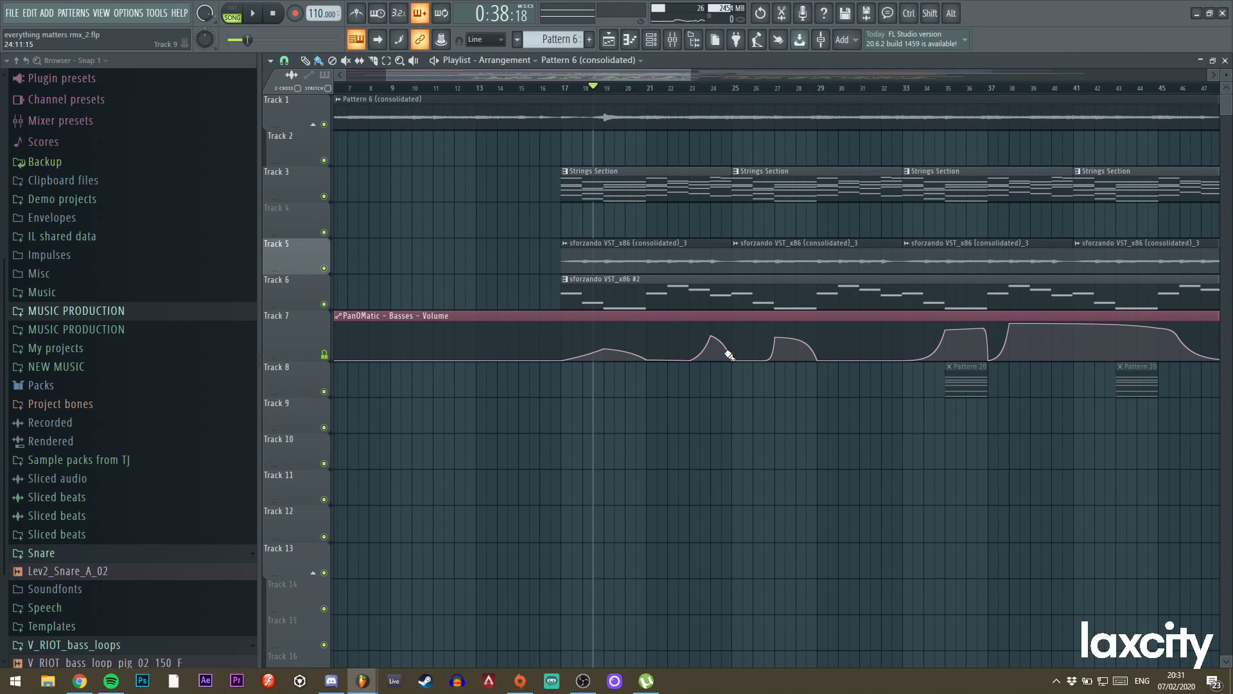
scroll(723, 311, down, 4)
scroll(722, 311, up, 4)
key(space)
right_click(324, 124)
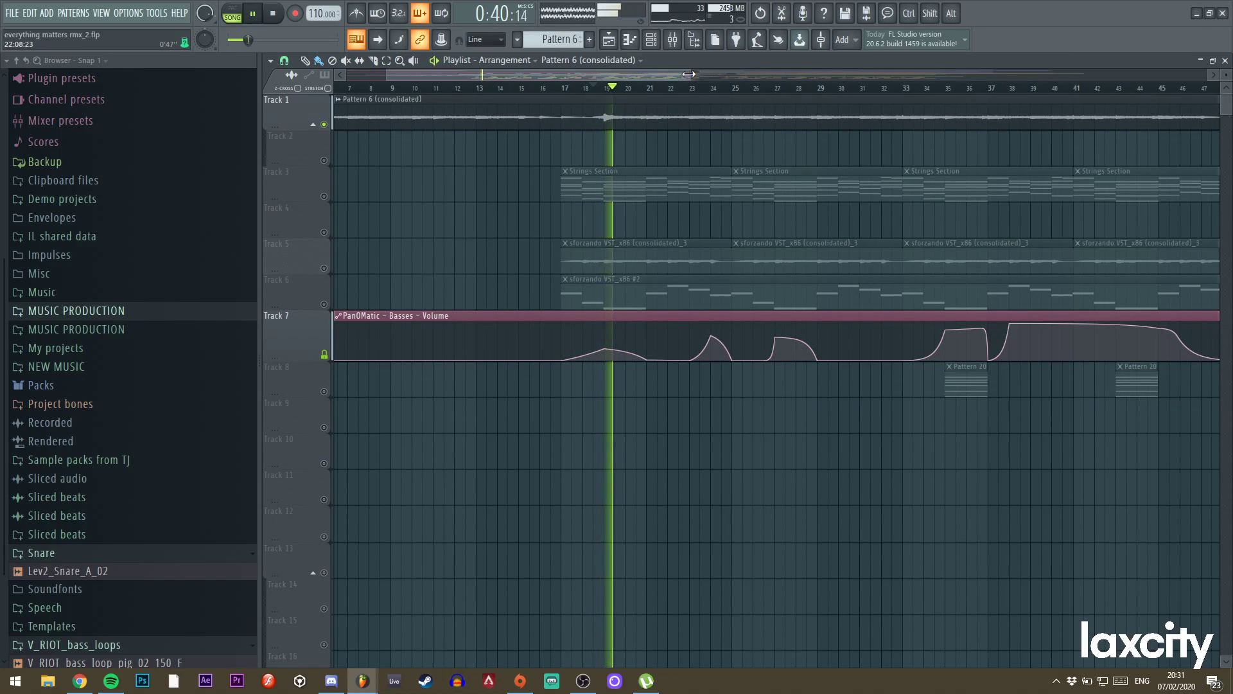
ctrl+scroll(745, 158, down, 2)
key(space)
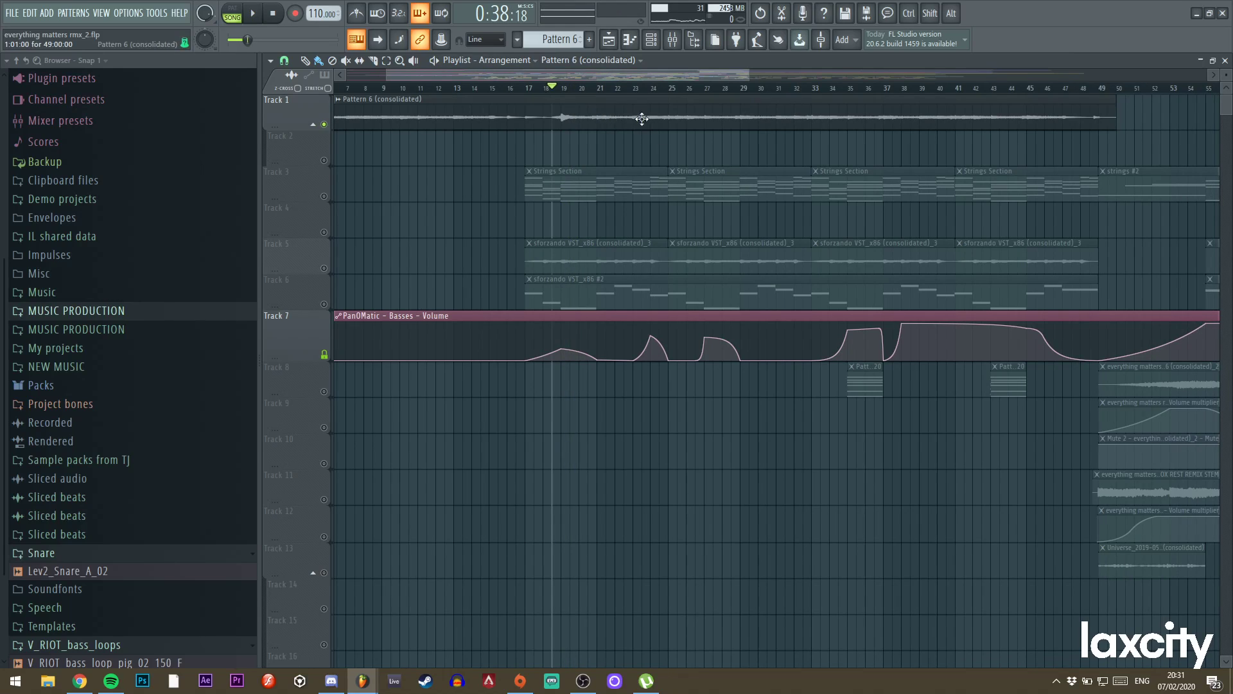
key(space)
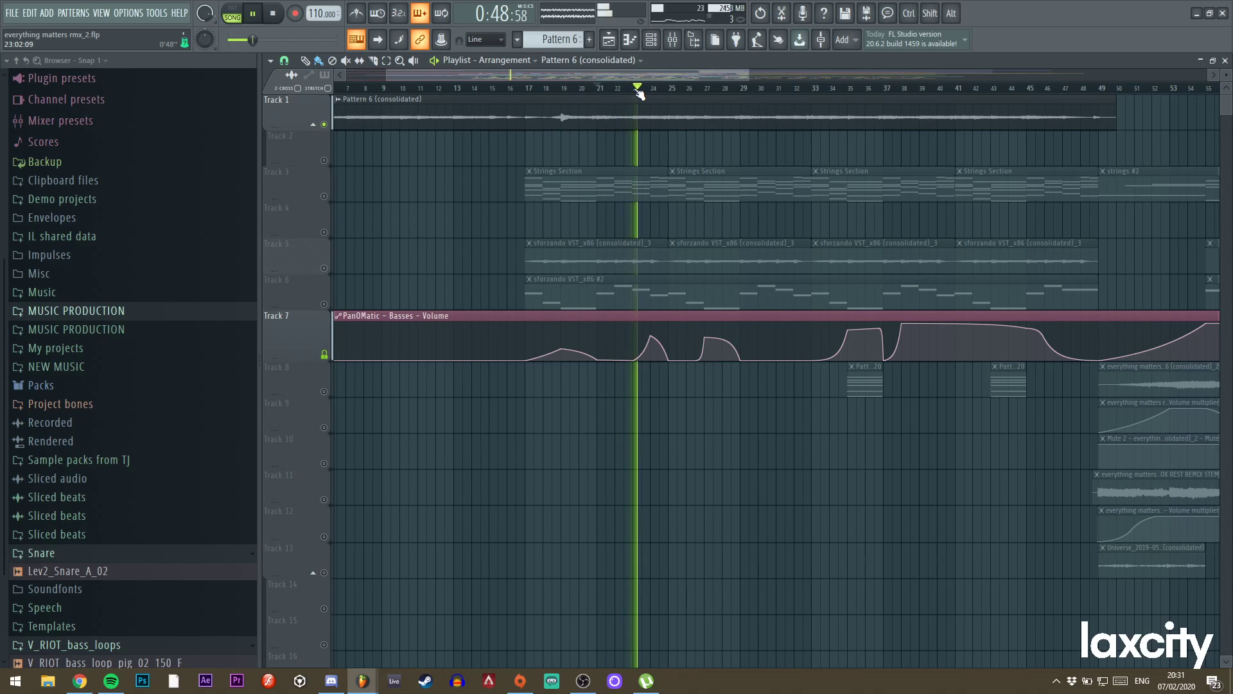
drag(716, 74, 763, 71)
click(596, 92)
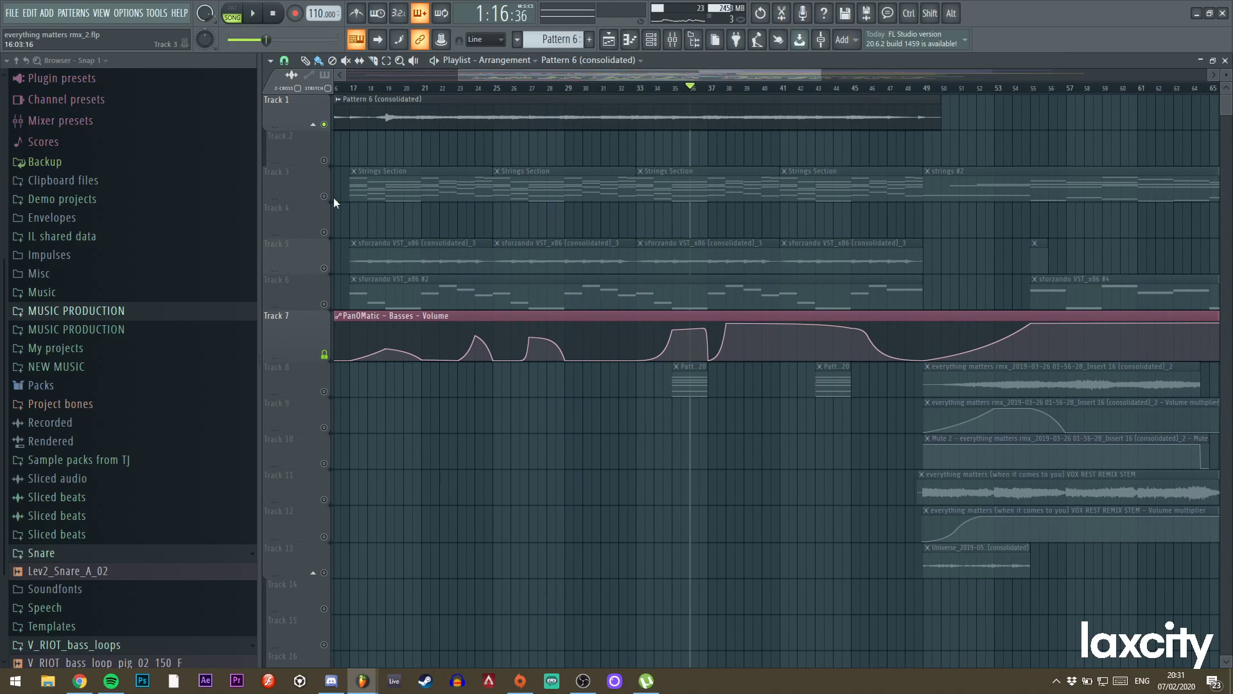
Solo track 3 and play the Strings Section clips from bar 17.
key(space)
right_click(324, 196)
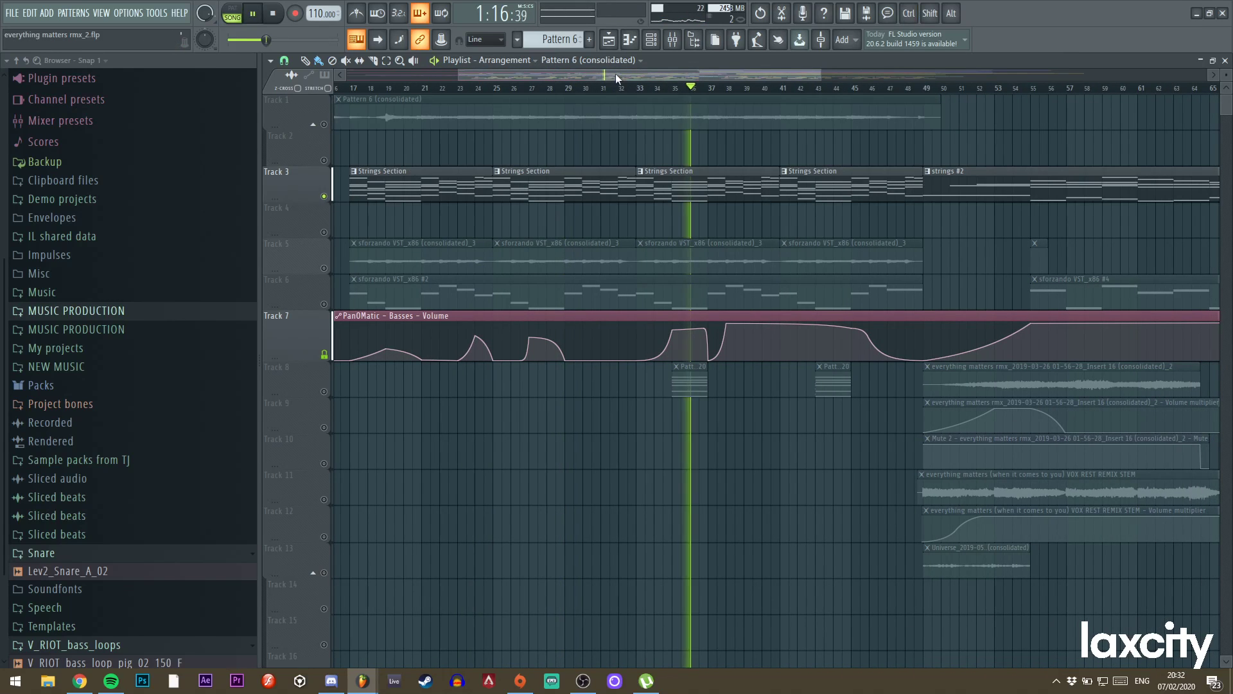
drag(615, 76, 569, 77)
click(463, 88)
Inspect the Strings Section notes in the piano roll and its Kontakt channel in the channel rack, and return to the playlist.
double_click(553, 185)
key(space)
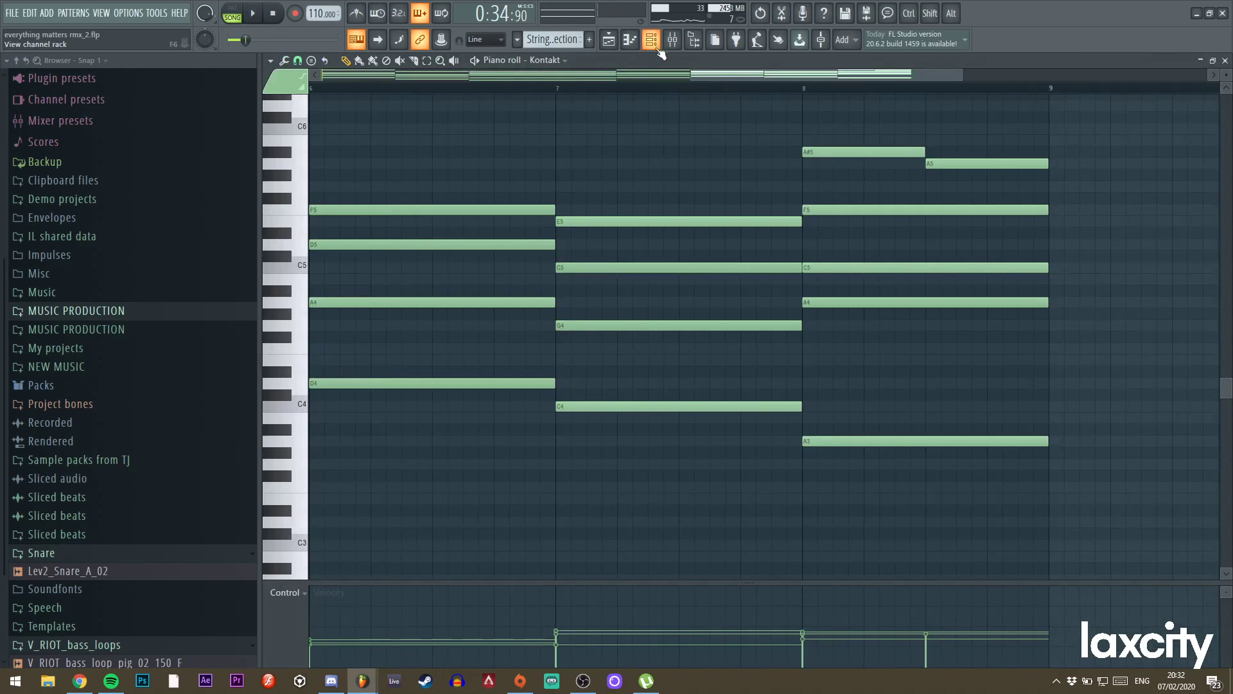
click(650, 40)
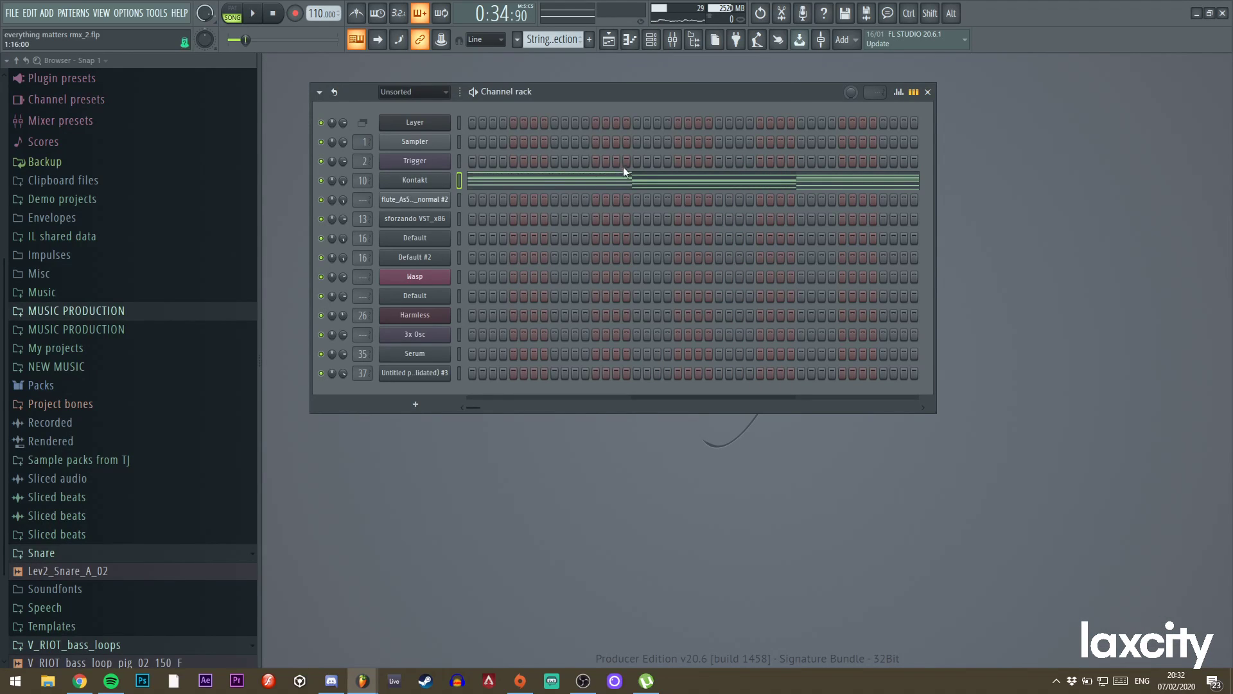
key(space)
click(608, 40)
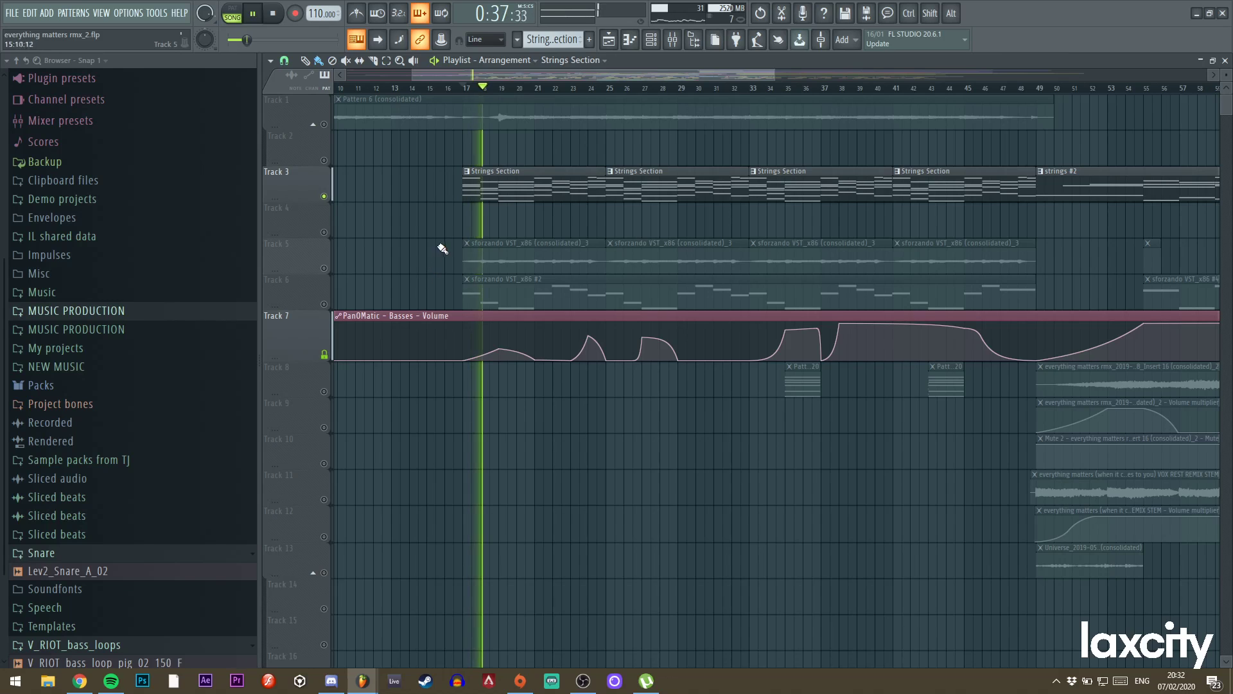
Move the Strings volume automation track up to directly below the Strings Section track.
scroll(531, 298, down, 12)
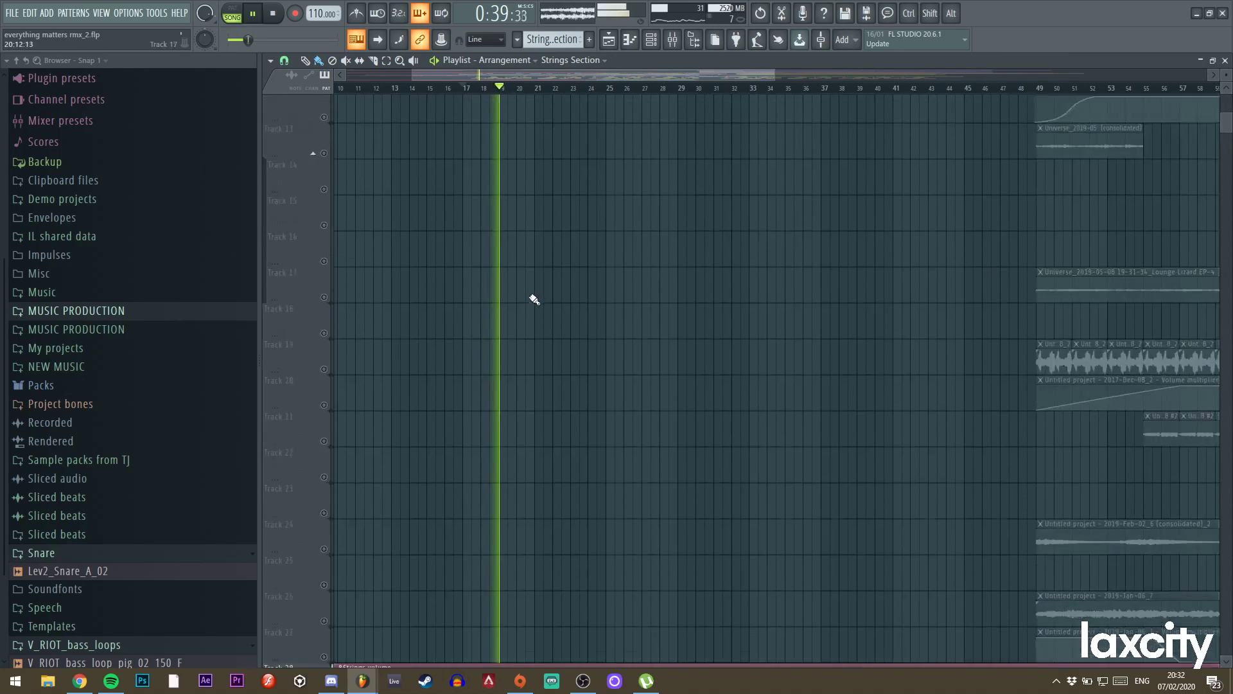
scroll(531, 295, up, 4)
key(space)
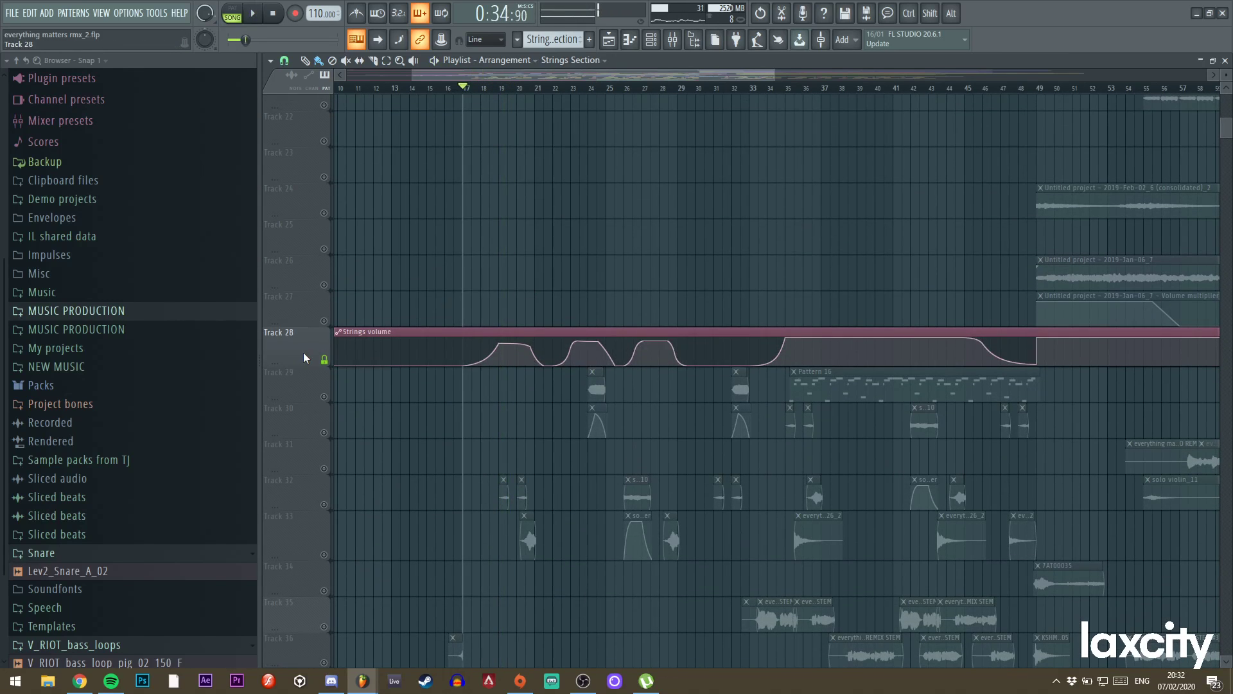
scroll(303, 352, up, 8)
drag(312, 409, 310, 159)
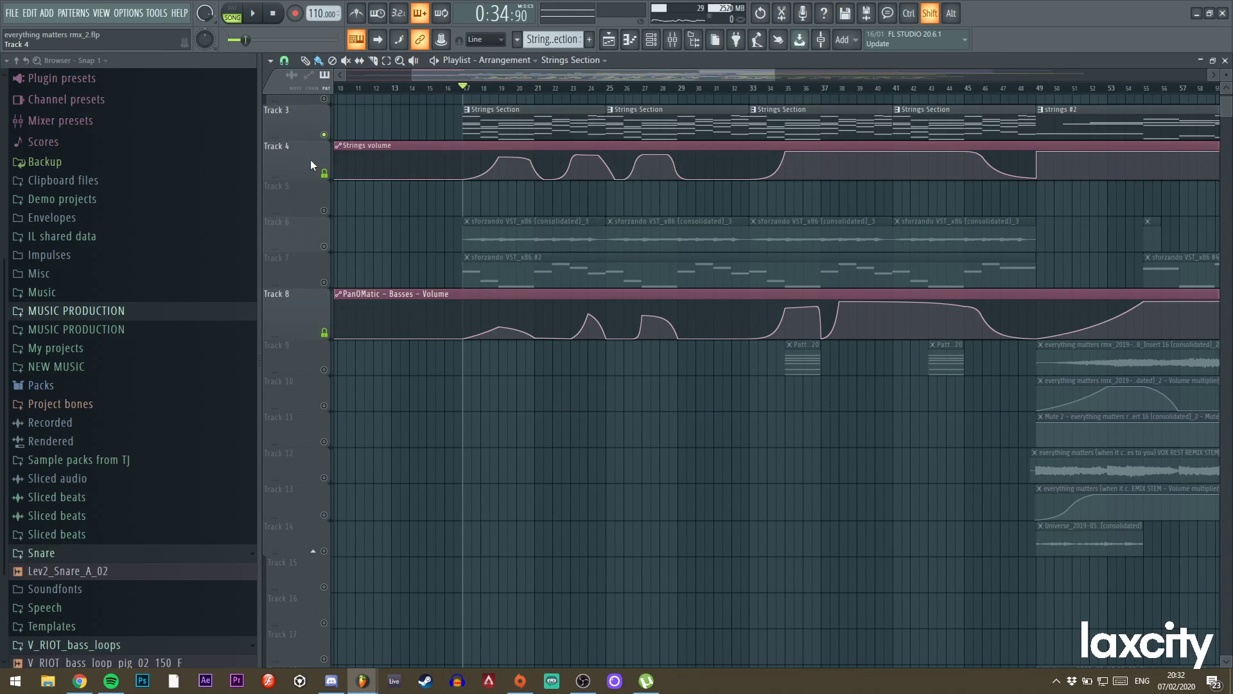
Compare the sforzando tracks by soloing track 7 and track 6 in turn, and audition track 6's first clip on its own.
key(space)
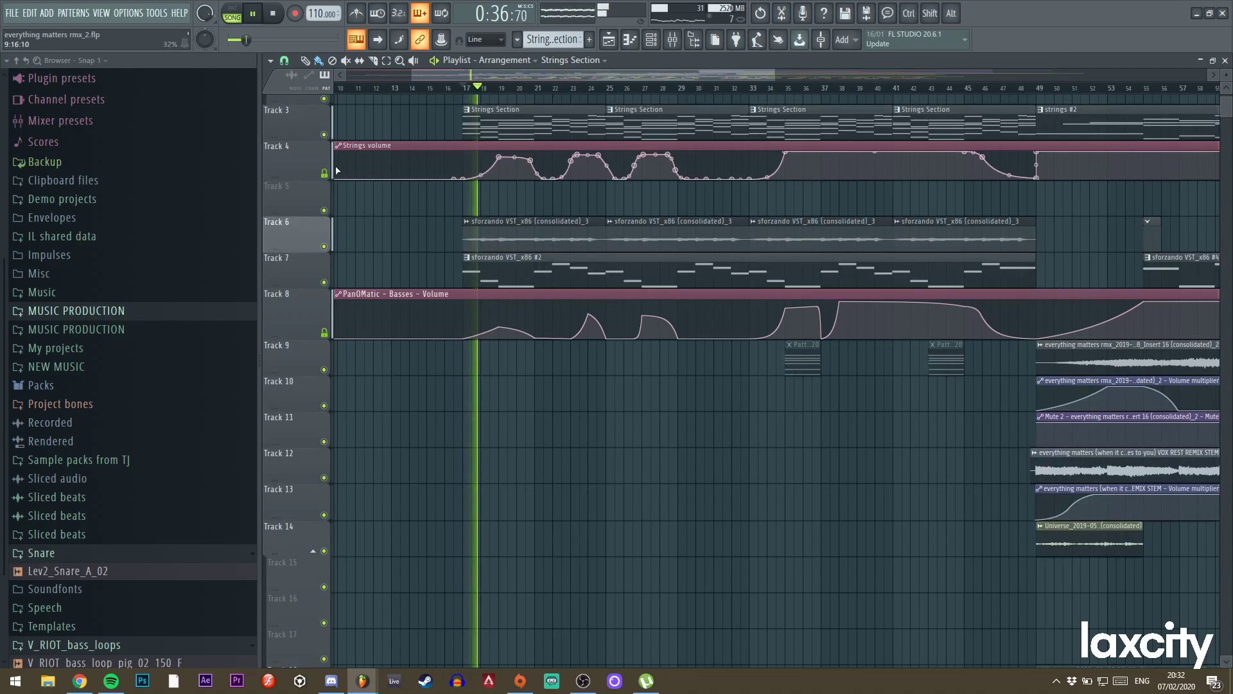
right_click(324, 283)
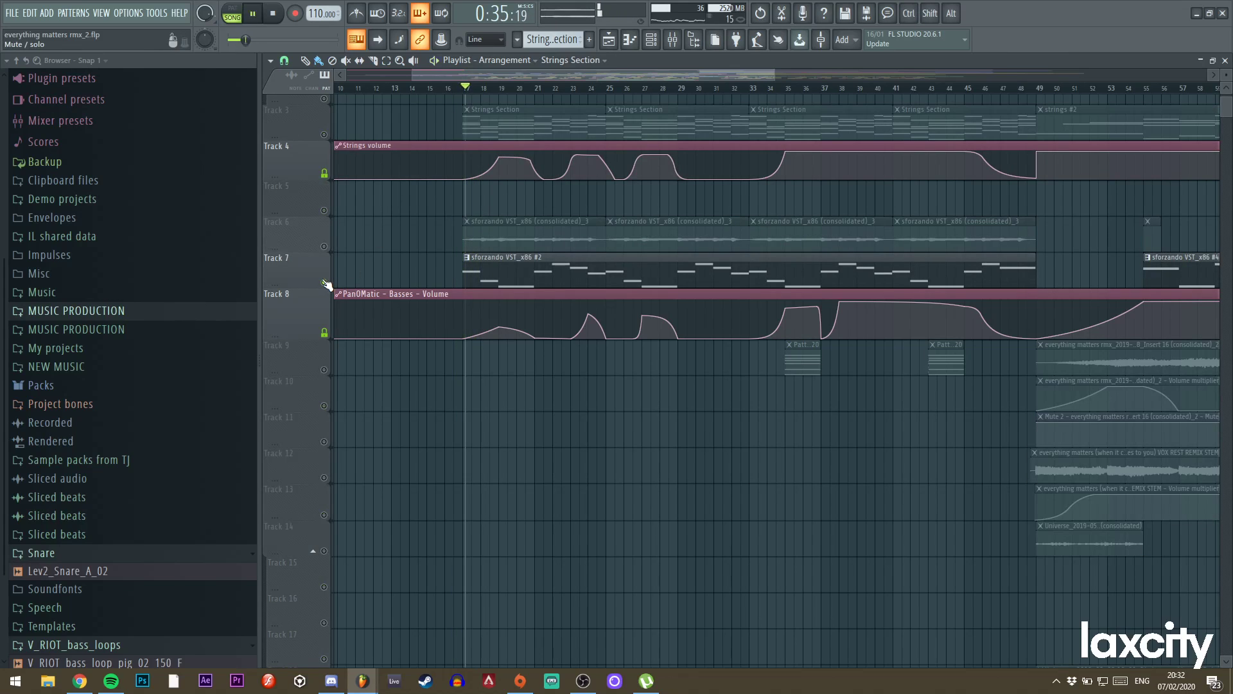
right_click(324, 247)
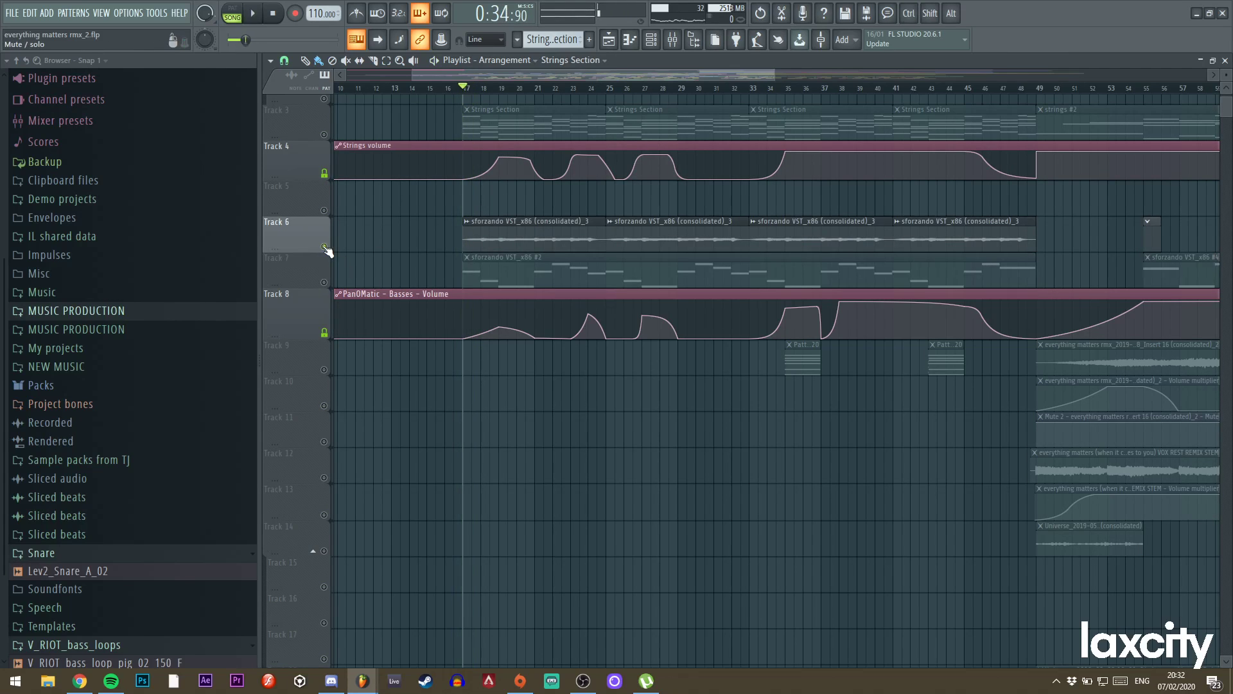
alt+right_click(481, 240)
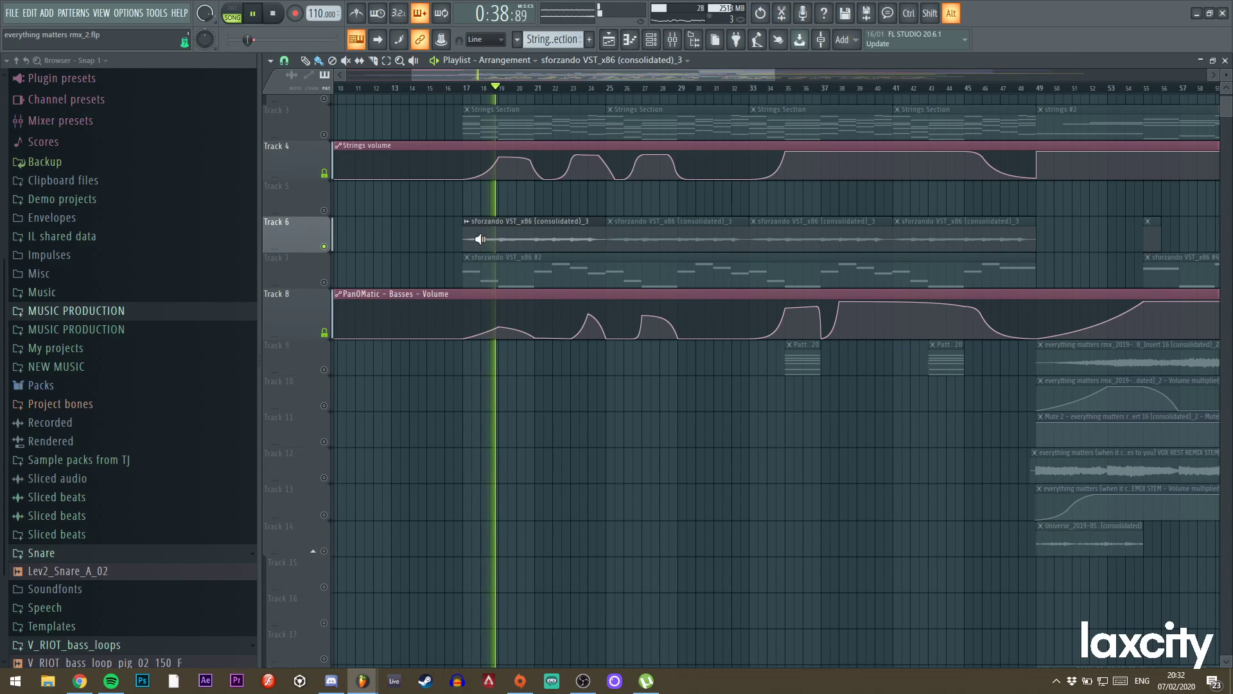
key(space)
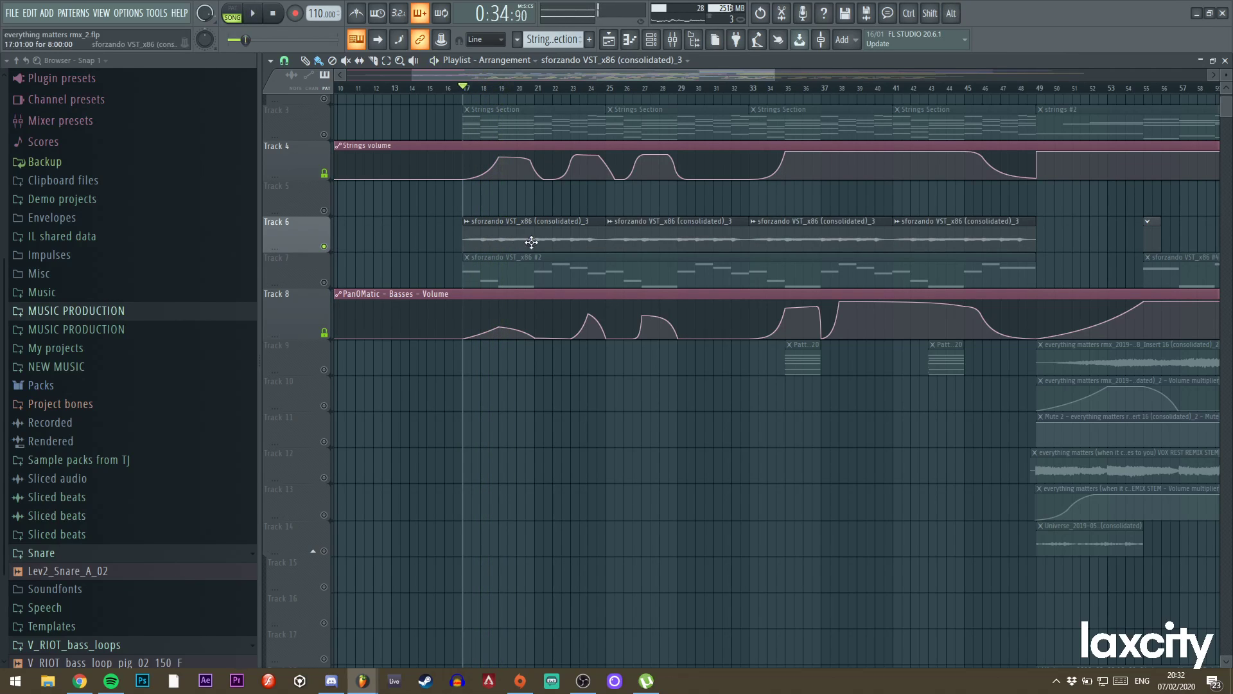
Unsolo track 6, play all tracks together from around bar 18 while examining the arrangement down to track 51, and stop playback.
right_click(324, 247)
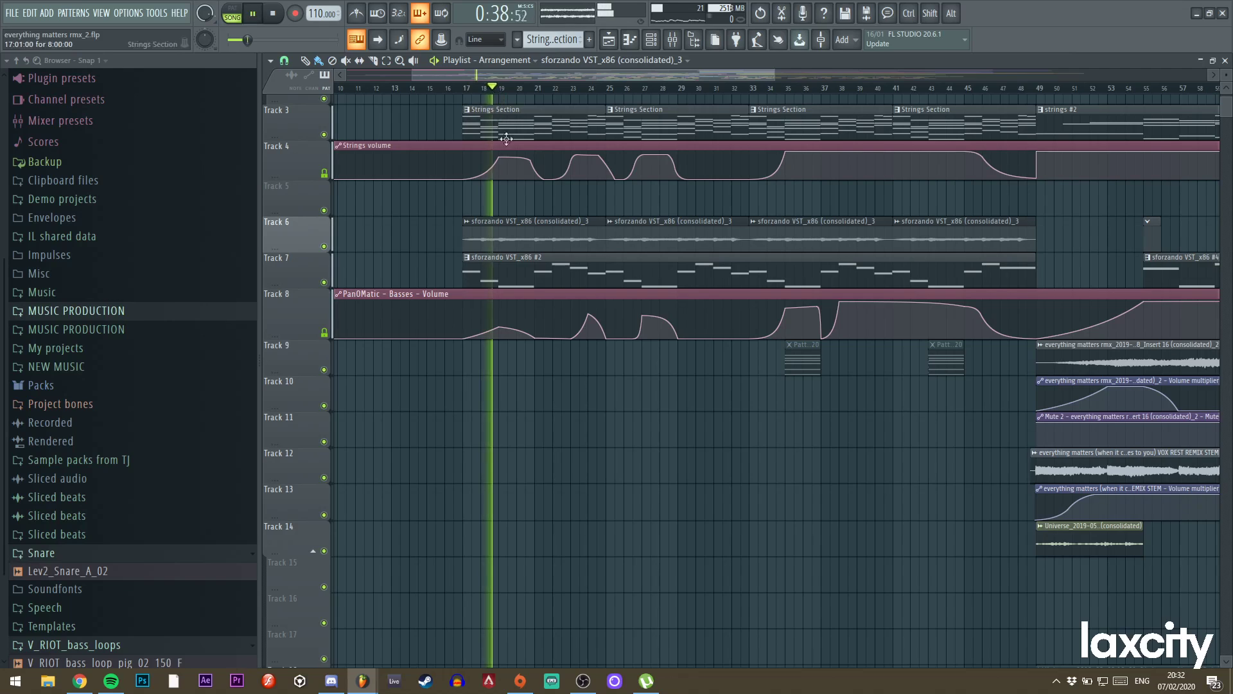
scroll(546, 236, down, 5)
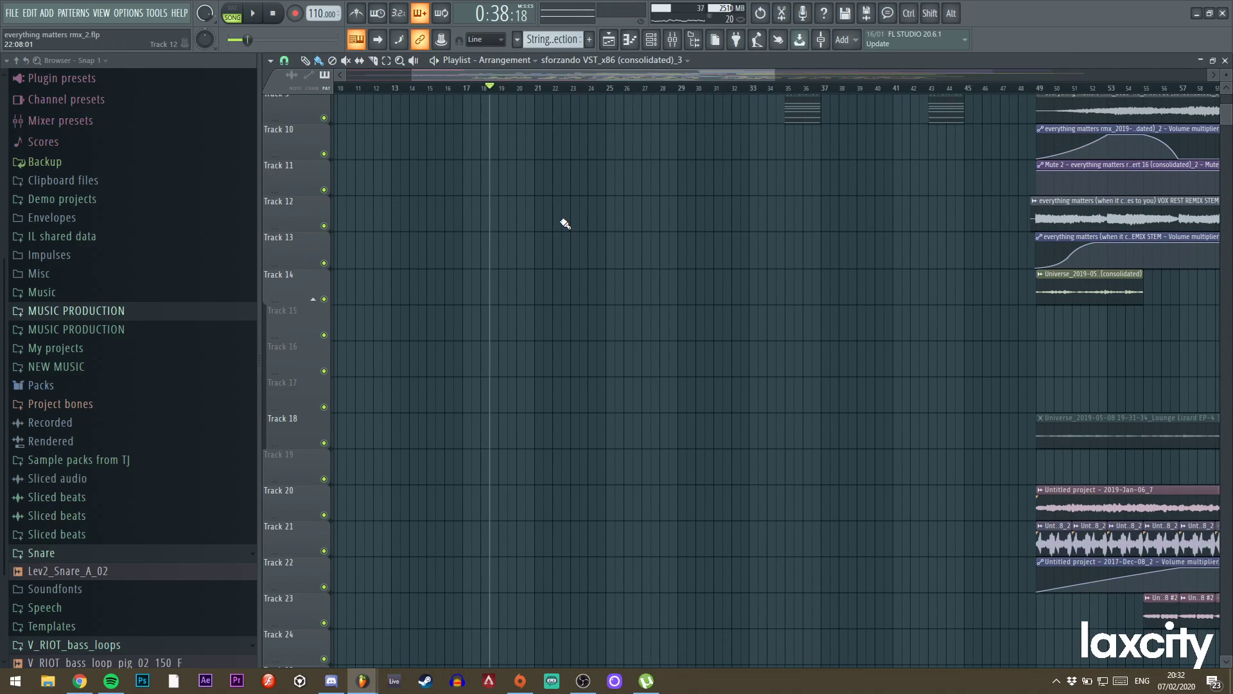
scroll(564, 223, down, 20)
scroll(614, 180, up, 4)
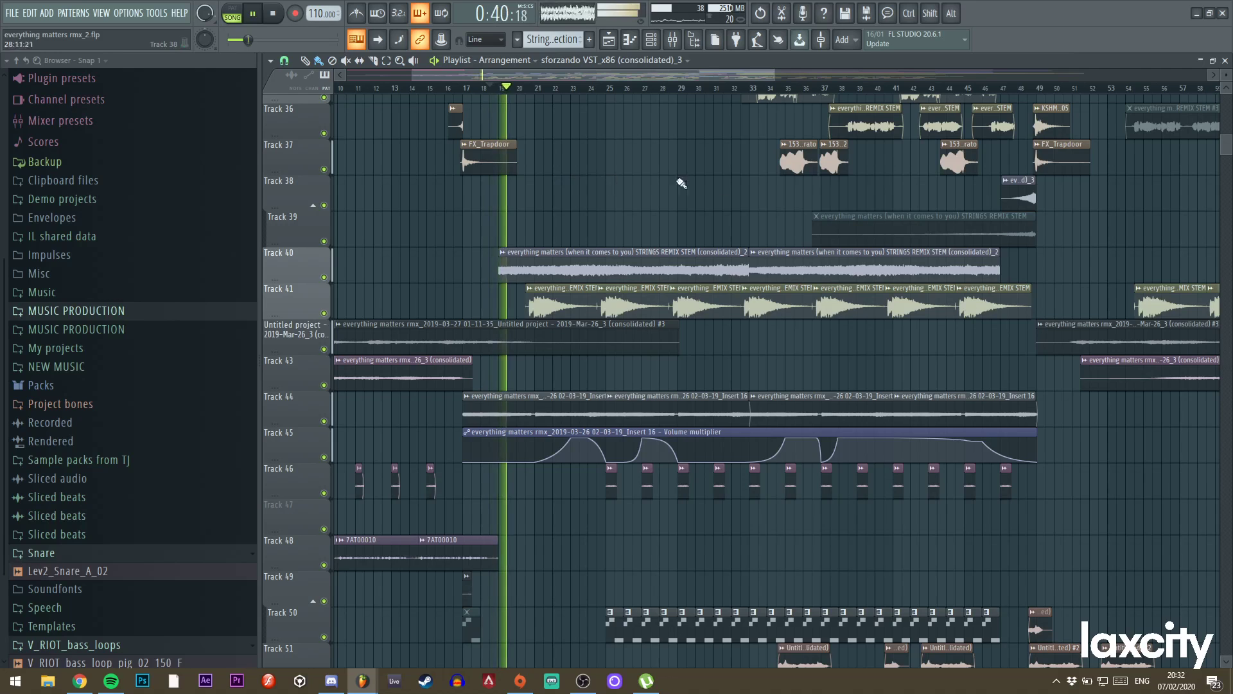
scroll(668, 186, up, 9)
key(space)
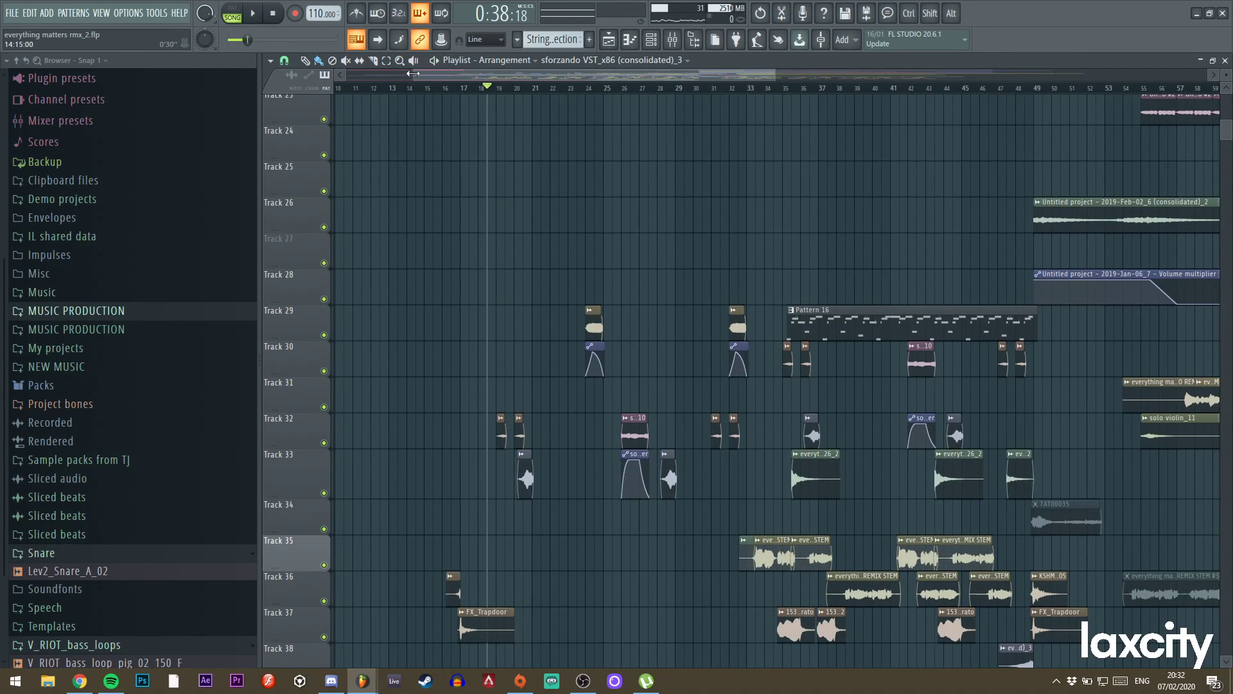
Play all tracks from bar 33 while examining the arrangement from track 7 down to track 64, and stop playback.
drag(413, 73, 556, 73)
drag(774, 72, 717, 72)
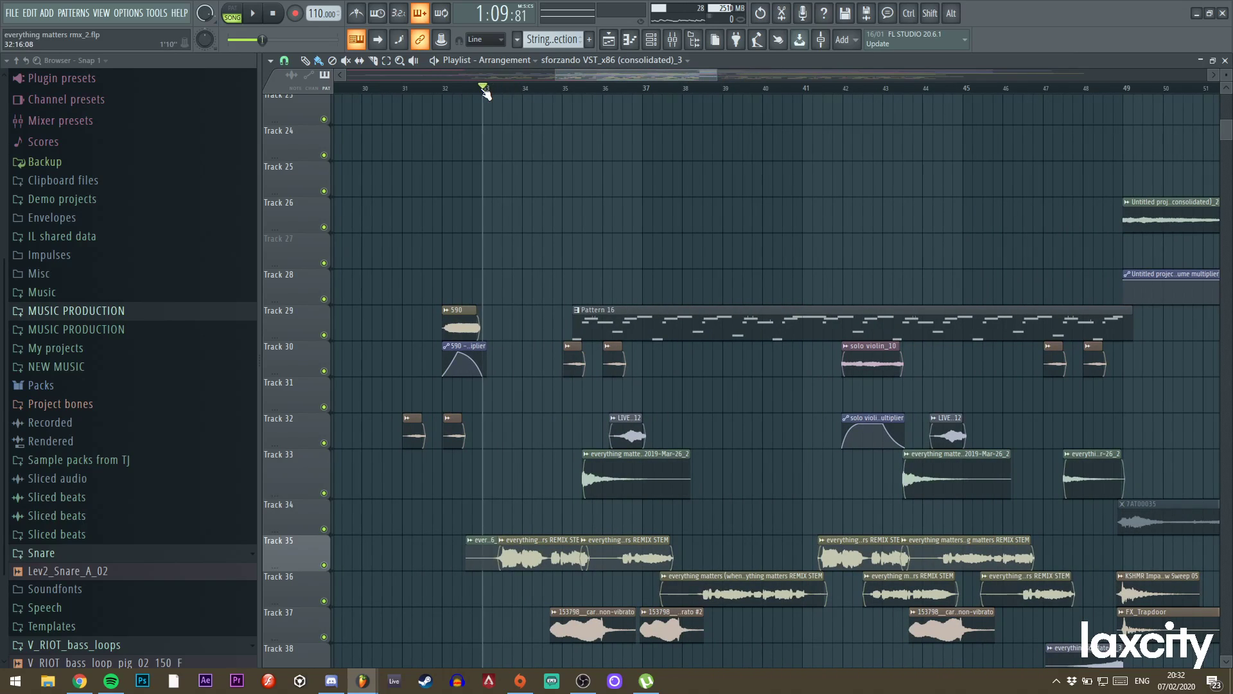
scroll(694, 425, down, 5)
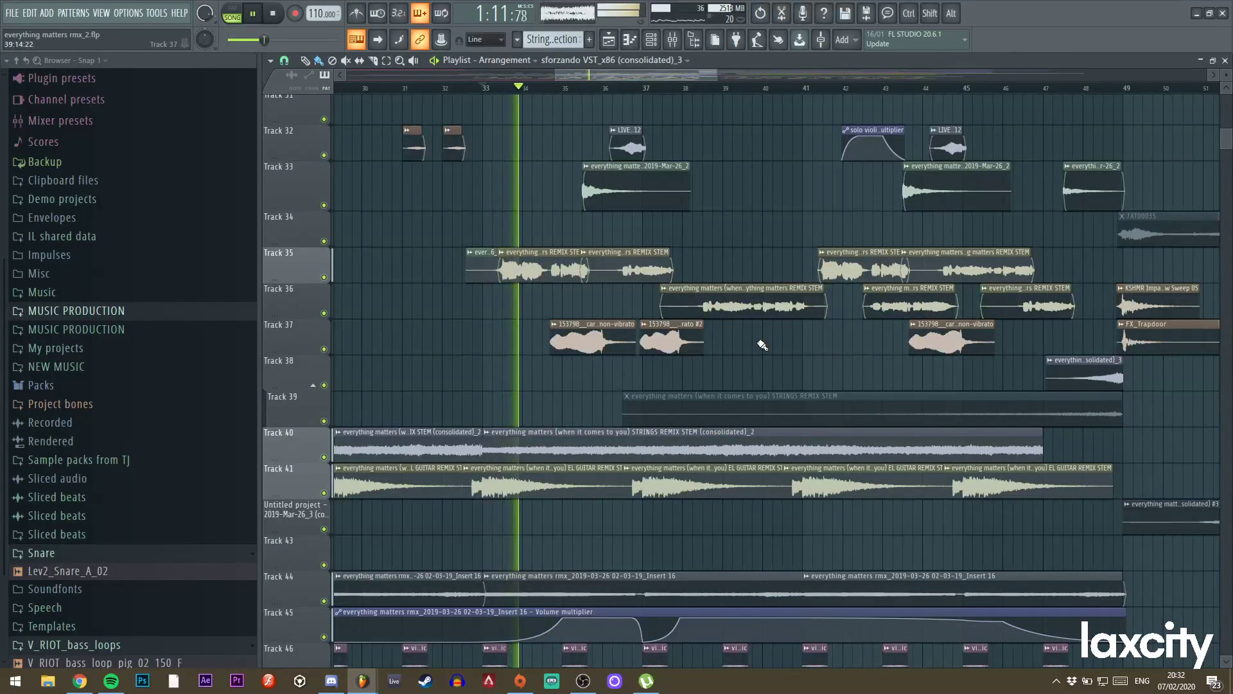
scroll(744, 360, down, 12)
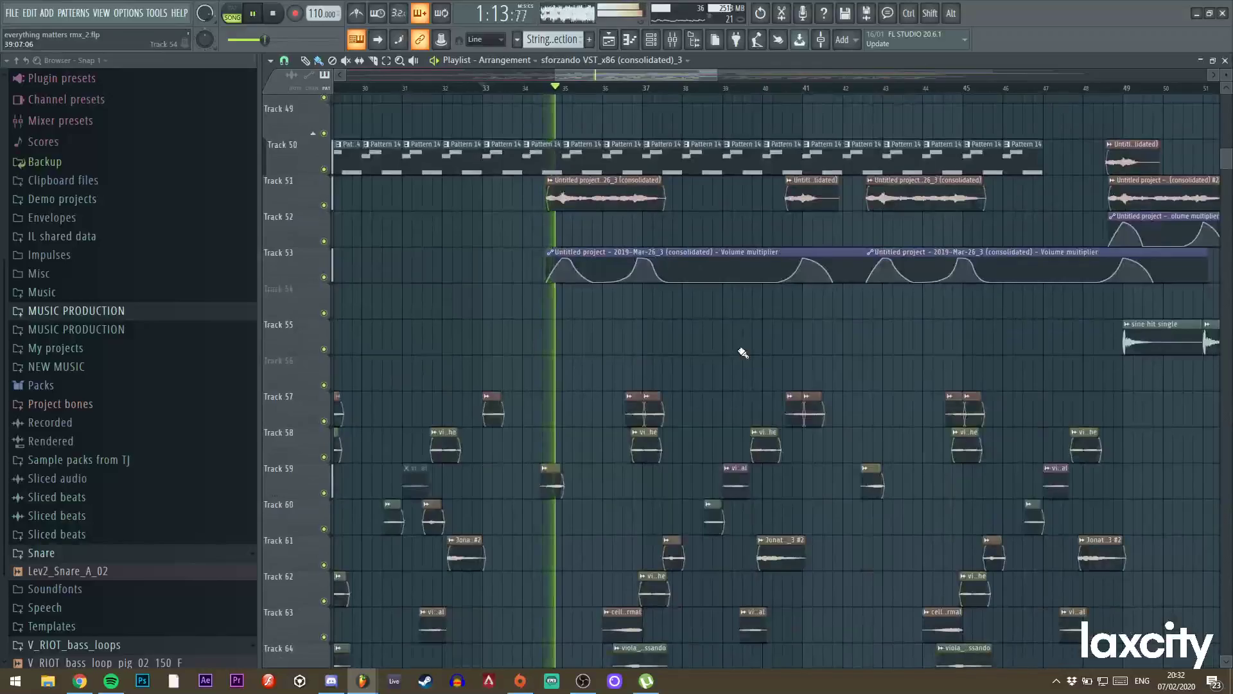
scroll(743, 350, up, 13)
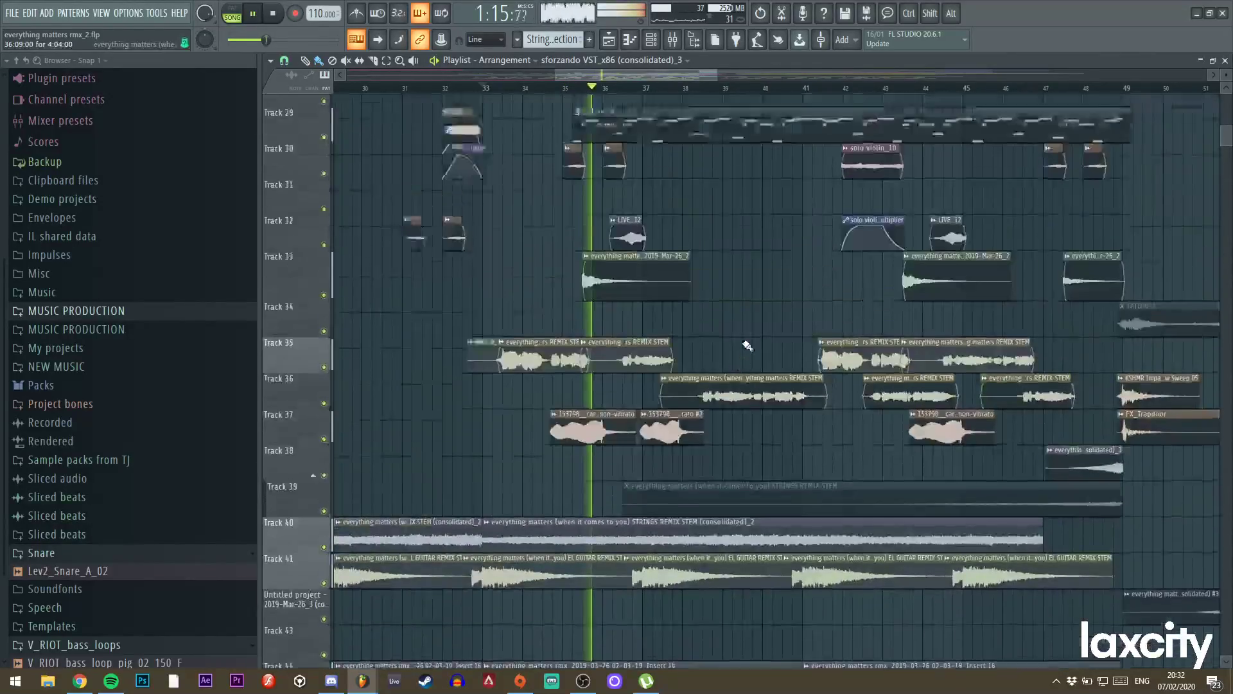
scroll(745, 344, up, 9)
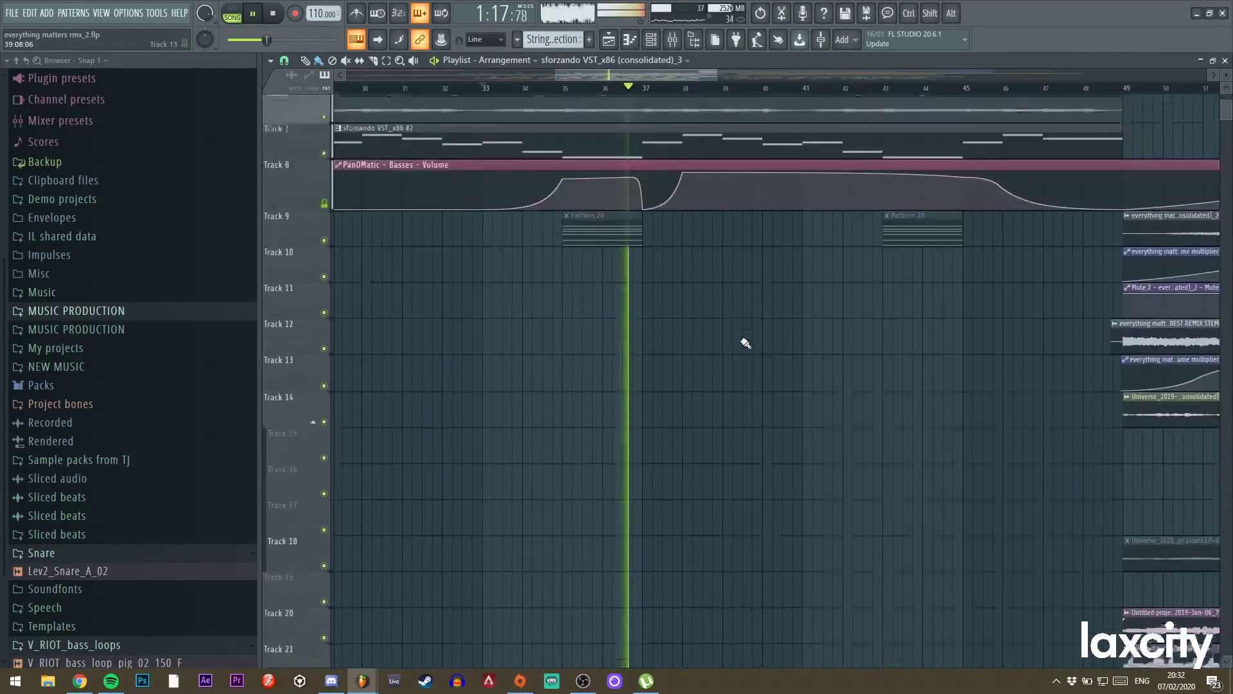
scroll(745, 344, down, 8)
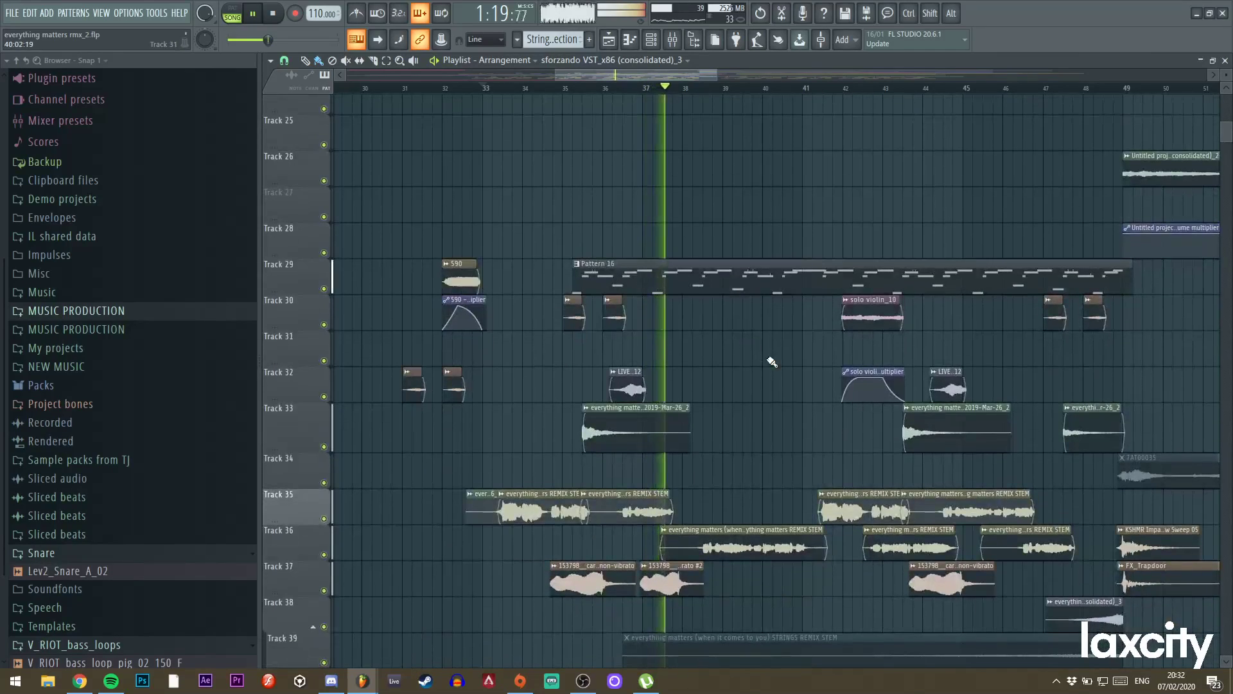
scroll(766, 336, down, 4)
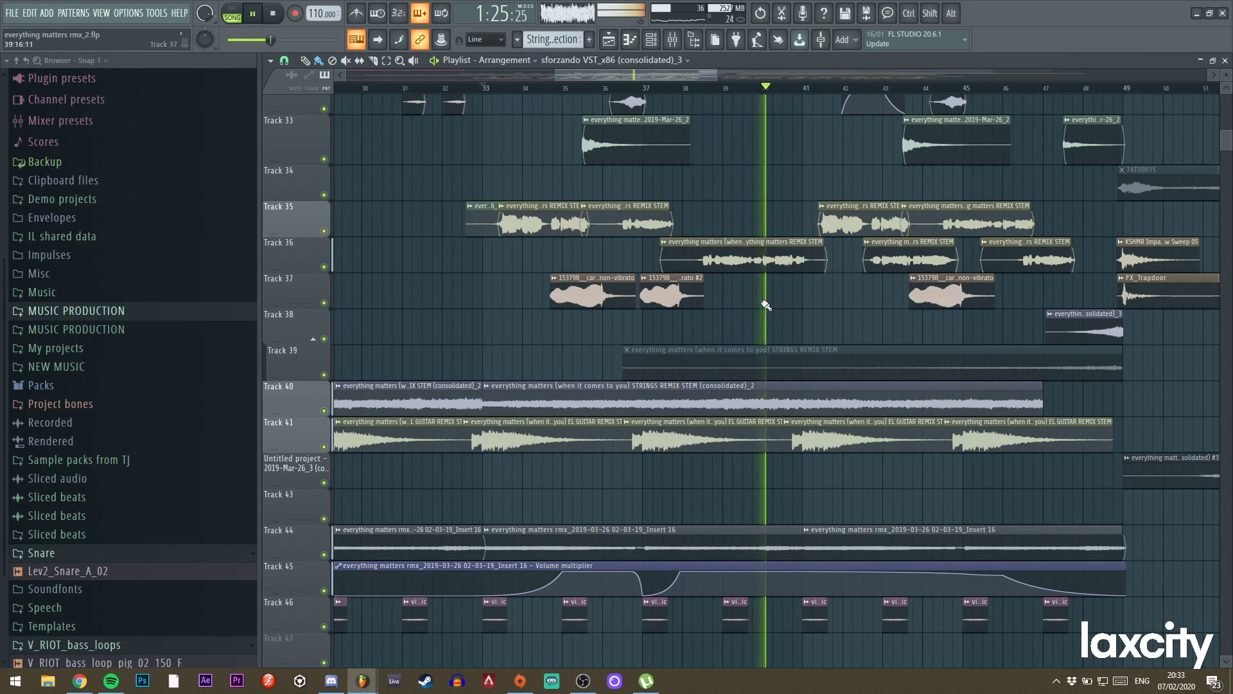
key(space)
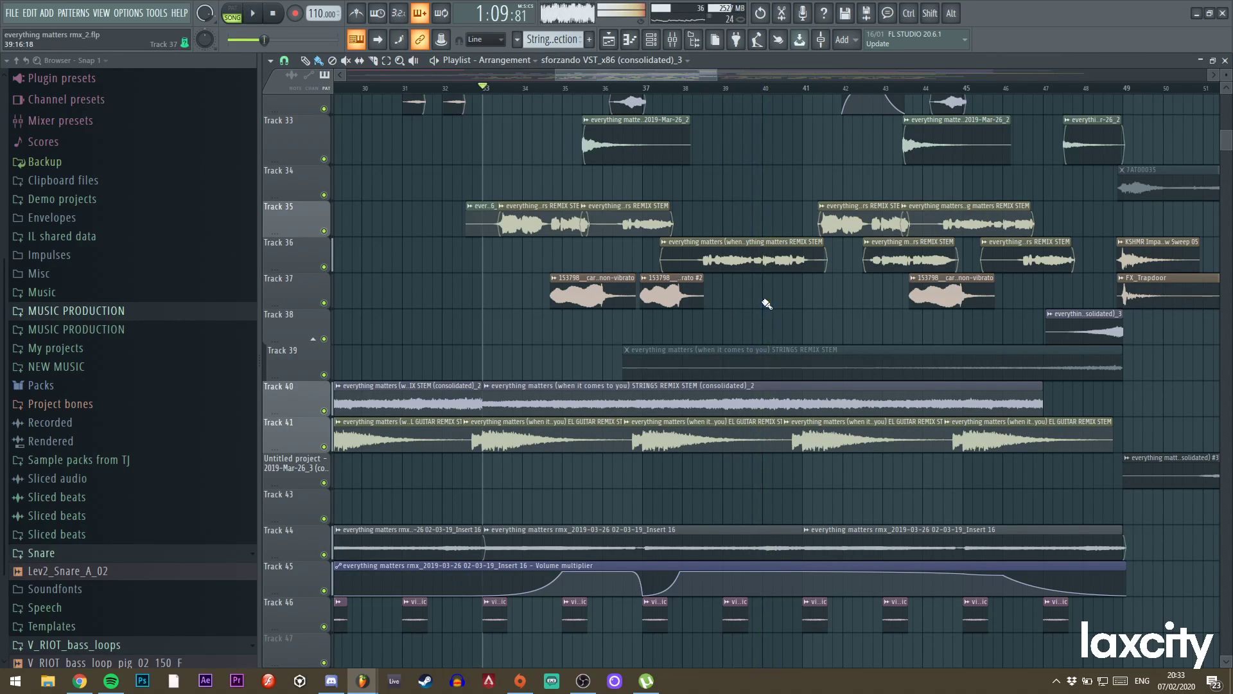
Solo track 37, enable track 35 alongside it, and play the two together from around bar 34.
ctrl+click(324, 302)
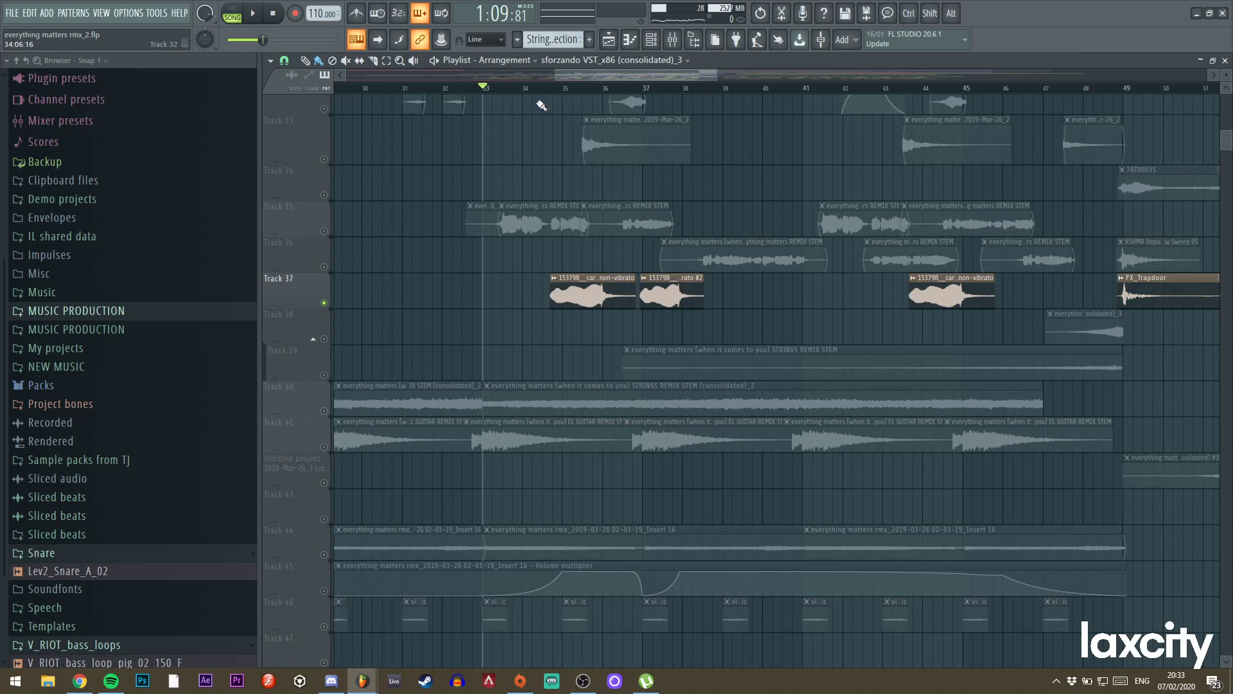
click(323, 230)
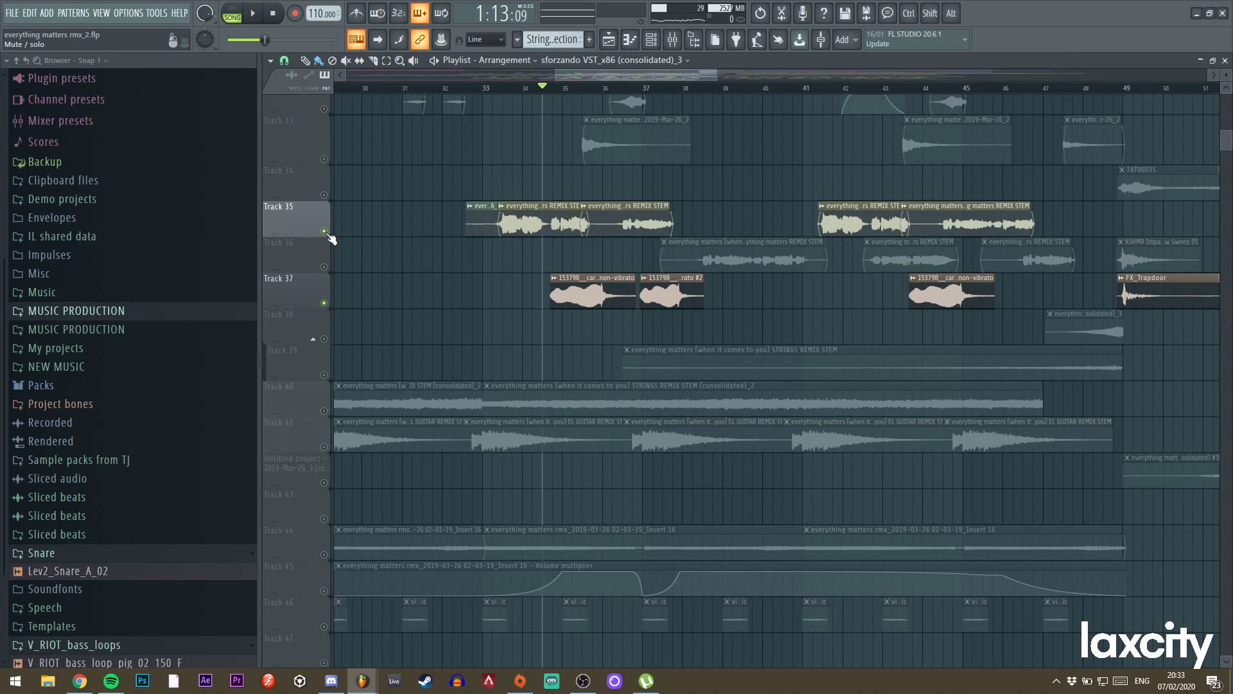
scroll(488, 109, up, 2)
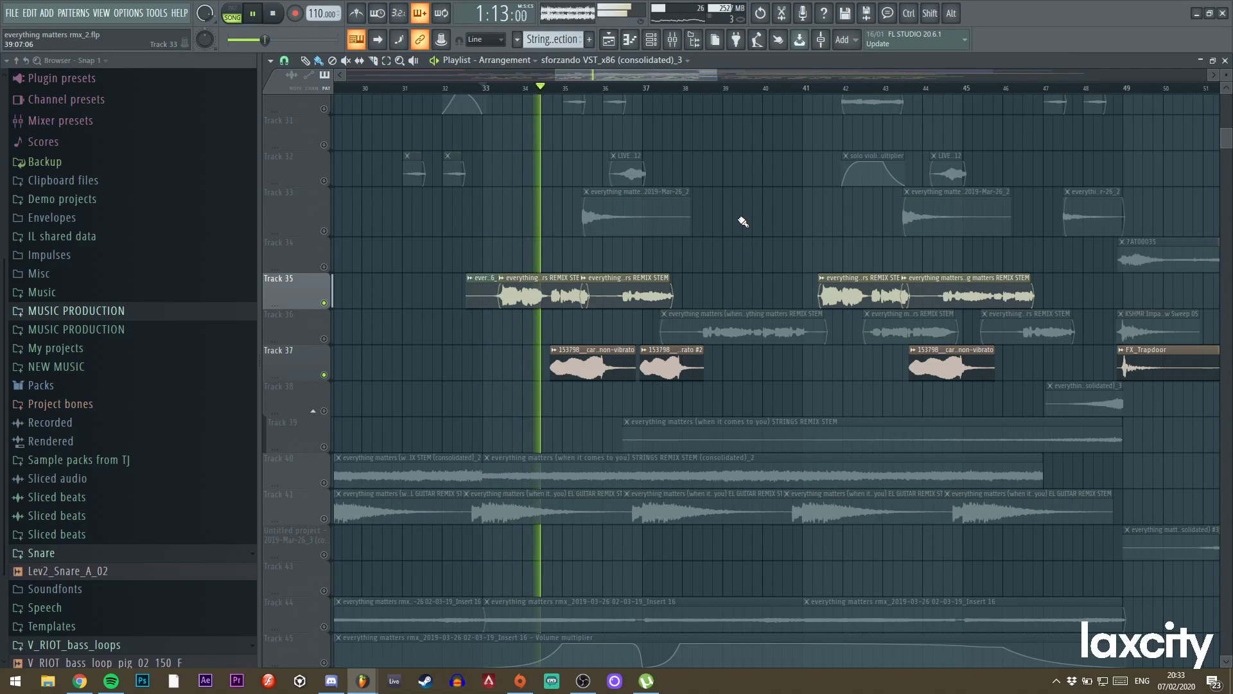
key(space)
Enable track 41 alongside tracks 35 and 37, and audition its EL GUITAR REMIX STEM clip at bar 33 on its own.
scroll(589, 324, down, 1)
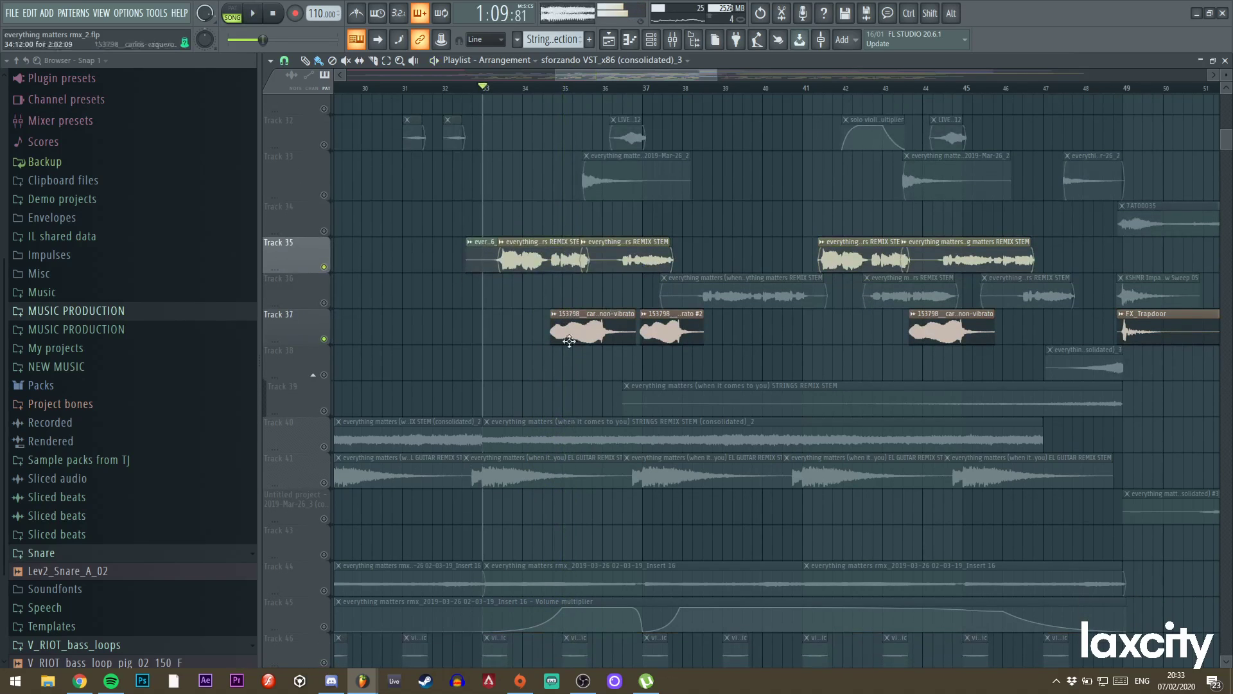
click(324, 483)
click(471, 481)
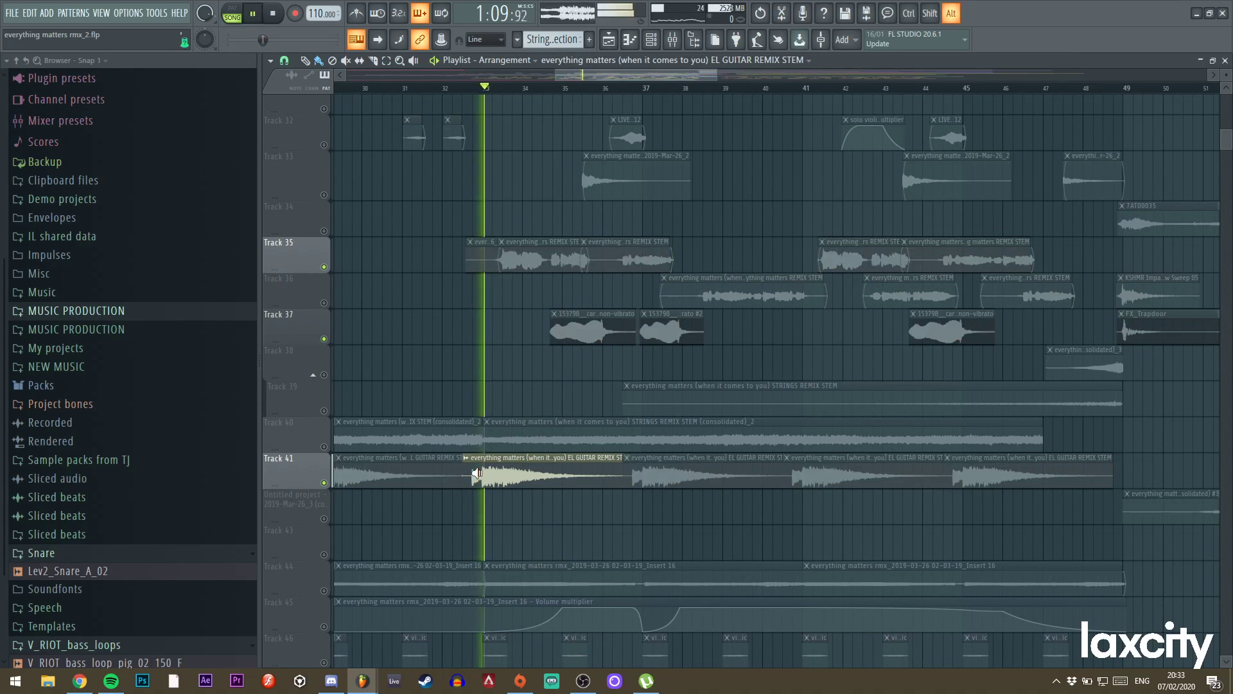
Enable the My voices group tracks alongside the already isolated ones, play the combination from bar 33, and stop playback.
scroll(510, 394, down, 4)
scroll(491, 519, down, 15)
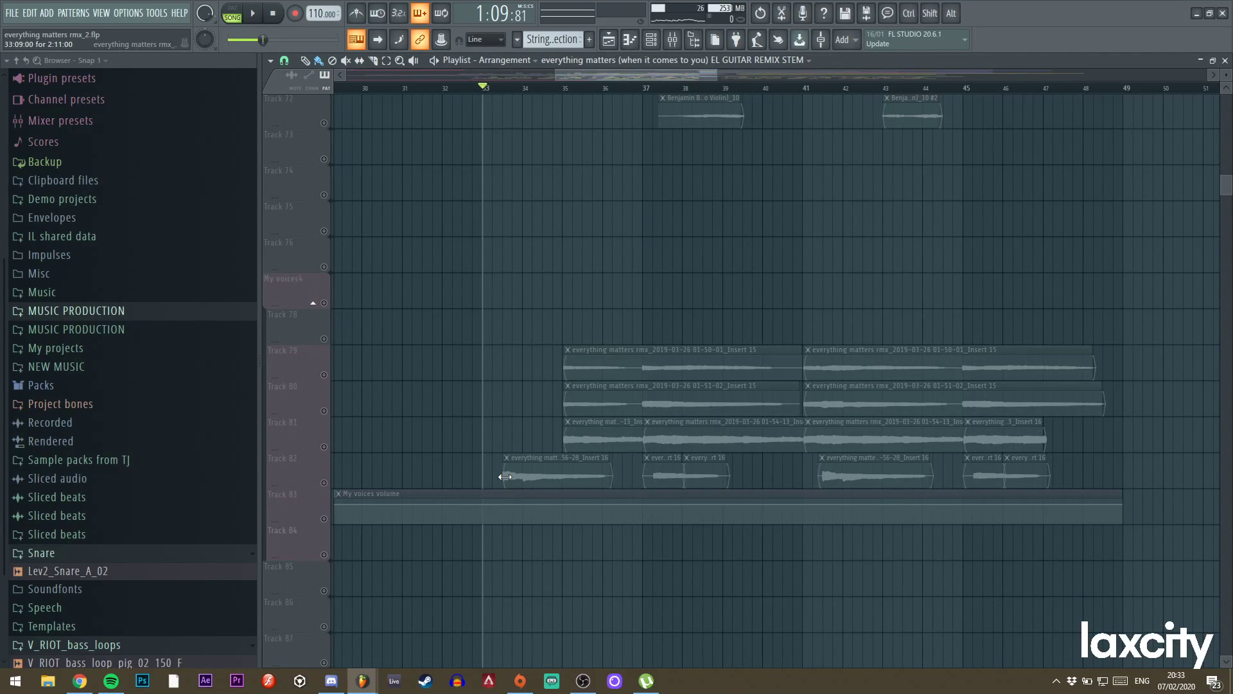
key(space)
drag(323, 483, 330, 306)
scroll(460, 278, up, 15)
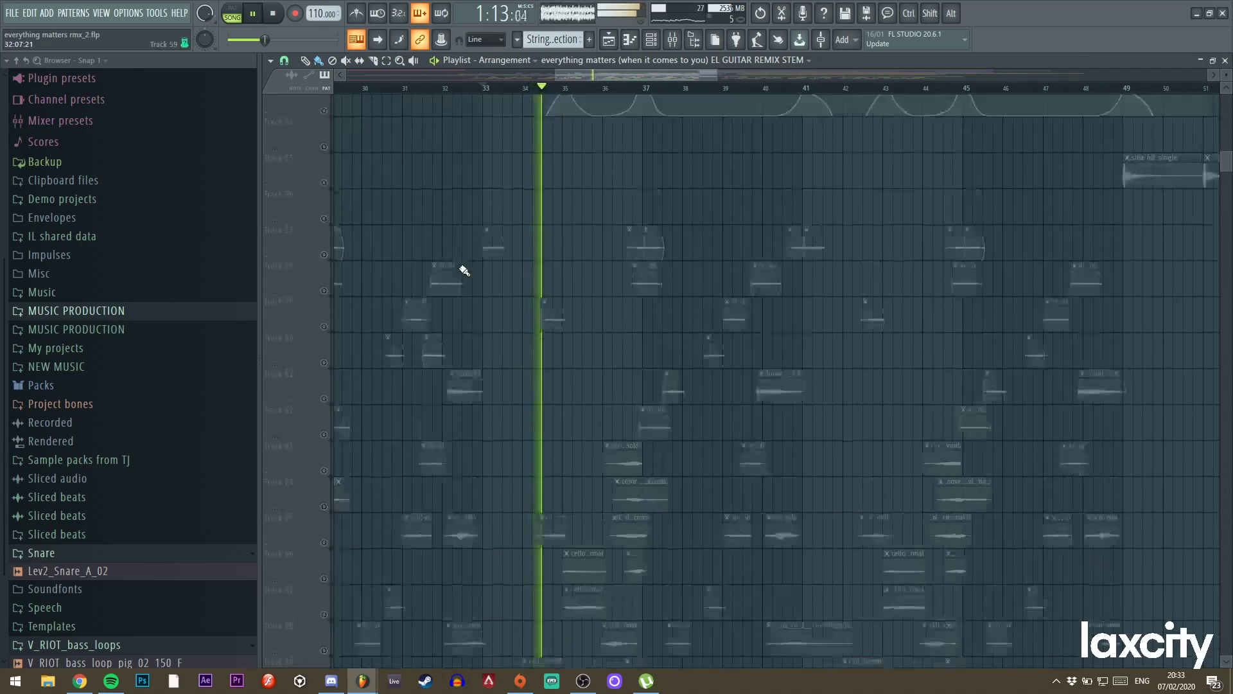
scroll(468, 271, down, 15)
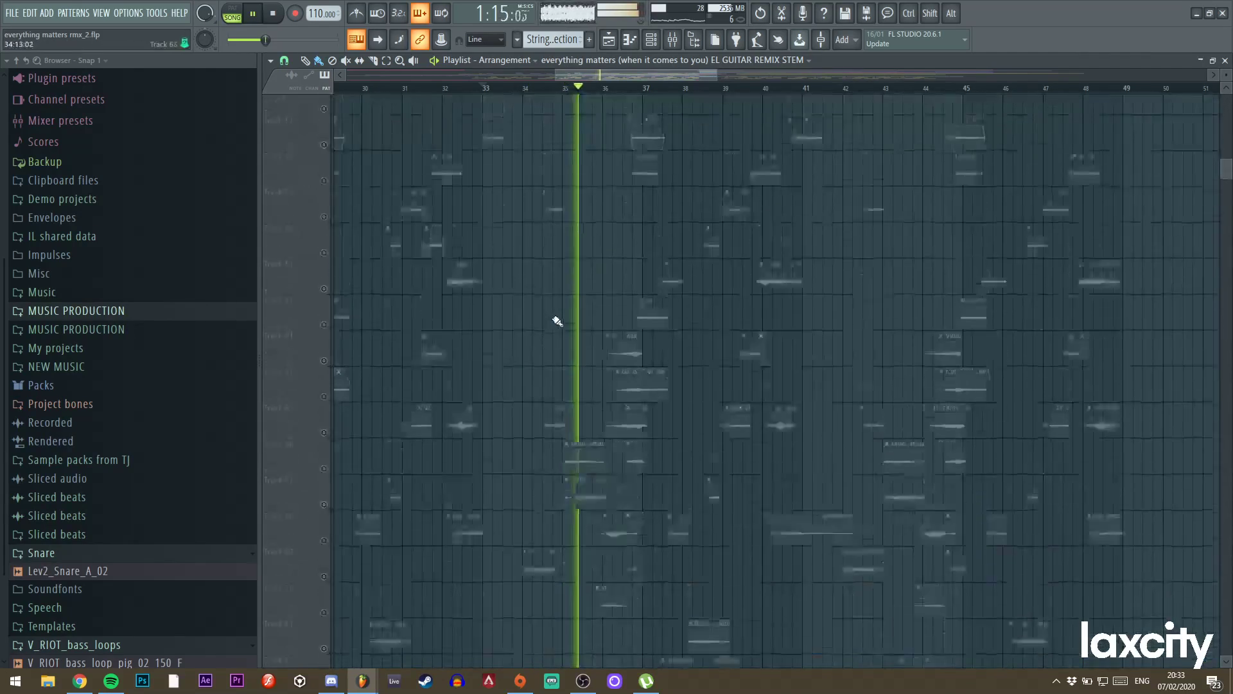
scroll(560, 317, down, 3)
key(space)
Isolate tracks 79 to 82 of the My voices group and play them from around bar 33.
right_click(323, 446)
drag(324, 411, 327, 339)
key(space)
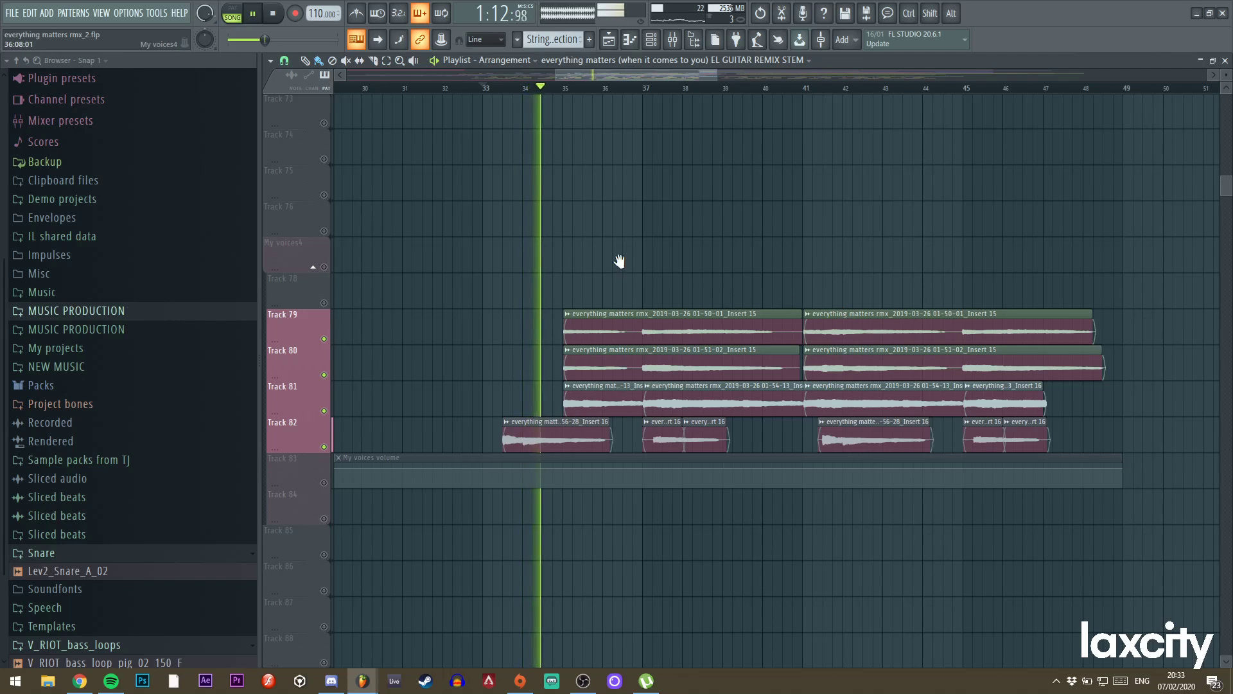
scroll(620, 263, up, 4)
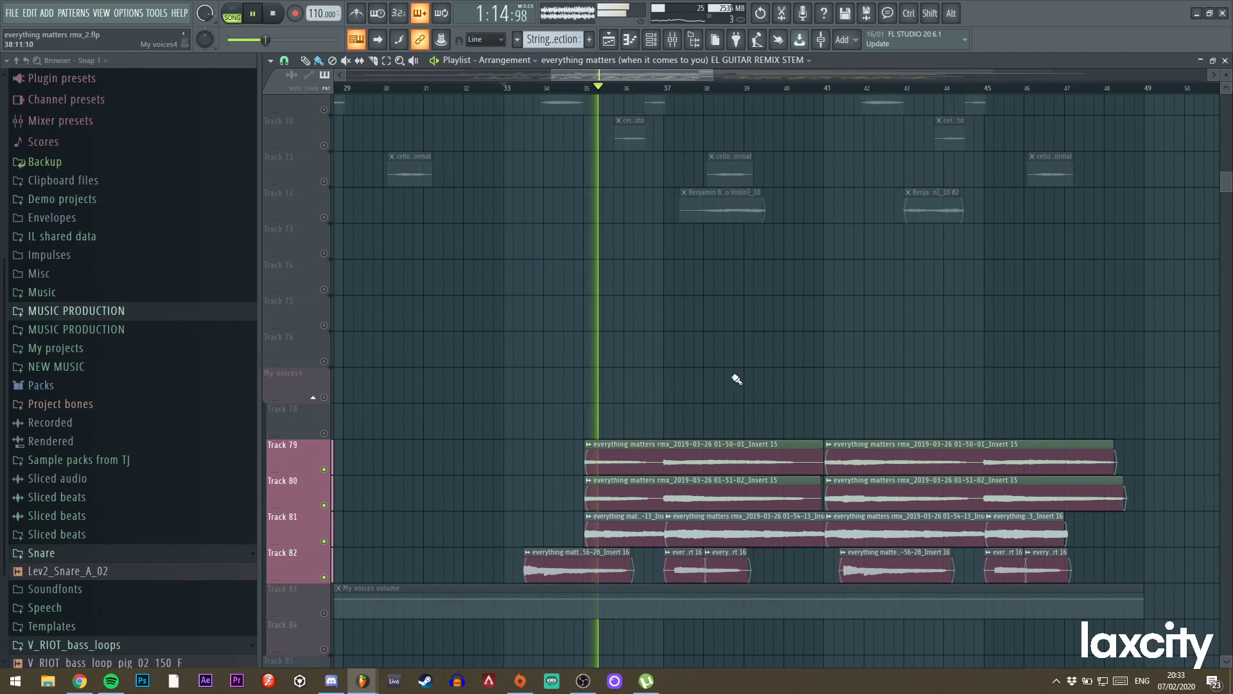
scroll(863, 360, down, 2)
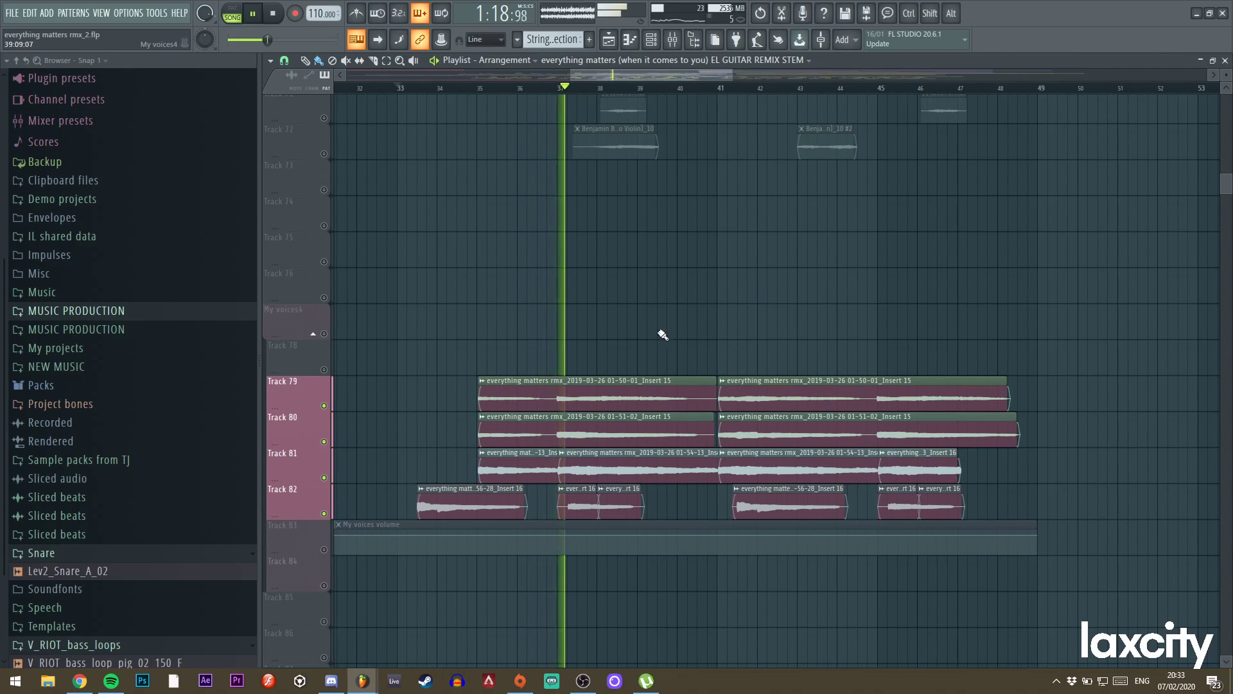
Open the channel settings of track 79's first clip, follow its routing to mixer track 17, and stop playback.
double_click(578, 393)
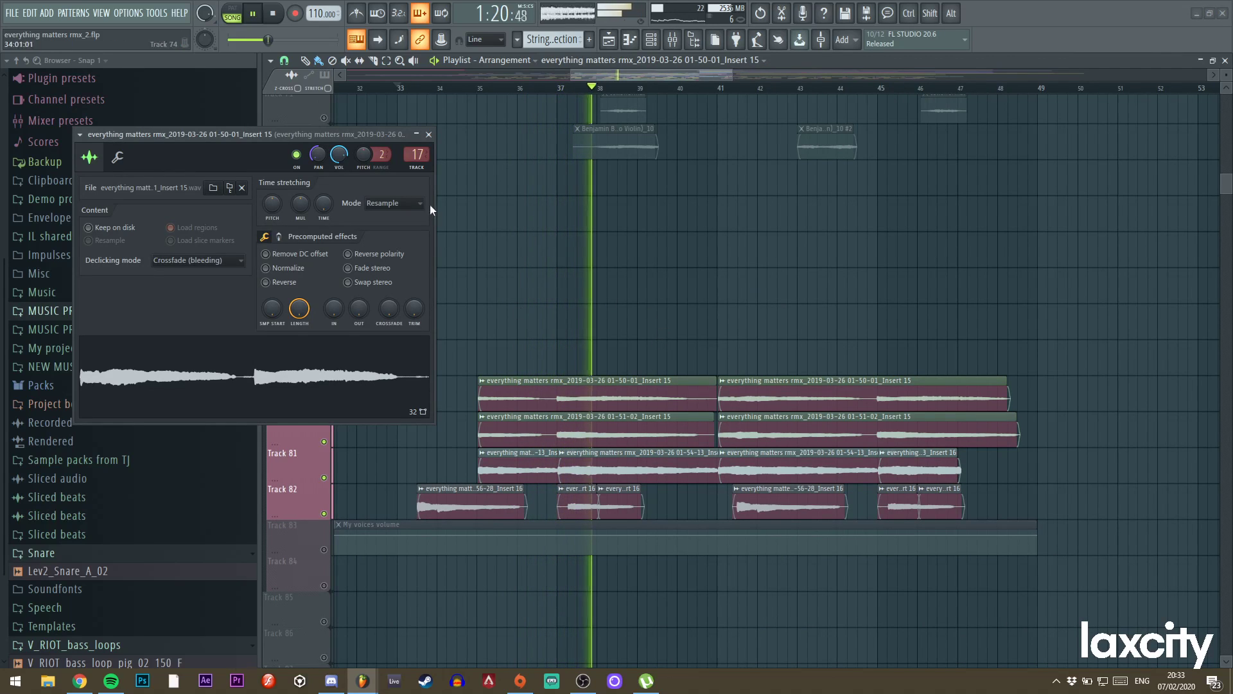
double_click(418, 155)
click(429, 135)
key(space)
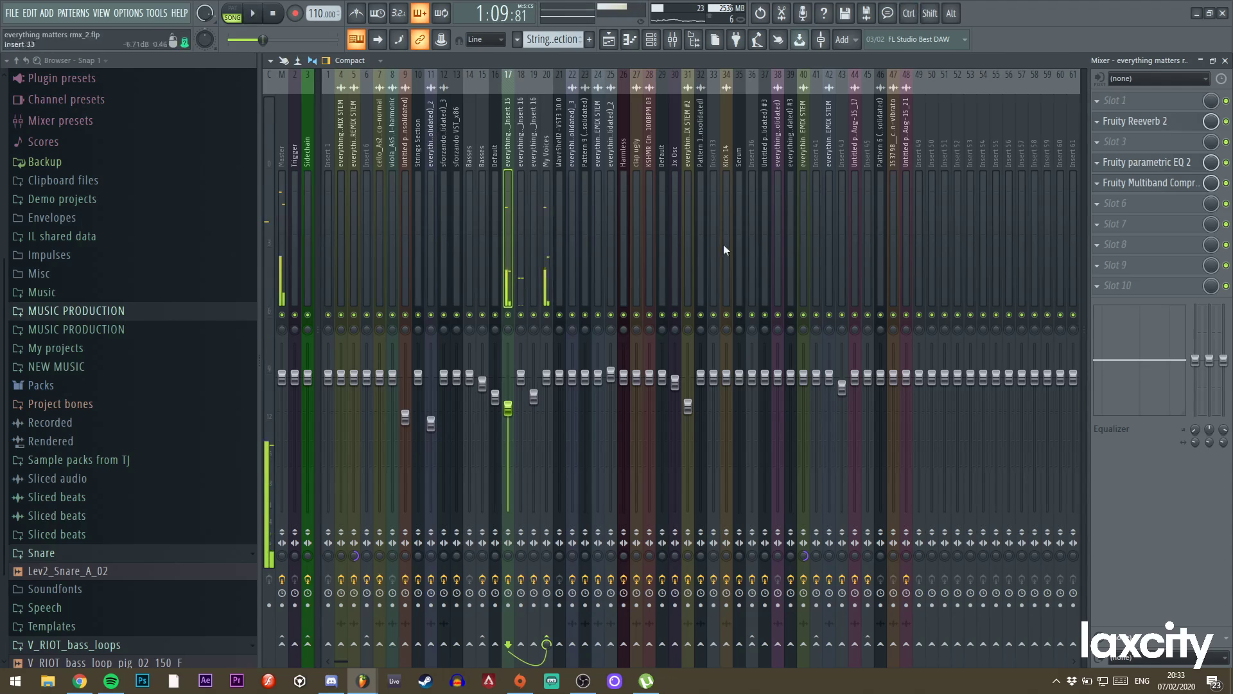
Inspect the Fruity Reeverb 2, Fruity parametric EQ 2 and Fruity Multiband Compressor on mixer track 17, and close their windows.
click(520, 151)
click(510, 156)
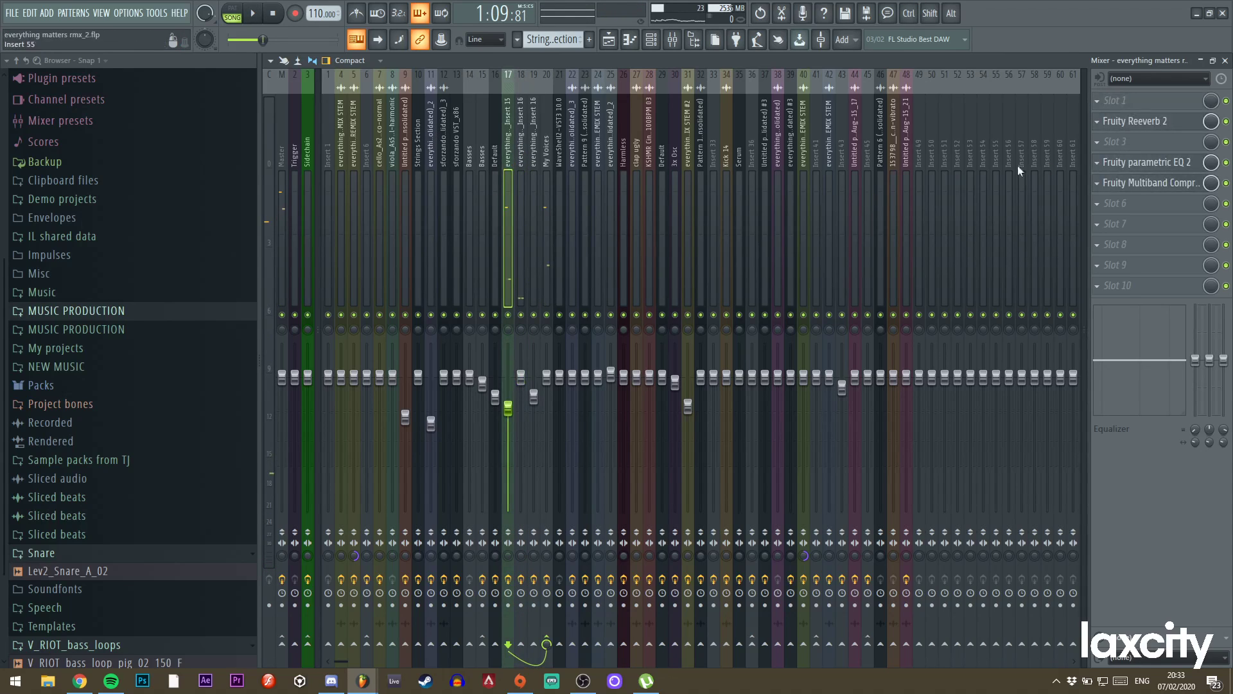
click(1157, 122)
click(1155, 168)
click(1156, 186)
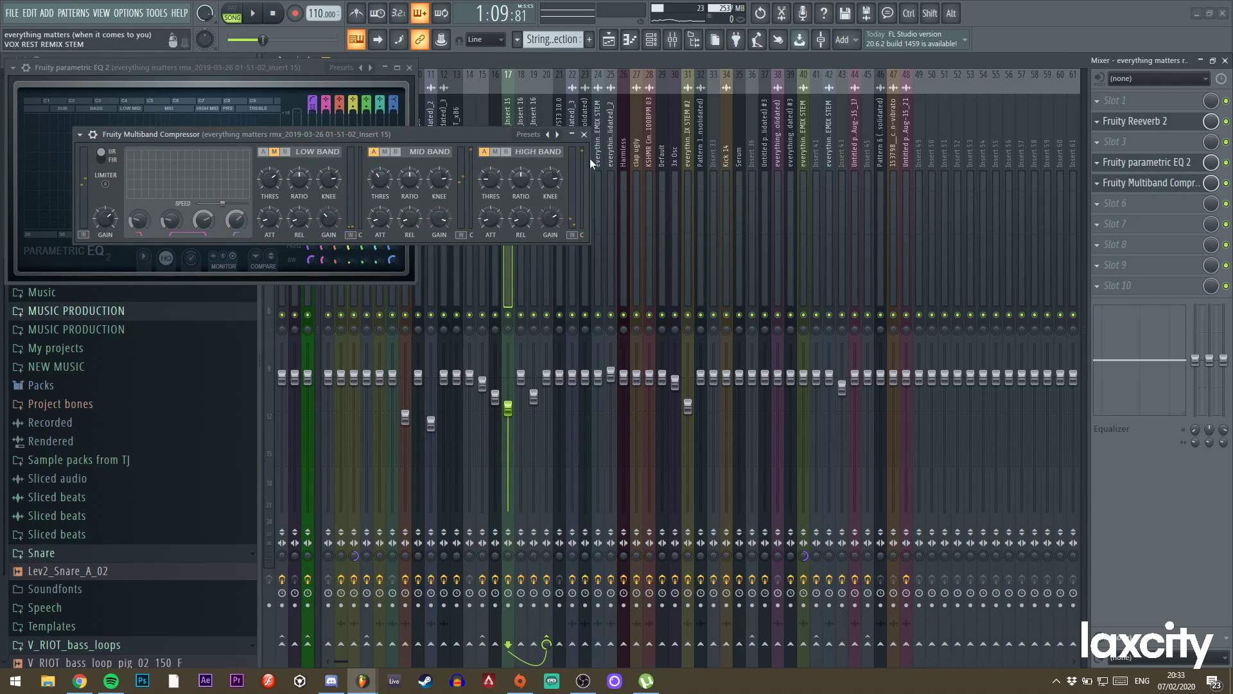
click(584, 135)
click(412, 70)
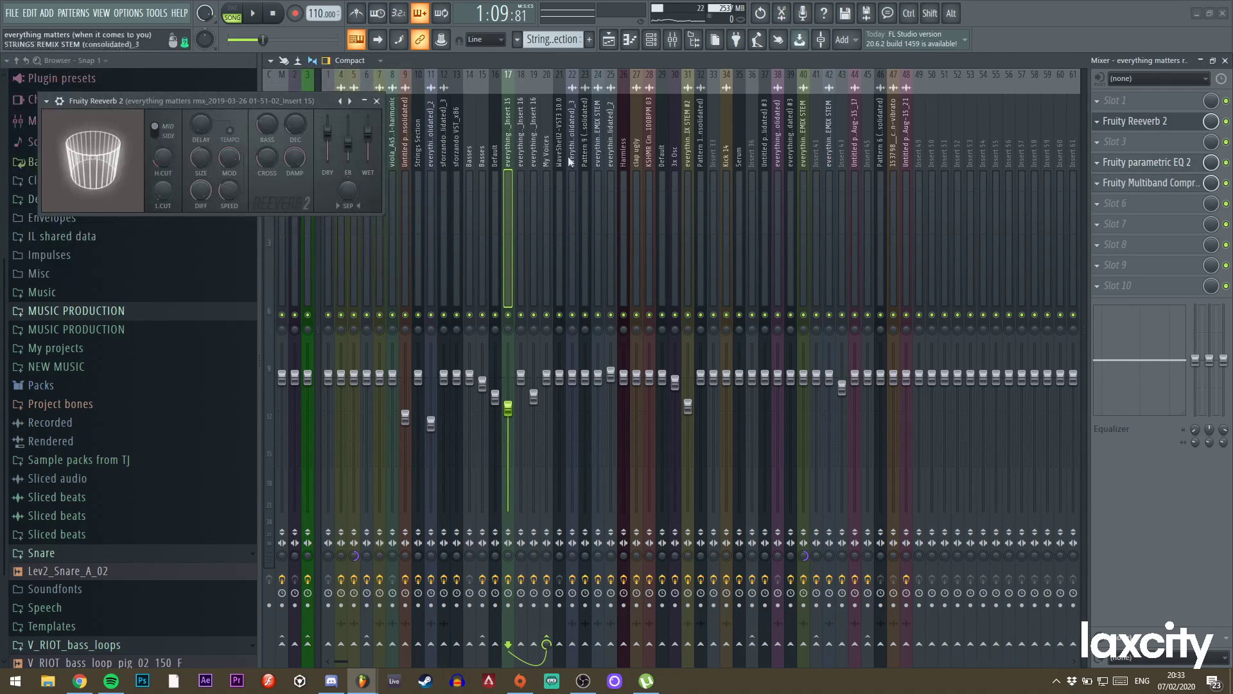
click(377, 101)
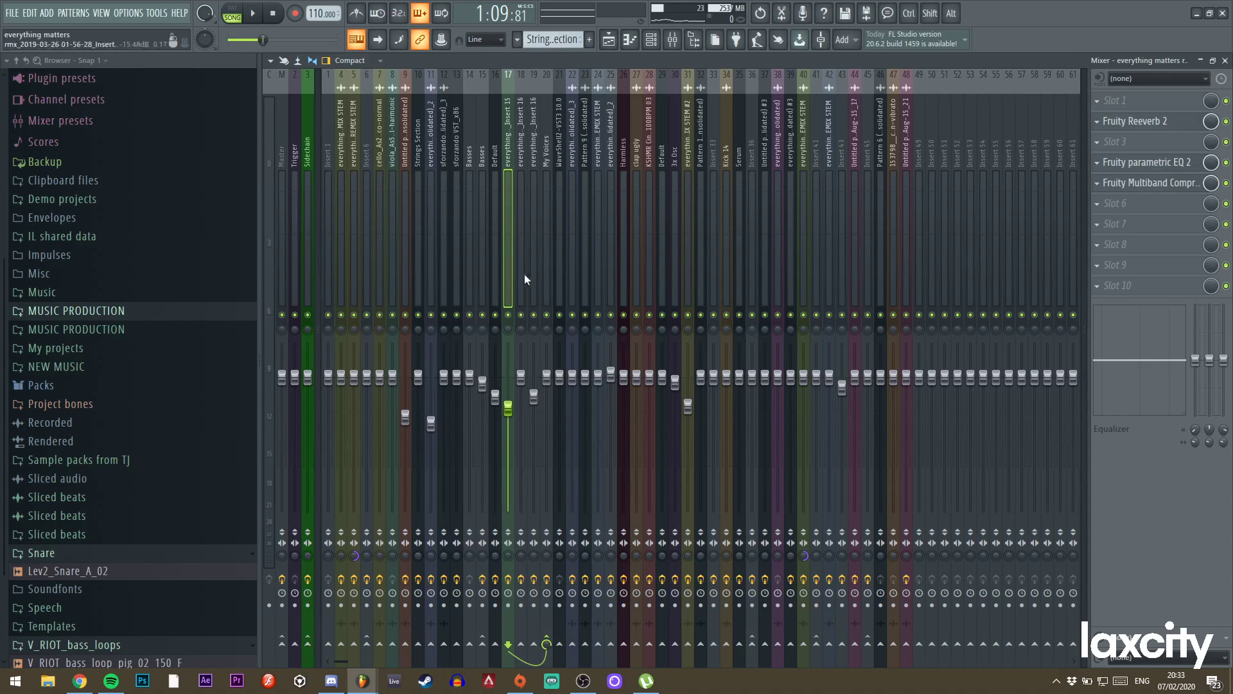
Play the isolated voices from around bar 36 while checking mixer tracks 17, 18, My Voices and WaveShell2-VST3, and stop playback.
key(space)
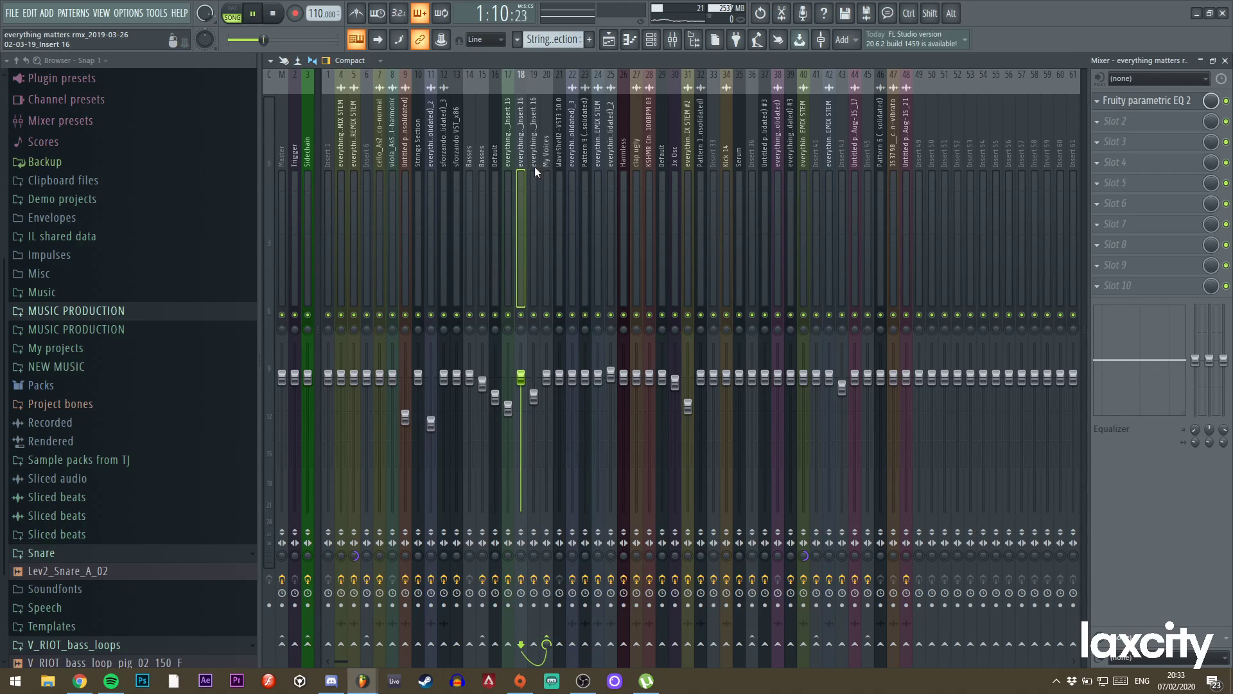
key(F5)
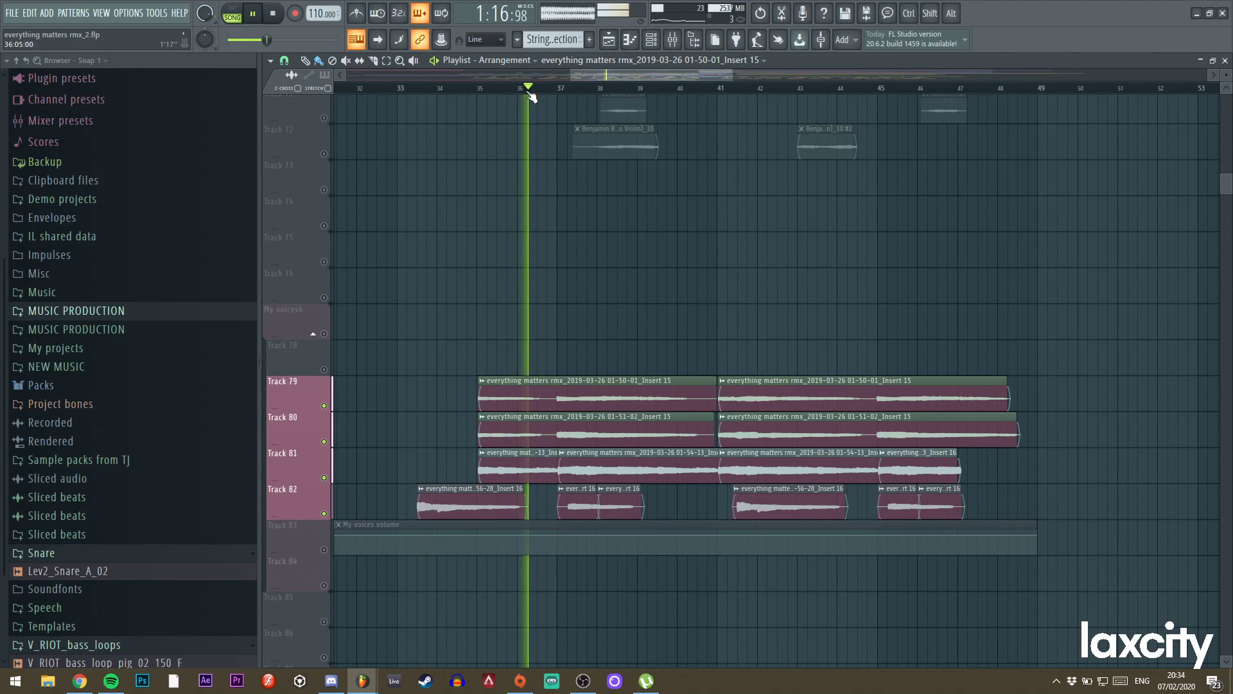
key(F9)
click(550, 150)
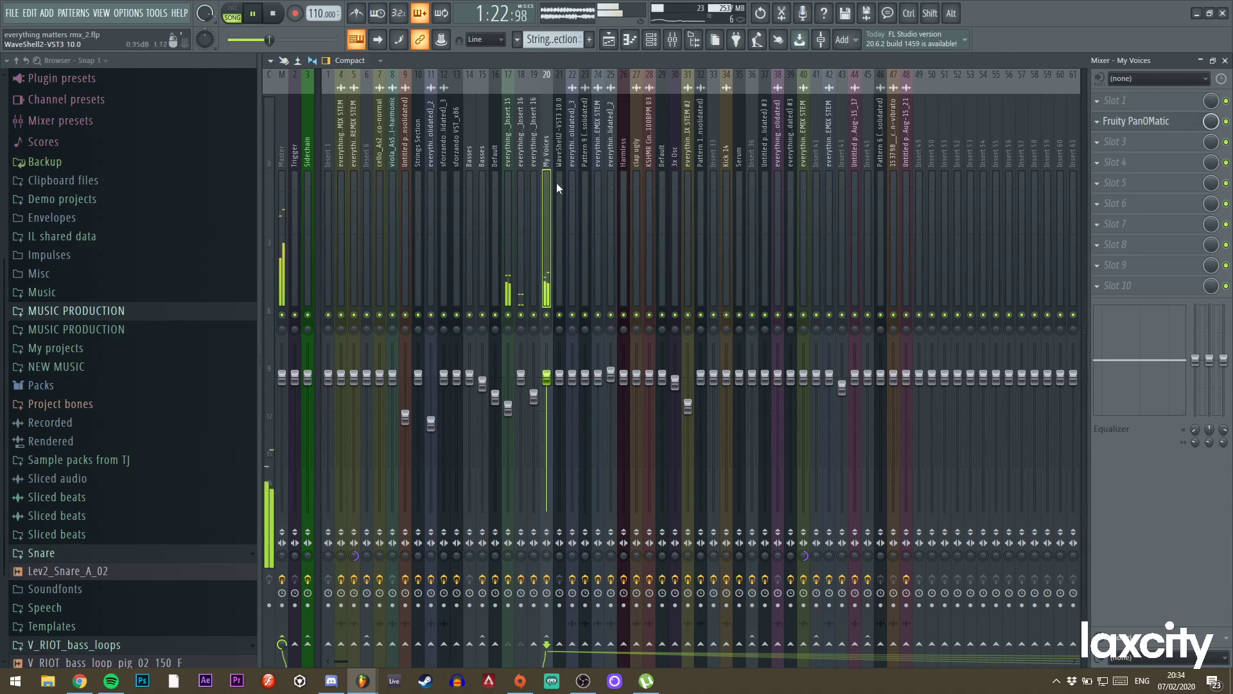
click(523, 174)
click(506, 172)
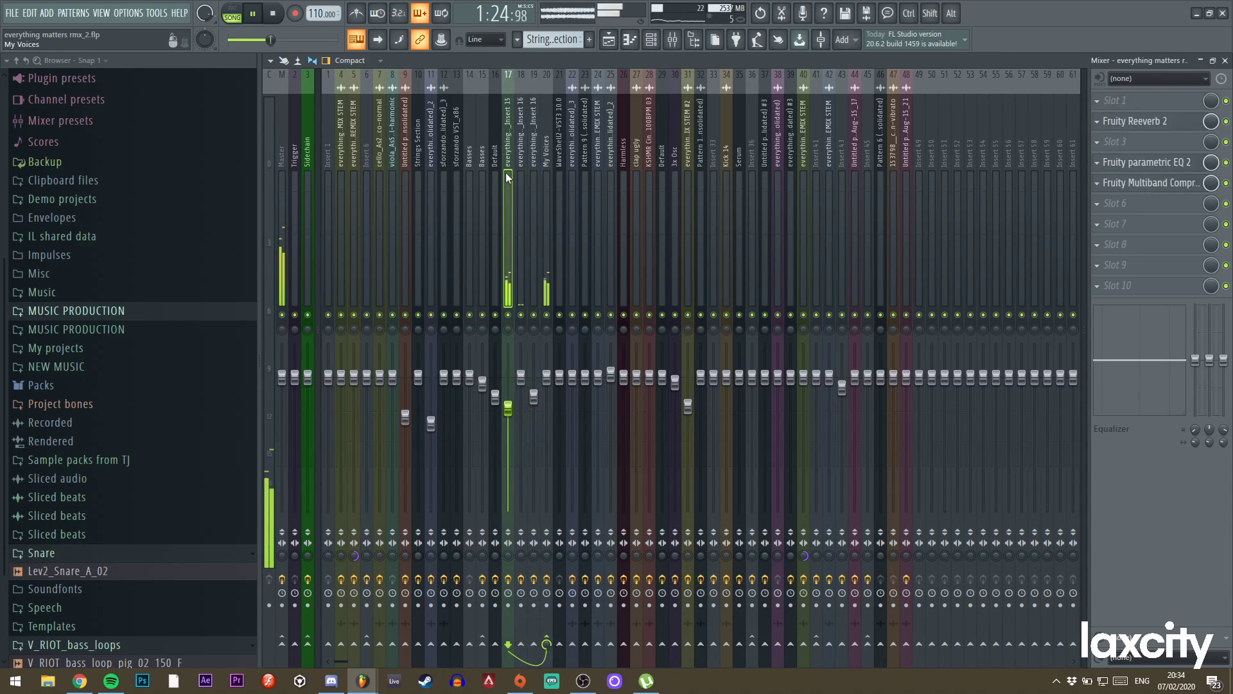
click(559, 168)
key(space)
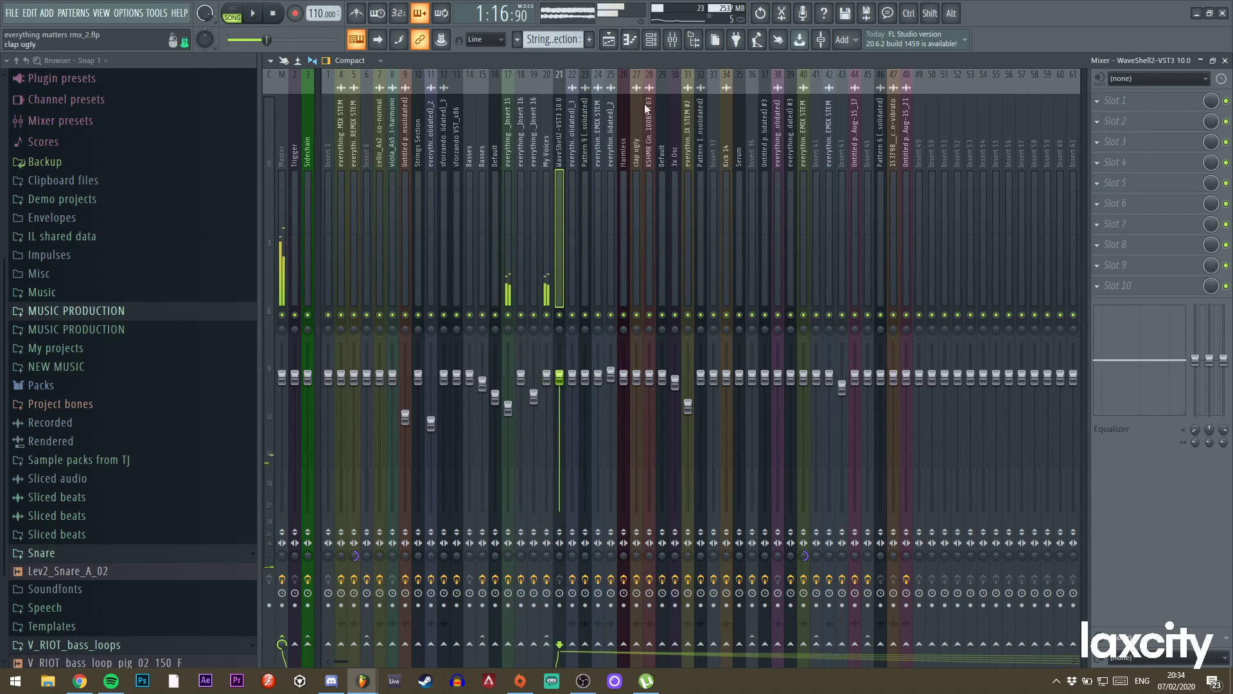
Return to the playlist, release the track solo, and play all tracks from around bar 36 while examining the arrangement up to track 26.
click(608, 40)
scroll(609, 296, up, 5)
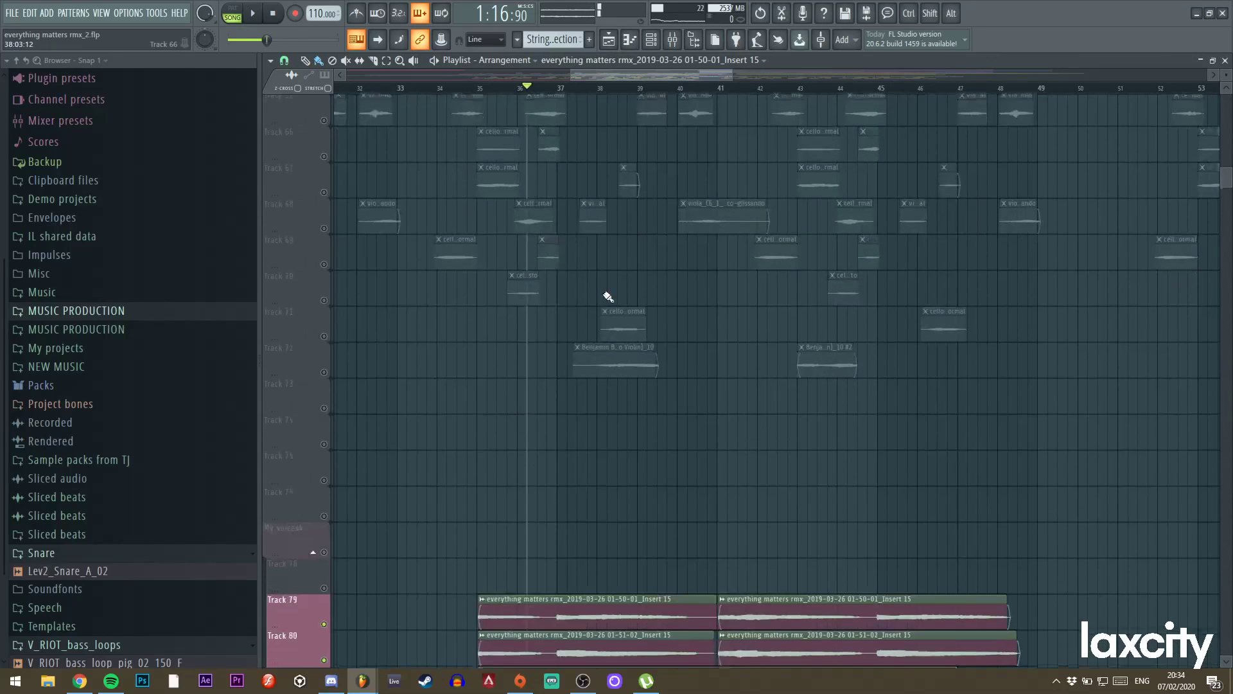
scroll(607, 296, down, 6)
click(322, 401)
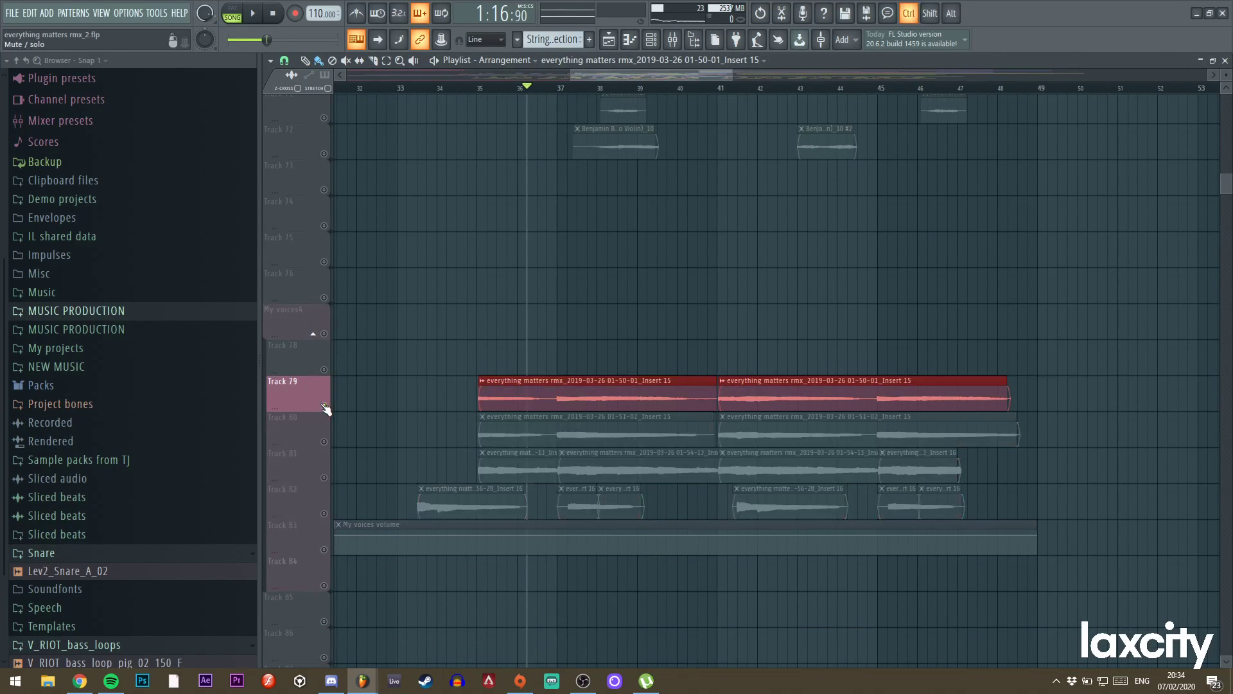
key(space)
scroll(607, 361, up, 18)
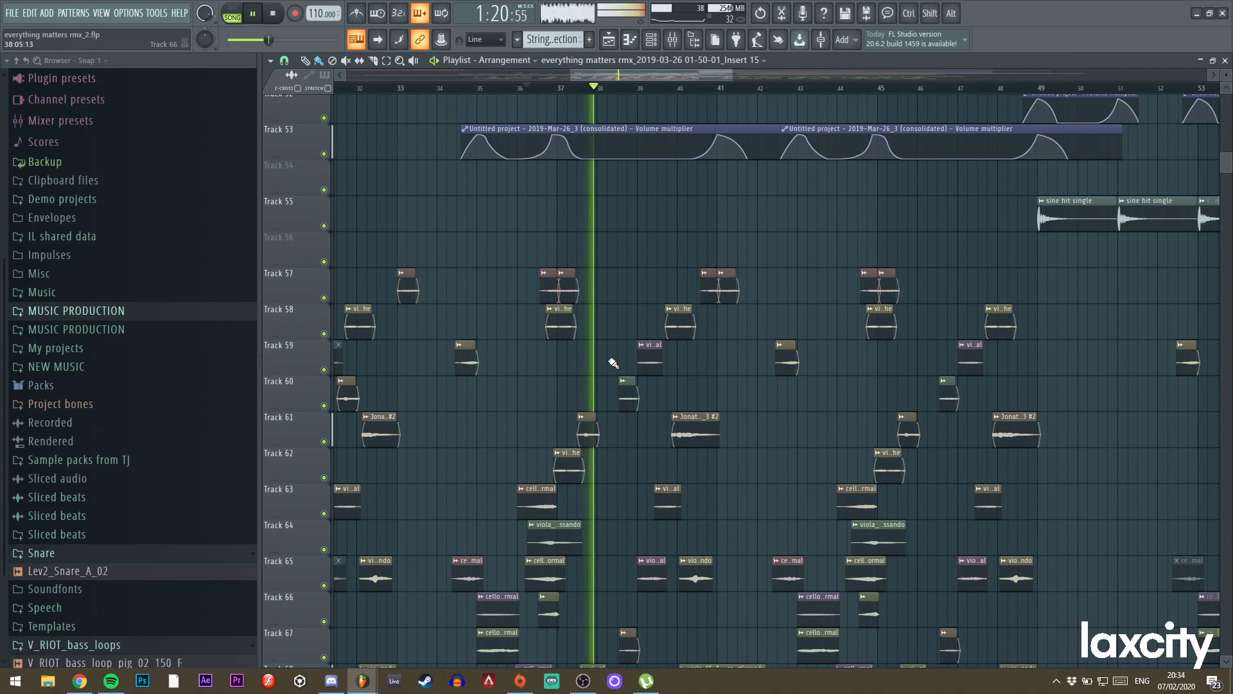
scroll(613, 363, up, 16)
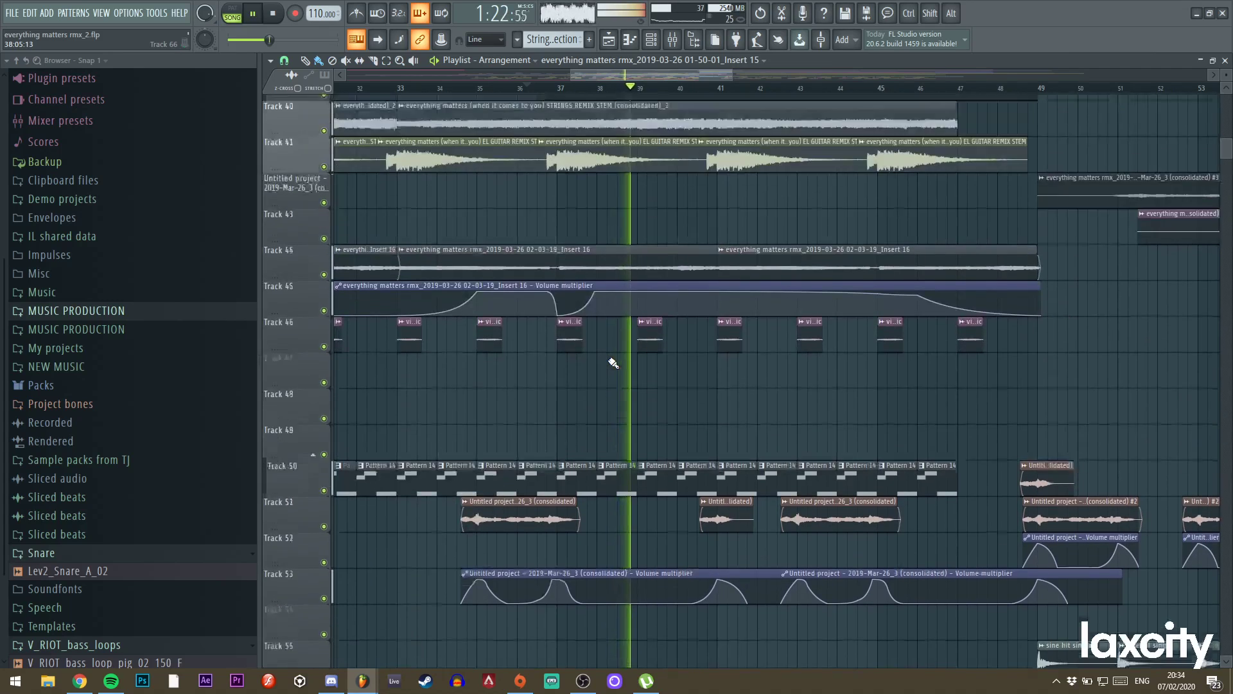
scroll(613, 363, up, 11)
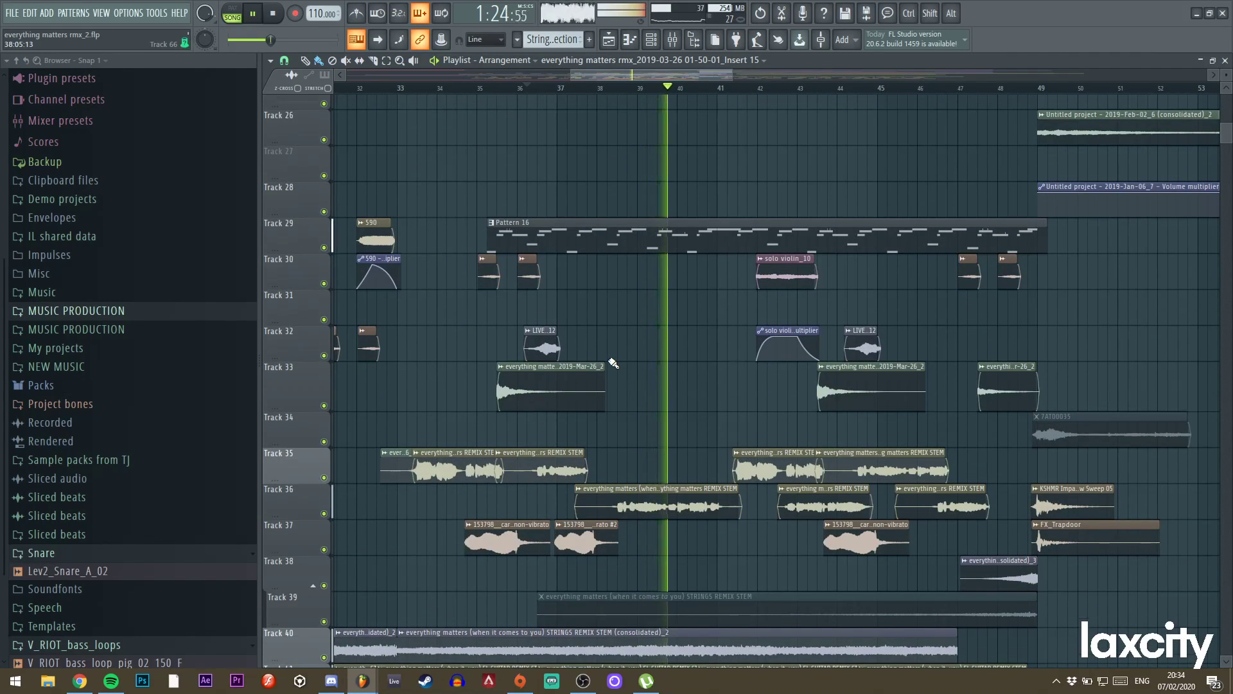
Stop playback, solo track 29, and play Pattern 16 on its own from around bar 35.
scroll(614, 363, up, 3)
key(space)
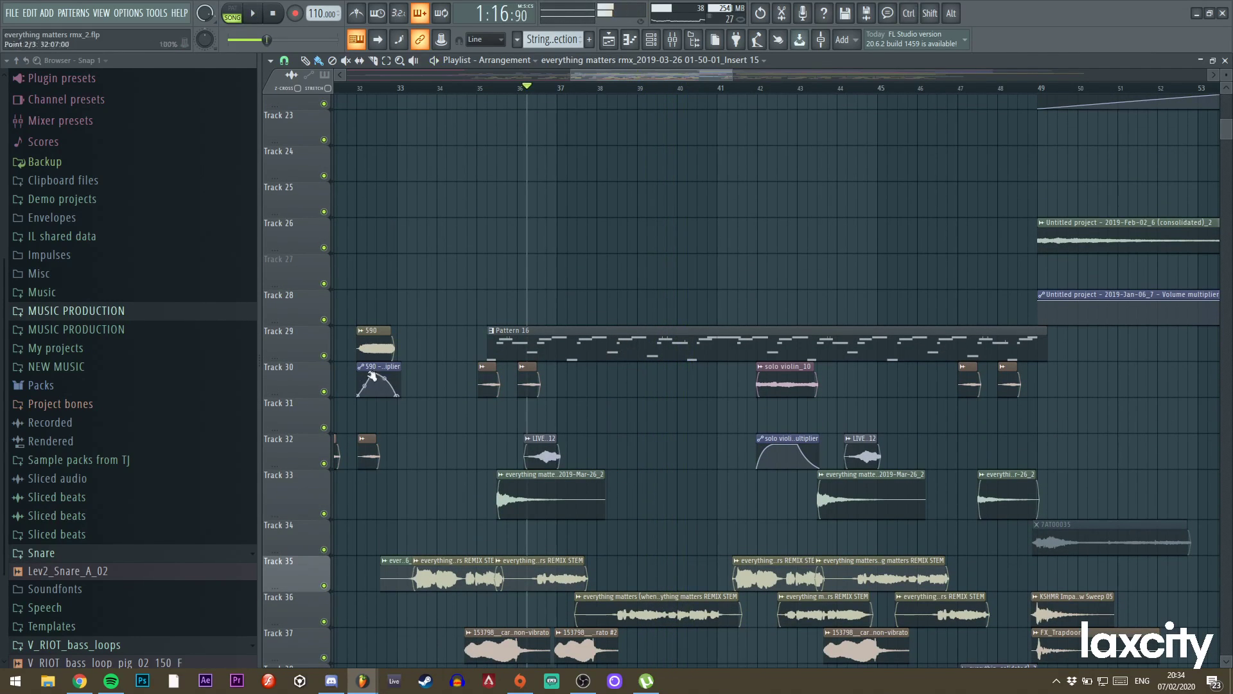
ctrl+click(324, 356)
key(space)
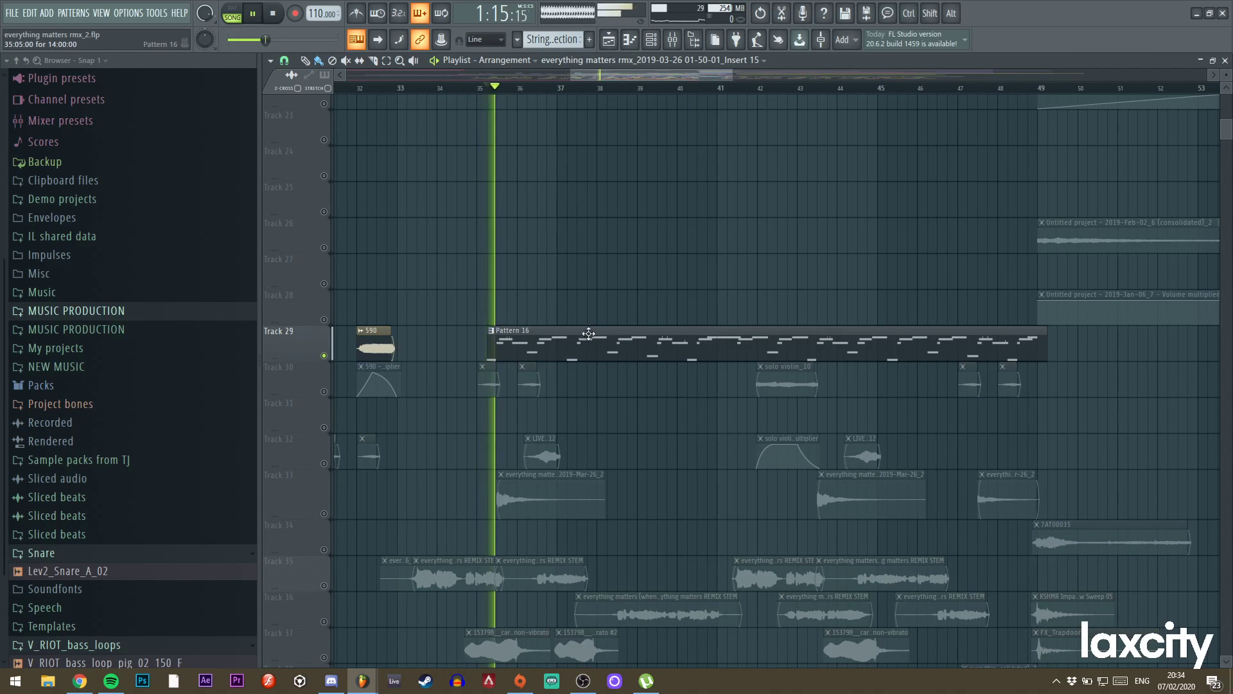
Open Pattern 16's Default #2 instrument, follow its routing to mixer track 16, and close the instrument window.
double_click(589, 342)
click(651, 40)
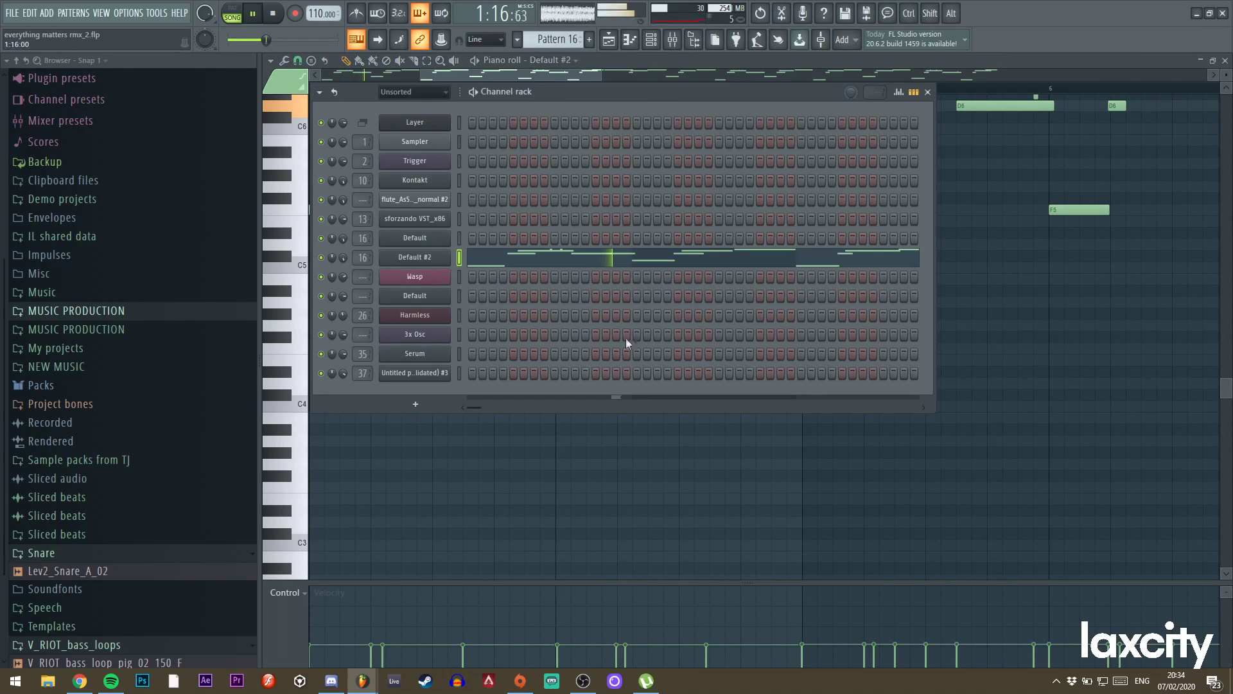
click(404, 258)
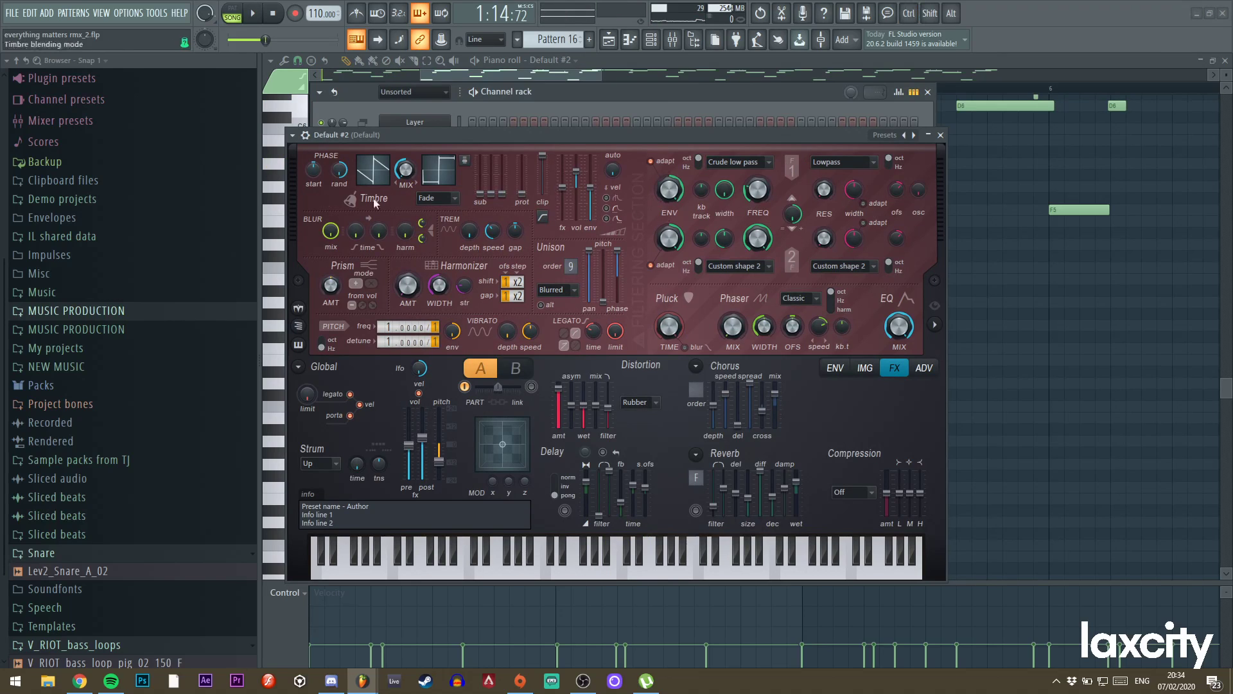
click(940, 135)
click(399, 260)
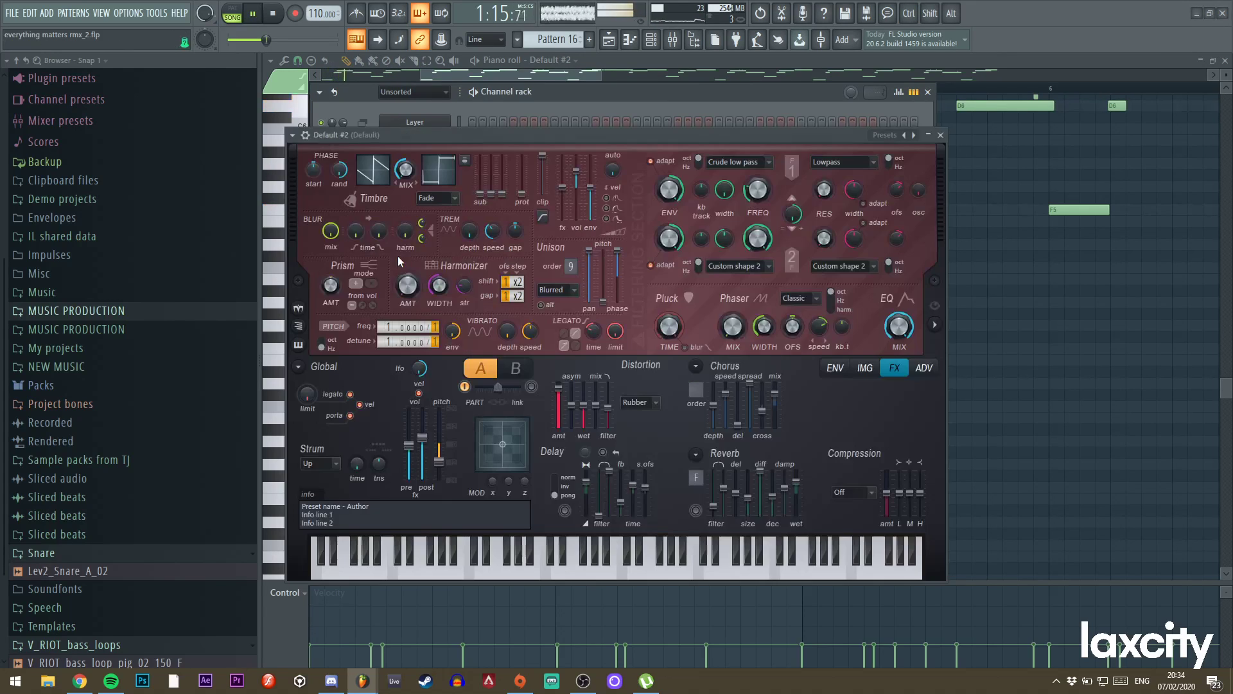
click(293, 136)
double_click(928, 156)
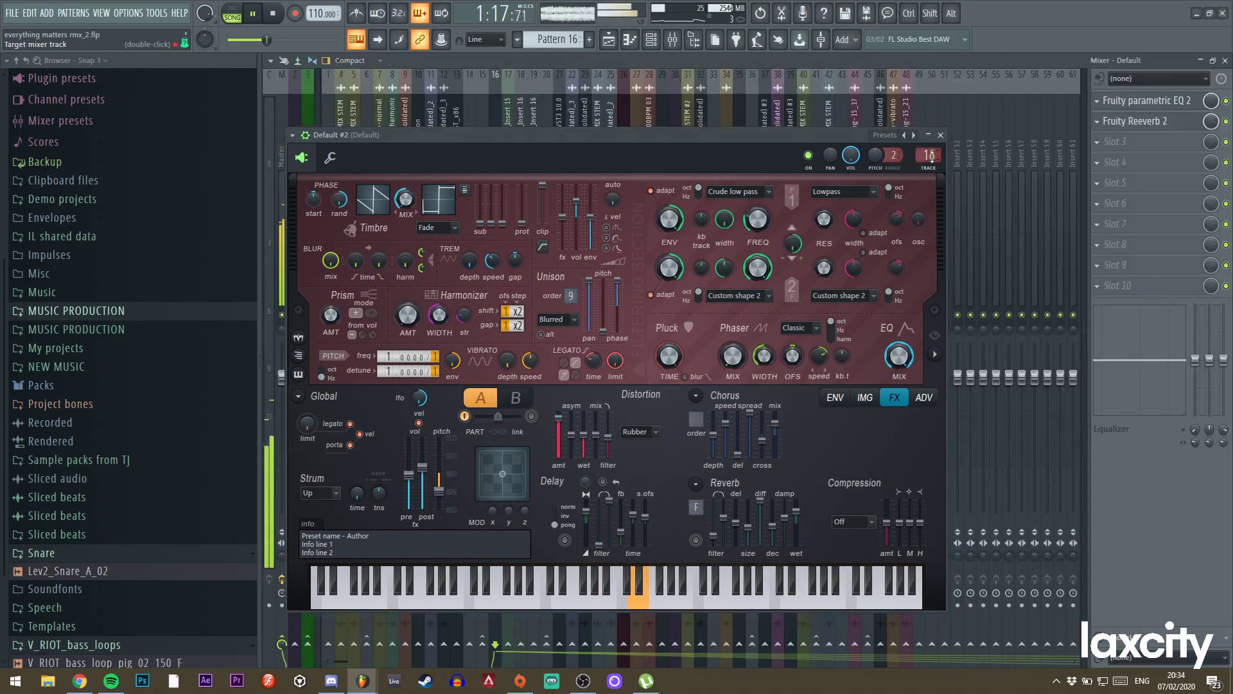
click(942, 135)
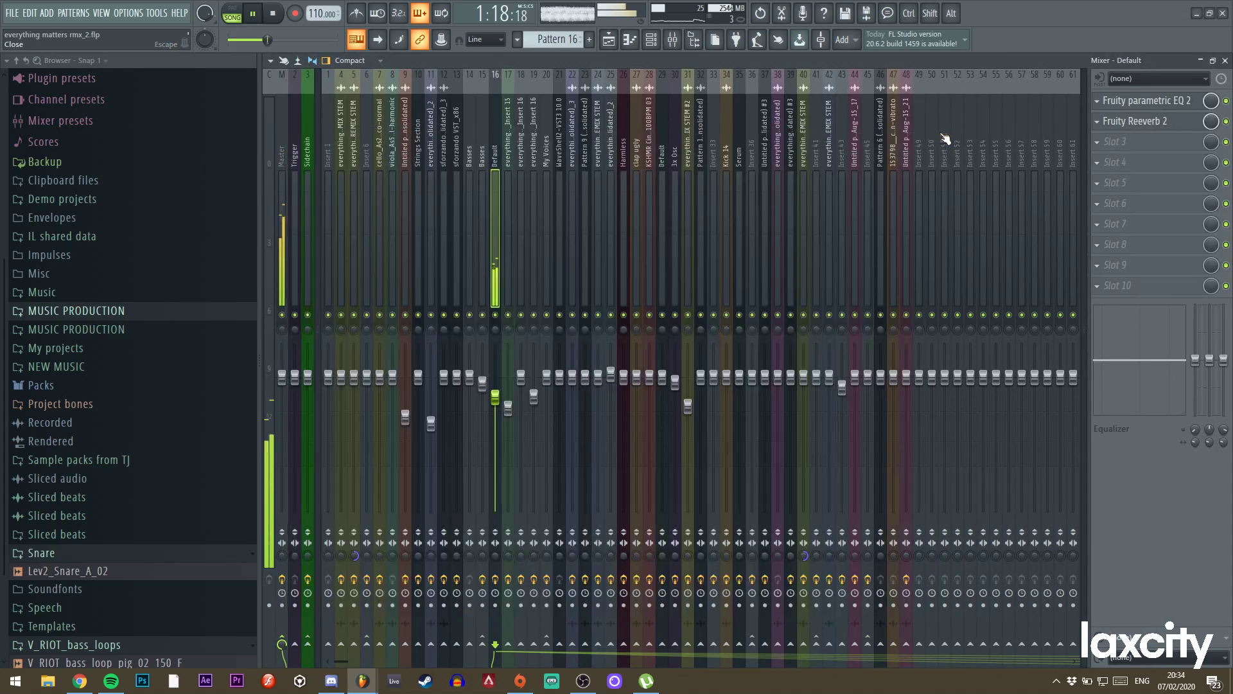
Return to the playlist, play Pattern 16 alone and with track 29's solo released while examining tracks 23 to 52, and stop playback.
click(611, 40)
key(space)
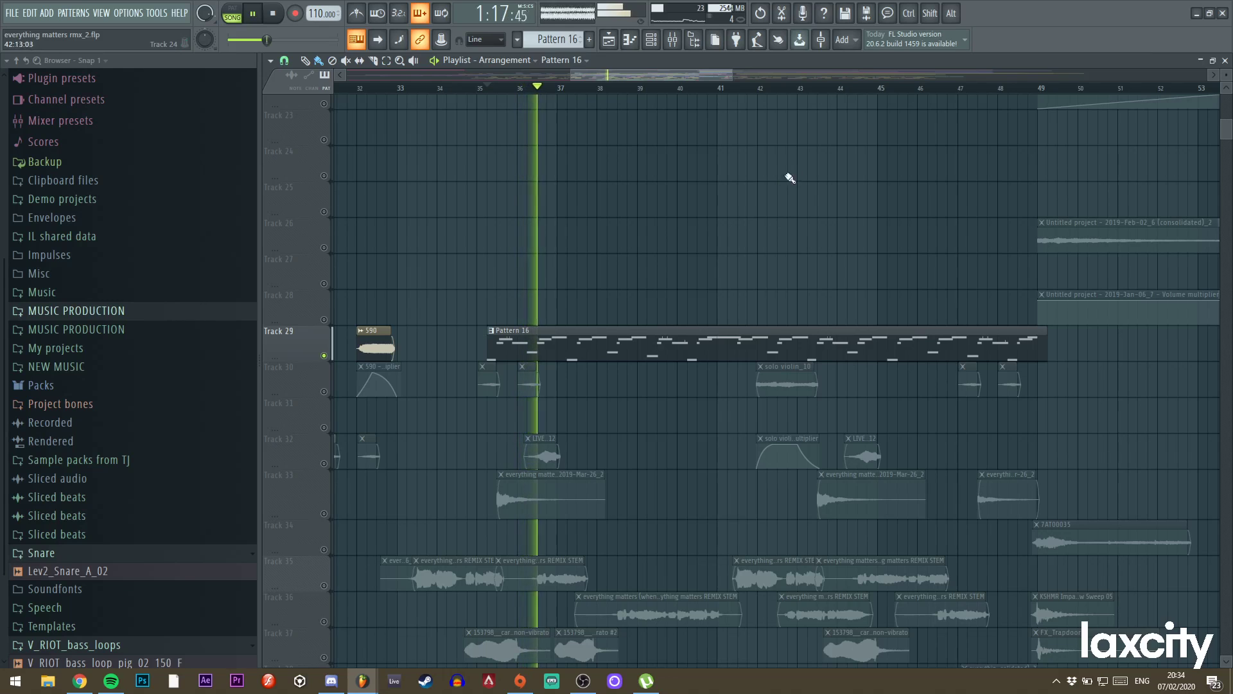
ctrl+click(324, 354)
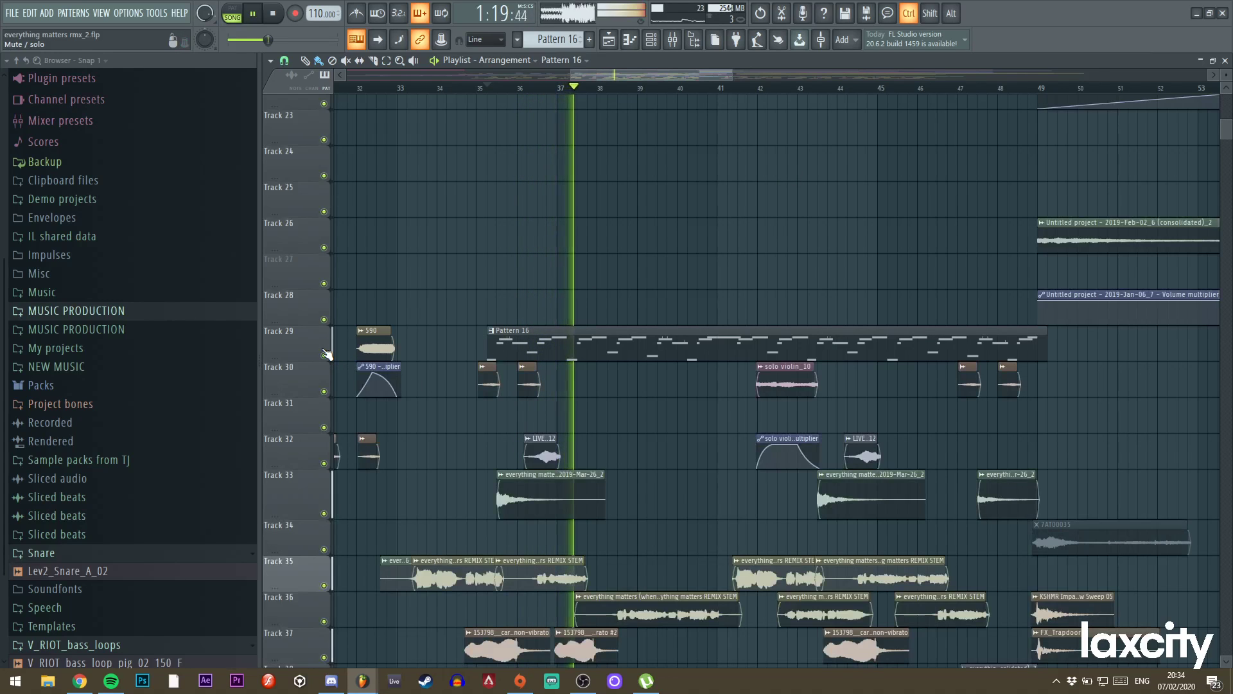
drag(713, 266, 832, 168)
scroll(833, 169, down, 5)
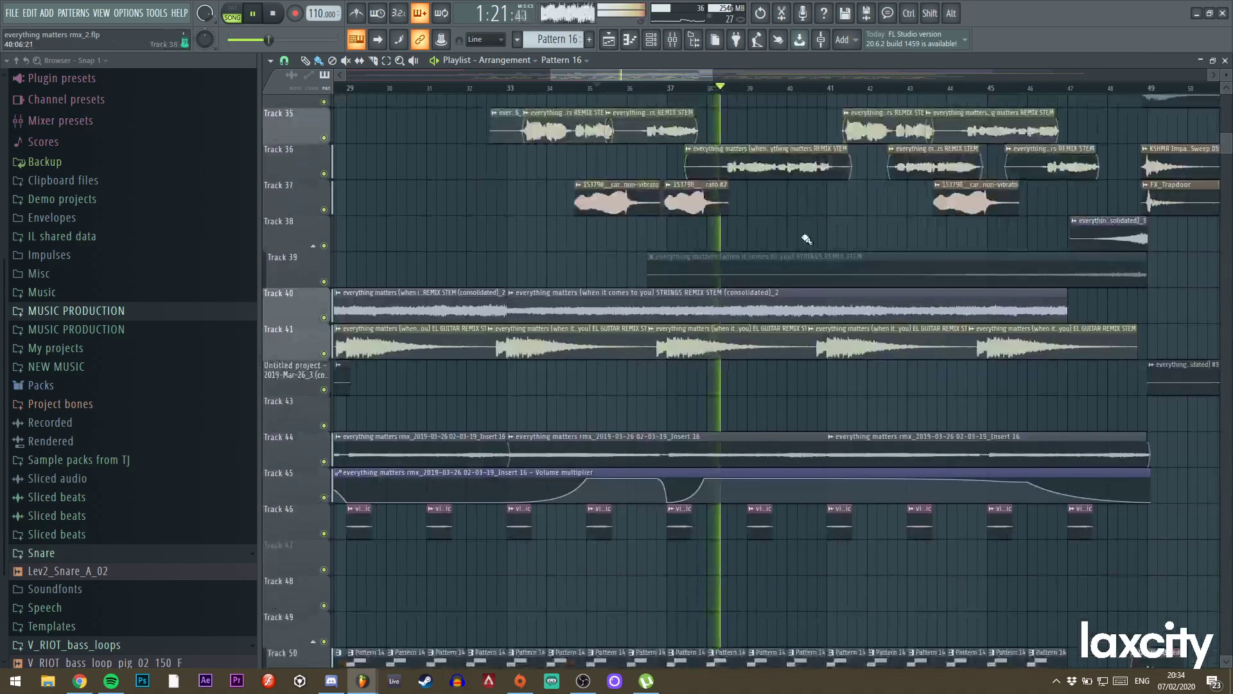
scroll(834, 258, down, 3)
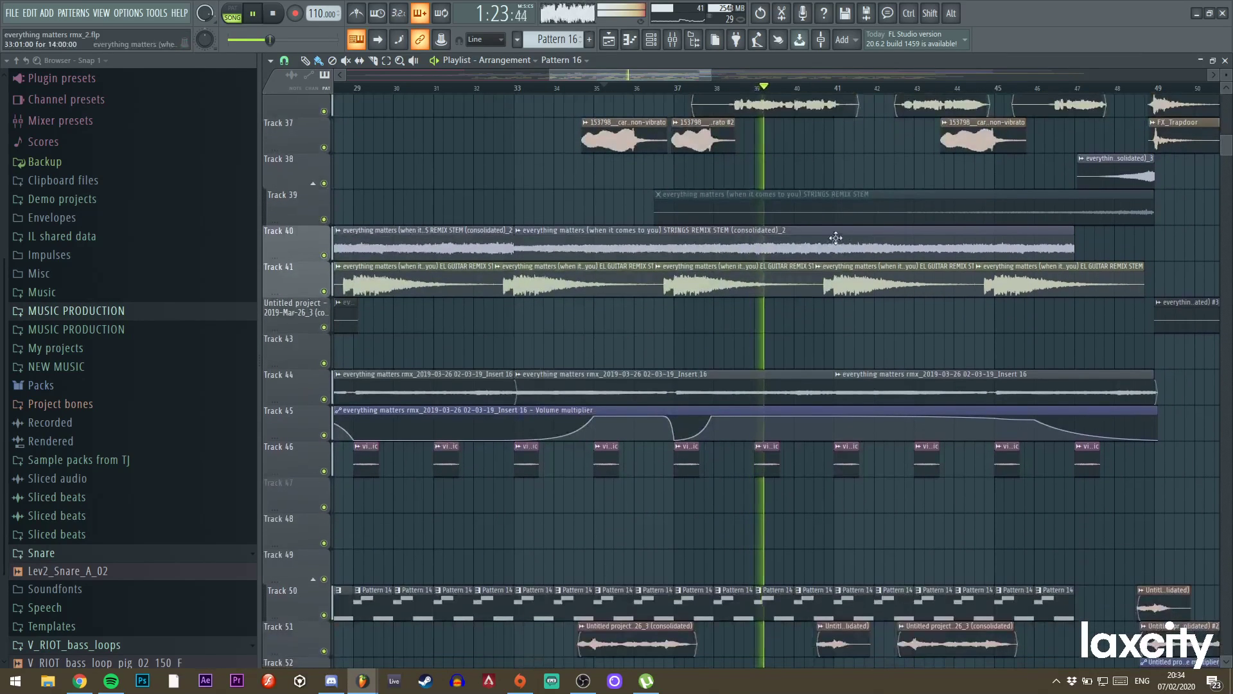
key(space)
Audition the Pattern 6, Strings Section and sforzando VST_x86 clips on tracks 1, 3, 6 and 7 from around bar 17.
scroll(613, 259, up, 15)
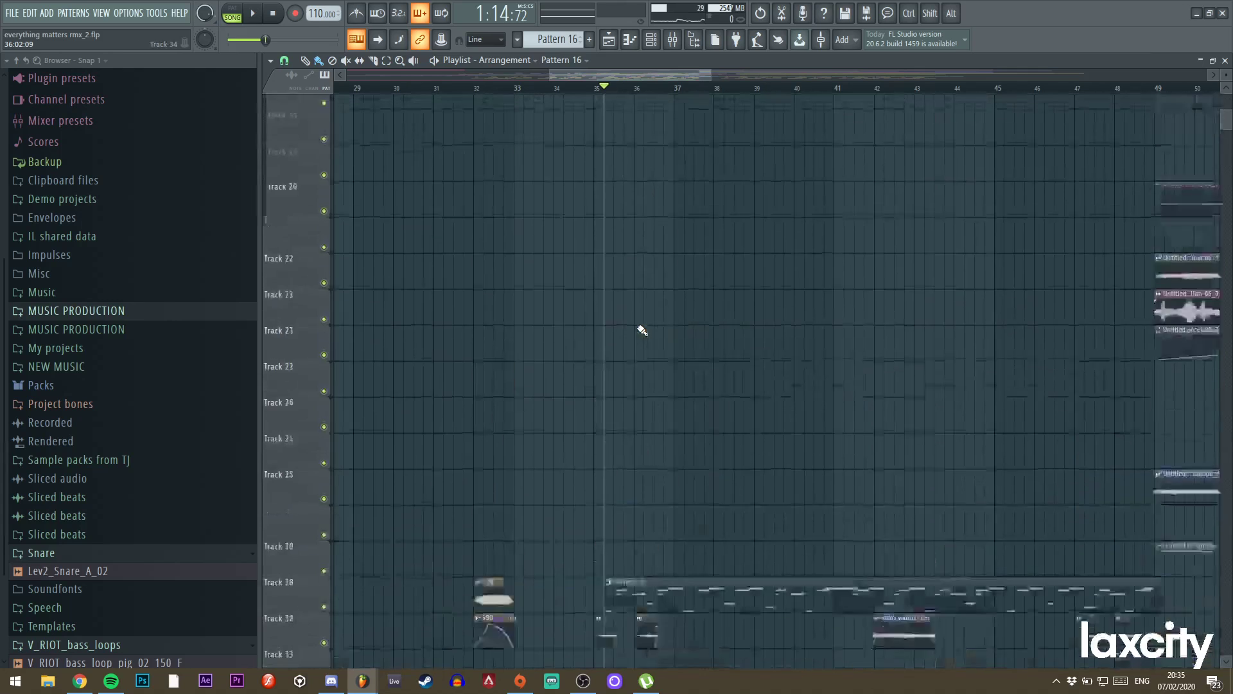
drag(641, 243, 1031, 200)
drag(543, 227, 768, 328)
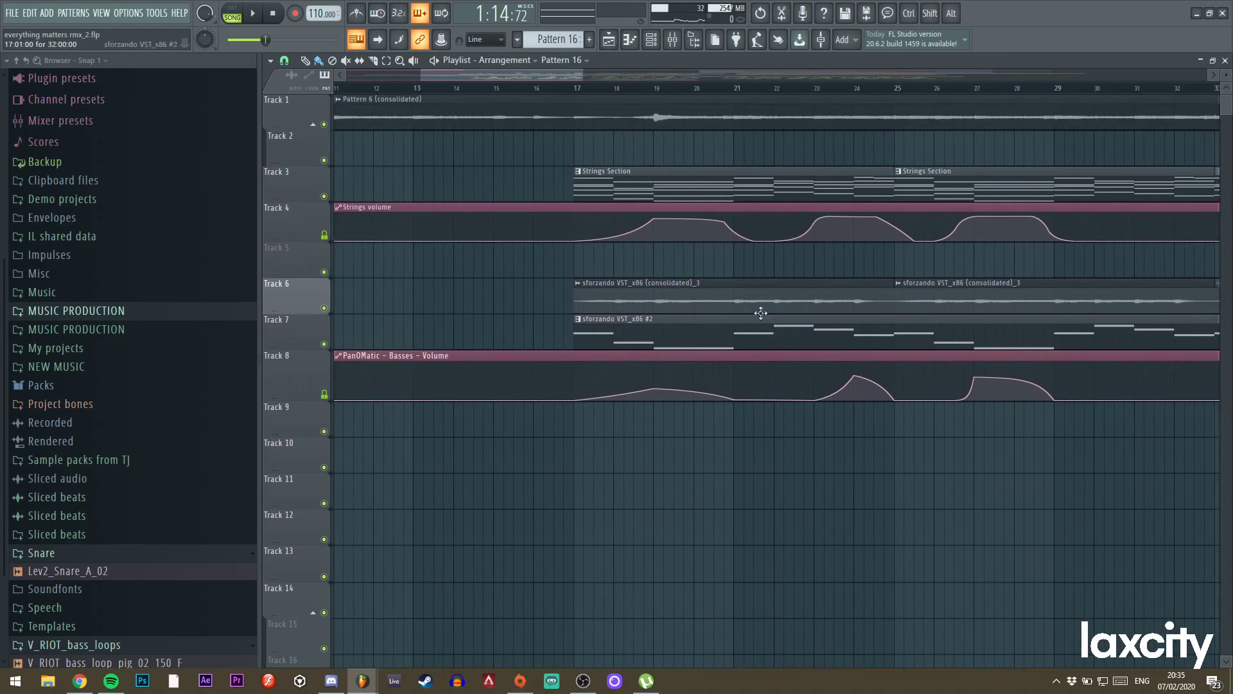
alt+right_click(582, 116)
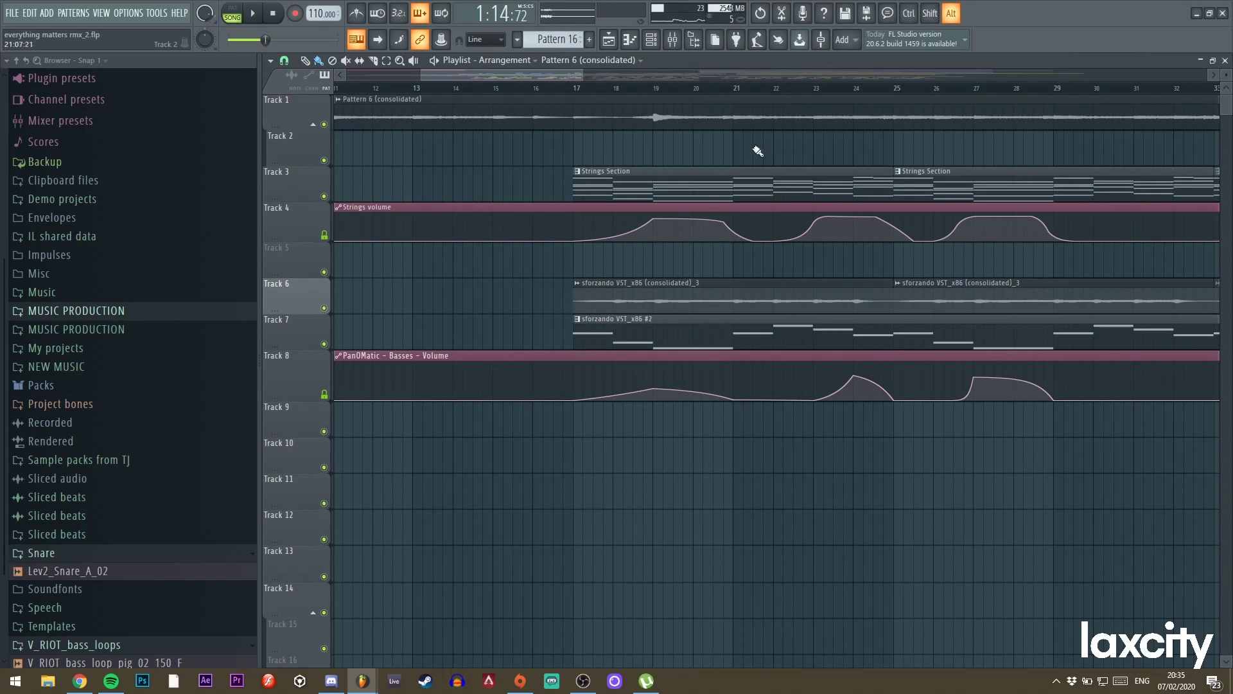
alt+right_click(580, 184)
alt+right_click(633, 184)
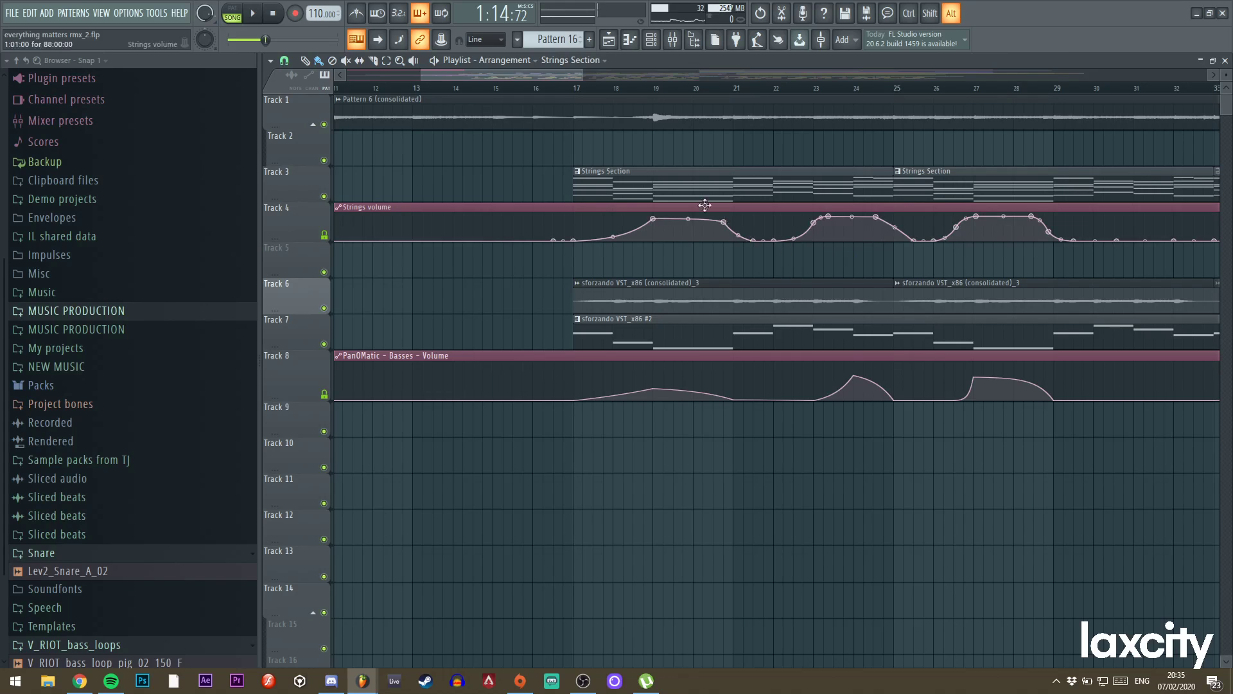
alt+click(725, 186)
alt+click(605, 308)
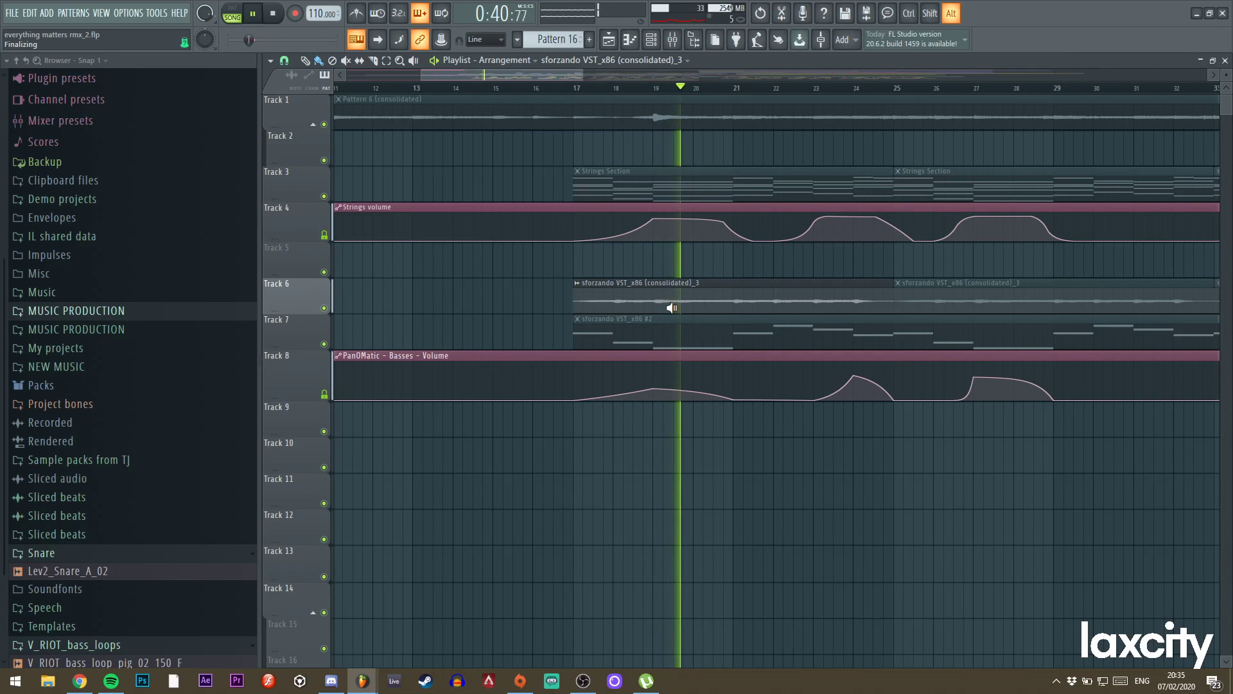
alt+click(595, 339)
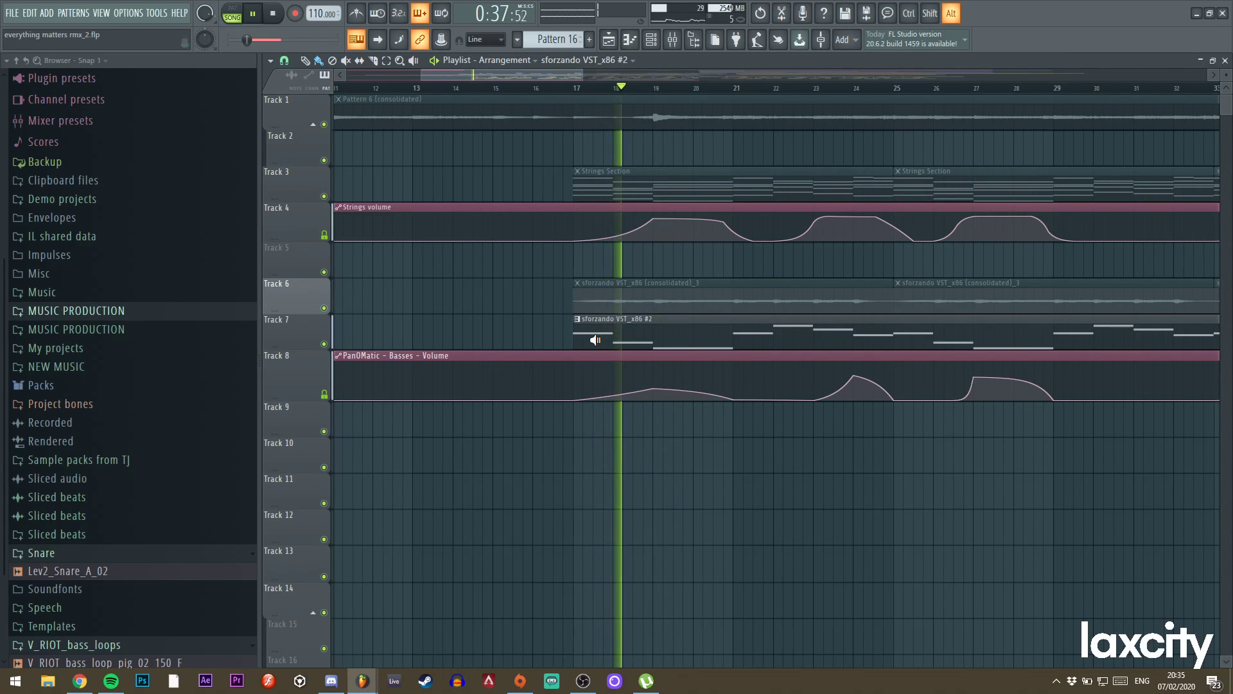
alt+click(654, 296)
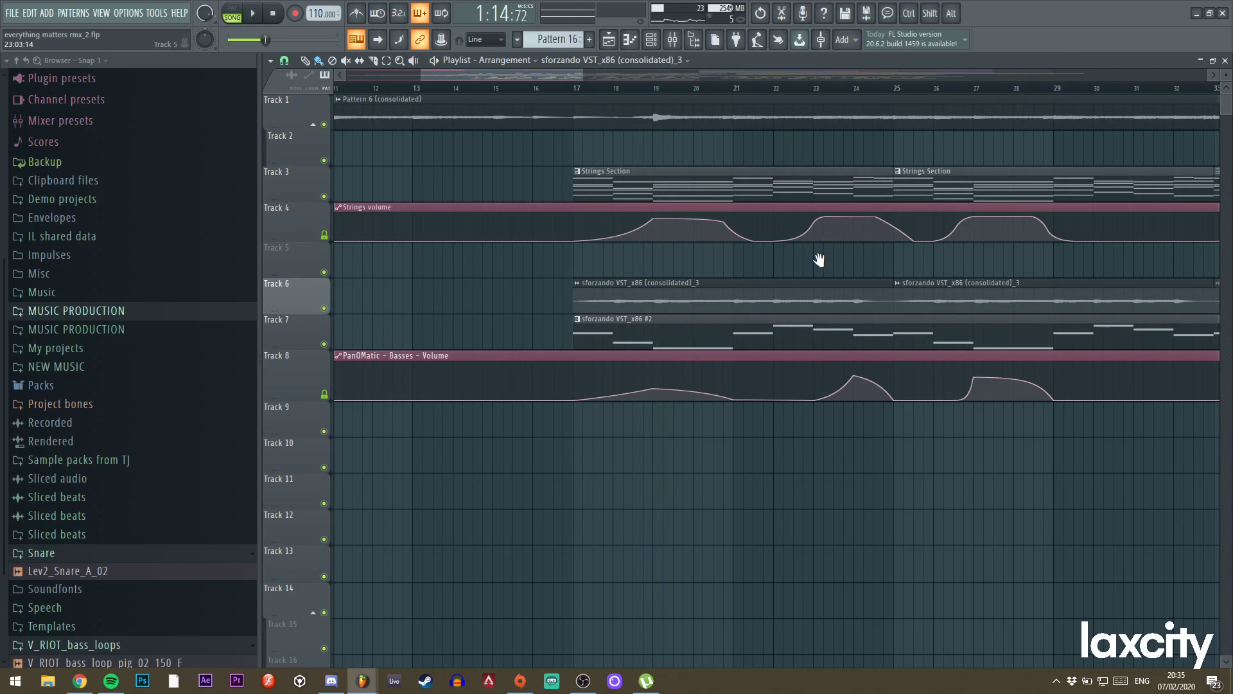
Audition the FX clips on tracks 36 and 37, the solo violin clips on track 32, and the solo cello clip on track 33.
scroll(815, 261, down, 10)
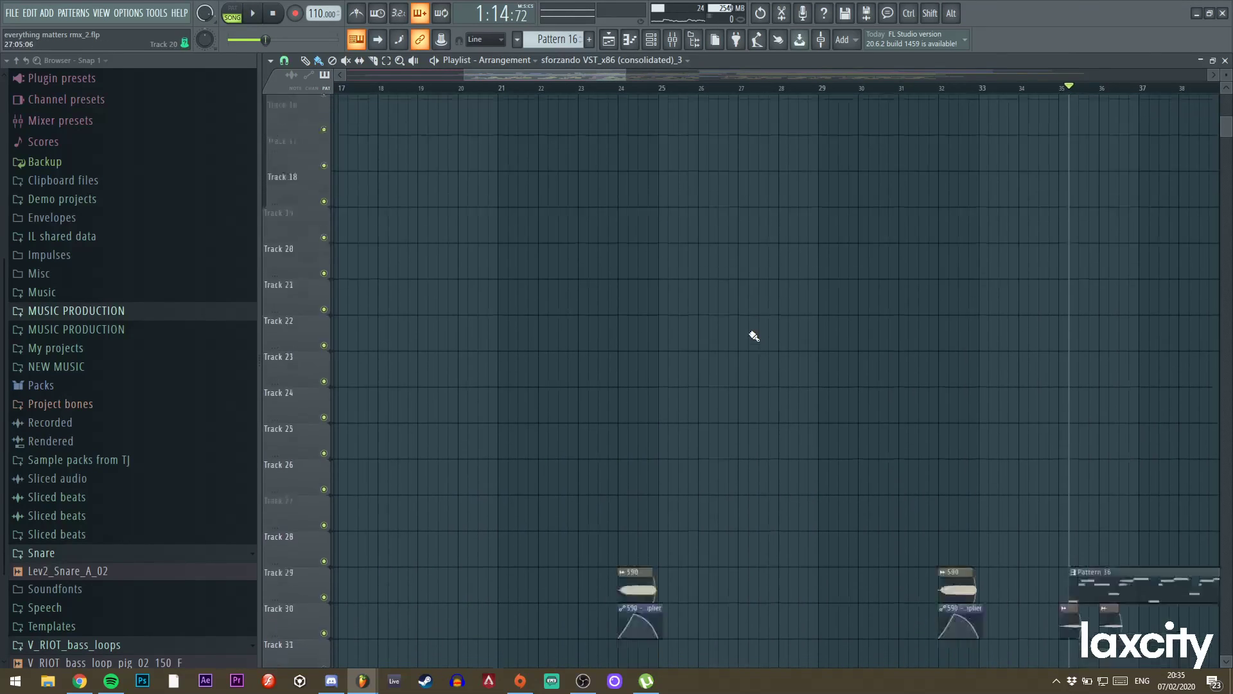
scroll(677, 336, down, 6)
scroll(715, 220, left, 5)
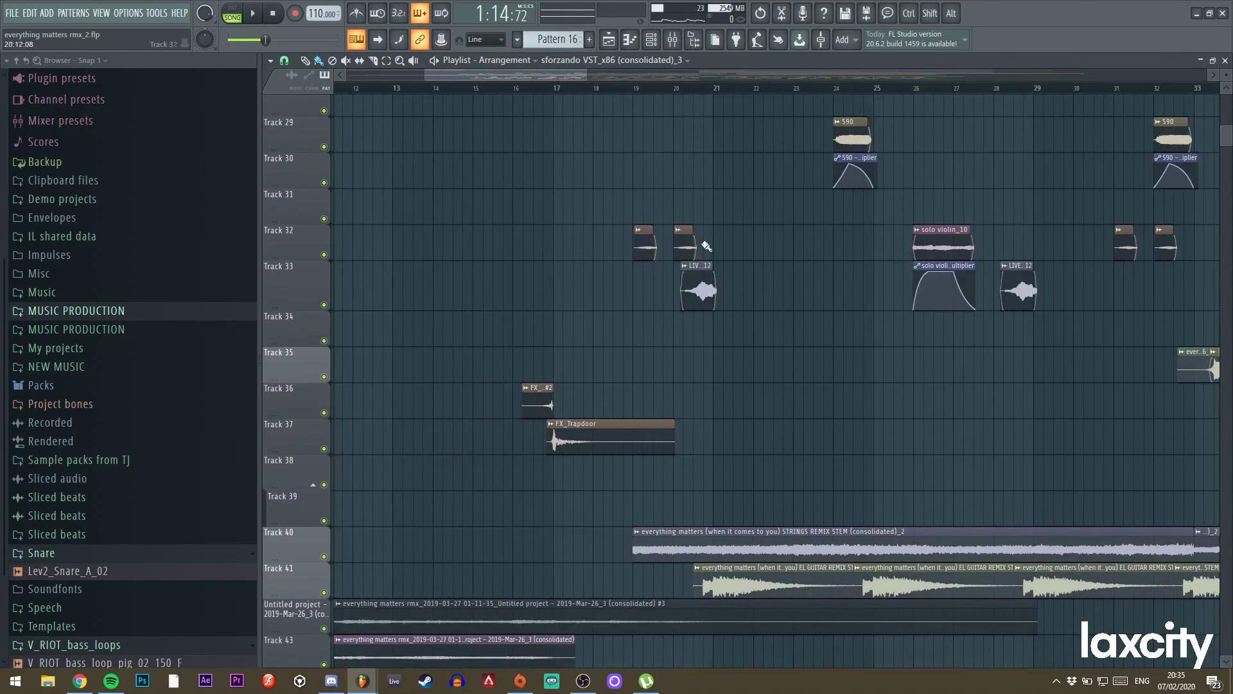
alt+right_click(534, 400)
alt+right_click(553, 441)
alt+click(643, 253)
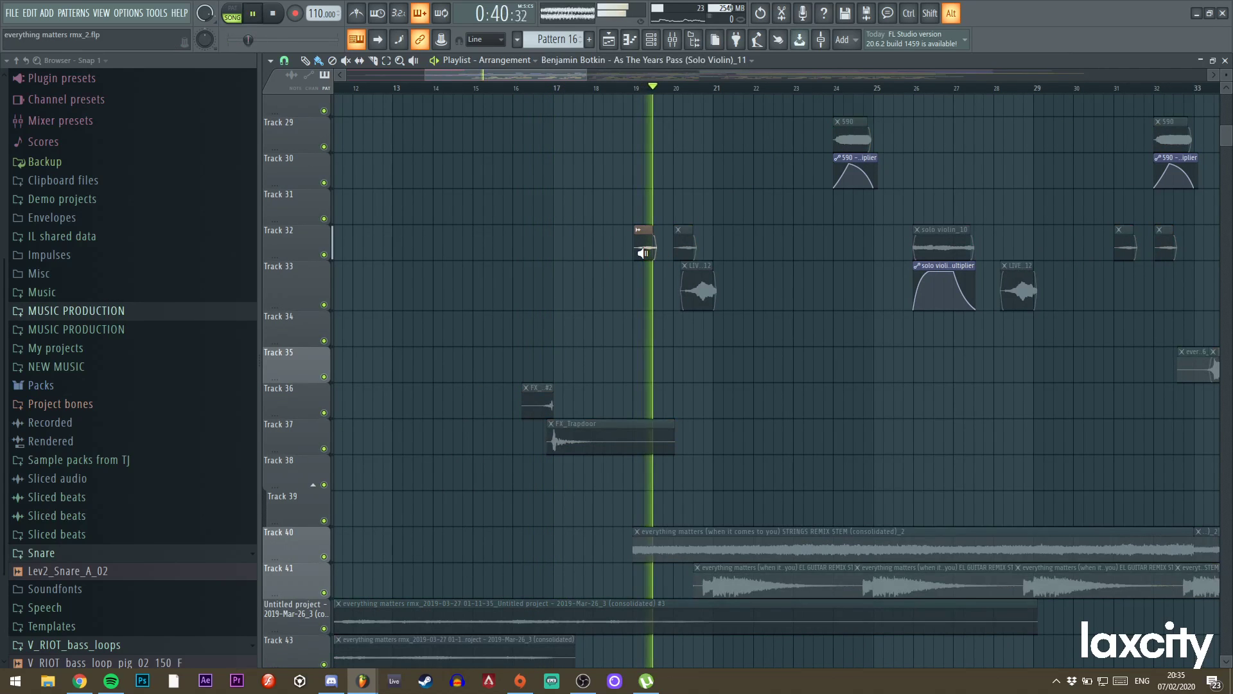
alt+click(683, 247)
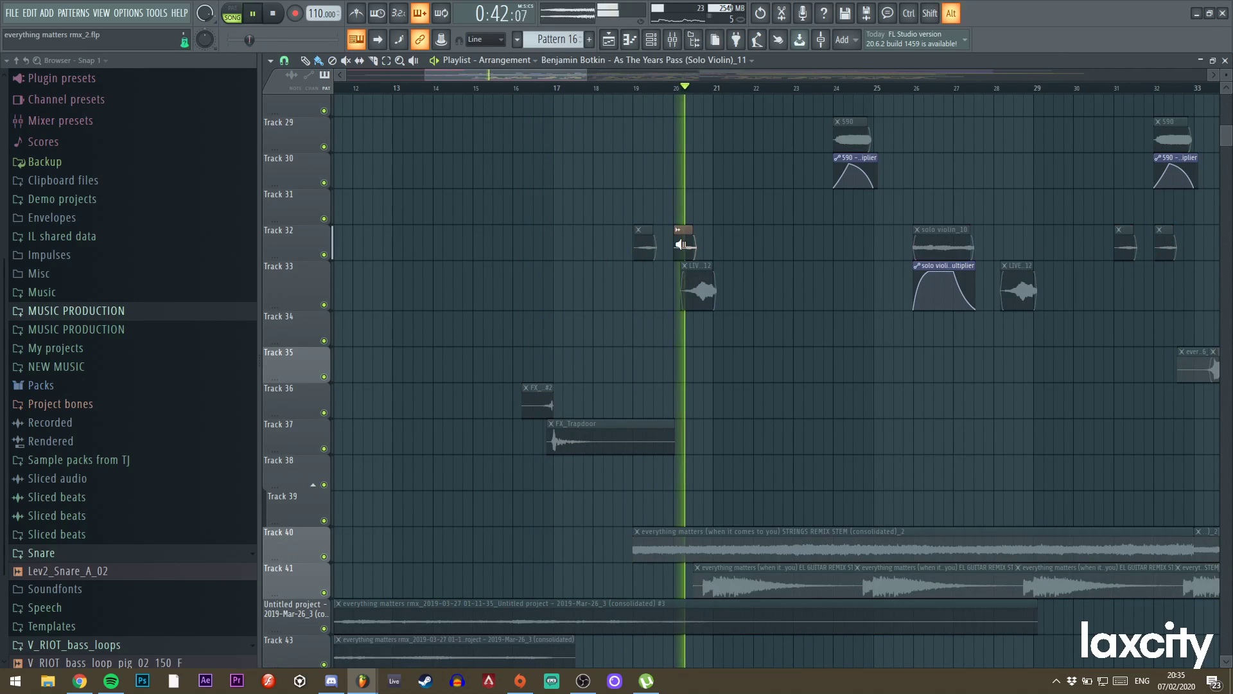
alt+click(699, 292)
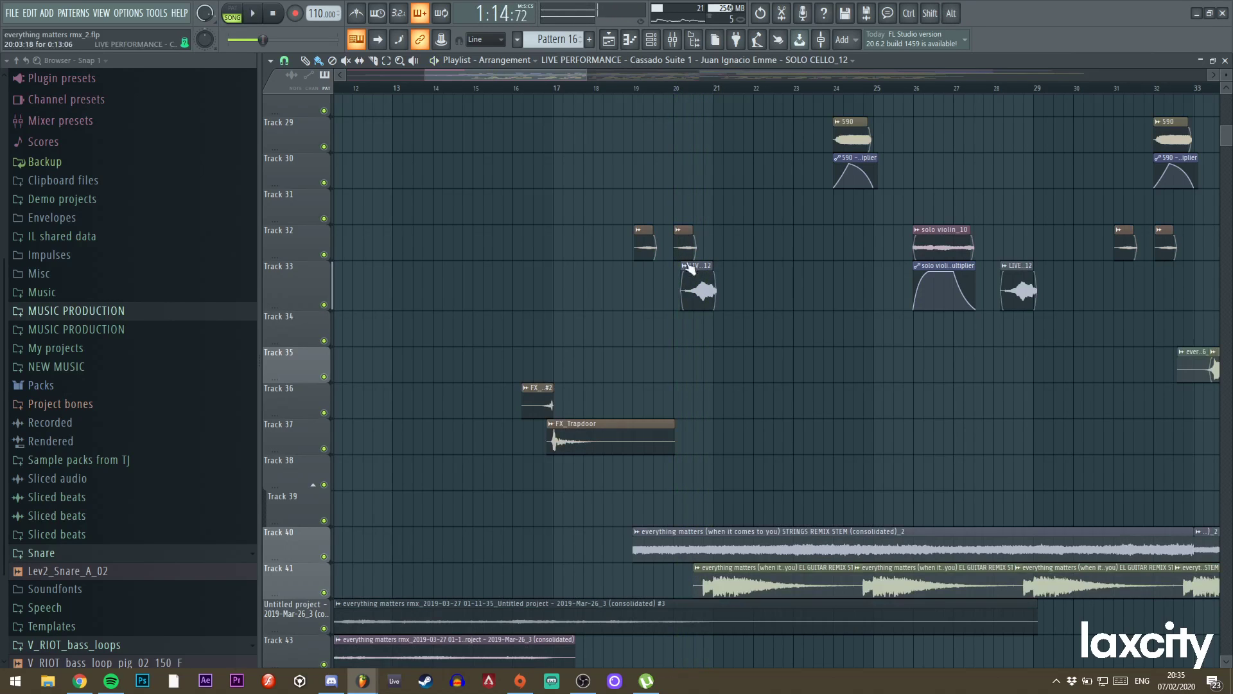
Play all tracks around bar 20, and audition the solo cello, STRINGS stem and EL GUITAR stem clips on tracks 33, 40 and 41.
key(space)
drag(767, 298, 651, 256)
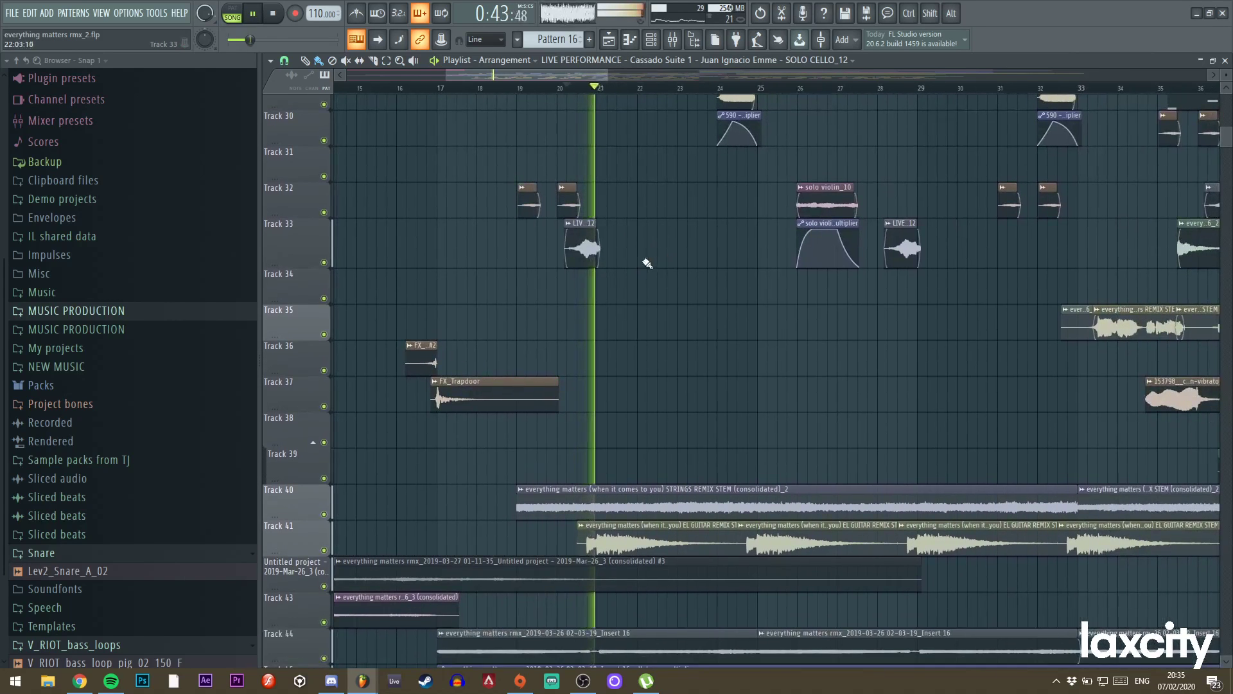
alt+click(580, 263)
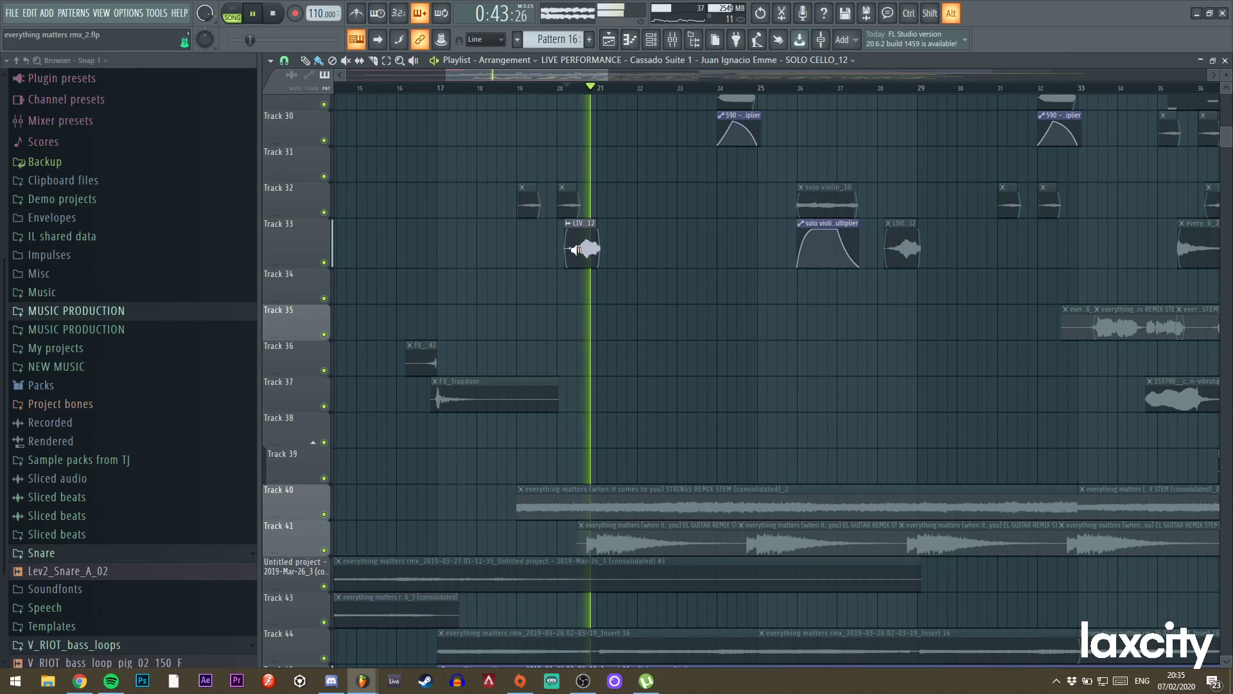
alt+right_click(545, 505)
drag(605, 298, 506, 82)
alt+right_click(493, 324)
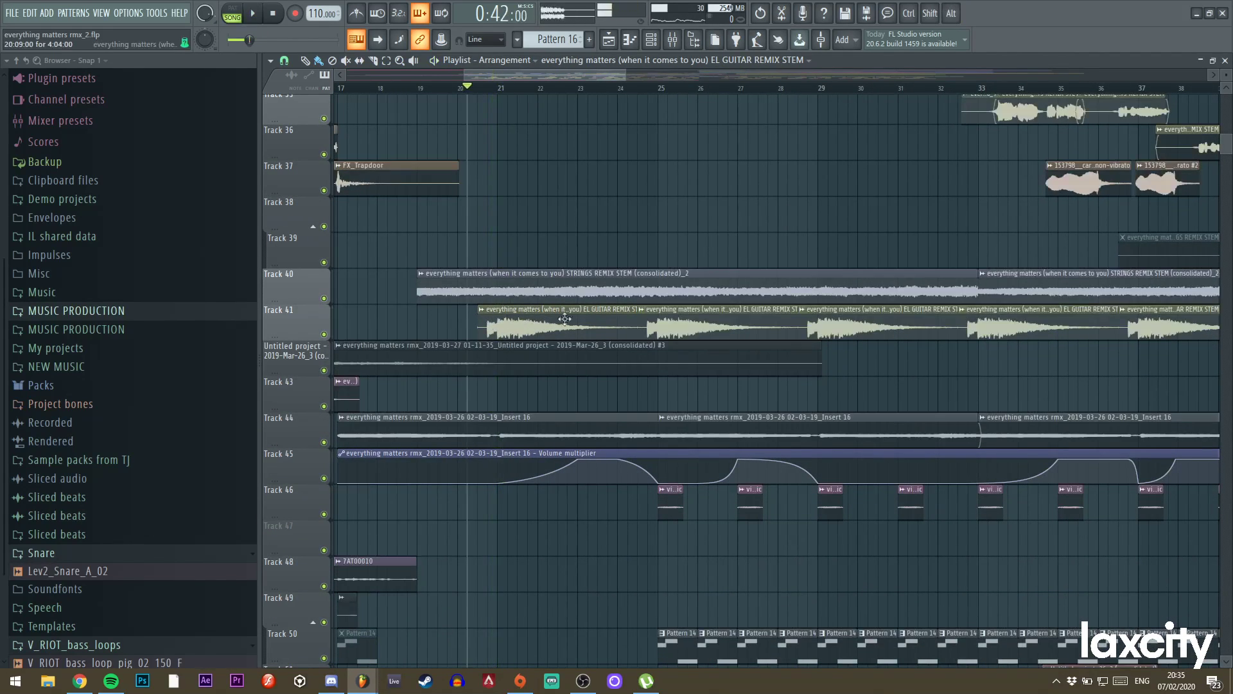
Audition the Insert 16 clip on track 44 from around bars 17 and 22.
scroll(513, 288, down, 5)
scroll(744, 275, up, 3)
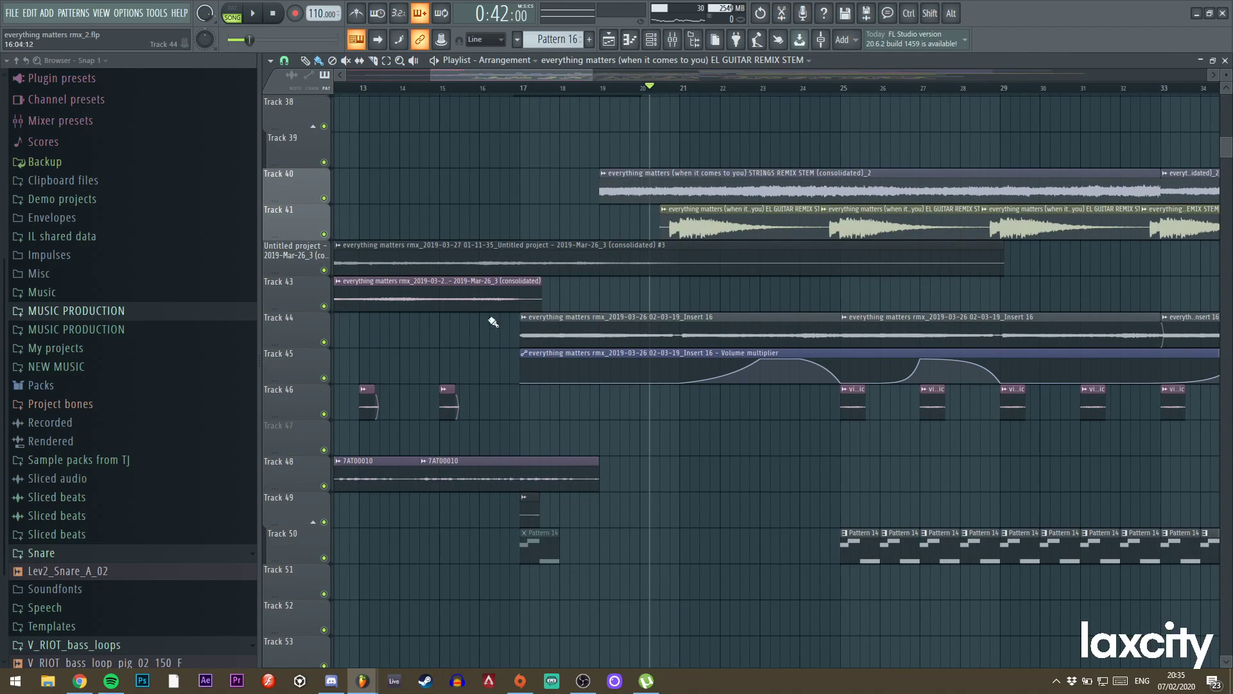
alt+click(548, 345)
alt+click(746, 333)
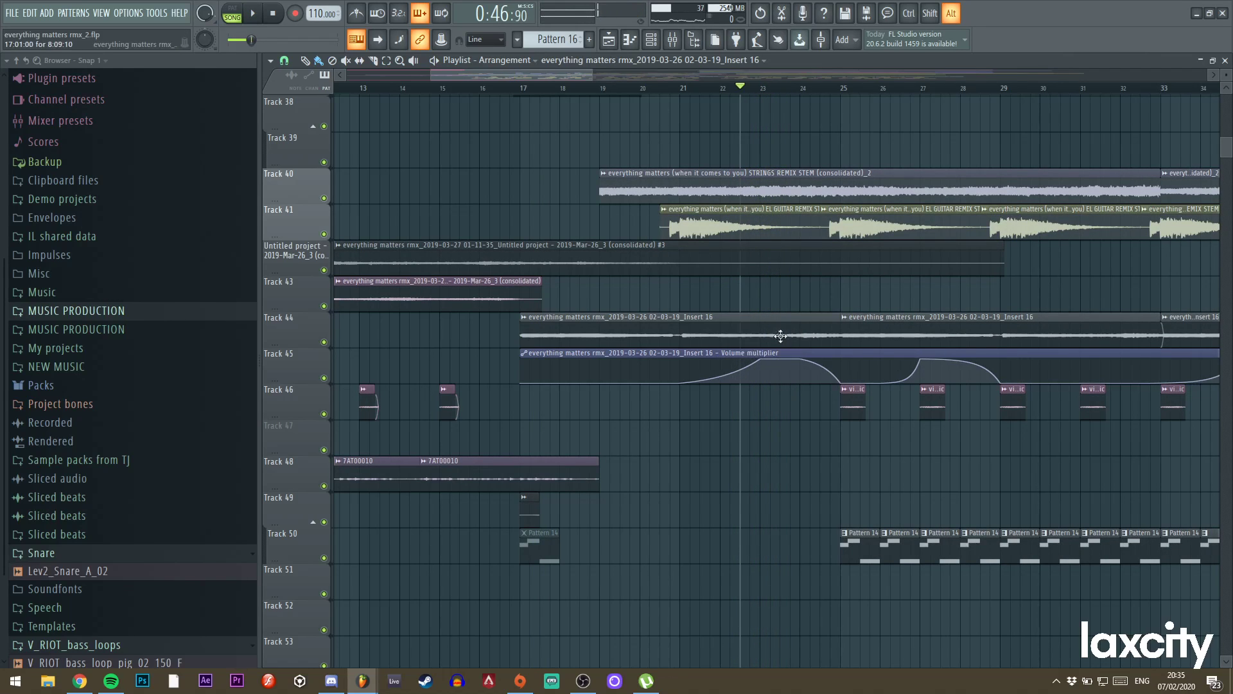
alt+click(734, 334)
Examine the arrangement around bars 18 to 39, from the stem tracks through the short string clips down to the My voices group.
drag(856, 302, 643, 187)
scroll(664, 226, down, 3)
scroll(662, 238, up, 3)
scroll(662, 243, down, 18)
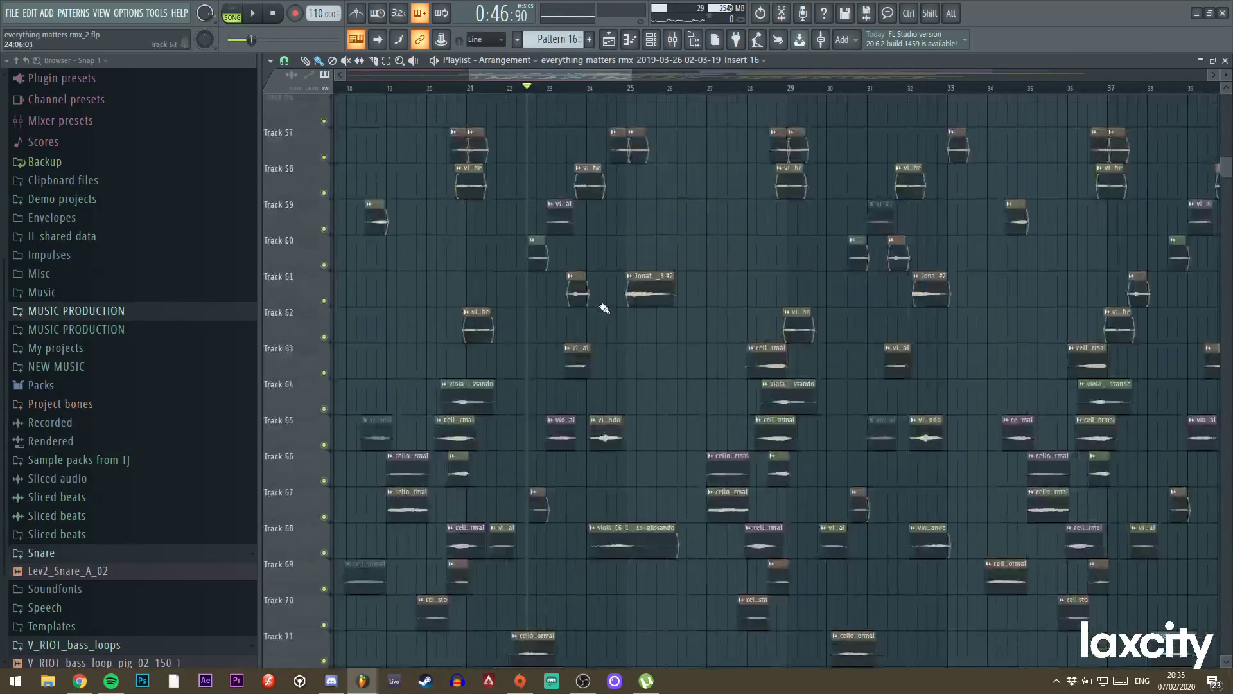
scroll(583, 281, up, 9)
scroll(576, 285, down, 14)
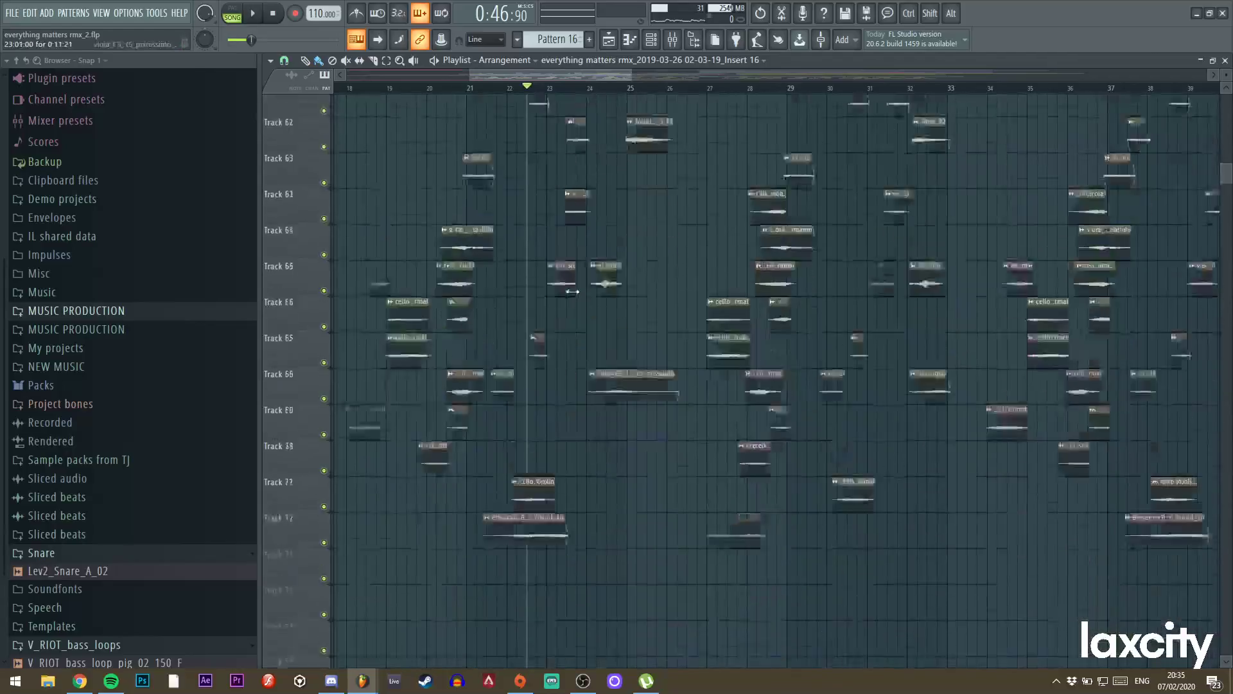
scroll(582, 295, up, 3)
scroll(586, 285, down, 20)
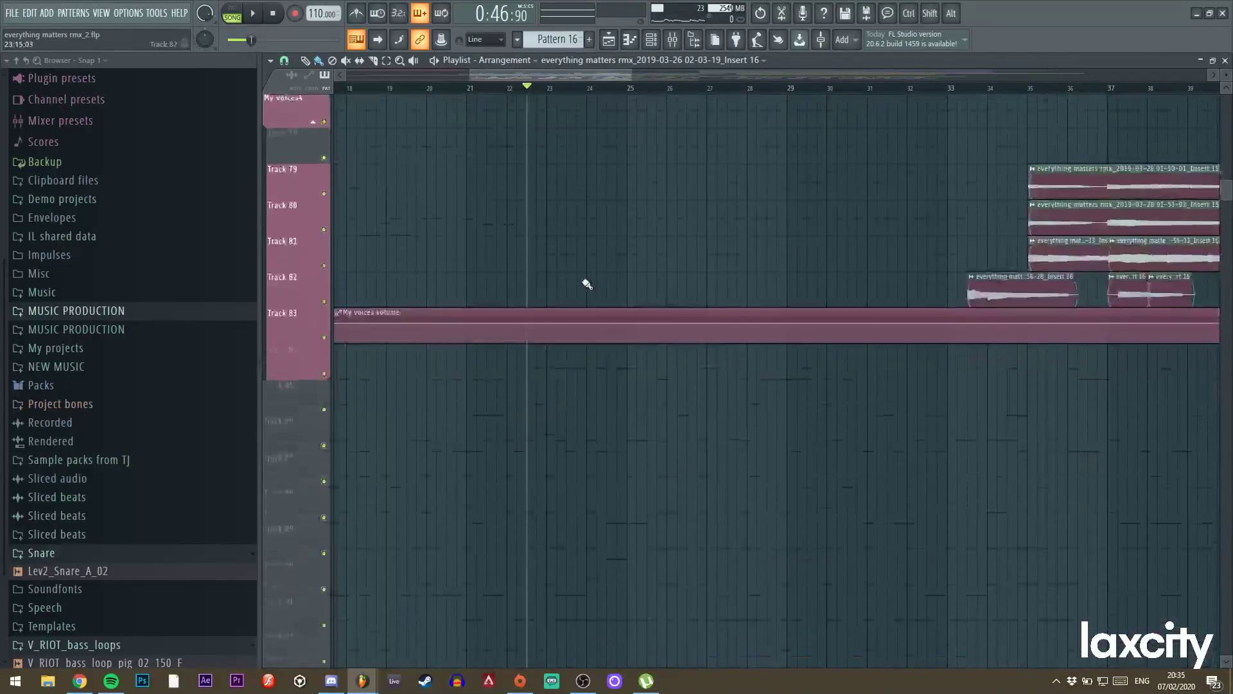
scroll(739, 273, up, 13)
scroll(797, 244, up, 20)
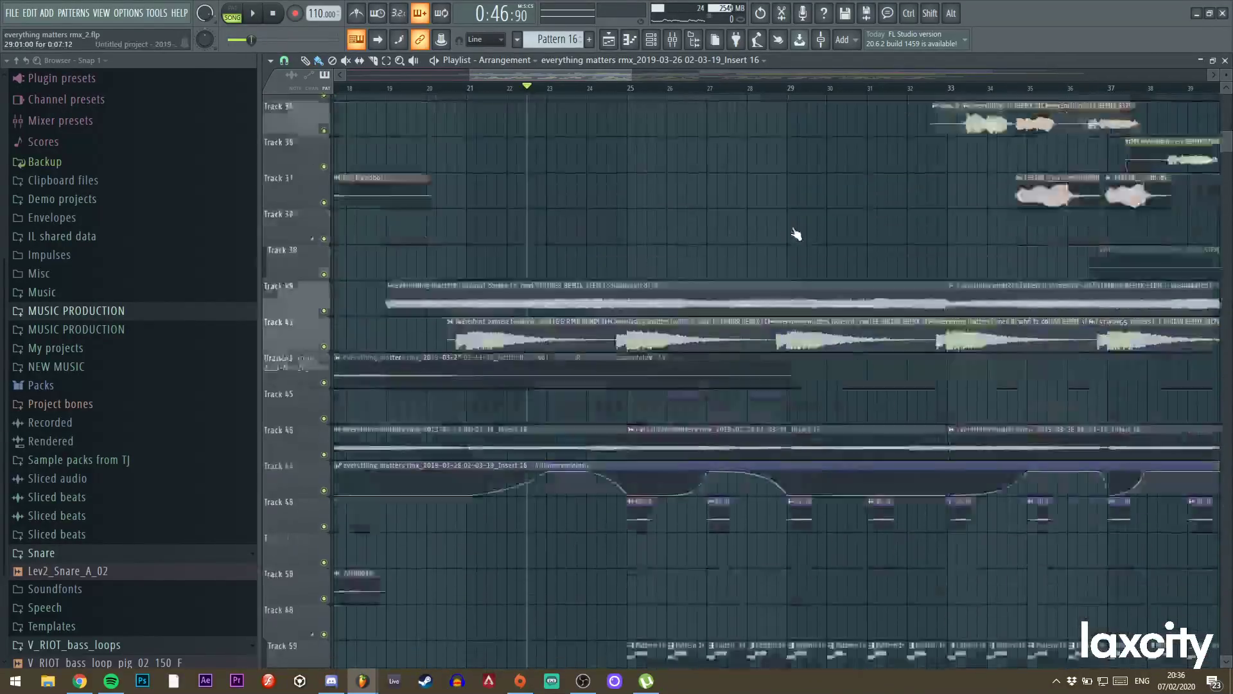
Play all tracks from bar 25 while moving down to the solo string clips around track 32, and stop playback.
click(627, 88)
key(space)
scroll(669, 199, right, 3)
scroll(674, 270, down, 20)
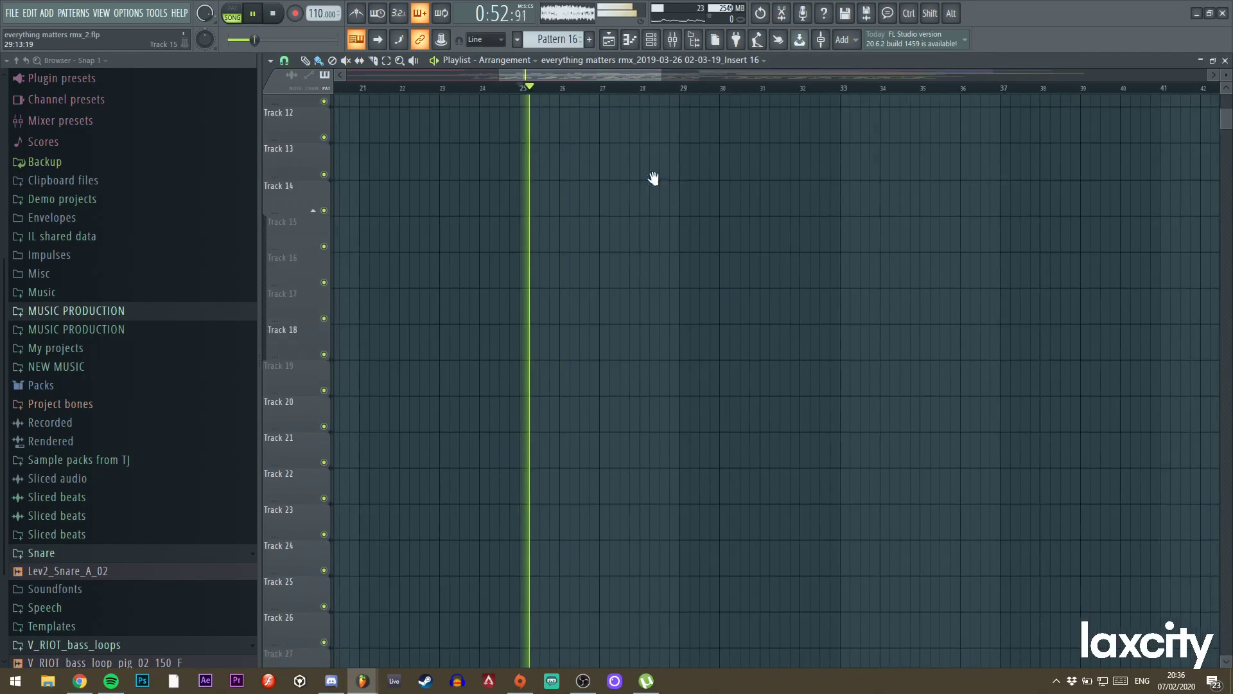
key(space)
Audition the solo violin_10 clip on track 32 near bar 26, stop playback, and open its channel settings.
alt+right_click(494, 197)
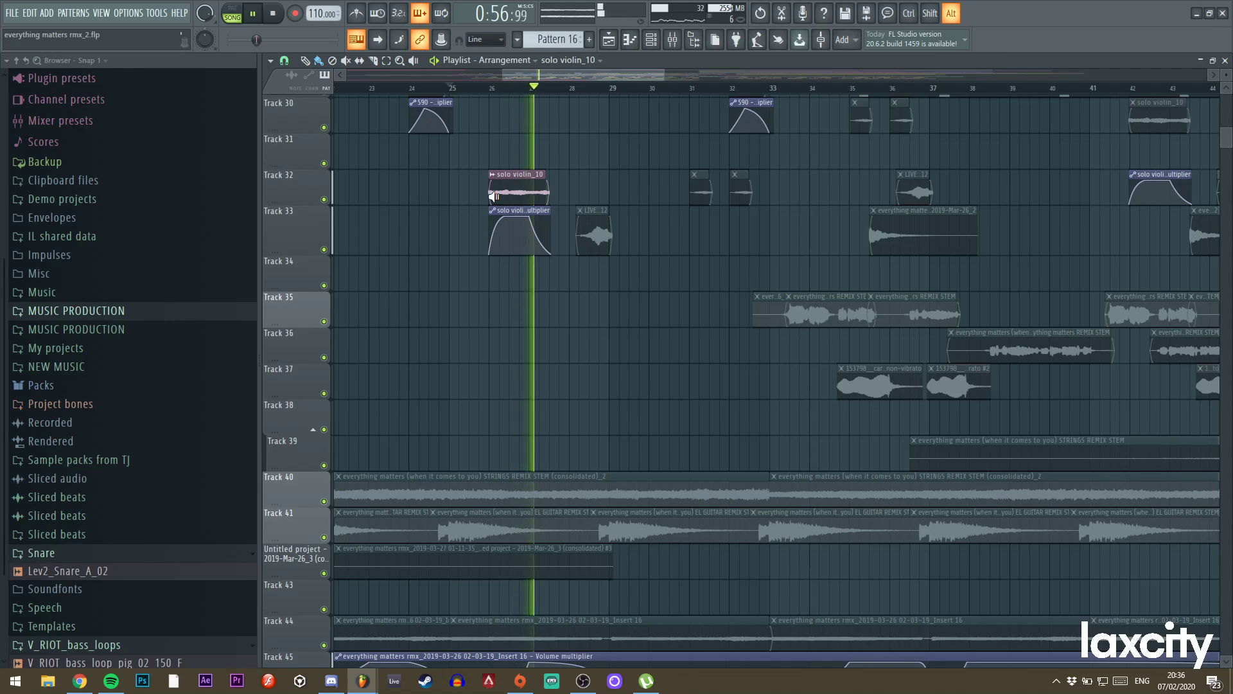
key(space)
double_click(505, 194)
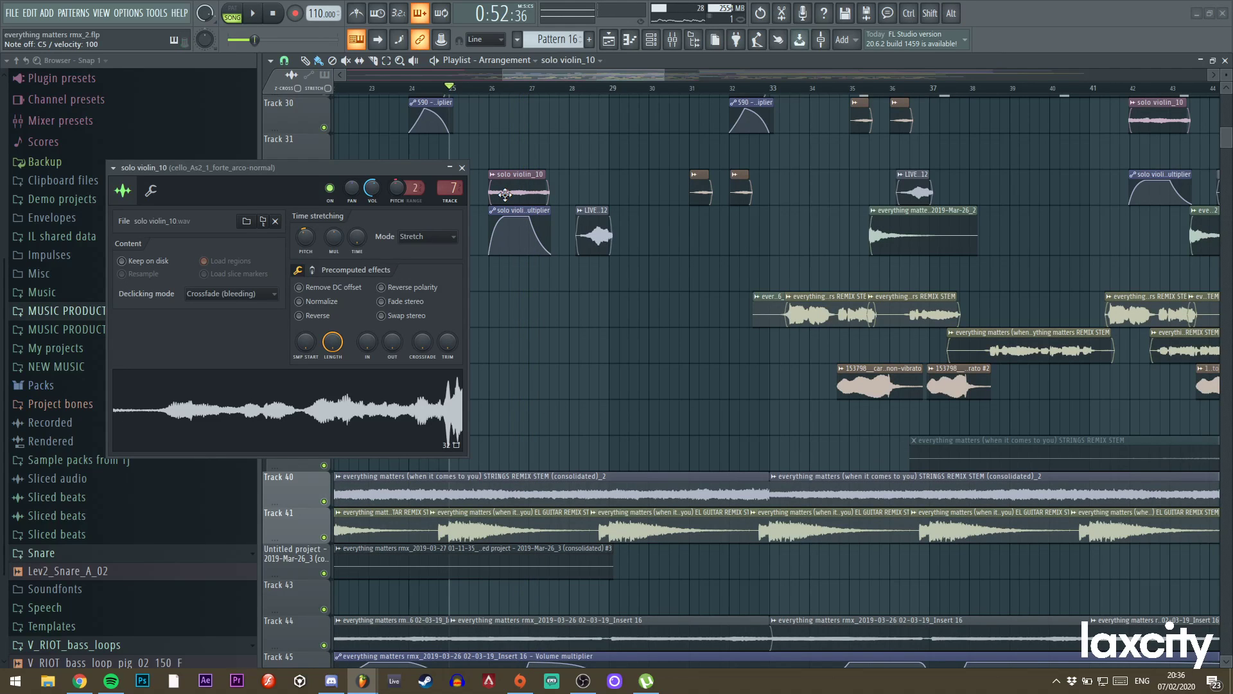
Close the solo violin_10 channel settings and play all tracks around bar 26.
click(462, 168)
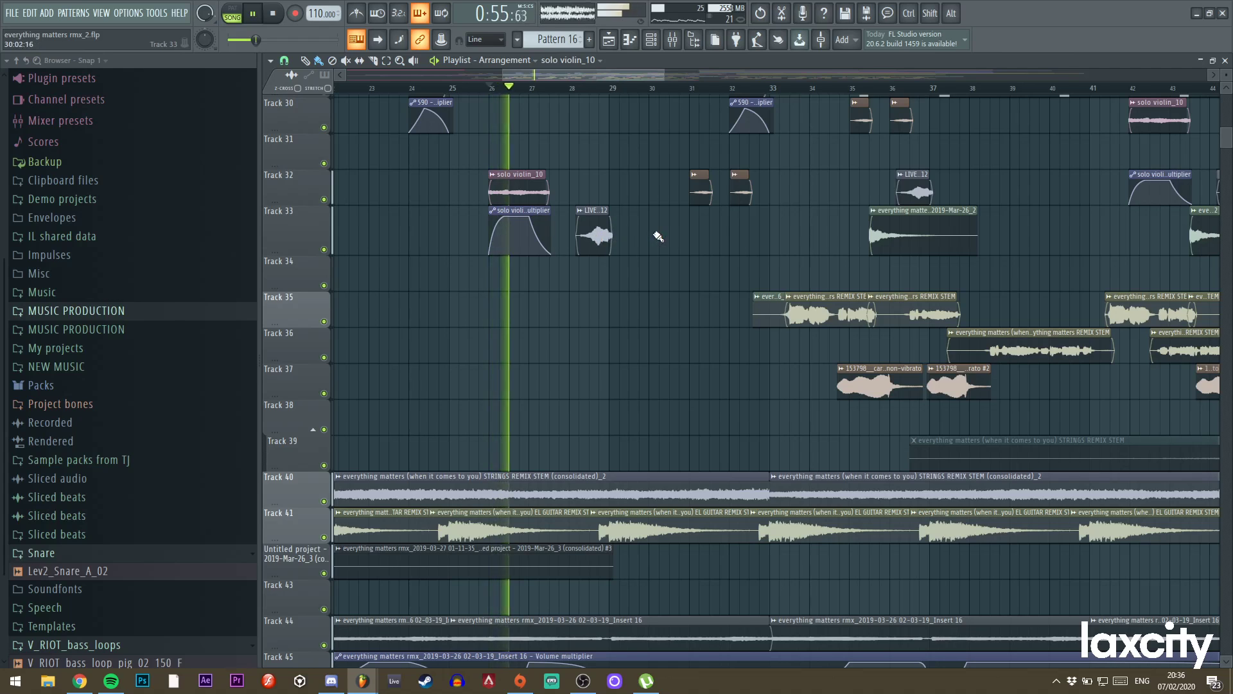
key(space)
drag(702, 296, 492, 421)
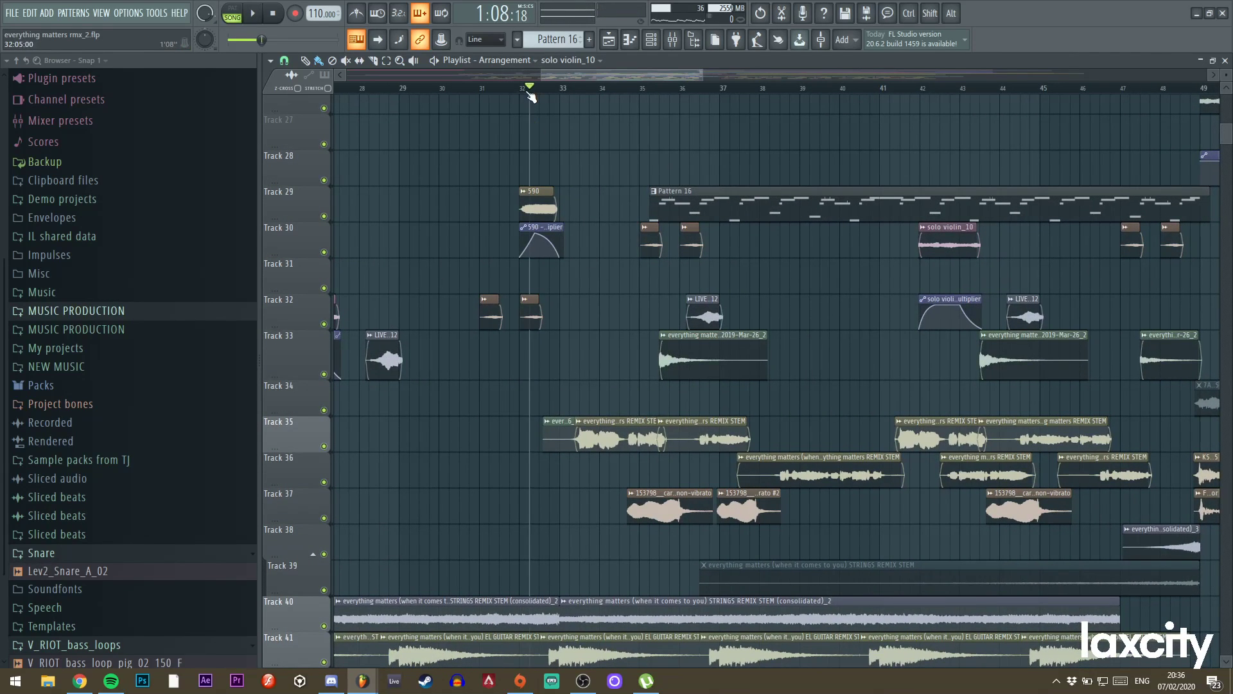
Audition the 590 clip on track 29 near bar 32 and the EL GUITAR REMIX STEM clip on track 41.
key(space)
alt+right_click(537, 208)
drag(636, 360, 484, 200)
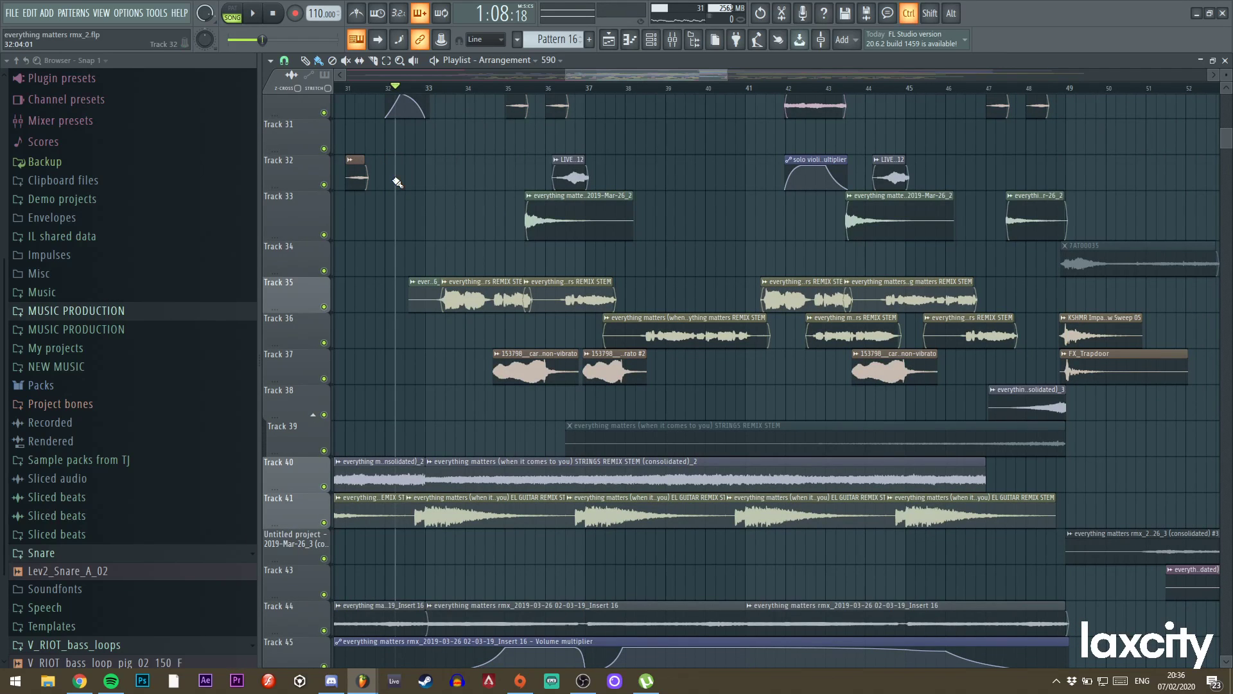
key(space)
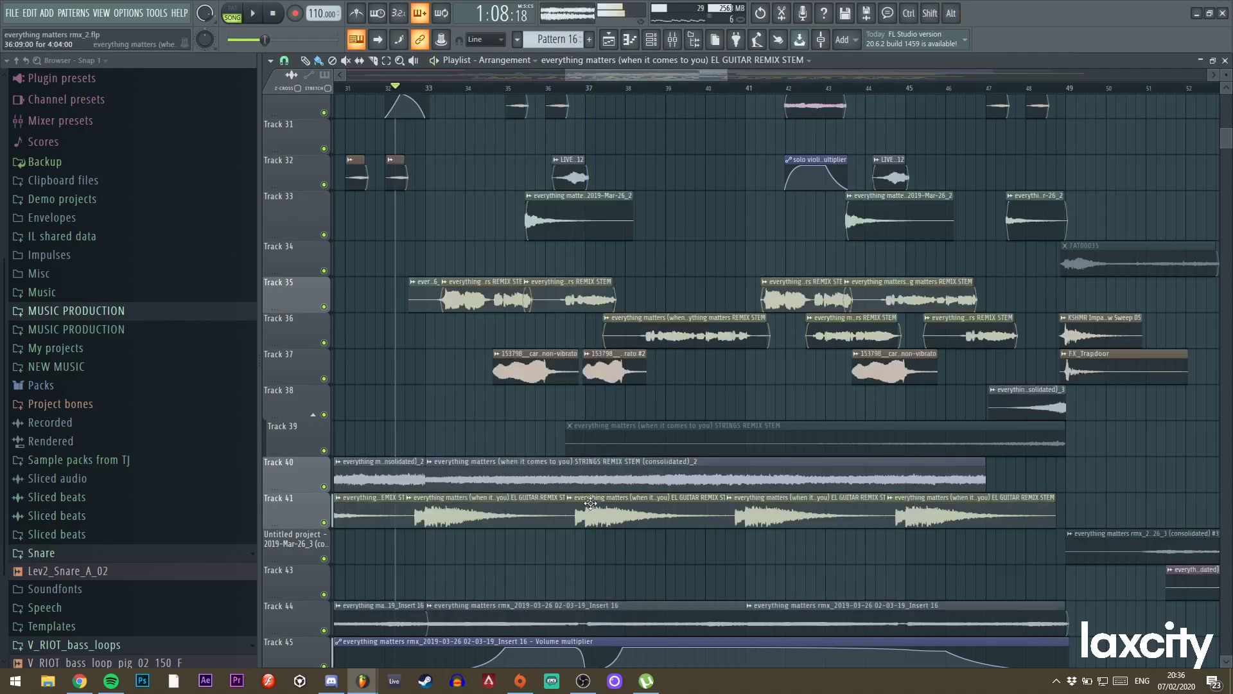
key(space)
Audition the Pattern 14 clips on track 50, soloing the track and playing it from bar 25.
scroll(639, 440, down, 5)
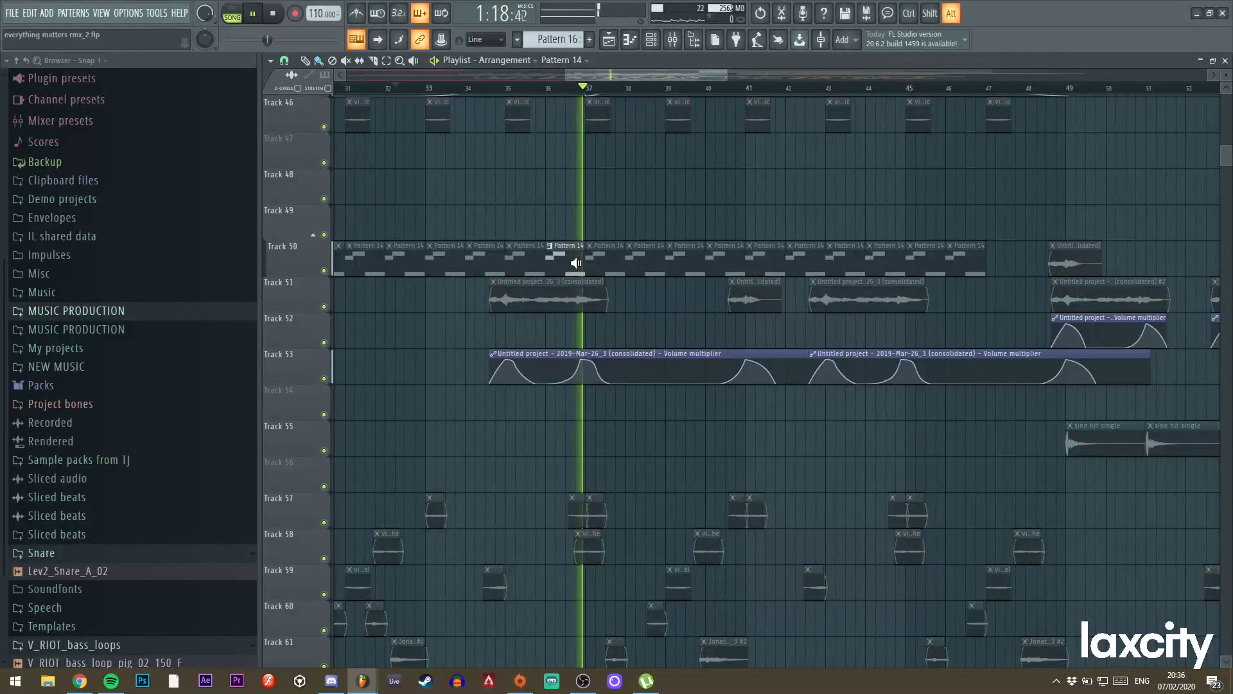
drag(596, 80, 542, 67)
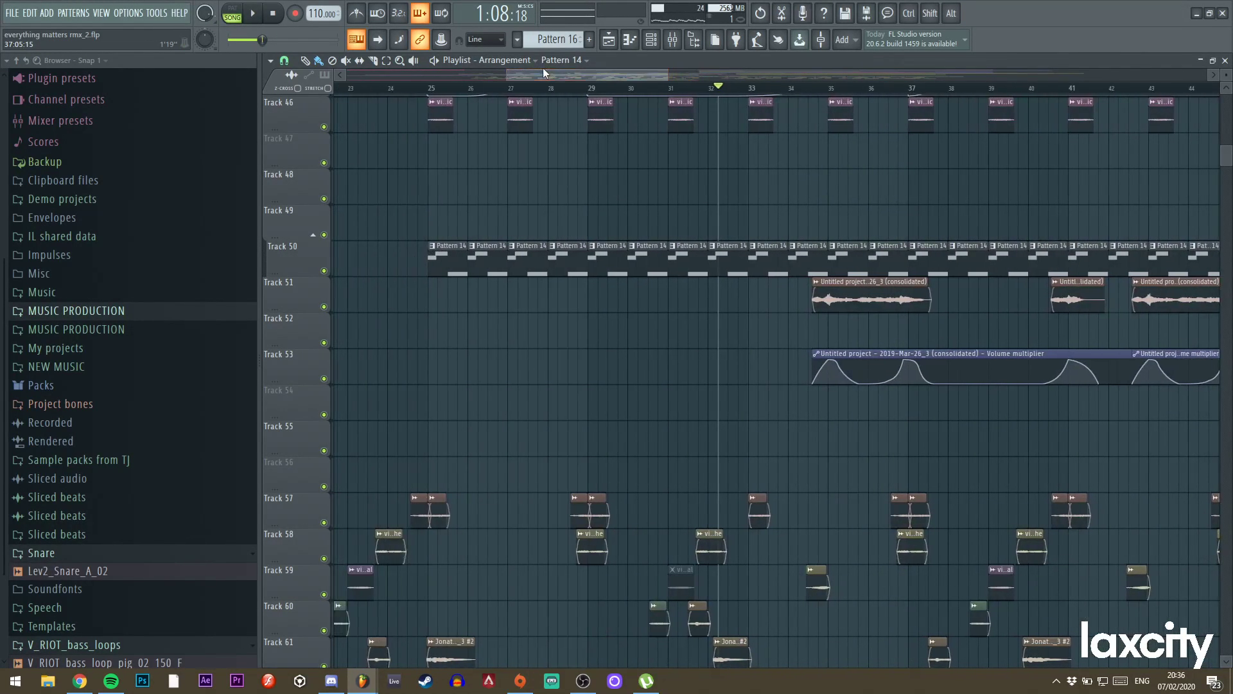
ctrl+click(324, 270)
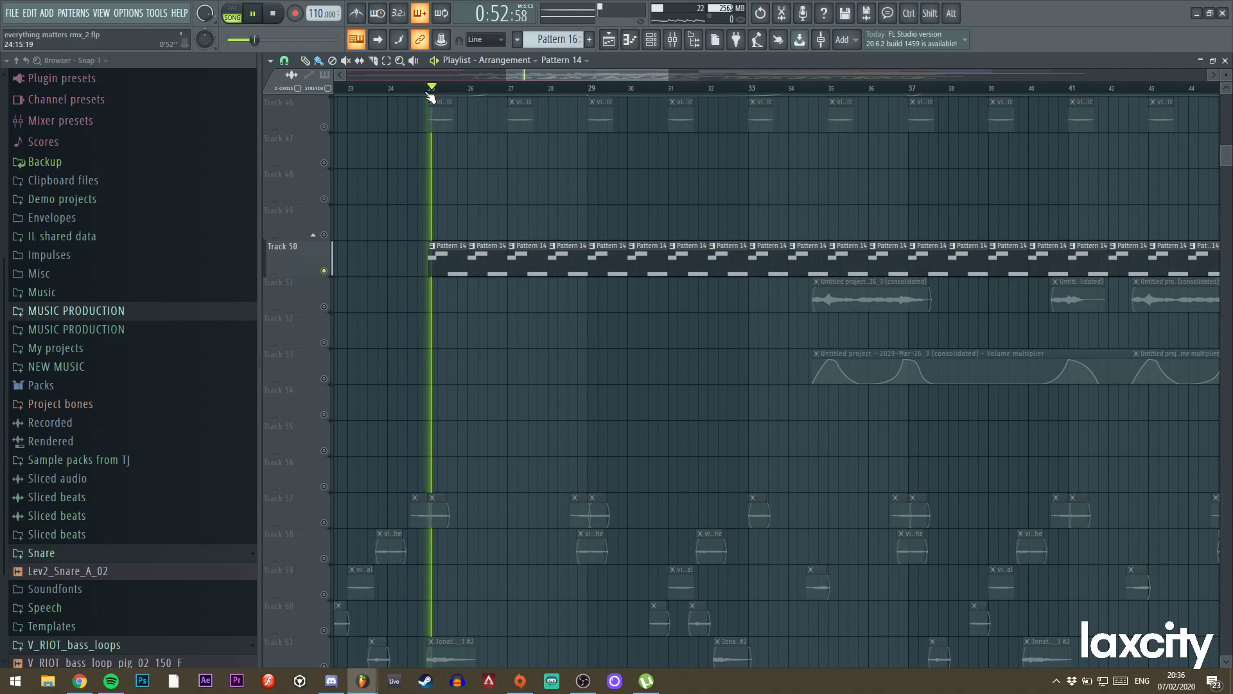
scroll(564, 308, up, 5)
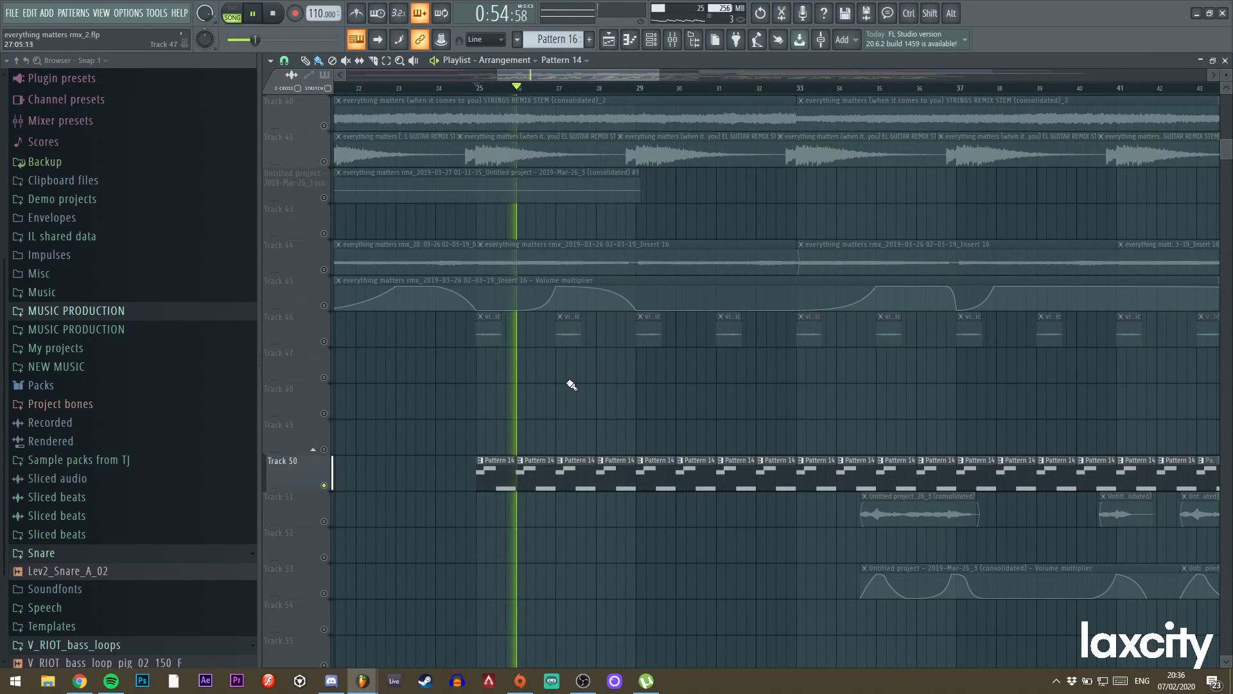
Enable track 46 alongside the soloed track 50 during playback, and turn all tracks back on.
click(324, 341)
key(space)
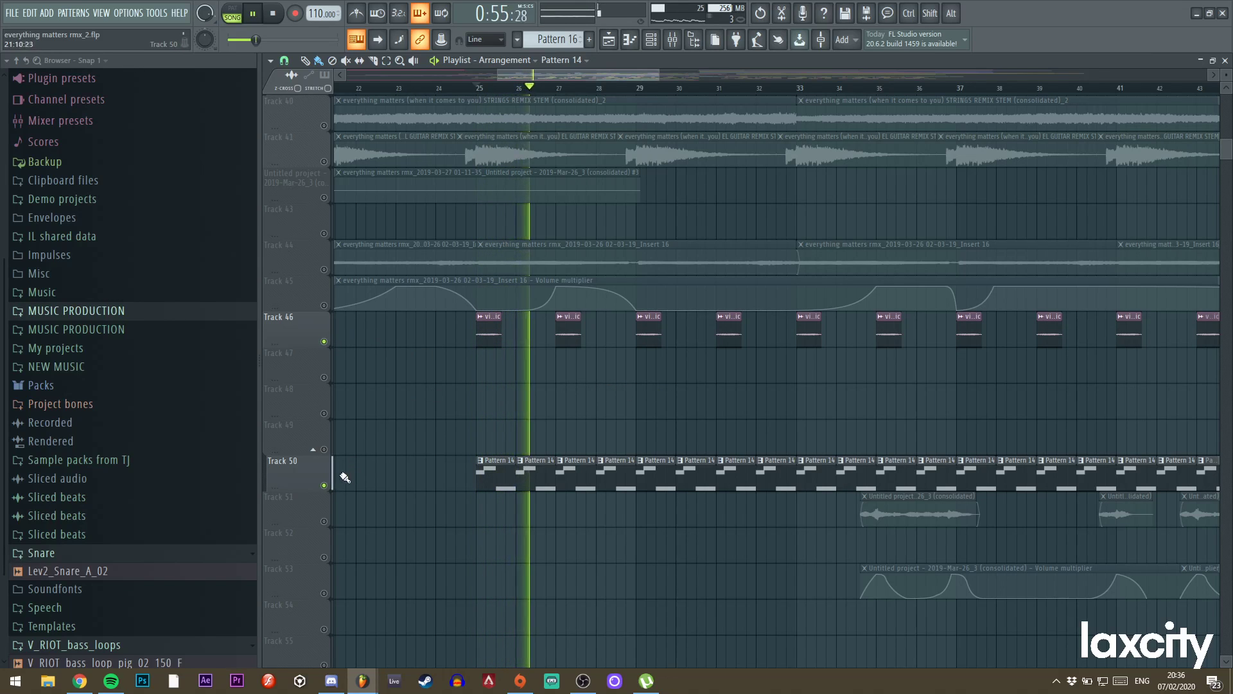
right_click(323, 486)
key(space)
key(space)
Audition the viola_A5_long_mezzo-forte_artificial-harmonic clip on track 46 near bar 31, and stop playback.
drag(701, 375, 473, 275)
key(space)
alt+right_click(487, 226)
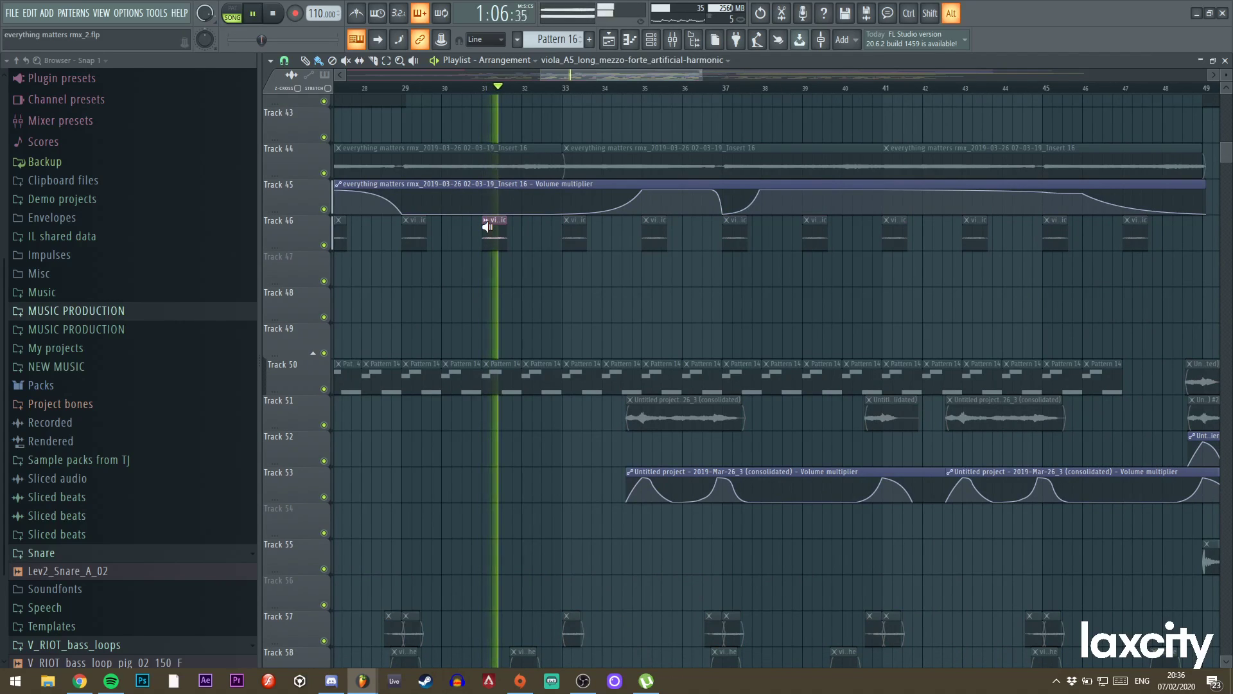
key(space)
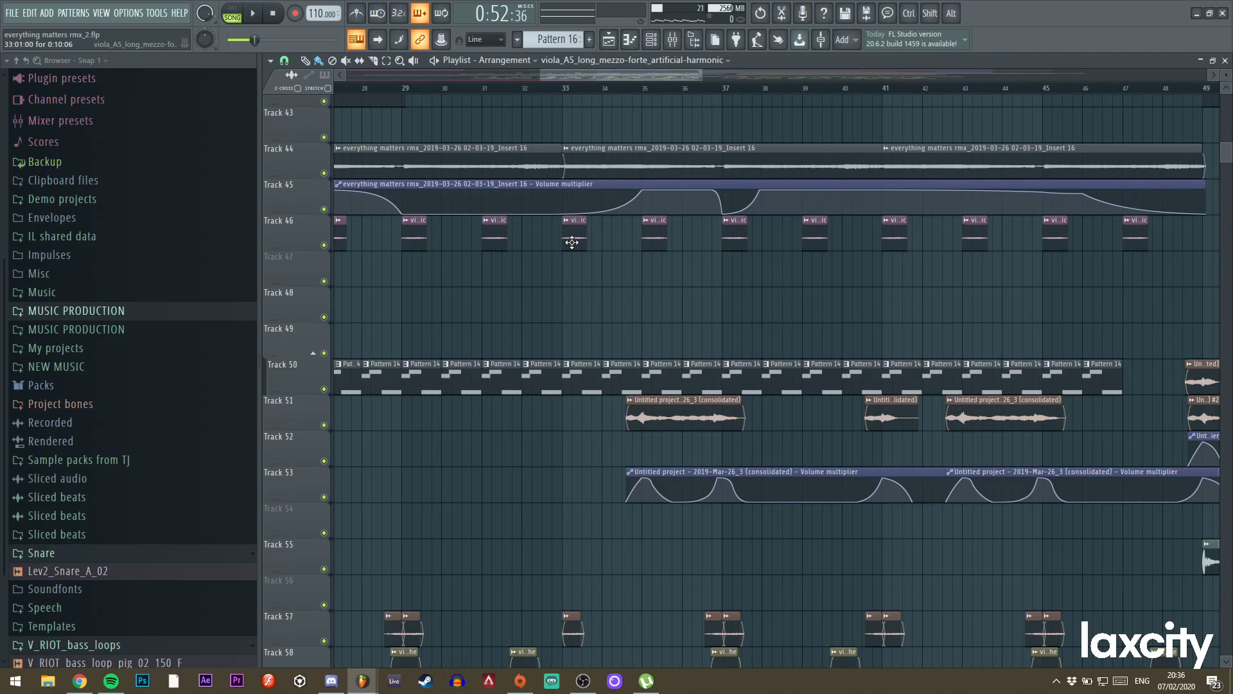
Examine the arrangement from the string tracks at the start of the track list to the short clips on tracks 57 to 72.
scroll(572, 242, up, 12)
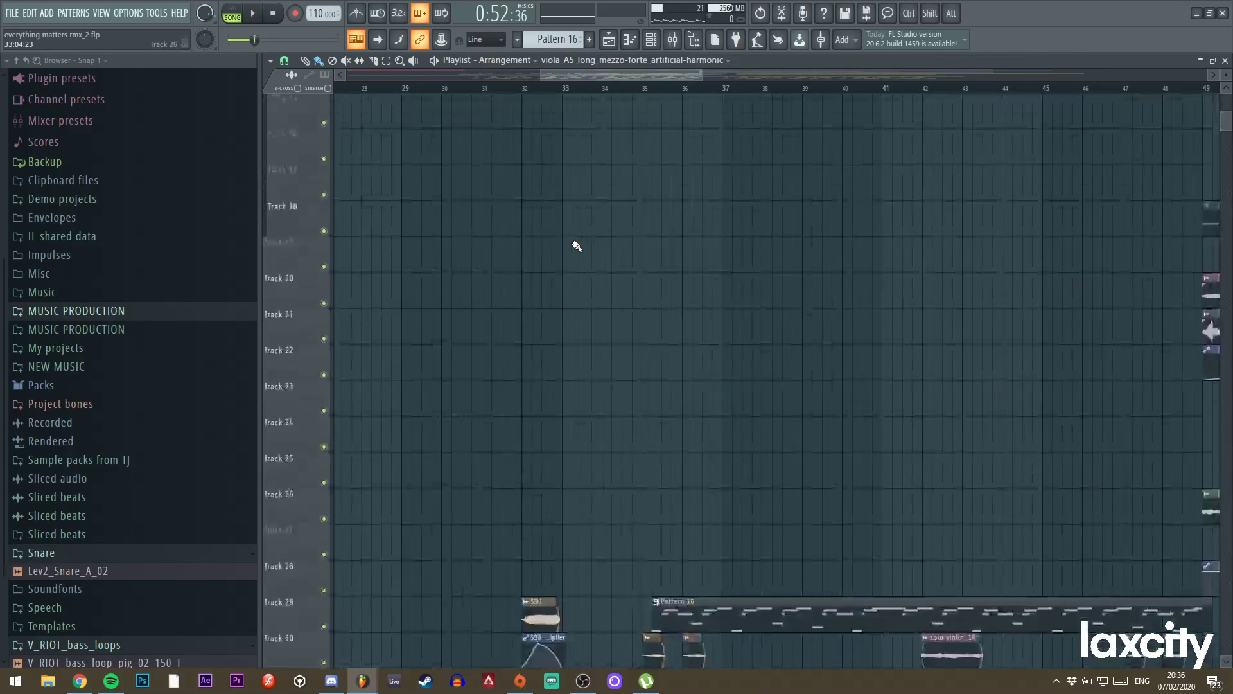
drag(634, 77, 542, 78)
scroll(514, 184, up, 2)
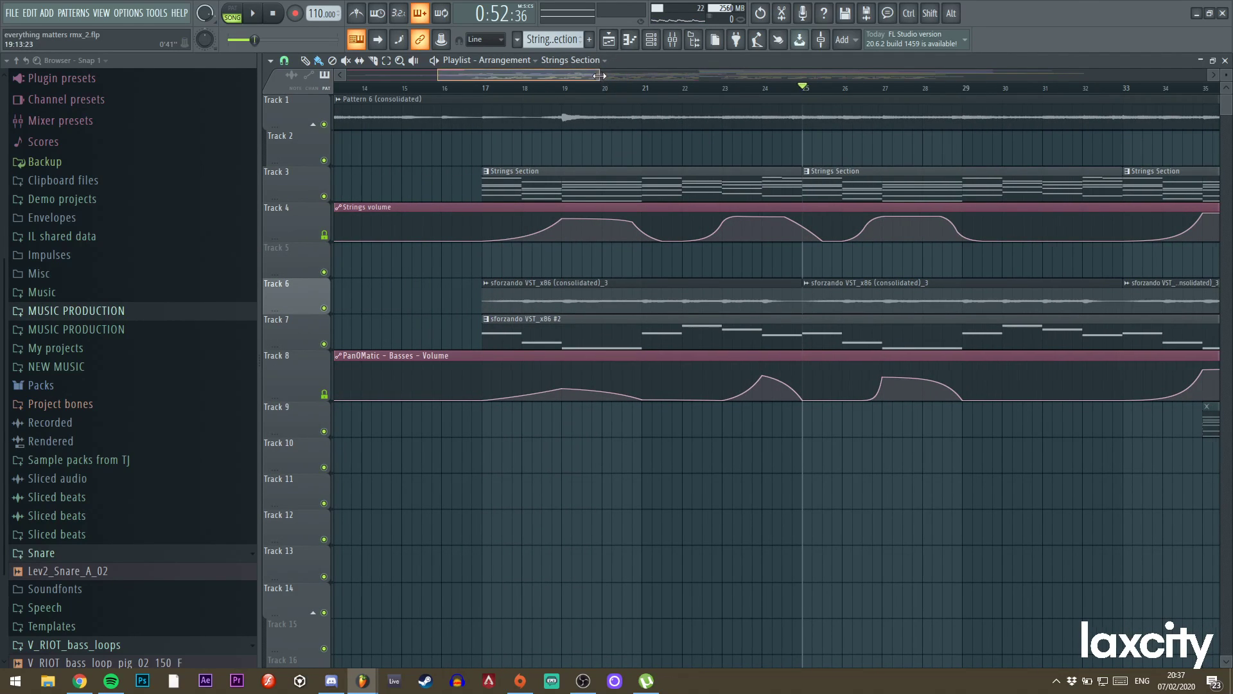
drag(598, 75, 696, 76)
scroll(560, 255, down, 13)
scroll(691, 396, down, 7)
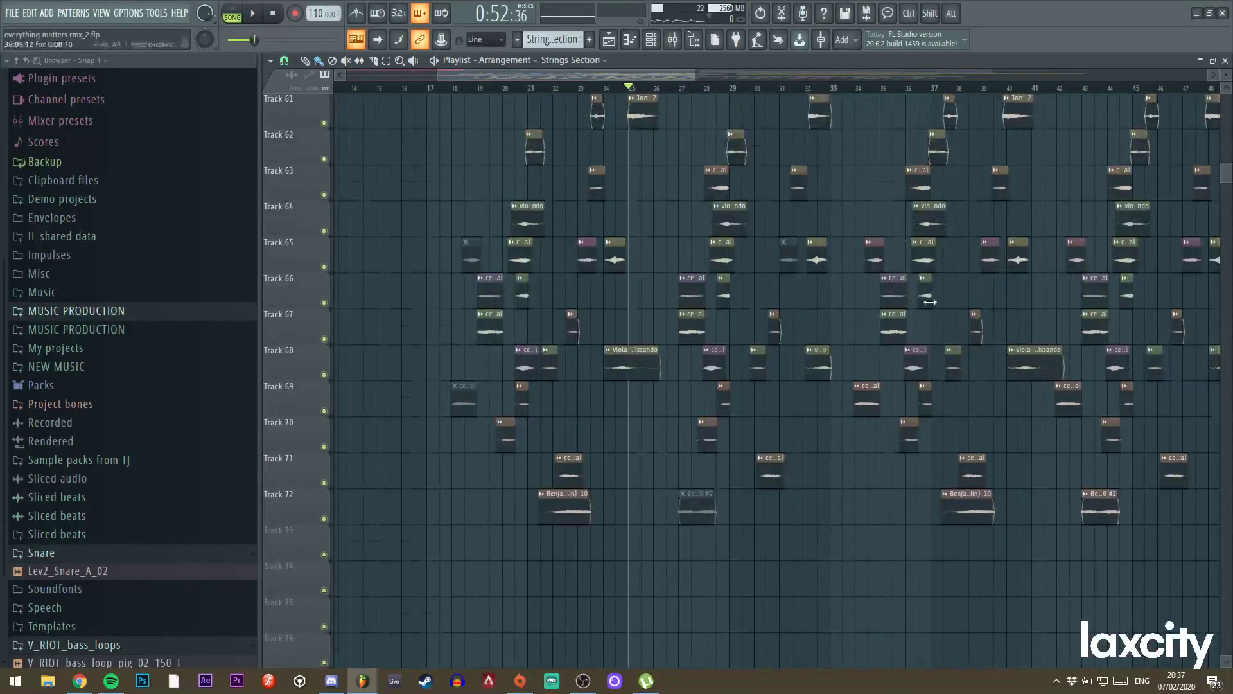
scroll(899, 312, up, 1)
drag(845, 239, 692, 272)
scroll(719, 270, up, 1)
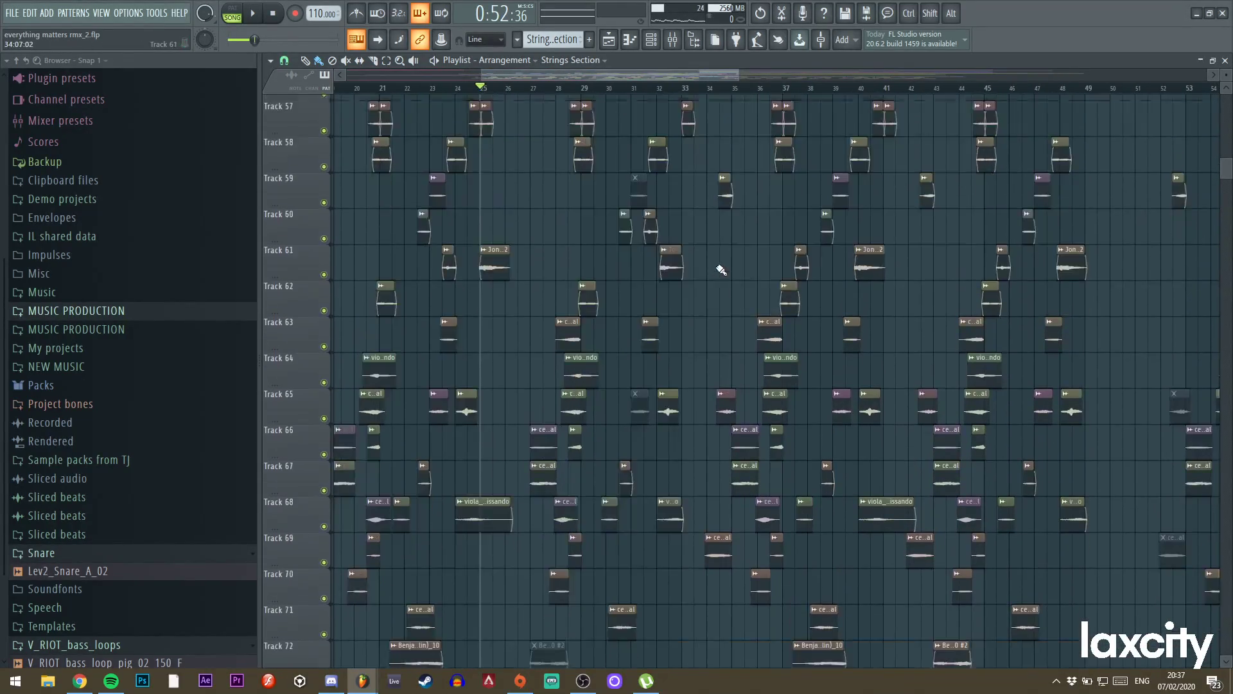
Open the channel settings of the Lifting The Veil (Solo Violin)_3 clip on track 60 near bar 31, and close them.
drag(1227, 78, 1226, 87)
drag(763, 204, 812, 235)
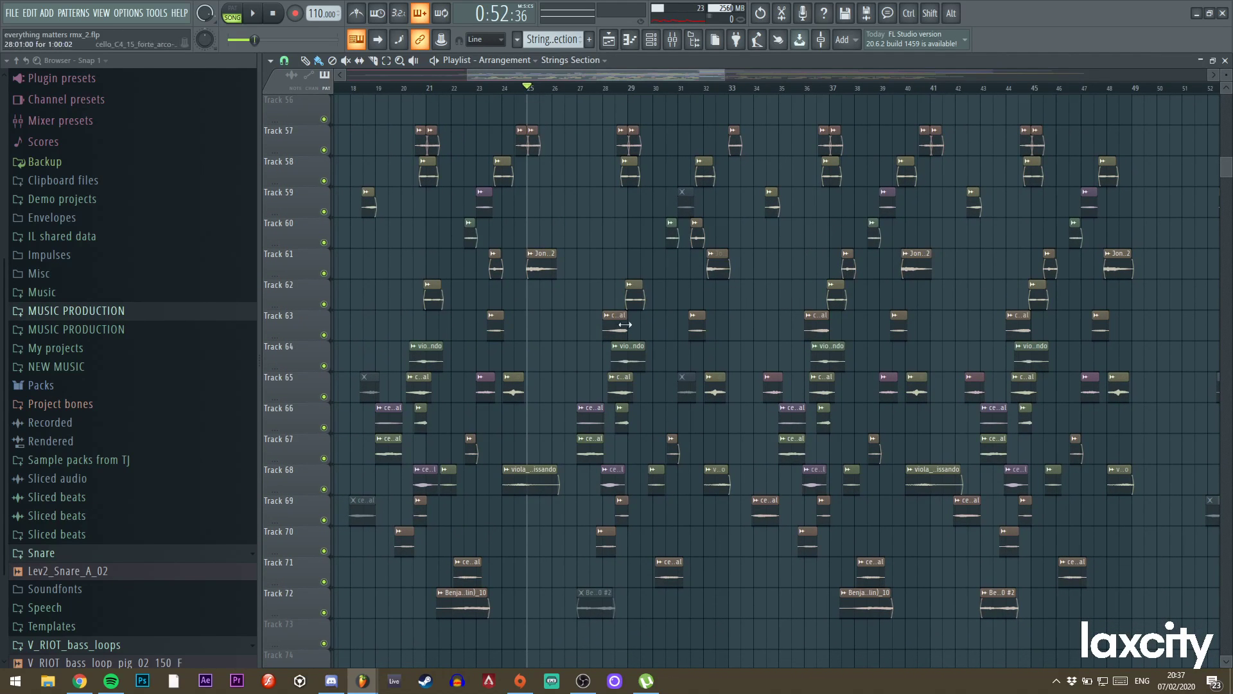
double_click(700, 241)
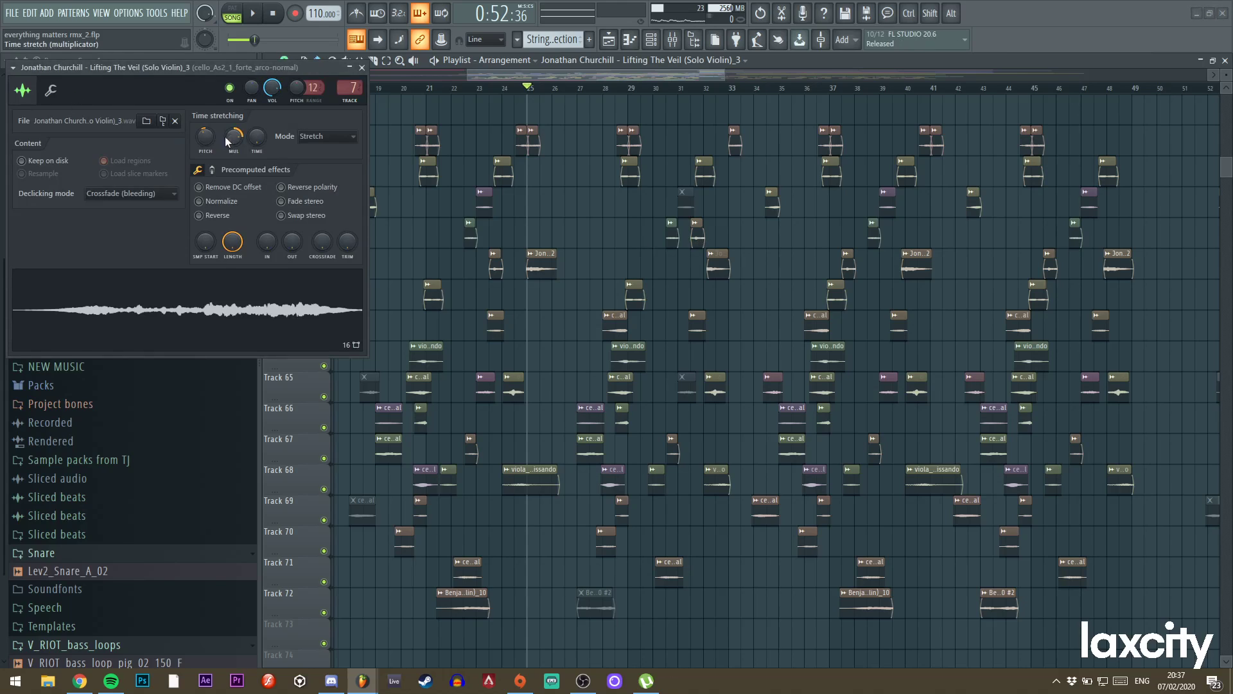
click(361, 68)
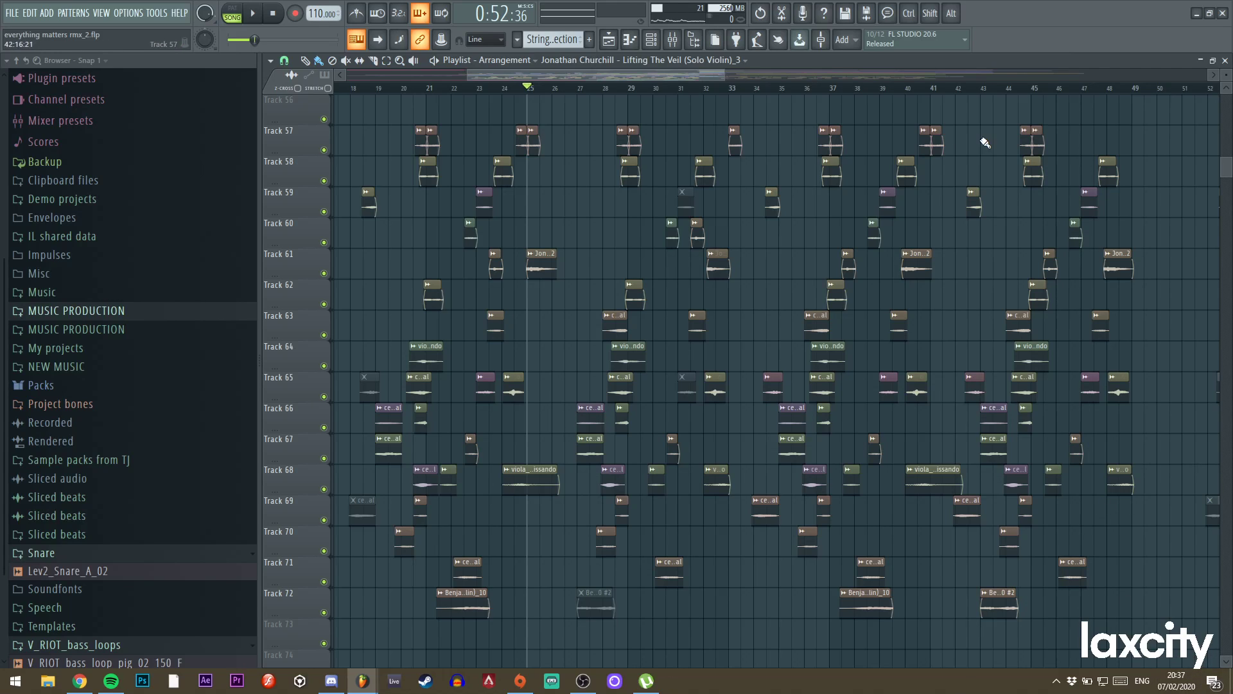
Examine the Strings Section and sforzando tracks from bars 17 to 49, and move down to the stem clips on tracks 29 to 46.
scroll(792, 262, up, 15)
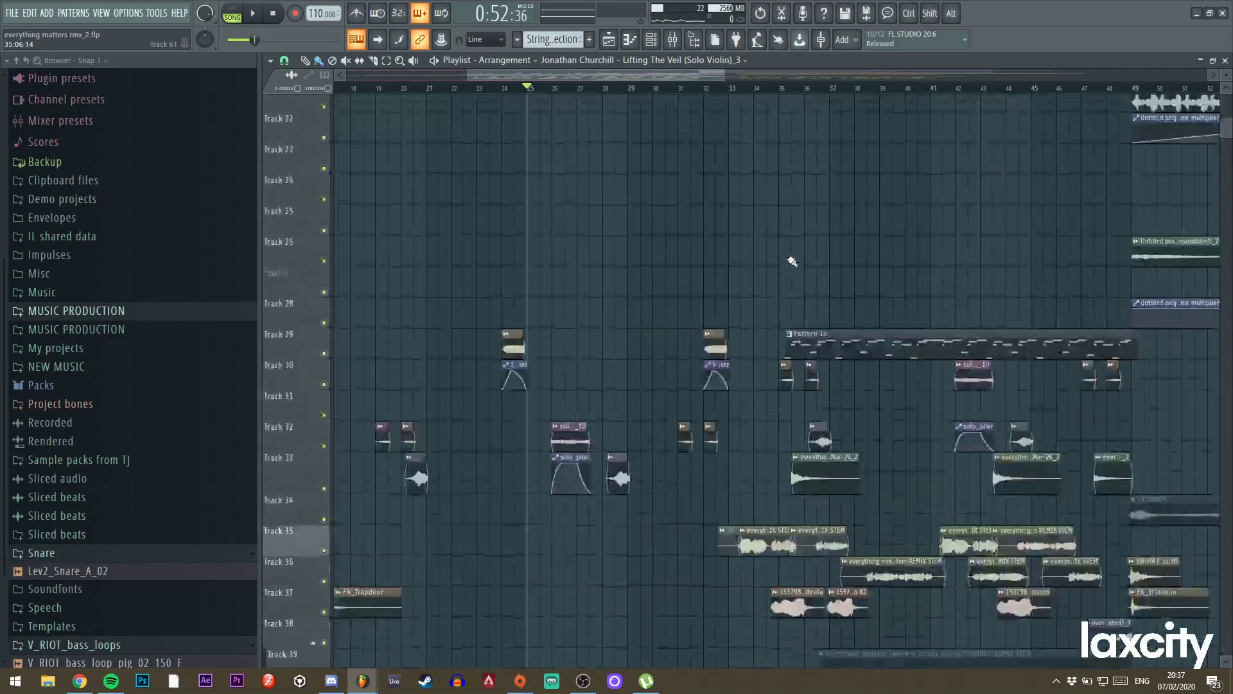
scroll(792, 261, up, 2)
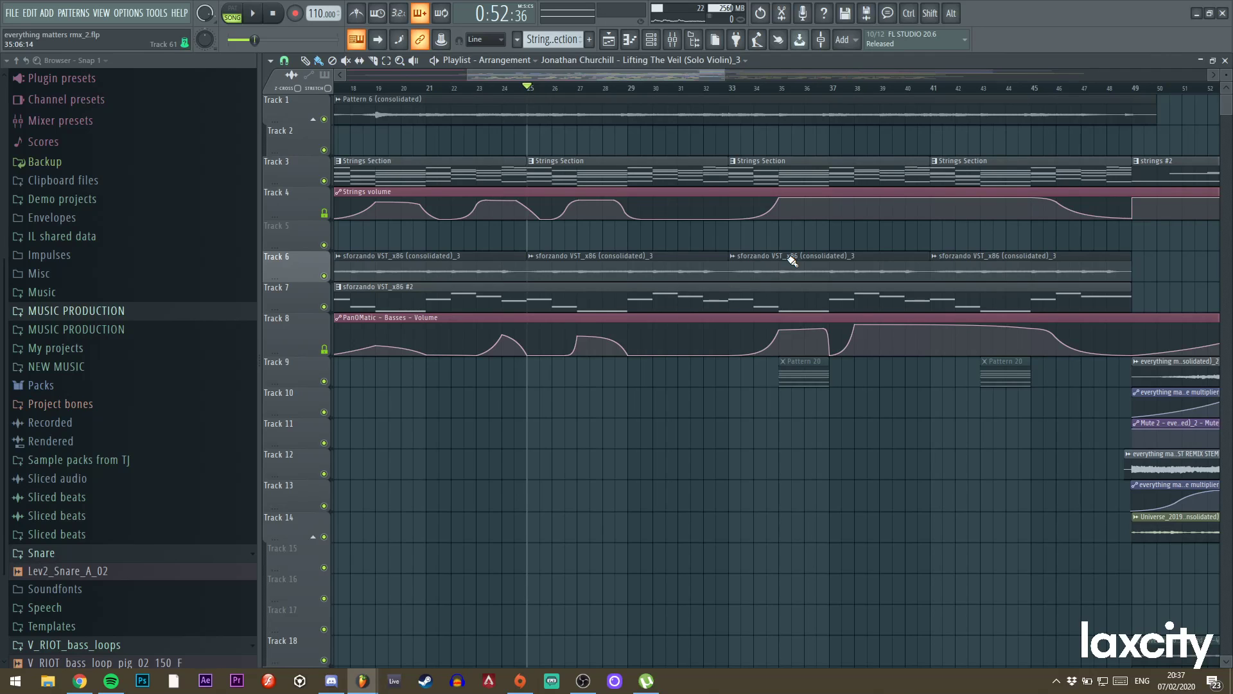
mouse_move(816, 233)
mouse_down()
mouse_move(616, 199)
mouse_move(862, 237)
mouse_up()
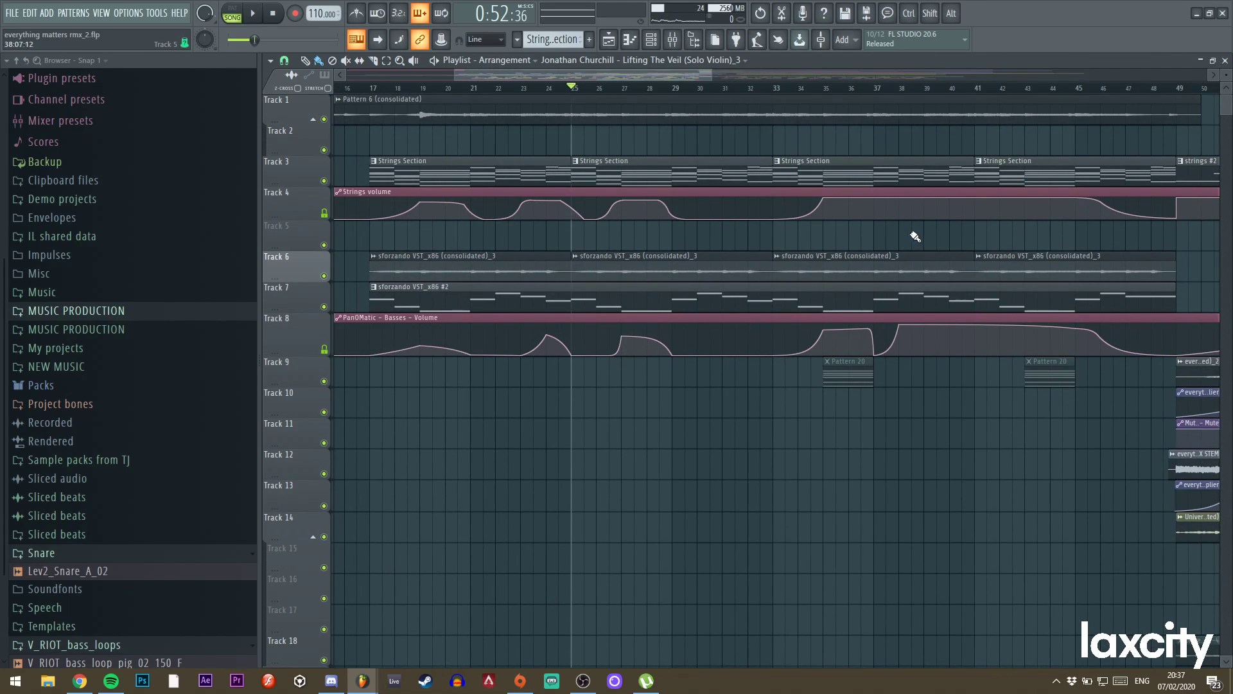
mouse_move(942, 226)
mouse_down()
mouse_move(713, 220)
mouse_move(1057, 427)
mouse_move(718, 392)
mouse_move(1002, 427)
mouse_move(749, 385)
mouse_move(977, 421)
mouse_up()
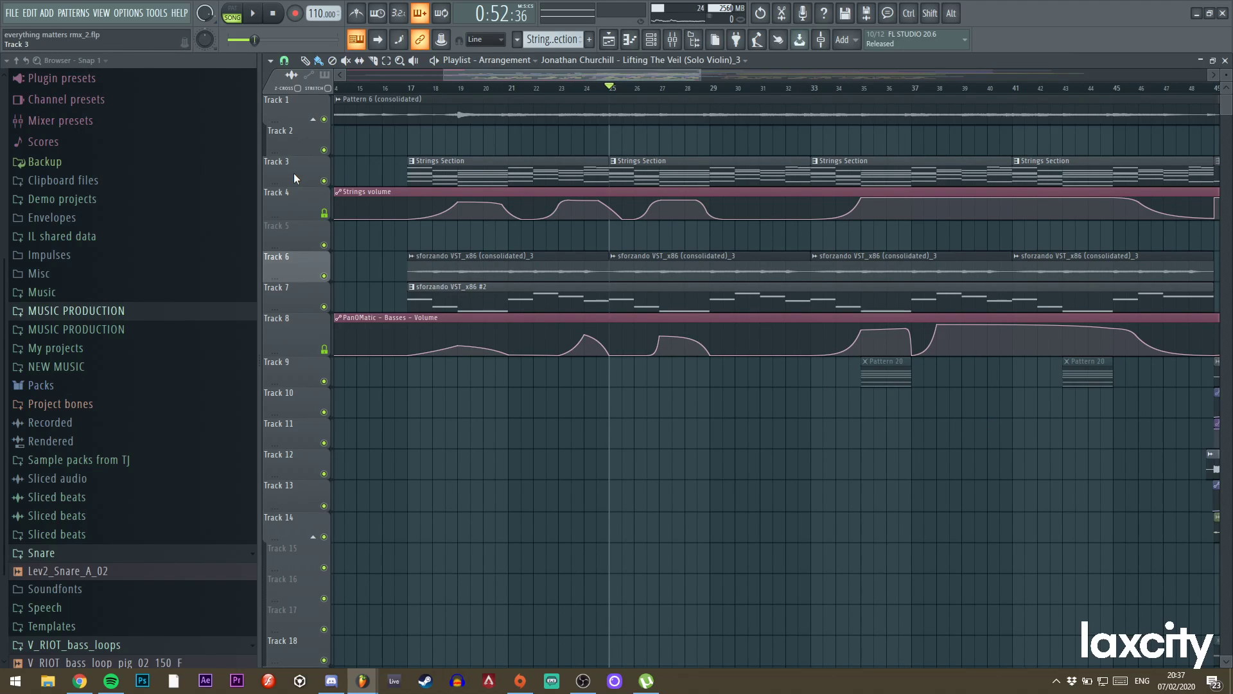
drag(913, 486, 628, 315)
scroll(621, 311, down, 7)
drag(563, 243, 655, 263)
scroll(977, 325, down, 5)
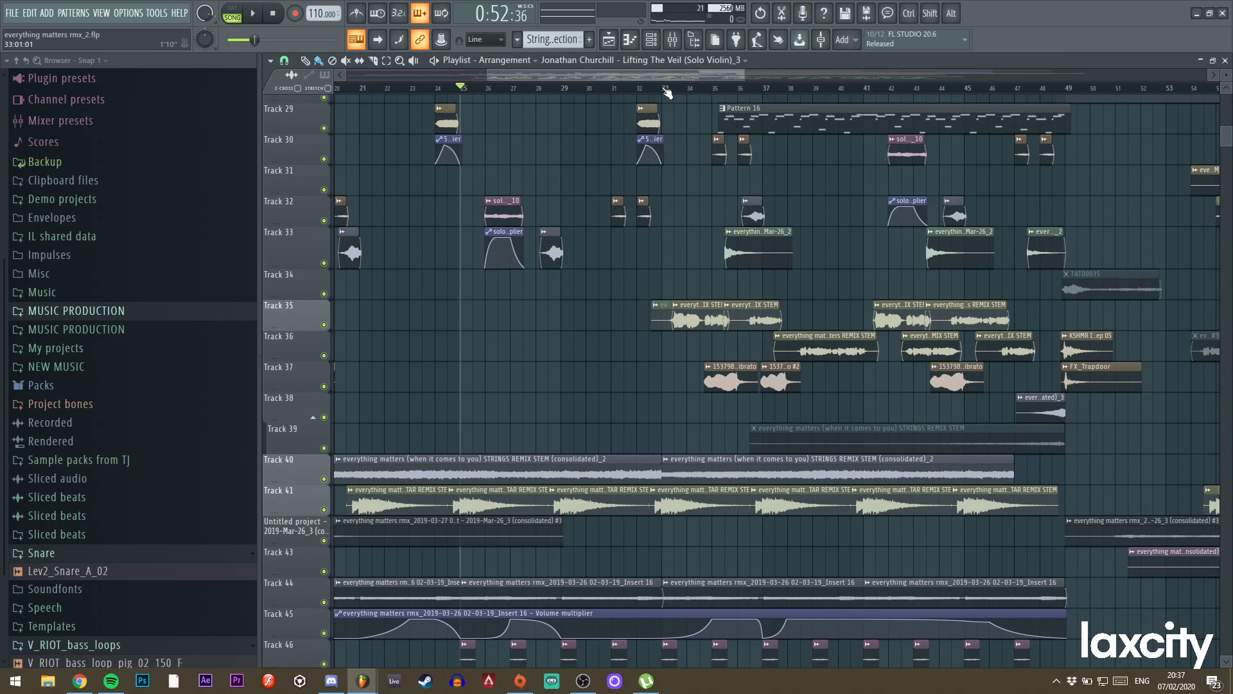
Play all tracks from bar 33 while following the remix stem clips on tracks 35 and 36, and stop playback.
key(space)
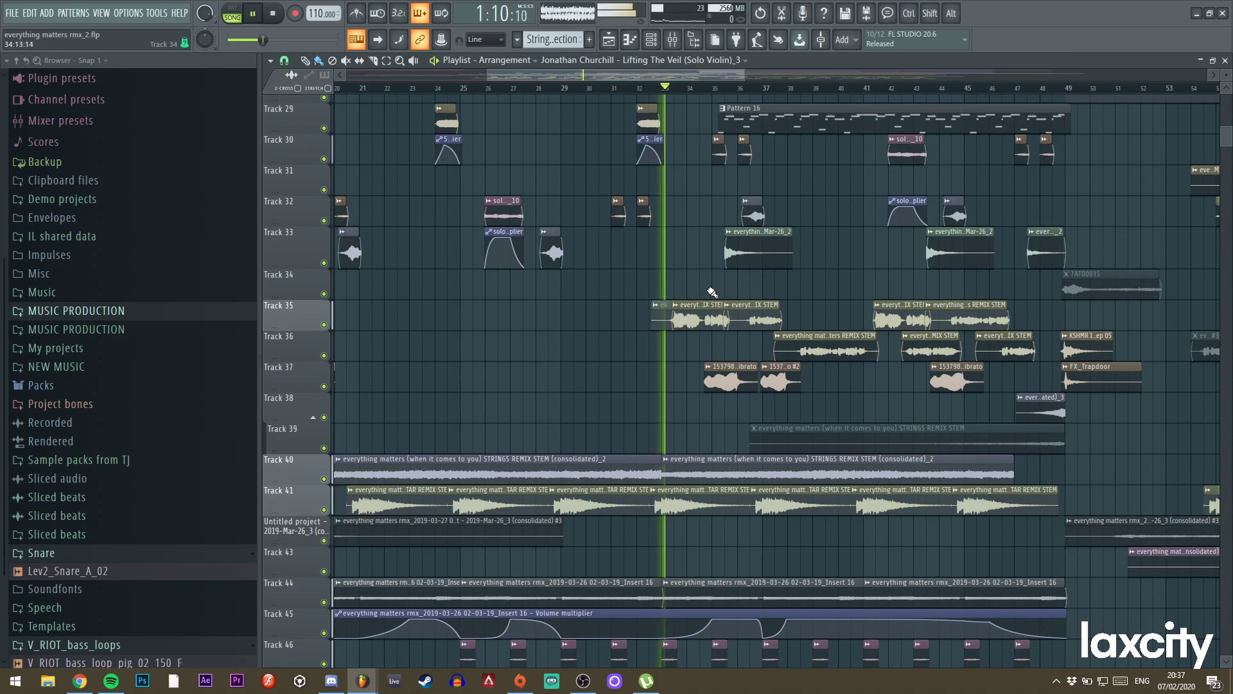
drag(864, 256, 667, 242)
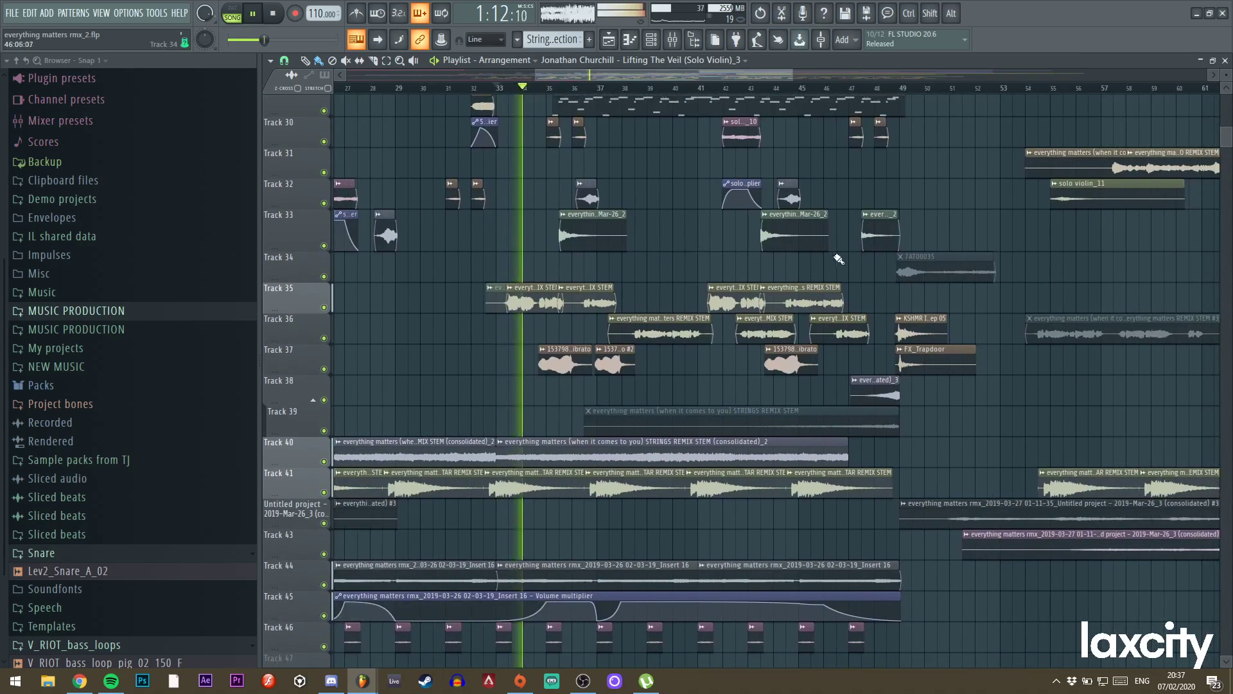
drag(930, 205, 790, 291)
key(space)
Play all tracks from around bar 44 while moving toward the next section, and stop playback.
click(651, 88)
key(space)
drag(857, 222, 717, 259)
key(space)
Play the section starting at bar 49 with all tracks while moving from tracks 1 to 26, and stop playback.
drag(839, 173, 808, 552)
scroll(680, 191, up, 6)
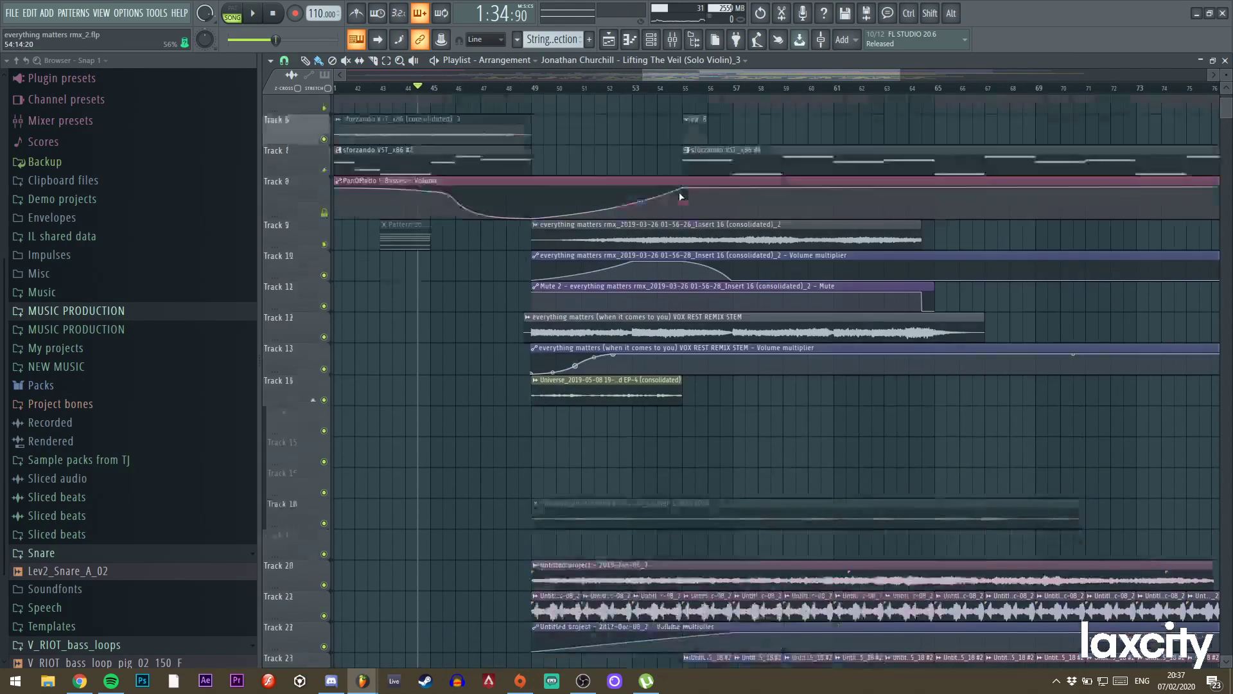
drag(899, 76, 931, 77)
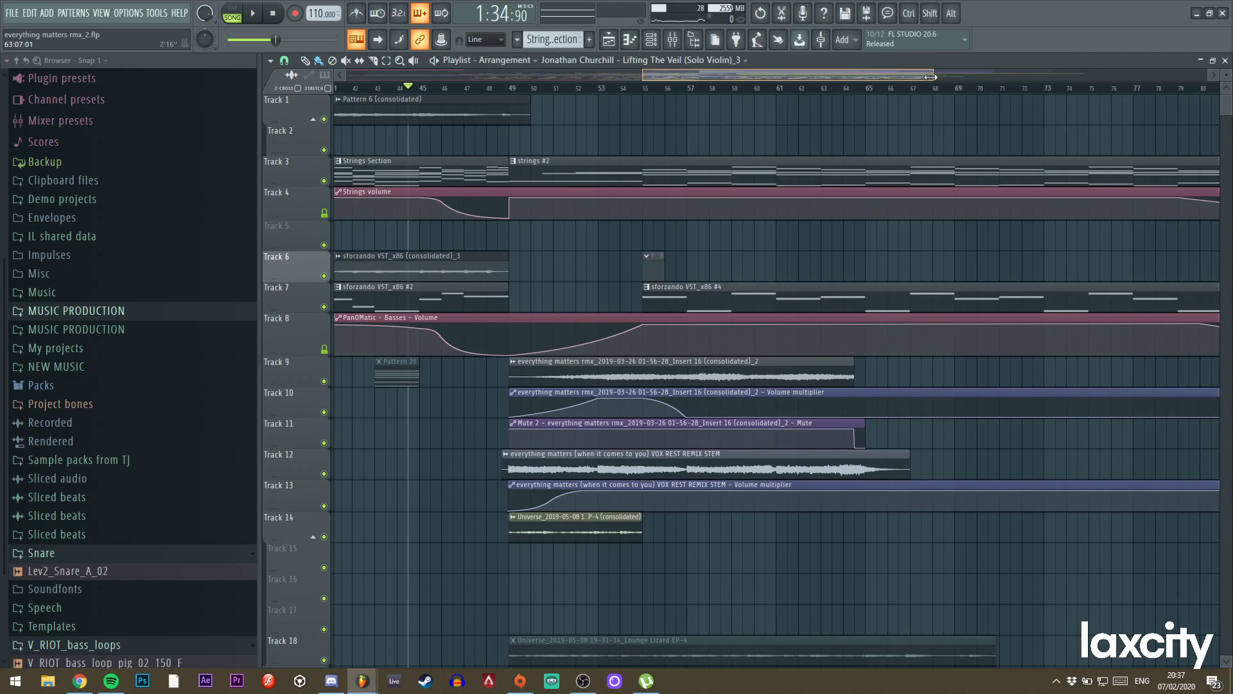
key(space)
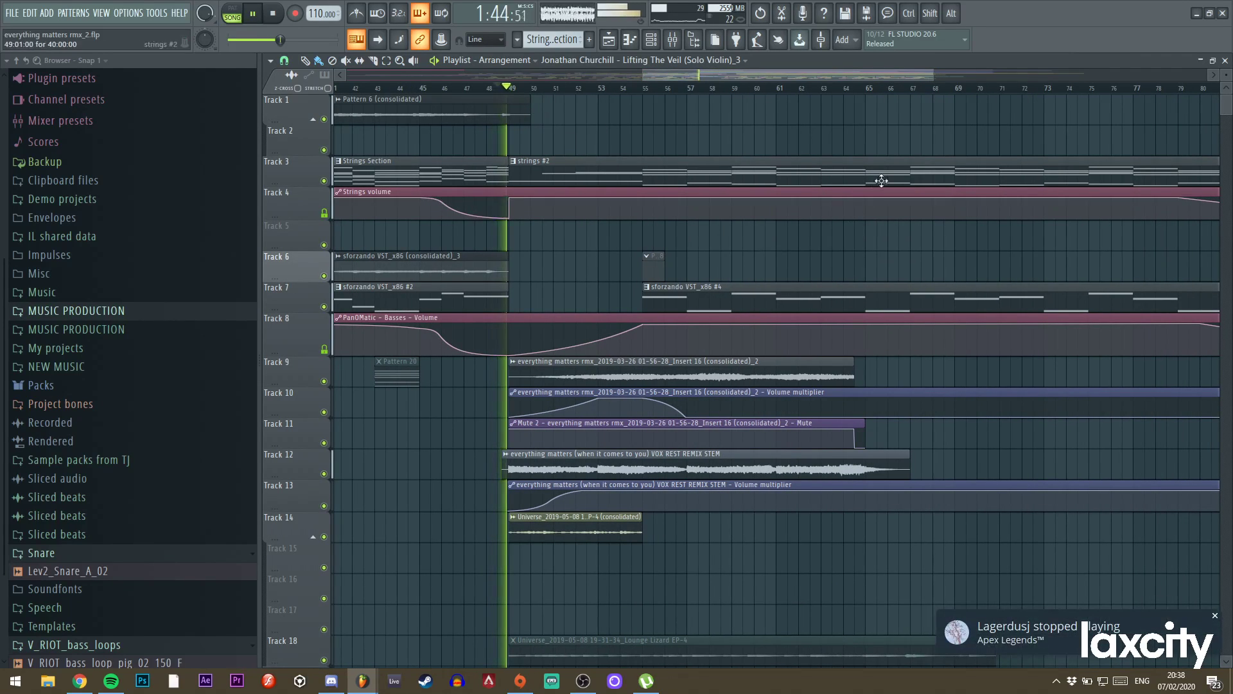
drag(890, 149, 814, 116)
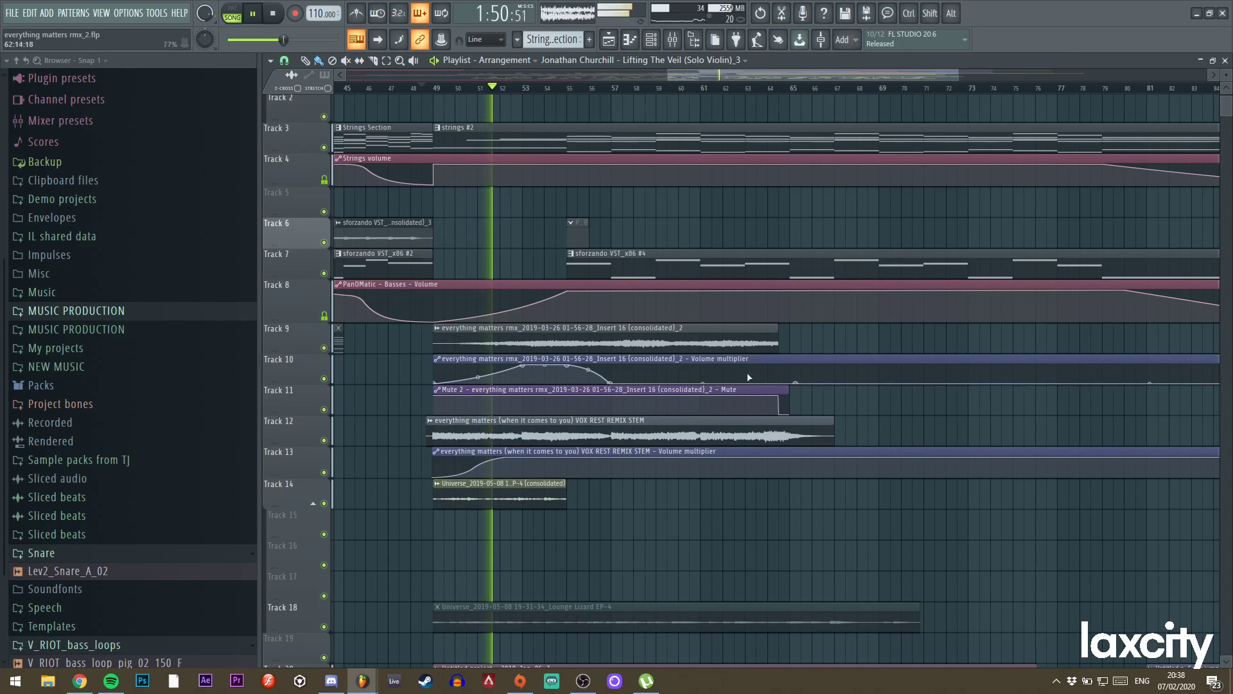
drag(815, 542, 731, 334)
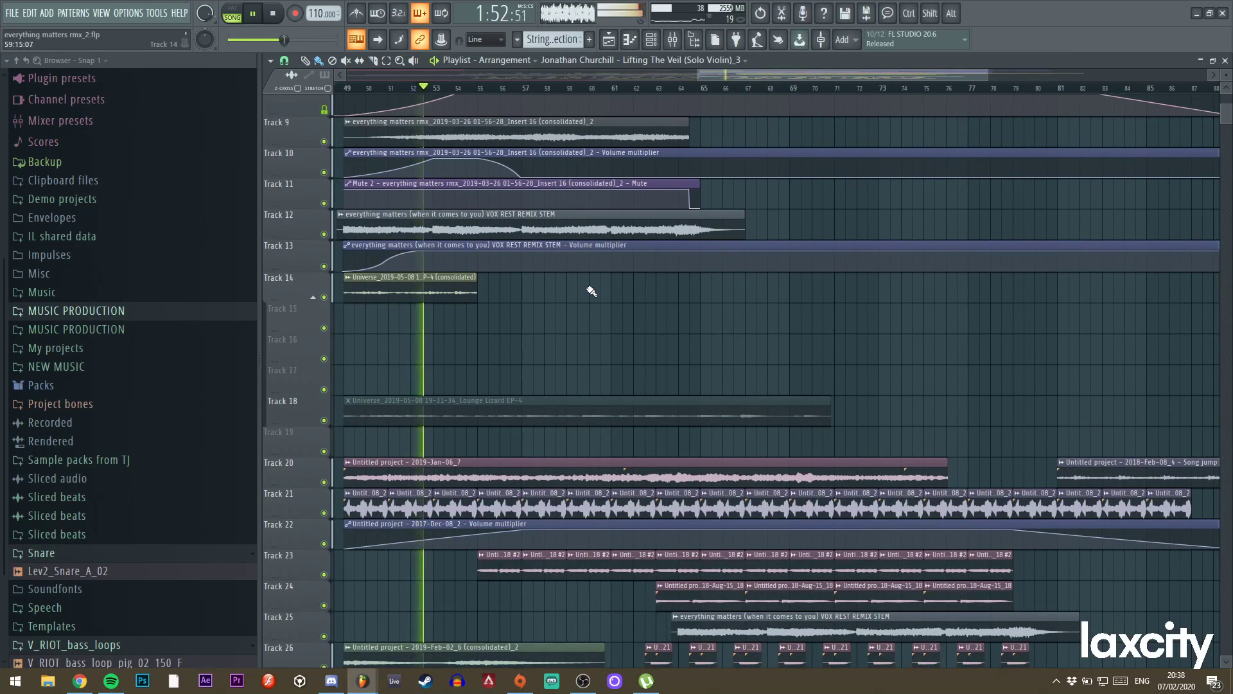
key(space)
Audition the strings #2 clip on track 3 from its beginning at bar 49, and stop playback.
drag(632, 303, 681, 288)
scroll(685, 286, up, 4)
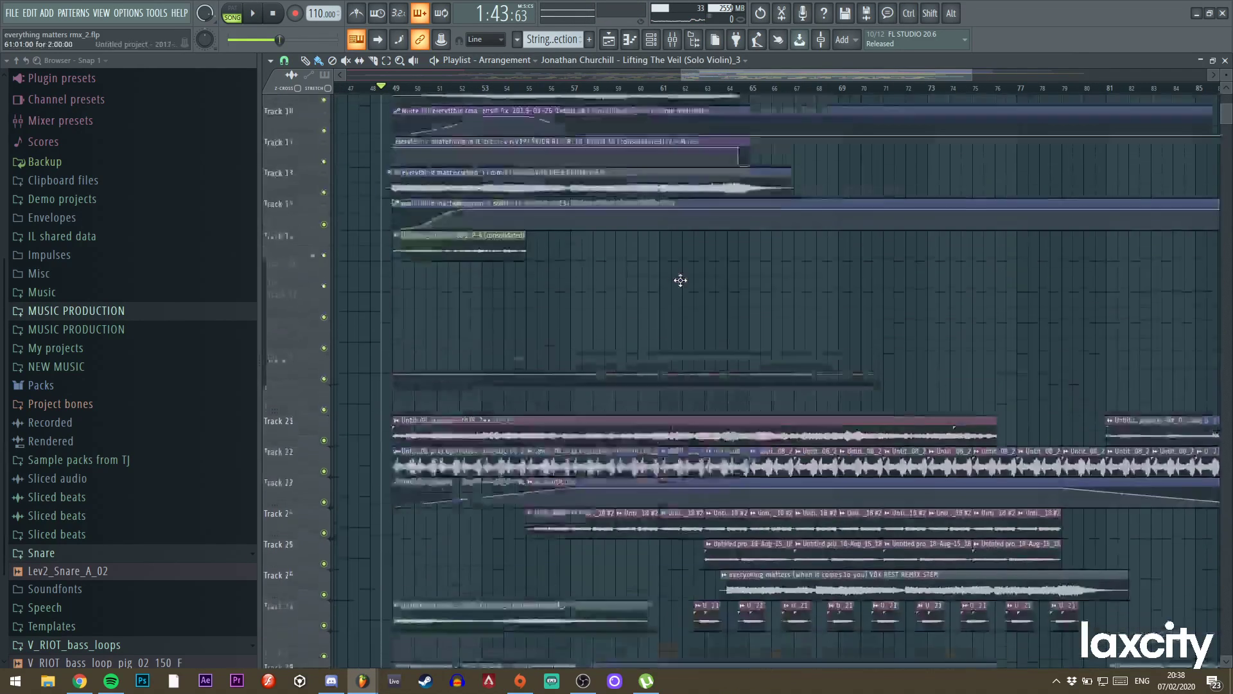
key(space)
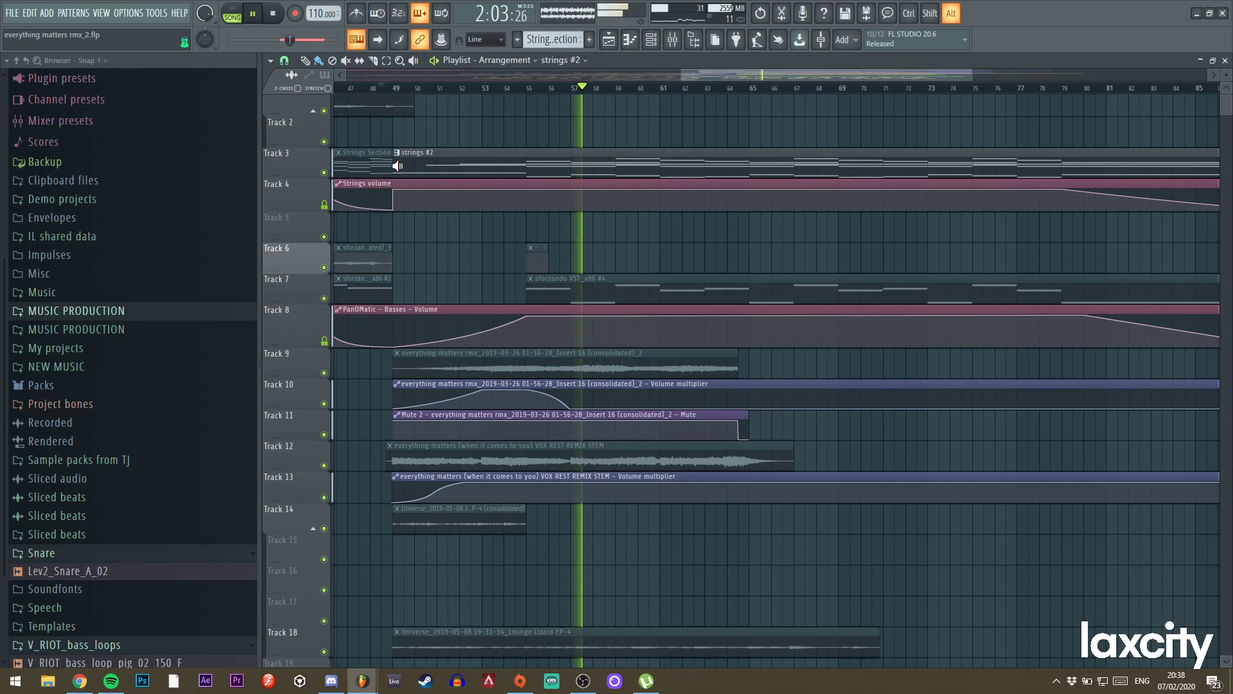
key(space)
Audition the sforzando VST_x86 #4 clip on track 7 from several points between bars 55 and 65.
alt+right_click(546, 292)
alt+right_click(602, 290)
alt+right_click(643, 293)
alt+right_click(691, 295)
alt+right_click(743, 298)
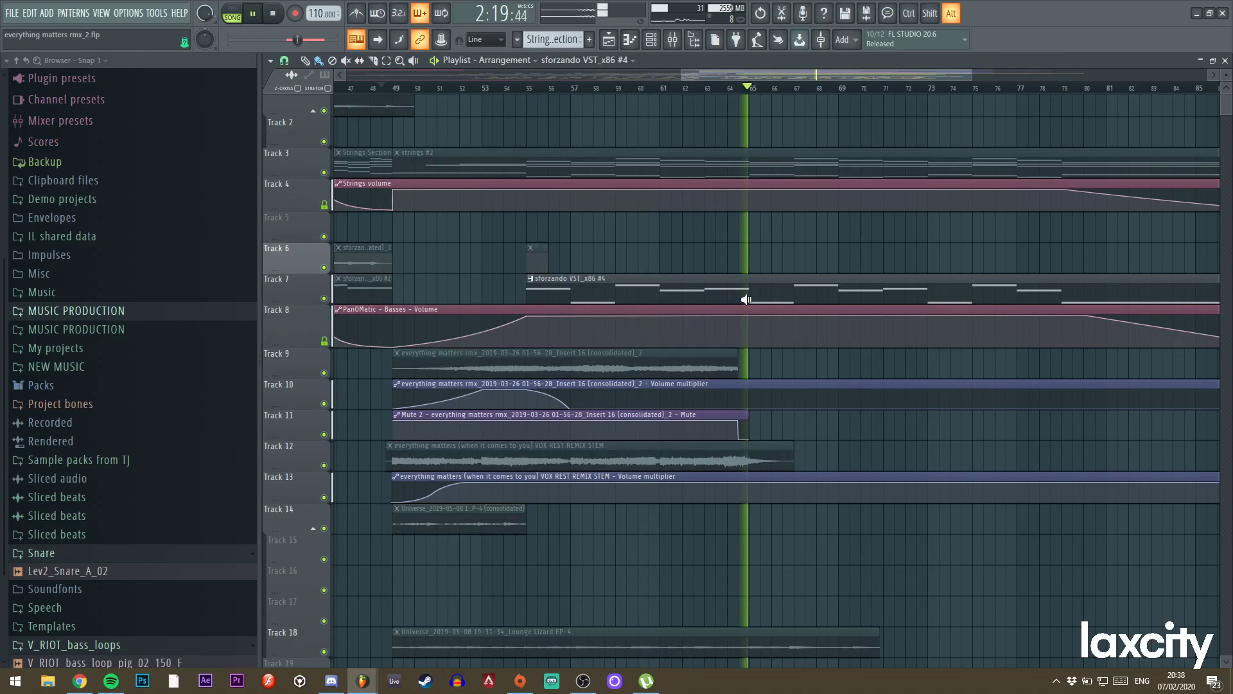
Audition the Insert 16 clip on track 9 and the VOX REST REMIX STEM clip on track 12.
alt+right_click(420, 370)
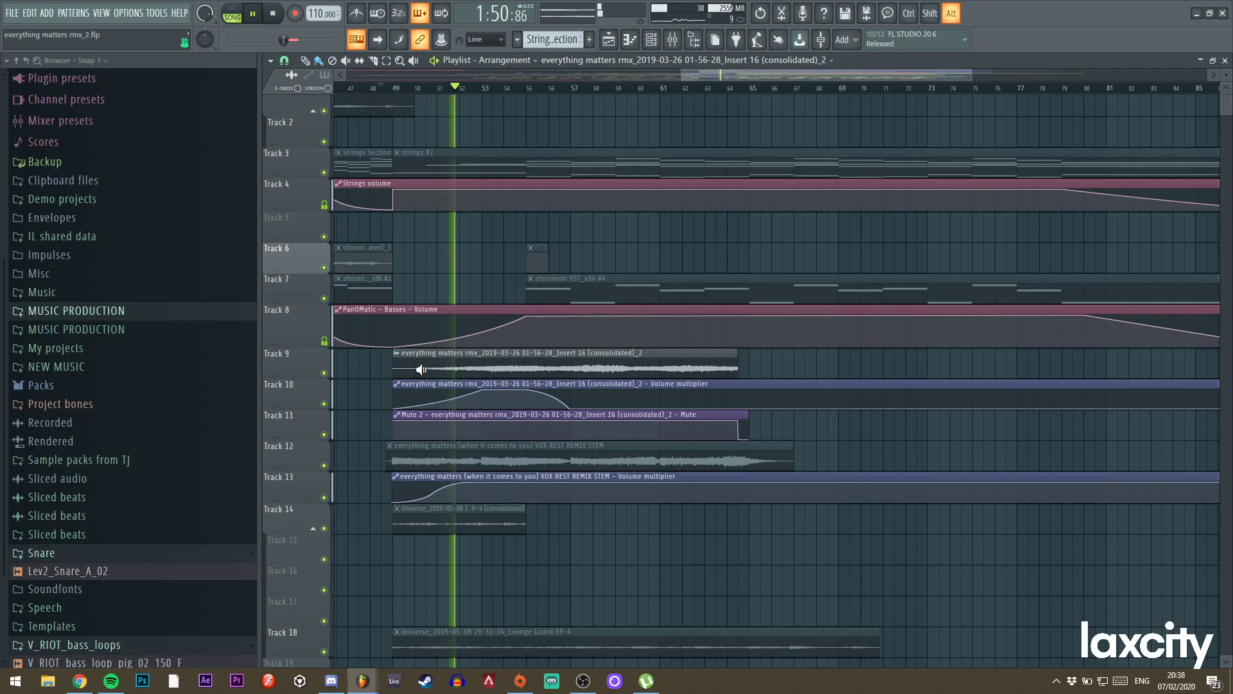
drag(501, 366, 501, 366)
drag(451, 462, 451, 462)
scroll(579, 469, down, 4)
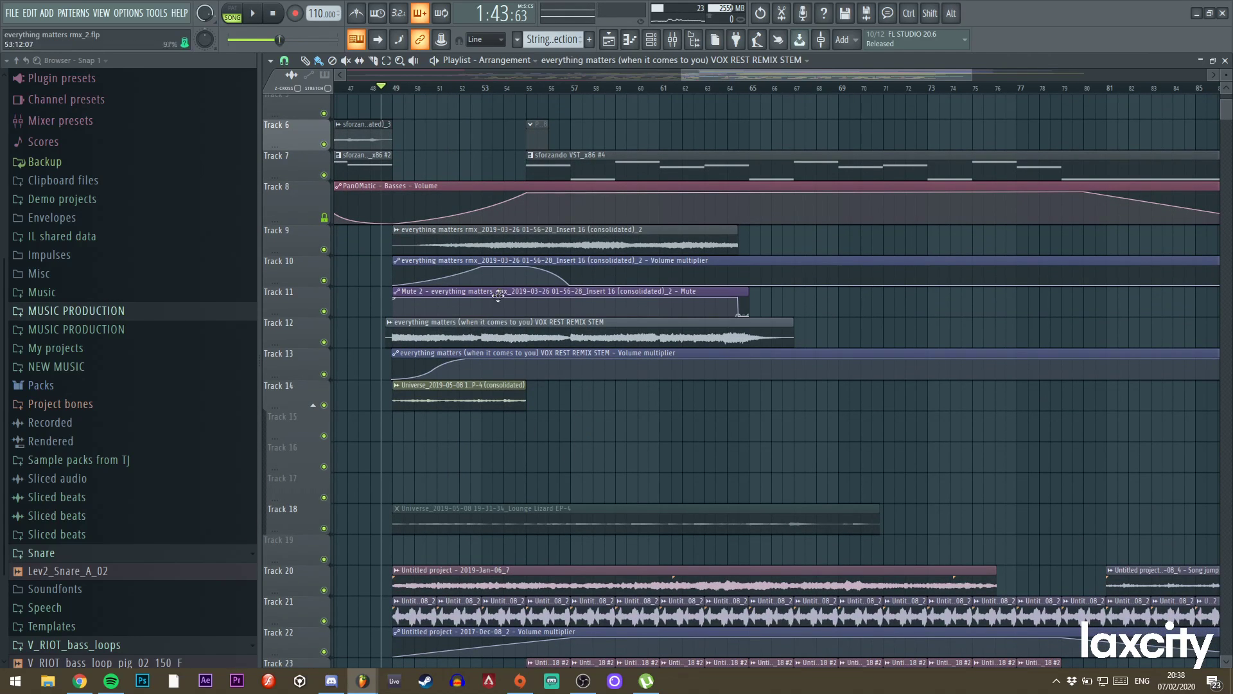
Solo the Insert 16 clip's track 9 together with the vocal stem on track 12 and play both.
ctrl+click(325, 250)
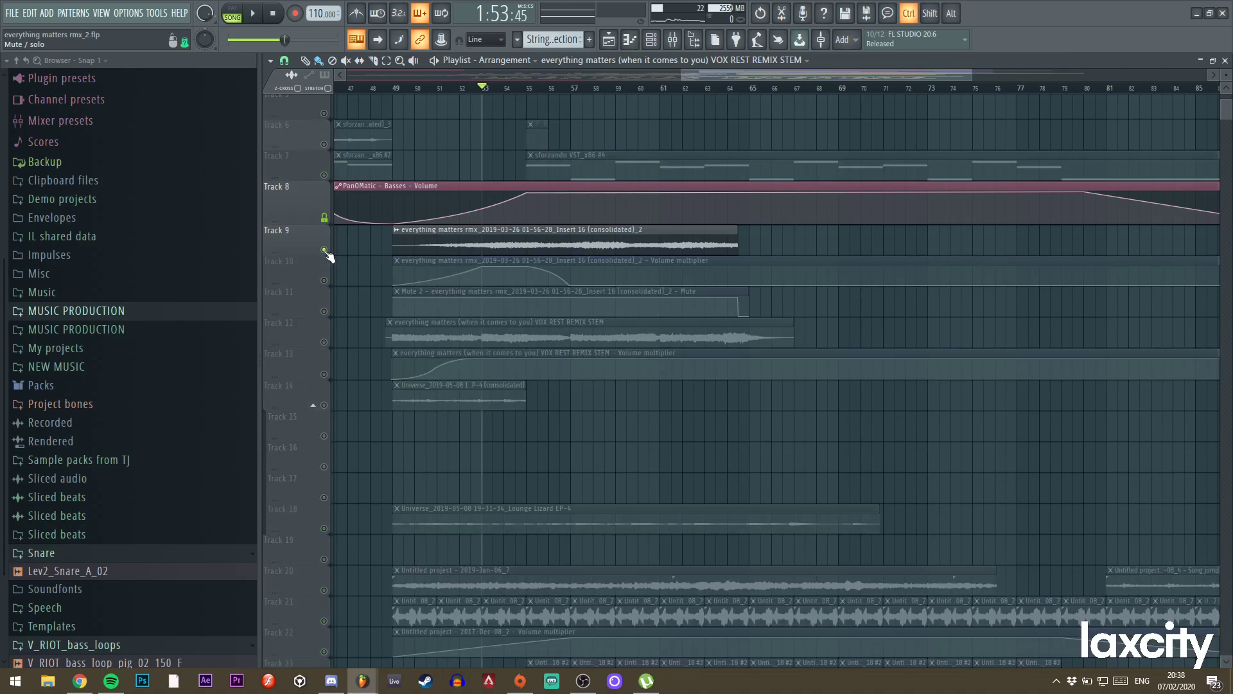
ctrl+click(324, 341)
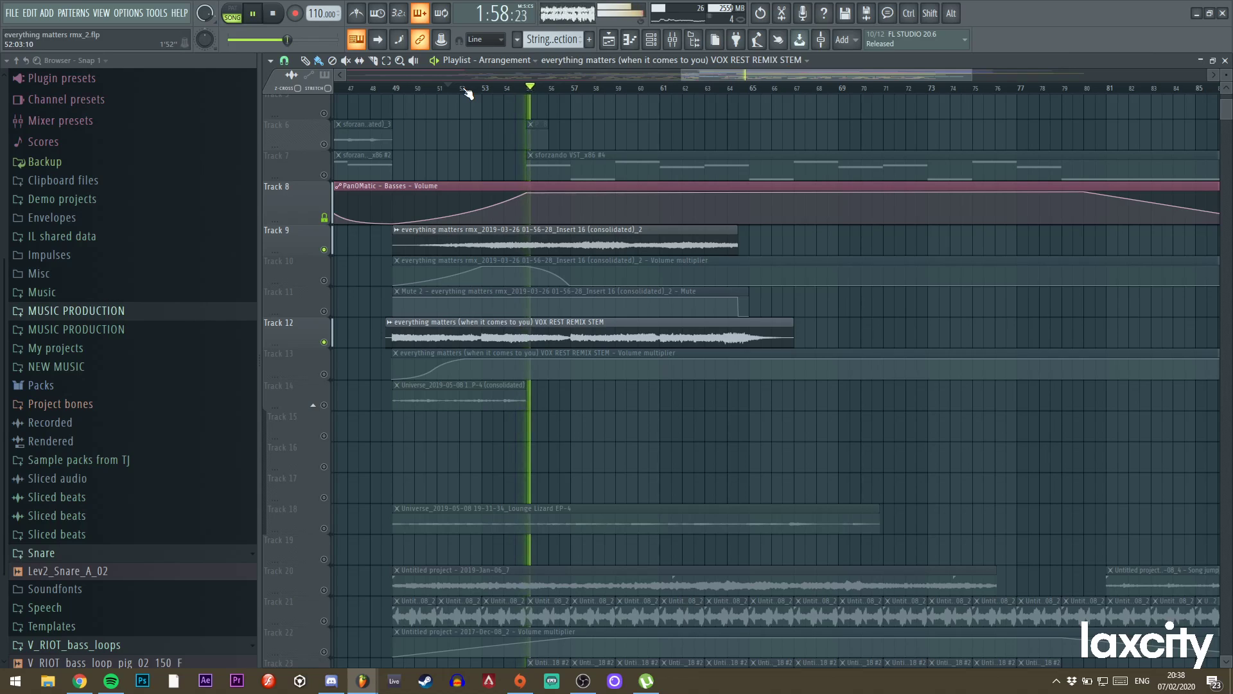
Audition the looped clips on track 21 from about bar 51, adding the volume automation on track 22 and the clip on track 20.
scroll(650, 430, down, 3)
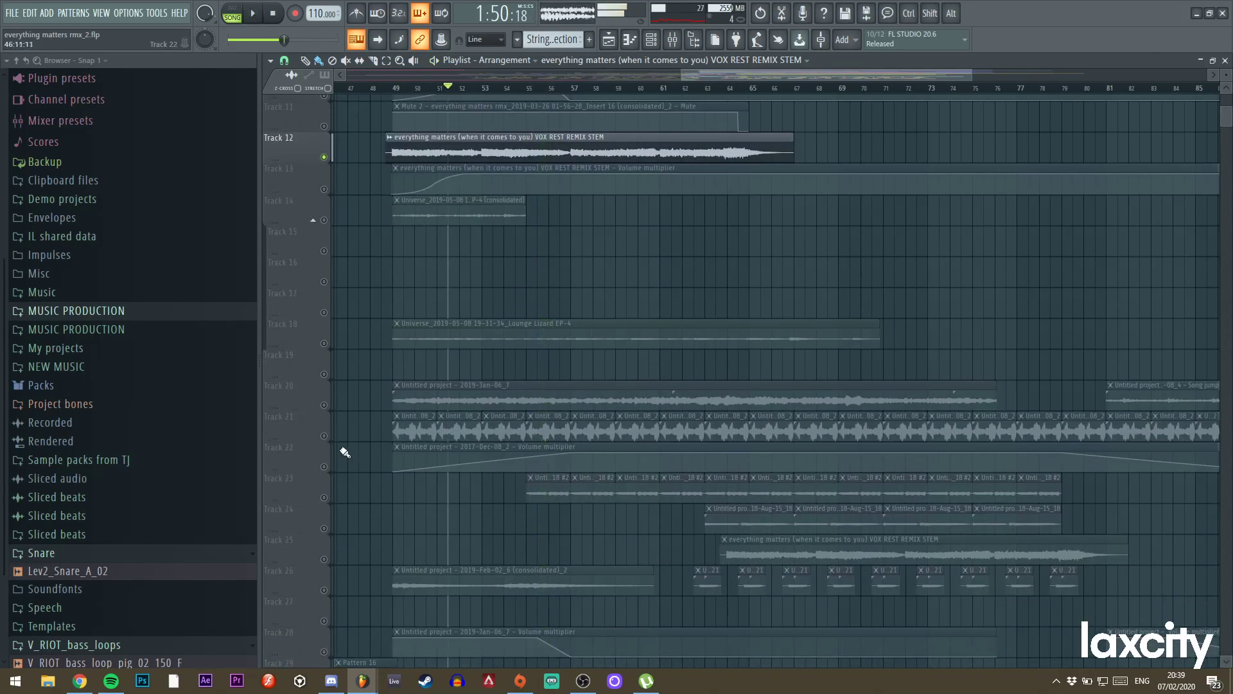
right_click(325, 435)
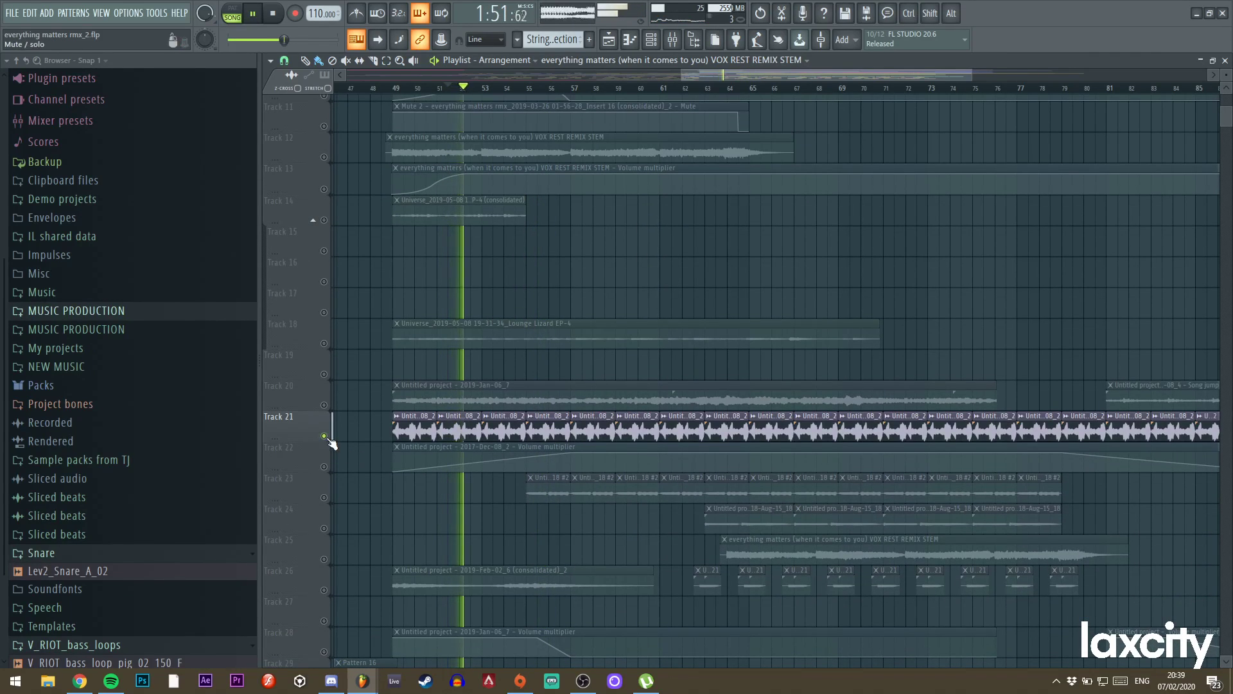
click(325, 468)
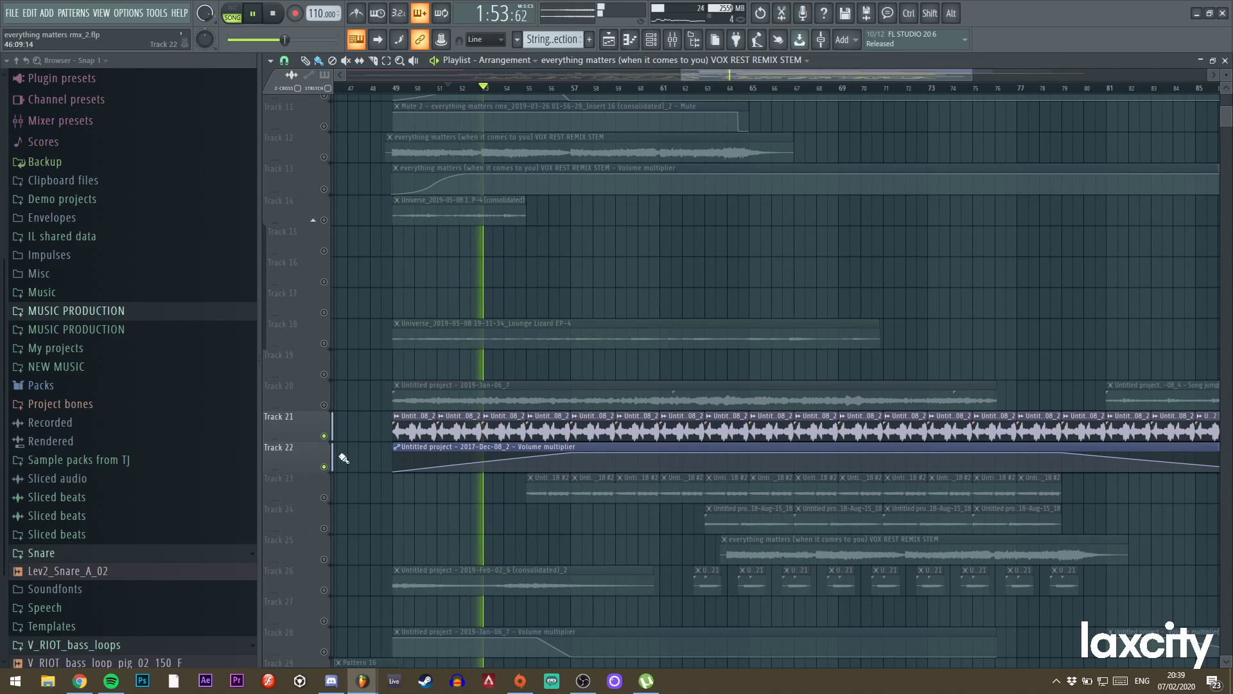
key(space)
click(323, 405)
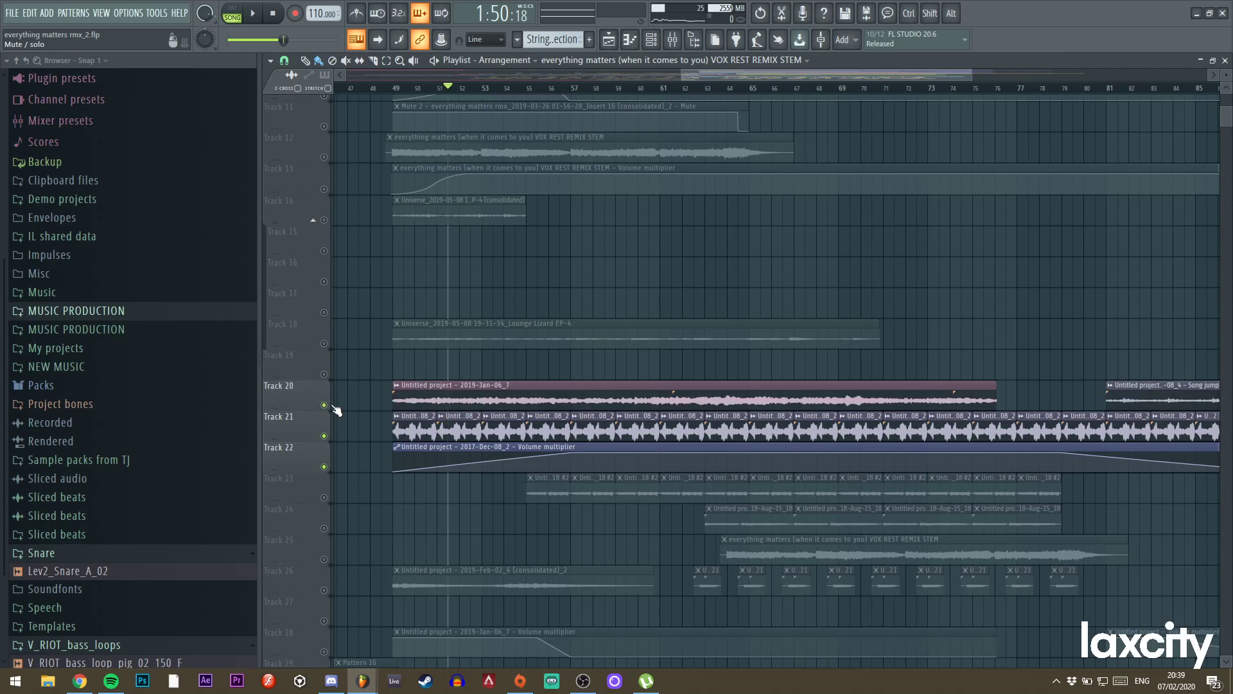
key(space)
Audition the Untitled project - 2019-Jan-06_7 clip on track 20 alone, and restore all tracks.
right_click(324, 405)
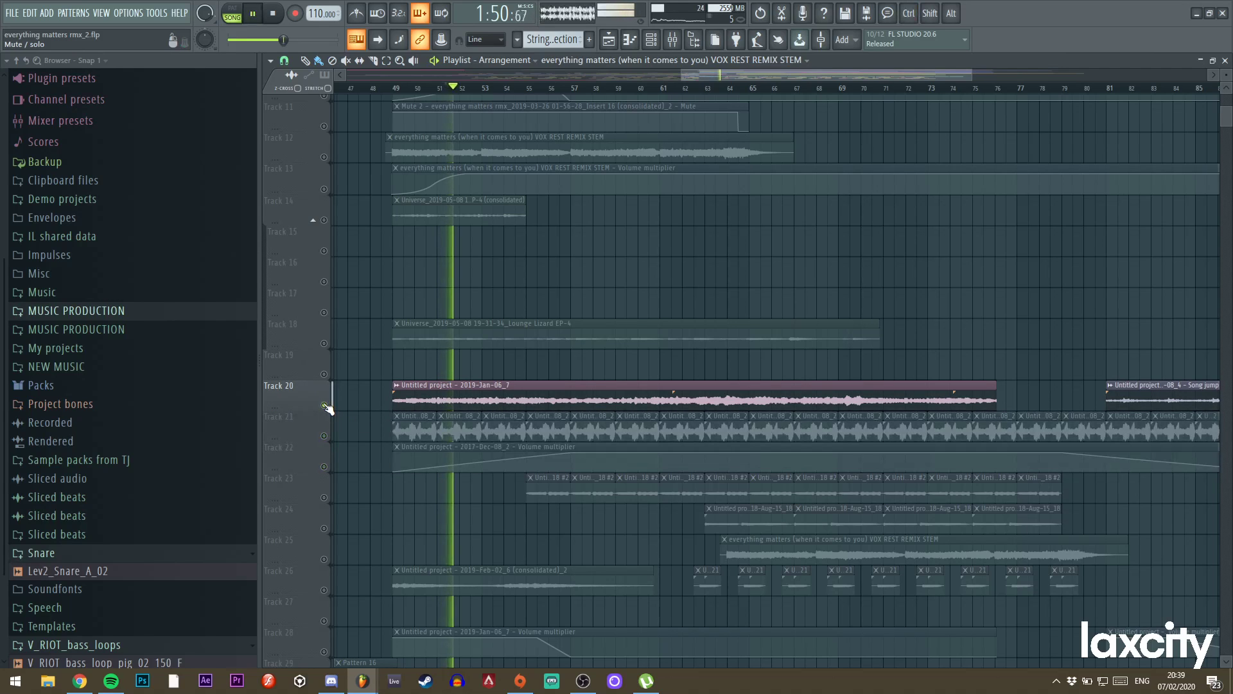
key(space)
right_click(325, 406)
Audition the Untitled project - 2019-Feb-02_6 (consolidated)_2 clip on track 26 alone from bar 49.
scroll(473, 443, down, 3)
key(space)
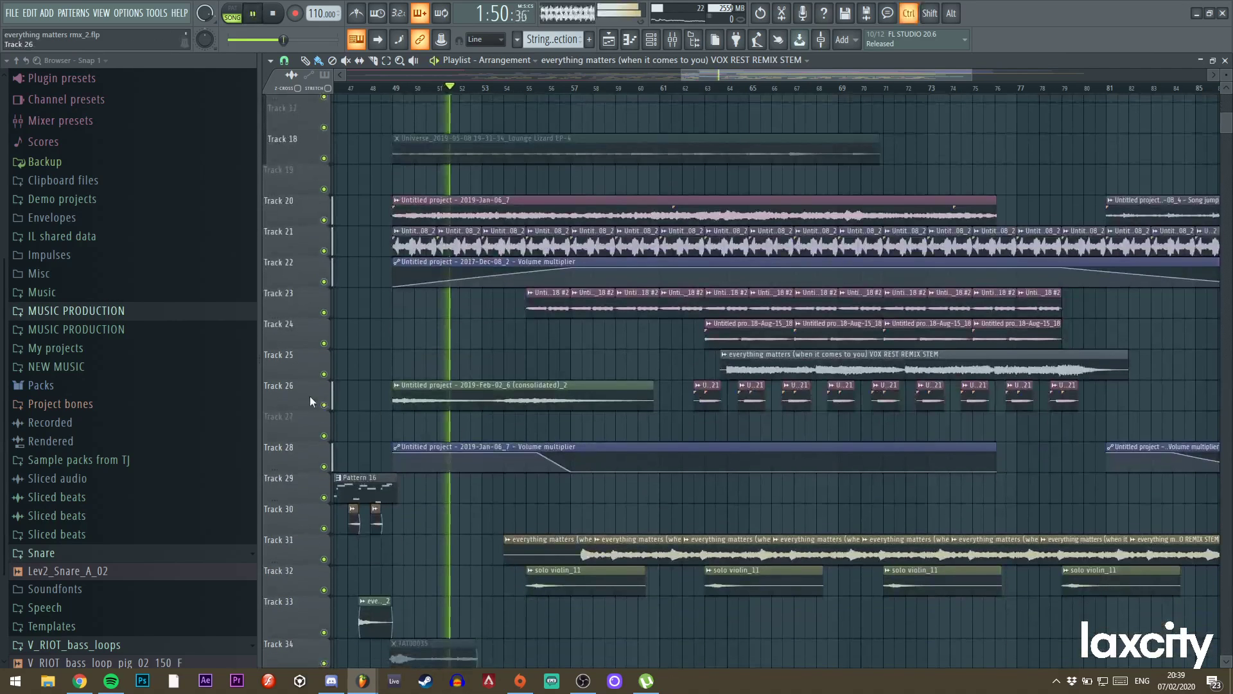
right_click(324, 405)
key(space)
key(space)
click(395, 88)
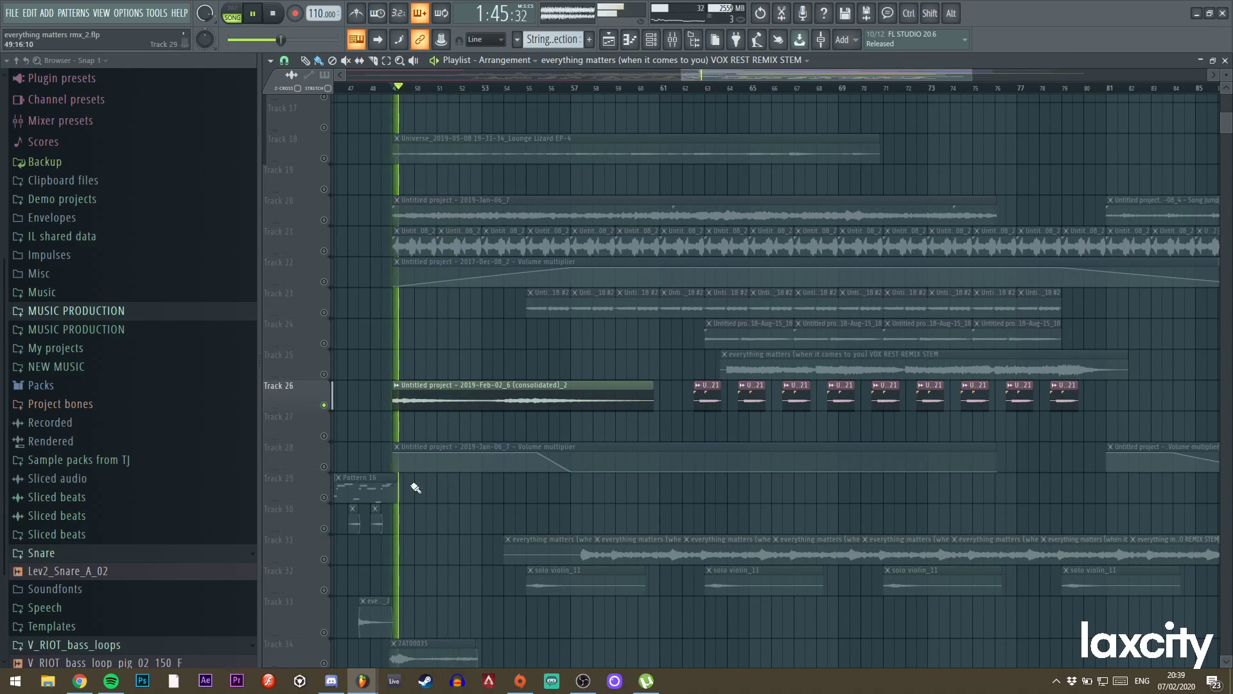
key(space)
Audition the PIANO REMIX STEM clips on track 31 alone from about bar 57, and restore all tracks.
right_click(324, 559)
key(space)
click(578, 88)
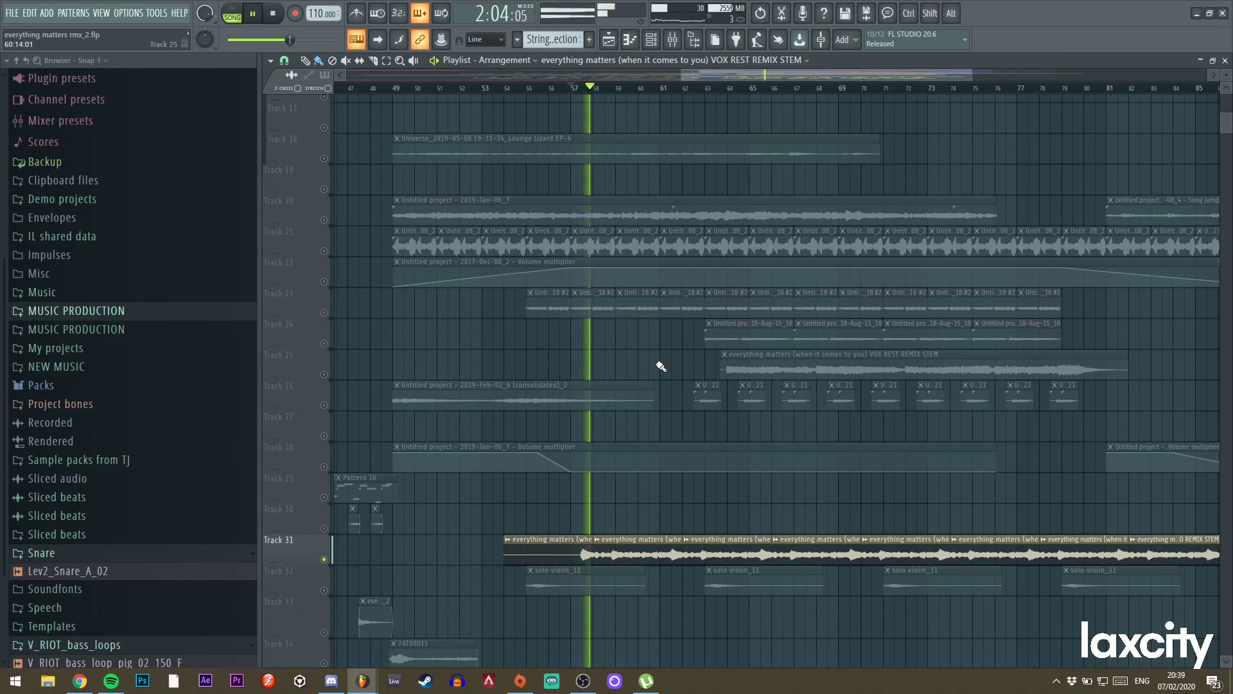
scroll(661, 364, down, 4)
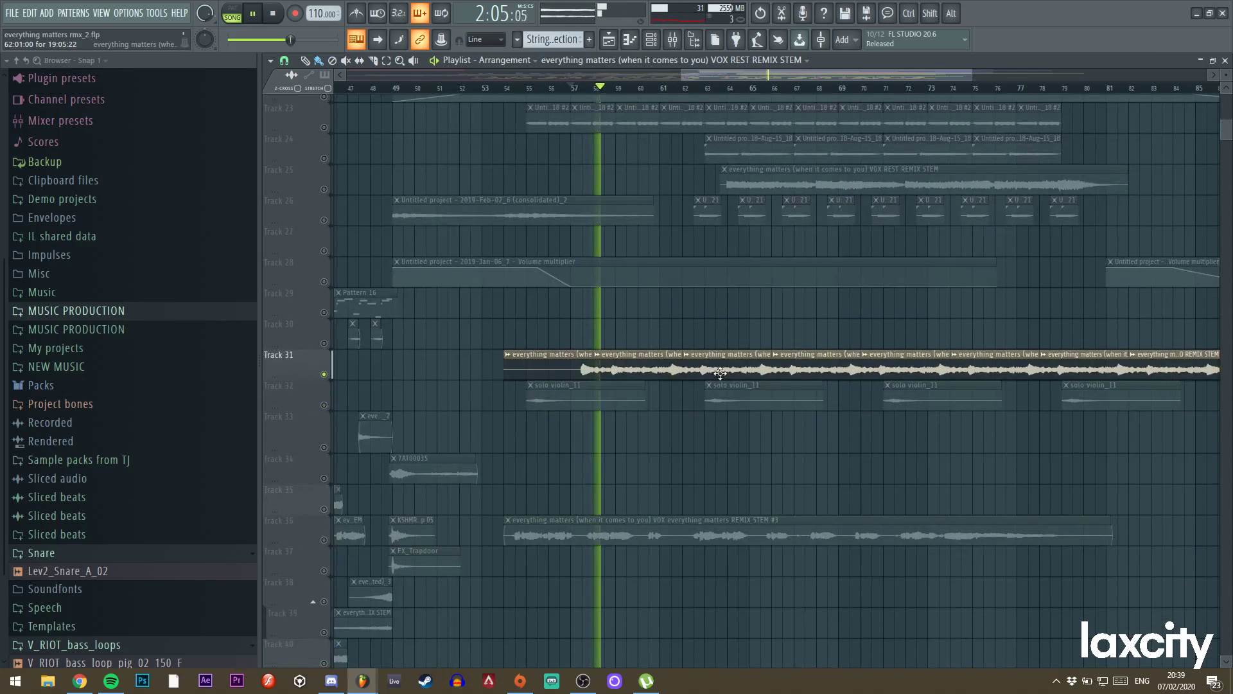
right_click(324, 375)
Play the section with all tracks, jump ahead to bar 77, and stop playback.
scroll(643, 405, up, 9)
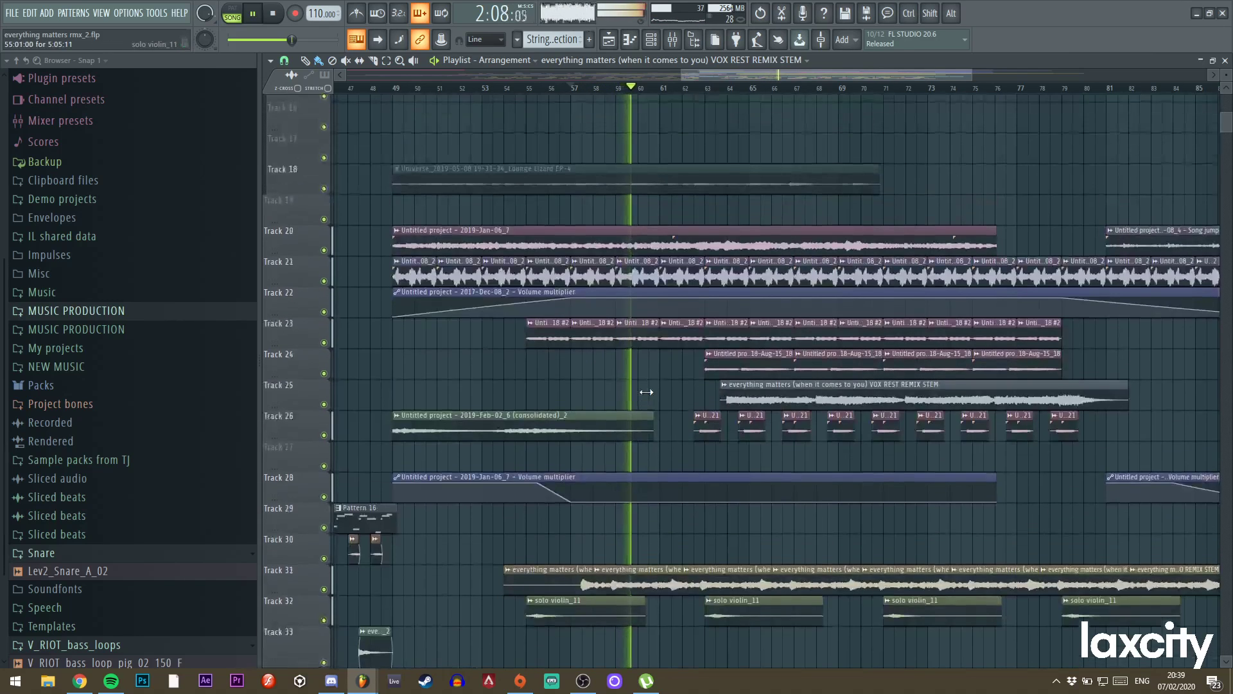
scroll(861, 73, down, 3)
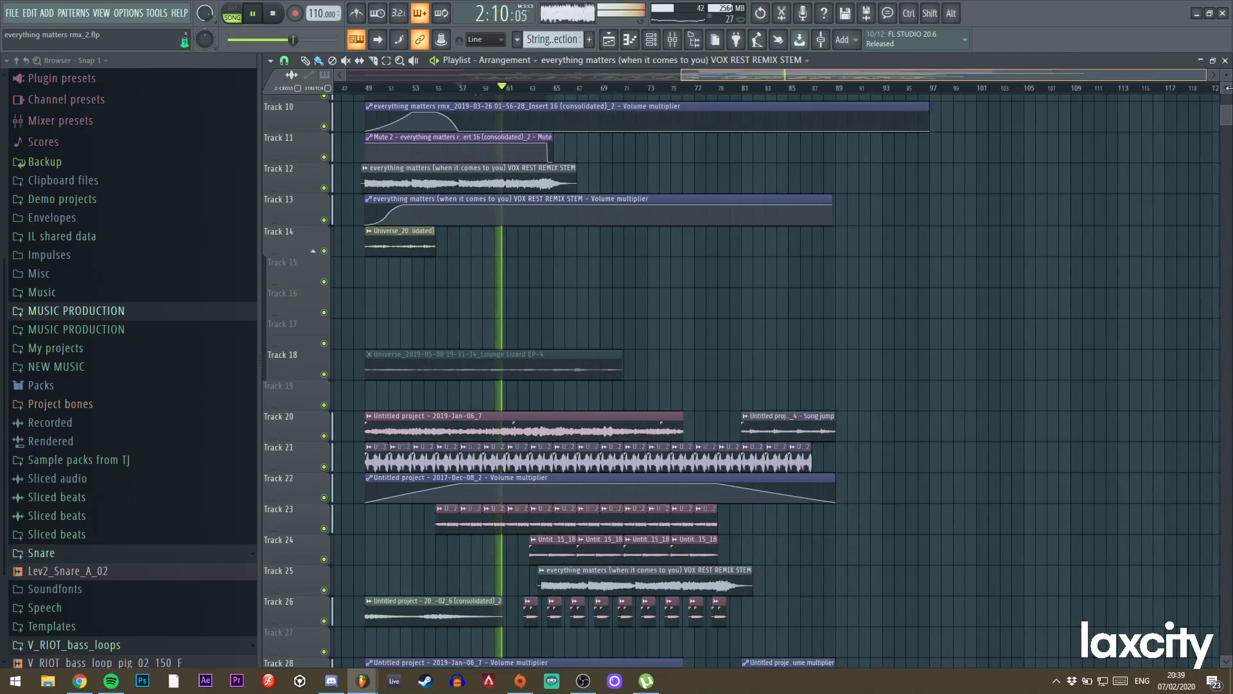
scroll(922, 329, down, 5)
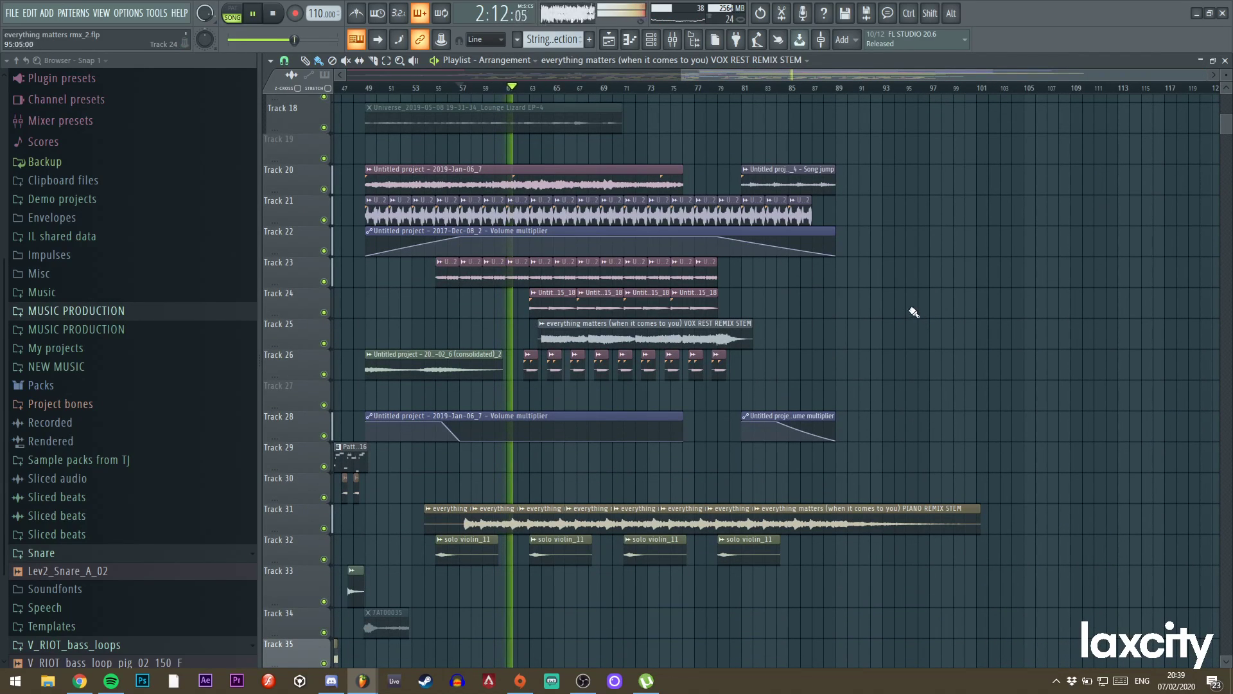
click(698, 91)
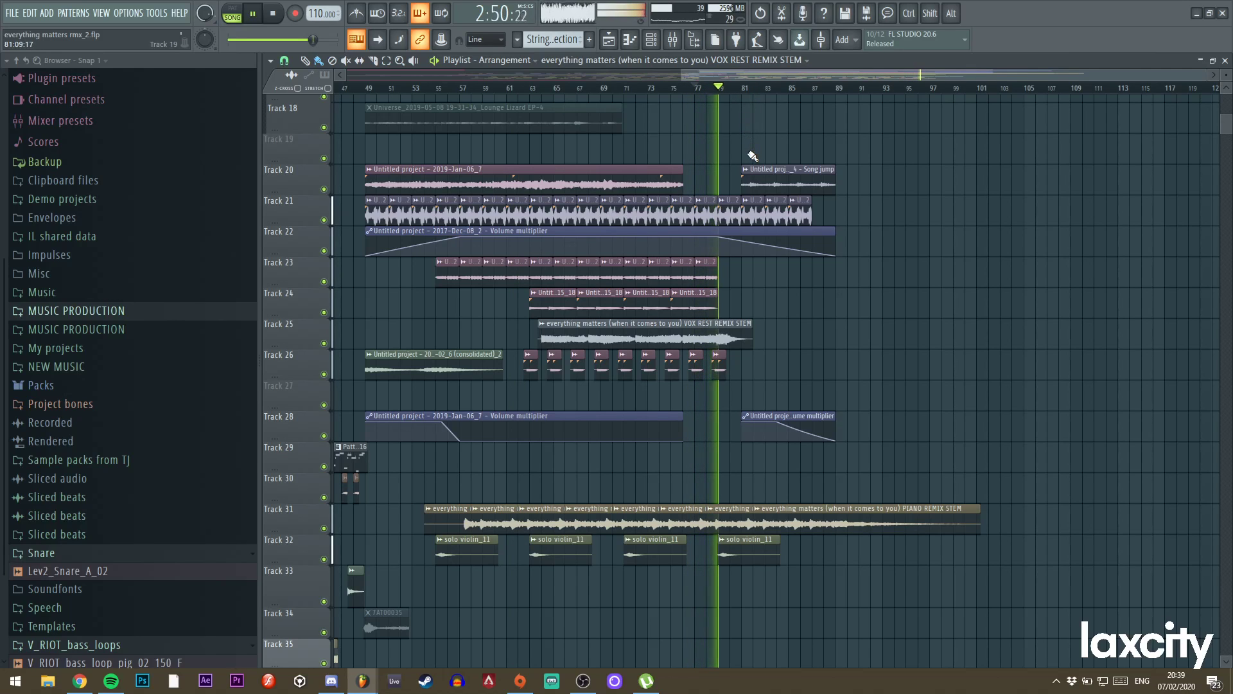
scroll(753, 156, up, 2)
scroll(753, 156, up, 9)
key(space)
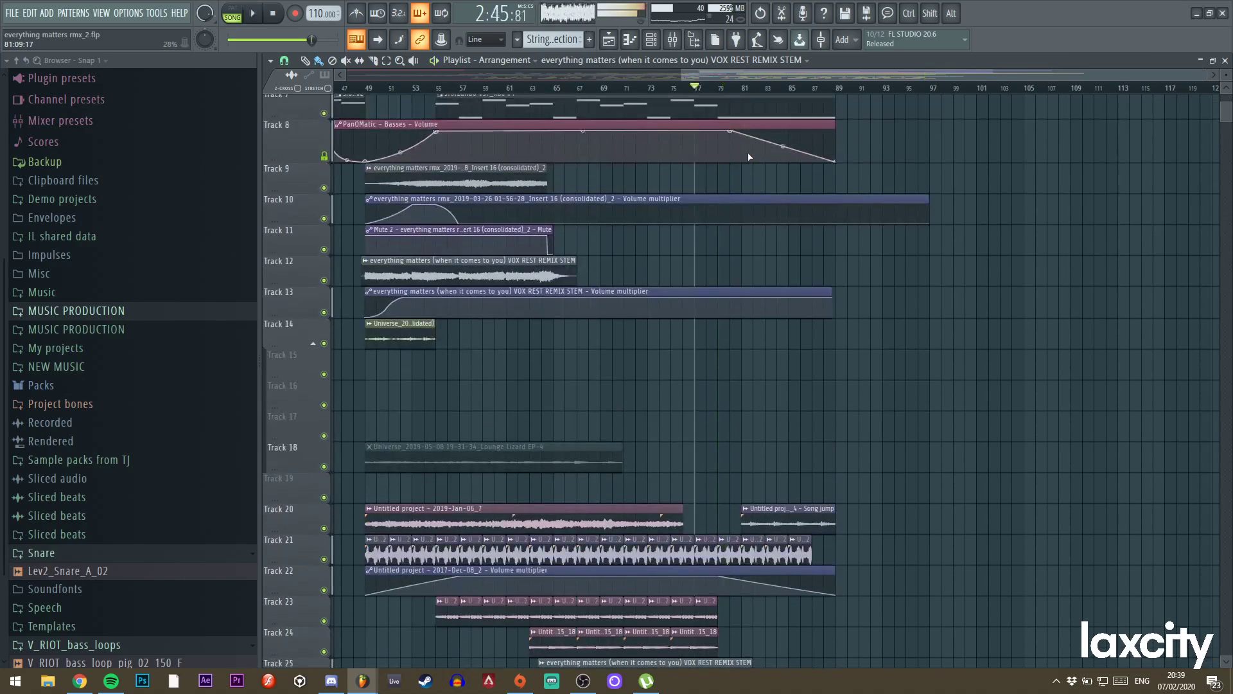
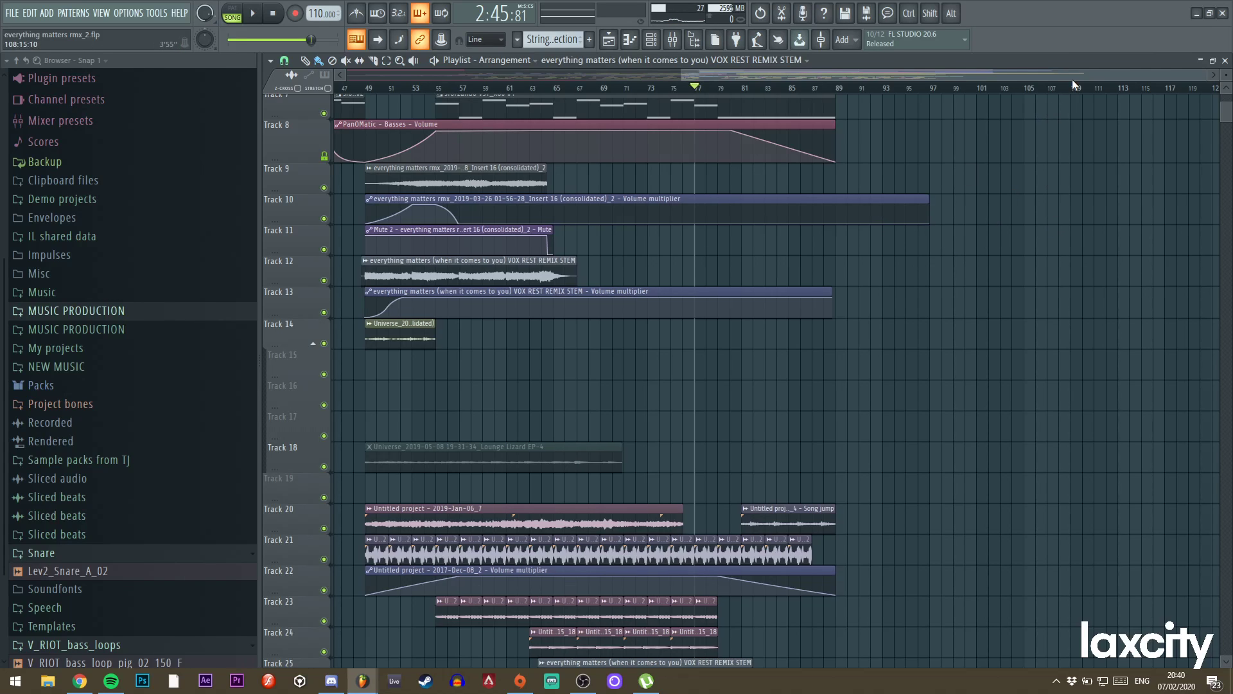
Examine the whole arrangement, from the strings and basses on the first tracks to the percussion clips on tracks 57 and below.
scroll(1073, 79, left, 10)
scroll(858, 270, up, 3)
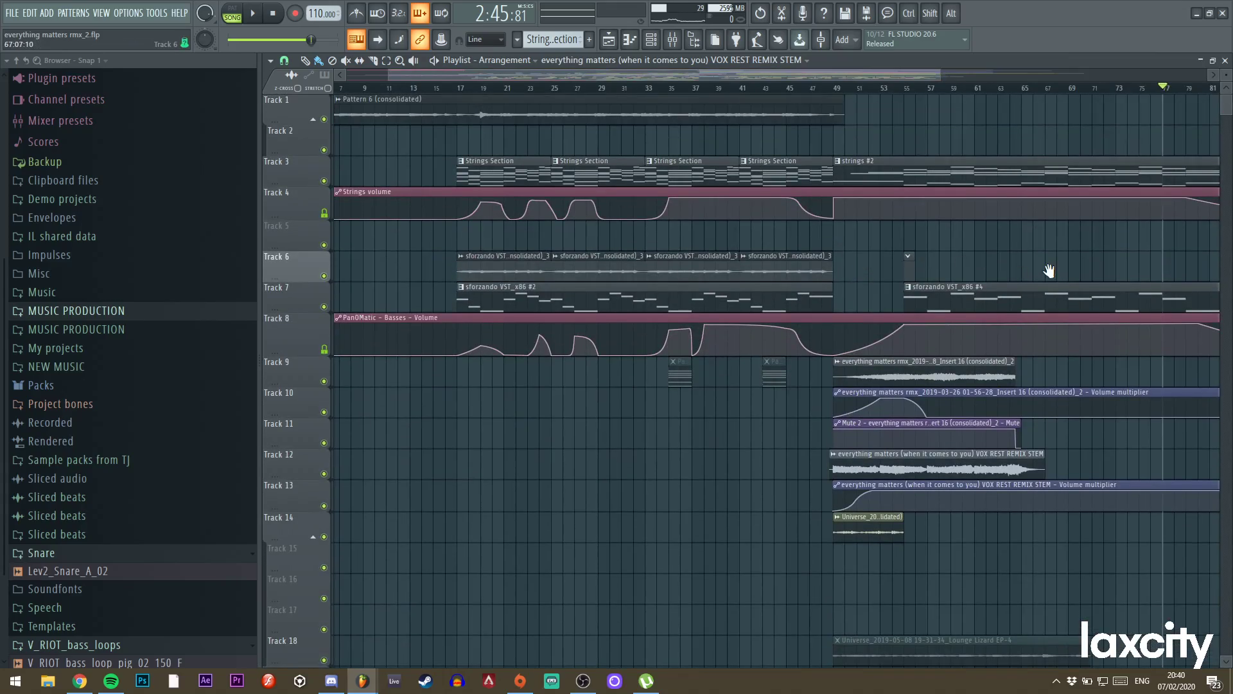
scroll(1028, 251, down, 10)
scroll(995, 220, right, 3)
drag(995, 220, 845, 250)
scroll(790, 275, down, 5)
drag(620, 212, 863, 44)
scroll(868, 198, down, 7)
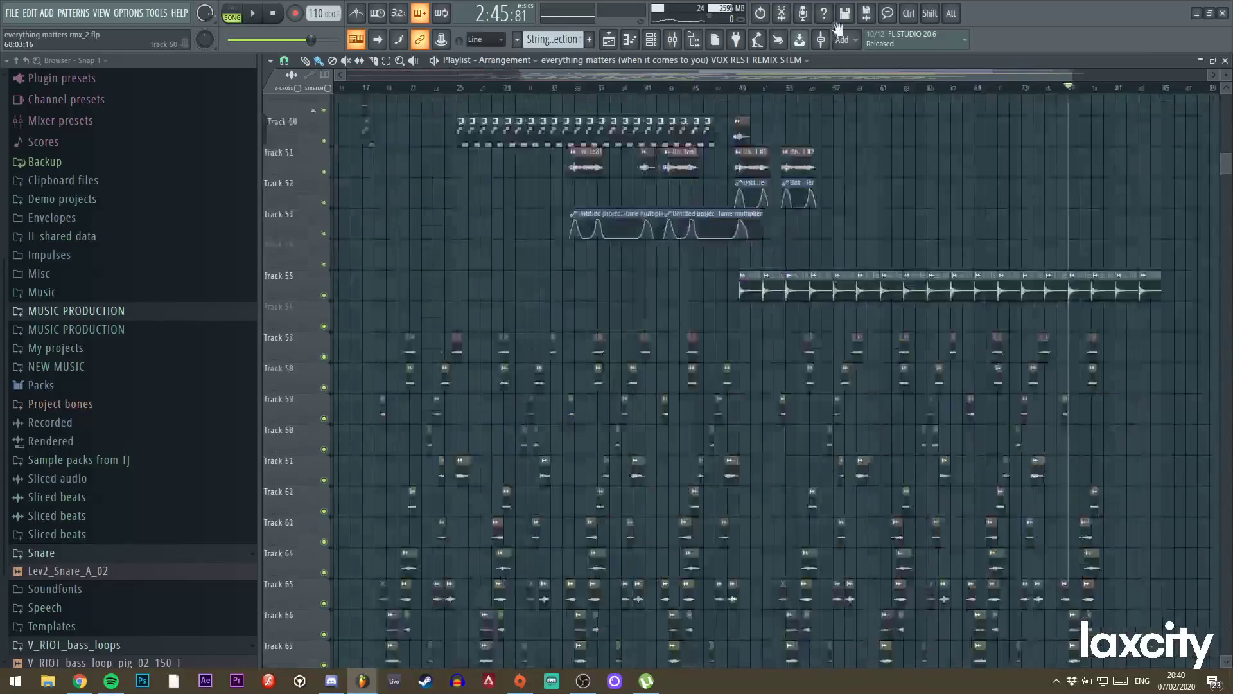
scroll(879, 183, right, 1)
drag(975, 376, 768, 212)
drag(868, 289, 848, 649)
drag(1028, 96, 939, 296)
scroll(938, 297, up, 10)
scroll(977, 421, left, 8)
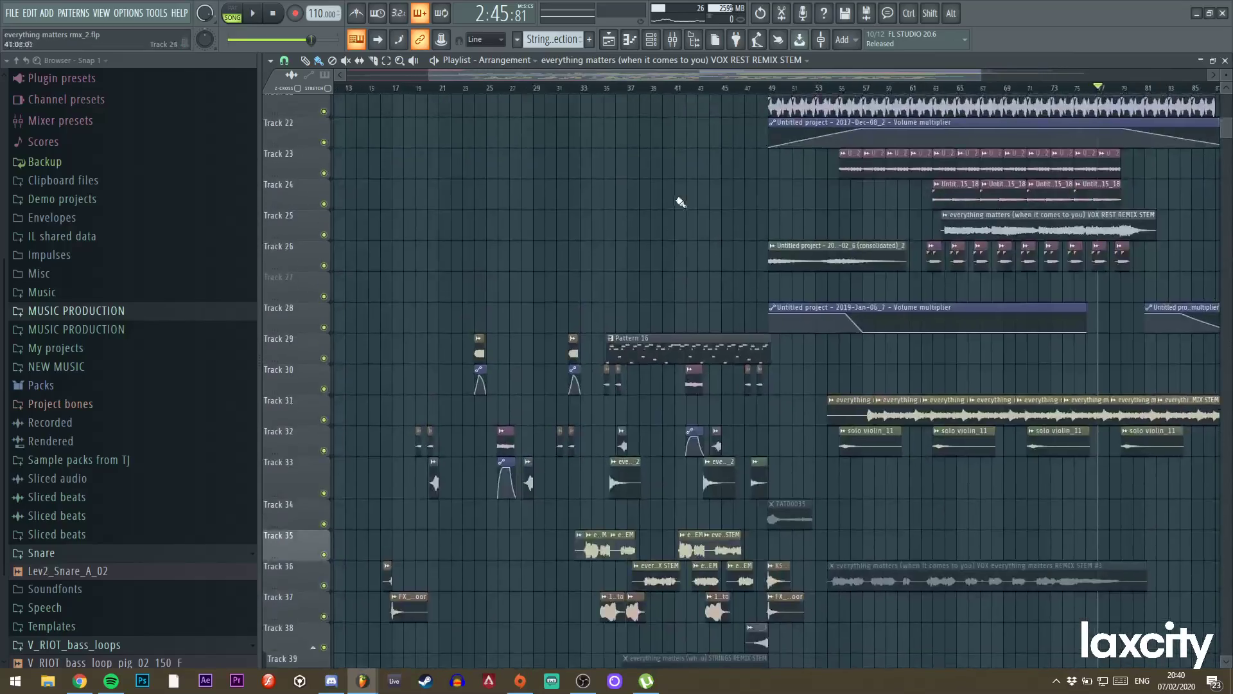
scroll(785, 243, up, 7)
scroll(754, 262, left, 4)
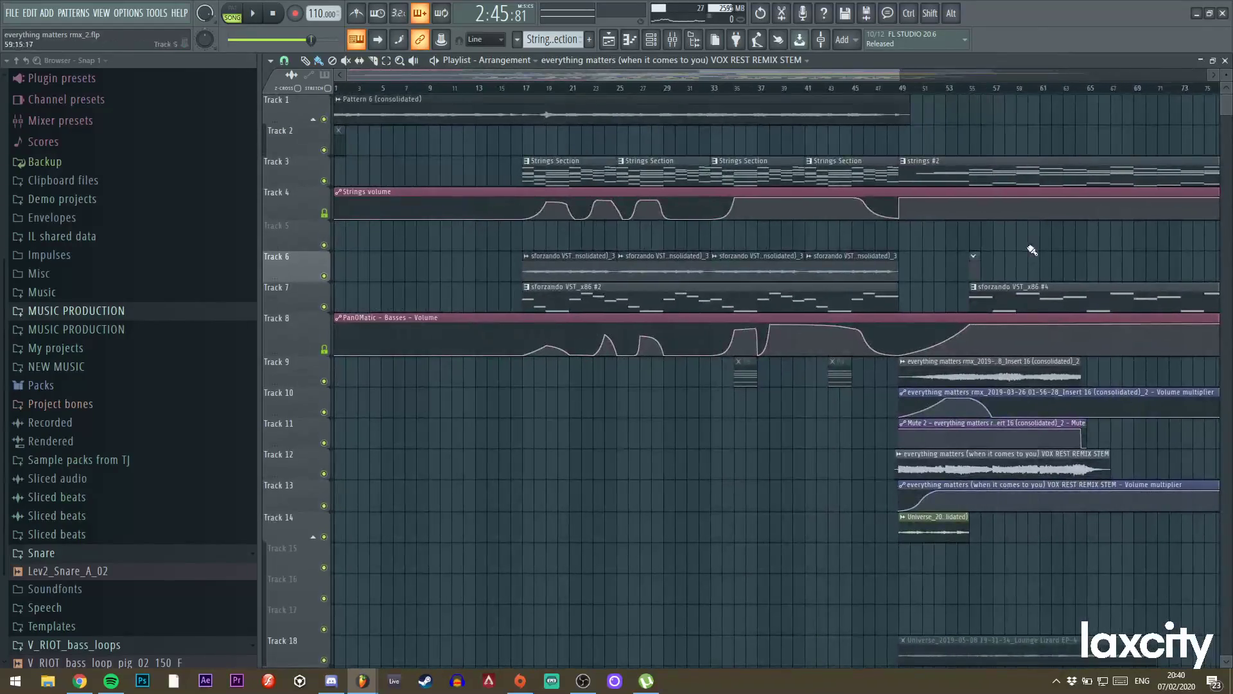
scroll(964, 240, down, 6)
scroll(900, 220, right, 5)
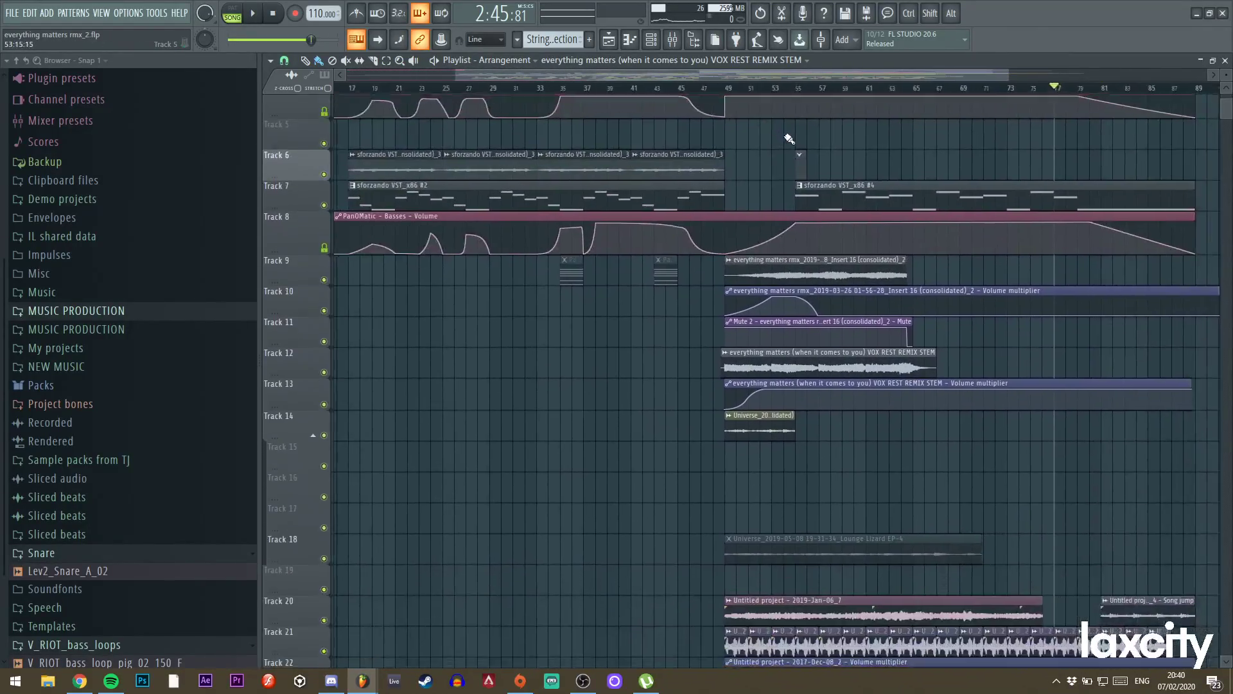
scroll(797, 222, down, 4)
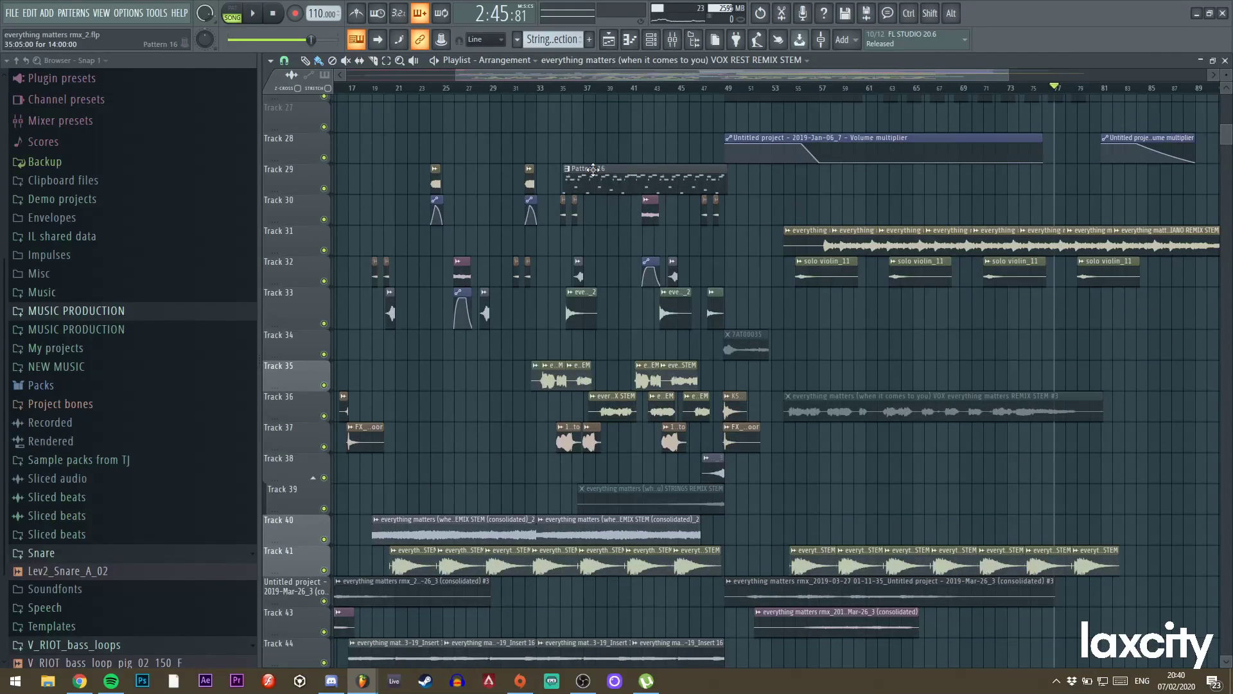
View the effects on mixer insert 22, the consolidated STRINGS REMIX STEM channel, and return to the playlist.
click(692, 41)
drag(919, 164, 311, 189)
click(568, 160)
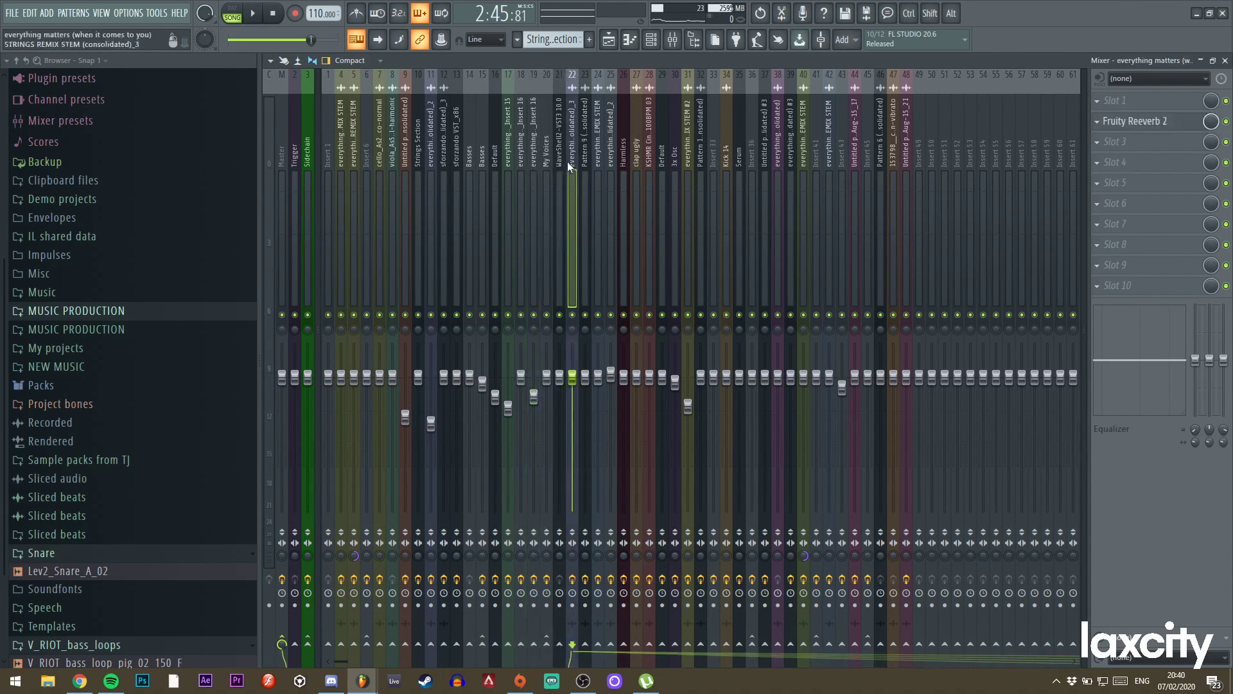
click(610, 46)
Play the arrangement from bar 17 with the master channel's FabFilter Pro-L open to watch its limiting.
scroll(688, 263, up, 10)
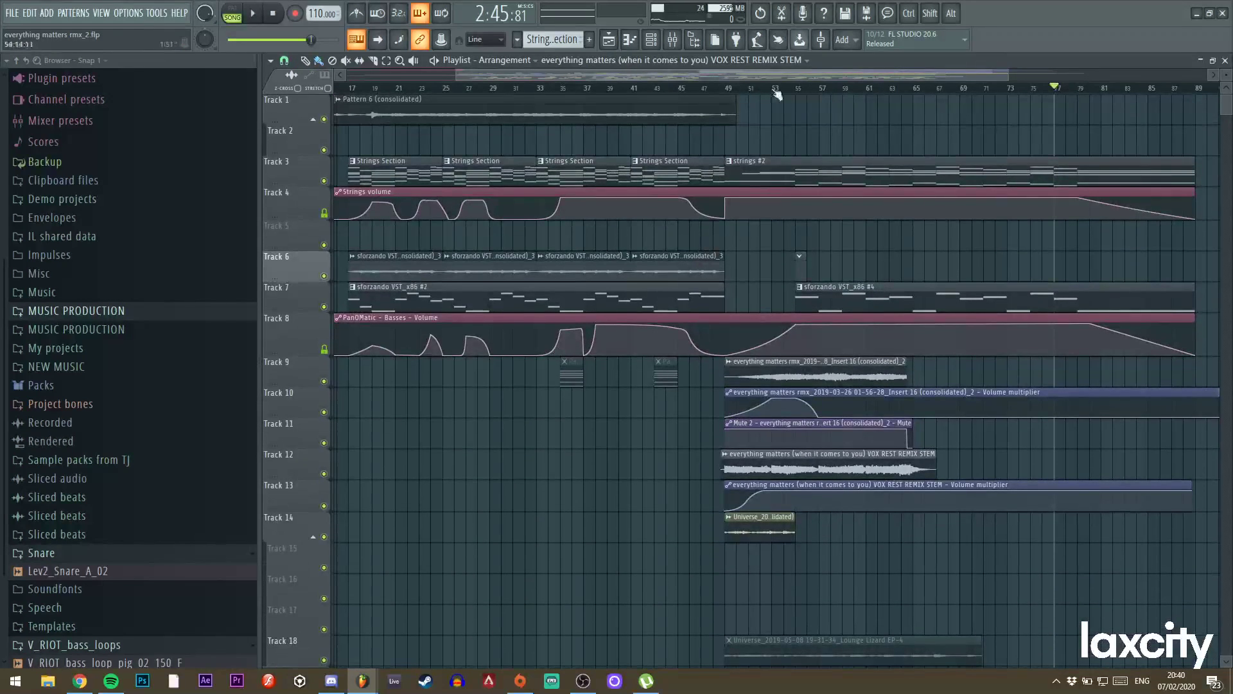
drag(453, 76, 349, 76)
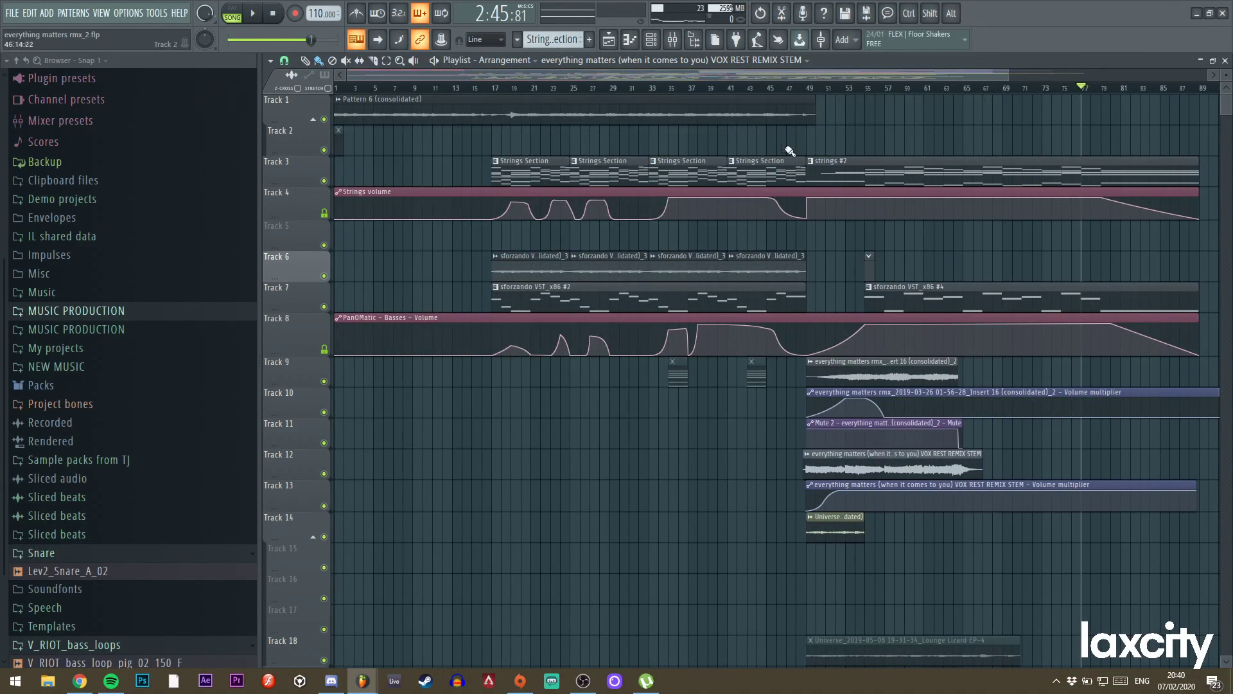
click(494, 92)
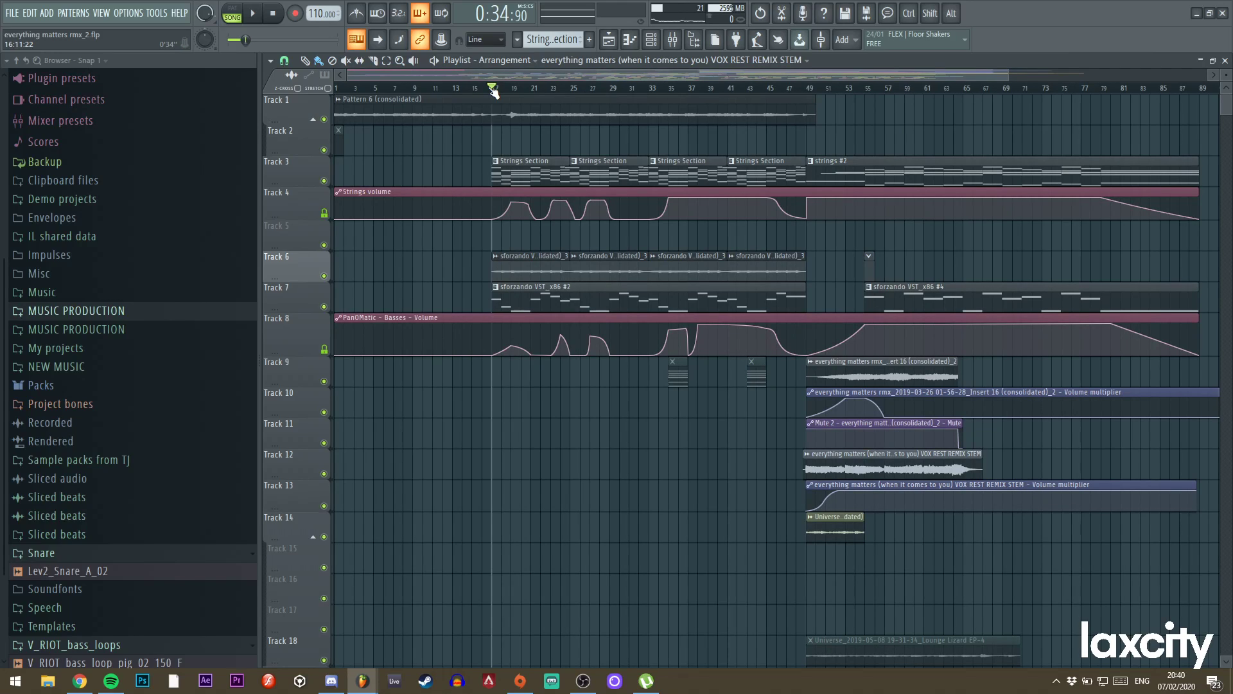
click(670, 40)
drag(905, 124, 323, 135)
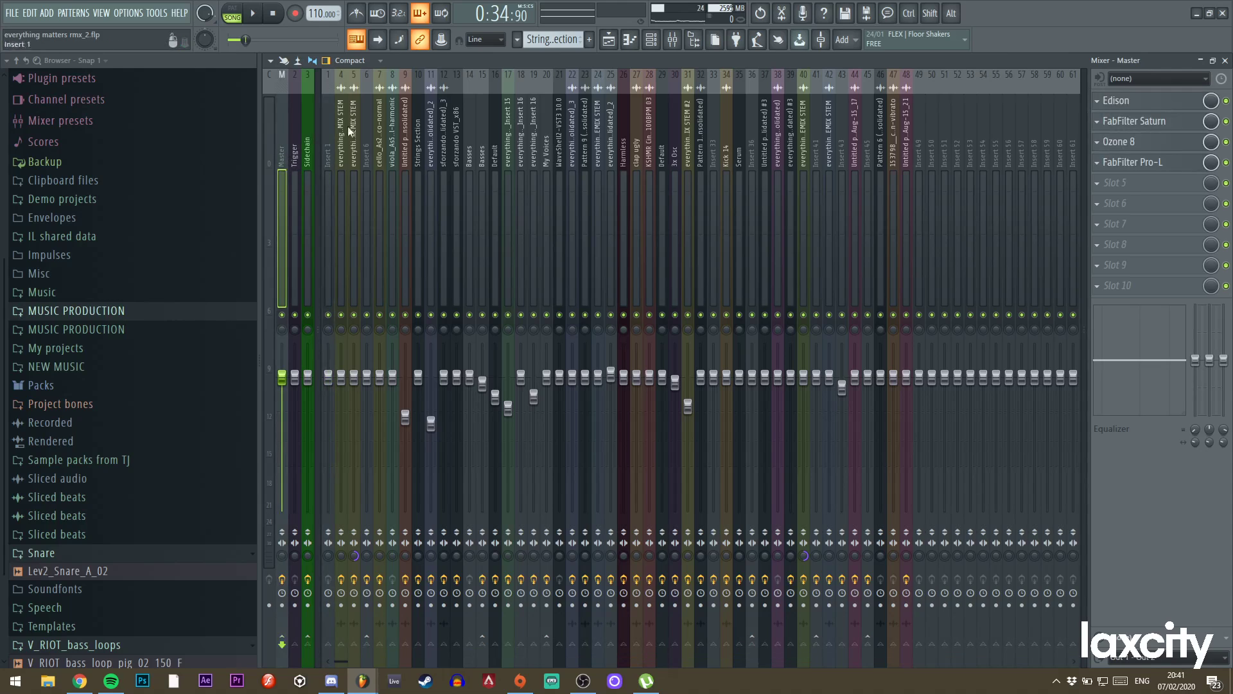
click(1146, 160)
key(space)
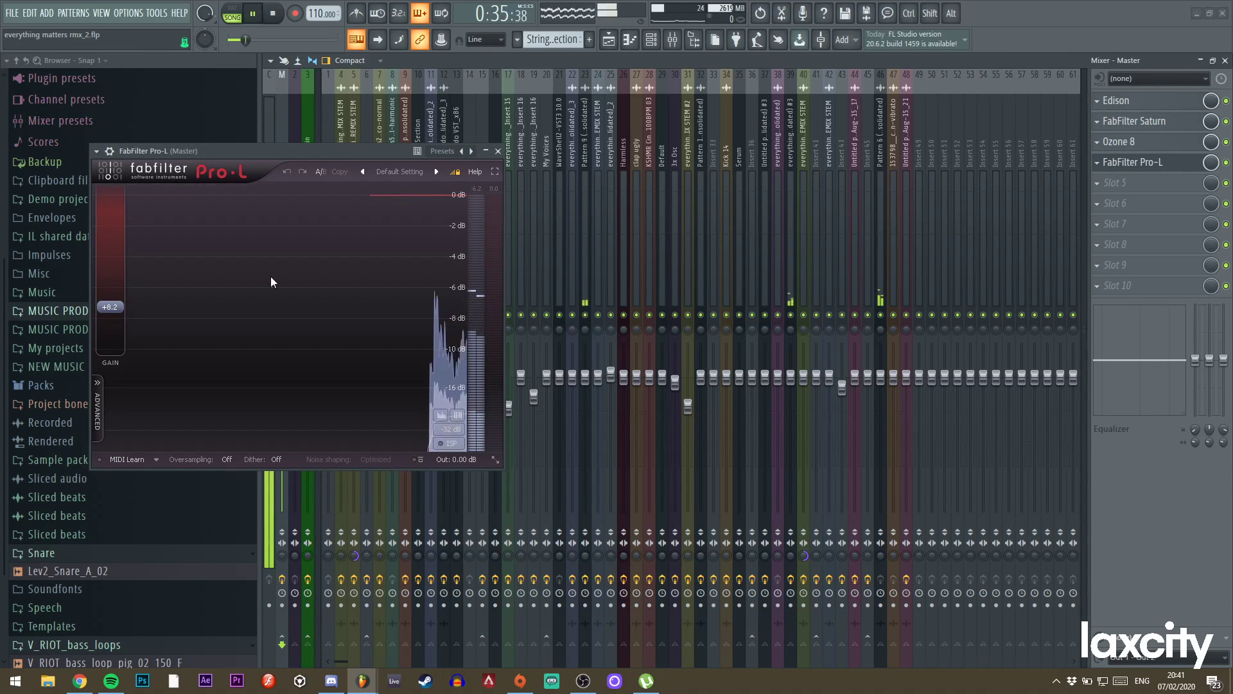
mouse_move(116, 322)
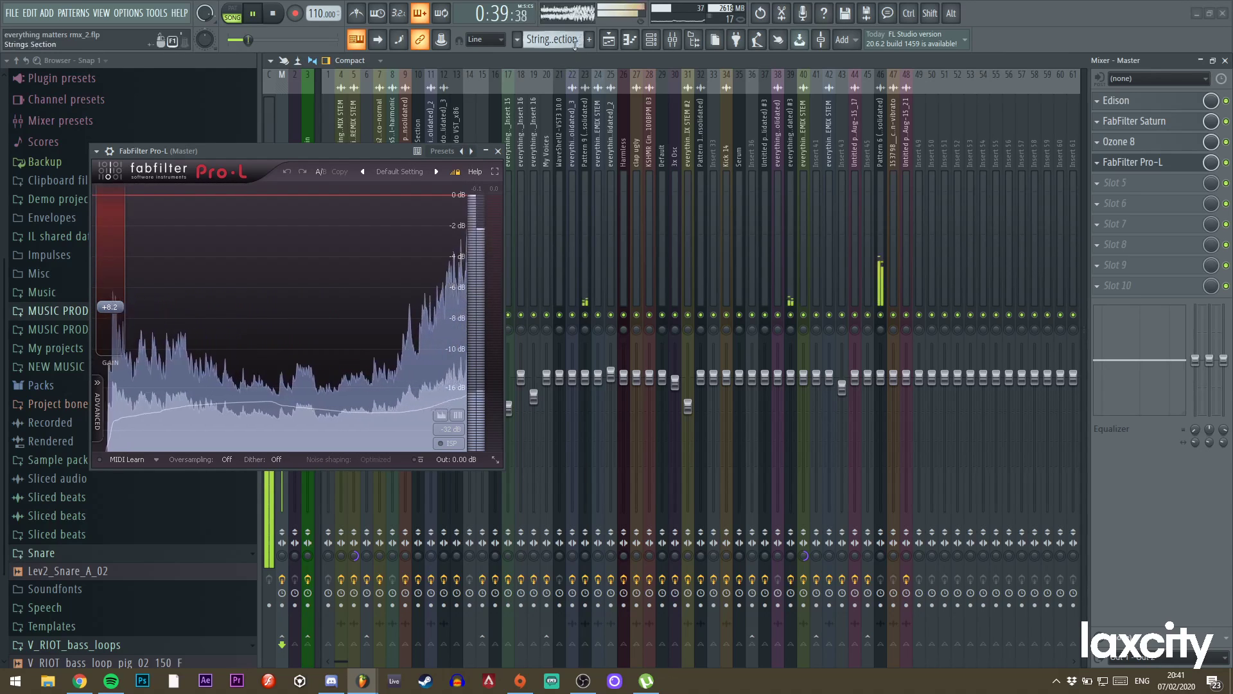
key(space)
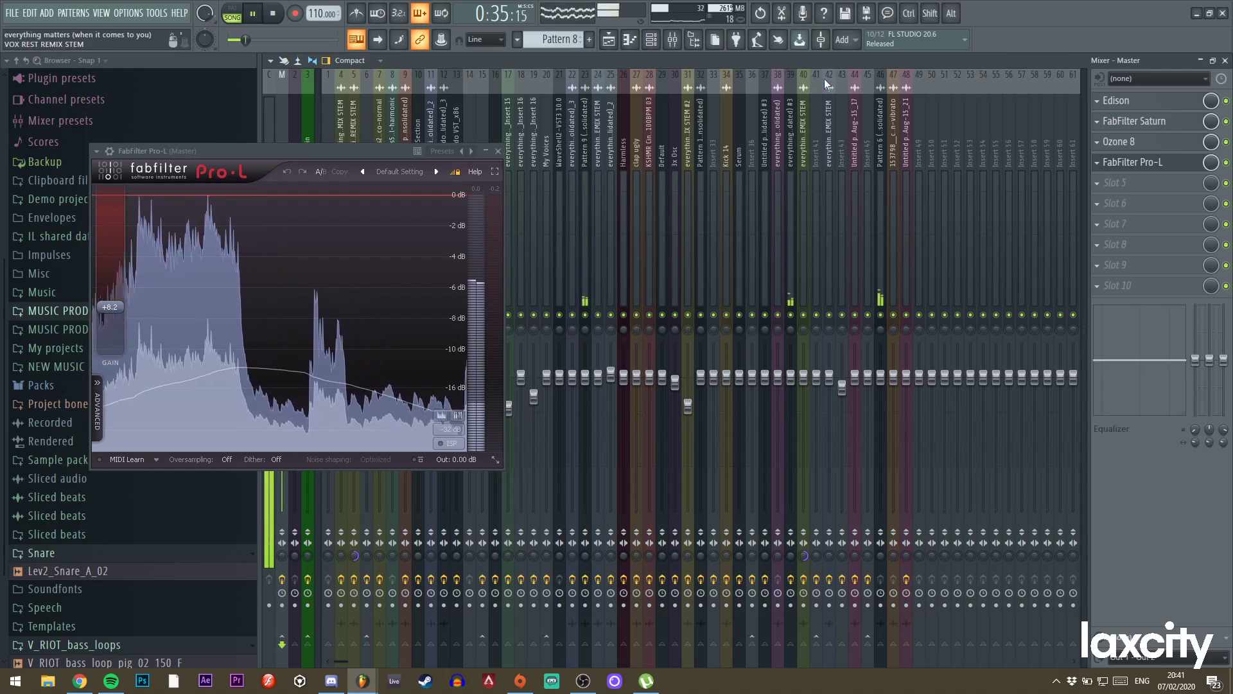
Remove Edison from slot 1 of the master channel.
click(1098, 102)
click(1106, 130)
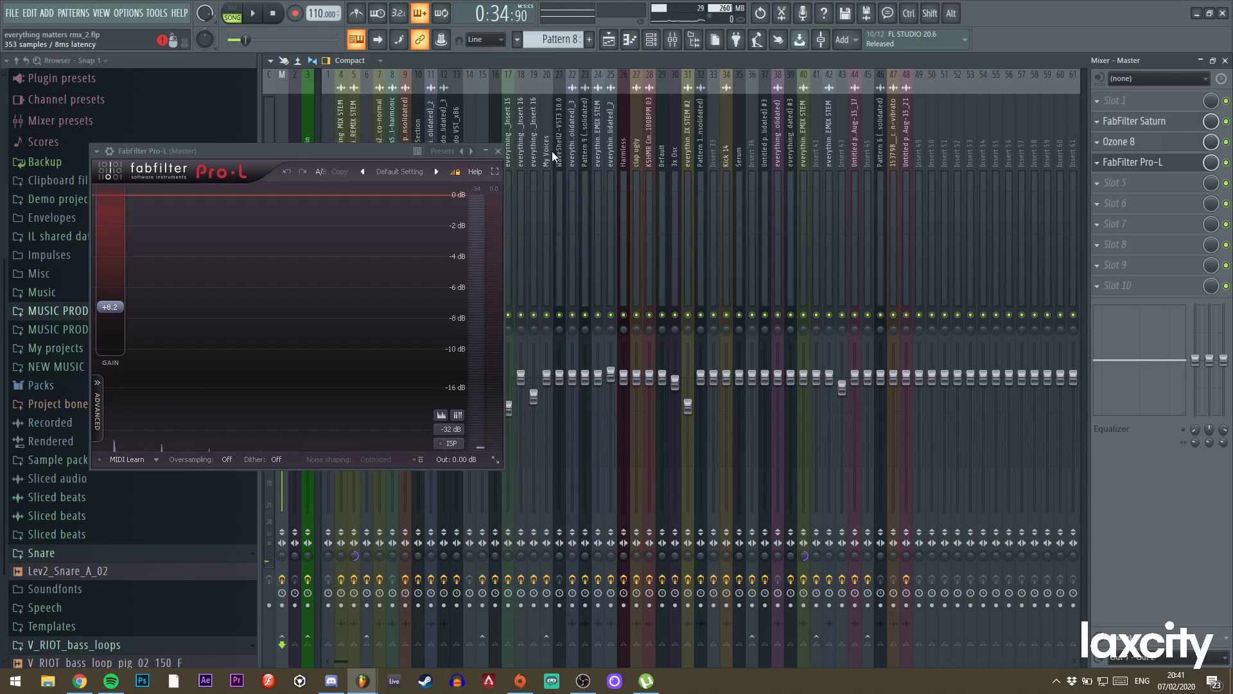
Examine the Ozone 8 imager and FabFilter Pro-L settings on the master channel, and close both plugins.
click(1126, 142)
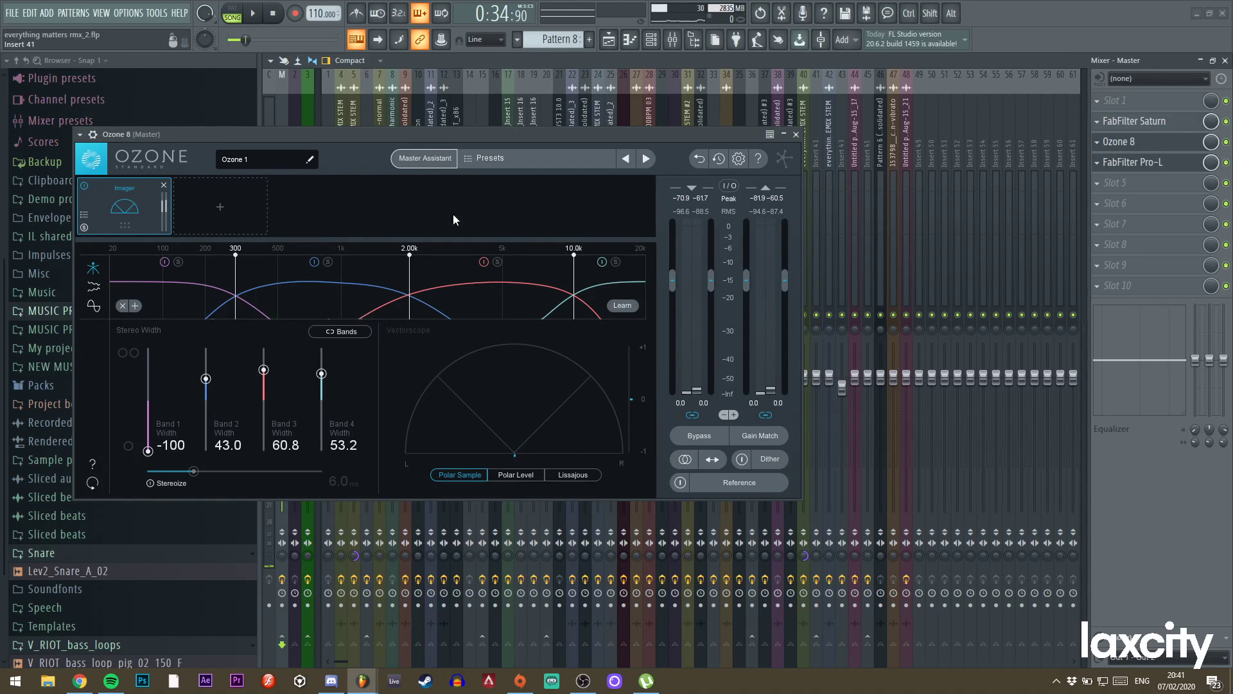
click(796, 134)
click(496, 152)
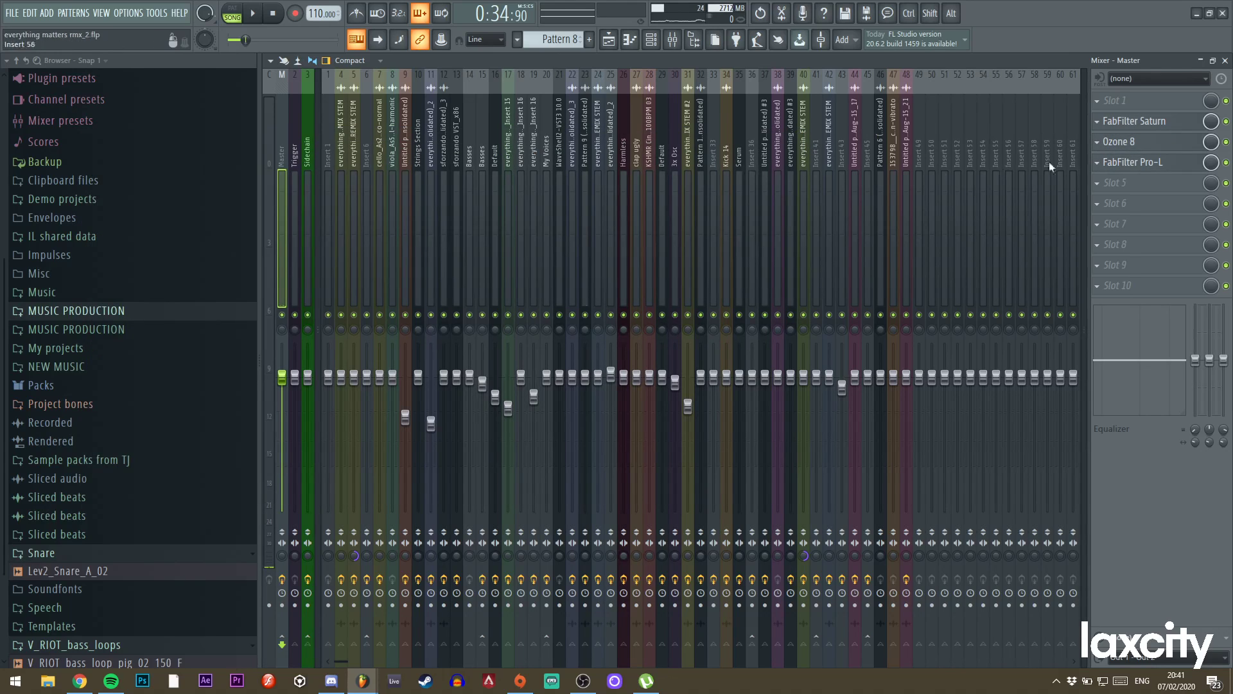
click(1125, 162)
click(498, 151)
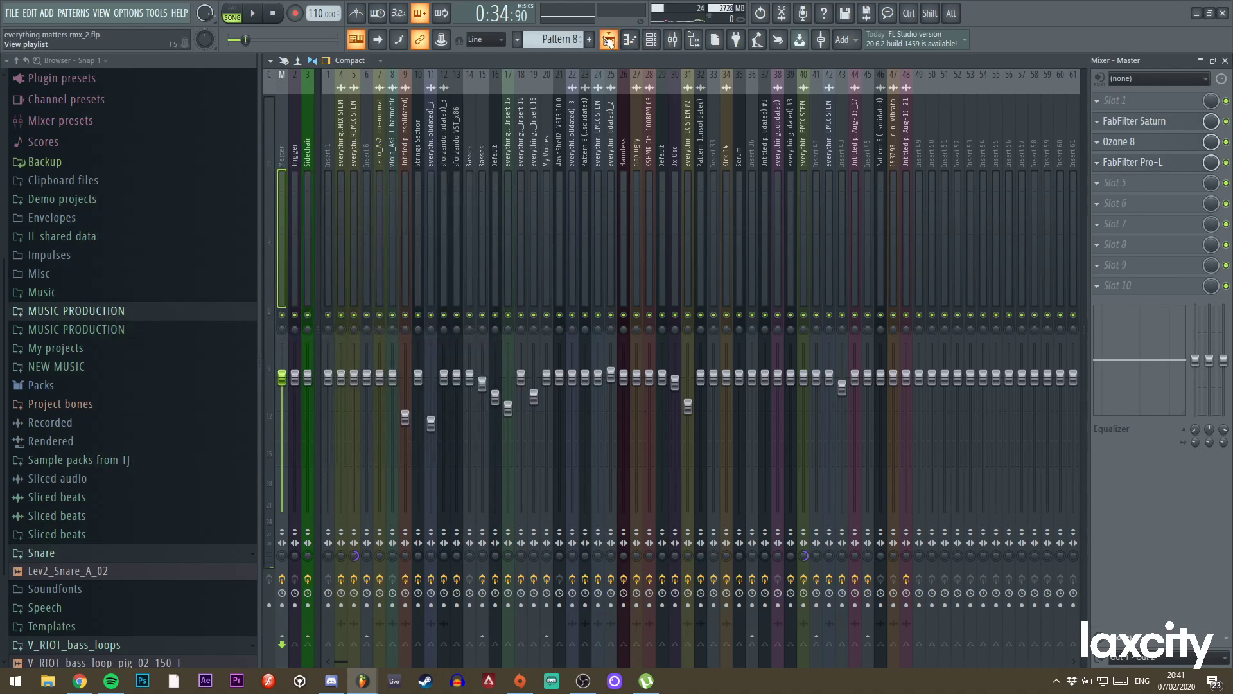
Look over the track layout of the whole remix arrangement in the playlist, from Track 1 down through the lower tracks.
click(609, 40)
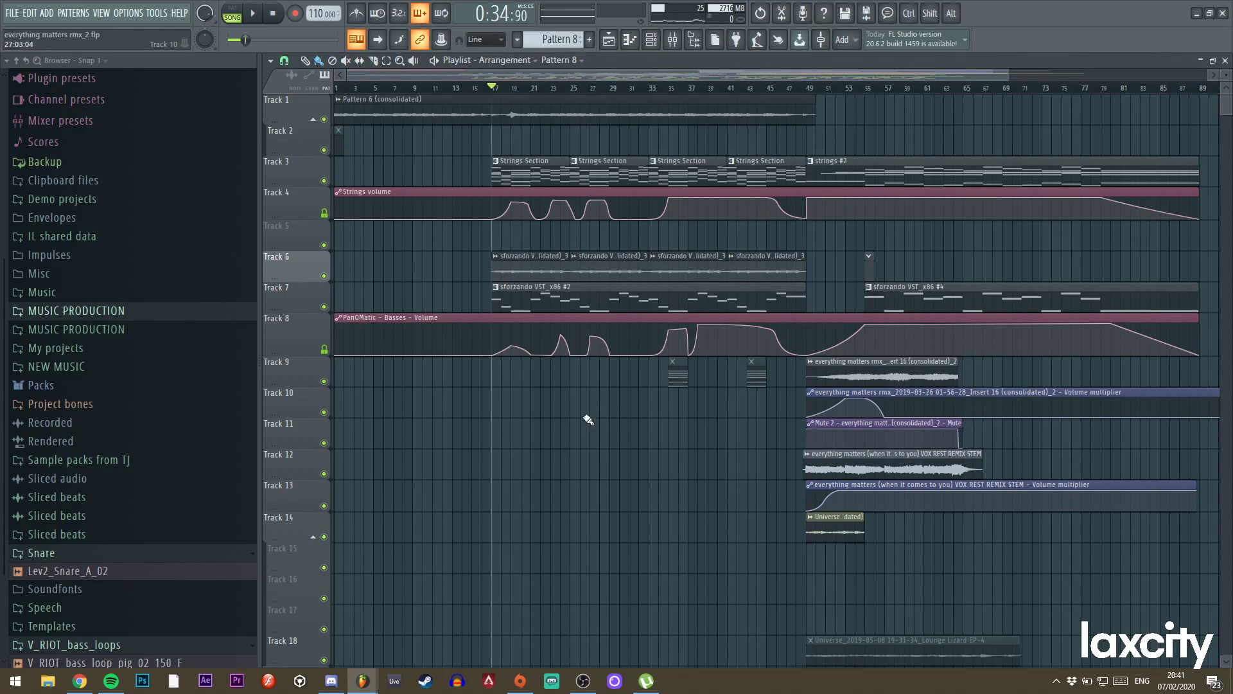
scroll(723, 369, down, 5)
scroll(719, 354, up, 5)
scroll(758, 277, down, 20)
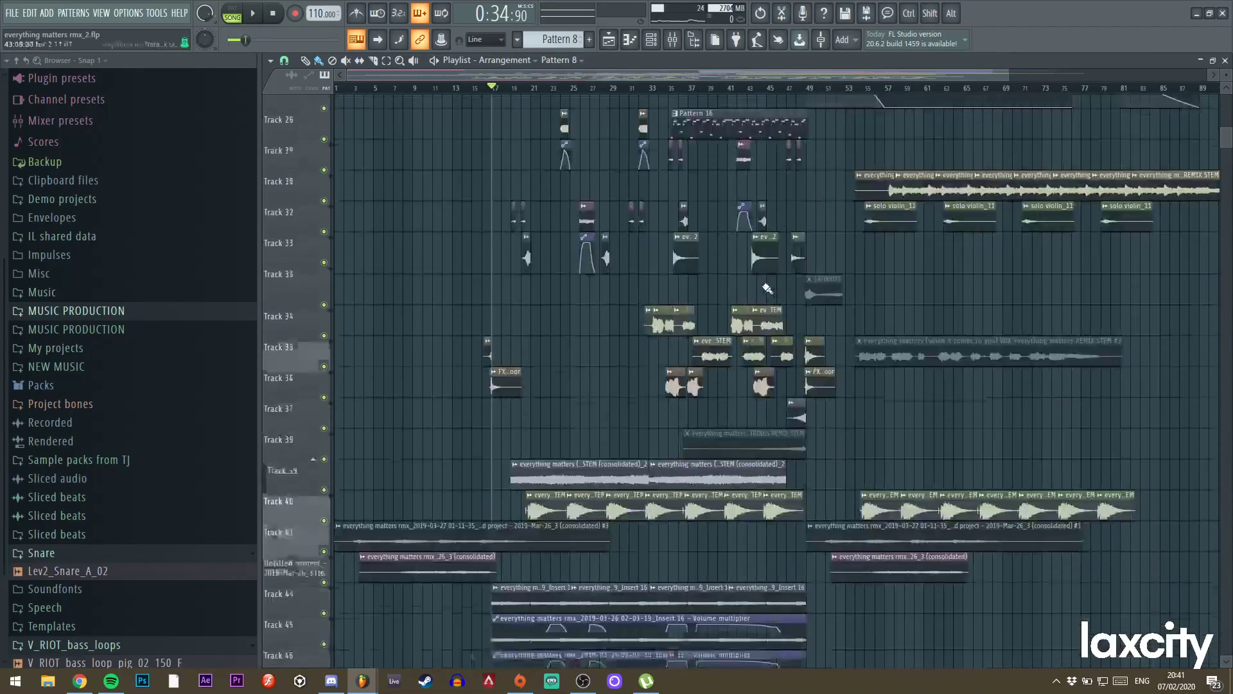
drag(1226, 146, 1228, 32)
scroll(1226, 75, down, 6)
drag(1226, 110, 1214, 72)
scroll(1214, 72, down, 2)
scroll(1226, 75, down, 6)
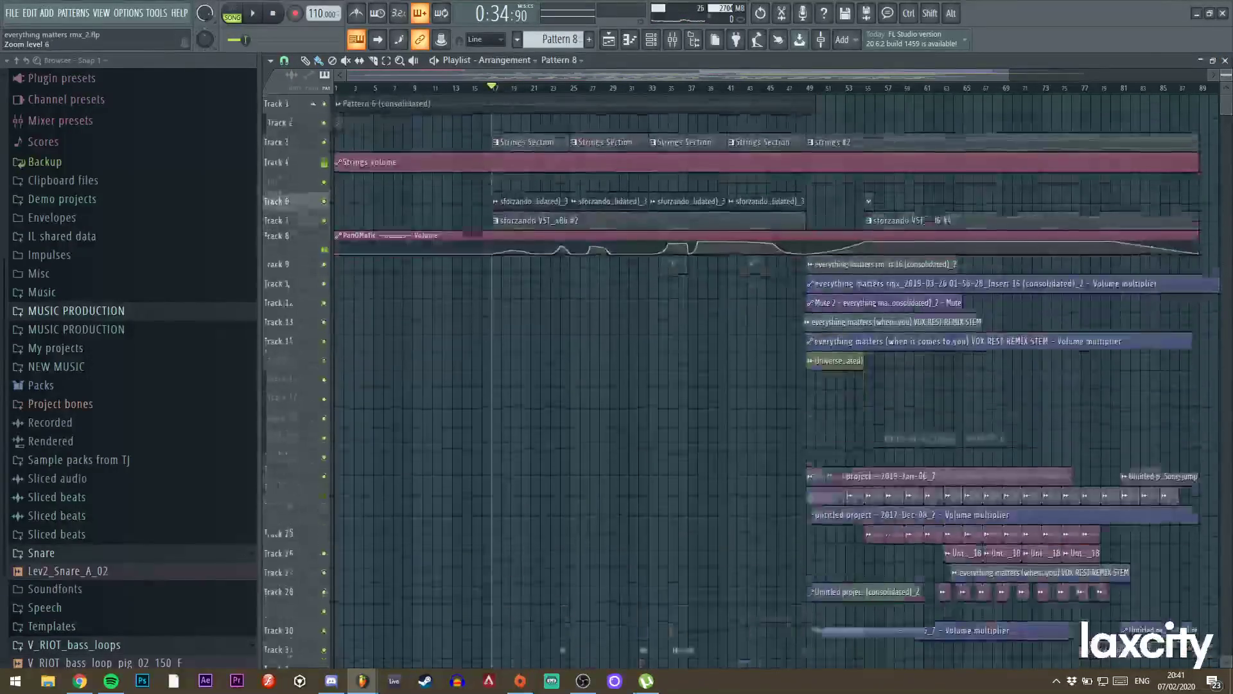
scroll(1226, 76, up, 8)
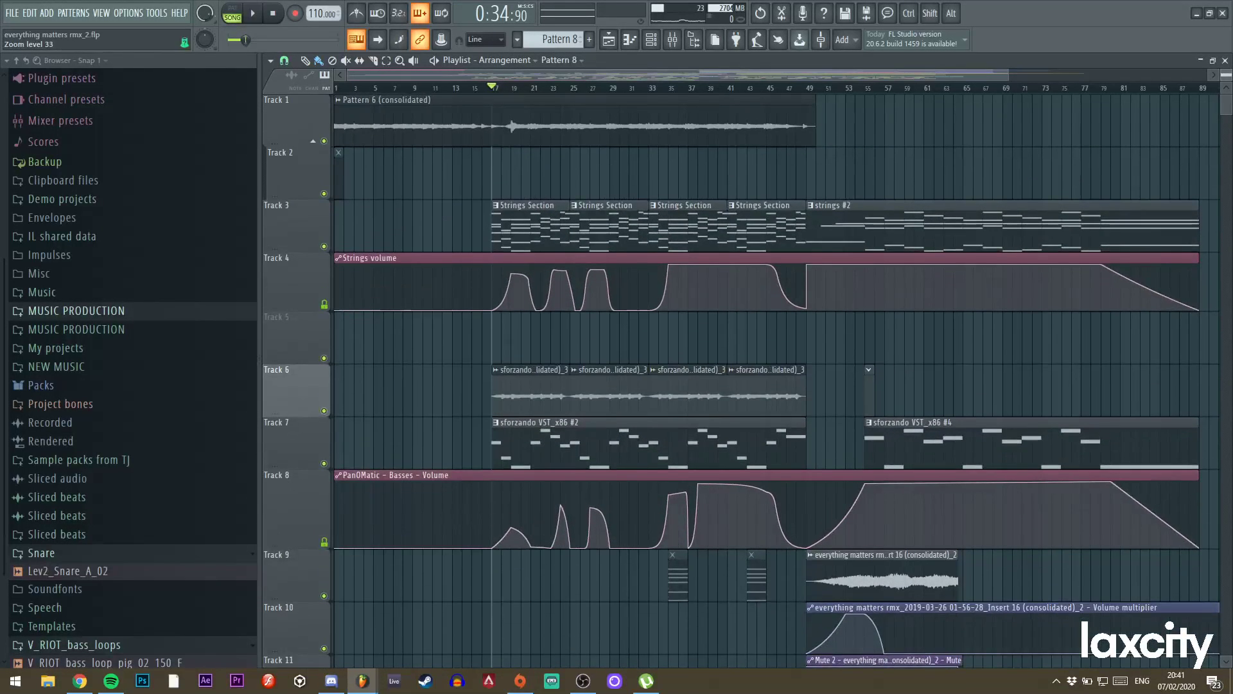
scroll(1226, 75, up, 1)
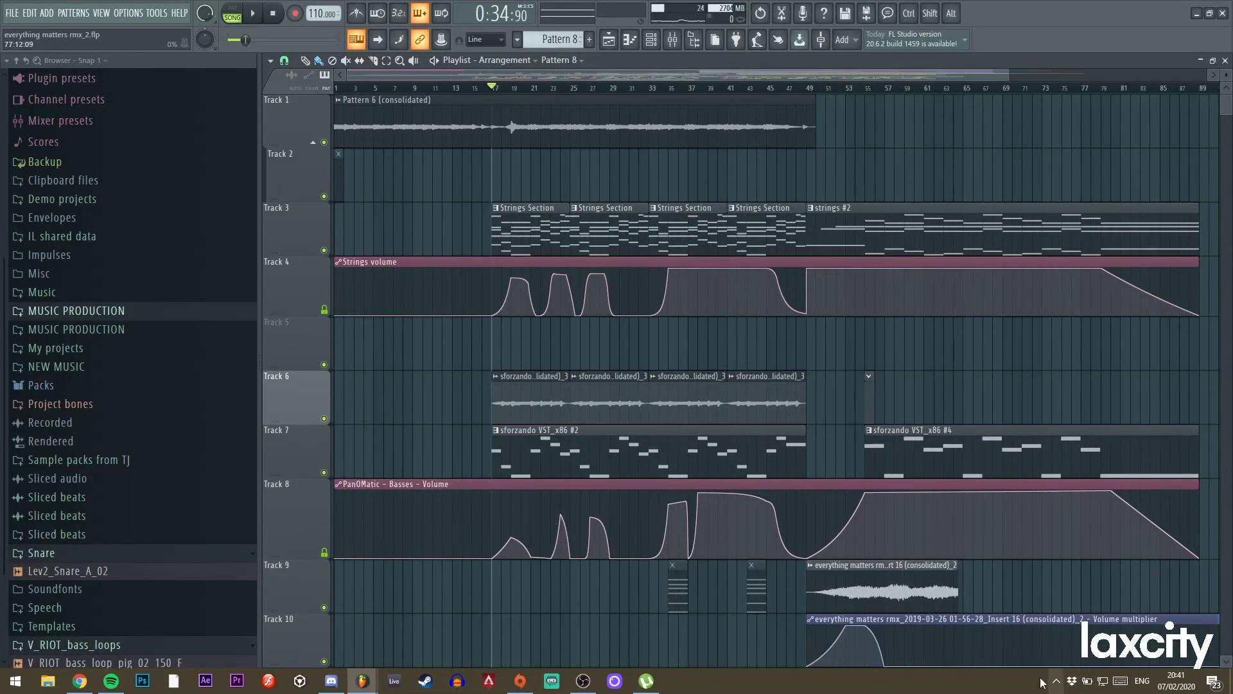
Examine the Ozone 8 imager and FabFilter Saturn on the master channel, close both plugins and return to the playlist.
click(672, 39)
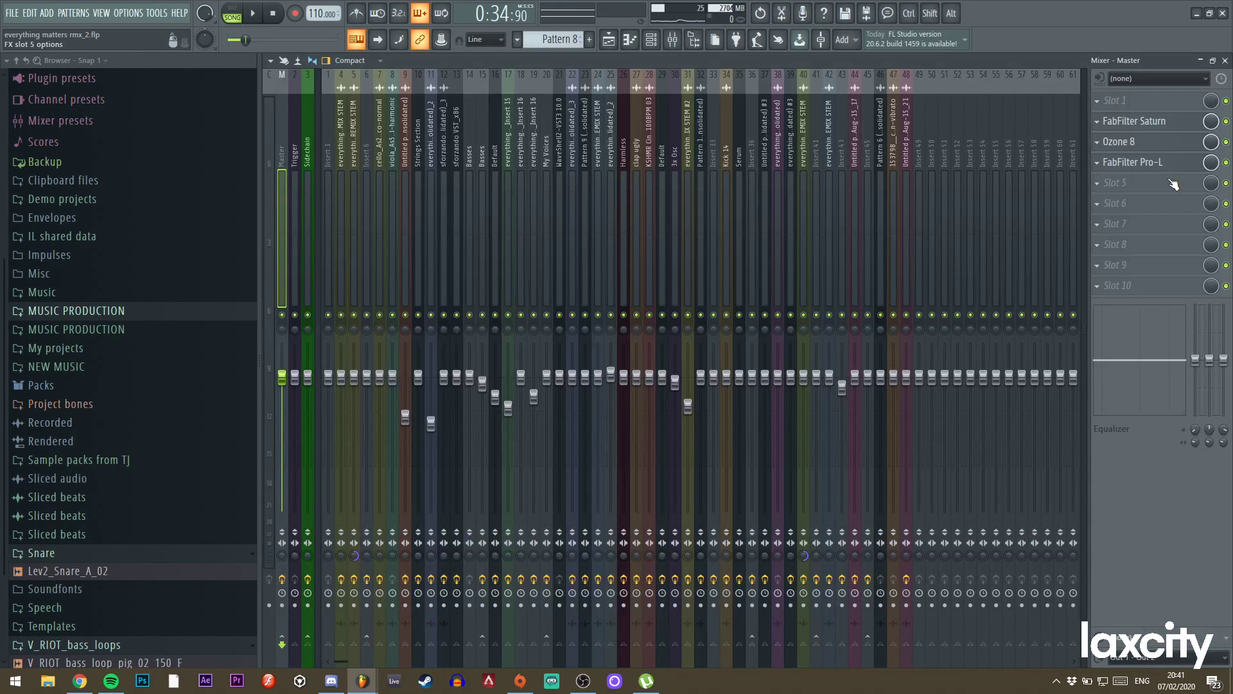
click(1132, 144)
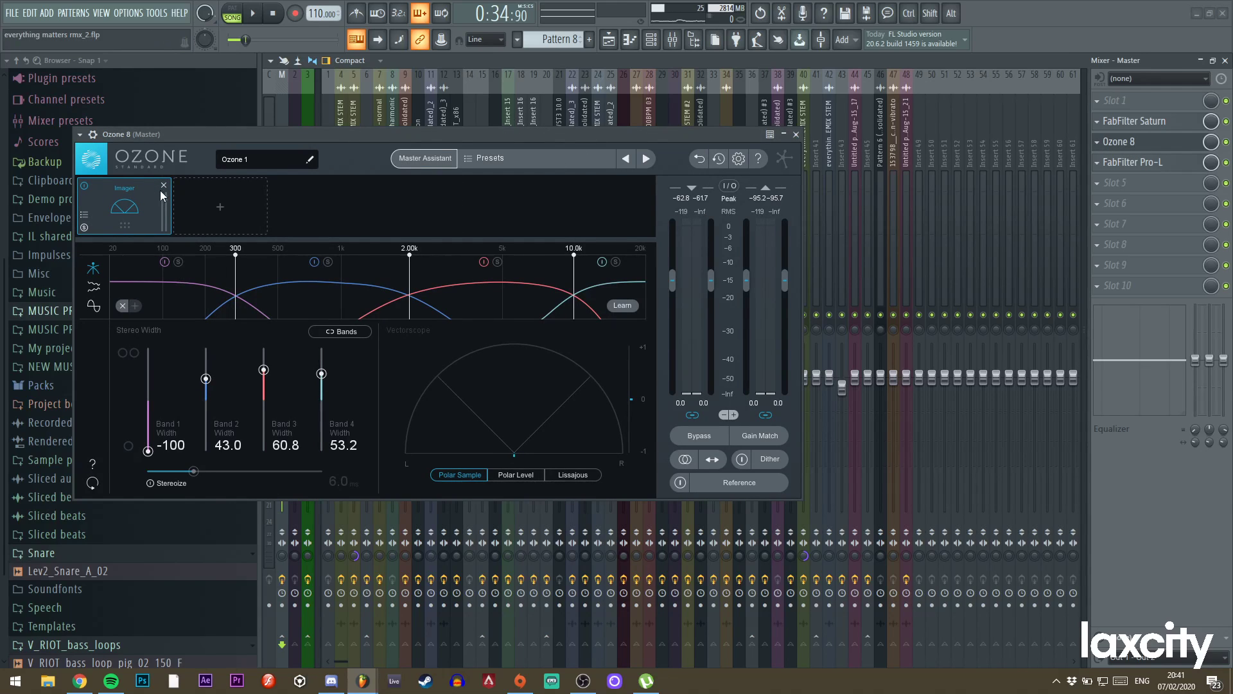
click(797, 135)
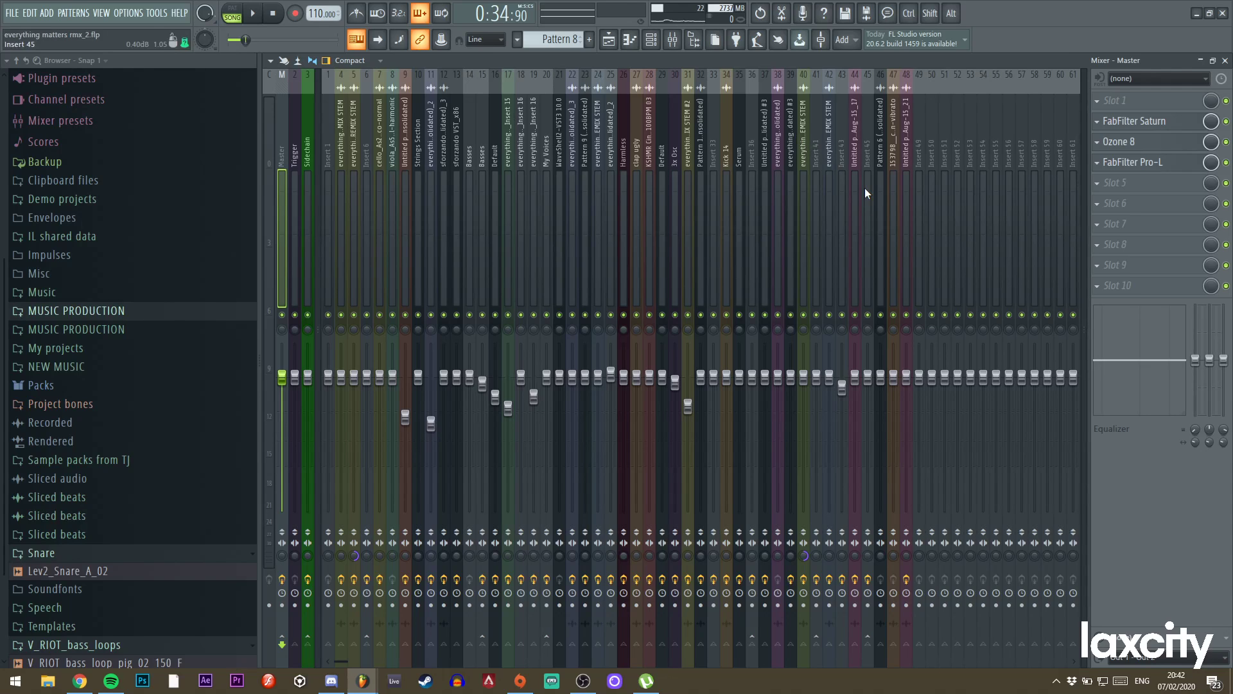
click(1146, 120)
drag(306, 108, 453, 105)
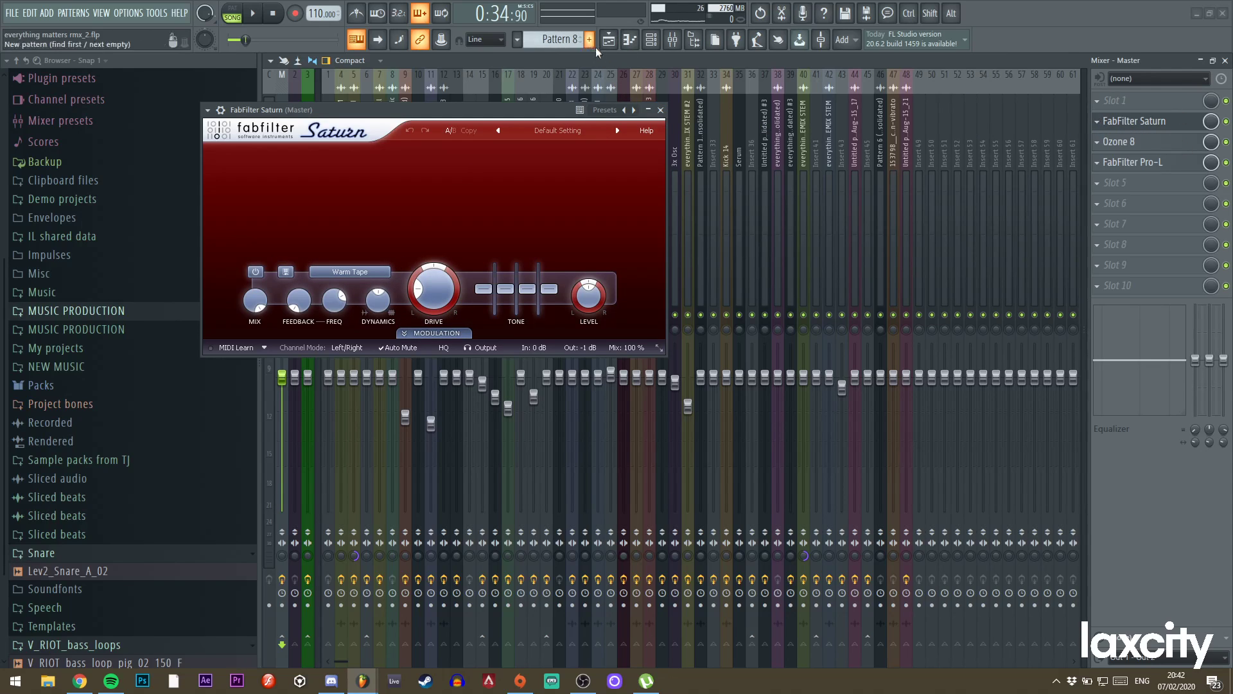
click(666, 114)
key(F5)
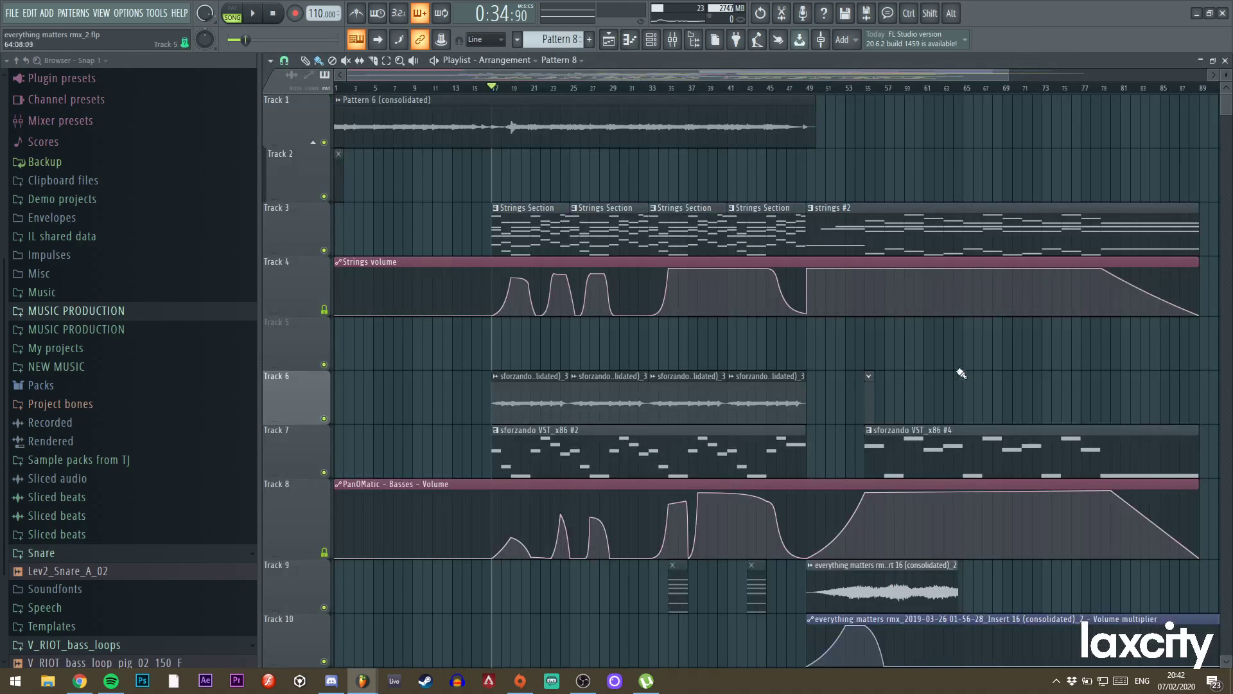
Examine the middle and lower playlist tracks with the track height reduced to fit more of them.
scroll(829, 289, down, 9)
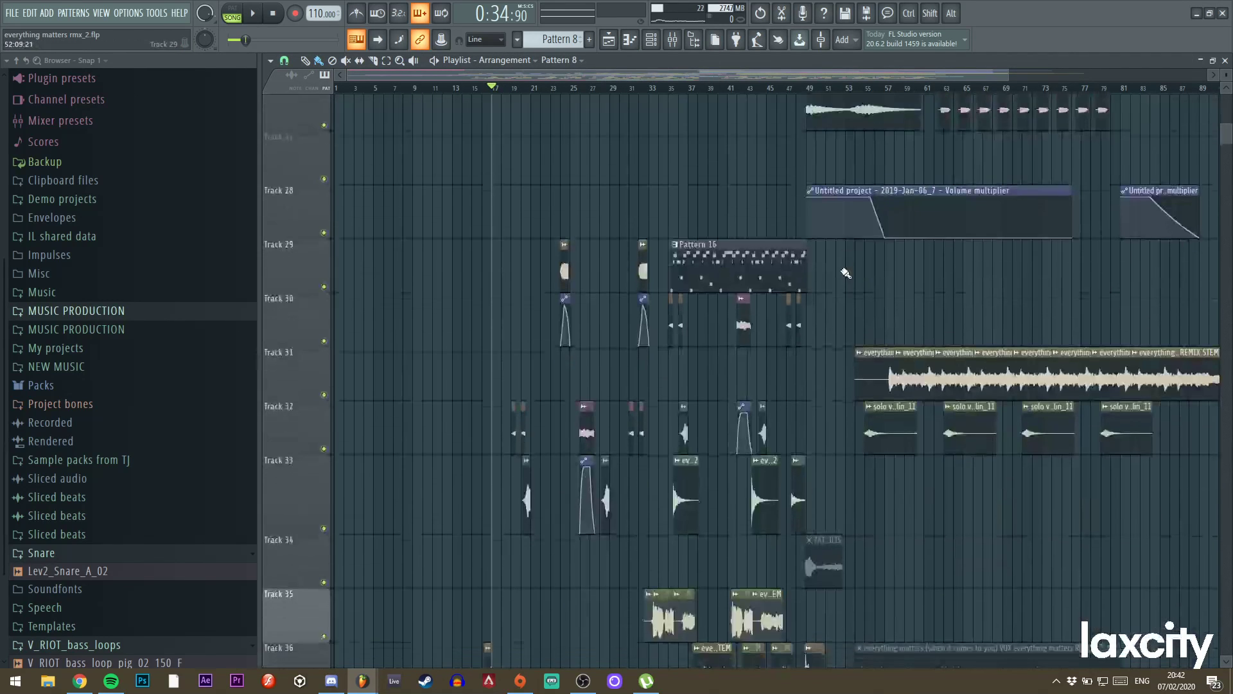
drag(1228, 76, 1228, 41)
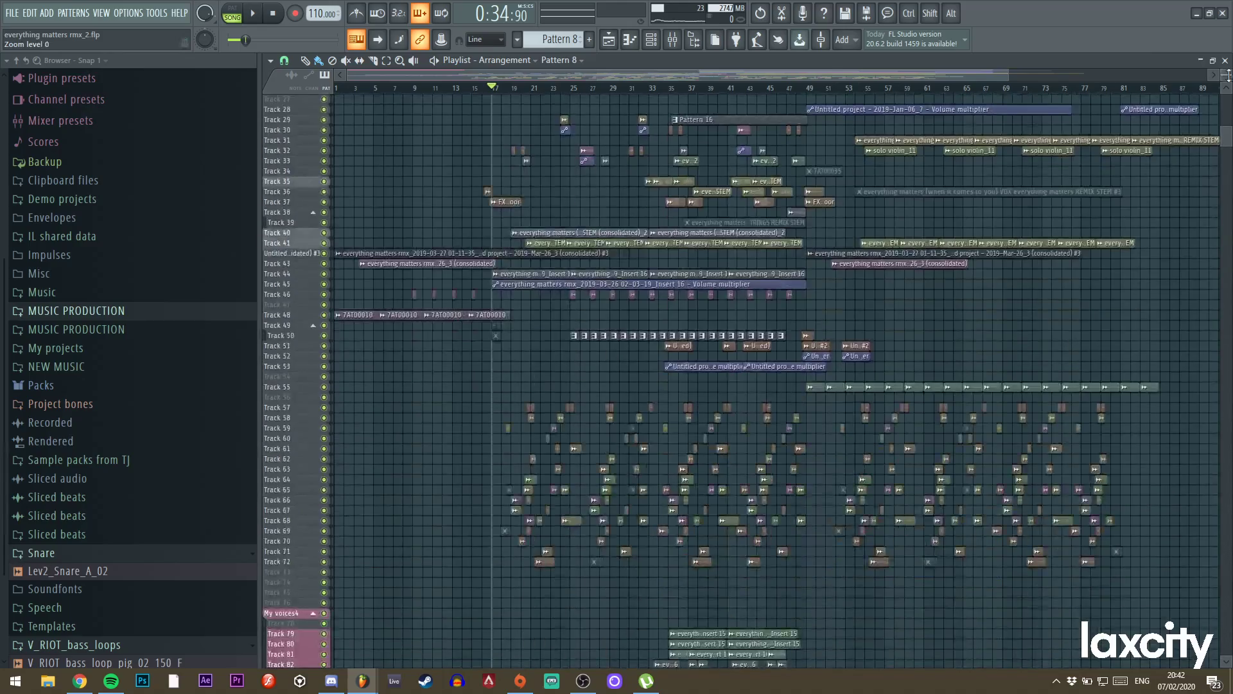
drag(1229, 136, 1226, 96)
Inspect the tone controls of FabFilter Saturn on the master channel and close the plugin.
click(673, 39)
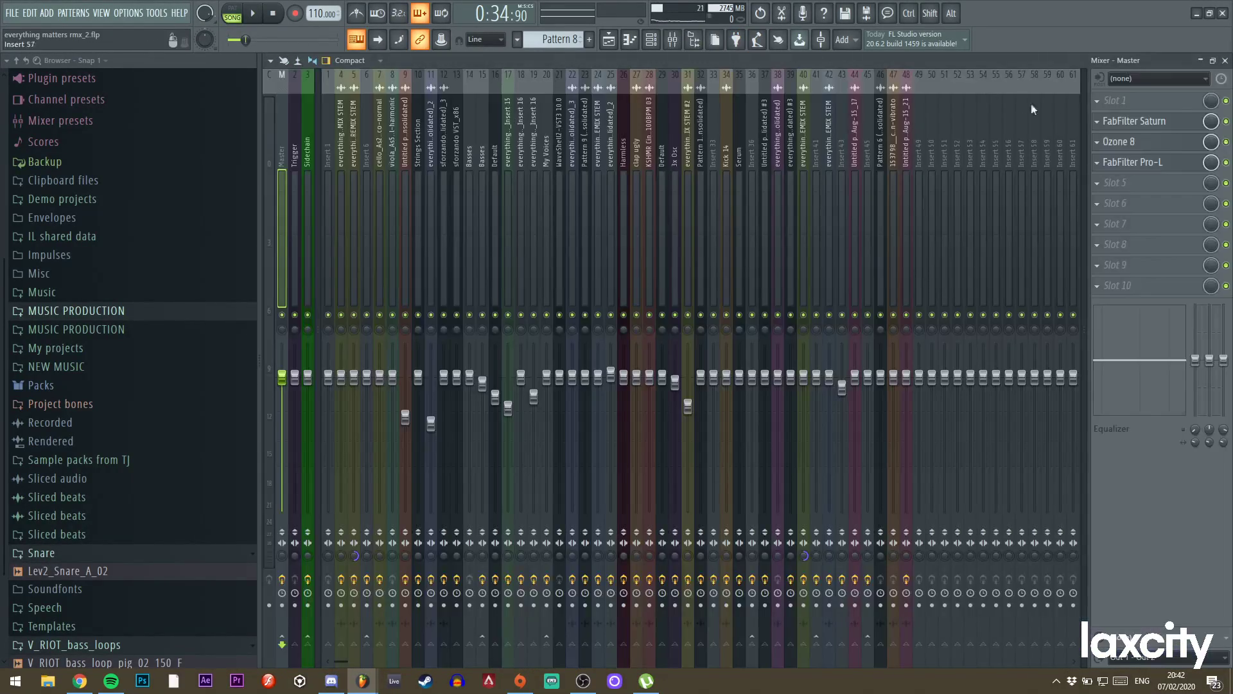
click(1141, 126)
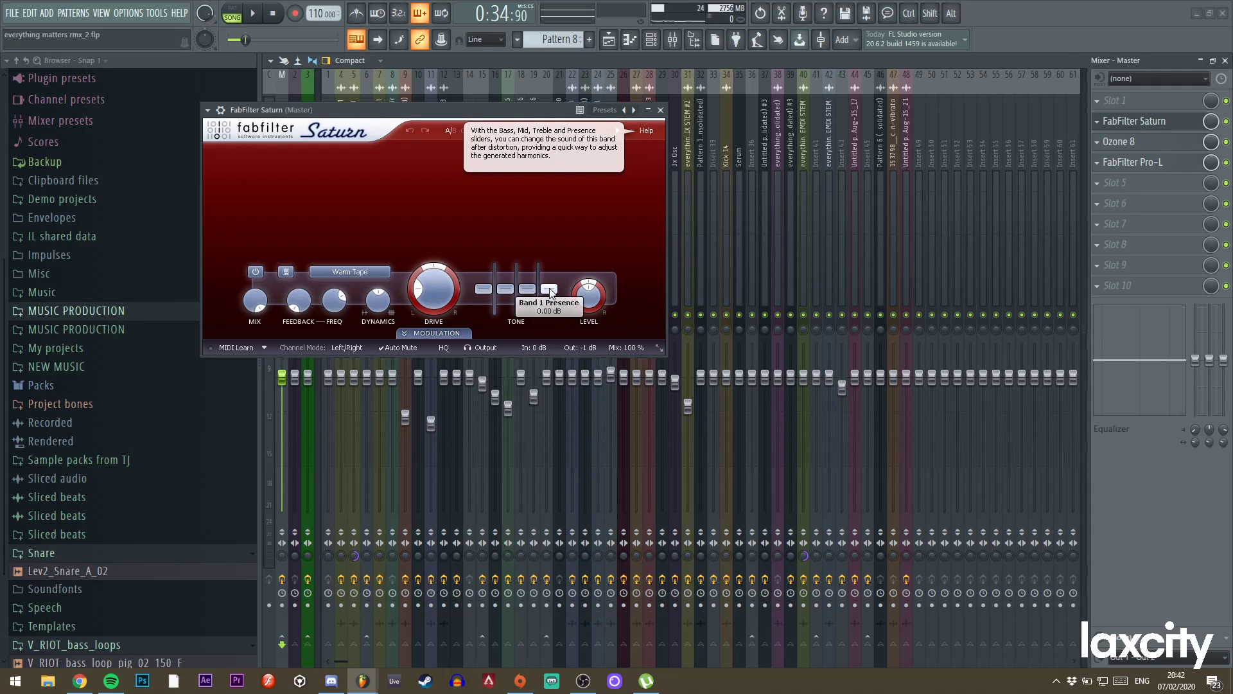
click(661, 110)
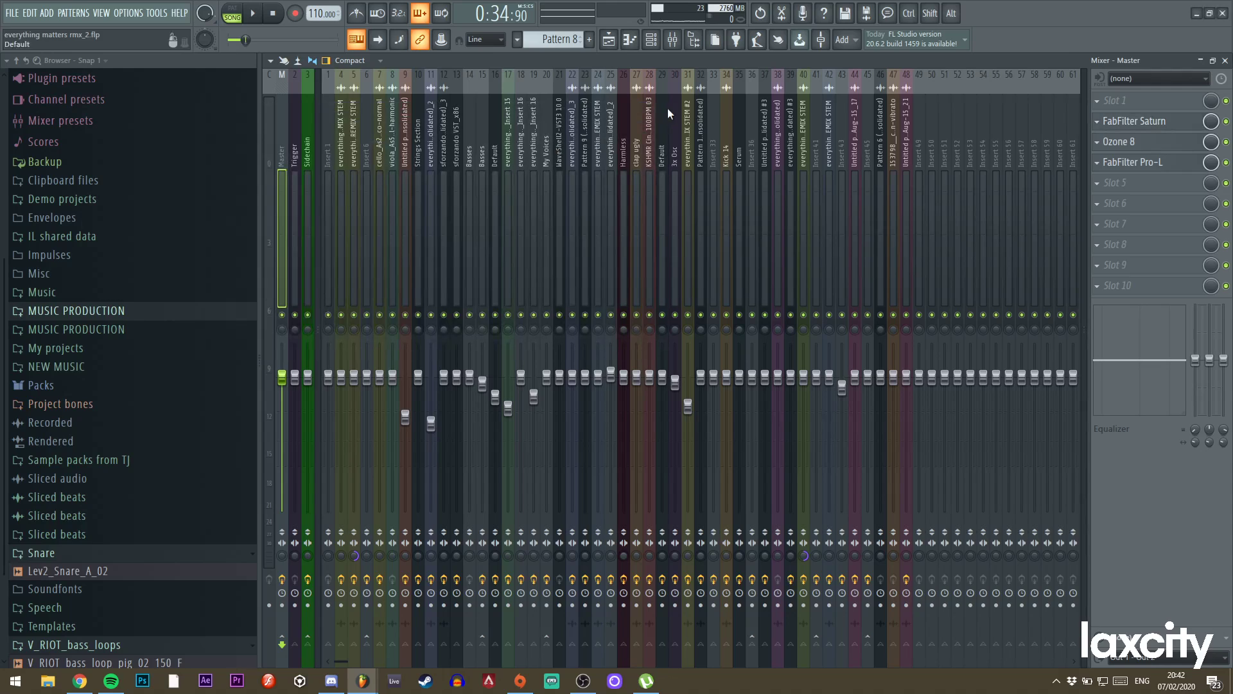
Set the Band 1 Bass tone in the master channel's FabFilter Saturn to +0.20 dB, audition the song and close the plugin.
click(1135, 121)
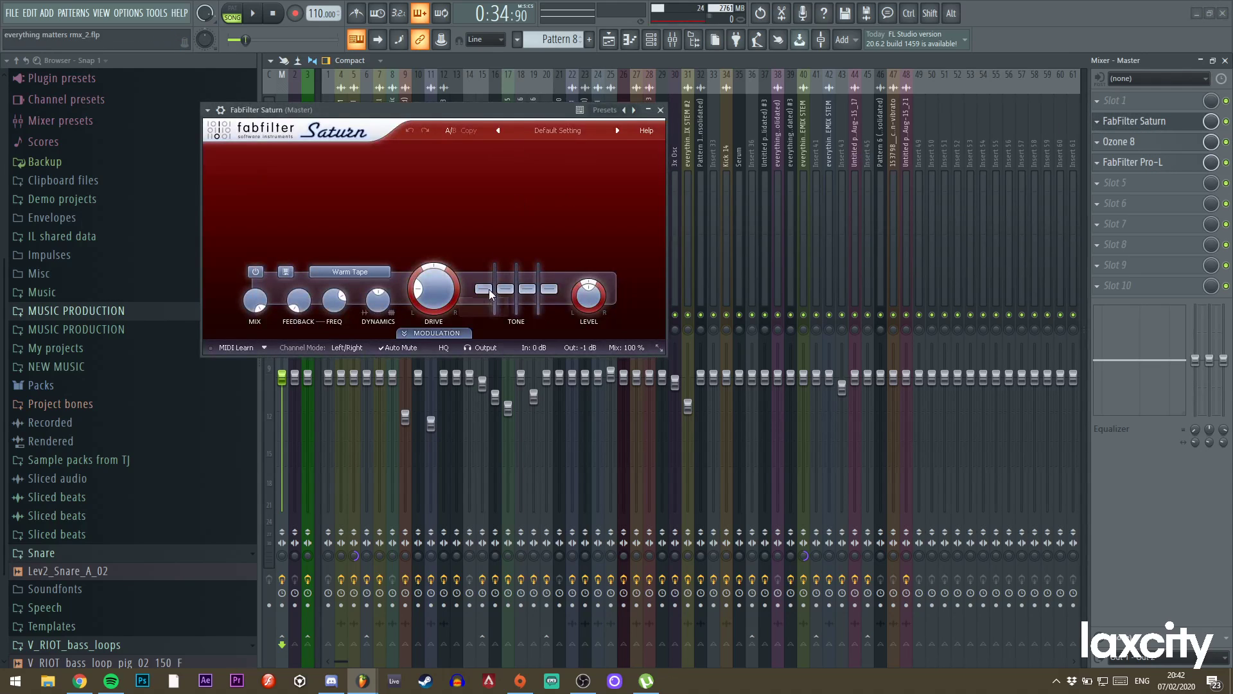
mouse_move(488, 295)
mouse_down()
mouse_move(484, 244)
mouse_move(491, 290)
mouse_up()
key(space)
key(space)
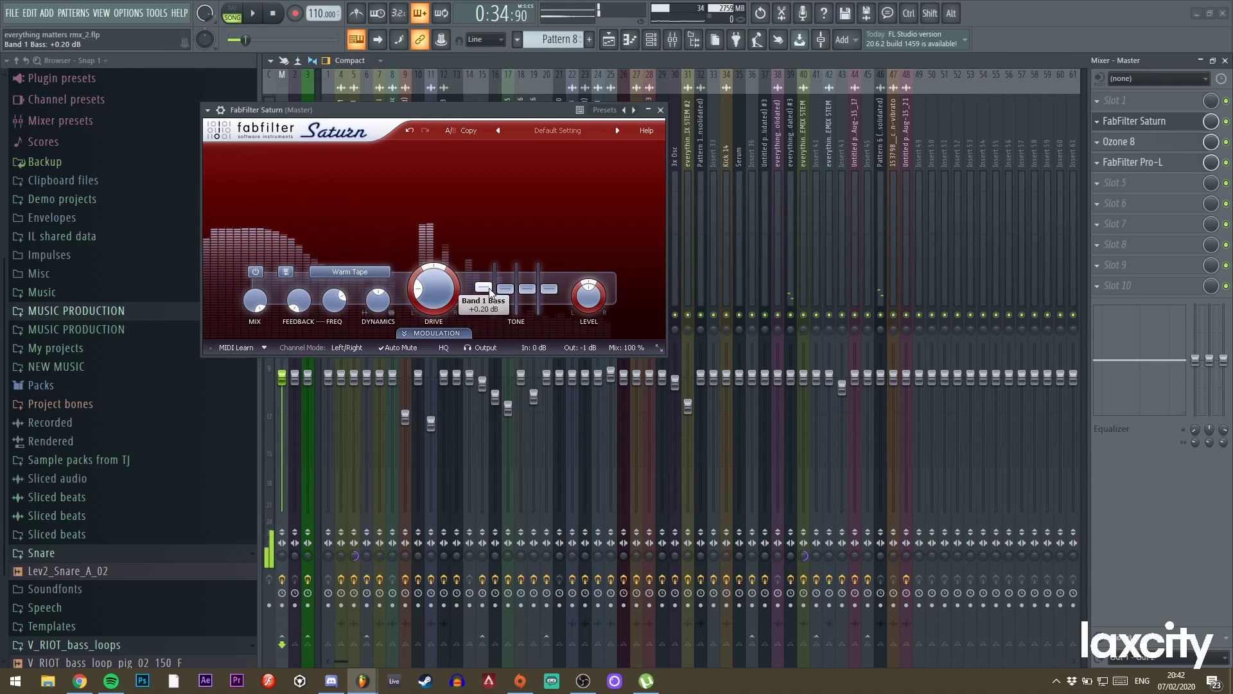
key(space)
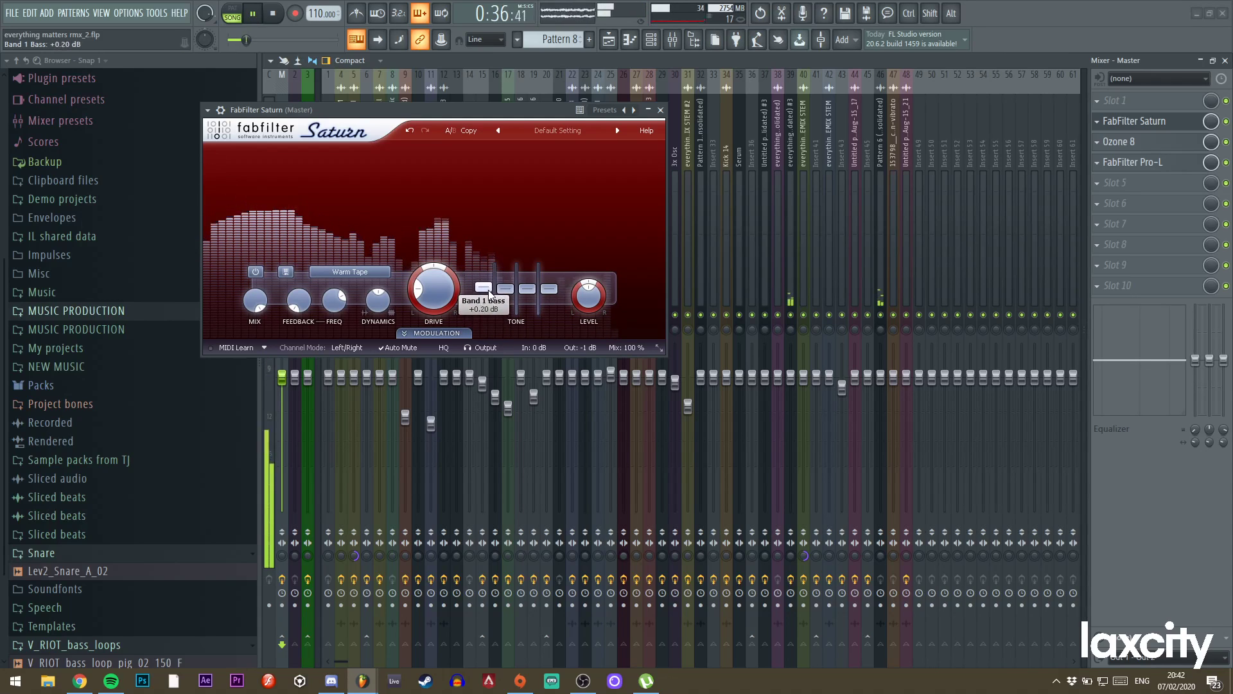
click(660, 110)
key(space)
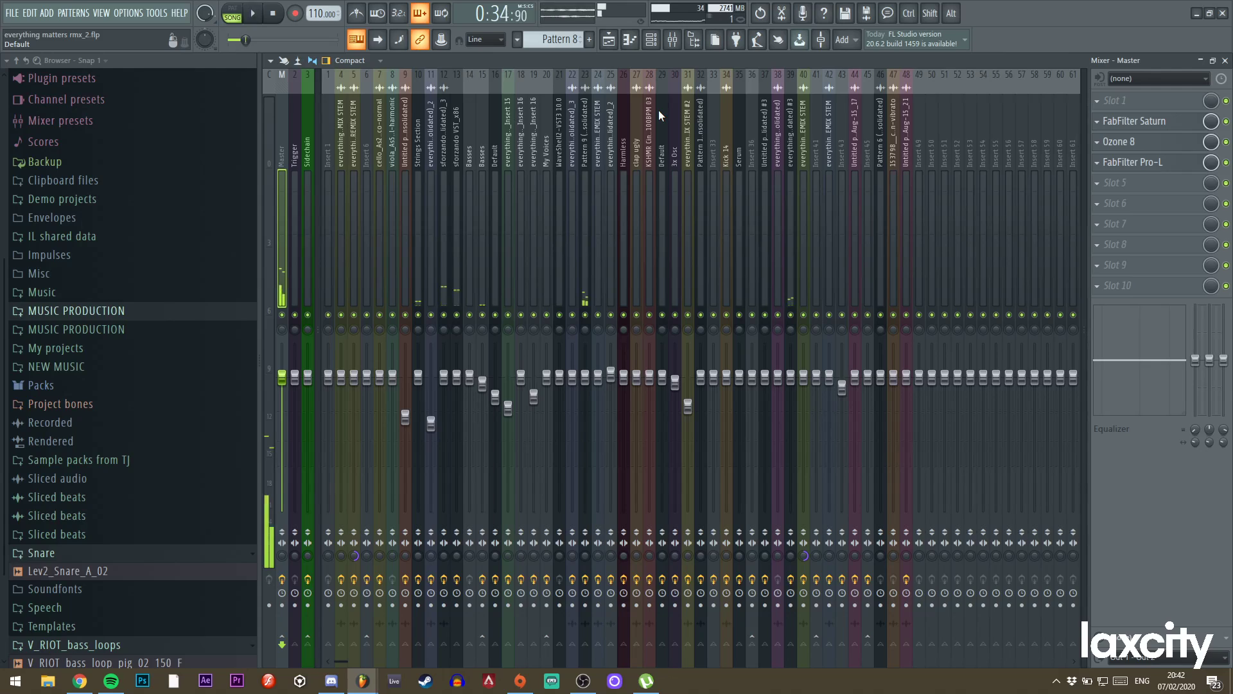
Create a new project from the Laxcity template without saving changes to everything matters rmx_2.flp.
click(12, 14)
mouse_move(26, 45)
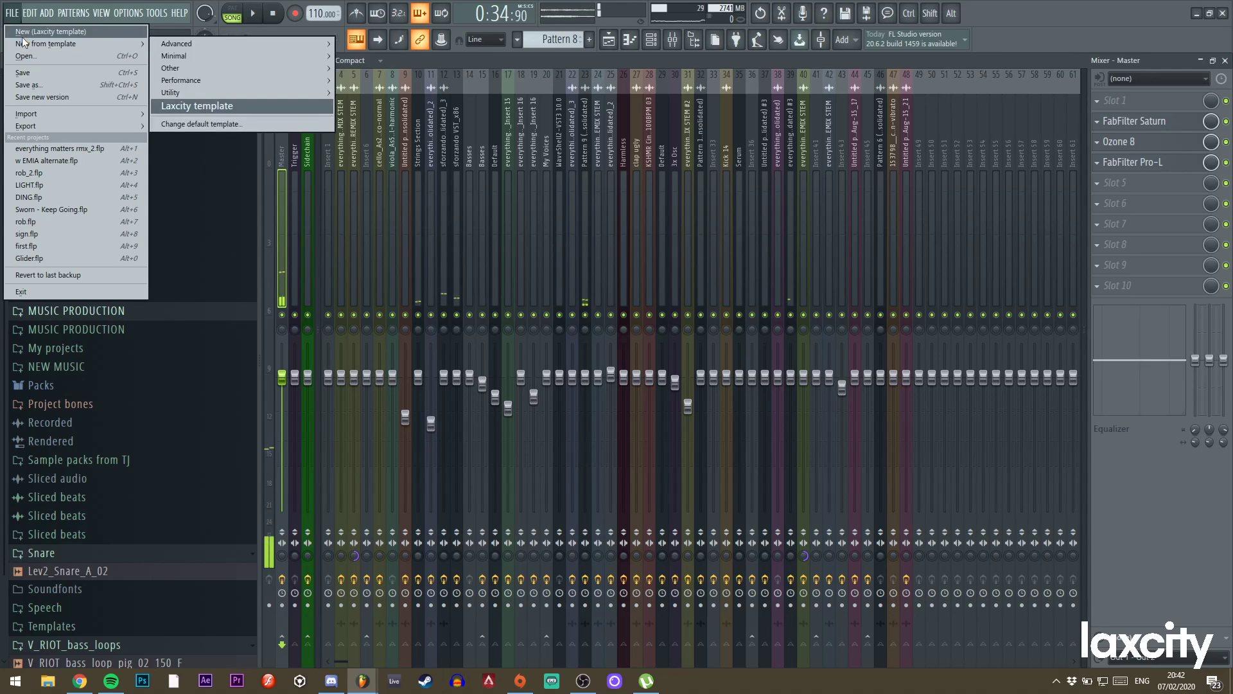
click(196, 105)
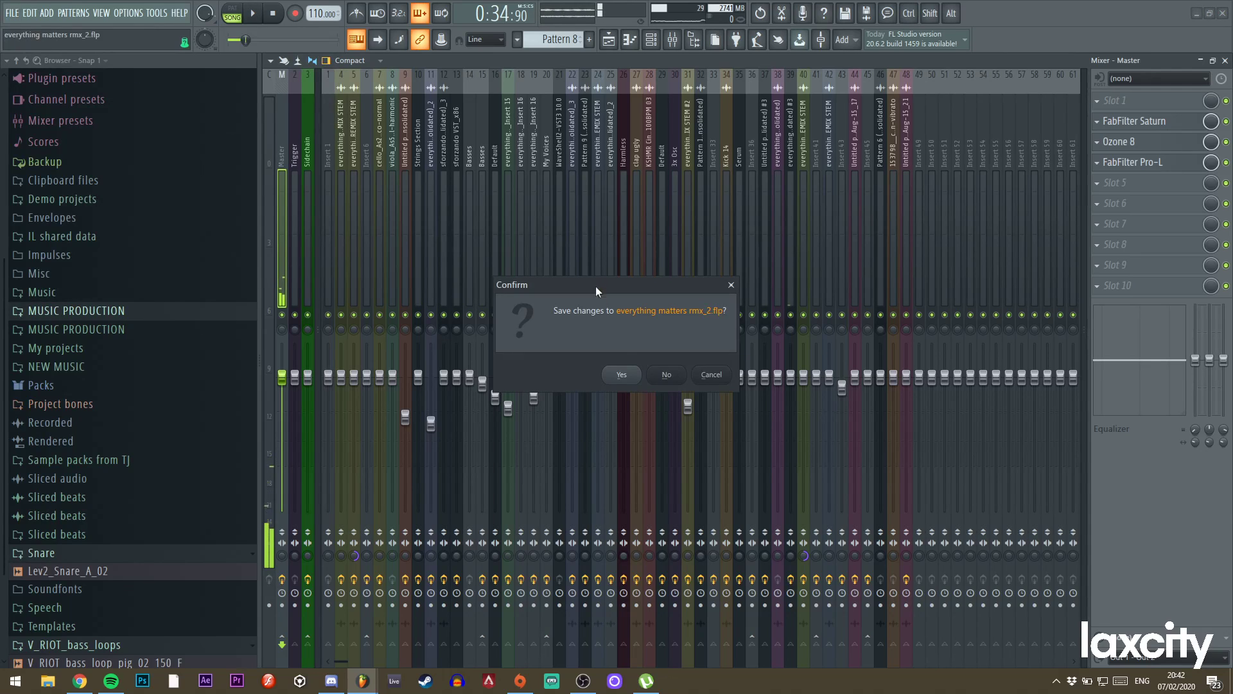
click(666, 376)
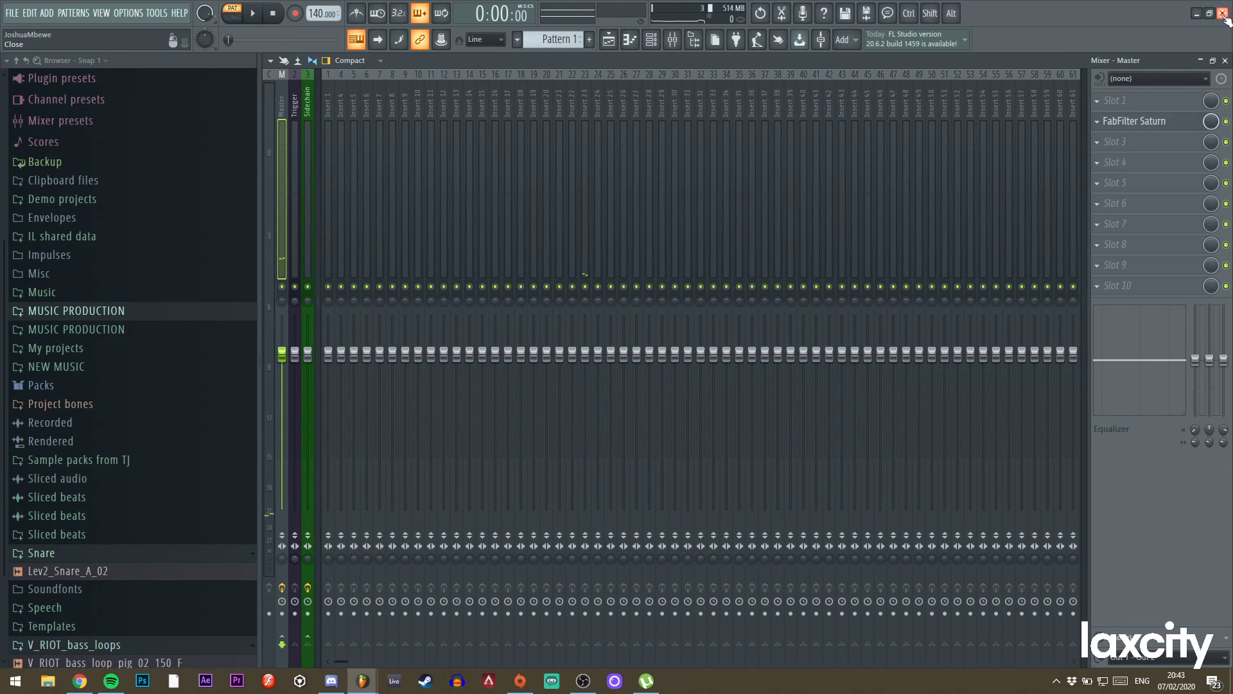
Close the FL Studio instance holding the new template project, keeping the other instance open, and switch to OBS Studio.
click(802, 179)
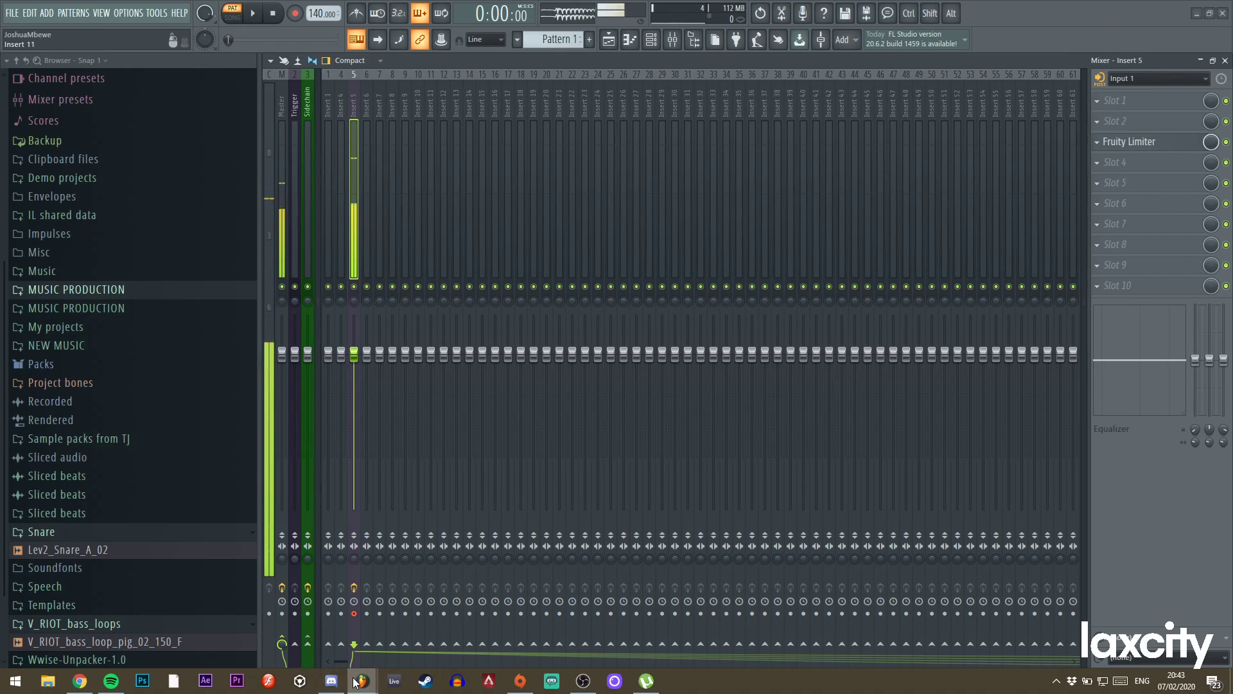
mouse_move(362, 681)
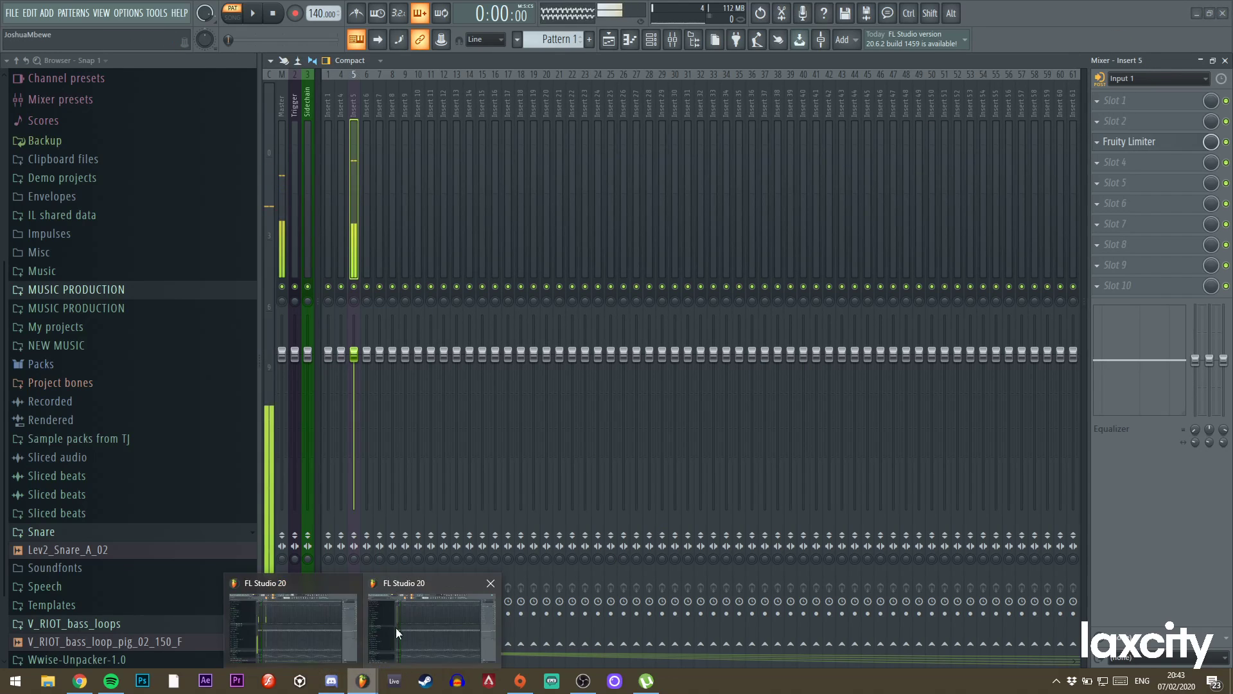
click(391, 637)
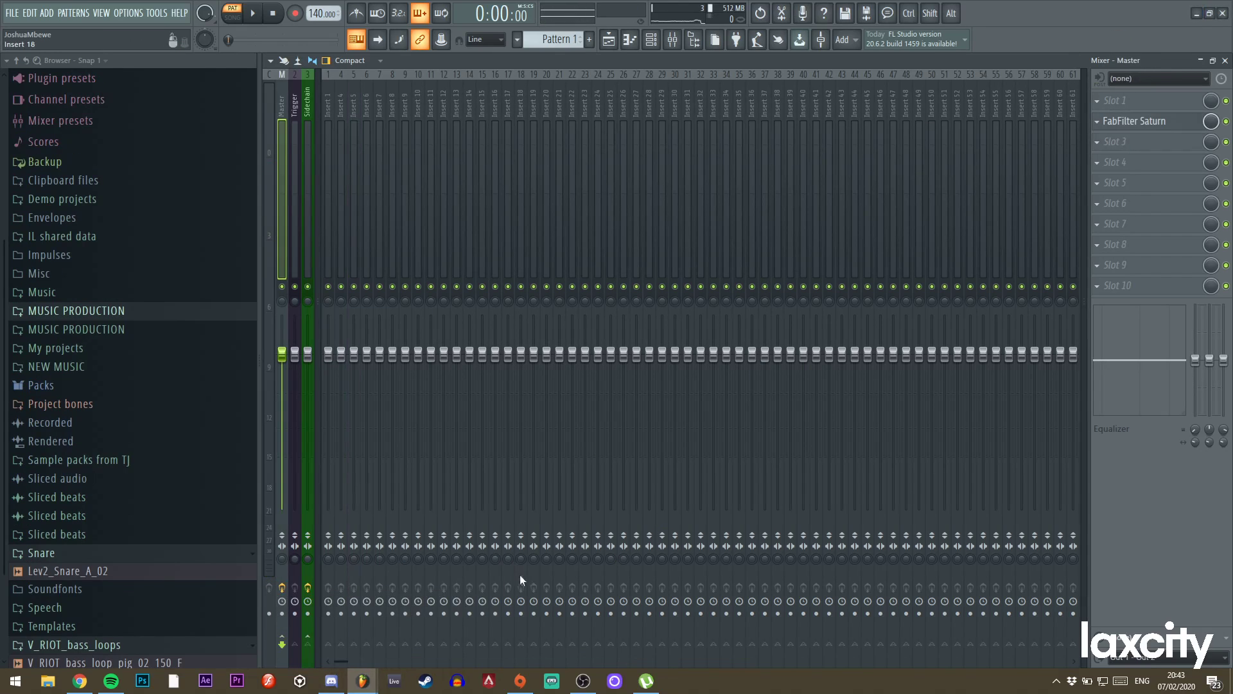
click(1223, 14)
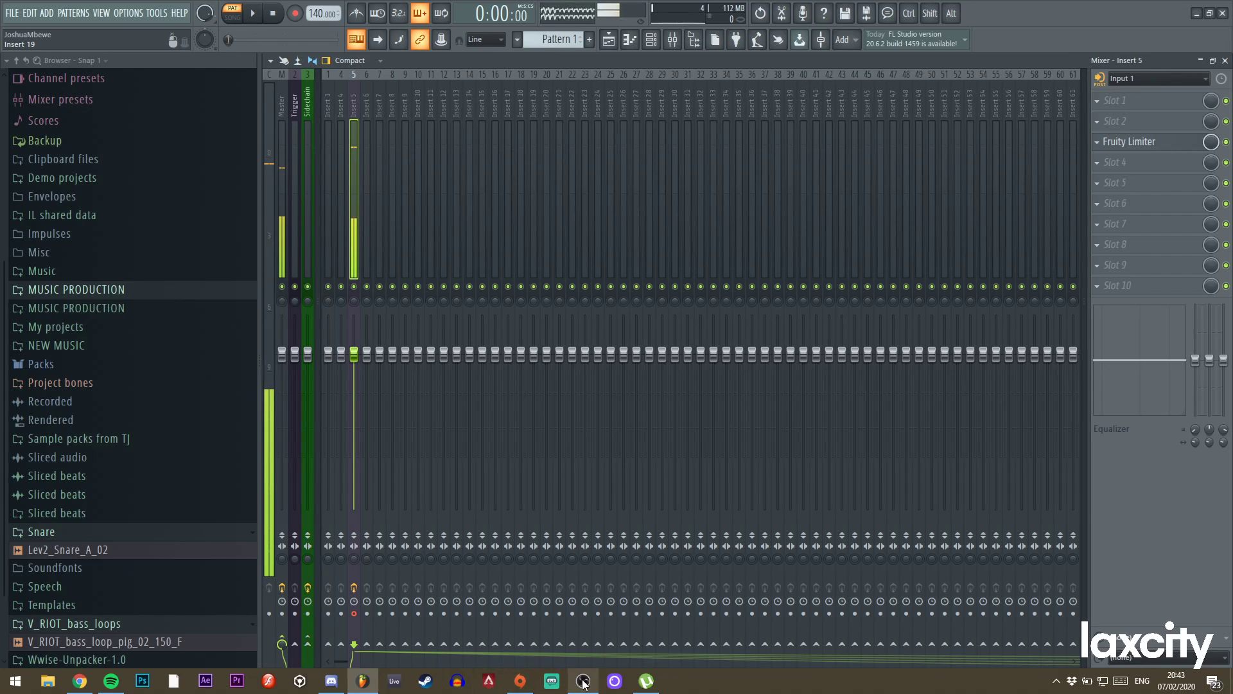
key(alt+Tab)
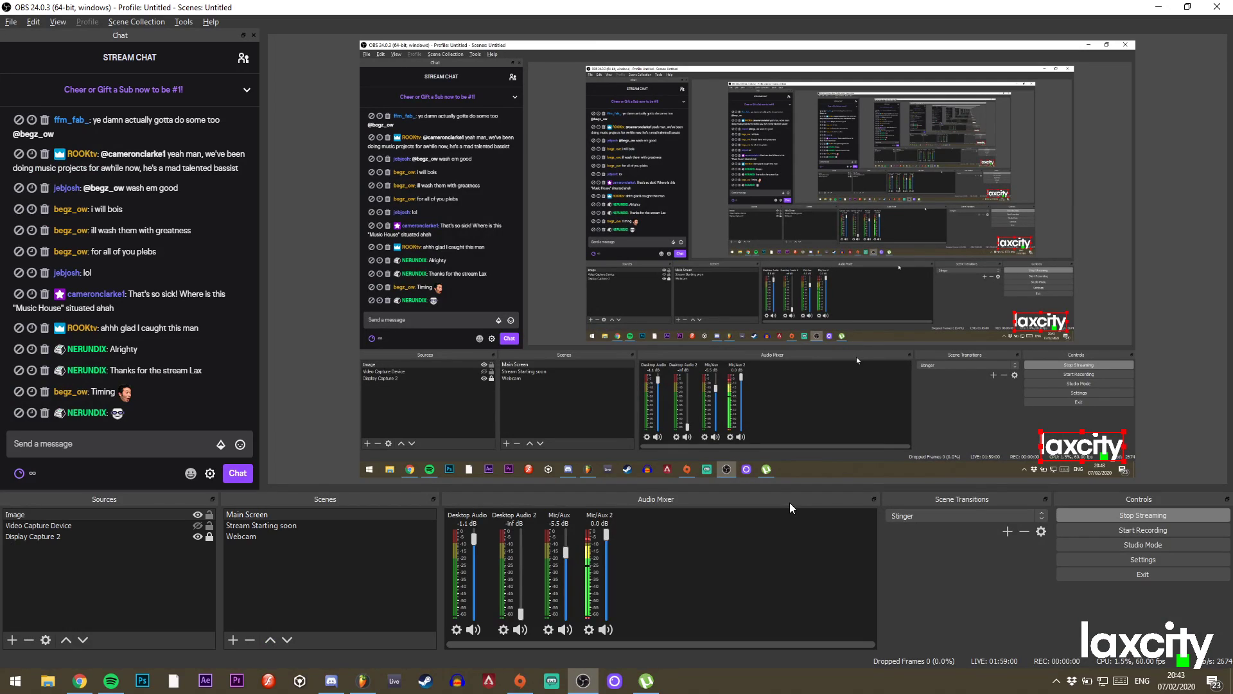